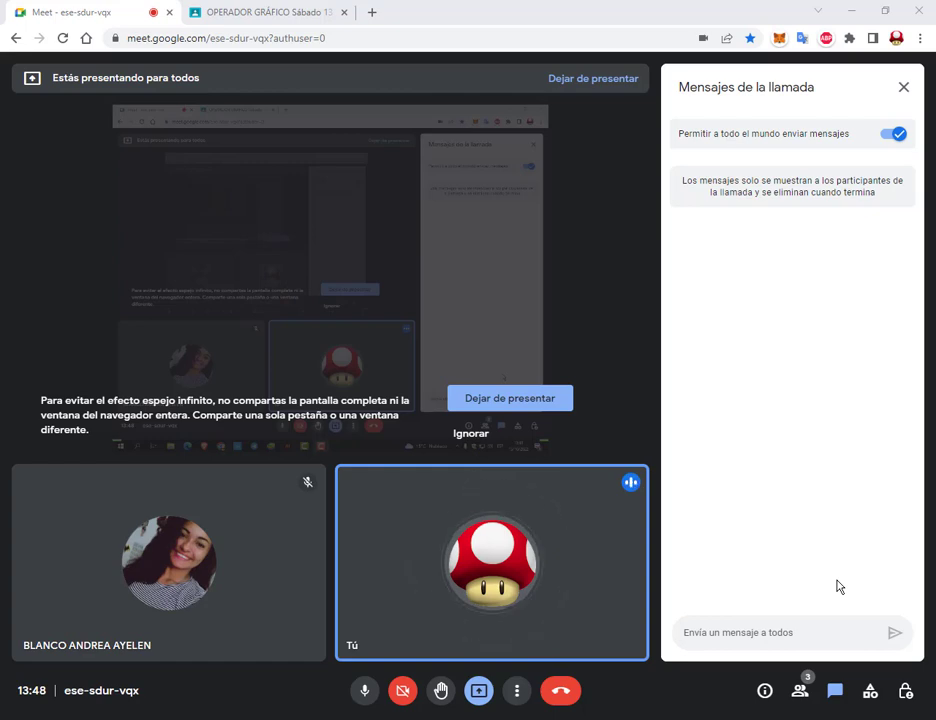
Launch Adobe Illustrator CS6 (64 Bit) and dismiss the floating gradient settings.
{"action": "key", "text": "super"}
{"action": "type", "text": "ill"}
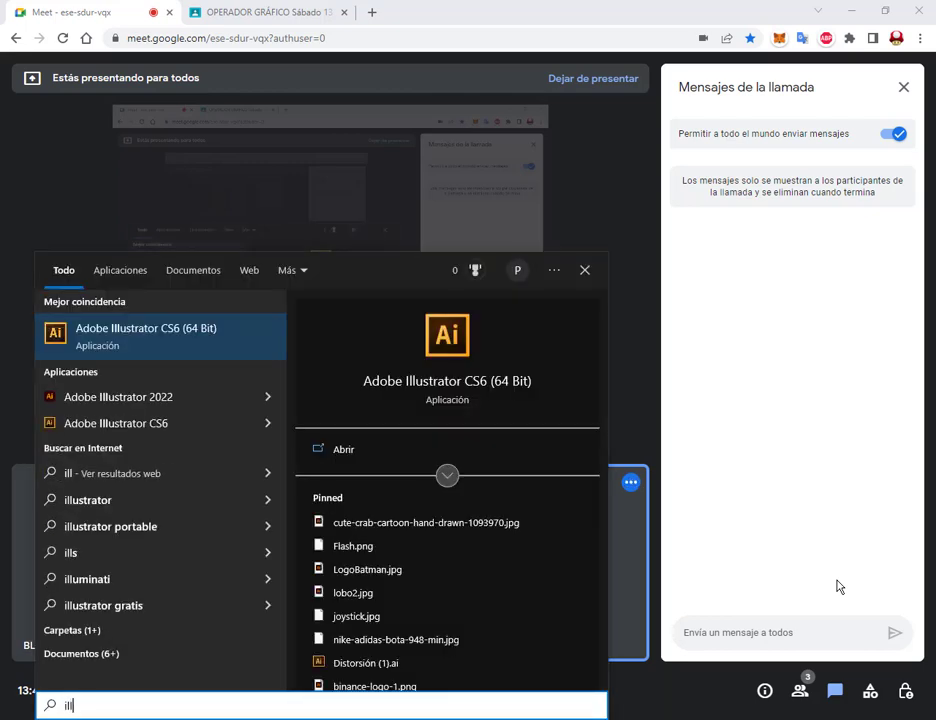
{"action": "key", "text": "Escape"}
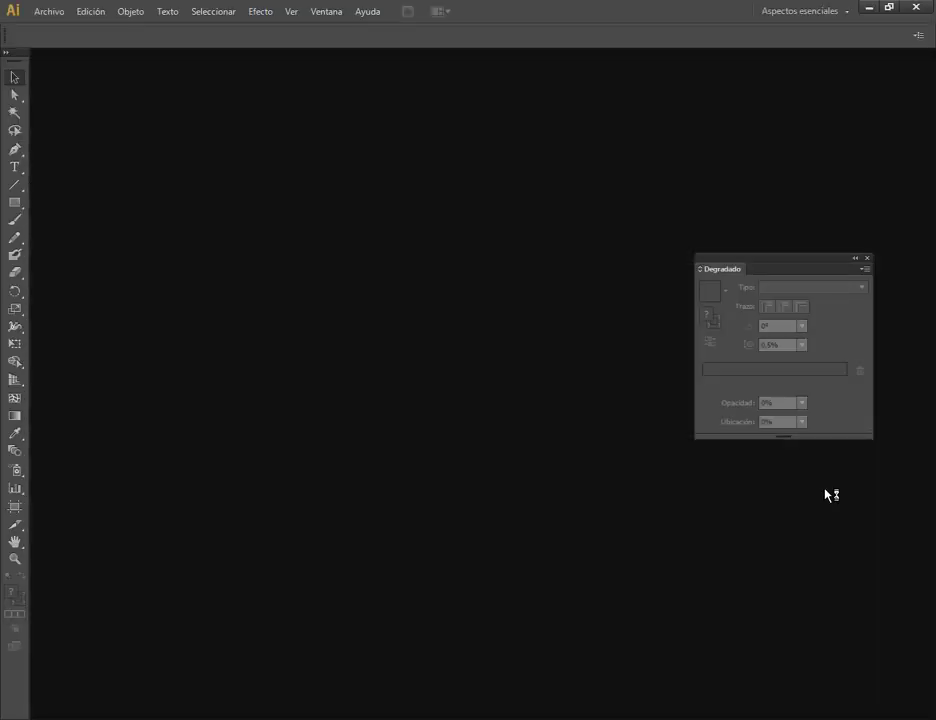
{"action": "left_click", "coordinate": [867, 258]}
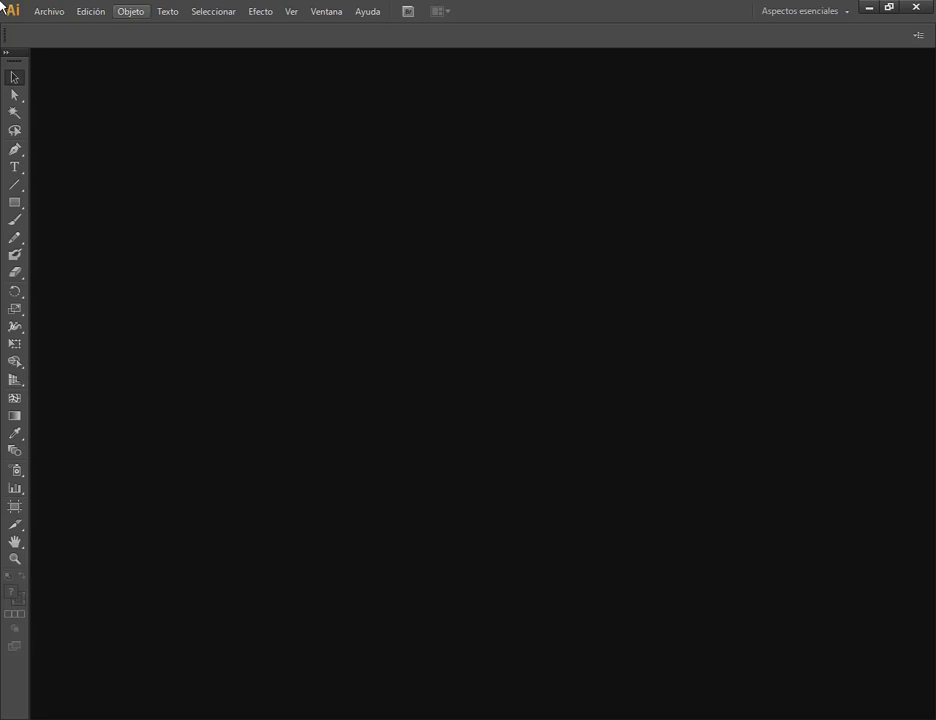
Create a new one-artboard A4 document in landscape orientation with the print profile, millimetres and CMYK colour.
{"action": "left_click", "coordinate": [56, 14]}
{"action": "left_click", "coordinate": [65, 29]}
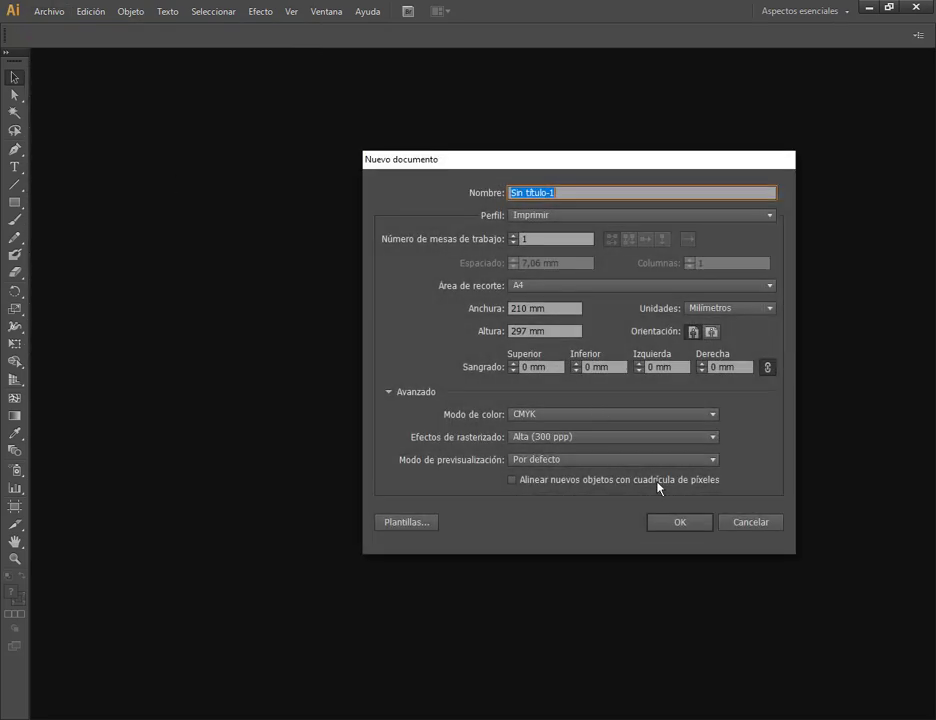
{"action": "left_click", "coordinate": [711, 333]}
{"action": "left_click", "coordinate": [692, 523]}
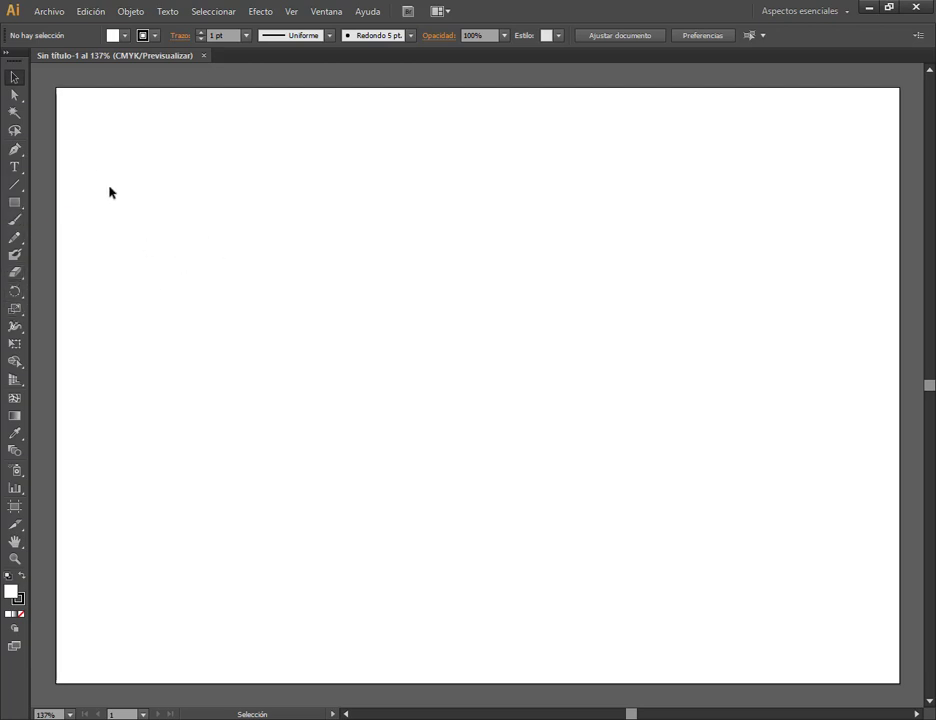
Draw a circle with the Ellipse tool and place it in the upper part of the artboard, slightly left of centre.
{"action": "left_click", "coordinate": [15, 203]}
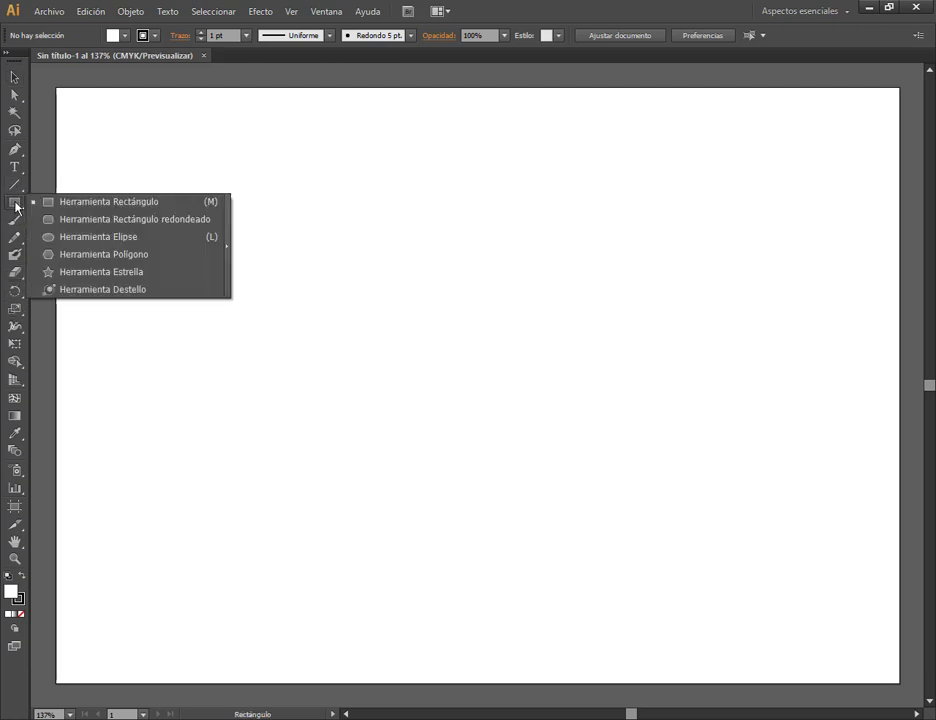
{"action": "left_click", "coordinate": [119, 238]}
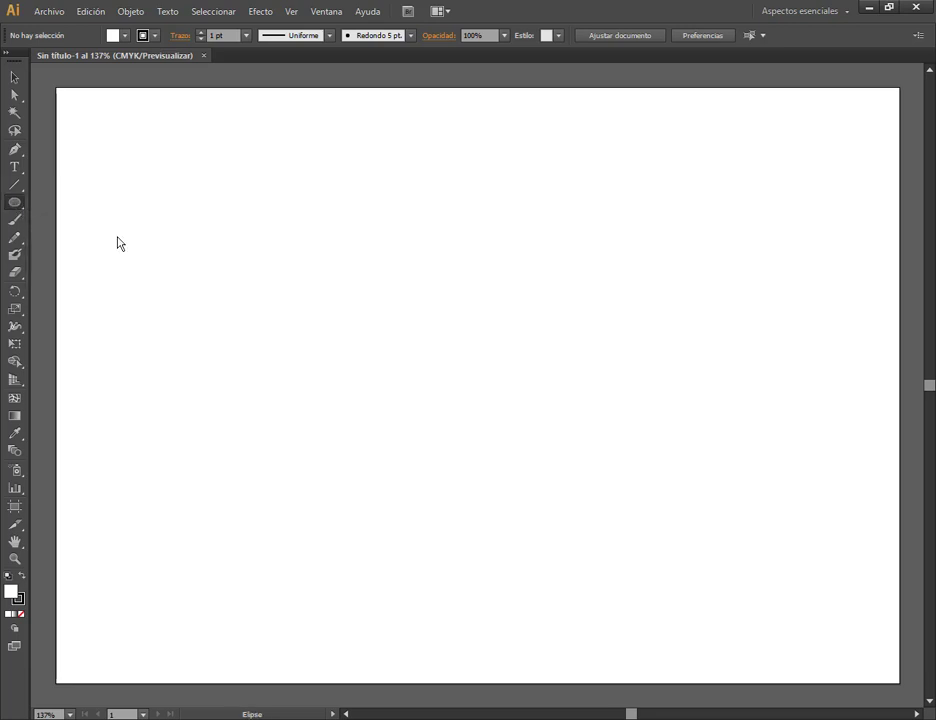
{"action": "left_click_drag", "start_coordinate": [412, 336], "coordinate": [506, 473]}
{"action": "left_click", "coordinate": [14, 77]}
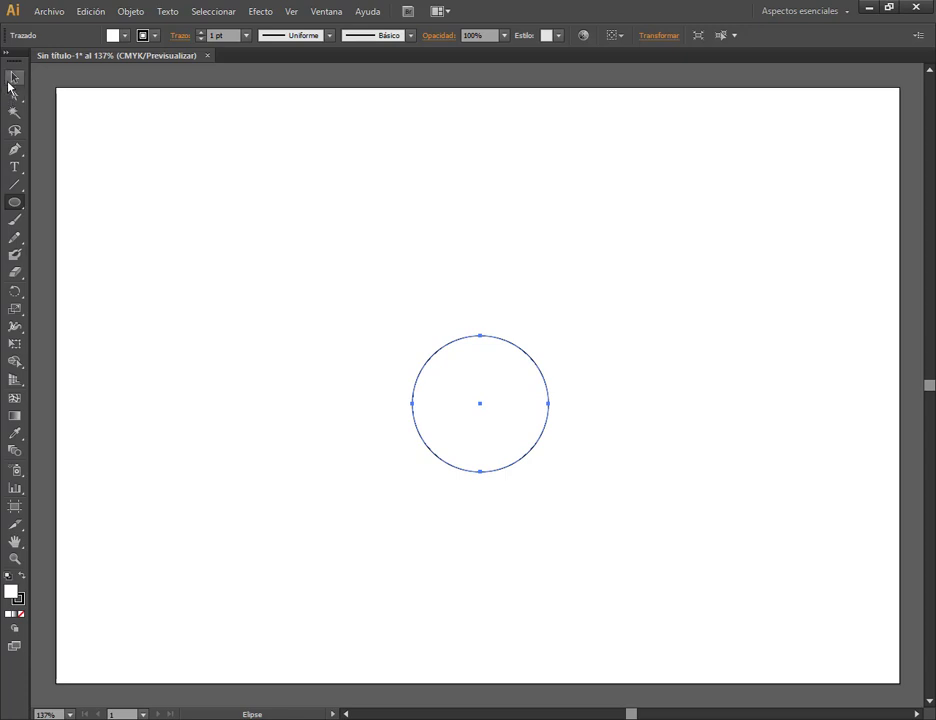
{"action": "mouse_move", "coordinate": [515, 381]}
{"action": "left_mouse_down"}
{"action": "mouse_move", "coordinate": [399, 317]}
{"action": "mouse_move", "coordinate": [297, 180]}
{"action": "mouse_move", "coordinate": [275, 166]}
{"action": "left_mouse_up"}
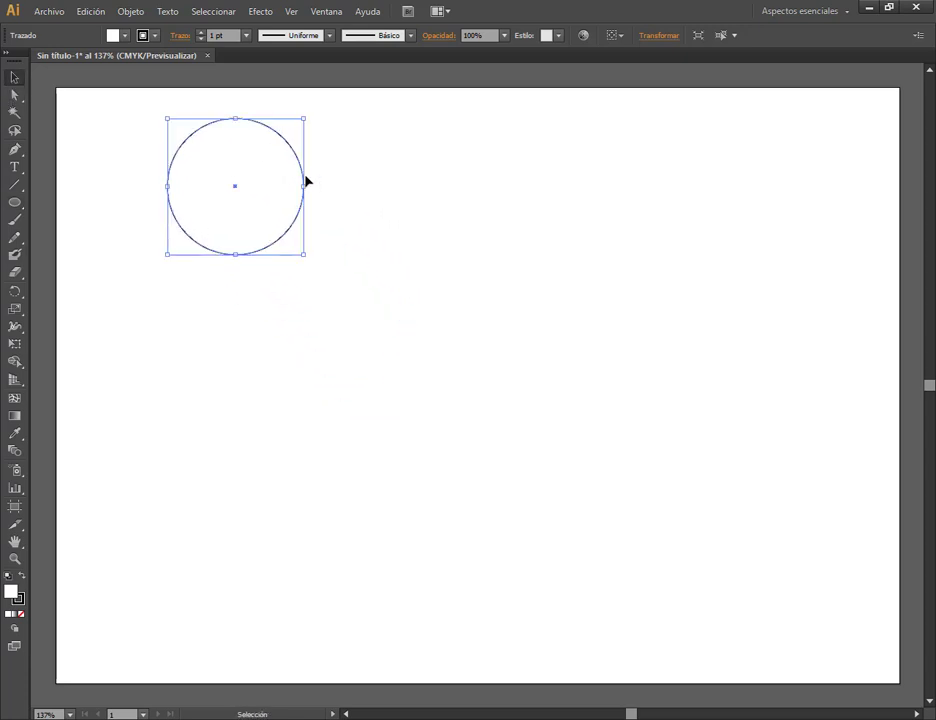
{"action": "left_click", "coordinate": [307, 196]}
{"action": "left_click_drag", "start_coordinate": [287, 212], "coordinate": [440, 286]}
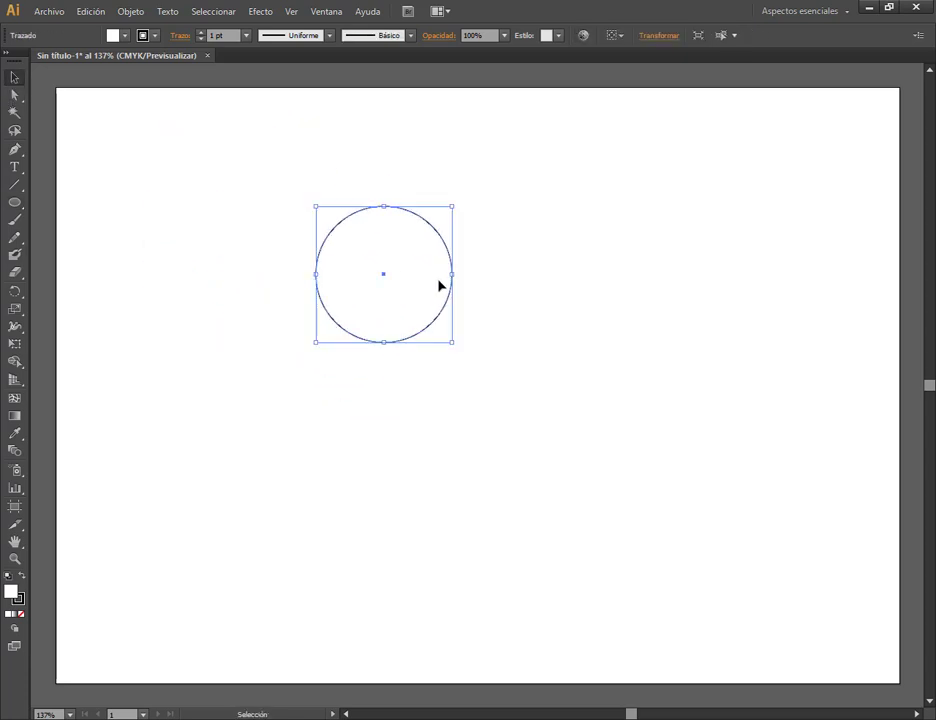
{"action": "left_click", "coordinate": [262, 12]}
{"action": "mouse_move", "coordinate": [295, 97]}
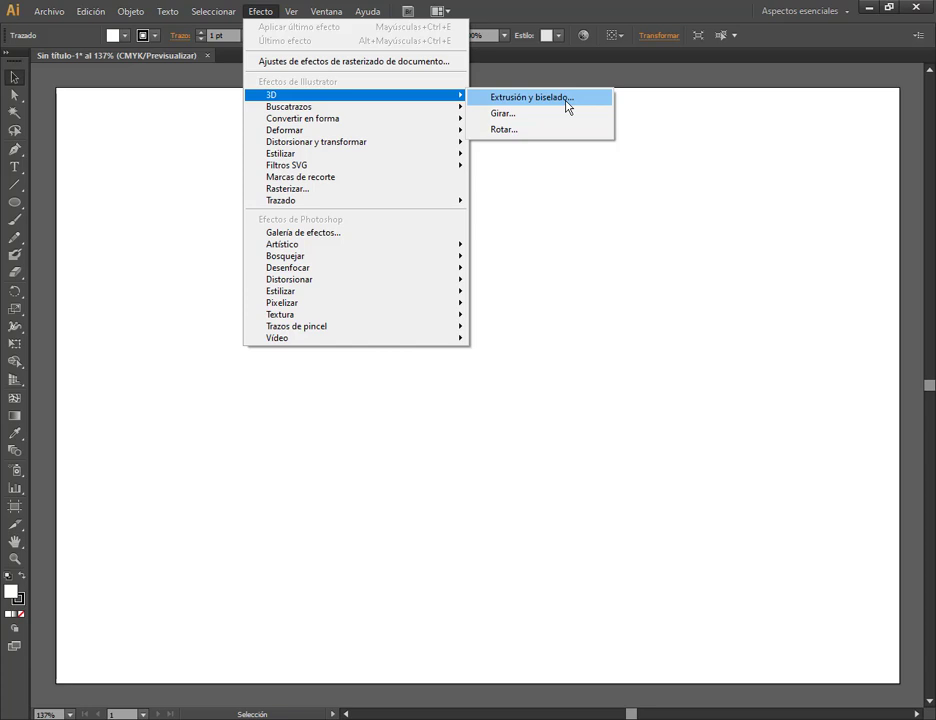
{"action": "key", "text": "Escape"}
Duplicate the circle to its left and fill the copy with the red swatch C=15 M=100 Y=90 K=10.
{"action": "left_click_drag", "start_coordinate": [362, 288], "coordinate": [170, 286]}
{"action": "left_click", "coordinate": [124, 36]}
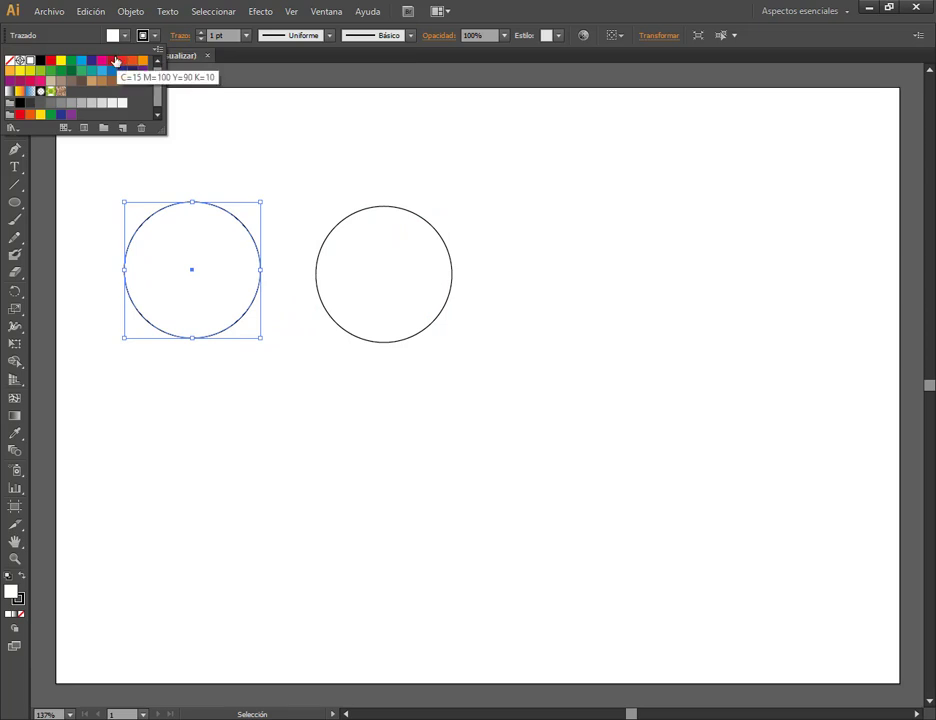
{"action": "left_click", "coordinate": [112, 60]}
Fill the original circle beside the red one with an orange swatch.
{"action": "left_click", "coordinate": [357, 256]}
{"action": "left_click", "coordinate": [391, 252]}
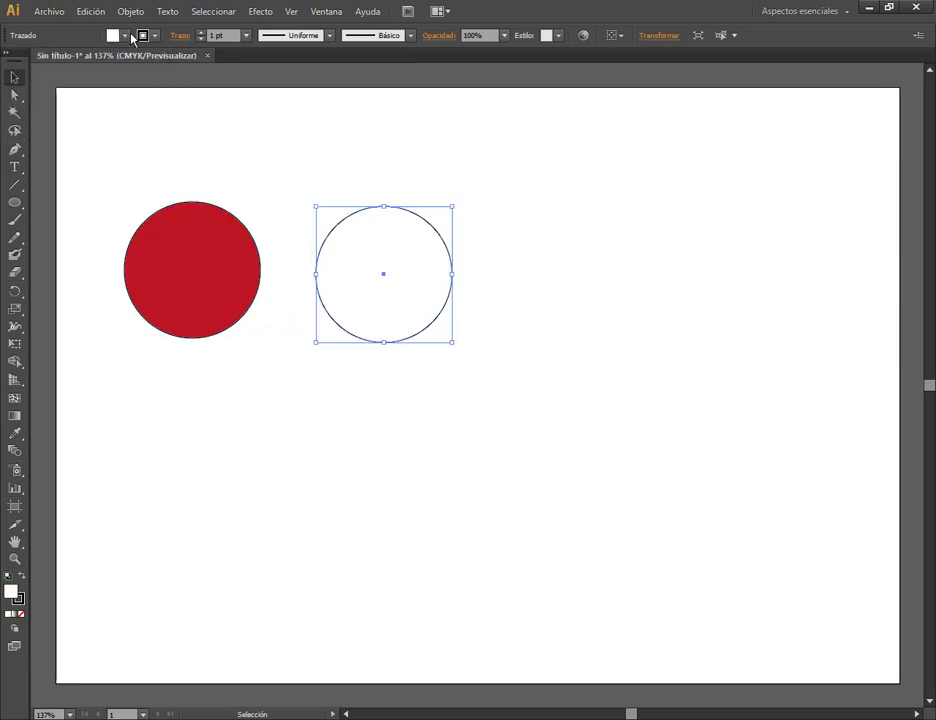
{"action": "left_click", "coordinate": [125, 36]}
{"action": "left_click", "coordinate": [142, 67]}
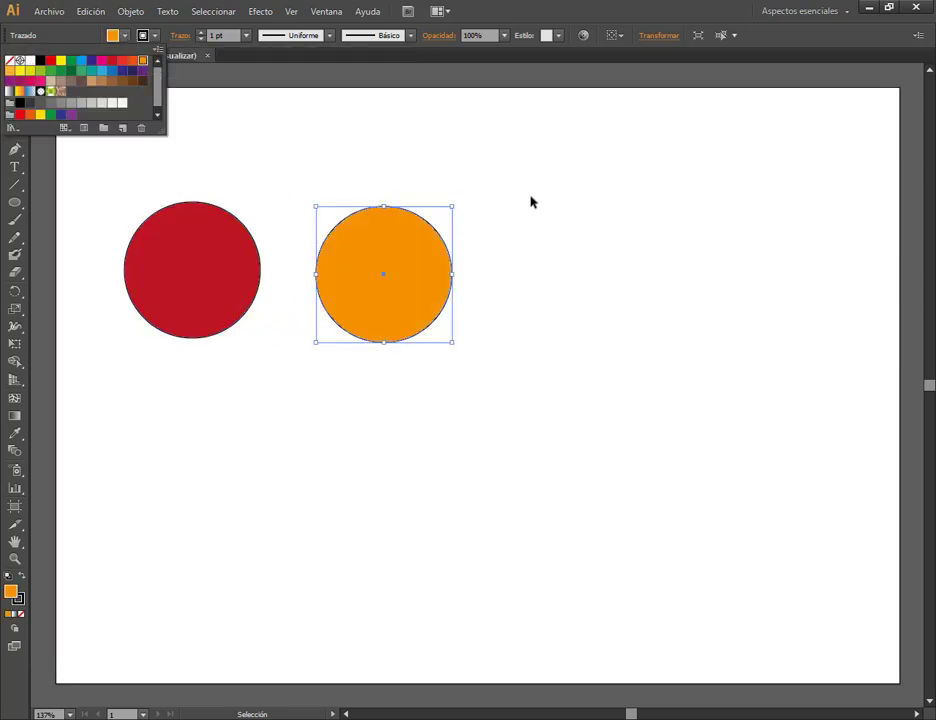
Apply a previewed 3D Extrude & Bevel effect of 50 pt depth to the red circle and move the orange circle closer to it.
{"action": "left_click", "coordinate": [246, 265]}
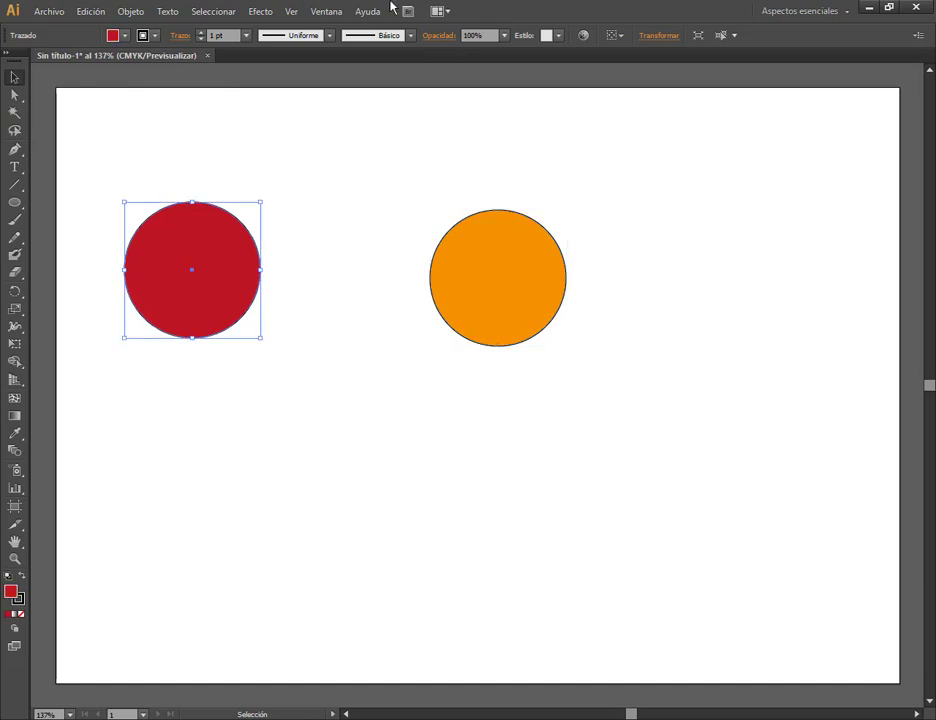
{"action": "left_click", "coordinate": [260, 11]}
{"action": "mouse_move", "coordinate": [464, 96]}
{"action": "left_click", "coordinate": [493, 98]}
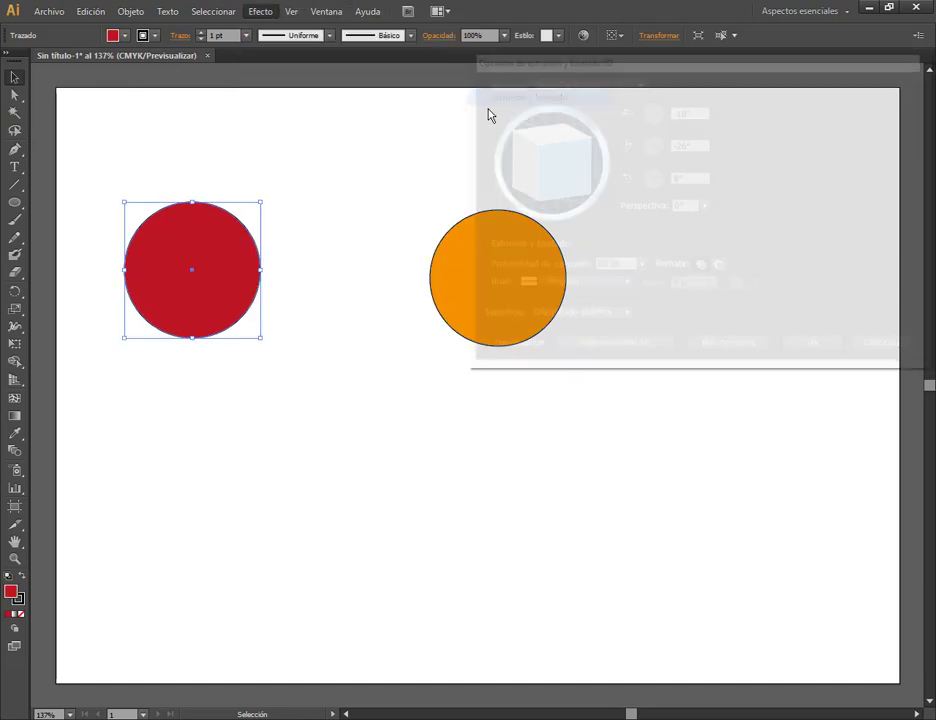
{"action": "left_click", "coordinate": [481, 348]}
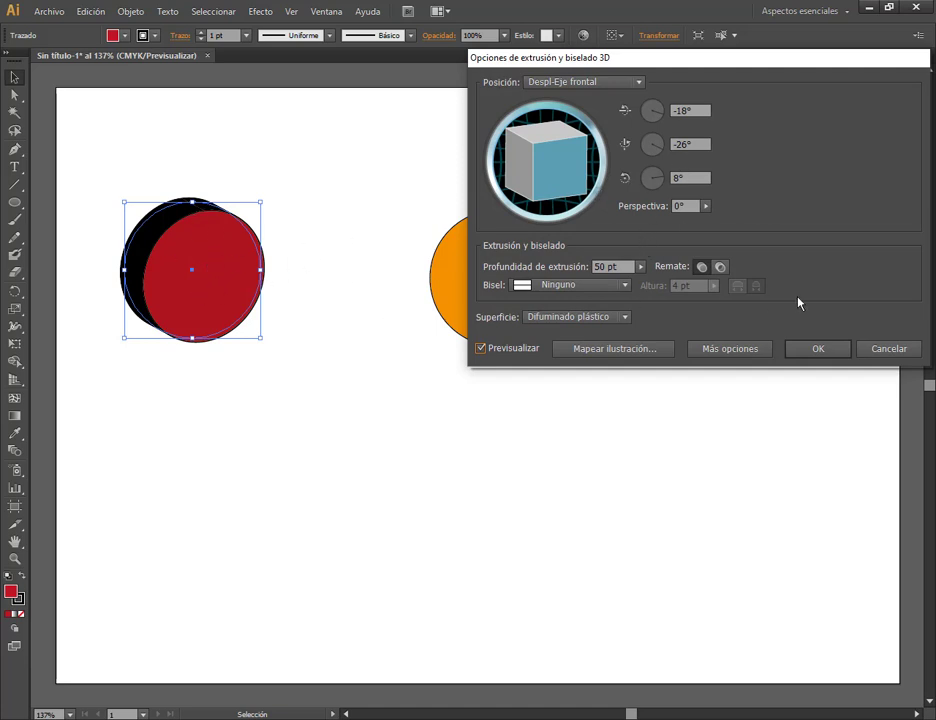
{"action": "left_click", "coordinate": [826, 352]}
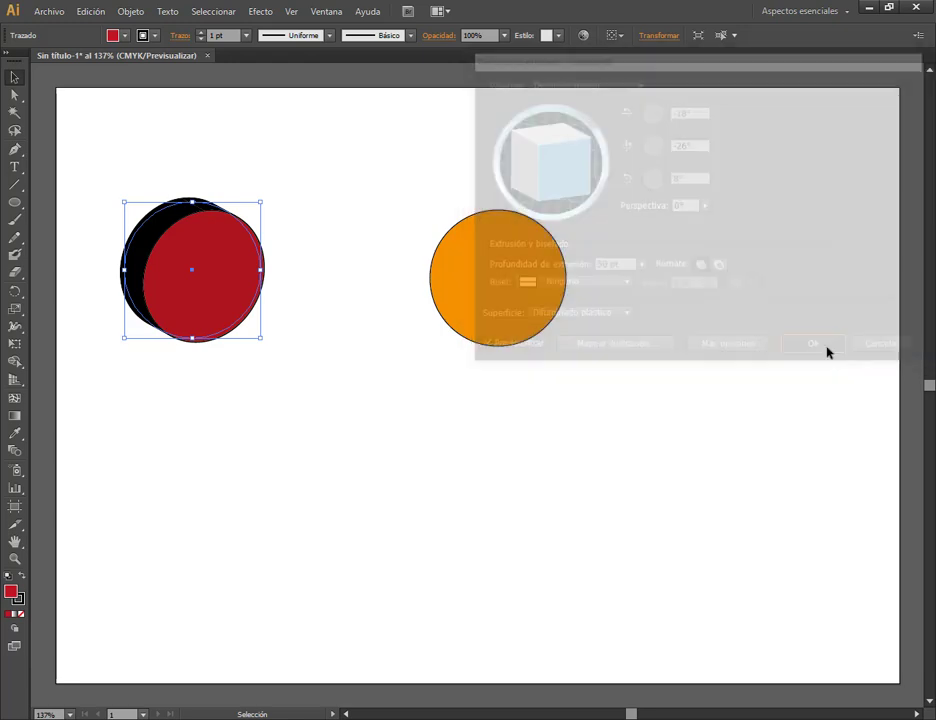
{"action": "left_click_drag", "start_coordinate": [546, 298], "coordinate": [477, 293]}
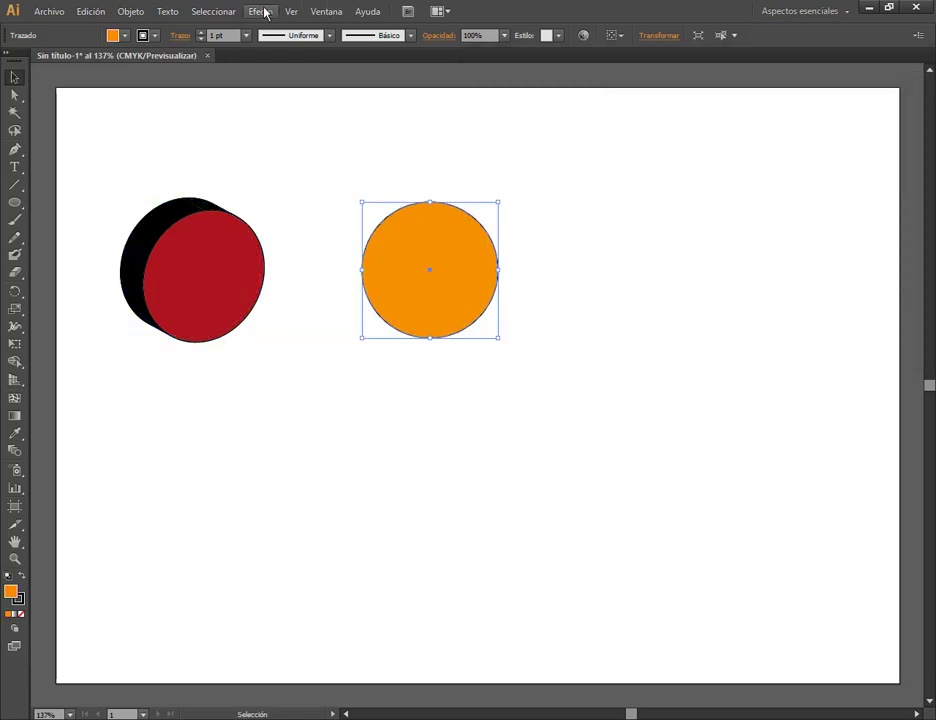
Try a 3D Rotate effect on the orange circle with a custom rotation of -38°, -32° and 34°.
{"action": "left_click", "coordinate": [262, 11]}
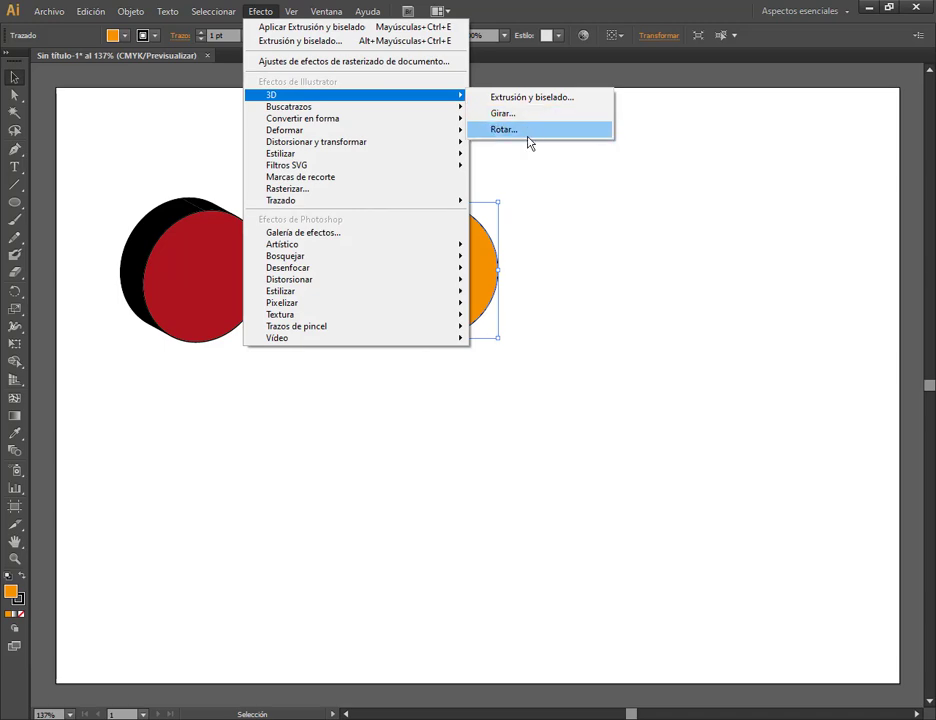
{"action": "left_click", "coordinate": [503, 129]}
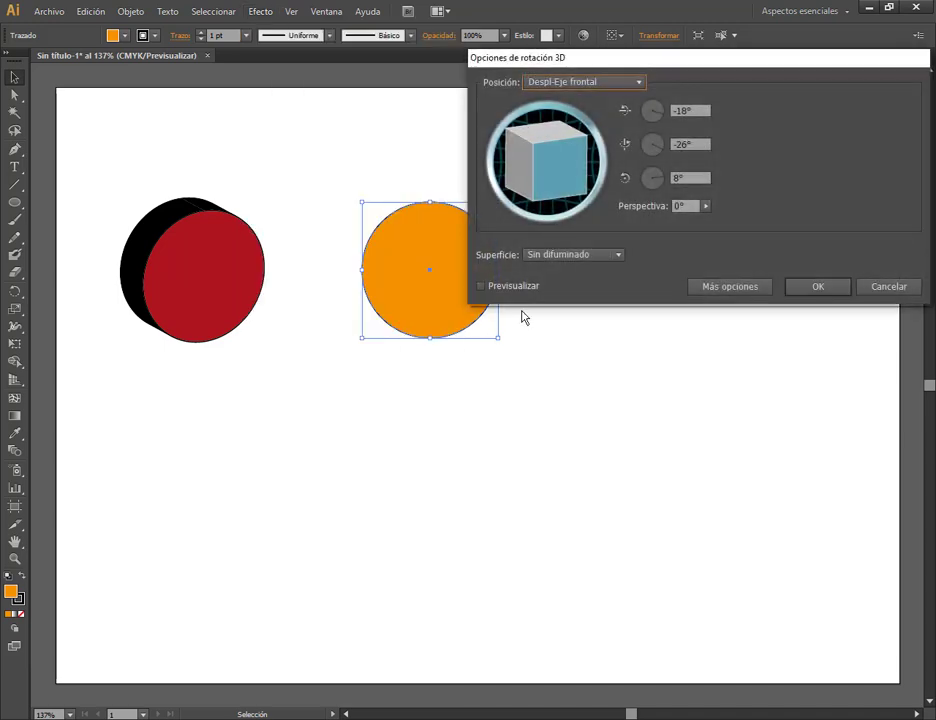
{"action": "left_click", "coordinate": [481, 286]}
{"action": "left_click_drag", "start_coordinate": [540, 72], "coordinate": [627, 67]}
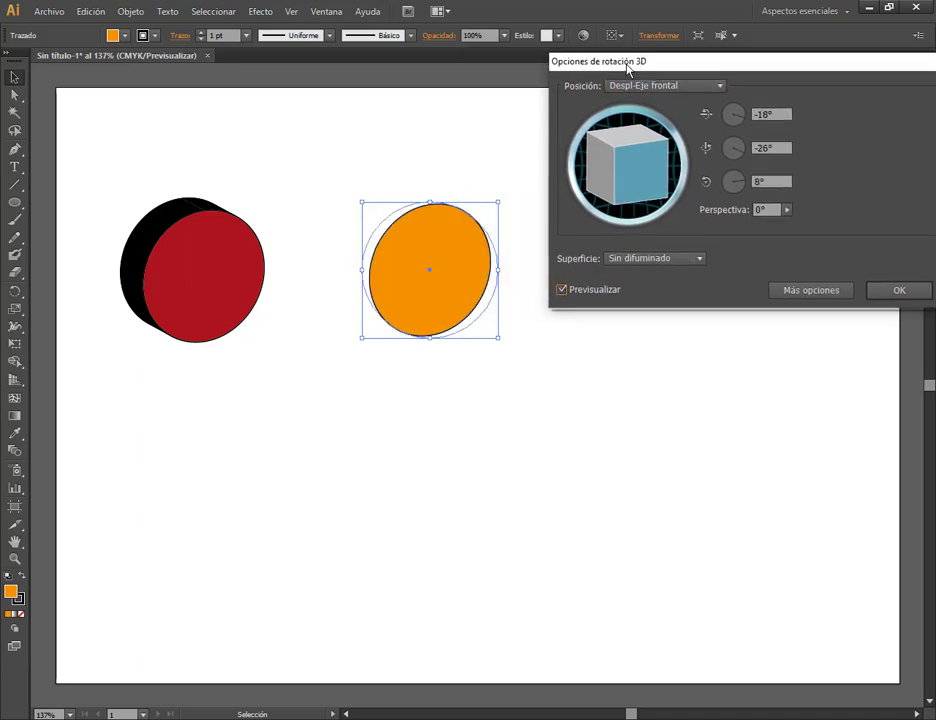
{"action": "left_click_drag", "start_coordinate": [639, 168], "coordinate": [654, 152]}
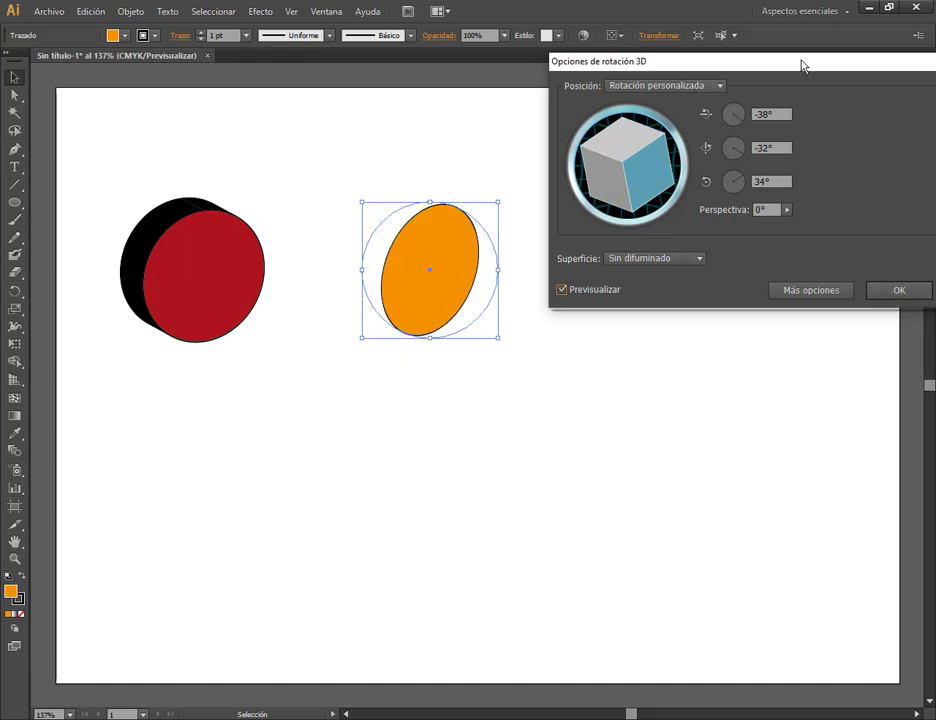
{"action": "left_click_drag", "start_coordinate": [802, 62], "coordinate": [666, 52]}
{"action": "left_click", "coordinate": [821, 271]}
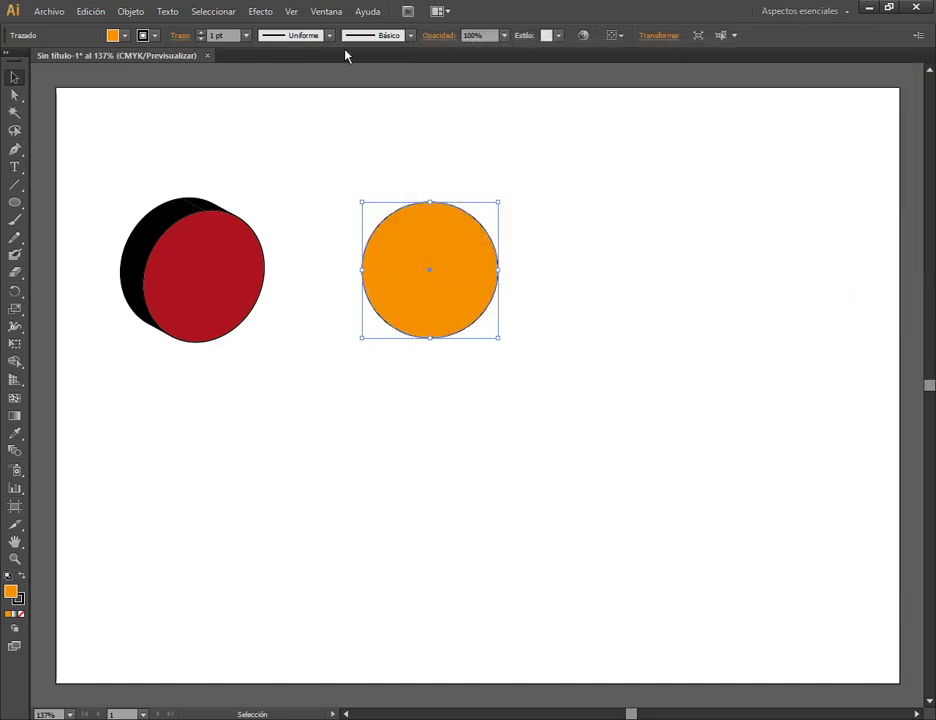
Set up a previewed 360° 3D Revolve effect on the orange circle with a custom rotation of -37°, -32° and 18°.
{"action": "left_click", "coordinate": [299, 10]}
{"action": "mouse_move", "coordinate": [268, 11]}
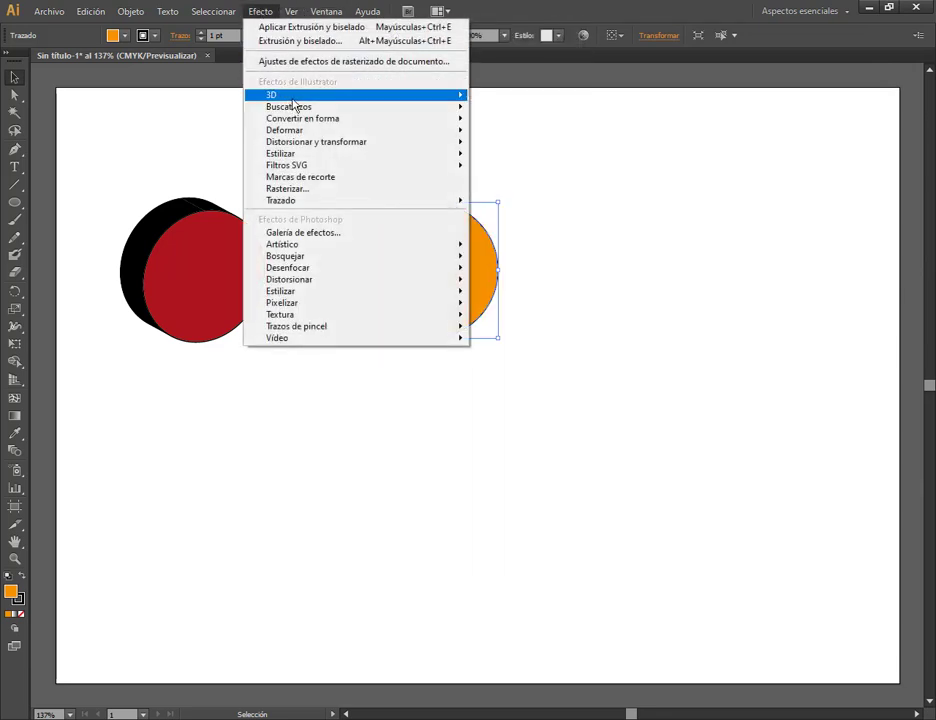
{"action": "mouse_move", "coordinate": [300, 94]}
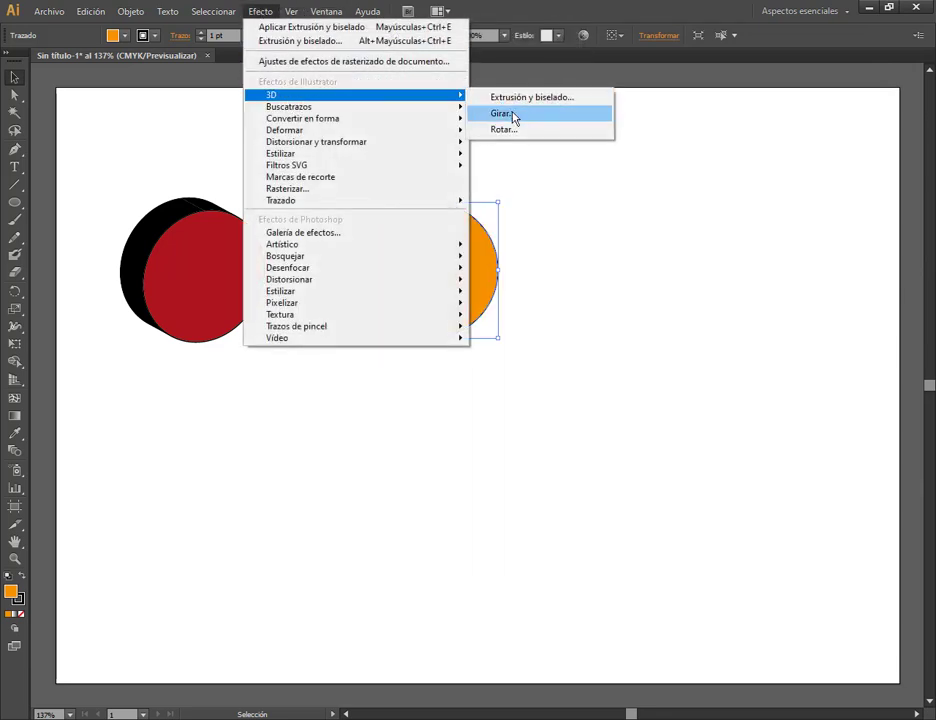
{"action": "left_click", "coordinate": [502, 114]}
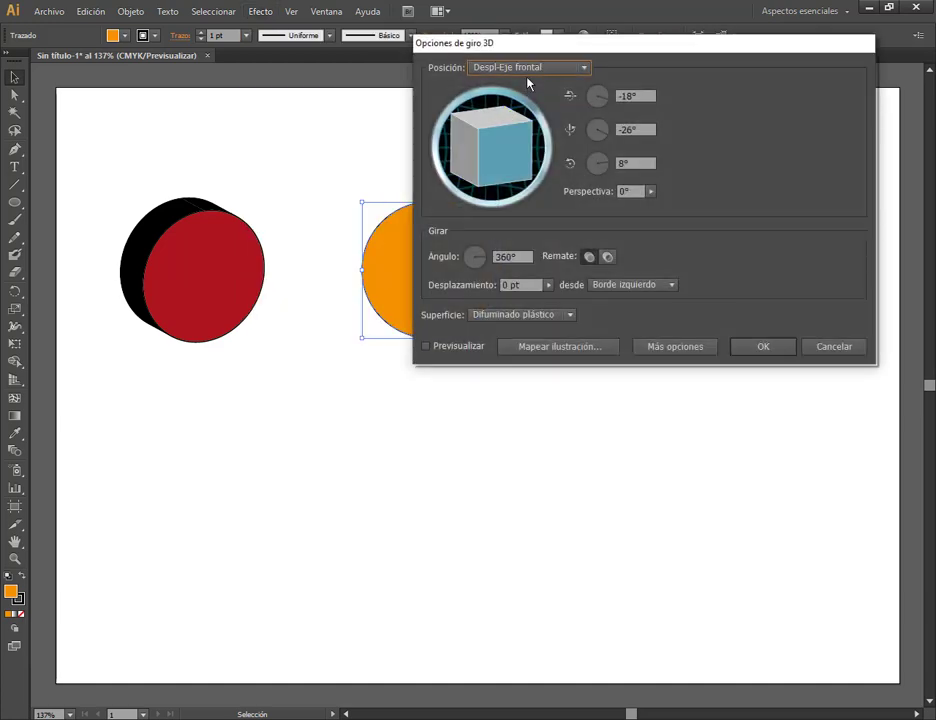
{"action": "left_click_drag", "start_coordinate": [540, 49], "coordinate": [694, 57]}
{"action": "left_click", "coordinate": [610, 354]}
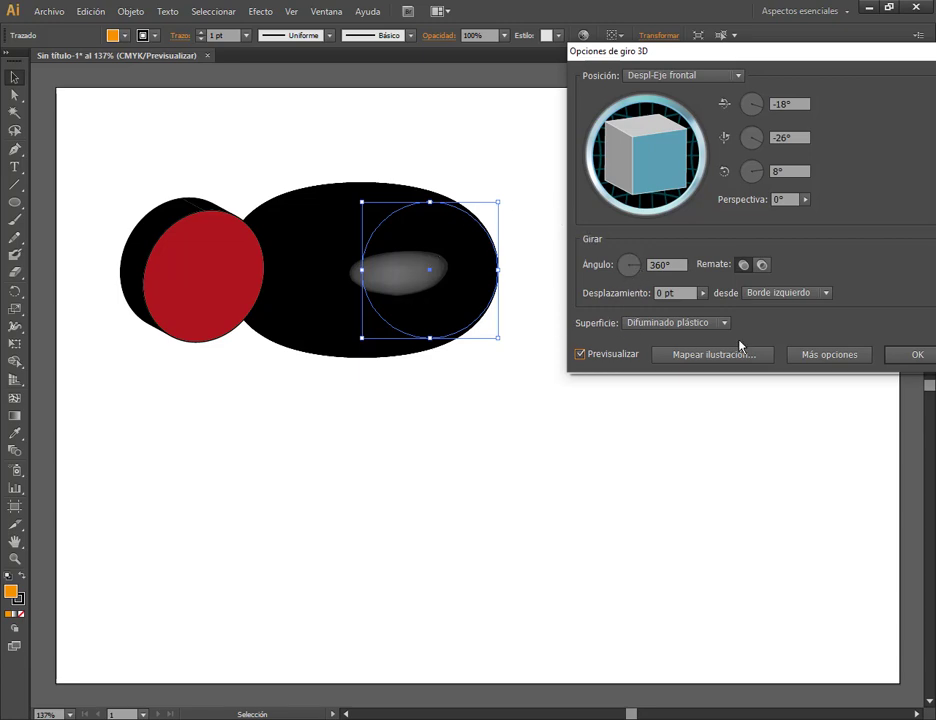
{"action": "left_click_drag", "start_coordinate": [650, 165], "coordinate": [657, 176]}
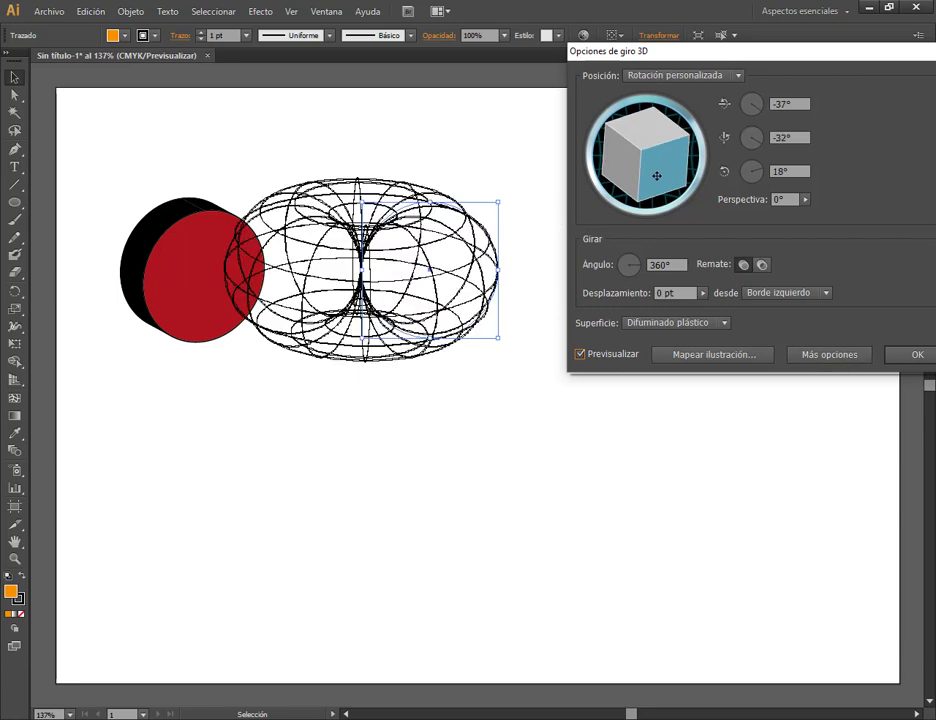
Try revolving the orange circle from its right edge, then return the revolve axis to the left edge.
{"action": "left_click", "coordinate": [784, 294]}
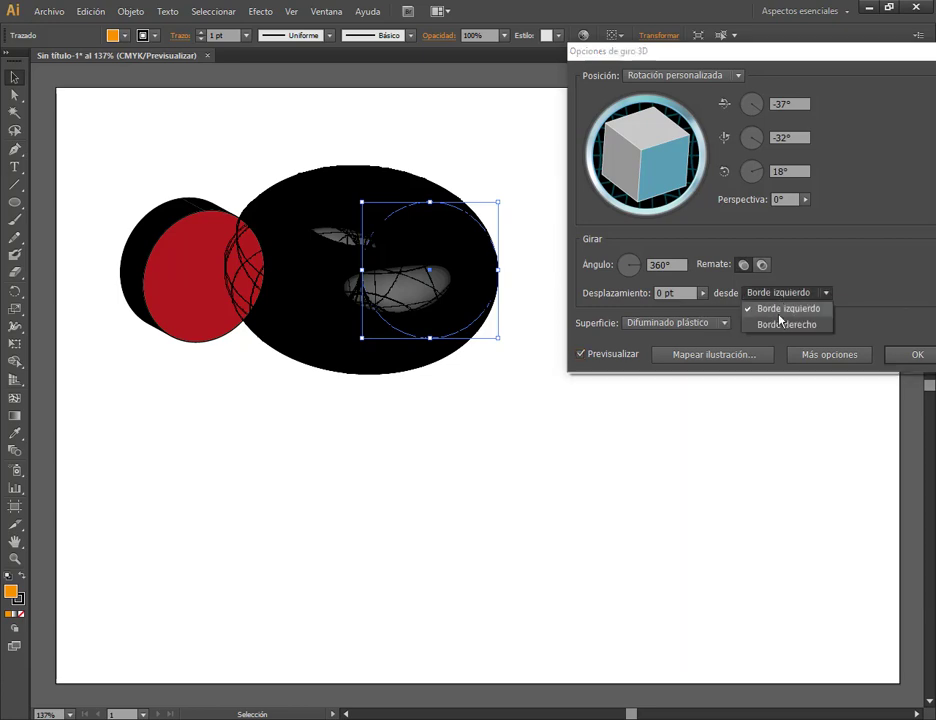
{"action": "left_click", "coordinate": [791, 334]}
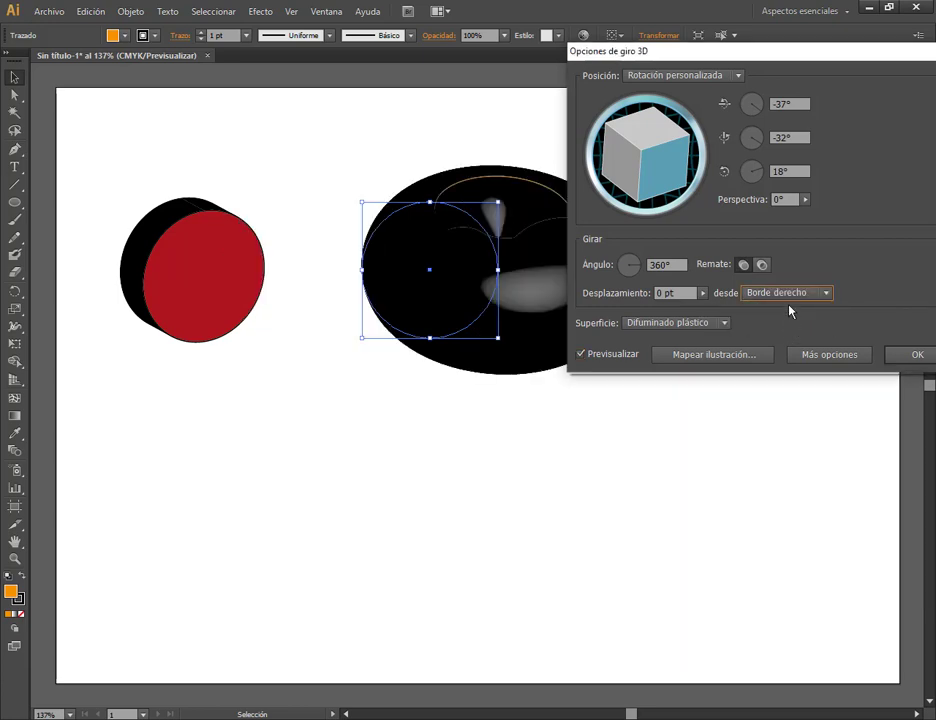
{"action": "left_click", "coordinate": [793, 294]}
{"action": "left_click", "coordinate": [790, 310]}
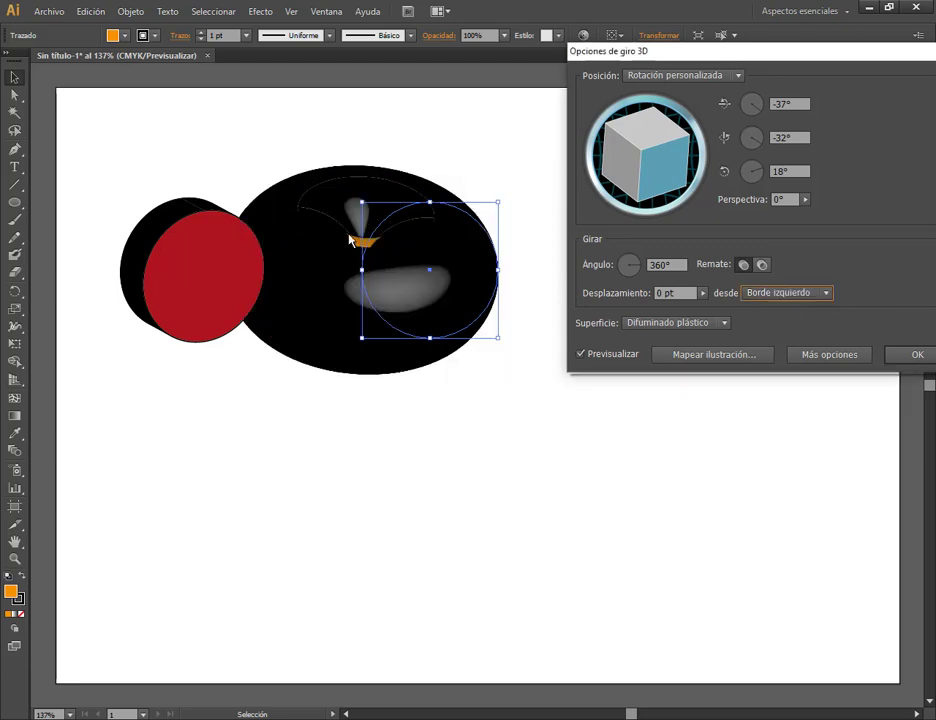
Apply the 3D Revolve with plastic shading and move the revolved shape away from the red cylinder.
{"action": "left_click", "coordinate": [713, 323]}
{"action": "left_click", "coordinate": [807, 330]}
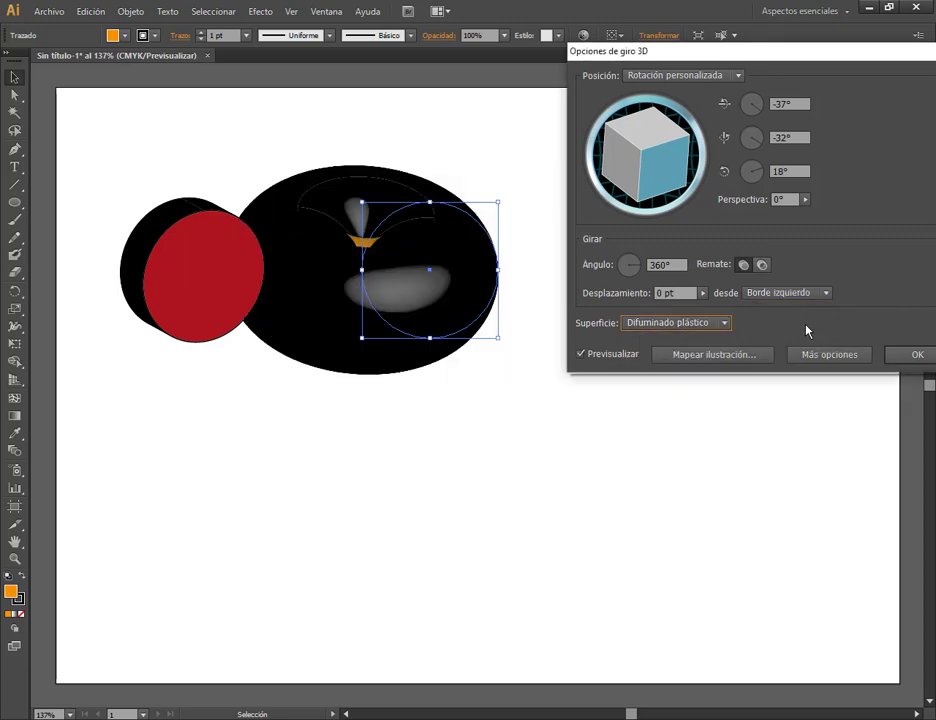
{"action": "left_click_drag", "start_coordinate": [790, 51], "coordinate": [726, 44]}
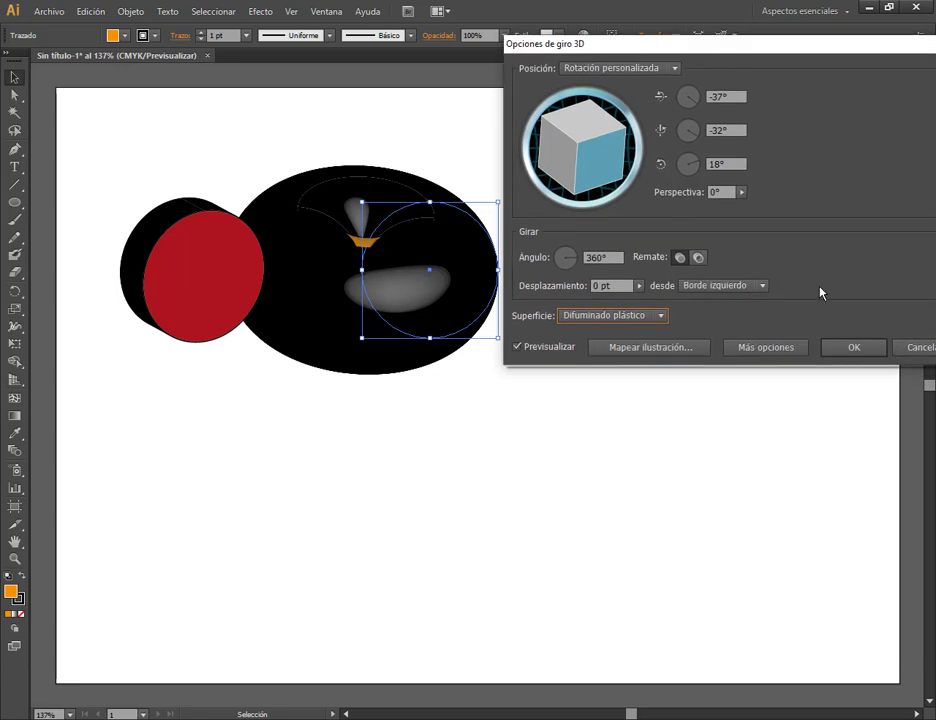
{"action": "left_click", "coordinate": [855, 347]}
{"action": "left_click", "coordinate": [627, 414]}
{"action": "left_click_drag", "start_coordinate": [449, 328], "coordinate": [567, 361]}
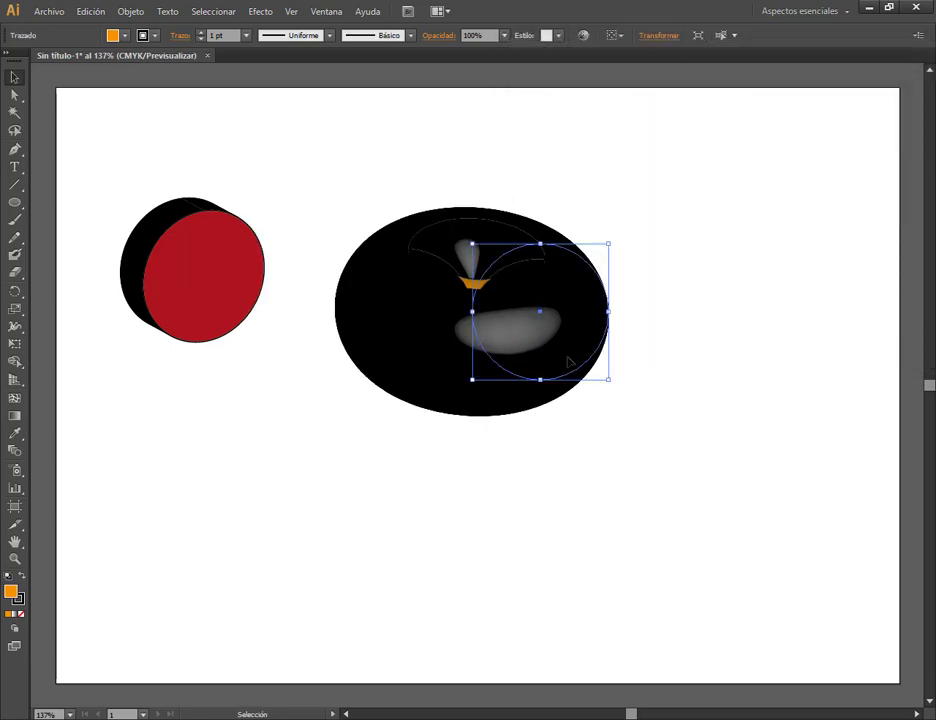
Remove the stroke from the revolved orange circle and reposition the shape lower on the artboard, away from the red cylinder.
{"action": "left_click", "coordinate": [767, 297]}
{"action": "left_click", "coordinate": [543, 313]}
{"action": "key", "text": "ctrl+plus"}
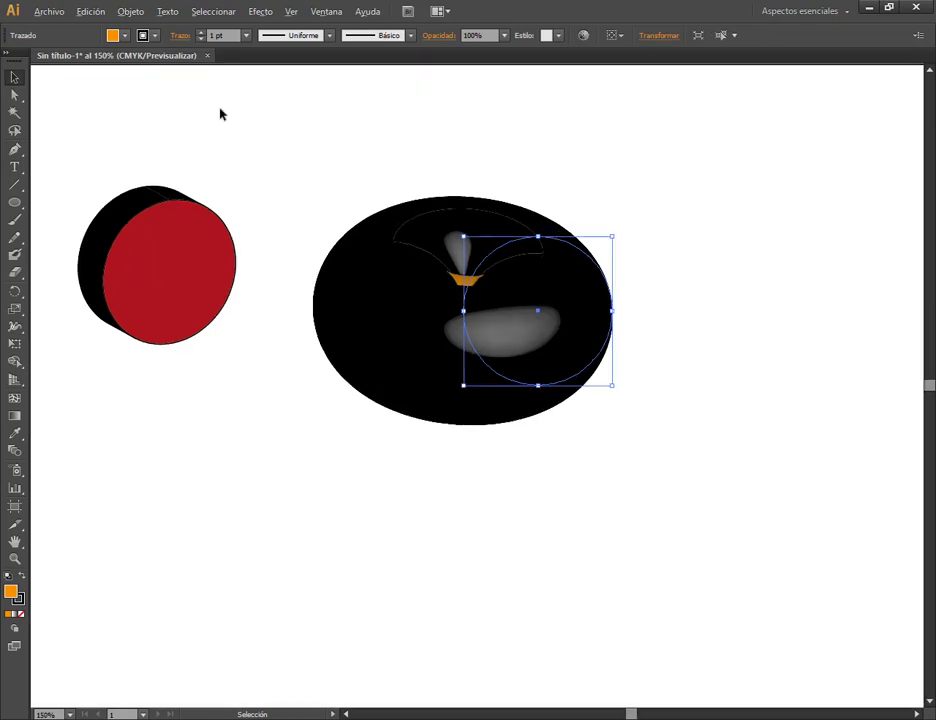
{"action": "left_click", "coordinate": [155, 36]}
{"action": "left_click", "coordinate": [10, 60]}
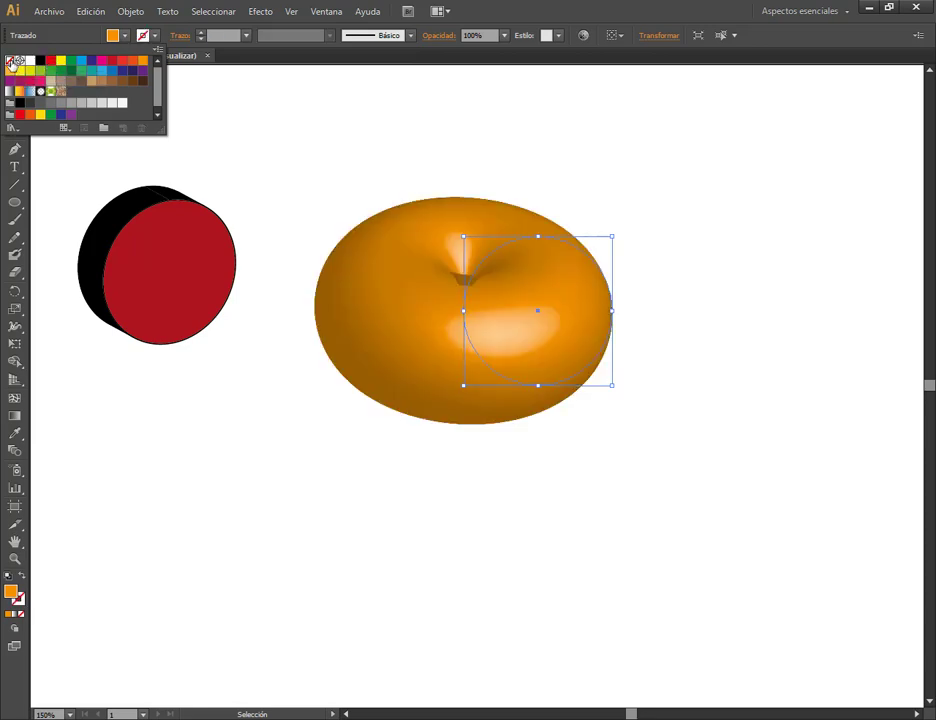
{"action": "left_click", "coordinate": [537, 140]}
{"action": "left_click_drag", "start_coordinate": [469, 345], "coordinate": [430, 412]}
{"action": "left_click", "coordinate": [280, 188]}
{"action": "left_click", "coordinate": [478, 384]}
Reopen the orange shape's 3D Revolve effect from its appearance attributes and try a previewed custom rotation of -51°, -28° and 22°.
{"action": "left_click", "coordinate": [337, 11]}
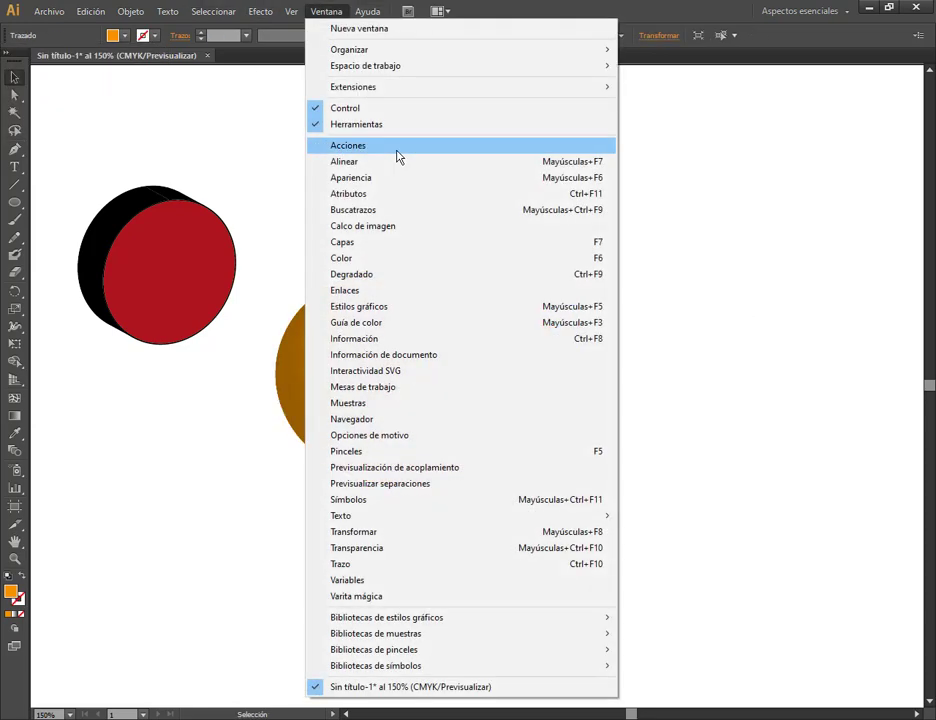
{"action": "left_click", "coordinate": [397, 180]}
{"action": "left_click_drag", "start_coordinate": [715, 493], "coordinate": [789, 375]}
{"action": "left_click", "coordinate": [755, 460]}
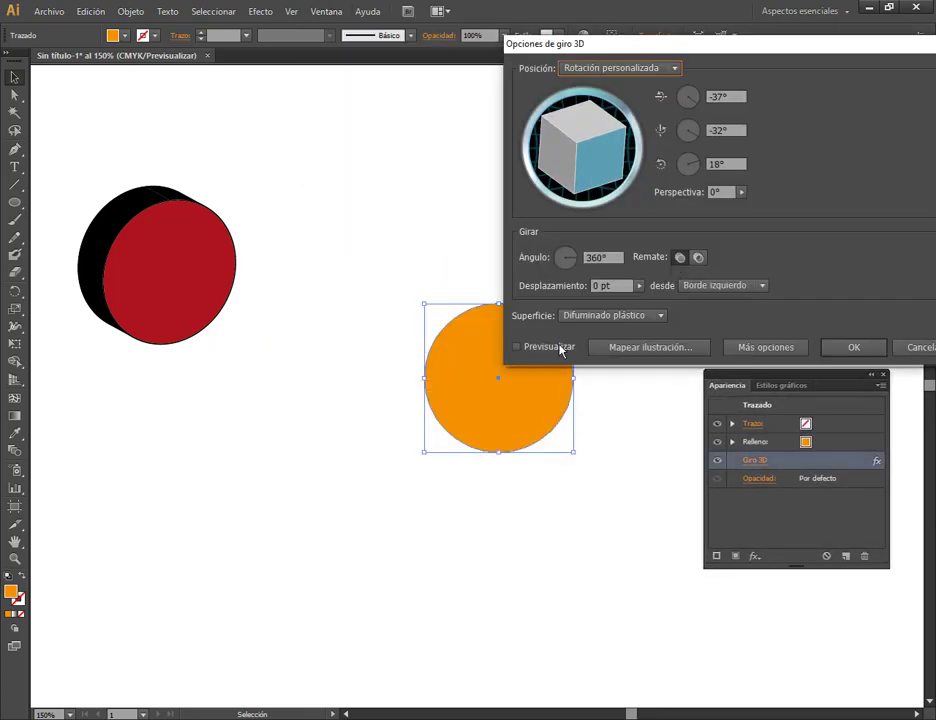
{"action": "left_click", "coordinate": [517, 347]}
{"action": "left_click_drag", "start_coordinate": [572, 150], "coordinate": [672, 95]}
{"action": "left_click_drag", "start_coordinate": [705, 45], "coordinate": [763, 11]}
Try the wireframe surface (Malla metálica) for the previewed 3D Revolve effect.
{"action": "left_click", "coordinate": [849, 314]}
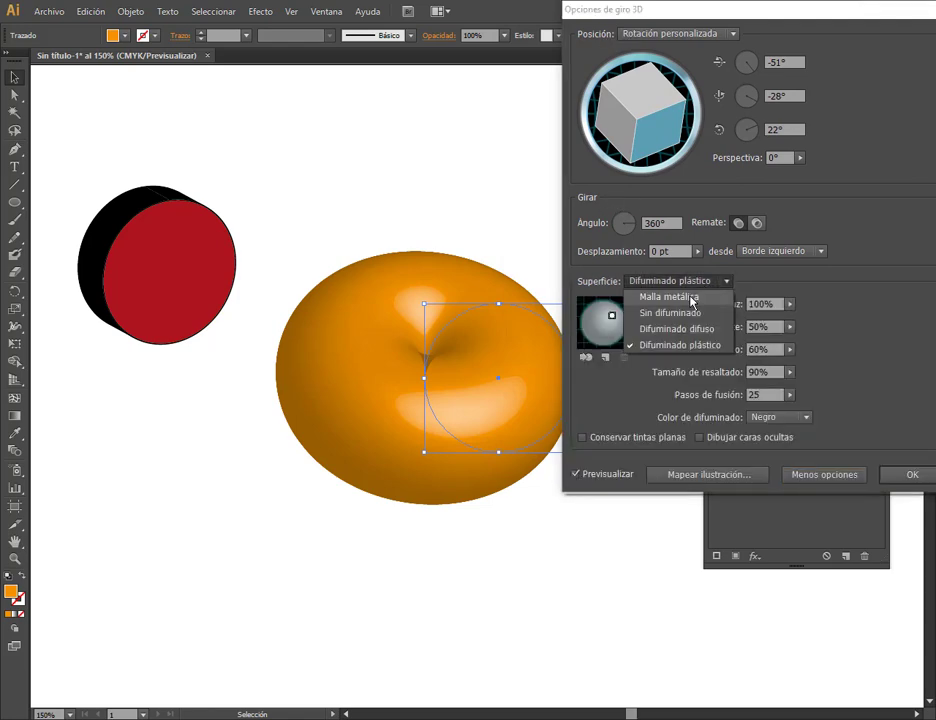
{"action": "left_click", "coordinate": [668, 297]}
{"action": "left_click_drag", "start_coordinate": [702, 16], "coordinate": [784, 25]}
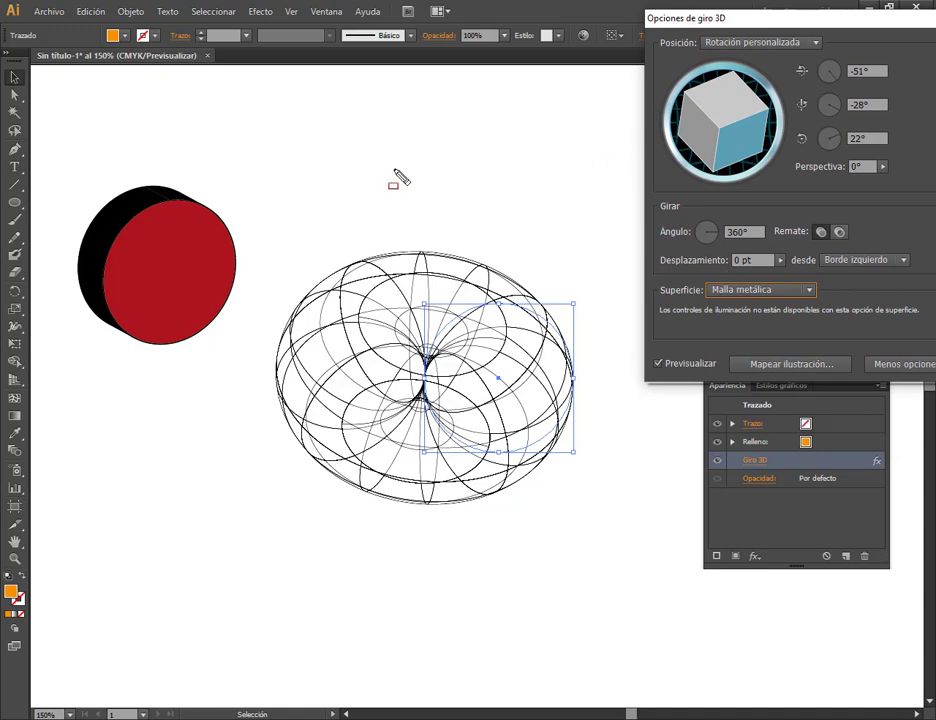
{"action": "mouse_move", "coordinate": [254, 147]}
{"action": "left_mouse_down"}
{"action": "mouse_move", "coordinate": [266, 169]}
{"action": "mouse_move", "coordinate": [229, 217]}
{"action": "left_mouse_up"}
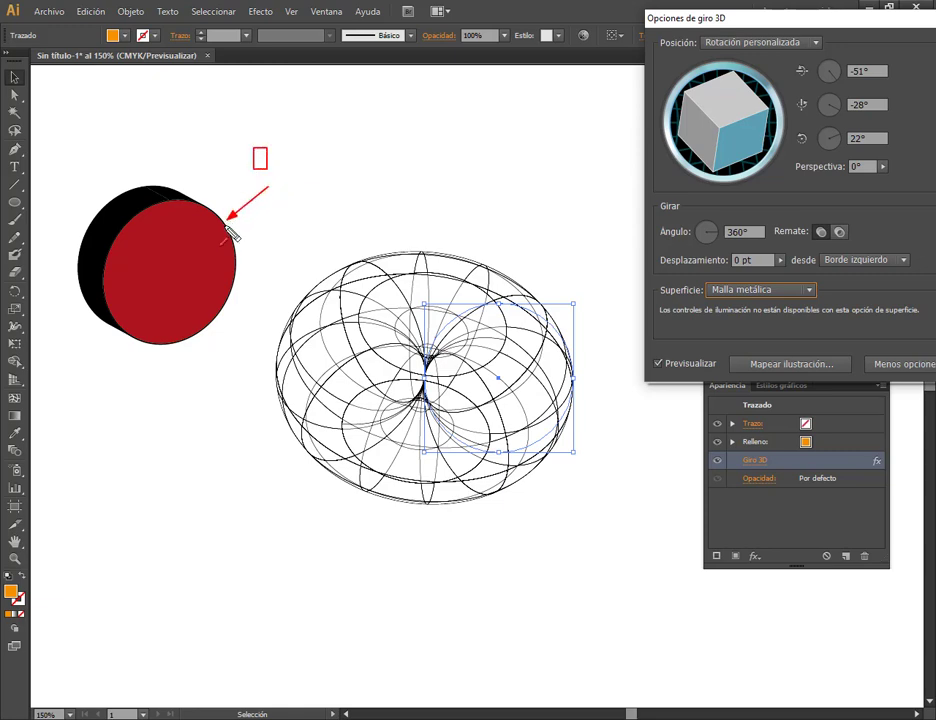
{"action": "key", "text": "Escape"}
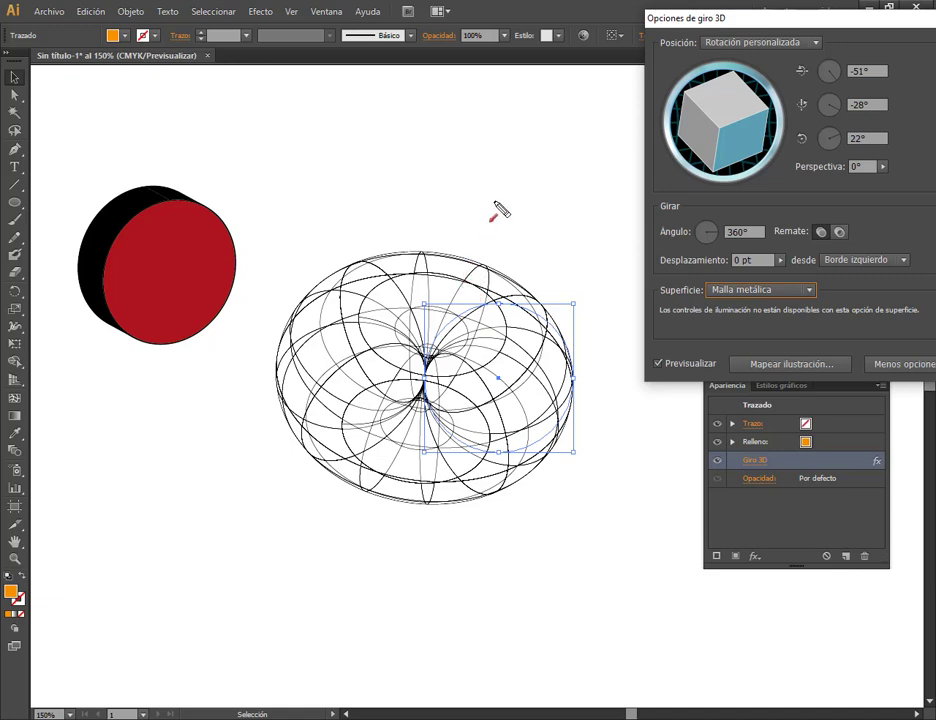
{"action": "left_click_drag", "start_coordinate": [493, 200], "coordinate": [483, 268]}
{"action": "left_click_drag", "start_coordinate": [568, 248], "coordinate": [541, 312]}
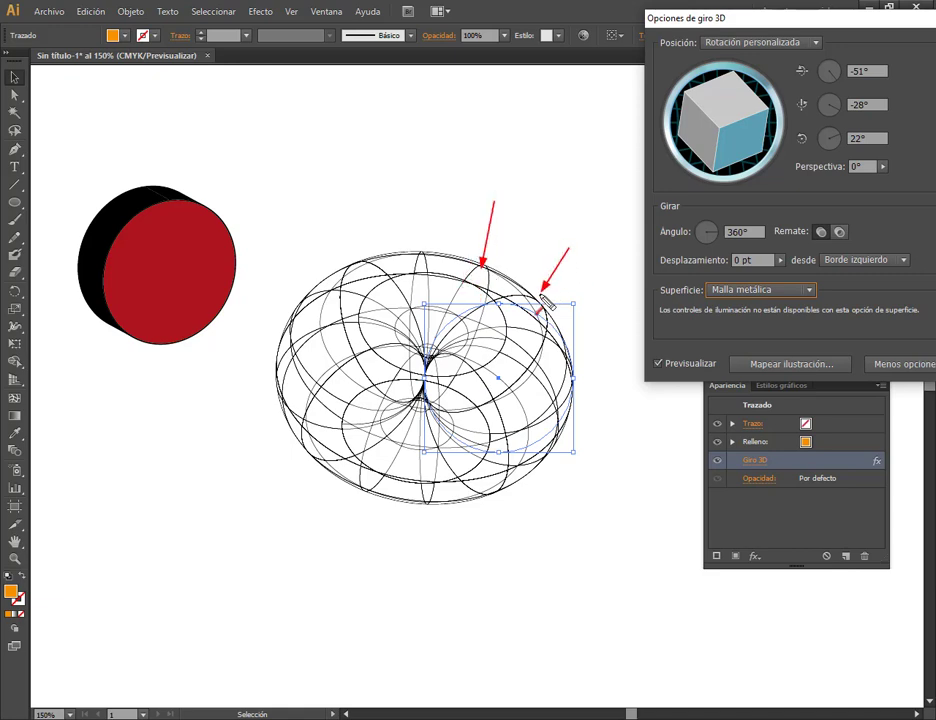
{"action": "left_click_drag", "start_coordinate": [647, 398], "coordinate": [578, 386]}
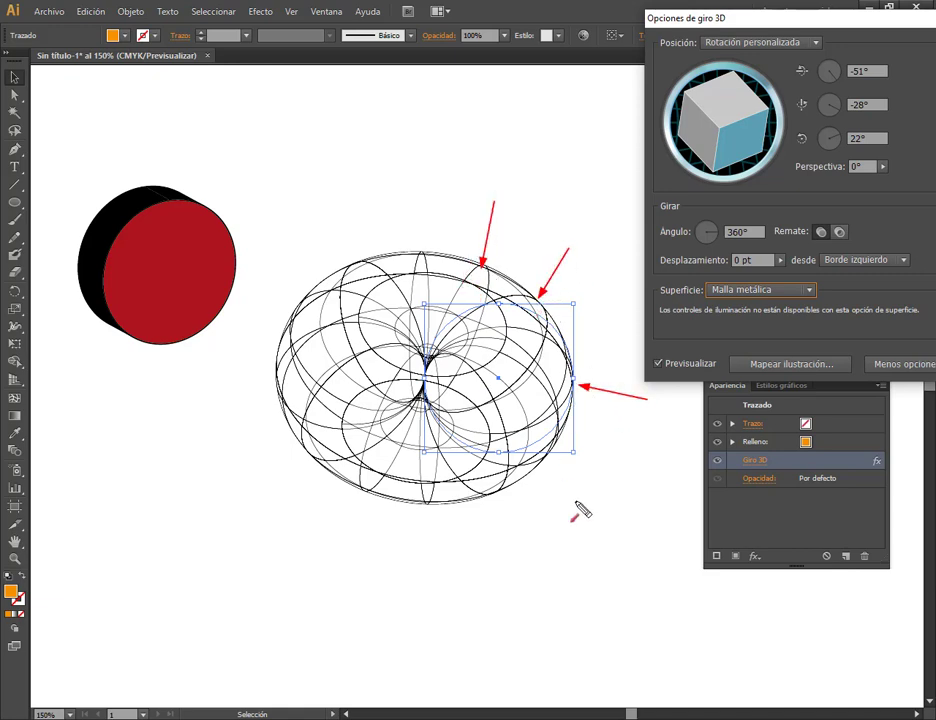
{"action": "left_click_drag", "start_coordinate": [583, 494], "coordinate": [545, 462]}
{"action": "left_click_drag", "start_coordinate": [491, 558], "coordinate": [491, 500]}
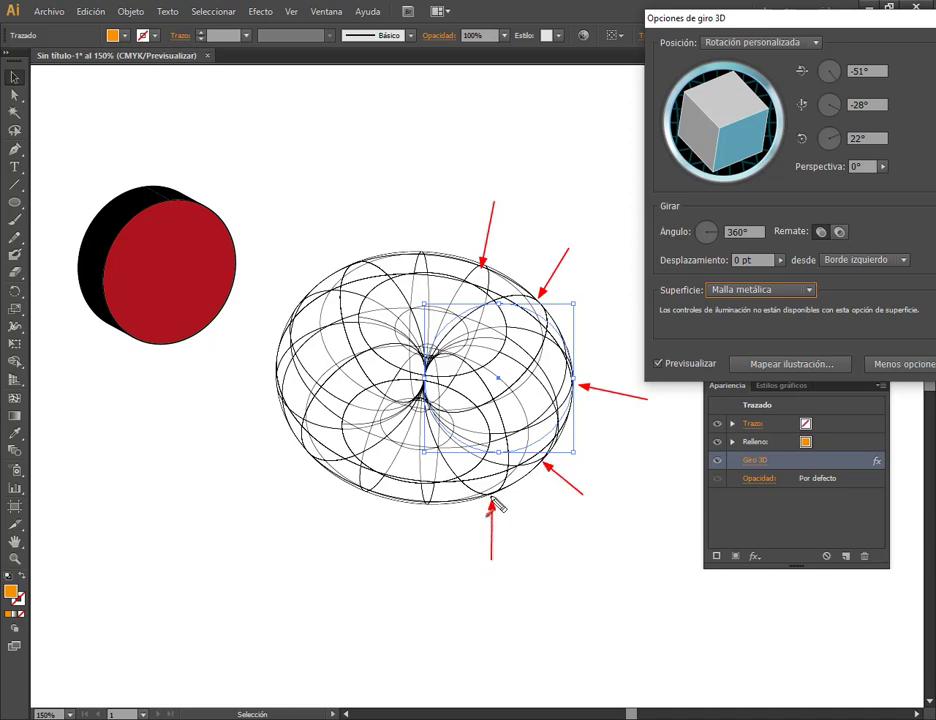
{"action": "left_click_drag", "start_coordinate": [411, 562], "coordinate": [430, 492]}
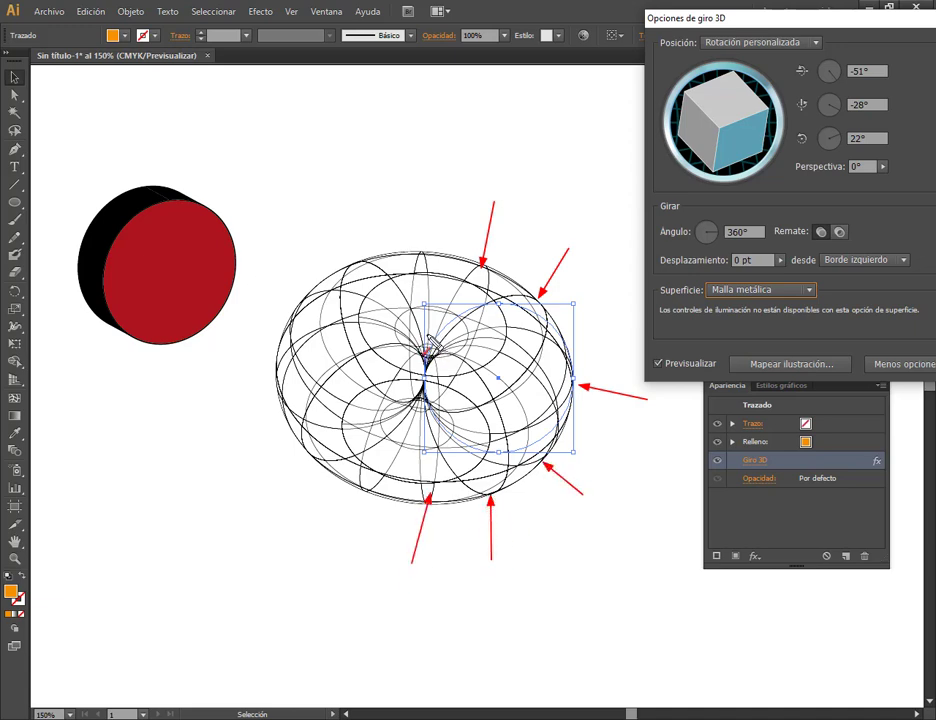
{"action": "left_click_drag", "start_coordinate": [337, 577], "coordinate": [363, 492]}
{"action": "left_click_drag", "start_coordinate": [274, 518], "coordinate": [310, 460]}
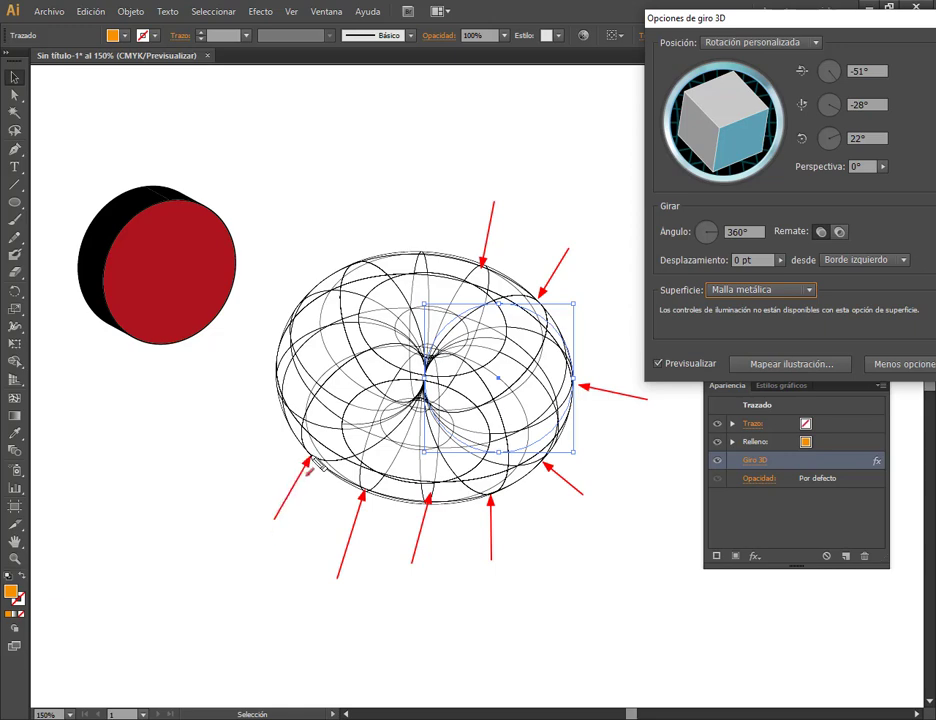
{"action": "left_click_drag", "start_coordinate": [224, 425], "coordinate": [274, 386]}
{"action": "left_click_drag", "start_coordinate": [274, 234], "coordinate": [297, 268]}
{"action": "left_click_drag", "start_coordinate": [358, 200], "coordinate": [372, 237]}
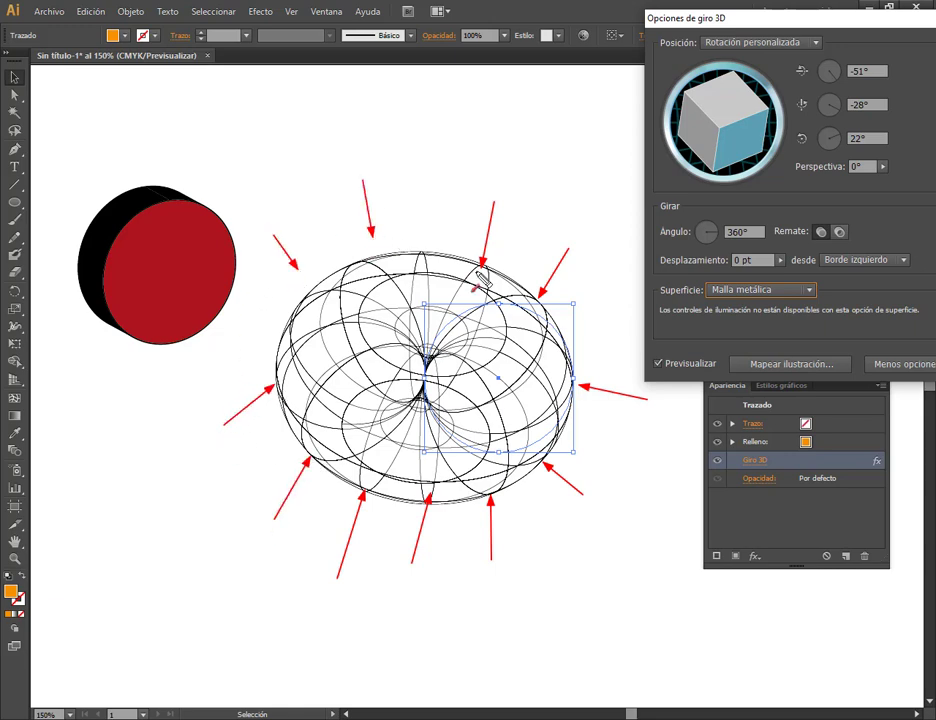
{"action": "key", "text": "e"}
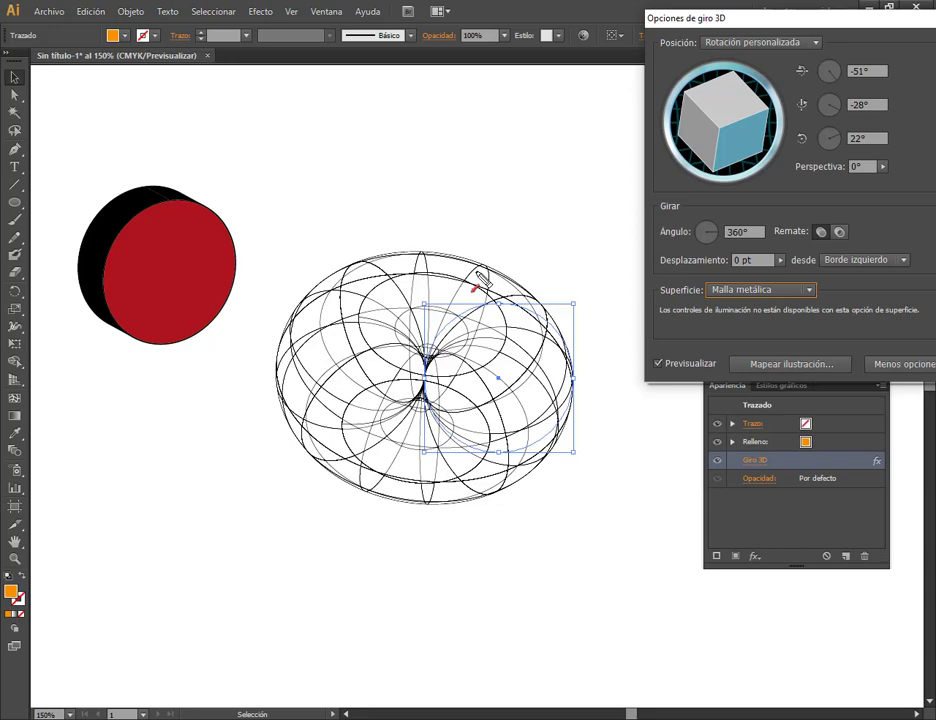
Cancel the edit of the revolve effect and delete both 3D shapes from the artboard.
{"action": "left_click_drag", "start_coordinate": [700, 18], "coordinate": [385, 39]}
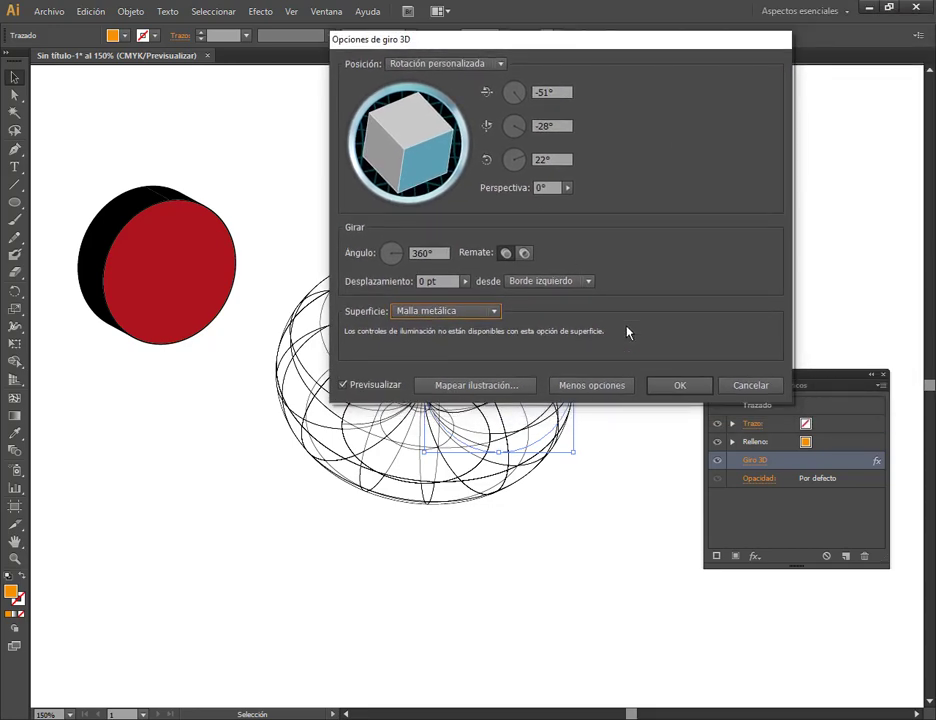
{"action": "left_click", "coordinate": [733, 396]}
{"action": "mouse_move", "coordinate": [610, 185]}
{"action": "left_mouse_down"}
{"action": "mouse_move", "coordinate": [215, 386]}
{"action": "mouse_move", "coordinate": [150, 336]}
{"action": "left_mouse_up"}
{"action": "key", "text": "Delete"}
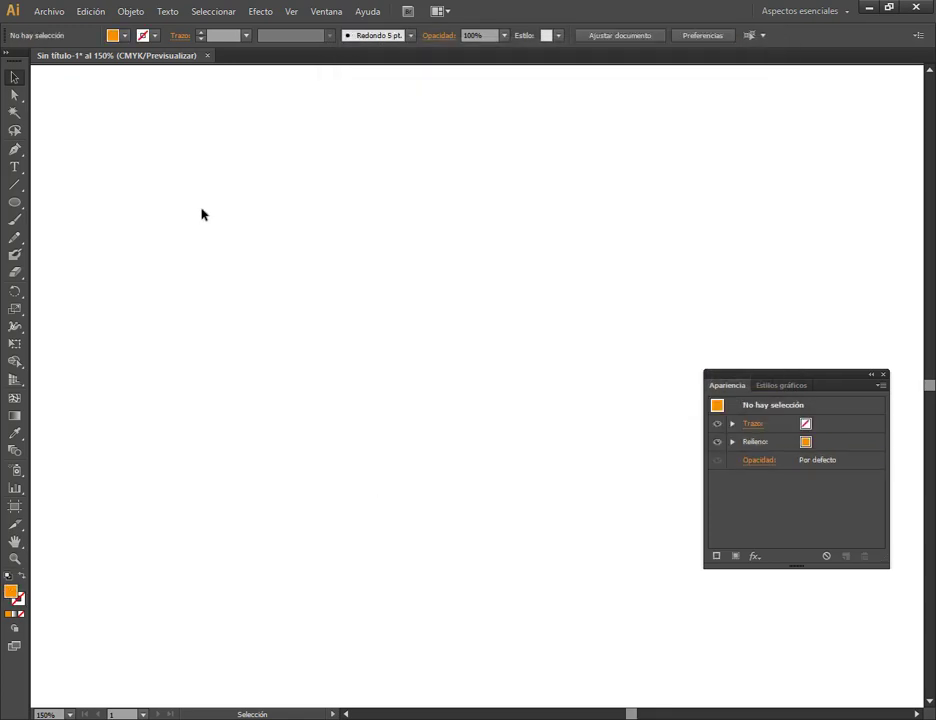
Draw an open five-point half-bottle profile with the Pen tool and place its lower-right anchor at X 133,35 mm.
{"action": "left_click", "coordinate": [15, 151]}
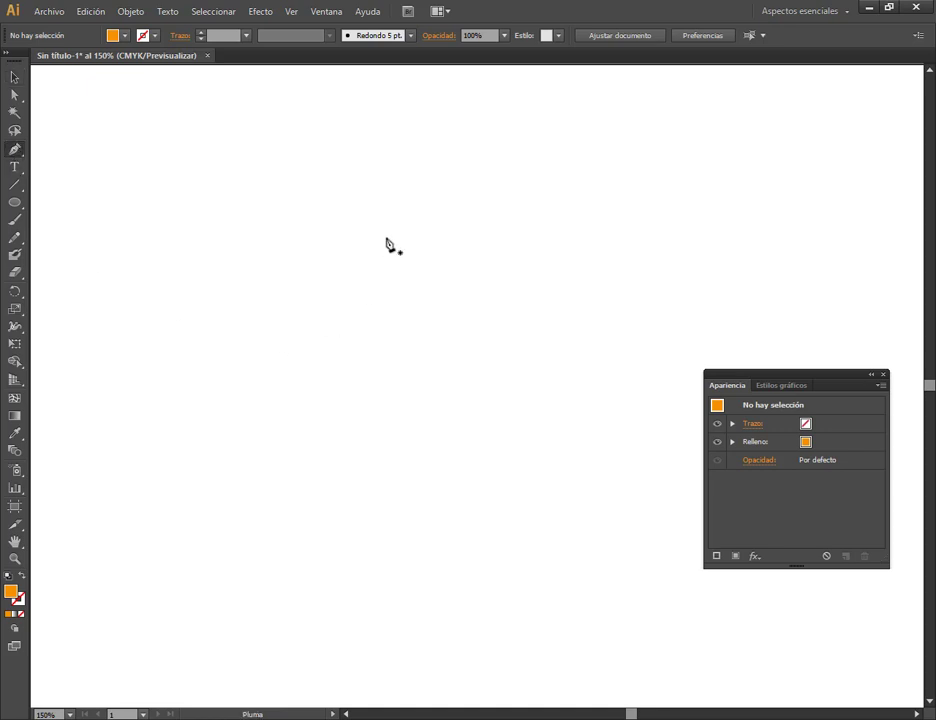
{"action": "left_click", "coordinate": [428, 184]}
{"action": "left_click", "coordinate": [389, 183]}
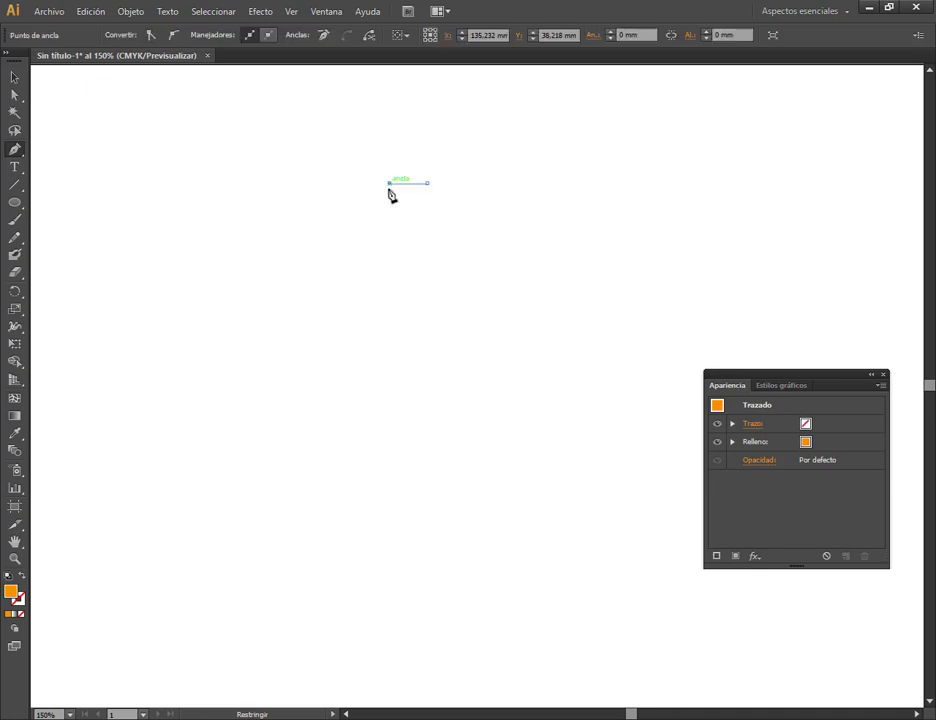
{"action": "left_click", "coordinate": [379, 271]}
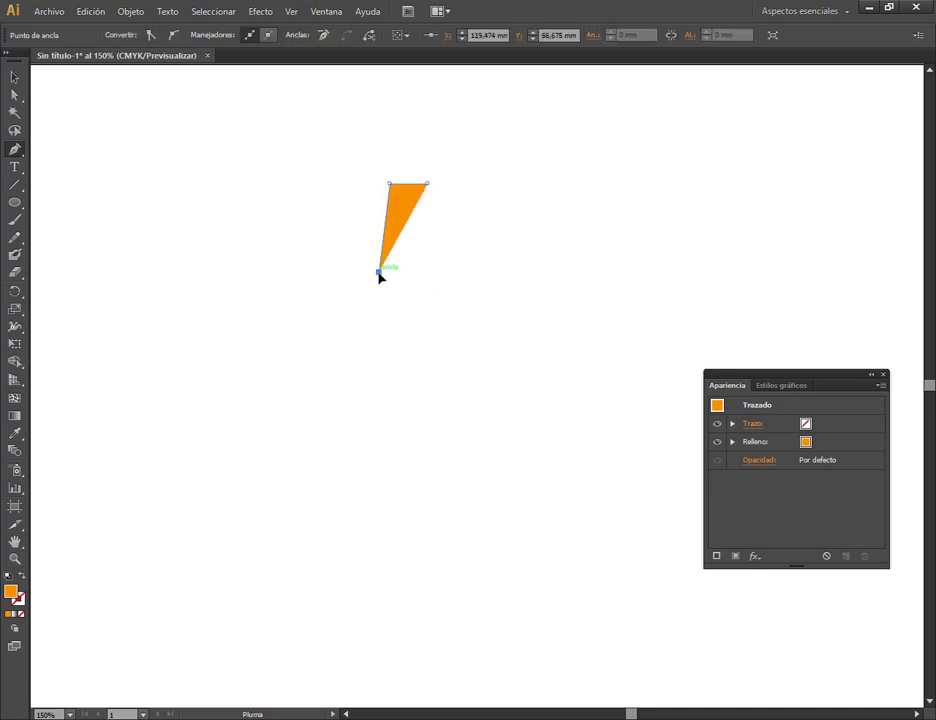
{"action": "left_click", "coordinate": [314, 384]}
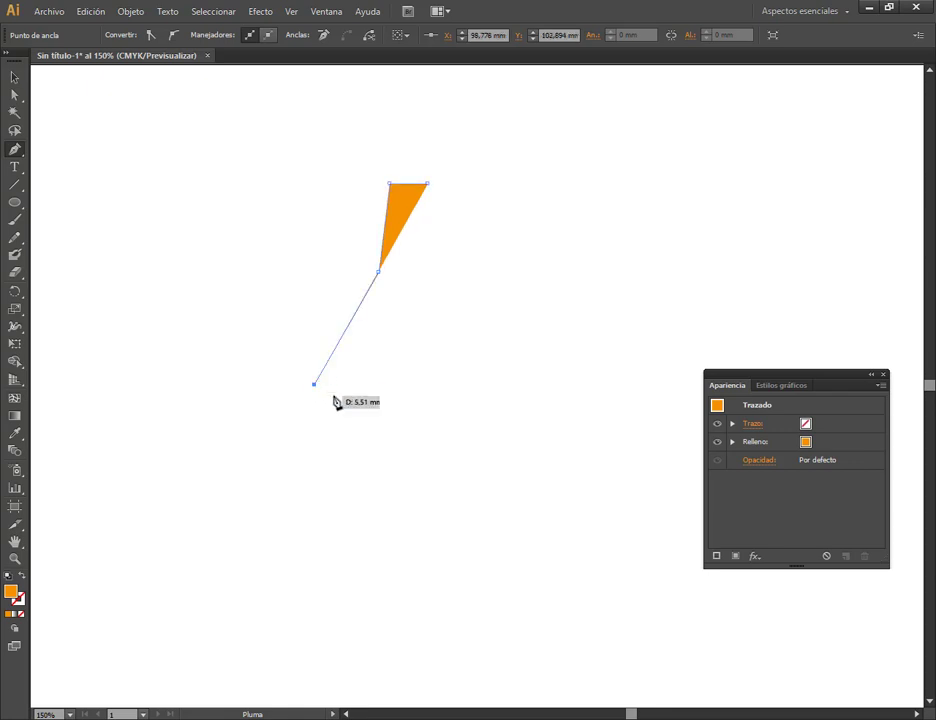
{"action": "left_click", "coordinate": [413, 384]}
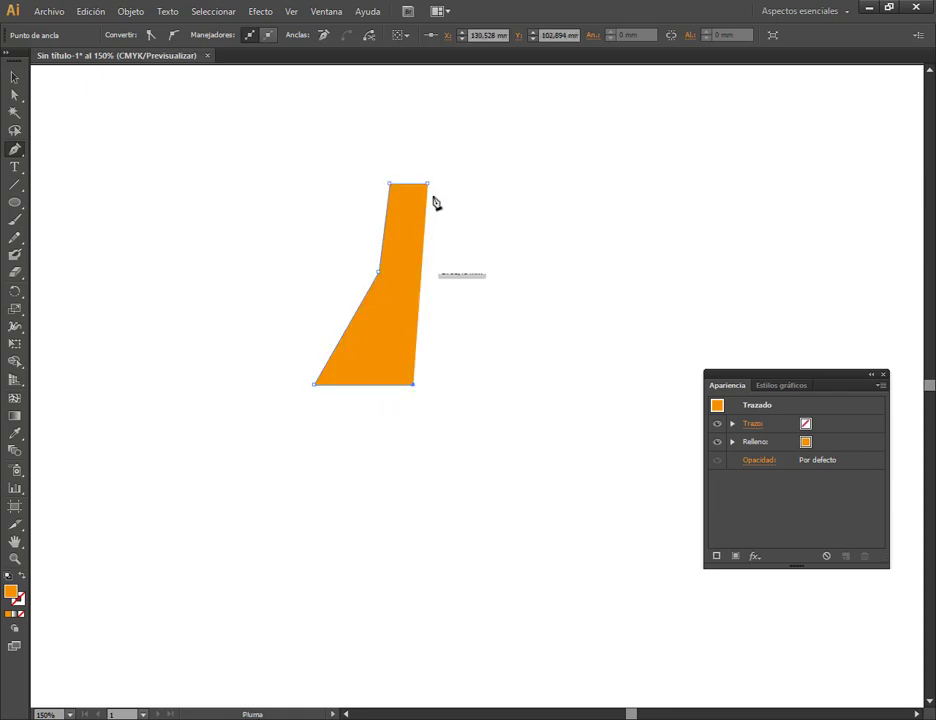
{"action": "left_click", "coordinate": [15, 95]}
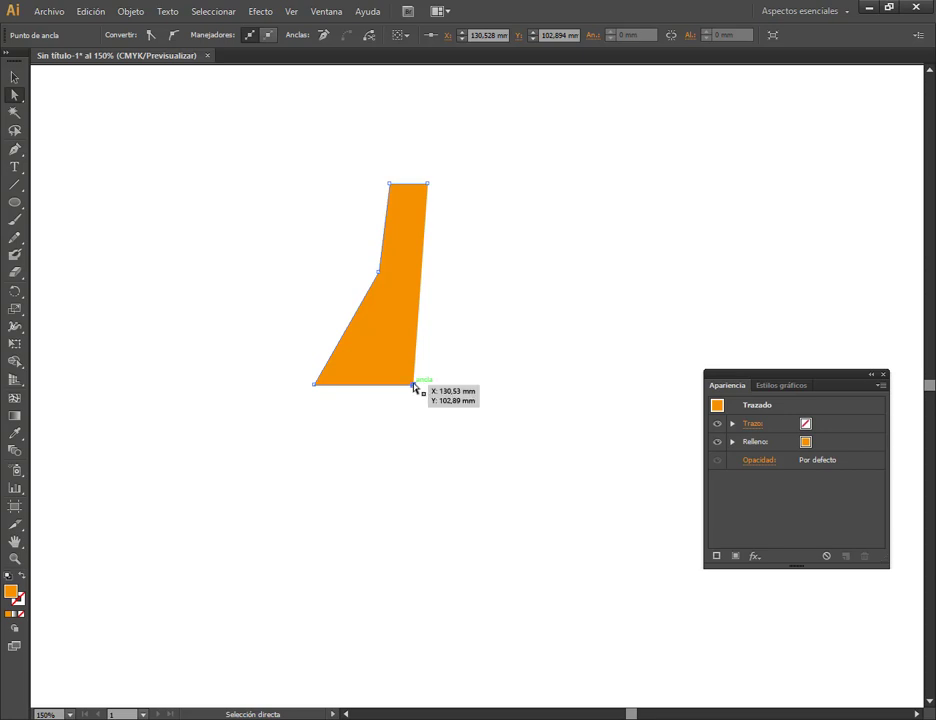
{"action": "mouse_move", "coordinate": [413, 384]}
{"action": "left_mouse_down"}
{"action": "mouse_move", "coordinate": [419, 392]}
{"action": "mouse_move", "coordinate": [422, 384]}
{"action": "left_mouse_up"}
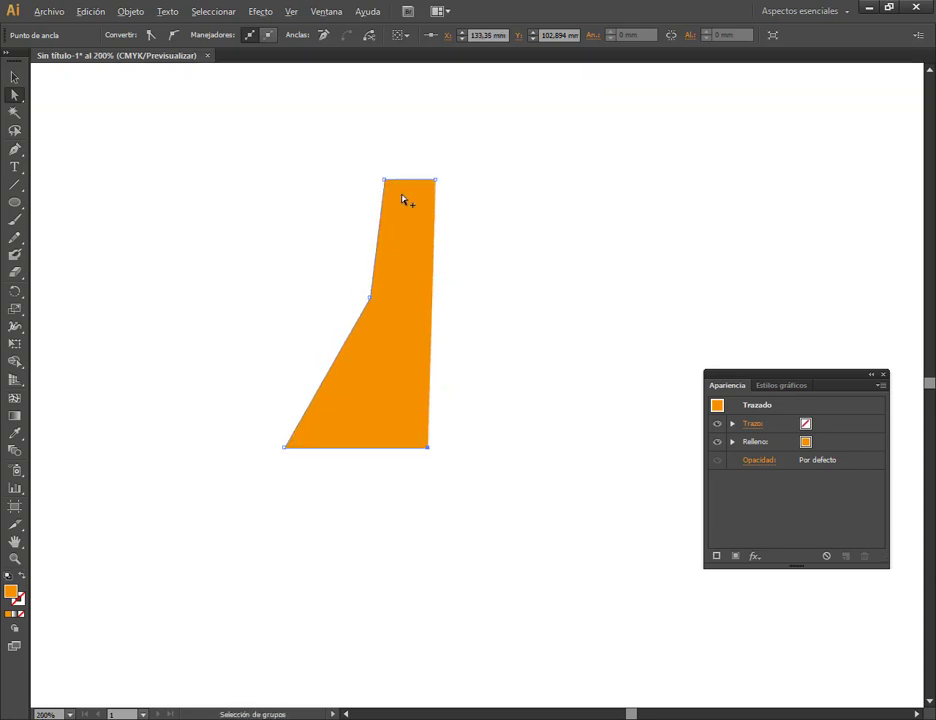
Move the profile's upper-left anchor inward to about X 126,2 mm, Y 40,2 mm and convert it to a smooth point.
{"action": "scroll", "coordinate": [405, 195], "scroll_direction": "up", "scroll_amount": 3}
{"action": "mouse_move", "coordinate": [363, 172]}
{"action": "left_mouse_down"}
{"action": "mouse_move", "coordinate": [372, 192]}
{"action": "mouse_move", "coordinate": [375, 185]}
{"action": "left_mouse_up"}
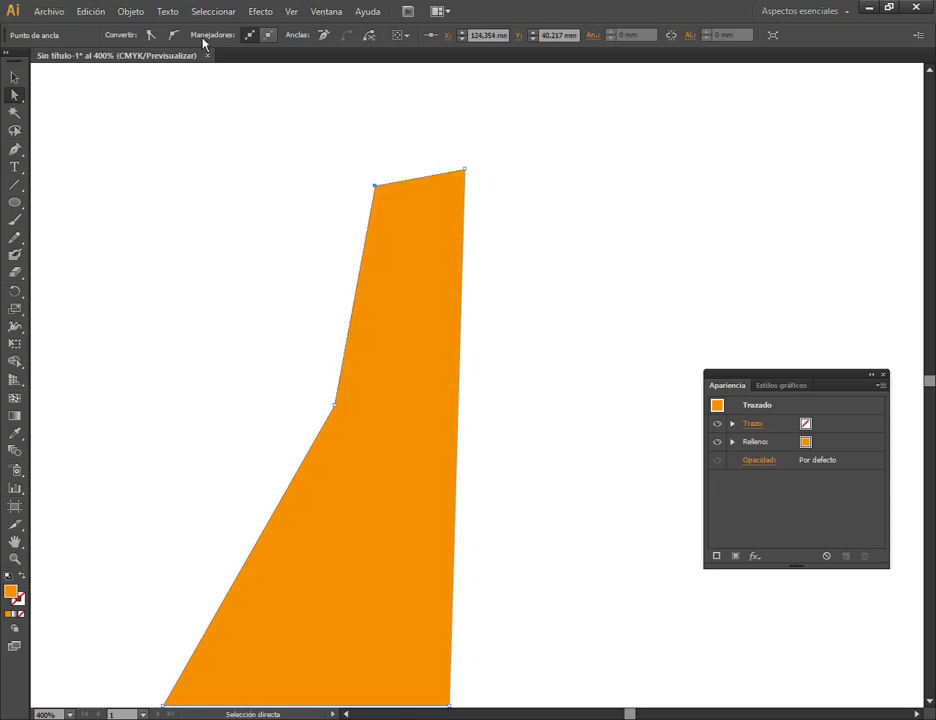
{"action": "left_click", "coordinate": [175, 36]}
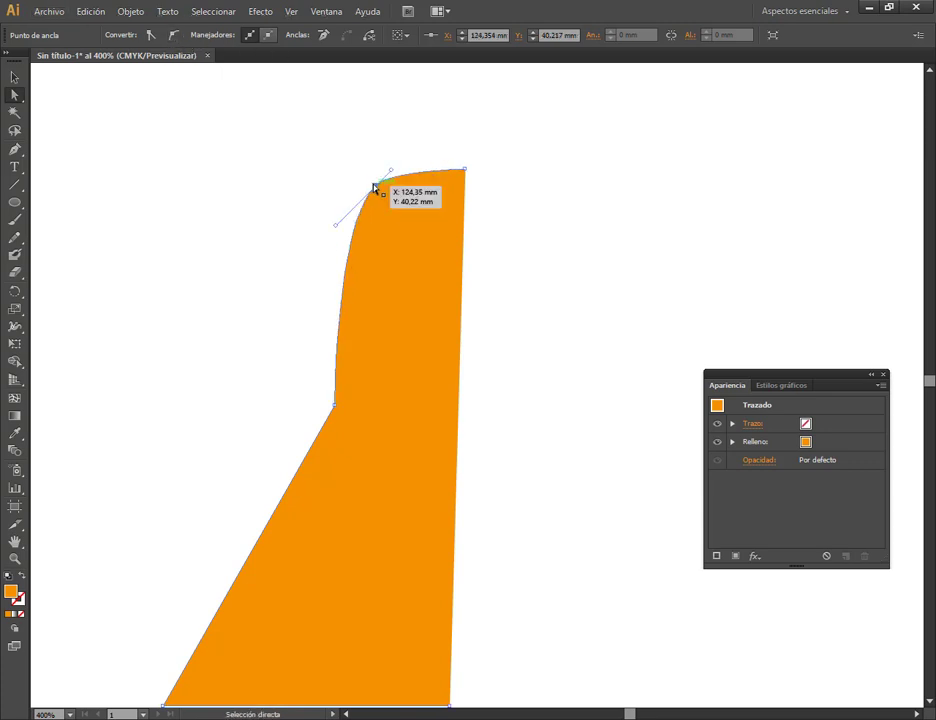
{"action": "left_click_drag", "start_coordinate": [377, 188], "coordinate": [391, 189]}
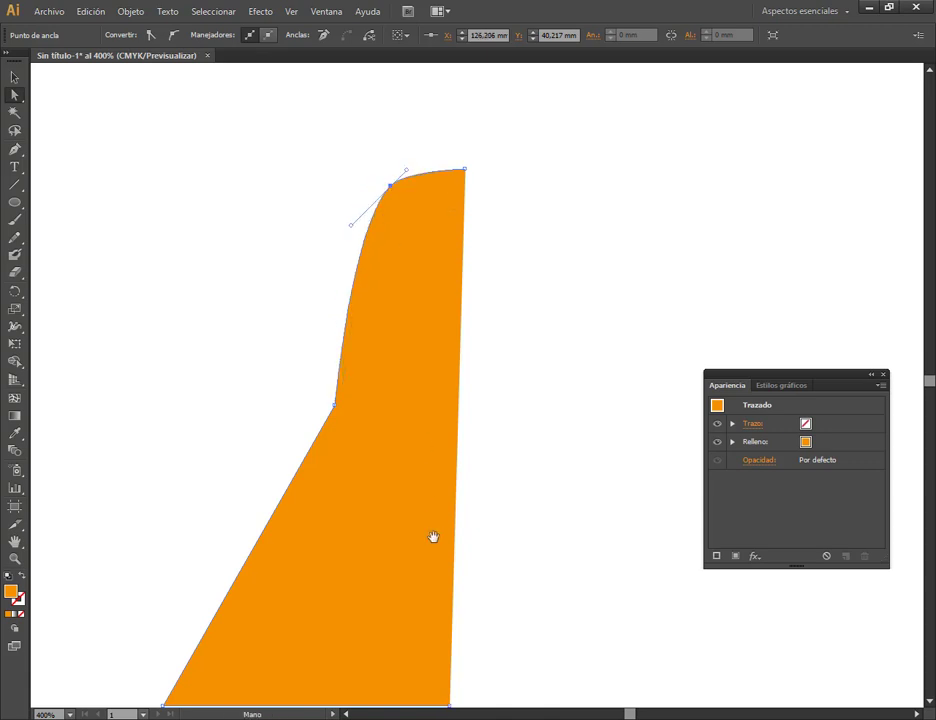
Convert the profile's middle-left anchor to smooth and pull its lower handle out independently to form a rounded bottle shoulder.
{"action": "left_click_drag", "start_coordinate": [432, 539], "coordinate": [382, 318]}
{"action": "left_click", "coordinate": [356, 284]}
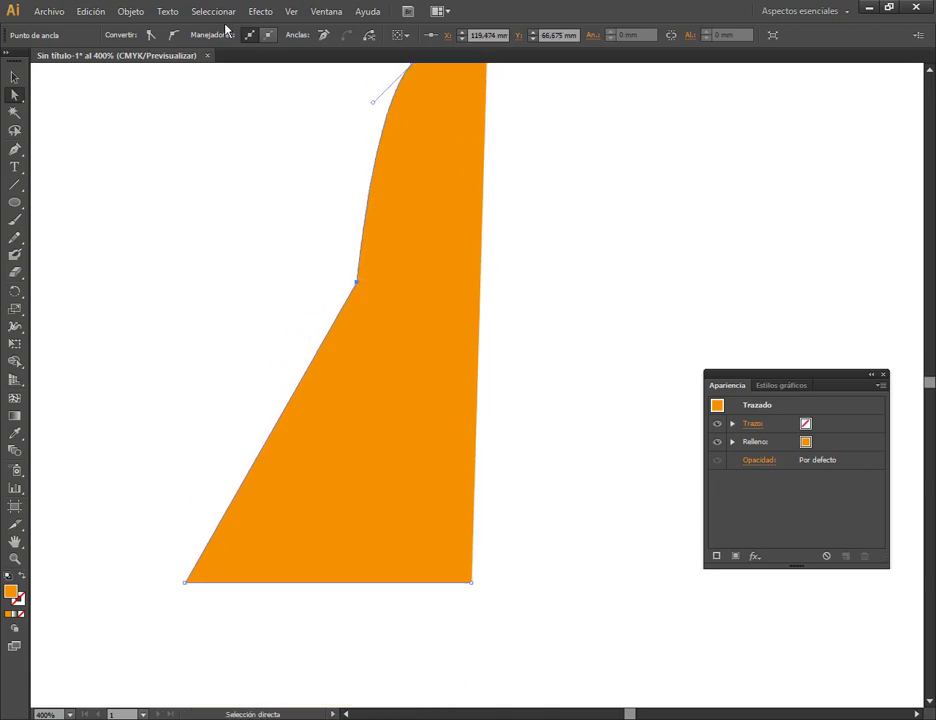
{"action": "left_click", "coordinate": [173, 37]}
{"action": "left_click", "coordinate": [15, 148]}
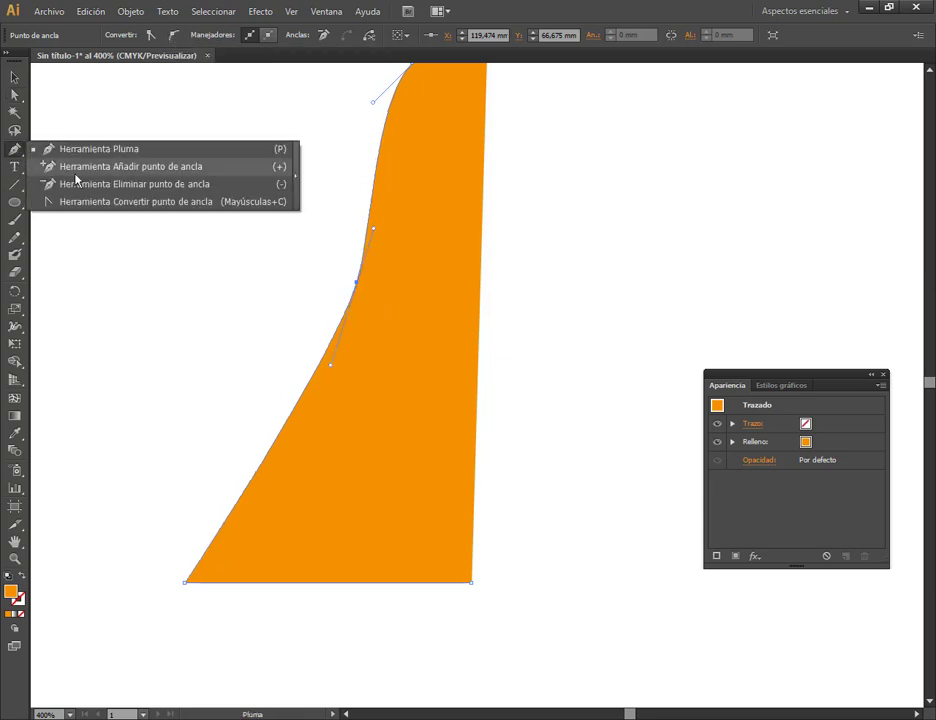
{"action": "left_click", "coordinate": [92, 203]}
{"action": "left_click_drag", "start_coordinate": [331, 366], "coordinate": [176, 312]}
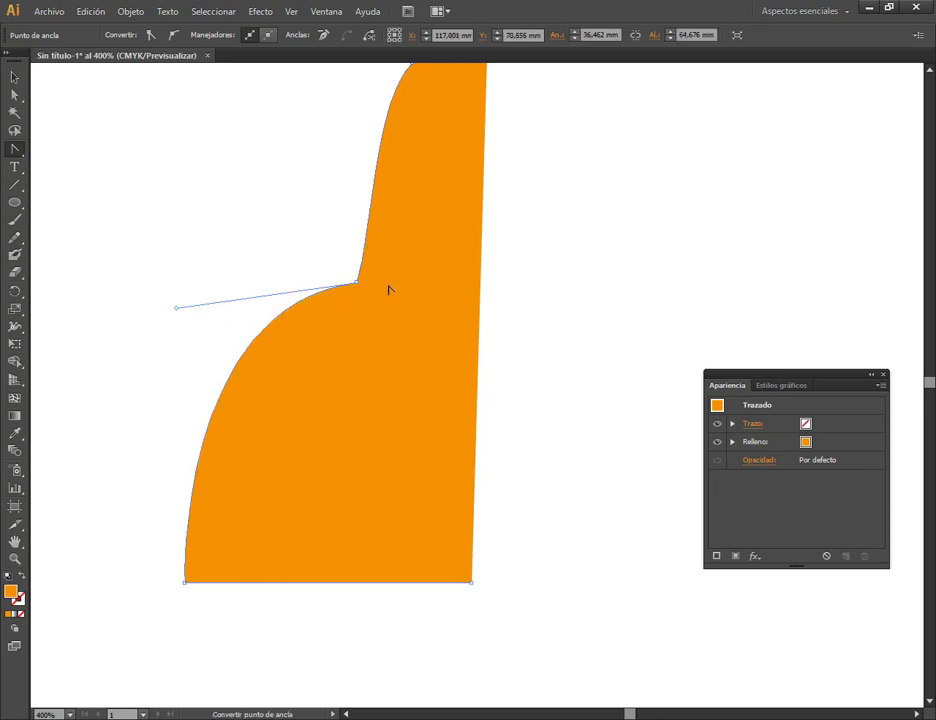
Move the profile's lower-right anchor horizontally toward the lower-left anchor, to about X 100,7 mm, leaving a narrow base.
{"action": "key", "text": "a"}
{"action": "left_click", "coordinate": [359, 285]}
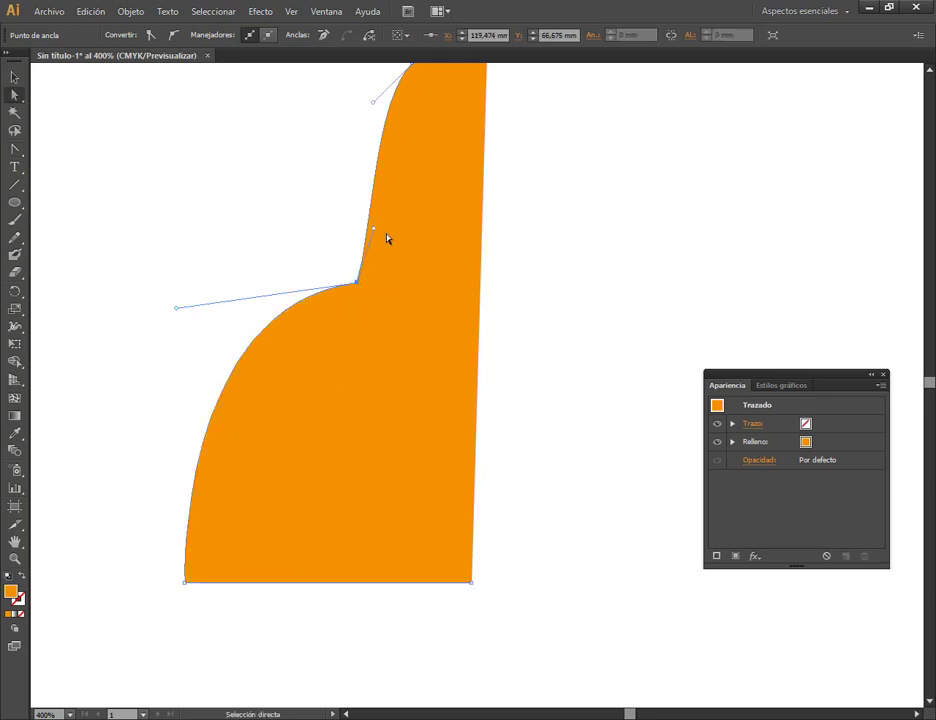
{"action": "left_click_drag", "start_coordinate": [445, 278], "coordinate": [437, 295]}
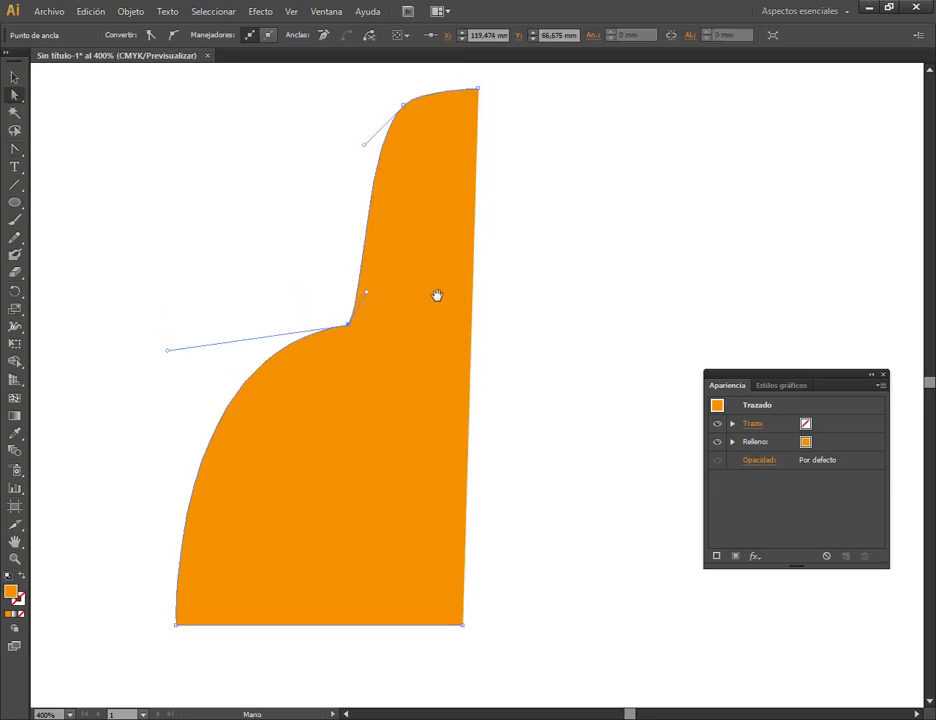
{"action": "scroll", "coordinate": [428, 230], "scroll_direction": "down", "scroll_amount": 1}
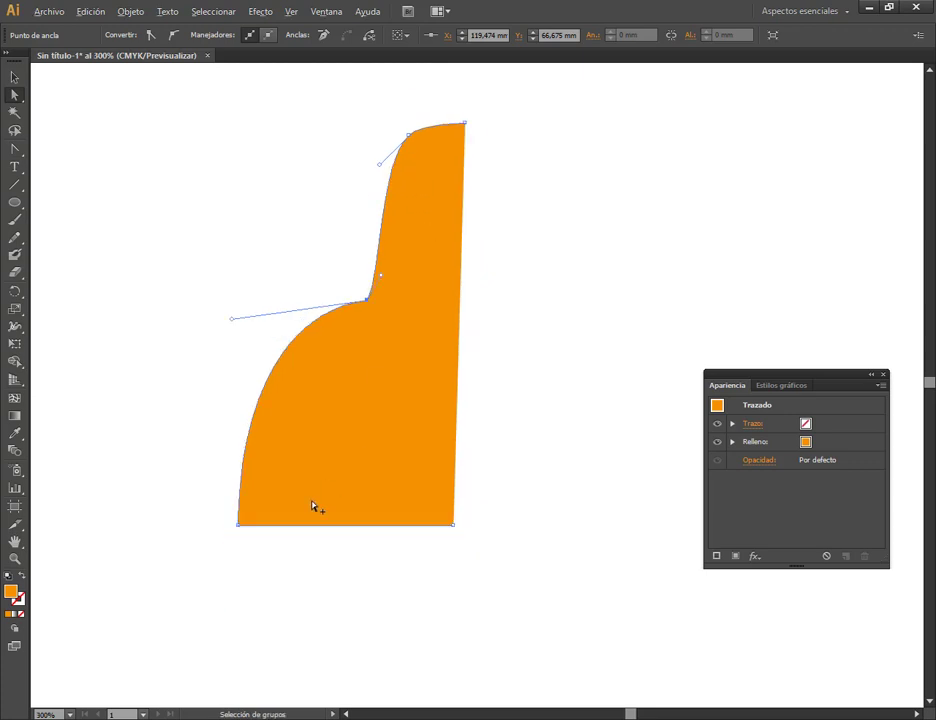
{"action": "left_click", "coordinate": [238, 526]}
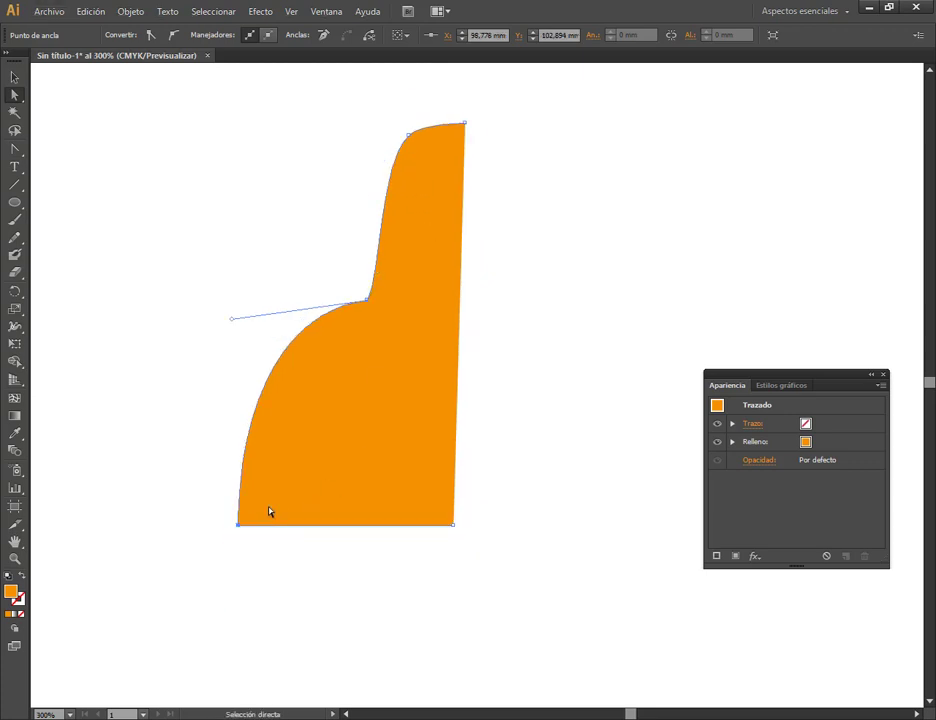
{"action": "left_click", "coordinate": [465, 124]}
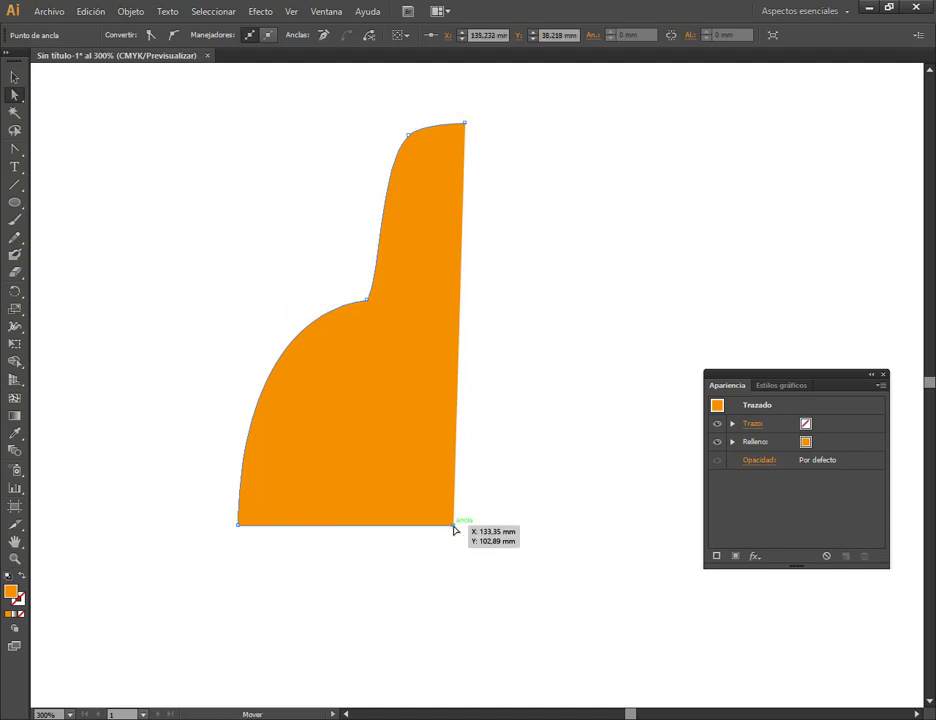
{"action": "left_click_drag", "start_coordinate": [453, 527], "coordinate": [249, 528]}
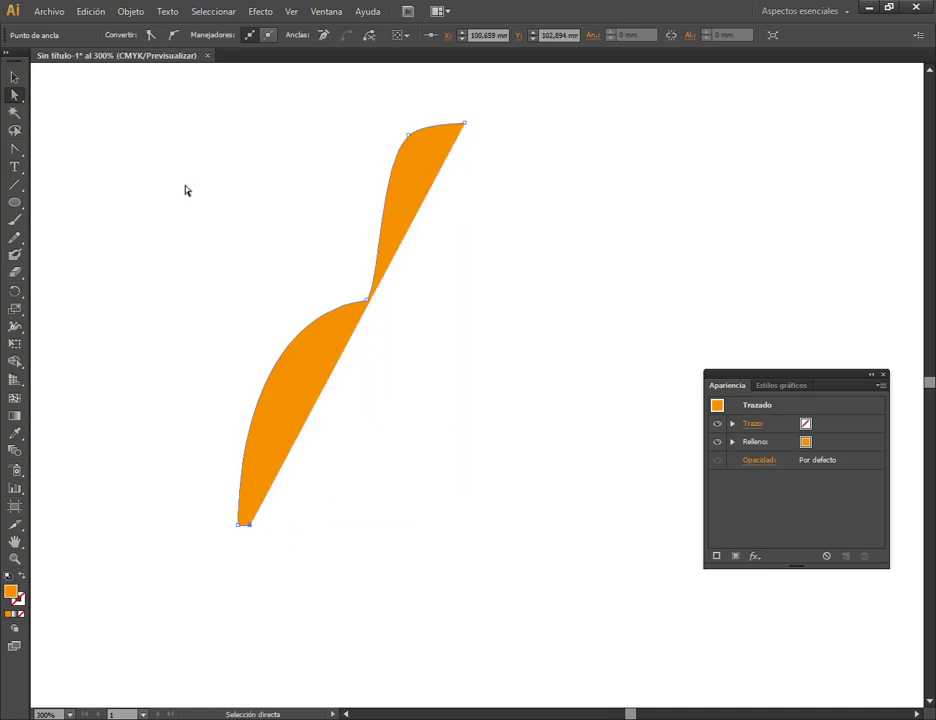
Extend the open path with the Pen tool from the narrow base to anchors at about X 120,3 mm and X 133,6 mm, both at Y 67,85 mm.
{"action": "left_click", "coordinate": [14, 148]}
{"action": "left_click_drag", "start_coordinate": [14, 148], "coordinate": [80, 148]}
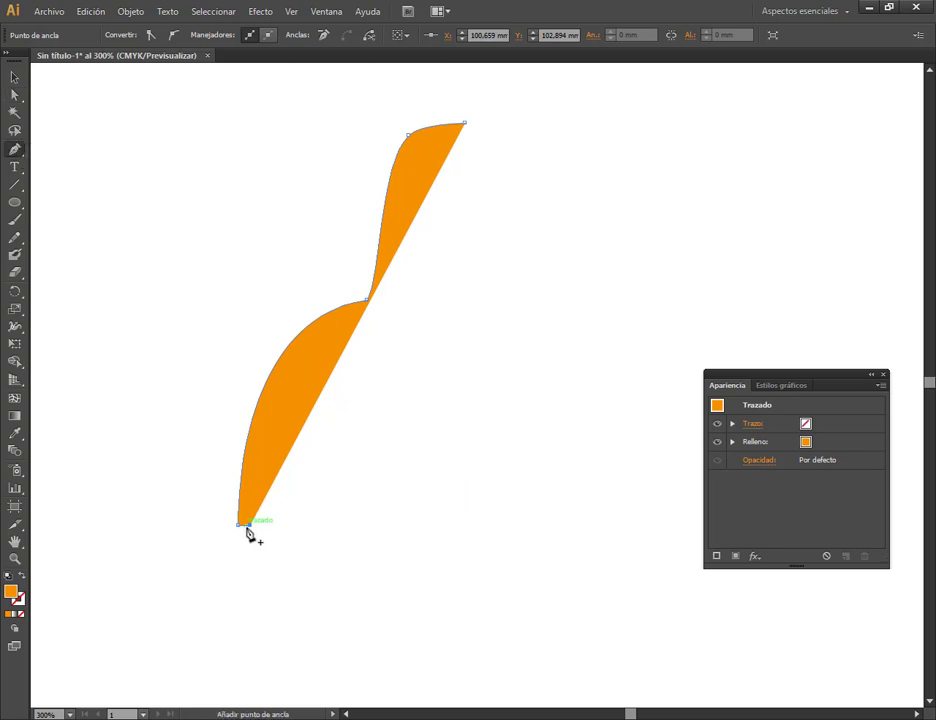
{"action": "left_click", "coordinate": [251, 529]}
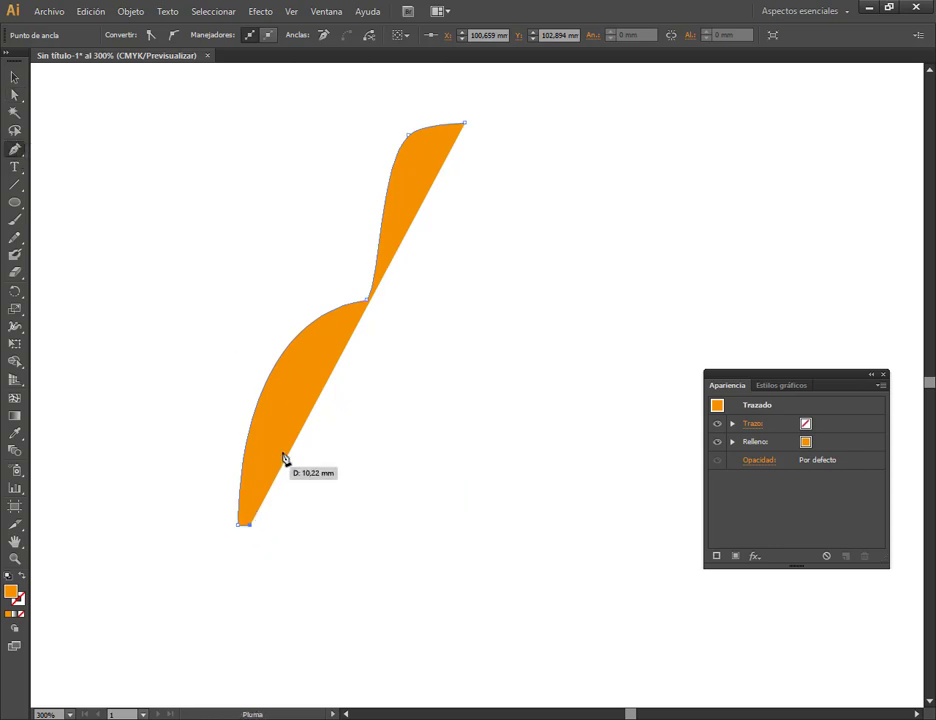
{"action": "left_click", "coordinate": [371, 308]}
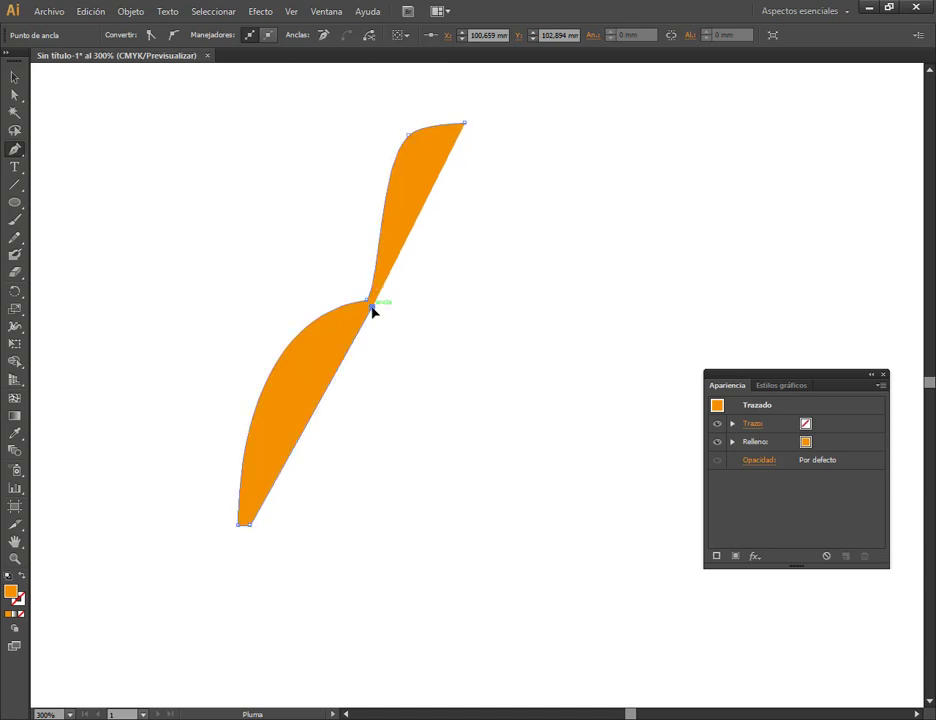
{"action": "left_click", "coordinate": [455, 306]}
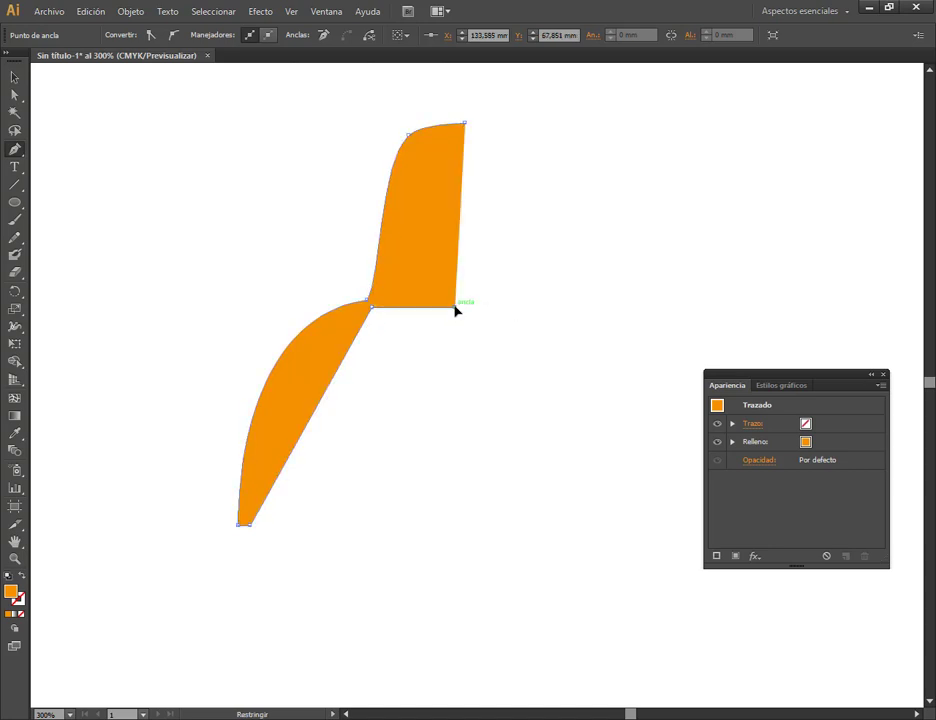
Convert the new anchor at X 120,3 mm to smooth and pull its outer handle so the inner wall follows the outer curve.
{"action": "left_click", "coordinate": [15, 96]}
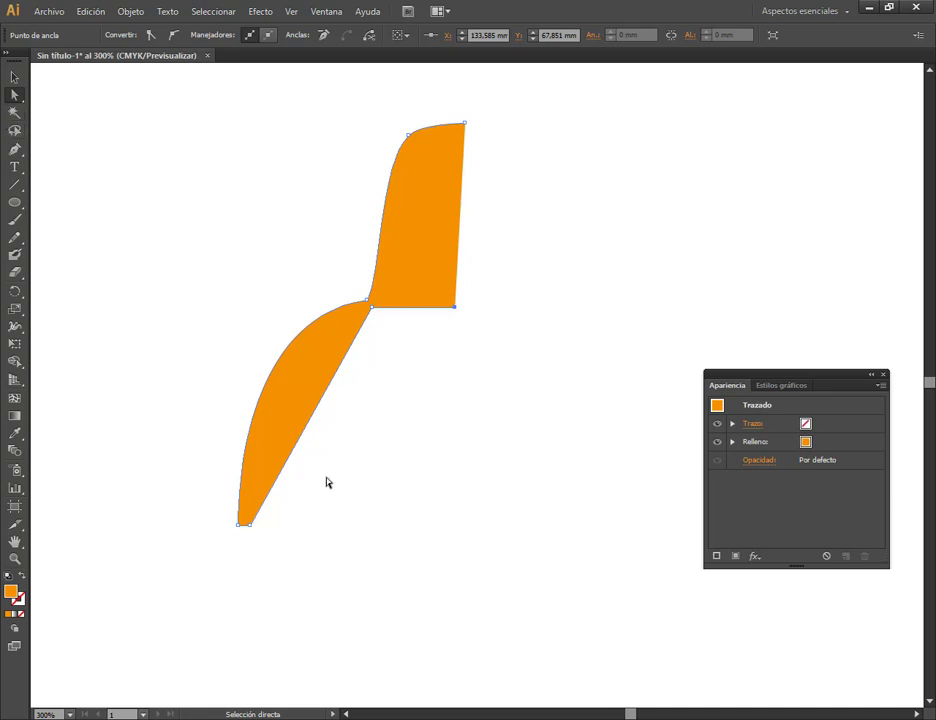
{"action": "left_click", "coordinate": [372, 308]}
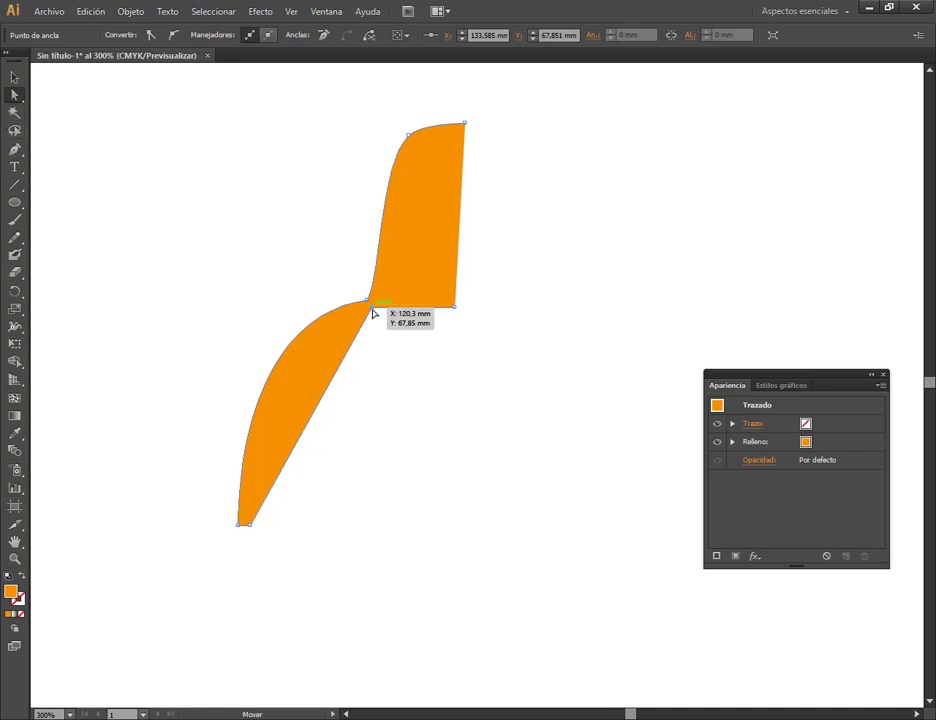
{"action": "left_click", "coordinate": [173, 36]}
{"action": "left_click_drag", "start_coordinate": [10, 152], "coordinate": [84, 207]}
{"action": "mouse_move", "coordinate": [389, 301]}
{"action": "left_mouse_down"}
{"action": "mouse_move", "coordinate": [392, 315]}
{"action": "mouse_move", "coordinate": [372, 311]}
{"action": "mouse_move", "coordinate": [320, 341]}
{"action": "mouse_move", "coordinate": [280, 318]}
{"action": "left_mouse_up"}
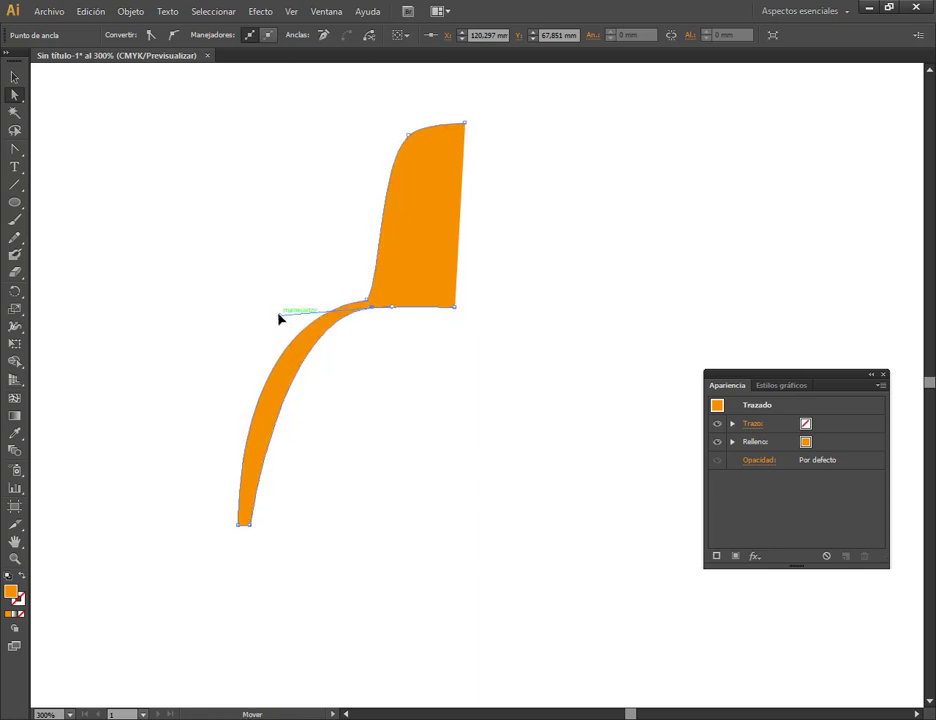
Select the whole profile and move it about 5 mm to the left.
{"action": "left_click", "coordinate": [10, 73]}
{"action": "left_click", "coordinate": [393, 334]}
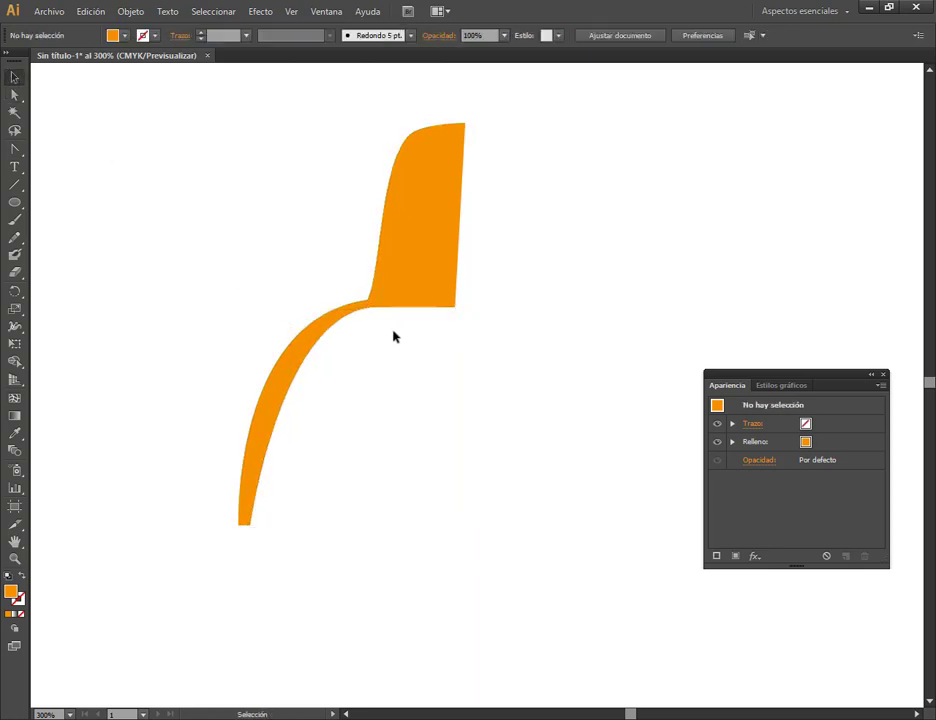
{"action": "scroll", "coordinate": [395, 328], "scroll_direction": "down", "scroll_amount": 1}
{"action": "left_click_drag", "start_coordinate": [427, 292], "coordinate": [398, 292]}
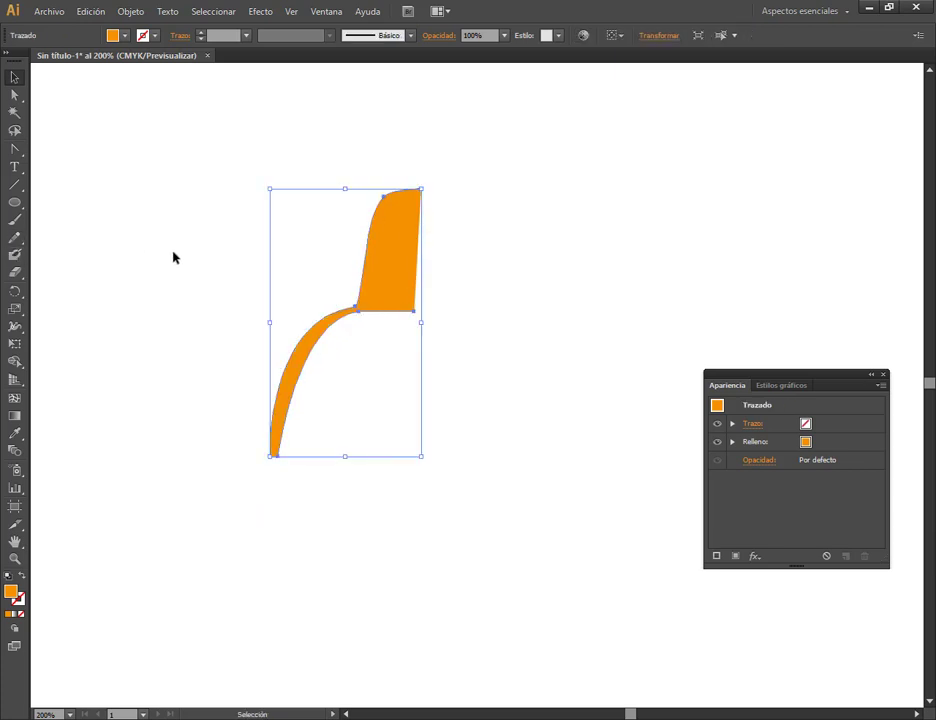
Show the rulers and place a vertical guide at the profile's upper-right corner, at about X 130 mm.
{"action": "left_click", "coordinate": [291, 12]}
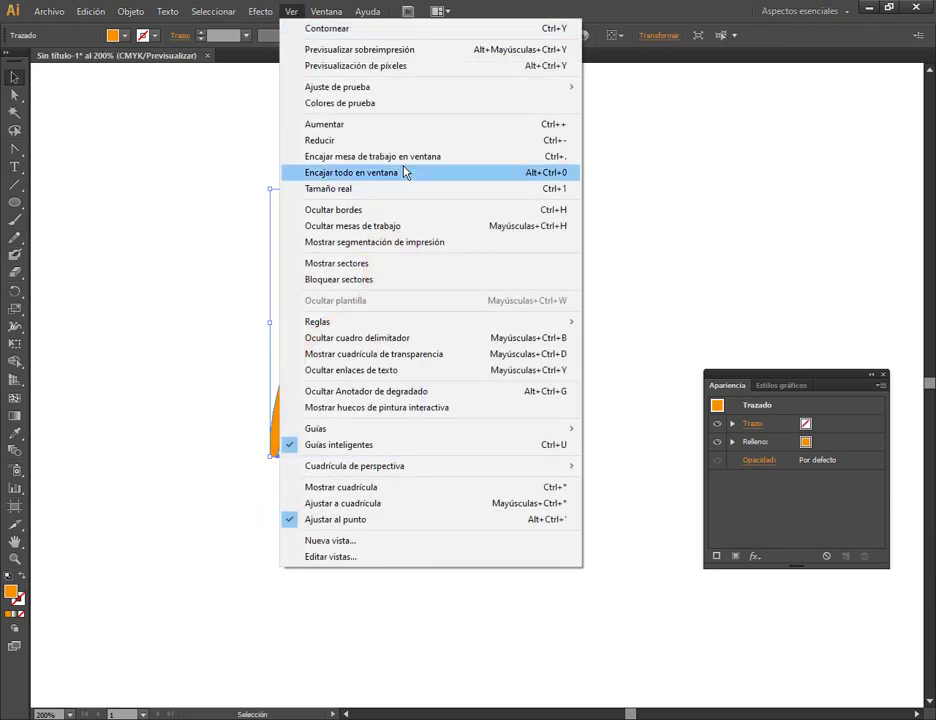
{"action": "mouse_move", "coordinate": [410, 322]}
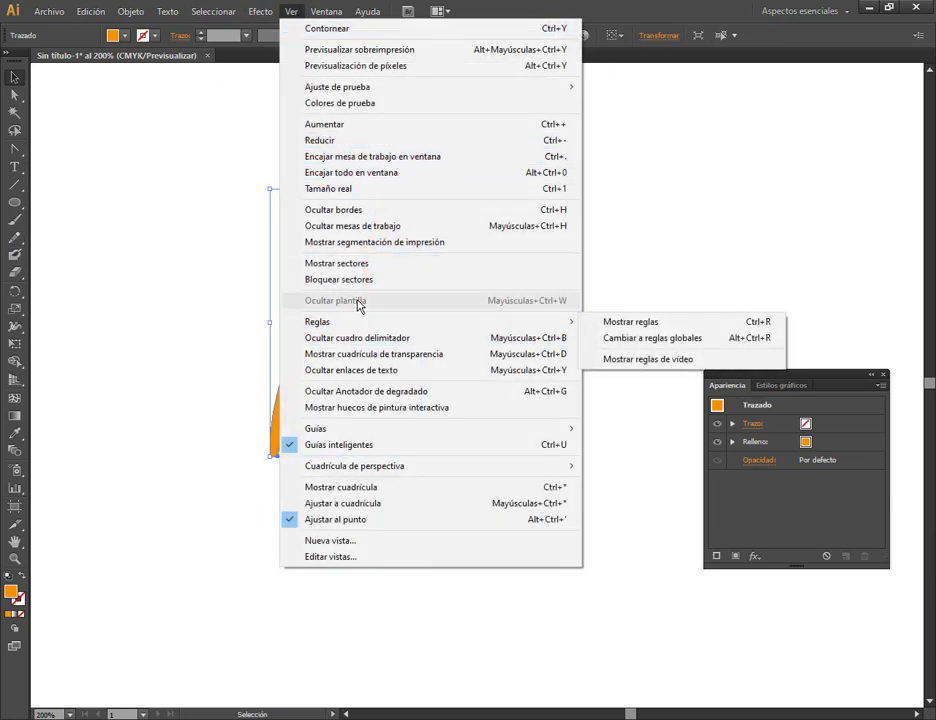
{"action": "left_click", "coordinate": [628, 322]}
{"action": "left_click_drag", "start_coordinate": [36, 298], "coordinate": [424, 197]}
{"action": "scroll", "coordinate": [420, 300], "scroll_direction": "up", "scroll_amount": 4}
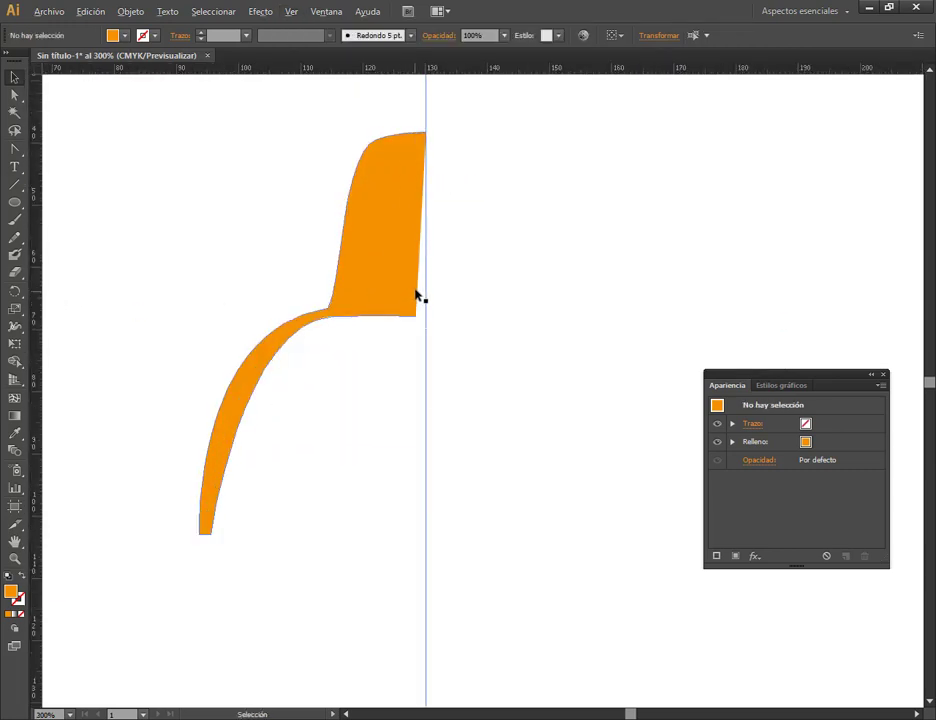
Move the lower-right anchor of the profile's neck onto the vertical guide at about X 130,1 mm.
{"action": "left_click", "coordinate": [14, 94]}
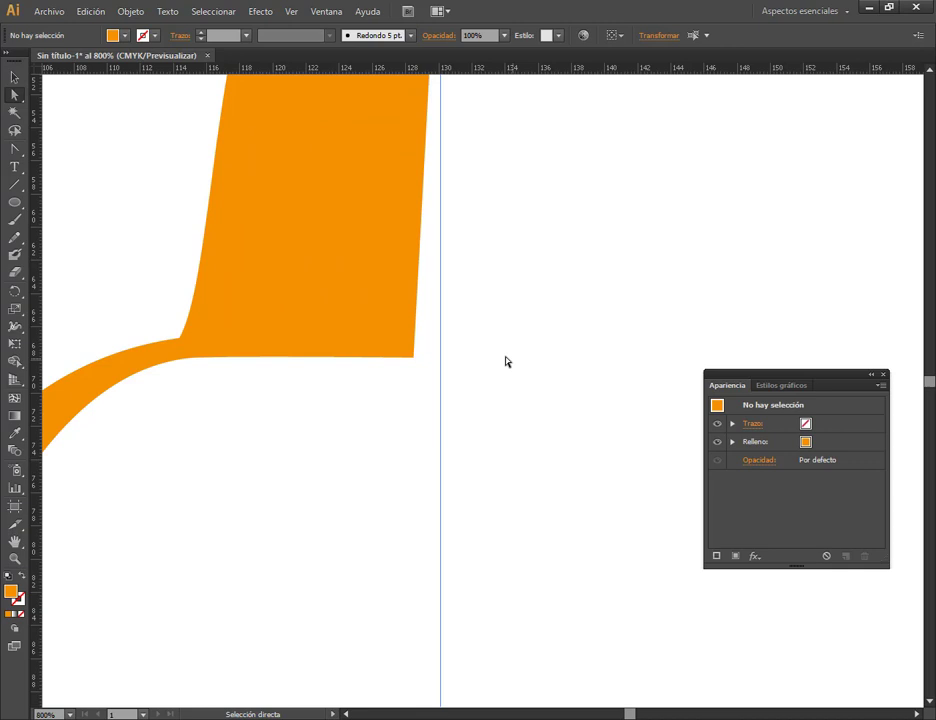
{"action": "left_click", "coordinate": [413, 358]}
{"action": "left_click_drag", "start_coordinate": [412, 366], "coordinate": [441, 357]}
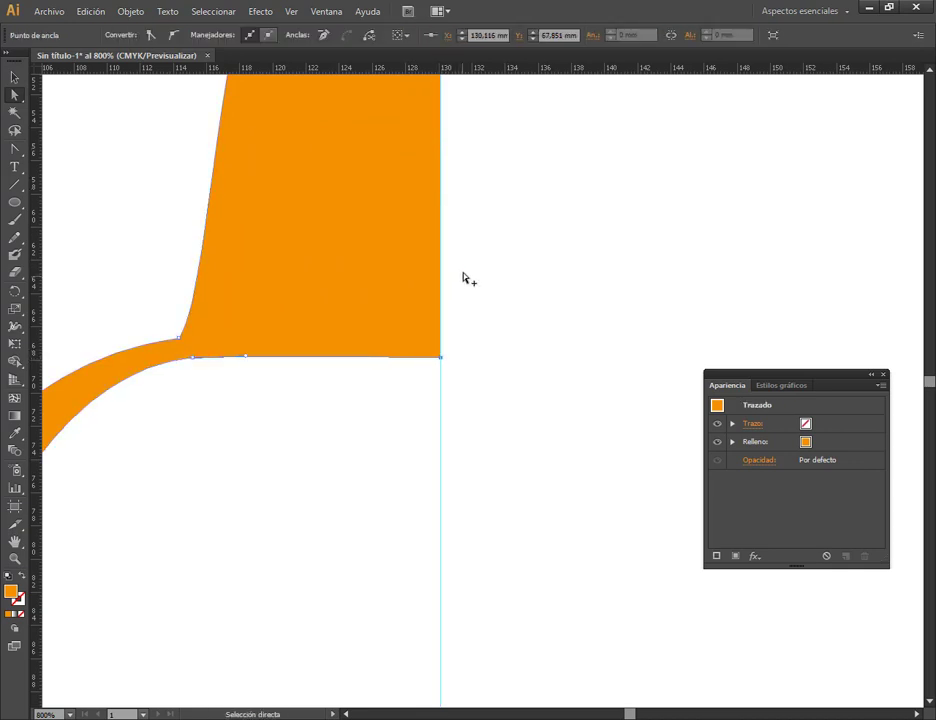
Delete the vertical guide and move the whole profile about 20 mm to the left.
{"action": "scroll", "coordinate": [466, 272], "scroll_direction": "down", "scroll_amount": 3}
{"action": "left_click", "coordinate": [14, 78]}
{"action": "left_click", "coordinate": [424, 138]}
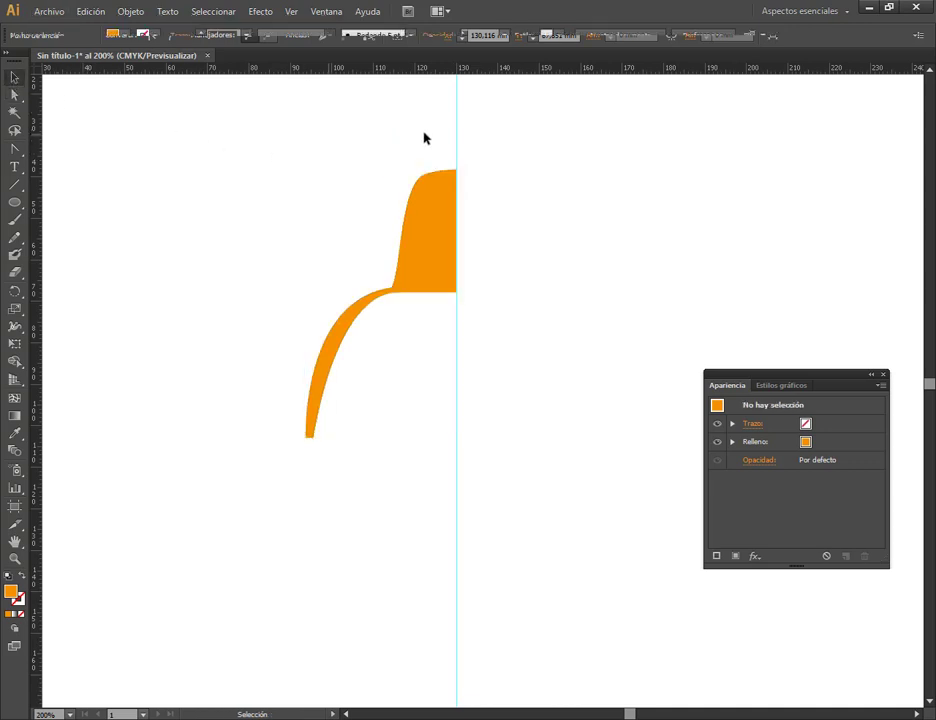
{"action": "left_click_drag", "start_coordinate": [431, 125], "coordinate": [497, 152]}
{"action": "left_click_drag", "start_coordinate": [445, 251], "coordinate": [363, 251]}
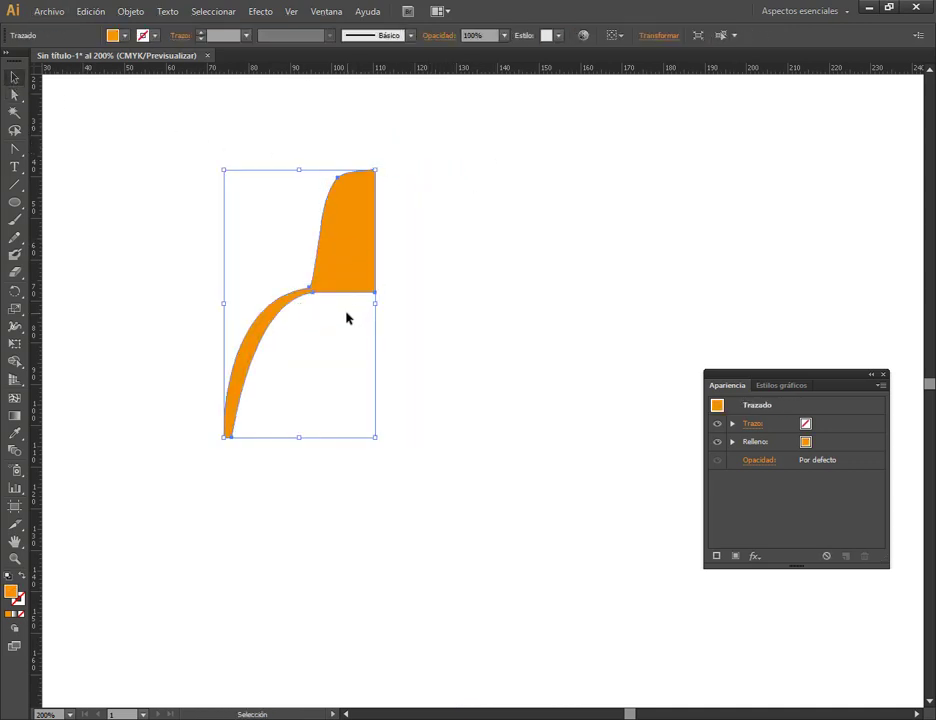
Open the 3D revolve effect (Girar) for the profile and preview the 360° revolution around its left edge.
{"action": "left_click", "coordinate": [262, 12]}
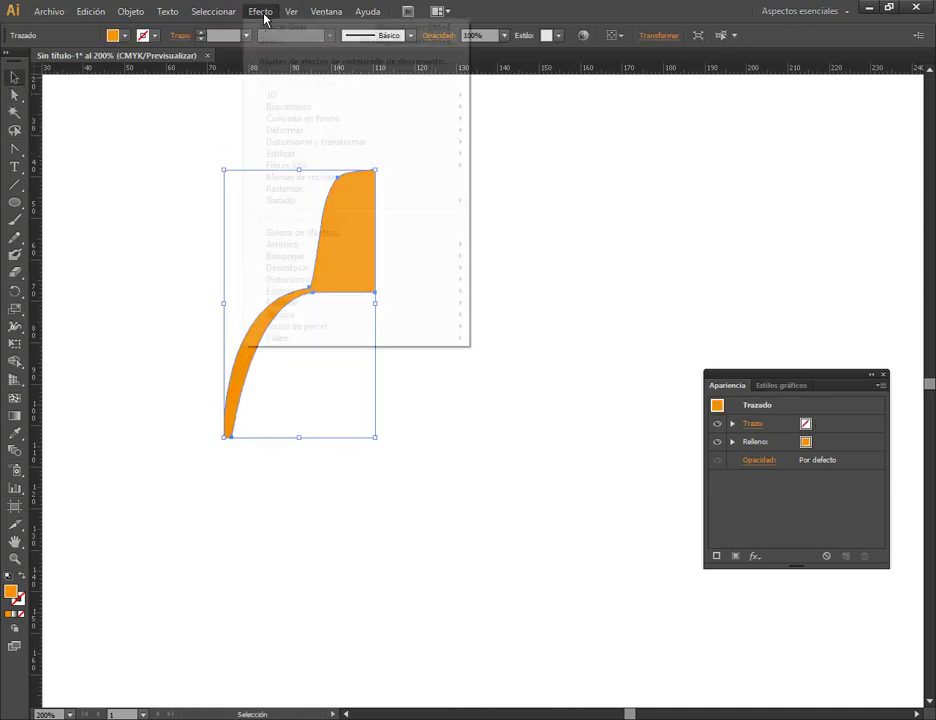
{"action": "mouse_move", "coordinate": [287, 95]}
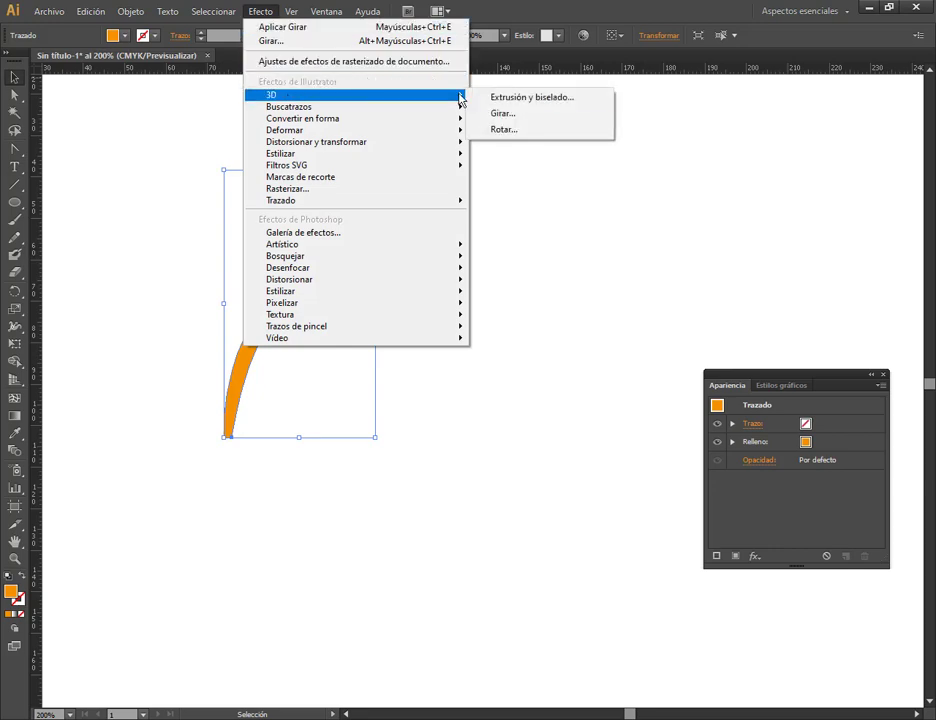
{"action": "left_click", "coordinate": [500, 113]}
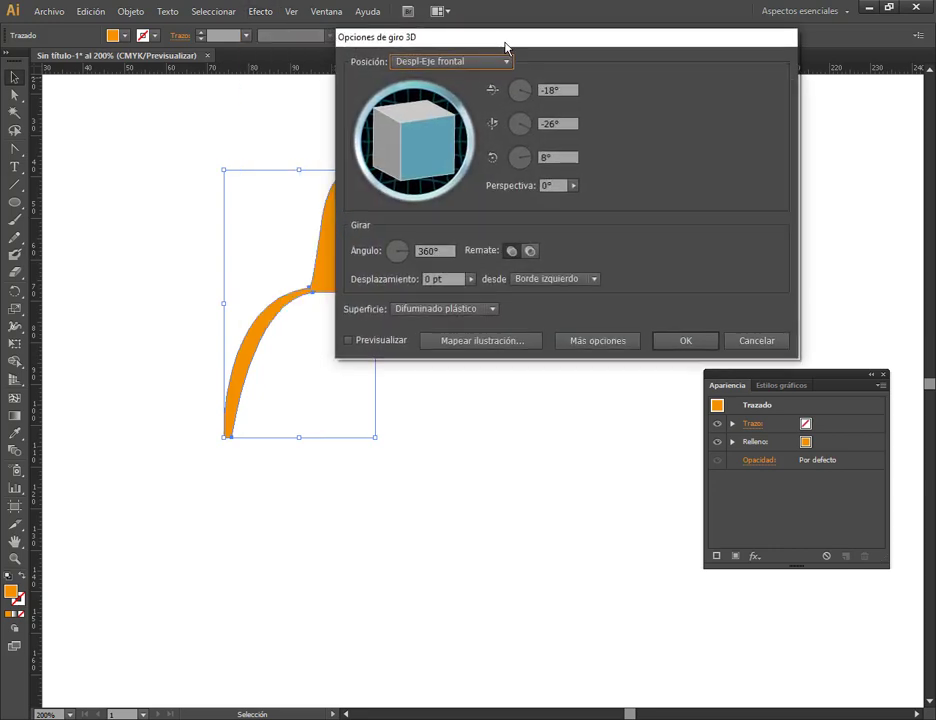
{"action": "left_click_drag", "start_coordinate": [490, 40], "coordinate": [608, 43]}
{"action": "left_click", "coordinate": [501, 338]}
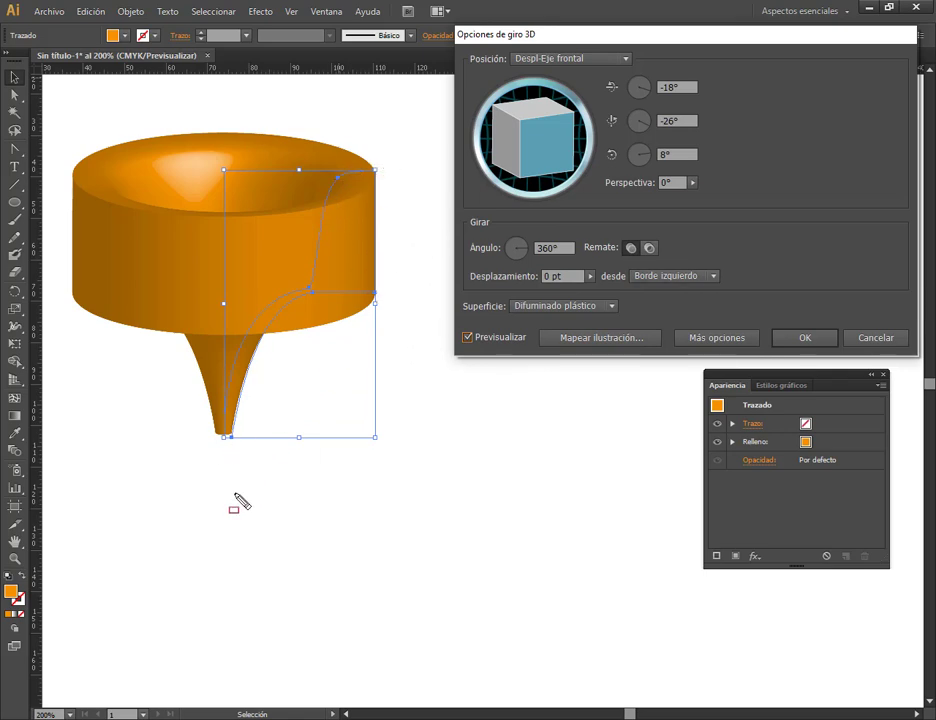
{"action": "left_click_drag", "start_coordinate": [221, 479], "coordinate": [367, 657]}
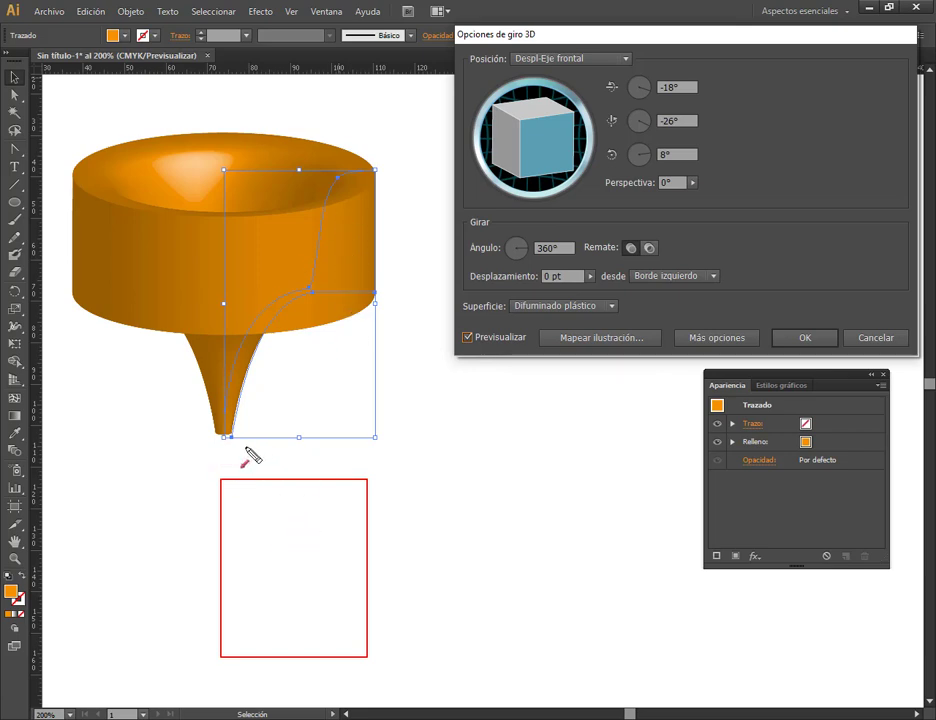
{"action": "left_click_drag", "start_coordinate": [246, 448], "coordinate": [148, 448]}
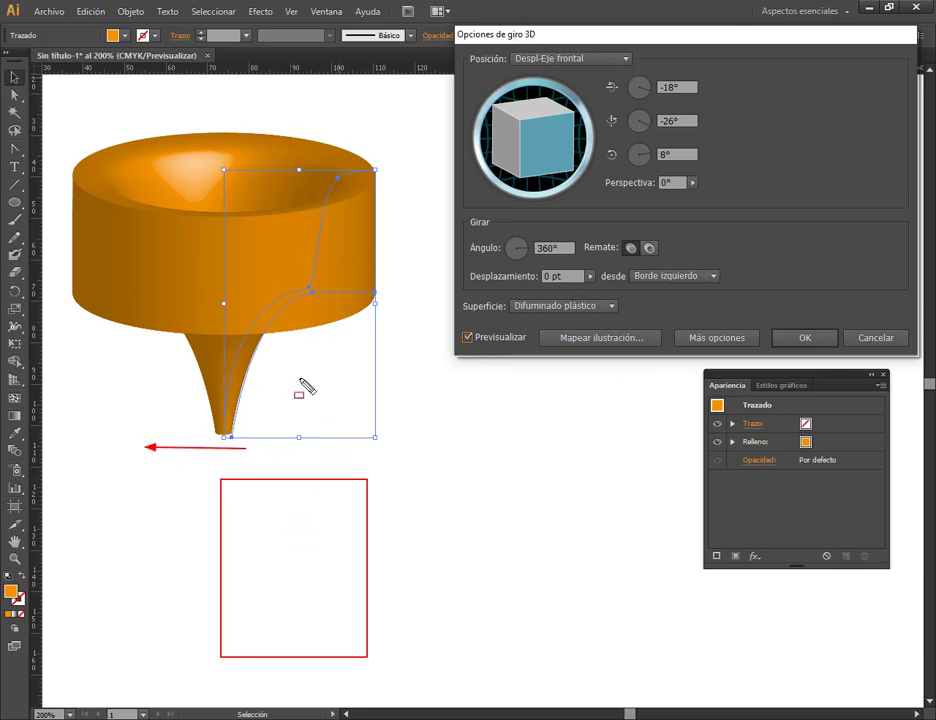
{"action": "key", "text": "Escape"}
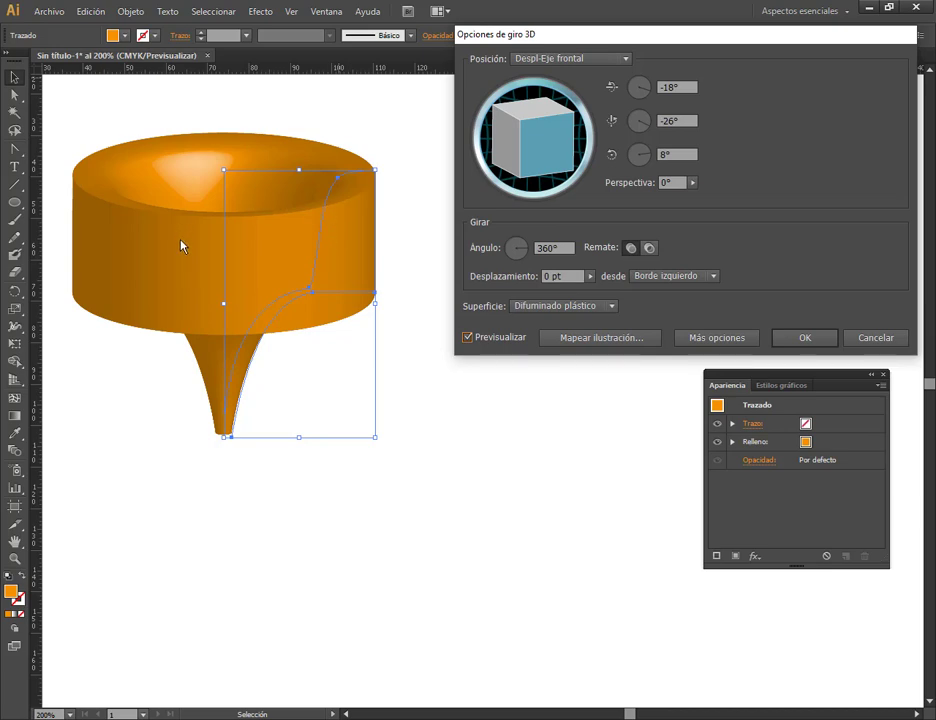
Set the revolve axis to the right edge (Borde derecho) and move the options dialog clear of the preview.
{"action": "left_click", "coordinate": [641, 279]}
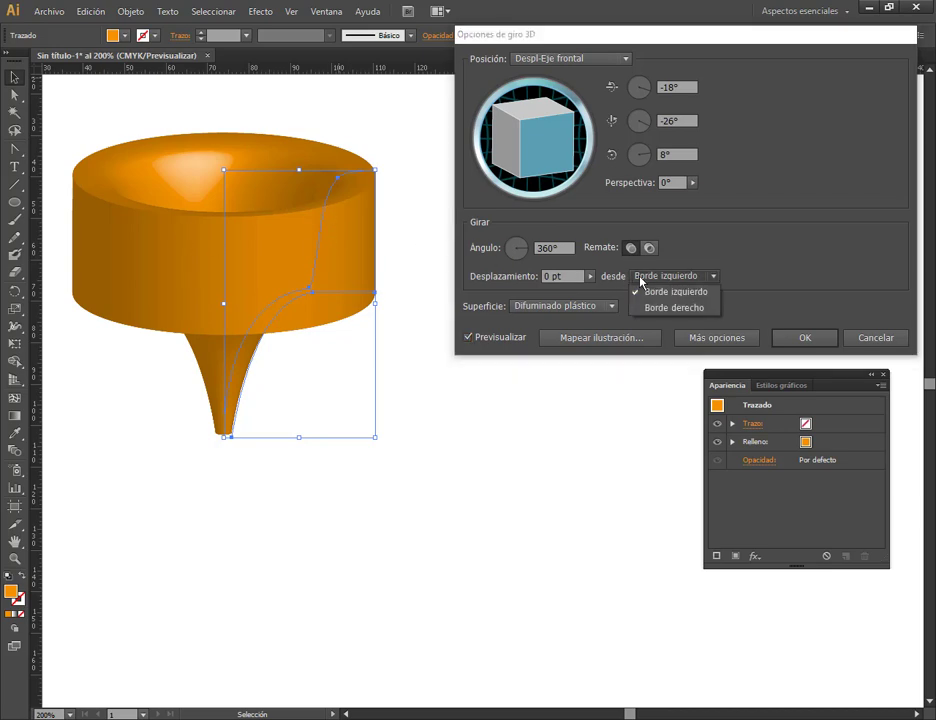
{"action": "left_click", "coordinate": [660, 308]}
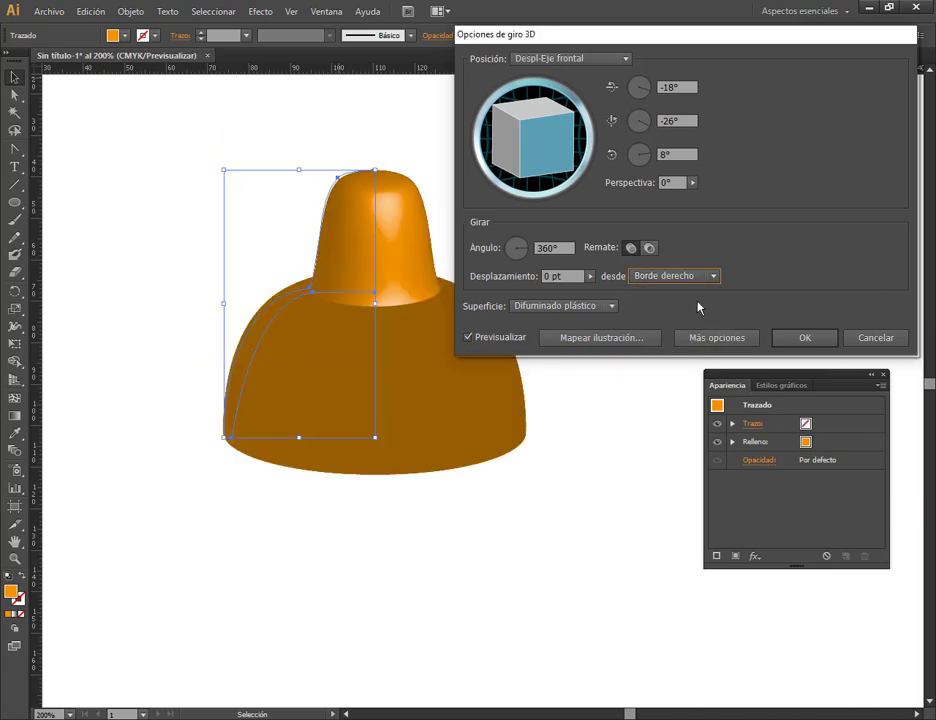
{"action": "left_click_drag", "start_coordinate": [639, 44], "coordinate": [680, 54]}
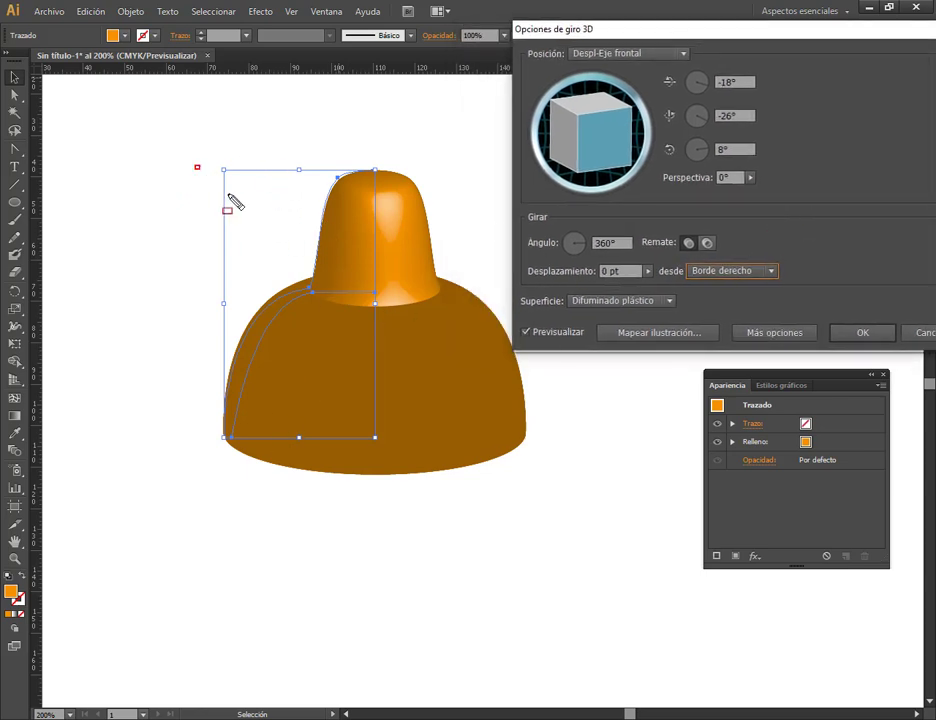
{"action": "mouse_move", "coordinate": [195, 165]}
{"action": "left_mouse_down"}
{"action": "mouse_move", "coordinate": [397, 443]}
{"action": "mouse_move", "coordinate": [378, 456]}
{"action": "left_mouse_up"}
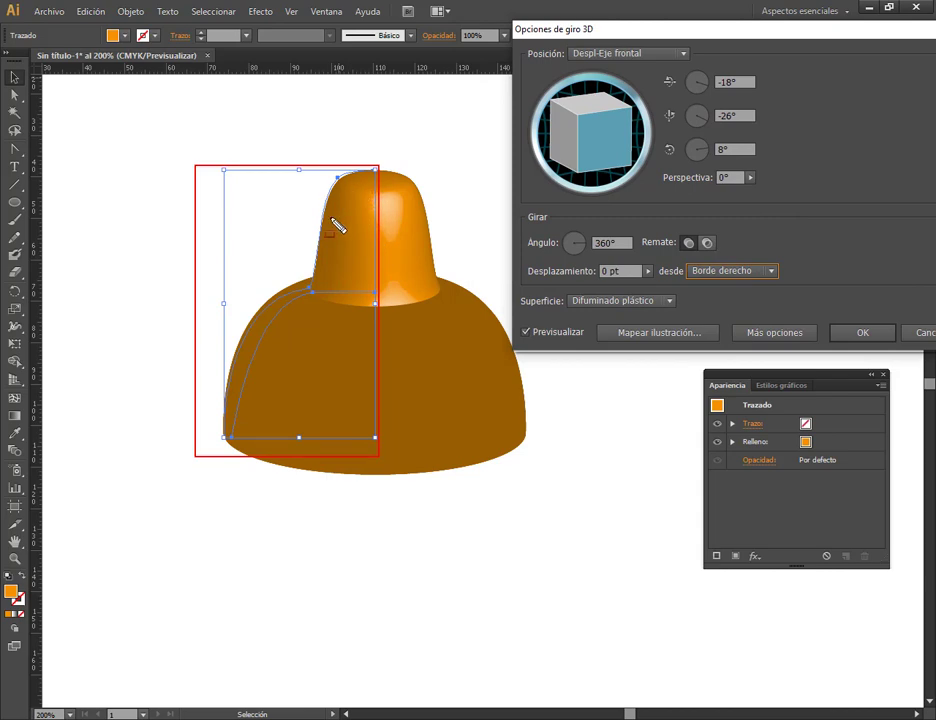
{"action": "left_click", "coordinate": [305, 105]}
{"action": "left_click_drag", "start_coordinate": [301, 159], "coordinate": [299, 164]}
{"action": "left_click", "coordinate": [735, 271]}
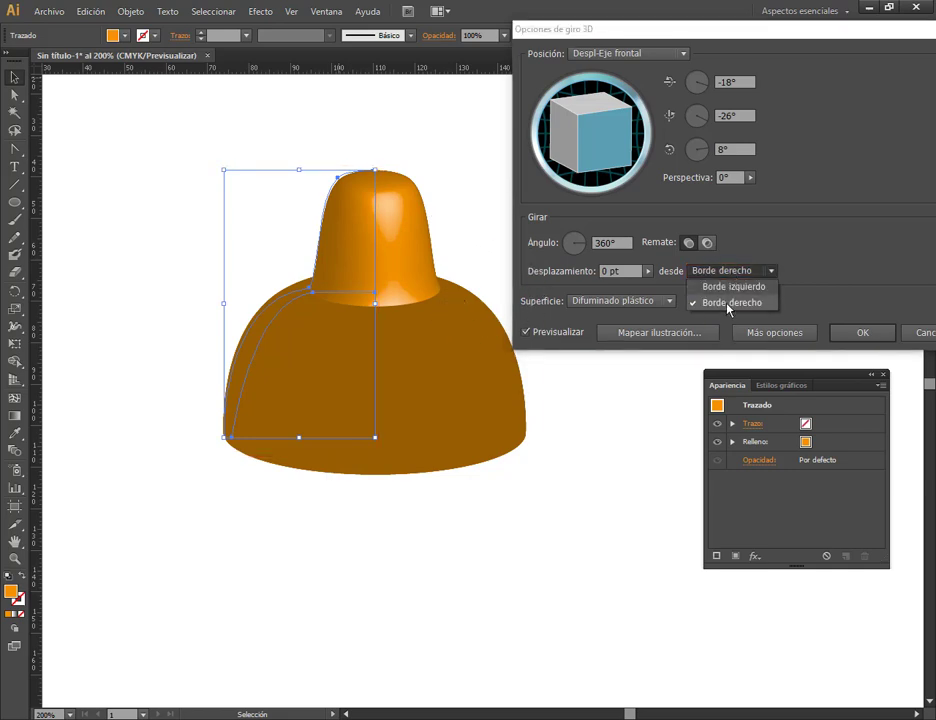
{"action": "left_click", "coordinate": [727, 305]}
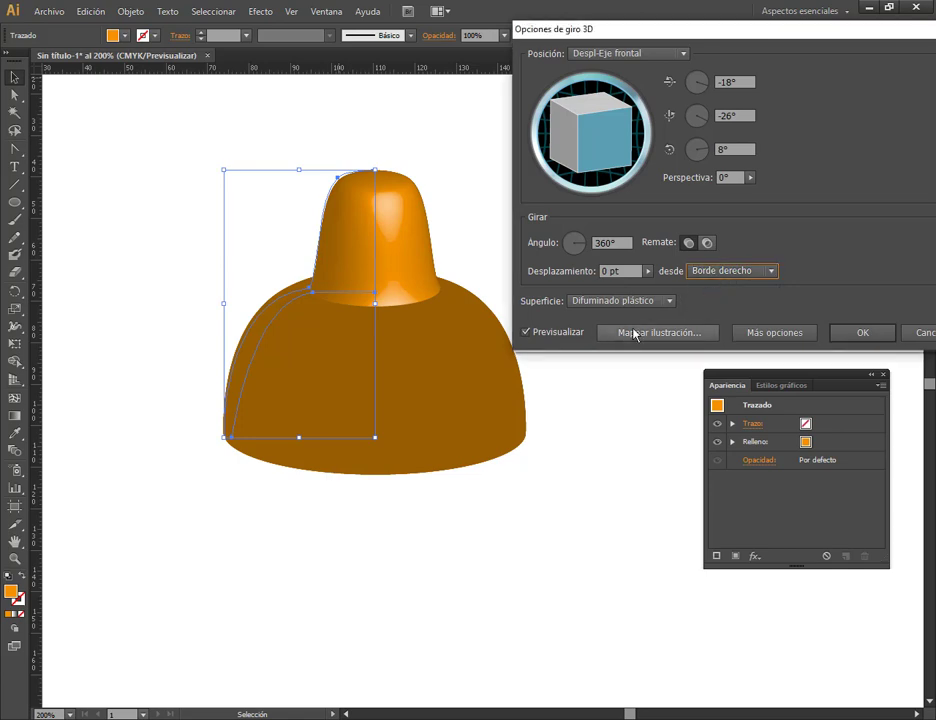
Try free rotations of the previewed revolved shape and the Frente position preset in the 3D revolve options.
{"action": "left_click_drag", "start_coordinate": [590, 140], "coordinate": [594, 134]}
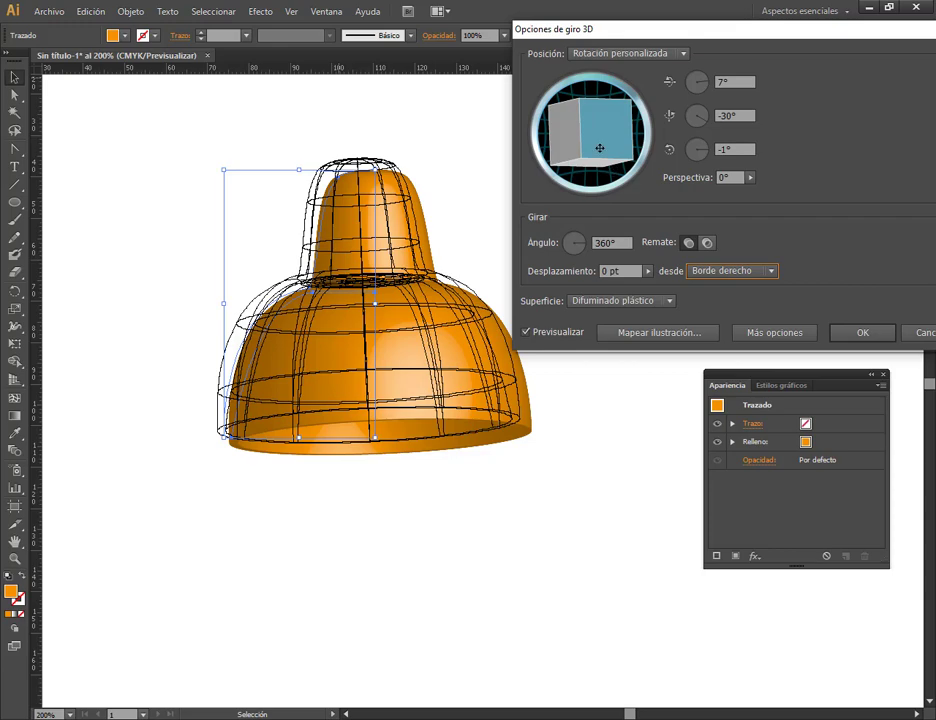
{"action": "left_click_drag", "start_coordinate": [599, 148], "coordinate": [440, 110]}
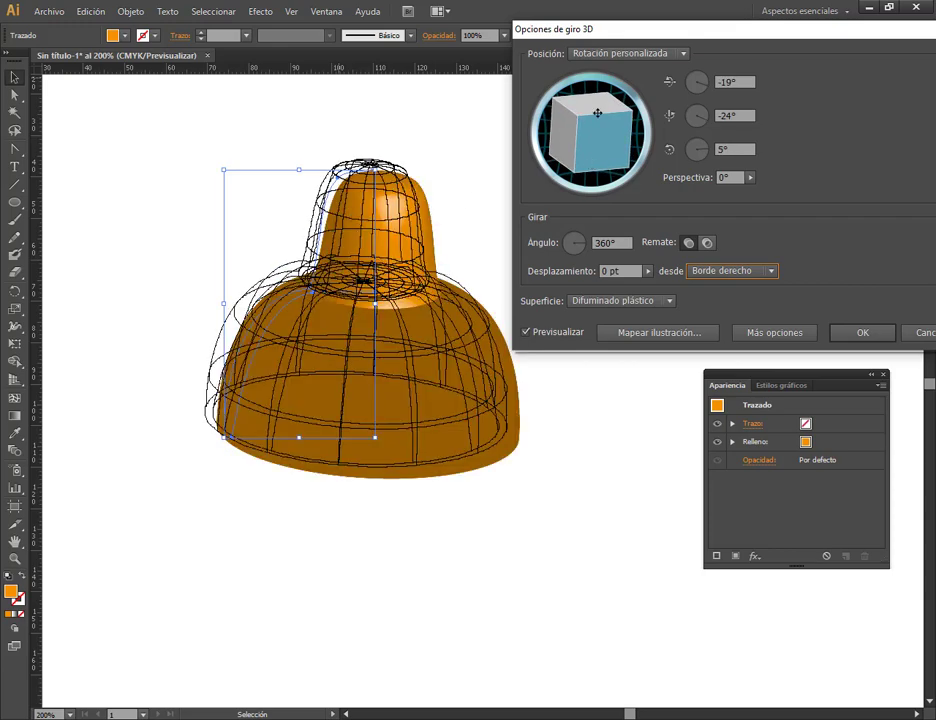
{"action": "left_click", "coordinate": [606, 54]}
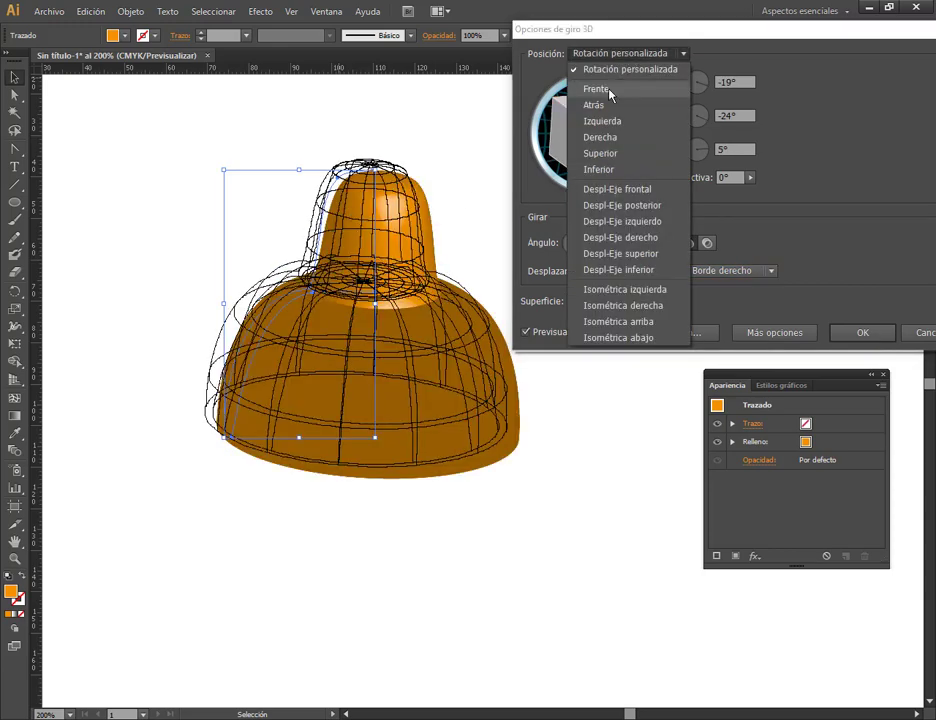
{"action": "left_click", "coordinate": [610, 90]}
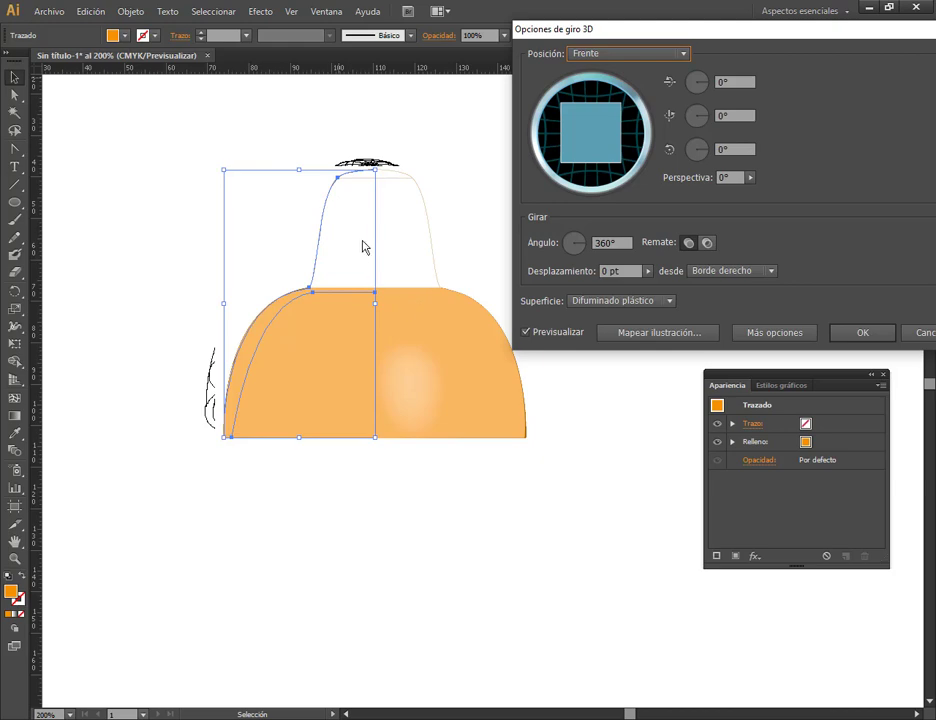
{"action": "left_click", "coordinate": [637, 52]}
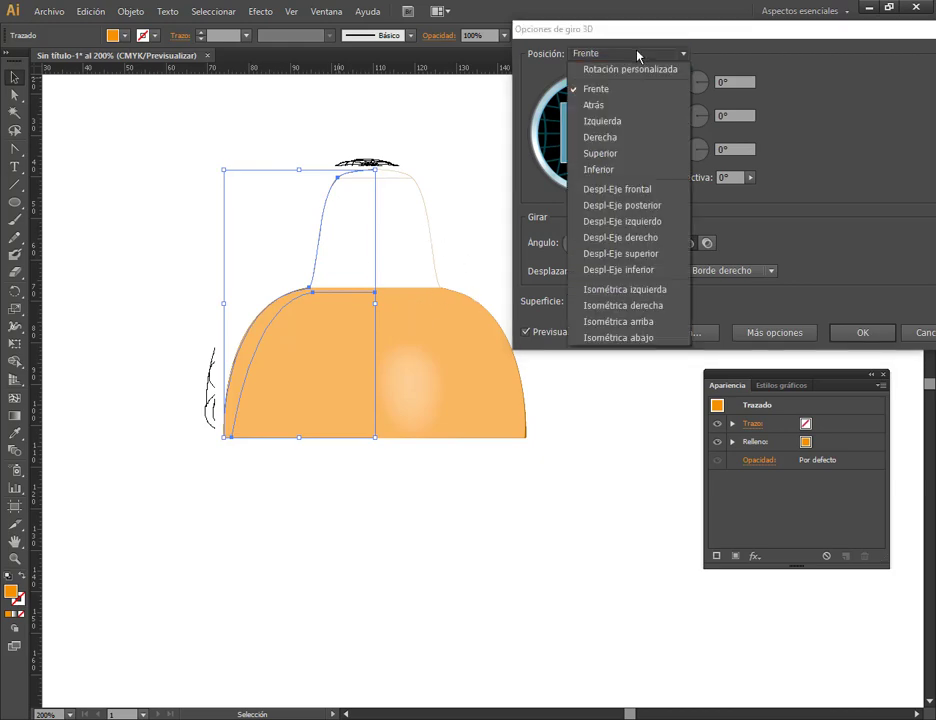
{"action": "left_click", "coordinate": [617, 189]}
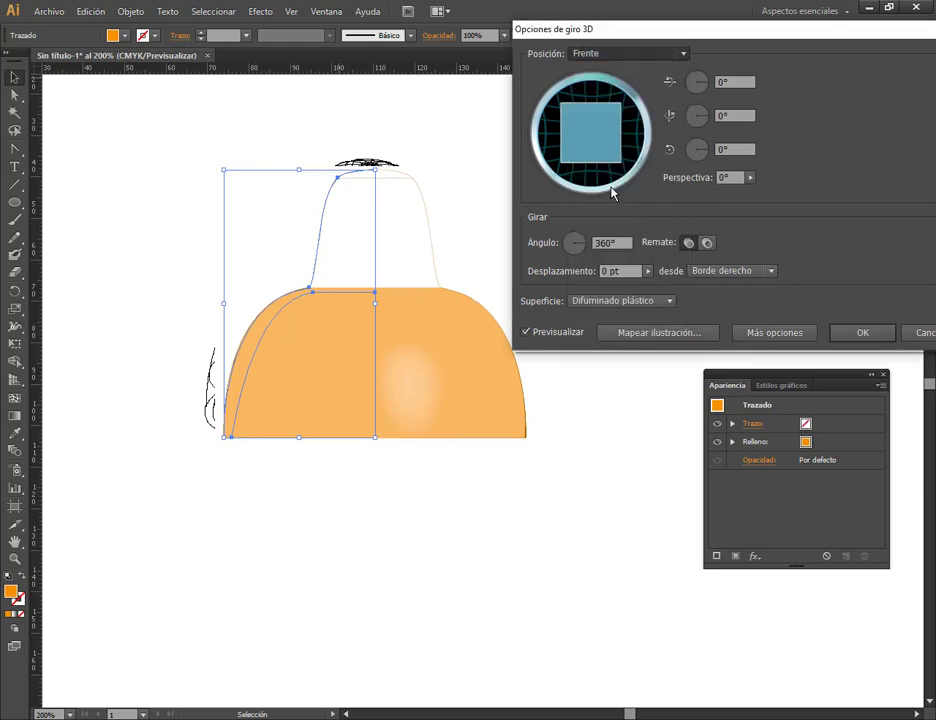
Rotate the previewed shape freely to 43°, -17° and 9° to show its hollow underside, and move the options dialog clear of it.
{"action": "left_click_drag", "start_coordinate": [605, 145], "coordinate": [561, 161]}
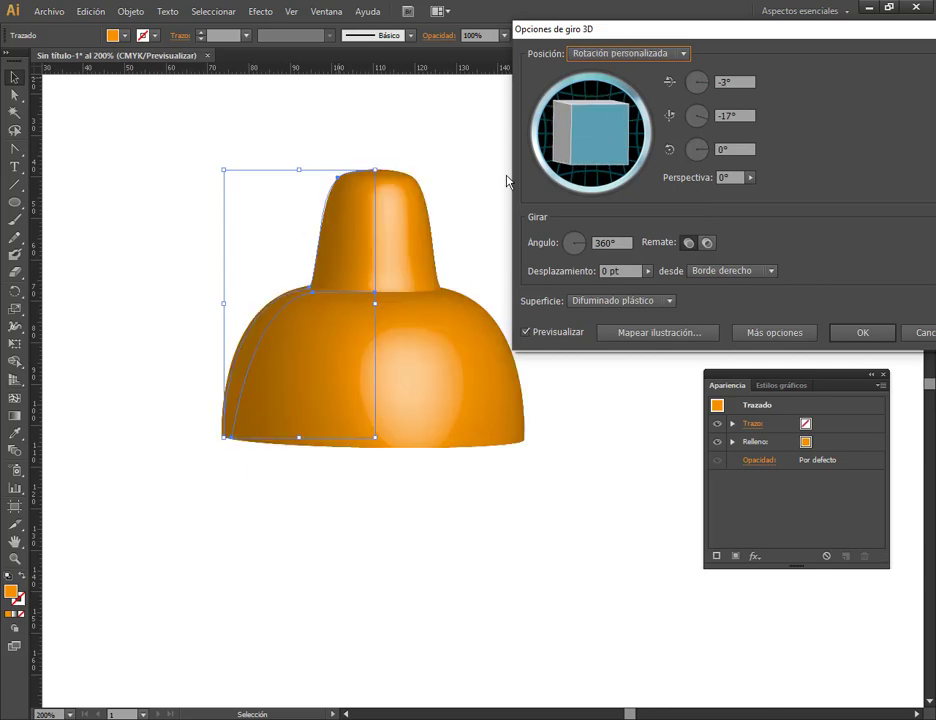
{"action": "mouse_move", "coordinate": [627, 147]}
{"action": "left_mouse_down"}
{"action": "mouse_move", "coordinate": [600, 100]}
{"action": "mouse_move", "coordinate": [595, 144]}
{"action": "mouse_move", "coordinate": [604, 137]}
{"action": "left_mouse_up"}
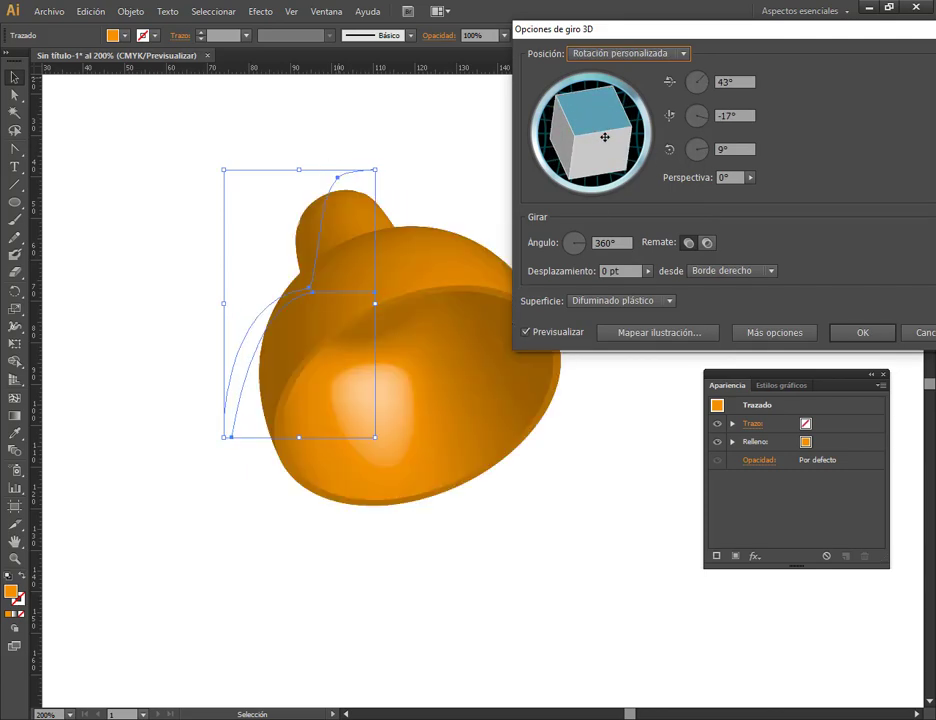
{"action": "left_click_drag", "start_coordinate": [643, 40], "coordinate": [726, 40]}
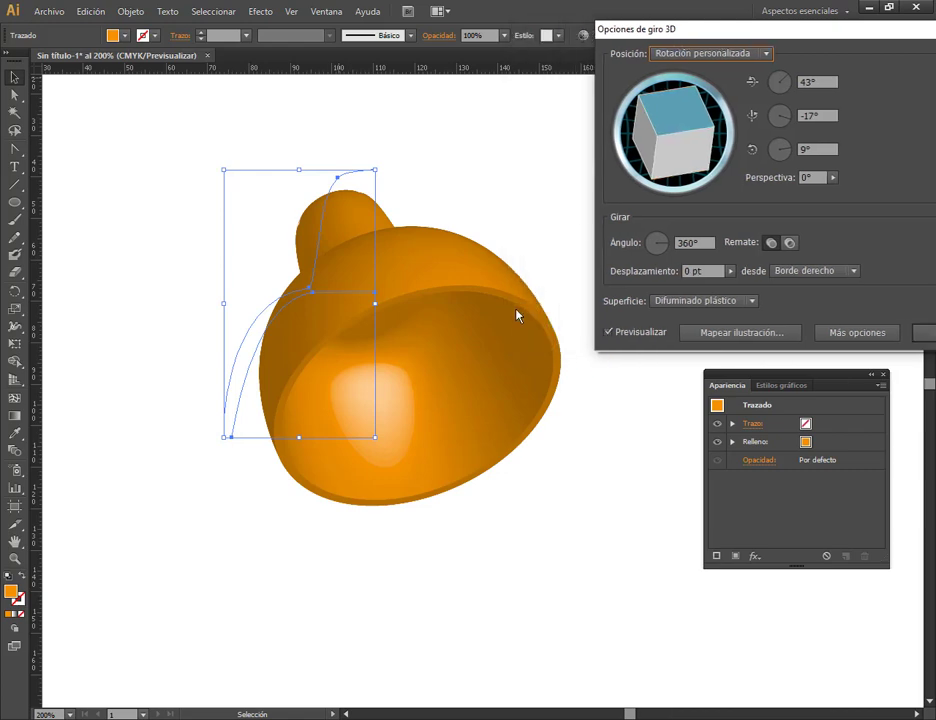
{"action": "left_click_drag", "start_coordinate": [569, 229], "coordinate": [538, 310]}
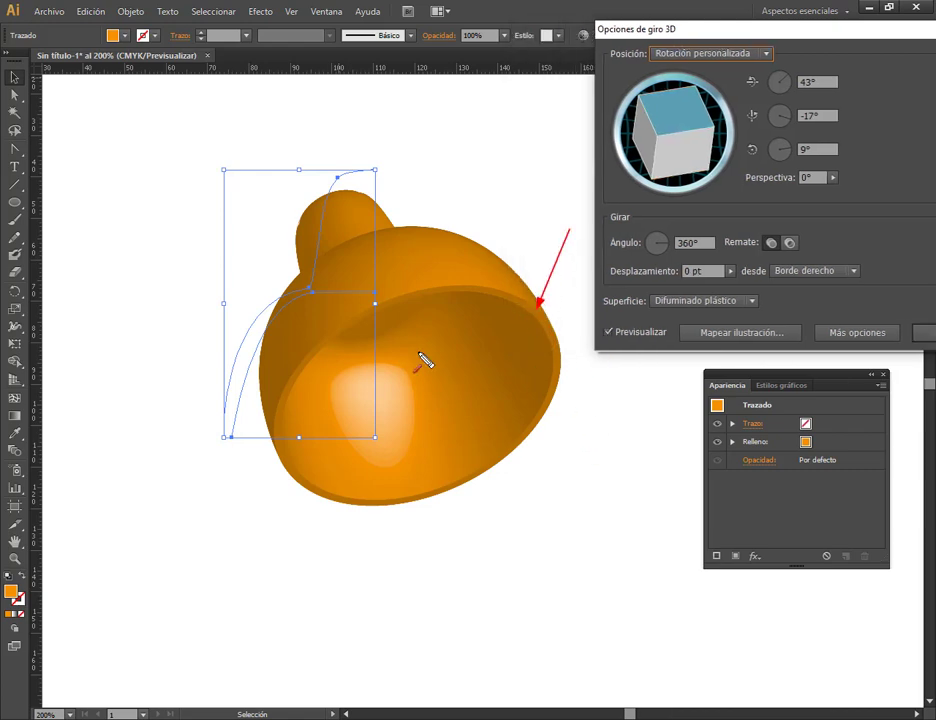
{"action": "left_click_drag", "start_coordinate": [225, 492], "coordinate": [229, 440]}
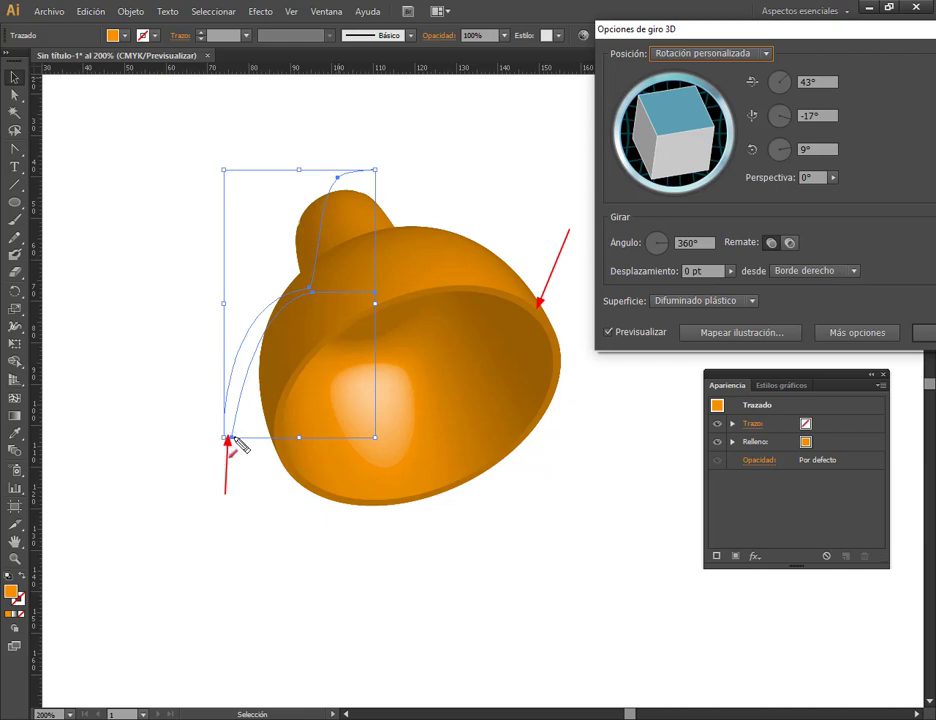
{"action": "key", "text": "Escape"}
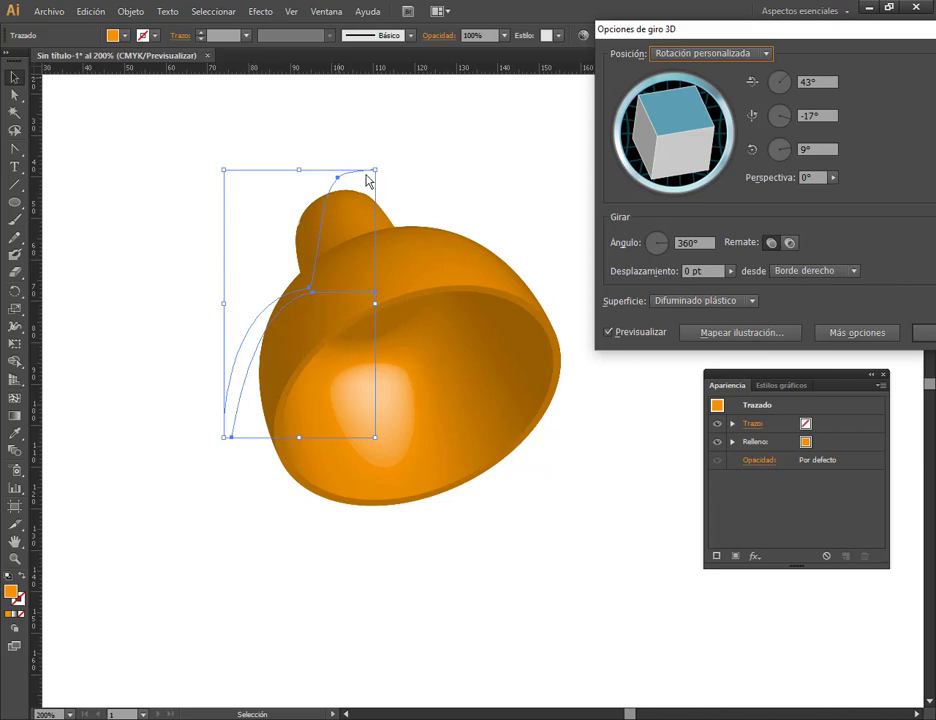
Tilt the revolved shape to 52° around the horizontal axis and apply the 3D revolve effect.
{"action": "mouse_move", "coordinate": [684, 160]}
{"action": "left_mouse_down"}
{"action": "mouse_move", "coordinate": [684, 150]}
{"action": "mouse_move", "coordinate": [668, 150]}
{"action": "mouse_move", "coordinate": [683, 150]}
{"action": "left_mouse_up"}
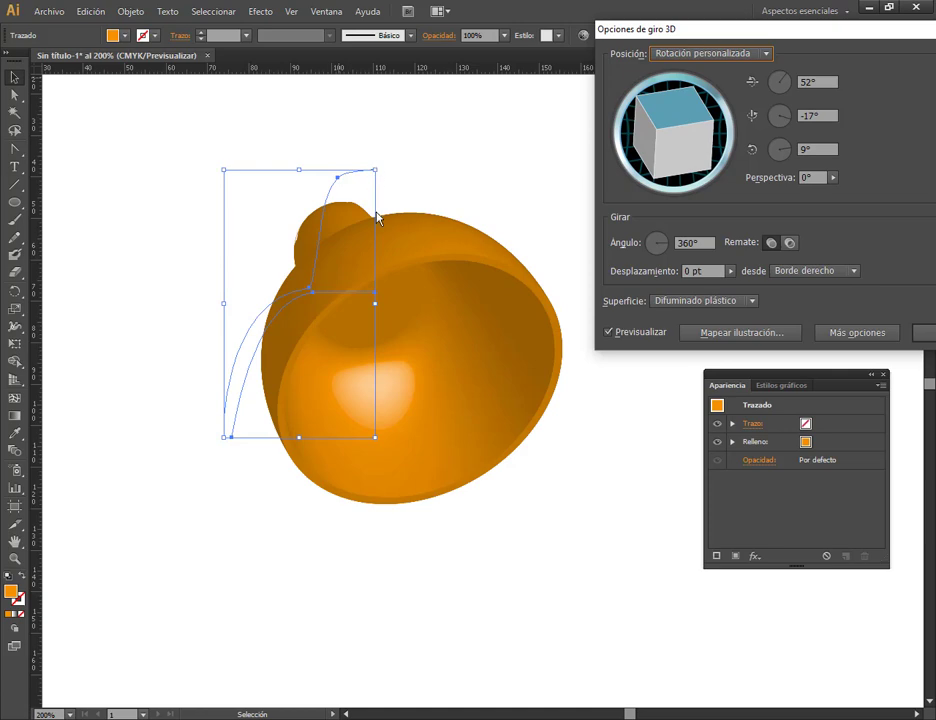
{"action": "left_click", "coordinate": [922, 333]}
Thicken the profile's wall by moving its inner bottom anchor to X 78,317 mm and its inner shoulder anchor to X 95,603 mm, Y 69,144 mm.
{"action": "left_click", "coordinate": [637, 539]}
{"action": "left_click", "coordinate": [236, 392]}
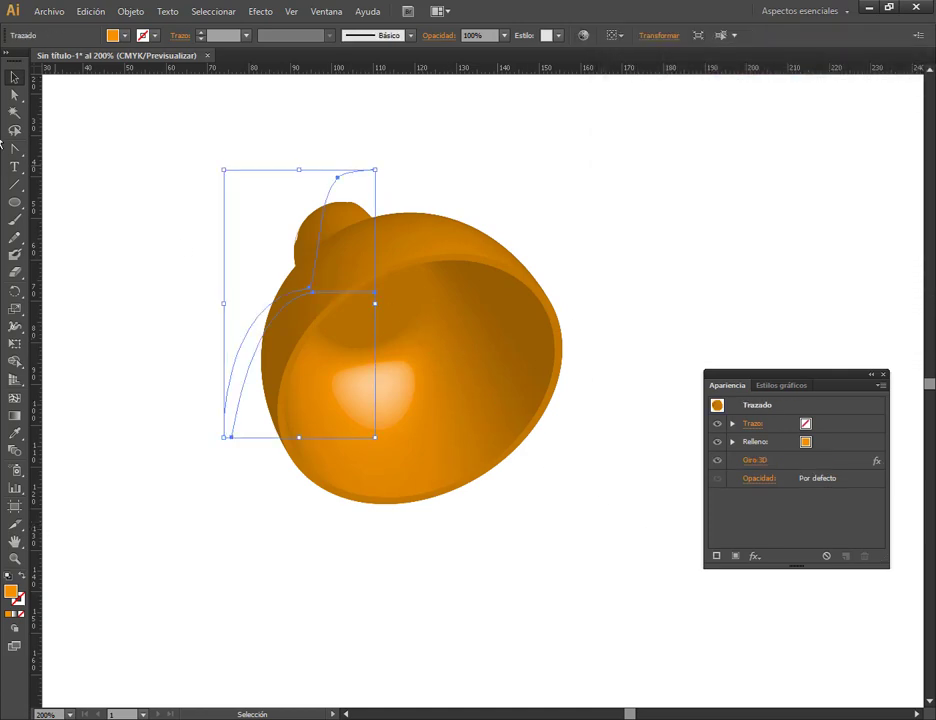
{"action": "key", "text": "a"}
{"action": "left_click", "coordinate": [233, 439]}
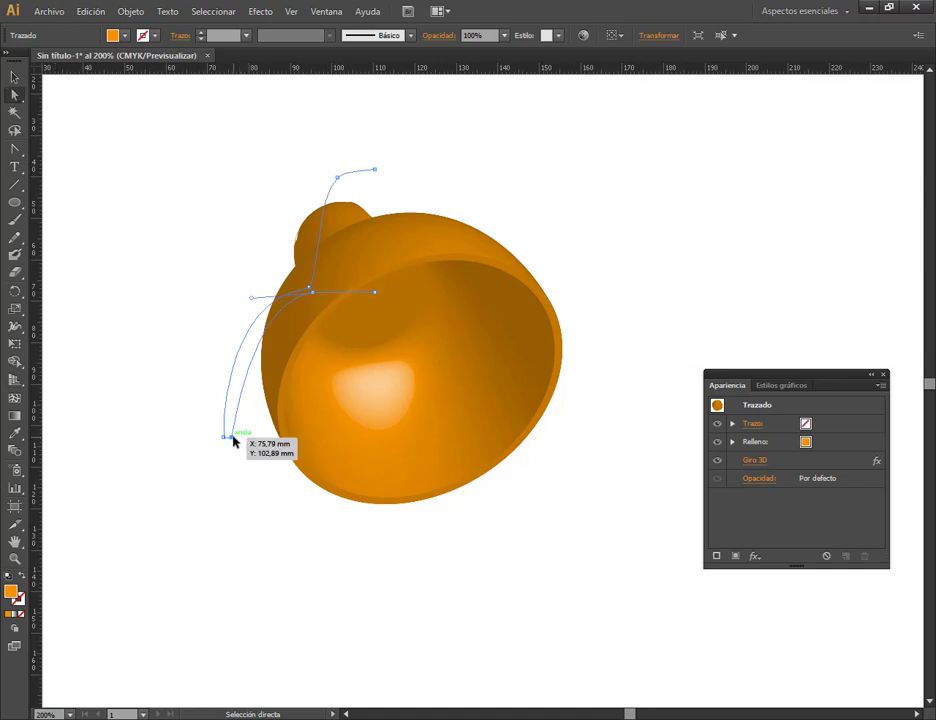
{"action": "left_click_drag", "start_coordinate": [236, 441], "coordinate": [242, 441]}
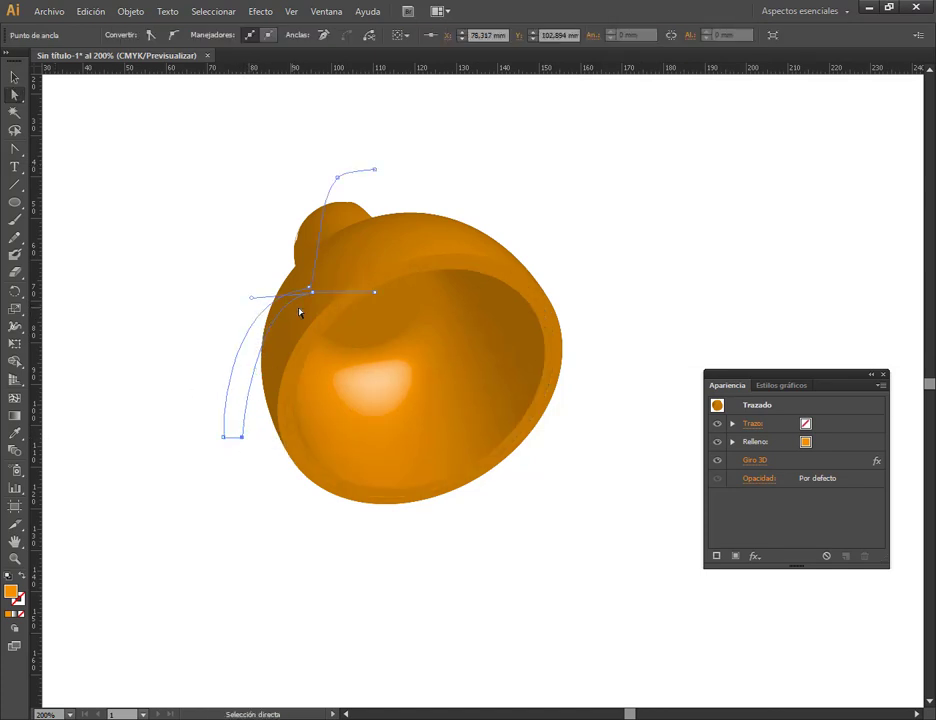
{"action": "left_click_drag", "start_coordinate": [313, 294], "coordinate": [318, 304]}
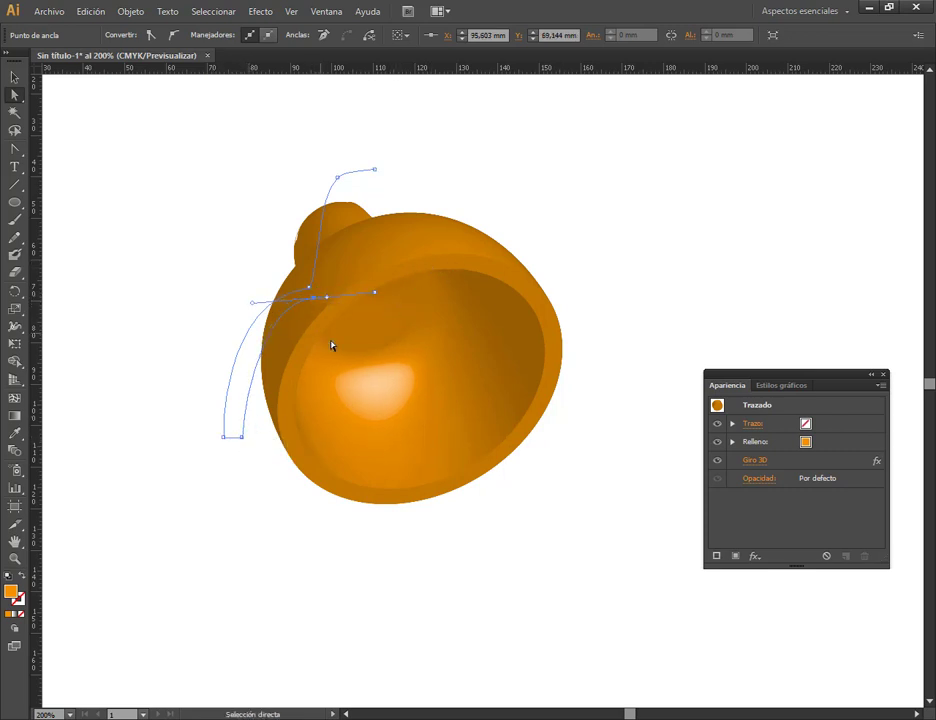
{"action": "left_click", "coordinate": [13, 77]}
{"action": "left_click", "coordinate": [209, 203]}
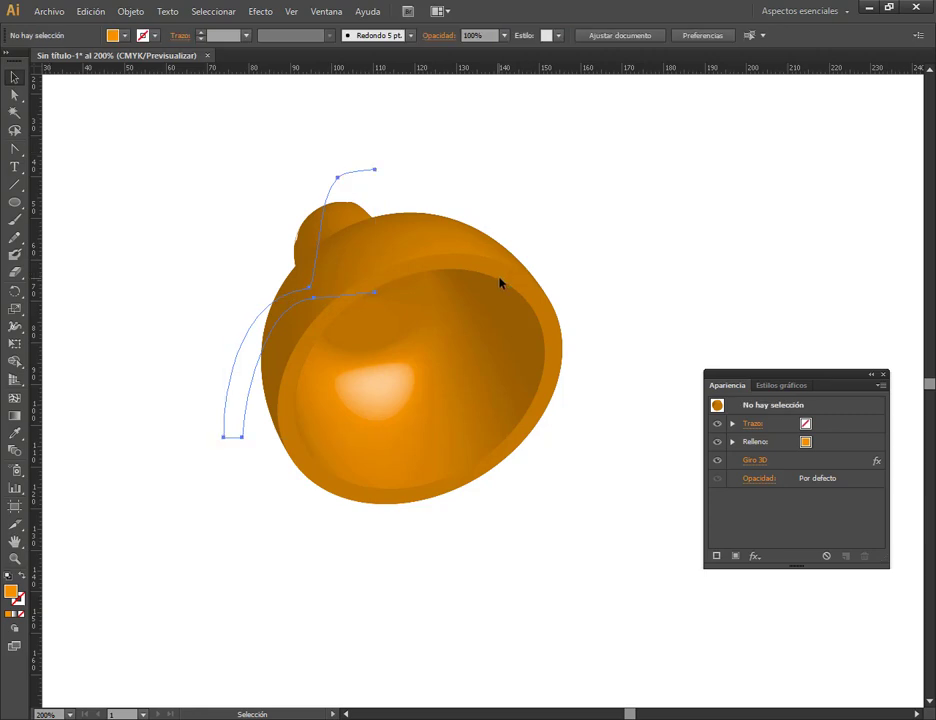
Move the revolved shape about 33 mm to the left and place a copy about 89 mm to its right.
{"action": "left_click_drag", "start_coordinate": [496, 283], "coordinate": [393, 292]}
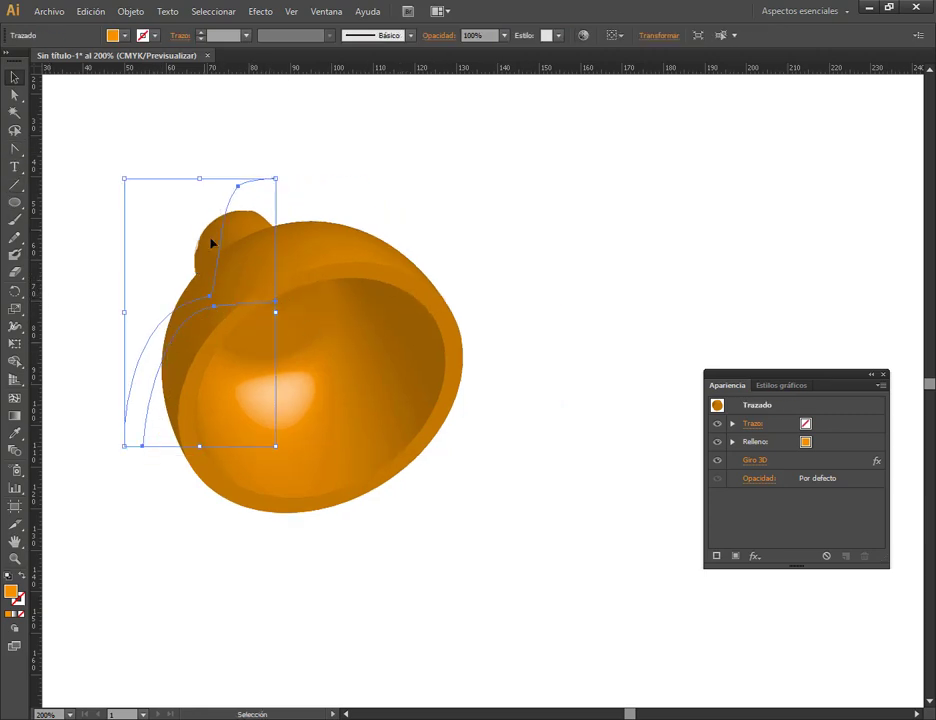
{"action": "left_click_drag", "start_coordinate": [364, 304], "coordinate": [325, 303]}
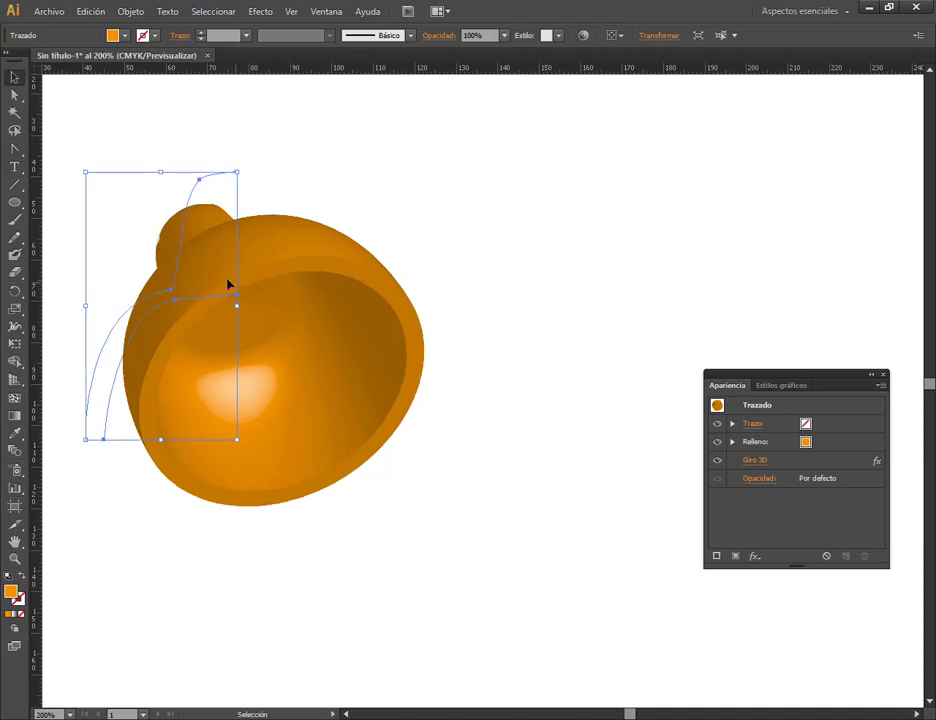
{"action": "left_click_drag", "start_coordinate": [226, 274], "coordinate": [598, 270]}
Remove the Giro 3D effect from the copy and delete the inner shoulder anchor of its profile.
{"action": "left_click", "coordinate": [755, 461]}
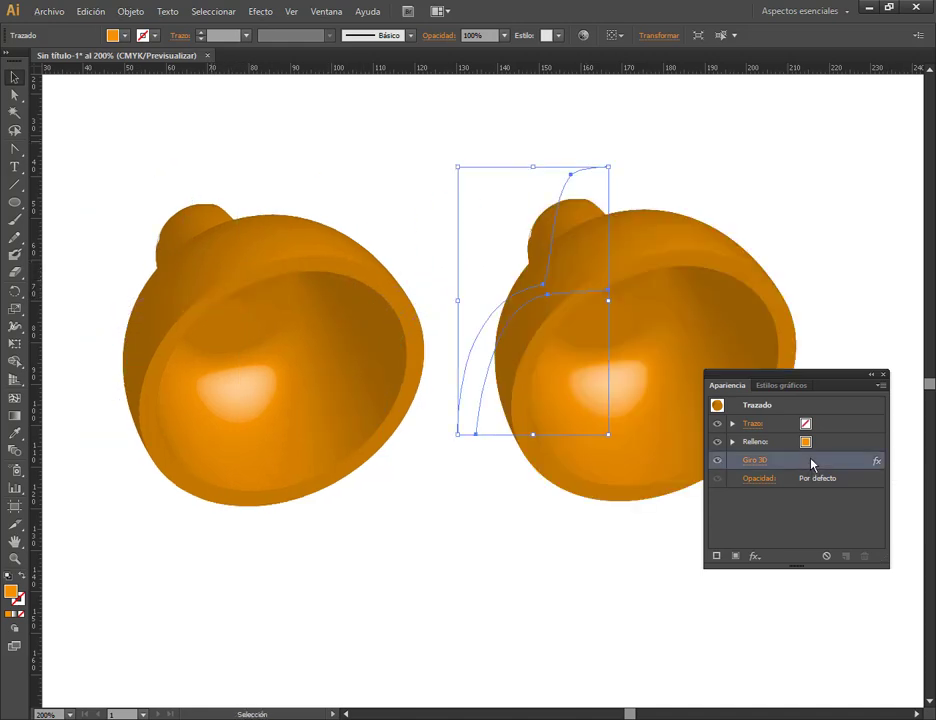
{"action": "left_click", "coordinate": [858, 555]}
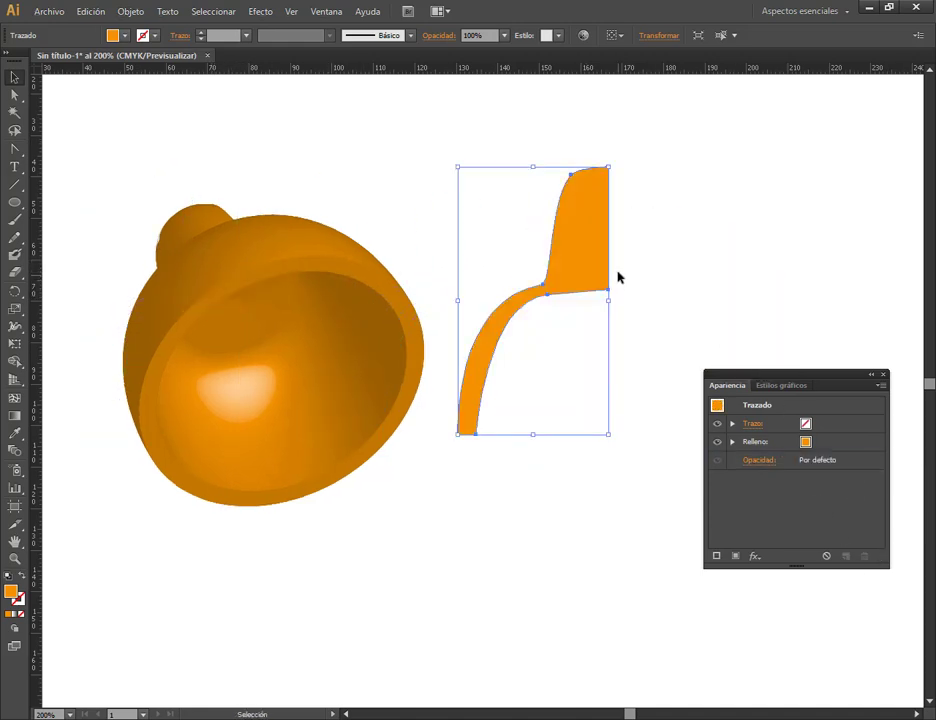
{"action": "left_click", "coordinate": [14, 94]}
{"action": "left_click", "coordinate": [552, 296]}
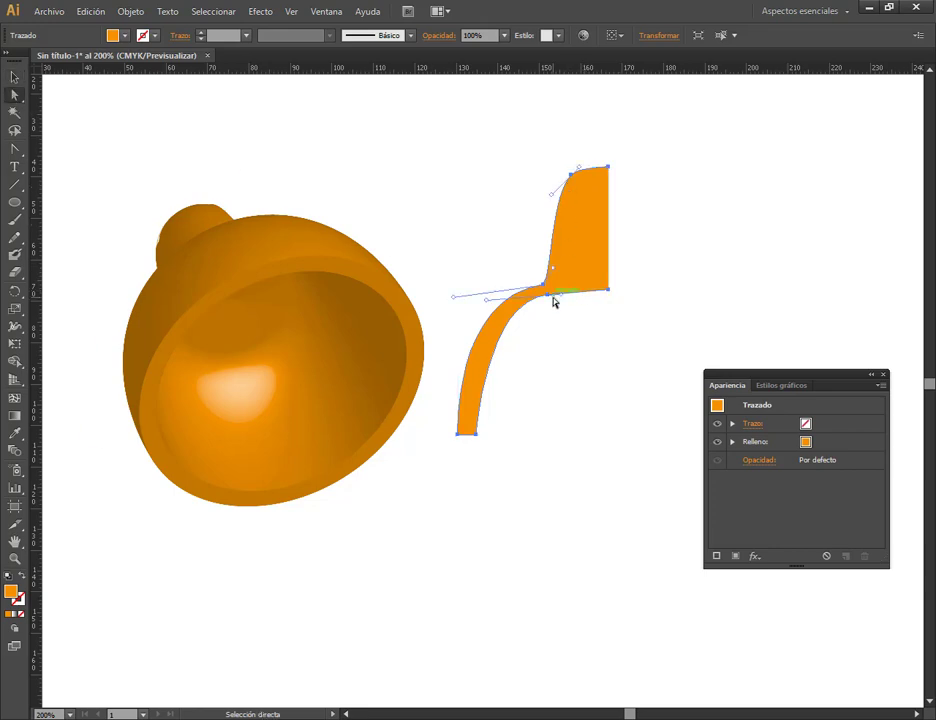
{"action": "left_click", "coordinate": [554, 302]}
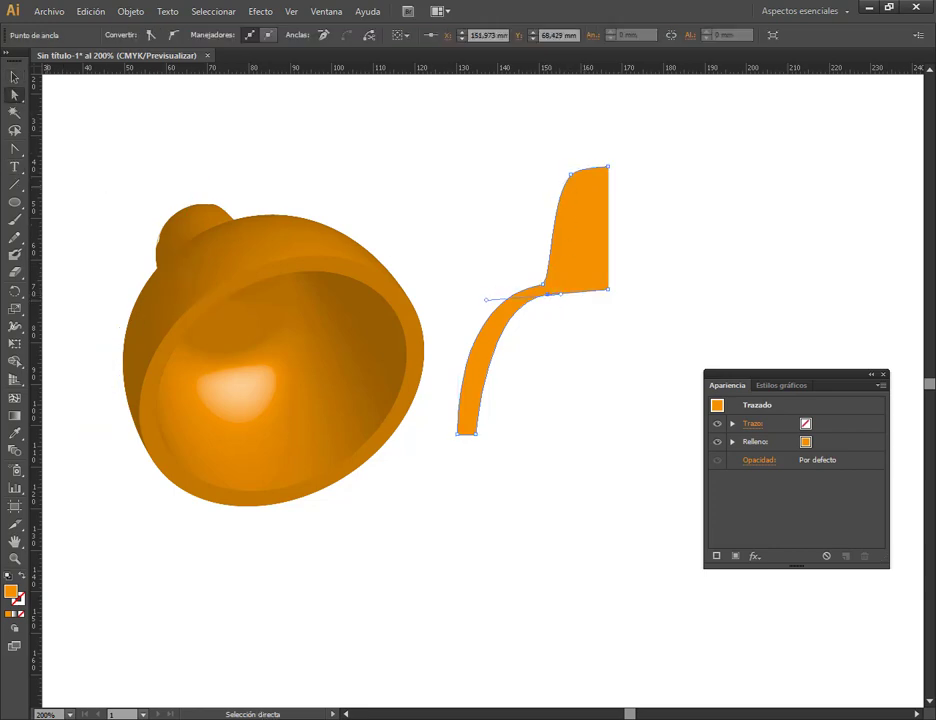
{"action": "left_click_drag", "start_coordinate": [14, 149], "coordinate": [75, 185]}
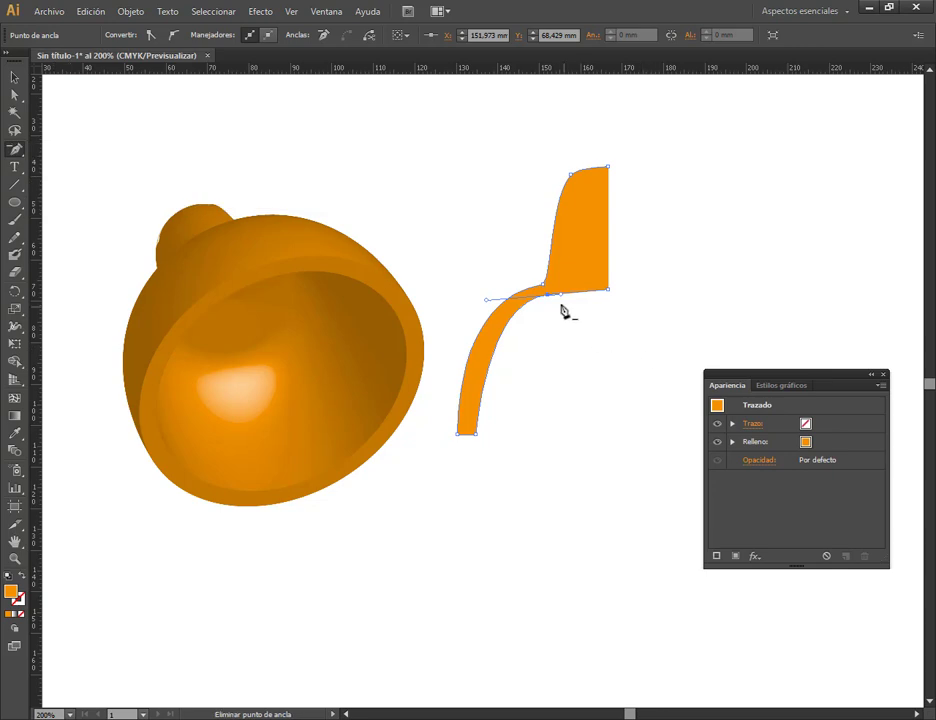
{"action": "left_click", "coordinate": [549, 299]}
Place a vertical guide on the copy's right edge and move the profile's lower-right anchor straight down along it to Y 102,179 mm.
{"action": "left_click", "coordinate": [15, 94]}
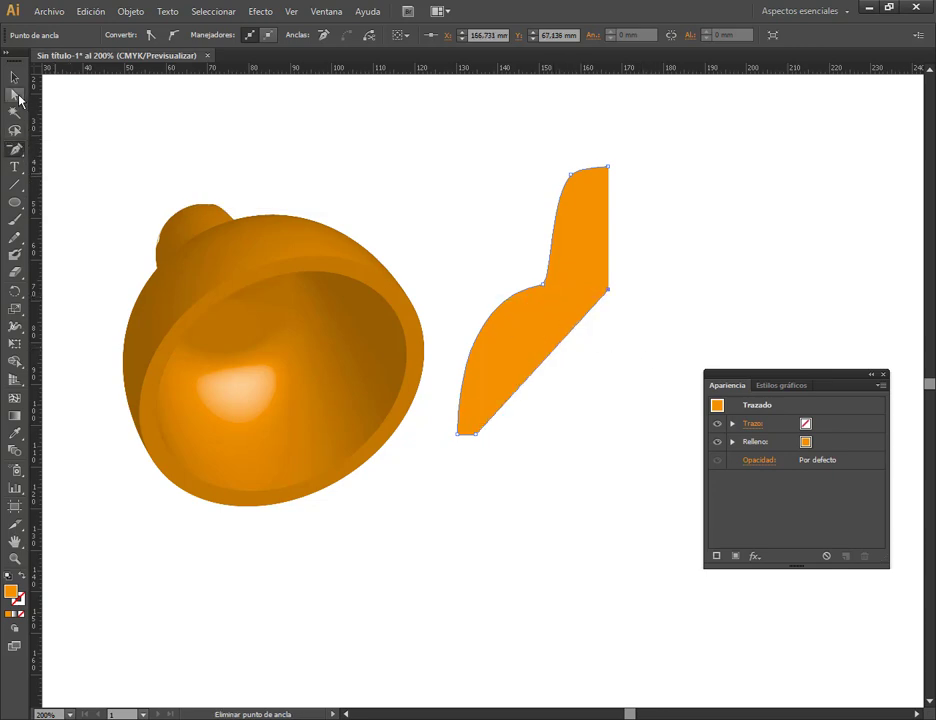
{"action": "left_click", "coordinate": [618, 307]}
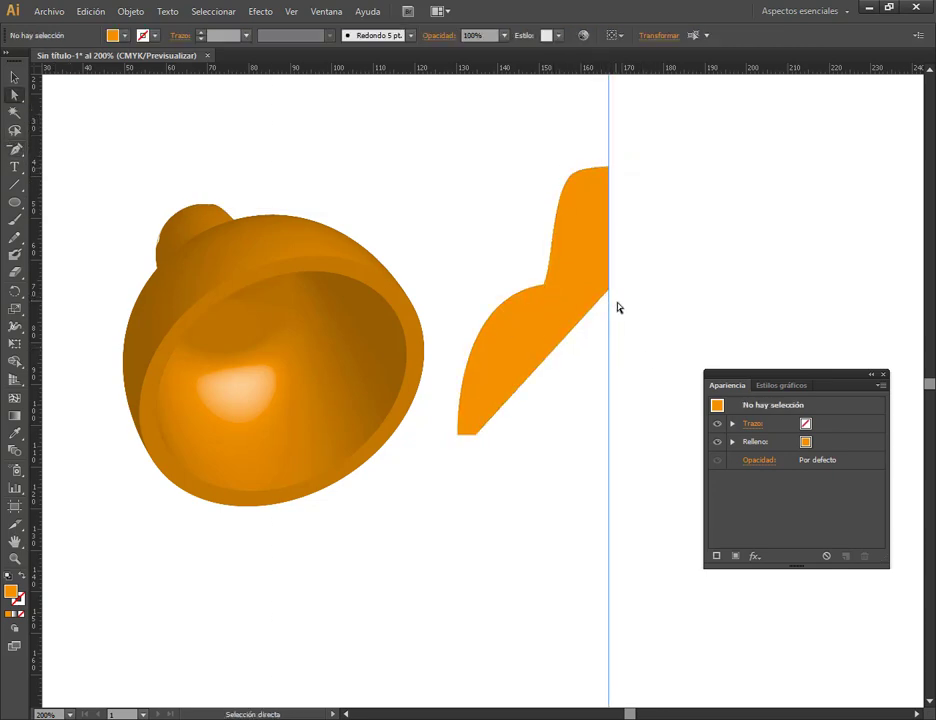
{"action": "left_click", "coordinate": [609, 291]}
{"action": "left_click_drag", "start_coordinate": [609, 291], "coordinate": [608, 382]}
{"action": "key", "text": "ctrl+z"}
{"action": "left_click_drag", "start_coordinate": [609, 292], "coordinate": [609, 434]}
Delete the surplus anchor on the solid profile's bottom edge at about X 134,69 mm and deselect the profile.
{"action": "left_click", "coordinate": [475, 434]}
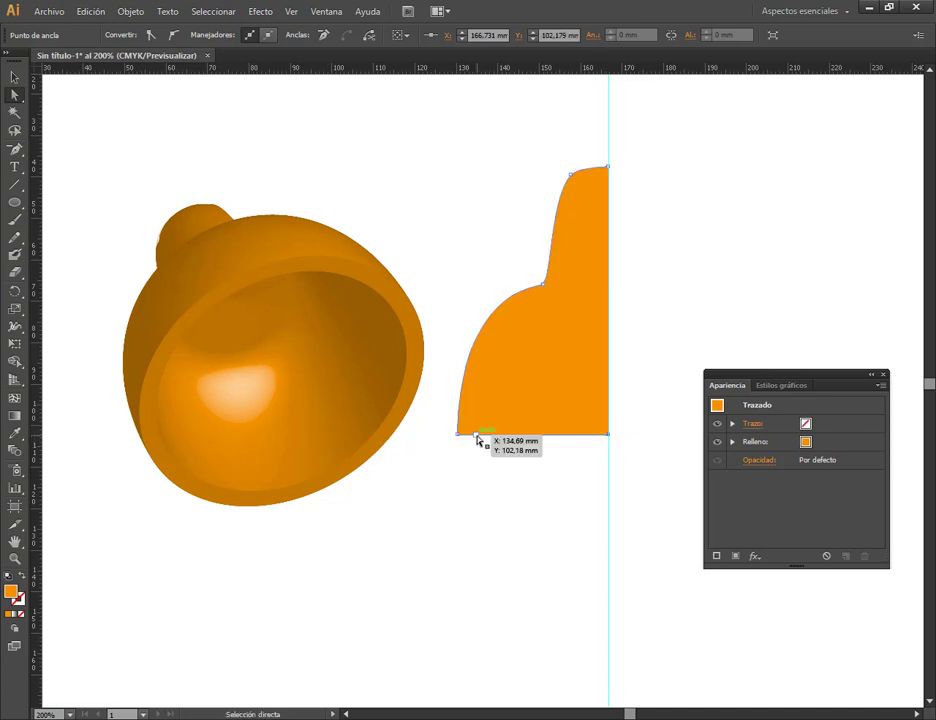
{"action": "left_click", "coordinate": [14, 149]}
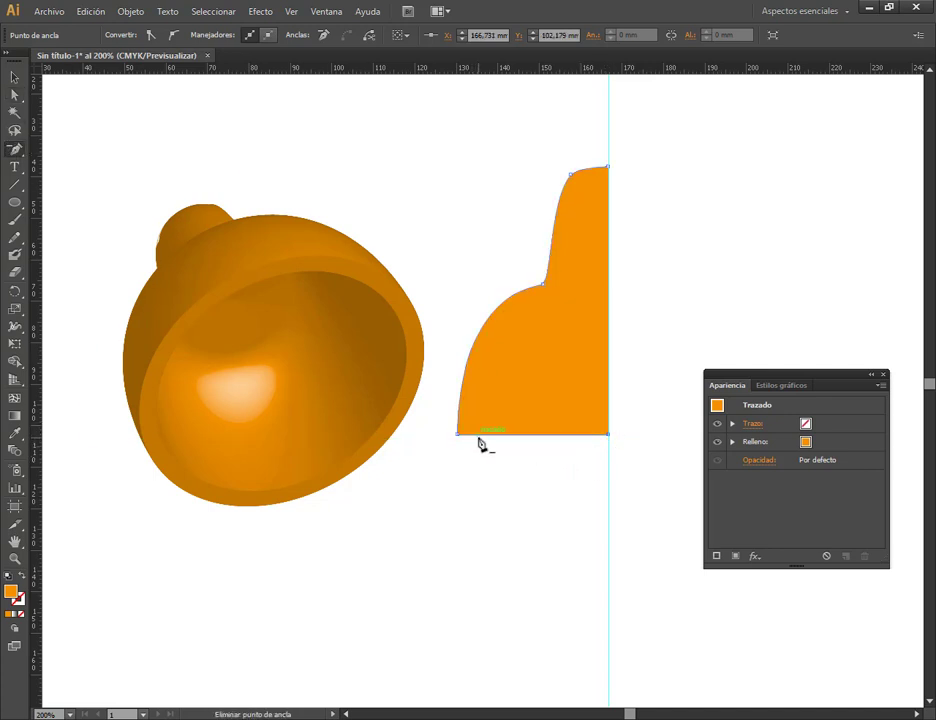
{"action": "left_click", "coordinate": [14, 77]}
{"action": "left_click", "coordinate": [518, 265]}
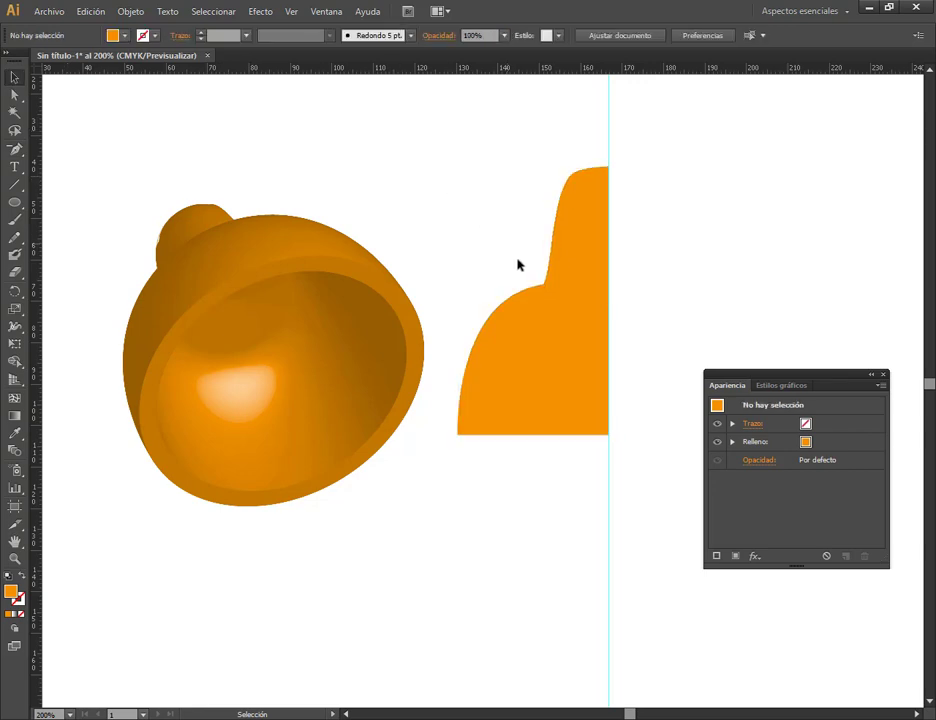
Apply the 3D Revolve effect to the solid profile, with preview on and the revolve axis at its right edge (Borde derecho).
{"action": "left_click", "coordinate": [578, 303]}
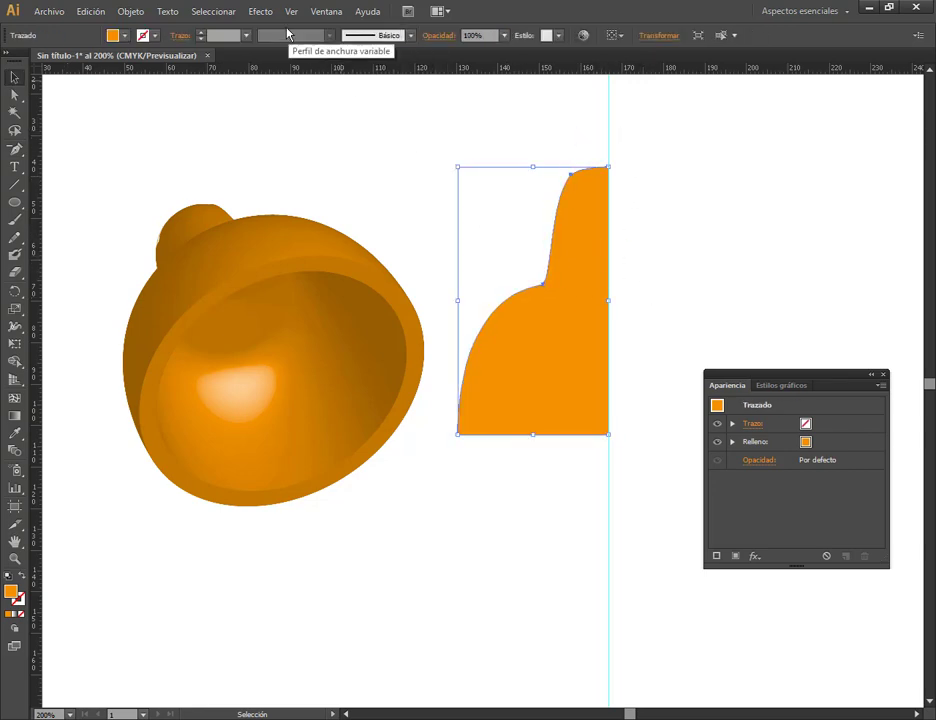
{"action": "left_click", "coordinate": [260, 11]}
{"action": "mouse_move", "coordinate": [293, 97]}
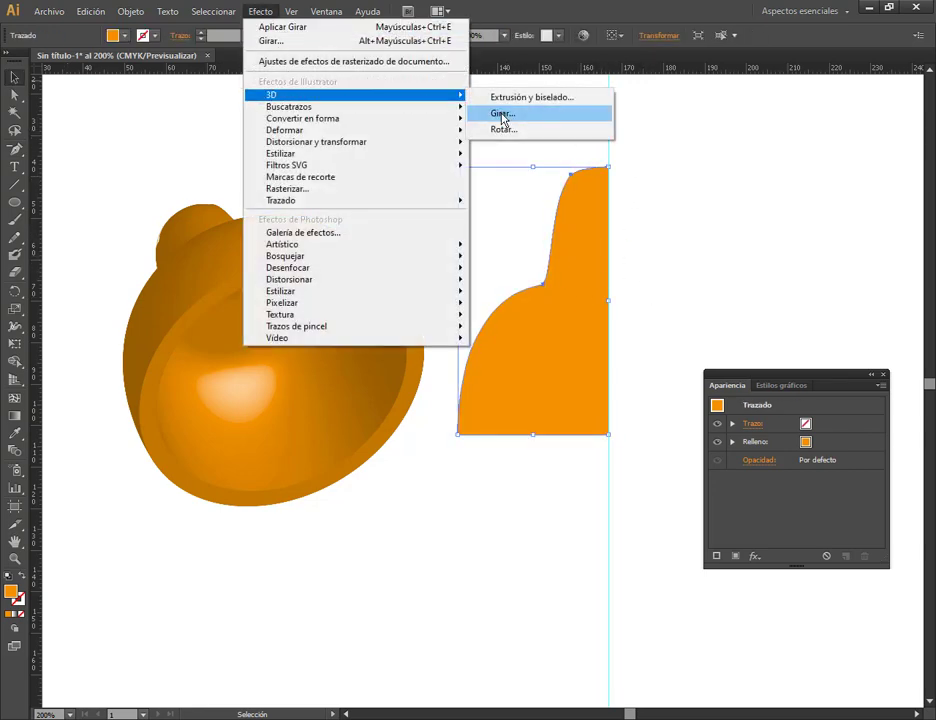
{"action": "left_click", "coordinate": [503, 116]}
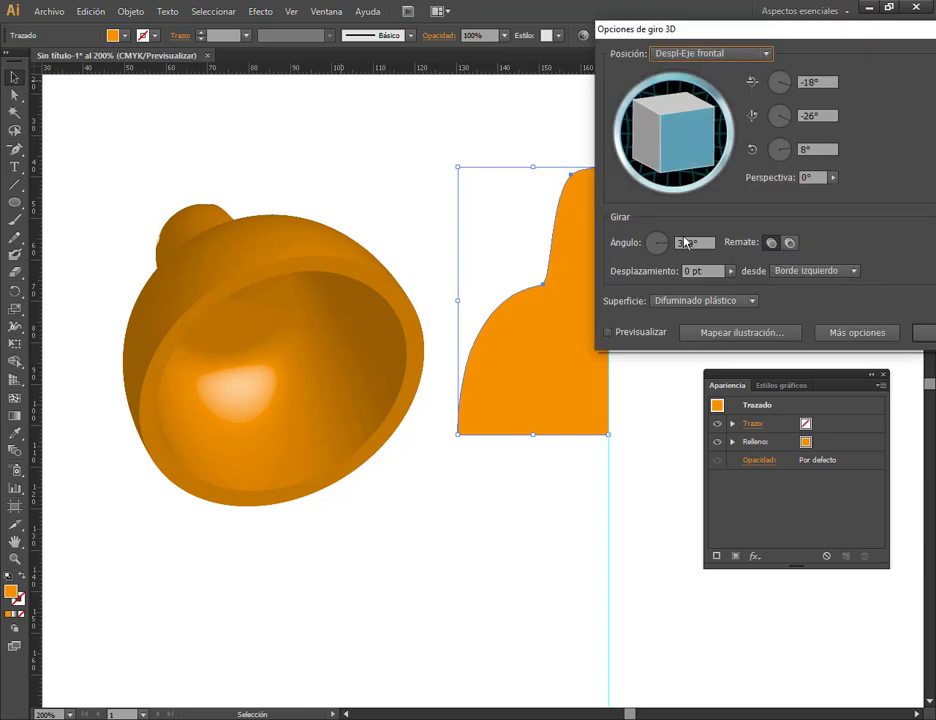
{"action": "left_click", "coordinate": [657, 335]}
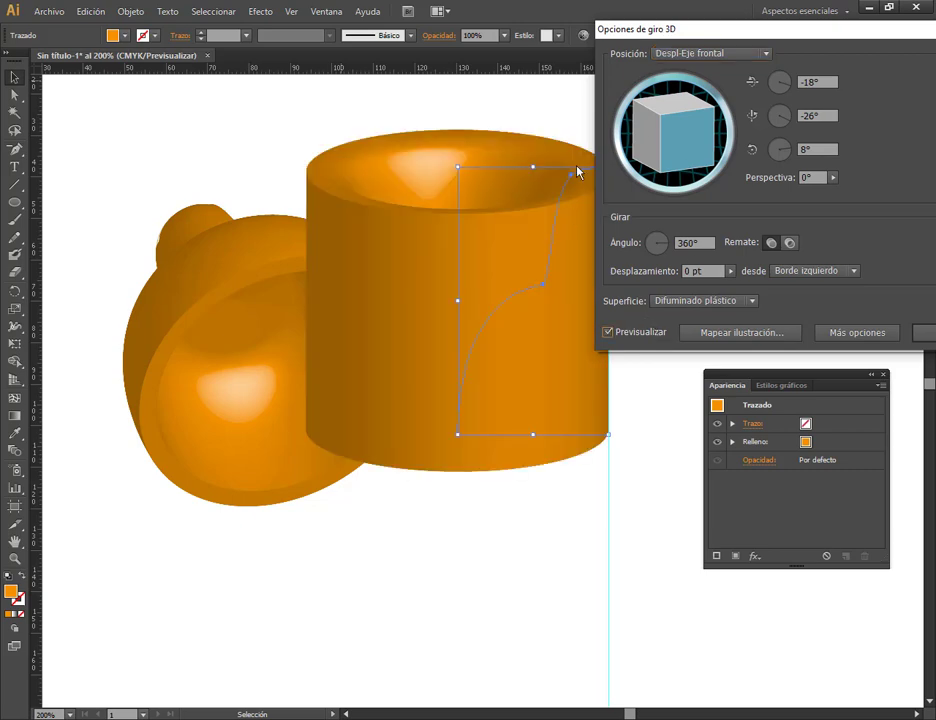
{"action": "left_click", "coordinate": [788, 271]}
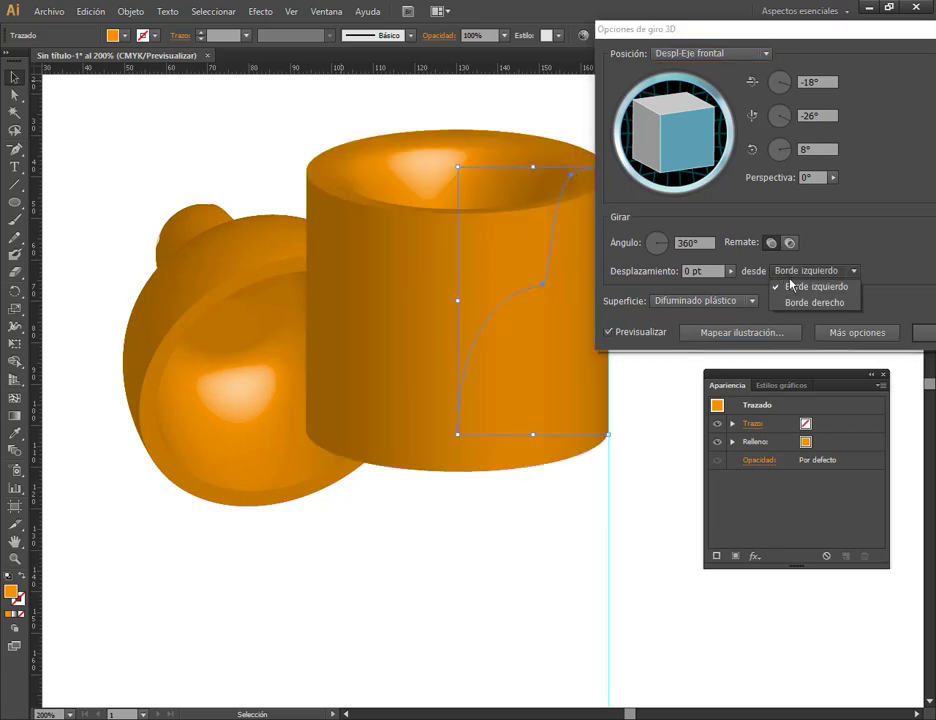
{"action": "left_click", "coordinate": [807, 303]}
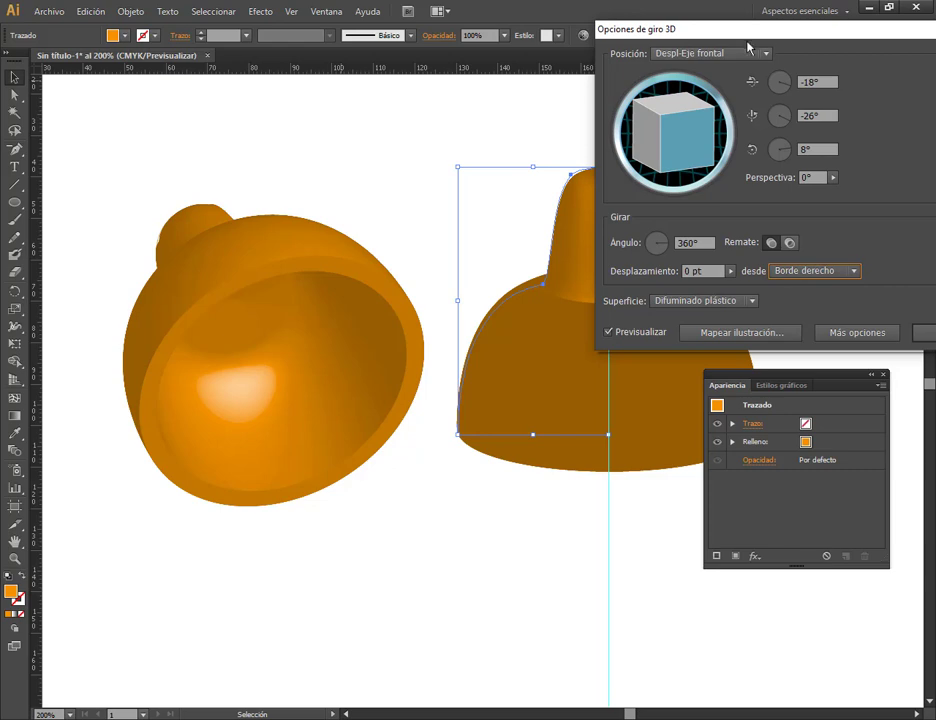
Tilt the revolved solid to a custom rotation of 34°, -31° and 5°, apply the effect and deselect the shape.
{"action": "left_click_drag", "start_coordinate": [745, 42], "coordinate": [122, 50]}
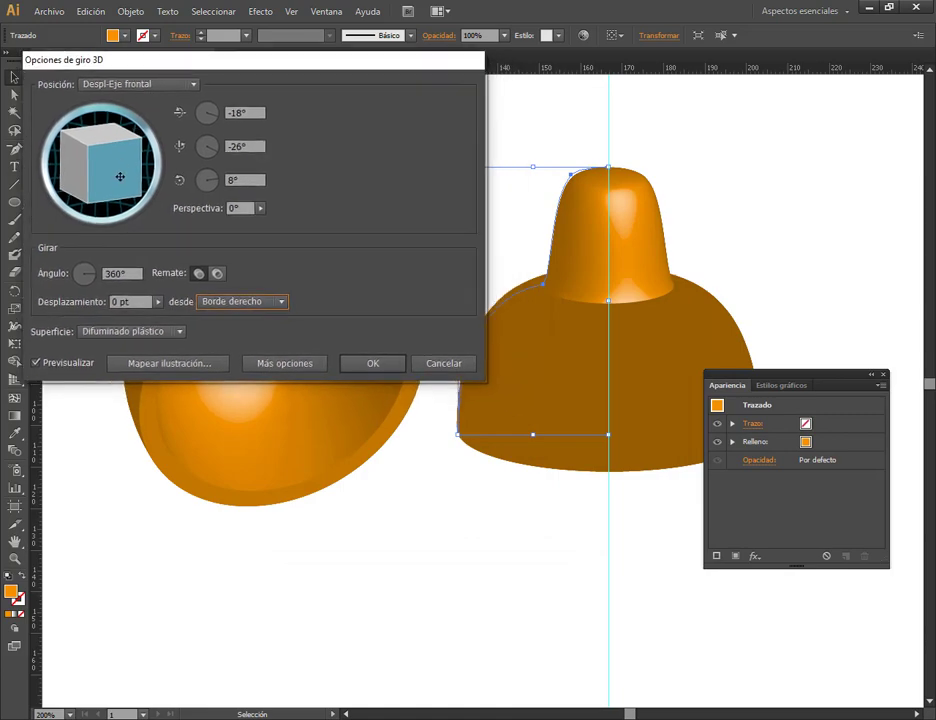
{"action": "mouse_move", "coordinate": [120, 176]}
{"action": "left_mouse_down"}
{"action": "mouse_move", "coordinate": [98, 94]}
{"action": "mouse_move", "coordinate": [119, 159]}
{"action": "mouse_move", "coordinate": [100, 155]}
{"action": "mouse_move", "coordinate": [130, 142]}
{"action": "left_mouse_up"}
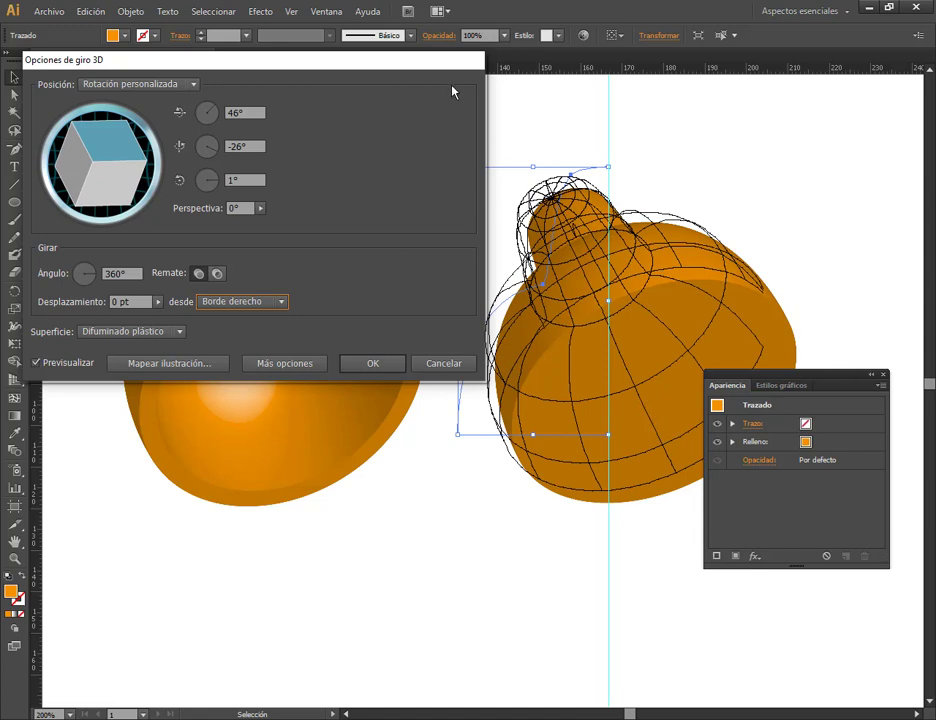
{"action": "left_click_drag", "start_coordinate": [435, 62], "coordinate": [380, 66]}
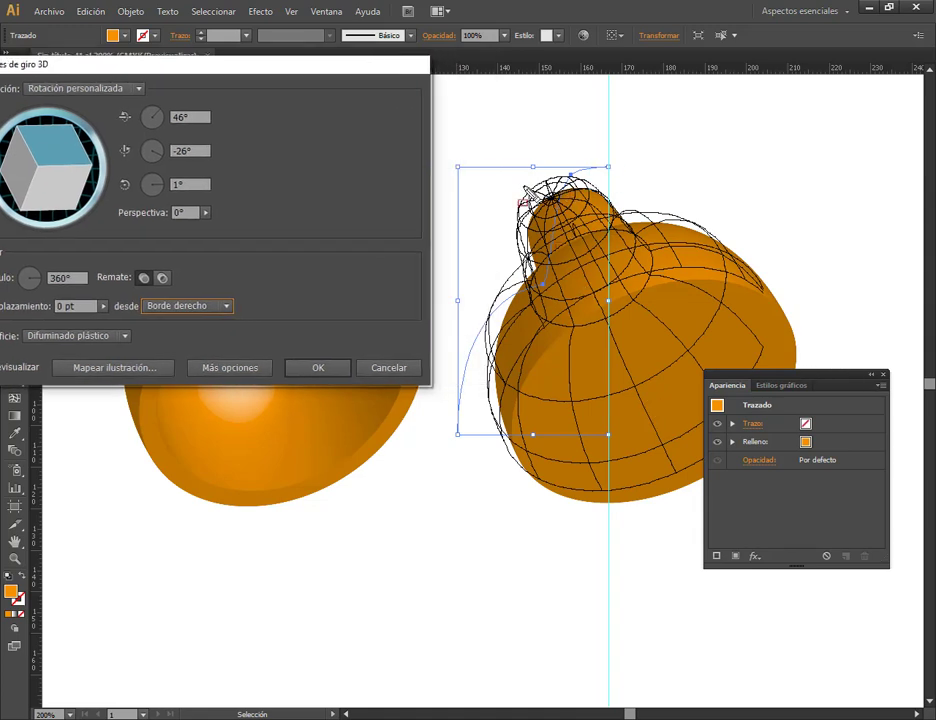
{"action": "left_click_drag", "start_coordinate": [444, 141], "coordinate": [626, 423]}
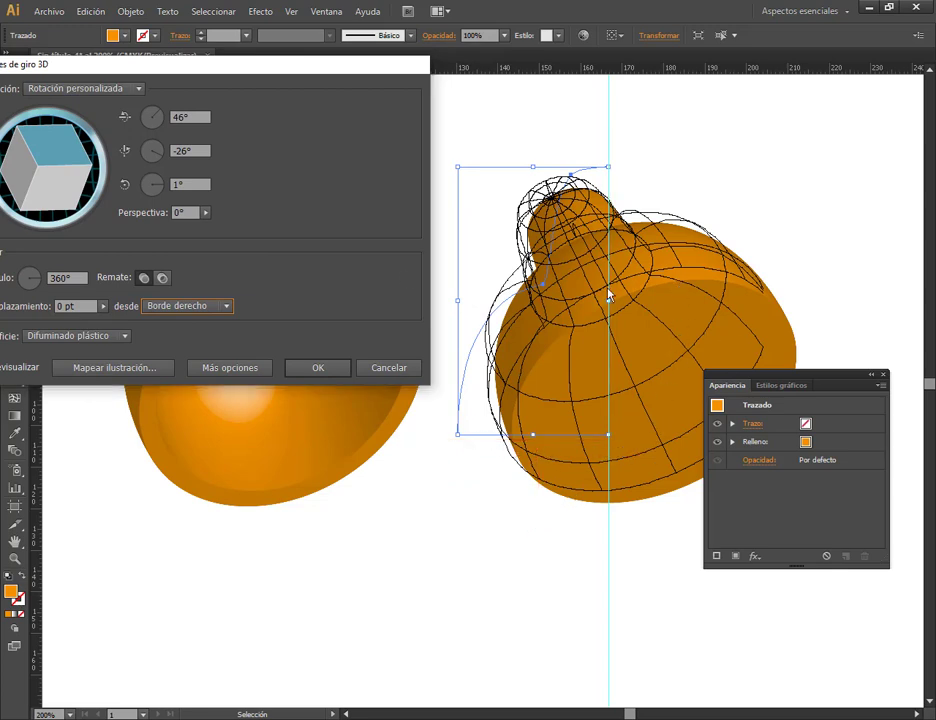
{"action": "left_click_drag", "start_coordinate": [80, 173], "coordinate": [64, 190]}
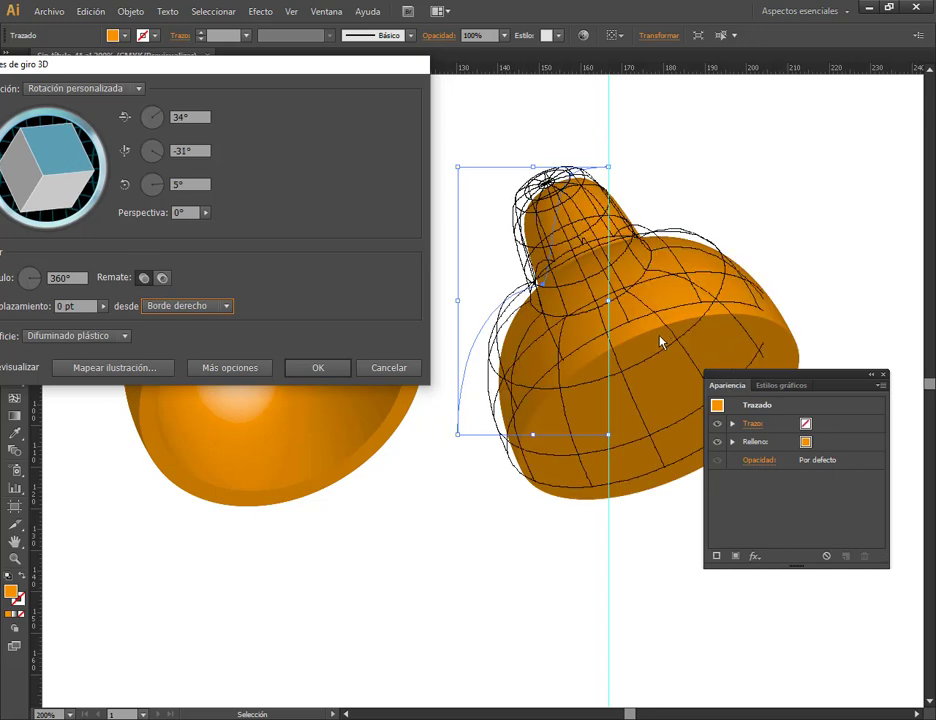
{"action": "left_click", "coordinate": [317, 368]}
{"action": "key", "text": "ctrl+minus"}
{"action": "left_click", "coordinate": [449, 553]}
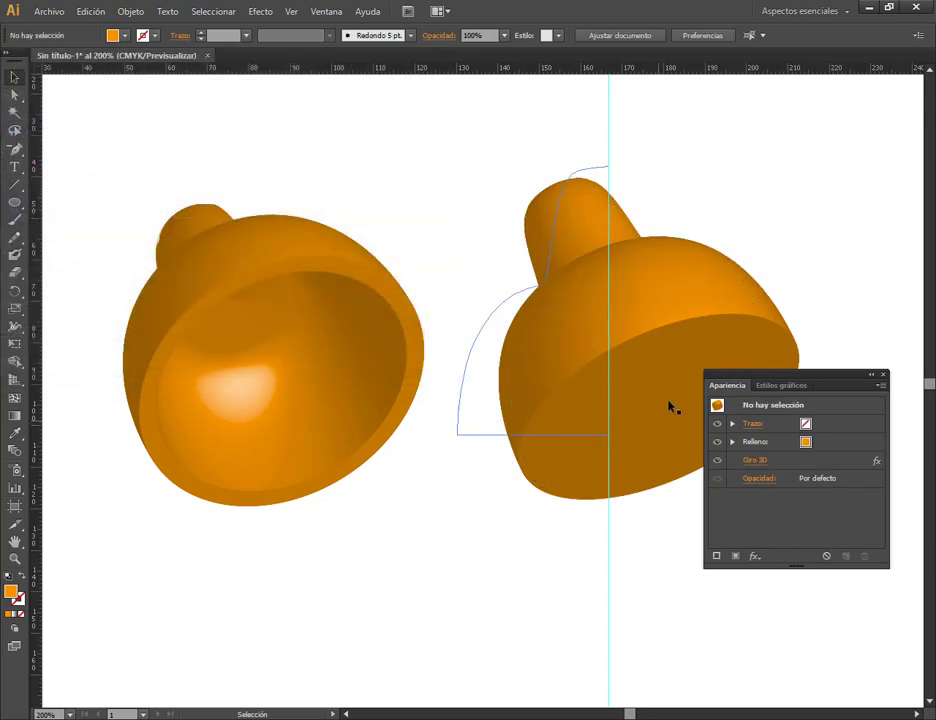
Move the Appearance panel out of the way and delete both the hollow and the solid revolved shapes.
{"action": "left_click_drag", "start_coordinate": [815, 384], "coordinate": [861, 462]}
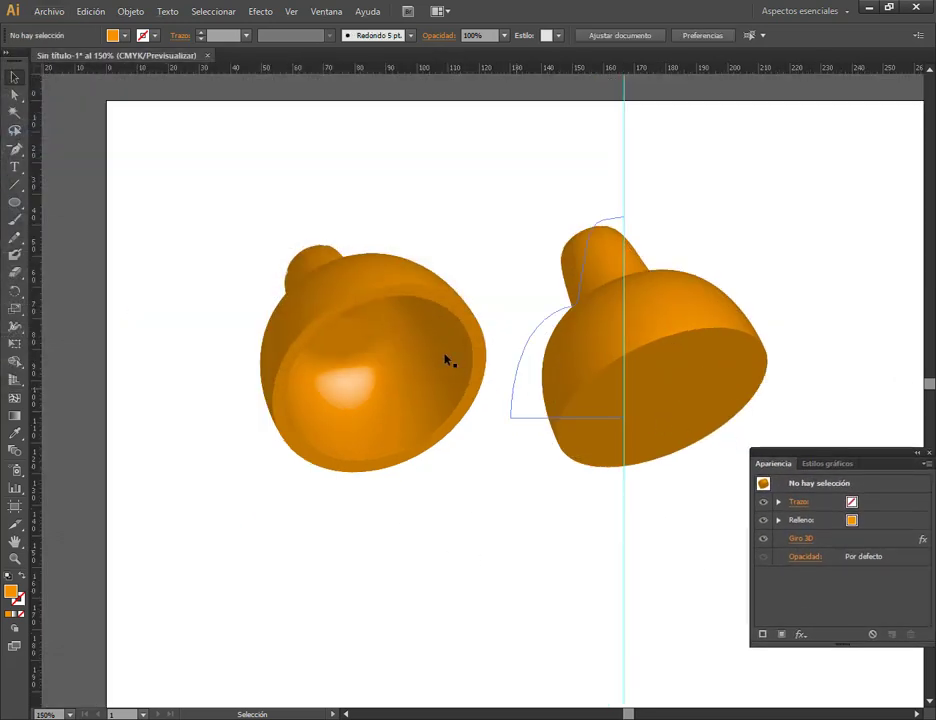
{"action": "left_click", "coordinate": [327, 334]}
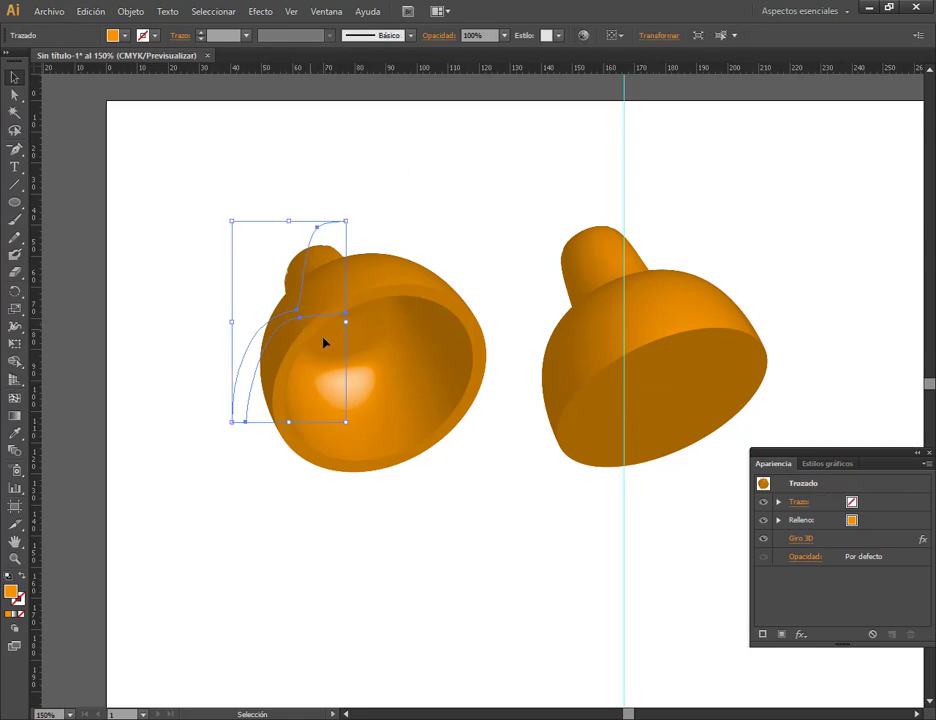
{"action": "left_click", "coordinate": [478, 252]}
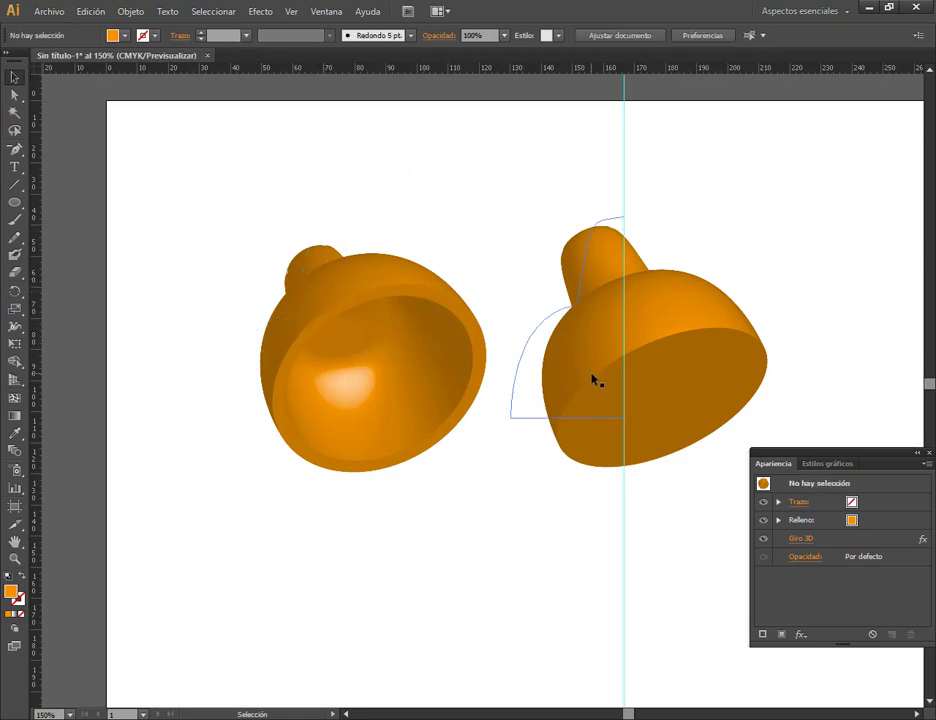
{"action": "left_click_drag", "start_coordinate": [434, 339], "coordinate": [410, 268]}
{"action": "left_click_drag", "start_coordinate": [700, 324], "coordinate": [777, 229]}
{"action": "key", "text": "Delete"}
{"action": "left_click", "coordinate": [383, 226]}
{"action": "key", "text": "Delete"}
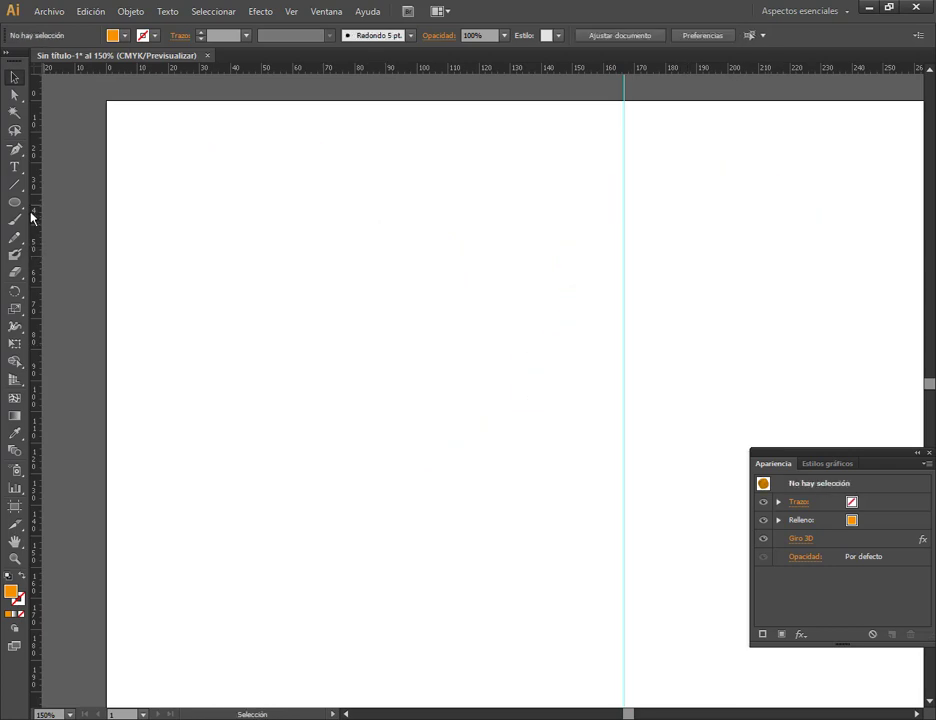
Draw an orange circle about 83 mm in diameter in the upper middle of the artboard.
{"action": "left_click_drag", "start_coordinate": [14, 148], "coordinate": [39, 154]}
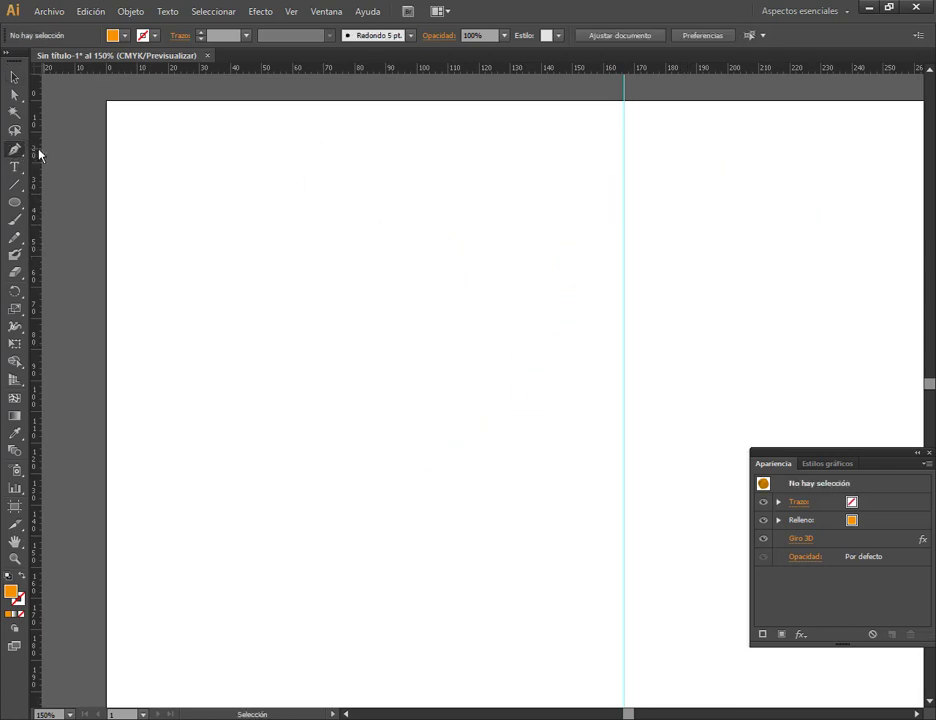
{"action": "left_click", "coordinate": [12, 204]}
{"action": "left_click_drag", "start_coordinate": [379, 186], "coordinate": [636, 443]}
Delete the circle's top and right anchors to leave the lower-left quarter arc, and reset it to the default white fill and black stroke.
{"action": "left_click", "coordinate": [14, 94]}
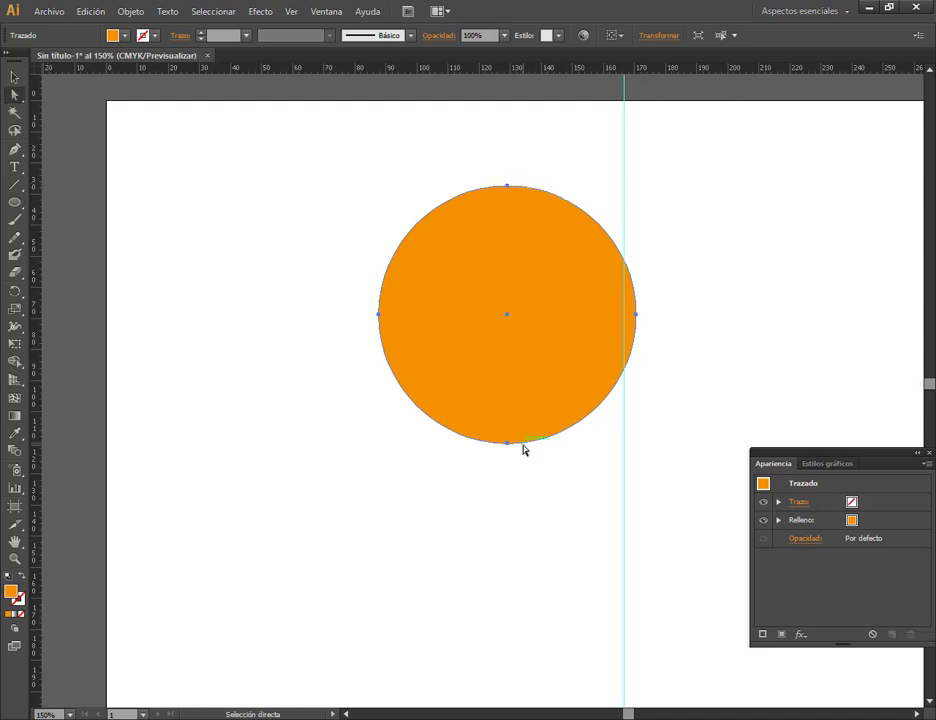
{"action": "scroll", "coordinate": [530, 370], "scroll_direction": "up", "scroll_amount": 1}
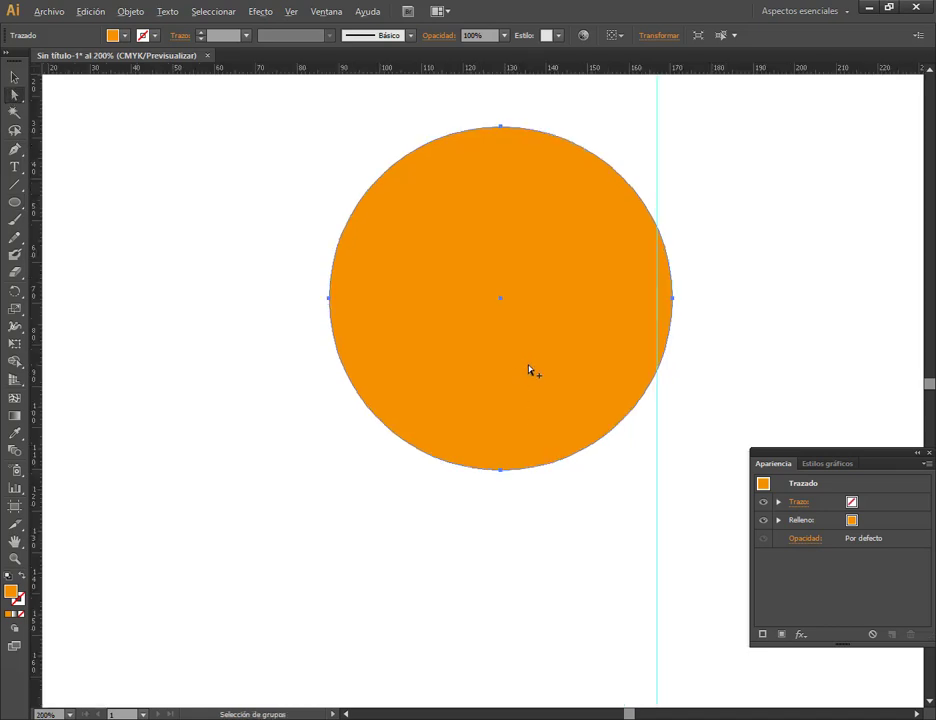
{"action": "left_click", "coordinate": [500, 128]}
{"action": "key", "text": "Delete"}
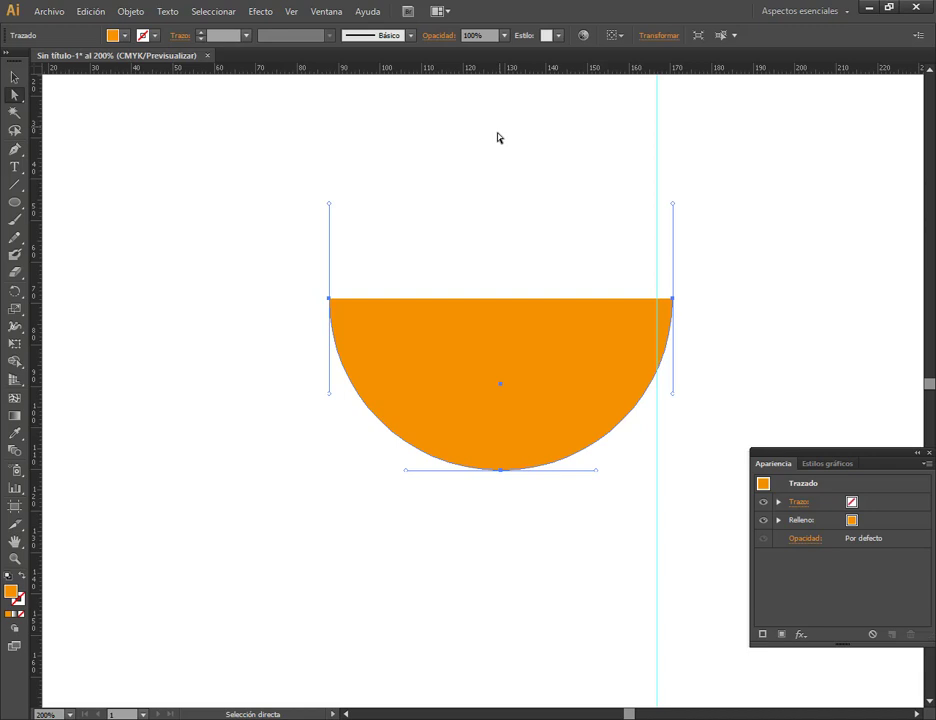
{"action": "left_click", "coordinate": [674, 300]}
{"action": "key", "text": "Delete"}
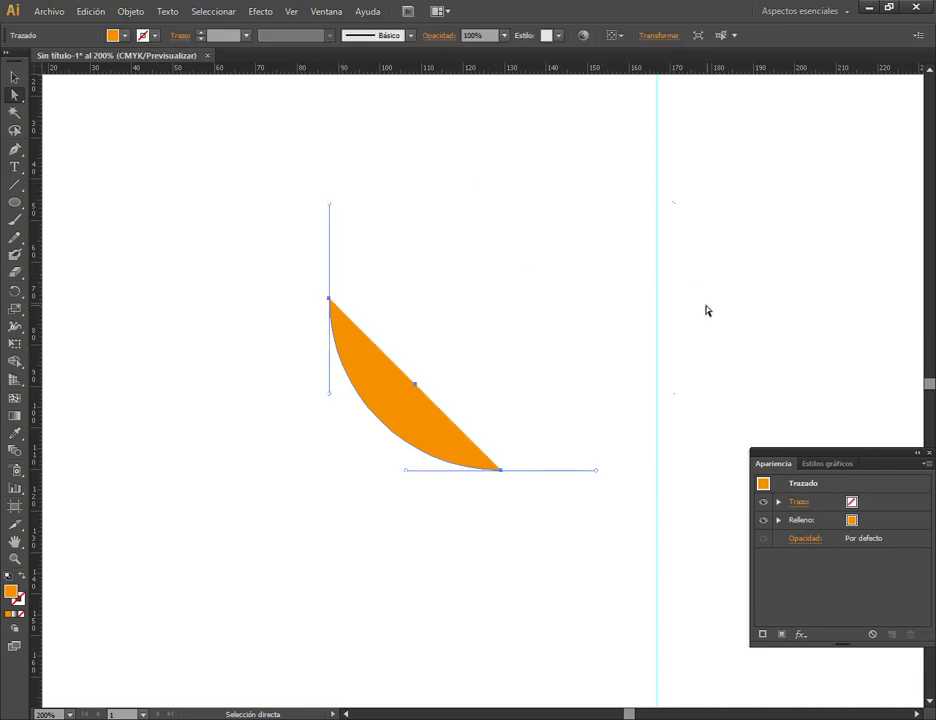
{"action": "left_click", "coordinate": [8, 577]}
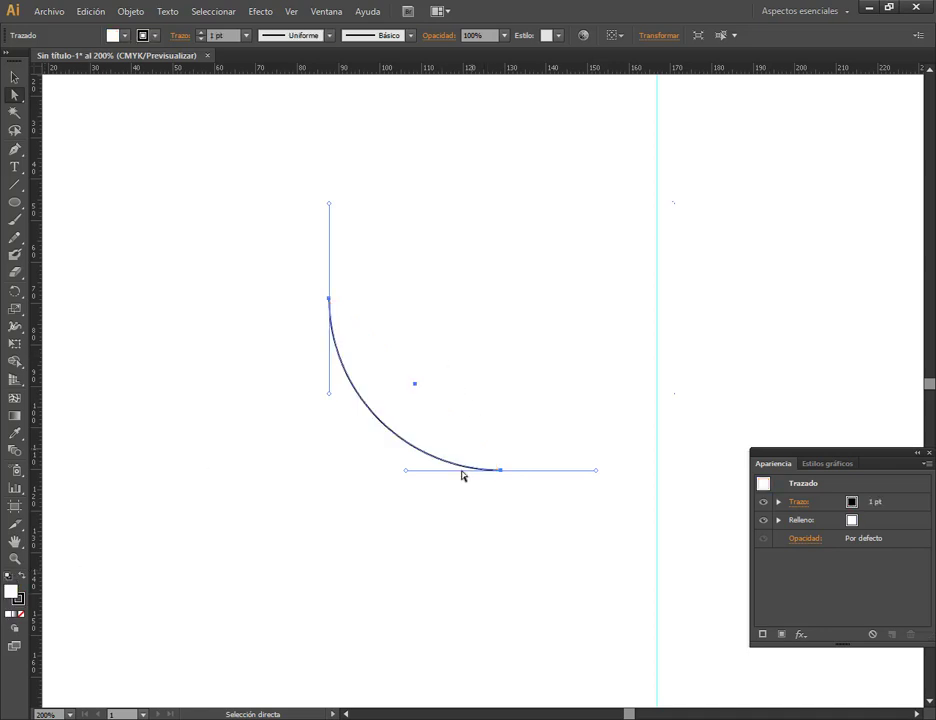
Extend the arc's lower end with the Pen tool by a straight vertical stem about 49 mm long, ending at Y 159,103 mm.
{"action": "left_click_drag", "start_coordinate": [463, 475], "coordinate": [461, 386]}
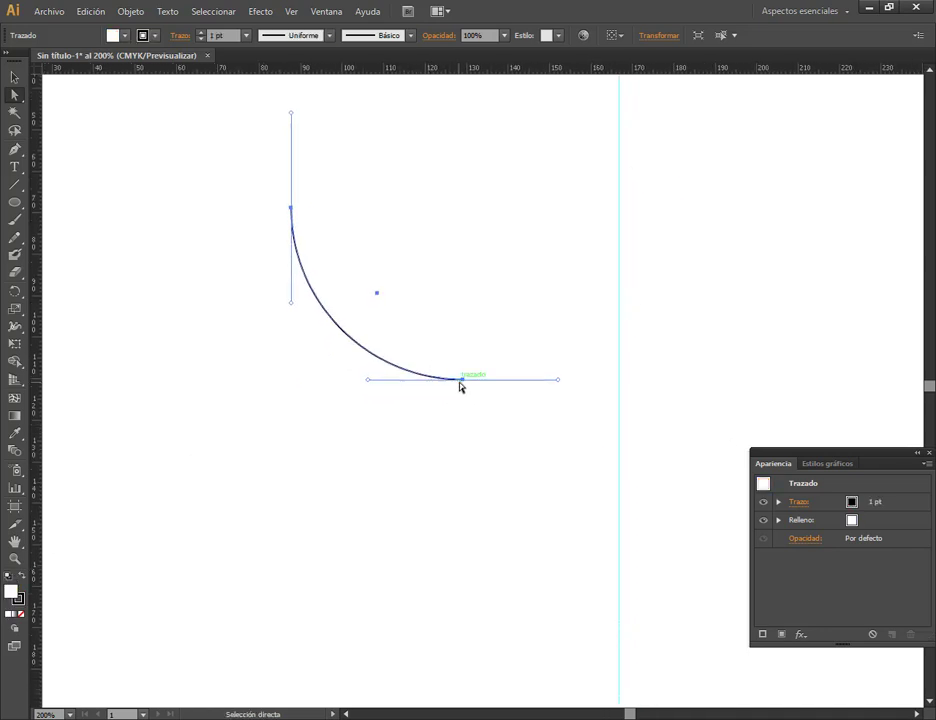
{"action": "left_click", "coordinate": [14, 148]}
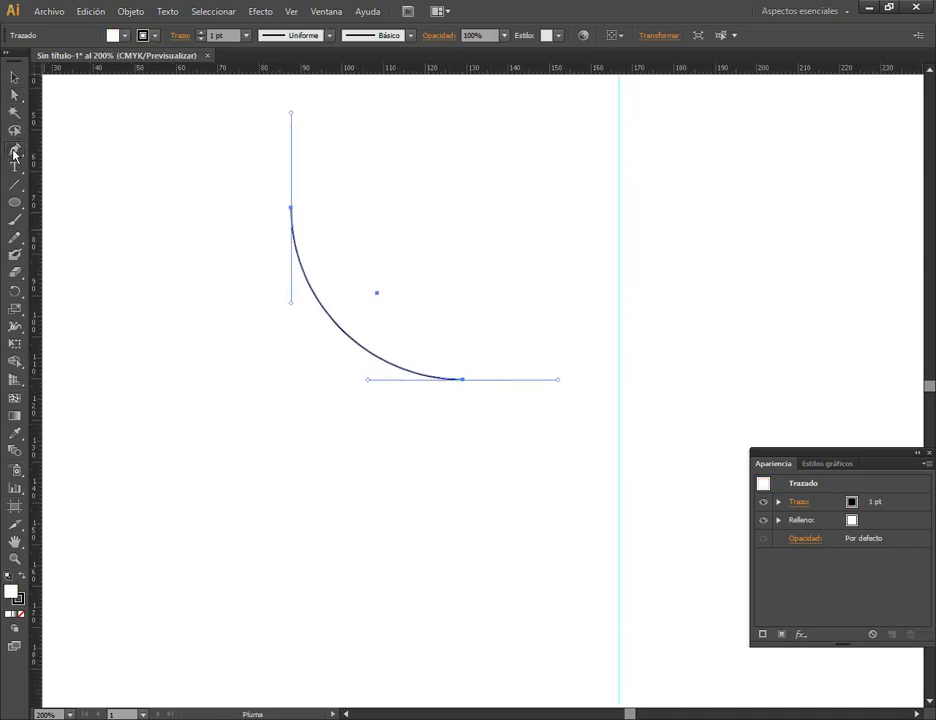
{"action": "left_click", "coordinate": [462, 379]}
{"action": "scroll", "coordinate": [466, 481], "scroll_direction": "down", "scroll_amount": 1}
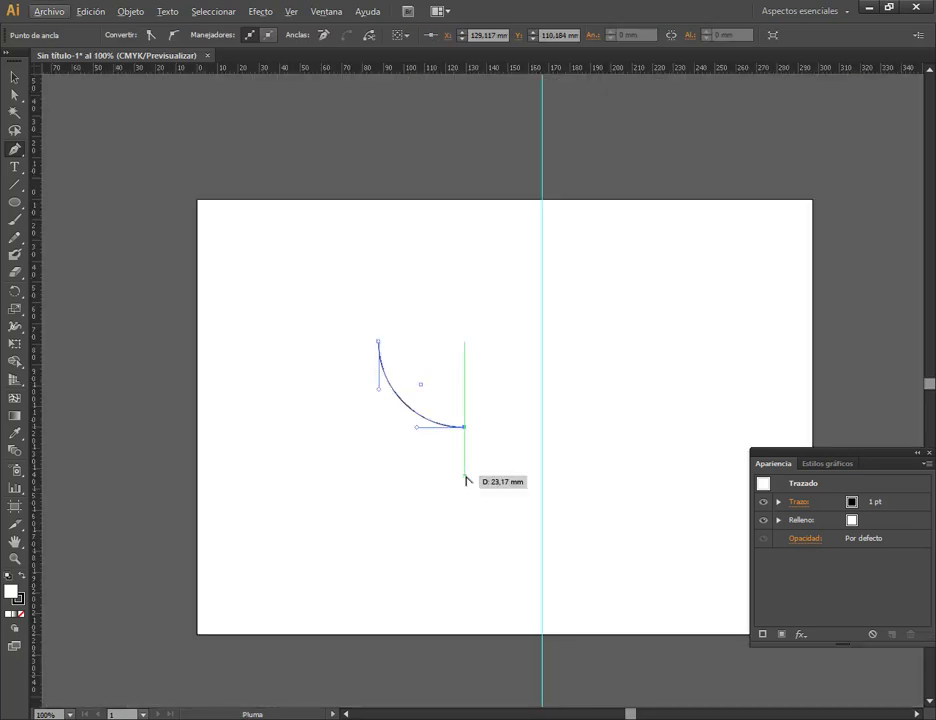
{"action": "left_click", "coordinate": [464, 528]}
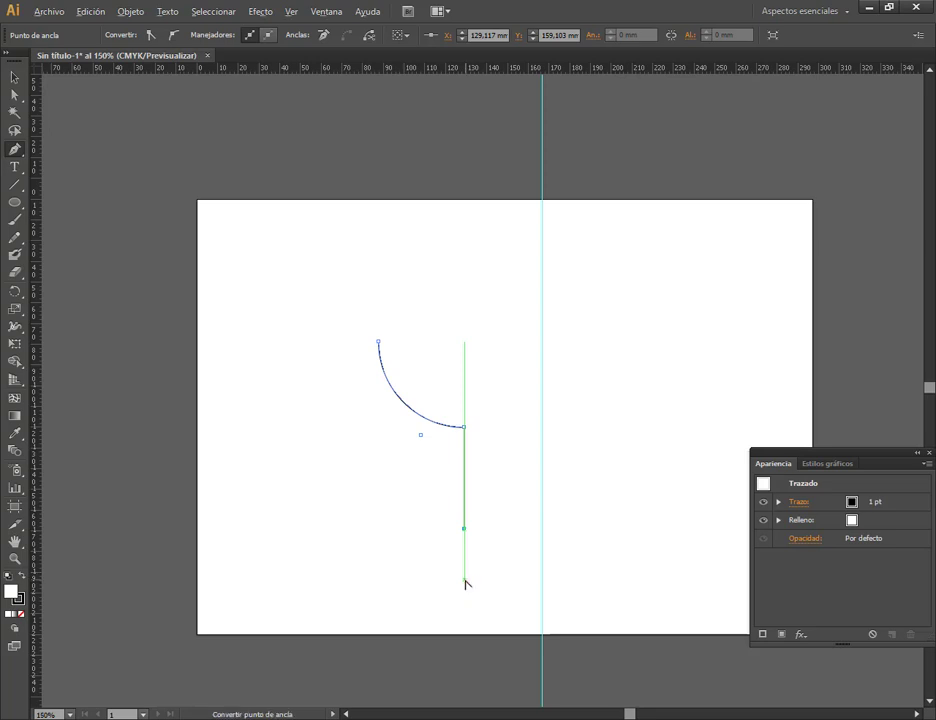
{"action": "scroll", "coordinate": [464, 585], "scroll_direction": "up", "scroll_amount": 1}
{"action": "scroll", "coordinate": [464, 595], "scroll_direction": "up", "scroll_amount": 1}
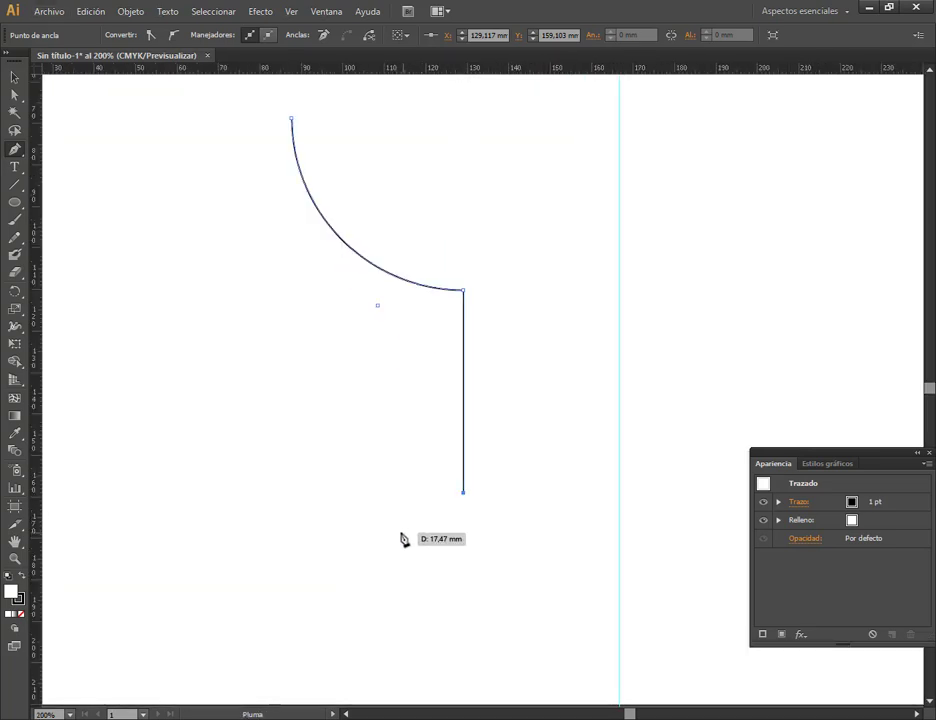
Continue the path with a slanted foot, a horizontal base about 20 mm wide and a vertical line up at X 133,35 mm, and deselect it.
{"action": "left_click", "coordinate": [398, 533]}
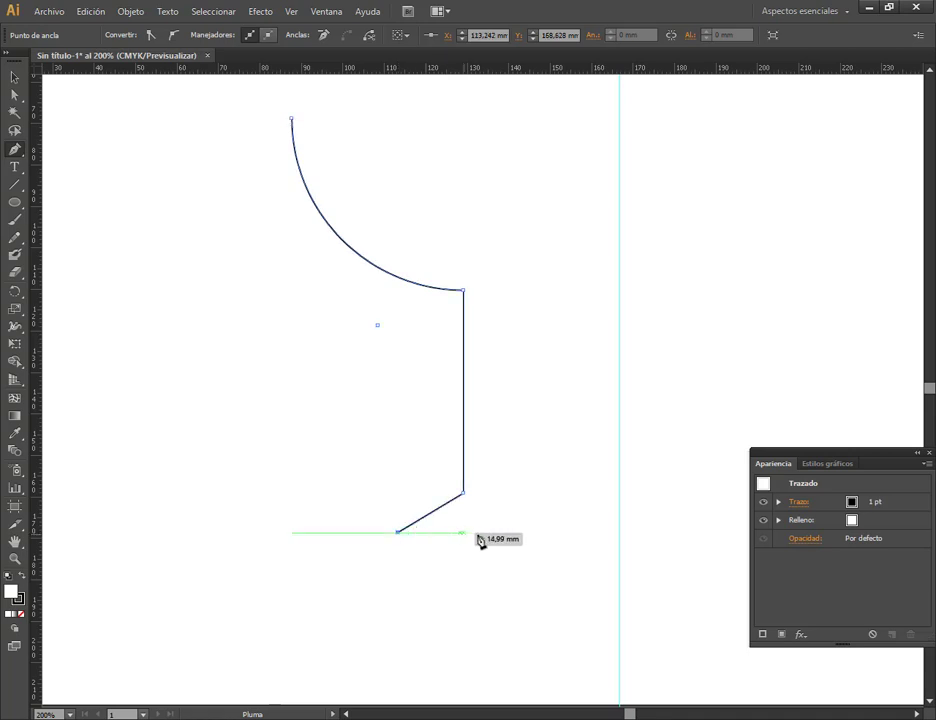
{"action": "left_click", "coordinate": [481, 533]}
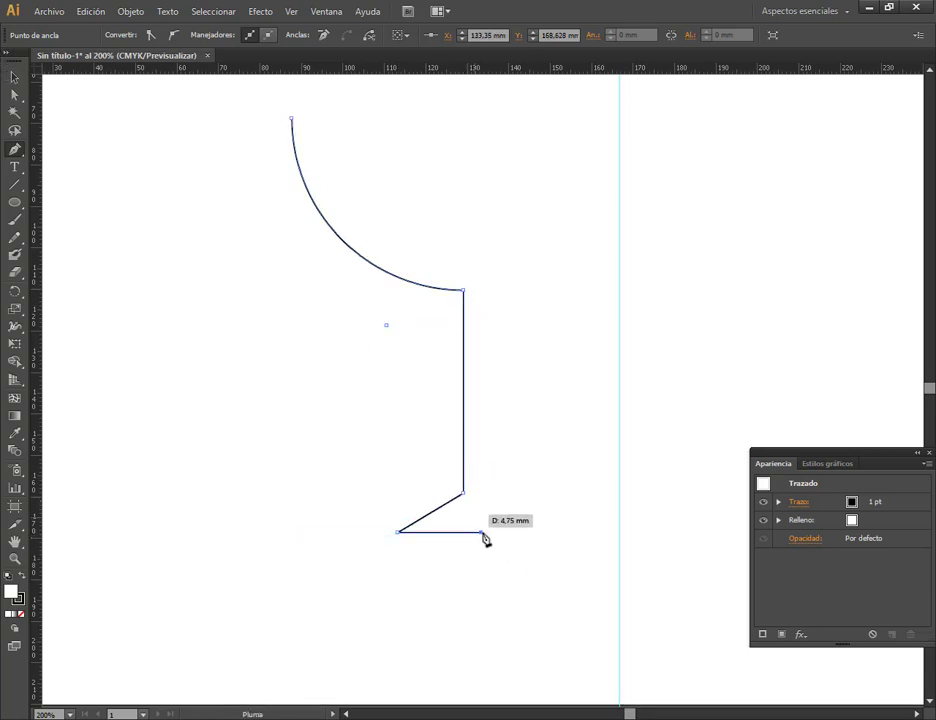
{"action": "left_click", "coordinate": [482, 290]}
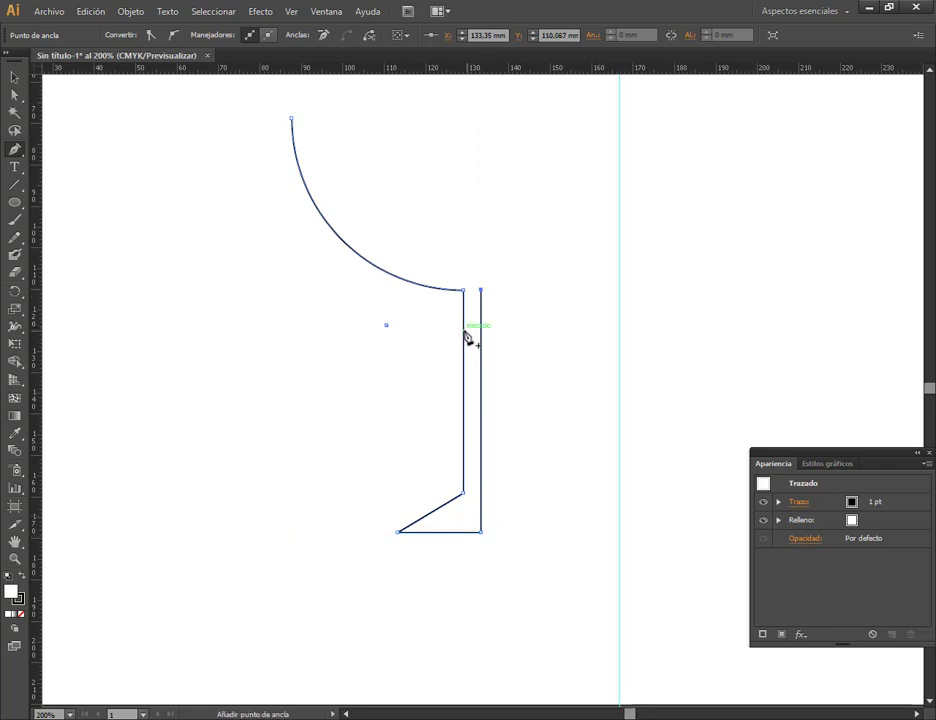
{"action": "left_click", "coordinate": [481, 270]}
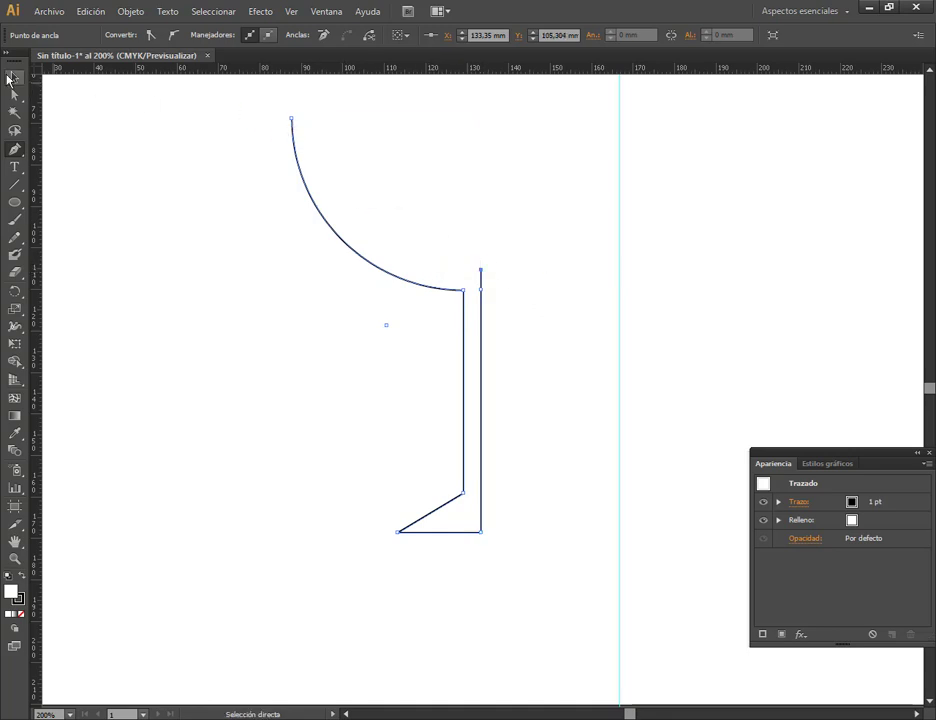
{"action": "left_click", "coordinate": [9, 77]}
{"action": "left_click", "coordinate": [582, 228]}
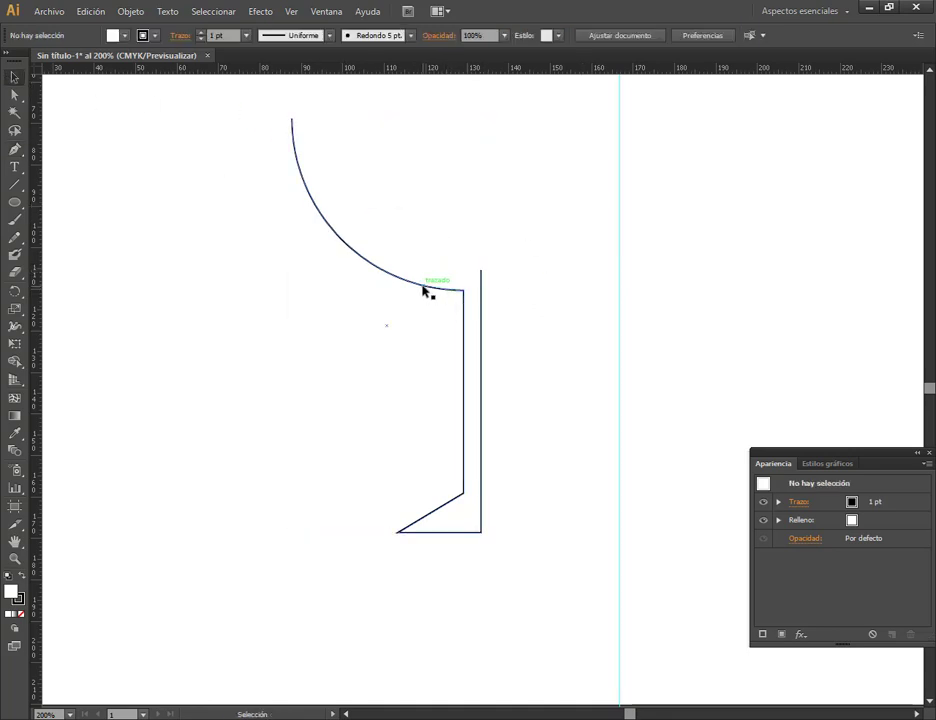
Place a copy of the goblet profile about 30 mm to its right and 5 mm higher, and deselect it.
{"action": "left_click", "coordinate": [424, 290]}
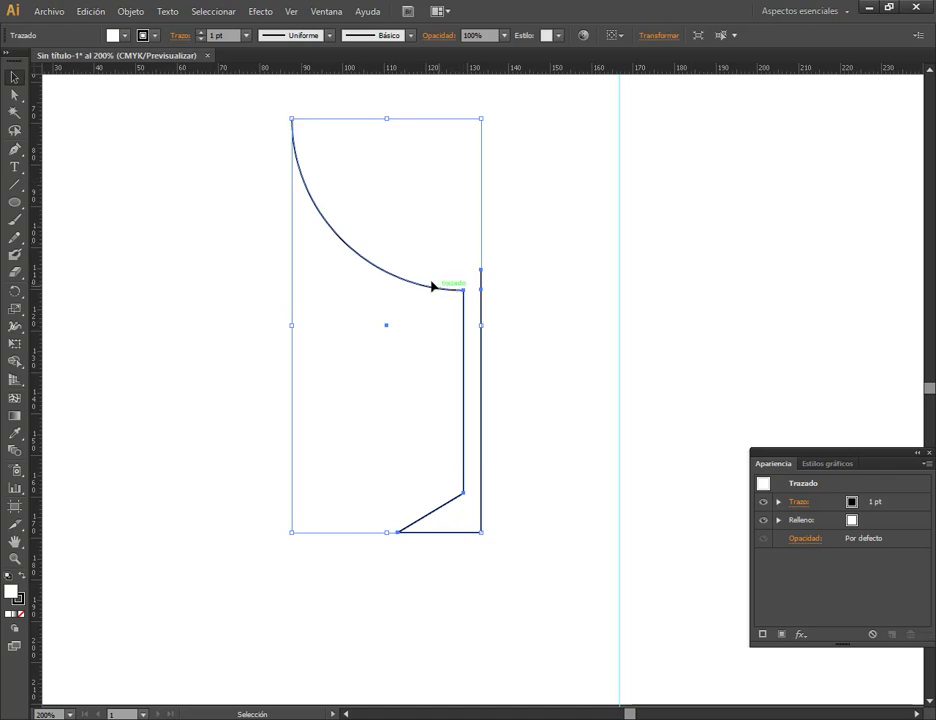
{"action": "left_click_drag", "start_coordinate": [390, 277], "coordinate": [512, 258]}
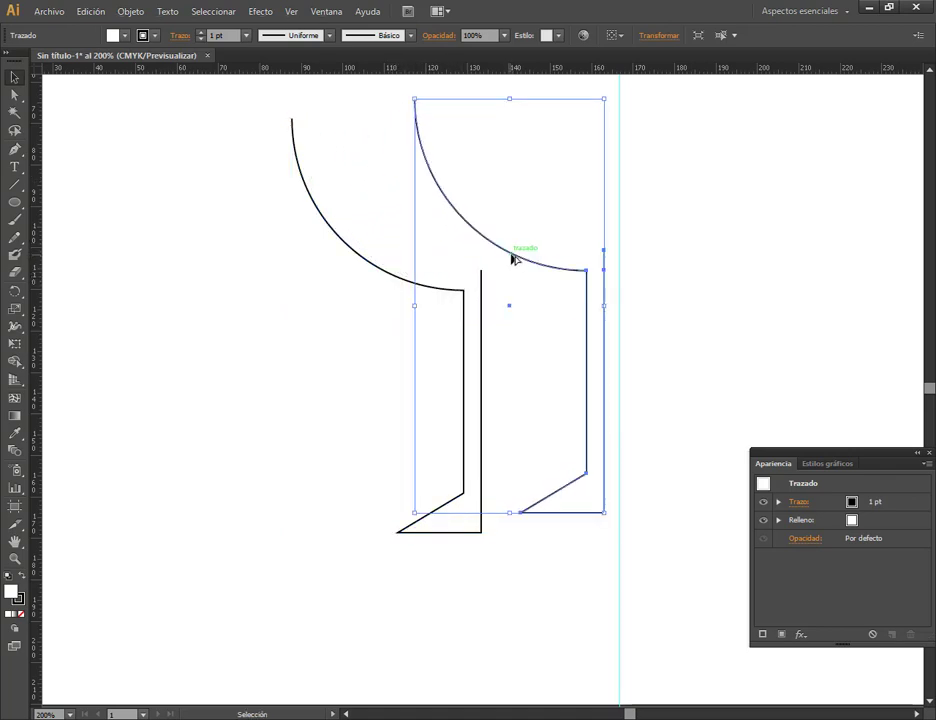
{"action": "left_click", "coordinate": [712, 272]}
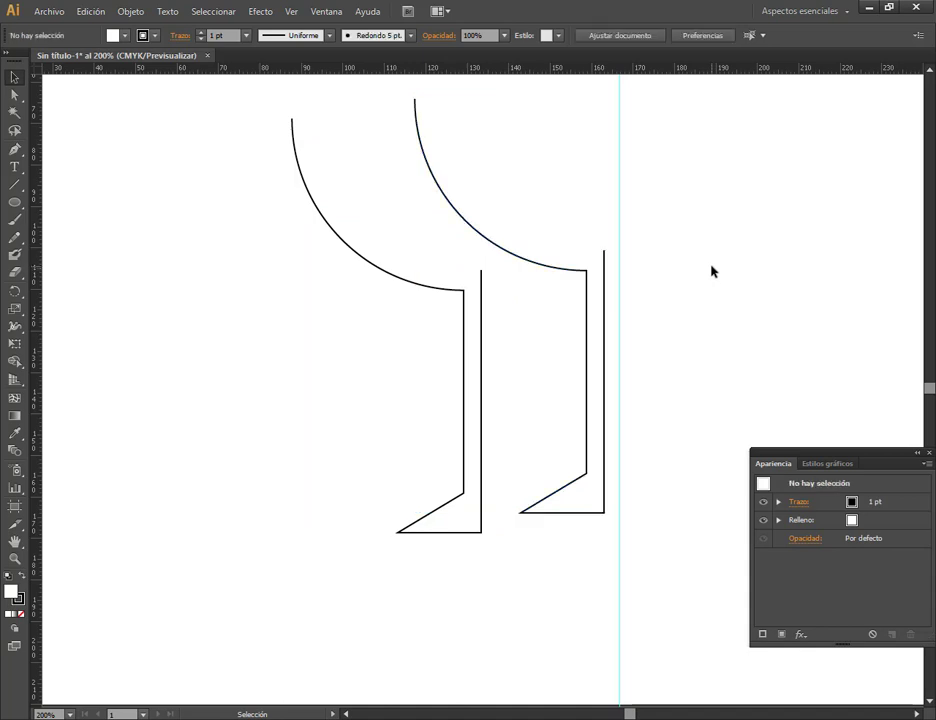
Cut the copied goblet profile at the anchor between arc and stem, and move the detached arc away toward the upper left.
{"action": "left_click", "coordinate": [559, 270]}
{"action": "left_click", "coordinate": [14, 95]}
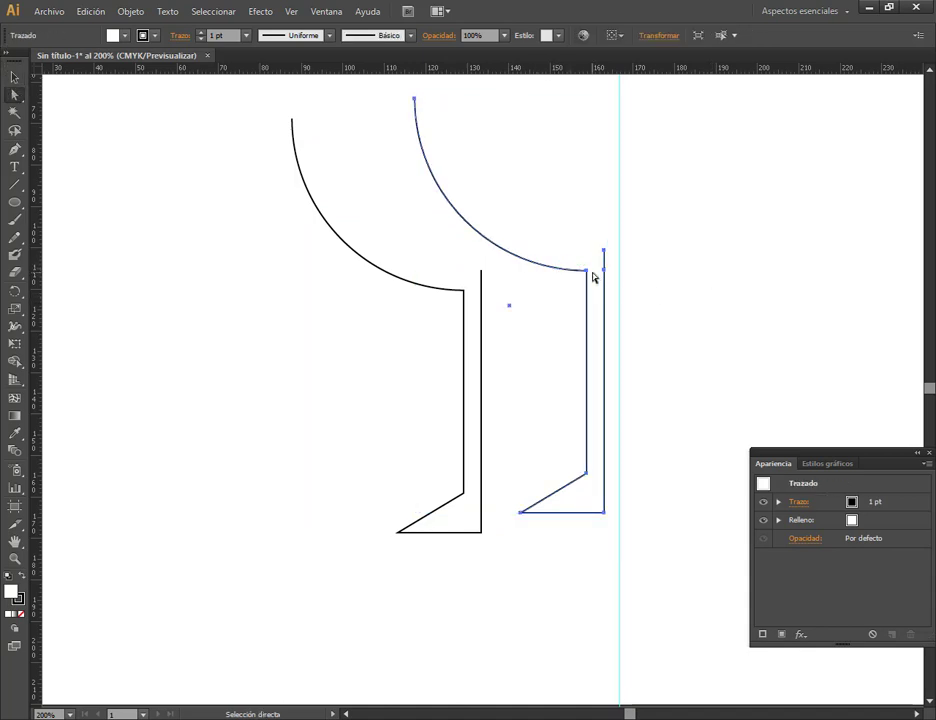
{"action": "left_click", "coordinate": [588, 271]}
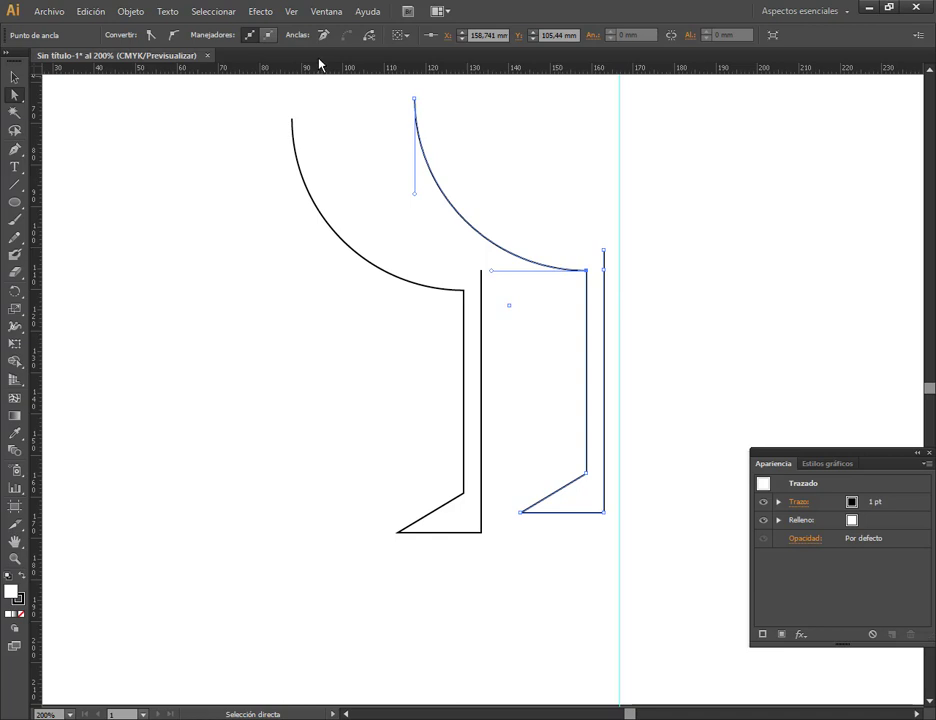
{"action": "left_click", "coordinate": [369, 37]}
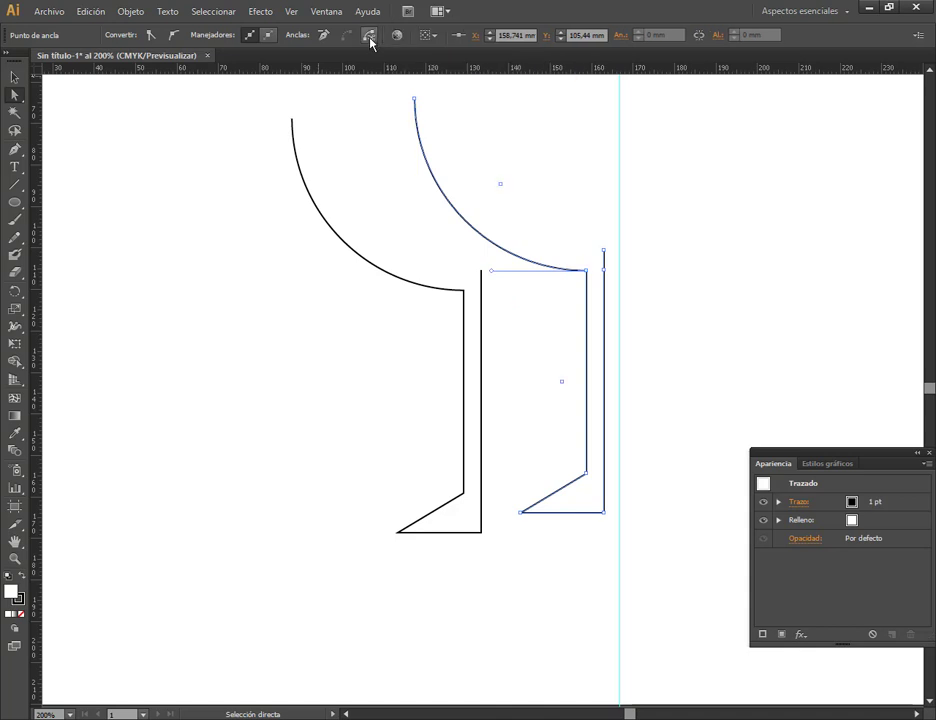
{"action": "left_click", "coordinate": [14, 77]}
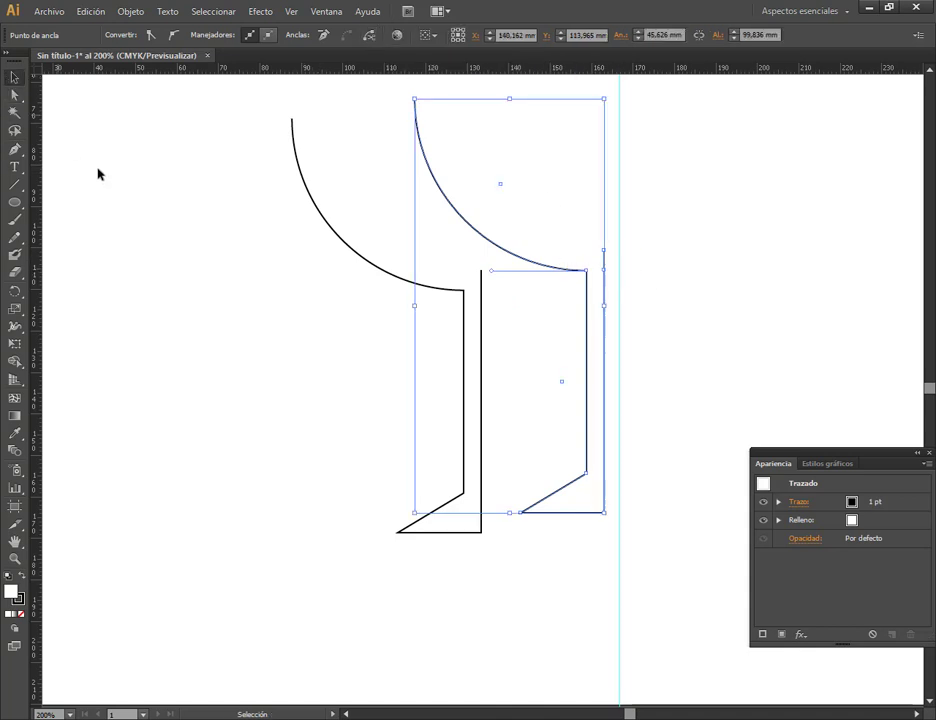
{"action": "left_click", "coordinate": [399, 184]}
{"action": "left_click_drag", "start_coordinate": [441, 197], "coordinate": [375, 181]}
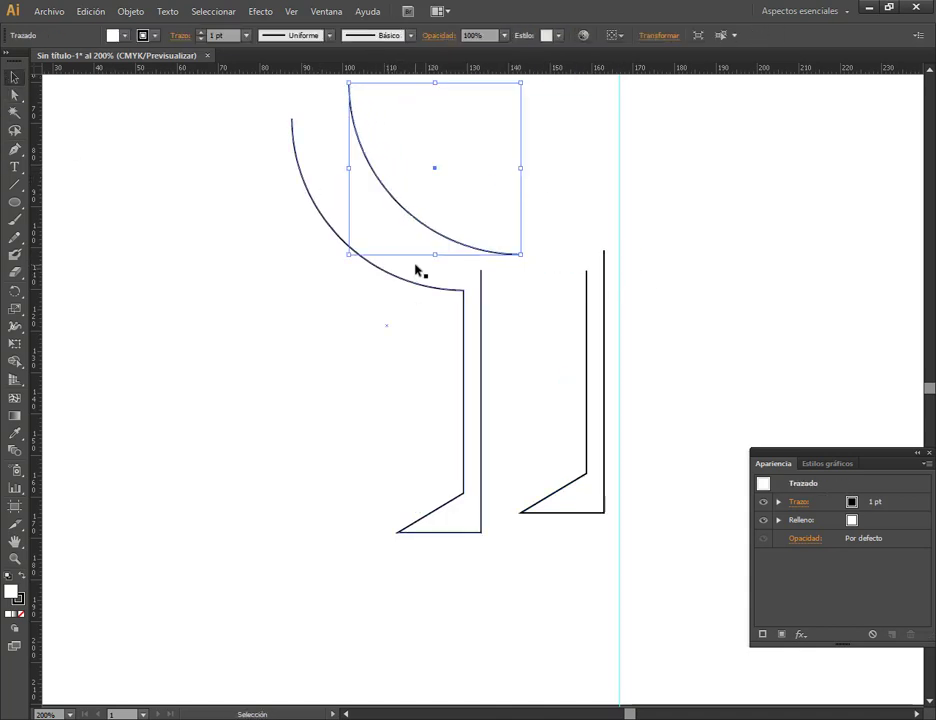
Delete the copy's stem and foot, and place the remaining arc's lower end on the upper end of the original profile's right vertical line.
{"action": "left_click", "coordinate": [587, 301]}
{"action": "key", "text": "Delete"}
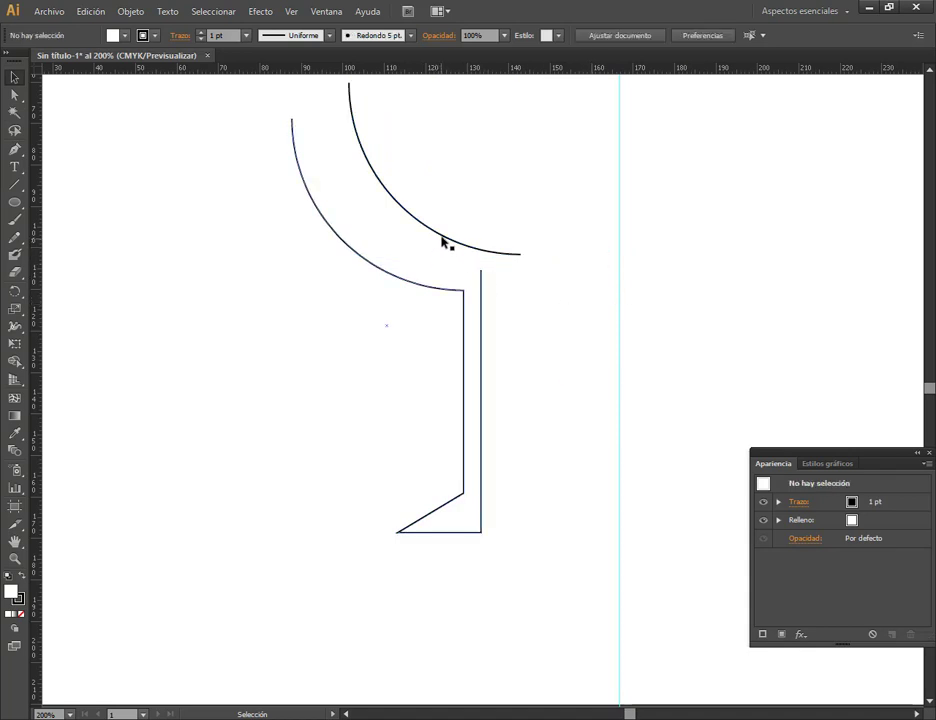
{"action": "left_click_drag", "start_coordinate": [439, 238], "coordinate": [406, 259]}
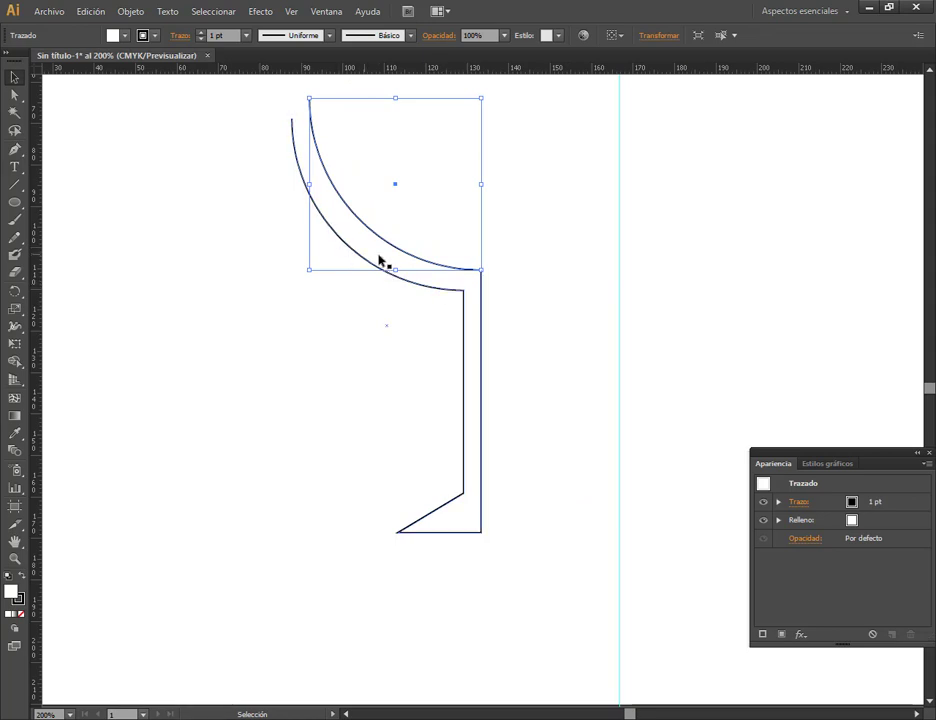
Join the inner arc's lower end anchor with the coincident upper end anchor of the vertical line, and deselect the path.
{"action": "scroll", "coordinate": [492, 272], "scroll_direction": "up", "scroll_amount": 2}
{"action": "scroll", "coordinate": [492, 272], "scroll_direction": "up", "scroll_amount": 2}
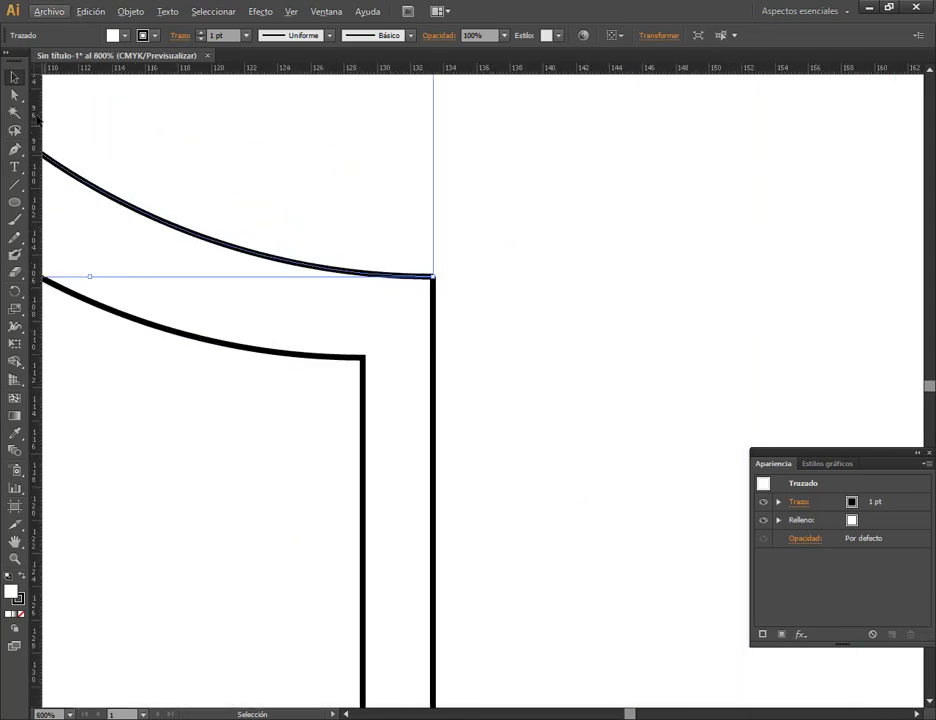
{"action": "key", "text": "a"}
{"action": "scroll", "coordinate": [425, 280], "scroll_direction": "up", "scroll_amount": 1}
{"action": "scroll", "coordinate": [425, 280], "scroll_direction": "up", "scroll_amount": 5}
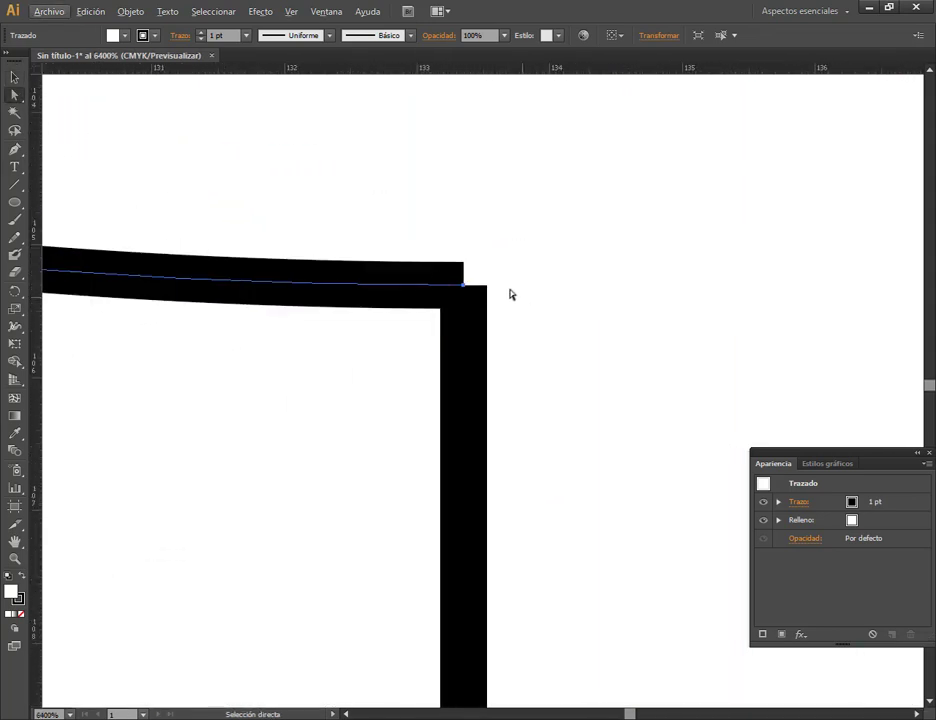
{"action": "left_click", "coordinate": [467, 315]}
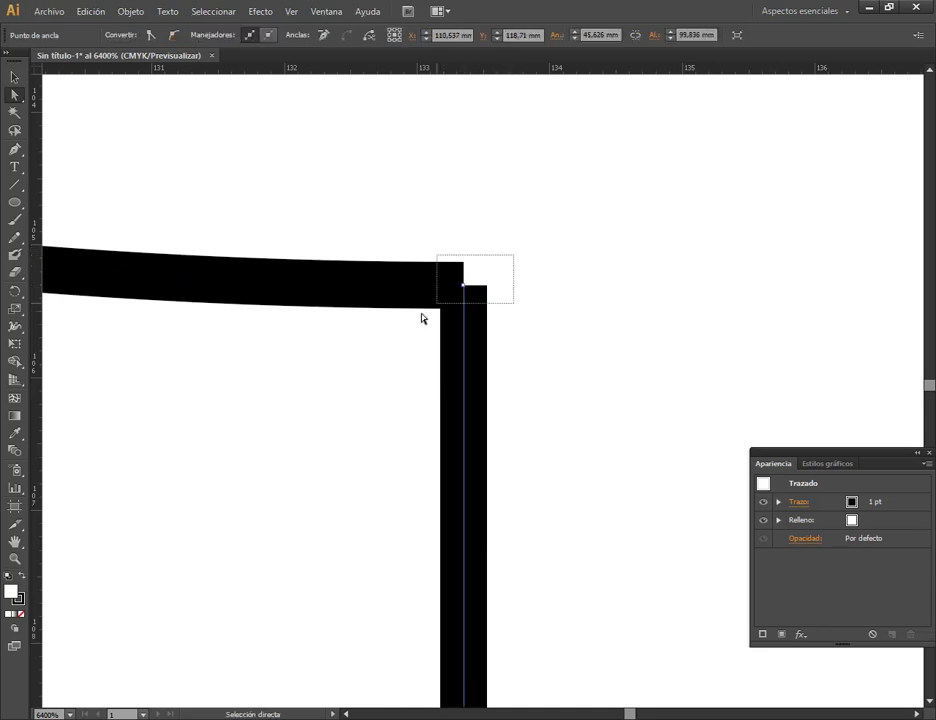
{"action": "left_click_drag", "start_coordinate": [422, 318], "coordinate": [475, 270]}
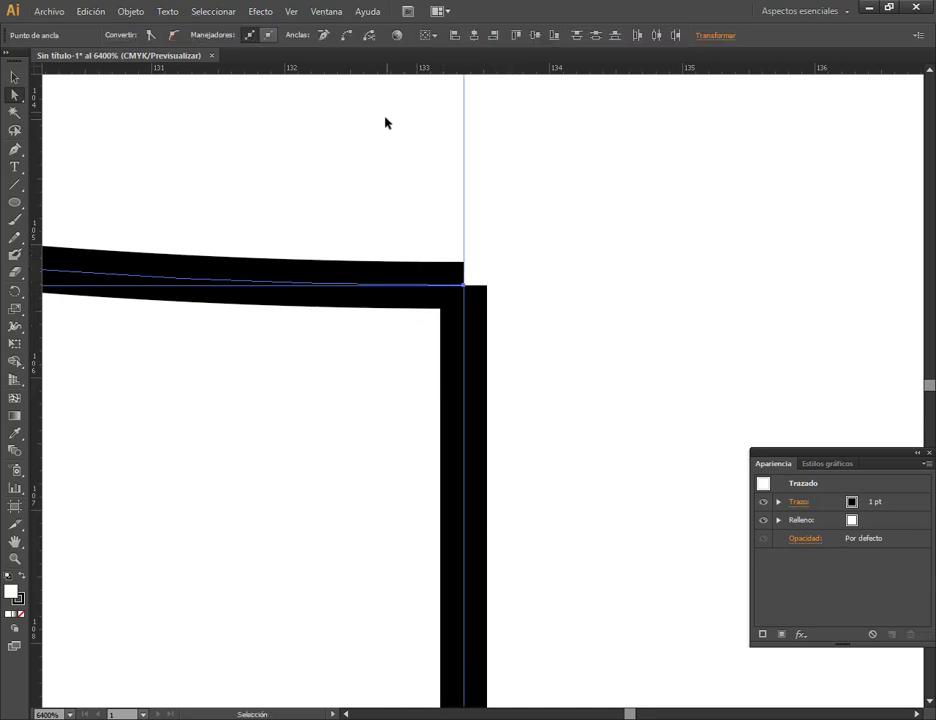
{"action": "left_click", "coordinate": [346, 35]}
{"action": "left_click", "coordinate": [547, 313]}
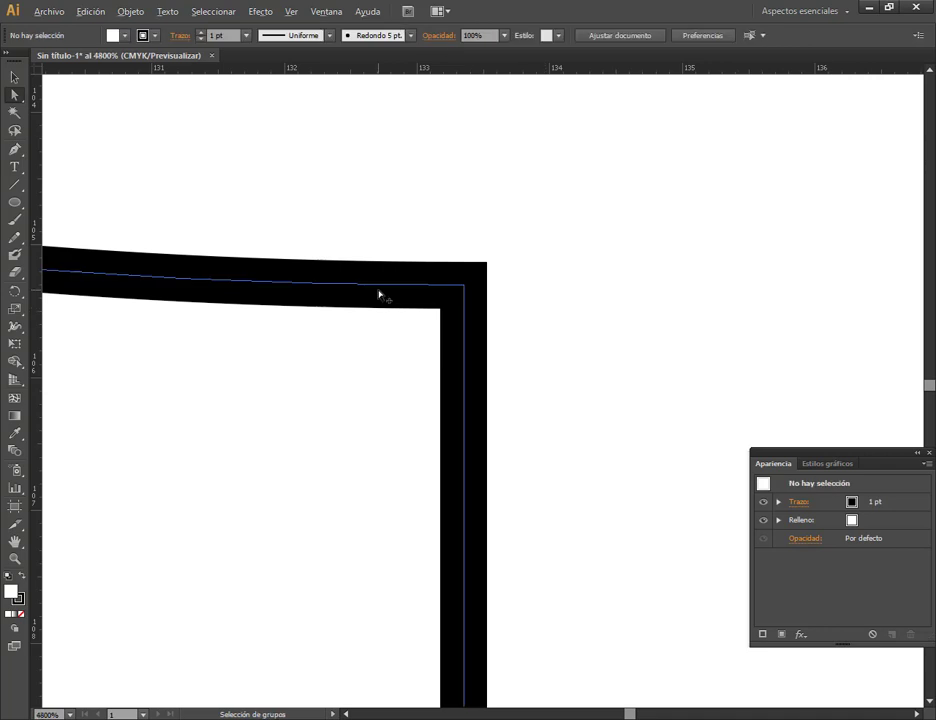
Place a horizontal guide level with the upper end of the outer arc.
{"action": "scroll", "coordinate": [379, 295], "scroll_direction": "down", "scroll_amount": 10}
{"action": "left_click_drag", "start_coordinate": [255, 200], "coordinate": [283, 263]}
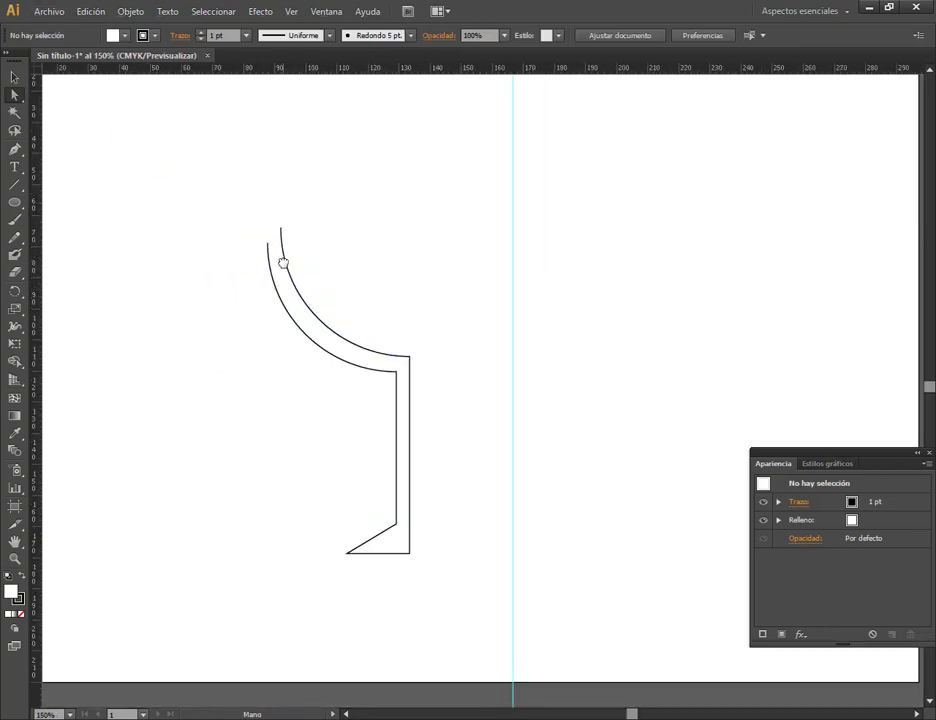
{"action": "scroll", "coordinate": [270, 246], "scroll_direction": "up", "scroll_amount": 6}
{"action": "left_click_drag", "start_coordinate": [307, 70], "coordinate": [247, 258]}
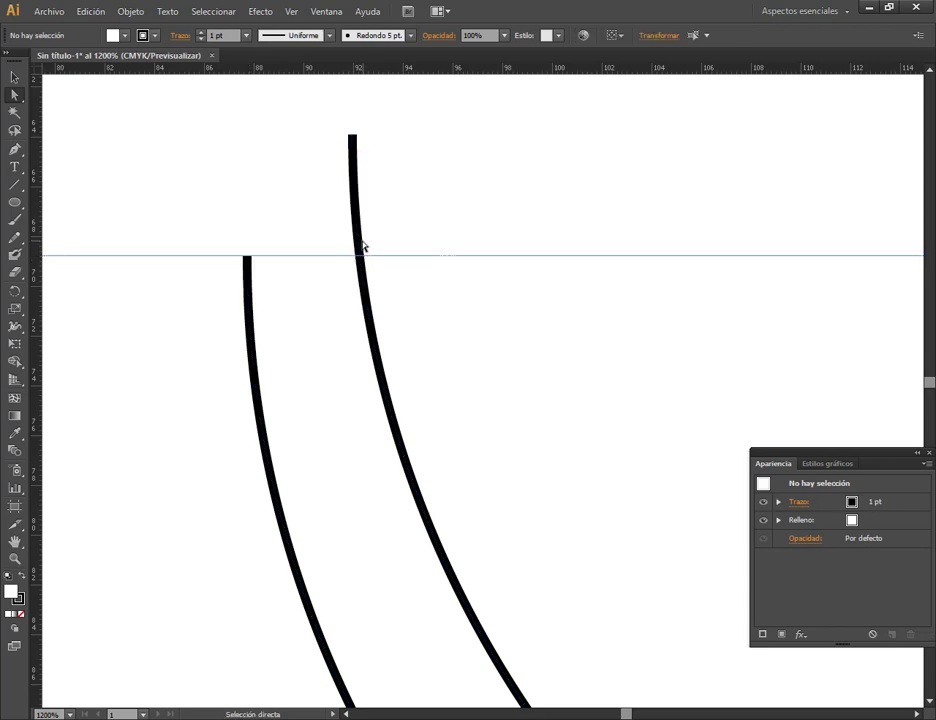
Try to add an anchor where the inner arc crosses the guide and delete the arc's upper end anchor.
{"action": "left_click", "coordinate": [363, 246]}
{"action": "scroll", "coordinate": [368, 278], "scroll_direction": "up", "scroll_amount": 1}
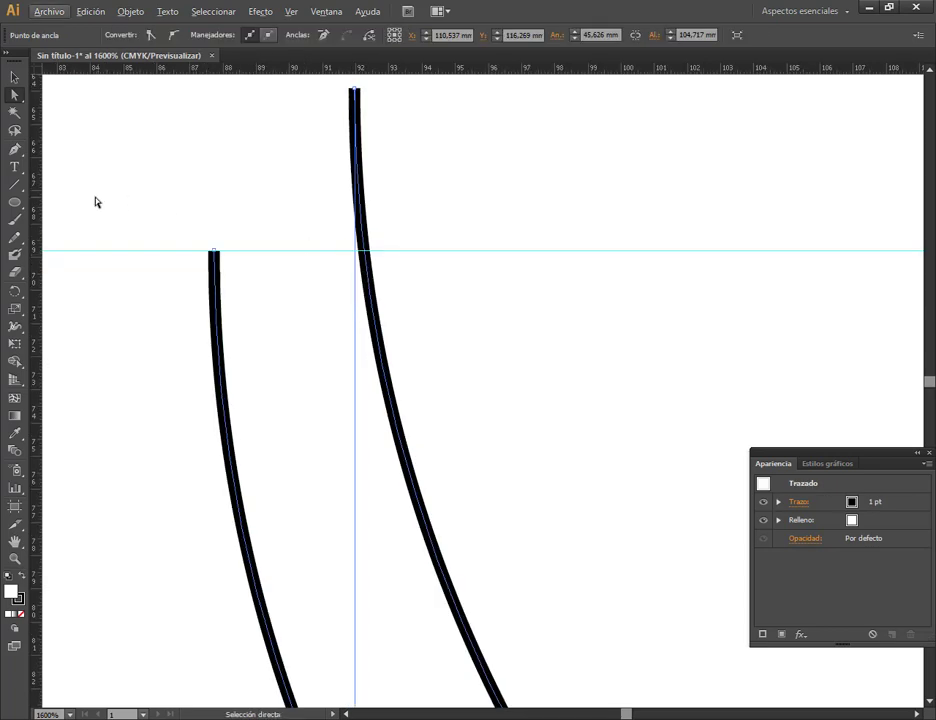
{"action": "left_click", "coordinate": [20, 149]}
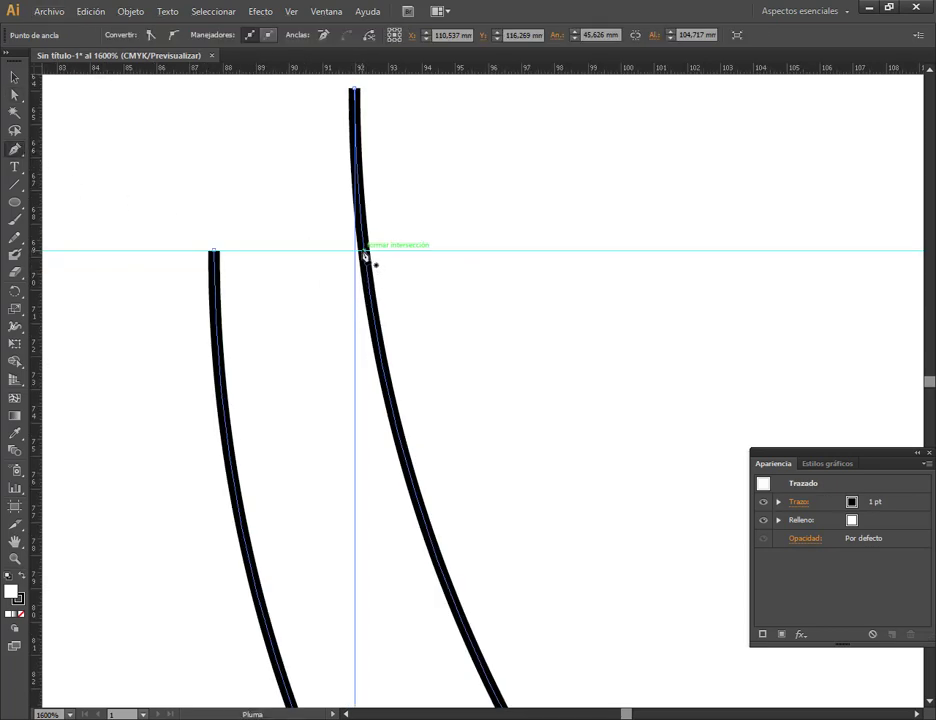
{"action": "left_click", "coordinate": [363, 251]}
{"action": "left_click", "coordinate": [14, 94]}
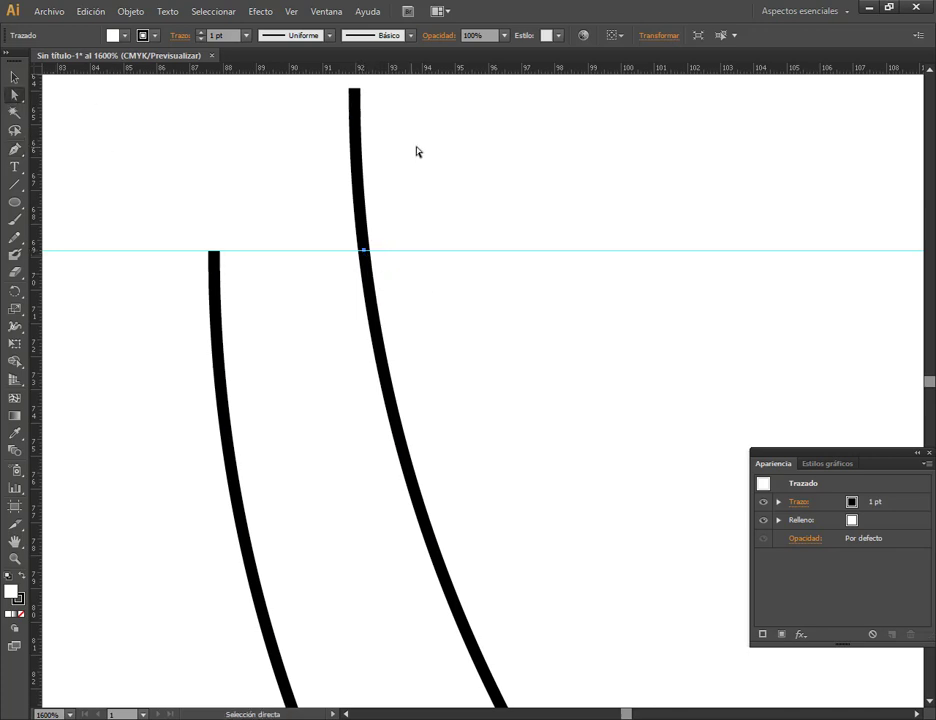
{"action": "left_click", "coordinate": [355, 91]}
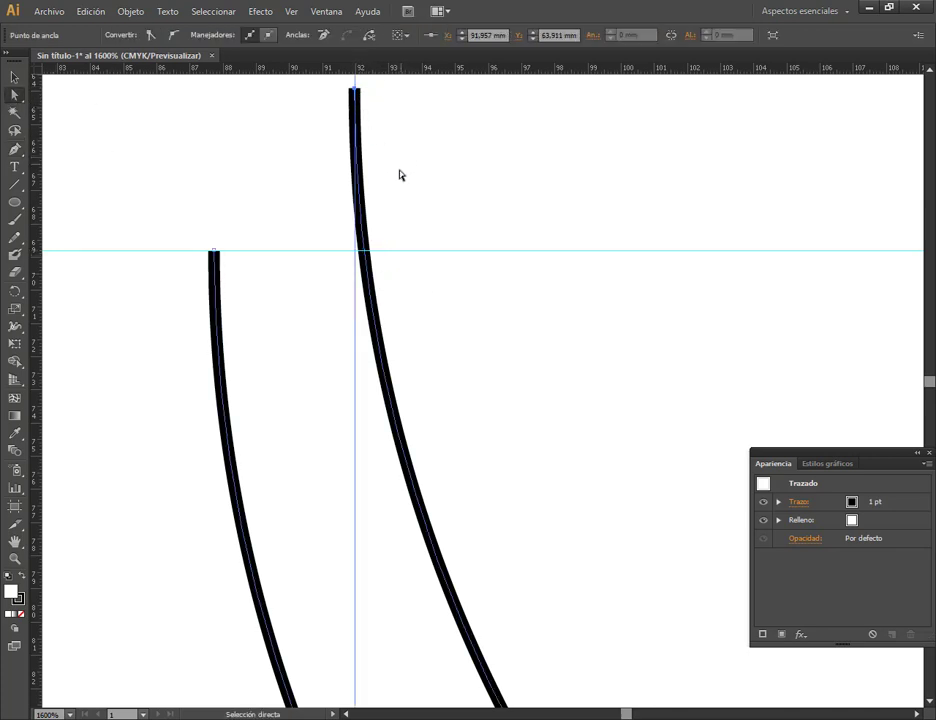
{"action": "key", "text": "Delete"}
{"action": "key", "text": "ctrl+z"}
Add an anchor on the inner arc just below the guide at Y 69,034 mm, and undo the trial deletion of the arc's upper end.
{"action": "left_click", "coordinate": [14, 148]}
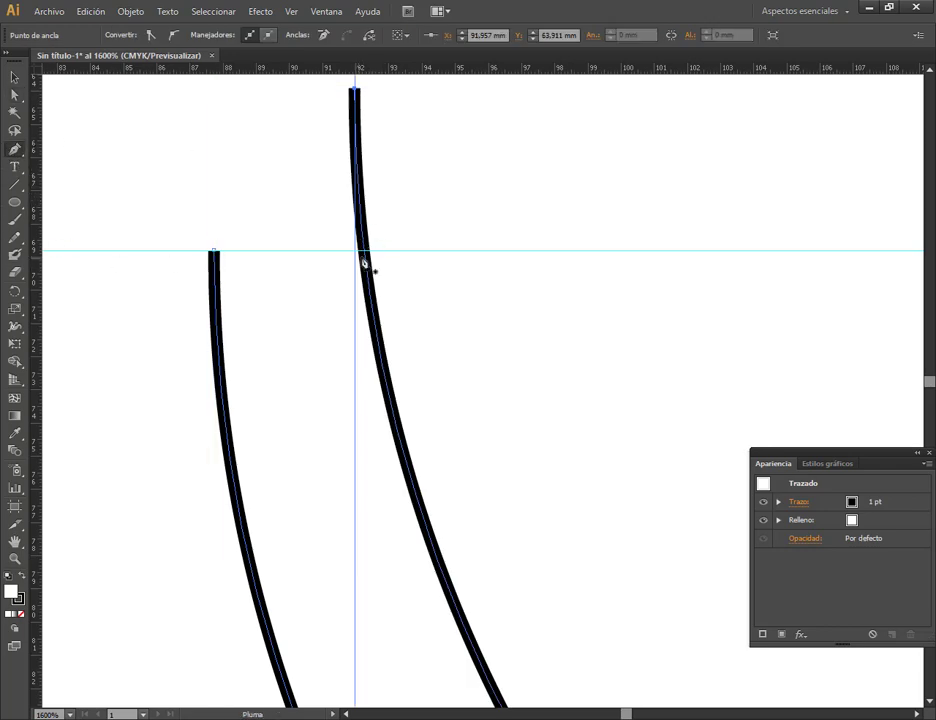
{"action": "left_click", "coordinate": [365, 262]}
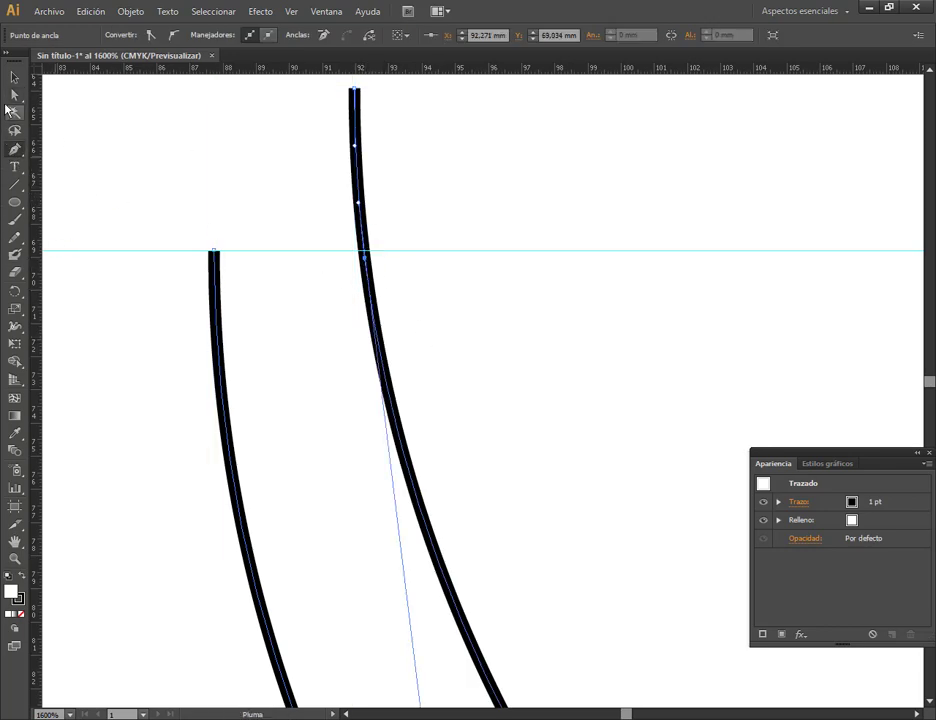
{"action": "left_click", "coordinate": [14, 94]}
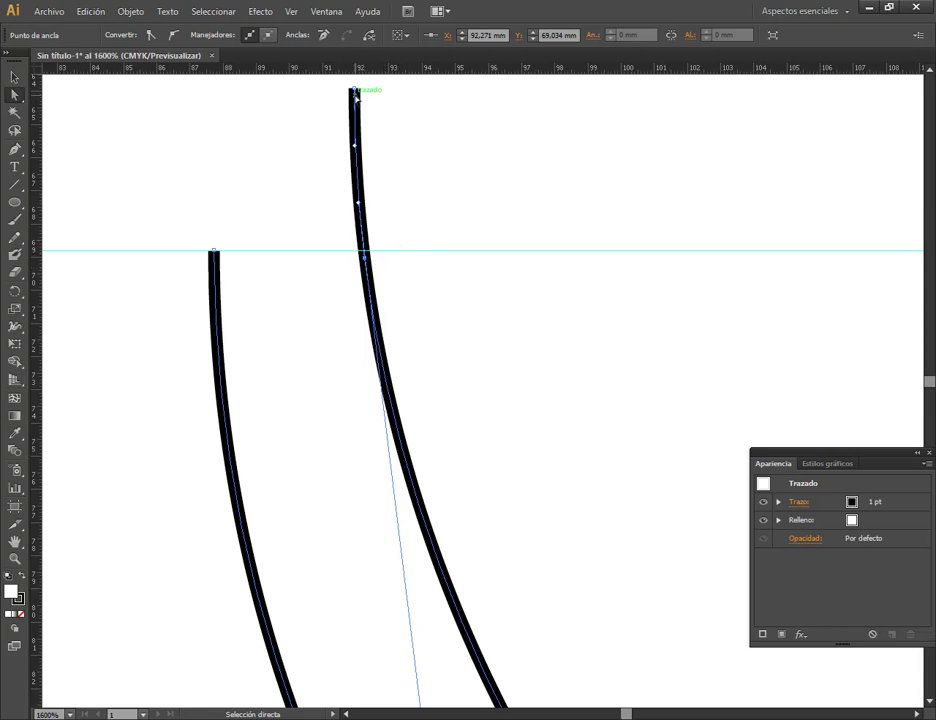
{"action": "left_click_drag", "start_coordinate": [354, 92], "coordinate": [355, 93]}
{"action": "key", "text": "Delete"}
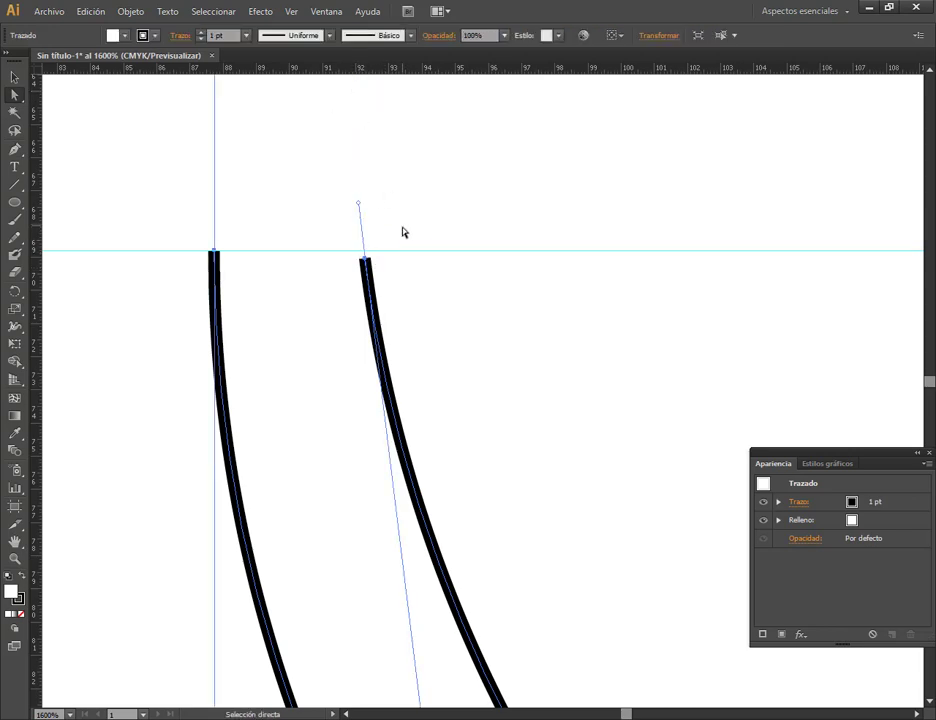
{"action": "scroll", "coordinate": [363, 244], "scroll_direction": "up", "scroll_amount": 2}
{"action": "key", "text": "ctrl+z"}
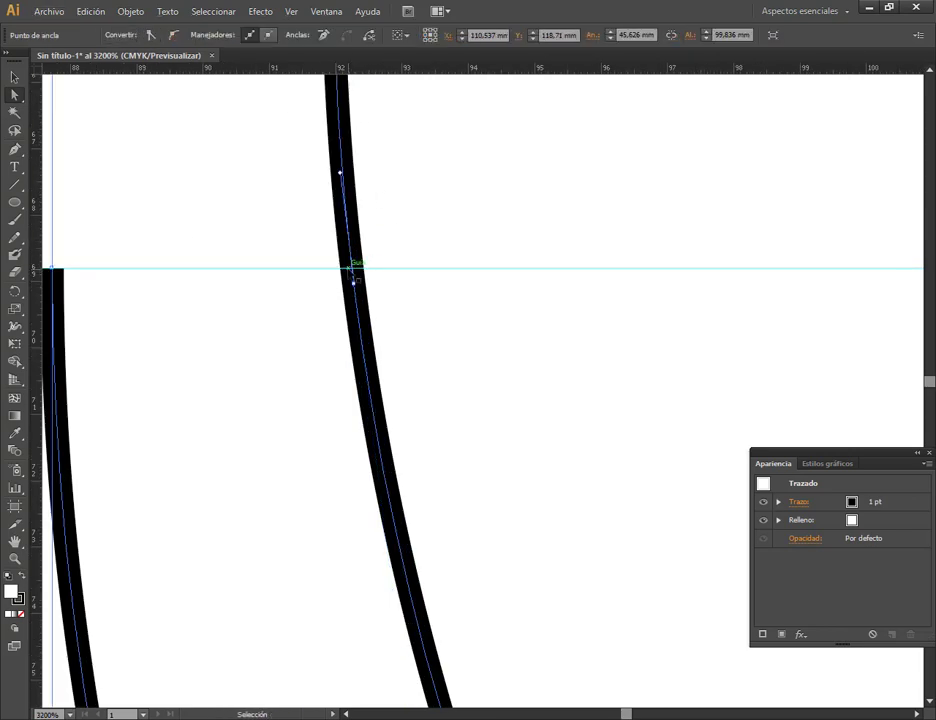
Add an anchor on the inner arc where it meets the guide, at X 92,239 mm and Y 68,768 mm.
{"action": "scroll", "coordinate": [356, 270], "scroll_direction": "up", "scroll_amount": 1}
{"action": "scroll", "coordinate": [357, 278], "scroll_direction": "up", "scroll_amount": 1}
{"action": "left_click", "coordinate": [19, 151]}
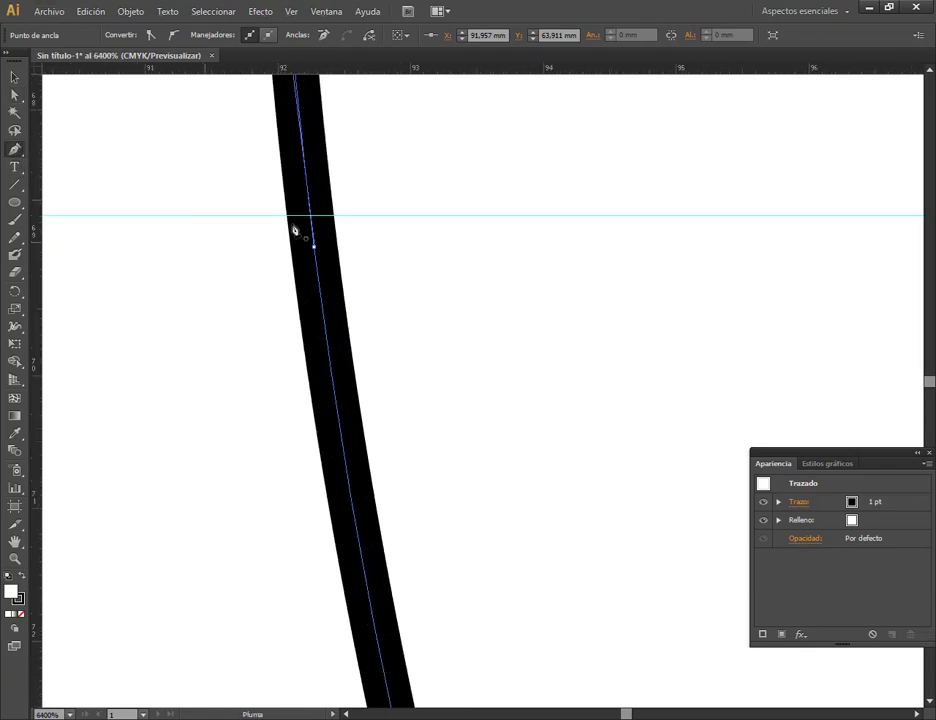
{"action": "left_click", "coordinate": [312, 216]}
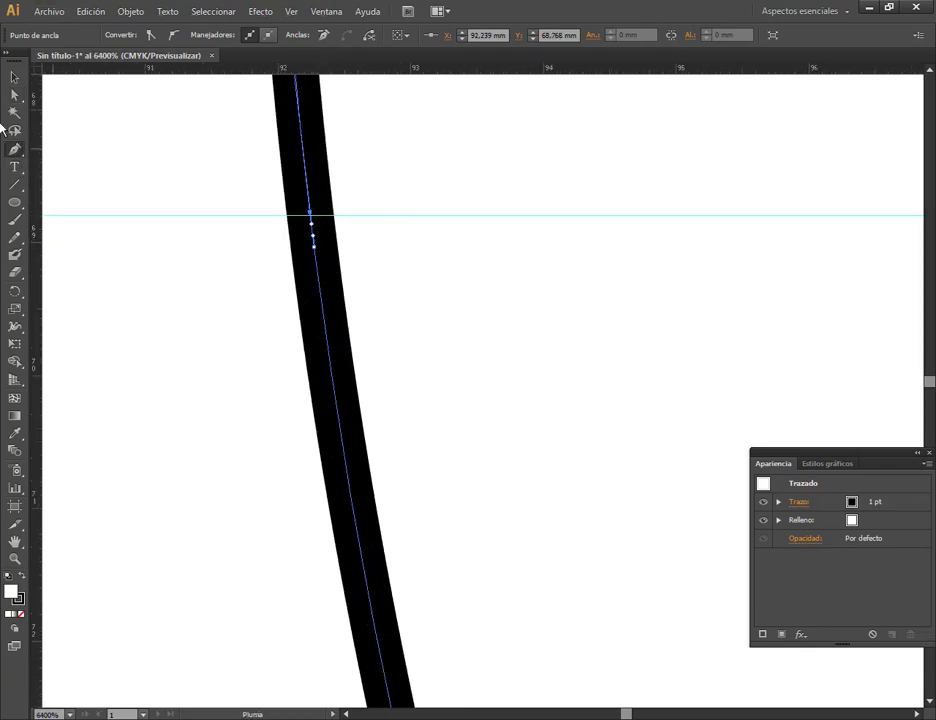
{"action": "left_click", "coordinate": [315, 246]}
{"action": "key", "text": "ctrl+z"}
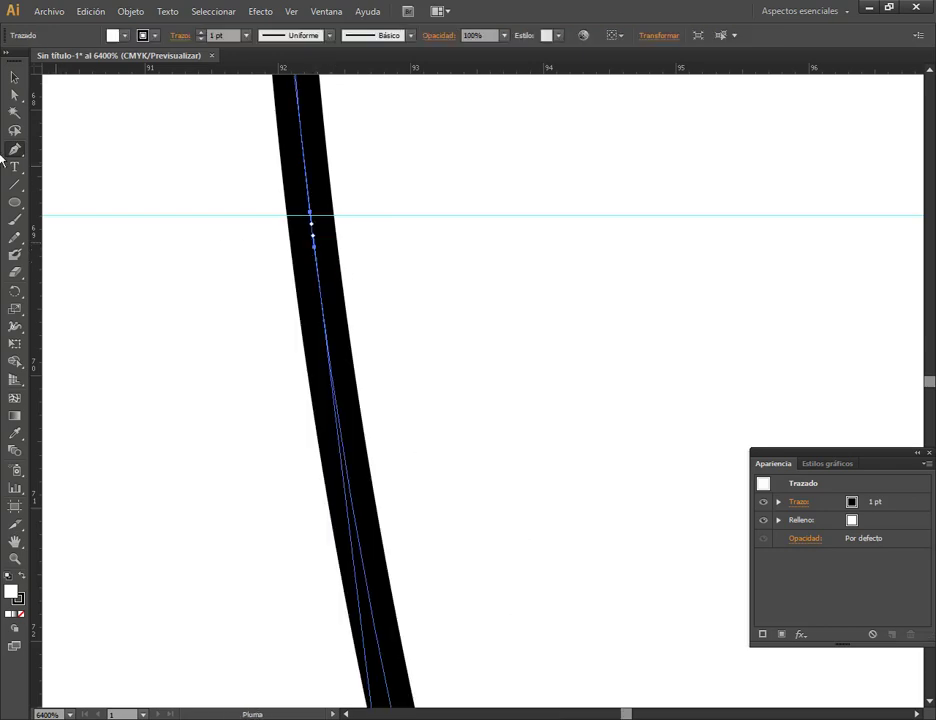
Delete the inner arc's upper end anchor so that the arc is trimmed at the guide.
{"action": "left_click", "coordinate": [14, 96]}
{"action": "key", "text": "ctrl+minus"}
{"action": "key", "text": "ctrl+minus"}
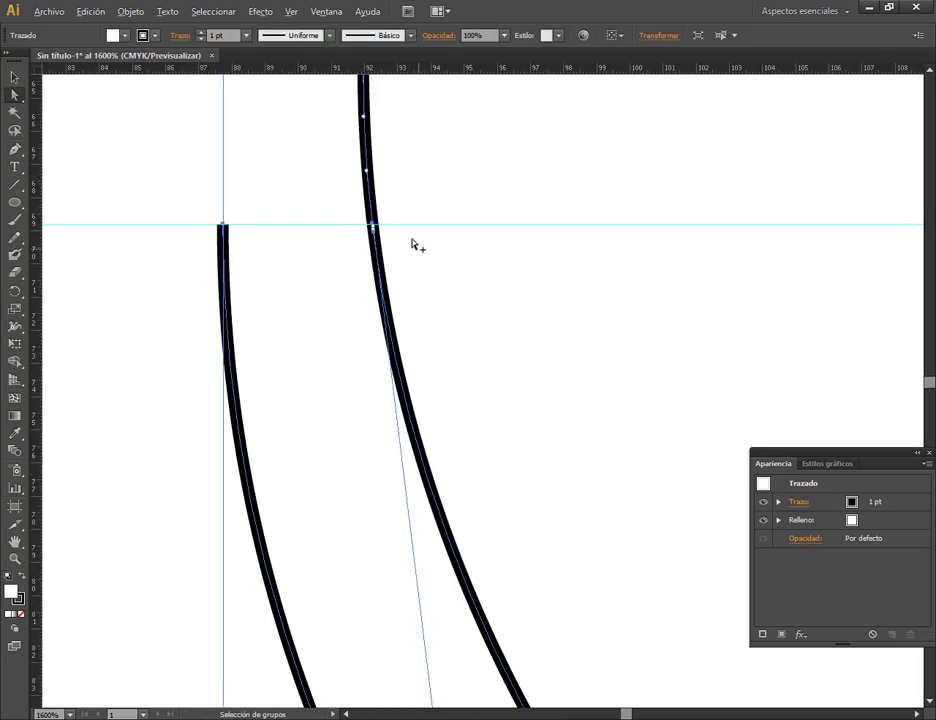
{"action": "scroll", "coordinate": [426, 182], "scroll_direction": "up", "scroll_amount": 3}
{"action": "left_click", "coordinate": [365, 169]}
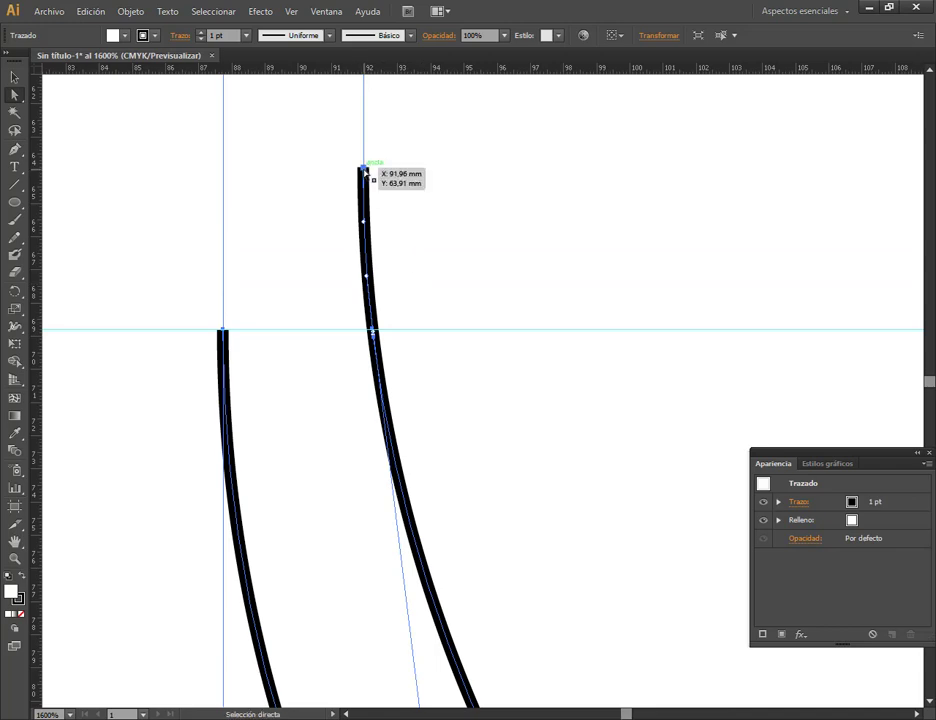
{"action": "key", "text": "Delete"}
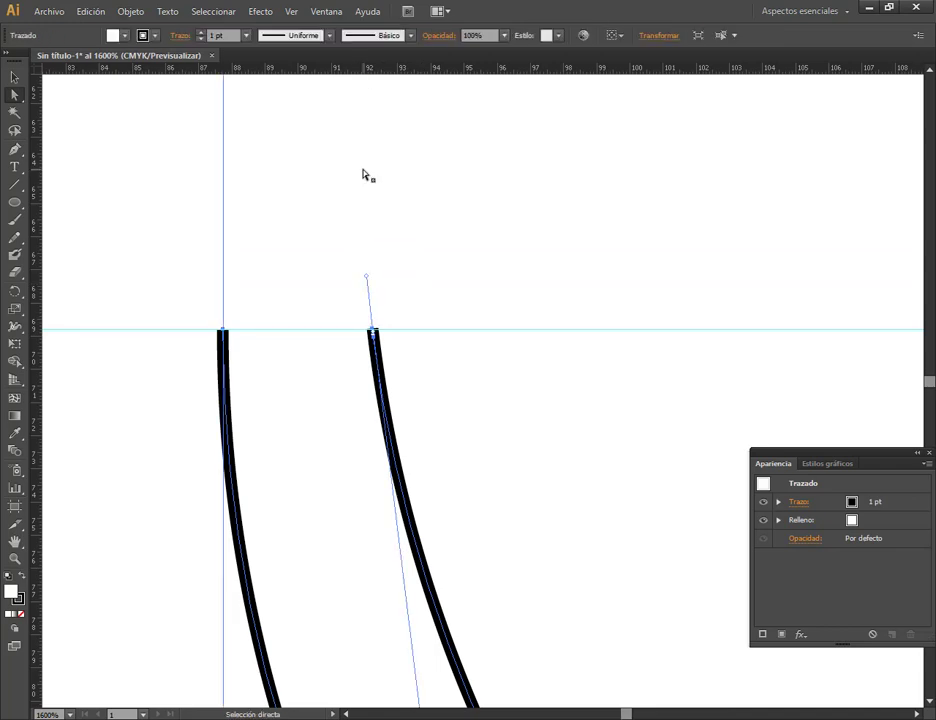
{"action": "left_click", "coordinate": [222, 330]}
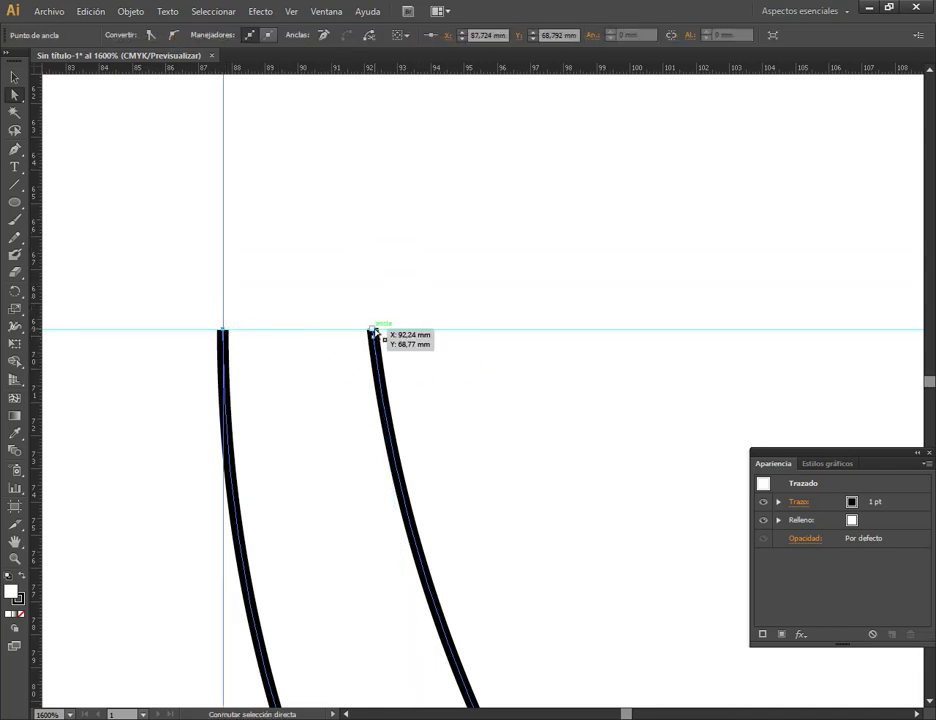
{"action": "left_click", "coordinate": [372, 331], "text": "shift"}
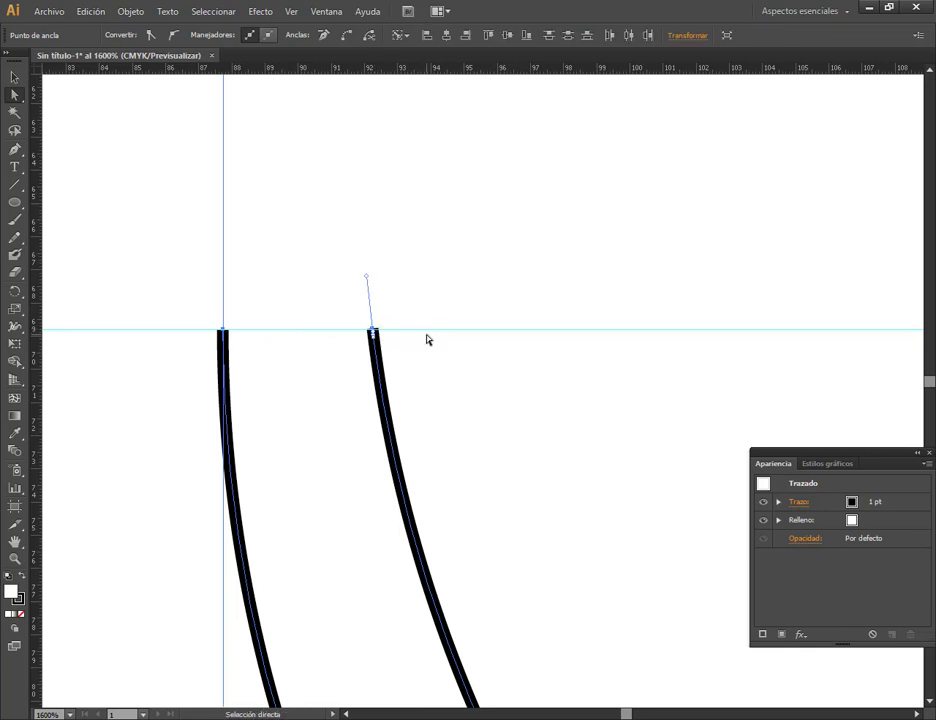
{"action": "left_click", "coordinate": [14, 150]}
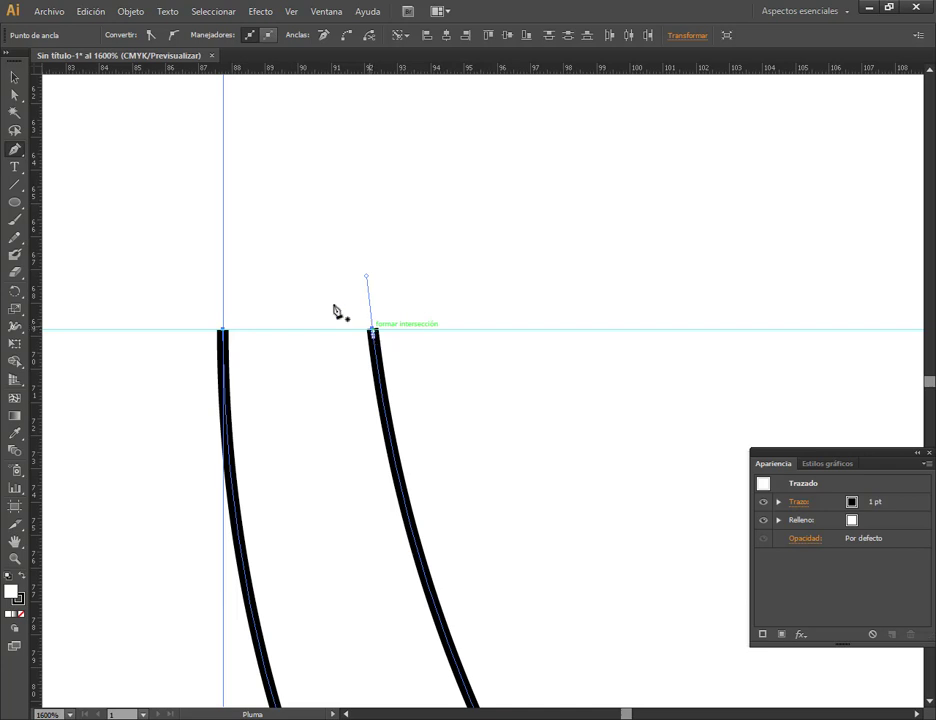
Deselect the goblet profile and remove the horizontal guide at its rim.
{"action": "left_click", "coordinate": [14, 80]}
{"action": "left_click", "coordinate": [205, 329]}
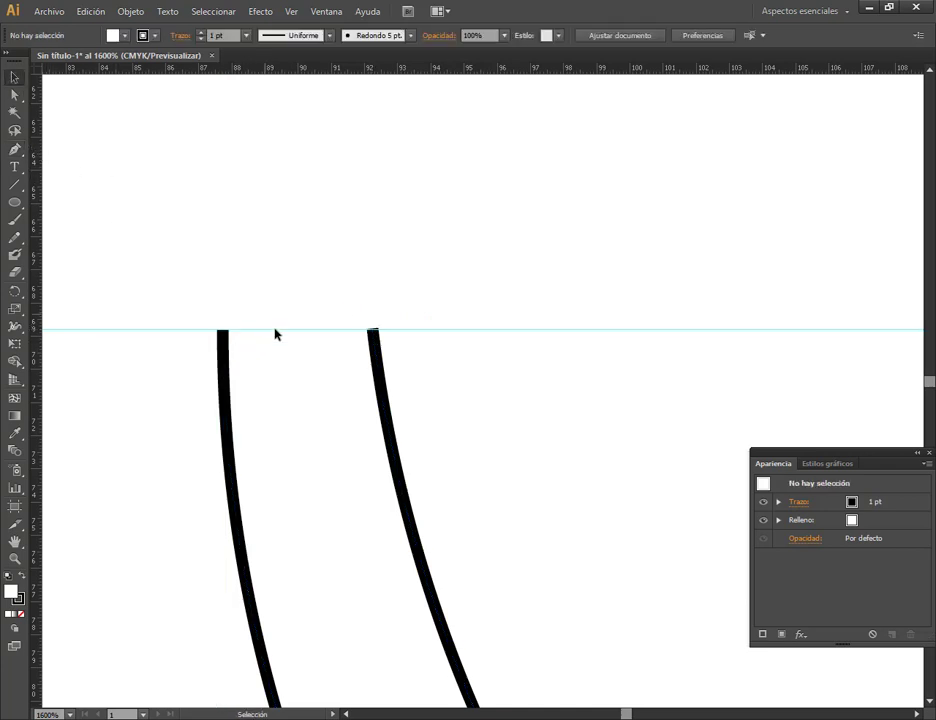
{"action": "left_click", "coordinate": [295, 366]}
{"action": "left_click", "coordinate": [43, 271]}
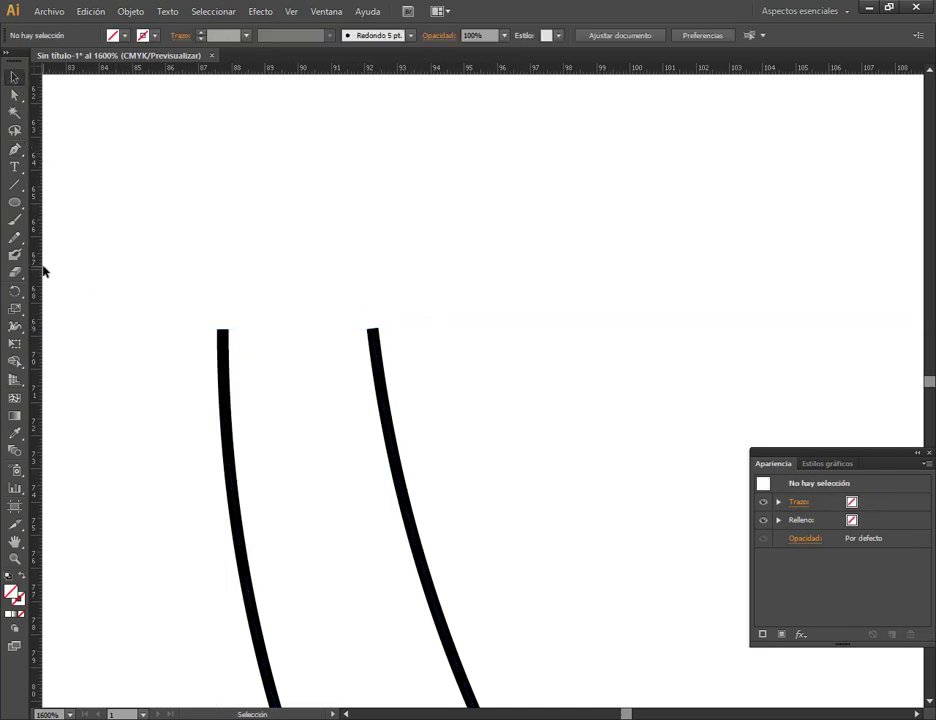
Draw a straight rim segment with the Pen tool from the inner arc's upper end to the outer arc's upper end.
{"action": "left_click", "coordinate": [14, 148]}
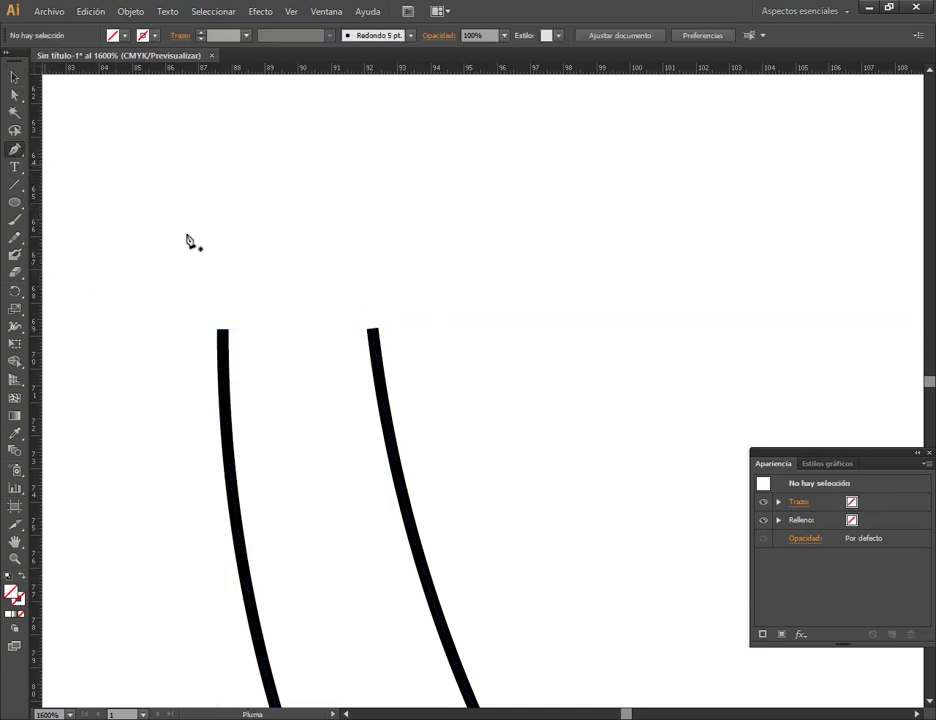
{"action": "left_click", "coordinate": [374, 336], "text": "ctrl"}
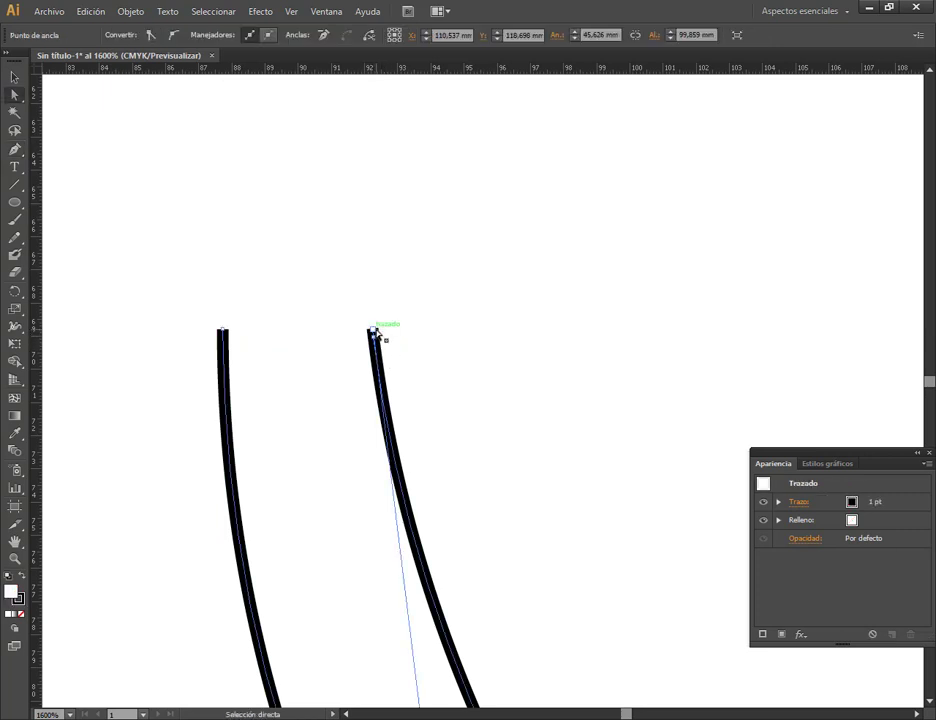
{"action": "left_click", "coordinate": [15, 149]}
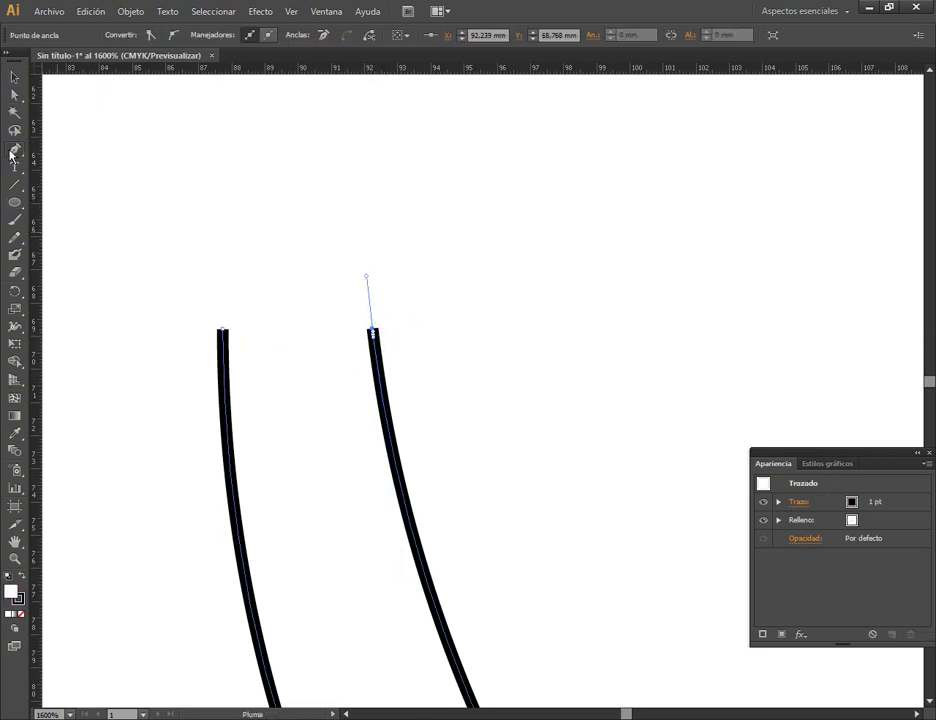
{"action": "left_click", "coordinate": [373, 333]}
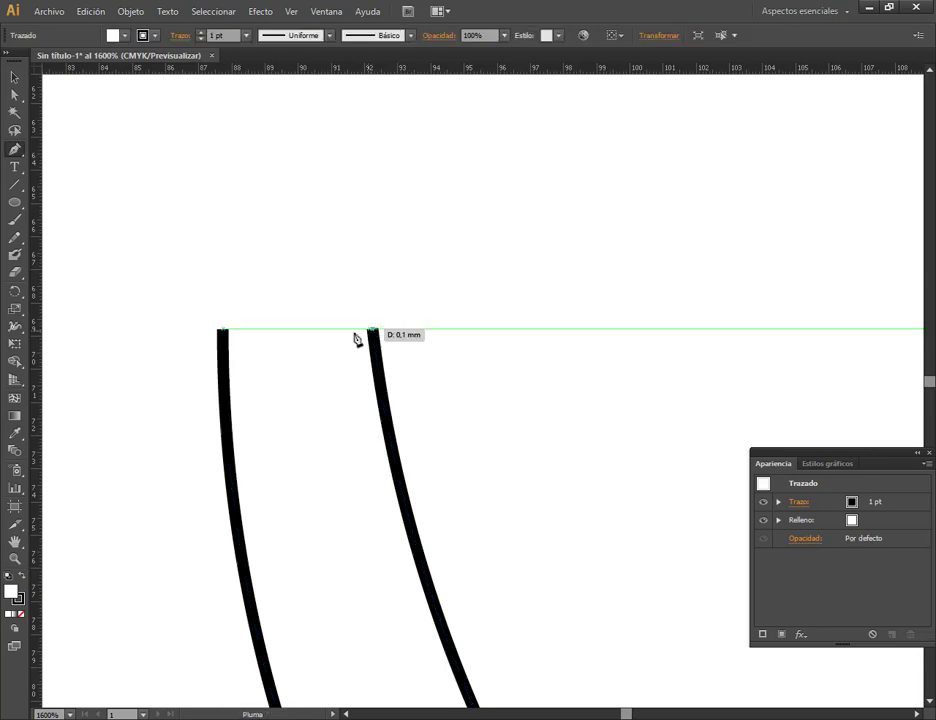
{"action": "left_click", "coordinate": [223, 331]}
{"action": "left_click", "coordinate": [222, 331]}
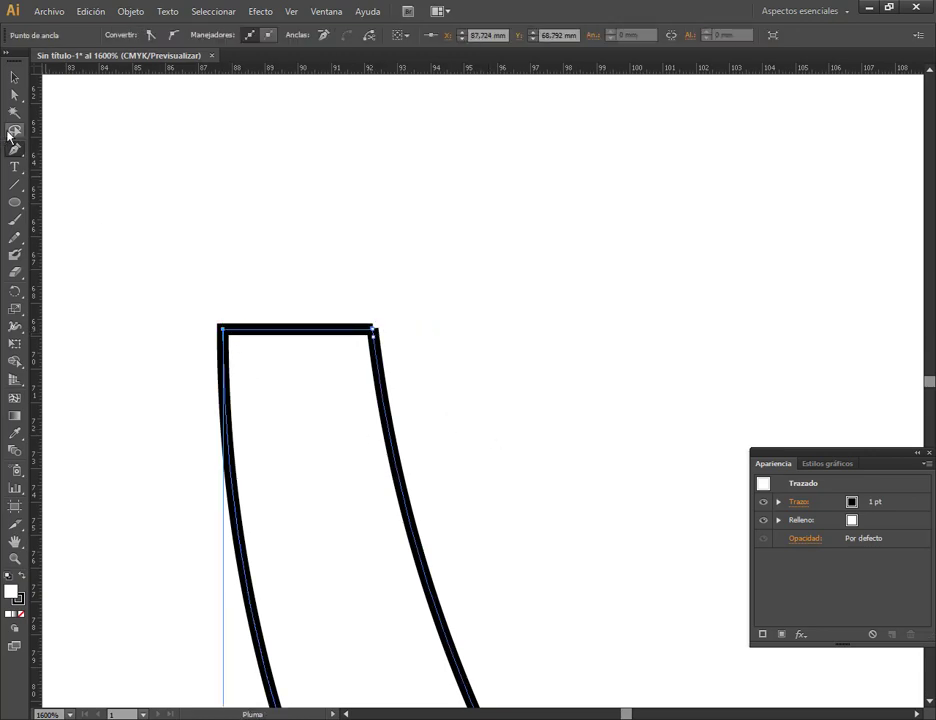
Move the rim segment's inner end anchor away from the arc's end, to X 92,169 mm and Y 68,654 mm.
{"action": "left_click", "coordinate": [14, 94]}
{"action": "scroll", "coordinate": [346, 317], "scroll_direction": "up", "scroll_amount": 4}
{"action": "left_click", "coordinate": [492, 377]}
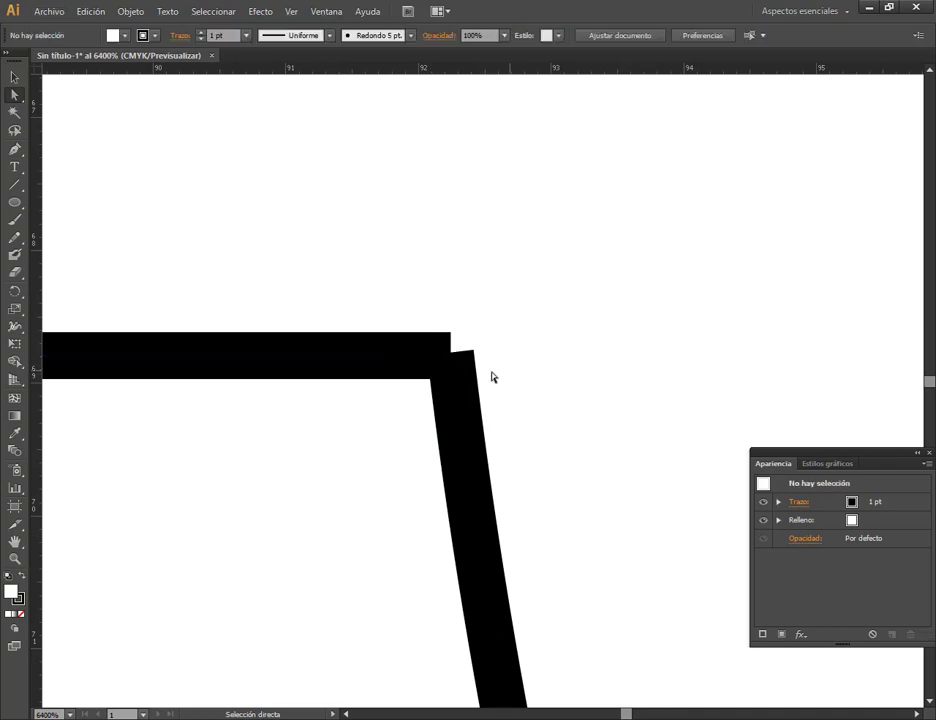
{"action": "left_click", "coordinate": [450, 354]}
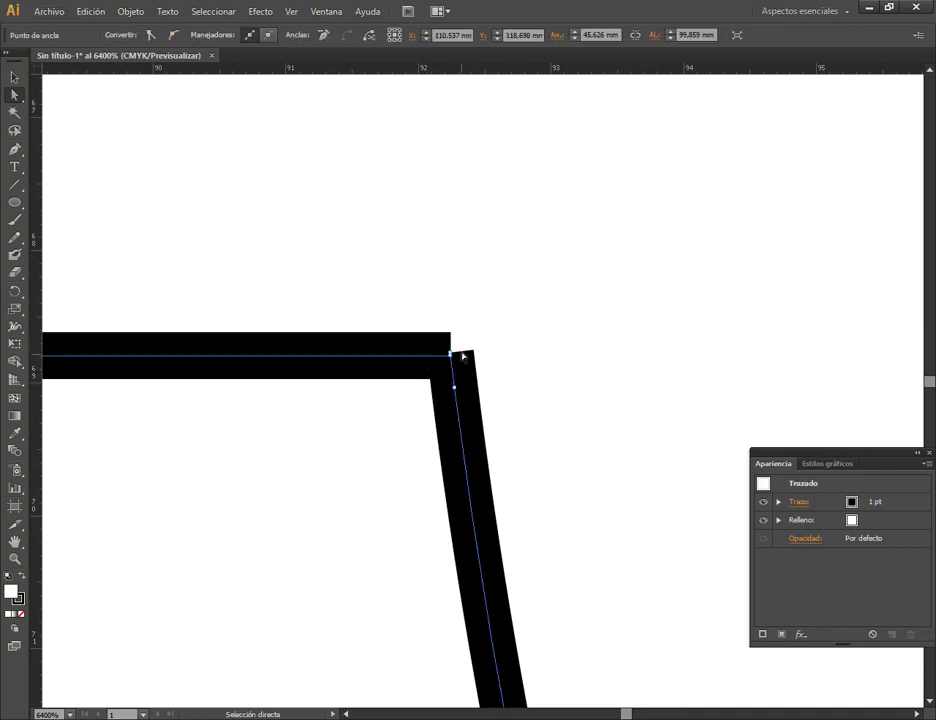
{"action": "left_click_drag", "start_coordinate": [446, 368], "coordinate": [426, 142]}
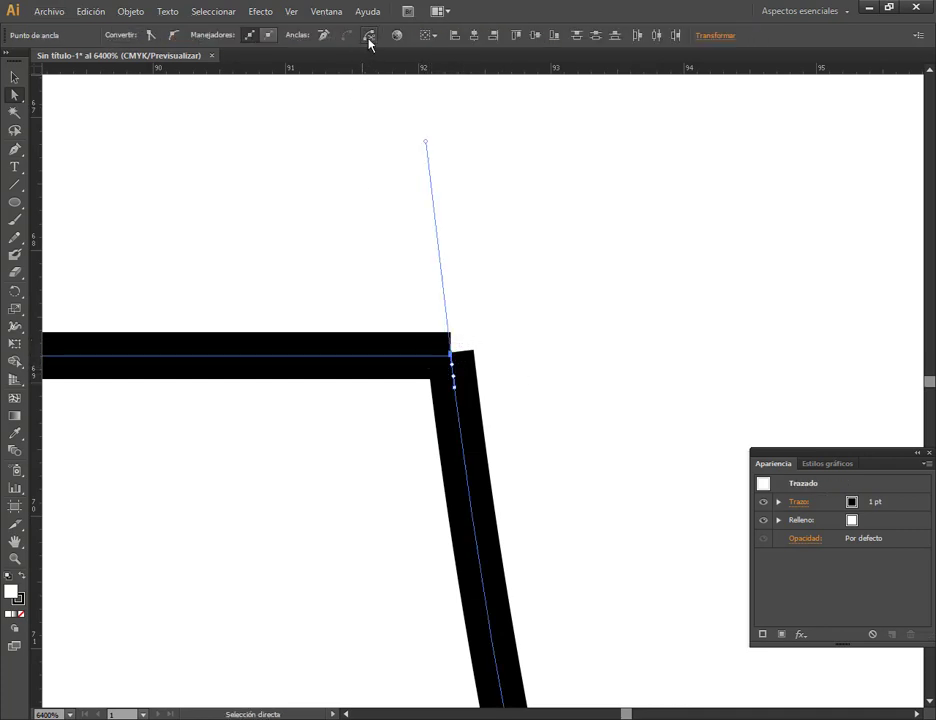
{"action": "left_click", "coordinate": [522, 370]}
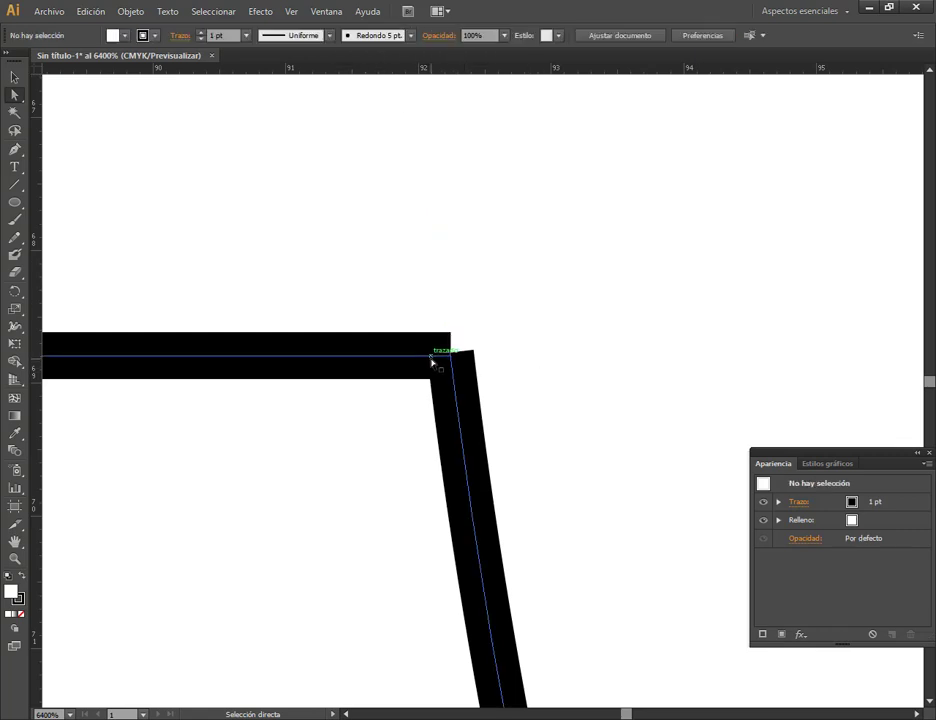
{"action": "mouse_move", "coordinate": [449, 356]}
{"action": "left_mouse_down"}
{"action": "mouse_move", "coordinate": [426, 365]}
{"action": "mouse_move", "coordinate": [434, 368]}
{"action": "mouse_move", "coordinate": [416, 331]}
{"action": "mouse_move", "coordinate": [450, 352]}
{"action": "mouse_move", "coordinate": [440, 368]}
{"action": "mouse_move", "coordinate": [456, 354]}
{"action": "mouse_move", "coordinate": [446, 331]}
{"action": "mouse_move", "coordinate": [440, 337]}
{"action": "left_mouse_up"}
Delete the inner arc's topmost anchor so that the arc ends at the anchor at X 92,271 mm and Y 69,034 mm.
{"action": "left_click", "coordinate": [452, 358]}
{"action": "left_click", "coordinate": [367, 118]}
{"action": "left_click_drag", "start_coordinate": [490, 302], "coordinate": [420, 370]}
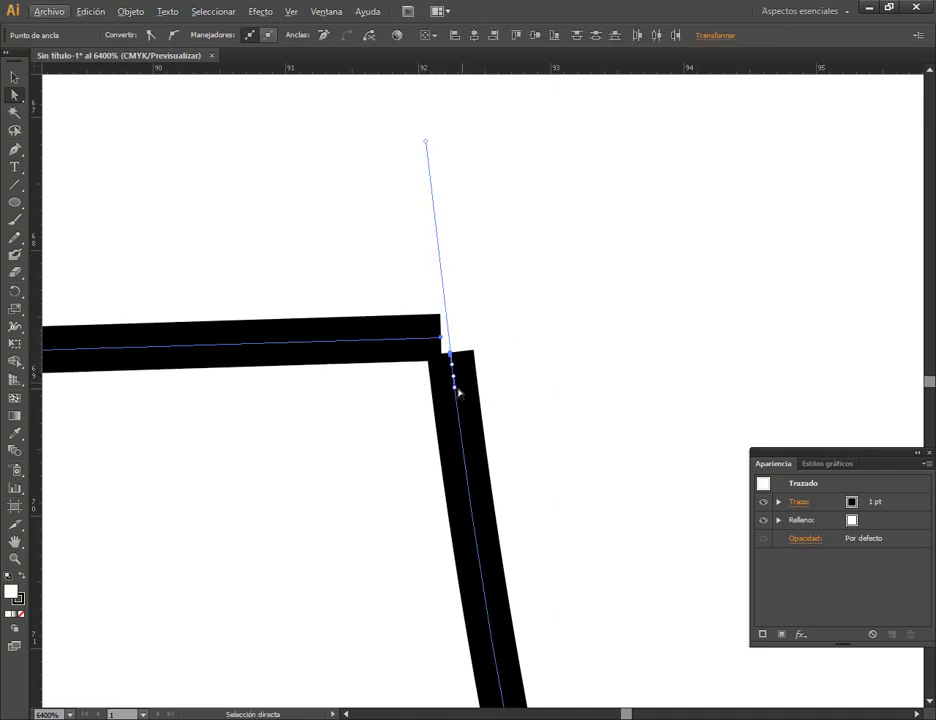
{"action": "left_click", "coordinate": [455, 385]}
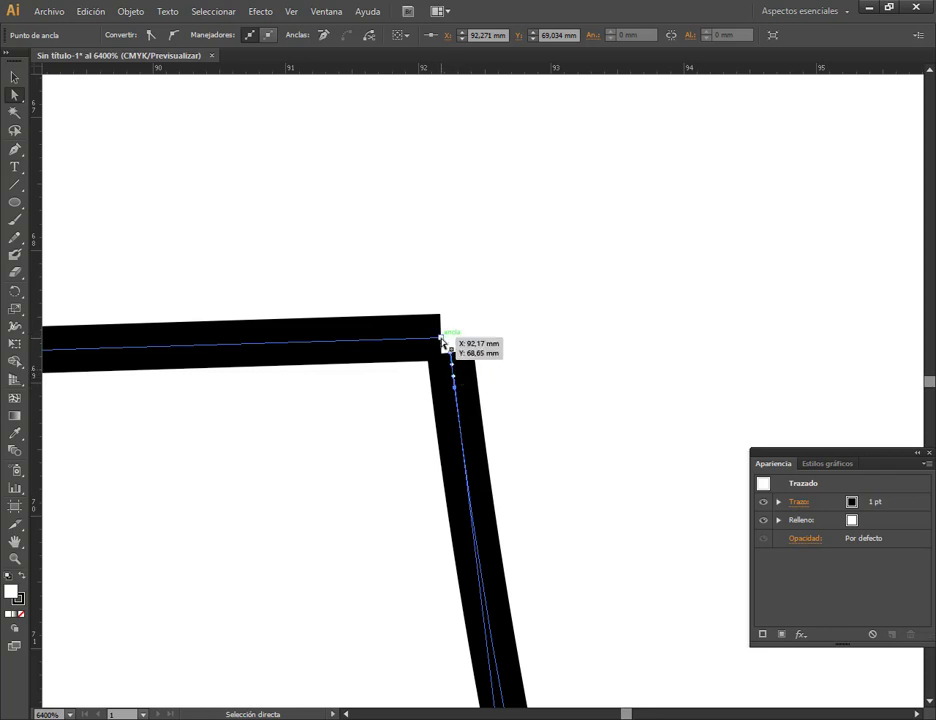
{"action": "key", "text": "ctrl+shift+a"}
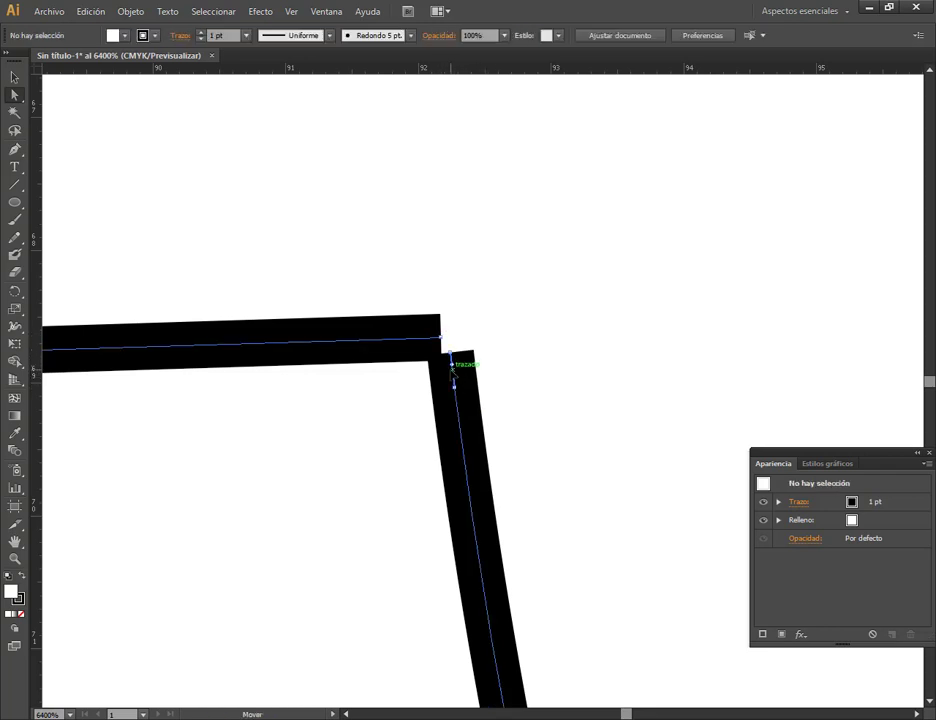
{"action": "left_click_drag", "start_coordinate": [456, 370], "coordinate": [451, 352]}
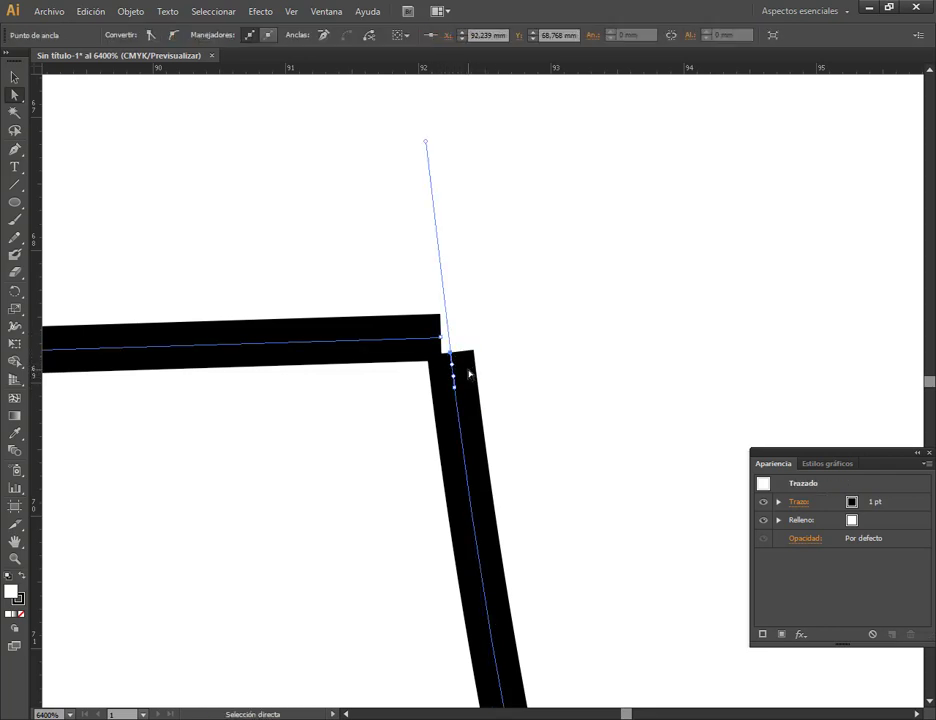
{"action": "key", "text": "Delete"}
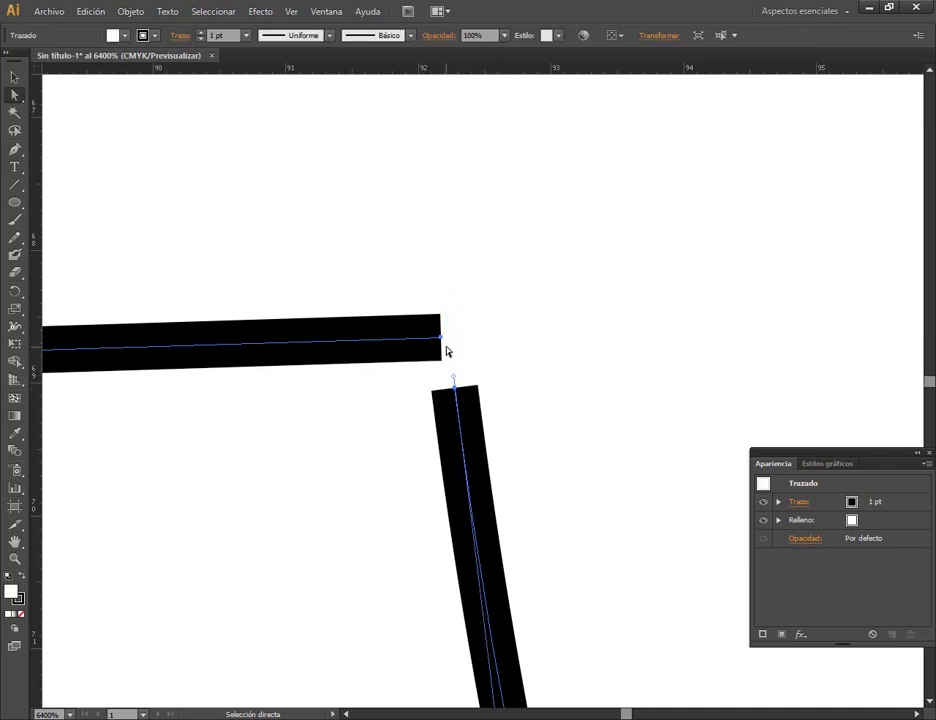
Try moving the rim segment's end anchor and the inner arc's upper handle, and undo both trials.
{"action": "left_click_drag", "start_coordinate": [441, 340], "coordinate": [447, 376]}
{"action": "key", "text": "ctrl+z"}
{"action": "left_click_drag", "start_coordinate": [503, 306], "coordinate": [414, 419]}
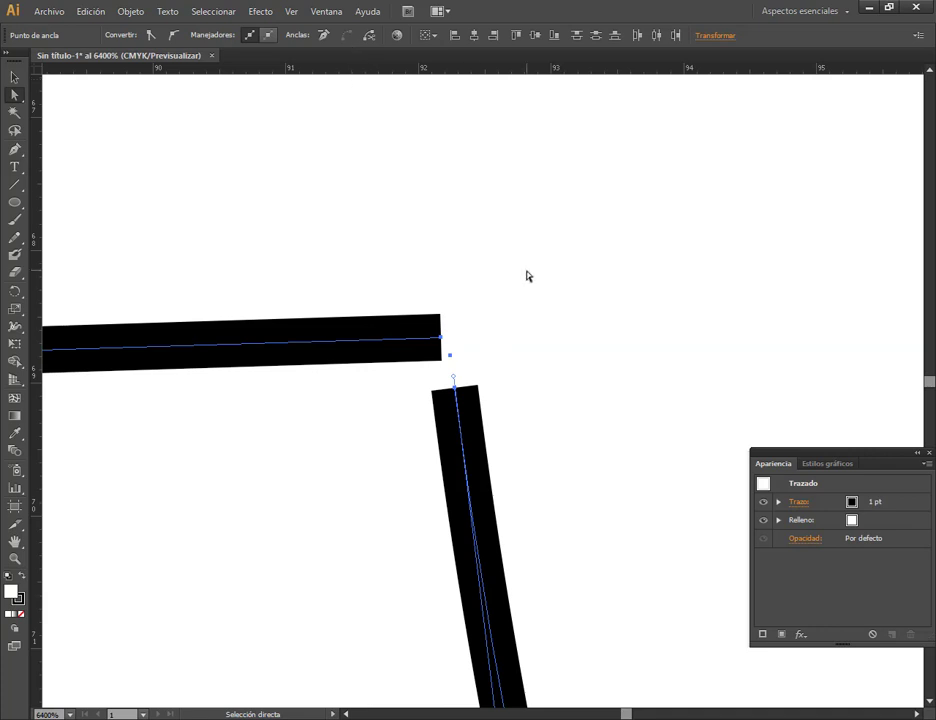
{"action": "left_click", "coordinate": [470, 320]}
{"action": "left_click", "coordinate": [445, 347]}
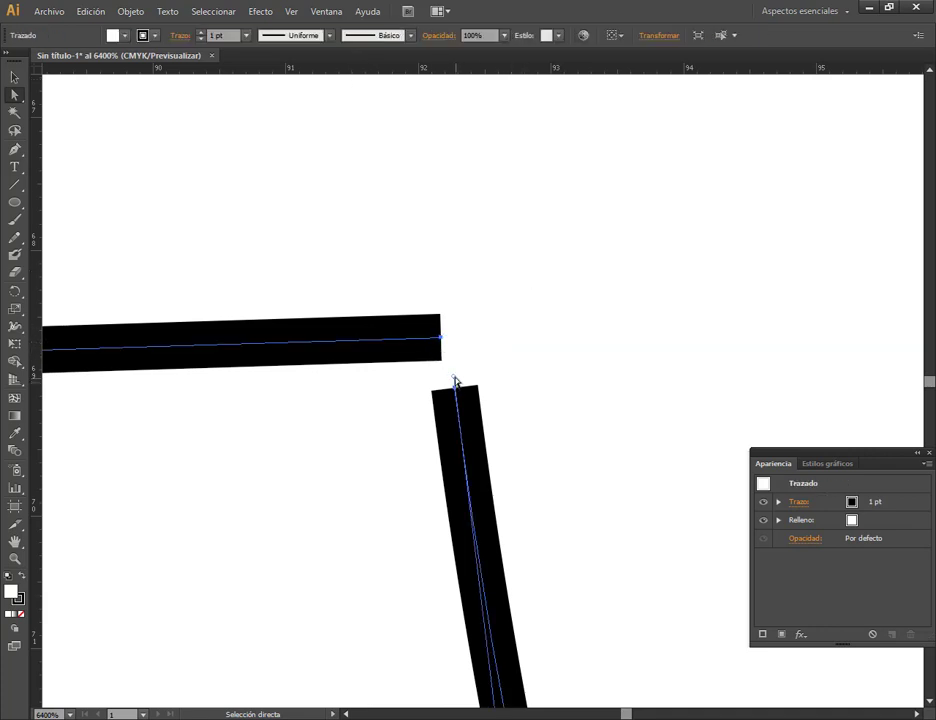
{"action": "left_click_drag", "start_coordinate": [457, 379], "coordinate": [470, 378]}
{"action": "key", "text": "ctrl+z"}
Join the rim segment's loose end to the inner arc's upper end with a short straight Pen segment.
{"action": "left_click", "coordinate": [476, 276]}
{"action": "left_click", "coordinate": [426, 346]}
{"action": "scroll", "coordinate": [510, 384], "scroll_direction": "down", "scroll_amount": 8}
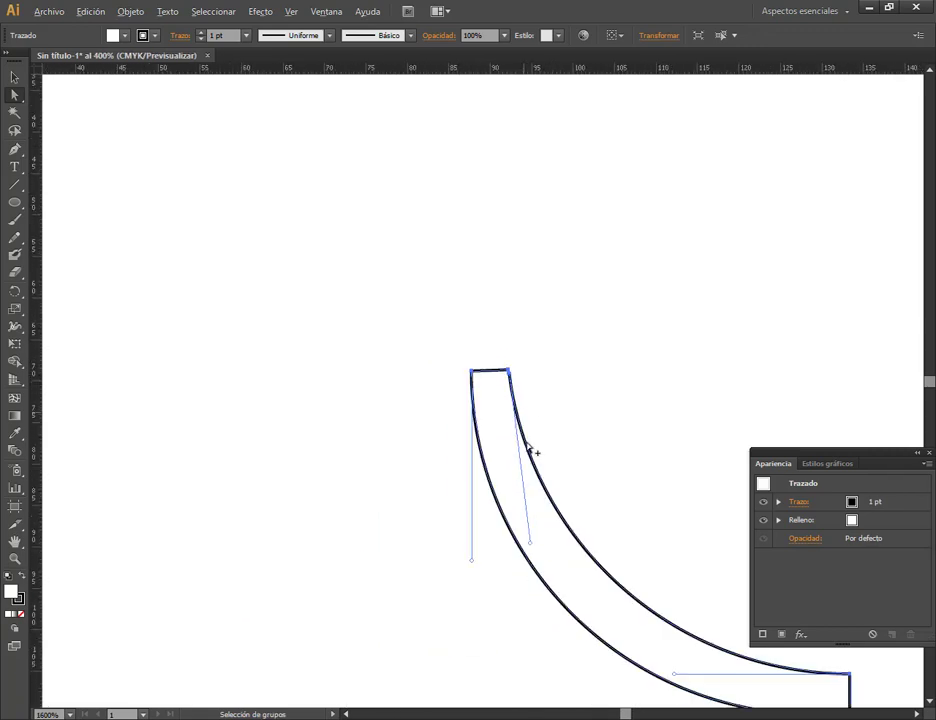
{"action": "mouse_move", "coordinate": [482, 467]}
{"action": "left_mouse_down"}
{"action": "mouse_move", "coordinate": [299, 299]}
{"action": "mouse_move", "coordinate": [470, 482]}
{"action": "left_mouse_up"}
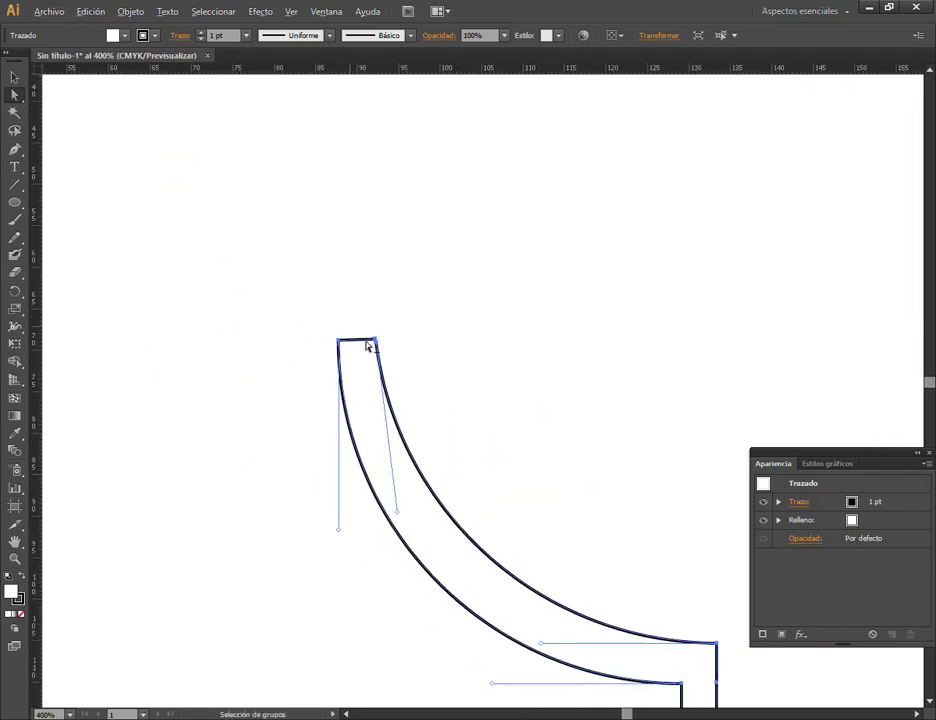
{"action": "scroll", "coordinate": [368, 346], "scroll_direction": "up", "scroll_amount": 8}
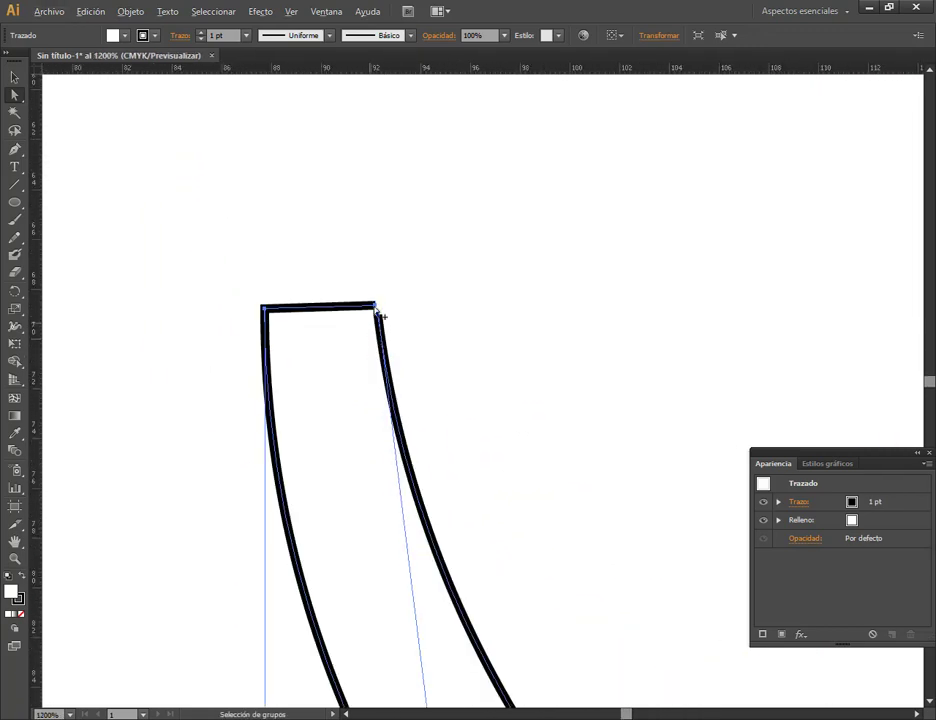
{"action": "left_click", "coordinate": [14, 151]}
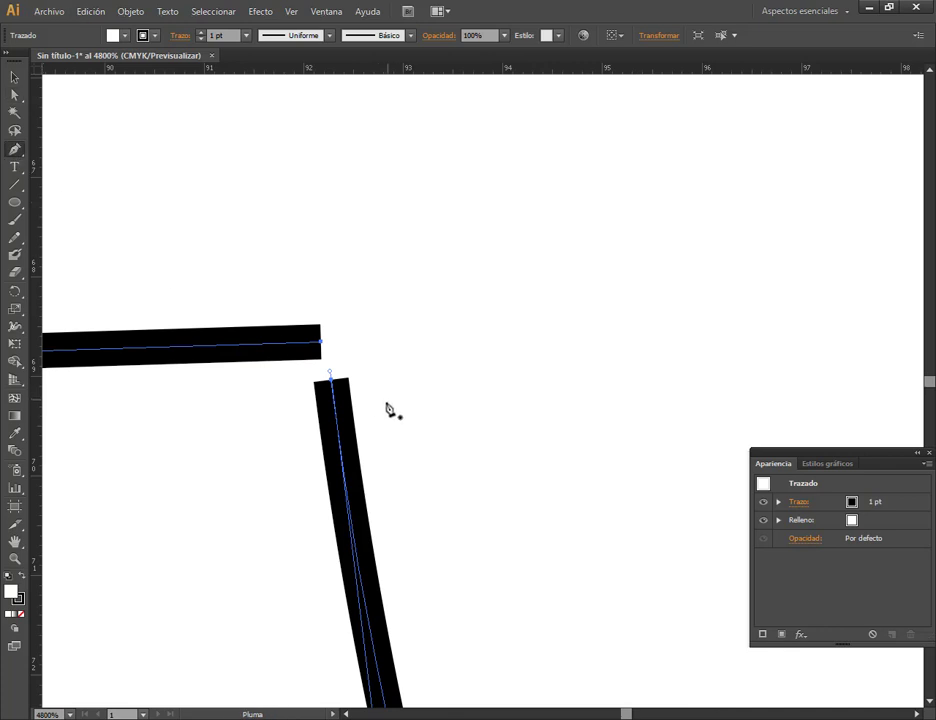
{"action": "left_click", "coordinate": [321, 343]}
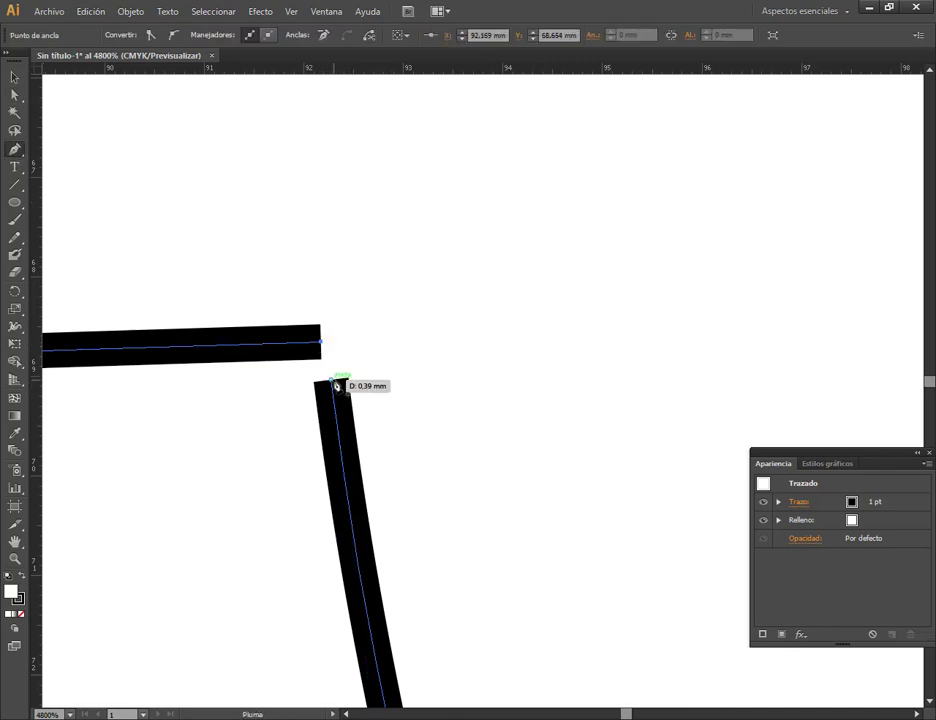
{"action": "left_click", "coordinate": [333, 381]}
Move the rim's inner corner anchor to X 92,242 mm and Y 68,654 mm, closer in line with the arc.
{"action": "key", "text": "a"}
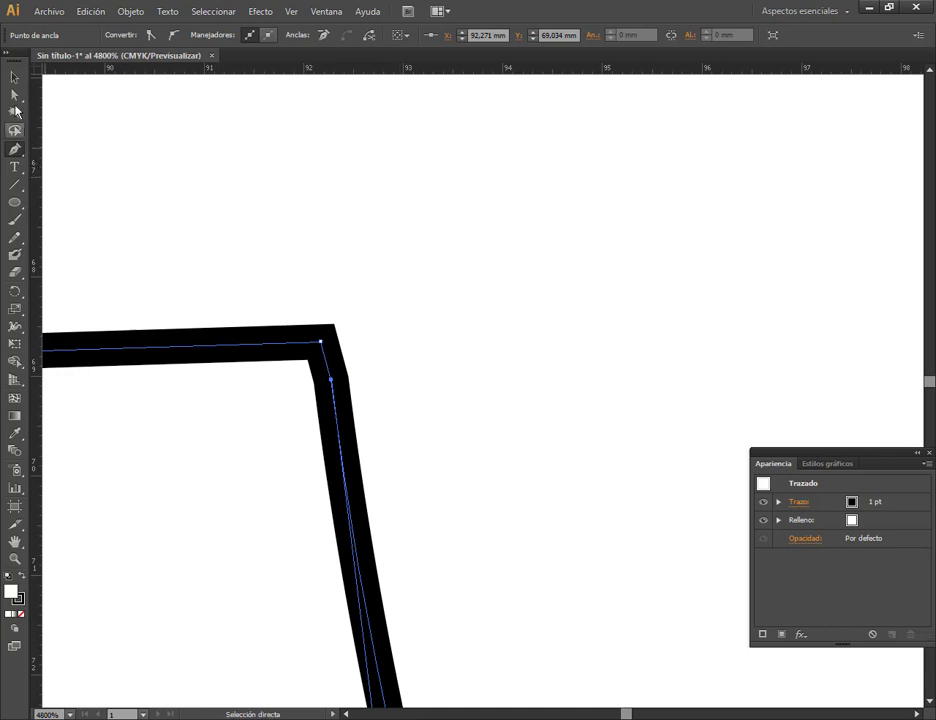
{"action": "left_click", "coordinate": [355, 302]}
{"action": "left_click", "coordinate": [333, 381]}
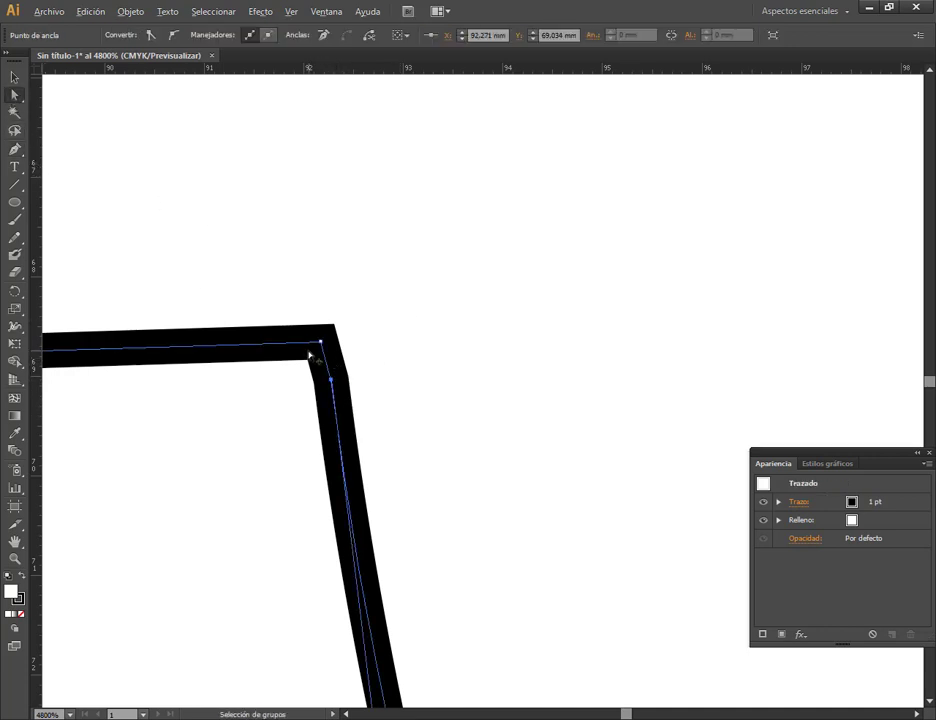
{"action": "scroll", "coordinate": [309, 355], "scroll_direction": "up", "scroll_amount": 1}
{"action": "left_click", "coordinate": [336, 340]}
{"action": "left_click_drag", "start_coordinate": [336, 340], "coordinate": [346, 337]}
Try to delete the anchor just below the rim's inner corner, and deselect the profile.
{"action": "left_click_drag", "start_coordinate": [11, 156], "coordinate": [100, 184]}
{"action": "left_click", "coordinate": [352, 390]}
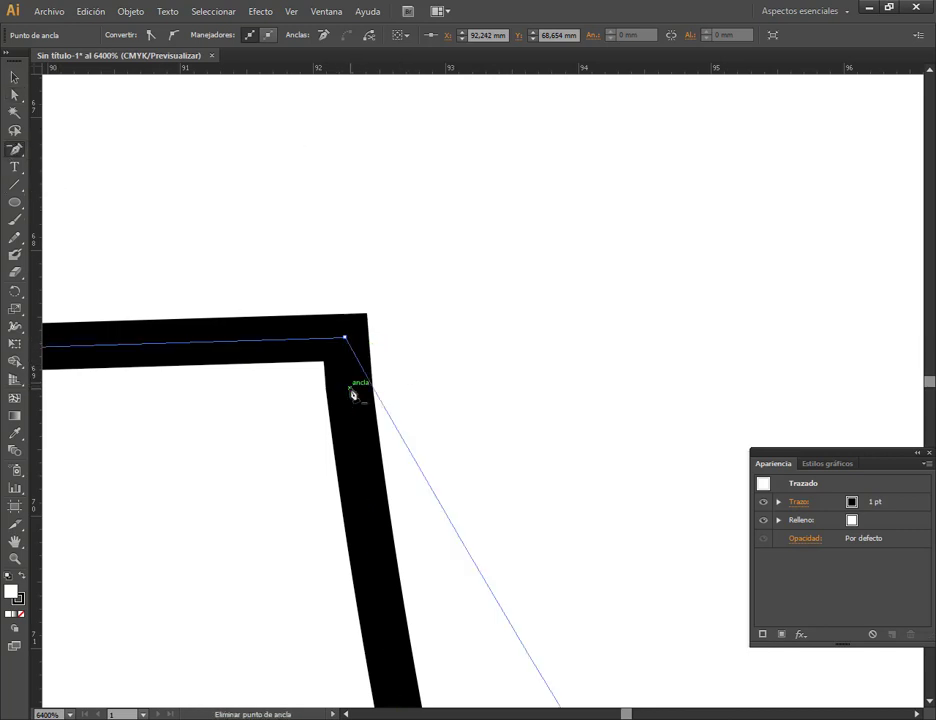
{"action": "scroll", "coordinate": [366, 412], "scroll_direction": "down", "scroll_amount": 8}
{"action": "left_click_drag", "start_coordinate": [473, 511], "coordinate": [305, 295]}
{"action": "scroll", "coordinate": [169, 207], "scroll_direction": "up", "scroll_amount": 8}
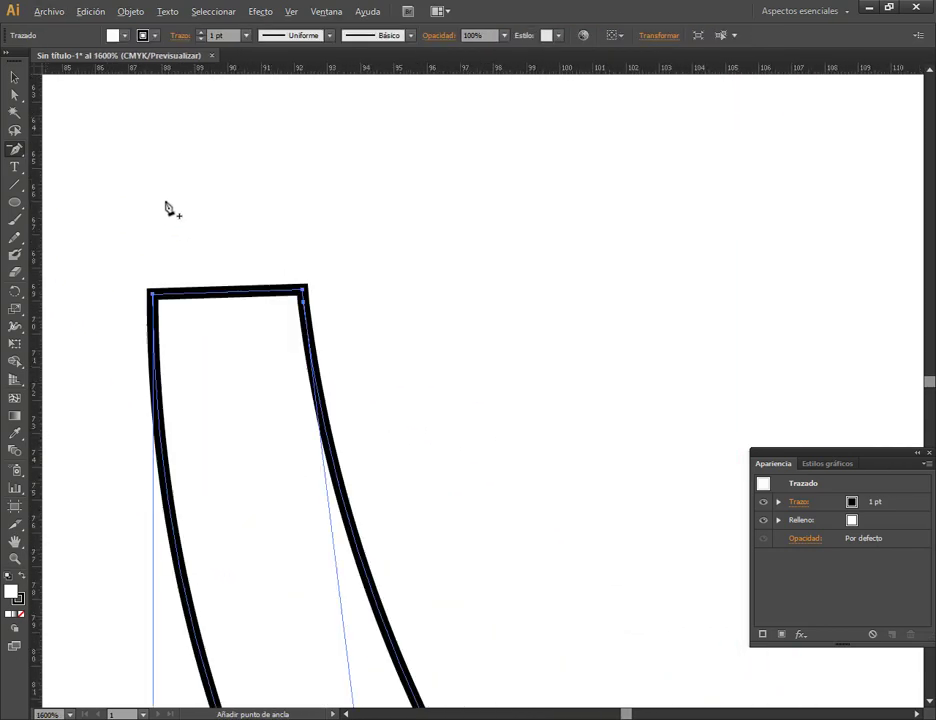
{"action": "key", "text": "a"}
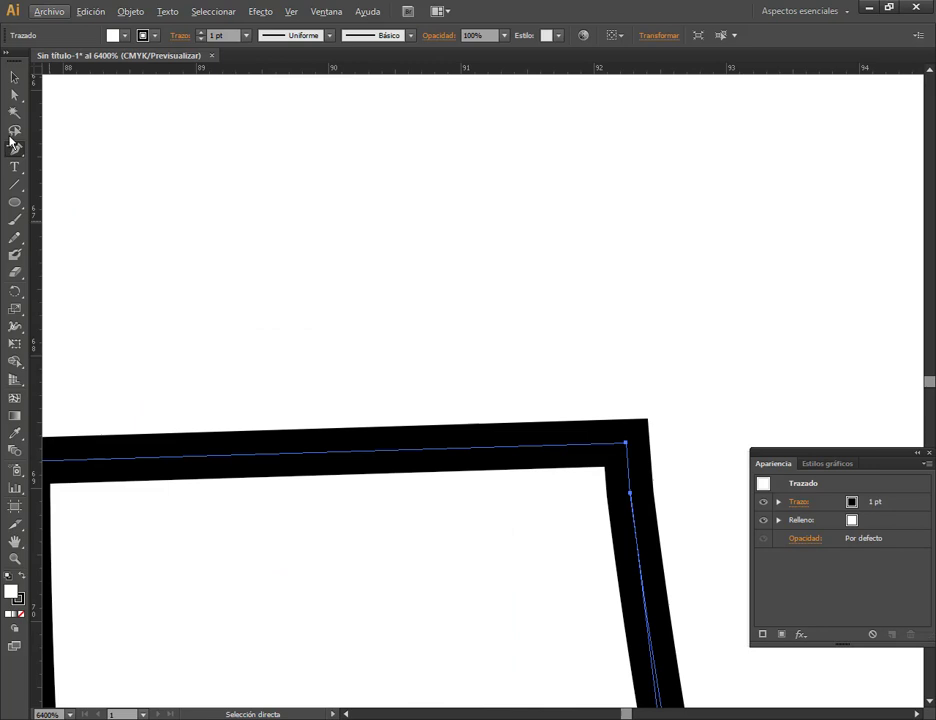
{"action": "left_click", "coordinate": [15, 78]}
{"action": "left_click", "coordinate": [334, 328]}
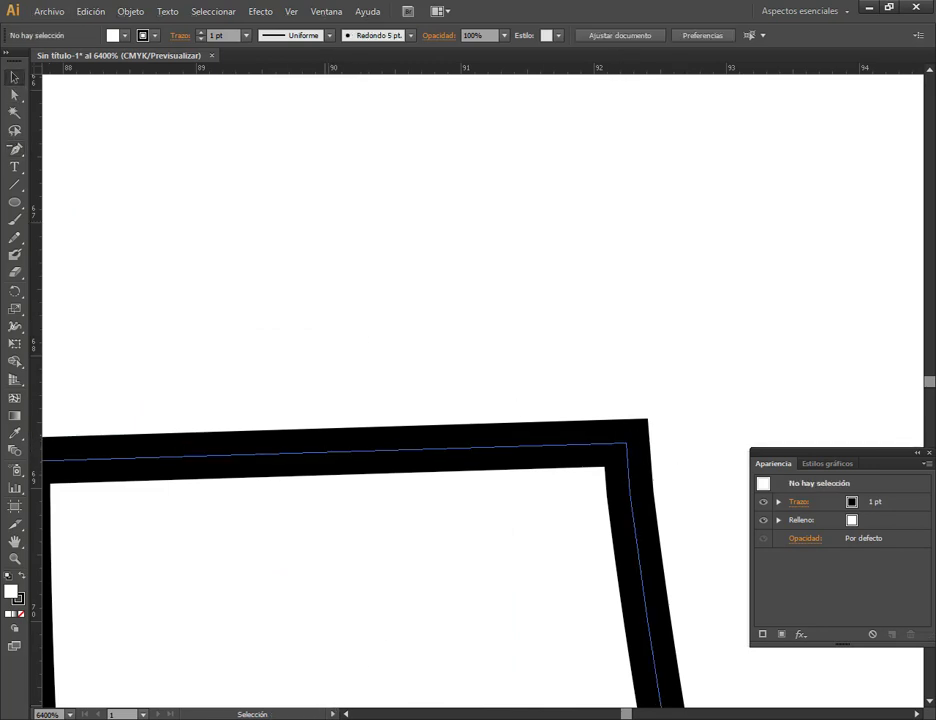
Switch to the Google Meet call, admit the waiting participant, and return to Illustrator.
{"action": "mouse_move", "coordinate": [192, 709]}
{"action": "left_click", "coordinate": [80, 660]}
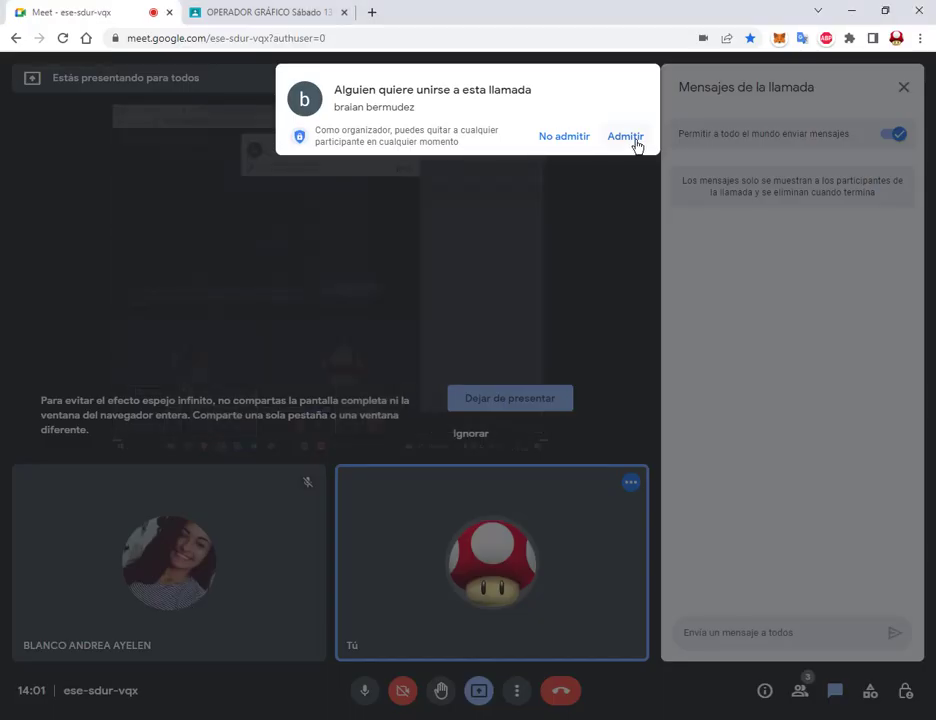
{"action": "left_click", "coordinate": [626, 137]}
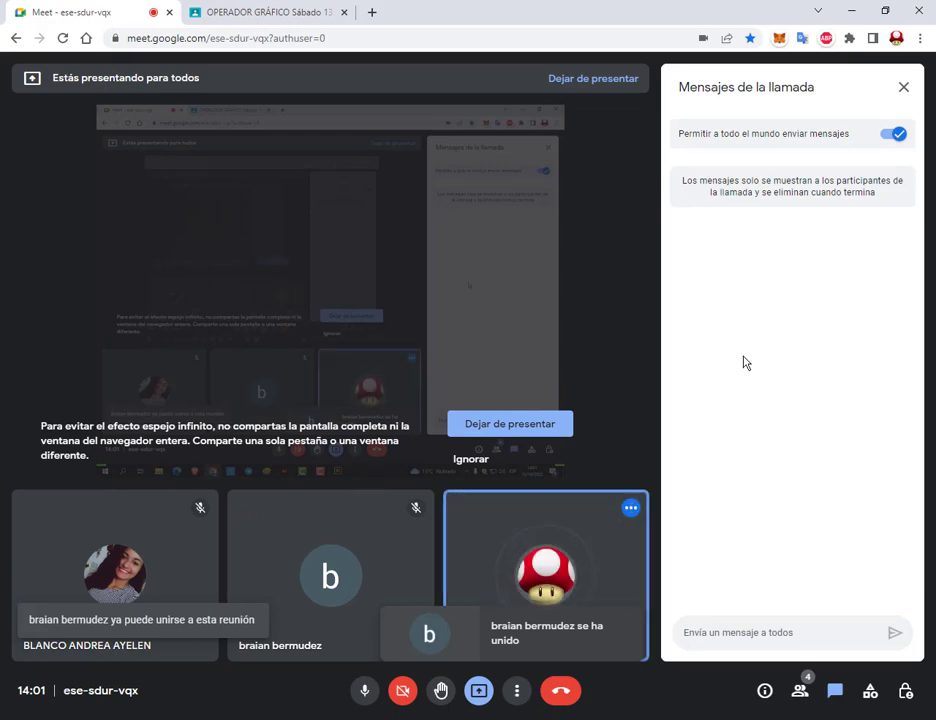
{"action": "key", "text": "alt+Tab"}
Convert the anchor where the goblet's stem meets its base to a smooth point and make its handles steeper to reshape the curve.
{"action": "scroll", "coordinate": [689, 420], "scroll_direction": "down", "scroll_amount": 8}
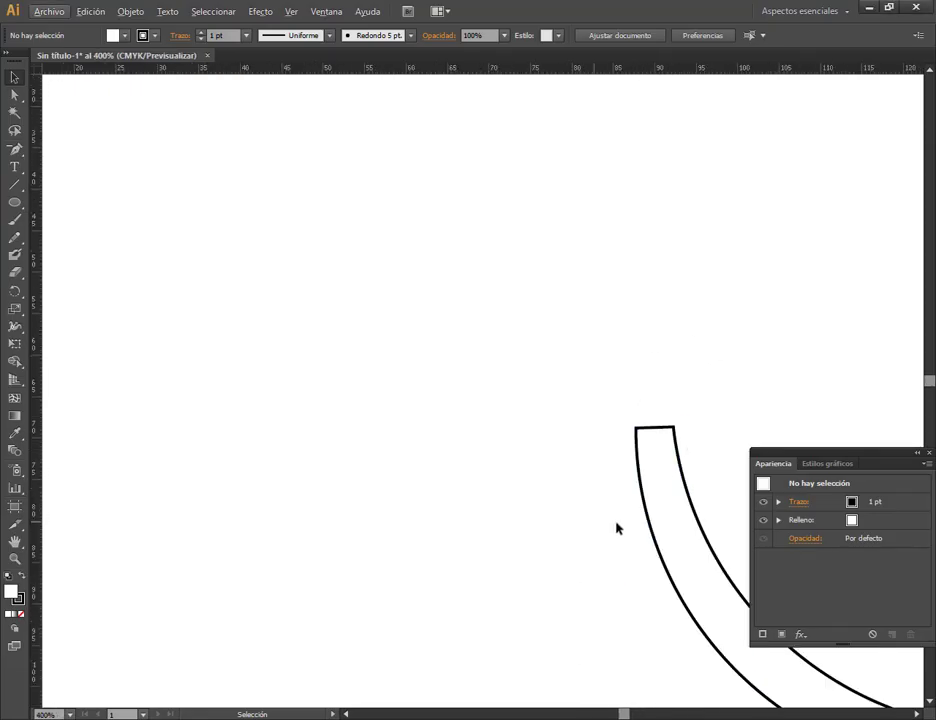
{"action": "left_click_drag", "start_coordinate": [602, 484], "coordinate": [397, 236]}
{"action": "scroll", "coordinate": [380, 270], "scroll_direction": "down", "scroll_amount": 3}
{"action": "scroll", "coordinate": [383, 272], "scroll_direction": "down", "scroll_amount": 3}
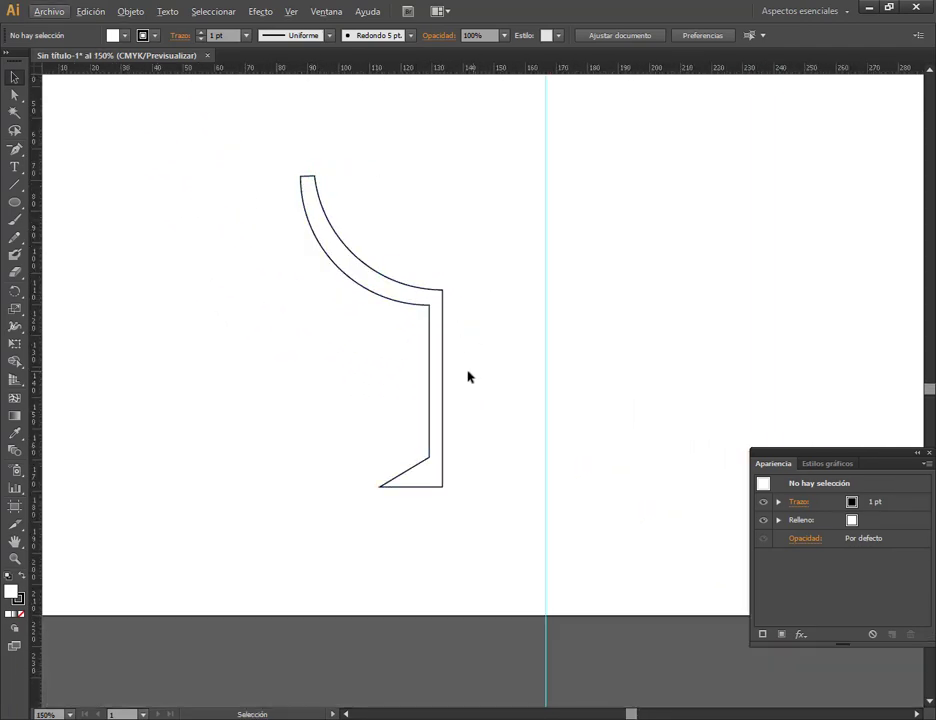
{"action": "scroll", "coordinate": [436, 470], "scroll_direction": "up", "scroll_amount": 4}
{"action": "left_click", "coordinate": [436, 470]}
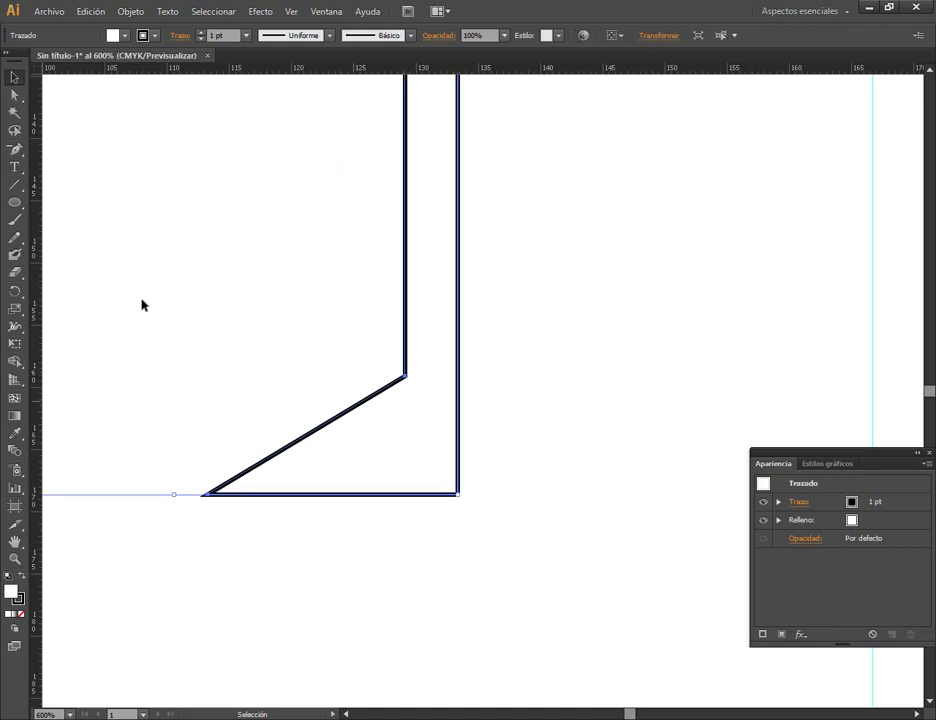
{"action": "left_click", "coordinate": [14, 95]}
{"action": "left_click", "coordinate": [402, 379]}
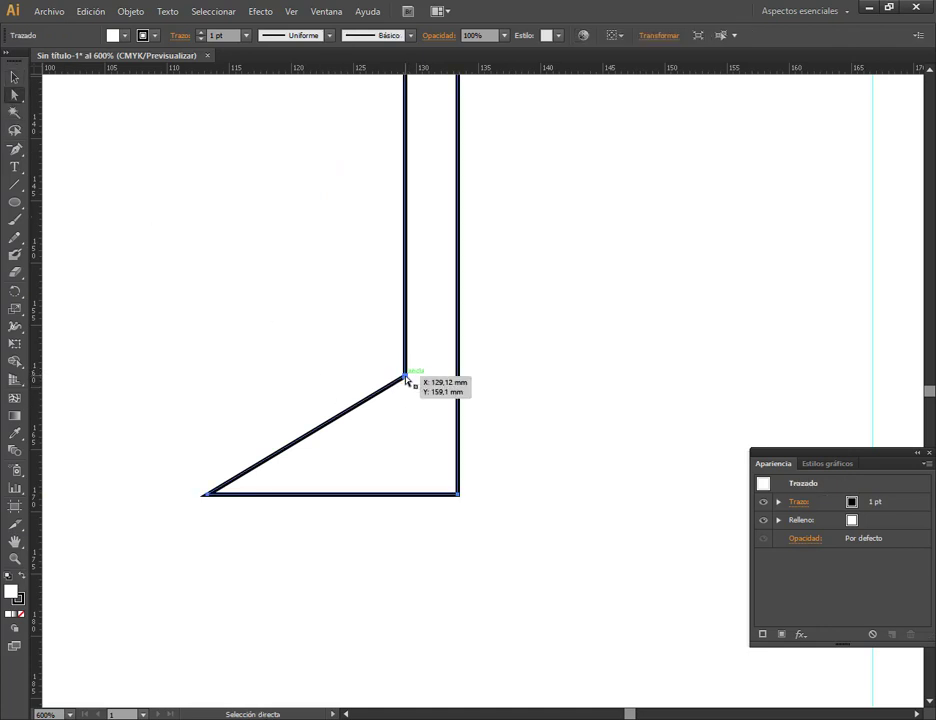
{"action": "left_click", "coordinate": [174, 36]}
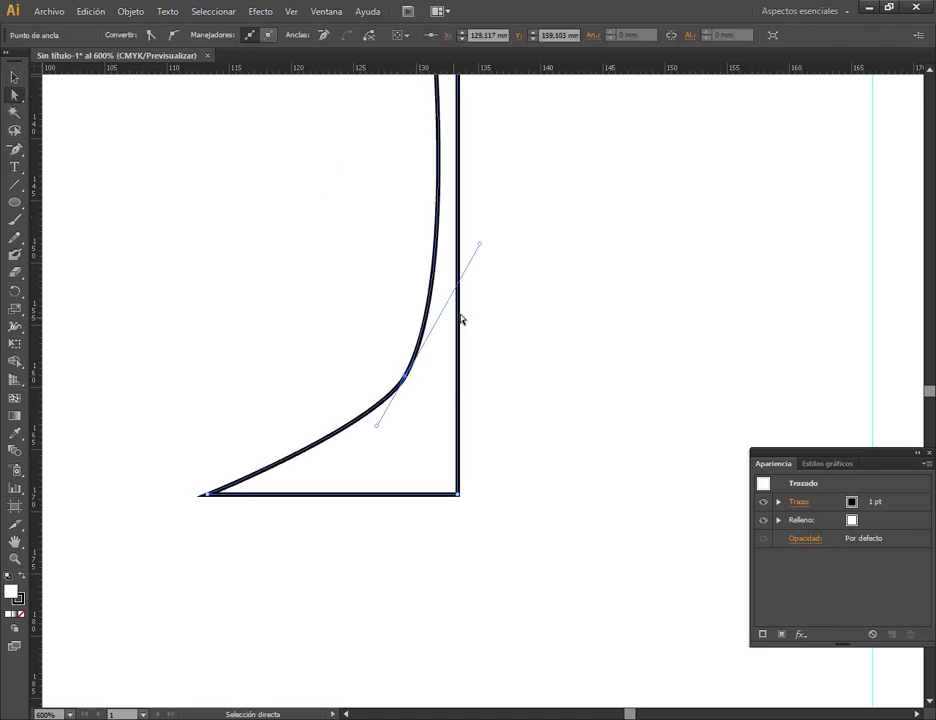
{"action": "left_click_drag", "start_coordinate": [480, 247], "coordinate": [446, 238]}
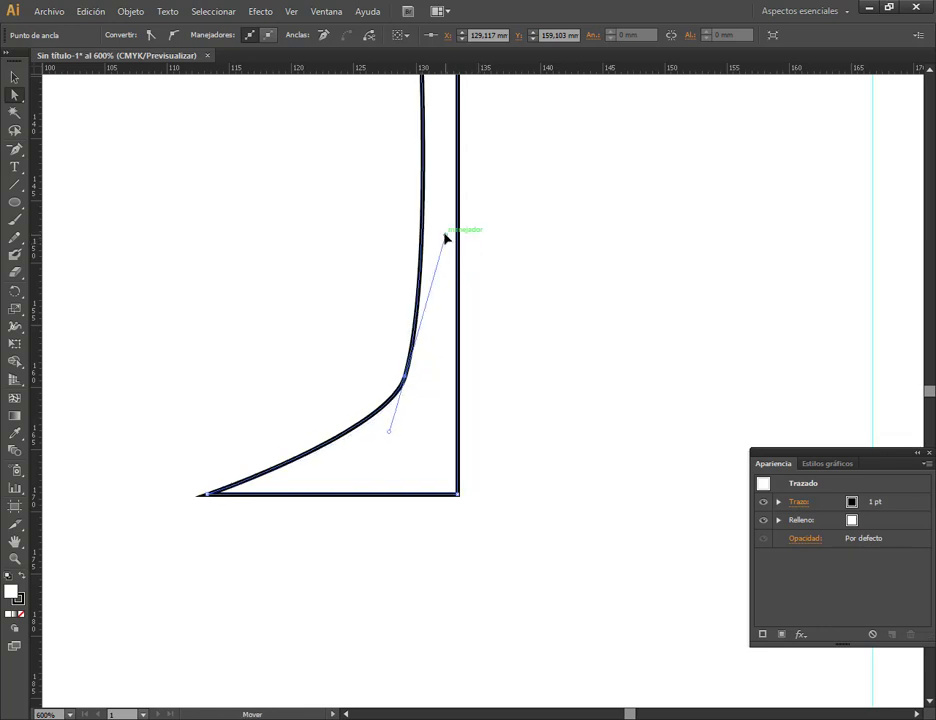
Convert the anchor at the outer tip of the goblet's base to a smooth point with horizontal handles.
{"action": "left_click", "coordinate": [204, 500]}
{"action": "left_click", "coordinate": [204, 500]}
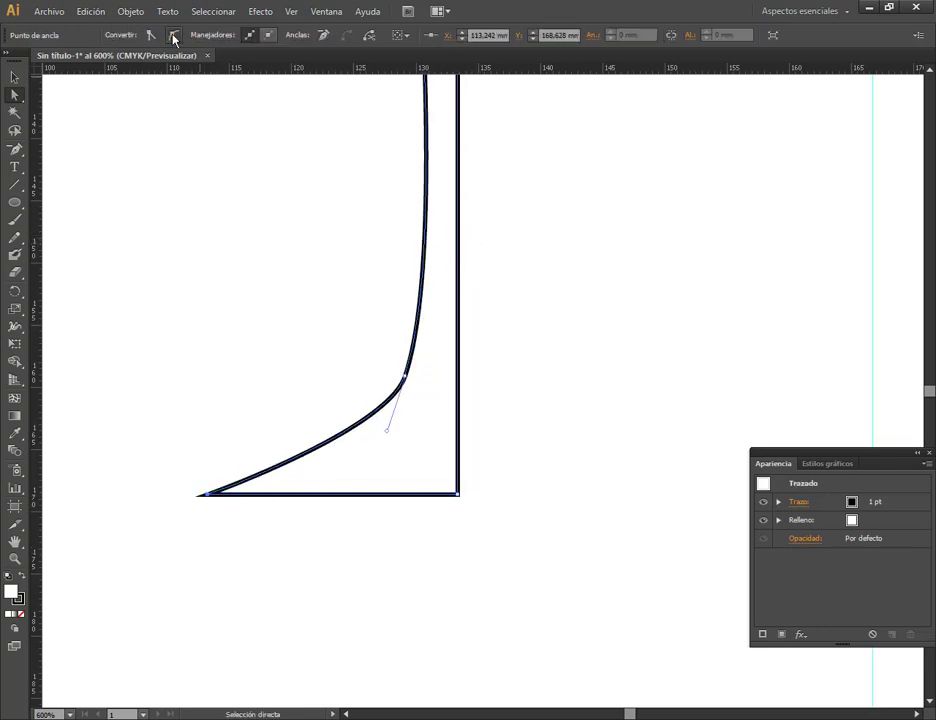
{"action": "left_click", "coordinate": [173, 37]}
{"action": "left_click_drag", "start_coordinate": [218, 560], "coordinate": [257, 494]}
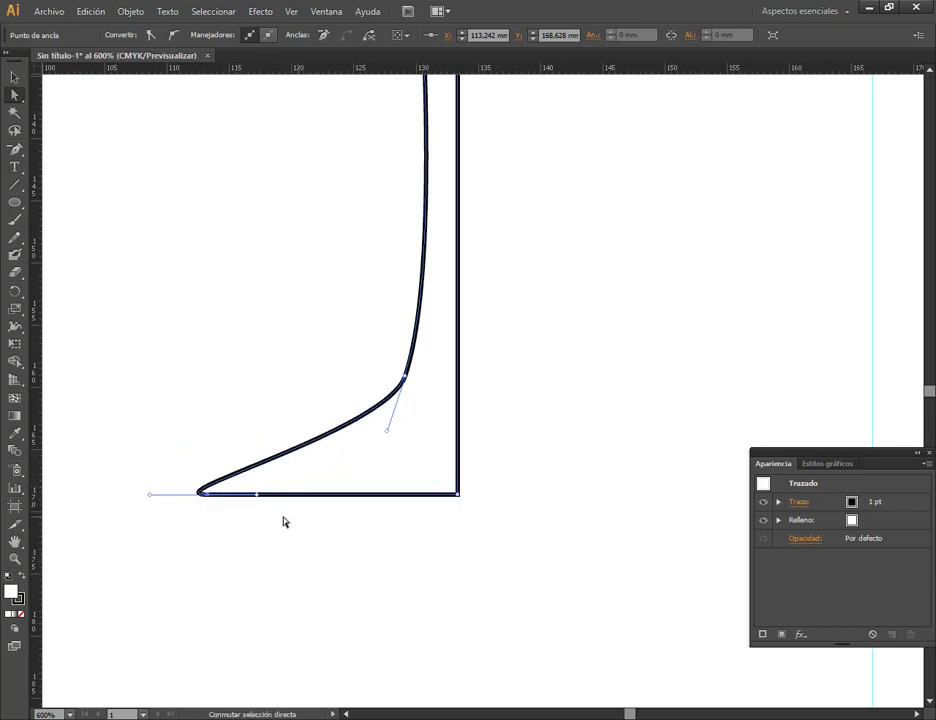
Move the anchor between the goblet's stem and base outward to X 127,235 mm, keeping its height at Y 159,103 mm.
{"action": "scroll", "coordinate": [355, 336], "scroll_direction": "down", "scroll_amount": 4}
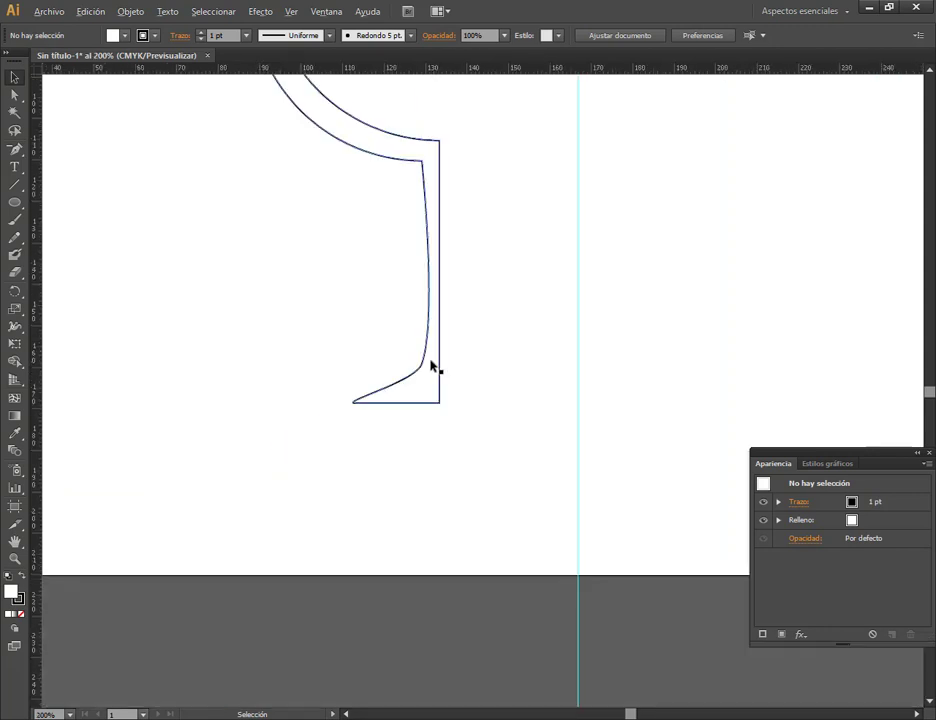
{"action": "scroll", "coordinate": [440, 237], "scroll_direction": "up", "scroll_amount": 2}
{"action": "left_click", "coordinate": [412, 205]}
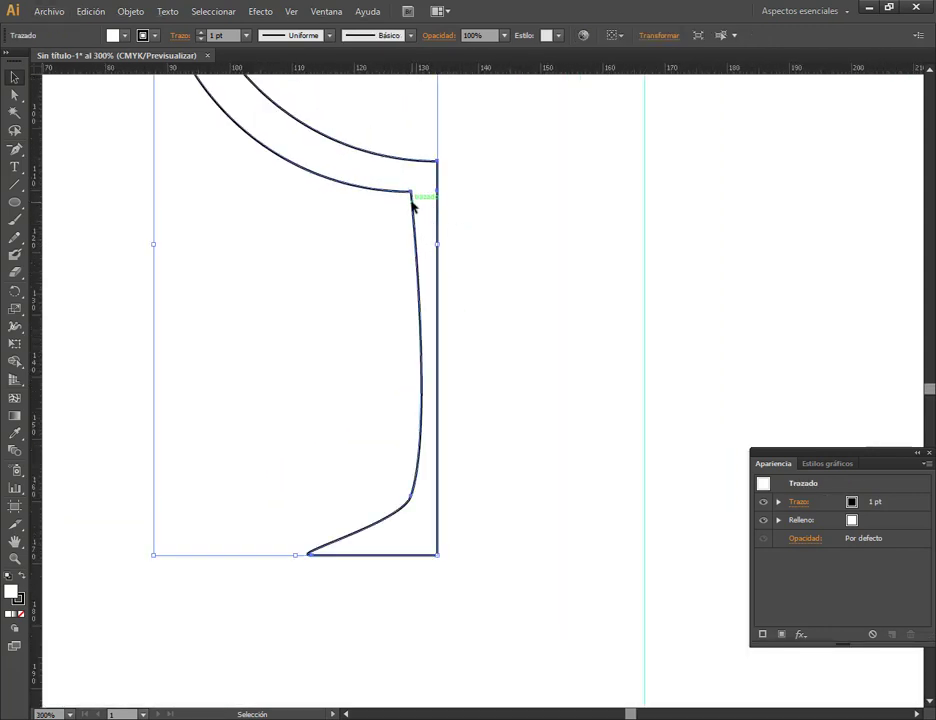
{"action": "left_click", "coordinate": [14, 94]}
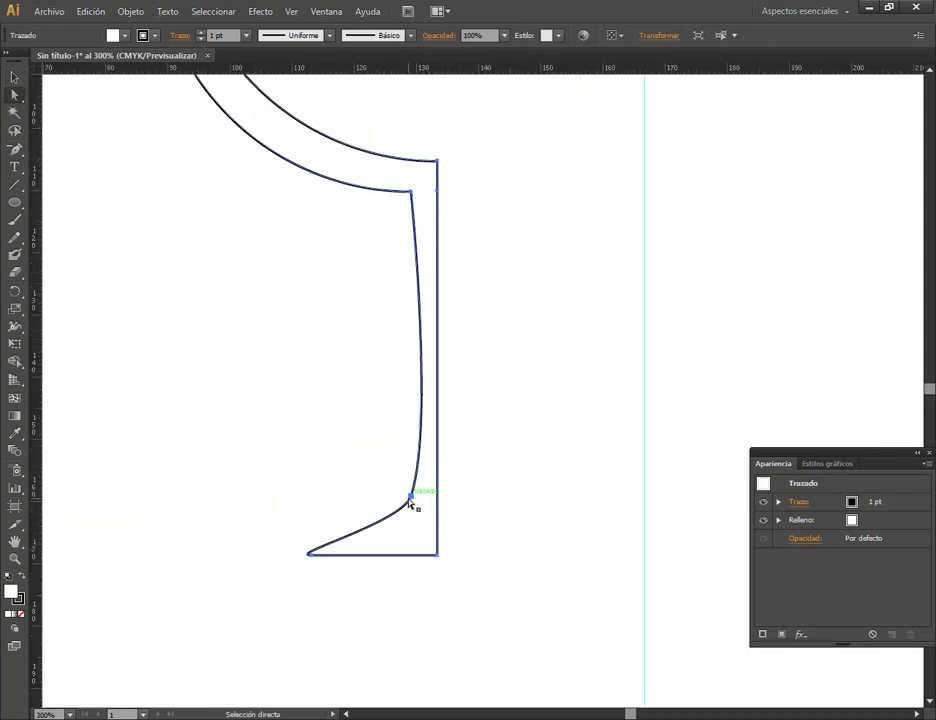
{"action": "left_click_drag", "start_coordinate": [409, 506], "coordinate": [398, 499]}
Add three anchor points on the stem's outer edge just below the bowl and pull the middle one outward to about X 125,883 mm, forming a bulge.
{"action": "scroll", "coordinate": [432, 336], "scroll_direction": "up", "scroll_amount": 1}
{"action": "key", "text": "alt"}
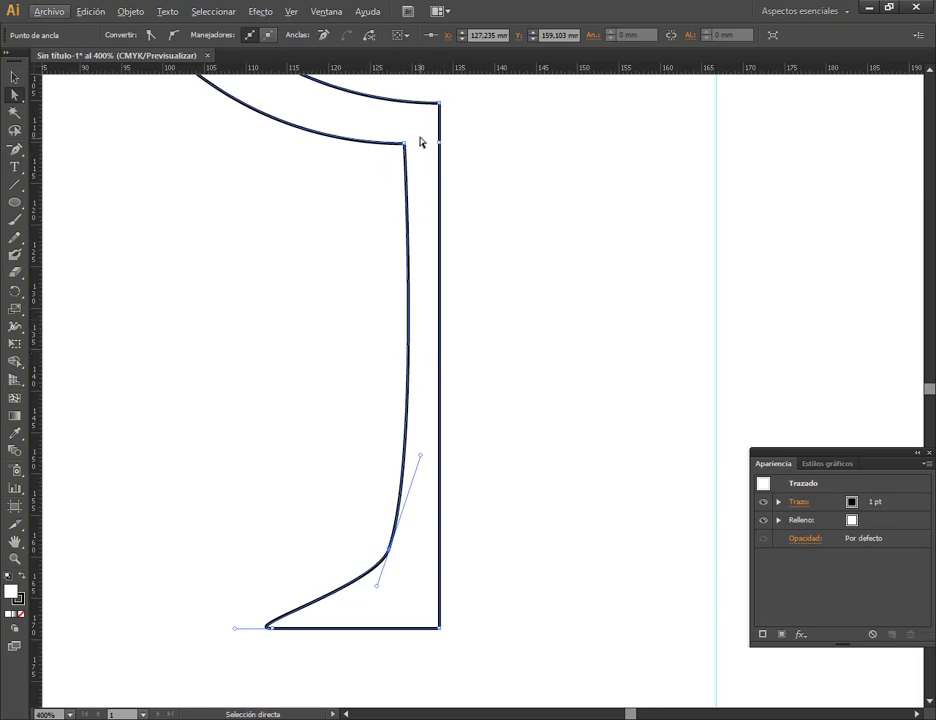
{"action": "scroll", "coordinate": [420, 142], "scroll_direction": "up", "scroll_amount": 2}
{"action": "left_click", "coordinate": [12, 203]}
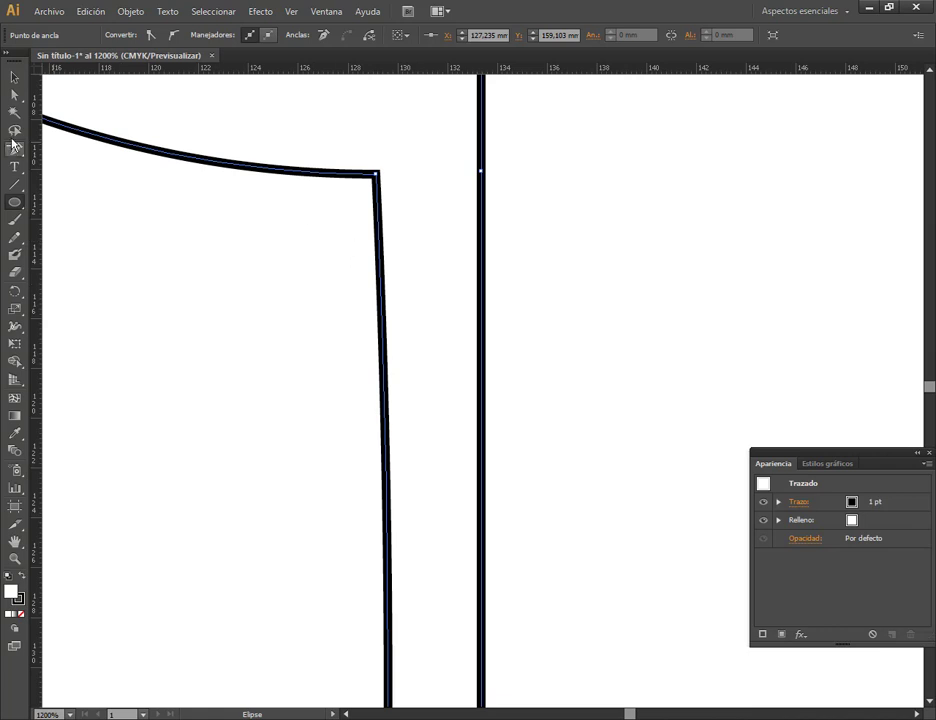
{"action": "left_click_drag", "start_coordinate": [14, 149], "coordinate": [297, 183]}
{"action": "left_click", "coordinate": [162, 211]}
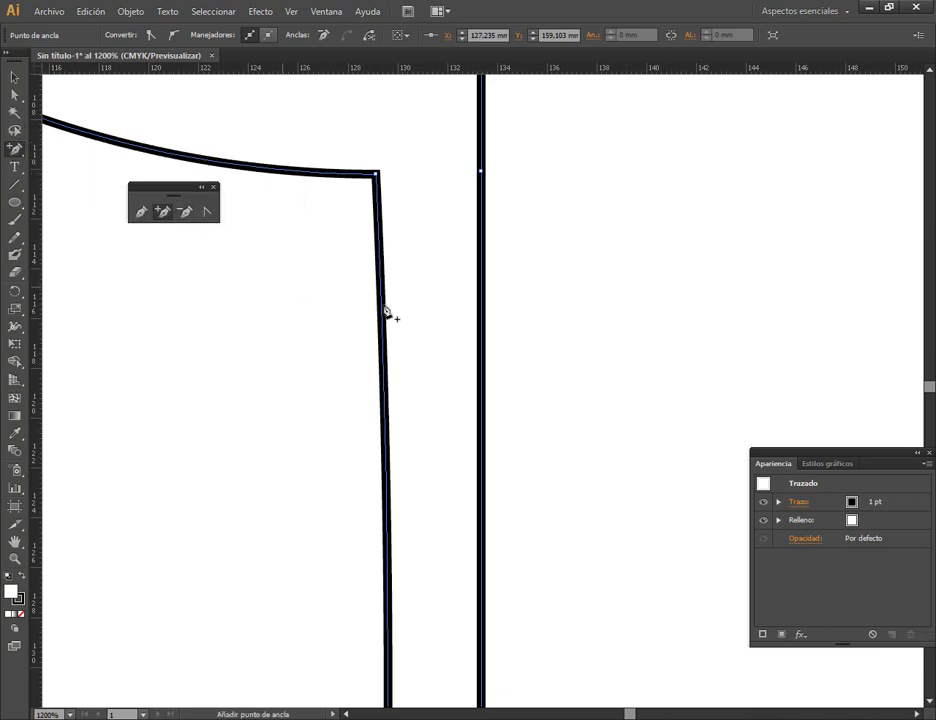
{"action": "left_click", "coordinate": [378, 223]}
{"action": "left_click", "coordinate": [383, 344]}
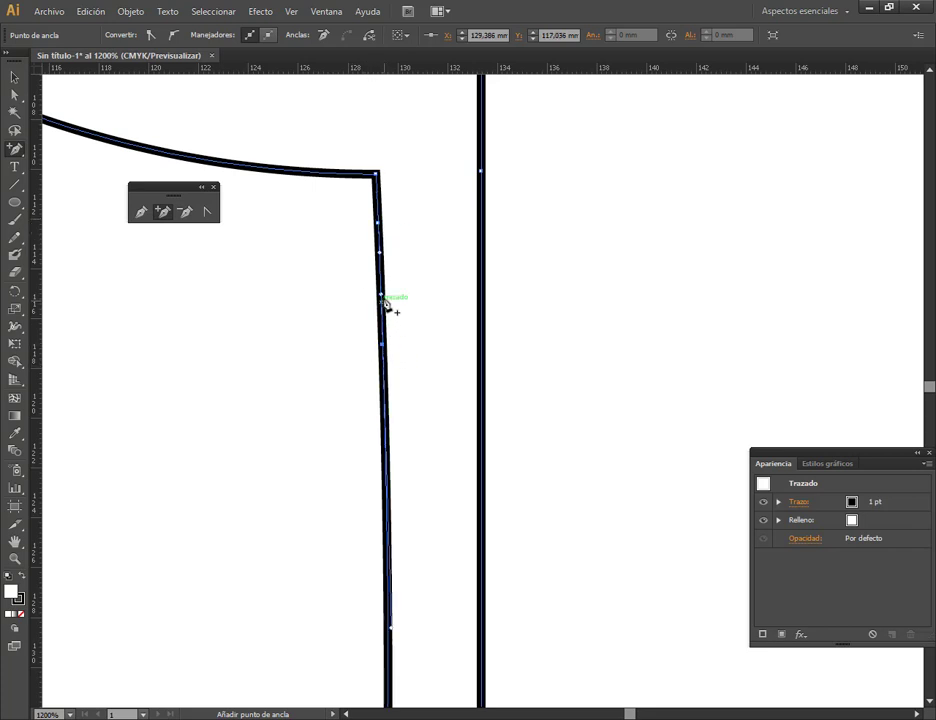
{"action": "left_click", "coordinate": [14, 94]}
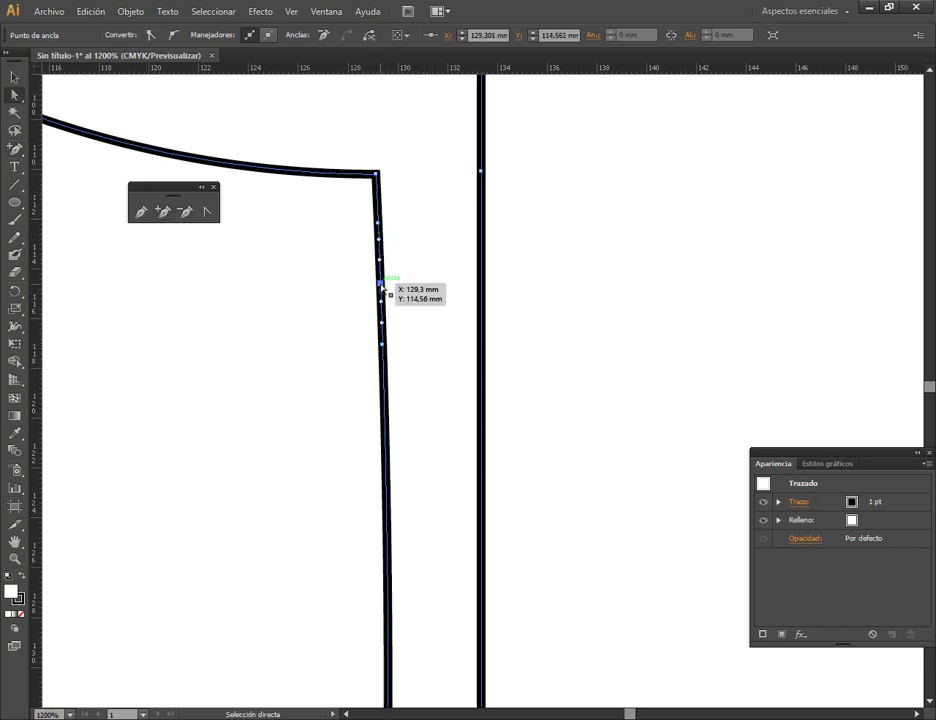
{"action": "mouse_move", "coordinate": [382, 287]}
{"action": "left_mouse_down"}
{"action": "mouse_move", "coordinate": [295, 288]}
{"action": "mouse_move", "coordinate": [274, 230]}
{"action": "mouse_move", "coordinate": [289, 209]}
{"action": "mouse_move", "coordinate": [294, 222]}
{"action": "left_mouse_up"}
Turn the bulge's two end anchors into corners with nearly horizontal handles, and give its middle anchor even vertical handles to round the curve.
{"action": "left_click", "coordinate": [207, 211]}
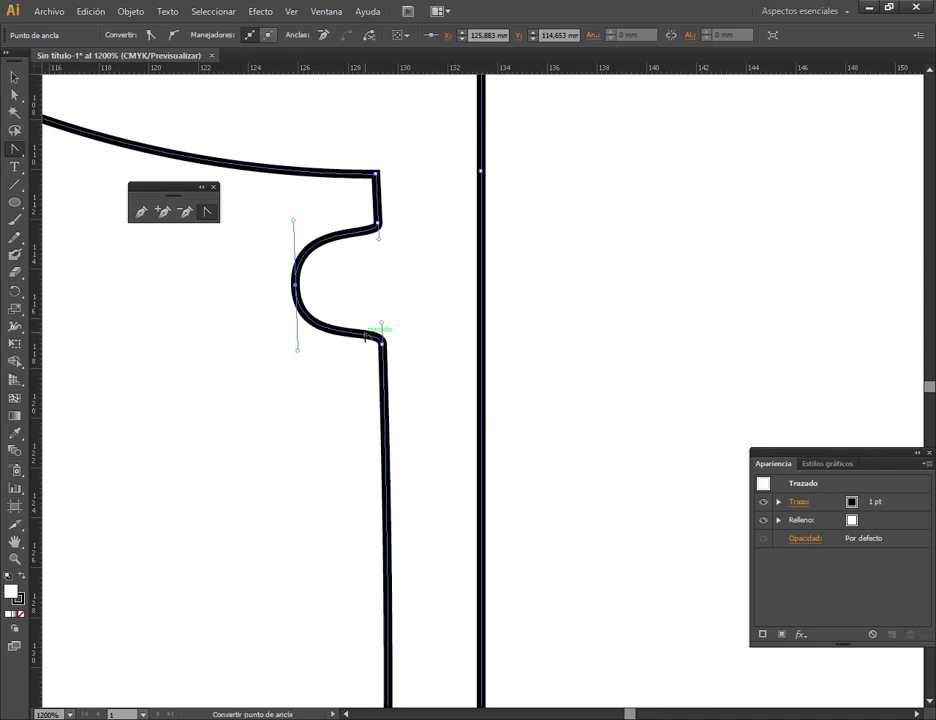
{"action": "left_click_drag", "start_coordinate": [379, 238], "coordinate": [378, 222]}
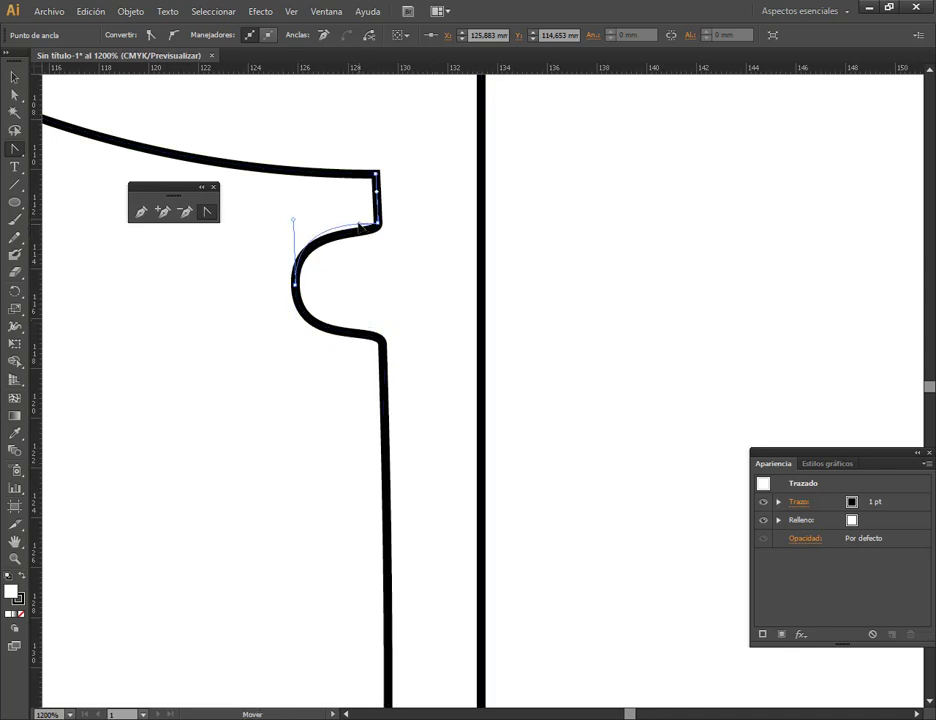
{"action": "key", "text": "a"}
{"action": "left_click", "coordinate": [384, 344]}
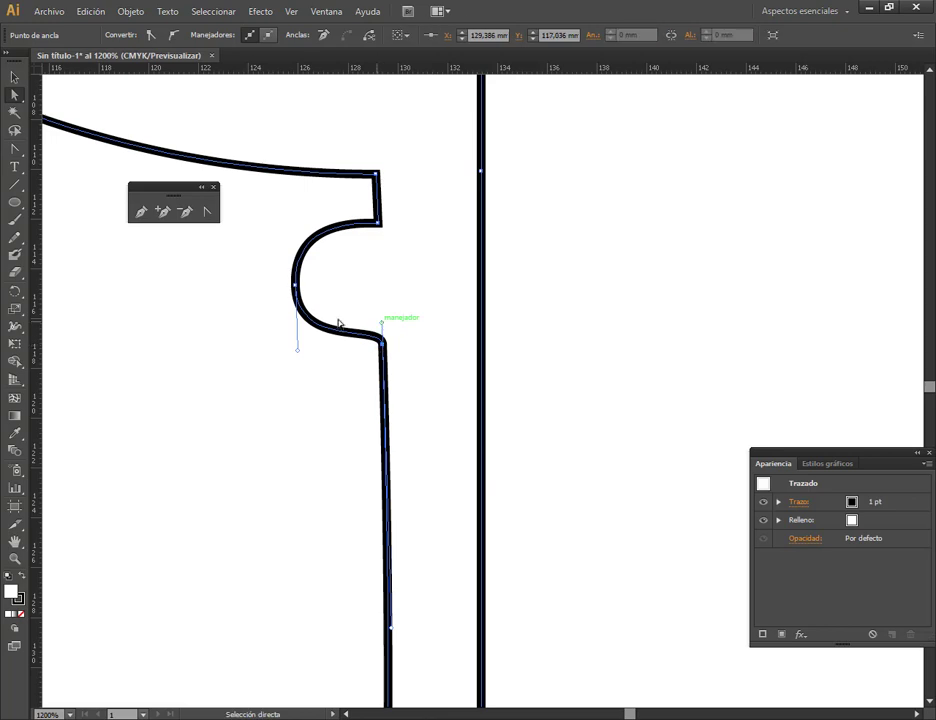
{"action": "left_click", "coordinate": [207, 211]}
{"action": "left_click_drag", "start_coordinate": [383, 320], "coordinate": [350, 344]}
{"action": "scroll", "coordinate": [355, 293], "scroll_direction": "up", "scroll_amount": 1}
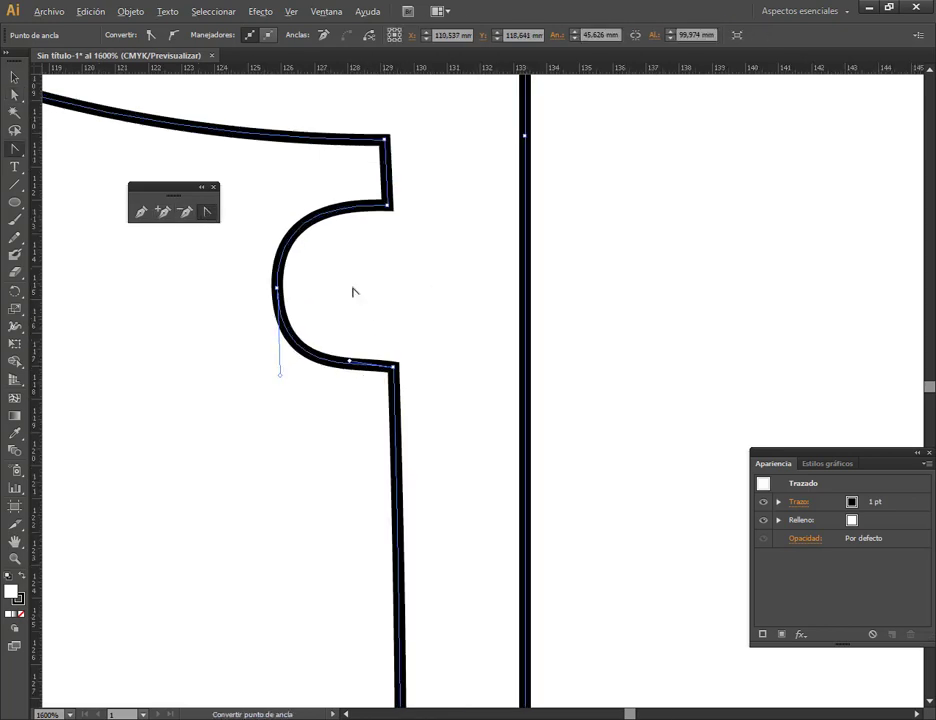
{"action": "left_click_drag", "start_coordinate": [277, 288], "coordinate": [278, 213]}
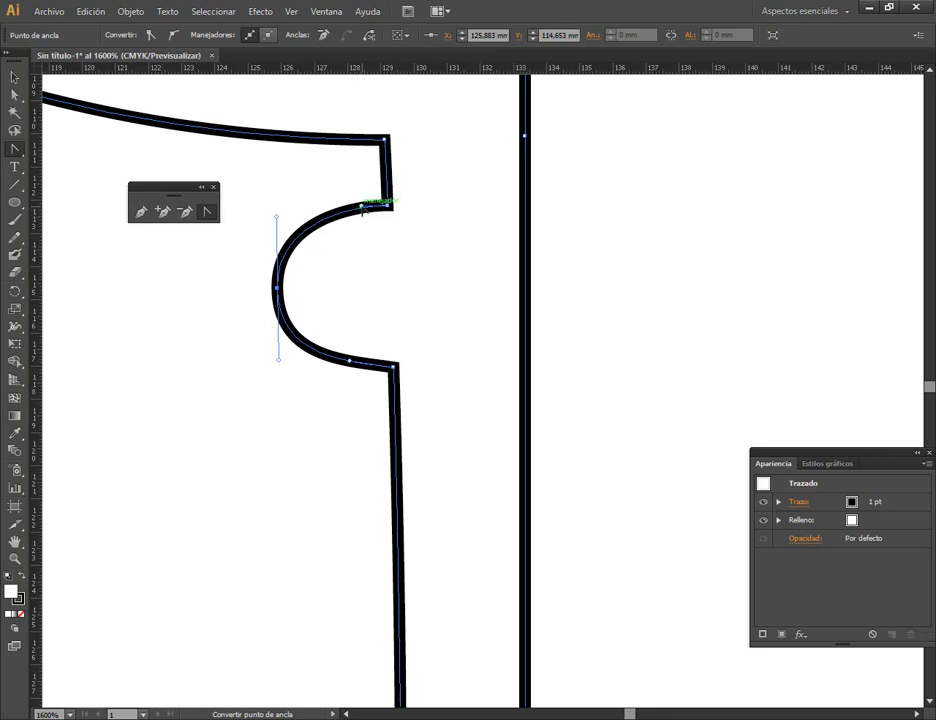
{"action": "left_click", "coordinate": [349, 361]}
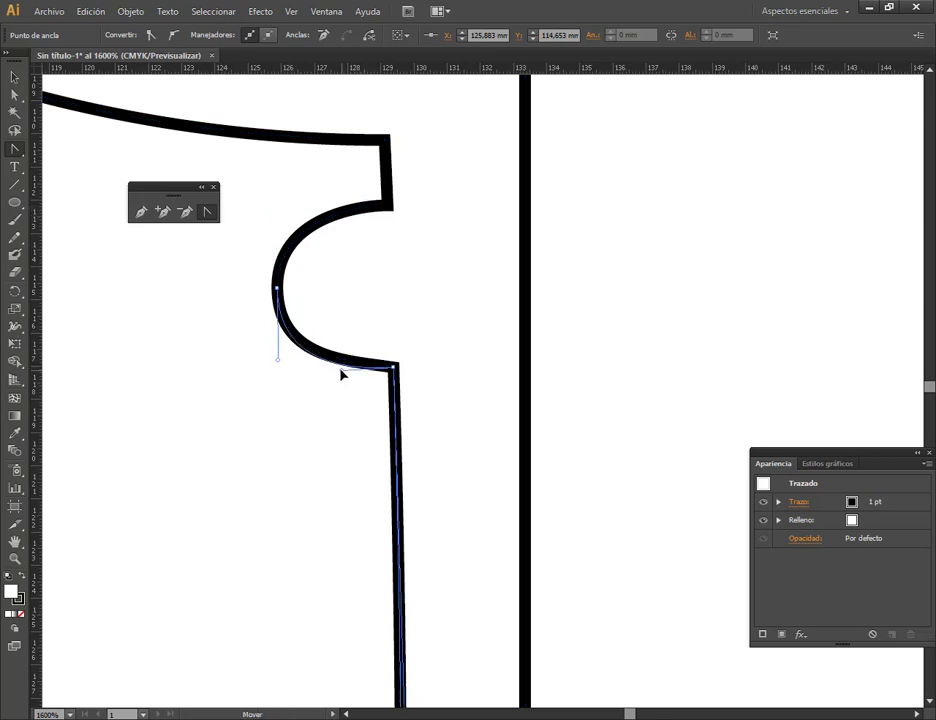
Enlarge the bulge by raising its upper end anchor to Y 111,346 mm and lowering its lower one, recentre the middle anchor at Y 114,43 mm, and deselect.
{"action": "left_click", "coordinate": [15, 94]}
{"action": "left_click", "coordinate": [389, 207]}
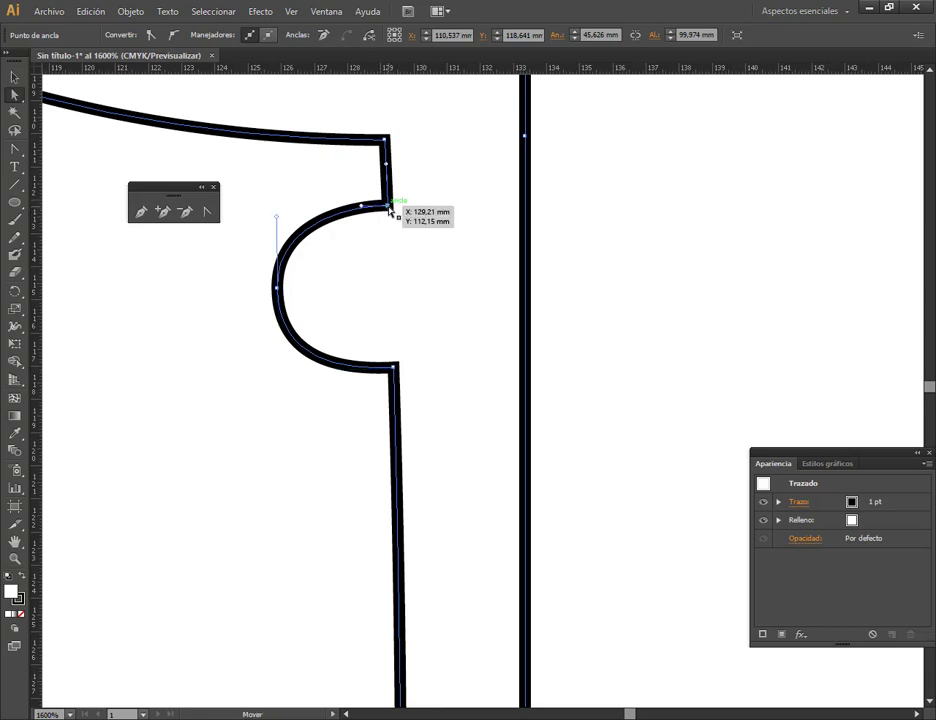
{"action": "left_click_drag", "start_coordinate": [389, 207], "coordinate": [391, 180]}
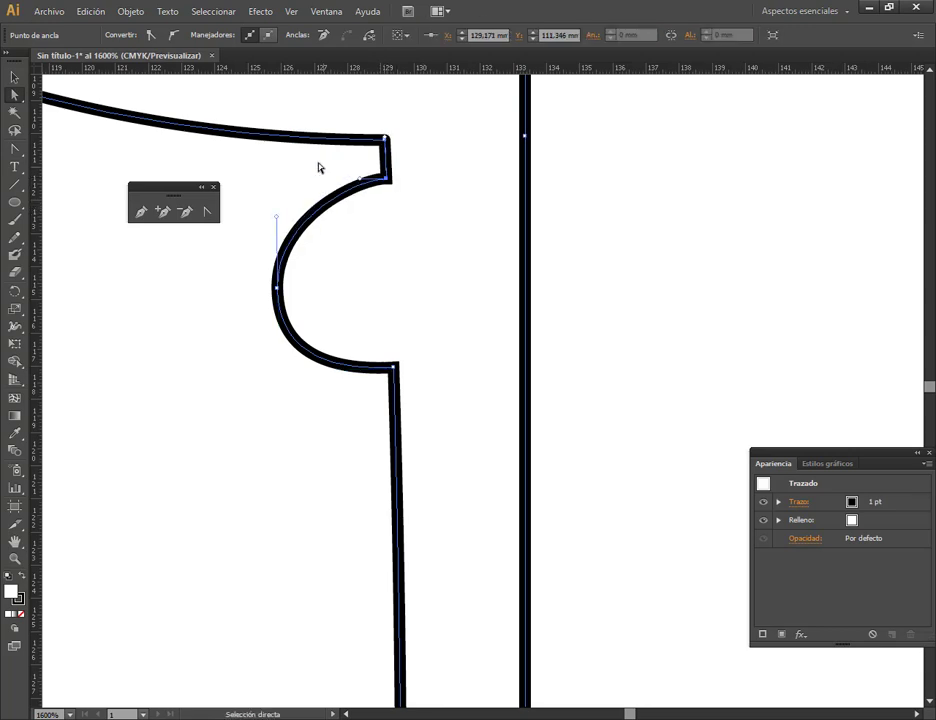
{"action": "left_click", "coordinate": [407, 376]}
{"action": "left_click", "coordinate": [393, 368]}
{"action": "left_click_drag", "start_coordinate": [393, 368], "coordinate": [394, 387]}
{"action": "left_click_drag", "start_coordinate": [281, 291], "coordinate": [278, 281]}
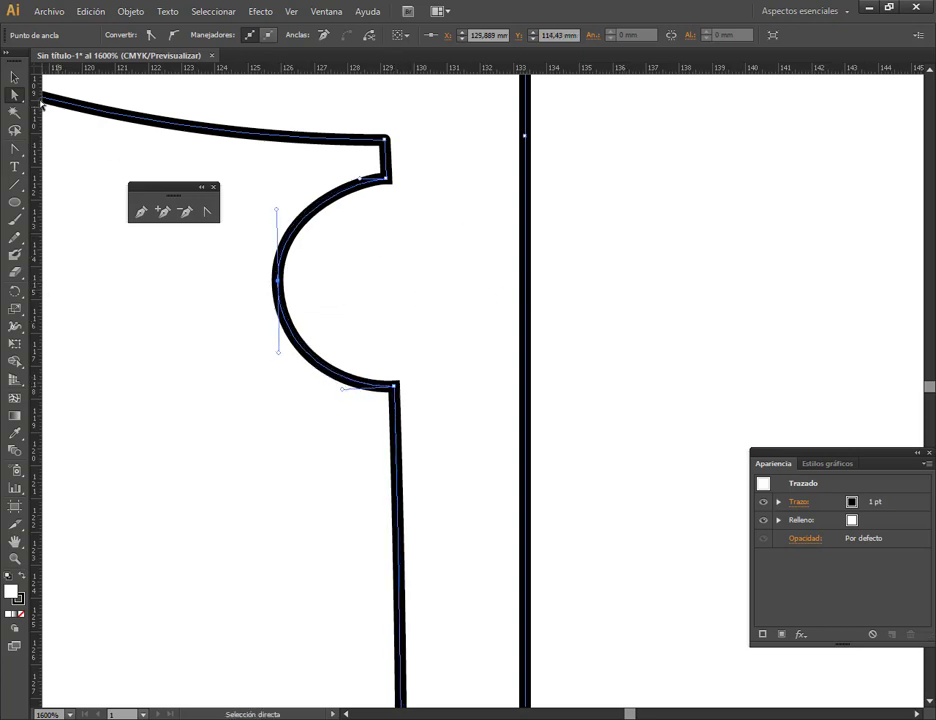
{"action": "key", "text": "v"}
{"action": "left_click", "coordinate": [378, 309]}
{"action": "scroll", "coordinate": [393, 307], "scroll_direction": "down", "scroll_amount": 7}
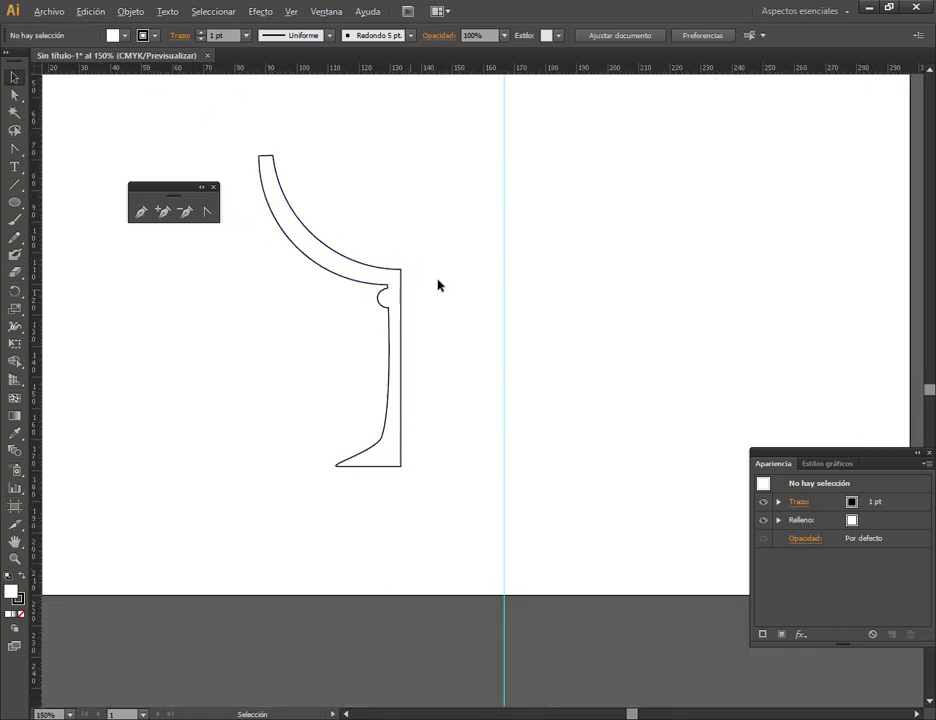
Duplicate the goblet profile horizontally to the other side of the guide and reflect the copy about the vertical axis.
{"action": "left_click", "coordinate": [399, 272]}
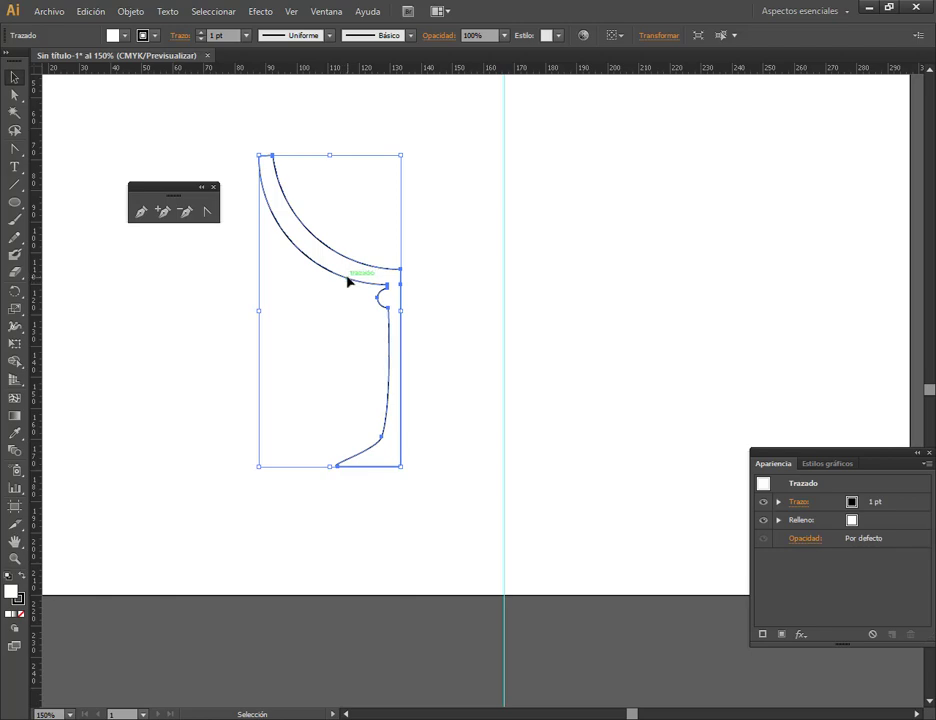
{"action": "left_click_drag", "start_coordinate": [347, 283], "coordinate": [717, 283]}
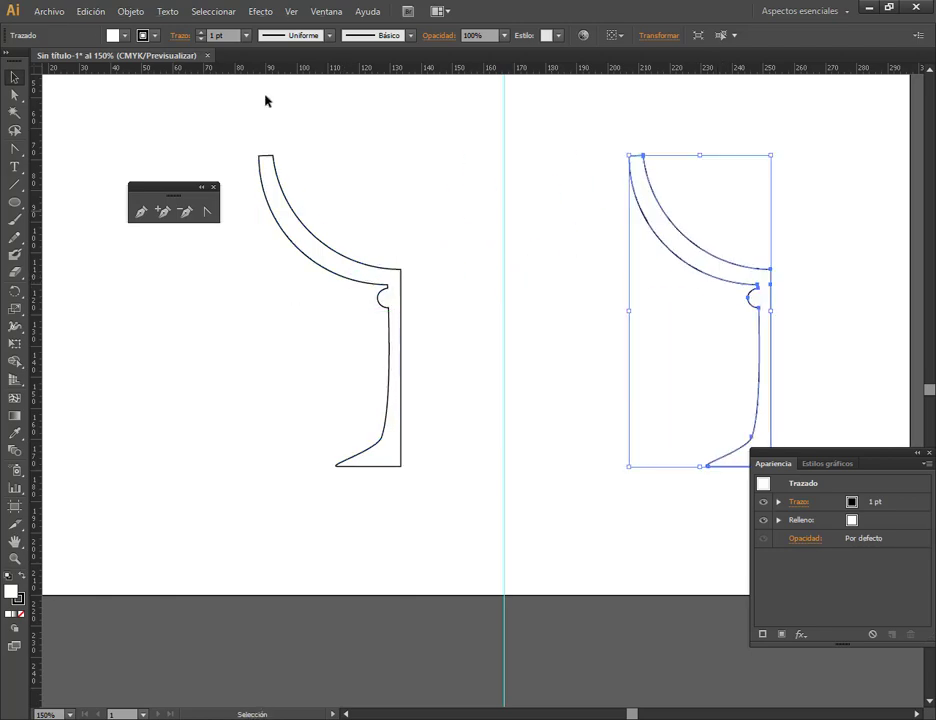
{"action": "left_click", "coordinate": [130, 11]}
{"action": "mouse_move", "coordinate": [165, 28]}
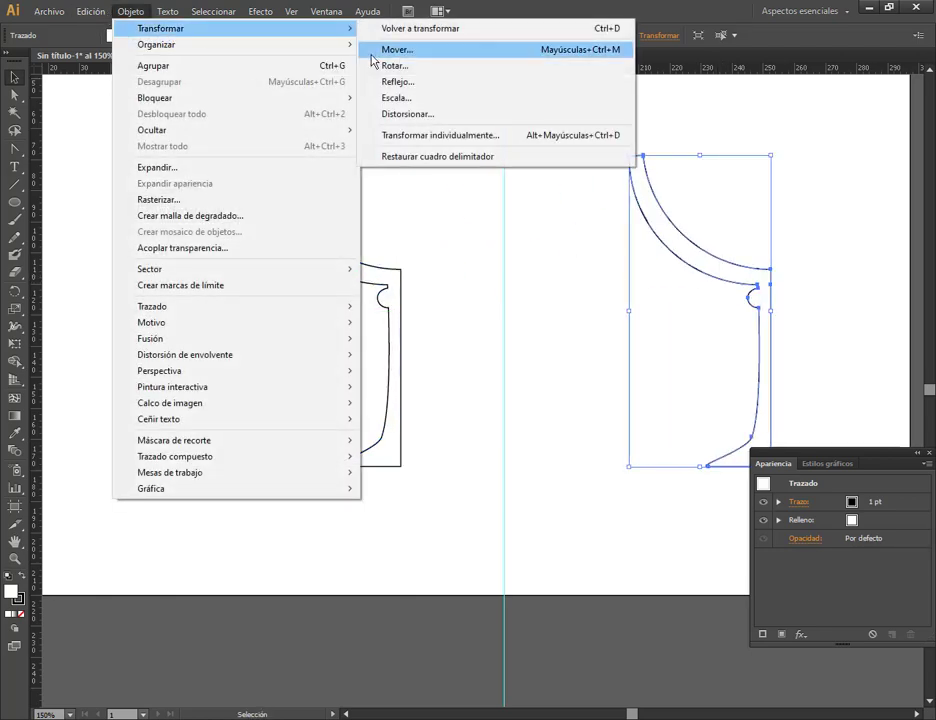
{"action": "left_click", "coordinate": [381, 88]}
{"action": "left_click_drag", "start_coordinate": [681, 104], "coordinate": [393, 106]}
{"action": "left_click", "coordinate": [322, 286]}
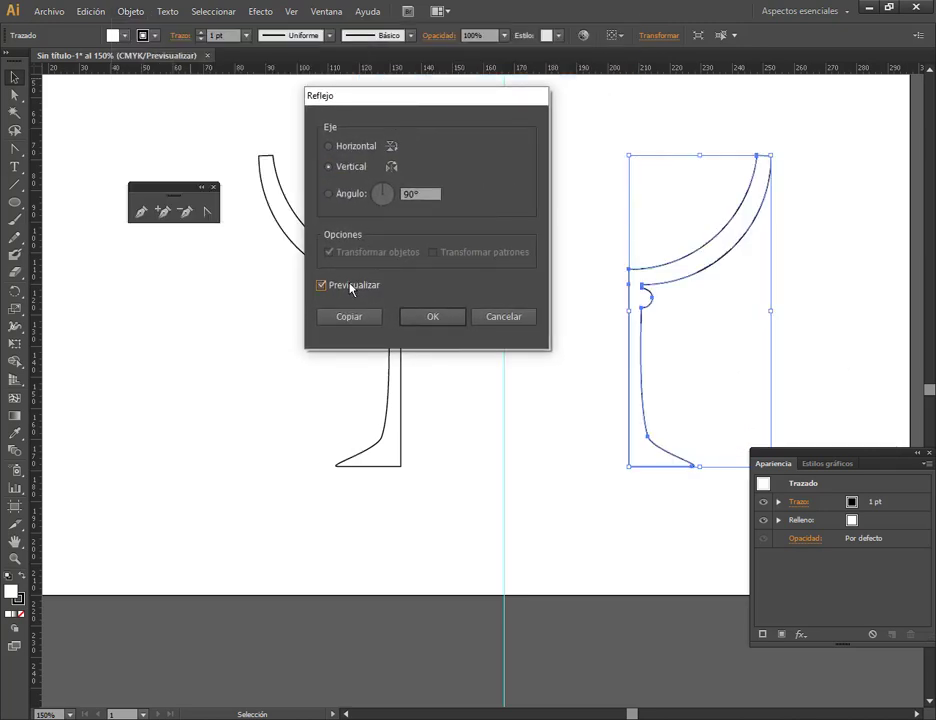
{"action": "left_click", "coordinate": [433, 316]}
{"action": "left_click", "coordinate": [560, 300]}
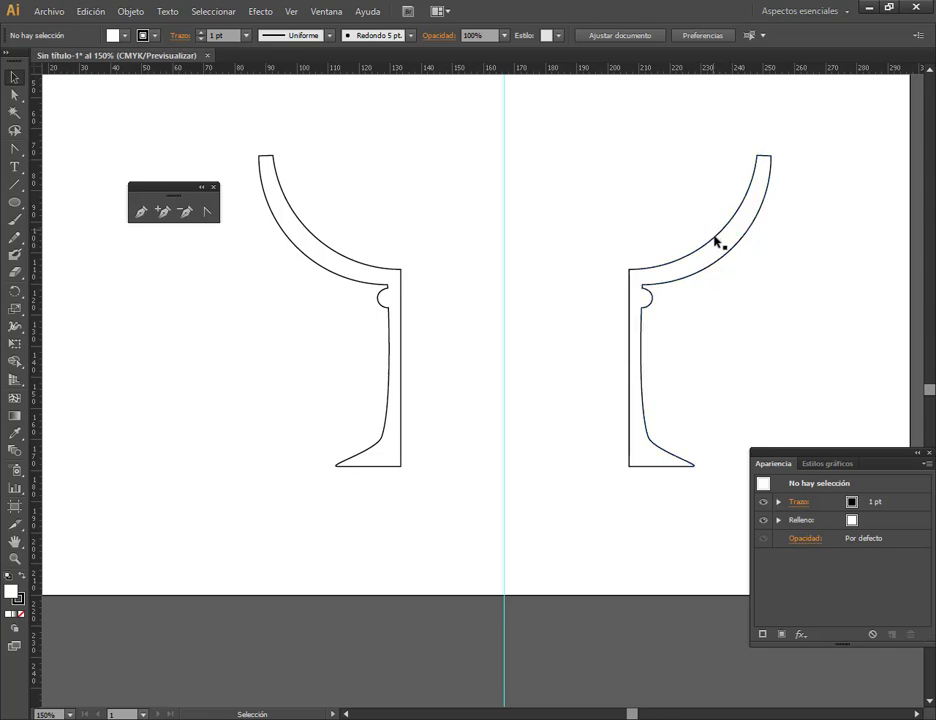
Preview the 3D Revolve effect on the mirrored goblet profile, and cancel it.
{"action": "left_click", "coordinate": [724, 270]}
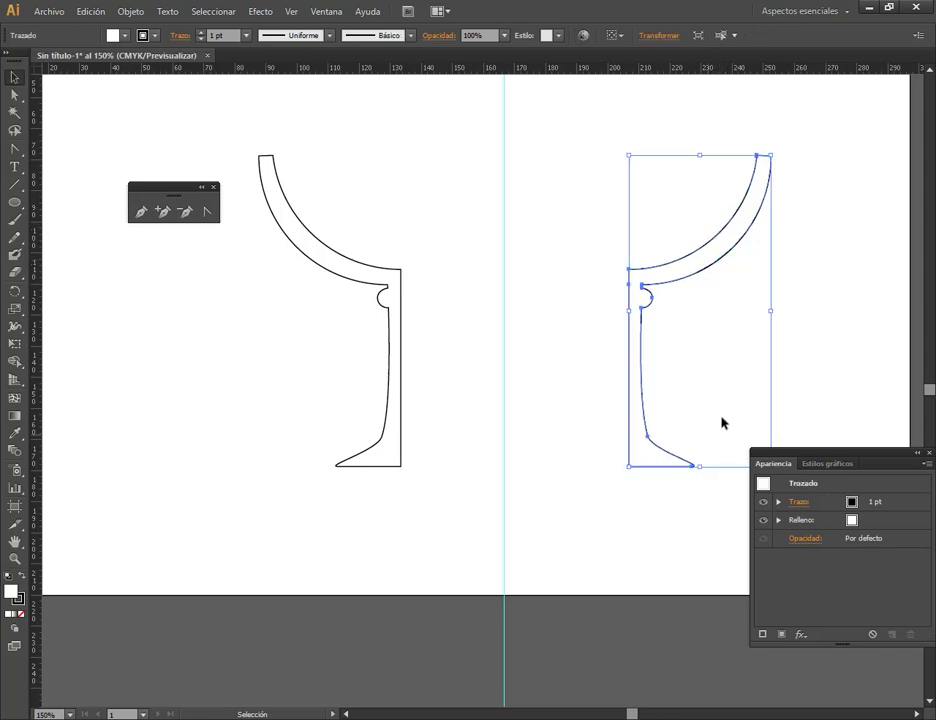
{"action": "left_click", "coordinate": [266, 13]}
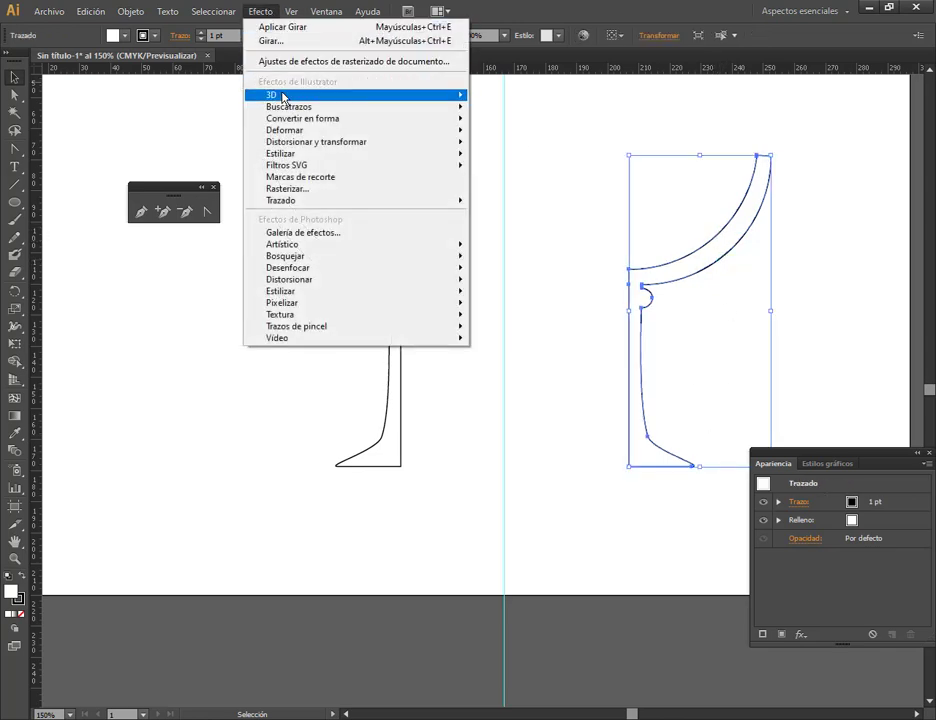
{"action": "mouse_move", "coordinate": [272, 94]}
{"action": "left_click", "coordinate": [521, 119]}
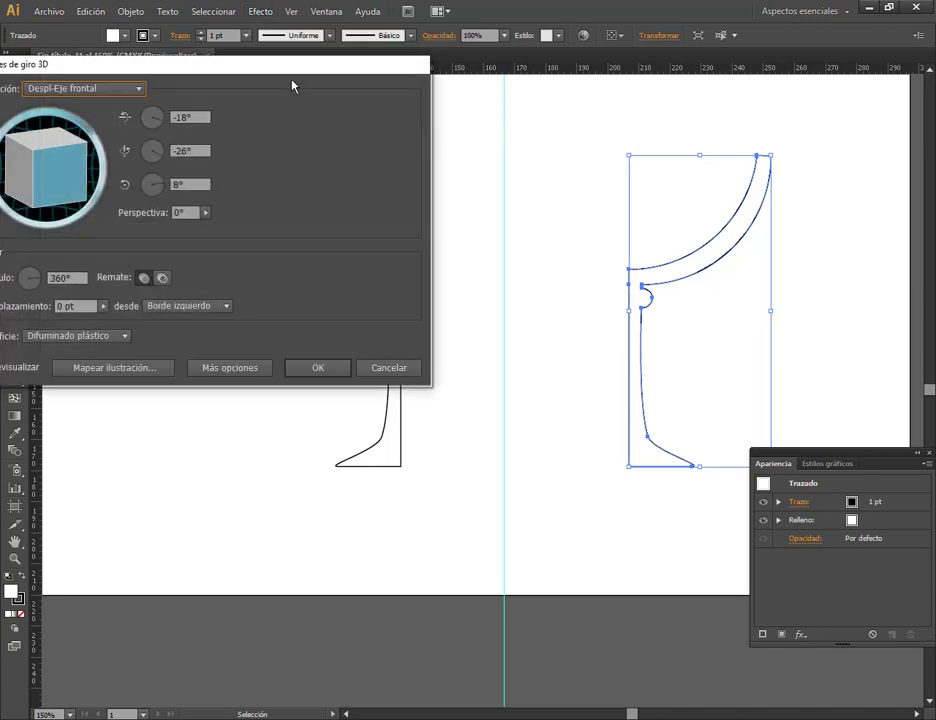
{"action": "left_click_drag", "start_coordinate": [296, 72], "coordinate": [399, 53]}
{"action": "left_click", "coordinate": [128, 345]}
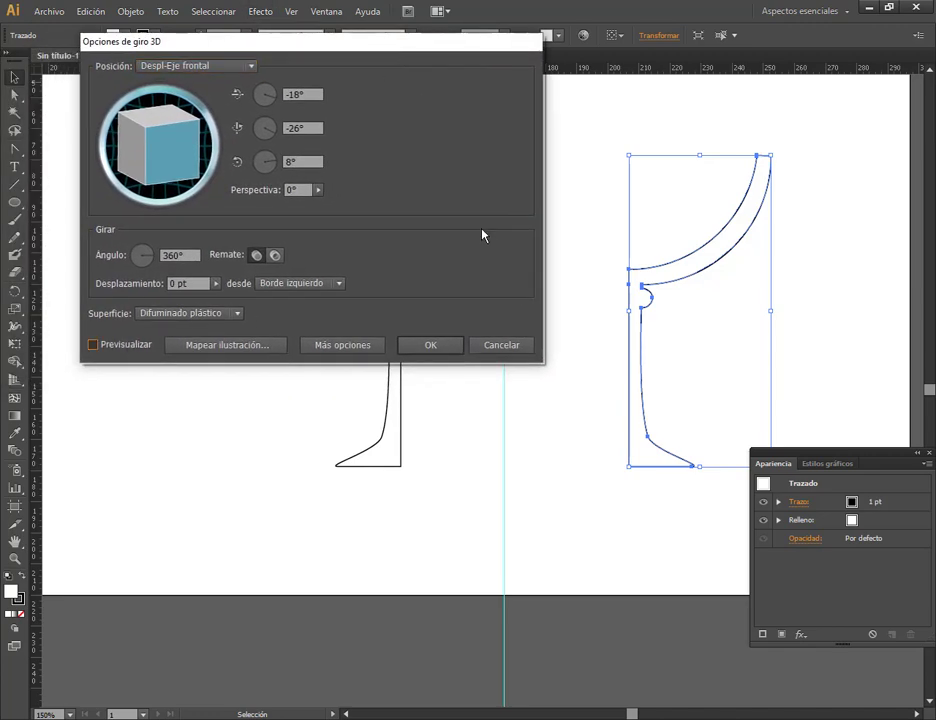
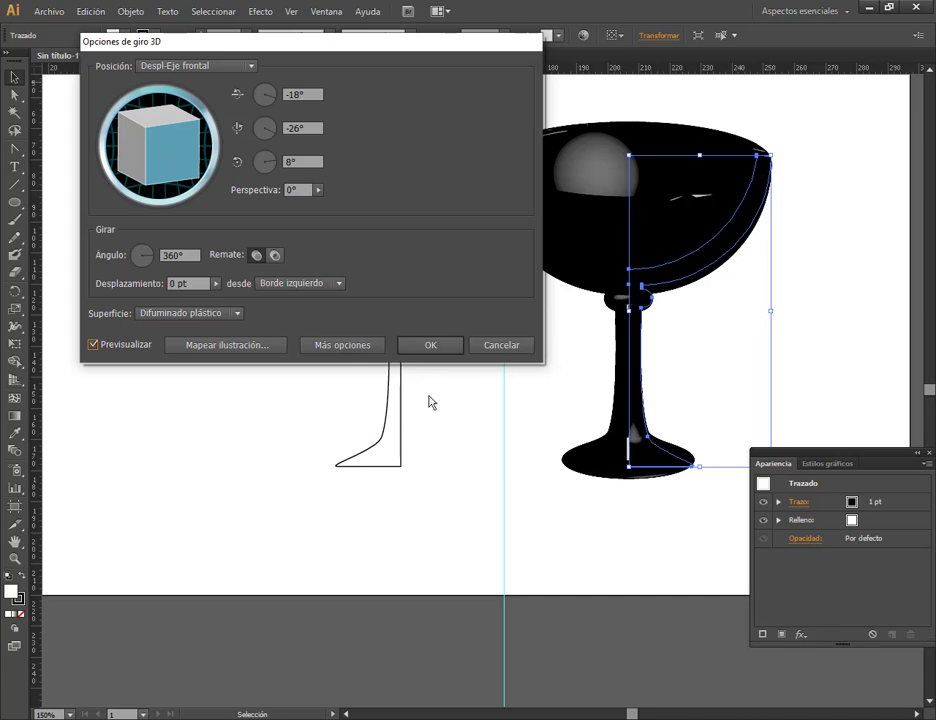
{"action": "left_click", "coordinate": [506, 346]}
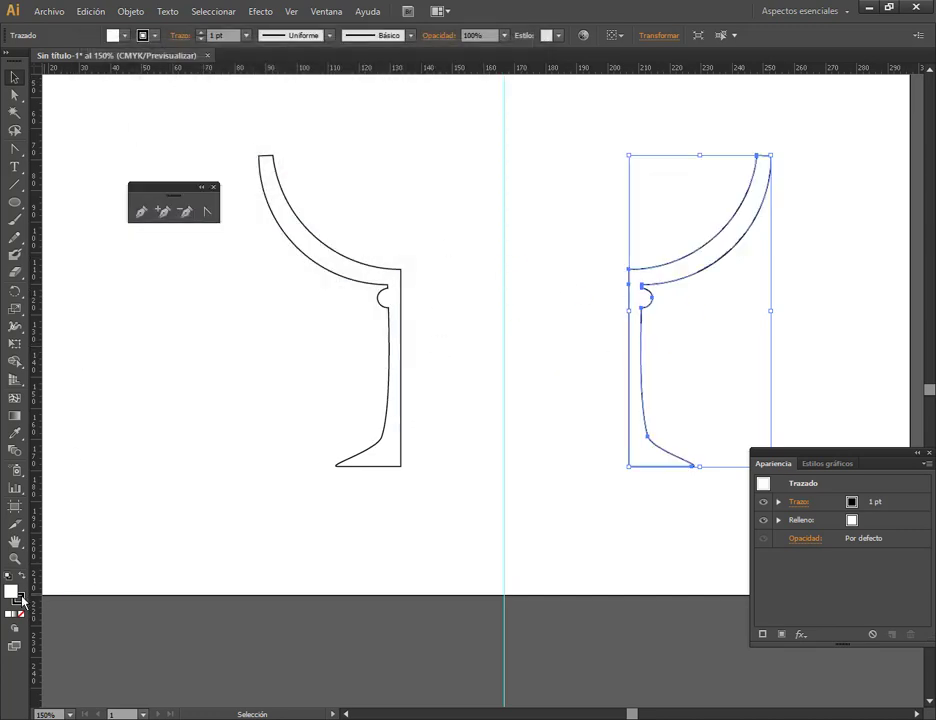
Remove the stroke from both the mirrored and the original goblet profiles.
{"action": "left_click", "coordinate": [21, 598]}
{"action": "left_click", "coordinate": [366, 296]}
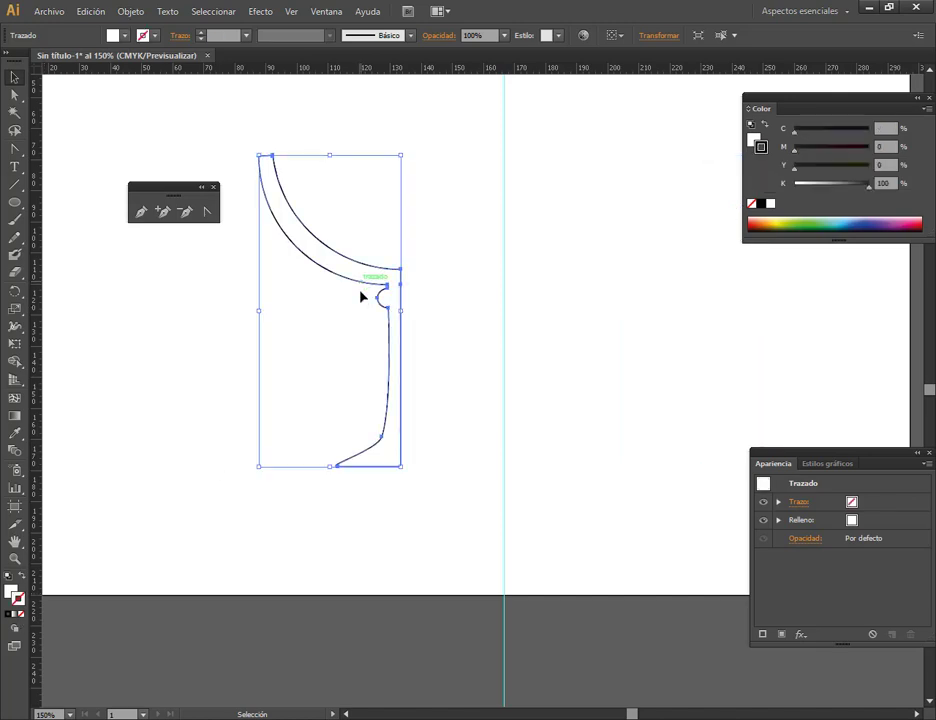
{"action": "left_click", "coordinate": [21, 614]}
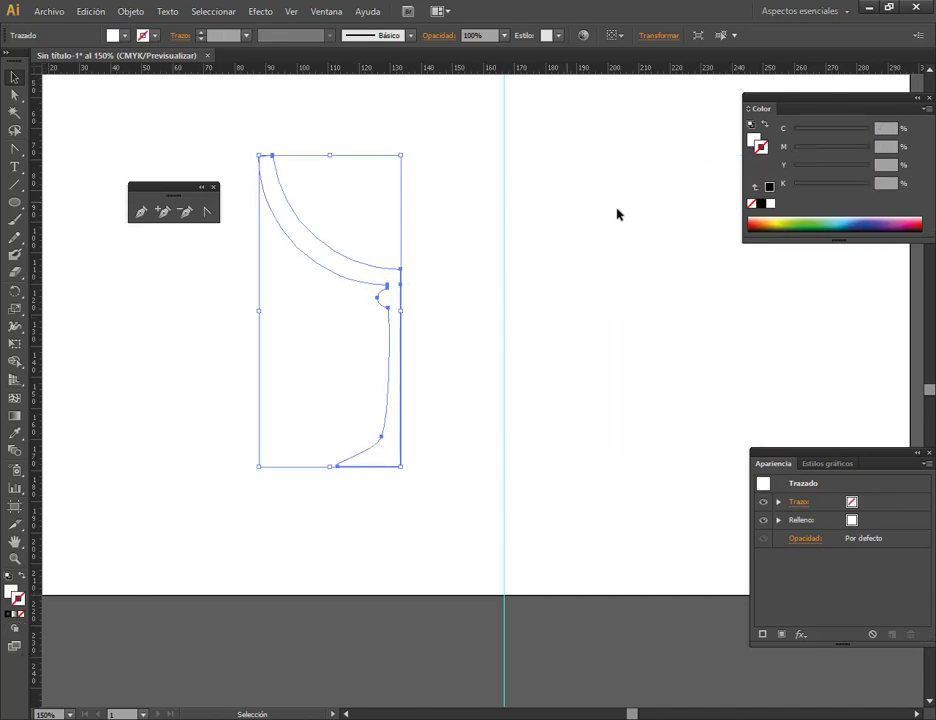
Fill both goblet profiles with a light grey swatch and deselect them.
{"action": "left_click", "coordinate": [696, 273], "text": "shift"}
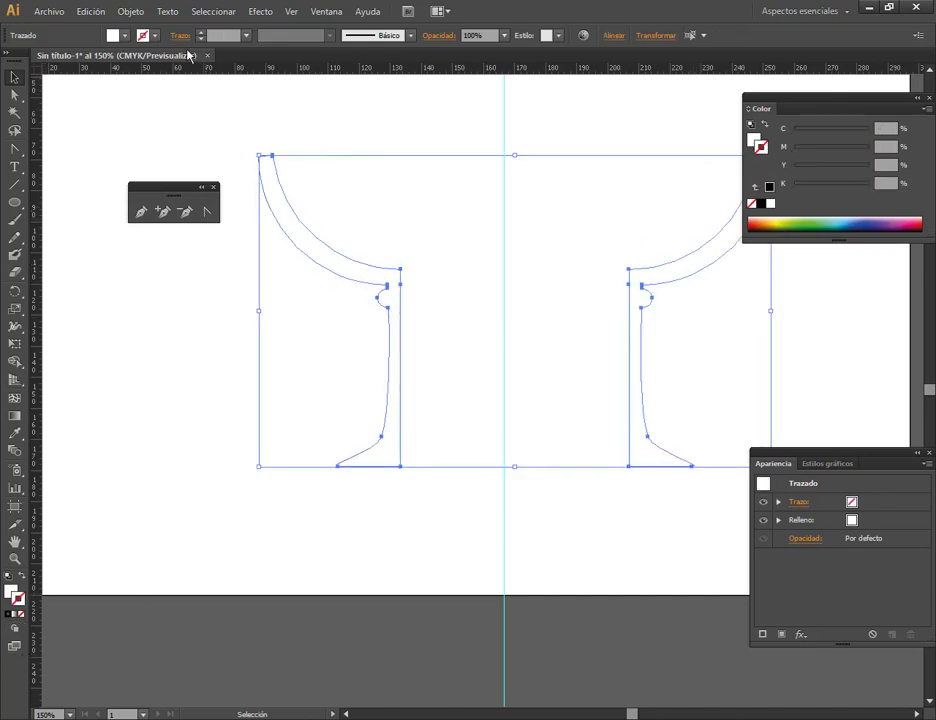
{"action": "left_click", "coordinate": [126, 36]}
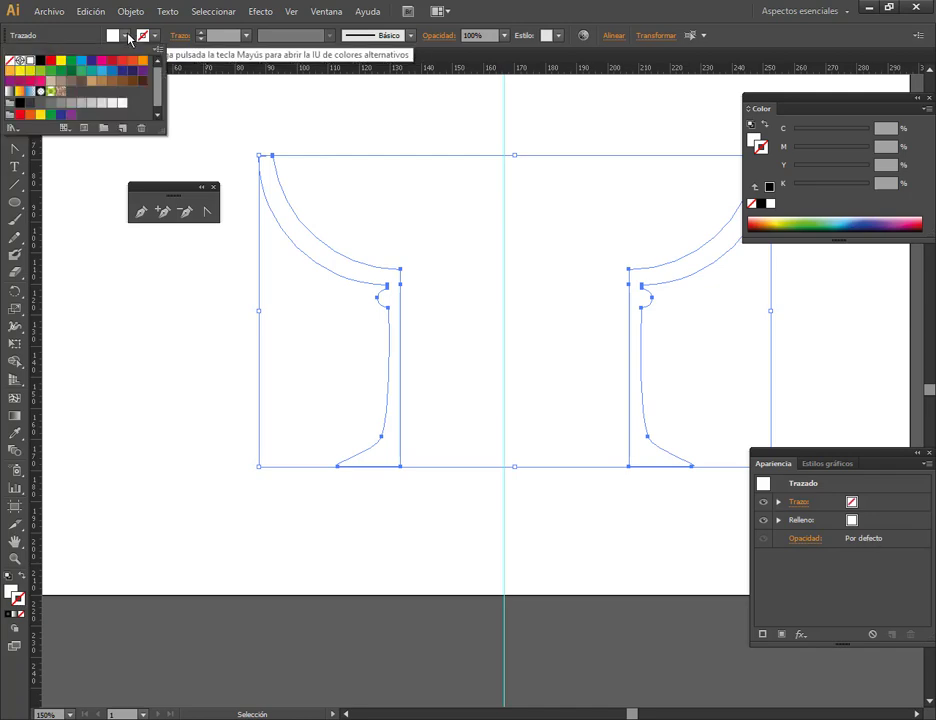
{"action": "left_click", "coordinate": [104, 104]}
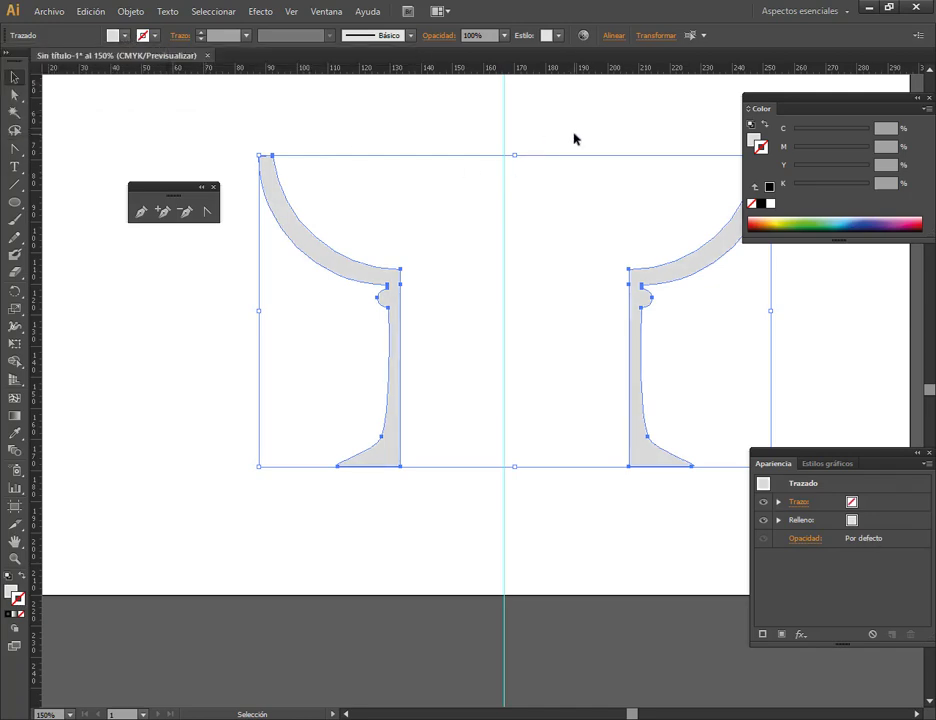
{"action": "left_click", "coordinate": [574, 139]}
Start the 3D Revolve effect on the mirrored goblet profile with the preview enabled, keeping the goblet in view.
{"action": "left_click", "coordinate": [398, 280]}
{"action": "left_click", "coordinate": [634, 298]}
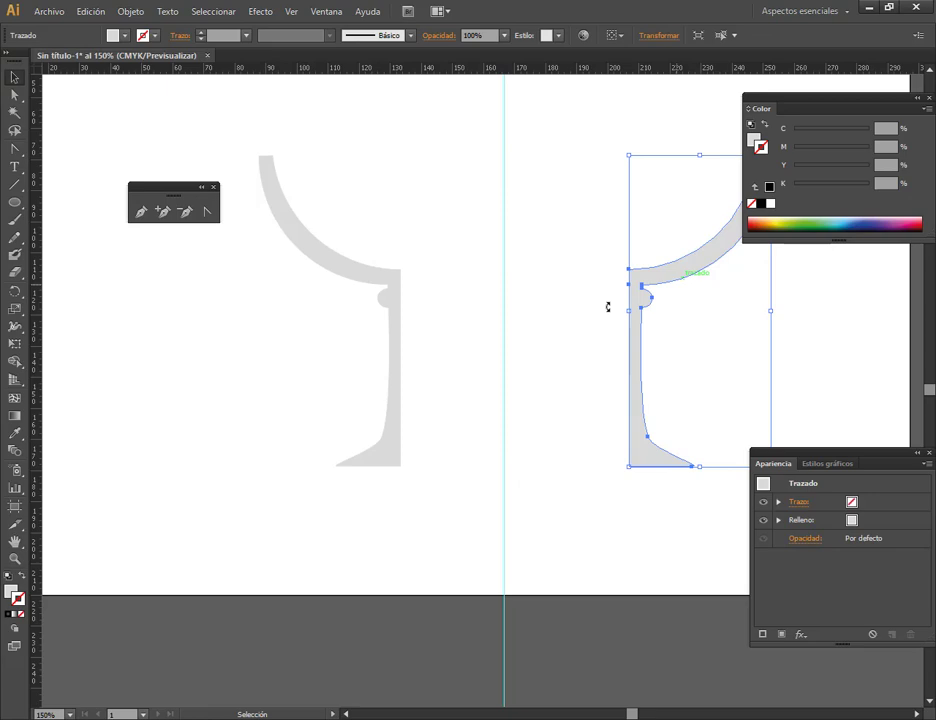
{"action": "left_click", "coordinate": [260, 12]}
{"action": "mouse_move", "coordinate": [272, 92]}
{"action": "left_click", "coordinate": [533, 114]}
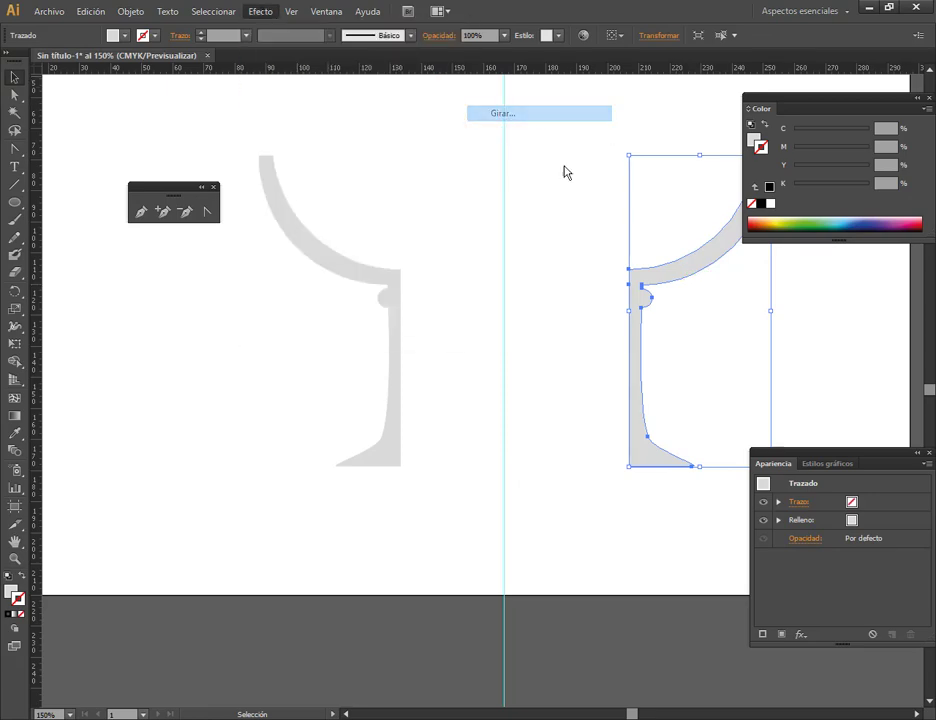
{"action": "left_click", "coordinate": [122, 345]}
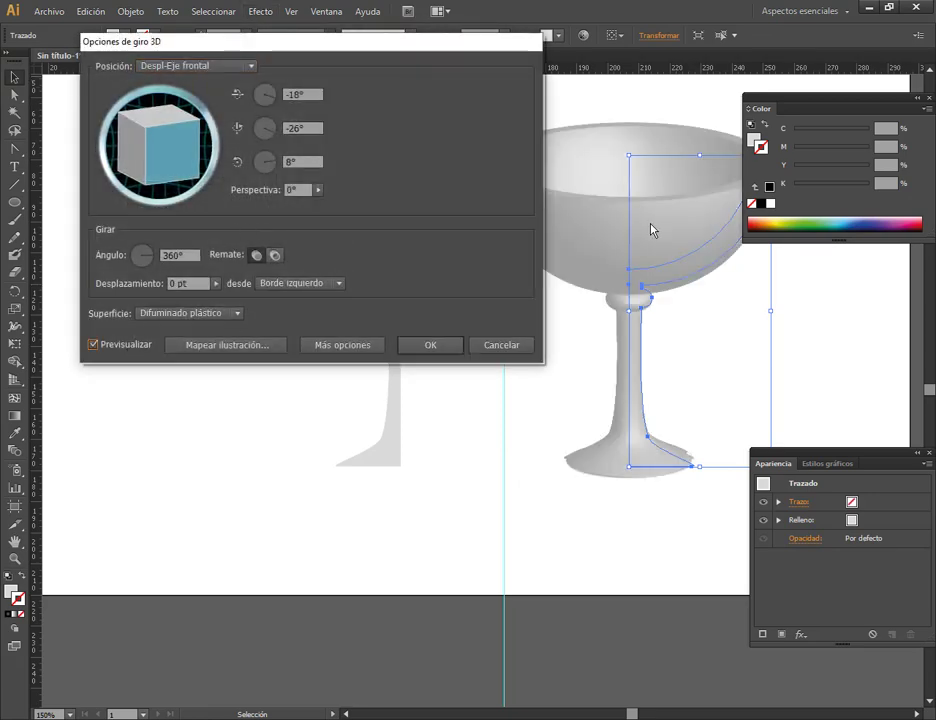
{"action": "left_click_drag", "start_coordinate": [467, 50], "coordinate": [406, 57]}
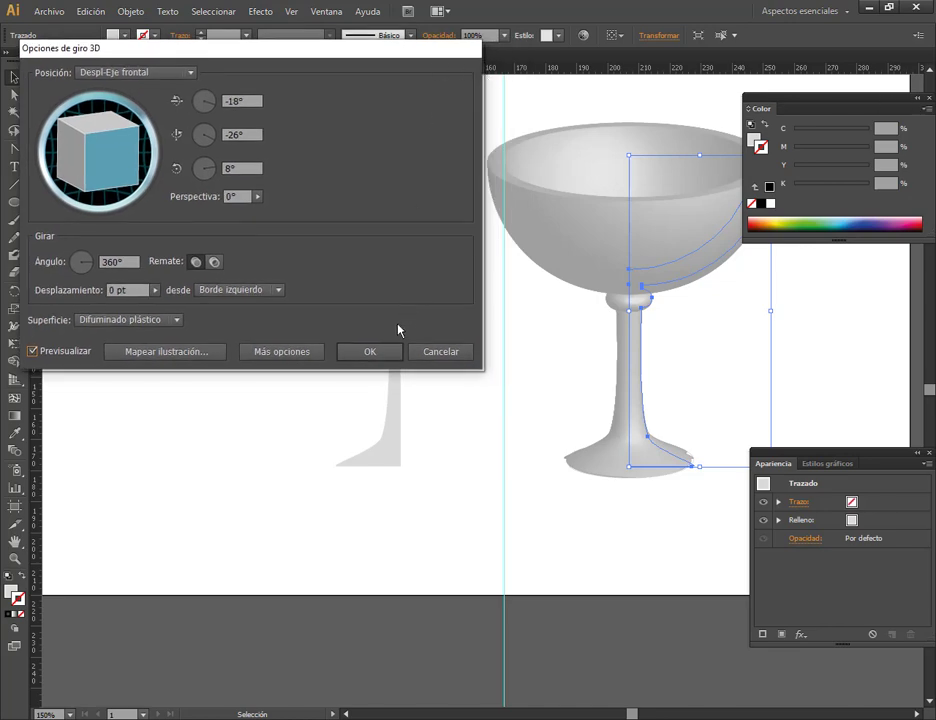
Reset the revolve position to Frente, rotate it to -11°, -13° and 0°, and apply the effect.
{"action": "left_click_drag", "start_coordinate": [100, 148], "coordinate": [116, 124]}
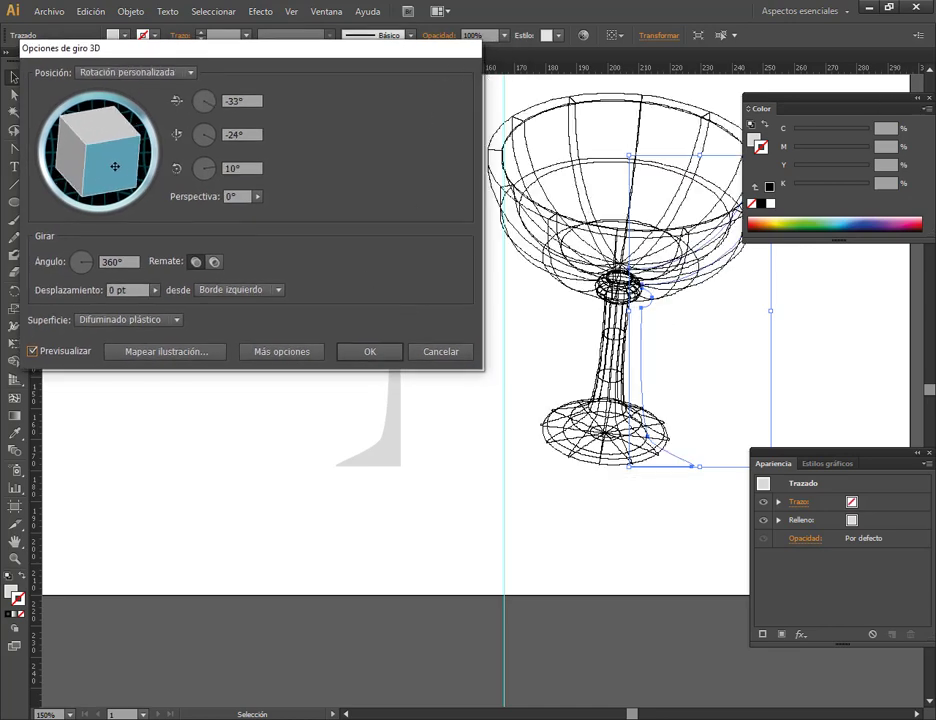
{"action": "left_click", "coordinate": [136, 74]}
{"action": "left_click", "coordinate": [140, 88]}
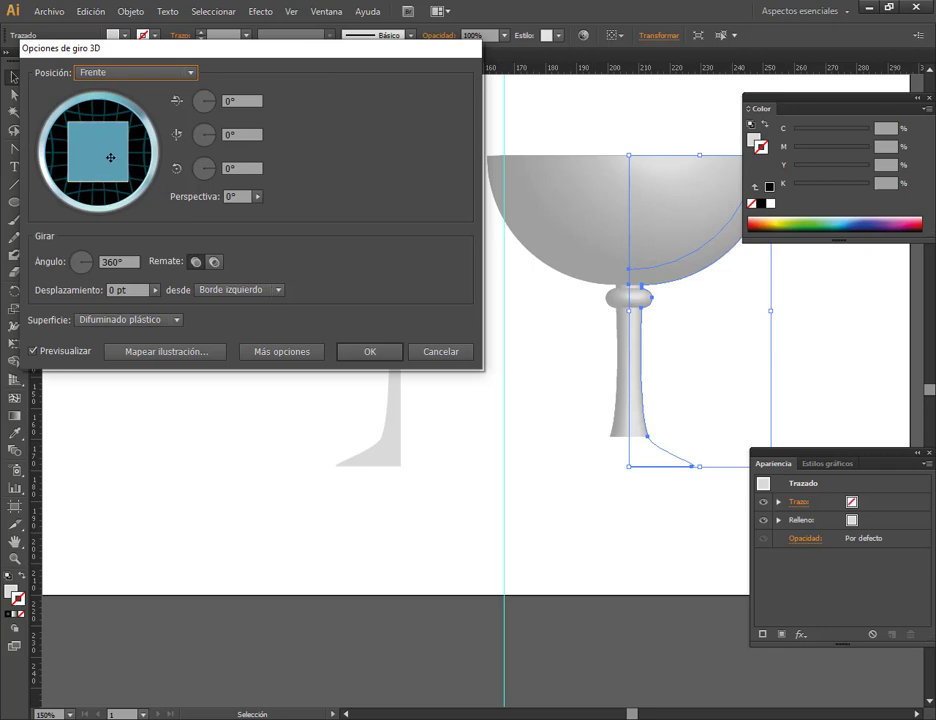
{"action": "left_click_drag", "start_coordinate": [107, 157], "coordinate": [122, 168]}
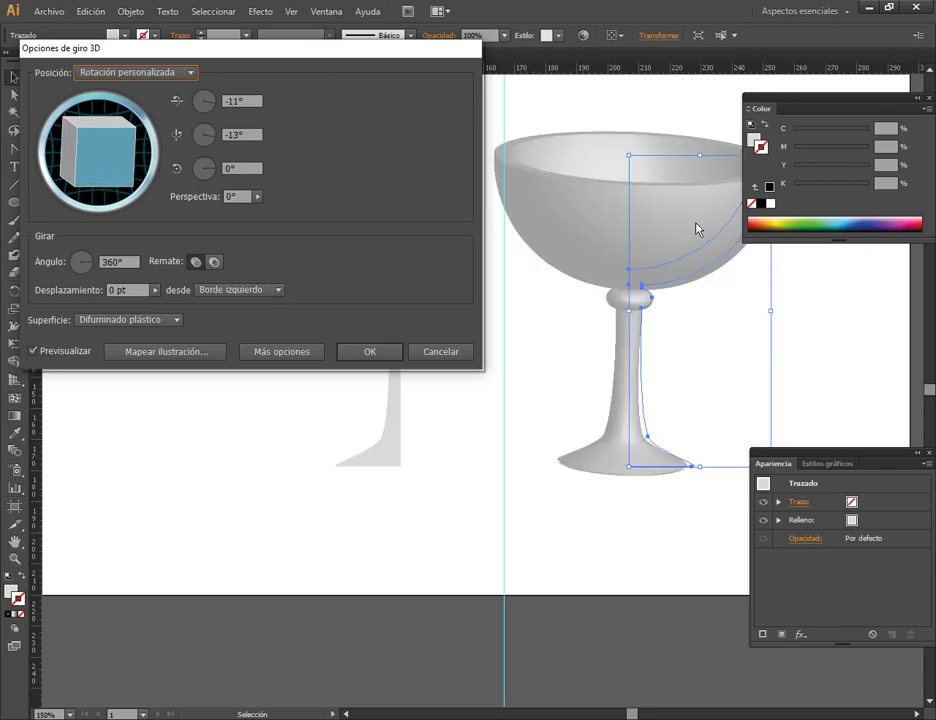
{"action": "left_click", "coordinate": [389, 354]}
Hide the colour and appearance panels, then narrow the bowl by moving its rim anchors inward until the inner one is at about X 231,8 mm.
{"action": "left_click", "coordinate": [929, 99]}
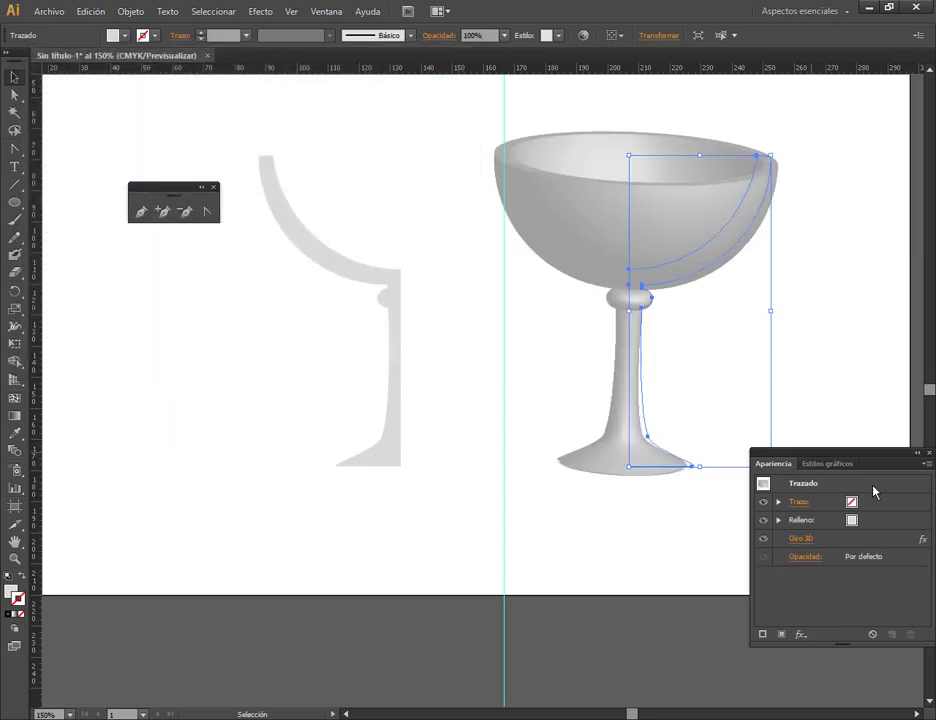
{"action": "left_click", "coordinate": [918, 454]}
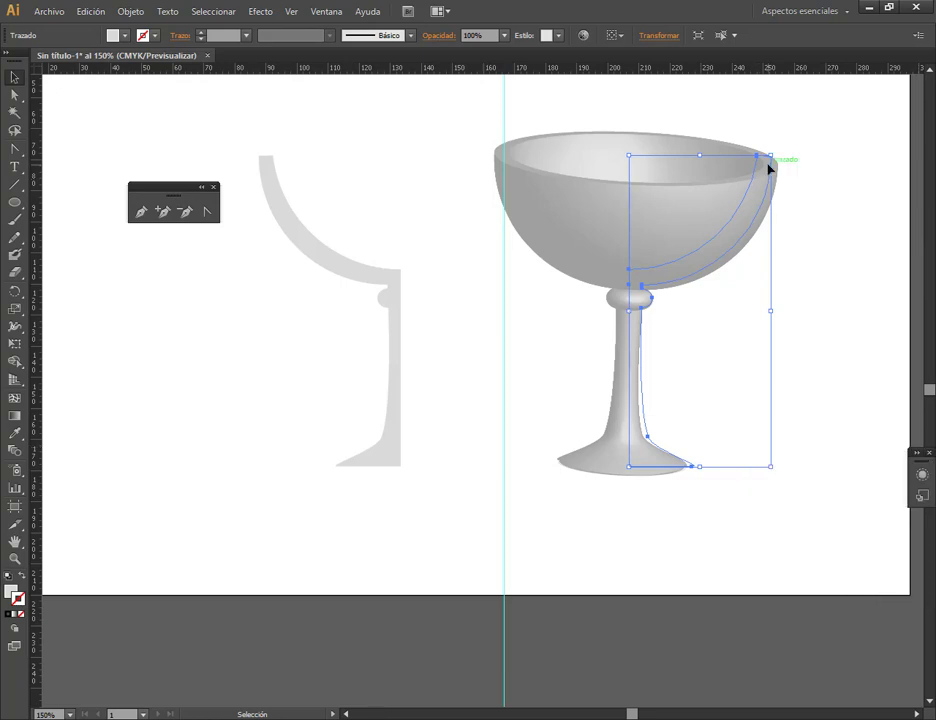
{"action": "scroll", "coordinate": [819, 161], "scroll_direction": "up", "scroll_amount": 2}
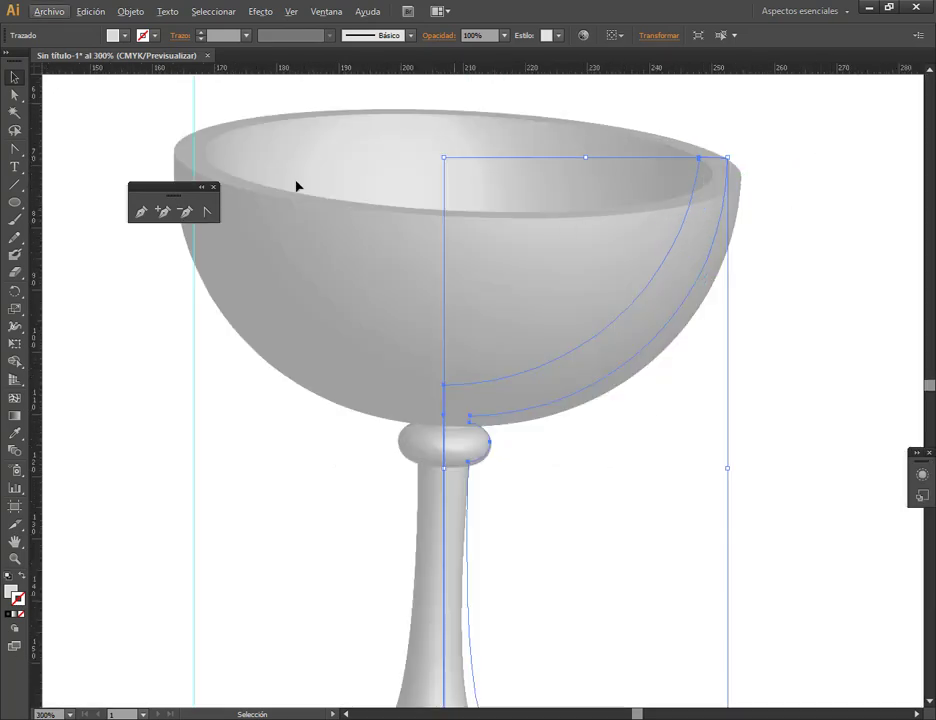
{"action": "key", "text": "a"}
{"action": "left_click", "coordinate": [748, 161]}
{"action": "left_click", "coordinate": [735, 165]}
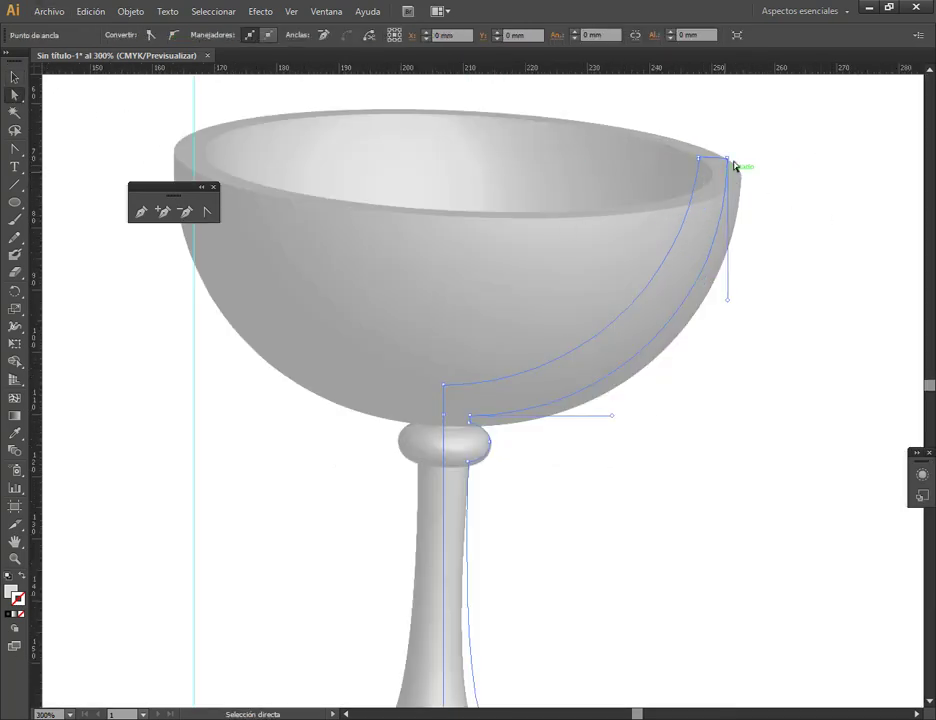
{"action": "left_click_drag", "start_coordinate": [748, 142], "coordinate": [628, 158]}
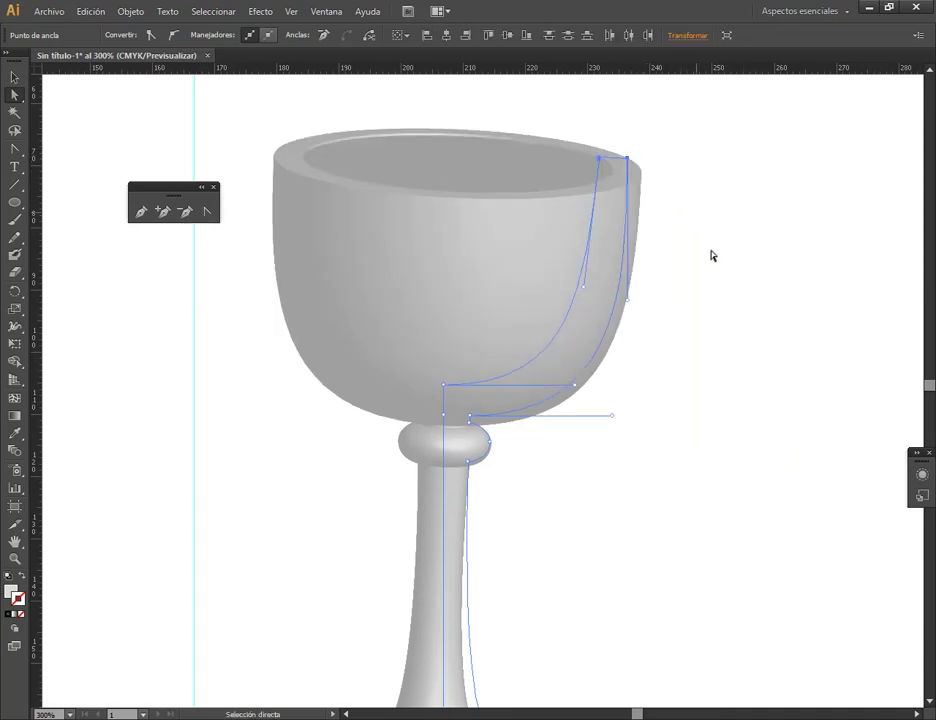
{"action": "left_click", "coordinate": [562, 137]}
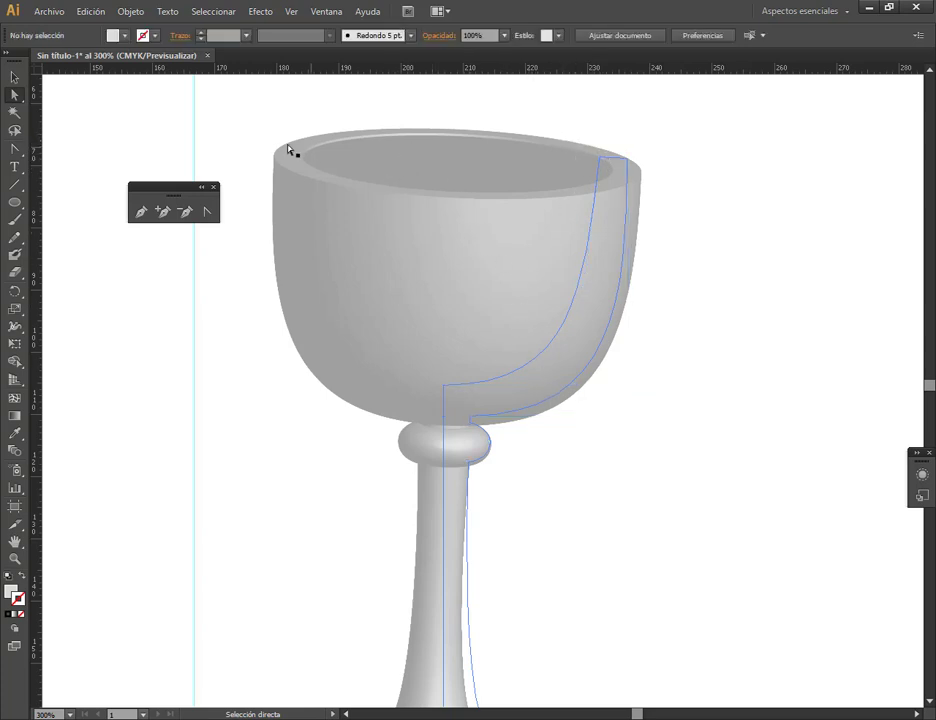
{"action": "left_click", "coordinate": [601, 157]}
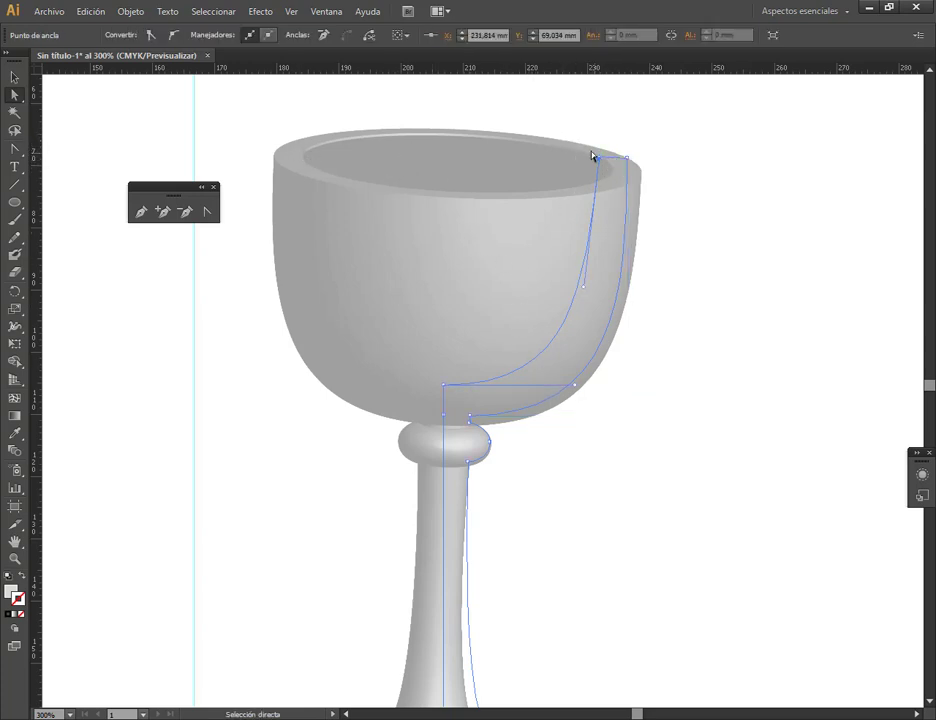
{"action": "left_click_drag", "start_coordinate": [600, 155], "coordinate": [621, 208]}
{"action": "key", "text": "ctrl+z"}
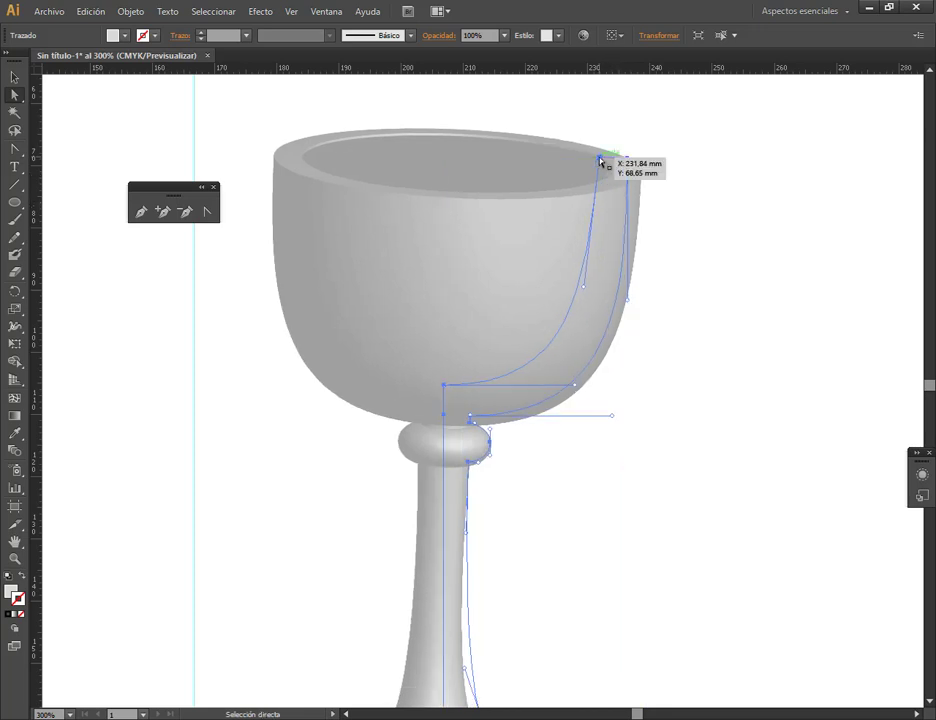
Separate the overlapping extra anchor at the inner rim by lowering it to Y 71,812 mm, and delete it.
{"action": "left_click", "coordinate": [601, 157]}
{"action": "mouse_move", "coordinate": [604, 160]}
{"action": "left_mouse_down"}
{"action": "mouse_move", "coordinate": [620, 161]}
{"action": "mouse_move", "coordinate": [599, 181]}
{"action": "left_mouse_up"}
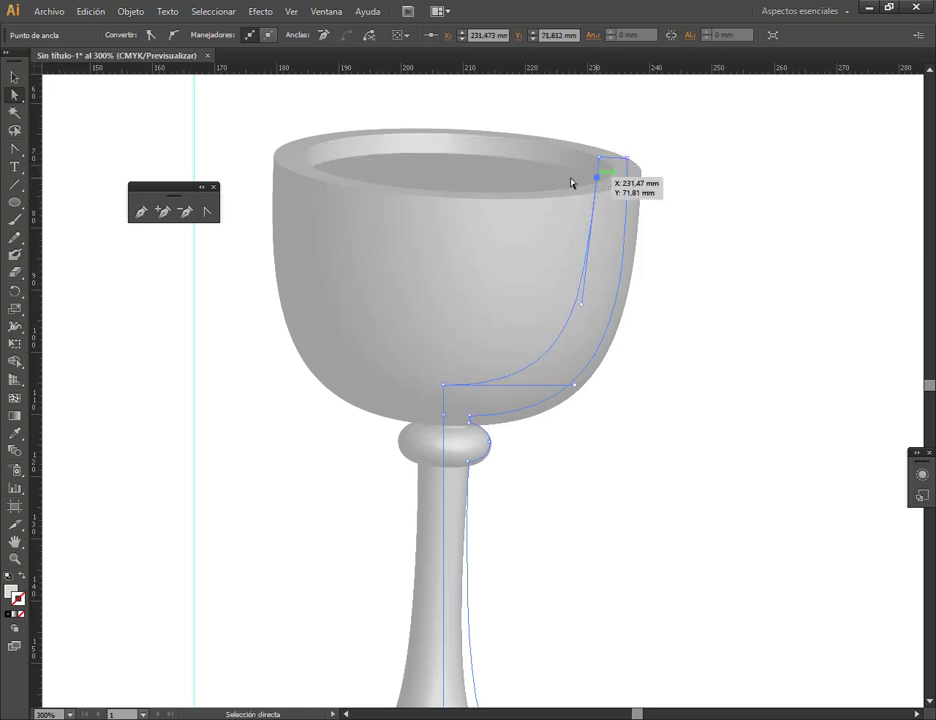
{"action": "left_click", "coordinate": [185, 211]}
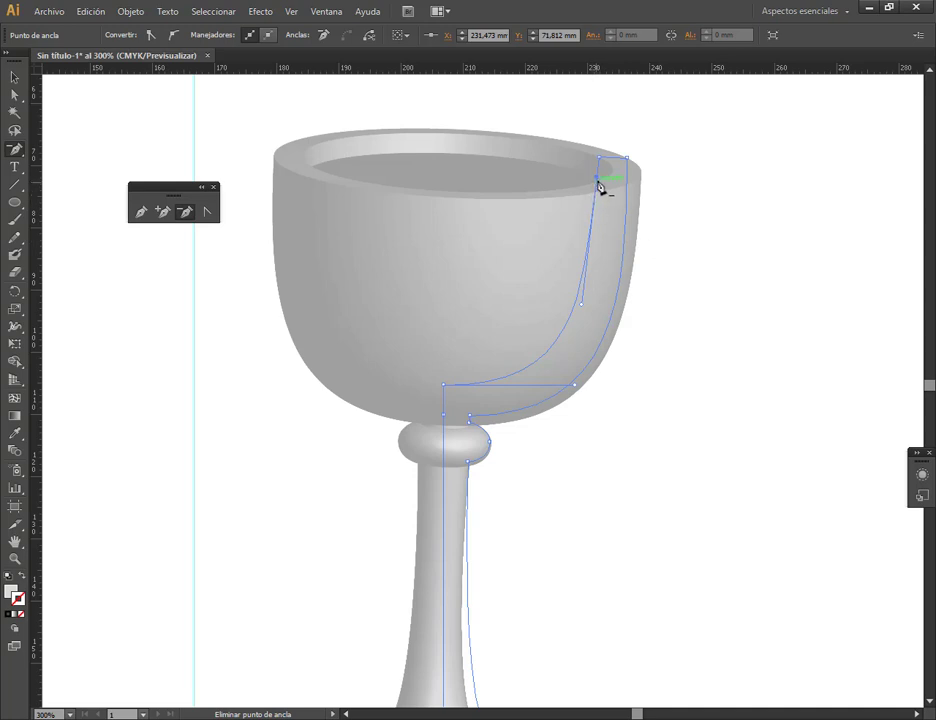
{"action": "left_click", "coordinate": [598, 179]}
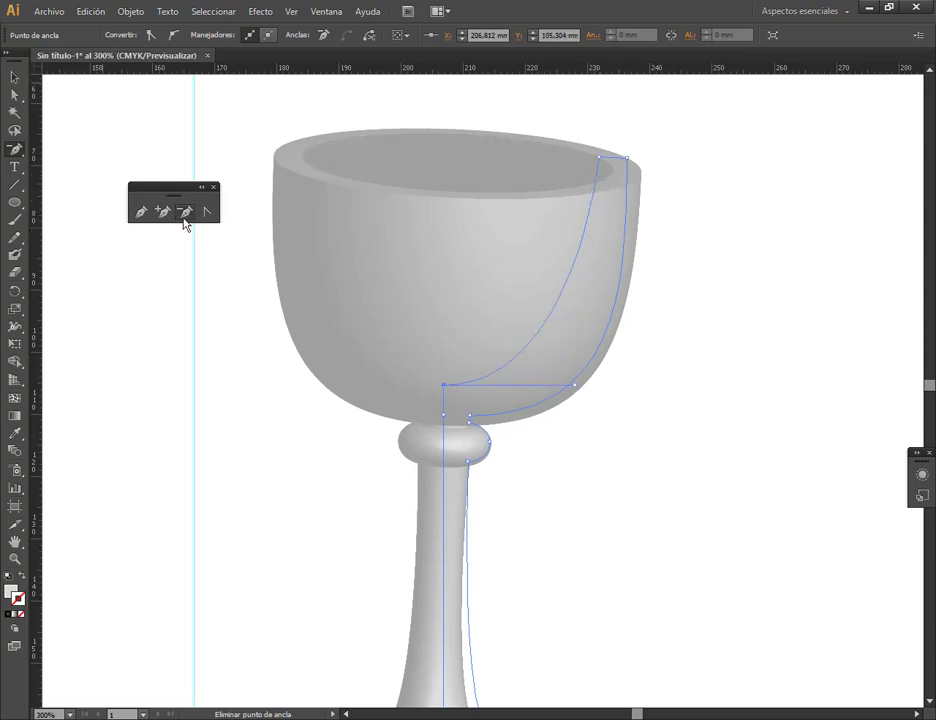
Thin the bowl wall by moving the inner rim anchor to X 235,541 mm and extending the bowl floor's curve handle outward, and deselect.
{"action": "left_click", "coordinate": [14, 94]}
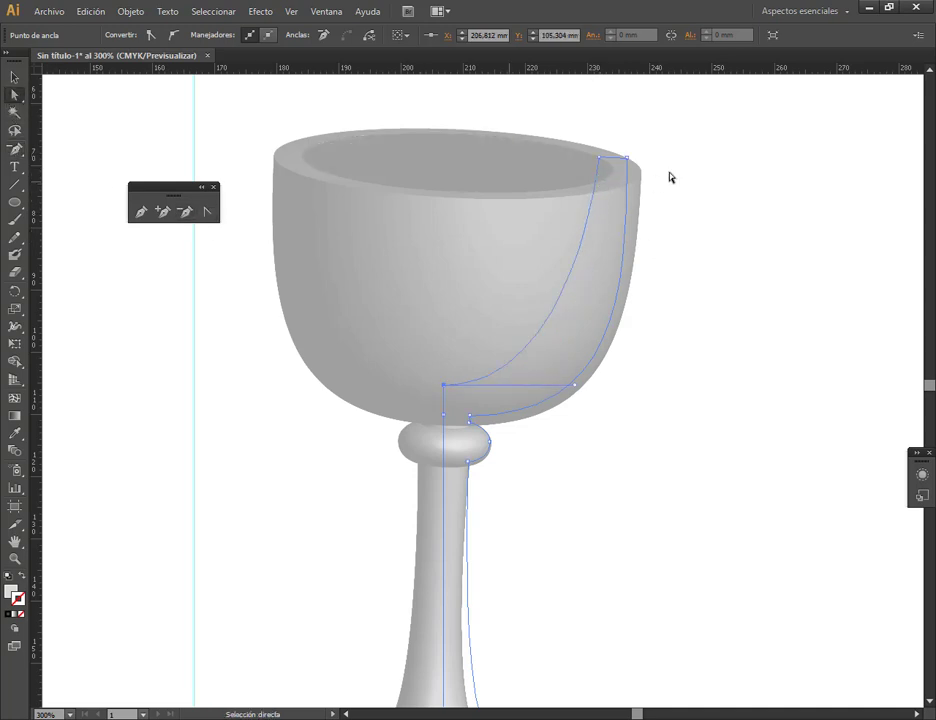
{"action": "left_click", "coordinate": [601, 159]}
{"action": "left_click_drag", "start_coordinate": [601, 159], "coordinate": [613, 157]}
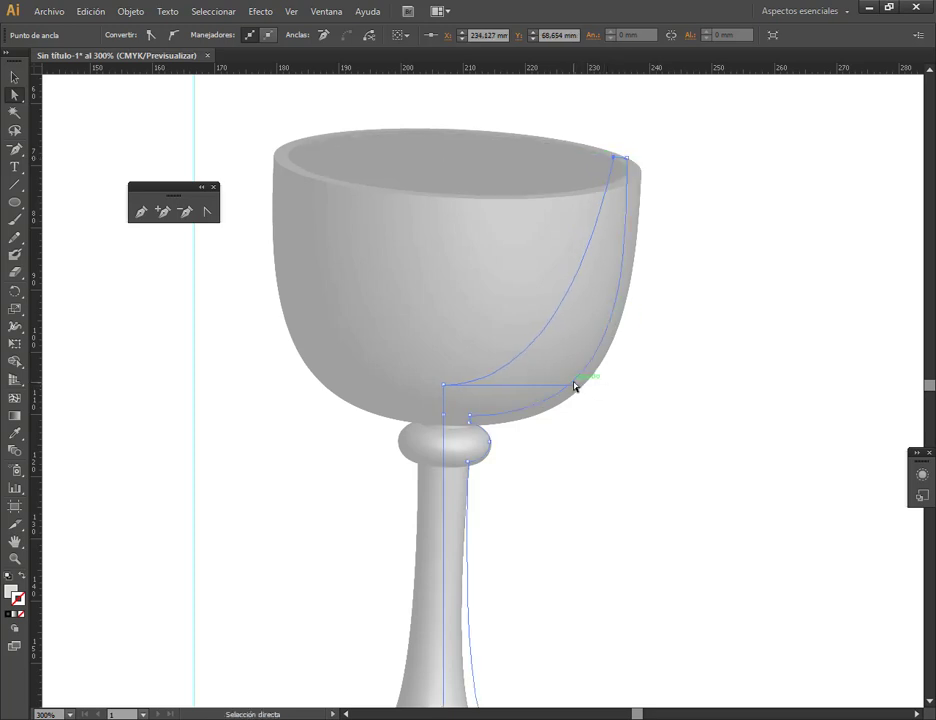
{"action": "left_click_drag", "start_coordinate": [575, 389], "coordinate": [607, 397]}
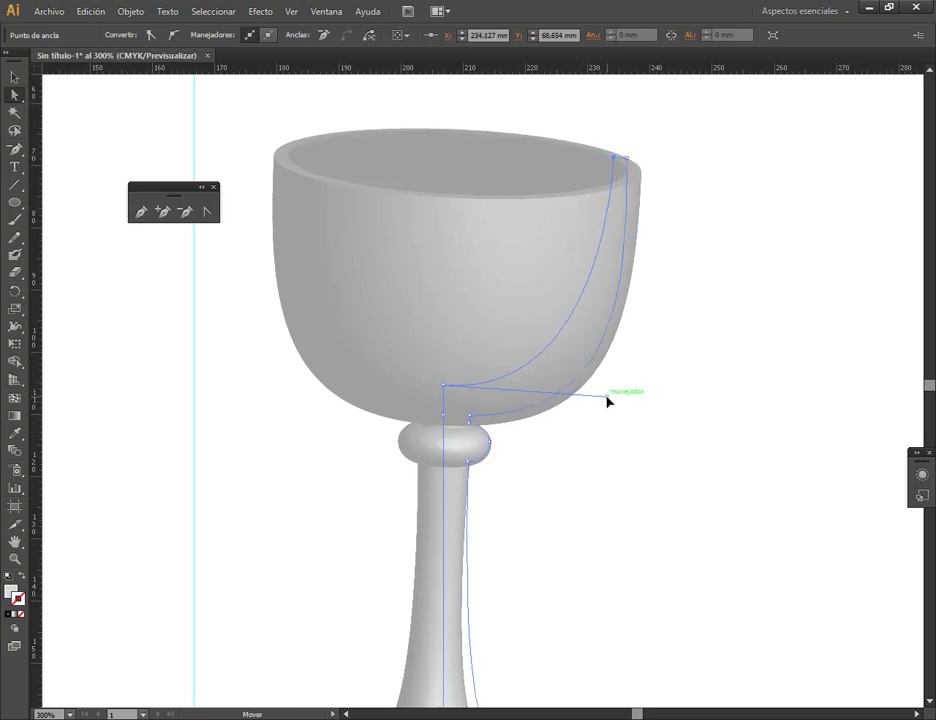
{"action": "left_click_drag", "start_coordinate": [615, 159], "coordinate": [627, 160]}
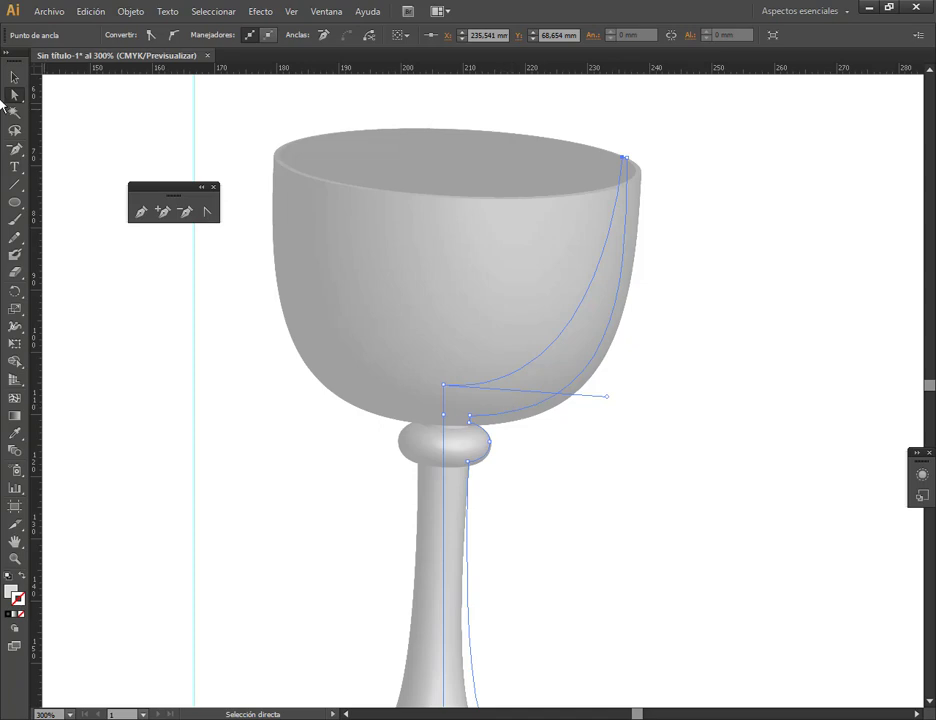
{"action": "left_click", "coordinate": [5, 76]}
{"action": "left_click", "coordinate": [698, 548]}
Move the anchors of the bulge and upper stem horizontally inward by 1,5 mm.
{"action": "scroll", "coordinate": [533, 370], "scroll_direction": "down", "scroll_amount": 5}
{"action": "scroll", "coordinate": [533, 370], "scroll_direction": "left", "scroll_amount": 2}
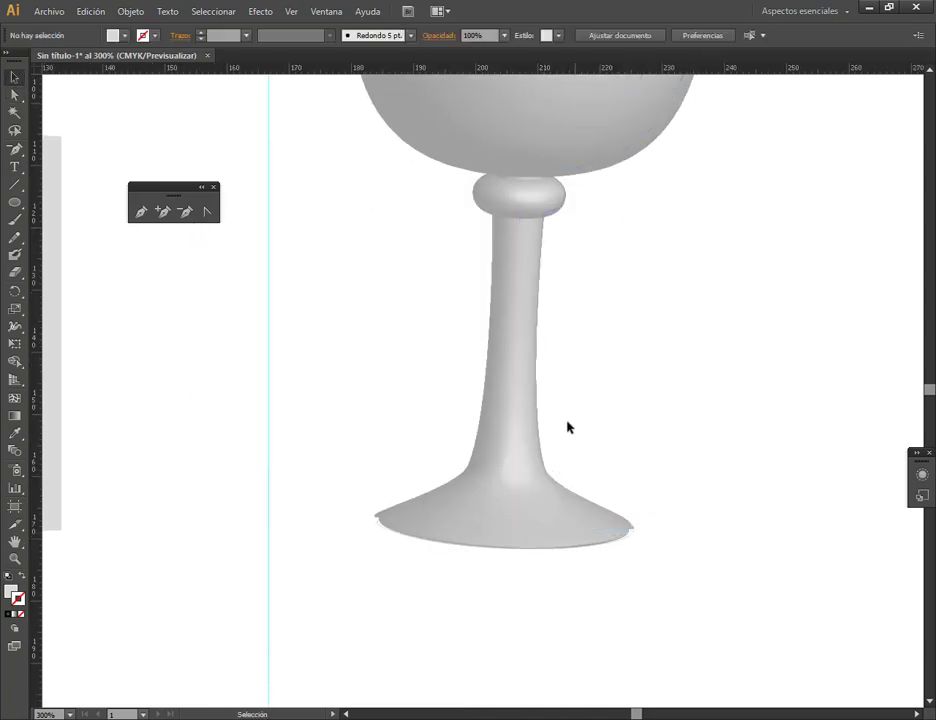
{"action": "left_click", "coordinate": [508, 397]}
{"action": "left_click", "coordinate": [14, 94]}
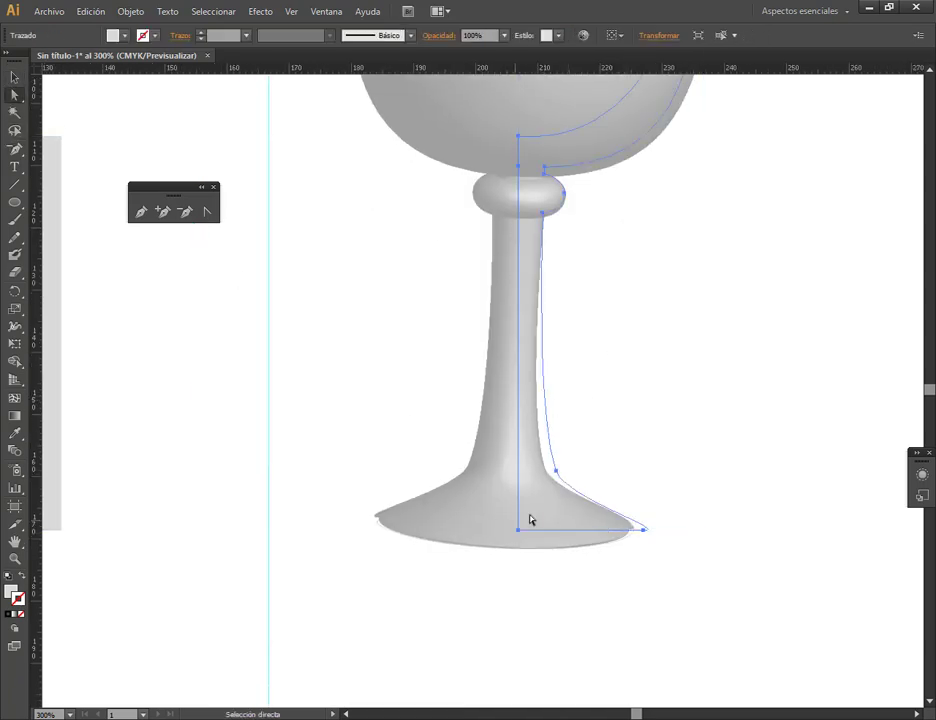
{"action": "left_click", "coordinate": [554, 473]}
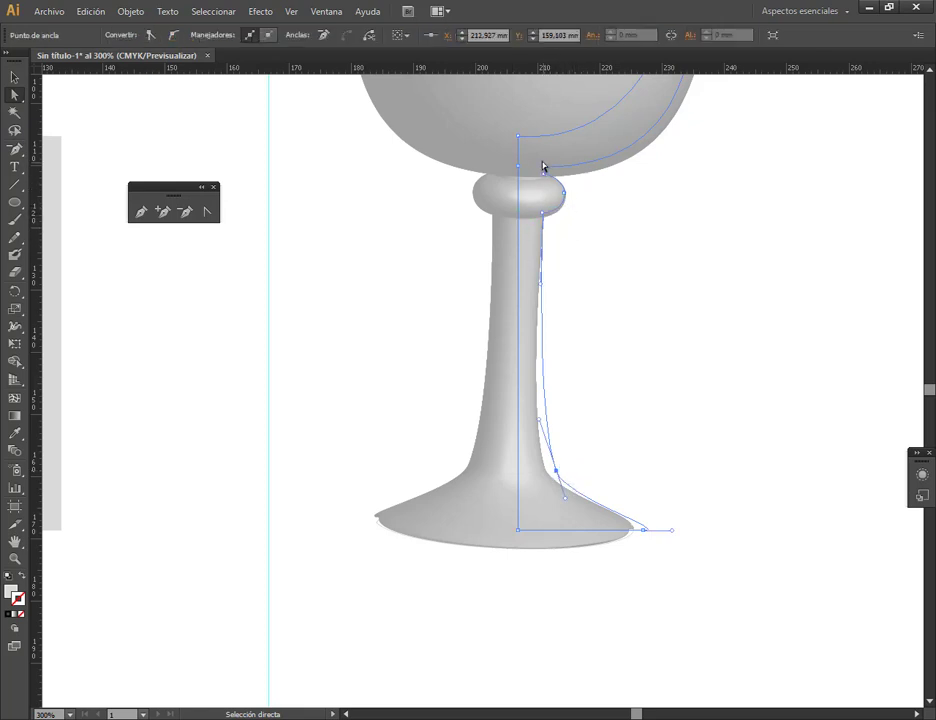
{"action": "left_click_drag", "start_coordinate": [602, 259], "coordinate": [537, 172]}
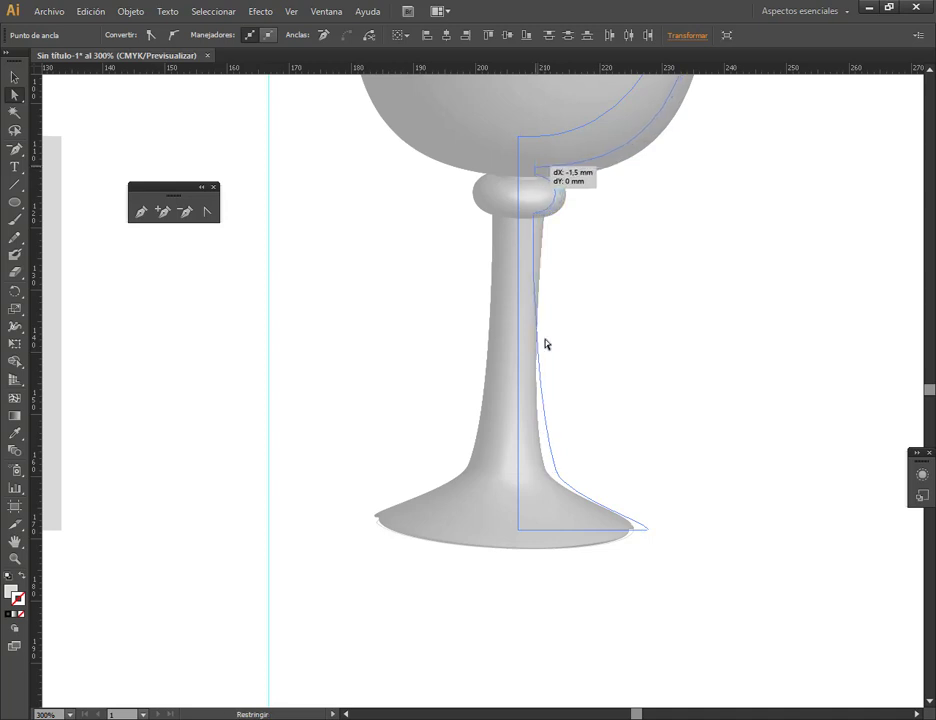
{"action": "left_click_drag", "start_coordinate": [546, 344], "coordinate": [568, 520]}
Slim the lower stem by moving its anchor above the base inward to X 210,138 mm, and deselect.
{"action": "left_click", "coordinate": [557, 472]}
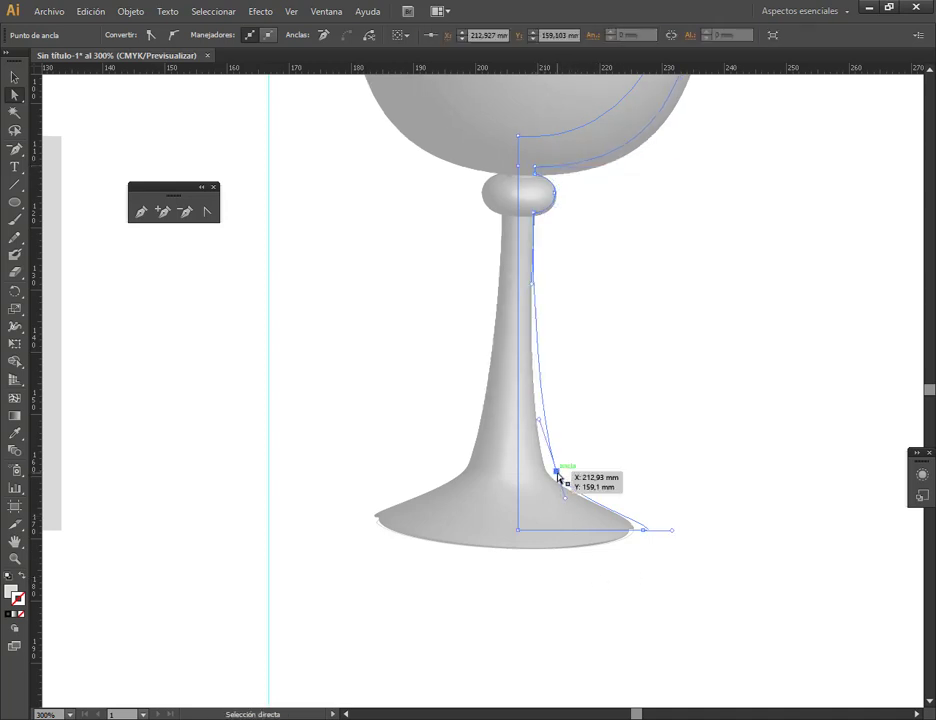
{"action": "left_click_drag", "start_coordinate": [558, 474], "coordinate": [537, 478]}
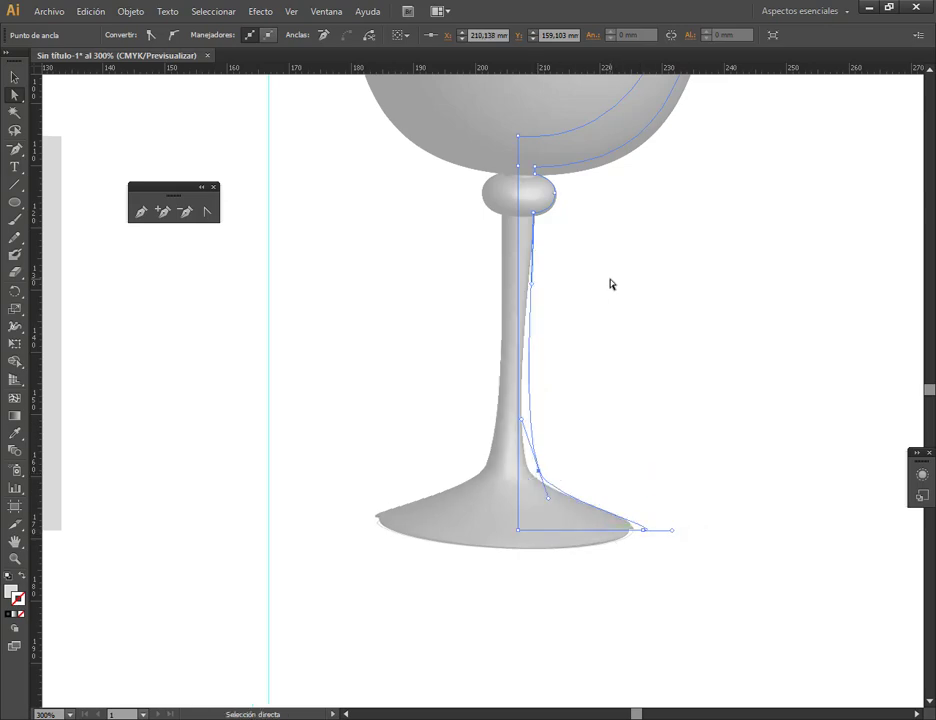
{"action": "key", "text": "v"}
{"action": "left_click", "coordinate": [794, 292]}
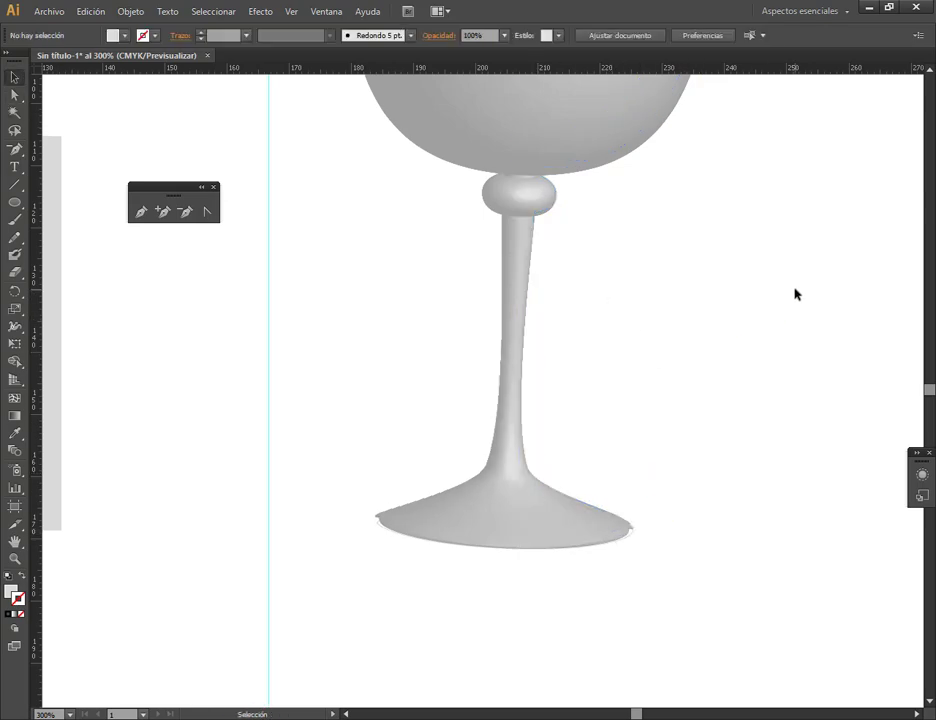
Move the revolved goblet slightly upward and away from the guide, and leave it selected.
{"action": "key", "text": "ctrl+minus"}
{"action": "key", "text": "ctrl+minus"}
{"action": "left_click_drag", "start_coordinate": [750, 288], "coordinate": [583, 320]}
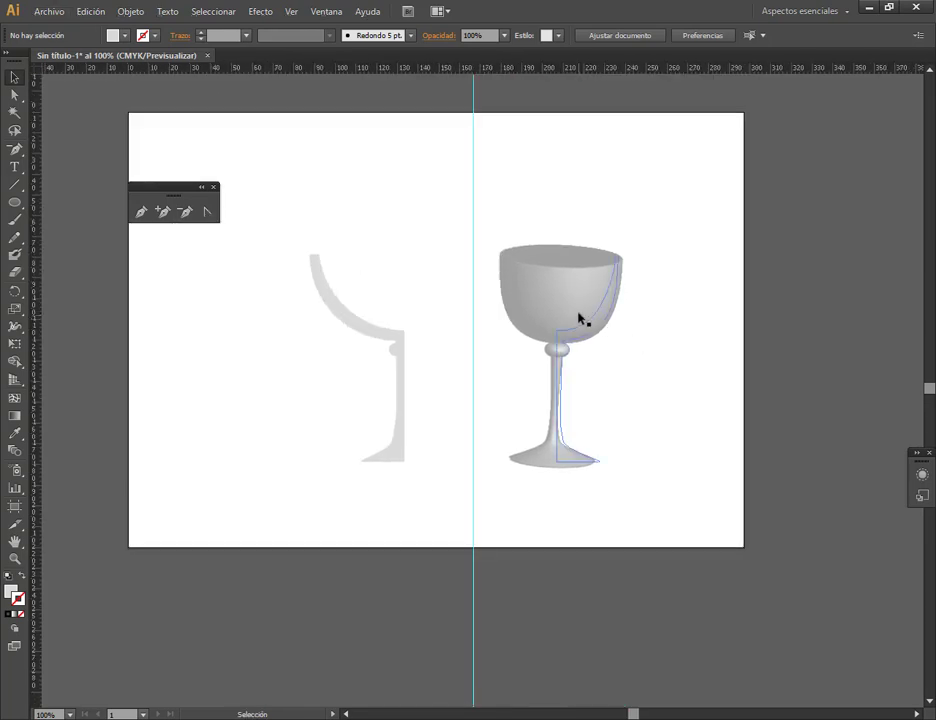
{"action": "left_click", "coordinate": [598, 318]}
{"action": "left_click", "coordinate": [597, 185]}
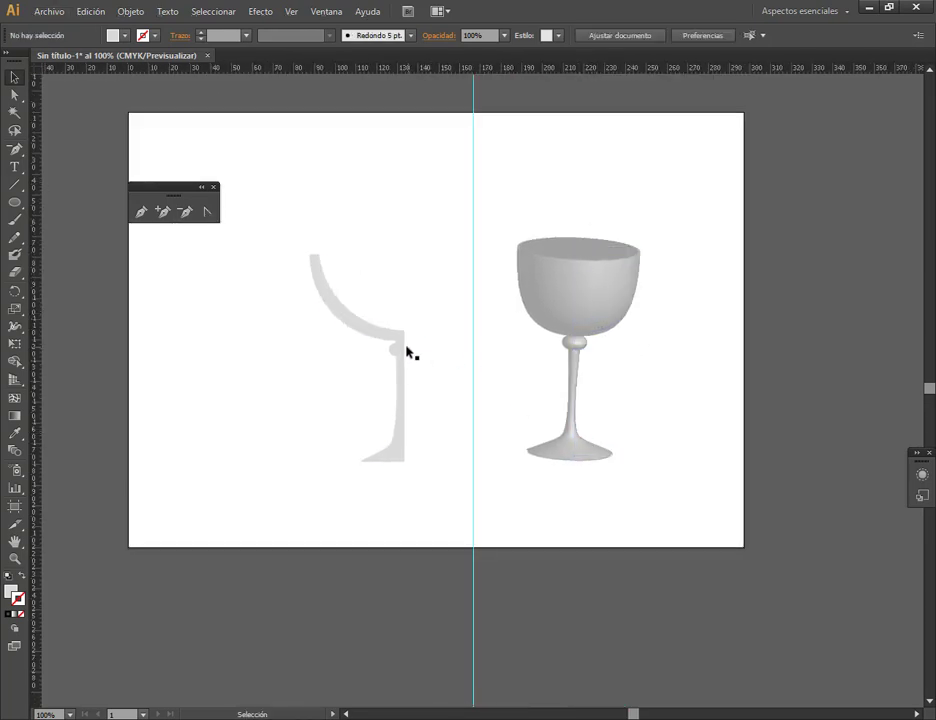
{"action": "left_click", "coordinate": [594, 318]}
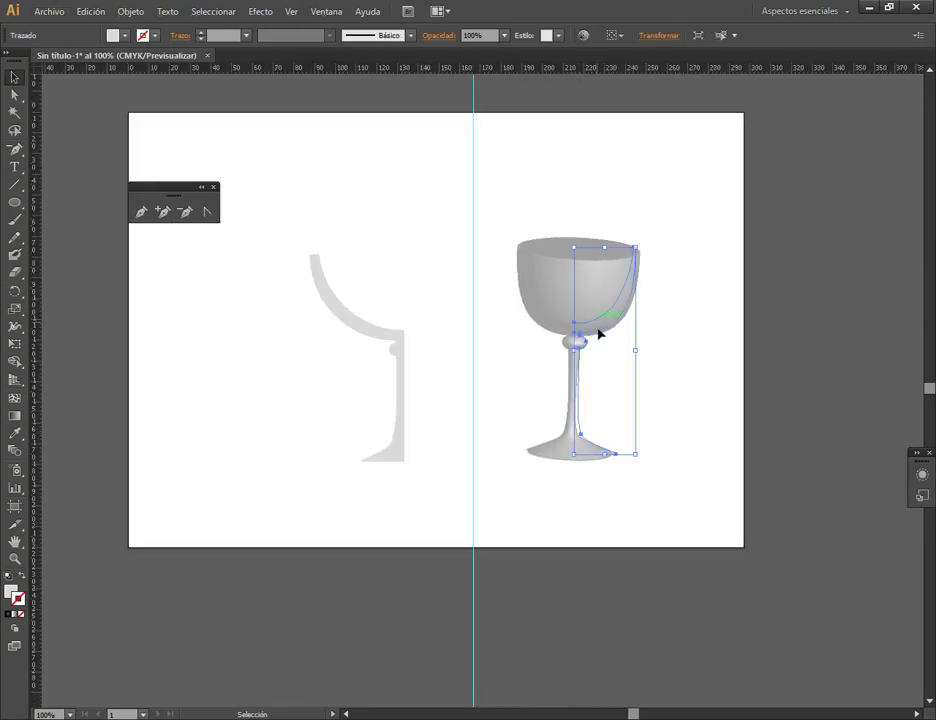
Open the 3D Revolve (Girar) effect for the unrevolved goblet profile and turn on its preview.
{"action": "left_click", "coordinate": [399, 348]}
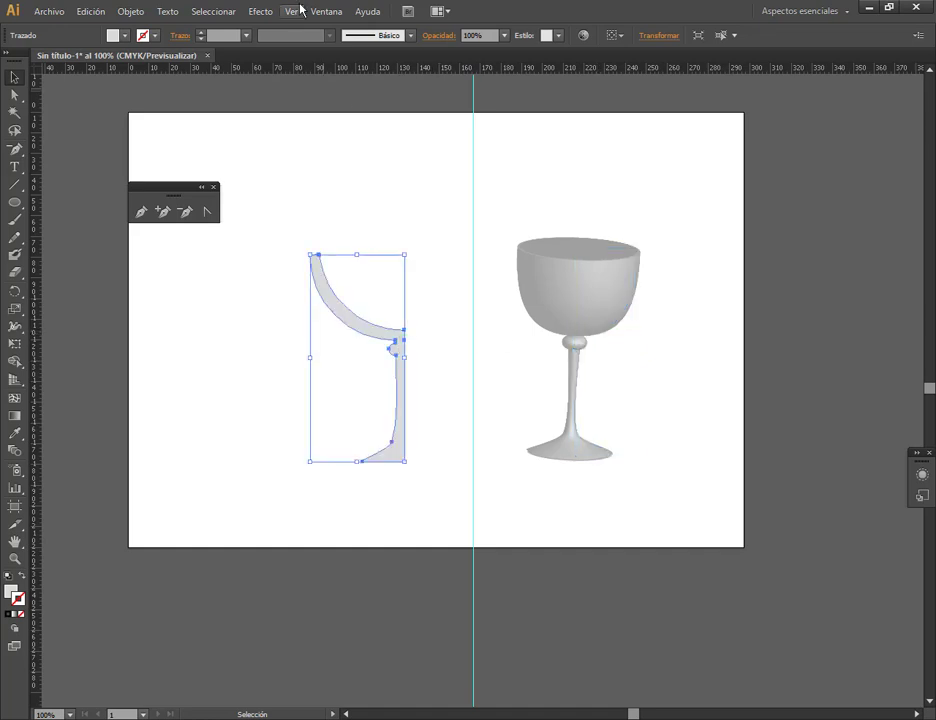
{"action": "left_click", "coordinate": [260, 12]}
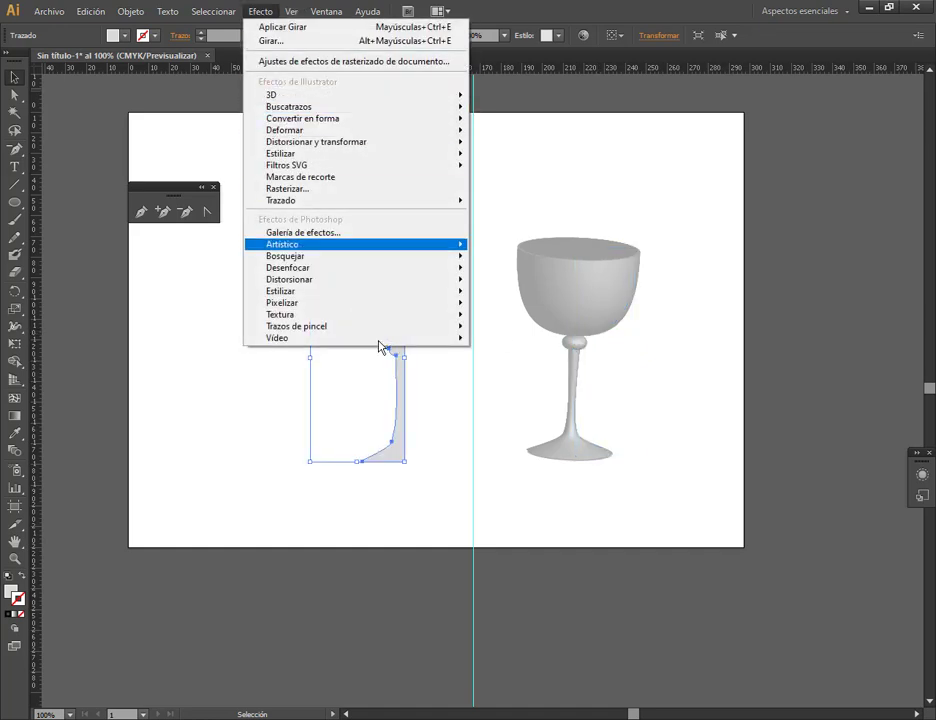
{"action": "left_click", "coordinate": [432, 387]}
{"action": "left_click", "coordinate": [394, 358]}
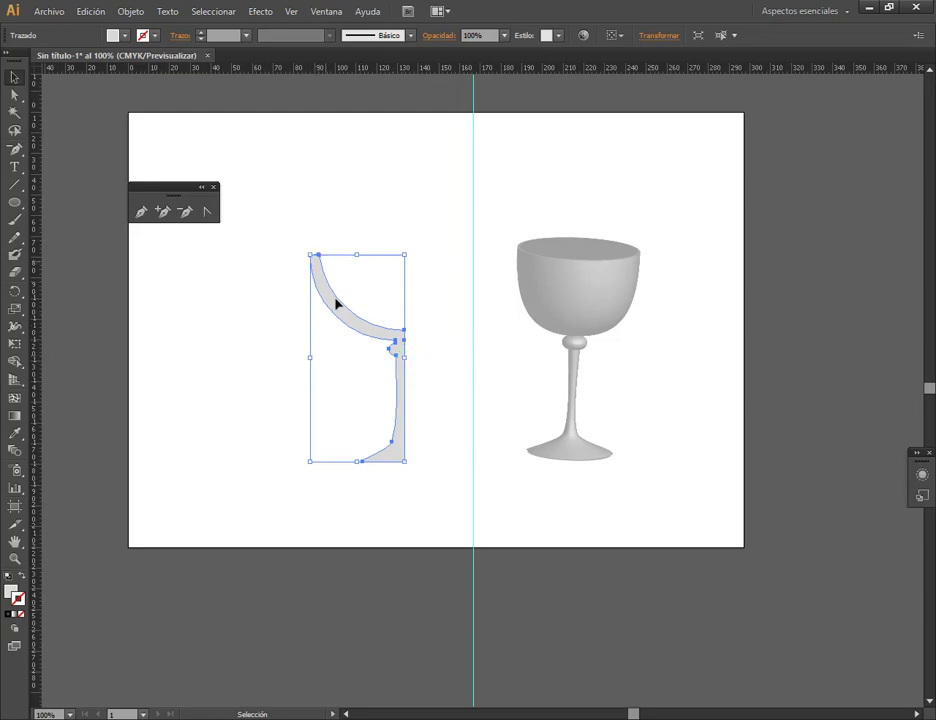
{"action": "left_click", "coordinate": [262, 11]}
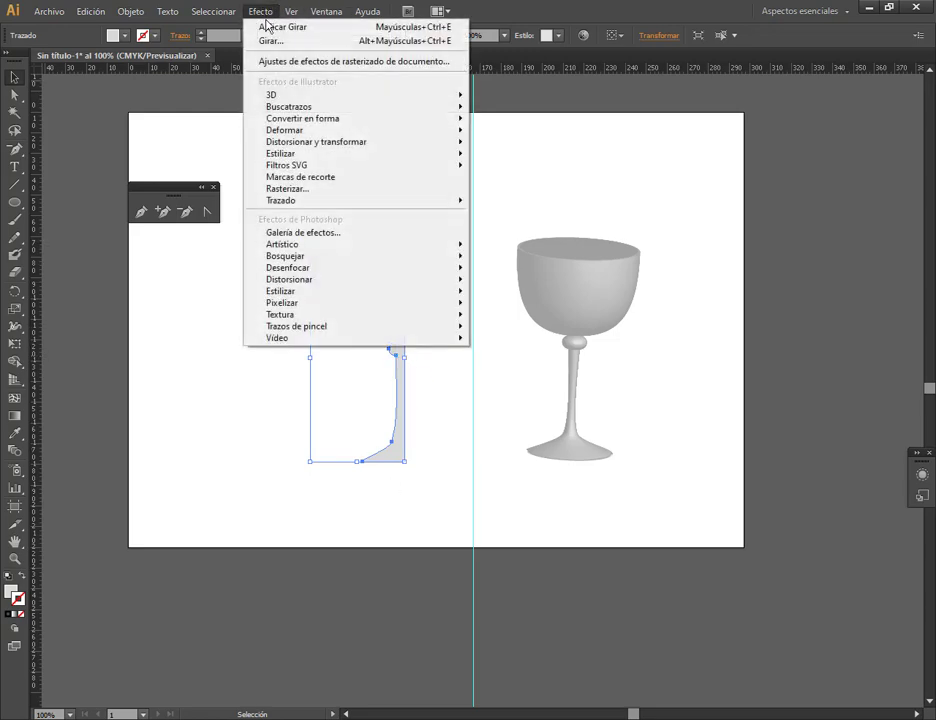
{"action": "mouse_move", "coordinate": [270, 94]}
{"action": "left_click", "coordinate": [538, 115]}
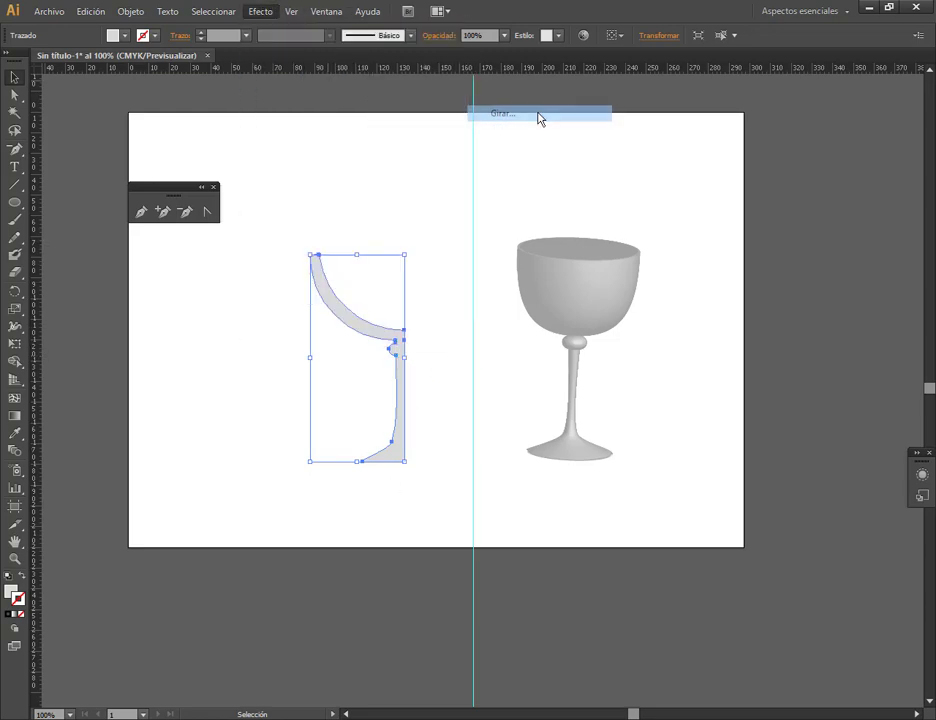
{"action": "left_click_drag", "start_coordinate": [484, 55], "coordinate": [771, 44]}
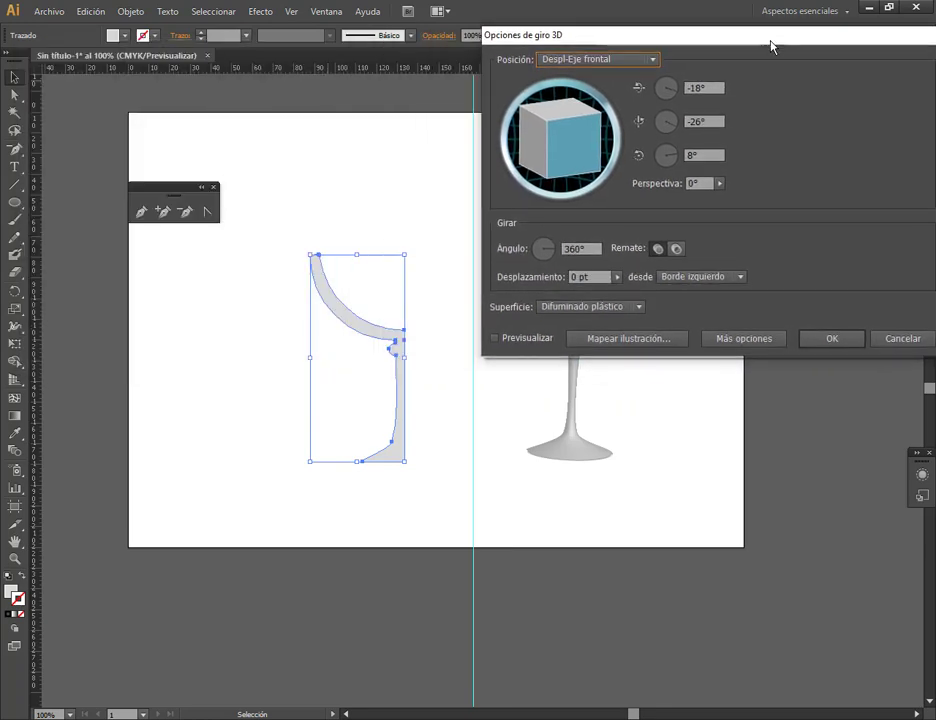
{"action": "left_click", "coordinate": [549, 338]}
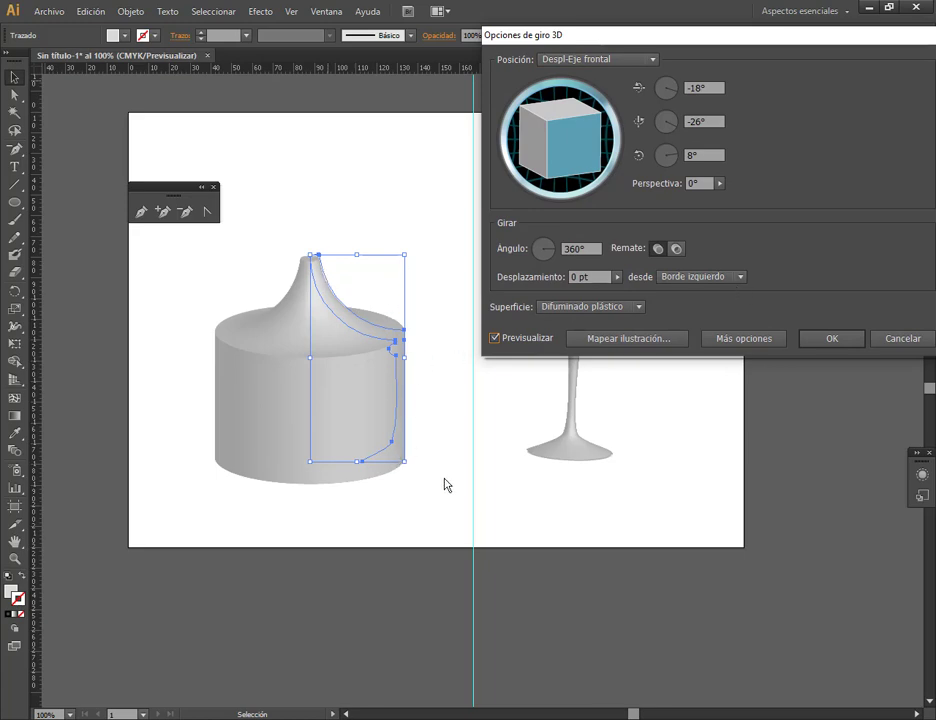
Revolve the profile from its right edge (Borde derecho), apply the effect and deselect.
{"action": "left_click", "coordinate": [687, 279]}
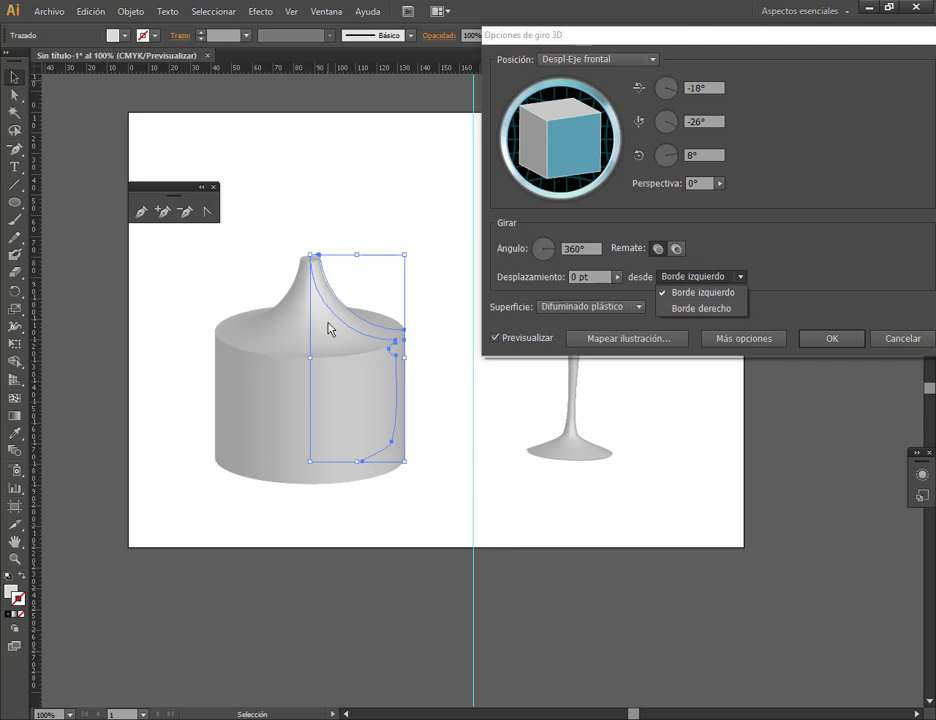
{"action": "left_click", "coordinate": [720, 309]}
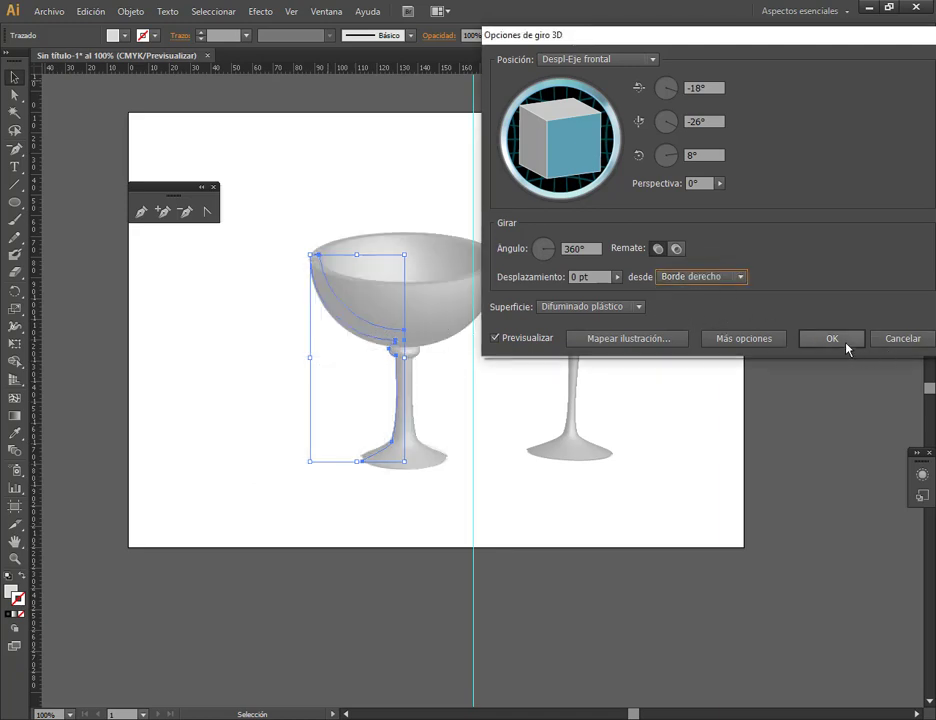
{"action": "left_click", "coordinate": [839, 341]}
{"action": "left_click", "coordinate": [635, 340]}
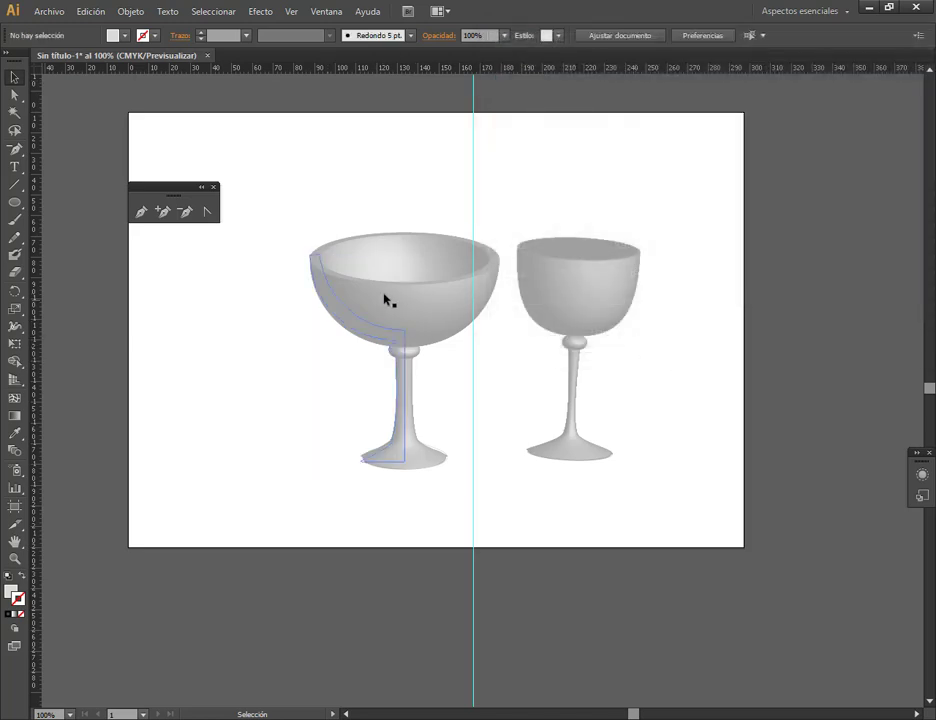
Move the wide goblet farther from the guide and raise the narrow goblet slightly.
{"action": "left_click_drag", "start_coordinate": [386, 299], "coordinate": [310, 298]}
{"action": "left_click_drag", "start_coordinate": [578, 290], "coordinate": [570, 267]}
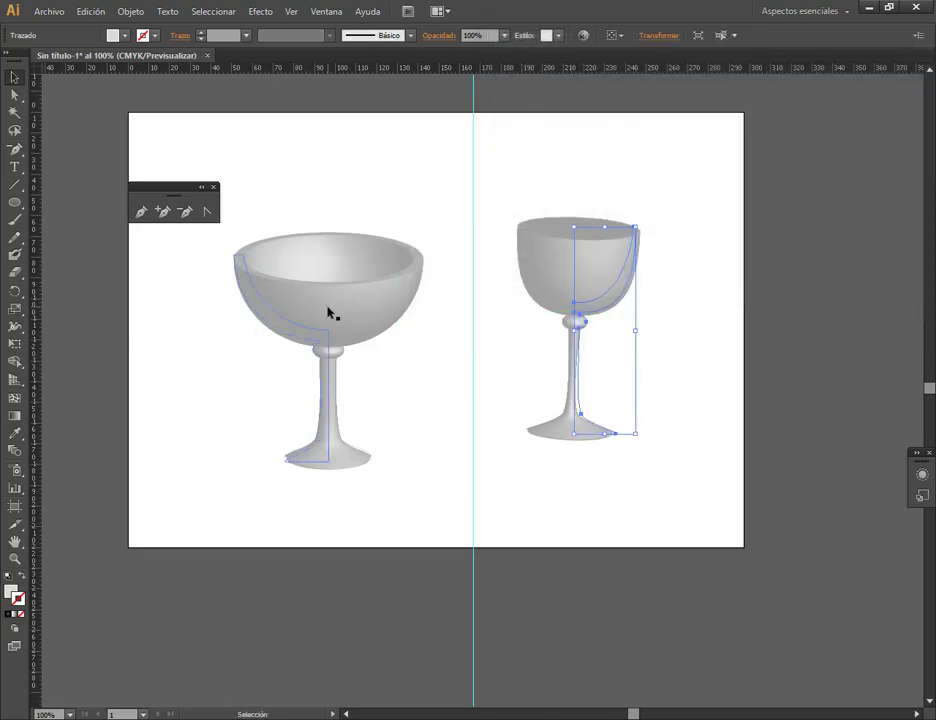
{"action": "left_click_drag", "start_coordinate": [355, 313], "coordinate": [326, 313]}
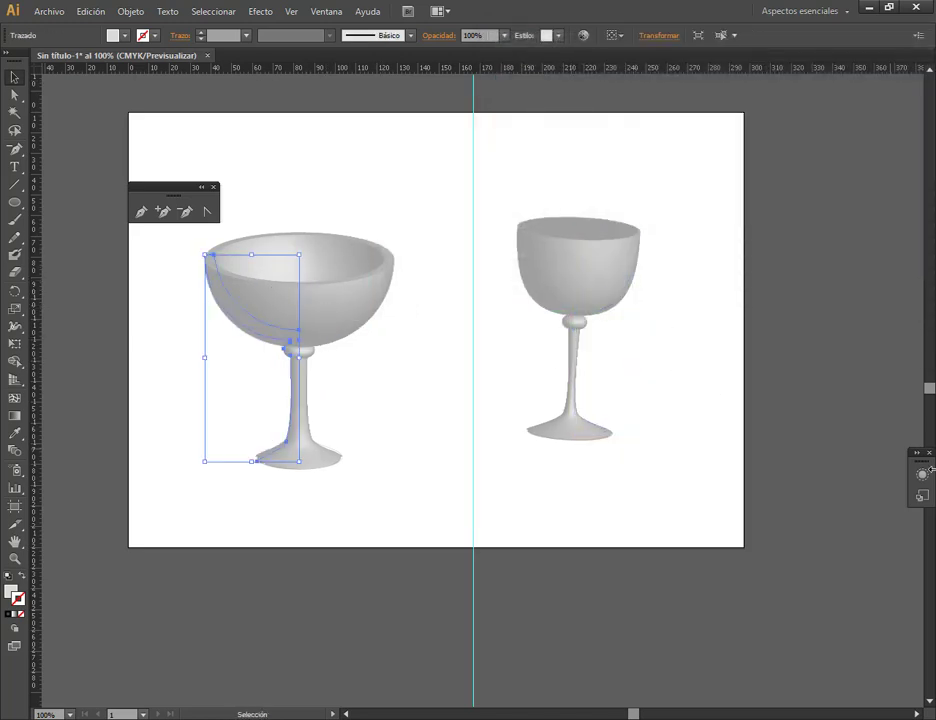
Edit the wide goblet's existing Giro 3D effect with preview, rotating it to 11°, -24° and 1°, apply it and deselect.
{"action": "left_click", "coordinate": [330, 11]}
{"action": "left_click", "coordinate": [371, 178]}
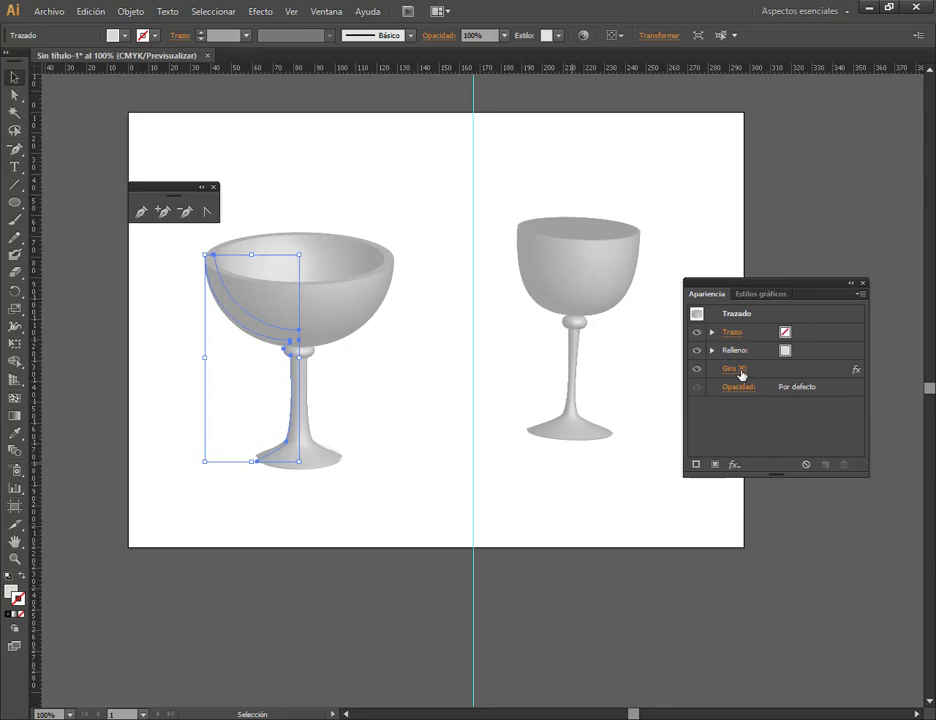
{"action": "left_click", "coordinate": [740, 370]}
{"action": "left_click", "coordinate": [494, 338]}
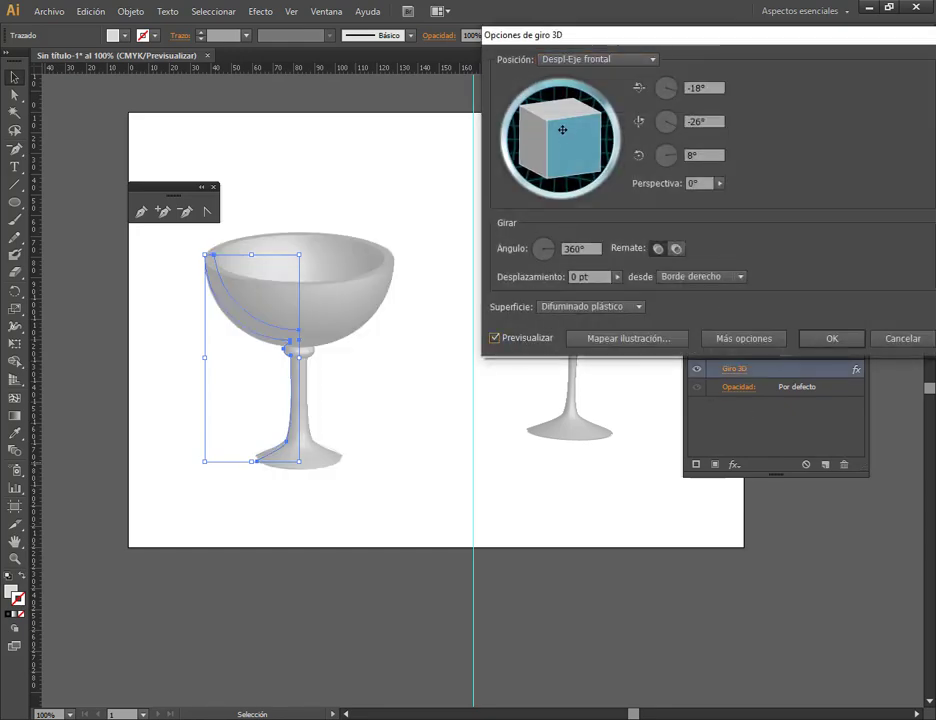
{"action": "mouse_move", "coordinate": [562, 130]}
{"action": "left_mouse_down"}
{"action": "mouse_move", "coordinate": [562, 157]}
{"action": "mouse_move", "coordinate": [552, 155]}
{"action": "mouse_move", "coordinate": [585, 132]}
{"action": "left_mouse_up"}
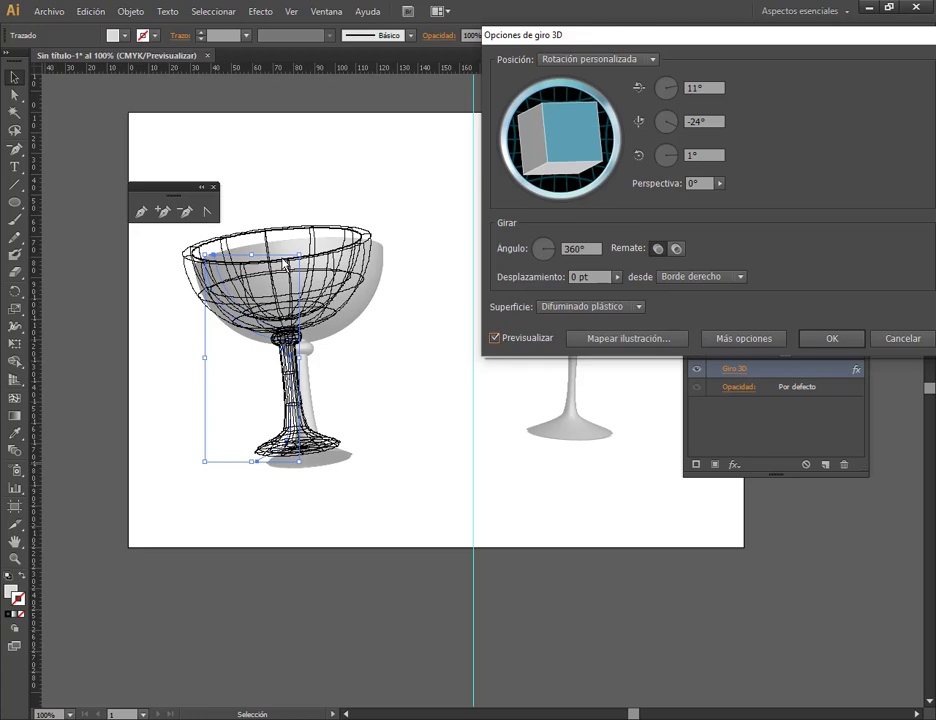
{"action": "left_click", "coordinate": [831, 341]}
{"action": "left_click", "coordinate": [428, 325]}
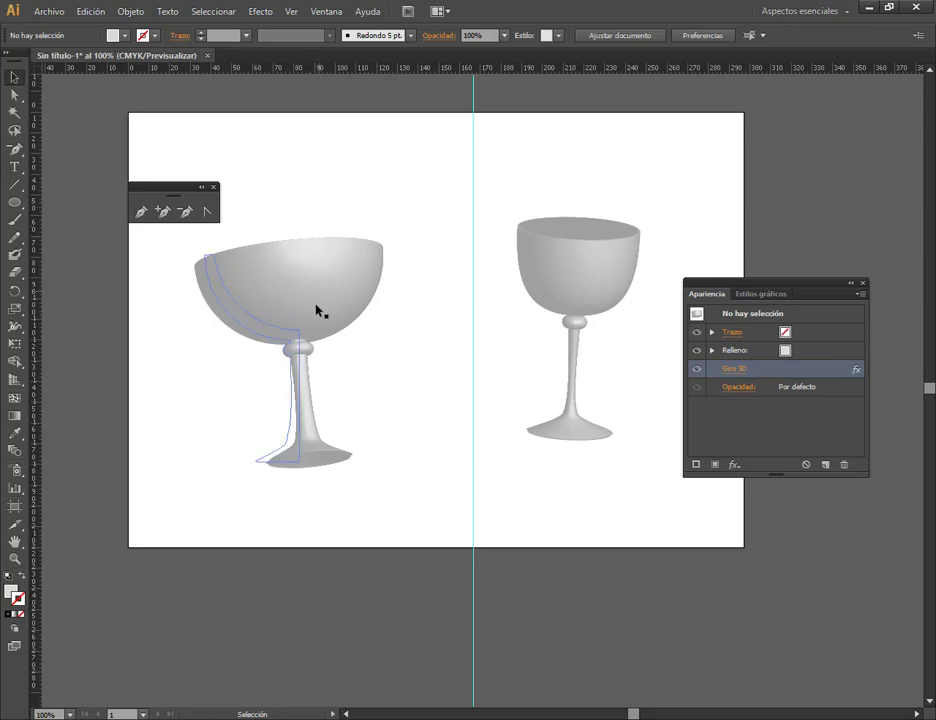
Switch to the Google Meet call to check its messages, and return to the drawing.
{"action": "scroll", "coordinate": [299, 309], "scroll_direction": "up", "scroll_amount": 1}
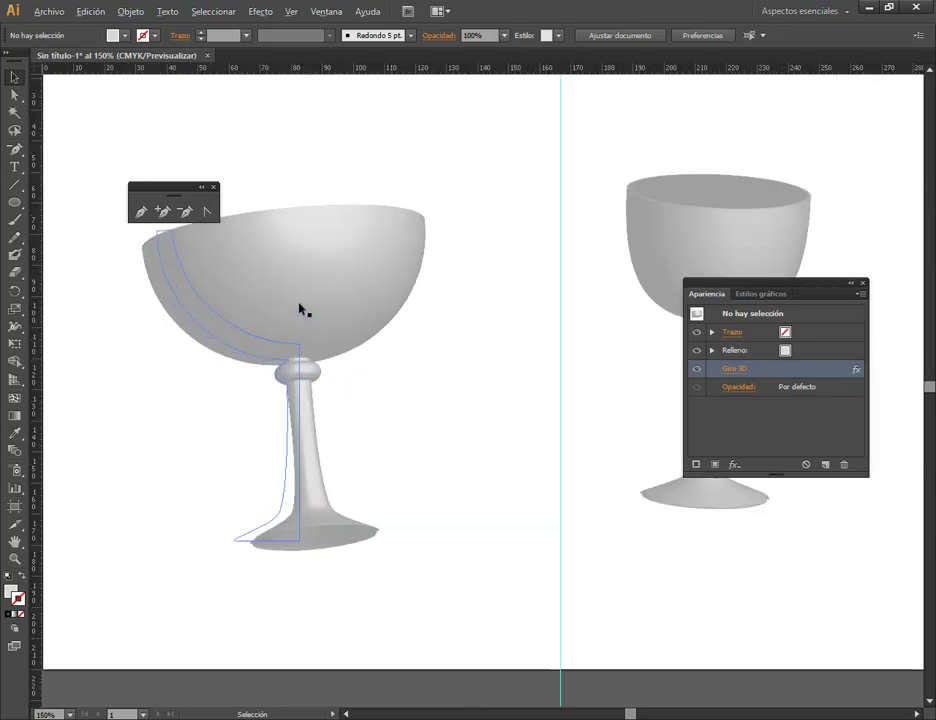
{"action": "scroll", "coordinate": [302, 309], "scroll_direction": "down", "scroll_amount": 1}
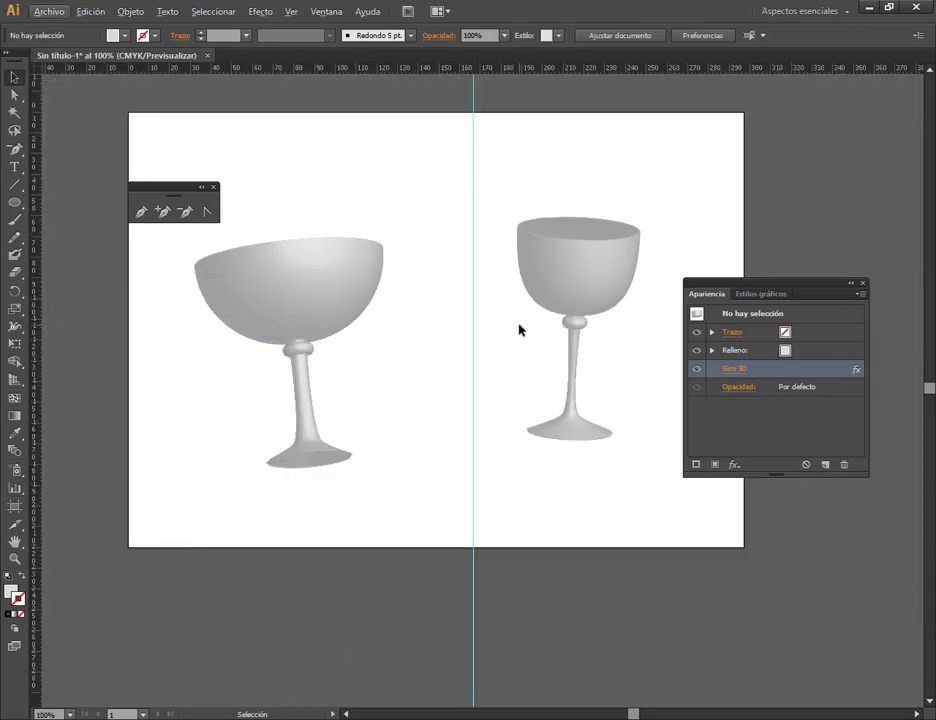
{"action": "scroll", "coordinate": [324, 290], "scroll_direction": "up", "scroll_amount": 1}
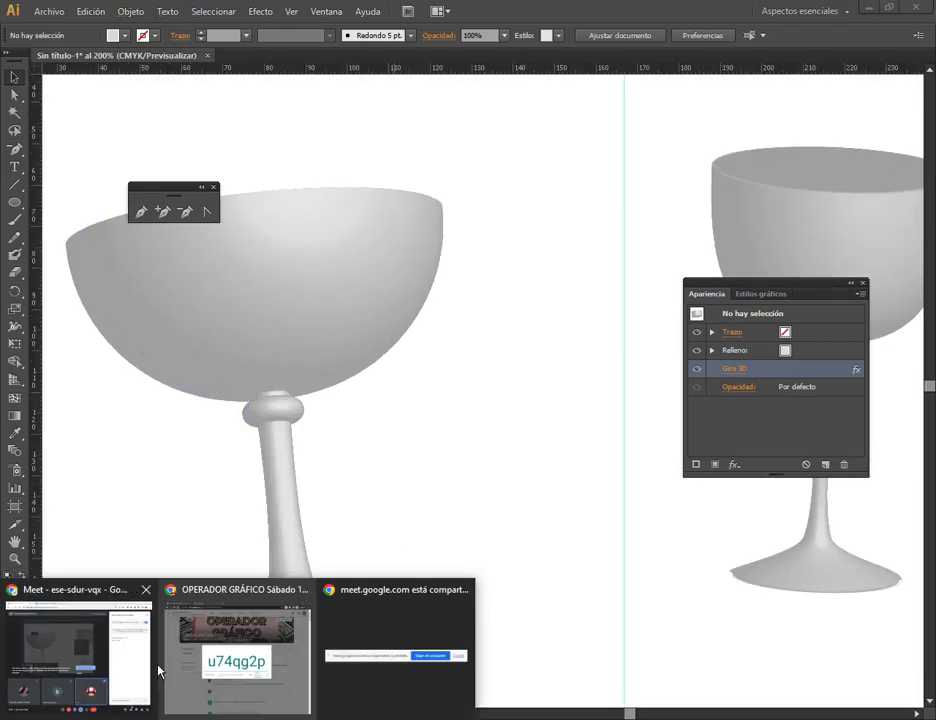
{"action": "left_click", "coordinate": [157, 669]}
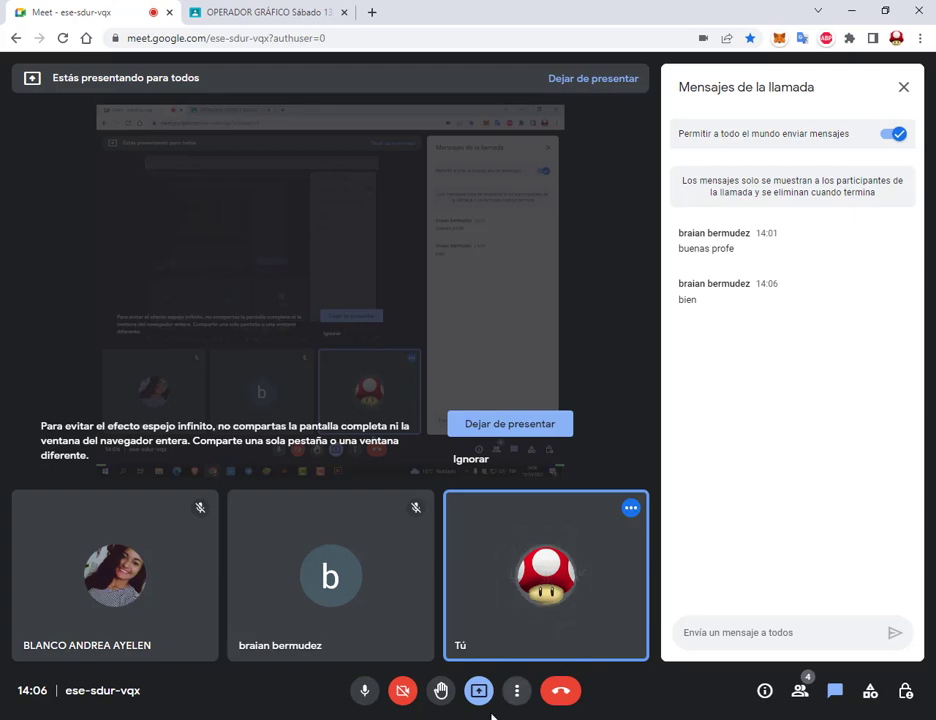
{"action": "left_click", "coordinate": [489, 648]}
Move the tilted wide goblet slightly upward and closer to the guide, leaving it selected.
{"action": "left_click_drag", "start_coordinate": [285, 293], "coordinate": [332, 281]}
{"action": "key", "text": "alt+Tab"}
{"action": "key", "text": "alt+Tab"}
{"action": "left_click", "coordinate": [728, 370]}
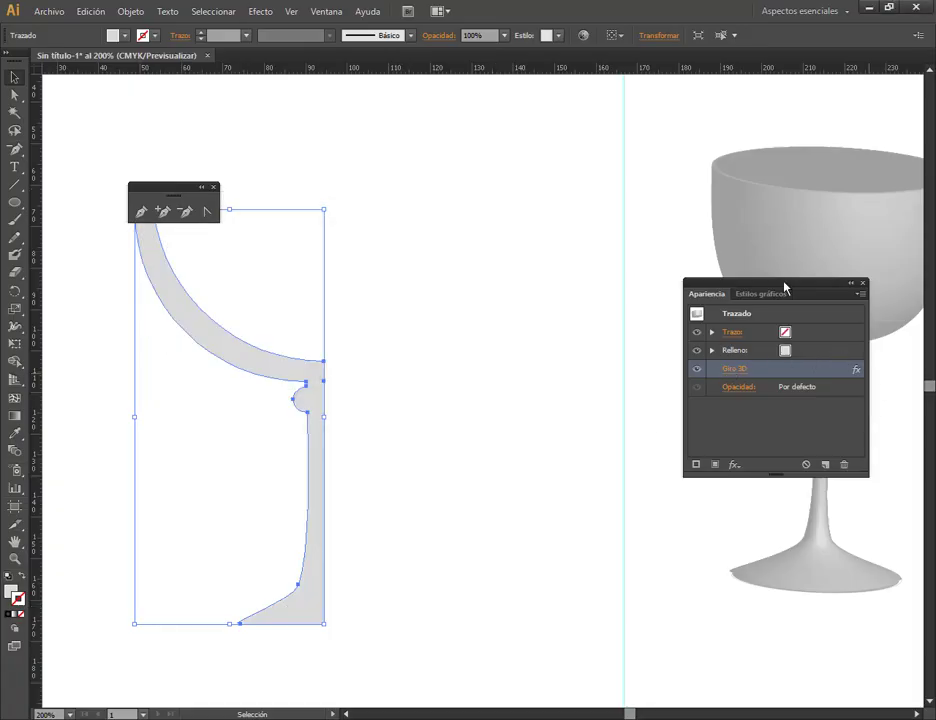
{"action": "left_click", "coordinate": [510, 339]}
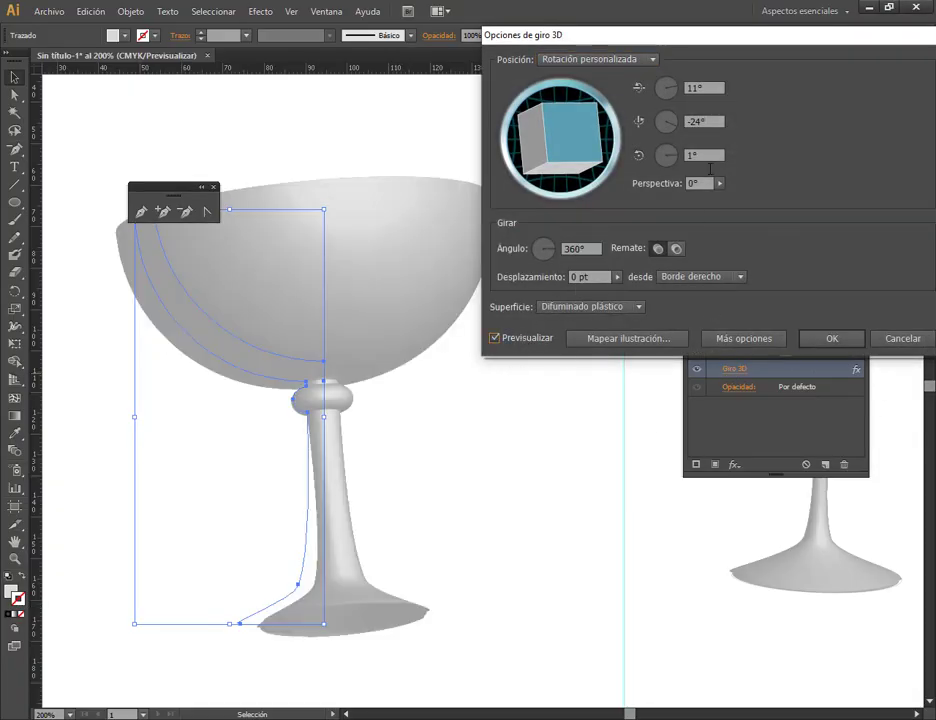
{"action": "left_click_drag", "start_coordinate": [686, 48], "coordinate": [742, 53]}
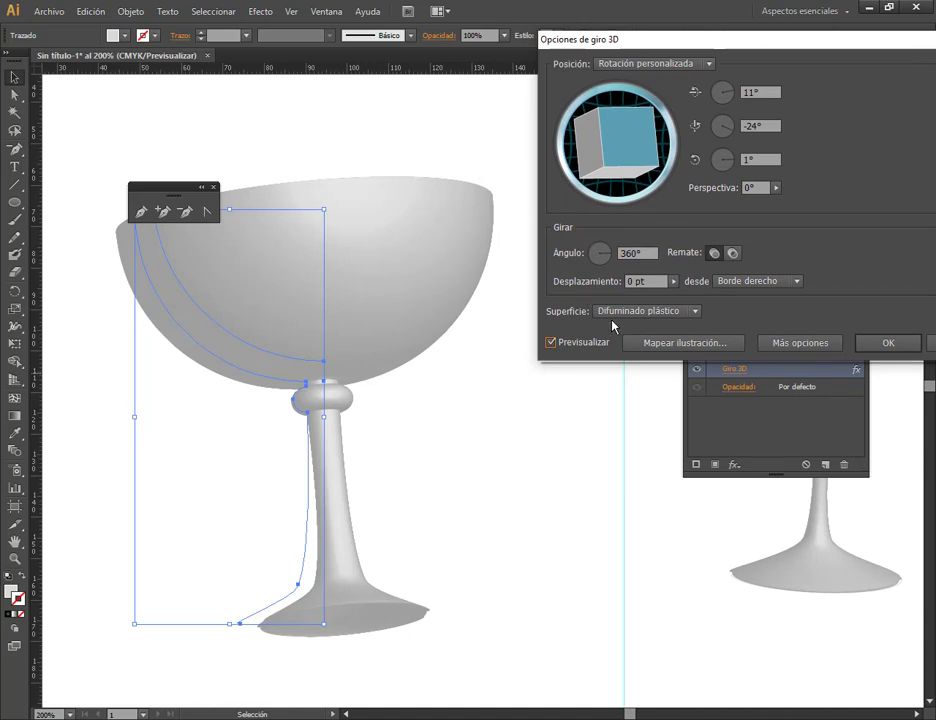
{"action": "left_click_drag", "start_coordinate": [821, 46], "coordinate": [813, 45]}
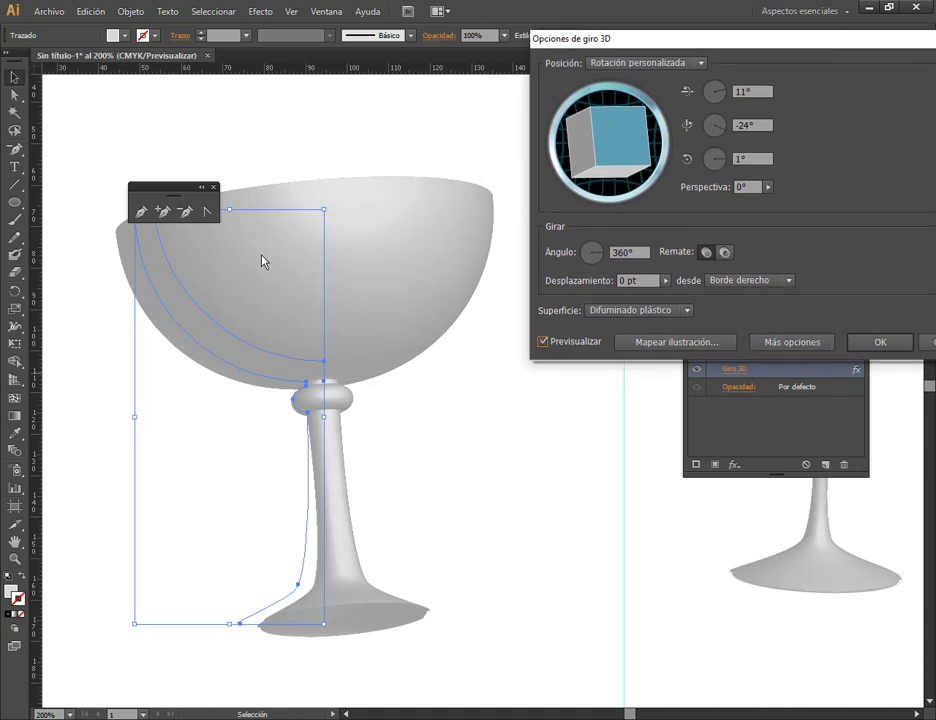
{"action": "left_click", "coordinate": [925, 341]}
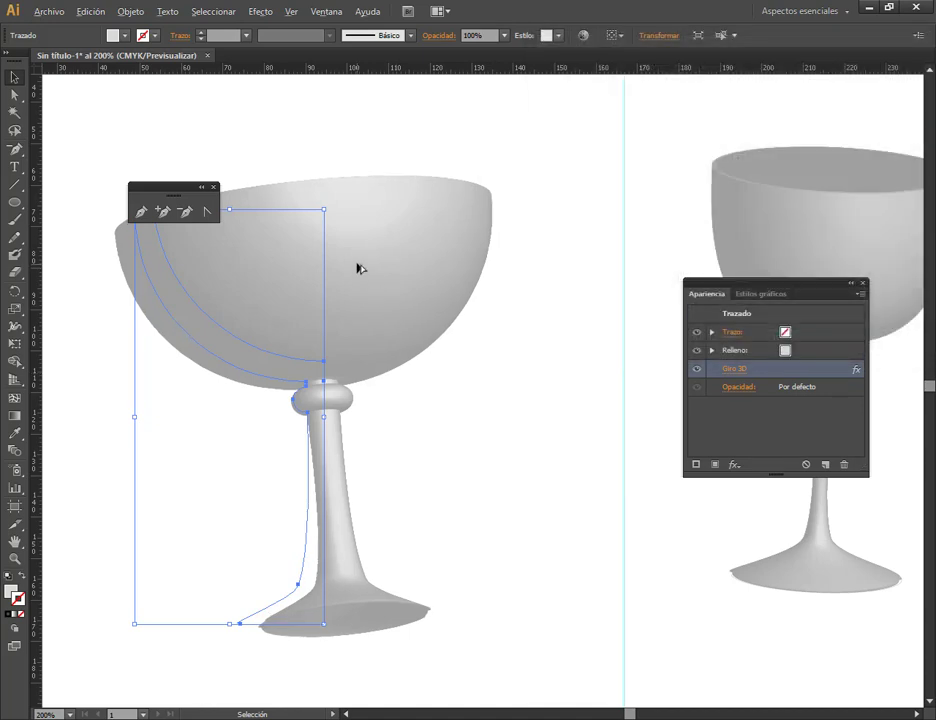
Open the selected goblet's Giro 3D options with preview on and expand the surface lighting settings beside a close-up of its bowl.
{"action": "scroll", "coordinate": [358, 266], "scroll_direction": "up", "scroll_amount": 3}
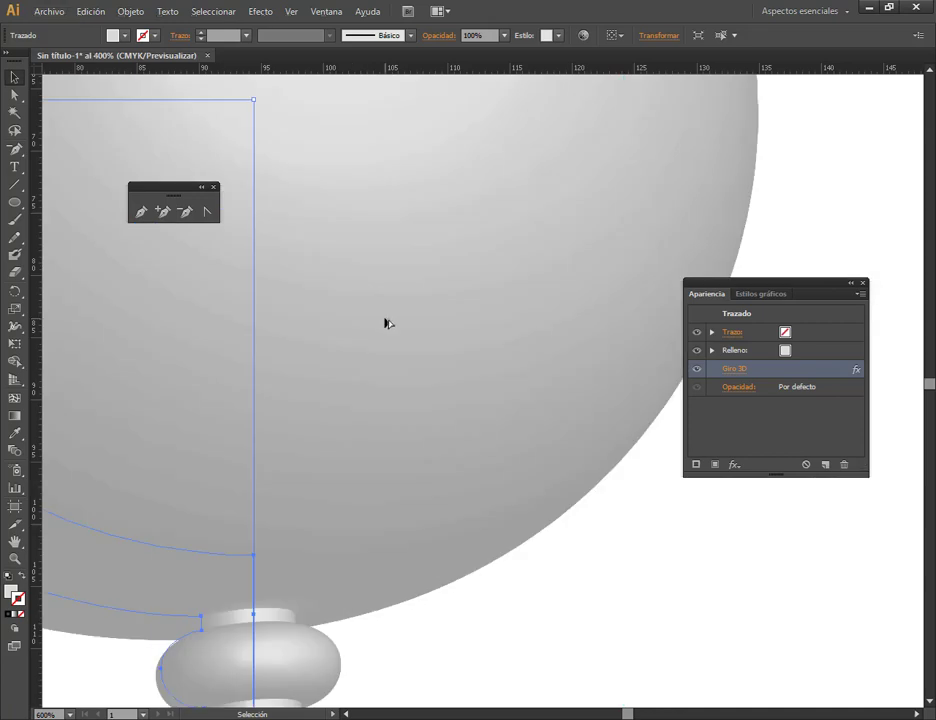
{"action": "scroll", "coordinate": [388, 322], "scroll_direction": "down", "scroll_amount": 1}
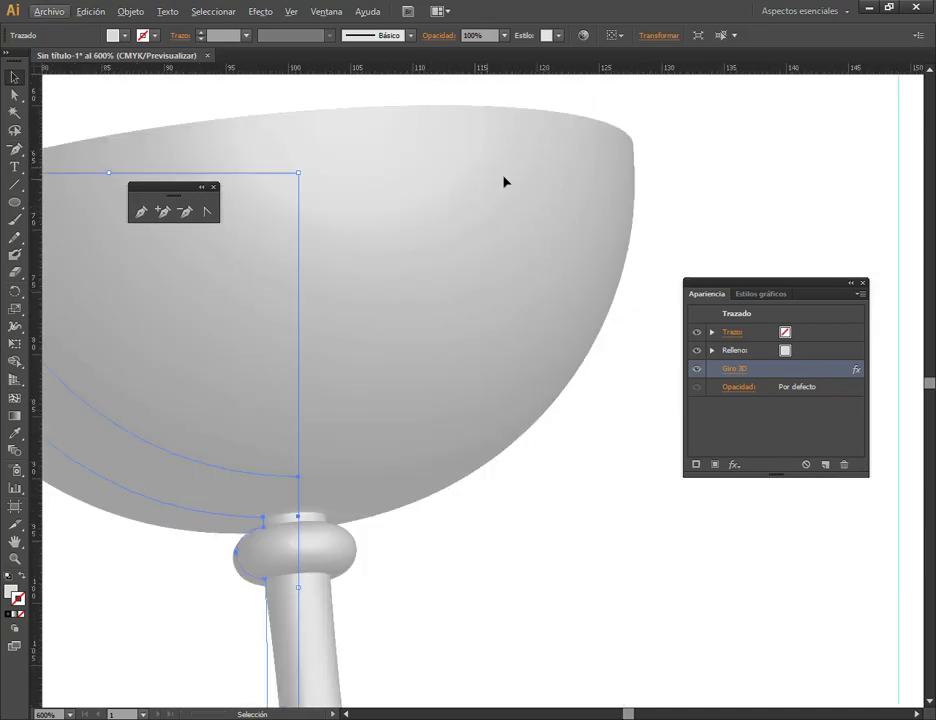
{"action": "scroll", "coordinate": [503, 182], "scroll_direction": "up", "scroll_amount": 1}
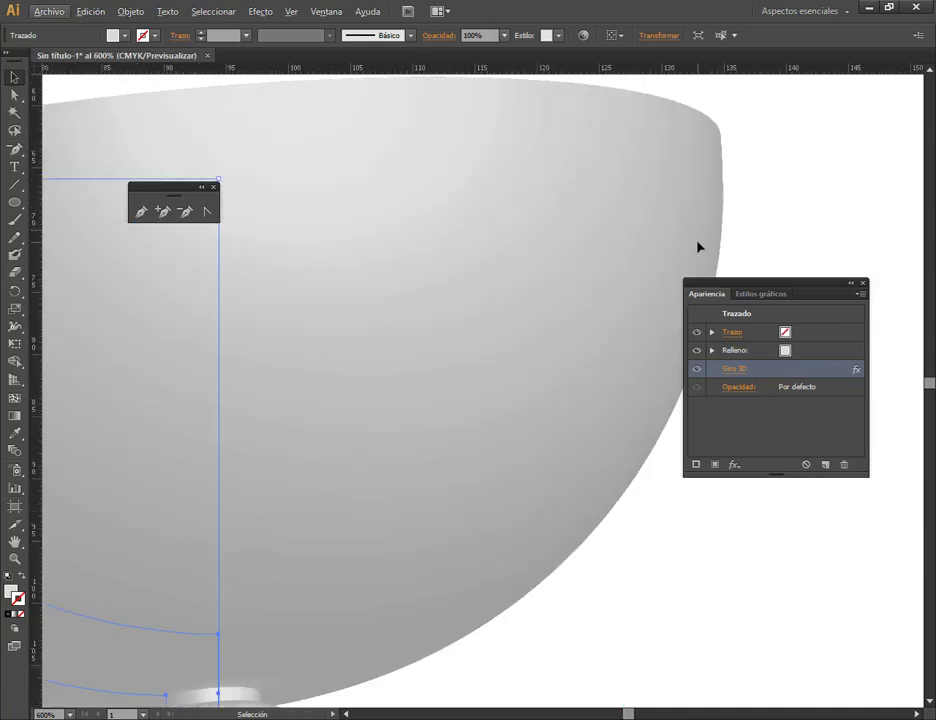
{"action": "key", "text": "ctrl"}
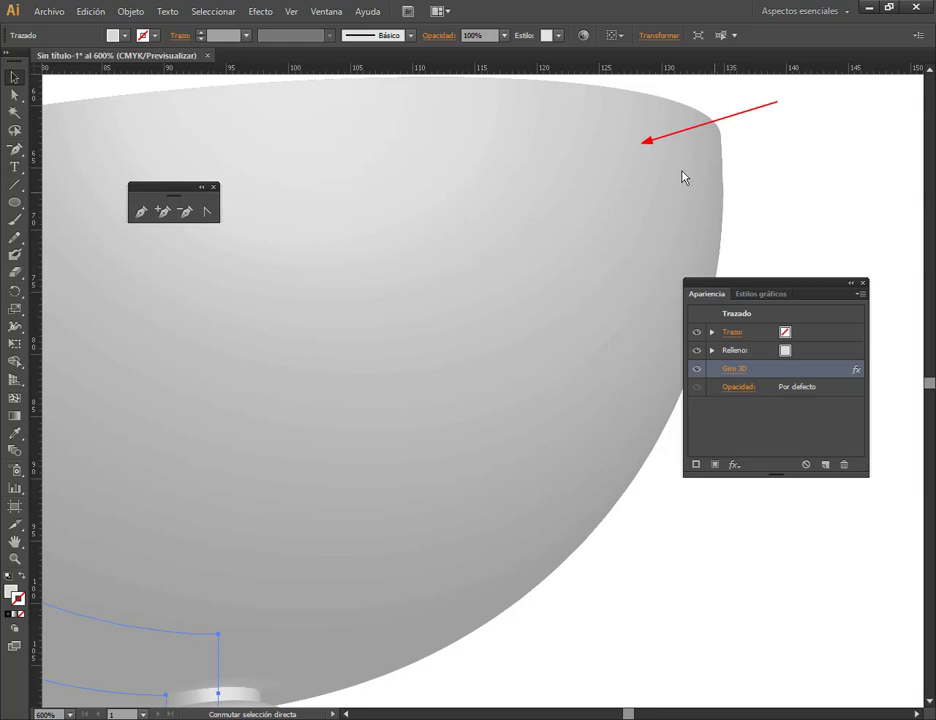
{"action": "left_click", "coordinate": [745, 371]}
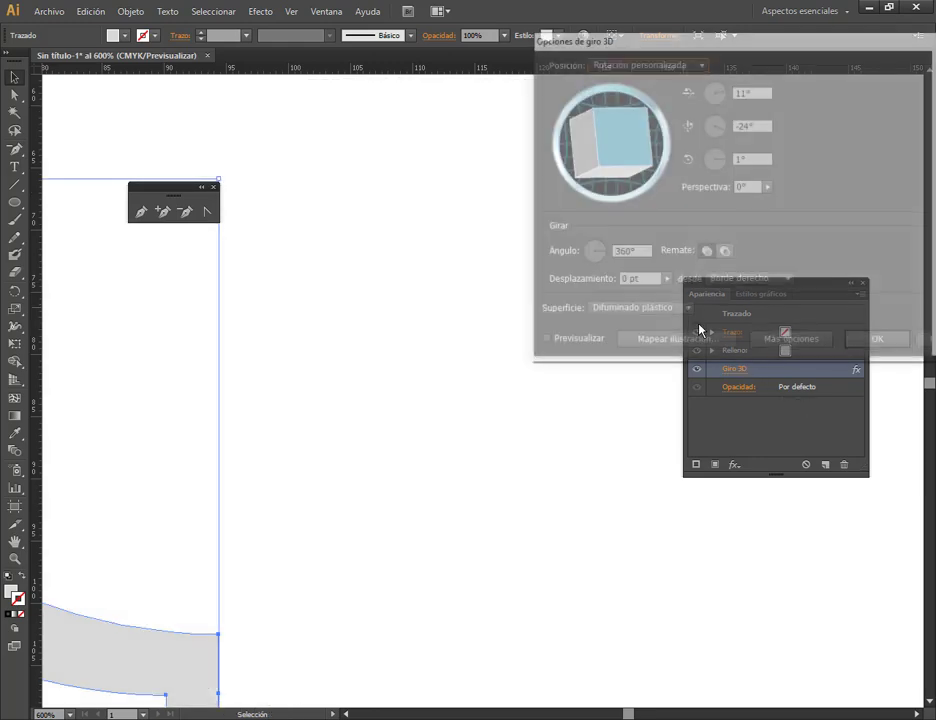
{"action": "left_click", "coordinate": [585, 344]}
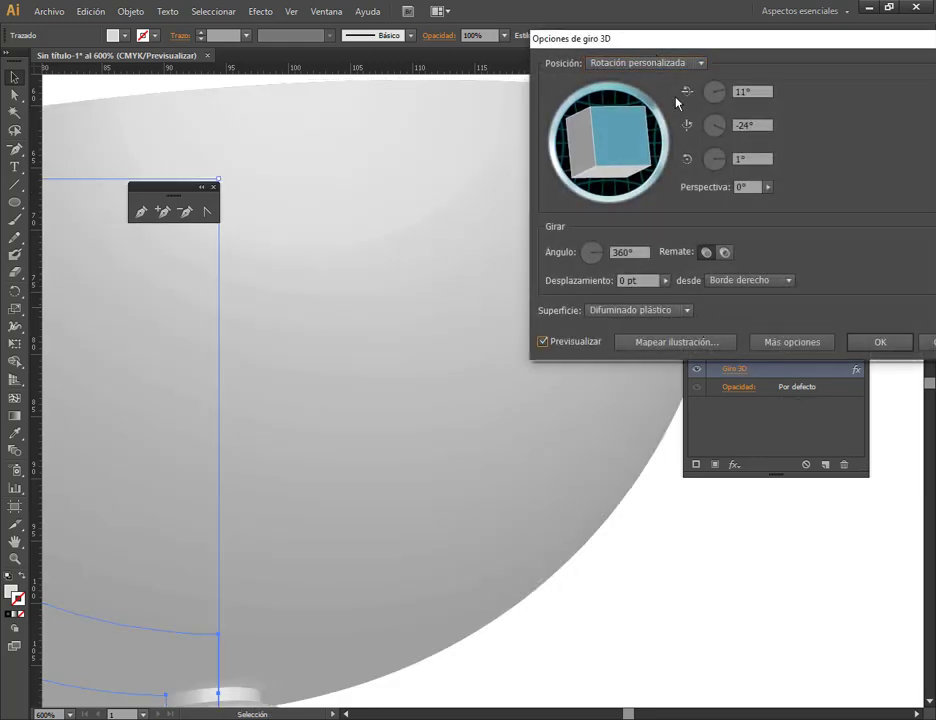
{"action": "left_click", "coordinate": [811, 345]}
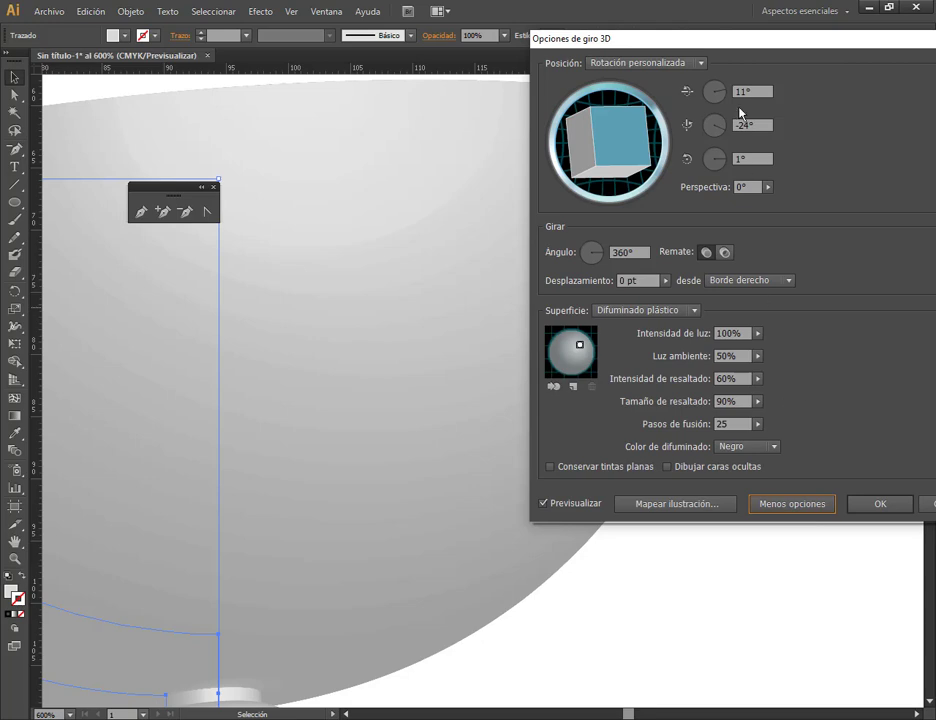
{"action": "left_click_drag", "start_coordinate": [735, 40], "coordinate": [761, 32]}
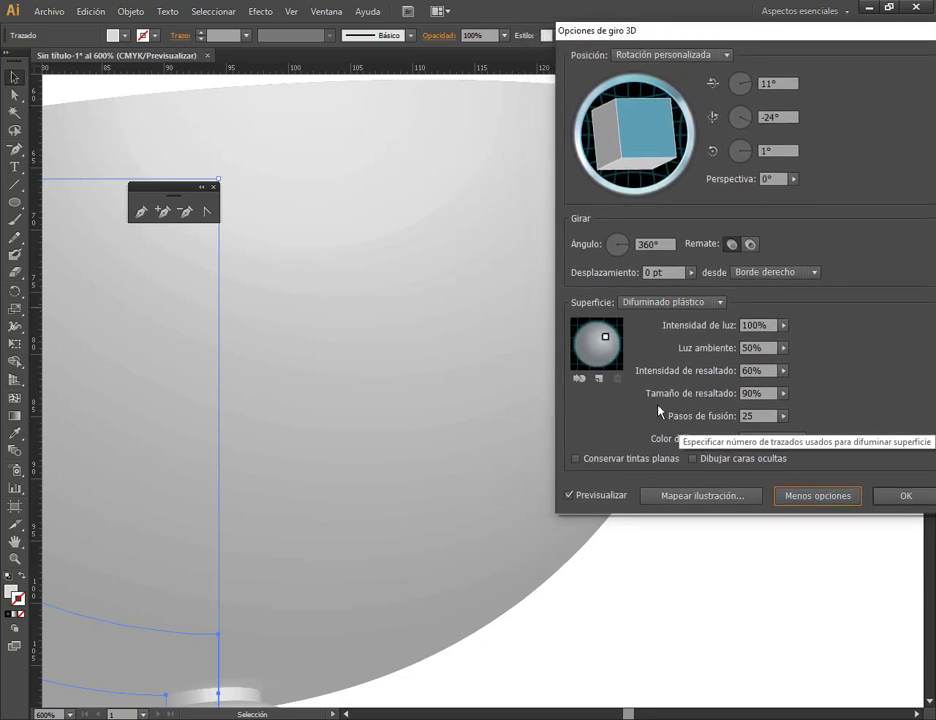
Lower the surface's blend steps (Pasos de fusión) to 12.
{"action": "left_click", "coordinate": [783, 417]}
{"action": "left_click_drag", "start_coordinate": [722, 432], "coordinate": [716, 432]}
{"action": "left_click", "coordinate": [761, 418]}
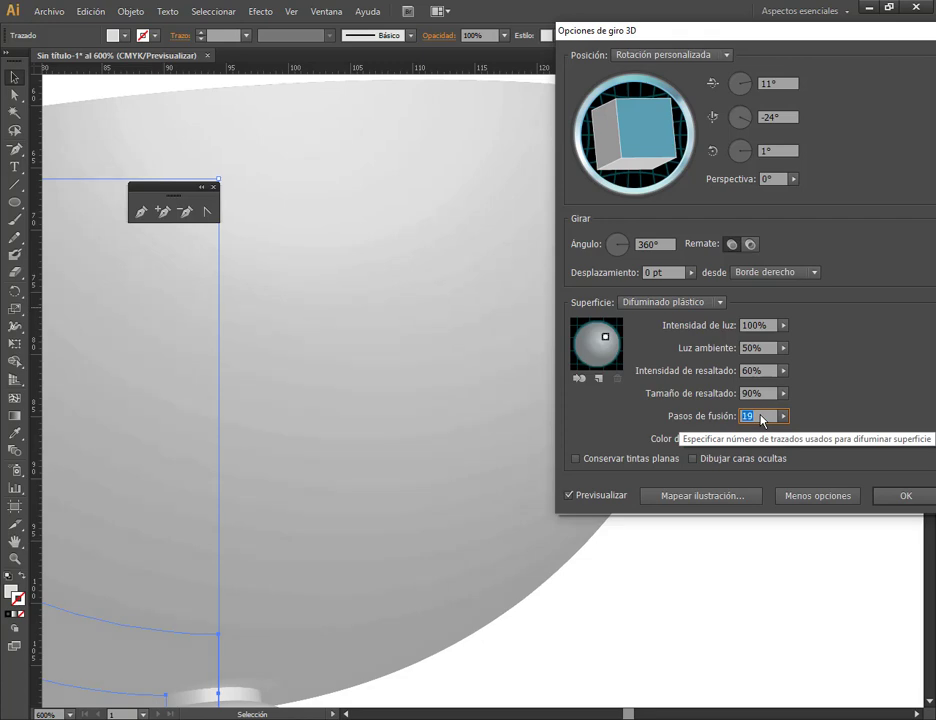
{"action": "key", "text": "Down"}
{"action": "key", "text": "Down"}
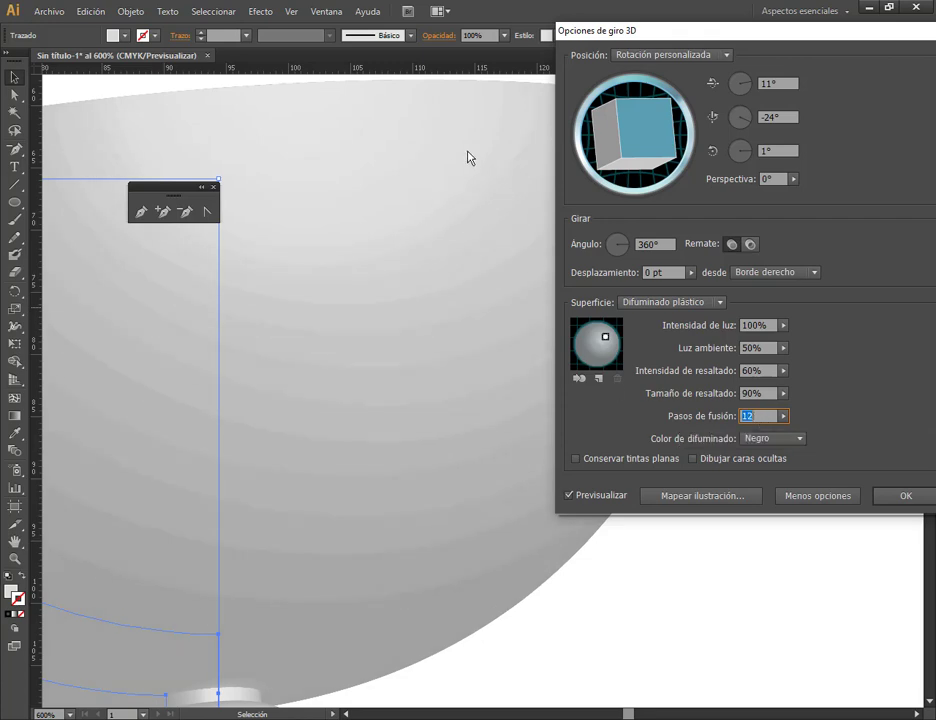
Raise the surface's blend steps (Pasos de fusión) to 50 and apply the goblet's Giro 3D options.
{"action": "key", "text": "Down"}
{"action": "key", "text": "Down"}
{"action": "key", "text": "Down"}
{"action": "key", "text": "shift+Up"}
{"action": "key", "text": "shift+Up"}
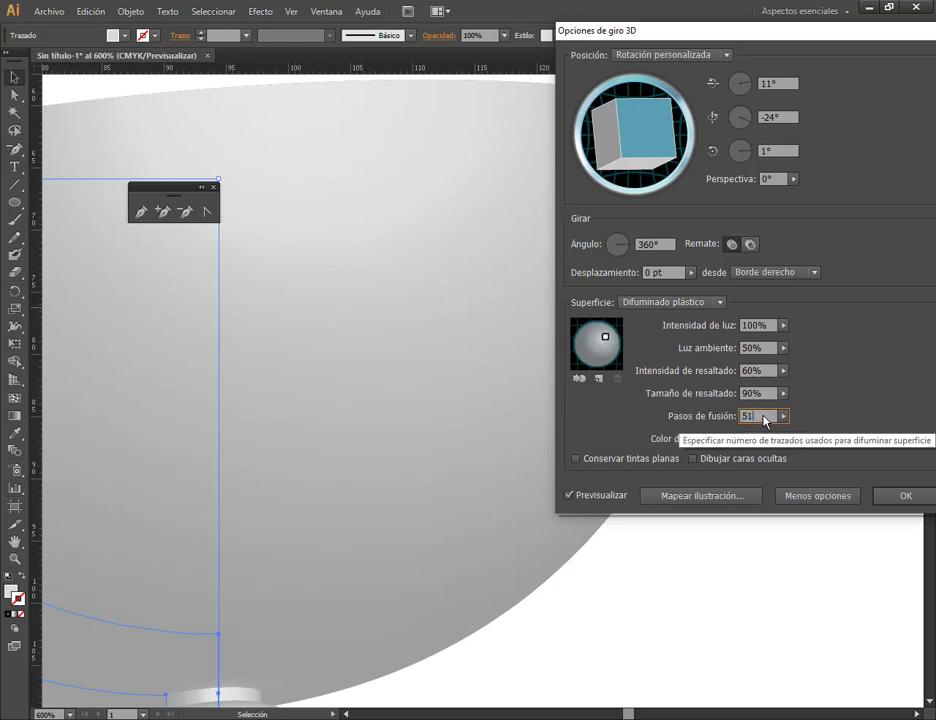
{"action": "key", "text": "Down"}
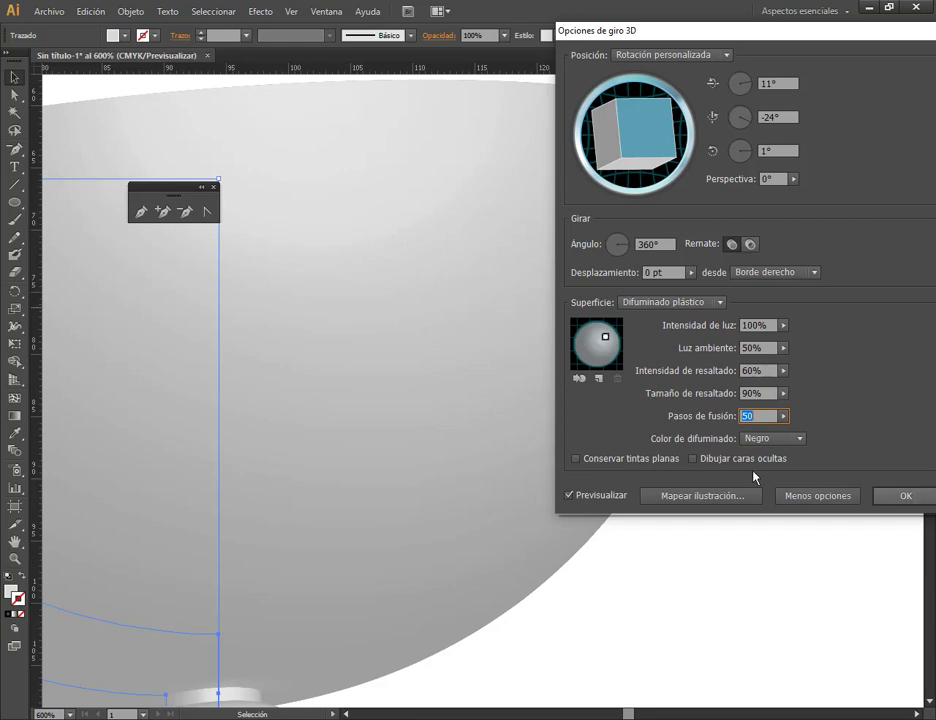
{"action": "left_click", "coordinate": [885, 494]}
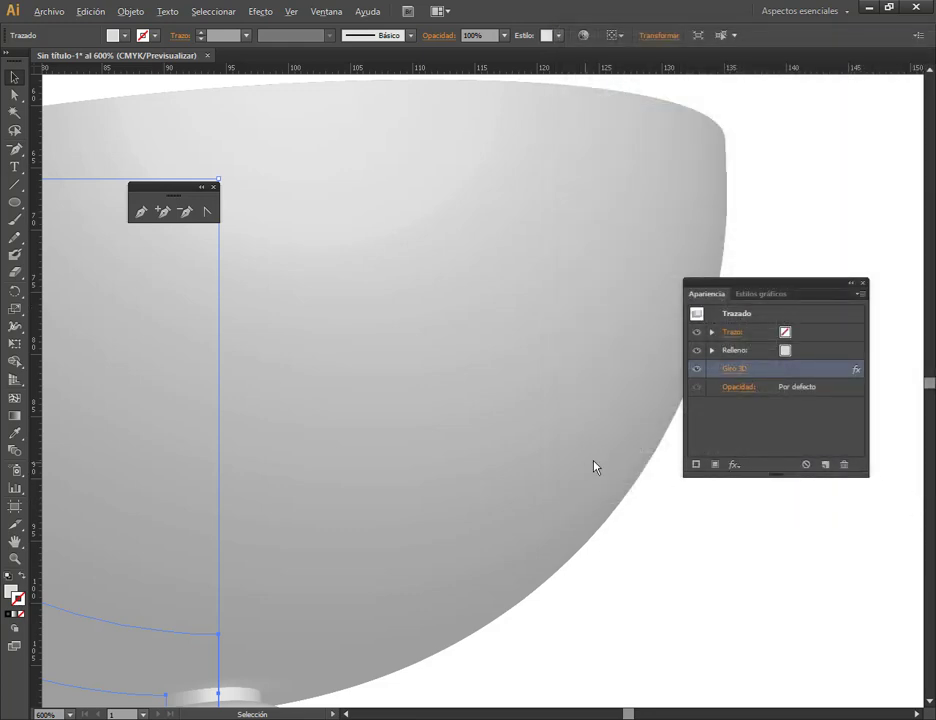
Move the wide goblet slightly up and left, and reopen its Giro 3D options beside it with preview on.
{"action": "left_click", "coordinate": [624, 525]}
{"action": "scroll", "coordinate": [612, 508], "scroll_direction": "down", "scroll_amount": 4}
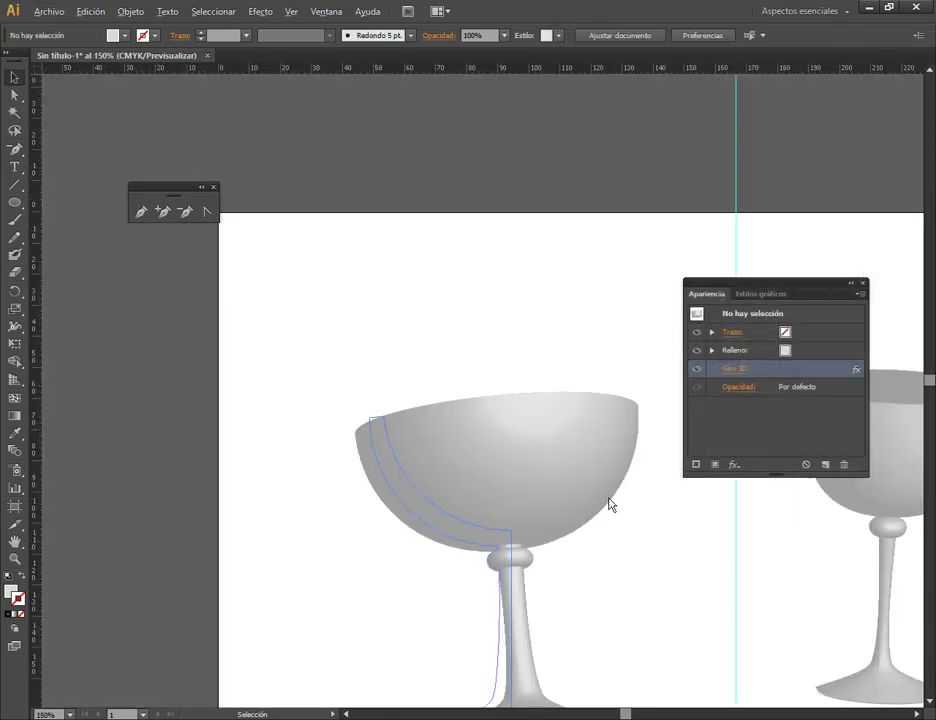
{"action": "left_click_drag", "start_coordinate": [627, 543], "coordinate": [533, 432]}
{"action": "left_click_drag", "start_coordinate": [458, 355], "coordinate": [436, 343]}
{"action": "left_click", "coordinate": [737, 369]}
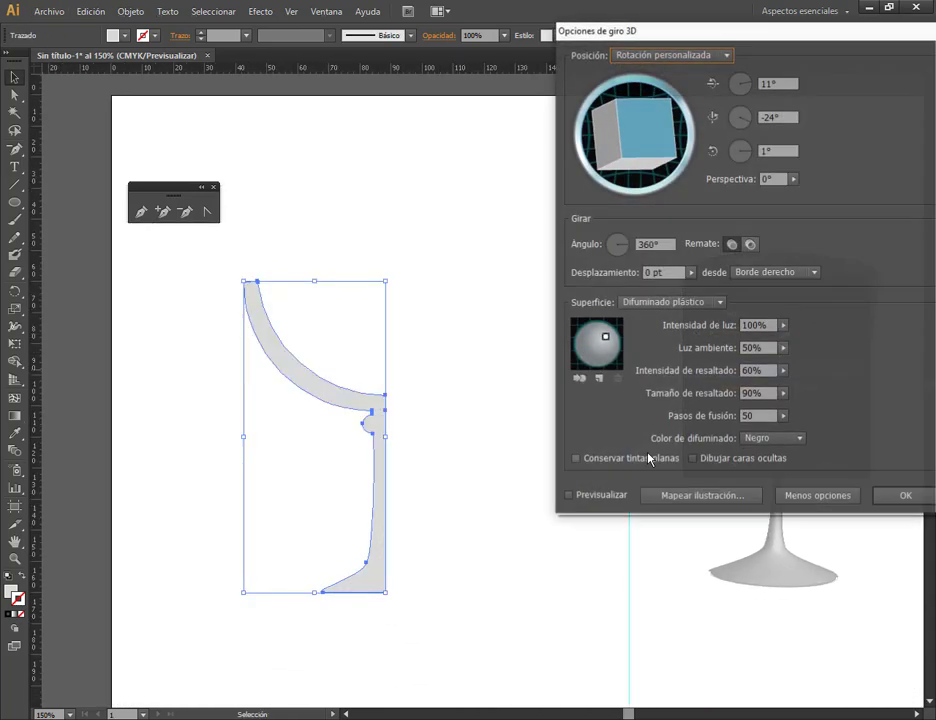
{"action": "left_click", "coordinate": [569, 495]}
{"action": "left_click_drag", "start_coordinate": [677, 44], "coordinate": [734, 47]}
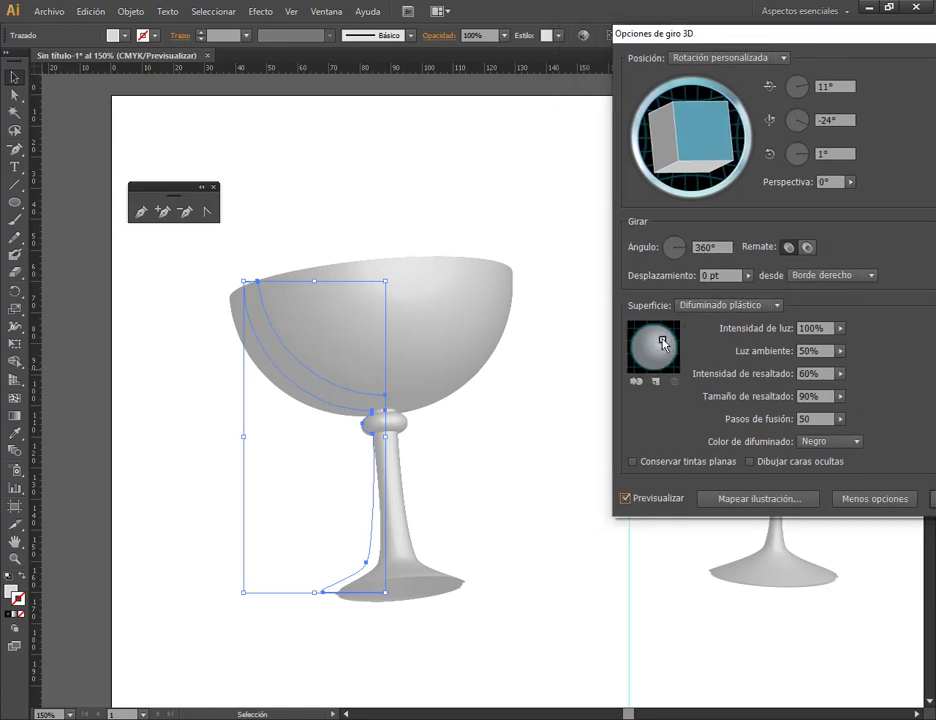
{"action": "left_click_drag", "start_coordinate": [737, 43], "coordinate": [692, 38]}
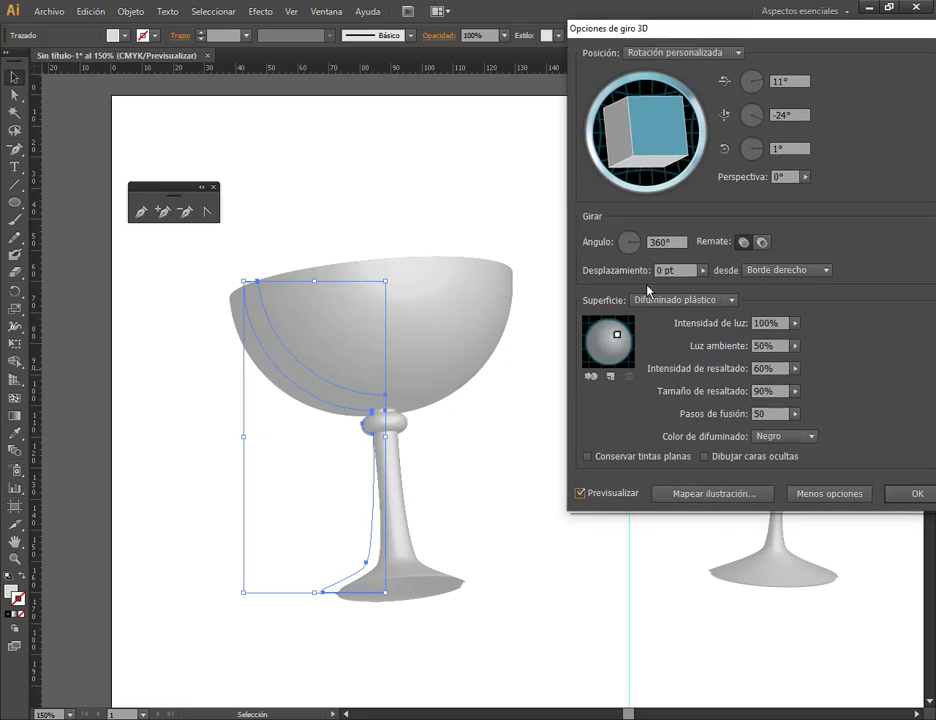
Place the surface light at the sphere's left edge, slightly above centre, and add a second light near its lower-right edge.
{"action": "mouse_move", "coordinate": [619, 338]}
{"action": "left_mouse_down"}
{"action": "mouse_move", "coordinate": [624, 352]}
{"action": "mouse_move", "coordinate": [589, 344]}
{"action": "mouse_move", "coordinate": [591, 333]}
{"action": "mouse_move", "coordinate": [588, 348]}
{"action": "left_mouse_up"}
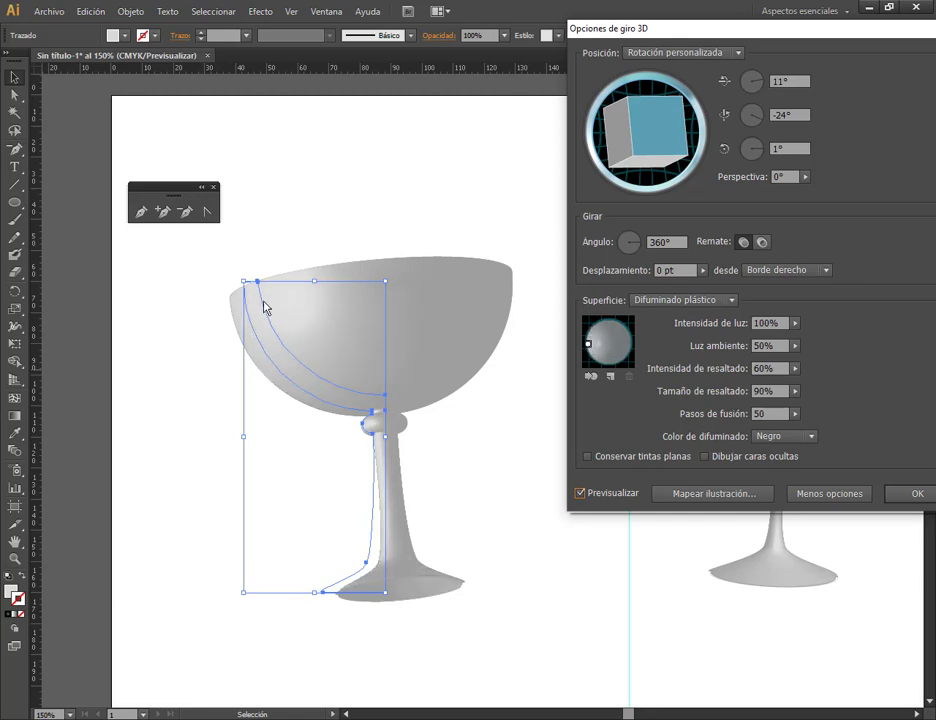
{"action": "left_click", "coordinate": [613, 378]}
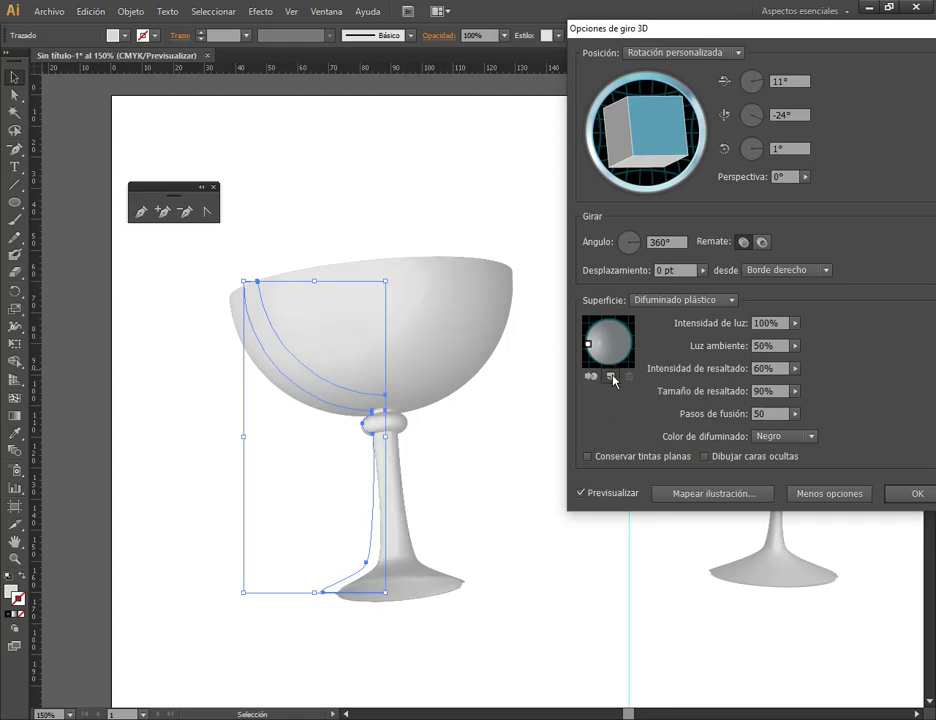
{"action": "left_click_drag", "start_coordinate": [610, 345], "coordinate": [629, 346]}
{"action": "left_click_drag", "start_coordinate": [628, 346], "coordinate": [632, 359]}
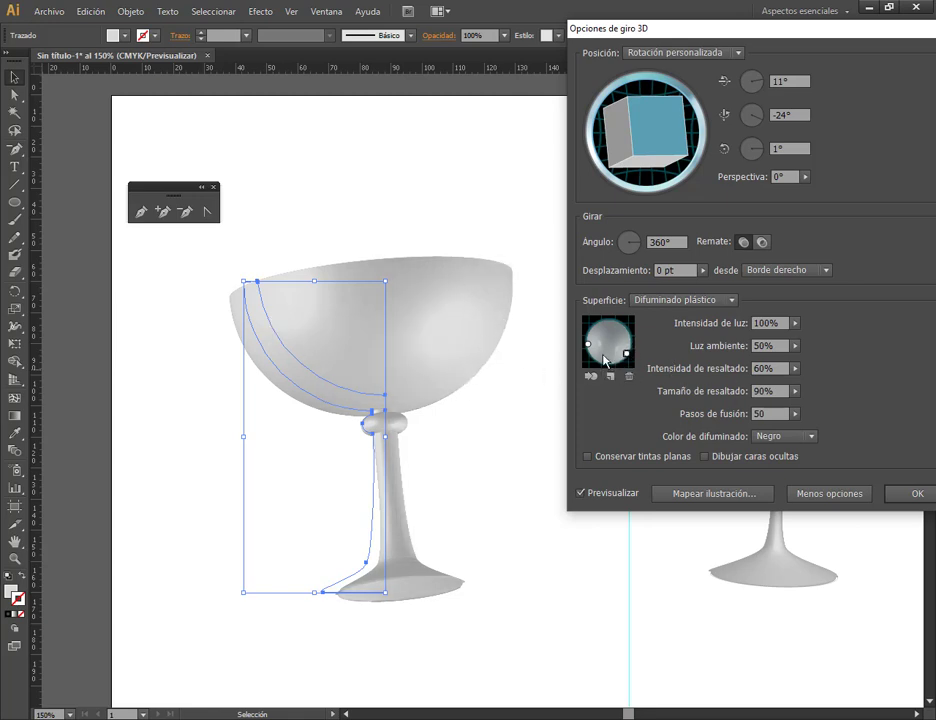
{"action": "left_click_drag", "start_coordinate": [588, 344], "coordinate": [589, 338]}
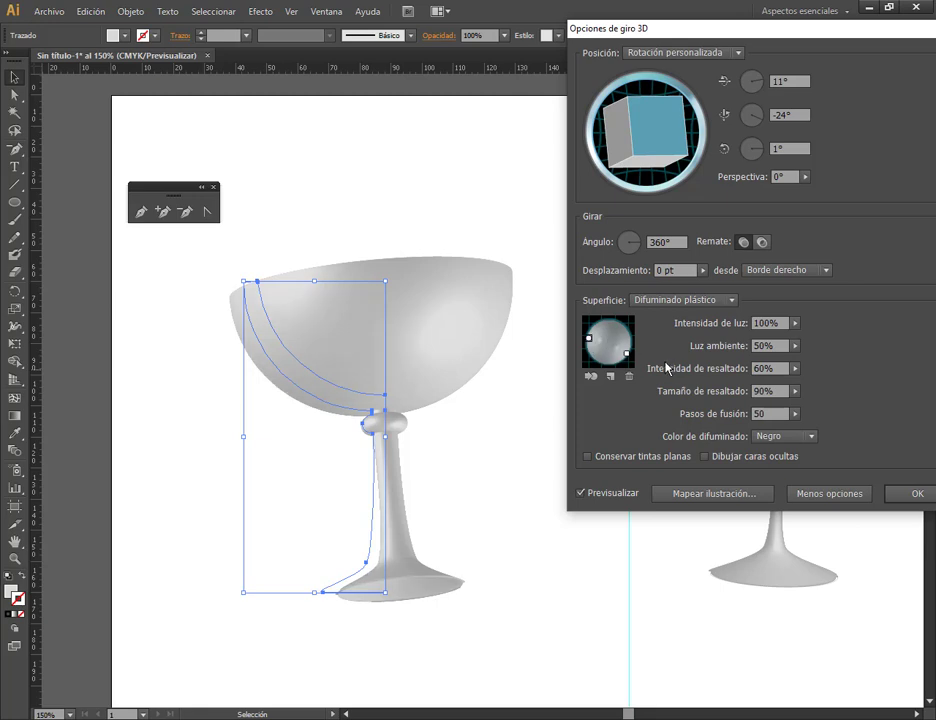
Add a third light near the top of the lighting sphere, and delete it.
{"action": "left_click", "coordinate": [610, 377]}
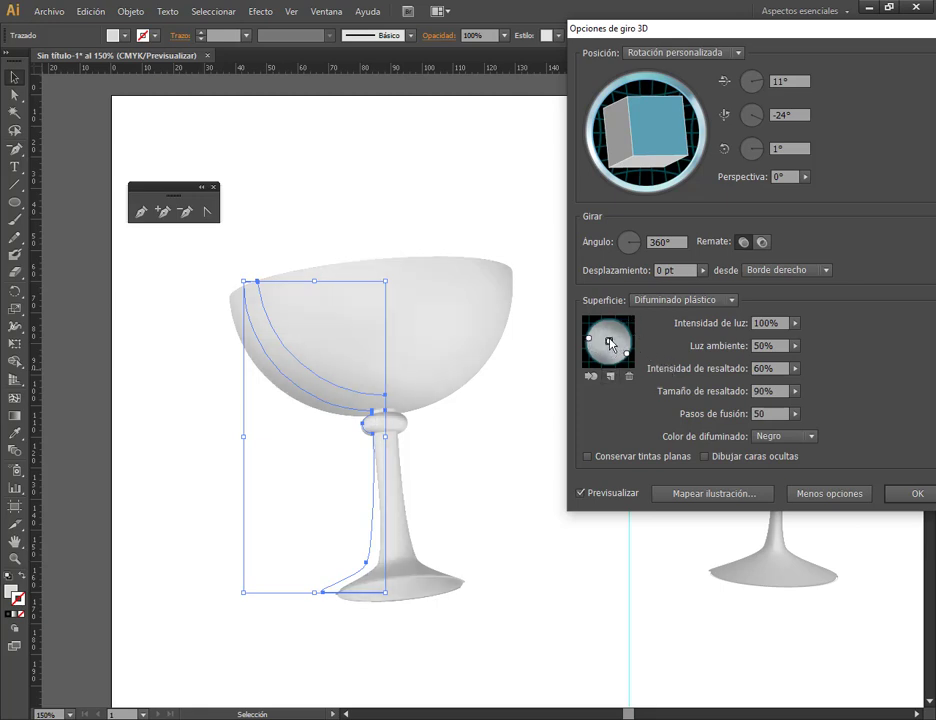
{"action": "left_click_drag", "start_coordinate": [609, 342], "coordinate": [609, 330]}
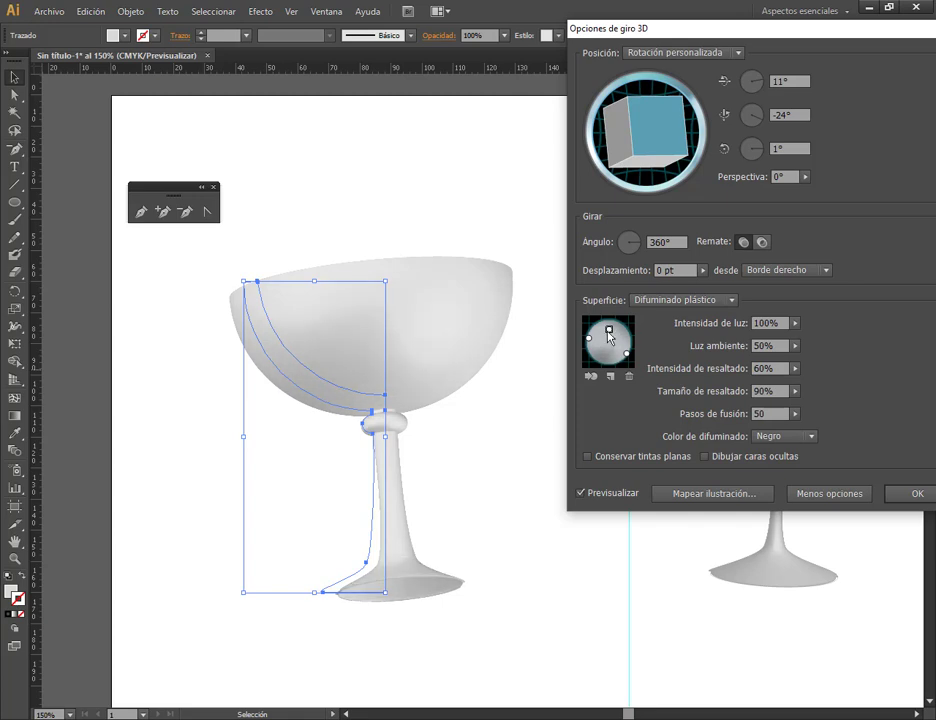
{"action": "left_click", "coordinate": [629, 377]}
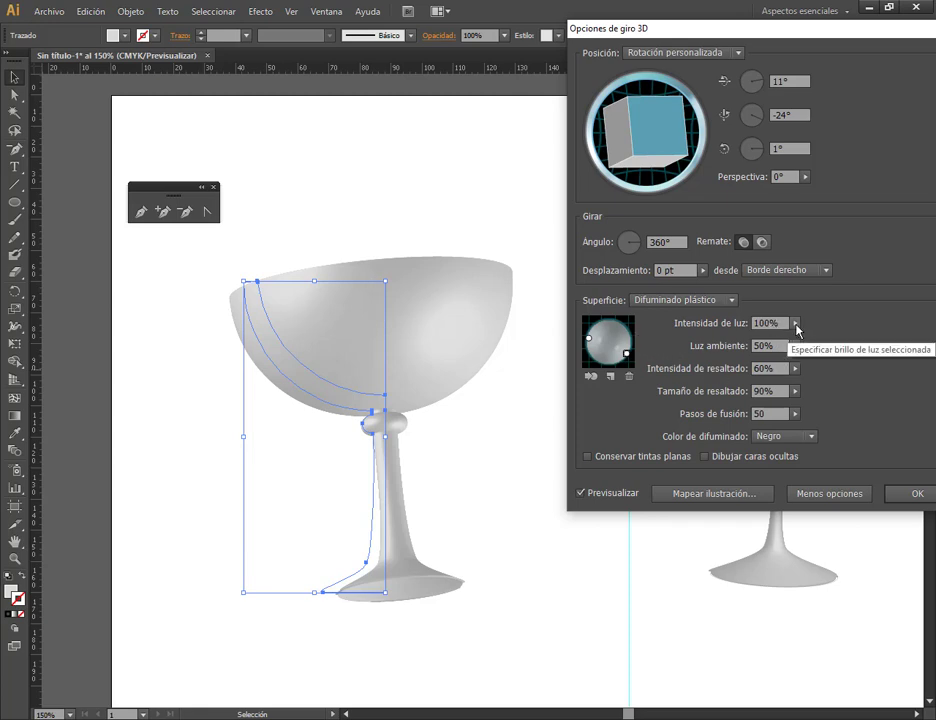
Move the second light slightly up the sphere's right side and lower its light intensity to 62%.
{"action": "left_click", "coordinate": [795, 323]}
{"action": "left_click_drag", "start_coordinate": [795, 337], "coordinate": [777, 345]}
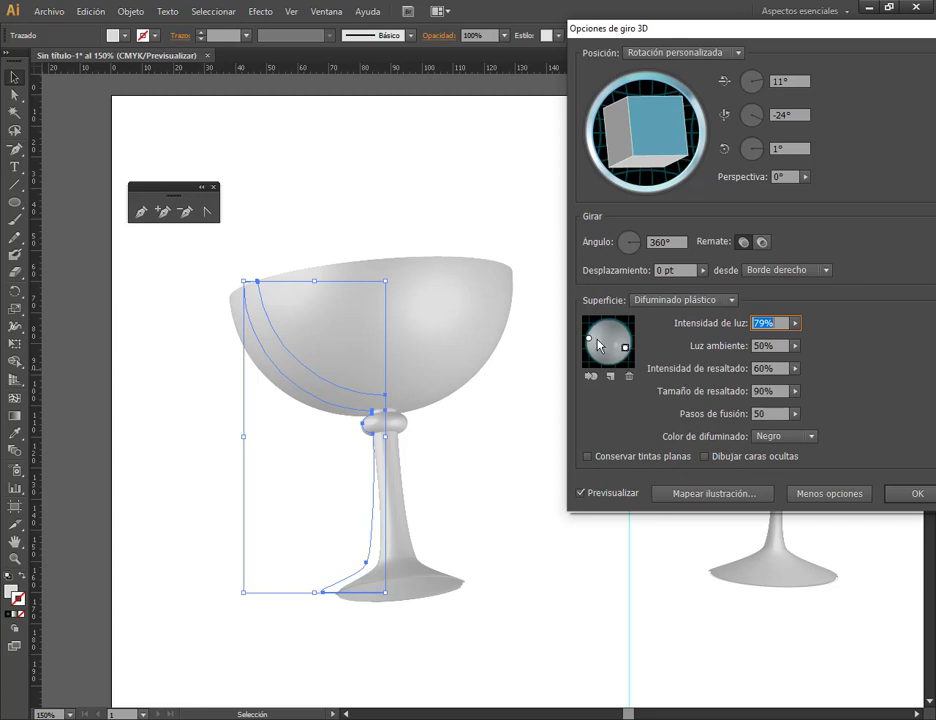
{"action": "type", "text": "100"}
{"action": "left_click", "coordinate": [625, 348]}
{"action": "left_click", "coordinate": [792, 326]}
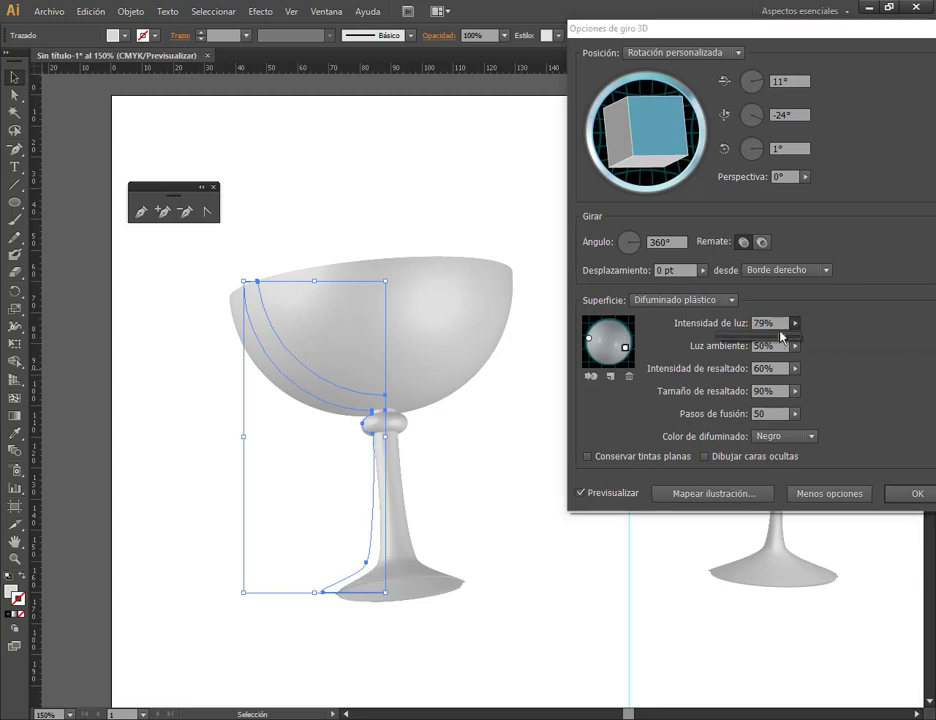
{"action": "left_click_drag", "start_coordinate": [790, 340], "coordinate": [763, 341]}
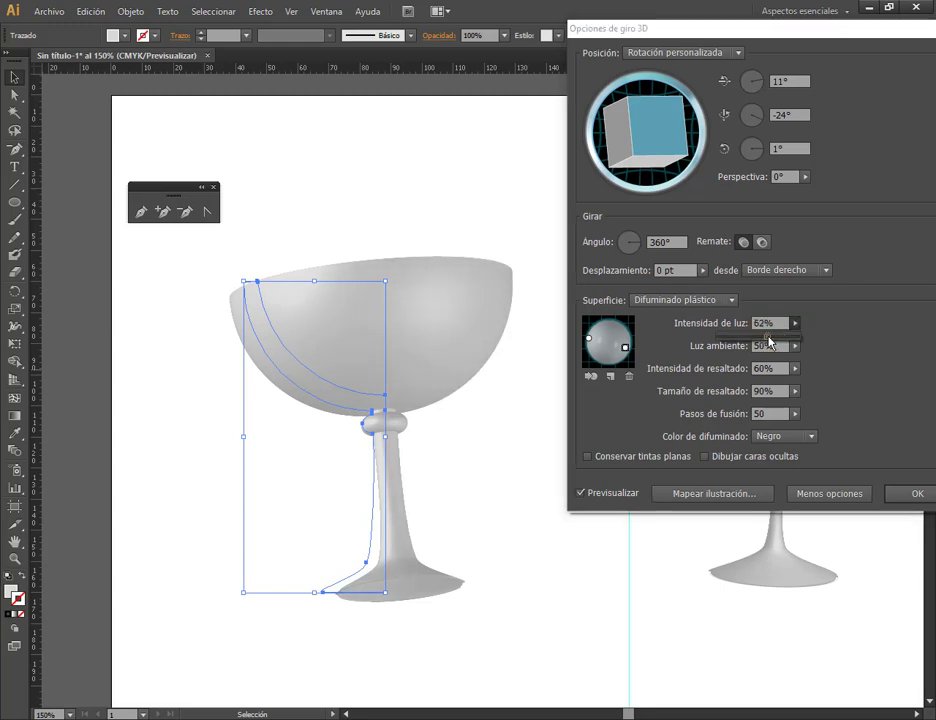
{"action": "left_click", "coordinate": [866, 348]}
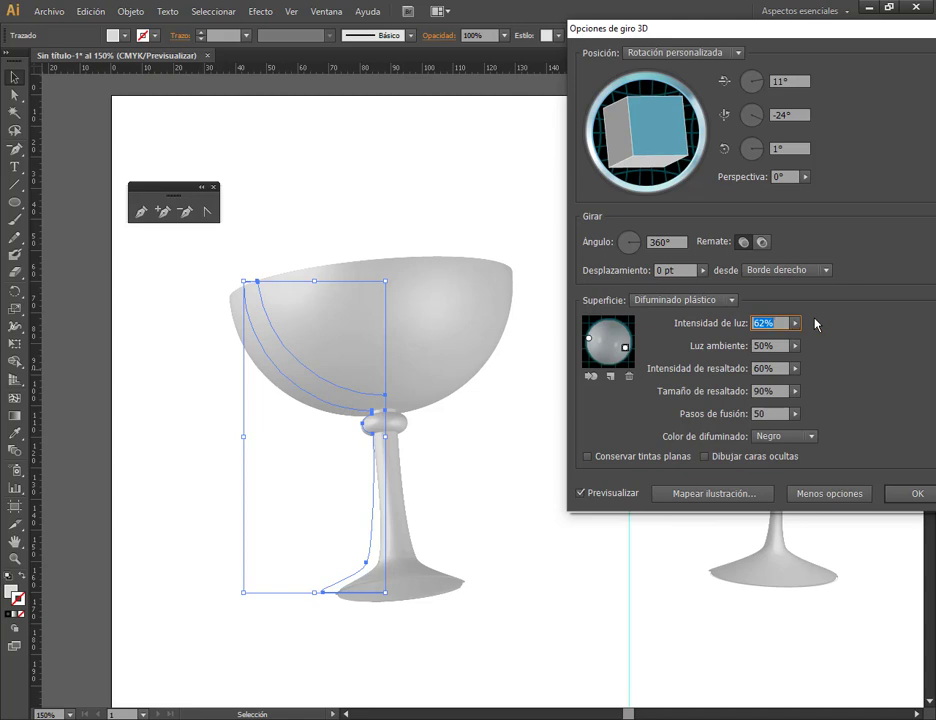
Change the goblet's surface shading to Difuminado difuso.
{"action": "left_click", "coordinate": [643, 304]}
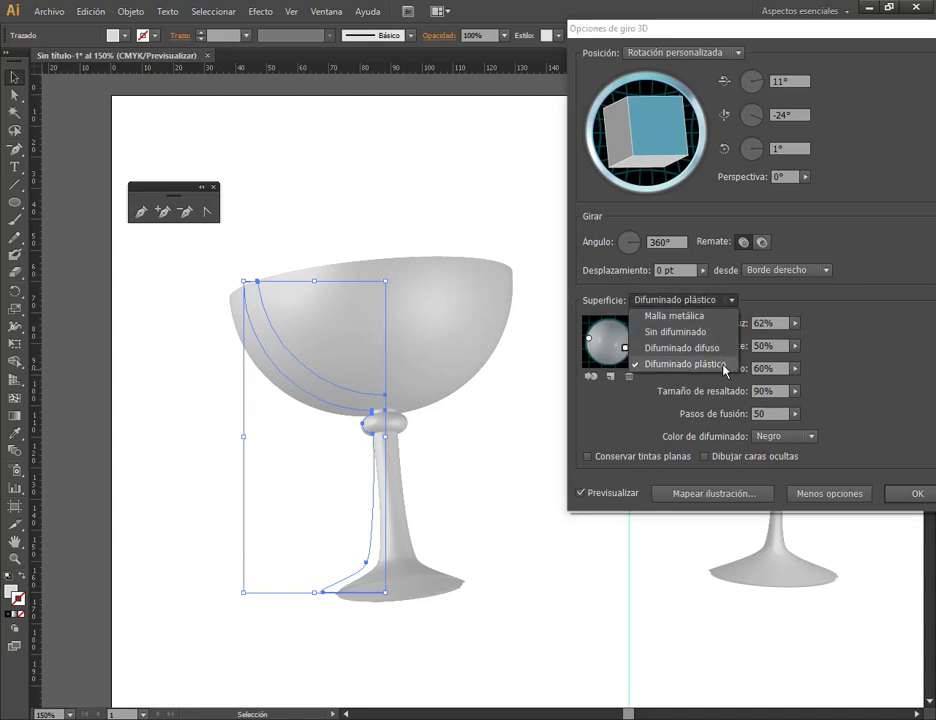
{"action": "left_click", "coordinate": [623, 445]}
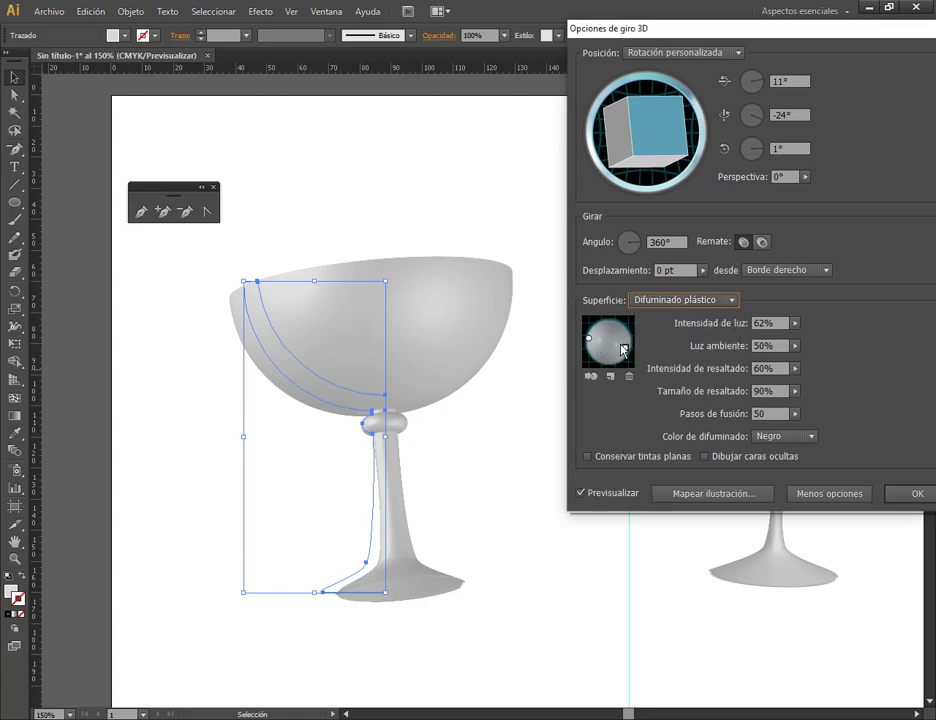
{"action": "left_click", "coordinate": [672, 301]}
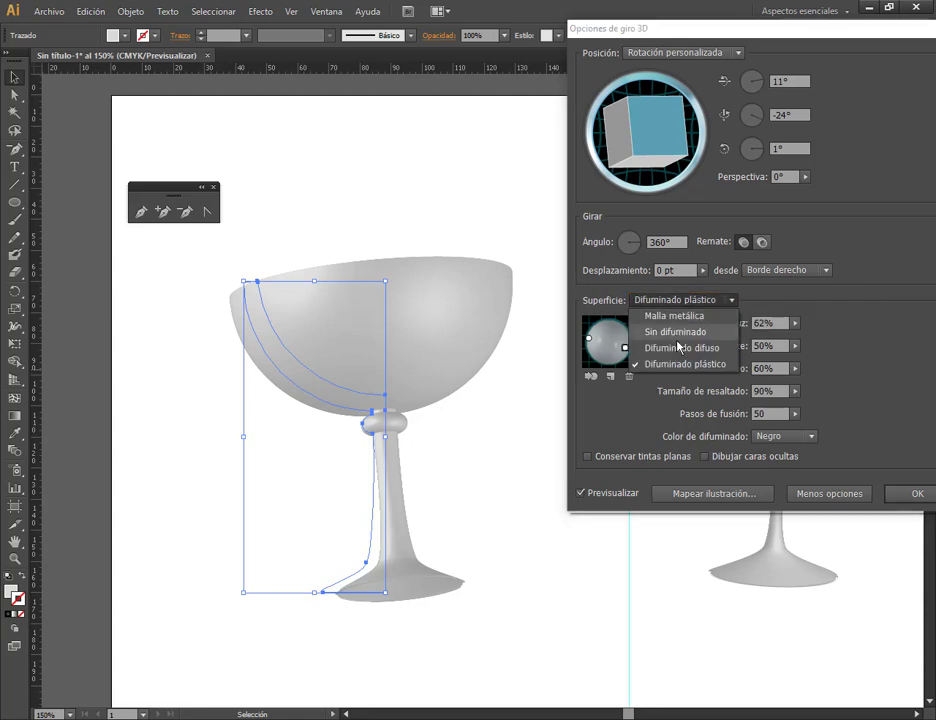
{"action": "left_click", "coordinate": [680, 348]}
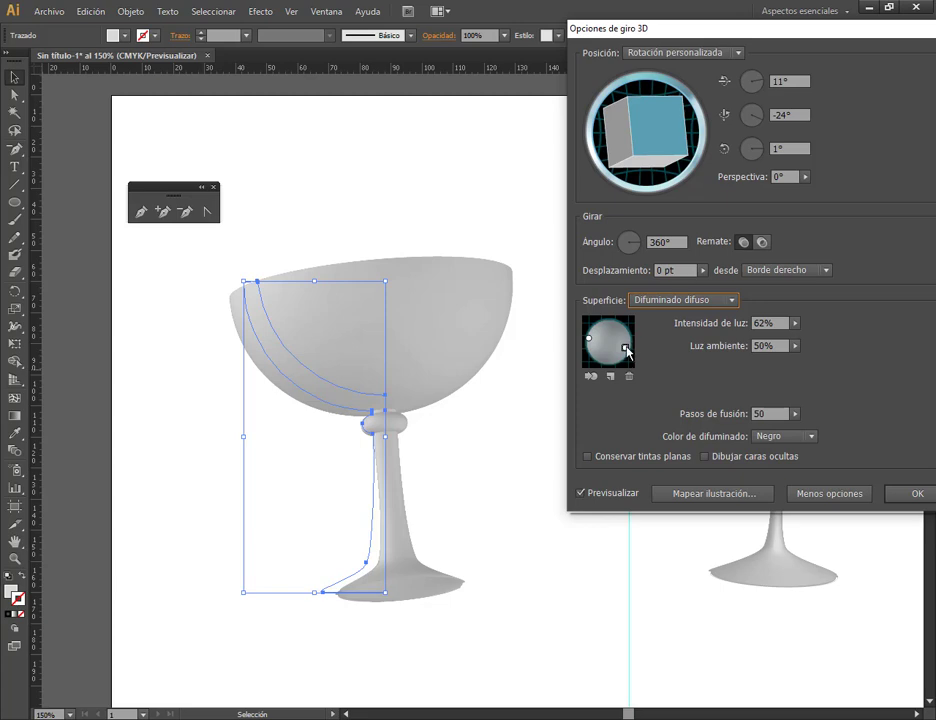
Move the right-hand light up to about the sphere's mid-height and raise its light intensity to 91%.
{"action": "left_click_drag", "start_coordinate": [626, 347], "coordinate": [624, 340]}
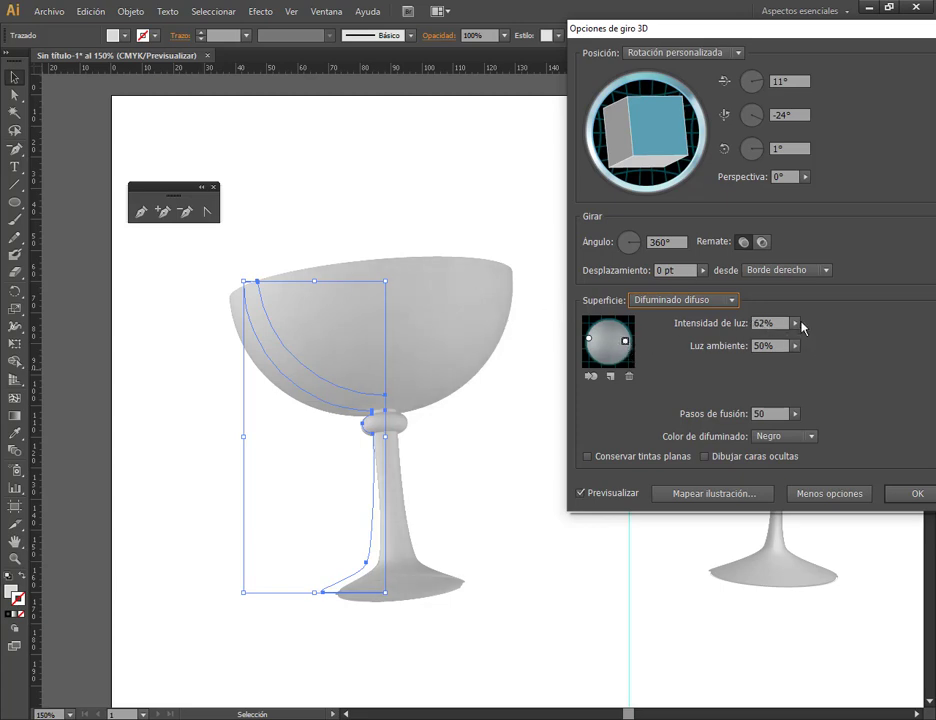
{"action": "left_click", "coordinate": [795, 323]}
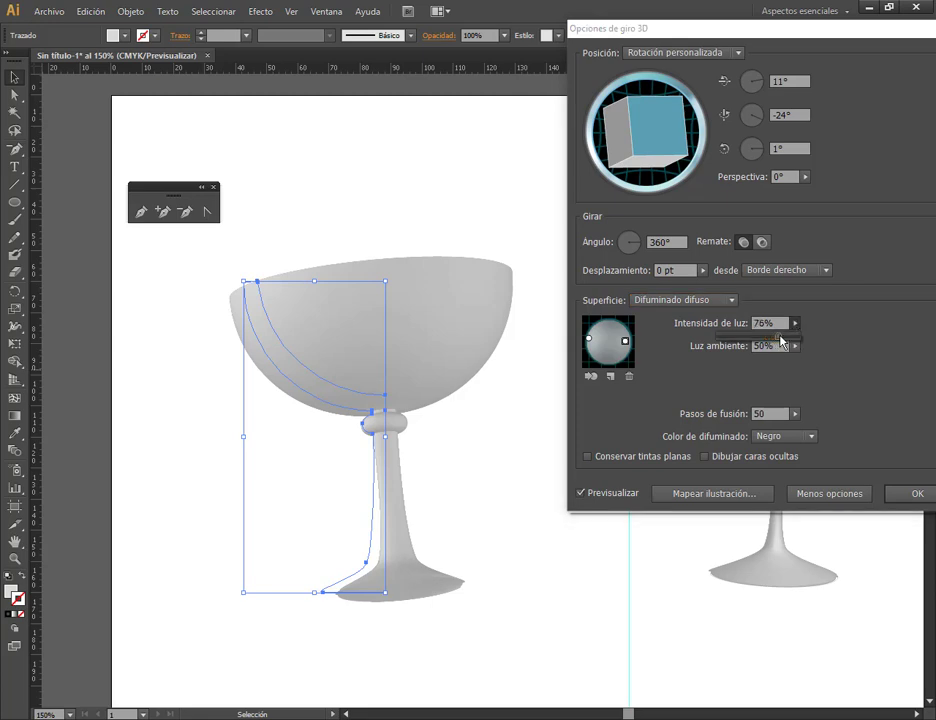
{"action": "left_click_drag", "start_coordinate": [772, 341], "coordinate": [790, 341]}
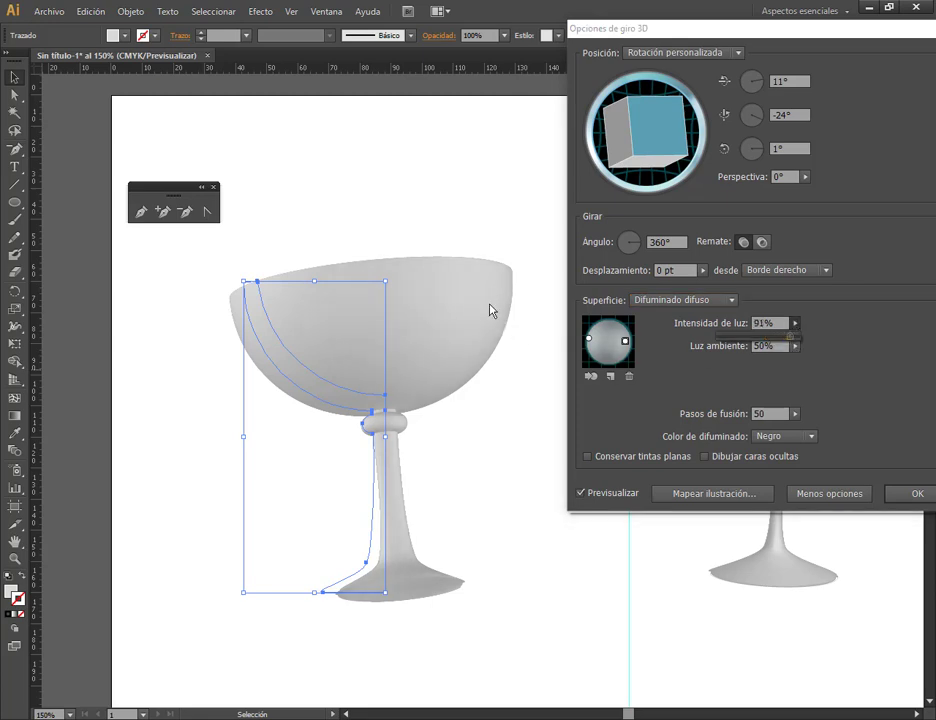
Move the surface sphere's lights closer to its edges and switch the revolved goblet's surface to plastic shading (Difuminado plástico).
{"action": "left_click_drag", "start_coordinate": [624, 345], "coordinate": [626, 351]}
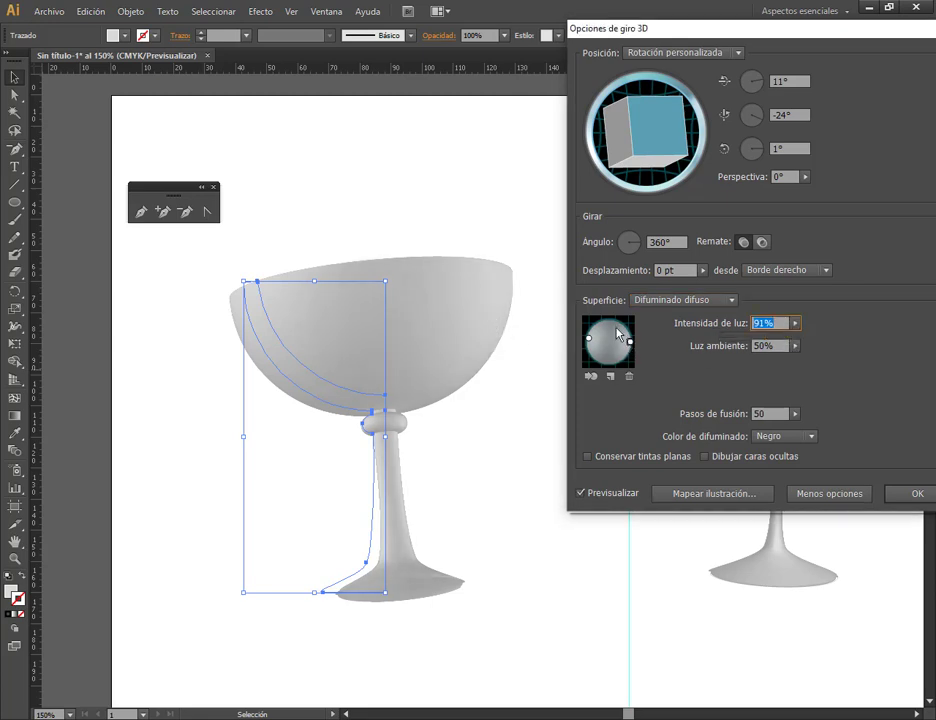
{"action": "type", "text": "100"}
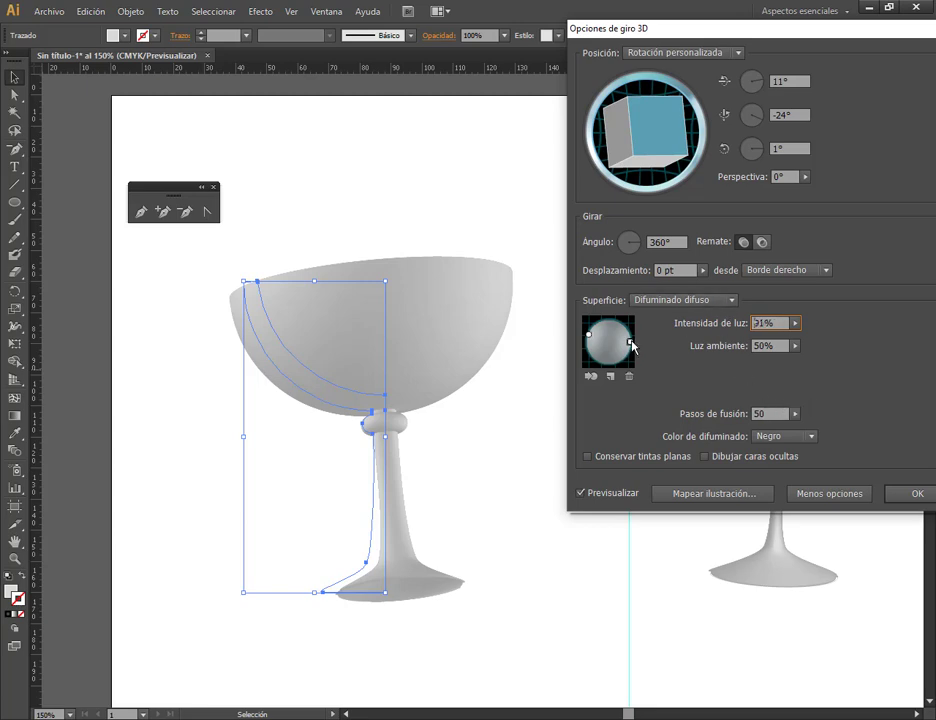
{"action": "left_click", "coordinate": [720, 300]}
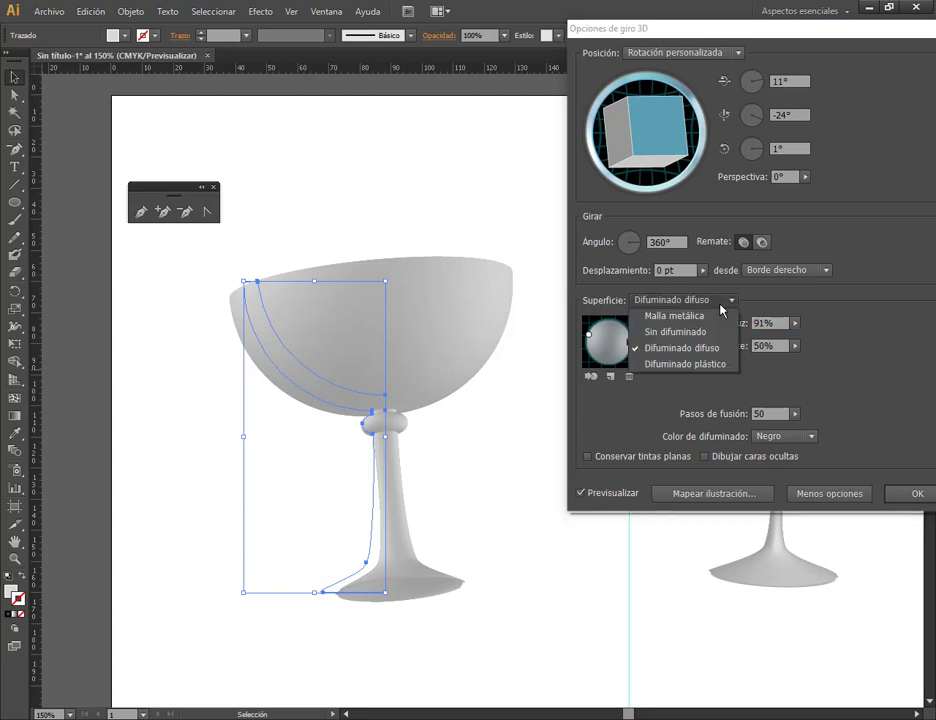
{"action": "left_click", "coordinate": [686, 364]}
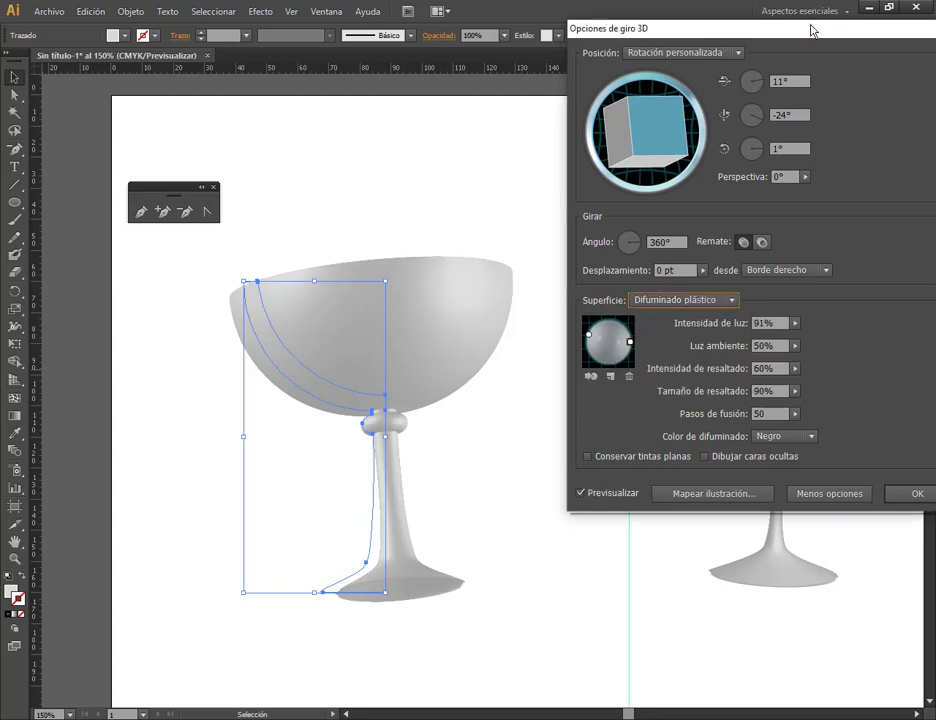
{"action": "left_click_drag", "start_coordinate": [813, 33], "coordinate": [782, 22]}
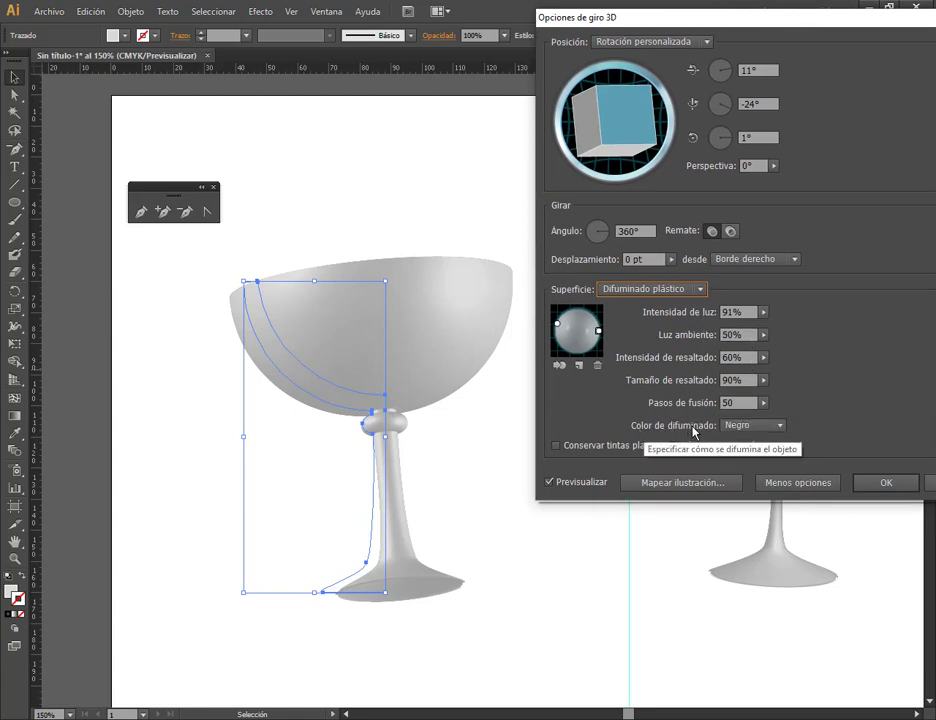
Set the goblet's shading colour to custom (A medida) and pick a bright green.
{"action": "left_click", "coordinate": [754, 426]}
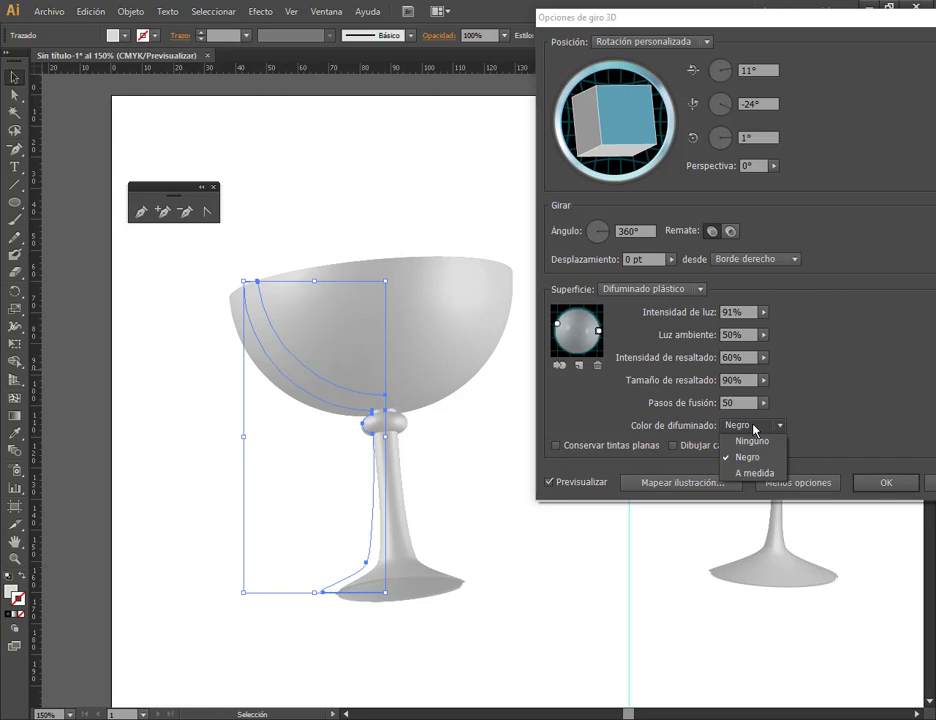
{"action": "left_click", "coordinate": [745, 472]}
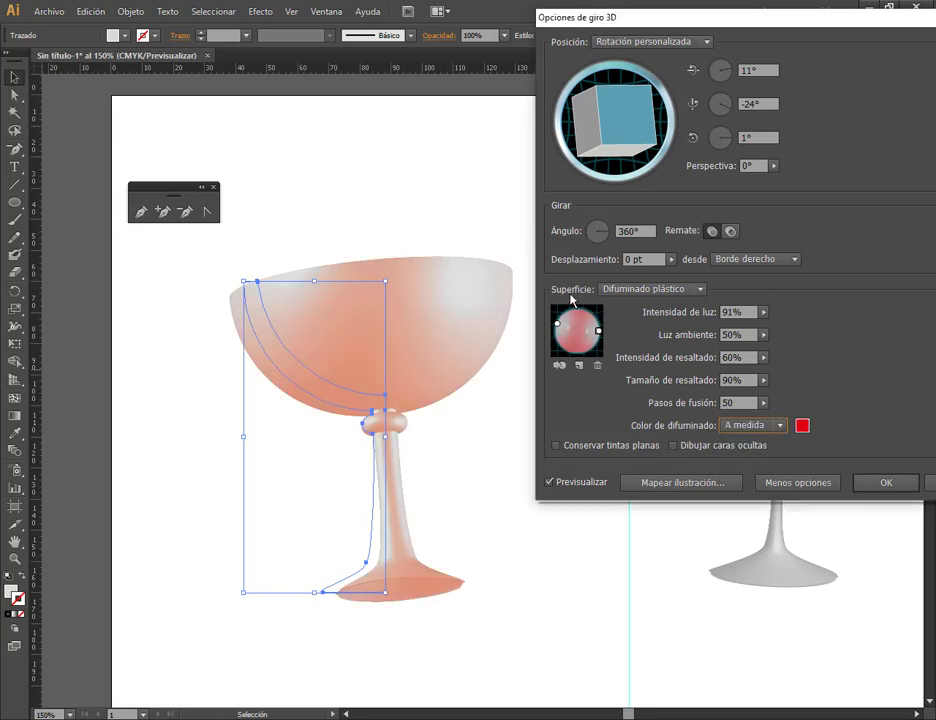
{"action": "left_click", "coordinate": [802, 426]}
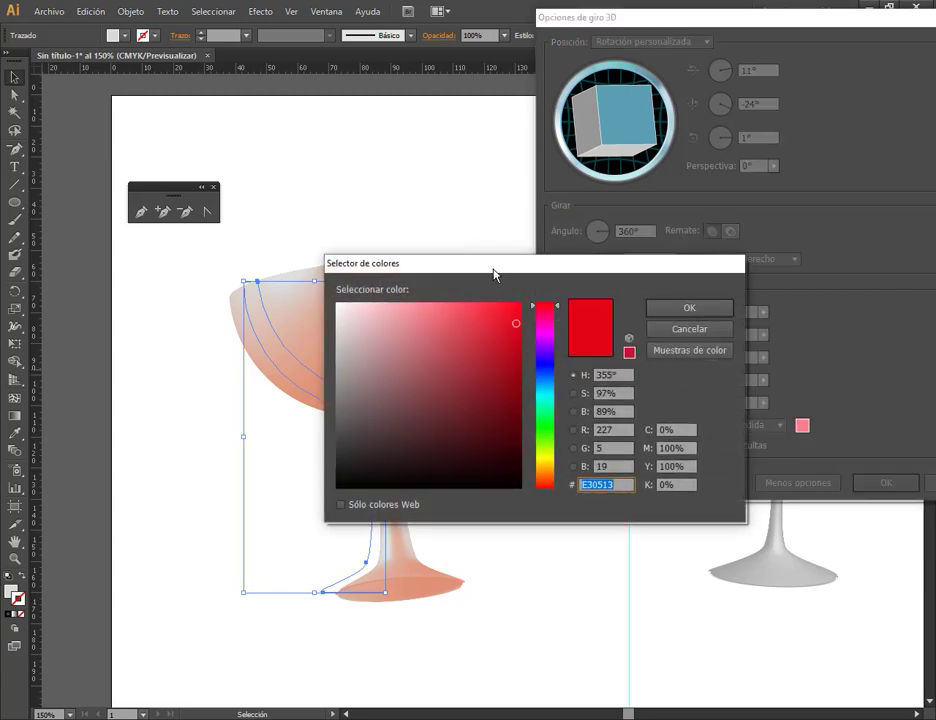
{"action": "left_click_drag", "start_coordinate": [495, 270], "coordinate": [637, 215]}
{"action": "left_click", "coordinate": [684, 357]}
{"action": "left_click", "coordinate": [654, 247]}
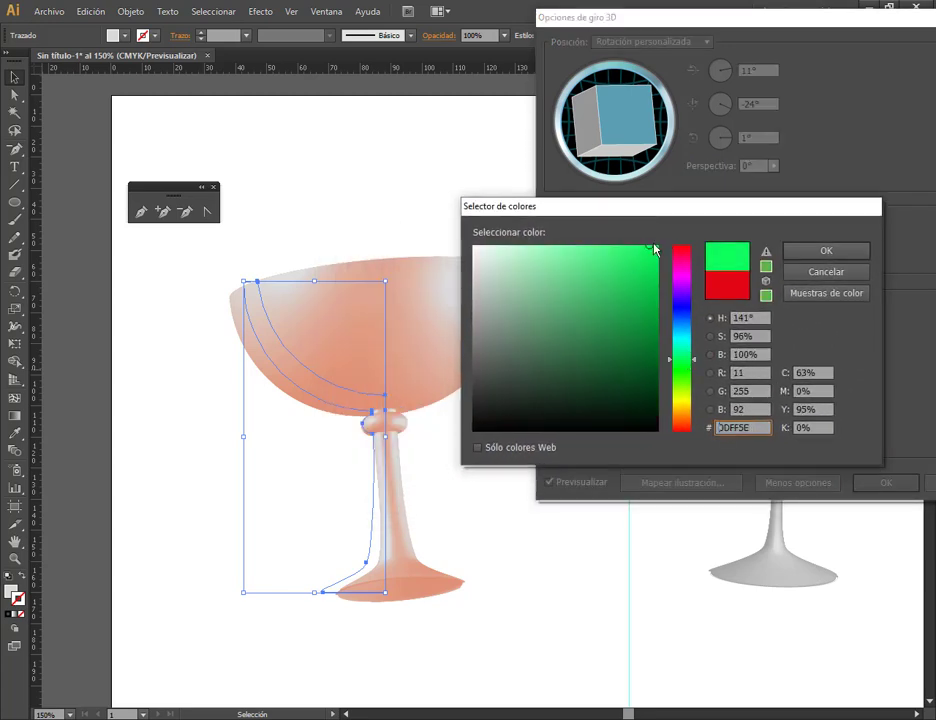
{"action": "left_click", "coordinate": [826, 272]}
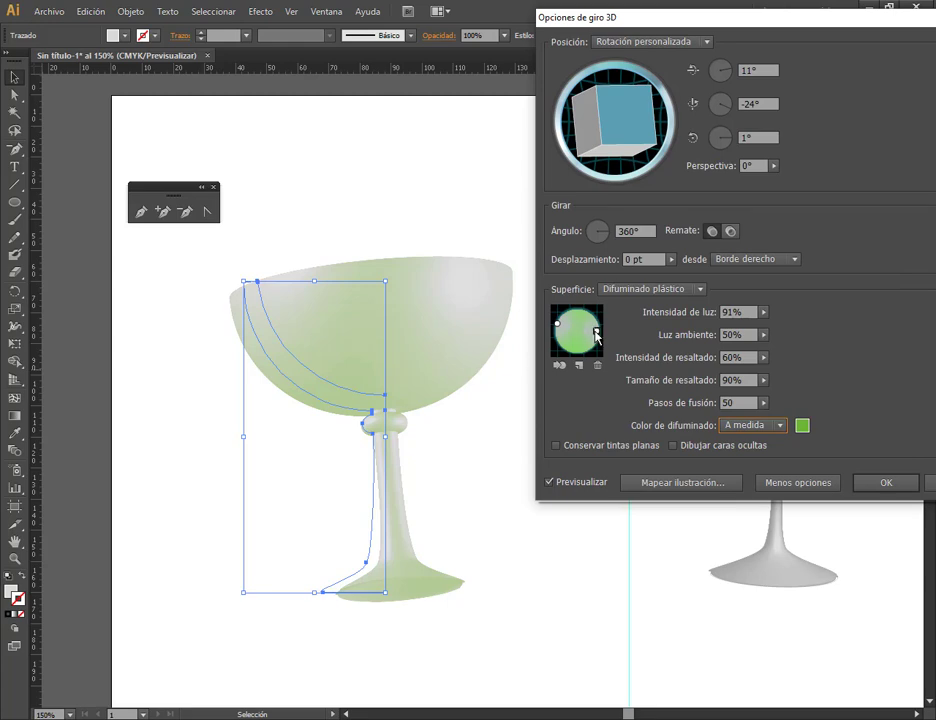
Apply the 3D revolve options with the sphere's right light moved slightly inward, and change the goblet's fill to bright blue.
{"action": "left_click_drag", "start_coordinate": [598, 335], "coordinate": [591, 329]}
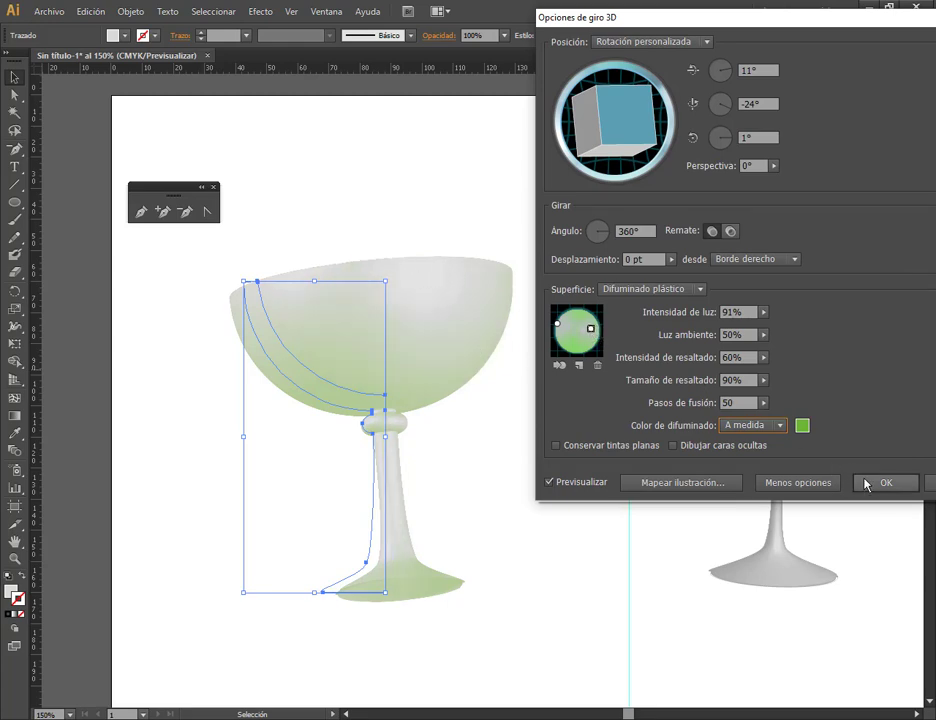
{"action": "key", "text": "Return"}
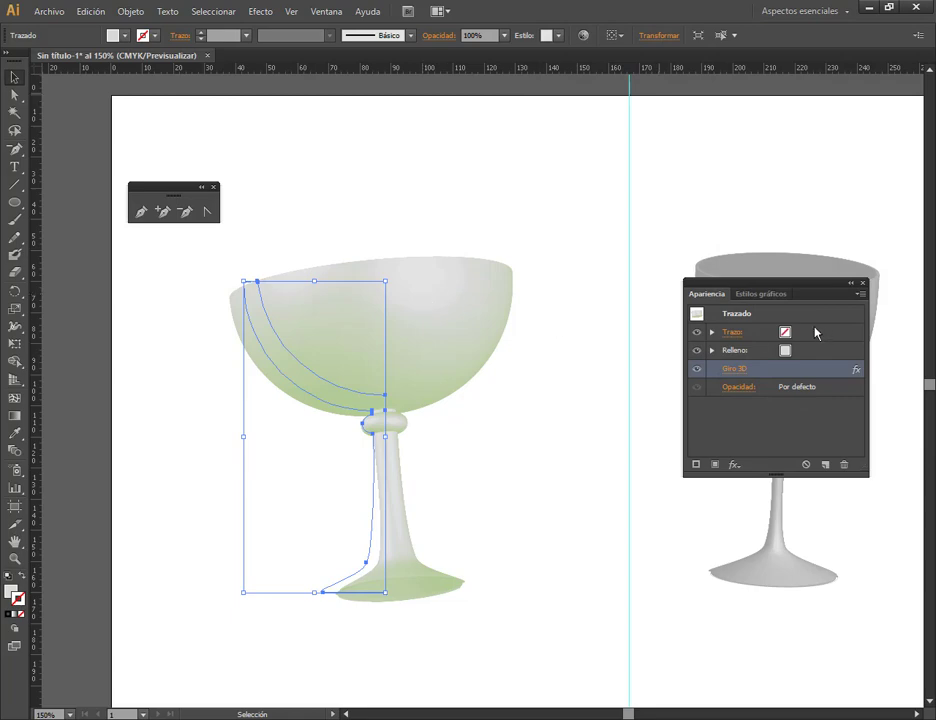
{"action": "left_click", "coordinate": [124, 36]}
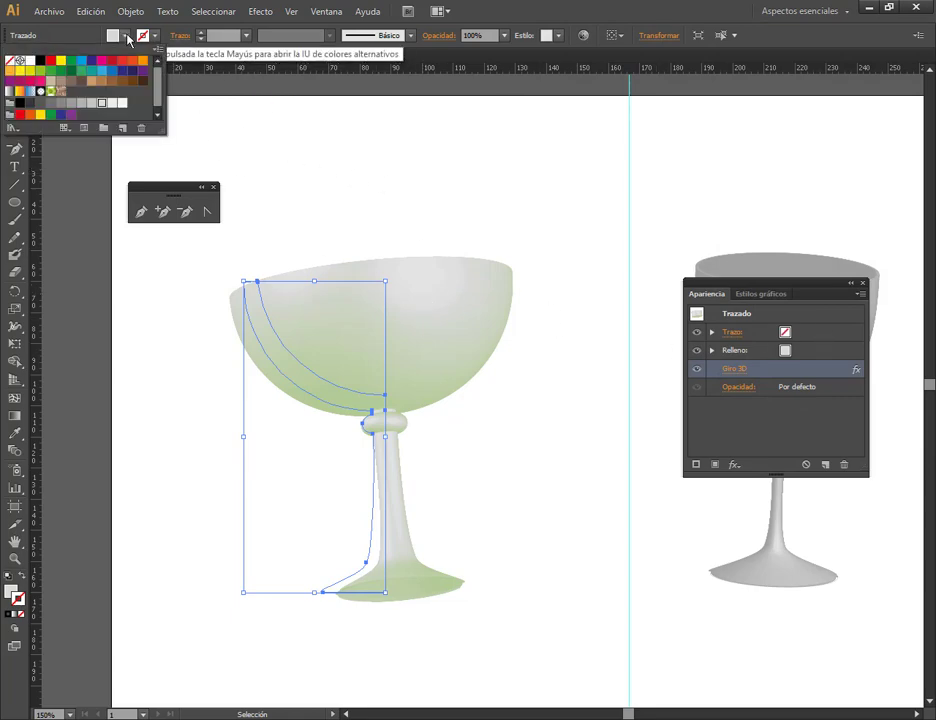
{"action": "left_click", "coordinate": [80, 62]}
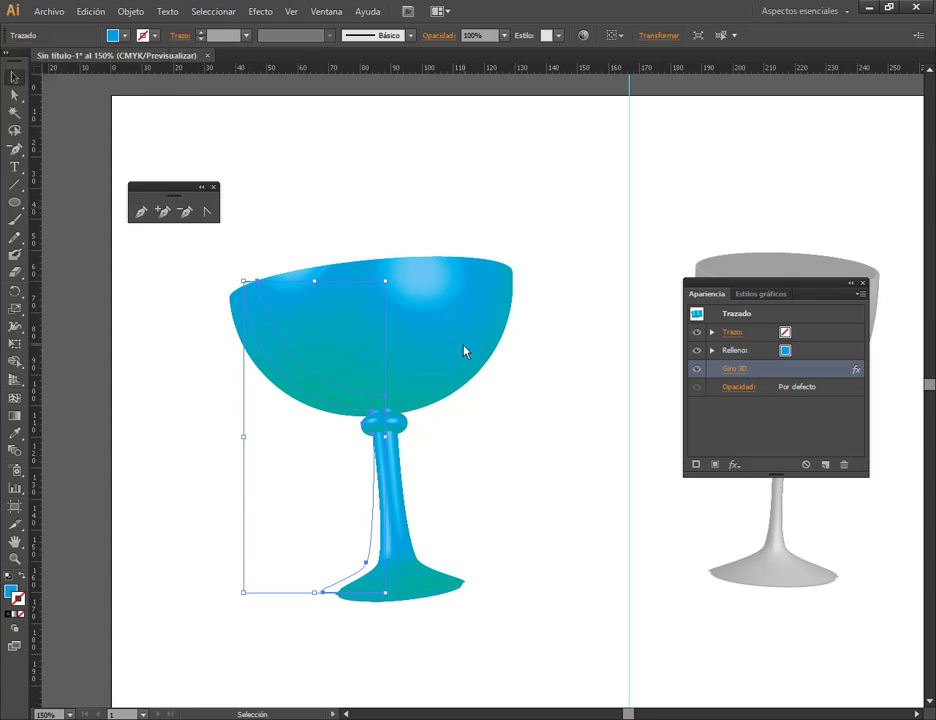
Reopen the goblet's 3D revolve effect with preview on and reposition its two lights near opposite side edges of the sphere.
{"action": "left_click", "coordinate": [740, 369]}
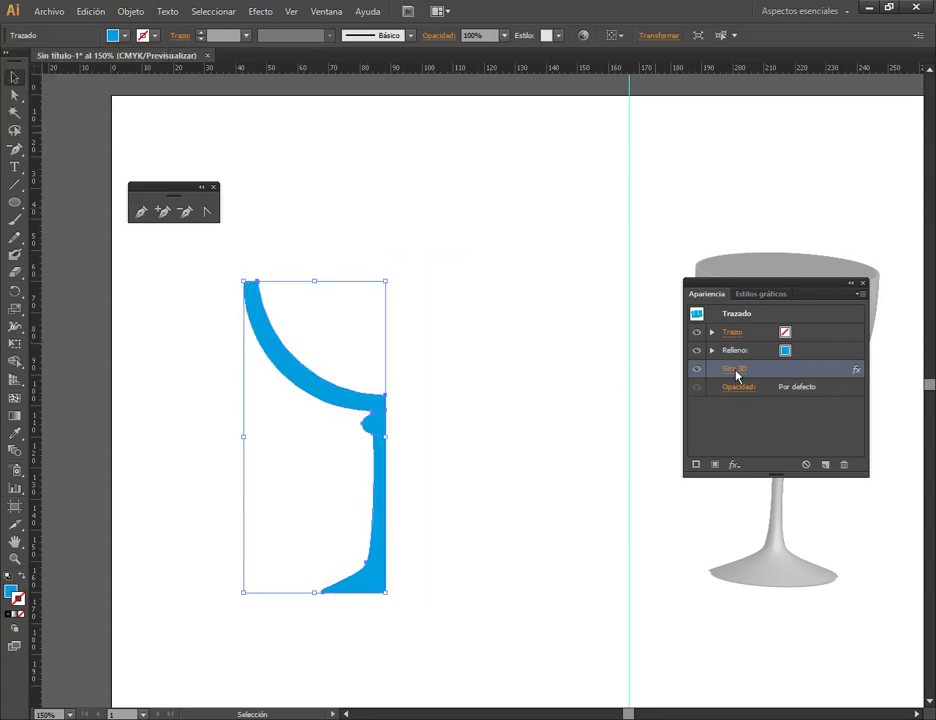
{"action": "left_click", "coordinate": [590, 483]}
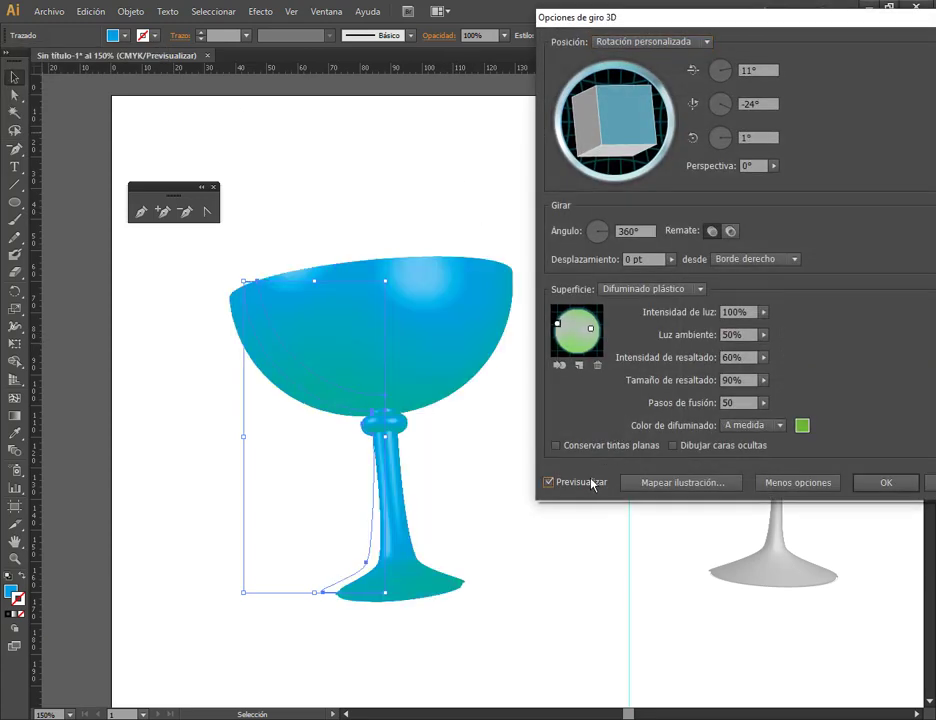
{"action": "mouse_move", "coordinate": [591, 331]}
{"action": "left_mouse_down"}
{"action": "mouse_move", "coordinate": [583, 352]}
{"action": "mouse_move", "coordinate": [578, 345]}
{"action": "left_mouse_up"}
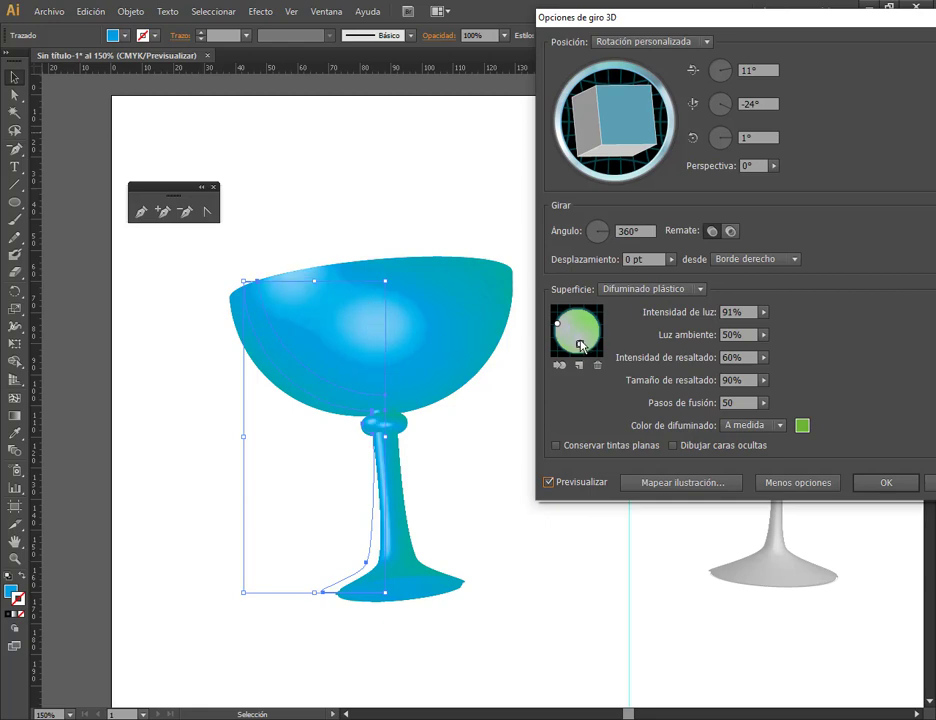
{"action": "left_click_drag", "start_coordinate": [585, 349], "coordinate": [597, 332]}
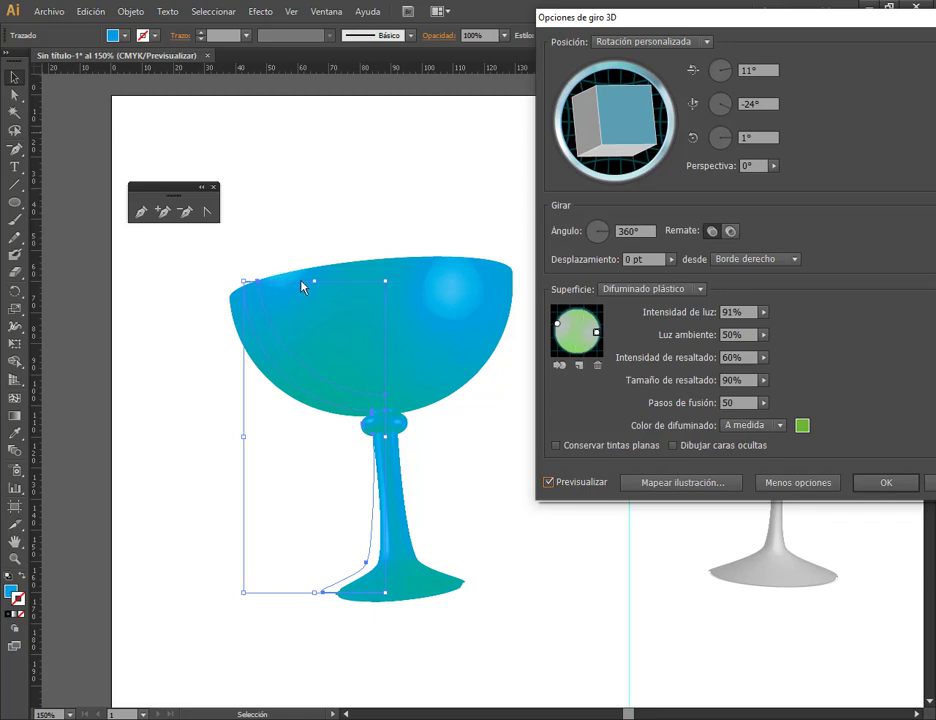
{"action": "left_click_drag", "start_coordinate": [557, 324], "coordinate": [561, 327]}
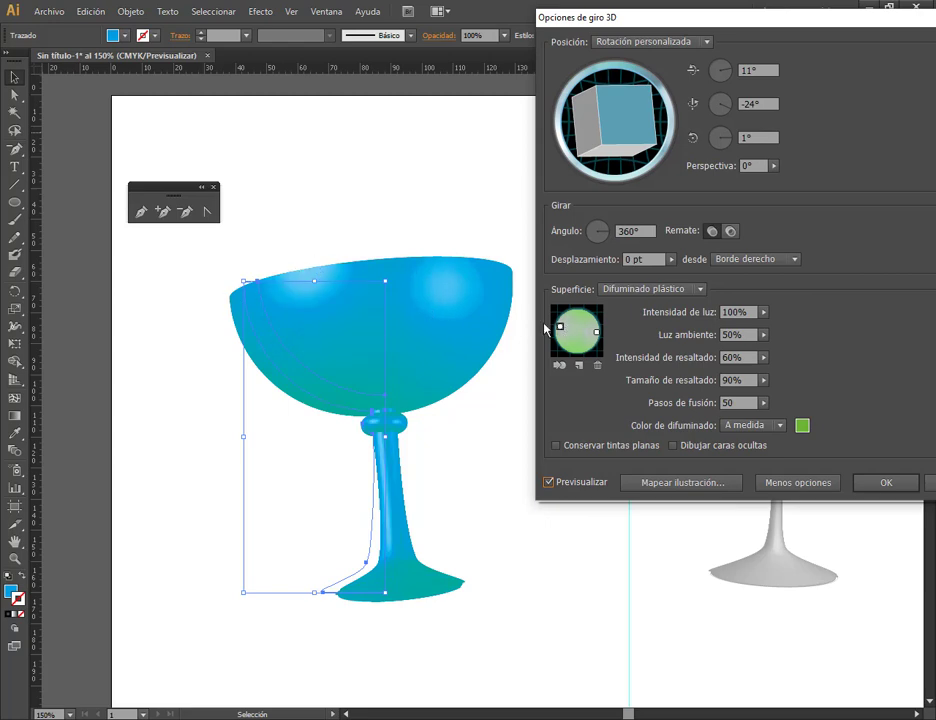
{"action": "left_click_drag", "start_coordinate": [547, 329], "coordinate": [552, 331]}
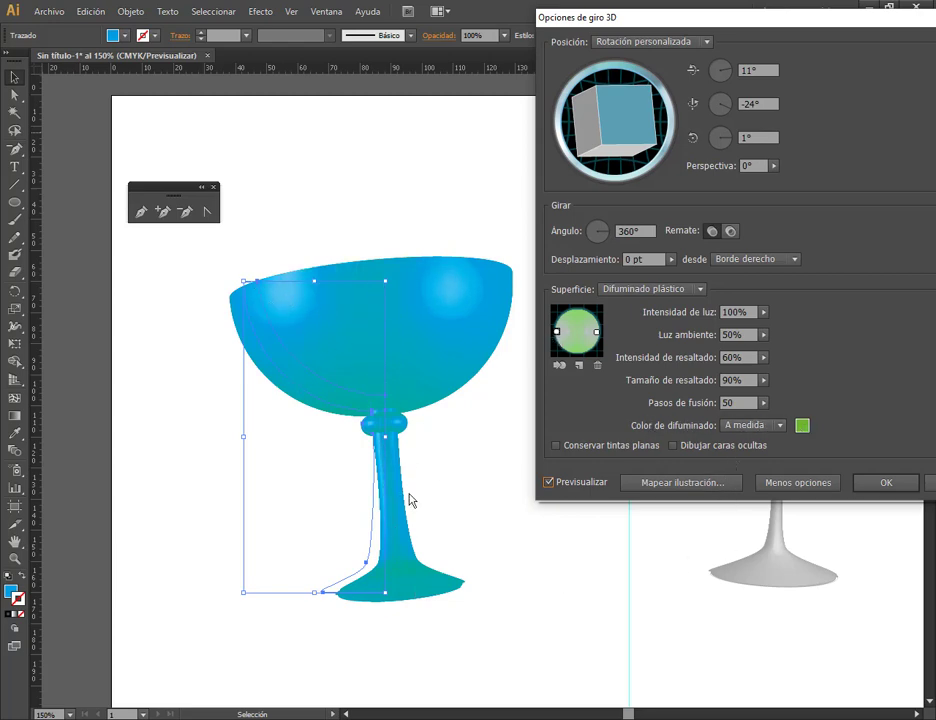
Set the goblet's shading colour to black (Negro) and apply the 3D revolve options.
{"action": "left_click", "coordinate": [781, 428]}
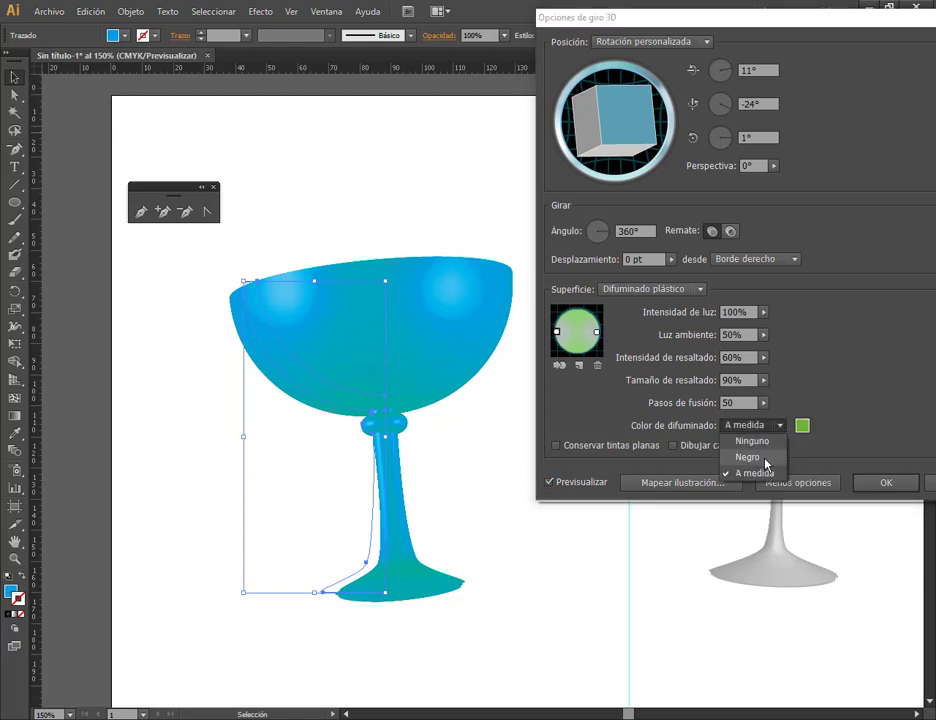
{"action": "left_click", "coordinate": [766, 460]}
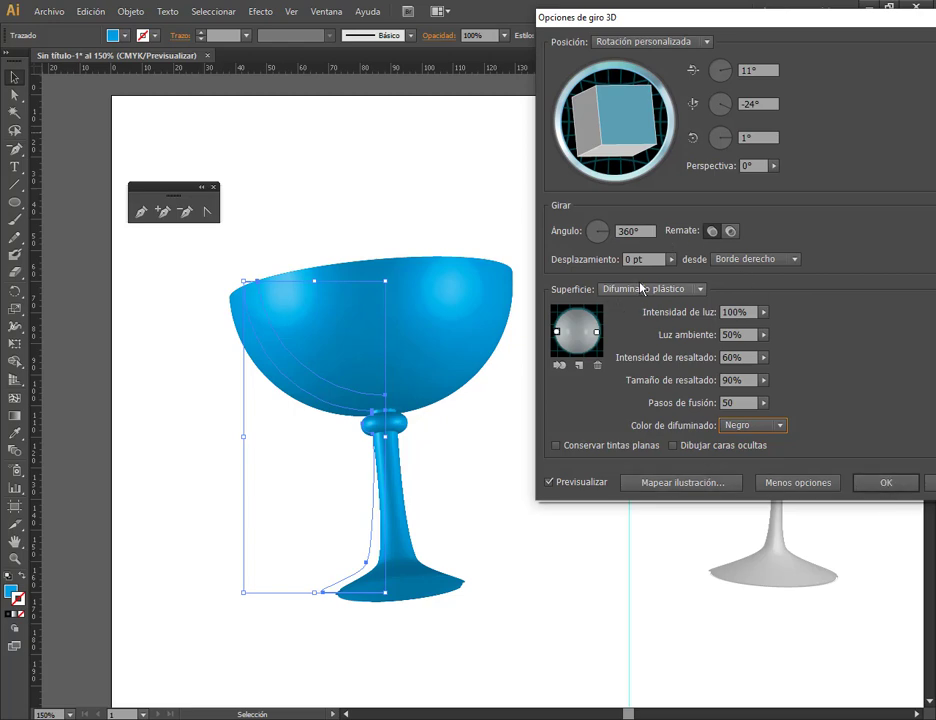
{"action": "left_click", "coordinate": [833, 484]}
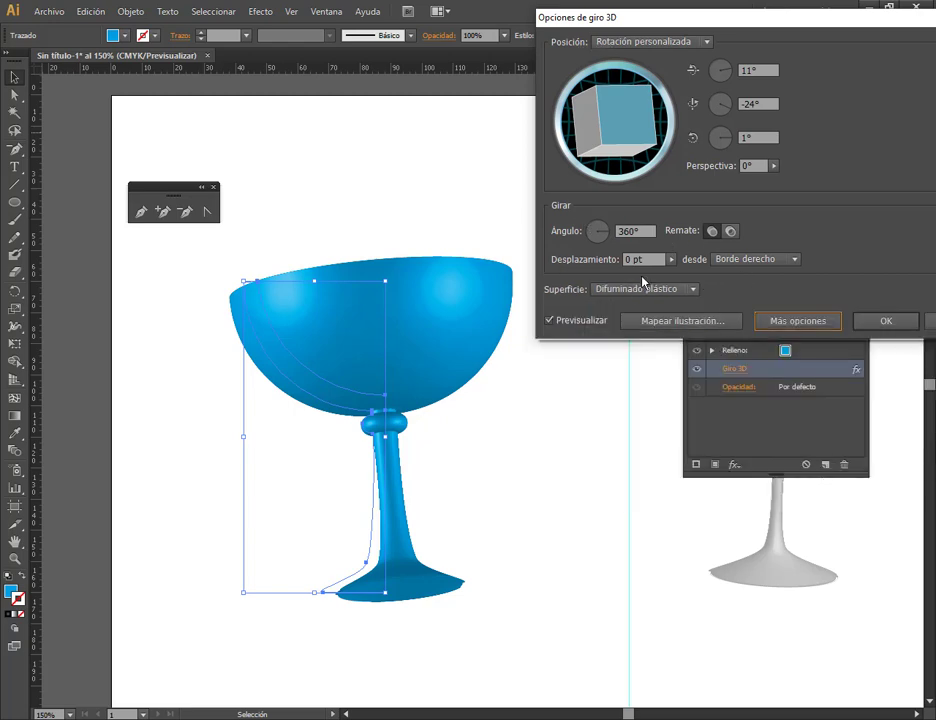
{"action": "left_click", "coordinate": [797, 321]}
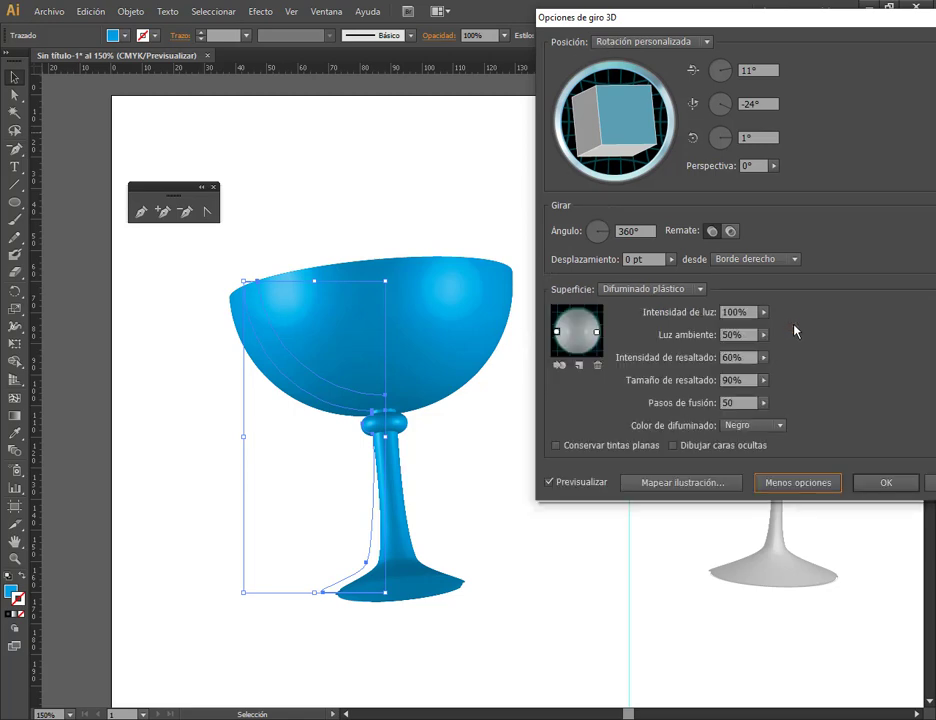
{"action": "left_click", "coordinate": [886, 483]}
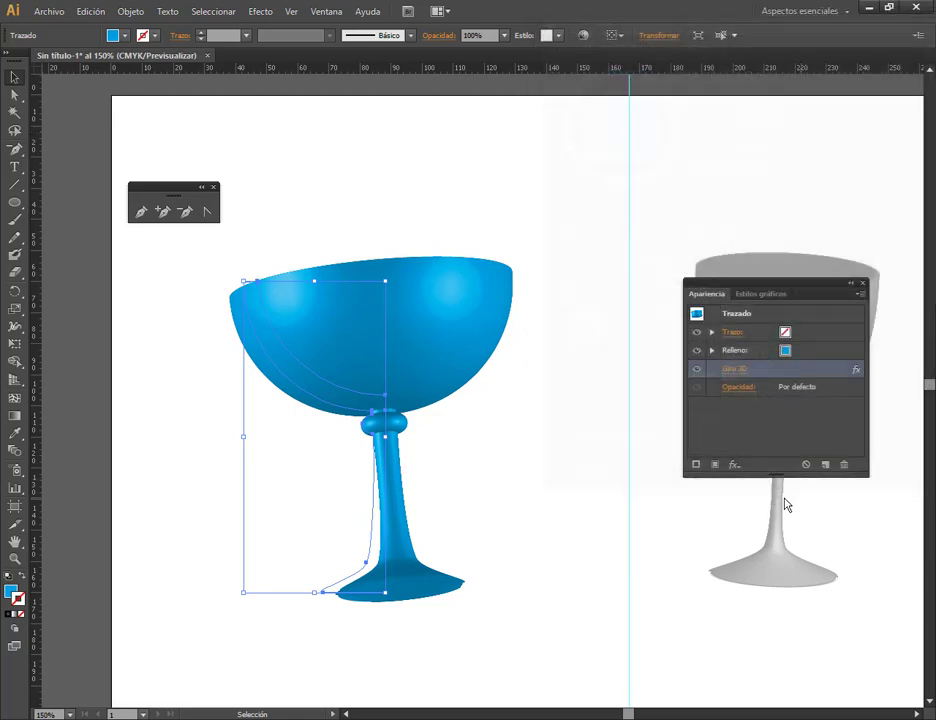
Close the floating Appearance panel and delete the vertical guide between the two goblets.
{"action": "left_click", "coordinate": [495, 403]}
{"action": "left_click", "coordinate": [862, 283]}
{"action": "left_click_drag", "start_coordinate": [612, 209], "coordinate": [650, 240]}
{"action": "key", "text": "Delete"}
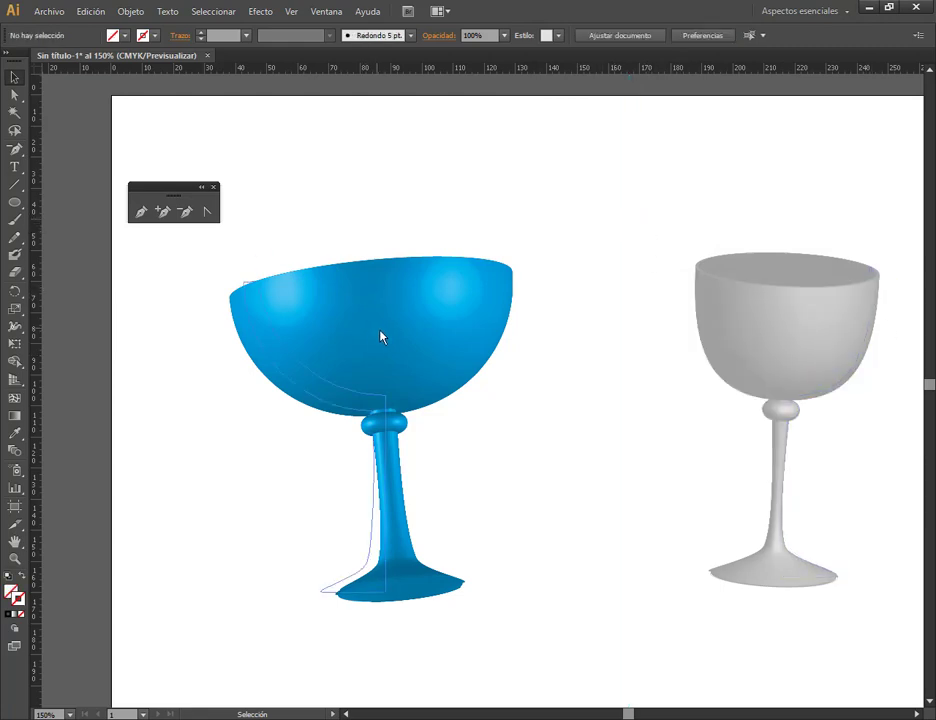
Delete the blue goblet and the grey goblet to clear the artboard.
{"action": "left_click", "coordinate": [380, 334]}
{"action": "key", "text": "Delete"}
{"action": "left_click_drag", "start_coordinate": [706, 334], "coordinate": [407, 247]}
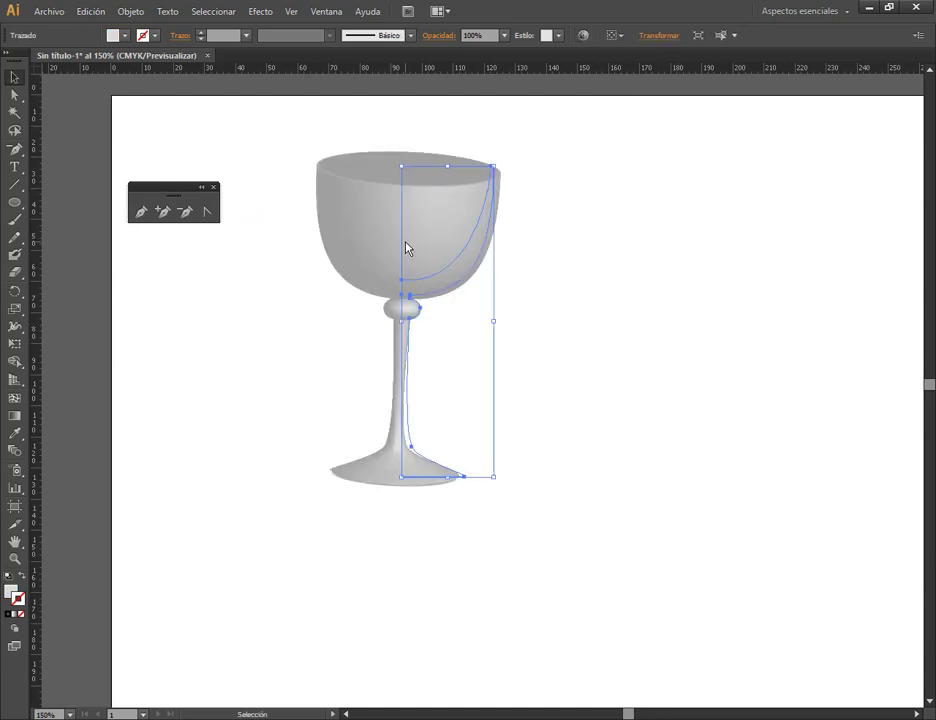
{"action": "key", "text": "Delete"}
{"action": "scroll", "coordinate": [587, 378], "scroll_direction": "right", "scroll_amount": 2}
{"action": "scroll", "coordinate": [558, 516], "scroll_direction": "down", "scroll_amount": 2}
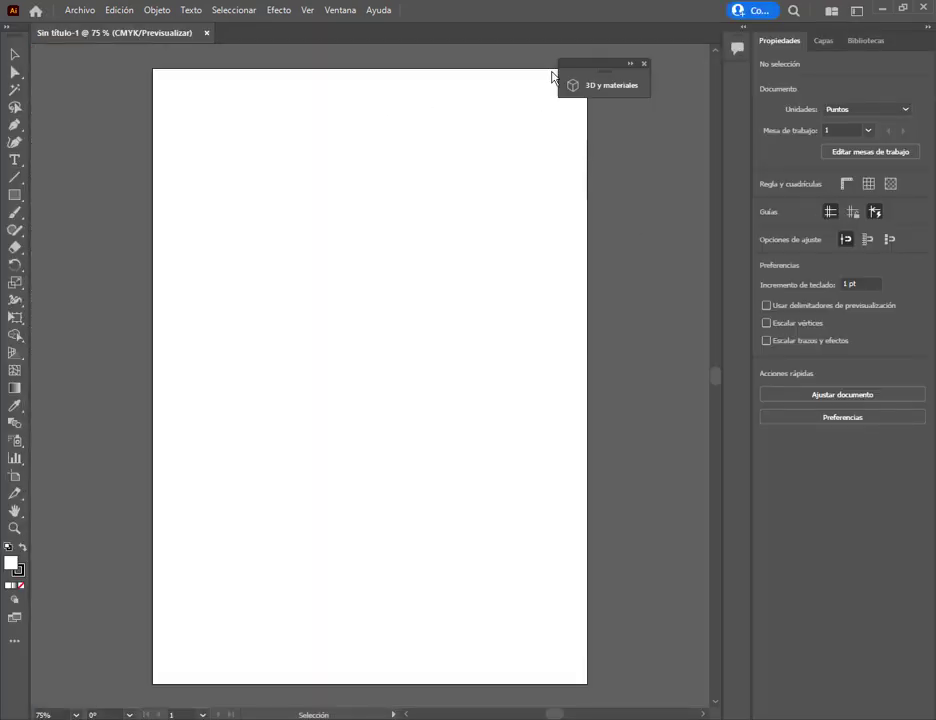
In the newer Illustrator version, close the floating 3D and Materials panel and draw a square about 85 pt wide near the artboard's centre.
{"action": "left_click", "coordinate": [645, 64]}
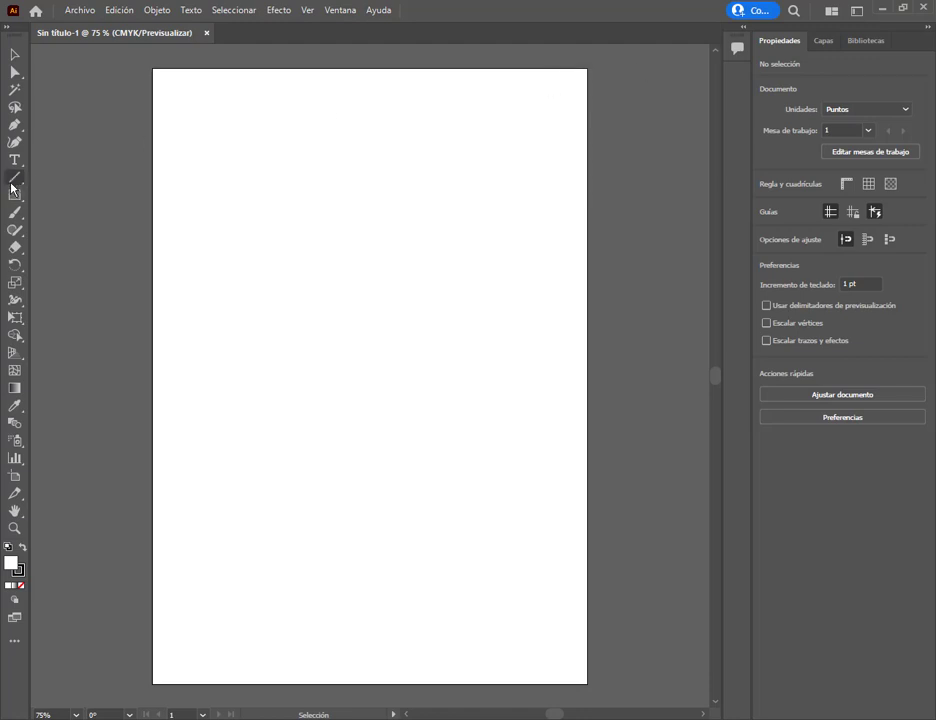
{"action": "left_click", "coordinate": [15, 194]}
{"action": "left_click_drag", "start_coordinate": [351, 302], "coordinate": [413, 364]}
{"action": "left_click", "coordinate": [17, 56]}
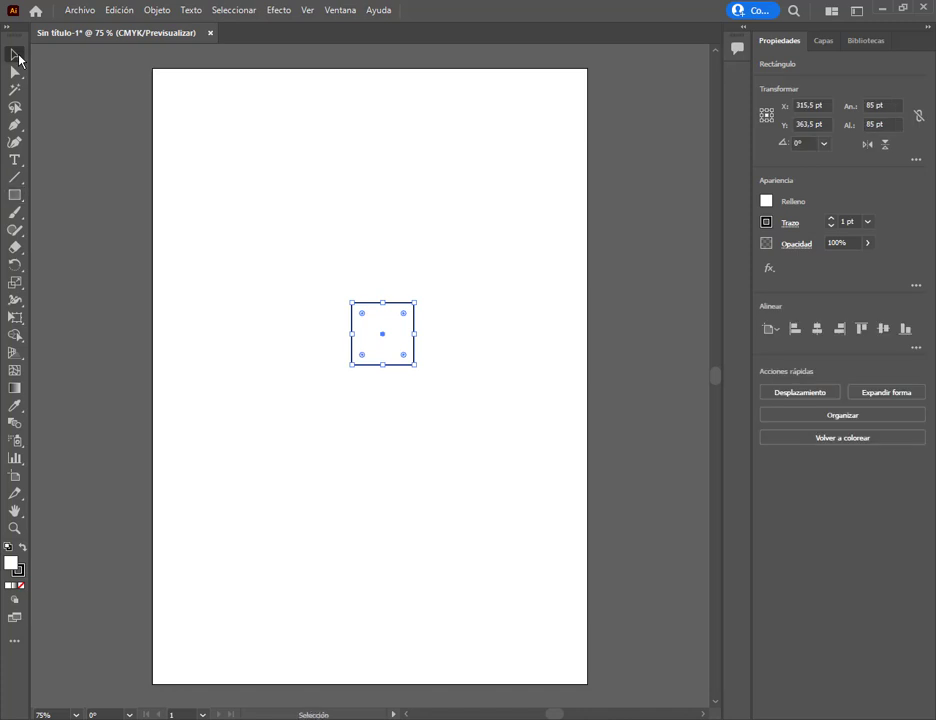
Remove the square's stroke and fill it with light grey.
{"action": "scroll", "coordinate": [374, 329], "scroll_direction": "up", "scroll_amount": 4}
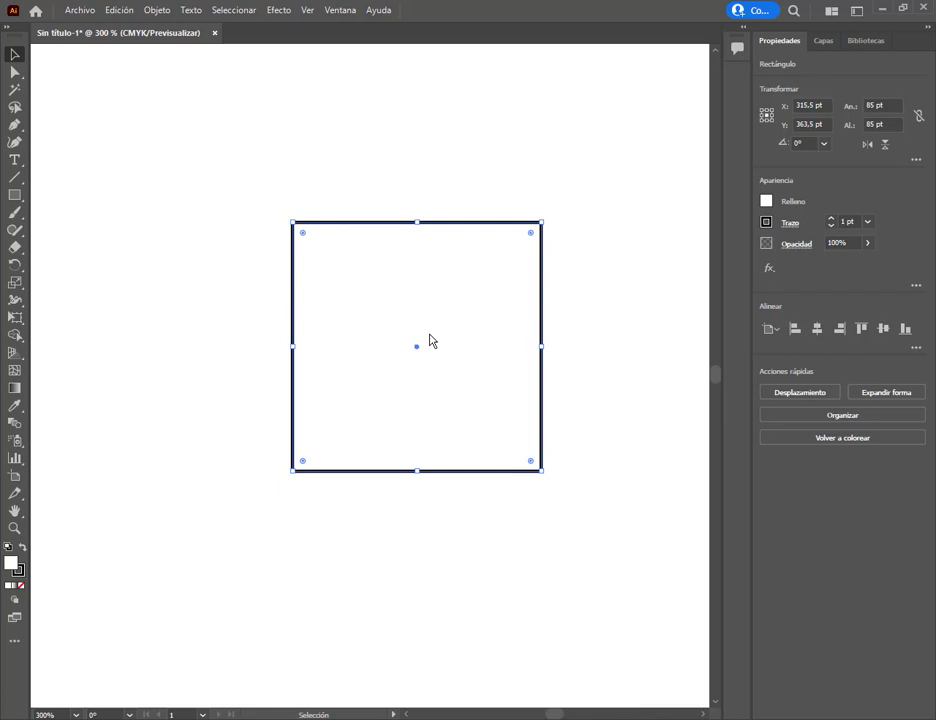
{"action": "left_click", "coordinate": [770, 222]}
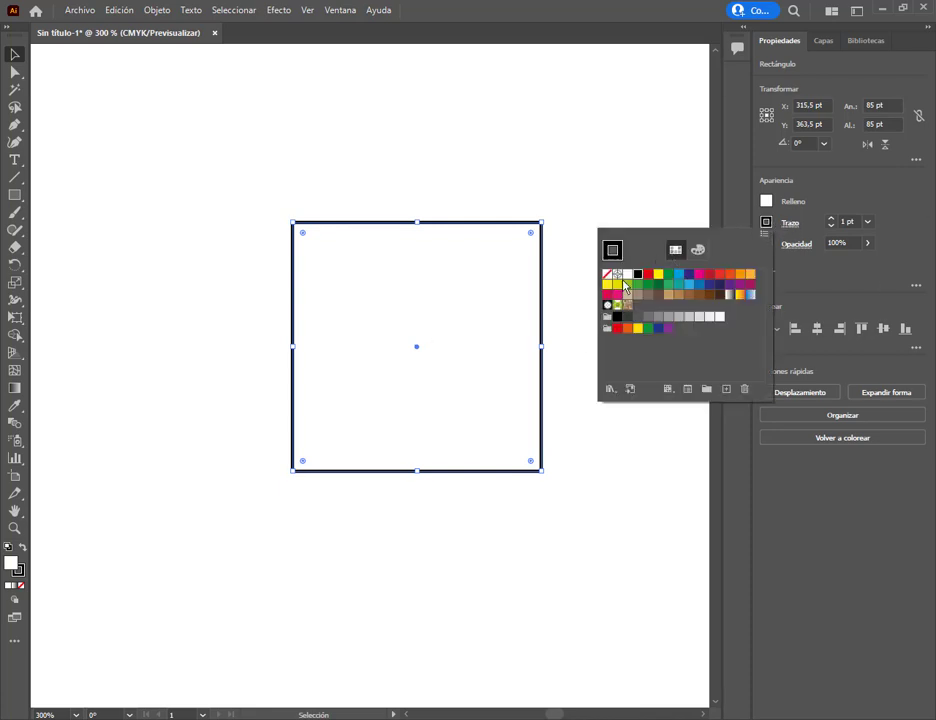
{"action": "left_click", "coordinate": [608, 275]}
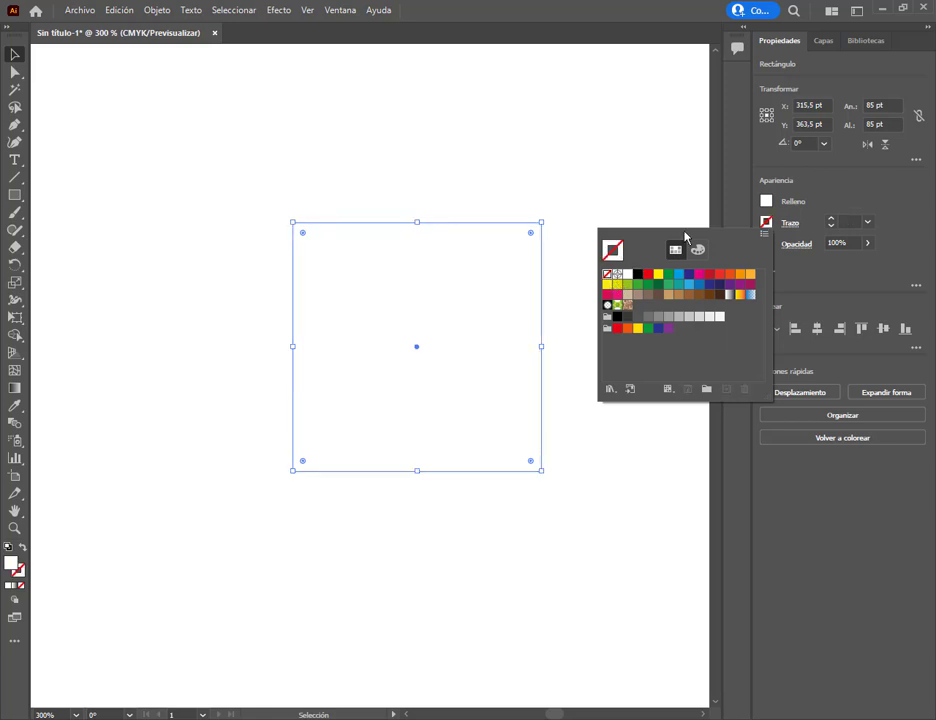
{"action": "left_click", "coordinate": [769, 204]}
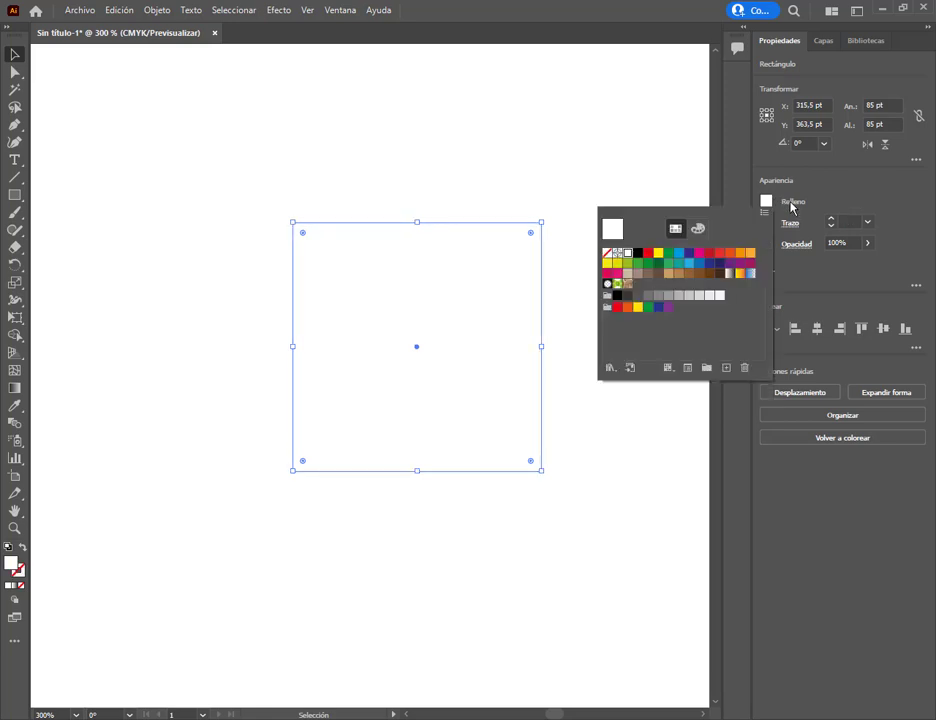
{"action": "left_click", "coordinate": [689, 295]}
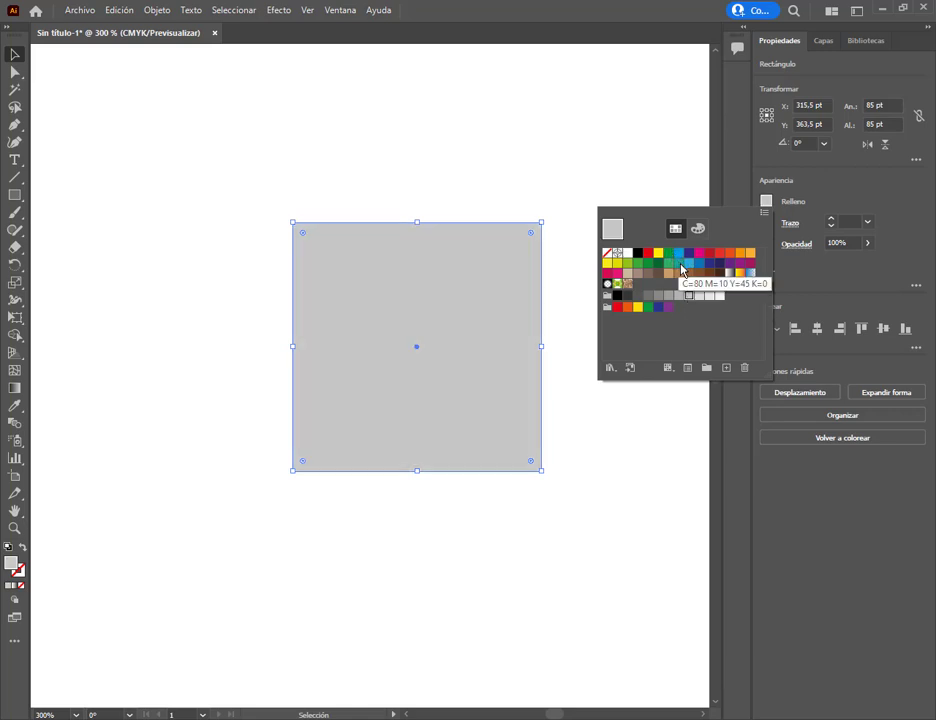
Fill the square with the teal swatch C=80 M=10 Y=45 K=0 and move it into the left half of the artboard.
{"action": "left_click", "coordinate": [680, 264]}
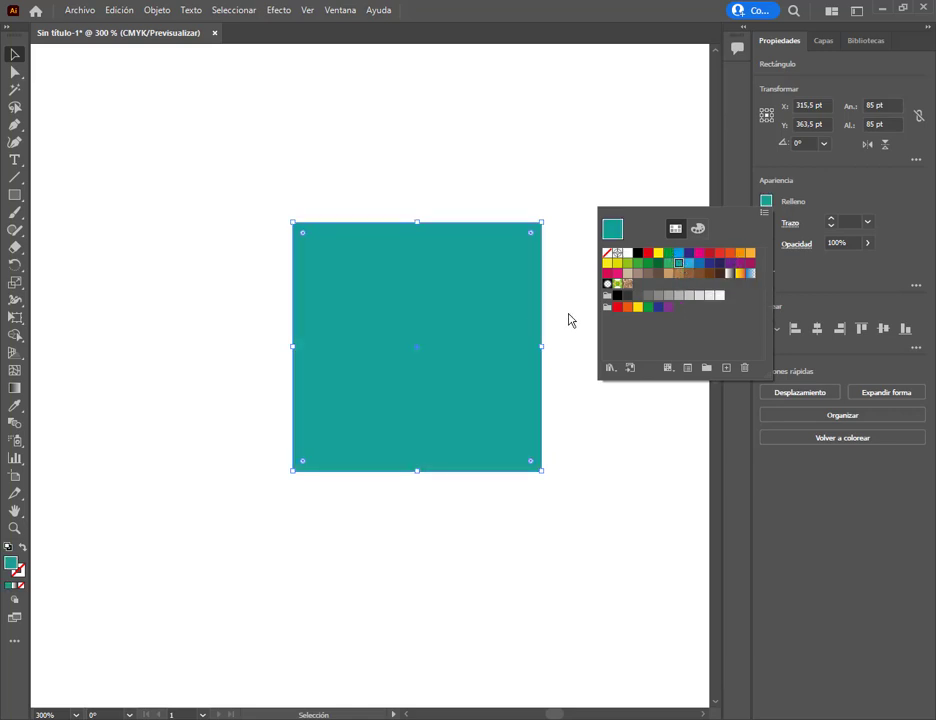
{"action": "left_click_drag", "start_coordinate": [479, 389], "coordinate": [491, 410]}
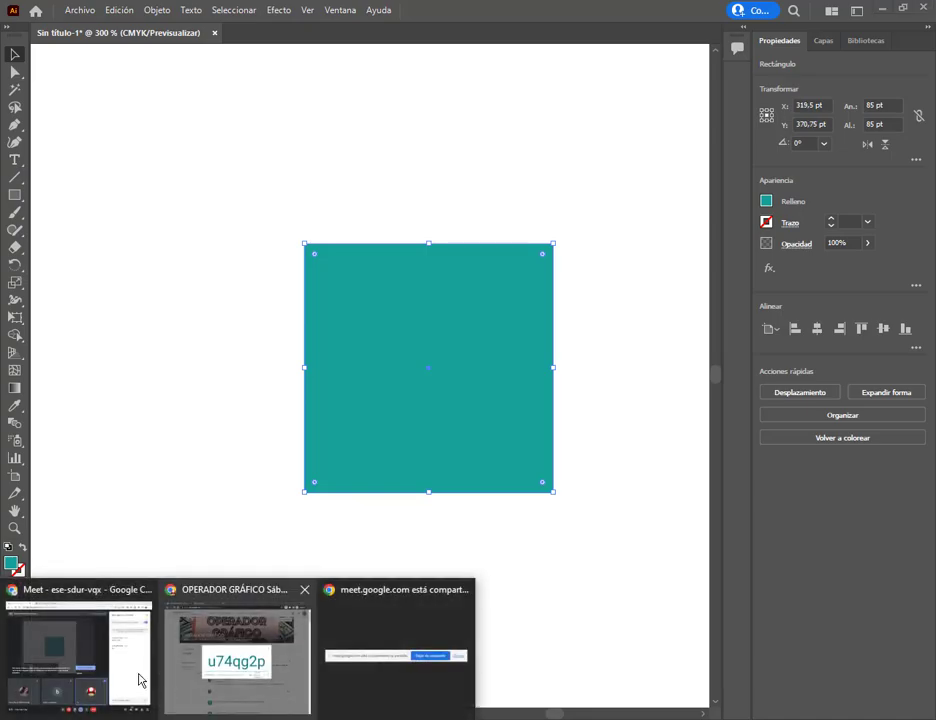
{"action": "left_click", "coordinate": [140, 681]}
{"action": "left_click", "coordinate": [796, 6]}
{"action": "scroll", "coordinate": [451, 308], "scroll_direction": "down", "scroll_amount": 2}
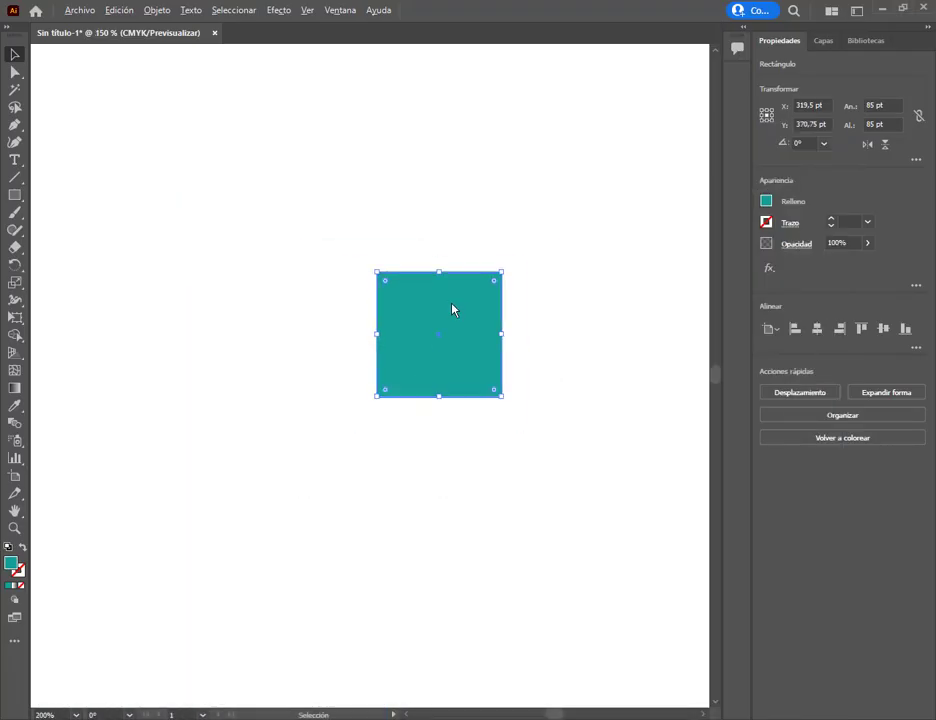
{"action": "left_click_drag", "start_coordinate": [457, 349], "coordinate": [276, 355]}
{"action": "left_click", "coordinate": [275, 10]}
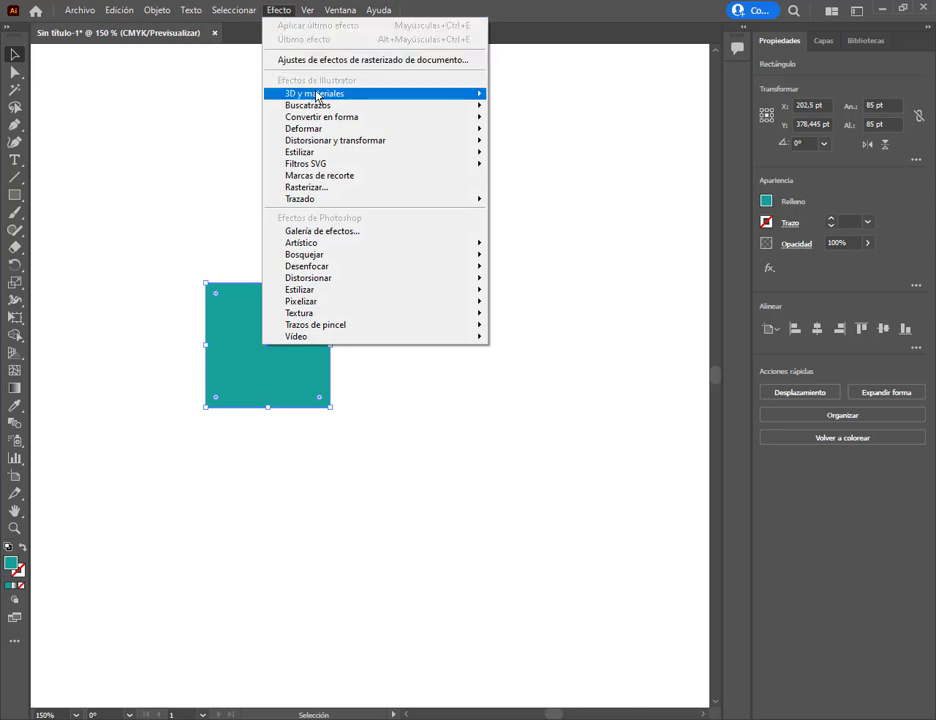
{"action": "mouse_move", "coordinate": [311, 94]}
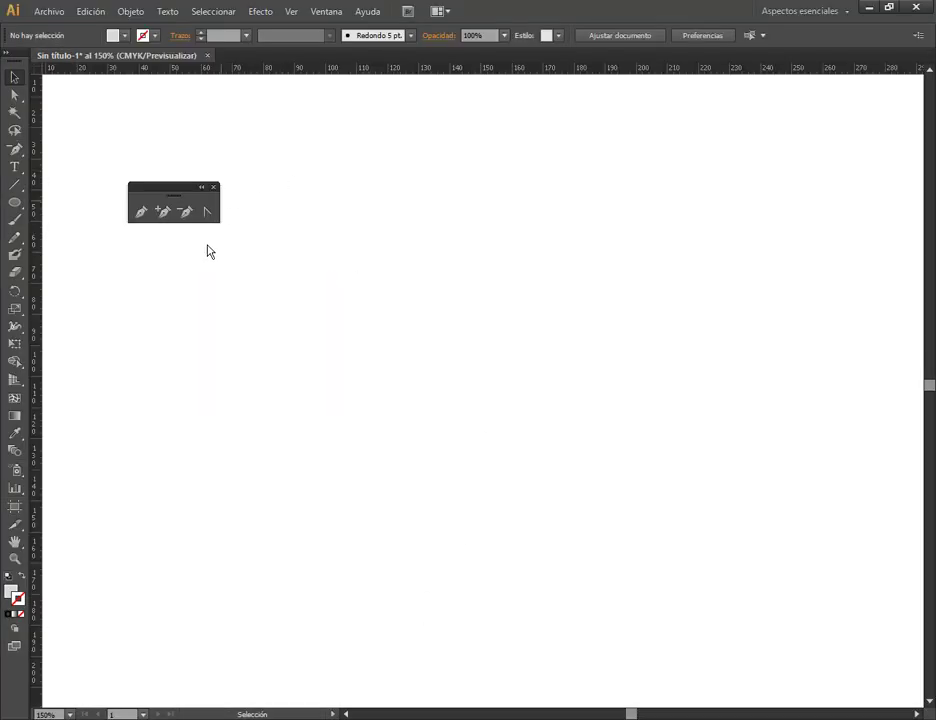
In the older Illustrator version, draw a square about 56 mm wide near the middle of the view and fill it with dark red.
{"action": "left_click_drag", "start_coordinate": [15, 205], "coordinate": [31, 203]}
{"action": "left_click_drag", "start_coordinate": [402, 261], "coordinate": [578, 435]}
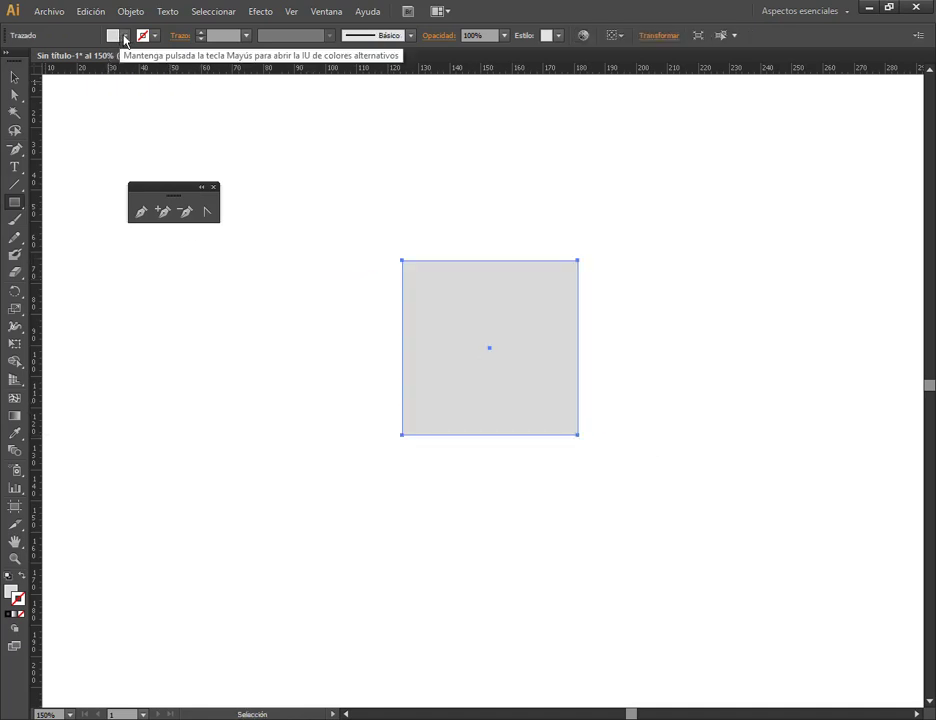
{"action": "left_click", "coordinate": [124, 36]}
{"action": "left_click", "coordinate": [51, 60]}
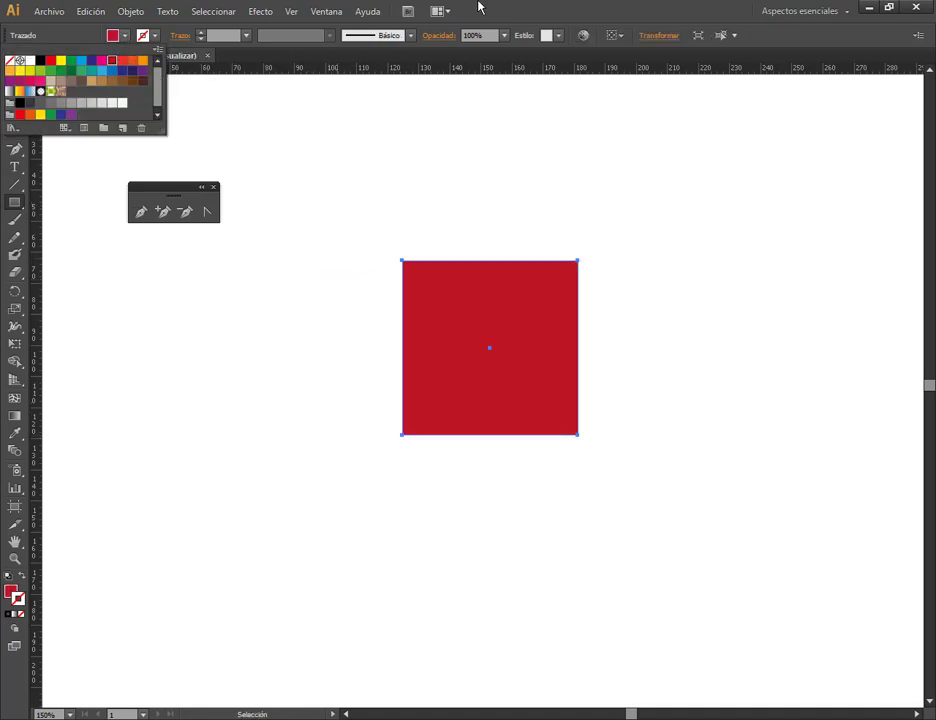
Open the 3D Extrude & Bevel options for the red square and move the dialog clear of the canvas's upper edge.
{"action": "left_click", "coordinate": [284, 11]}
{"action": "mouse_move", "coordinate": [256, 12]}
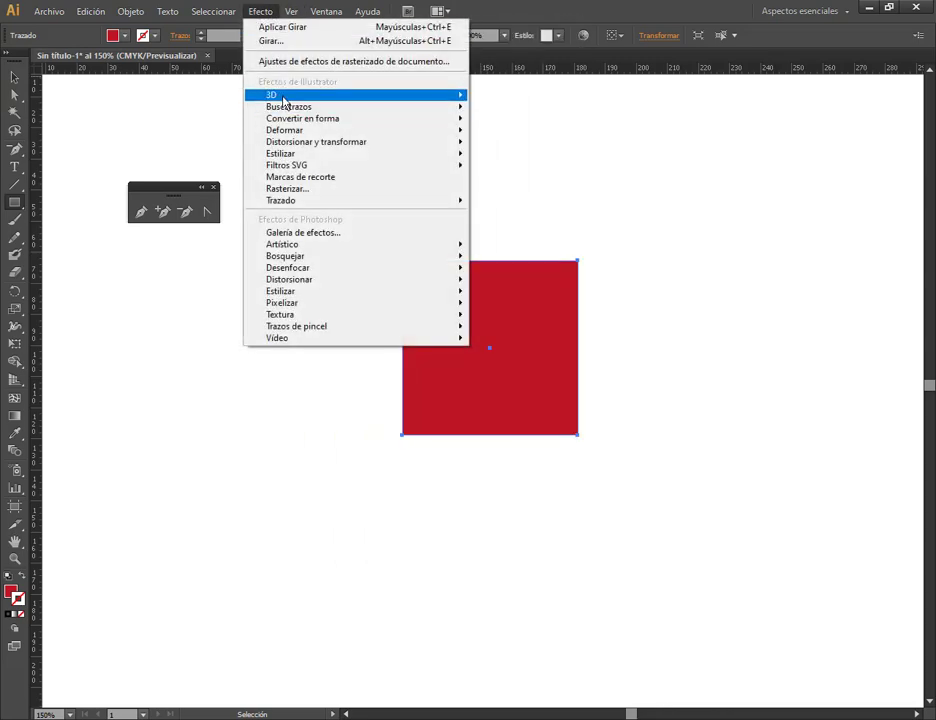
{"action": "mouse_move", "coordinate": [306, 100]}
{"action": "left_click", "coordinate": [495, 97]}
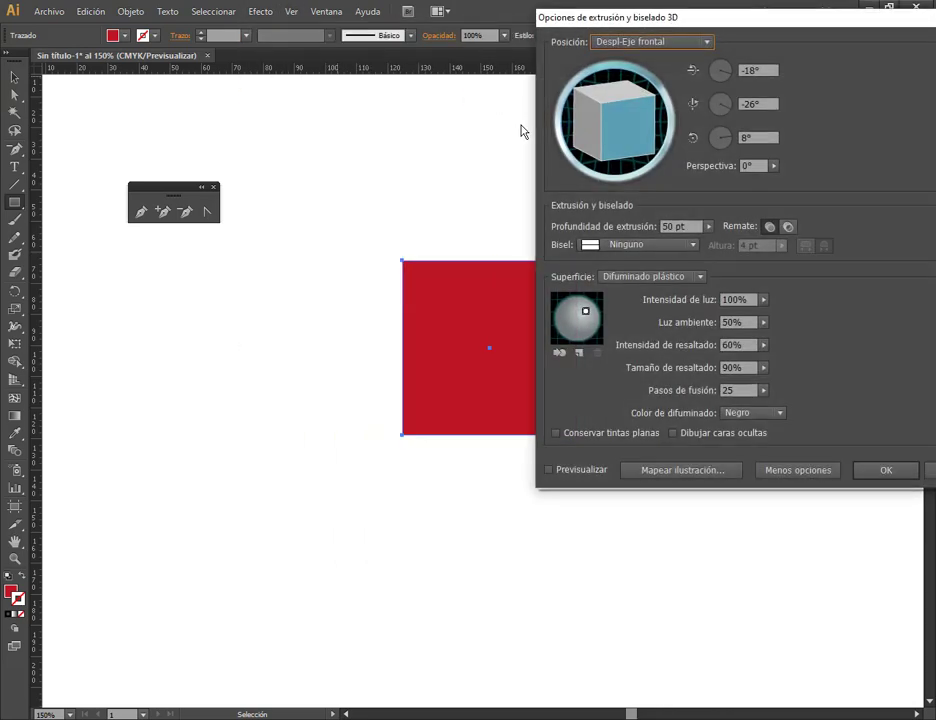
{"action": "left_click_drag", "start_coordinate": [640, 28], "coordinate": [539, 136]}
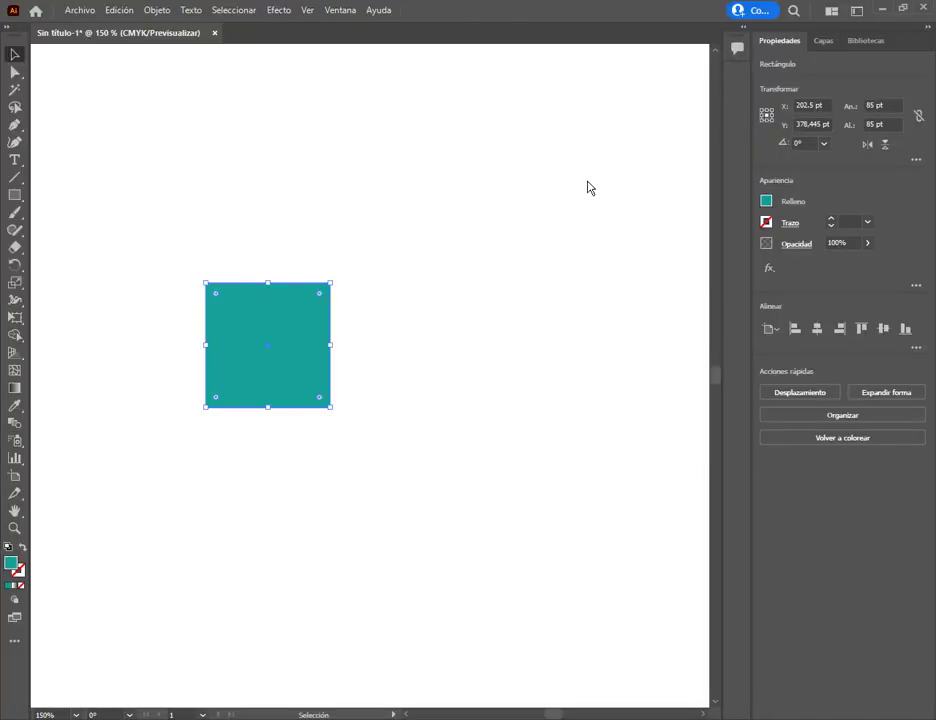
In the newer Illustrator version, apply the 3D and Materials Extrude & Bevel effect to the teal square and move its panel aside.
{"action": "left_click", "coordinate": [278, 12]}
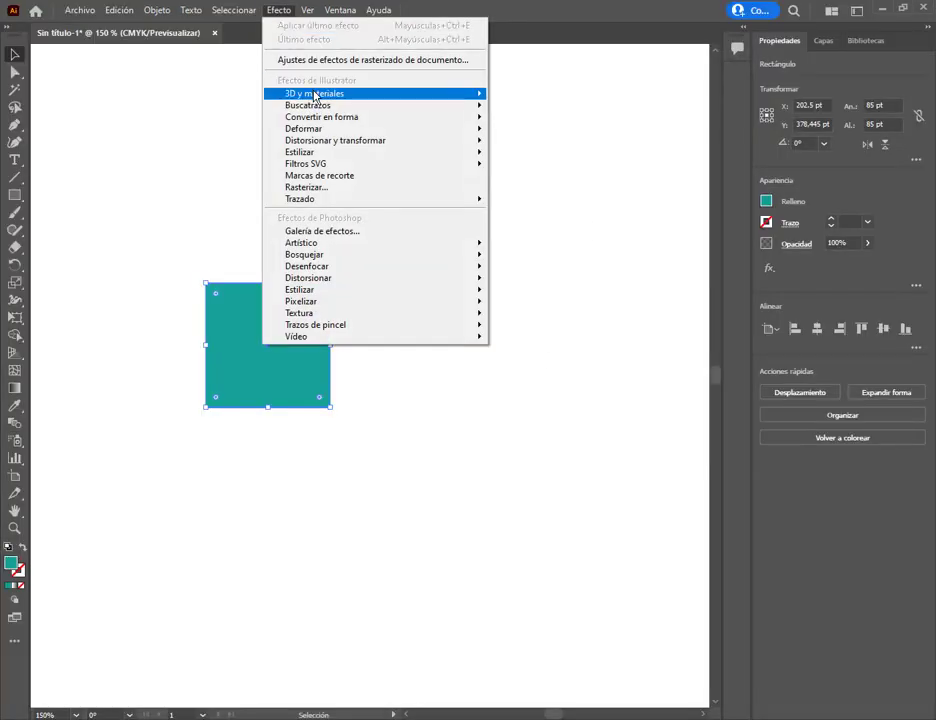
{"action": "mouse_move", "coordinate": [315, 94]}
{"action": "left_click", "coordinate": [560, 101]}
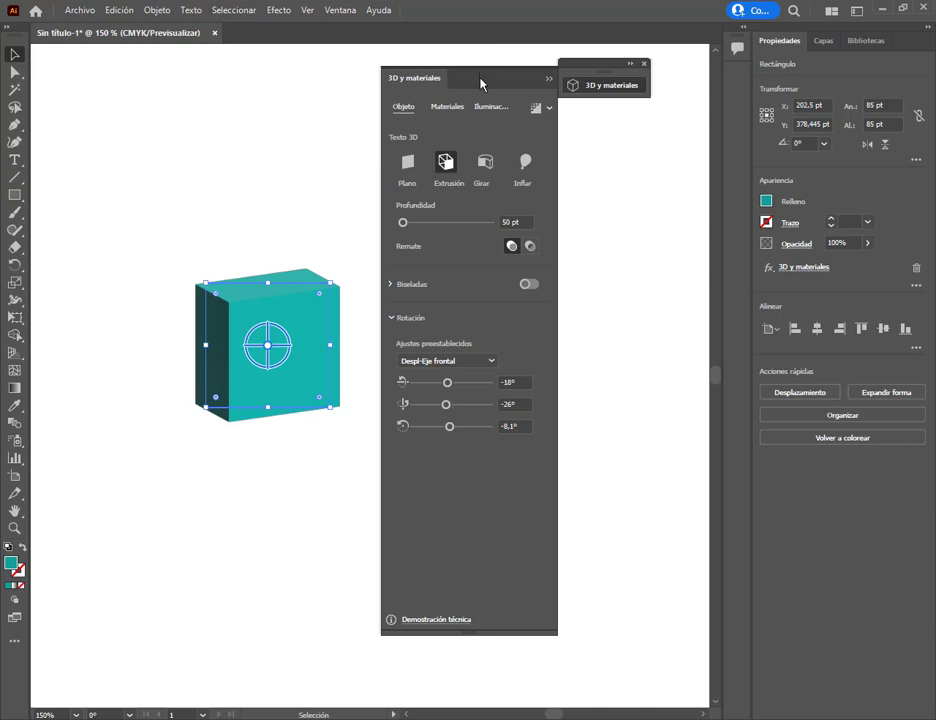
{"action": "left_click_drag", "start_coordinate": [481, 84], "coordinate": [587, 79]}
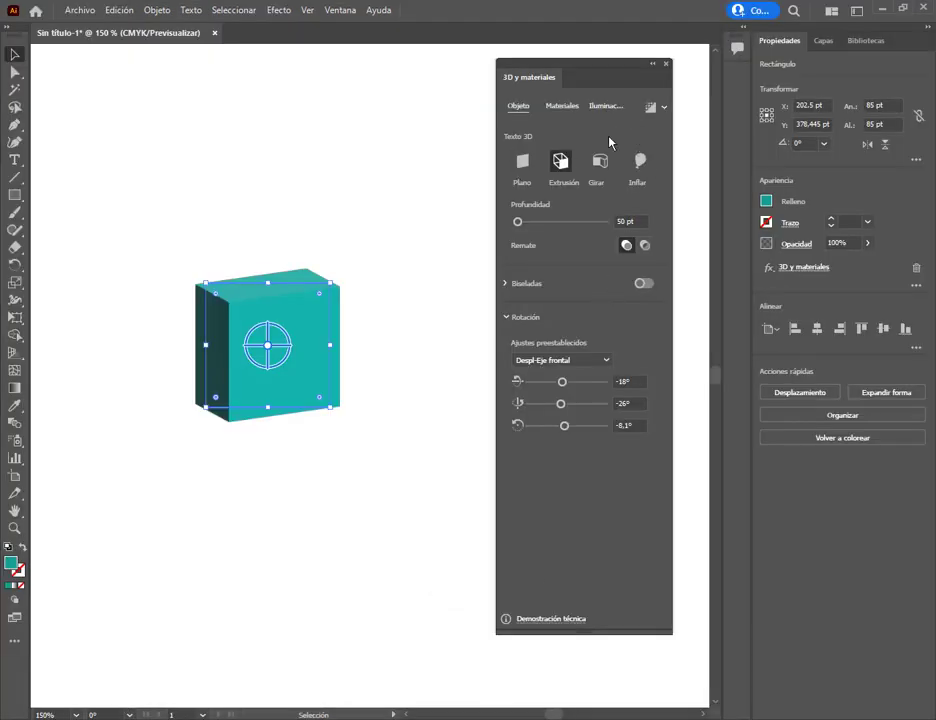
Close the 3D and Materials panel and undo the extrusion of the teal square.
{"action": "left_click", "coordinate": [666, 63]}
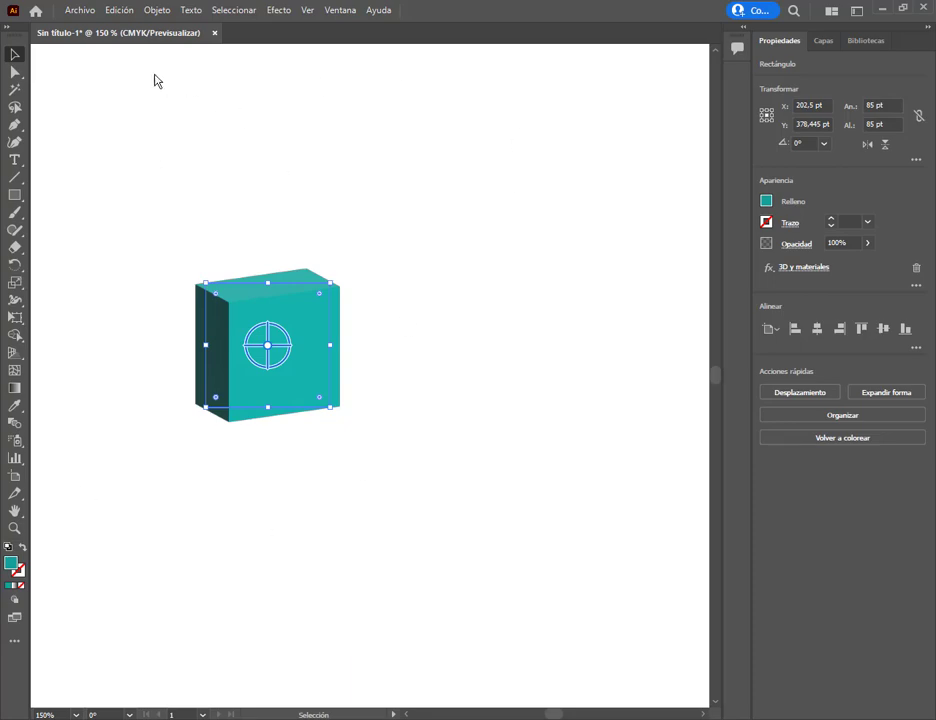
{"action": "left_click", "coordinate": [112, 11]}
{"action": "left_click", "coordinate": [116, 27]}
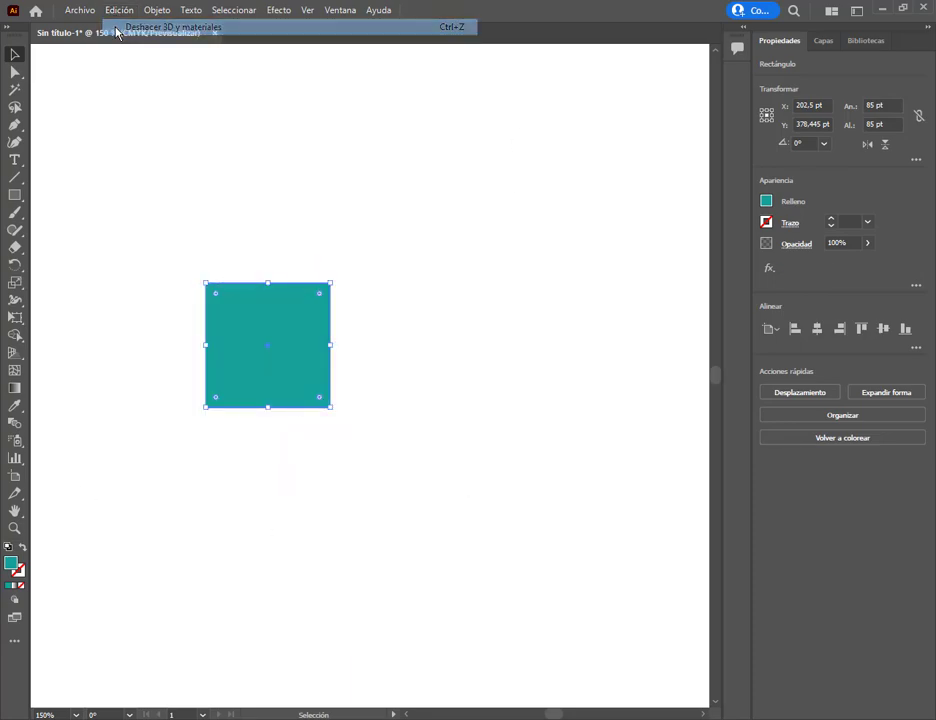
Preview the classic 3D Extrude & Bevel options on the teal square, cancelling both this dialog and the older version's extrusion dialog.
{"action": "left_click", "coordinate": [278, 11]}
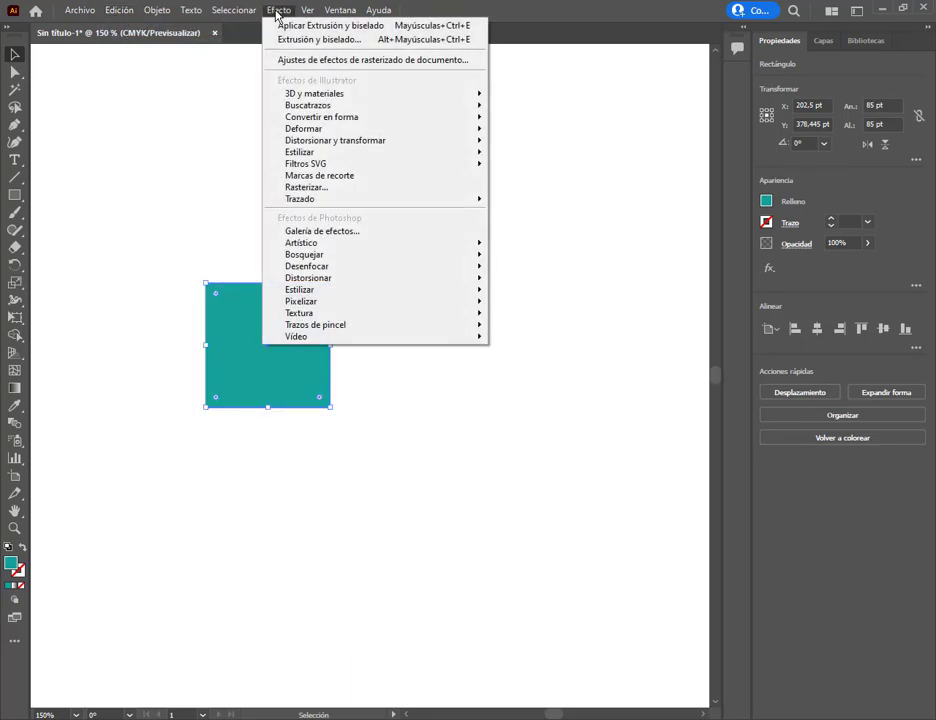
{"action": "mouse_move", "coordinate": [302, 96]}
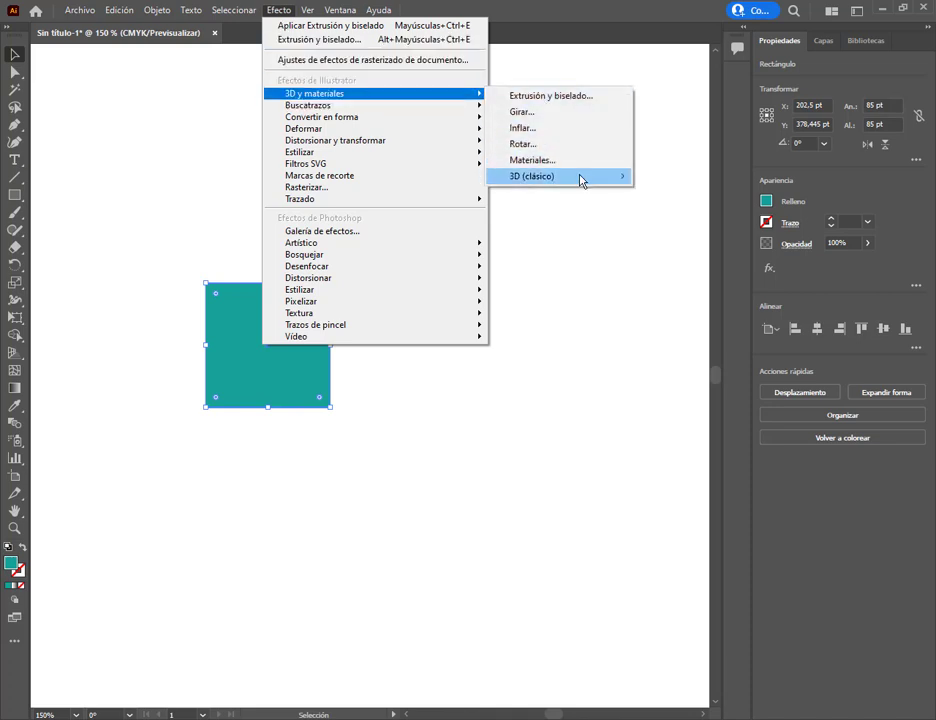
{"action": "mouse_move", "coordinate": [581, 180]}
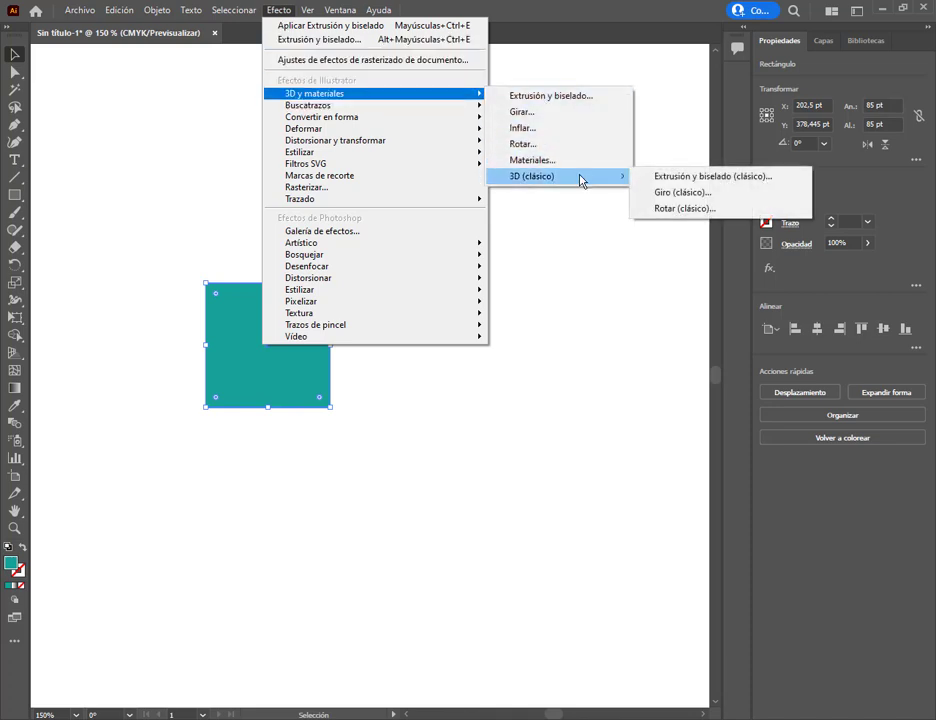
{"action": "left_click", "coordinate": [733, 180]}
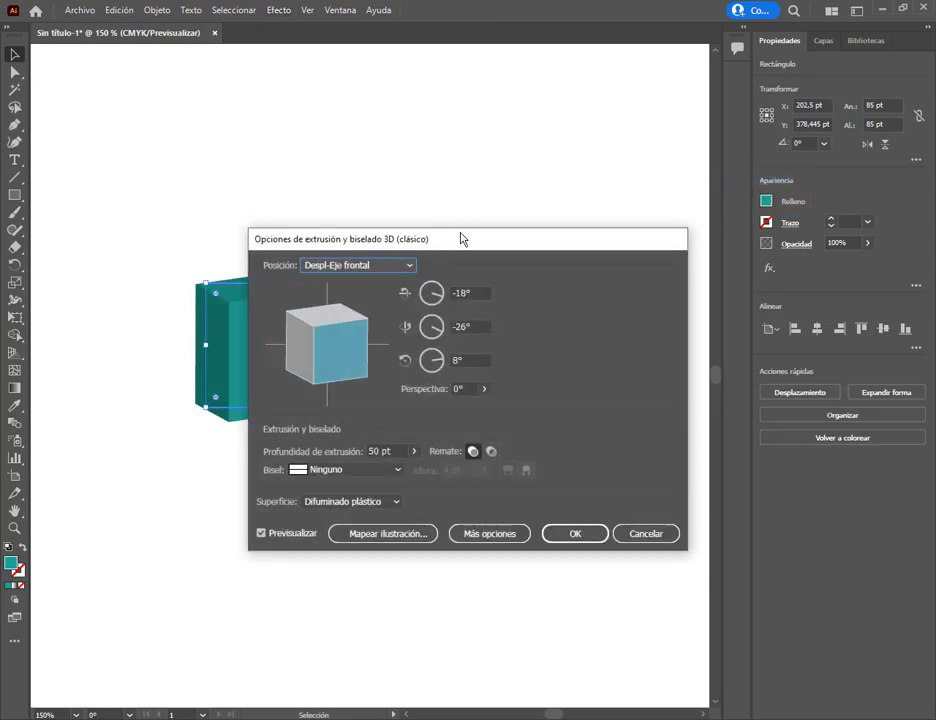
{"action": "left_click_drag", "start_coordinate": [461, 238], "coordinate": [604, 87]}
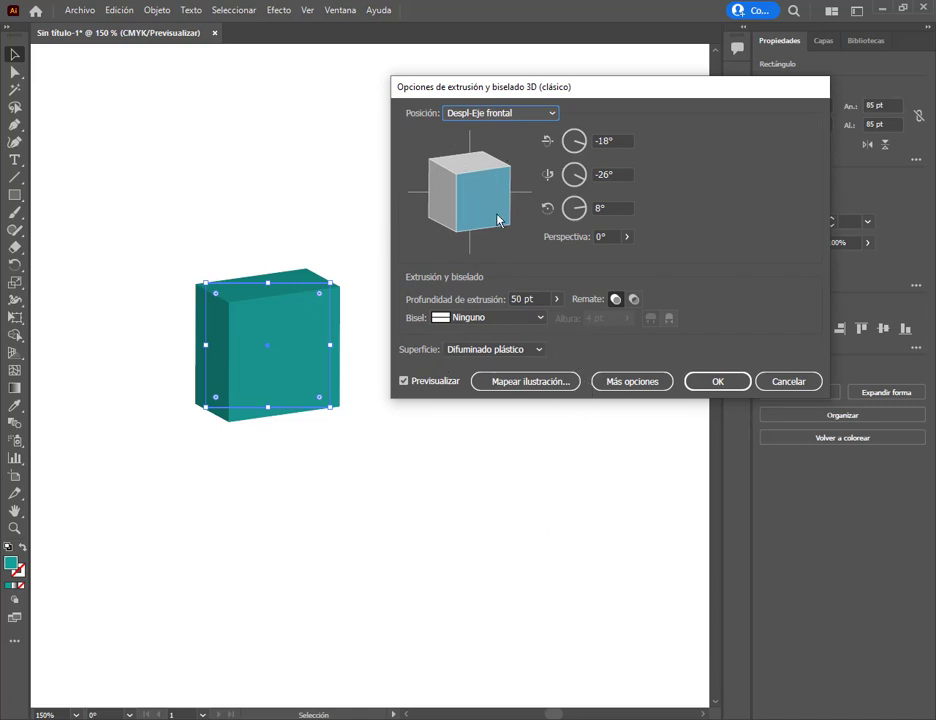
{"action": "left_click", "coordinate": [790, 382]}
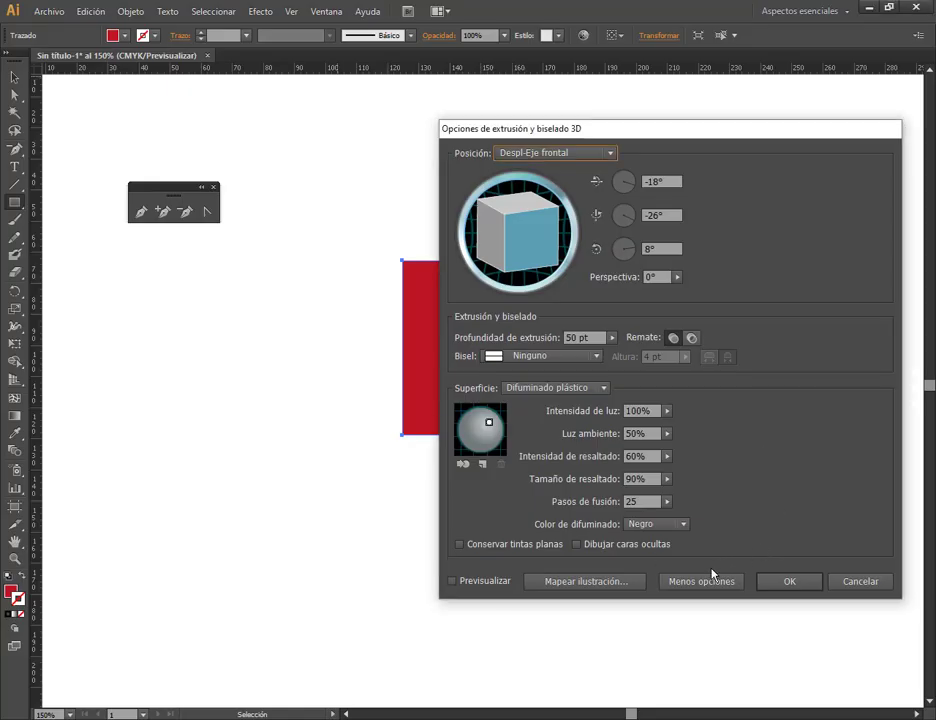
{"action": "left_click", "coordinate": [858, 582]}
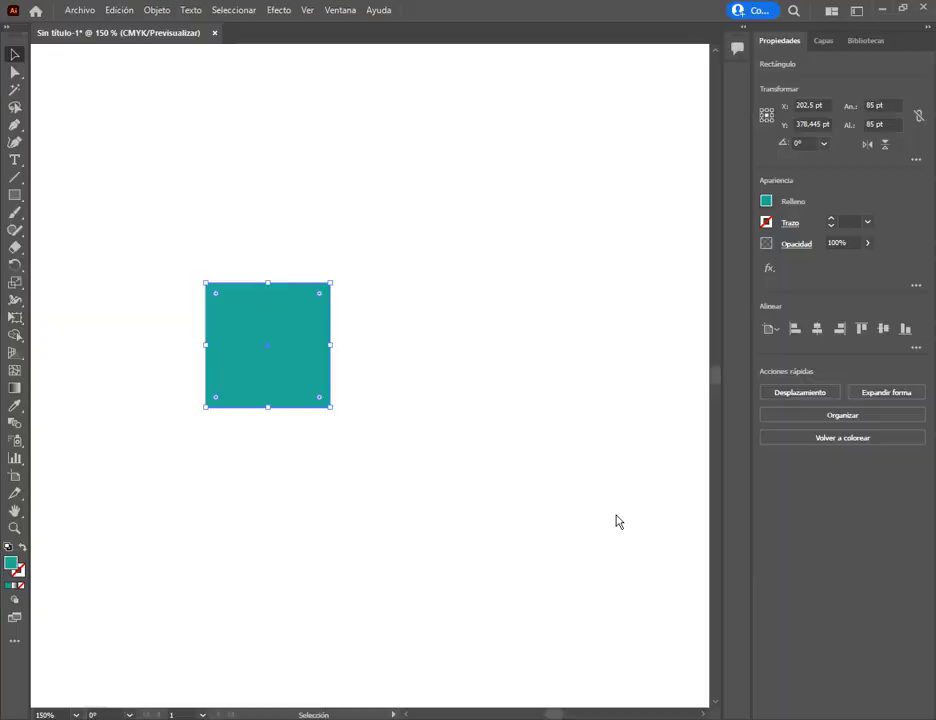
Apply the non-classic 3D and Materials Extrude & Bevel effect to the teal square and place its panel nearer the cube.
{"action": "left_click", "coordinate": [284, 11]}
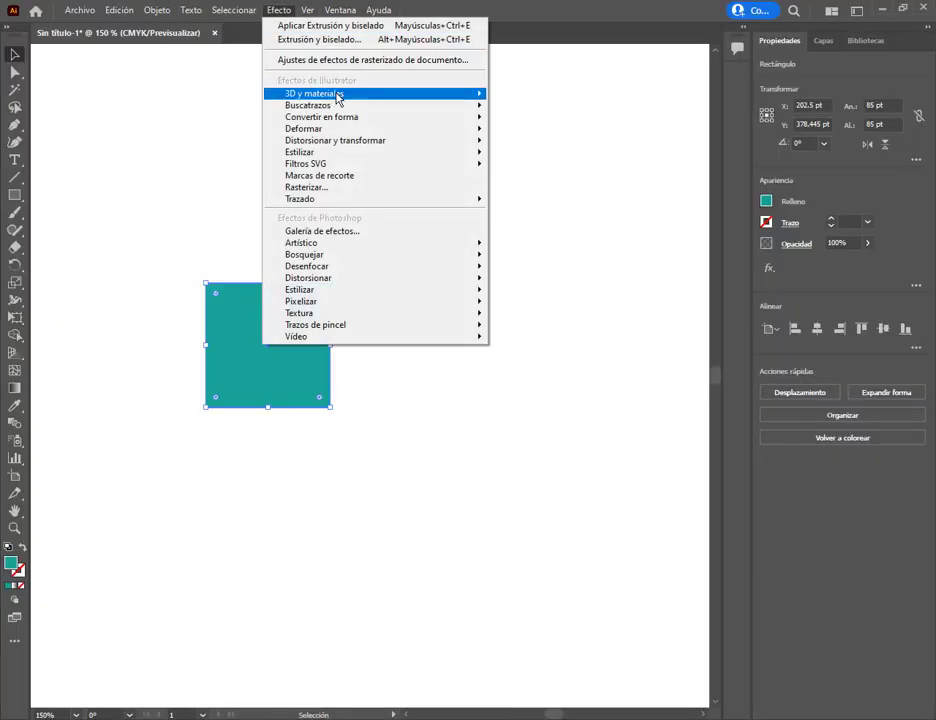
{"action": "mouse_move", "coordinate": [338, 97]}
{"action": "left_click", "coordinate": [560, 97]}
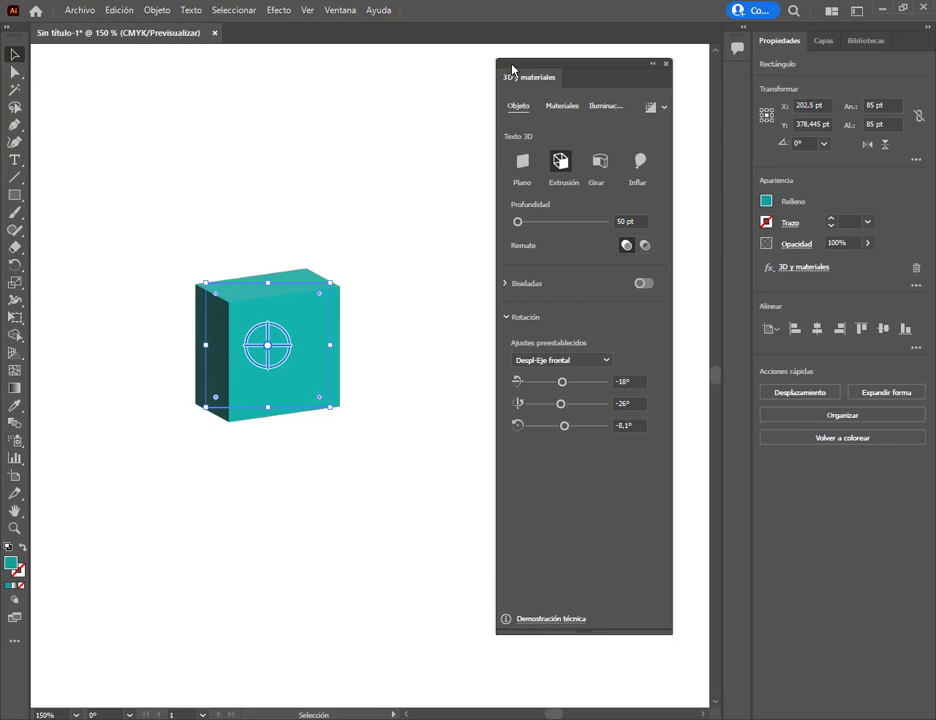
{"action": "left_click_drag", "start_coordinate": [525, 72], "coordinate": [447, 106]}
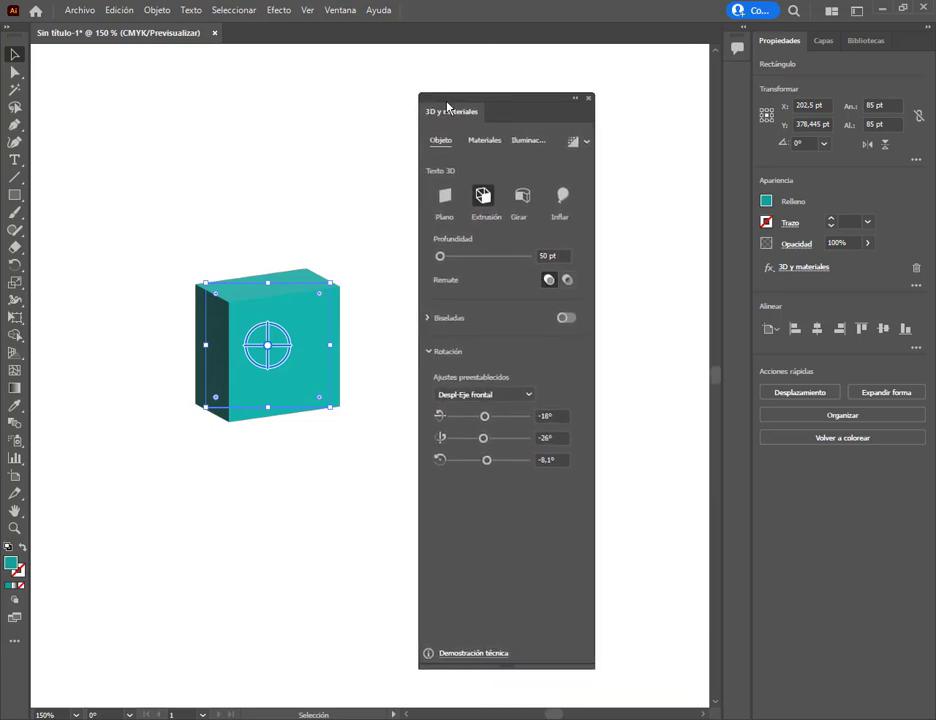
Close the 3D and Materials panel, reopen it and place it beside the cube.
{"action": "left_click", "coordinate": [589, 99]}
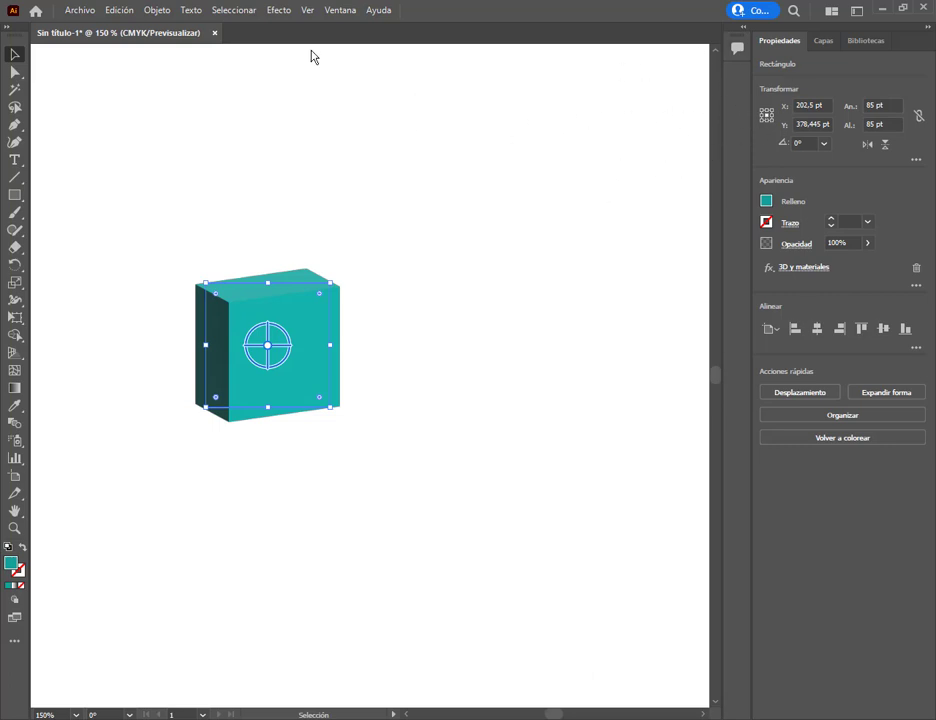
{"action": "left_click", "coordinate": [341, 11]}
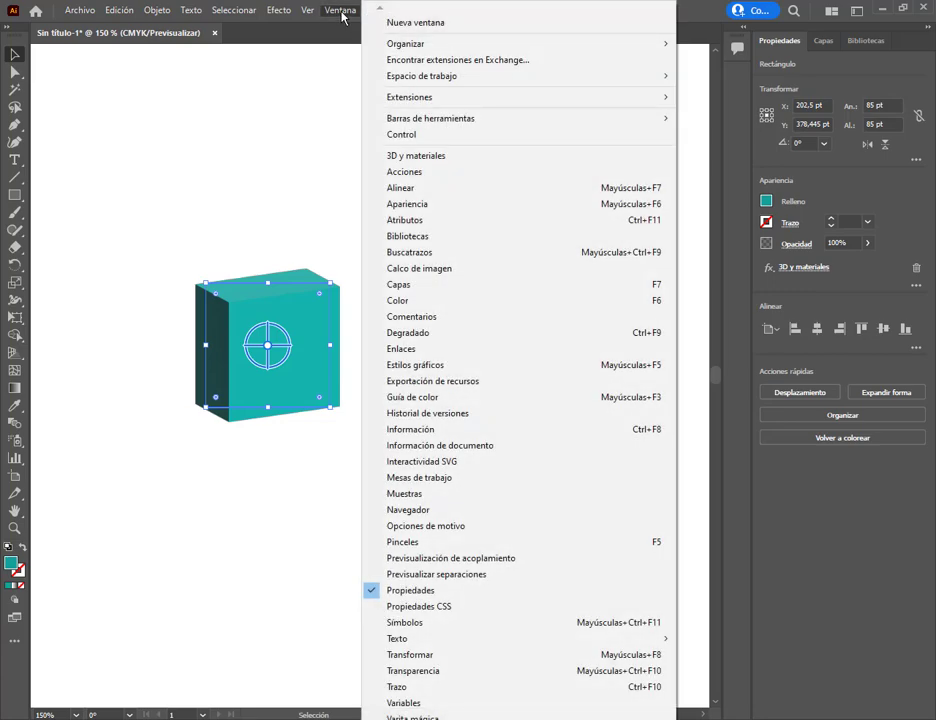
{"action": "left_click", "coordinate": [417, 158]}
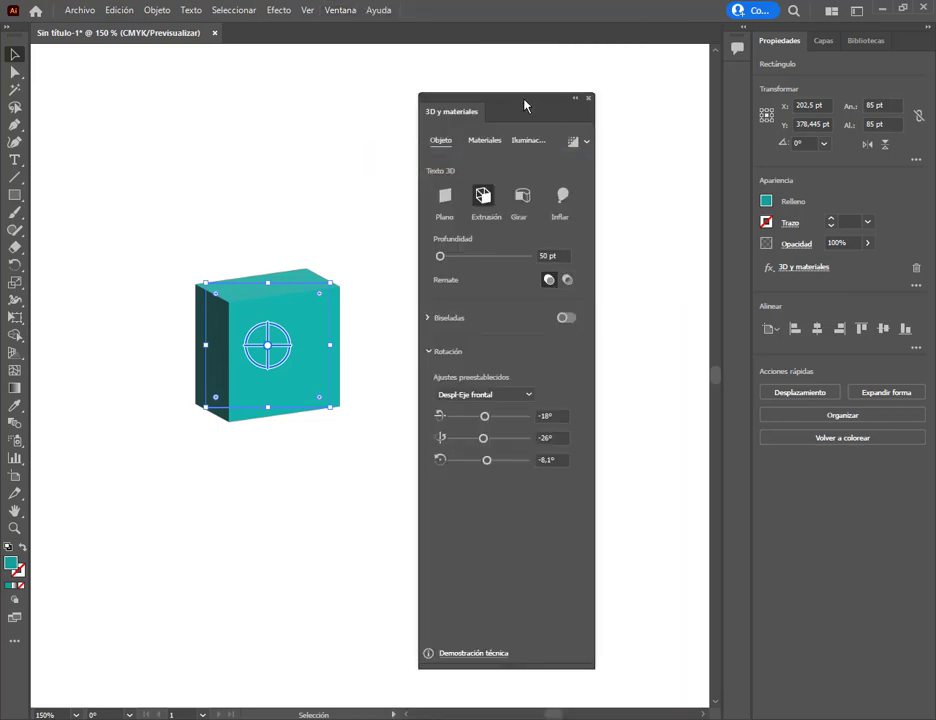
{"action": "left_click_drag", "start_coordinate": [524, 104], "coordinate": [562, 90]}
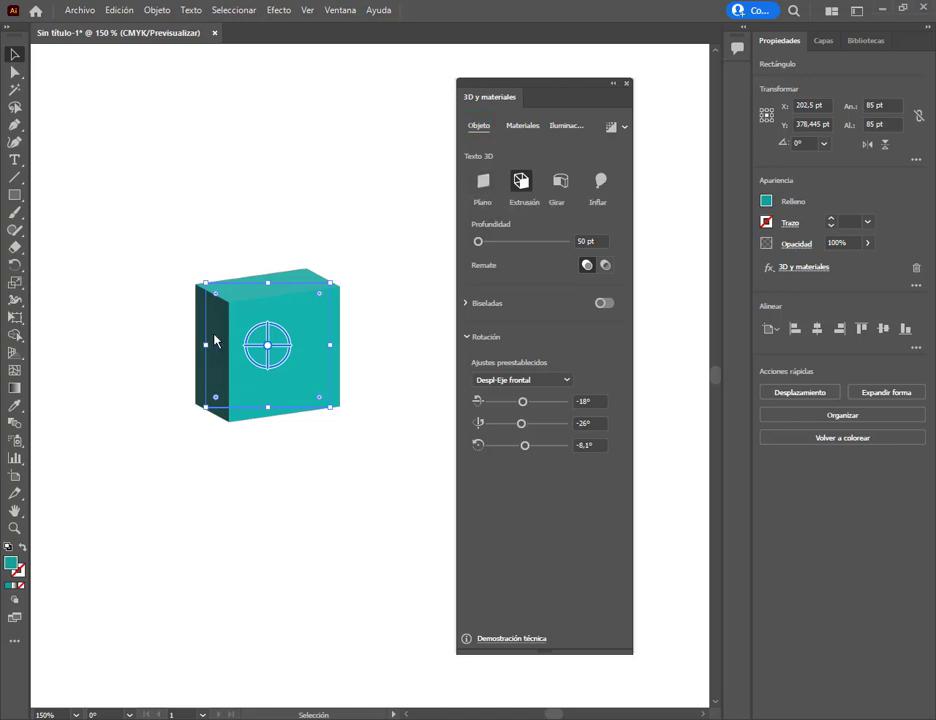
Try the Plano 3D type with a 37° vertical-axis rotation, and return the shape to Extrusión with that rotation at -61°.
{"action": "left_click", "coordinate": [482, 183]}
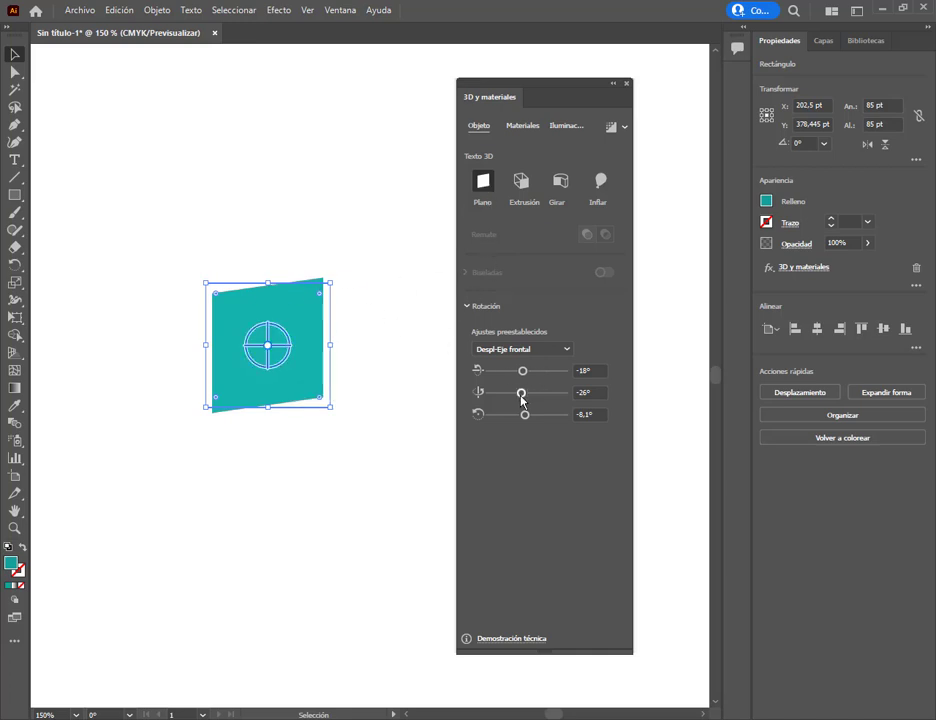
{"action": "mouse_move", "coordinate": [524, 394]}
{"action": "left_mouse_down"}
{"action": "mouse_move", "coordinate": [490, 392]}
{"action": "mouse_move", "coordinate": [534, 400]}
{"action": "left_mouse_up"}
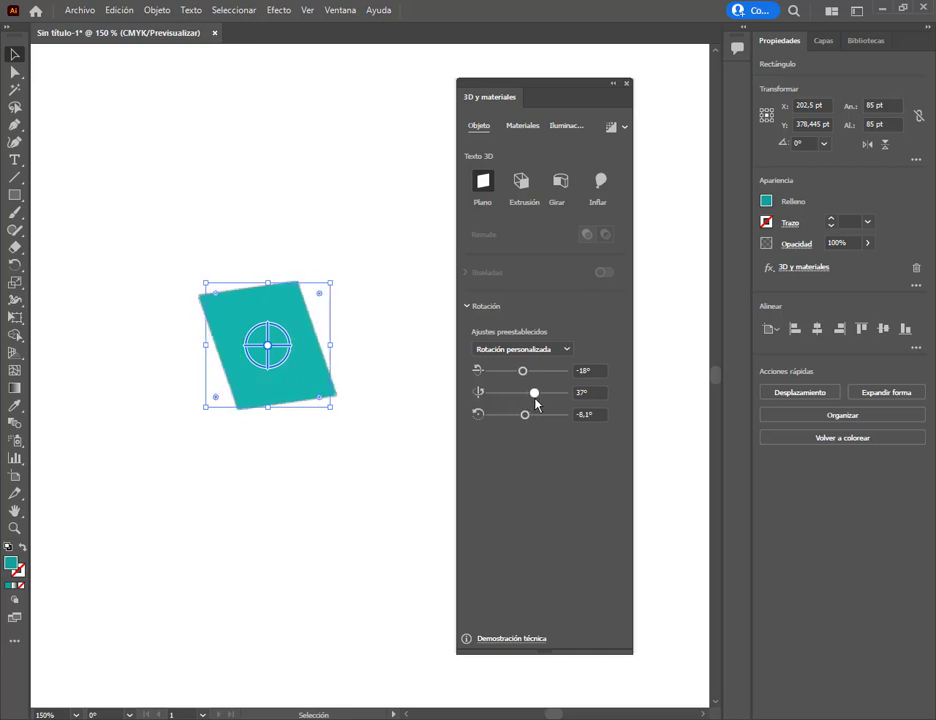
{"action": "left_click", "coordinate": [521, 182]}
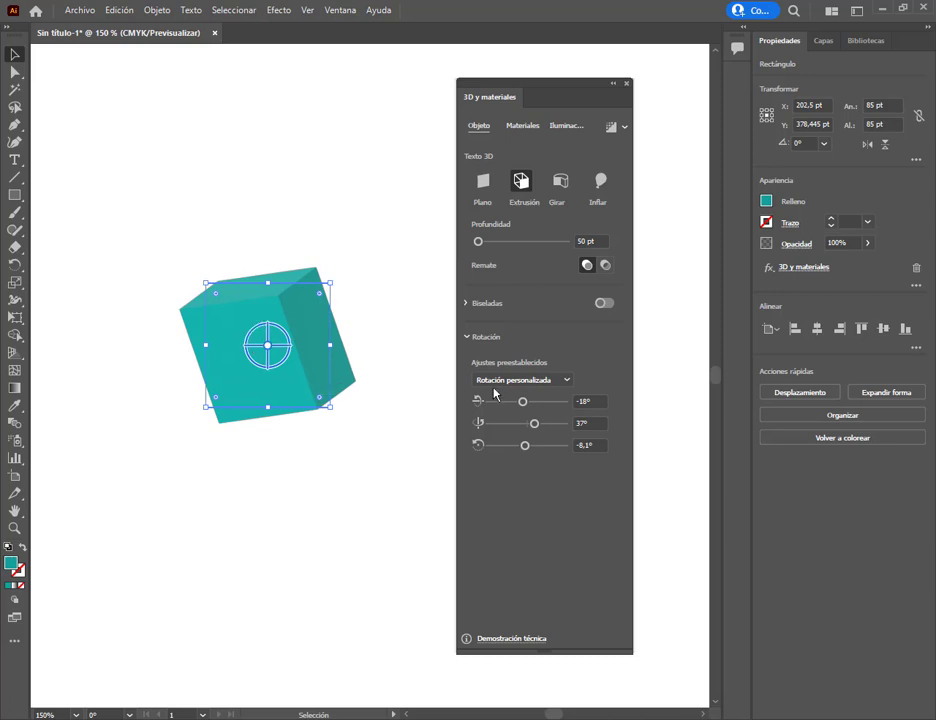
{"action": "mouse_move", "coordinate": [525, 423]}
{"action": "left_mouse_down"}
{"action": "mouse_move", "coordinate": [537, 428]}
{"action": "mouse_move", "coordinate": [514, 424]}
{"action": "left_mouse_up"}
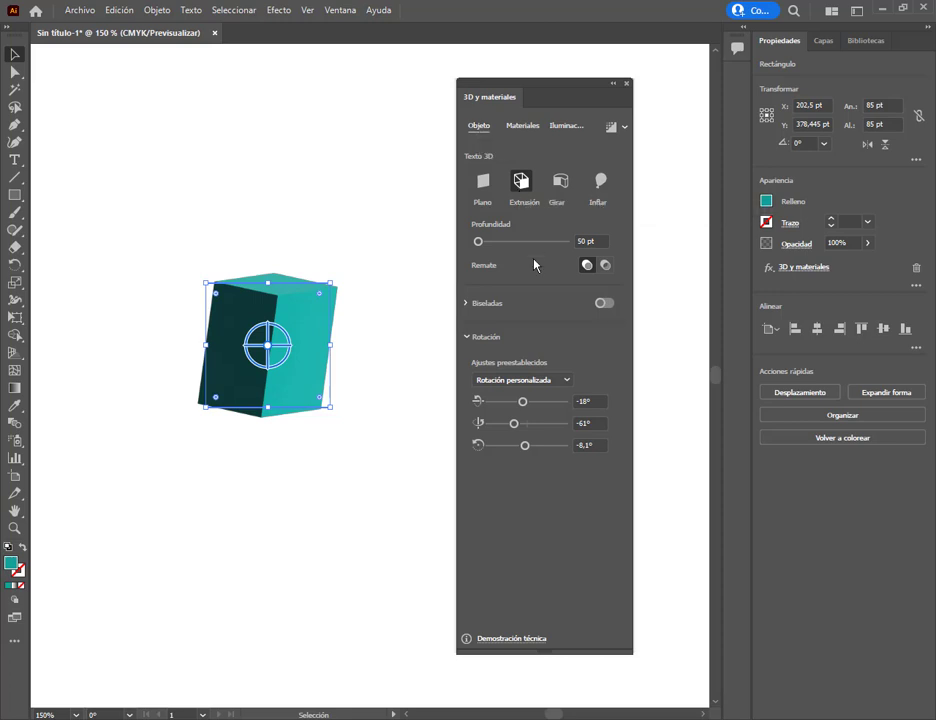
Raise the extrusion depth to 196 pt and reduce it gradually to 171 pt.
{"action": "left_click_drag", "start_coordinate": [479, 243], "coordinate": [484, 246]}
{"action": "left_click", "coordinate": [598, 243]}
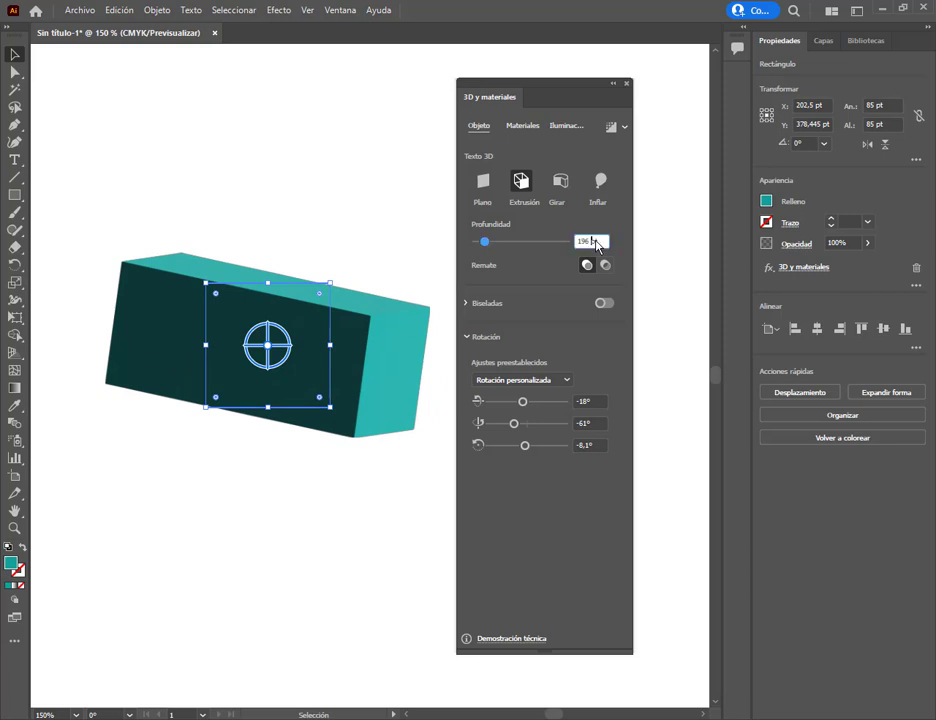
{"action": "key", "text": "Down"}
{"action": "key", "text": "Down"}
{"action": "key", "text": "Down"}
{"action": "key", "text": "Down"}
{"action": "key", "text": "Down"}
{"action": "key", "text": "Down"}
{"action": "key", "text": "Down"}
{"action": "key", "text": "Down"}
{"action": "key", "text": "Down"}
{"action": "key", "text": "Down"}
{"action": "key", "text": "Down"}
{"action": "key", "text": "Down"}
{"action": "key", "text": "Down"}
{"action": "key", "text": "Down"}
{"action": "key", "text": "Down"}
{"action": "key", "text": "Down"}
{"action": "key", "text": "Down"}
{"action": "key", "text": "Down"}
{"action": "key", "text": "Down"}
{"action": "key", "text": "Down"}
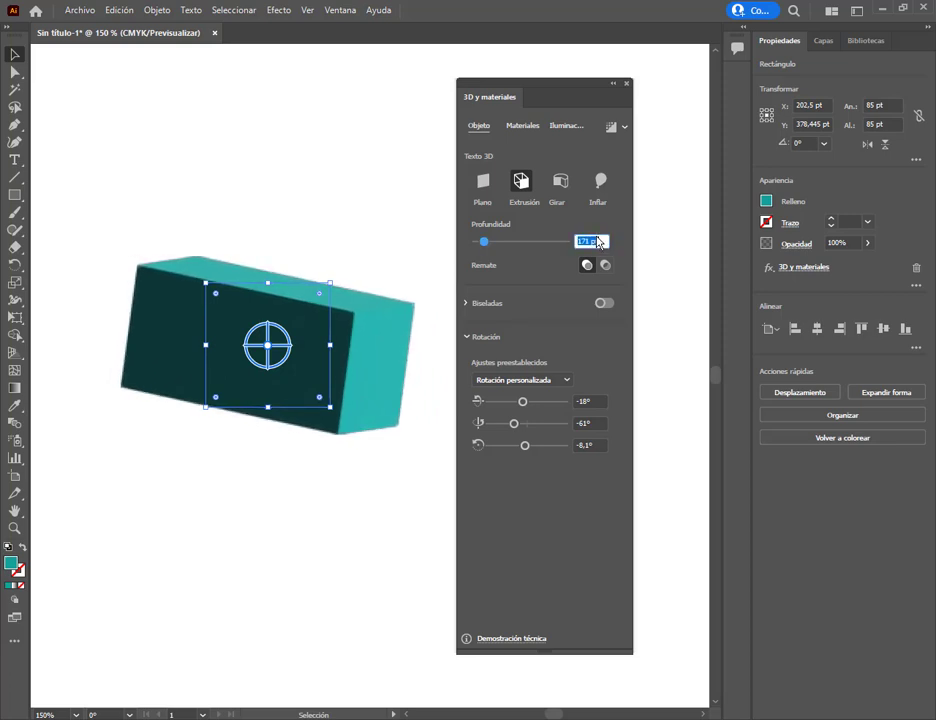
Reduce the square's extrusion depth to 0 pt and raise it gradually to 20 pt.
{"action": "left_click_drag", "start_coordinate": [483, 246], "coordinate": [476, 245]}
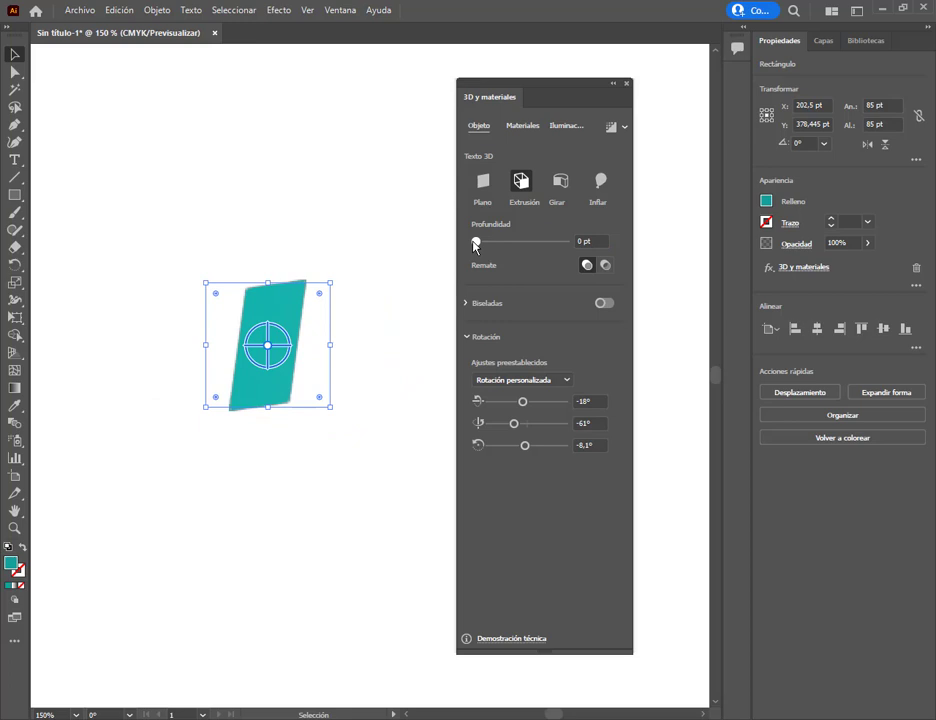
{"action": "left_click", "coordinate": [603, 249]}
{"action": "key", "text": "Up"}
{"action": "key", "text": "Up"}
{"action": "key", "text": "Up"}
{"action": "key", "text": "Up"}
{"action": "key", "text": "Up"}
{"action": "key", "text": "Up"}
{"action": "key", "text": "Up"}
{"action": "key", "text": "Up"}
{"action": "key", "text": "Up"}
{"action": "key", "text": "Up"}
{"action": "key", "text": "Up"}
{"action": "key", "text": "Up"}
{"action": "key", "text": "Up"}
{"action": "key", "text": "Up"}
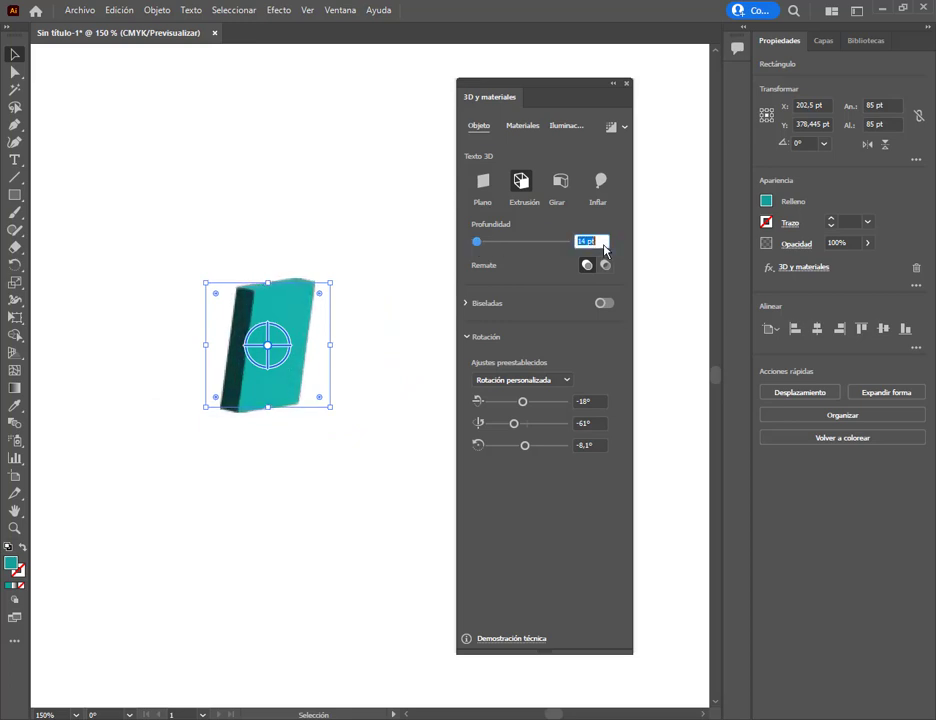
{"action": "key", "text": "Up"}
{"action": "key", "text": "Up"}
{"action": "key", "text": "Up"}
{"action": "key", "text": "Up"}
{"action": "key", "text": "Up"}
{"action": "key", "text": "Up"}
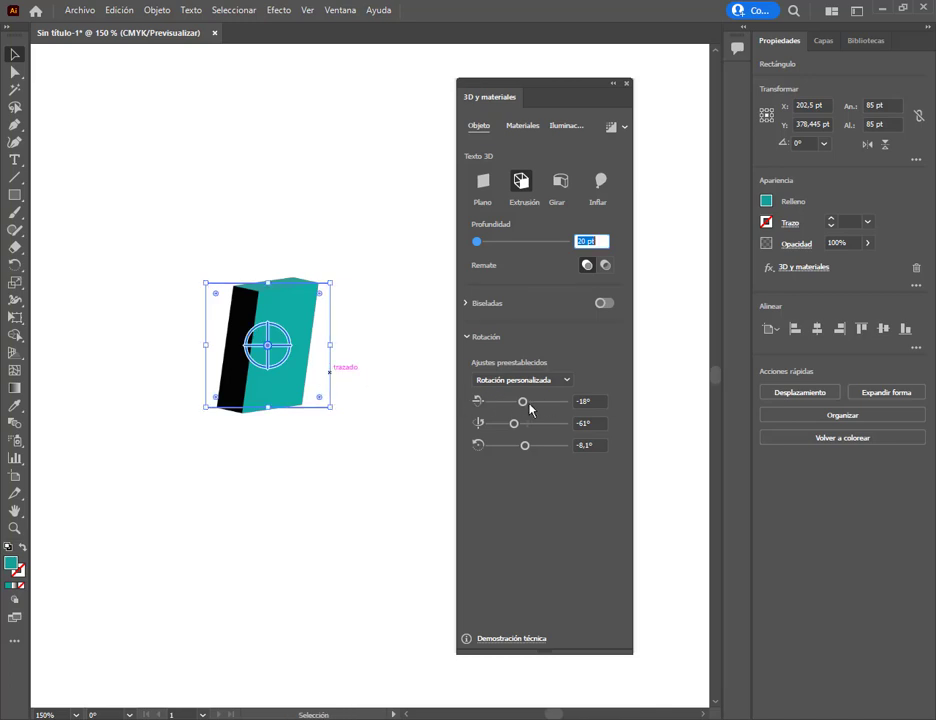
Rotate the extruded square to -25°, -43° and -22°, and turn it with the on-object rotation control to 163,26°, -139,094° and 167,794°.
{"action": "left_click_drag", "start_coordinate": [523, 403], "coordinate": [525, 453]}
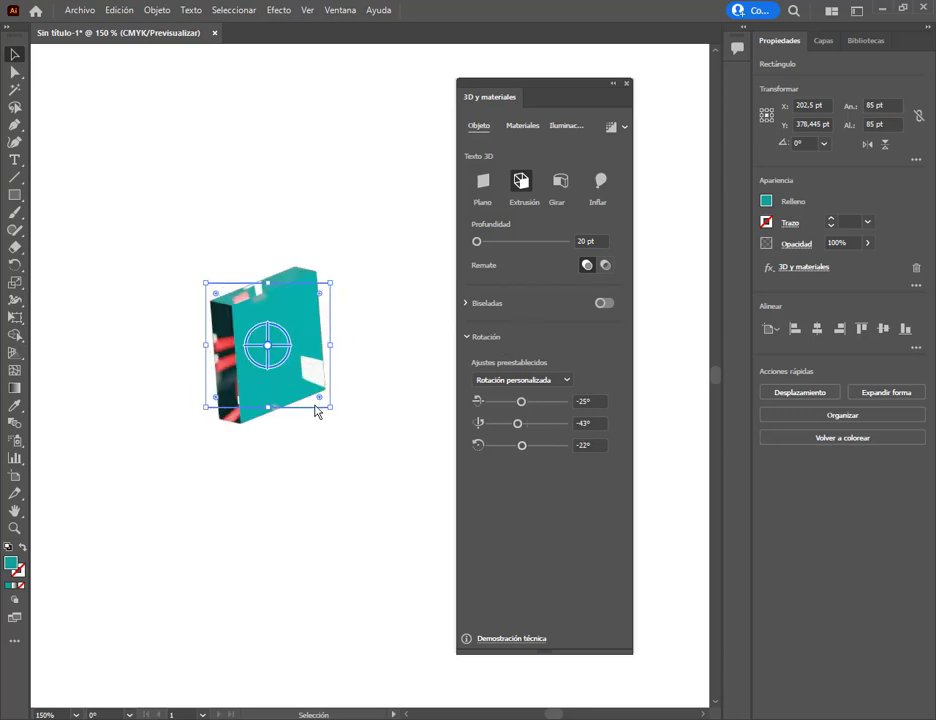
{"action": "key", "text": "ctrl"}
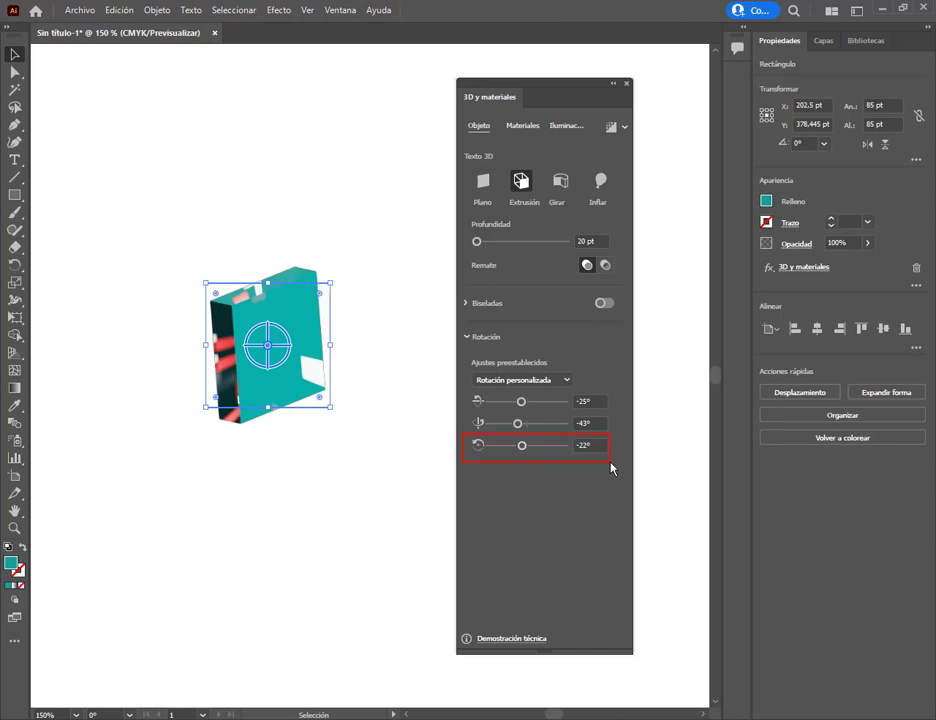
{"action": "mouse_move", "coordinate": [290, 334]}
{"action": "left_mouse_down"}
{"action": "mouse_move", "coordinate": [282, 332]}
{"action": "mouse_move", "coordinate": [287, 340]}
{"action": "left_mouse_up"}
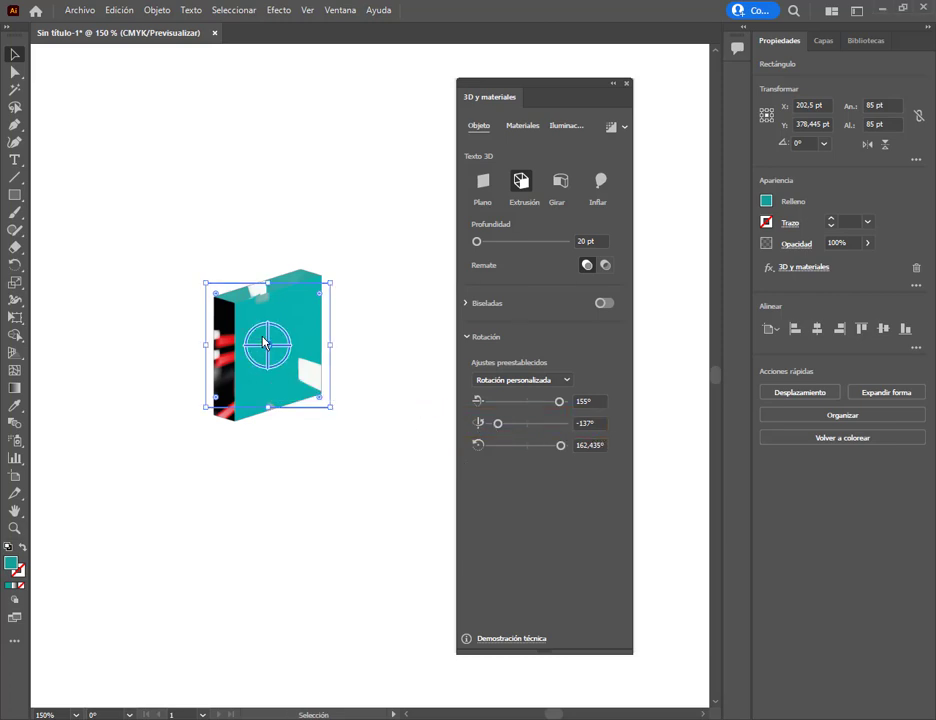
{"action": "left_click_drag", "start_coordinate": [256, 326], "coordinate": [247, 383]}
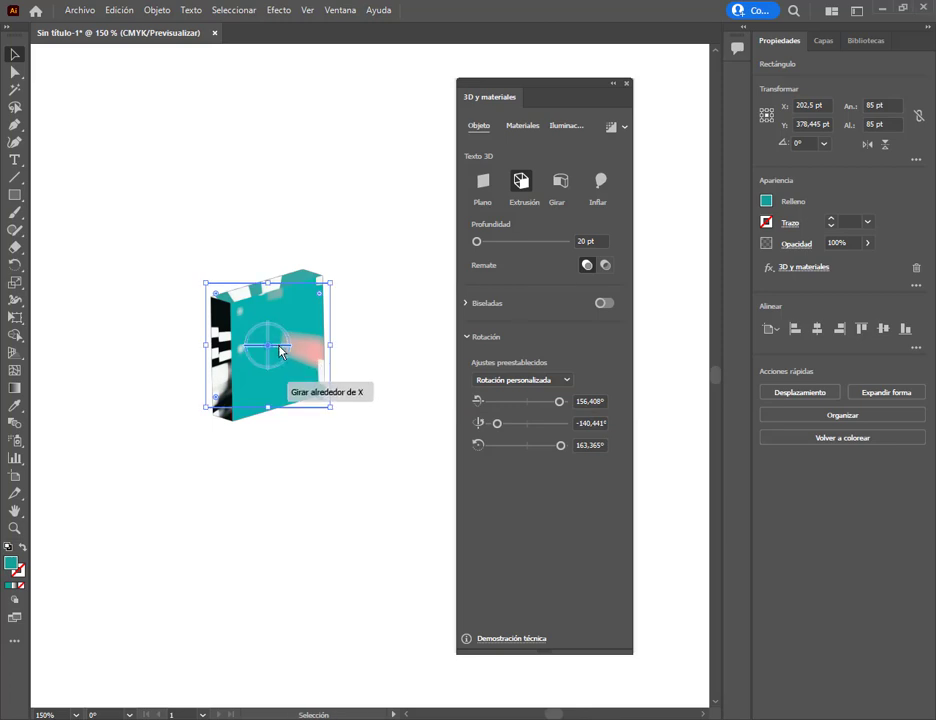
{"action": "left_click_drag", "start_coordinate": [282, 348], "coordinate": [268, 310]}
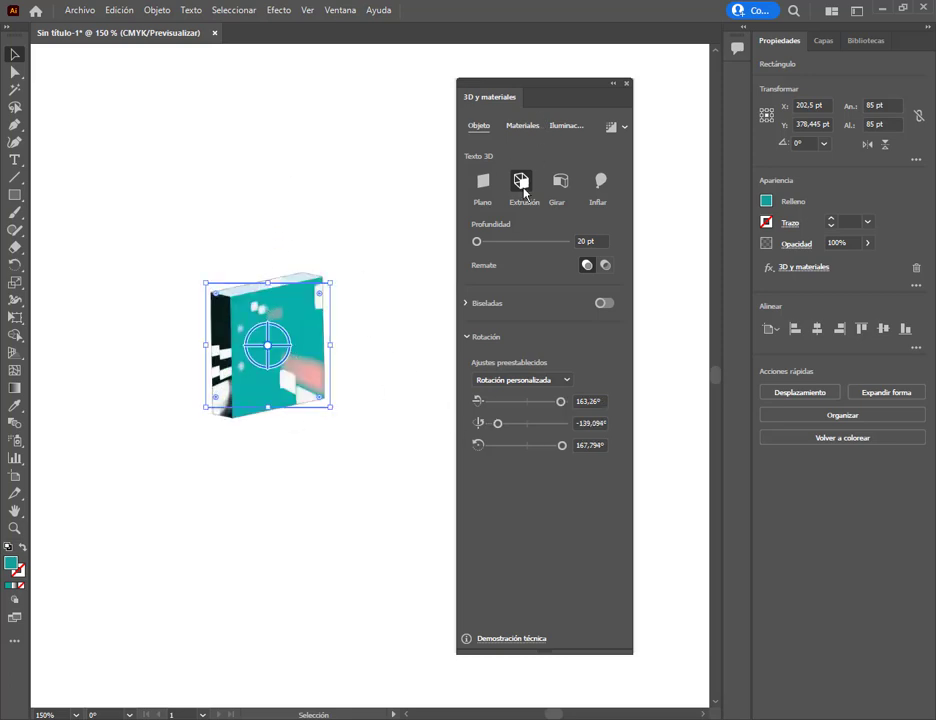
Move the extruded square to the artboard's upper left area, at about X 157,5 pt and Y 262,445 pt.
{"action": "left_click", "coordinate": [320, 347]}
{"action": "left_click_drag", "start_coordinate": [320, 347], "coordinate": [337, 353]}
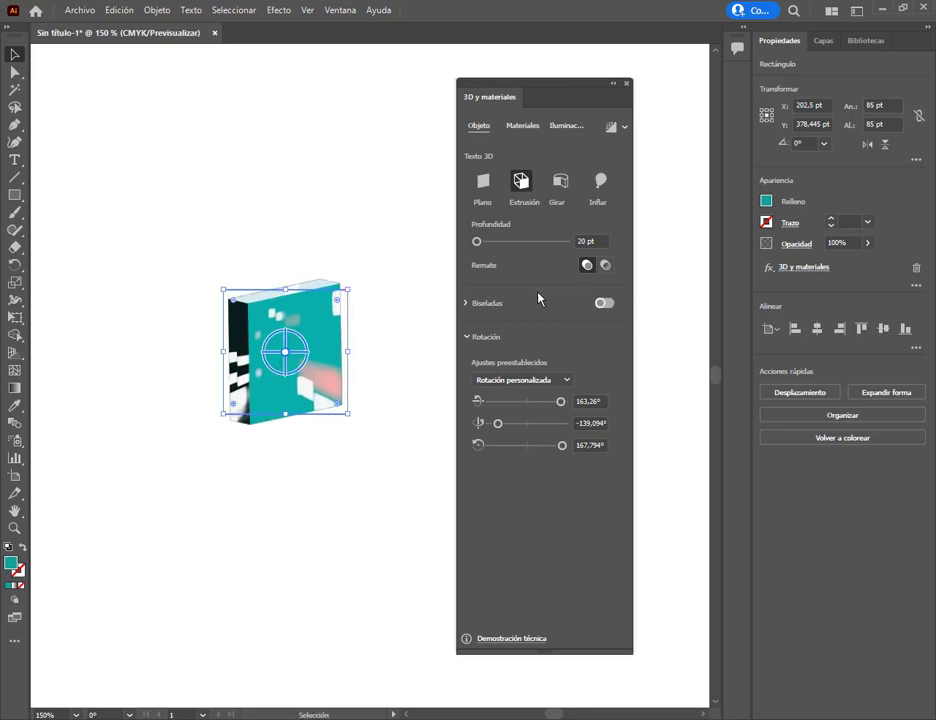
{"action": "left_click", "coordinate": [360, 333]}
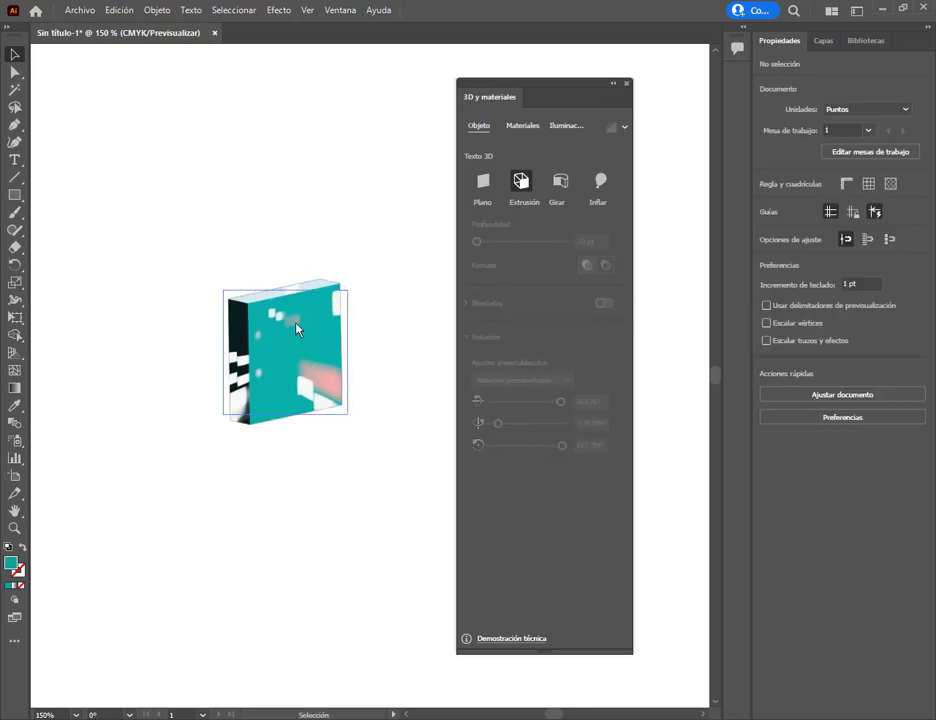
{"action": "left_click_drag", "start_coordinate": [296, 329], "coordinate": [212, 151]}
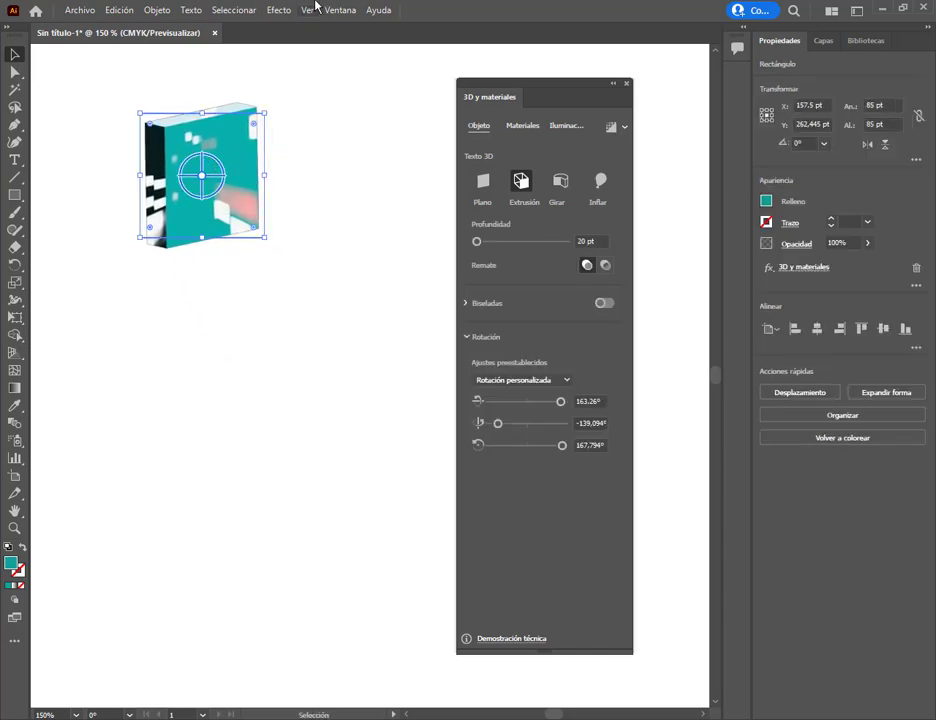
Show the Appearance panel beside the square and delete the square's 3D and Materials effect.
{"action": "left_click", "coordinate": [337, 10]}
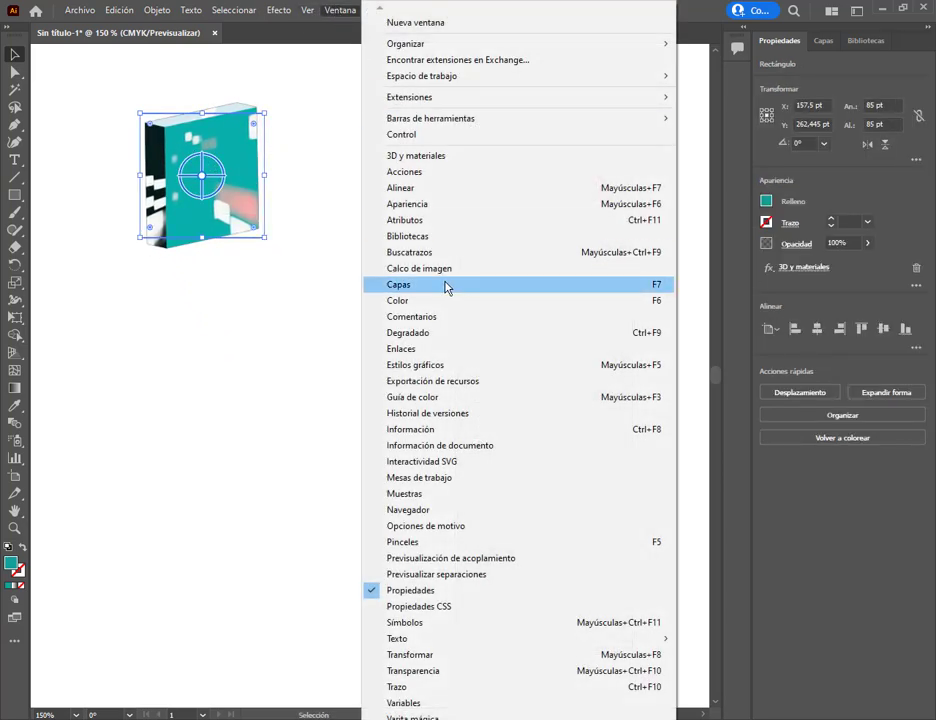
{"action": "left_click", "coordinate": [446, 205]}
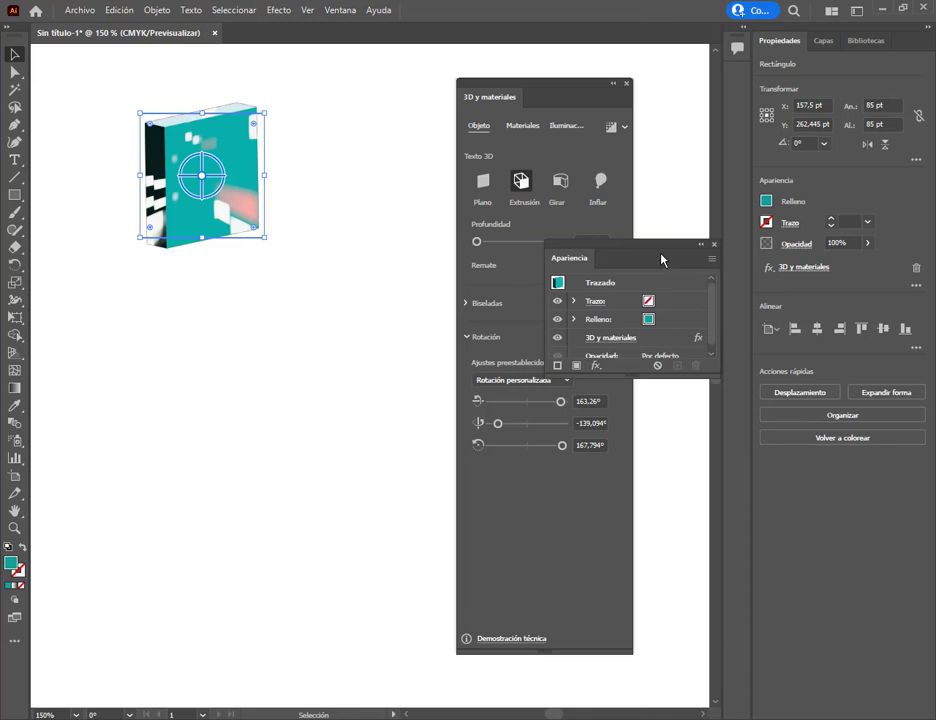
{"action": "left_click_drag", "start_coordinate": [660, 259], "coordinate": [366, 229]}
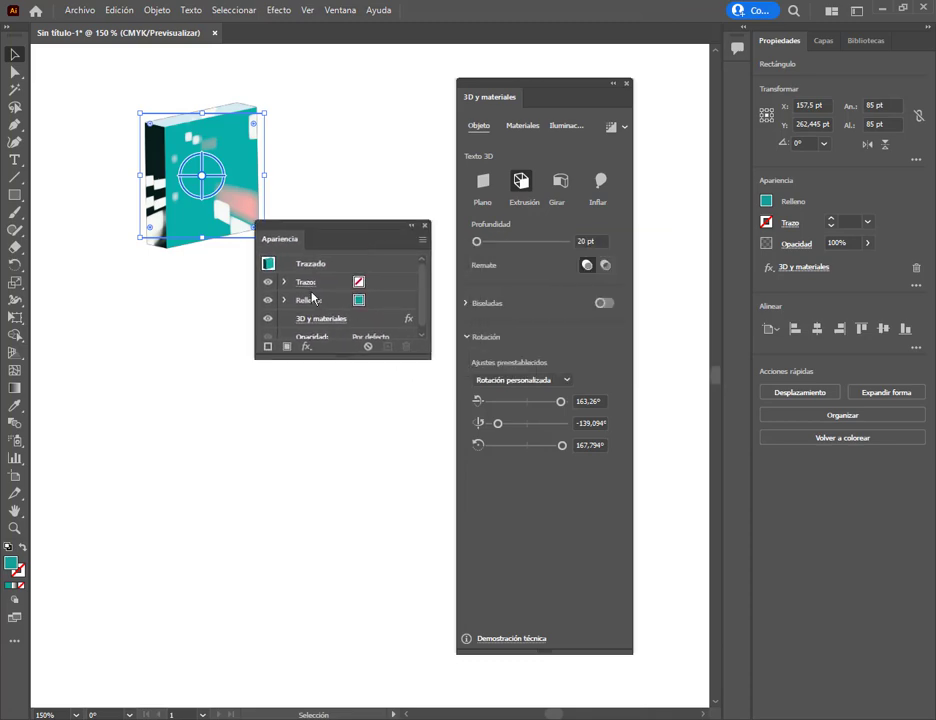
{"action": "left_click", "coordinate": [354, 320]}
{"action": "left_click", "coordinate": [406, 346]}
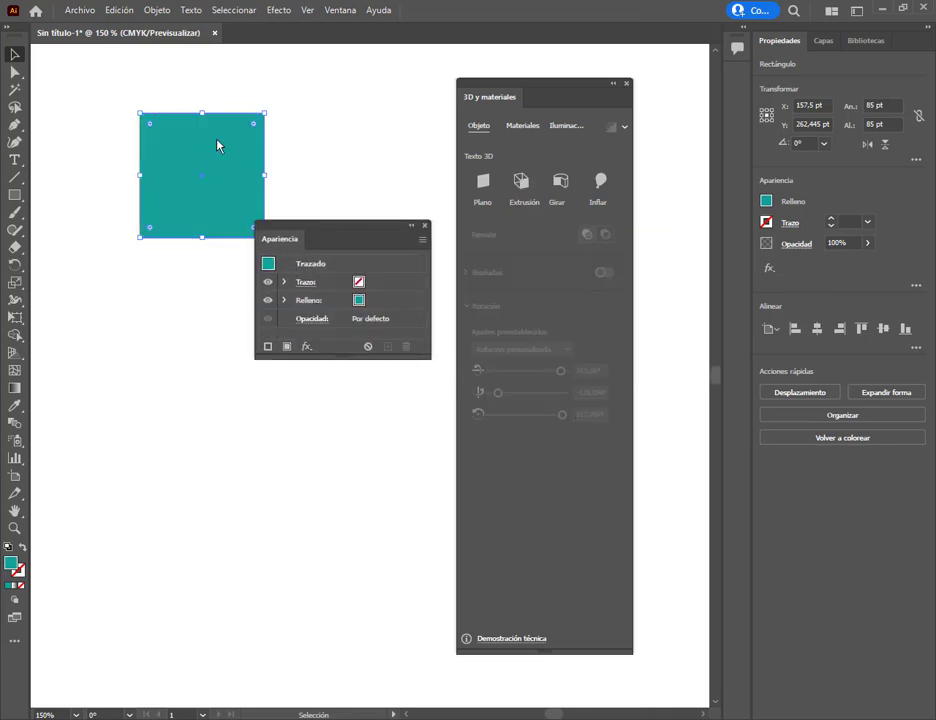
Collapse the Appearance panel and move the flat square to about X 135,5 pt, Y 262,945 pt.
{"action": "left_click", "coordinate": [416, 226]}
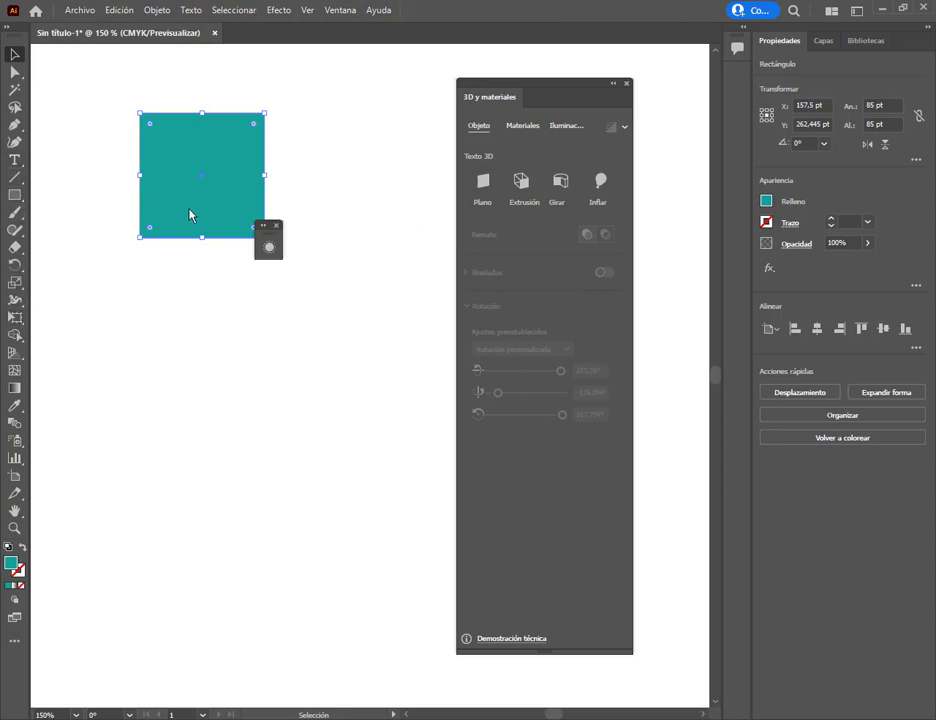
{"action": "left_click_drag", "start_coordinate": [190, 211], "coordinate": [249, 397]}
{"action": "left_click_drag", "start_coordinate": [240, 326], "coordinate": [165, 183]}
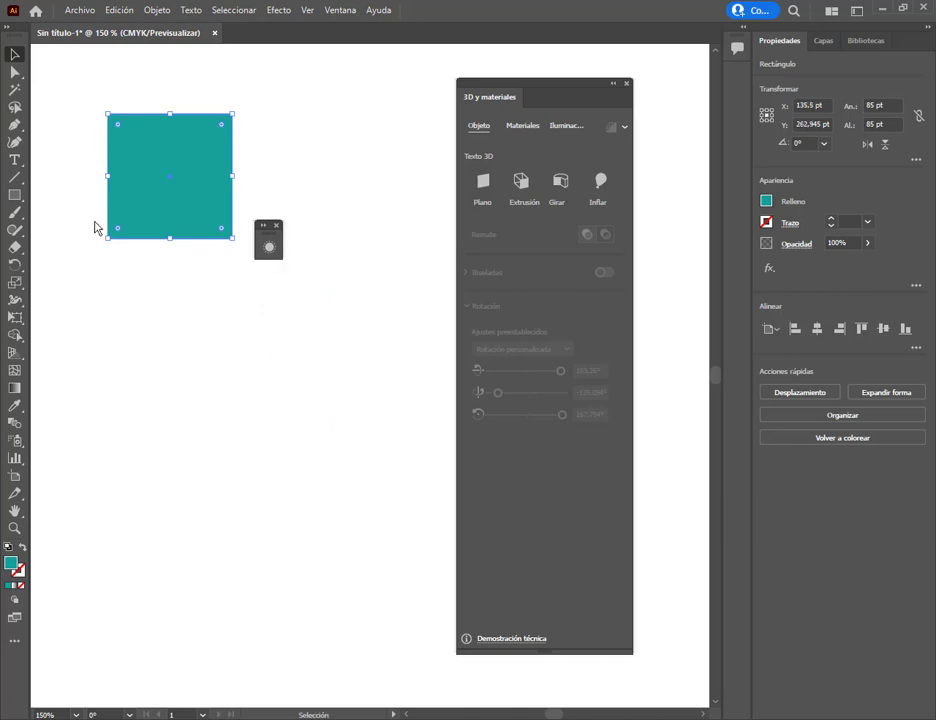
Add the text "ILLUSTRATOR" below the teal square and move it up and to the right.
{"action": "left_click", "coordinate": [14, 159]}
{"action": "left_click", "coordinate": [100, 428]}
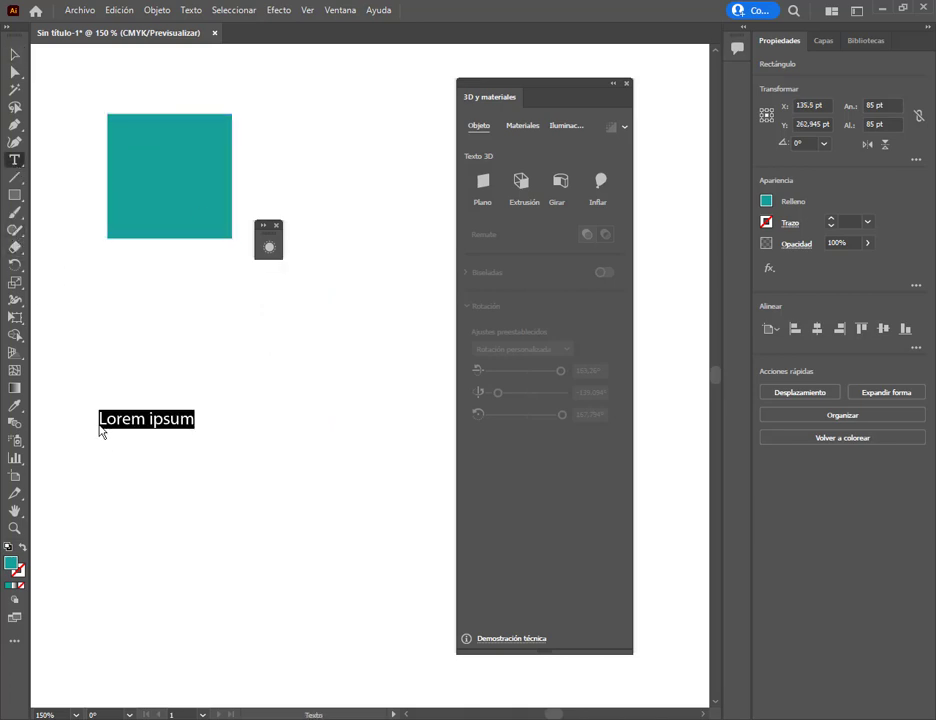
{"action": "type", "text": "ILLUSTRATOR"}
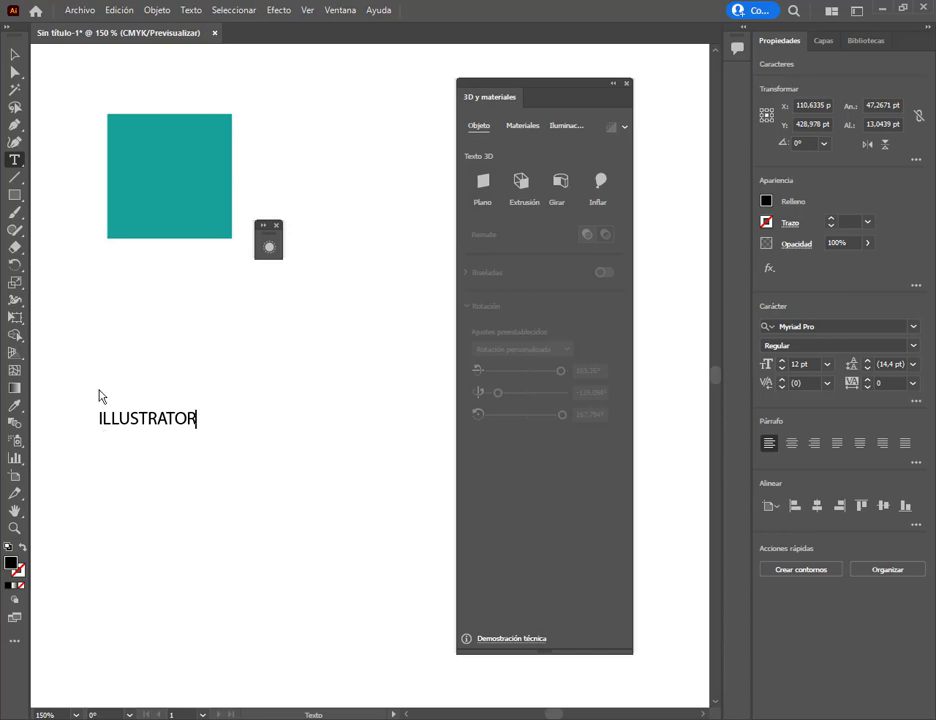
{"action": "left_click", "coordinate": [14, 56]}
{"action": "left_click_drag", "start_coordinate": [190, 420], "coordinate": [287, 371]}
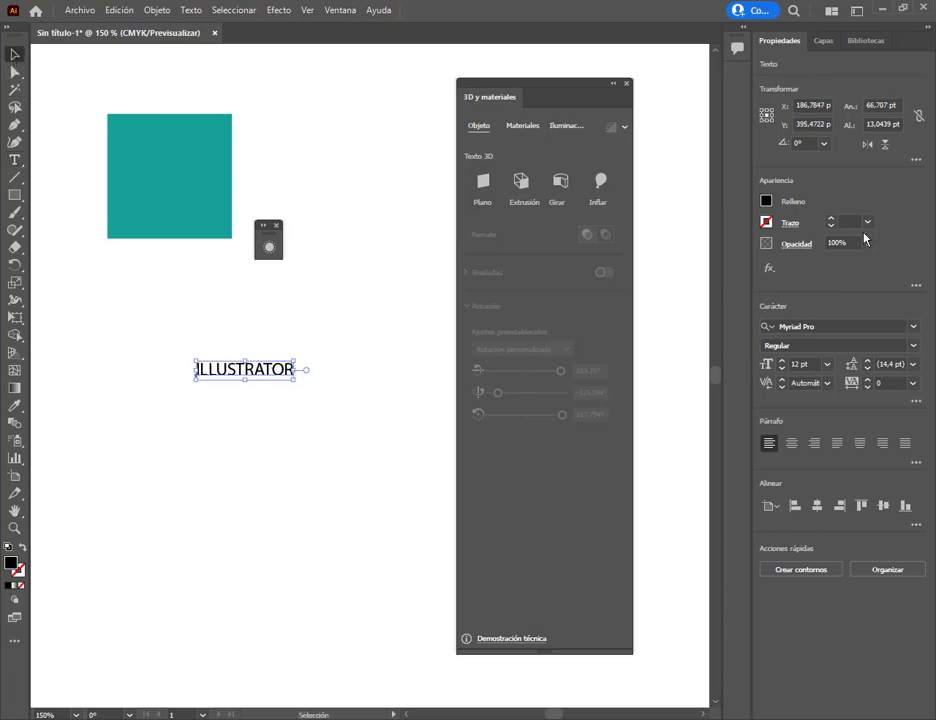
Set the ILLUSTRATOR text's font to Arial with the Black style.
{"action": "left_click", "coordinate": [913, 328]}
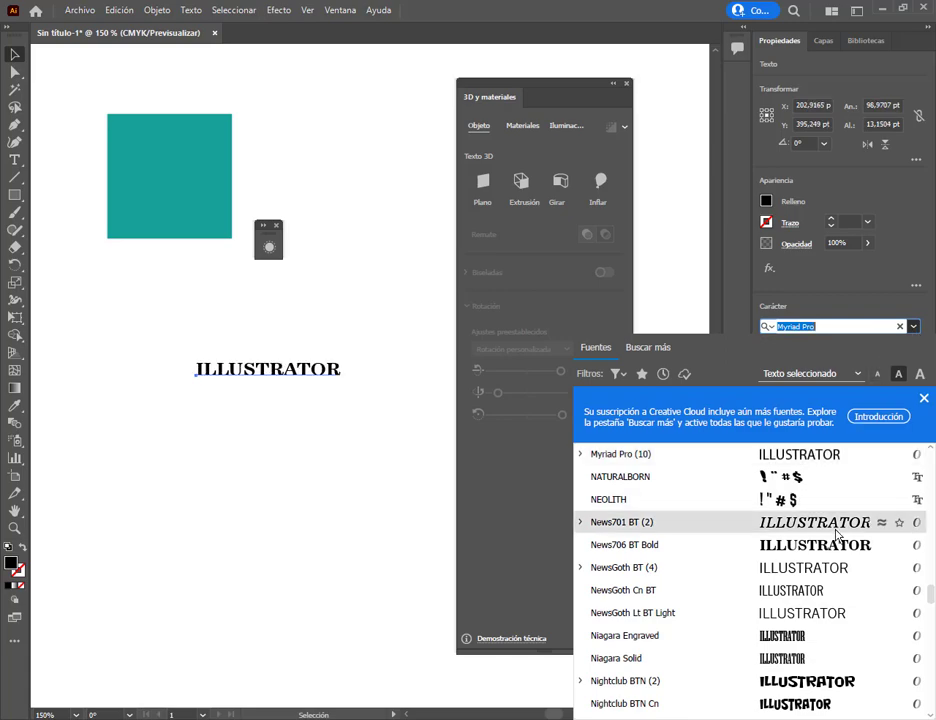
{"action": "left_click_drag", "start_coordinate": [931, 597], "coordinate": [931, 466]}
{"action": "scroll", "coordinate": [623, 674], "scroll_direction": "up", "scroll_amount": 2}
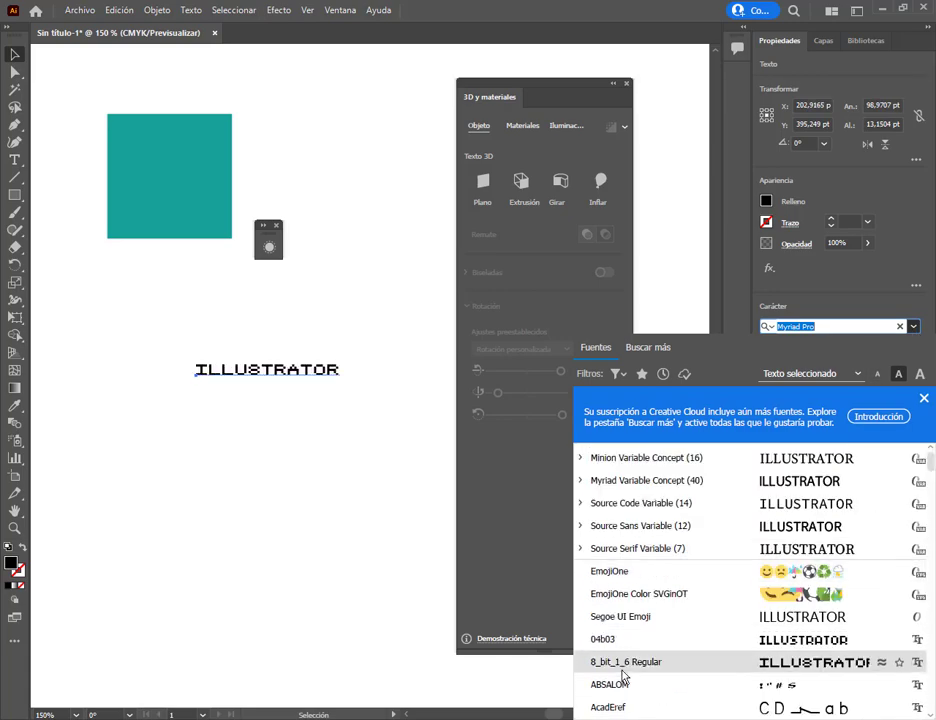
{"action": "scroll", "coordinate": [648, 641], "scroll_direction": "down", "scroll_amount": 3}
{"action": "scroll", "coordinate": [640, 654], "scroll_direction": "down", "scroll_amount": 1}
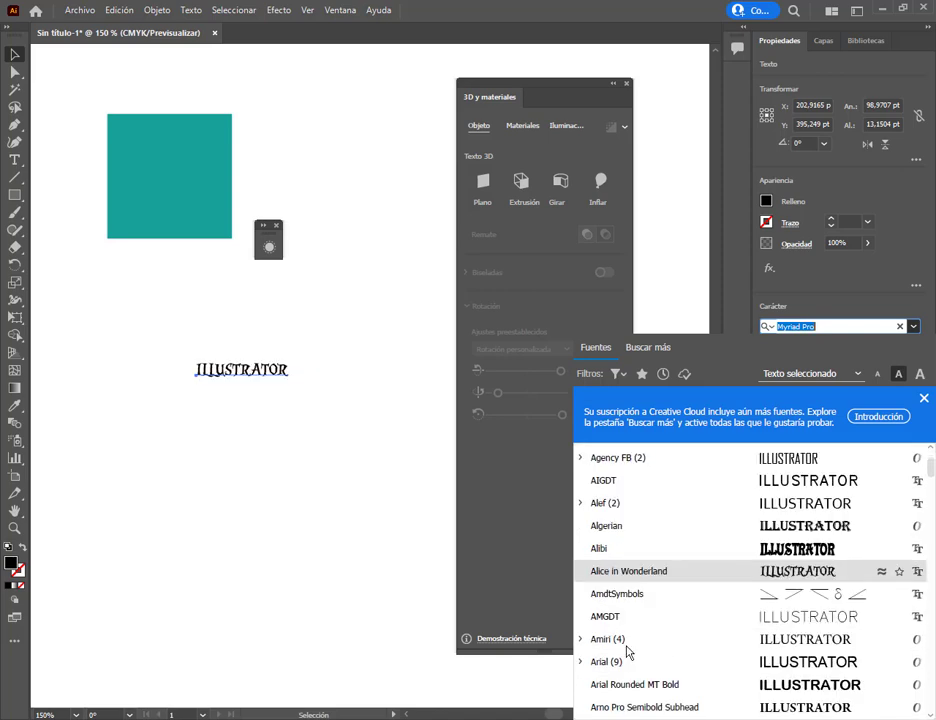
{"action": "left_click", "coordinate": [620, 666]}
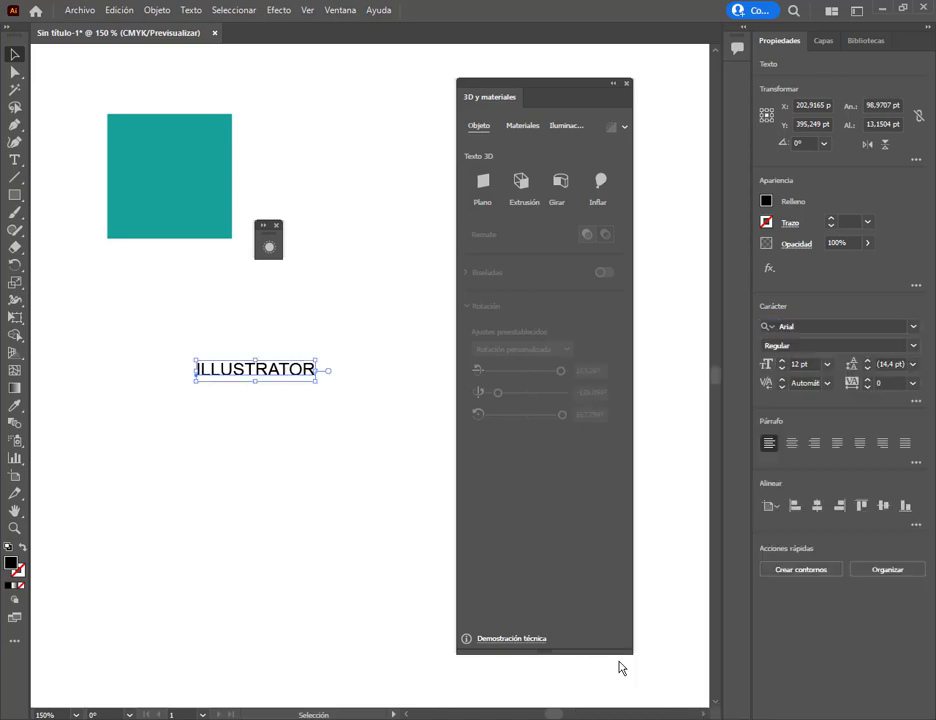
{"action": "left_click", "coordinate": [844, 346]}
{"action": "left_click", "coordinate": [785, 490]}
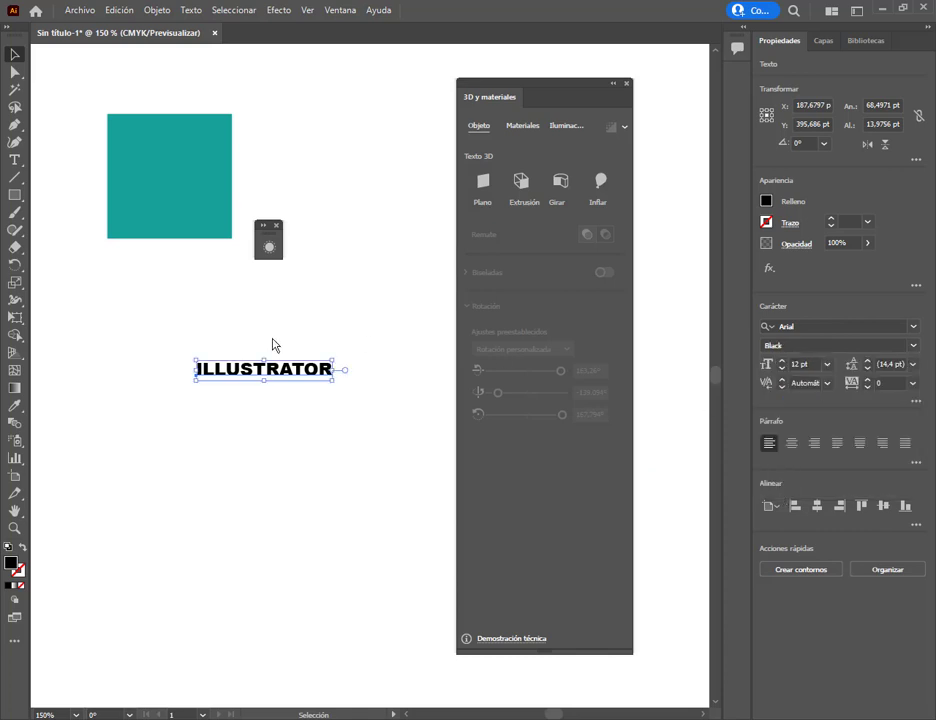
Enlarge the ILLUSTRATOR text to about 209 pt wide, place it under the square and fill it with red.
{"action": "left_click_drag", "start_coordinate": [333, 383], "coordinate": [502, 406]}
{"action": "left_click_drag", "start_coordinate": [400, 395], "coordinate": [305, 369]}
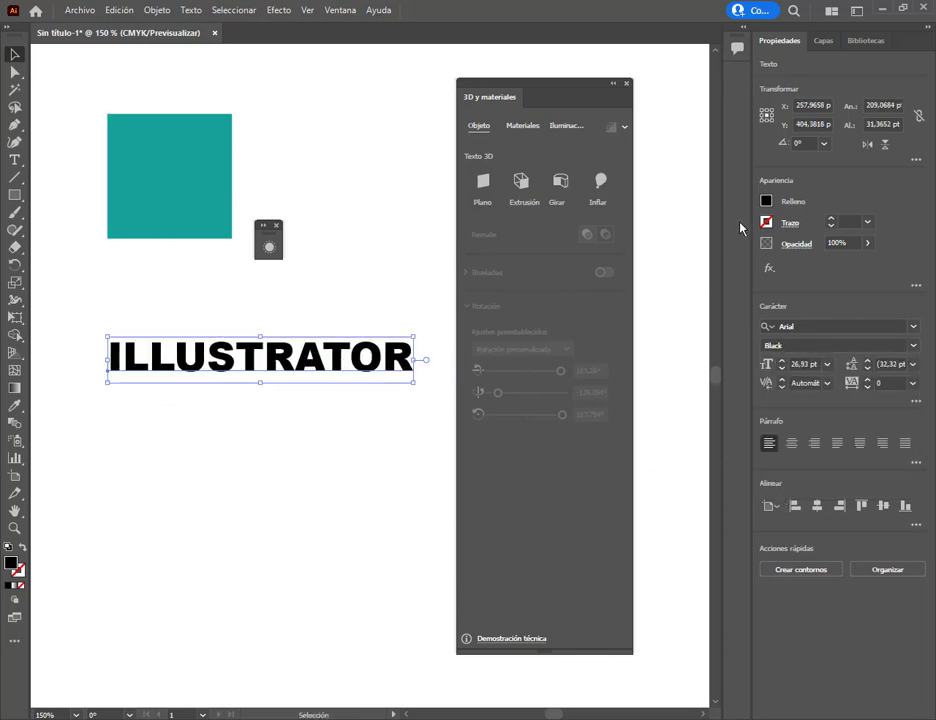
{"action": "left_click", "coordinate": [767, 202]}
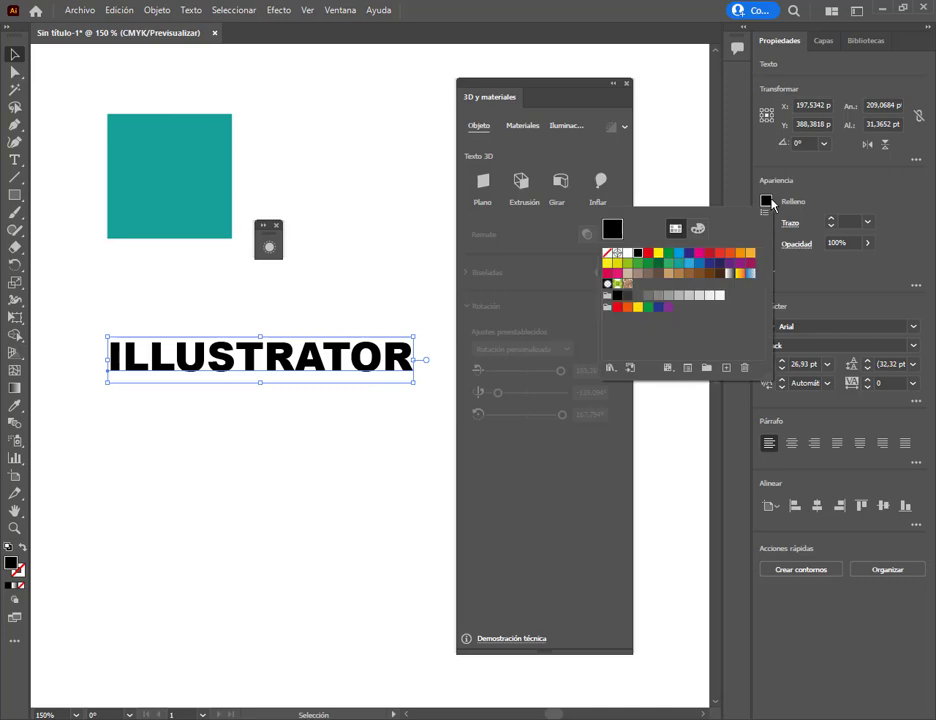
{"action": "left_click", "coordinate": [680, 254]}
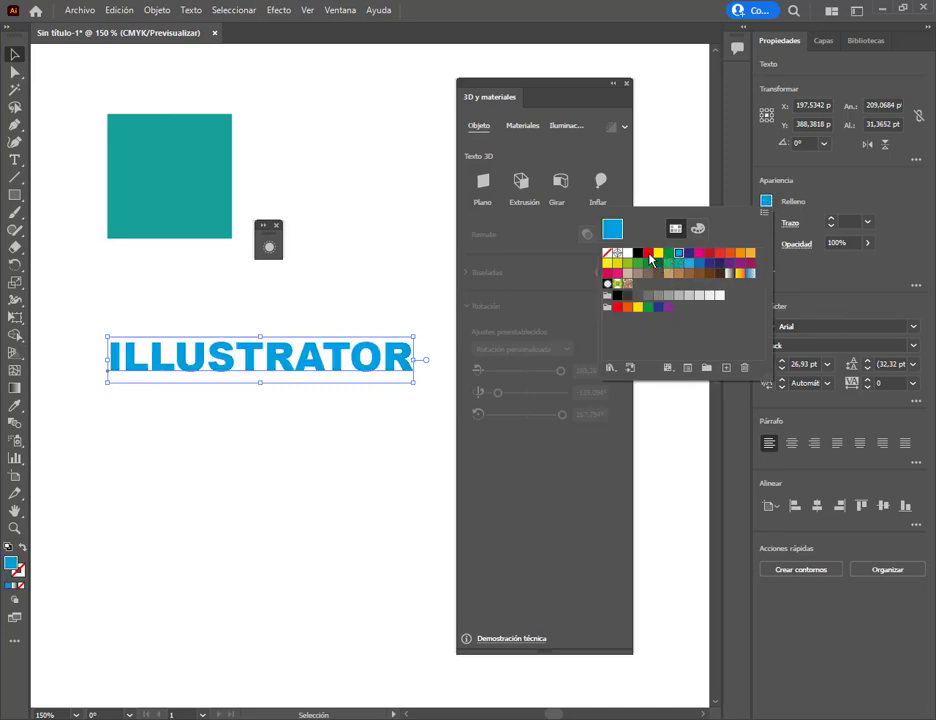
{"action": "left_click", "coordinate": [649, 256]}
{"action": "left_click", "coordinate": [597, 158]}
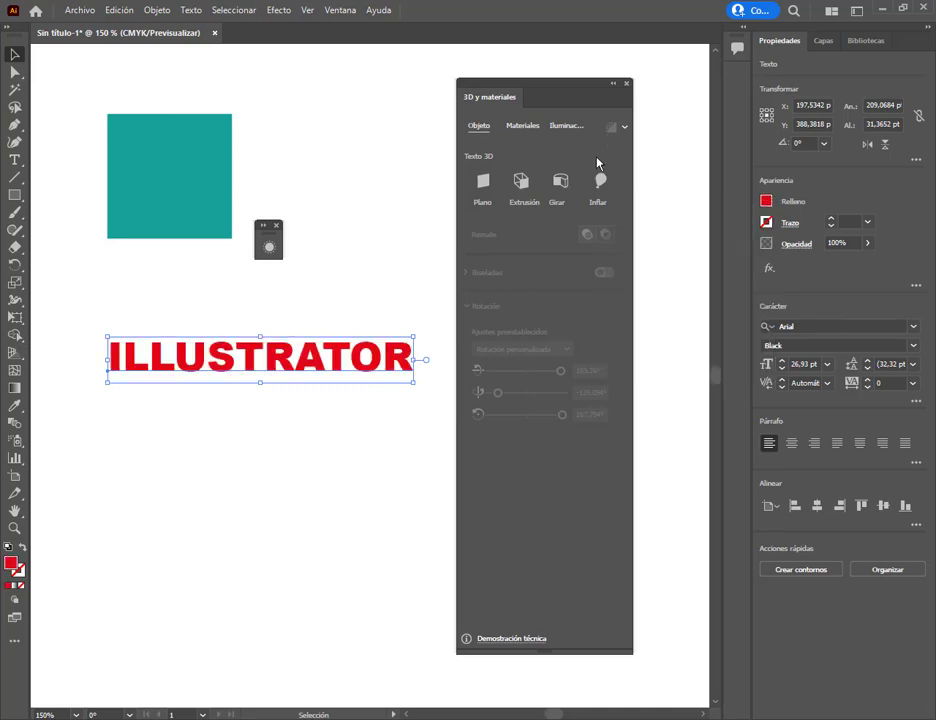
Apply the Extrusión 3D type to the ILLUSTRATOR text and reduce its depth to 22 pt.
{"action": "left_click", "coordinate": [521, 182]}
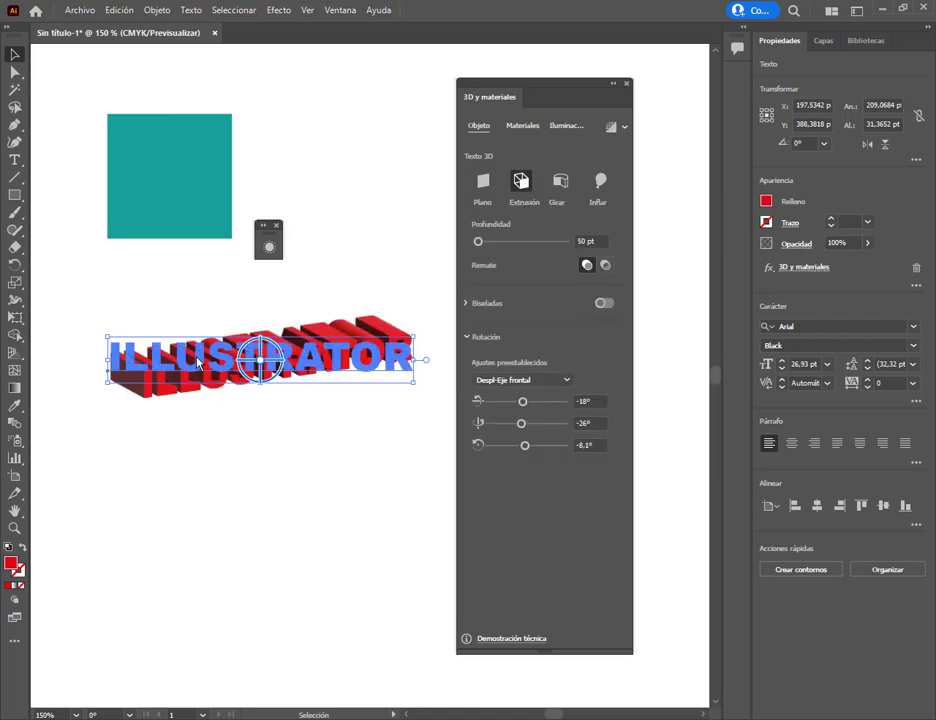
{"action": "scroll", "coordinate": [598, 248], "scroll_direction": "down", "scroll_amount": 20}
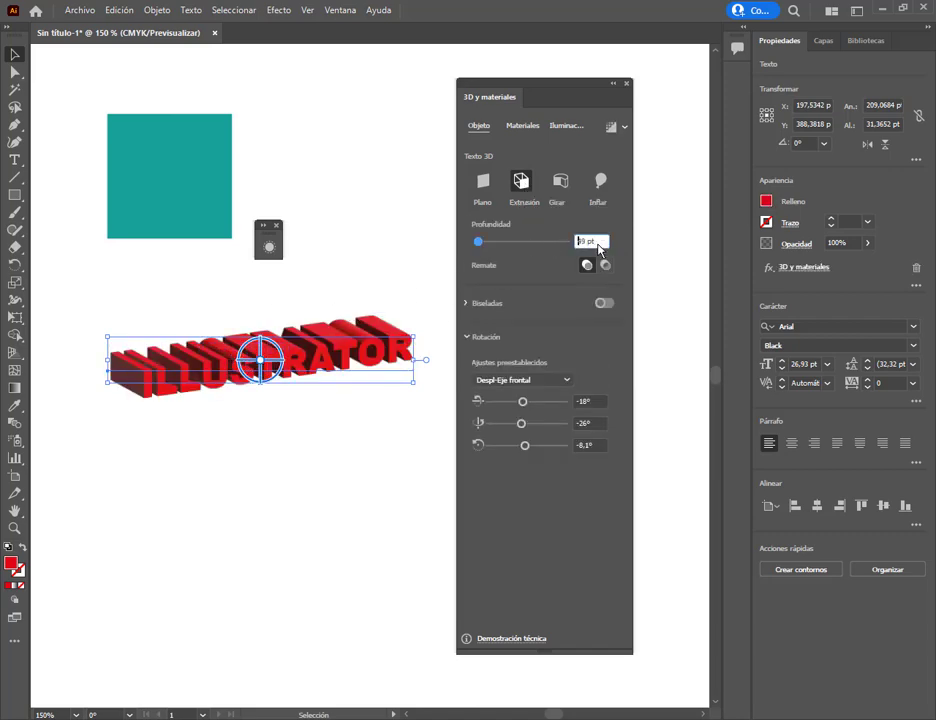
{"action": "scroll", "coordinate": [598, 248], "scroll_direction": "down", "scroll_amount": 4}
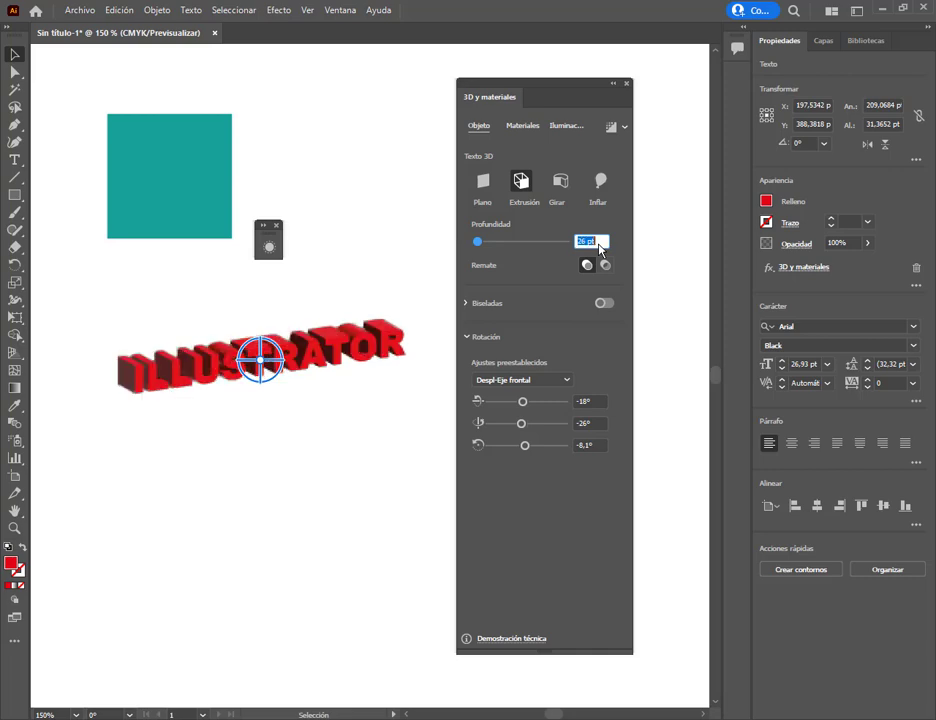
{"action": "scroll", "coordinate": [600, 248], "scroll_direction": "down", "scroll_amount": 4}
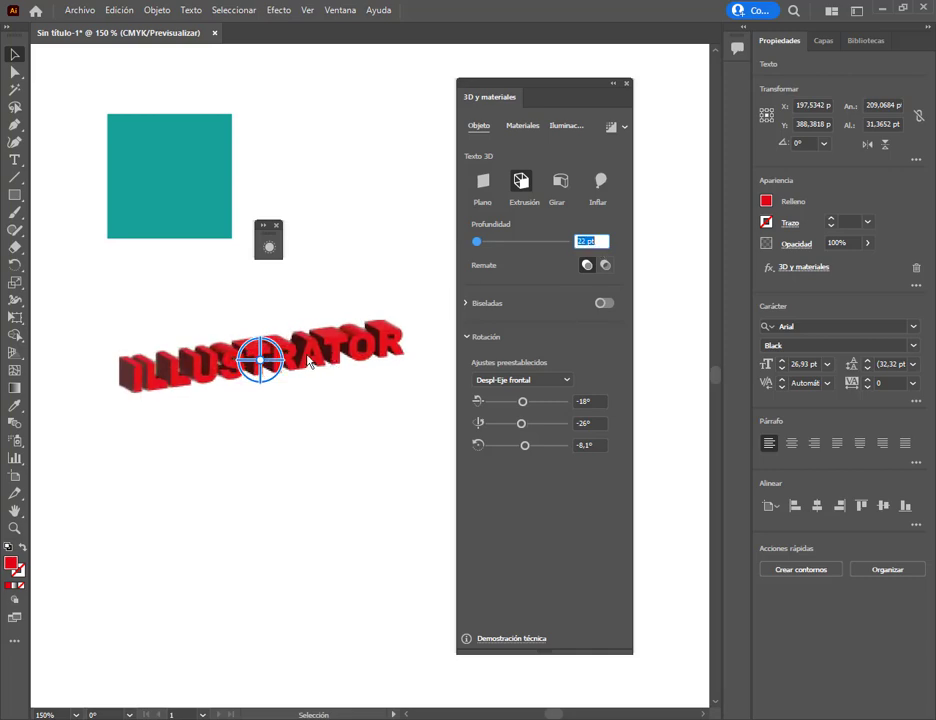
Zoom in on the extruded text to 200% and move the 3D and Materials panel clear of it.
{"action": "scroll", "coordinate": [192, 386], "scroll_direction": "up", "scroll_amount": 2}
{"action": "scroll", "coordinate": [293, 388], "scroll_direction": "down", "scroll_amount": 1}
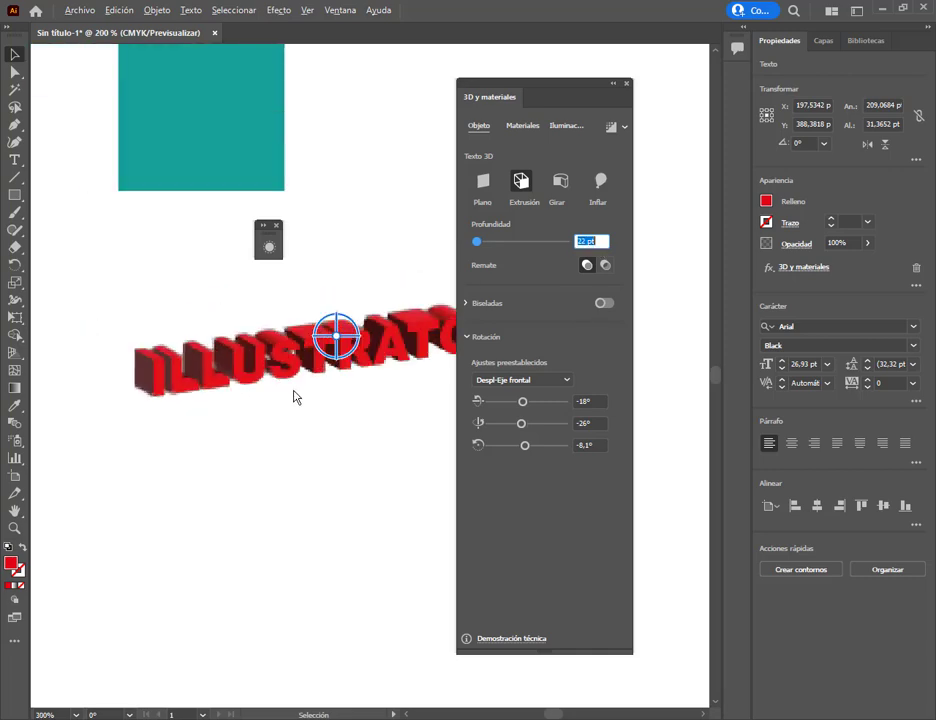
{"action": "left_click_drag", "start_coordinate": [378, 386], "coordinate": [343, 365]}
{"action": "left_click", "coordinate": [366, 372]}
{"action": "left_click_drag", "start_coordinate": [520, 84], "coordinate": [607, 68]}
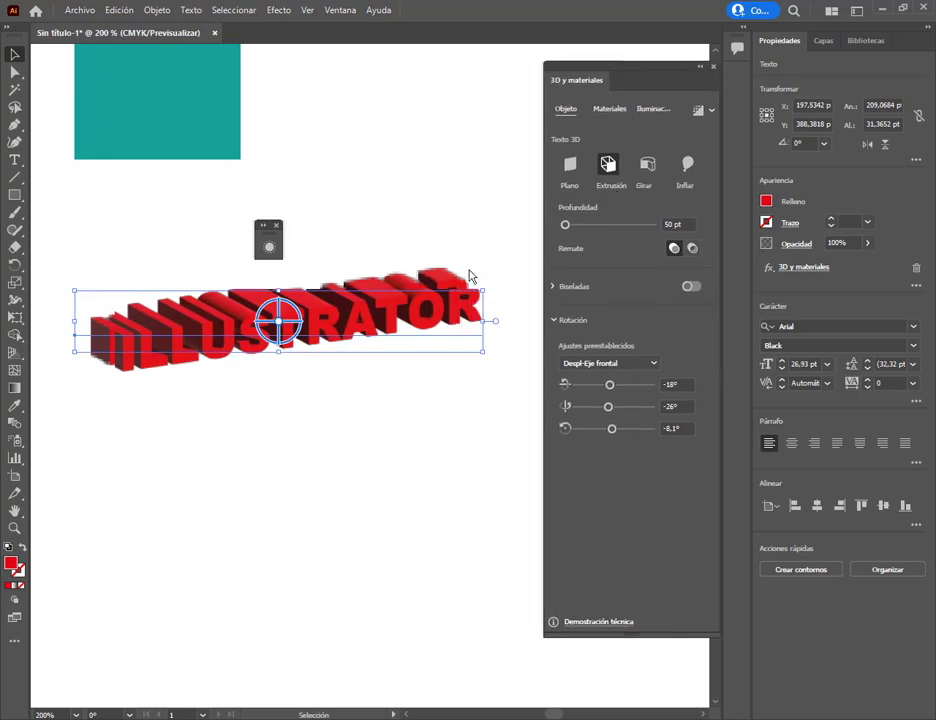
Move the ILLUSTRATOR text down about 12 pt and set its extrusion depth to 15 pt.
{"action": "left_click", "coordinate": [418, 403]}
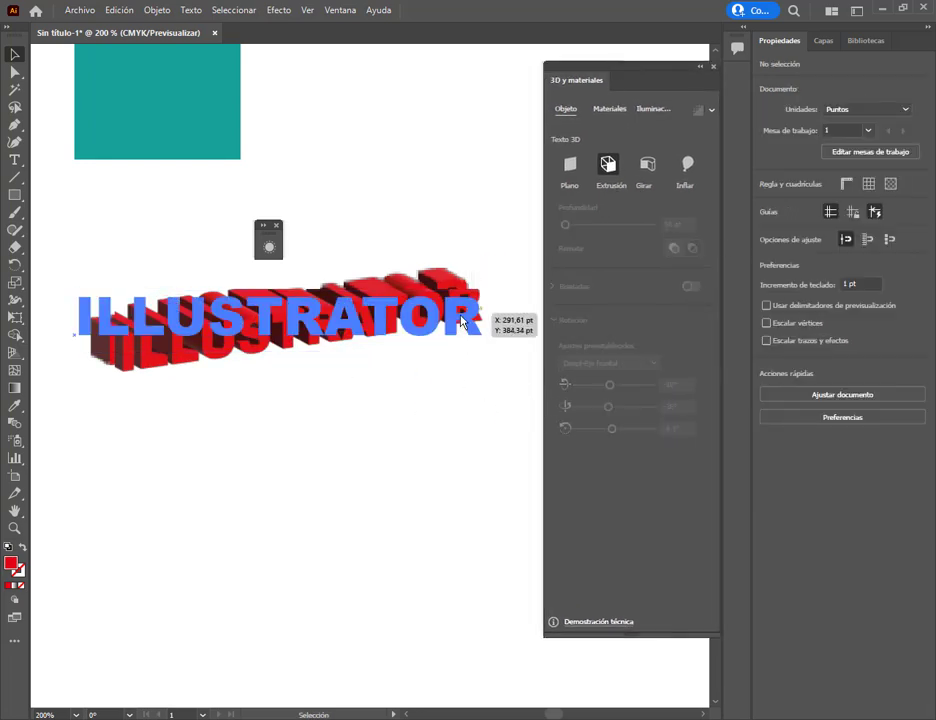
{"action": "left_click", "coordinate": [462, 322]}
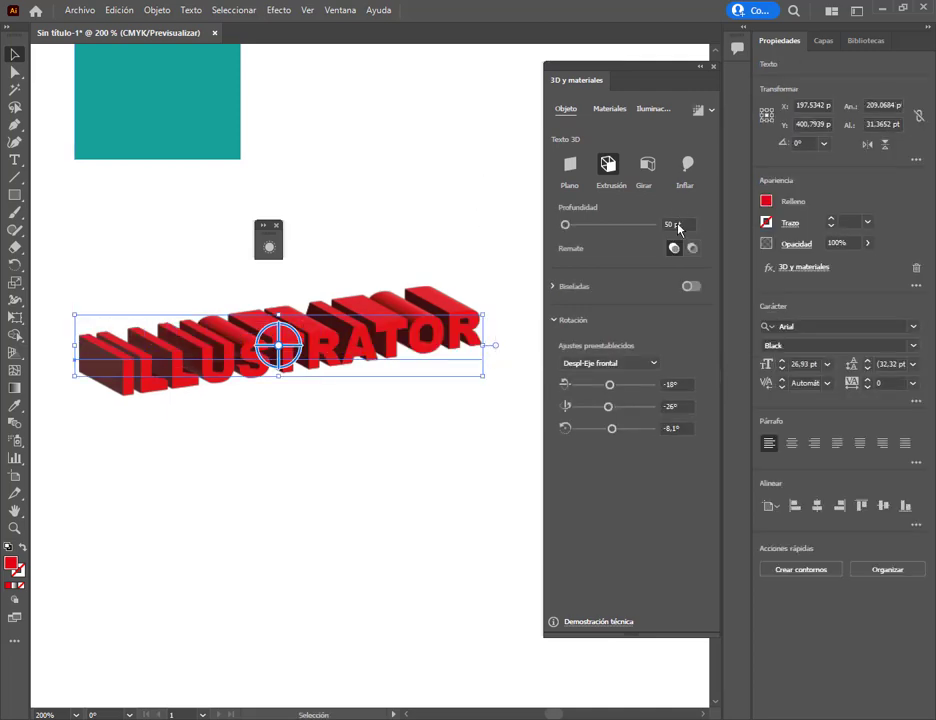
{"action": "left_click", "coordinate": [678, 224]}
{"action": "type", "text": "4"}
{"action": "key", "text": "Return"}
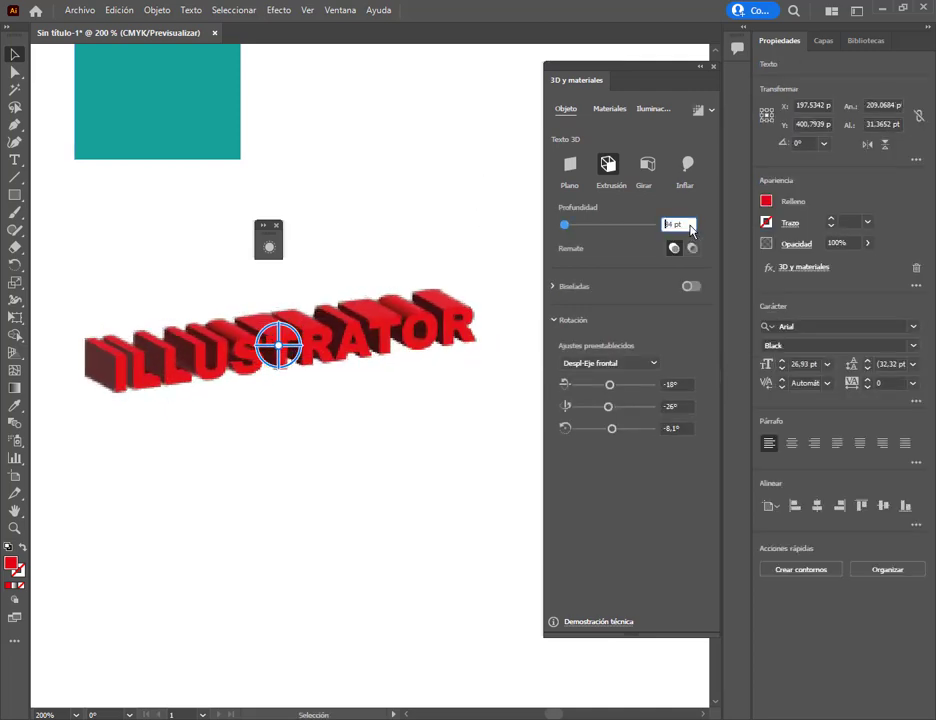
{"action": "type", "text": "15"}
{"action": "key", "text": "Return"}
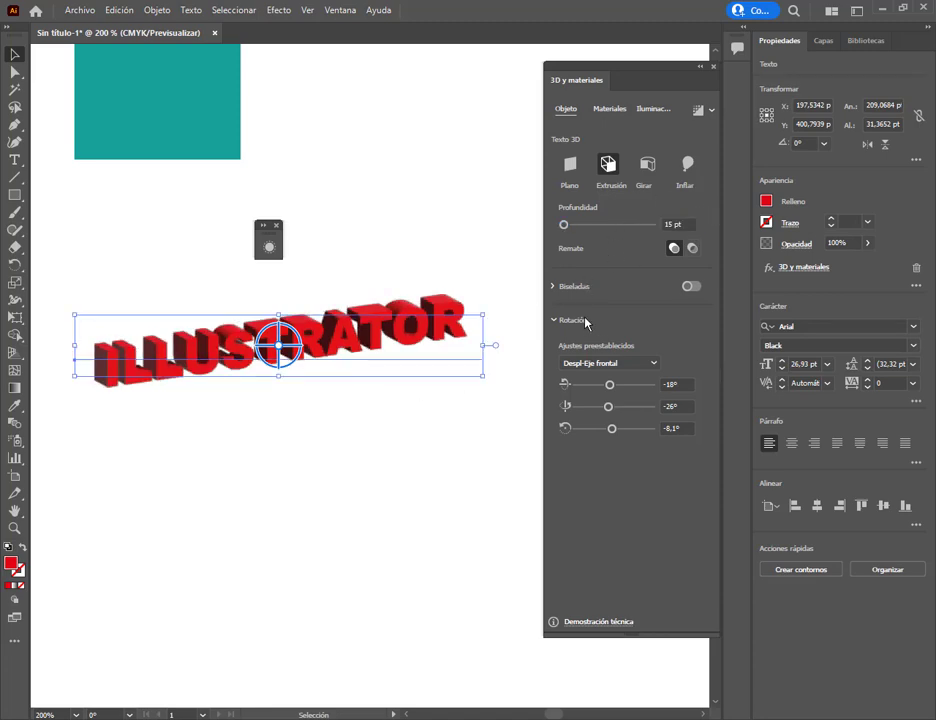
Turn on bevels for the extruded ILLUSTRATOR text and inspect the letter edges up close.
{"action": "left_click", "coordinate": [282, 350]}
{"action": "scroll", "coordinate": [152, 398], "scroll_direction": "up", "scroll_amount": 1}
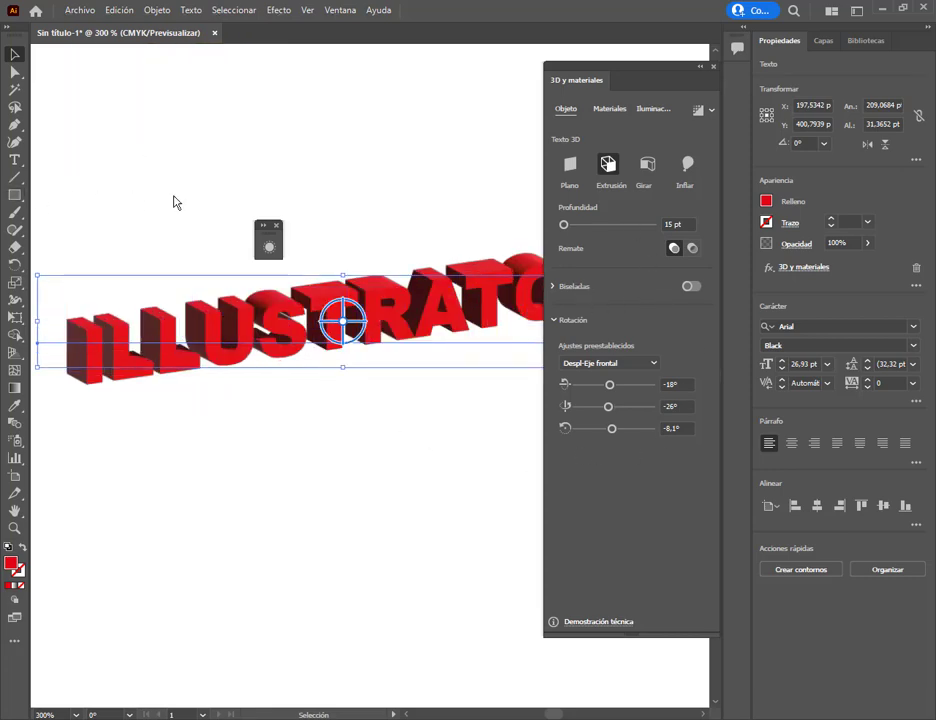
{"action": "scroll", "coordinate": [102, 401], "scroll_direction": "up", "scroll_amount": 1}
{"action": "scroll", "coordinate": [181, 380], "scroll_direction": "right", "scroll_amount": 6}
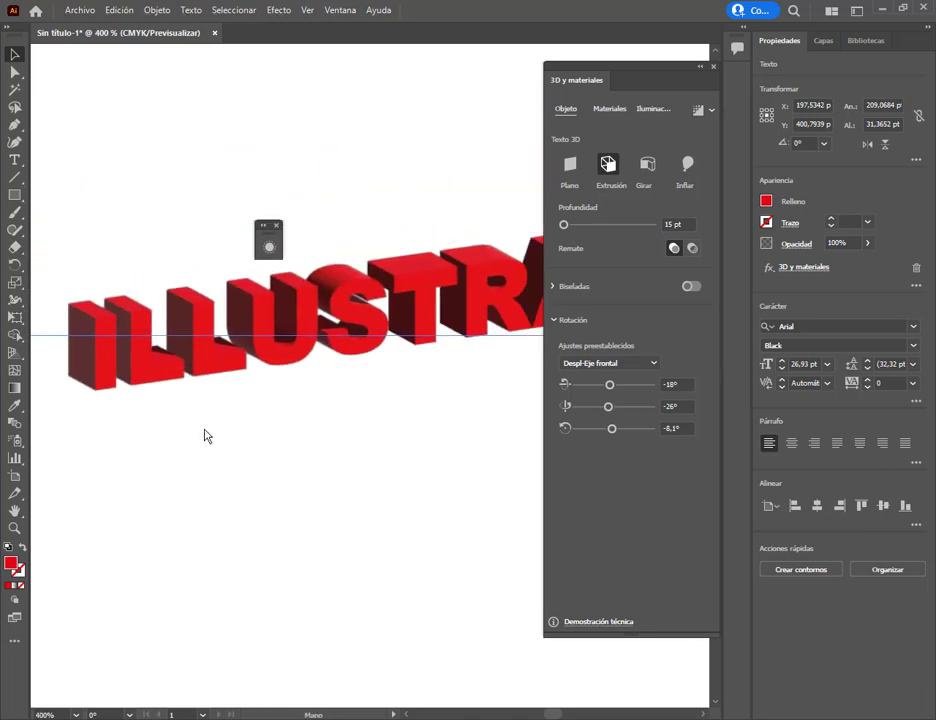
{"action": "scroll", "coordinate": [517, 209], "scroll_direction": "up", "scroll_amount": 1}
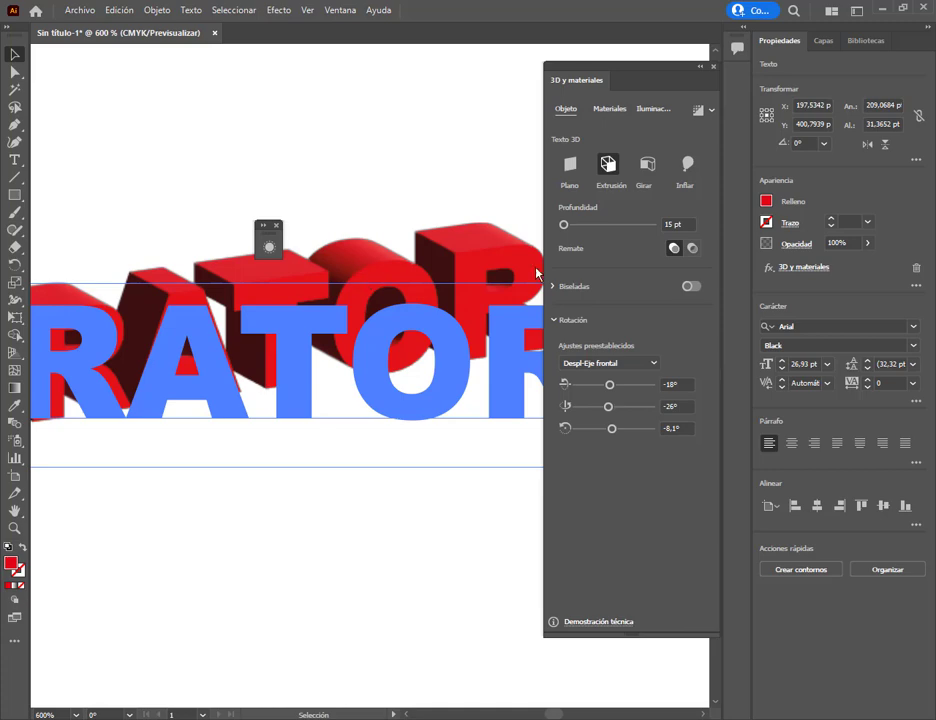
{"action": "left_click", "coordinate": [692, 287]}
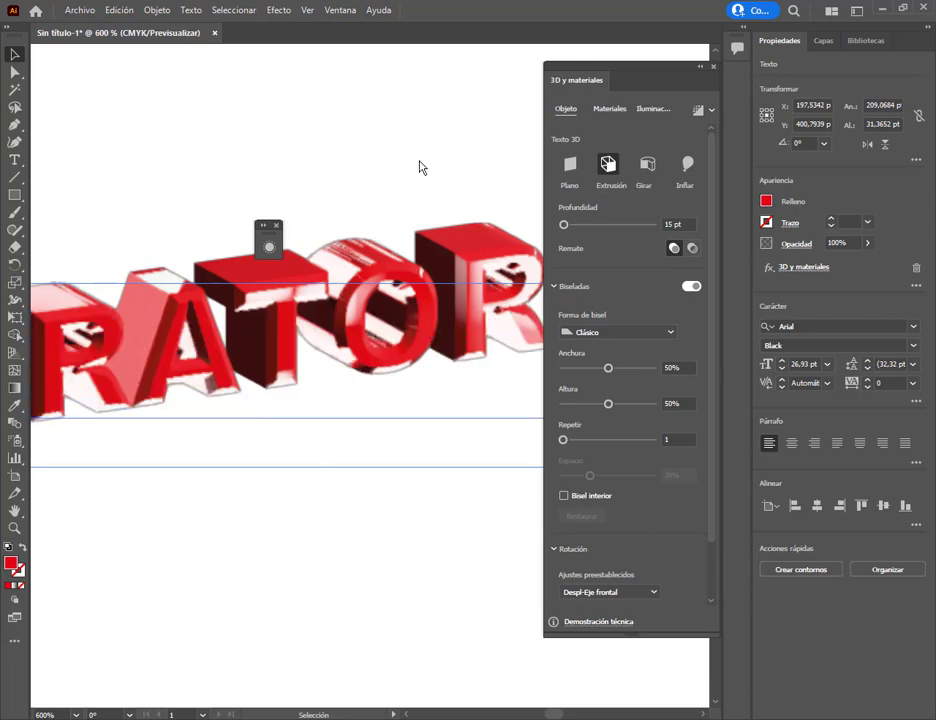
{"action": "scroll", "coordinate": [449, 386], "scroll_direction": "down", "scroll_amount": 2}
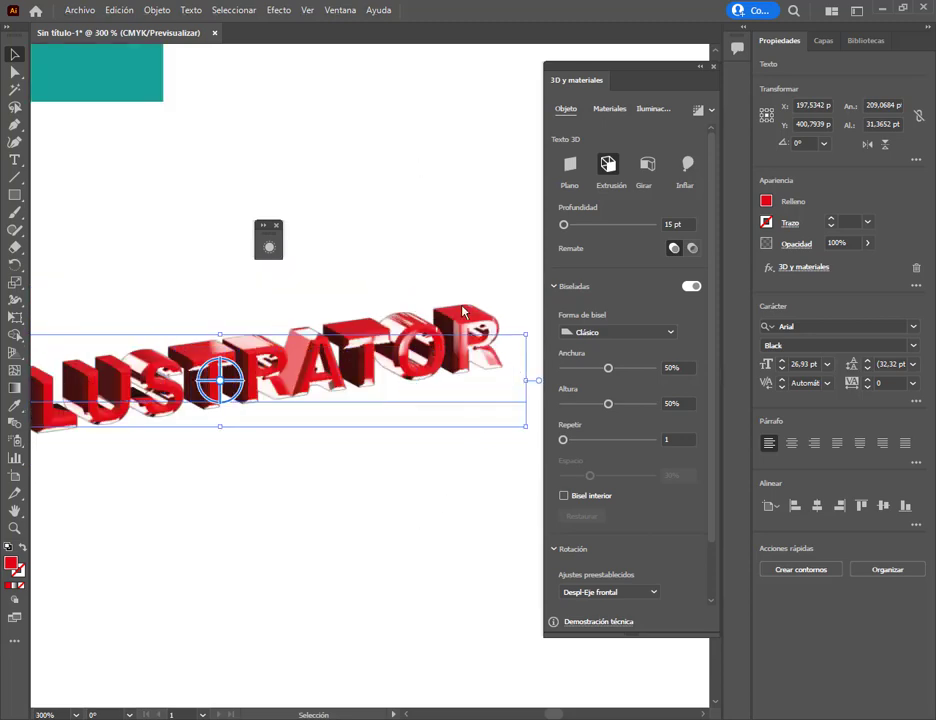
{"action": "left_click", "coordinate": [307, 343]}
{"action": "scroll", "coordinate": [307, 343], "scroll_direction": "up", "scroll_amount": 1}
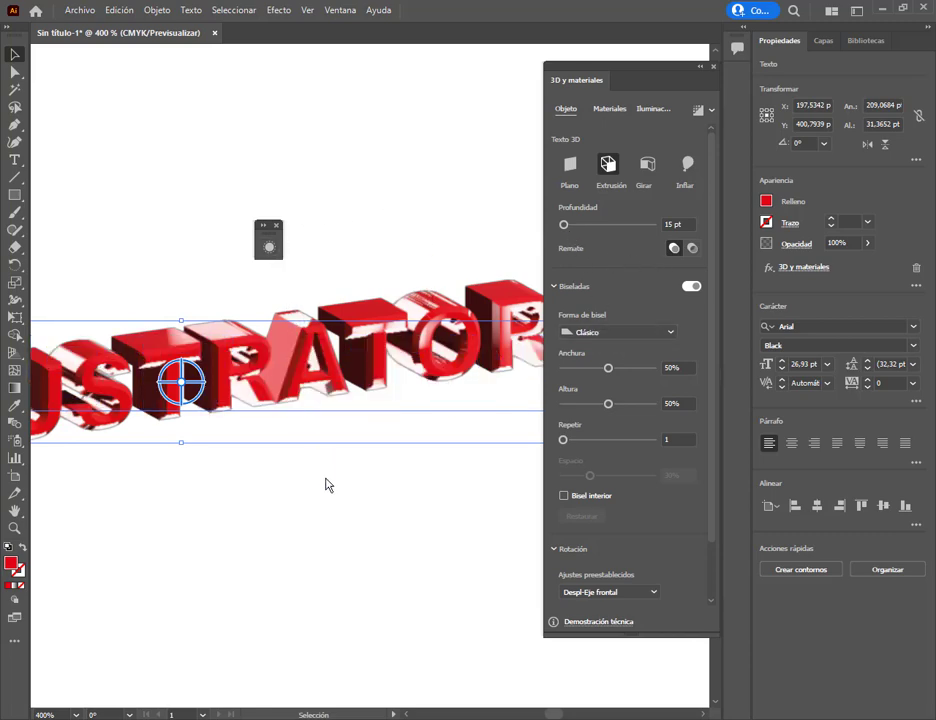
{"action": "key", "text": "a"}
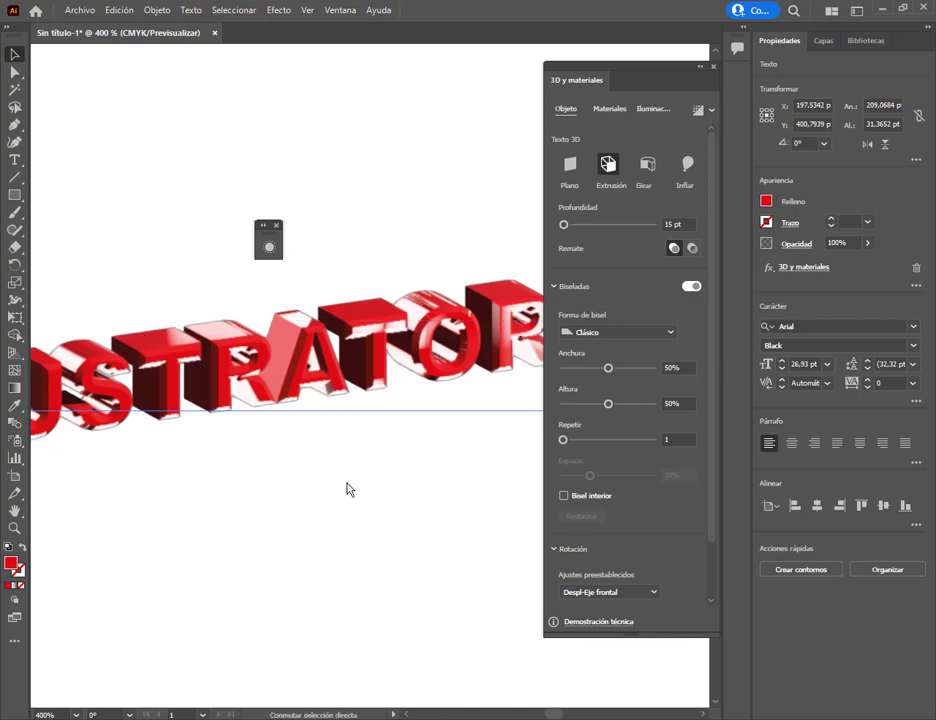
{"action": "left_click_drag", "start_coordinate": [360, 173], "coordinate": [409, 240]}
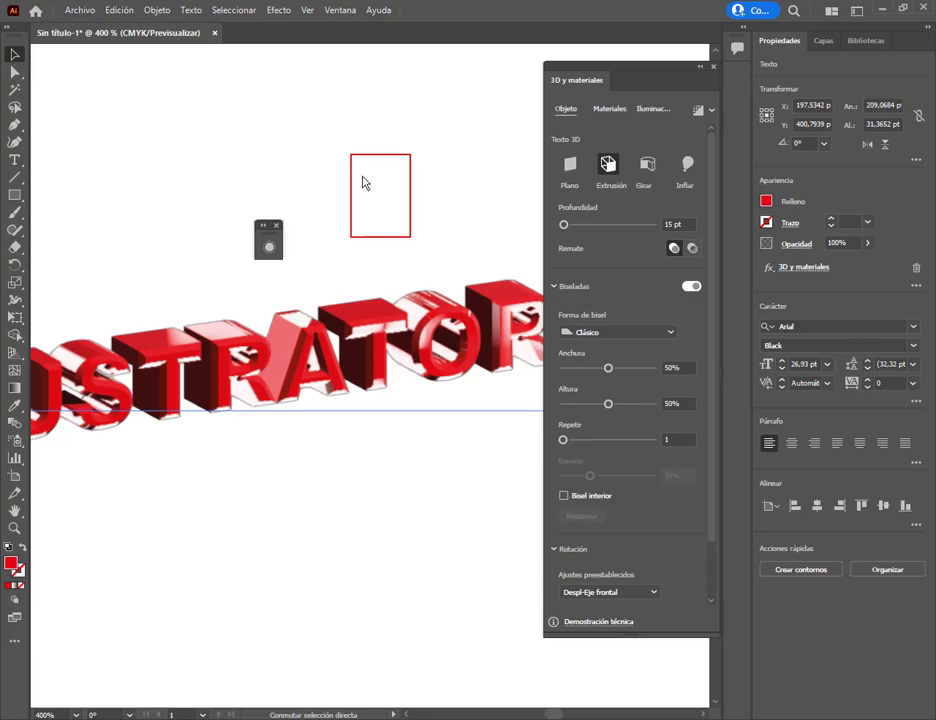
{"action": "left_click_drag", "start_coordinate": [371, 194], "coordinate": [410, 236]}
{"action": "left_click_drag", "start_coordinate": [403, 163], "coordinate": [410, 155]}
{"action": "key", "text": "ctrl+z"}
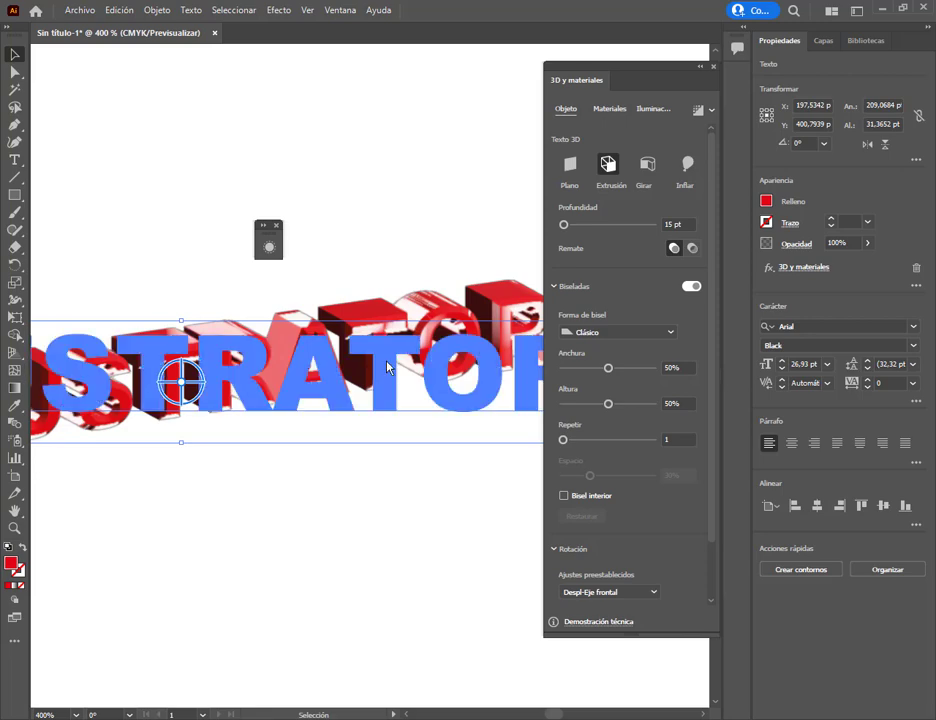
Set the text's bevel shape to Redondas and switch the bevels off and on again to compare.
{"action": "left_click", "coordinate": [668, 331]}
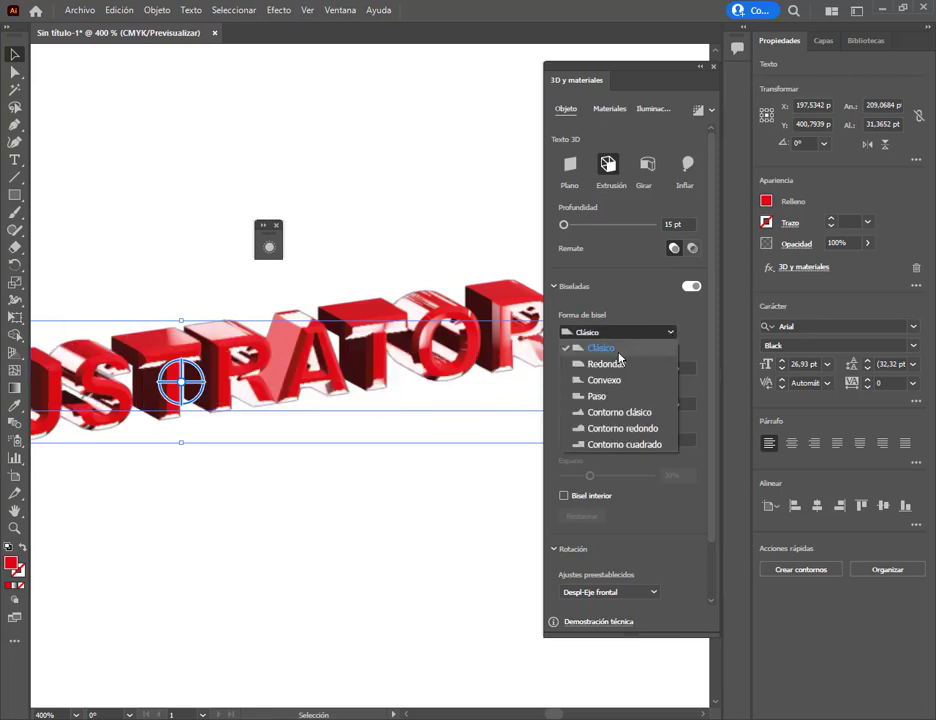
{"action": "left_click", "coordinate": [618, 368]}
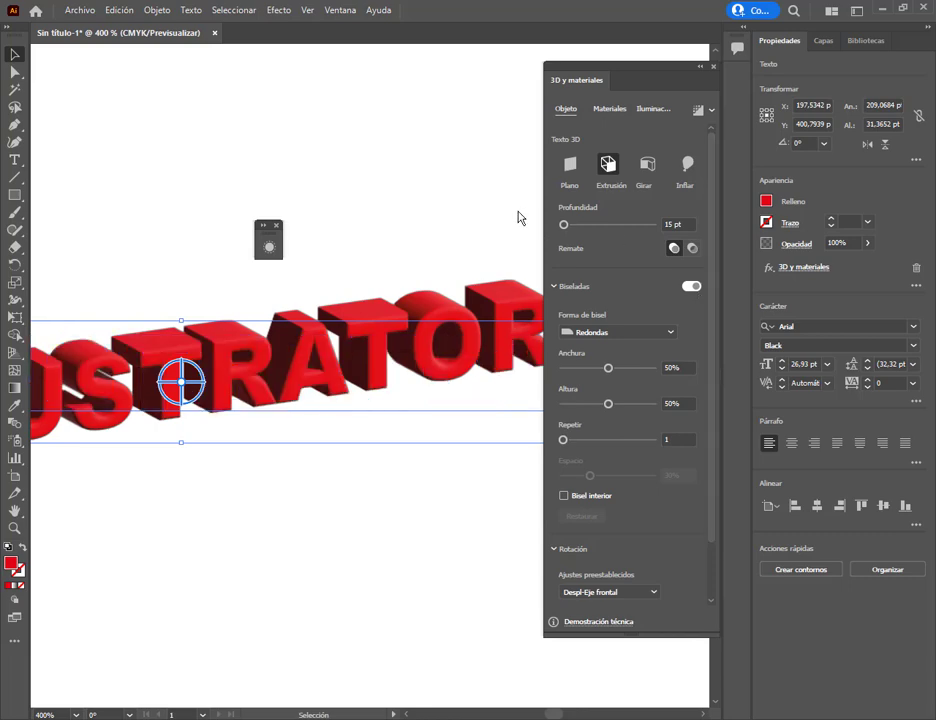
{"action": "left_click", "coordinate": [693, 287]}
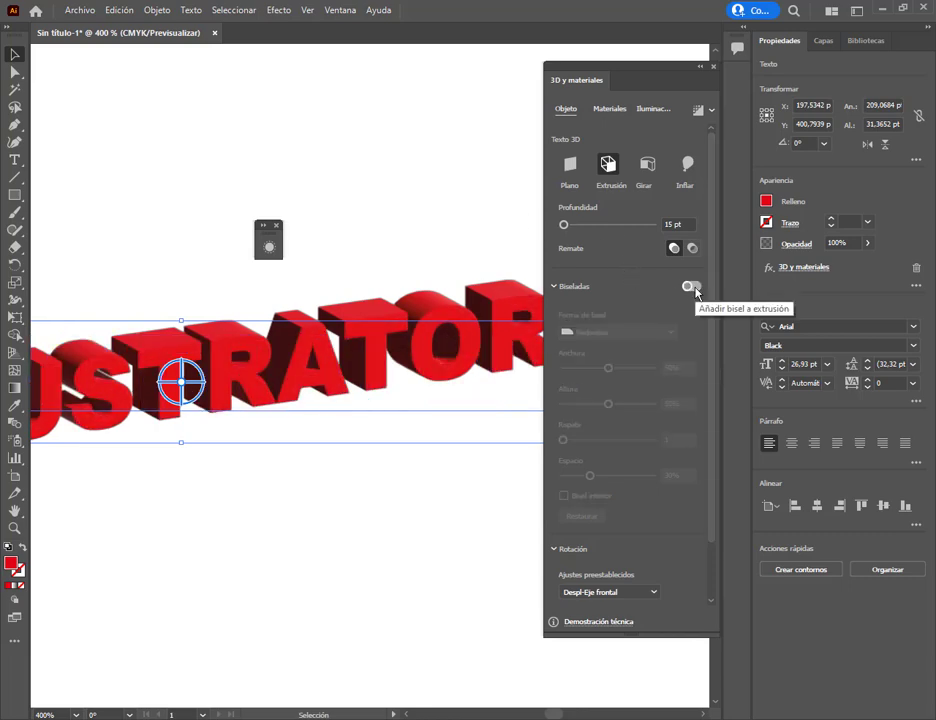
{"action": "left_click", "coordinate": [693, 287]}
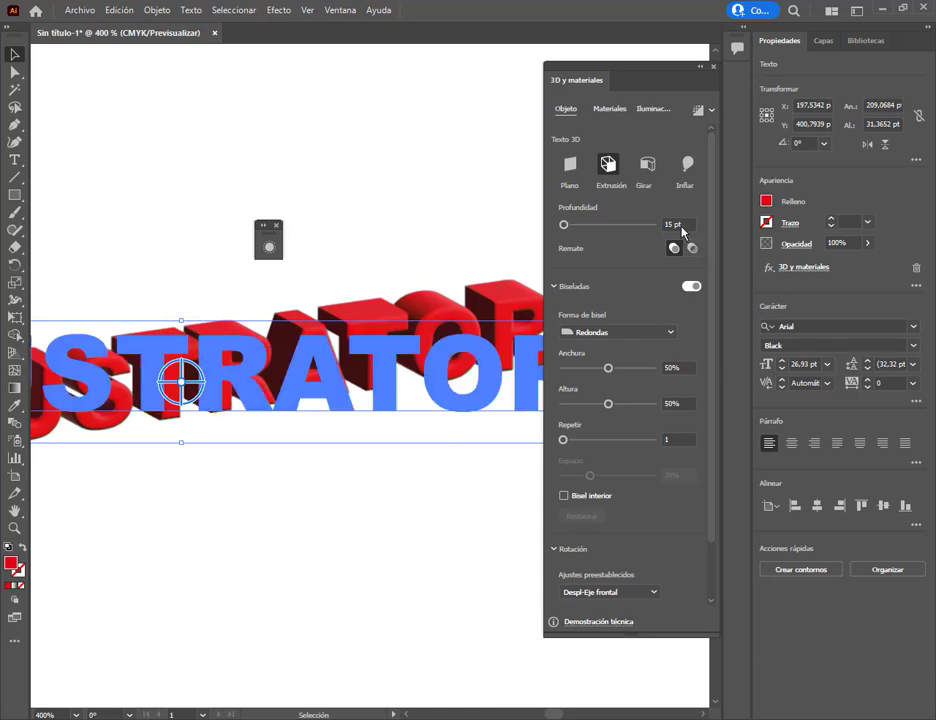
Reduce the text's extrusion depth to 9 pt.
{"action": "scroll", "coordinate": [682, 227], "scroll_direction": "down", "scroll_amount": 7}
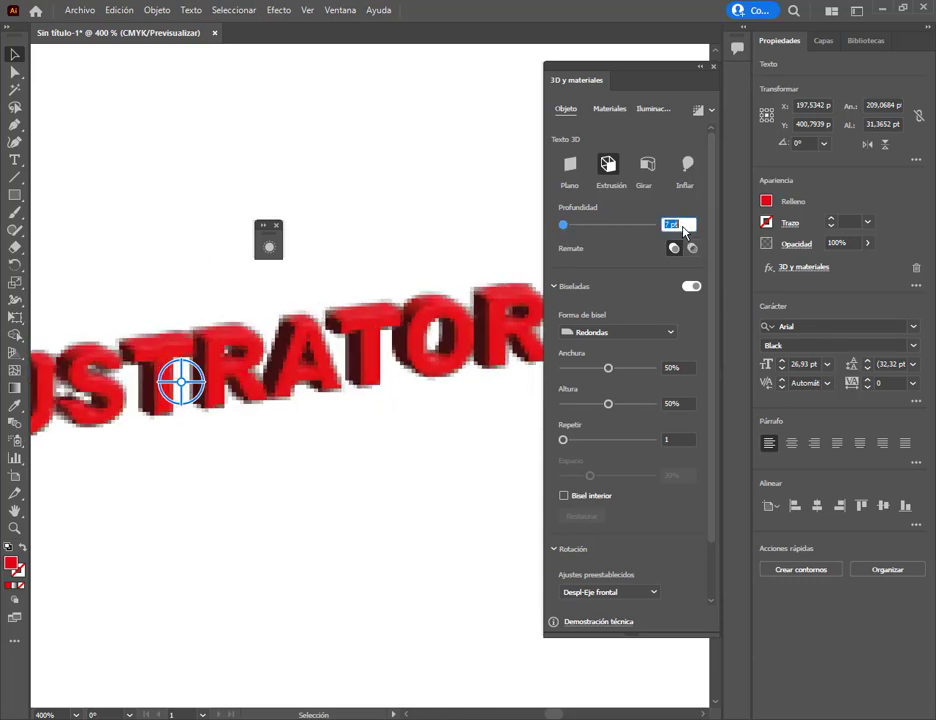
{"action": "scroll", "coordinate": [689, 226], "scroll_direction": "up", "scroll_amount": 1}
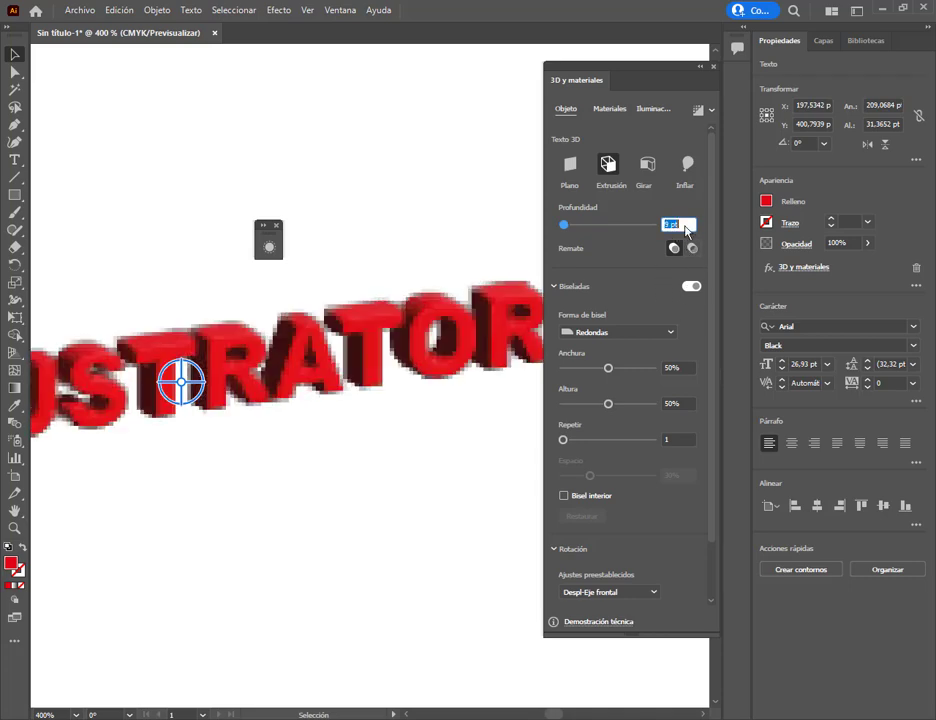
{"action": "key", "text": "Up"}
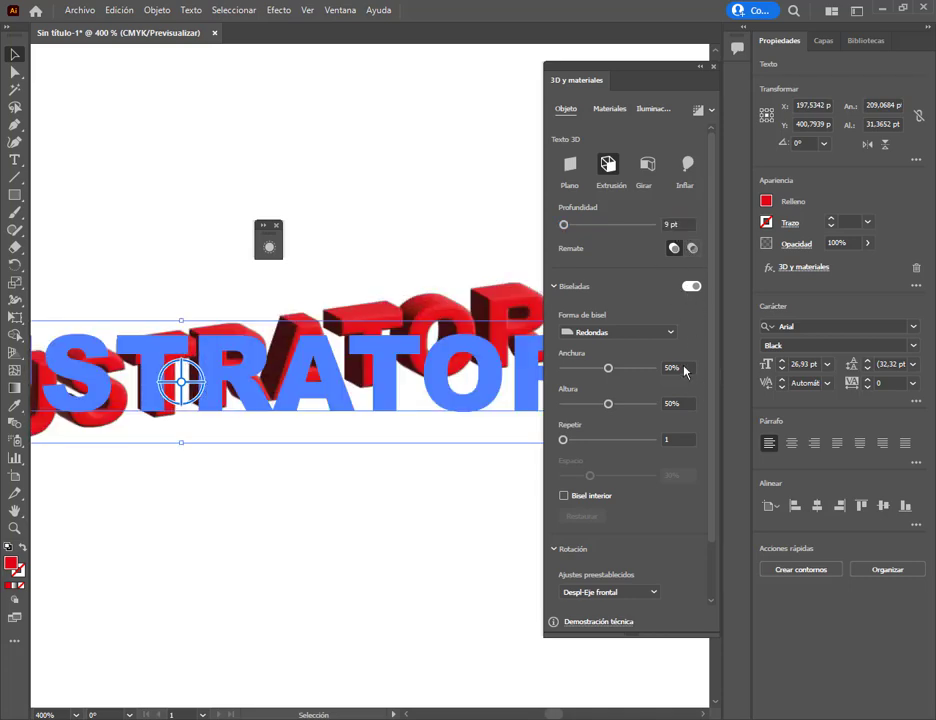
Change the text's bevel shape to Convexo with 2 repetitions, check the result and collapse the bevel settings.
{"action": "left_click", "coordinate": [635, 332]}
{"action": "left_click", "coordinate": [605, 380]}
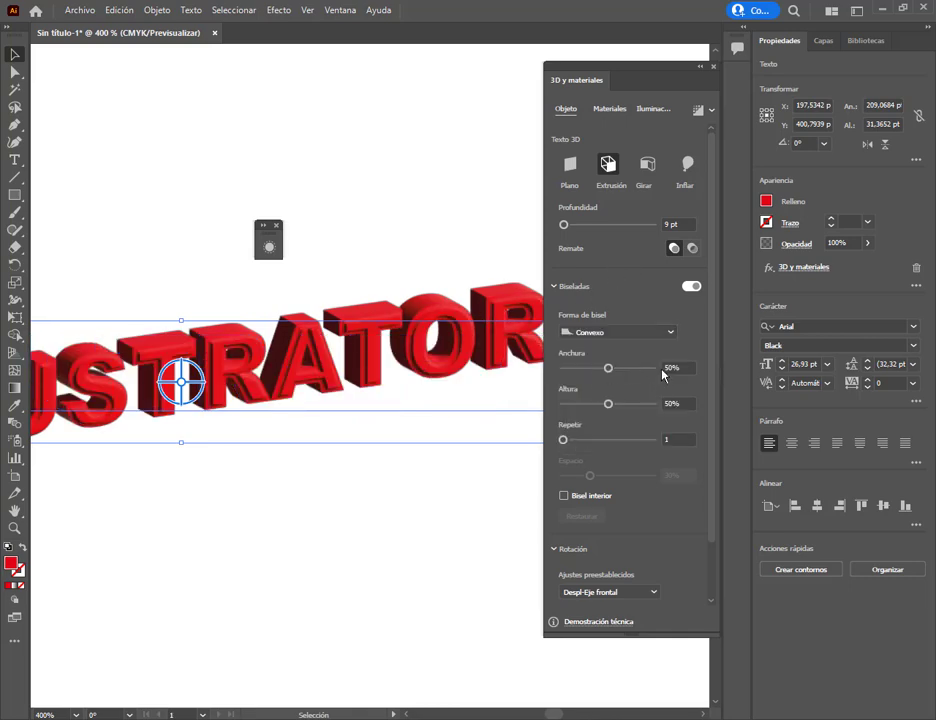
{"action": "left_click", "coordinate": [683, 444]}
{"action": "key", "text": "Up"}
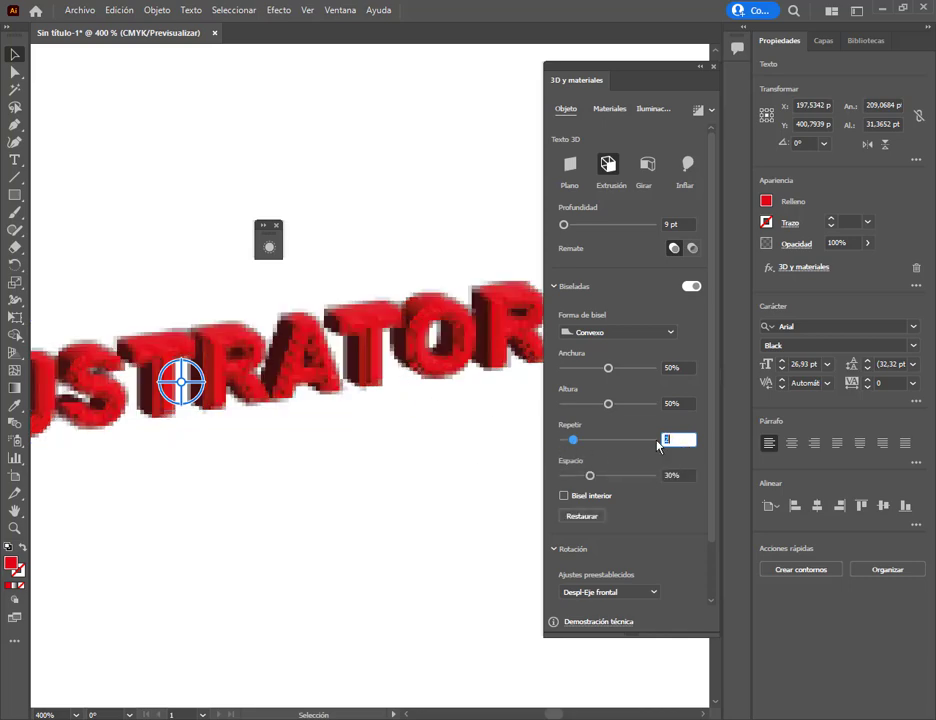
{"action": "left_click", "coordinate": [518, 416]}
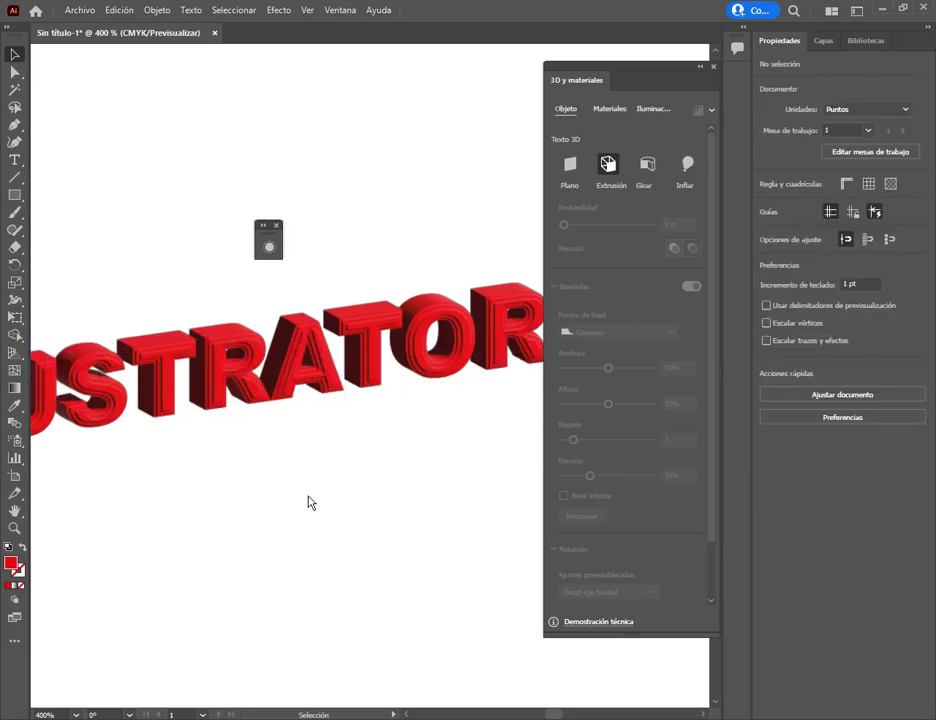
{"action": "left_click", "coordinate": [371, 337]}
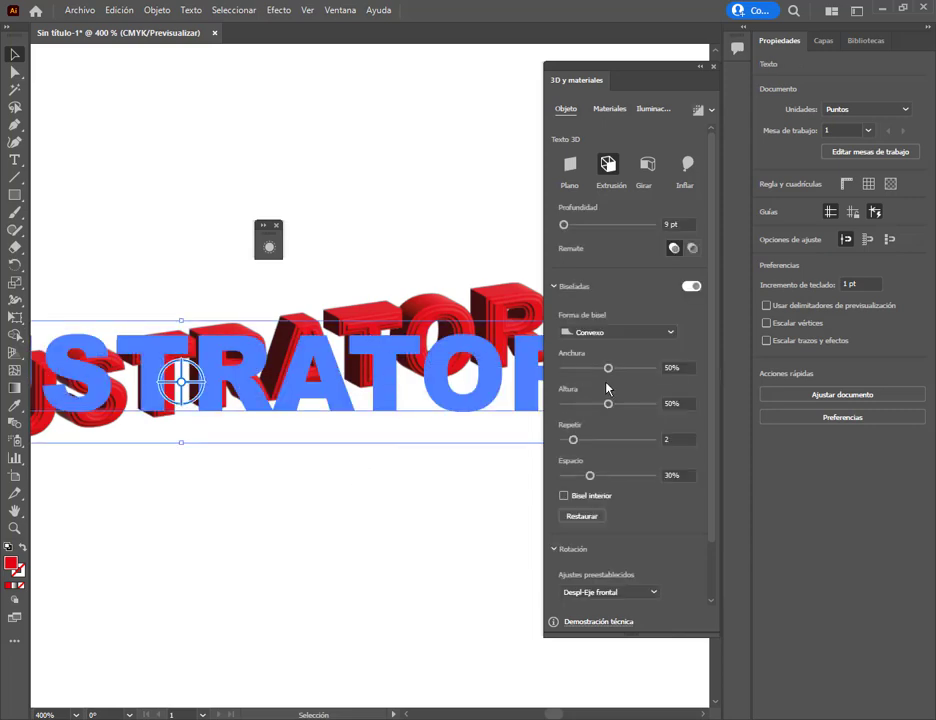
{"action": "left_click", "coordinate": [604, 290]}
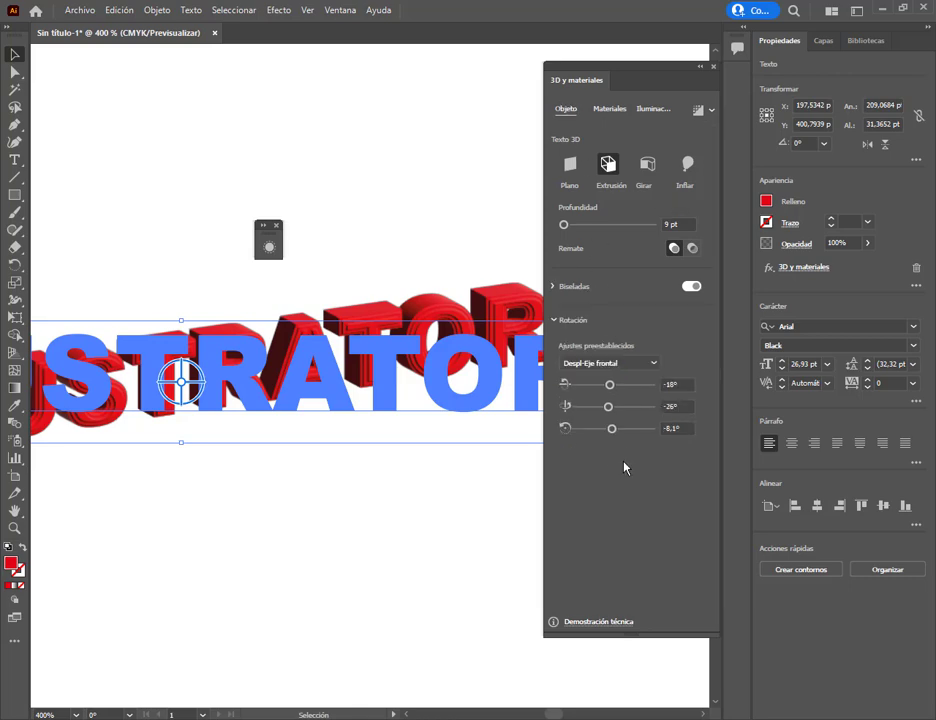
Browse the Adobe Substance materials and apply the Puntada circular material to the extruded text.
{"action": "left_click", "coordinate": [612, 110]}
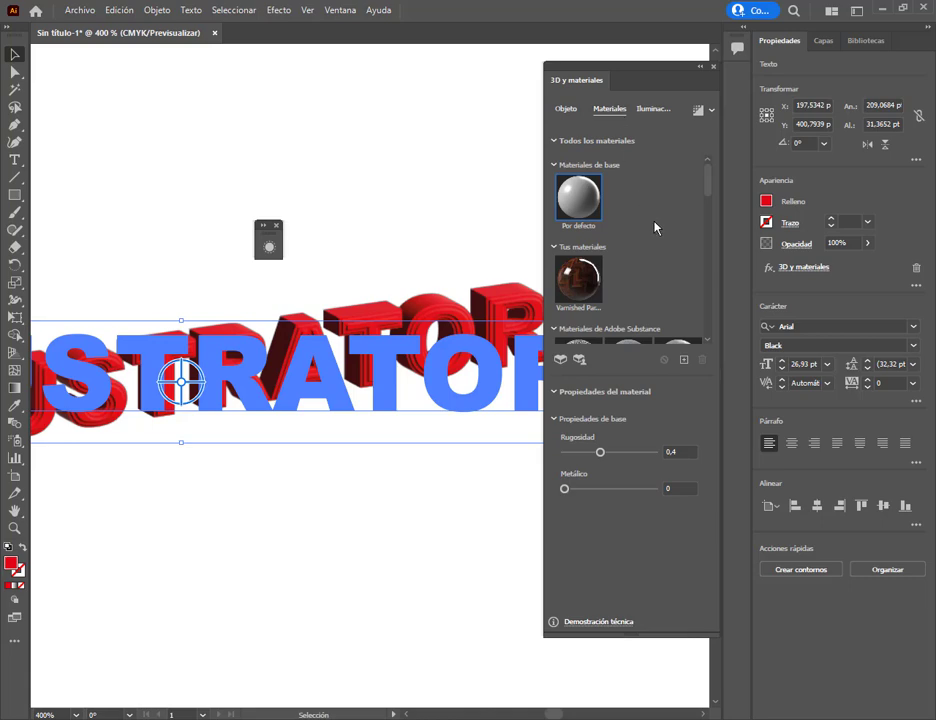
{"action": "scroll", "coordinate": [655, 229], "scroll_direction": "down", "scroll_amount": 3}
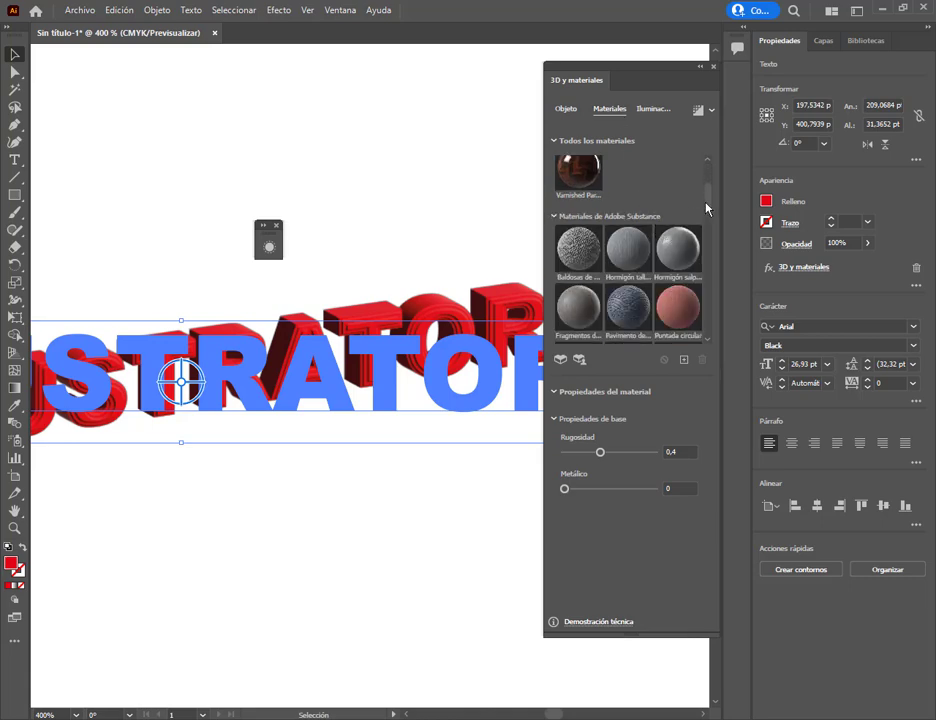
{"action": "scroll", "coordinate": [707, 207], "scroll_direction": "down", "scroll_amount": 1}
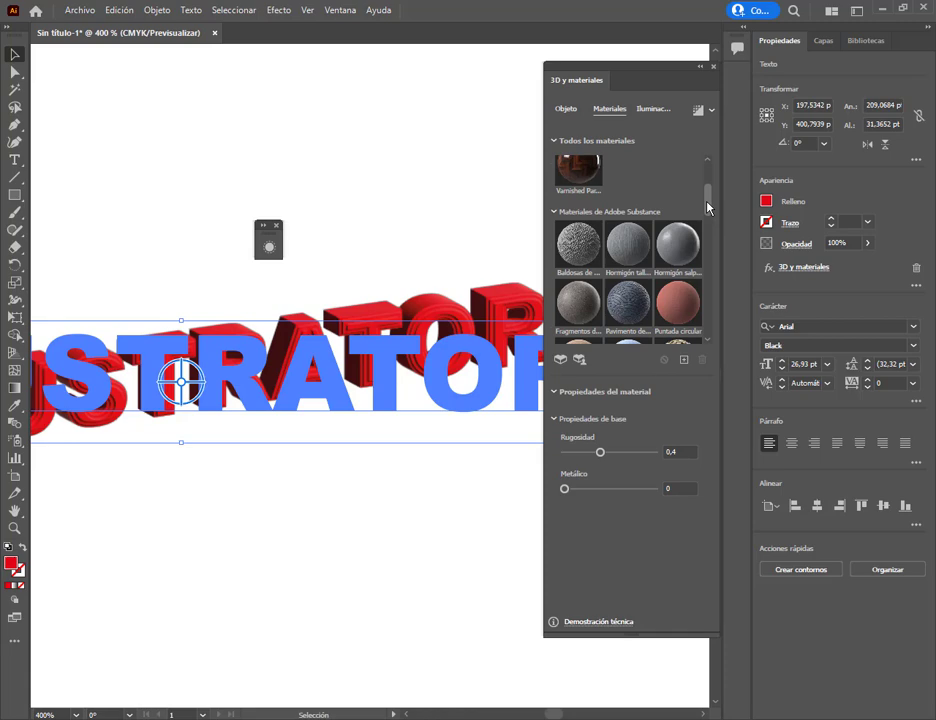
{"action": "scroll", "coordinate": [690, 200], "scroll_direction": "up", "scroll_amount": 1}
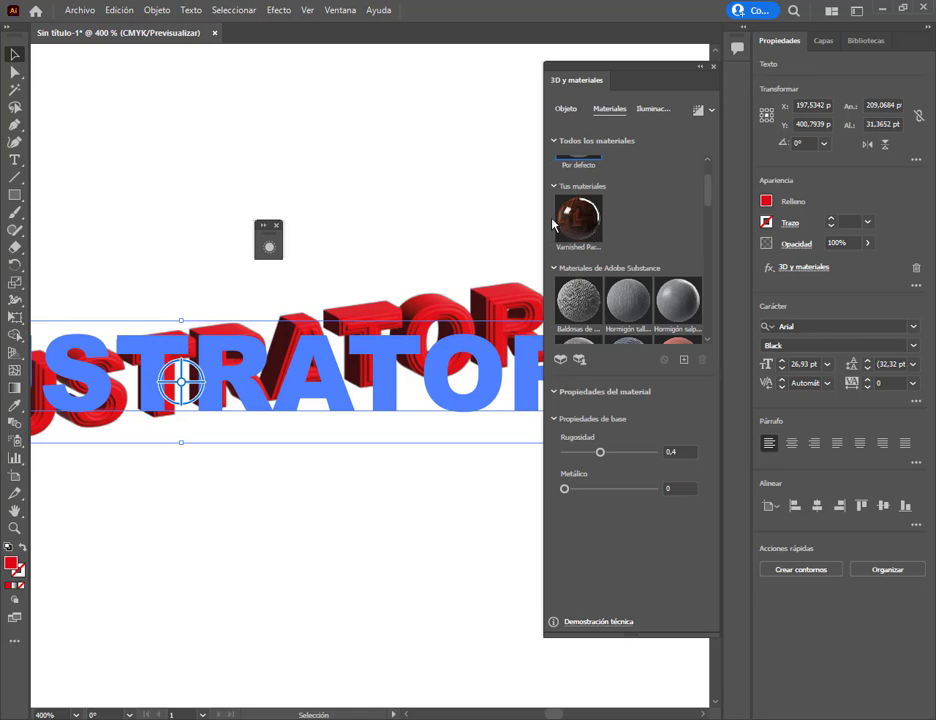
{"action": "scroll", "coordinate": [613, 220], "scroll_direction": "down", "scroll_amount": 2}
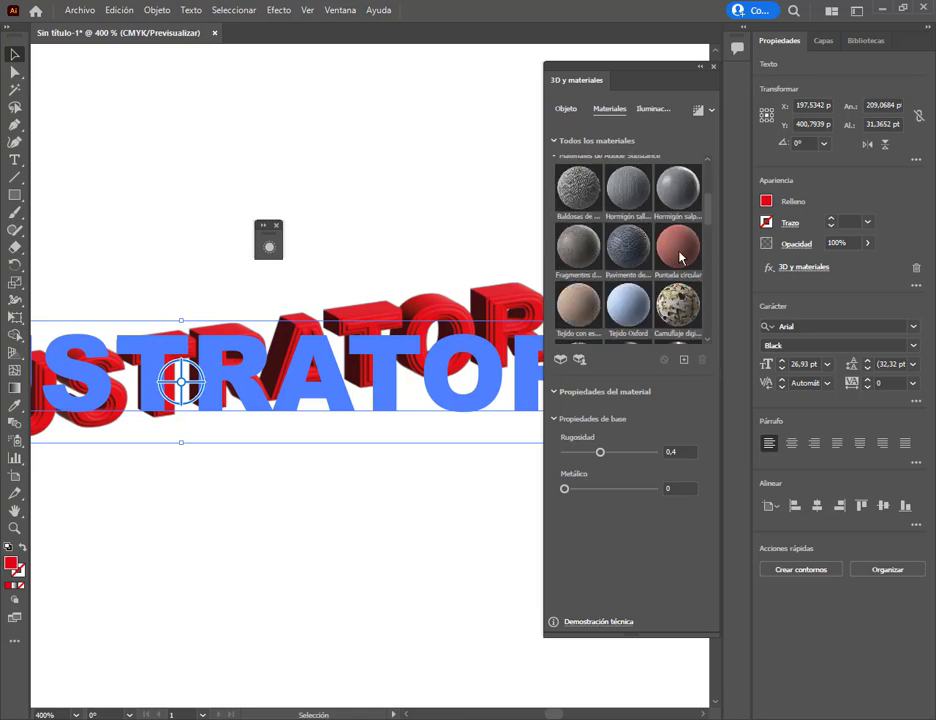
{"action": "left_click", "coordinate": [678, 184]}
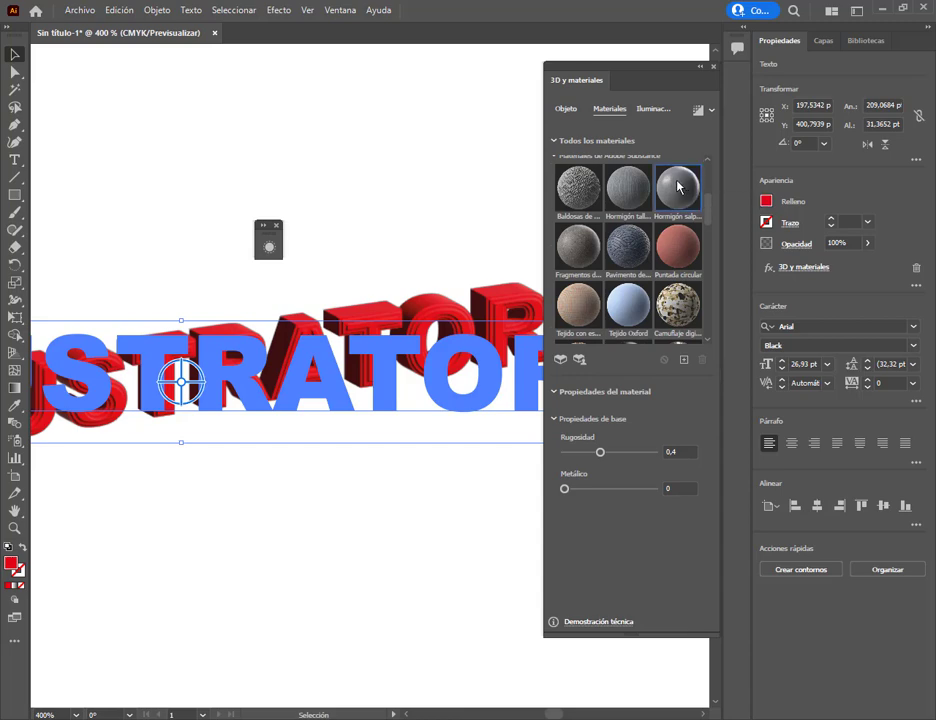
{"action": "left_click", "coordinate": [689, 248]}
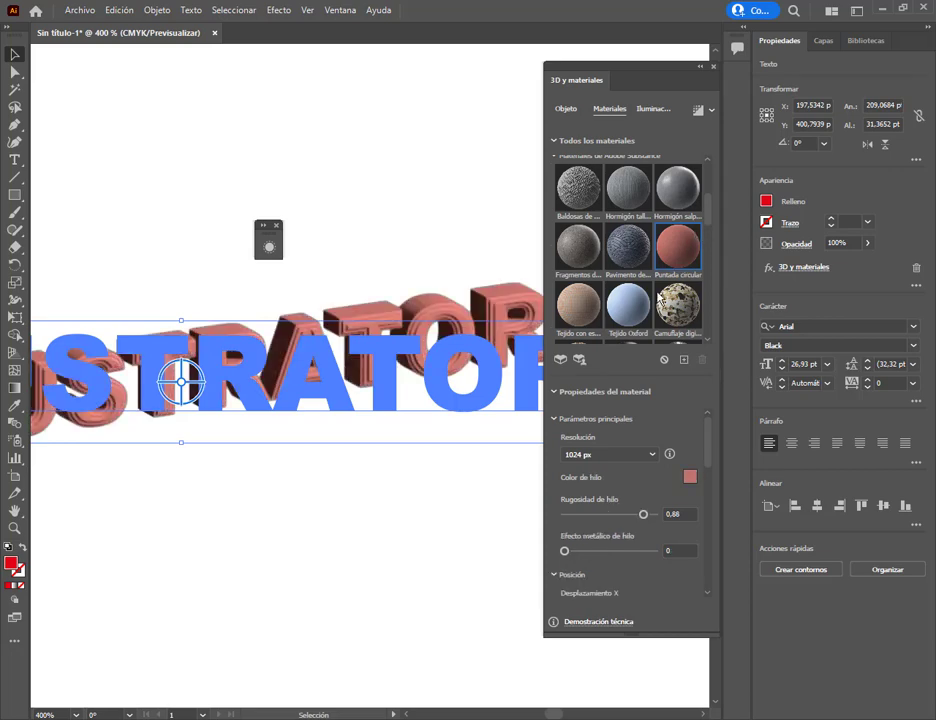
Try the digital camouflage material on the extruded text, and replace it with Cuero fino.
{"action": "left_click", "coordinate": [668, 310]}
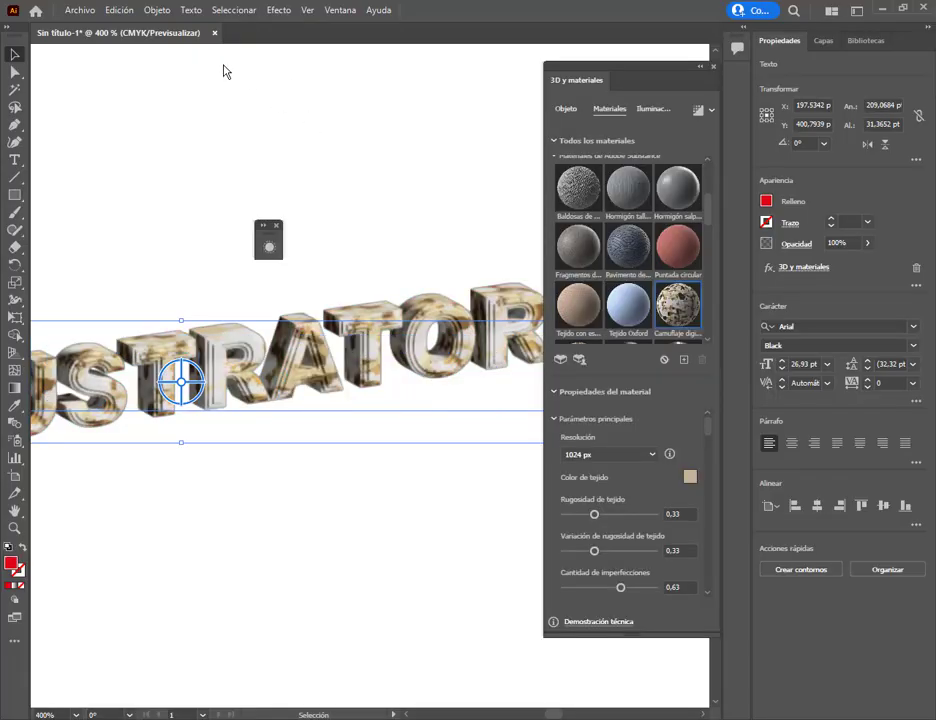
{"action": "scroll", "coordinate": [710, 242], "scroll_direction": "down", "scroll_amount": 3}
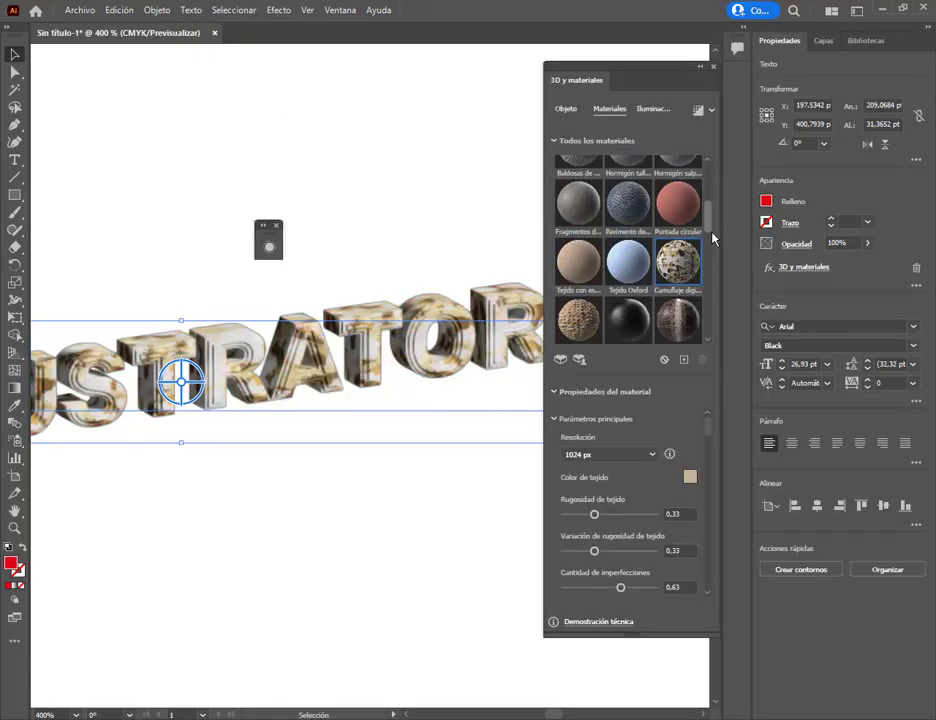
{"action": "left_click", "coordinate": [633, 266]}
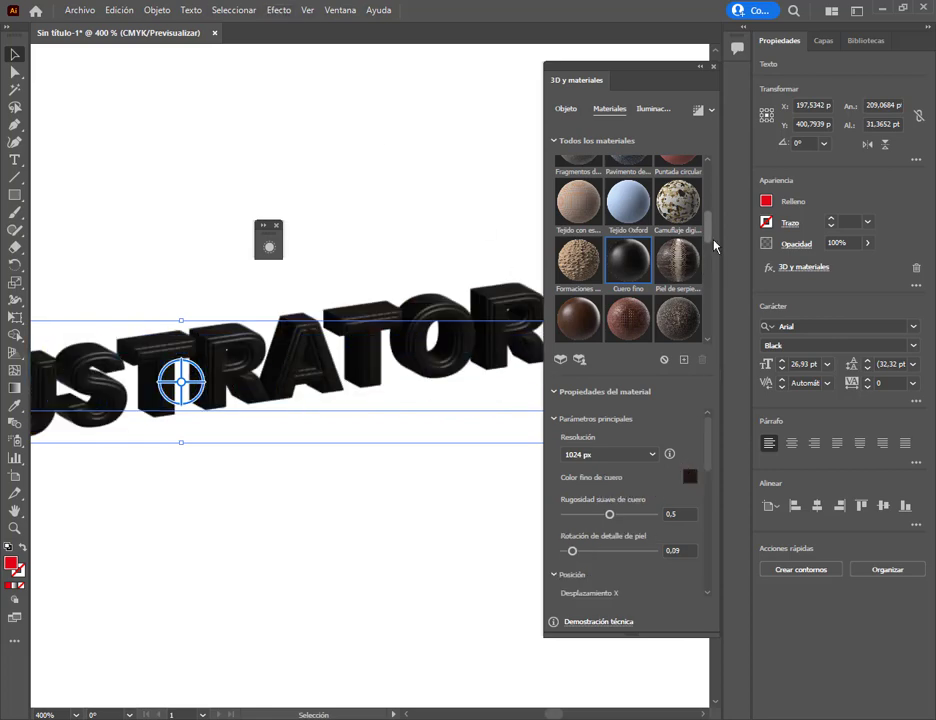
Apply the Oro natural material to the extruded text and look through its main parameters.
{"action": "scroll", "coordinate": [710, 240], "scroll_direction": "down", "scroll_amount": 3}
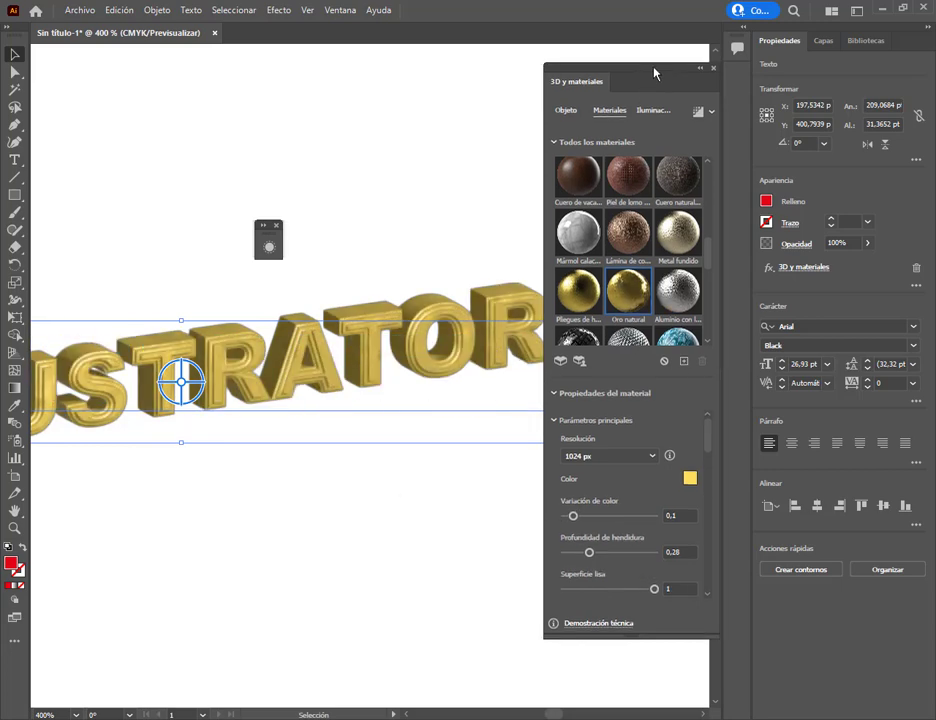
{"action": "left_click_drag", "start_coordinate": [654, 71], "coordinate": [659, 70]}
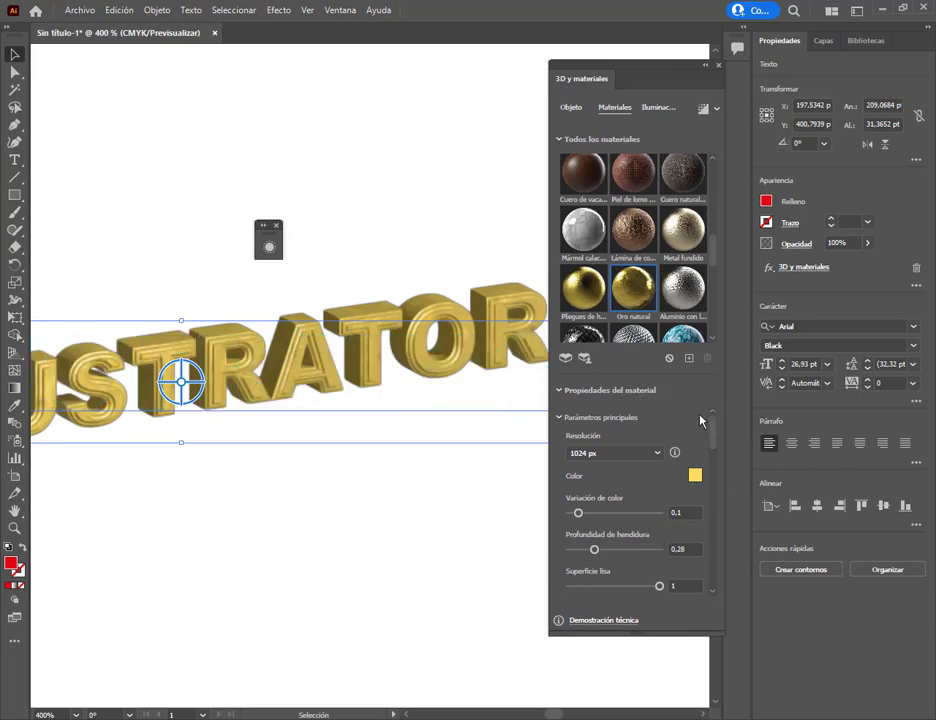
{"action": "scroll", "coordinate": [709, 441], "scroll_direction": "down", "scroll_amount": 1}
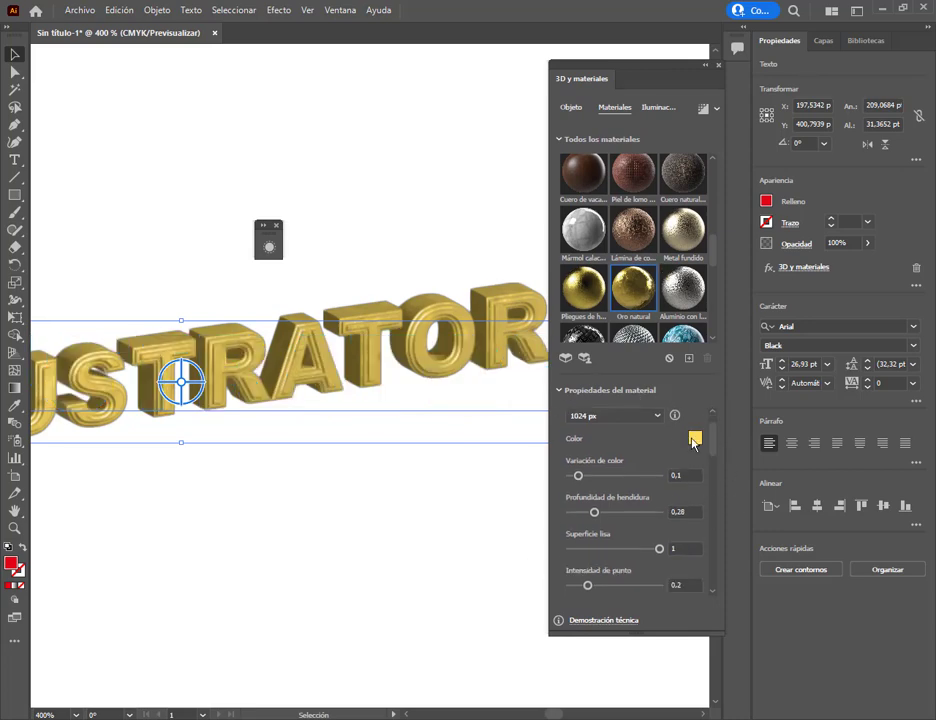
Try a 512 px resolution for the gold material, and set it back to 1024 px.
{"action": "left_click", "coordinate": [659, 418]}
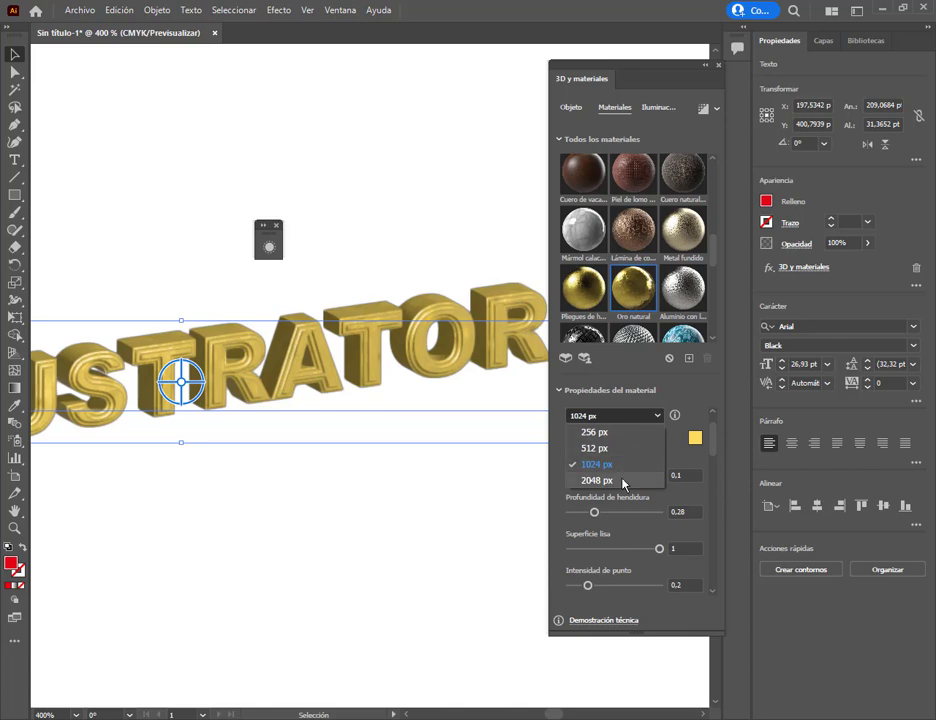
{"action": "left_click", "coordinate": [612, 448]}
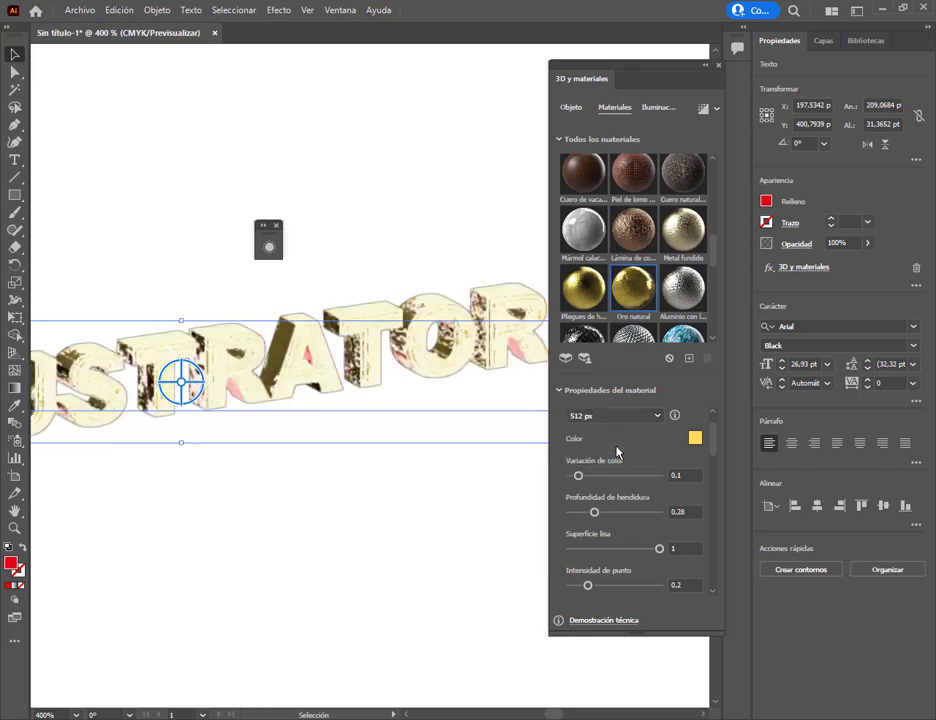
{"action": "left_click", "coordinate": [614, 415]}
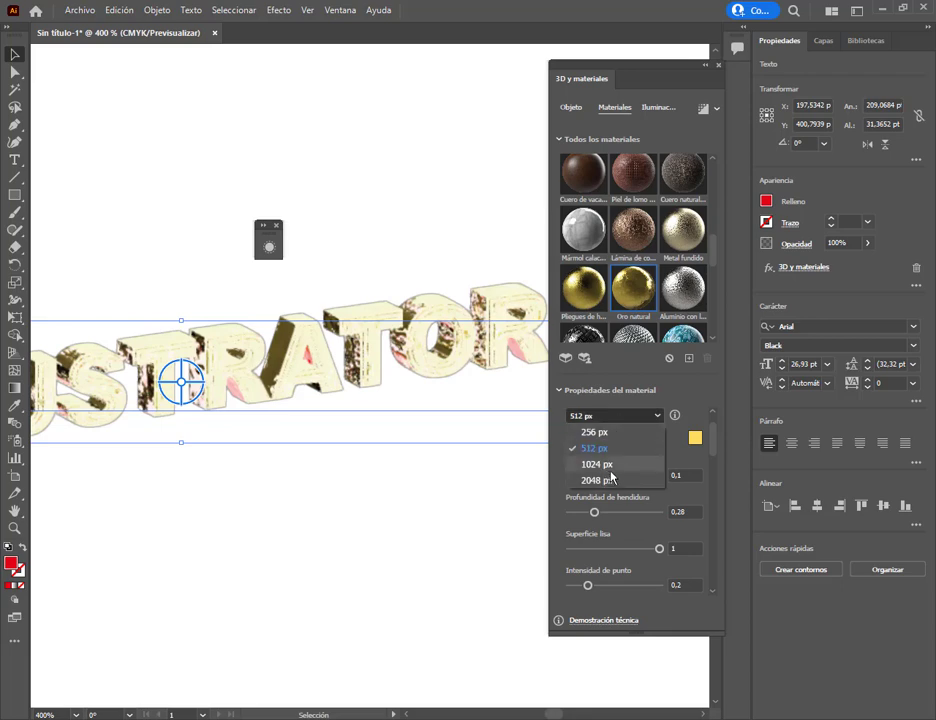
{"action": "left_click", "coordinate": [608, 467]}
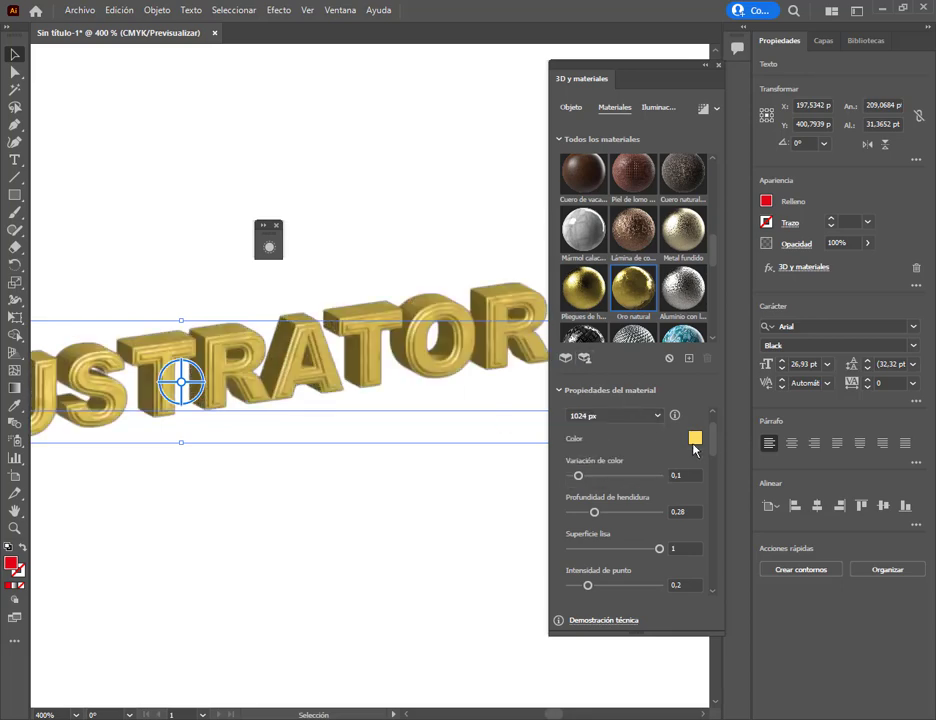
Review the remaining gold material parameters and the lettering up close, and apply the blue-green Pintura material to the text.
{"action": "scroll", "coordinate": [655, 477], "scroll_direction": "down", "scroll_amount": 3}
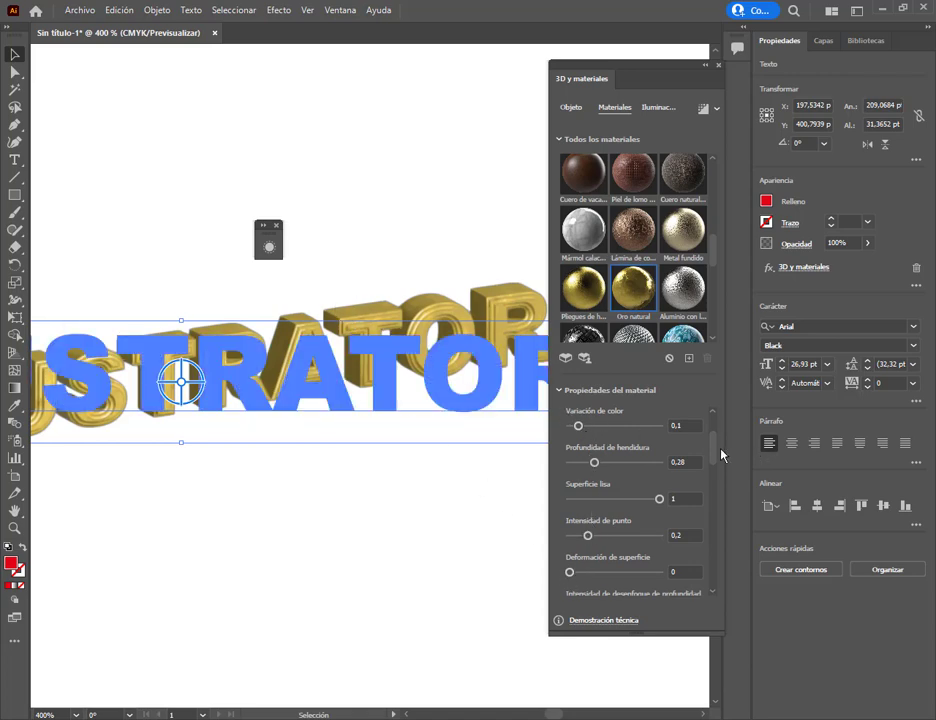
{"action": "scroll", "coordinate": [719, 462], "scroll_direction": "down", "scroll_amount": 3}
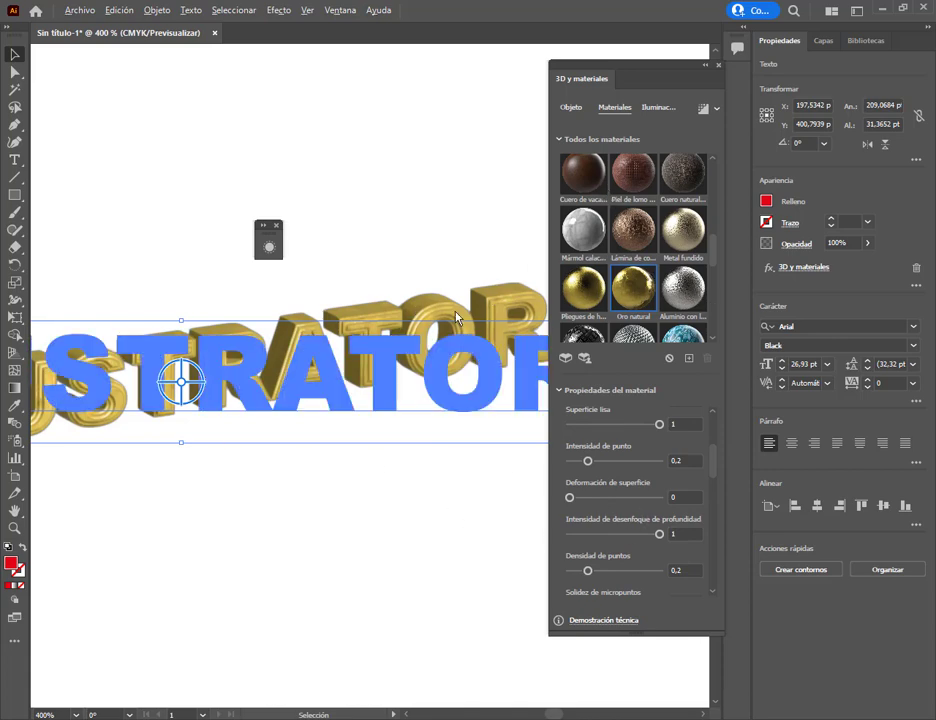
{"action": "scroll", "coordinate": [456, 318], "scroll_direction": "up", "scroll_amount": 1}
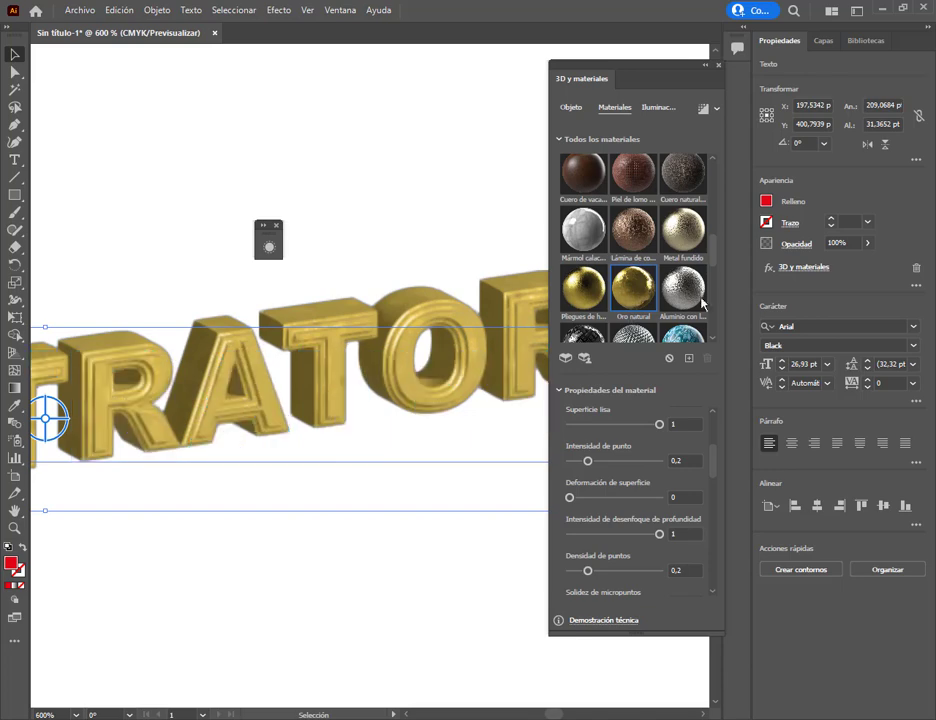
{"action": "scroll", "coordinate": [715, 266], "scroll_direction": "down", "scroll_amount": 2}
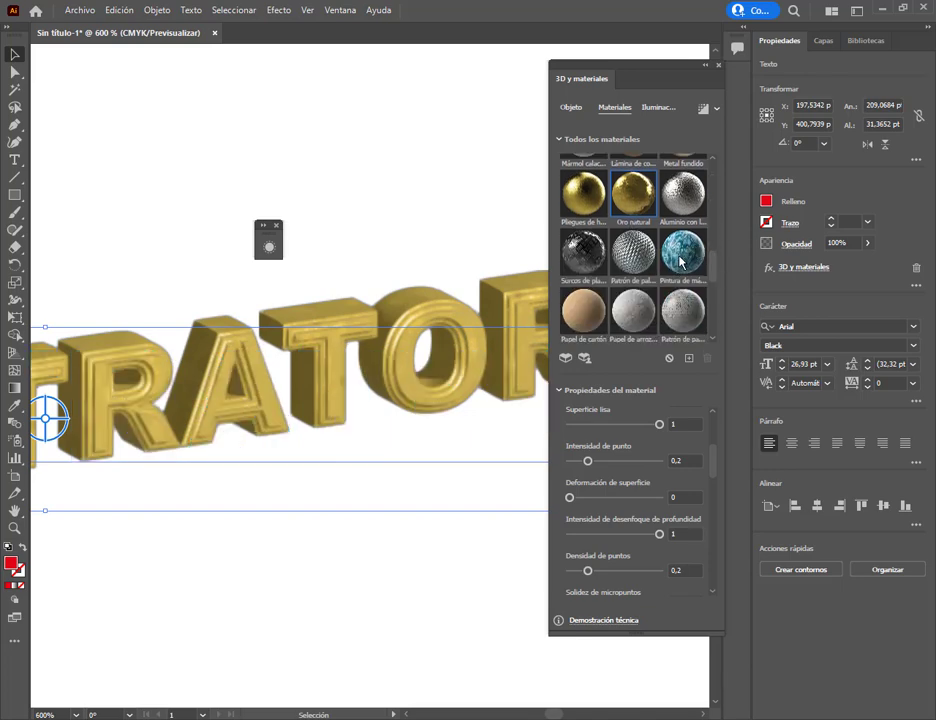
{"action": "left_click", "coordinate": [680, 256]}
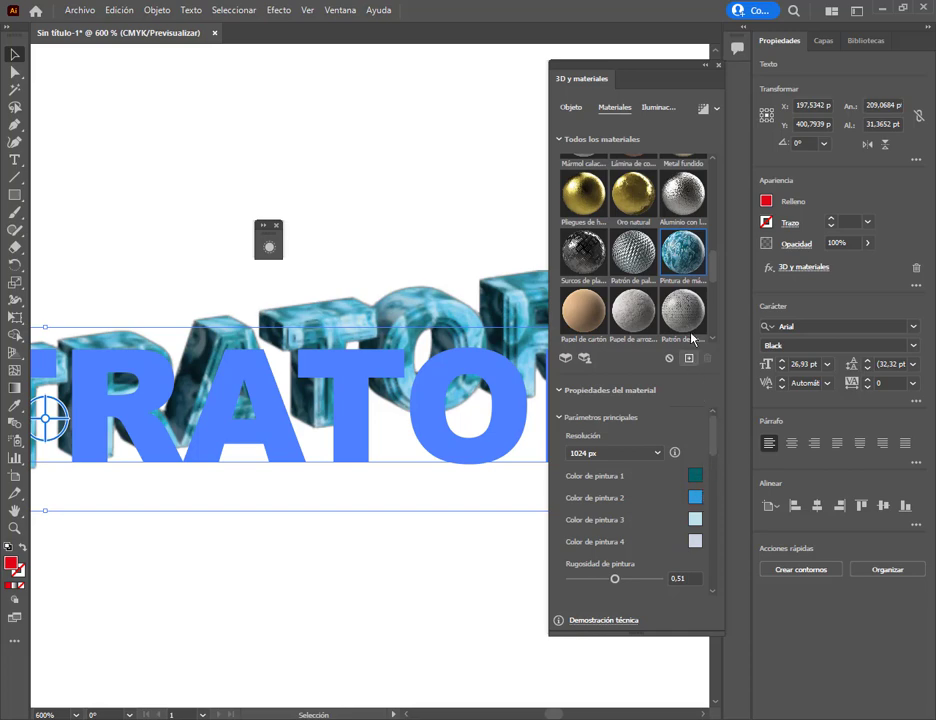
Try a higher pattern density for the paint material, and reduce it to 119.
{"action": "left_click_drag", "start_coordinate": [716, 447], "coordinate": [717, 512]}
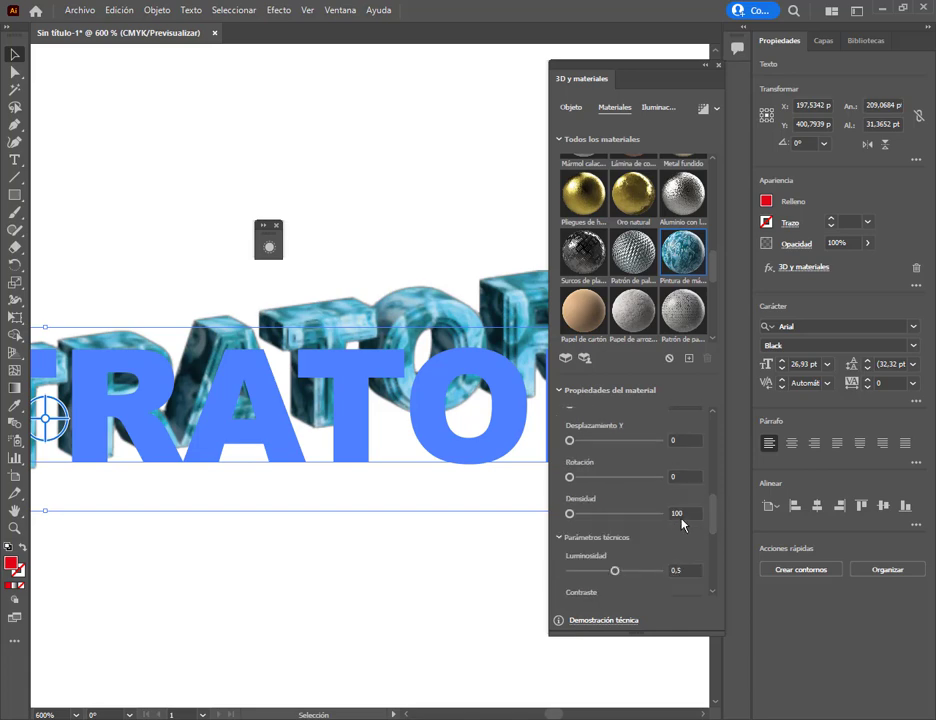
{"action": "key", "text": "Up"}
{"action": "key", "text": "Up"}
{"action": "left_click_drag", "start_coordinate": [571, 514], "coordinate": [593, 520]}
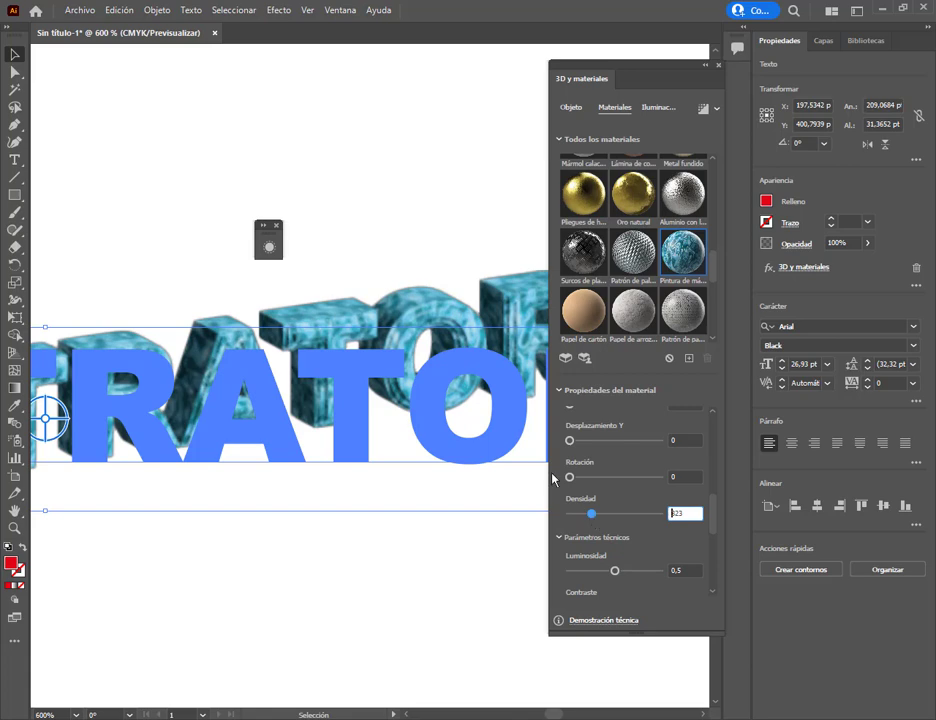
{"action": "left_click_drag", "start_coordinate": [593, 516], "coordinate": [572, 519]}
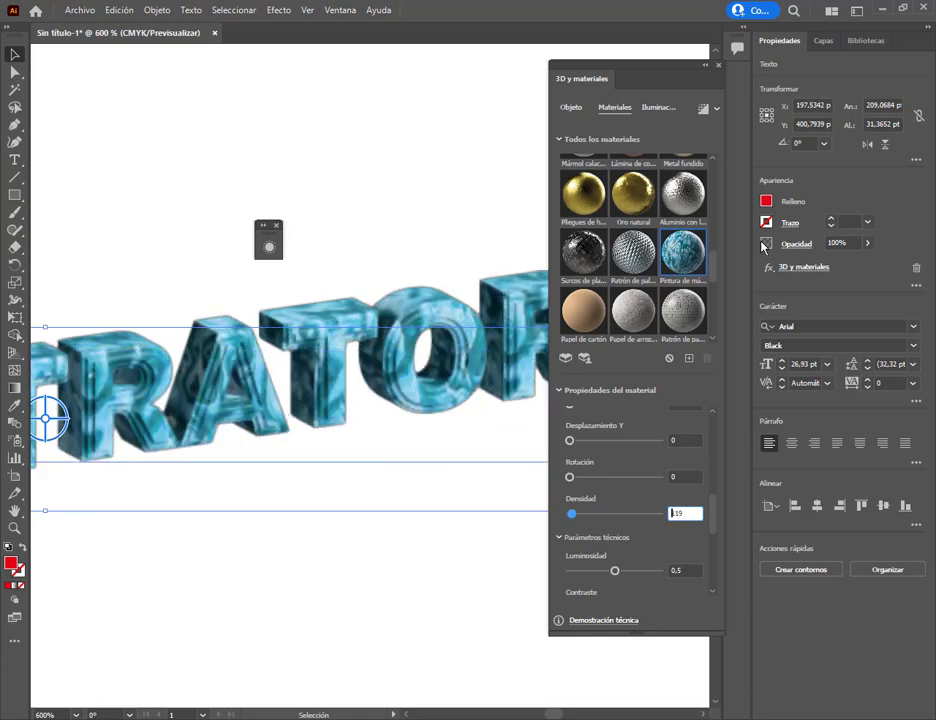
Reapply the Oro natural material to the text and examine its position and technical parameters.
{"action": "left_click", "coordinate": [643, 210]}
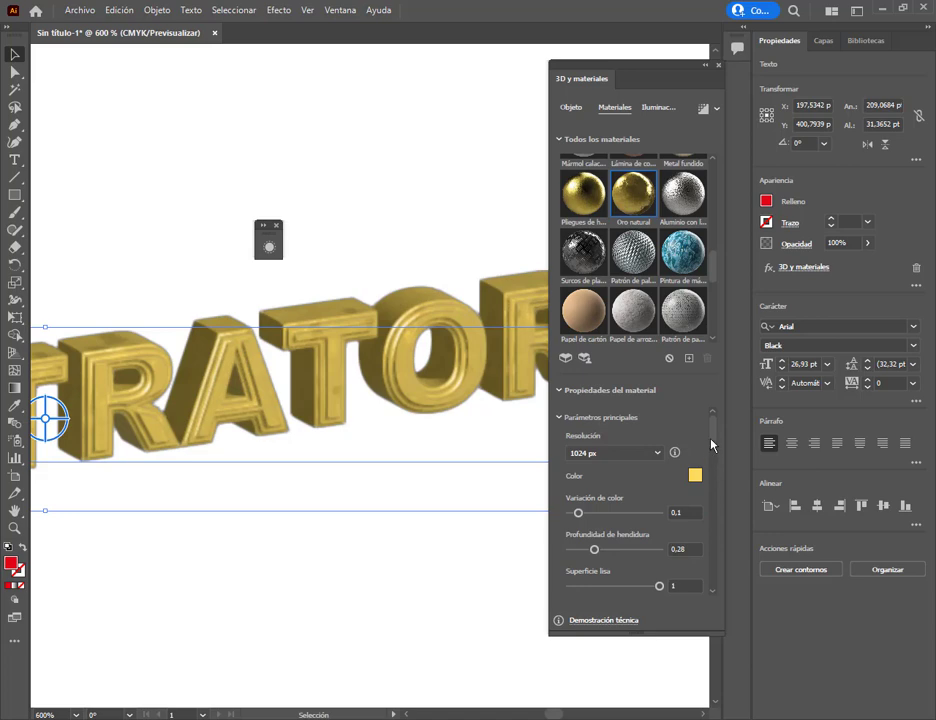
{"action": "left_click_drag", "start_coordinate": [712, 445], "coordinate": [714, 548]}
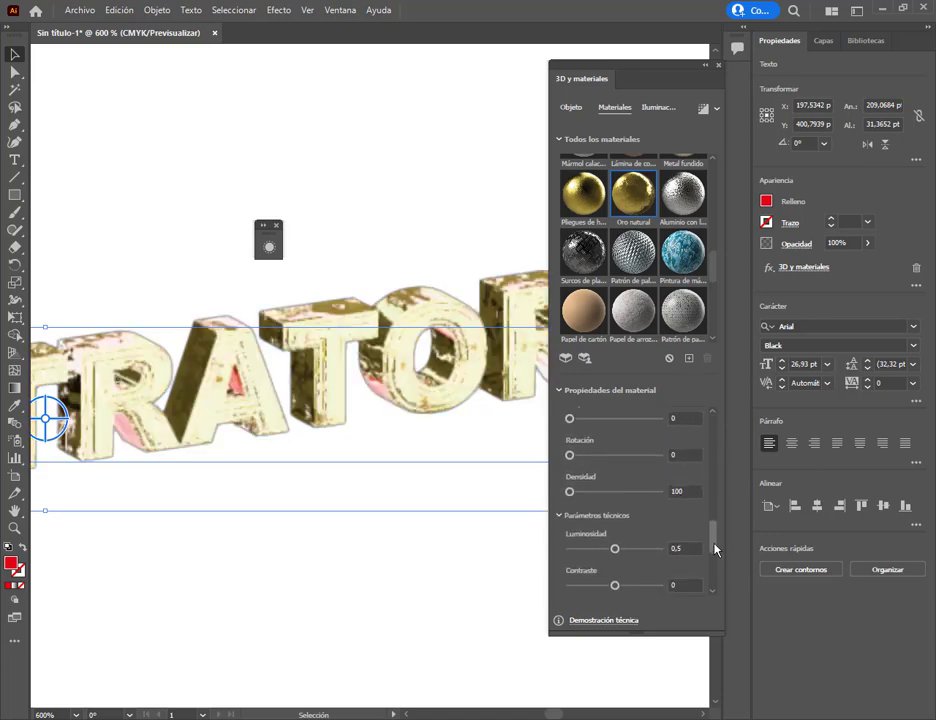
{"action": "scroll", "coordinate": [714, 548], "scroll_direction": "down", "scroll_amount": 2}
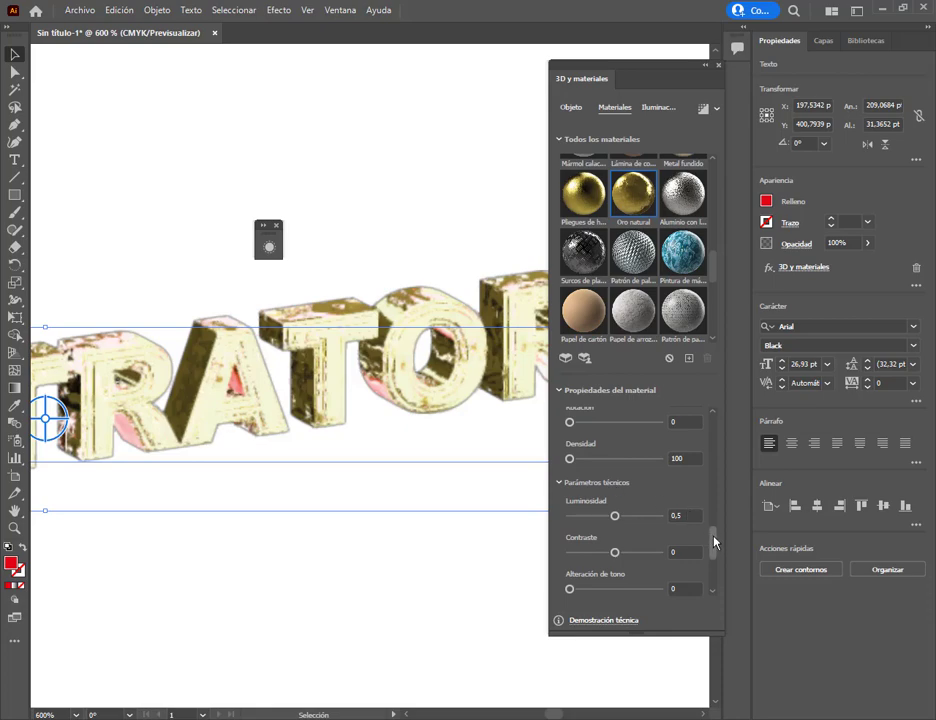
{"action": "scroll", "coordinate": [714, 545], "scroll_direction": "down", "scroll_amount": 8}
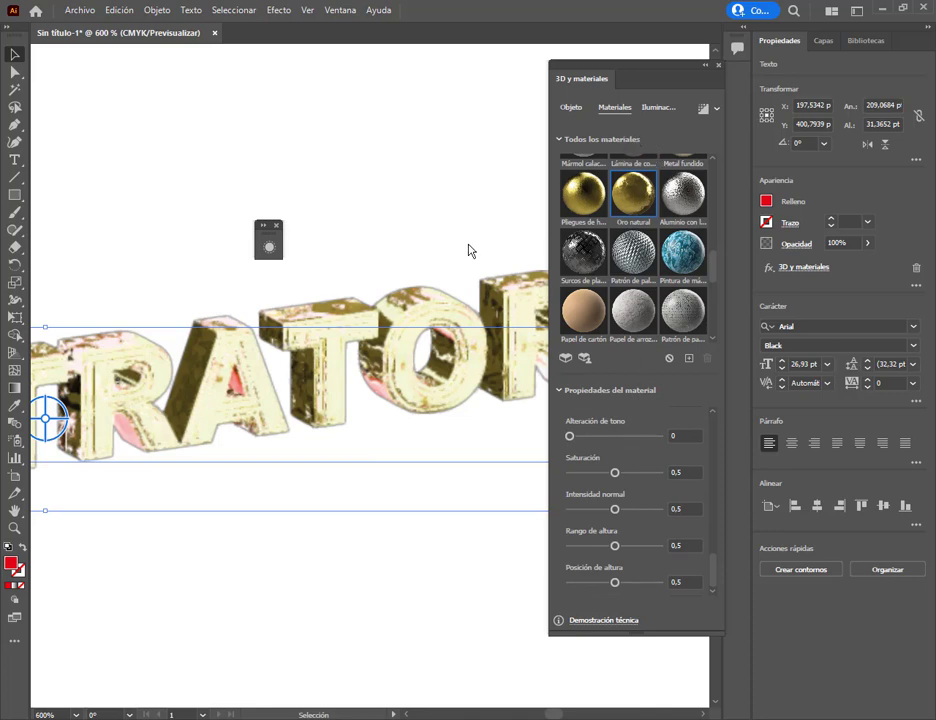
Glance at the lighting settings and return the text to the Por defecto material.
{"action": "left_click", "coordinate": [661, 109]}
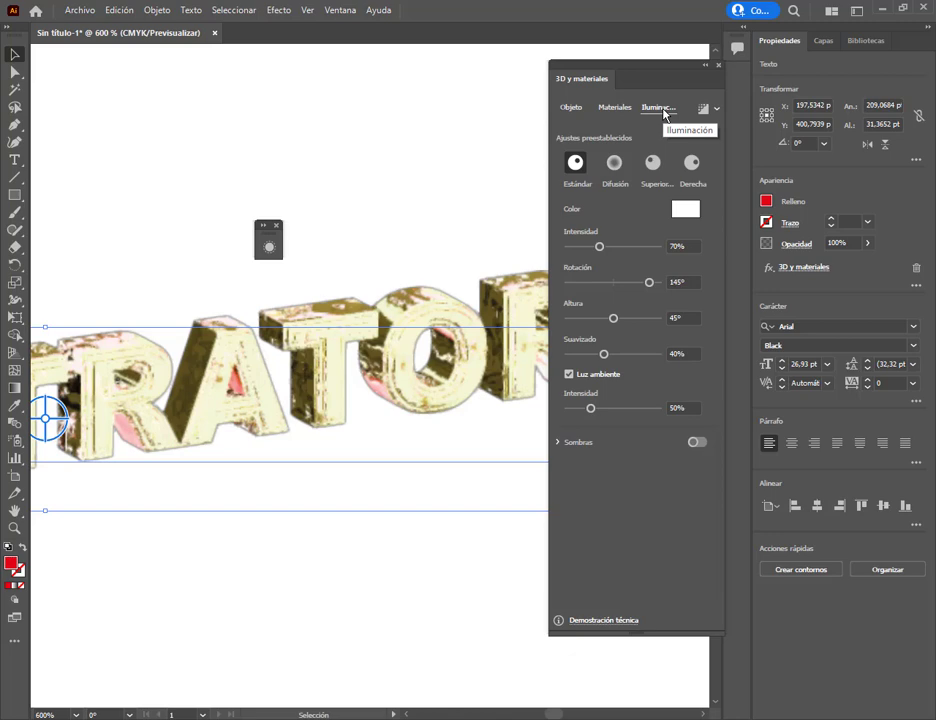
{"action": "left_click", "coordinate": [615, 108]}
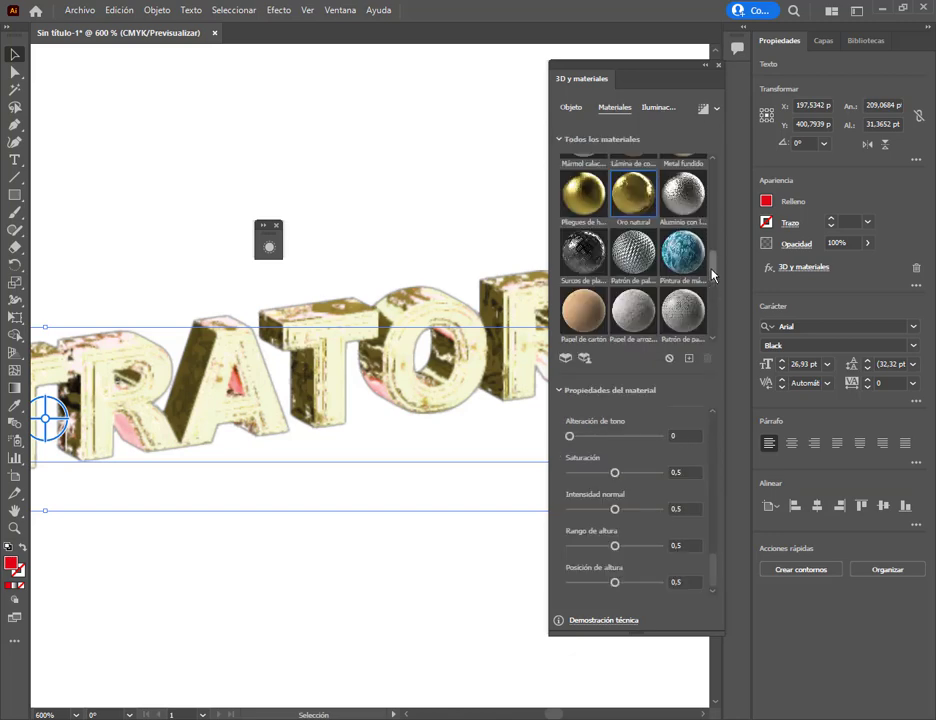
{"action": "left_click_drag", "start_coordinate": [713, 276], "coordinate": [716, 188]}
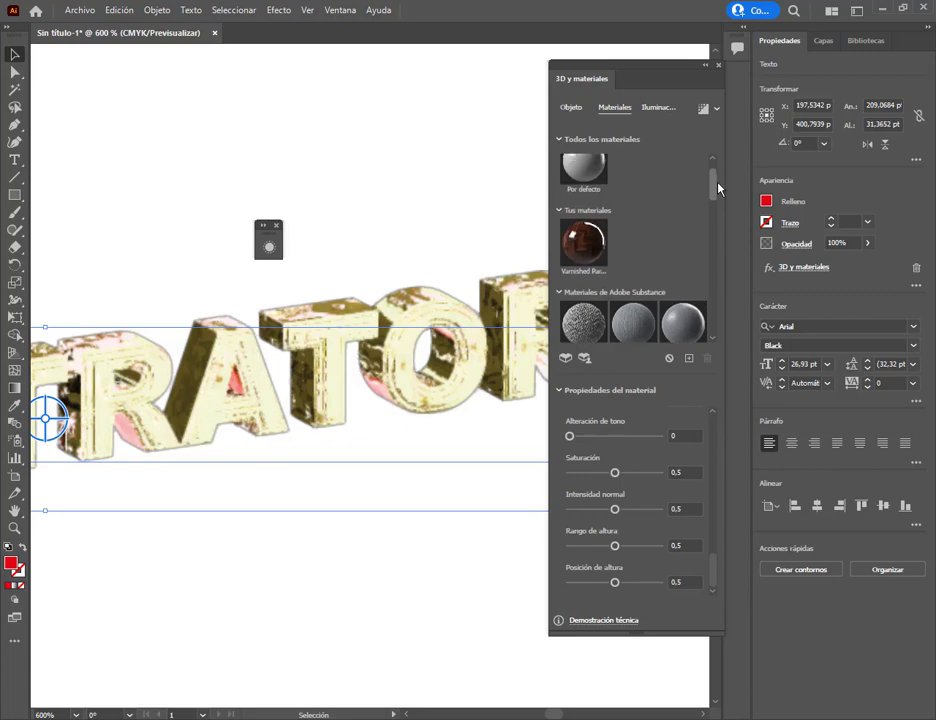
{"action": "left_click", "coordinate": [592, 183]}
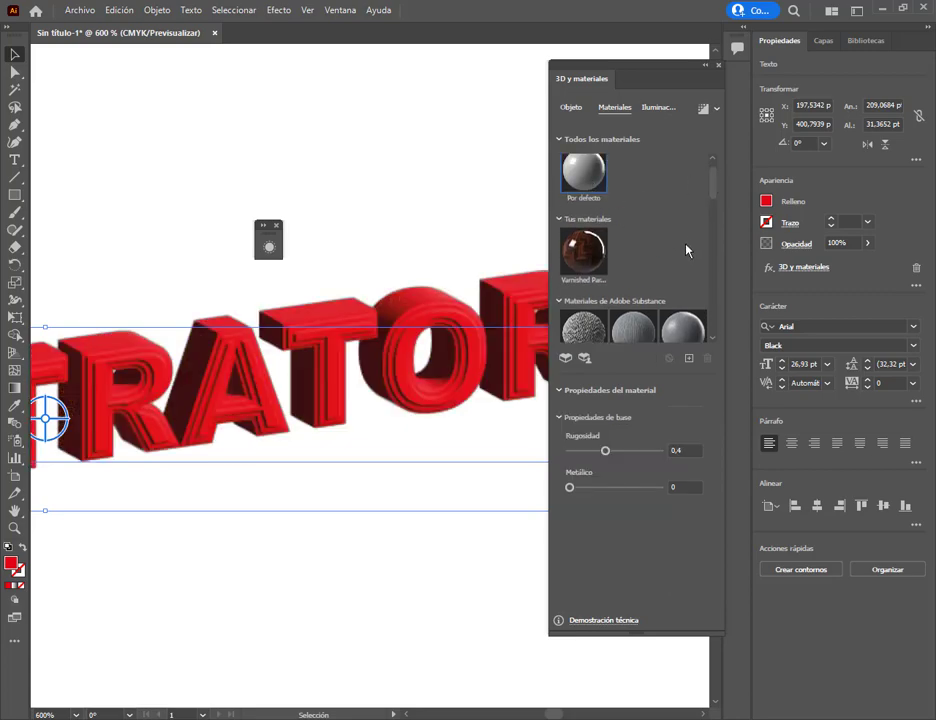
Set the text's lighting to 74% intensity, 122° rotation, 90° height and 17% softness.
{"action": "left_click", "coordinate": [660, 108]}
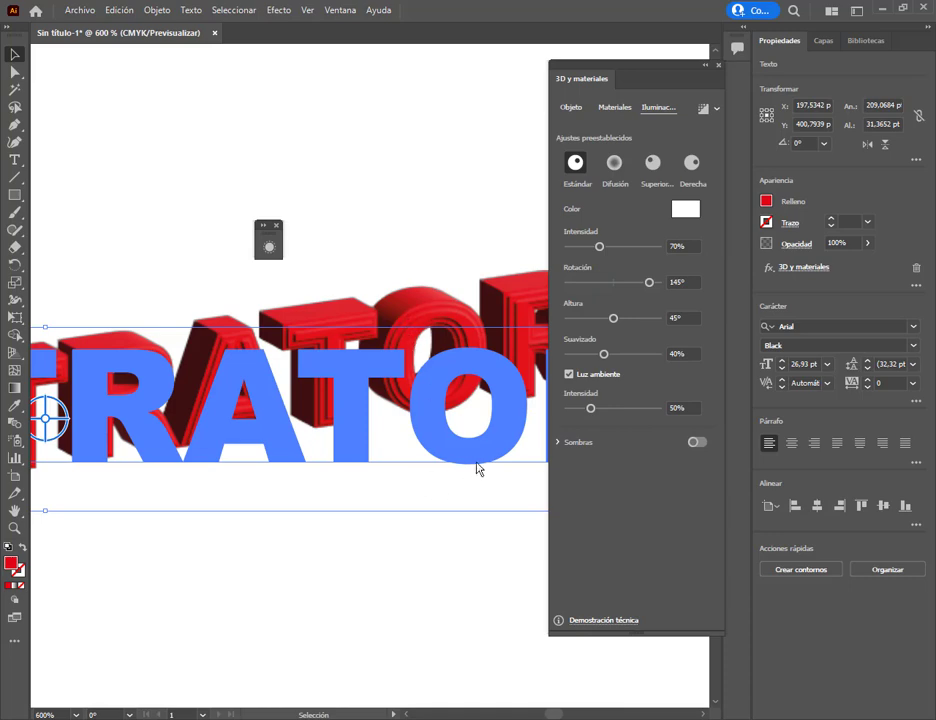
{"action": "scroll", "coordinate": [470, 578], "scroll_direction": "down", "scroll_amount": 3}
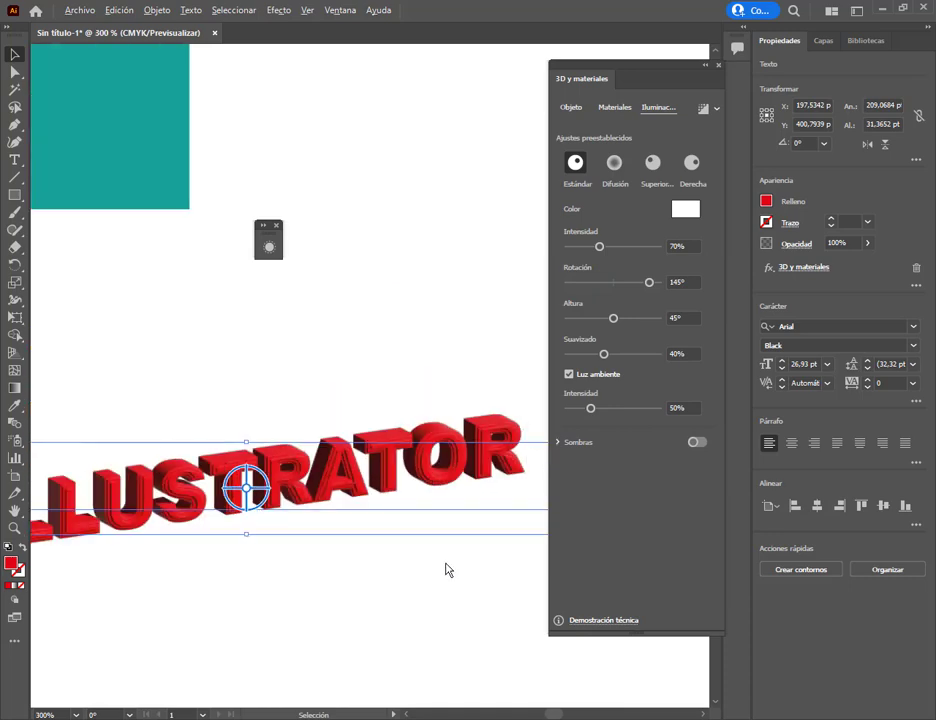
{"action": "scroll", "coordinate": [405, 516], "scroll_direction": "down", "scroll_amount": 2}
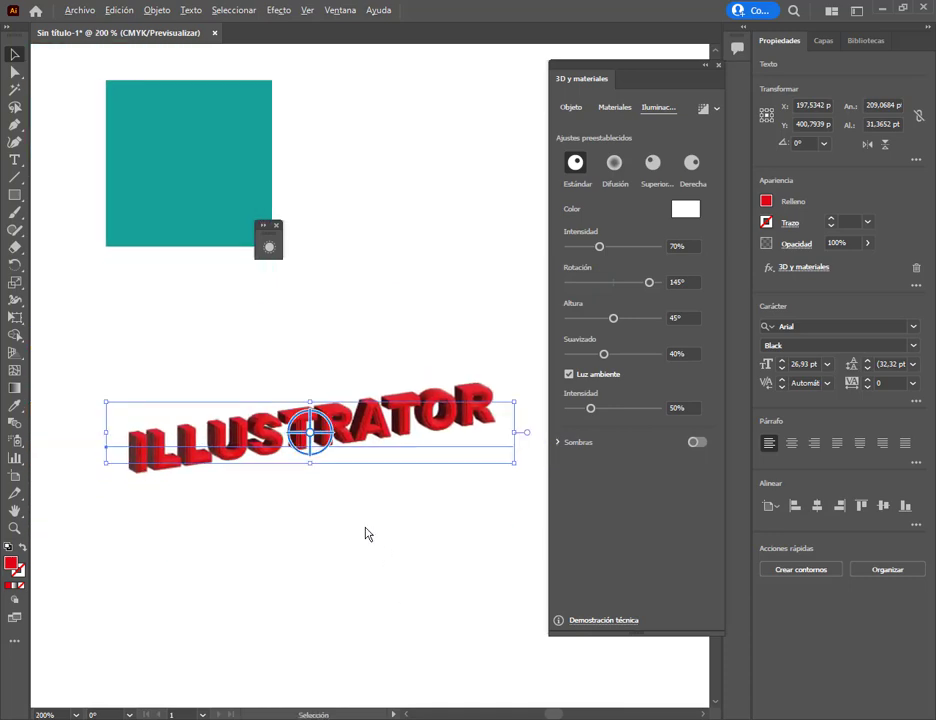
{"action": "scroll", "coordinate": [365, 535], "scroll_direction": "up", "scroll_amount": 1}
{"action": "scroll", "coordinate": [365, 535], "scroll_direction": "down", "scroll_amount": 1}
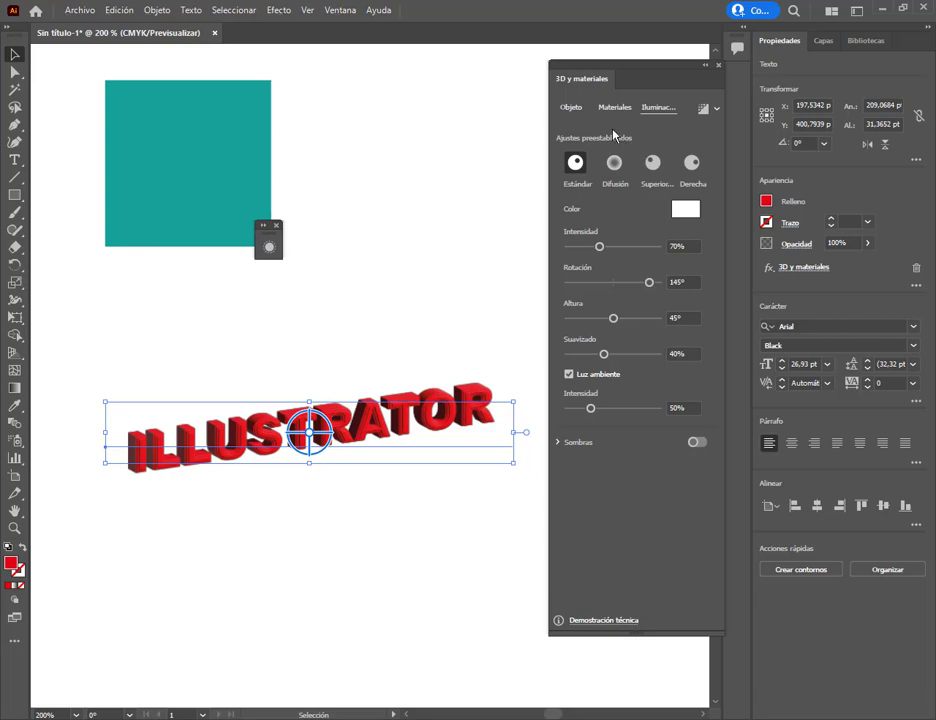
{"action": "mouse_move", "coordinate": [600, 248]}
{"action": "left_mouse_down"}
{"action": "mouse_move", "coordinate": [622, 254]}
{"action": "mouse_move", "coordinate": [580, 248]}
{"action": "mouse_move", "coordinate": [601, 247]}
{"action": "left_mouse_up"}
{"action": "mouse_move", "coordinate": [645, 285]}
{"action": "left_mouse_down"}
{"action": "mouse_move", "coordinate": [585, 281]}
{"action": "mouse_move", "coordinate": [644, 287]}
{"action": "mouse_move", "coordinate": [579, 322]}
{"action": "mouse_move", "coordinate": [664, 318]}
{"action": "left_mouse_up"}
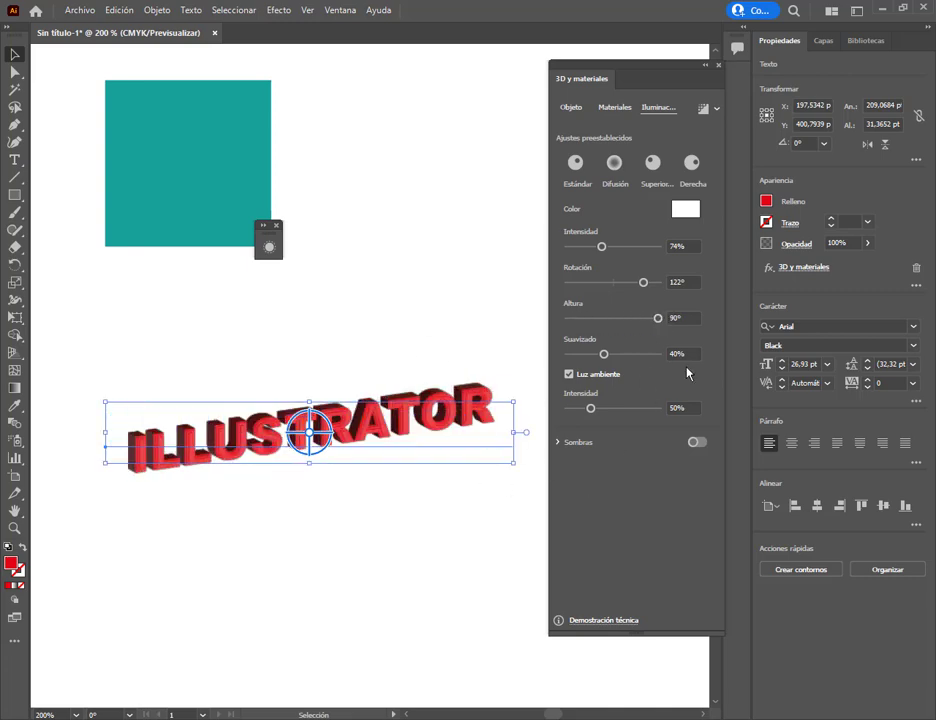
{"action": "left_click_drag", "start_coordinate": [605, 355], "coordinate": [583, 356]}
Turn on the text's shadows, compare both shadow positions, choose Debajo del objeto and deselect the text.
{"action": "left_click", "coordinate": [698, 442]}
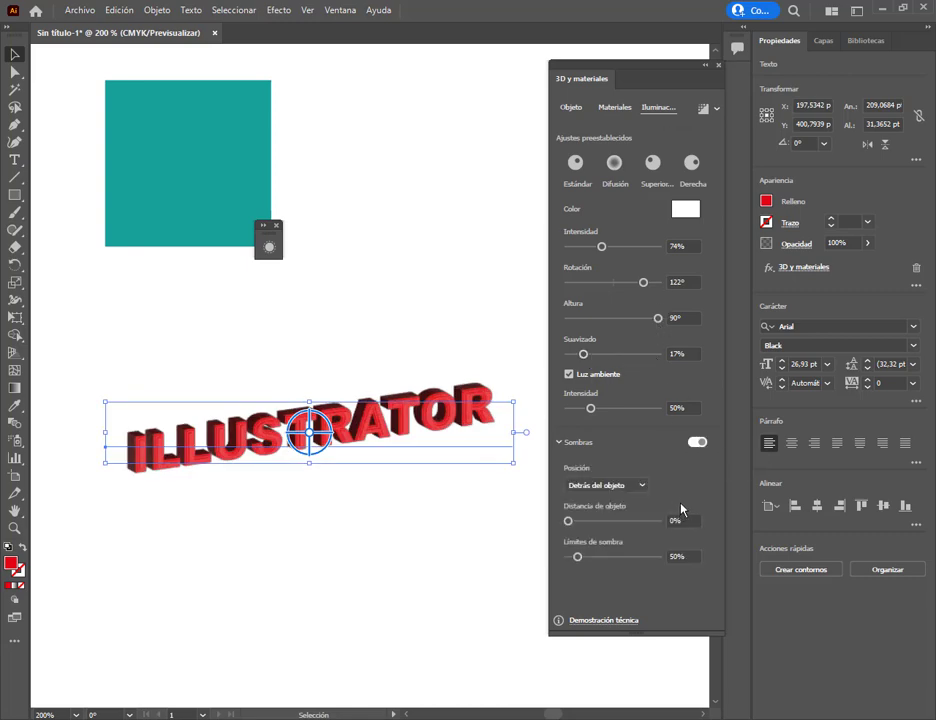
{"action": "left_click", "coordinate": [627, 487]}
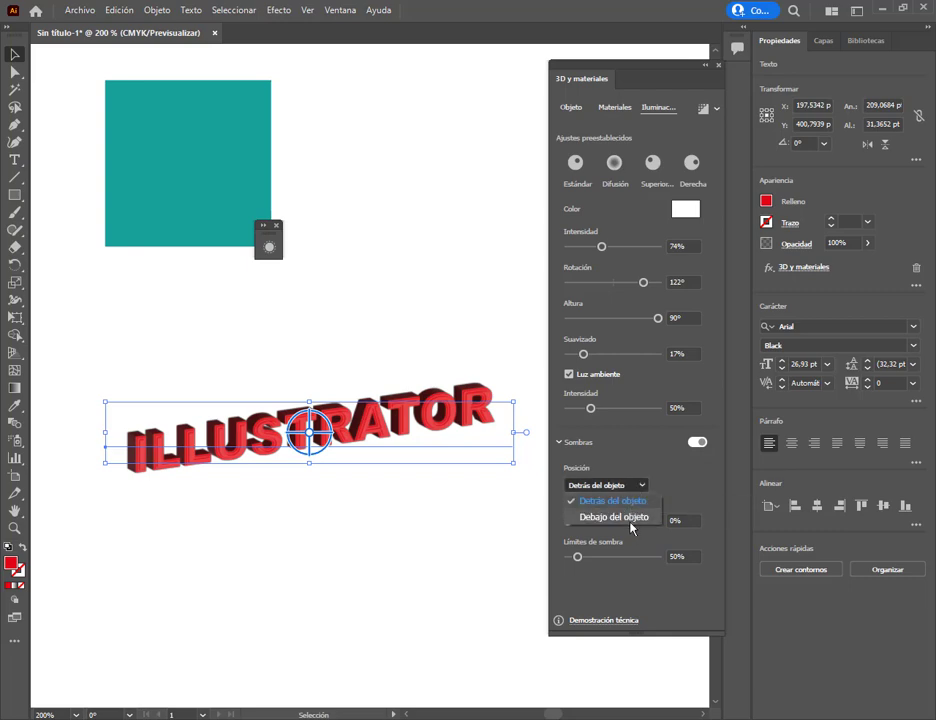
{"action": "left_click", "coordinate": [631, 517]}
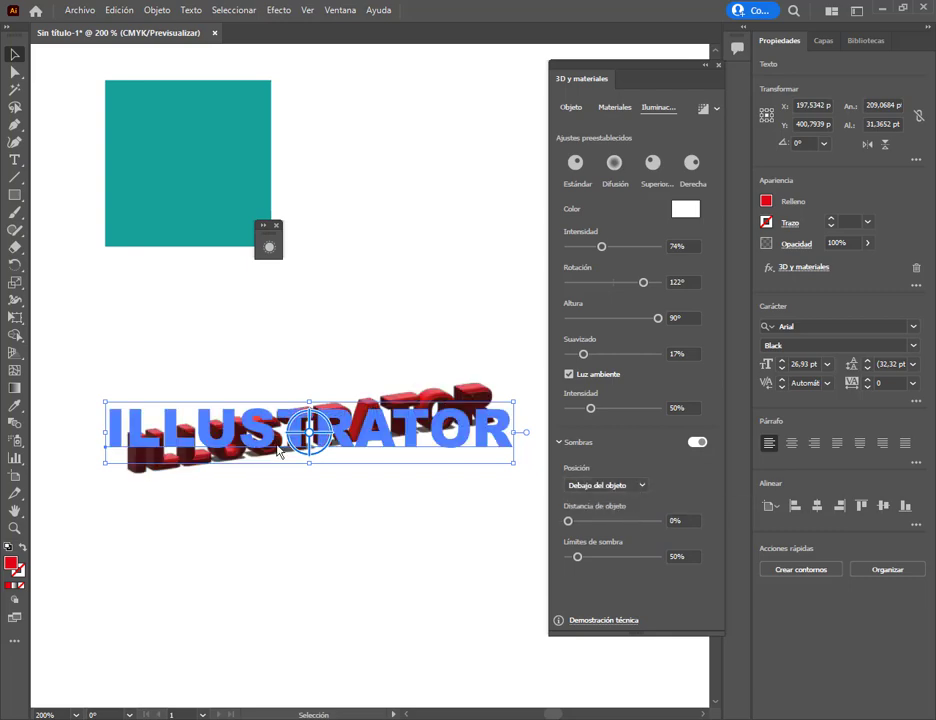
{"action": "left_click", "coordinate": [633, 488]}
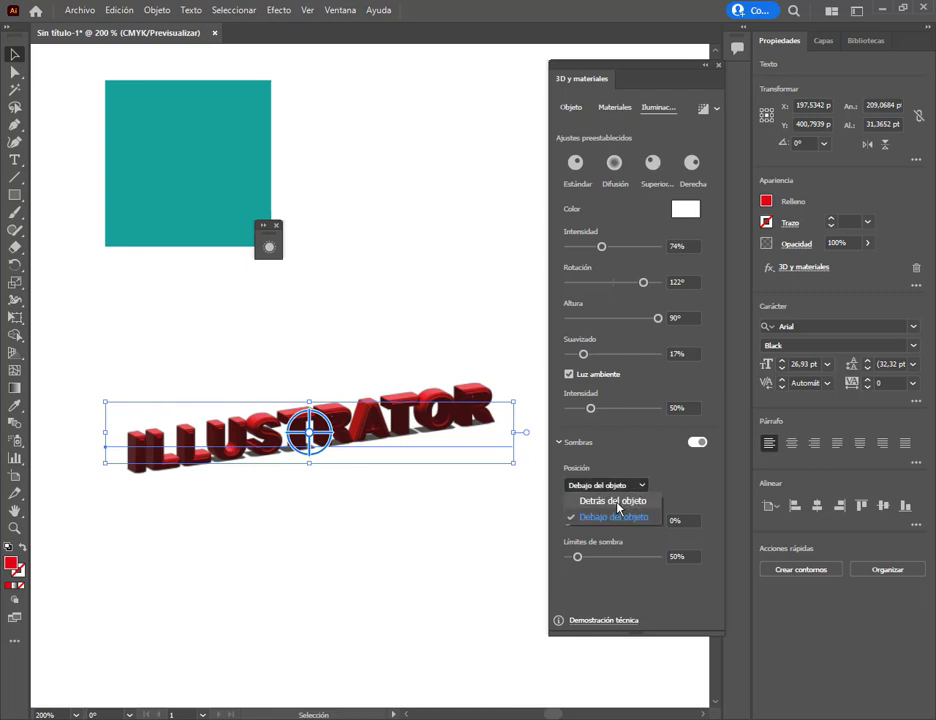
{"action": "left_click", "coordinate": [612, 497]}
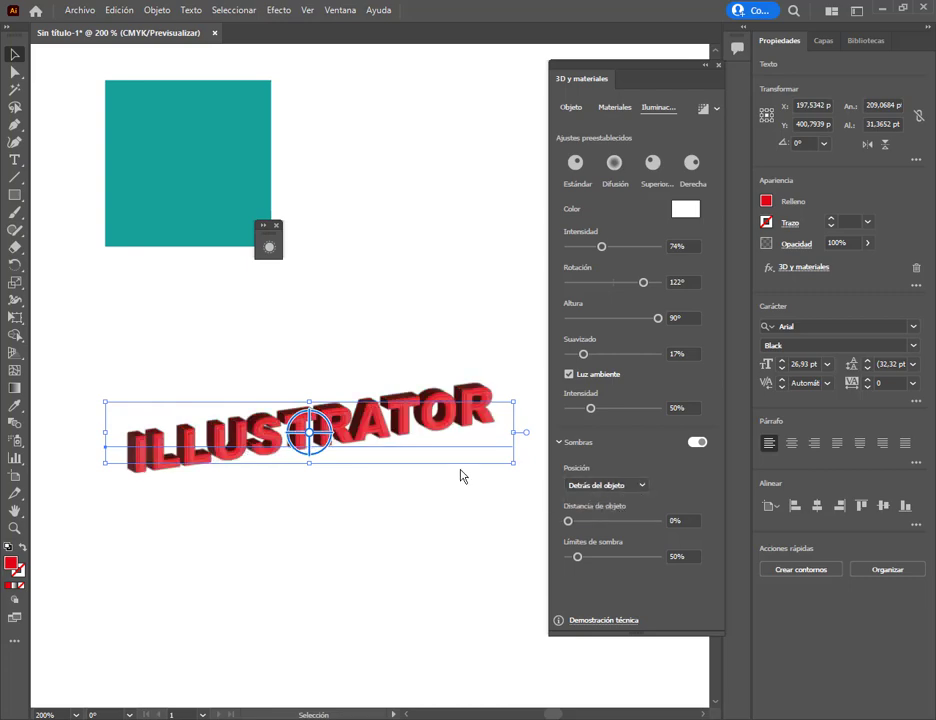
{"action": "left_click", "coordinate": [600, 486]}
{"action": "left_click", "coordinate": [600, 577]}
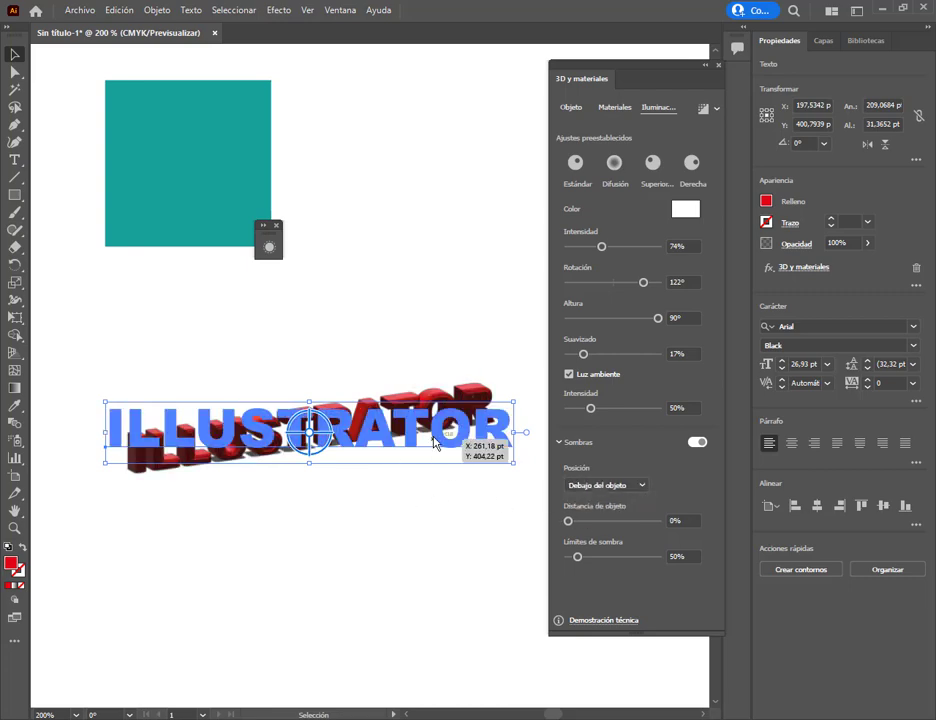
{"action": "left_click", "coordinate": [428, 503]}
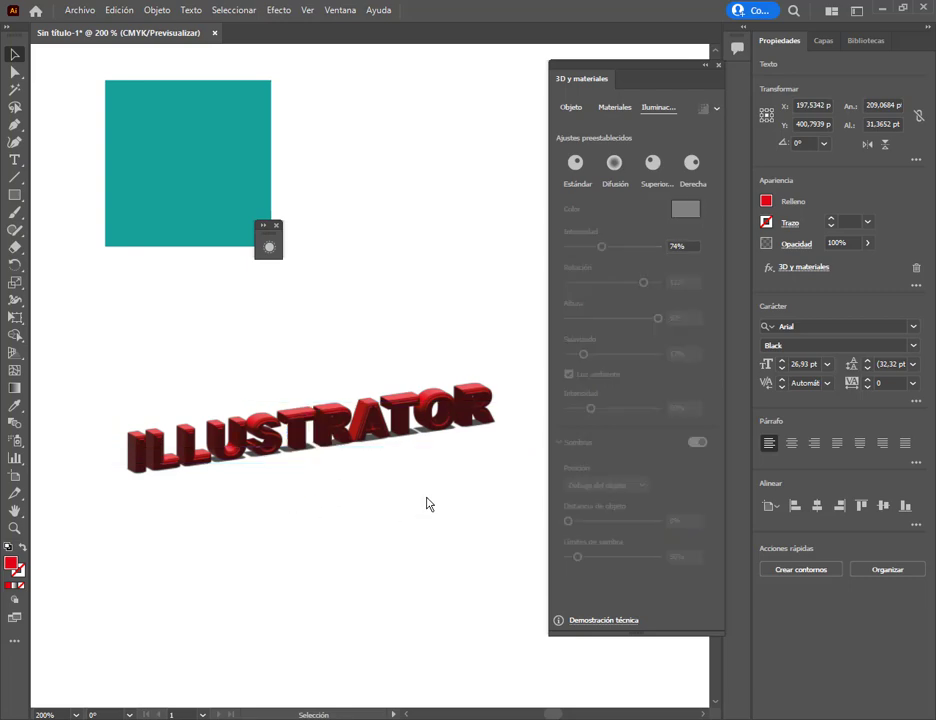
Select the ILLUSTRATOR text and set its light to -39° rotation, 9° height and 82% softness.
{"action": "left_click", "coordinate": [216, 453]}
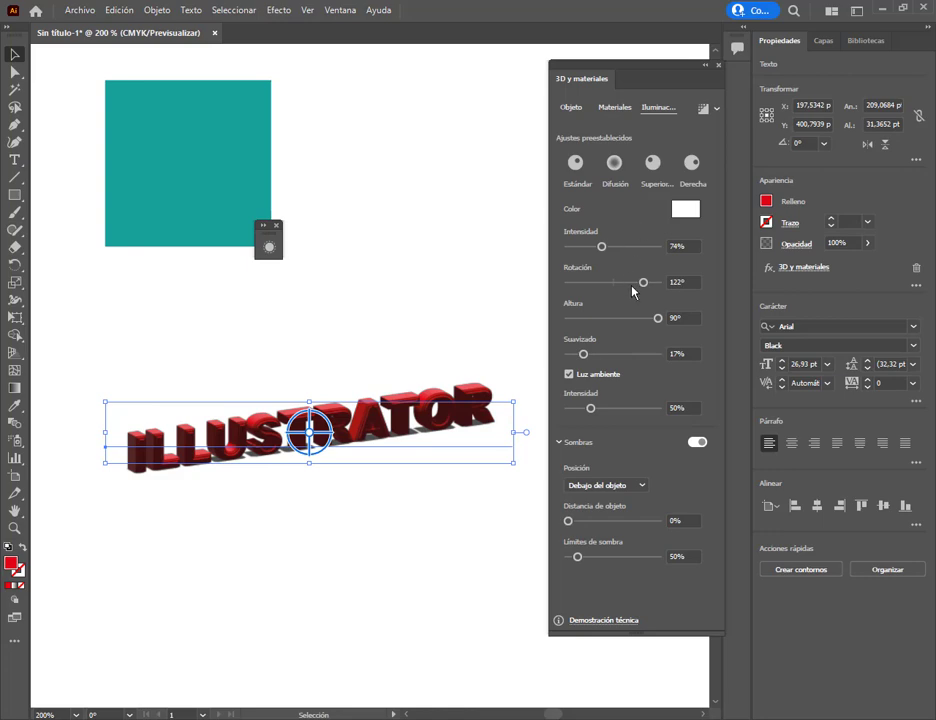
{"action": "left_click_drag", "start_coordinate": [643, 284], "coordinate": [603, 287]}
{"action": "left_click_drag", "start_coordinate": [657, 318], "coordinate": [577, 320]}
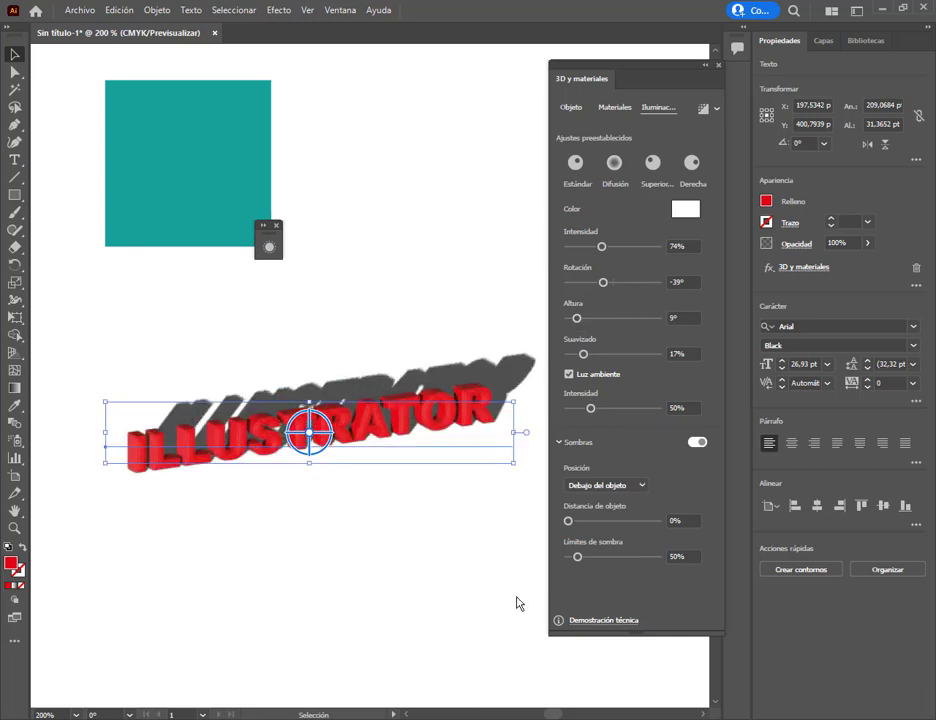
{"action": "left_click_drag", "start_coordinate": [584, 355], "coordinate": [646, 358]}
Try different shadow distances and limits on the text, settling on 0% object distance and 109% shadow limits.
{"action": "left_click_drag", "start_coordinate": [577, 558], "coordinate": [563, 560]}
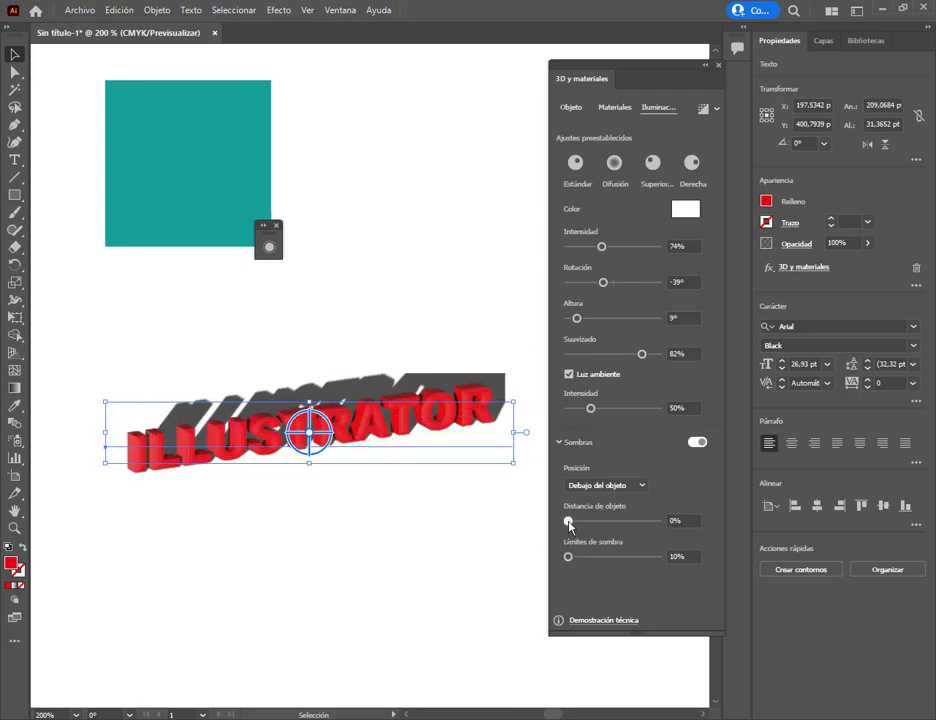
{"action": "left_click_drag", "start_coordinate": [569, 522], "coordinate": [590, 558]}
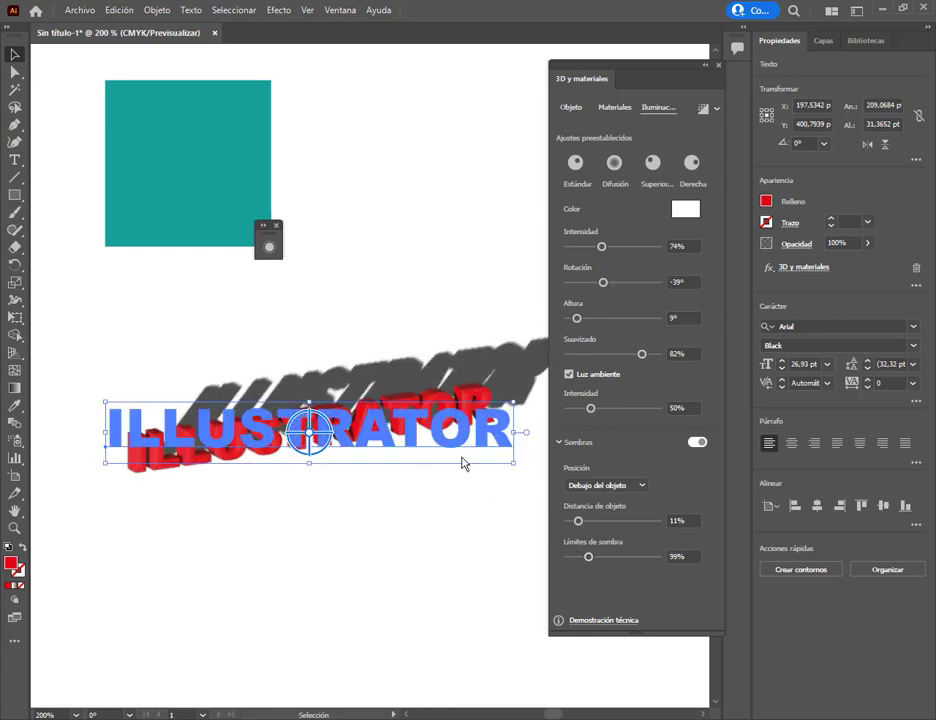
{"action": "scroll", "coordinate": [445, 510], "scroll_direction": "right", "scroll_amount": 2}
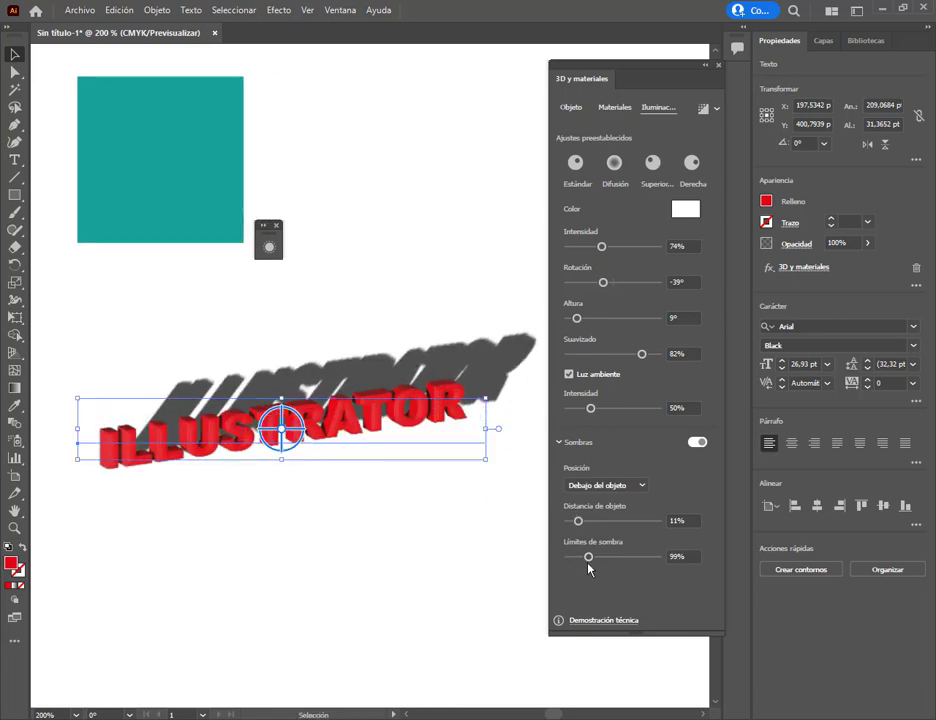
{"action": "mouse_move", "coordinate": [587, 557]}
{"action": "left_mouse_down"}
{"action": "mouse_move", "coordinate": [578, 560]}
{"action": "mouse_move", "coordinate": [591, 560]}
{"action": "left_mouse_up"}
{"action": "left_click_drag", "start_coordinate": [578, 521], "coordinate": [559, 533]}
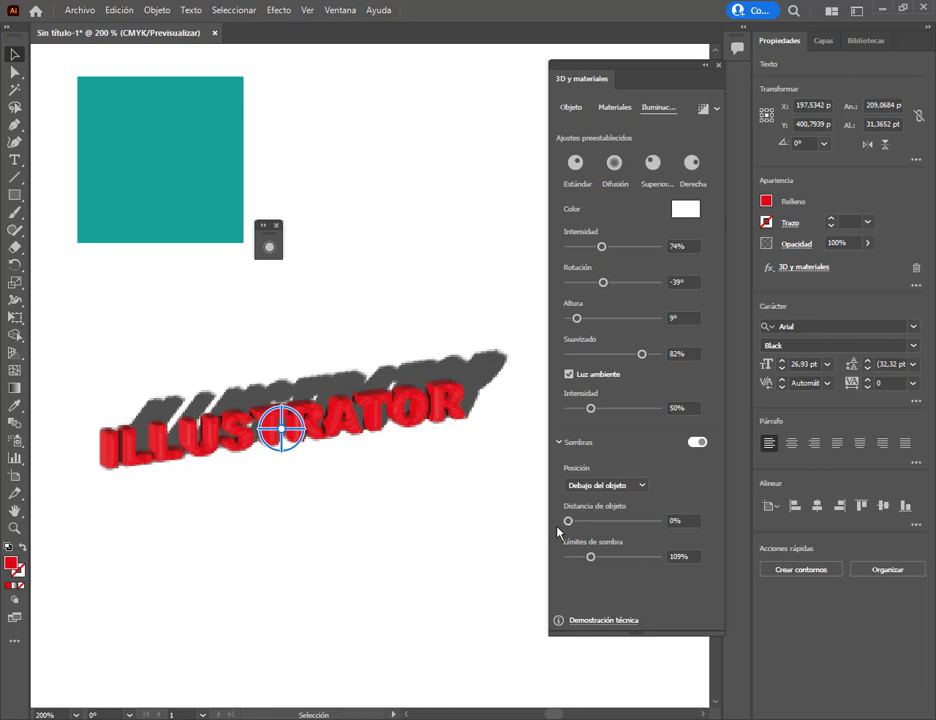
Adjust the text's light to 5° rotation and 13° height, and deselect the text.
{"action": "left_click_drag", "start_coordinate": [580, 322], "coordinate": [613, 288]}
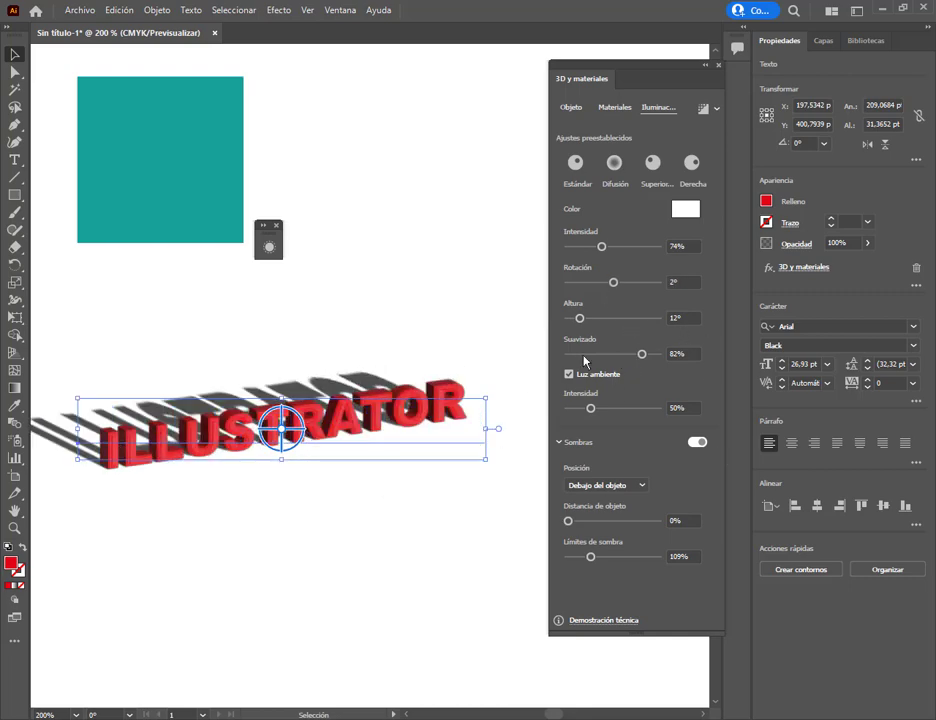
{"action": "left_click_drag", "start_coordinate": [581, 318], "coordinate": [588, 322]}
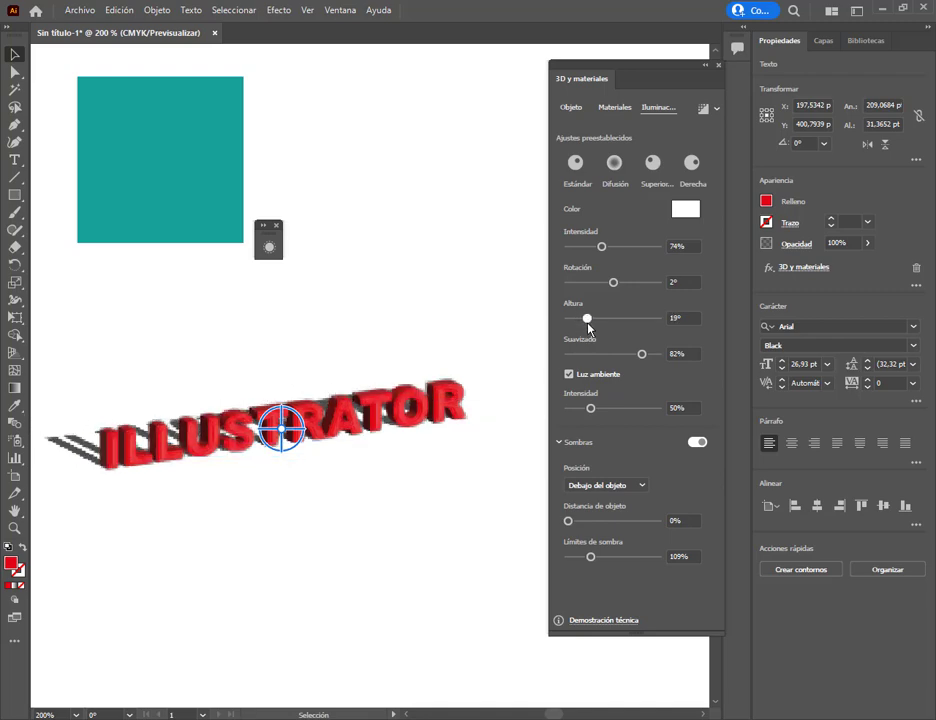
{"action": "left_click_drag", "start_coordinate": [613, 282], "coordinate": [581, 323]}
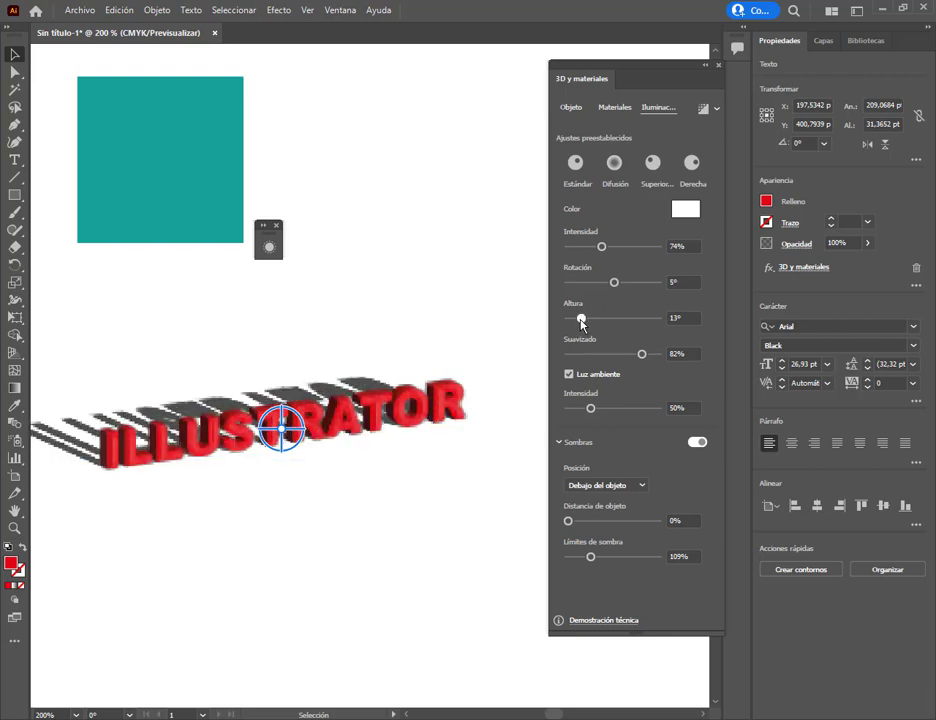
{"action": "left_click", "coordinate": [405, 560]}
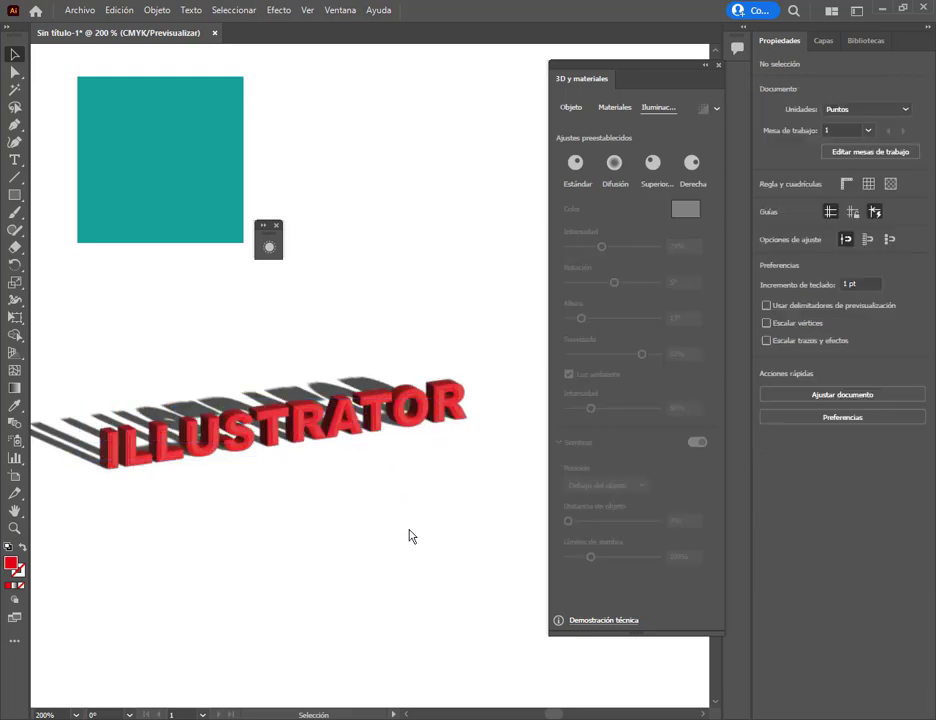
Inspect the text's shadow up close and render the selected text with ray tracing.
{"action": "left_click", "coordinate": [252, 441]}
{"action": "left_click", "coordinate": [315, 508]}
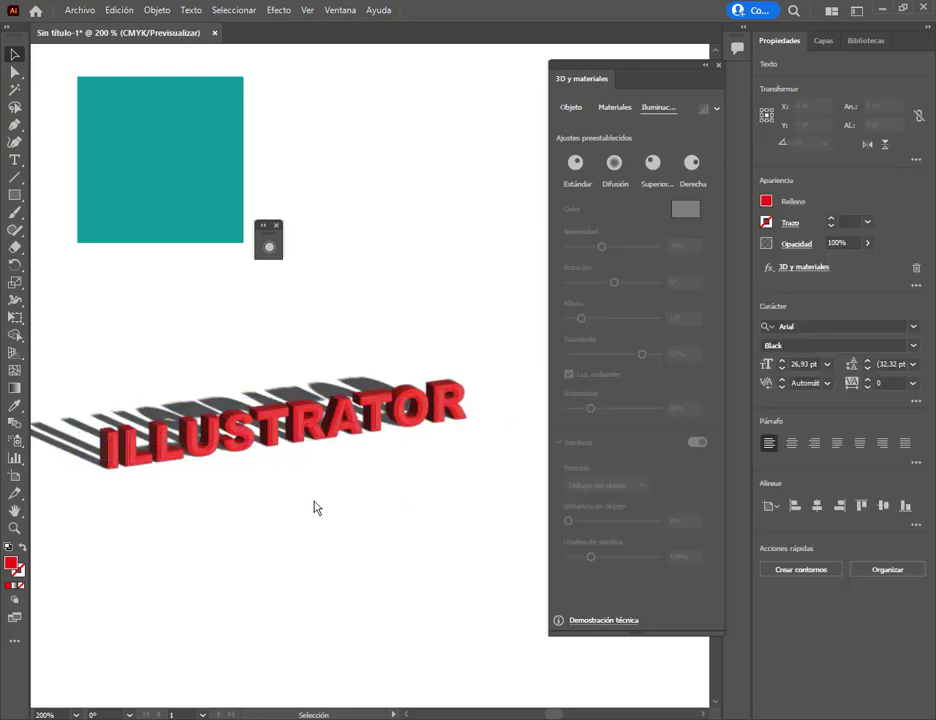
{"action": "scroll", "coordinate": [220, 498], "scroll_direction": "up", "scroll_amount": 3}
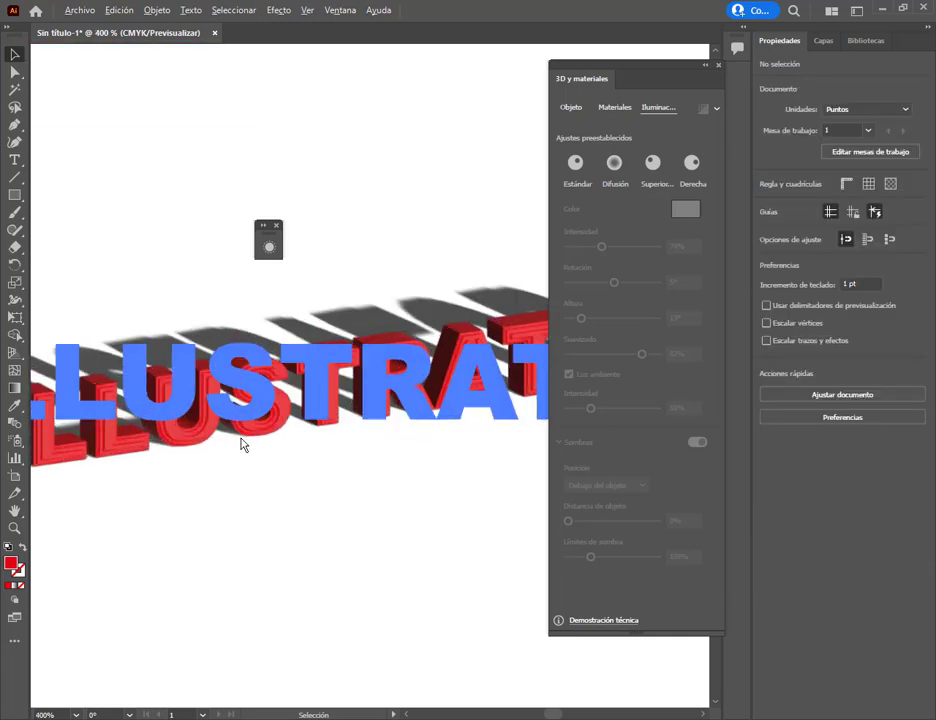
{"action": "scroll", "coordinate": [345, 386], "scroll_direction": "up", "scroll_amount": 2}
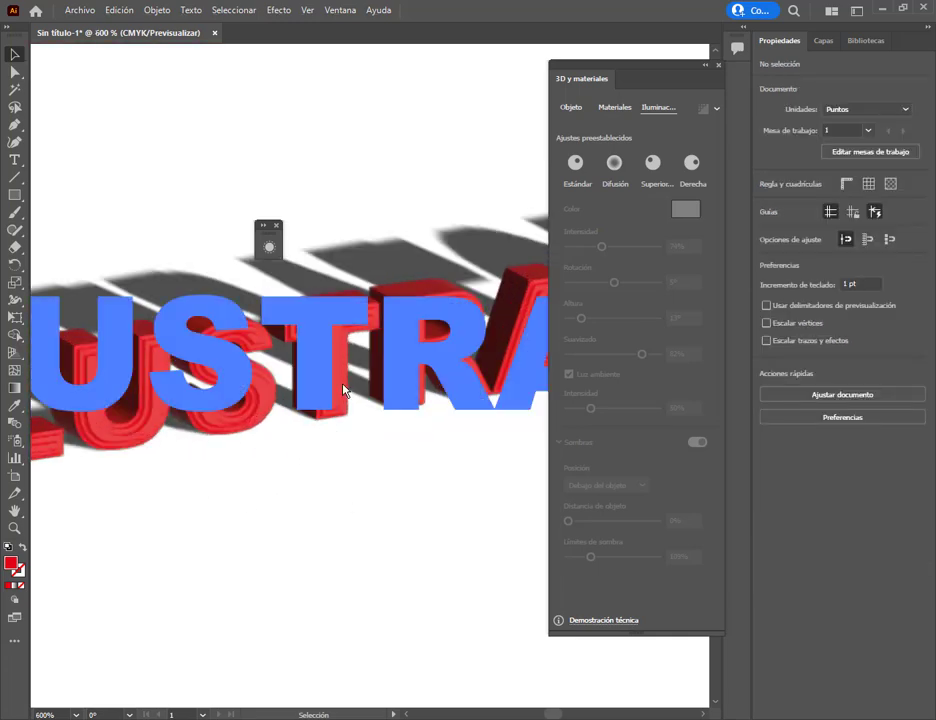
{"action": "left_click", "coordinate": [345, 386]}
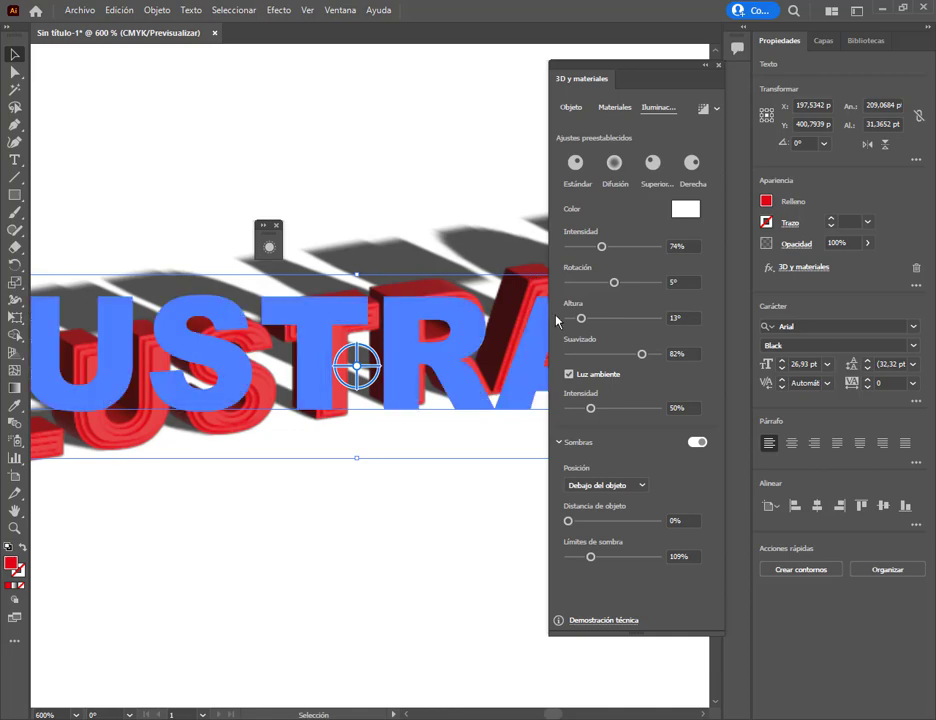
{"action": "scroll", "coordinate": [463, 492], "scroll_direction": "down", "scroll_amount": 1}
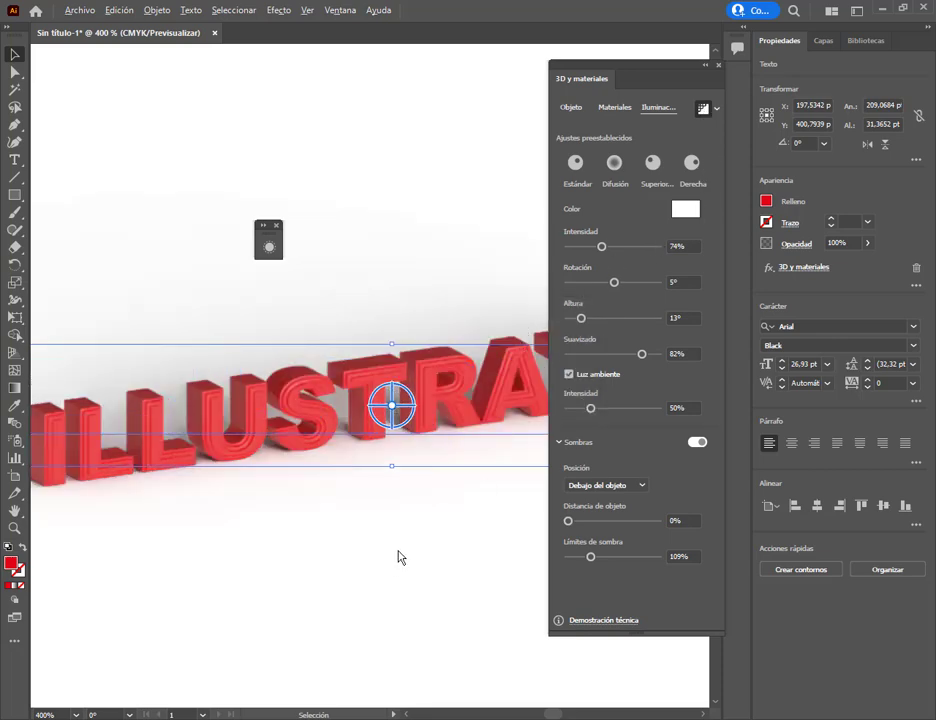
{"action": "scroll", "coordinate": [400, 556], "scroll_direction": "down", "scroll_amount": 1}
{"action": "left_click_drag", "start_coordinate": [399, 552], "coordinate": [389, 456]}
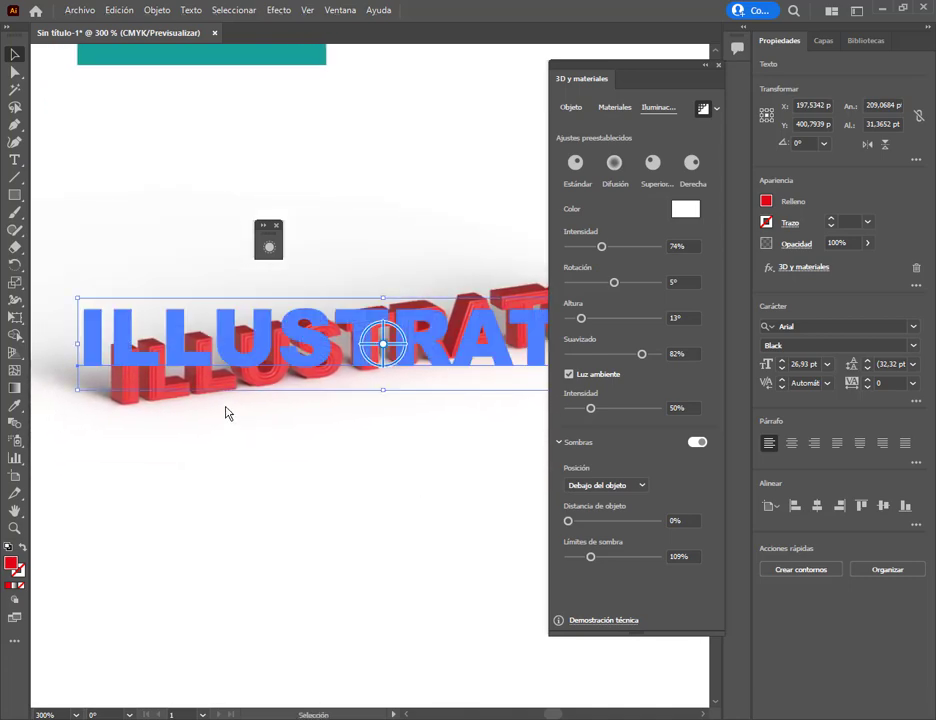
Set the text's light intensity to 28% and its ambient light intensity to 21%.
{"action": "left_click_drag", "start_coordinate": [602, 247], "coordinate": [588, 250]}
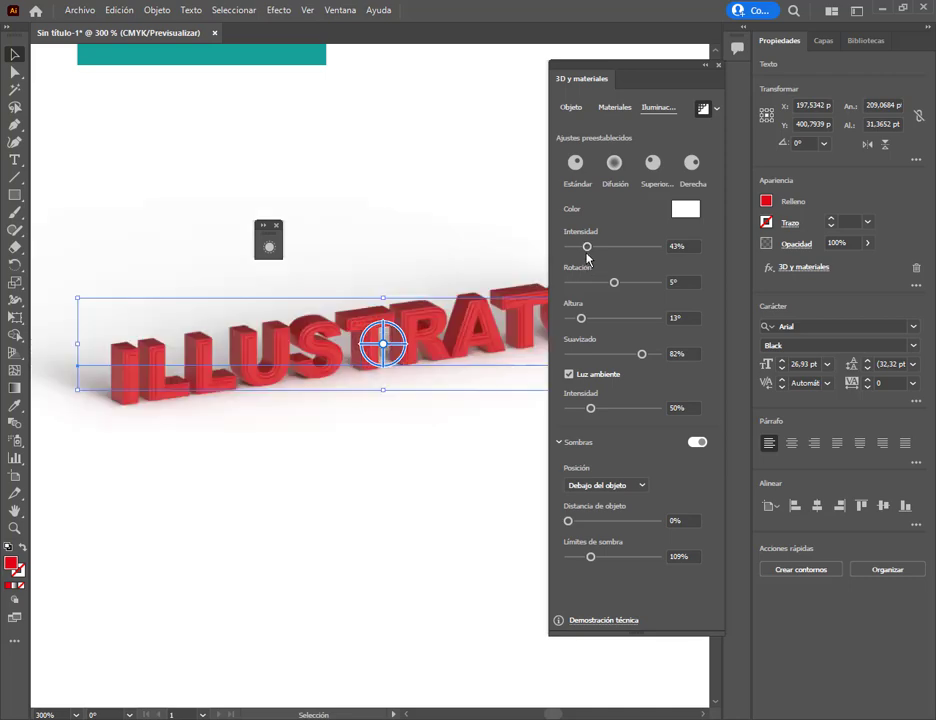
{"action": "left_click_drag", "start_coordinate": [587, 247], "coordinate": [572, 250]}
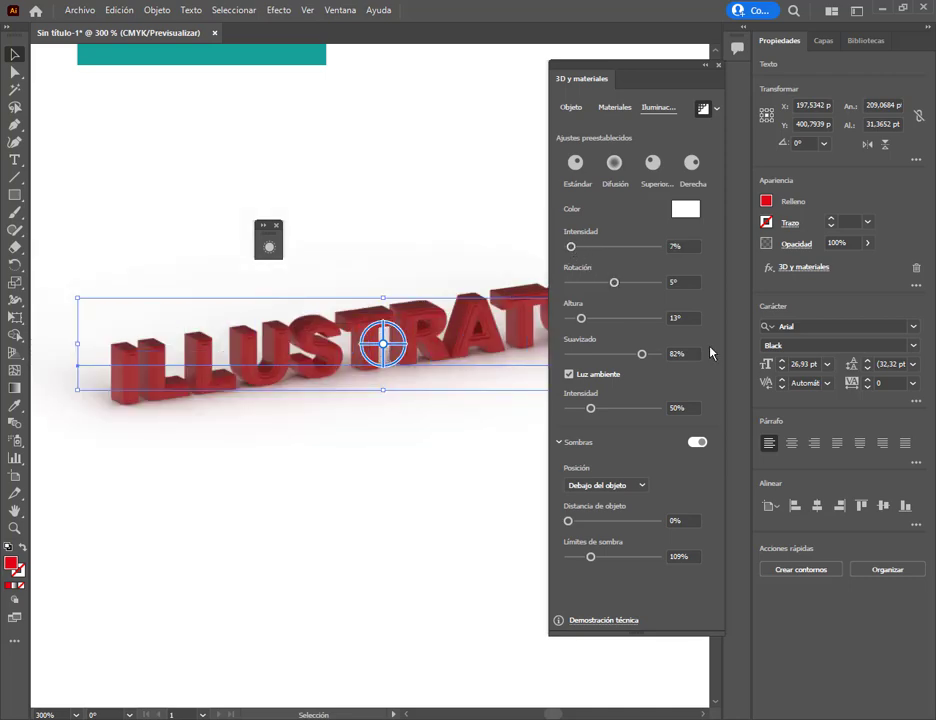
{"action": "left_click_drag", "start_coordinate": [571, 246], "coordinate": [580, 246]}
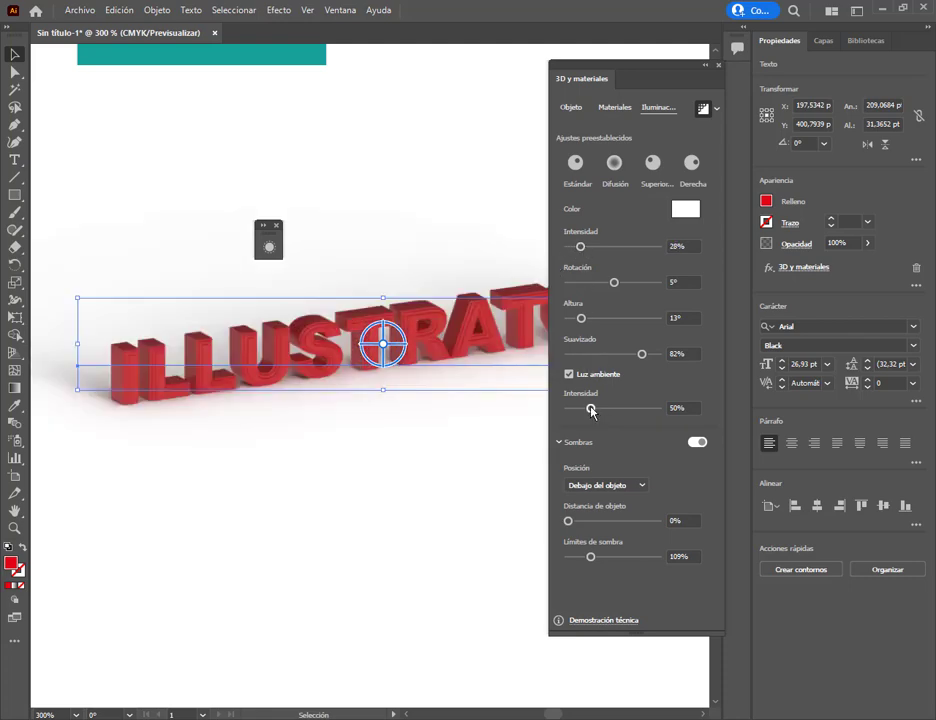
{"action": "left_click_drag", "start_coordinate": [591, 409], "coordinate": [620, 410]}
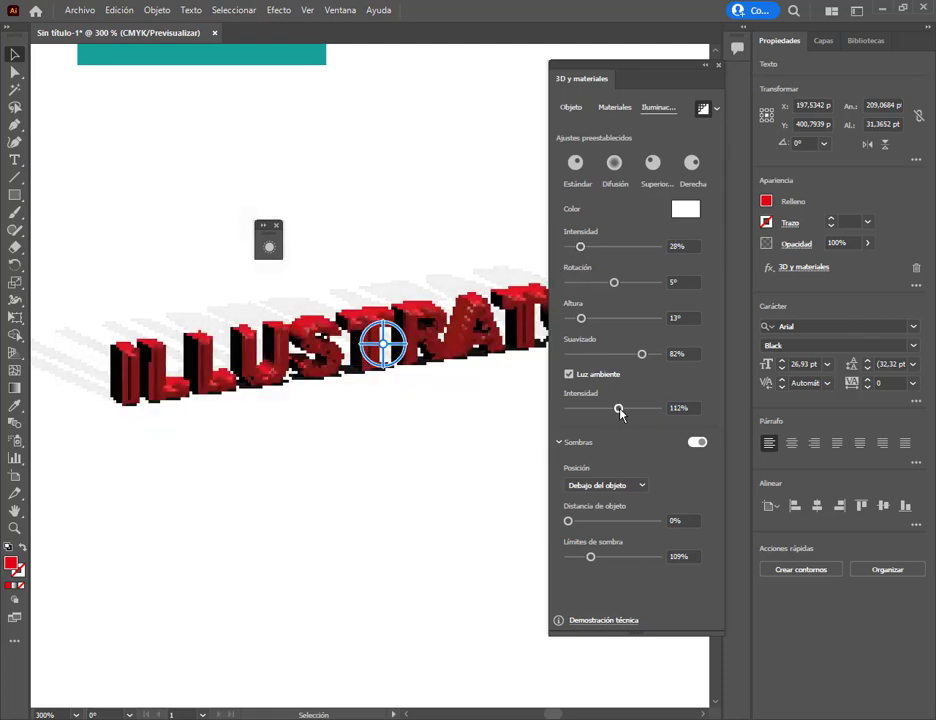
{"action": "left_click_drag", "start_coordinate": [615, 409], "coordinate": [579, 411]}
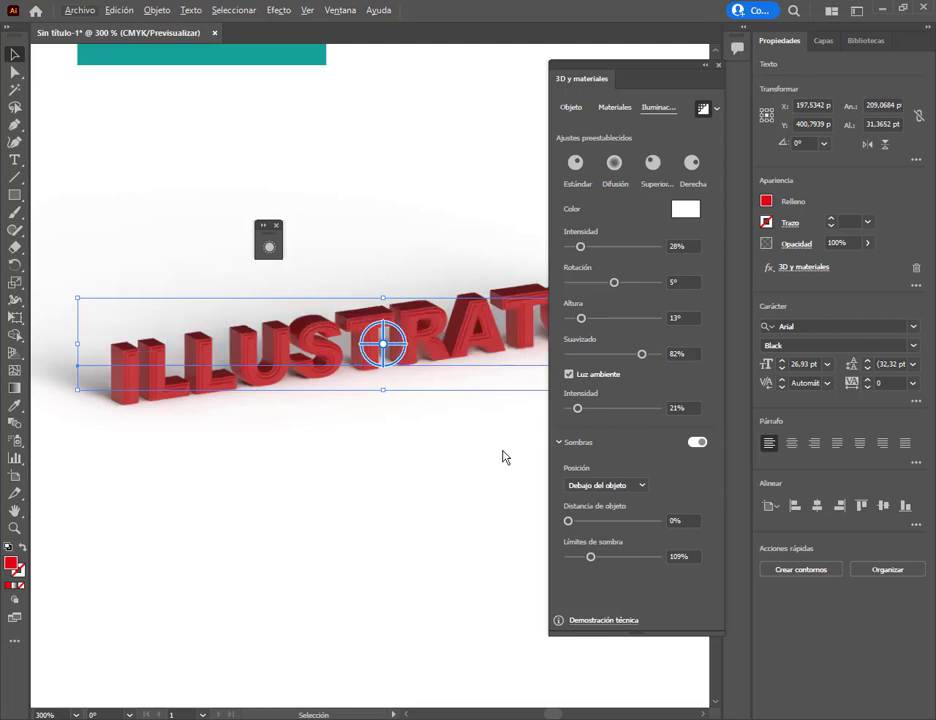
Examine the ray-traced lettering and its shadow up close and as a whole, with the text deselected.
{"action": "scroll", "coordinate": [440, 378], "scroll_direction": "up", "scroll_amount": 2}
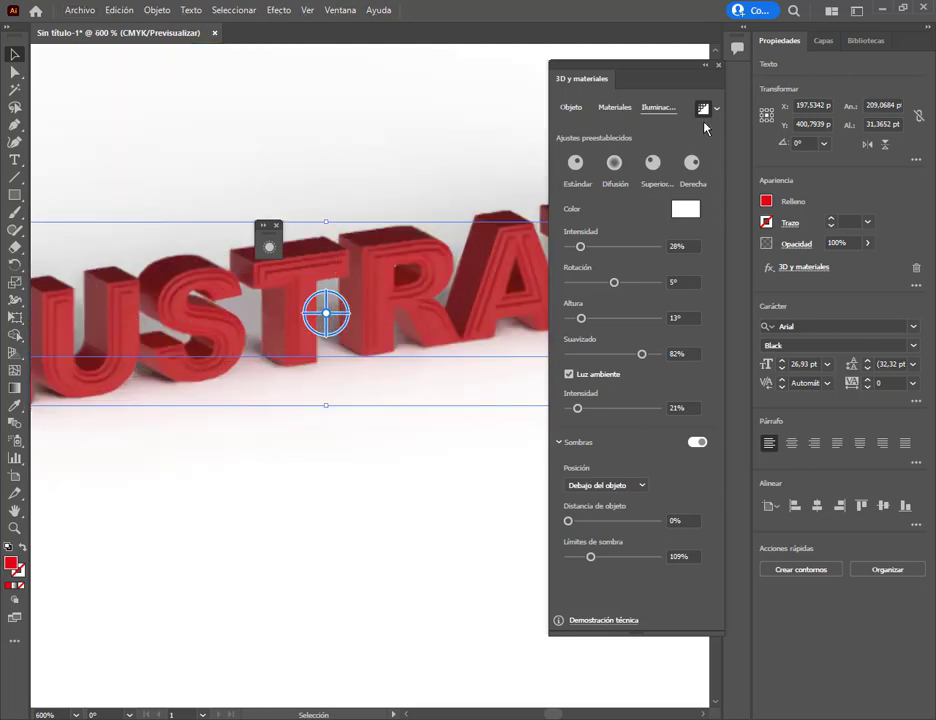
{"action": "scroll", "coordinate": [440, 450], "scroll_direction": "down", "scroll_amount": 1}
{"action": "scroll", "coordinate": [440, 453], "scroll_direction": "down", "scroll_amount": 1}
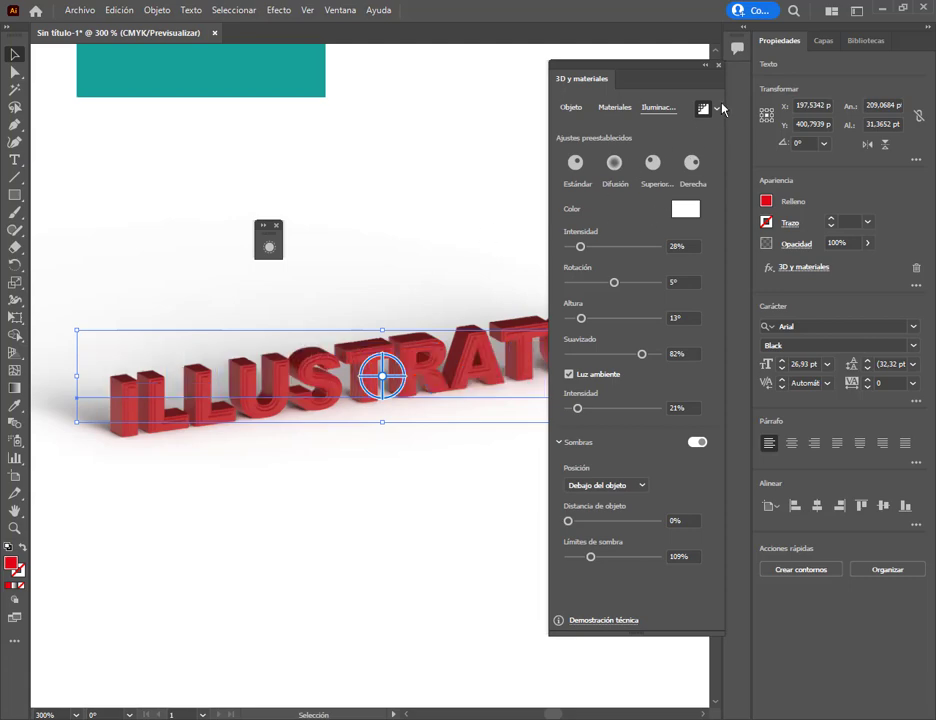
{"action": "left_click", "coordinate": [708, 112]}
{"action": "left_click", "coordinate": [92, 437]}
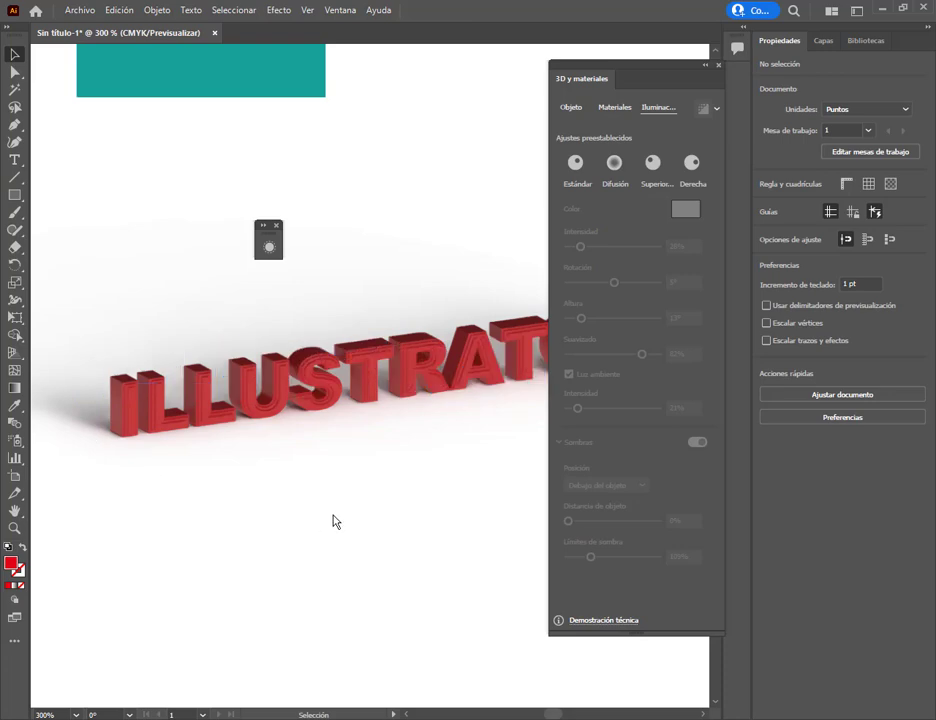
{"action": "left_click_drag", "start_coordinate": [359, 501], "coordinate": [374, 426]}
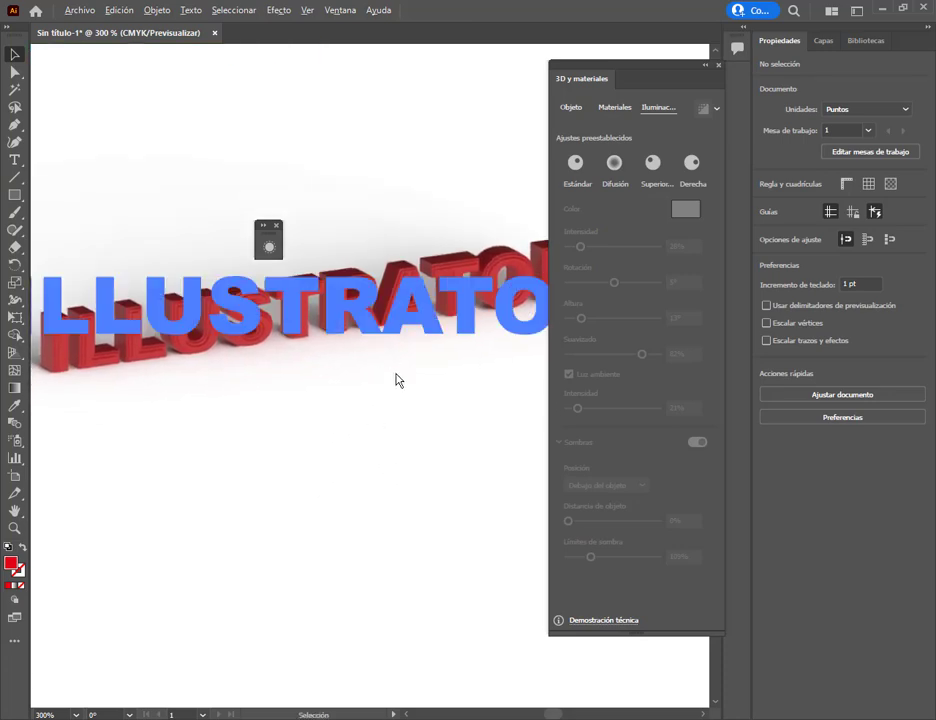
{"action": "key", "text": "ctrl+minus"}
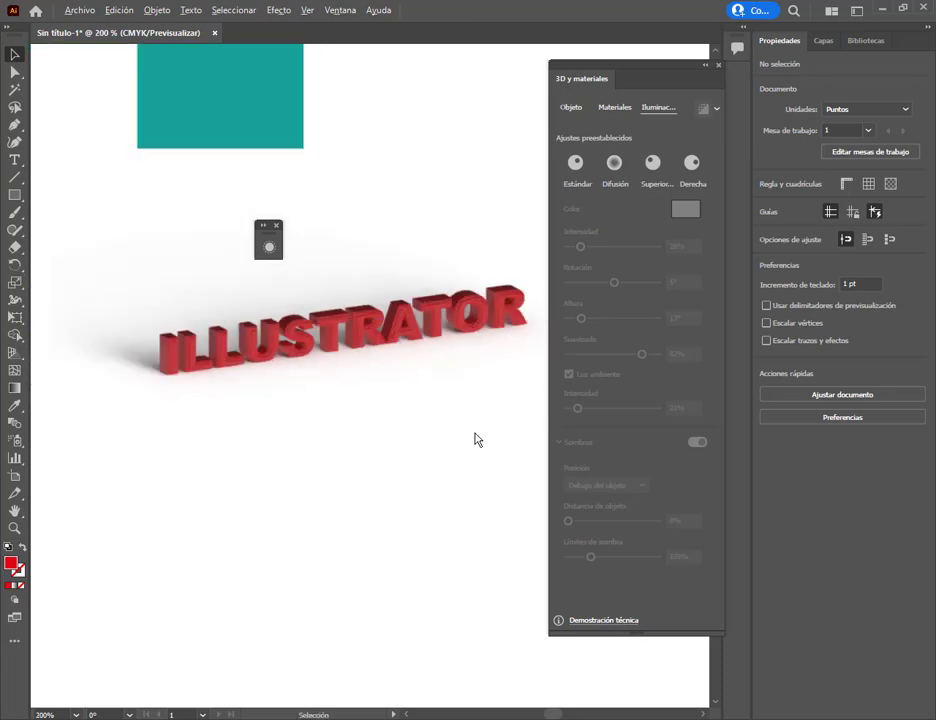
Move the text by -6,75 pt horizontally and 5,25 pt vertically, and review the ray-tracing quality options.
{"action": "left_click_drag", "start_coordinate": [480, 325], "coordinate": [467, 336]}
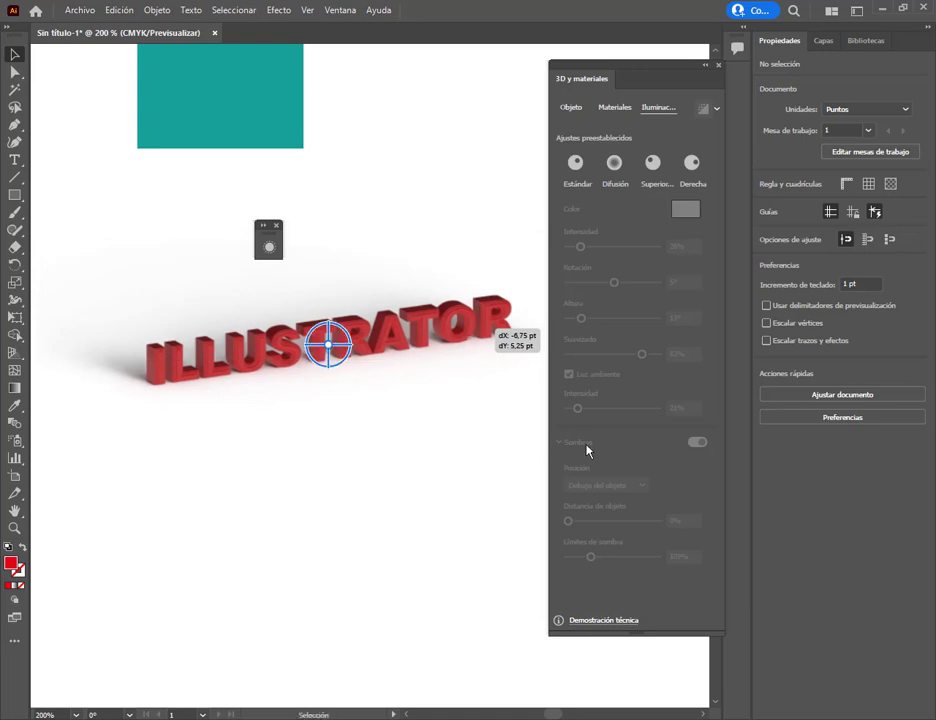
{"action": "left_click", "coordinate": [717, 109]}
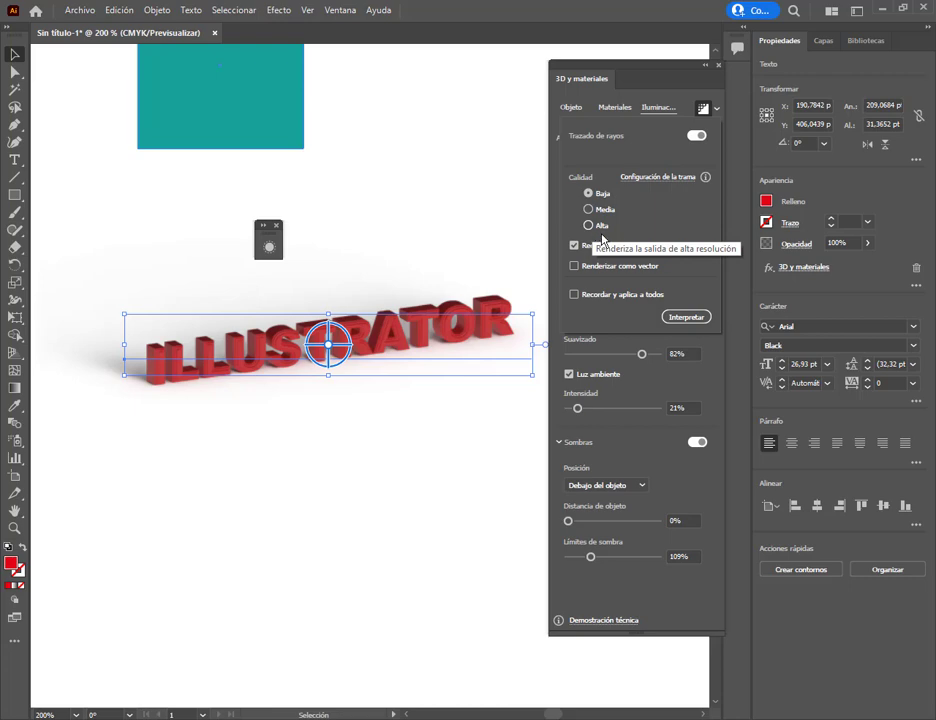
{"action": "left_click", "coordinate": [625, 112]}
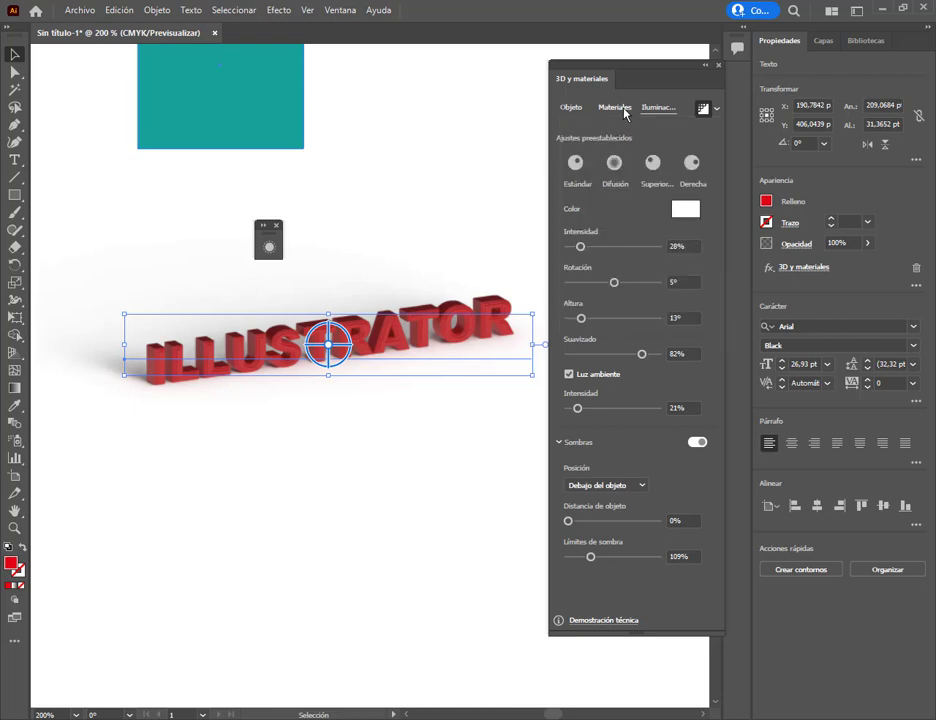
Apply the Oro natural material to the ILLUSTRATOR text.
{"action": "left_click", "coordinate": [624, 114]}
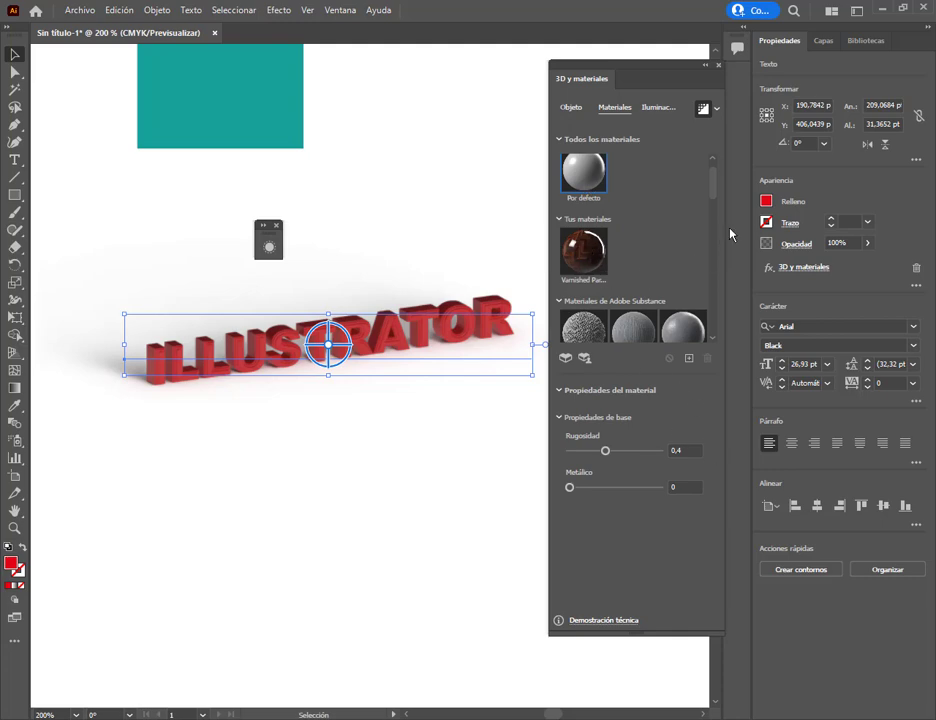
{"action": "scroll", "coordinate": [650, 290], "scroll_direction": "down", "scroll_amount": 5}
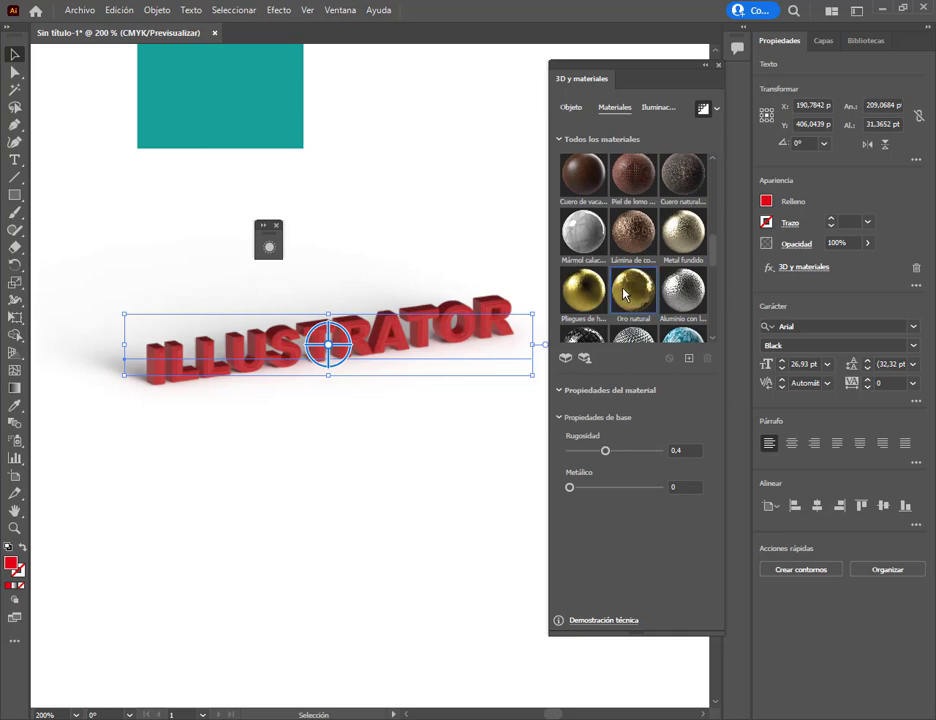
{"action": "left_click", "coordinate": [624, 292]}
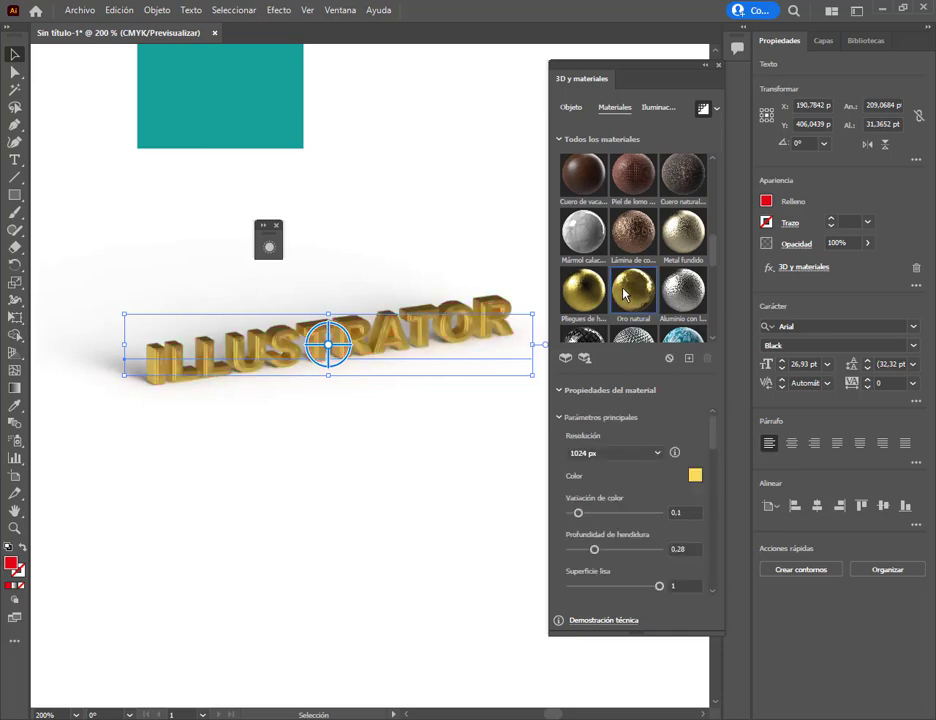
Check the gold material's resolution choices without changing them, deselect the text and examine the first gold letters up close.
{"action": "left_click", "coordinate": [588, 456]}
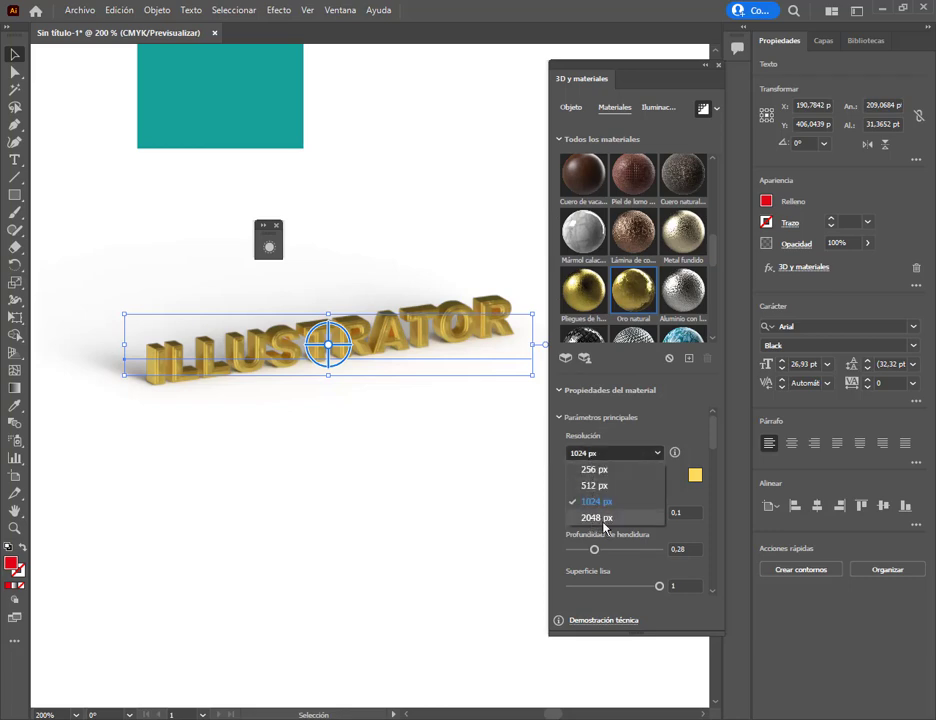
{"action": "left_click", "coordinate": [446, 418]}
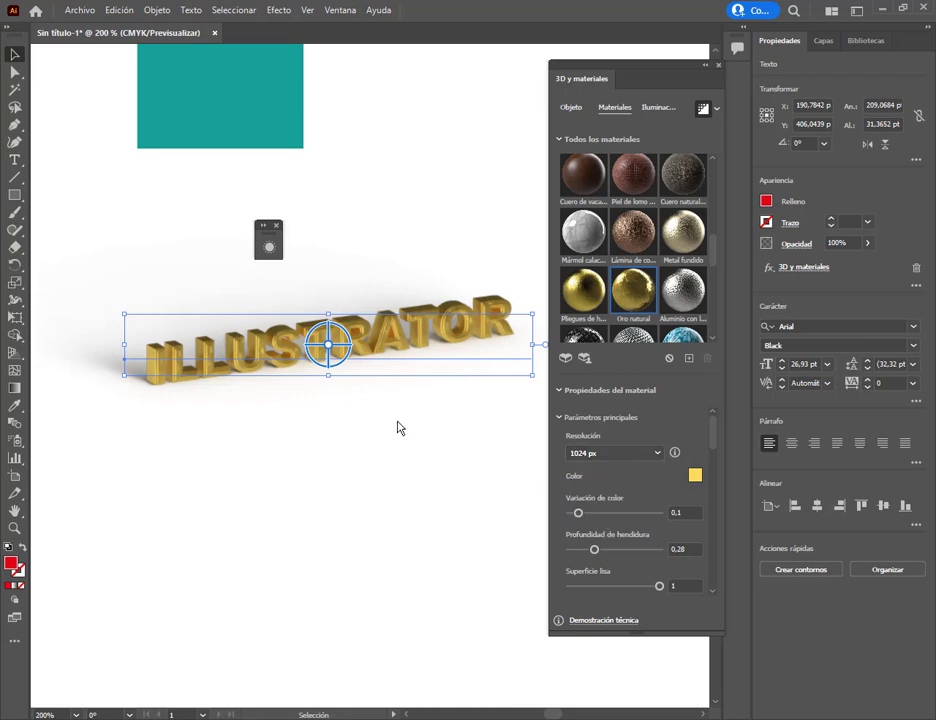
{"action": "left_click_drag", "start_coordinate": [230, 365], "coordinate": [159, 364]}
{"action": "scroll", "coordinate": [230, 365], "scroll_direction": "up", "scroll_amount": 1}
{"action": "scroll", "coordinate": [160, 365], "scroll_direction": "up", "scroll_amount": 1}
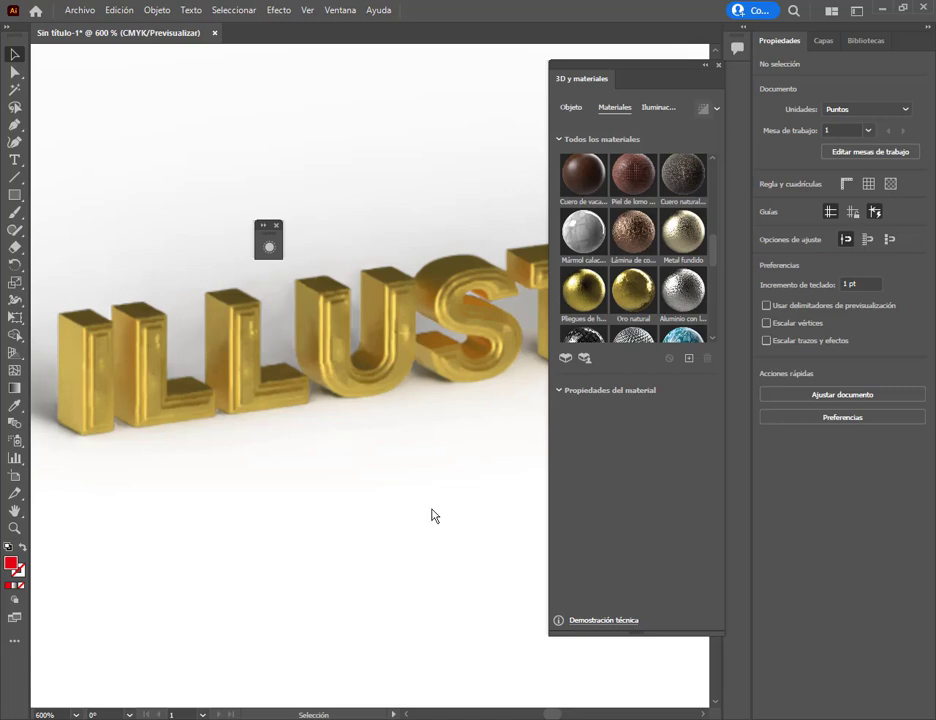
Collapse the 3D and Materials panel and examine the complete gold ILLUSTRATOR lettering with its shadow.
{"action": "left_click", "coordinate": [706, 66]}
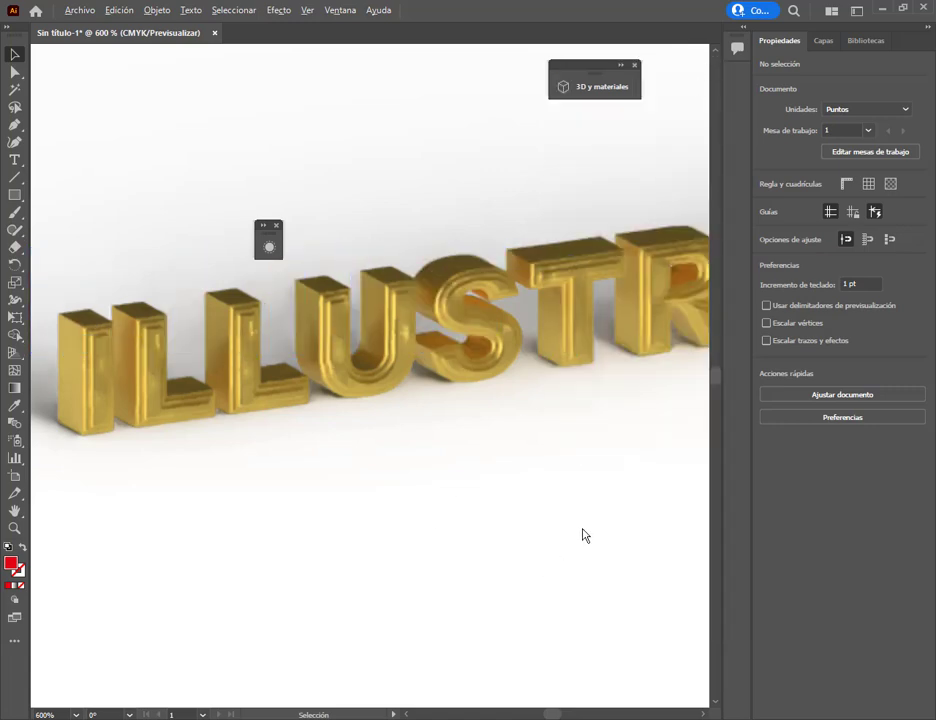
{"action": "scroll", "coordinate": [583, 539], "scroll_direction": "down", "scroll_amount": 1}
{"action": "left_click_drag", "start_coordinate": [583, 541], "coordinate": [441, 492]}
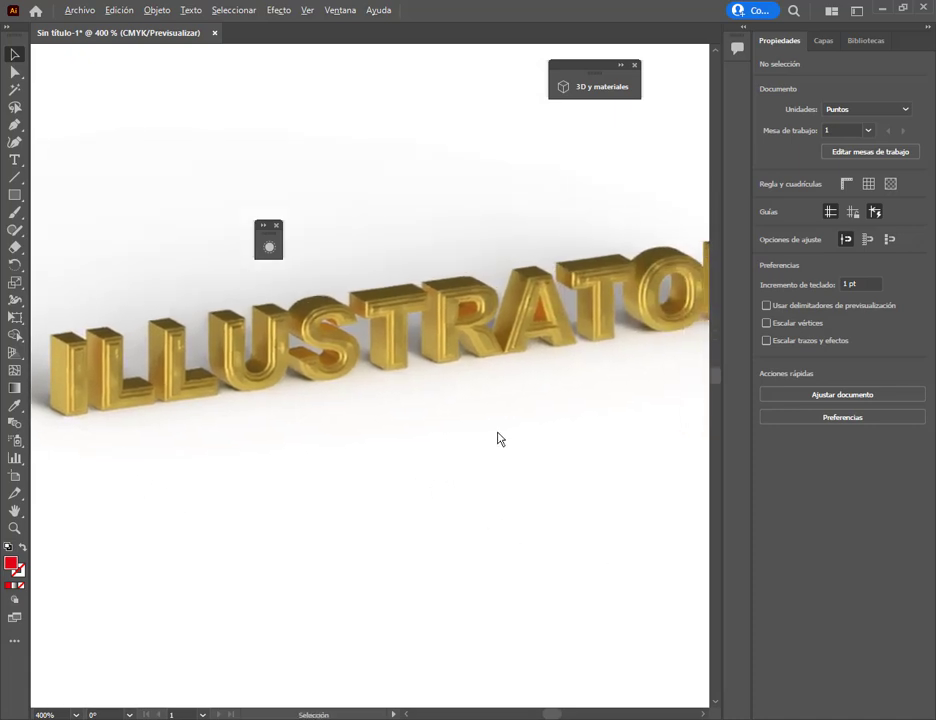
{"action": "scroll", "coordinate": [520, 470], "scroll_direction": "down", "scroll_amount": 1}
{"action": "left_click_drag", "start_coordinate": [541, 497], "coordinate": [501, 478]}
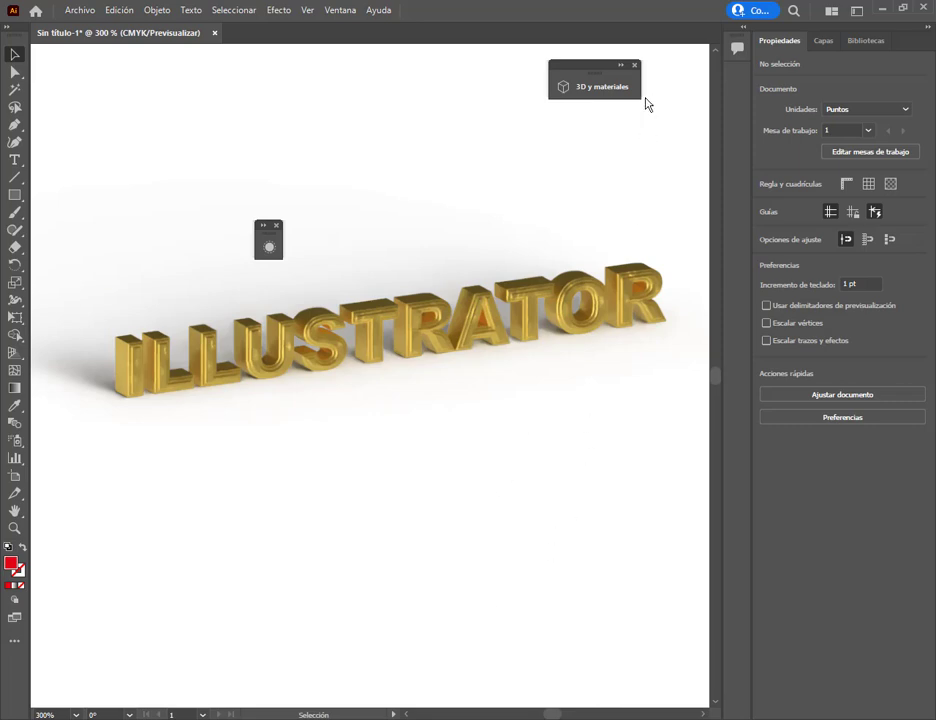
With the 3D and Materials panel reopened further from the artwork, try the aluminium material on the text and reapply Oro natural.
{"action": "left_click", "coordinate": [621, 66]}
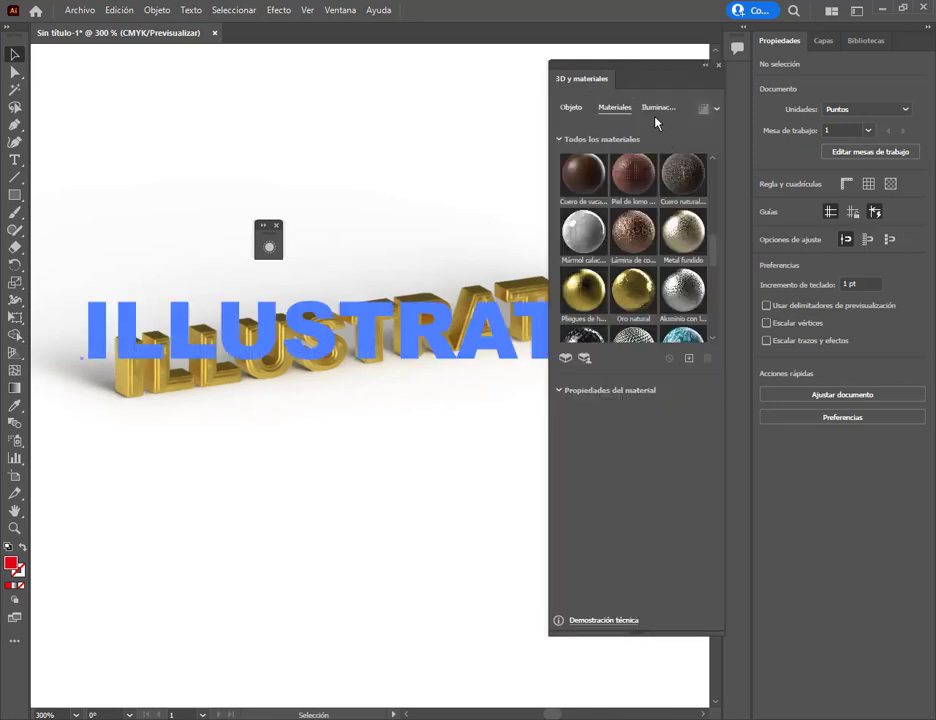
{"action": "left_click_drag", "start_coordinate": [651, 70], "coordinate": [708, 77]}
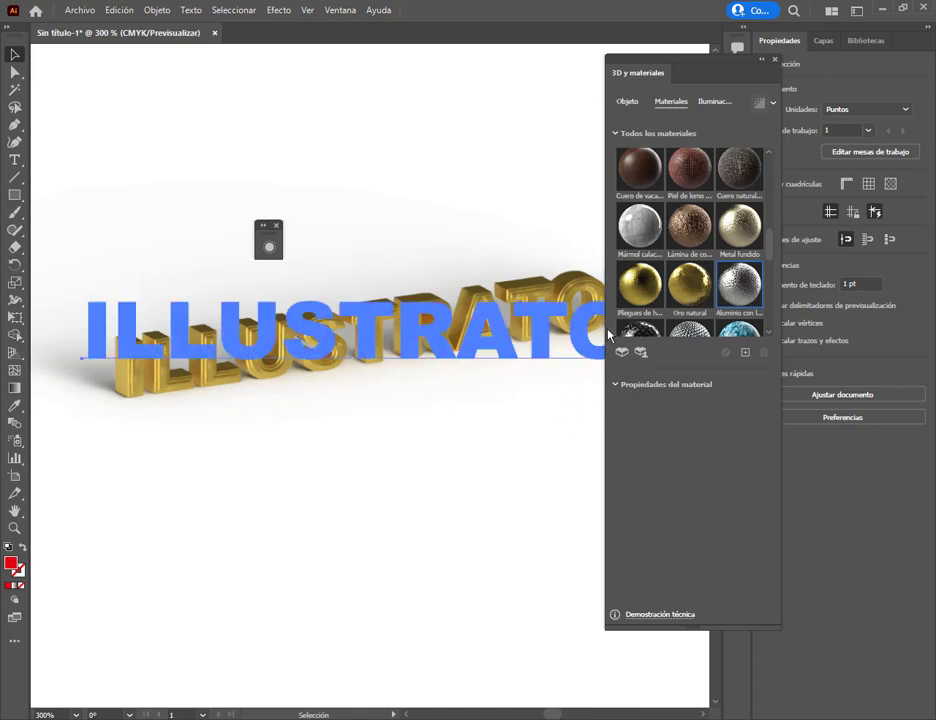
{"action": "left_click", "coordinate": [742, 292]}
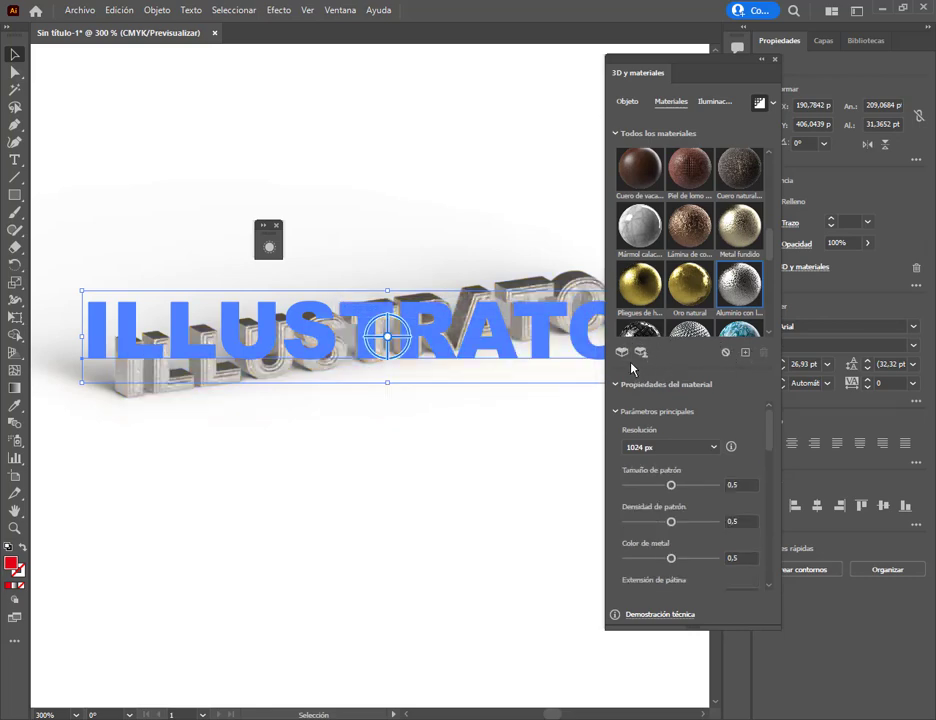
{"action": "left_click", "coordinate": [677, 300]}
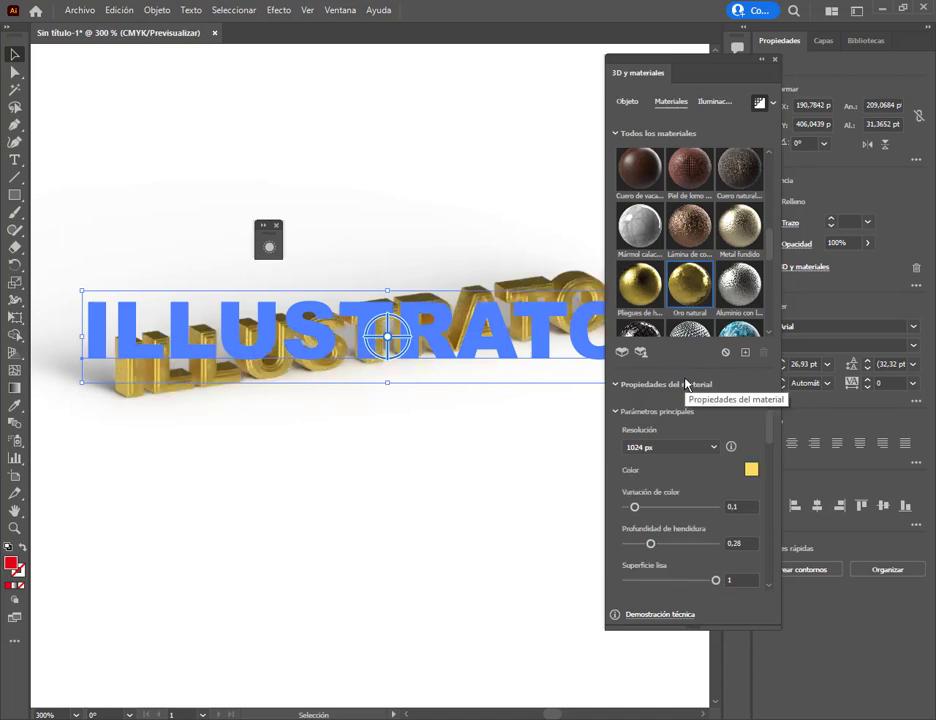
Open the Adobe Substance 3D Assets library in the browser and look through its homepage's asset categories, collections and compatible 3D software.
{"action": "left_click", "coordinate": [620, 354]}
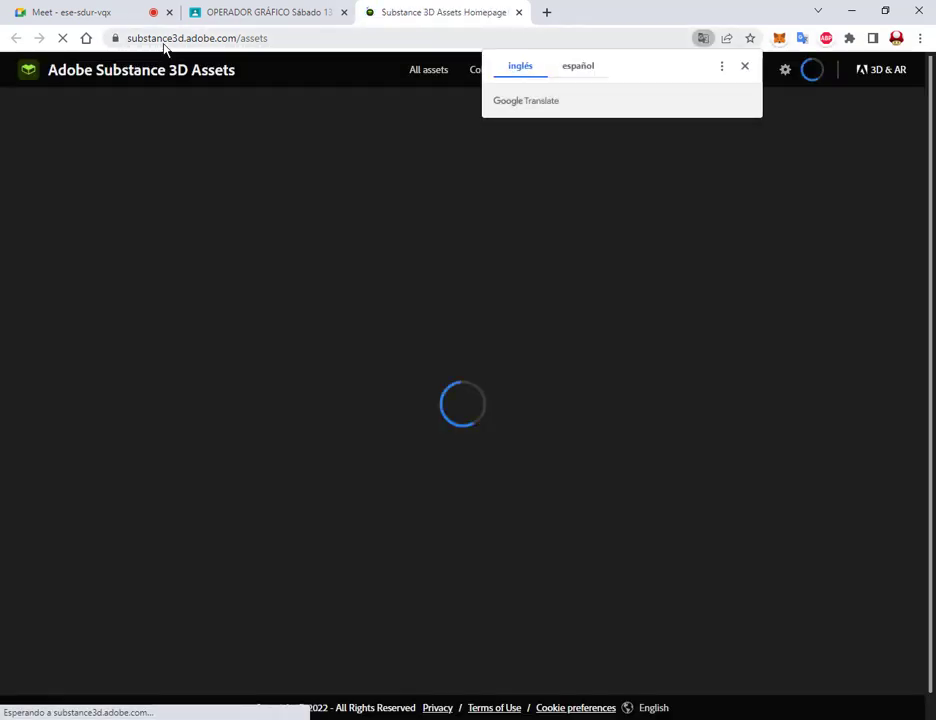
{"action": "left_click", "coordinate": [744, 65]}
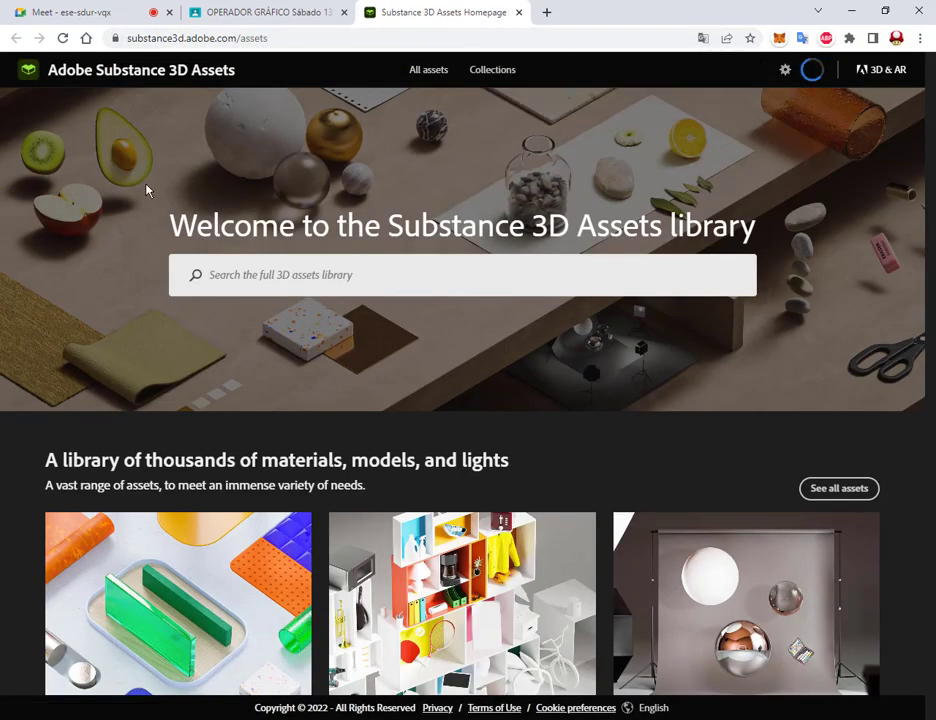
{"action": "scroll", "coordinate": [612, 339], "scroll_direction": "down", "scroll_amount": 8}
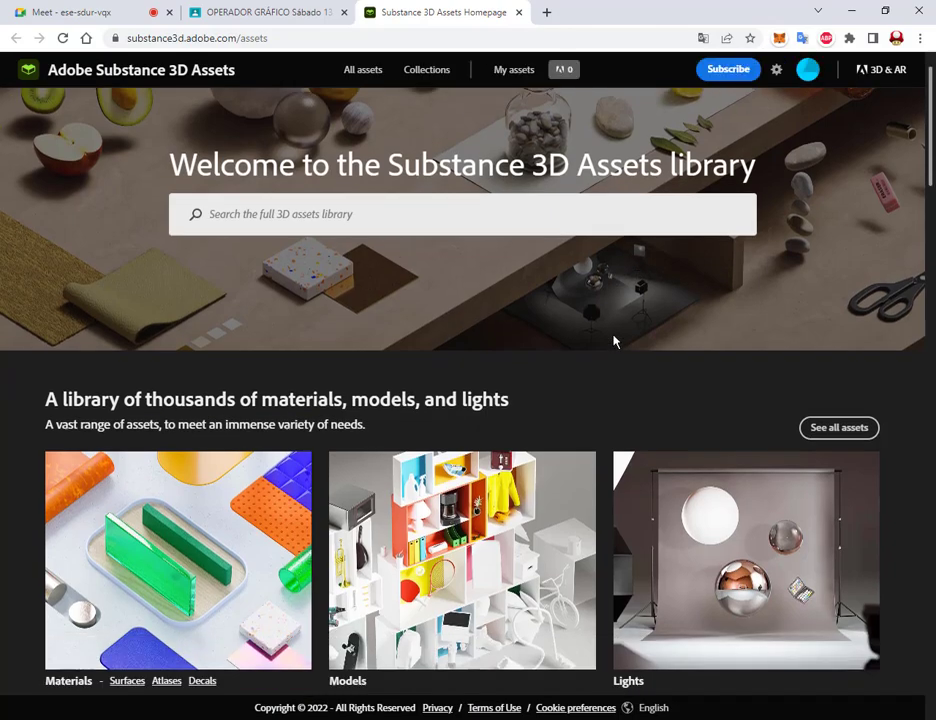
{"action": "scroll", "coordinate": [612, 330], "scroll_direction": "up", "scroll_amount": 3}
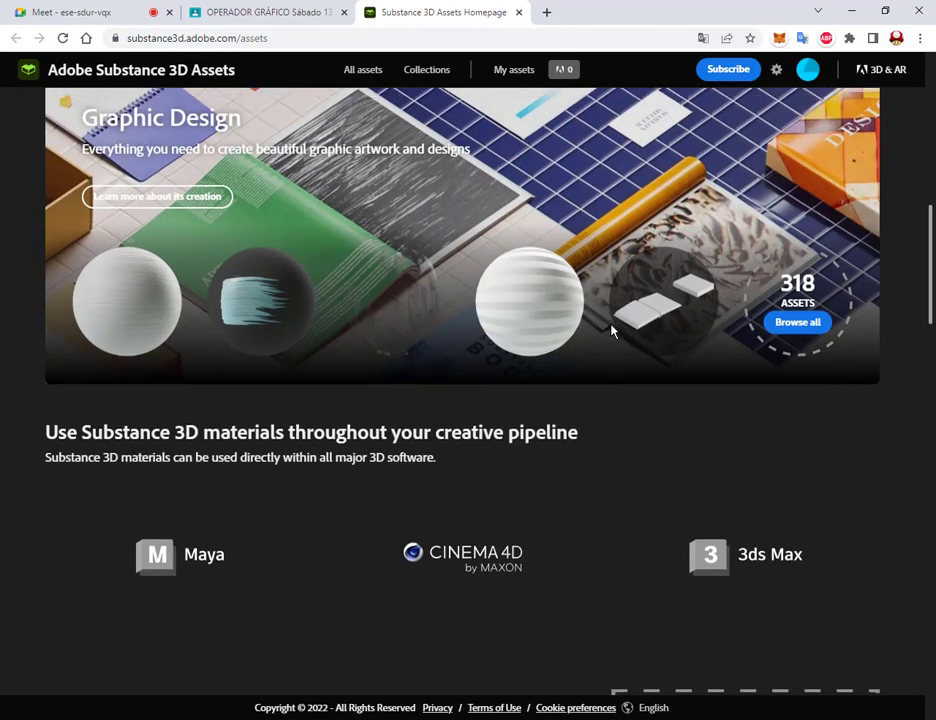
{"action": "scroll", "coordinate": [612, 330], "scroll_direction": "down", "scroll_amount": 7}
{"action": "scroll", "coordinate": [612, 331], "scroll_direction": "up", "scroll_amount": 3}
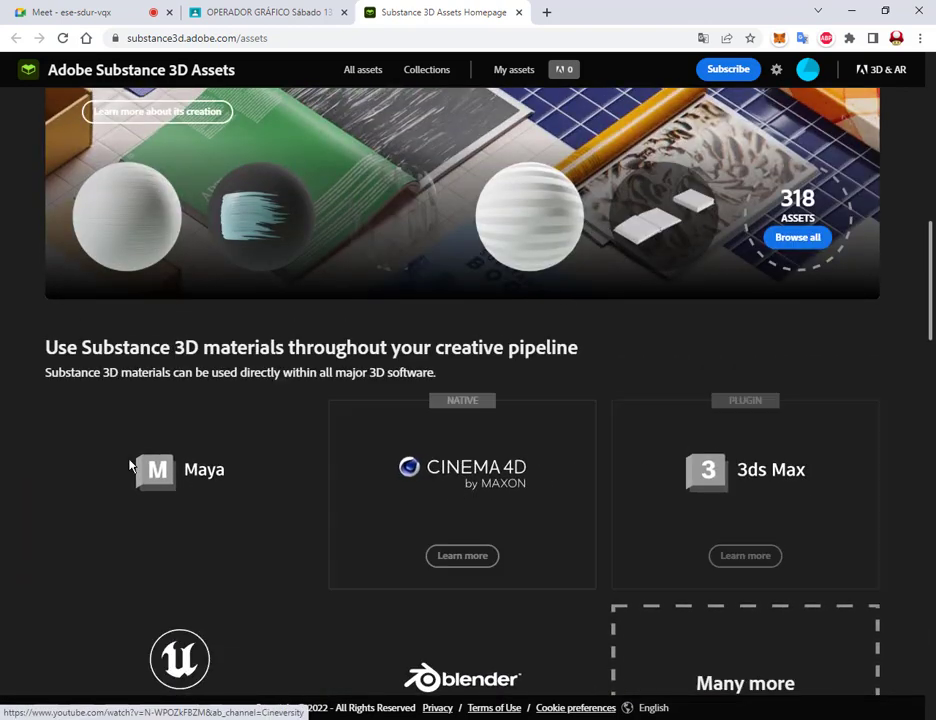
{"action": "scroll", "coordinate": [890, 420], "scroll_direction": "down", "scroll_amount": 3}
{"action": "scroll", "coordinate": [903, 380], "scroll_direction": "up", "scroll_amount": 2}
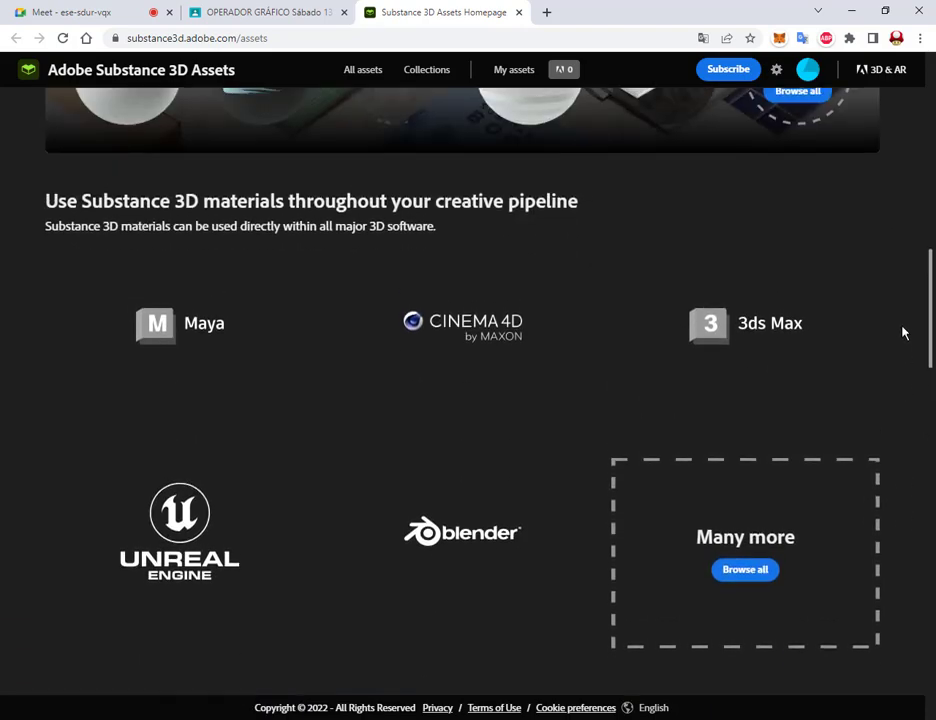
{"action": "scroll", "coordinate": [903, 290], "scroll_direction": "up", "scroll_amount": 2}
{"action": "scroll", "coordinate": [884, 282], "scroll_direction": "down", "scroll_amount": 3}
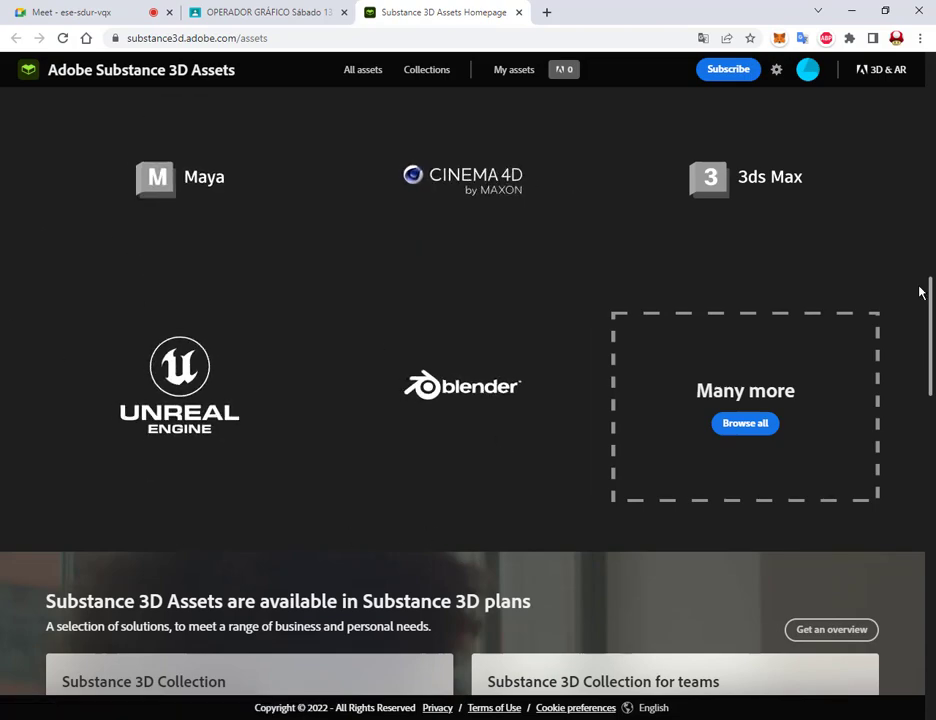
{"action": "scroll", "coordinate": [919, 292], "scroll_direction": "up", "scroll_amount": 10}
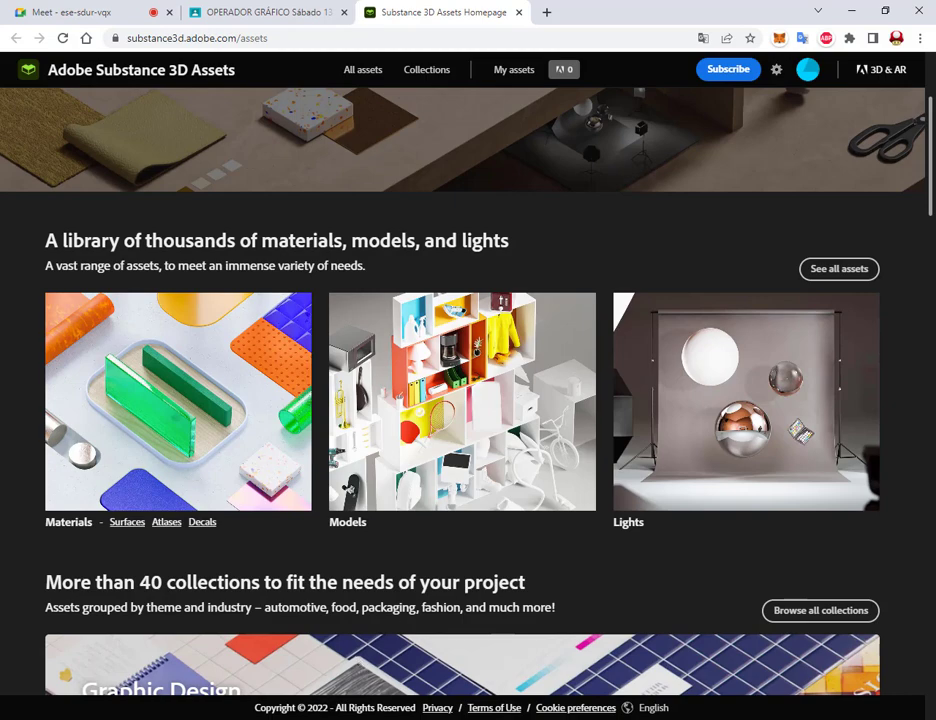
{"action": "scroll", "coordinate": [760, 345], "scroll_direction": "up", "scroll_amount": 3}
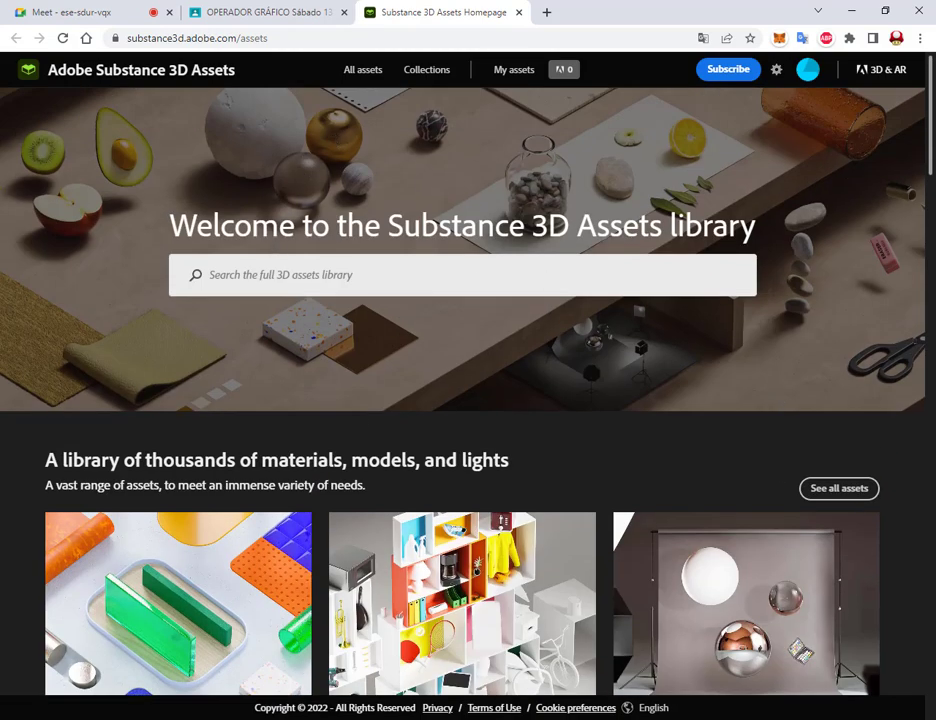
Return to Illustrator, open the Substance 3D Community Assets site from the materials library and filter it to Plastic materials.
{"action": "mouse_move", "coordinate": [320, 632]}
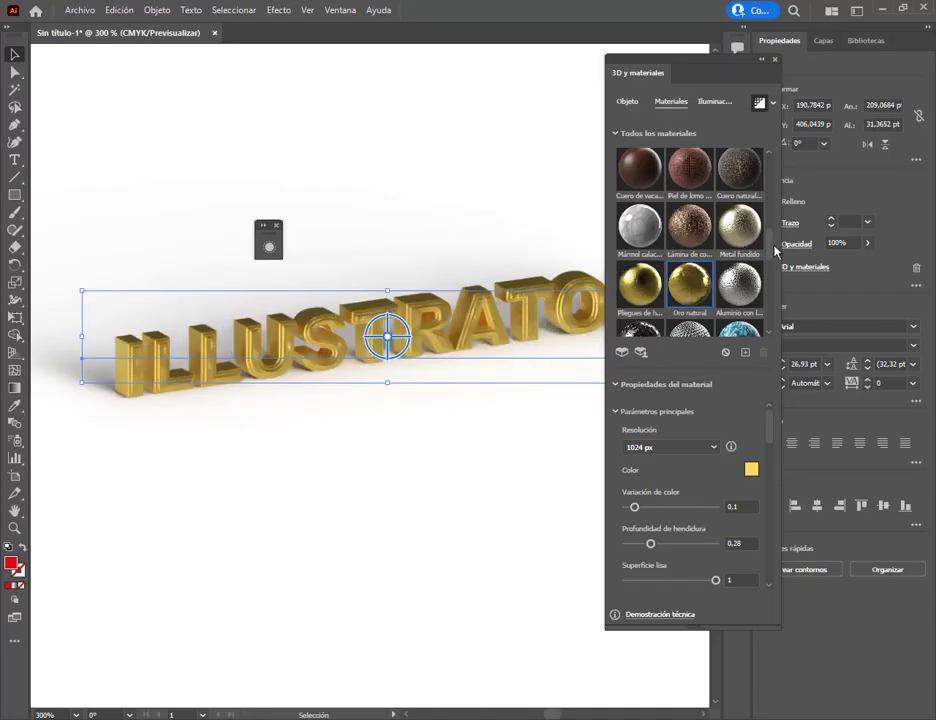
{"action": "left_click", "coordinate": [640, 357]}
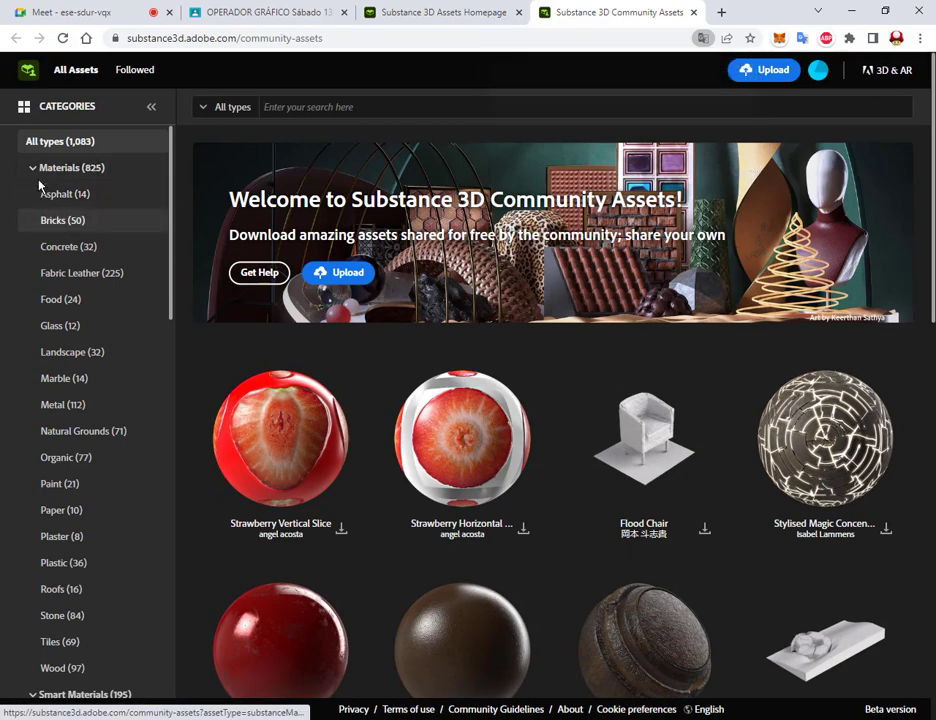
{"action": "left_click_drag", "start_coordinate": [17, 157], "coordinate": [160, 657]}
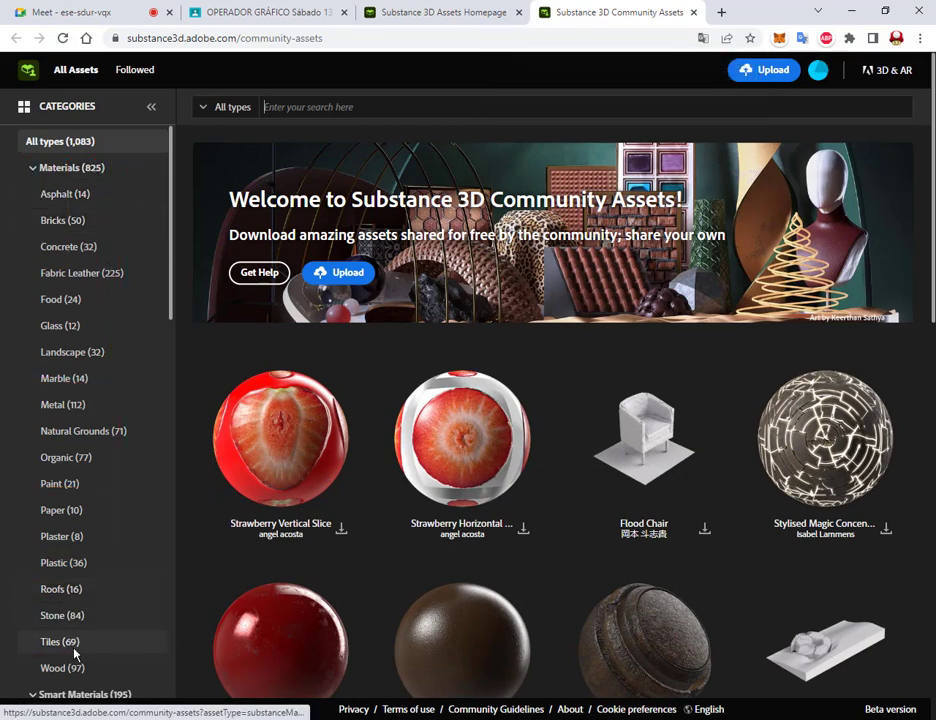
{"action": "left_click", "coordinate": [72, 564]}
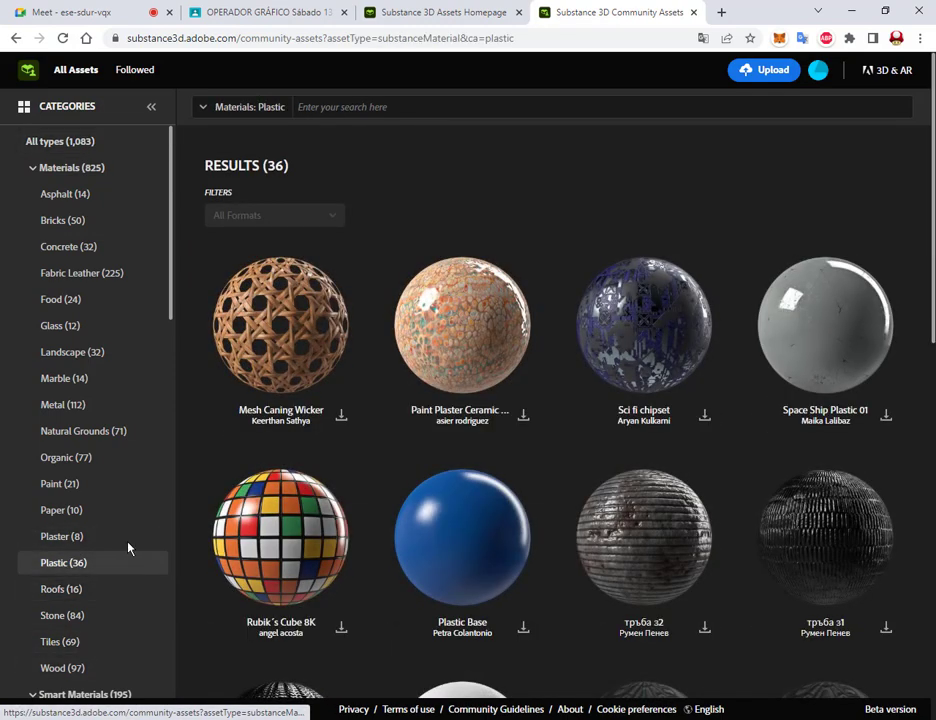
Download the Rubik's Cube 8K material from the community plastic materials.
{"action": "scroll", "coordinate": [311, 507], "scroll_direction": "down", "scroll_amount": 2}
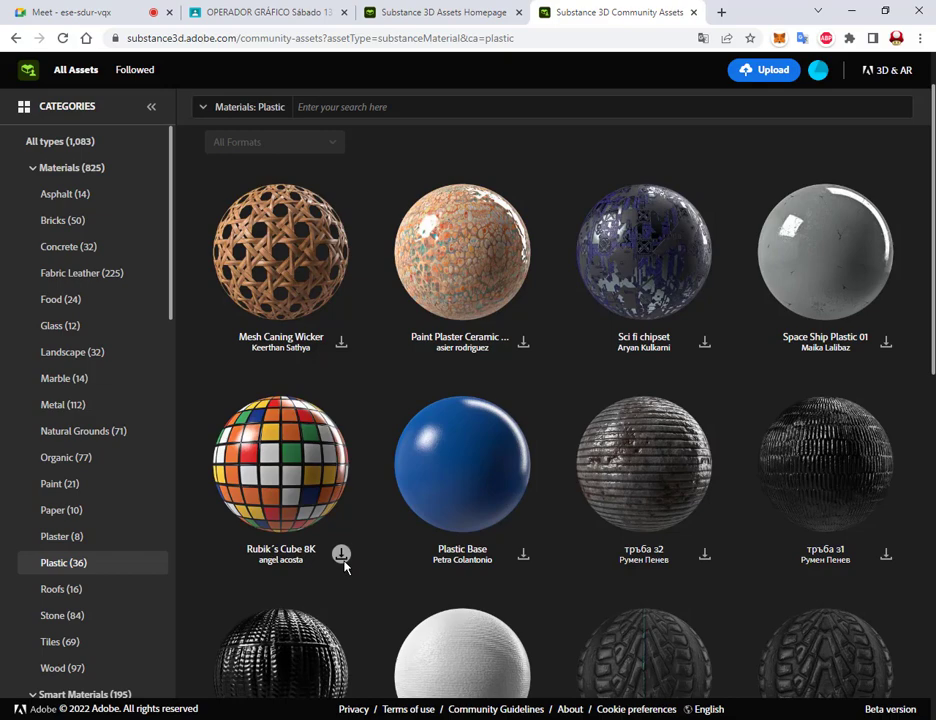
{"action": "left_click", "coordinate": [343, 562]}
{"action": "scroll", "coordinate": [905, 494], "scroll_direction": "down", "scroll_amount": 2}
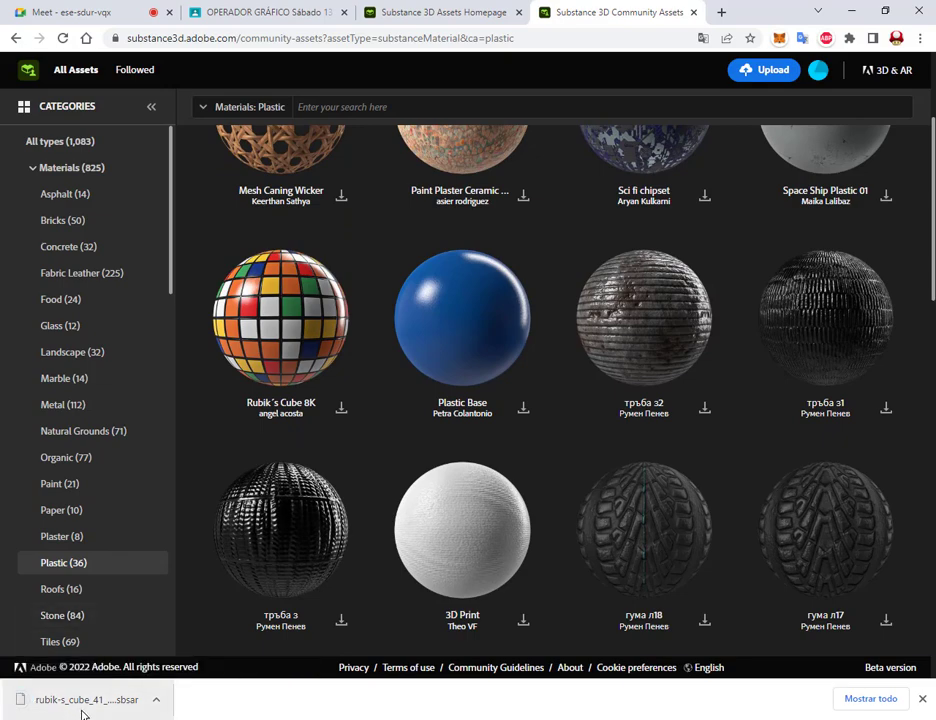
Back in Illustrator, import rubik-s_cube_41_90.sbsar from the Descargas folder as a new material.
{"action": "key", "text": "alt+Tab"}
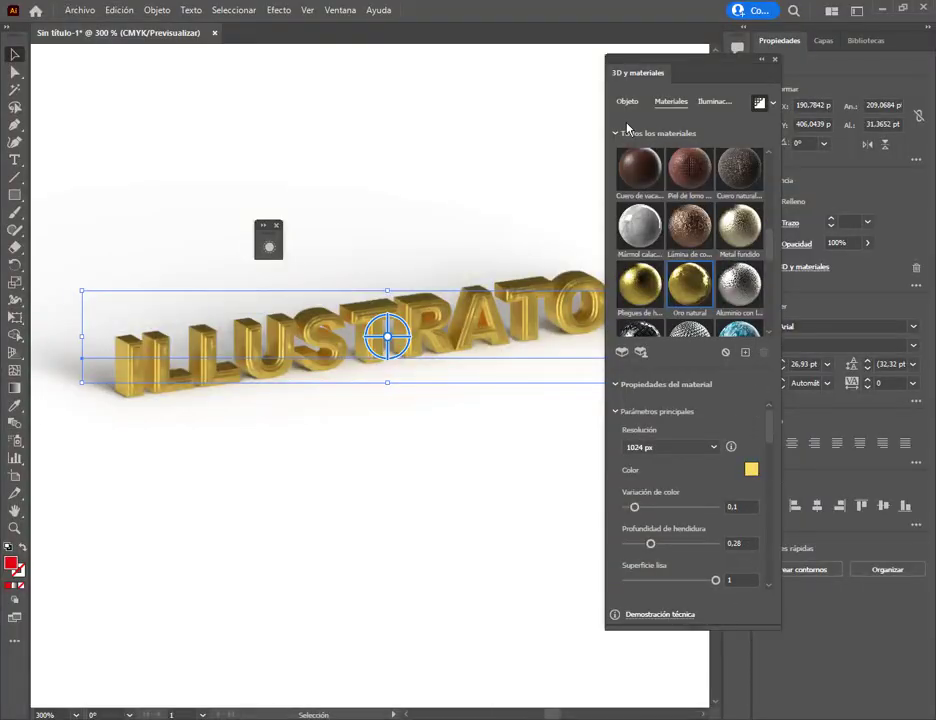
{"action": "left_click", "coordinate": [745, 353]}
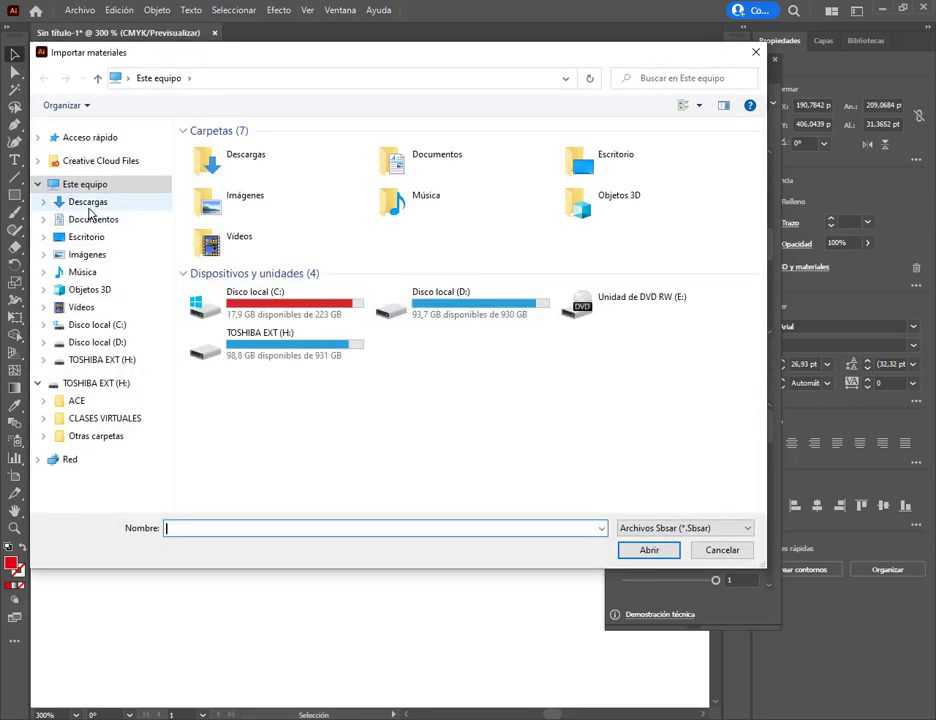
{"action": "left_click", "coordinate": [90, 202]}
{"action": "left_click", "coordinate": [218, 202]}
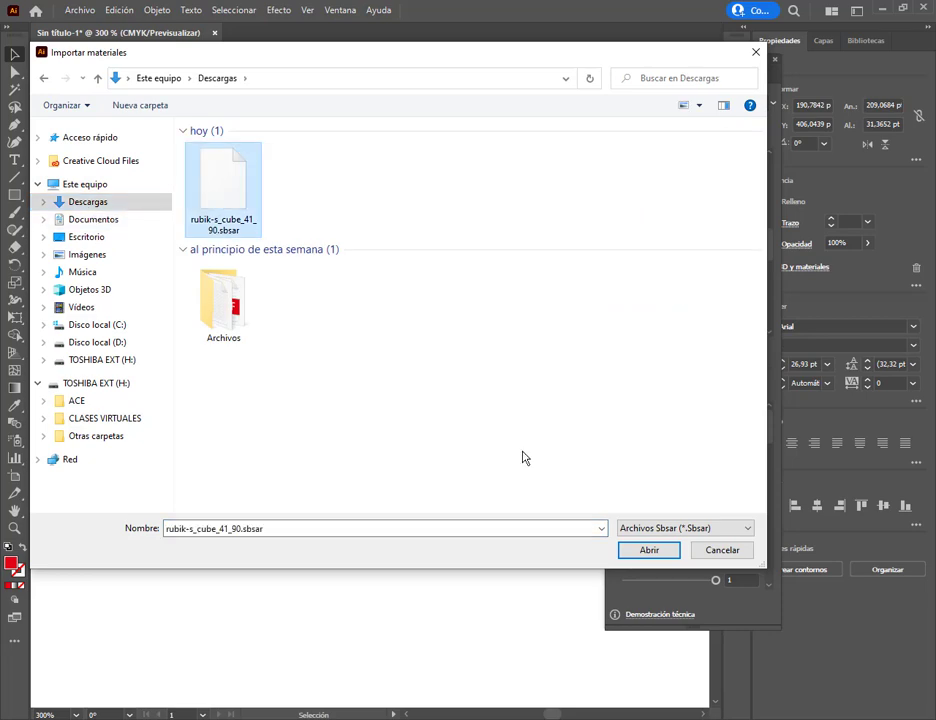
{"action": "left_click", "coordinate": [650, 551]}
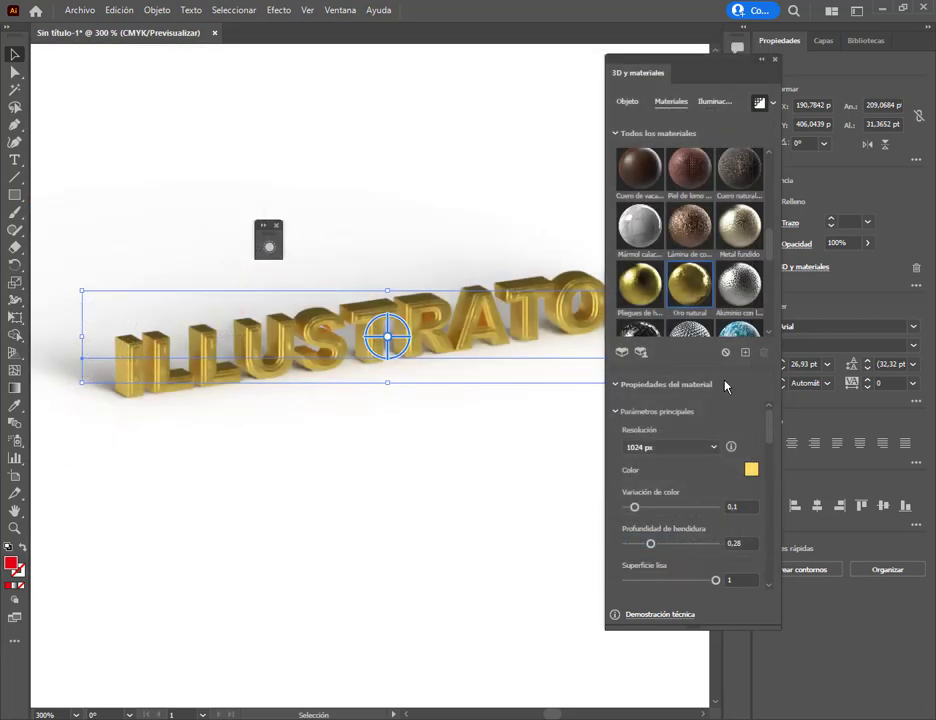
Apply the imported Rubik's Cube material from Tus materiales to the ILLUSTRATOR text and deselect the text to check it.
{"action": "scroll", "coordinate": [771, 246], "scroll_direction": "up", "scroll_amount": 1}
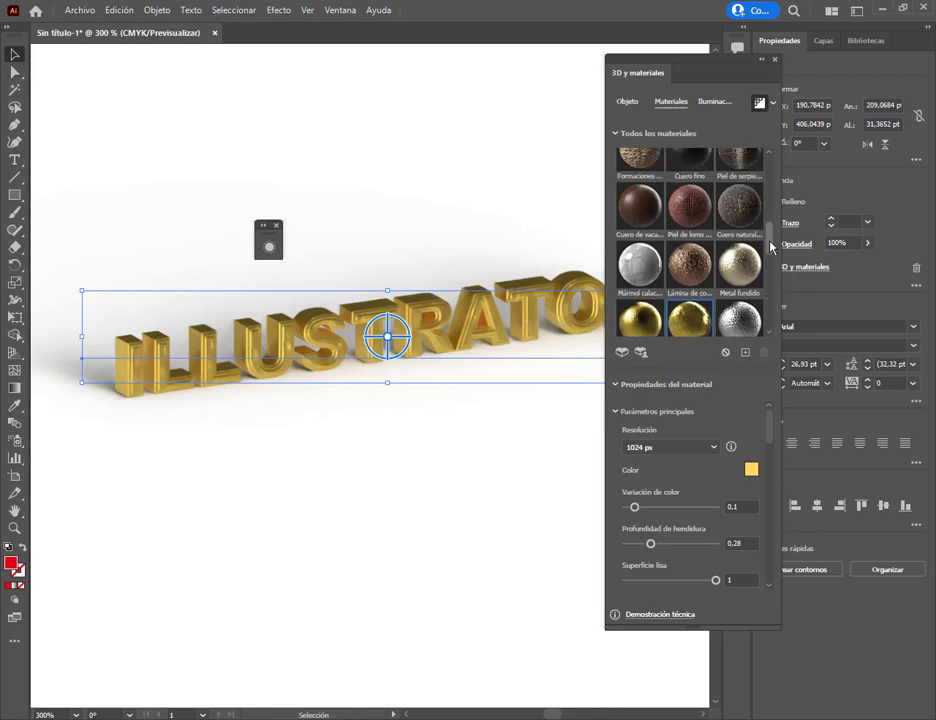
{"action": "left_click_drag", "start_coordinate": [771, 246], "coordinate": [769, 184]}
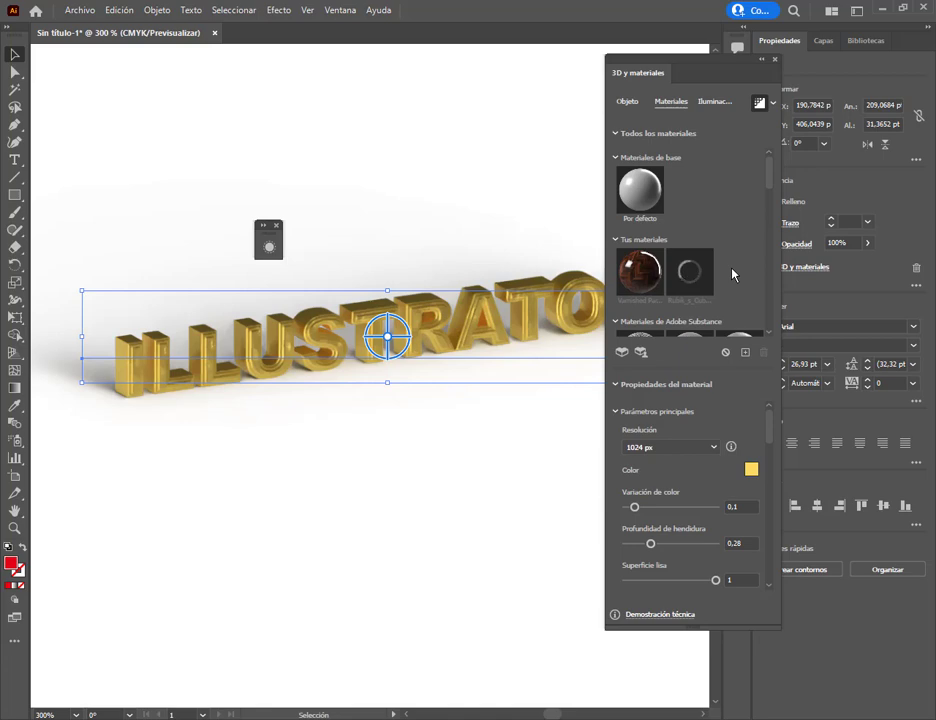
{"action": "left_click", "coordinate": [696, 277]}
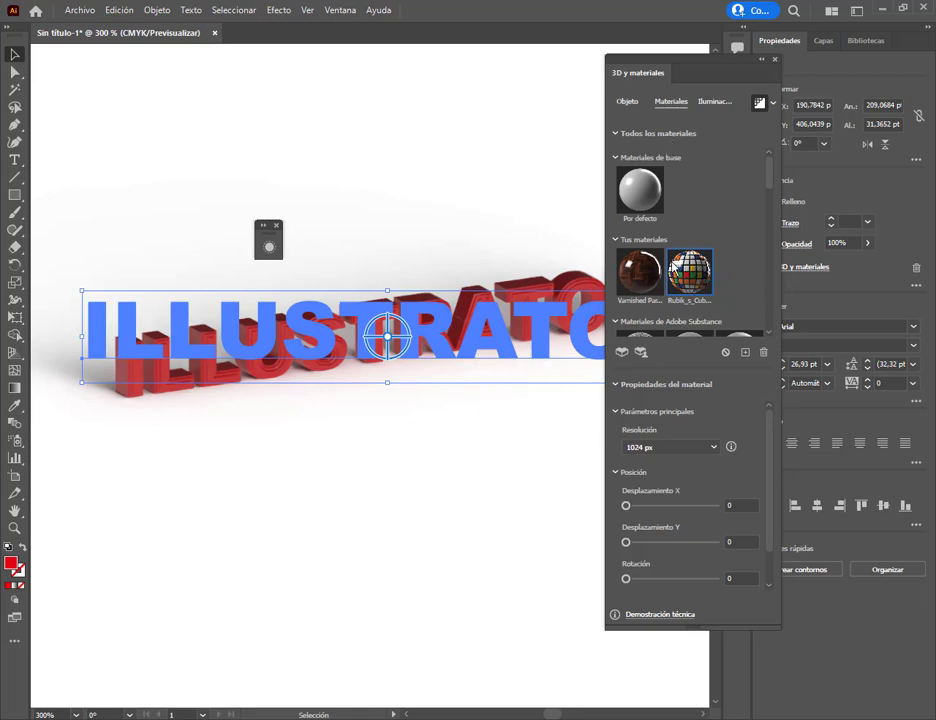
{"action": "left_click", "coordinate": [334, 488]}
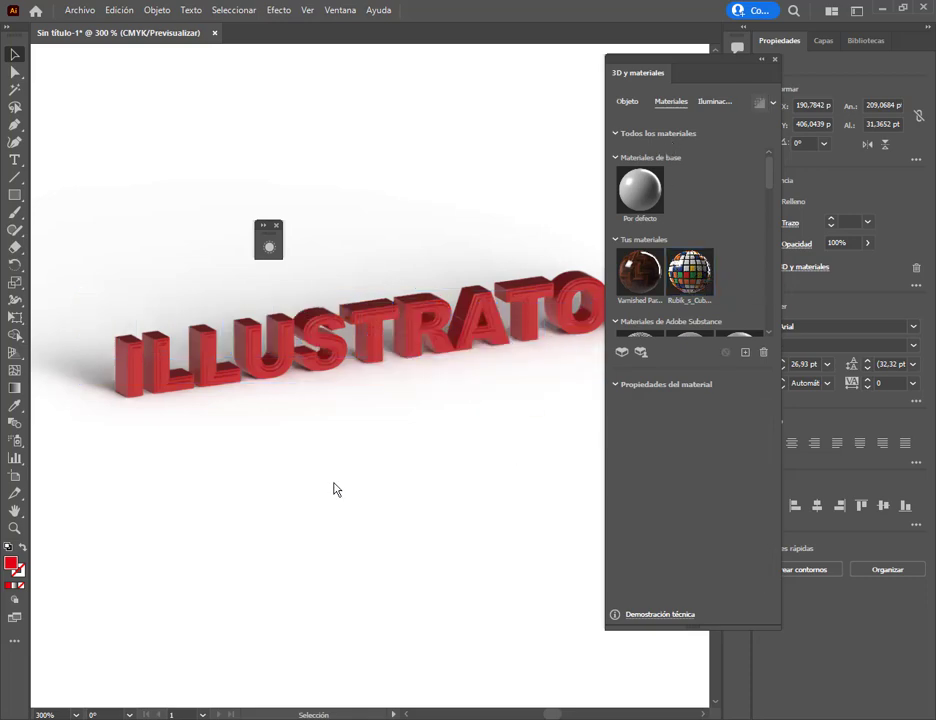
Reselect the text, try the neighbouring Varnished material on it and reapply the imported Rubik's Cube material.
{"action": "left_click", "coordinate": [170, 384]}
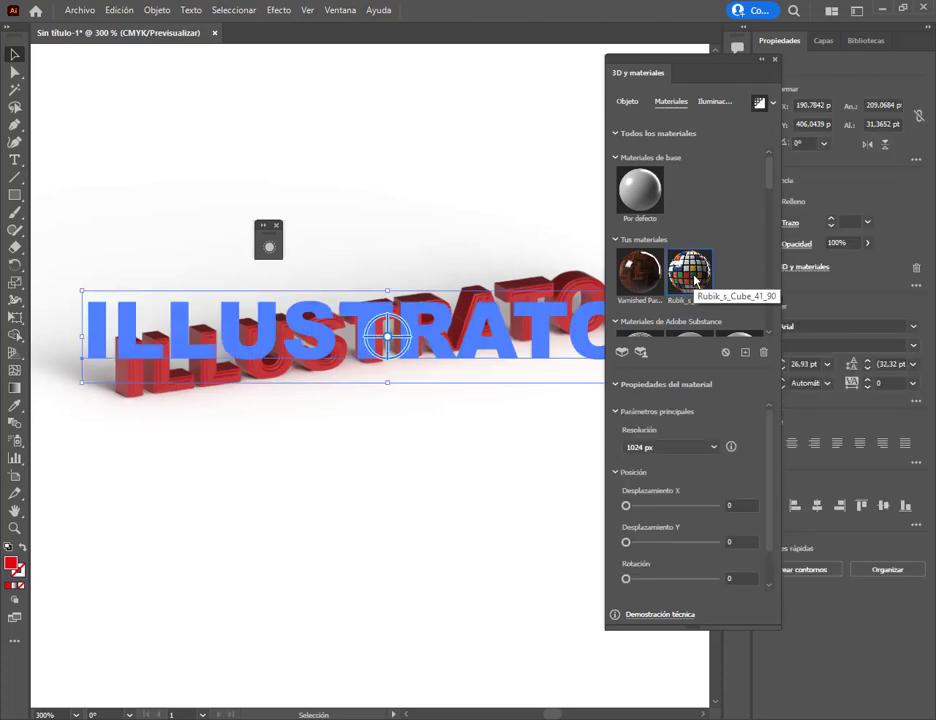
{"action": "left_click", "coordinate": [640, 272]}
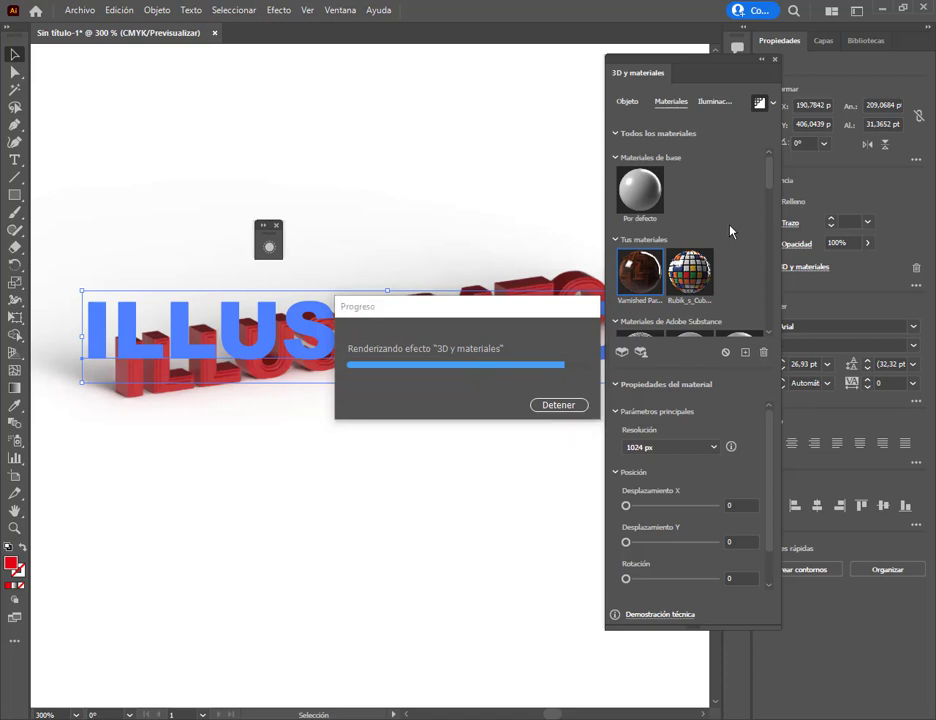
{"action": "left_click", "coordinate": [716, 279]}
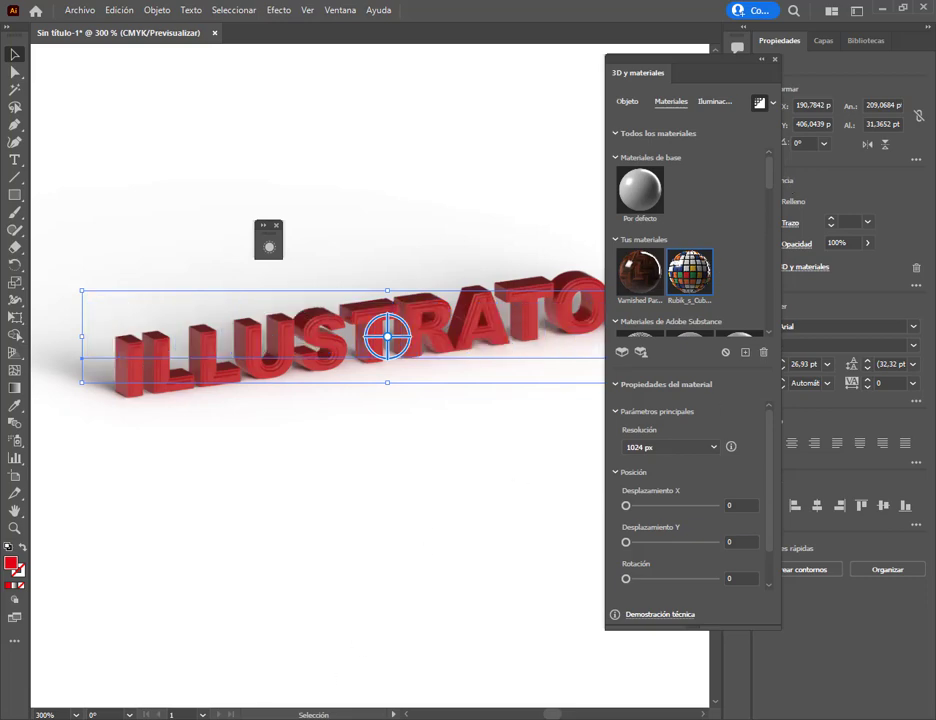
Switch to the browser and download the Sequin Material from the community plastic materials.
{"action": "left_click", "coordinate": [128, 690]}
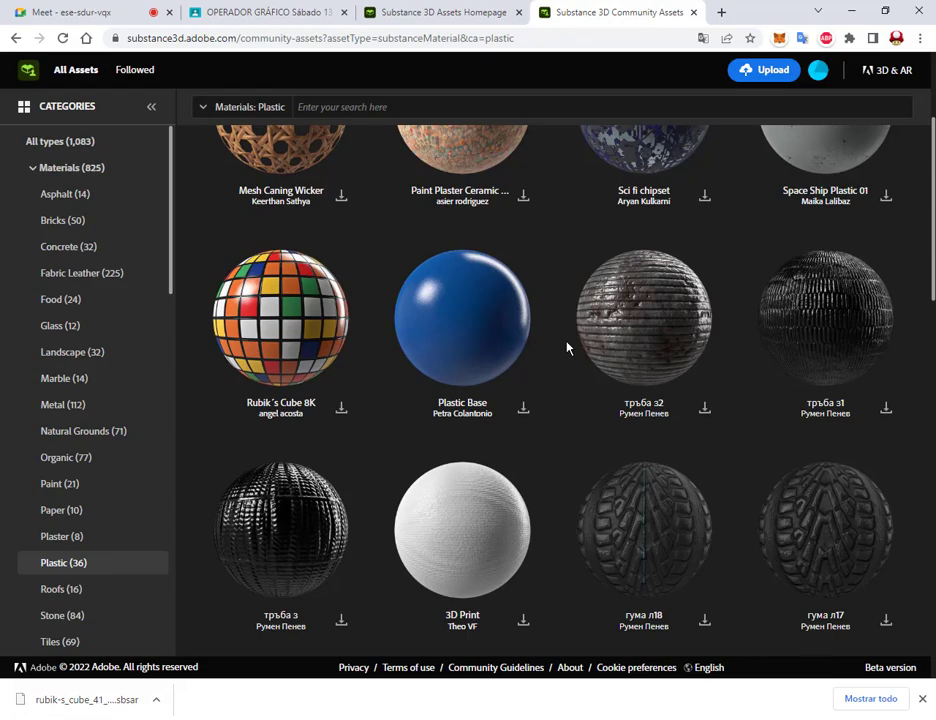
{"action": "scroll", "coordinate": [566, 348], "scroll_direction": "down", "scroll_amount": 5}
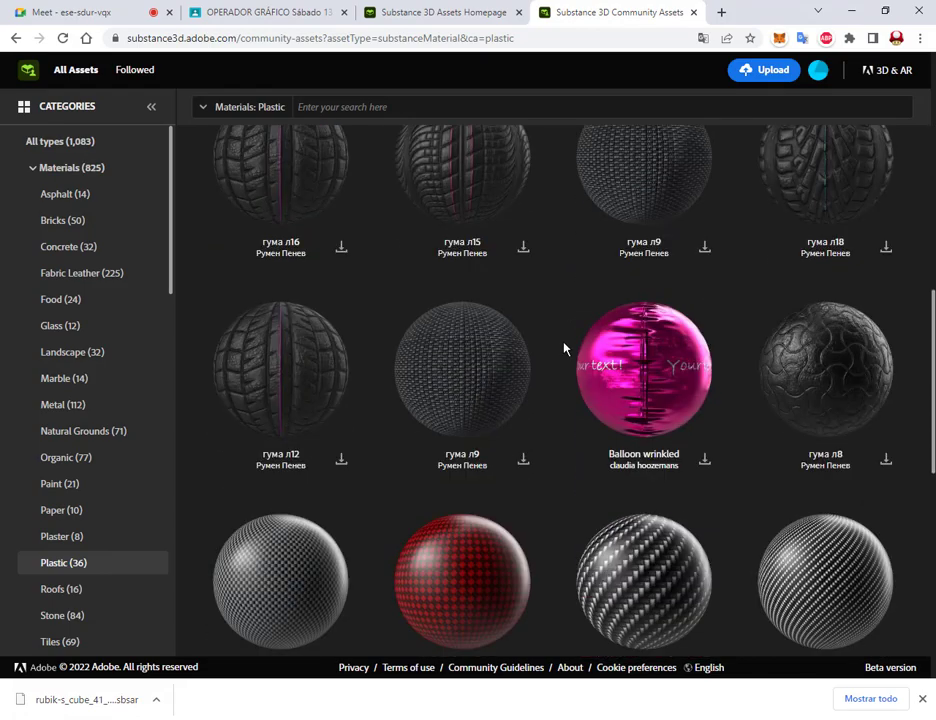
{"action": "scroll", "coordinate": [564, 348], "scroll_direction": "down", "scroll_amount": 6}
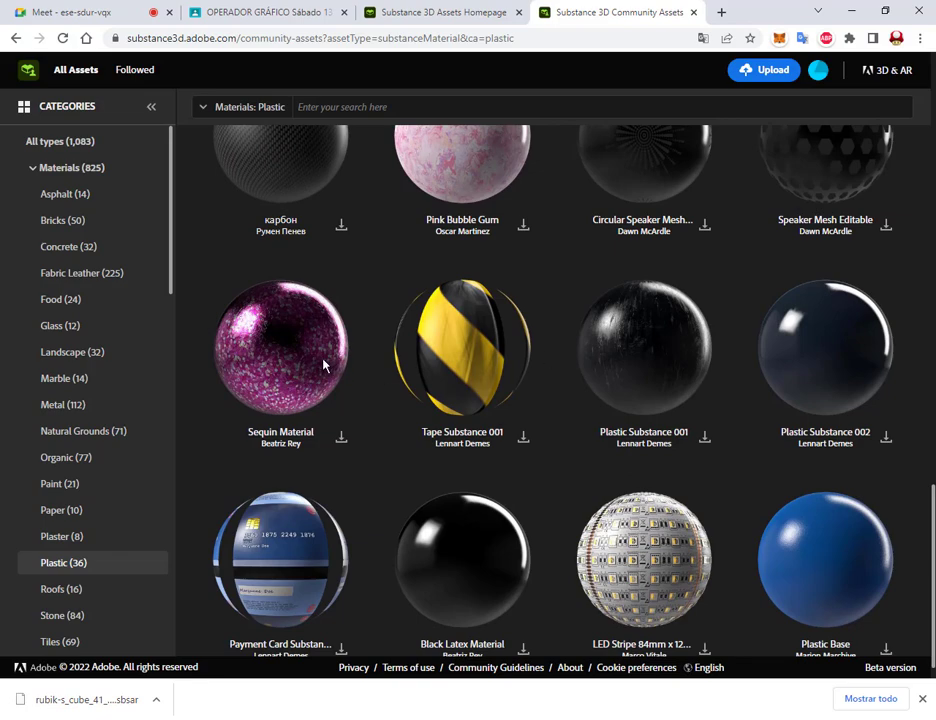
{"action": "left_click", "coordinate": [343, 440]}
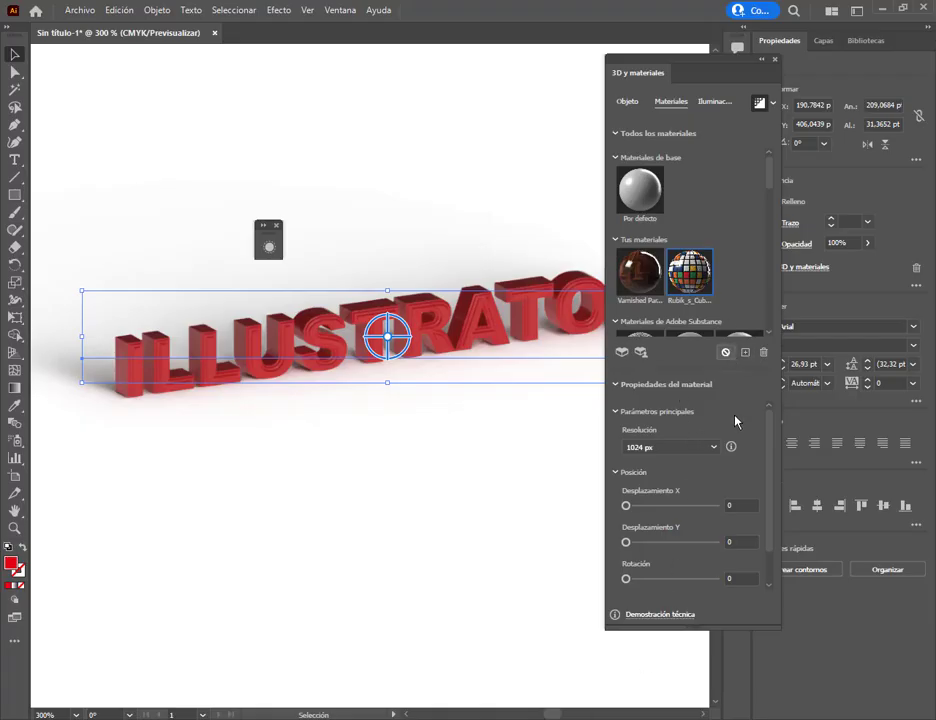
Back in Illustrator, remove and delete the Rubik's Cube material, and import sequin glitter.sbsar from the Descargas folder.
{"action": "left_click", "coordinate": [726, 352]}
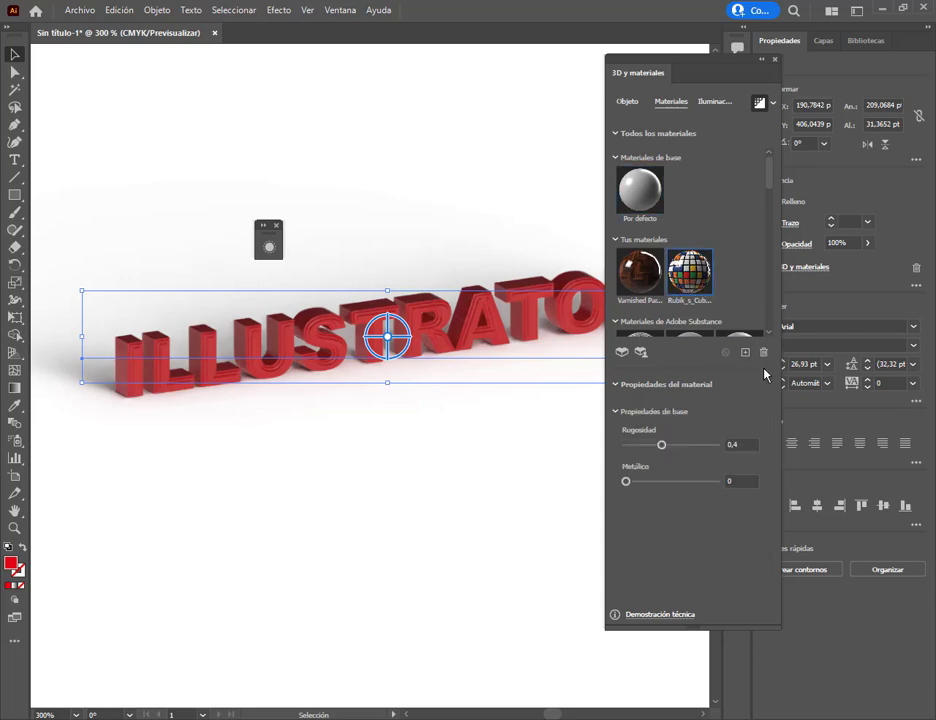
{"action": "left_click", "coordinate": [763, 353]}
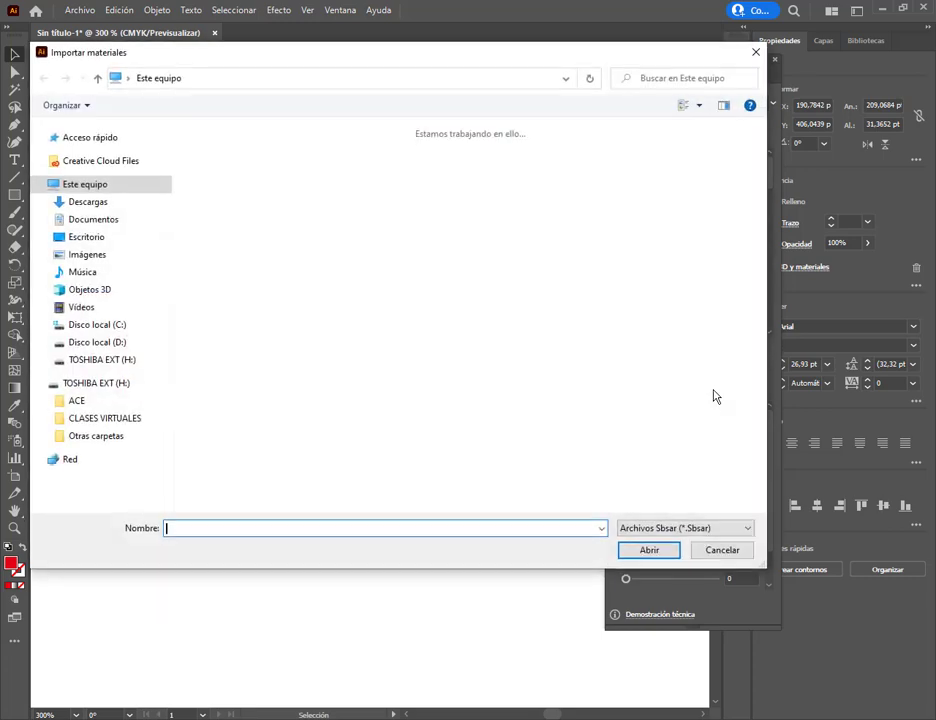
{"action": "left_click", "coordinate": [118, 205]}
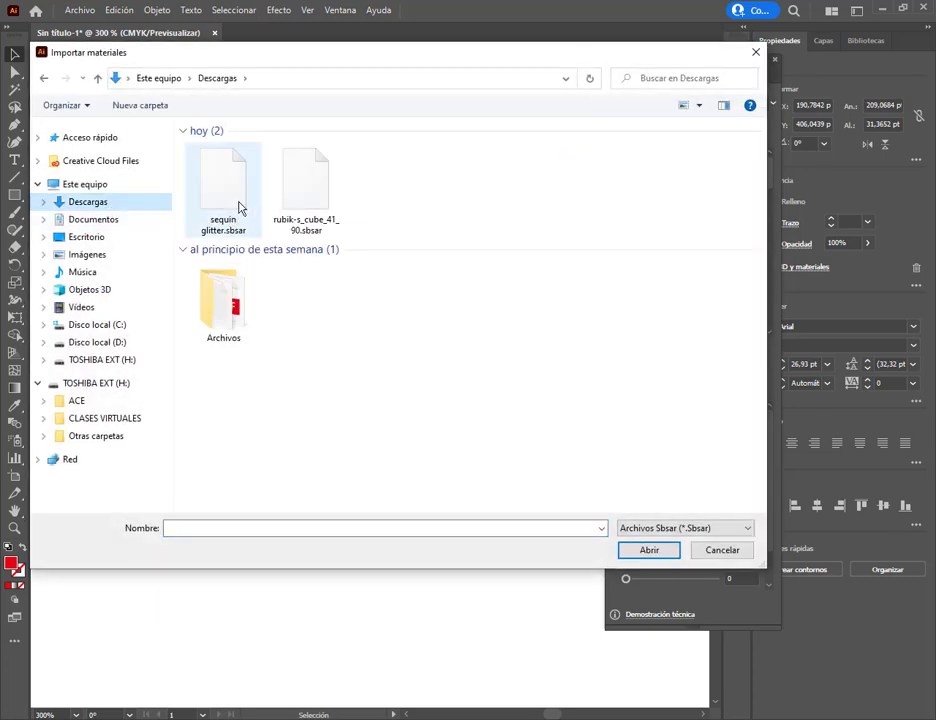
{"action": "left_click", "coordinate": [240, 207]}
{"action": "left_click", "coordinate": [676, 553]}
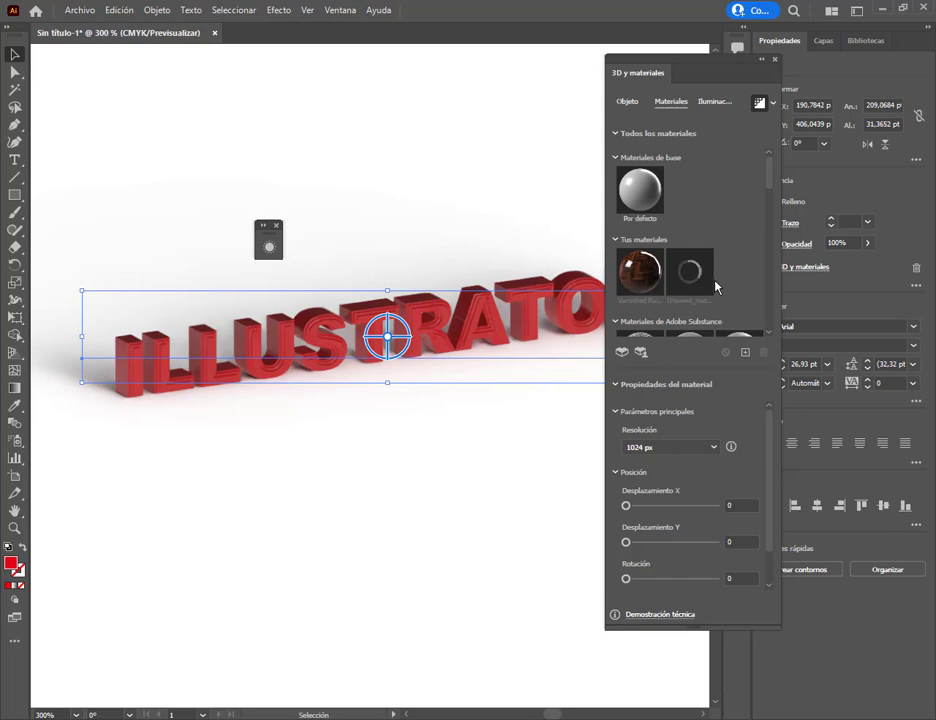
Apply the imported sequin glitter material from Tus materiales to the ILLUSTRATOR text and deselect the text to check it.
{"action": "left_click", "coordinate": [708, 273]}
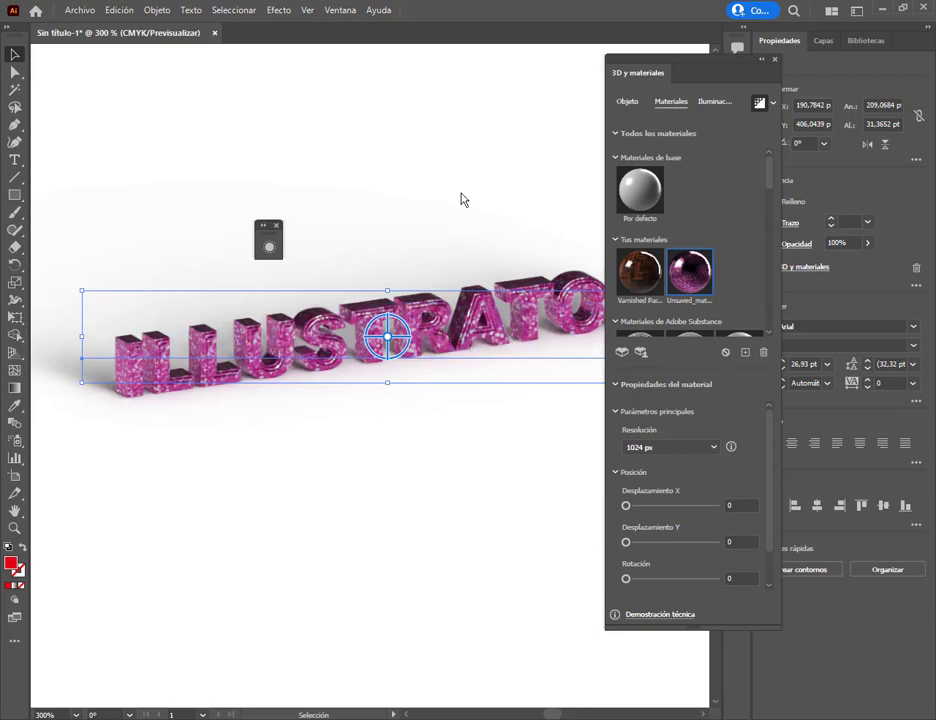
{"action": "left_click", "coordinate": [504, 223]}
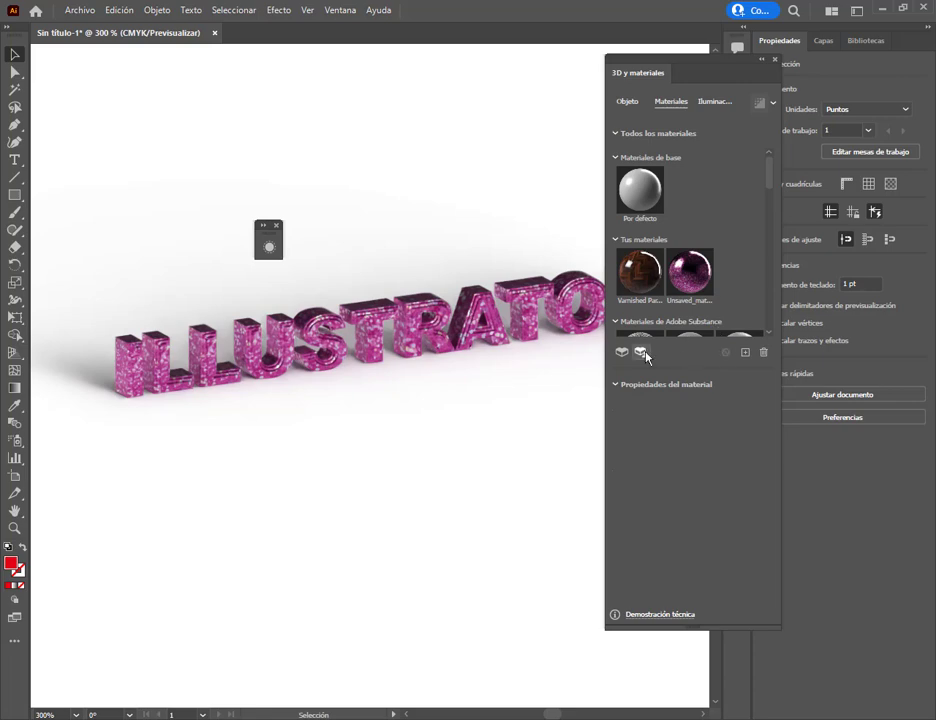
{"action": "mouse_move", "coordinate": [768, 186]}
{"action": "left_mouse_down"}
{"action": "mouse_move", "coordinate": [770, 203]}
{"action": "mouse_move", "coordinate": [769, 190]}
{"action": "left_mouse_up"}
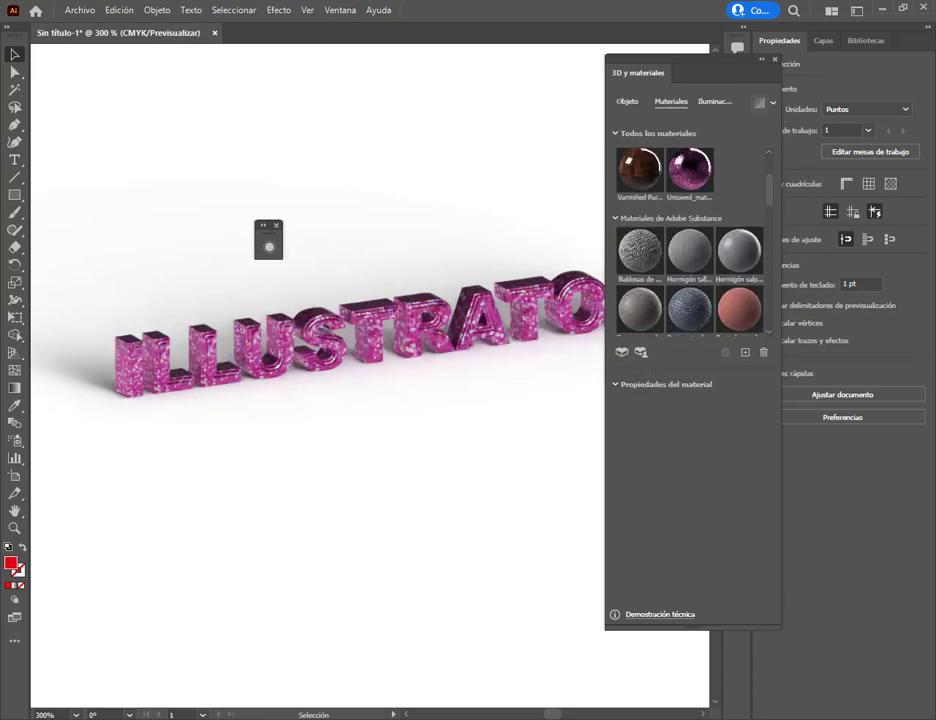
Return to the Substance 3D community assets in the browser, show all asset types, and narrow them to all categories of Materials.
{"action": "left_click", "coordinate": [79, 640]}
{"action": "scroll", "coordinate": [372, 221], "scroll_direction": "up", "scroll_amount": 3}
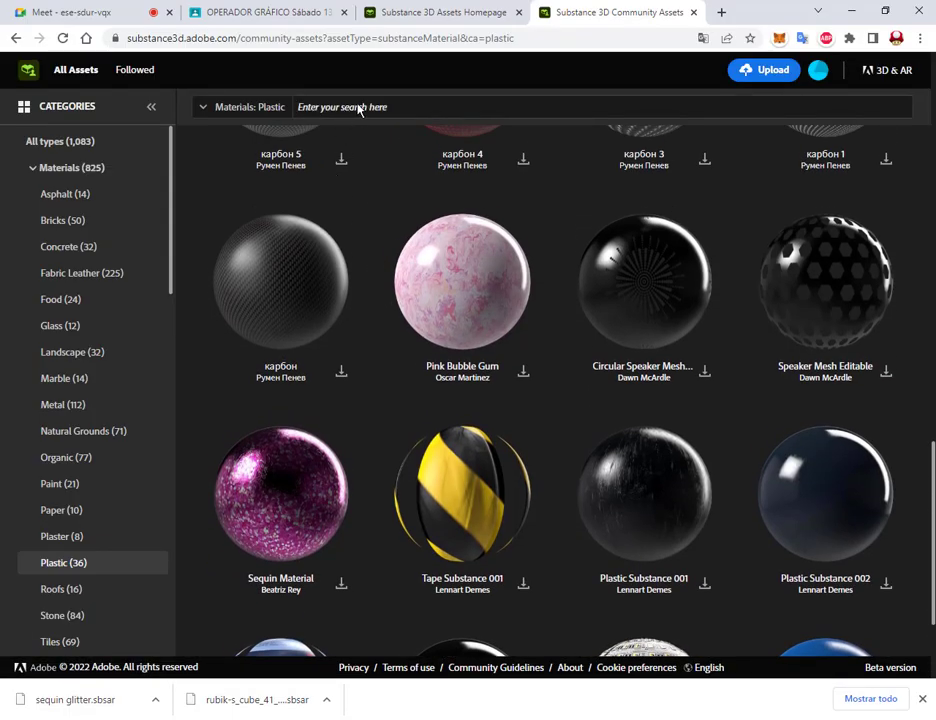
{"action": "left_click", "coordinate": [225, 107]}
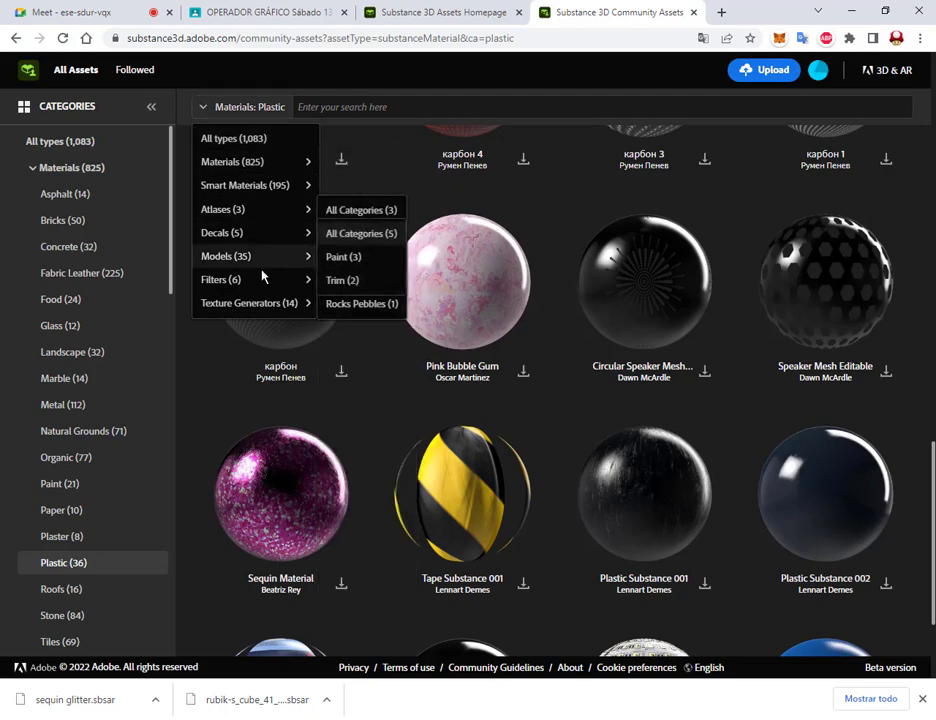
{"action": "left_click", "coordinate": [252, 139]}
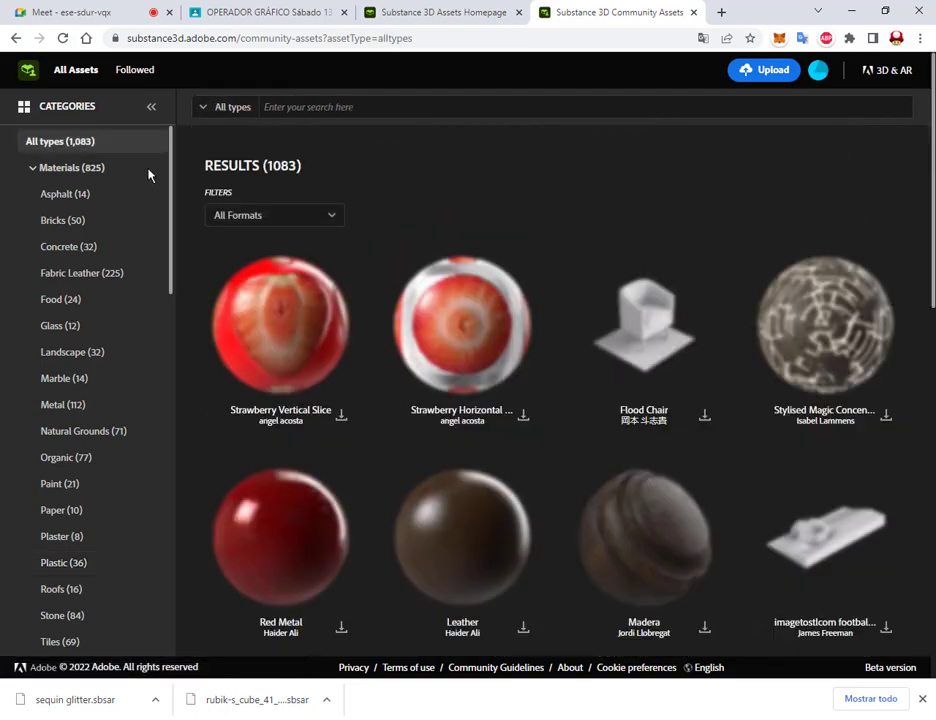
{"action": "scroll", "coordinate": [79, 193], "scroll_direction": "down", "scroll_amount": 1}
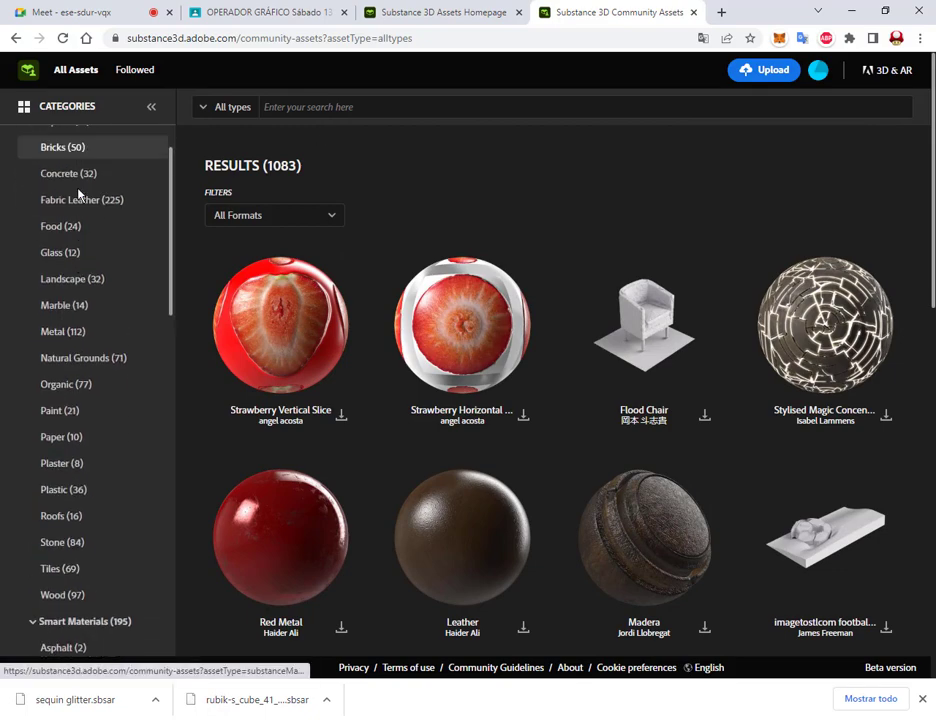
{"action": "scroll", "coordinate": [79, 193], "scroll_direction": "up", "scroll_amount": 1}
{"action": "left_click", "coordinate": [249, 108]}
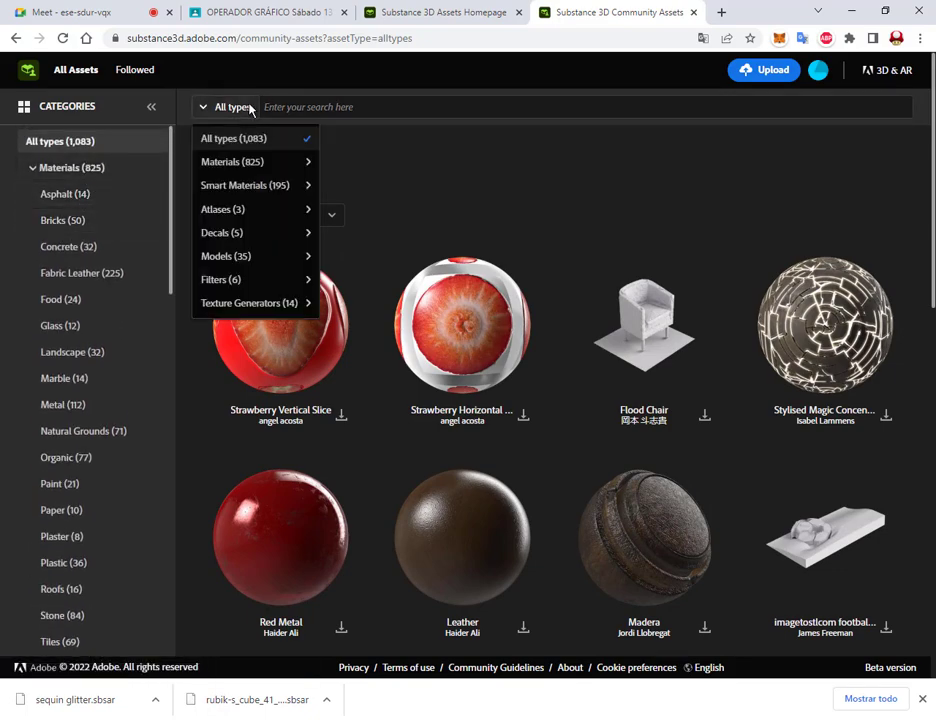
{"action": "left_click", "coordinate": [251, 167]}
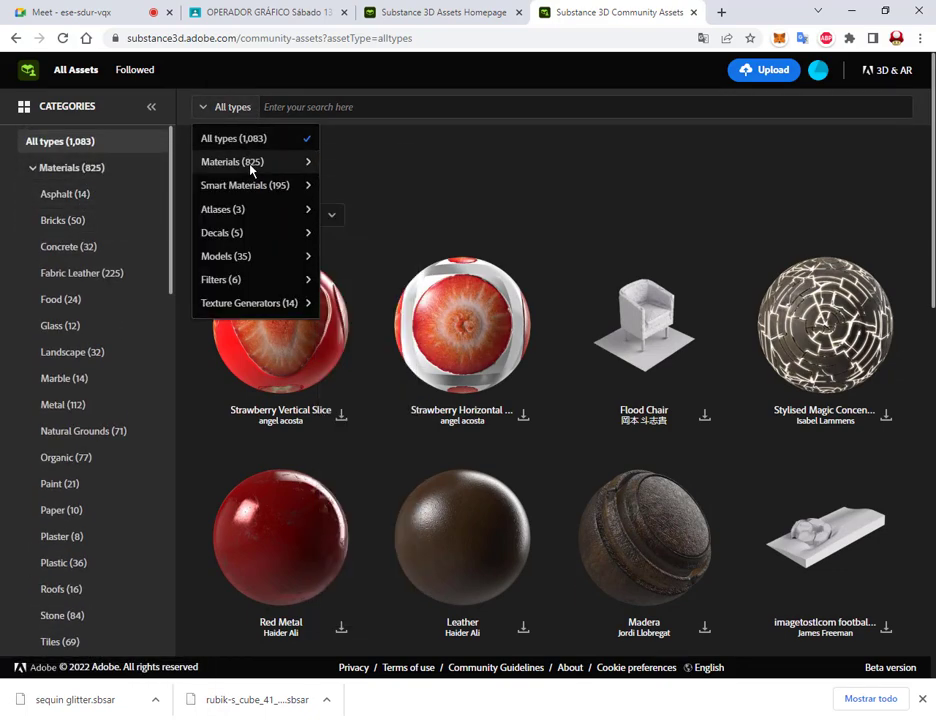
{"action": "left_click", "coordinate": [251, 165]}
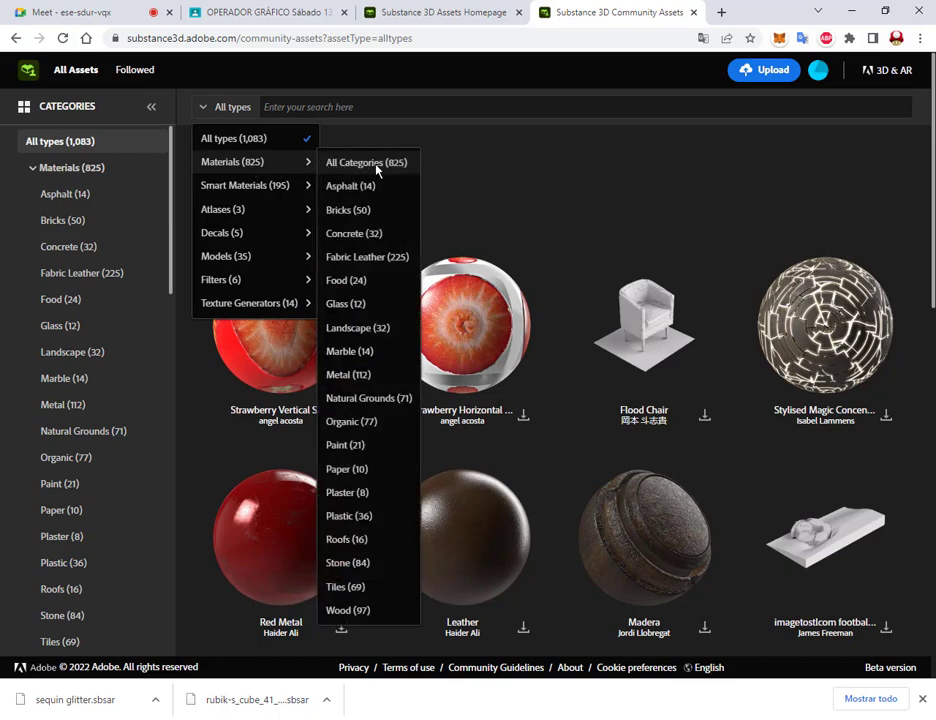
{"action": "left_click", "coordinate": [370, 163]}
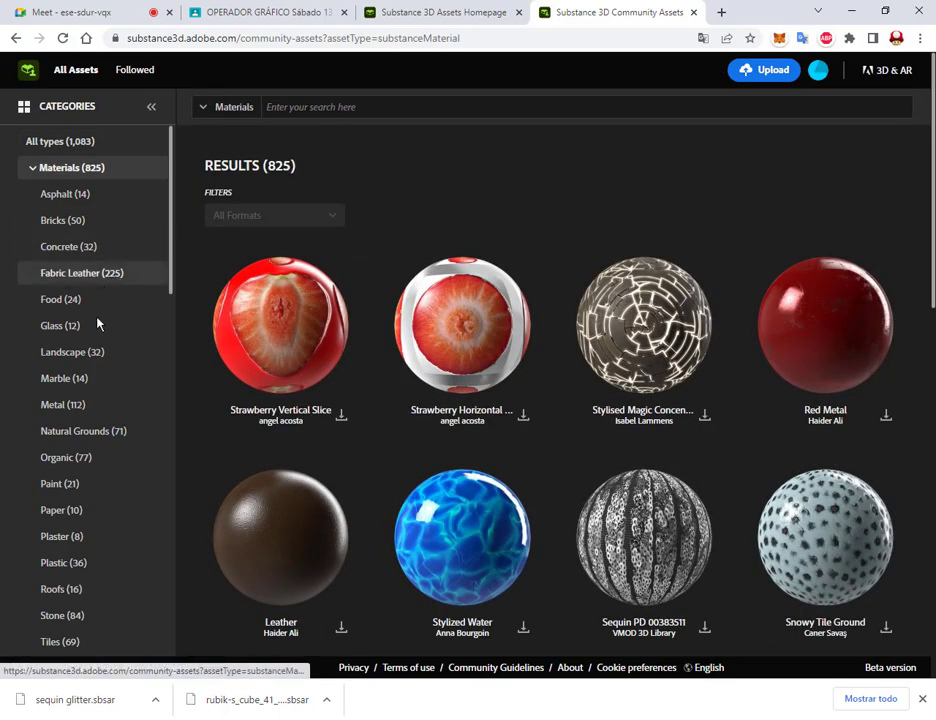
Filter the community materials to Natural Grounds and look through them.
{"action": "left_click", "coordinate": [75, 431]}
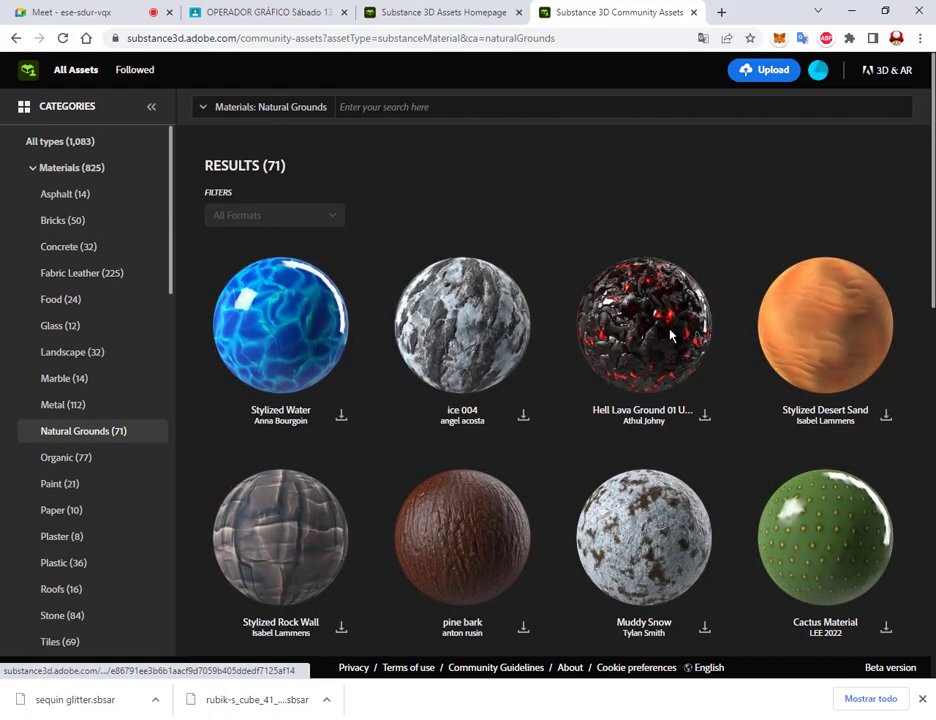
{"action": "scroll", "coordinate": [670, 336], "scroll_direction": "down", "scroll_amount": 10}
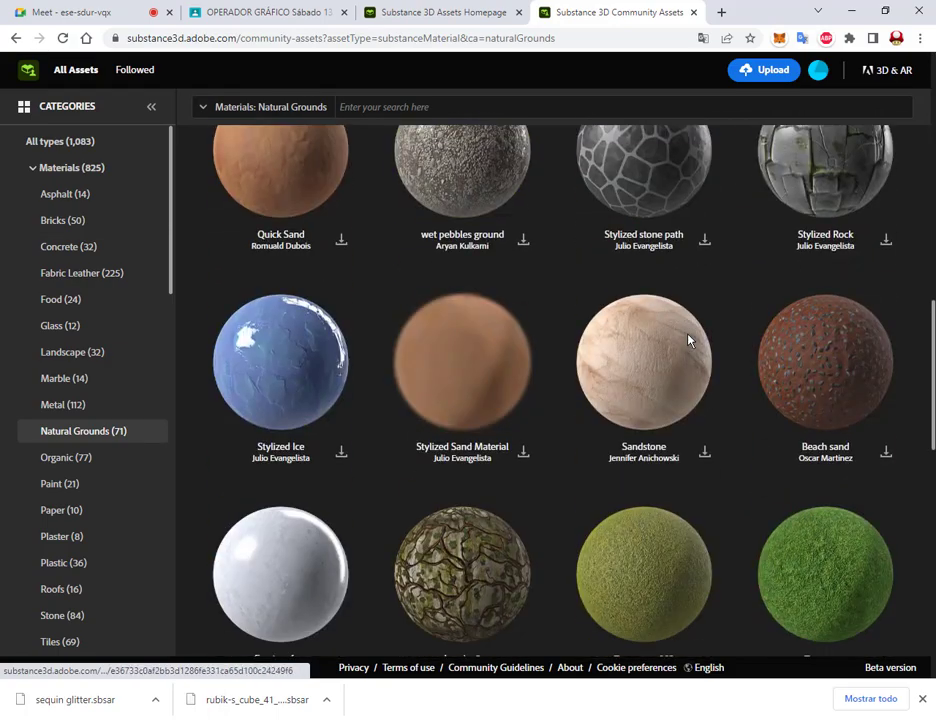
{"action": "scroll", "coordinate": [688, 341], "scroll_direction": "down", "scroll_amount": 5}
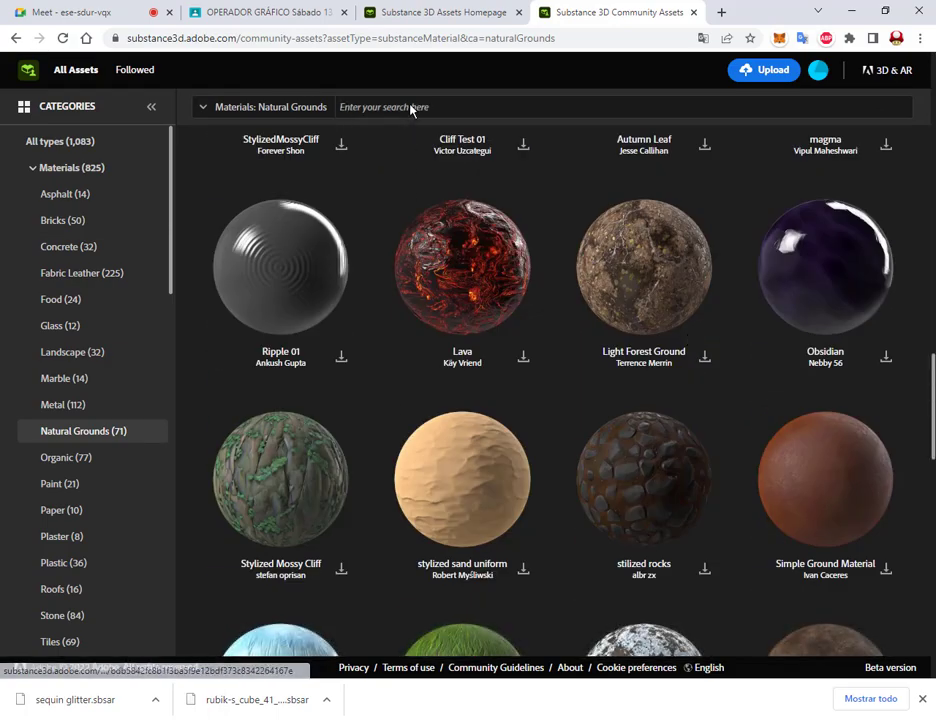
Search the Natural Grounds materials for "leopar" and for "leopard", clearing each search term.
{"action": "left_click", "coordinate": [411, 107]}
{"action": "type", "text": "LEO"}
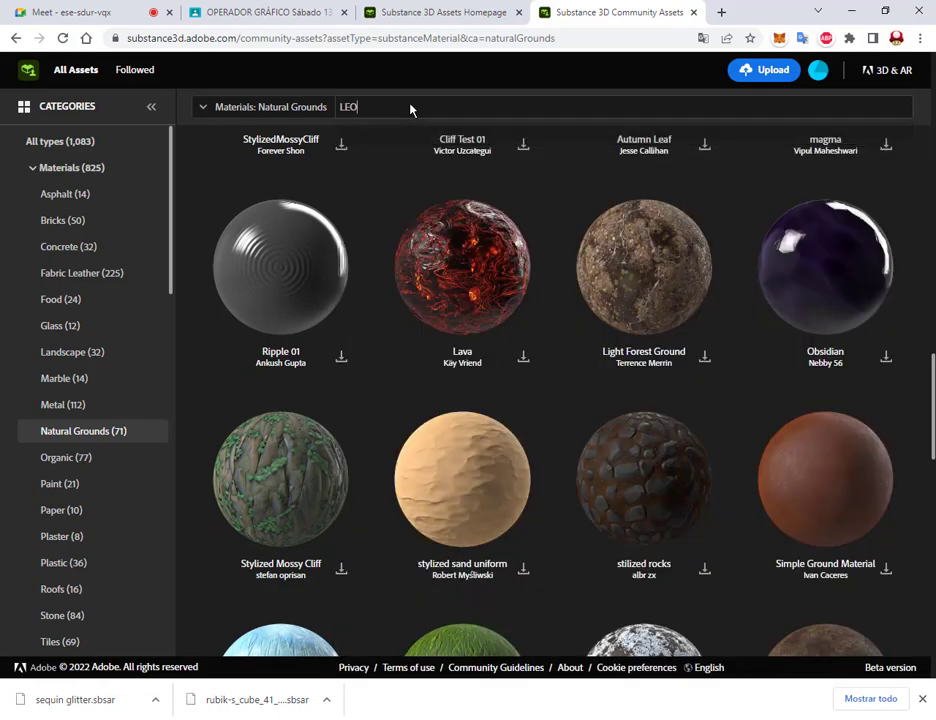
{"action": "type", "text": "Par"}
{"action": "key", "text": "Return"}
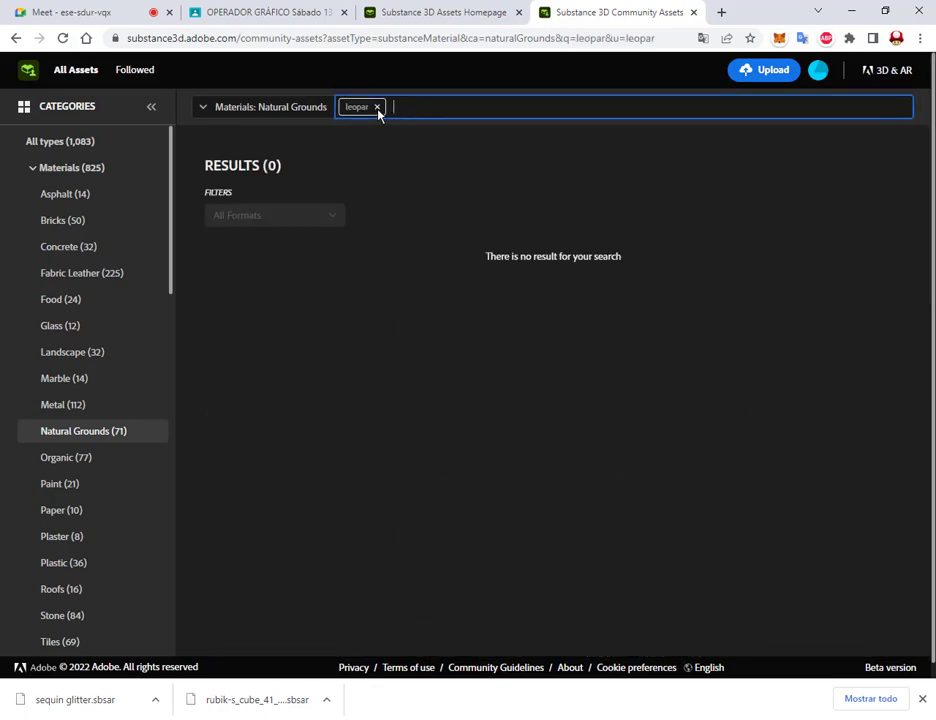
{"action": "left_click", "coordinate": [377, 107]}
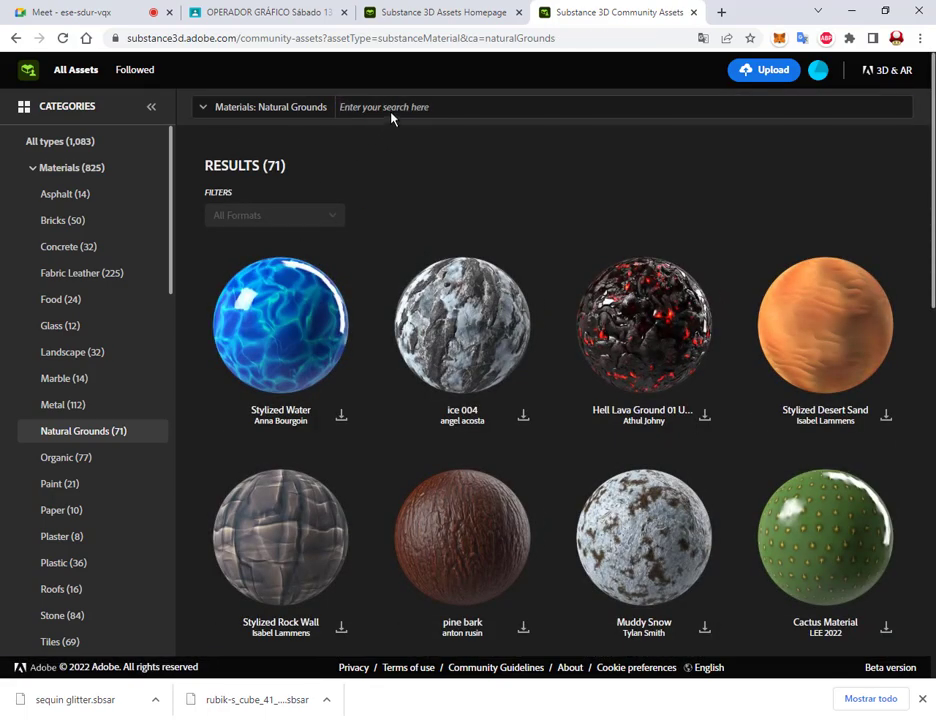
{"action": "type", "text": "leopard"}
{"action": "key", "text": "Return"}
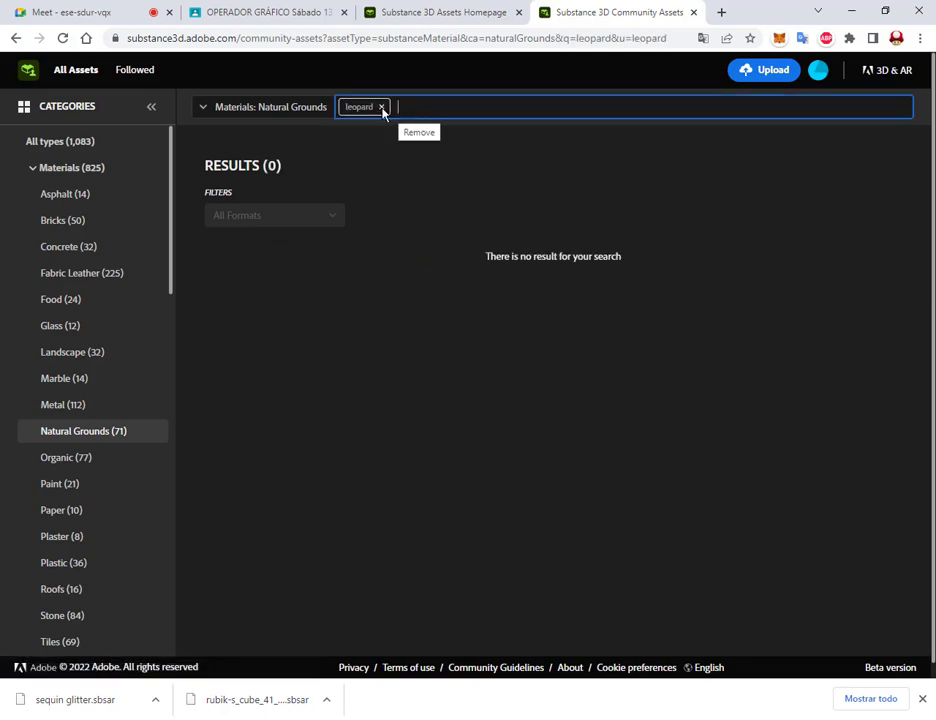
{"action": "left_click", "coordinate": [381, 107]}
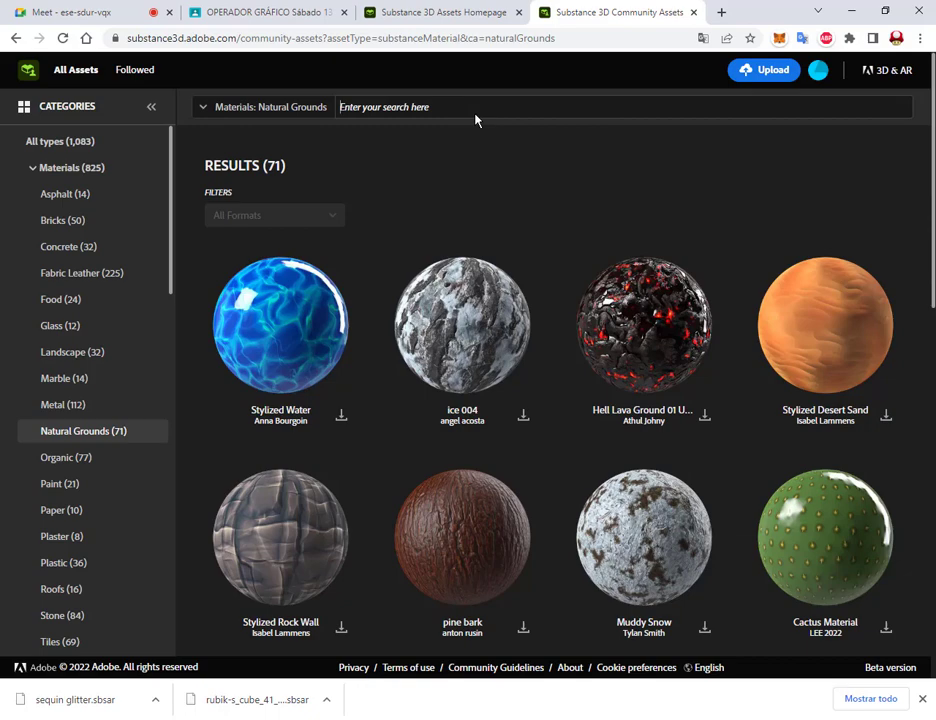
Search the Natural Grounds materials for "animal print" and clear both search terms.
{"action": "type", "text": "animal print"}
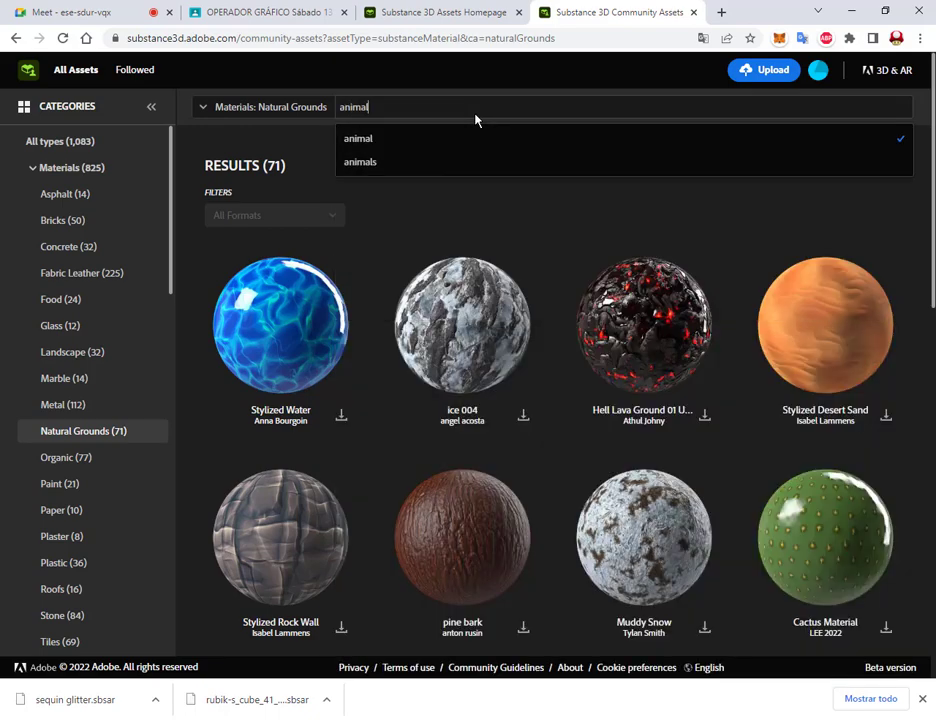
{"action": "key", "text": "Return"}
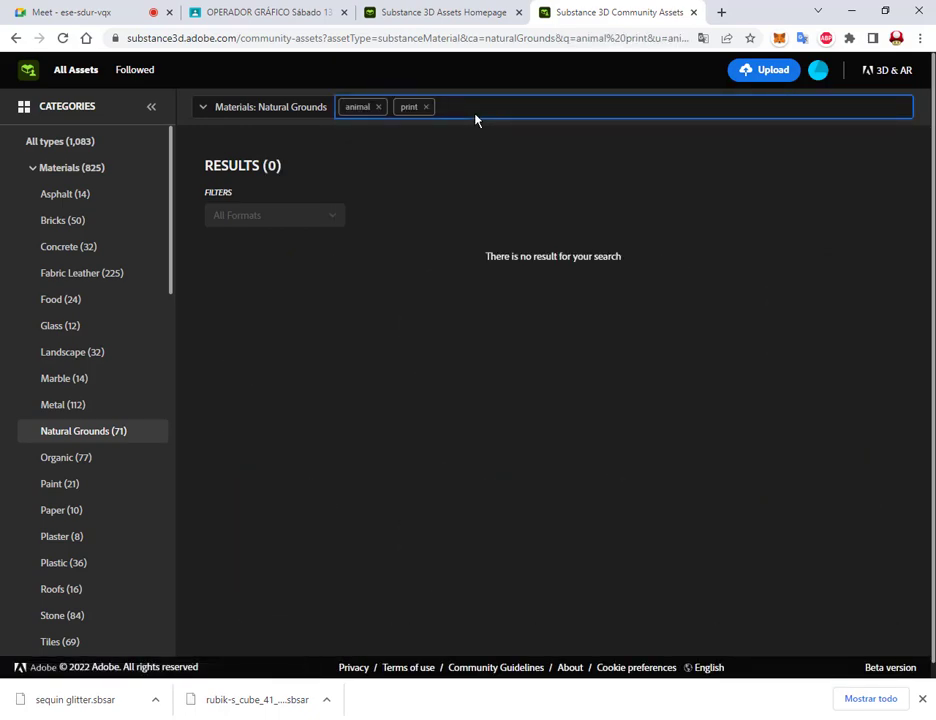
{"action": "left_click", "coordinate": [426, 108]}
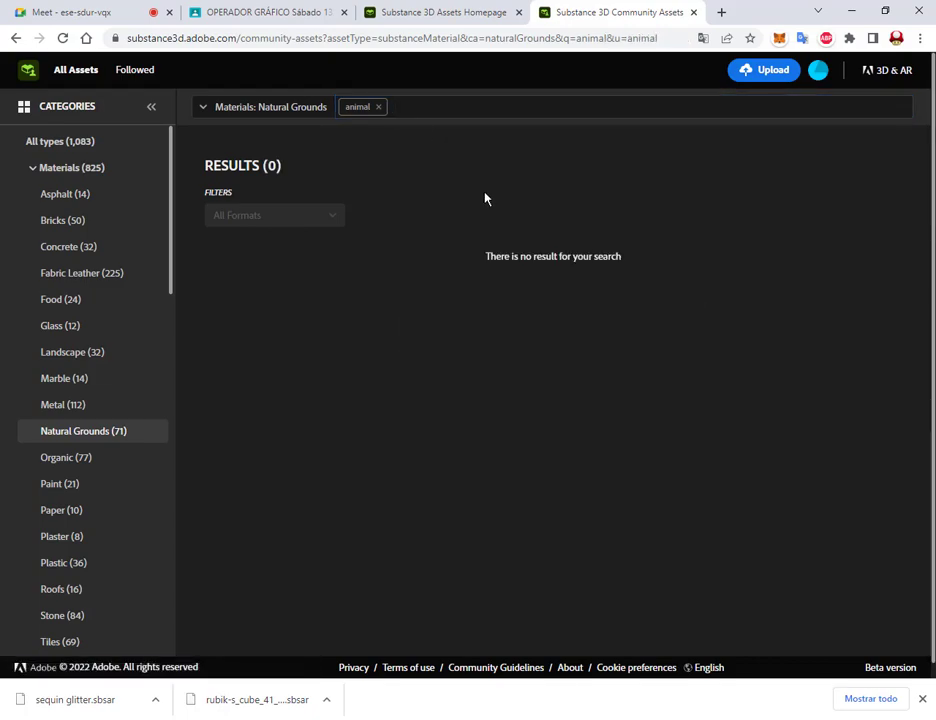
{"action": "left_click", "coordinate": [380, 108]}
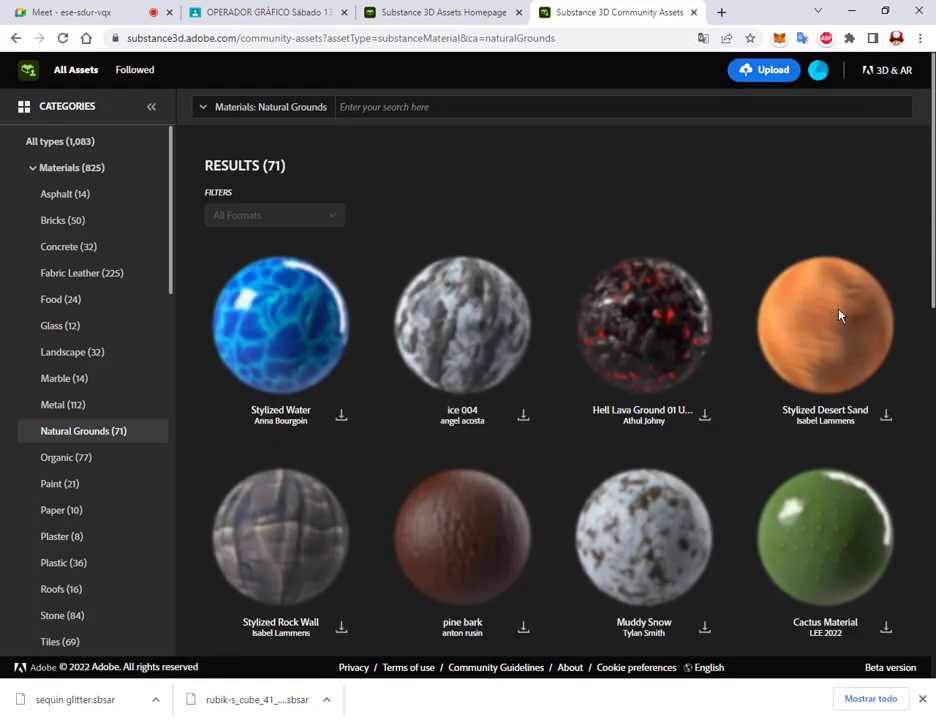
Look through the Natural Grounds materials down to the end of the results.
{"action": "scroll", "coordinate": [890, 393], "scroll_direction": "down", "scroll_amount": 3}
{"action": "scroll", "coordinate": [890, 393], "scroll_direction": "down", "scroll_amount": 15}
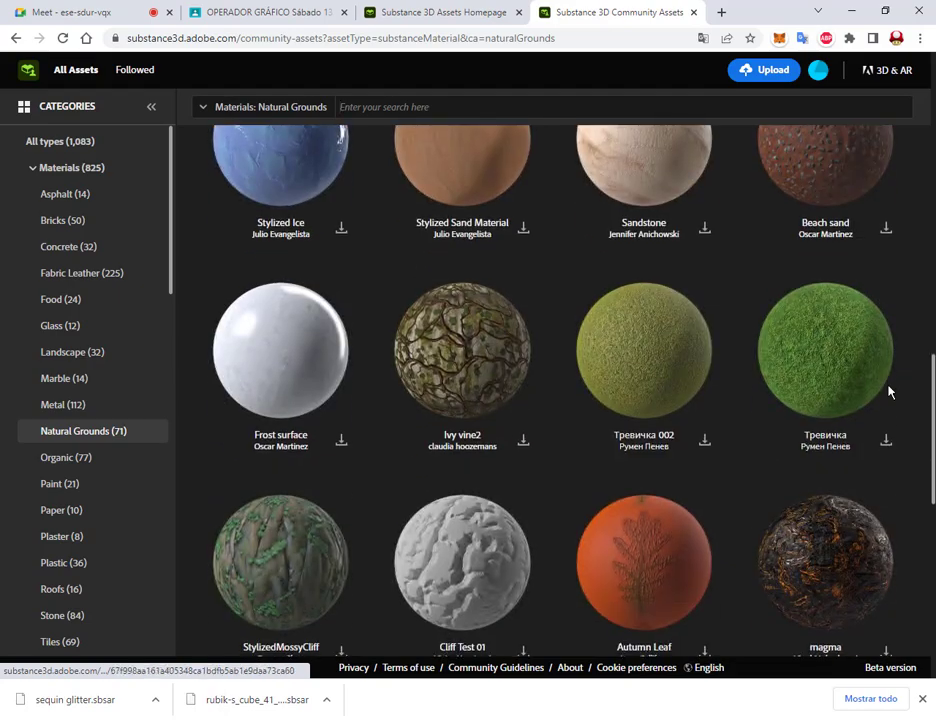
{"action": "scroll", "coordinate": [890, 392], "scroll_direction": "down", "scroll_amount": 12}
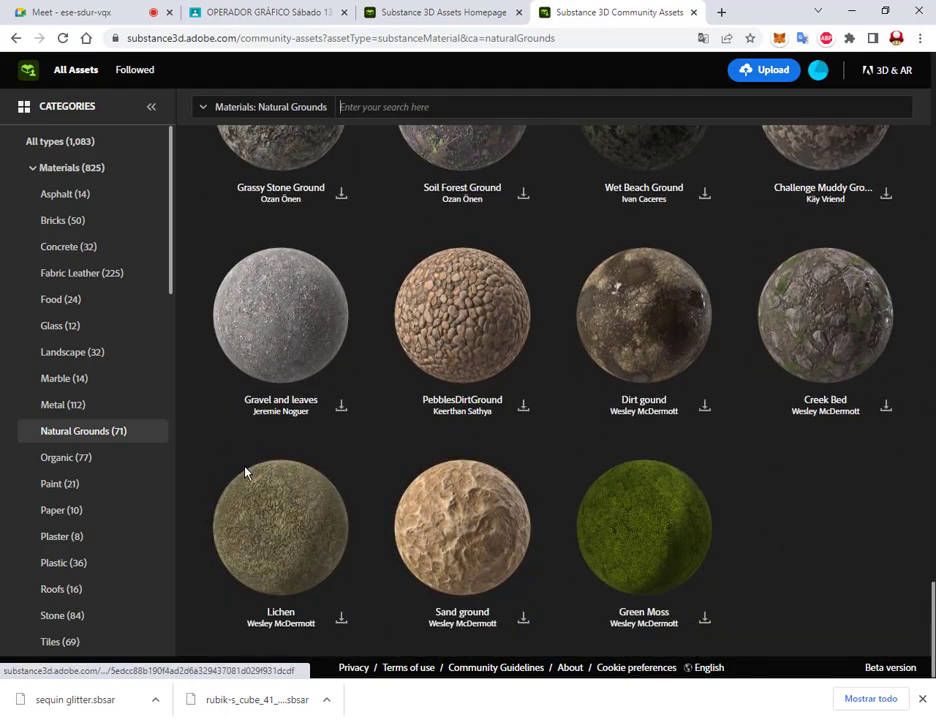
Browse the Smart Materials for Natural Grounds and Plastic, and show the Debris atlases.
{"action": "scroll", "coordinate": [142, 474], "scroll_direction": "down", "scroll_amount": 3}
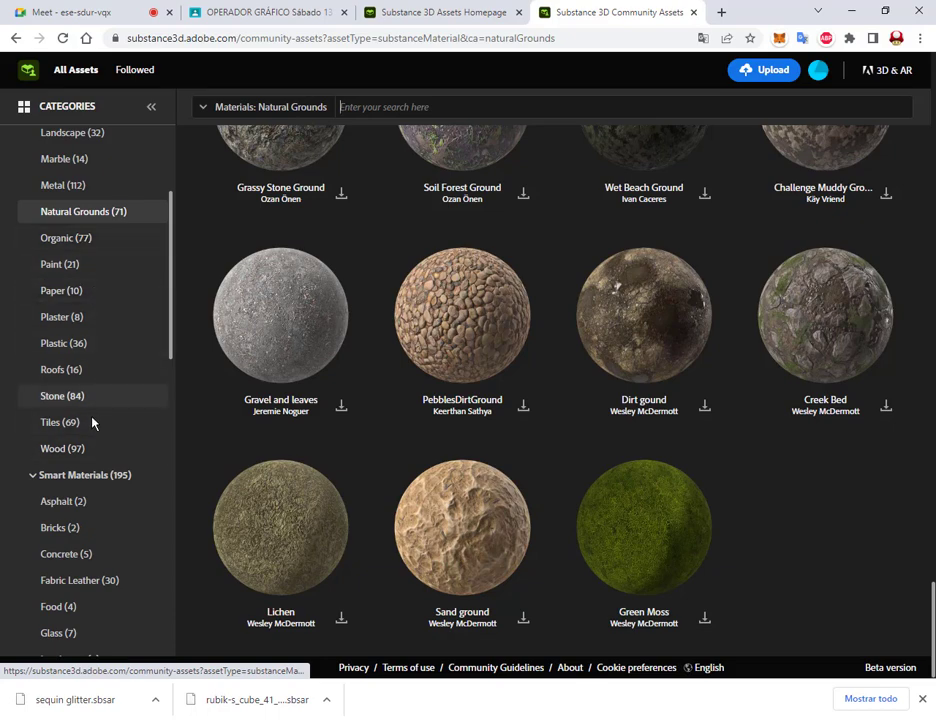
{"action": "scroll", "coordinate": [96, 428], "scroll_direction": "down", "scroll_amount": 3}
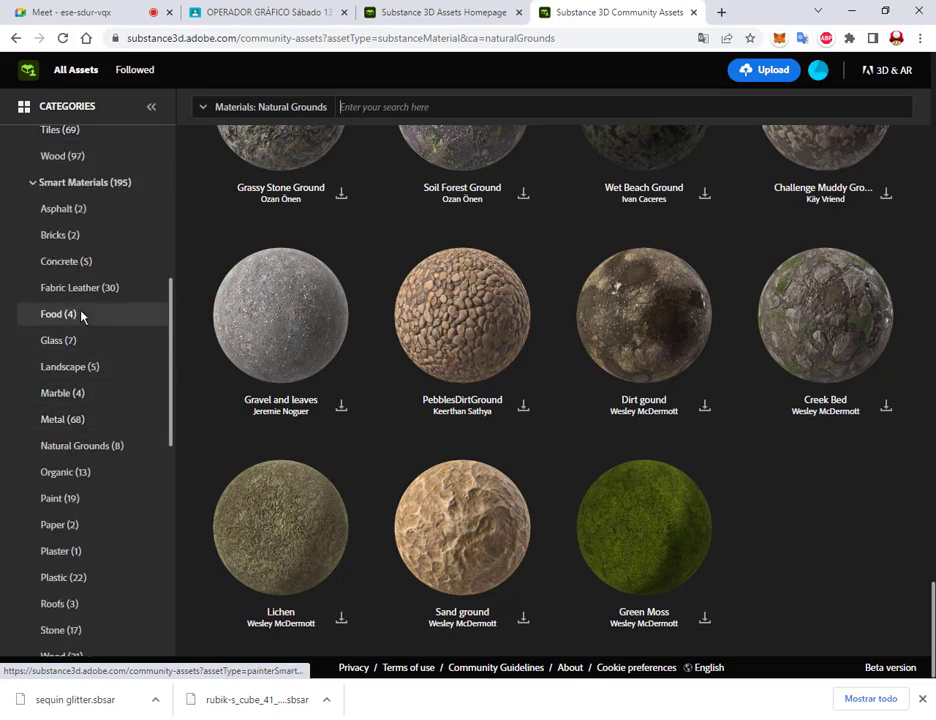
{"action": "left_click", "coordinate": [102, 446]}
{"action": "scroll", "coordinate": [104, 448], "scroll_direction": "down", "scroll_amount": 2}
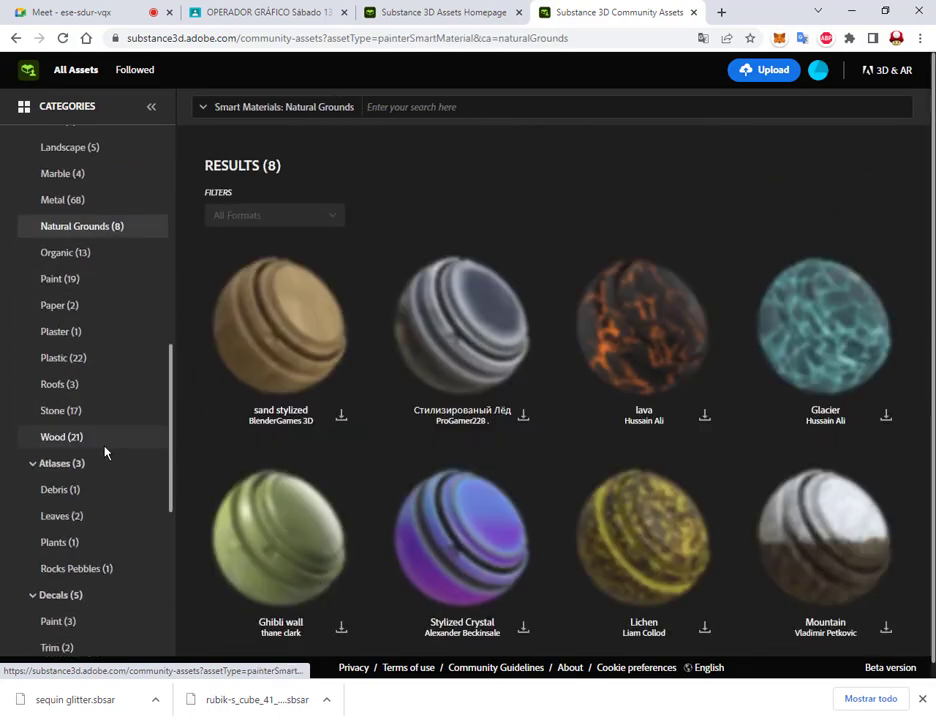
{"action": "left_click", "coordinate": [82, 358]}
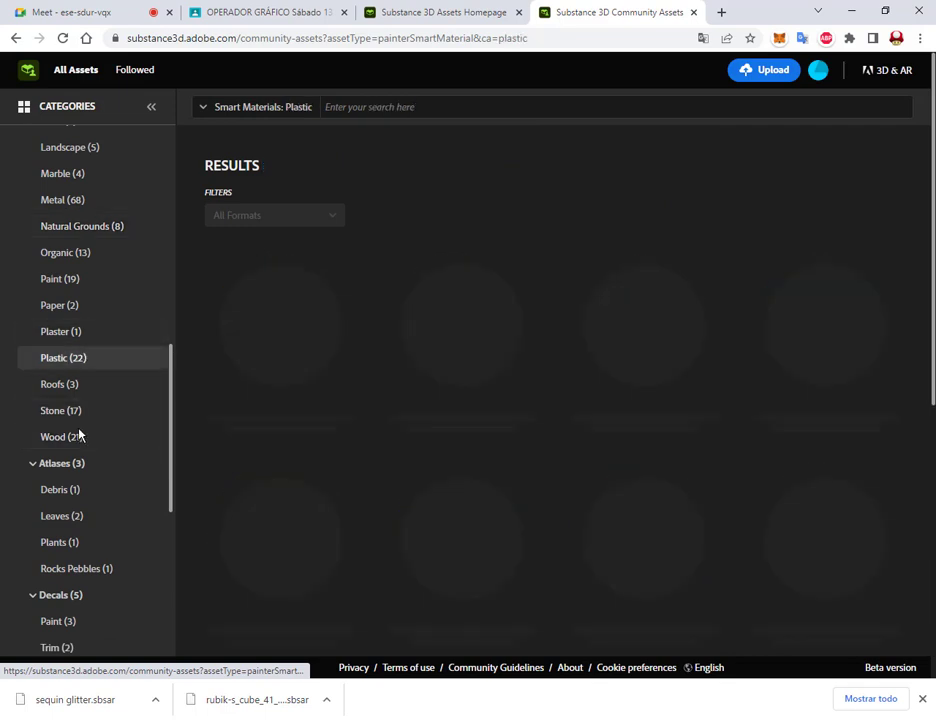
{"action": "left_click", "coordinate": [72, 489]}
Look through the community materials in the Food category and show the Fabric Leather category.
{"action": "scroll", "coordinate": [75, 484], "scroll_direction": "up", "scroll_amount": 7}
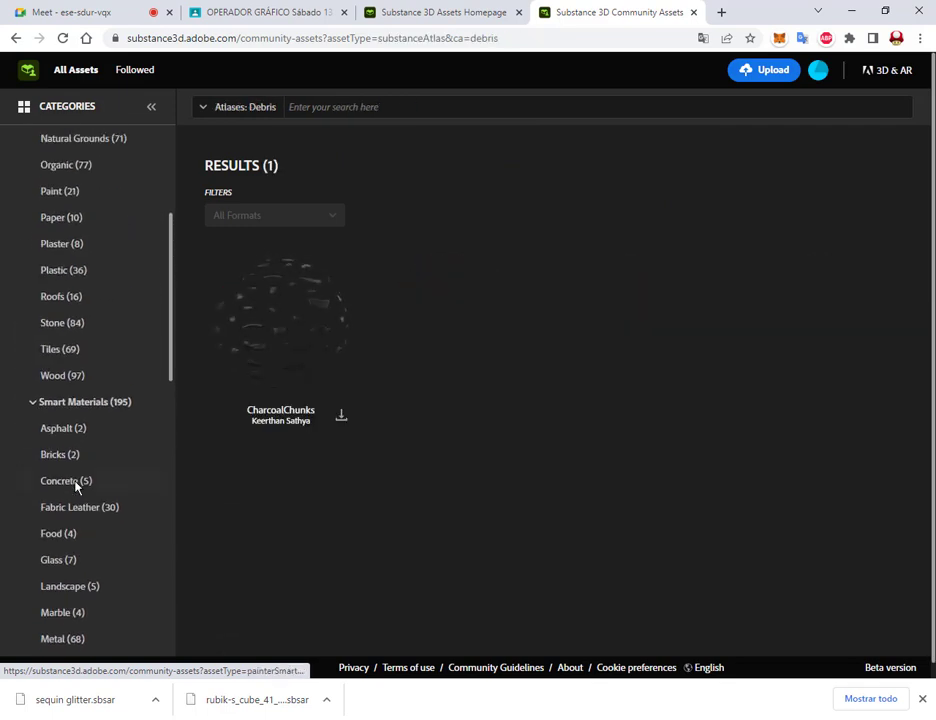
{"action": "left_click", "coordinate": [86, 296]}
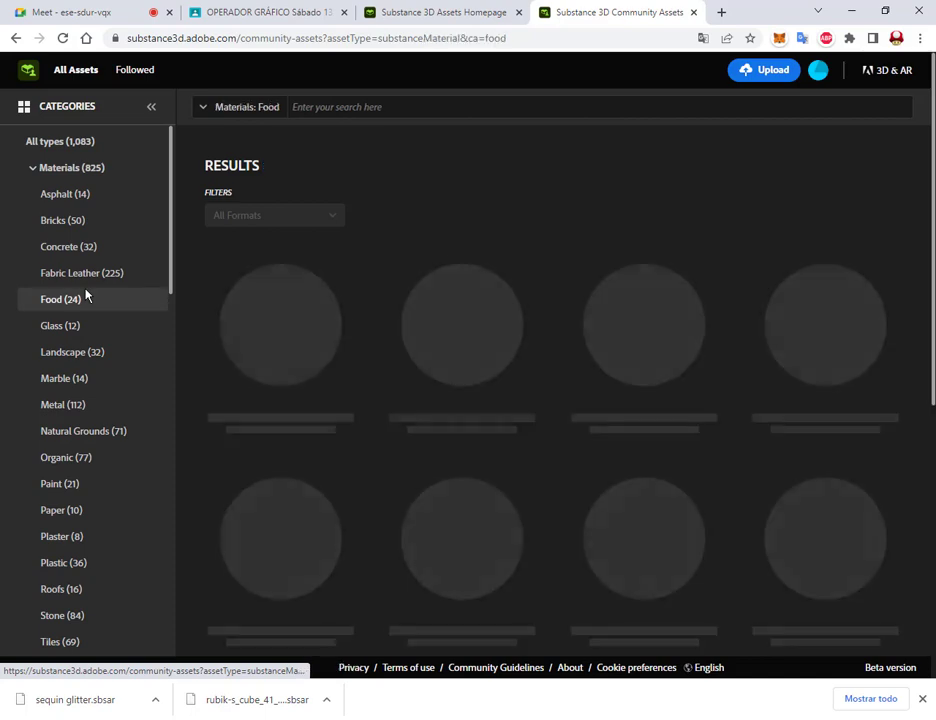
{"action": "scroll", "coordinate": [830, 432], "scroll_direction": "down", "scroll_amount": 3}
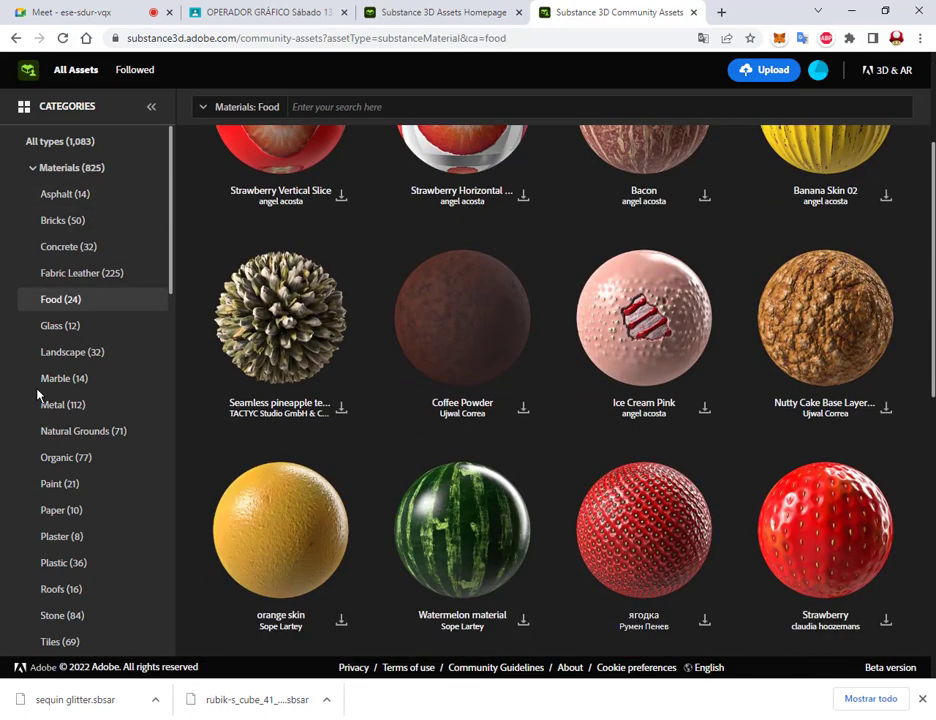
{"action": "left_click", "coordinate": [70, 268]}
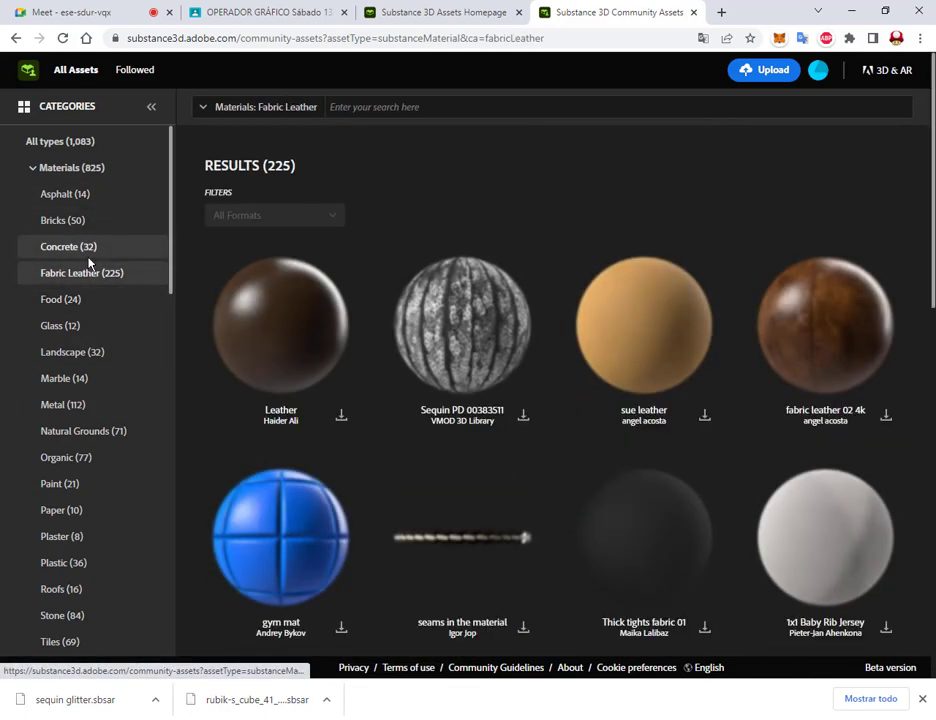
Switch to the Google Meet call to check the chat and close the browser's downloads bar.
{"action": "left_click", "coordinate": [128, 10]}
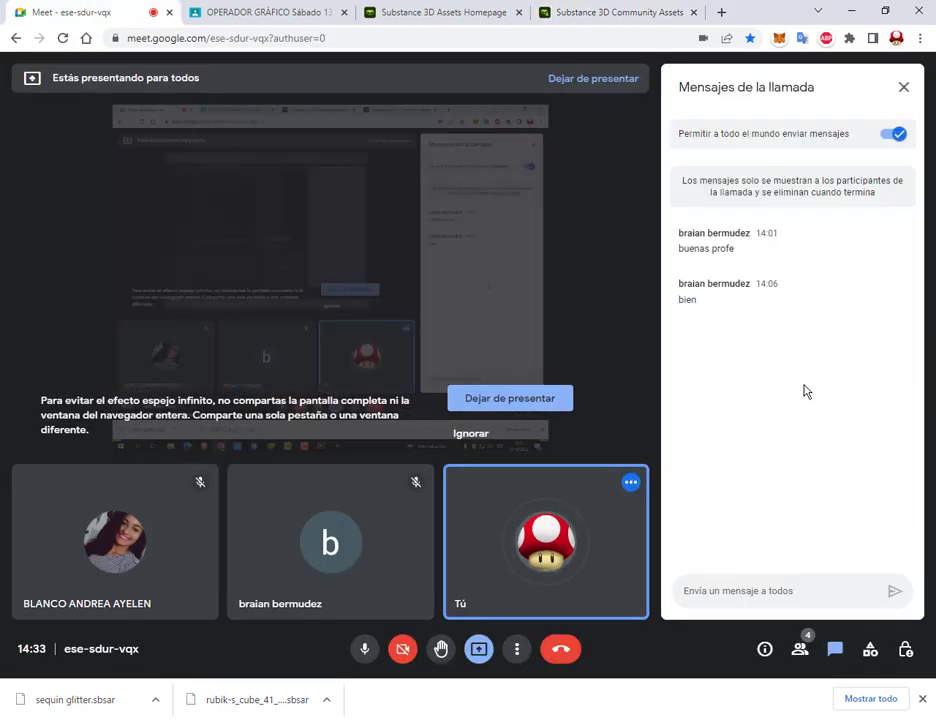
{"action": "left_click", "coordinate": [921, 699]}
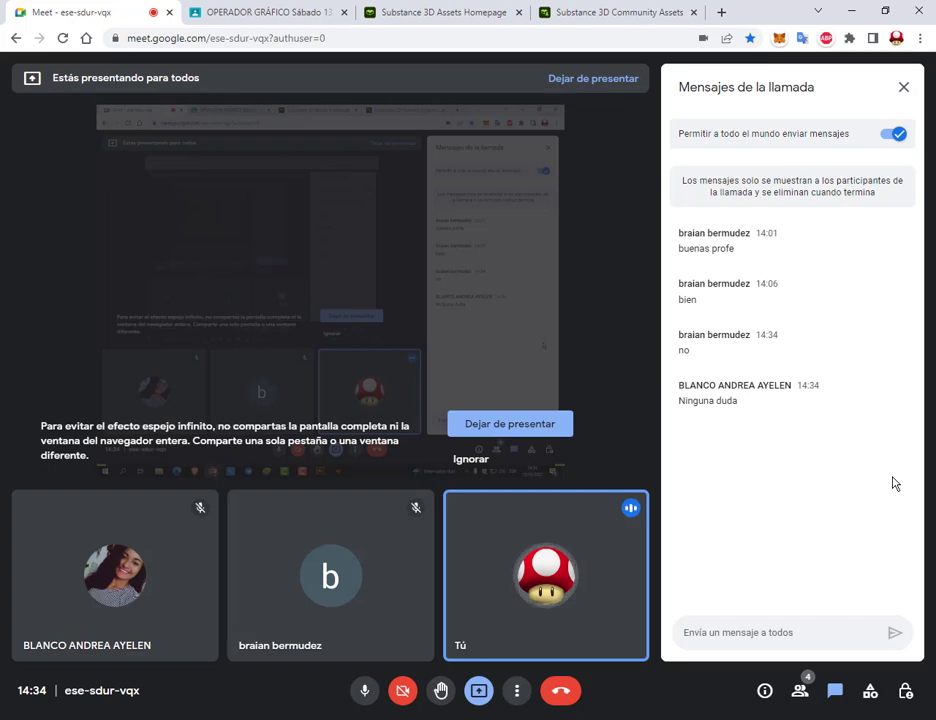
{"action": "mouse_move", "coordinate": [594, 623]}
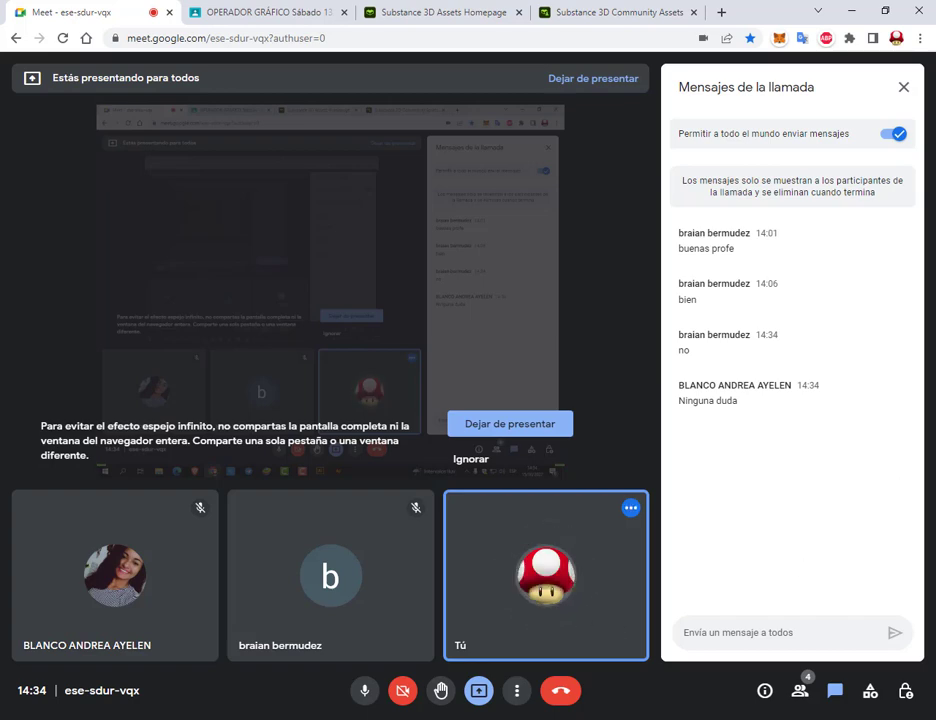
Switch back to Illustrator with the ILLUSTRATOR text and close the 3D and Materials panel.
{"action": "key", "text": "alt+Tab"}
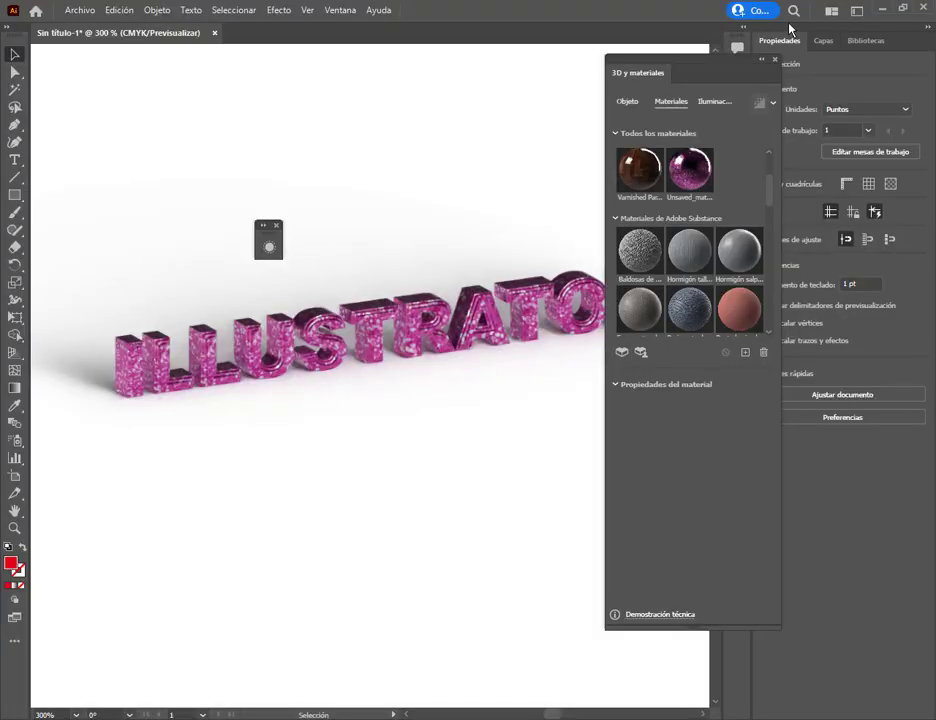
{"action": "left_click", "coordinate": [775, 61]}
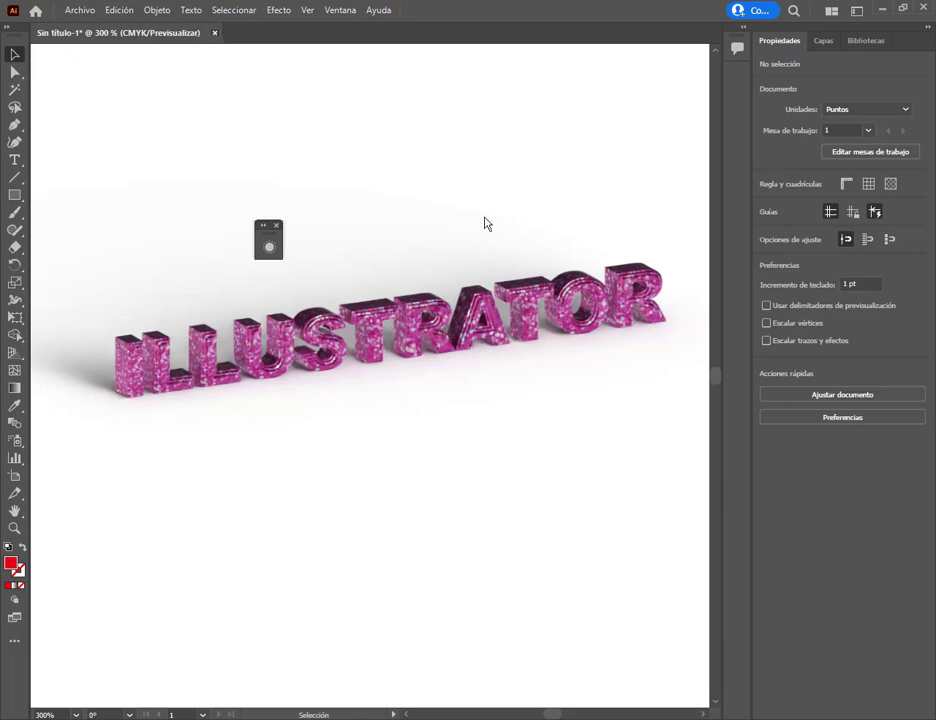
{"action": "key", "text": "ctrl+w"}
In the older Illustrator window, delete the red square and move the floating Pen tools panel slightly higher.
{"action": "left_click", "coordinate": [541, 387]}
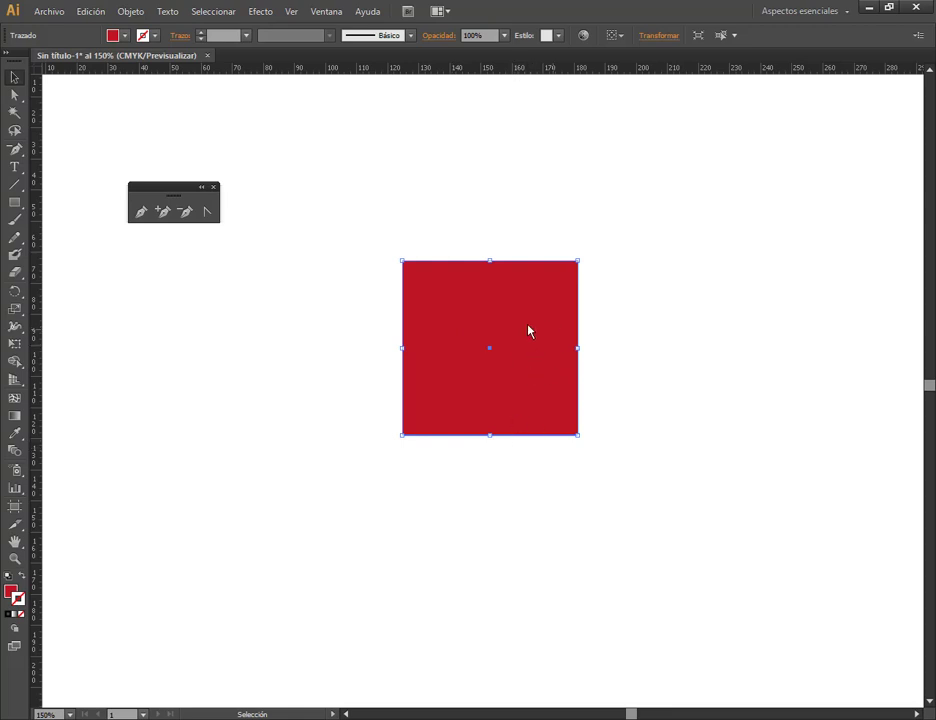
{"action": "left_click_drag", "start_coordinate": [529, 331], "coordinate": [487, 257]}
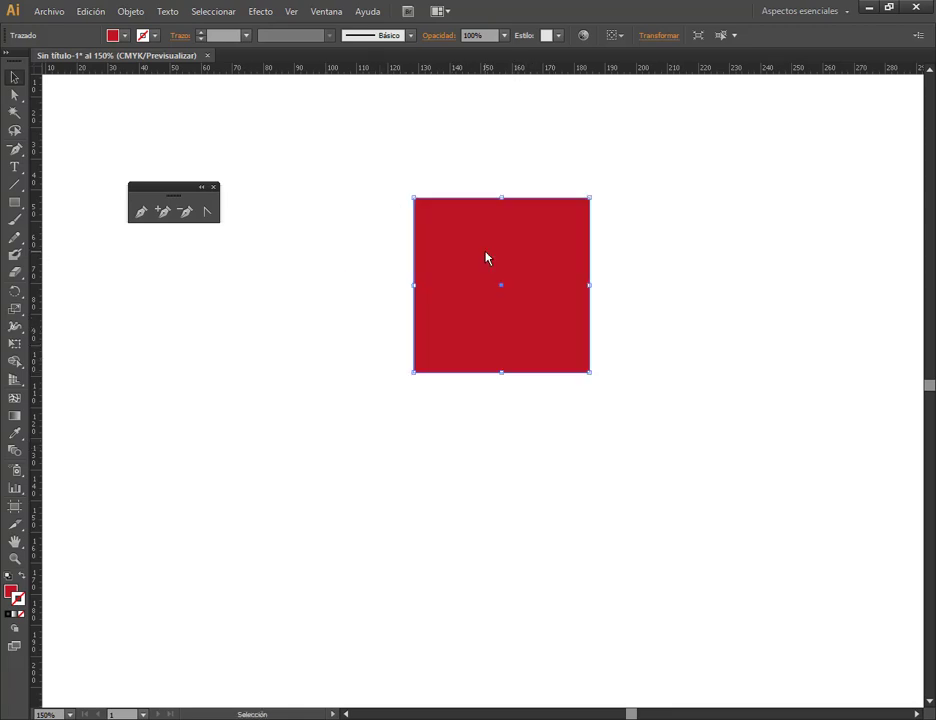
{"action": "key", "text": "Delete"}
{"action": "left_click_drag", "start_coordinate": [190, 190], "coordinate": [178, 152]}
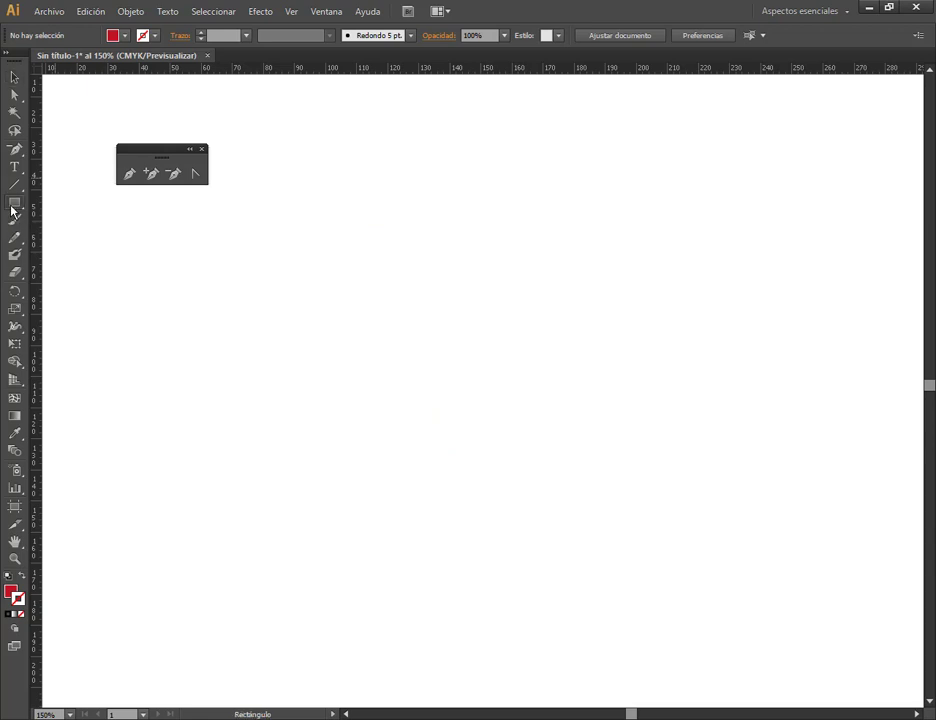
Draw a red circle with the Ellipse tool near the middle of the canvas and reposition it up and to the left.
{"action": "left_click_drag", "start_coordinate": [14, 205], "coordinate": [53, 244]}
{"action": "left_click_drag", "start_coordinate": [418, 272], "coordinate": [648, 501]}
{"action": "key", "text": "v"}
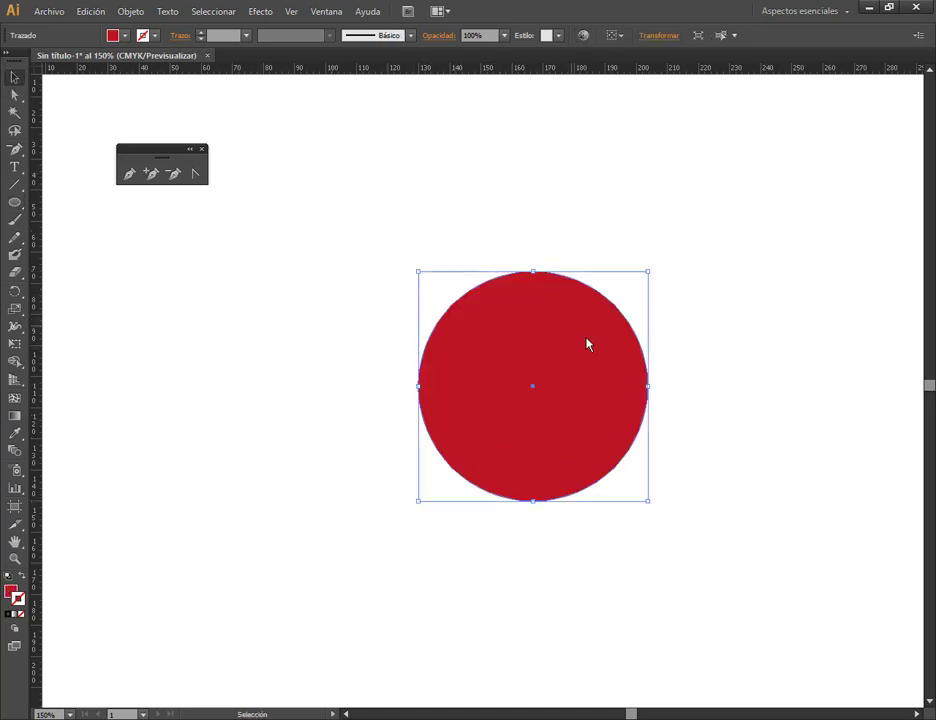
{"action": "left_click_drag", "start_coordinate": [583, 346], "coordinate": [472, 260]}
{"action": "left_click", "coordinate": [721, 336]}
{"action": "left_click_drag", "start_coordinate": [479, 342], "coordinate": [454, 358]}
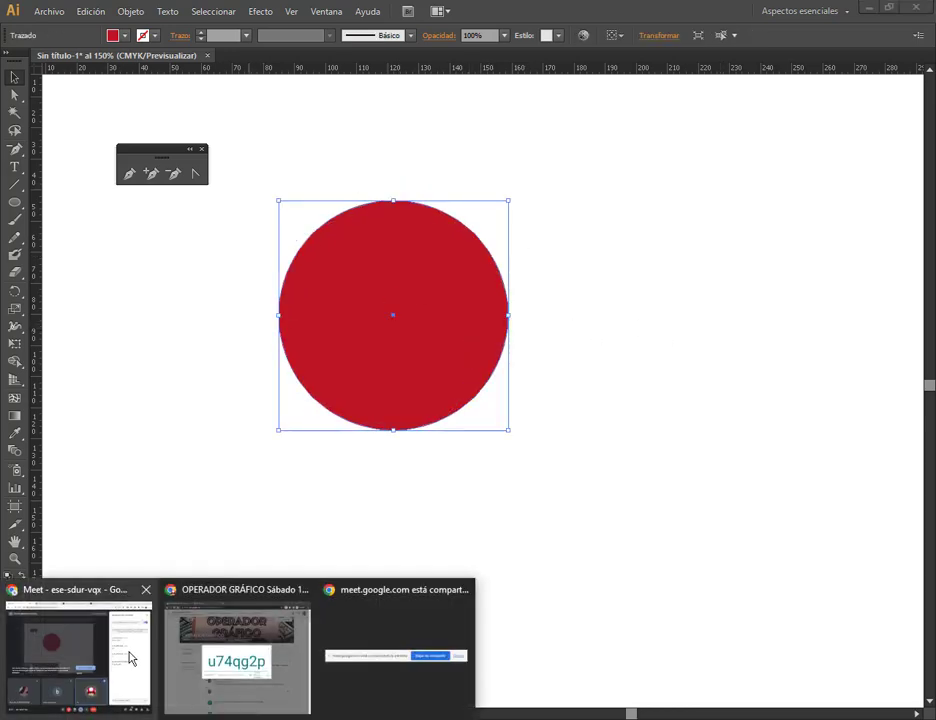
Switch to the browser and close the Substance 3D Assets Homepage page, keeping the Community Assets page open.
{"action": "left_click", "coordinate": [130, 658]}
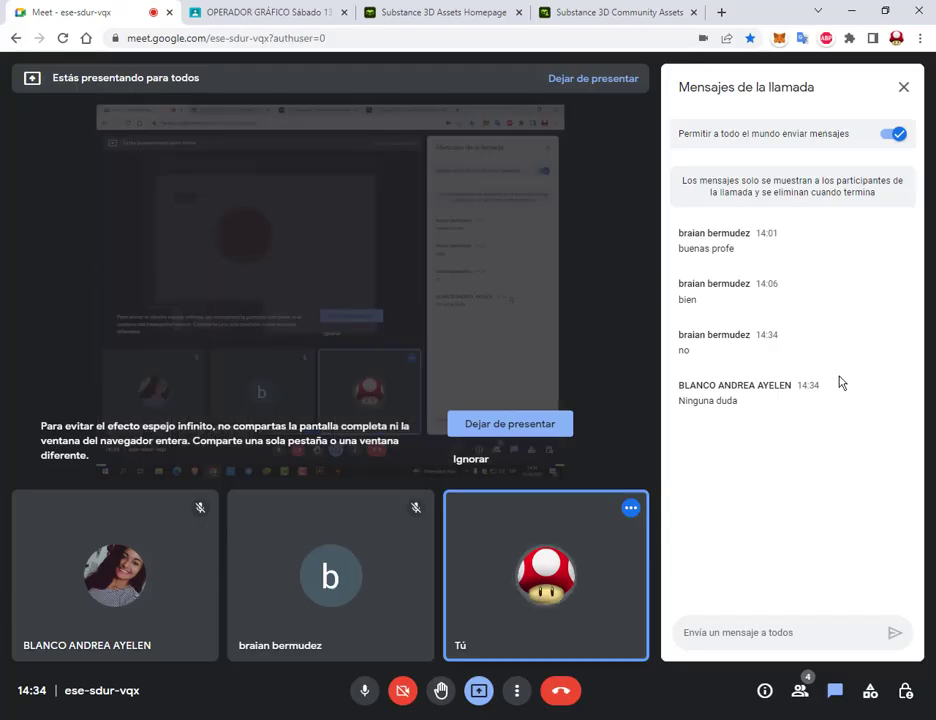
{"action": "left_click", "coordinate": [519, 13]}
{"action": "left_click", "coordinate": [490, 20]}
Search Google for "textura mapa" and show the image results.
{"action": "left_click", "coordinate": [463, 45]}
{"action": "type", "text": "t"}
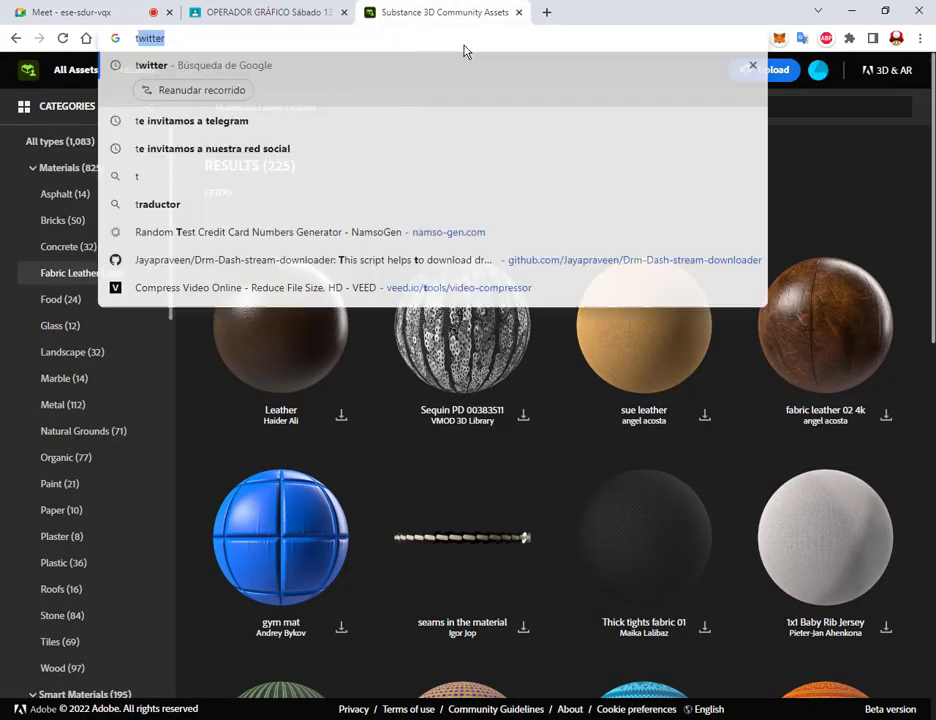
{"action": "type", "text": "extura mapa"}
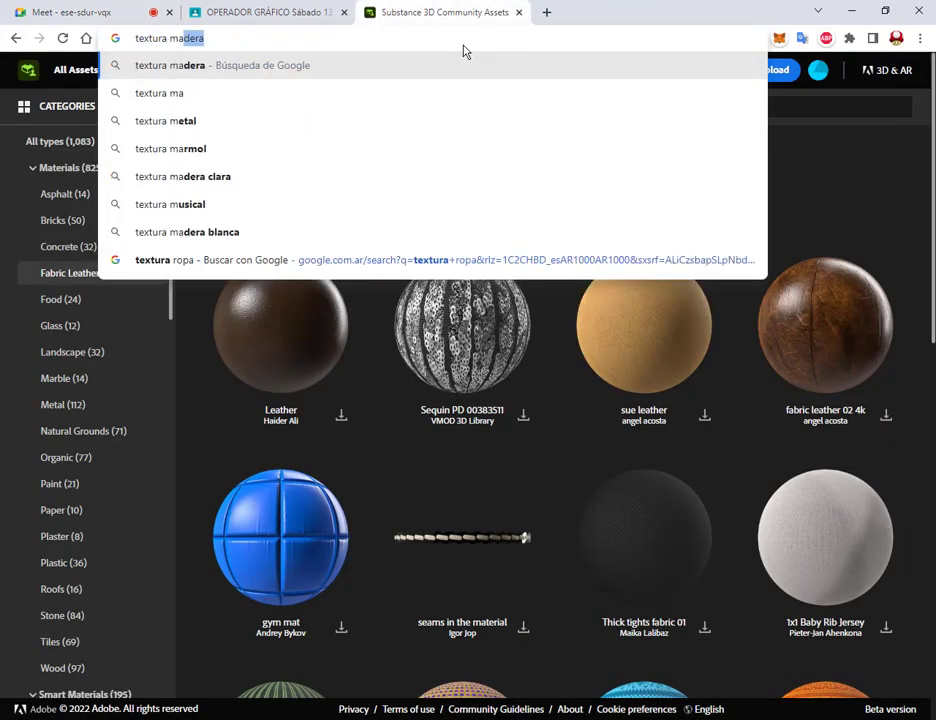
{"action": "key", "text": "Return"}
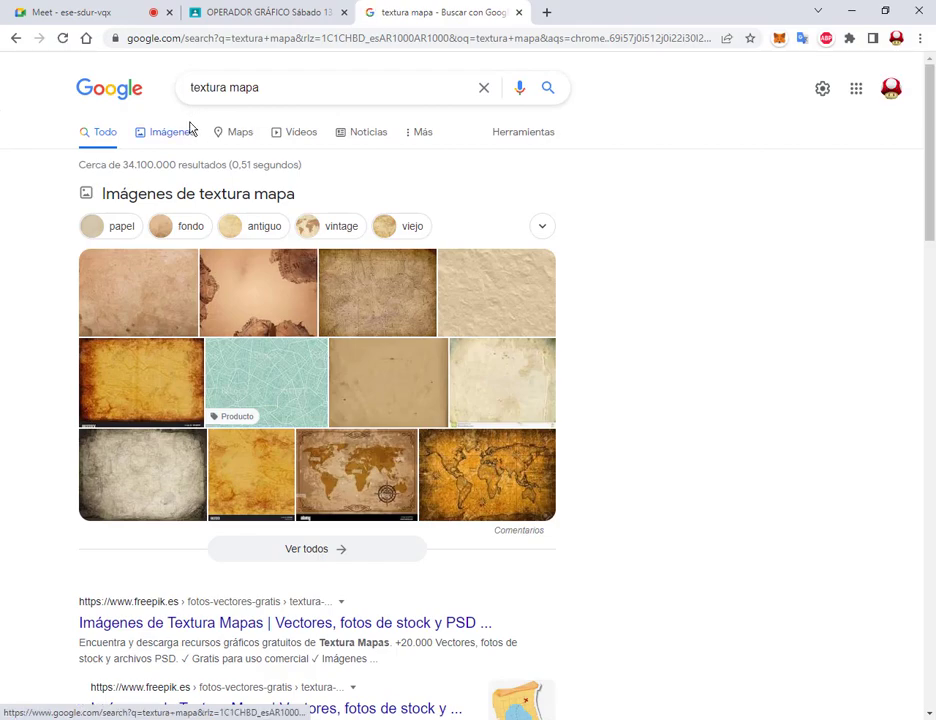
{"action": "left_click", "coordinate": [187, 127]}
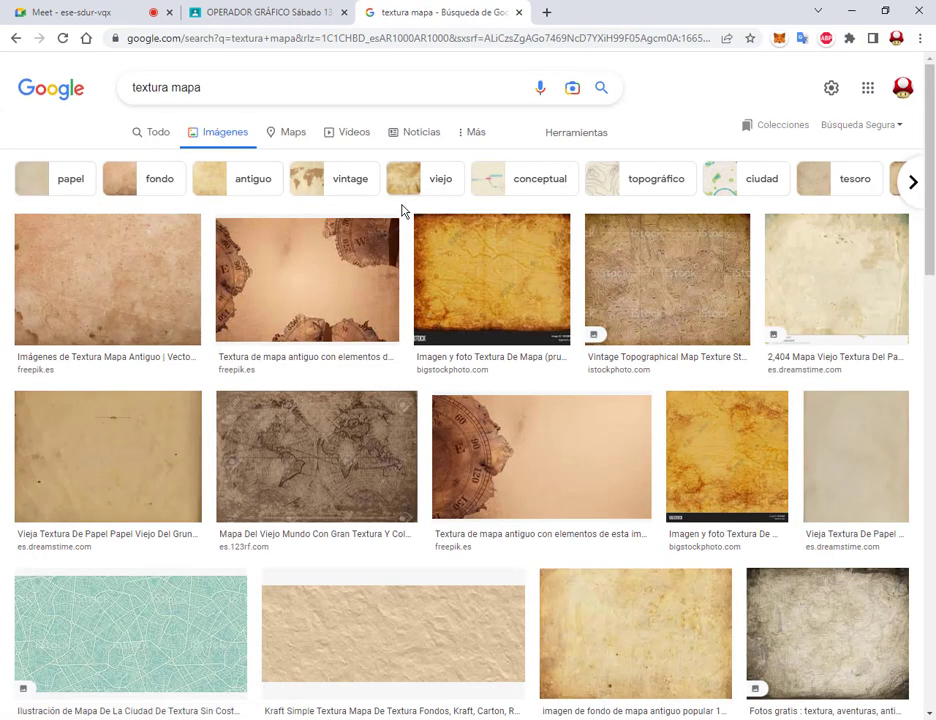
Look through the map texture images, preview the dark world map from wallhere.com and examine its related images.
{"action": "scroll", "coordinate": [403, 210], "scroll_direction": "down", "scroll_amount": 3}
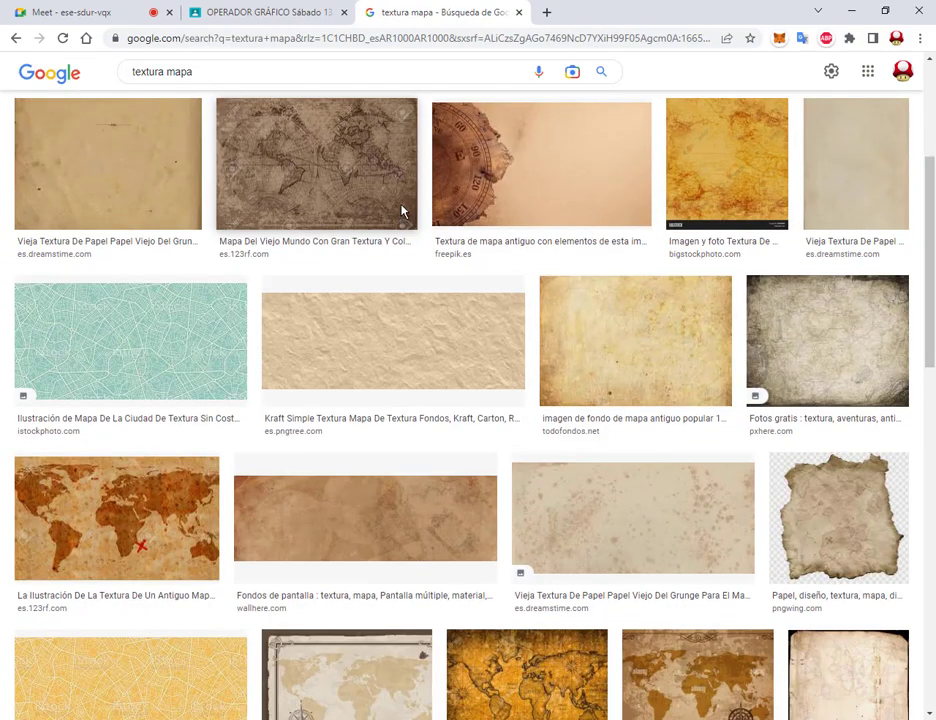
{"action": "scroll", "coordinate": [402, 211], "scroll_direction": "down", "scroll_amount": 3}
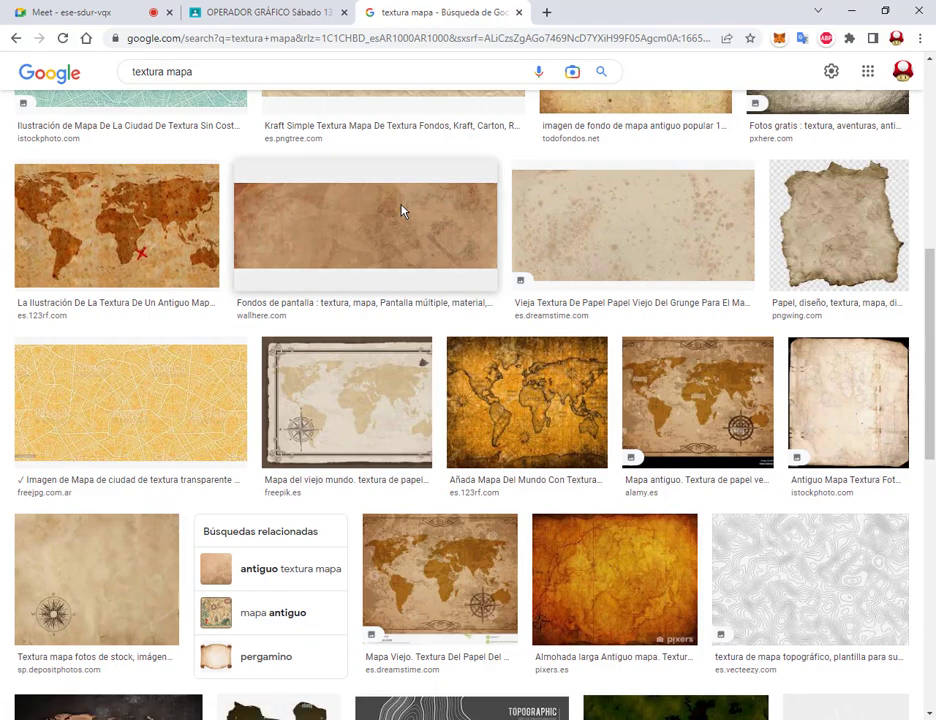
{"action": "scroll", "coordinate": [355, 292], "scroll_direction": "down", "scroll_amount": 3}
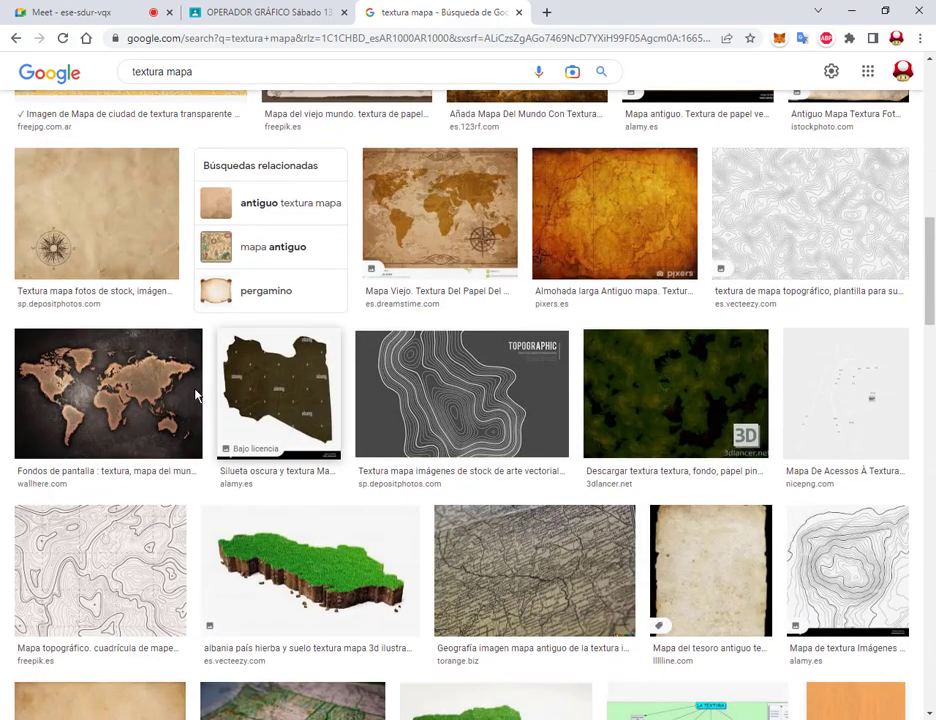
{"action": "left_click", "coordinate": [127, 378]}
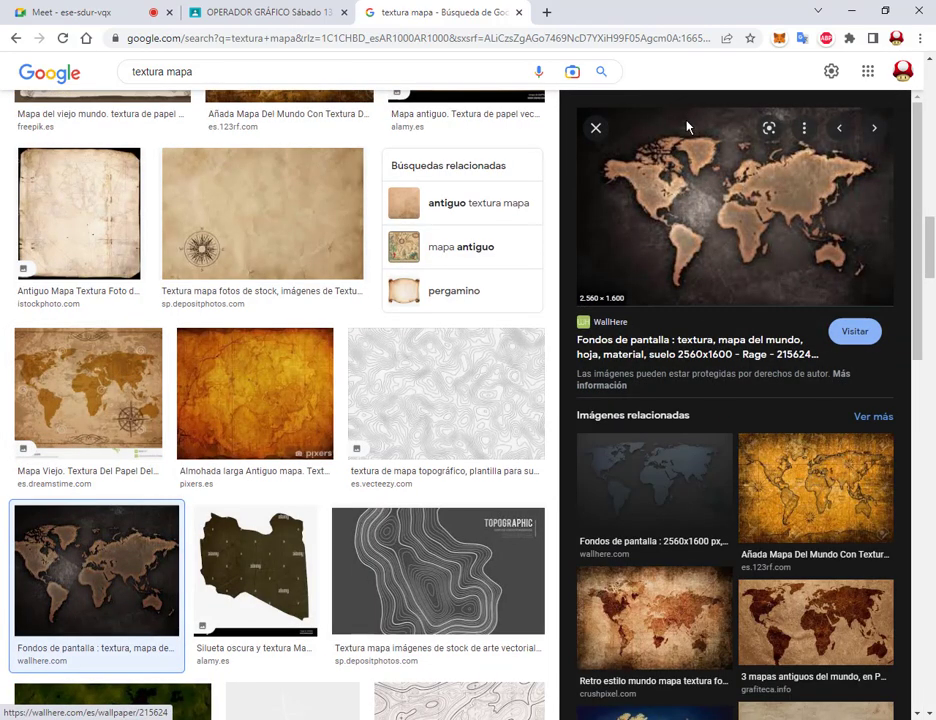
{"action": "scroll", "coordinate": [765, 177], "scroll_direction": "down", "scroll_amount": 2}
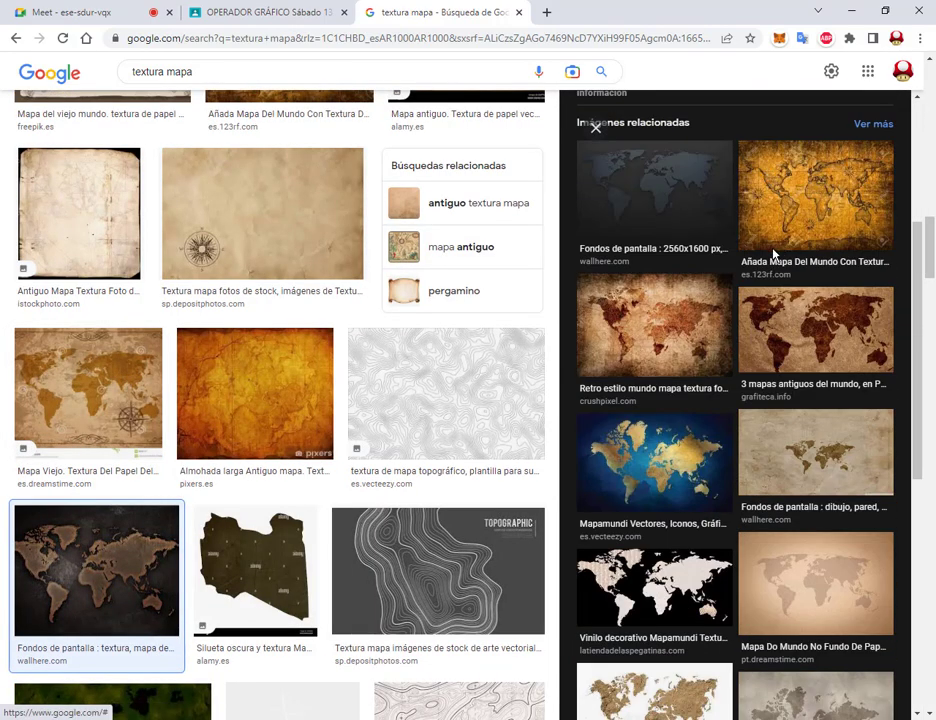
{"action": "scroll", "coordinate": [770, 258], "scroll_direction": "down", "scroll_amount": 3}
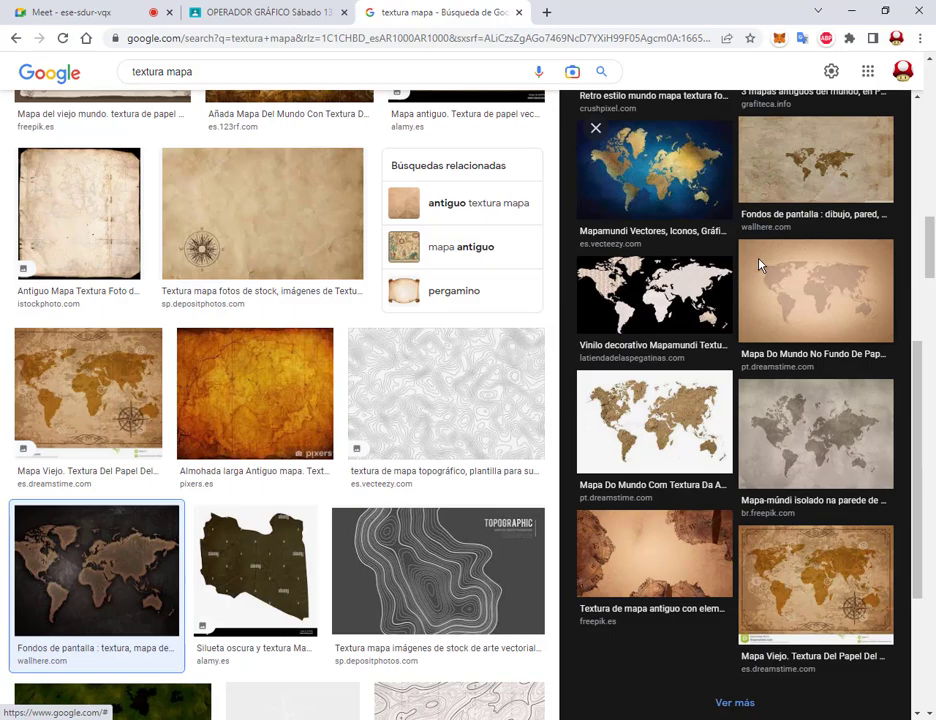
{"action": "scroll", "coordinate": [759, 265], "scroll_direction": "up", "scroll_amount": 4}
{"action": "scroll", "coordinate": [843, 342], "scroll_direction": "down", "scroll_amount": 7}
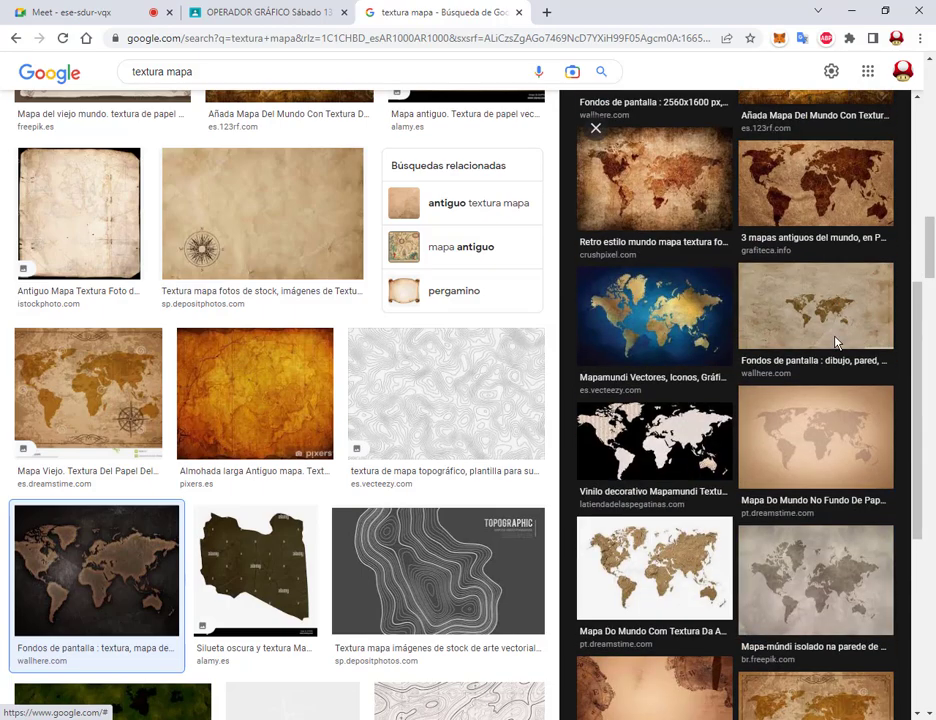
{"action": "scroll", "coordinate": [836, 334], "scroll_direction": "up", "scroll_amount": 8}
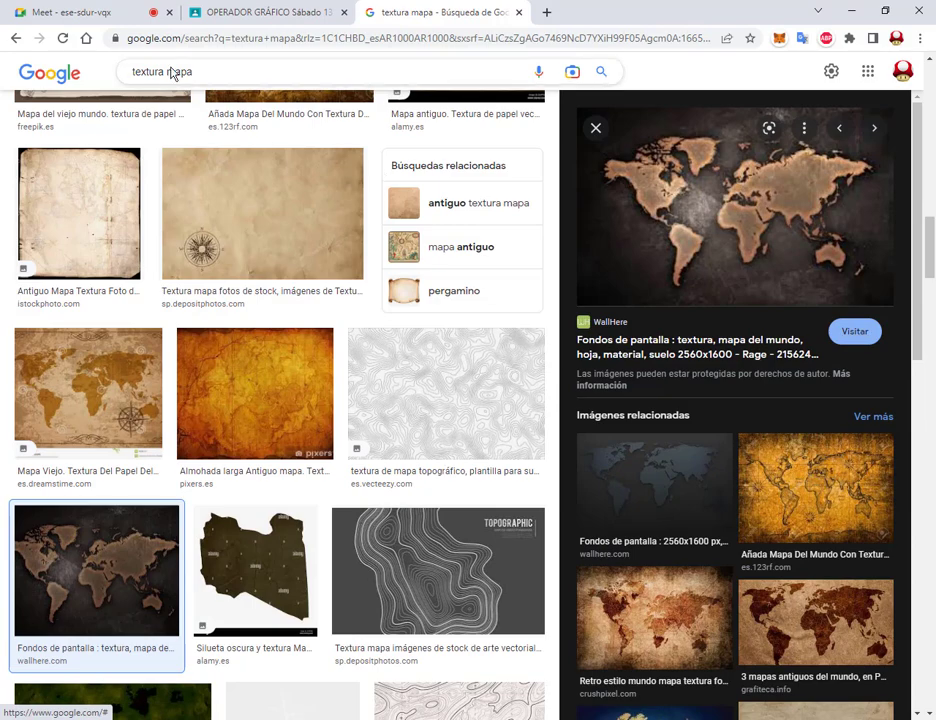
Change the image search to "mapa del mundo".
{"action": "double_click", "coordinate": [140, 72]}
{"action": "key", "text": "BackSpace"}
{"action": "type", "text": "del mundo"}
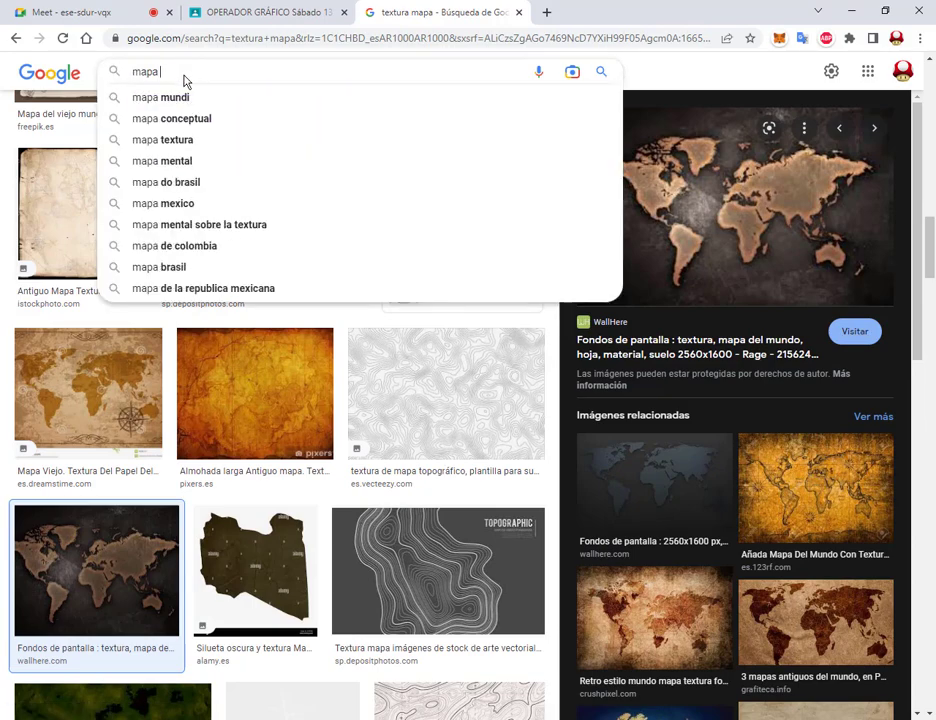
{"action": "key", "text": "Return"}
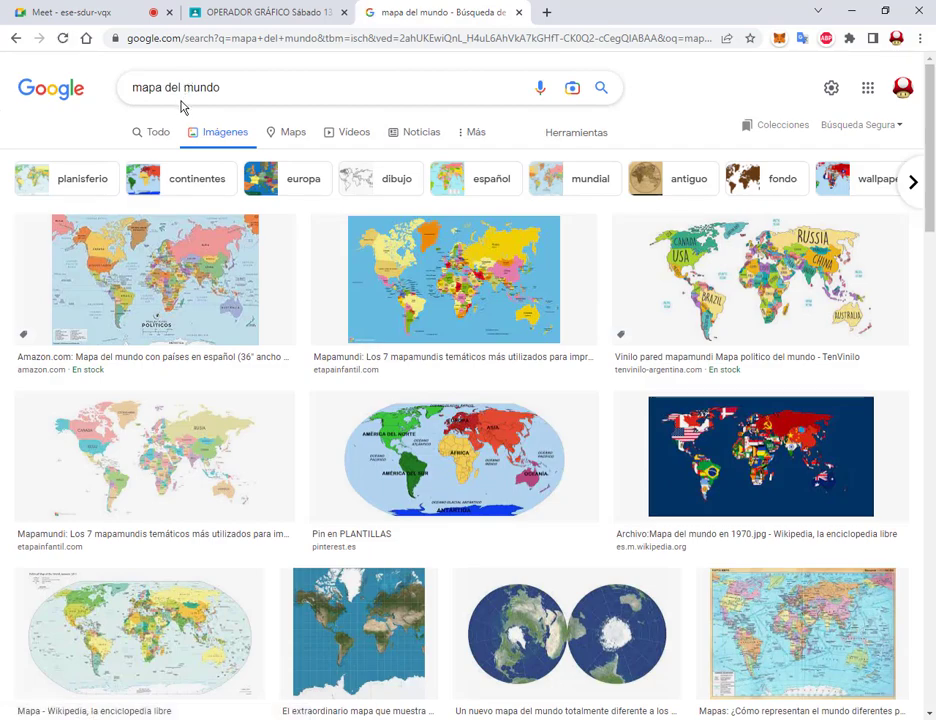
Save the dark satellite world map from 20minutos.es to the Escritorio folder as 1047981a.jpg.
{"action": "scroll", "coordinate": [508, 286], "scroll_direction": "down", "scroll_amount": 3}
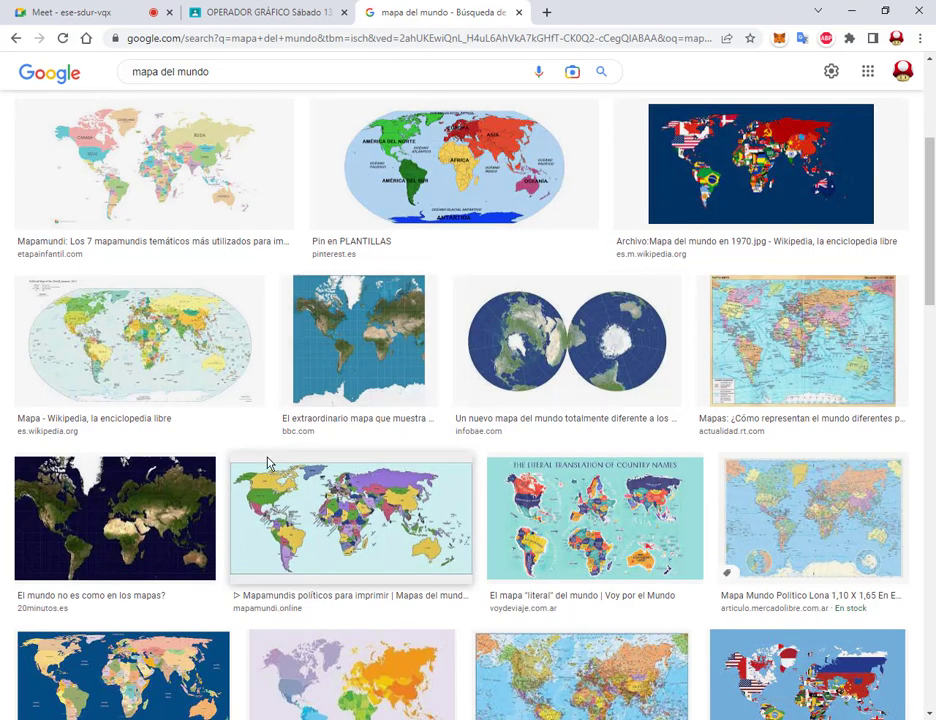
{"action": "left_click", "coordinate": [120, 505]}
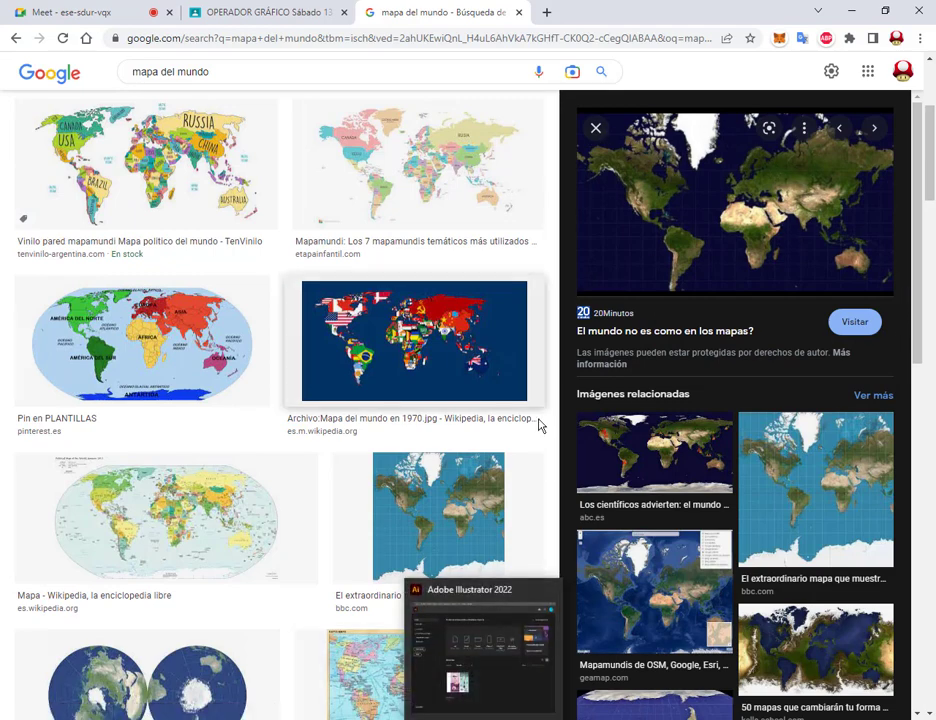
{"action": "scroll", "coordinate": [815, 258], "scroll_direction": "down", "scroll_amount": 3}
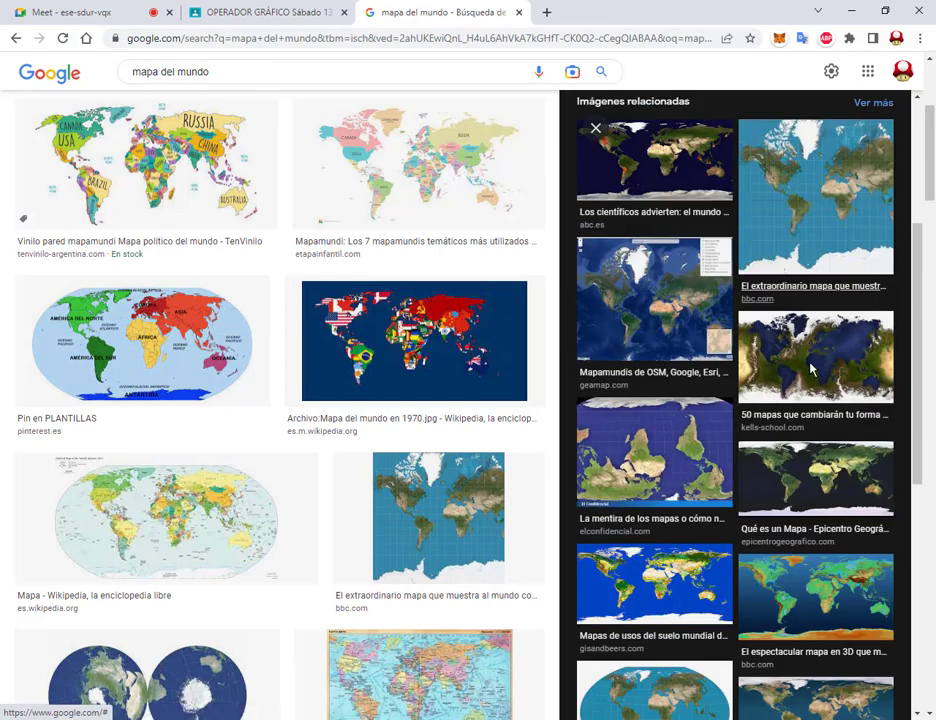
{"action": "scroll", "coordinate": [815, 262], "scroll_direction": "up", "scroll_amount": 3}
{"action": "right_click", "coordinate": [718, 184]}
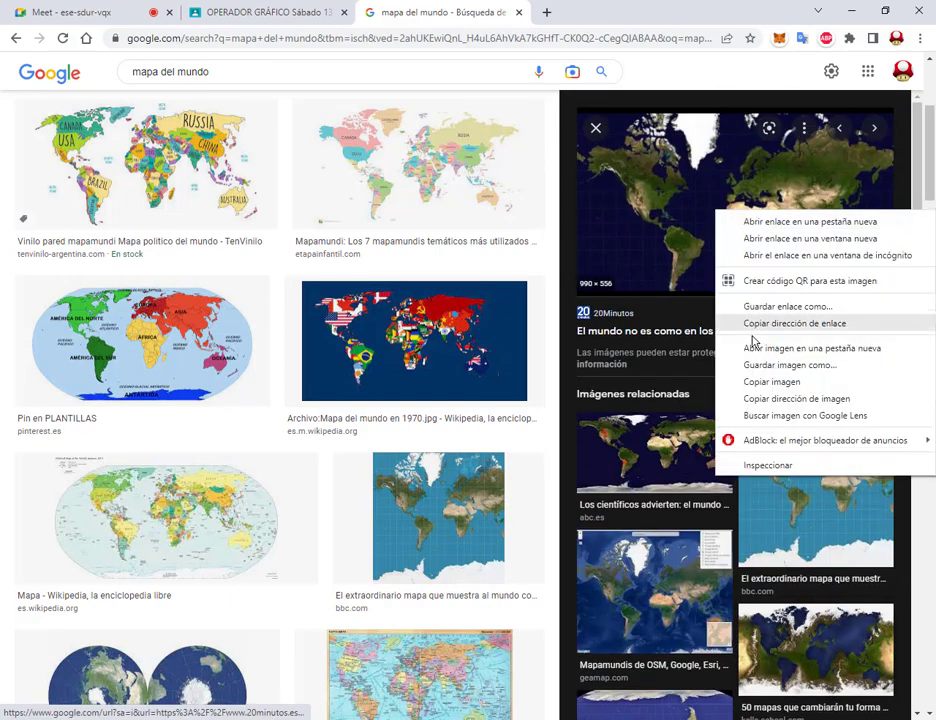
{"action": "left_click", "coordinate": [765, 370]}
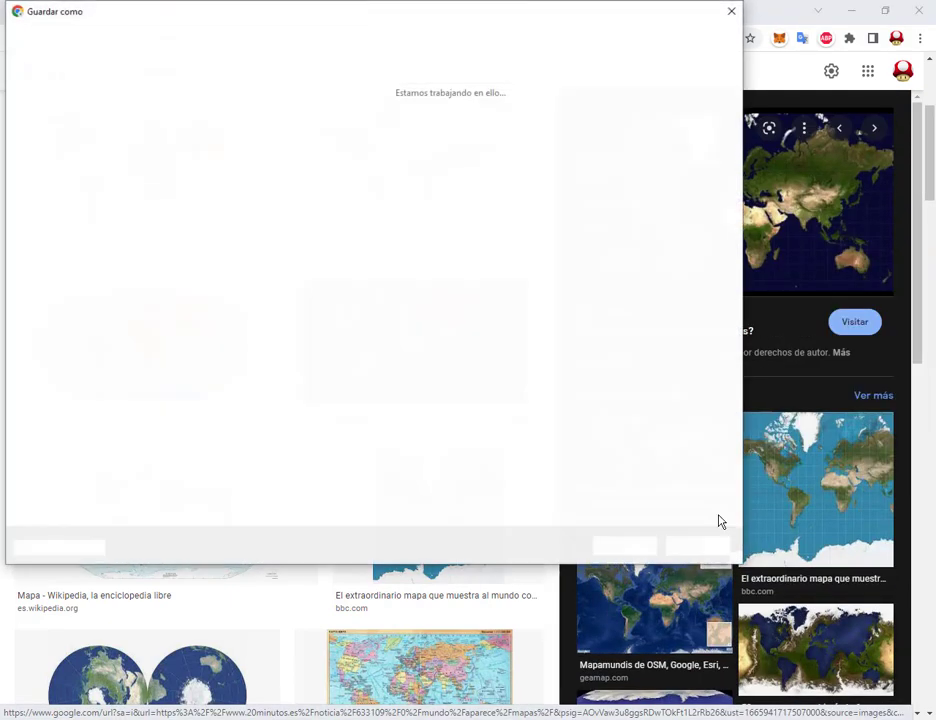
{"action": "left_click", "coordinate": [37, 198]}
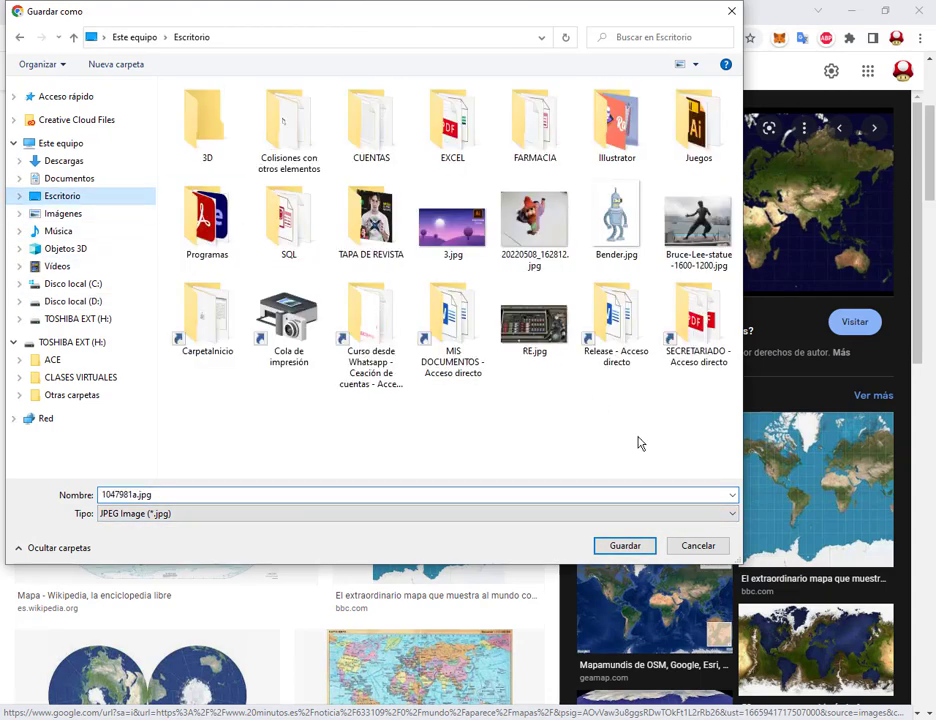
{"action": "left_click", "coordinate": [637, 548]}
Preview the oval New York Times world map among the related images, and show the downloaded 1047981a.jpg in its folder.
{"action": "scroll", "coordinate": [737, 458], "scroll_direction": "down", "scroll_amount": 5}
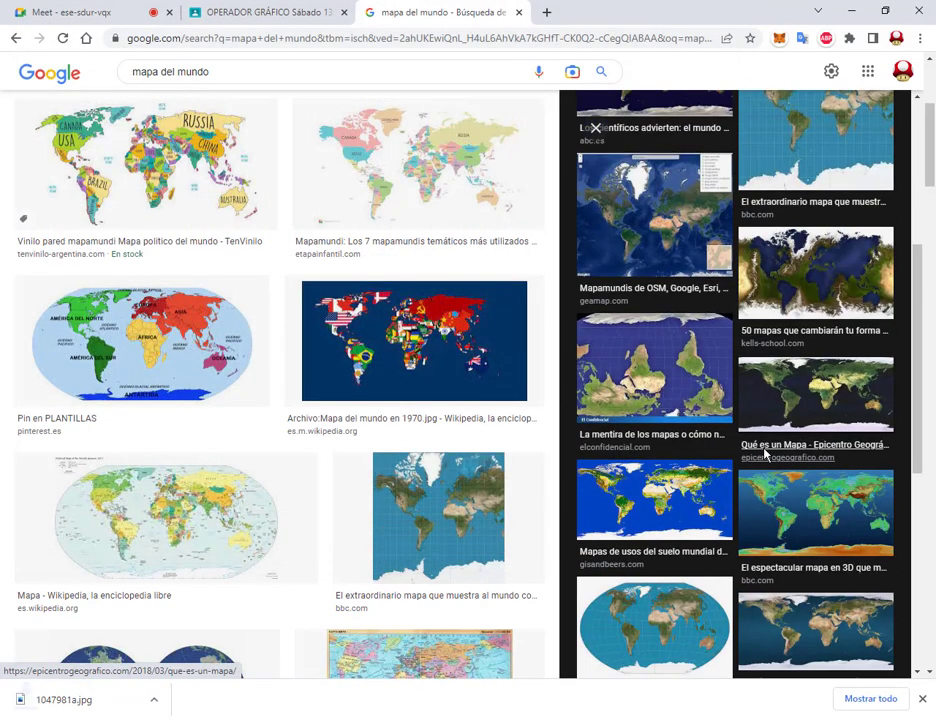
{"action": "scroll", "coordinate": [765, 445], "scroll_direction": "down", "scroll_amount": 4}
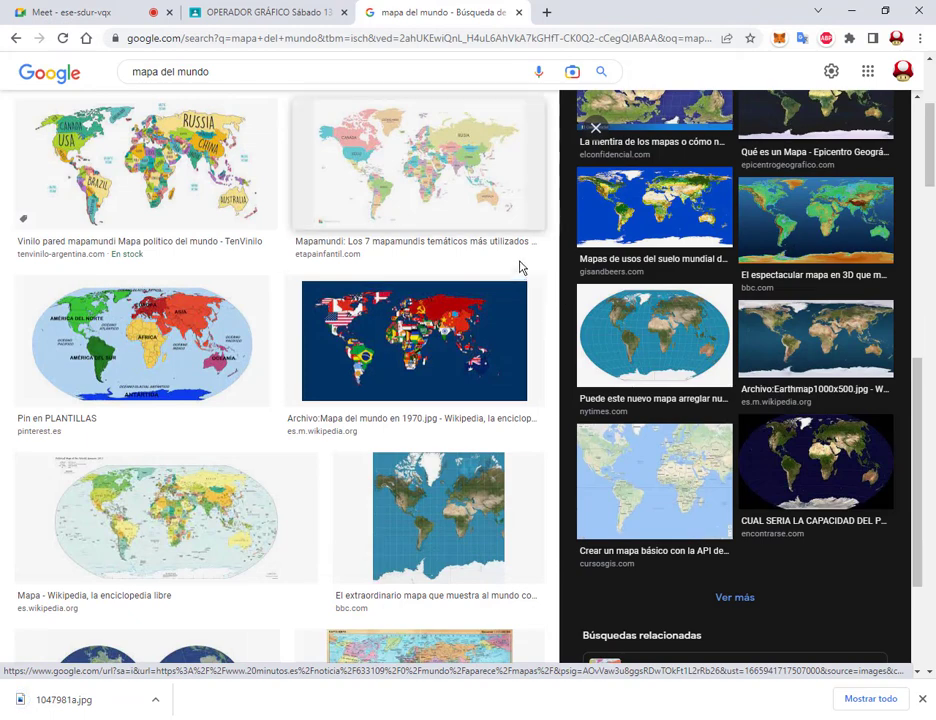
{"action": "left_click", "coordinate": [654, 335]}
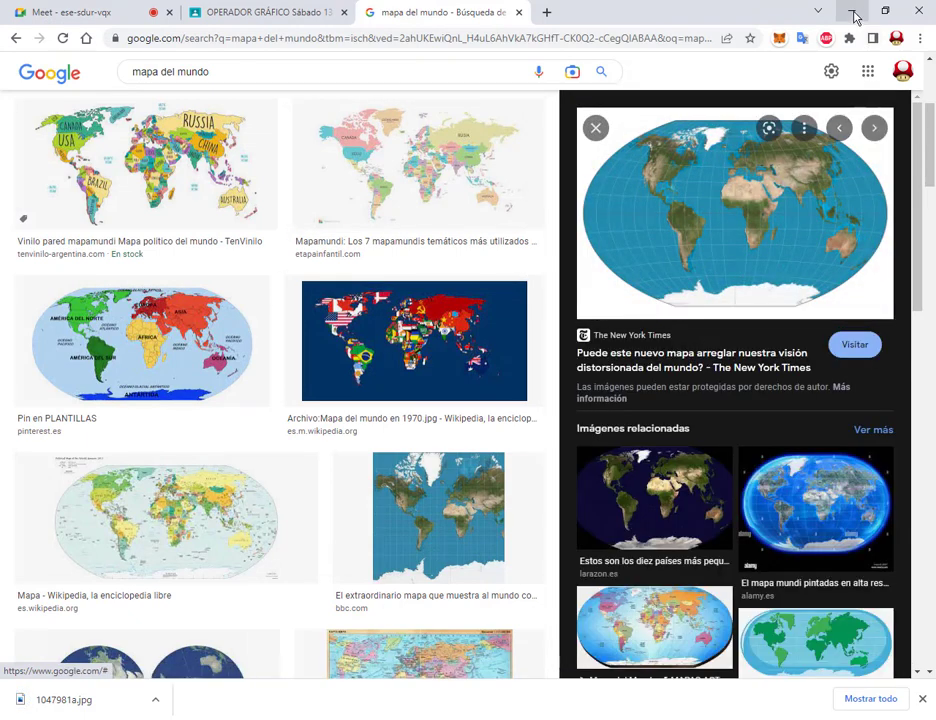
{"action": "scroll", "coordinate": [720, 260], "scroll_direction": "down", "scroll_amount": 2}
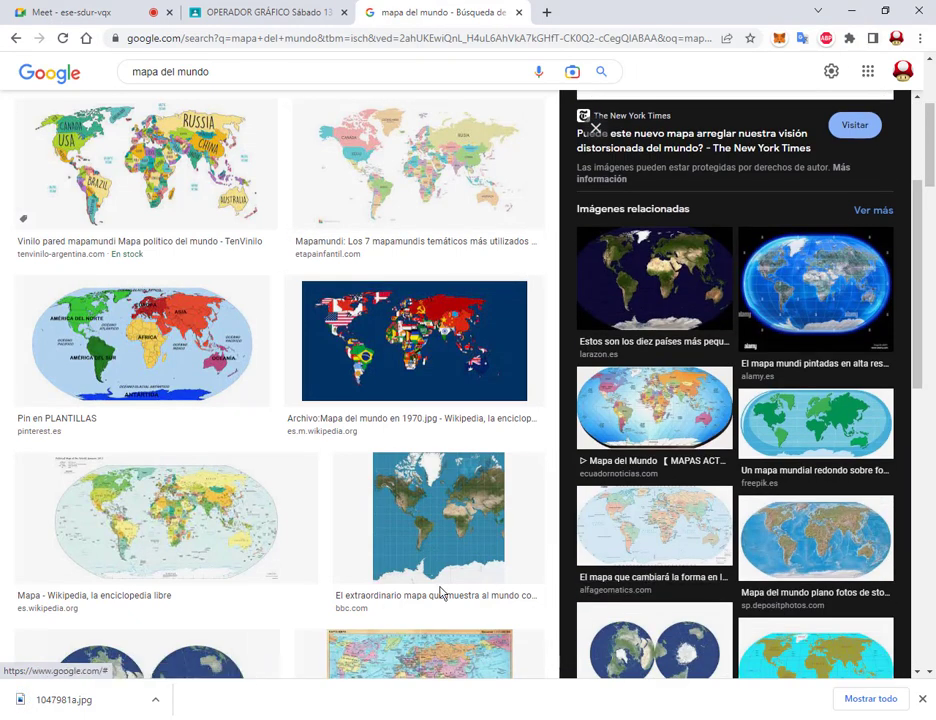
{"action": "left_click", "coordinate": [870, 698]}
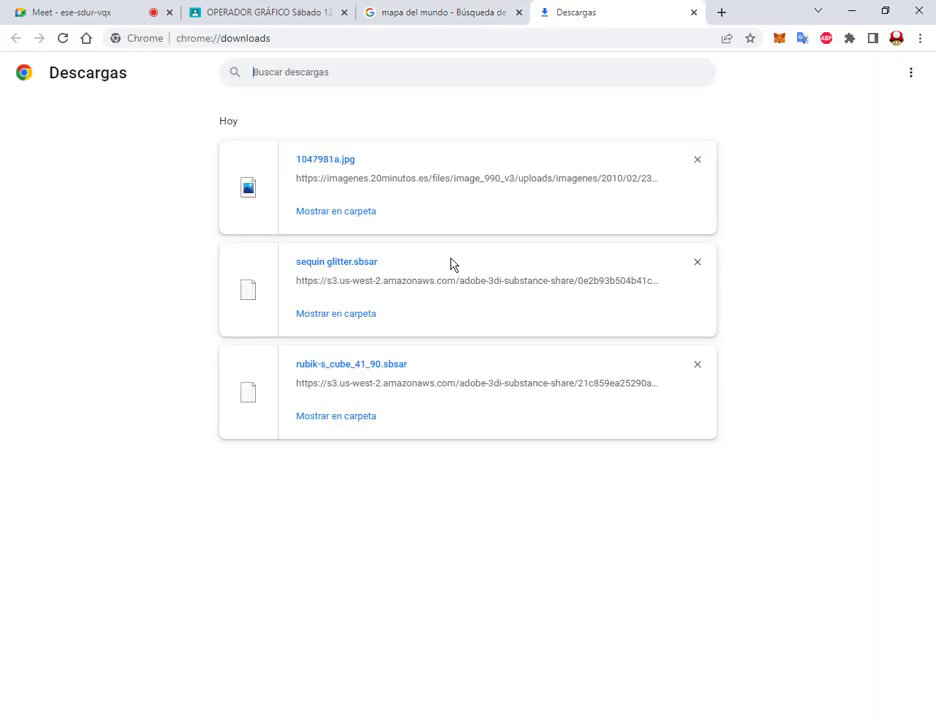
{"action": "left_click", "coordinate": [366, 212]}
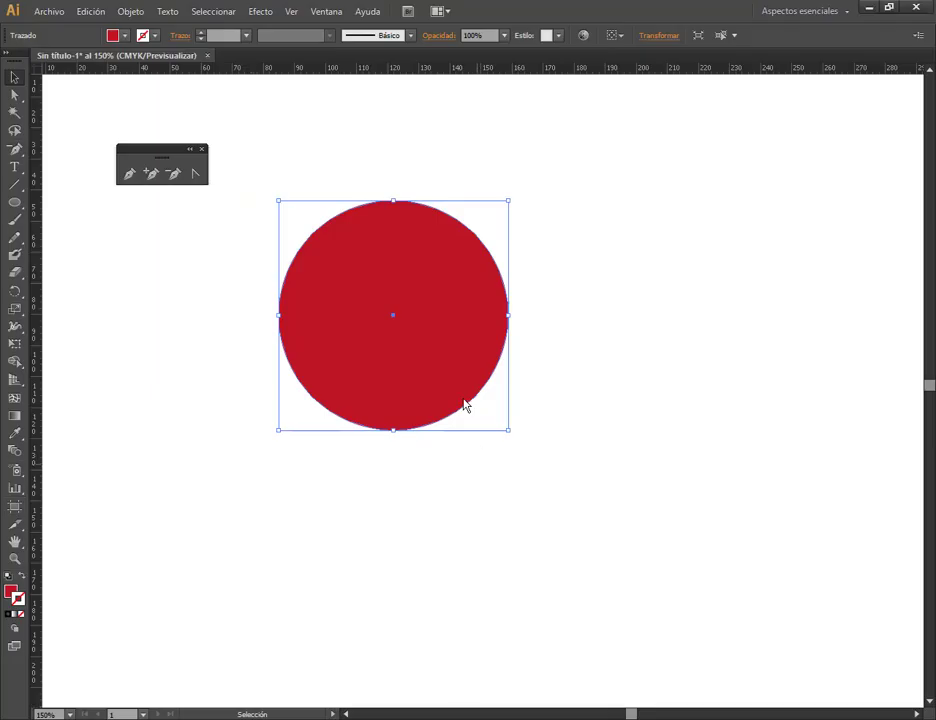
Shift the red circle to the left, fill it with blue and place a duplicate to its right.
{"action": "left_click_drag", "start_coordinate": [420, 332], "coordinate": [261, 360]}
{"action": "left_click", "coordinate": [124, 35]}
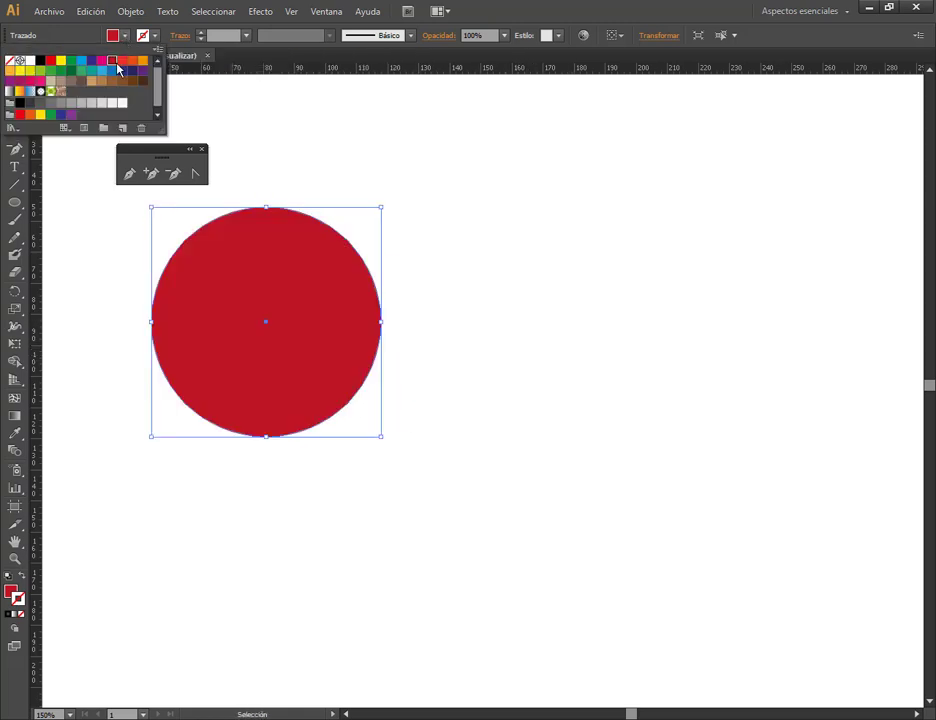
{"action": "left_click", "coordinate": [112, 71]}
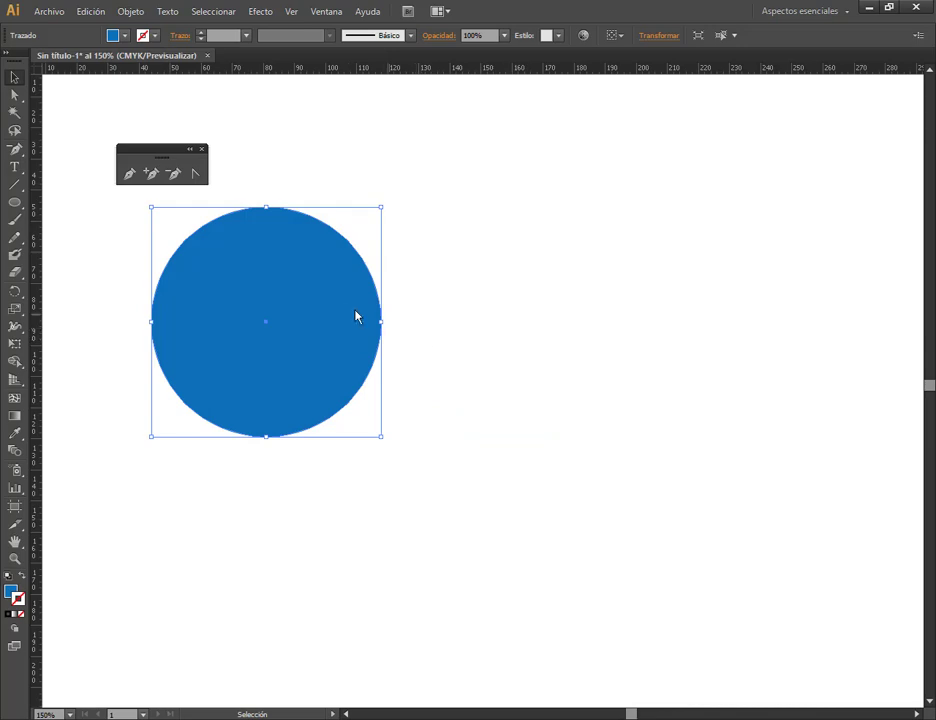
{"action": "left_click_drag", "start_coordinate": [329, 322], "coordinate": [690, 333]}
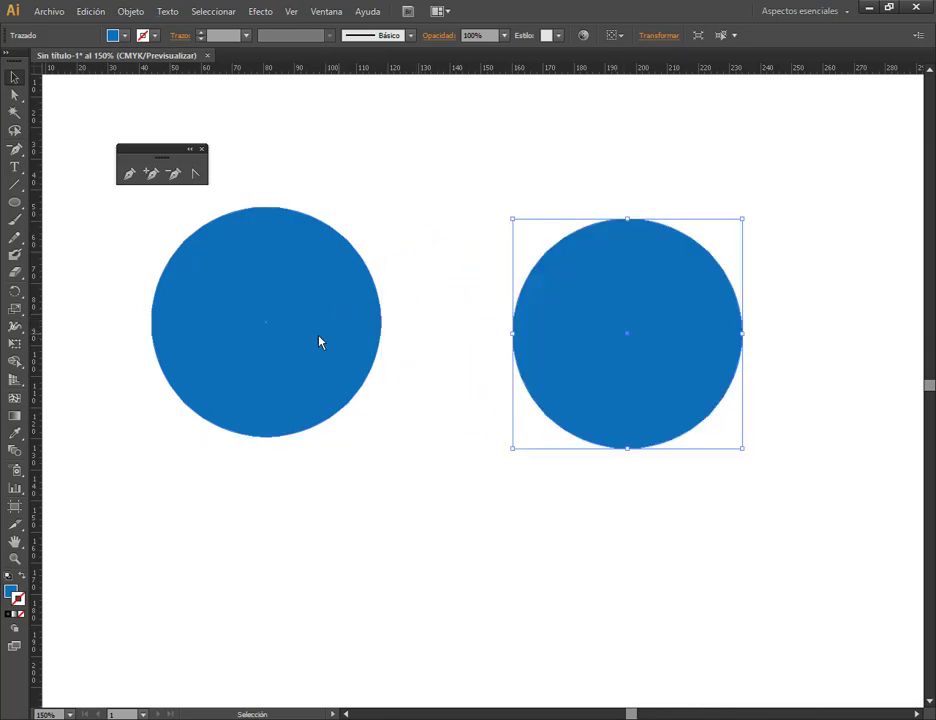
Try the 3D Revolve effect on the left circle with the preview on.
{"action": "left_click", "coordinate": [320, 340]}
{"action": "left_click", "coordinate": [260, 11]}
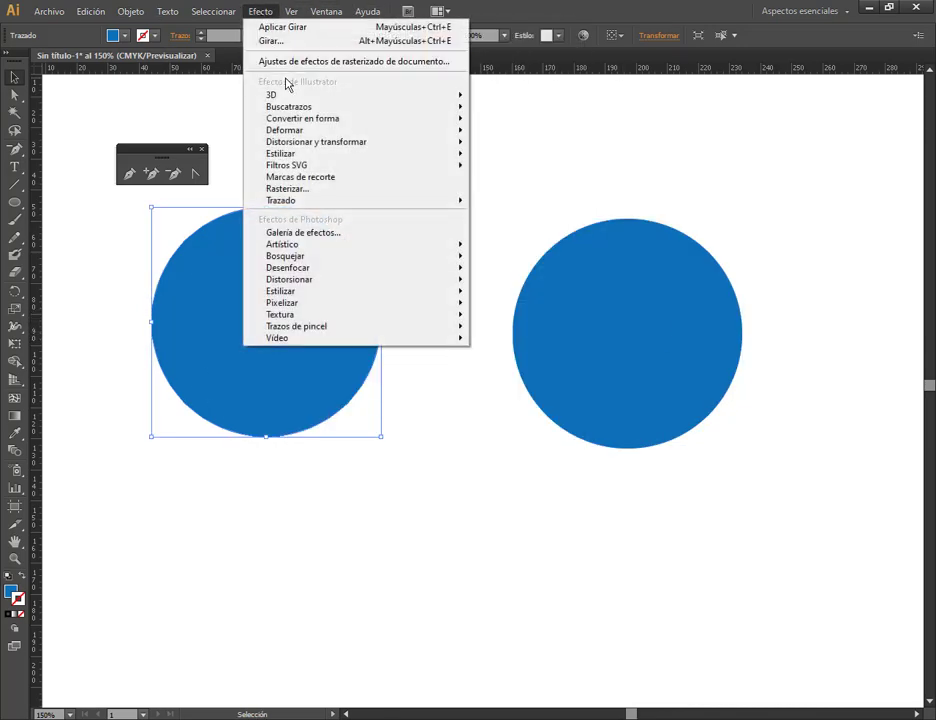
{"action": "mouse_move", "coordinate": [275, 94]}
{"action": "left_click", "coordinate": [523, 116]}
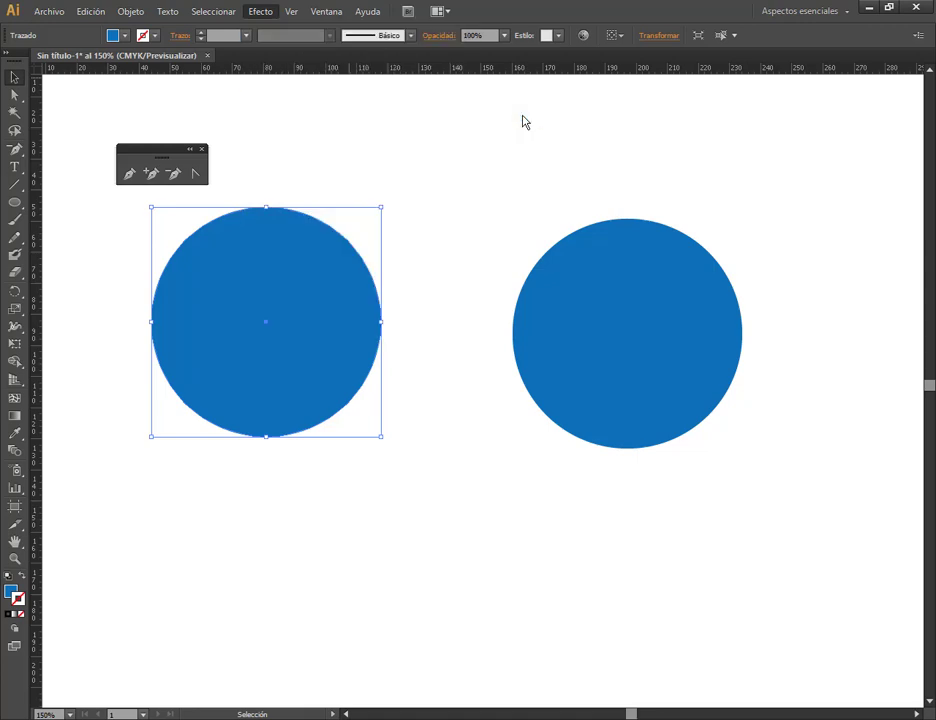
{"action": "left_click", "coordinate": [478, 593]}
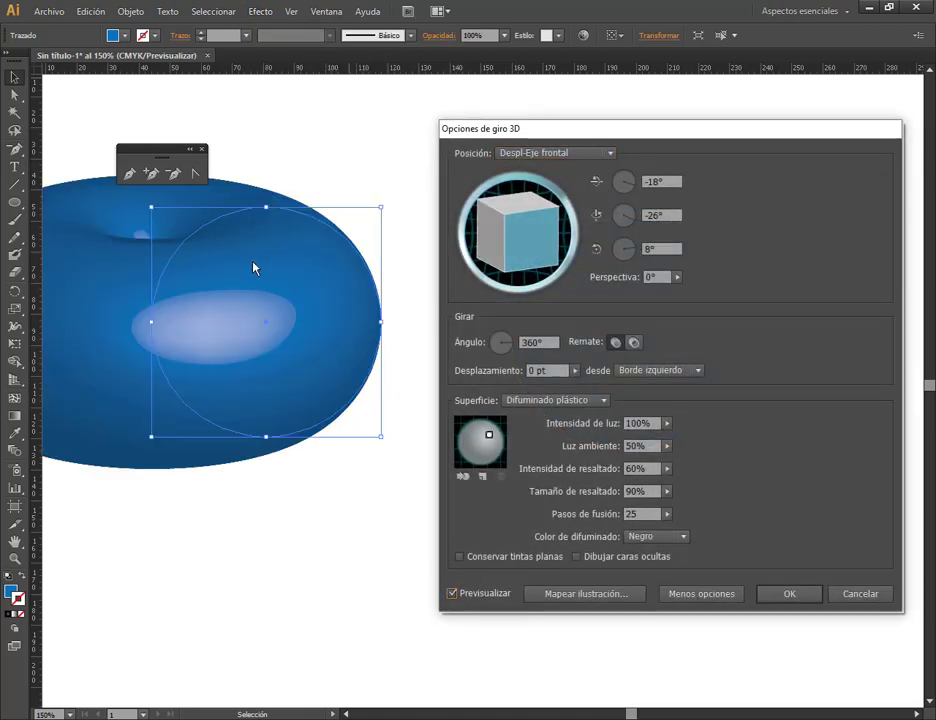
{"action": "left_click", "coordinate": [870, 594]}
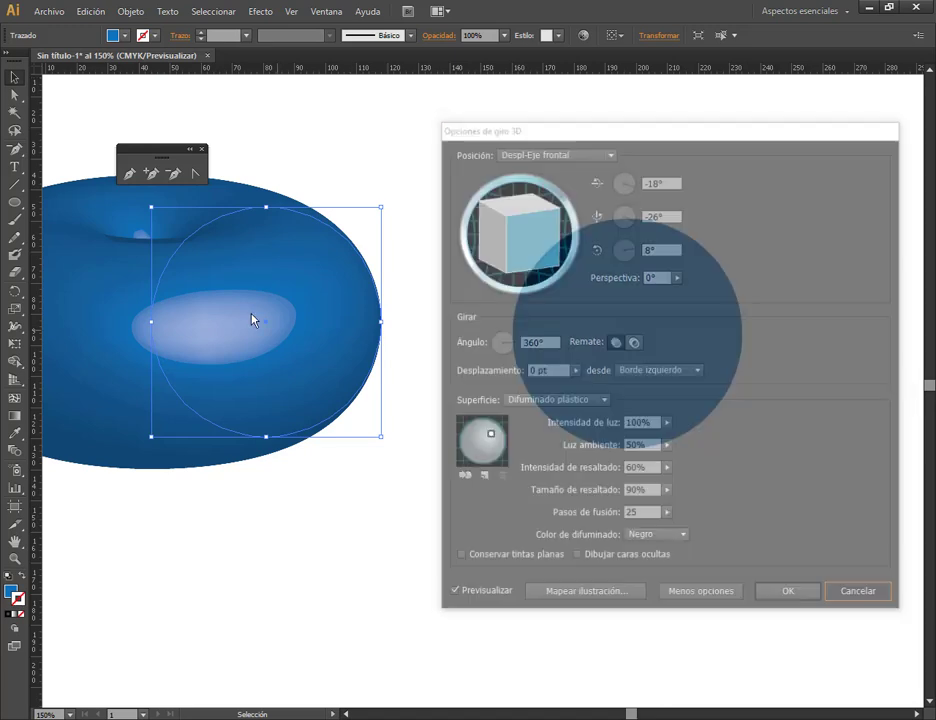
Delete the left circle and move the remaining circle toward the middle of the artboard.
{"action": "key", "text": "Delete"}
{"action": "left_click_drag", "start_coordinate": [708, 321], "coordinate": [587, 308]}
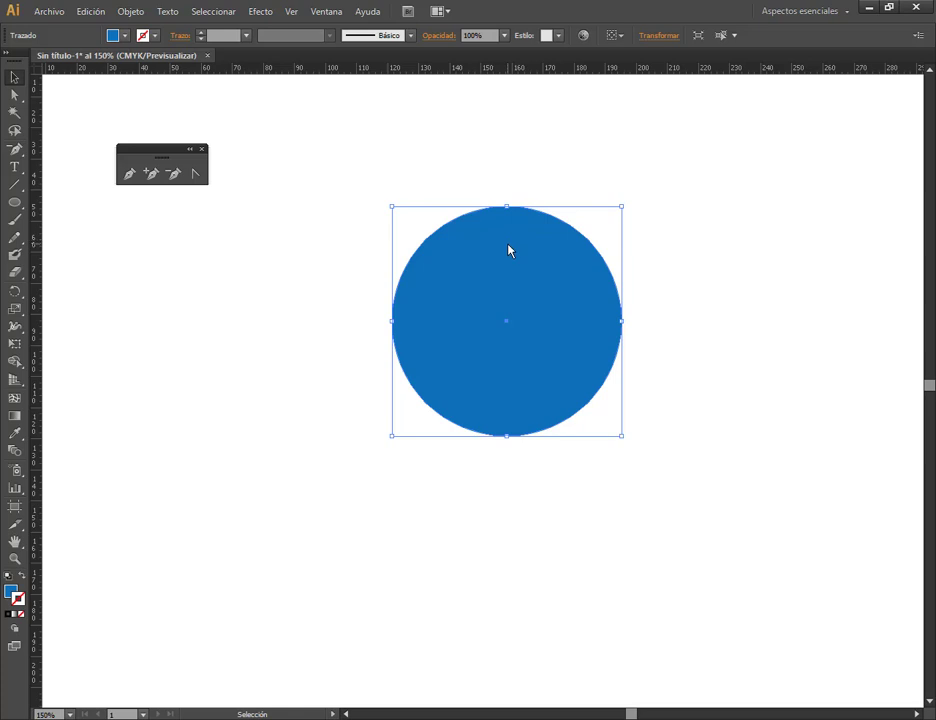
Remove the circle's right anchor point to leave a left semicircle, and move the semicircle further left.
{"action": "left_click", "coordinate": [10, 96]}
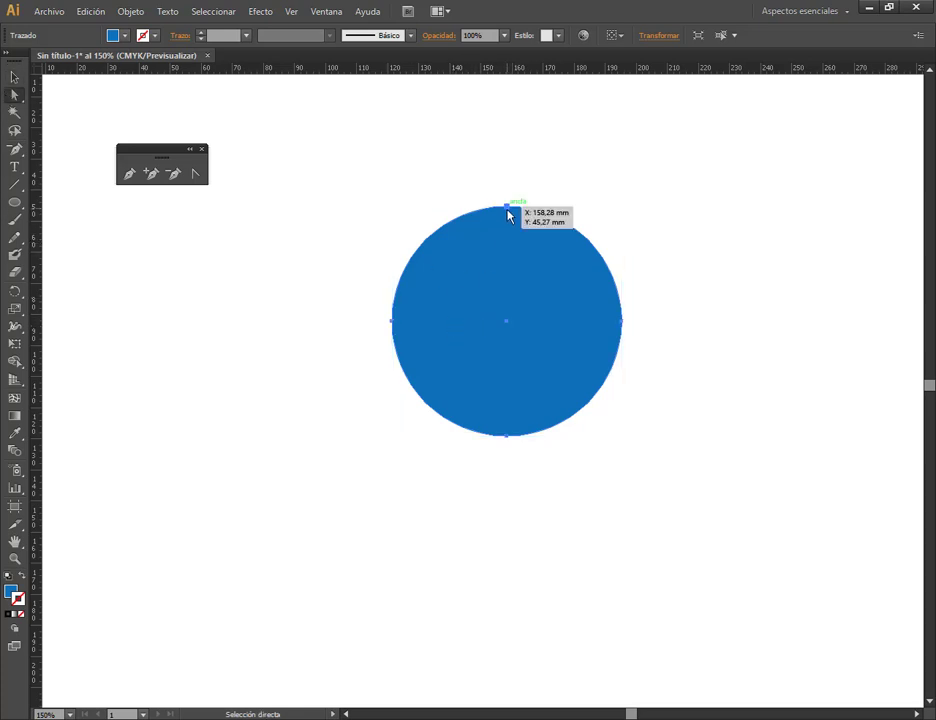
{"action": "left_click", "coordinate": [621, 322]}
{"action": "key", "text": "Delete"}
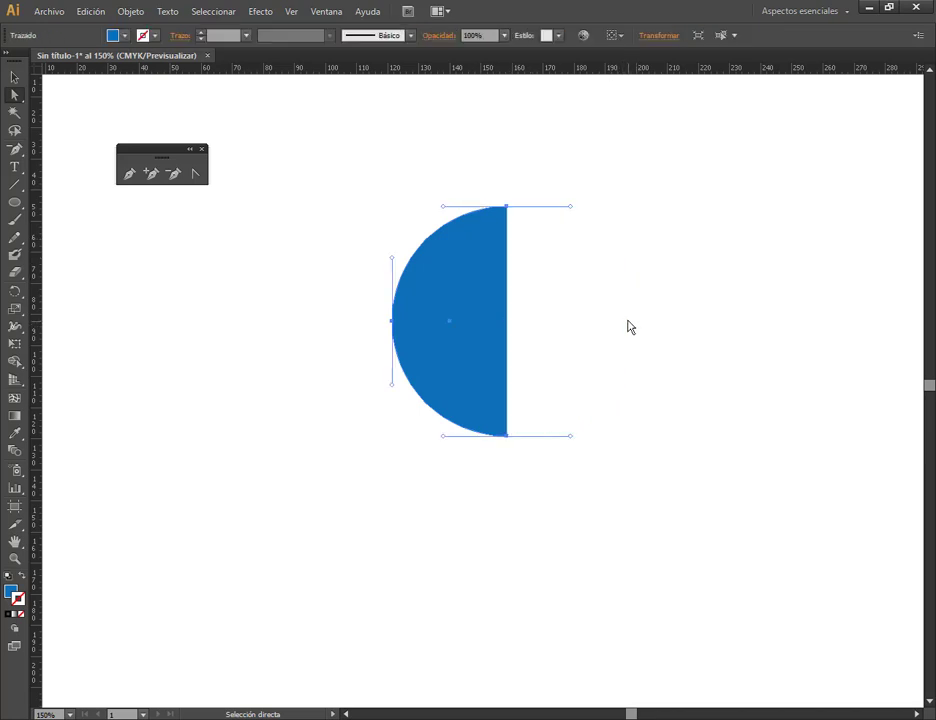
{"action": "left_click", "coordinate": [14, 77]}
{"action": "left_click_drag", "start_coordinate": [476, 323], "coordinate": [291, 343]}
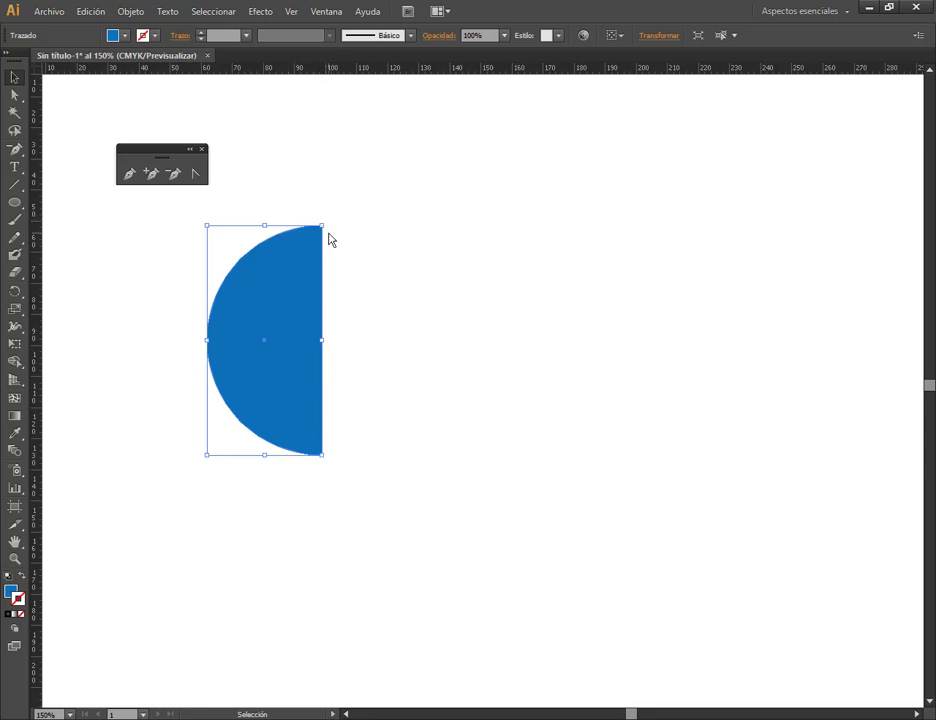
{"action": "left_click", "coordinate": [263, 11]}
{"action": "mouse_move", "coordinate": [291, 96]}
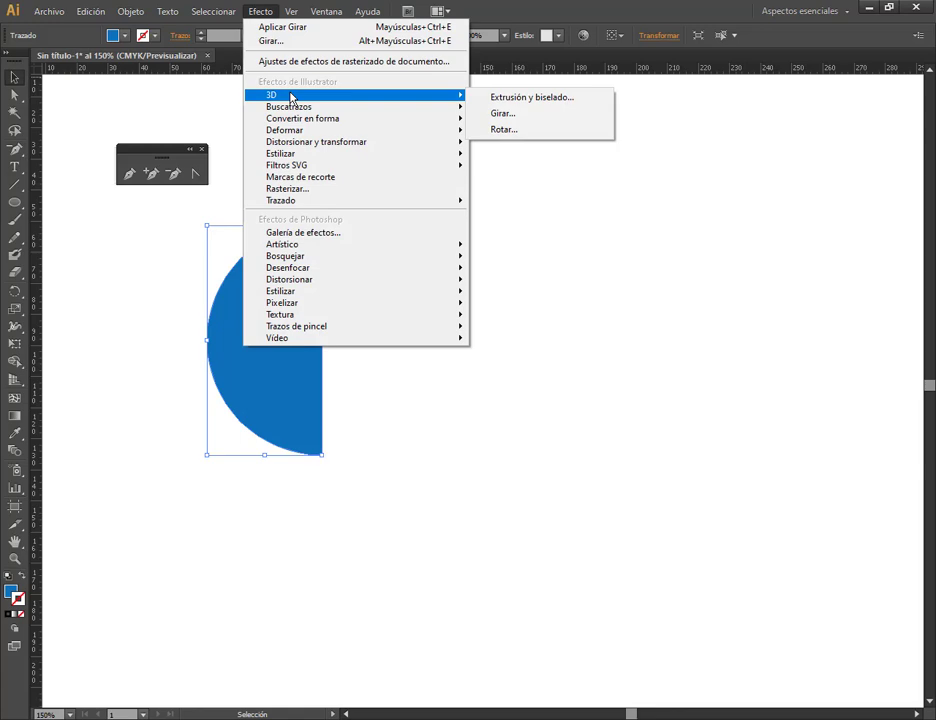
{"action": "left_click", "coordinate": [570, 101]}
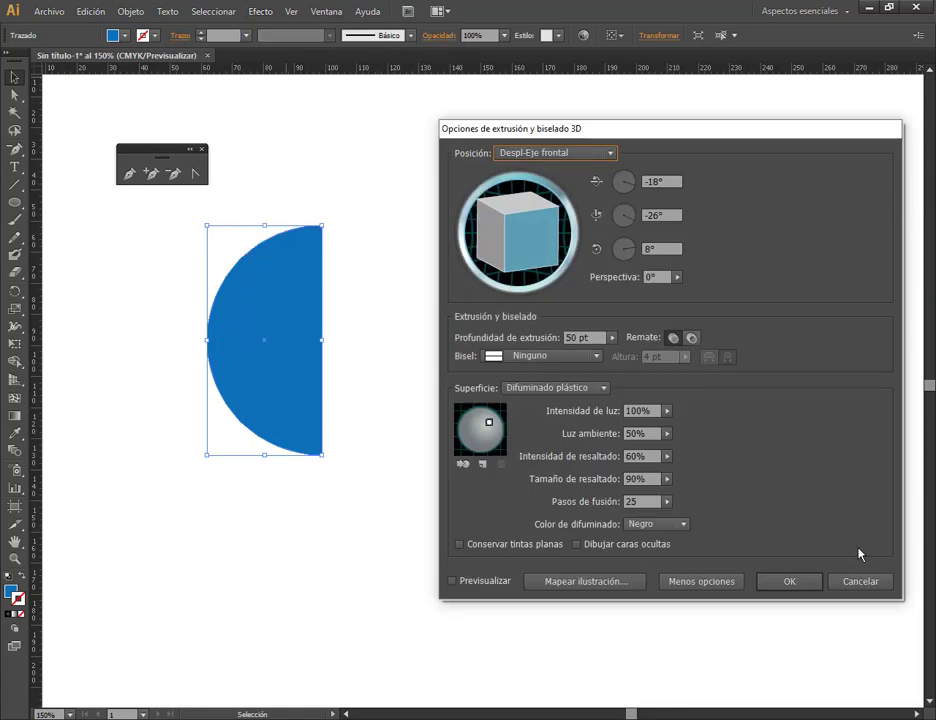
{"action": "key", "text": "Escape"}
Set up a 360° 3D Revolve on the semicircle from Borde derecho with the preview on.
{"action": "left_click", "coordinate": [263, 11]}
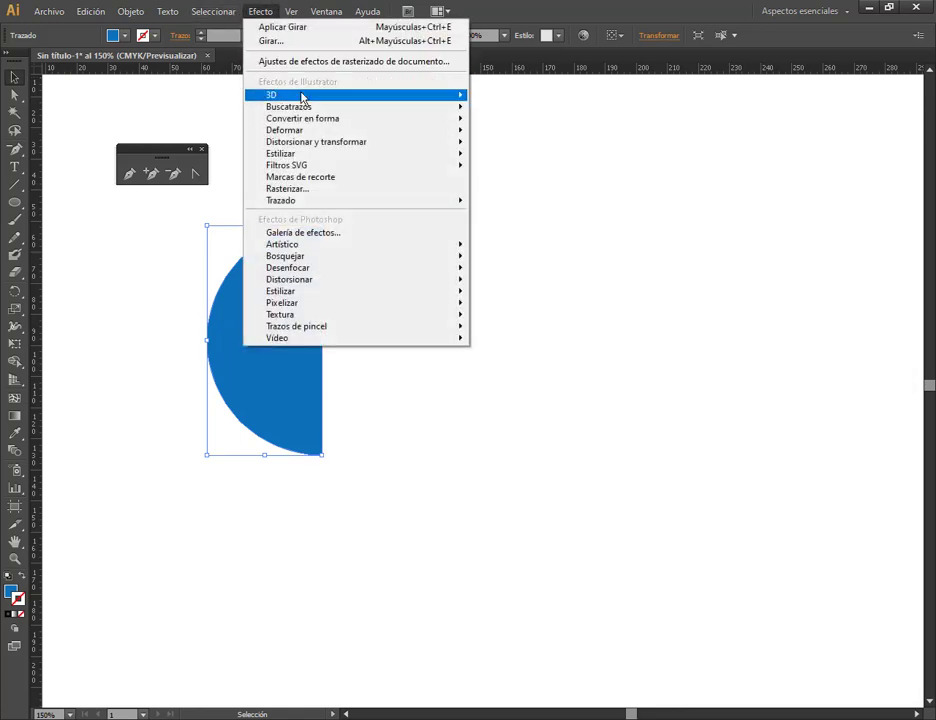
{"action": "mouse_move", "coordinate": [301, 96]}
{"action": "left_click", "coordinate": [493, 114]}
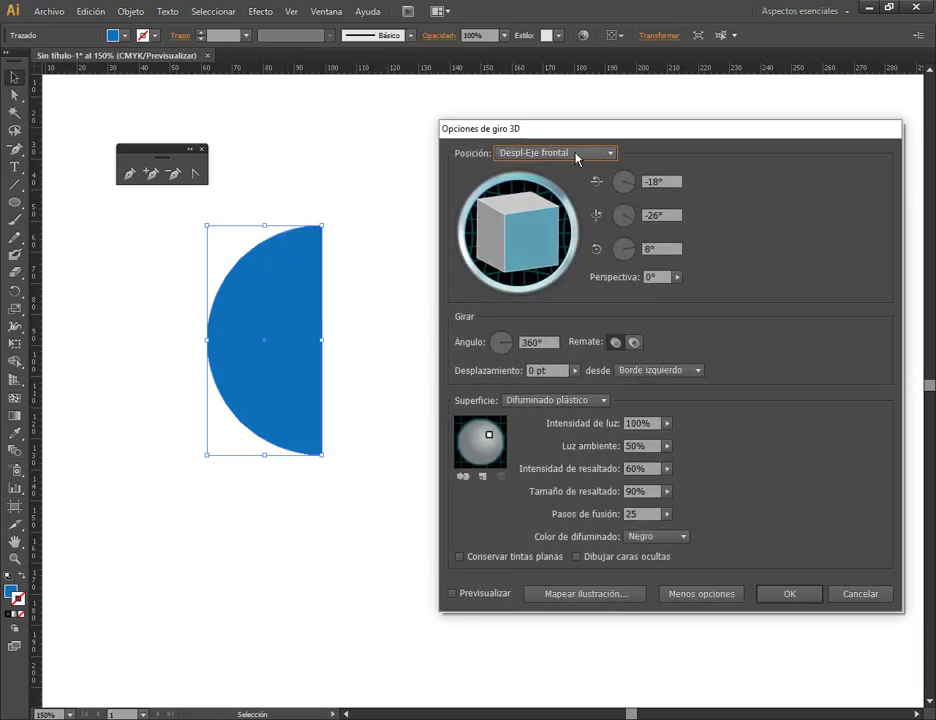
{"action": "left_click_drag", "start_coordinate": [588, 134], "coordinate": [537, 86]}
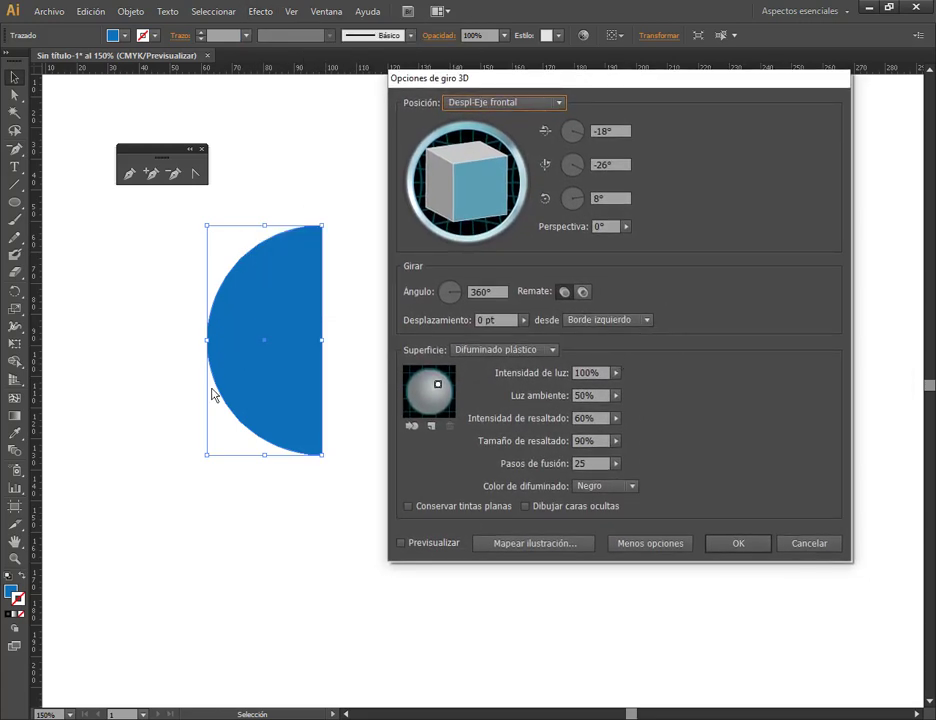
{"action": "left_click", "coordinate": [591, 321]}
{"action": "left_click", "coordinate": [603, 350]}
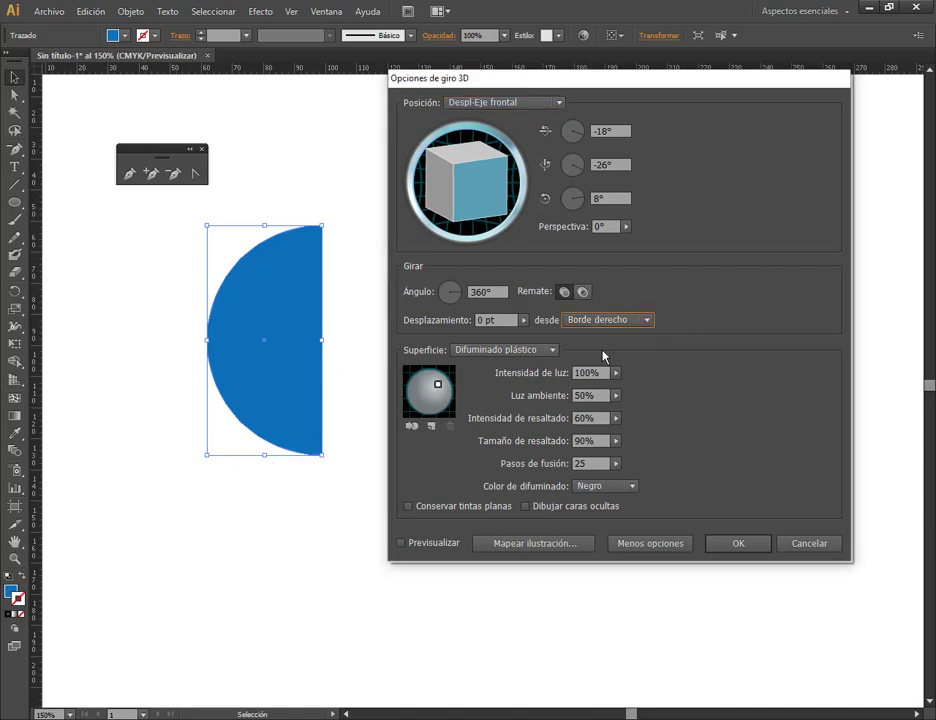
{"action": "left_click", "coordinate": [443, 547]}
{"action": "mouse_move", "coordinate": [554, 69]}
{"action": "left_mouse_down"}
{"action": "mouse_move", "coordinate": [627, 79]}
{"action": "mouse_move", "coordinate": [662, 55]}
{"action": "left_mouse_up"}
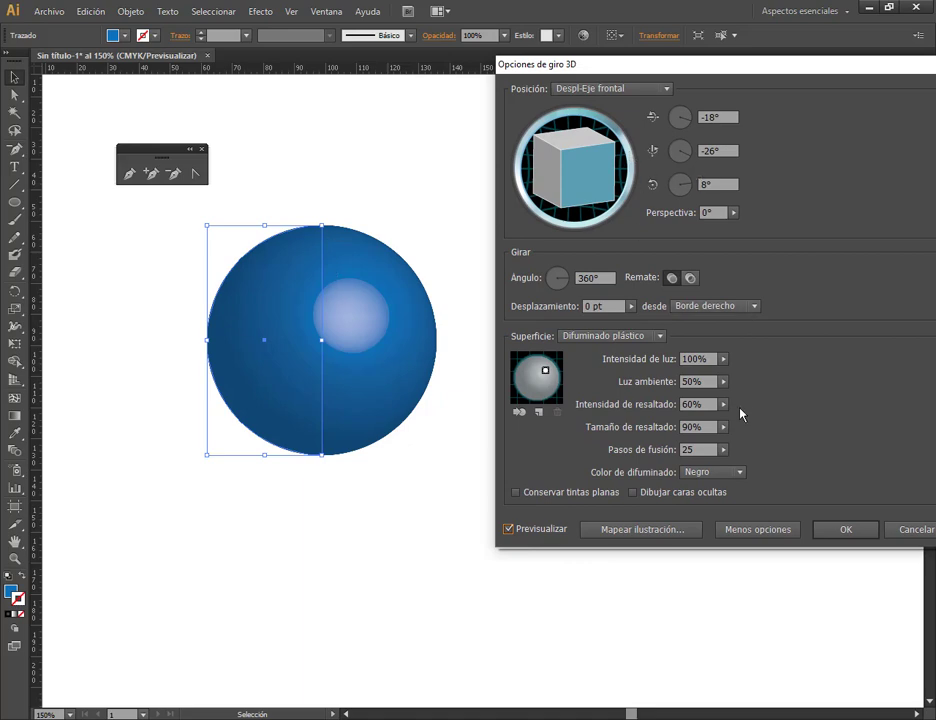
Try revolving the semicircle from Borde izquierdo, and return the revolve axis to Borde derecho.
{"action": "left_click", "coordinate": [712, 306]}
{"action": "left_click", "coordinate": [711, 322]}
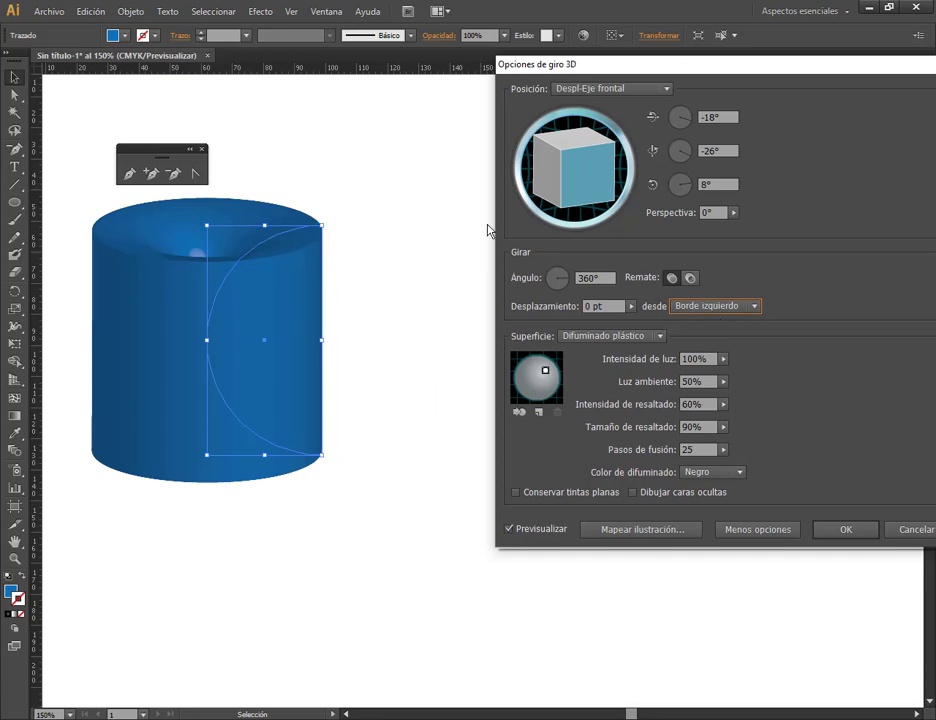
{"action": "left_click", "coordinate": [686, 308]}
{"action": "left_click", "coordinate": [704, 338]}
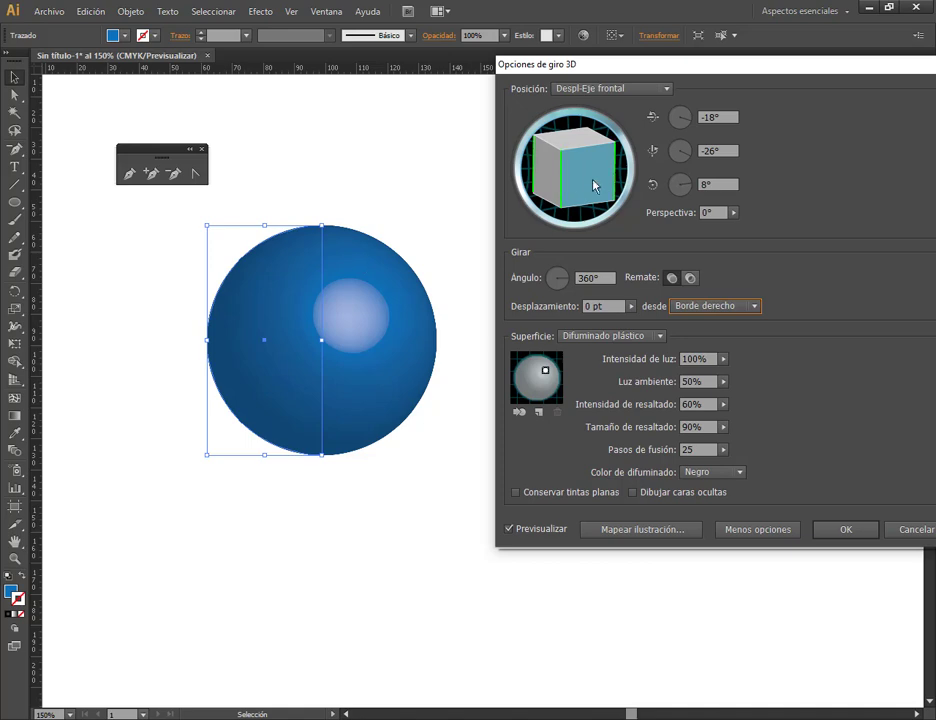
Rotate the revolved sphere to -18°, -20° and 16°, and open the artwork mapping options for its surface.
{"action": "left_click_drag", "start_coordinate": [593, 184], "coordinate": [587, 198]}
{"action": "left_click_drag", "start_coordinate": [613, 155], "coordinate": [381, 283]}
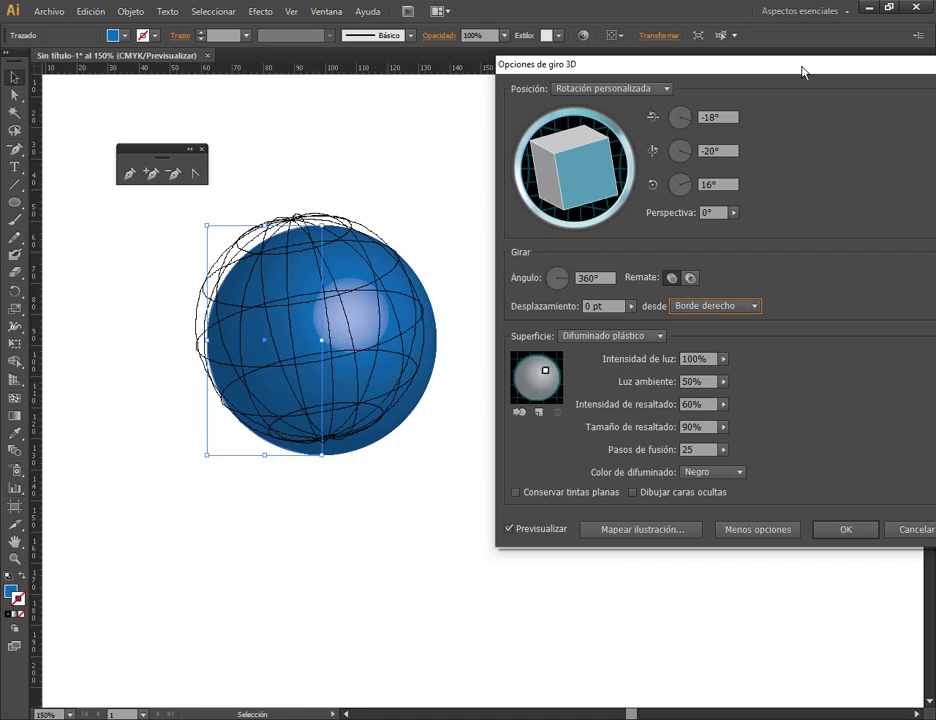
{"action": "left_click_drag", "start_coordinate": [802, 71], "coordinate": [727, 91]}
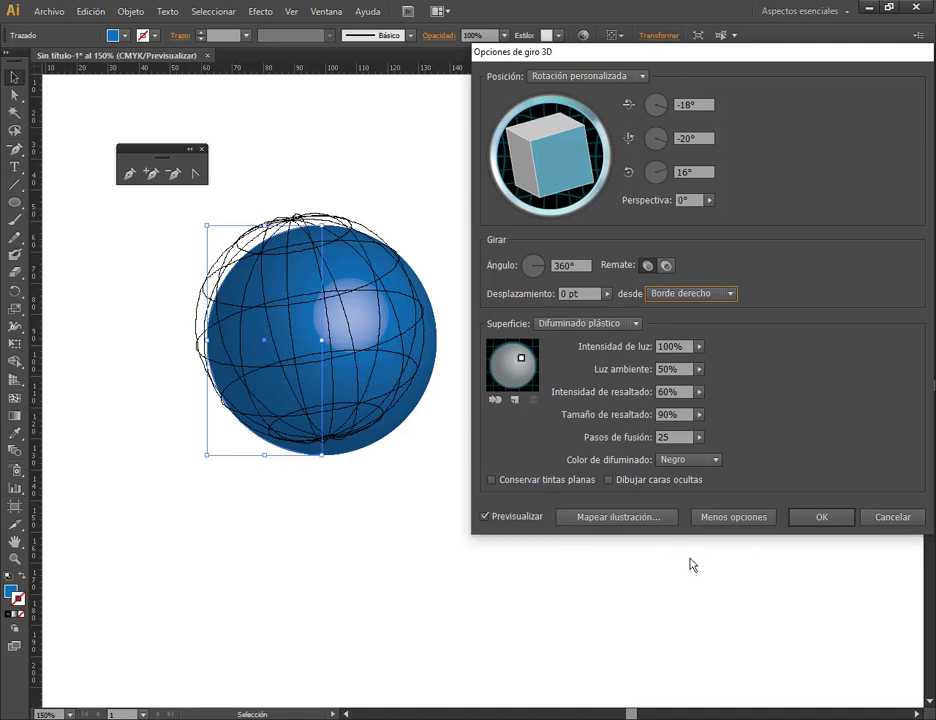
{"action": "left_click", "coordinate": [638, 517]}
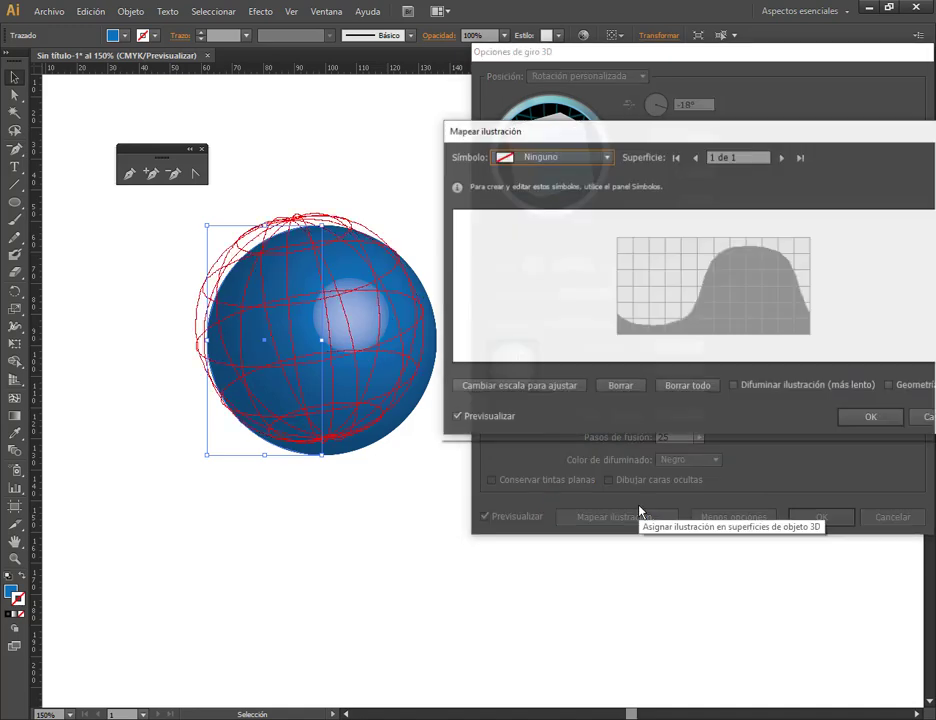
Cancel the artwork mapping and the 3D Revolve settings to return to the flat semicircle.
{"action": "left_click_drag", "start_coordinate": [605, 136], "coordinate": [563, 118]}
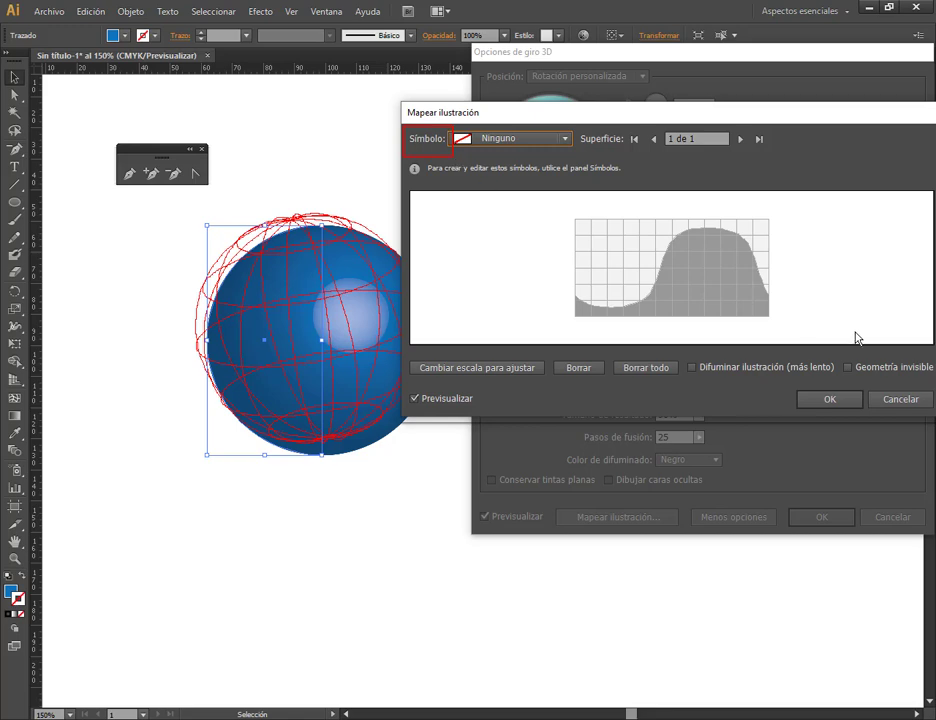
{"action": "left_click", "coordinate": [900, 399]}
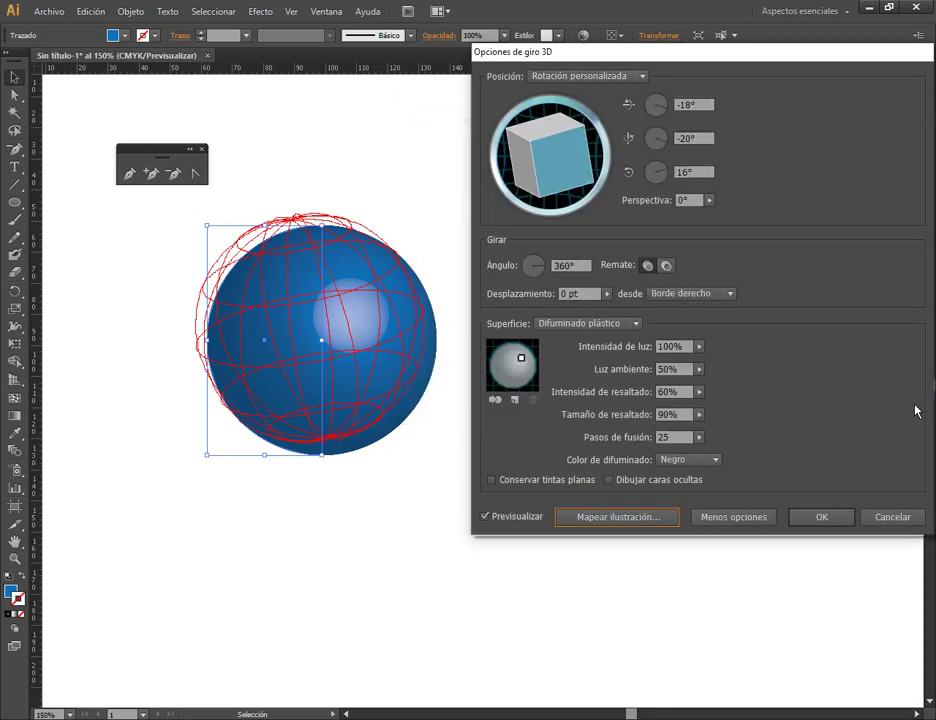
{"action": "left_click", "coordinate": [889, 521]}
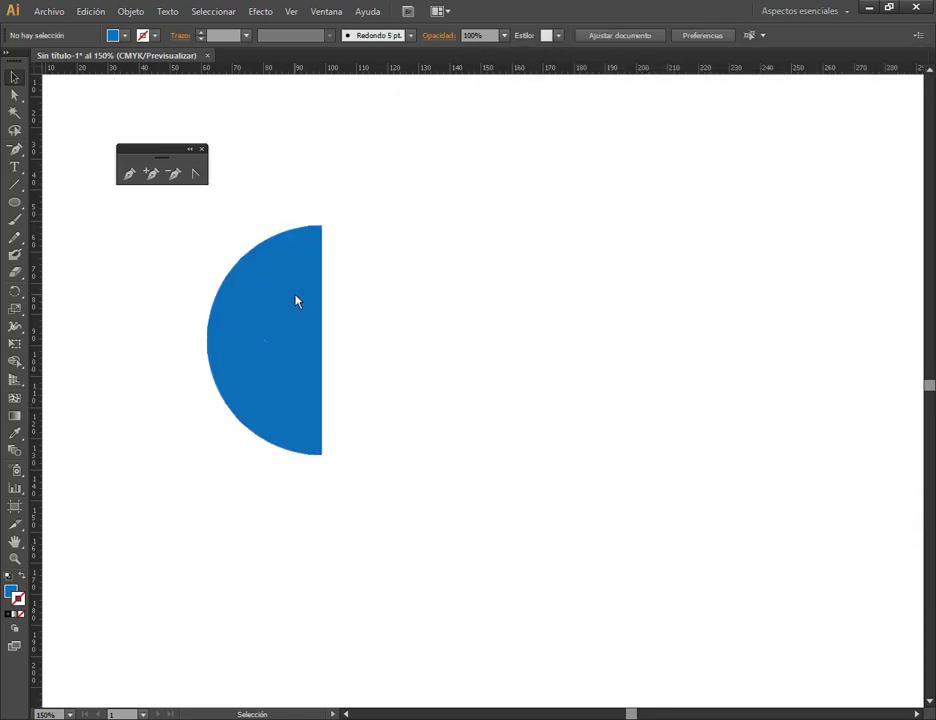
Place the world map image 1047981a.jpg from the Escritorio folder and move it just below the artboard.
{"action": "scroll", "coordinate": [334, 324], "scroll_direction": "down", "scroll_amount": 3}
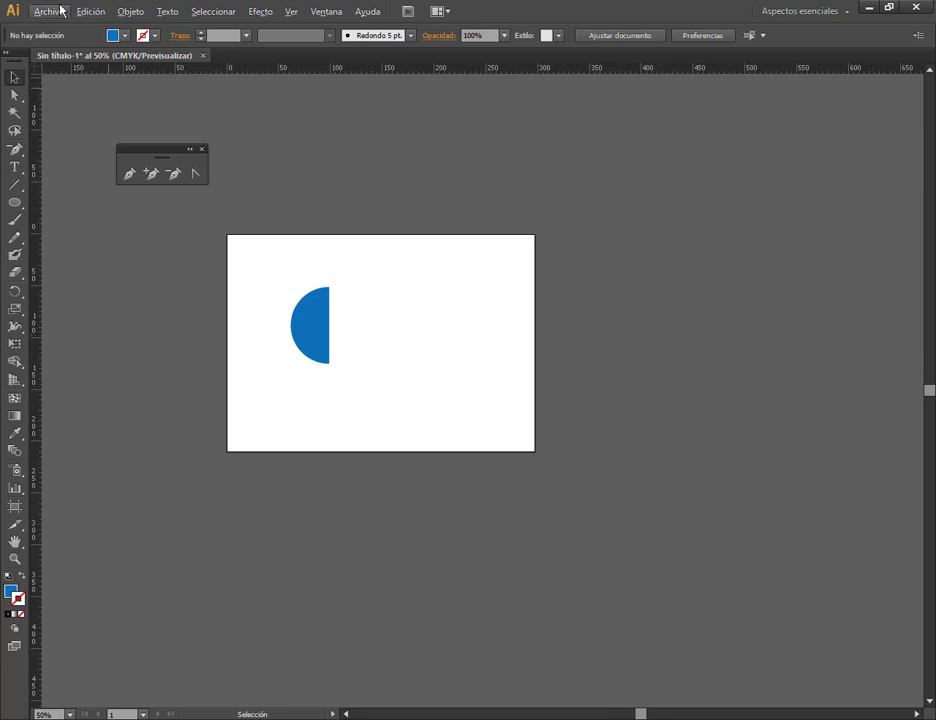
{"action": "left_click", "coordinate": [61, 11]}
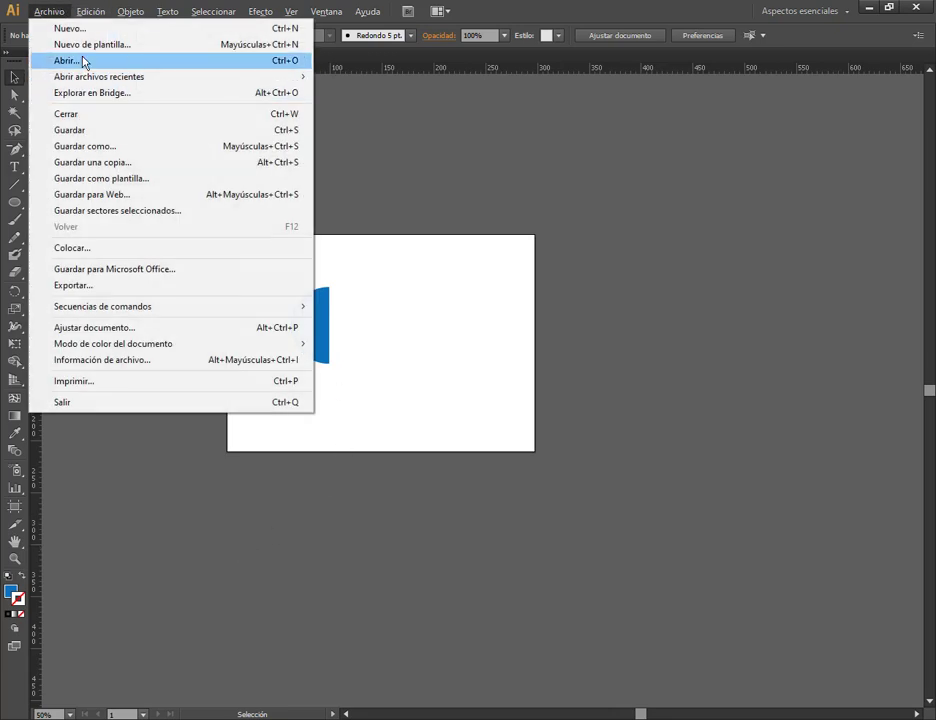
{"action": "left_click", "coordinate": [92, 250]}
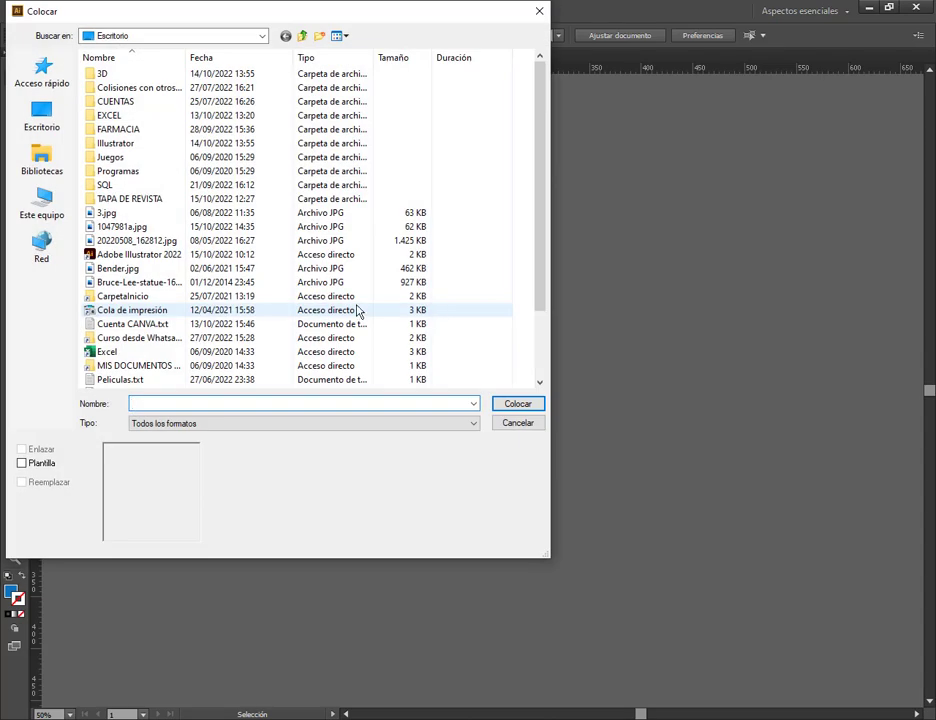
{"action": "left_click", "coordinate": [342, 37]}
{"action": "left_click", "coordinate": [312, 73]}
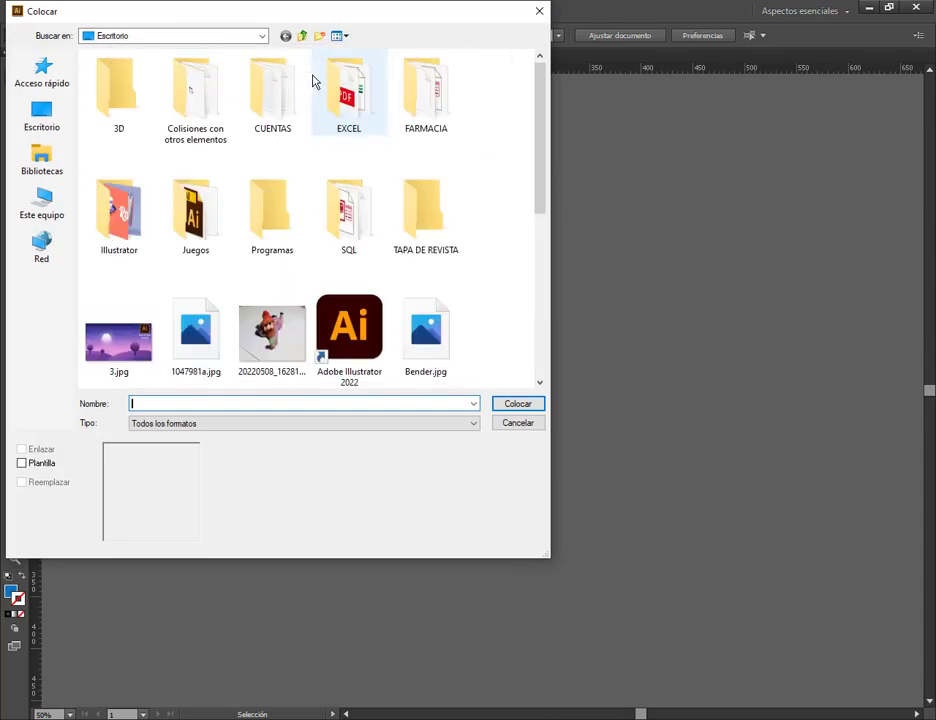
{"action": "double_click", "coordinate": [230, 345]}
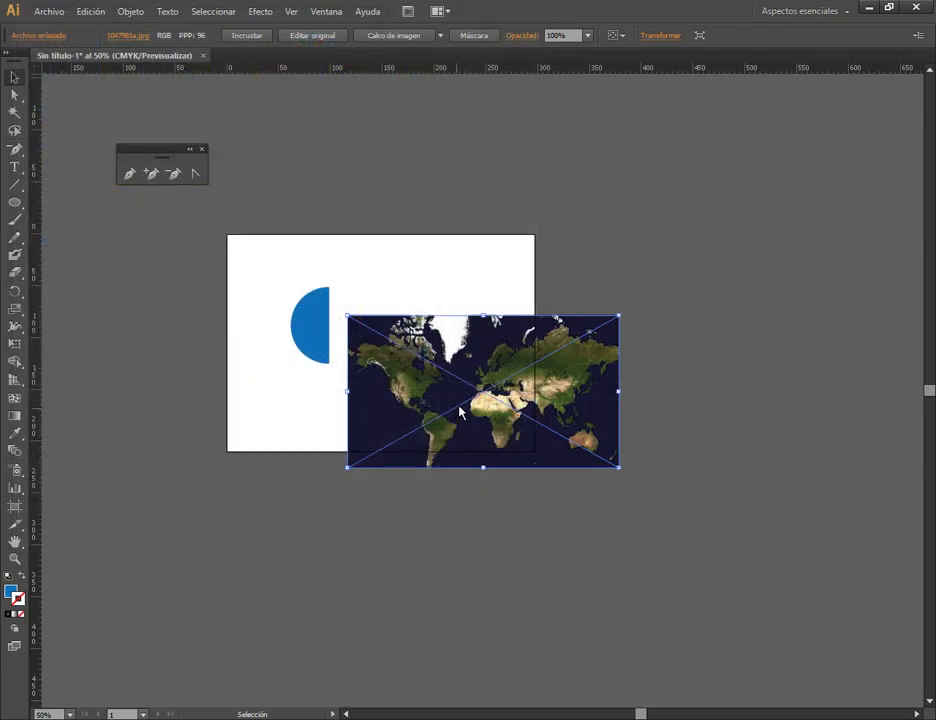
{"action": "left_click_drag", "start_coordinate": [462, 410], "coordinate": [282, 548]}
{"action": "left_click", "coordinate": [700, 509]}
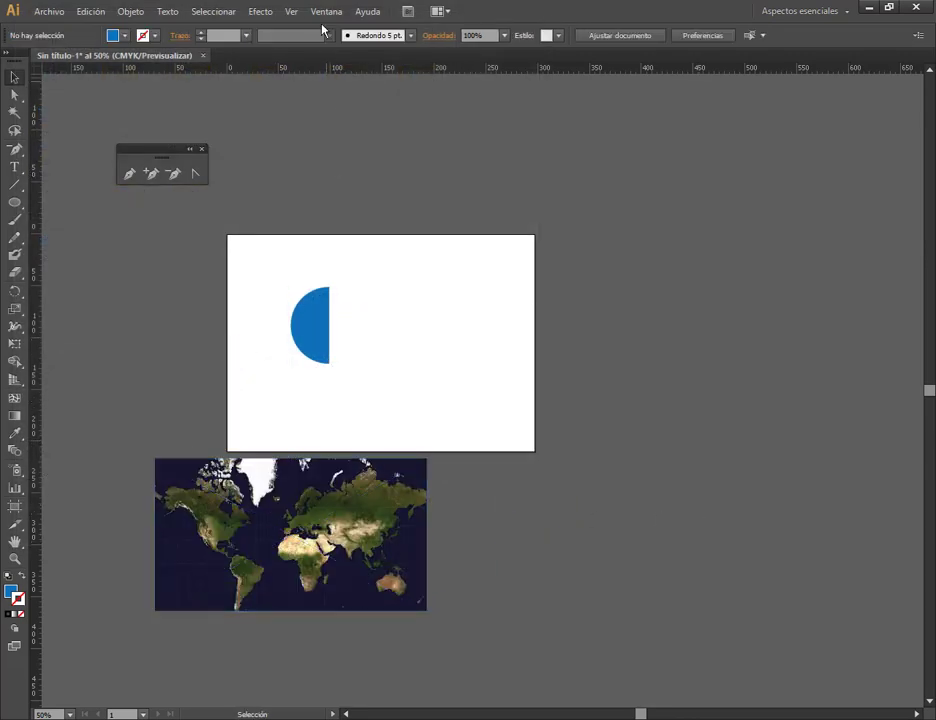
Display the document's symbols and position their list beside the artboard.
{"action": "left_click", "coordinate": [318, 11]}
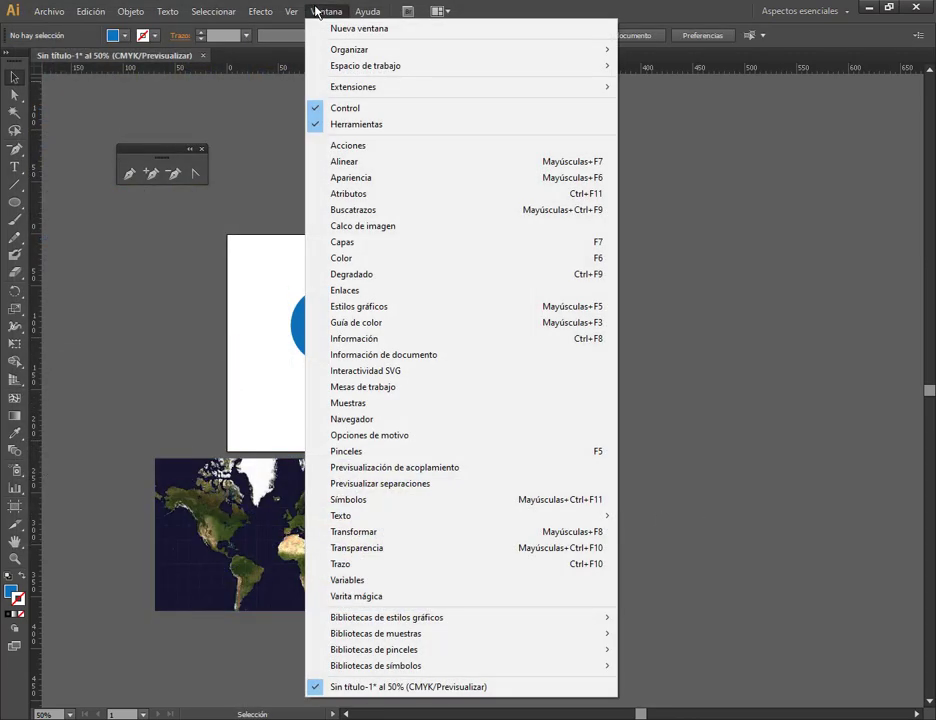
{"action": "left_click", "coordinate": [384, 501]}
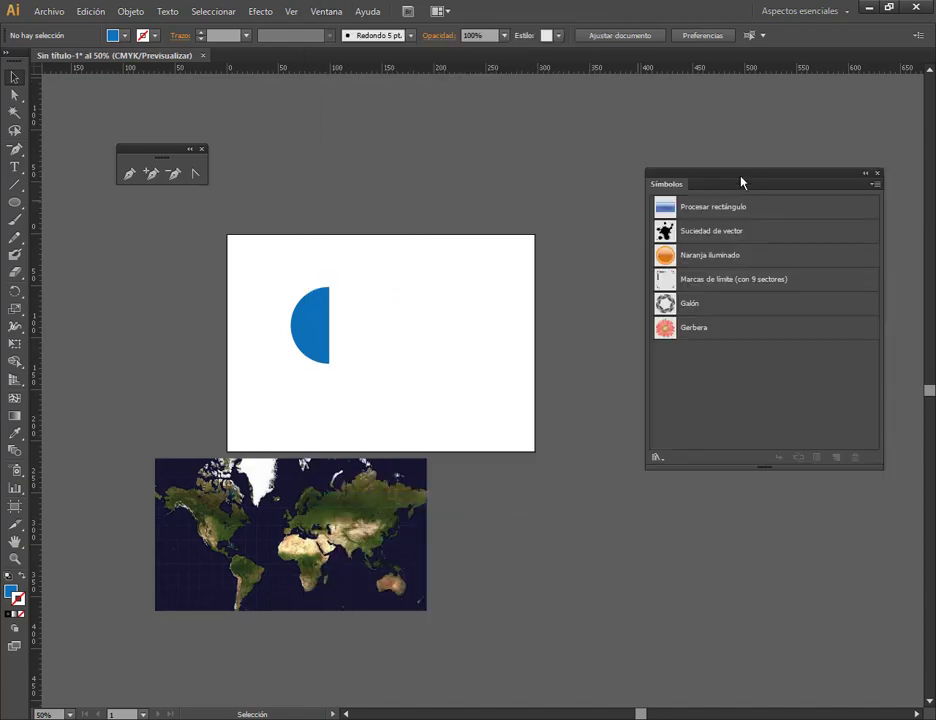
{"action": "left_click_drag", "start_coordinate": [741, 182], "coordinate": [719, 195]}
Try to define the placed world map image as a symbol named Mapa of type Gráfico.
{"action": "left_click", "coordinate": [277, 500]}
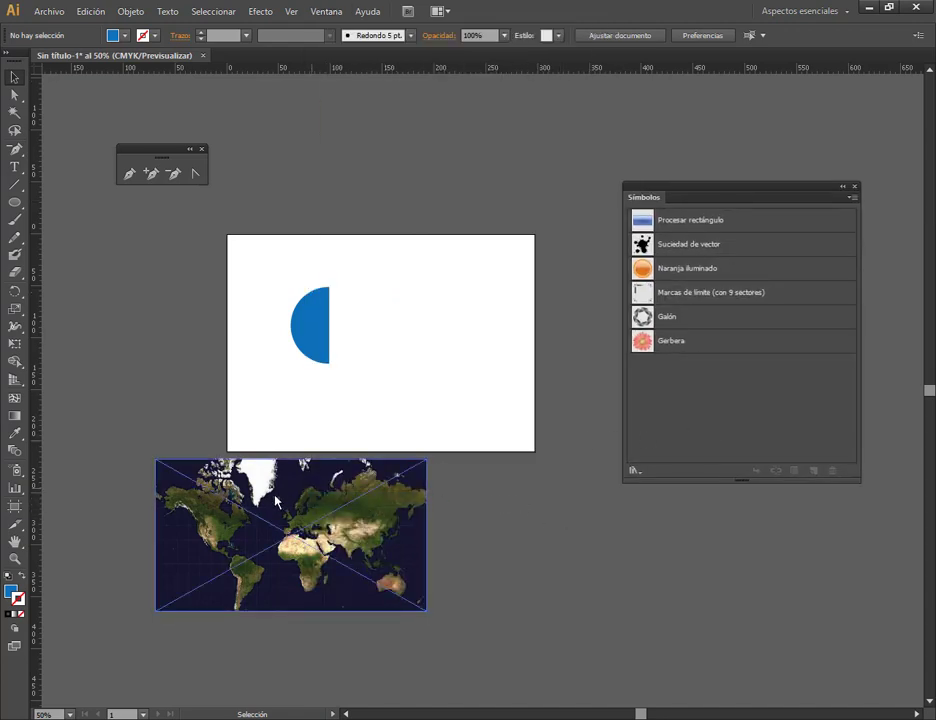
{"action": "left_click_drag", "start_coordinate": [277, 500], "coordinate": [694, 396]}
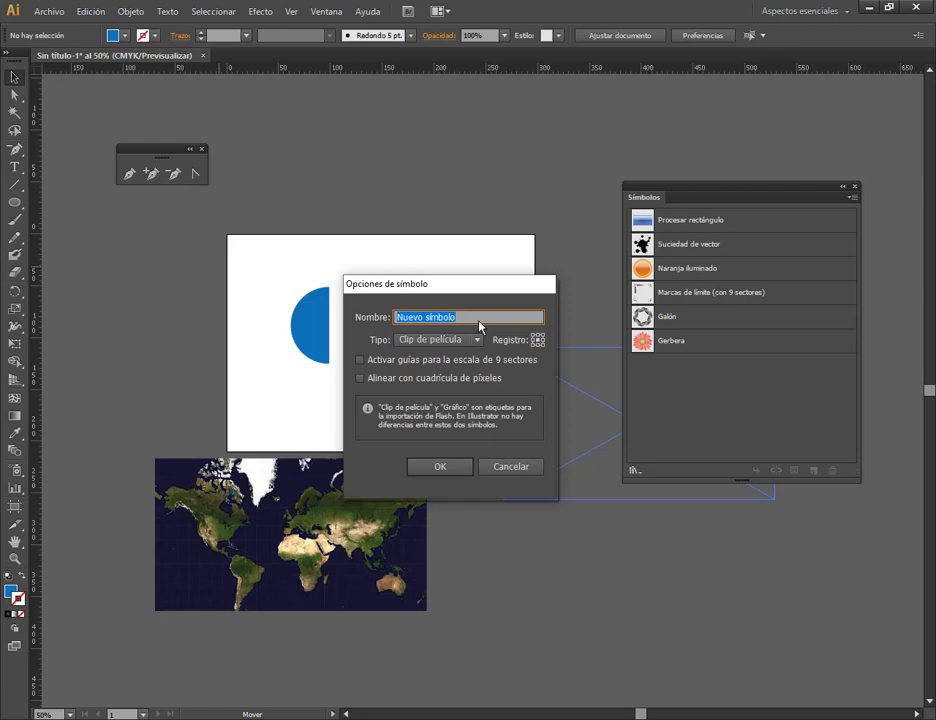
{"action": "type", "text": "Mapa"}
{"action": "left_click", "coordinate": [477, 341]}
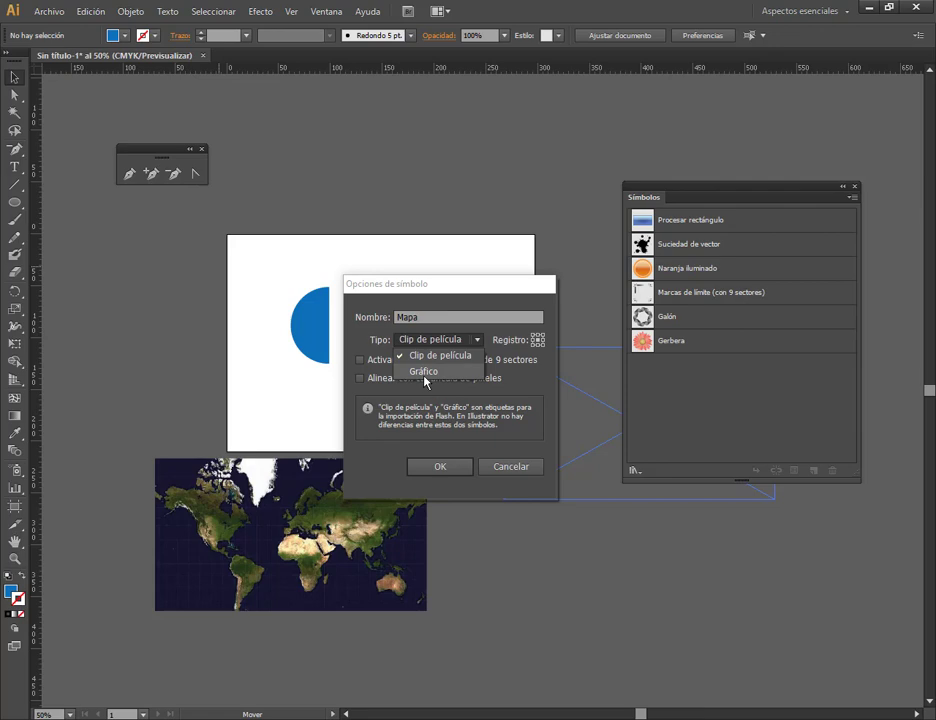
{"action": "left_click", "coordinate": [424, 372]}
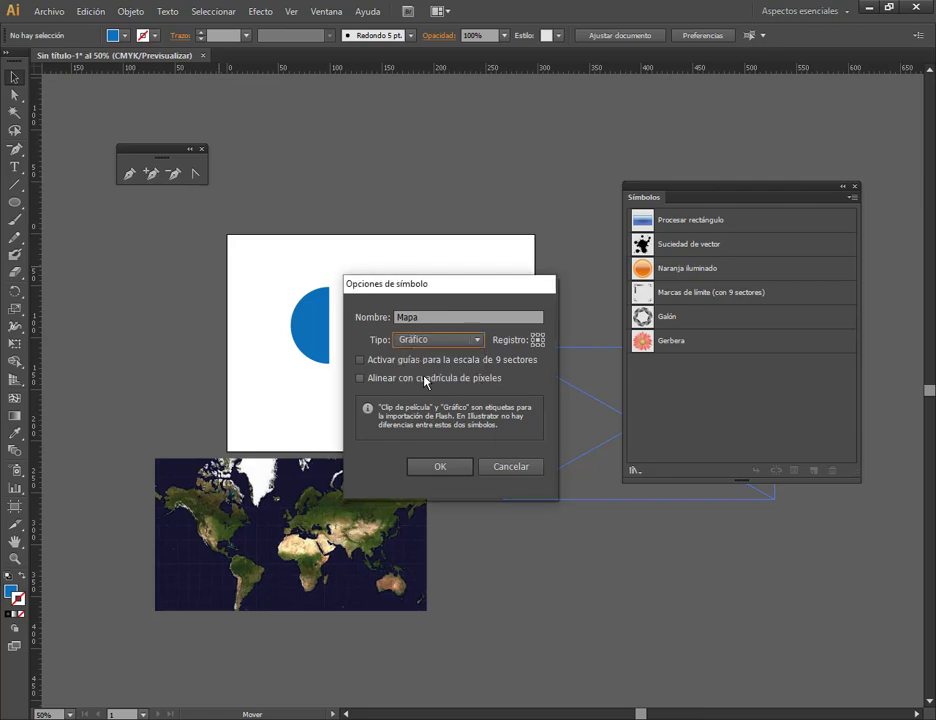
{"action": "left_click", "coordinate": [449, 468]}
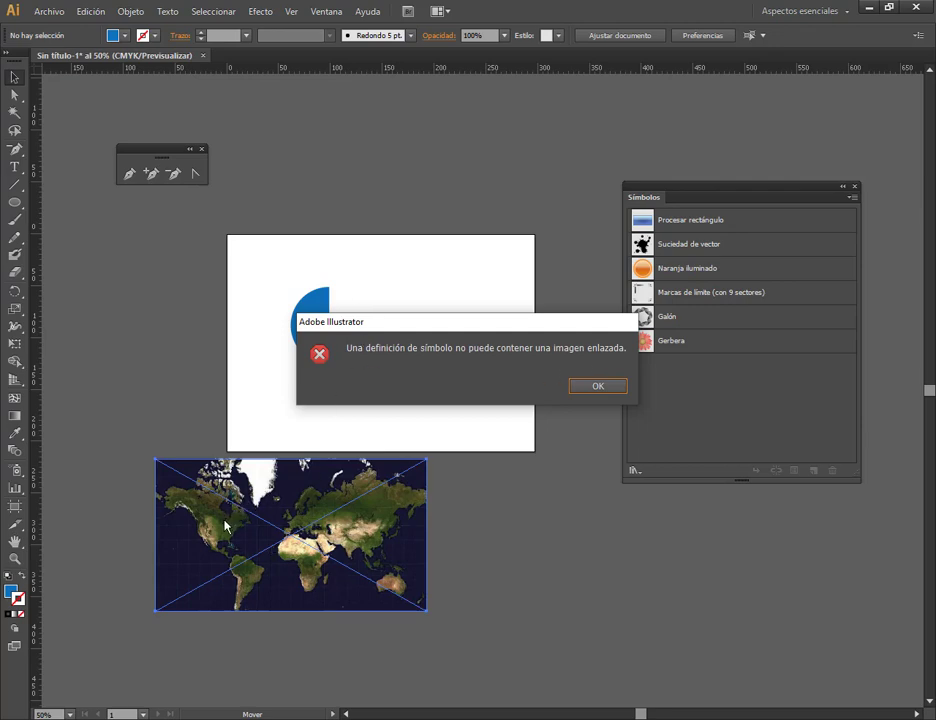
{"action": "left_click", "coordinate": [608, 389]}
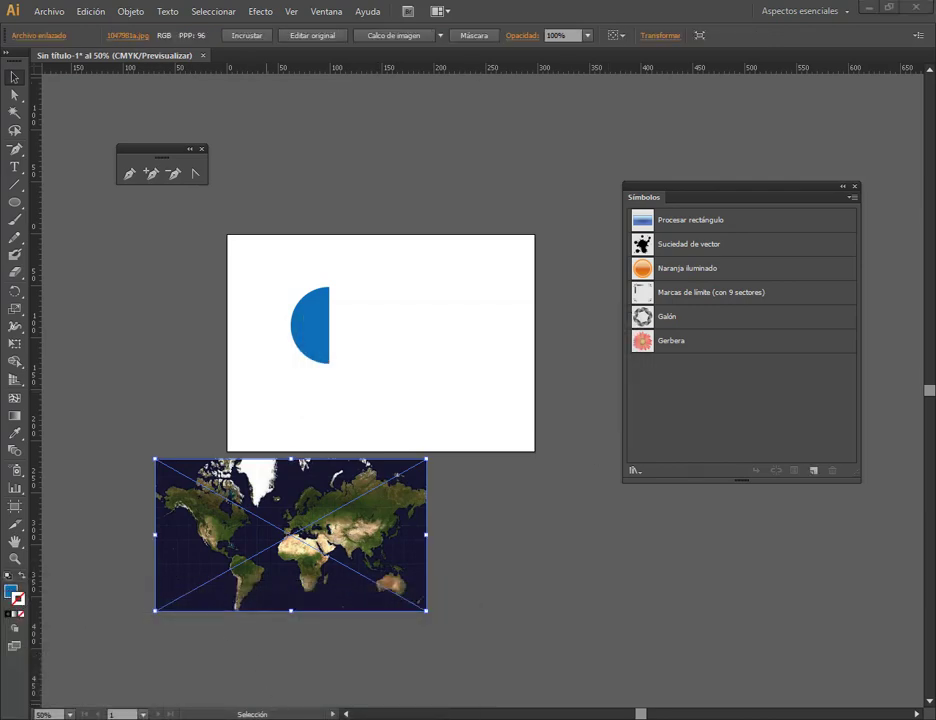
Switch to Chrome and extend the Google image search to "mapa del mundo vector".
{"action": "left_click", "coordinate": [119, 654]}
{"action": "left_click", "coordinate": [414, 8]}
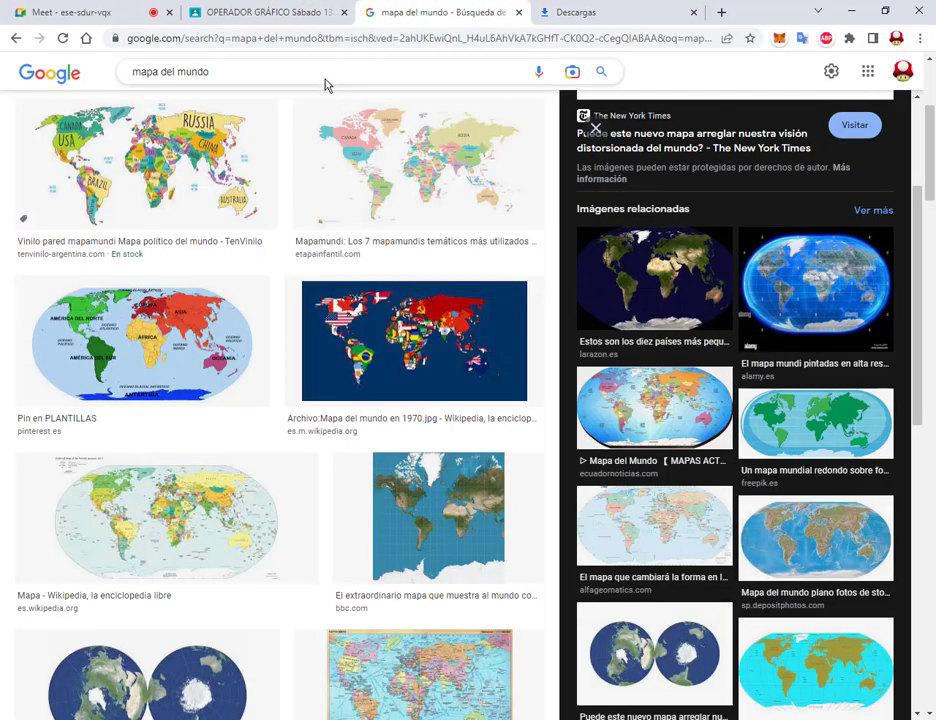
{"action": "left_click", "coordinate": [325, 80]}
{"action": "type", "text": "vector"}
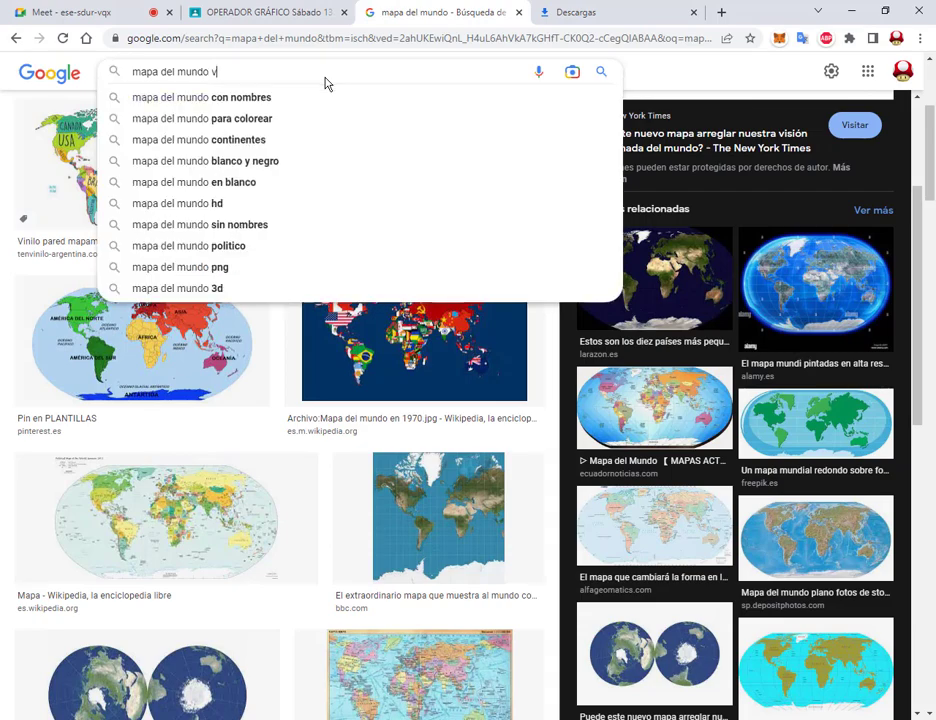
Search Google Images for "mapa del mundo vector" and save the first grey silhouette map to the desktop as a .webp file.
{"action": "key", "text": "Return"}
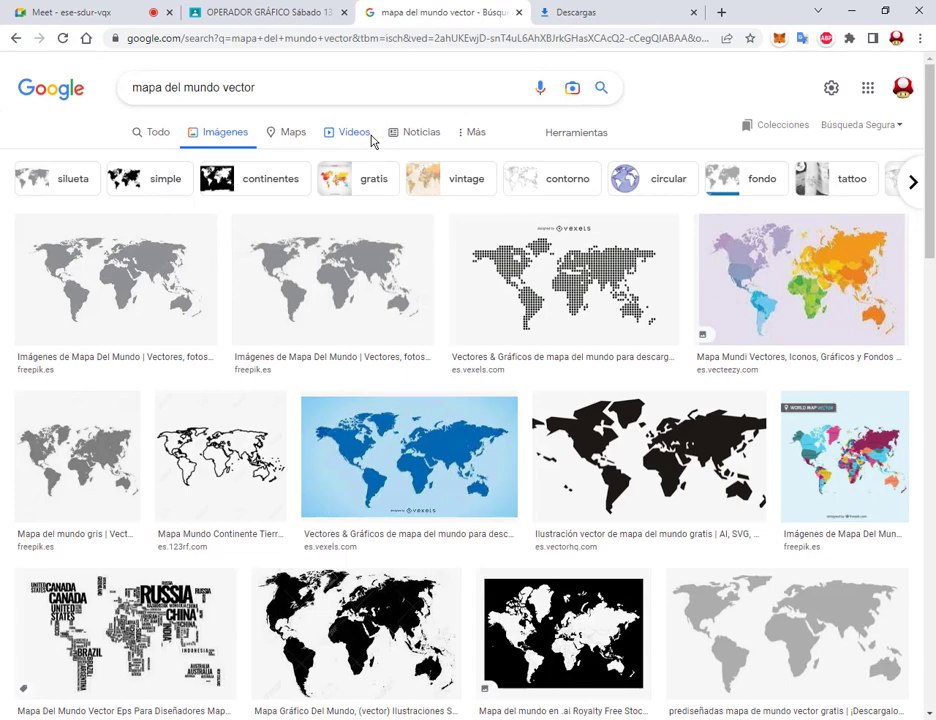
{"action": "left_click", "coordinate": [205, 235]}
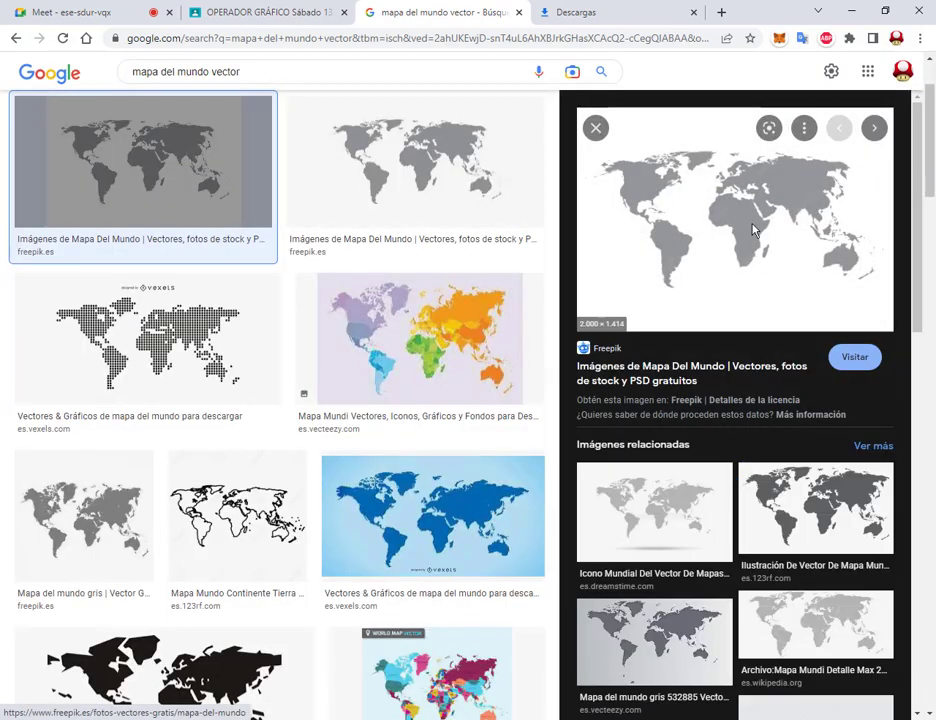
{"action": "right_click", "coordinate": [715, 218]}
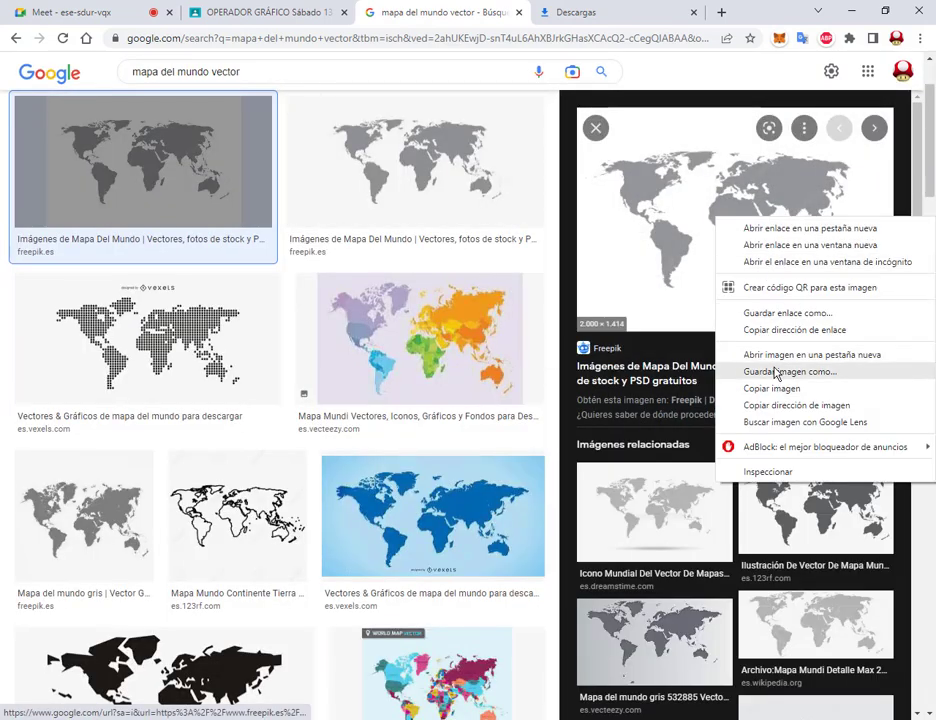
{"action": "key", "text": "Escape"}
{"action": "left_click", "coordinate": [472, 182]}
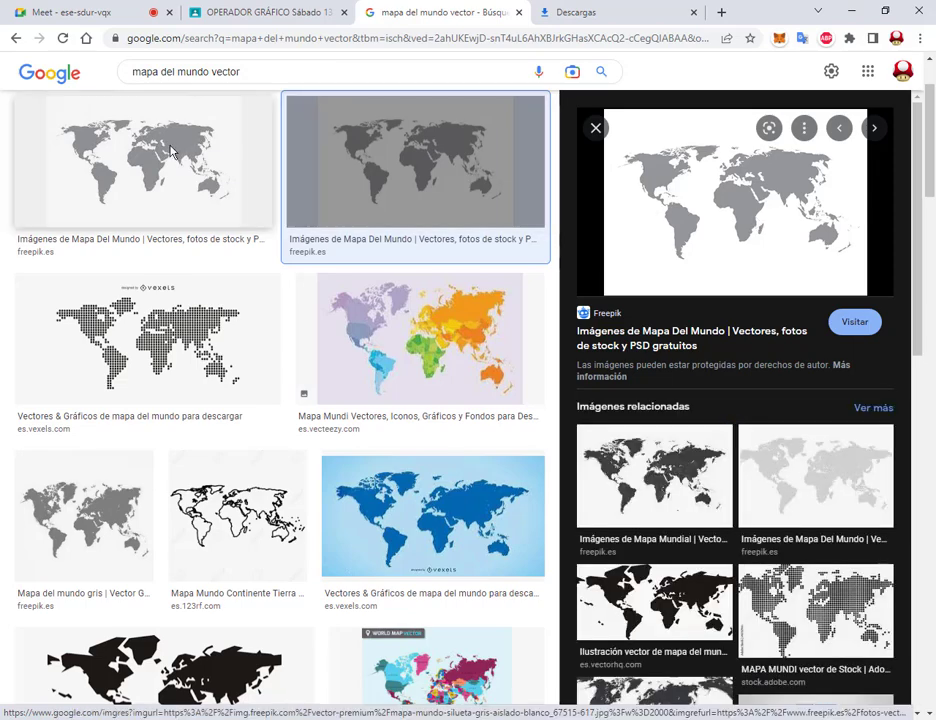
{"action": "key", "text": "Left"}
{"action": "right_click", "coordinate": [663, 206]}
{"action": "left_click", "coordinate": [718, 357]}
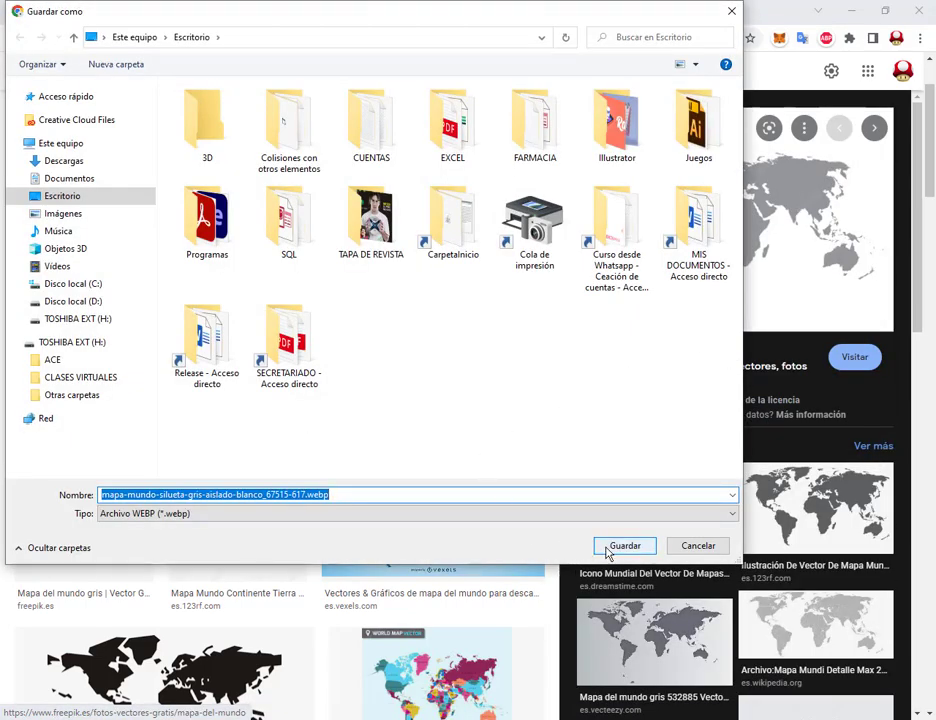
{"action": "left_click", "coordinate": [606, 549]}
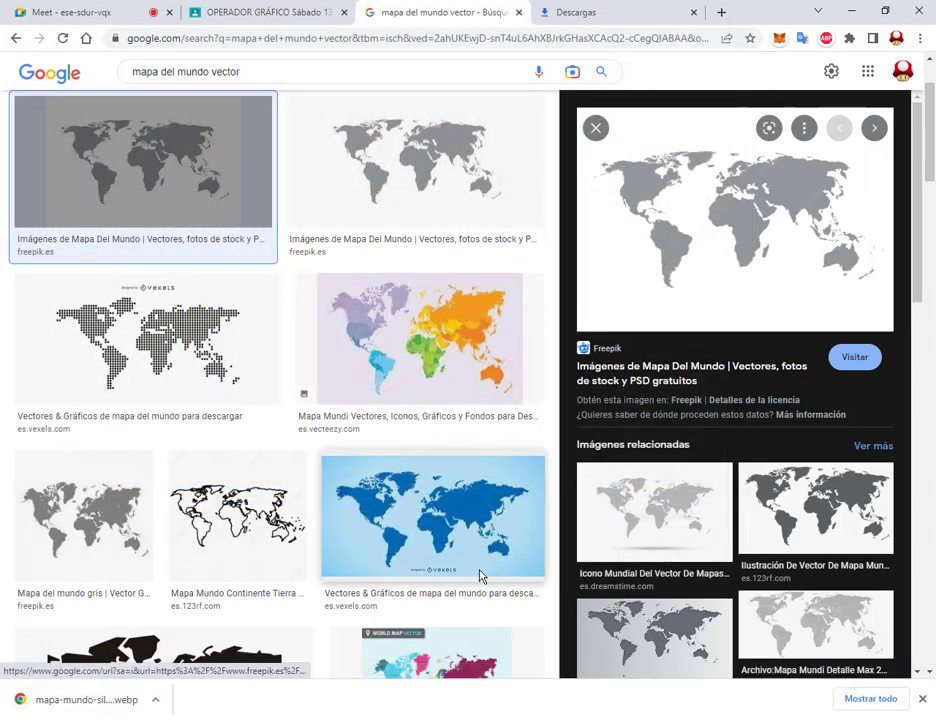
Browse further map results, then open the downloads list and show the saved world map file in its folder.
{"action": "scroll", "coordinate": [553, 497], "scroll_direction": "down", "scroll_amount": 1}
{"action": "scroll", "coordinate": [555, 492], "scroll_direction": "down", "scroll_amount": 3}
{"action": "scroll", "coordinate": [559, 484], "scroll_direction": "down", "scroll_amount": 3}
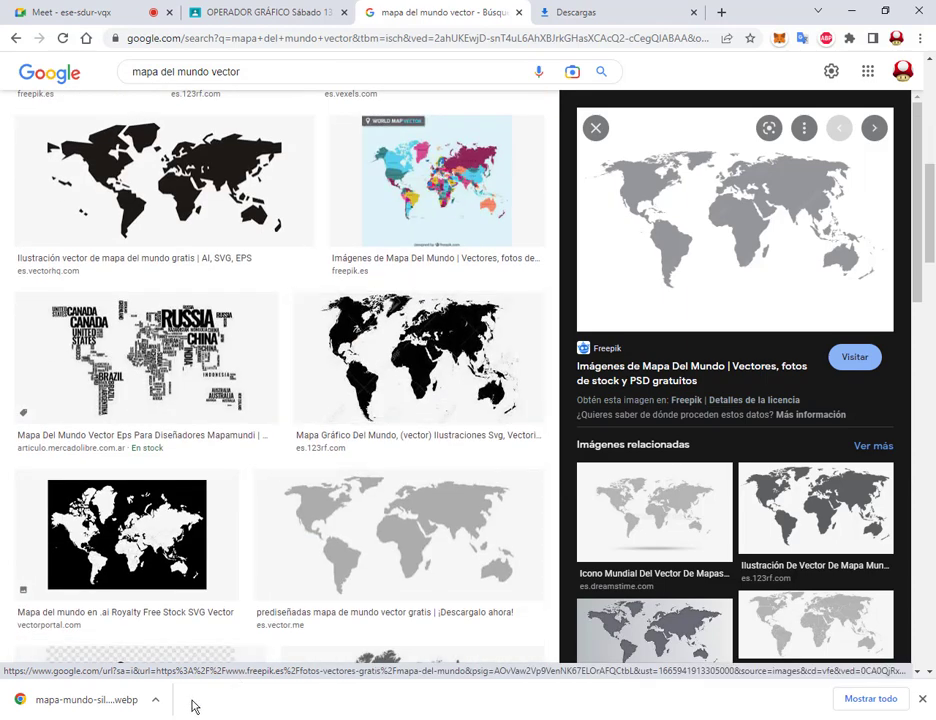
{"action": "left_click", "coordinate": [866, 704]}
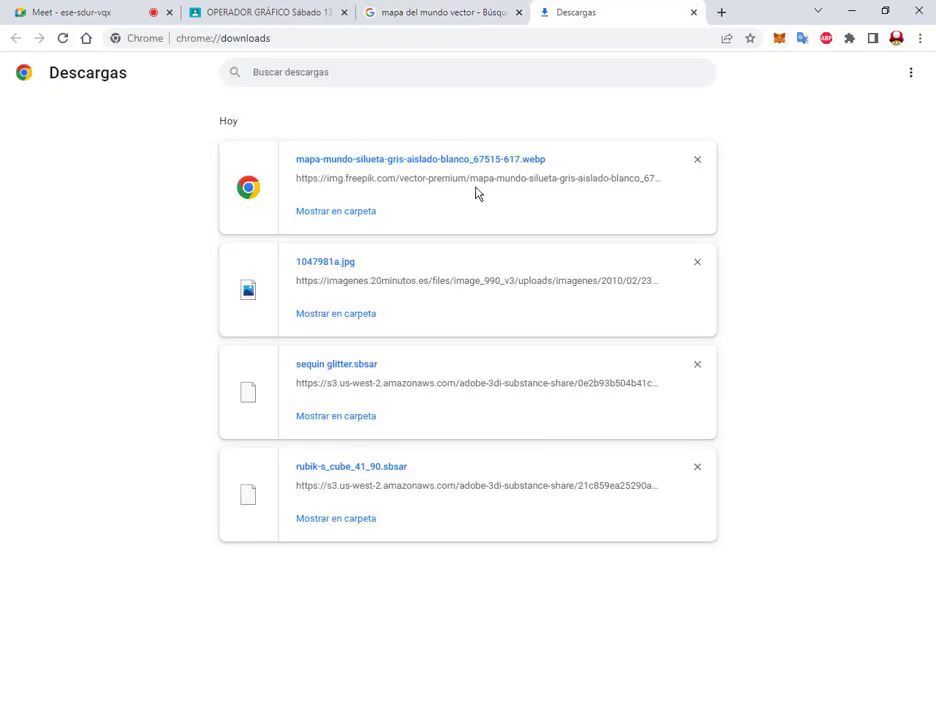
{"action": "left_click", "coordinate": [349, 213]}
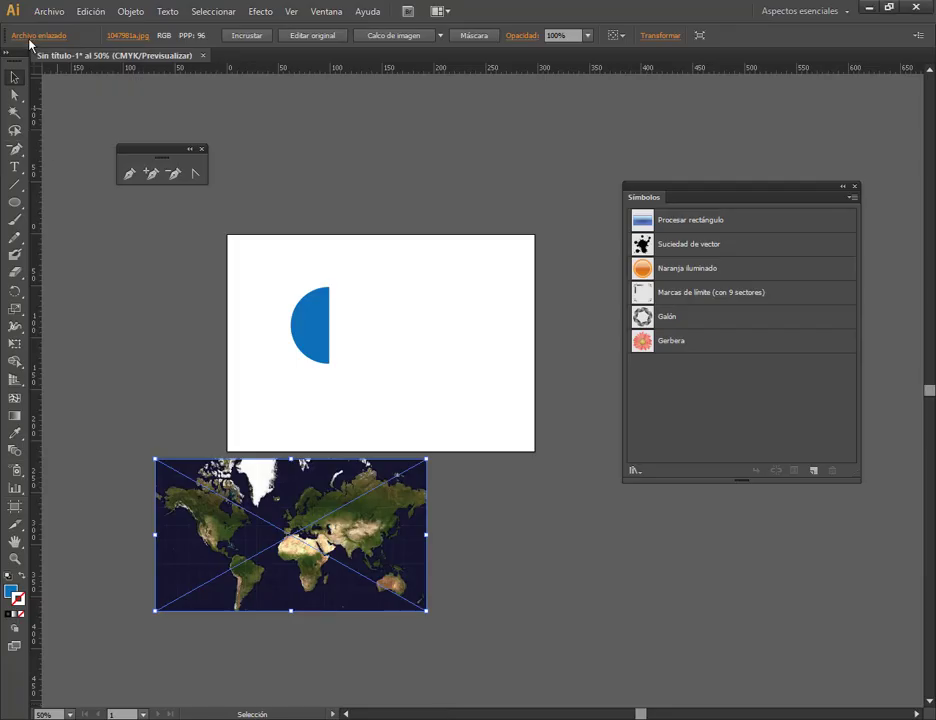
Switch to Adobe Illustrator and try to place mapa-mundo-silueta-gris-aislado-blanco_67515-617.webp from the desktop.
{"action": "left_click", "coordinate": [46, 13]}
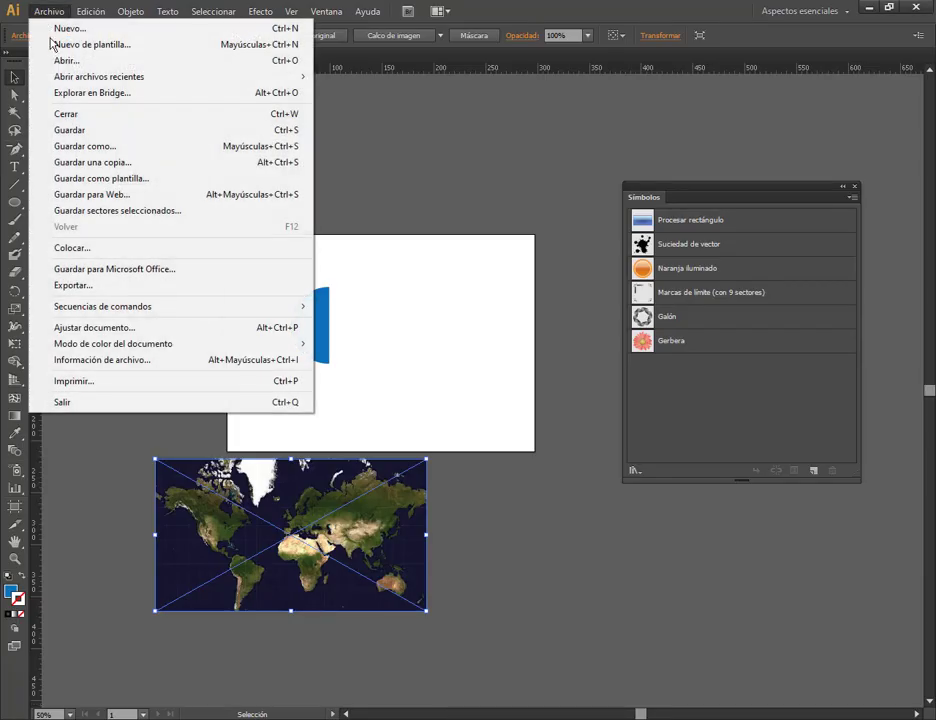
{"action": "left_click", "coordinate": [74, 248]}
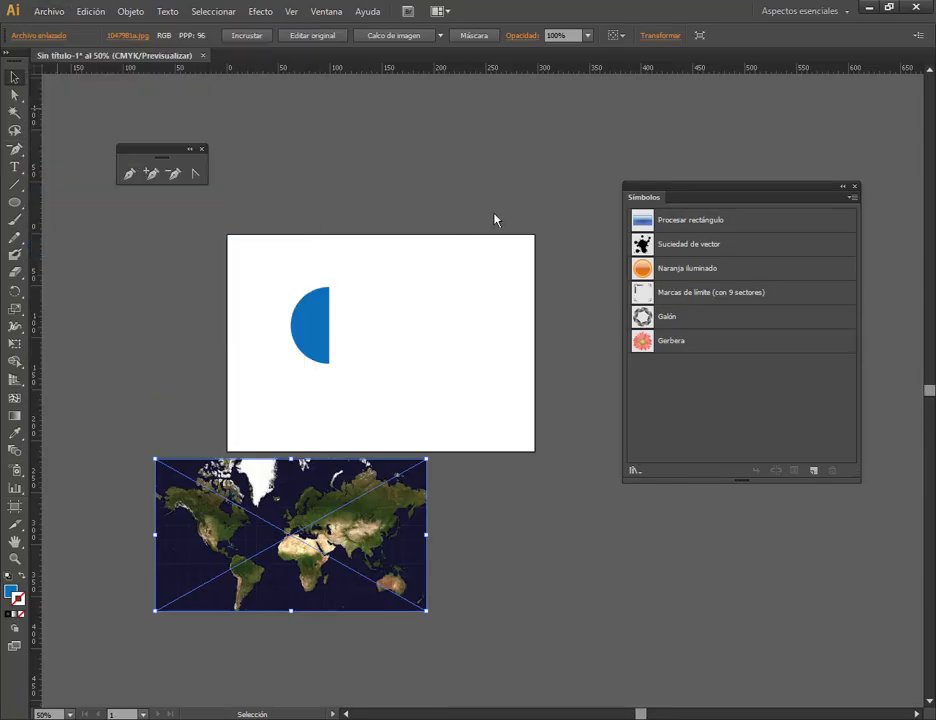
{"action": "scroll", "coordinate": [477, 222], "scroll_direction": "down", "scroll_amount": 5}
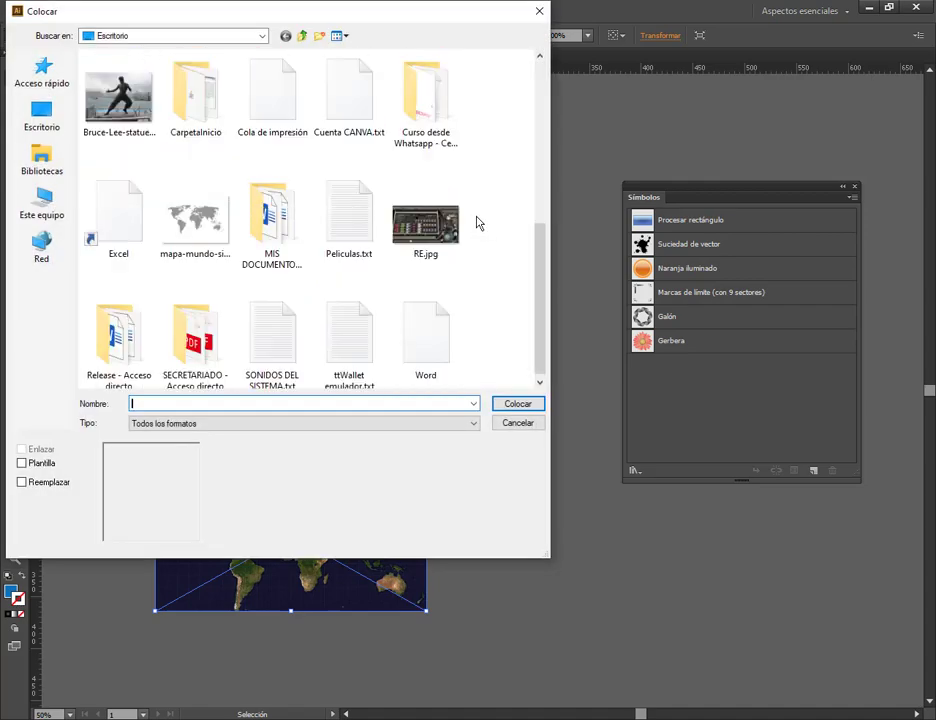
{"action": "left_click", "coordinate": [195, 218]}
{"action": "left_click", "coordinate": [517, 404]}
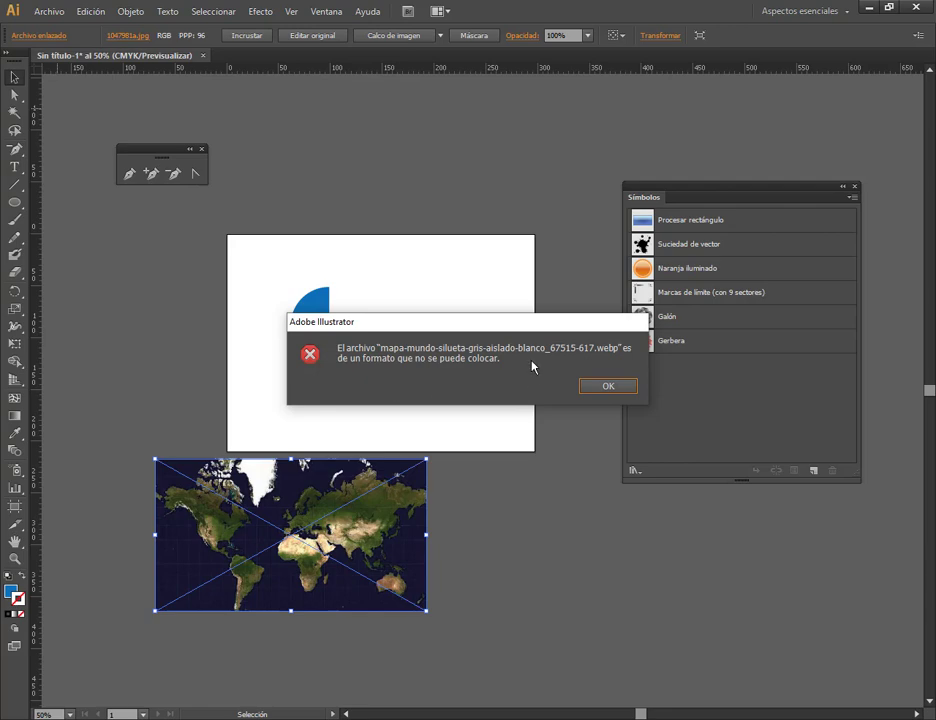
{"action": "left_click", "coordinate": [606, 386]}
Delete the satellite world map image below the artboard and show the Windows desktop.
{"action": "left_click_drag", "start_coordinate": [432, 528], "coordinate": [580, 561]}
{"action": "key", "text": "Delete"}
{"action": "key", "text": "super+d"}
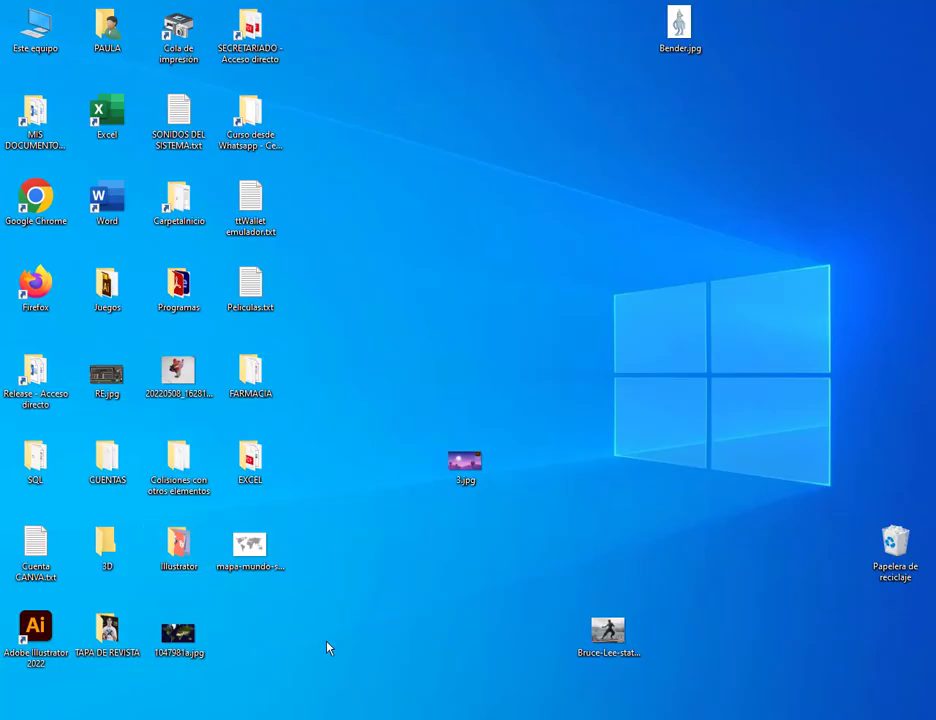
Clear Bender.jpg, the Bruce Lee image, the TAPA DE REVISTA folder and the Illustrator 2022 shortcut off the desktop, moving 1047981a.jpg into the folder's spot.
{"action": "left_click_drag", "start_coordinate": [670, 40], "coordinate": [608, 545]}
{"action": "left_click_drag", "start_coordinate": [595, 390], "coordinate": [895, 548]}
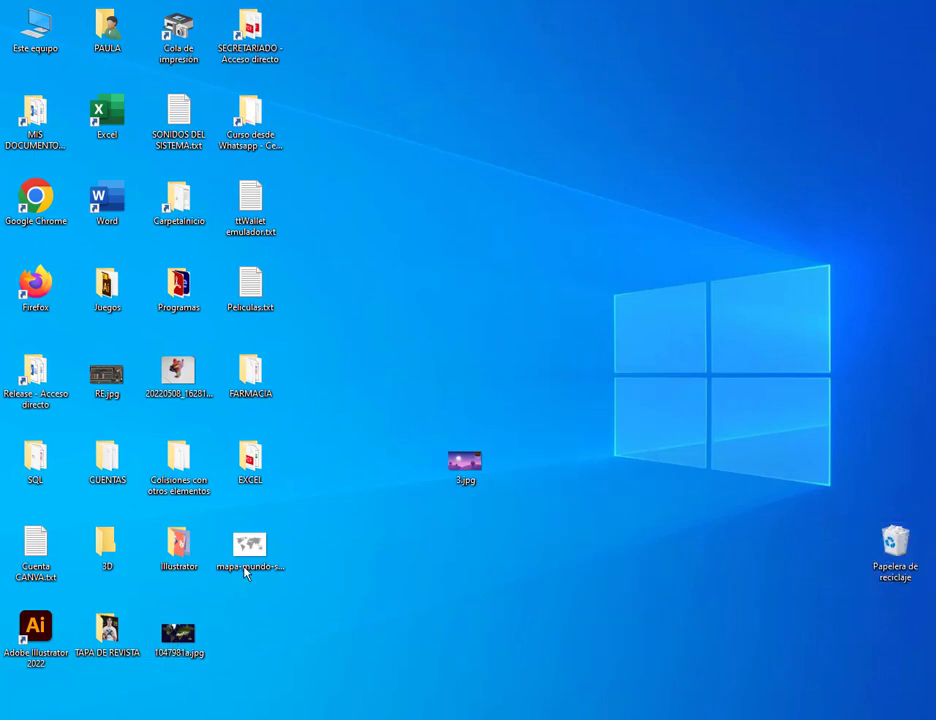
{"action": "left_click_drag", "start_coordinate": [128, 628], "coordinate": [895, 550]}
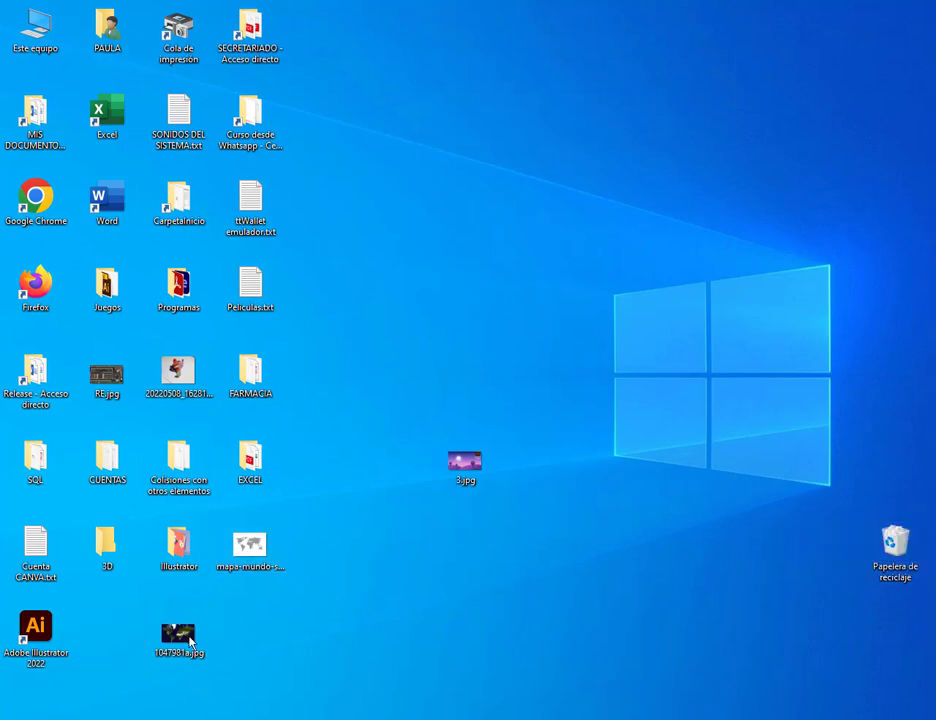
{"action": "left_click_drag", "start_coordinate": [190, 642], "coordinate": [118, 642]}
{"action": "left_click_drag", "start_coordinate": [35, 628], "coordinate": [236, 410]}
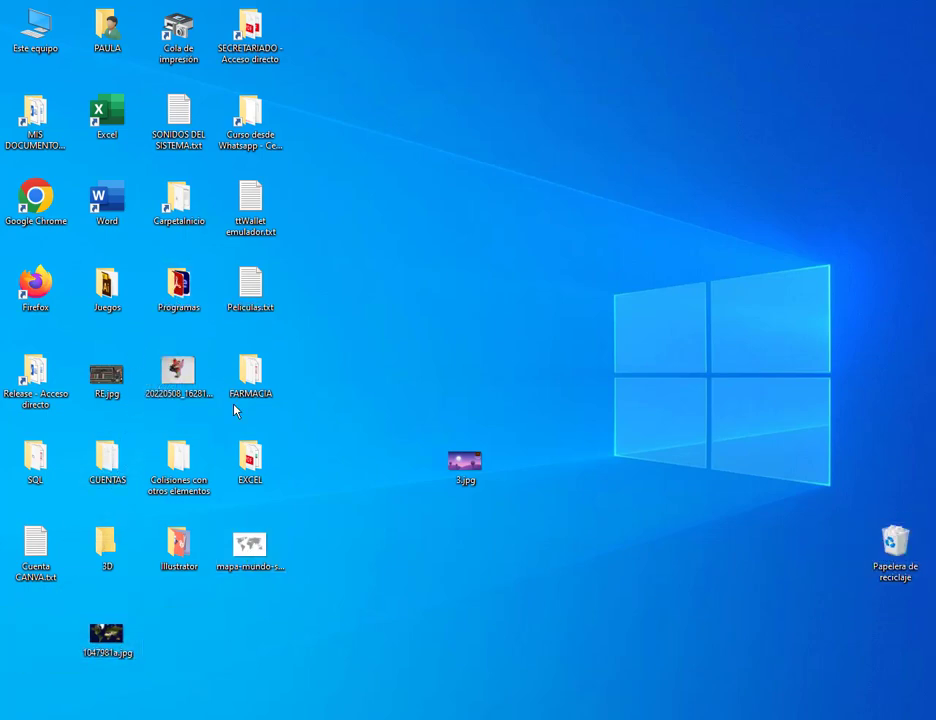
Open the downloaded mapa-mundo .webp image from the desktop in Paint.
{"action": "left_click", "coordinate": [250, 560]}
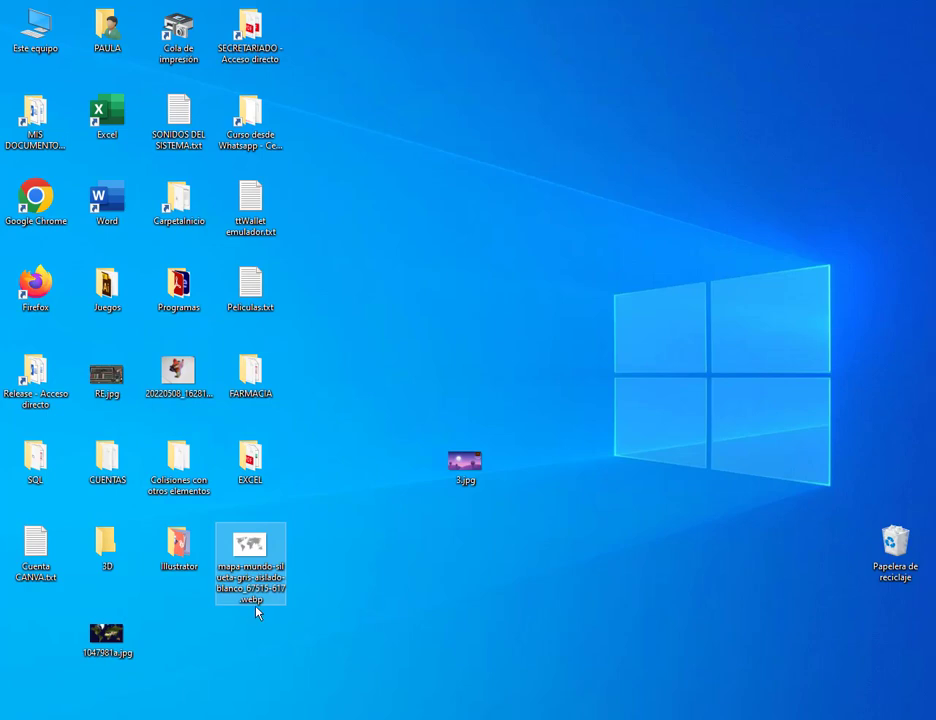
{"action": "right_click", "coordinate": [257, 522]}
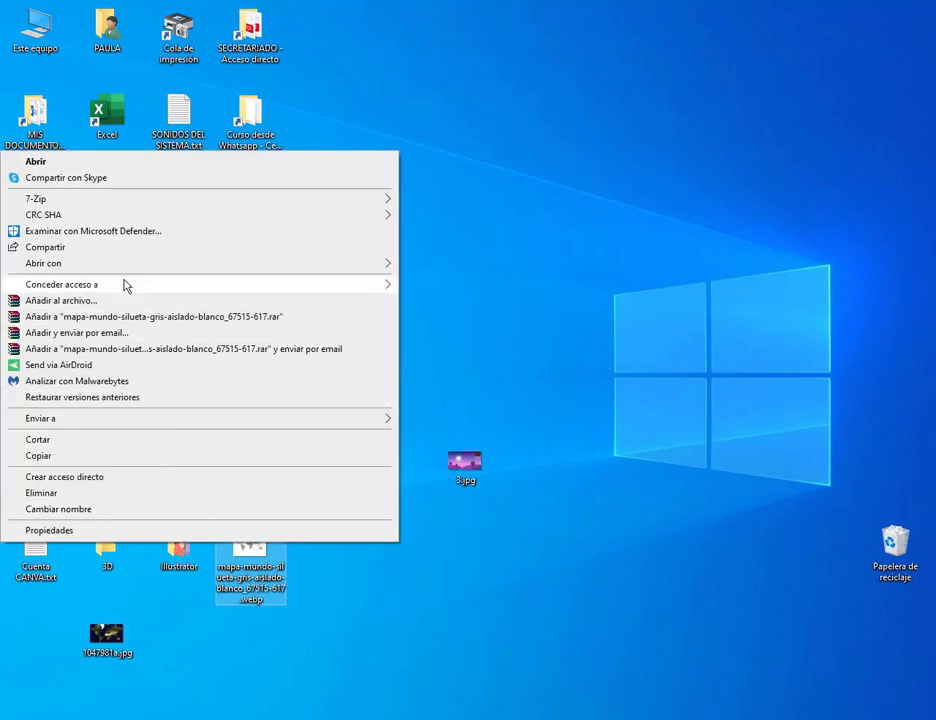
{"action": "mouse_move", "coordinate": [120, 267]}
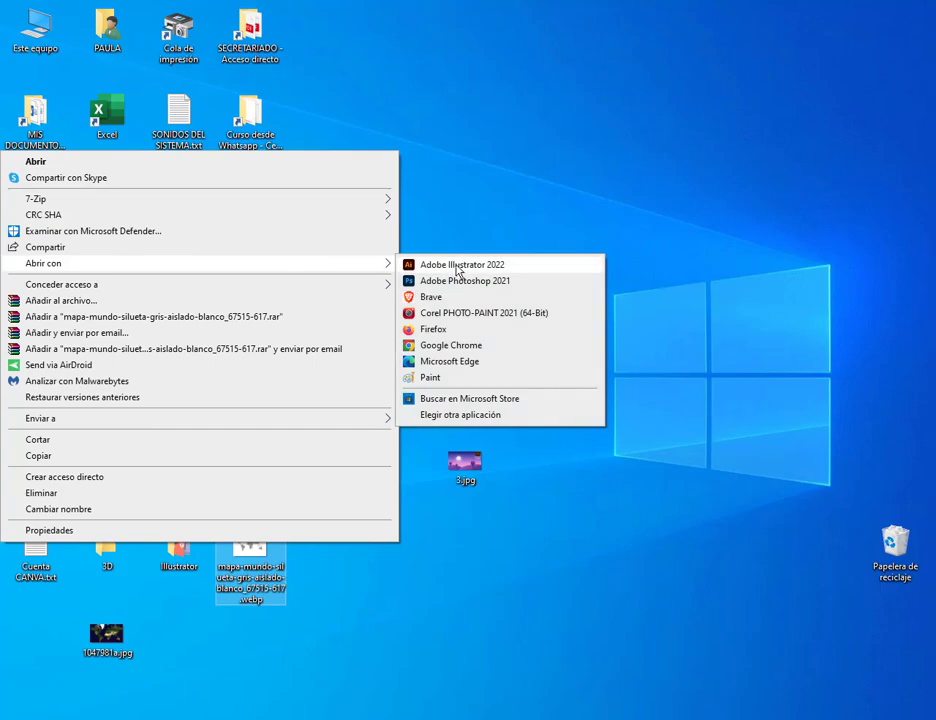
{"action": "left_click", "coordinate": [439, 378]}
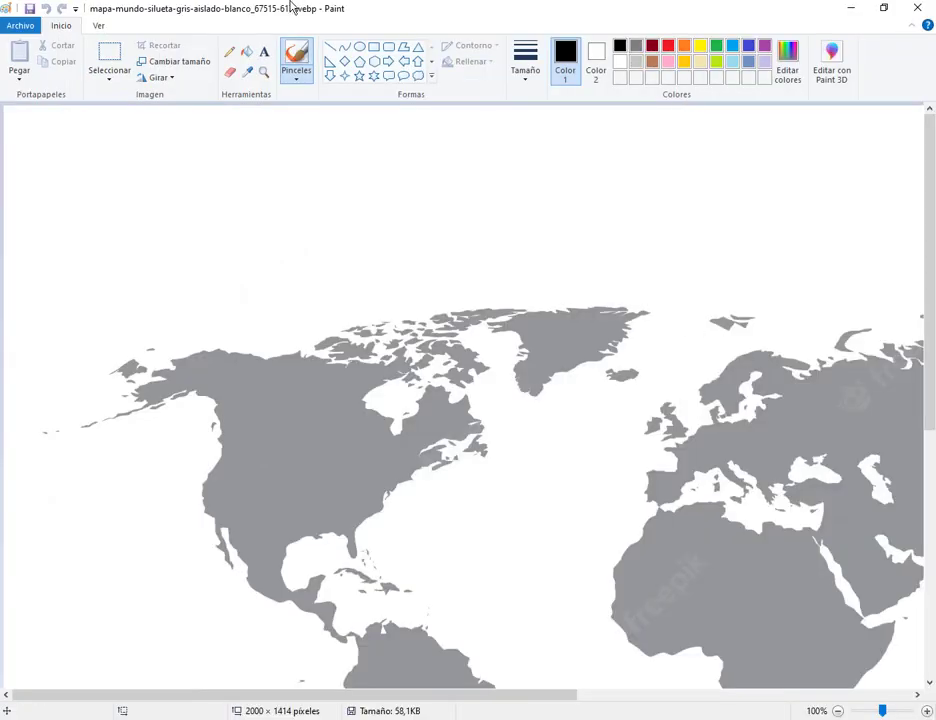
Save the map as the JPG image mapa-mundo-silueta-gris-aislado-blanco_67515-617.jpg on the desktop, accepting the loss of transparency.
{"action": "left_click", "coordinate": [22, 25]}
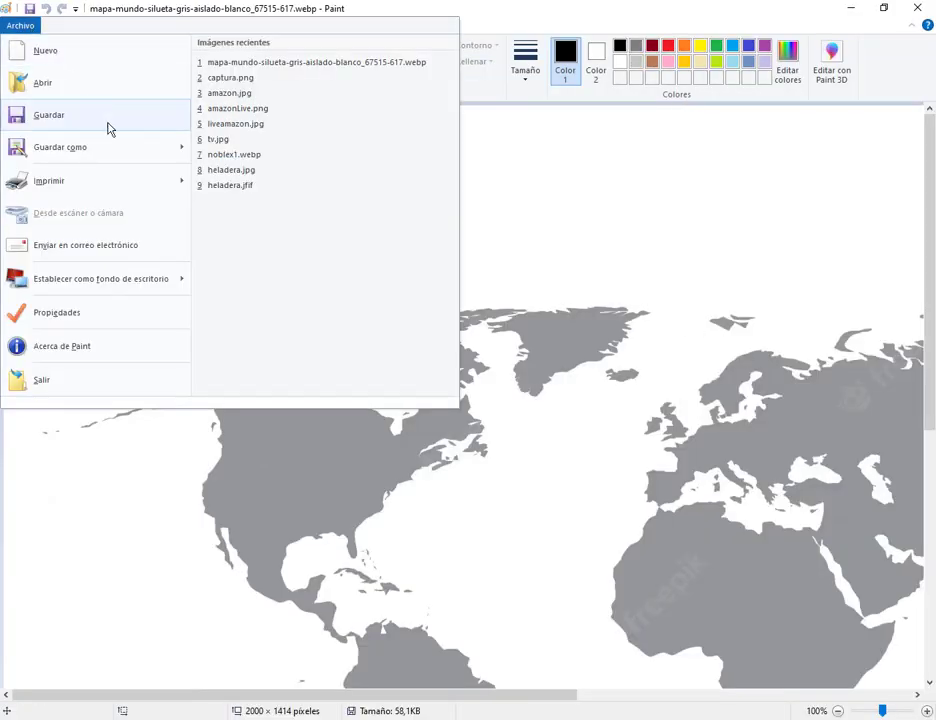
{"action": "mouse_move", "coordinate": [119, 150]}
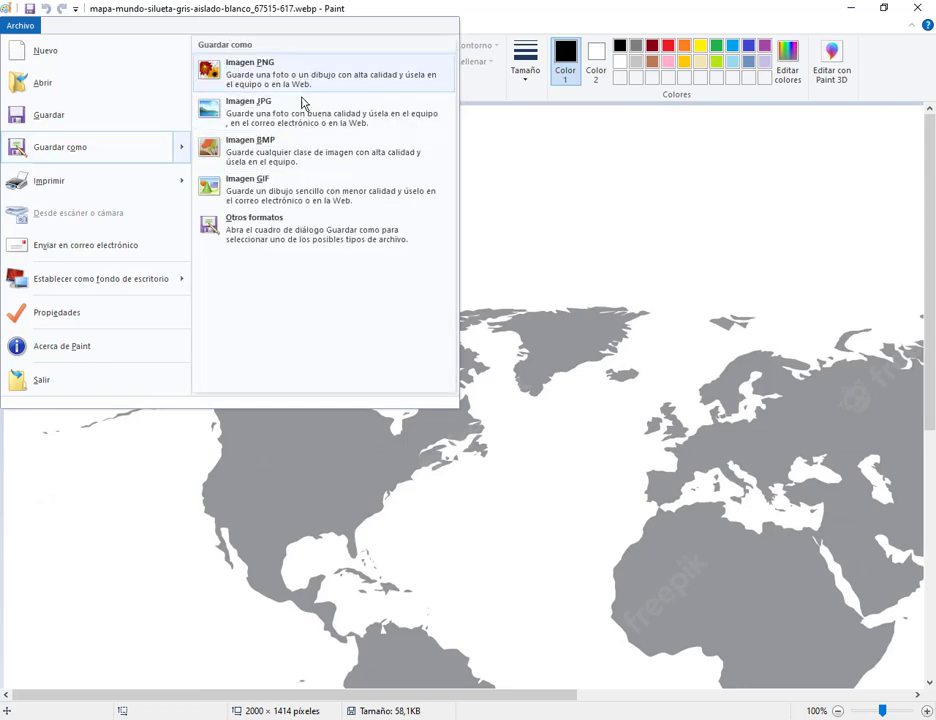
{"action": "left_click", "coordinate": [301, 109]}
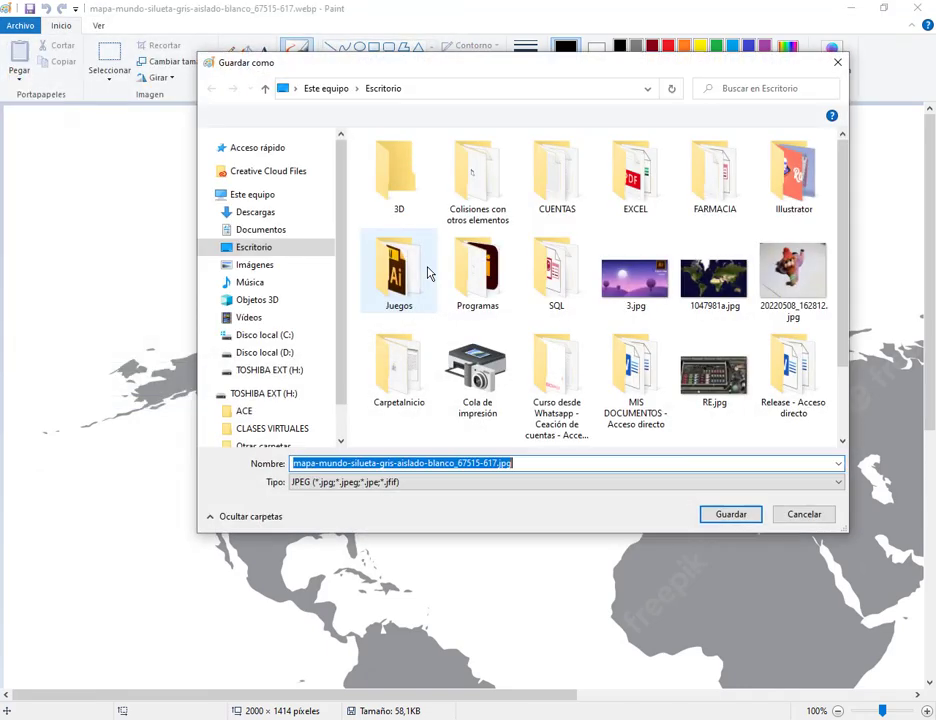
{"action": "left_click", "coordinate": [733, 514]}
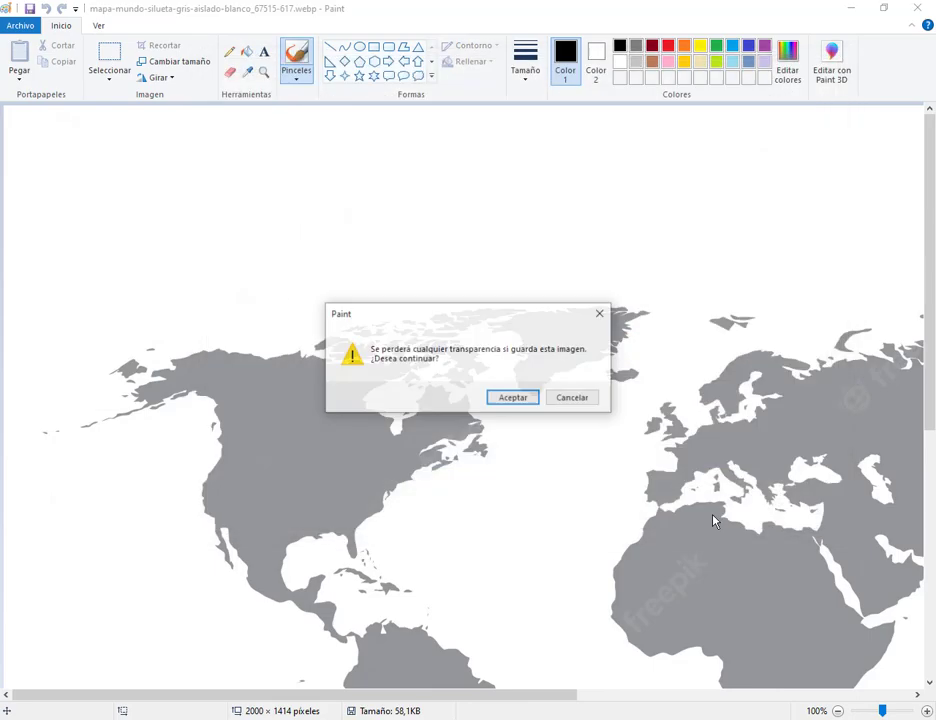
{"action": "left_click", "coordinate": [513, 398]}
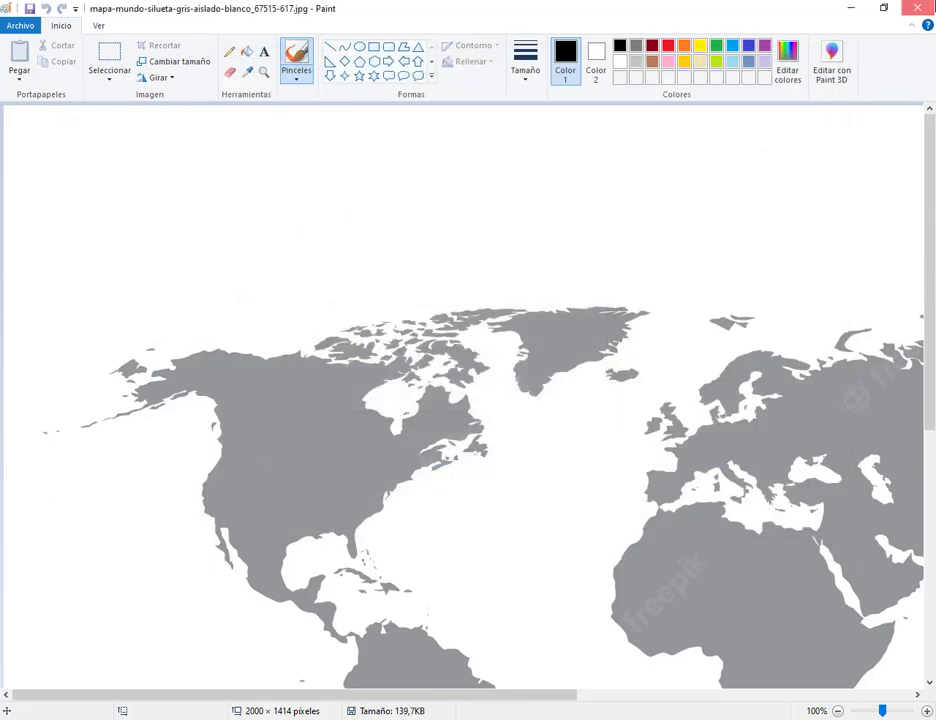
Close Paint and move the original .webp map from the desktop to the recycle bin.
{"action": "key", "text": "alt+F4"}
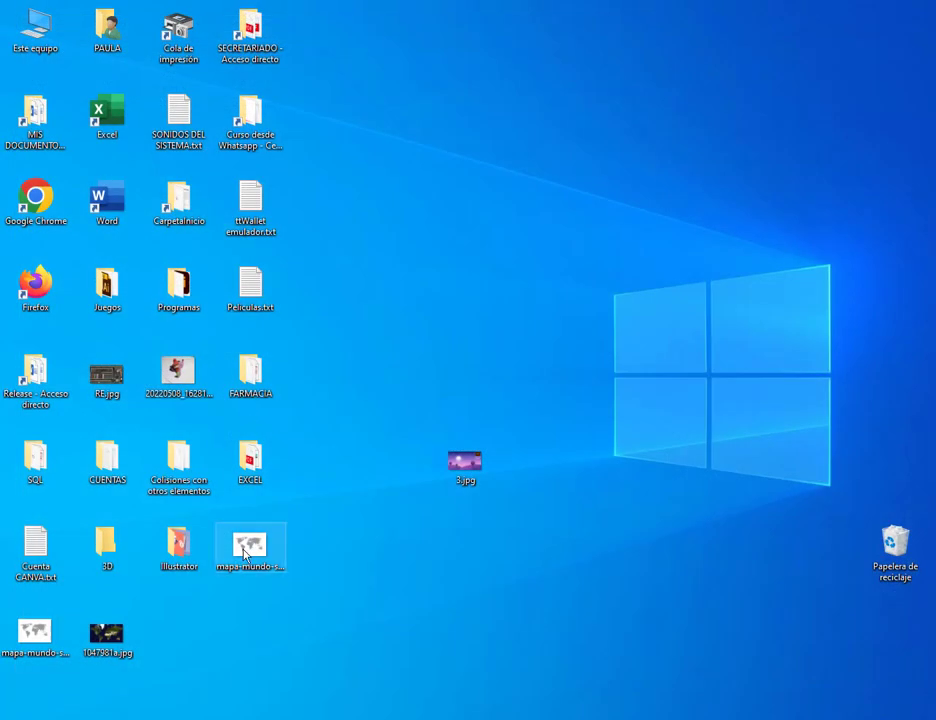
{"action": "left_click_drag", "start_coordinate": [245, 553], "coordinate": [895, 548]}
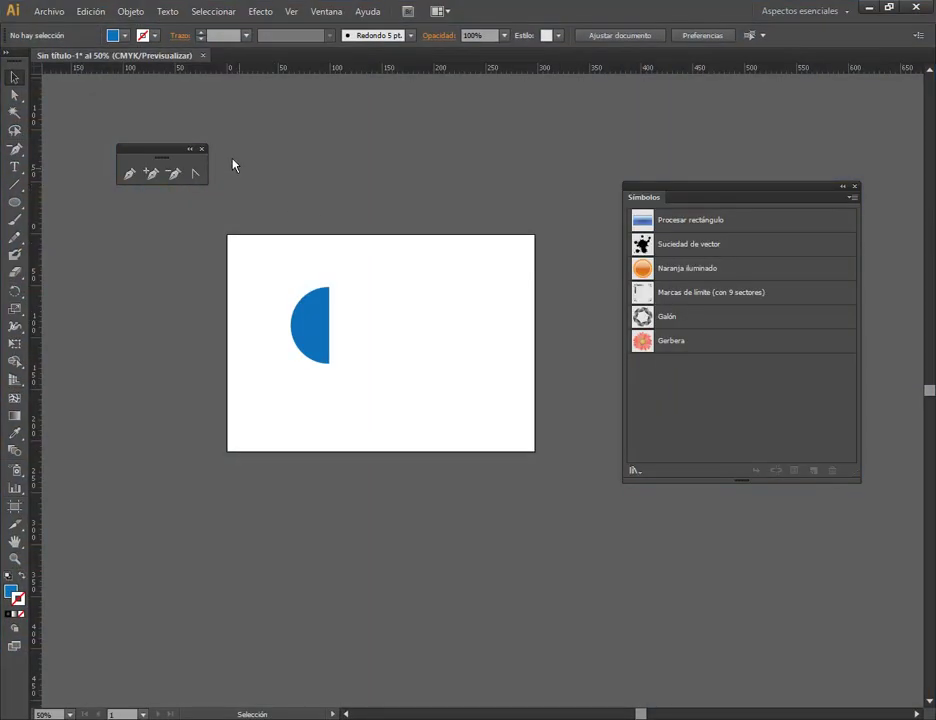
Switch to Illustrator, place the mapa-mundo .jpg from the desktop, position it below the artboard and deselect it.
{"action": "left_click", "coordinate": [48, 11]}
{"action": "left_click", "coordinate": [76, 249]}
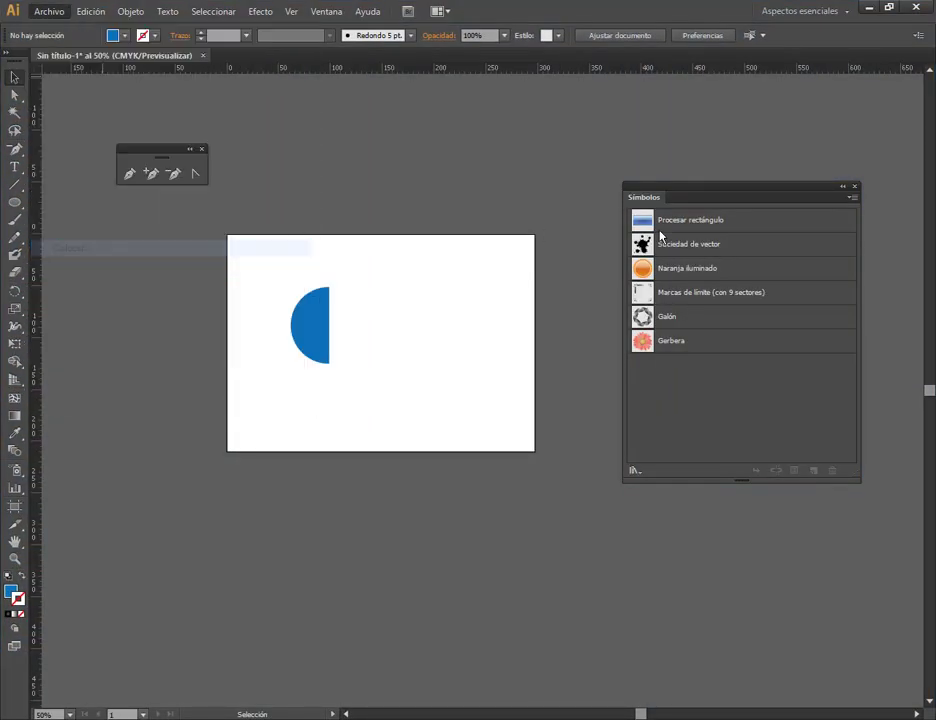
{"action": "scroll", "coordinate": [328, 286], "scroll_direction": "down", "scroll_amount": 5}
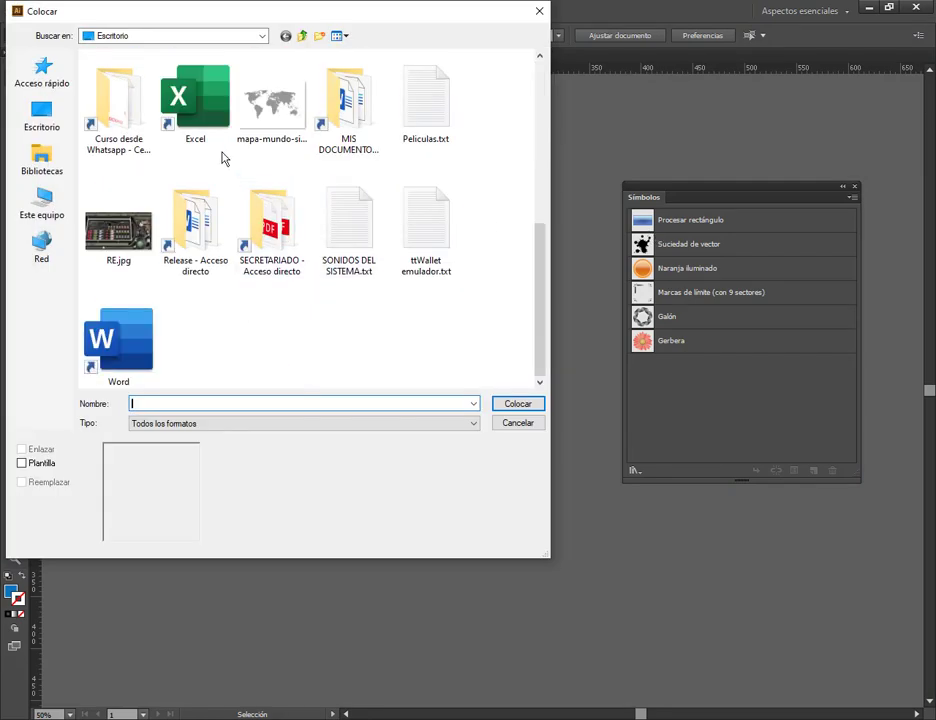
{"action": "double_click", "coordinate": [273, 112]}
{"action": "left_click_drag", "start_coordinate": [600, 451], "coordinate": [525, 522]}
{"action": "left_click", "coordinate": [756, 529]}
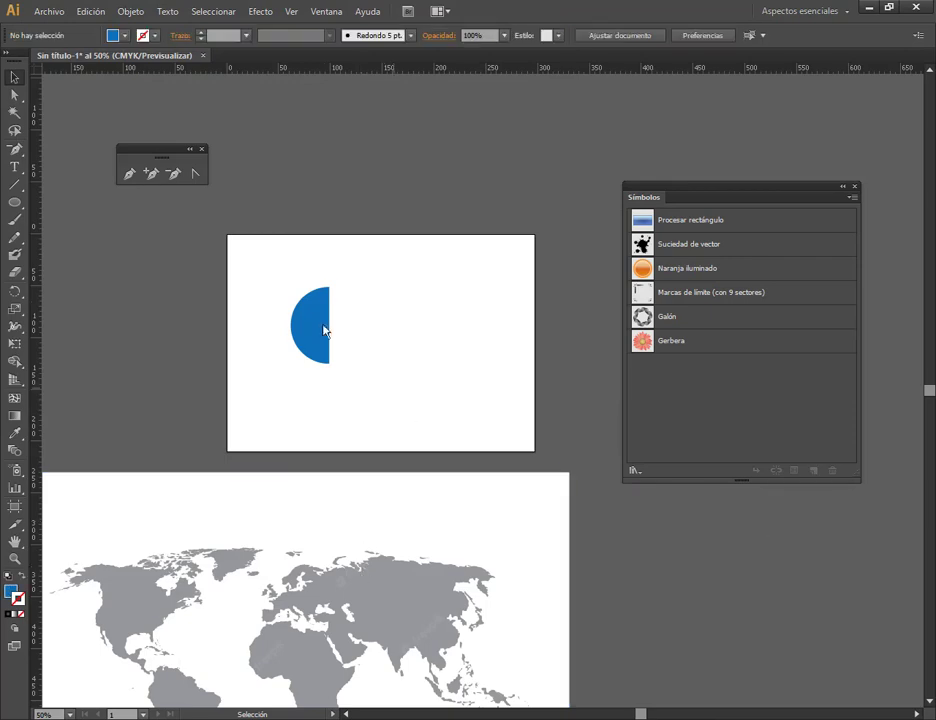
Collapse the Symbols panel and apply Image Trace with the default preset to the placed grey world map.
{"action": "left_click_drag", "start_coordinate": [445, 378], "coordinate": [508, 144]}
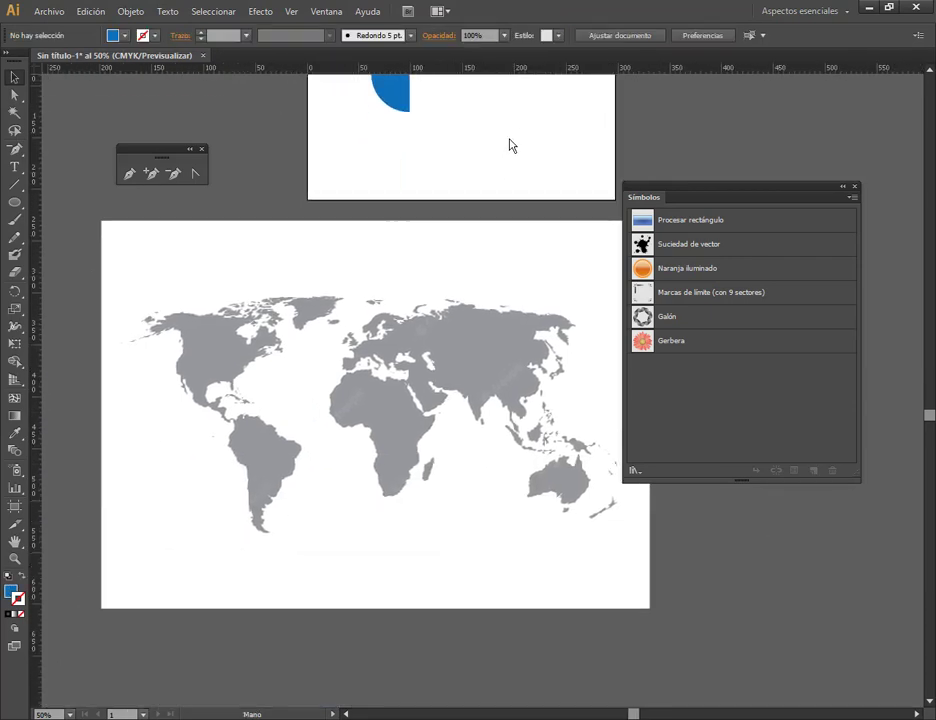
{"action": "left_click", "coordinate": [843, 186]}
{"action": "scroll", "coordinate": [325, 475], "scroll_direction": "up", "scroll_amount": 1}
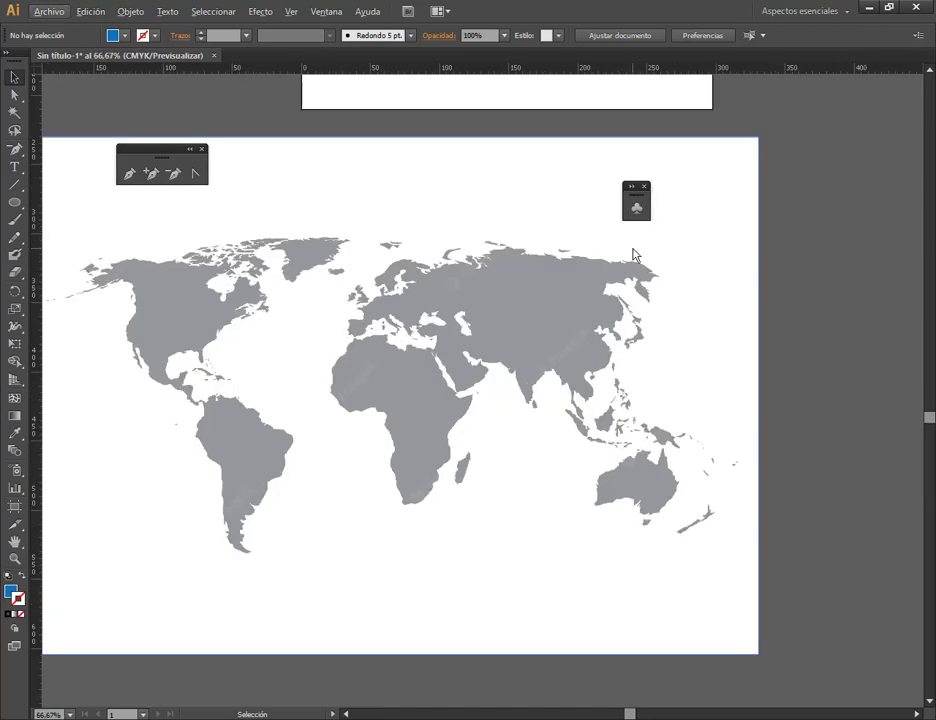
{"action": "left_click", "coordinate": [457, 210]}
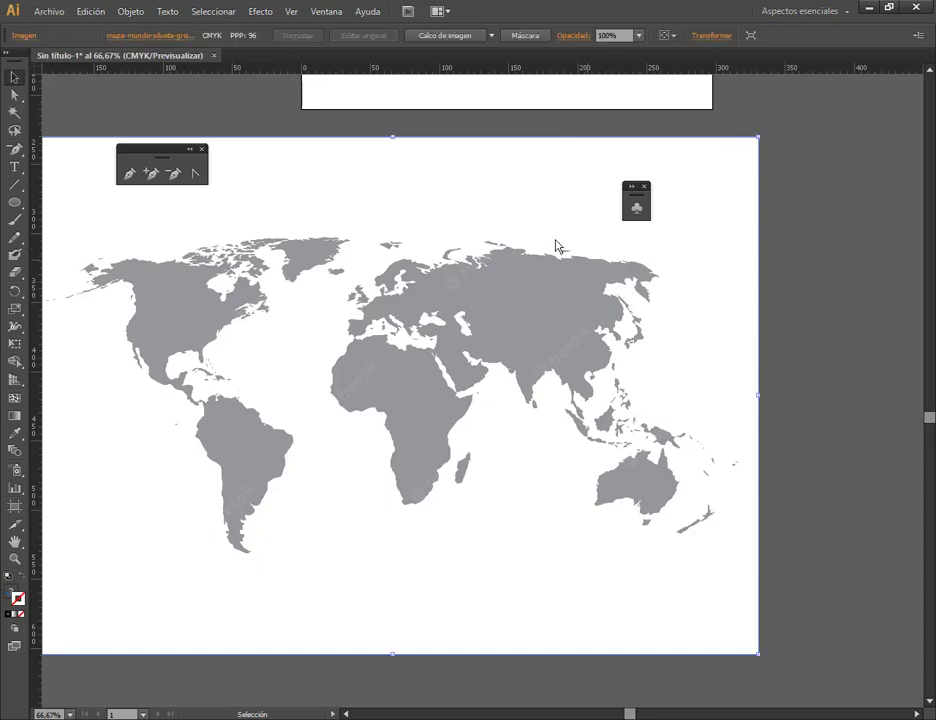
{"action": "left_click", "coordinate": [424, 36]}
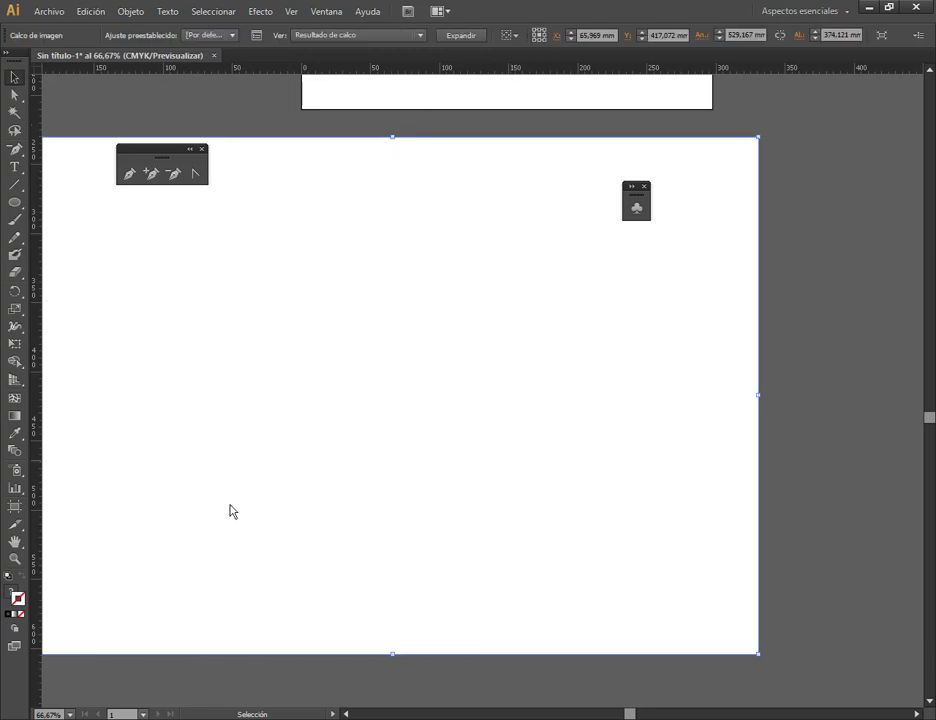
Try repositioning the traced image, then undo both the move and the default-preset Image Trace.
{"action": "mouse_move", "coordinate": [403, 328]}
{"action": "left_mouse_down"}
{"action": "mouse_move", "coordinate": [702, 317]}
{"action": "mouse_move", "coordinate": [694, 315]}
{"action": "left_mouse_up"}
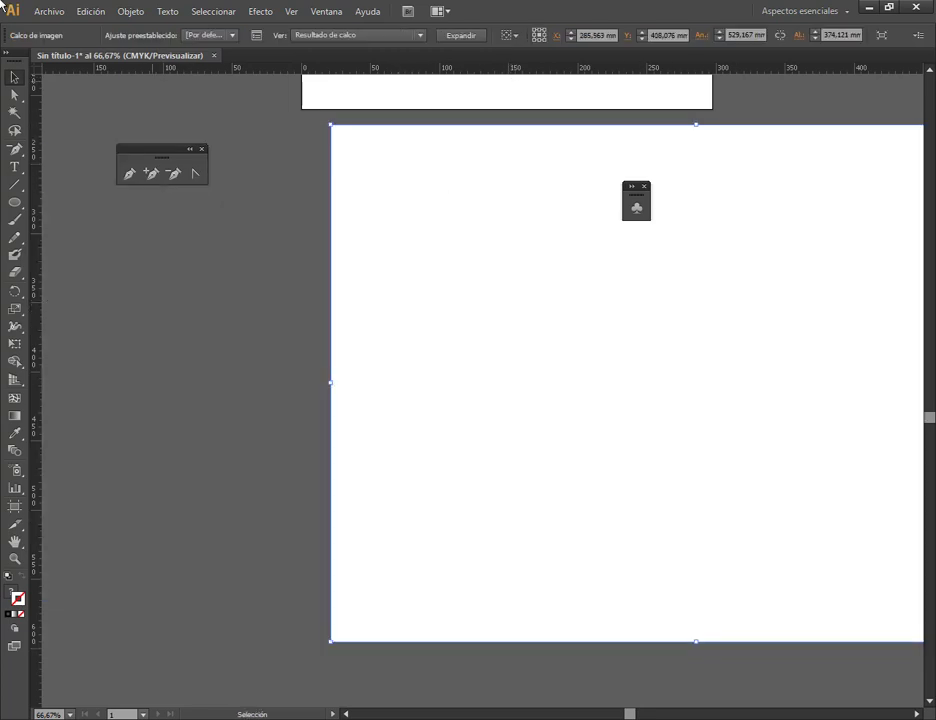
{"action": "left_click", "coordinate": [90, 12]}
{"action": "left_click", "coordinate": [97, 28]}
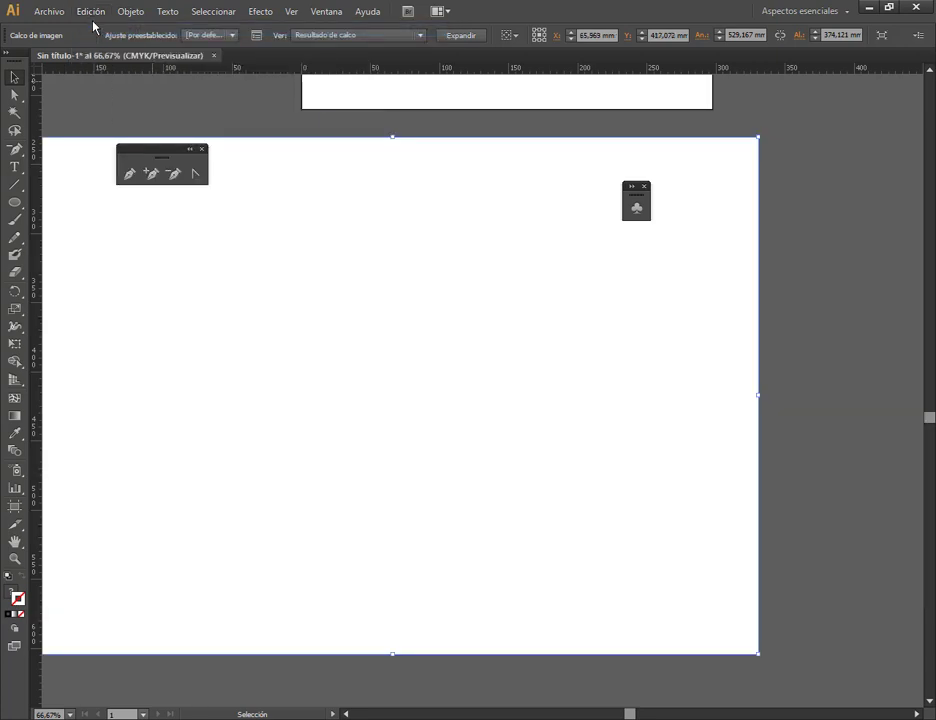
{"action": "left_click", "coordinate": [90, 12]}
{"action": "left_click", "coordinate": [96, 29]}
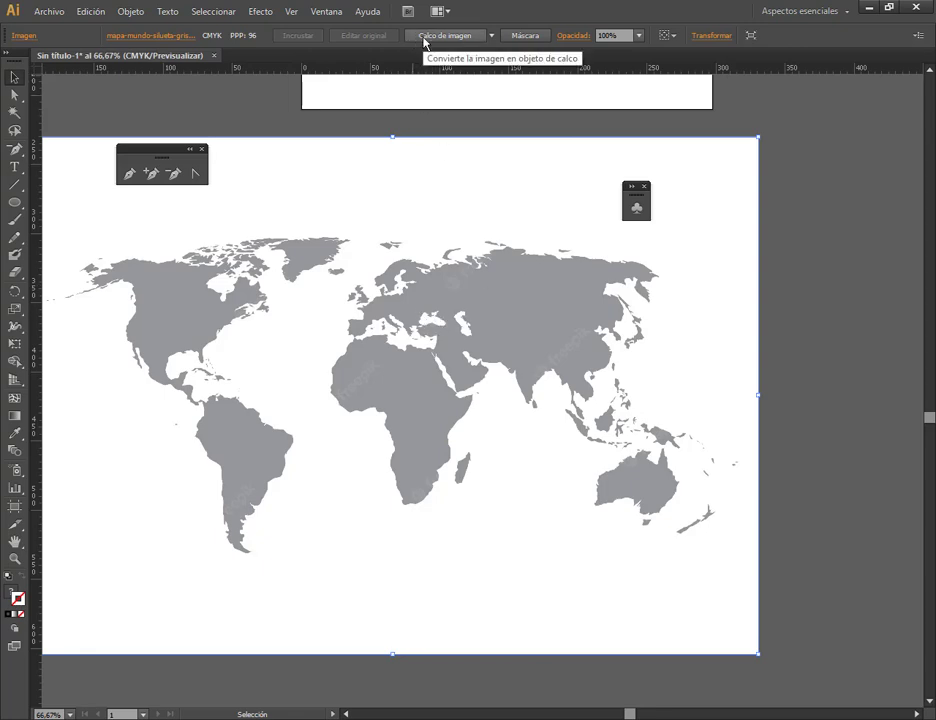
Apply Image Trace with the 3 colores preset to the placed grey world map and deselect it.
{"action": "left_click", "coordinate": [492, 36]}
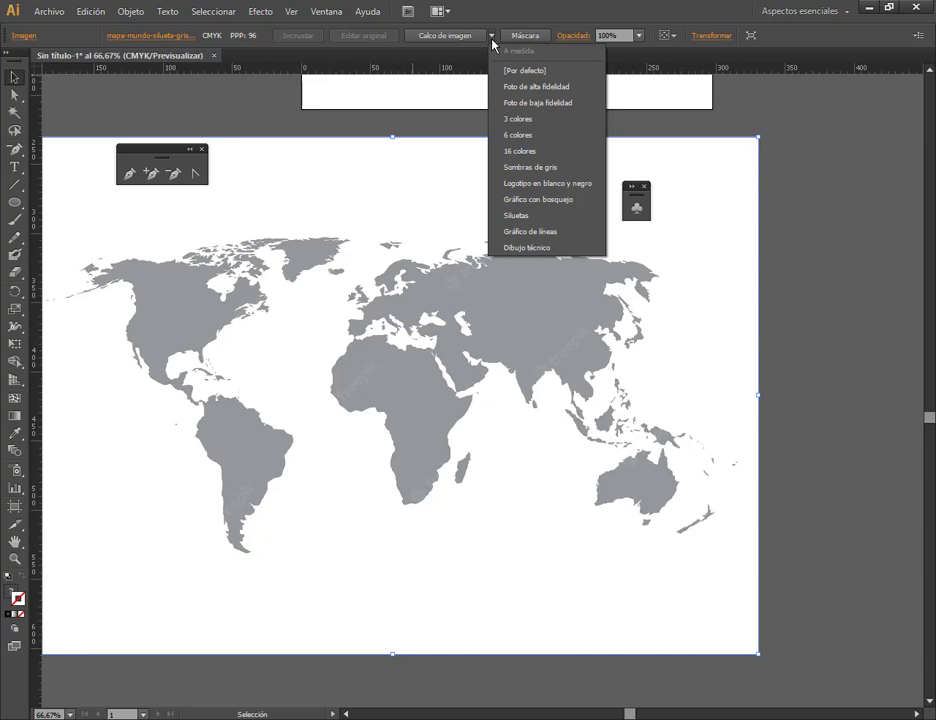
{"action": "left_click", "coordinate": [525, 120]}
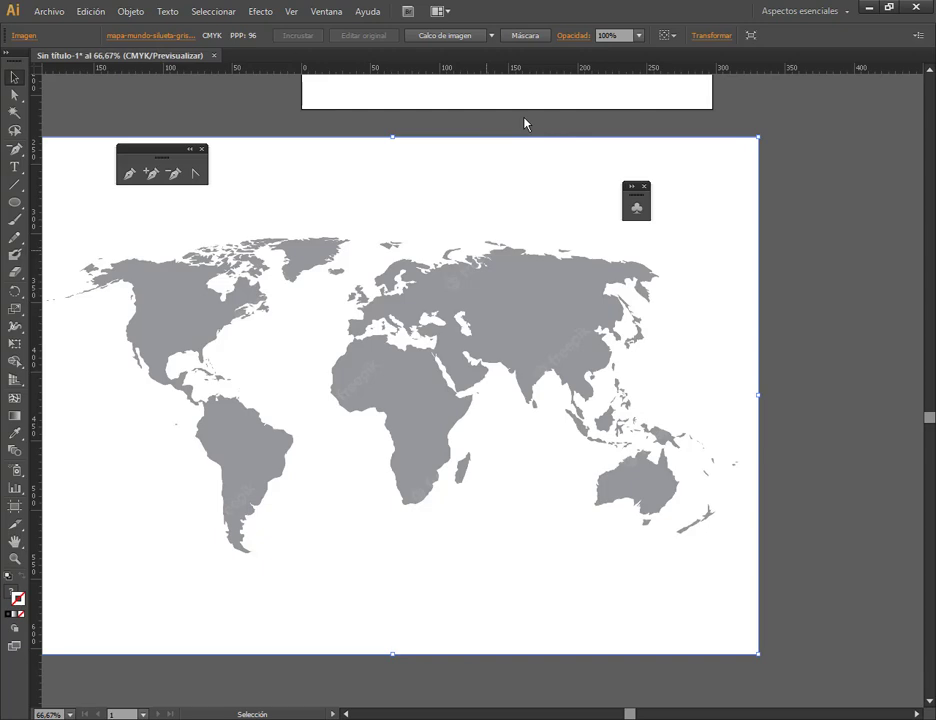
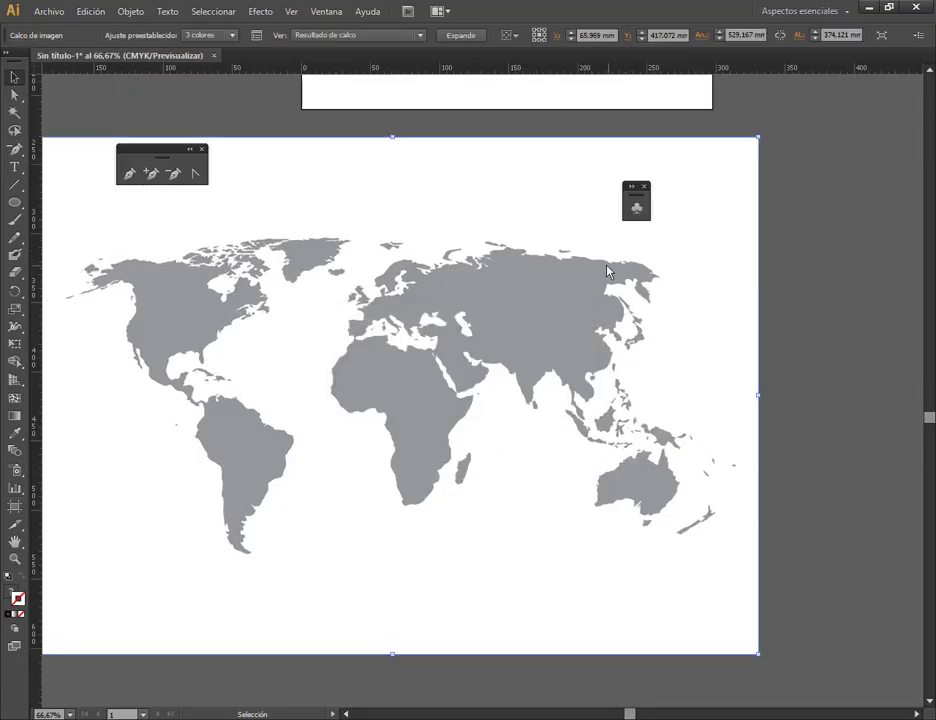
{"action": "scroll", "coordinate": [560, 300], "scroll_direction": "down", "scroll_amount": 1}
{"action": "left_click", "coordinate": [817, 286]}
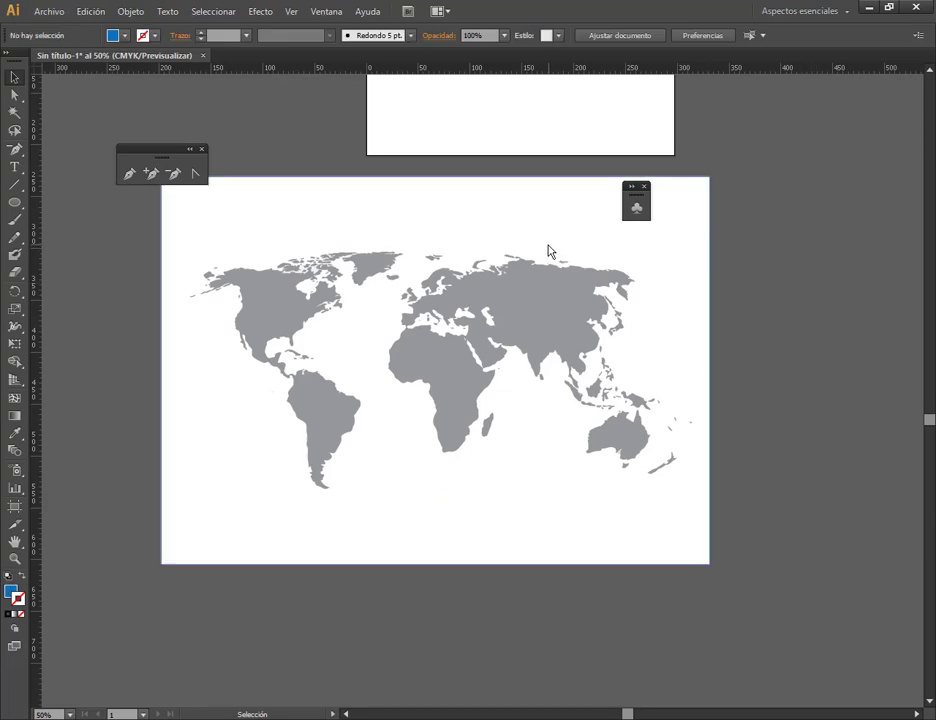
Move the traced map further left below the artboard and expand the tracing into vector paths.
{"action": "left_click_drag", "start_coordinate": [549, 251], "coordinate": [444, 235]}
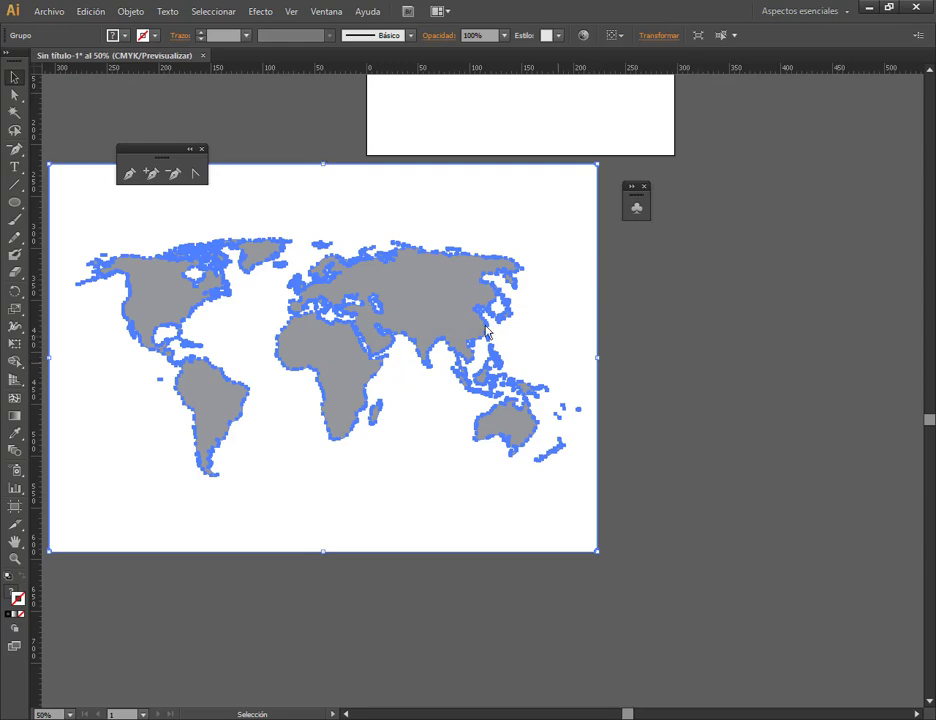
{"action": "left_click", "coordinate": [702, 336]}
{"action": "left_click", "coordinate": [583, 299]}
Ungroup the expanded map and delete the white background shape behind the continents.
{"action": "right_click", "coordinate": [446, 238]}
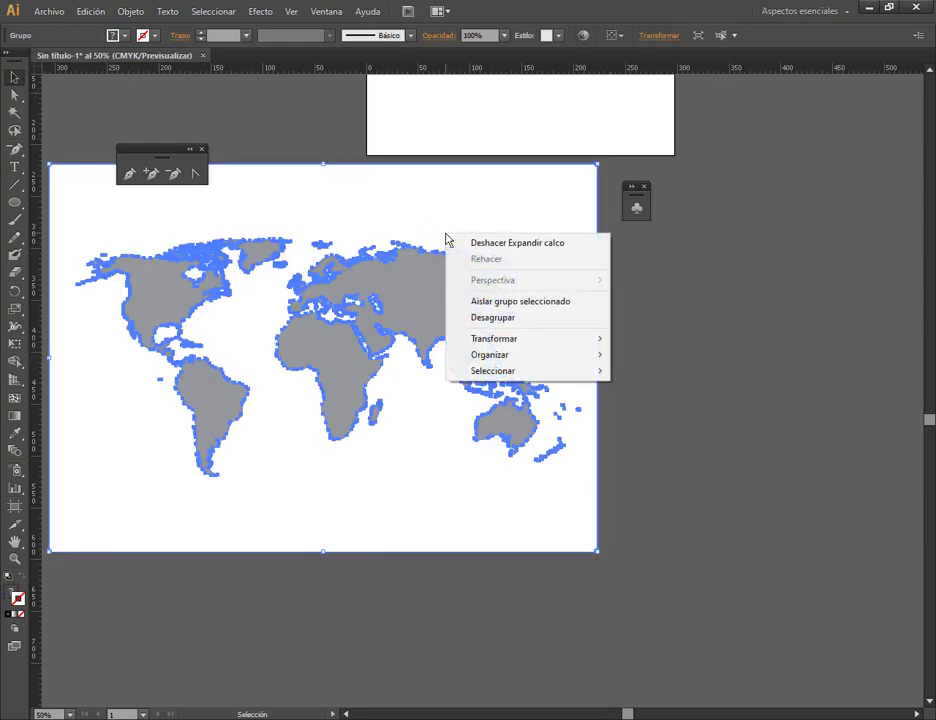
{"action": "left_click", "coordinate": [489, 318]}
{"action": "left_click", "coordinate": [759, 361]}
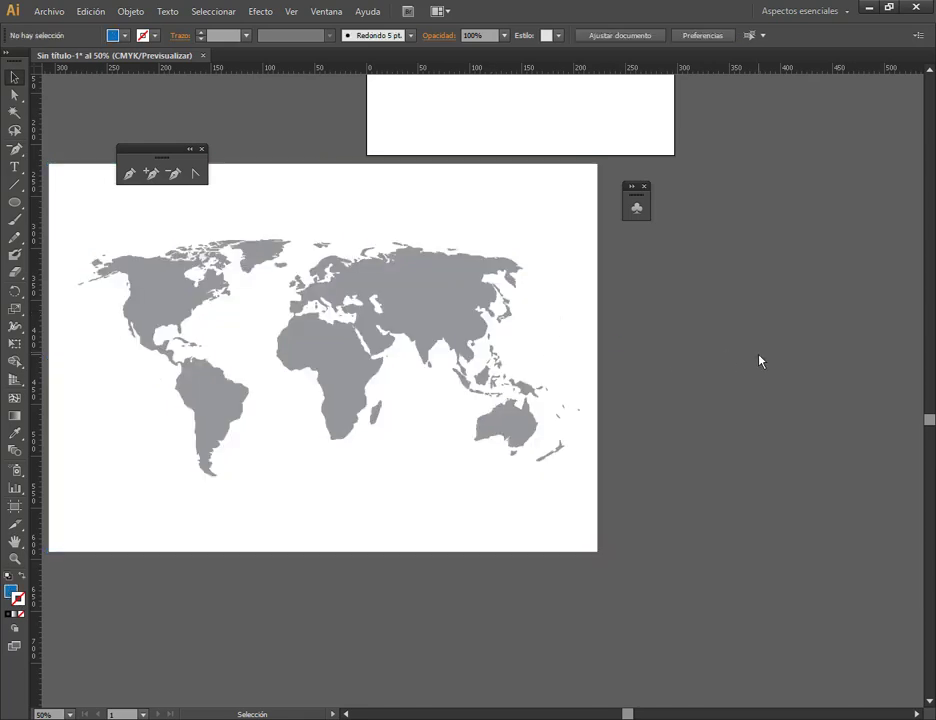
{"action": "left_click", "coordinate": [375, 215]}
{"action": "key", "text": "Delete"}
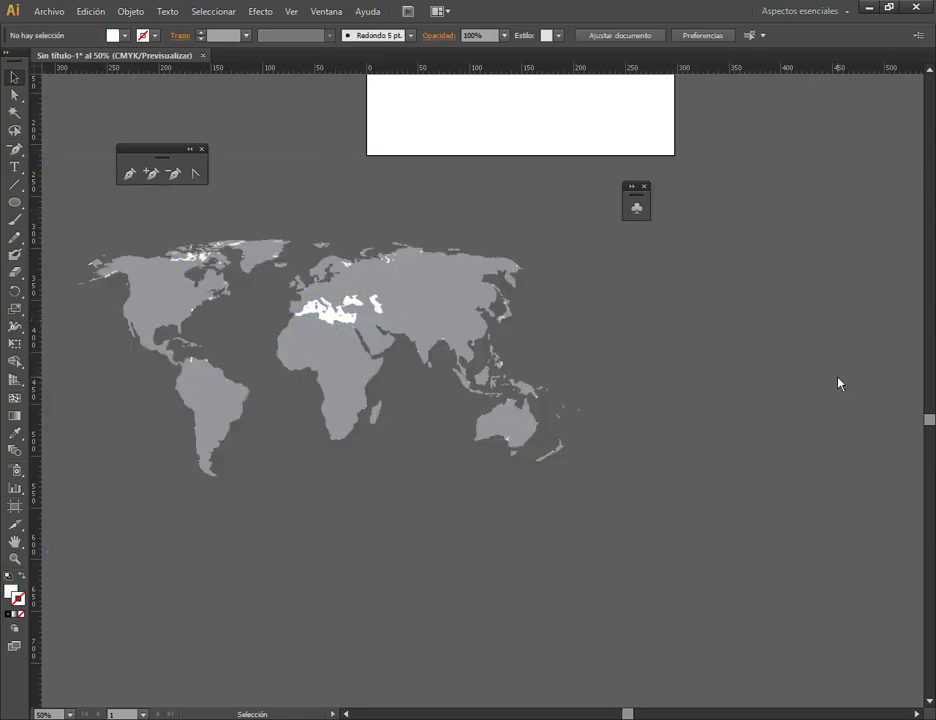
Delete the white shape filling the Mediterranean Sea.
{"action": "left_click", "coordinate": [335, 308]}
{"action": "key", "text": "Delete"}
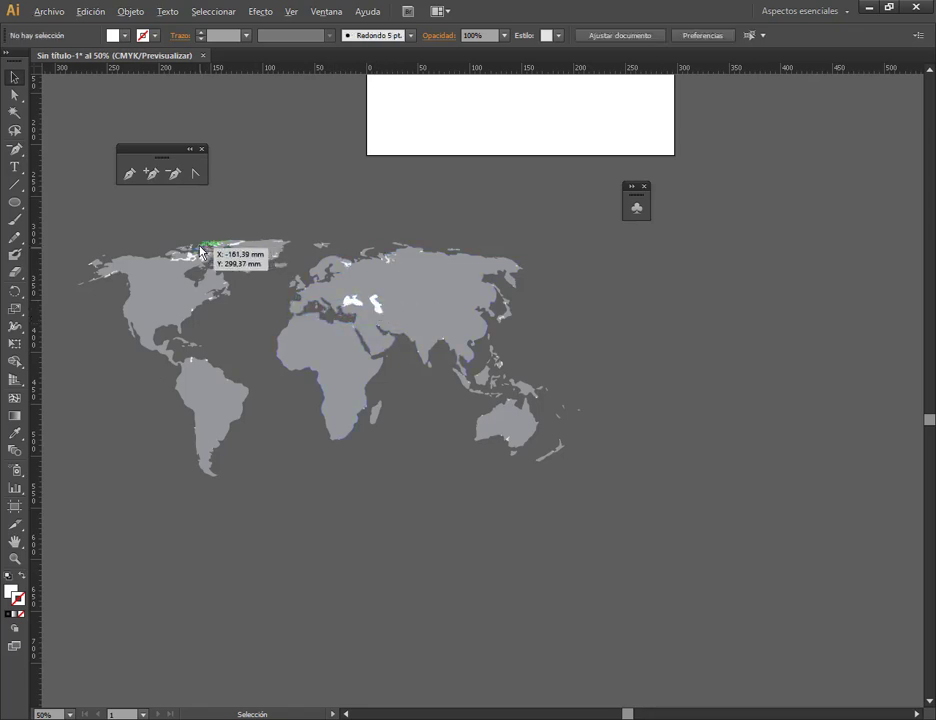
{"action": "scroll", "coordinate": [238, 246], "scroll_direction": "down", "scroll_amount": 3}
{"action": "scroll", "coordinate": [237, 238], "scroll_direction": "up", "scroll_amount": 4}
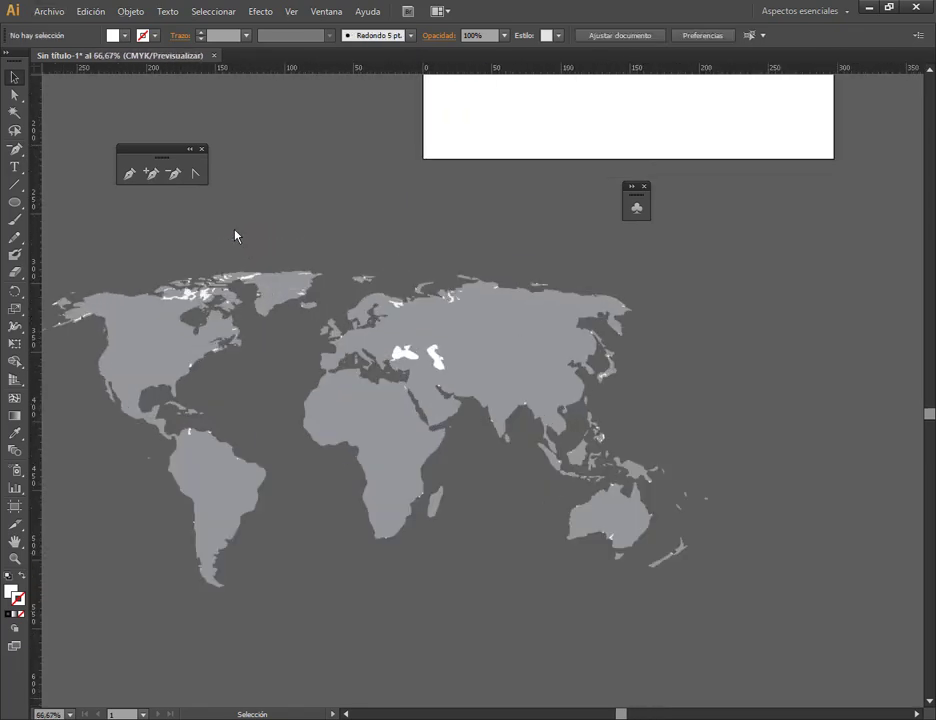
{"action": "left_click", "coordinate": [15, 116]}
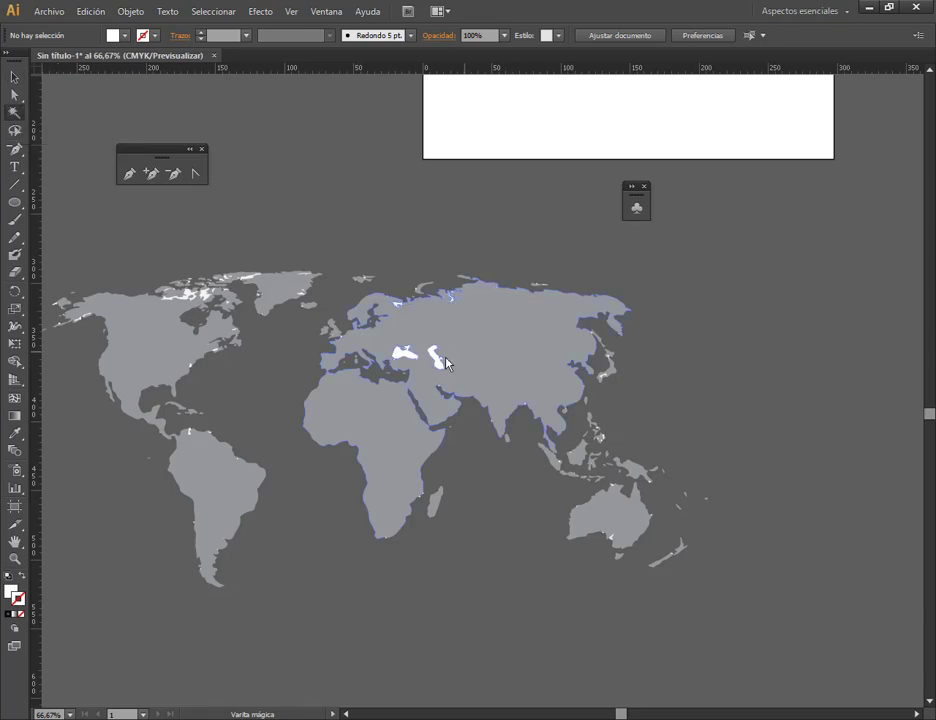
{"action": "left_click", "coordinate": [404, 357]}
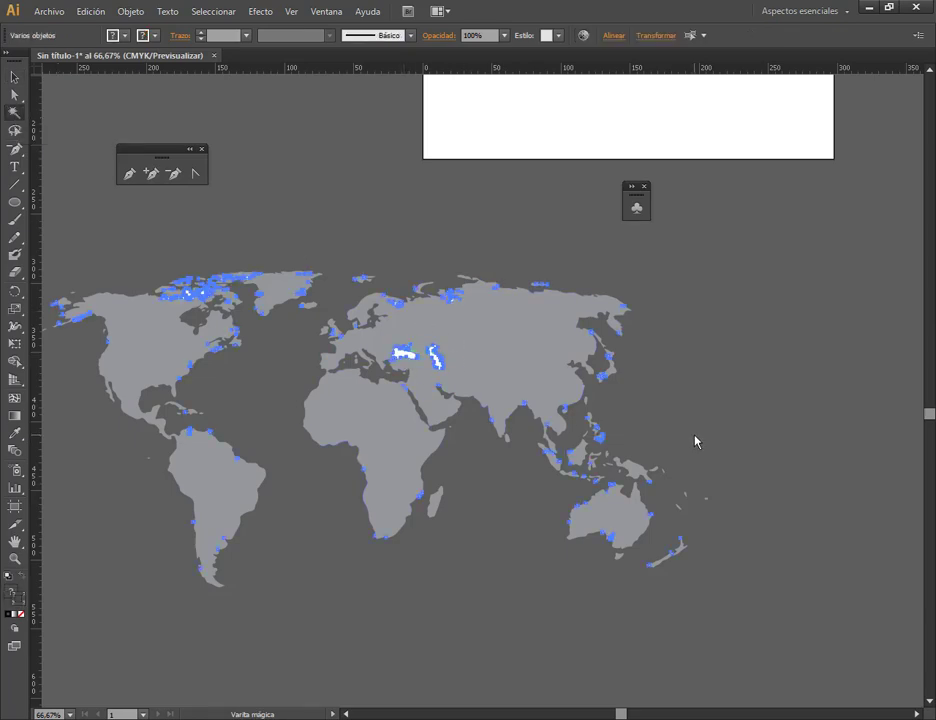
{"action": "key", "text": "Delete"}
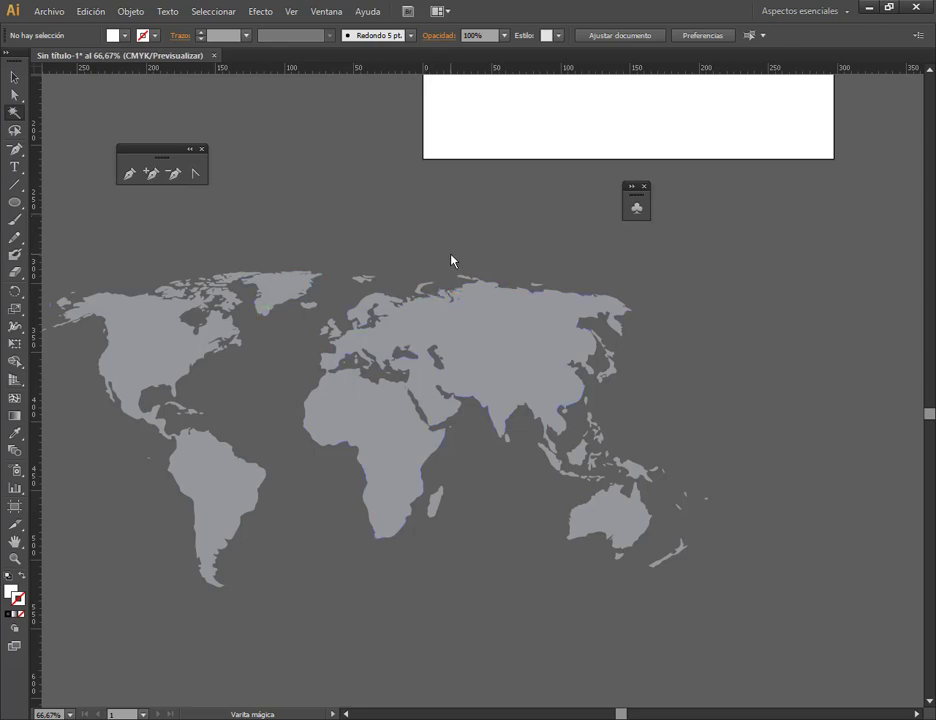
{"action": "key", "text": "ctrl"}
{"action": "key", "text": "ctrl+a"}
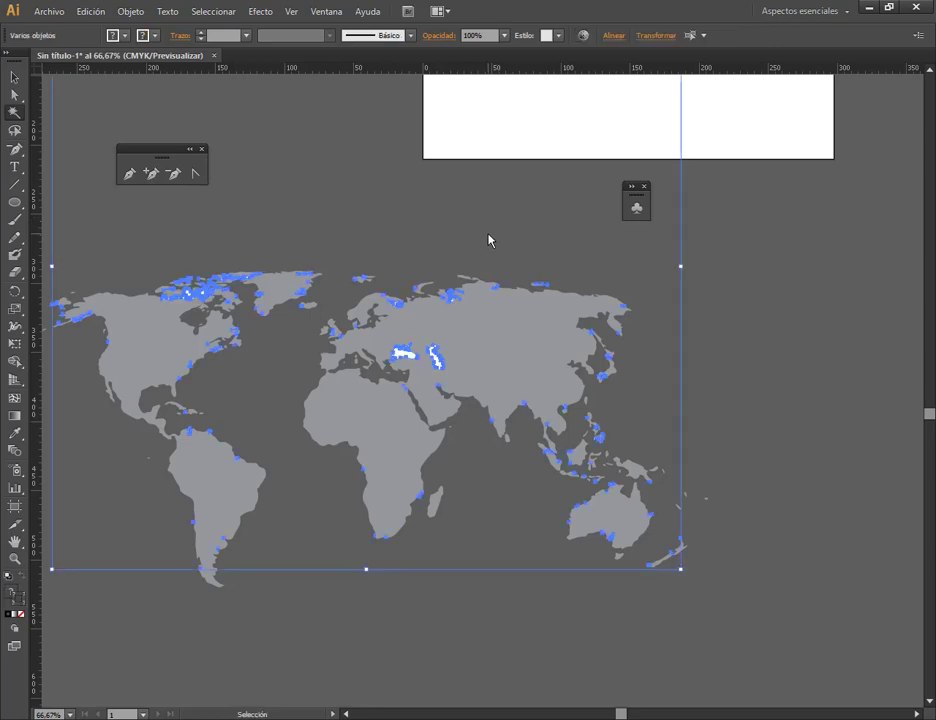
{"action": "left_click", "coordinate": [14, 77]}
{"action": "left_click", "coordinate": [319, 178]}
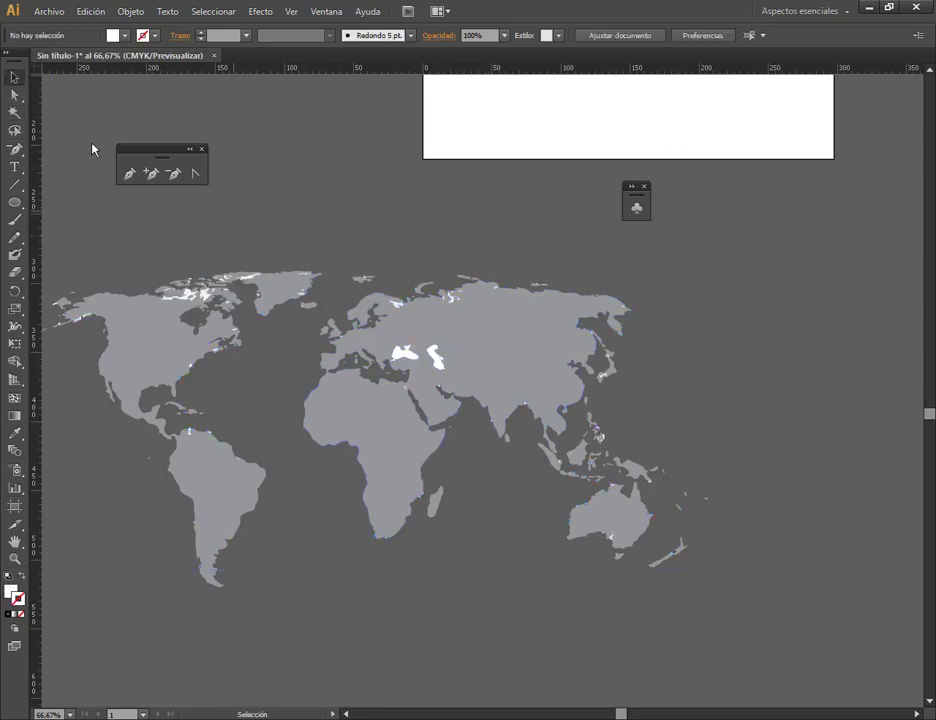
Select all remaining white fragments of the map with the Magic Wand and delete them.
{"action": "left_click", "coordinate": [14, 112]}
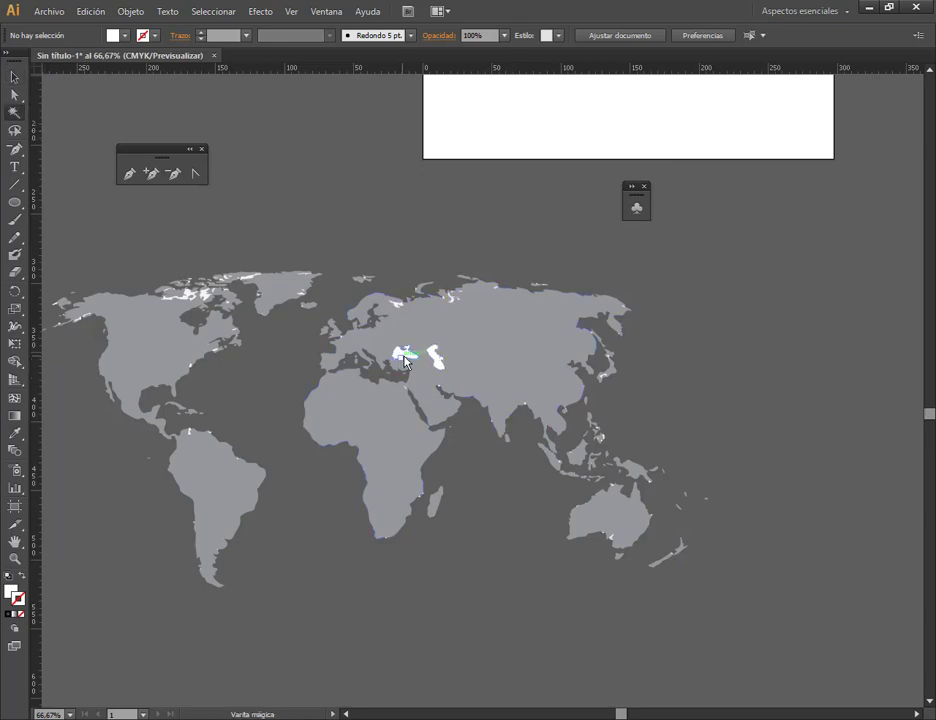
{"action": "left_click", "coordinate": [405, 360]}
{"action": "key", "text": "v"}
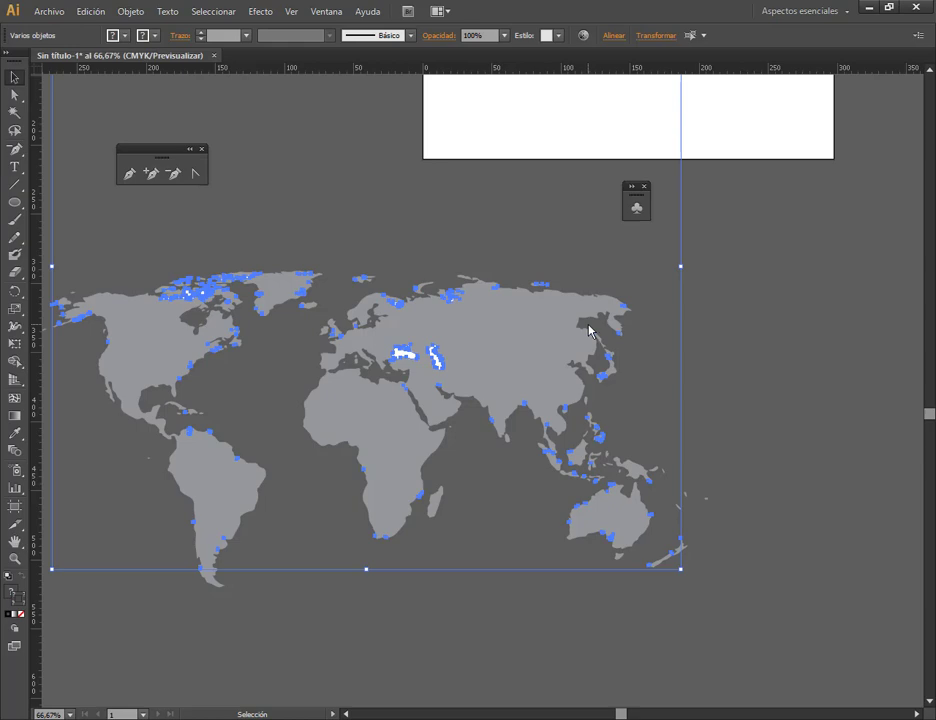
{"action": "key", "text": "Delete"}
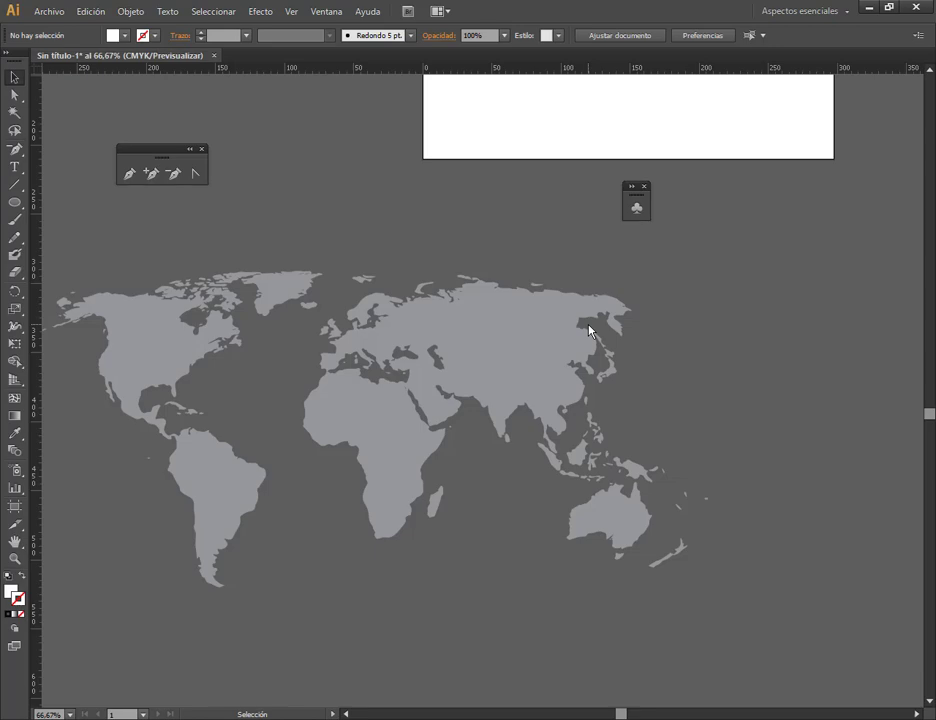
Select all the grey landmasses of the map, group them into one object and deselect it.
{"action": "scroll", "coordinate": [600, 340], "scroll_direction": "down", "scroll_amount": 1}
{"action": "scroll", "coordinate": [612, 347], "scroll_direction": "down", "scroll_amount": 1}
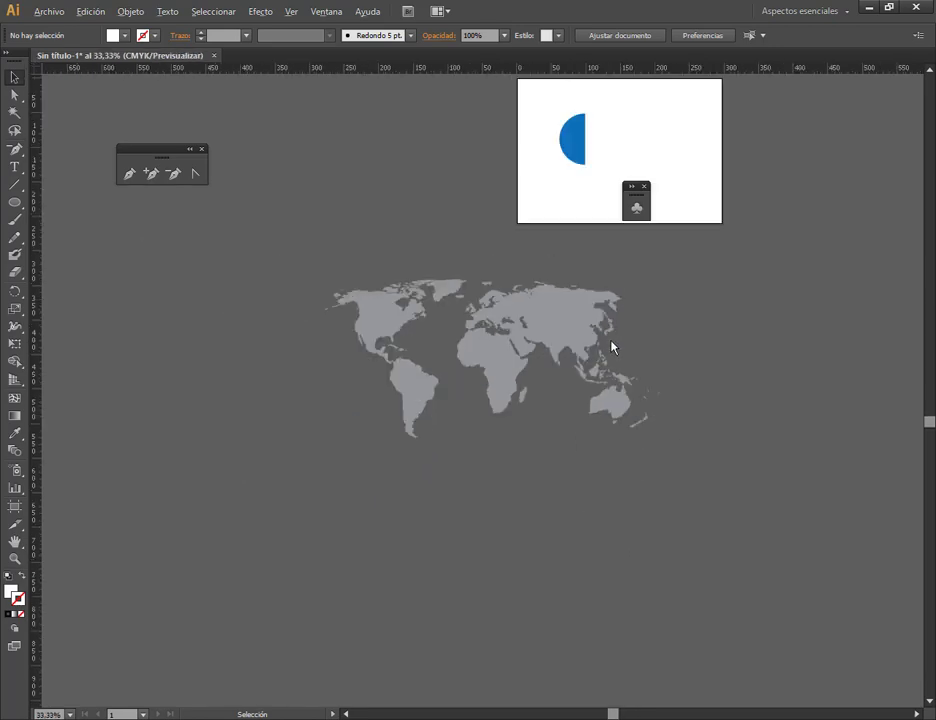
{"action": "key", "text": "space"}
{"action": "left_click_drag", "start_coordinate": [612, 347], "coordinate": [481, 351]}
{"action": "left_click_drag", "start_coordinate": [218, 266], "coordinate": [660, 503]}
{"action": "right_click", "coordinate": [468, 352]}
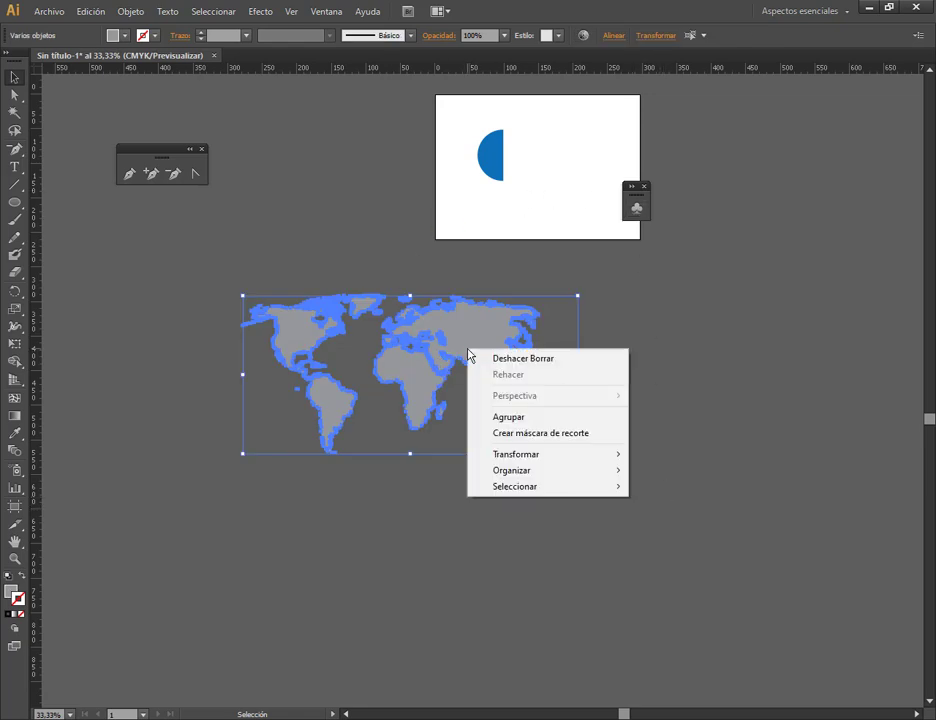
{"action": "left_click", "coordinate": [520, 417]}
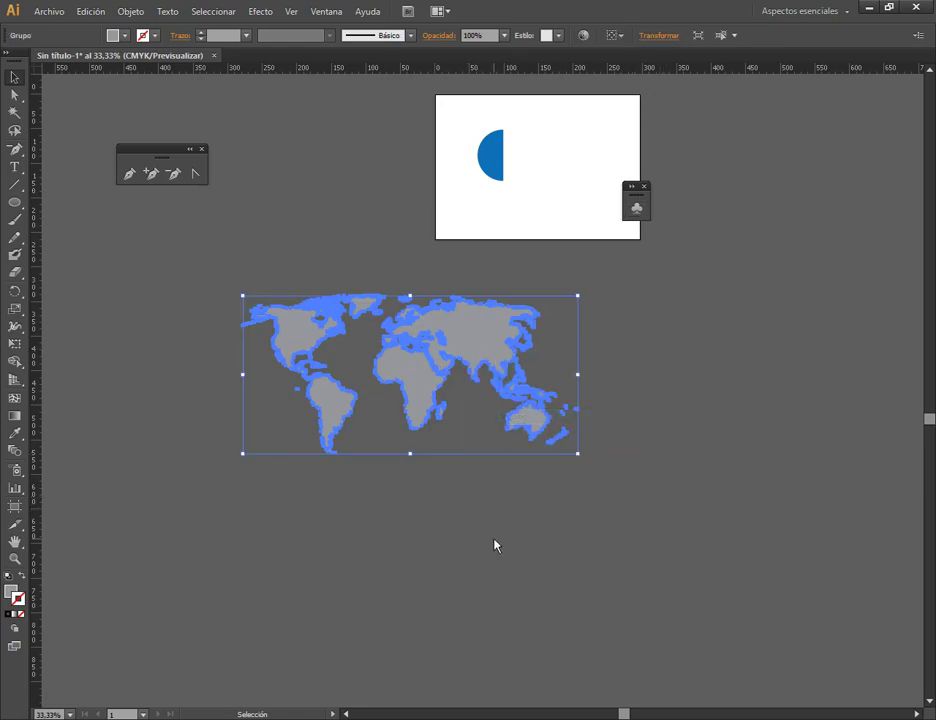
{"action": "left_click", "coordinate": [494, 545]}
Open the Symbols panel and move the grouped map down and to the left, mostly clear of the panel.
{"action": "scroll", "coordinate": [349, 474], "scroll_direction": "up", "scroll_amount": 6}
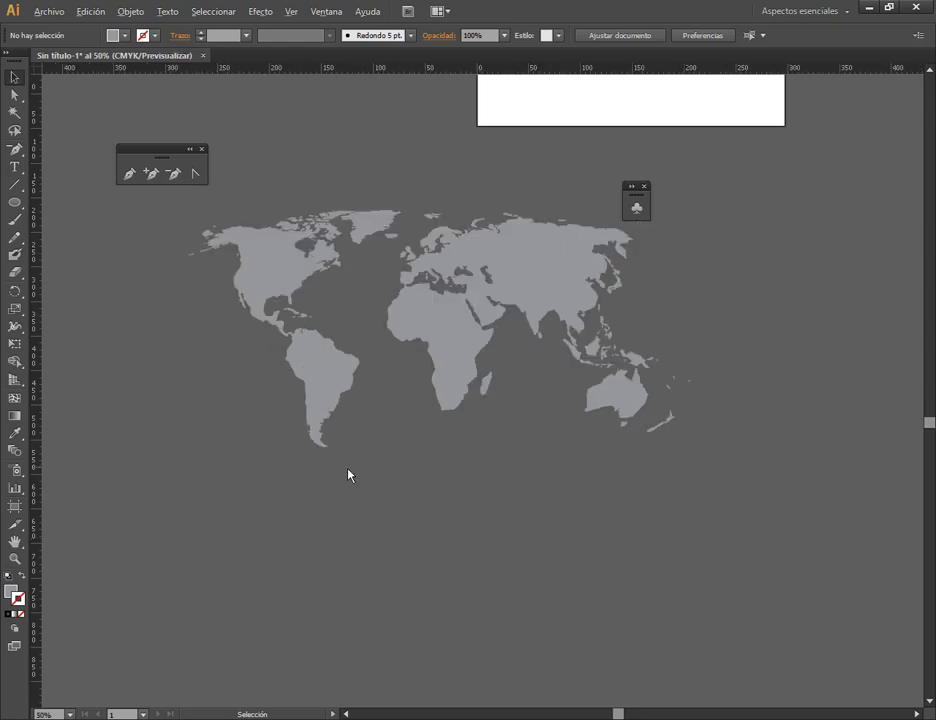
{"action": "scroll", "coordinate": [326, 370], "scroll_direction": "down", "scroll_amount": 5}
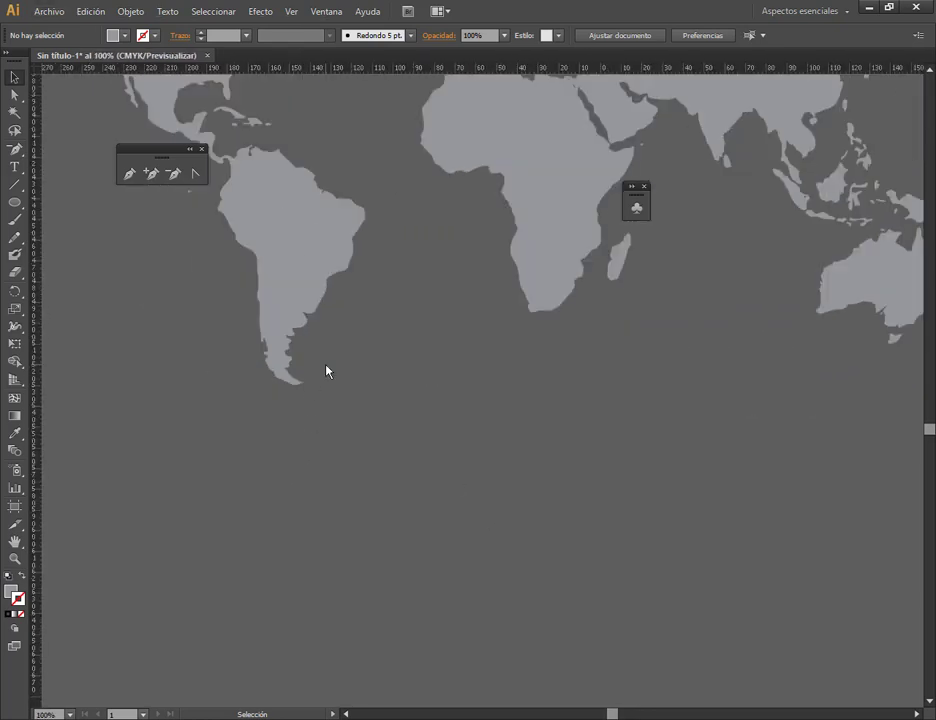
{"action": "left_click_drag", "start_coordinate": [434, 350], "coordinate": [288, 390]}
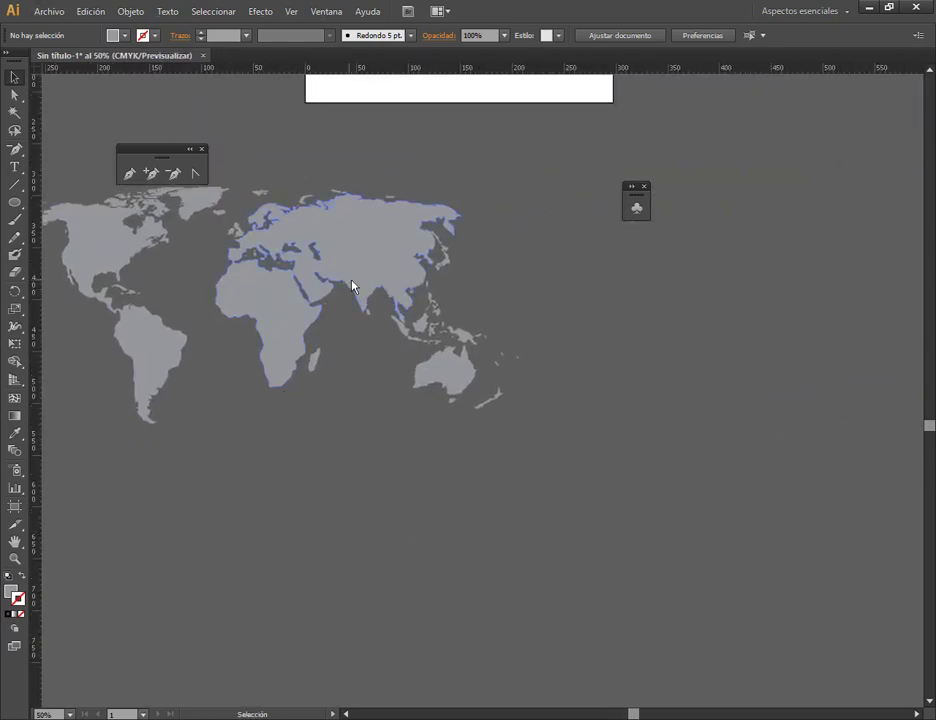
{"action": "left_click", "coordinate": [400, 288]}
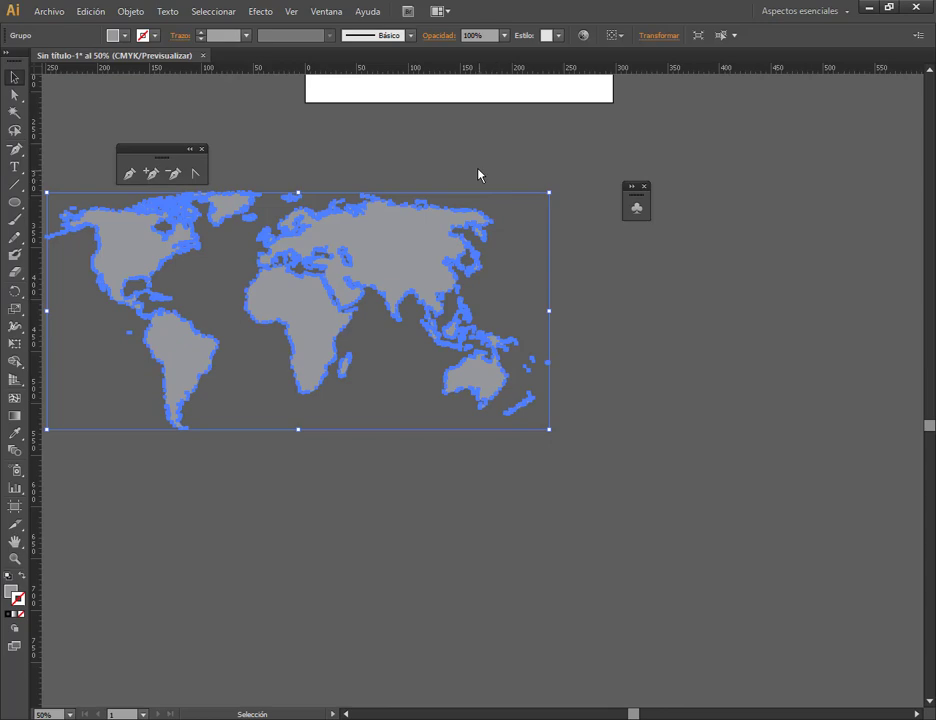
{"action": "left_click", "coordinate": [326, 11]}
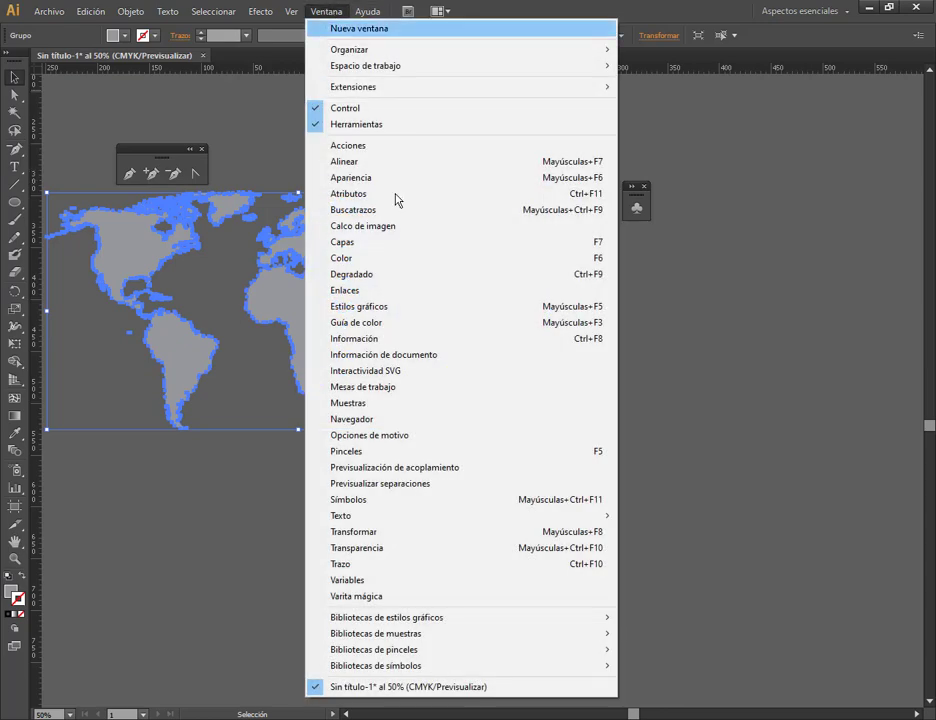
{"action": "left_click", "coordinate": [383, 501]}
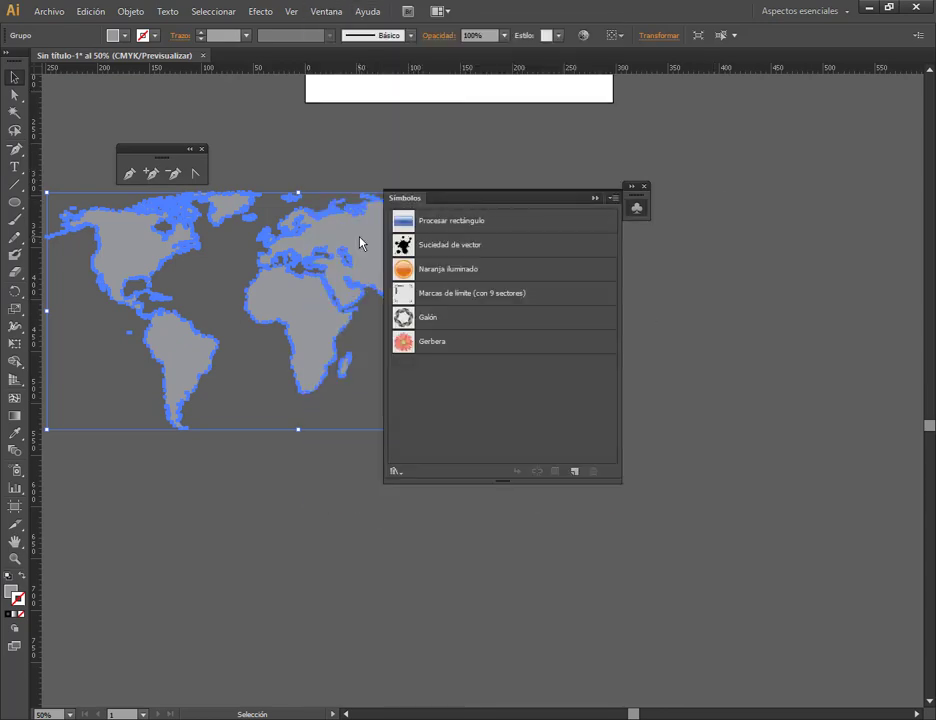
{"action": "left_click_drag", "start_coordinate": [361, 242], "coordinate": [287, 372]}
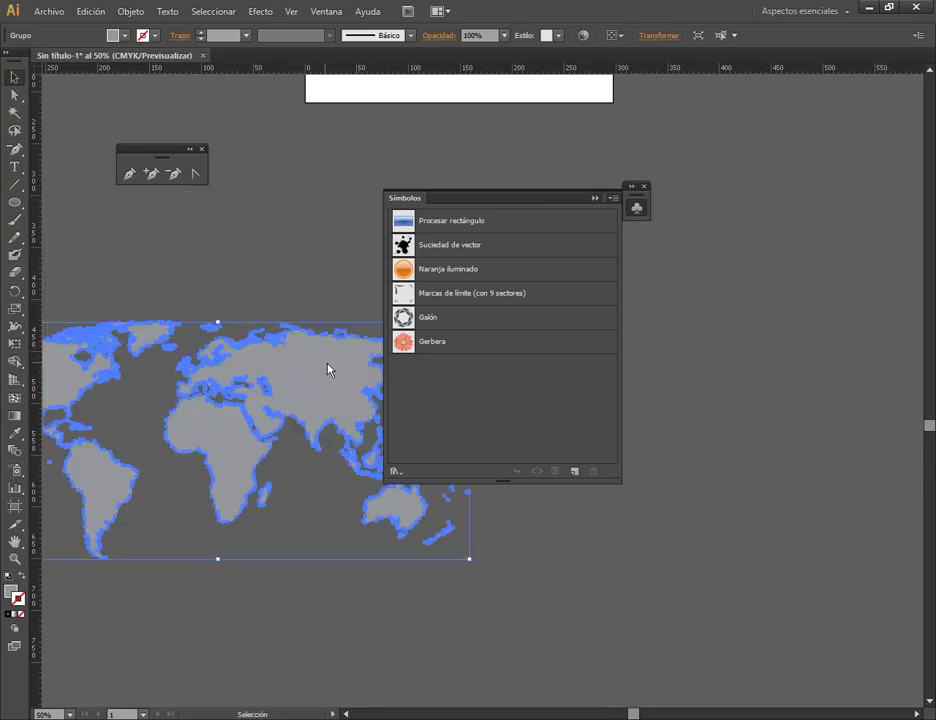
Try an orange-red fill on the map group and replace it with a green fill.
{"action": "left_click", "coordinate": [124, 36]}
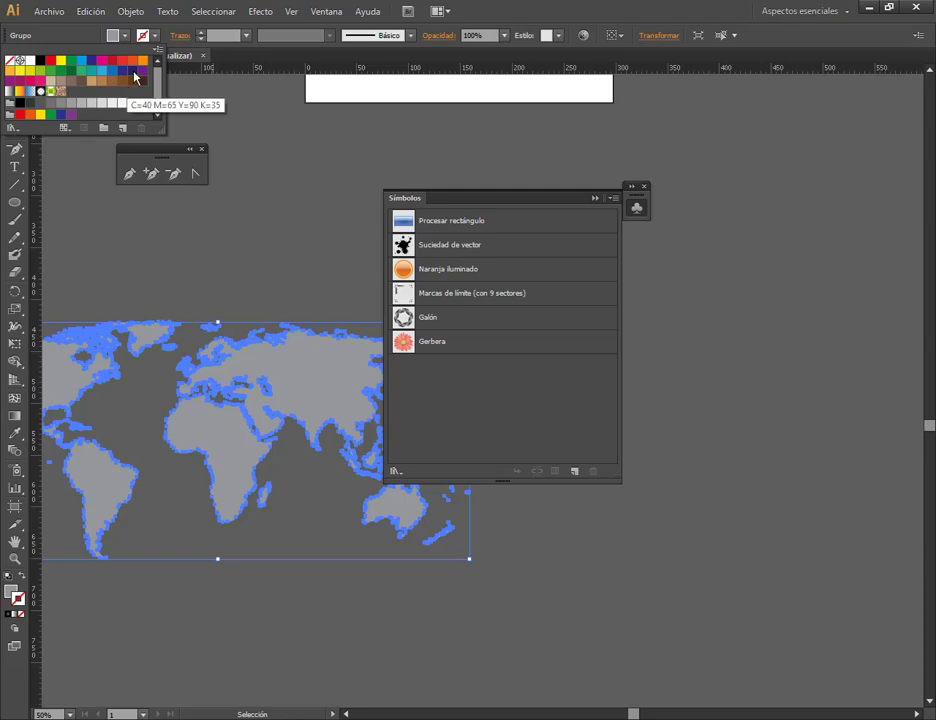
{"action": "left_click", "coordinate": [138, 63]}
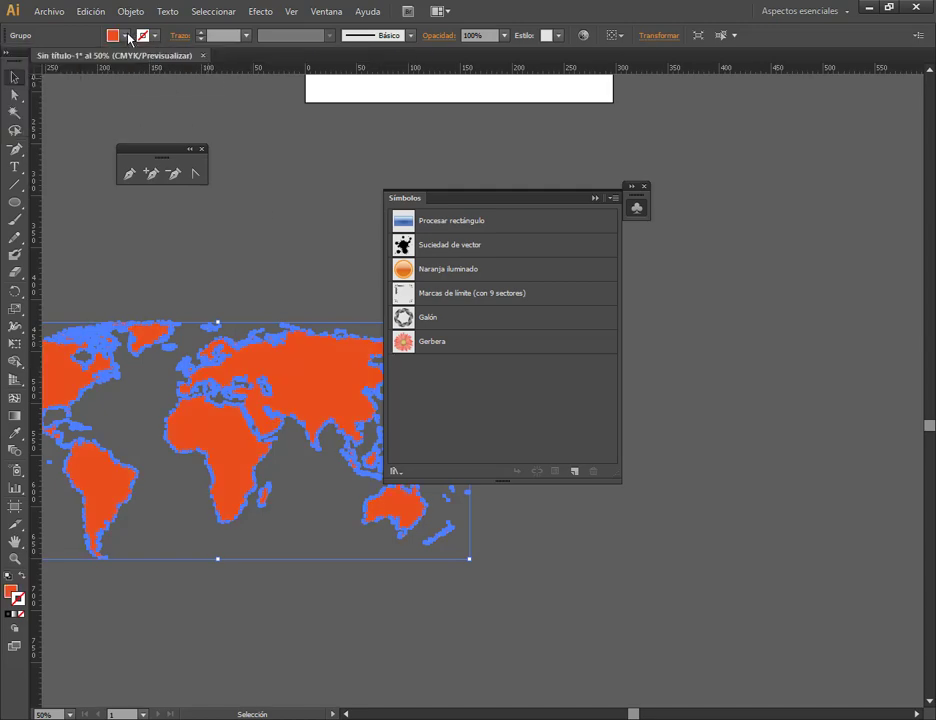
{"action": "left_click", "coordinate": [127, 36]}
{"action": "left_click", "coordinate": [75, 63]}
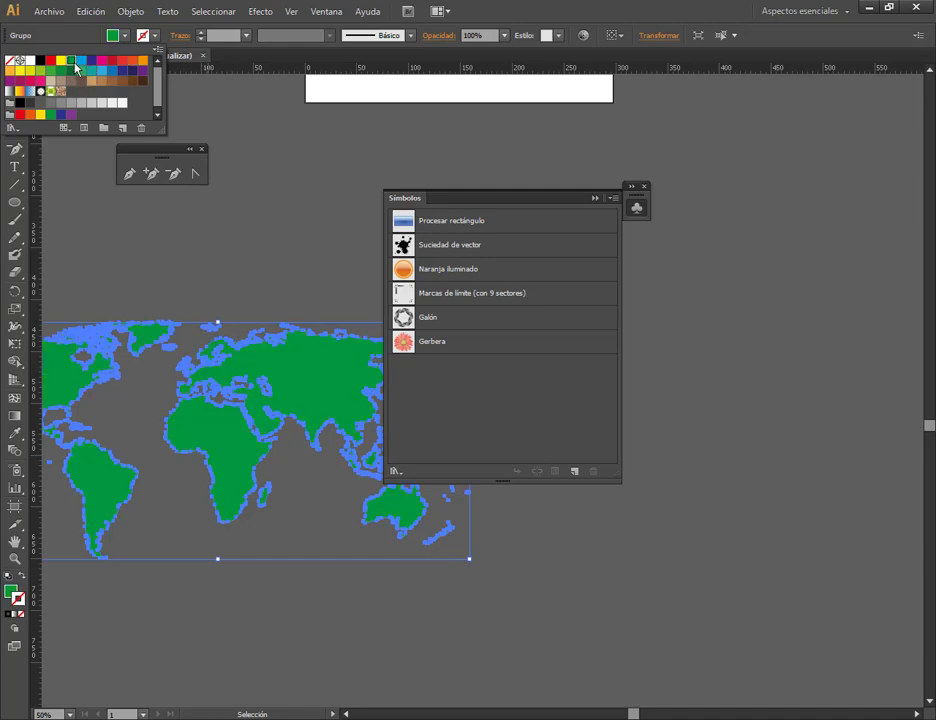
Save the green map group as a symbol named Mapa with type Gráfico, and move the symbol list clear of the artwork.
{"action": "left_click_drag", "start_coordinate": [343, 340], "coordinate": [449, 382]}
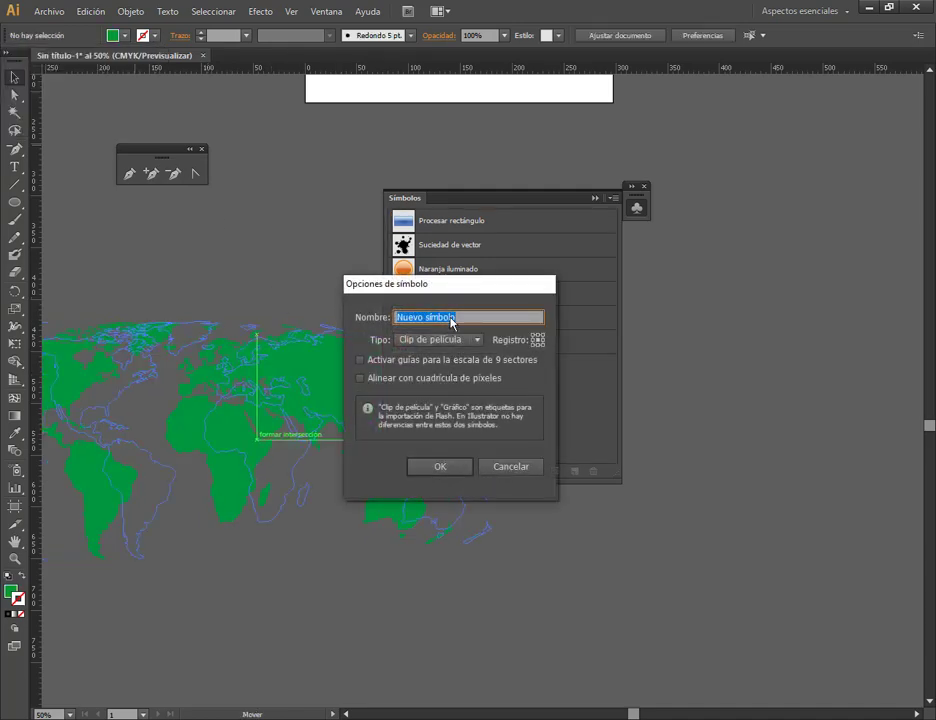
{"action": "type", "text": "Mapa"}
{"action": "left_click", "coordinate": [440, 340]}
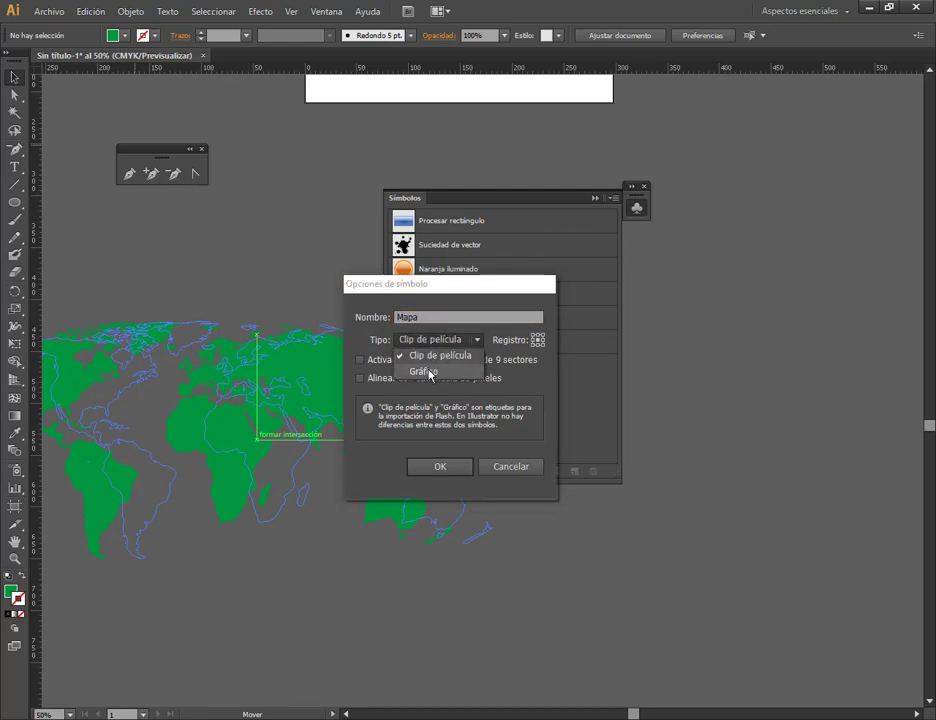
{"action": "left_click", "coordinate": [428, 373]}
{"action": "left_click", "coordinate": [449, 469]}
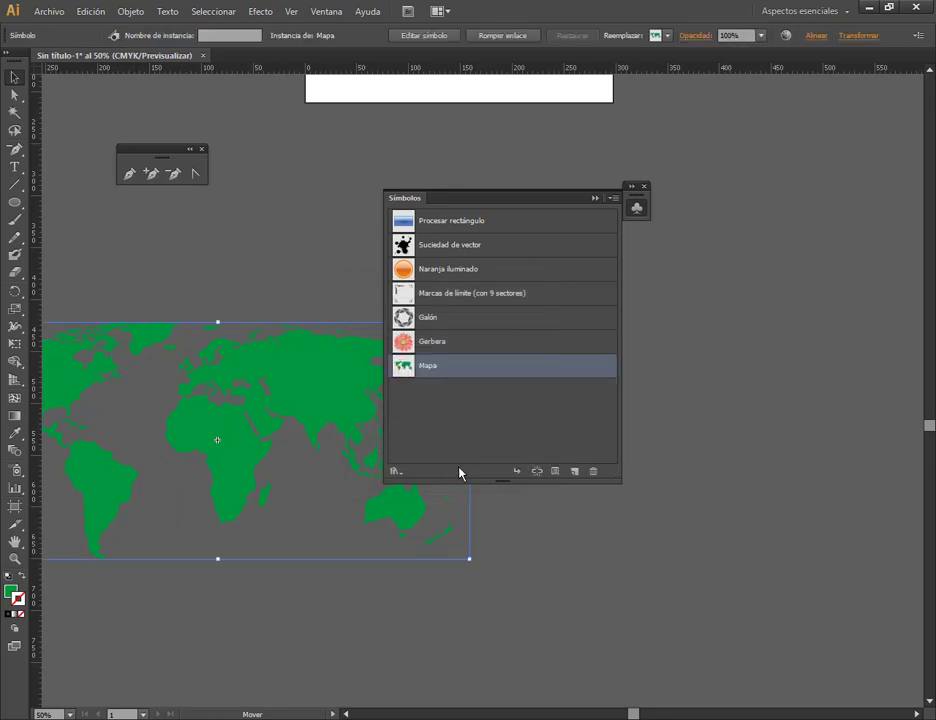
{"action": "left_click_drag", "start_coordinate": [482, 198], "coordinate": [722, 142]}
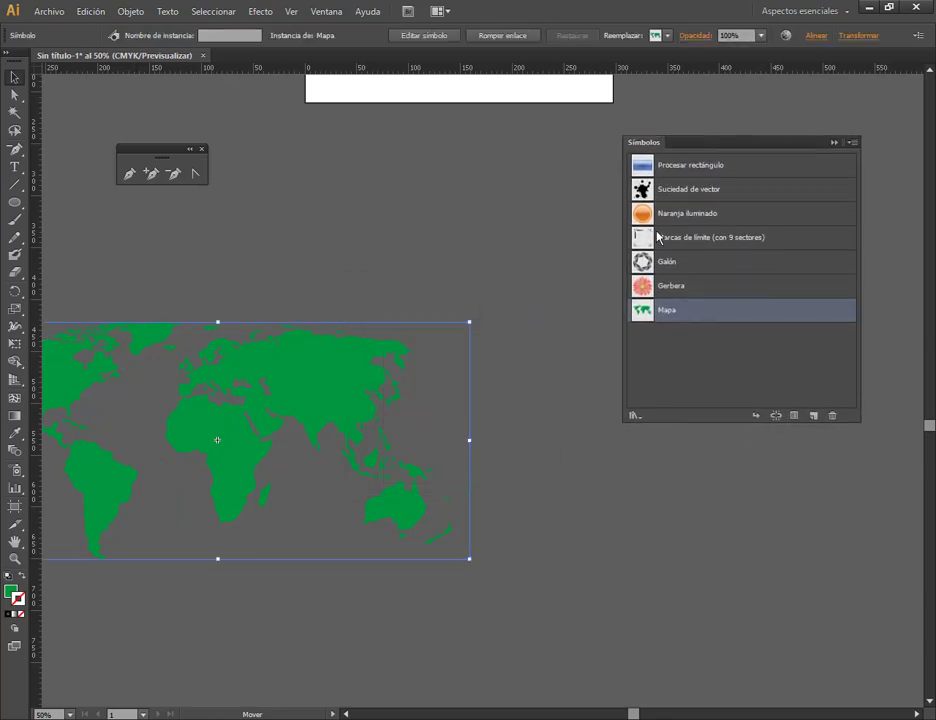
Apply a previewed 3D Revolve (Girar) effect of 360° to the blue half circle, revolving it from Borde derecho.
{"action": "scroll", "coordinate": [493, 413], "scroll_direction": "up", "scroll_amount": 5}
{"action": "scroll", "coordinate": [493, 413], "scroll_direction": "right", "scroll_amount": 2}
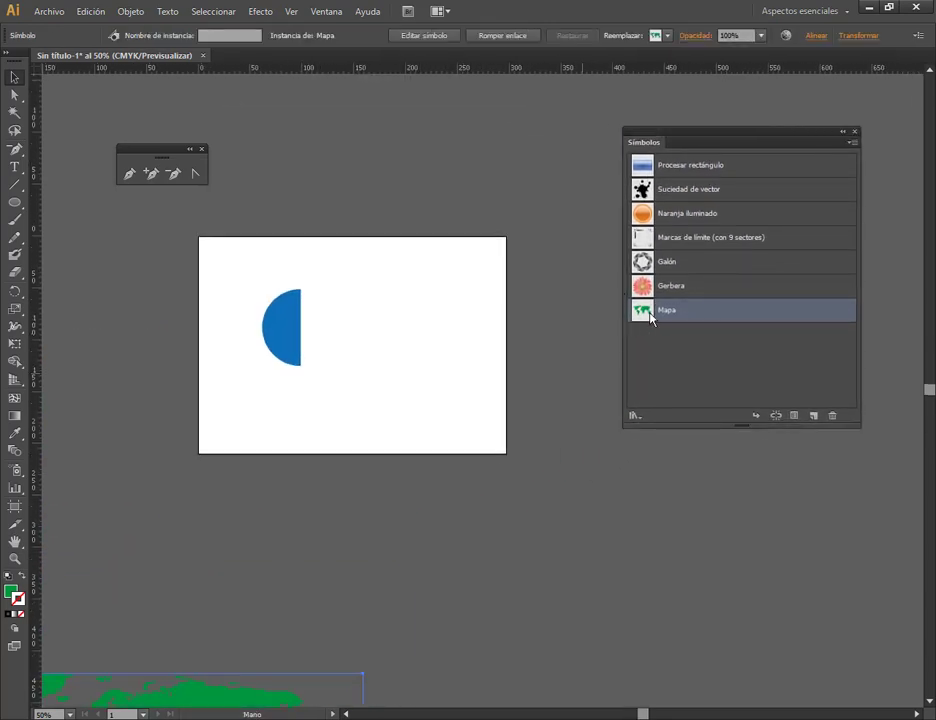
{"action": "left_click", "coordinate": [290, 328]}
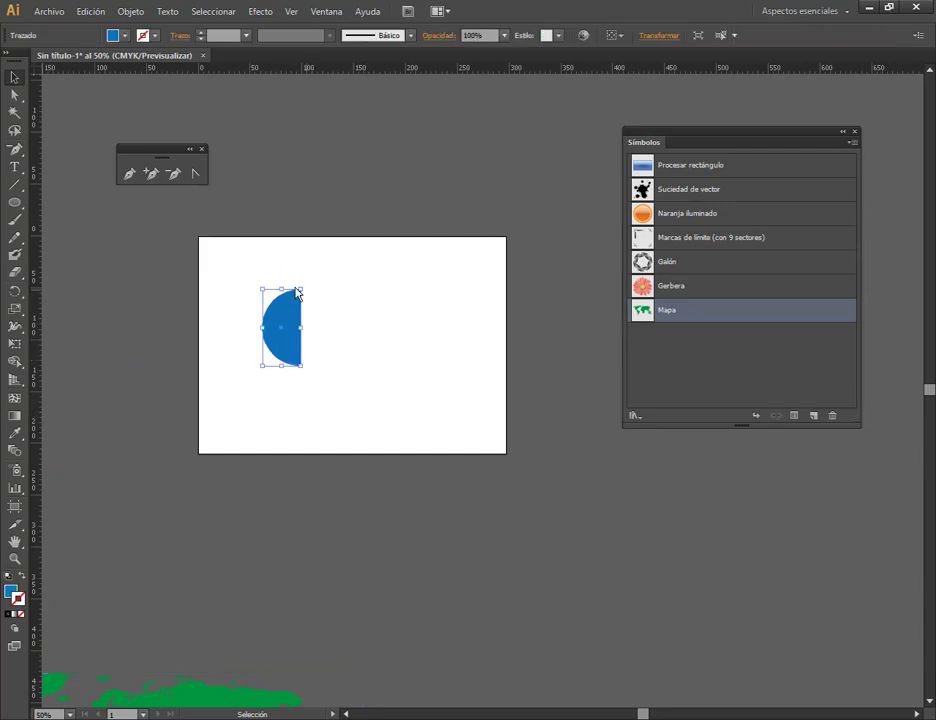
{"action": "left_click", "coordinate": [291, 11]}
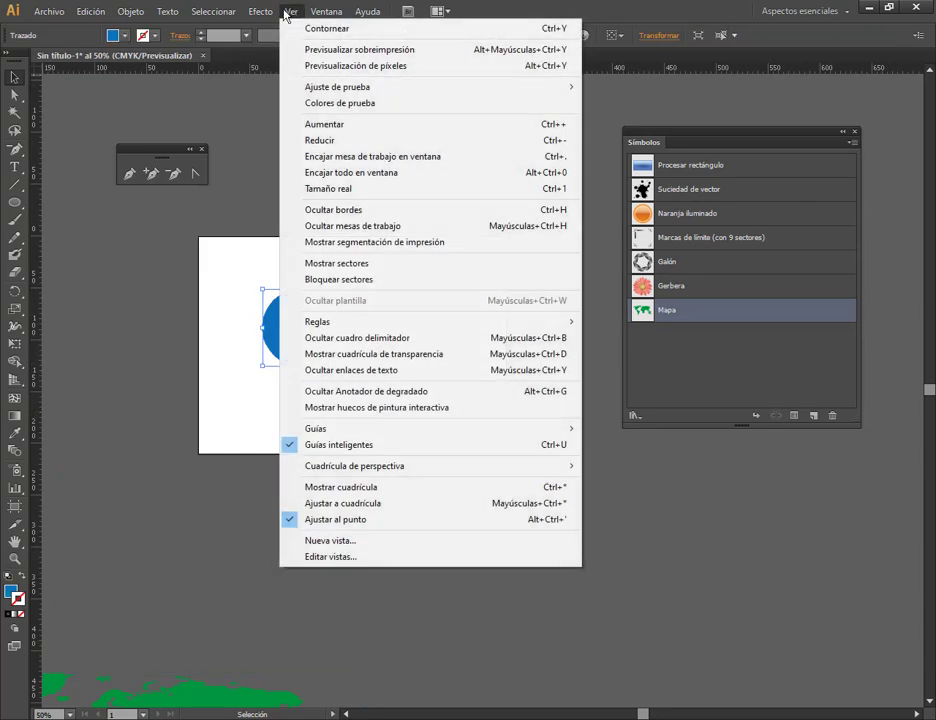
{"action": "mouse_move", "coordinate": [260, 11]}
{"action": "mouse_move", "coordinate": [291, 96]}
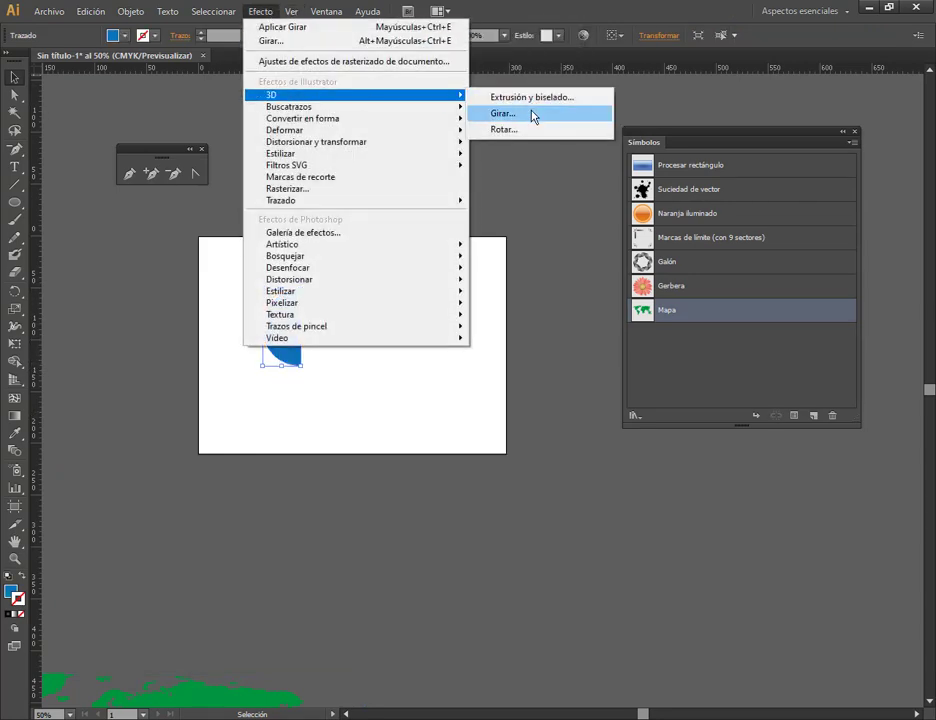
{"action": "left_click", "coordinate": [533, 115]}
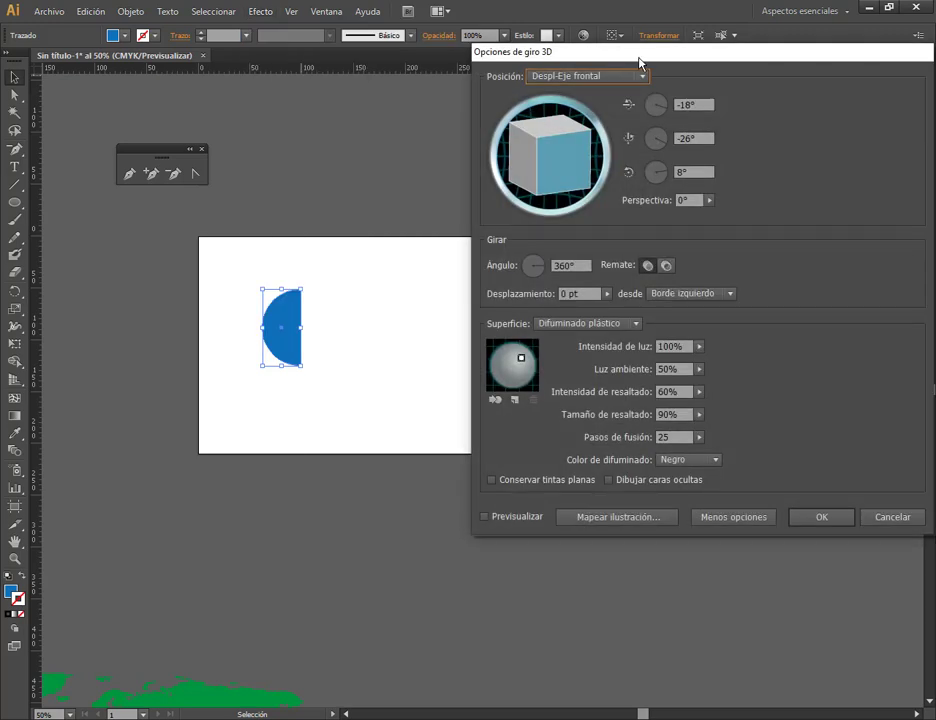
{"action": "left_click_drag", "start_coordinate": [639, 60], "coordinate": [554, 44]}
{"action": "left_click", "coordinate": [130, 499]}
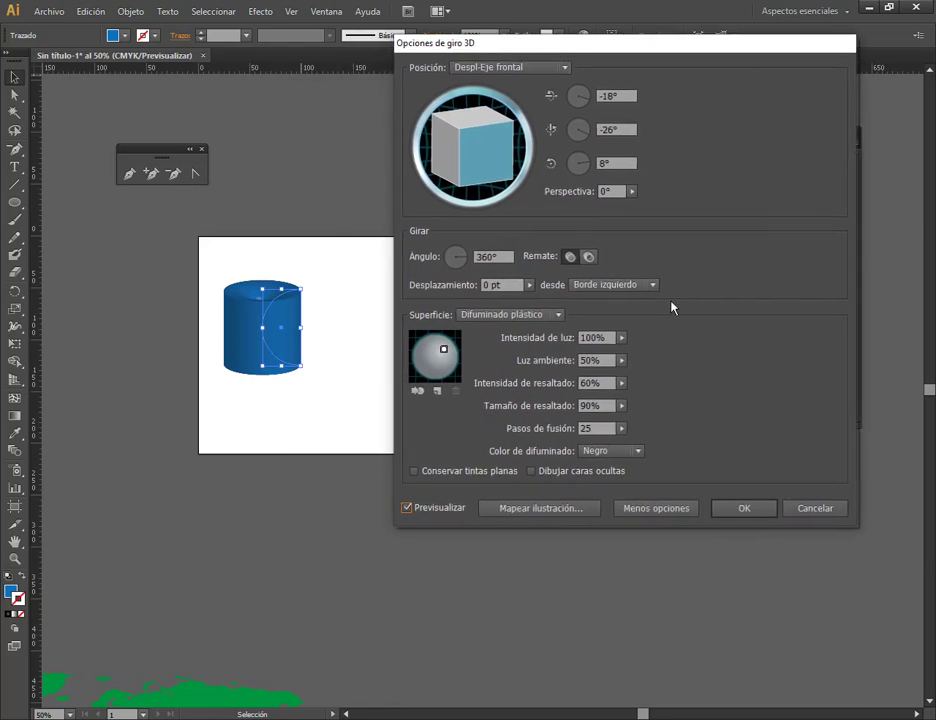
{"action": "left_click", "coordinate": [652, 285]}
{"action": "left_click", "coordinate": [632, 317]}
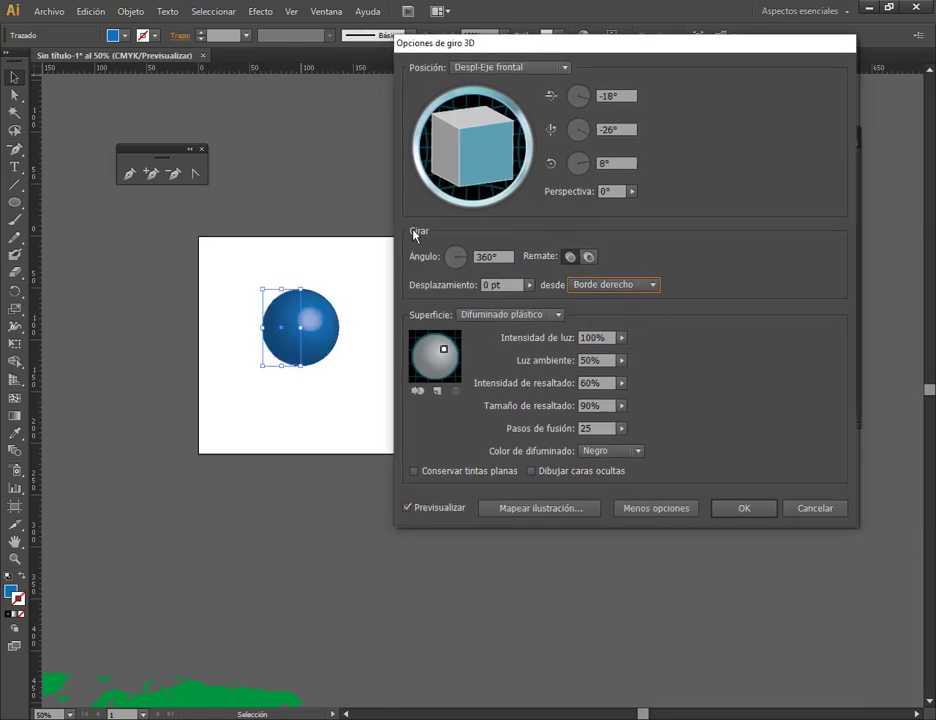
Map the Mapa symbol onto the sphere's surface, scaled to fit, then accept the 3D effect and deselect the globe.
{"action": "left_click_drag", "start_coordinate": [547, 43], "coordinate": [668, 41]}
{"action": "left_click", "coordinate": [656, 505]}
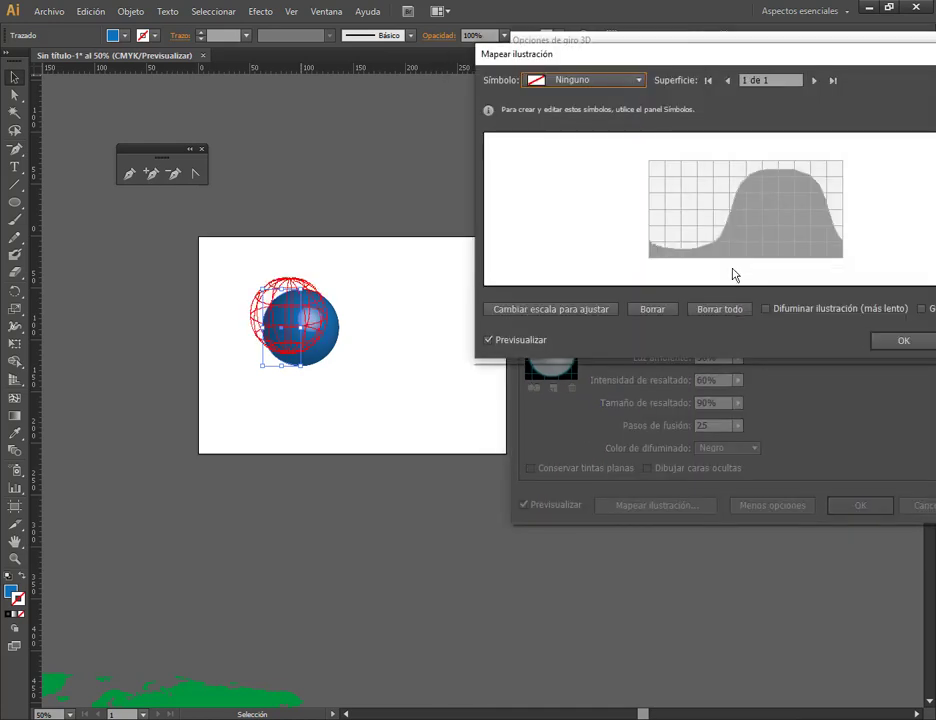
{"action": "left_click", "coordinate": [540, 81]}
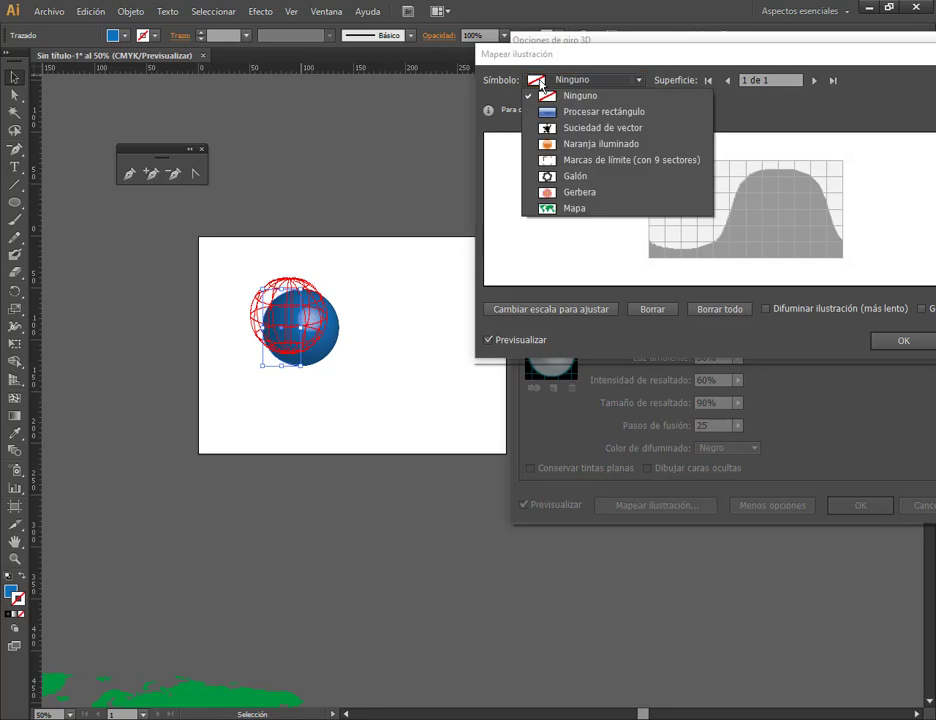
{"action": "left_click", "coordinate": [575, 209]}
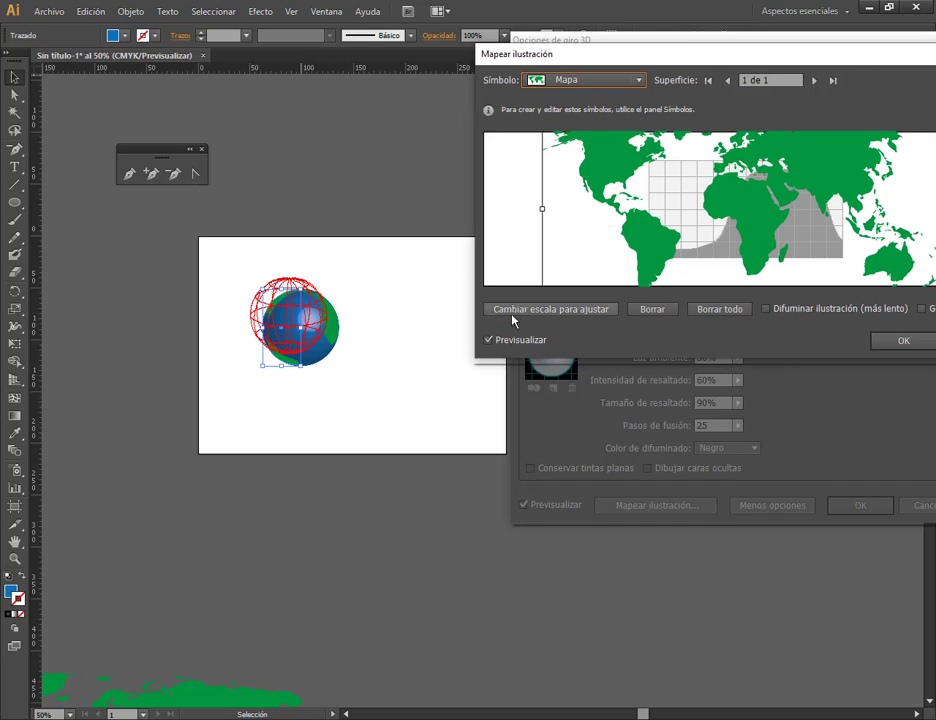
{"action": "left_click", "coordinate": [565, 315]}
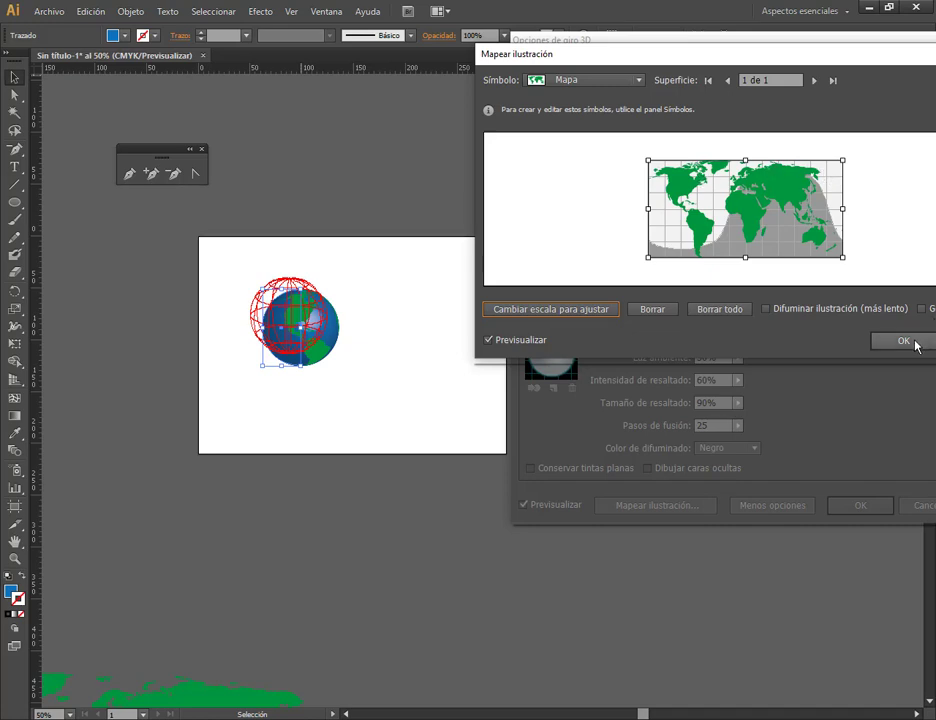
{"action": "left_click", "coordinate": [903, 341]}
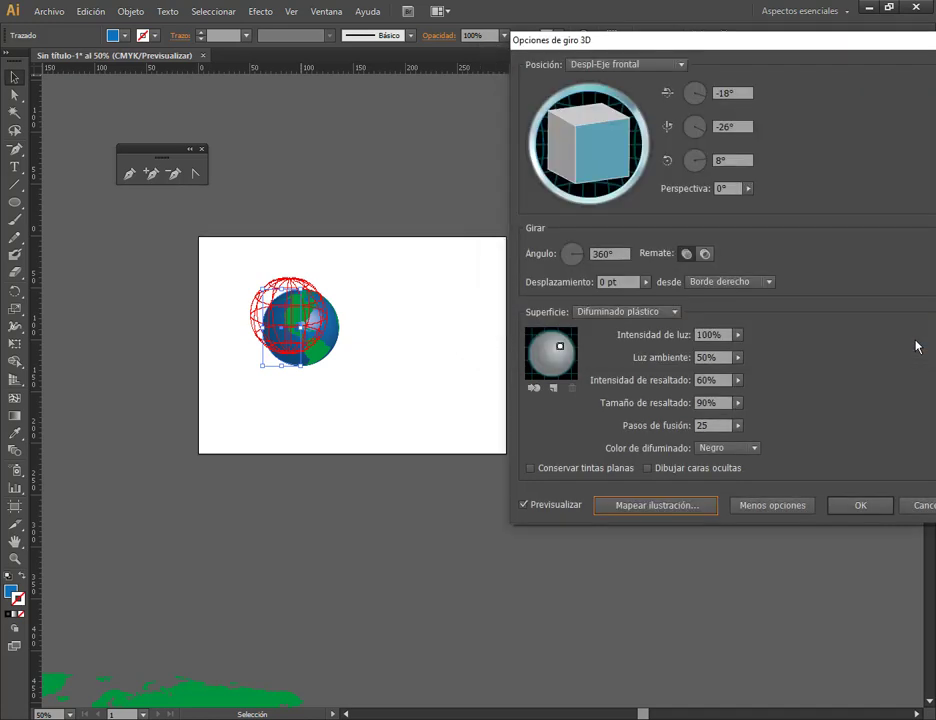
{"action": "left_click", "coordinate": [861, 509]}
{"action": "left_click", "coordinate": [351, 359]}
Move the globe about 12 mm left and 6 mm up on the artboard and display its appearance attributes.
{"action": "scroll", "coordinate": [305, 324], "scroll_direction": "up", "scroll_amount": 3}
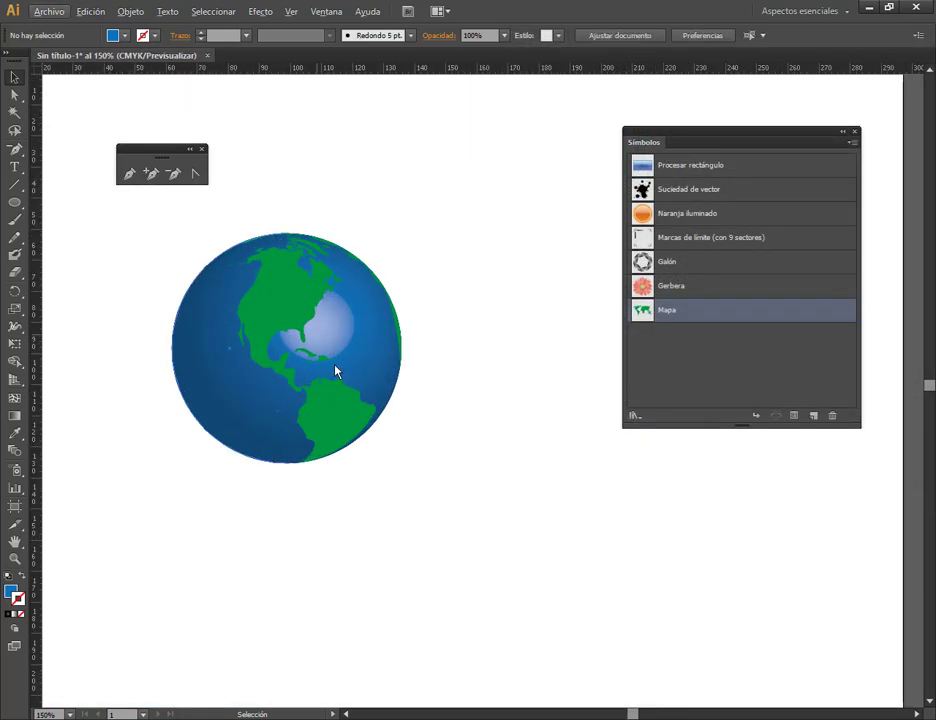
{"action": "left_click_drag", "start_coordinate": [330, 390], "coordinate": [295, 368]}
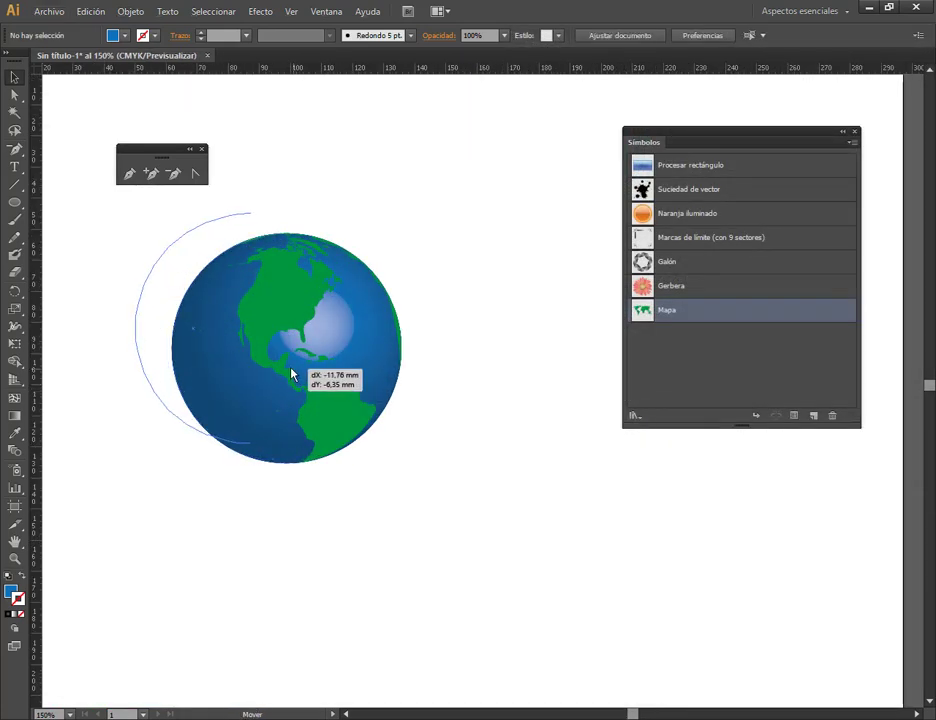
{"action": "left_click", "coordinate": [293, 11]}
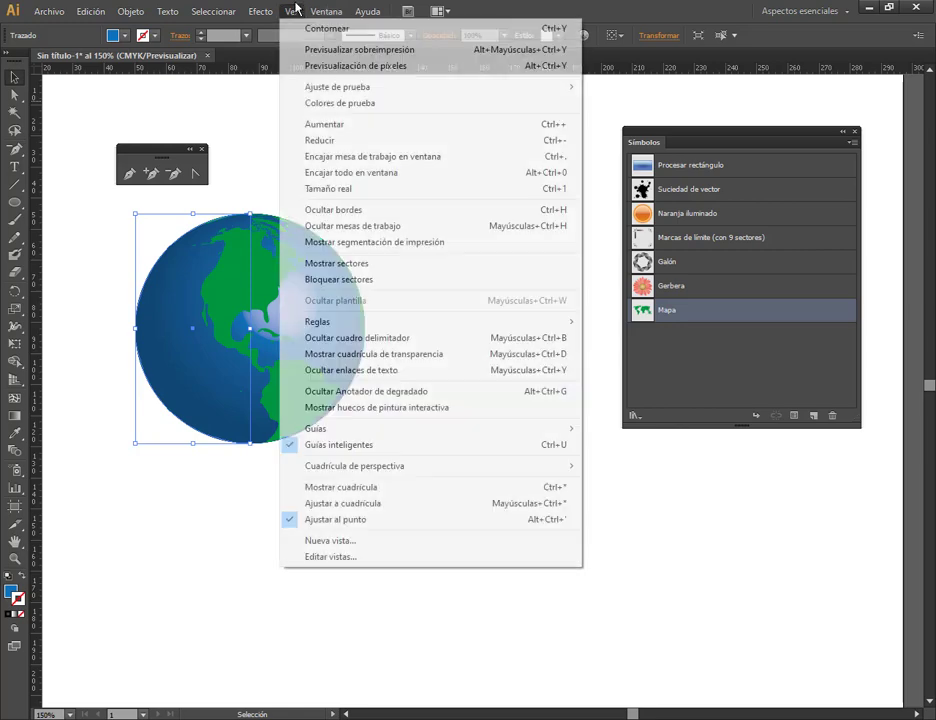
{"action": "mouse_move", "coordinate": [266, 11]}
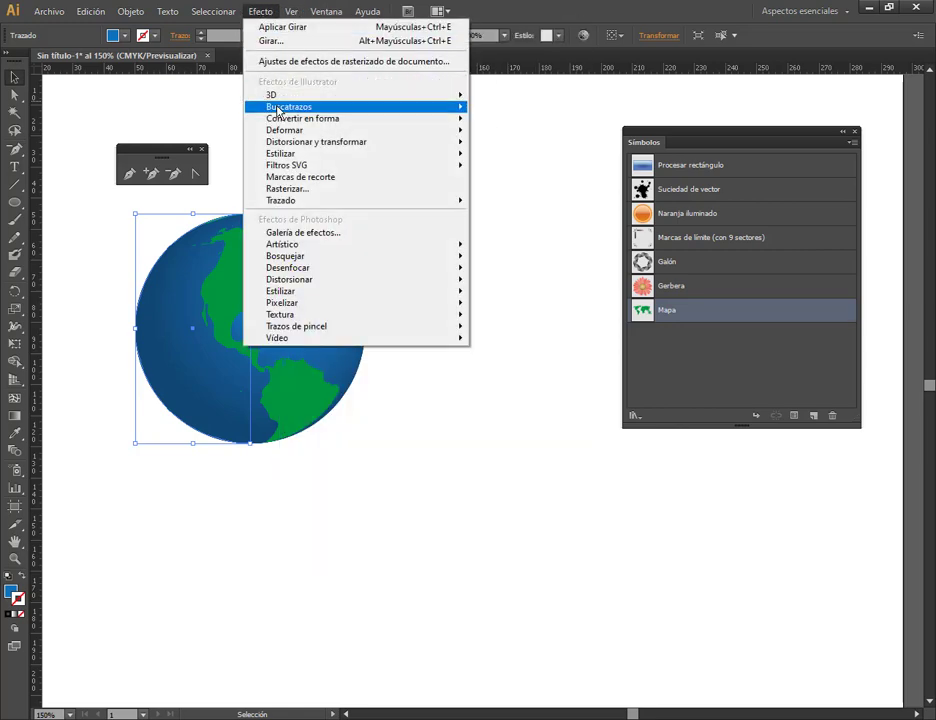
{"action": "mouse_move", "coordinate": [437, 100]}
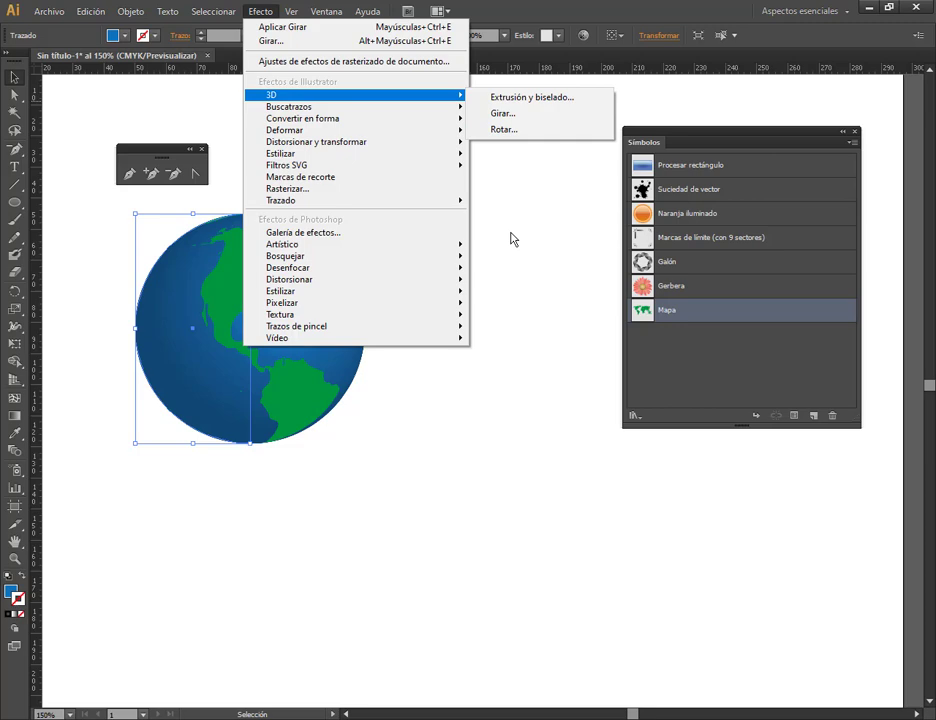
{"action": "mouse_move", "coordinate": [336, 8]}
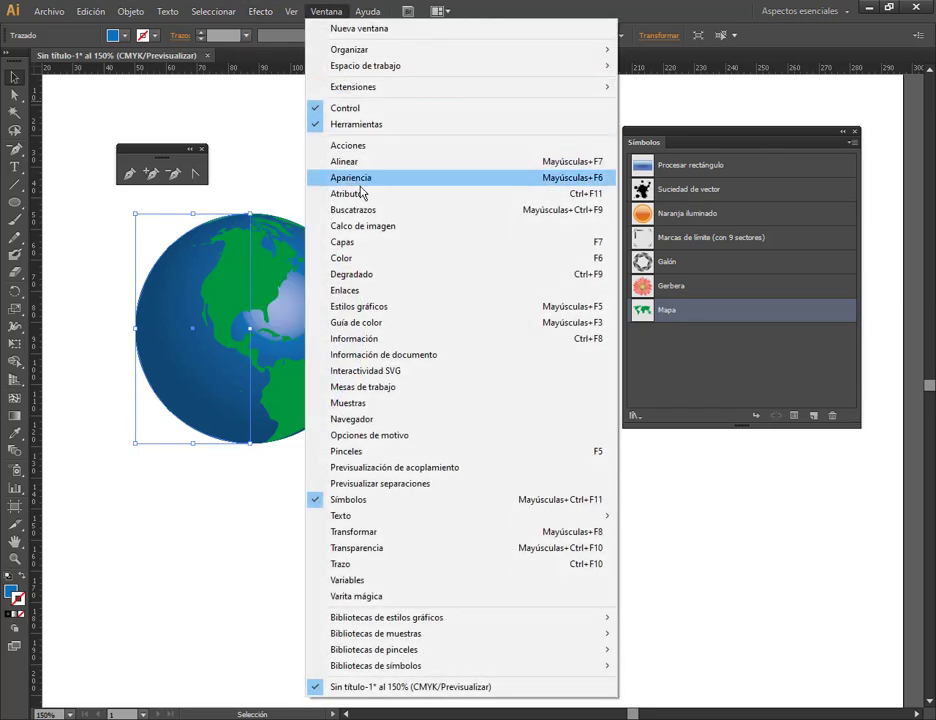
{"action": "left_click", "coordinate": [362, 182]}
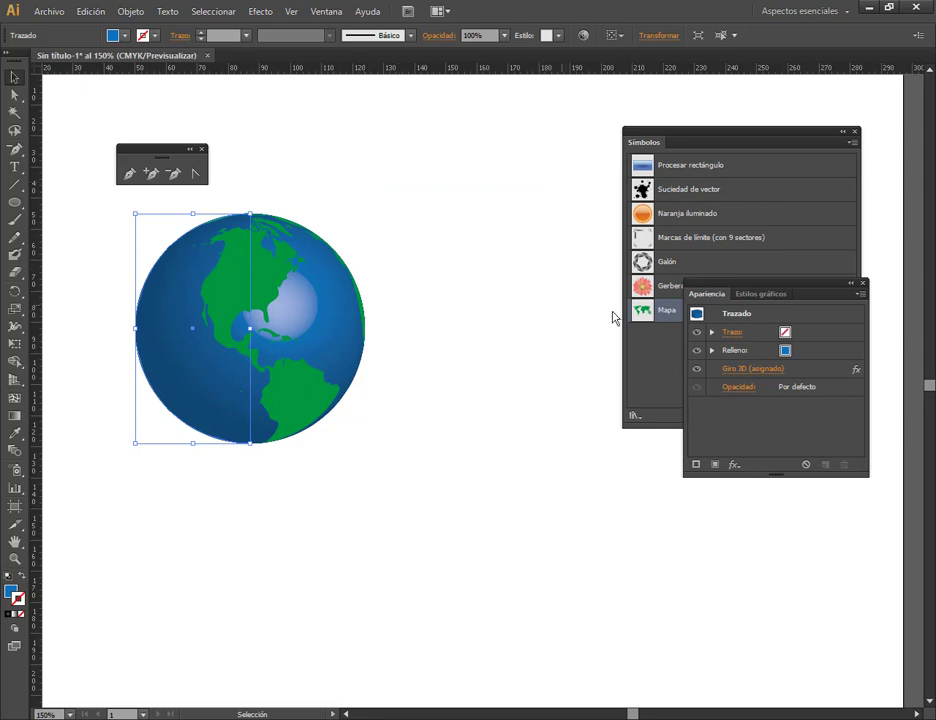
Edit the globe's existing 3D Revolve effect with preview on, rotating it to 17°, 15° and 8°, and deselect it.
{"action": "left_click", "coordinate": [765, 370]}
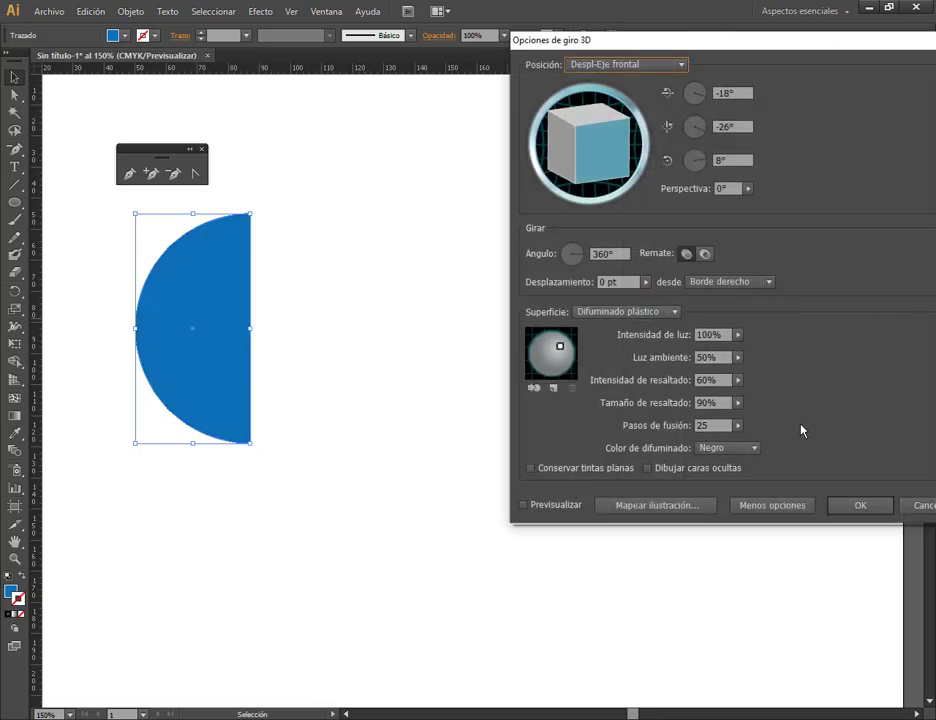
{"action": "left_click", "coordinate": [522, 505]}
{"action": "left_click_drag", "start_coordinate": [605, 135], "coordinate": [564, 157]}
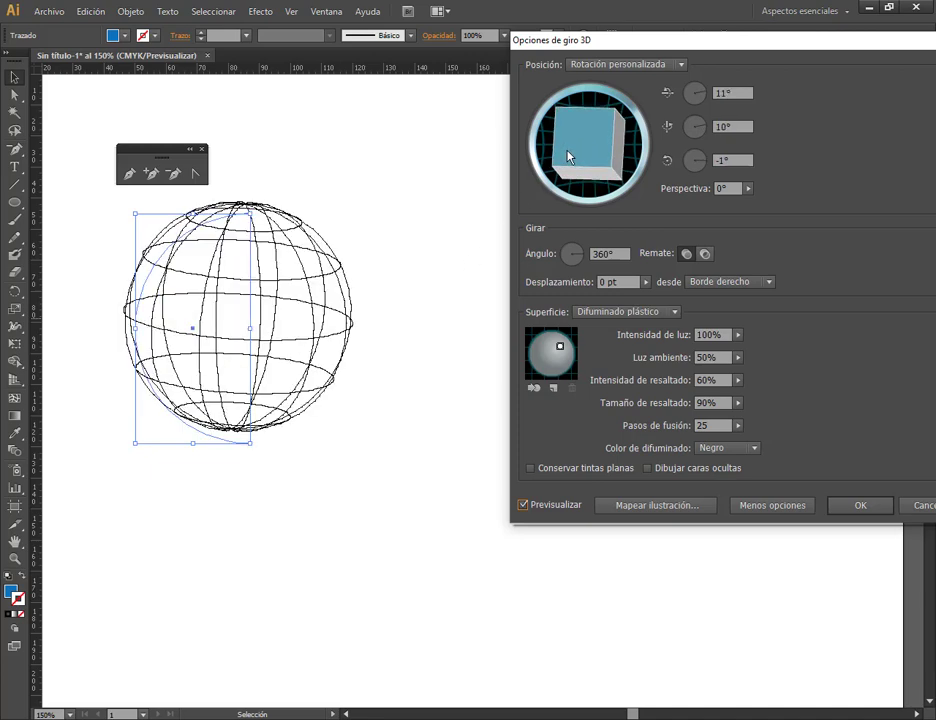
{"action": "left_click_drag", "start_coordinate": [622, 152], "coordinate": [586, 135]}
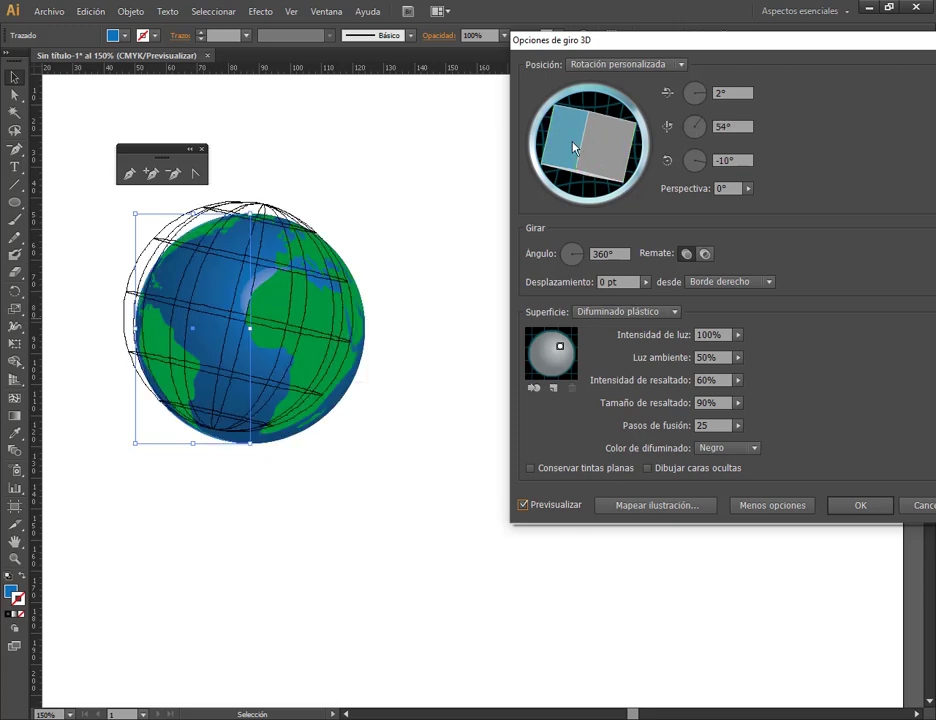
{"action": "left_click_drag", "start_coordinate": [631, 202], "coordinate": [558, 210]}
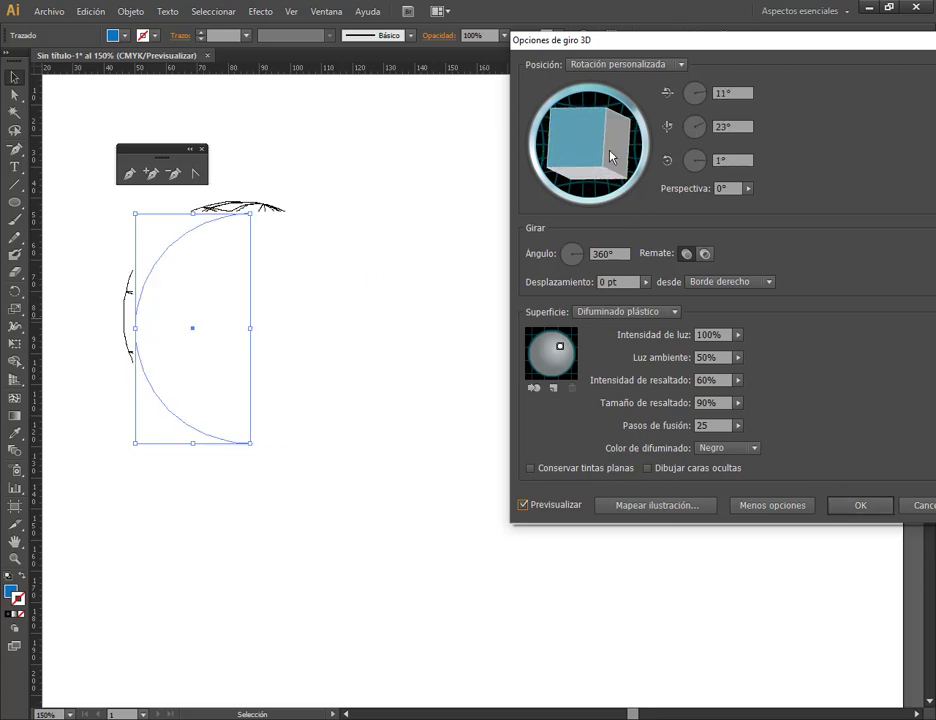
{"action": "left_click_drag", "start_coordinate": [605, 185], "coordinate": [615, 176]}
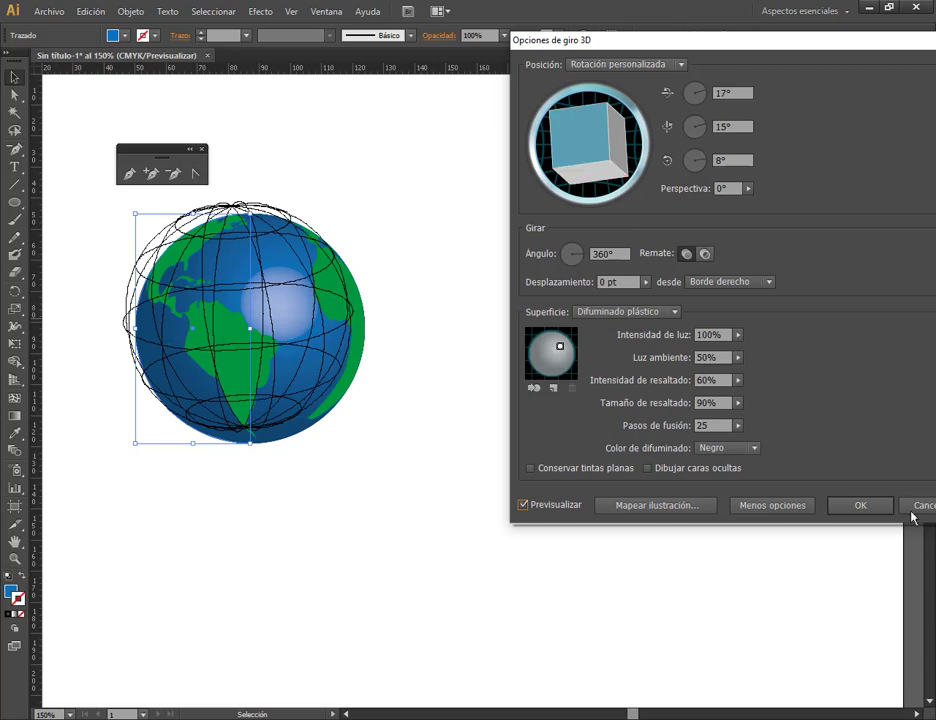
{"action": "left_click", "coordinate": [884, 508]}
{"action": "left_click", "coordinate": [620, 551]}
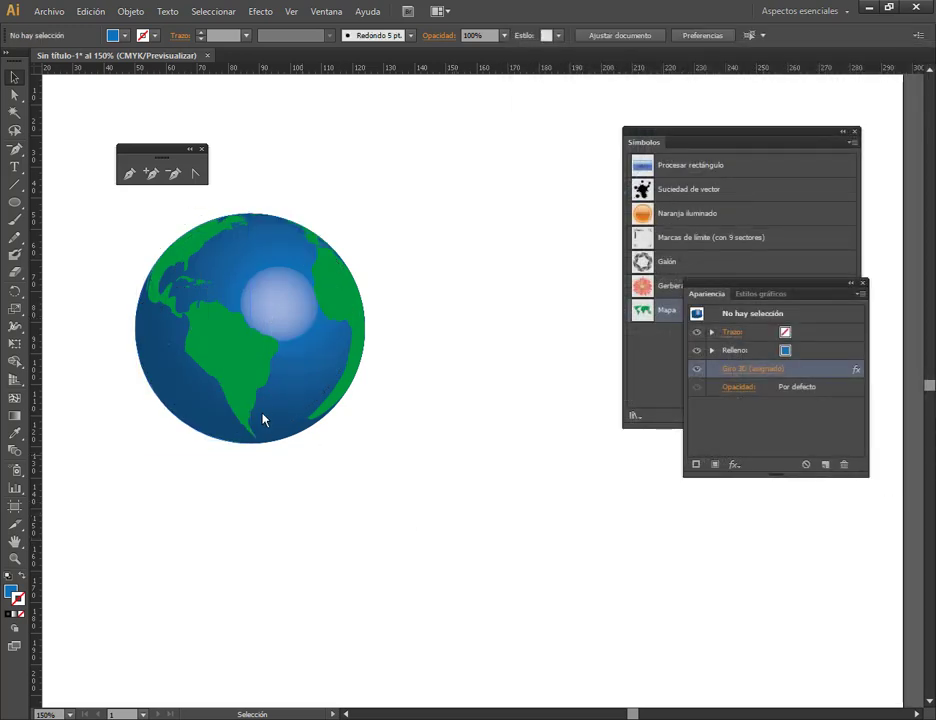
Move the globe to the upper part of the artboard and place the appearance attributes below the symbol list.
{"action": "left_click_drag", "start_coordinate": [265, 412], "coordinate": [312, 419]}
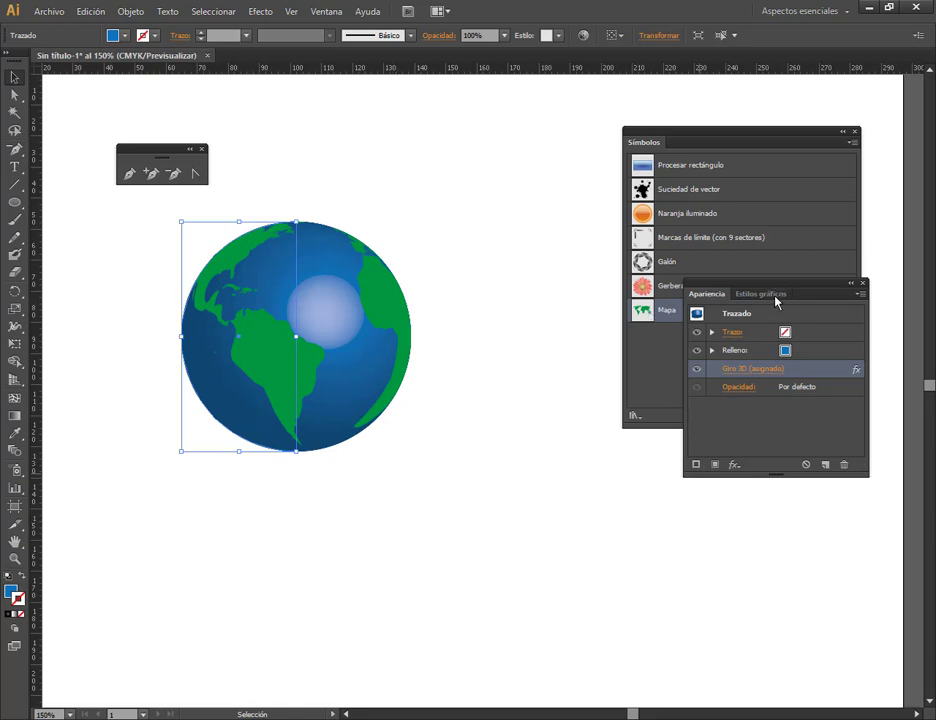
{"action": "left_click_drag", "start_coordinate": [776, 302], "coordinate": [780, 475]}
{"action": "left_click_drag", "start_coordinate": [403, 383], "coordinate": [451, 258]}
{"action": "left_click", "coordinate": [581, 476]}
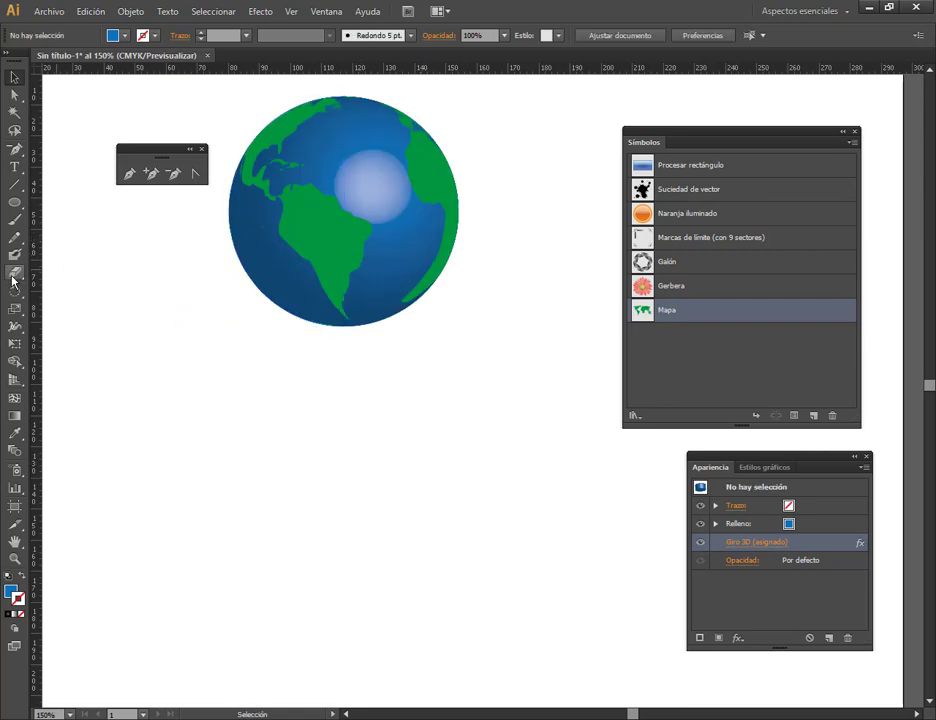
Draw a circle slightly smaller than the globe in the empty area below it and fill it with yellow.
{"action": "left_click", "coordinate": [14, 202]}
{"action": "mouse_move", "coordinate": [220, 470]}
{"action": "left_mouse_down"}
{"action": "mouse_move", "coordinate": [259, 526]}
{"action": "mouse_move", "coordinate": [409, 657]}
{"action": "left_mouse_up"}
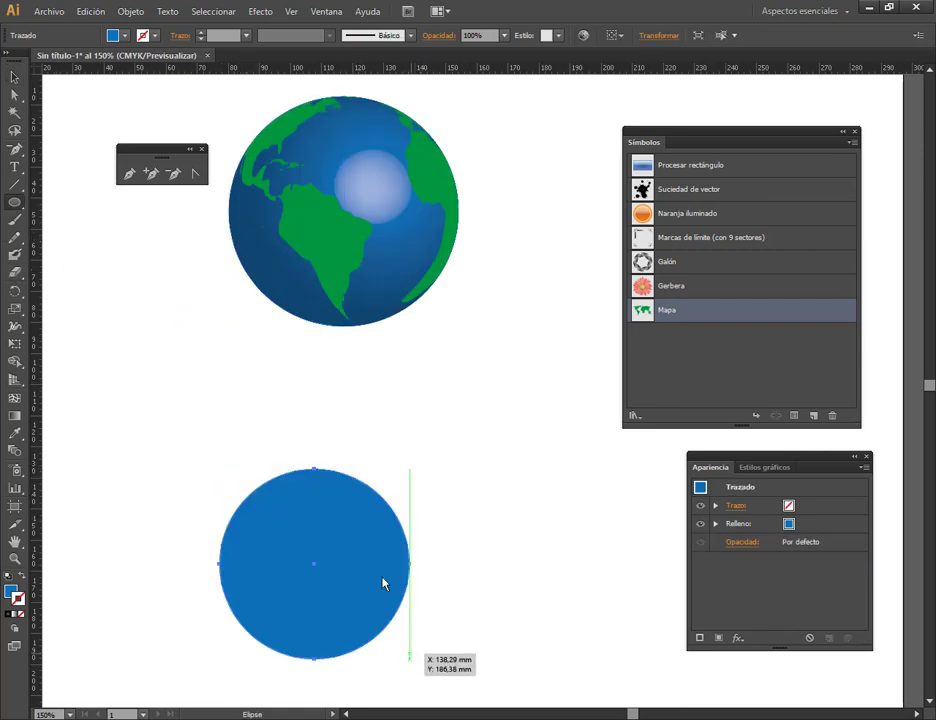
{"action": "left_click", "coordinate": [125, 36]}
{"action": "left_click", "coordinate": [67, 50]}
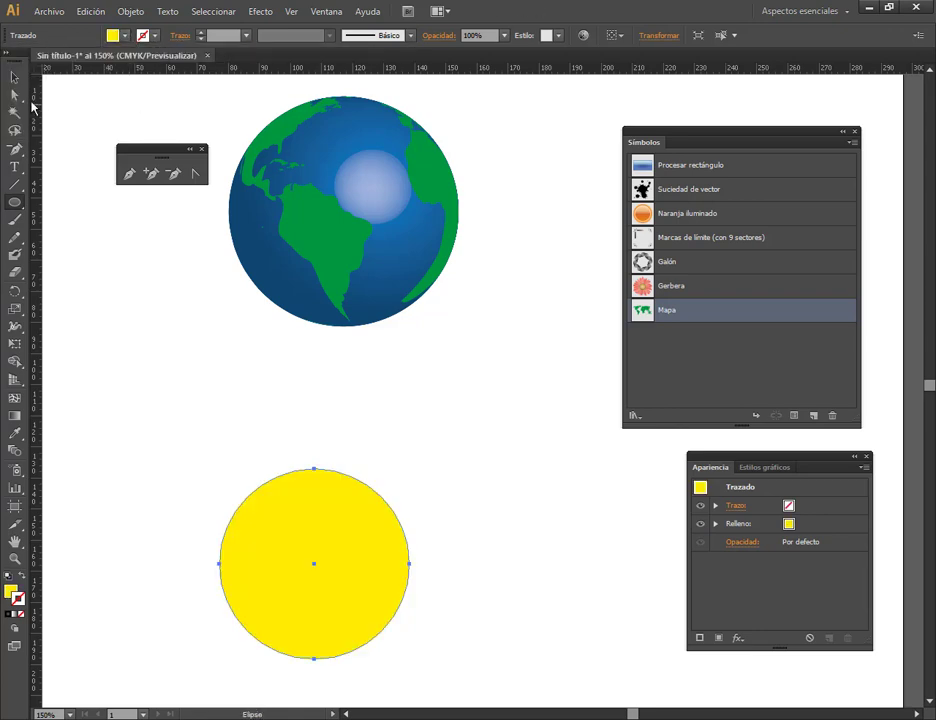
Reposition the yellow circle so it sits directly beneath the globe, roughly centred under it.
{"action": "key", "text": "v"}
{"action": "left_click_drag", "start_coordinate": [232, 557], "coordinate": [93, 445]}
{"action": "left_click", "coordinate": [305, 439]}
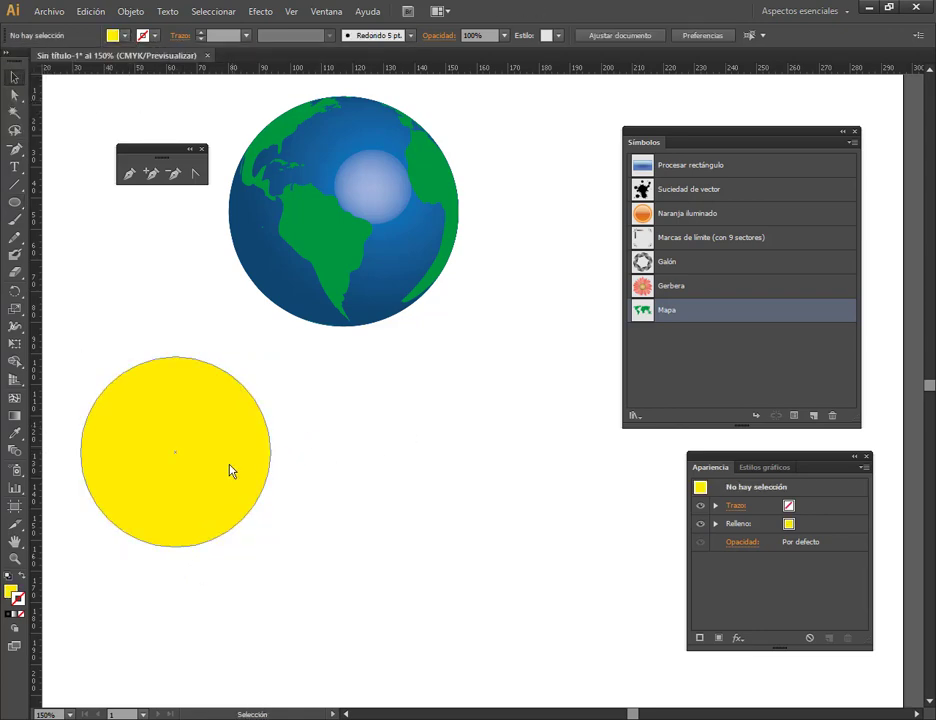
{"action": "scroll", "coordinate": [188, 459], "scroll_direction": "up", "scroll_amount": 1}
{"action": "left_click_drag", "start_coordinate": [182, 416], "coordinate": [418, 432]}
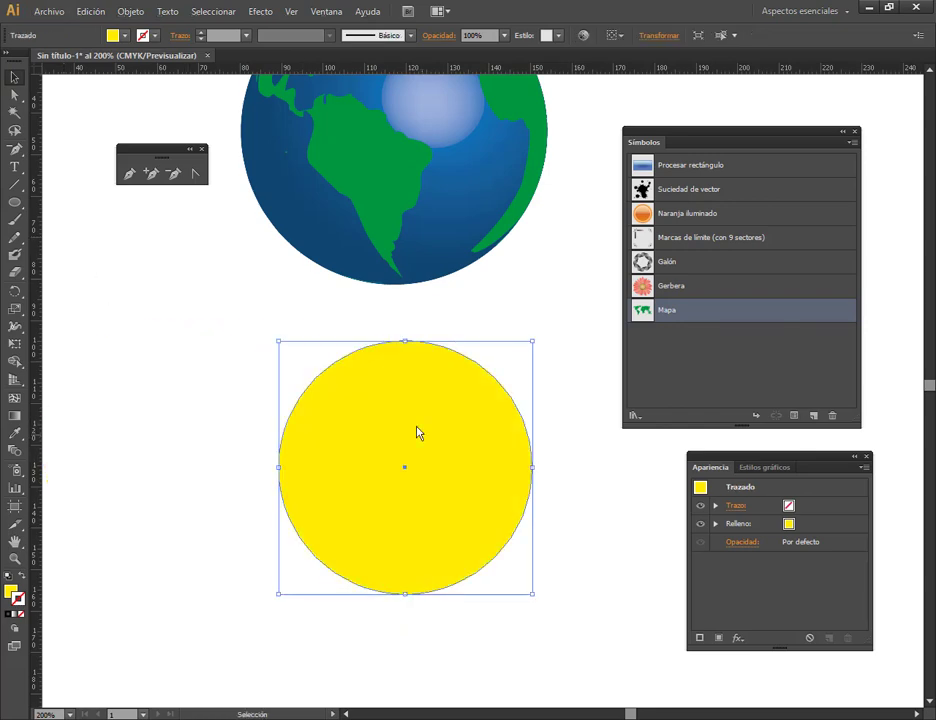
Remove the rightmost anchor point of the yellow circle so only its left half is left.
{"action": "left_click", "coordinate": [15, 94]}
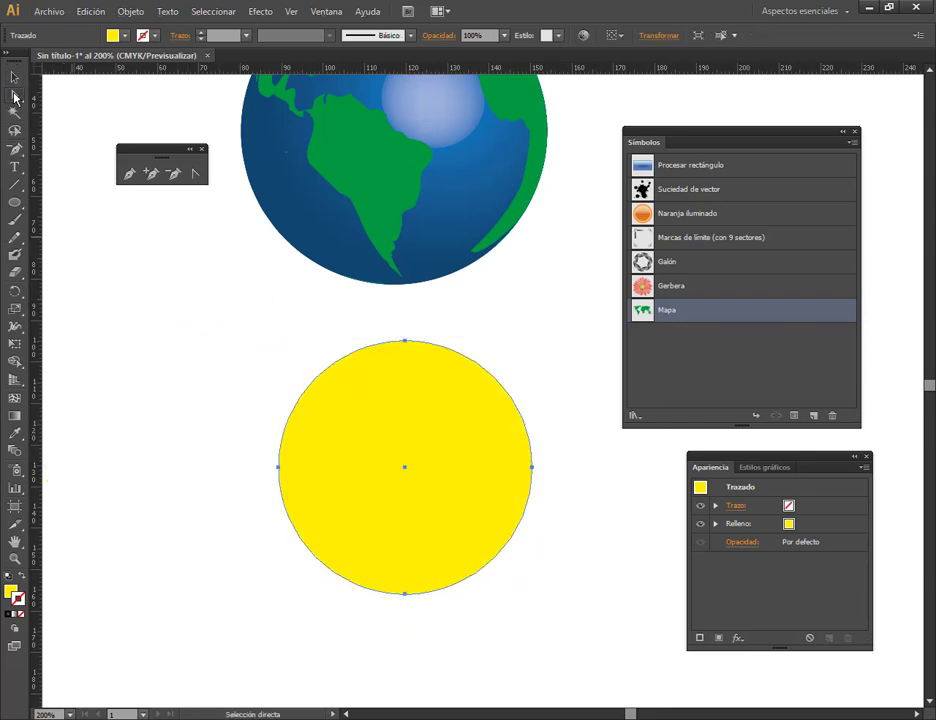
{"action": "left_click", "coordinate": [532, 467]}
{"action": "key", "text": "Delete"}
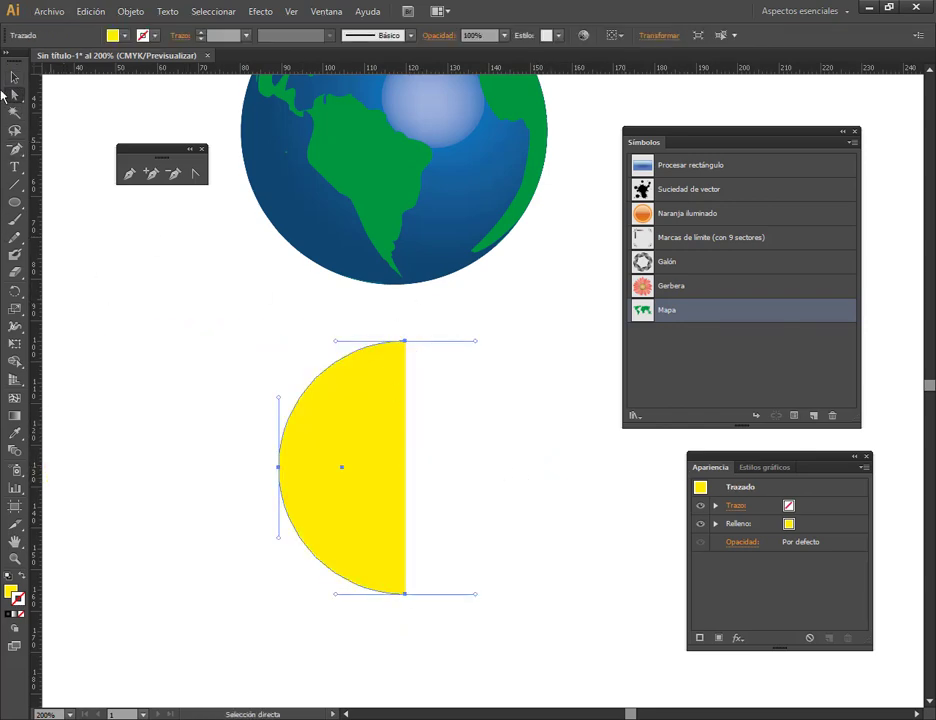
{"action": "left_click", "coordinate": [14, 77]}
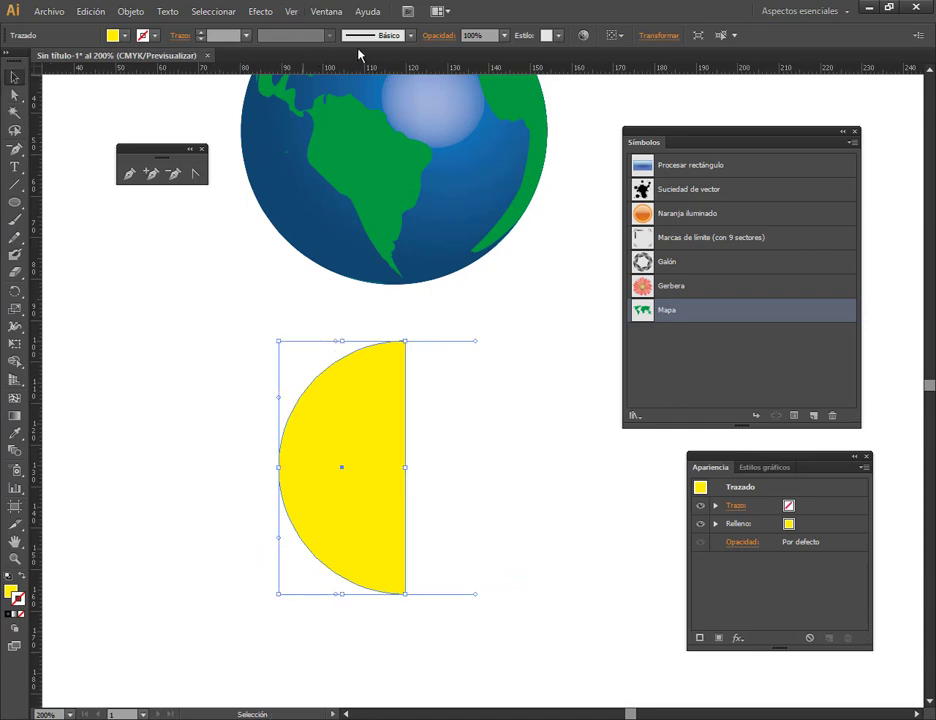
Apply a 360° 3D Revolve from the right edge to the yellow half circle with preview on, and move the sphere left below the globe.
{"action": "left_click", "coordinate": [262, 11]}
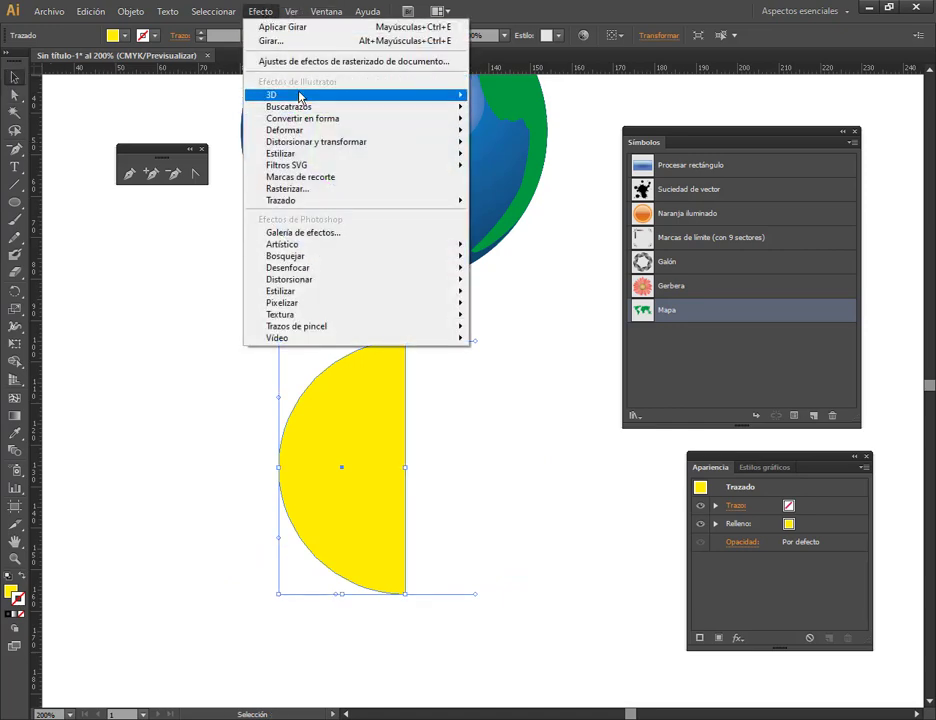
{"action": "mouse_move", "coordinate": [300, 96]}
{"action": "left_click", "coordinate": [575, 116]}
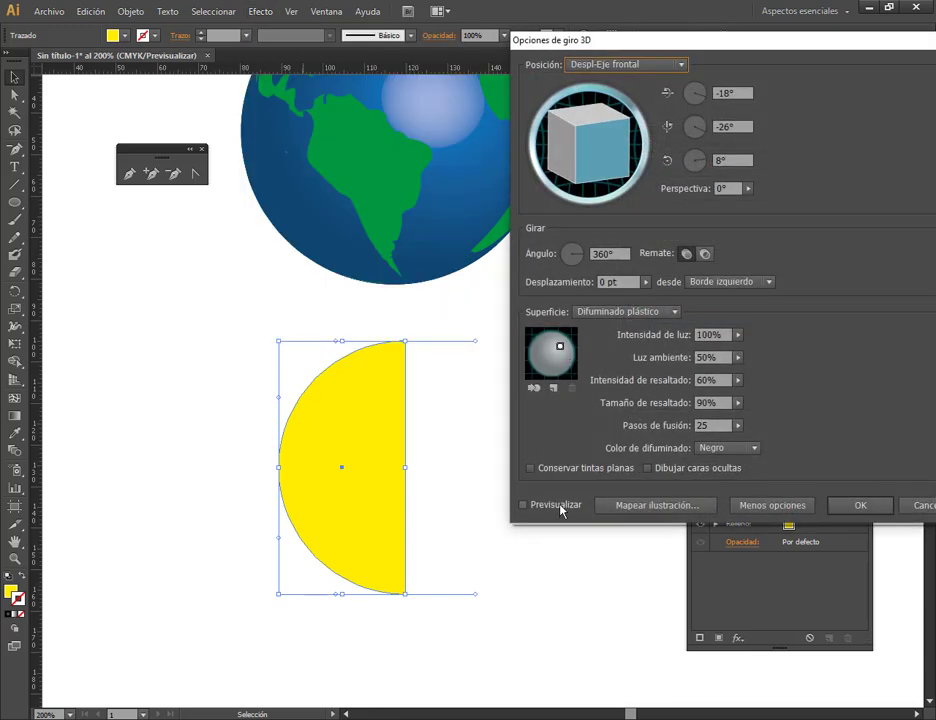
{"action": "left_click", "coordinate": [558, 505]}
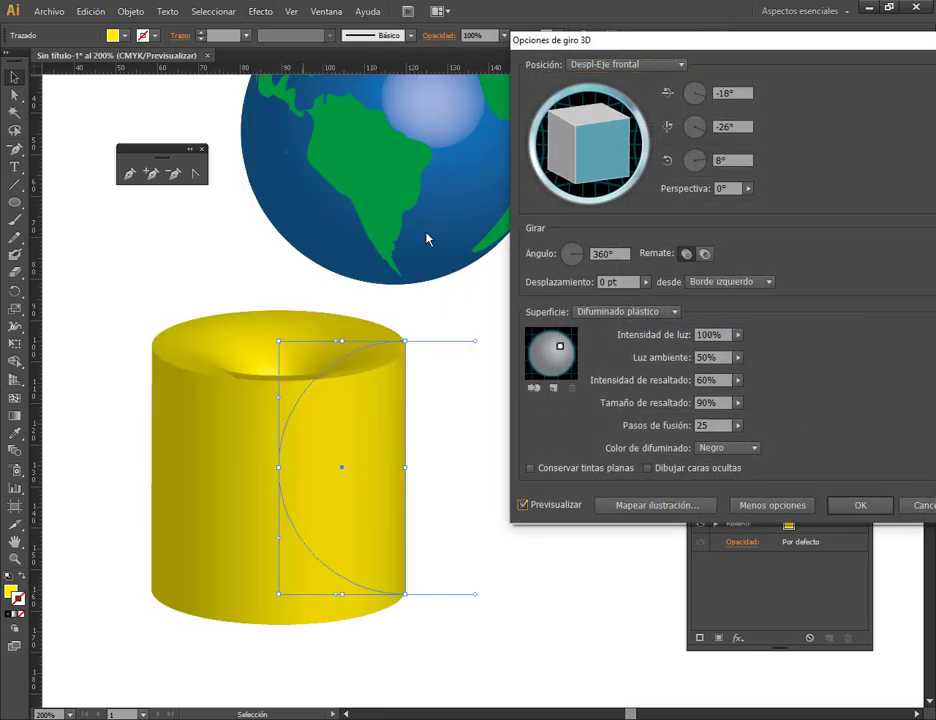
{"action": "left_click", "coordinate": [735, 282]}
{"action": "left_click", "coordinate": [733, 313]}
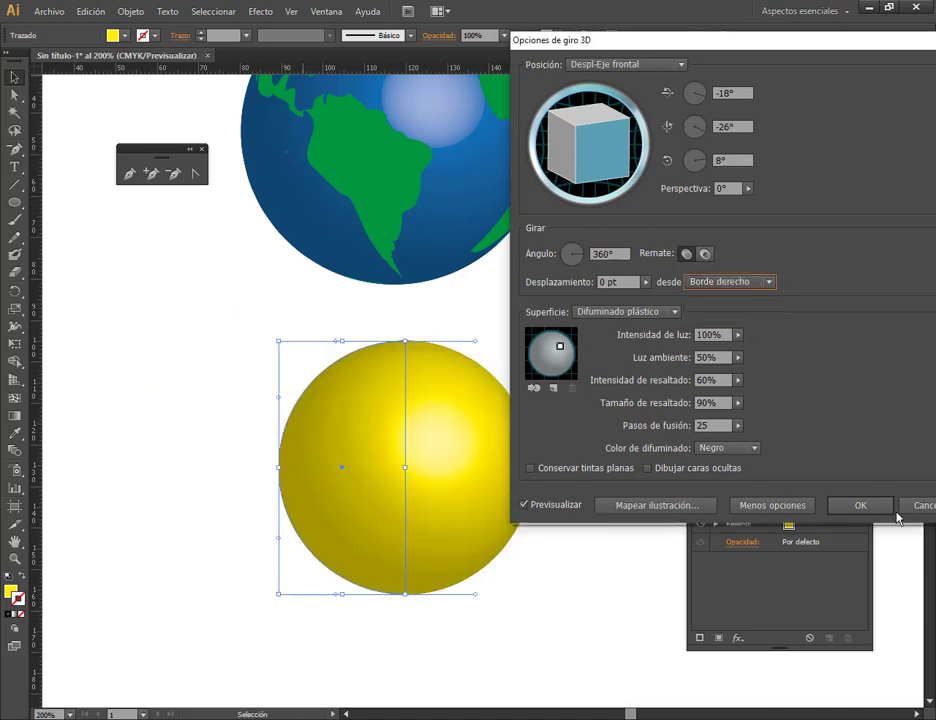
{"action": "left_click", "coordinate": [860, 505]}
{"action": "left_click_drag", "start_coordinate": [373, 457], "coordinate": [151, 387]}
{"action": "left_click", "coordinate": [439, 457]}
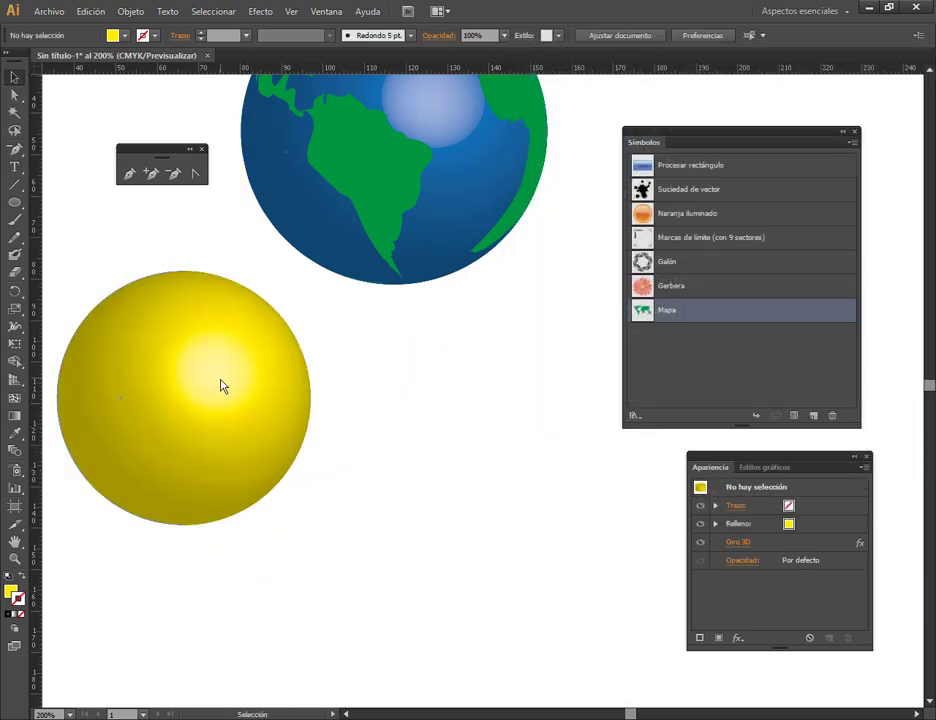
Draw a short diagonal line segment in the empty area beside the yellow sphere and set its stroke weight to 5 pt.
{"action": "left_click", "coordinate": [14, 184]}
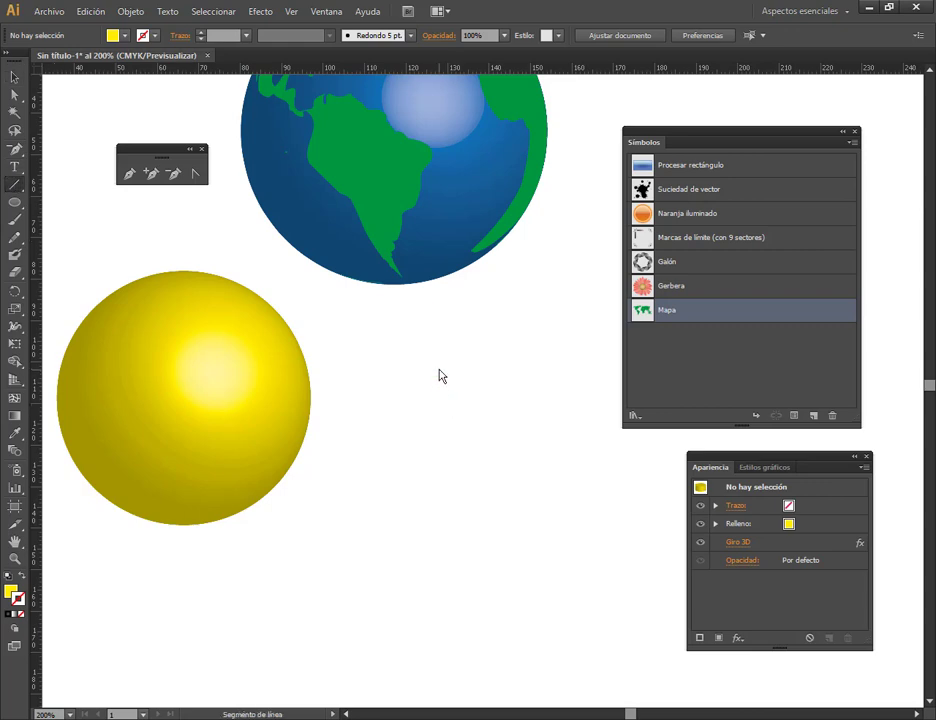
{"action": "left_click_drag", "start_coordinate": [440, 375], "coordinate": [494, 406]}
{"action": "left_click", "coordinate": [14, 77]}
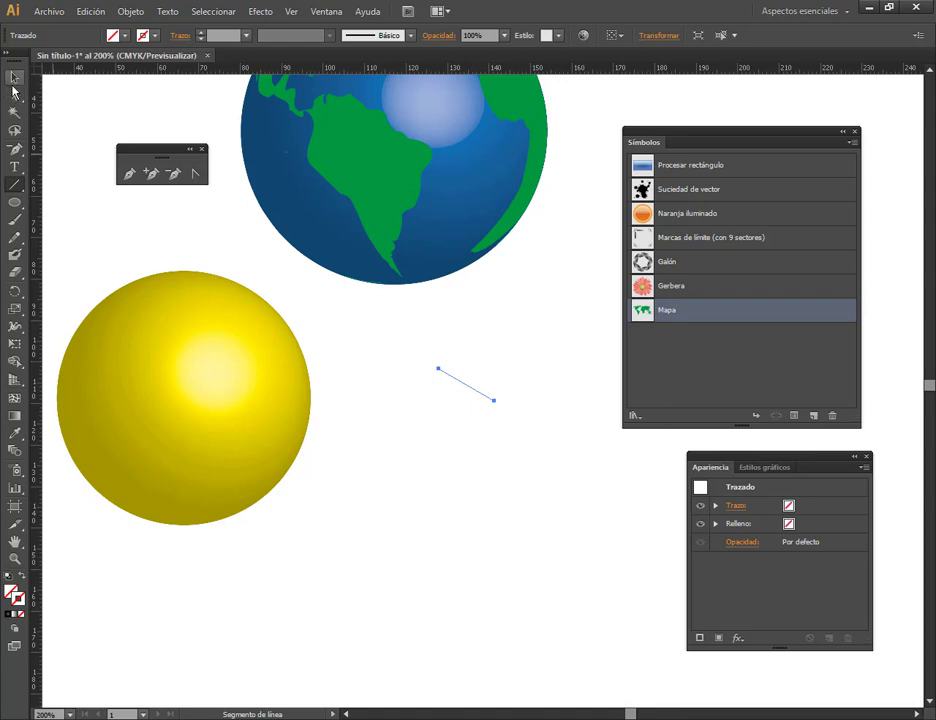
{"action": "scroll", "coordinate": [501, 418], "scroll_direction": "up", "scroll_amount": 3}
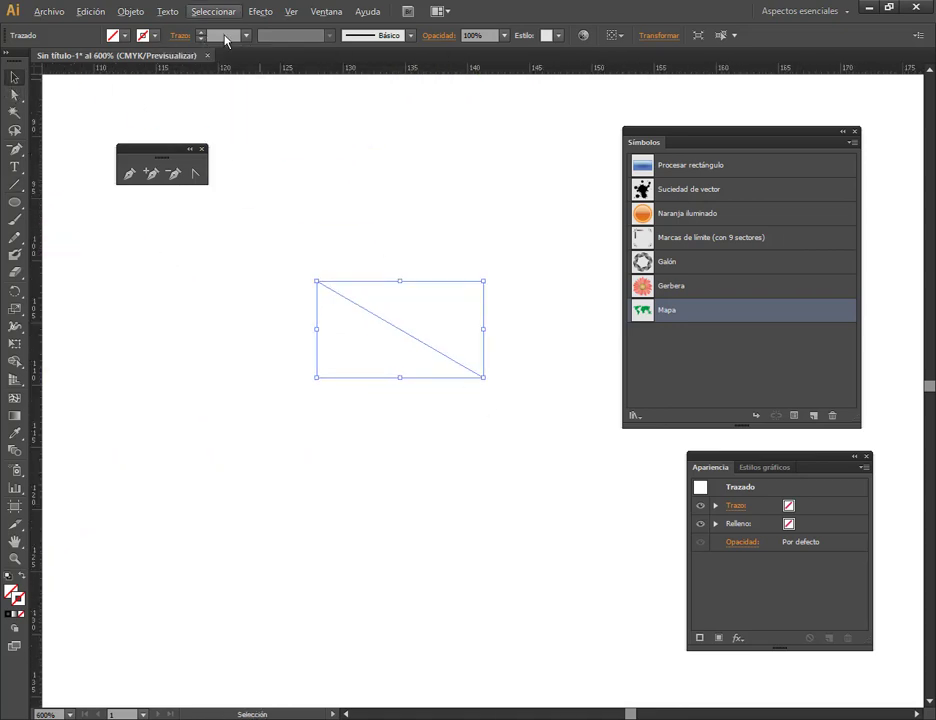
{"action": "left_click", "coordinate": [207, 36]}
{"action": "type", "text": "2"}
{"action": "key", "text": "Return"}
{"action": "key", "text": "Up"}
{"action": "key", "text": "Up"}
{"action": "key", "text": "Up"}
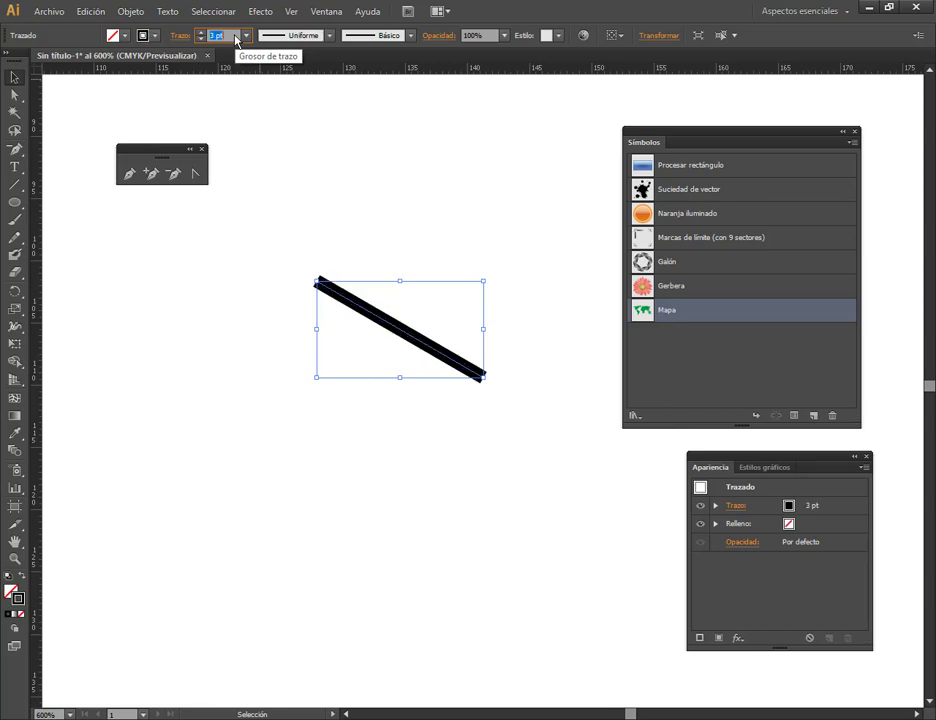
Give the diagonal line's stroke round caps and deselect it.
{"action": "left_click", "coordinate": [180, 35]}
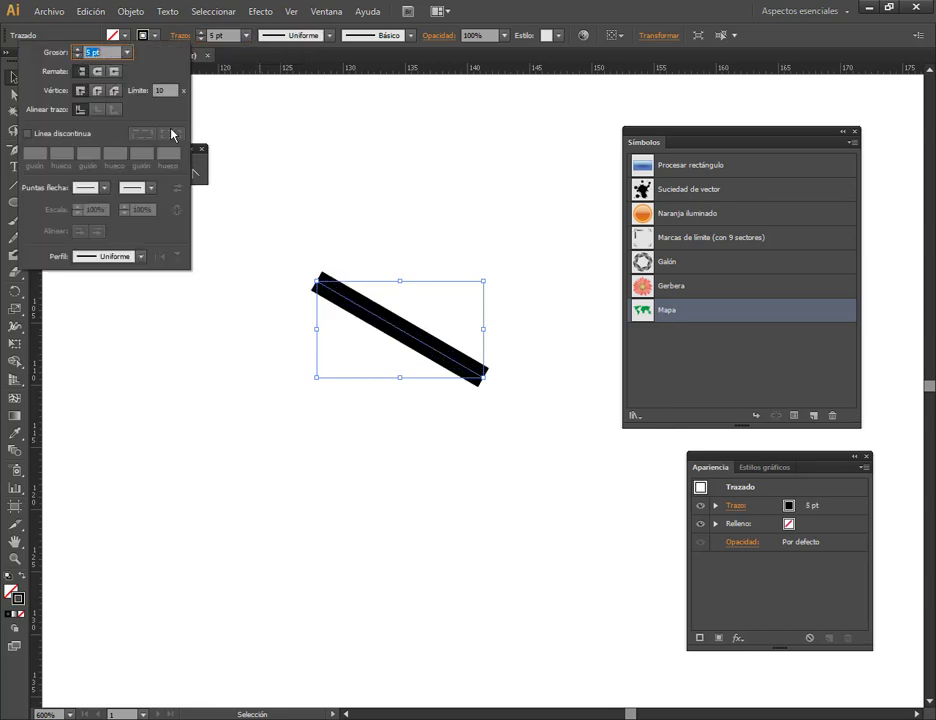
{"action": "left_click", "coordinate": [97, 71]}
{"action": "left_click", "coordinate": [495, 224]}
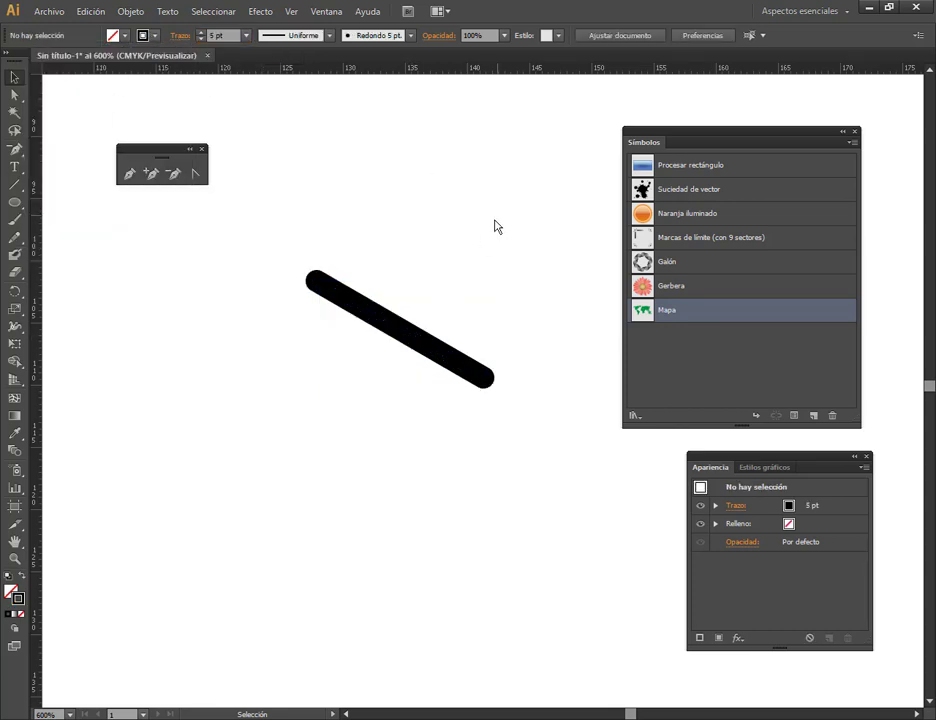
Delete the short diagonal line beside the yellow sphere.
{"action": "scroll", "coordinate": [411, 328], "scroll_direction": "down", "scroll_amount": 3}
{"action": "left_click_drag", "start_coordinate": [408, 332], "coordinate": [391, 363]}
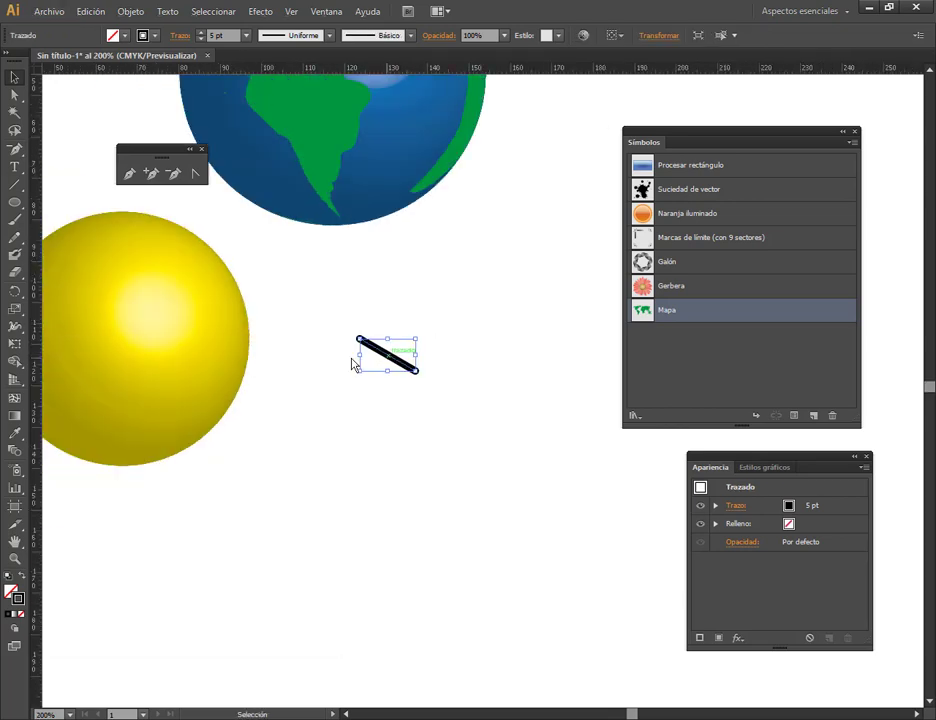
{"action": "key", "text": "Delete"}
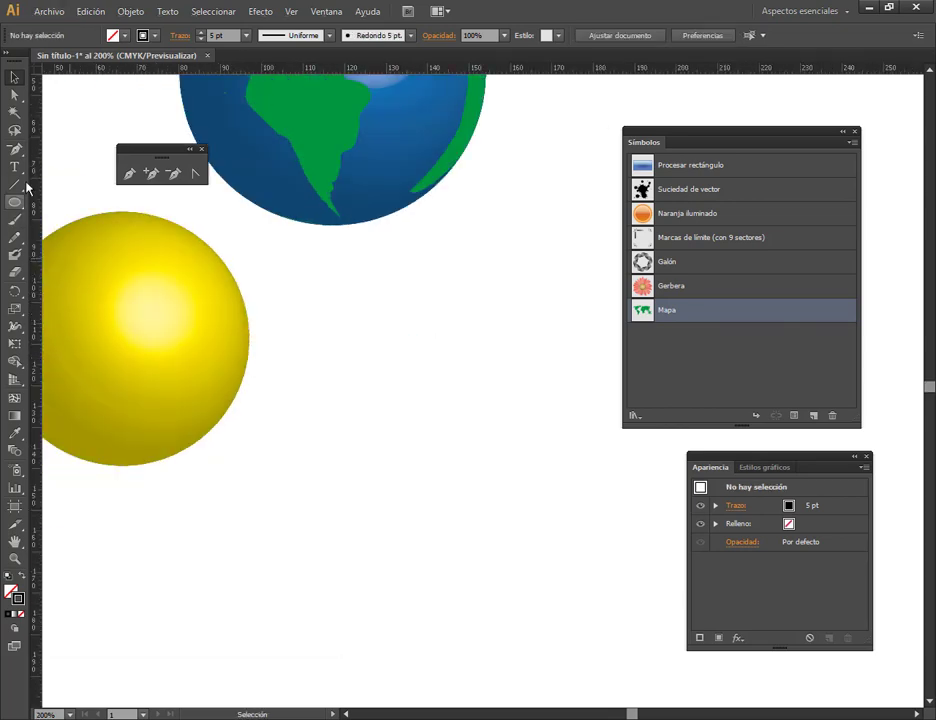
Draw an open inverted V path of two straight segments with the Pen tool in the empty area beside the yellow sphere.
{"action": "left_click", "coordinate": [129, 174]}
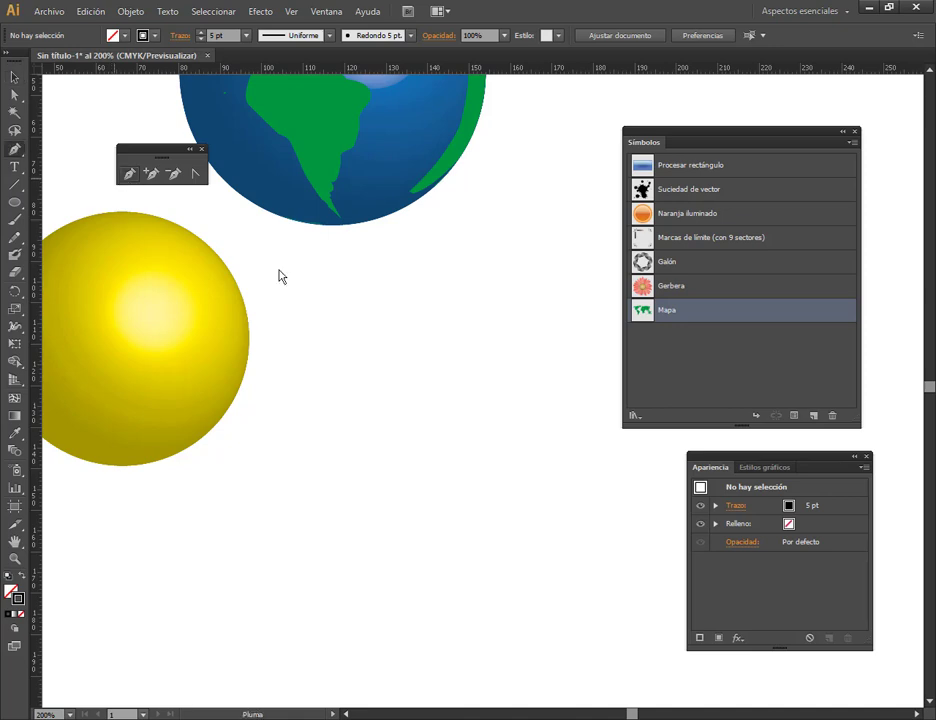
{"action": "left_click", "coordinate": [443, 311]}
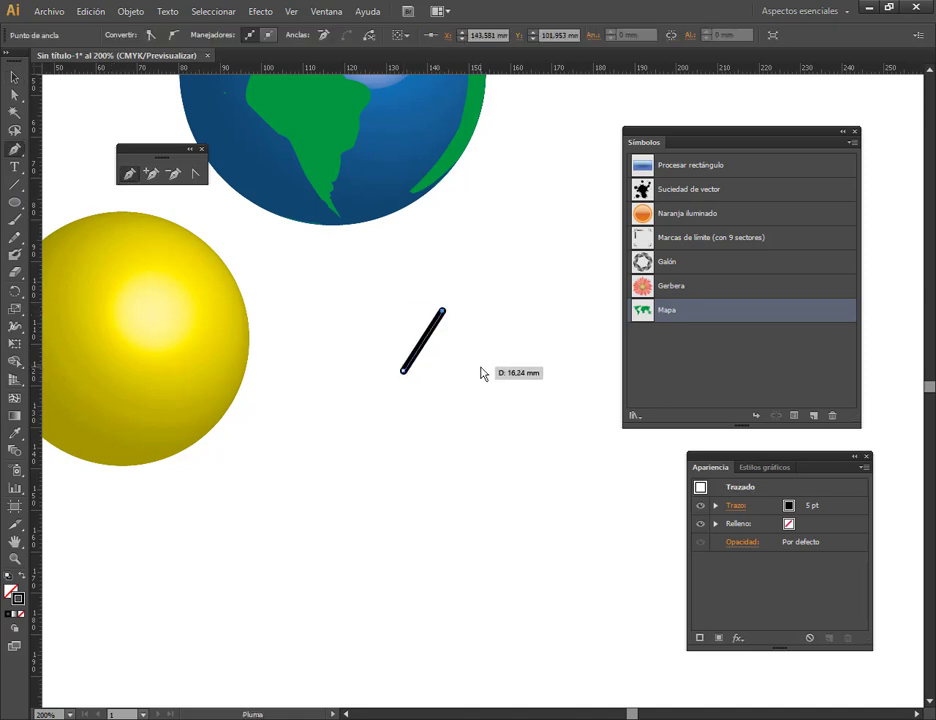
{"action": "left_click", "coordinate": [480, 374], "text": "shift"}
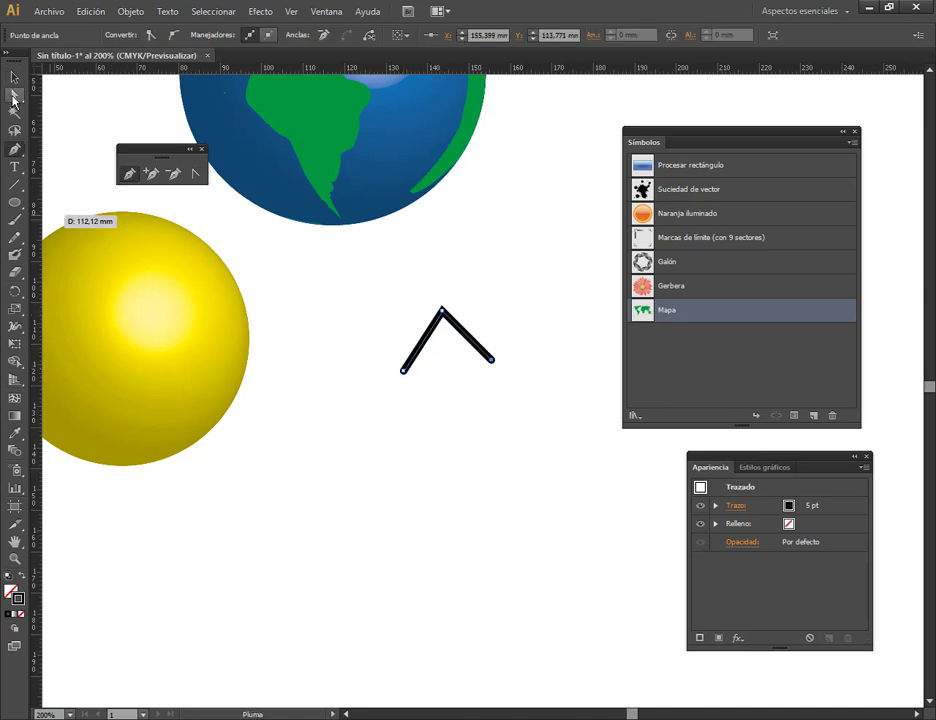
Move the inverted V's right end anchor down and inward so both legs are roughly symmetrical, and deselect the path.
{"action": "left_click", "coordinate": [13, 97]}
{"action": "scroll", "coordinate": [477, 328], "scroll_direction": "up", "scroll_amount": 2}
{"action": "left_click", "coordinate": [505, 395]}
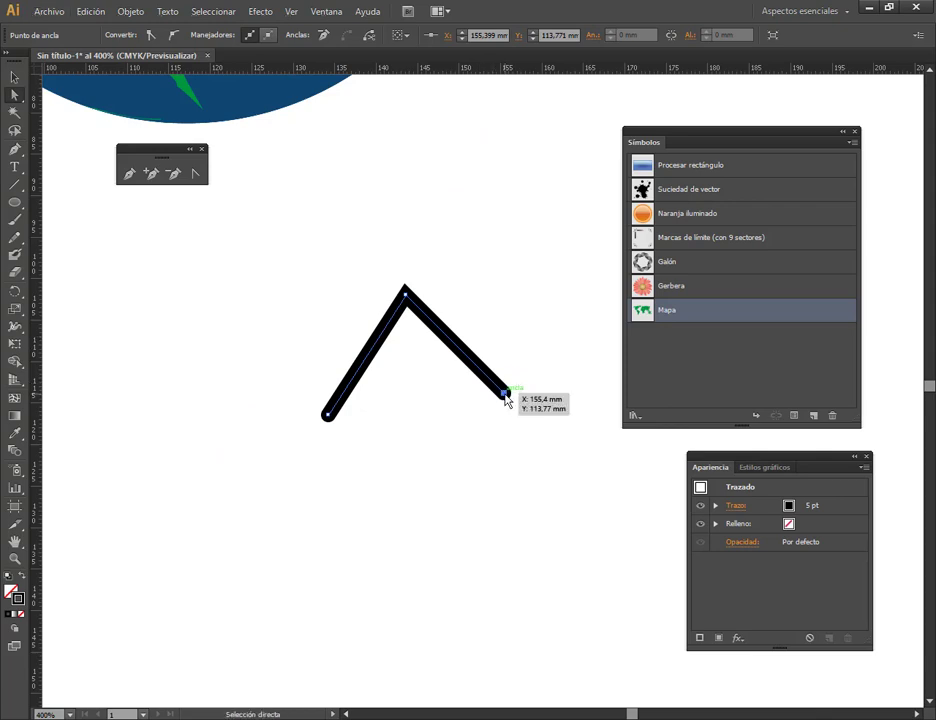
{"action": "left_click_drag", "start_coordinate": [505, 396], "coordinate": [481, 418]}
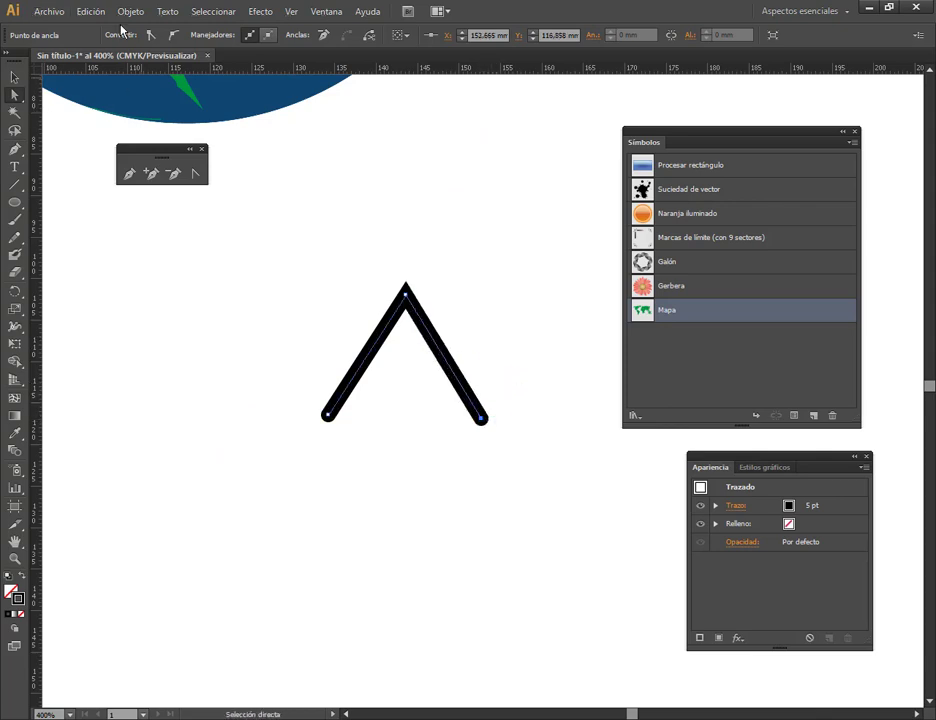
{"action": "left_click", "coordinate": [14, 79]}
{"action": "left_click", "coordinate": [424, 306]}
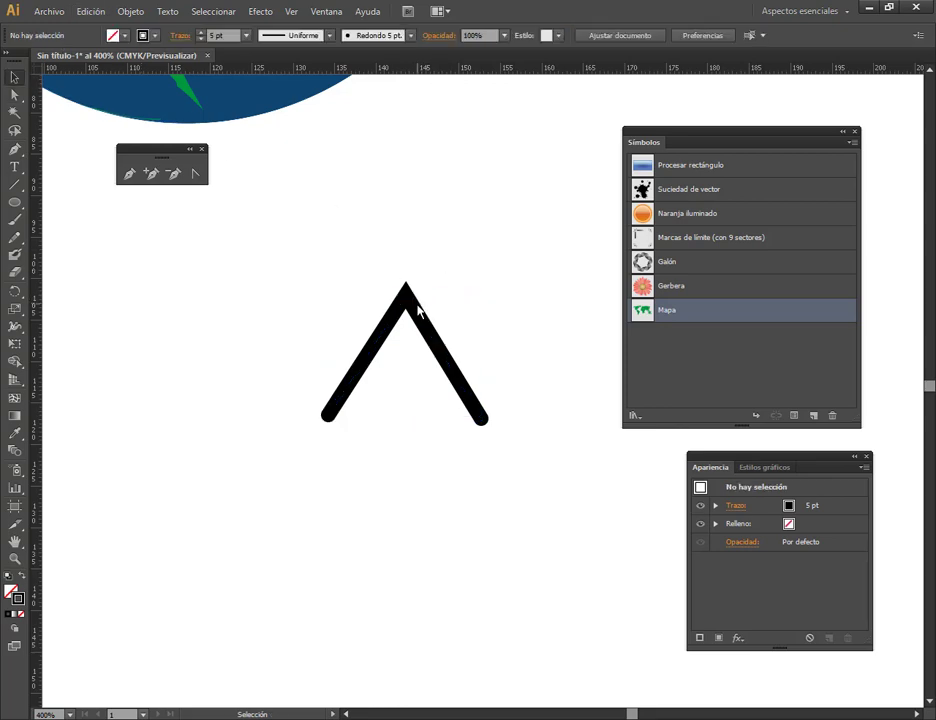
Set the inverted V's stroke corner to a round join and shift the path slightly left.
{"action": "left_click", "coordinate": [403, 297]}
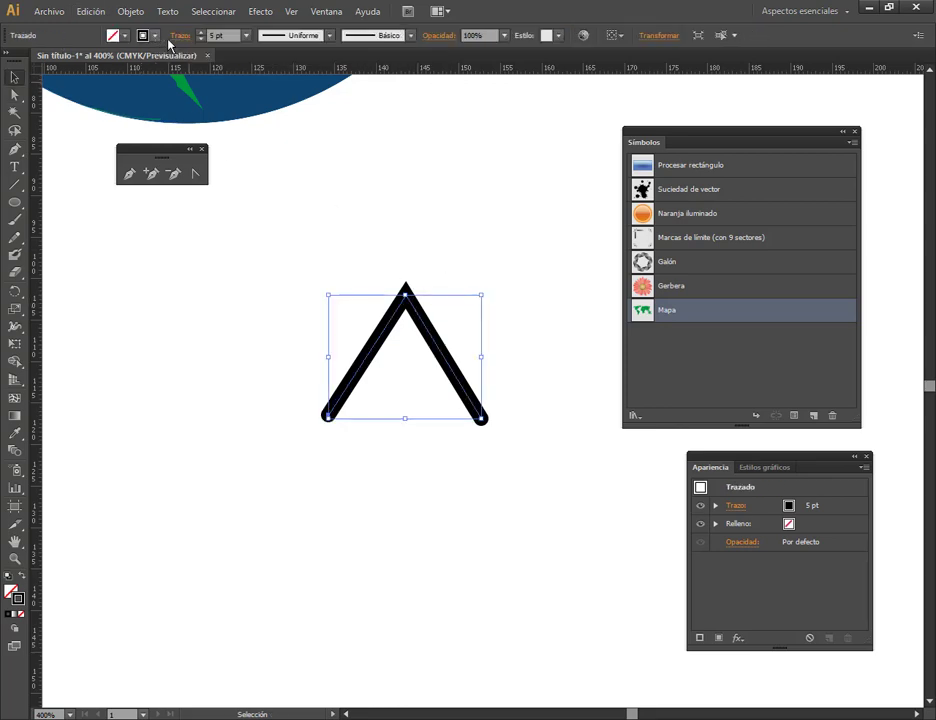
{"action": "left_click", "coordinate": [178, 36]}
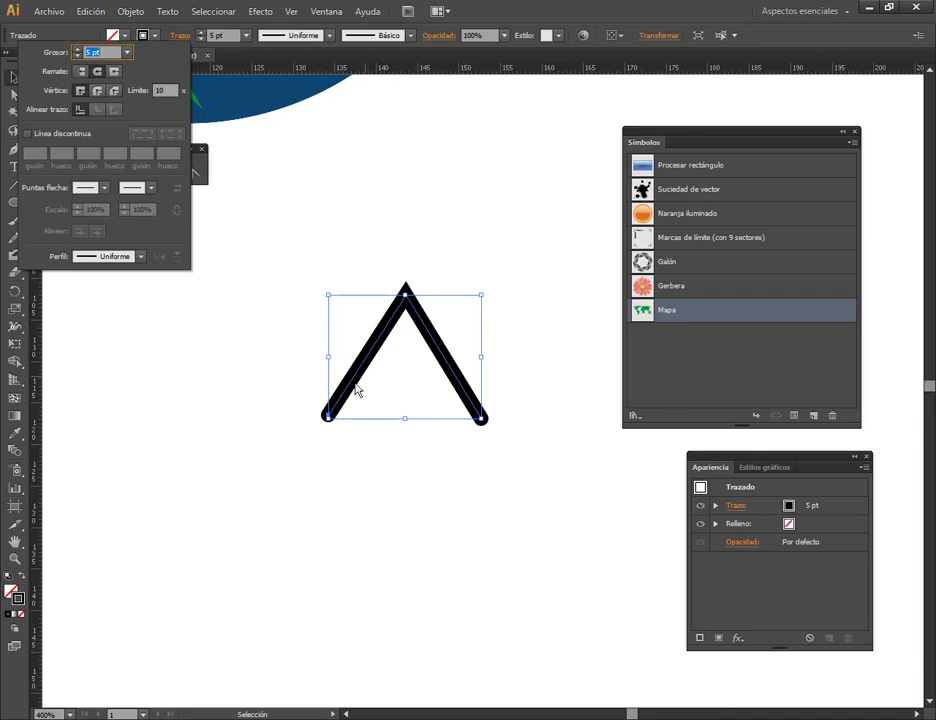
{"action": "left_click", "coordinate": [99, 91]}
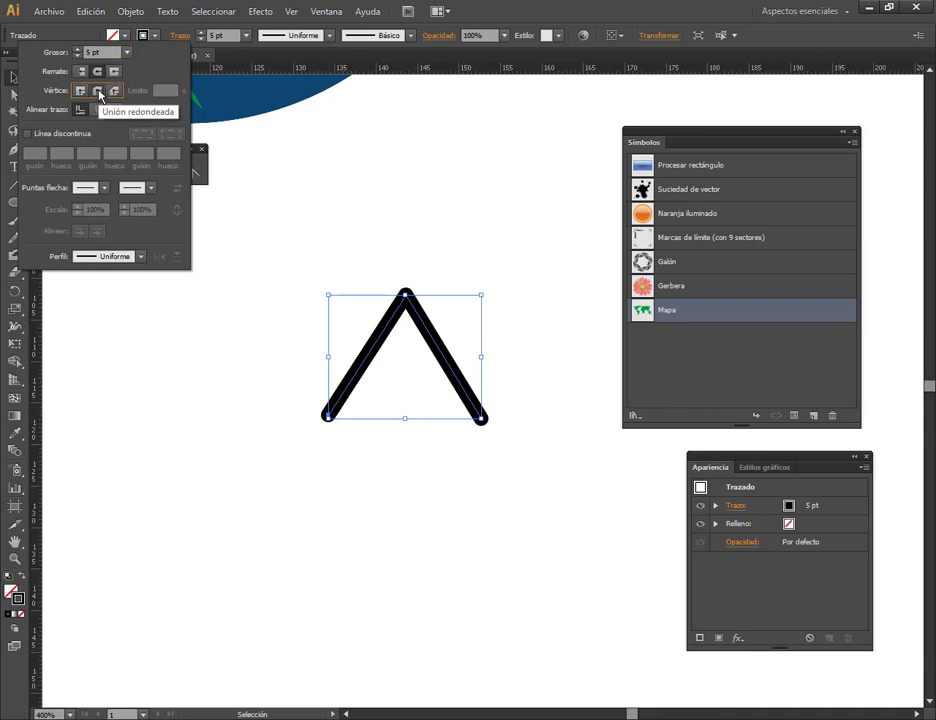
{"action": "left_click_drag", "start_coordinate": [433, 348], "coordinate": [426, 347]}
{"action": "left_click", "coordinate": [468, 278]}
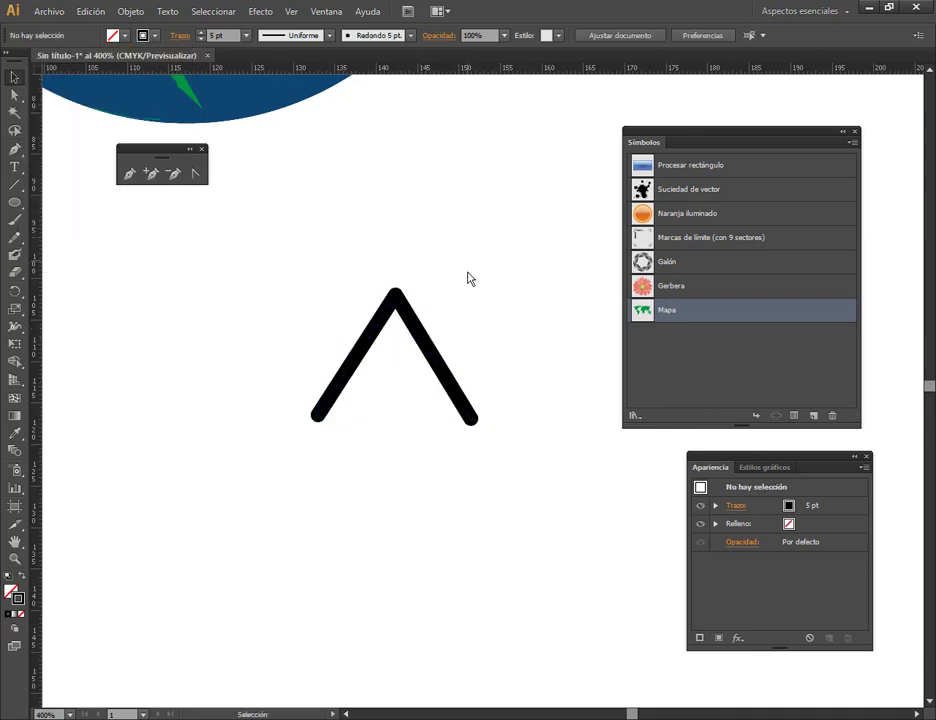
Duplicate the inverted V horizontally so two copies stand side by side as closed eyes.
{"action": "scroll", "coordinate": [443, 355], "scroll_direction": "down", "scroll_amount": 3, "text": "alt"}
{"action": "scroll", "coordinate": [452, 365], "scroll_direction": "up", "scroll_amount": 3, "text": "alt"}
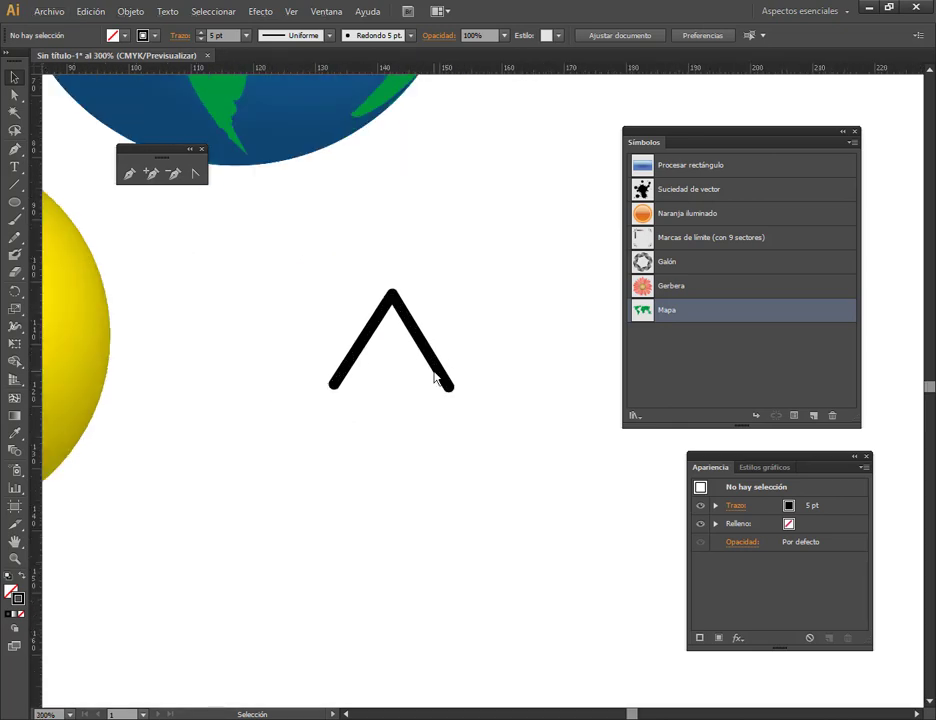
{"action": "left_click_drag", "start_coordinate": [439, 375], "coordinate": [533, 375]}
{"action": "left_click", "coordinate": [473, 246]}
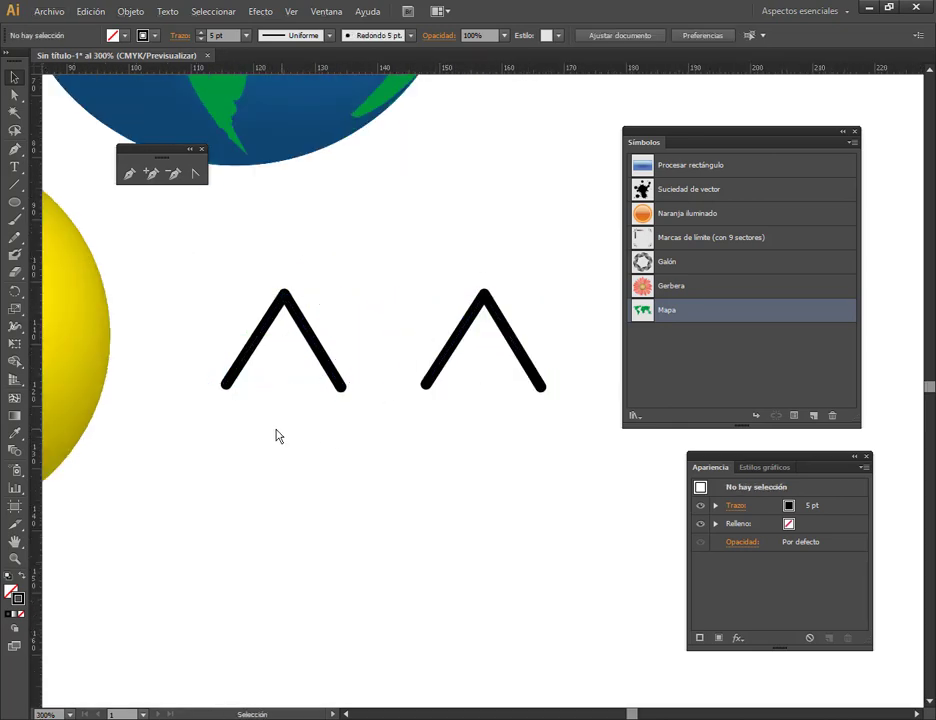
Draw a rectangle about as wide as both eyes directly below them and add an anchor point midway along its bottom edge.
{"action": "left_click_drag", "start_coordinate": [14, 202], "coordinate": [60, 202]}
{"action": "mouse_move", "coordinate": [217, 429]}
{"action": "left_mouse_down"}
{"action": "mouse_move", "coordinate": [470, 627]}
{"action": "mouse_move", "coordinate": [546, 631]}
{"action": "left_mouse_up"}
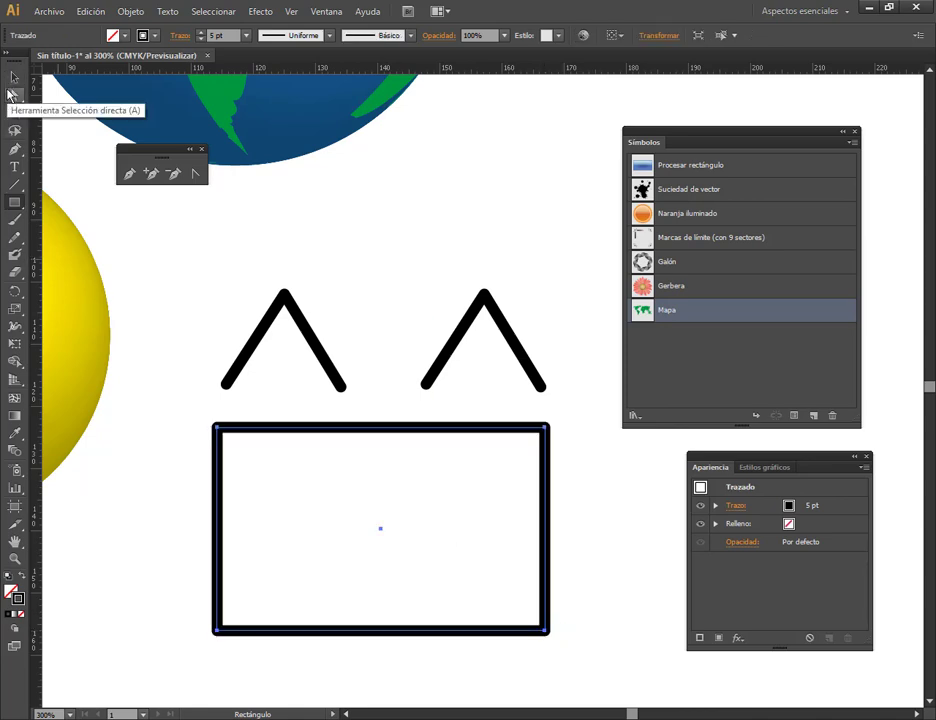
{"action": "left_click", "coordinate": [152, 176]}
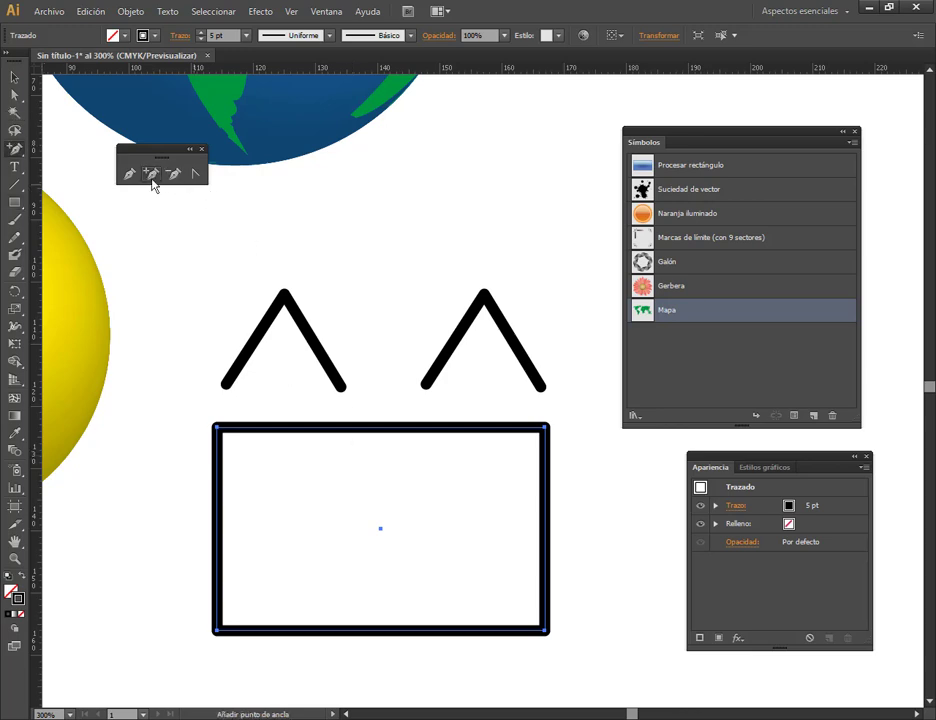
{"action": "left_click", "coordinate": [382, 630]}
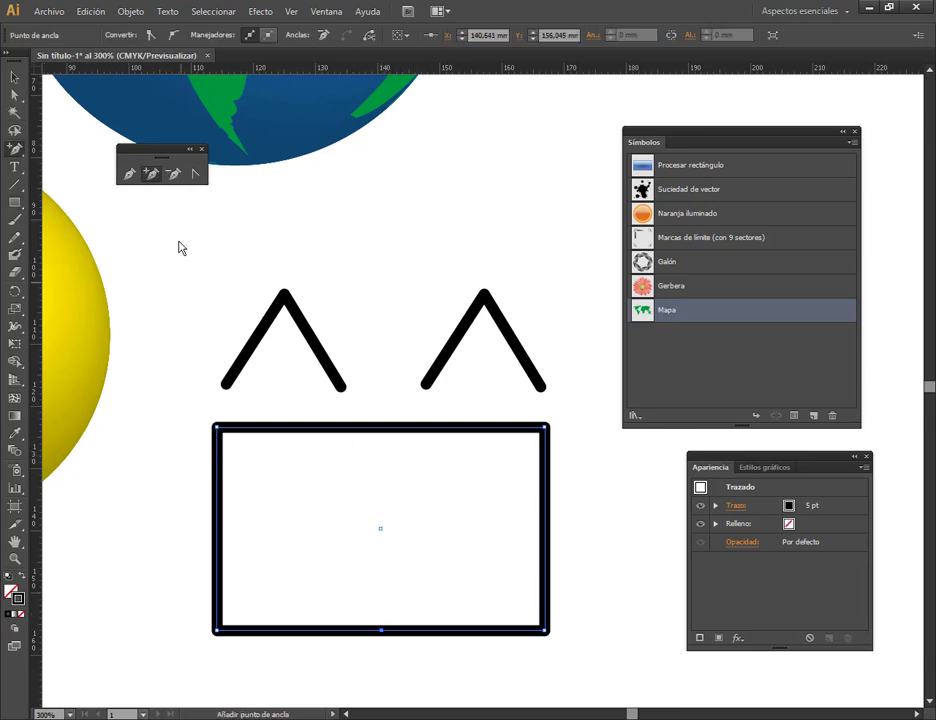
Remove the rectangle's two bottom corner anchors and convert the bottom middle anchor into a wide smooth curve, forming an open mouth.
{"action": "left_click", "coordinate": [174, 174]}
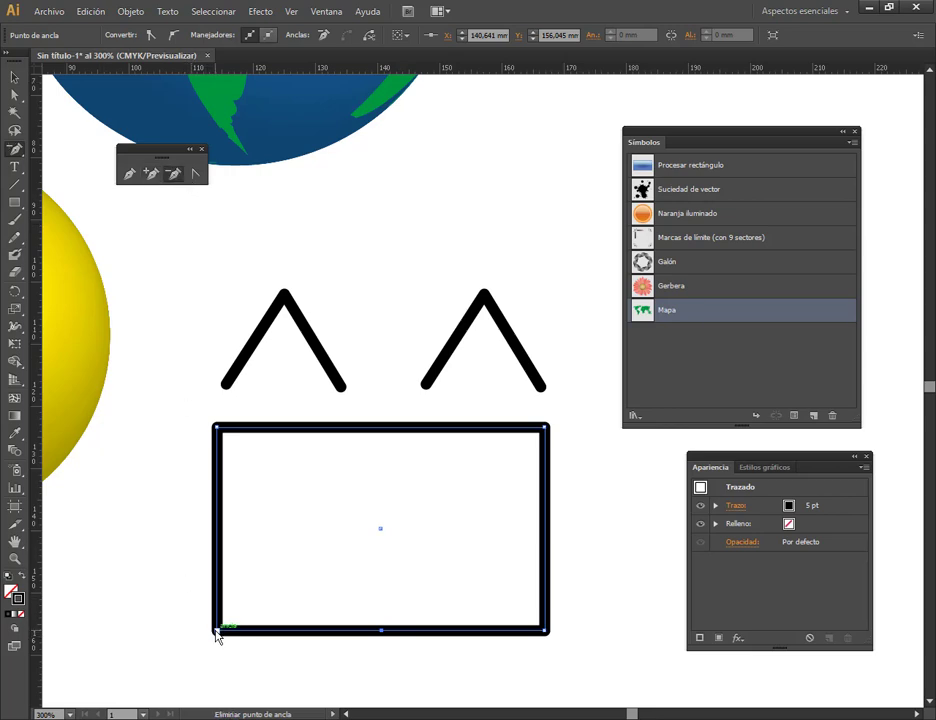
{"action": "left_click", "coordinate": [216, 630]}
{"action": "left_click", "coordinate": [546, 631]}
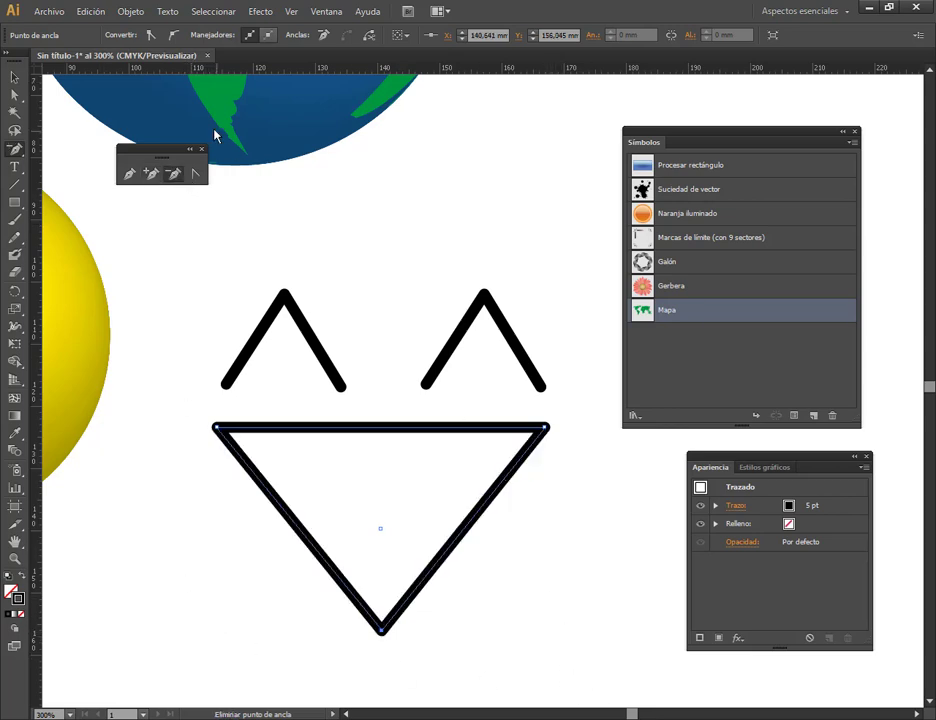
{"action": "left_click", "coordinate": [195, 173]}
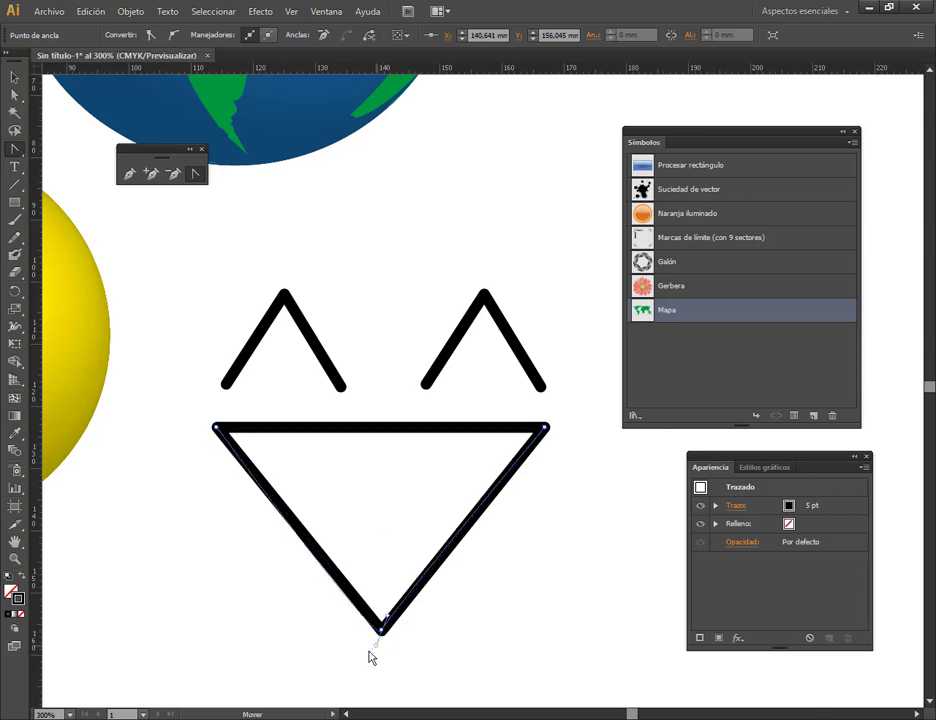
{"action": "mouse_move", "coordinate": [382, 630]}
{"action": "left_mouse_down"}
{"action": "mouse_move", "coordinate": [430, 633]}
{"action": "mouse_move", "coordinate": [203, 634]}
{"action": "left_mouse_up"}
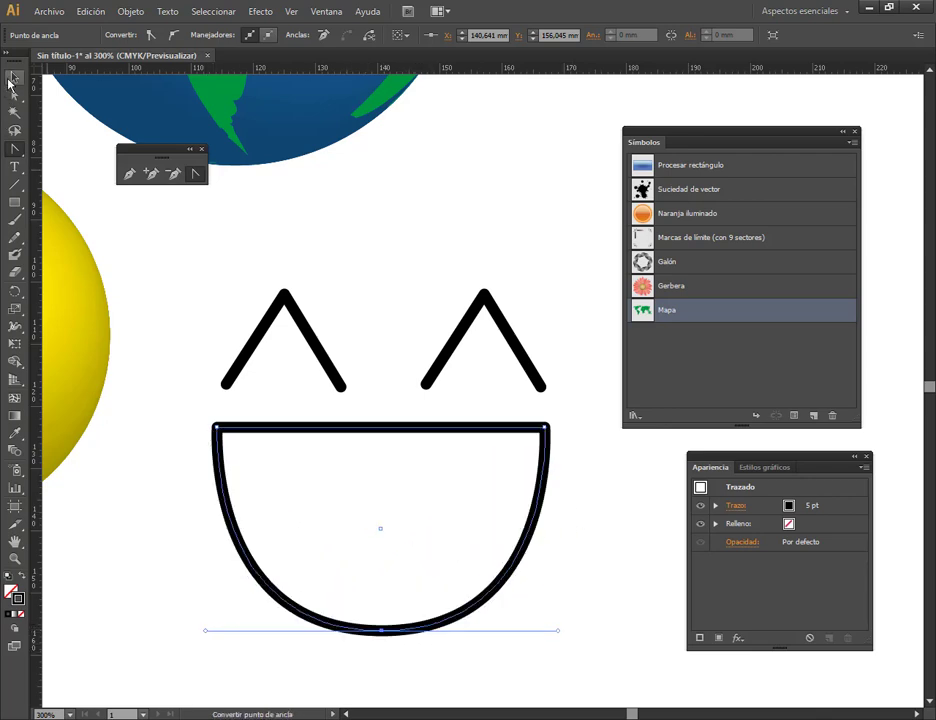
Draw a rounded rectangle about 39 mm wide inside the mouth along its top edge, reducing the corner radius while drawing.
{"action": "left_click", "coordinate": [10, 80]}
{"action": "left_click", "coordinate": [512, 255]}
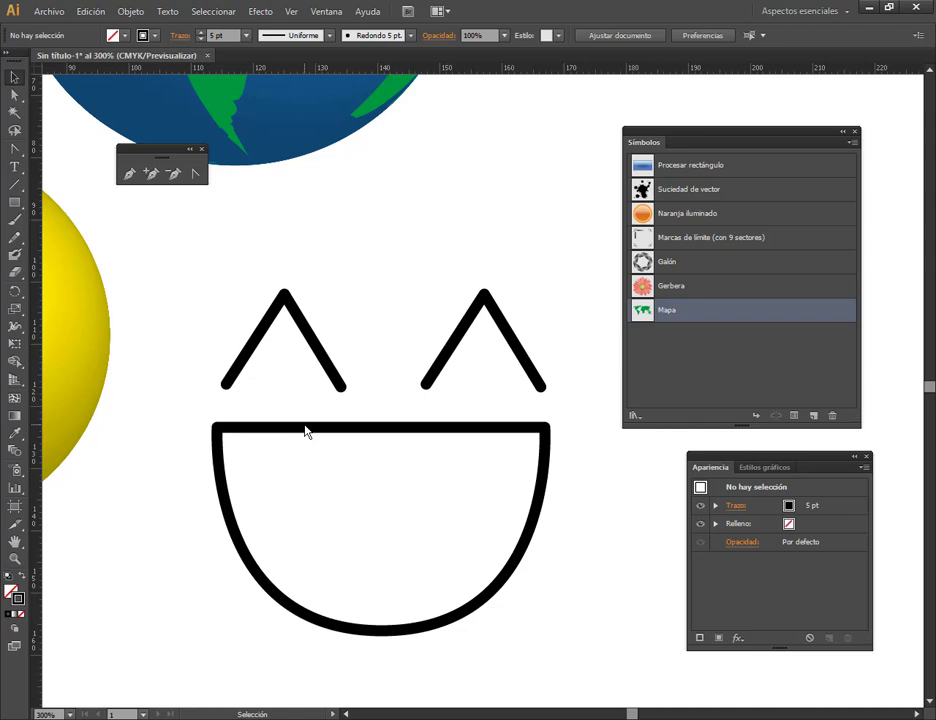
{"action": "left_click", "coordinate": [15, 202]}
{"action": "left_click", "coordinate": [120, 217]}
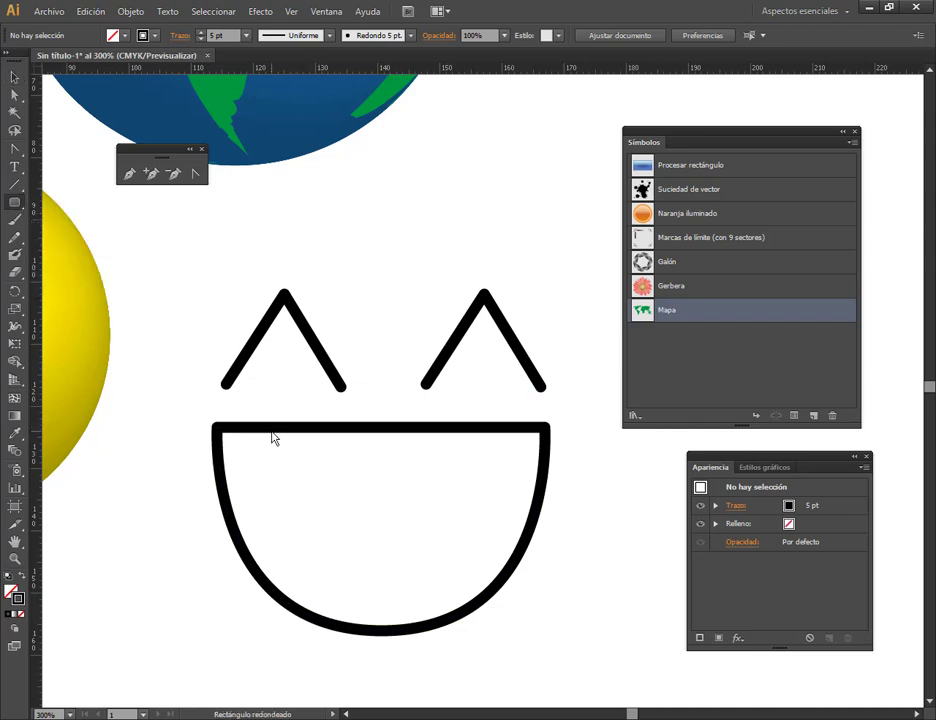
{"action": "left_click_drag", "start_coordinate": [271, 430], "coordinate": [514, 518]}
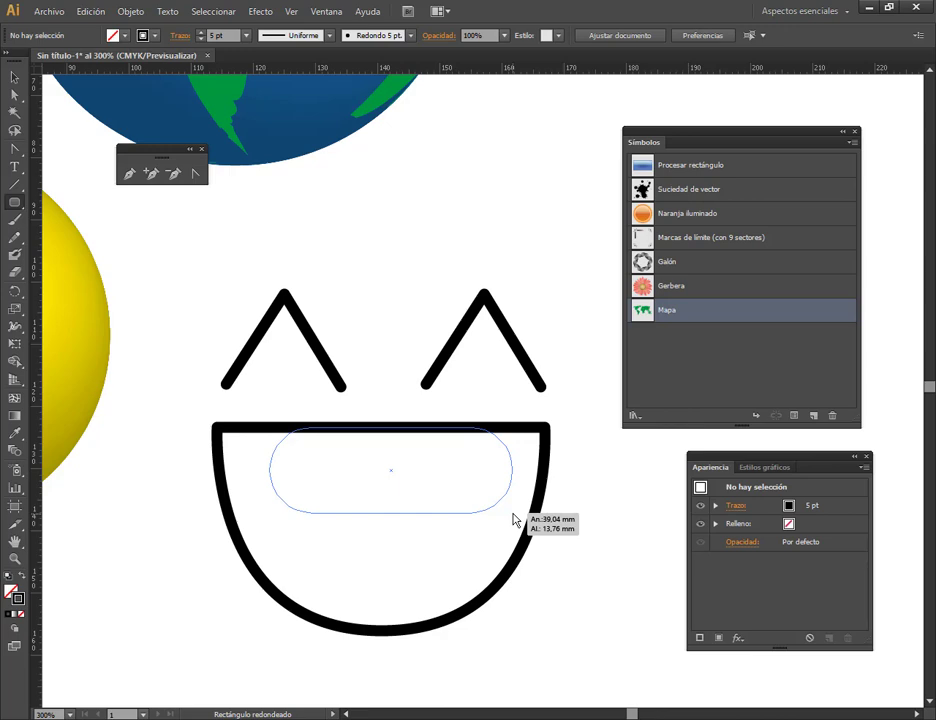
{"action": "left_click_drag", "start_coordinate": [513, 518], "coordinate": [486, 519]}
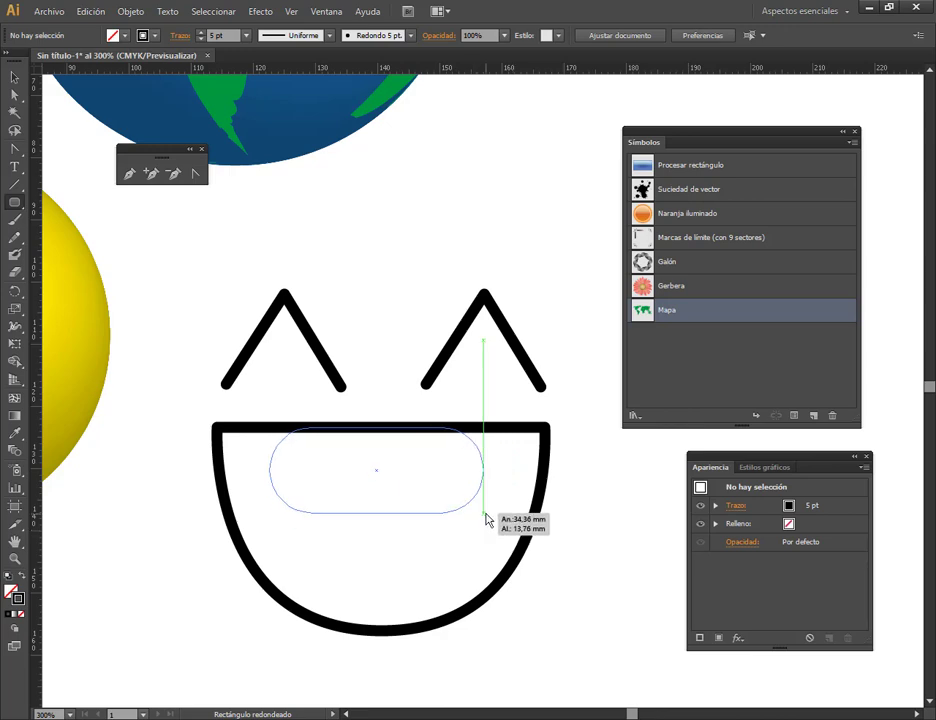
{"action": "key", "text": "Down"}
{"action": "key", "text": "Down"}
{"action": "key", "text": "Down"}
{"action": "key", "text": "Down"}
{"action": "key", "text": "Down"}
{"action": "key", "text": "Down"}
{"action": "key", "text": "Down"}
{"action": "key", "text": "Down"}
{"action": "key", "text": "Down"}
{"action": "key", "text": "Down"}
{"action": "key", "text": "Down"}
{"action": "key", "text": "Down"}
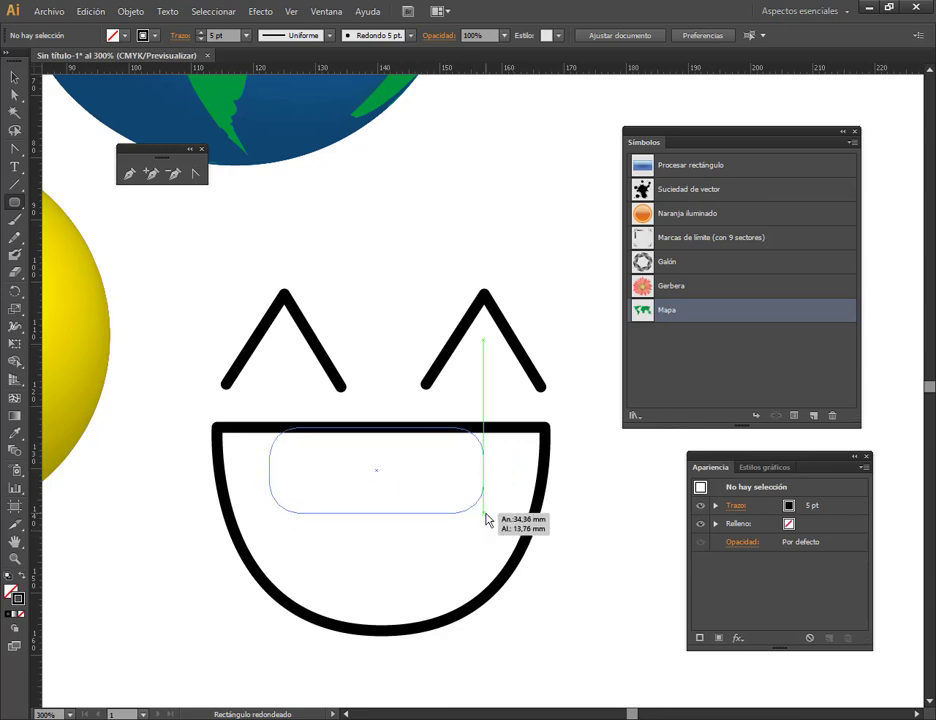
{"action": "left_click_drag", "start_coordinate": [489, 517], "coordinate": [513, 507]}
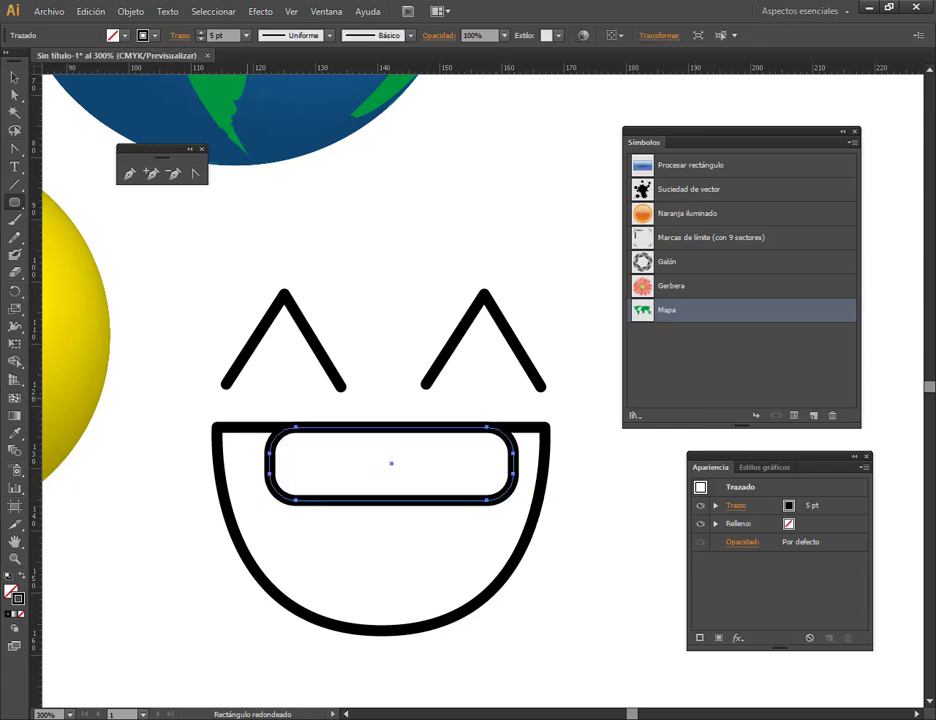
Center the rounded rectangle over the mouth's top edge and adjust its height so it extends above and below that edge.
{"action": "key", "text": "v"}
{"action": "mouse_move", "coordinate": [386, 487]}
{"action": "left_mouse_down"}
{"action": "mouse_move", "coordinate": [389, 467]}
{"action": "mouse_move", "coordinate": [372, 463]}
{"action": "mouse_move", "coordinate": [382, 401]}
{"action": "left_mouse_up"}
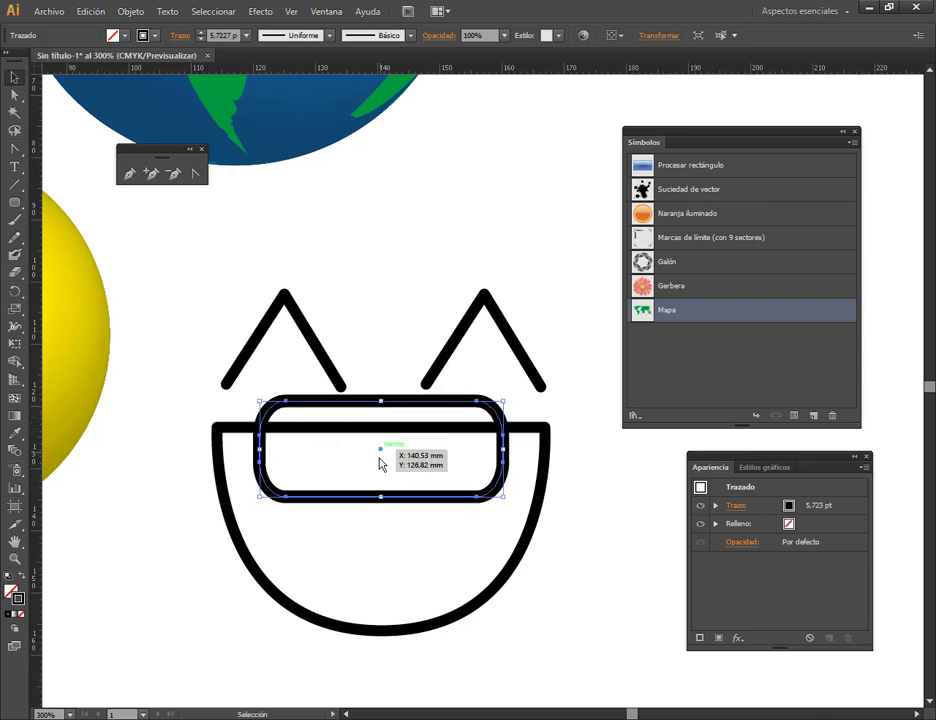
{"action": "left_click_drag", "start_coordinate": [380, 500], "coordinate": [382, 487]}
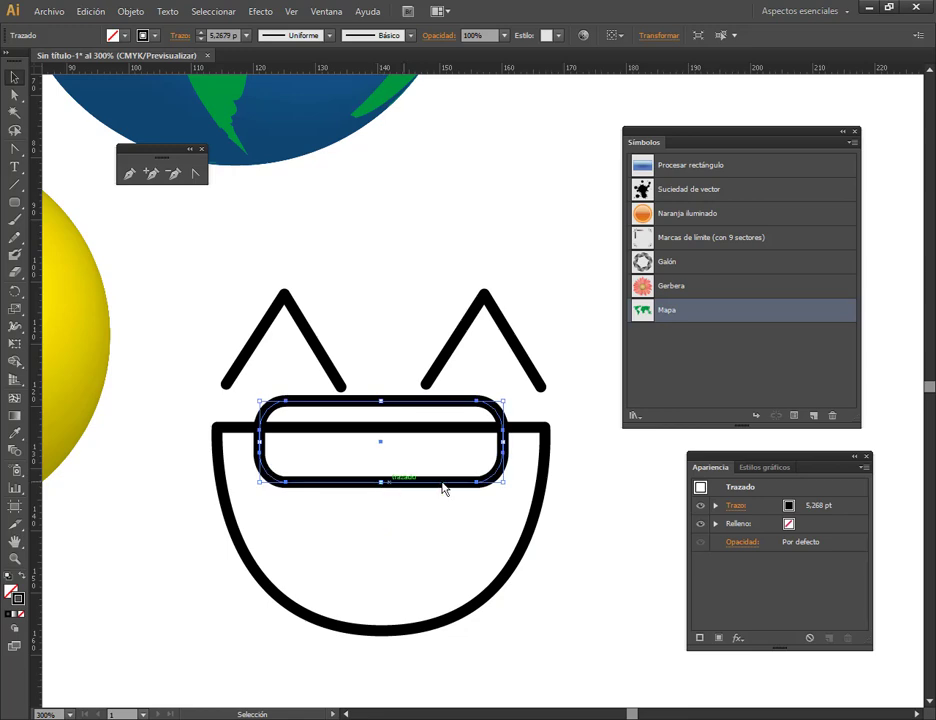
{"action": "left_click", "coordinate": [594, 510]}
{"action": "left_click", "coordinate": [409, 409]}
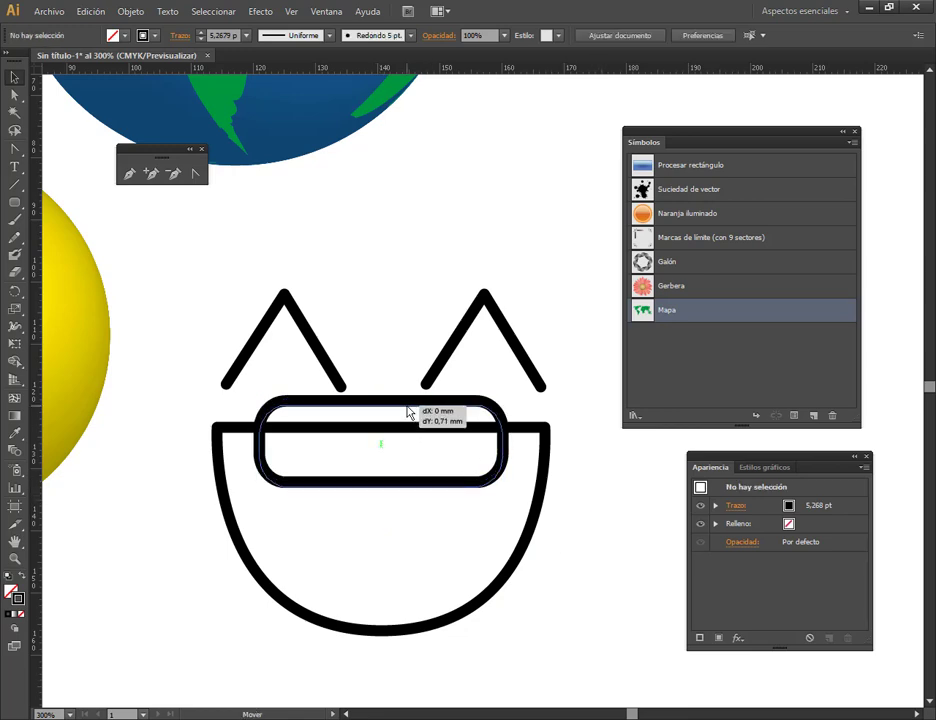
{"action": "left_click", "coordinate": [302, 517]}
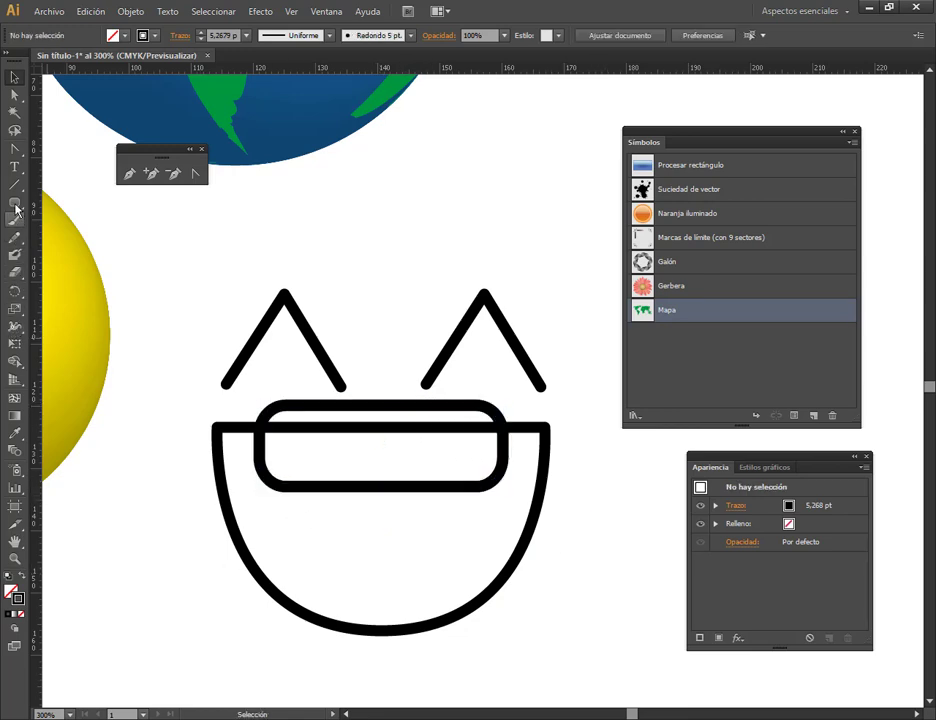
Draw a wide ellipse overlapping the bottom of the mouth as the tongue shape.
{"action": "left_click_drag", "start_coordinate": [14, 202], "coordinate": [53, 237]}
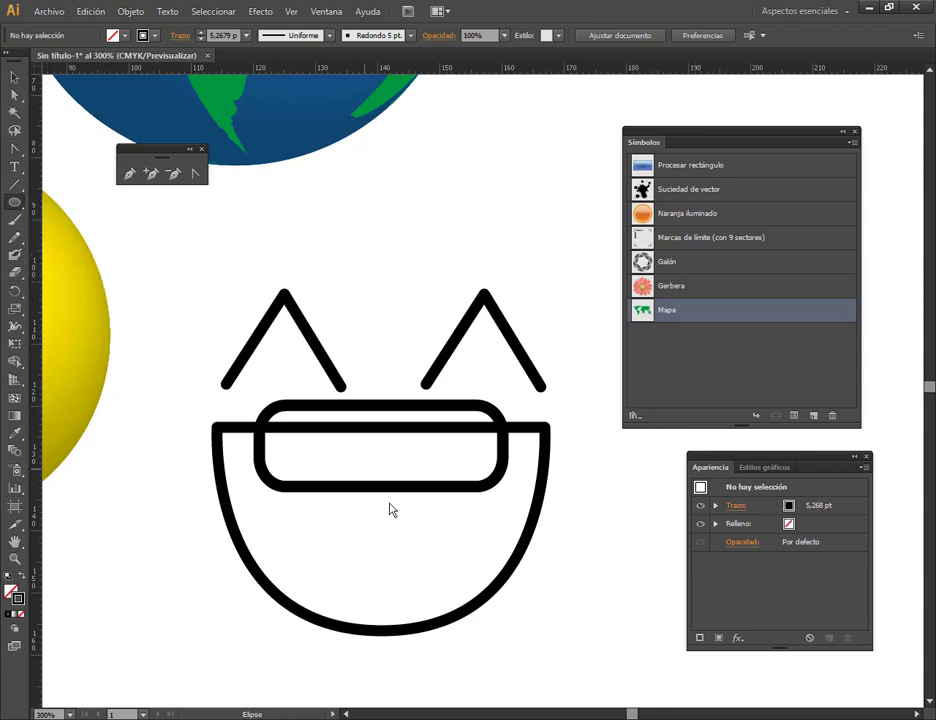
{"action": "scroll", "coordinate": [410, 426], "scroll_direction": "down", "scroll_amount": 3}
{"action": "left_click_drag", "start_coordinate": [252, 590], "coordinate": [535, 434]}
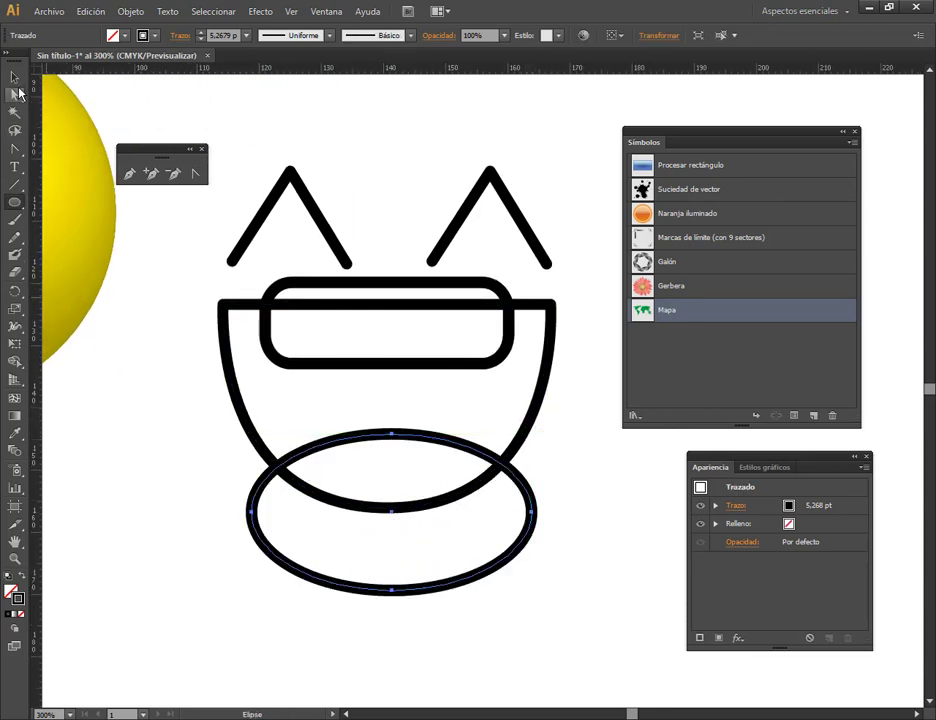
Select the mouth, rounded rectangle and ellipse together and convert them into a Live Paint group.
{"action": "left_click", "coordinate": [14, 77]}
{"action": "left_click_drag", "start_coordinate": [606, 322], "coordinate": [400, 510]}
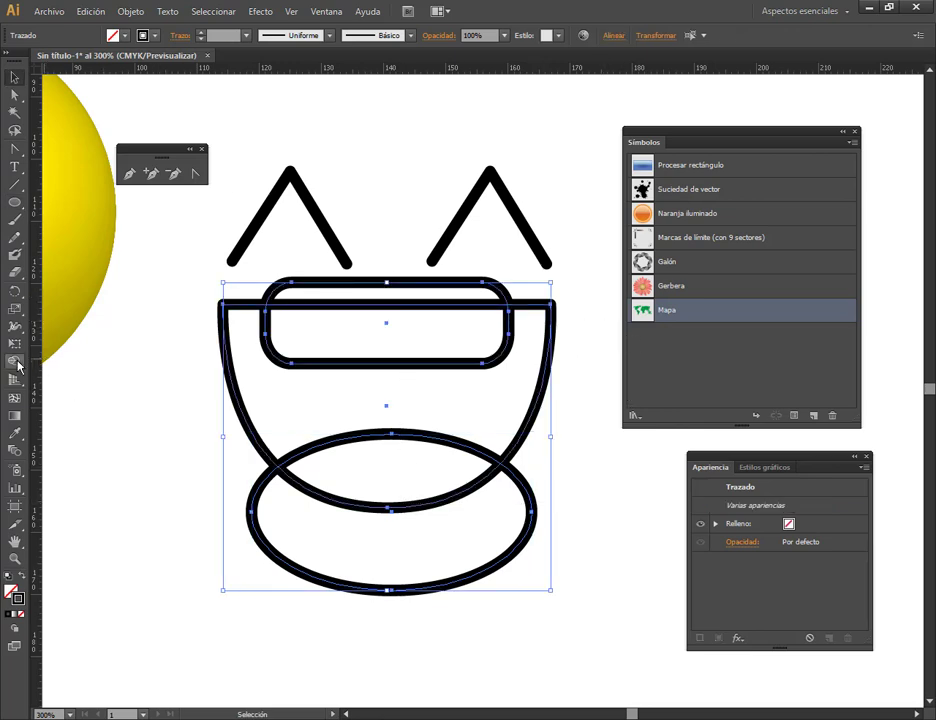
{"action": "left_click_drag", "start_coordinate": [14, 361], "coordinate": [55, 380]}
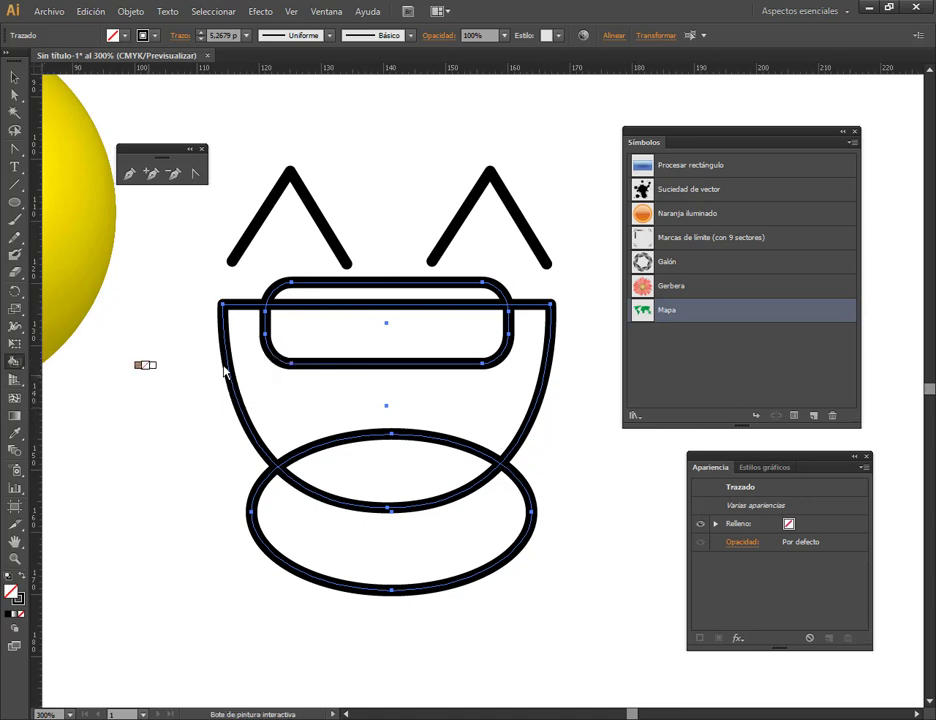
{"action": "left_click", "coordinate": [255, 362]}
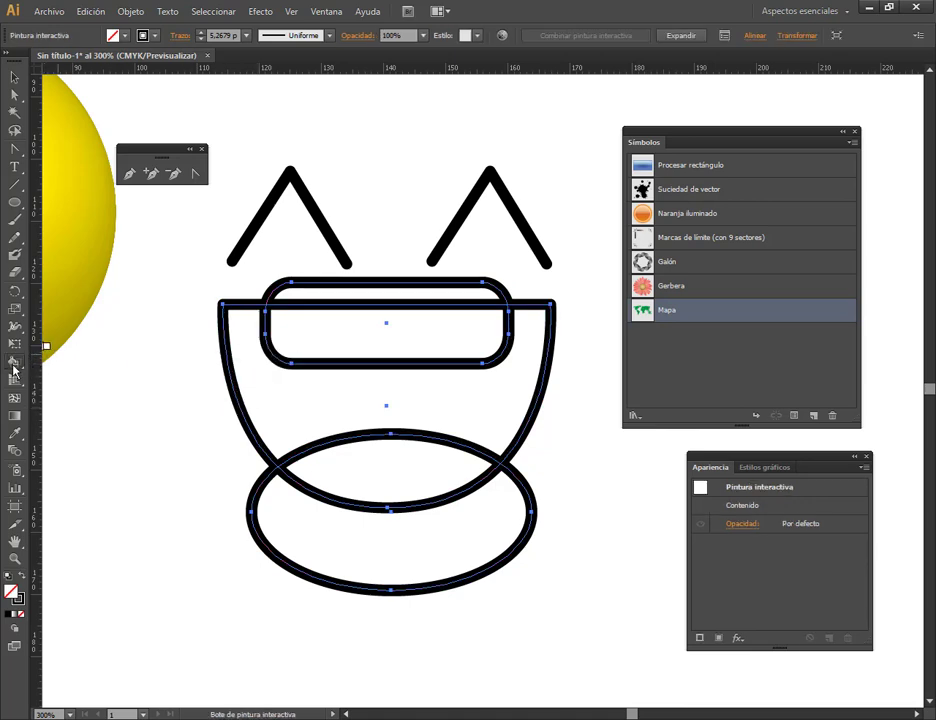
Fill the tongue area where the ellipse overlaps the mouth with magenta using Live Paint Selection.
{"action": "left_click_drag", "start_coordinate": [13, 370], "coordinate": [77, 401]}
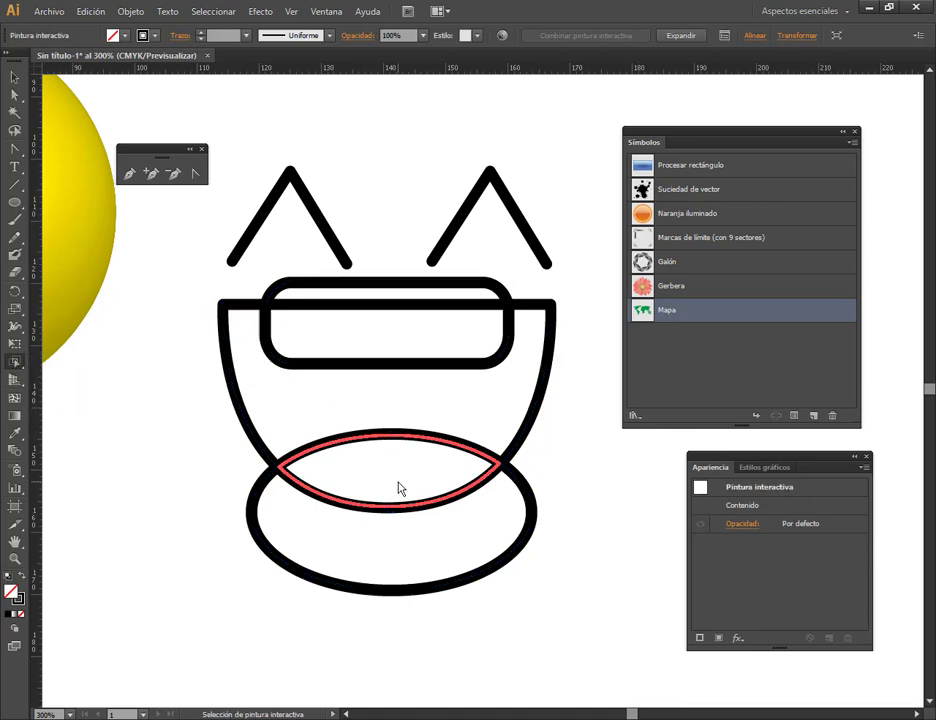
{"action": "left_click", "coordinate": [396, 490]}
{"action": "left_click", "coordinate": [133, 35]}
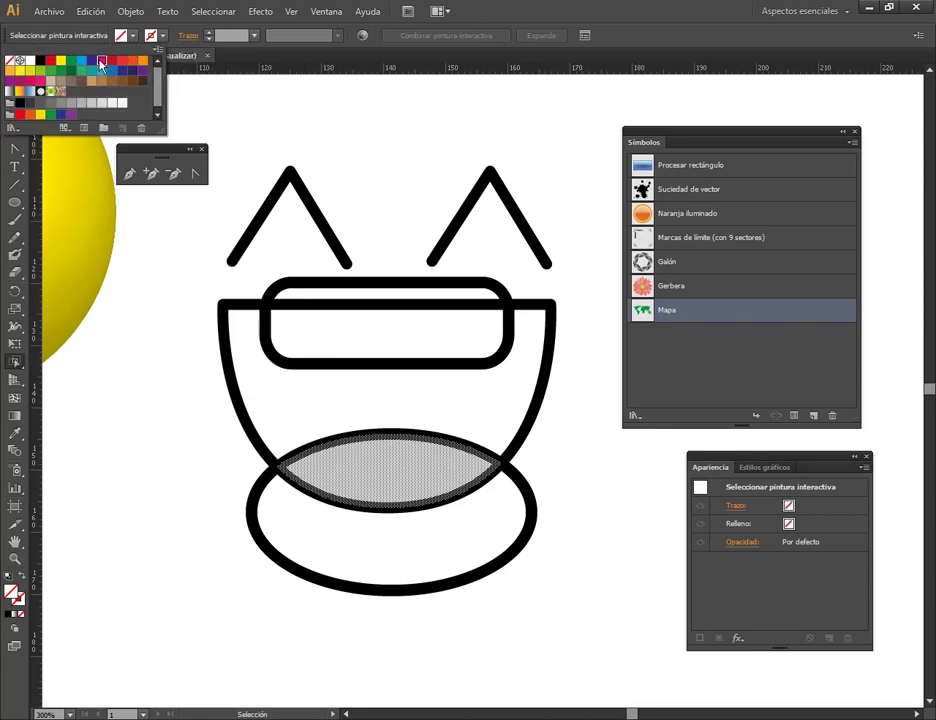
{"action": "left_click", "coordinate": [101, 63]}
{"action": "left_click", "coordinate": [493, 403]}
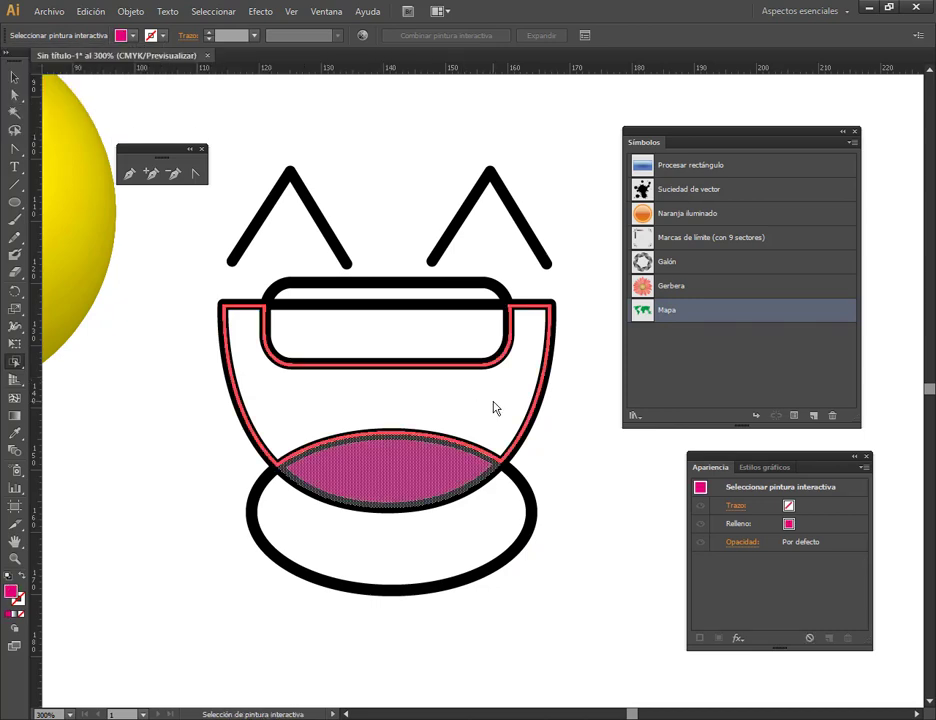
Fill the mouth's main interior area with black and the teeth area inside the rounded rectangle with white.
{"action": "left_click", "coordinate": [493, 407]}
{"action": "left_click", "coordinate": [130, 36]}
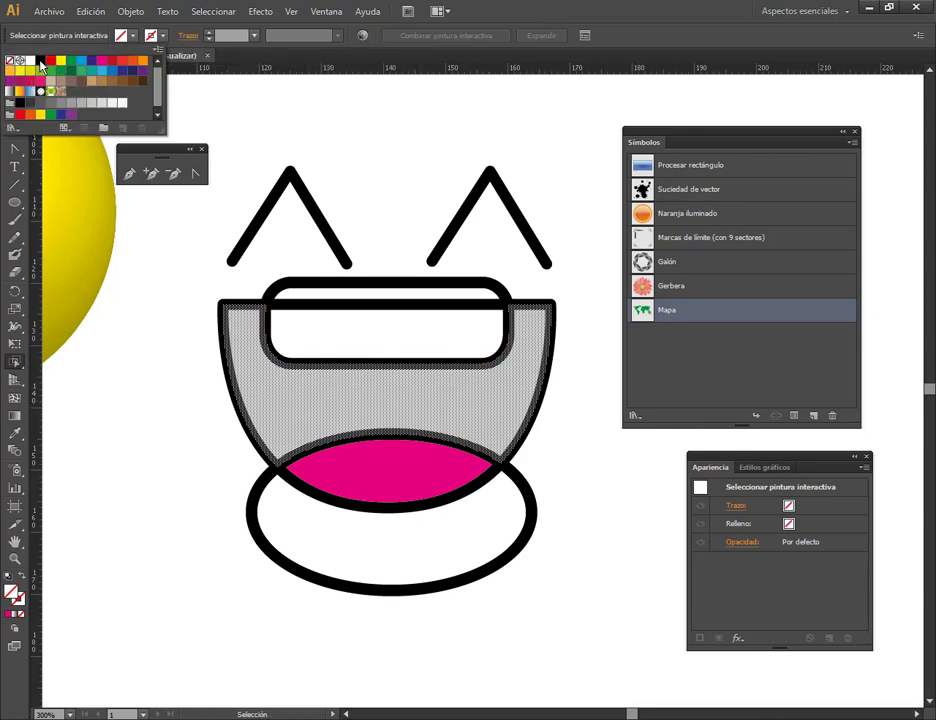
{"action": "left_click", "coordinate": [40, 61]}
{"action": "left_click", "coordinate": [367, 348]}
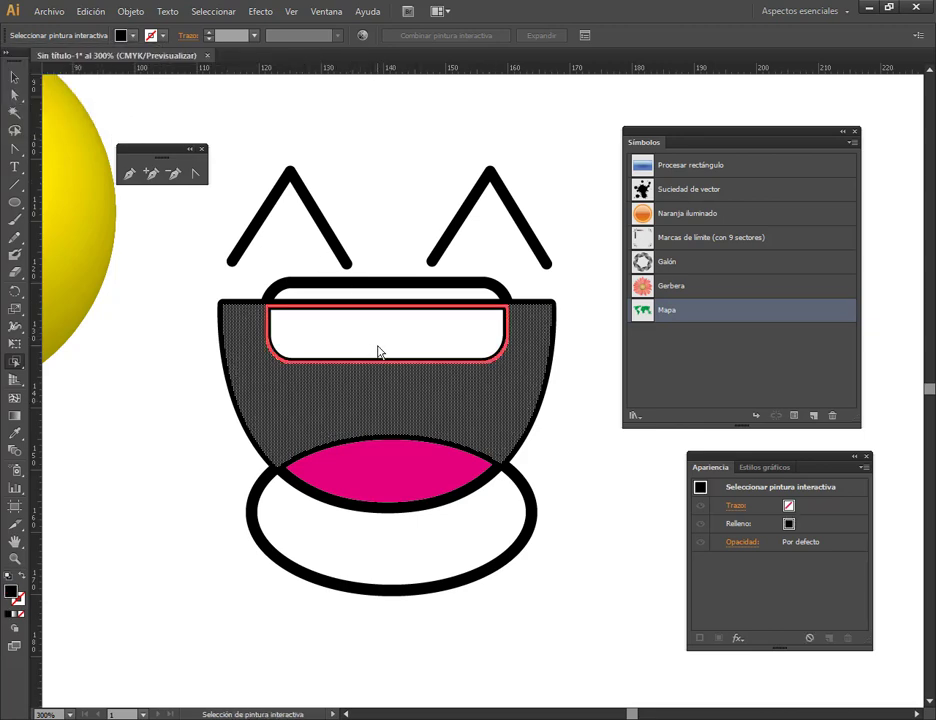
{"action": "left_click", "coordinate": [378, 350]}
{"action": "left_click", "coordinate": [130, 36]}
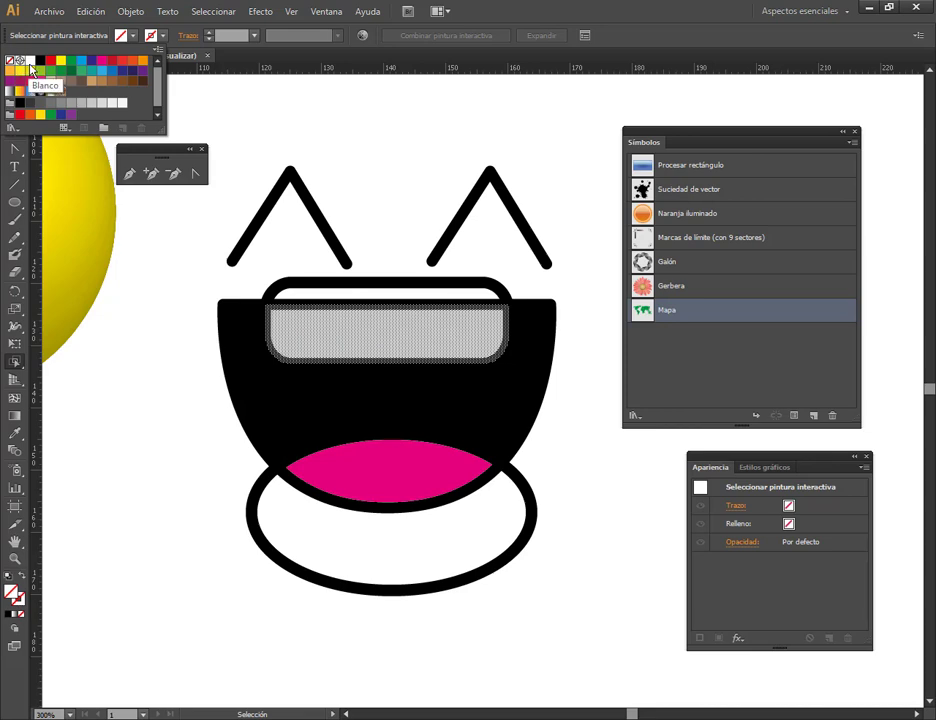
{"action": "left_click", "coordinate": [31, 67]}
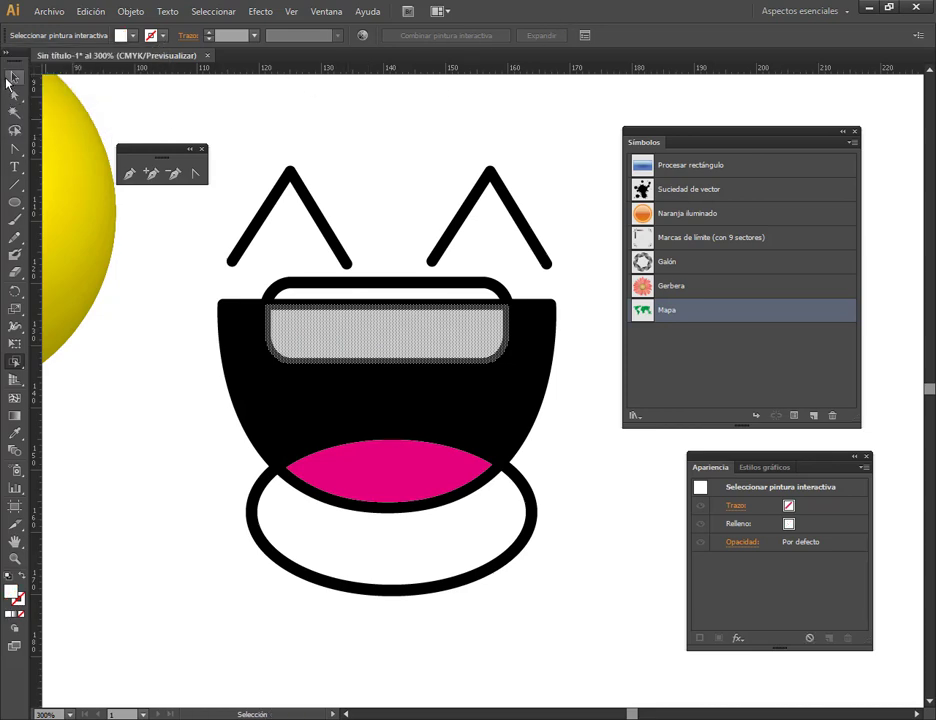
Remove the stroke from the whole Live Paint mouth group and deselect it.
{"action": "left_click", "coordinate": [14, 76]}
{"action": "left_click", "coordinate": [184, 275]}
{"action": "left_click", "coordinate": [261, 386]}
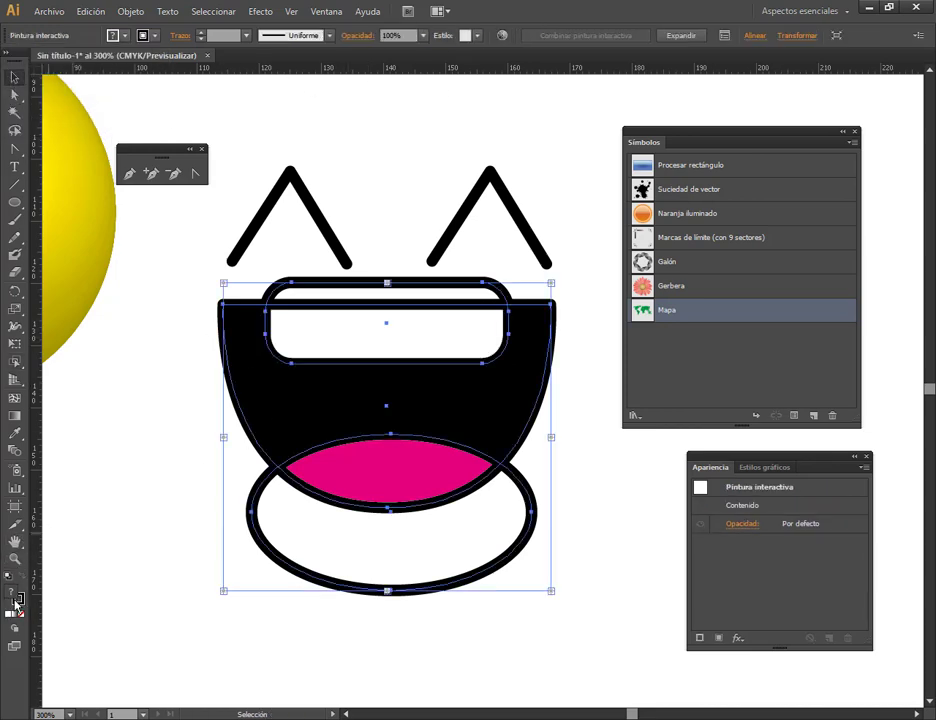
{"action": "left_click", "coordinate": [17, 597]}
{"action": "left_click", "coordinate": [22, 613]}
{"action": "left_click", "coordinate": [182, 571]}
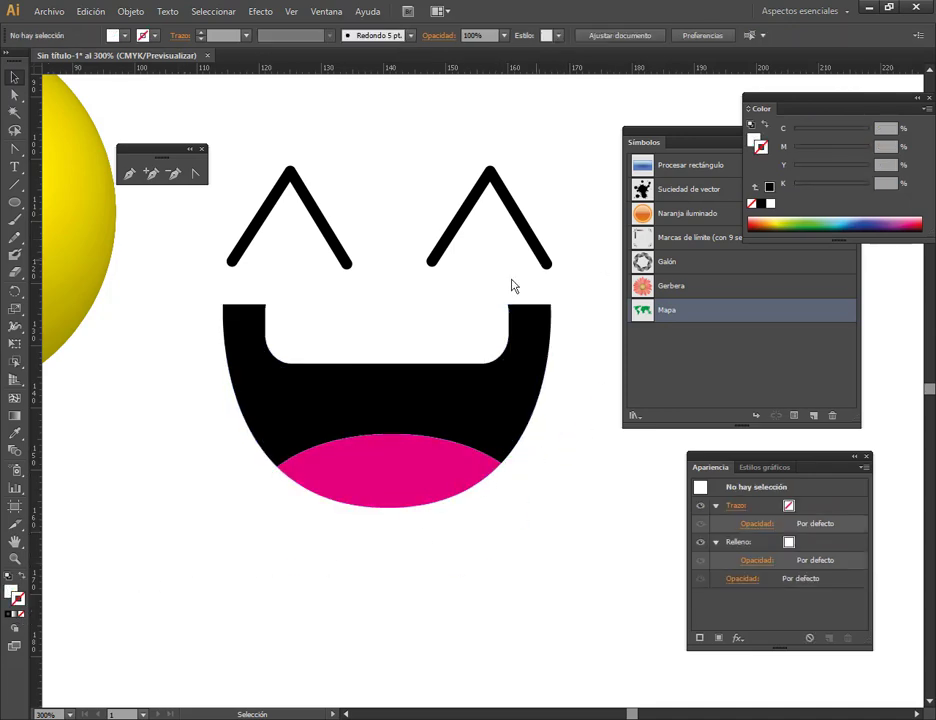
Isolate the Live Paint group, shift the teeth rectangle slightly upward and shorten it from its bottom edge, and exit isolation.
{"action": "double_click", "coordinate": [460, 334]}
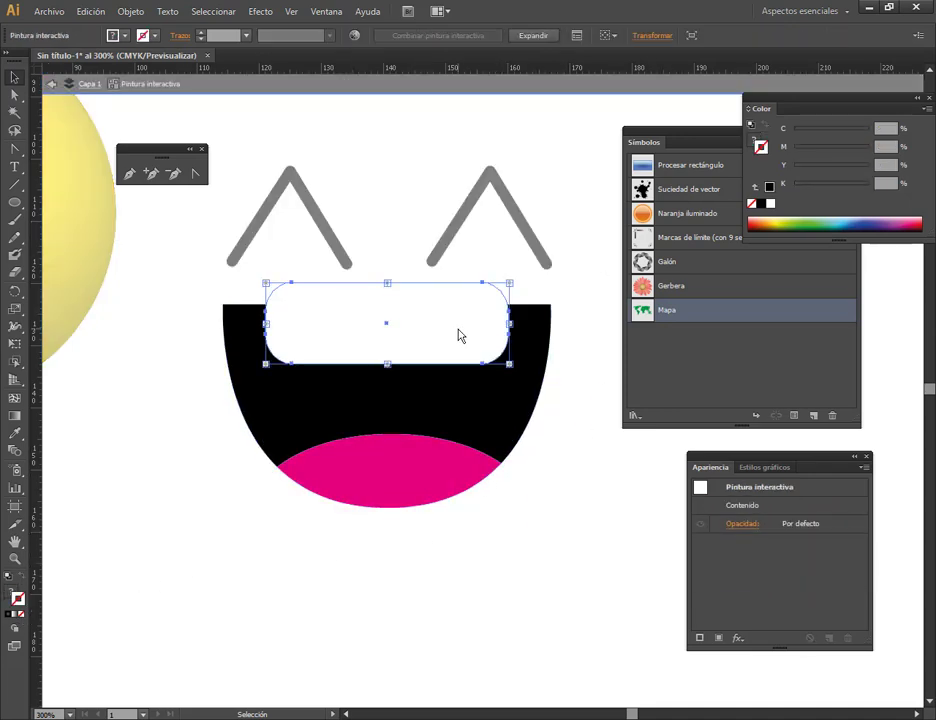
{"action": "left_click_drag", "start_coordinate": [458, 334], "coordinate": [462, 323]}
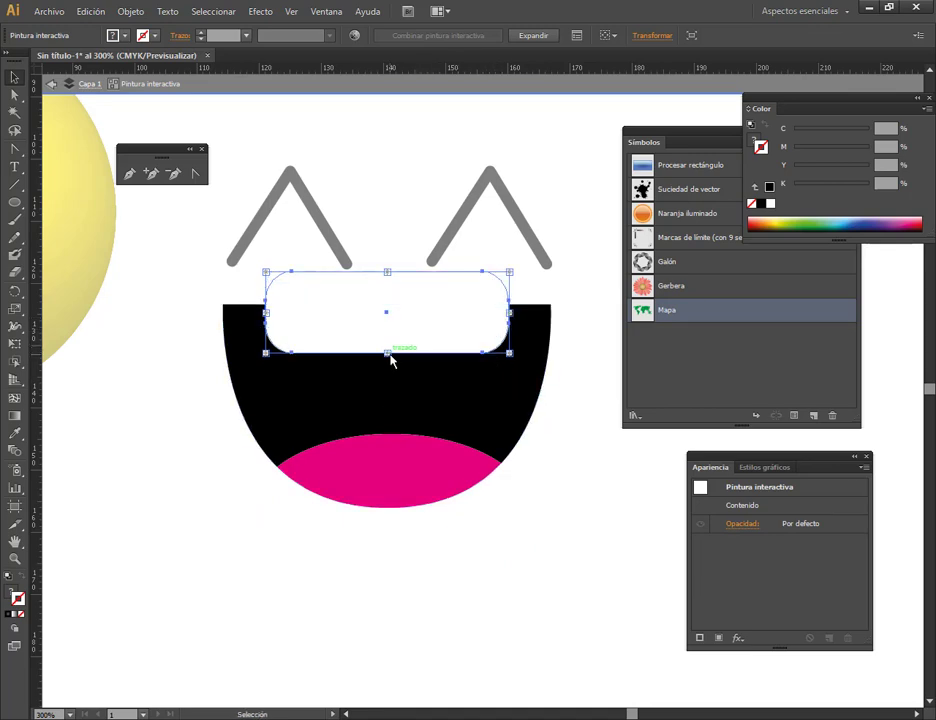
{"action": "mouse_move", "coordinate": [388, 354]}
{"action": "left_mouse_down"}
{"action": "mouse_move", "coordinate": [388, 362]}
{"action": "mouse_move", "coordinate": [388, 342]}
{"action": "left_mouse_up"}
{"action": "left_click", "coordinate": [591, 507]}
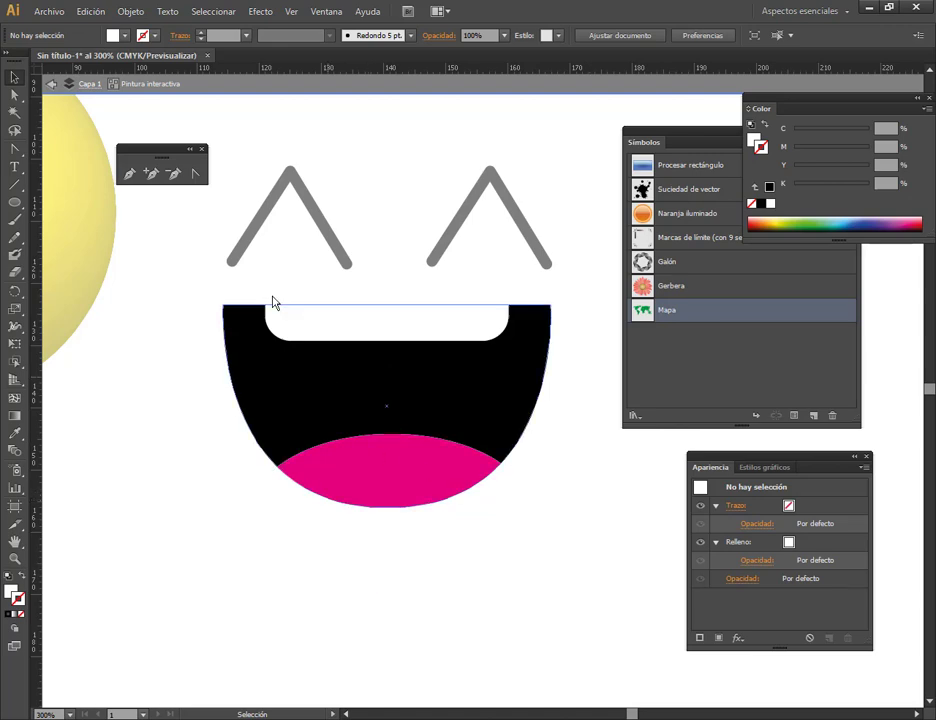
{"action": "double_click", "coordinate": [228, 137]}
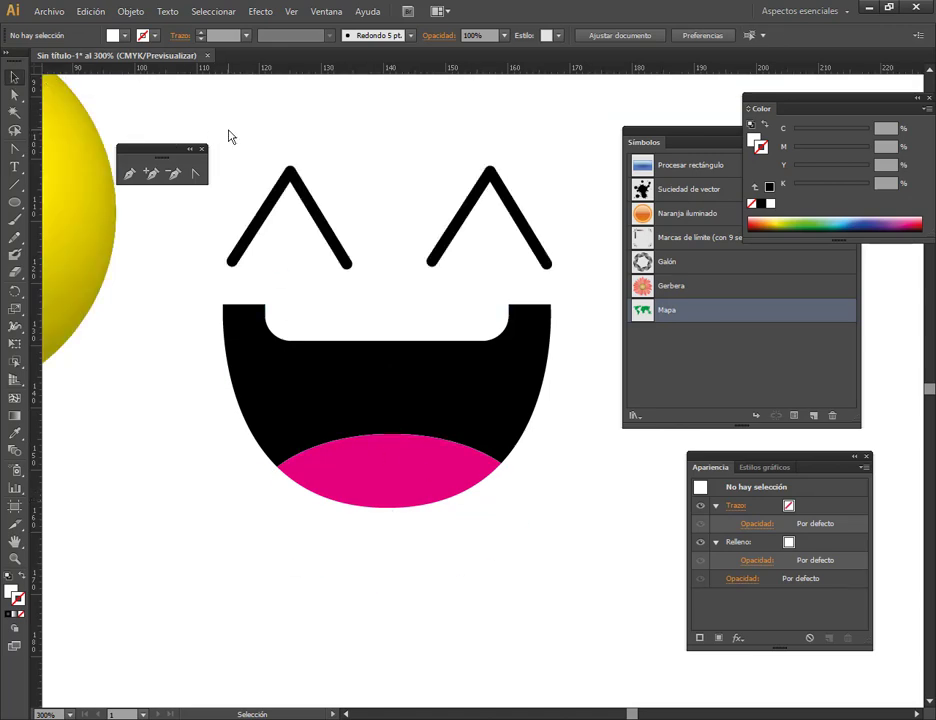
Group the eyes and mouth and save them as a new symbol named "sonrisa" with type Gráfico.
{"action": "scroll", "coordinate": [282, 268], "scroll_direction": "down", "scroll_amount": 2}
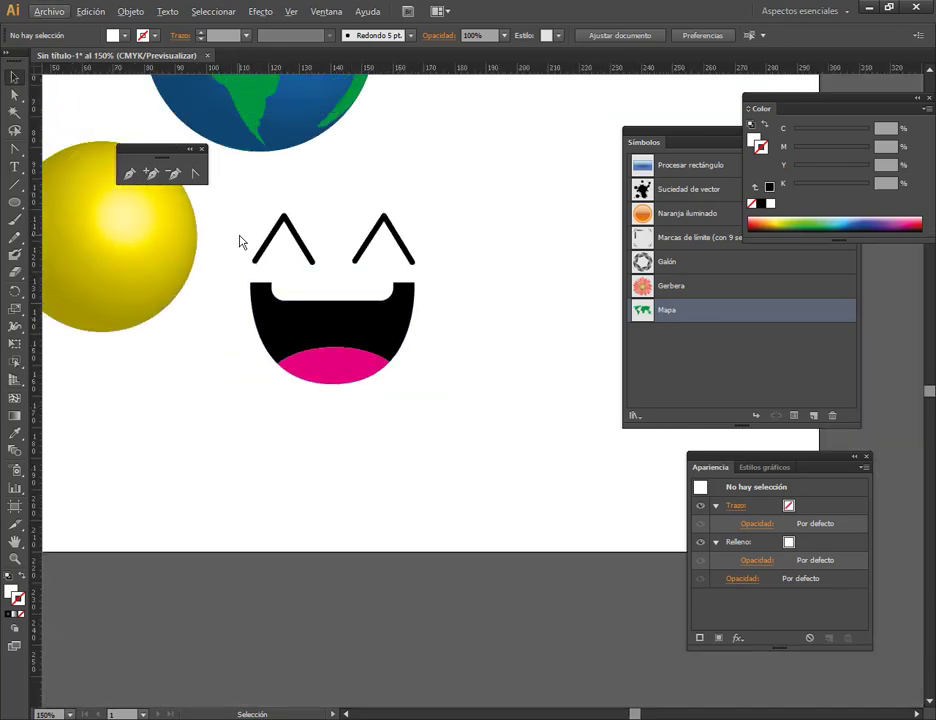
{"action": "left_click_drag", "start_coordinate": [240, 237], "coordinate": [458, 390]}
{"action": "left_click_drag", "start_coordinate": [382, 328], "coordinate": [673, 359]}
{"action": "key", "text": "ctrl+g"}
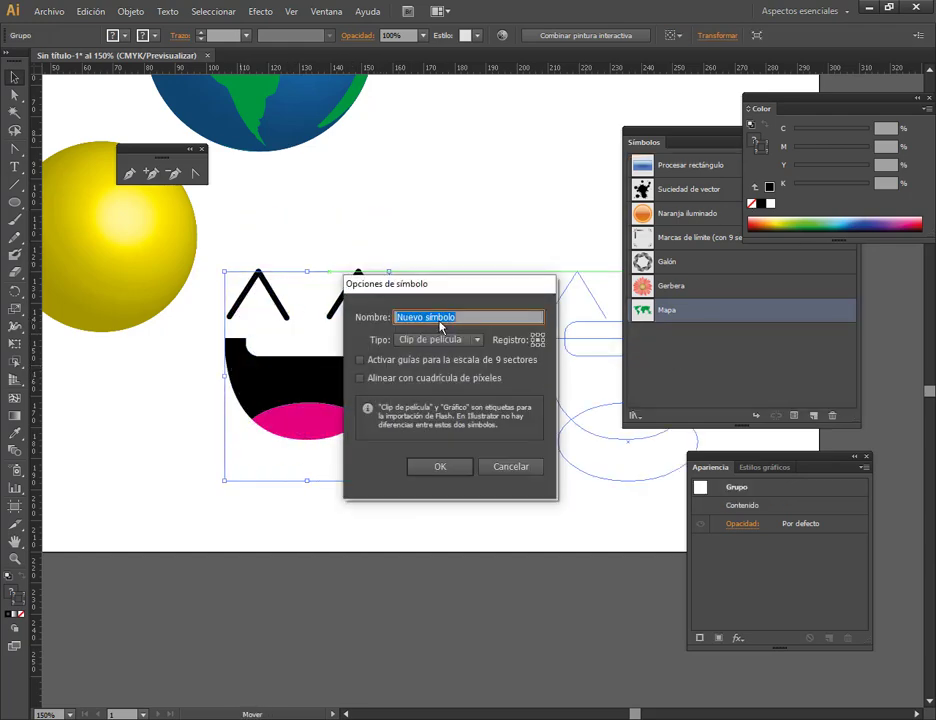
{"action": "type", "text": "sonrisa"}
{"action": "left_click", "coordinate": [468, 342]}
{"action": "left_click", "coordinate": [464, 373]}
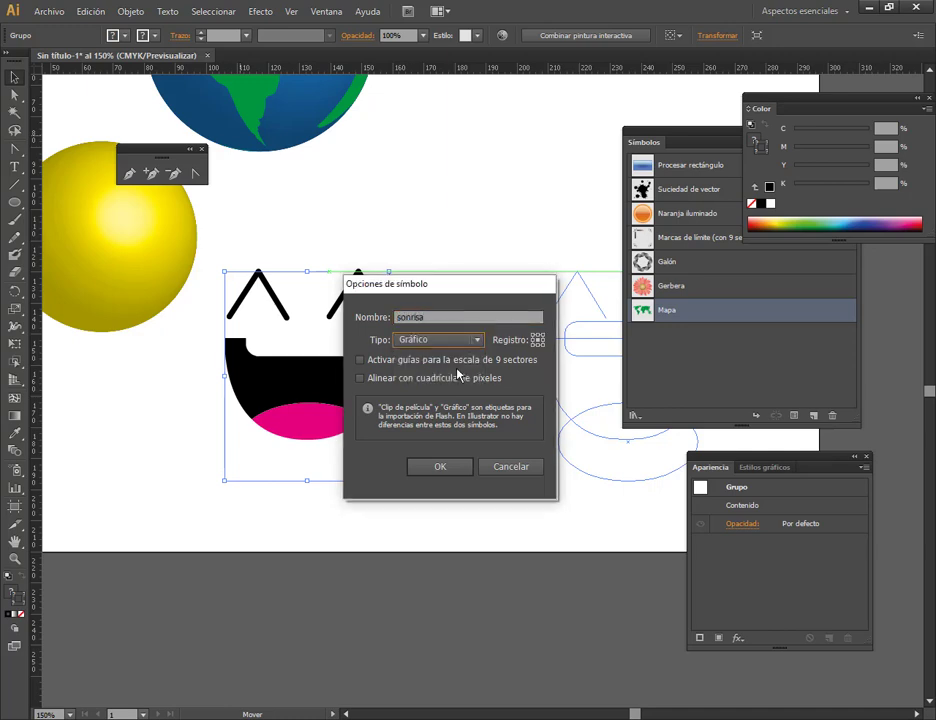
{"action": "left_click", "coordinate": [440, 467]}
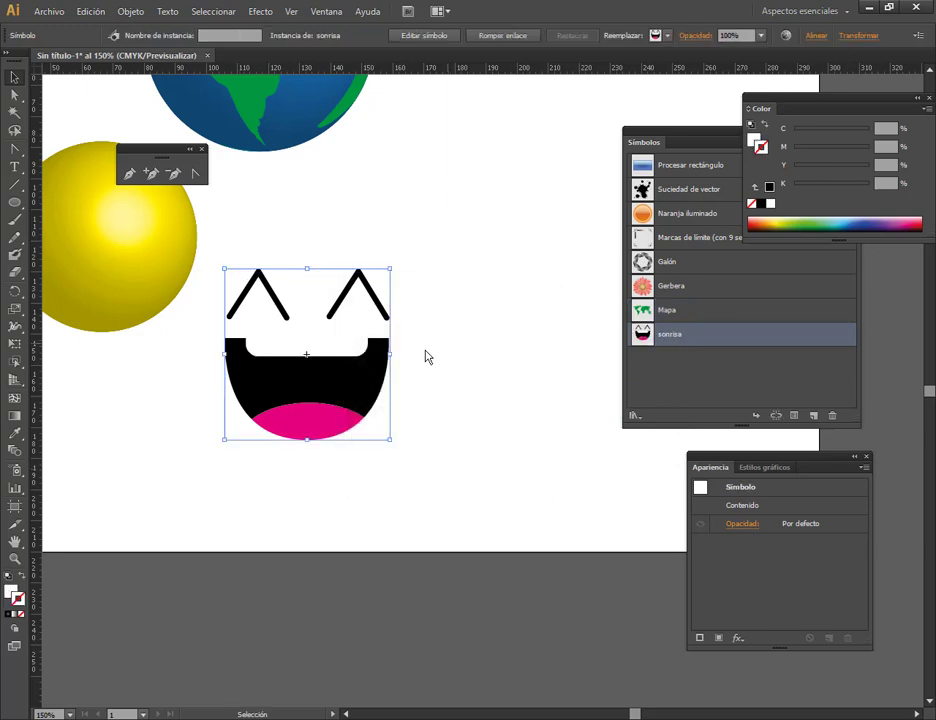
Move the smiley face down to the right, clear of the sphere, and shift the yellow sphere down to the right.
{"action": "left_click_drag", "start_coordinate": [360, 365], "coordinate": [502, 434]}
{"action": "left_click", "coordinate": [215, 268]}
{"action": "left_click_drag", "start_coordinate": [191, 270], "coordinate": [291, 328]}
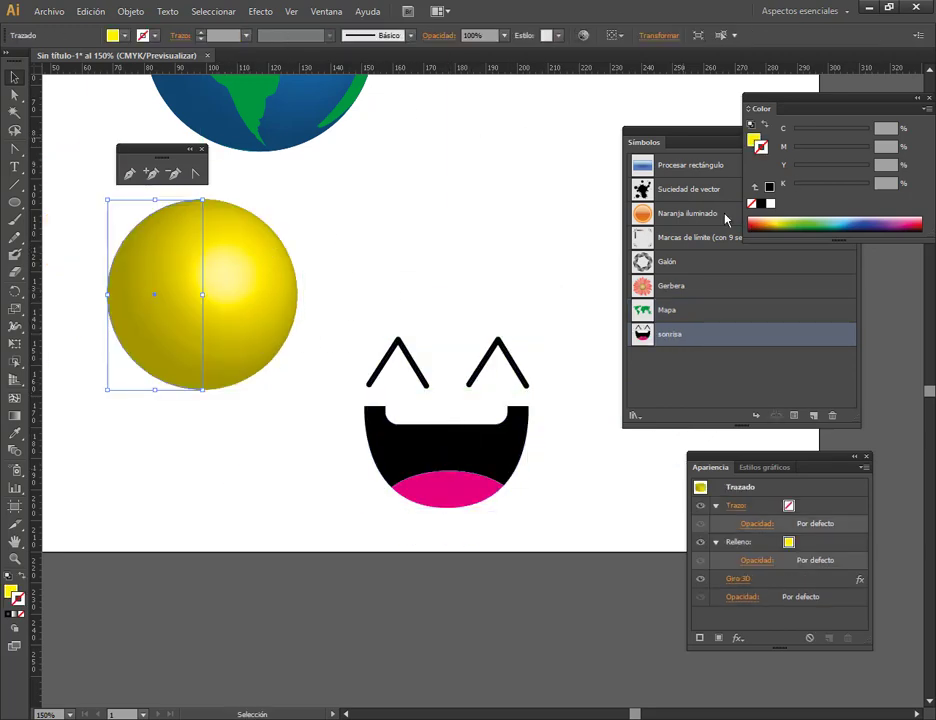
Map the sonrisa symbol onto the yellow sphere's 3D Revolve surface, shrunk slightly and moved onto the visible front area.
{"action": "left_click", "coordinate": [735, 580]}
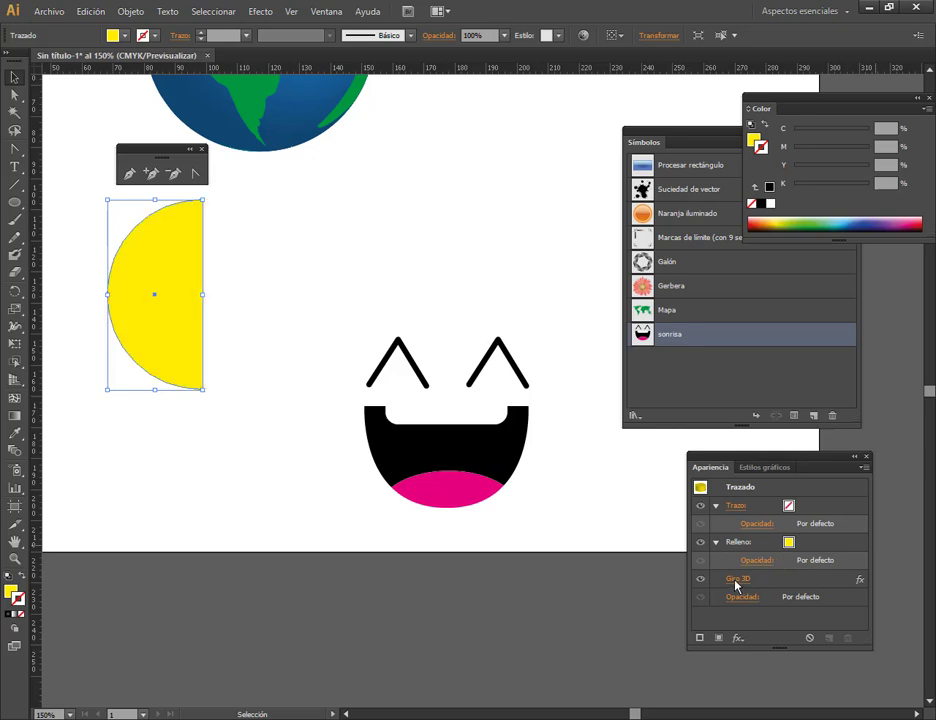
{"action": "left_click", "coordinate": [524, 505]}
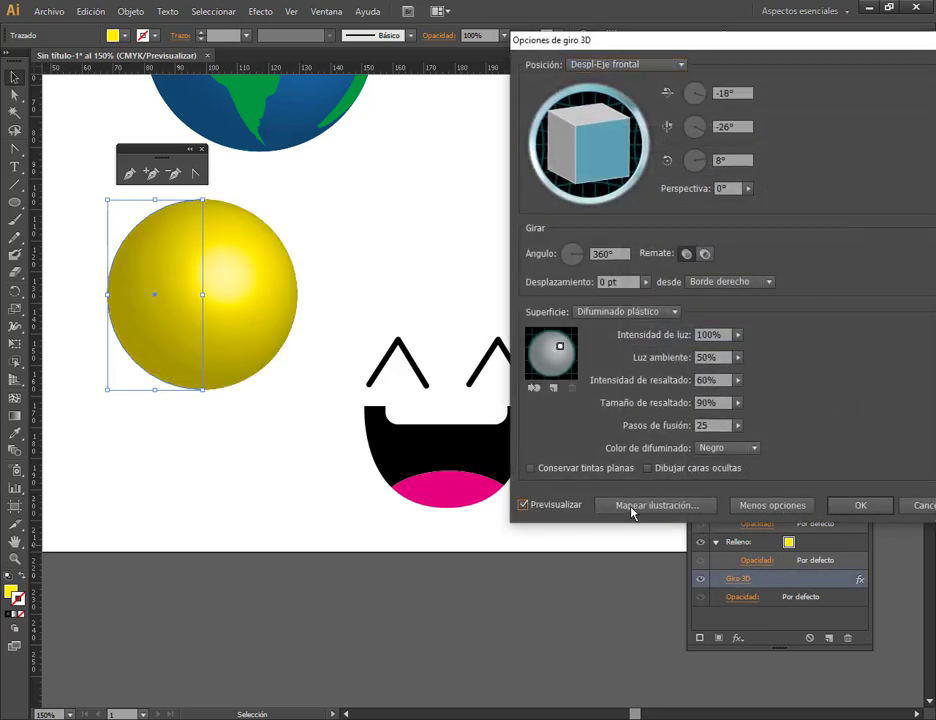
{"action": "left_click", "coordinate": [689, 507]}
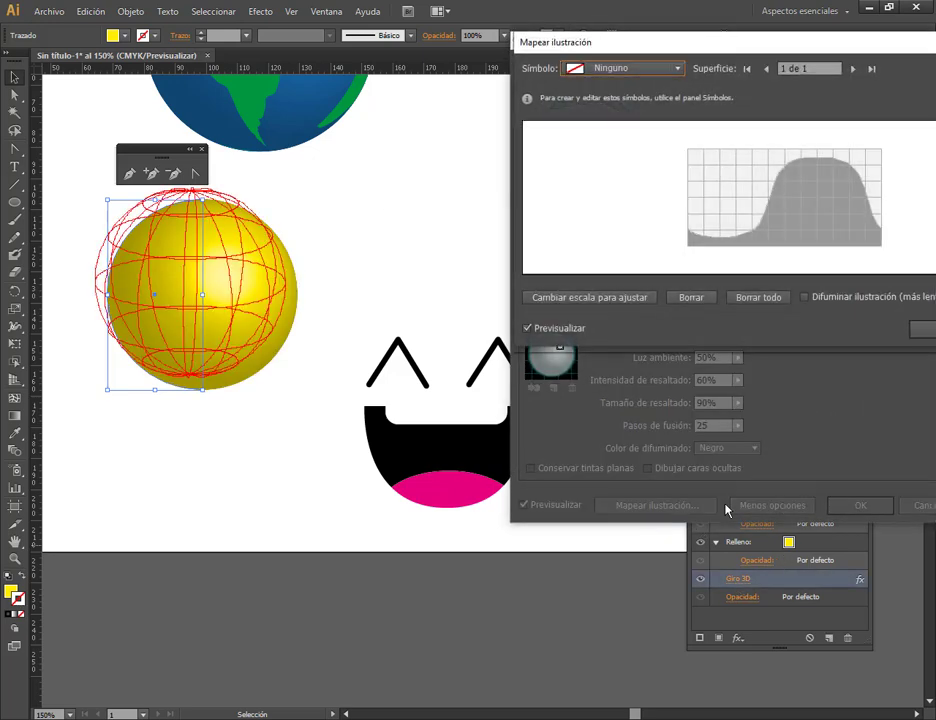
{"action": "left_click", "coordinate": [662, 68]}
{"action": "left_click", "coordinate": [592, 269]}
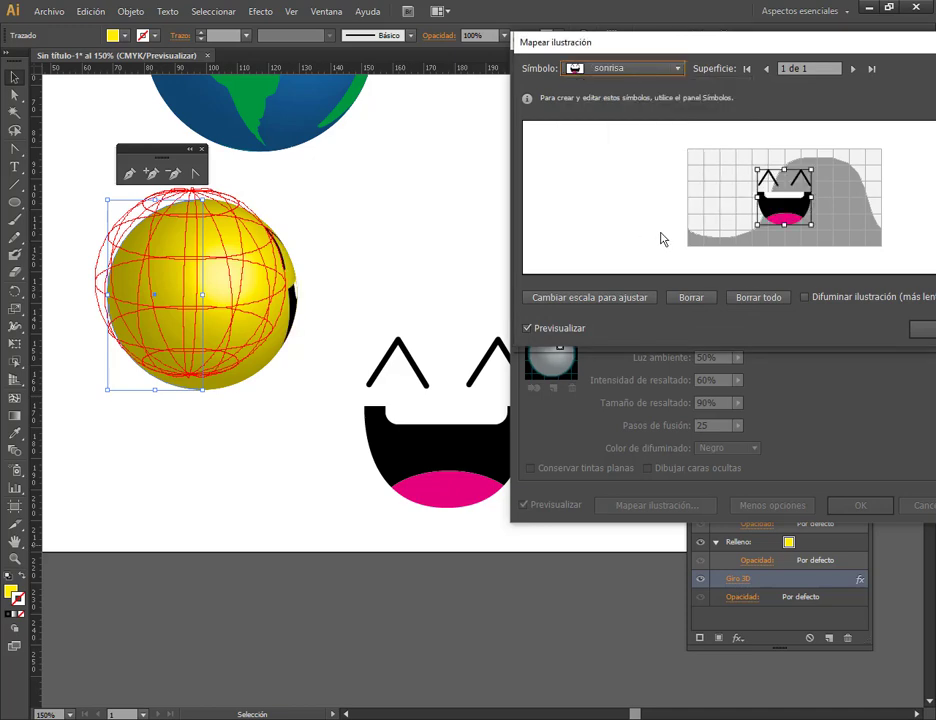
{"action": "left_click_drag", "start_coordinate": [792, 210], "coordinate": [732, 211]}
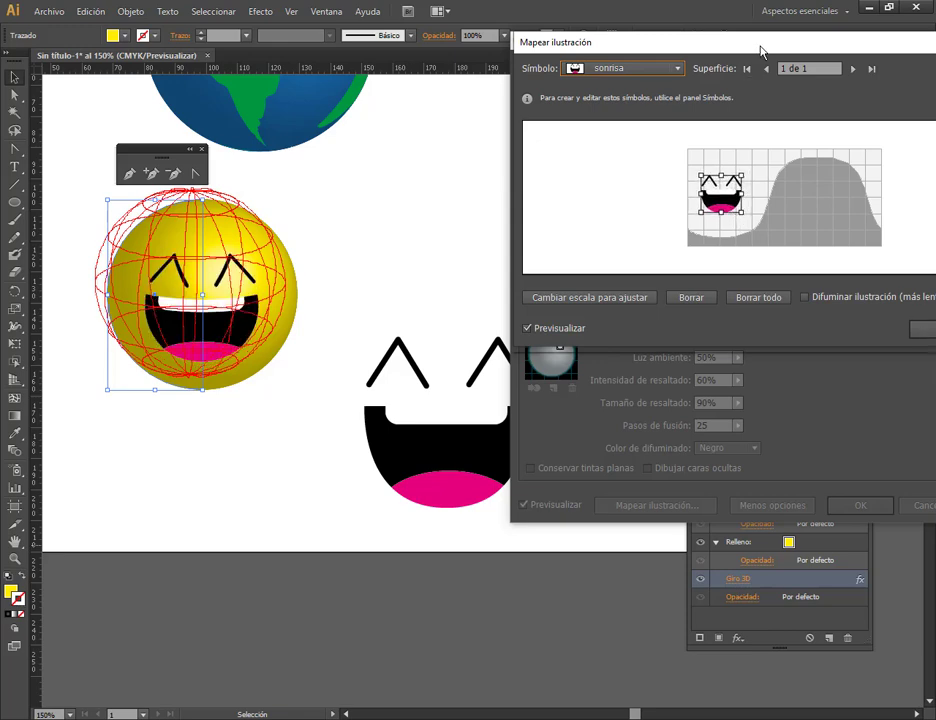
{"action": "left_click_drag", "start_coordinate": [760, 51], "coordinate": [604, 62]}
{"action": "left_click", "coordinate": [784, 341]}
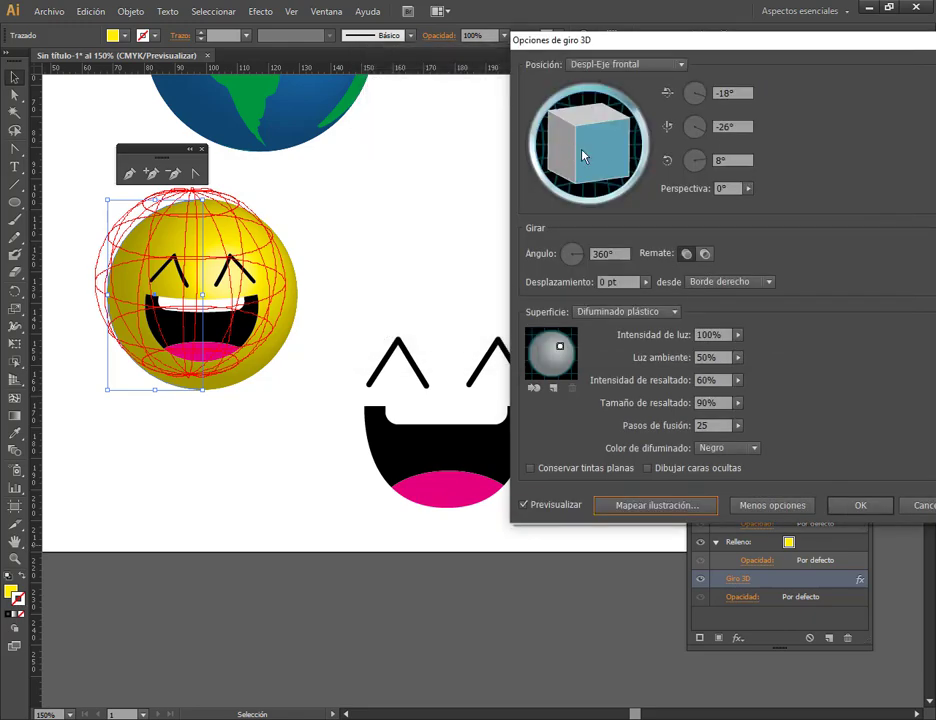
Rotate the revolved sphere to -21°, -37° and 14°, apply the 3D Revolve options and deselect it.
{"action": "left_click_drag", "start_coordinate": [583, 155], "coordinate": [605, 160]}
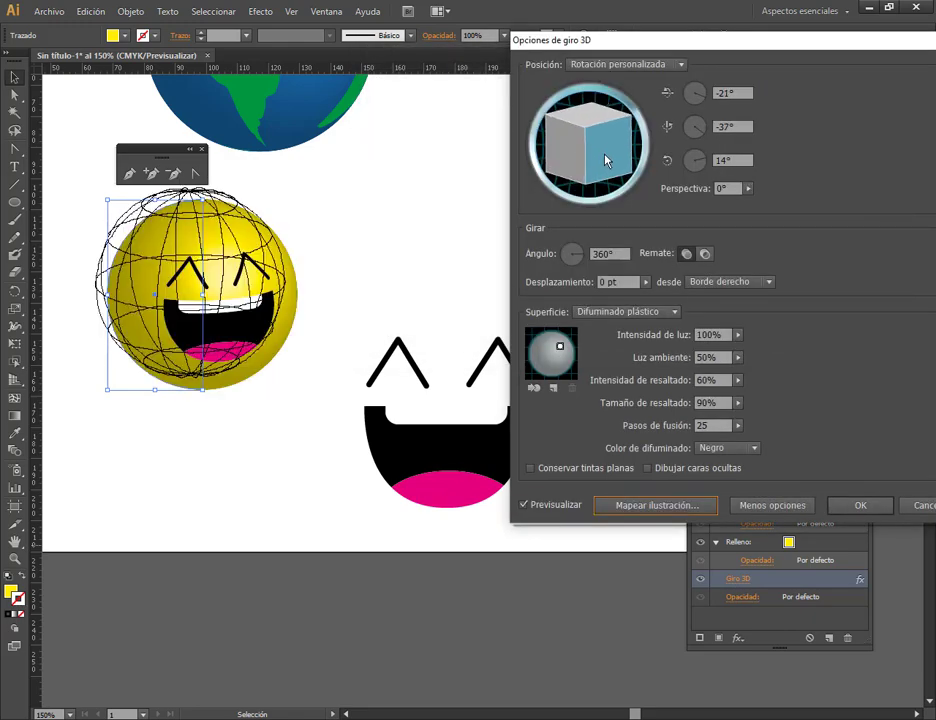
{"action": "left_click", "coordinate": [848, 506]}
{"action": "left_click", "coordinate": [405, 261]}
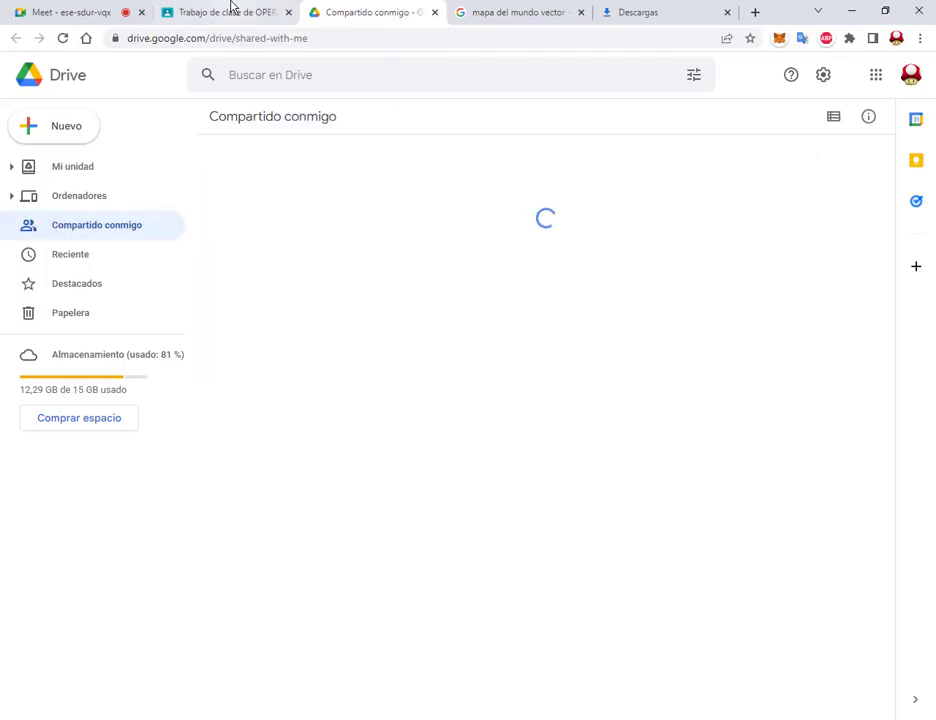
In Google Classroom, open the Illustrator - Clase 10 task's Drive folder and its image, closing the old Drive and map search pages.
{"action": "left_click", "coordinate": [228, 11]}
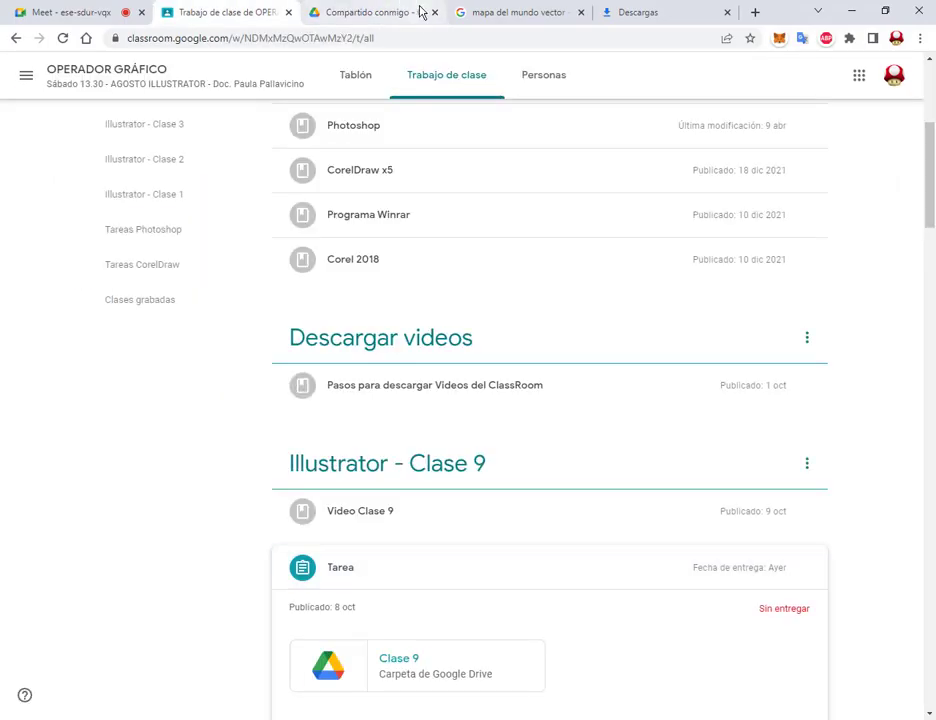
{"action": "left_click", "coordinate": [435, 13]}
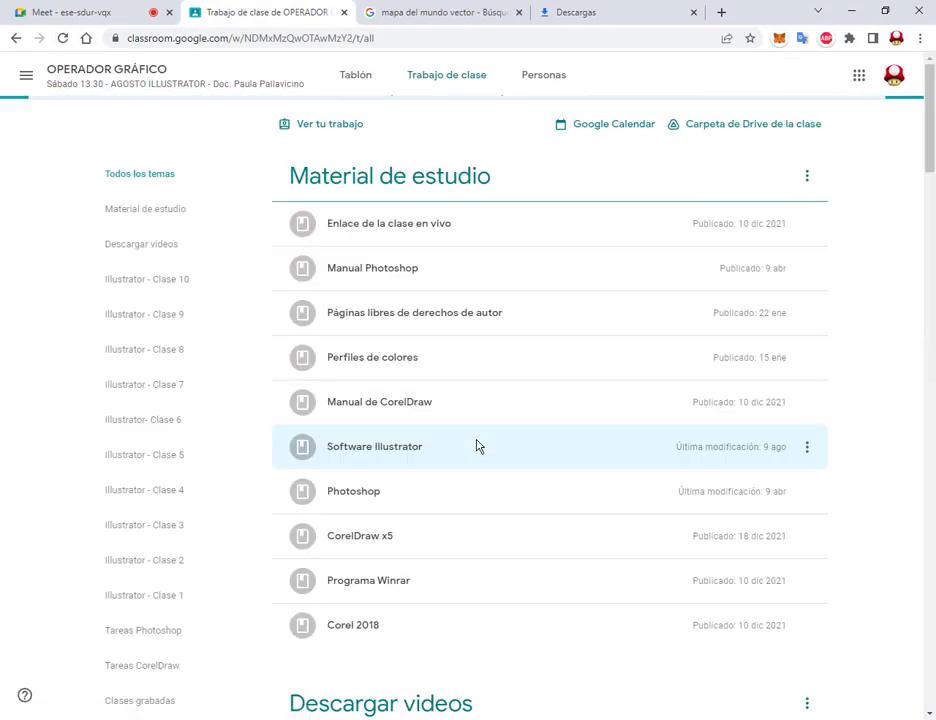
{"action": "scroll", "coordinate": [460, 405], "scroll_direction": "down", "scroll_amount": 10}
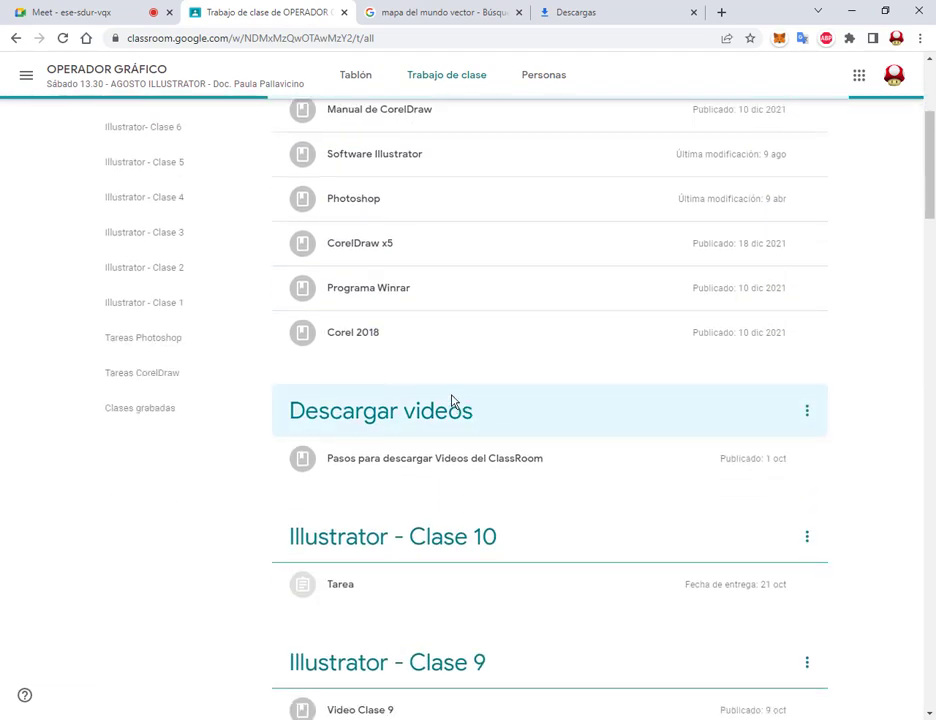
{"action": "left_click", "coordinate": [353, 224]}
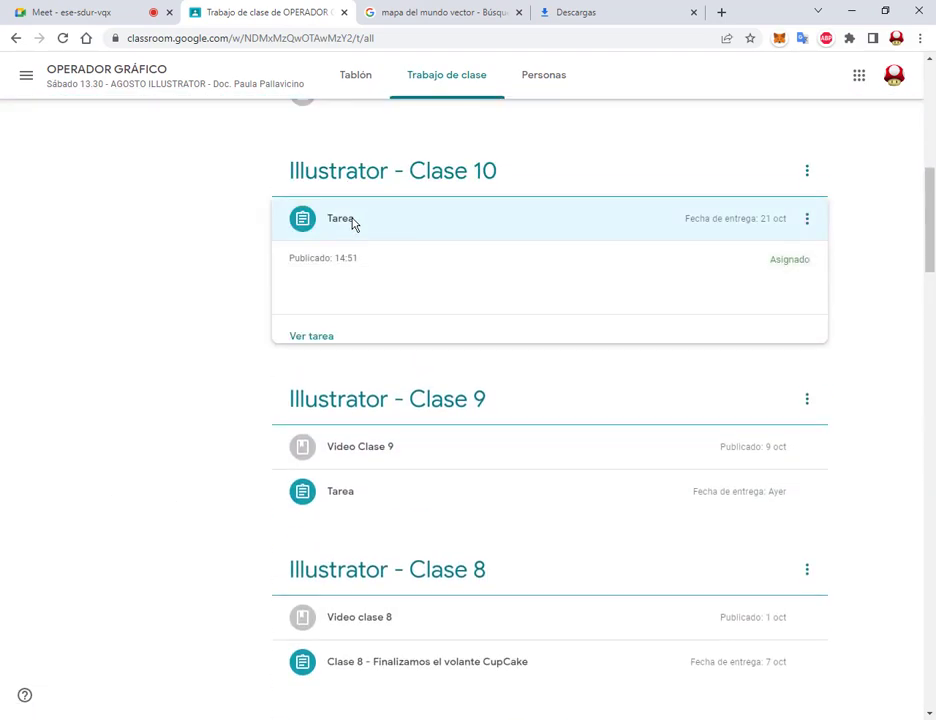
{"action": "left_click", "coordinate": [440, 330]}
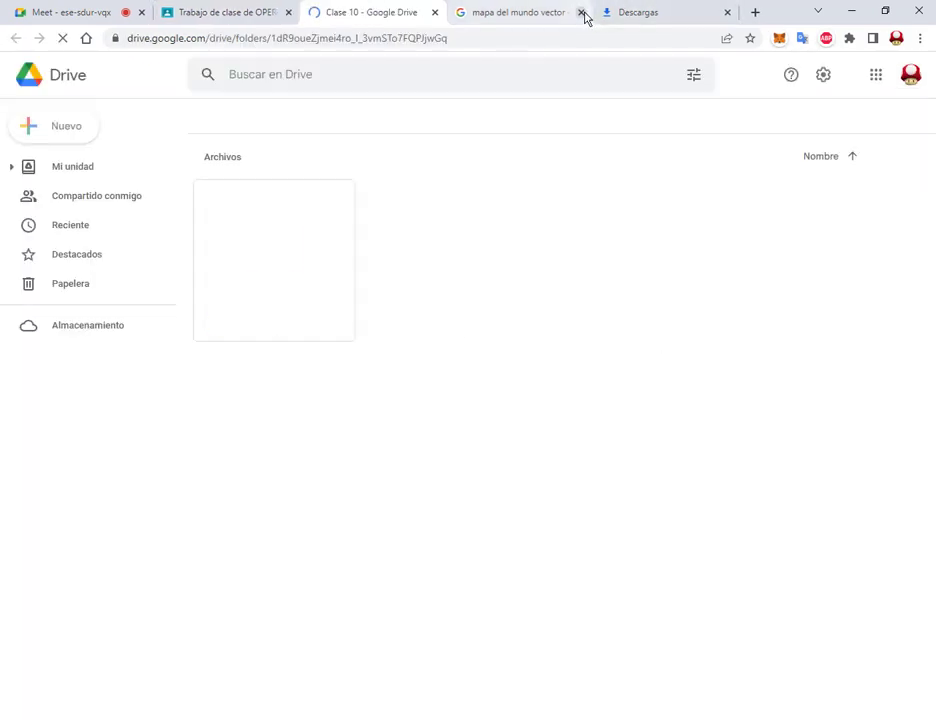
{"action": "left_click", "coordinate": [580, 12]}
{"action": "left_click", "coordinate": [328, 305]}
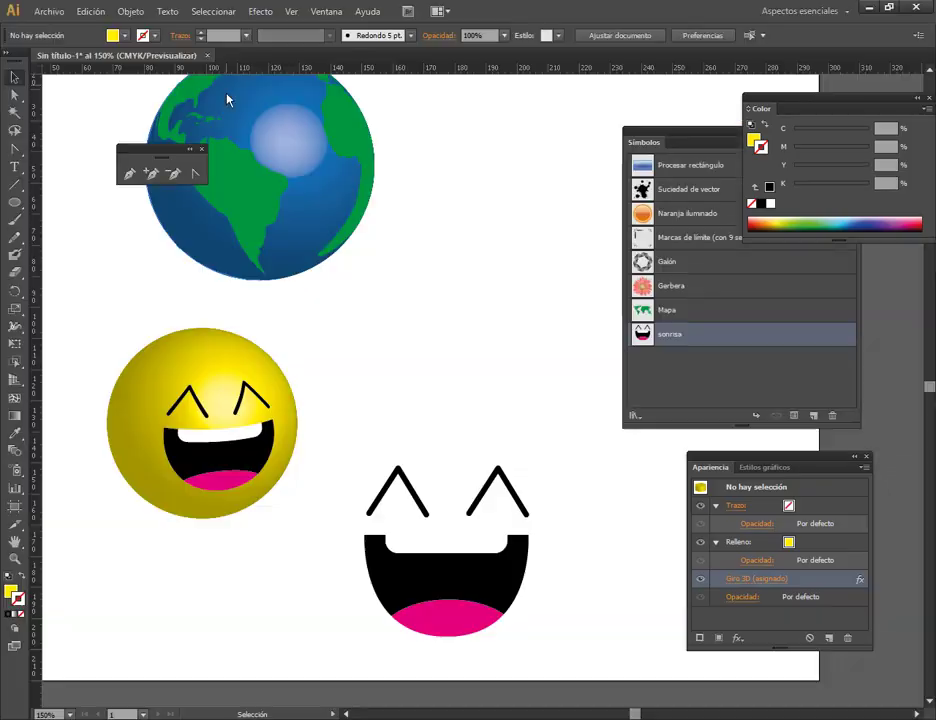
Close the current Illustrator document without saving and create a new A4 landscape document, 297 x 210 mm, in CMYK.
{"action": "left_click", "coordinate": [208, 55]}
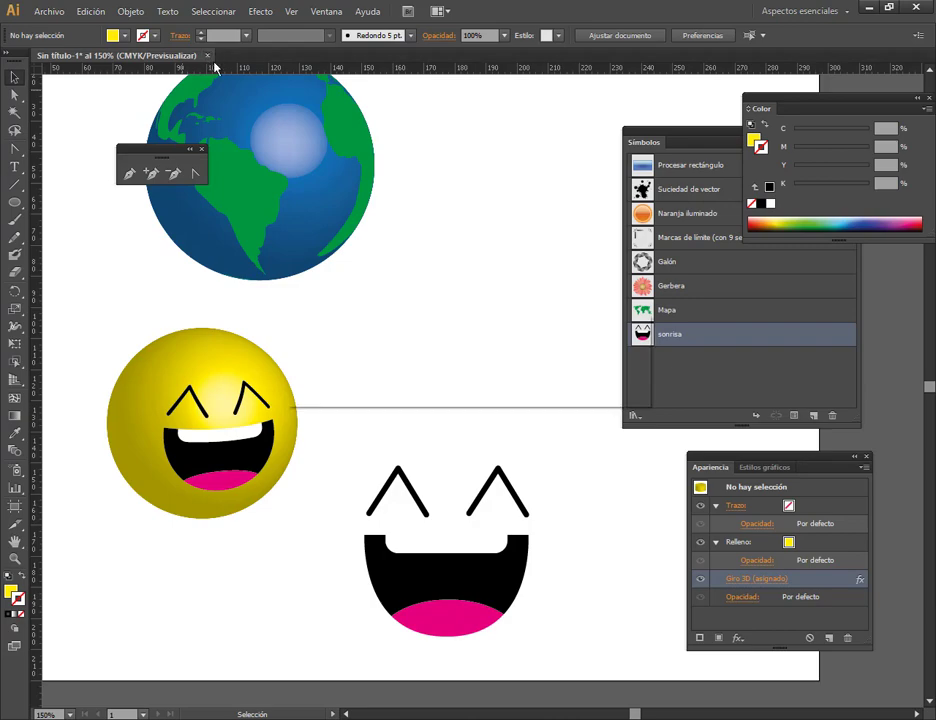
{"action": "left_click", "coordinate": [558, 388]}
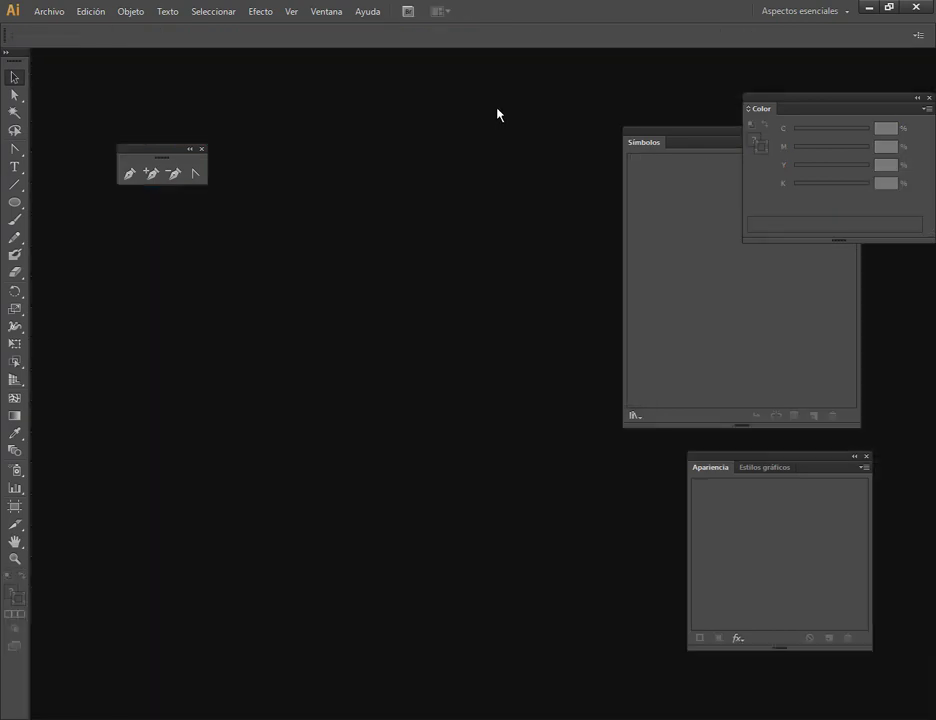
{"action": "left_click", "coordinate": [50, 11]}
{"action": "left_click", "coordinate": [62, 28]}
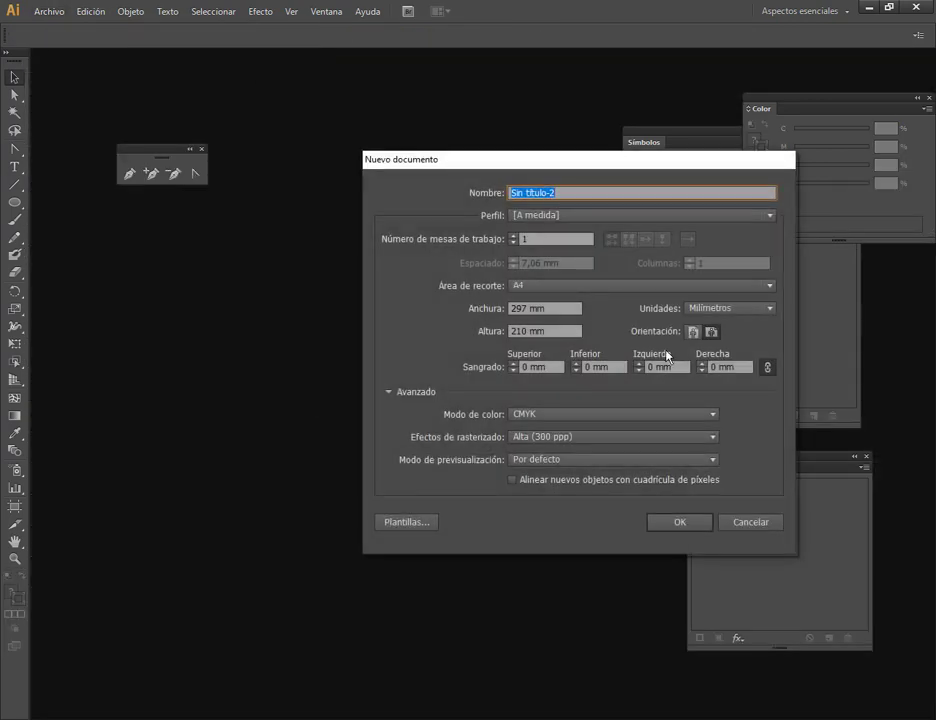
{"action": "left_click", "coordinate": [680, 522]}
Clear the workspace of the floating Color, Símbolos, Apariencia and pen tool panels.
{"action": "left_click", "coordinate": [929, 98]}
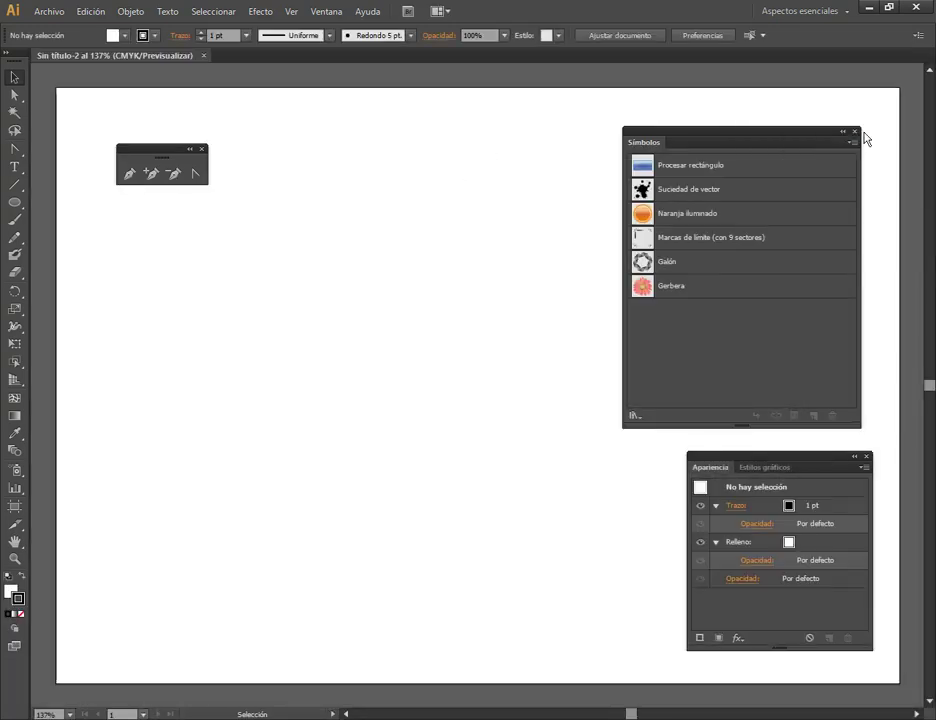
{"action": "left_click", "coordinate": [855, 133]}
{"action": "left_click", "coordinate": [866, 457]}
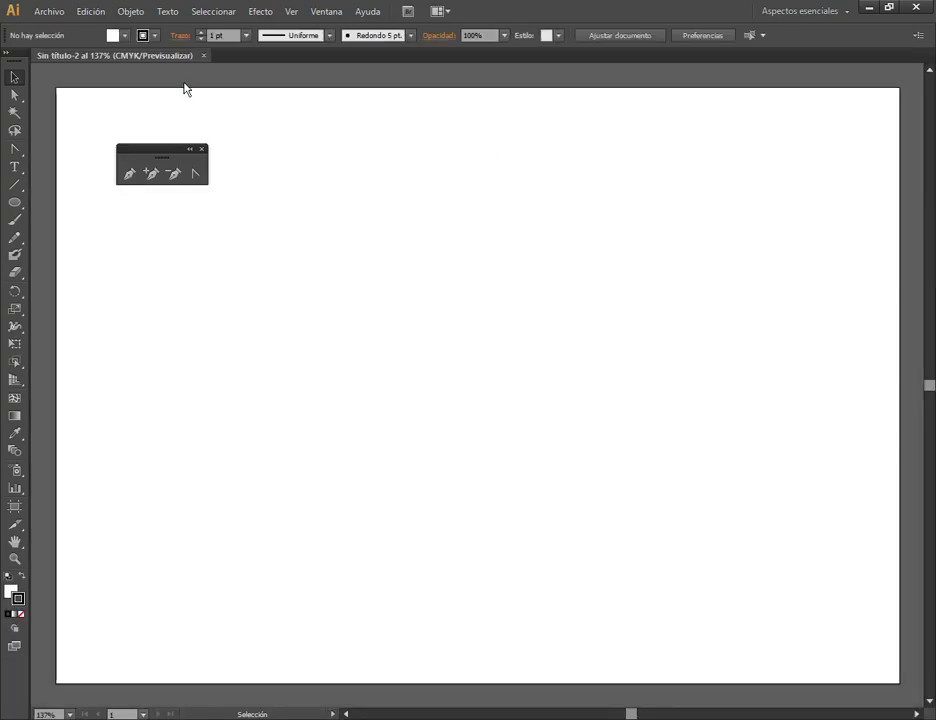
{"action": "left_click", "coordinate": [201, 149]}
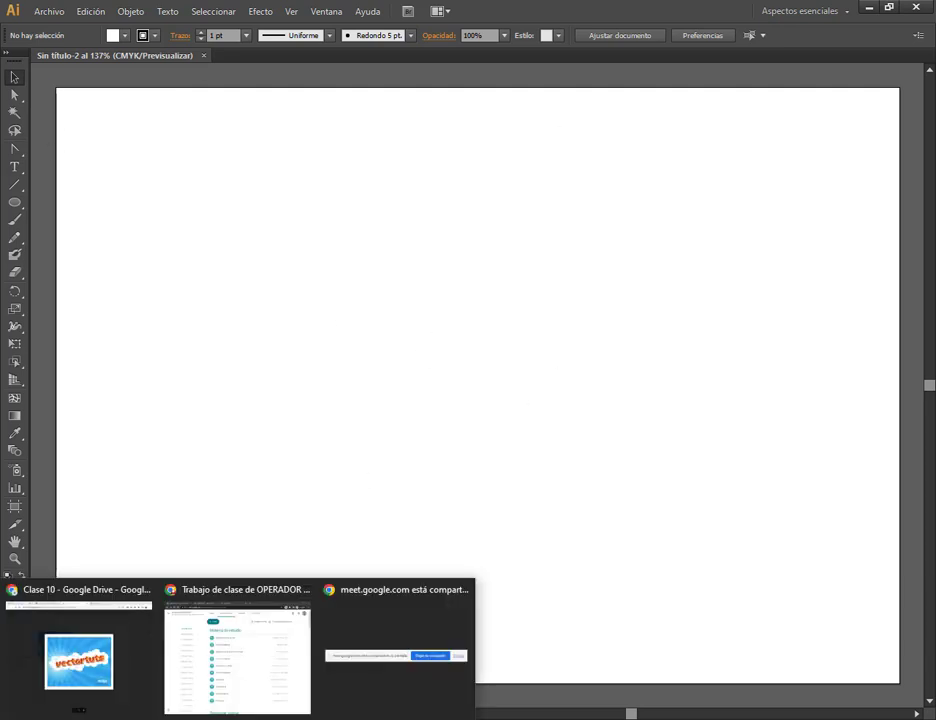
Examine the vectortuts reference image 8 Extra.jpg in Google Drive and return to Illustrator.
{"action": "left_click", "coordinate": [77, 664]}
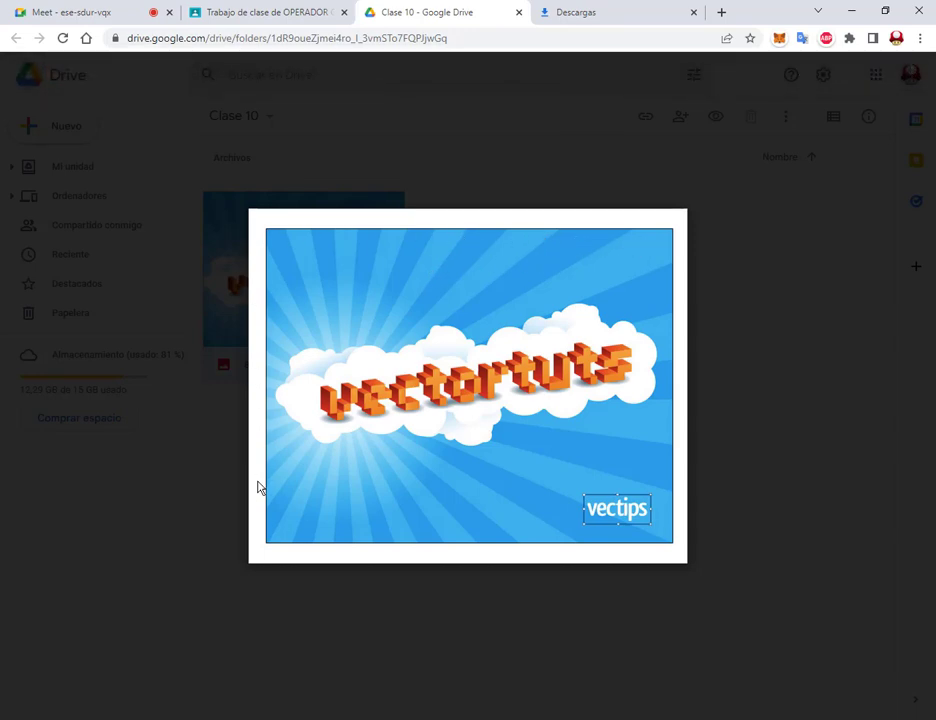
{"action": "mouse_move", "coordinate": [665, 449]}
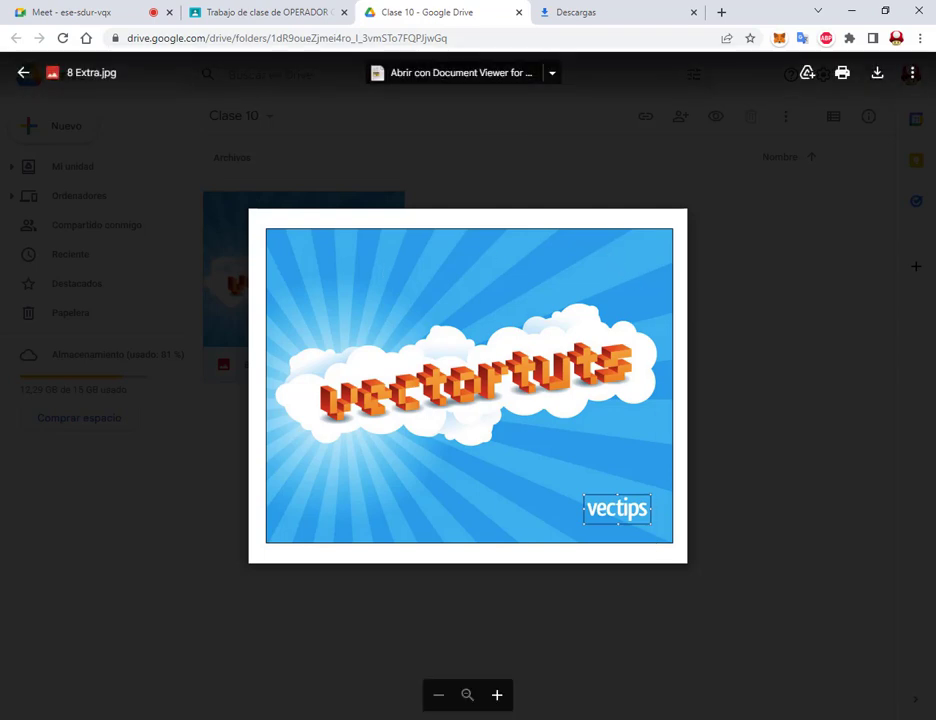
{"action": "key", "text": "alt+Tab"}
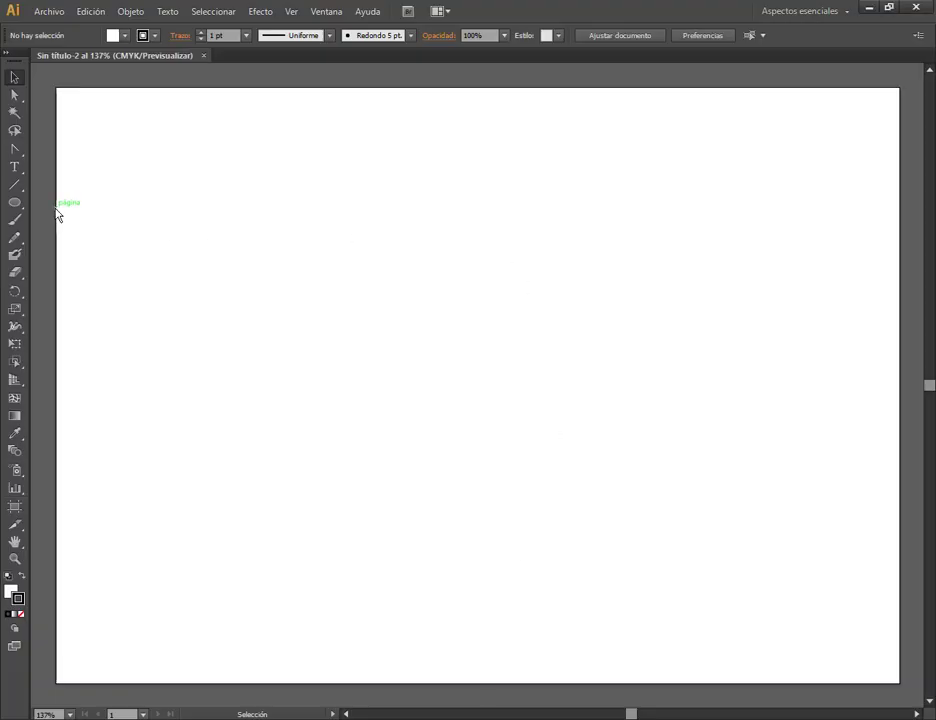
Draw a rectangle covering the whole artboard, fill it with light blue and leave it selected.
{"action": "left_click_drag", "start_coordinate": [16, 201], "coordinate": [94, 200]}
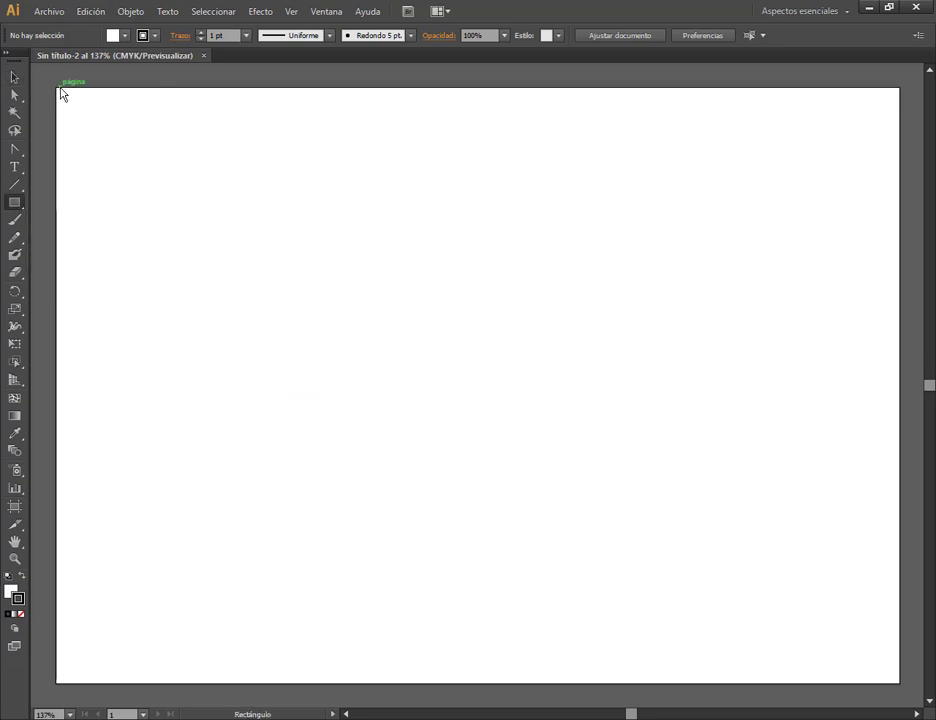
{"action": "left_click_drag", "start_coordinate": [57, 88], "coordinate": [898, 688]}
{"action": "left_click", "coordinate": [124, 35]}
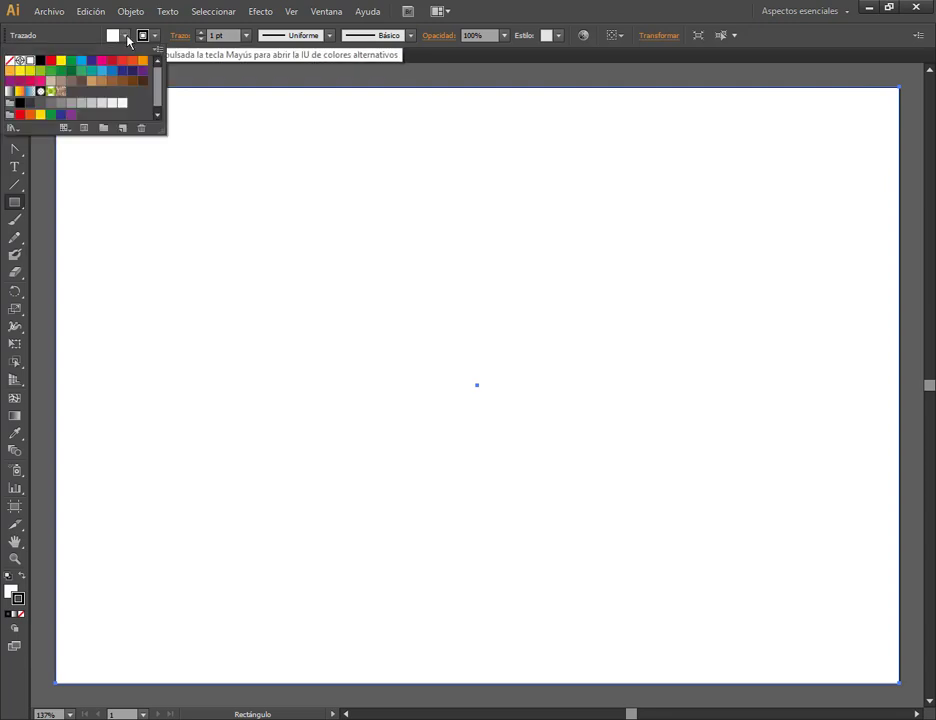
{"action": "left_click", "coordinate": [104, 72]}
{"action": "key", "text": "Escape"}
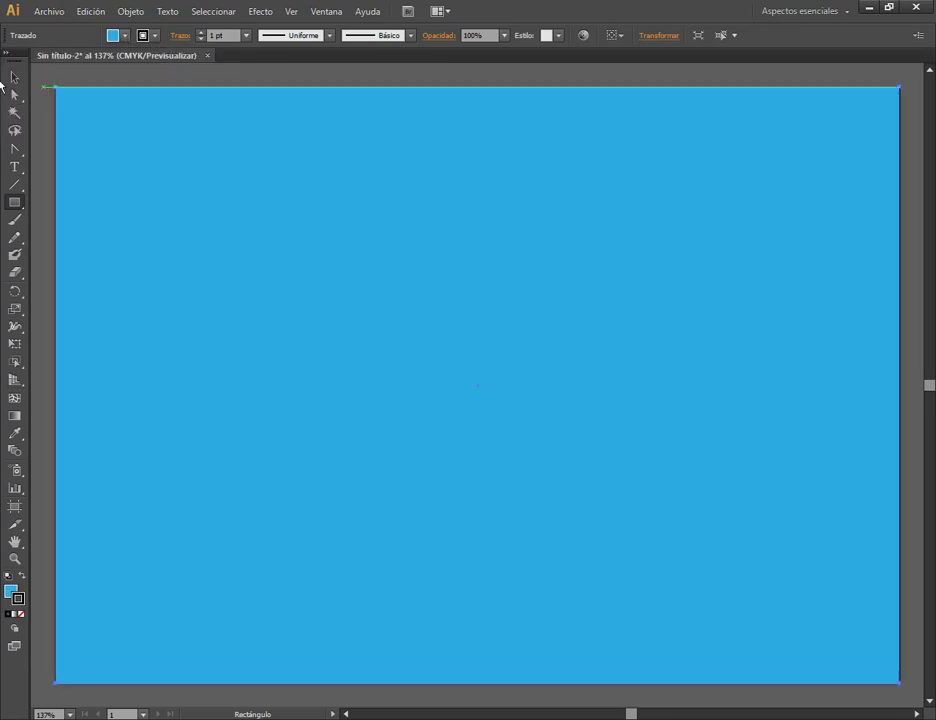
{"action": "left_click", "coordinate": [15, 77]}
{"action": "left_click", "coordinate": [39, 94]}
{"action": "left_click", "coordinate": [601, 330]}
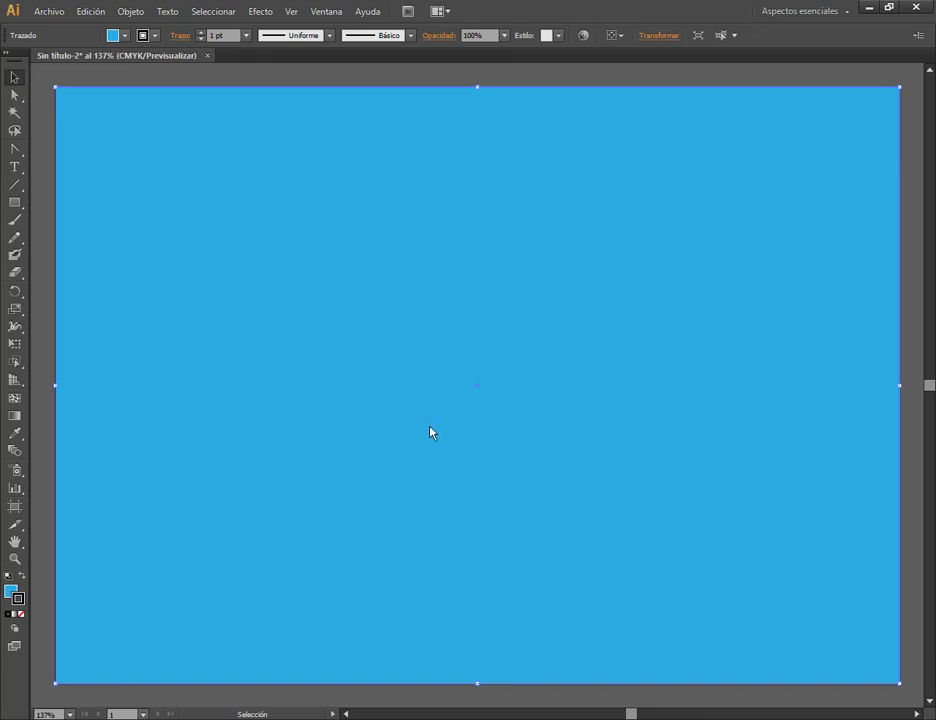
Remove the stroke from the background rectangle.
{"action": "scroll", "coordinate": [539, 378], "scroll_direction": "down", "scroll_amount": 1}
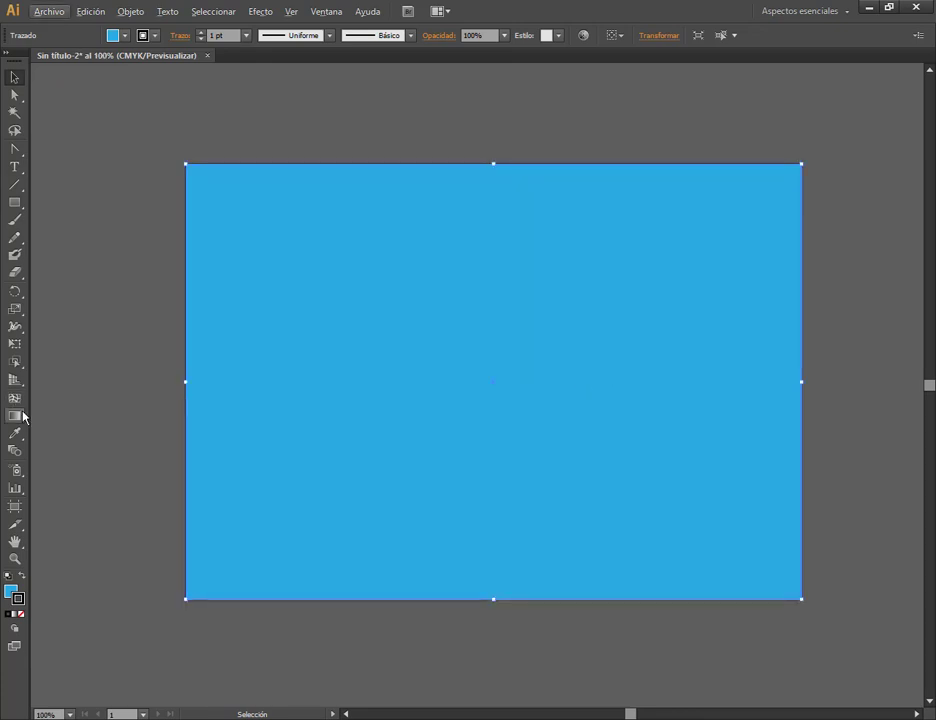
{"action": "key", "text": "ctrl"}
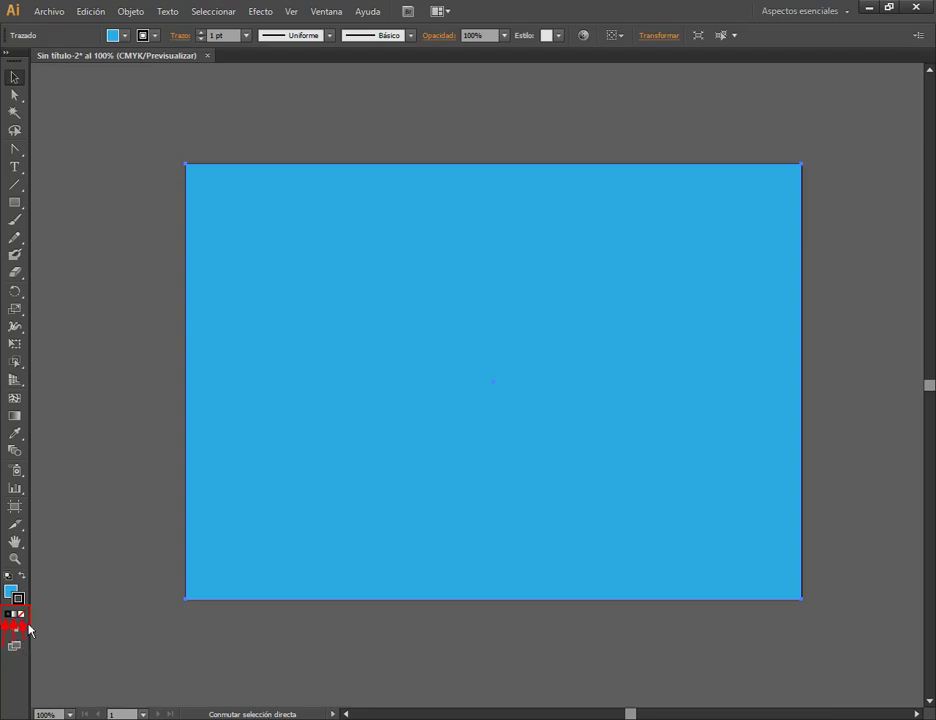
{"action": "key", "text": "v"}
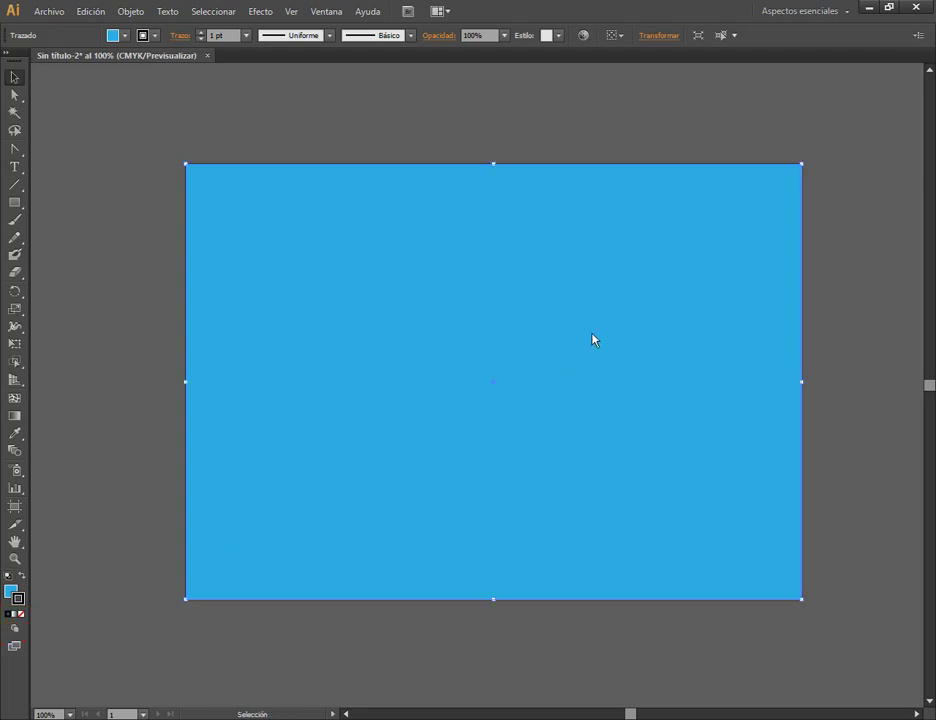
{"action": "left_click", "coordinate": [22, 614]}
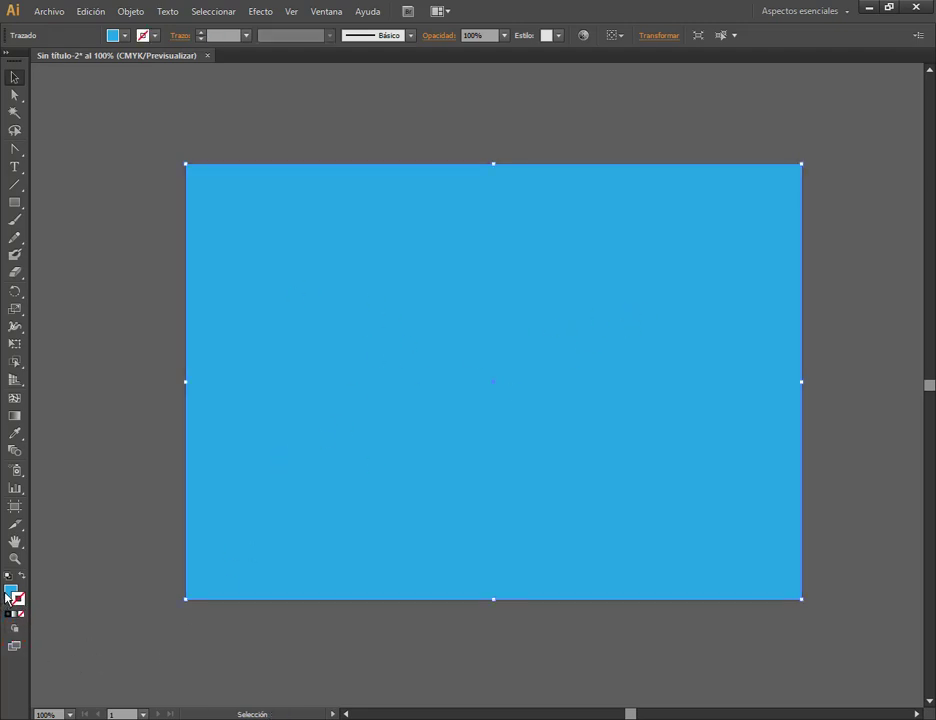
Fill the background rectangle with a radial gradient.
{"action": "left_click", "coordinate": [8, 595]}
{"action": "left_click", "coordinate": [15, 615]}
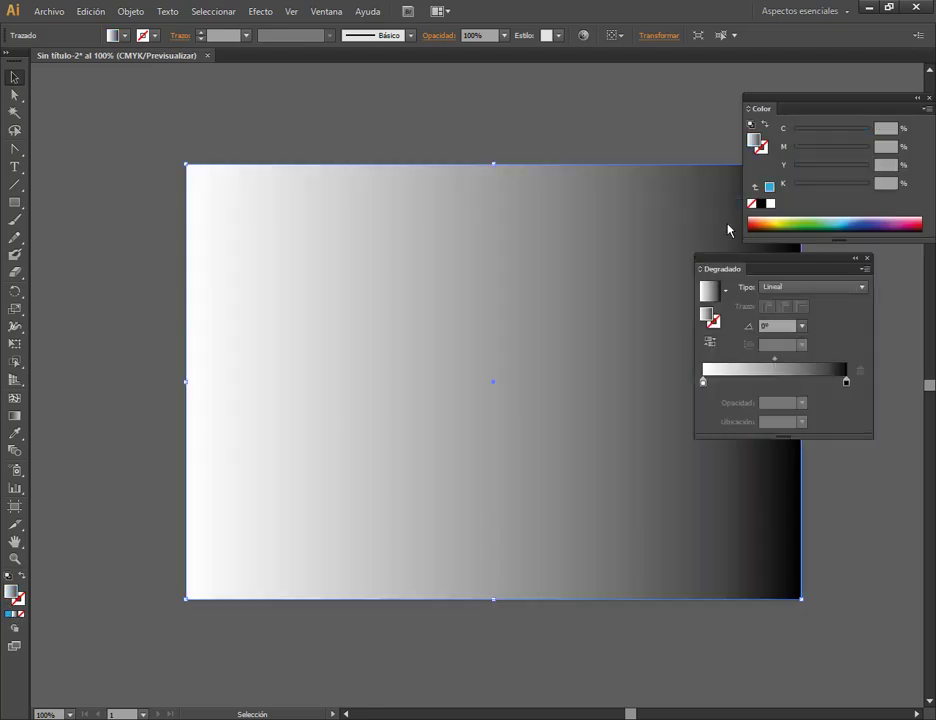
{"action": "left_click_drag", "start_coordinate": [789, 266], "coordinate": [676, 229]}
{"action": "left_click", "coordinate": [695, 251]}
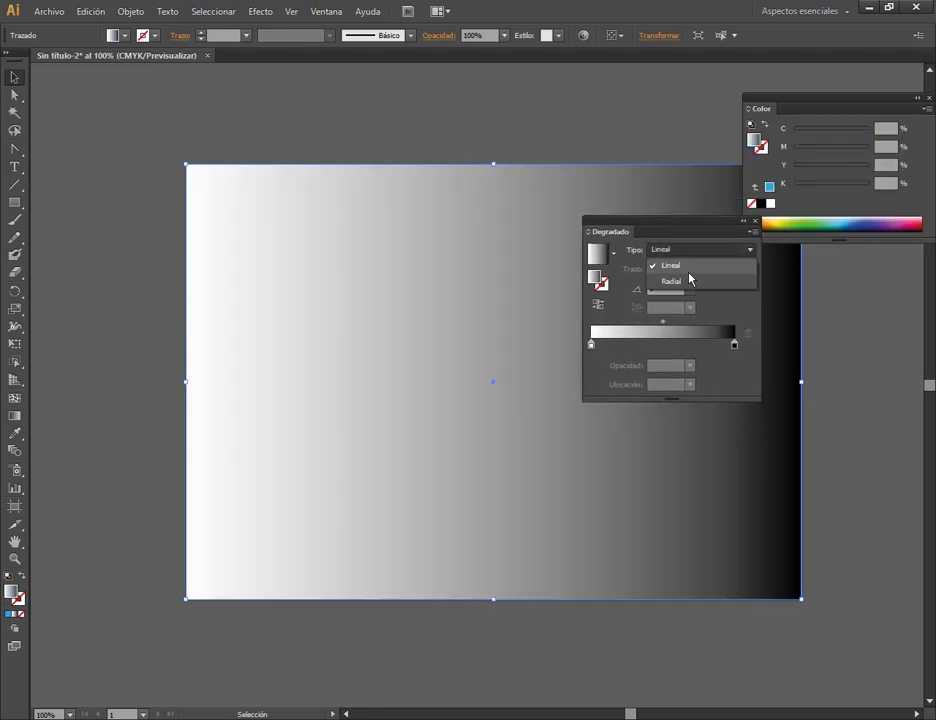
{"action": "left_click", "coordinate": [692, 280]}
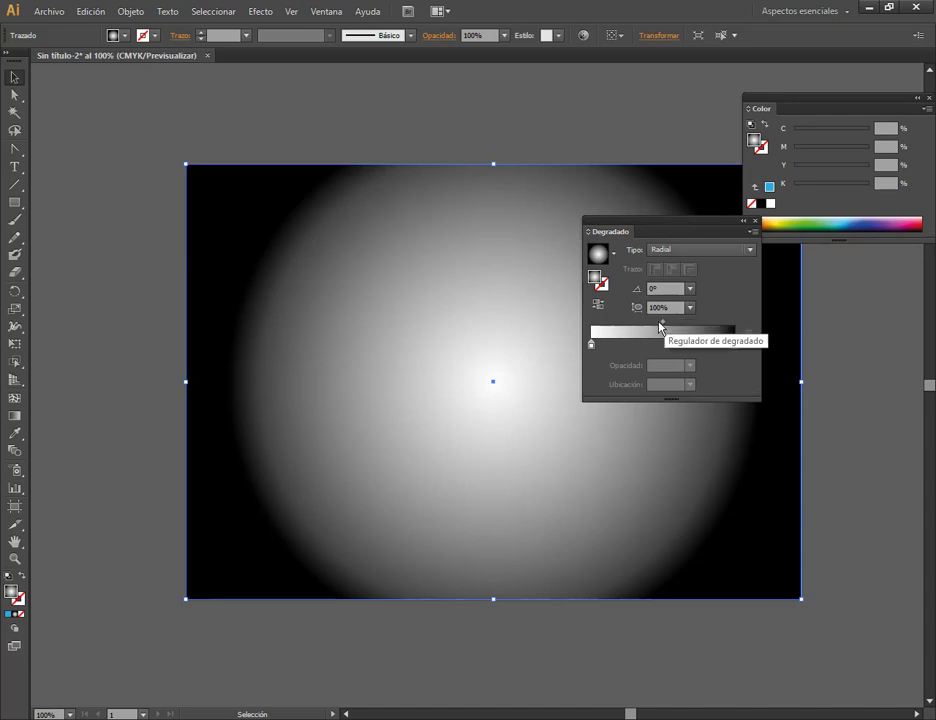
Change the black outer stop of the radial gradient to the cyan swatch C=100 M=0 Y=0 K=0.
{"action": "double_click", "coordinate": [592, 346]}
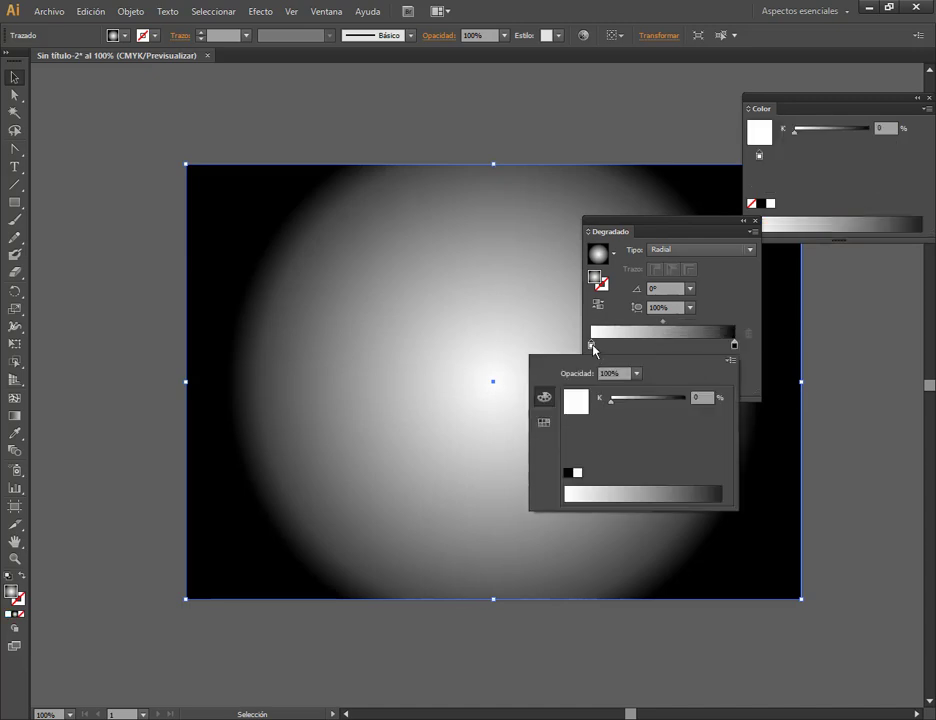
{"action": "left_click", "coordinate": [736, 348]}
{"action": "double_click", "coordinate": [736, 348]}
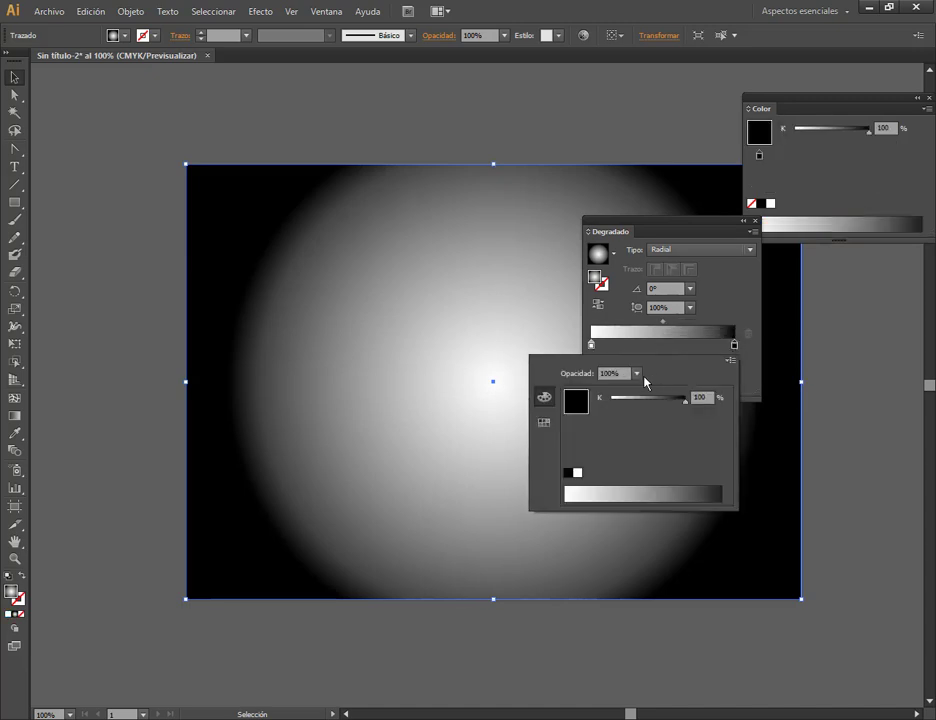
{"action": "left_click", "coordinate": [544, 422]}
{"action": "left_click", "coordinate": [621, 401]}
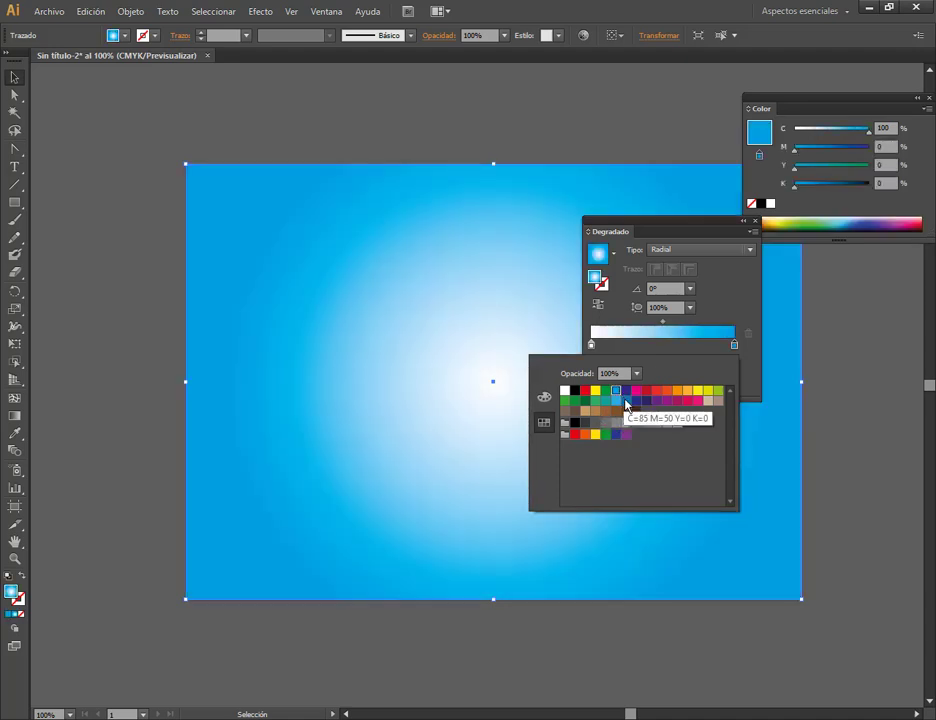
{"action": "left_click", "coordinate": [627, 403]}
{"action": "left_click", "coordinate": [615, 399]}
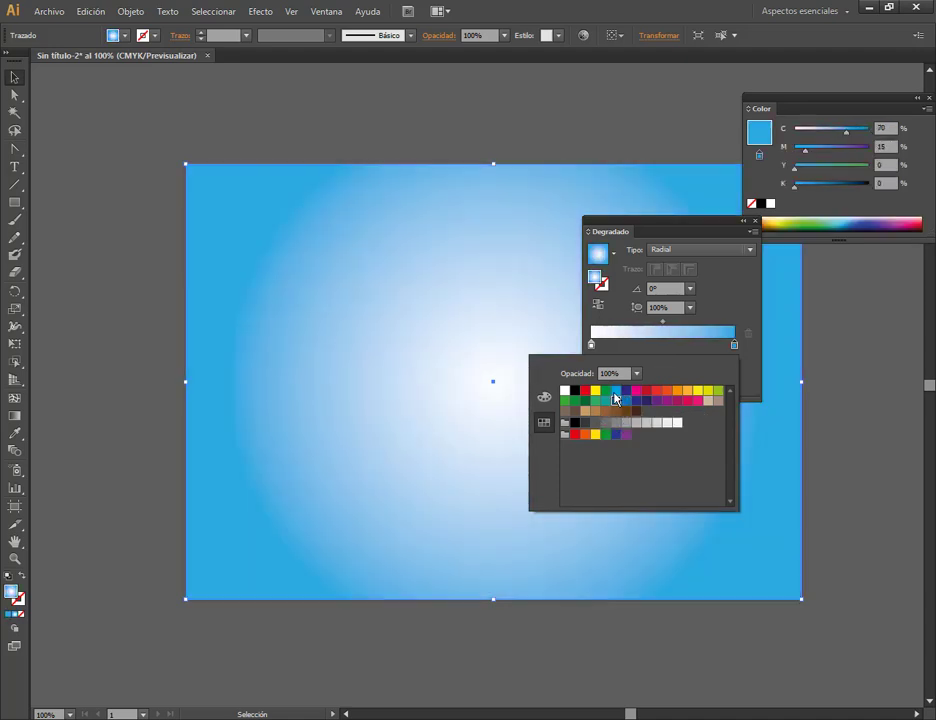
{"action": "left_click", "coordinate": [617, 392]}
{"action": "left_click", "coordinate": [733, 303]}
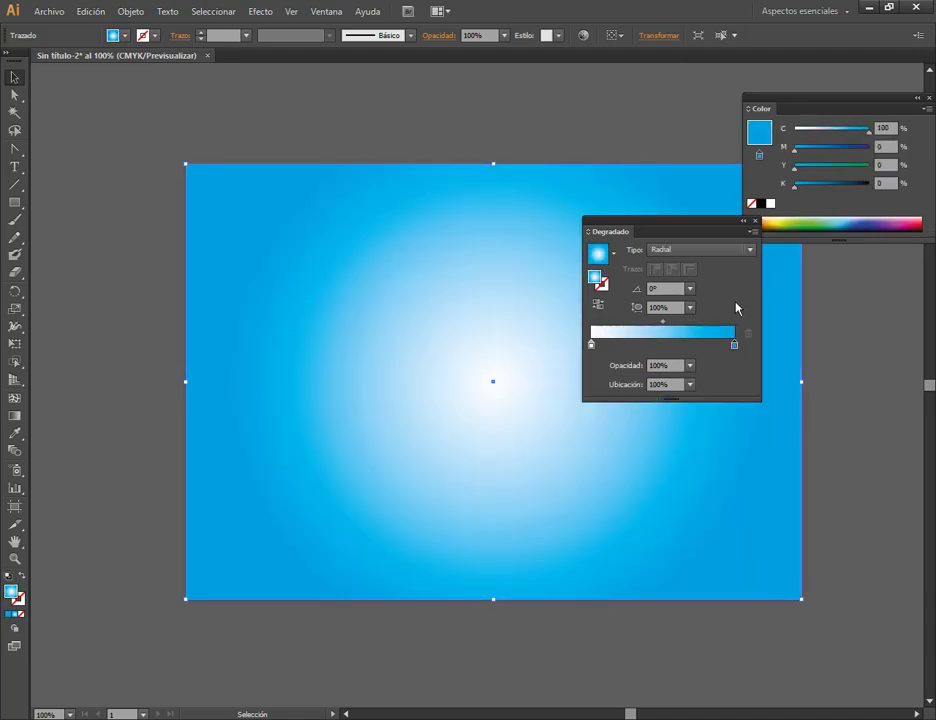
{"action": "left_click", "coordinate": [744, 221]}
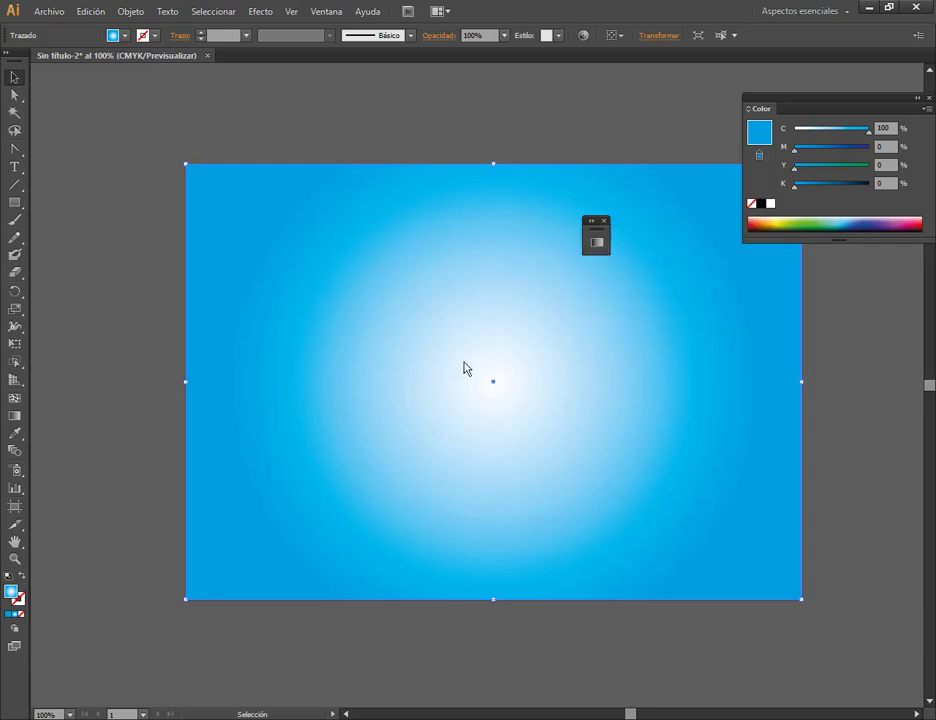
Shift the center of the radial gradient toward the left side of the background rectangle with the Gradient tool.
{"action": "left_click", "coordinate": [16, 420]}
{"action": "mouse_move", "coordinate": [542, 380]}
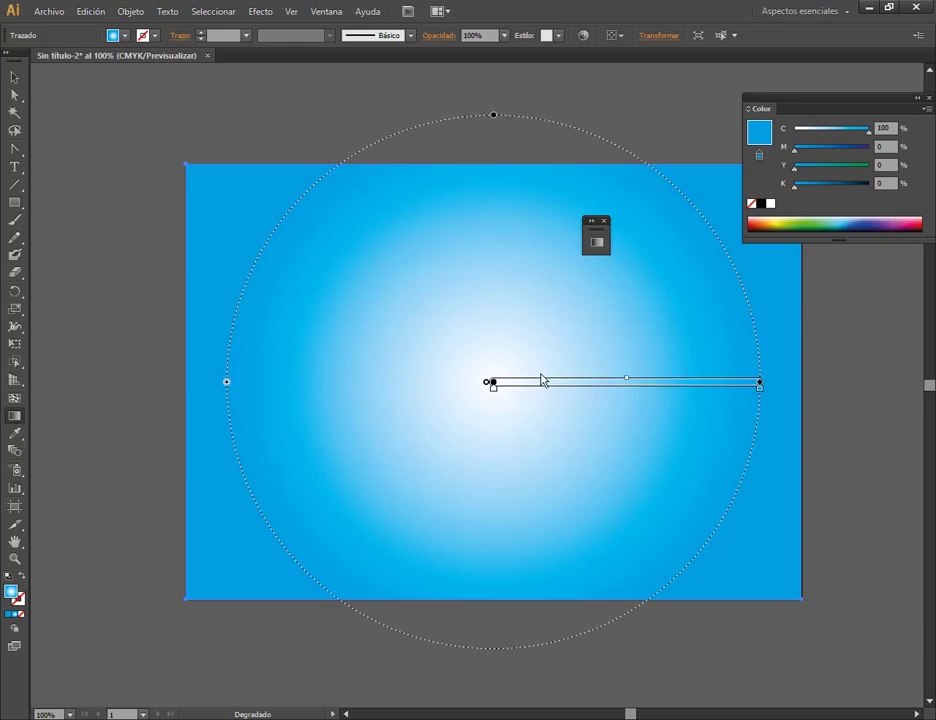
{"action": "mouse_move", "coordinate": [542, 388]}
{"action": "left_mouse_down"}
{"action": "mouse_move", "coordinate": [468, 407]}
{"action": "mouse_move", "coordinate": [412, 380]}
{"action": "left_mouse_up"}
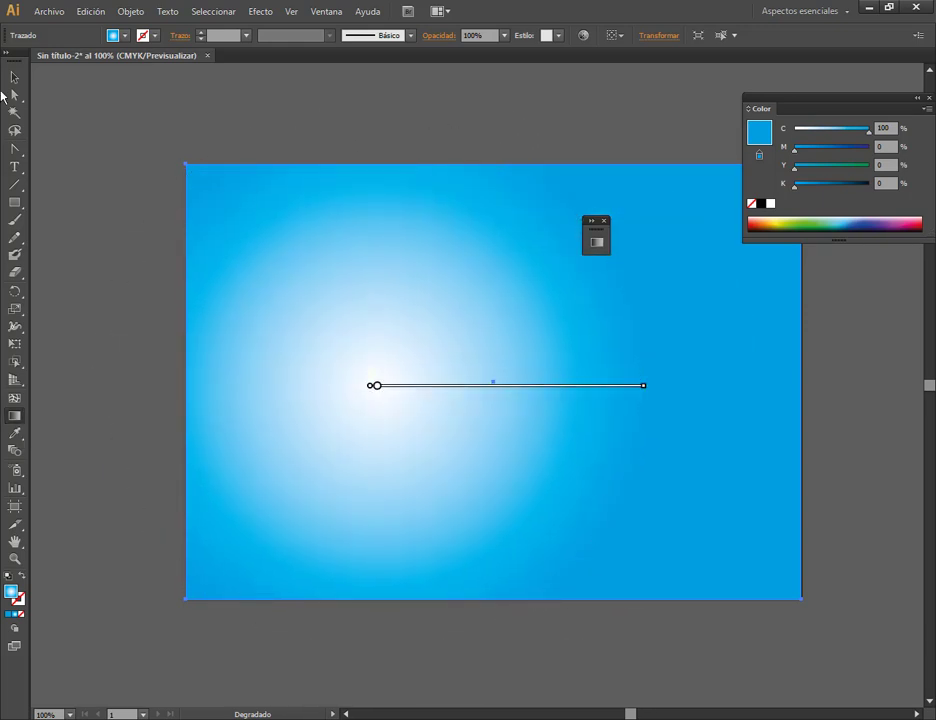
{"action": "left_click", "coordinate": [13, 77]}
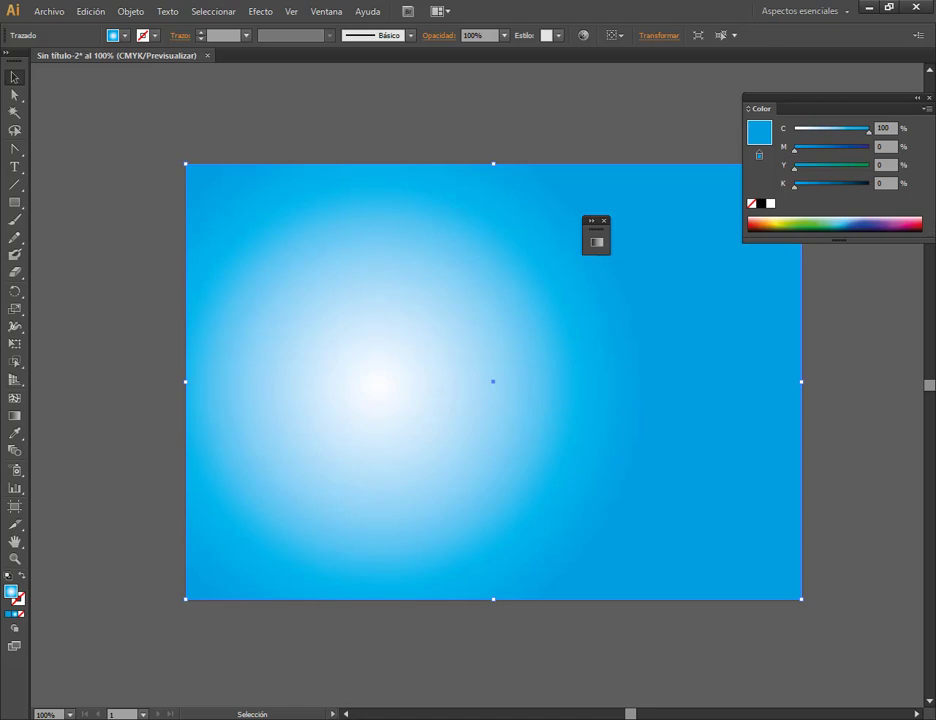
Examine the reference image 8 Extra.jpg from the LECCIONES folder in File Explorer.
{"action": "mouse_move", "coordinate": [170, 600]}
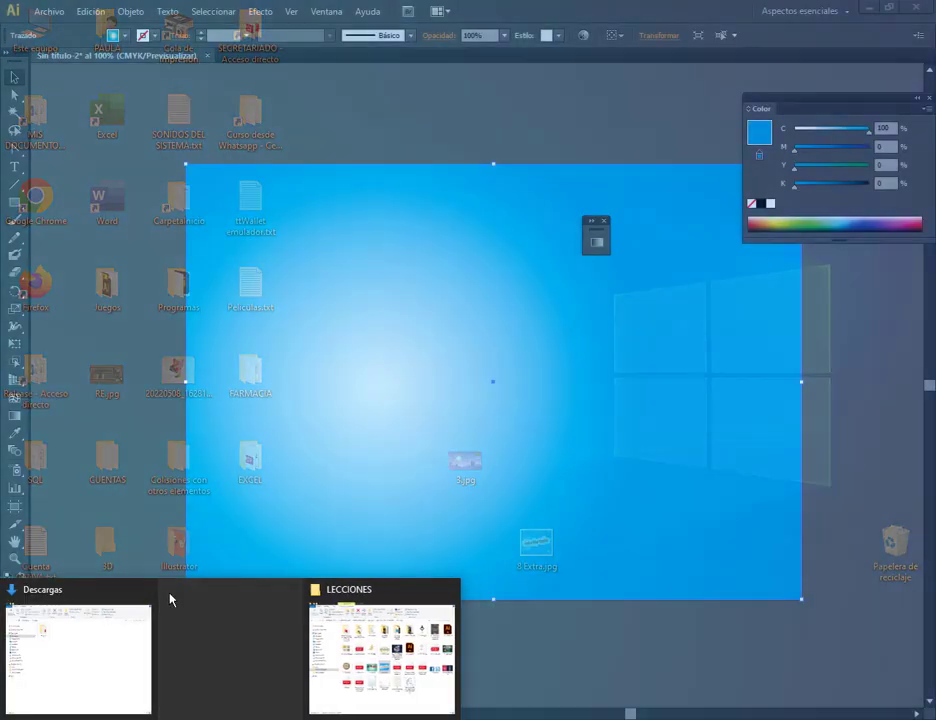
{"action": "left_click", "coordinate": [142, 590]}
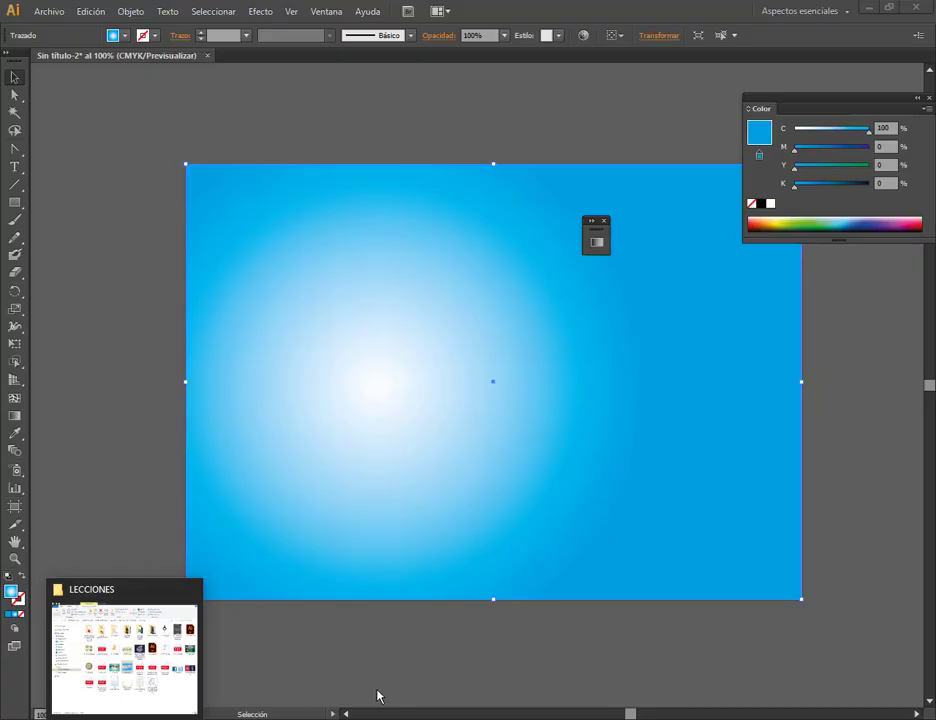
{"action": "left_click", "coordinate": [124, 648]}
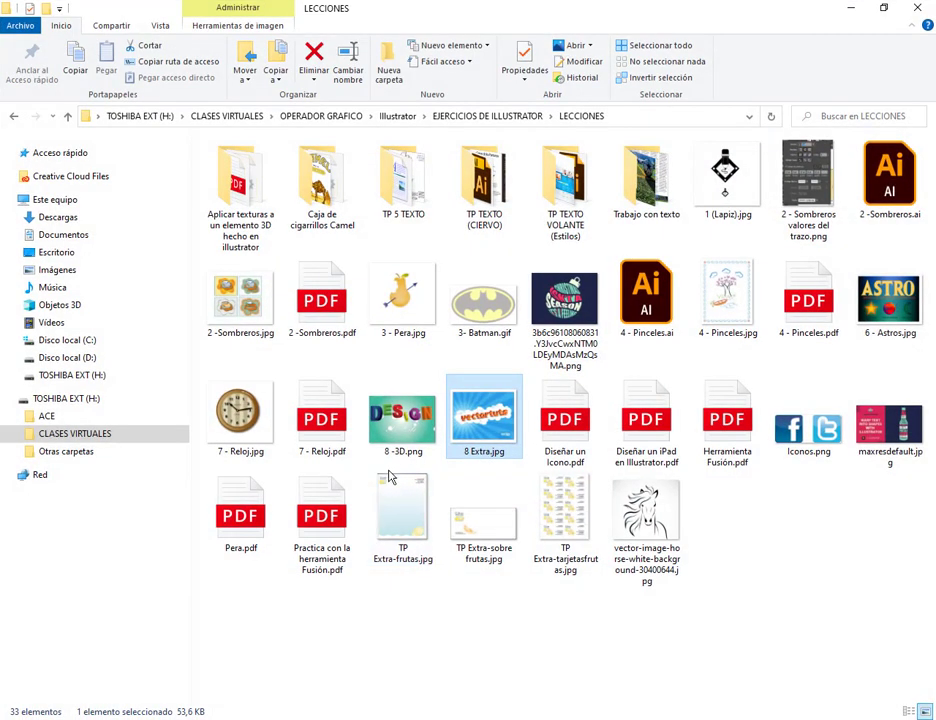
{"action": "double_click", "coordinate": [457, 430]}
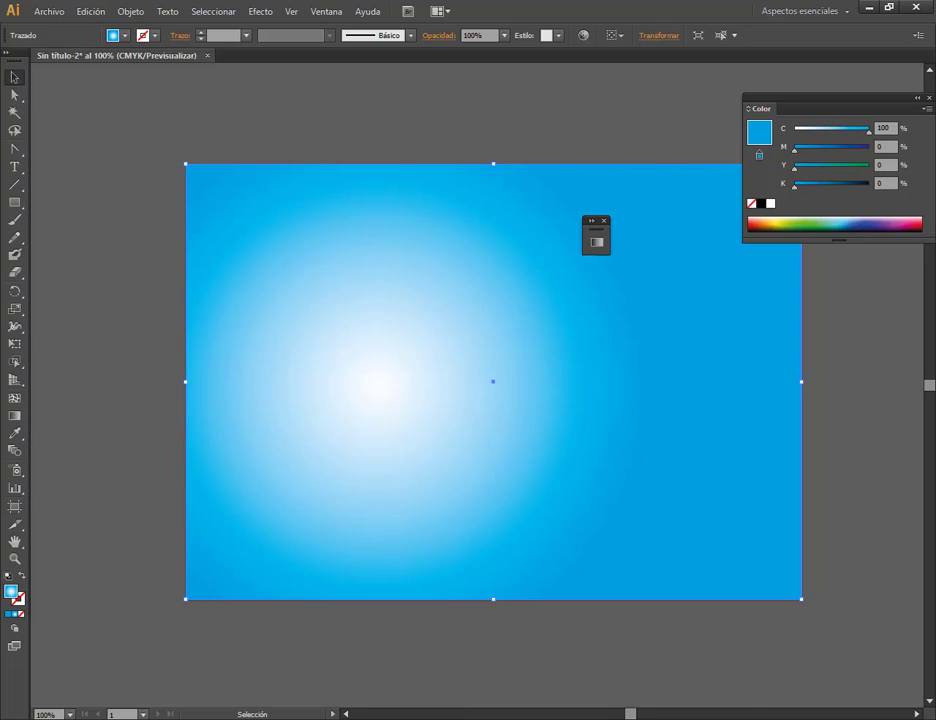
Tint the white inner stop of the background gradient light blue with C=18 M=0 Y=0 K=0.
{"action": "left_click", "coordinate": [340, 11]}
{"action": "left_click", "coordinate": [351, 274]}
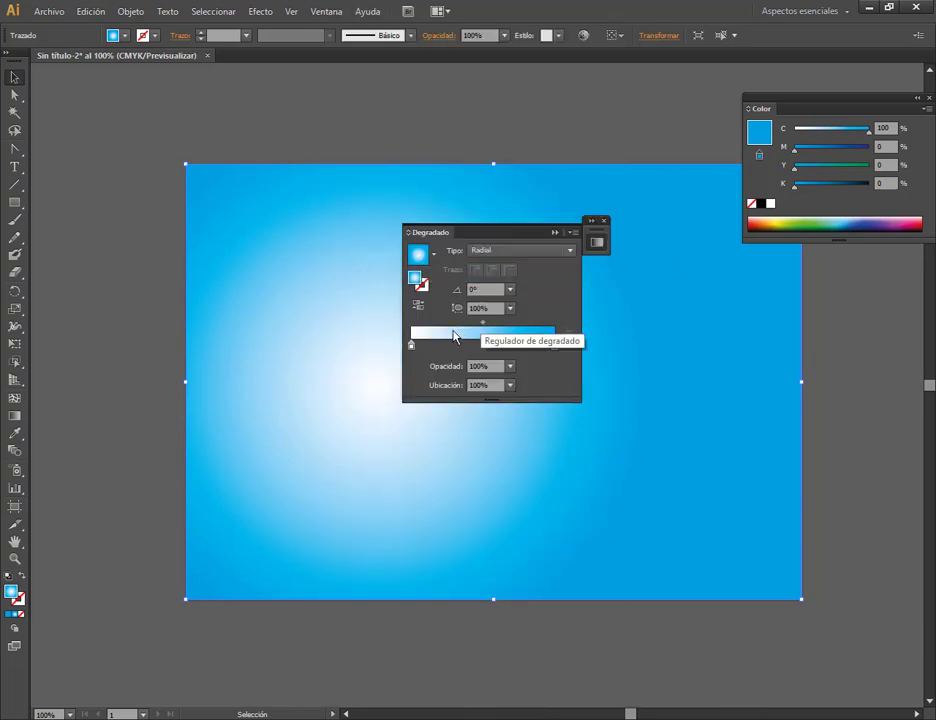
{"action": "left_click", "coordinate": [411, 346]}
{"action": "double_click", "coordinate": [412, 348]}
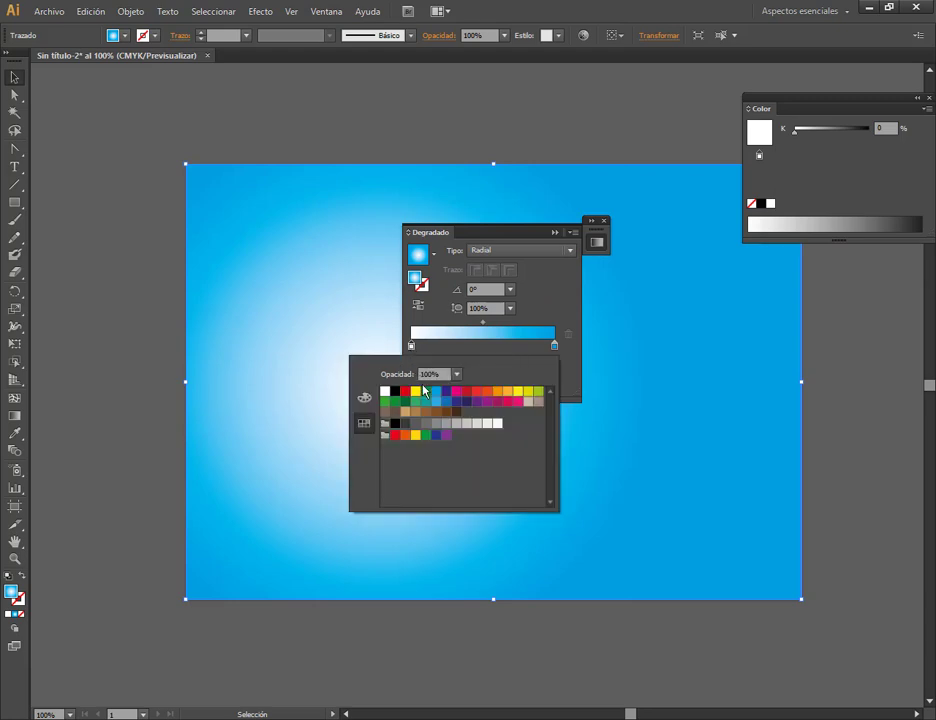
{"action": "left_click", "coordinate": [437, 392]}
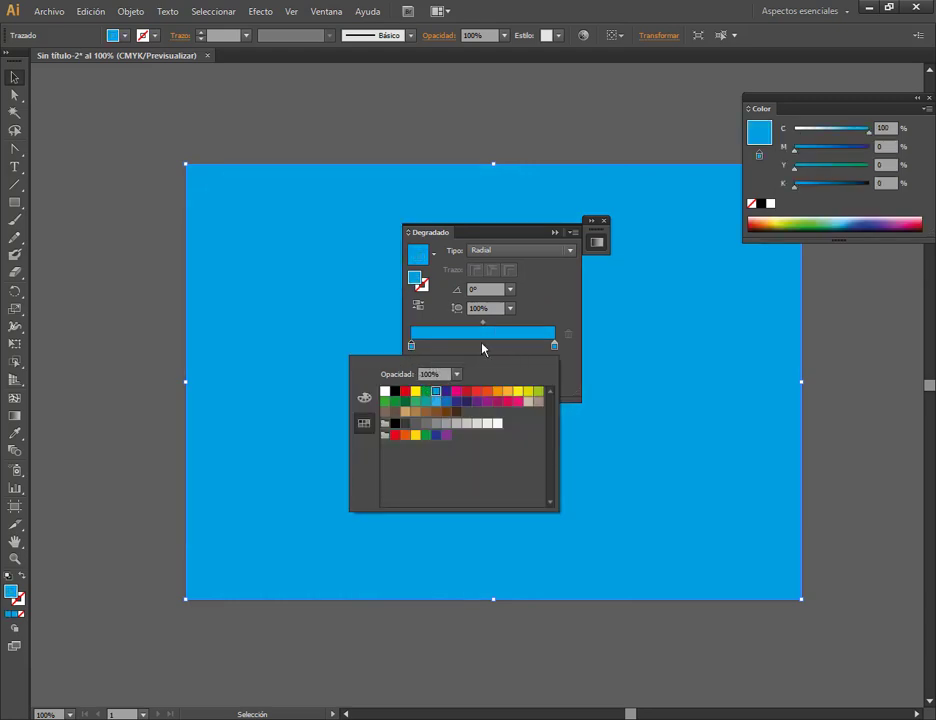
{"action": "left_click", "coordinate": [366, 398]}
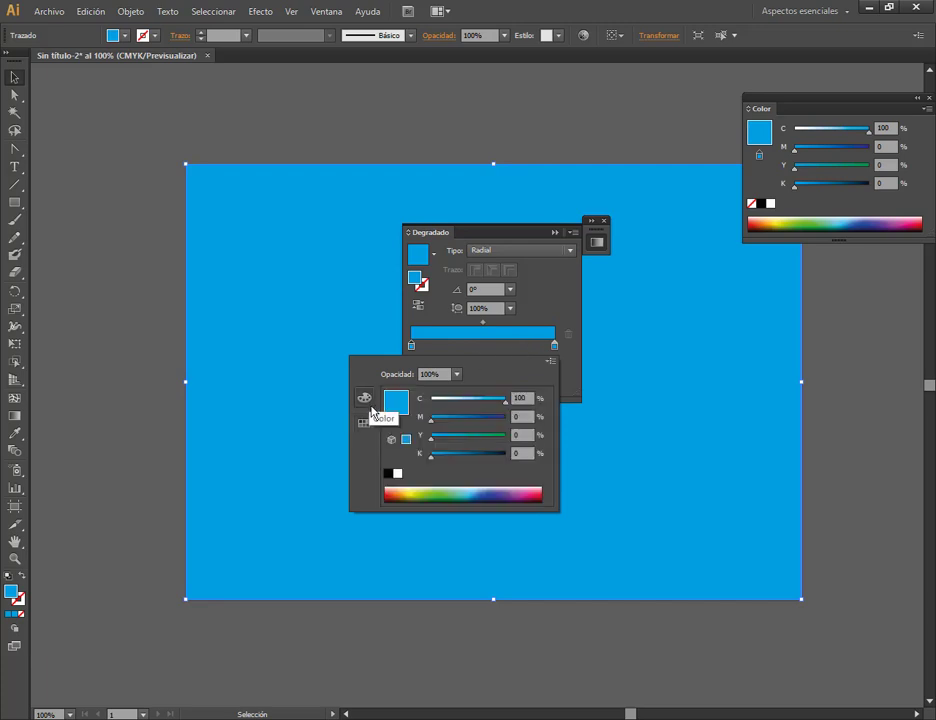
{"action": "left_click_drag", "start_coordinate": [506, 408], "coordinate": [443, 404]}
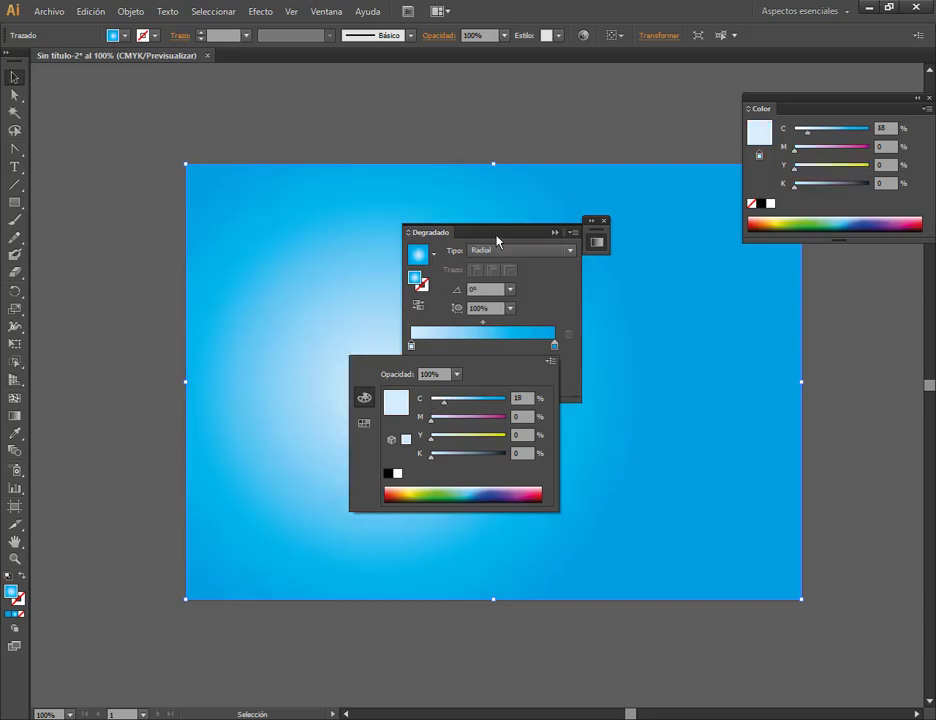
{"action": "left_click_drag", "start_coordinate": [497, 233], "coordinate": [579, 242]}
{"action": "left_click_drag", "start_coordinate": [637, 250], "coordinate": [695, 258]}
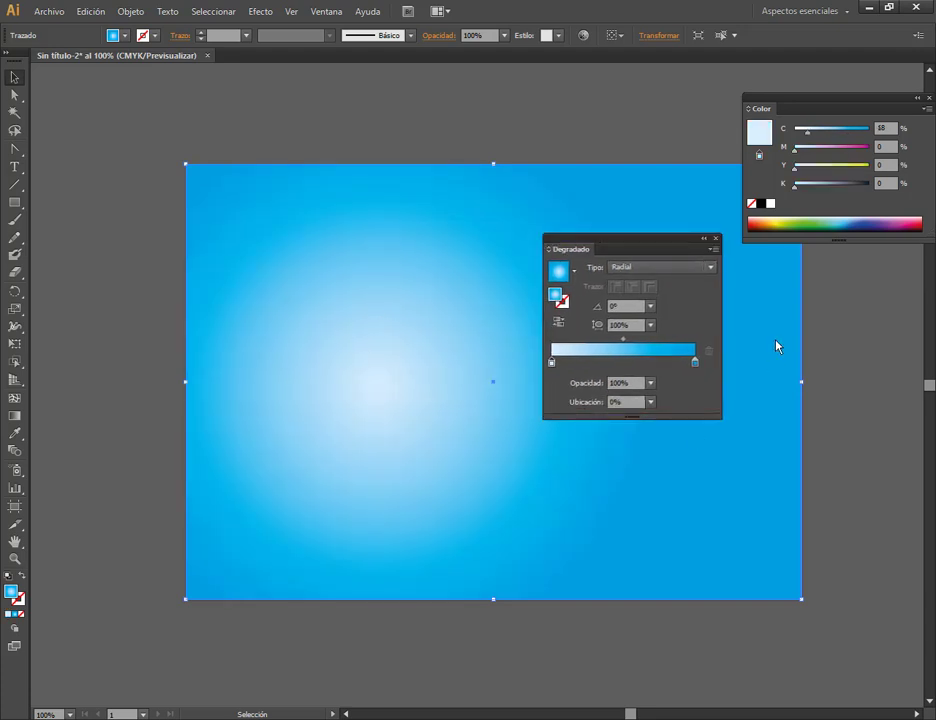
{"action": "left_click", "coordinate": [716, 239]}
Choose Documentos > 1. Curso Operador Grafico > Illustrator as the folder for saving the document under a new name.
{"action": "left_click", "coordinate": [49, 11]}
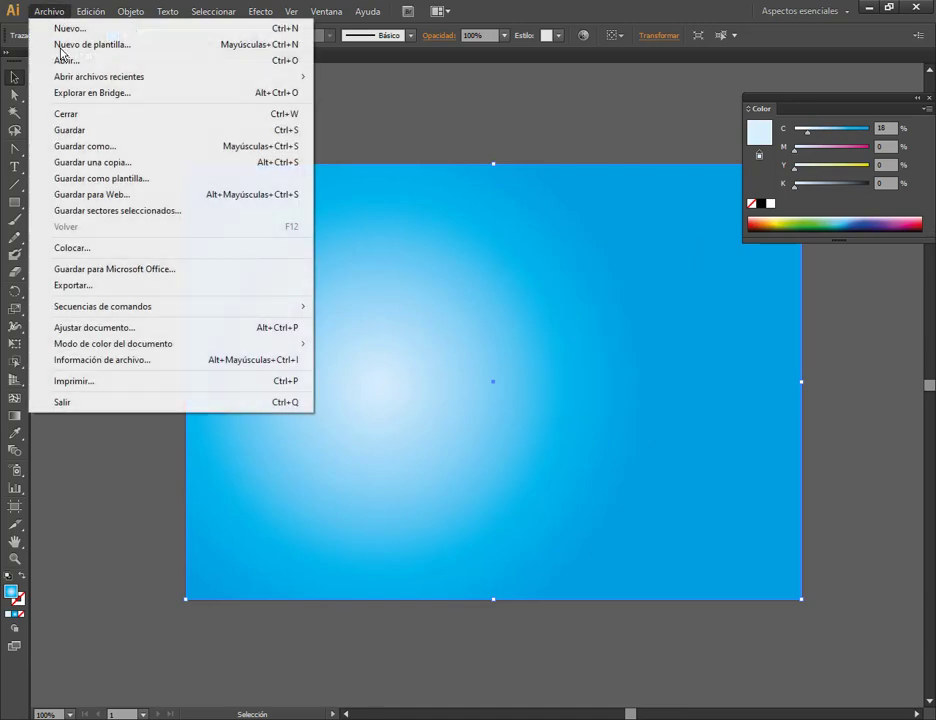
{"action": "left_click", "coordinate": [81, 148]}
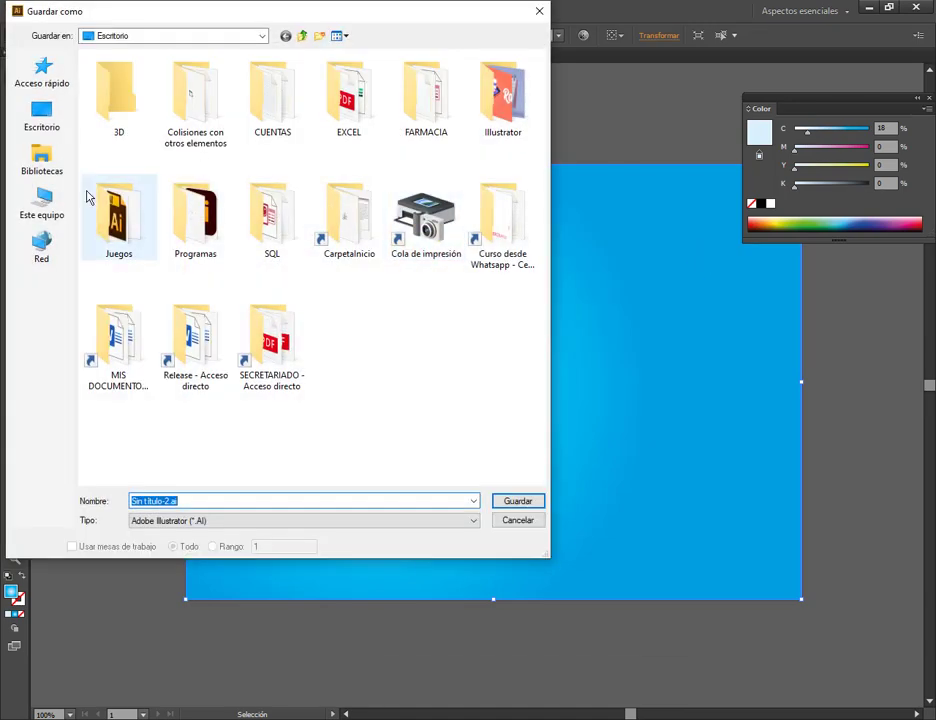
{"action": "left_click", "coordinate": [42, 205]}
{"action": "double_click", "coordinate": [220, 265]}
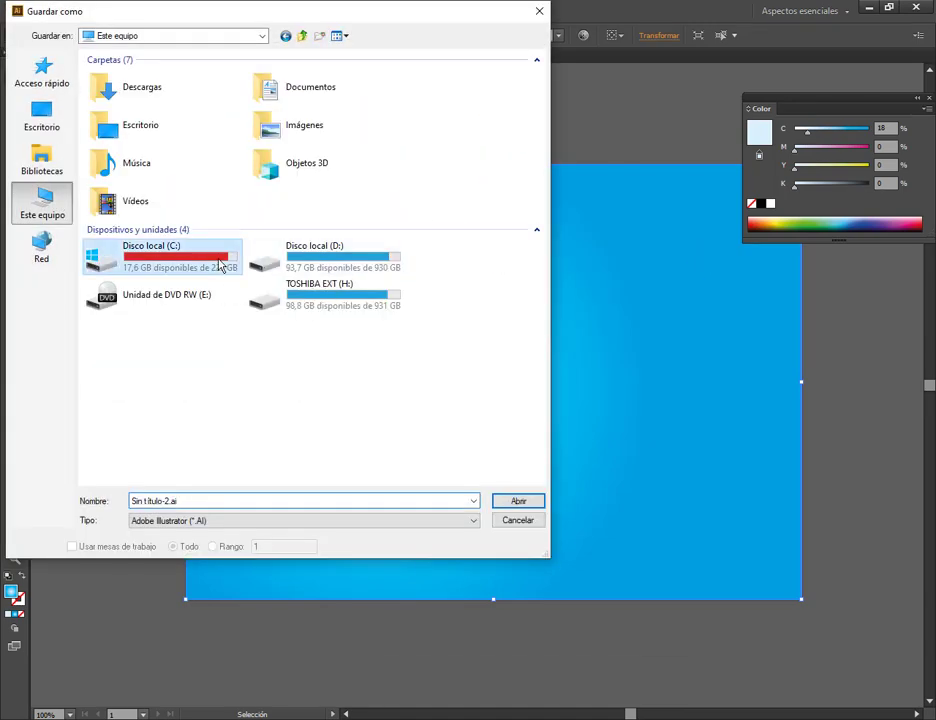
{"action": "left_click", "coordinate": [60, 122]}
{"action": "left_click", "coordinate": [42, 160]}
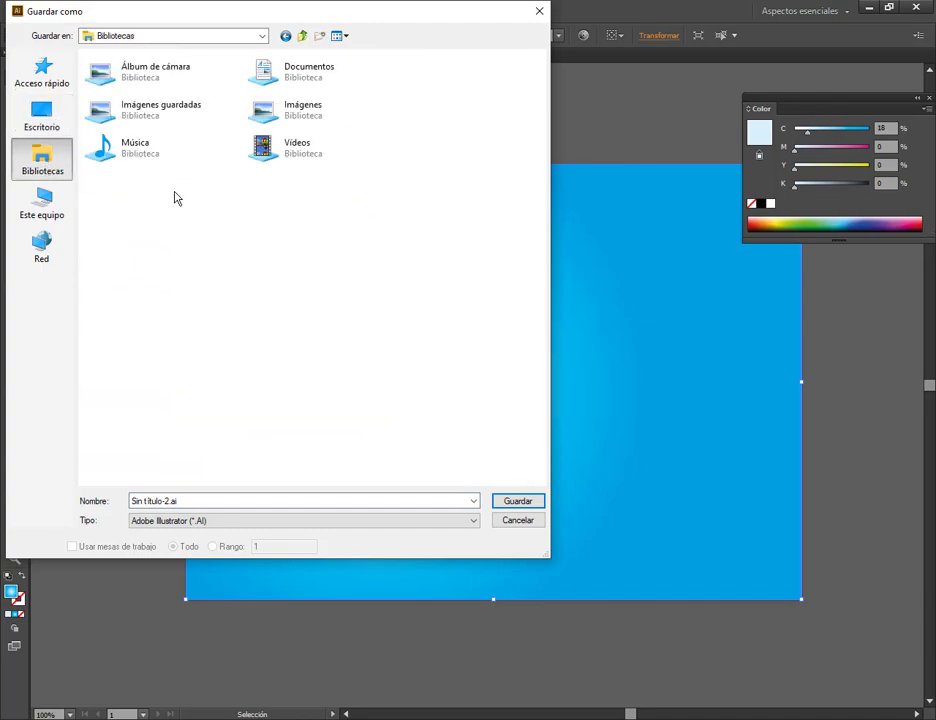
{"action": "double_click", "coordinate": [284, 76]}
{"action": "scroll", "coordinate": [220, 207], "scroll_direction": "down", "scroll_amount": 4}
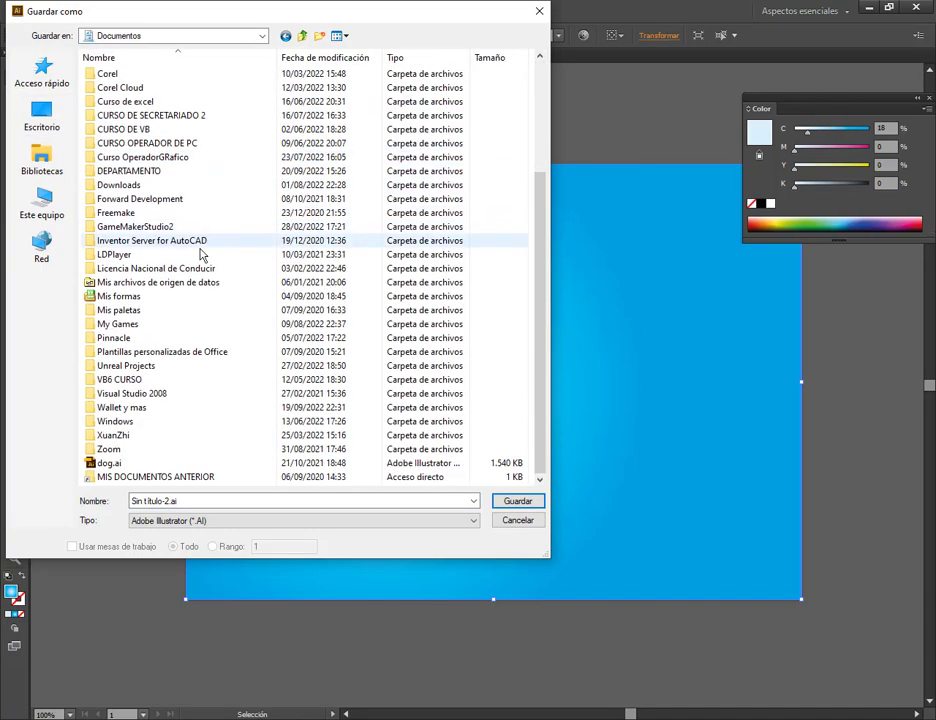
{"action": "scroll", "coordinate": [194, 307], "scroll_direction": "up", "scroll_amount": 4}
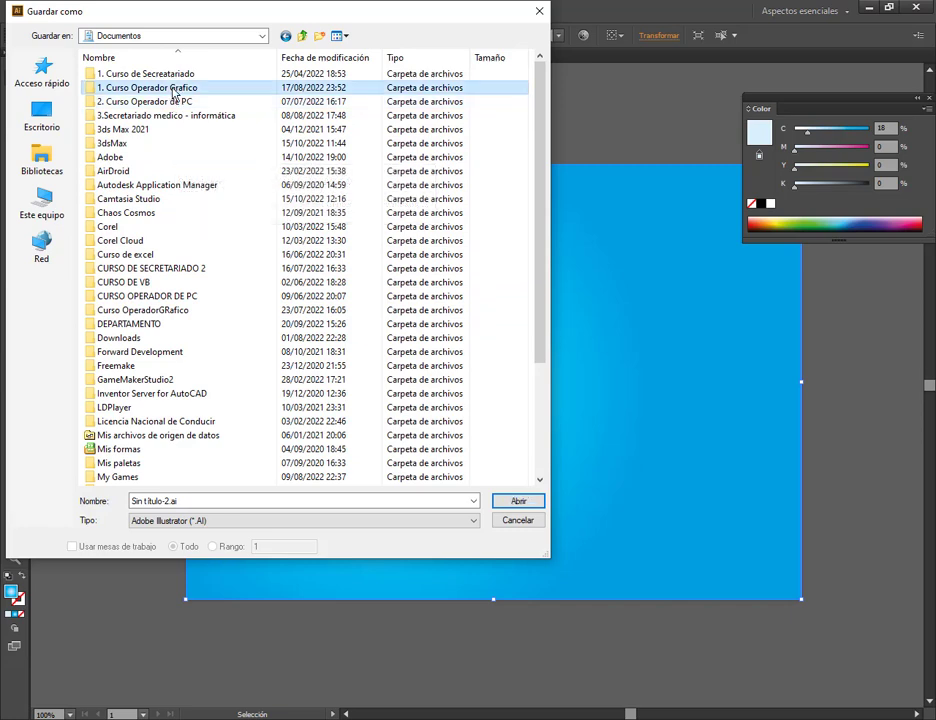
{"action": "double_click", "coordinate": [165, 88]}
{"action": "double_click", "coordinate": [136, 73]}
Save the document as Texto3d y nubes.ai in Illustrator CS6 format with the default options.
{"action": "triple_click", "coordinate": [230, 512]}
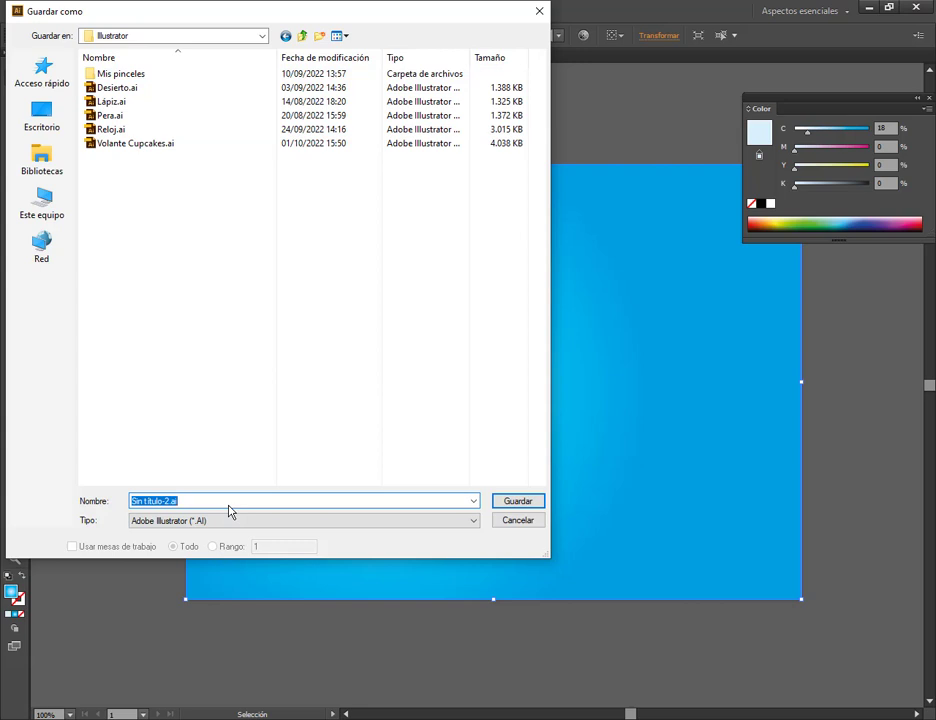
{"action": "type", "text": "Texto3d y nubes"}
{"action": "key", "text": "Return"}
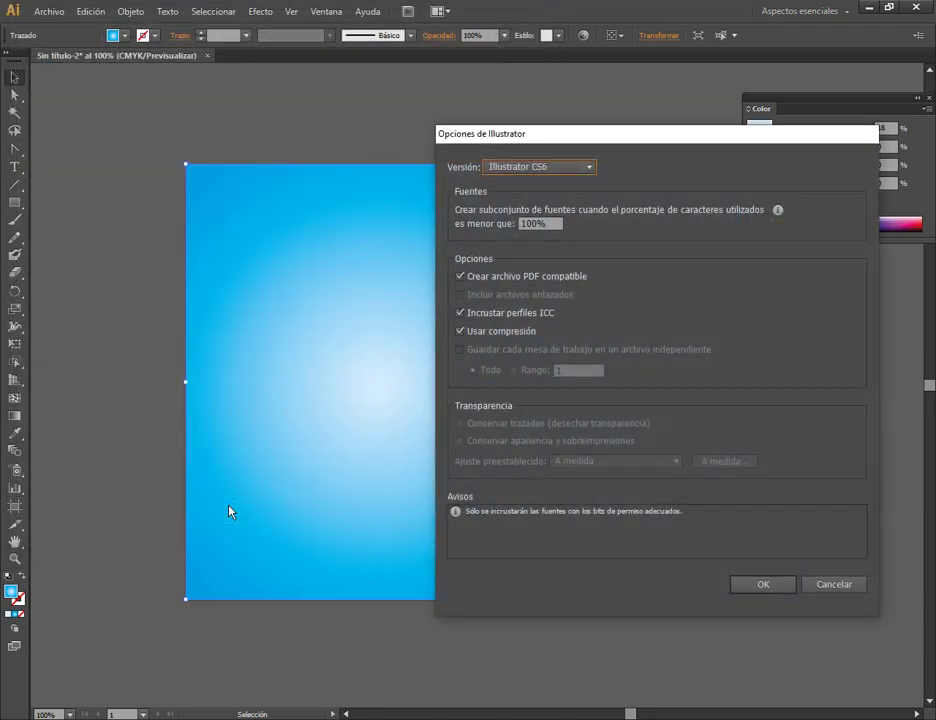
{"action": "left_click", "coordinate": [765, 585]}
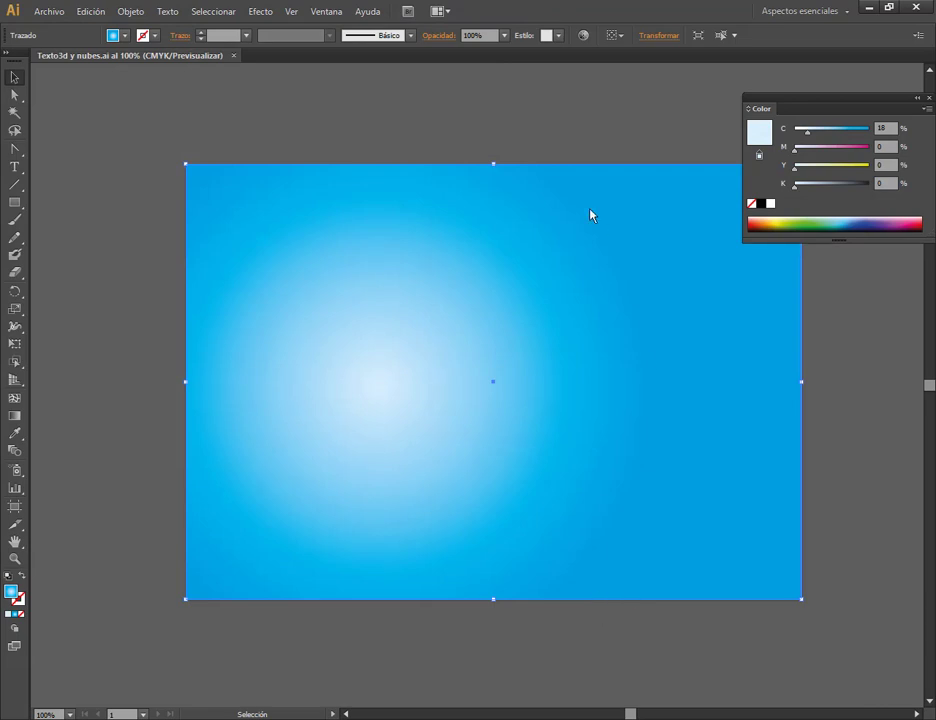
Deselect the background rectangle and lock its layer, Capa 1.
{"action": "left_click", "coordinate": [924, 97]}
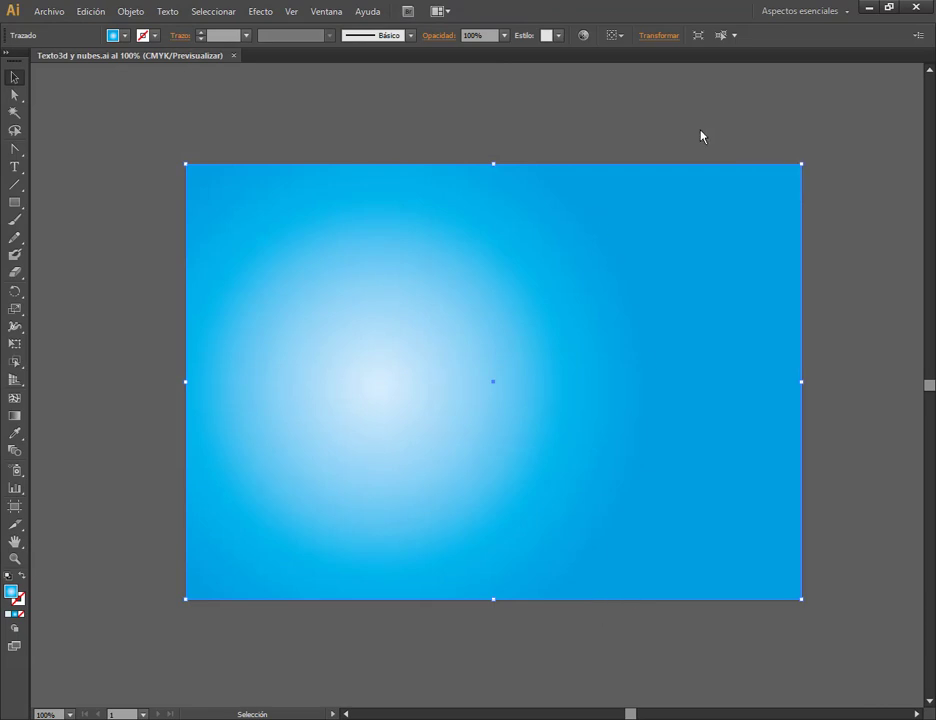
{"action": "left_click", "coordinate": [497, 668]}
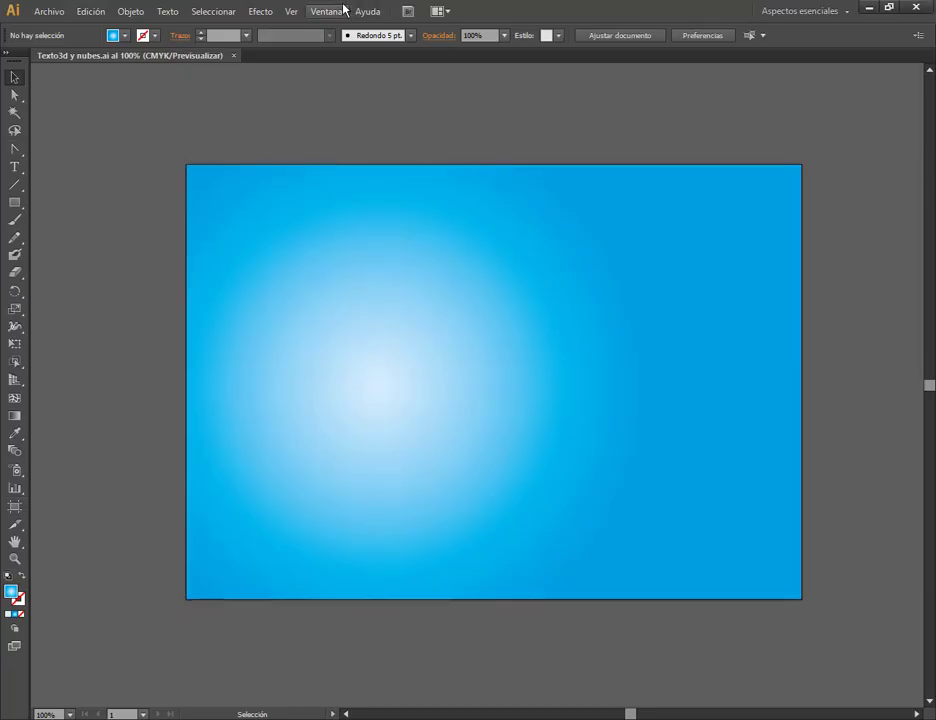
{"action": "left_click", "coordinate": [330, 11]}
{"action": "left_click", "coordinate": [354, 243]}
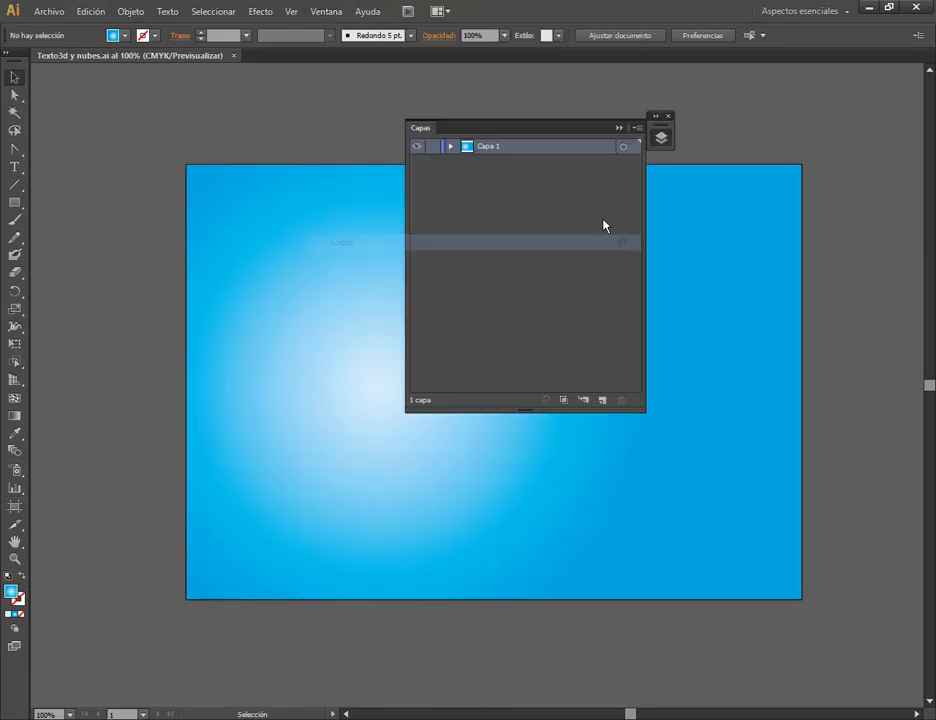
{"action": "left_click", "coordinate": [433, 147]}
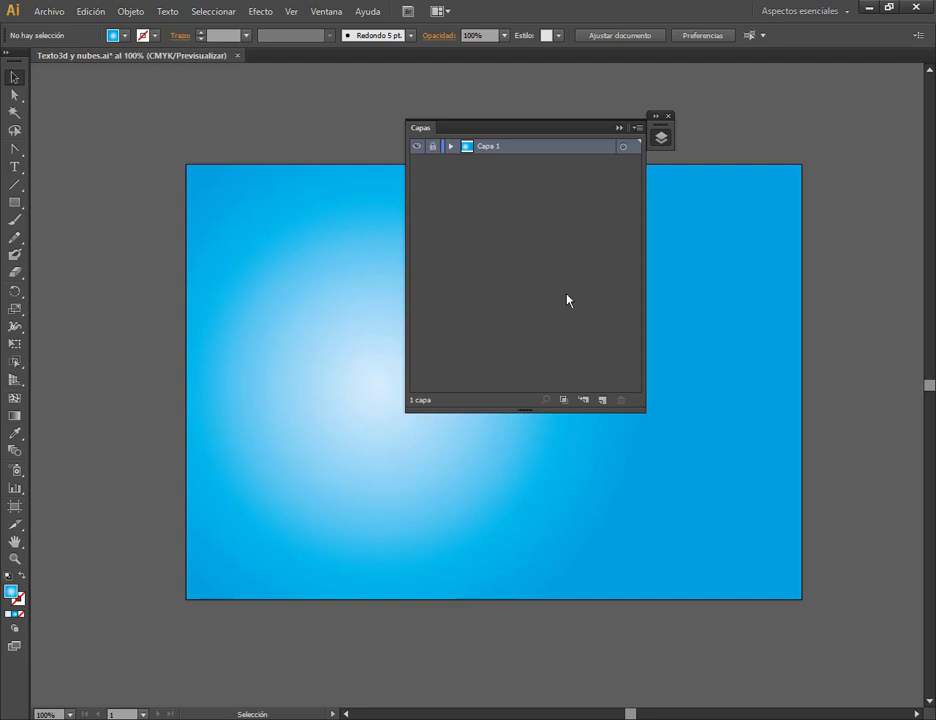
Add a new layer and move it below the locked background layer, Capa 1.
{"action": "left_click", "coordinate": [603, 400]}
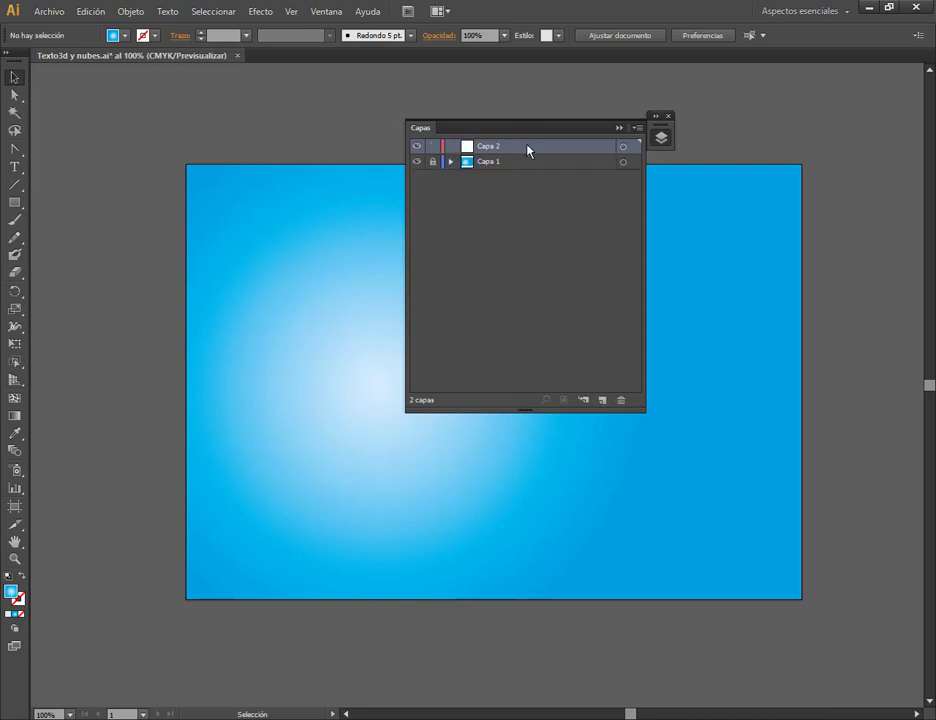
{"action": "left_click_drag", "start_coordinate": [528, 150], "coordinate": [528, 178]}
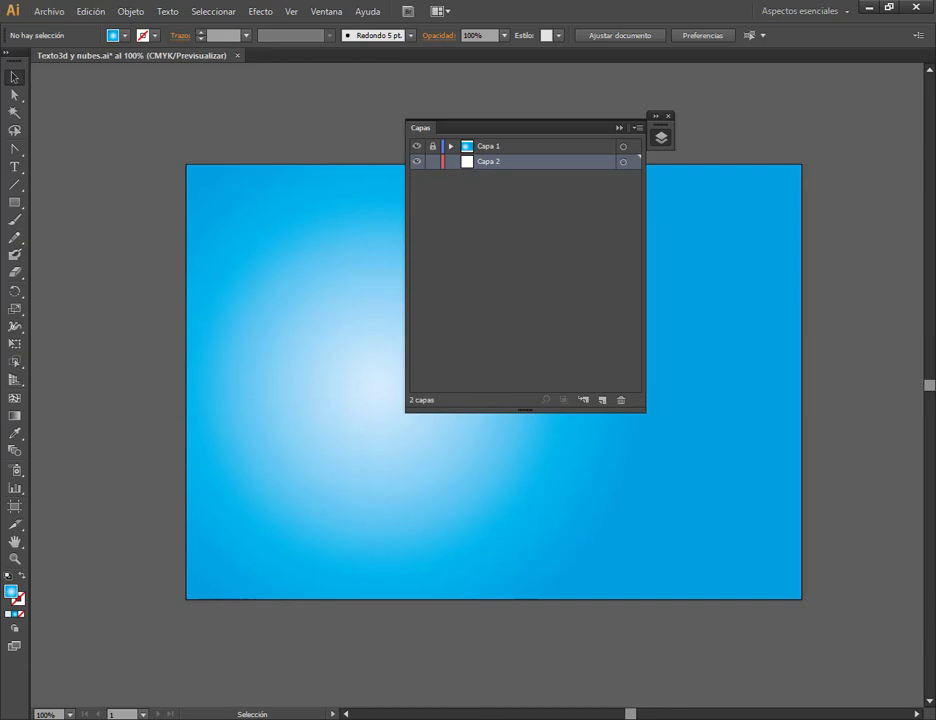
Place the reference image 8 Extra.jpg from the desktop on the new Capa 2 layer.
{"action": "left_click", "coordinate": [48, 11]}
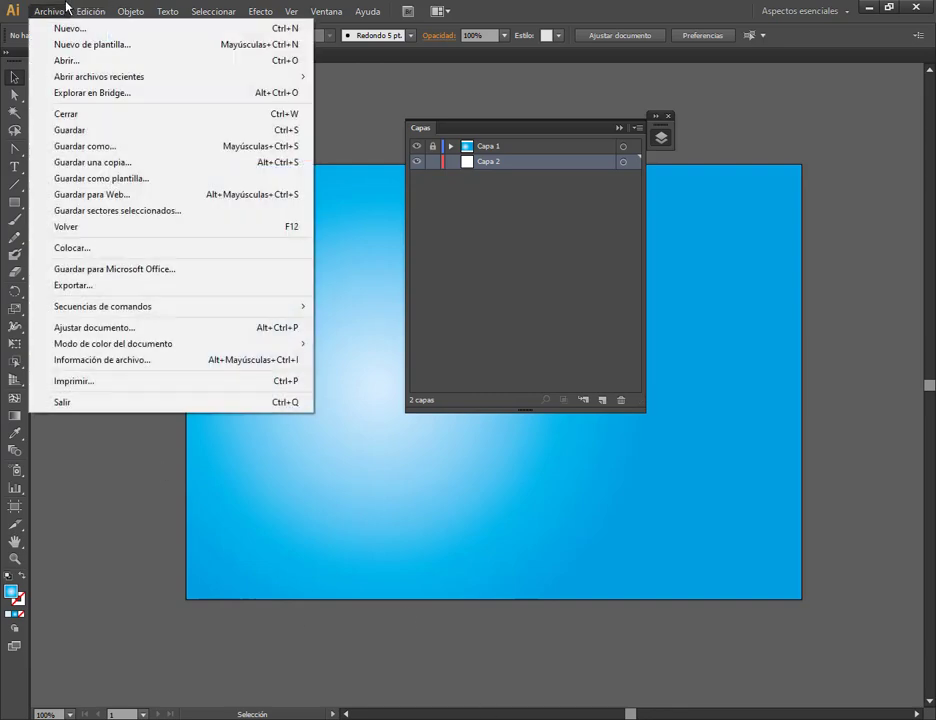
{"action": "left_click", "coordinate": [78, 249]}
{"action": "left_click", "coordinate": [42, 118]}
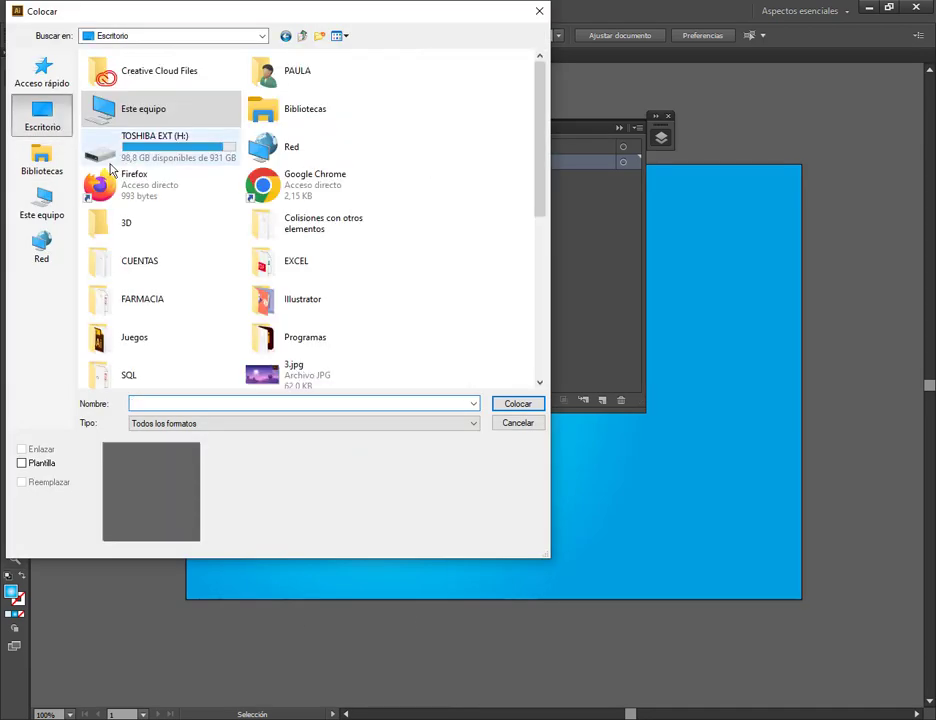
{"action": "scroll", "coordinate": [355, 217], "scroll_direction": "down", "scroll_amount": 5}
{"action": "double_click", "coordinate": [130, 186]}
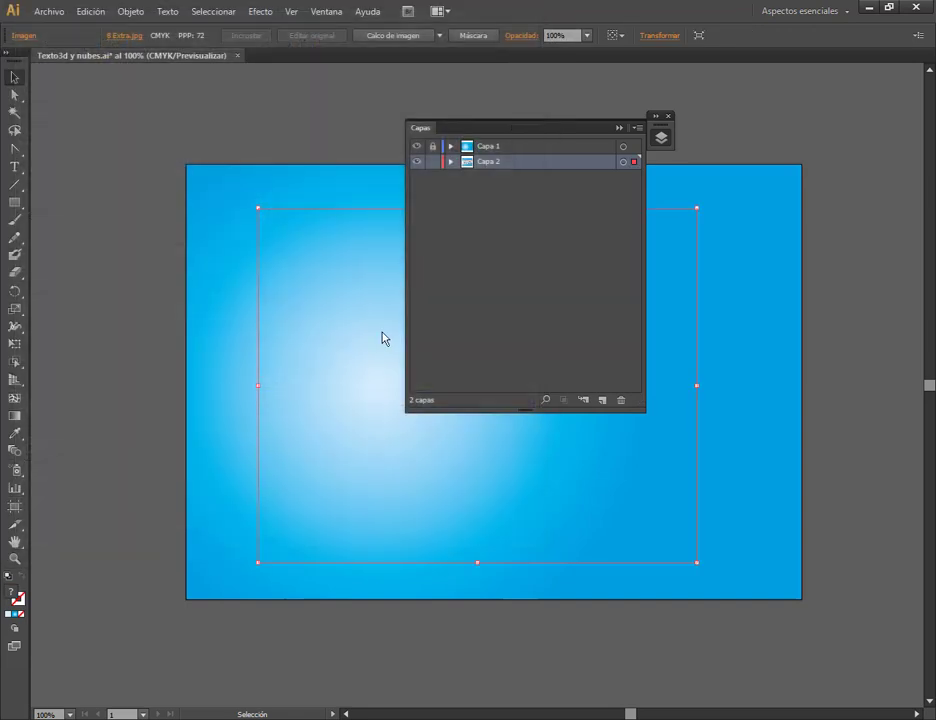
Move the placed vectortuts reference image off the artboard to the empty area on its left side.
{"action": "key", "text": "ctrl+minus"}
{"action": "key", "text": "ctrl+minus"}
{"action": "key", "text": "ctrl+minus"}
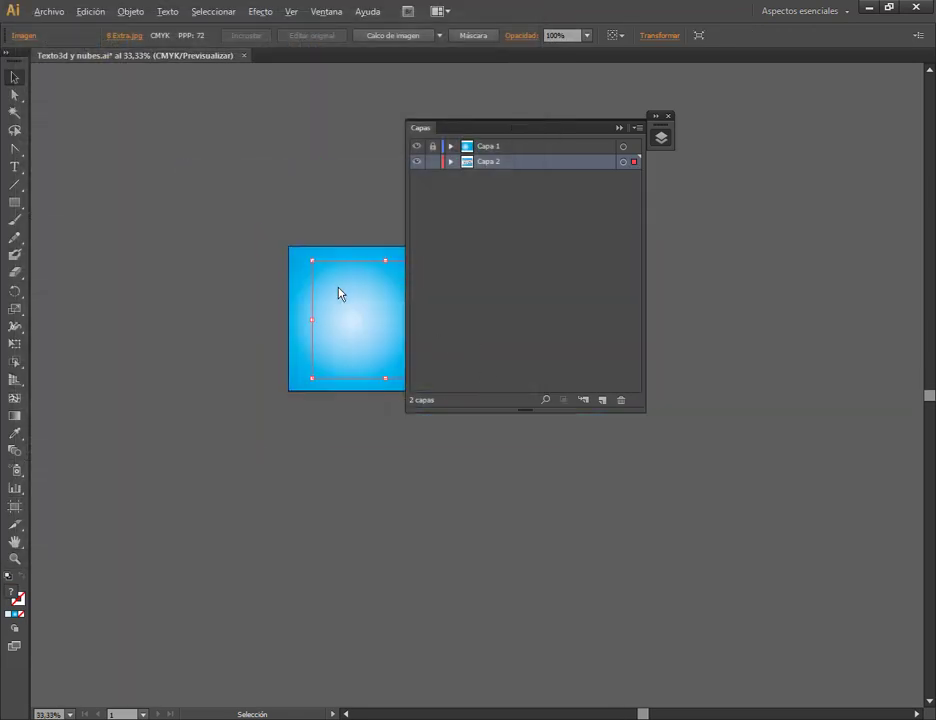
{"action": "left_click_drag", "start_coordinate": [341, 292], "coordinate": [178, 299]}
{"action": "key", "text": "ctrl+plus"}
{"action": "key", "text": "ctrl+plus"}
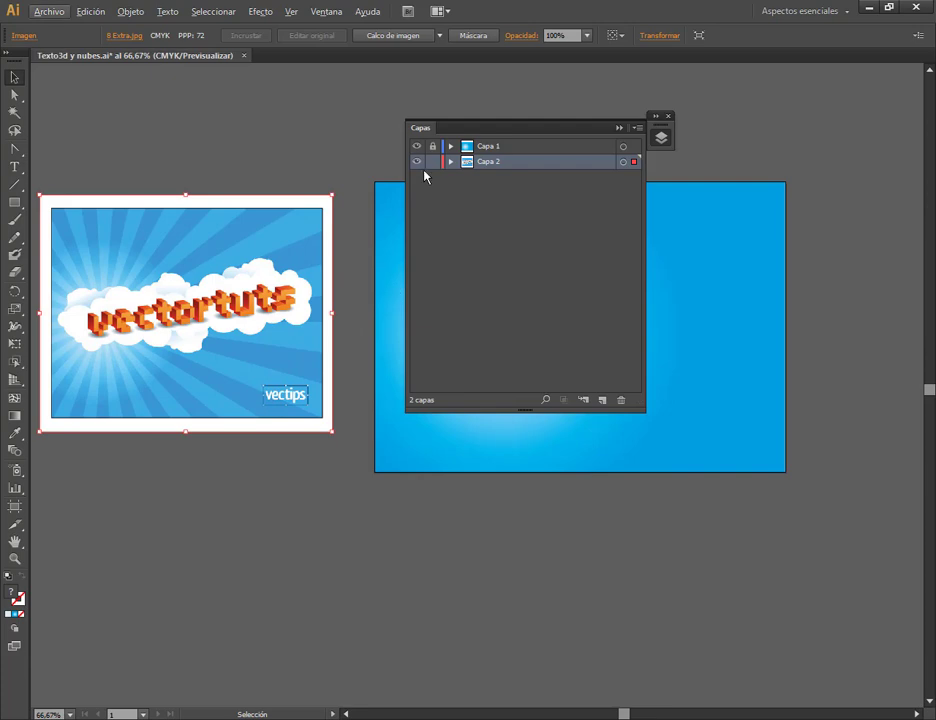
Lock the reference image layer, Capa 2, and add a new layer above Capa 1 for the artwork.
{"action": "left_click", "coordinate": [424, 175]}
{"action": "left_click", "coordinate": [490, 147]}
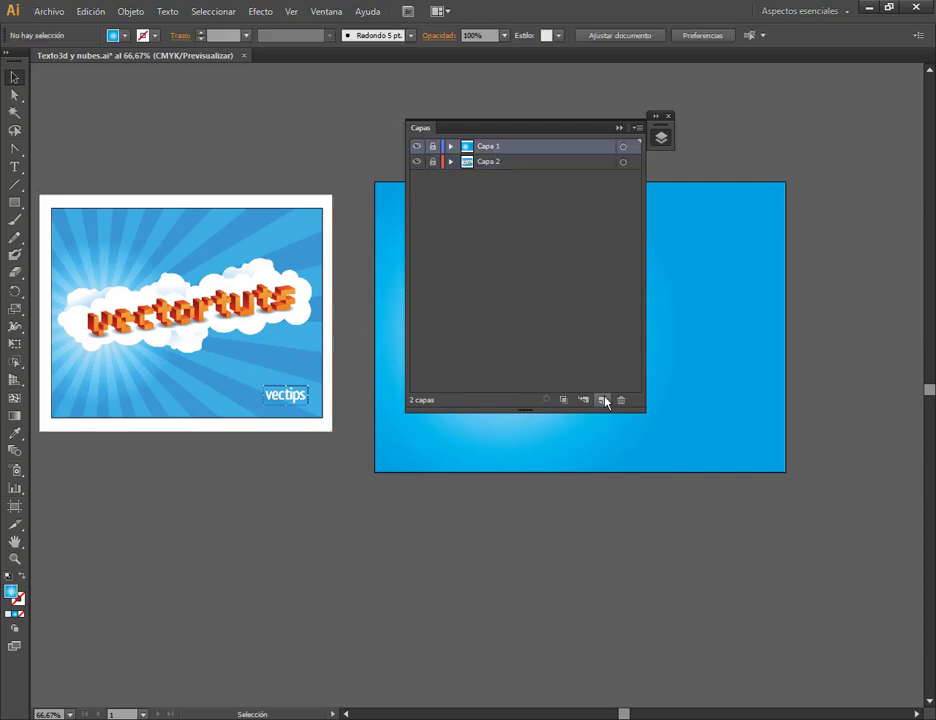
{"action": "left_click", "coordinate": [601, 399]}
{"action": "left_click", "coordinate": [619, 128]}
{"action": "key", "text": "ctrl+plus"}
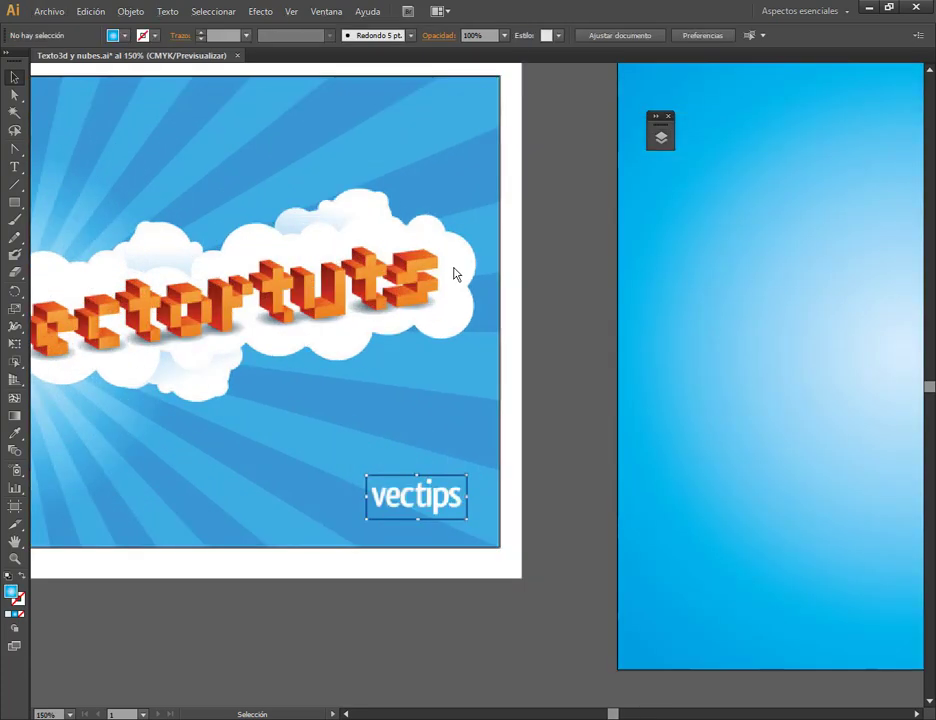
{"action": "scroll", "coordinate": [725, 468], "scroll_direction": "right", "scroll_amount": 3}
{"action": "scroll", "coordinate": [633, 462], "scroll_direction": "down", "scroll_amount": 1}
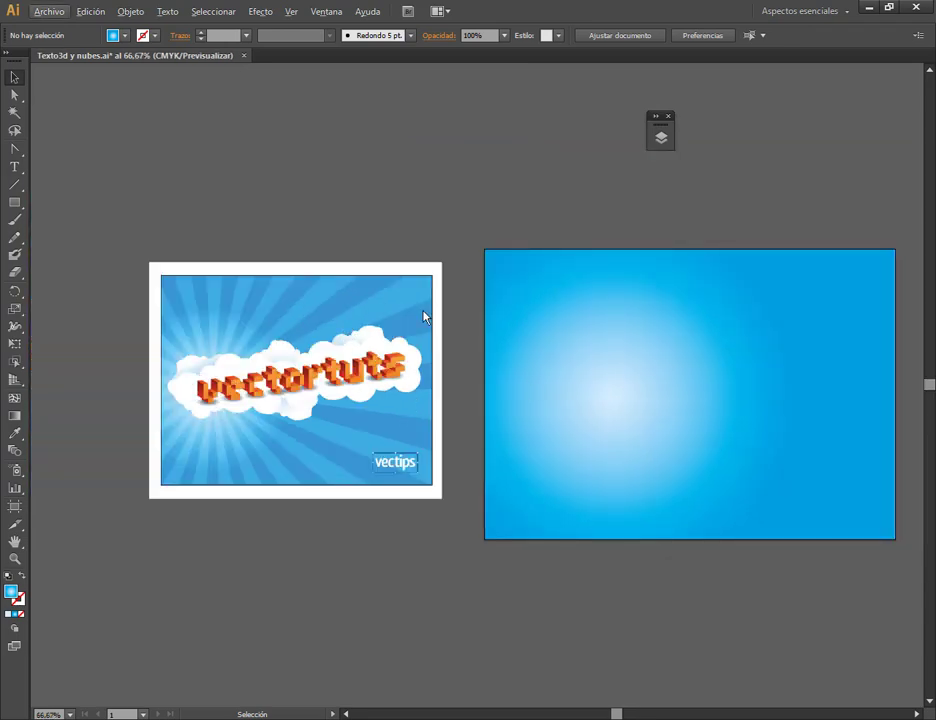
Unlock Capa 2, select the reference image, and lock the layer again.
{"action": "left_click", "coordinate": [659, 136]}
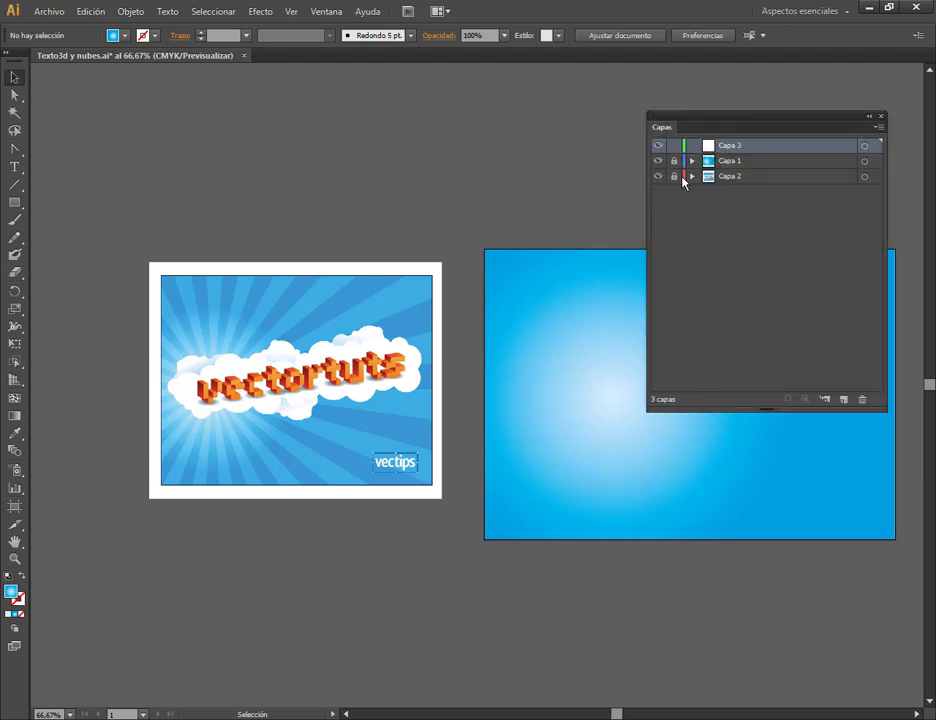
{"action": "left_click", "coordinate": [406, 314]}
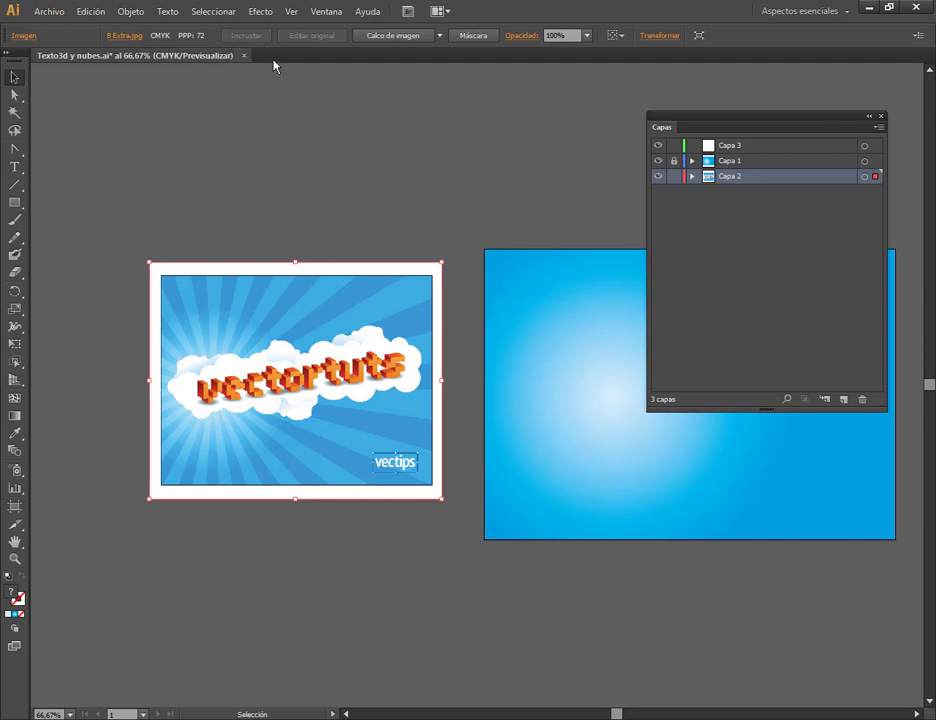
{"action": "left_click", "coordinate": [674, 177]}
{"action": "left_click", "coordinate": [880, 117]}
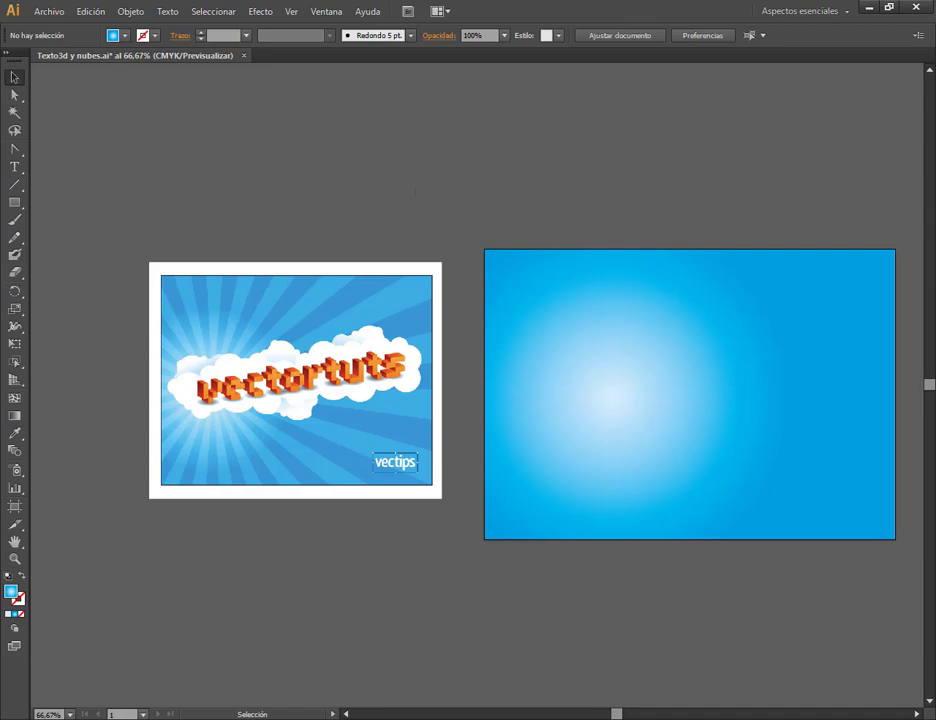
Switch to the browser to check the Google Meet call messages and return to Illustrator.
{"action": "left_click", "coordinate": [125, 668]}
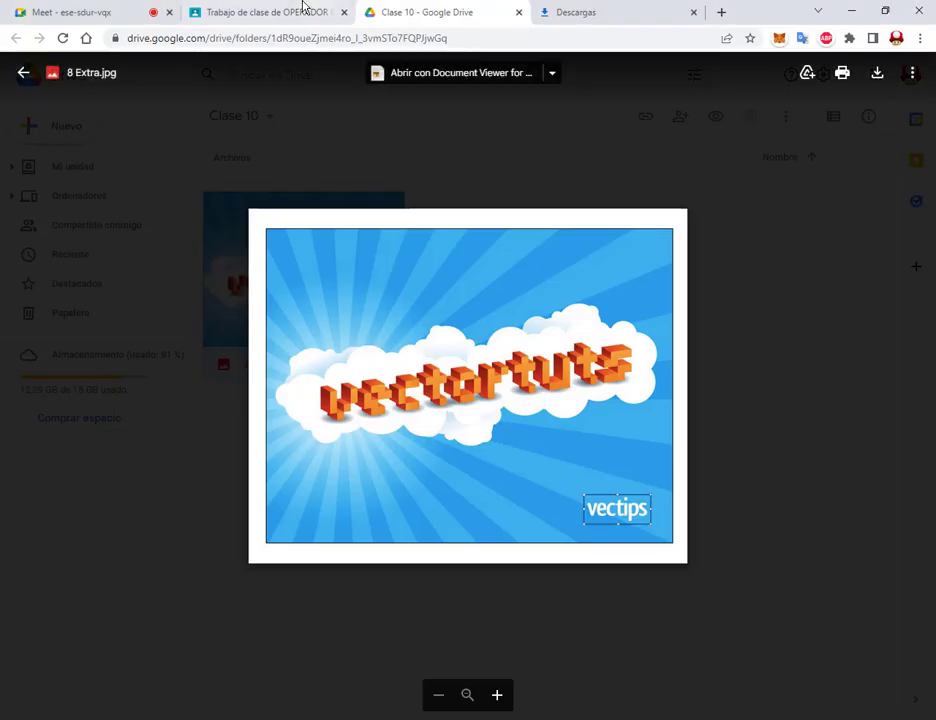
{"action": "left_click", "coordinate": [142, 6]}
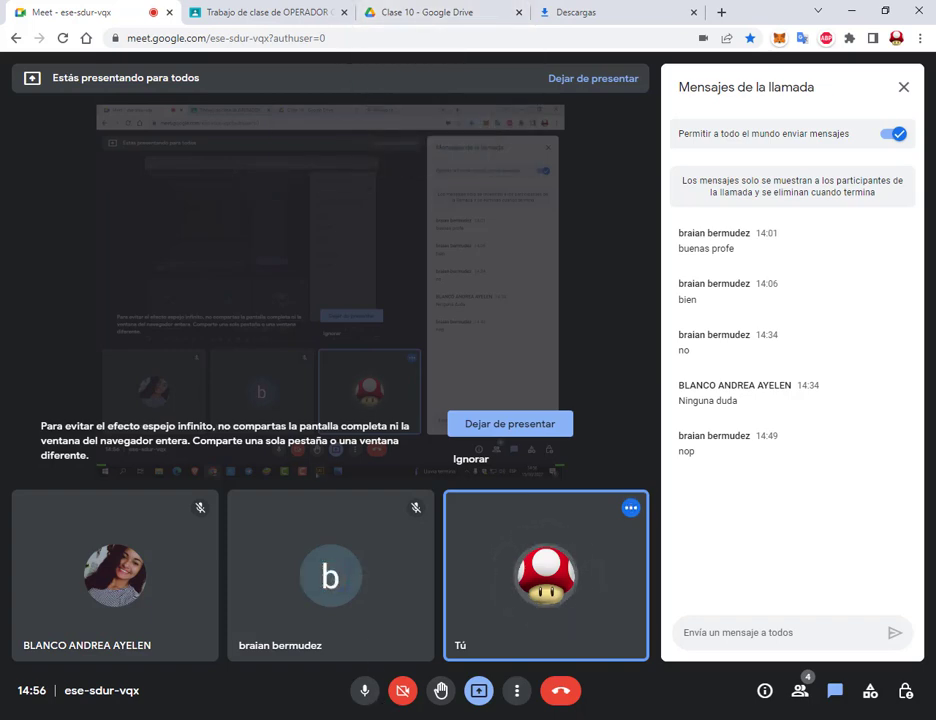
{"action": "key", "text": "alt+Tab"}
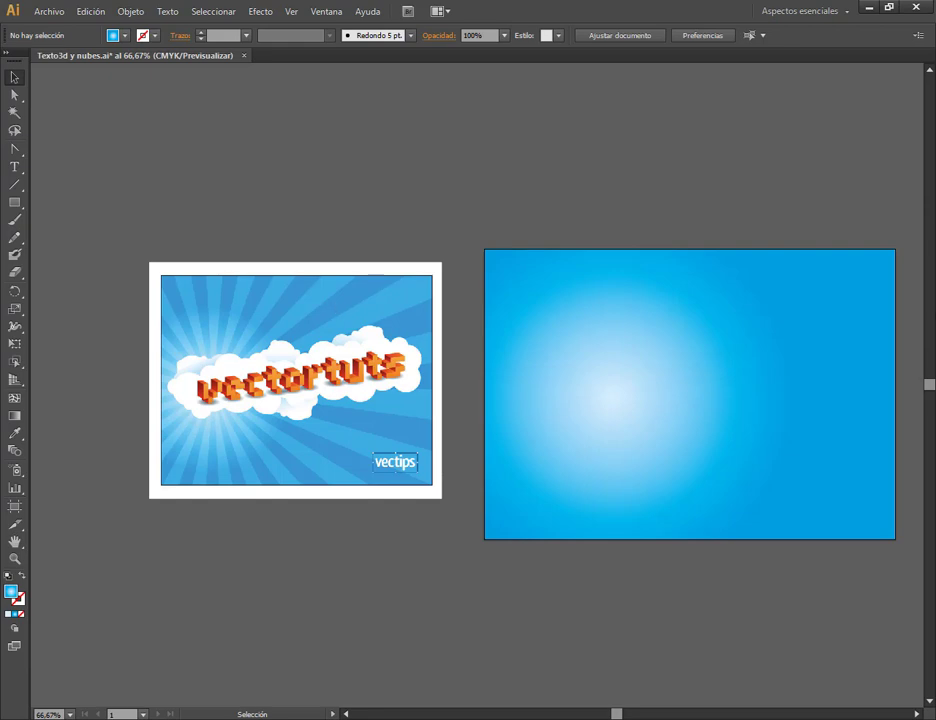
Make the empty Capa 3 the active layer for drawing.
{"action": "left_click", "coordinate": [326, 11]}
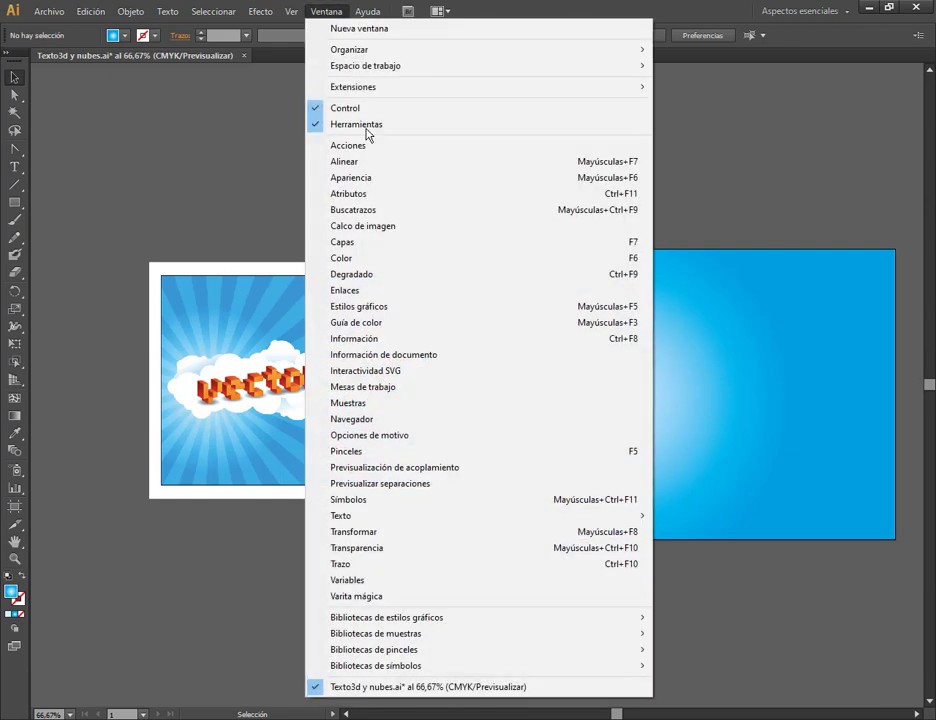
{"action": "left_click", "coordinate": [395, 246]}
{"action": "left_click", "coordinate": [749, 149]}
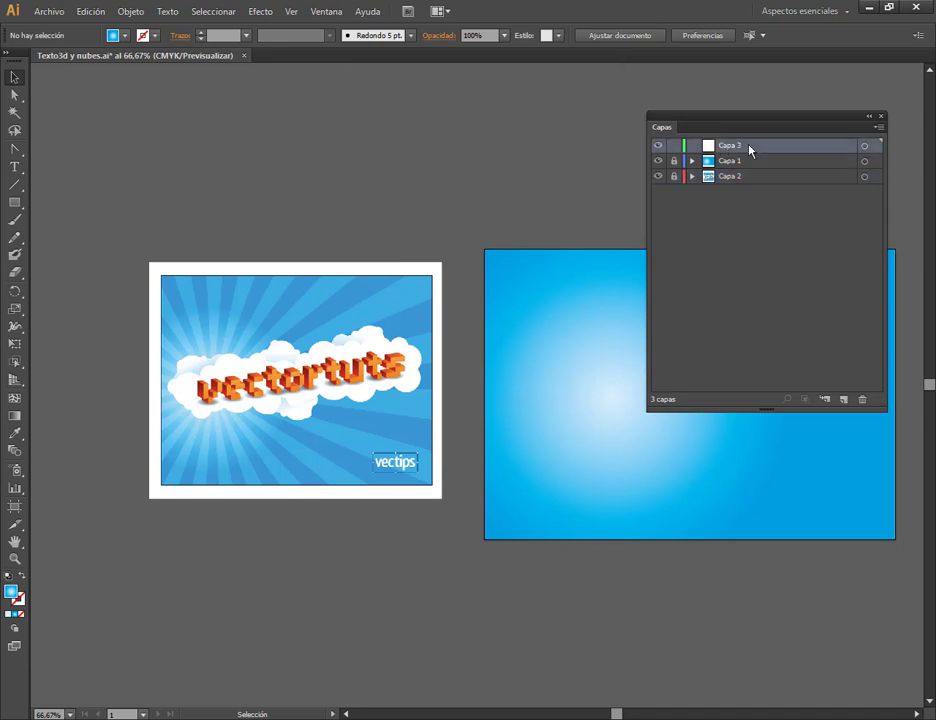
{"action": "left_click", "coordinate": [869, 117]}
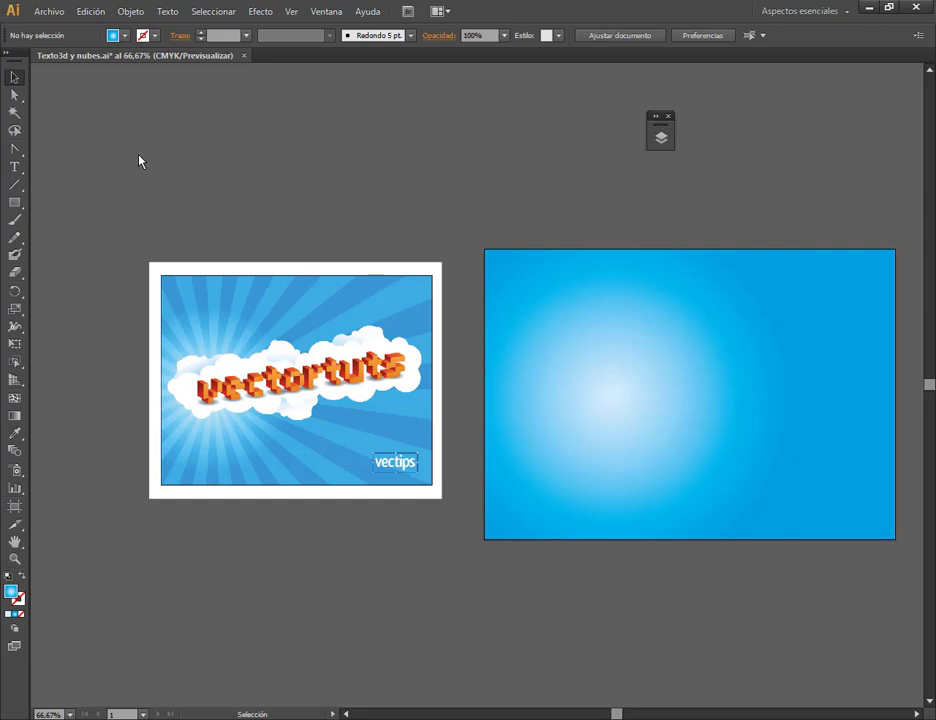
Display the stroke options above the gap between the reference image and the artboard.
{"action": "left_click", "coordinate": [326, 12]}
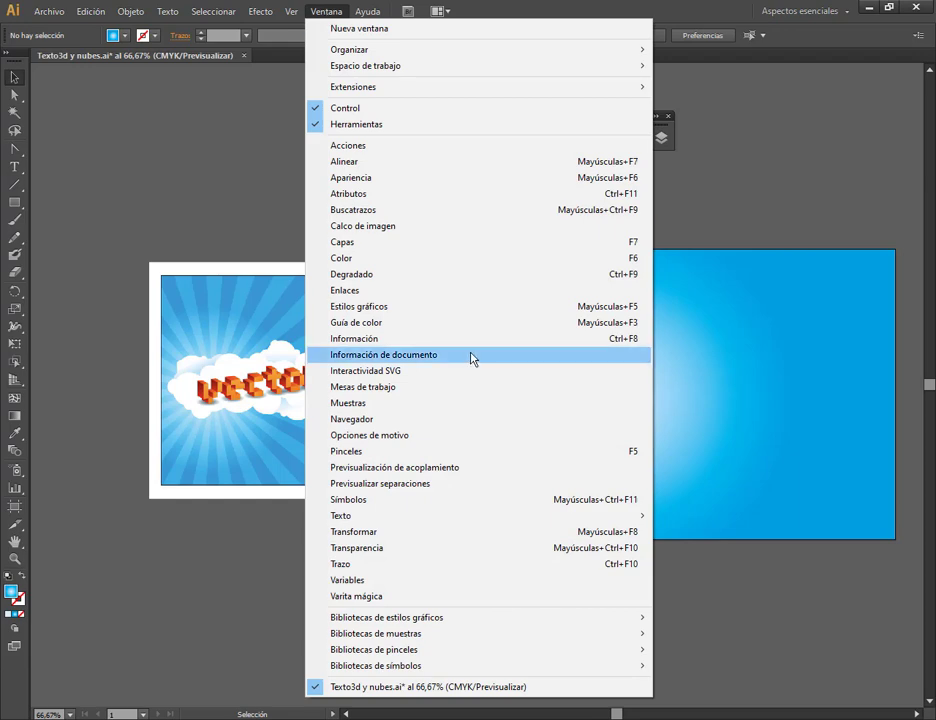
{"action": "left_click", "coordinate": [343, 566]}
{"action": "left_click_drag", "start_coordinate": [445, 409], "coordinate": [419, 141]}
Draw a small circle near the middle of the background and move it toward the artboard's left side.
{"action": "left_click_drag", "start_coordinate": [14, 202], "coordinate": [44, 237]}
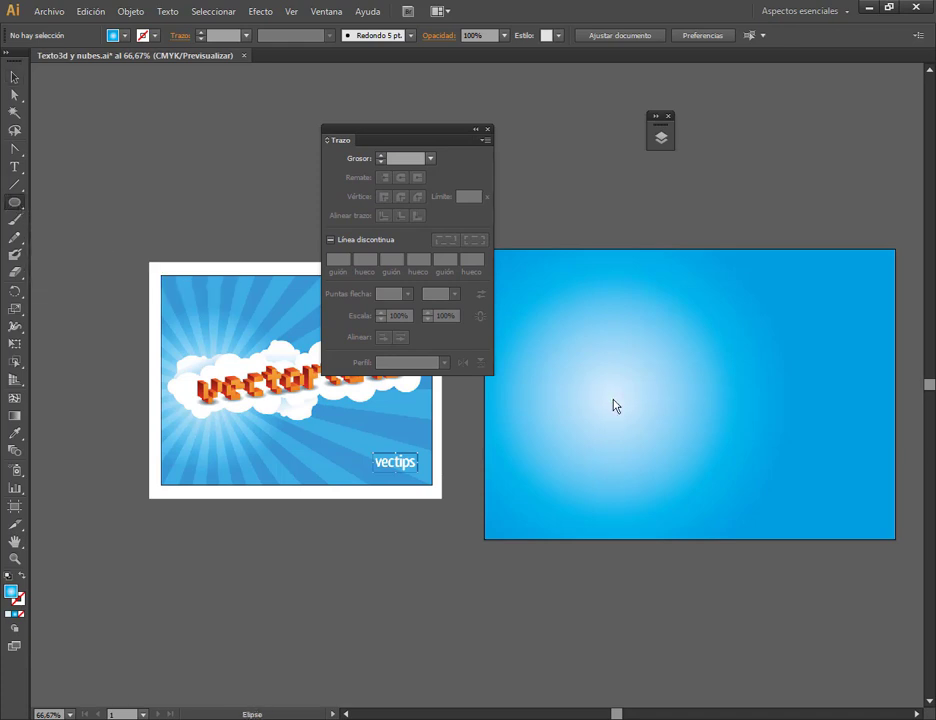
{"action": "left_click_drag", "start_coordinate": [615, 404], "coordinate": [680, 466]}
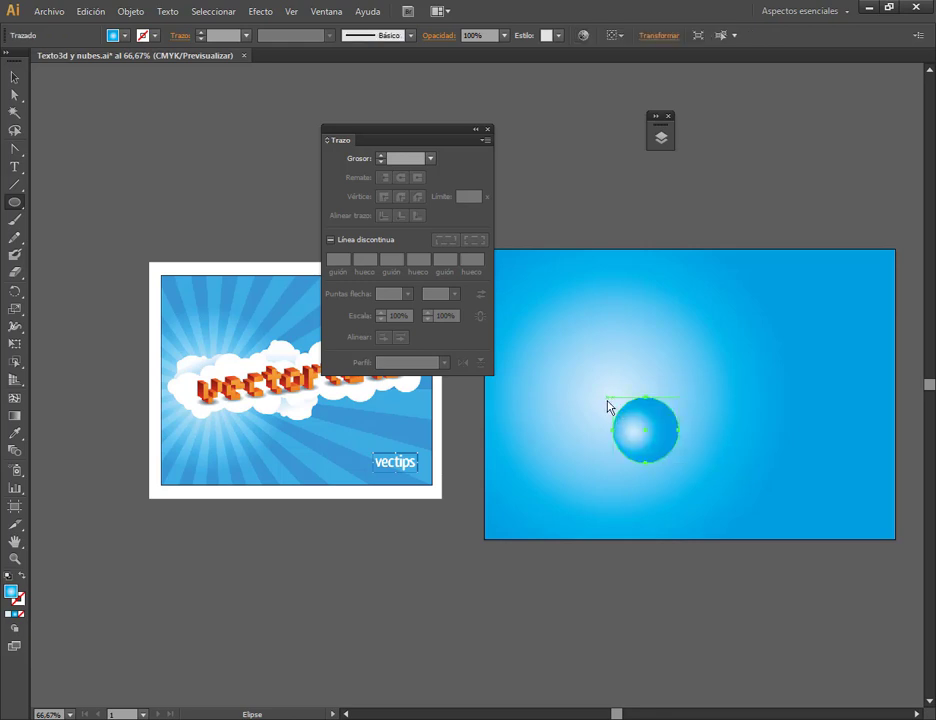
{"action": "key", "text": "v"}
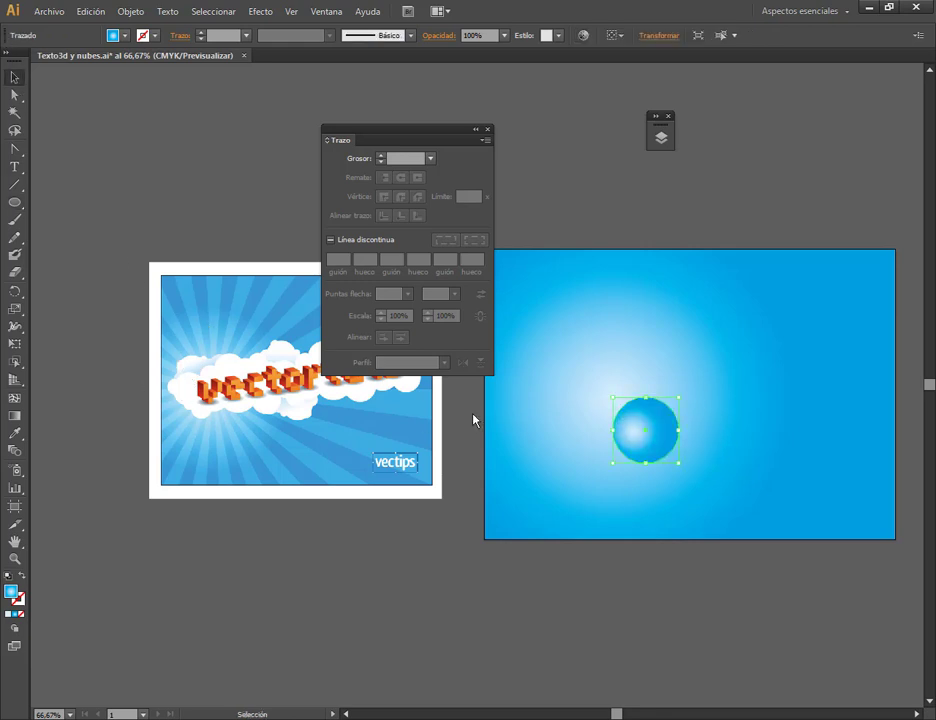
{"action": "left_click_drag", "start_coordinate": [642, 436], "coordinate": [571, 421]}
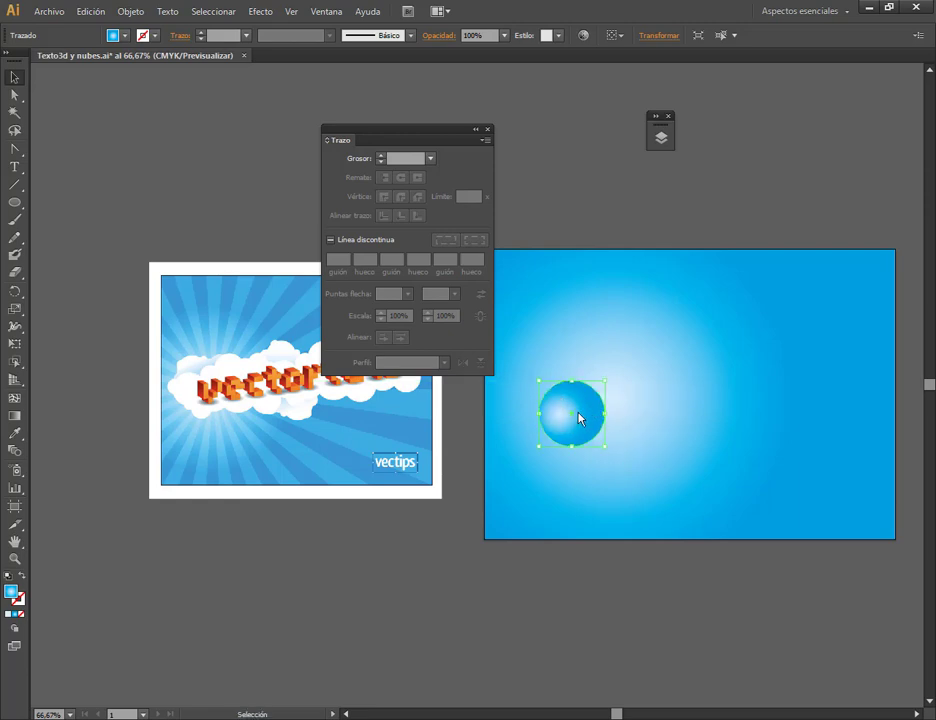
Color the circle white and swap its fill and stroke, giving a white outline with no fill.
{"action": "left_click", "coordinate": [143, 36]}
{"action": "left_click", "coordinate": [29, 61]}
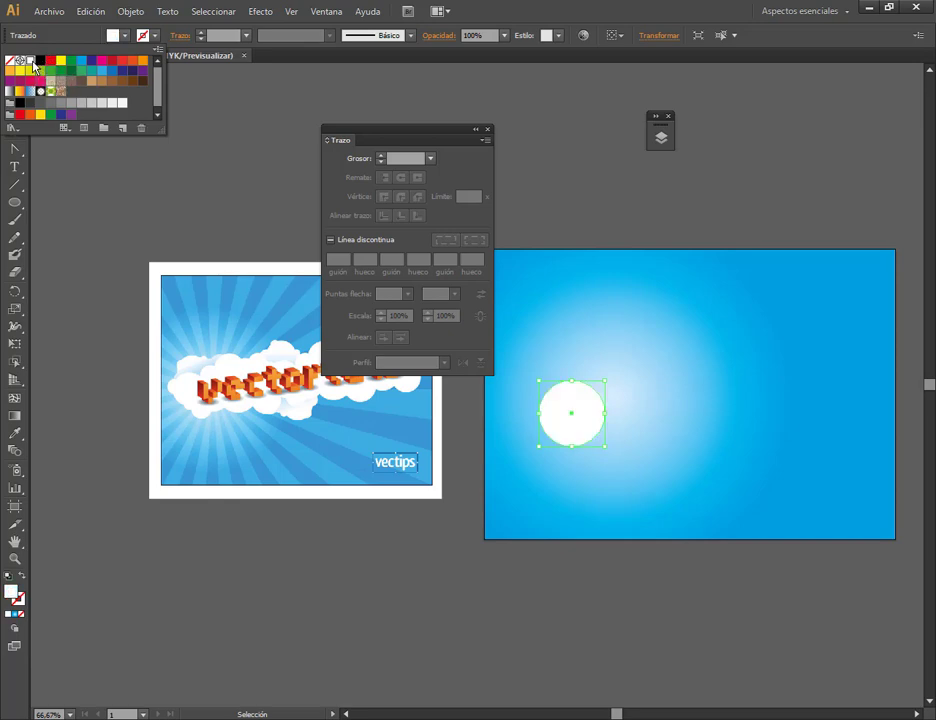
{"action": "left_click", "coordinate": [575, 413]}
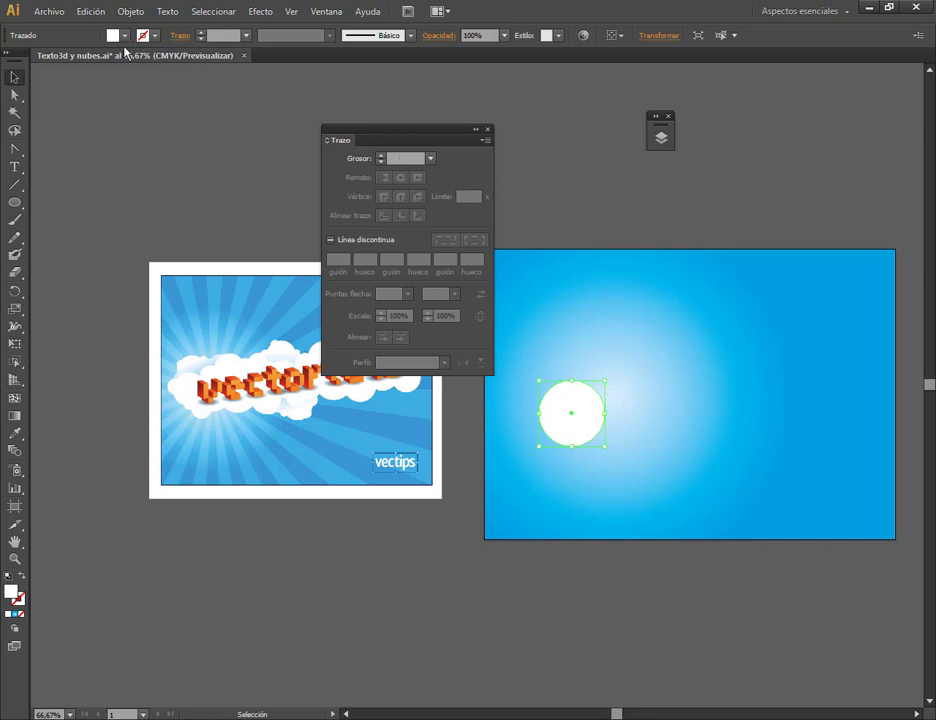
{"action": "left_click", "coordinate": [20, 577]}
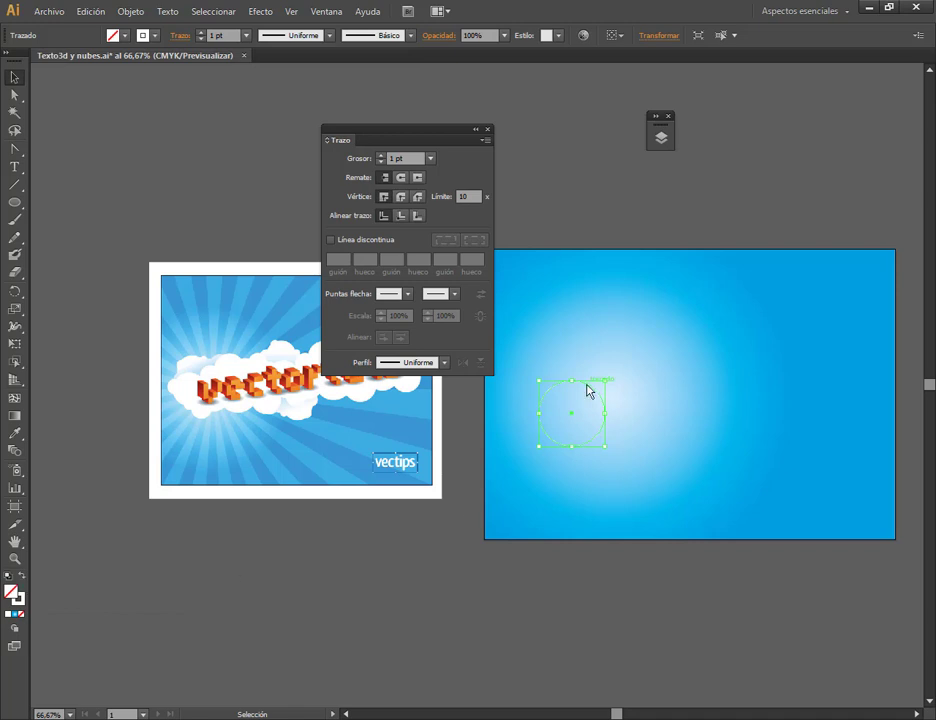
{"action": "left_click", "coordinate": [607, 355]}
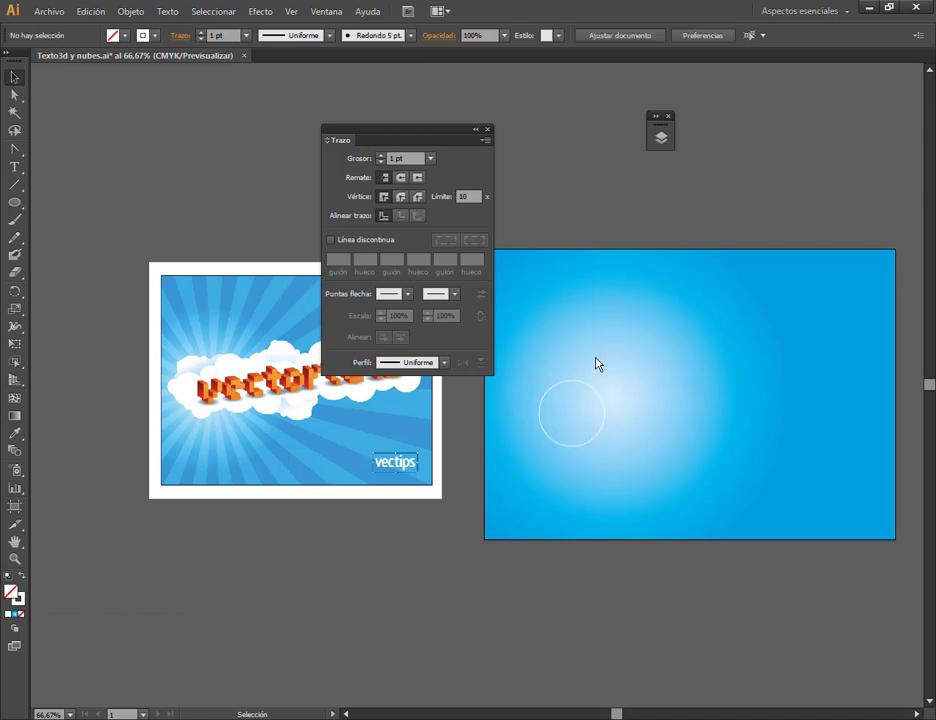
Try 5 pt and 10 pt on the white circle outline and set its stroke weight to 20 pt.
{"action": "left_click", "coordinate": [591, 387]}
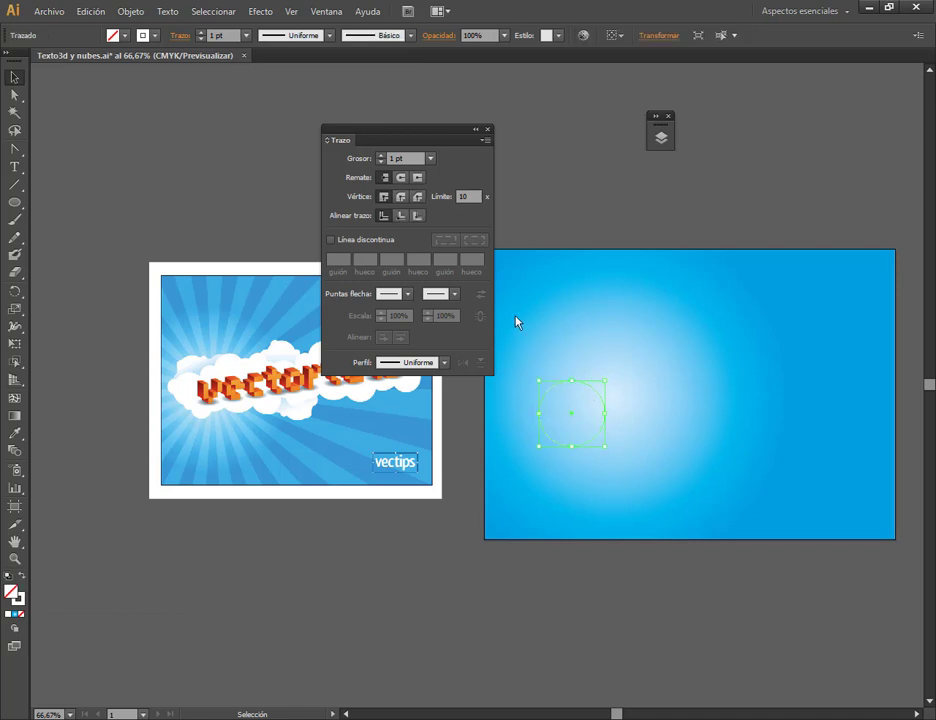
{"action": "left_click", "coordinate": [430, 158]}
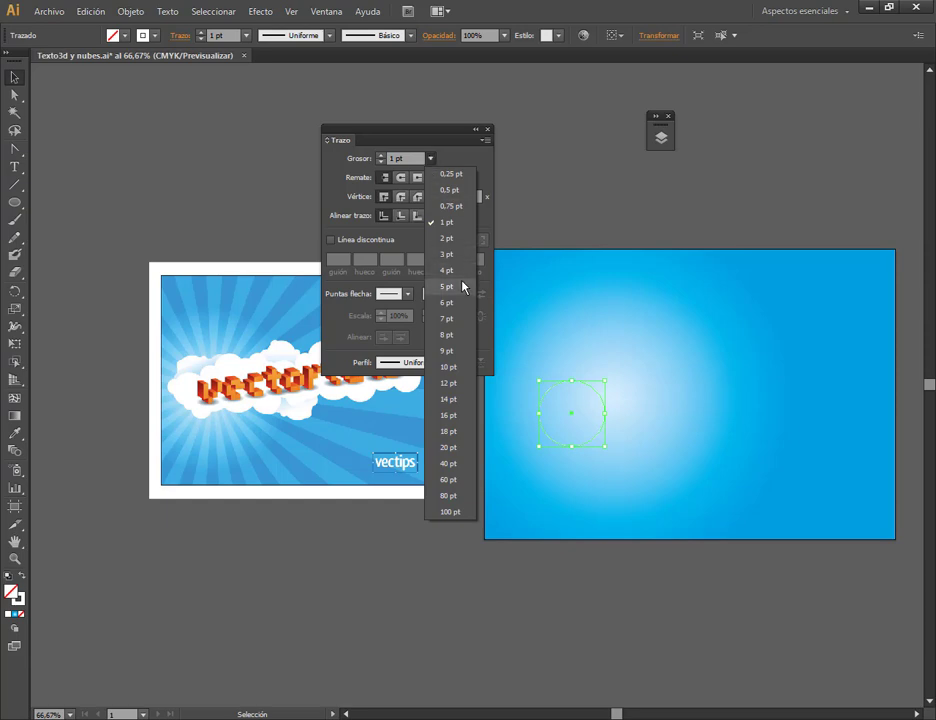
{"action": "left_click", "coordinate": [463, 287]}
{"action": "left_click", "coordinate": [430, 158]}
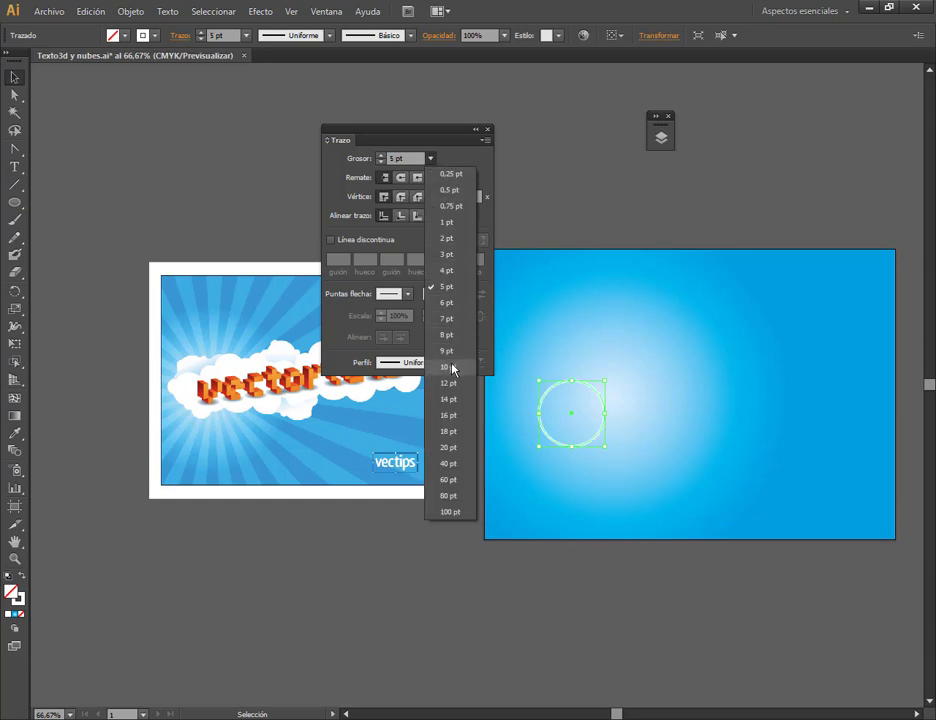
{"action": "left_click", "coordinate": [452, 368]}
{"action": "left_click", "coordinate": [432, 159]}
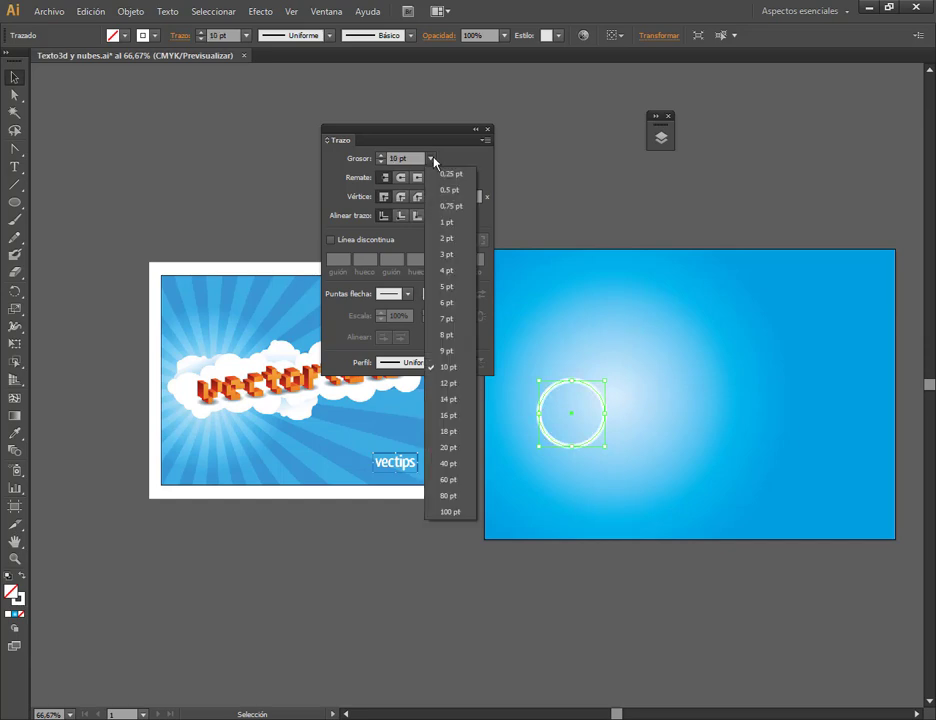
{"action": "left_click", "coordinate": [450, 447]}
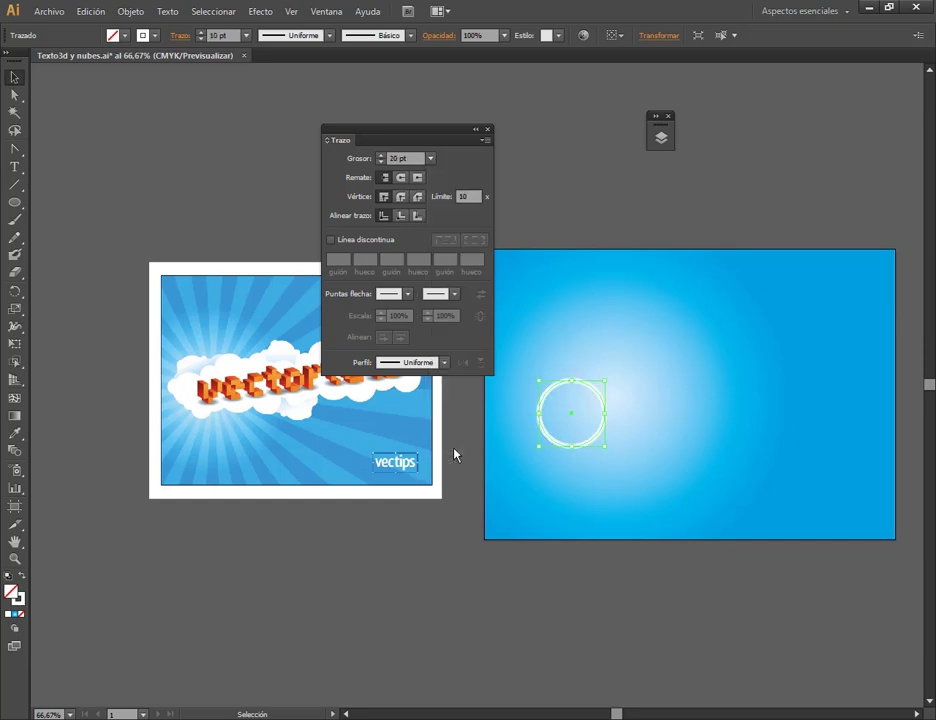
{"action": "left_click", "coordinate": [598, 360]}
Turn on a dashed line with 12 pt dashes for the white circle and raise its stroke weight to 121 pt.
{"action": "left_click", "coordinate": [596, 389]}
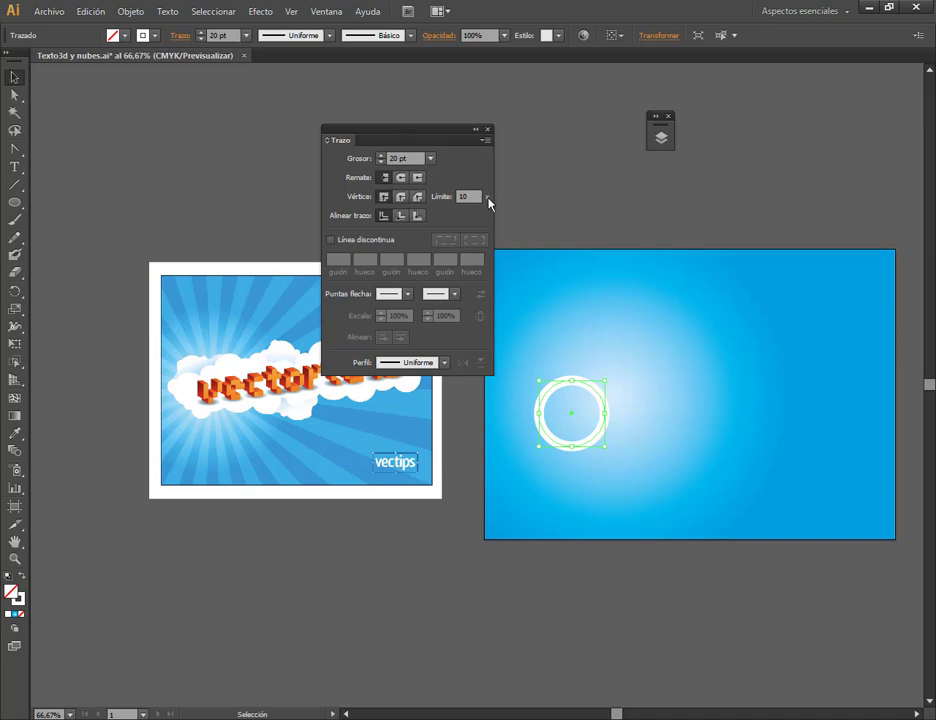
{"action": "left_click", "coordinate": [370, 242]}
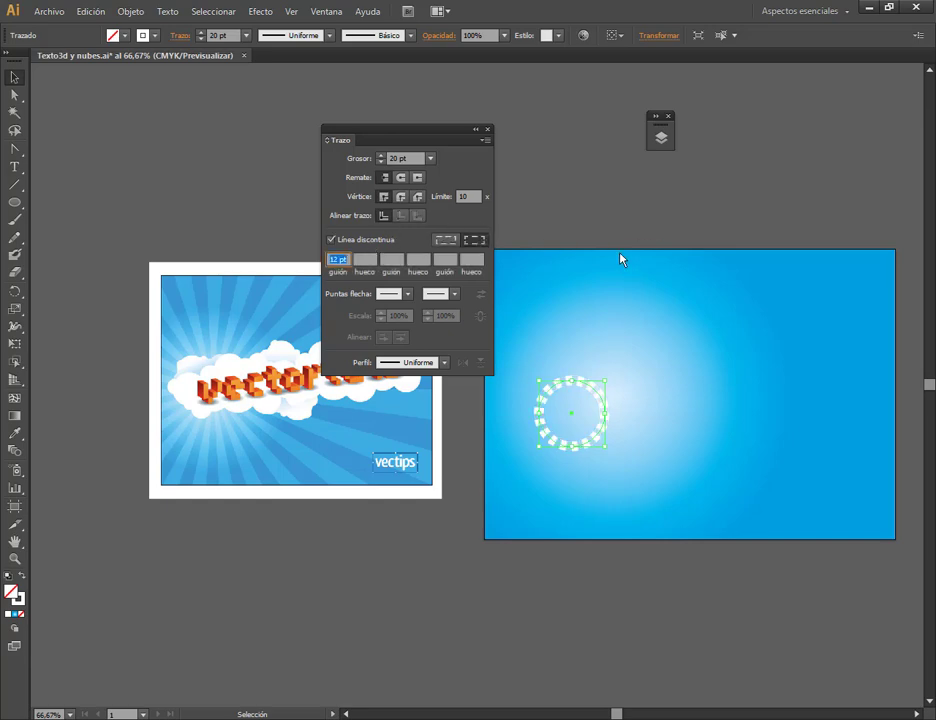
{"action": "left_click", "coordinate": [415, 167]}
{"action": "scroll", "coordinate": [413, 164], "scroll_direction": "up", "scroll_amount": 20}
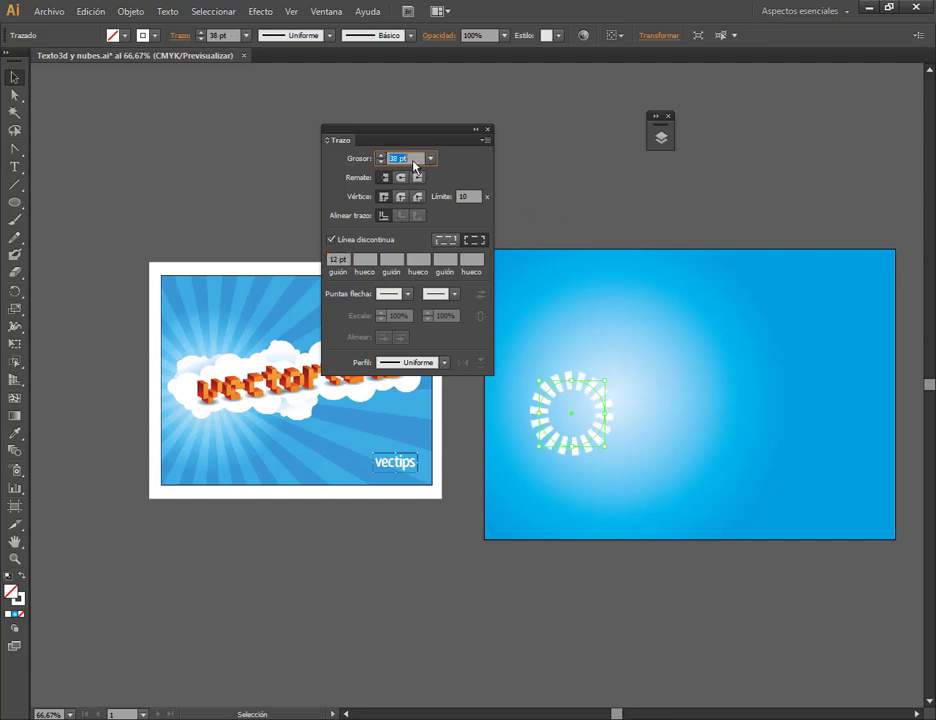
{"action": "key", "text": "Up"}
{"action": "key", "text": "Up"}
{"action": "key", "text": "Up"}
{"action": "key", "text": "Up"}
{"action": "key", "text": "Up"}
{"action": "key", "text": "Up"}
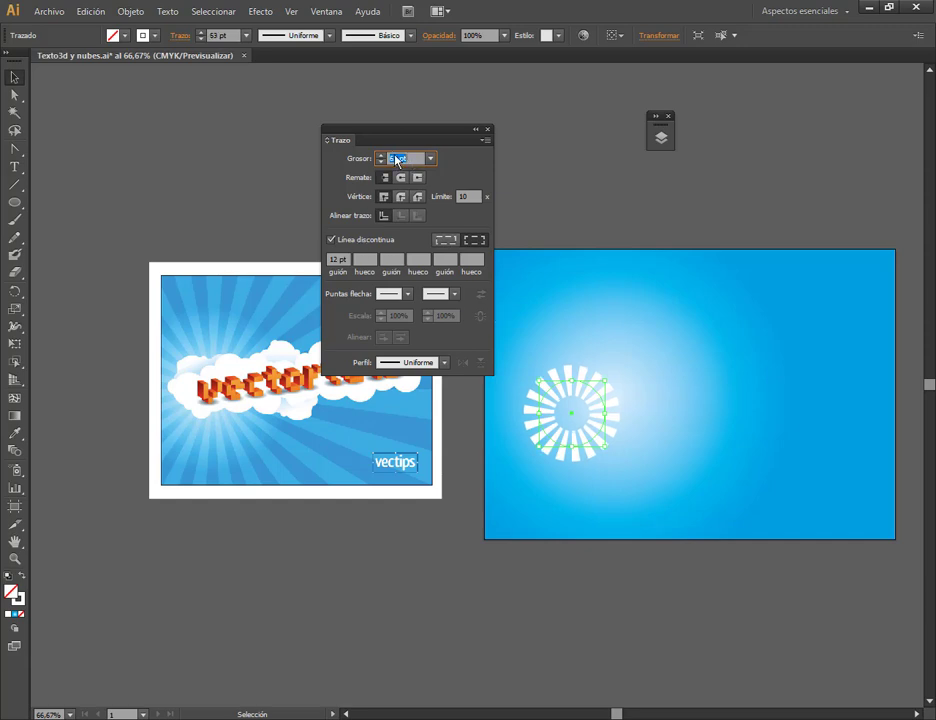
{"action": "scroll", "coordinate": [397, 160], "scroll_direction": "up", "scroll_amount": 13}
{"action": "scroll", "coordinate": [397, 160], "scroll_direction": "up", "scroll_amount": 20}
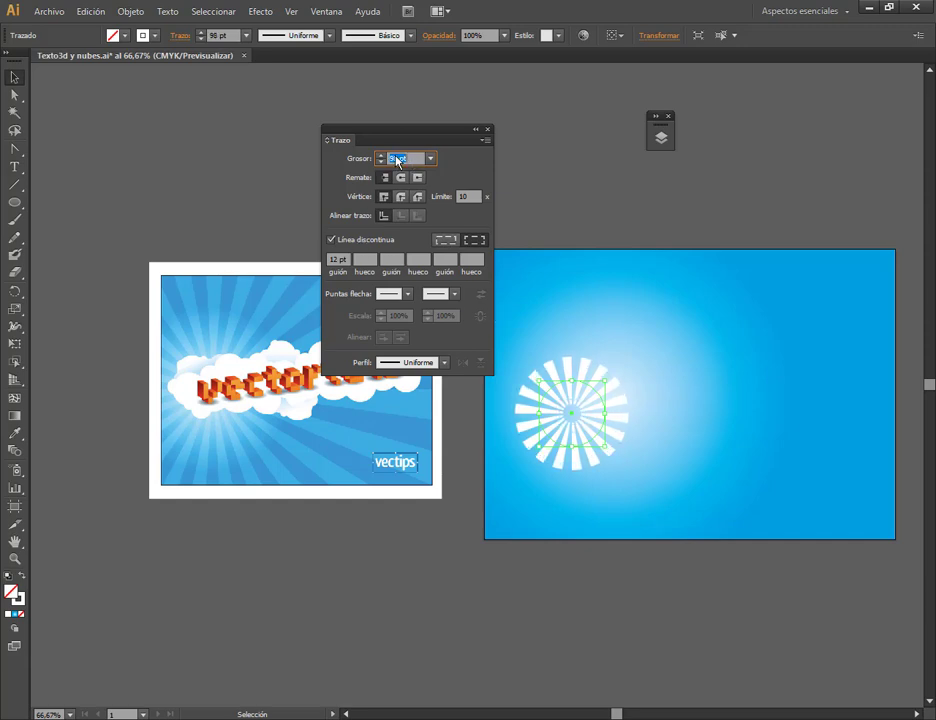
{"action": "scroll", "coordinate": [397, 160], "scroll_direction": "up", "scroll_amount": 1}
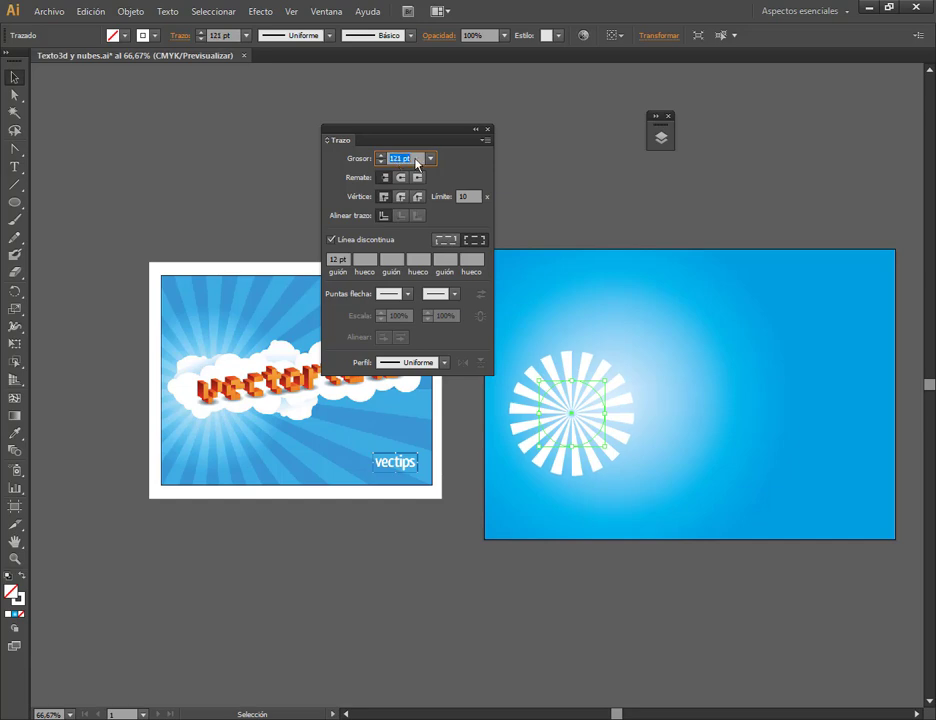
Try stroke weights of 200 pt and 500 pt on the dashed circle, ending with 750 pt.
{"action": "type", "text": "200"}
{"action": "key", "text": "Return"}
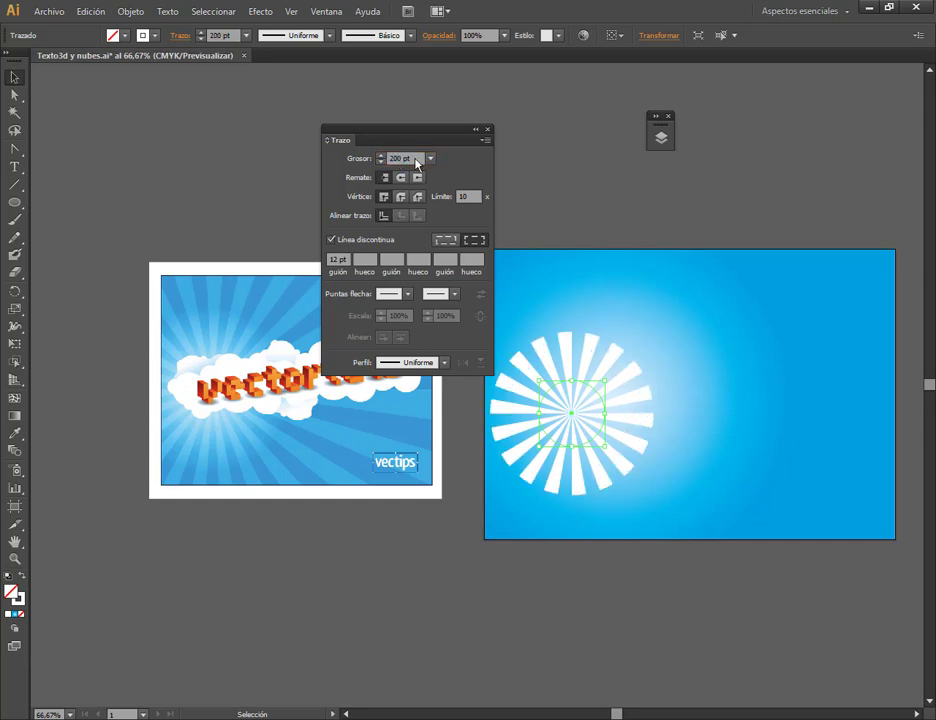
{"action": "left_click", "coordinate": [416, 160]}
{"action": "type", "text": "500"}
{"action": "key", "text": "Return"}
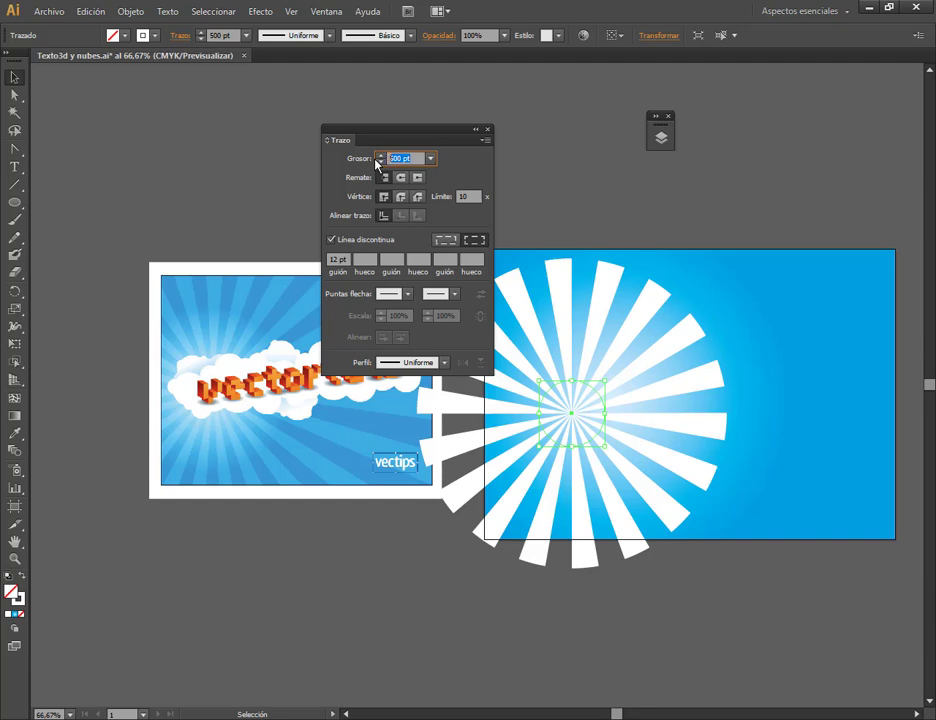
{"action": "type", "text": "750"}
{"action": "key", "text": "Return"}
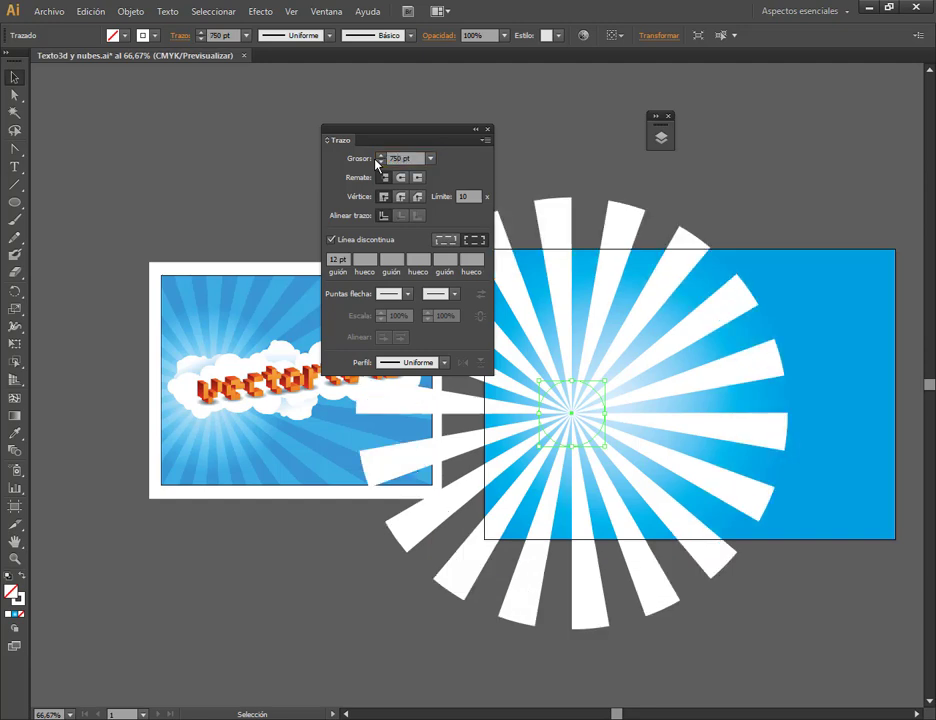
Nudge the dashed circle slightly to the left and set its stroke weight to 1000 pt.
{"action": "left_click", "coordinate": [161, 117]}
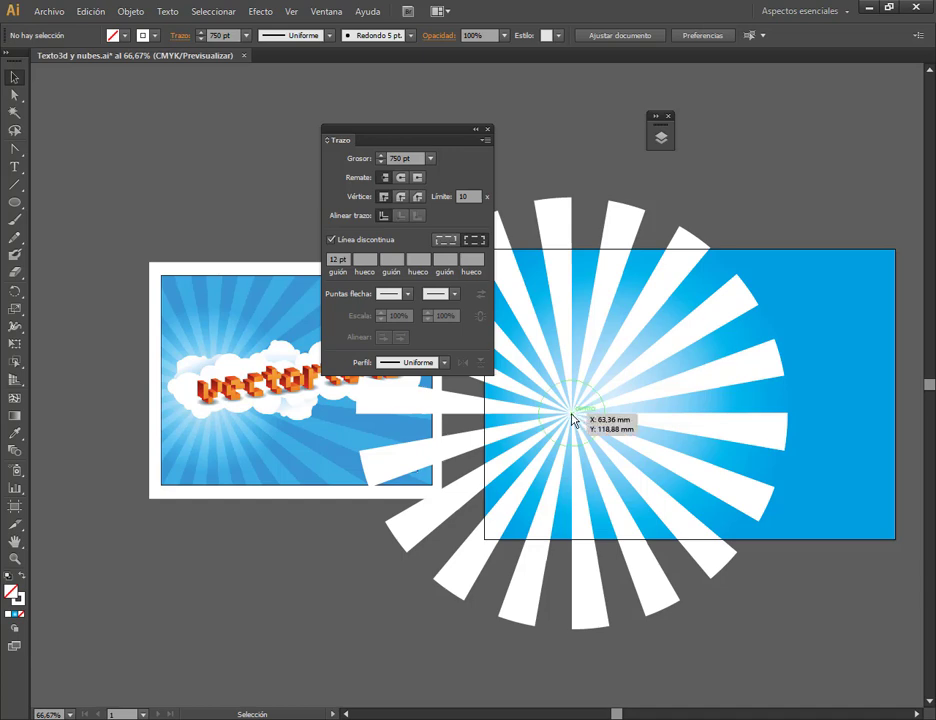
{"action": "left_click", "coordinate": [575, 419]}
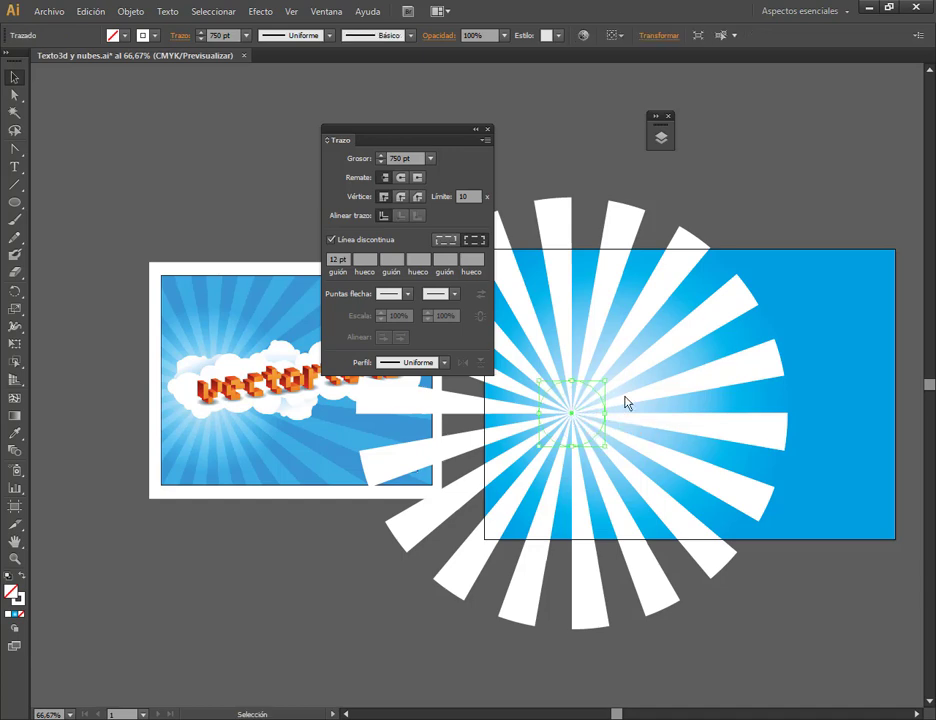
{"action": "left_click", "coordinate": [655, 402]}
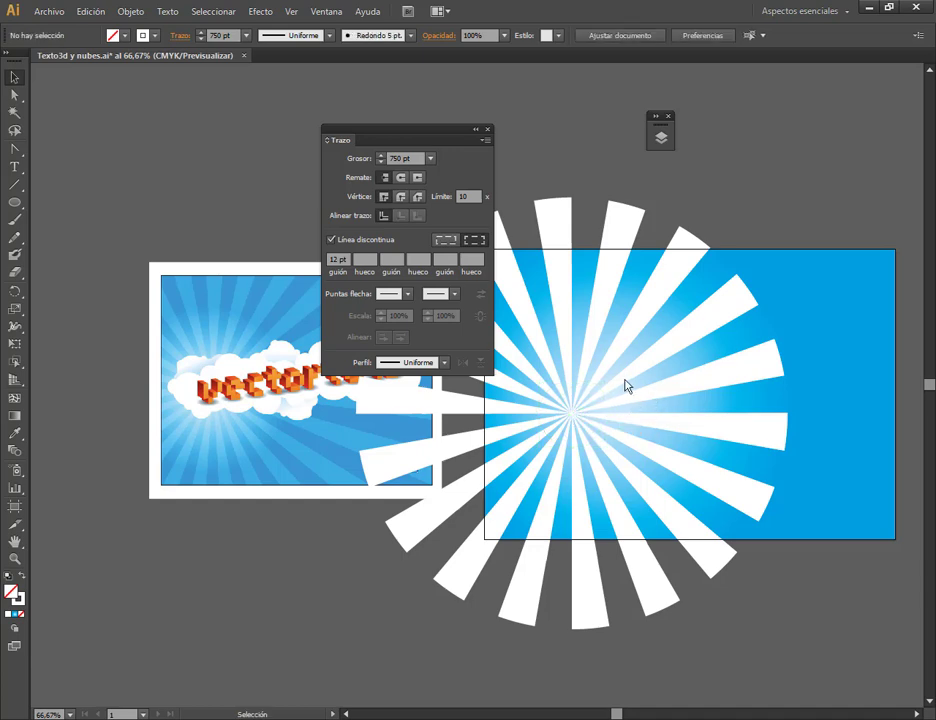
{"action": "left_click", "coordinate": [577, 416]}
{"action": "mouse_move", "coordinate": [572, 389]}
{"action": "left_mouse_down"}
{"action": "mouse_move", "coordinate": [593, 390]}
{"action": "mouse_move", "coordinate": [583, 389]}
{"action": "left_mouse_up"}
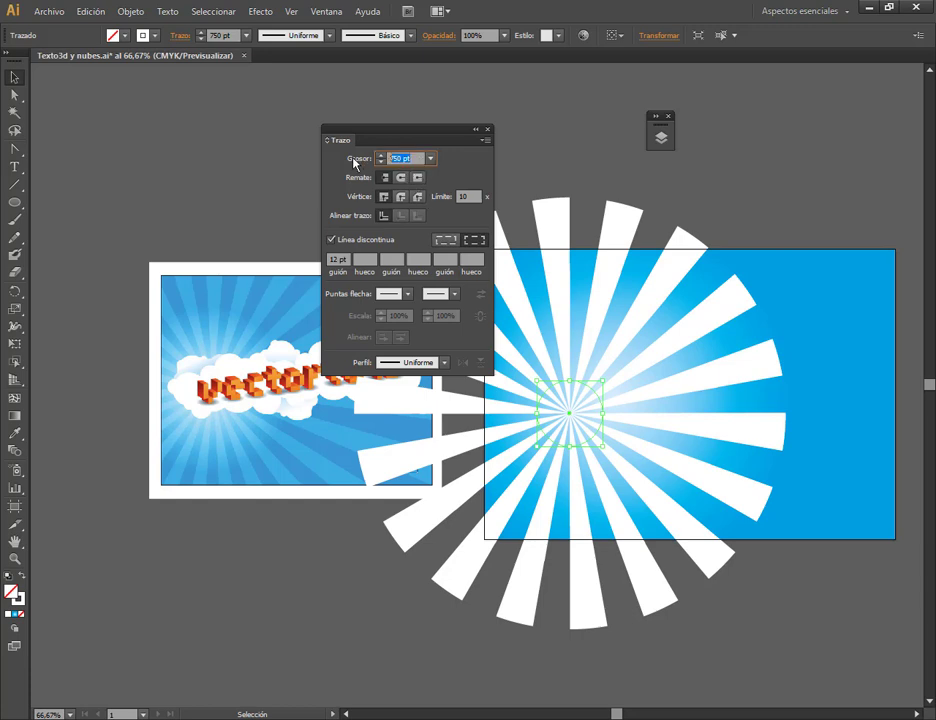
{"action": "type", "text": "1000"}
{"action": "key", "text": "Return"}
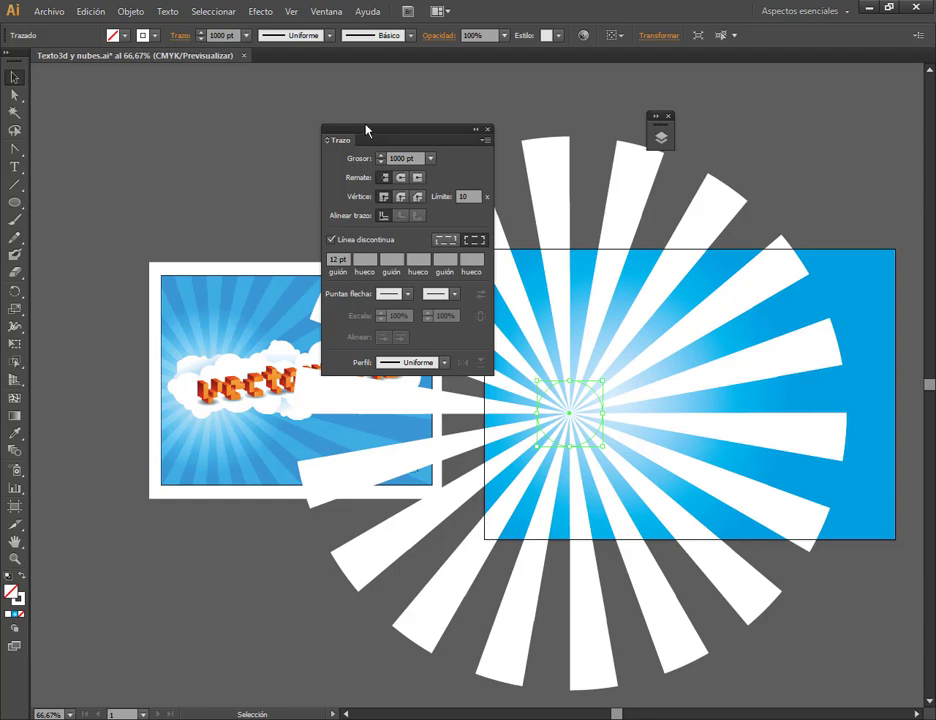
{"action": "double_click", "coordinate": [405, 159]}
{"action": "type", "text": "1"}
{"action": "type", "text": "000"}
{"action": "key", "text": "Return"}
{"action": "left_click", "coordinate": [619, 117]}
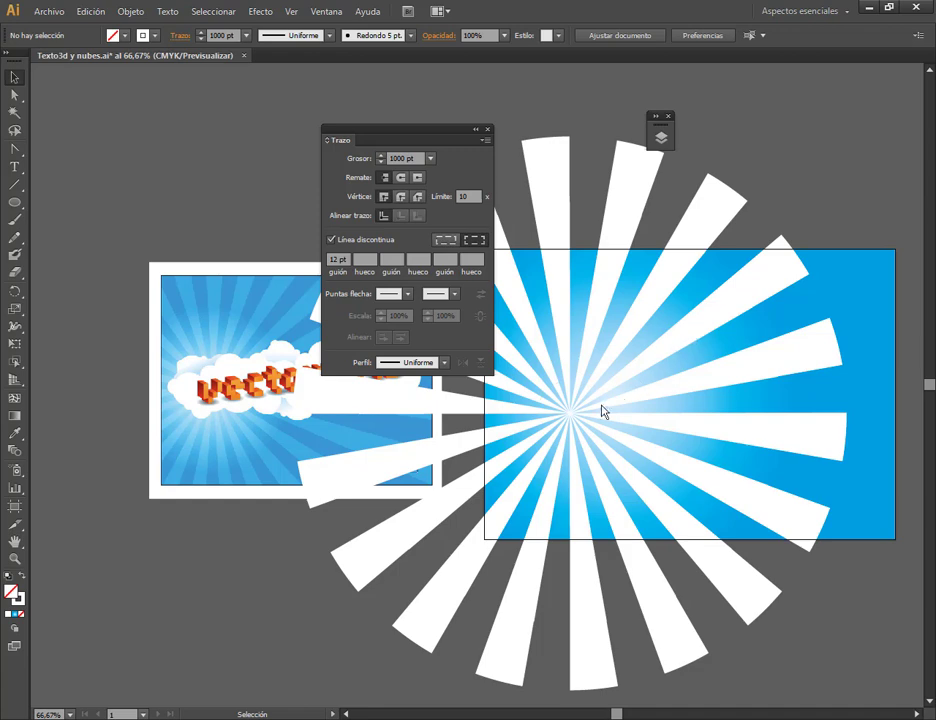
Move the white ray burst a little to the right over the blue background and keep it selected.
{"action": "left_click_drag", "start_coordinate": [600, 411], "coordinate": [635, 411]}
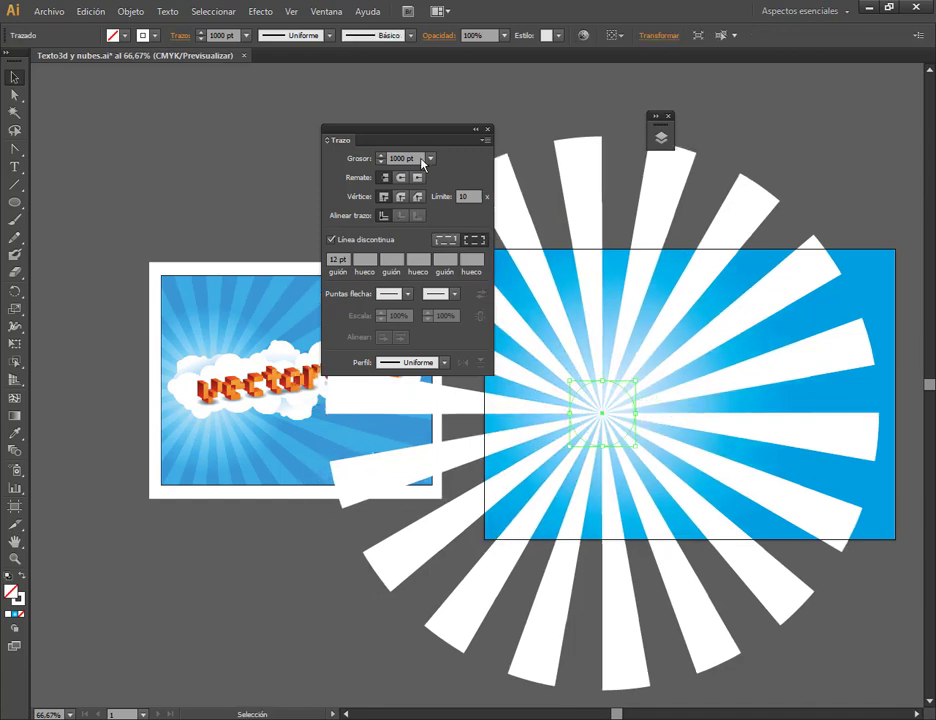
{"action": "left_click", "coordinate": [421, 159]}
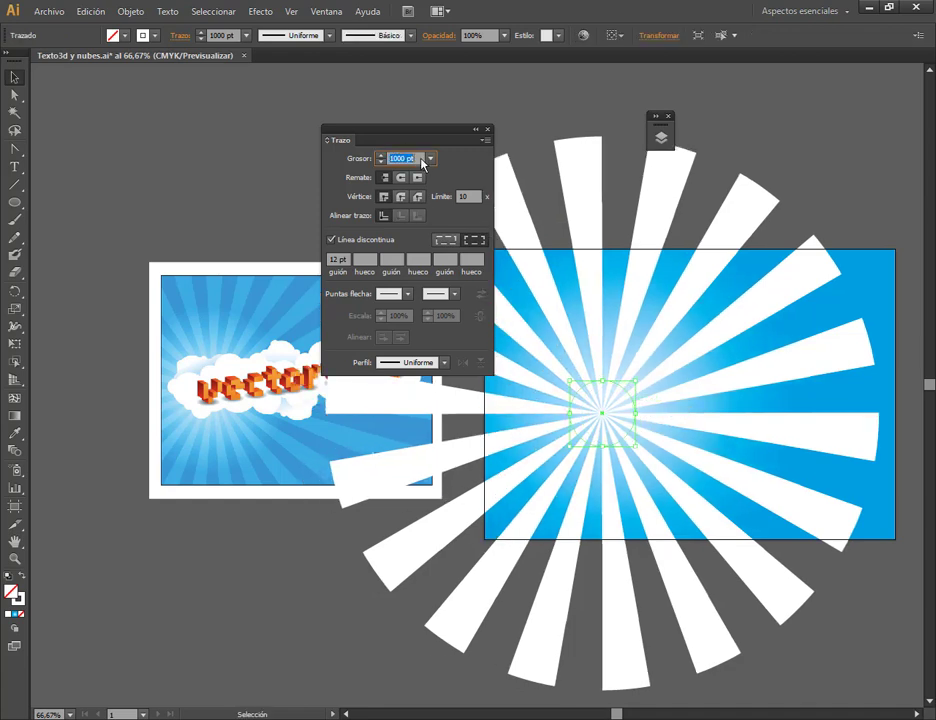
{"action": "left_click", "coordinate": [907, 178]}
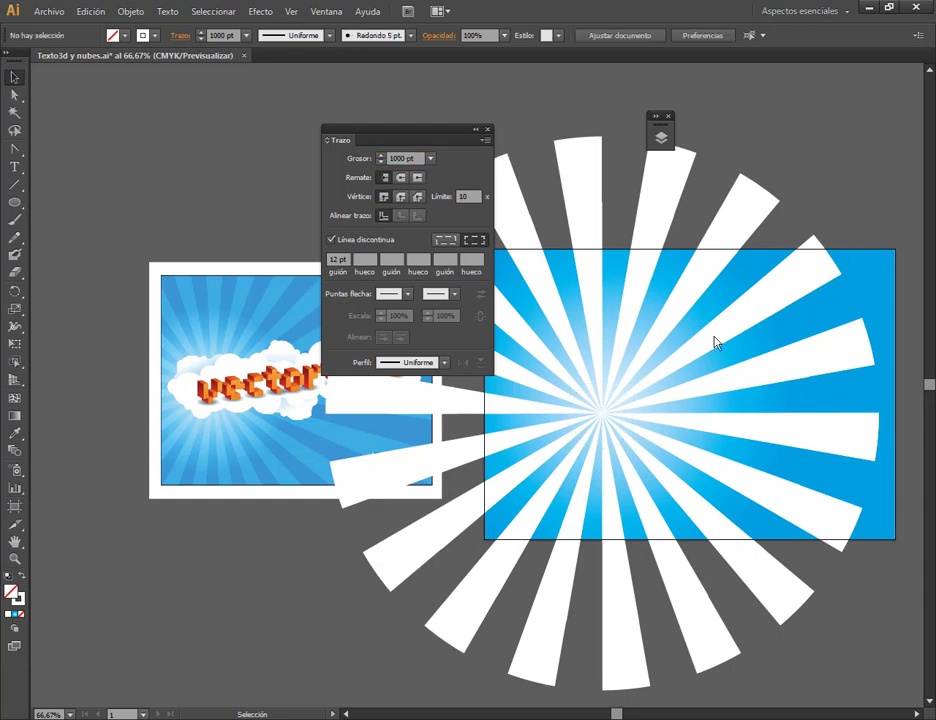
{"action": "left_click", "coordinate": [628, 405]}
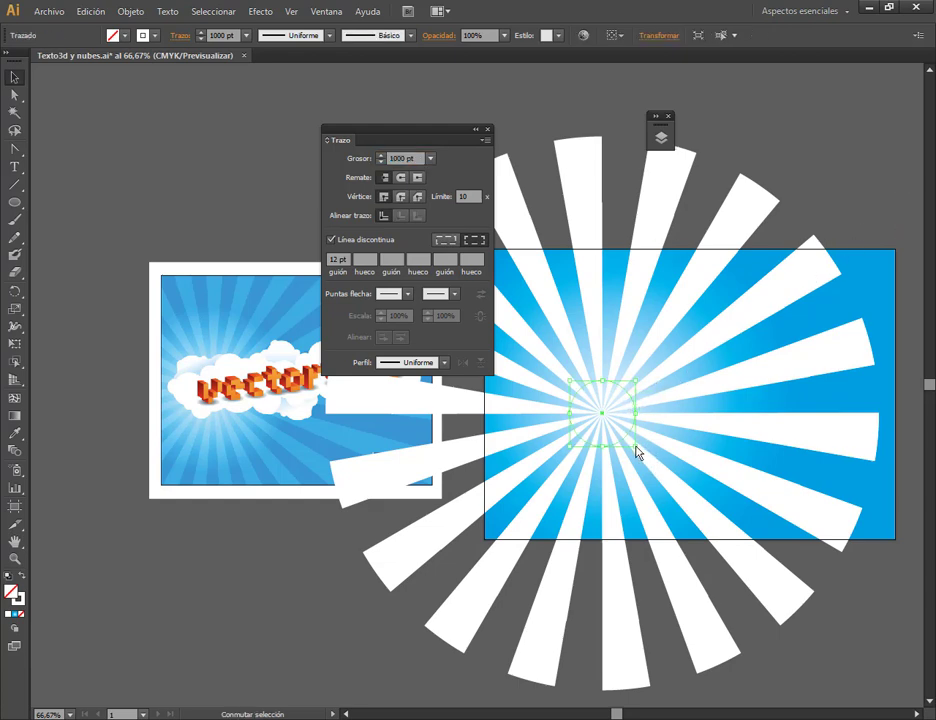
Enlarge the ray burst's circle proportionally in two passes, shifting it back over the light area of the background each time.
{"action": "left_click_drag", "start_coordinate": [637, 447], "coordinate": [700, 512]}
{"action": "left_click_drag", "start_coordinate": [697, 440], "coordinate": [673, 412]}
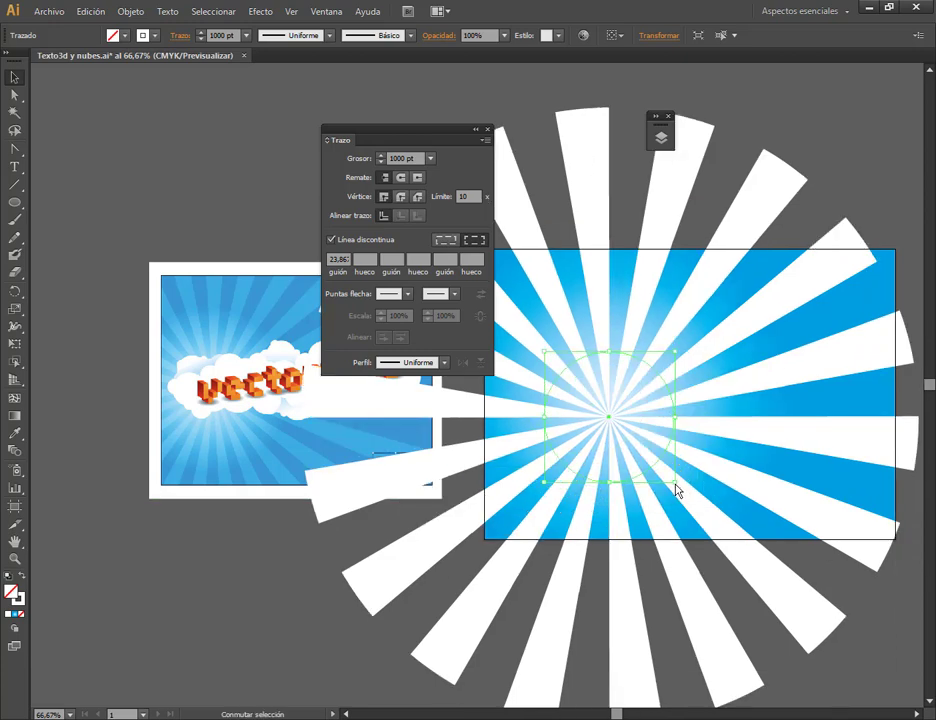
{"action": "left_click_drag", "start_coordinate": [676, 484], "coordinate": [711, 518]}
{"action": "left_click_drag", "start_coordinate": [690, 390], "coordinate": [672, 375]}
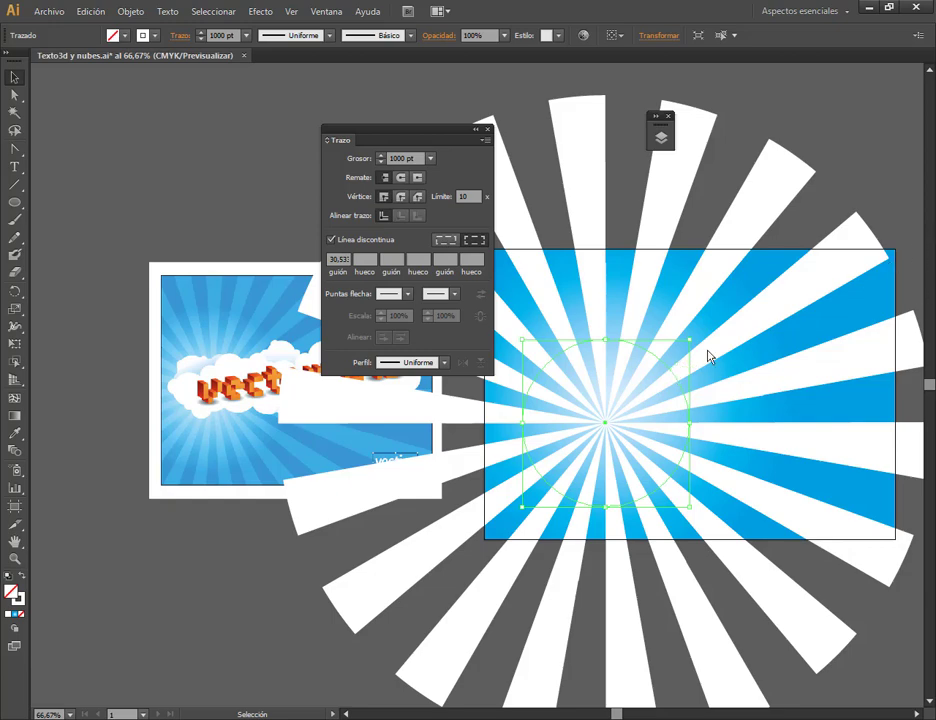
Hide the stroke options and enlarge the ray burst's circle a bit further about its center.
{"action": "left_click_drag", "start_coordinate": [665, 368], "coordinate": [502, 360]}
{"action": "left_click", "coordinate": [482, 131]}
{"action": "left_click", "coordinate": [813, 294]}
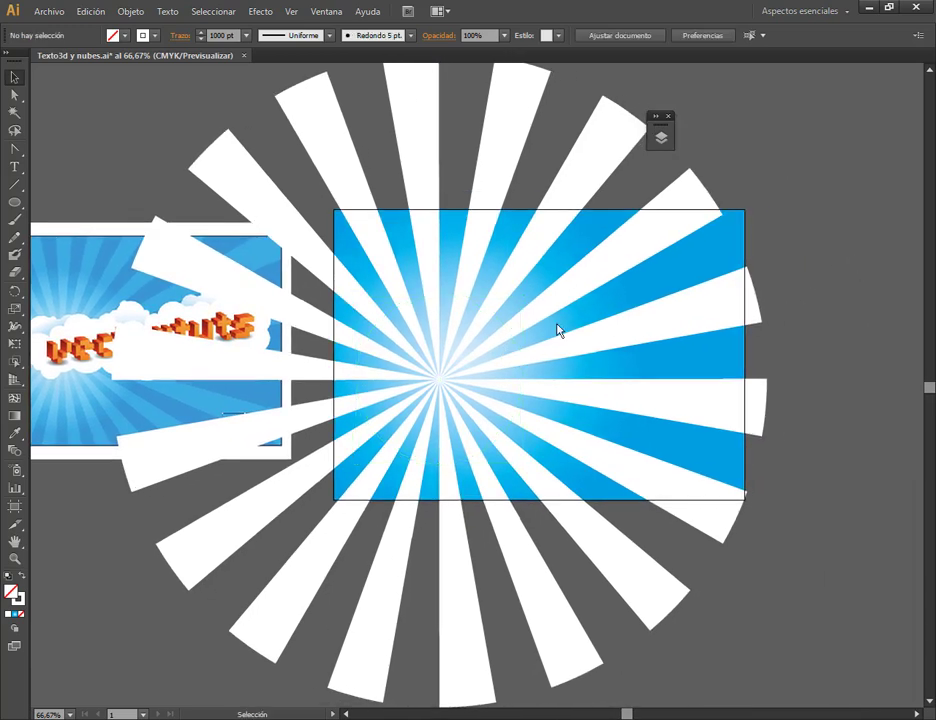
{"action": "left_click", "coordinate": [470, 335]}
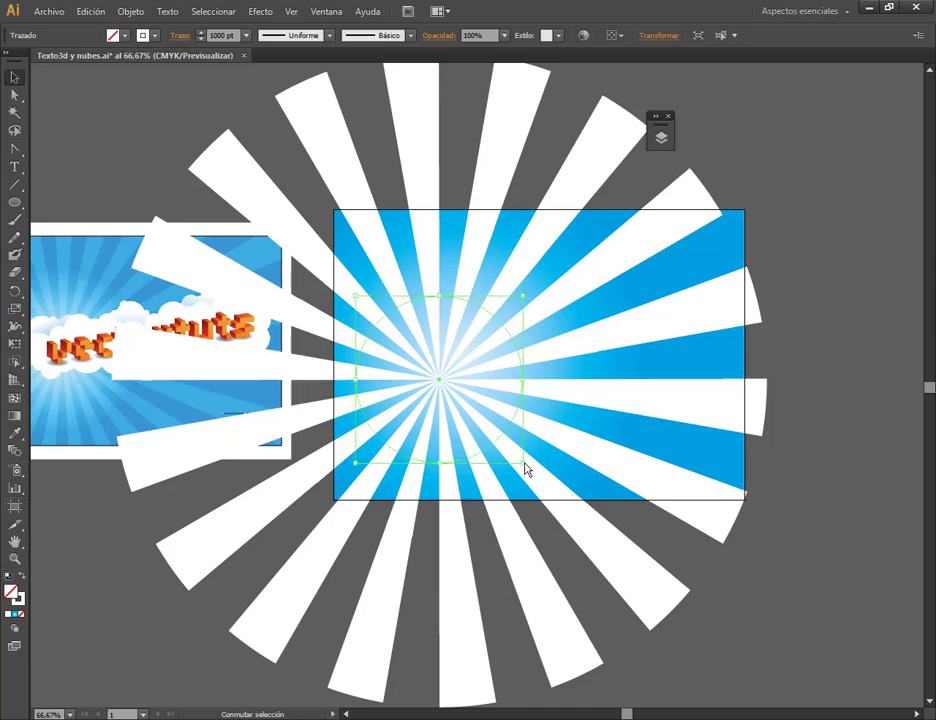
{"action": "left_click_drag", "start_coordinate": [528, 471], "coordinate": [545, 489]}
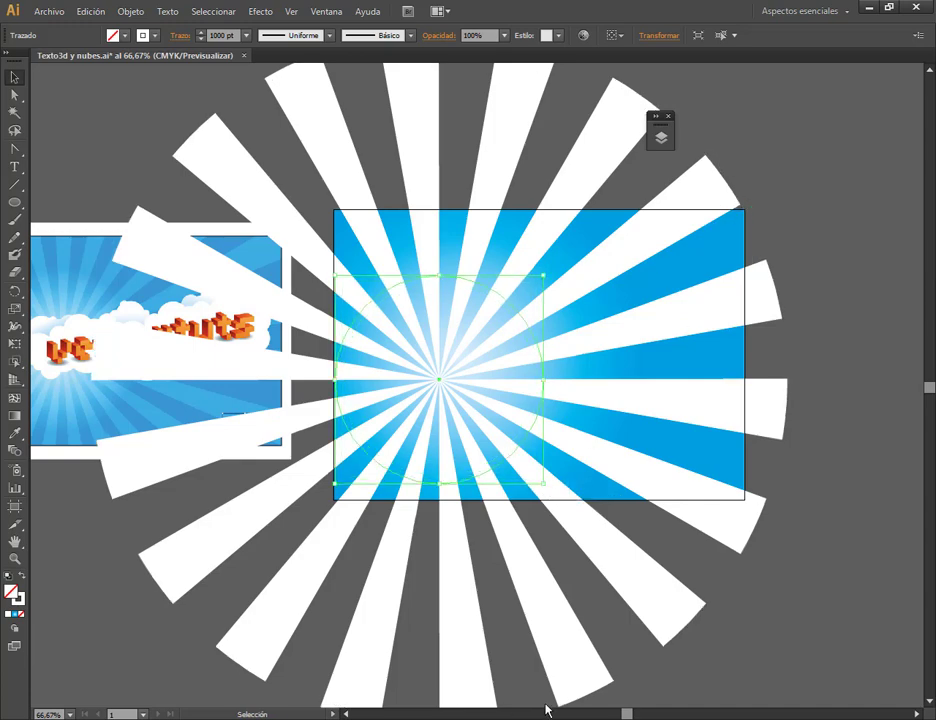
Display the stroke options again clear of the burst's center and set the dash length to 35 pt.
{"action": "left_click", "coordinate": [328, 11]}
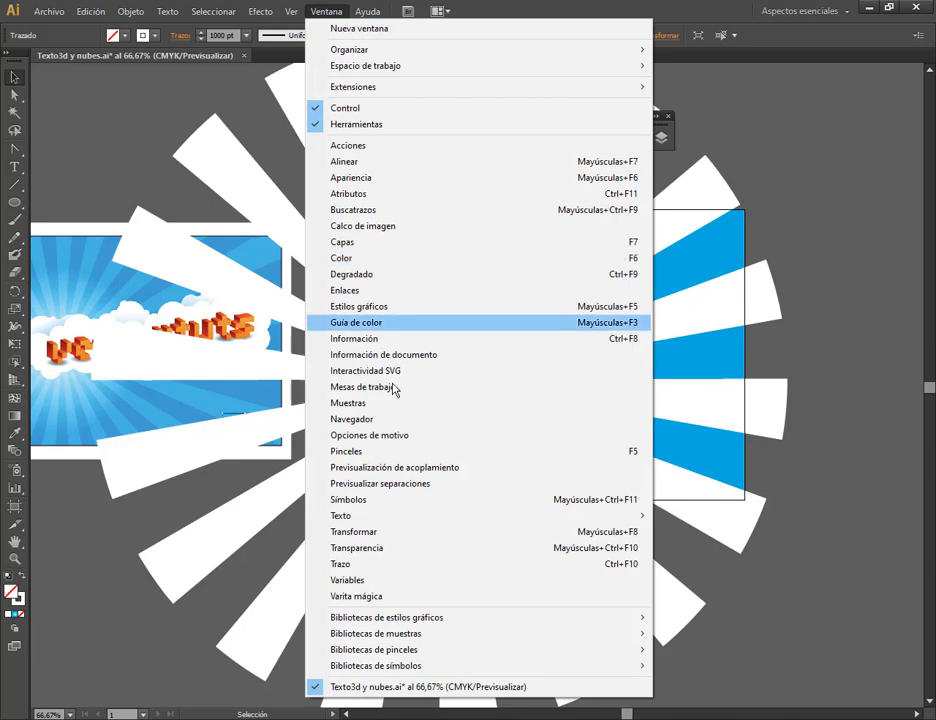
{"action": "left_click", "coordinate": [355, 564]}
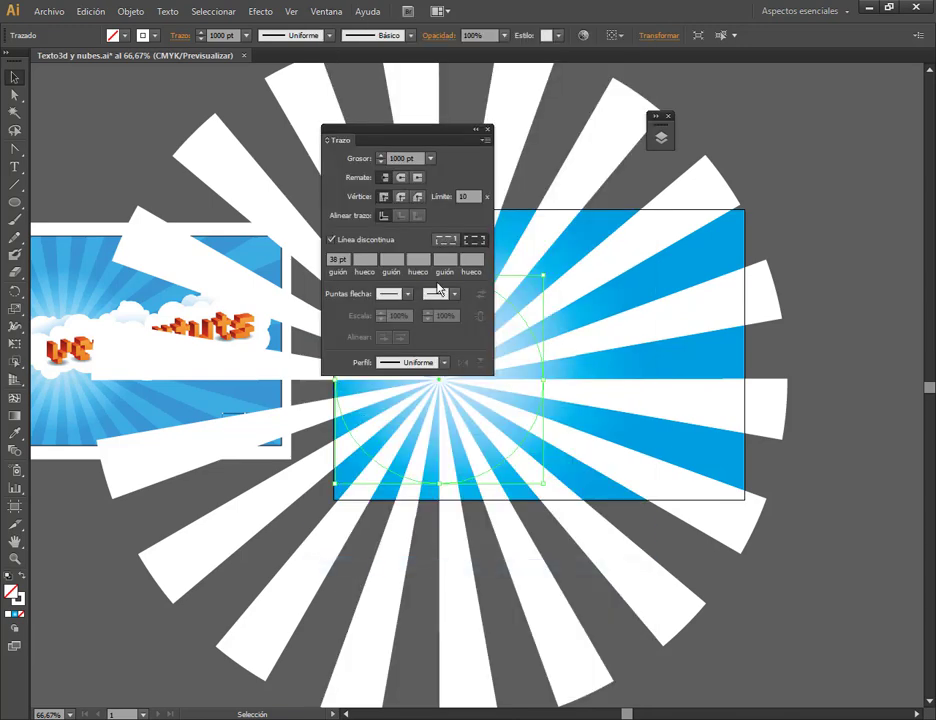
{"action": "left_click_drag", "start_coordinate": [422, 135], "coordinate": [712, 130]}
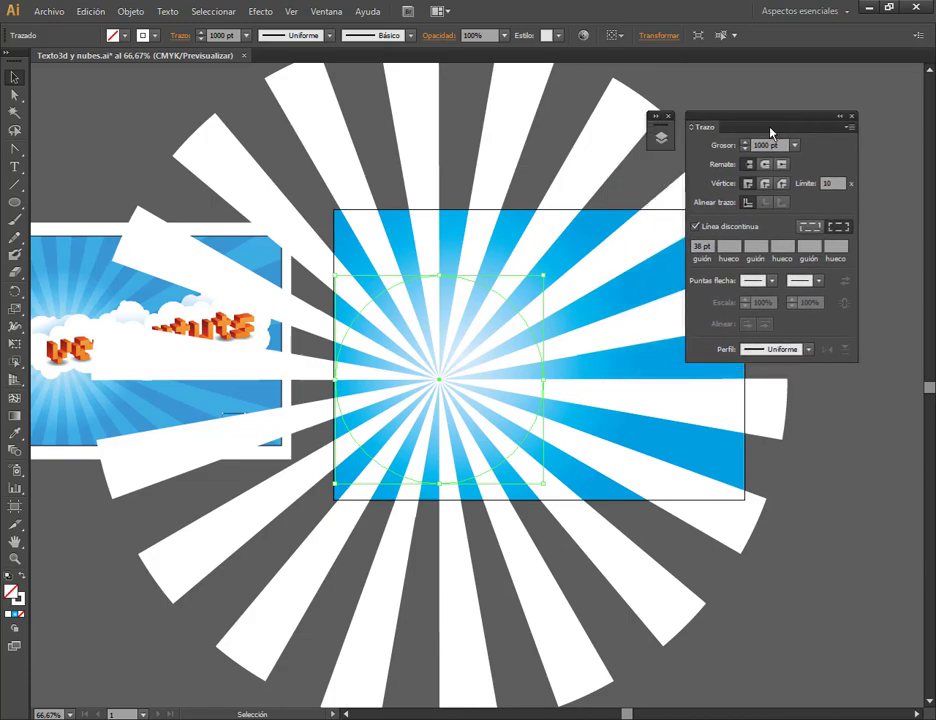
{"action": "double_click", "coordinate": [713, 247]}
{"action": "type", "text": "35"}
{"action": "key", "text": "Return"}
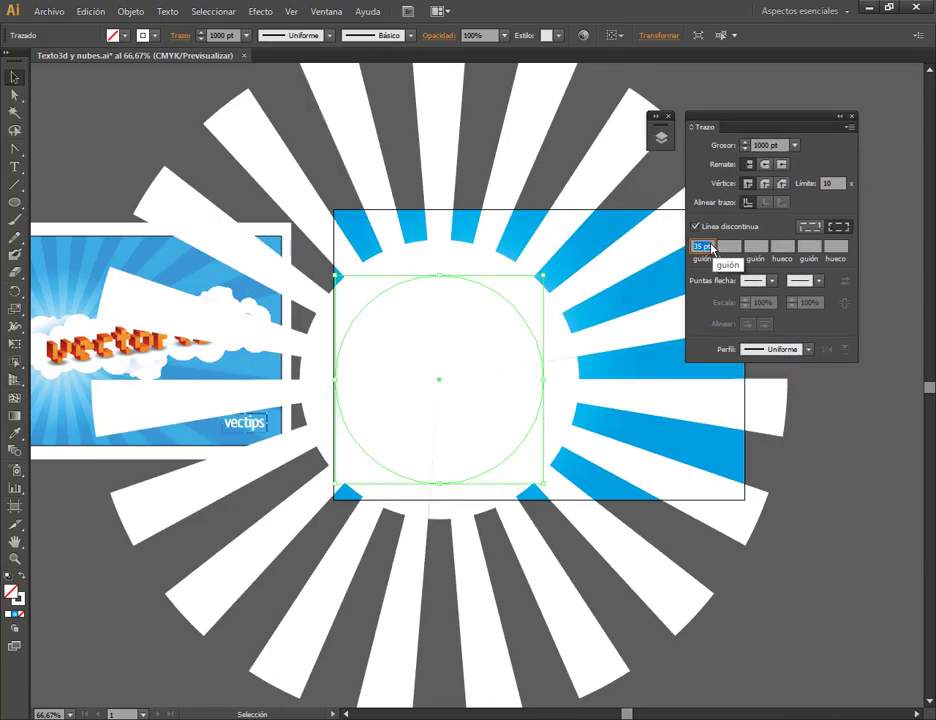
Lower the ray burst's dash length gradually to 17 pt to try thinner, more numerous rays.
{"action": "key", "text": "Down"}
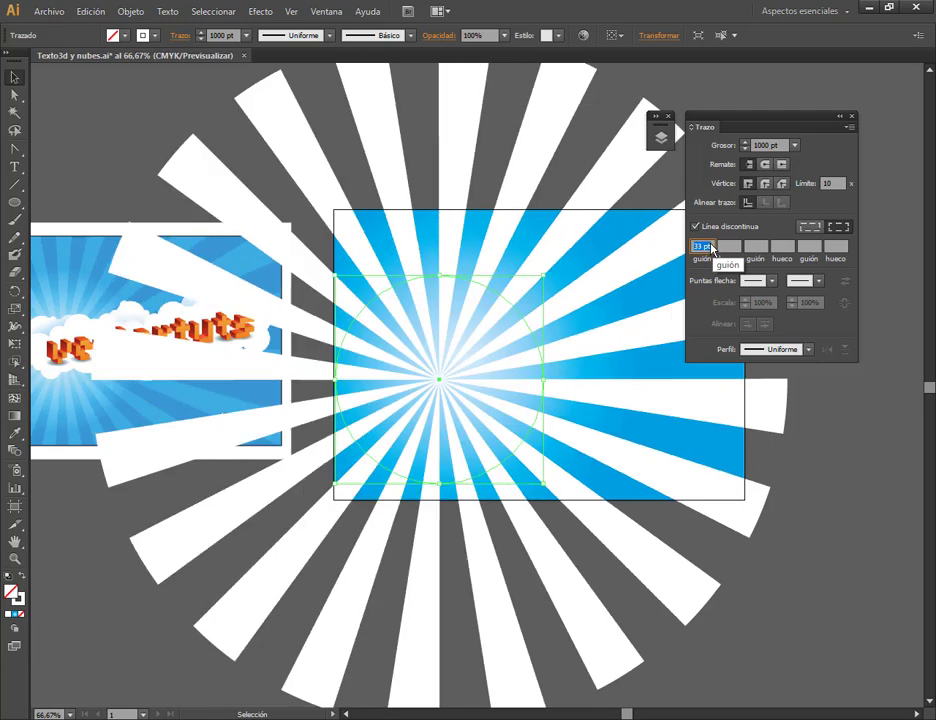
{"action": "key", "text": "Down"}
{"action": "key", "text": "Down"}
{"action": "key", "text": "Down"}
{"action": "key", "text": "Down"}
{"action": "key", "text": "Down"}
{"action": "key", "text": "Down"}
{"action": "key", "text": "Down"}
{"action": "key", "text": "Down"}
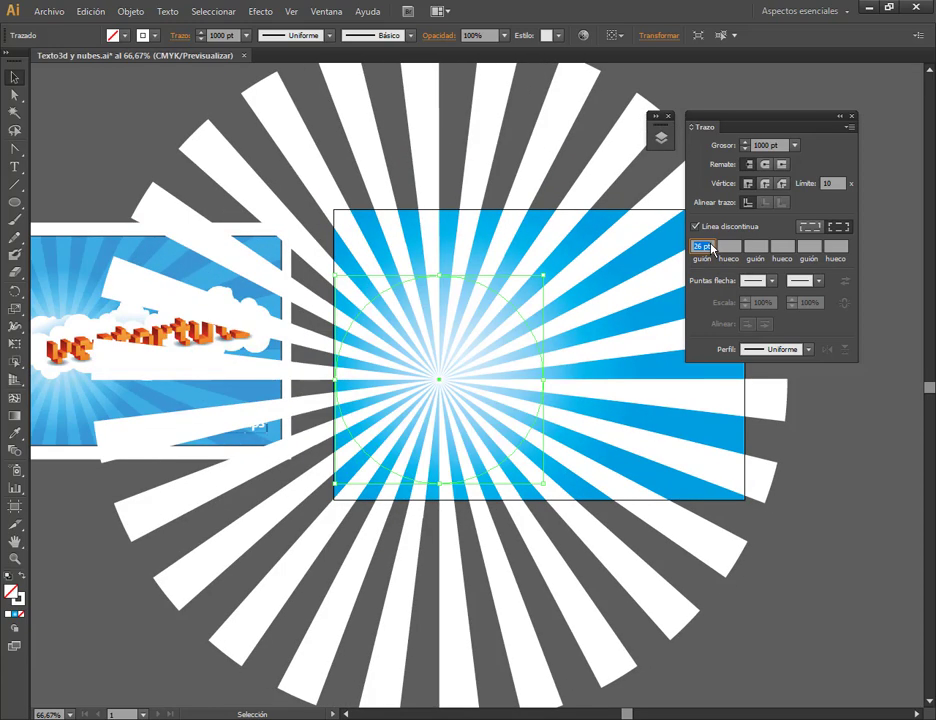
{"action": "key", "text": "Down"}
{"action": "key", "text": "Down"}
{"action": "key", "text": "Down"}
{"action": "key", "text": "Down"}
{"action": "key", "text": "Down"}
{"action": "key", "text": "Down"}
{"action": "key", "text": "Down"}
{"action": "key", "text": "Down"}
{"action": "key", "text": "Down"}
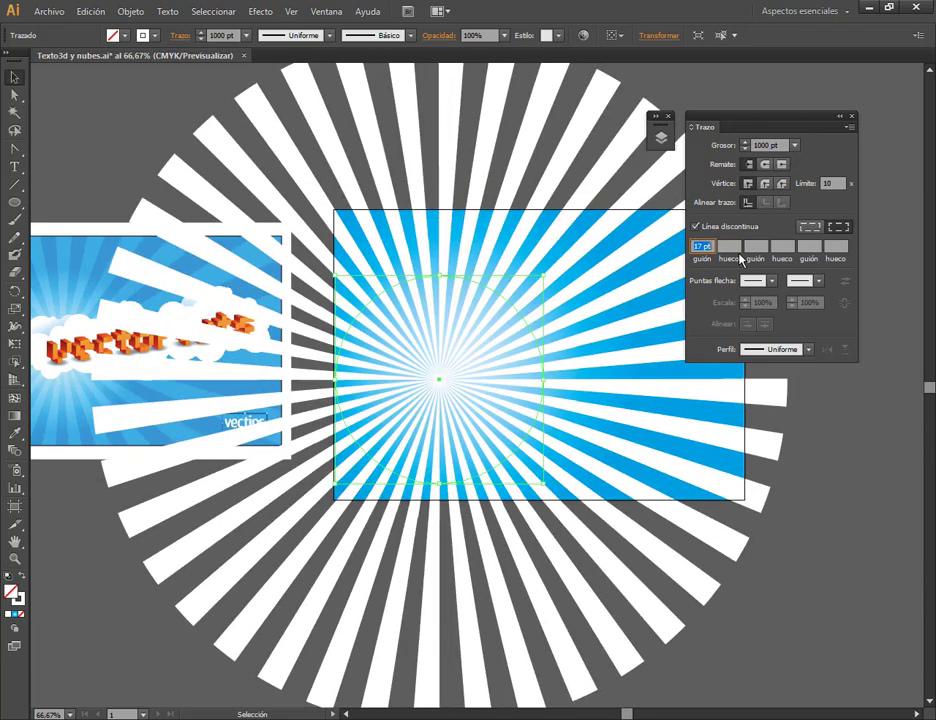
Raise the ray burst's dash length to 31 pt for fewer, wider rays.
{"action": "key", "text": "Up"}
{"action": "key", "text": "Up"}
{"action": "key", "text": "Up"}
{"action": "key", "text": "Up"}
{"action": "key", "text": "Up"}
{"action": "key", "text": "Up"}
{"action": "key", "text": "Up"}
{"action": "key", "text": "Up"}
{"action": "key", "text": "Up"}
{"action": "key", "text": "Up"}
{"action": "key", "text": "Up"}
{"action": "key", "text": "Up"}
{"action": "key", "text": "Up"}
{"action": "key", "text": "Up"}
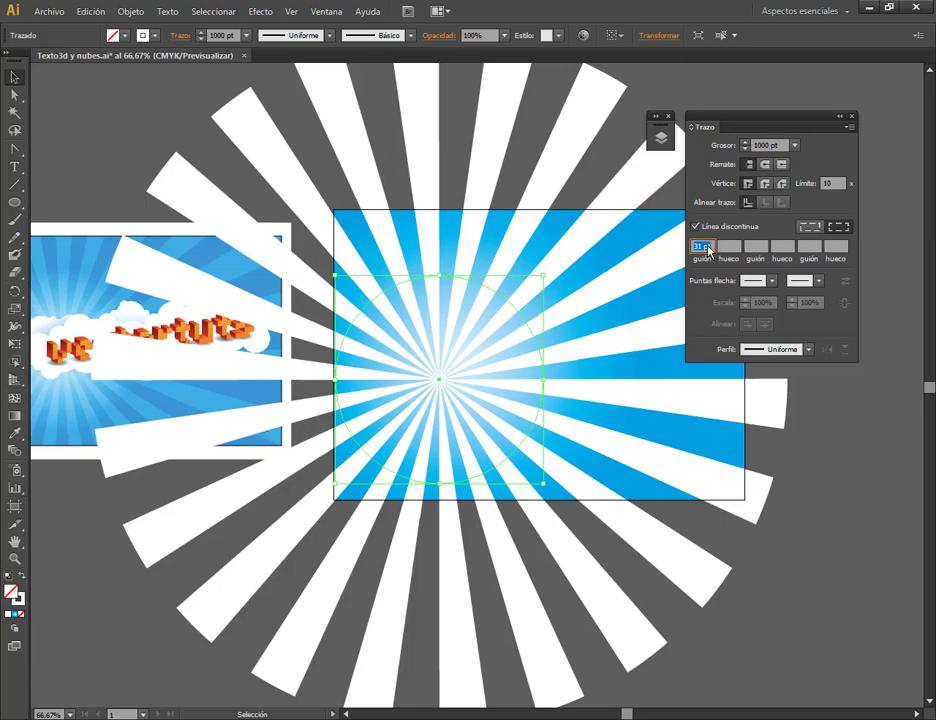
{"action": "key", "text": "Down"}
Close the stroke options and save the document under its existing name.
{"action": "left_click", "coordinate": [852, 117]}
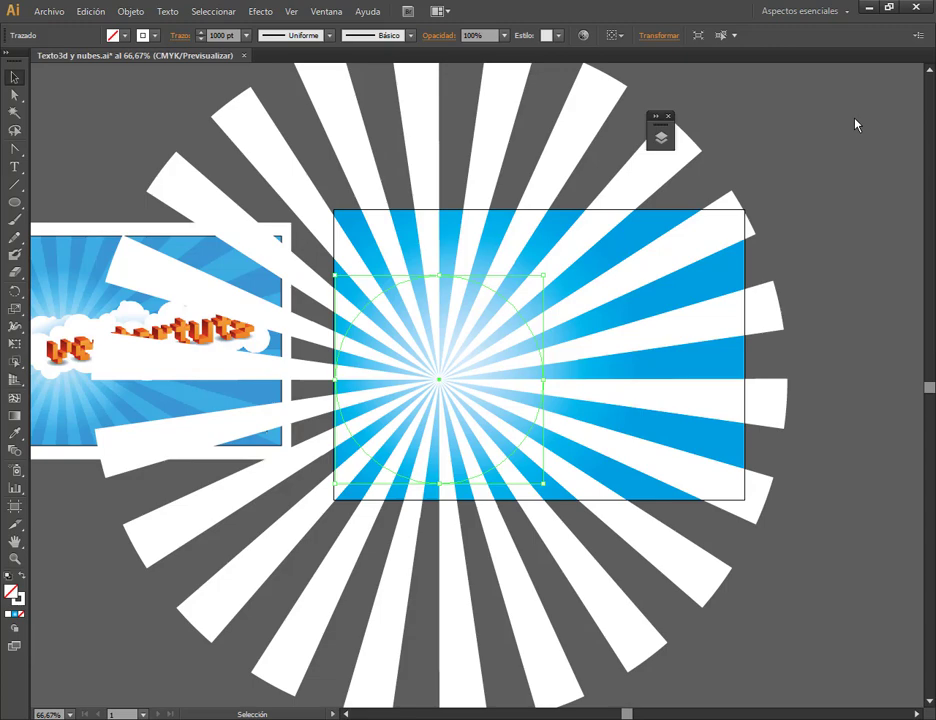
{"action": "left_click", "coordinate": [48, 12]}
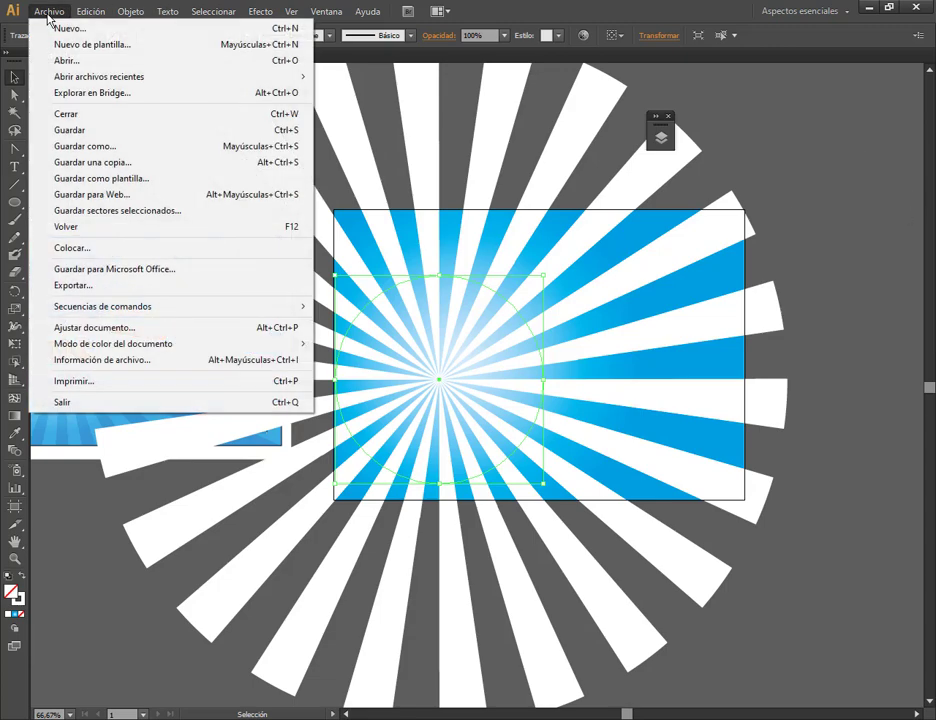
{"action": "left_click", "coordinate": [55, 130]}
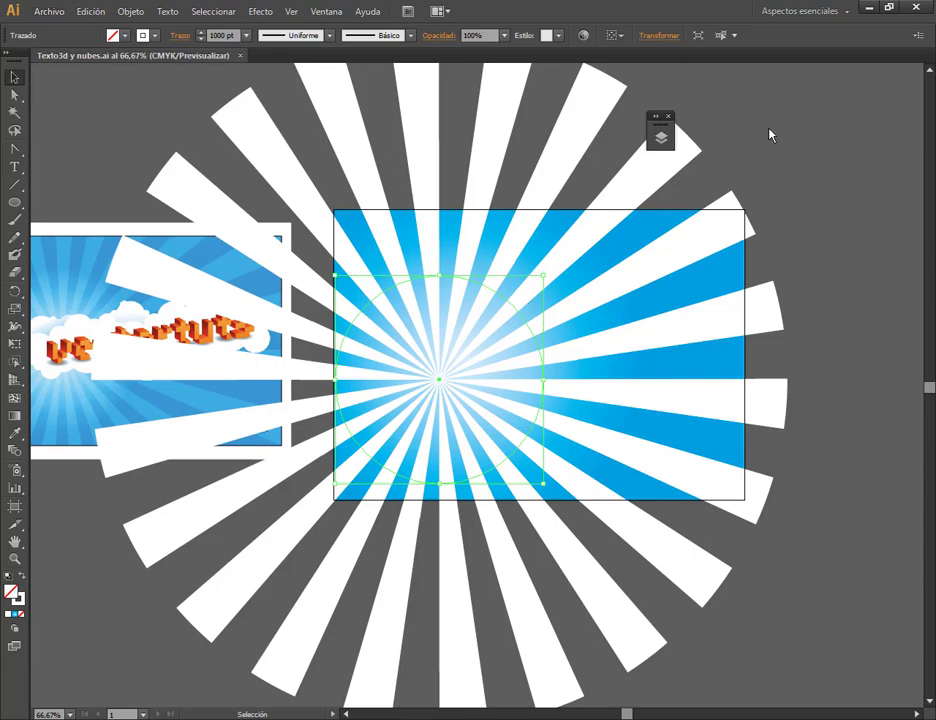
Close the layers display and place a duplicate of the ray burst off the artboard, beyond the upper left of the reference poster.
{"action": "left_click", "coordinate": [668, 117]}
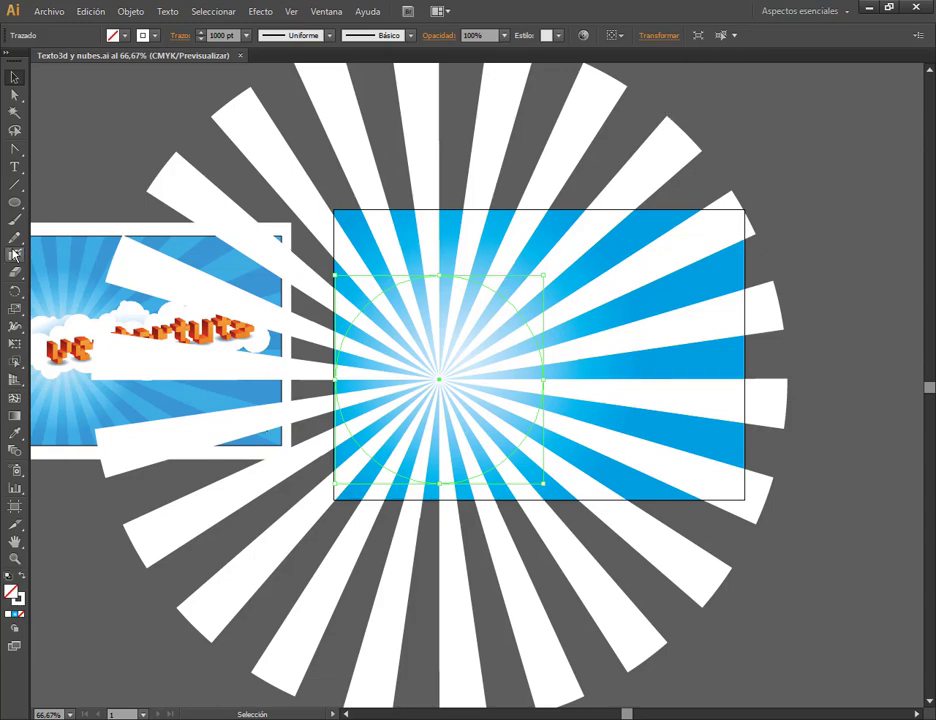
{"action": "left_click", "coordinate": [749, 160]}
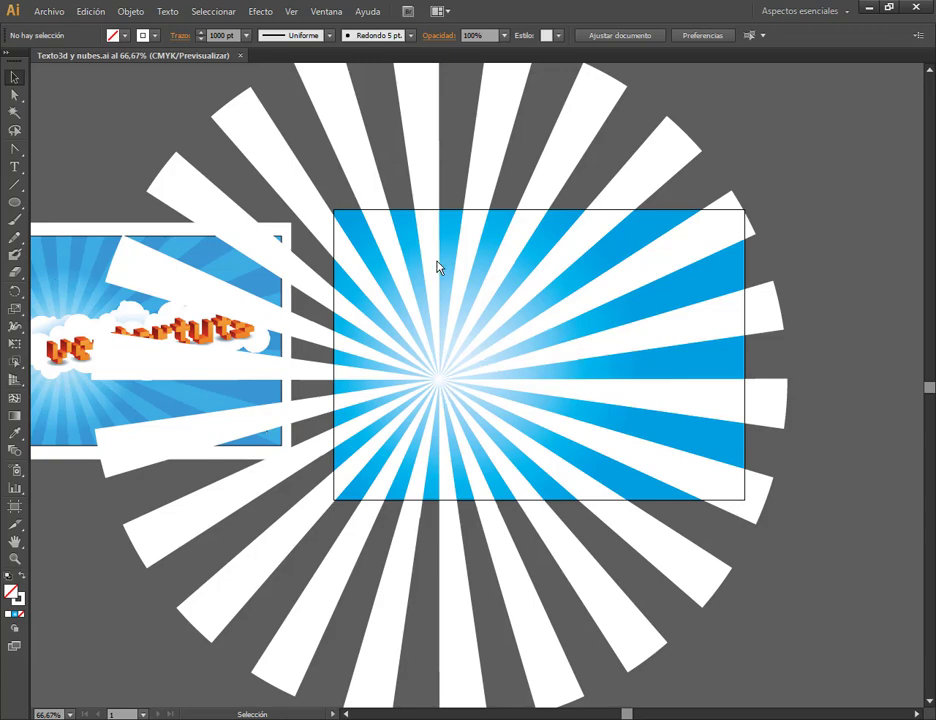
{"action": "left_click", "coordinate": [480, 367]}
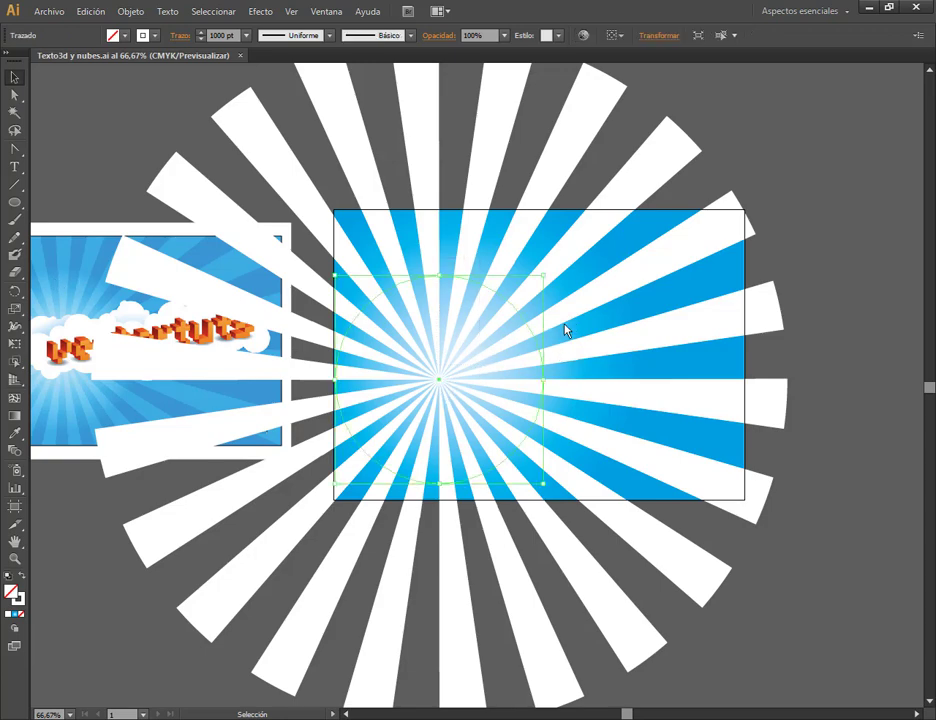
{"action": "scroll", "coordinate": [522, 313], "scroll_direction": "down", "scroll_amount": 3}
{"action": "left_click_drag", "start_coordinate": [505, 311], "coordinate": [127, 172]}
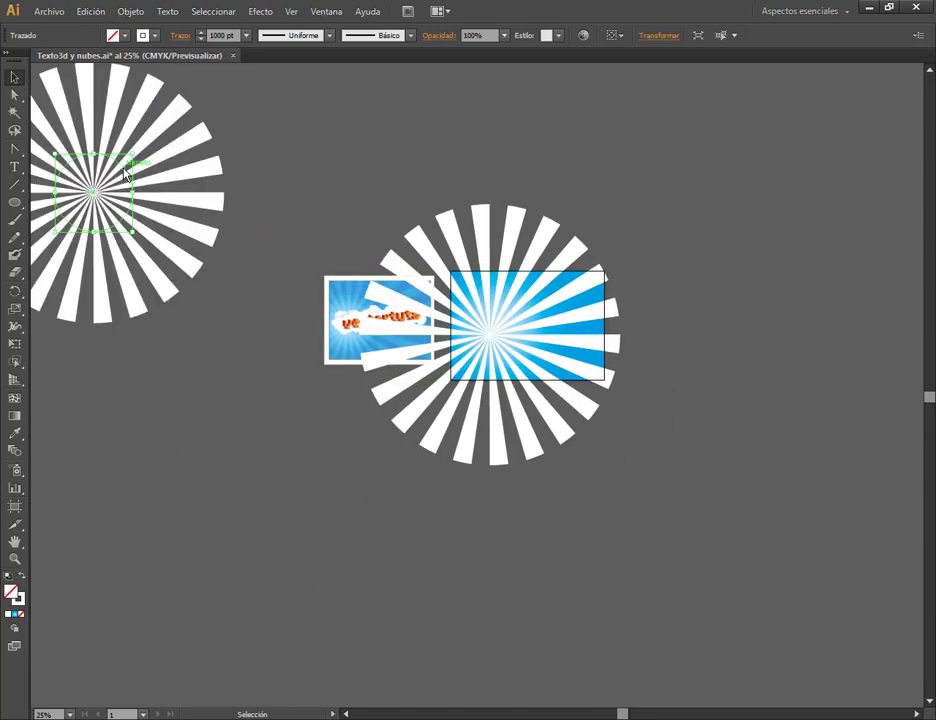
{"action": "left_click", "coordinate": [357, 150]}
{"action": "scroll", "coordinate": [455, 288], "scroll_direction": "up", "scroll_amount": 3}
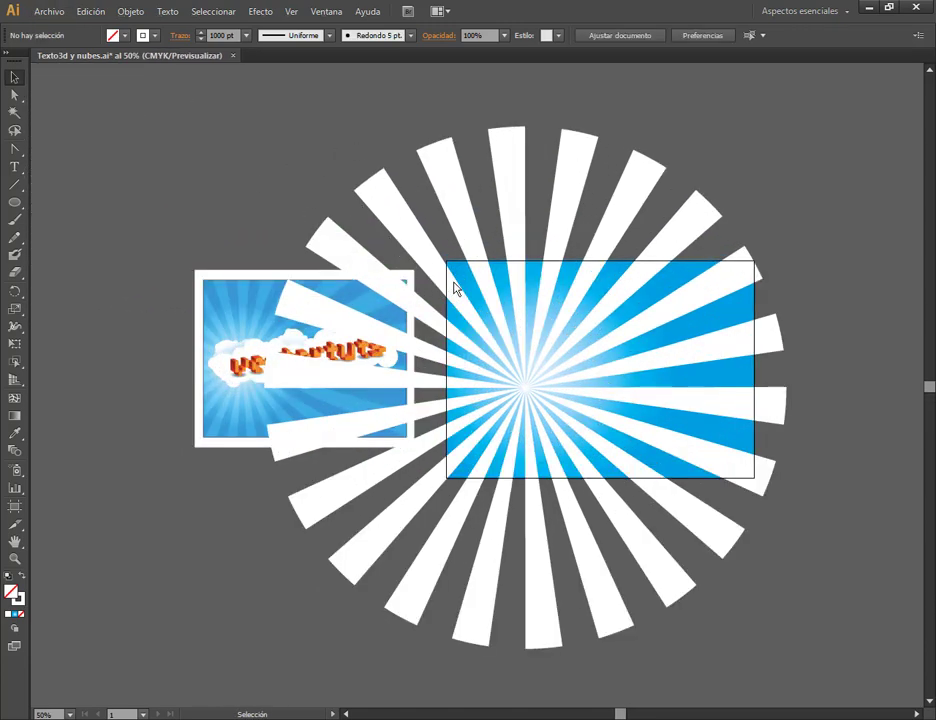
Set the opacity of the ray burst over the blue background to 20%.
{"action": "left_click", "coordinate": [566, 366]}
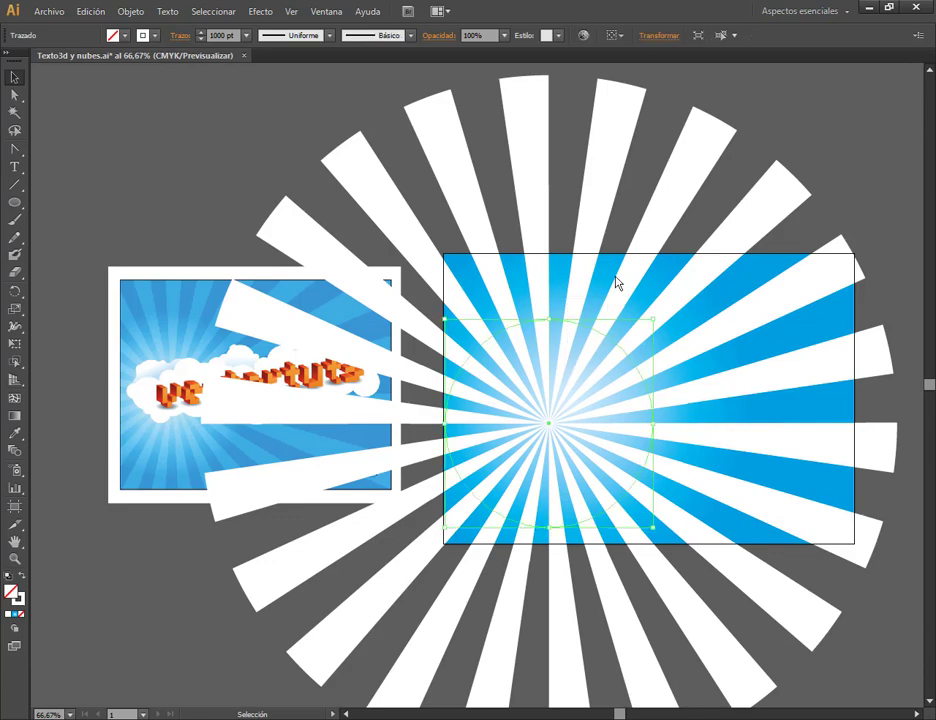
{"action": "key", "text": "space"}
{"action": "left_click_drag", "start_coordinate": [611, 388], "coordinate": [568, 331]}
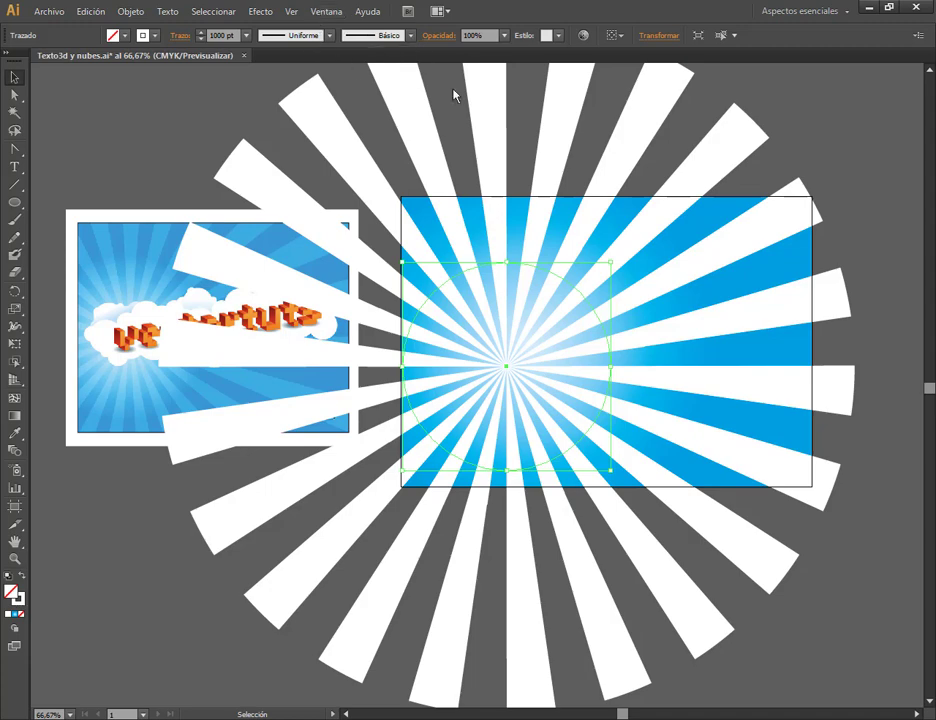
{"action": "left_click", "coordinate": [505, 37]}
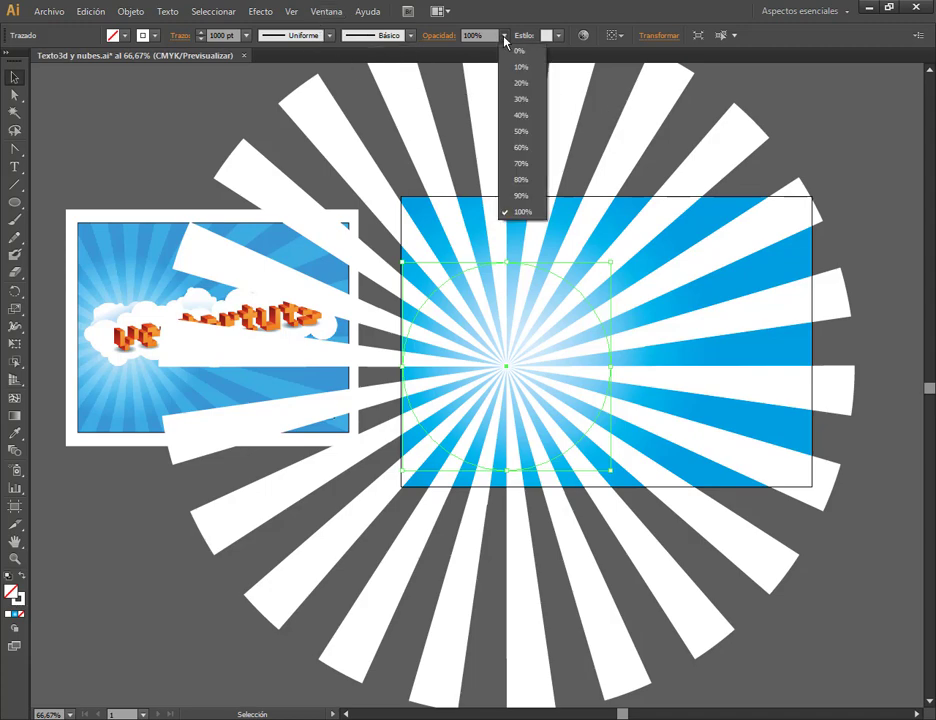
{"action": "left_click", "coordinate": [524, 83]}
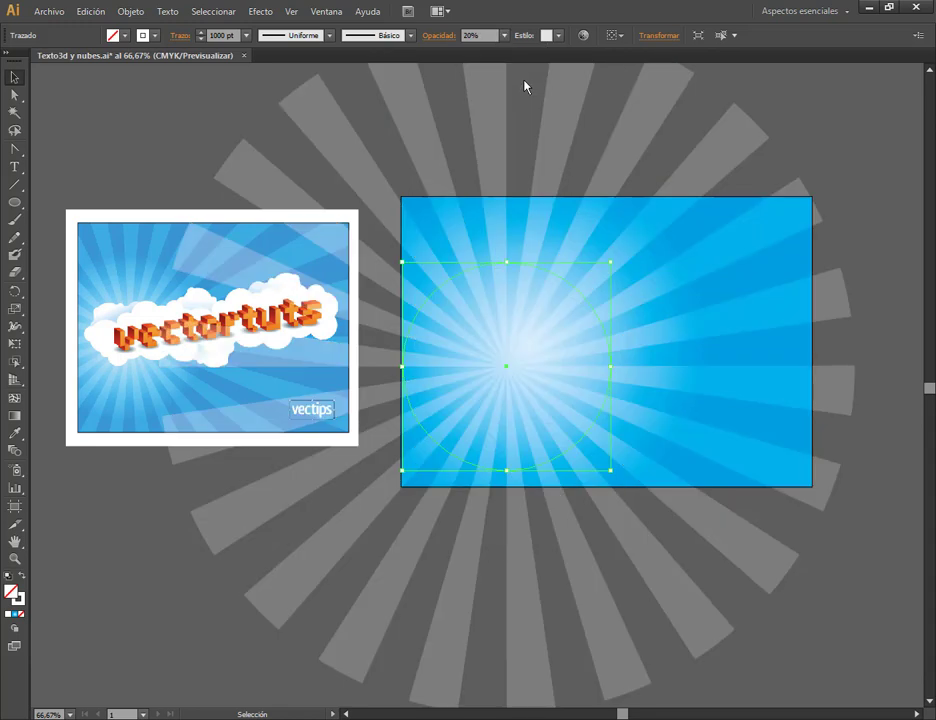
{"action": "left_click", "coordinate": [840, 208]}
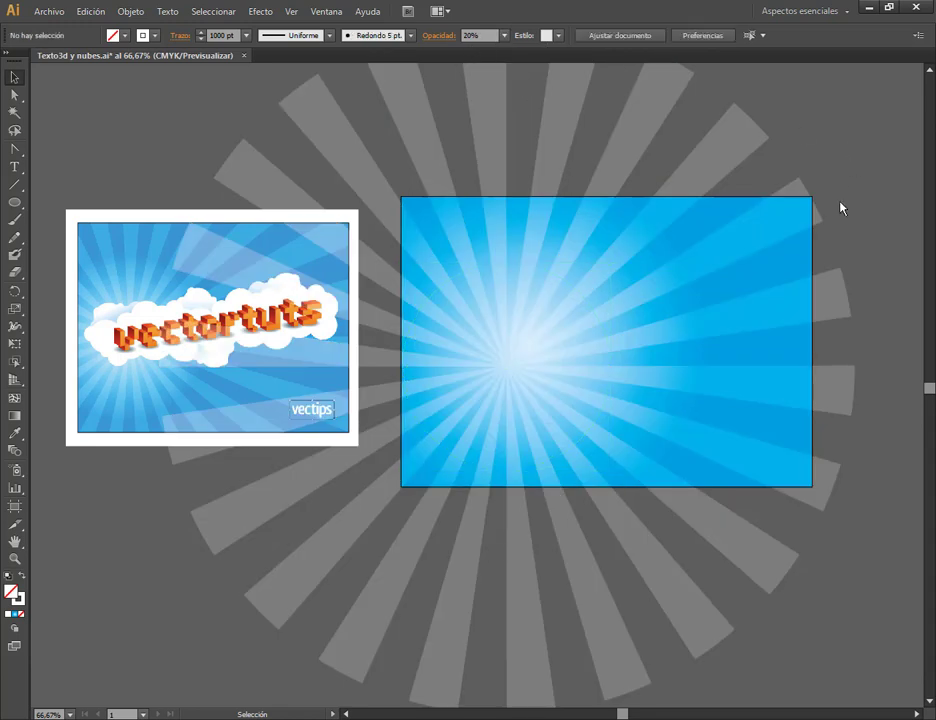
Try a fainter ray burst by setting its opacity to 13%.
{"action": "left_click", "coordinate": [527, 269]}
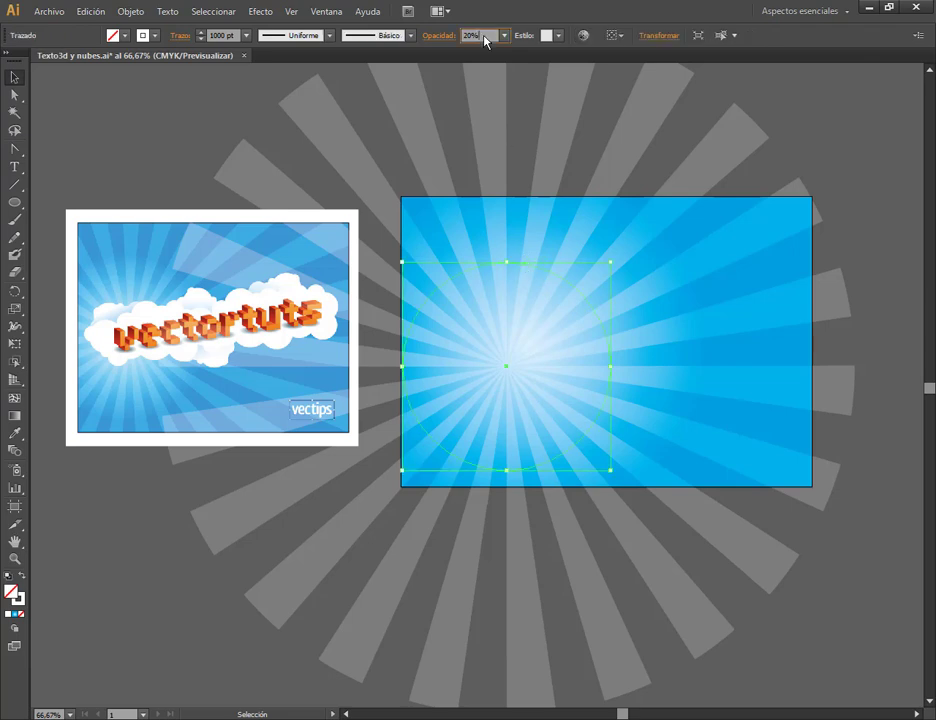
{"action": "left_click", "coordinate": [485, 38]}
{"action": "type", "text": "13"}
{"action": "key", "text": "Return"}
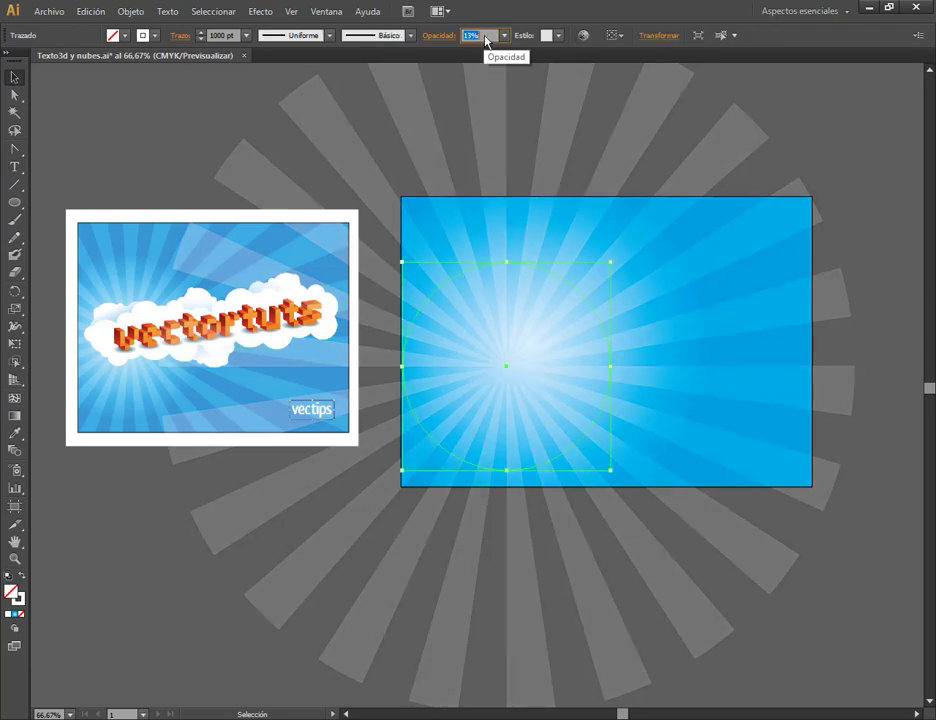
Adjust the ray burst's opacity up and down in small increments, settling on 30%, and deselect it.
{"action": "key", "text": "Up"}
{"action": "key", "text": "Up"}
{"action": "key", "text": "Up"}
{"action": "key", "text": "Up"}
{"action": "key", "text": "Up"}
{"action": "key", "text": "Up"}
{"action": "key", "text": "Up"}
{"action": "key", "text": "Up"}
{"action": "key", "text": "Up"}
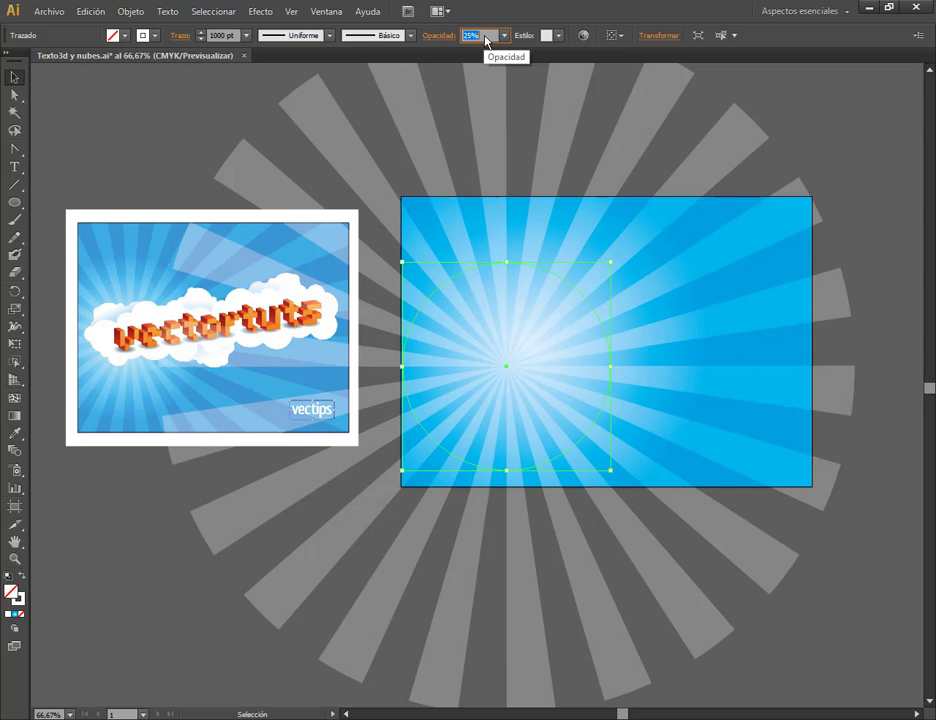
{"action": "key", "text": "Down"}
{"action": "key", "text": "Down"}
{"action": "key", "text": "Down"}
{"action": "key", "text": "Down"}
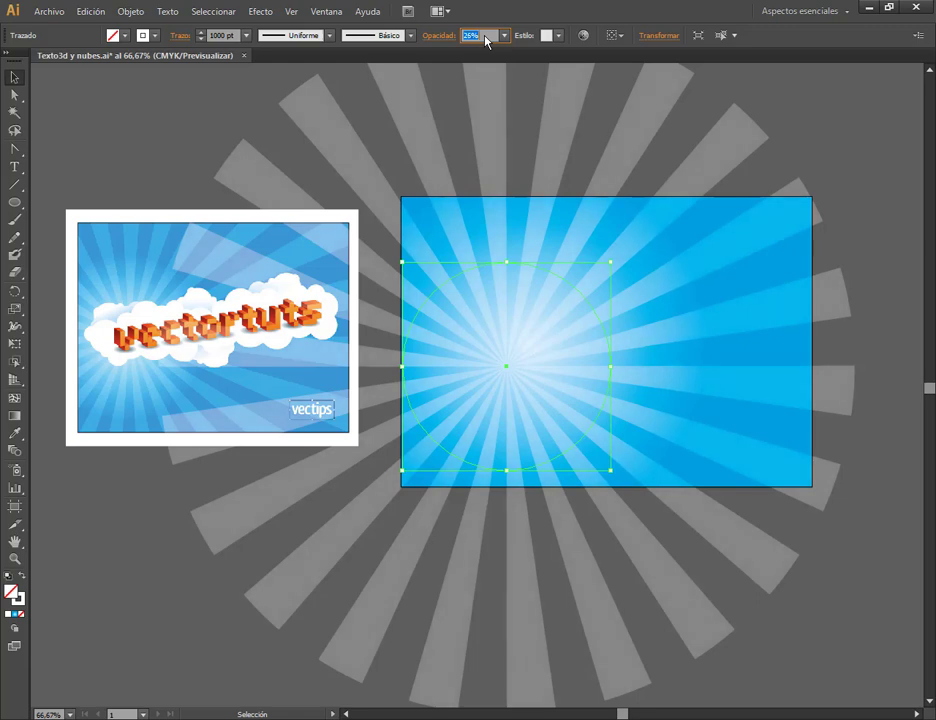
{"action": "key", "text": "Up"}
{"action": "key", "text": "Up"}
{"action": "key", "text": "Up"}
{"action": "key", "text": "Up"}
{"action": "key", "text": "Up"}
{"action": "key", "text": "Up"}
{"action": "key", "text": "Up"}
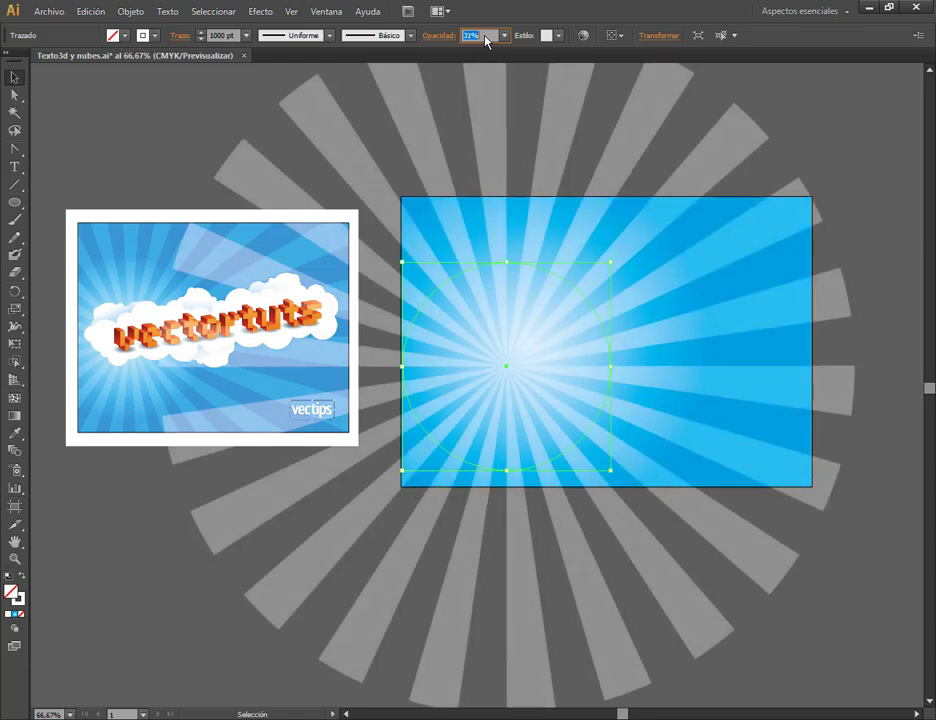
{"action": "left_click", "coordinate": [908, 203]}
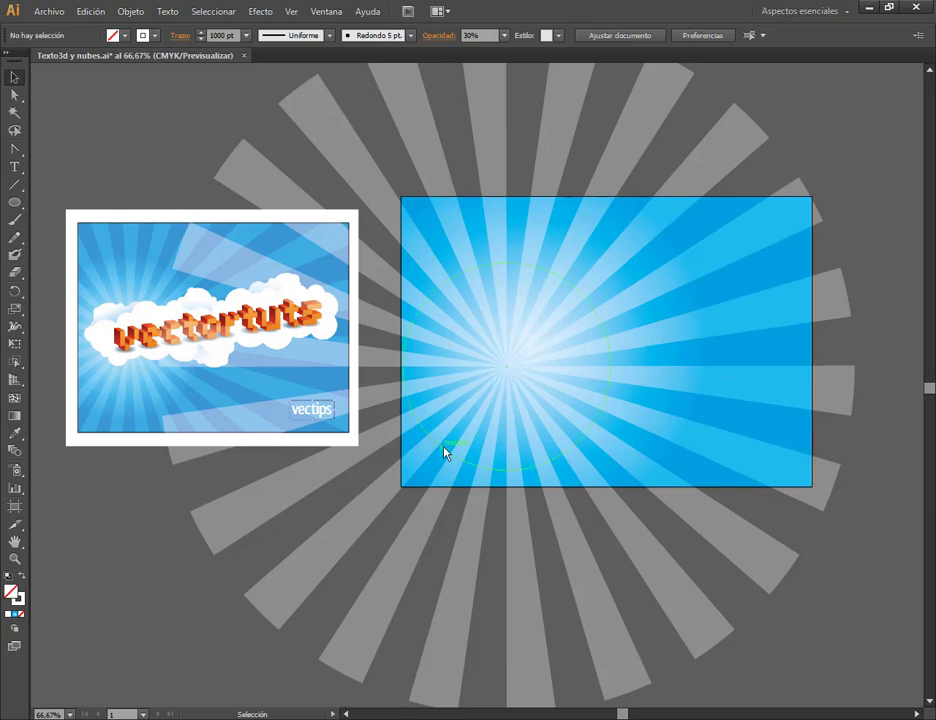
Shift the ray burst slightly upward and fine-tune its position over the bright glow of the blue background.
{"action": "mouse_move", "coordinate": [445, 453]}
{"action": "left_mouse_down"}
{"action": "mouse_move", "coordinate": [428, 447]}
{"action": "mouse_move", "coordinate": [437, 449]}
{"action": "left_mouse_up"}
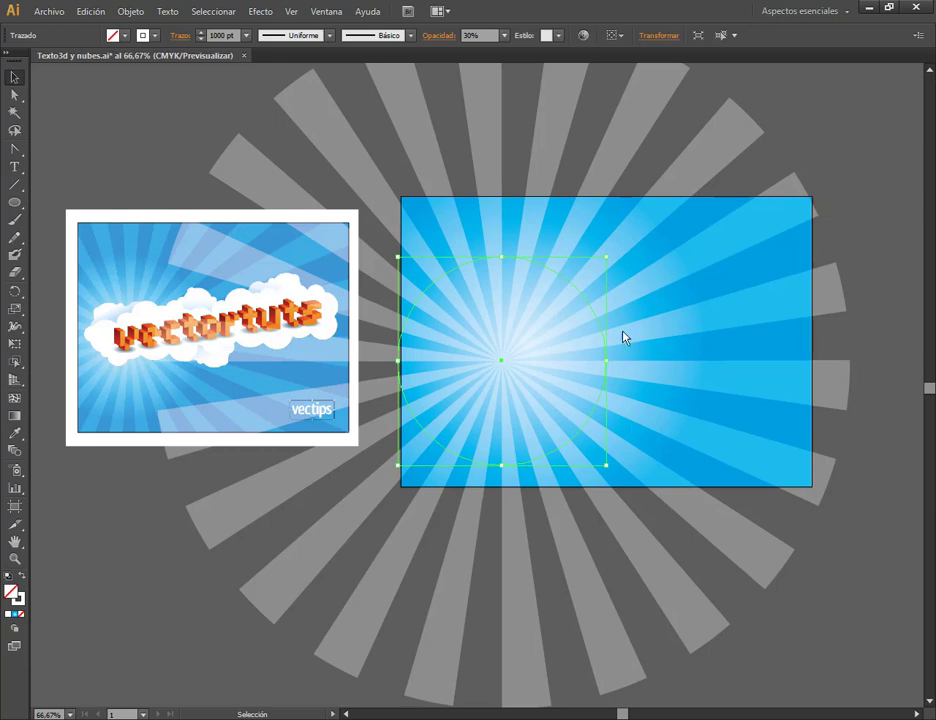
{"action": "key", "text": "Right"}
{"action": "key", "text": "Right"}
{"action": "key", "text": "Up"}
{"action": "key", "text": "Up"}
{"action": "key", "text": "Up"}
{"action": "key", "text": "Right"}
{"action": "key", "text": "Right"}
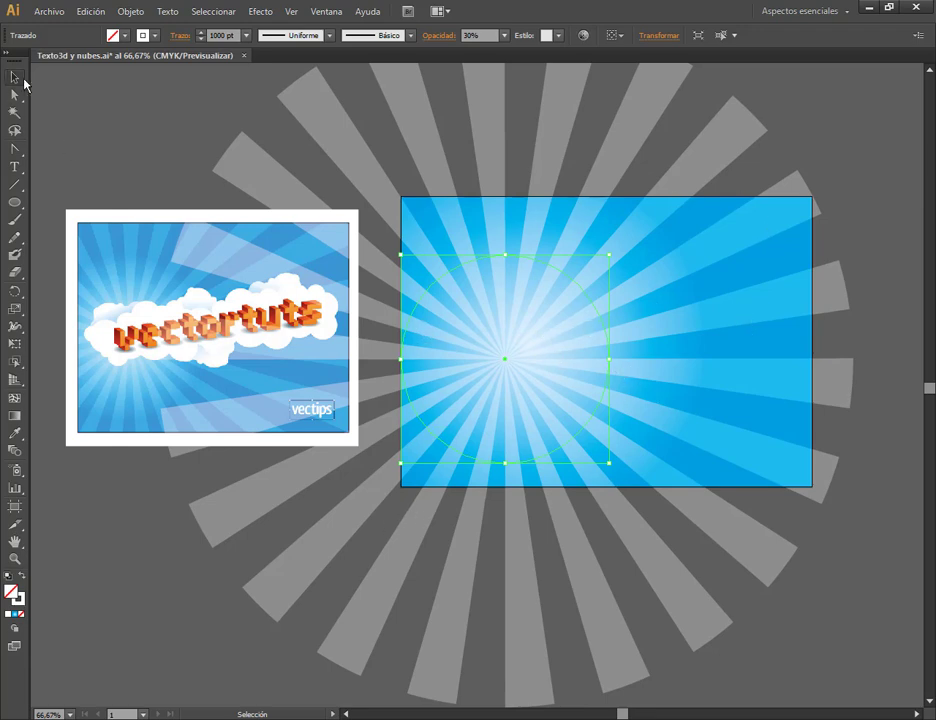
Draw a rectangle covering the whole artboard and give it a white fill with no stroke.
{"action": "left_click", "coordinate": [12, 202]}
{"action": "left_click_drag", "start_coordinate": [12, 202], "coordinate": [110, 198]}
{"action": "left_click_drag", "start_coordinate": [403, 198], "coordinate": [812, 487]}
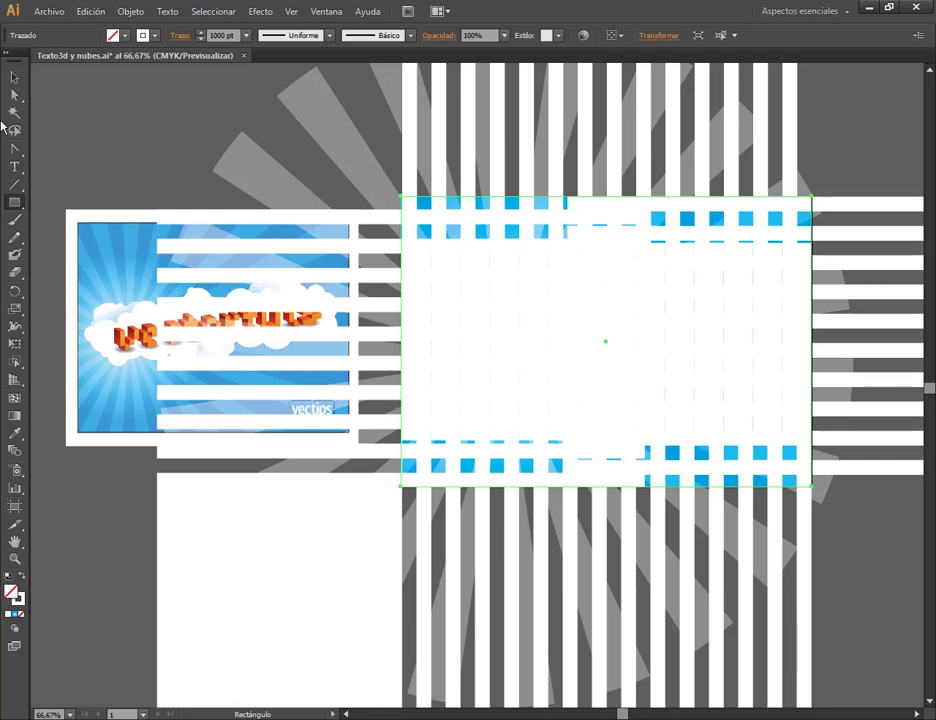
{"action": "left_click", "coordinate": [14, 77]}
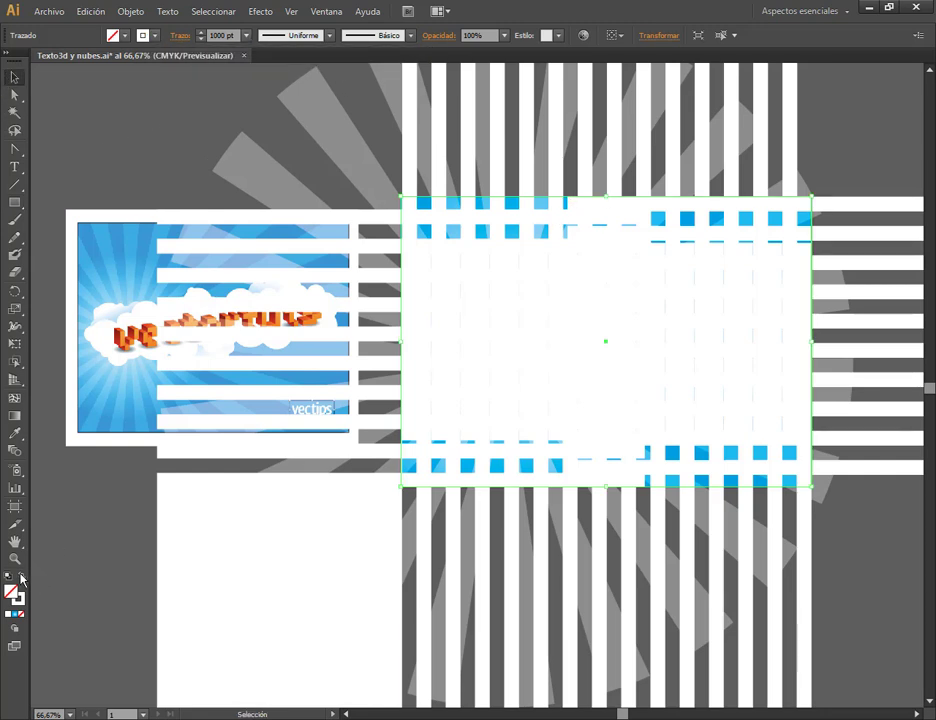
{"action": "left_click", "coordinate": [21, 577]}
{"action": "left_click", "coordinate": [896, 157]}
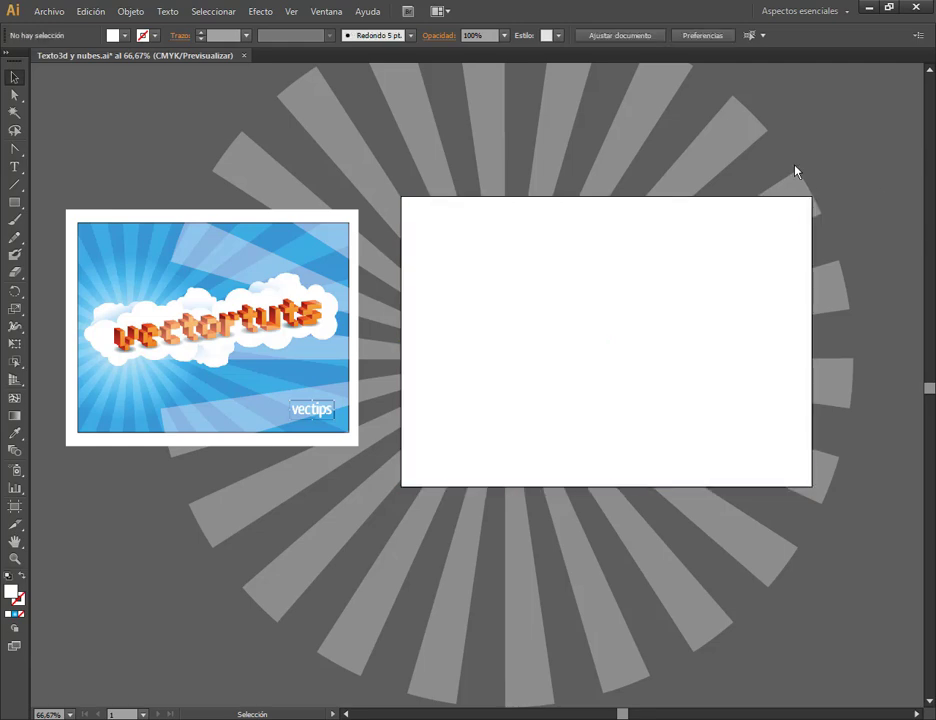
Change the fill of the artboard-sized rectangle to red and deselect it.
{"action": "left_click", "coordinate": [579, 258]}
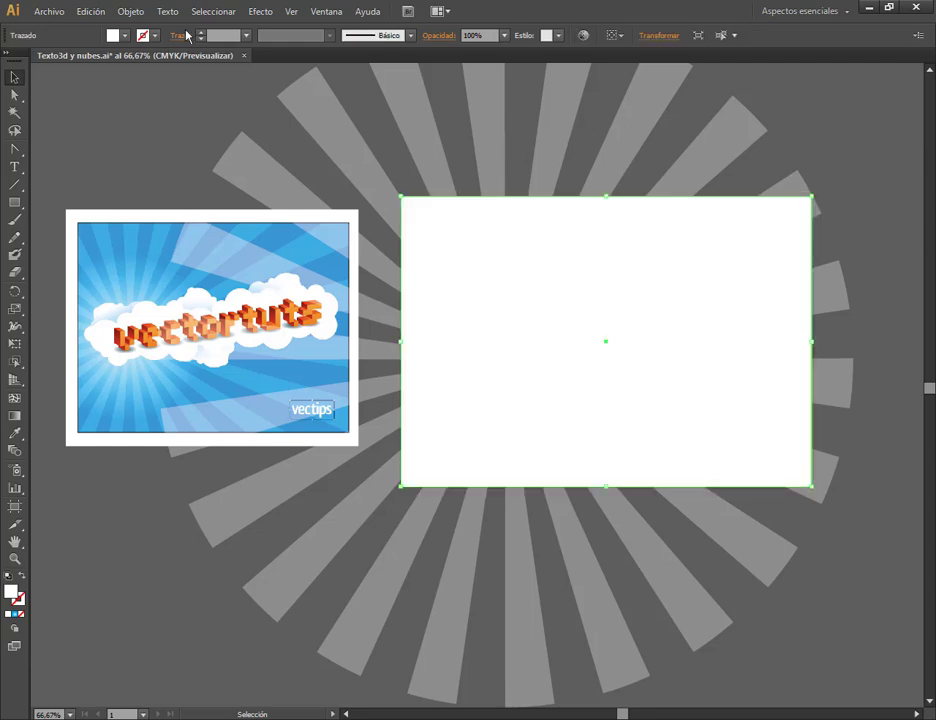
{"action": "left_click", "coordinate": [124, 35]}
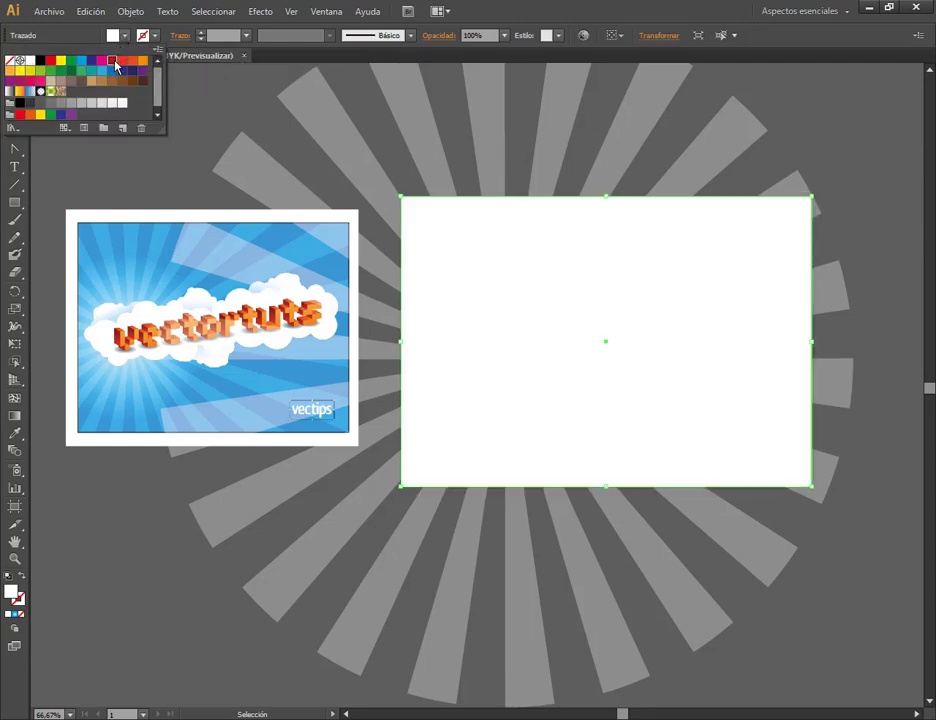
{"action": "left_click", "coordinate": [50, 60]}
{"action": "left_click", "coordinate": [758, 274]}
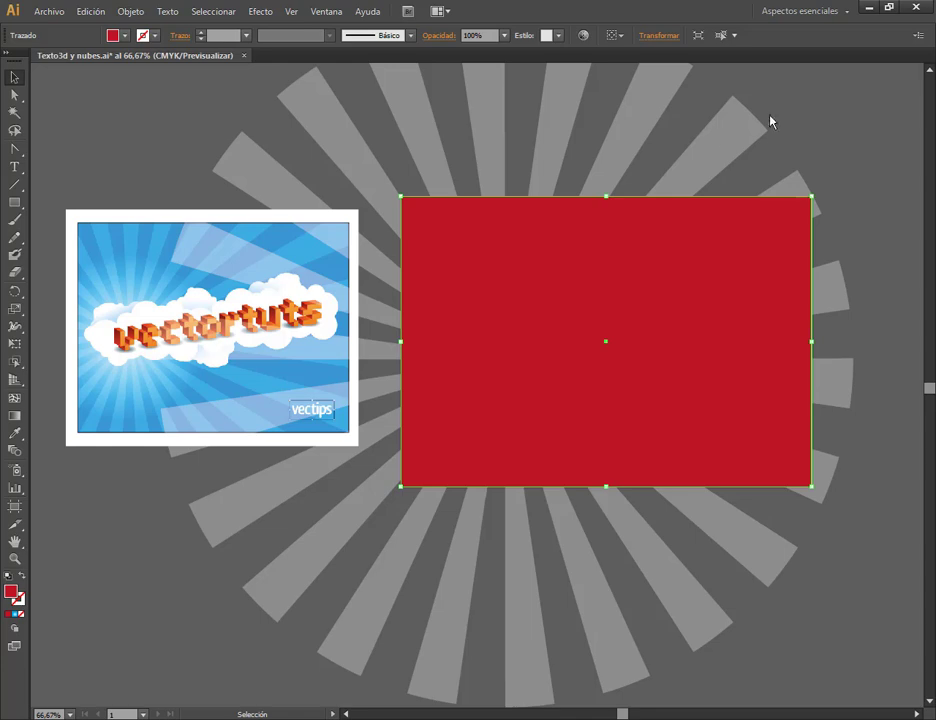
{"action": "left_click", "coordinate": [396, 265]}
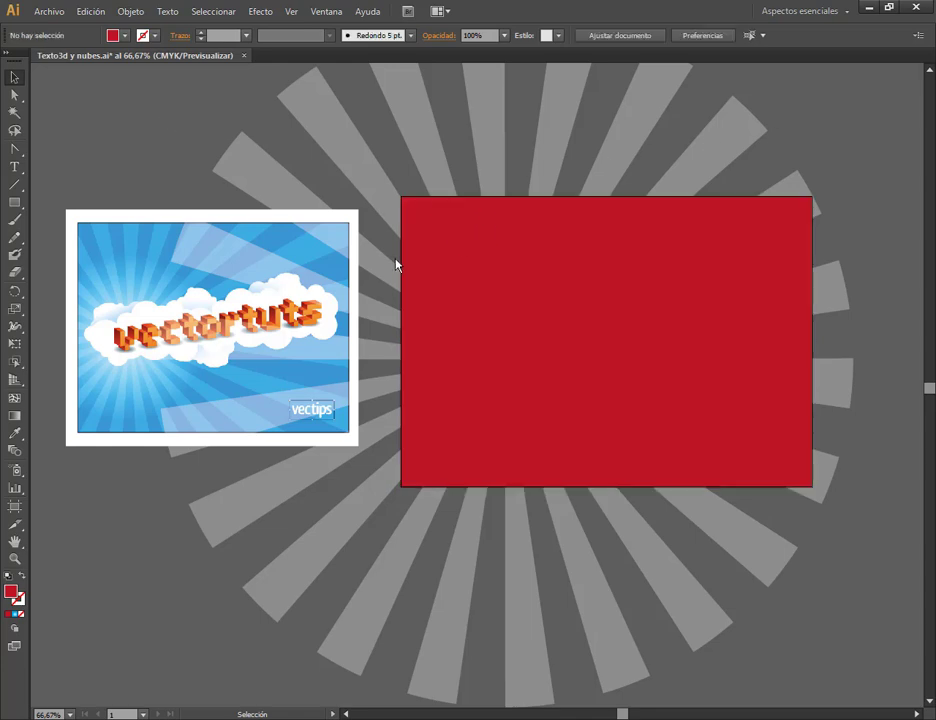
Display the layers, lock the reference poster's layer Capa 2, and collapse the layers display.
{"action": "left_click_drag", "start_coordinate": [380, 247], "coordinate": [522, 337]}
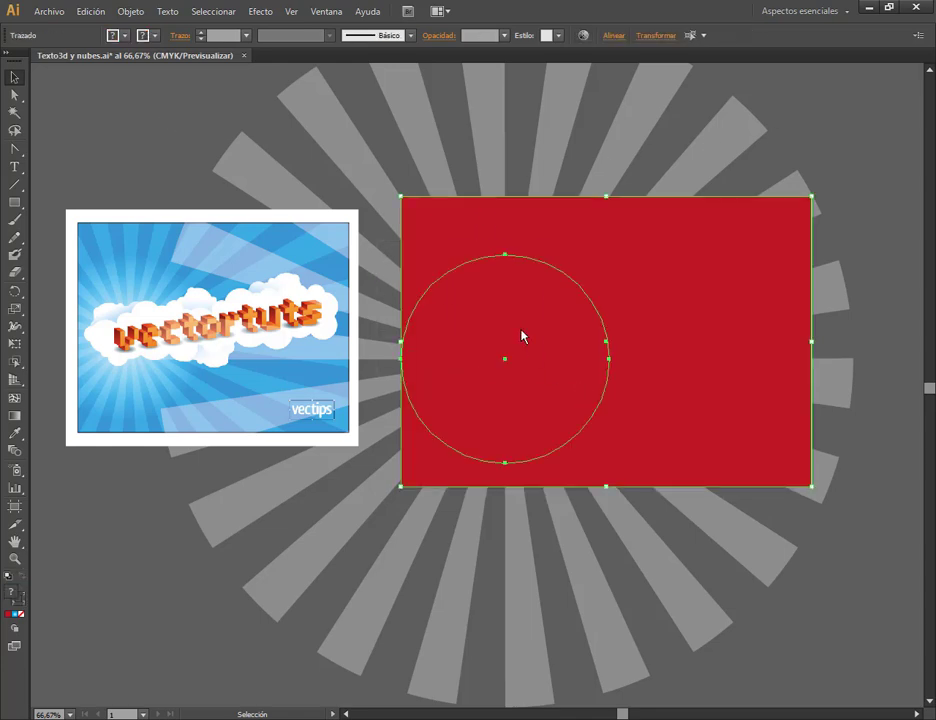
{"action": "left_click", "coordinate": [326, 11]}
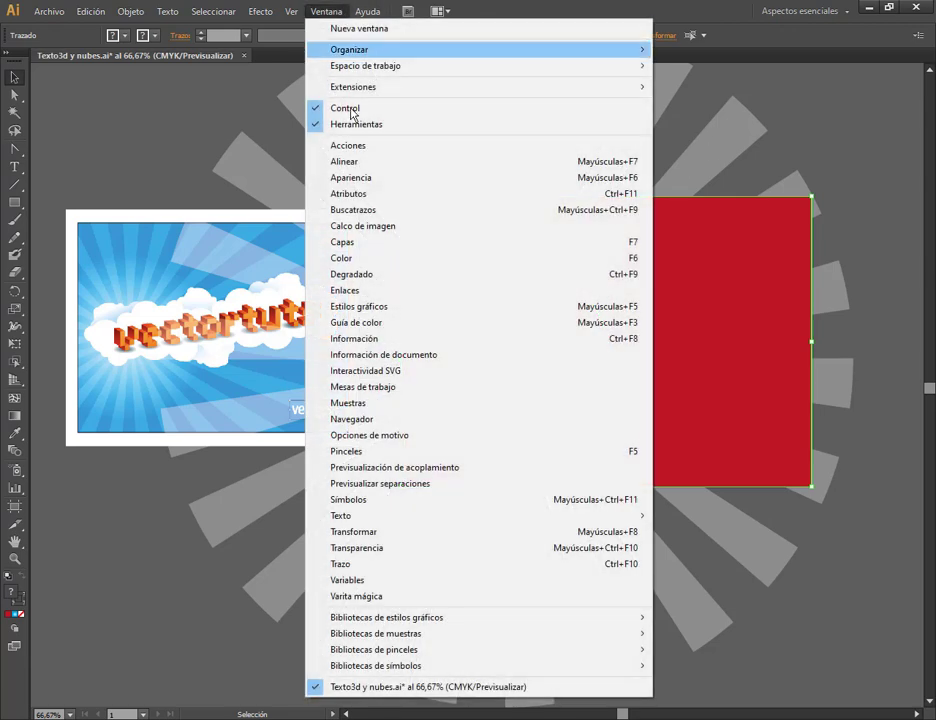
{"action": "left_click", "coordinate": [342, 241]}
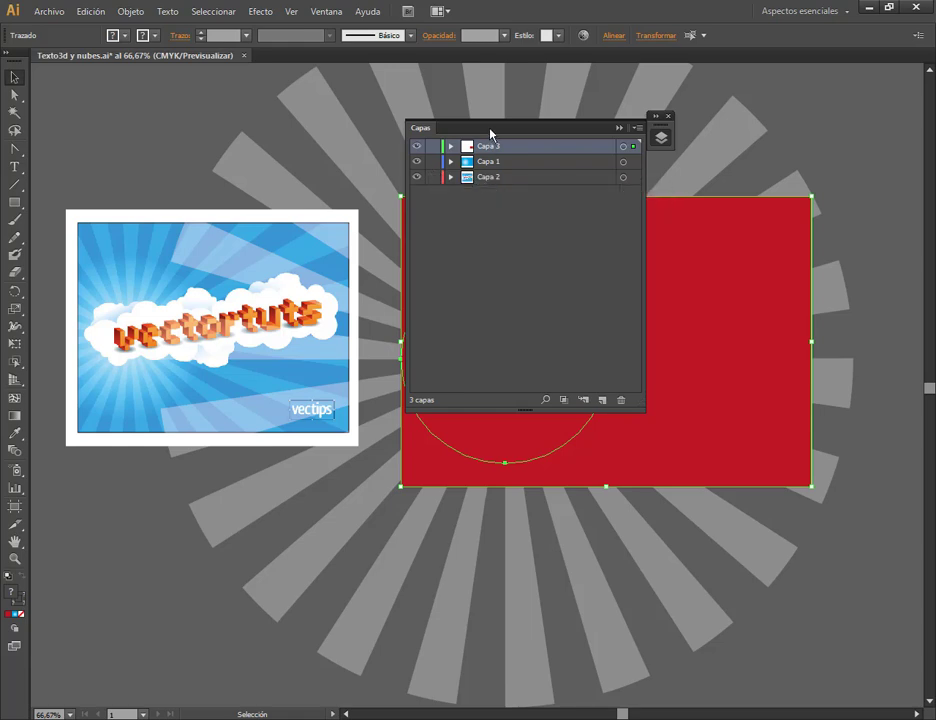
{"action": "left_click_drag", "start_coordinate": [491, 131], "coordinate": [820, 212]}
{"action": "left_click", "coordinate": [851, 109]}
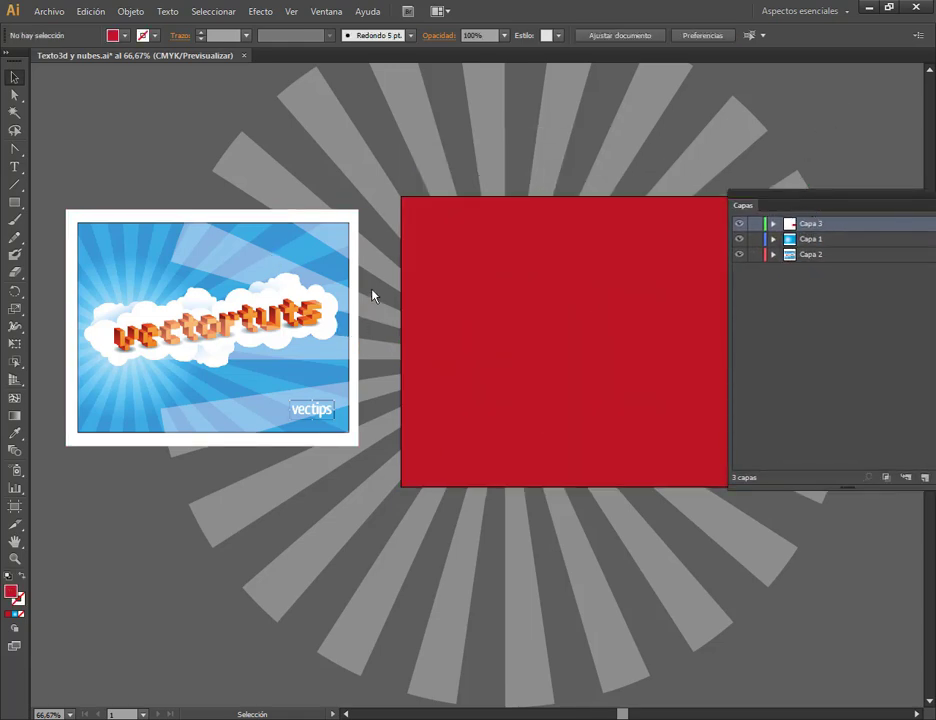
{"action": "left_click", "coordinate": [519, 389]}
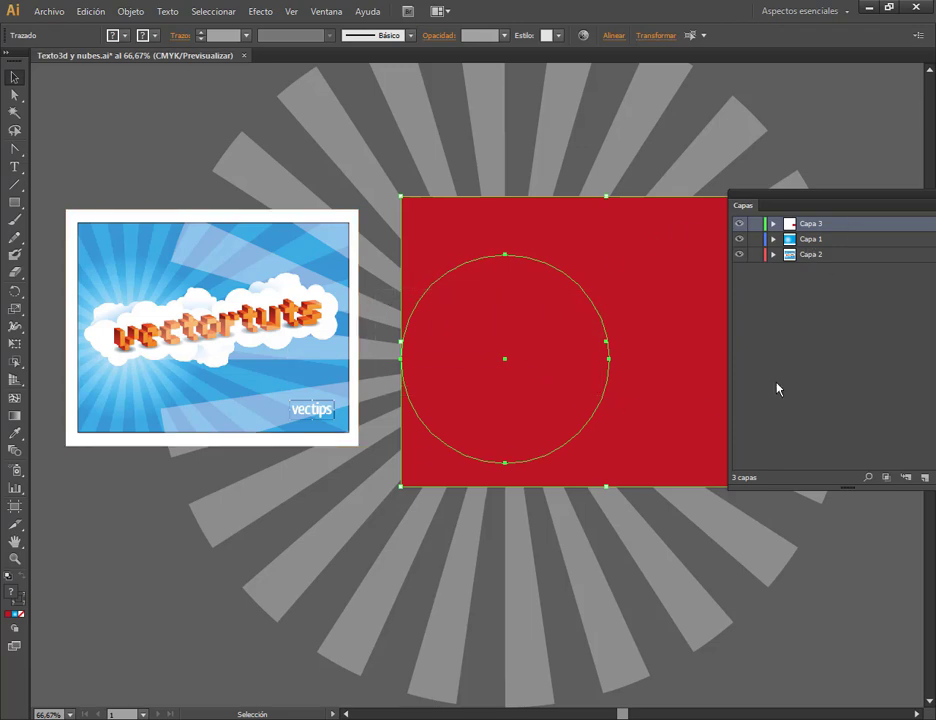
{"action": "left_click_drag", "start_coordinate": [800, 206], "coordinate": [634, 189]}
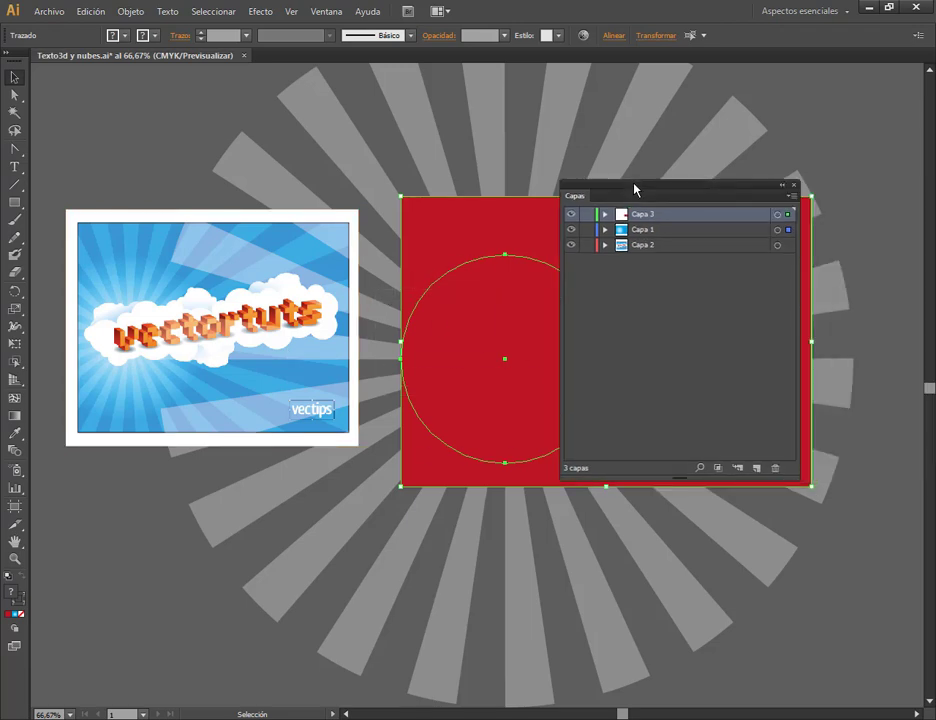
{"action": "left_click", "coordinate": [587, 245]}
{"action": "left_click", "coordinate": [780, 186]}
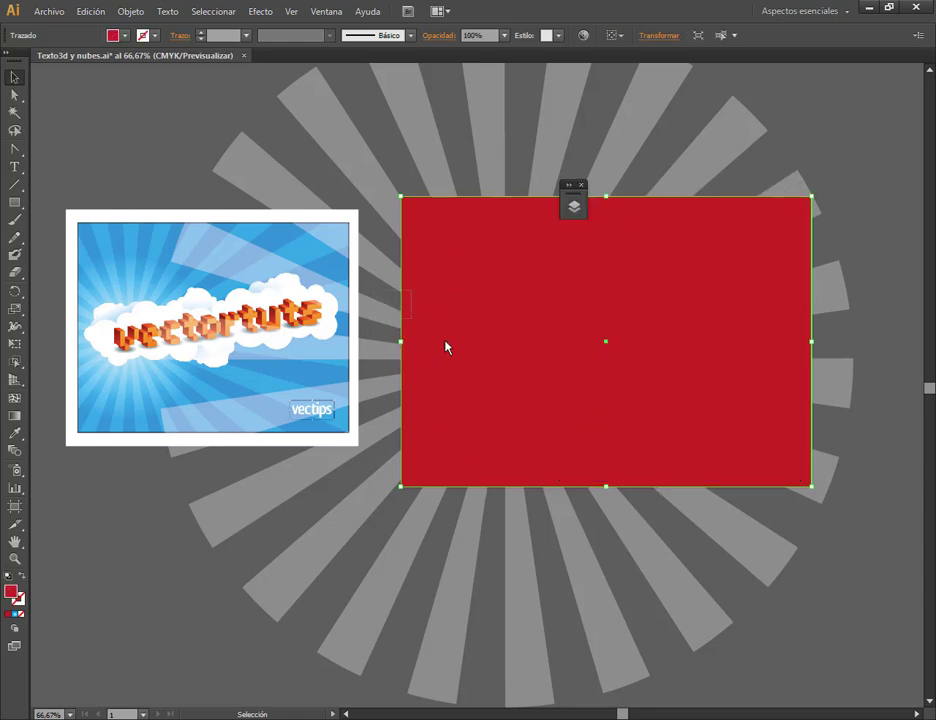
Select the ray burst with the red artboard-sized rectangle, clip the rays to it with a clipping mask, and deselect.
{"action": "left_click", "coordinate": [877, 148]}
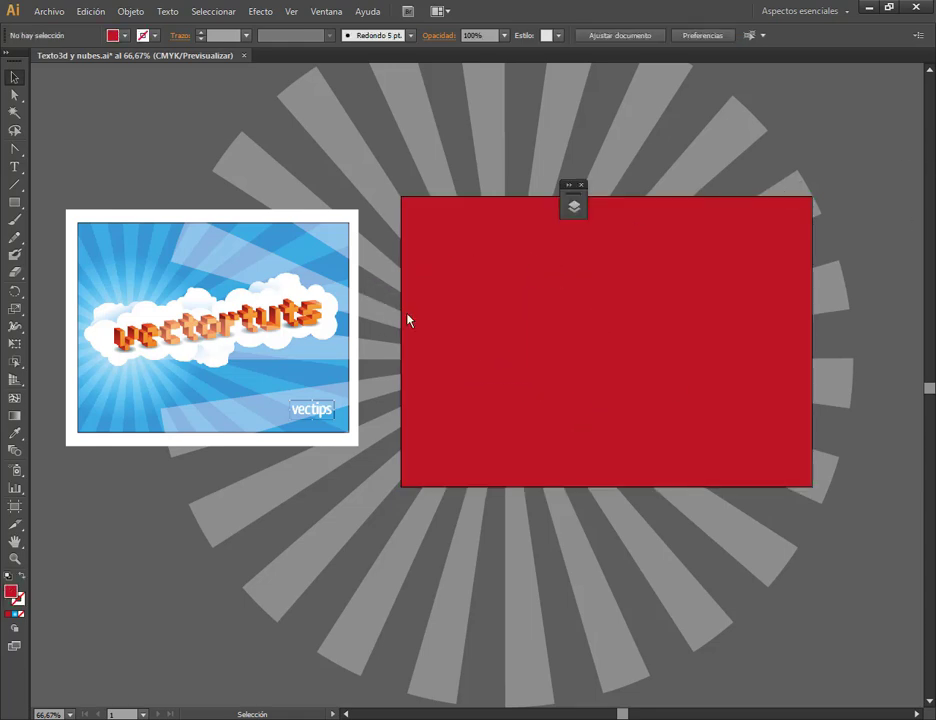
{"action": "left_click", "coordinate": [586, 352]}
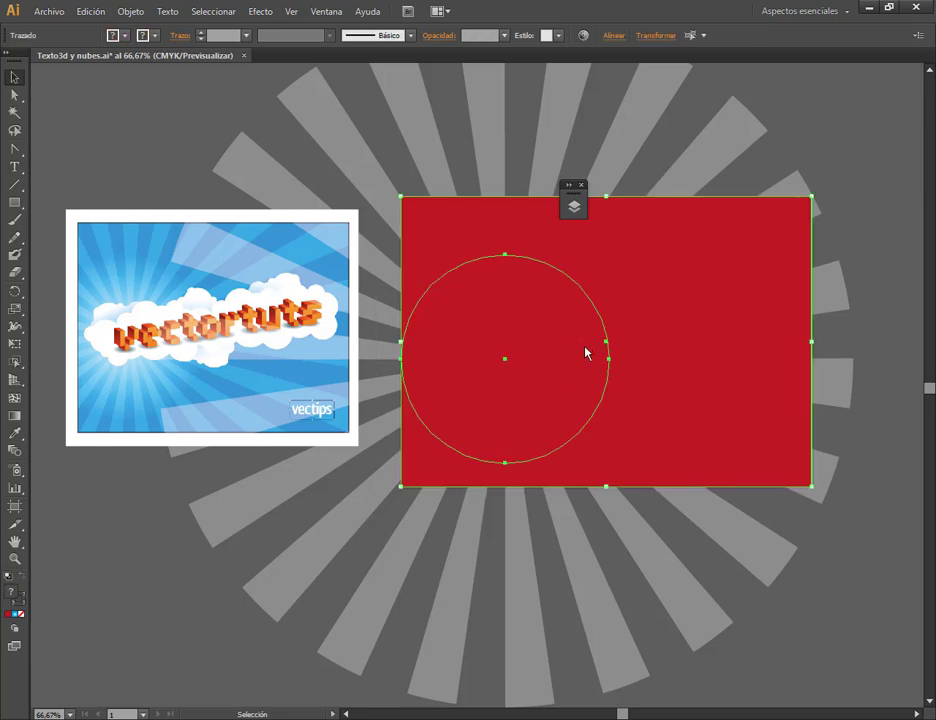
{"action": "left_click", "coordinate": [131, 14]}
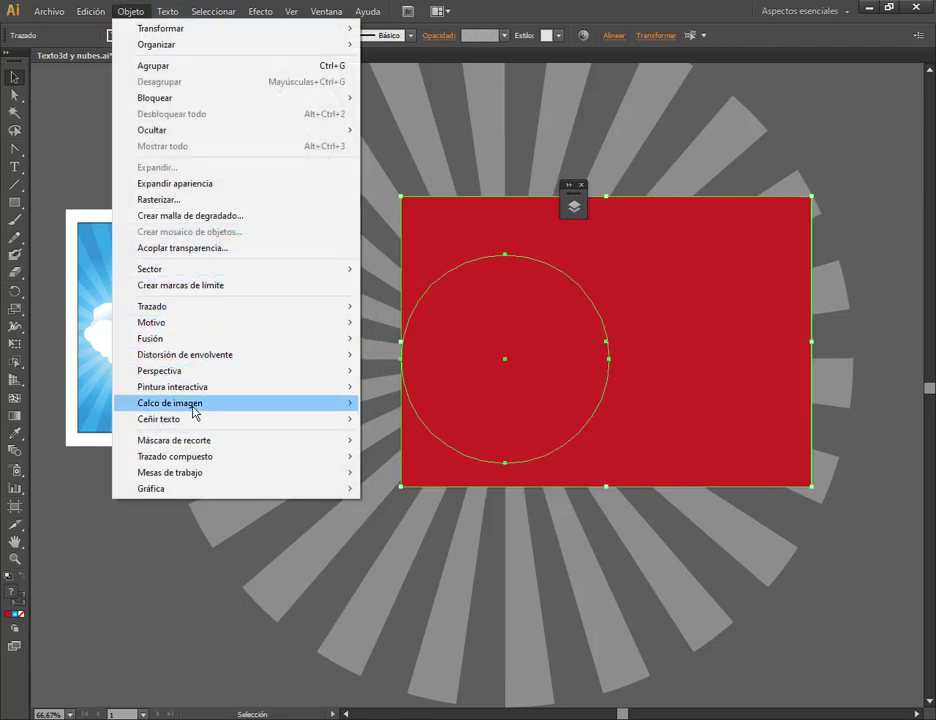
{"action": "mouse_move", "coordinate": [205, 441]}
{"action": "left_click", "coordinate": [393, 497]}
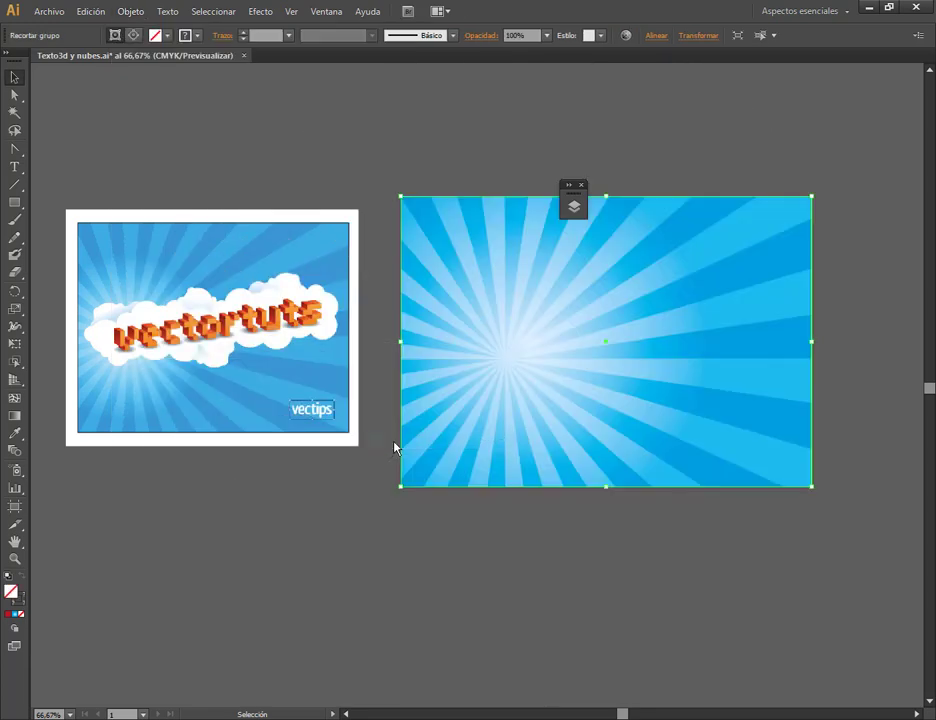
{"action": "left_click", "coordinate": [858, 149]}
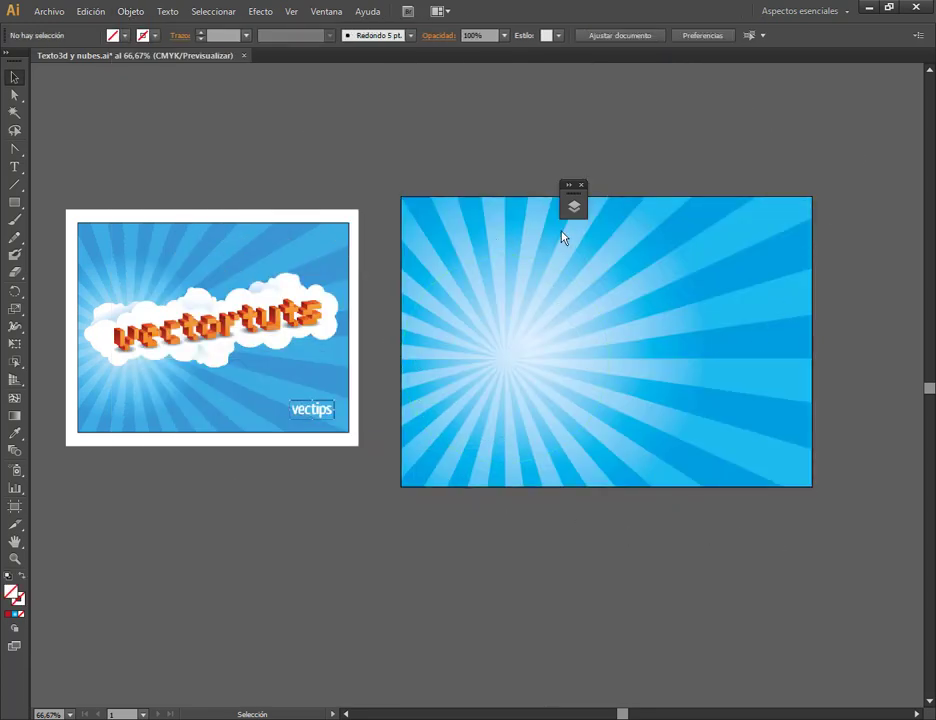
Lock layer Capa 3, unlock Capa 1, and select the blue background on it.
{"action": "left_click", "coordinate": [570, 186]}
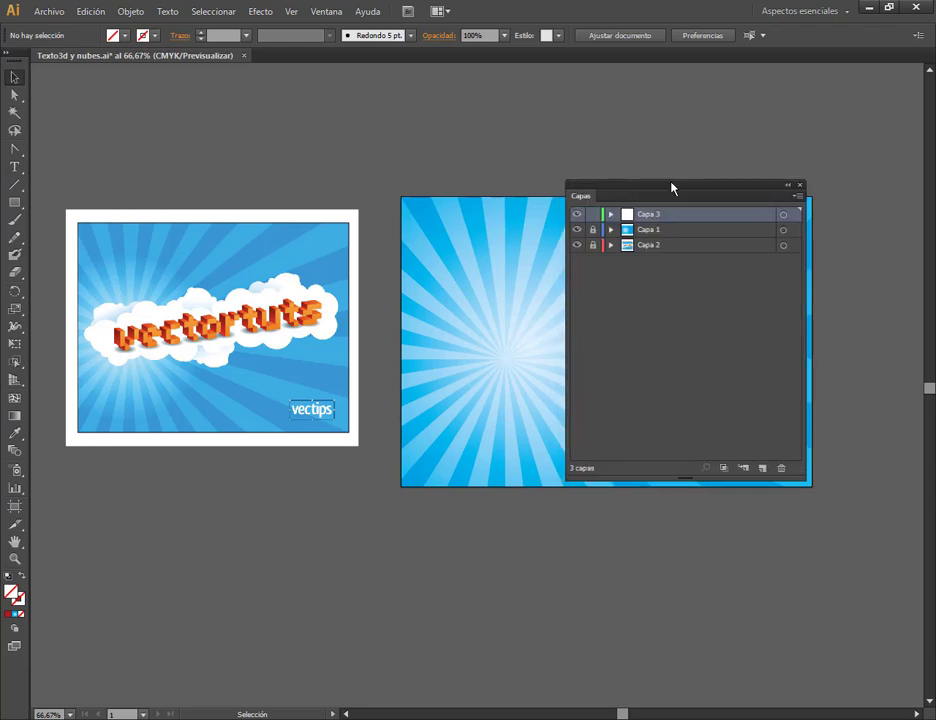
{"action": "left_click_drag", "start_coordinate": [672, 188], "coordinate": [778, 145]}
{"action": "left_click", "coordinate": [699, 171]}
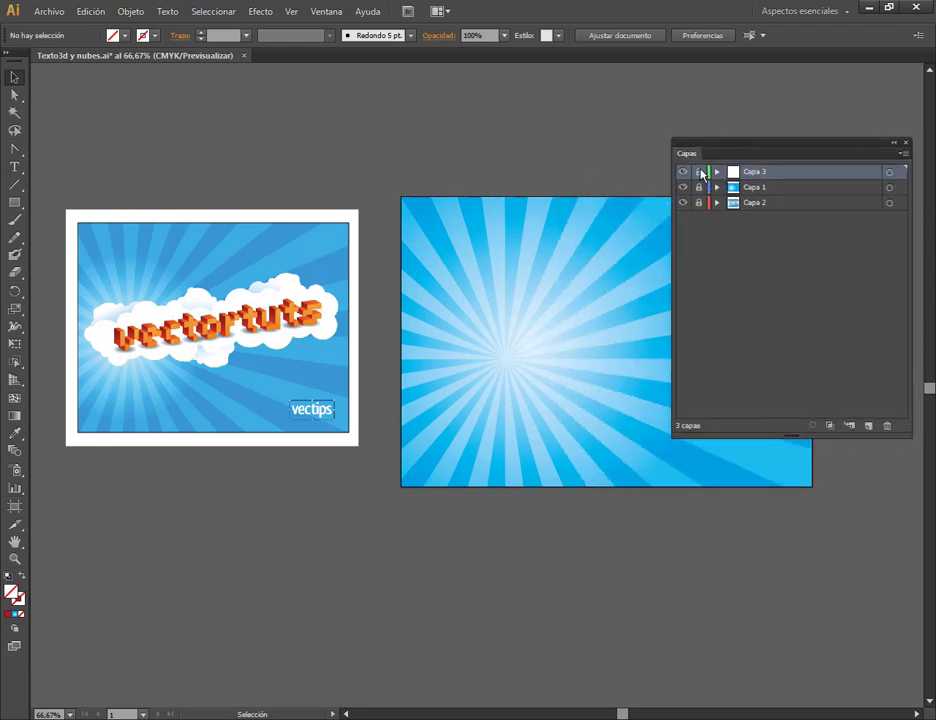
{"action": "left_click", "coordinate": [756, 190]}
{"action": "left_click", "coordinate": [889, 188]}
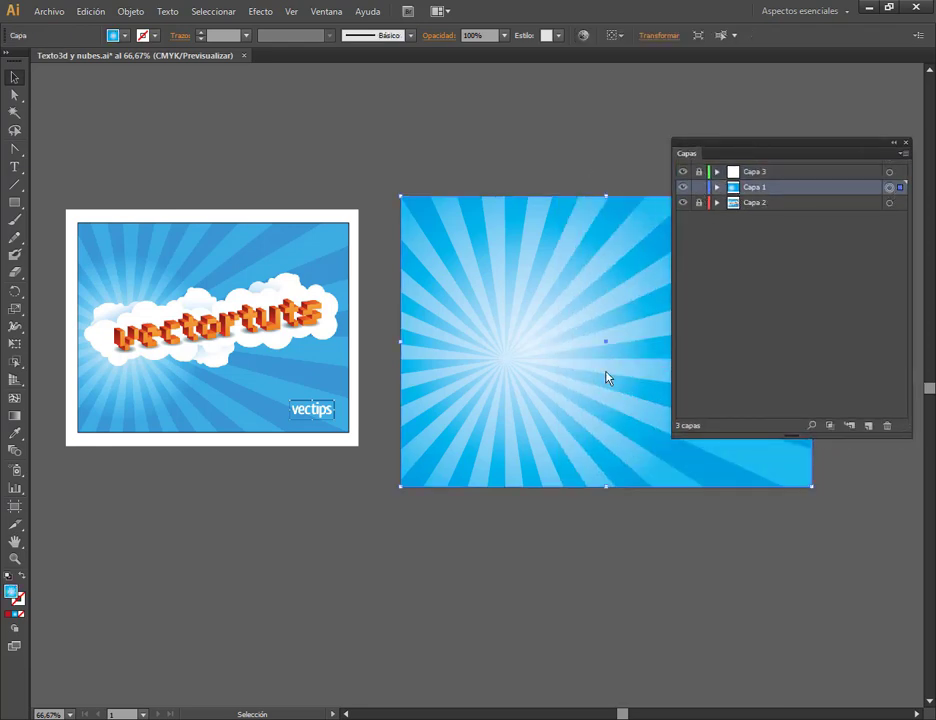
Redraw the background's radial gradient from the centre of the rays outward with the Gradient tool, making the white glow smaller.
{"action": "left_click", "coordinate": [15, 415]}
{"action": "left_click_drag", "start_coordinate": [841, 161], "coordinate": [864, 133]}
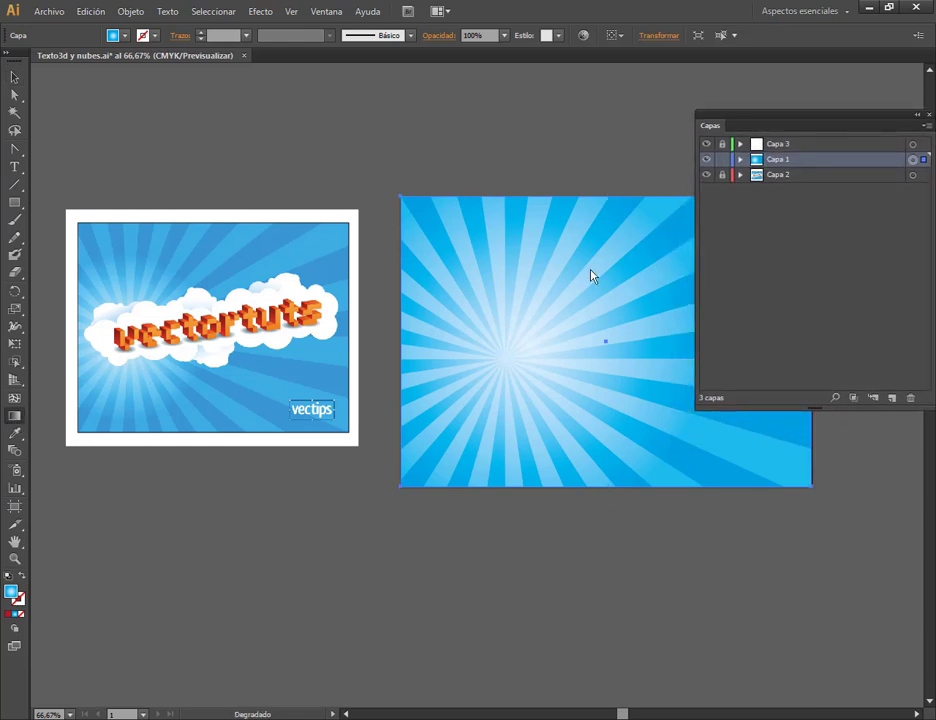
{"action": "left_click", "coordinate": [331, 12]}
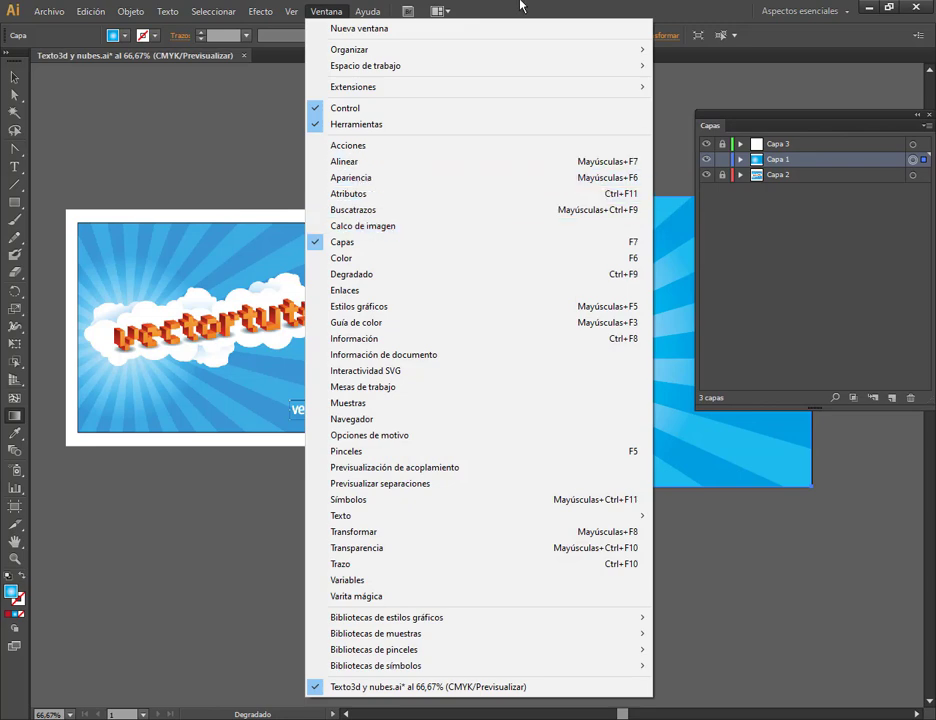
{"action": "left_click", "coordinate": [384, 8]}
{"action": "mouse_move", "coordinate": [504, 360]}
{"action": "left_mouse_down"}
{"action": "mouse_move", "coordinate": [683, 338]}
{"action": "mouse_move", "coordinate": [717, 366]}
{"action": "mouse_move", "coordinate": [697, 355]}
{"action": "left_mouse_up"}
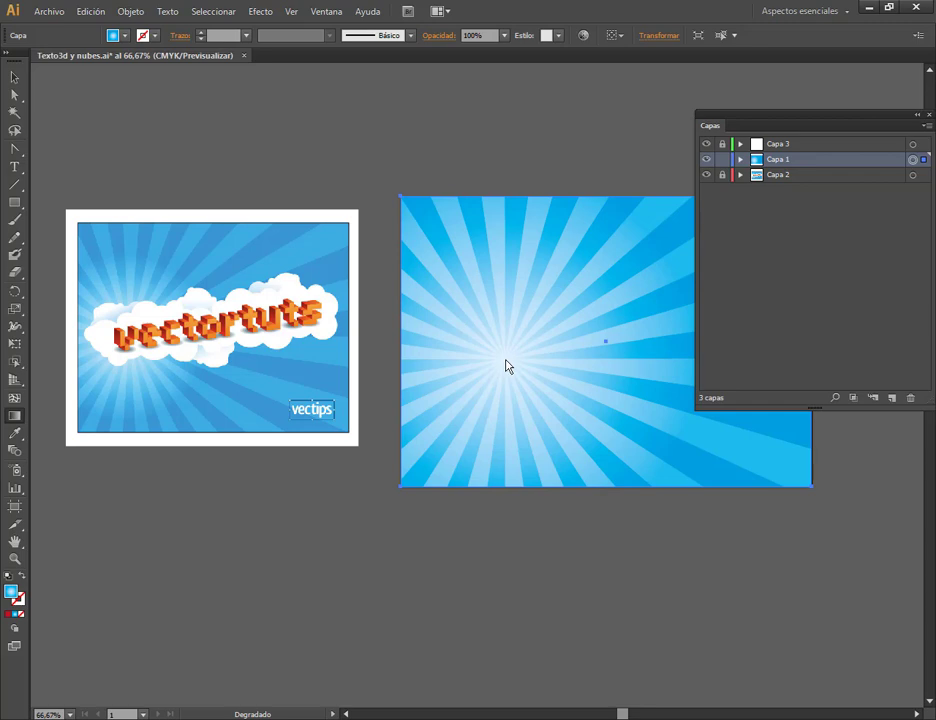
{"action": "mouse_move", "coordinate": [506, 360]}
{"action": "left_mouse_down"}
{"action": "mouse_move", "coordinate": [671, 330]}
{"action": "mouse_move", "coordinate": [639, 340]}
{"action": "left_mouse_up"}
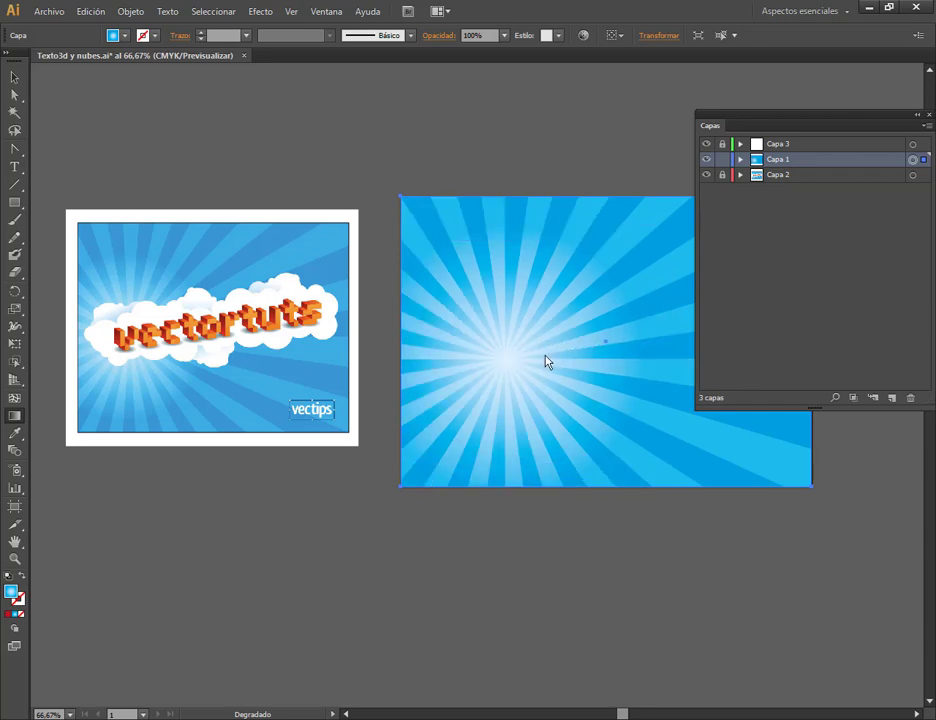
{"action": "left_click_drag", "start_coordinate": [505, 361], "coordinate": [446, 287]}
{"action": "left_click_drag", "start_coordinate": [507, 361], "coordinate": [413, 244]}
Lock layer Capa 1, deselect the background, move the layers display below the artboard, and save the document.
{"action": "key", "text": "v"}
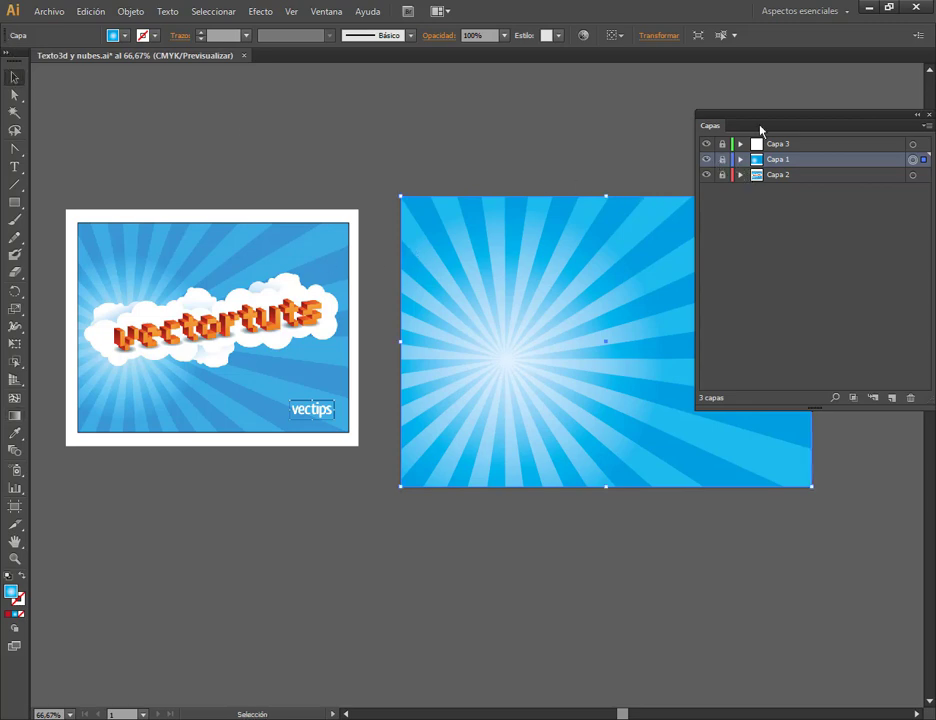
{"action": "key", "text": "ctrl+shift+a"}
{"action": "left_click_drag", "start_coordinate": [773, 121], "coordinate": [591, 520]}
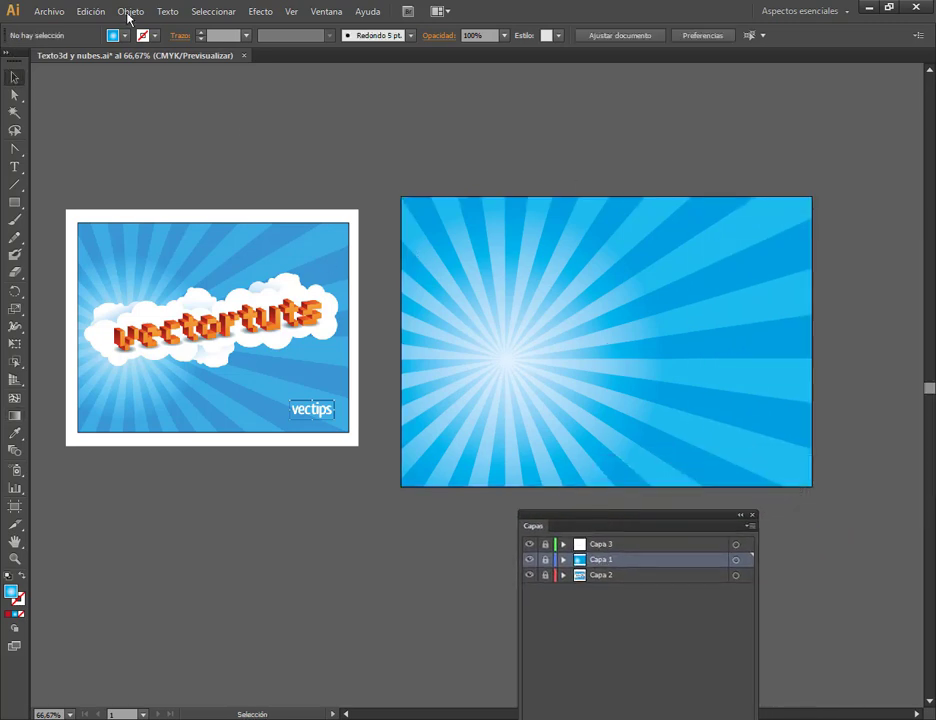
{"action": "left_click", "coordinate": [38, 13]}
{"action": "left_click", "coordinate": [60, 129]}
Switch to the Google Meet call to check its chat messages, and return to Illustrator.
{"action": "mouse_move", "coordinate": [215, 712]}
{"action": "left_click", "coordinate": [142, 679]}
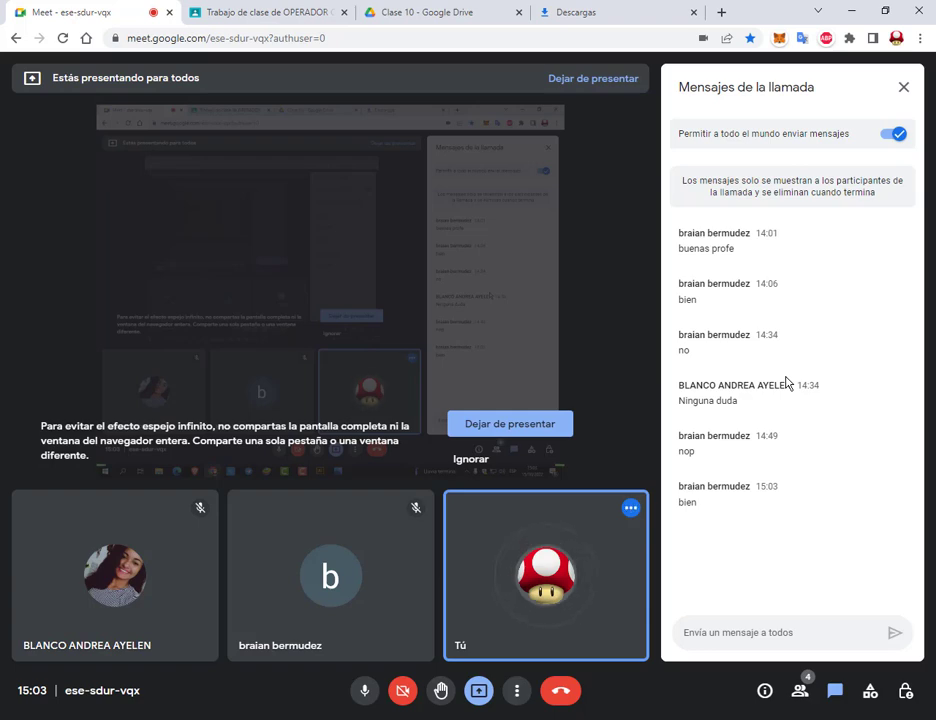
{"action": "key", "text": "alt+Tab"}
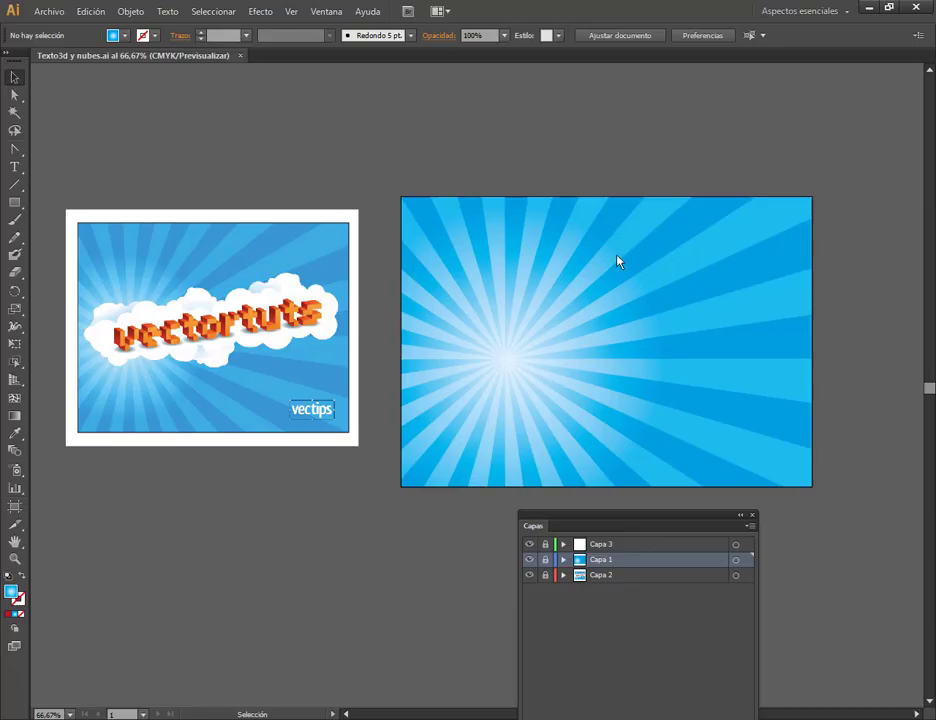
Add a new layer above Capa 3 and collapse the layers display.
{"action": "left_click", "coordinate": [637, 546]}
{"action": "left_click_drag", "start_coordinate": [660, 518], "coordinate": [664, 315]}
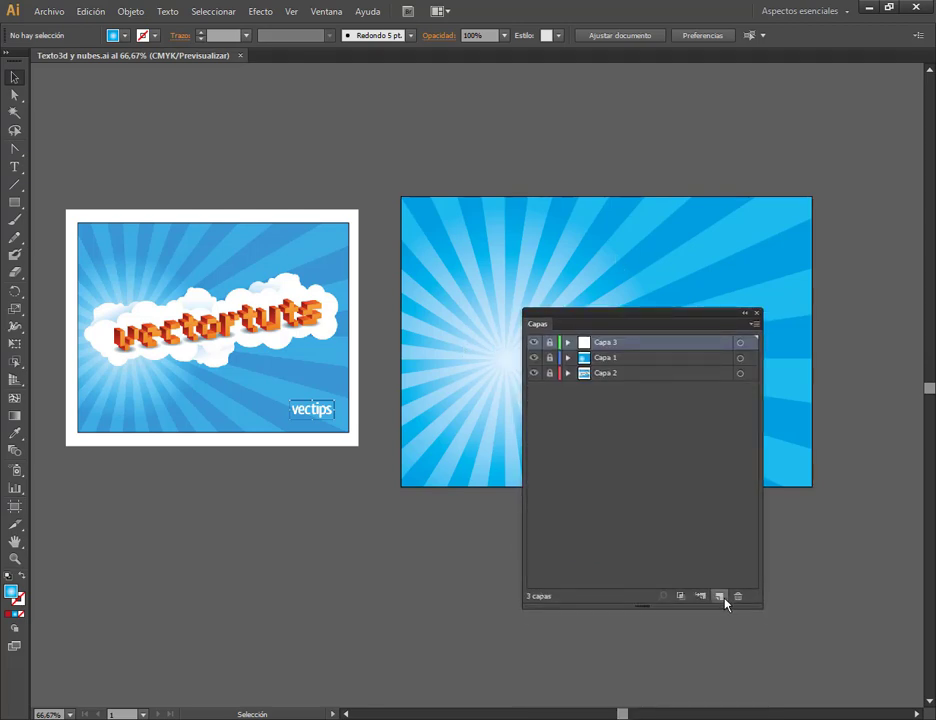
{"action": "left_click", "coordinate": [719, 596]}
{"action": "left_click", "coordinate": [745, 315]}
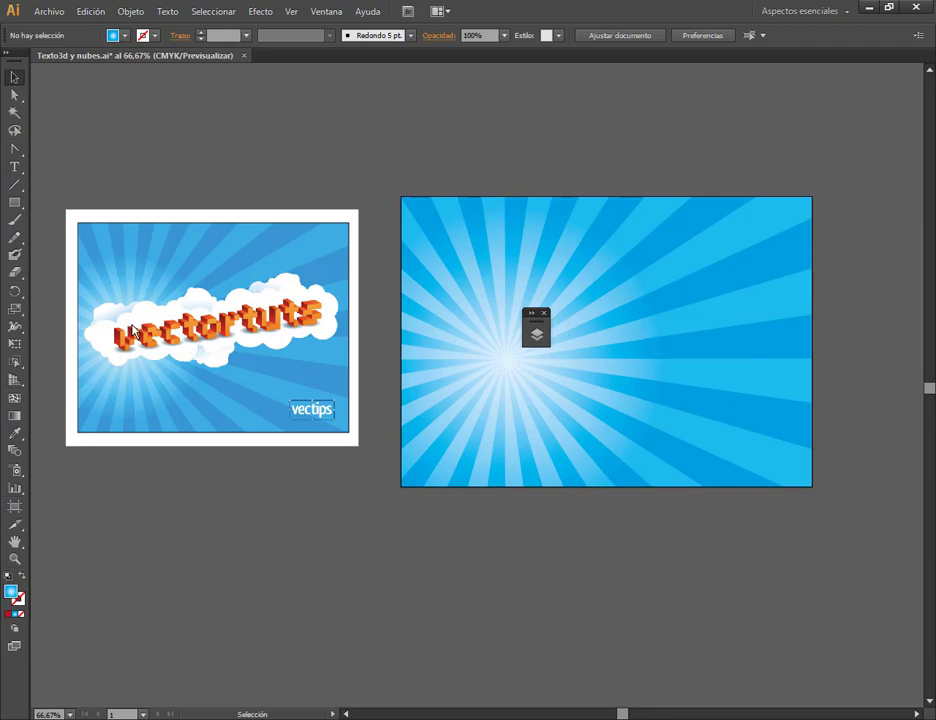
Draw a small circle over the rays just left of the burst's centre and apply the default white fill and 1 pt black stroke.
{"action": "scroll", "coordinate": [133, 345], "scroll_direction": "up", "scroll_amount": 1}
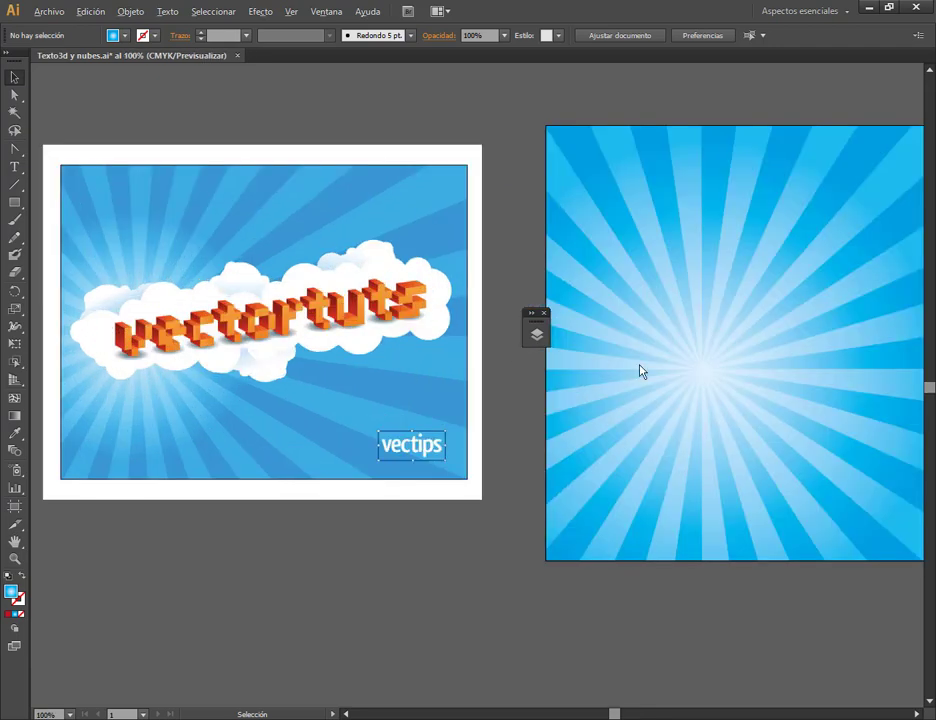
{"action": "scroll", "coordinate": [721, 372], "scroll_direction": "down", "scroll_amount": 2}
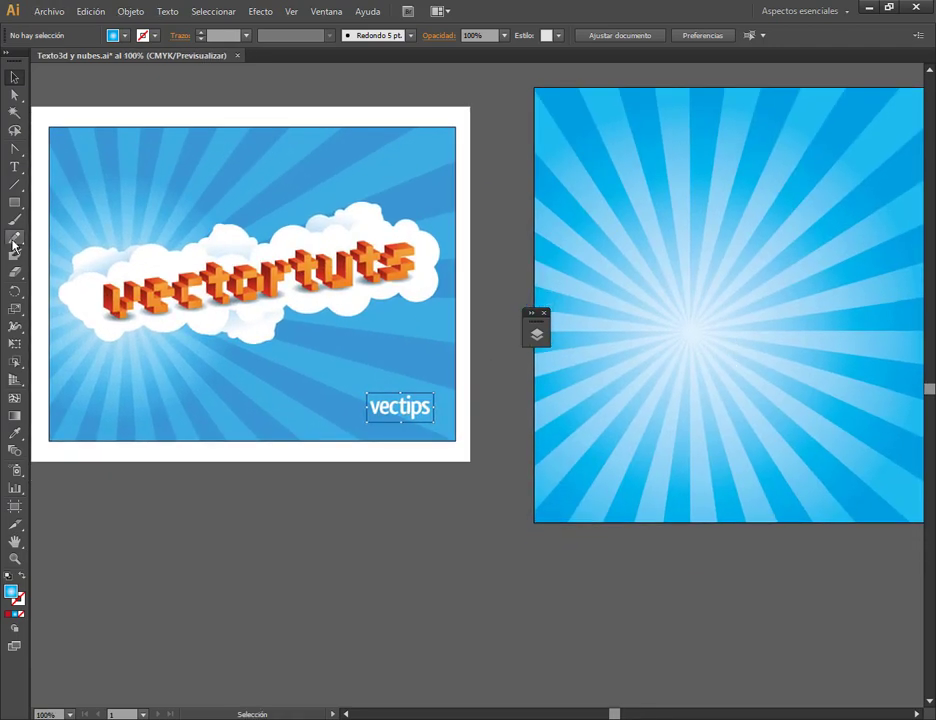
{"action": "left_click", "coordinate": [14, 206]}
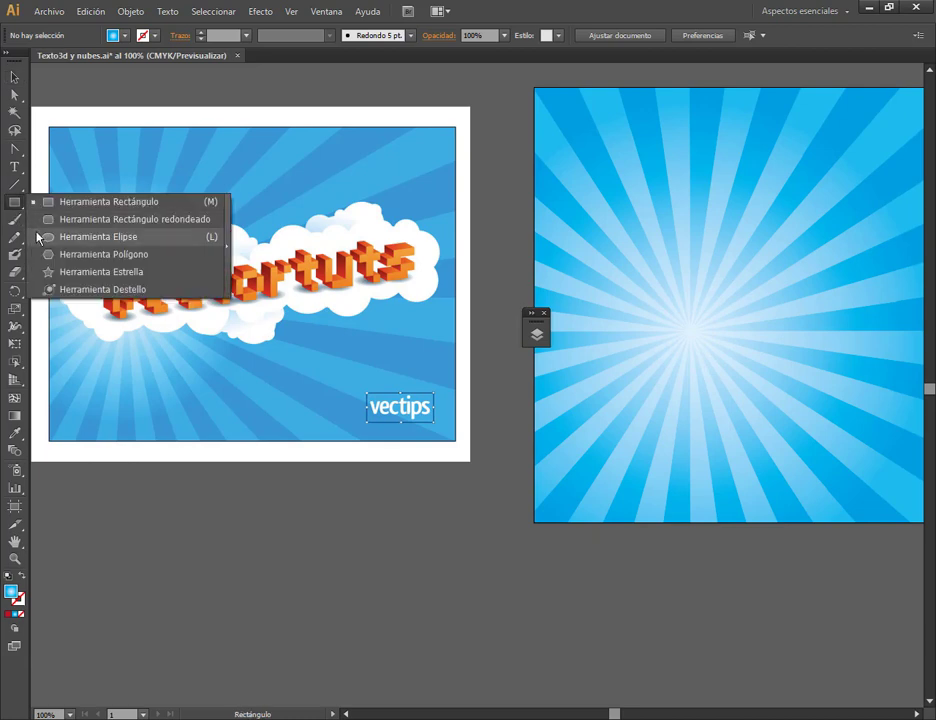
{"action": "left_click", "coordinate": [98, 236]}
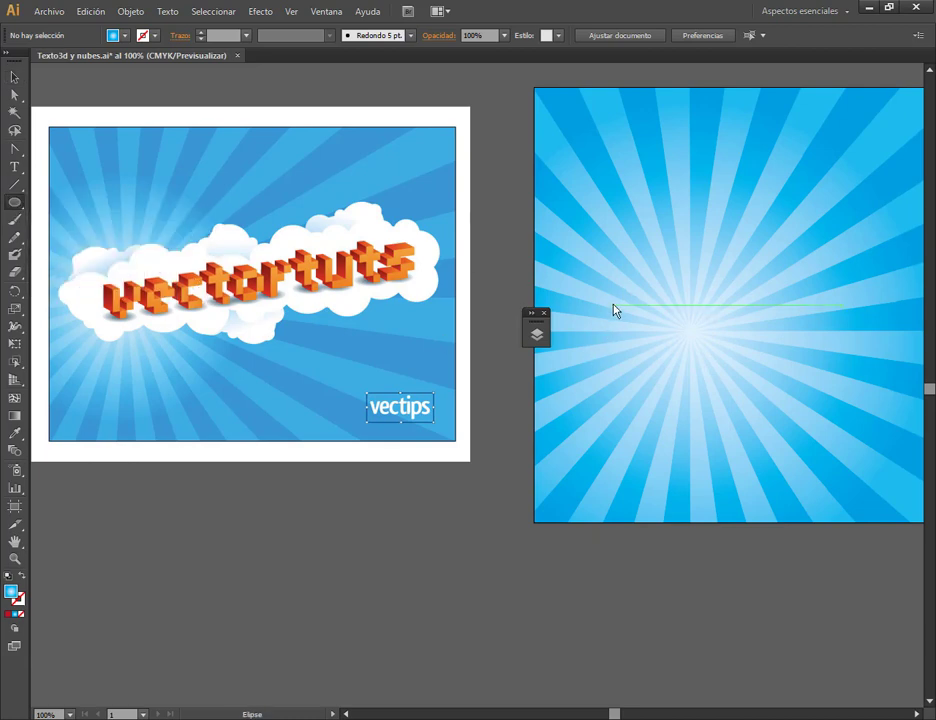
{"action": "left_click_drag", "start_coordinate": [608, 317], "coordinate": [646, 355]}
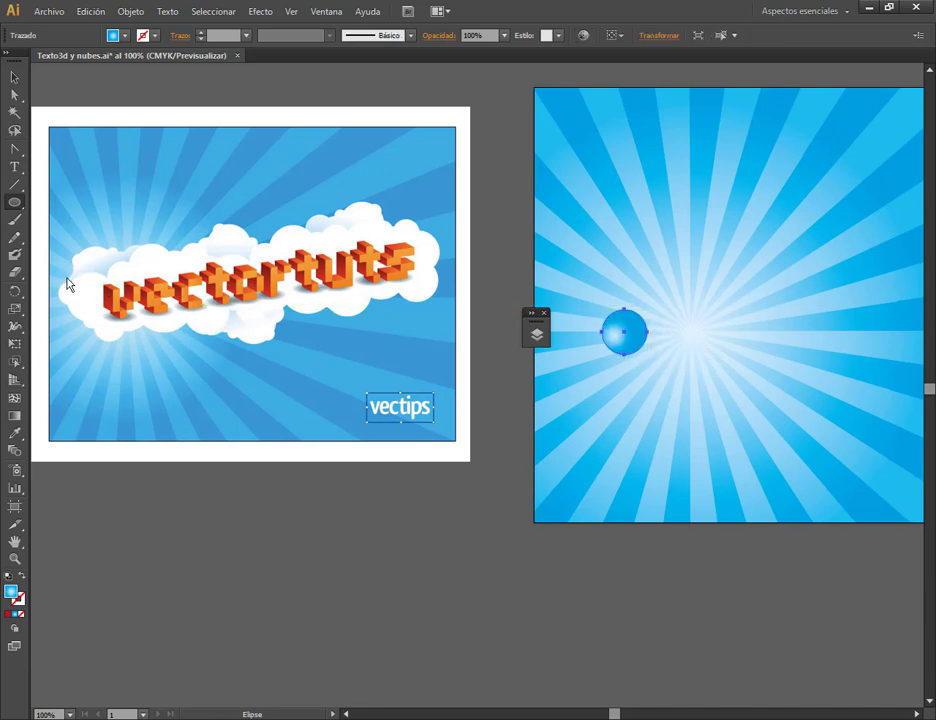
{"action": "left_click", "coordinate": [8, 577]}
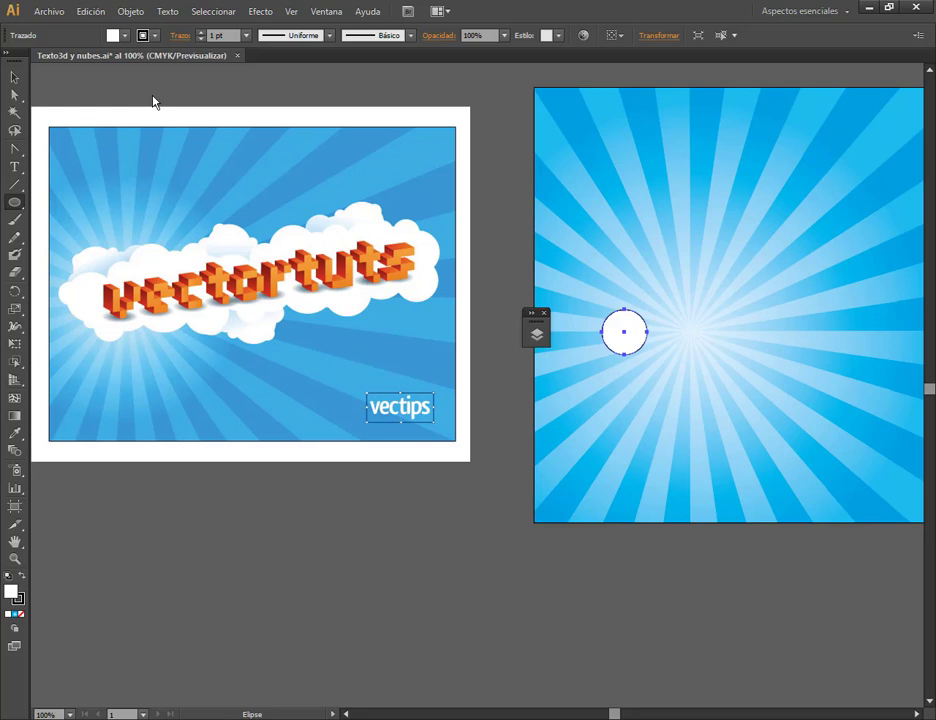
Remove the stroke from the white circle on the sunburst artboard, collapse the Color panel and deselect the circle.
{"action": "left_click", "coordinate": [18, 599]}
{"action": "left_click", "coordinate": [20, 613]}
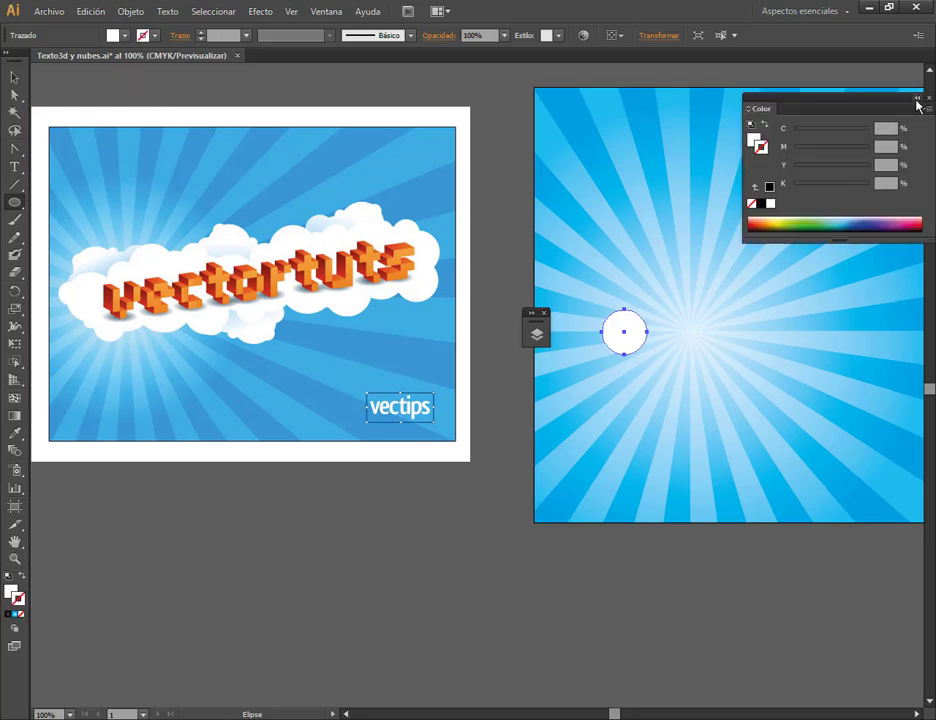
{"action": "left_click", "coordinate": [916, 99]}
{"action": "left_click", "coordinate": [14, 77]}
{"action": "left_click", "coordinate": [222, 70]}
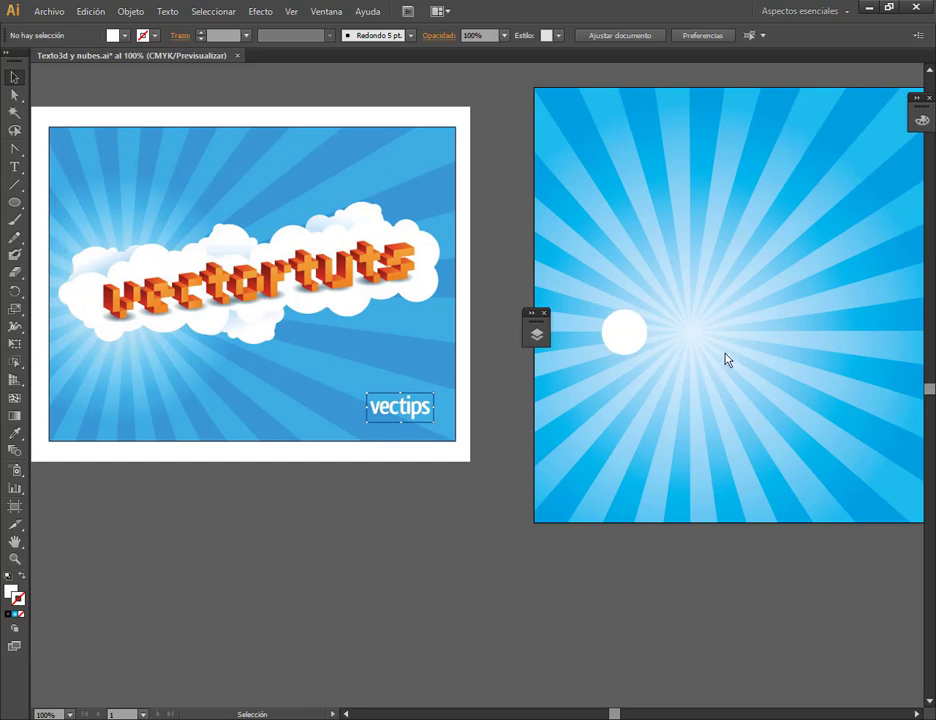
Place a small white circle near the sunburst's left edge and draw a larger white circle overlapping its right side.
{"action": "left_click_drag", "start_coordinate": [633, 341], "coordinate": [649, 366]}
{"action": "left_click", "coordinate": [637, 389]}
{"action": "key", "text": "Delete"}
{"action": "left_click", "coordinate": [14, 201]}
{"action": "key", "text": "v"}
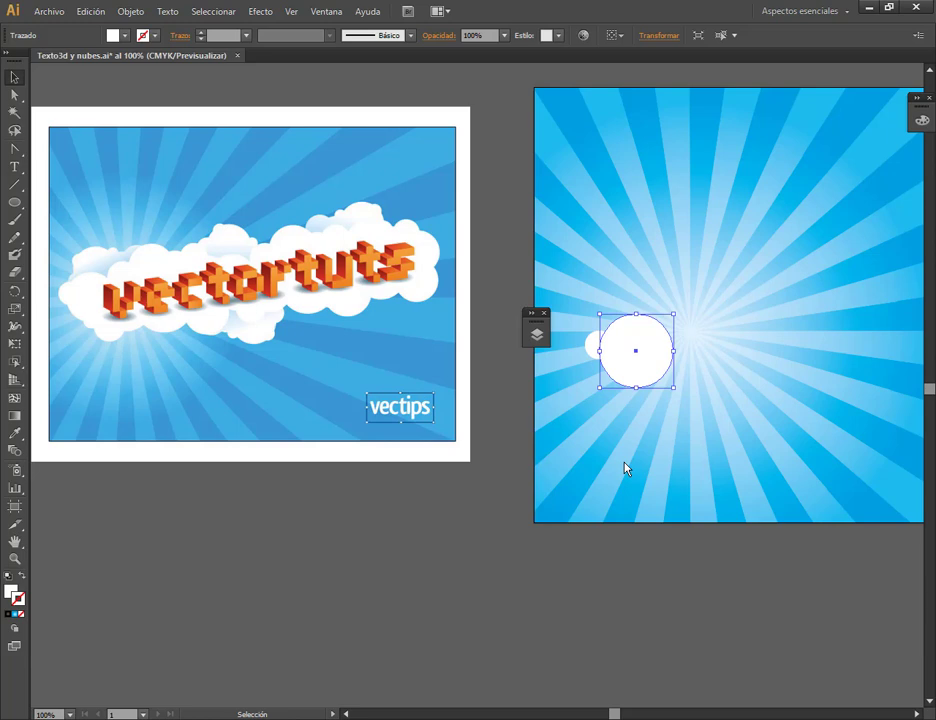
{"action": "left_click", "coordinate": [579, 376]}
Duplicate the small circle in three slightly different sizes to form bumps below and right of the large circle.
{"action": "left_click_drag", "start_coordinate": [595, 345], "coordinate": [675, 400]}
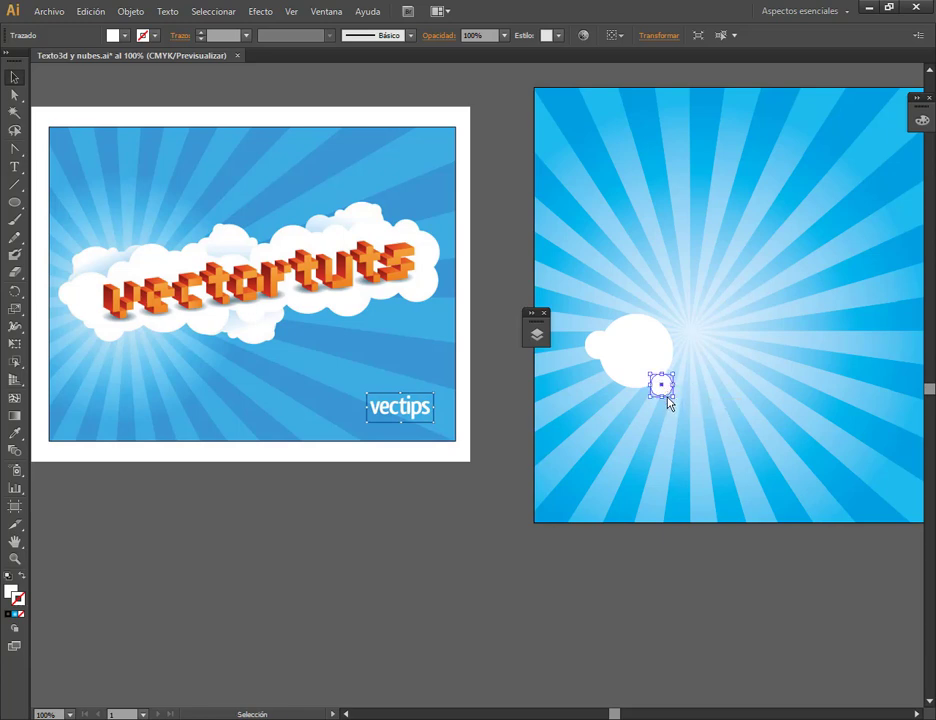
{"action": "left_click", "coordinate": [673, 448]}
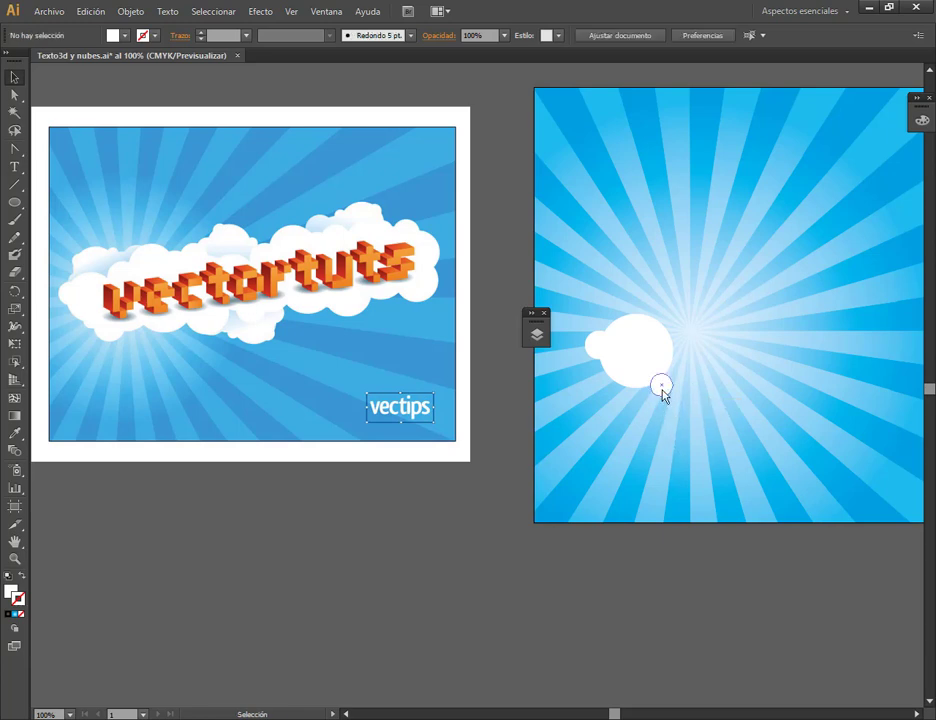
{"action": "left_click_drag", "start_coordinate": [662, 393], "coordinate": [699, 420]}
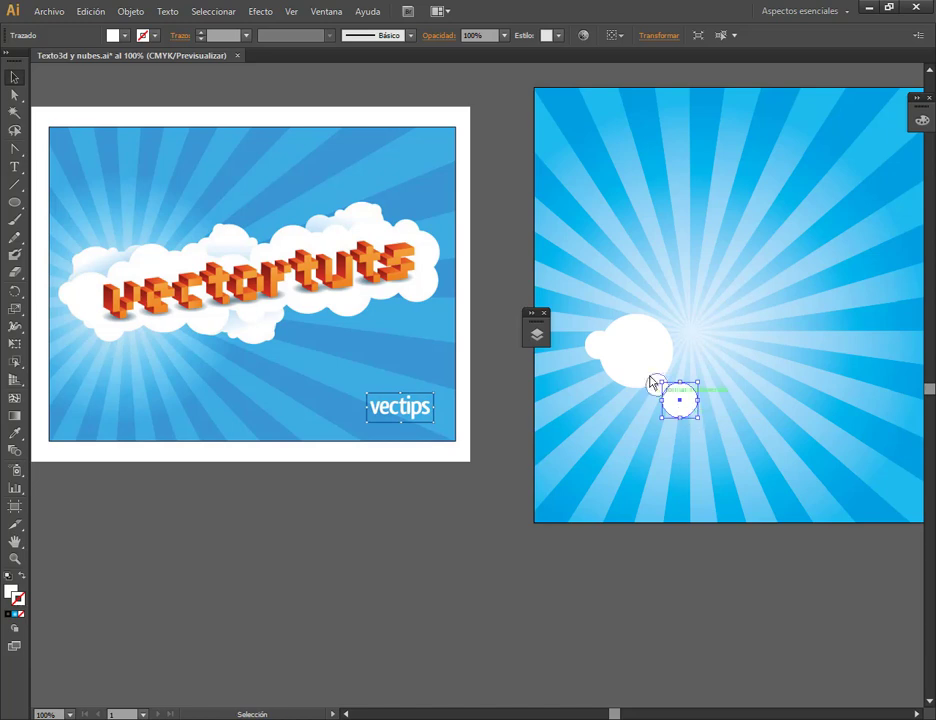
{"action": "left_click_drag", "start_coordinate": [593, 351], "coordinate": [720, 363]}
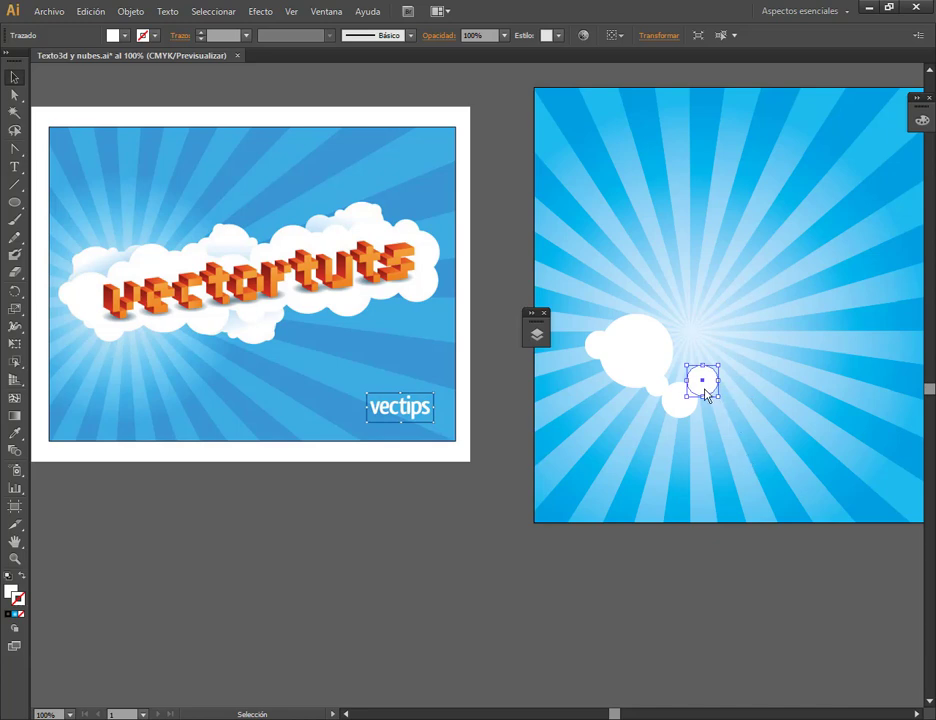
{"action": "left_click", "coordinate": [691, 488]}
{"action": "left_click_drag", "start_coordinate": [713, 395], "coordinate": [712, 399]}
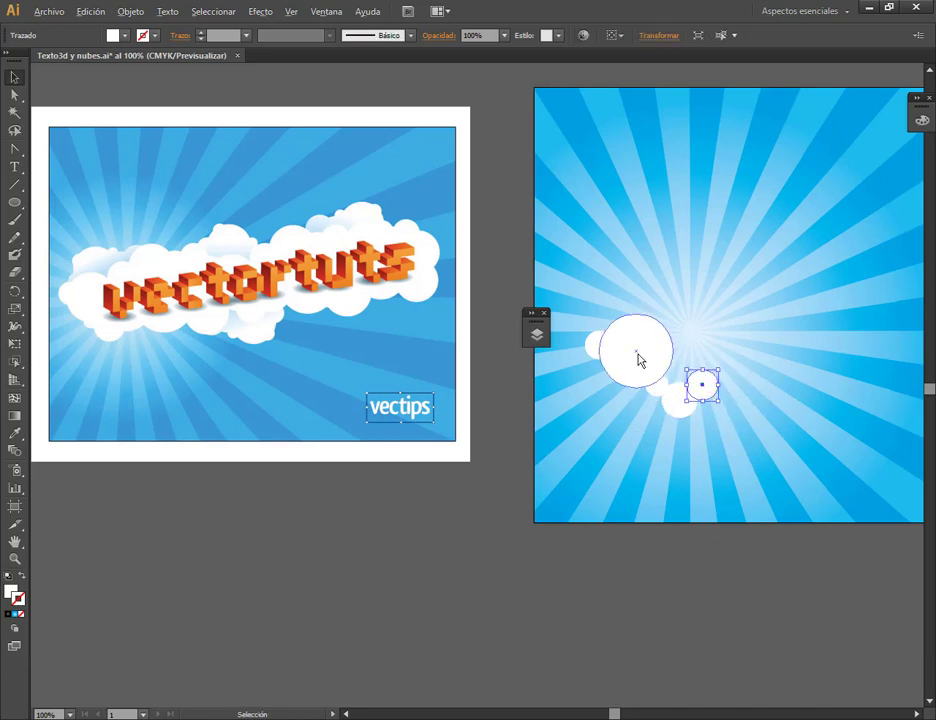
Extend the cloud's lower edge to the right with two medium-large circle copies followed by two smaller ones.
{"action": "left_click_drag", "start_coordinate": [640, 360], "coordinate": [749, 390]}
{"action": "left_click", "coordinate": [681, 322]}
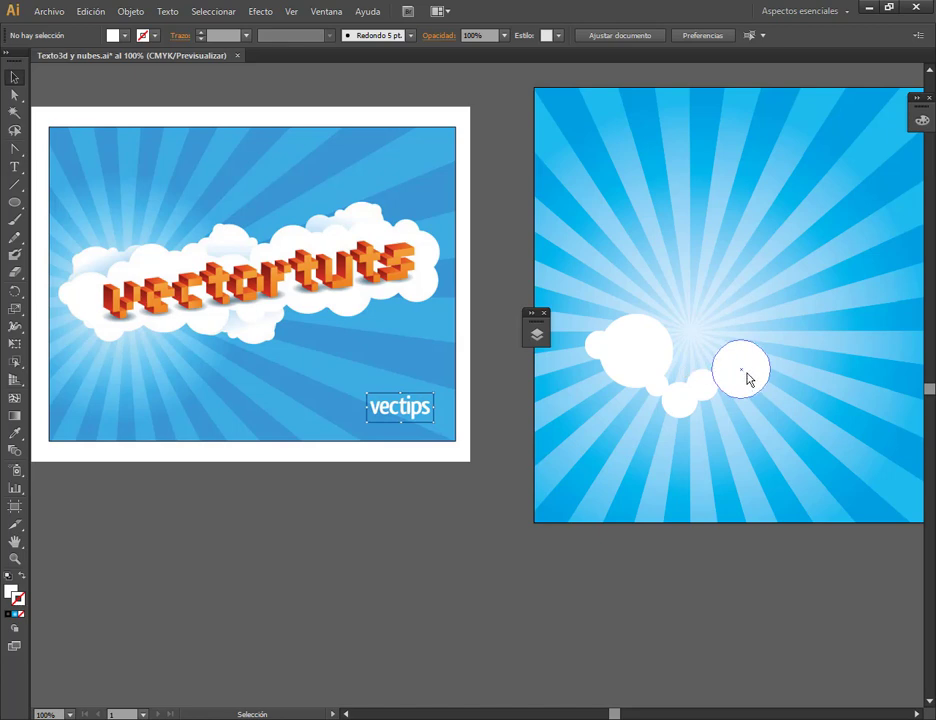
{"action": "left_click_drag", "start_coordinate": [800, 415], "coordinate": [740, 416]}
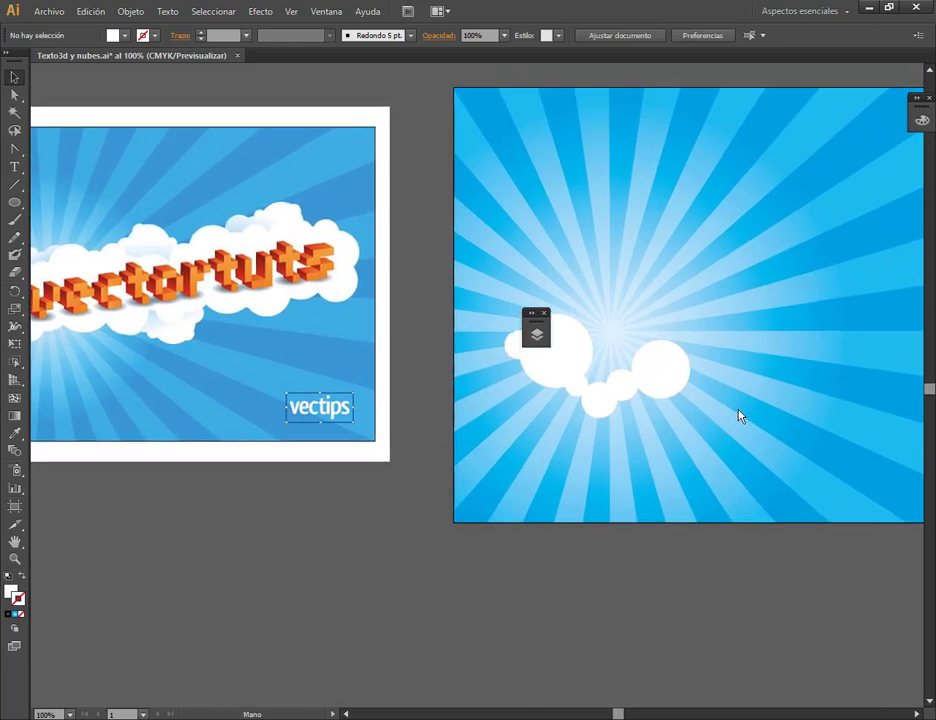
{"action": "left_click_drag", "start_coordinate": [662, 375], "coordinate": [736, 347]}
{"action": "left_click_drag", "start_coordinate": [618, 395], "coordinate": [758, 366]}
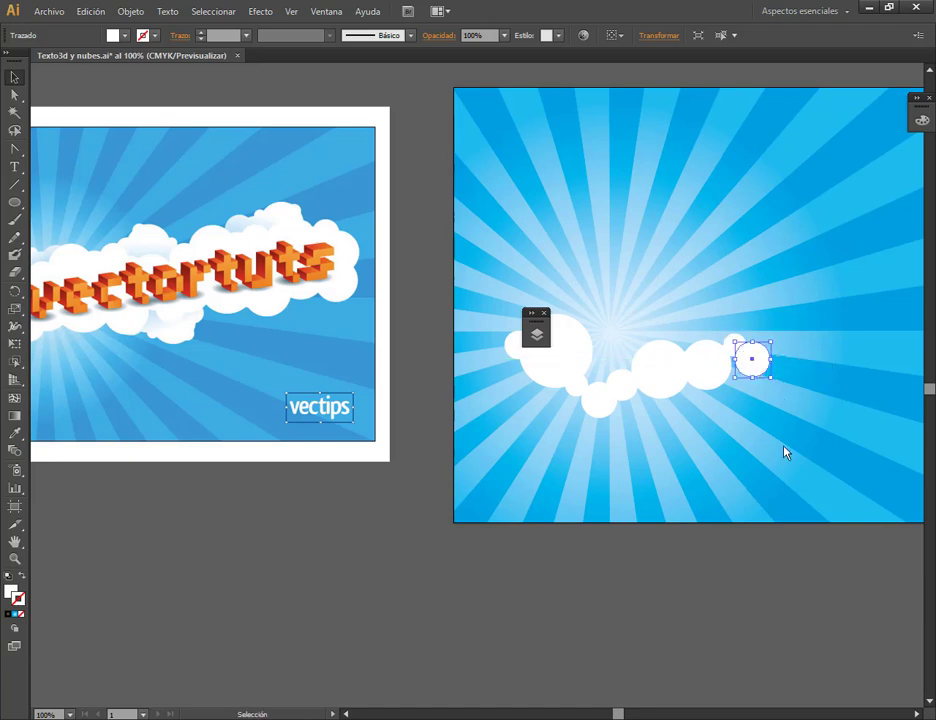
{"action": "left_click", "coordinate": [776, 432]}
{"action": "left_click", "coordinate": [755, 362]}
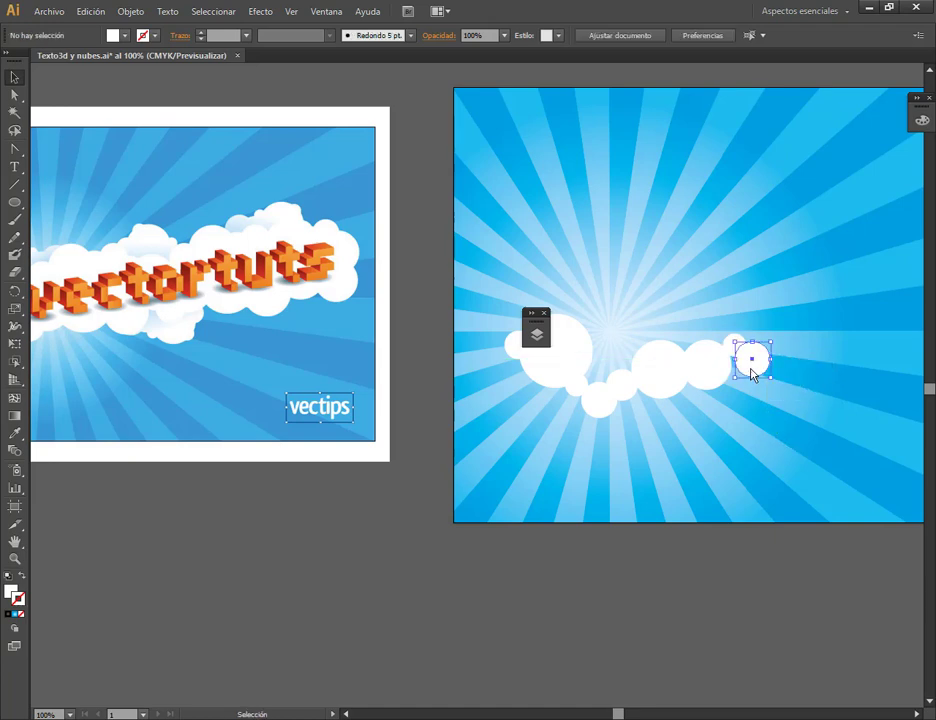
Continue the cloud's lower edge to the right with three more overlapping circle copies of medium size.
{"action": "left_click", "coordinate": [778, 268]}
{"action": "left_click_drag", "start_coordinate": [629, 390], "coordinate": [775, 352]}
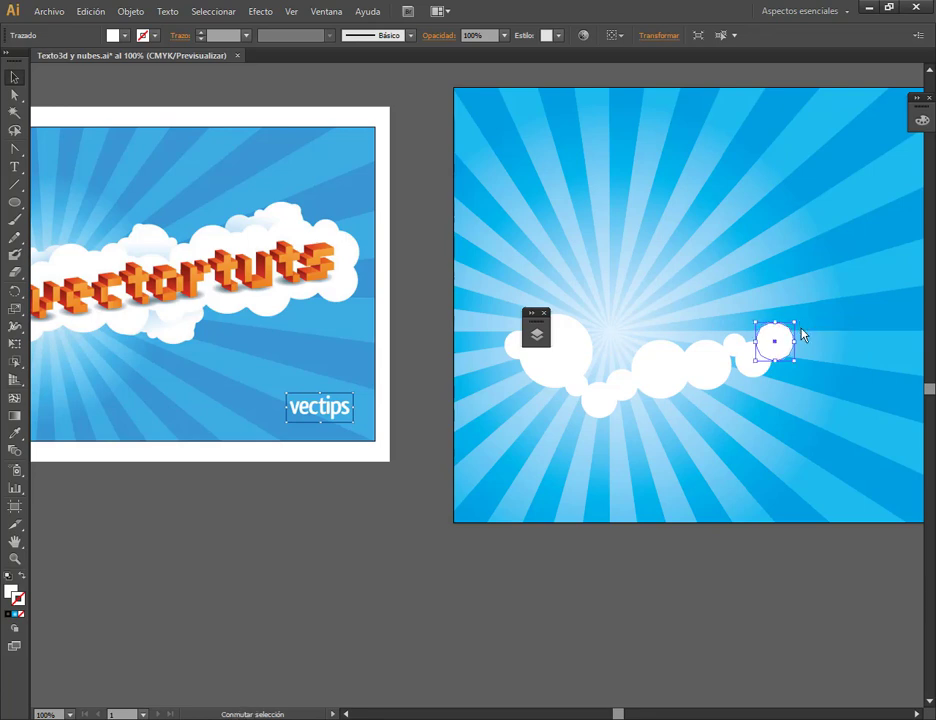
{"action": "left_click", "coordinate": [790, 364]}
{"action": "left_click", "coordinate": [785, 345]}
{"action": "left_click_drag", "start_coordinate": [704, 369], "coordinate": [829, 413]}
{"action": "left_click", "coordinate": [821, 382]}
{"action": "key", "text": "ctrl+z"}
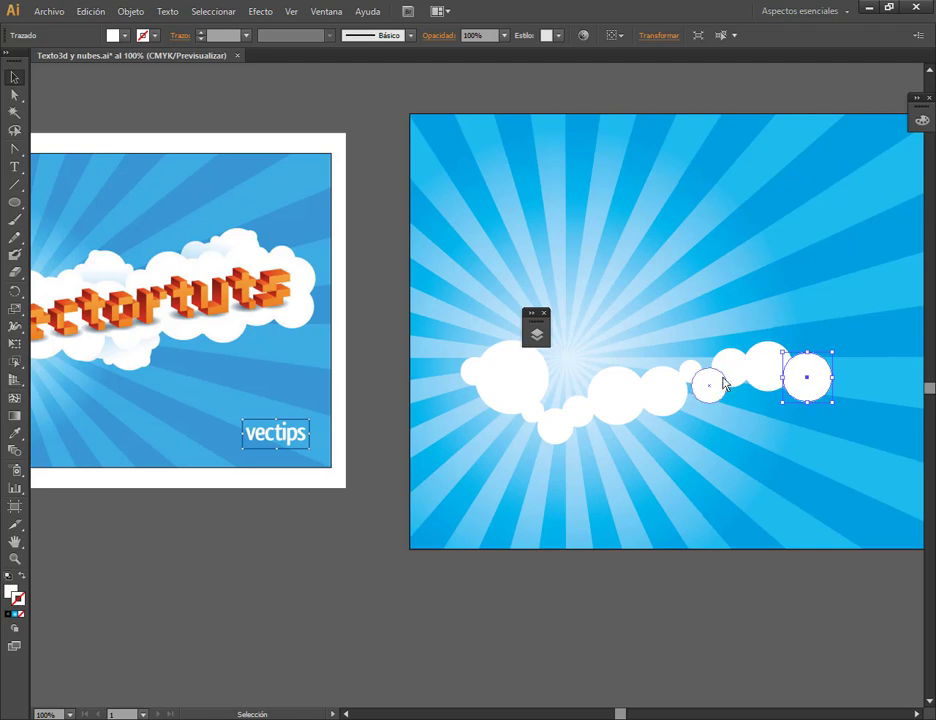
Curve the chain of circle copies up around the cloud's right end and begin its upper edge with two small ones.
{"action": "left_click_drag", "start_coordinate": [735, 376], "coordinate": [884, 331]}
{"action": "left_click", "coordinate": [883, 252]}
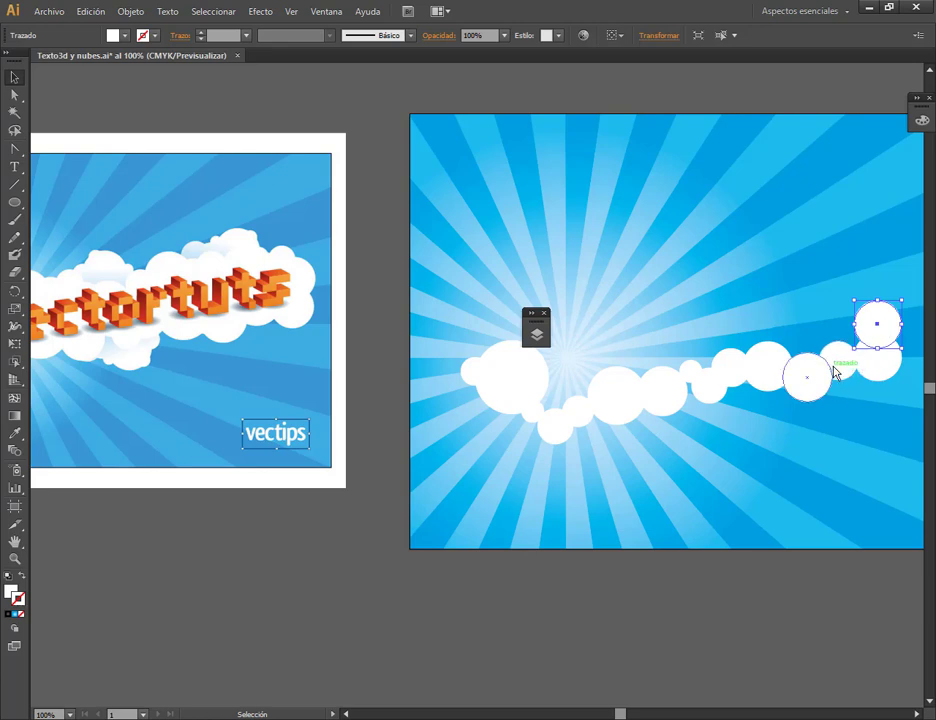
{"action": "left_click_drag", "start_coordinate": [836, 372], "coordinate": [828, 310]}
{"action": "left_click", "coordinate": [918, 268]}
{"action": "key", "text": "ctrl+z"}
{"action": "key", "text": "ctrl+z"}
{"action": "key", "text": "ctrl+z"}
{"action": "left_click", "coordinate": [786, 319]}
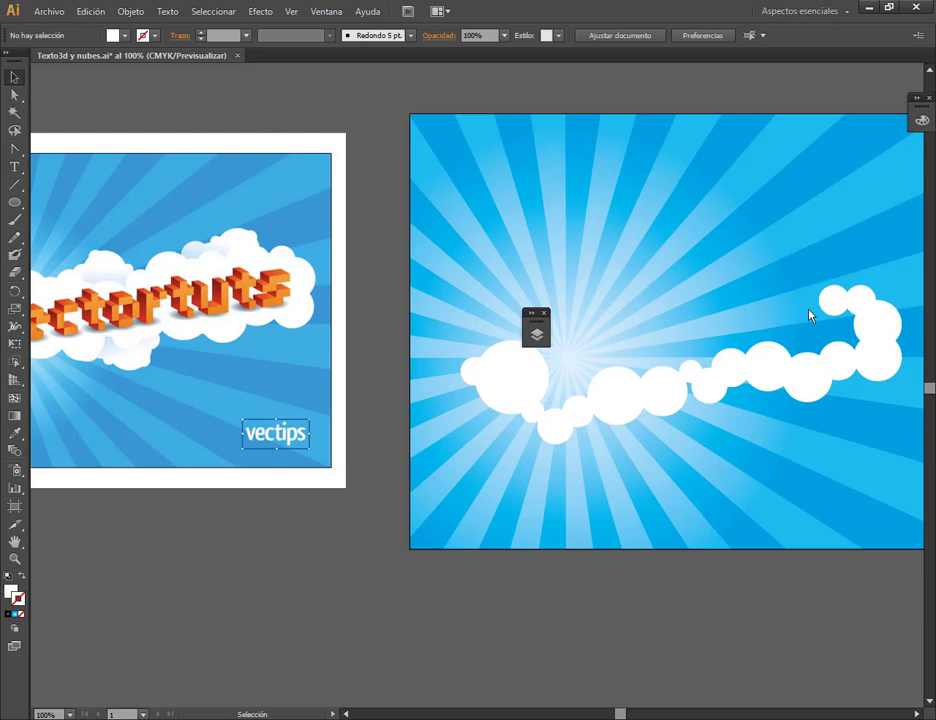
Extend the cloud's upper edge to the left with a medium circle, two smaller ones and a large one.
{"action": "left_click_drag", "start_coordinate": [857, 330], "coordinate": [774, 310]}
{"action": "left_click", "coordinate": [790, 292]}
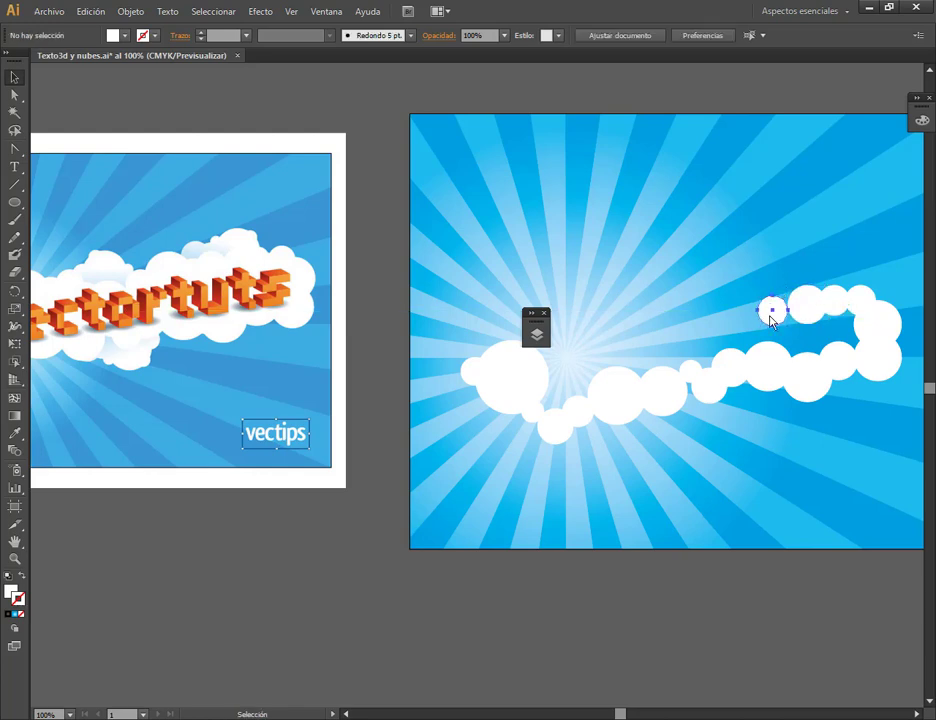
{"action": "left_click", "coordinate": [772, 311]}
{"action": "left_click", "coordinate": [779, 475]}
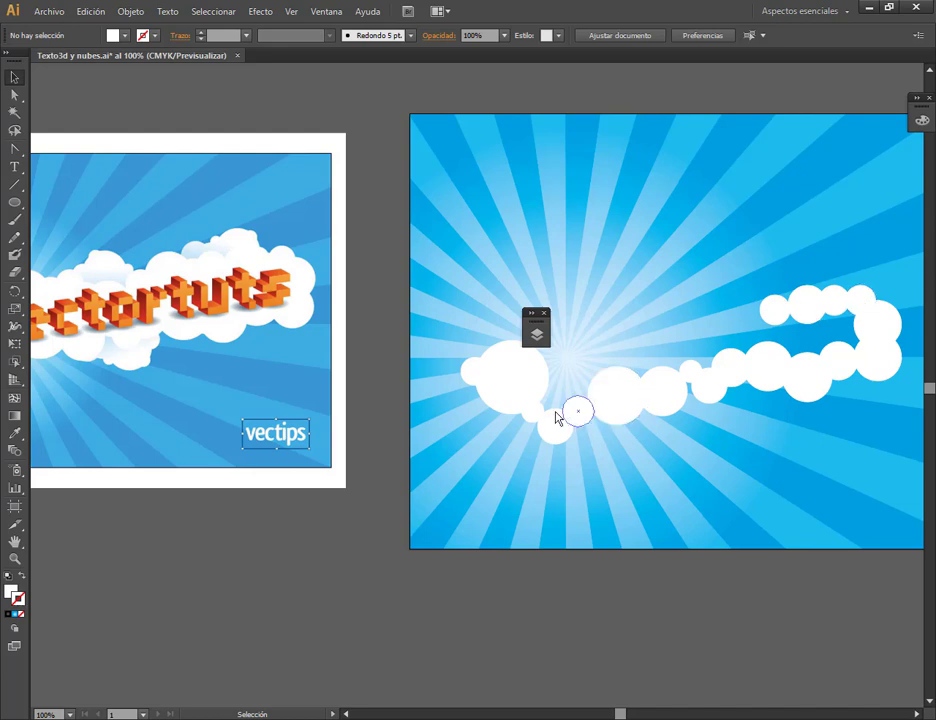
{"action": "left_click_drag", "start_coordinate": [537, 416], "coordinate": [762, 322]}
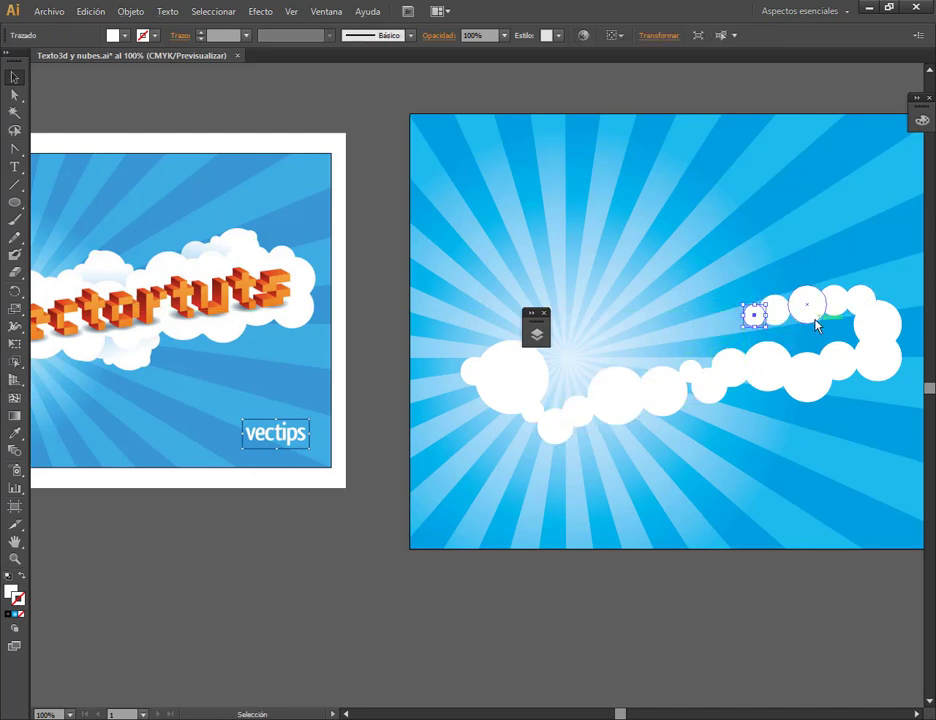
{"action": "left_click_drag", "start_coordinate": [602, 405], "coordinate": [728, 337]}
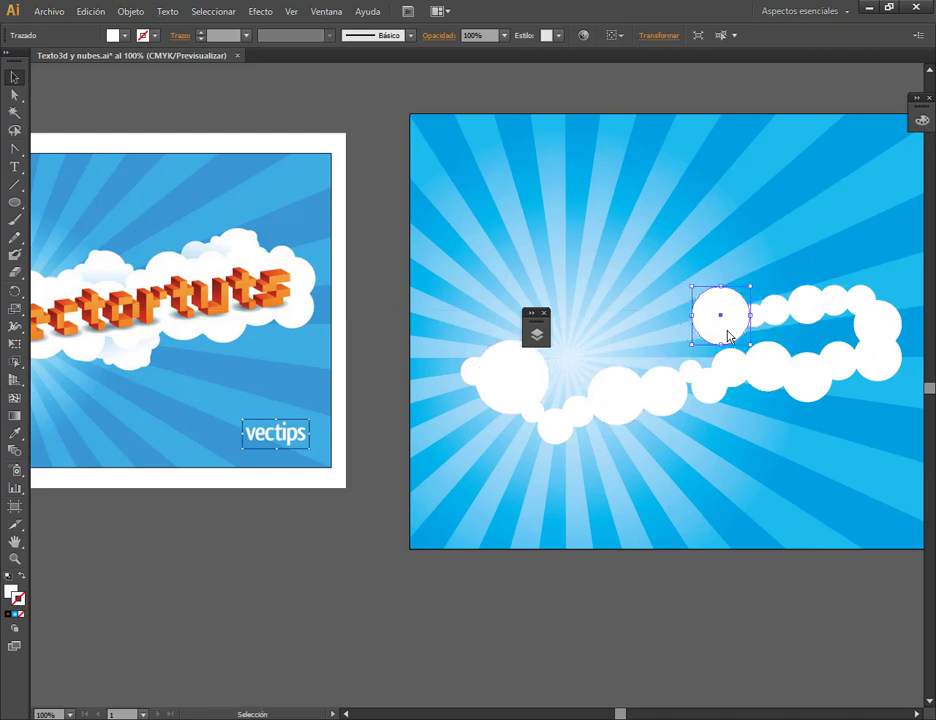
{"action": "left_click", "coordinate": [802, 474]}
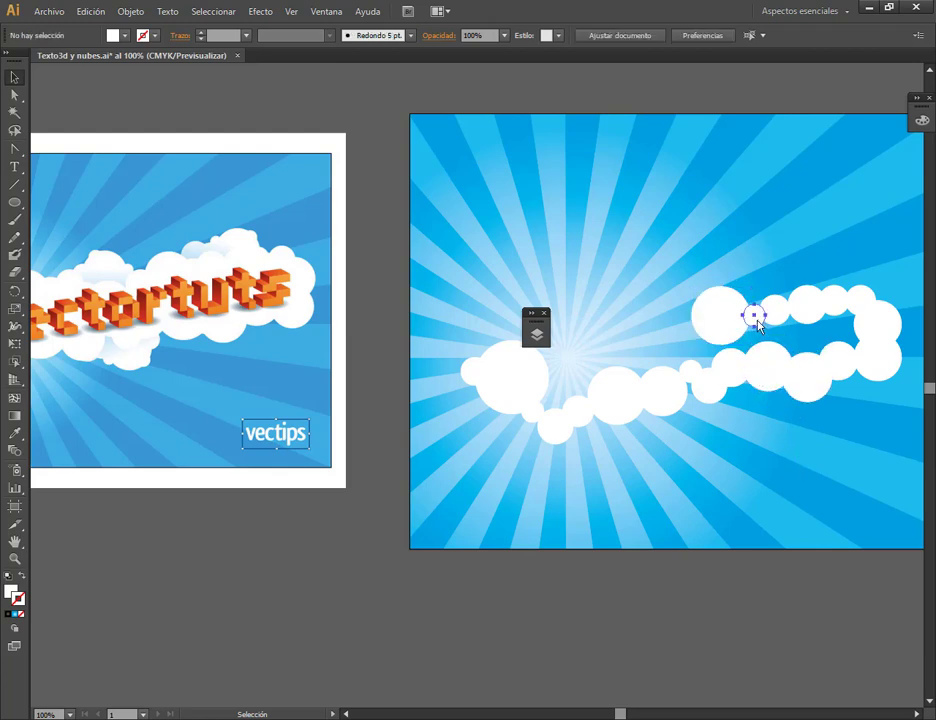
Nudge the two small circles right of the large upper-edge circle so that their spacing is even.
{"action": "left_click_drag", "start_coordinate": [758, 324], "coordinate": [779, 318]}
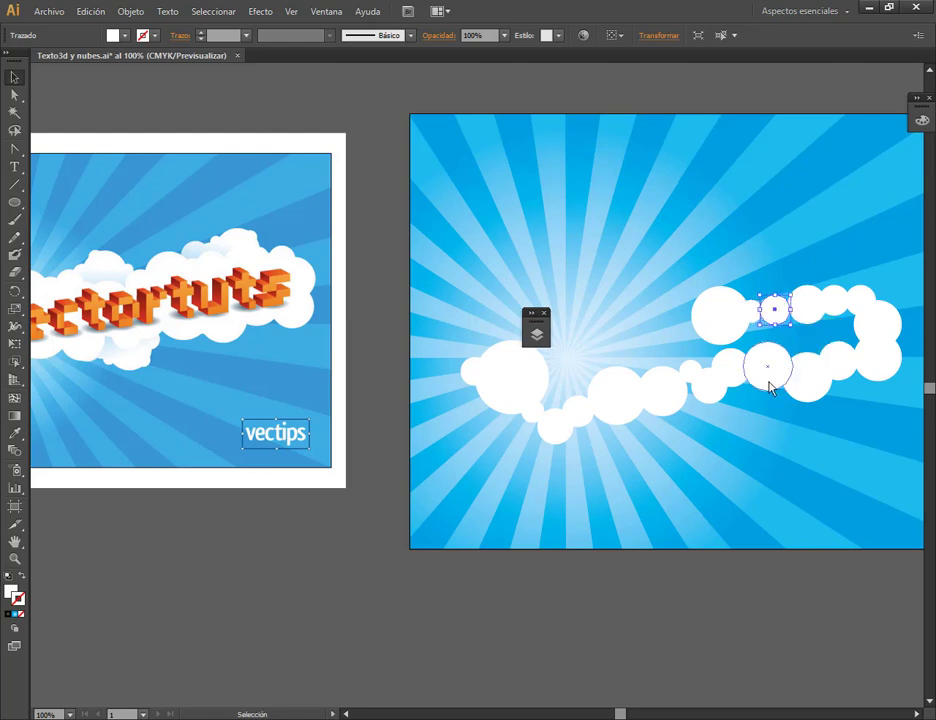
{"action": "left_click", "coordinate": [749, 317]}
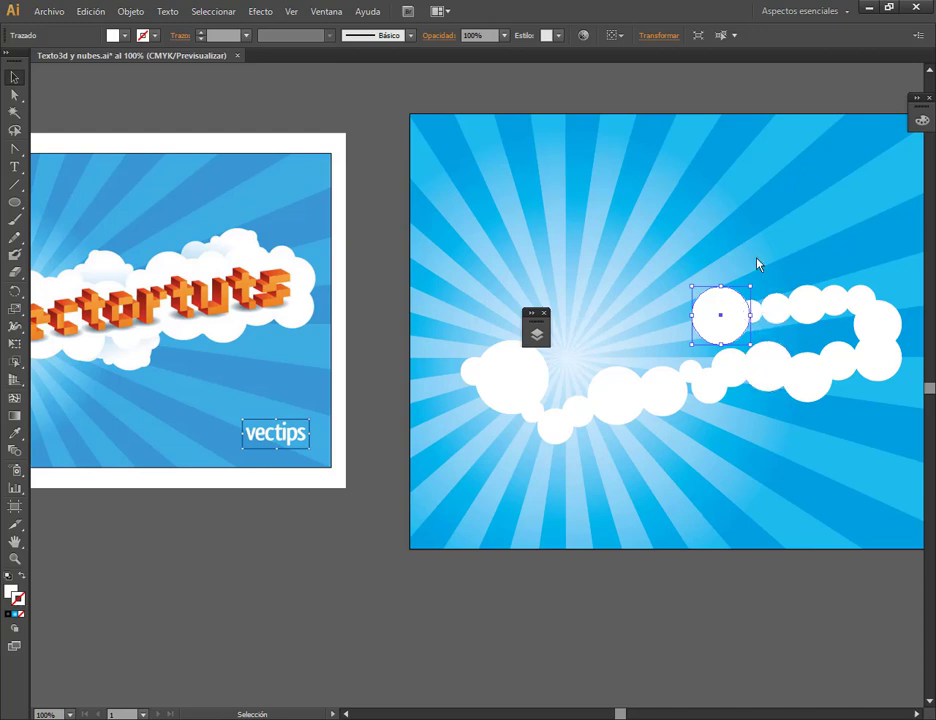
{"action": "left_click", "coordinate": [757, 264]}
{"action": "left_click", "coordinate": [751, 311]}
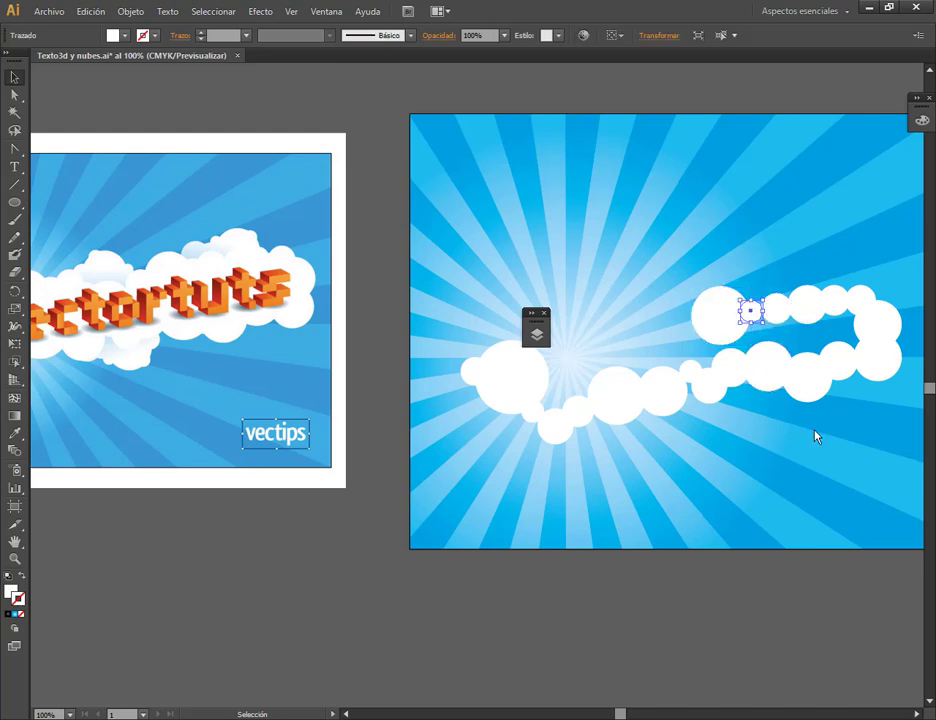
{"action": "left_click", "coordinate": [764, 502]}
Add two medium circle copies to the left of the large upper-edge circle, descending slightly, and adjust their positions.
{"action": "left_click_drag", "start_coordinate": [742, 316], "coordinate": [688, 337]}
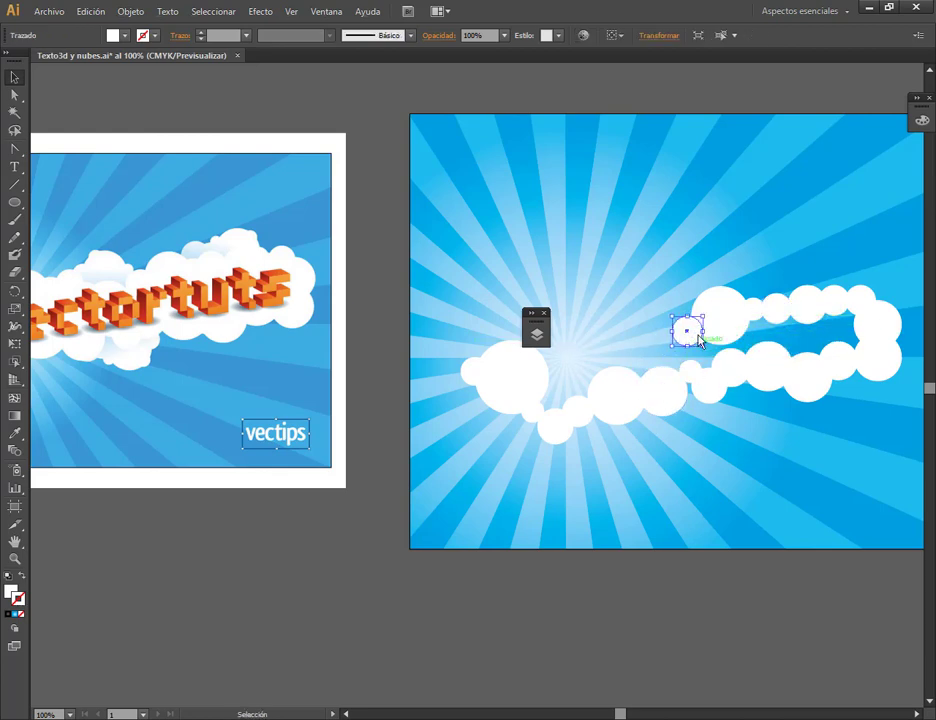
{"action": "left_click_drag", "start_coordinate": [809, 313], "coordinate": [656, 353]}
{"action": "left_click", "coordinate": [735, 480]}
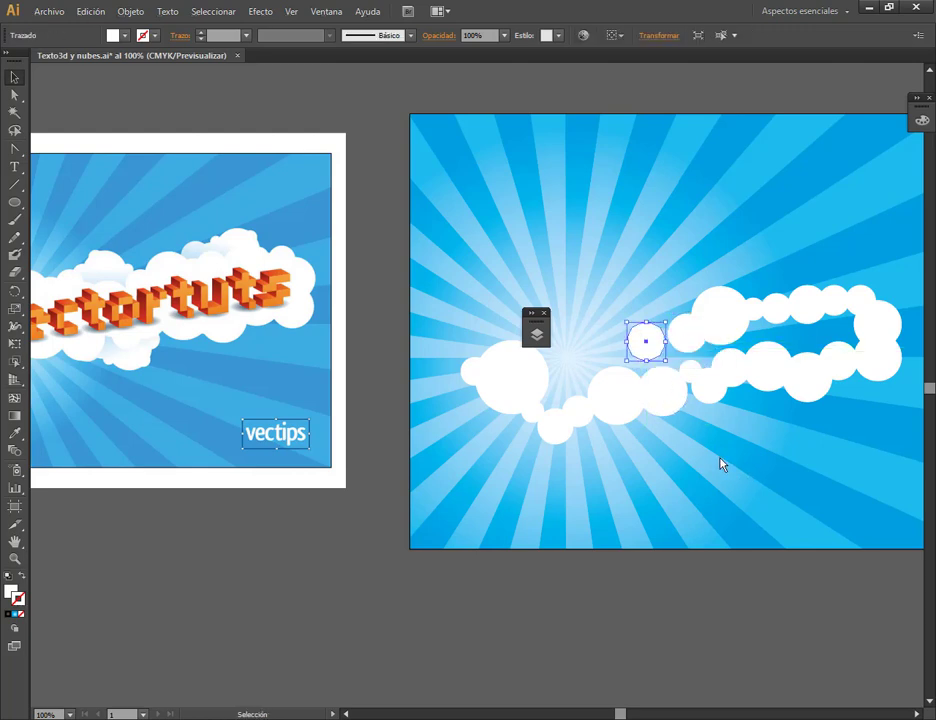
{"action": "left_click", "coordinate": [720, 461]}
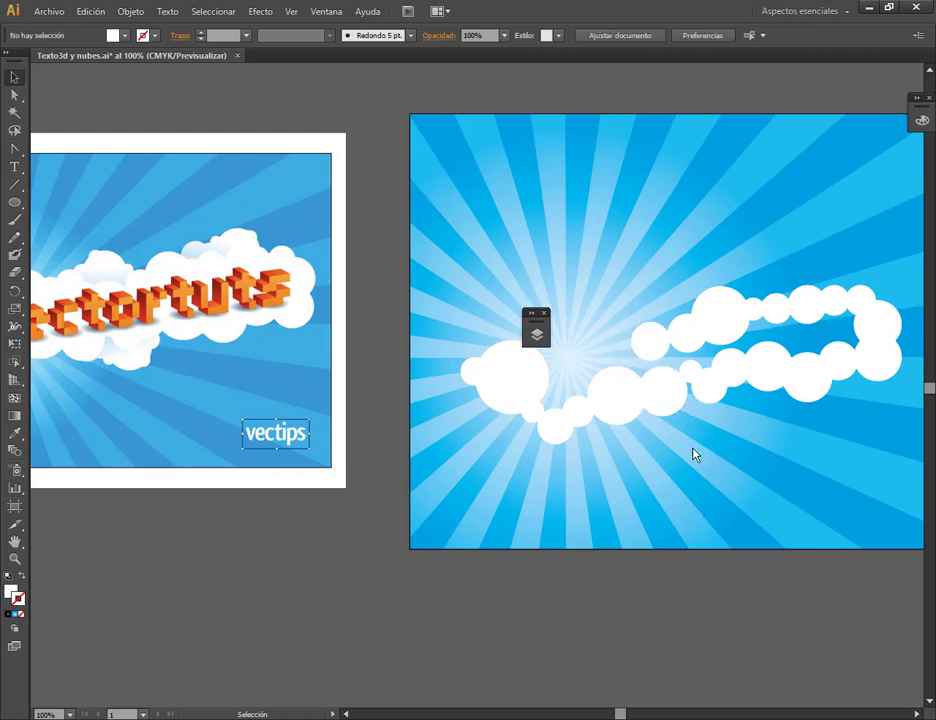
{"action": "left_click_drag", "start_coordinate": [692, 455], "coordinate": [711, 456]}
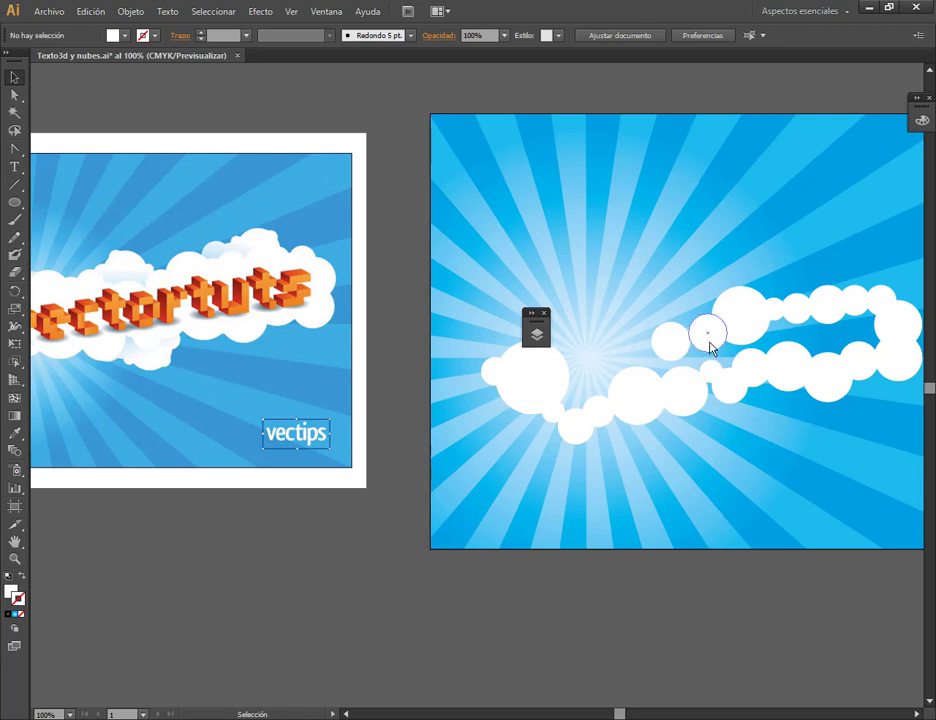
{"action": "left_click_drag", "start_coordinate": [709, 342], "coordinate": [674, 351]}
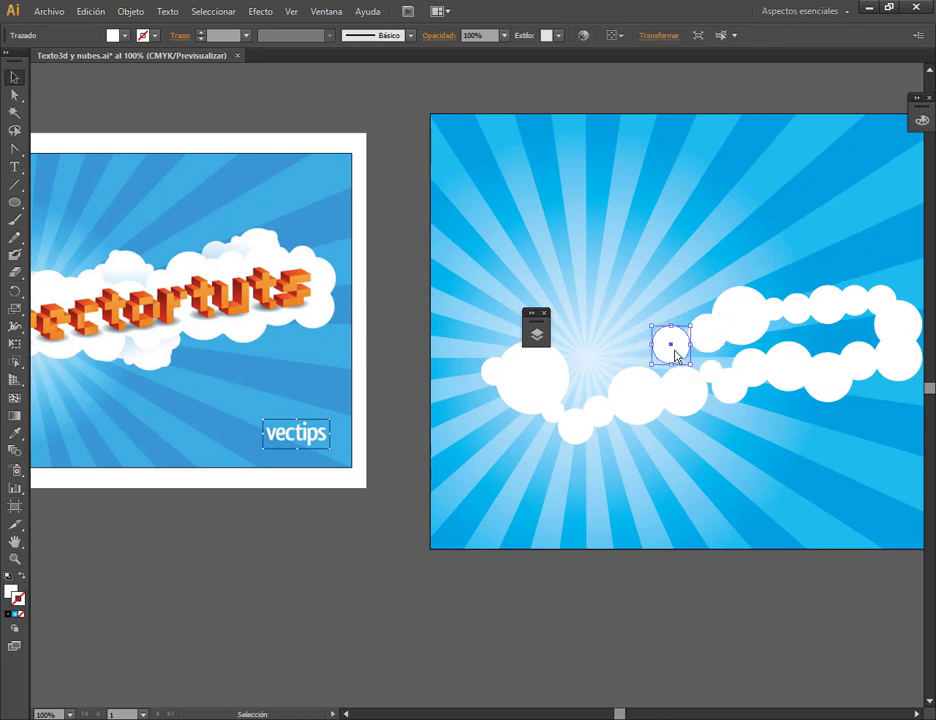
{"action": "left_click", "coordinate": [732, 468]}
Continue the upper edge to the left with three small circle copies rising toward the cloud's left end.
{"action": "scroll", "coordinate": [722, 467], "scroll_direction": "left", "scroll_amount": 2}
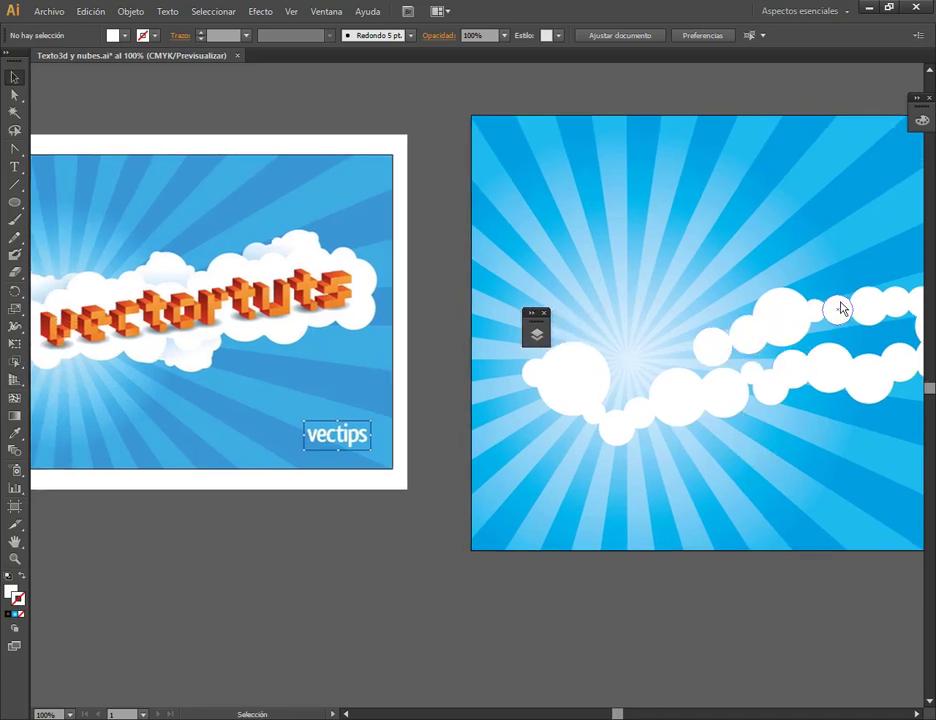
{"action": "left_click_drag", "start_coordinate": [840, 309], "coordinate": [668, 332]}
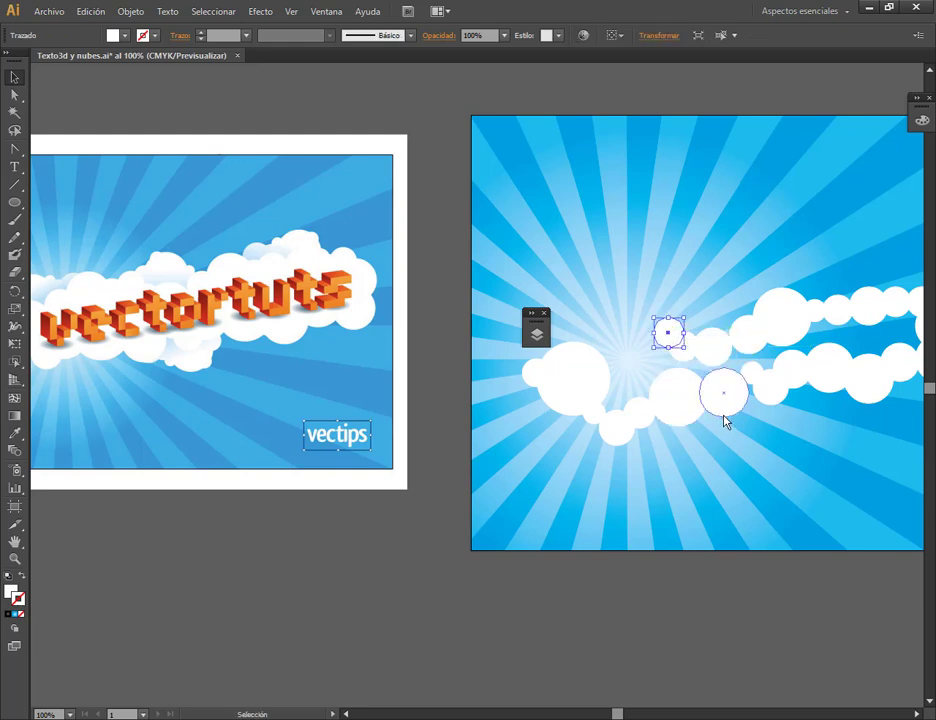
{"action": "left_click", "coordinate": [685, 485]}
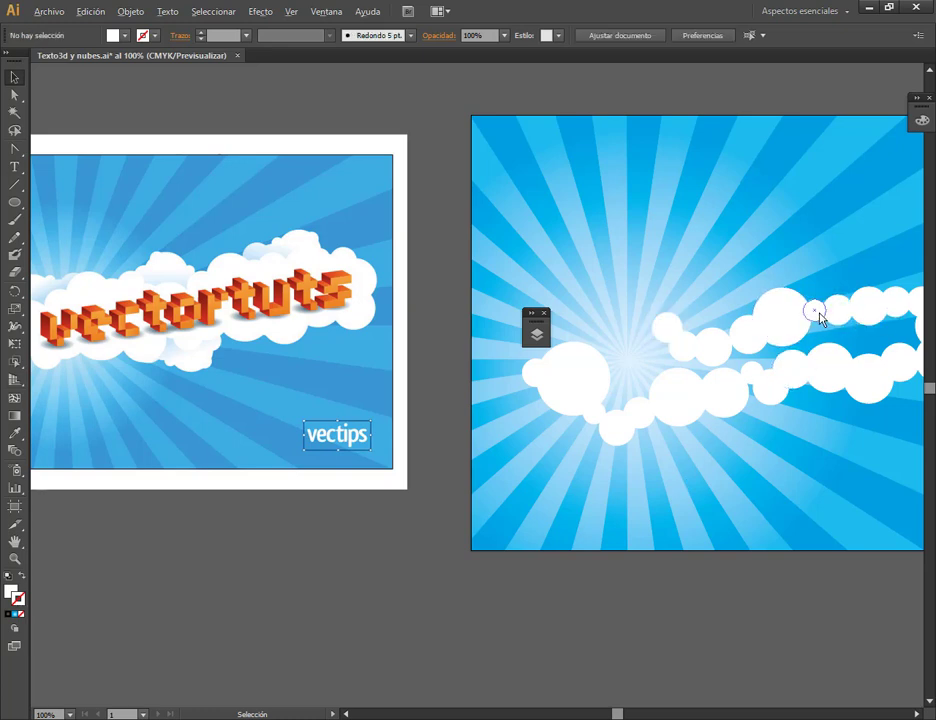
{"action": "left_click_drag", "start_coordinate": [820, 317], "coordinate": [651, 333]}
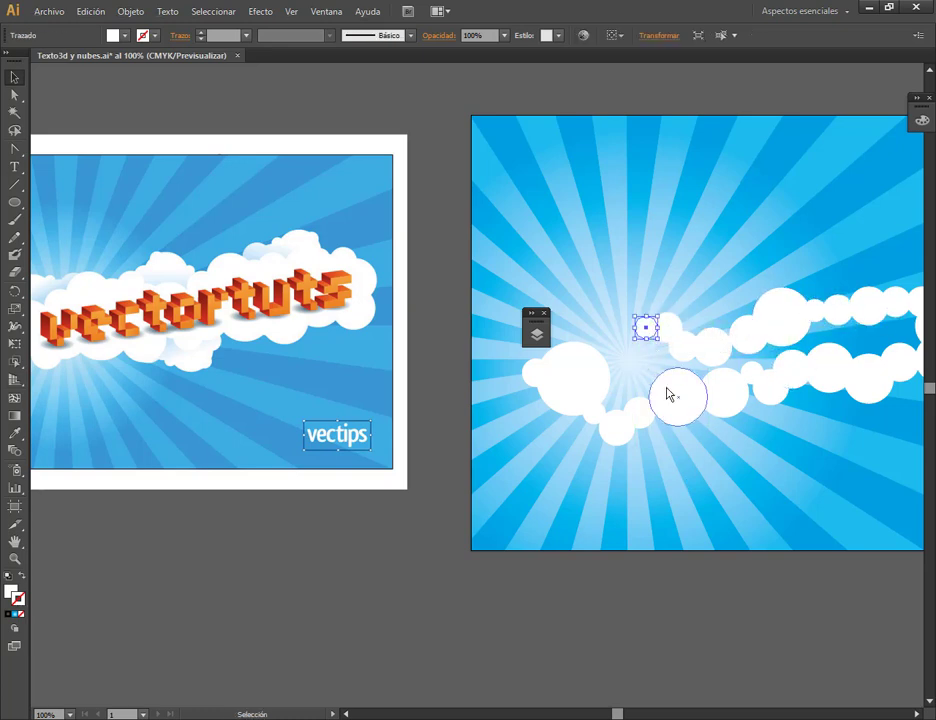
Close the outline above the cloud's left end with a large circle copy and a smaller one beside it.
{"action": "left_click_drag", "start_coordinate": [669, 395], "coordinate": [695, 322]}
{"action": "left_click_drag", "start_coordinate": [697, 319], "coordinate": [697, 319]}
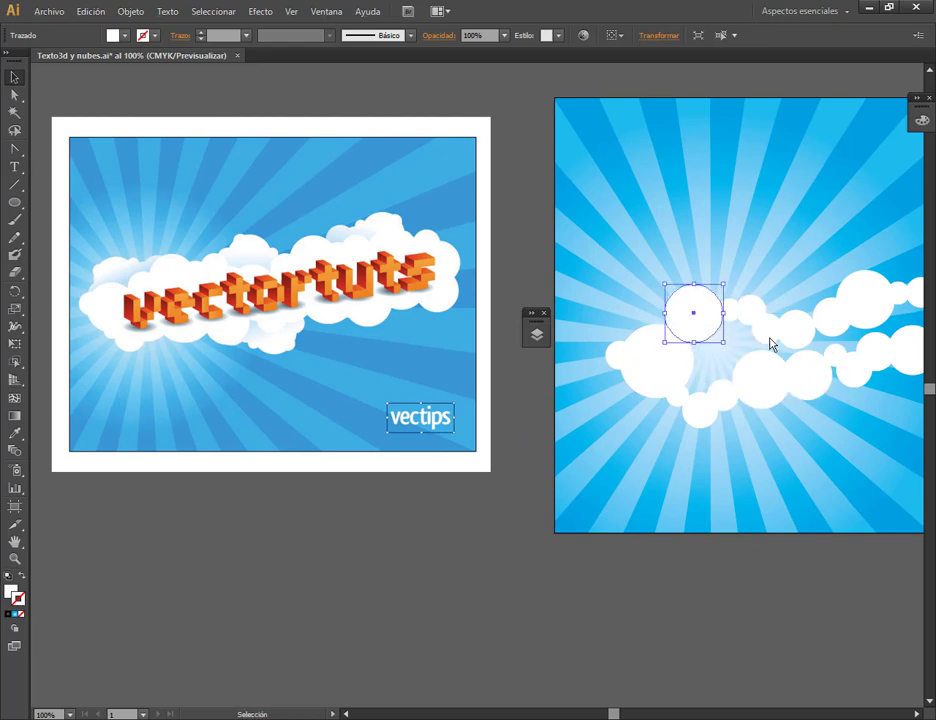
{"action": "left_click_drag", "start_coordinate": [796, 332], "coordinate": [660, 324]}
{"action": "left_click", "coordinate": [760, 562]}
{"action": "left_click_drag", "start_coordinate": [720, 483], "coordinate": [674, 495]}
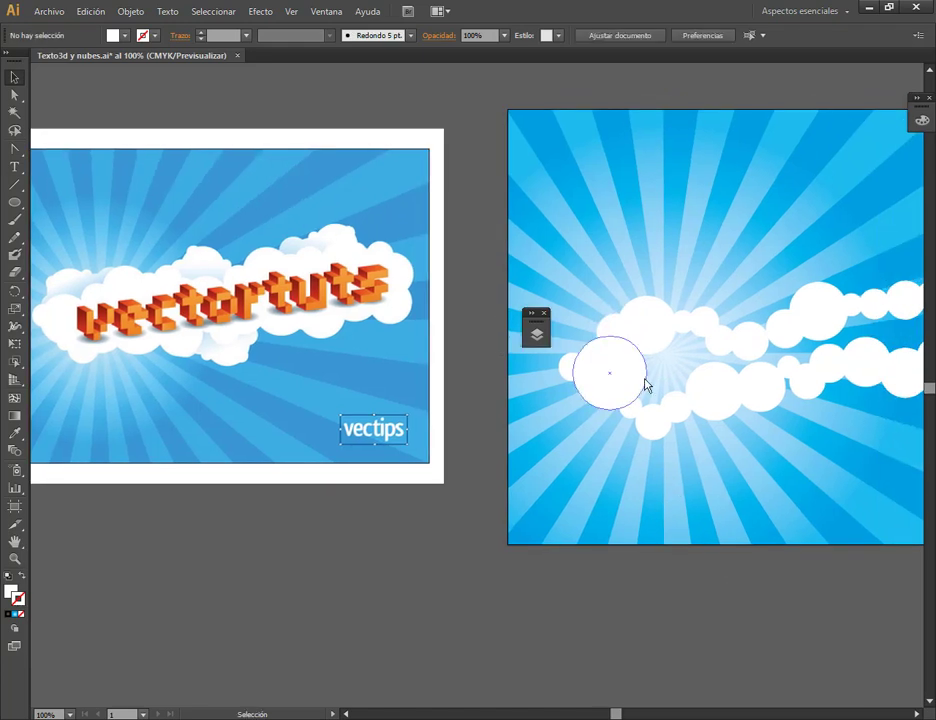
Replace the large circle on the upper edge near the cloud's left end with a smaller circle copy, deleting the large one.
{"action": "left_click_drag", "start_coordinate": [624, 376], "coordinate": [702, 319]}
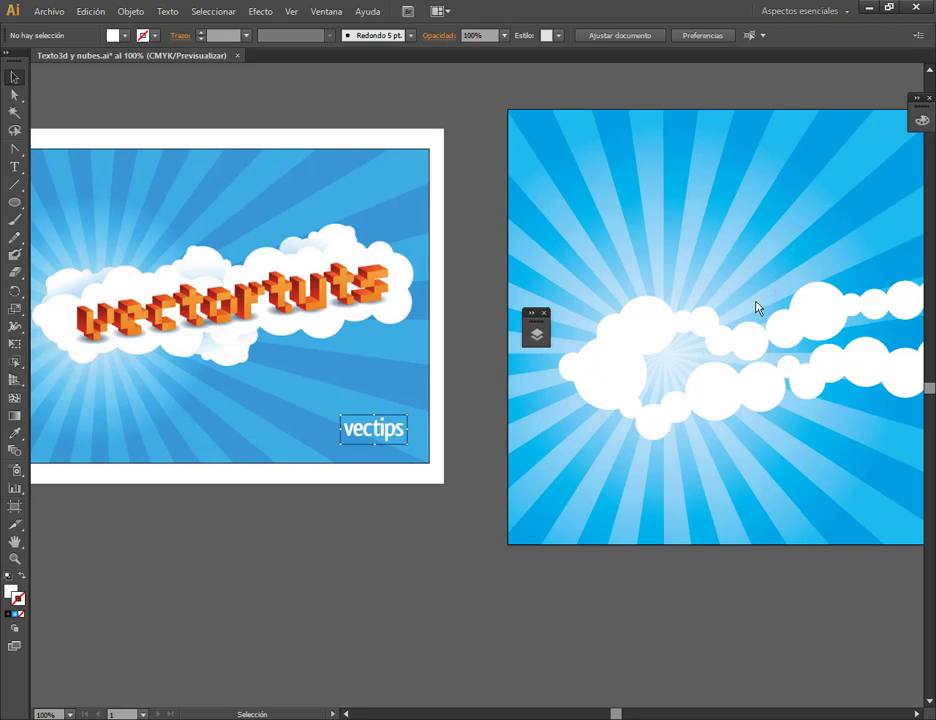
{"action": "scroll", "coordinate": [702, 328], "scroll_direction": "up", "scroll_amount": 2}
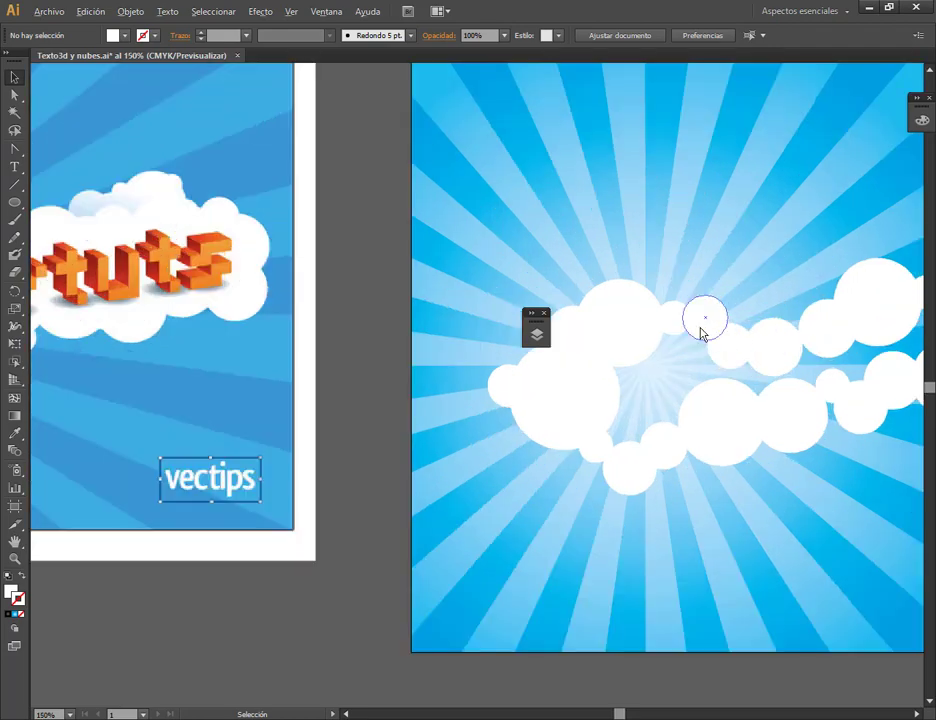
{"action": "left_click_drag", "start_coordinate": [631, 345], "coordinate": [675, 212]}
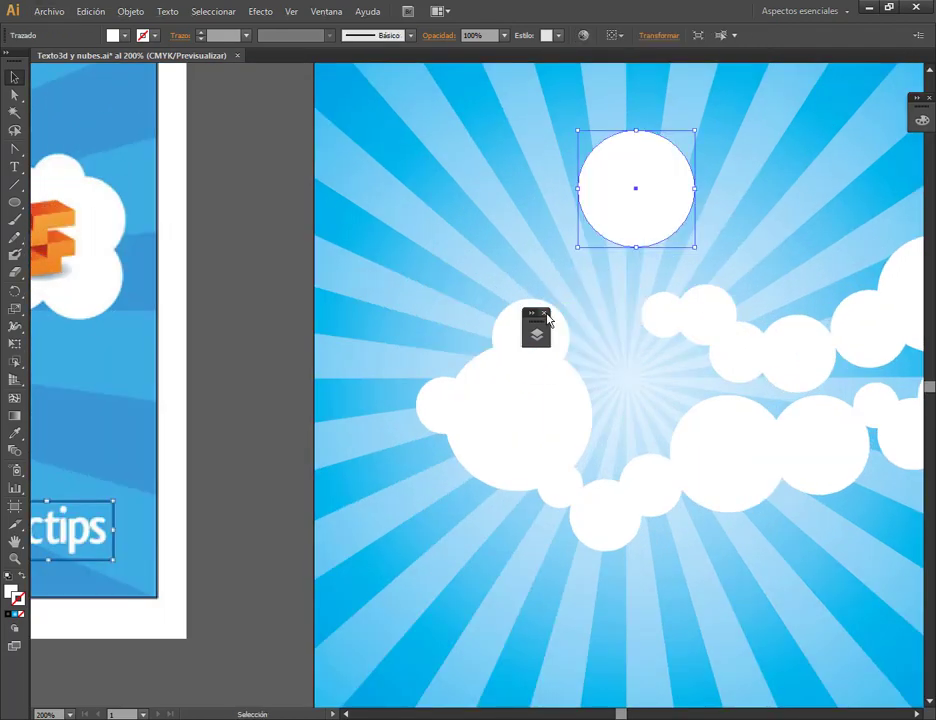
{"action": "left_click_drag", "start_coordinate": [546, 328], "coordinate": [667, 364]}
{"action": "left_click", "coordinate": [639, 227]}
{"action": "key", "text": "Delete"}
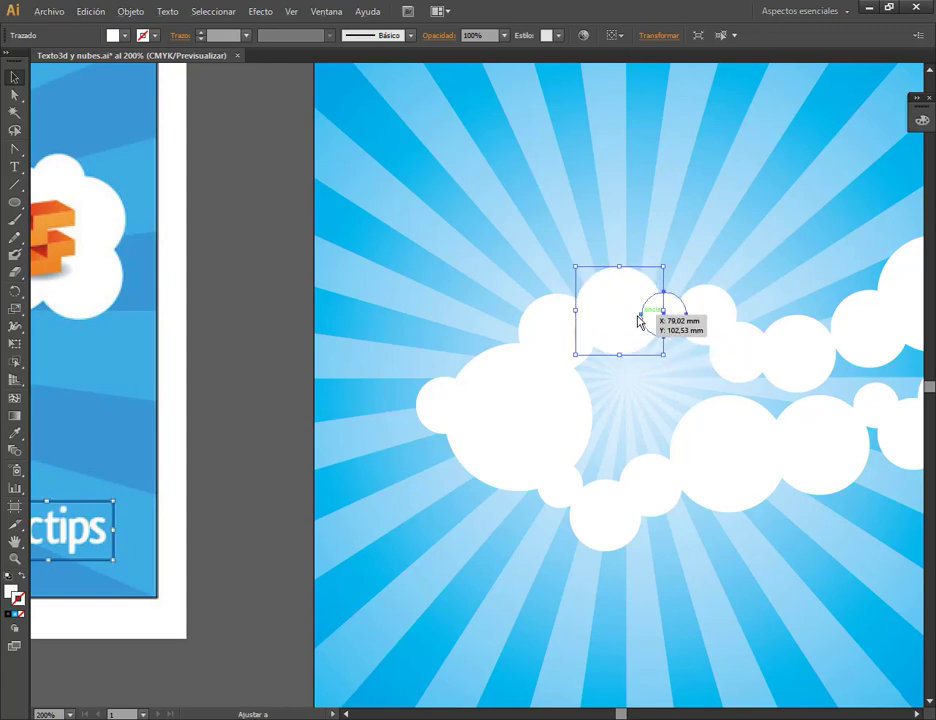
Adjust the smaller circles beside the replacement circle so that the upper edge near the left end closes without a gap.
{"action": "left_click_drag", "start_coordinate": [640, 316], "coordinate": [603, 322]}
{"action": "key", "text": "ctrl+z"}
{"action": "left_click", "coordinate": [664, 409]}
{"action": "scroll", "coordinate": [662, 411], "scroll_direction": "down", "scroll_amount": 3}
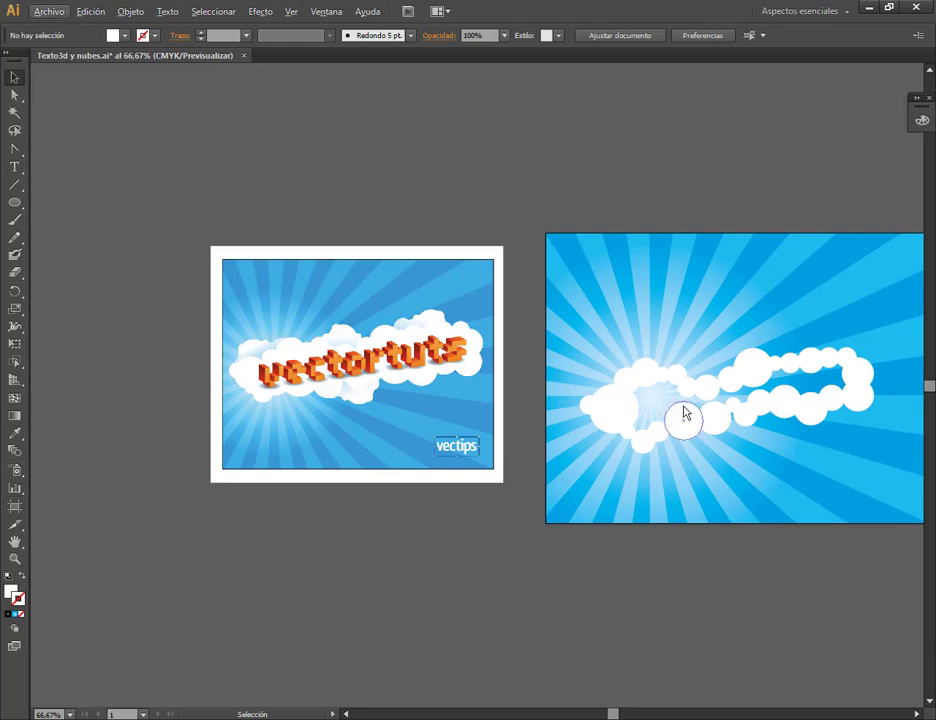
{"action": "left_click_drag", "start_coordinate": [737, 441], "coordinate": [691, 401]}
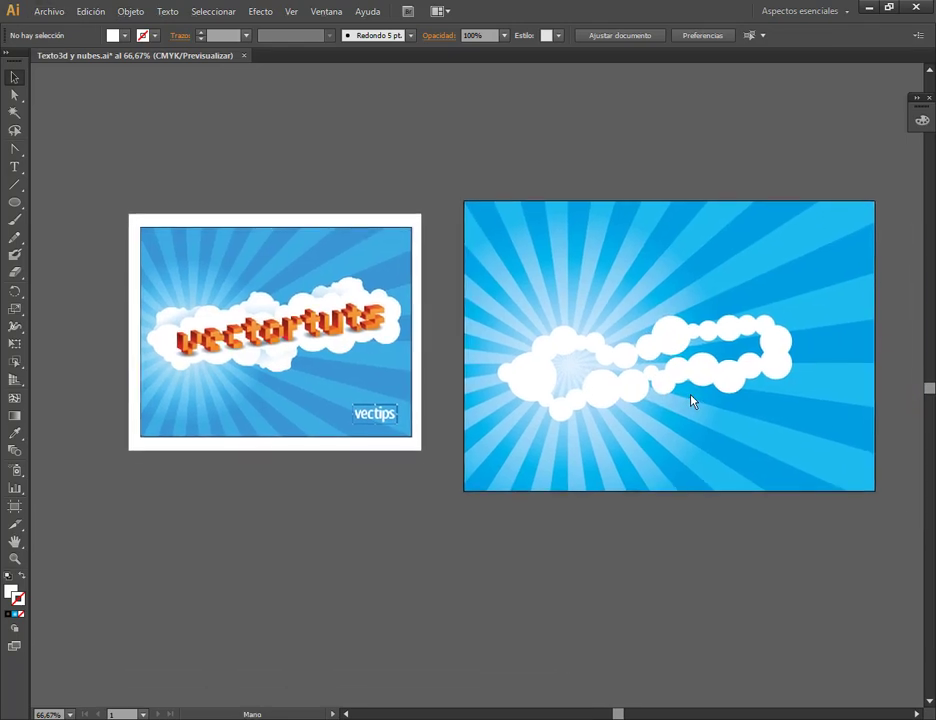
{"action": "scroll", "coordinate": [757, 330], "scroll_direction": "up", "scroll_amount": 2}
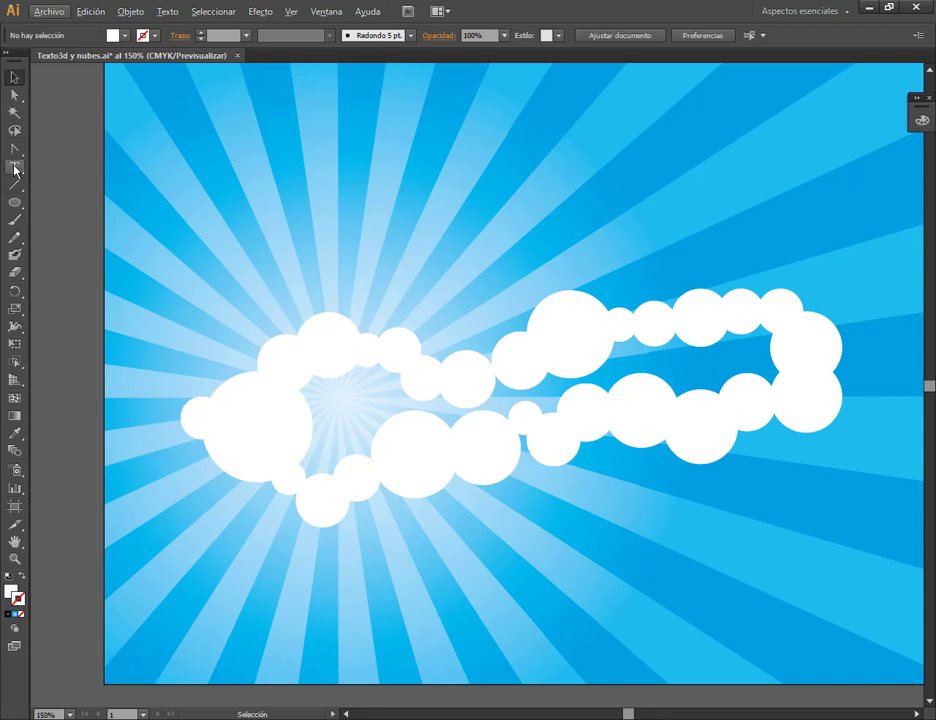
Begin a white Pen path inside the cloud, running down the left-end circles and onto the lower edge's first large circle.
{"action": "left_click_drag", "start_coordinate": [14, 150], "coordinate": [40, 150]}
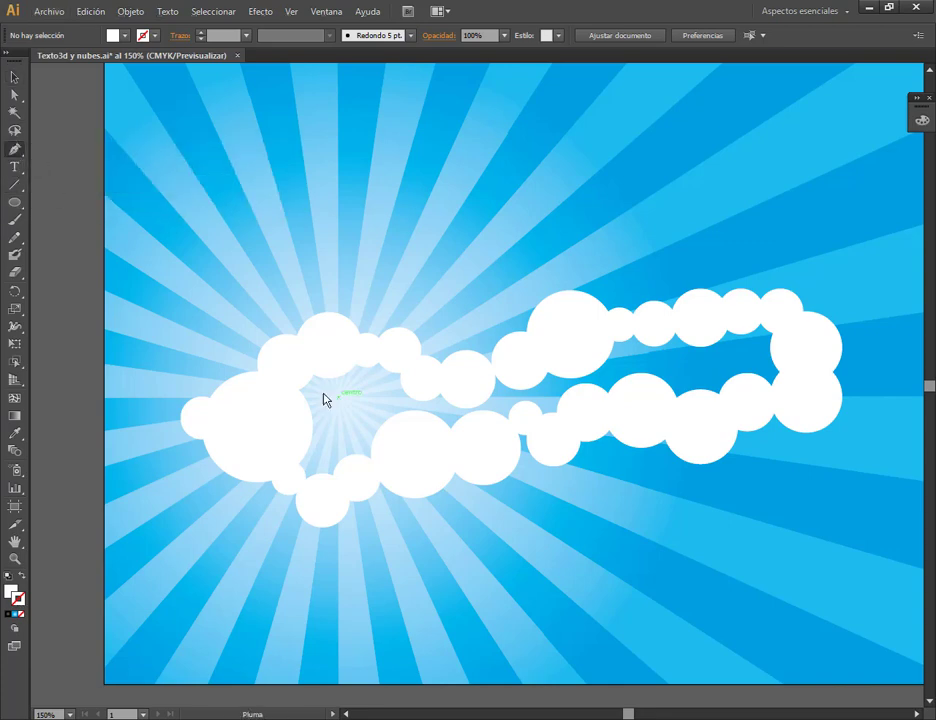
{"action": "left_click_drag", "start_coordinate": [283, 366], "coordinate": [297, 356]}
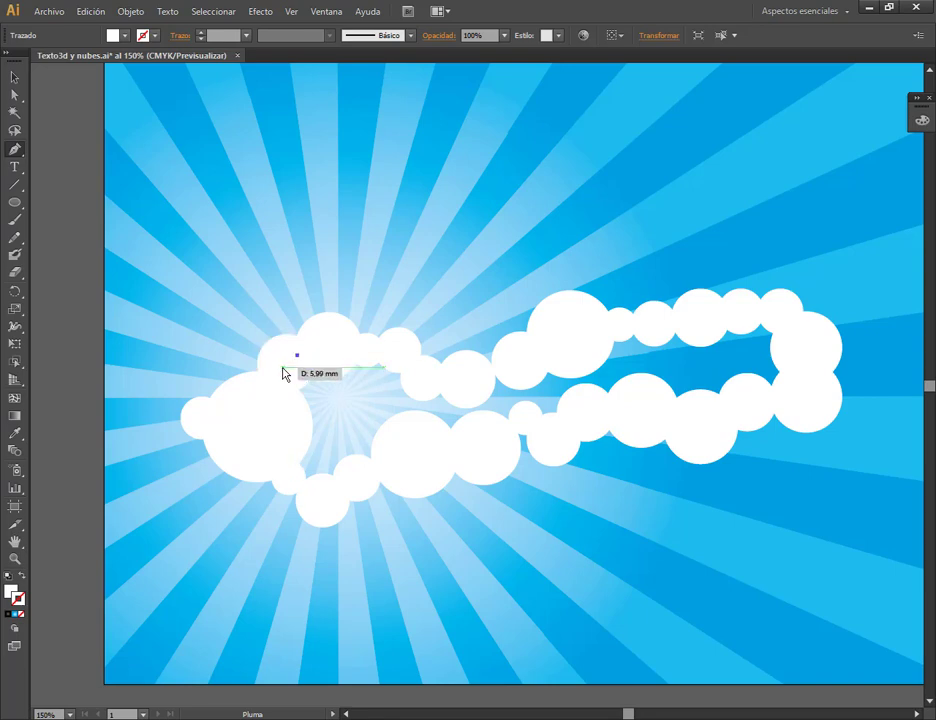
{"action": "left_click", "coordinate": [261, 411]}
{"action": "left_click", "coordinate": [271, 453]}
{"action": "left_click", "coordinate": [288, 477]}
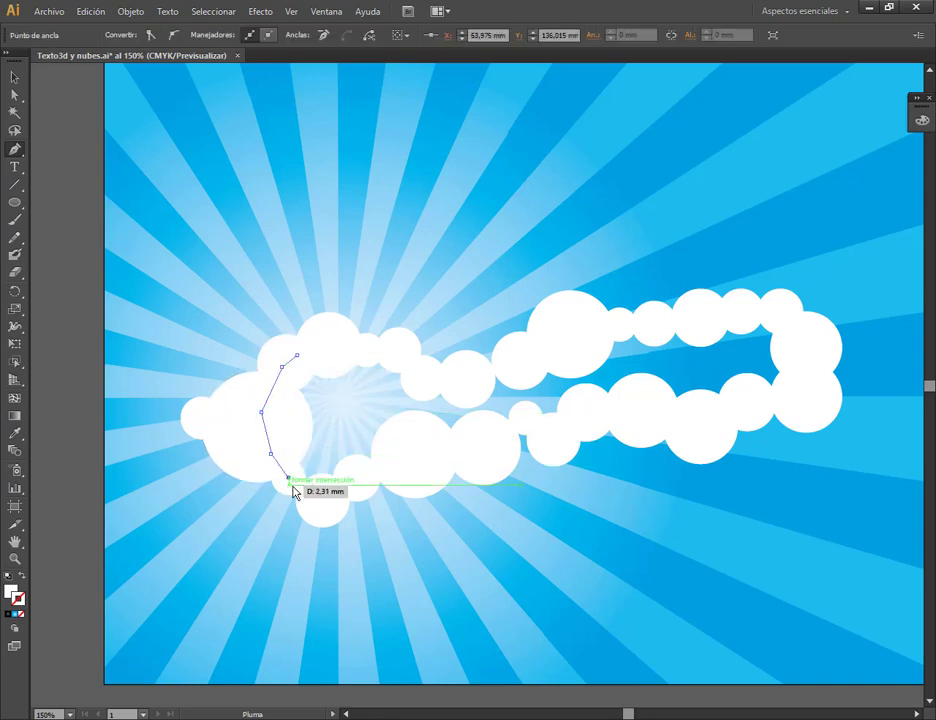
{"action": "left_click", "coordinate": [313, 500]}
{"action": "left_click", "coordinate": [361, 485]}
{"action": "left_click", "coordinate": [428, 460]}
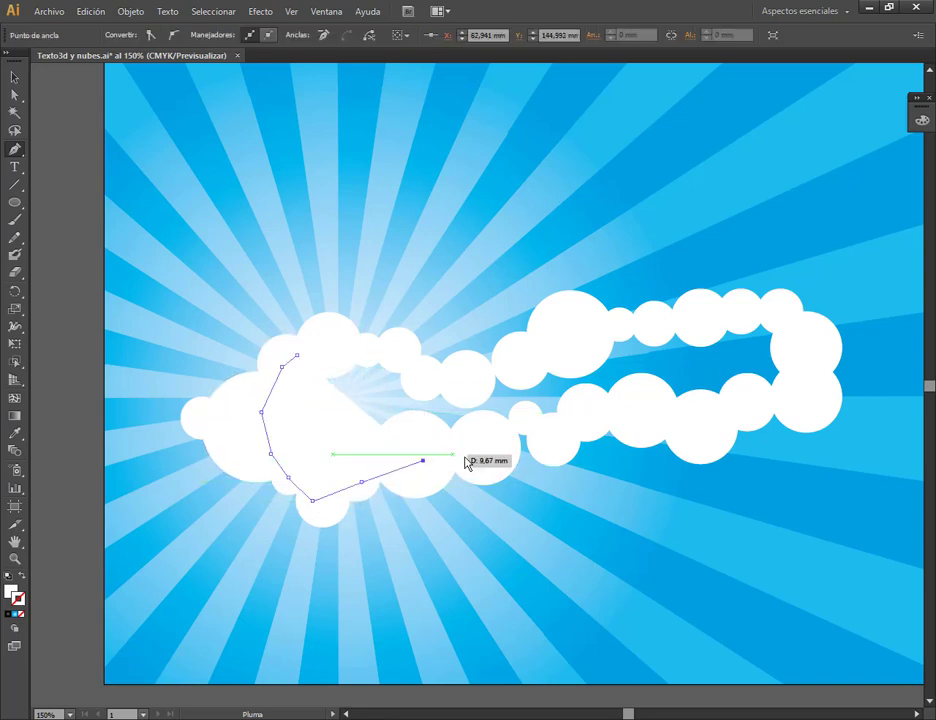
Continue the Pen path with straight segments through the circles in the middle of the cloud's lower edge.
{"action": "left_click", "coordinate": [516, 437], "text": "ctrl"}
{"action": "left_click_drag", "start_coordinate": [476, 453], "coordinate": [521, 422]}
{"action": "key", "text": "ctrl+z"}
{"action": "key", "text": "ctrl+z"}
{"action": "left_click", "coordinate": [550, 435]}
{"action": "left_click", "coordinate": [591, 428]}
{"action": "left_click", "coordinate": [637, 413], "text": "ctrl"}
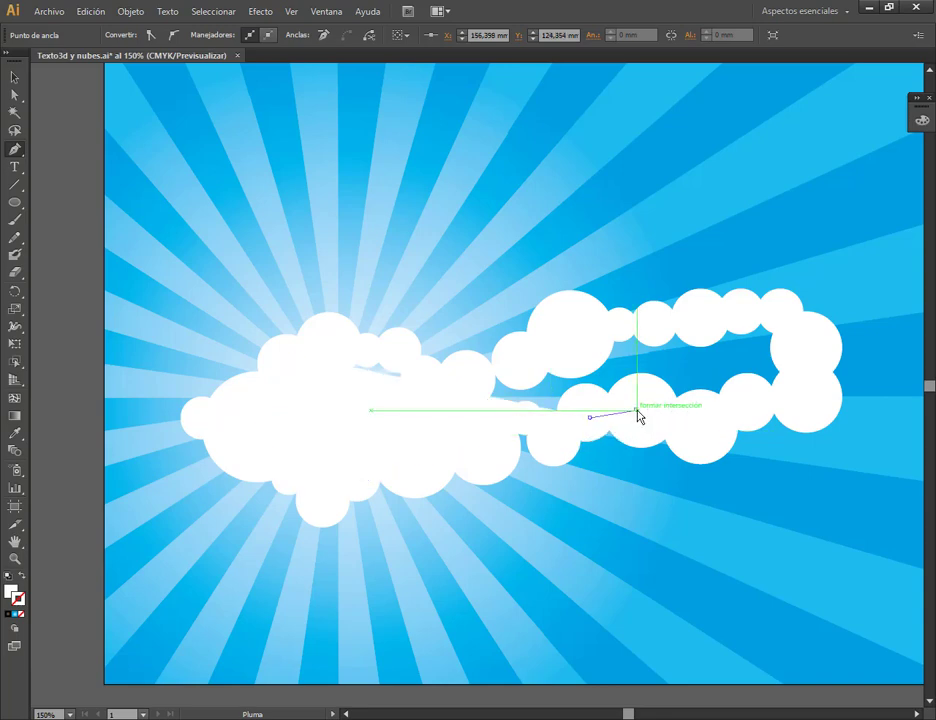
Extend the Pen path along the rest of the lower edge and up through the two circles at the right end.
{"action": "left_click_drag", "start_coordinate": [636, 409], "coordinate": [688, 430]}
{"action": "key", "text": "ctrl+z"}
{"action": "key", "text": "ctrl+z"}
{"action": "left_click", "coordinate": [637, 418]}
{"action": "left_click", "coordinate": [689, 407]}
{"action": "left_click", "coordinate": [742, 403]}
{"action": "left_click", "coordinate": [815, 397]}
{"action": "left_click", "coordinate": [811, 361]}
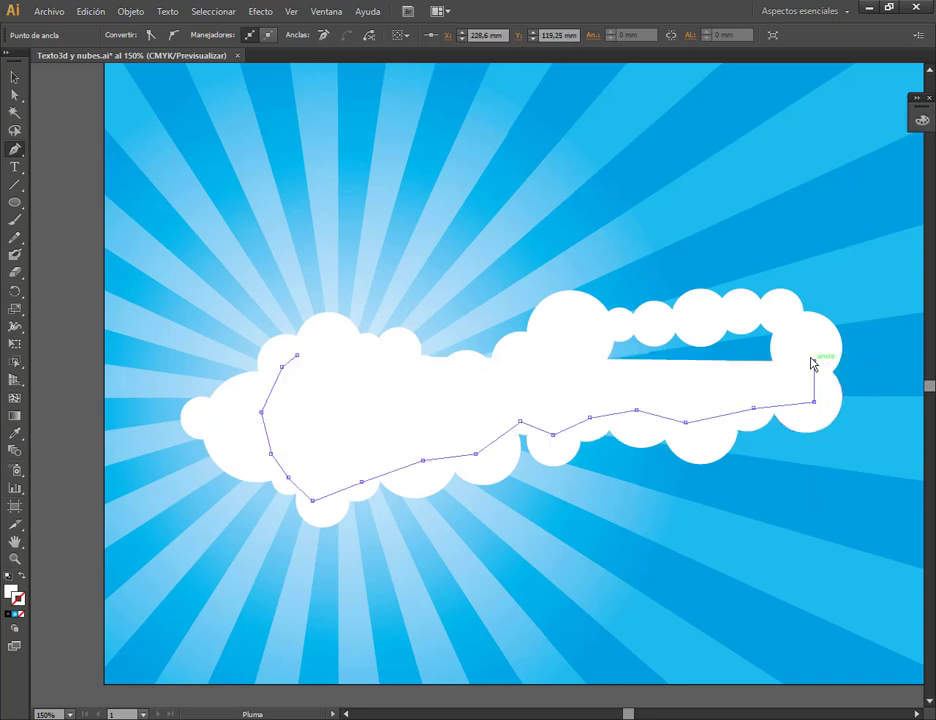
Carry the Pen path from the right end back leftward through the first three small upper-edge circles.
{"action": "left_click", "coordinate": [811, 361], "text": "ctrl"}
{"action": "left_click_drag", "start_coordinate": [813, 360], "coordinate": [790, 327]}
{"action": "key", "text": "ctrl+z"}
{"action": "key", "text": "ctrl+z"}
{"action": "left_click", "coordinate": [787, 318]}
{"action": "left_click", "coordinate": [737, 312]}
{"action": "left_click", "coordinate": [700, 318]}
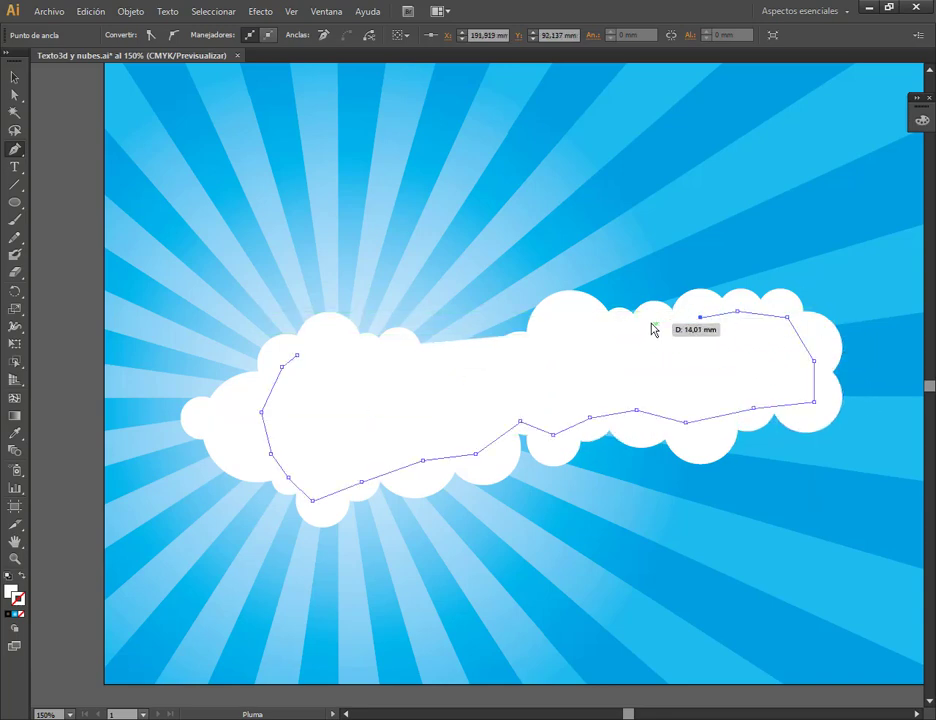
Continue the Pen path leftward through the large upper-edge circle and down into the medium circles beside it.
{"action": "left_click", "coordinate": [650, 323]}
{"action": "left_click", "coordinate": [624, 333]}
{"action": "left_click", "coordinate": [575, 334]}
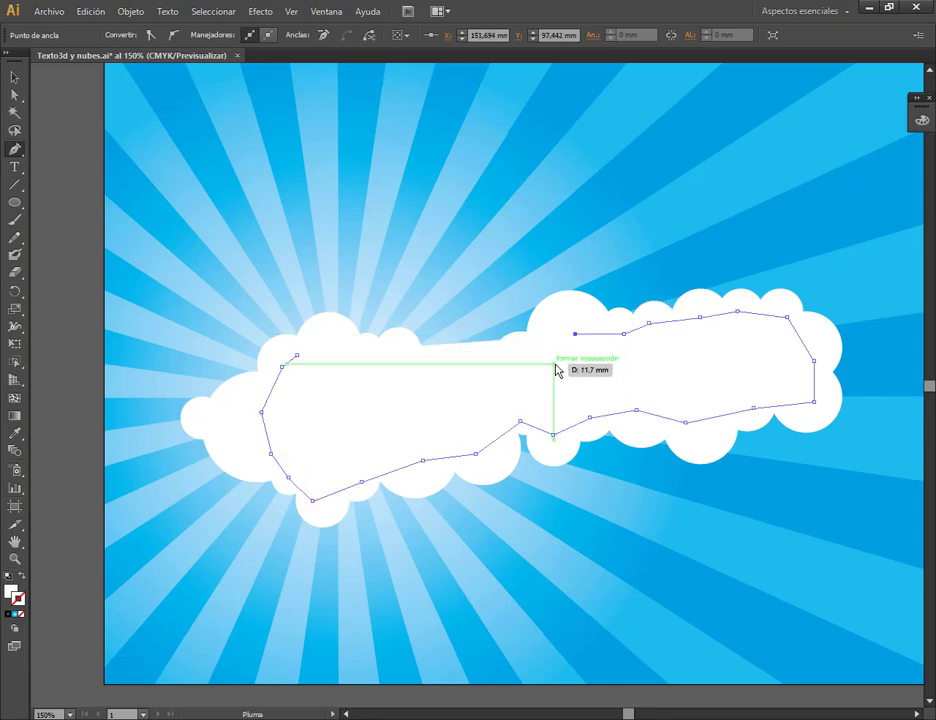
{"action": "left_click", "coordinate": [553, 362]}
{"action": "left_click", "coordinate": [549, 388]}
{"action": "left_click", "coordinate": [520, 371]}
{"action": "left_click", "coordinate": [471, 372]}
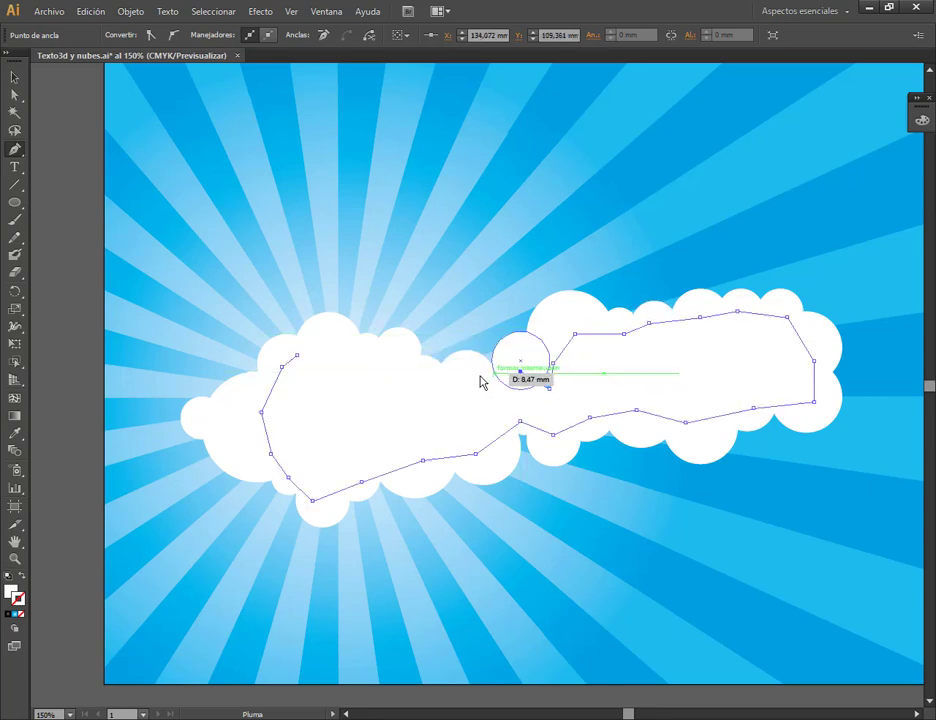
Finish the Pen path through the remaining upper-left circles and close it at its starting point.
{"action": "left_click", "coordinate": [446, 405]}
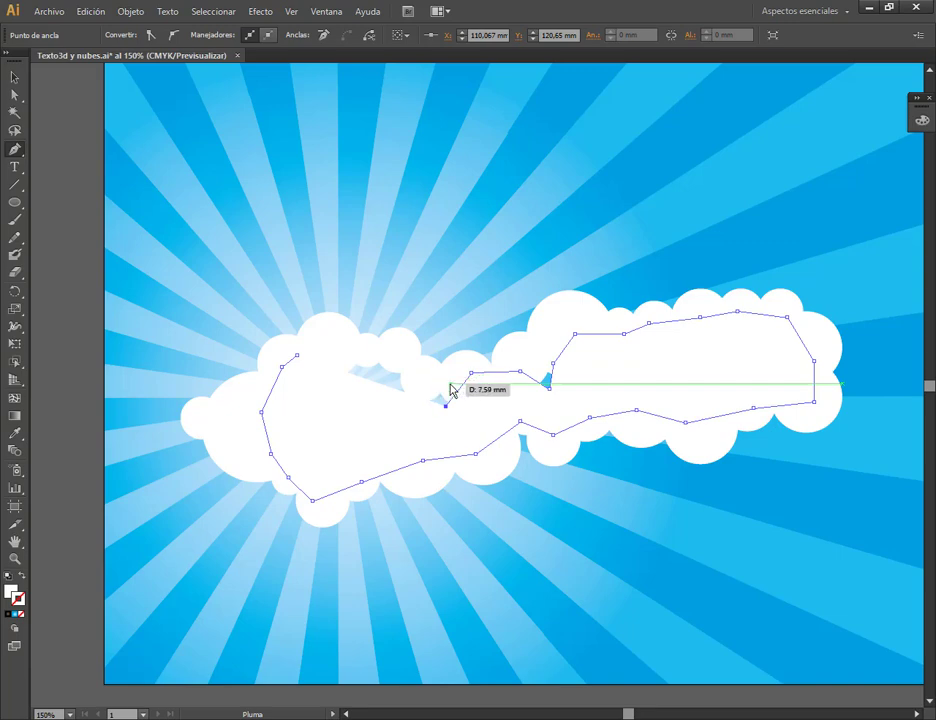
{"action": "left_click", "coordinate": [420, 378]}
{"action": "left_click", "coordinate": [397, 355]}
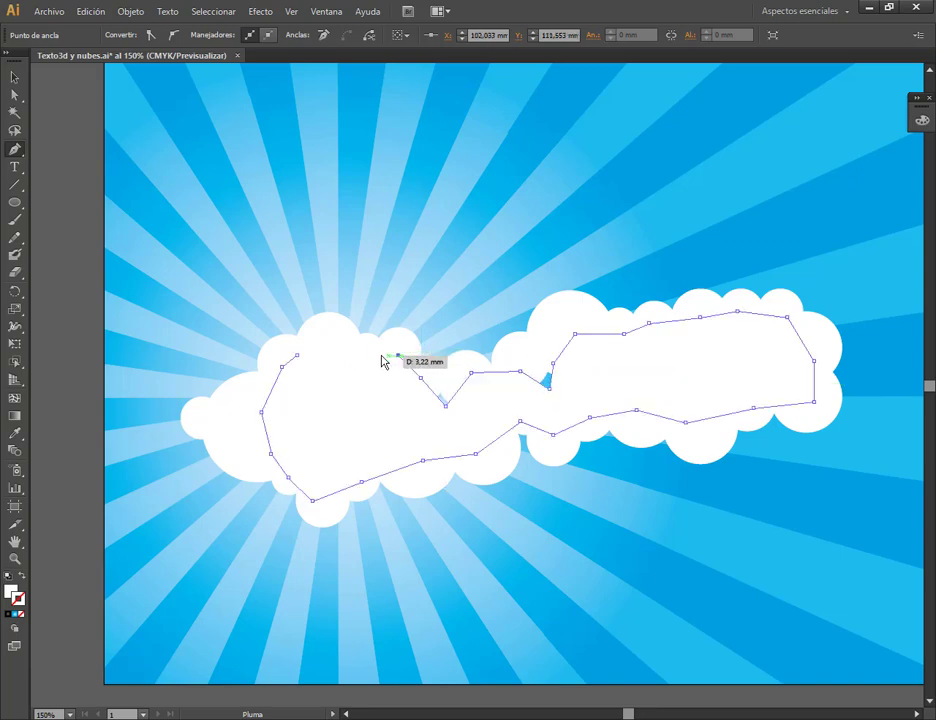
{"action": "left_click", "coordinate": [361, 349]}
{"action": "left_click", "coordinate": [298, 356]}
Move the path's two low anchor points on the upper edge with Direct Selection to cover the remaining blue gaps.
{"action": "left_click", "coordinate": [10, 96]}
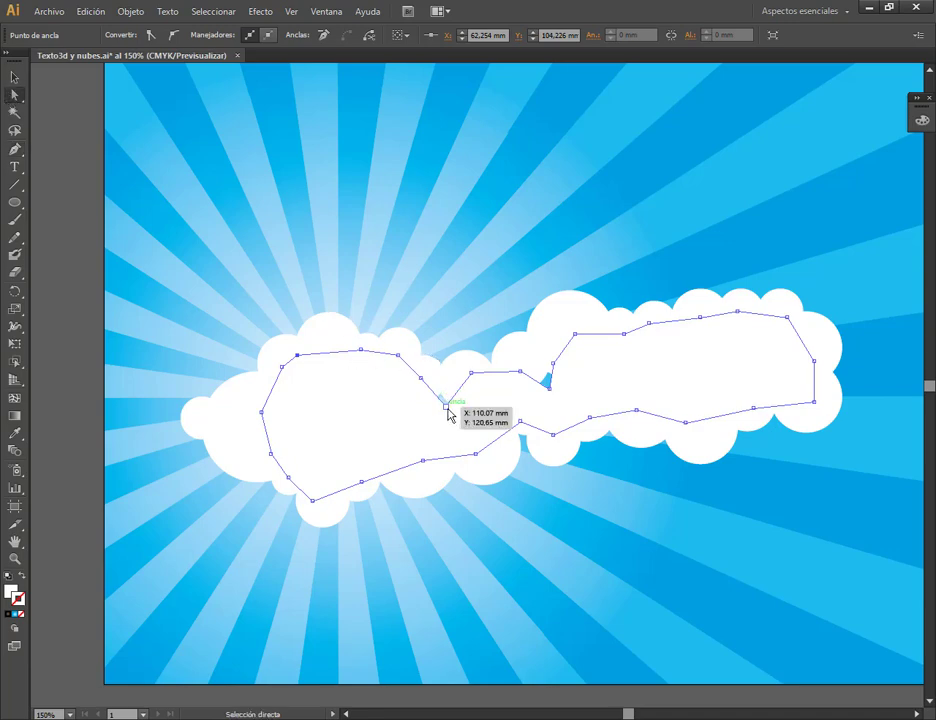
{"action": "left_click_drag", "start_coordinate": [447, 413], "coordinate": [445, 391]}
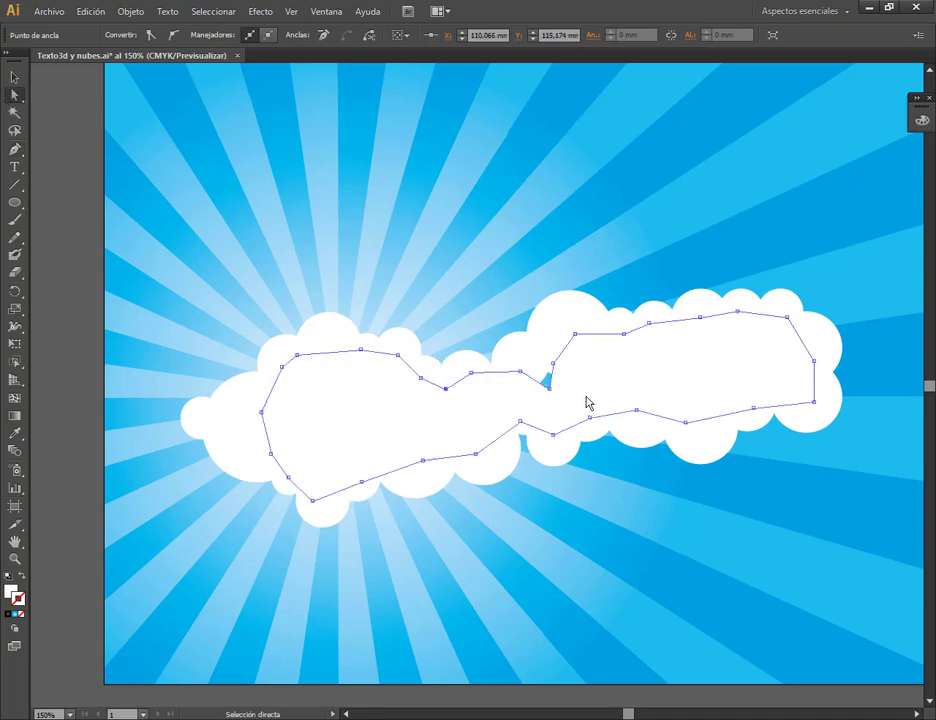
{"action": "left_click_drag", "start_coordinate": [554, 387], "coordinate": [538, 372]}
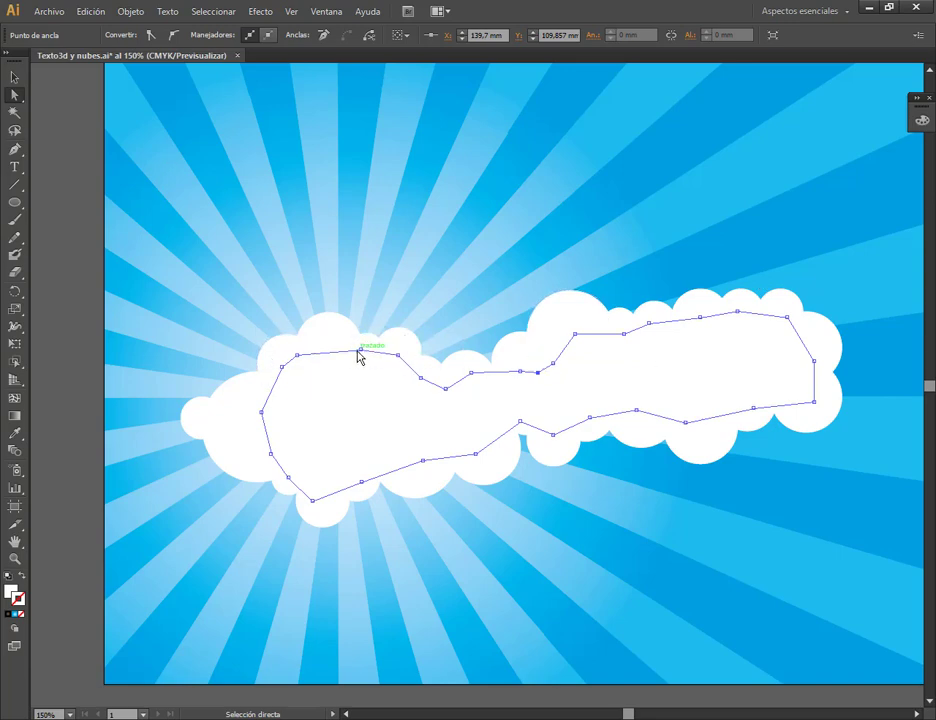
{"action": "mouse_move", "coordinate": [446, 387]}
{"action": "left_mouse_down"}
{"action": "mouse_move", "coordinate": [442, 347]}
{"action": "mouse_move", "coordinate": [445, 372]}
{"action": "left_mouse_up"}
{"action": "left_click", "coordinate": [514, 275]}
{"action": "left_click", "coordinate": [14, 77]}
{"action": "left_click", "coordinate": [560, 220]}
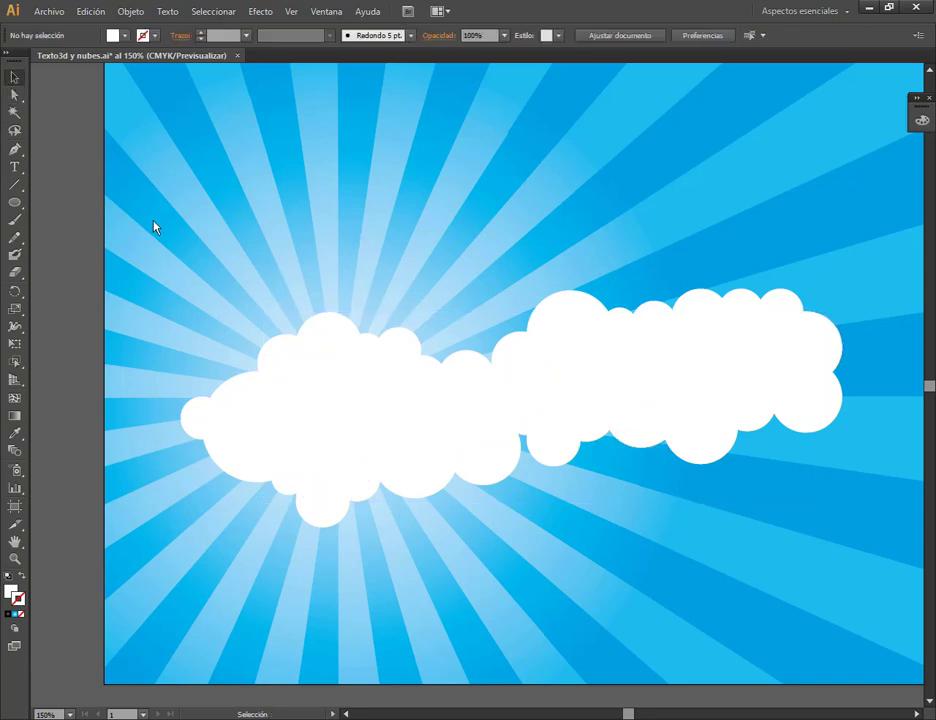
Select all the cloud's circles and the inner path, and unite them into one shape with Pathfinder.
{"action": "left_click_drag", "start_coordinate": [158, 224], "coordinate": [867, 560]}
{"action": "left_click", "coordinate": [631, 578]}
{"action": "scroll", "coordinate": [604, 531], "scroll_direction": "down", "scroll_amount": 1}
{"action": "left_click_drag", "start_coordinate": [577, 531], "coordinate": [683, 516]}
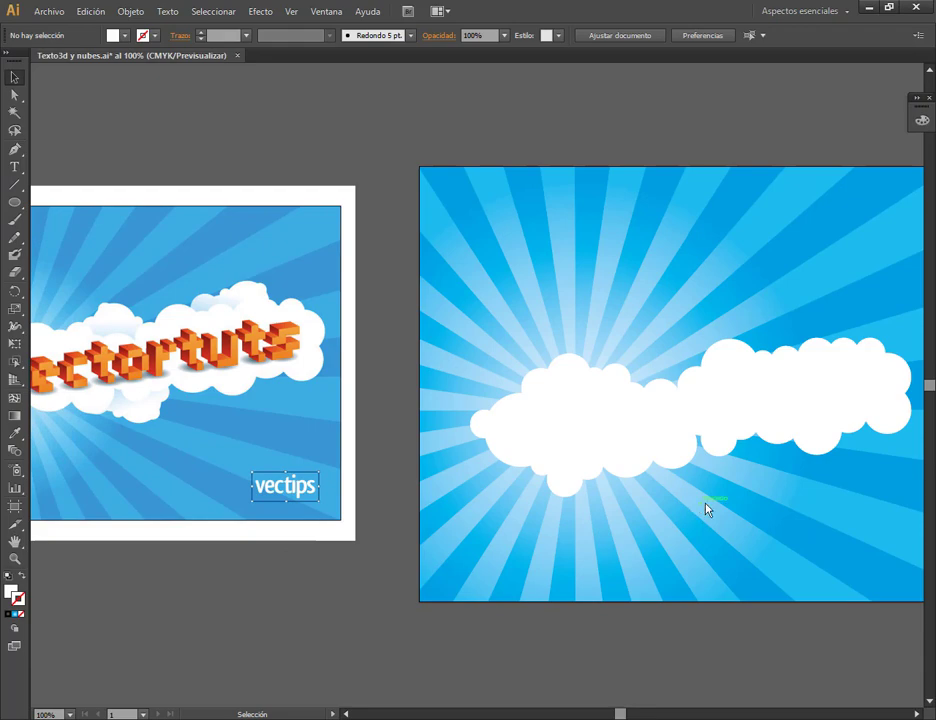
{"action": "left_click_drag", "start_coordinate": [818, 477], "coordinate": [655, 474]}
{"action": "left_click_drag", "start_coordinate": [318, 289], "coordinate": [804, 491]}
{"action": "left_click", "coordinate": [337, 15]}
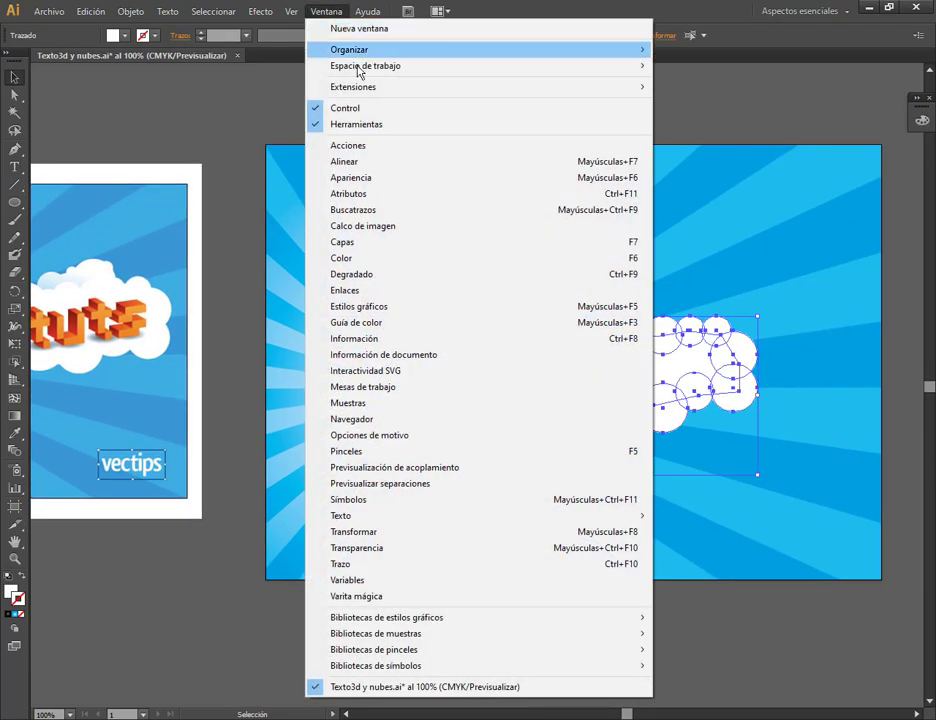
{"action": "left_click", "coordinate": [390, 210]}
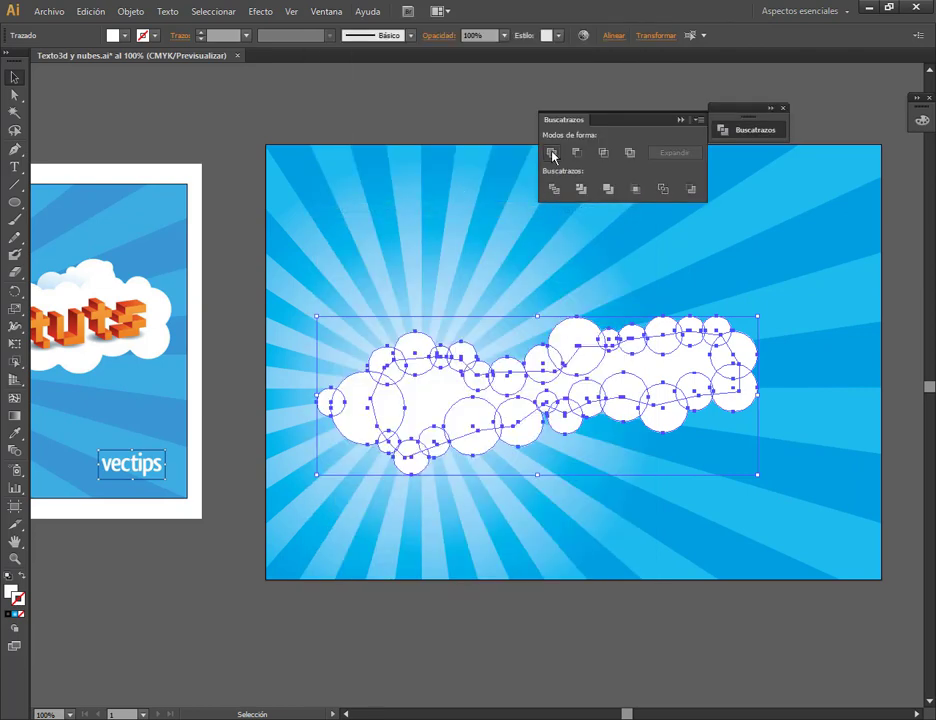
{"action": "left_click", "coordinate": [552, 156]}
{"action": "left_click", "coordinate": [786, 278]}
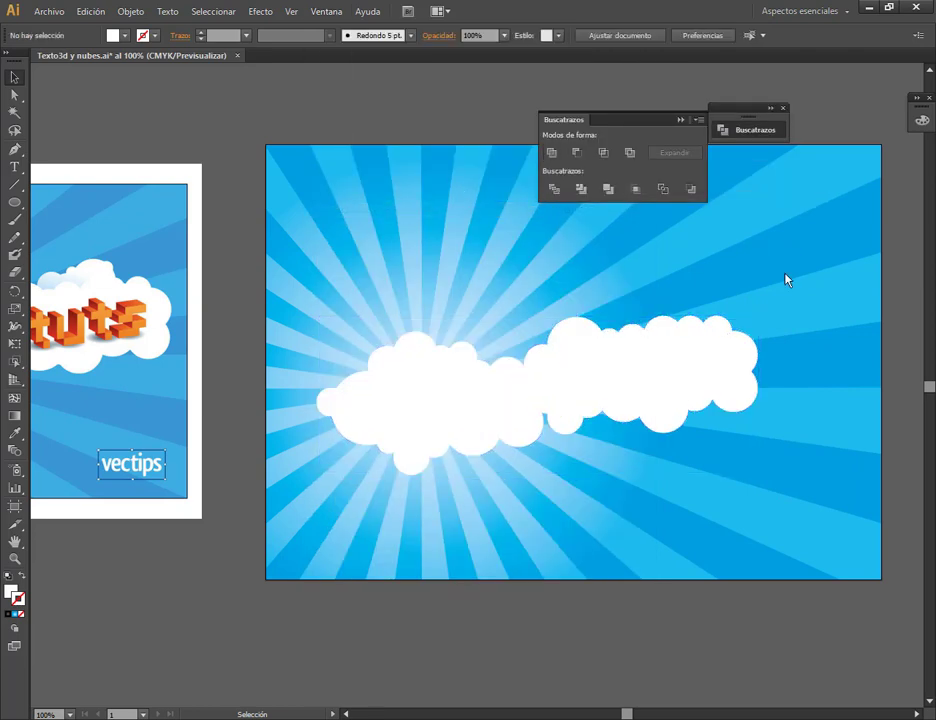
{"action": "left_click", "coordinate": [681, 120]}
Fill the united cloud shape with a light grey swatch.
{"action": "left_click_drag", "start_coordinate": [552, 402], "coordinate": [699, 373]}
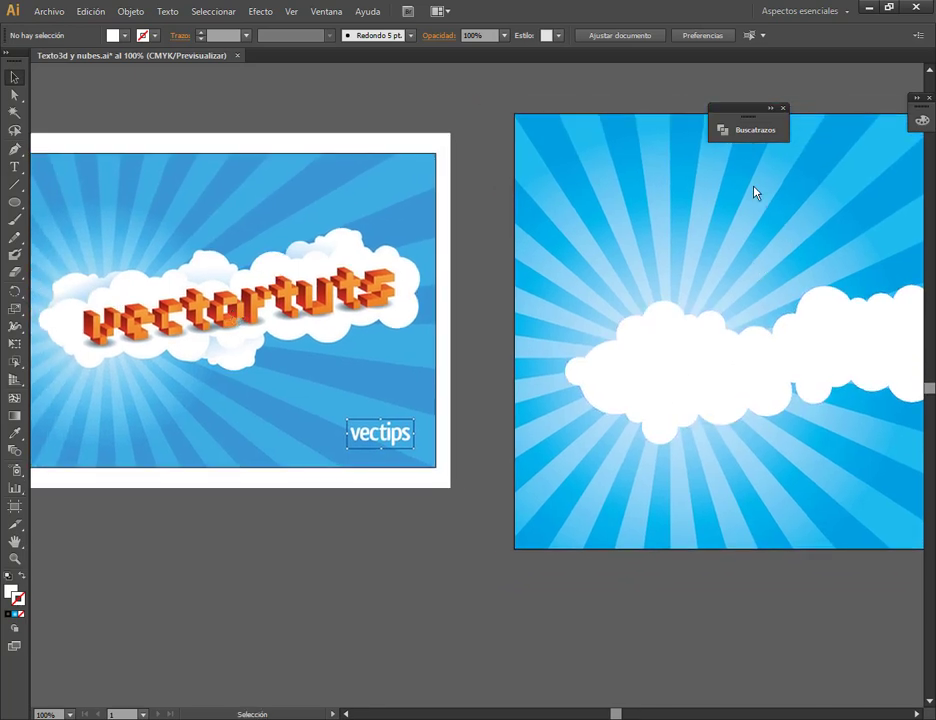
{"action": "left_click", "coordinate": [664, 440]}
{"action": "left_click", "coordinate": [126, 36]}
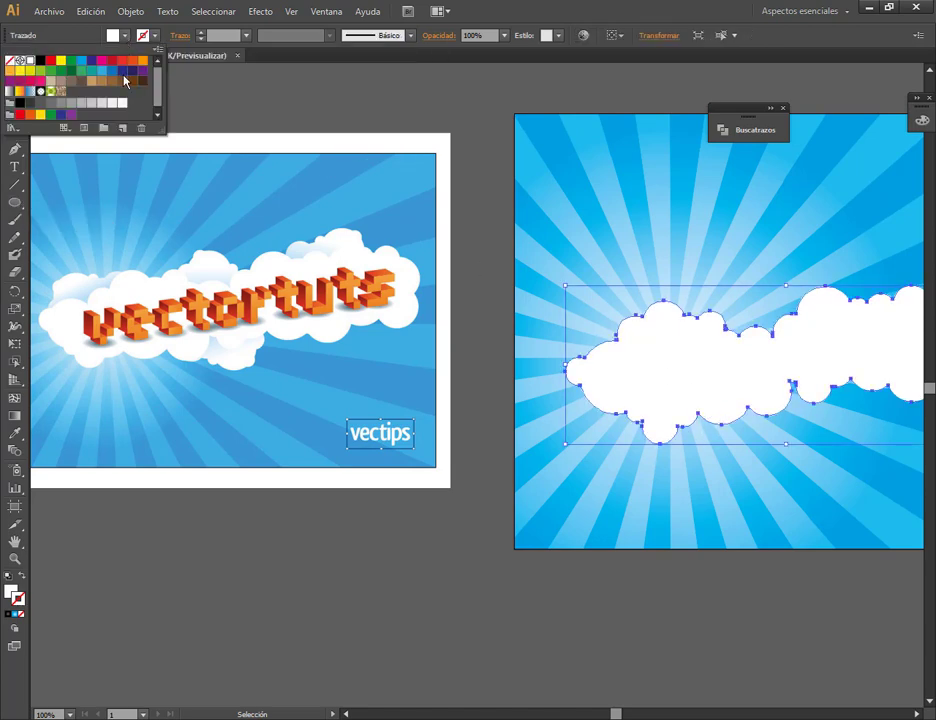
{"action": "left_click", "coordinate": [91, 103]}
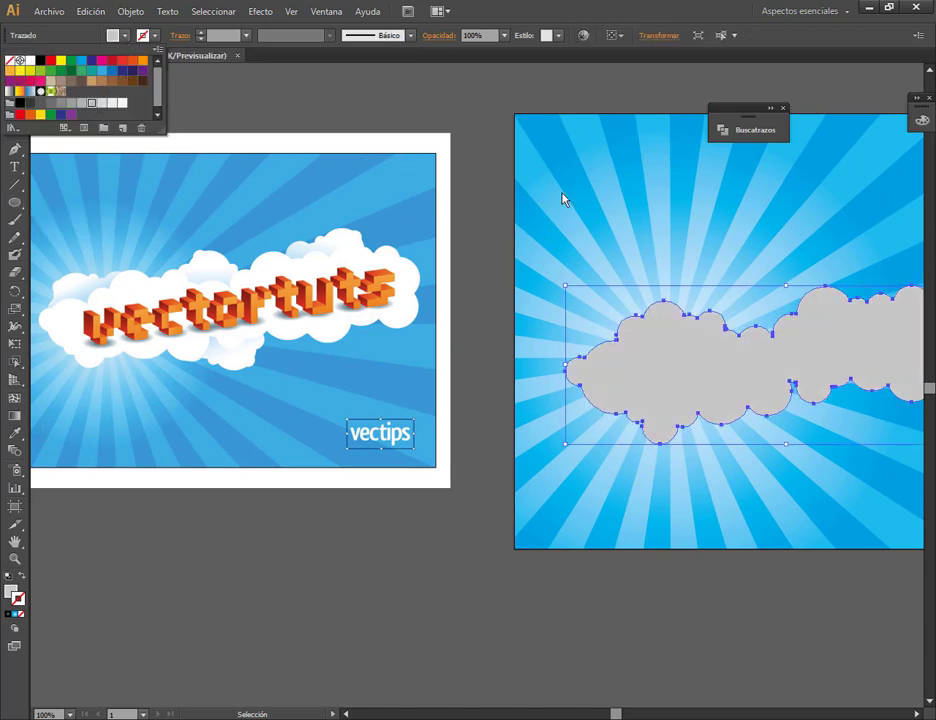
{"action": "left_click", "coordinate": [760, 300]}
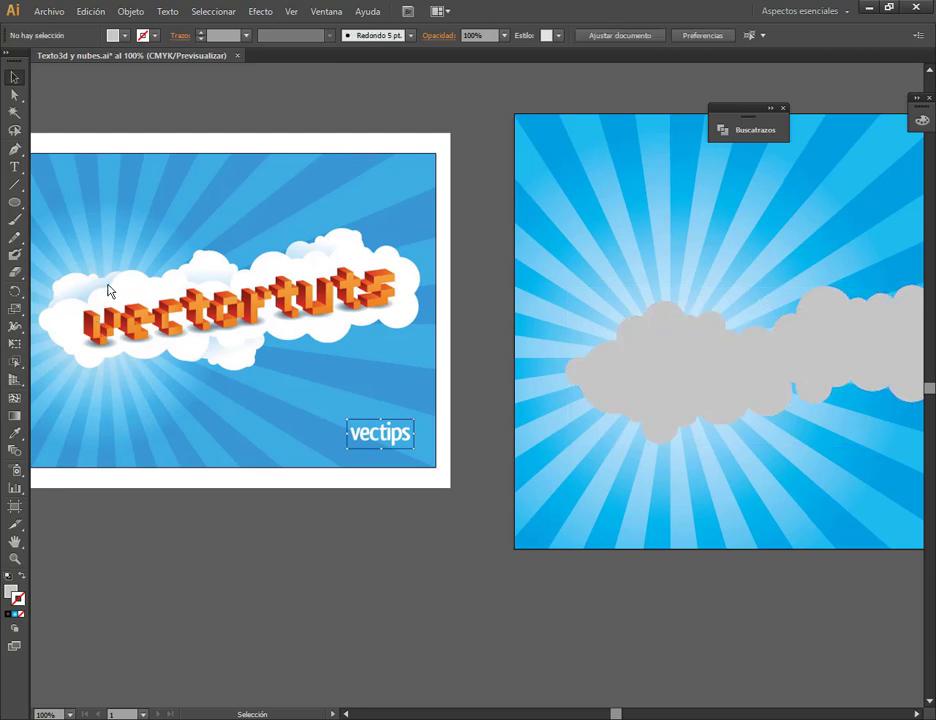
Draw a small circle with the Ellipse tool over the cloud's upper-left edge and fill it with white.
{"action": "left_click", "coordinate": [13, 205]}
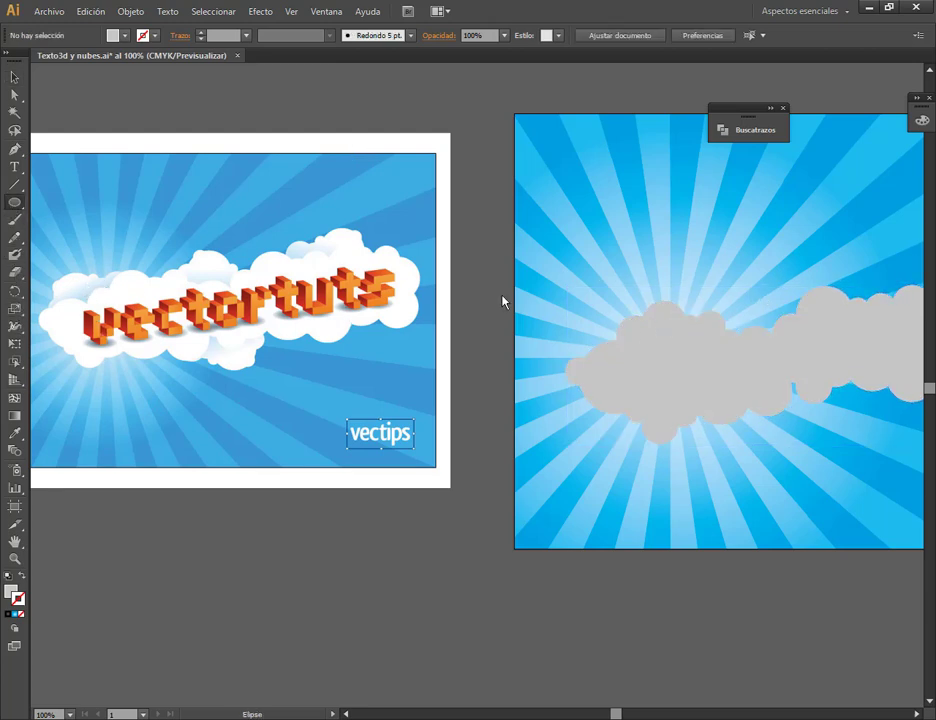
{"action": "left_click_drag", "start_coordinate": [611, 323], "coordinate": [617, 355]}
{"action": "left_click", "coordinate": [10, 76]}
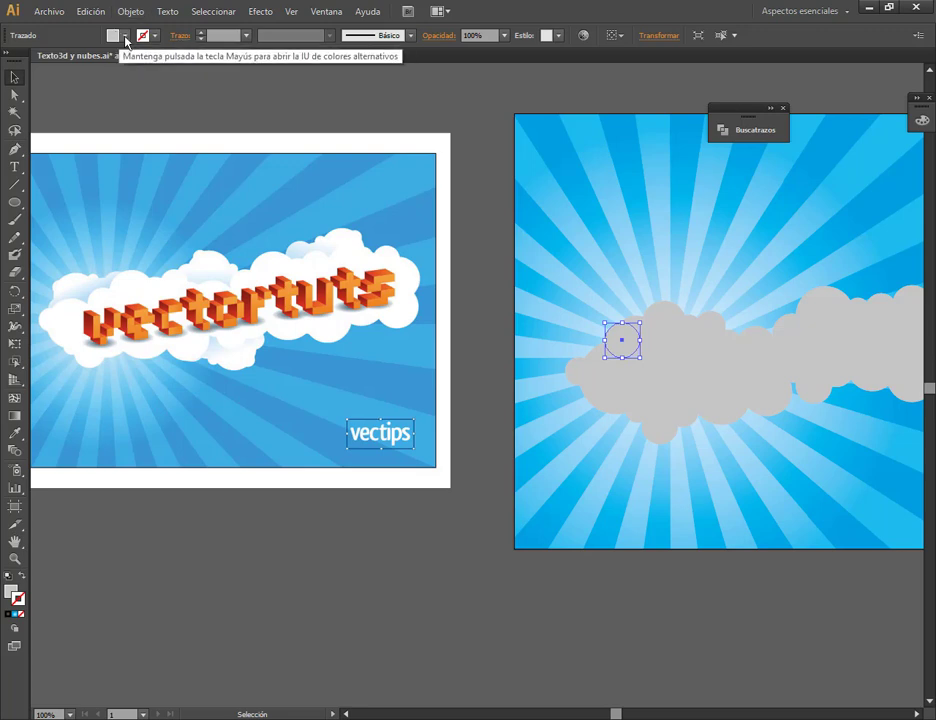
{"action": "left_click", "coordinate": [124, 35]}
{"action": "left_click", "coordinate": [30, 63]}
{"action": "left_click", "coordinate": [571, 218]}
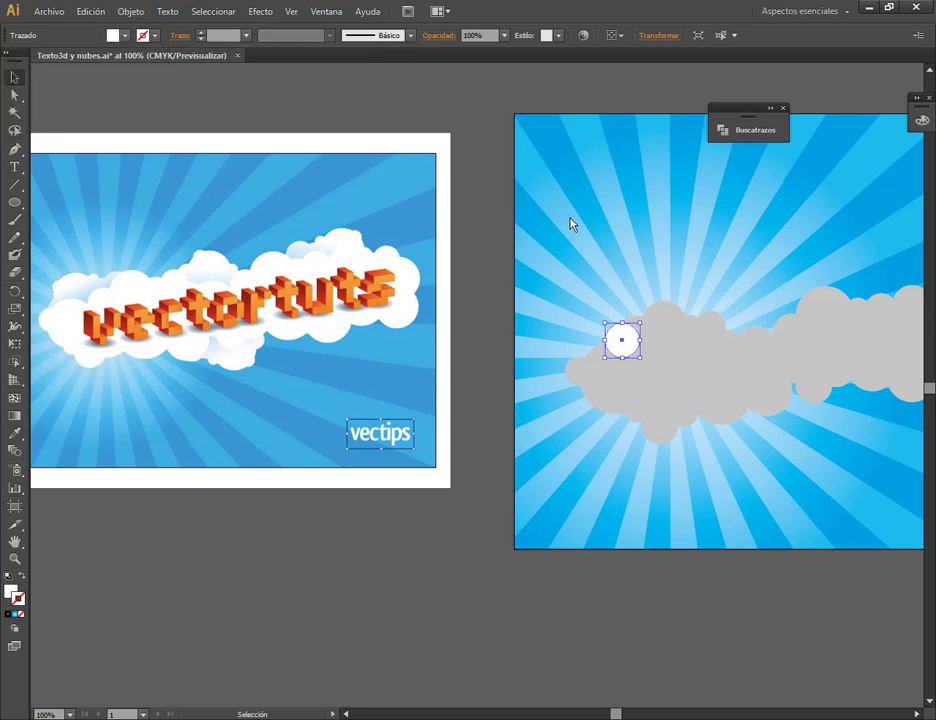
{"action": "left_click", "coordinate": [571, 218]}
Duplicate the small white circle and enlarge the copy over the grey cloud's upper-left hump.
{"action": "mouse_move", "coordinate": [638, 350]}
{"action": "left_mouse_down"}
{"action": "mouse_move", "coordinate": [645, 355]}
{"action": "mouse_move", "coordinate": [632, 352]}
{"action": "left_mouse_up"}
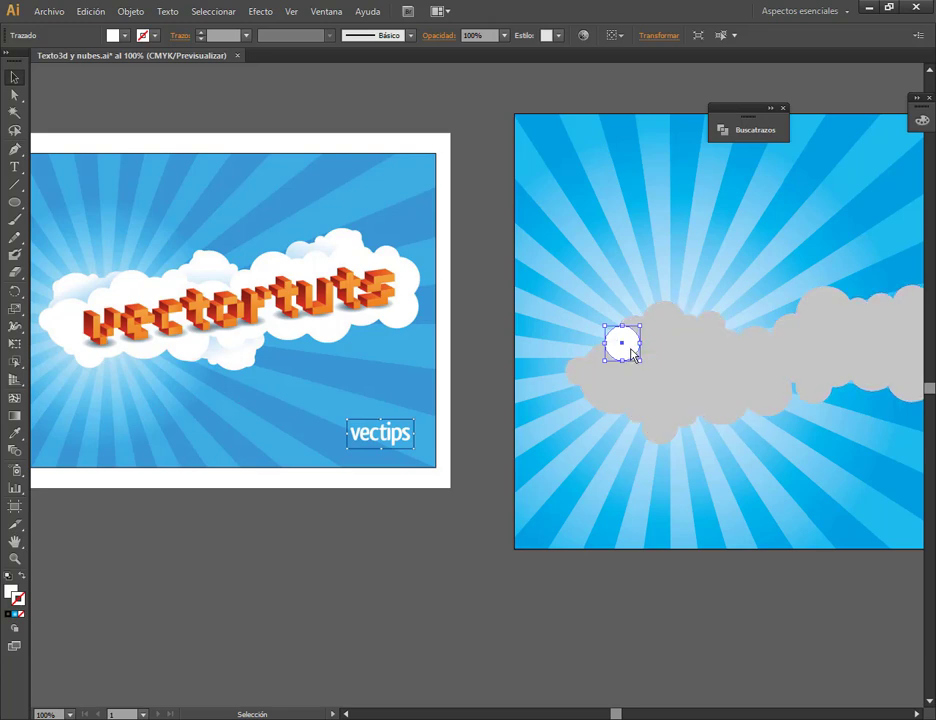
{"action": "left_click_drag", "start_coordinate": [632, 353], "coordinate": [679, 341]}
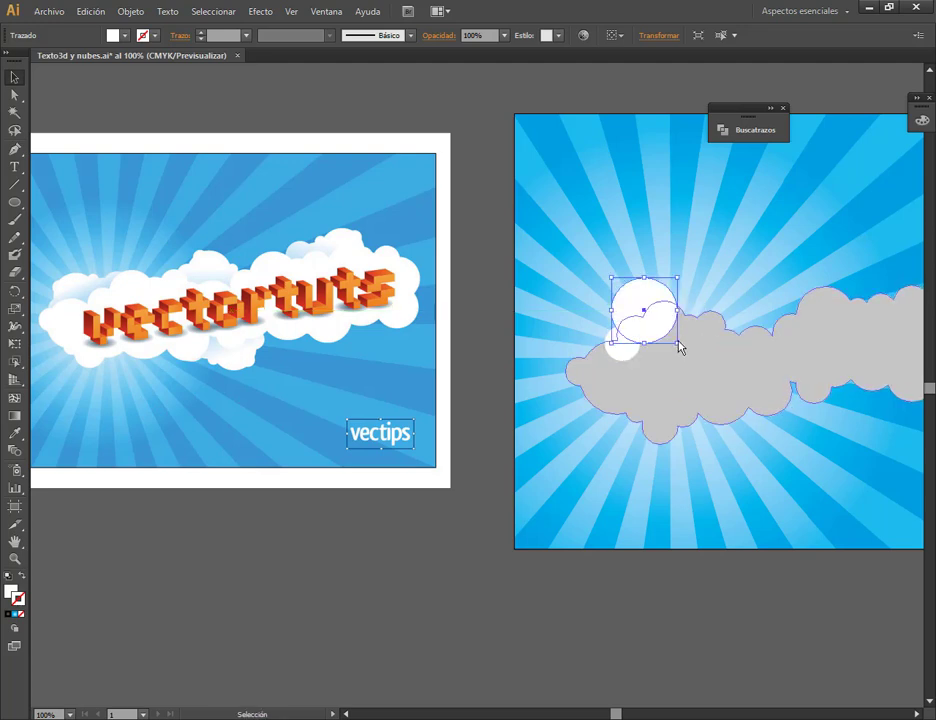
{"action": "left_click", "coordinate": [725, 267]}
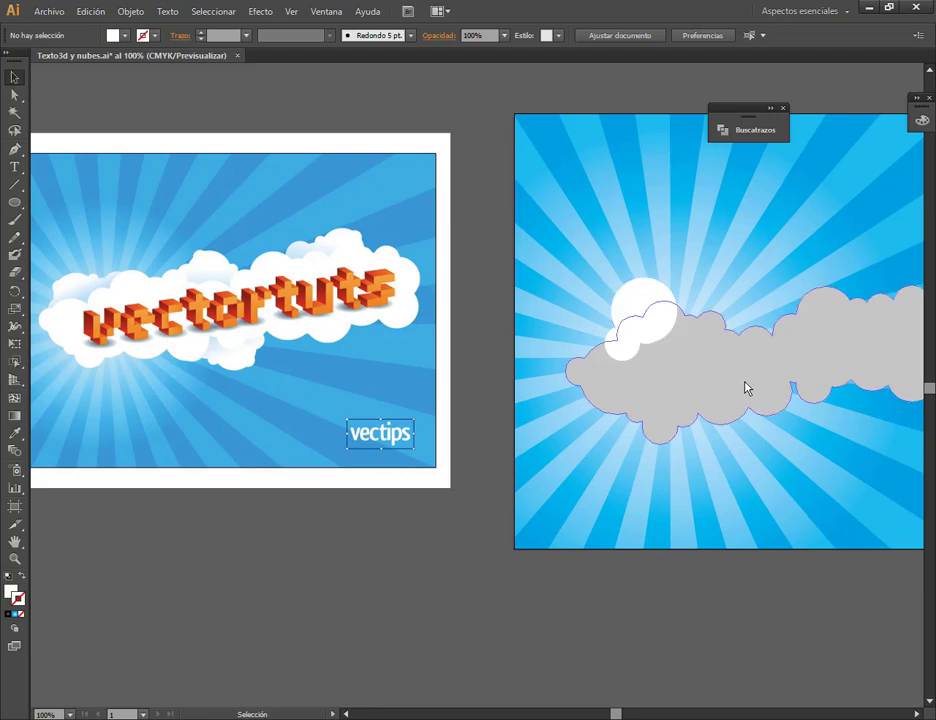
Select both white circles and send them behind the grey cloud.
{"action": "left_click", "coordinate": [631, 355]}
{"action": "left_click", "coordinate": [654, 328], "text": "shift"}
{"action": "left_click", "coordinate": [141, 14]}
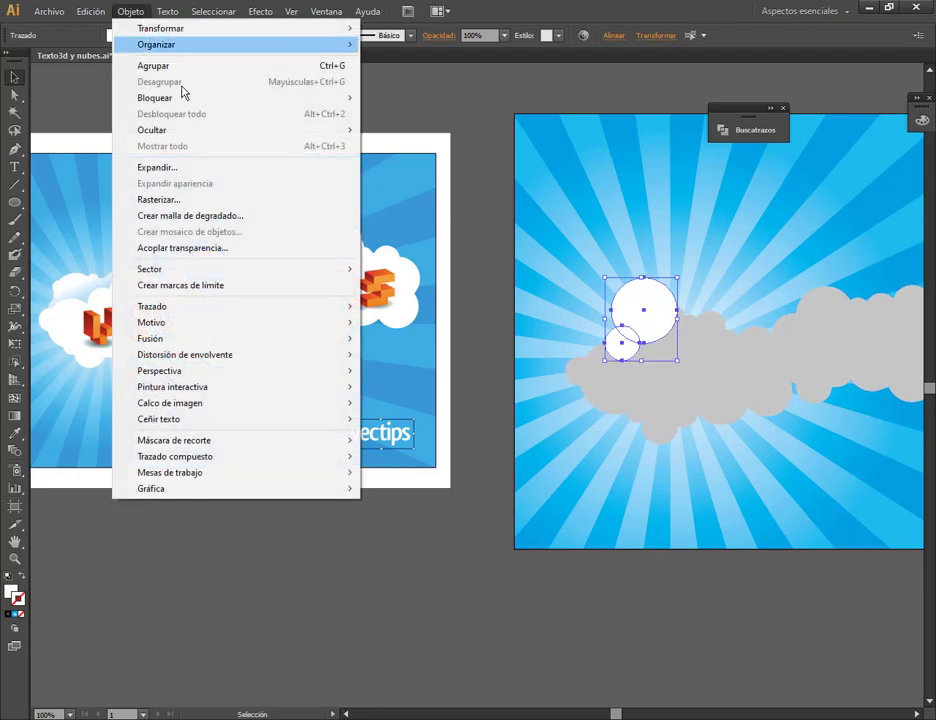
{"action": "mouse_move", "coordinate": [178, 45]}
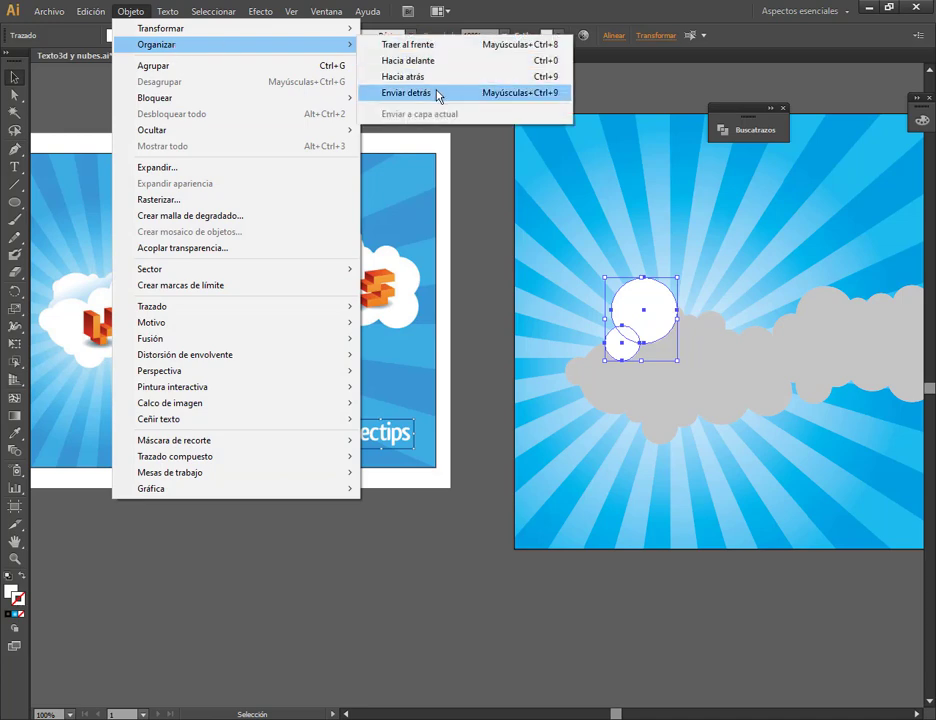
{"action": "left_click", "coordinate": [437, 93]}
{"action": "left_click", "coordinate": [545, 234]}
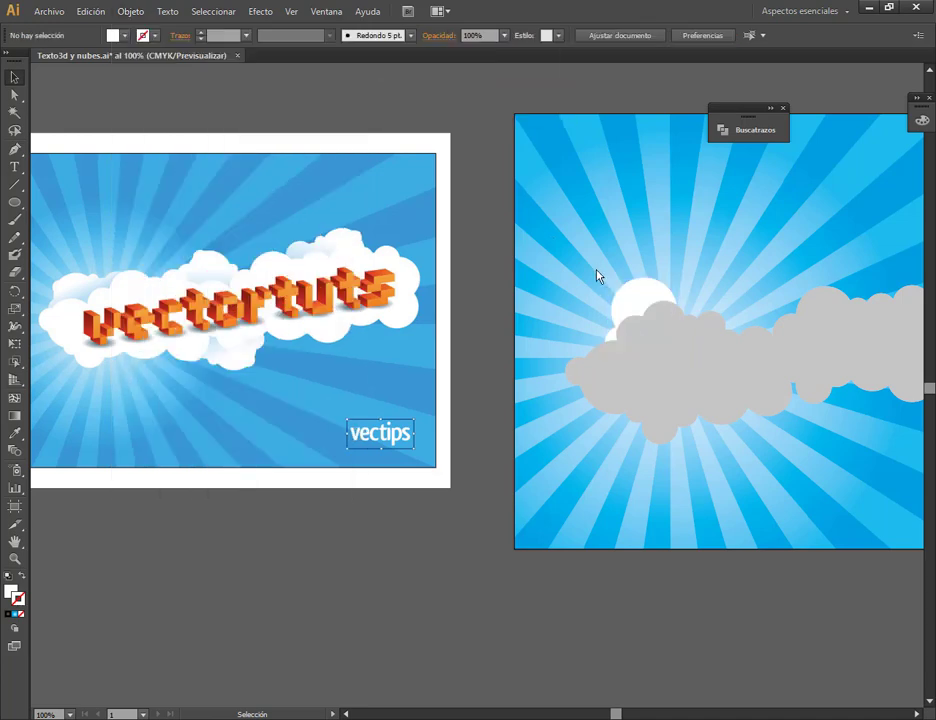
Shift the white circles slightly outward and place a smaller copy on the large circle's upper-left edge.
{"action": "left_click", "coordinate": [610, 338]}
{"action": "left_click_drag", "start_coordinate": [610, 338], "coordinate": [616, 297]}
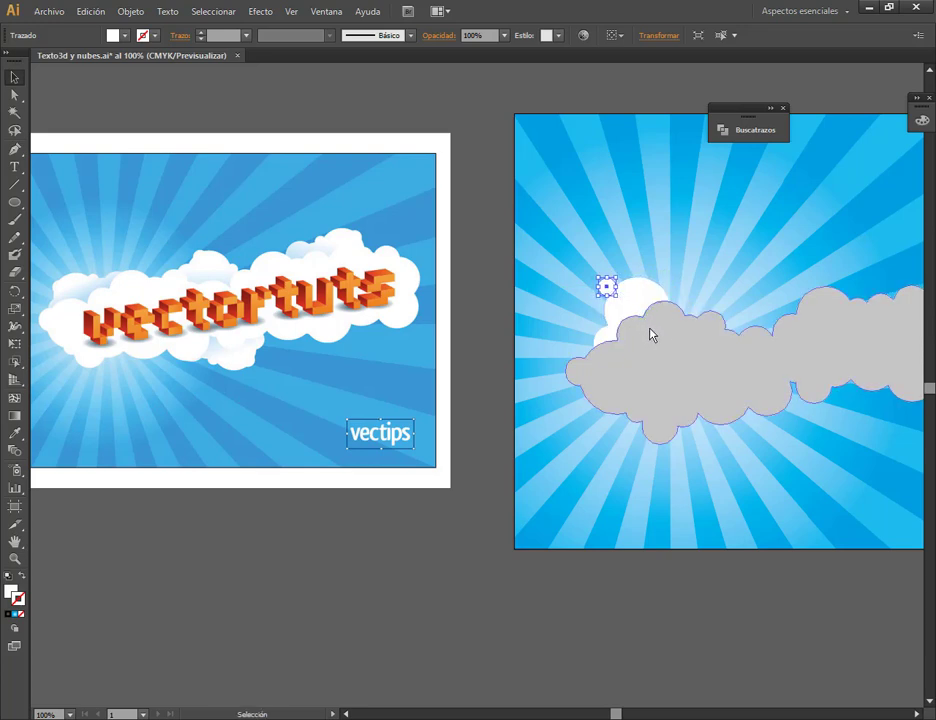
{"action": "left_click", "coordinate": [607, 235]}
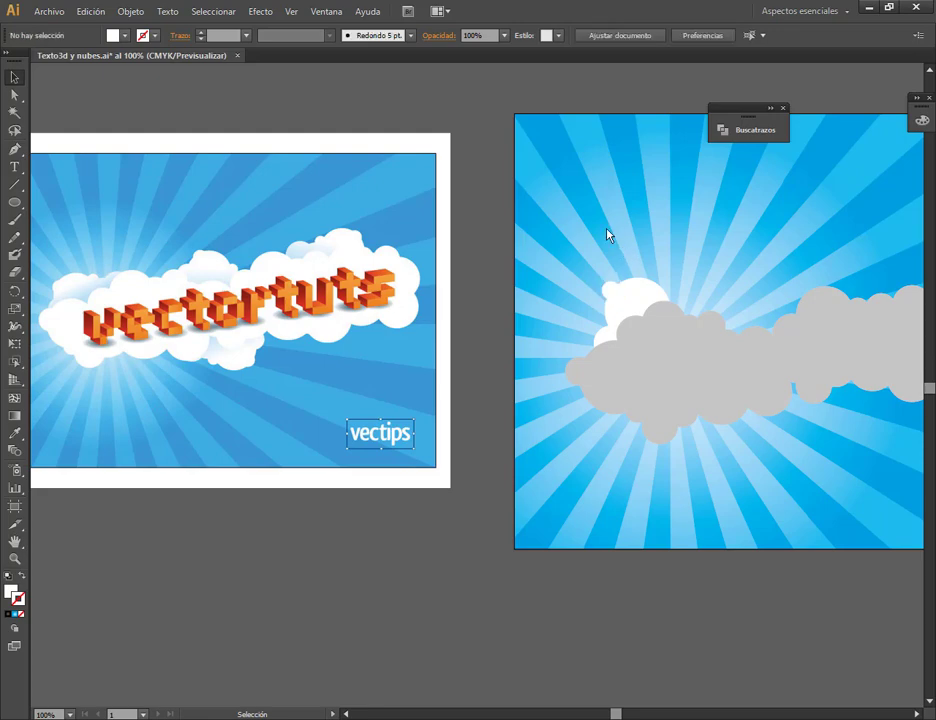
{"action": "left_click", "coordinate": [625, 287]}
{"action": "scroll", "coordinate": [623, 290], "scroll_direction": "up", "scroll_amount": 6}
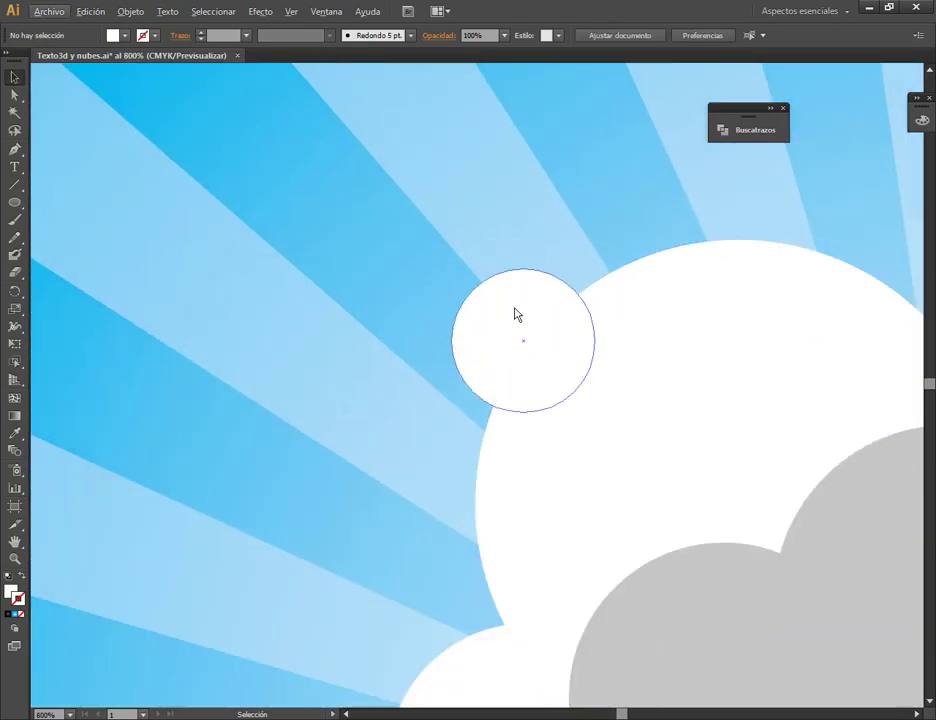
{"action": "left_click_drag", "start_coordinate": [517, 315], "coordinate": [518, 366]}
{"action": "key", "text": "ctrl+z"}
{"action": "scroll", "coordinate": [410, 390], "scroll_direction": "down", "scroll_amount": 4}
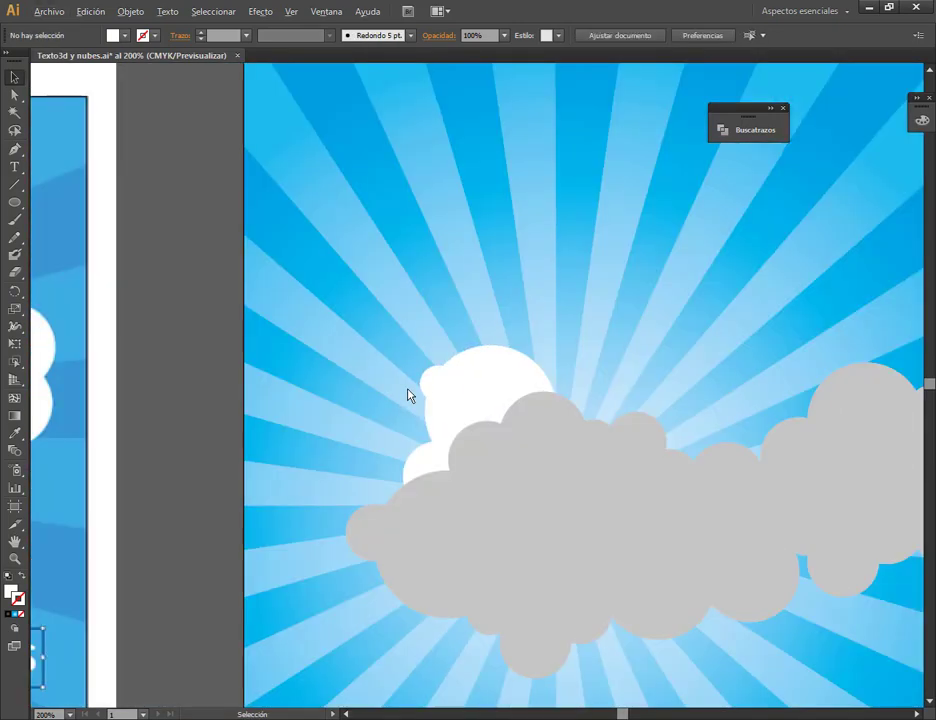
Add two more white circles to the right side of the upper-left puff, scaling one to about 15 mm.
{"action": "scroll", "coordinate": [408, 395], "scroll_direction": "down", "scroll_amount": 2}
{"action": "left_click_drag", "start_coordinate": [414, 387], "coordinate": [648, 386]}
{"action": "scroll", "coordinate": [687, 359], "scroll_direction": "up", "scroll_amount": 2}
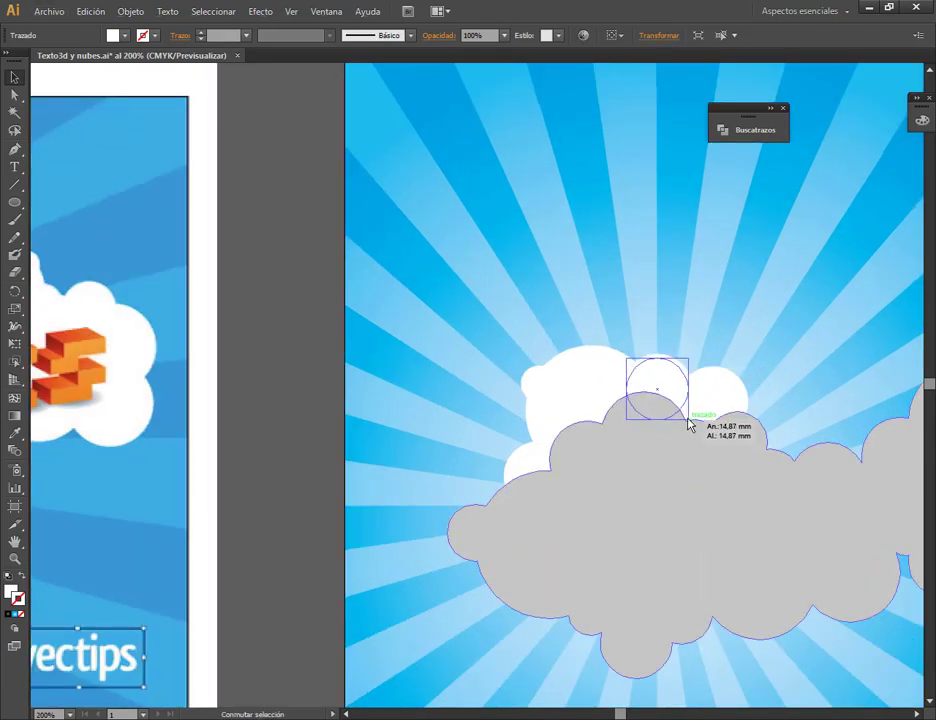
{"action": "left_click_drag", "start_coordinate": [688, 420], "coordinate": [668, 373]}
{"action": "left_click", "coordinate": [719, 298]}
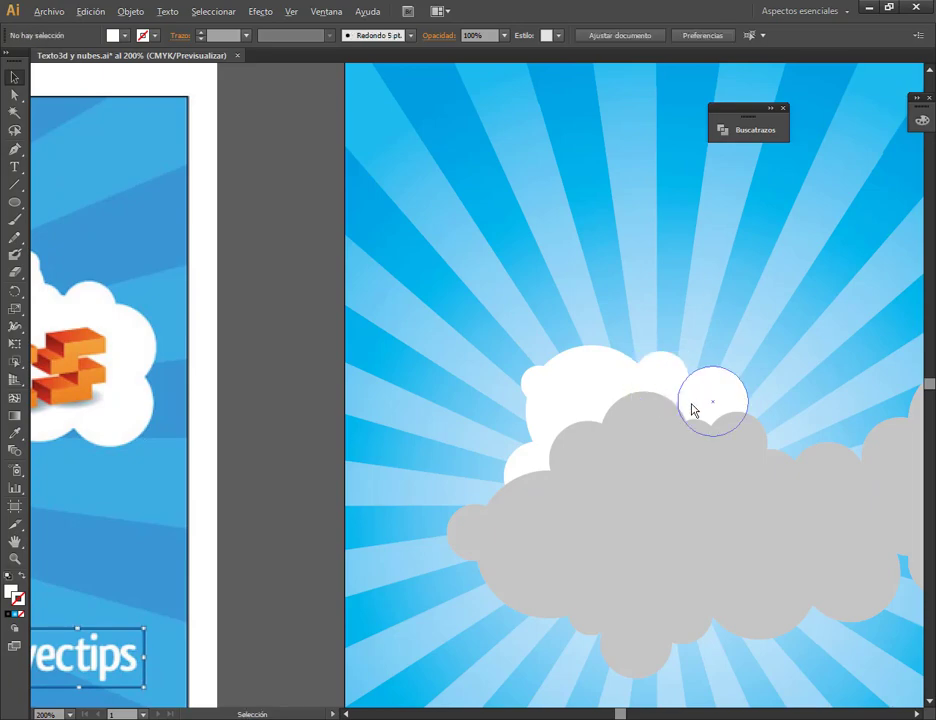
{"action": "scroll", "coordinate": [694, 410], "scroll_direction": "down", "scroll_amount": 2}
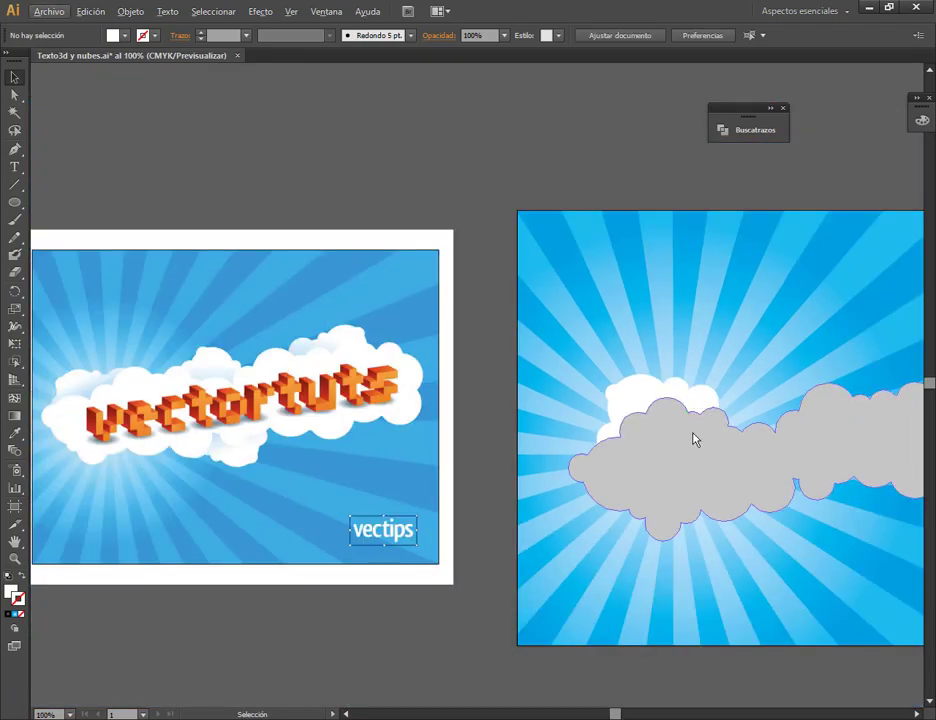
Copy the large white circle to the gap on the grey cloud's lower edge, behind the cloud.
{"action": "scroll", "coordinate": [712, 436], "scroll_direction": "down", "scroll_amount": 3}
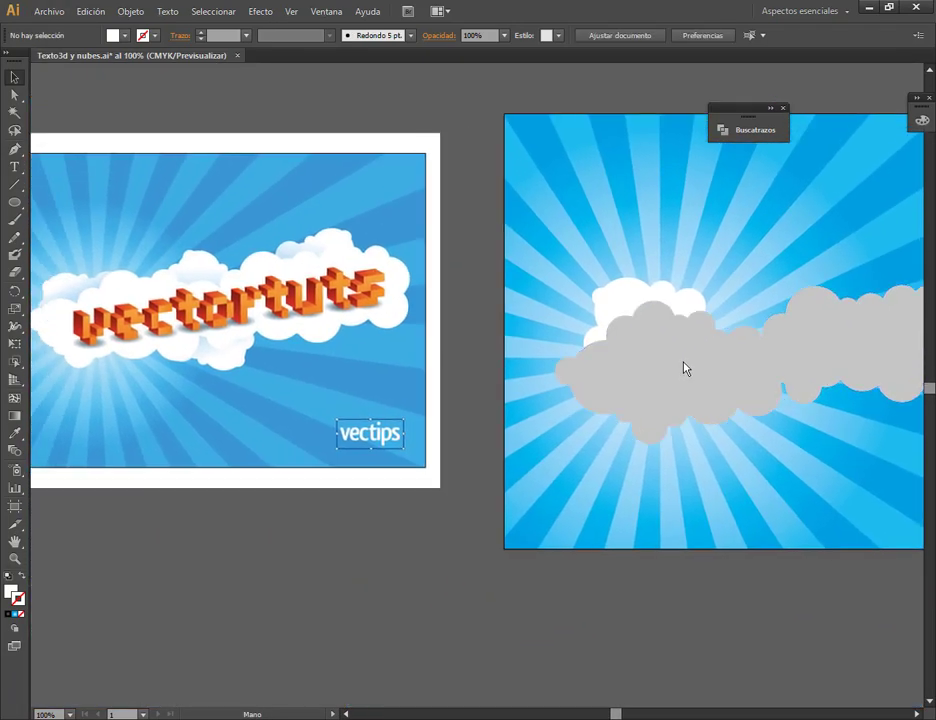
{"action": "left_click_drag", "start_coordinate": [631, 303], "coordinate": [820, 424]}
{"action": "left_click", "coordinate": [826, 398]}
{"action": "left_click", "coordinate": [836, 522]}
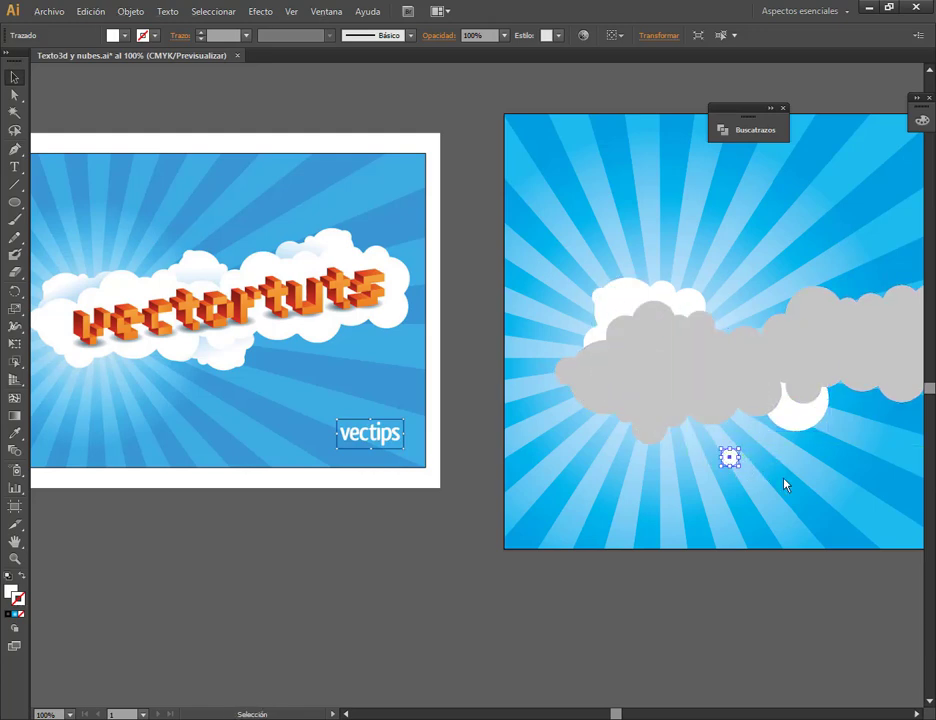
Fit small white circles against the lower-left edge of the lower puff.
{"action": "left_click", "coordinate": [731, 459]}
{"action": "left_click_drag", "start_coordinate": [731, 459], "coordinate": [774, 422]}
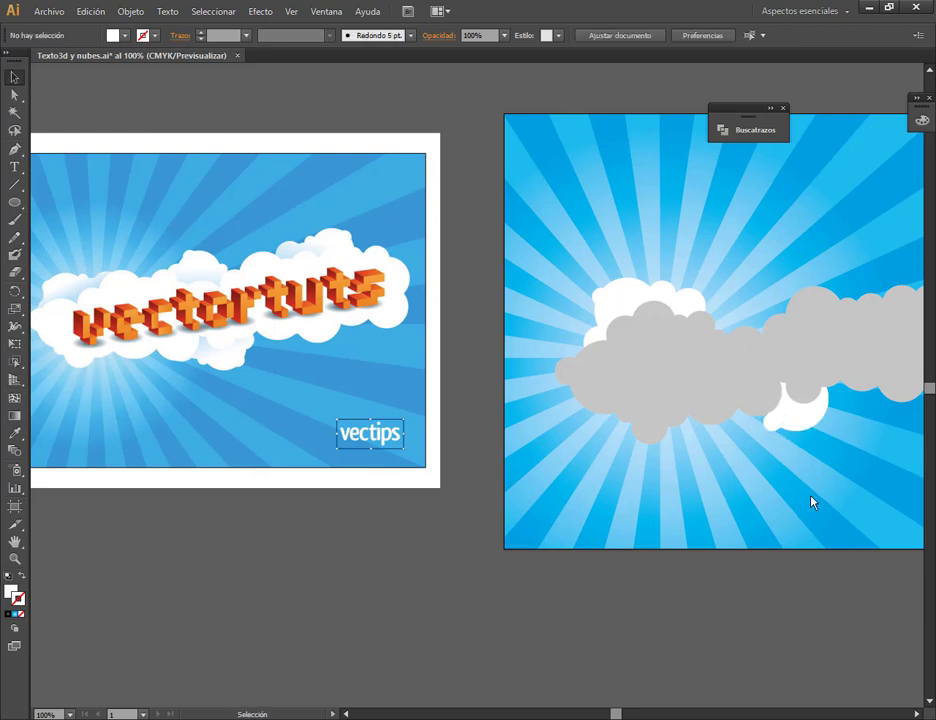
{"action": "left_click_drag", "start_coordinate": [820, 484], "coordinate": [806, 480]}
{"action": "left_click_drag", "start_coordinate": [778, 421], "coordinate": [792, 422]}
{"action": "left_click_drag", "start_coordinate": [736, 432], "coordinate": [361, 558]}
{"action": "scroll", "coordinate": [765, 442], "scroll_direction": "up", "scroll_amount": 4}
{"action": "key", "text": "Delete"}
{"action": "left_click_drag", "start_coordinate": [700, 403], "coordinate": [671, 341]}
{"action": "left_click", "coordinate": [684, 522]}
{"action": "scroll", "coordinate": [698, 502], "scroll_direction": "down", "scroll_amount": 4}
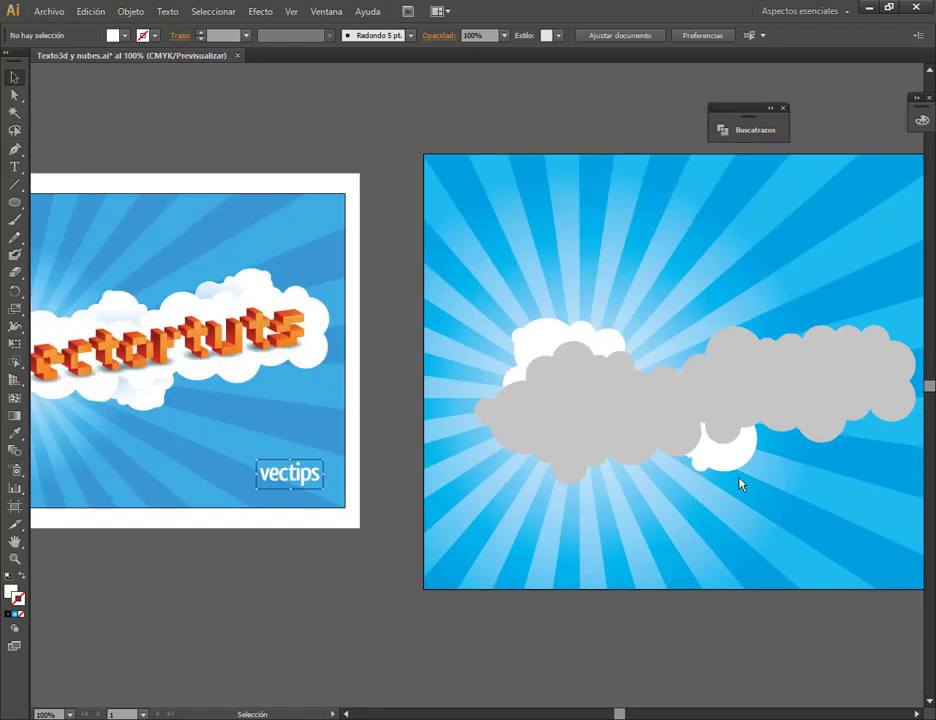
Copy the small white circle to the lower-right edge of the lower puff and adjust its position.
{"action": "left_click_drag", "start_coordinate": [700, 466], "coordinate": [746, 463]}
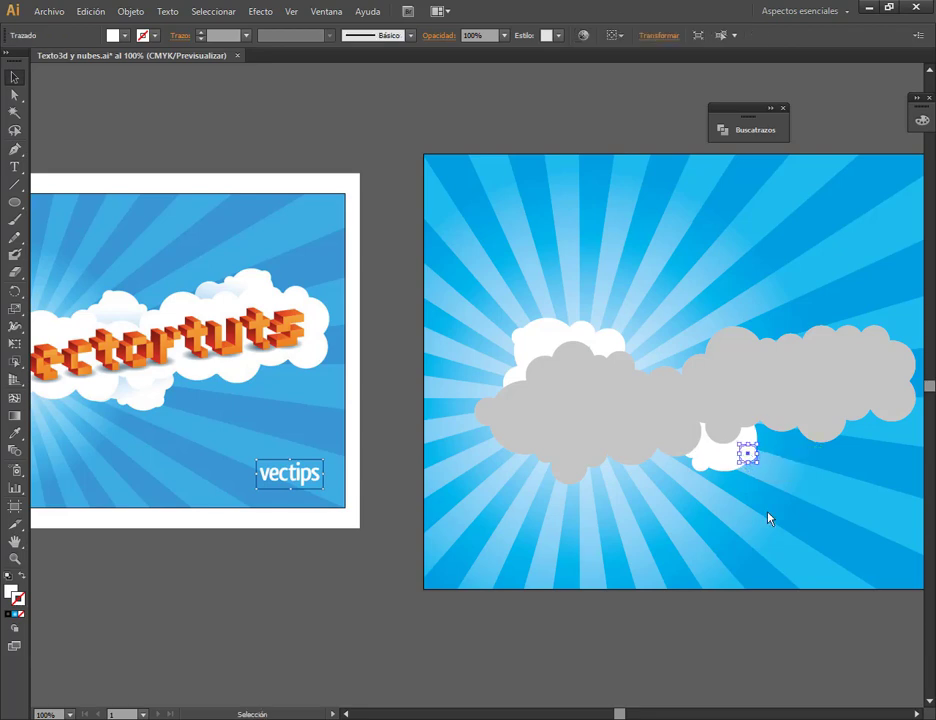
{"action": "left_click", "coordinate": [769, 518]}
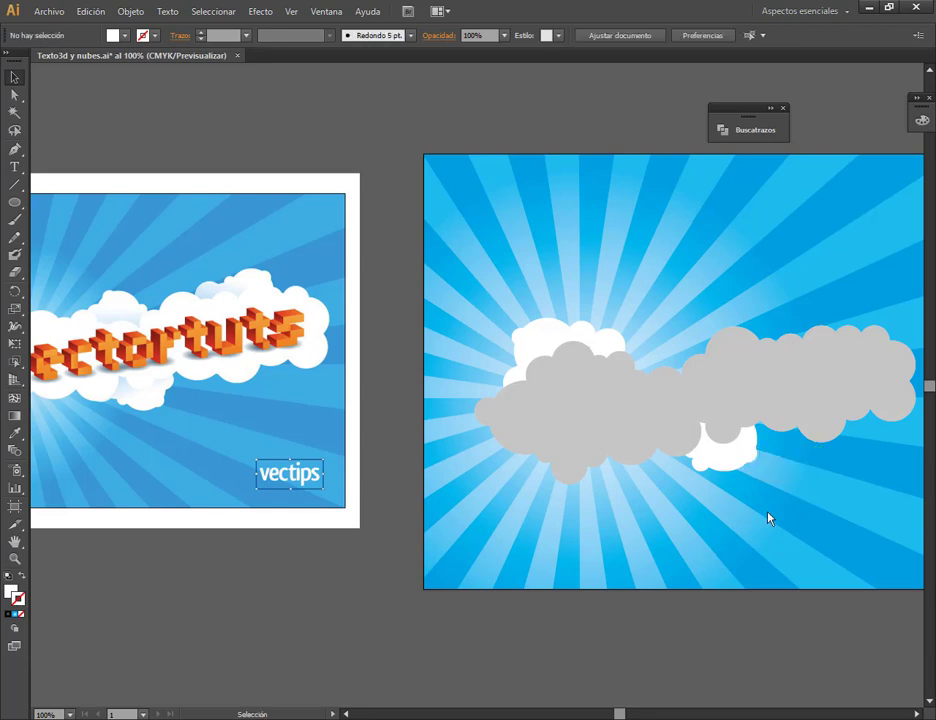
{"action": "left_click", "coordinate": [753, 461]}
{"action": "left_click", "coordinate": [751, 459]}
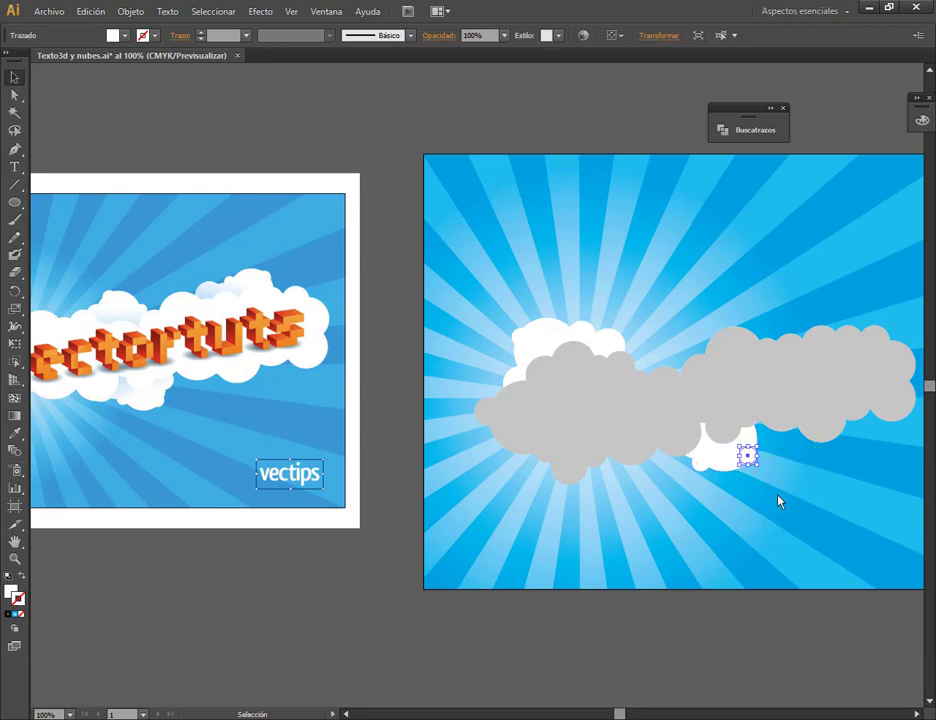
{"action": "left_click", "coordinate": [782, 507]}
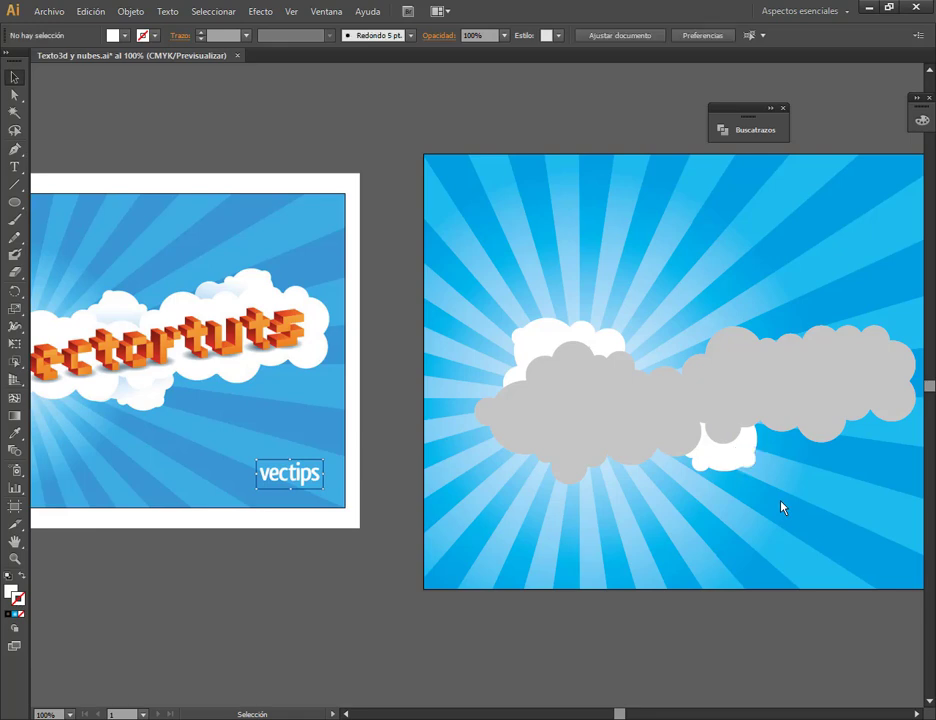
Add another white circle on the lower puff's right side under the cloud edge and enlarge it.
{"action": "left_click_drag", "start_coordinate": [702, 468], "coordinate": [759, 452]}
{"action": "scroll", "coordinate": [759, 452], "scroll_direction": "up", "scroll_amount": 4}
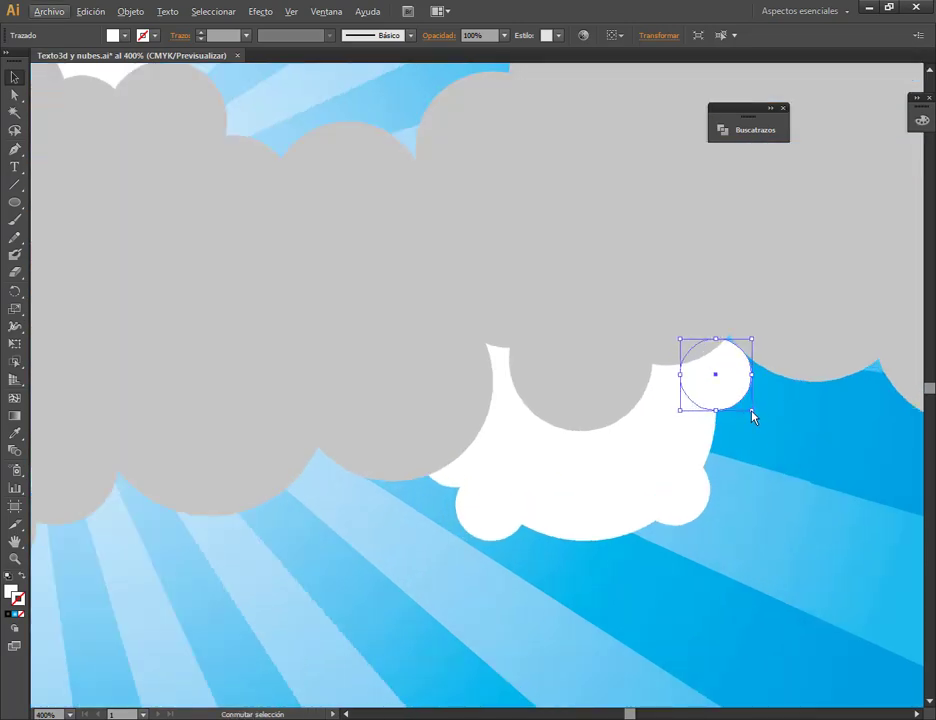
{"action": "left_click_drag", "start_coordinate": [752, 411], "coordinate": [720, 418]}
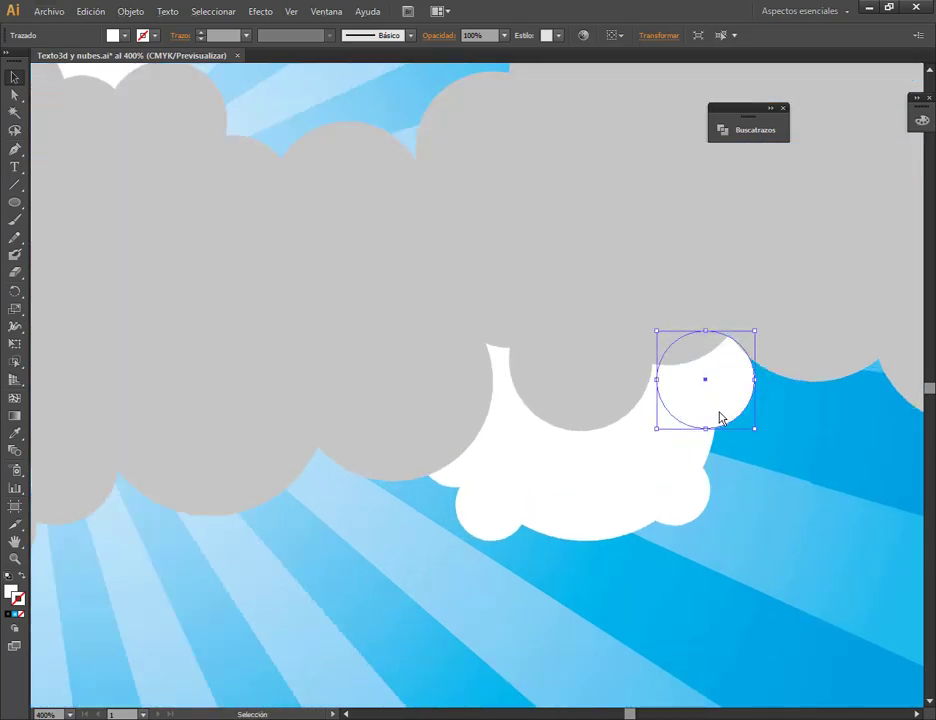
{"action": "left_click", "coordinate": [716, 487]}
{"action": "scroll", "coordinate": [750, 494], "scroll_direction": "down", "scroll_amount": 4}
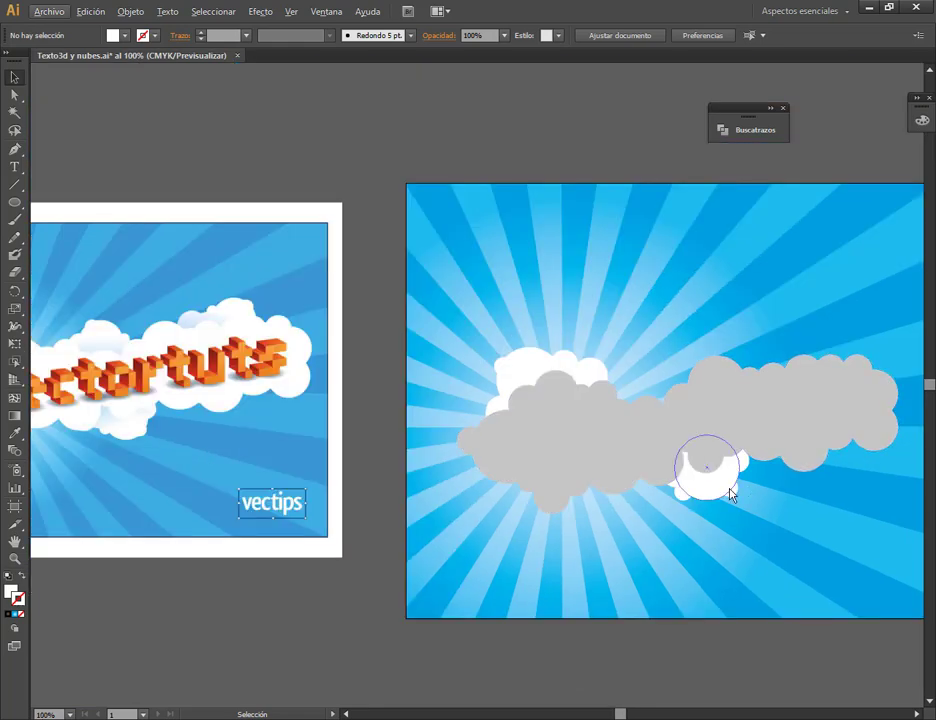
Copy the lower puff's large circle to the dip in the cloud's upper edge, enlarge it and send it behind the cloud.
{"action": "scroll", "coordinate": [745, 508], "scroll_direction": "left", "scroll_amount": 1}
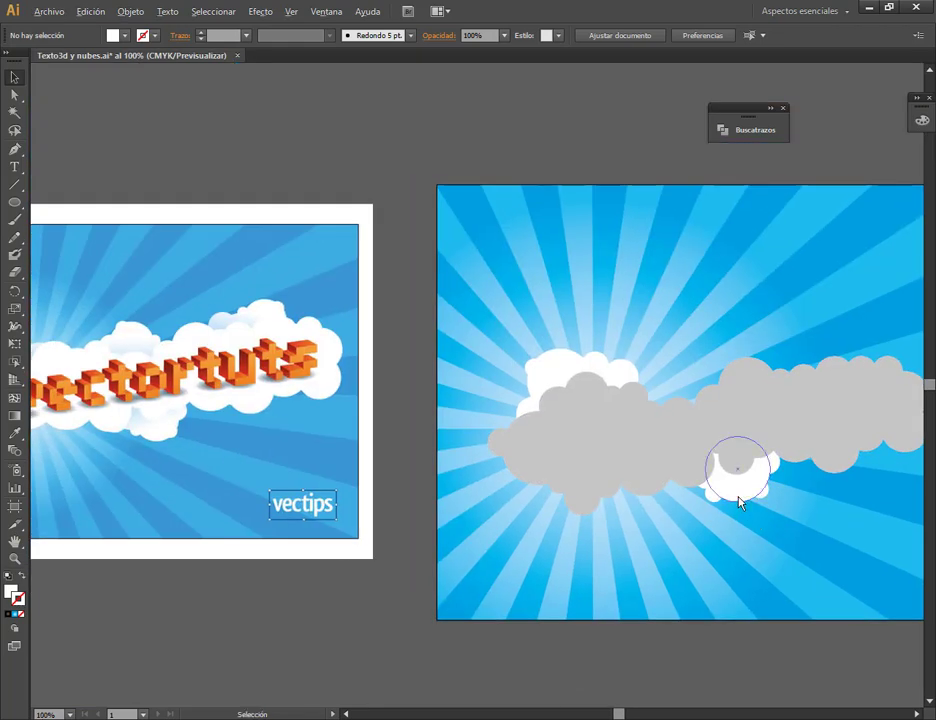
{"action": "left_click_drag", "start_coordinate": [738, 502], "coordinate": [690, 416]}
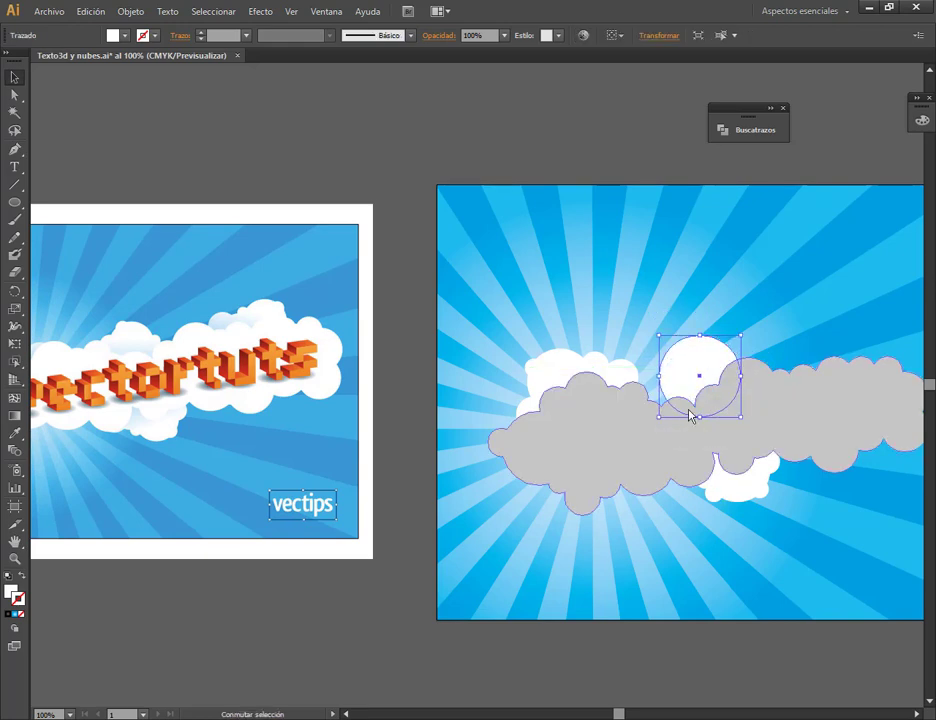
{"action": "left_click_drag", "start_coordinate": [696, 371], "coordinate": [715, 372]}
{"action": "key", "text": "ctrl+shift+bracketleft"}
{"action": "left_click", "coordinate": [803, 497]}
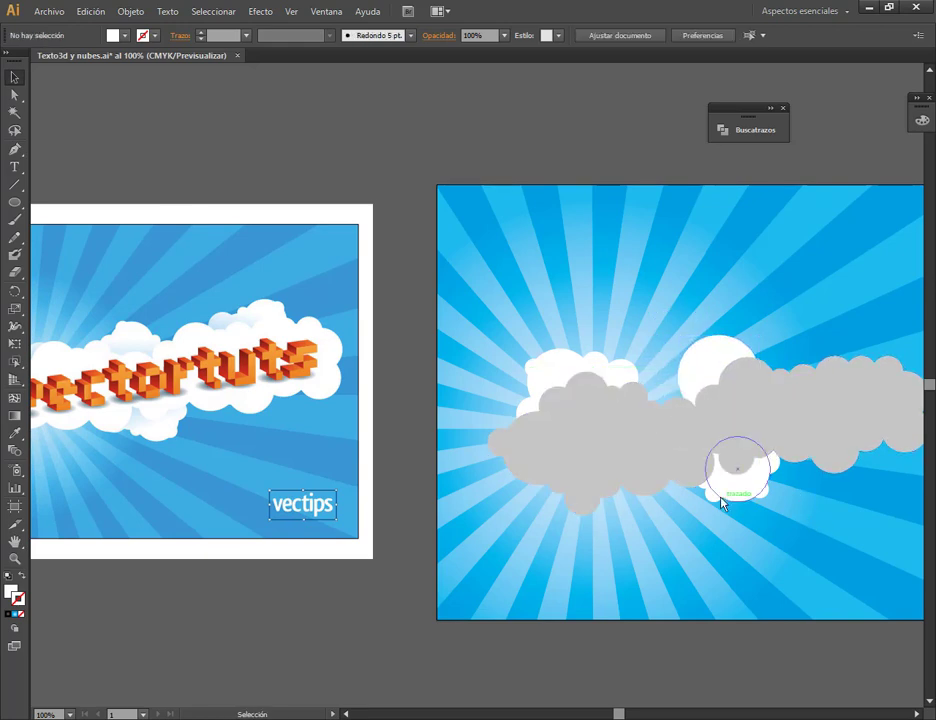
Copy small white circles onto the upper-right, upper-left and lower-left edges of the new upper-middle puff.
{"action": "left_click_drag", "start_coordinate": [713, 499], "coordinate": [758, 365]}
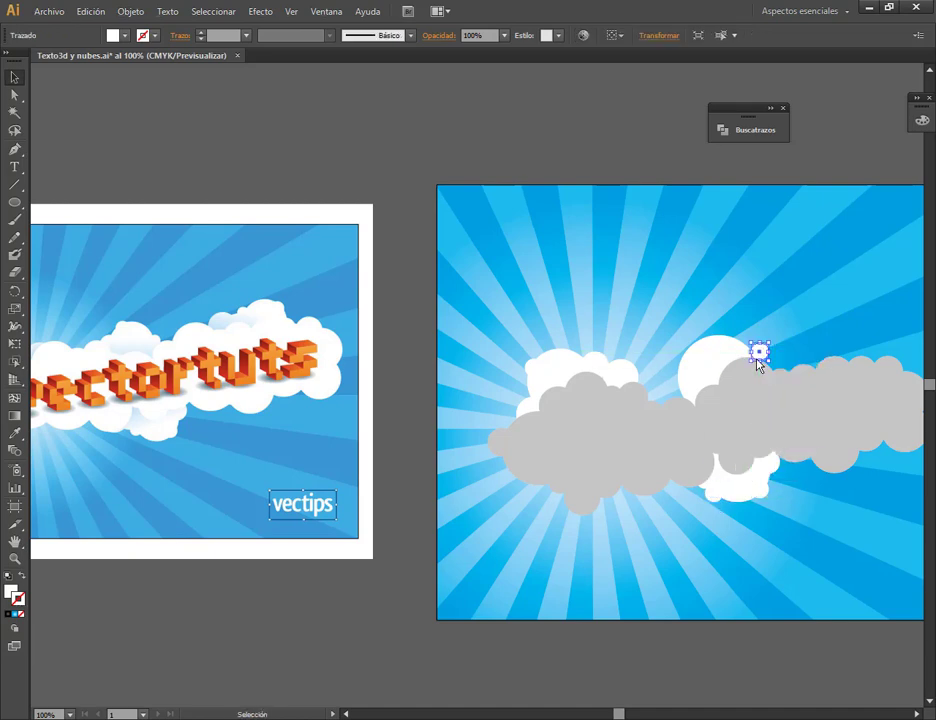
{"action": "left_click_drag", "start_coordinate": [720, 423], "coordinate": [754, 416]}
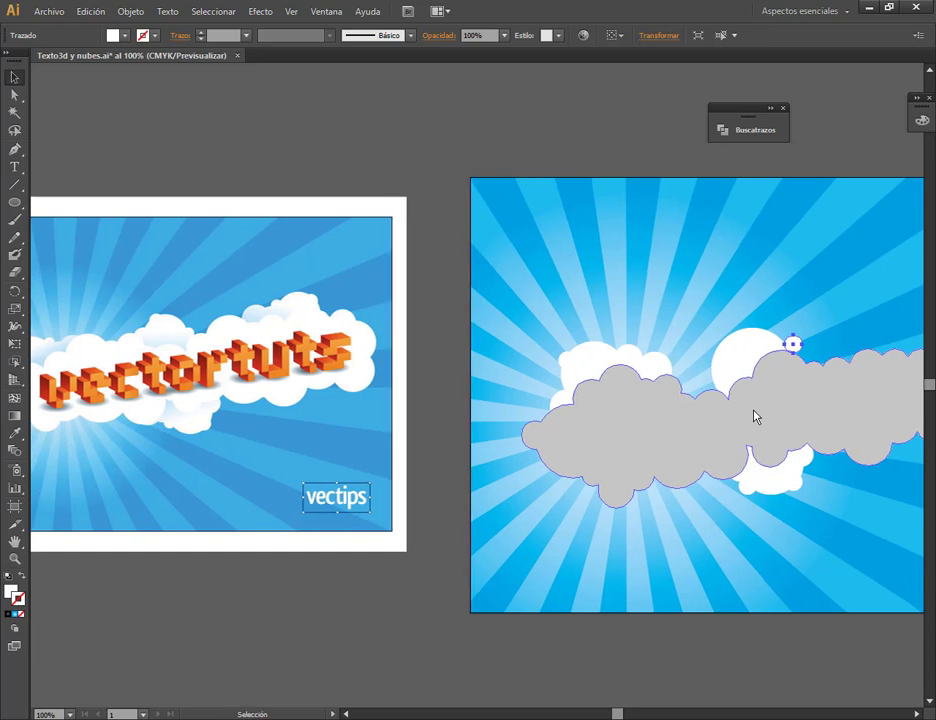
{"action": "left_click_drag", "start_coordinate": [792, 344], "coordinate": [731, 336]}
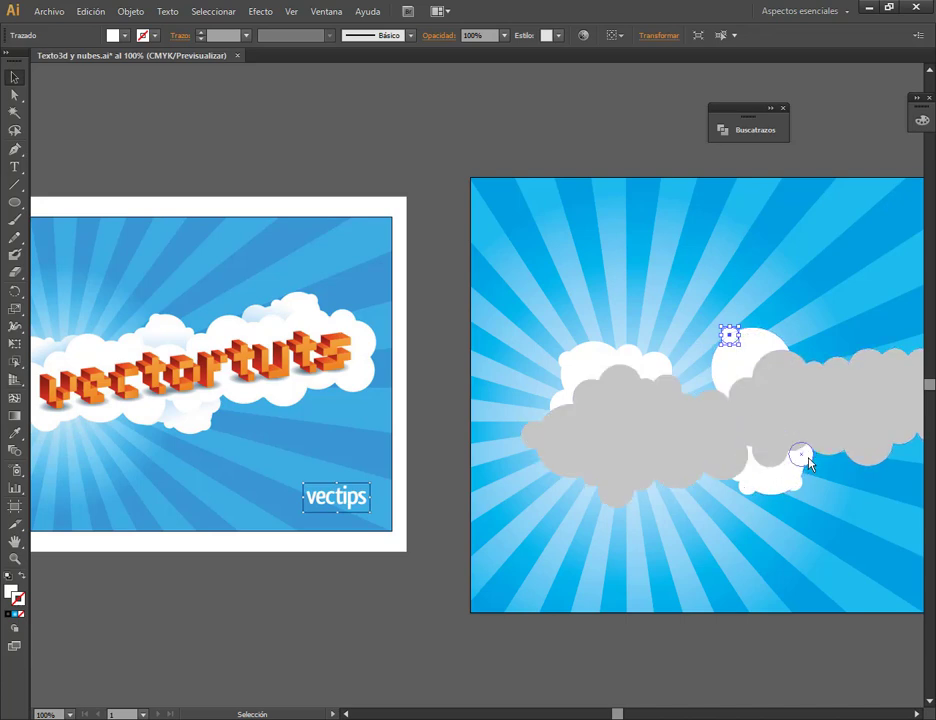
{"action": "left_click_drag", "start_coordinate": [808, 460], "coordinate": [633, 371]}
{"action": "left_click", "coordinate": [798, 286]}
{"action": "left_click_drag", "start_coordinate": [641, 321], "coordinate": [702, 330]}
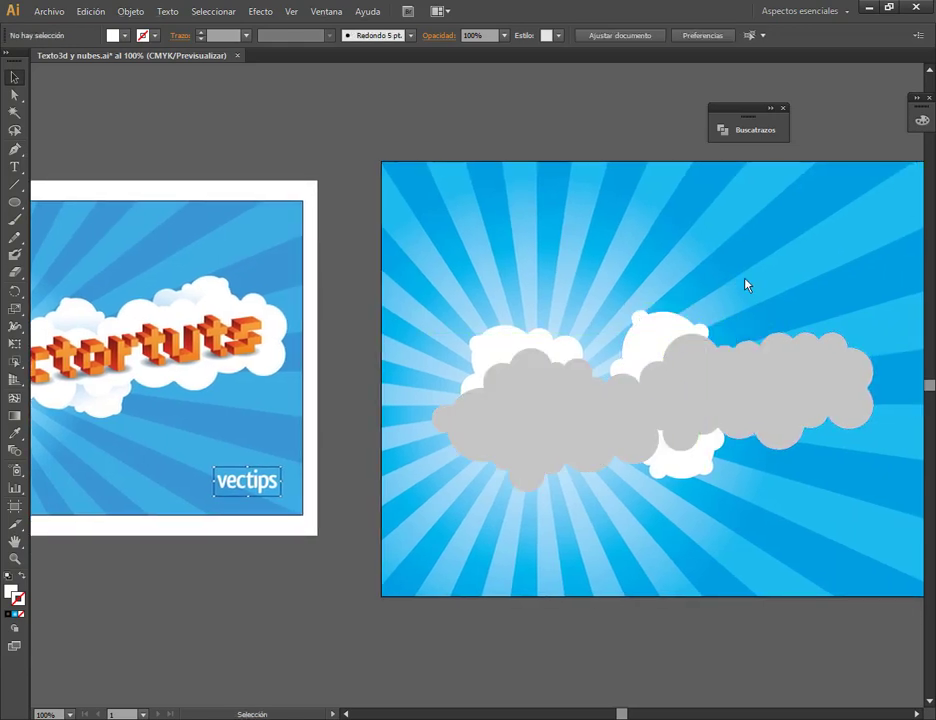
Nudge the upper-middle puff's upper-right and upper-left small circles closer into its large circle.
{"action": "scroll", "coordinate": [716, 297], "scroll_direction": "up", "scroll_amount": 4}
{"action": "left_click", "coordinate": [673, 432]}
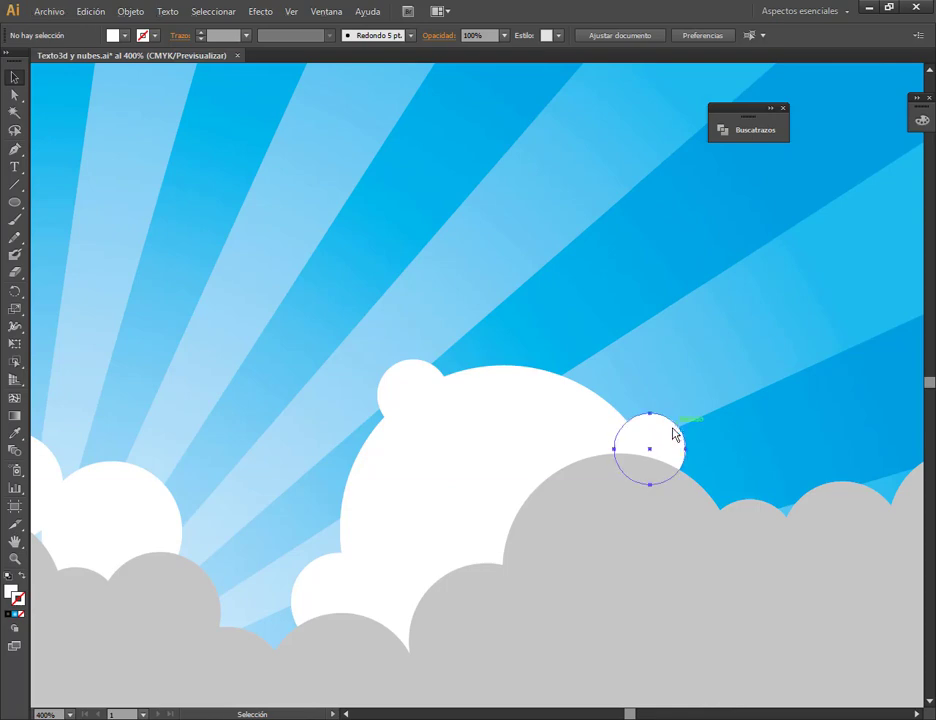
{"action": "left_click_drag", "start_coordinate": [419, 379], "coordinate": [419, 392]}
{"action": "left_click", "coordinate": [513, 314]}
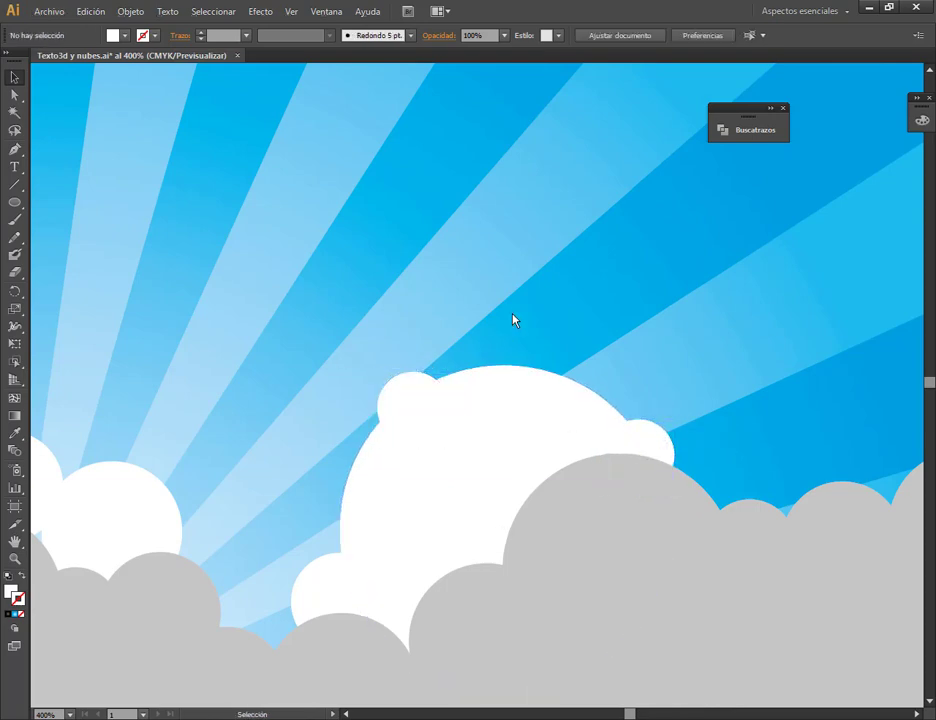
{"action": "scroll", "coordinate": [497, 470], "scroll_direction": "down", "scroll_amount": 3}
{"action": "scroll", "coordinate": [497, 476], "scroll_direction": "down", "scroll_amount": 2}
{"action": "scroll", "coordinate": [491, 501], "scroll_direction": "up", "scroll_amount": 1}
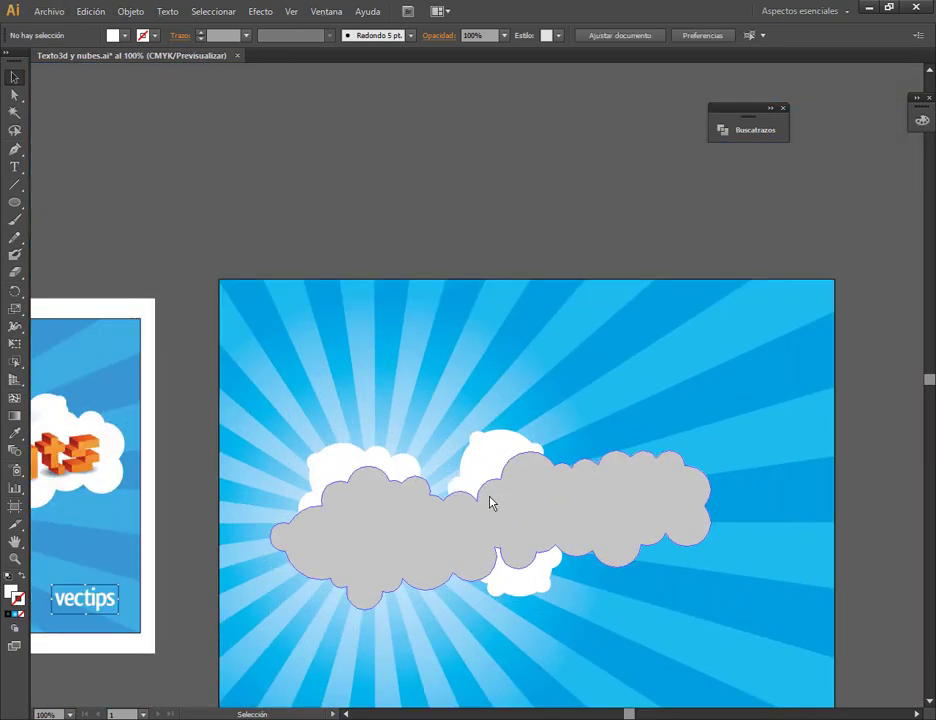
{"action": "left_click_drag", "start_coordinate": [491, 501], "coordinate": [627, 424]}
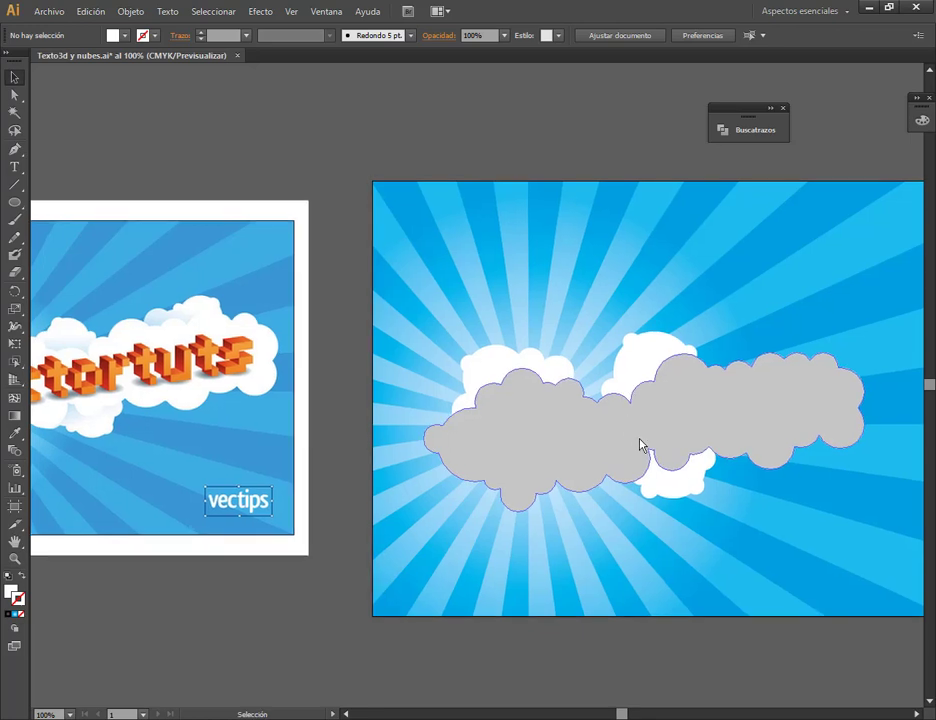
Copy a medium and a large white circle to the cloud's upper-right edge, with a small circle filling the gap between them.
{"action": "left_click_drag", "start_coordinate": [565, 375], "coordinate": [746, 362]}
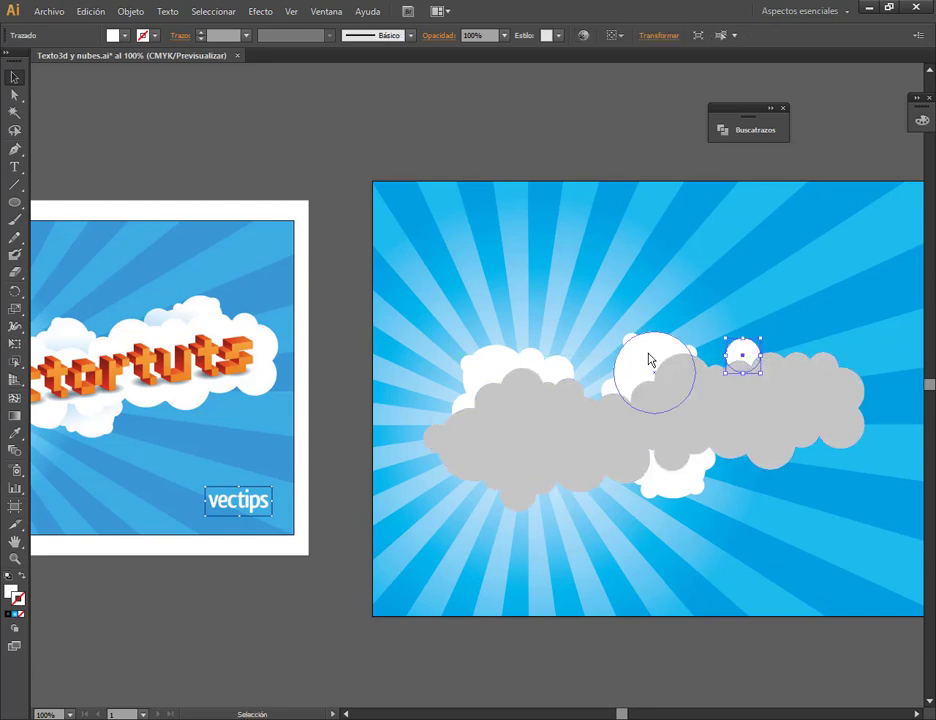
{"action": "left_click_drag", "start_coordinate": [692, 478], "coordinate": [800, 370]}
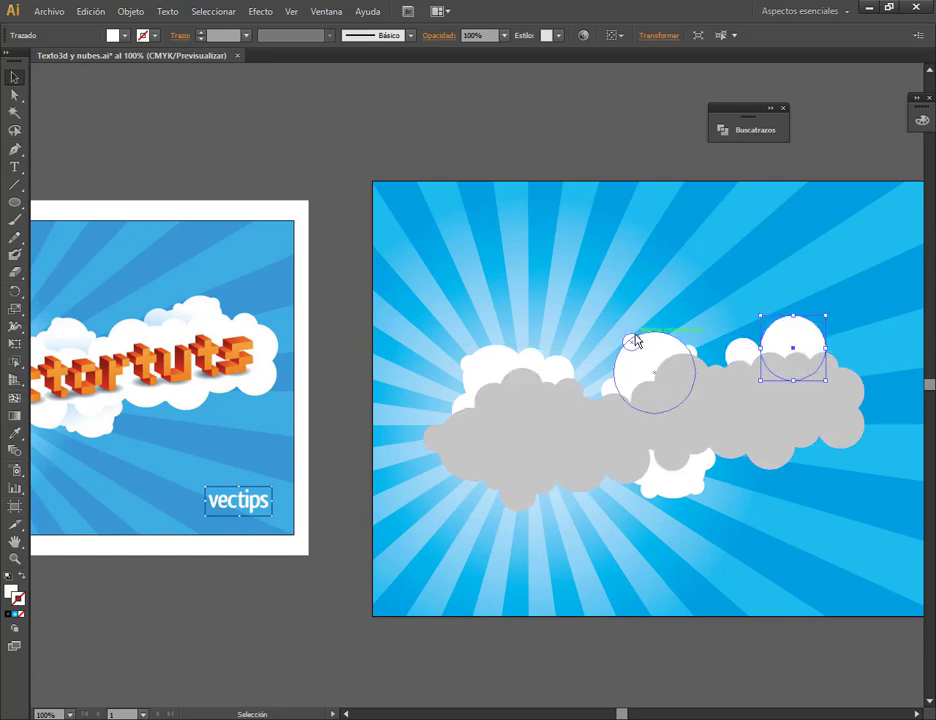
{"action": "left_click_drag", "start_coordinate": [632, 339], "coordinate": [760, 345]}
{"action": "left_click", "coordinate": [756, 313]}
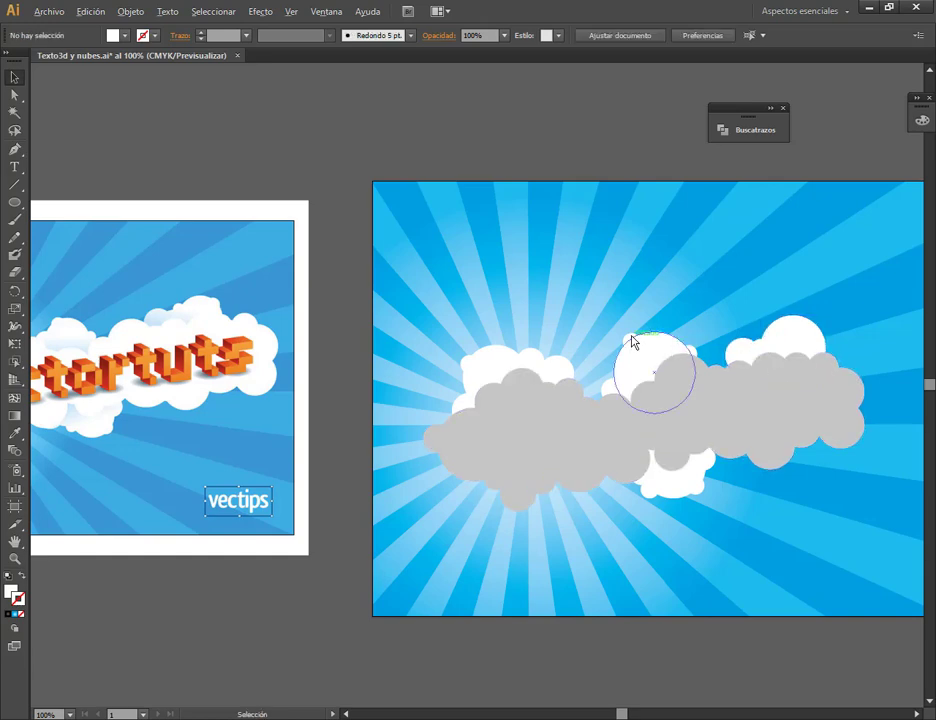
Copy a small white circle onto the upper-right edge of the right puff's large circle.
{"action": "left_click_drag", "start_coordinate": [630, 341], "coordinate": [800, 332]}
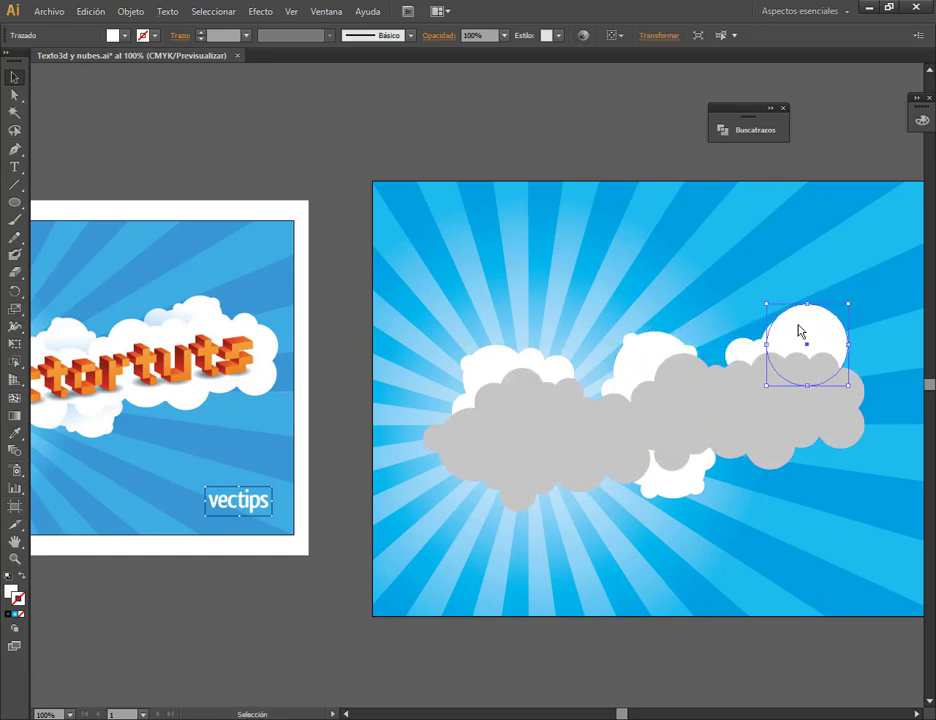
{"action": "key", "text": "ctrl+z"}
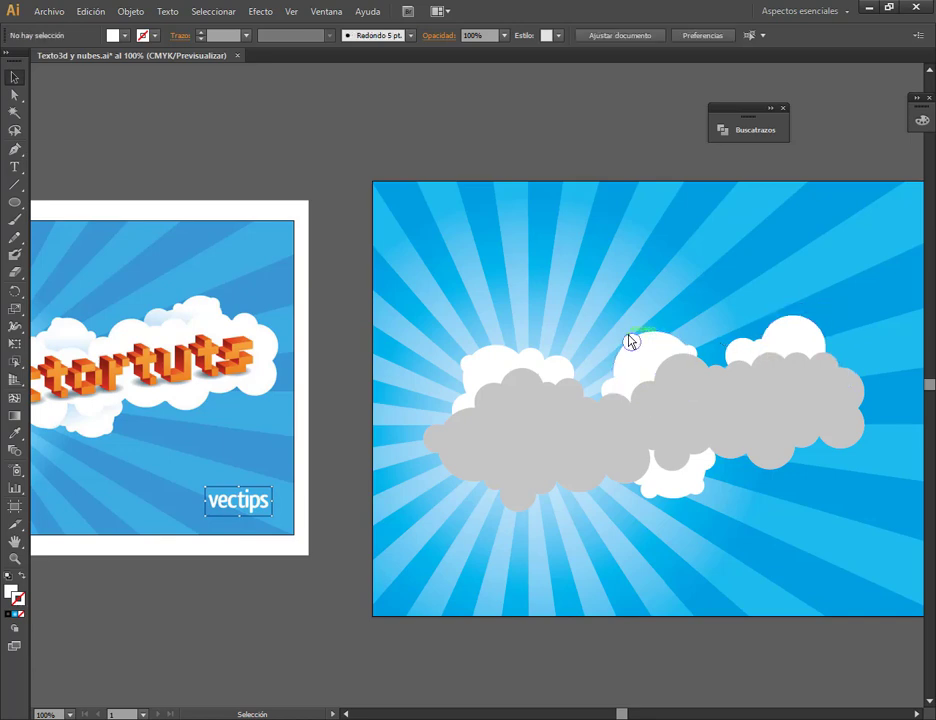
{"action": "left_click_drag", "start_coordinate": [630, 341], "coordinate": [812, 325]}
{"action": "left_click", "coordinate": [857, 283]}
Copy the right puff's upper-right small circle onto the upper-left edge of its large circle.
{"action": "left_click", "coordinate": [757, 350]}
{"action": "scroll", "coordinate": [793, 324], "scroll_direction": "up", "scroll_amount": 4}
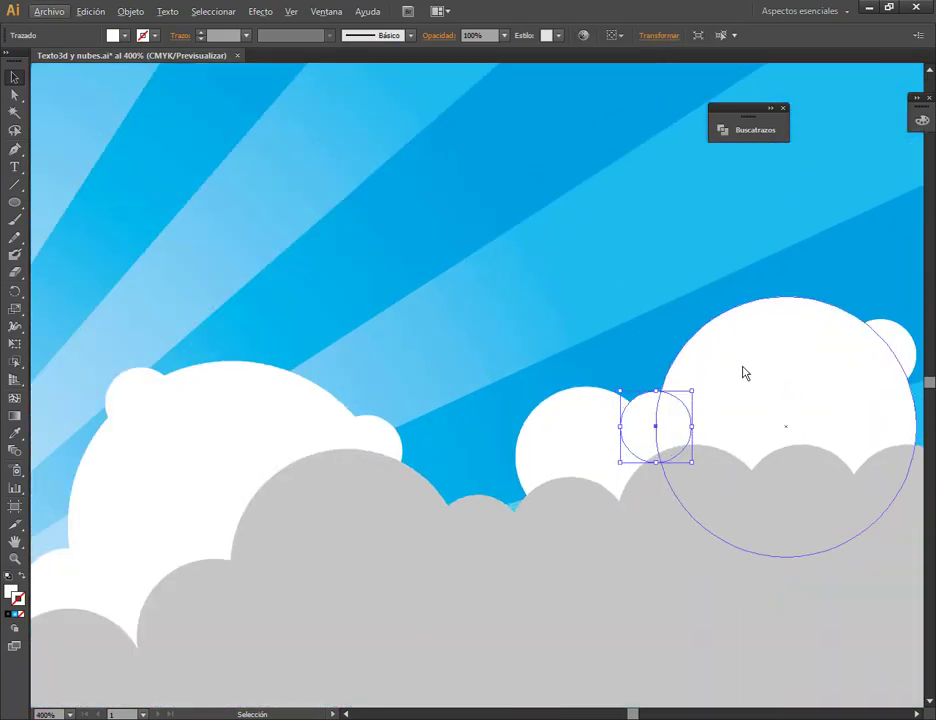
{"action": "left_click_drag", "start_coordinate": [667, 422], "coordinate": [685, 384]}
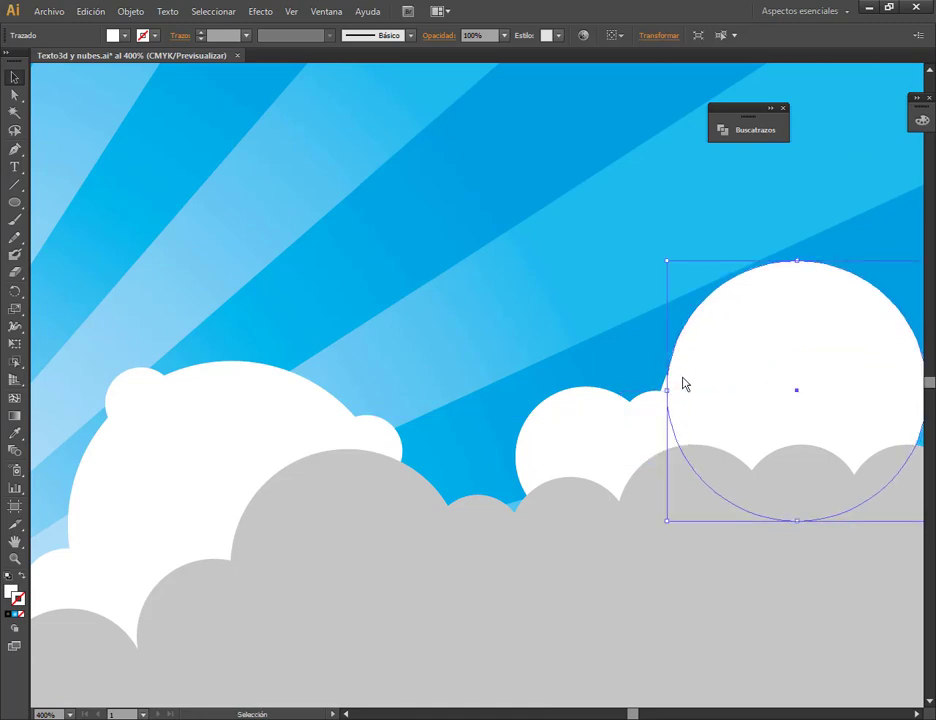
{"action": "key", "text": "ctrl+z"}
{"action": "left_click", "coordinate": [900, 356]}
{"action": "left_click_drag", "start_coordinate": [900, 356], "coordinate": [704, 378]}
{"action": "left_click", "coordinate": [641, 368]}
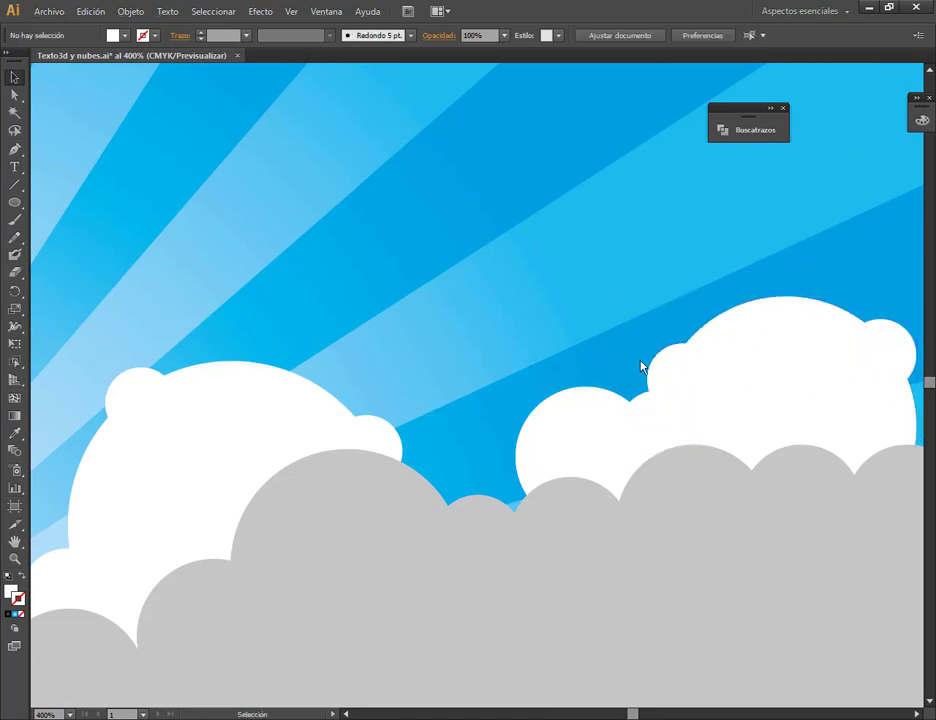
Select the grey cloud and bring up the full Pathfinder options clear of the cloud artwork.
{"action": "scroll", "coordinate": [648, 375], "scroll_direction": "down", "scroll_amount": 1}
{"action": "scroll", "coordinate": [648, 375], "scroll_direction": "down", "scroll_amount": 2}
{"action": "left_click_drag", "start_coordinate": [572, 538], "coordinate": [686, 468]}
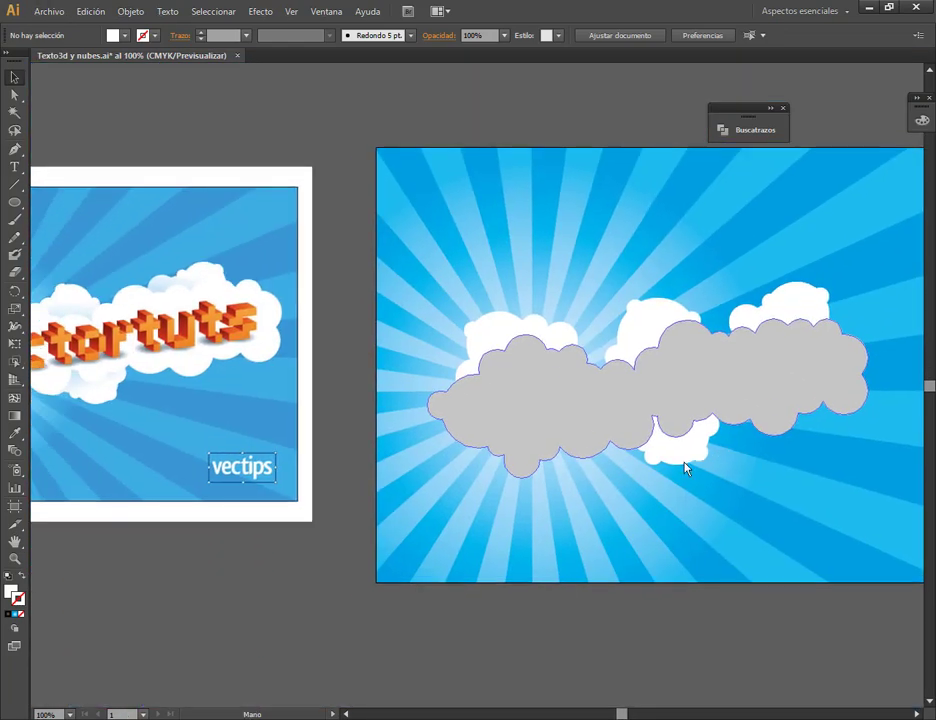
{"action": "left_click", "coordinate": [563, 422]}
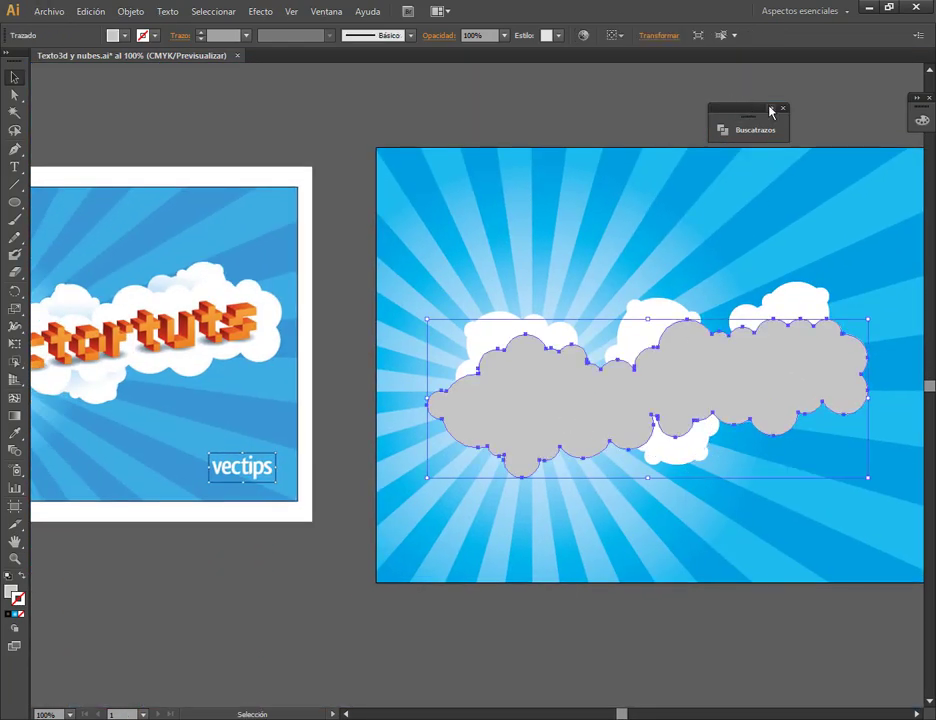
{"action": "left_click", "coordinate": [770, 110]}
{"action": "left_click_drag", "start_coordinate": [773, 111], "coordinate": [278, 92]}
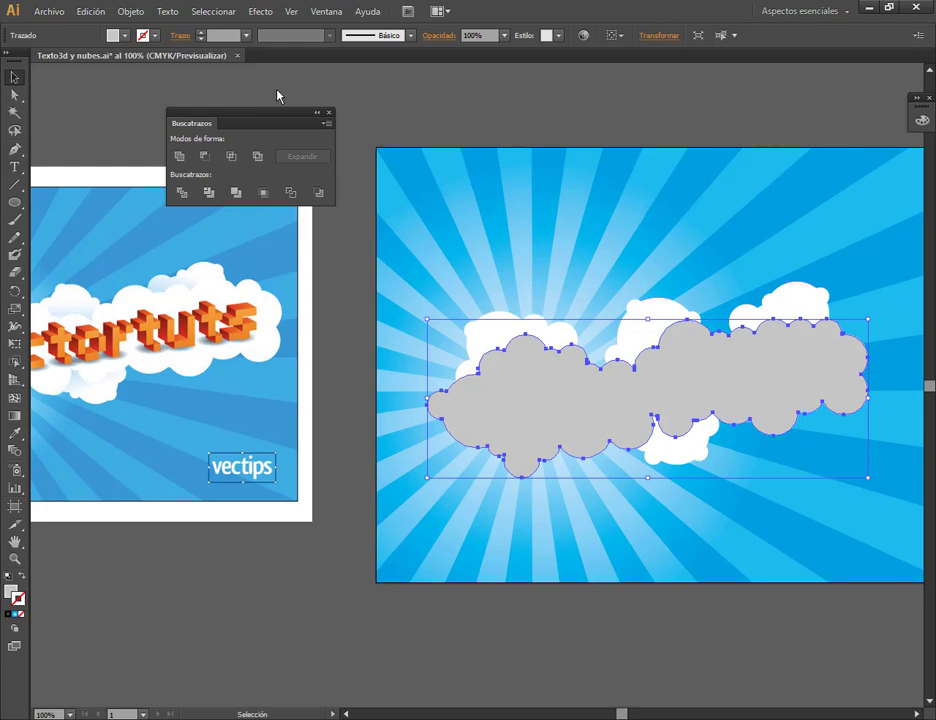
Try to lock the grey cloud's path inside layer Capa 4.
{"action": "left_click", "coordinate": [334, 11]}
{"action": "left_click", "coordinate": [406, 252]}
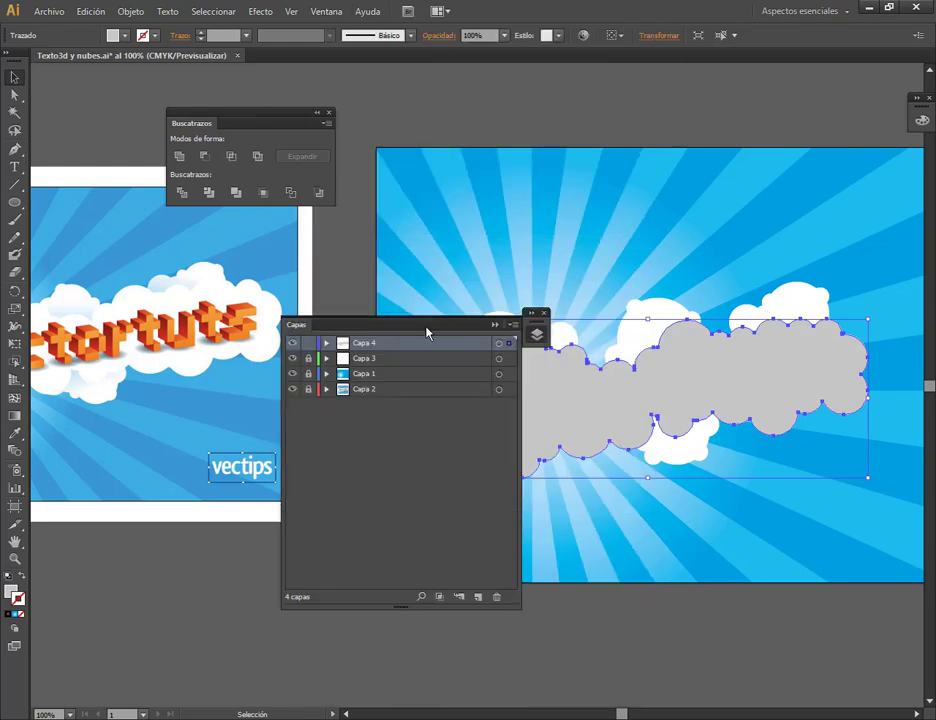
{"action": "left_click_drag", "start_coordinate": [330, 325], "coordinate": [196, 265]}
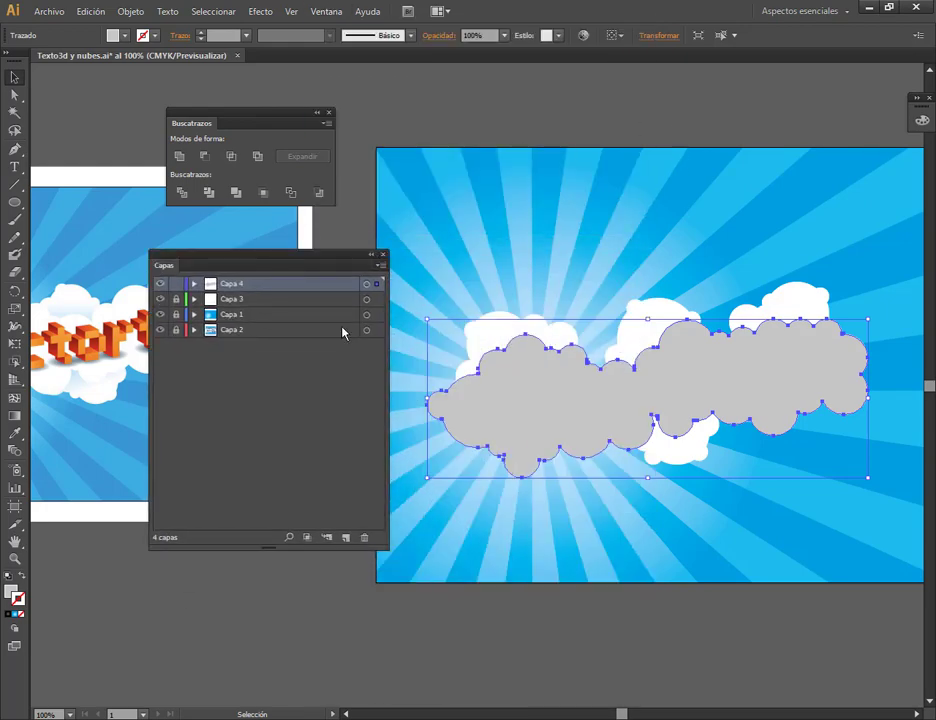
{"action": "left_click", "coordinate": [195, 284]}
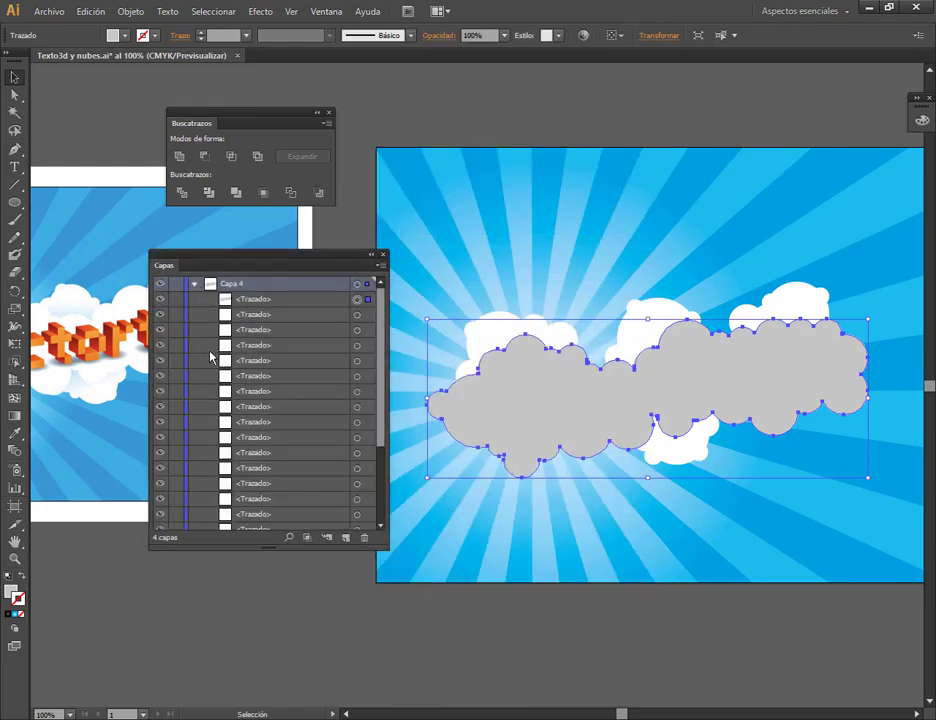
{"action": "left_click", "coordinate": [176, 299]}
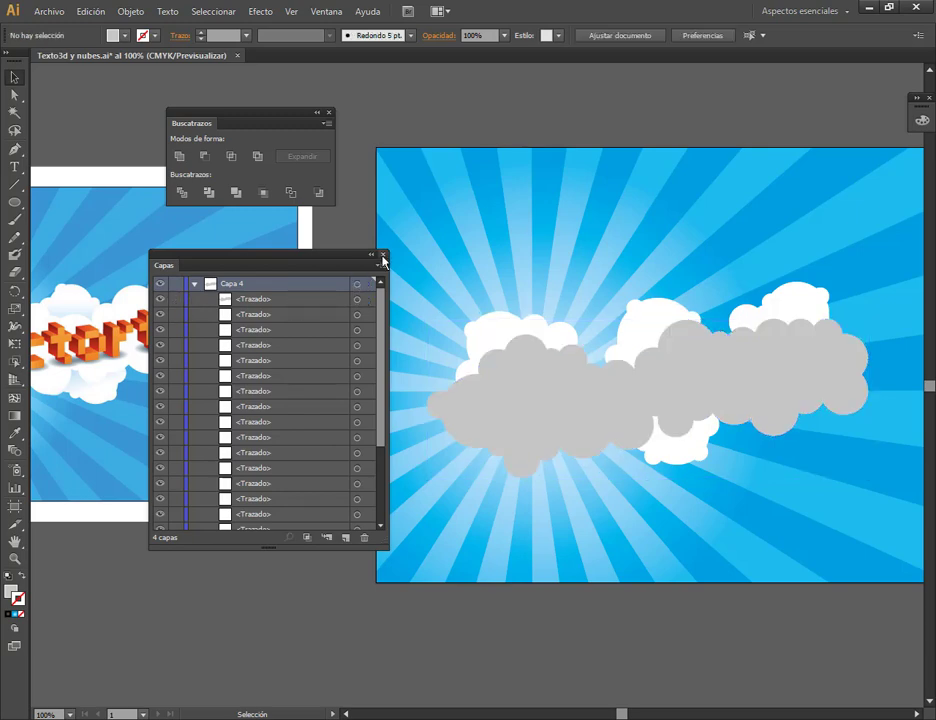
{"action": "left_click", "coordinate": [383, 256]}
Lock the grey cloud object so only the white circles behind it can be selected.
{"action": "left_click", "coordinate": [545, 384]}
{"action": "right_click", "coordinate": [557, 392]}
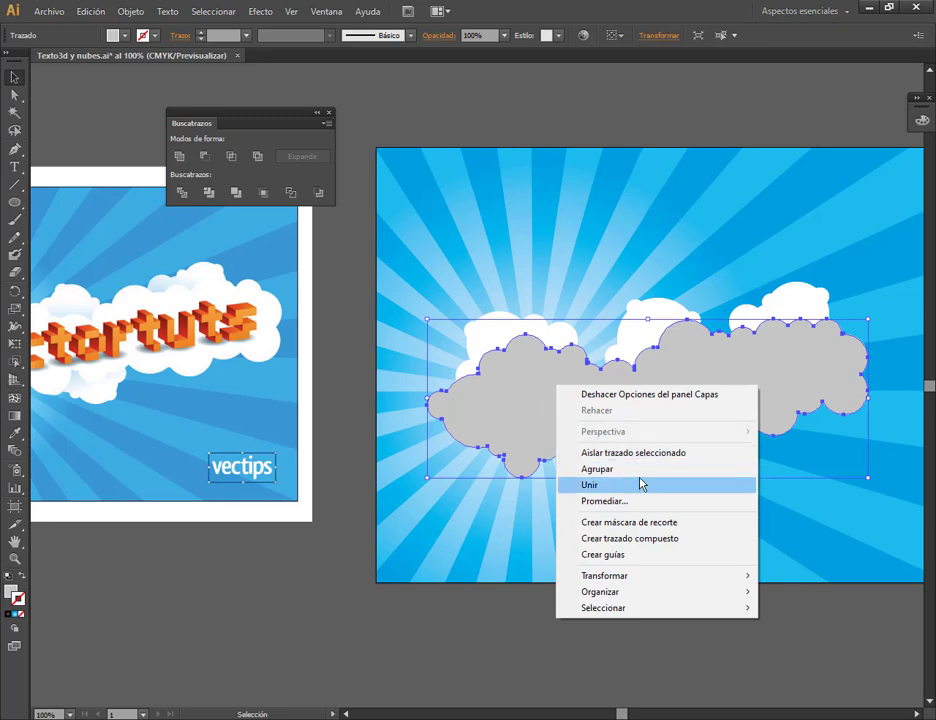
{"action": "mouse_move", "coordinate": [607, 610]}
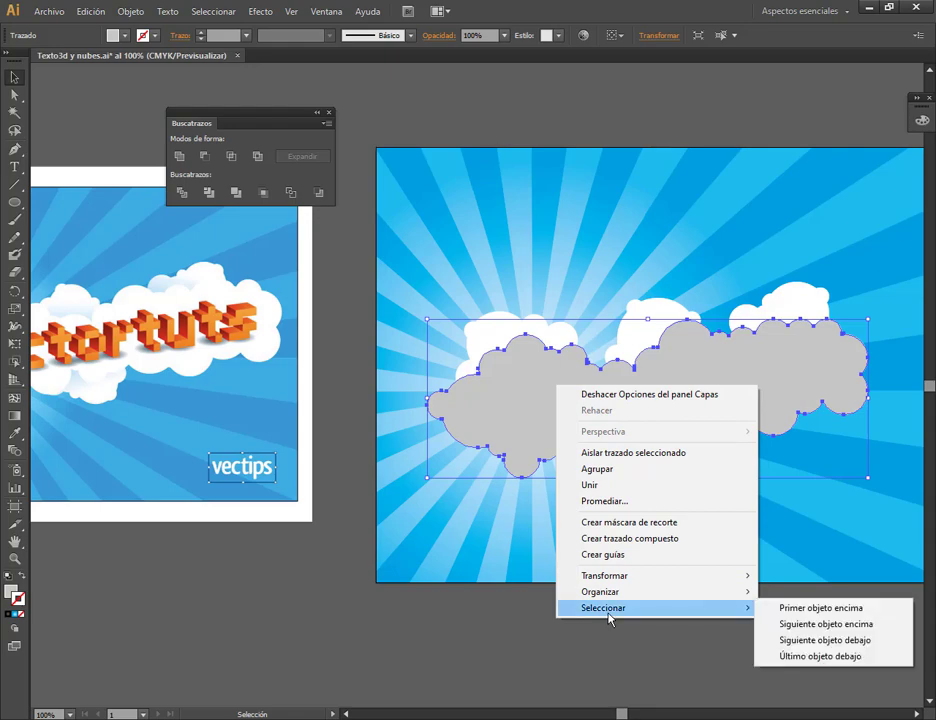
{"action": "left_click", "coordinate": [535, 436]}
{"action": "left_click", "coordinate": [132, 11]}
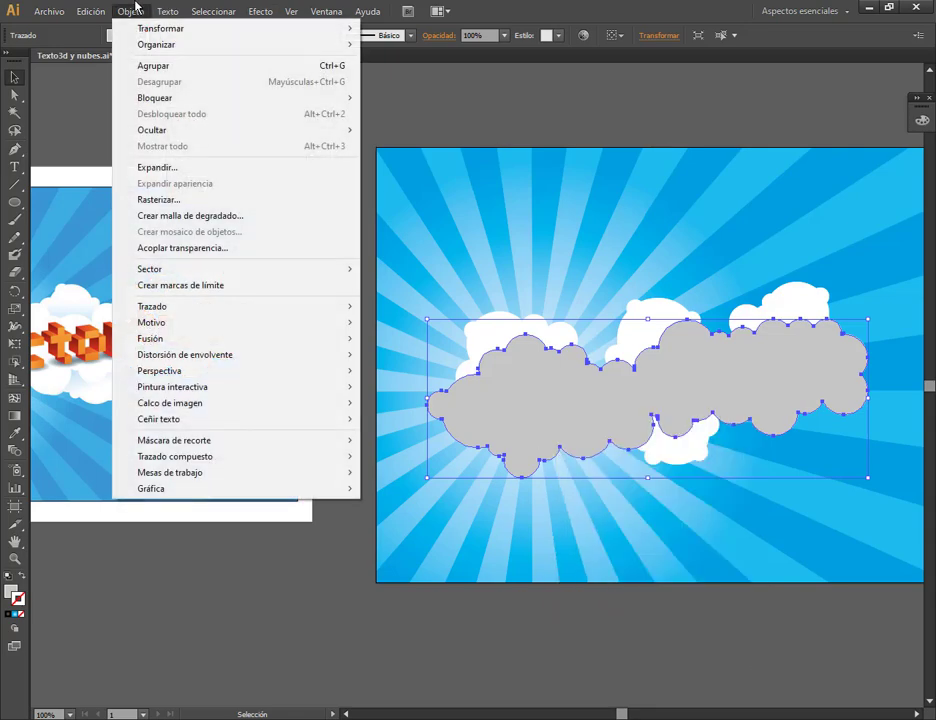
{"action": "mouse_move", "coordinate": [118, 98]}
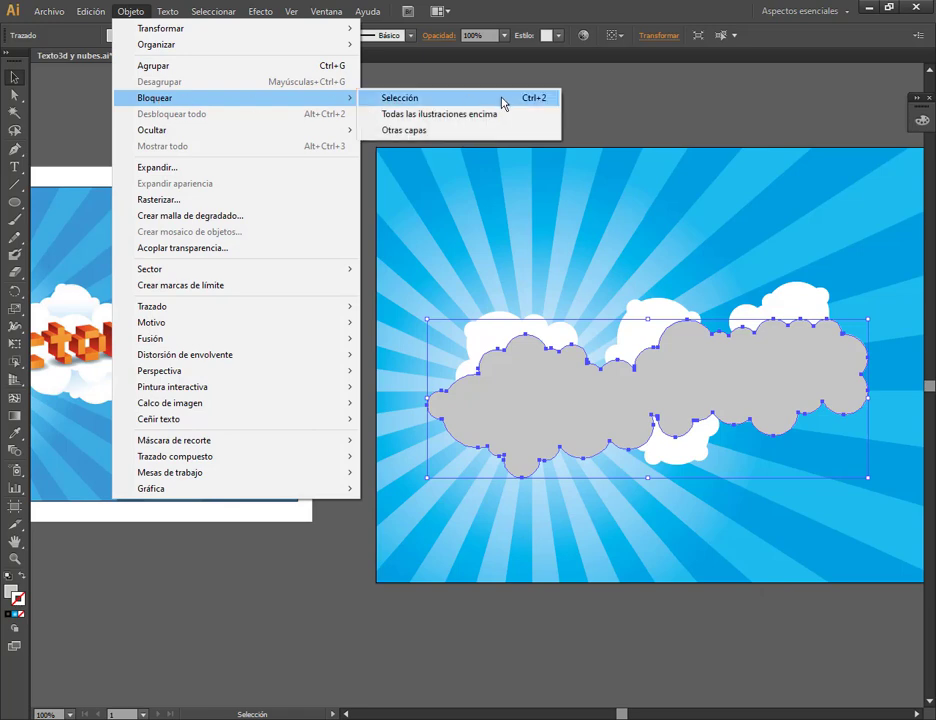
{"action": "left_click", "coordinate": [527, 101]}
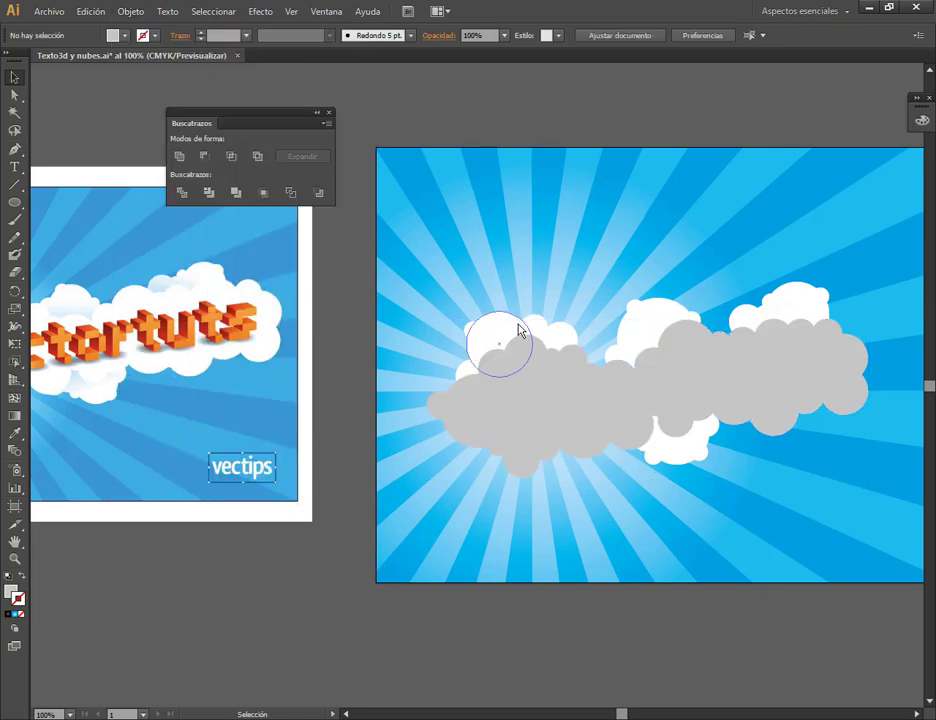
Unite the overlapping circles of each of the four white puffs into one shape per puff.
{"action": "left_click_drag", "start_coordinate": [433, 294], "coordinate": [579, 384]}
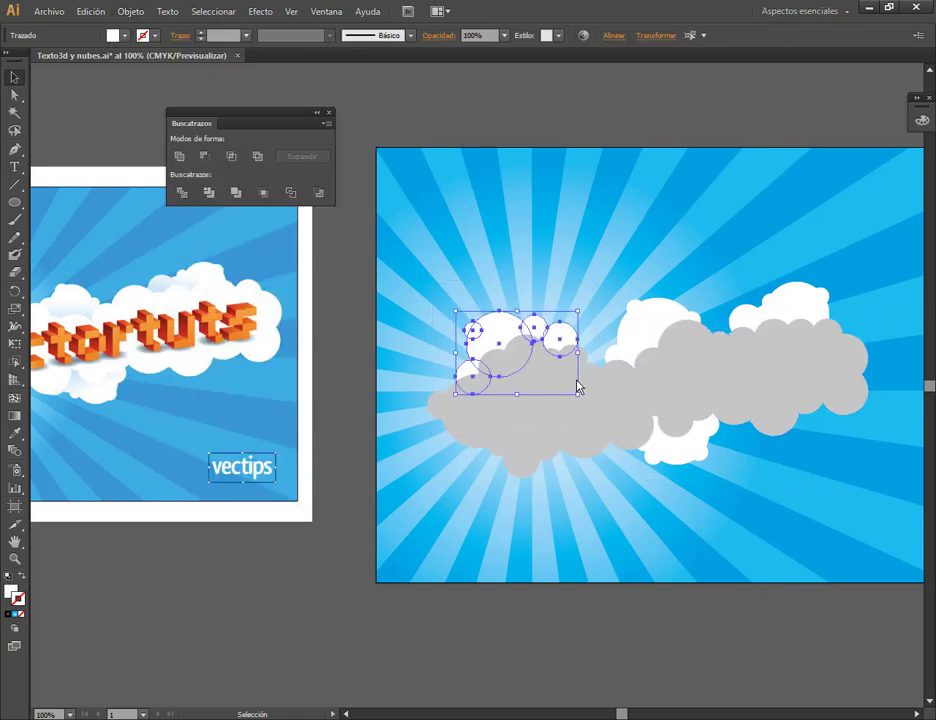
{"action": "left_click", "coordinate": [179, 157]}
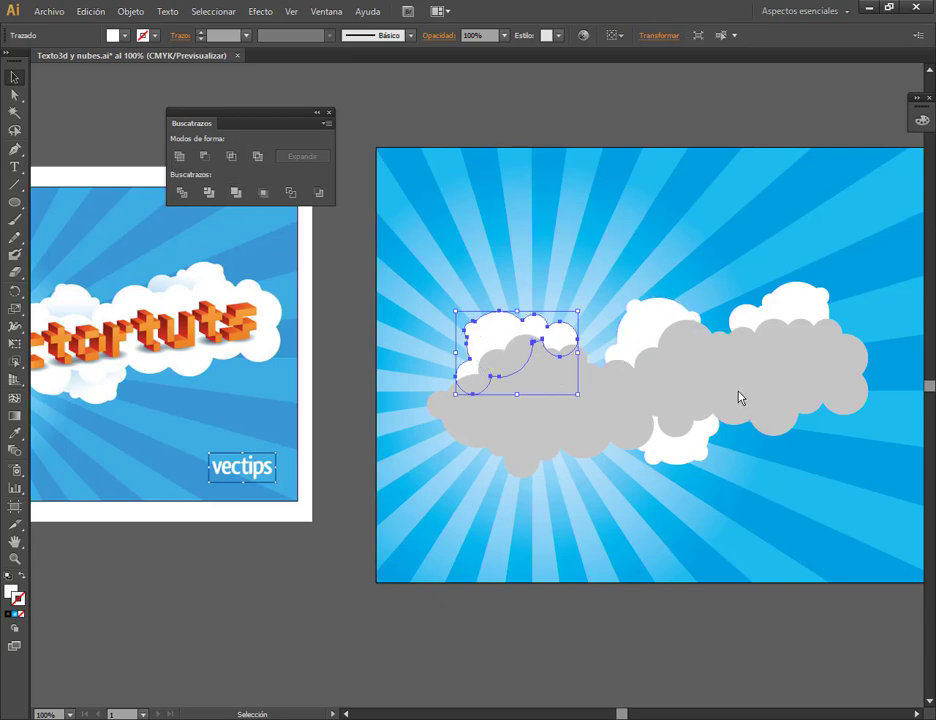
{"action": "left_click_drag", "start_coordinate": [614, 516], "coordinate": [727, 397]}
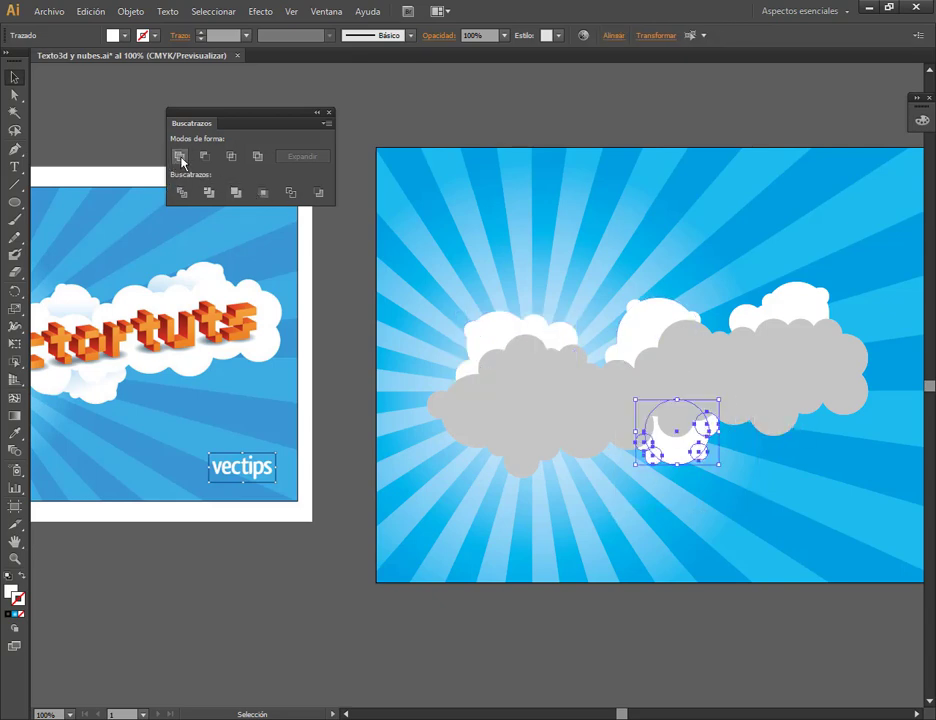
{"action": "left_click", "coordinate": [179, 157]}
{"action": "left_click_drag", "start_coordinate": [608, 291], "coordinate": [706, 382]}
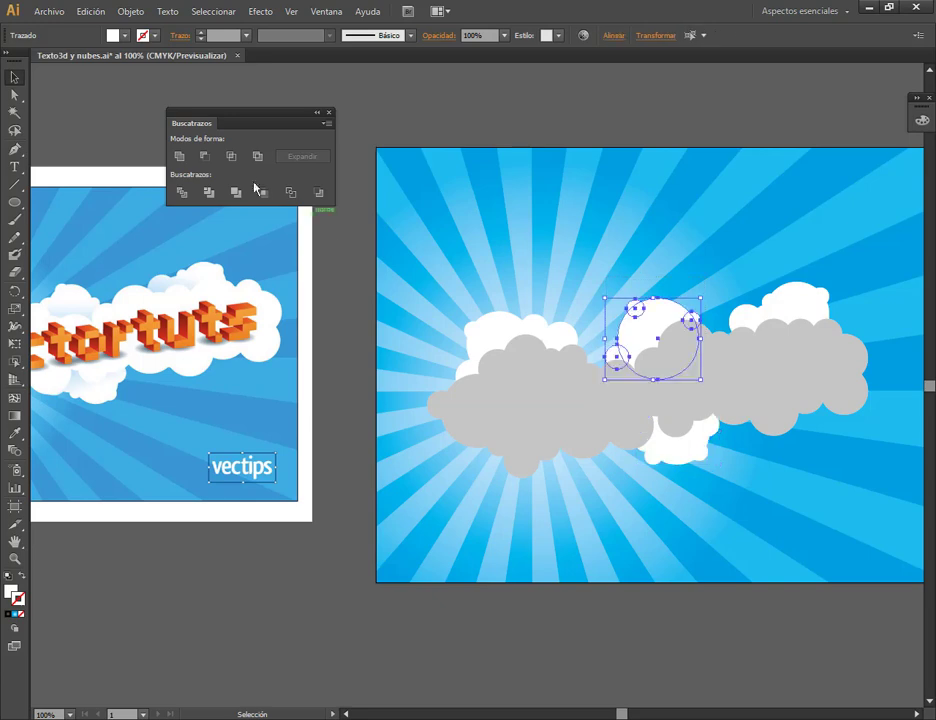
{"action": "left_click", "coordinate": [179, 157]}
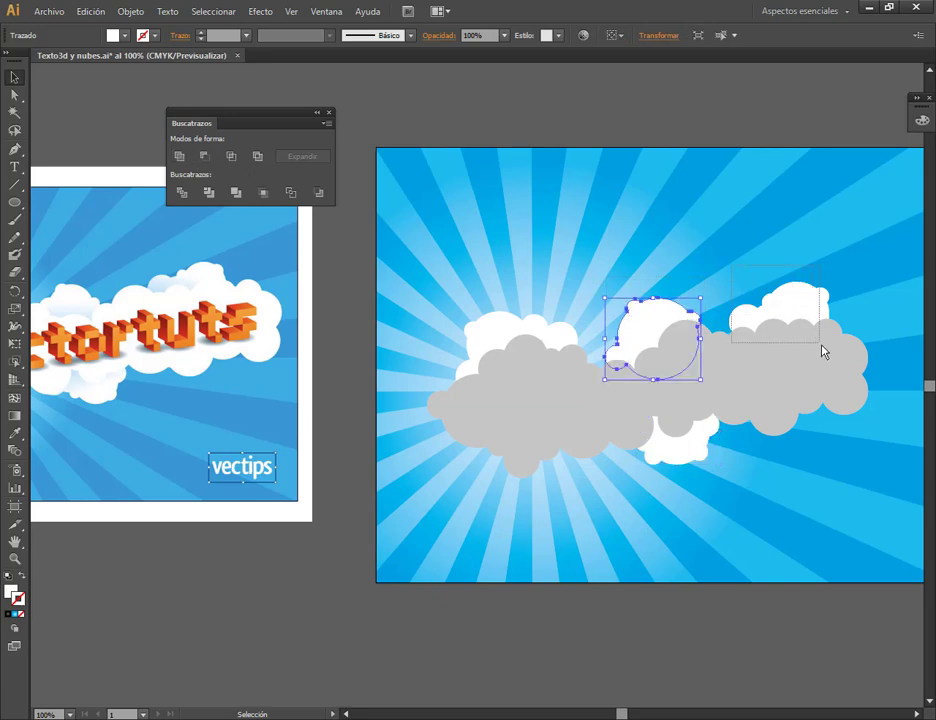
{"action": "left_click_drag", "start_coordinate": [823, 351], "coordinate": [727, 282]}
{"action": "left_click", "coordinate": [181, 157]}
{"action": "left_click", "coordinate": [660, 234]}
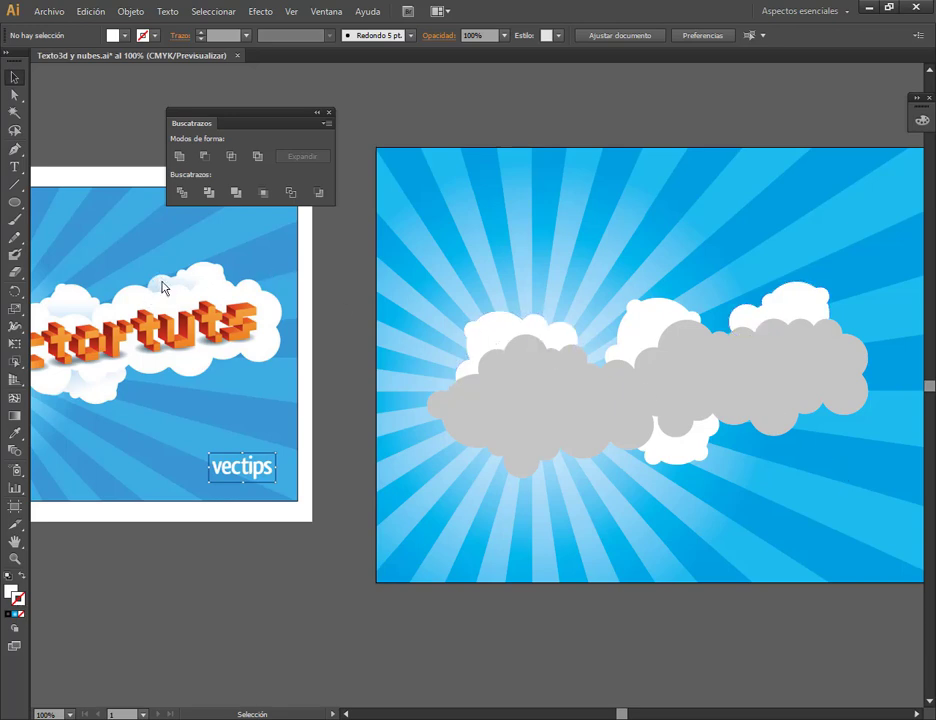
Fill the upper-left white puff with the blue radial gradient, keeping the gradient settings clear of the puff.
{"action": "left_click", "coordinate": [922, 118]}
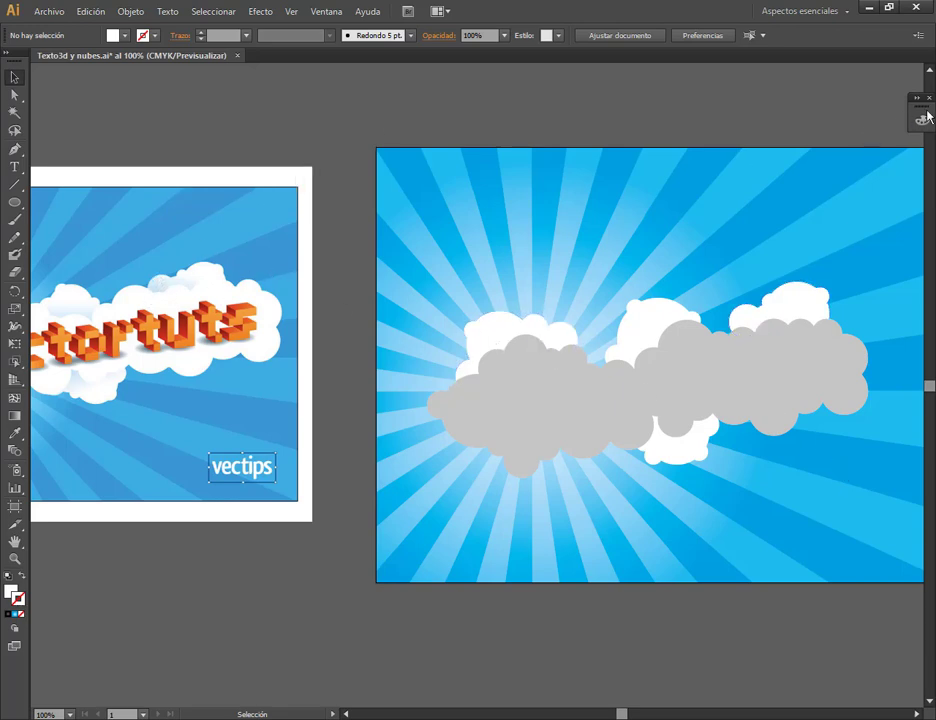
{"action": "left_click", "coordinate": [929, 98]}
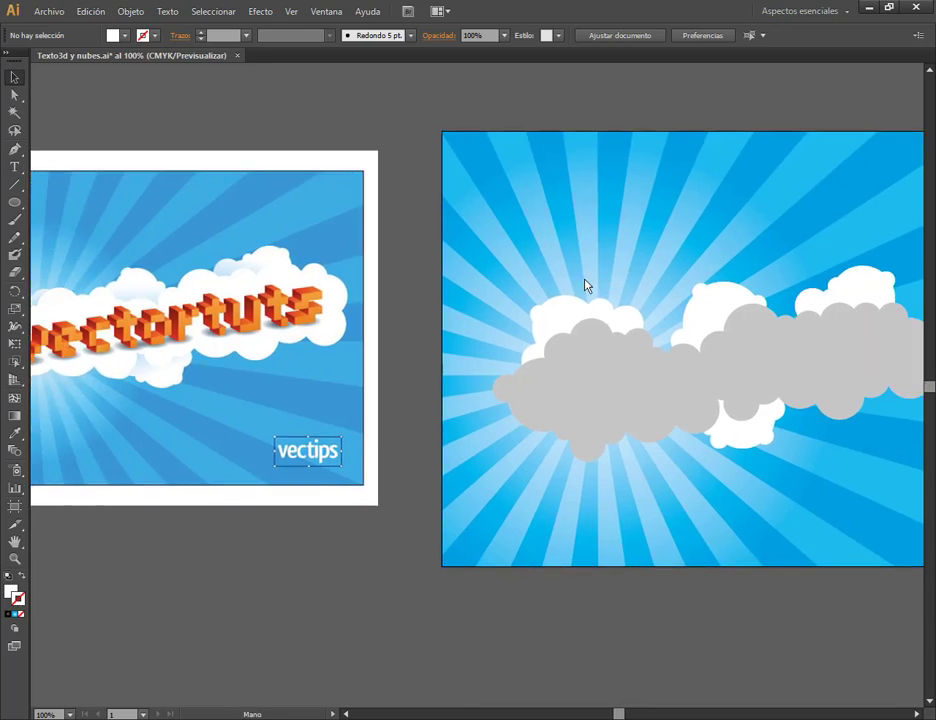
{"action": "left_click", "coordinate": [644, 324]}
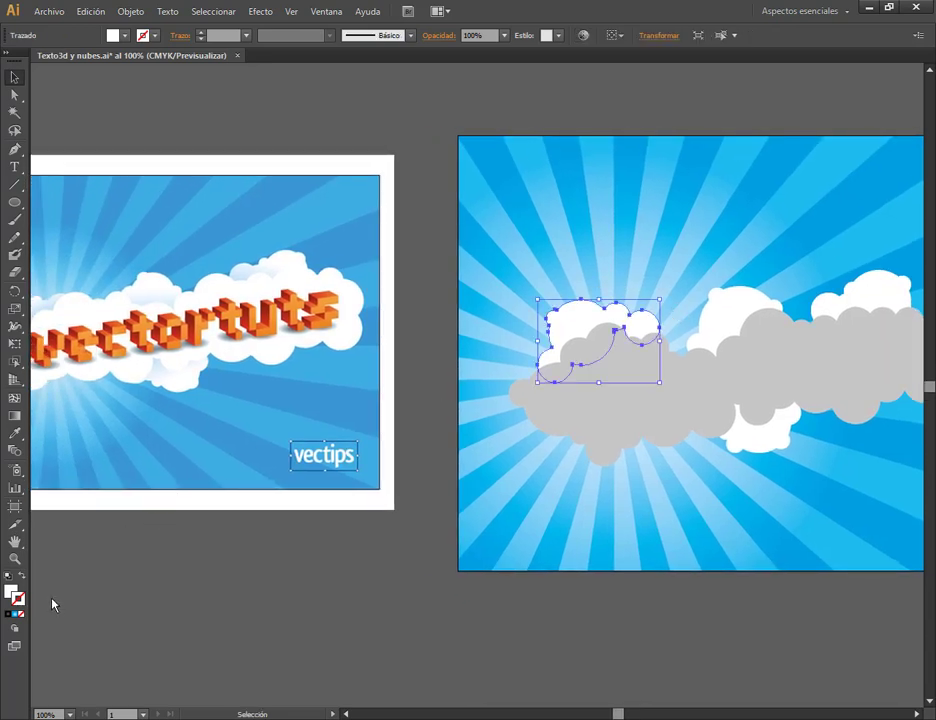
{"action": "left_click", "coordinate": [12, 592]}
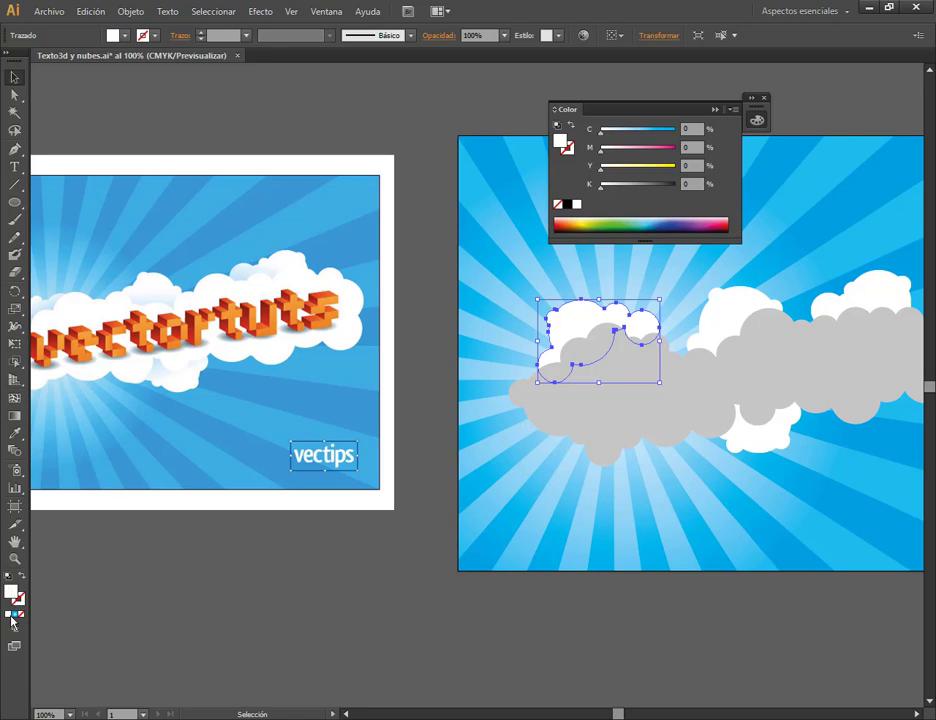
{"action": "left_click", "coordinate": [16, 616]}
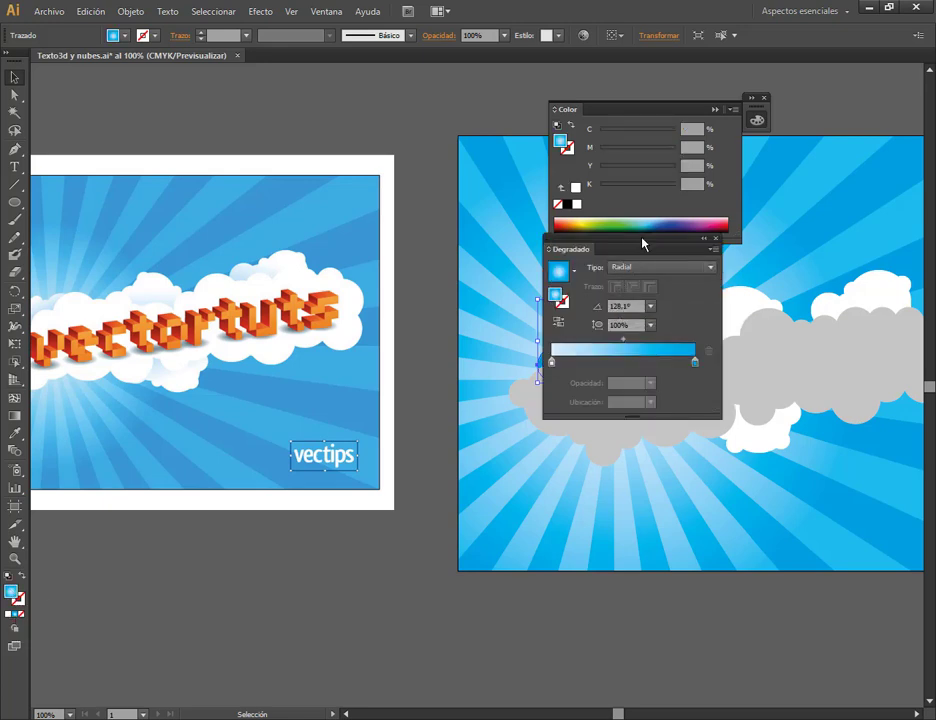
{"action": "left_click_drag", "start_coordinate": [643, 242], "coordinate": [367, 315]}
{"action": "left_click", "coordinate": [715, 109]}
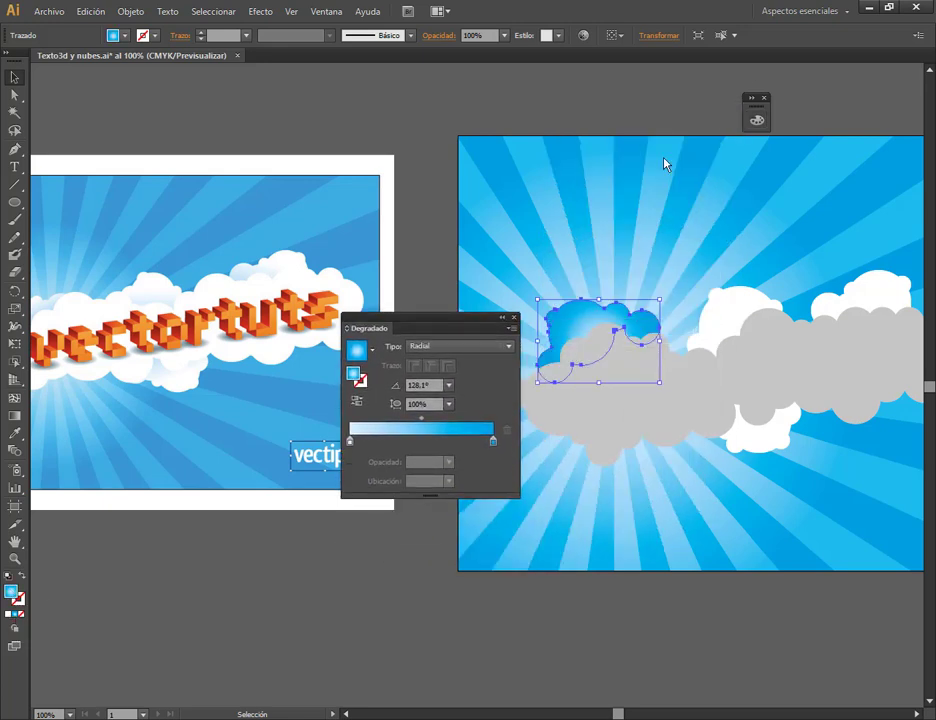
Change the blue end stop of the upper-left puff's radial gradient to white.
{"action": "left_click", "coordinate": [492, 442]}
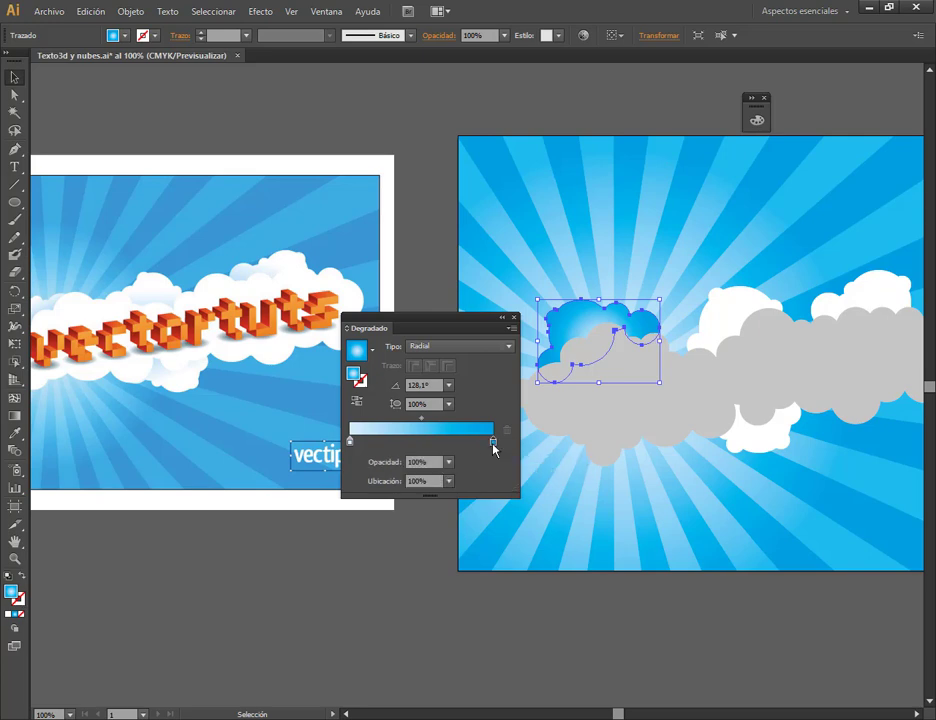
{"action": "double_click", "coordinate": [493, 443]}
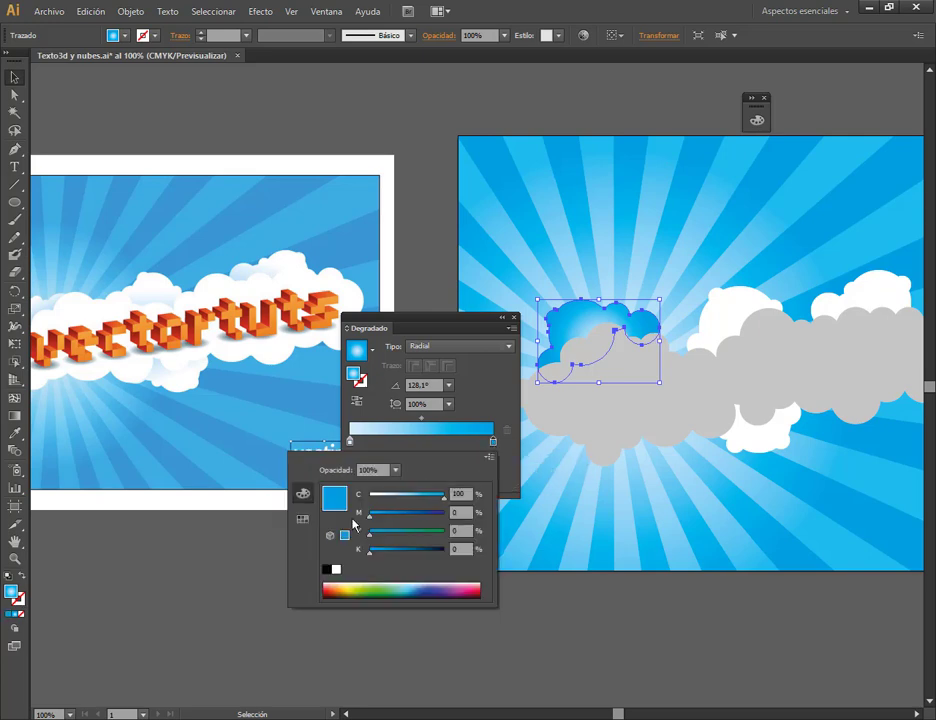
{"action": "left_click", "coordinate": [337, 569]}
{"action": "left_click", "coordinate": [492, 400]}
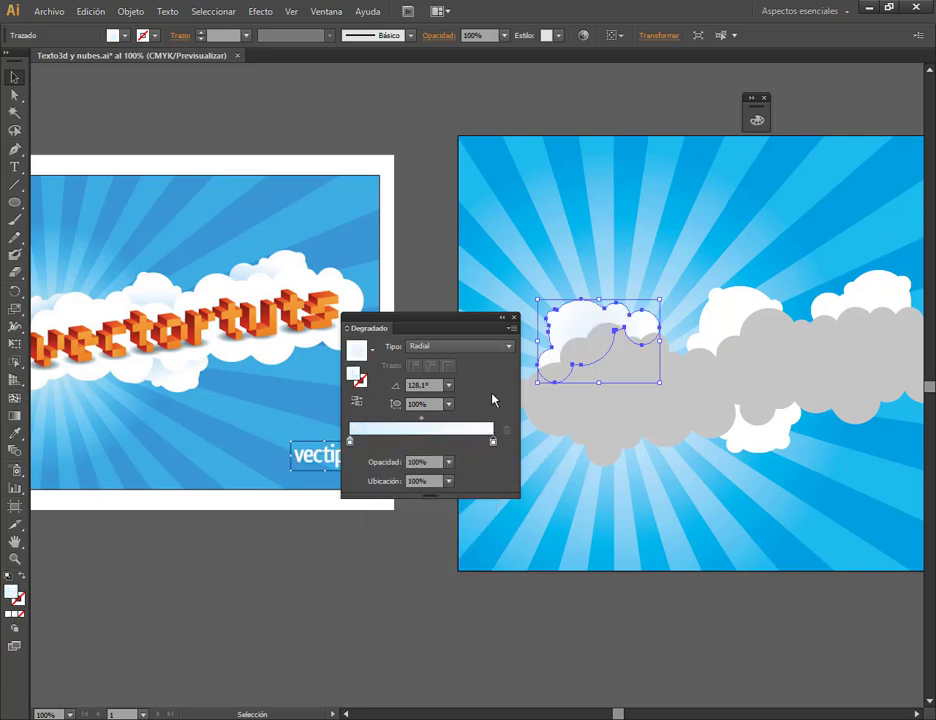
Darken the start stop of the upper-left puff's radial gradient to a blue with C 48% and K 13%.
{"action": "left_click", "coordinate": [350, 442]}
{"action": "mouse_move", "coordinate": [351, 443]}
{"action": "left_mouse_down"}
{"action": "mouse_move", "coordinate": [374, 449]}
{"action": "mouse_move", "coordinate": [349, 450]}
{"action": "left_mouse_up"}
{"action": "double_click", "coordinate": [348, 445]}
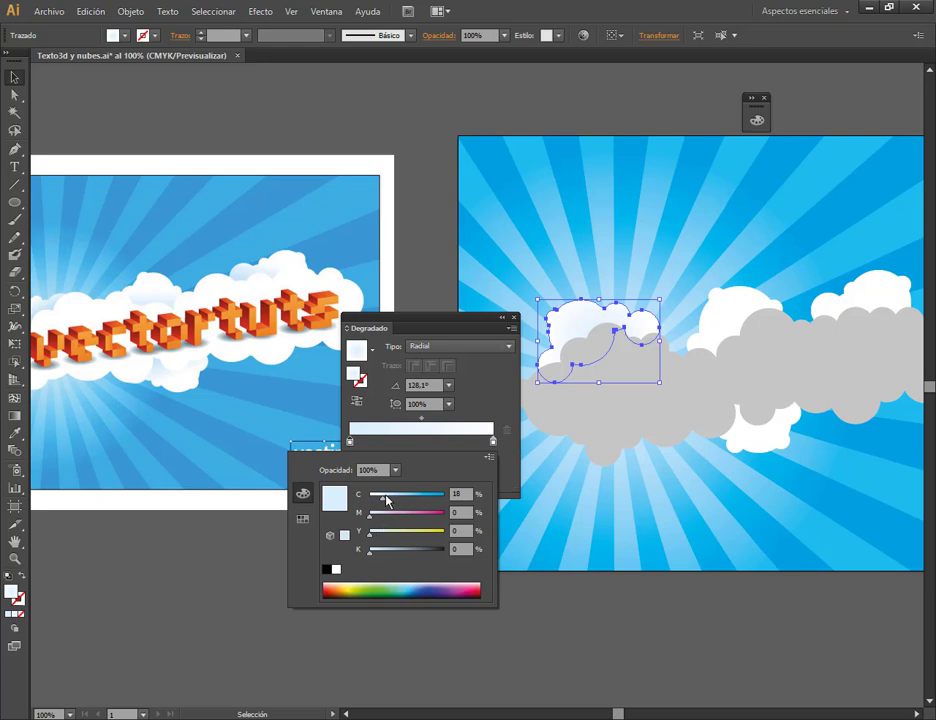
{"action": "left_click_drag", "start_coordinate": [387, 501], "coordinate": [405, 503]}
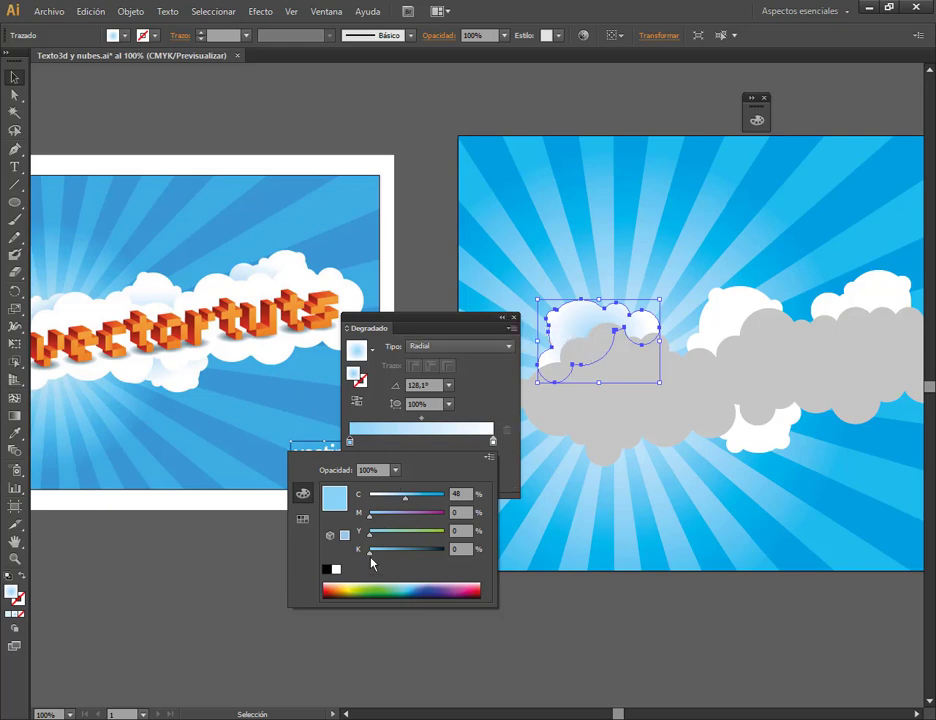
{"action": "mouse_move", "coordinate": [371, 555]}
{"action": "left_mouse_down"}
{"action": "mouse_move", "coordinate": [386, 551]}
{"action": "mouse_move", "coordinate": [381, 557]}
{"action": "left_mouse_up"}
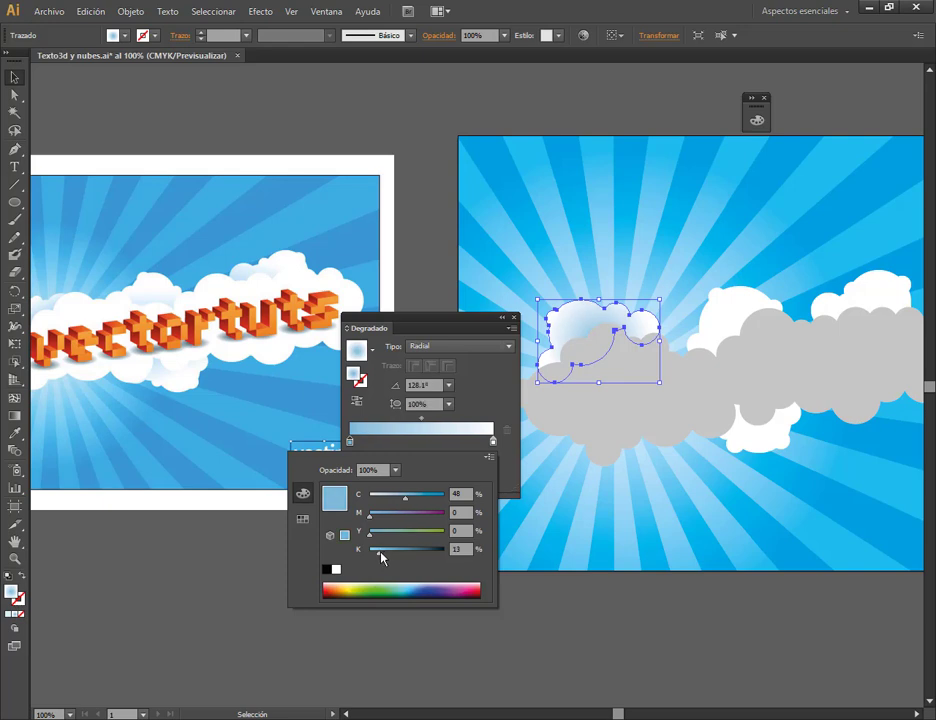
{"action": "left_click", "coordinate": [517, 327]}
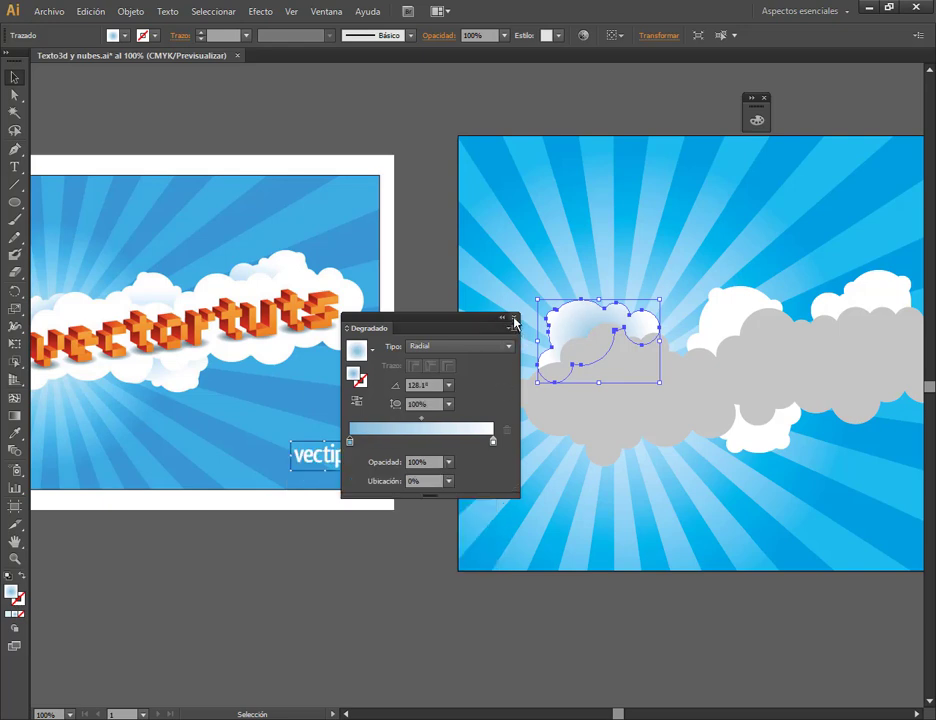
Shift the upper-left puff's radial gradient slightly down and left so the blue centres near the grey cloud's edge, then deselect.
{"action": "left_click", "coordinate": [14, 415]}
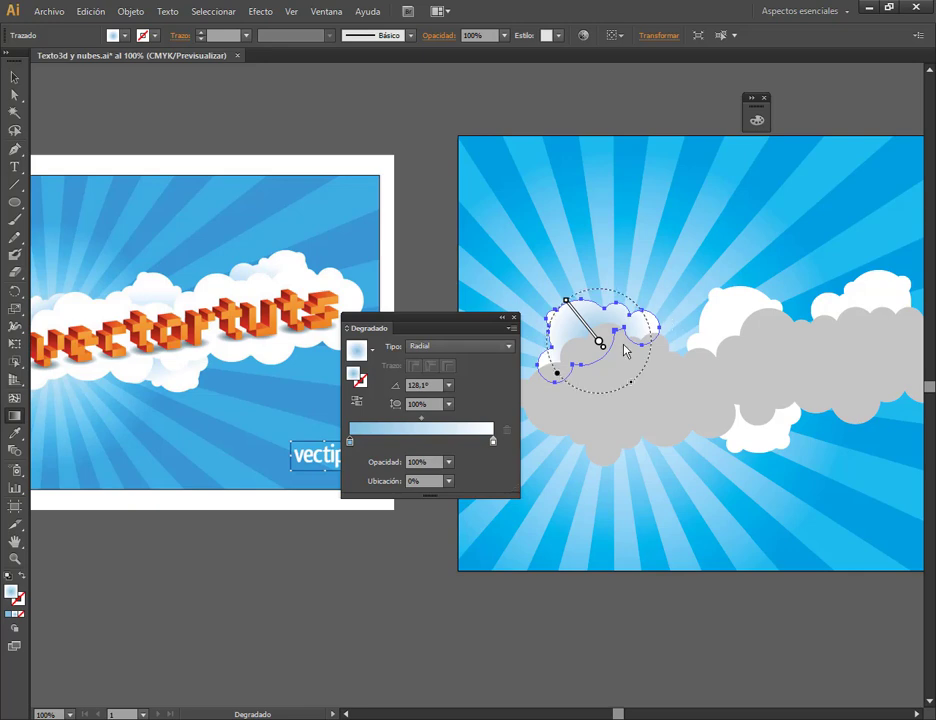
{"action": "mouse_move", "coordinate": [603, 343]}
{"action": "mouse_move", "coordinate": [601, 343]}
{"action": "left_mouse_down"}
{"action": "mouse_move", "coordinate": [587, 344]}
{"action": "mouse_move", "coordinate": [596, 355]}
{"action": "left_mouse_up"}
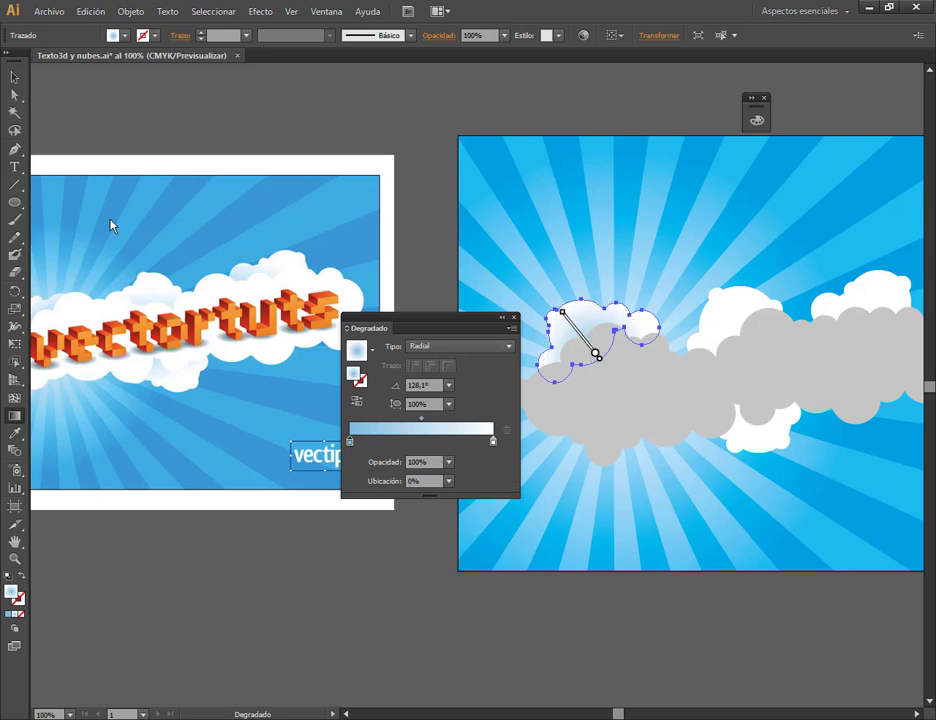
{"action": "mouse_move", "coordinate": [574, 346]}
{"action": "left_click_drag", "start_coordinate": [578, 340], "coordinate": [586, 345]}
{"action": "left_click", "coordinate": [14, 77]}
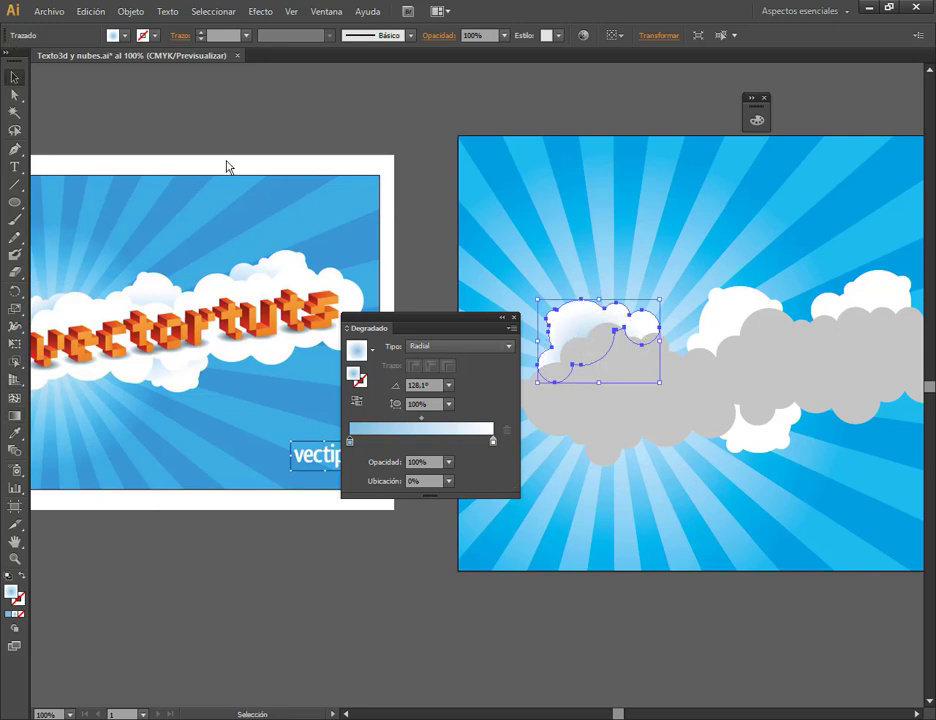
{"action": "left_click", "coordinate": [503, 246]}
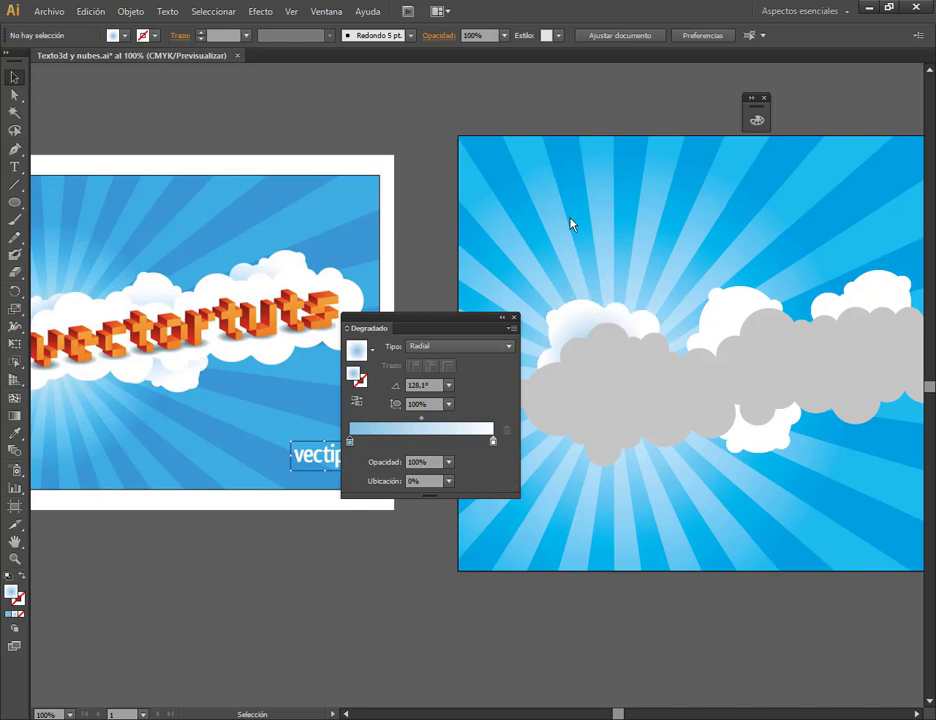
Copy the upper-left puff's gradient fill onto the upper-middle white puff with the Eyedropper.
{"action": "left_click", "coordinate": [731, 315]}
{"action": "left_click", "coordinate": [660, 275]}
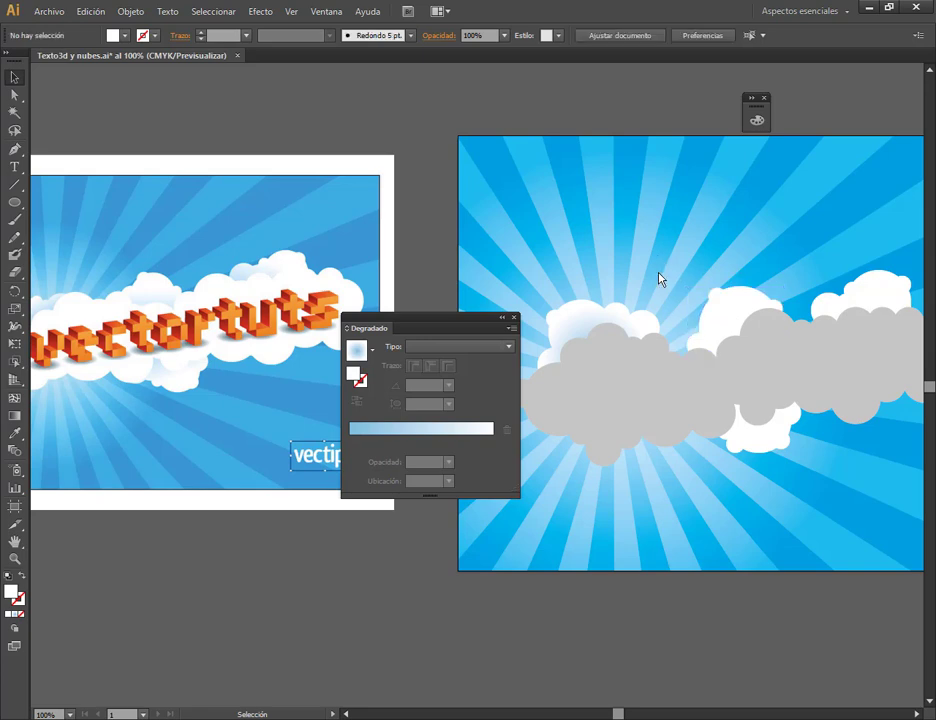
{"action": "left_click", "coordinate": [729, 318]}
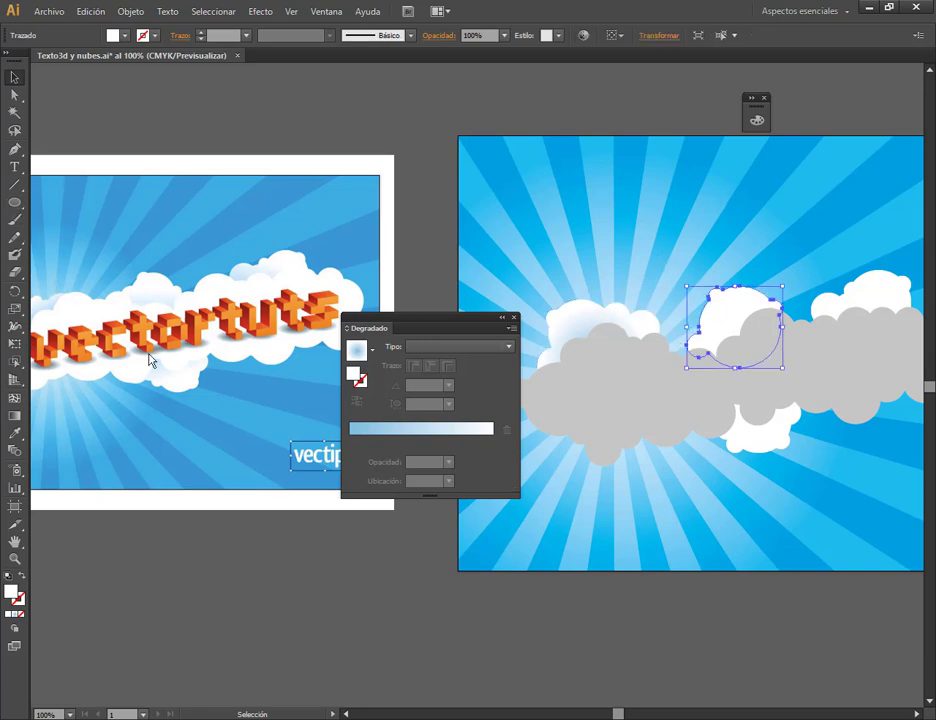
{"action": "left_click", "coordinate": [14, 433]}
{"action": "left_click", "coordinate": [581, 323]}
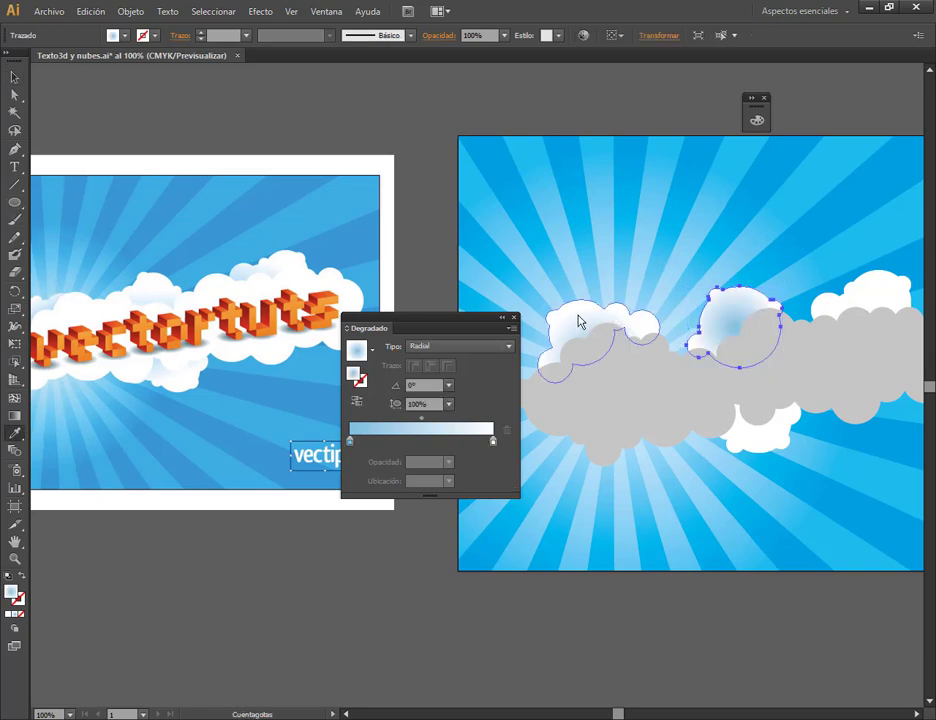
{"action": "left_click", "coordinate": [14, 77]}
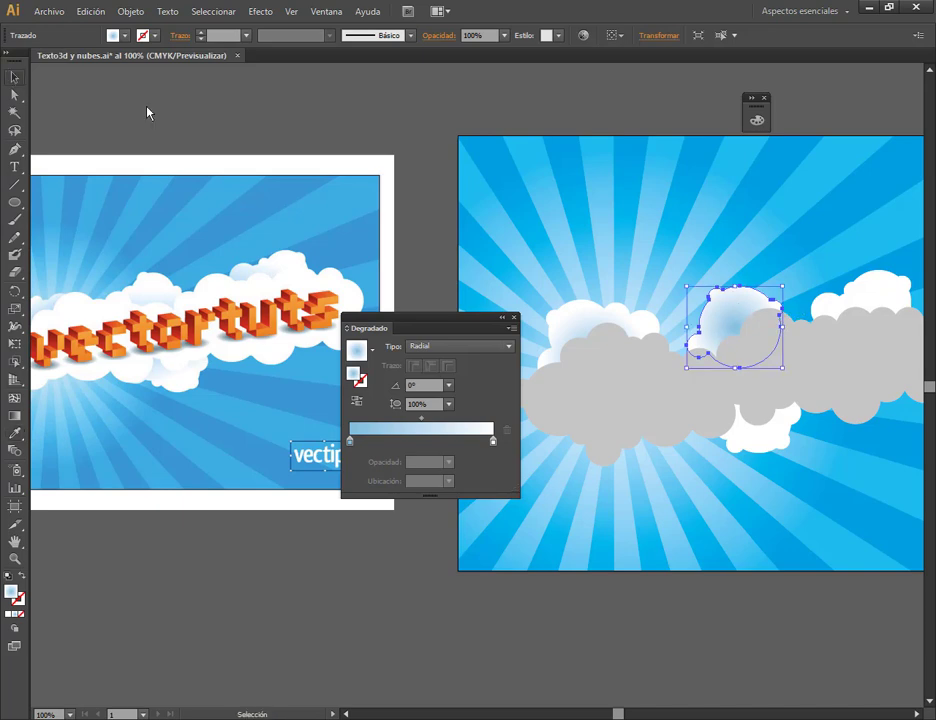
Copy the upper-middle puff's gradient fill onto the upper-right and lower white puffs together, then deselect them.
{"action": "left_click", "coordinate": [898, 294]}
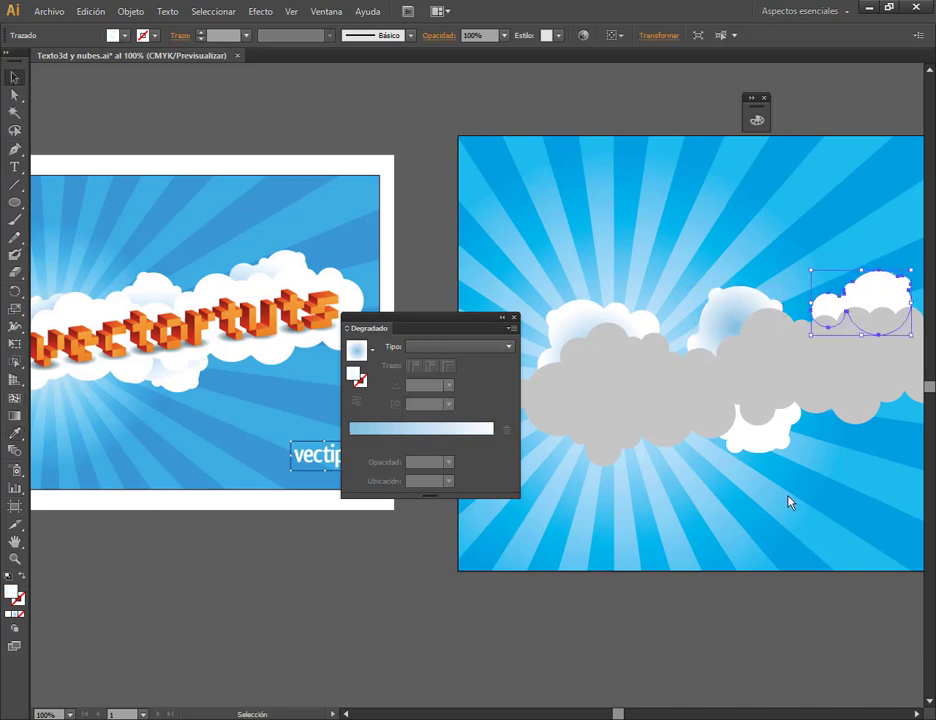
{"action": "left_click", "coordinate": [789, 443], "text": "shift"}
{"action": "left_click", "coordinate": [14, 433]}
{"action": "left_click", "coordinate": [712, 334]}
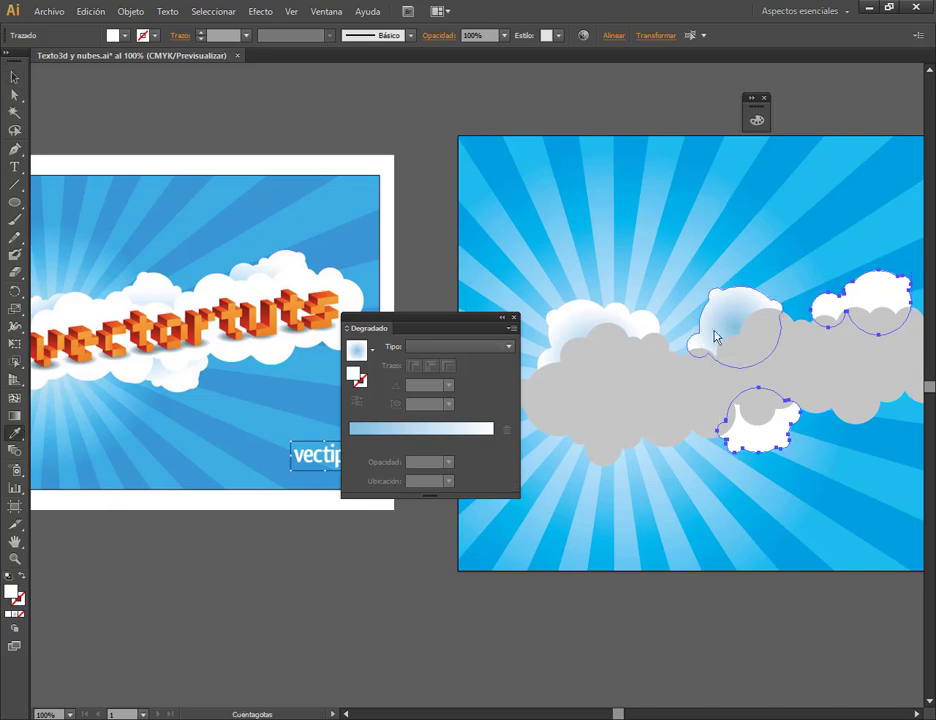
{"action": "left_click", "coordinate": [14, 77]}
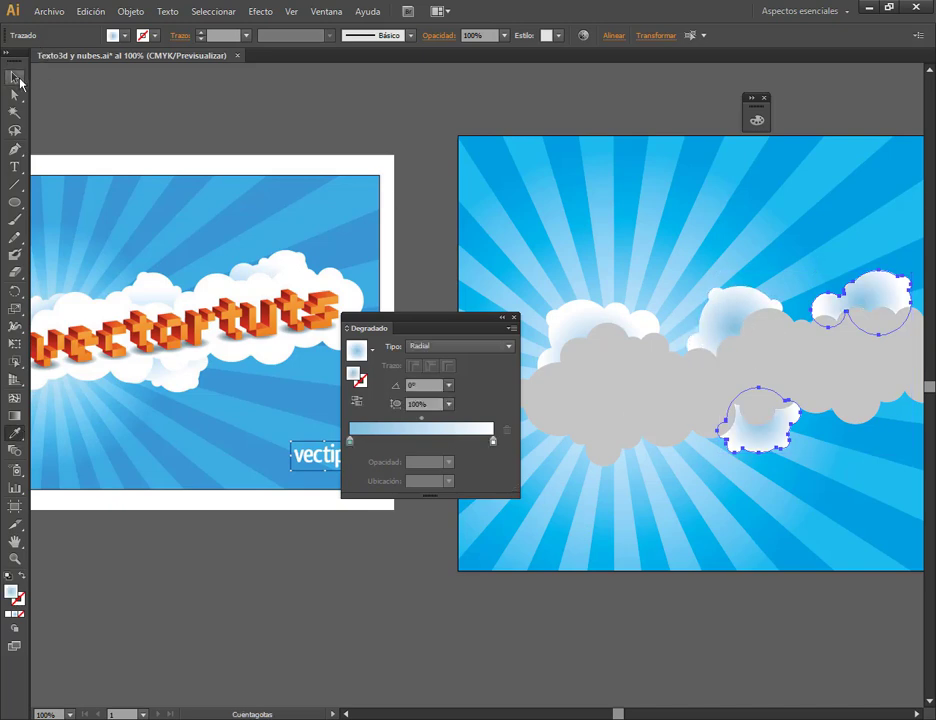
{"action": "left_click", "coordinate": [583, 171]}
Change the upper-middle puff's gradient from radial to linear (Lineal).
{"action": "left_click", "coordinate": [732, 316]}
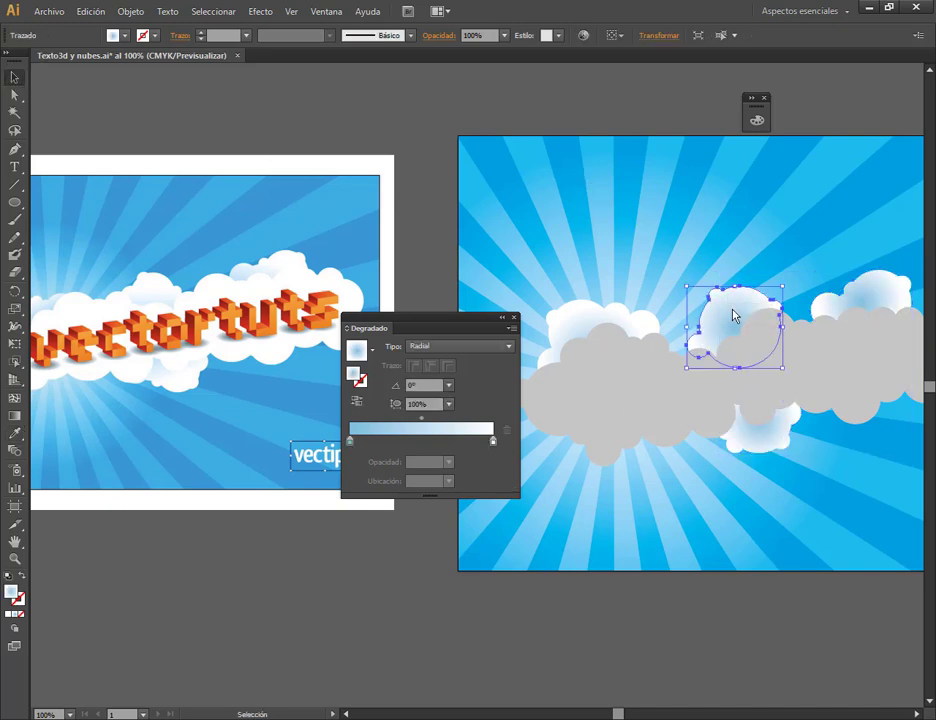
{"action": "left_click", "coordinate": [14, 416]}
{"action": "left_click_drag", "start_coordinate": [757, 335], "coordinate": [771, 349]}
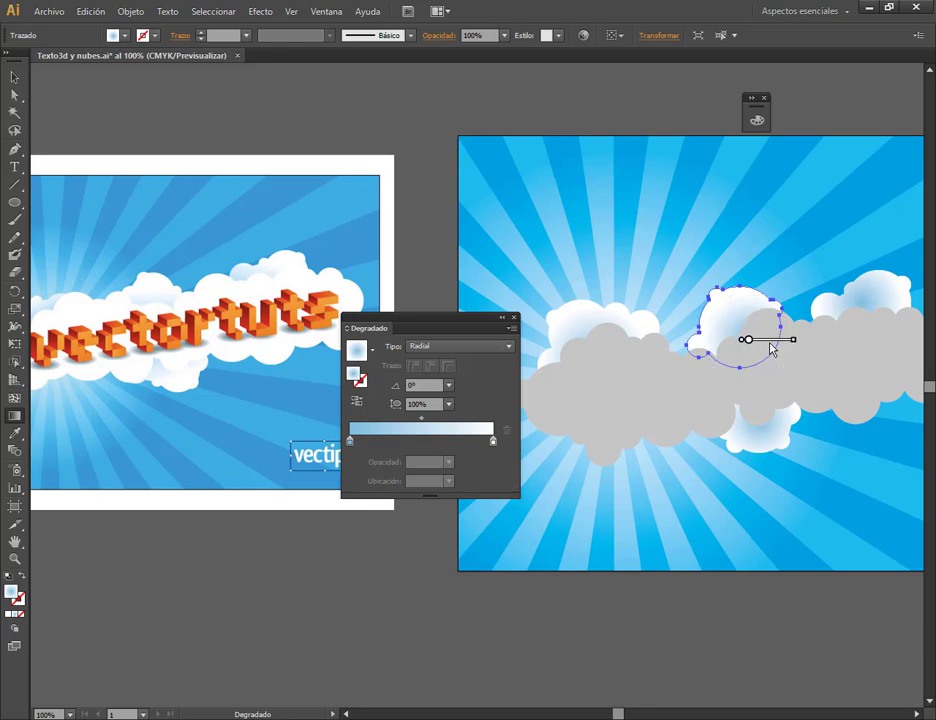
{"action": "left_click", "coordinate": [495, 346]}
{"action": "left_click", "coordinate": [449, 364]}
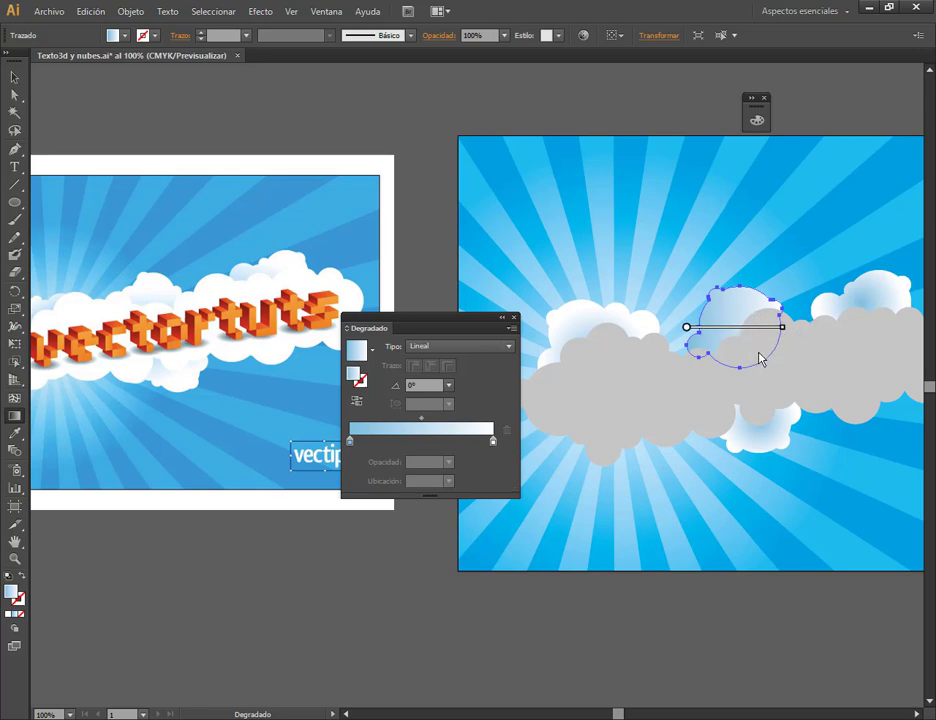
Redirect the upper-middle puff's linear gradient to about 130°, running from blue by the grey cloud to white at its upper-left edge.
{"action": "left_click_drag", "start_coordinate": [756, 356], "coordinate": [714, 298]}
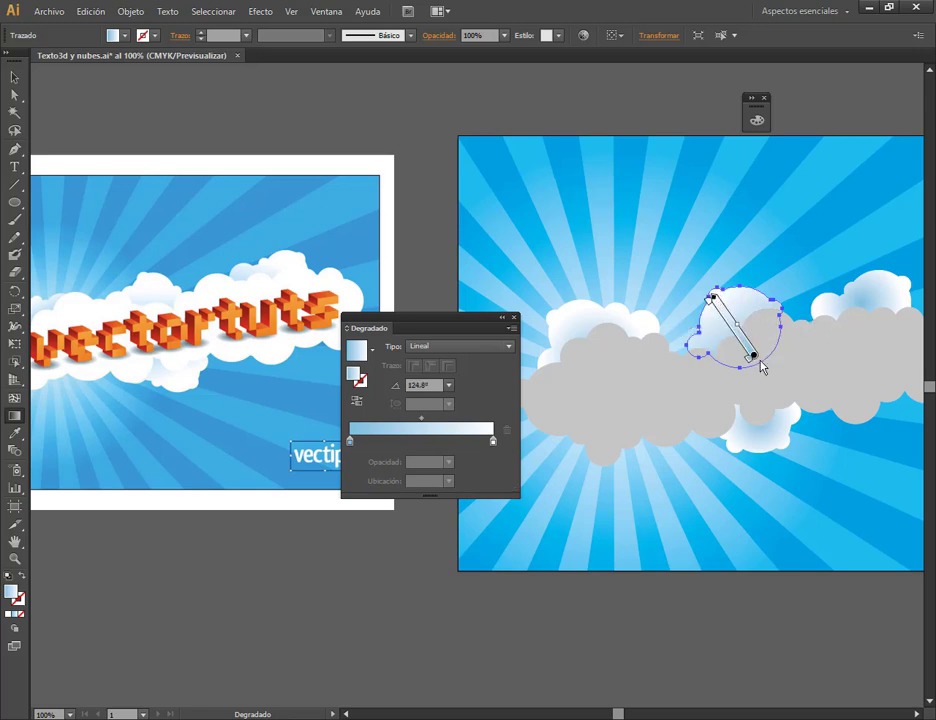
{"action": "left_click_drag", "start_coordinate": [757, 371], "coordinate": [725, 315]}
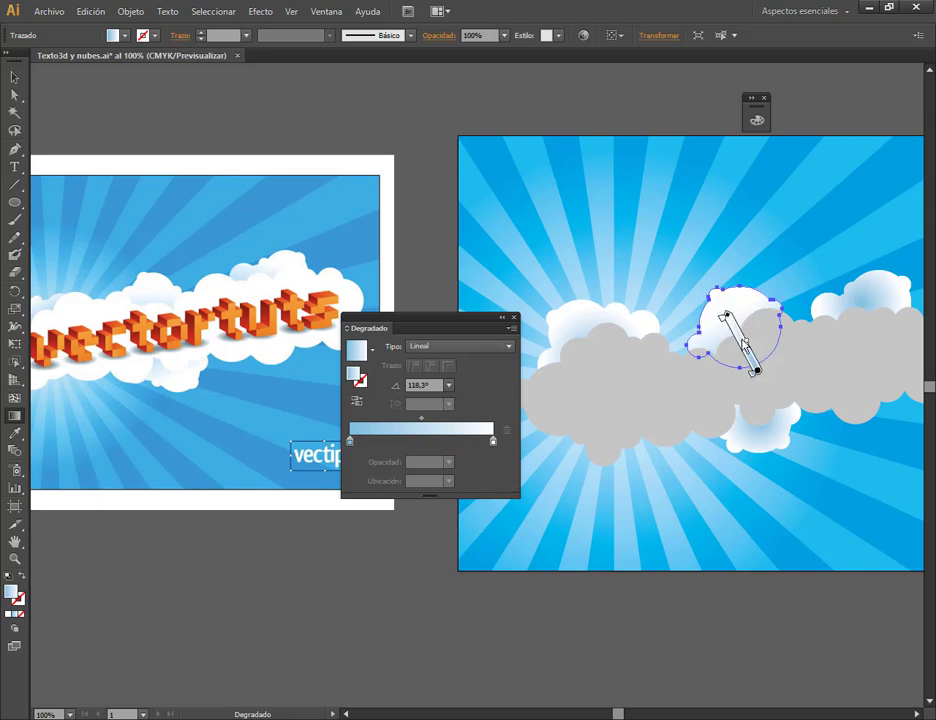
{"action": "left_click_drag", "start_coordinate": [766, 358], "coordinate": [718, 298]}
{"action": "mouse_move", "coordinate": [789, 378]}
{"action": "left_mouse_down"}
{"action": "mouse_move", "coordinate": [718, 303]}
{"action": "mouse_move", "coordinate": [756, 355]}
{"action": "left_mouse_up"}
{"action": "mouse_move", "coordinate": [729, 315]}
{"action": "left_mouse_down"}
{"action": "mouse_move", "coordinate": [740, 359]}
{"action": "mouse_move", "coordinate": [748, 356]}
{"action": "mouse_move", "coordinate": [726, 316]}
{"action": "left_mouse_up"}
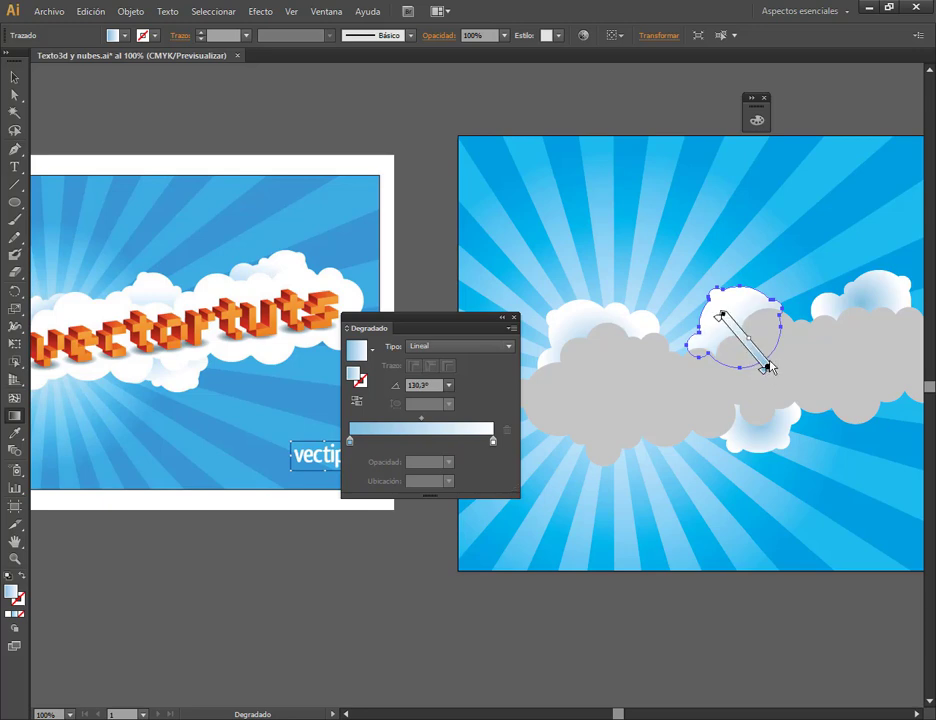
{"action": "left_click_drag", "start_coordinate": [756, 357], "coordinate": [750, 350]}
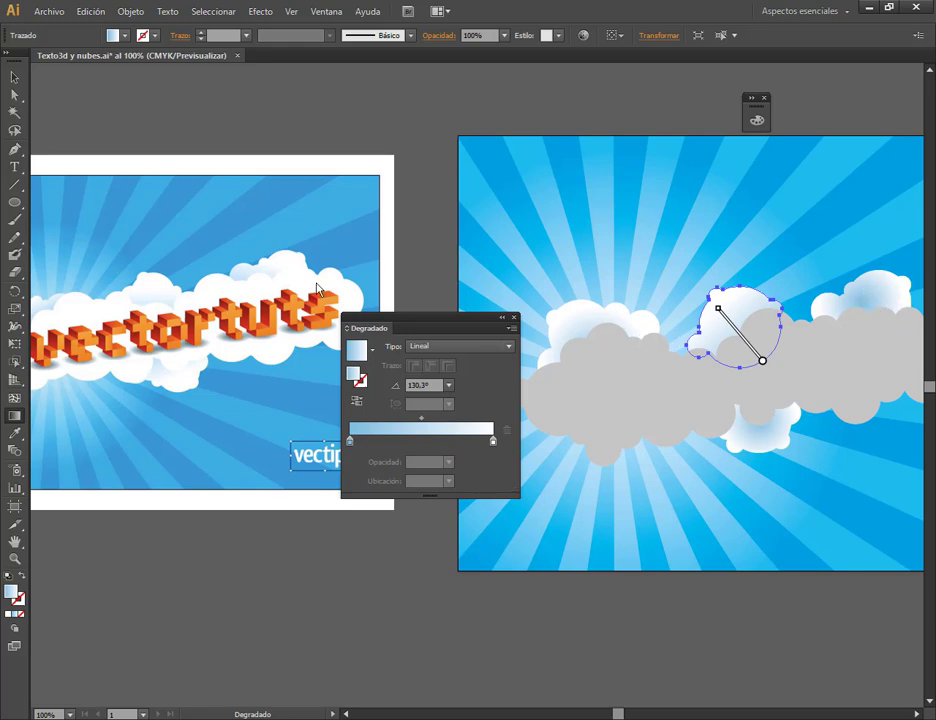
Make the upper-right puff's gradient linear and angle it about 78°, with blue beside the grey cloud fading to white upward.
{"action": "left_click", "coordinate": [14, 77]}
{"action": "left_click", "coordinate": [871, 299]}
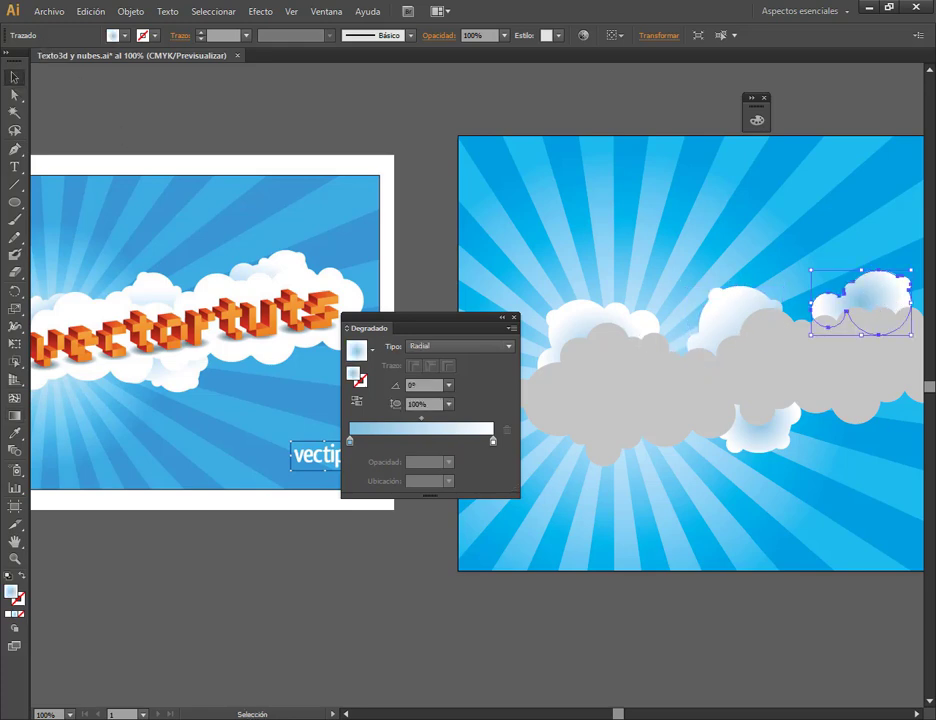
{"action": "left_click", "coordinate": [14, 415]}
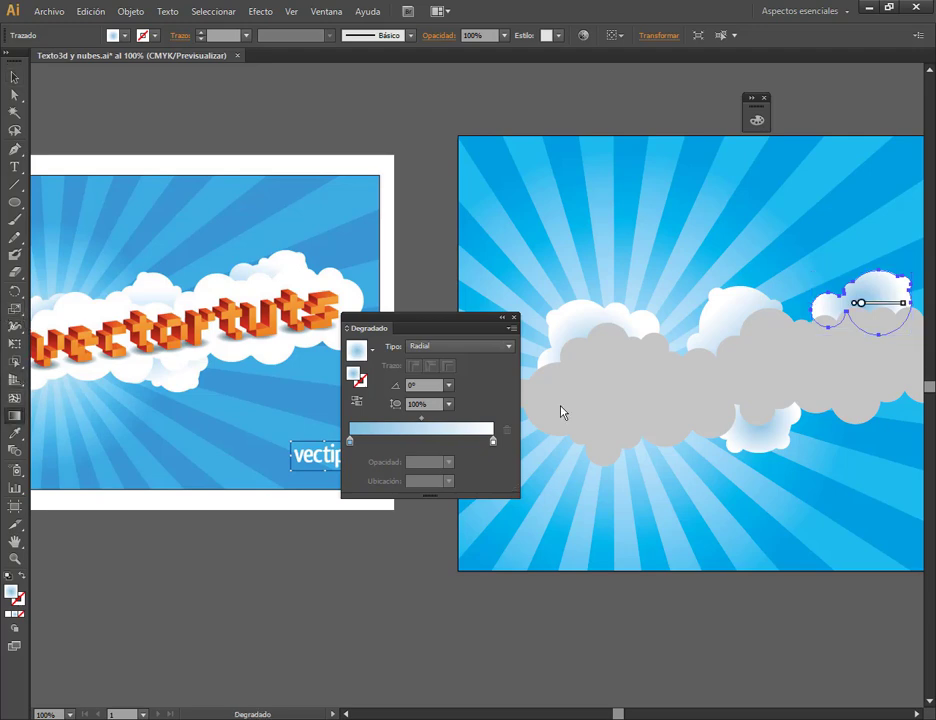
{"action": "left_click", "coordinate": [480, 347]}
{"action": "left_click", "coordinate": [456, 364]}
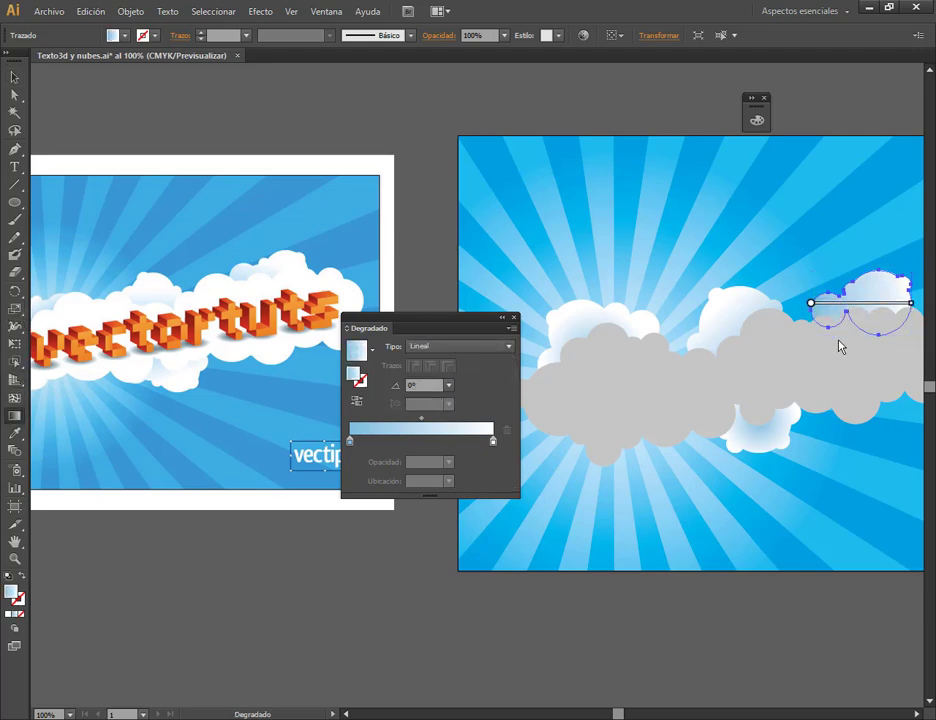
{"action": "left_click_drag", "start_coordinate": [838, 338], "coordinate": [876, 291]}
{"action": "mouse_move", "coordinate": [874, 315]}
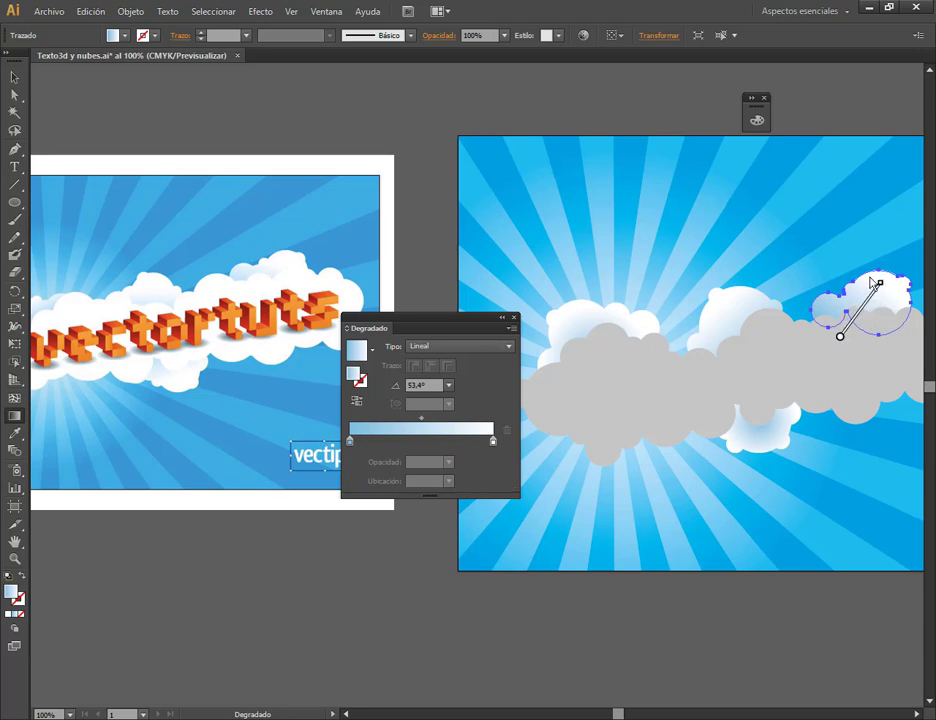
{"action": "mouse_move", "coordinate": [877, 281]}
{"action": "left_mouse_down"}
{"action": "mouse_move", "coordinate": [894, 259]}
{"action": "mouse_move", "coordinate": [880, 285]}
{"action": "left_mouse_up"}
{"action": "mouse_move", "coordinate": [877, 306]}
{"action": "mouse_move", "coordinate": [857, 336]}
{"action": "left_mouse_down"}
{"action": "mouse_move", "coordinate": [871, 264]}
{"action": "mouse_move", "coordinate": [858, 311]}
{"action": "mouse_move", "coordinate": [871, 280]}
{"action": "mouse_move", "coordinate": [862, 312]}
{"action": "mouse_move", "coordinate": [866, 302]}
{"action": "left_mouse_up"}
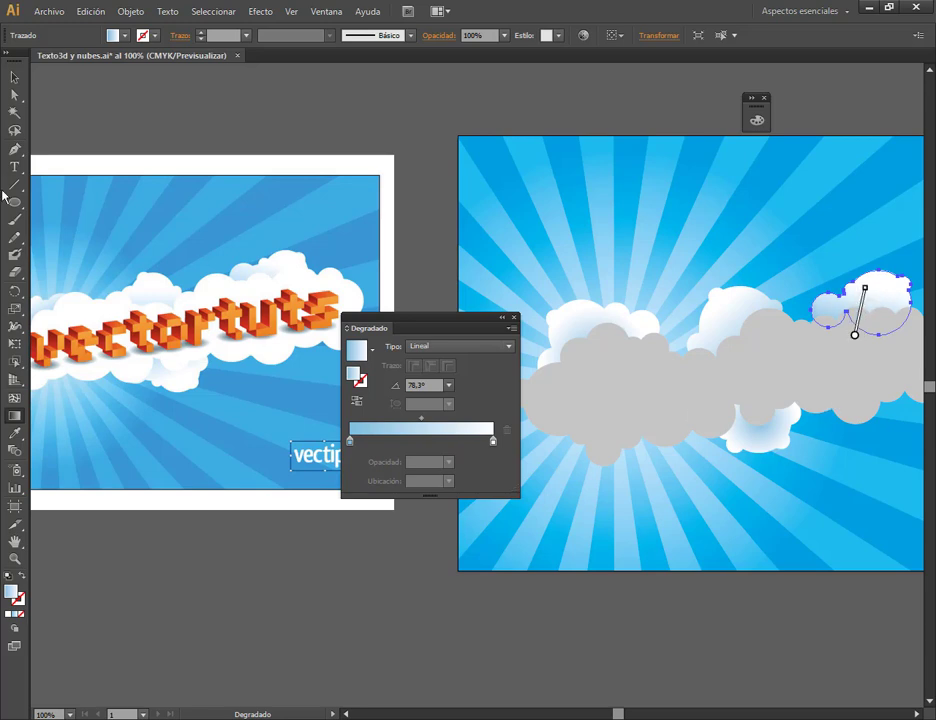
Make the lower puff's gradient linear at -72°, fading from blue under the grey cloud to white downward, then deselect.
{"action": "left_click", "coordinate": [14, 77]}
{"action": "left_click", "coordinate": [770, 442]}
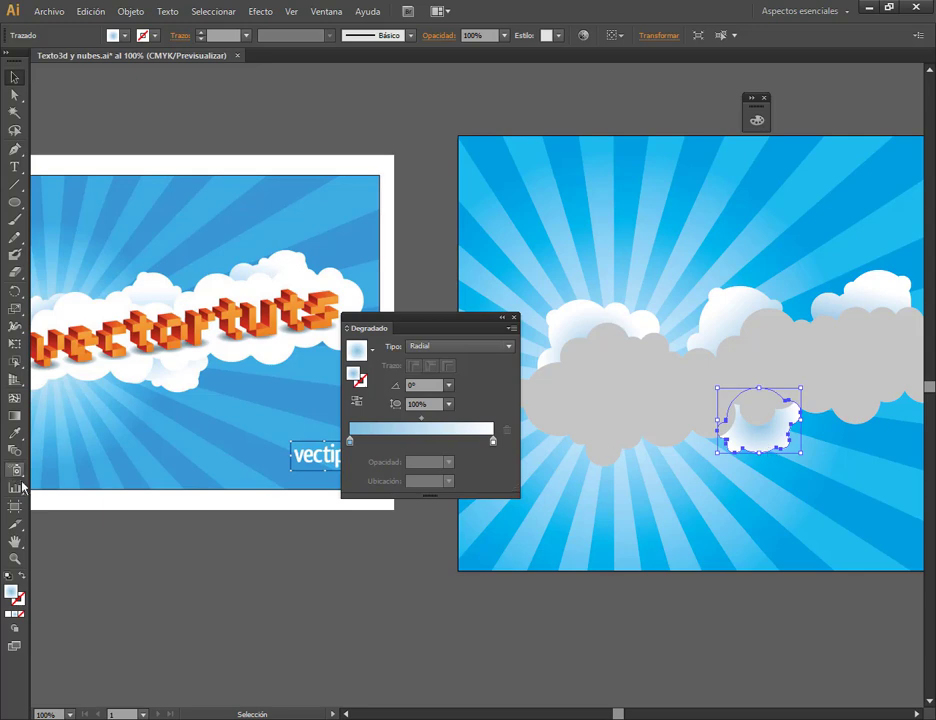
{"action": "key", "text": "g"}
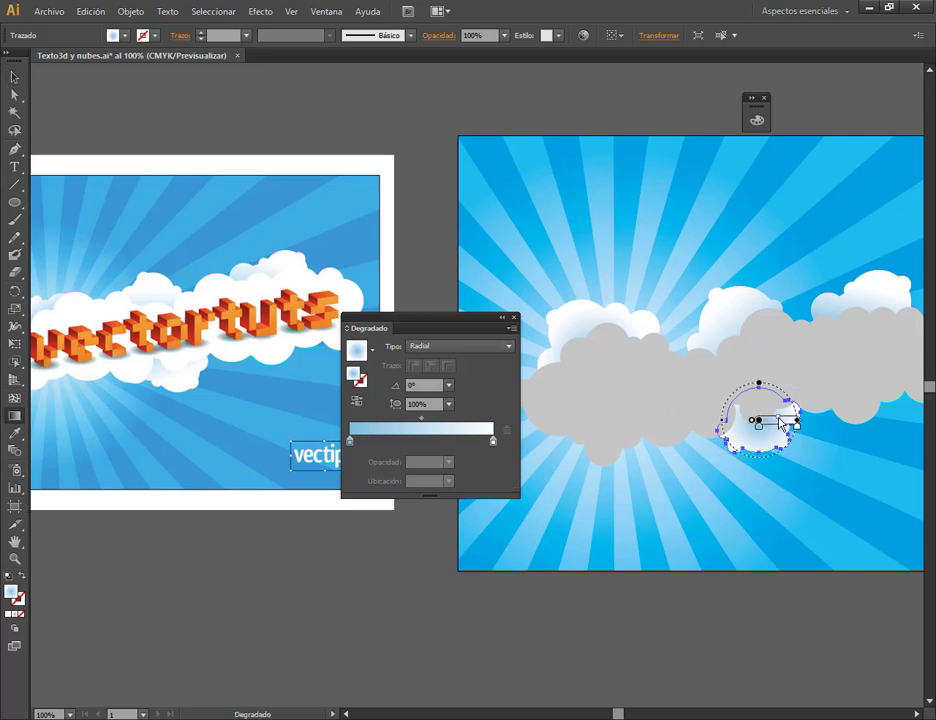
{"action": "left_click", "coordinate": [451, 348]}
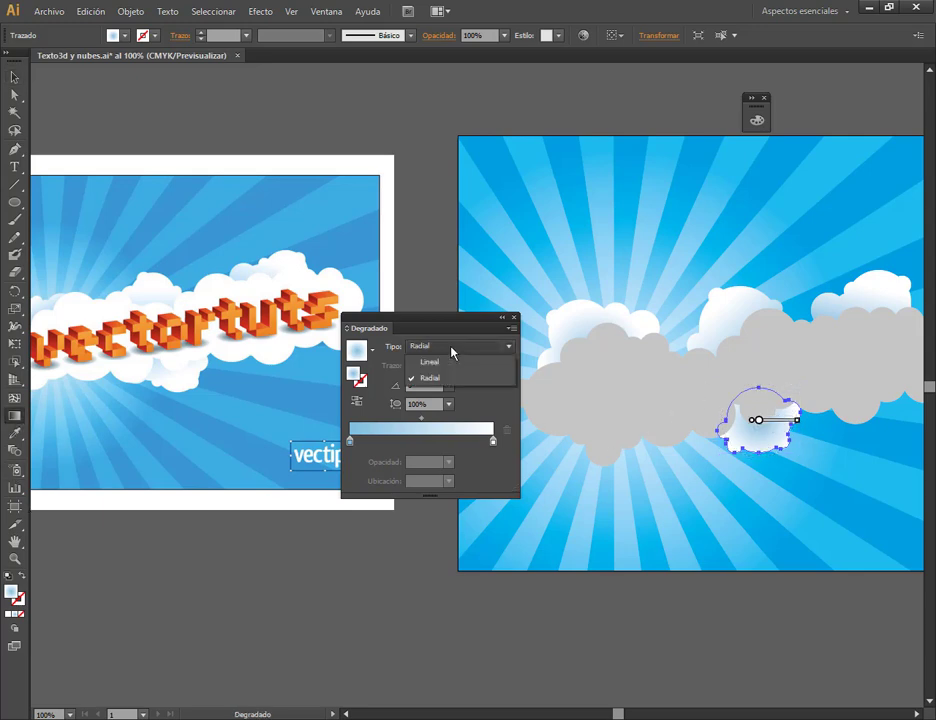
{"action": "left_click", "coordinate": [445, 362]}
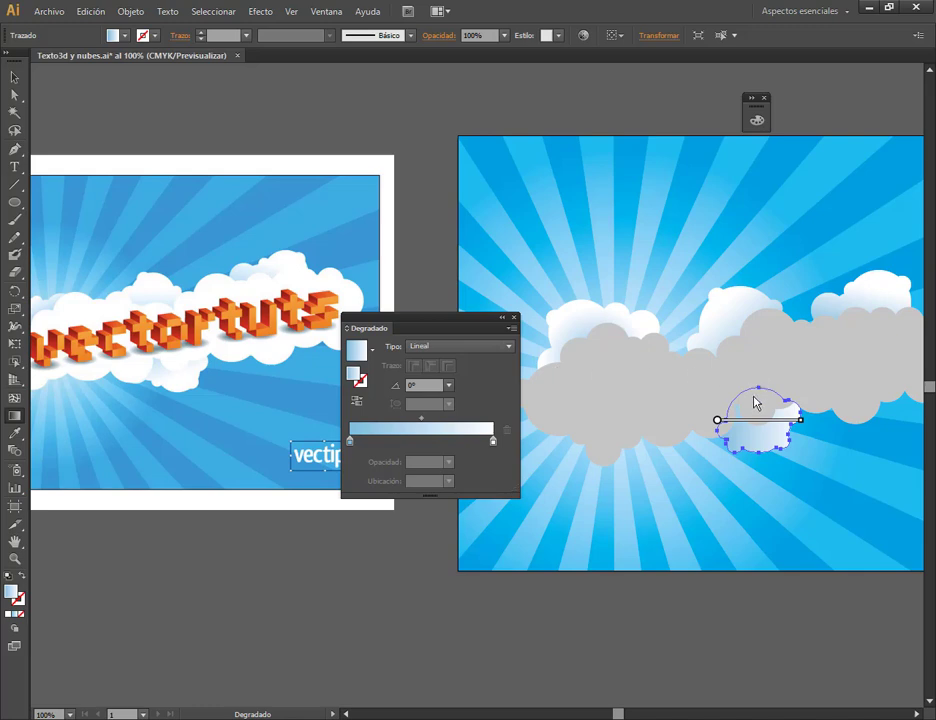
{"action": "left_click_drag", "start_coordinate": [752, 398], "coordinate": [770, 455]}
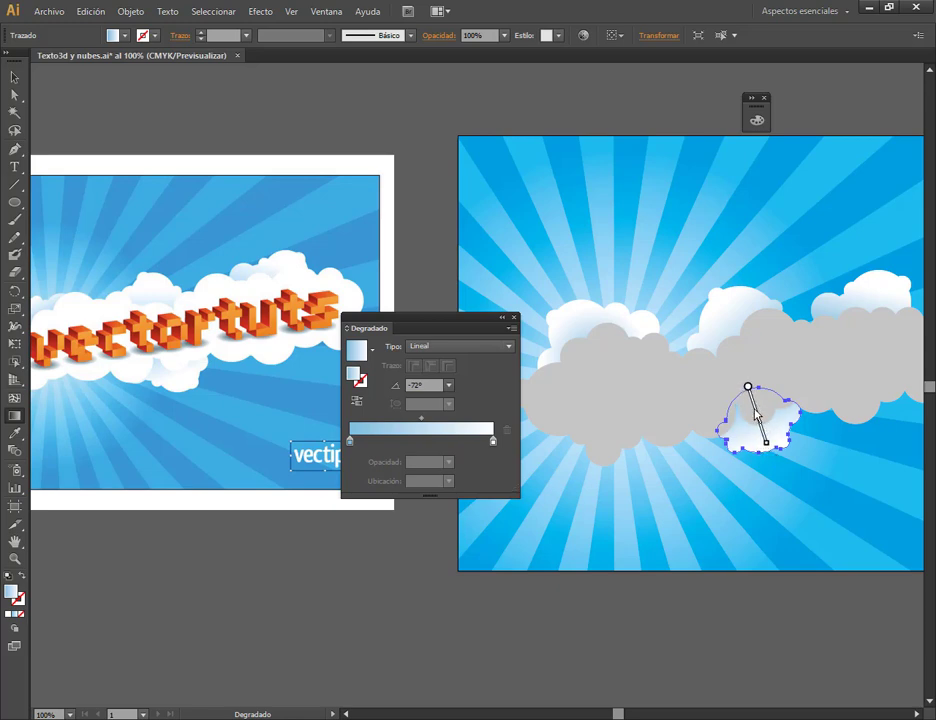
{"action": "key", "text": "v"}
{"action": "left_click", "coordinate": [587, 163]}
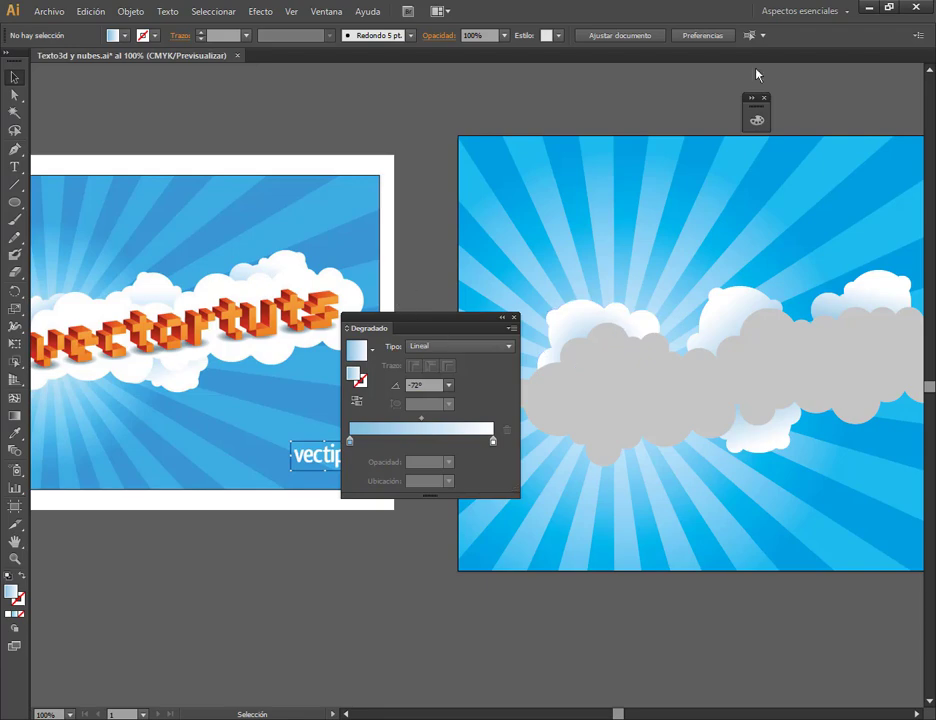
Unlock the grey cloud path at the top of layer Capa 4.
{"action": "left_click", "coordinate": [349, 8]}
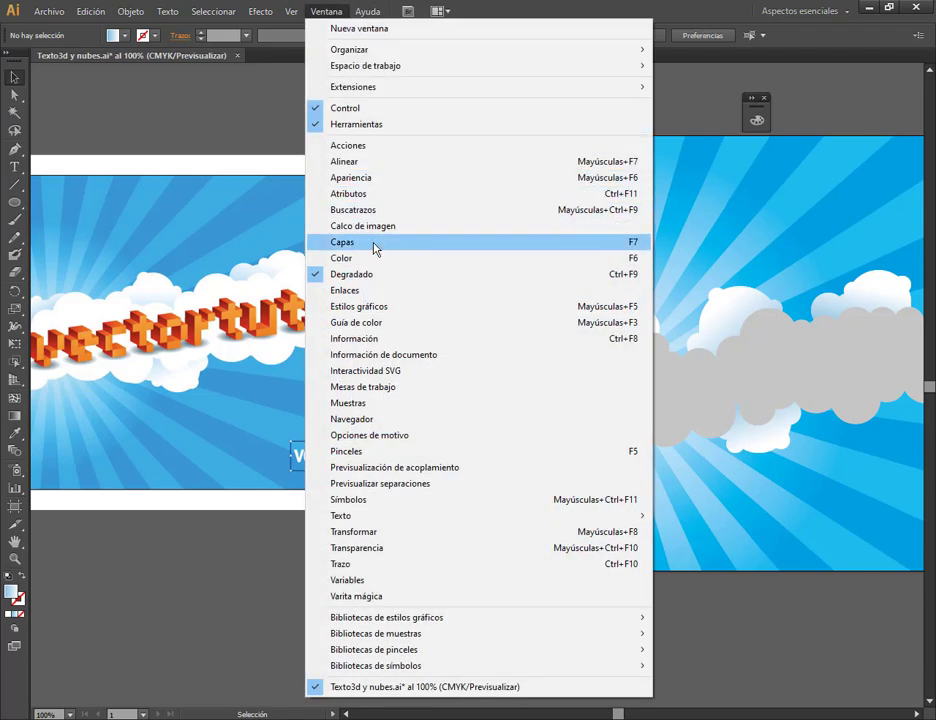
{"action": "left_click", "coordinate": [374, 244]}
{"action": "left_click", "coordinate": [230, 301]}
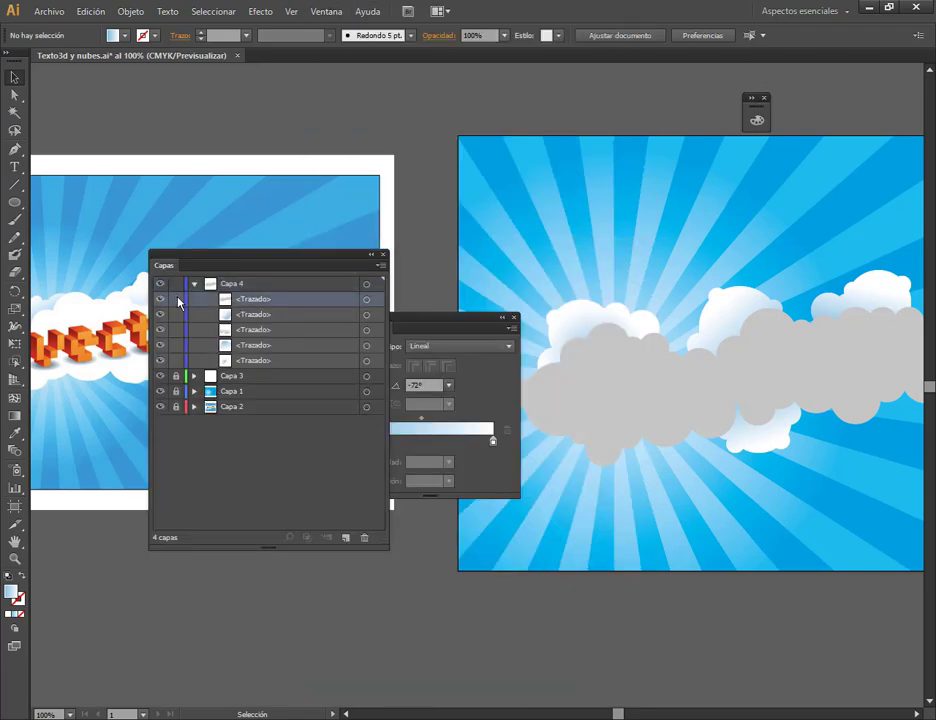
Fill the grey main cloud with white, then collapse layer Capa 4 and close the gradient settings.
{"action": "left_click", "coordinate": [744, 363]}
{"action": "left_click", "coordinate": [122, 36]}
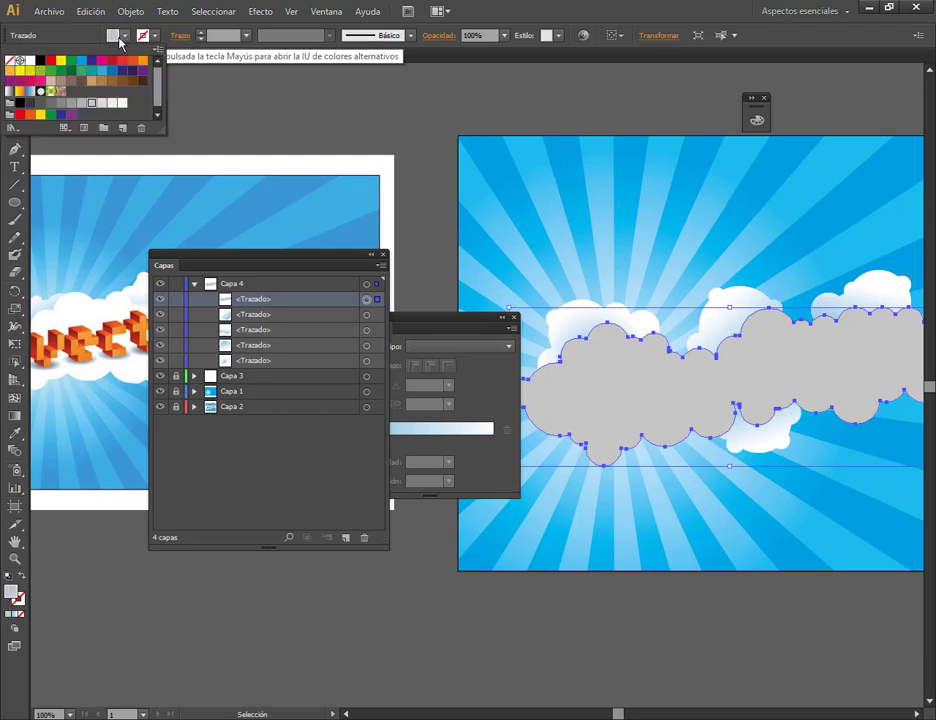
{"action": "left_click", "coordinate": [30, 61]}
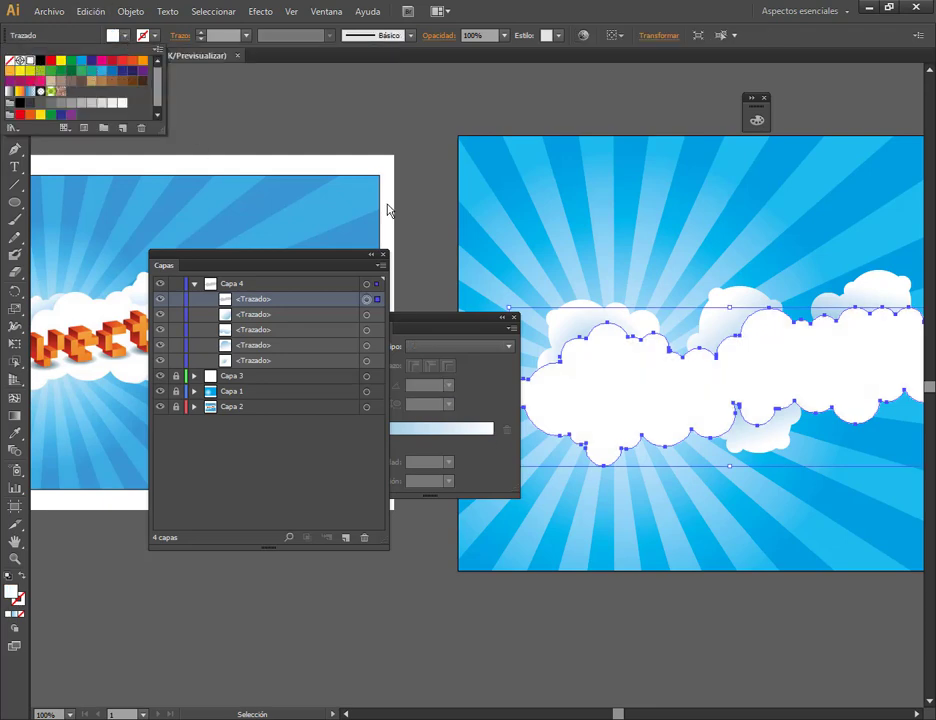
{"action": "left_click", "coordinate": [368, 258]}
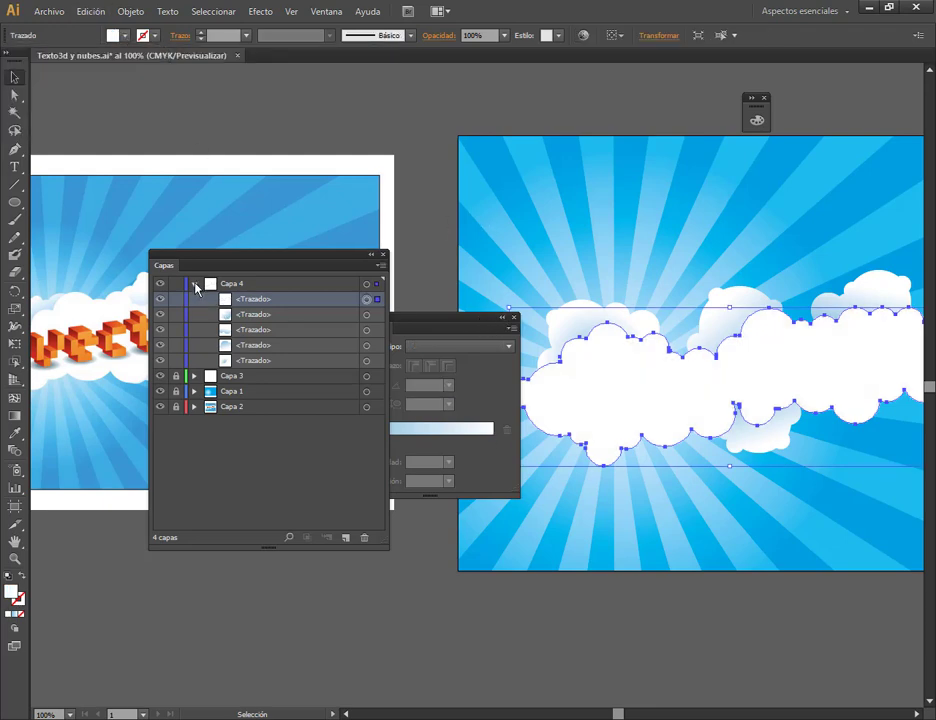
{"action": "left_click", "coordinate": [196, 288]}
{"action": "left_click", "coordinate": [513, 318]}
{"action": "left_click", "coordinate": [514, 305]}
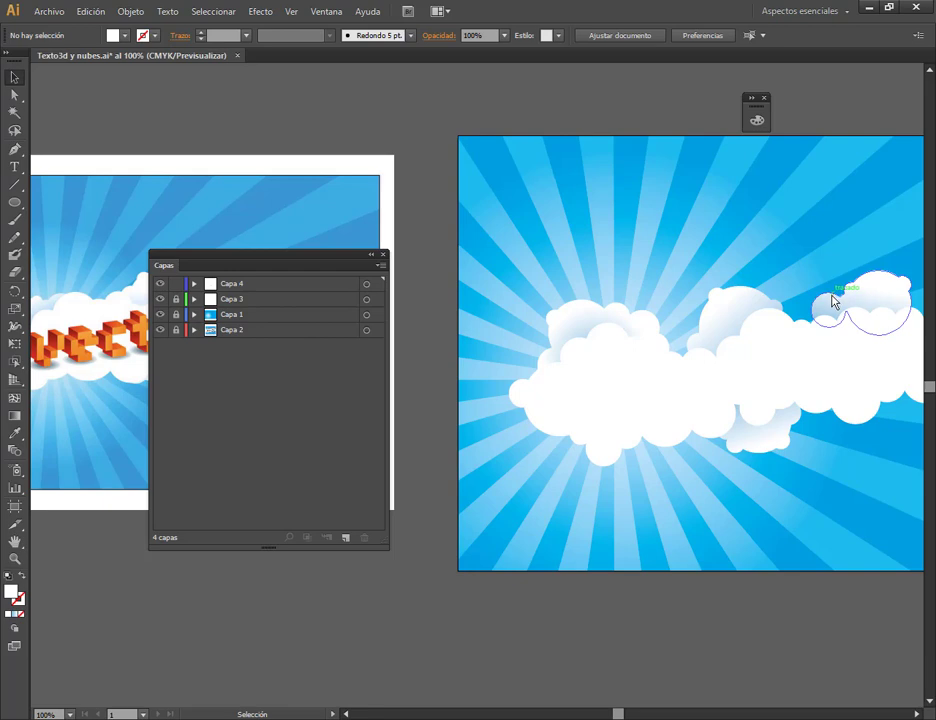
Move the upper-right puff straight down about 2 mm behind the white cloud and deselect it.
{"action": "left_click", "coordinate": [832, 302]}
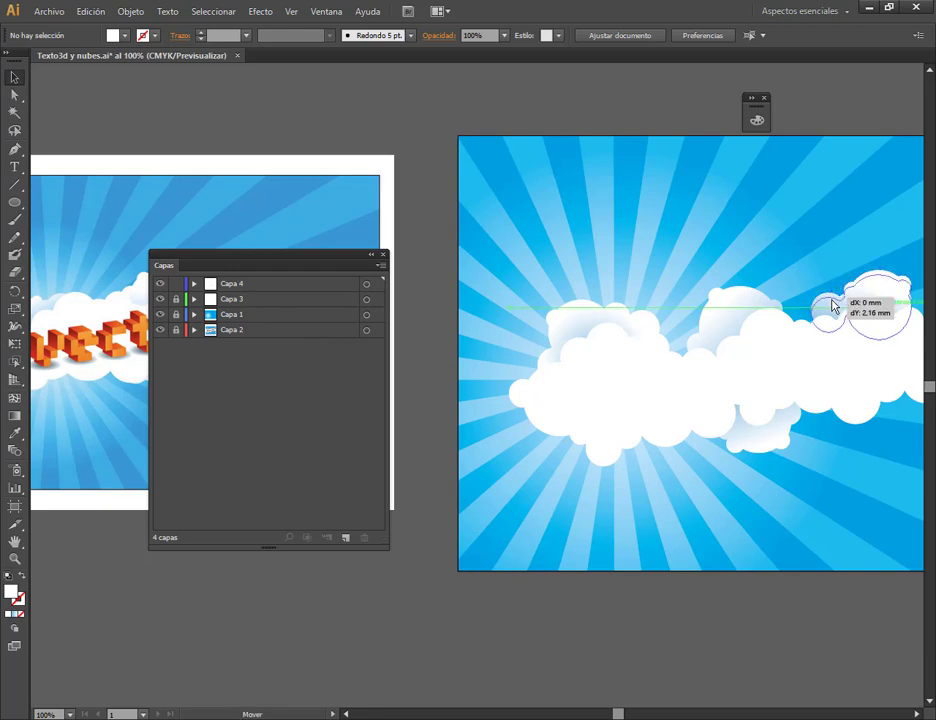
{"action": "left_click", "coordinate": [813, 198]}
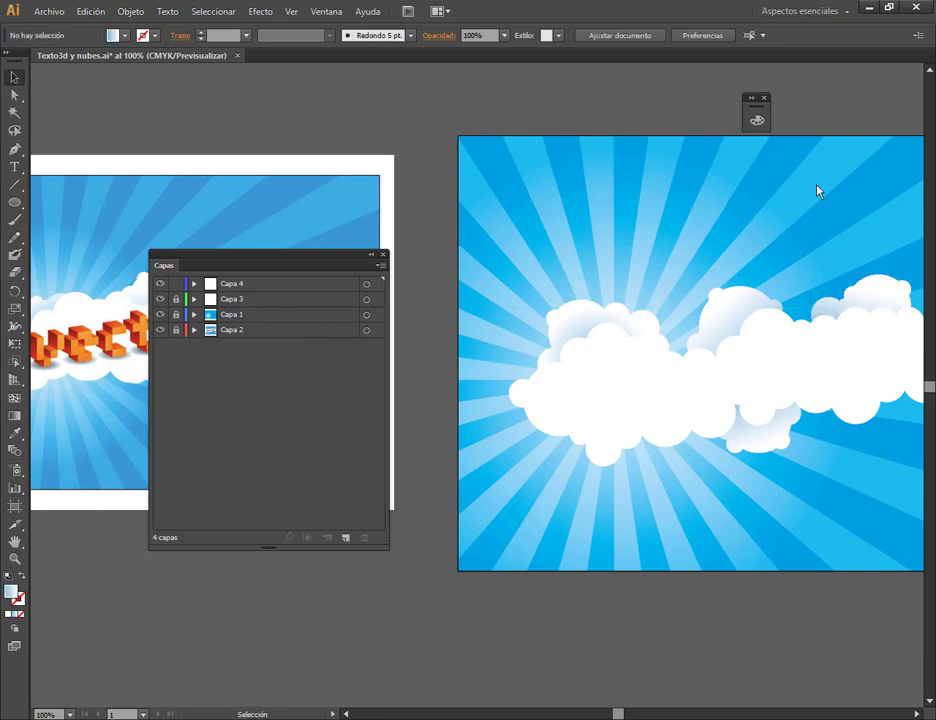
Rename layer Capa 4 as Nubes.
{"action": "double_click", "coordinate": [230, 286]}
{"action": "type", "text": "Nubes"}
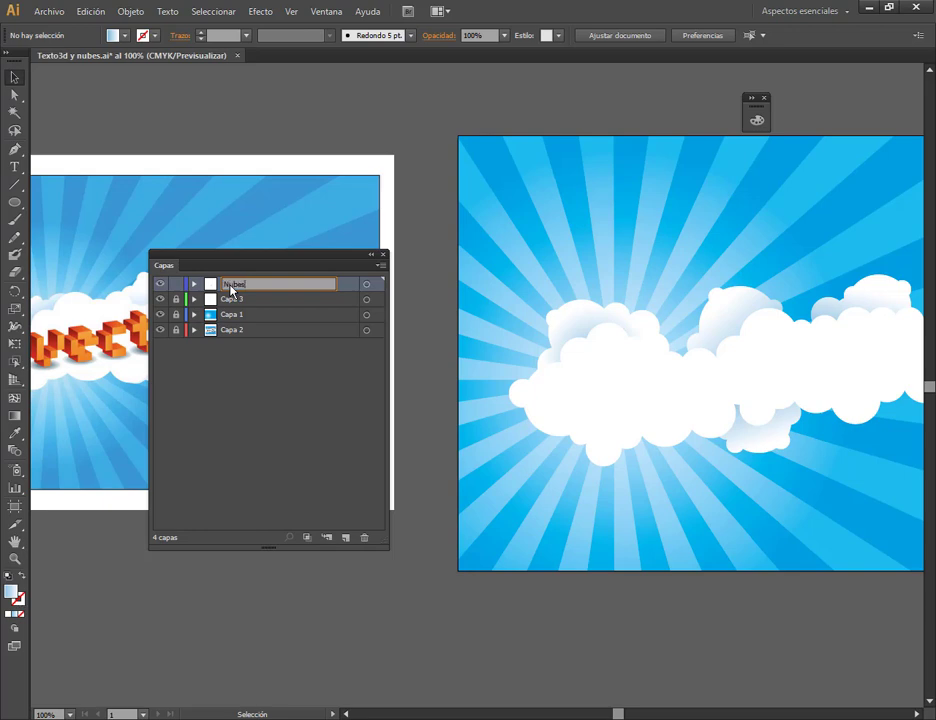
{"action": "key", "text": "Return"}
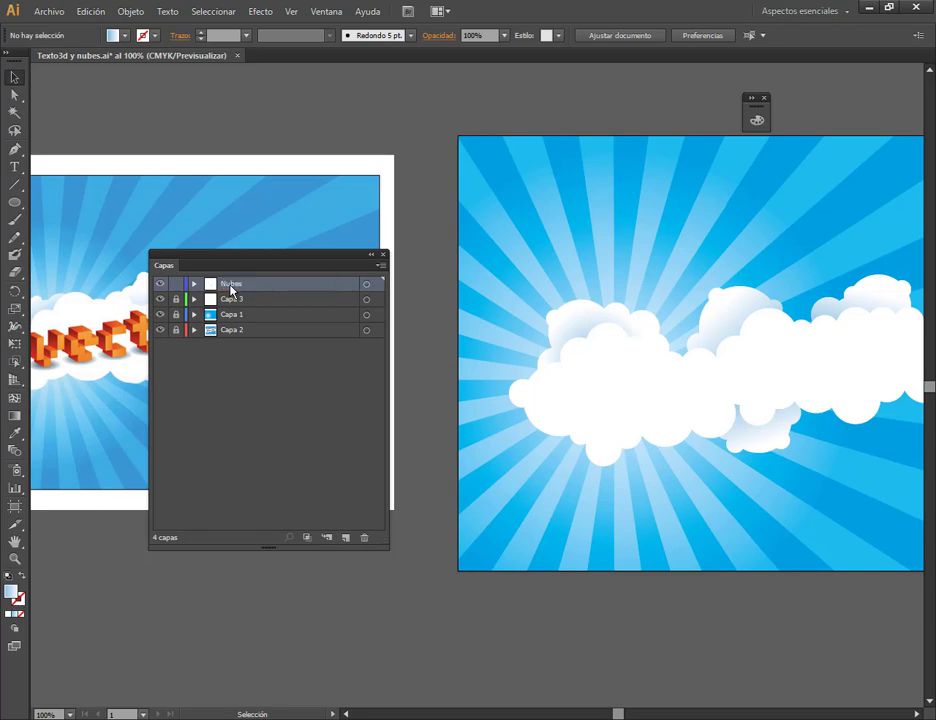
Rename layer Capa 3 as Rayos de luz and collapse the layer list.
{"action": "double_click", "coordinate": [232, 299]}
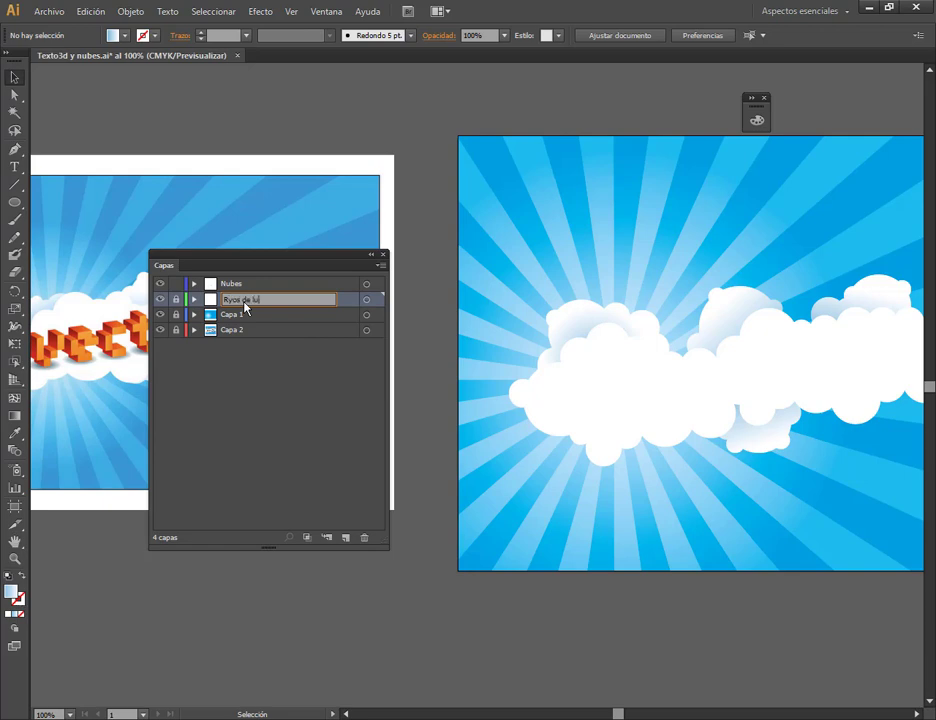
{"action": "type", "text": "Ryos de l"}
{"action": "key", "text": "BackSpace"}
{"action": "key", "text": "BackSpace"}
{"action": "key", "text": "BackSpace"}
{"action": "key", "text": "BackSpace"}
{"action": "key", "text": "BackSpace"}
{"action": "key", "text": "BackSpace"}
{"action": "key", "text": "BackSpace"}
{"action": "key", "text": "BackSpace"}
{"action": "type", "text": "ayos de luz"}
{"action": "key", "text": "Return"}
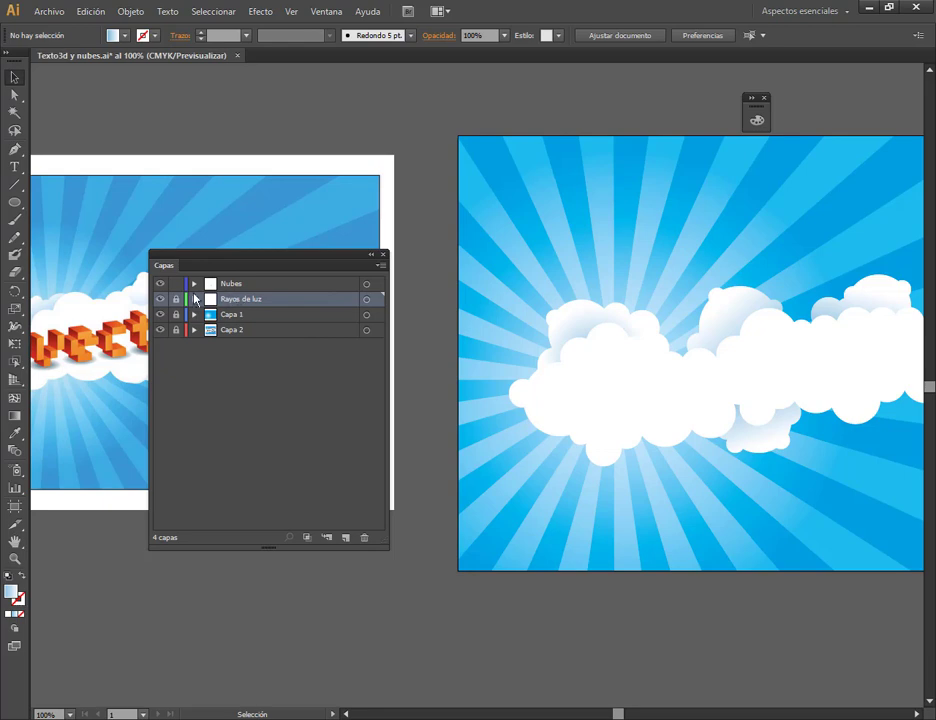
{"action": "left_click", "coordinate": [371, 255]}
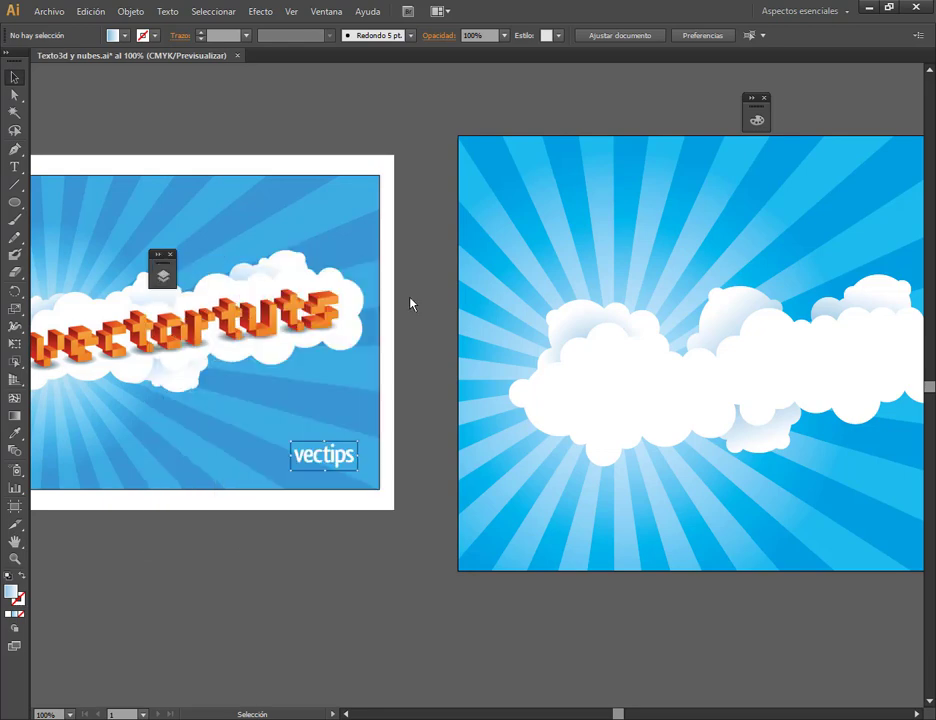
{"action": "key", "text": "ctrl+minus"}
{"action": "scroll", "coordinate": [474, 366], "scroll_direction": "up", "scroll_amount": 1}
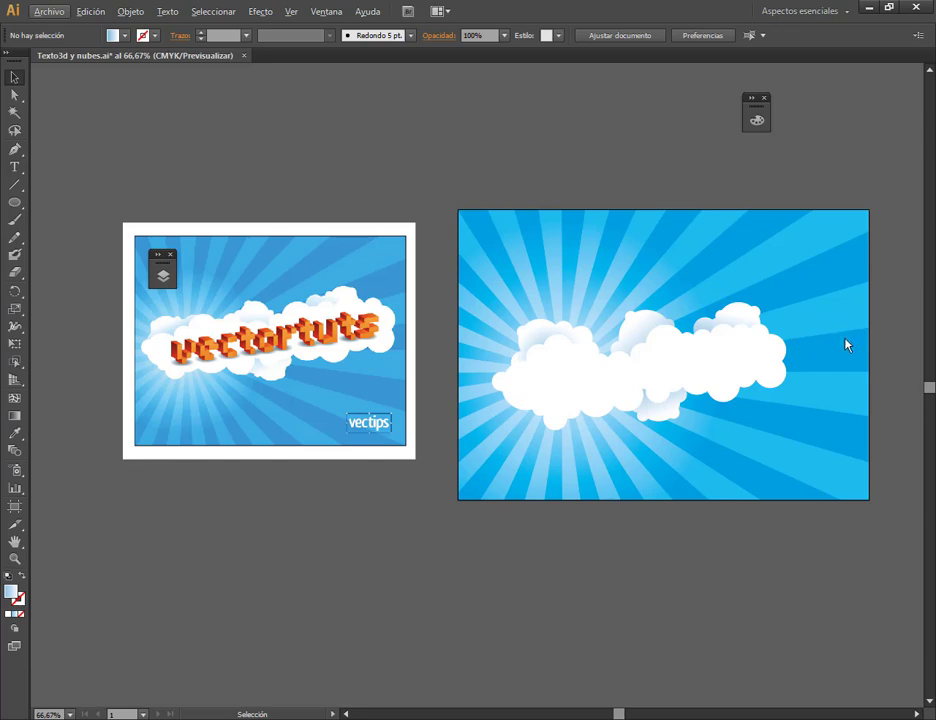
{"action": "scroll", "coordinate": [821, 334], "scroll_direction": "up", "scroll_amount": 1}
{"action": "left_click", "coordinate": [750, 372]}
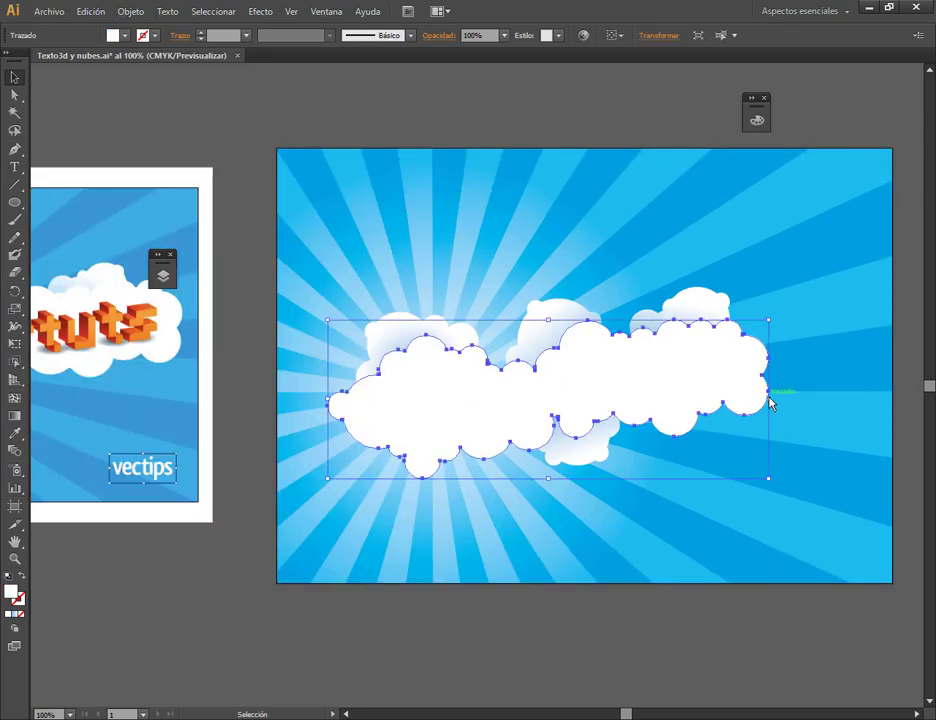
{"action": "left_click_drag", "start_coordinate": [770, 402], "coordinate": [873, 292]}
{"action": "key", "text": "ctrl+z"}
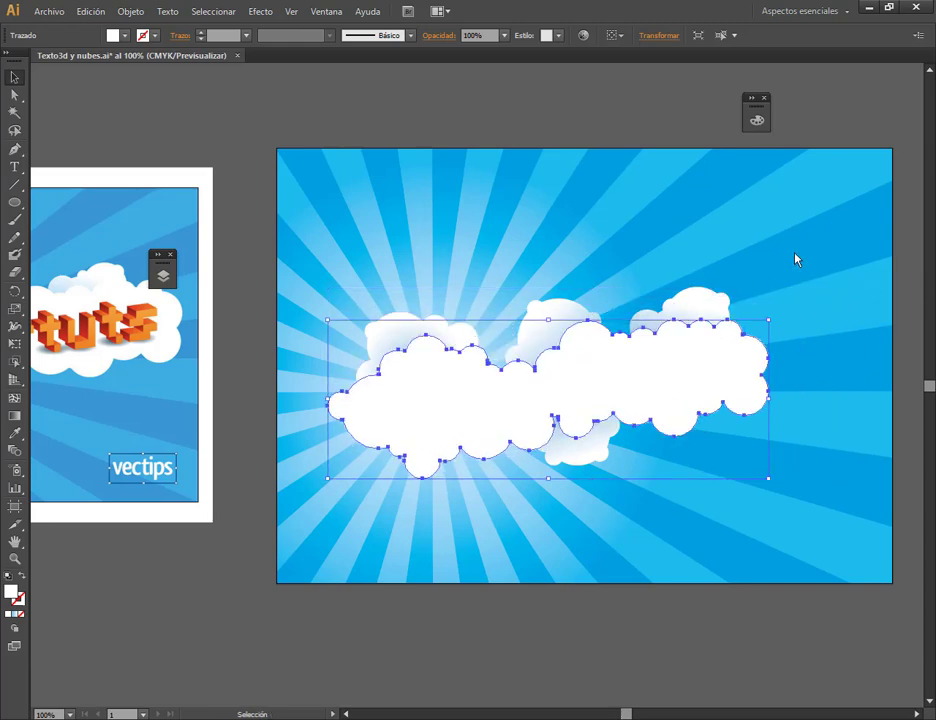
{"action": "left_click", "coordinate": [317, 234]}
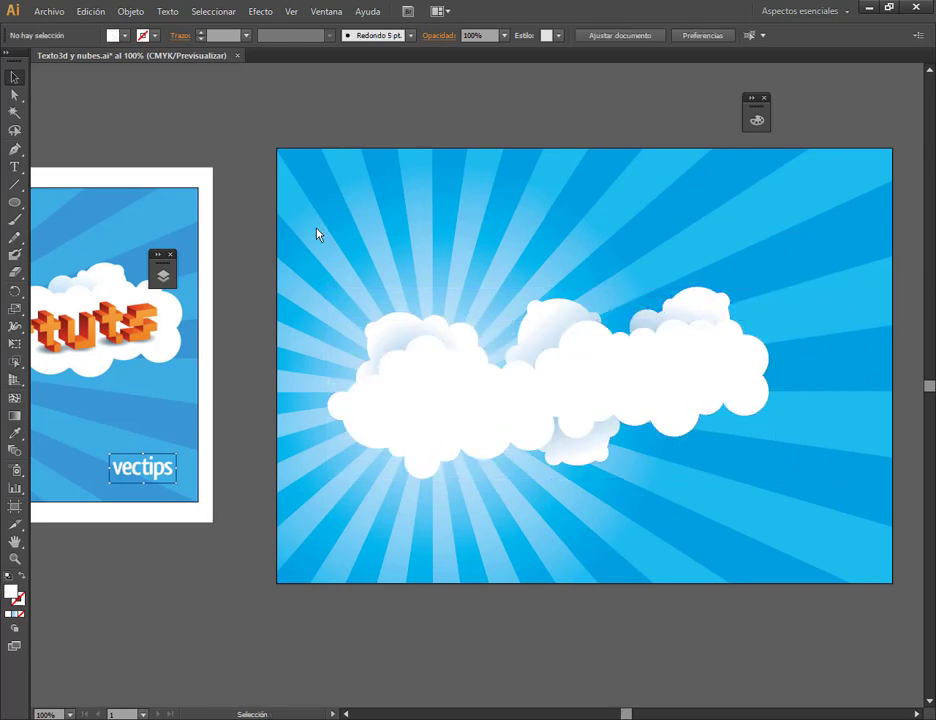
Enlarge the white cloud together with all its shaded puffs so it spans more of the sunburst, then deselect.
{"action": "left_click_drag", "start_coordinate": [317, 234], "coordinate": [827, 528]}
{"action": "left_click_drag", "start_coordinate": [769, 290], "coordinate": [863, 256]}
{"action": "left_click", "coordinate": [863, 121]}
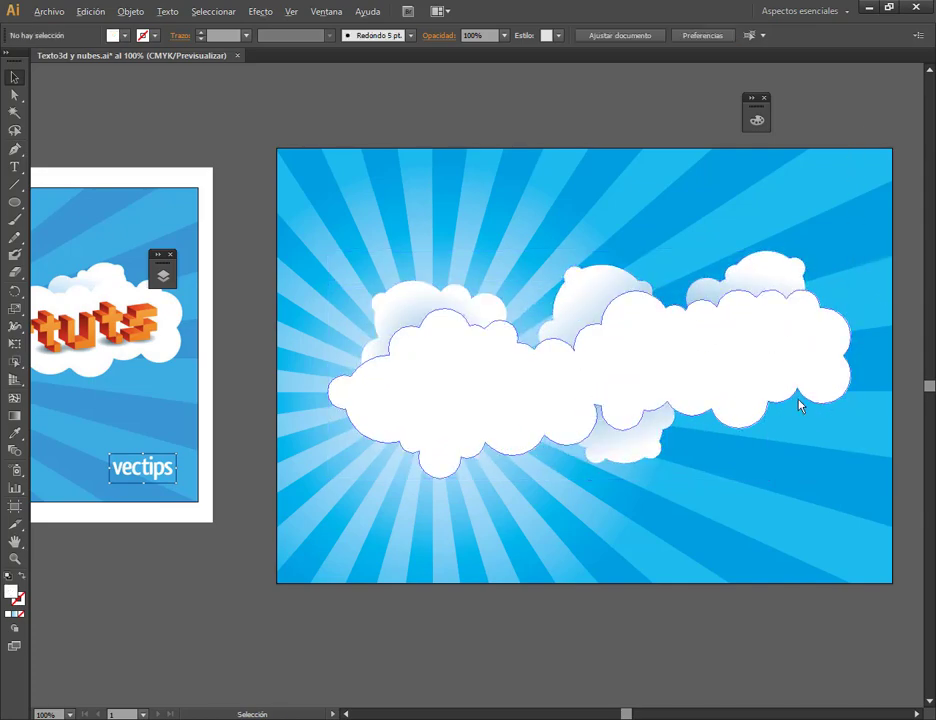
Shift the upper-left shaded puff slightly down so it tucks closer behind the white cloud.
{"action": "scroll", "coordinate": [804, 425], "scroll_direction": "down", "scroll_amount": 1}
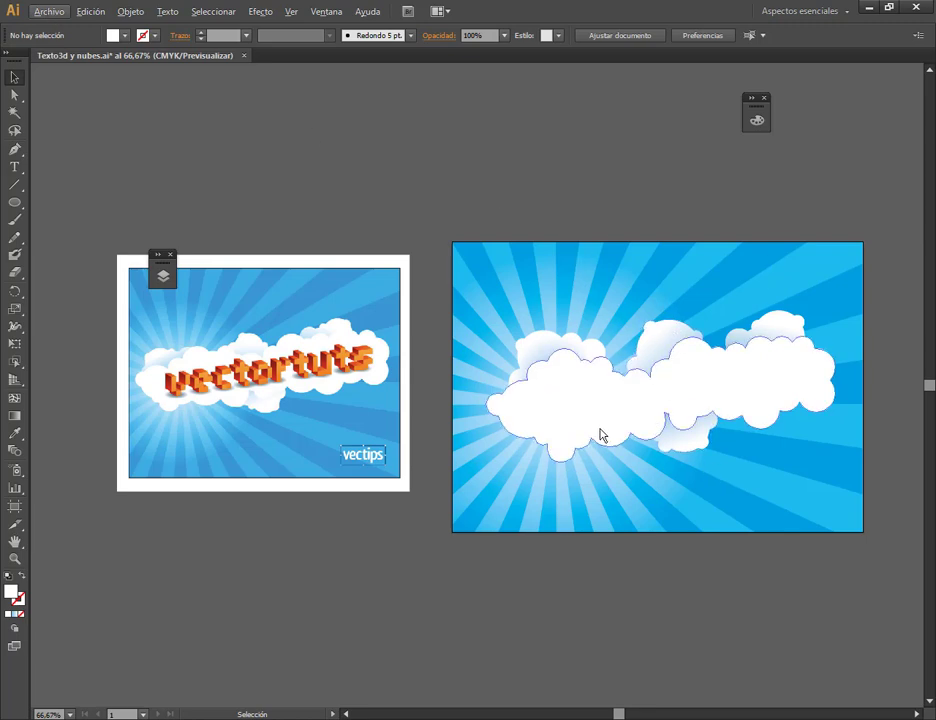
{"action": "left_click_drag", "start_coordinate": [549, 356], "coordinate": [544, 359]}
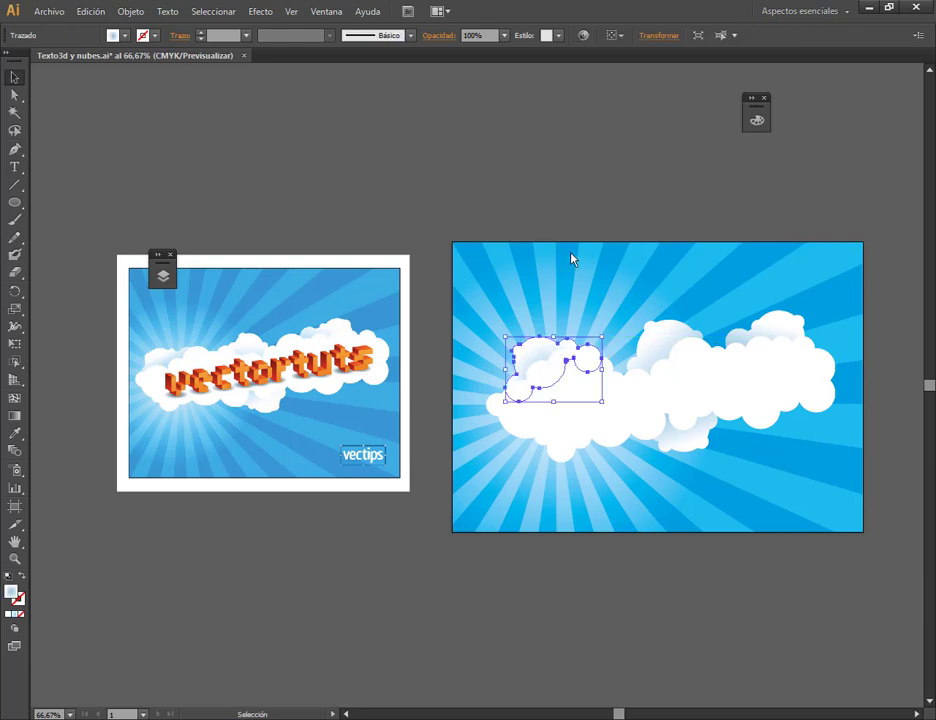
{"action": "left_click", "coordinate": [584, 224]}
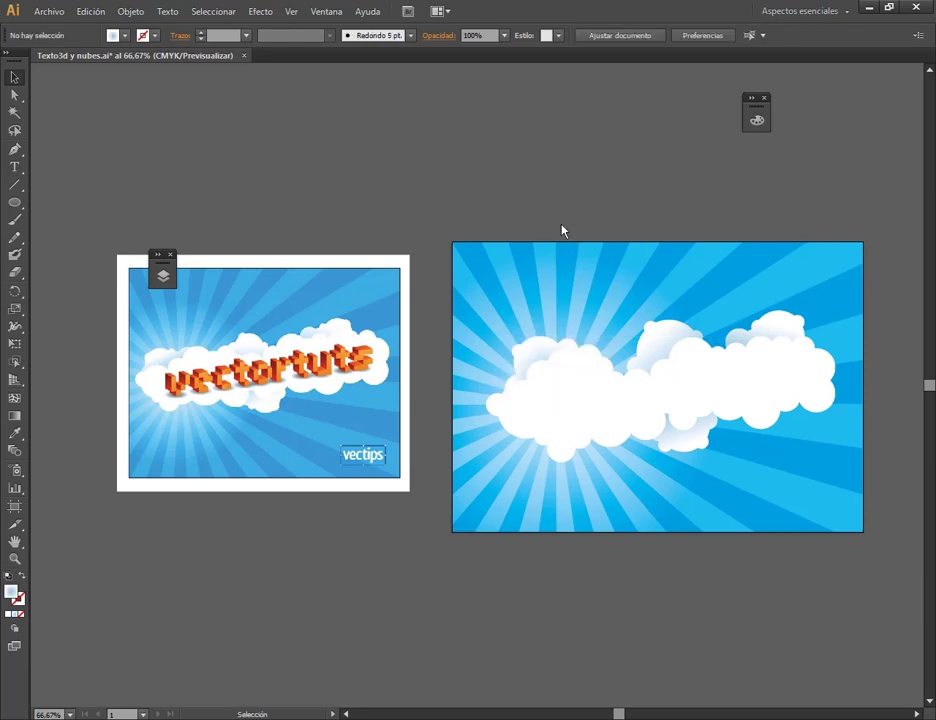
{"action": "left_click", "coordinate": [537, 359]}
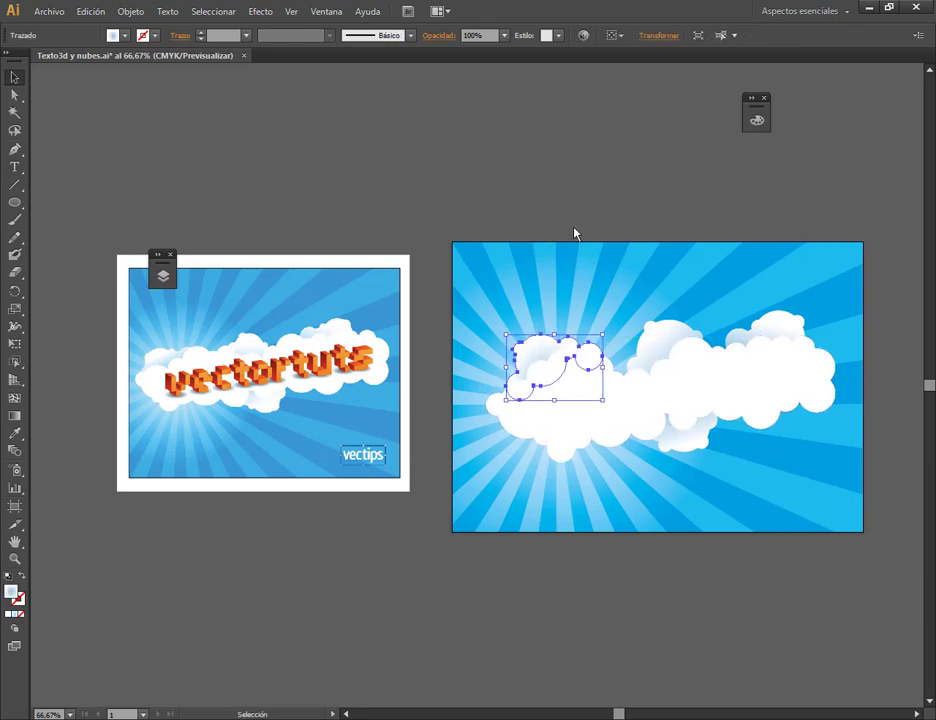
{"action": "left_click", "coordinate": [582, 241]}
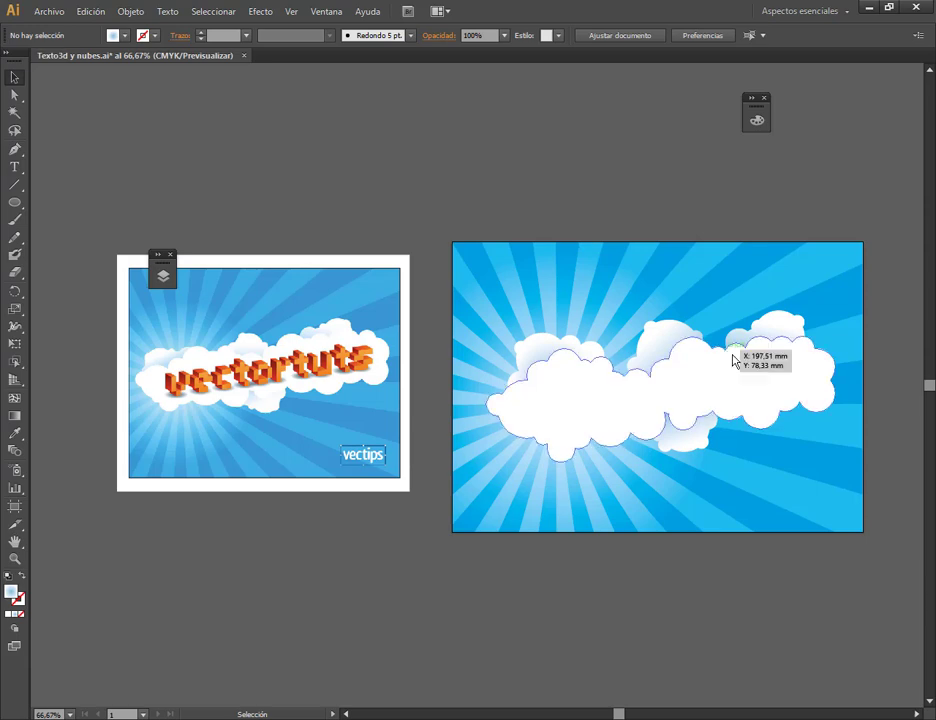
Nudge the upper-middle and upper-right shaded puffs slightly down behind the white cloud.
{"action": "left_click", "coordinate": [687, 332]}
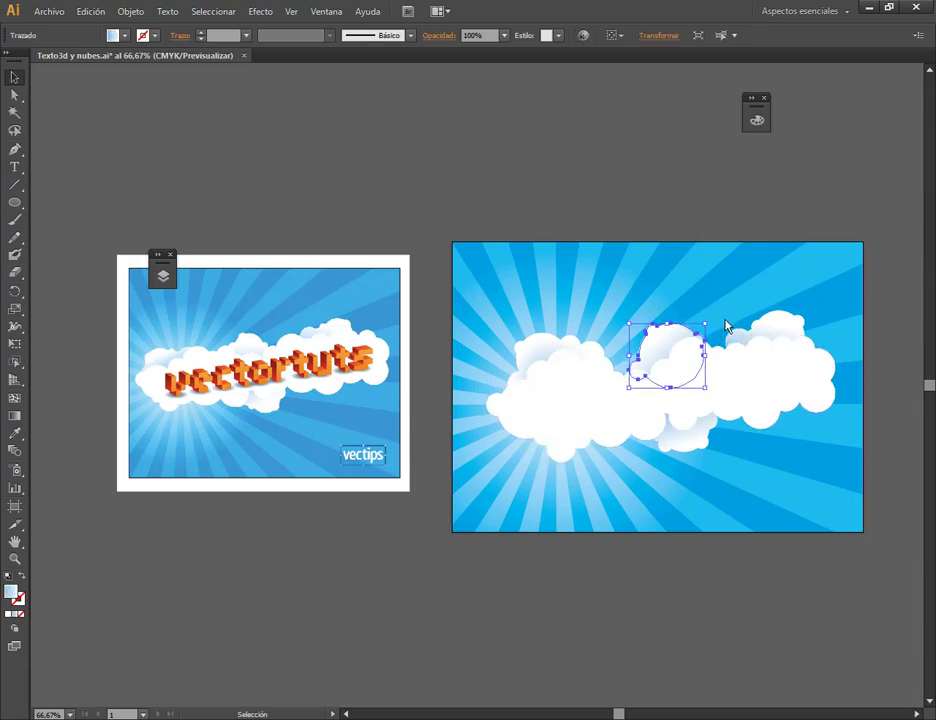
{"action": "left_click", "coordinate": [785, 335]}
{"action": "left_click_drag", "start_coordinate": [765, 338], "coordinate": [688, 428]}
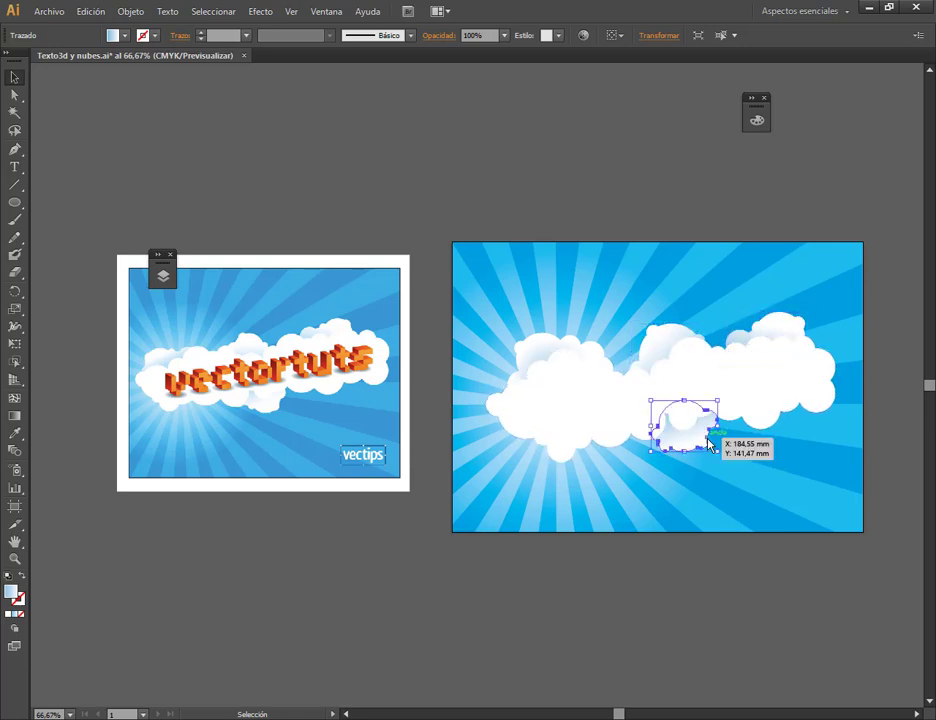
{"action": "key", "text": "ctrl+z"}
Deselect everything and save the document.
{"action": "left_click", "coordinate": [547, 121]}
{"action": "left_click", "coordinate": [48, 12]}
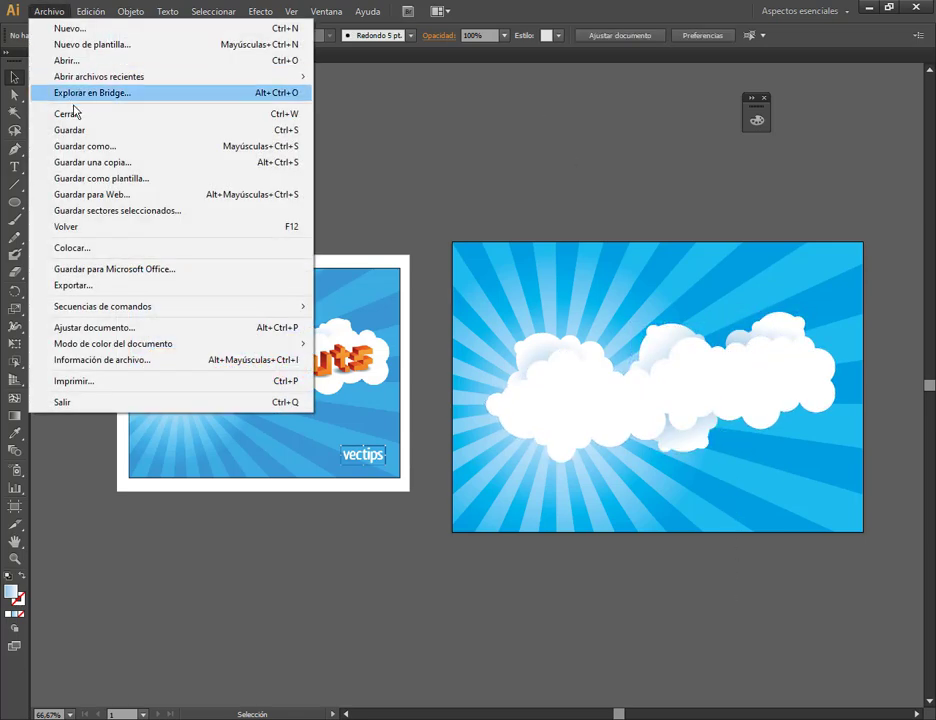
{"action": "left_click", "coordinate": [58, 128]}
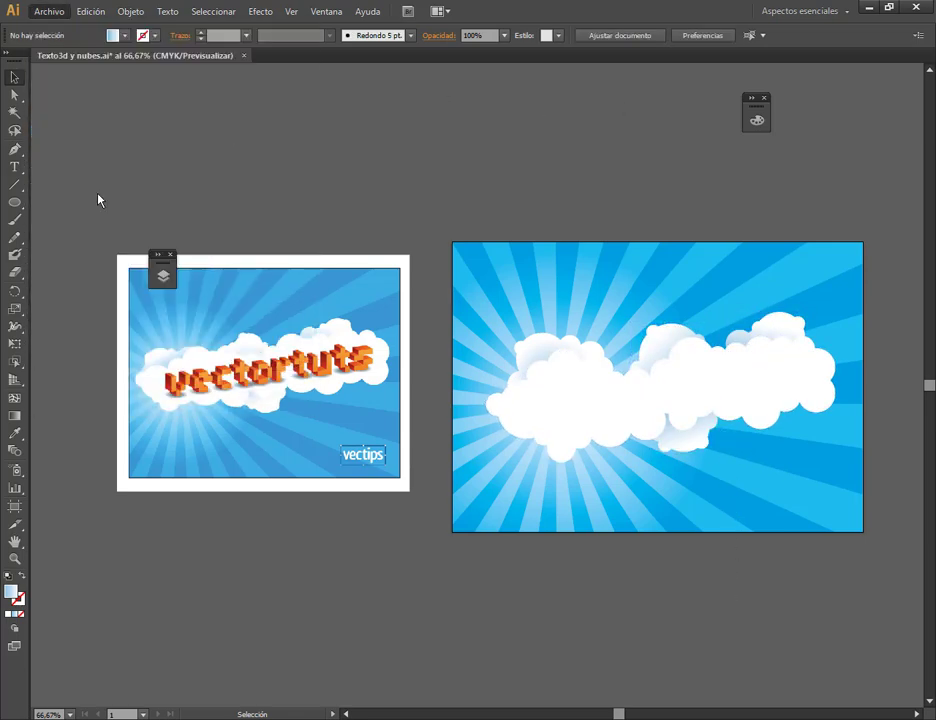
Add a new layer above Nubes, lock the Nubes layer and collapse the layer list.
{"action": "left_click", "coordinate": [157, 259]}
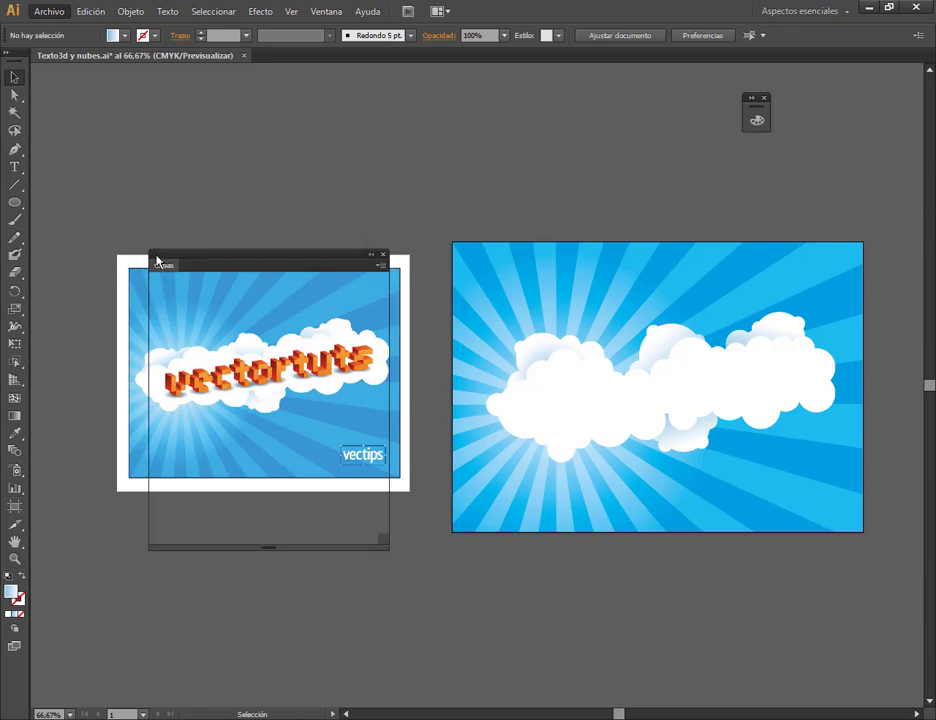
{"action": "left_click", "coordinate": [346, 537]}
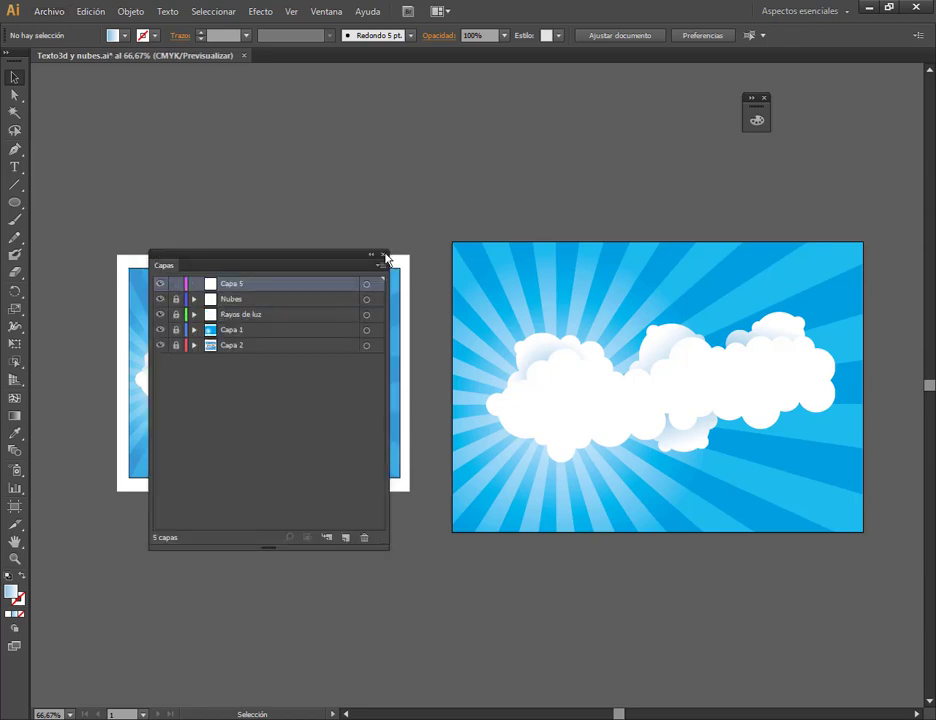
{"action": "left_click", "coordinate": [371, 254]}
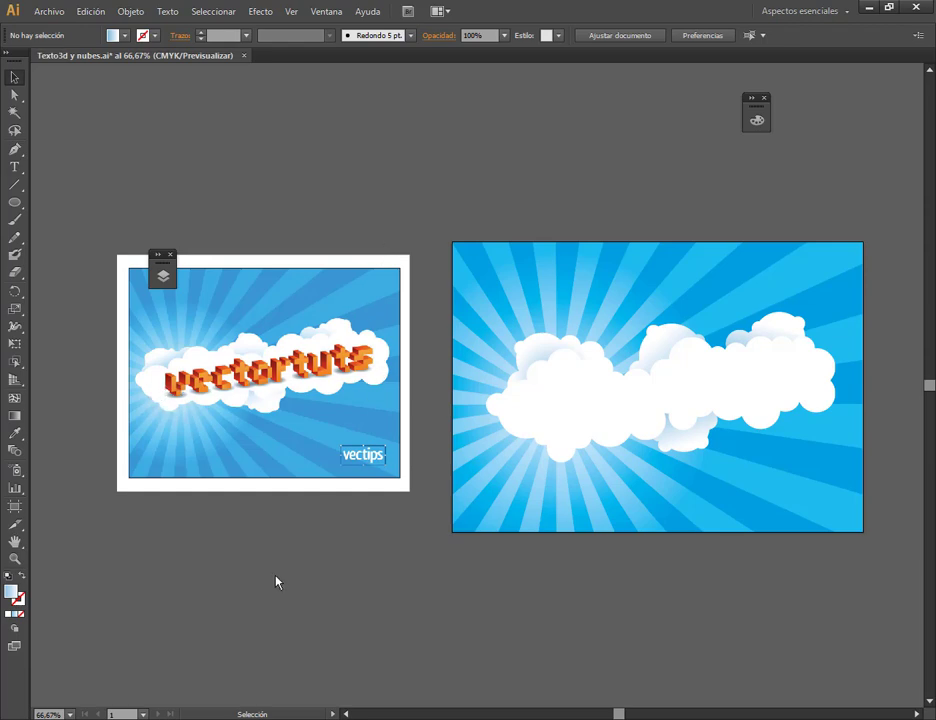
Switch to Chrome and open the DaFont website in place of the downloads page.
{"action": "left_click", "coordinate": [79, 658]}
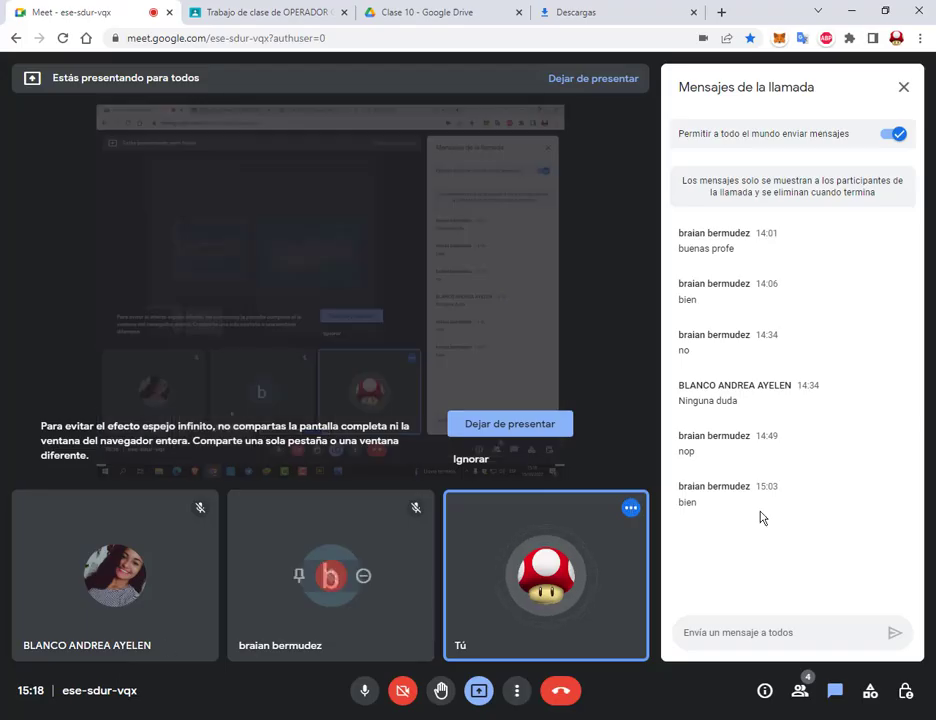
{"action": "left_click", "coordinate": [548, 10]}
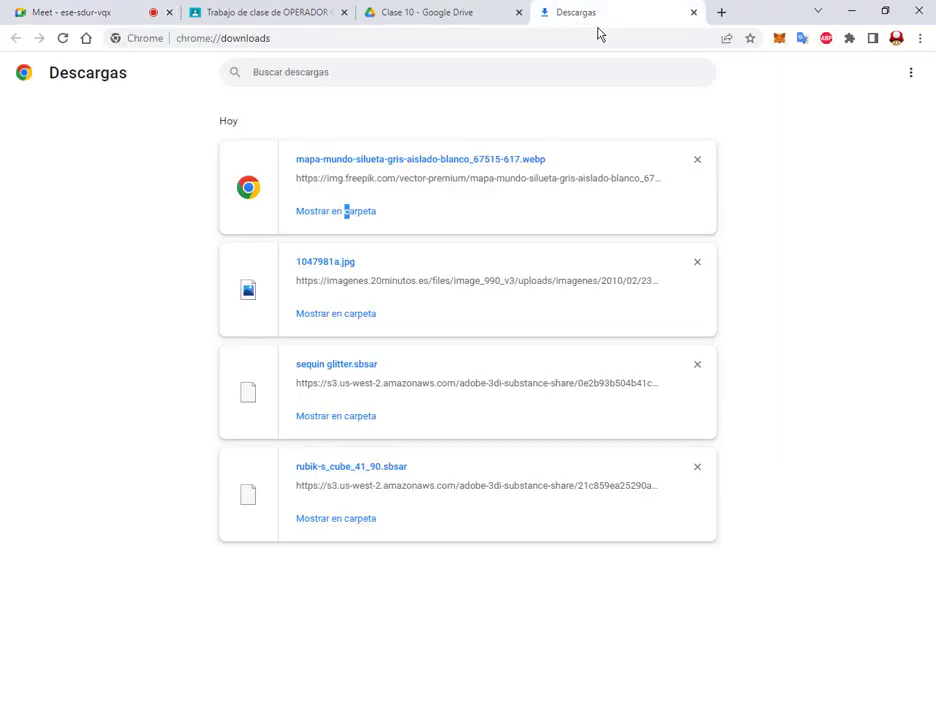
{"action": "left_click", "coordinate": [600, 42]}
{"action": "type", "text": "dafont"}
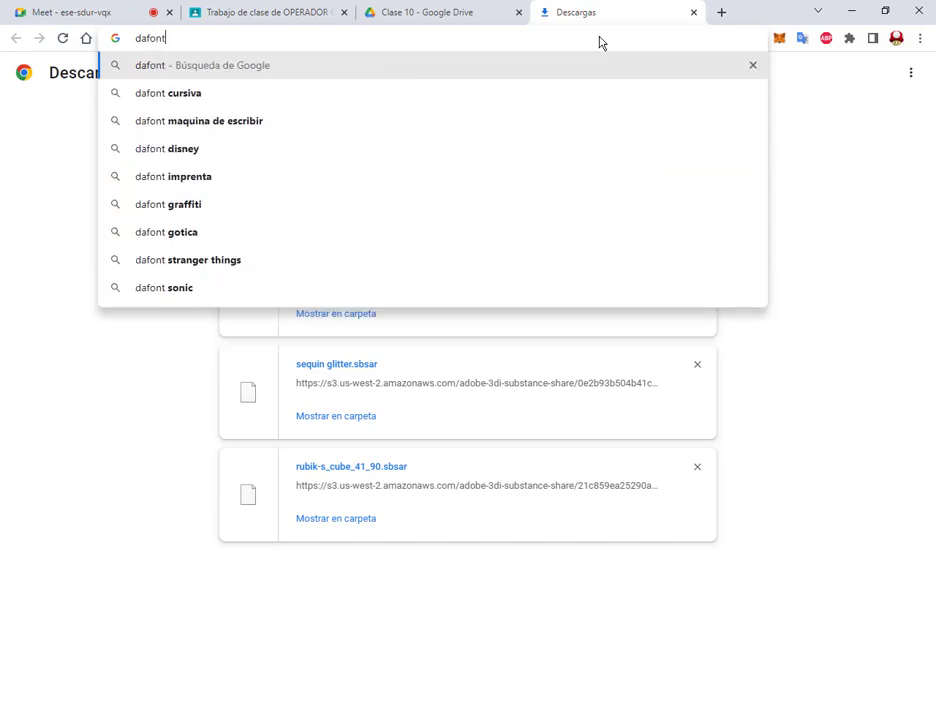
{"action": "key", "text": "Return"}
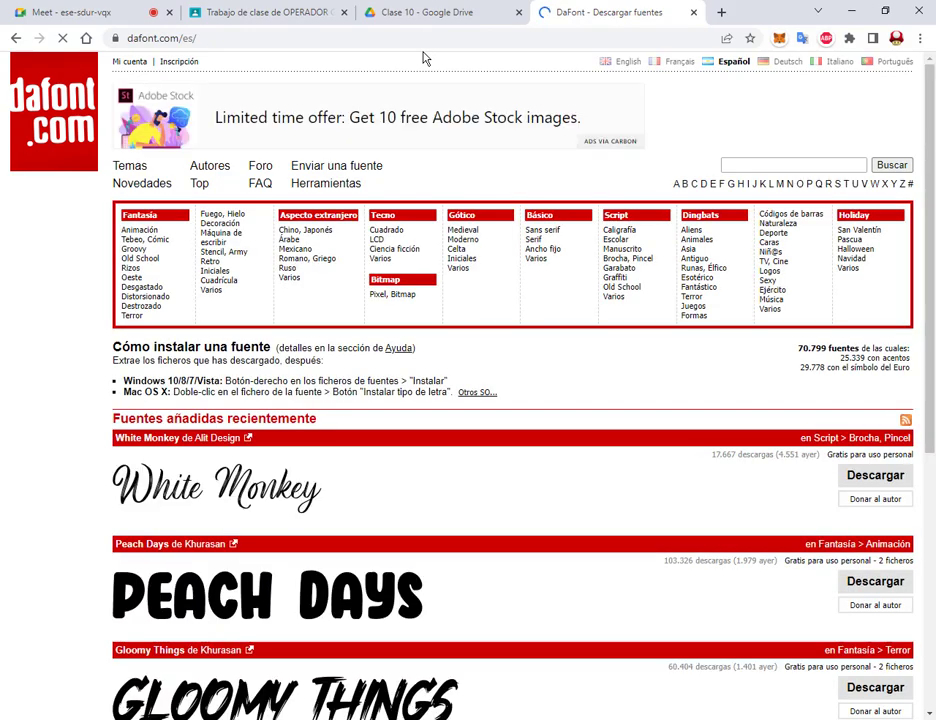
Search DaFont for "8 bits" and browse the pixel fonts in the results.
{"action": "left_click", "coordinate": [773, 168]}
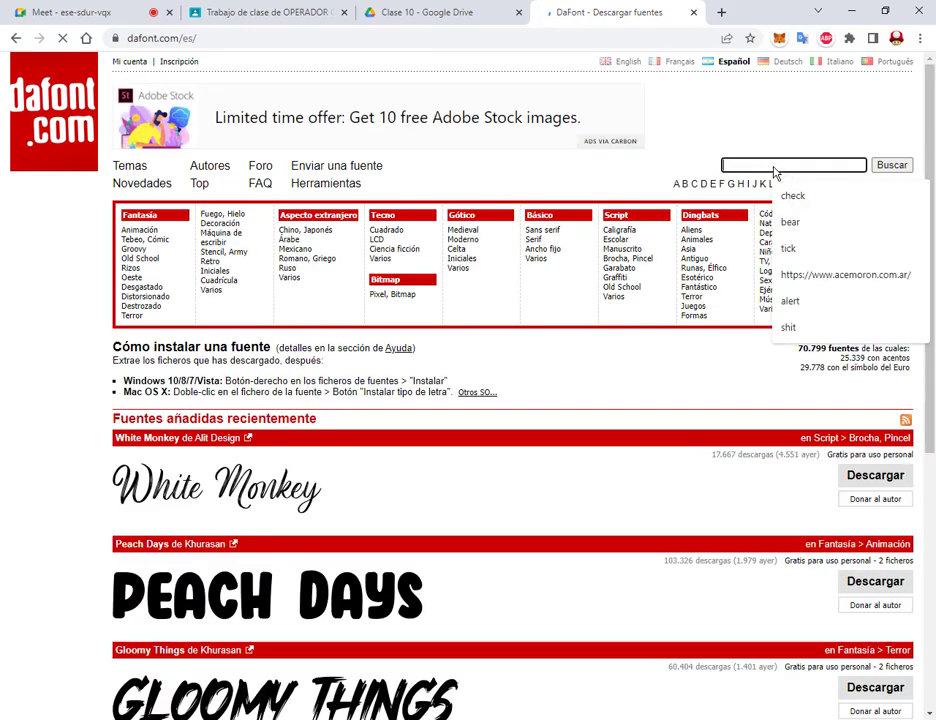
{"action": "type", "text": "8 bits"}
{"action": "key", "text": "Return"}
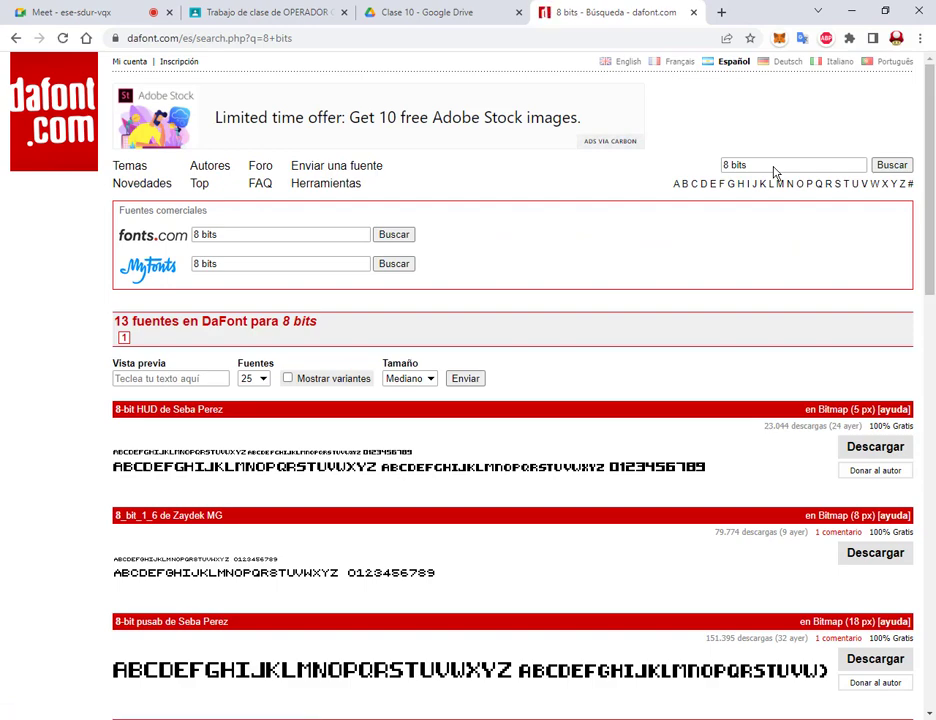
{"action": "scroll", "coordinate": [719, 376], "scroll_direction": "down", "scroll_amount": 4}
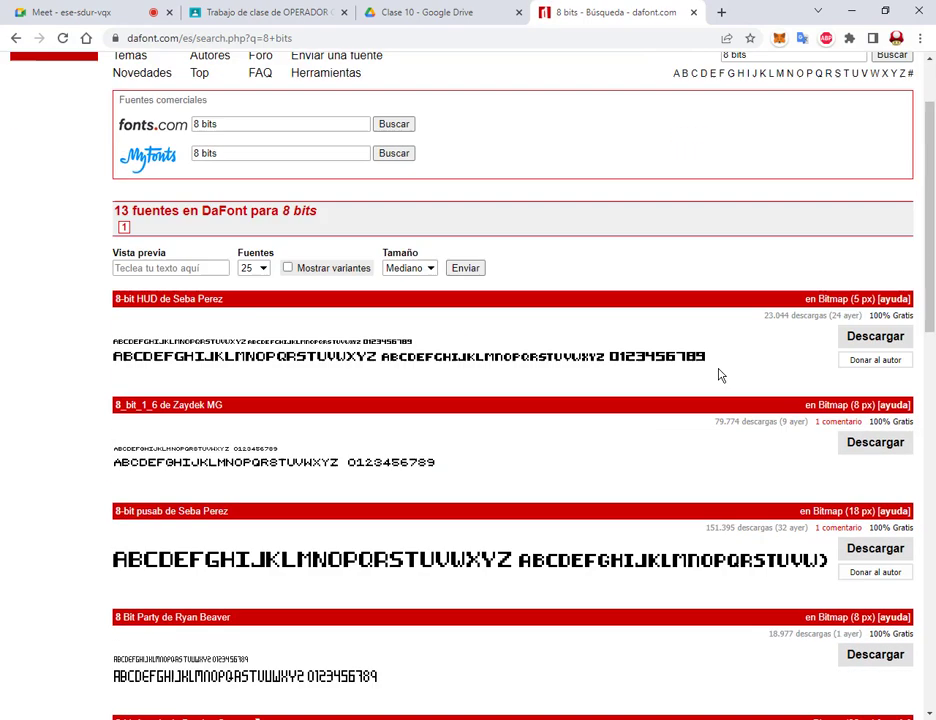
Examine the letterforms of the pixel fonts in the DaFont results, from 8-bit HUD down to Eight-Bit Madness.
{"action": "key", "text": "alt+Tab"}
{"action": "key", "text": "alt+Tab"}
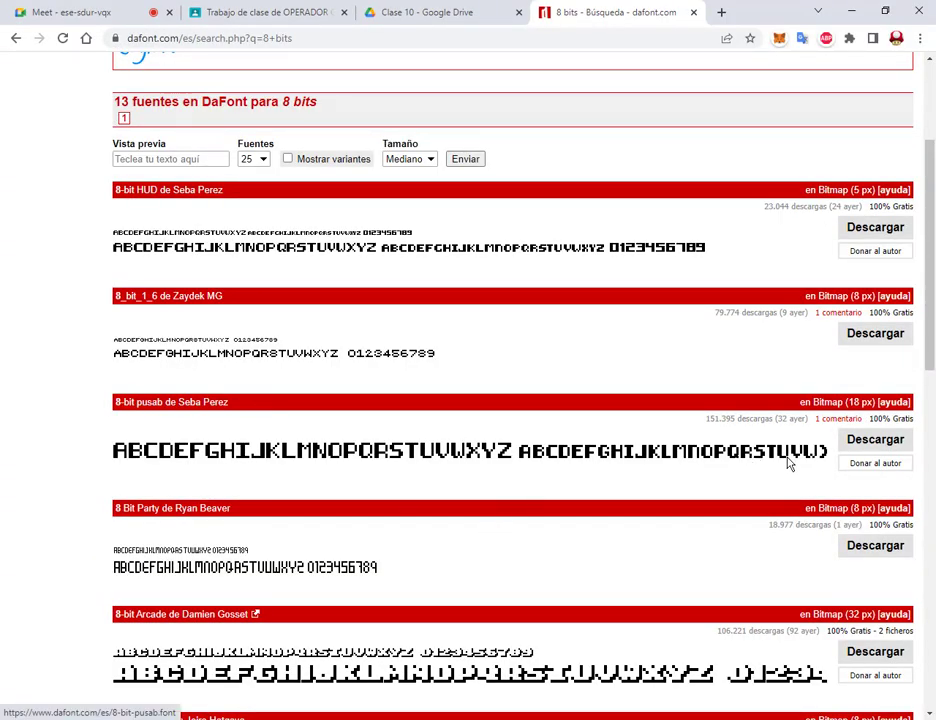
{"action": "key", "text": "alt+Tab"}
{"action": "key", "text": "alt+Tab"}
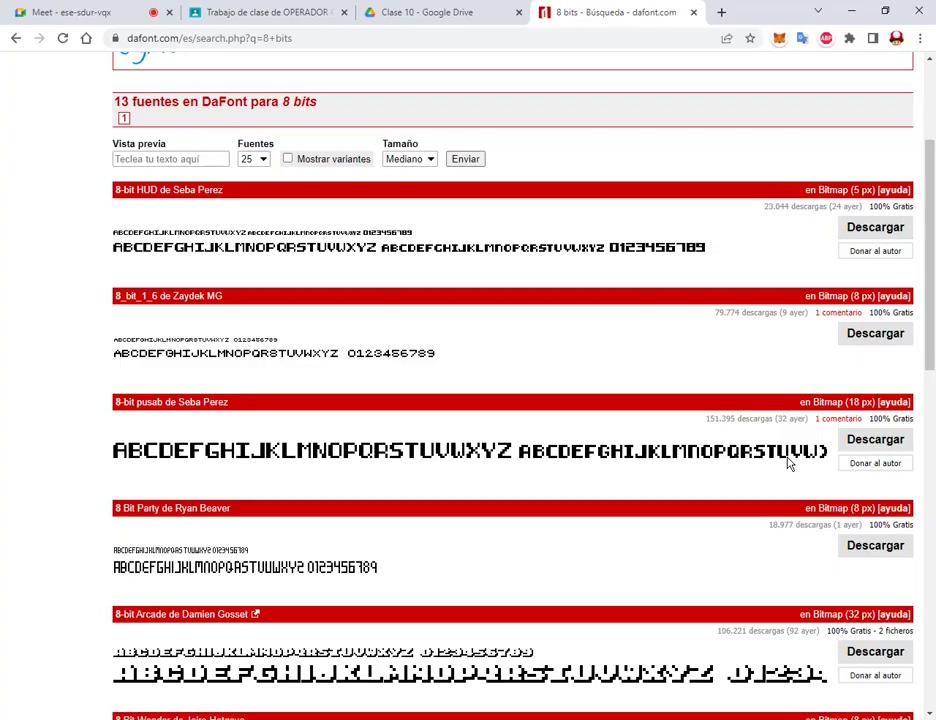
{"action": "scroll", "coordinate": [787, 462], "scroll_direction": "down", "scroll_amount": 3}
{"action": "scroll", "coordinate": [788, 455], "scroll_direction": "down", "scroll_amount": 4}
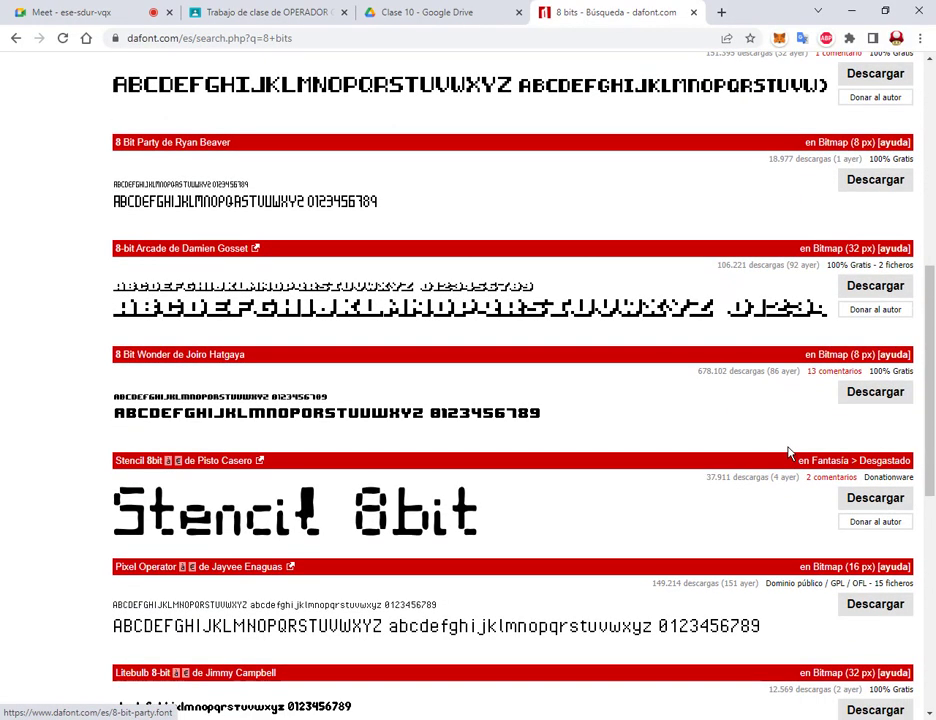
{"action": "scroll", "coordinate": [787, 452], "scroll_direction": "up", "scroll_amount": 4}
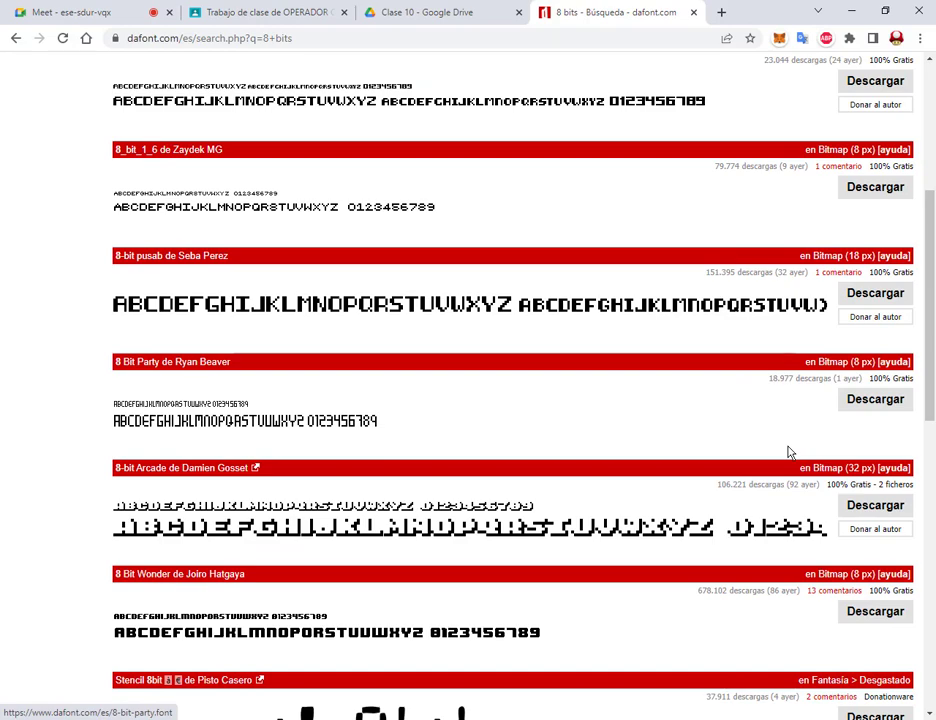
{"action": "scroll", "coordinate": [787, 452], "scroll_direction": "down", "scroll_amount": 6}
{"action": "scroll", "coordinate": [787, 452], "scroll_direction": "up", "scroll_amount": 7}
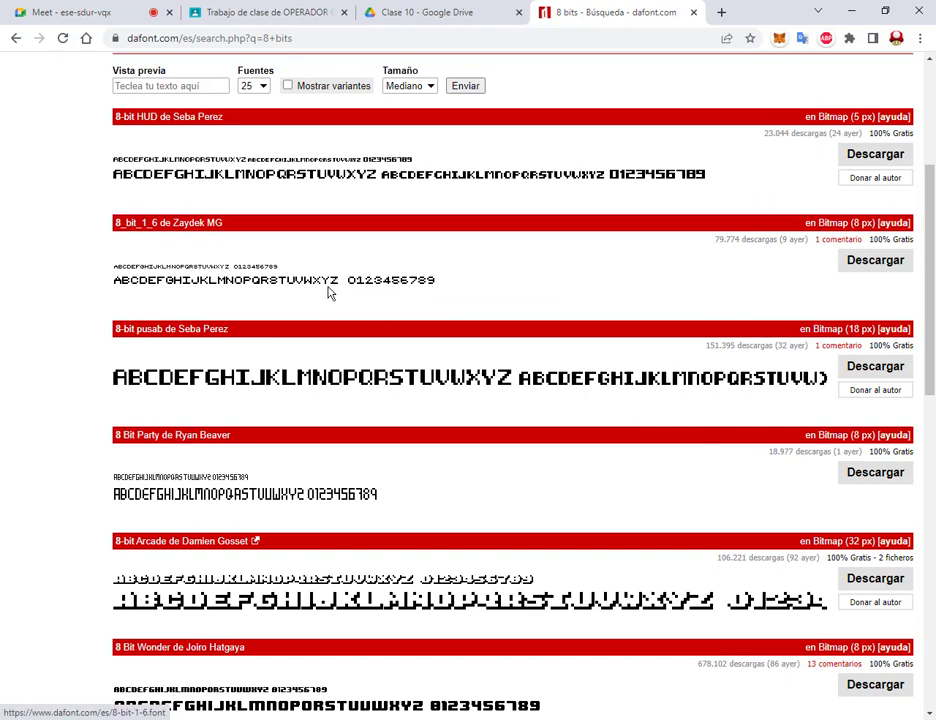
{"action": "scroll", "coordinate": [360, 292], "scroll_direction": "down", "scroll_amount": 6}
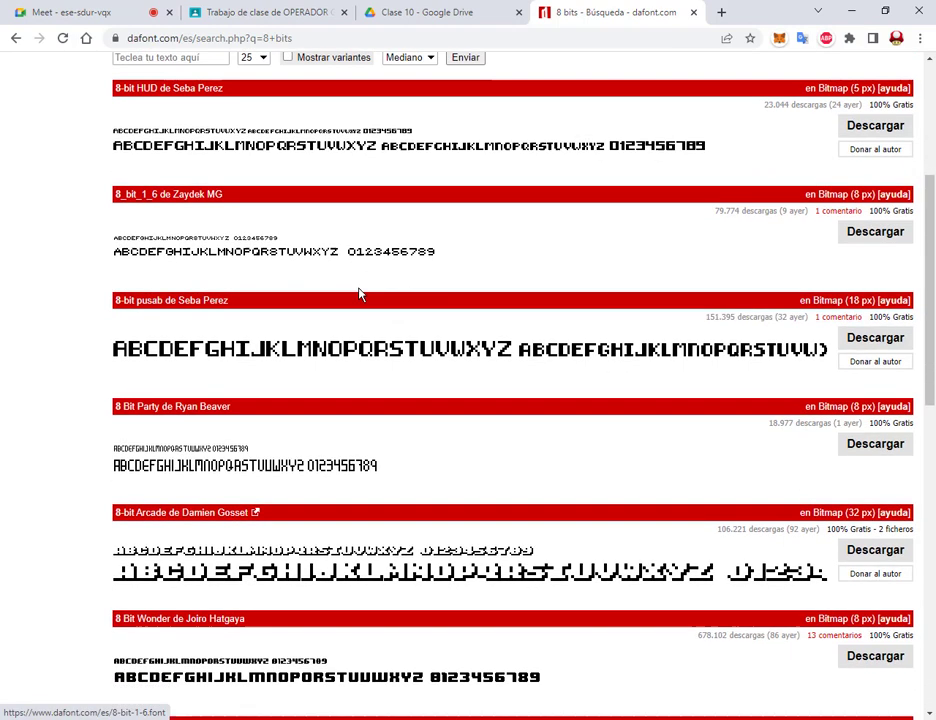
{"action": "scroll", "coordinate": [361, 294], "scroll_direction": "down", "scroll_amount": 6}
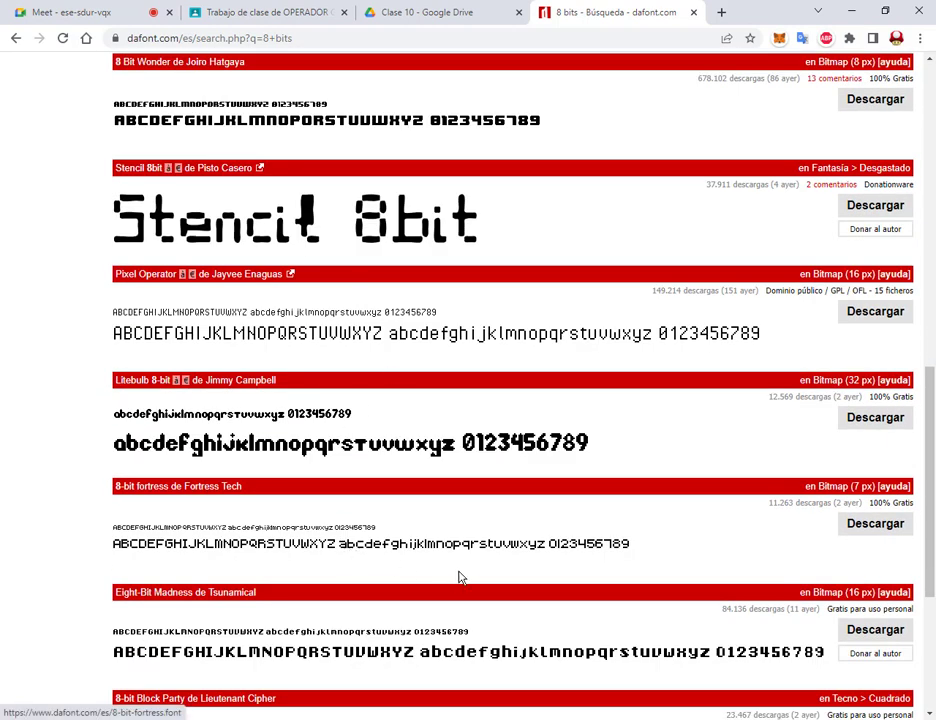
{"action": "scroll", "coordinate": [556, 556], "scroll_direction": "down", "scroll_amount": 1}
{"action": "scroll", "coordinate": [556, 560], "scroll_direction": "up", "scroll_amount": 2}
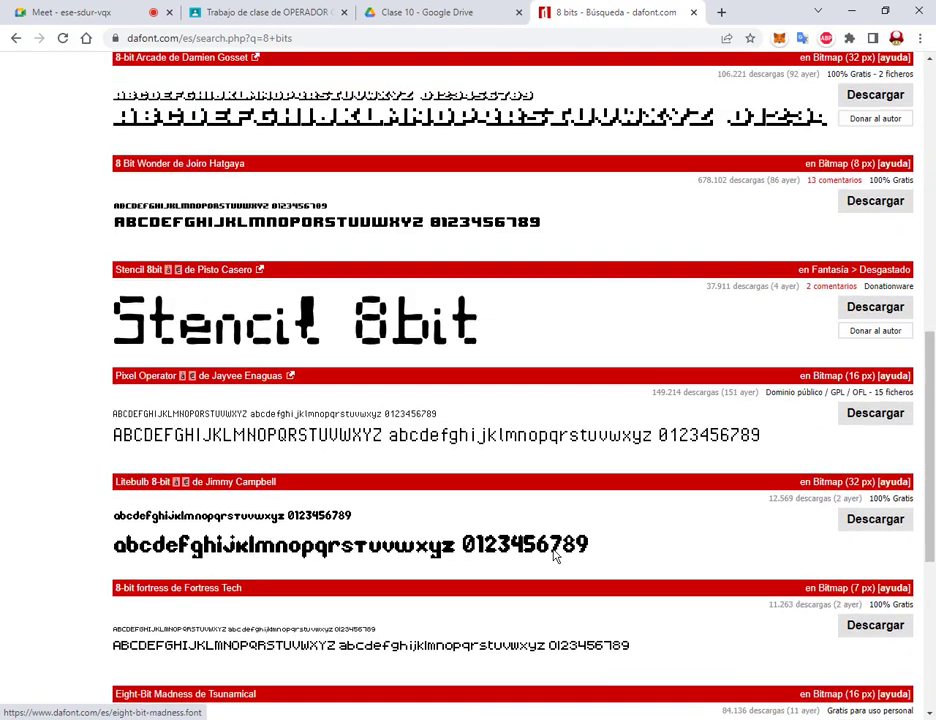
{"action": "scroll", "coordinate": [556, 556], "scroll_direction": "up", "scroll_amount": 2}
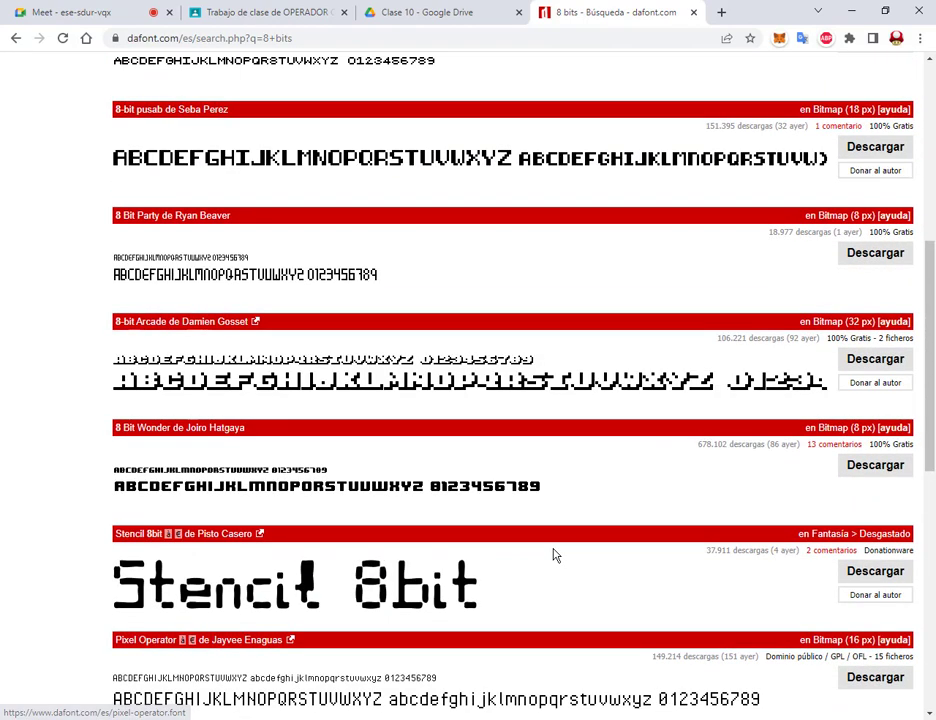
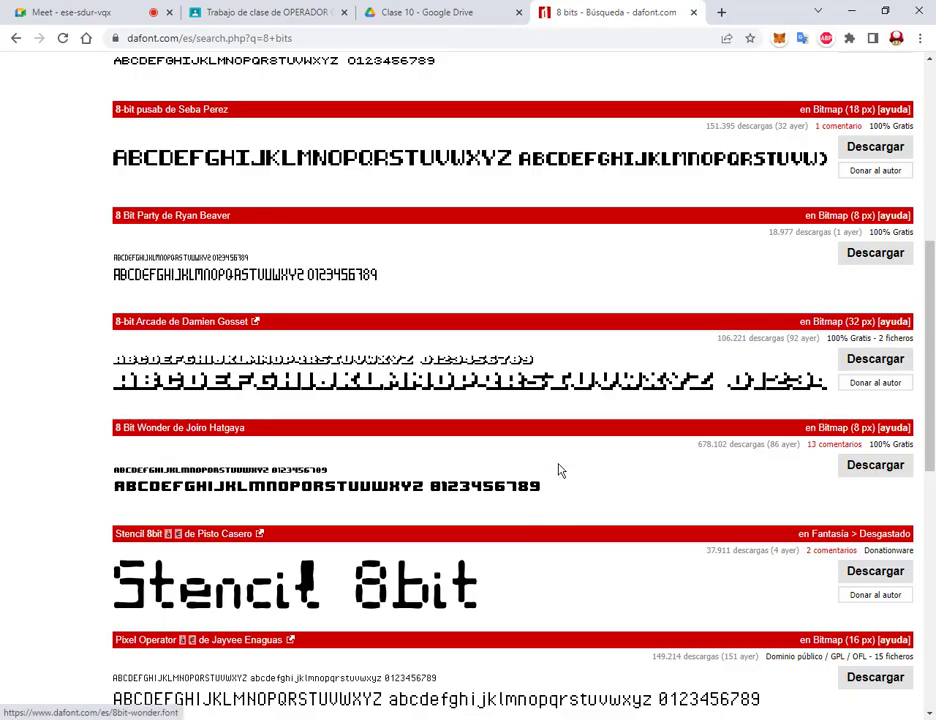
{"action": "scroll", "coordinate": [530, 368], "scroll_direction": "down", "scroll_amount": 3}
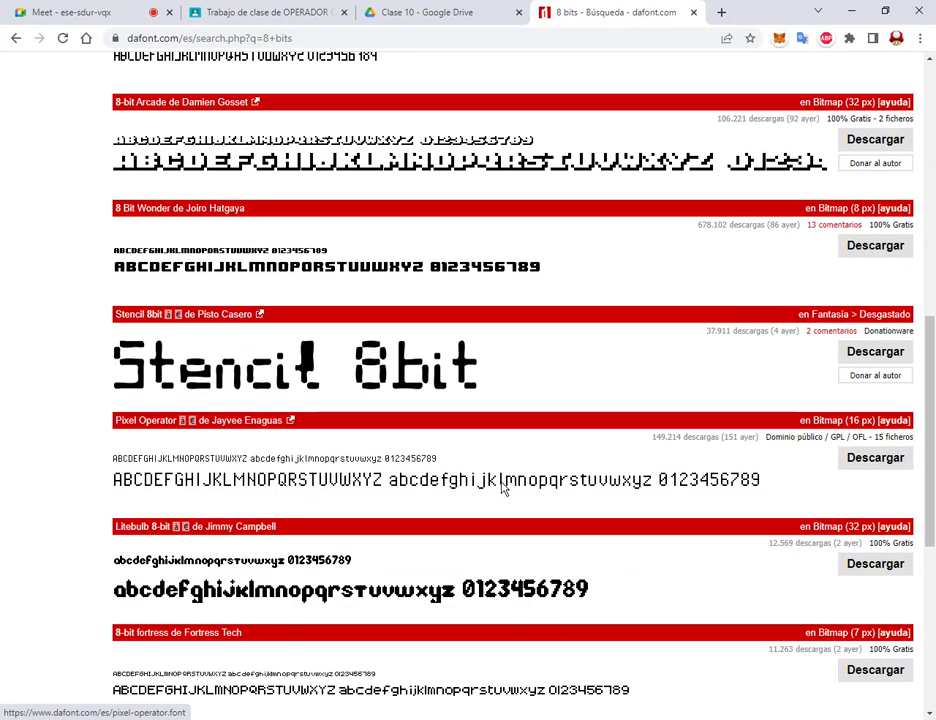
{"action": "scroll", "coordinate": [515, 481], "scroll_direction": "down", "scroll_amount": 3}
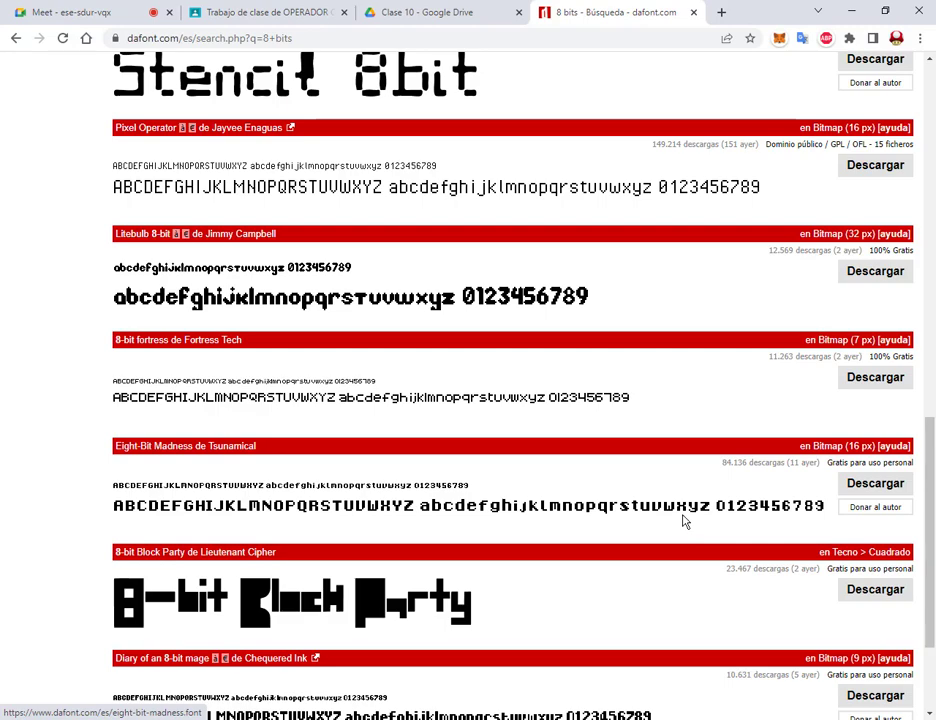
Go through the 8-bit font results again and compare them with the vectortuts reference lettering in Illustrator.
{"action": "scroll", "coordinate": [684, 520], "scroll_direction": "up", "scroll_amount": 10}
{"action": "scroll", "coordinate": [475, 443], "scroll_direction": "down", "scroll_amount": 2}
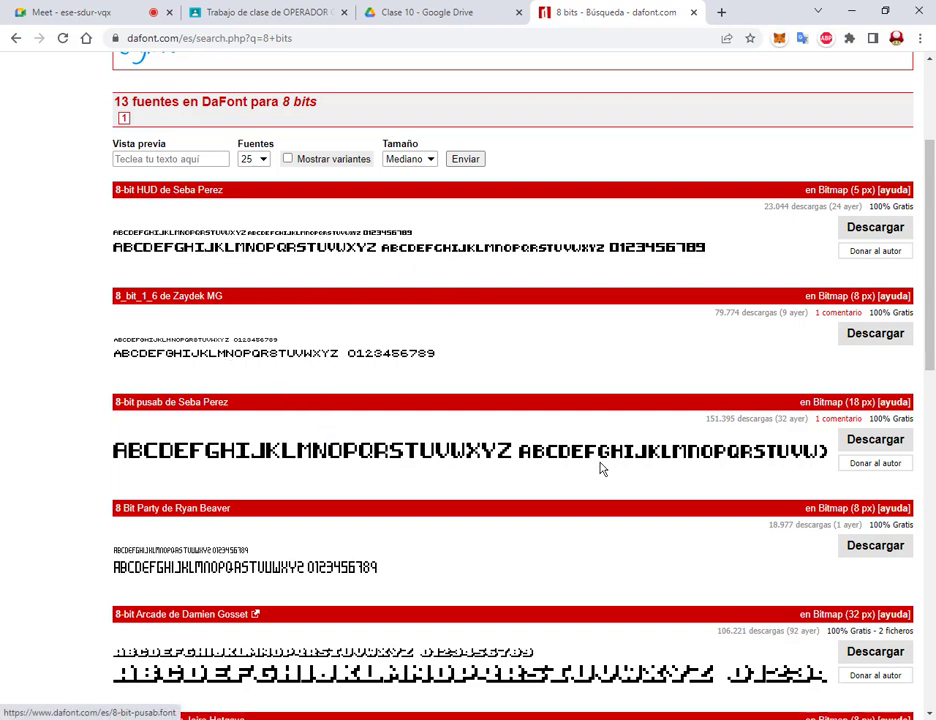
{"action": "scroll", "coordinate": [760, 456], "scroll_direction": "down", "scroll_amount": 2}
{"action": "scroll", "coordinate": [730, 380], "scroll_direction": "down", "scroll_amount": 2}
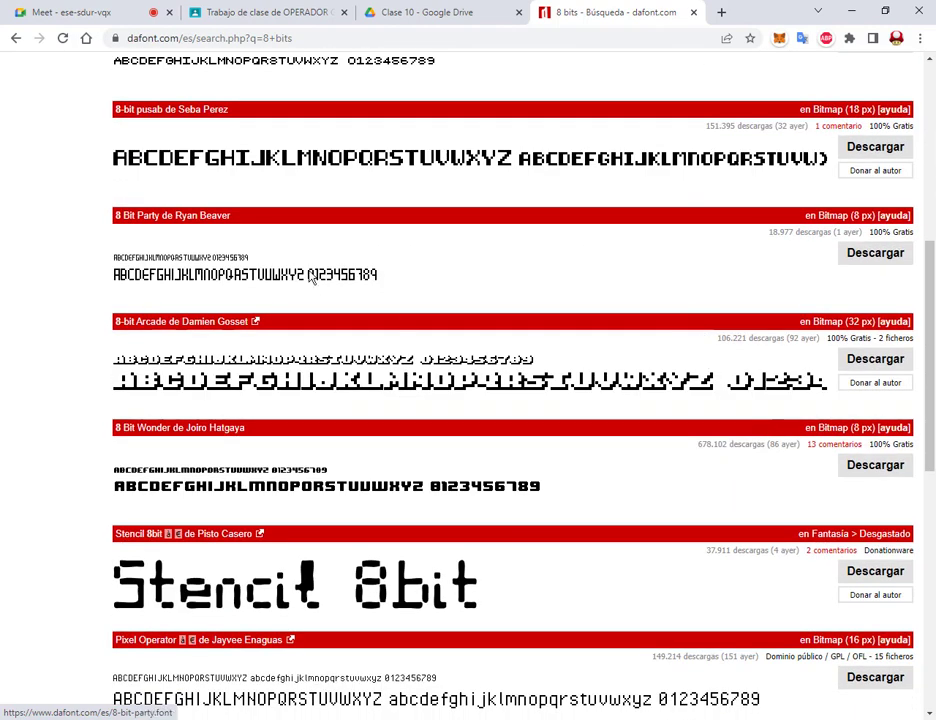
{"action": "scroll", "coordinate": [313, 295], "scroll_direction": "down", "scroll_amount": 2}
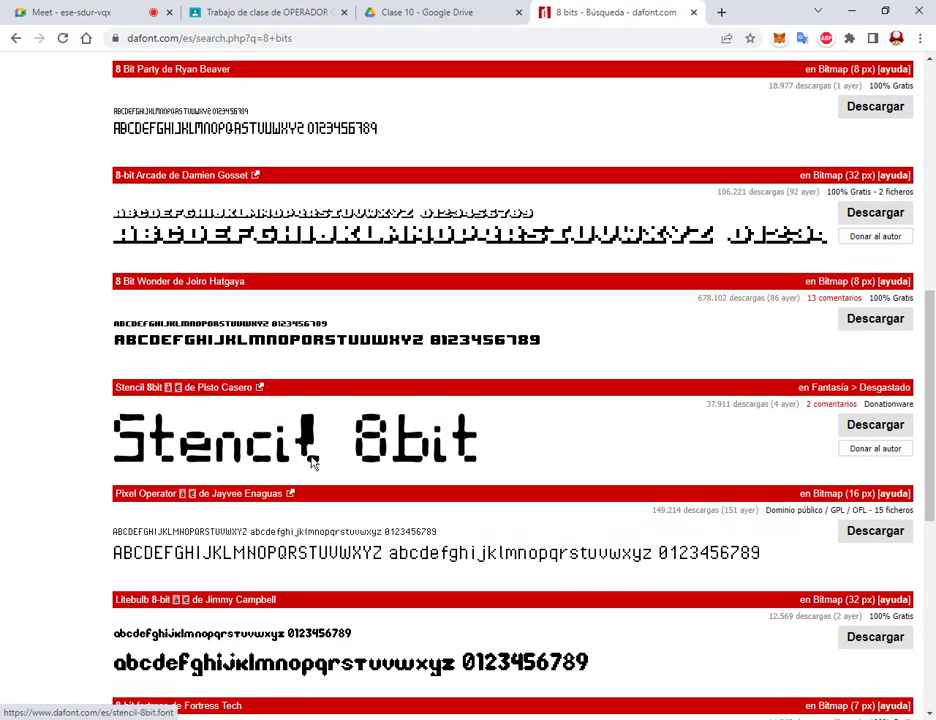
{"action": "scroll", "coordinate": [367, 432], "scroll_direction": "down", "scroll_amount": 3}
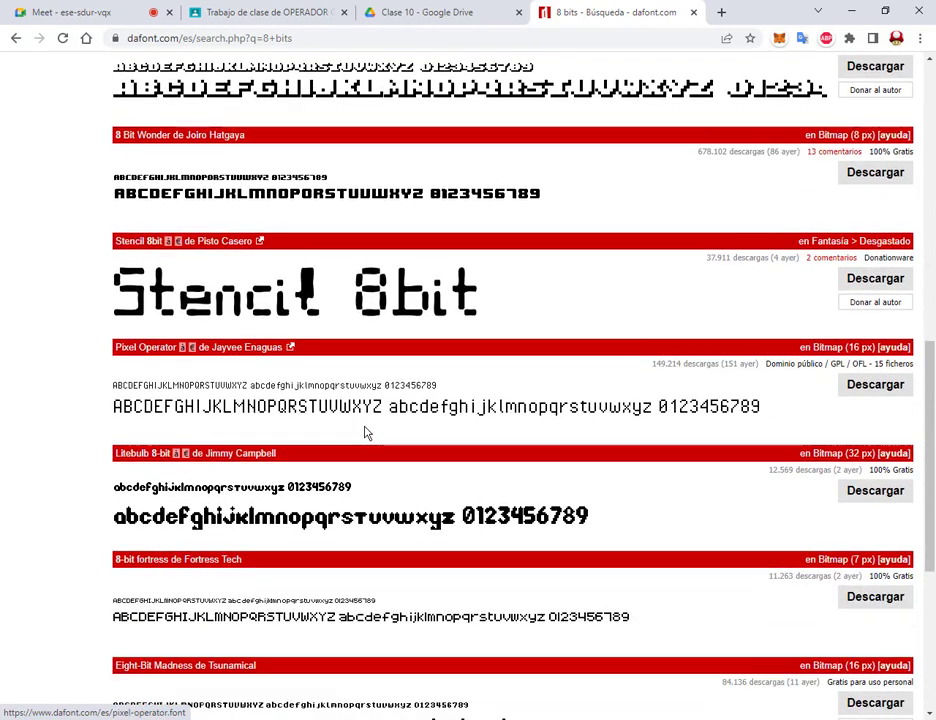
{"action": "scroll", "coordinate": [367, 432], "scroll_direction": "down", "scroll_amount": 3}
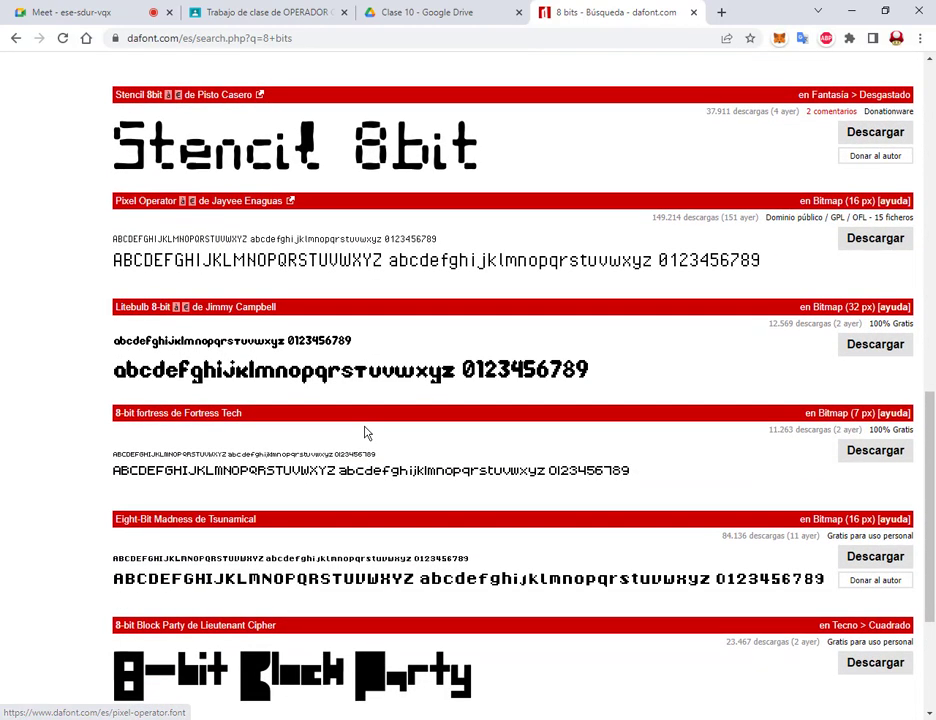
{"action": "scroll", "coordinate": [367, 432], "scroll_direction": "down", "scroll_amount": 3}
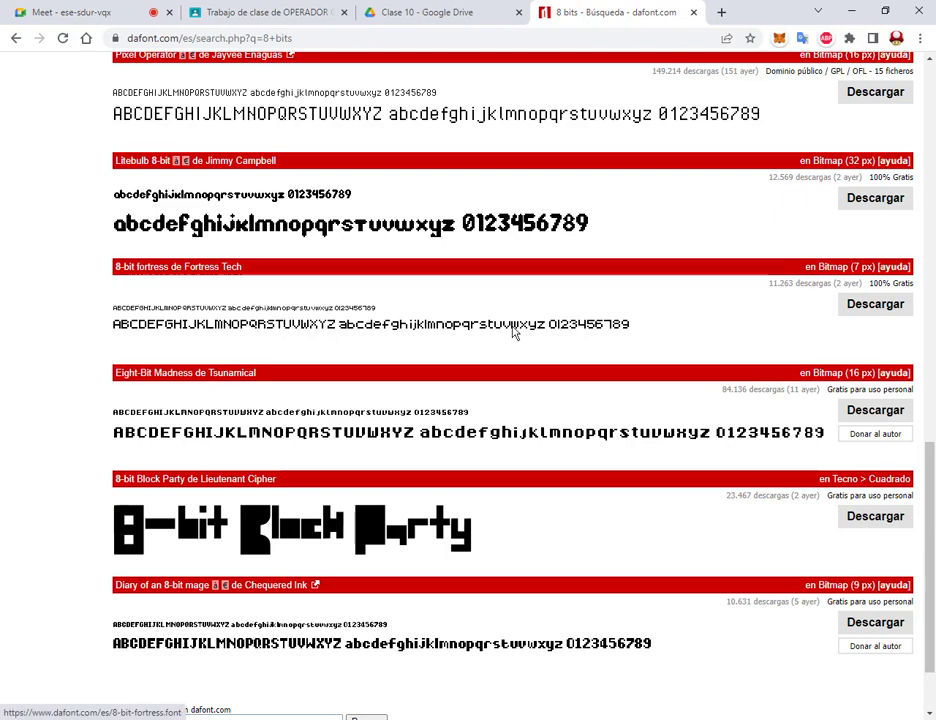
{"action": "key", "text": "alt+Tab"}
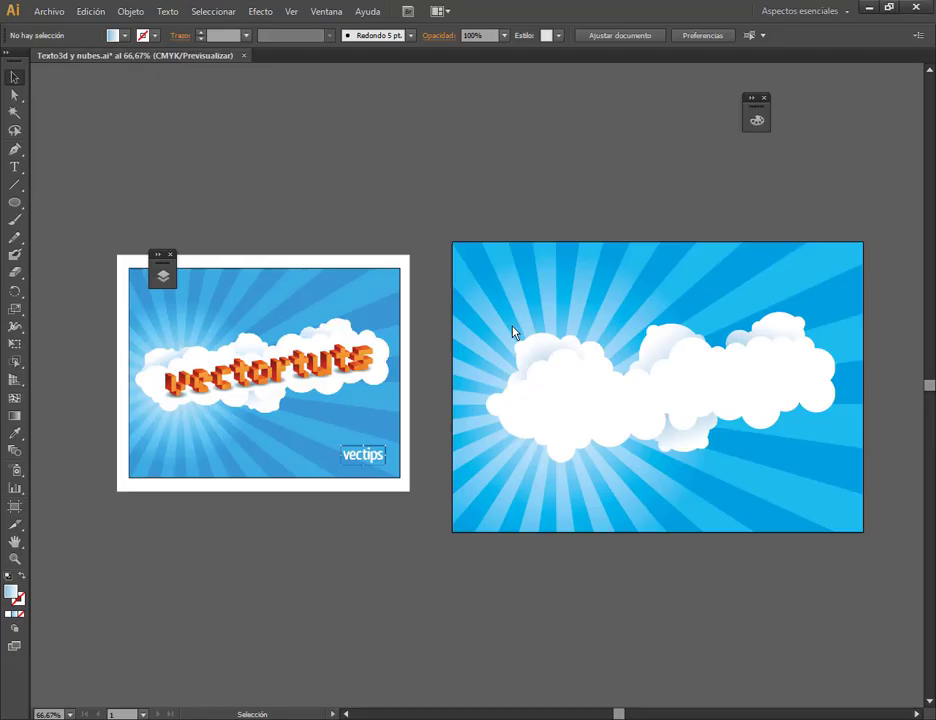
{"action": "key", "text": "alt+Tab"}
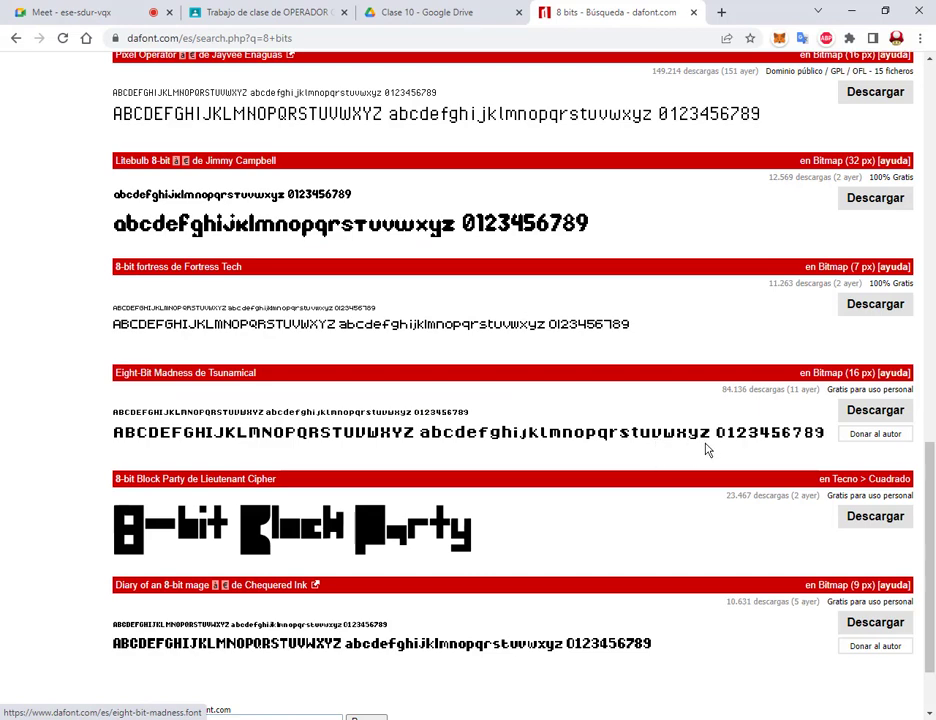
{"action": "key", "text": "alt+Tab"}
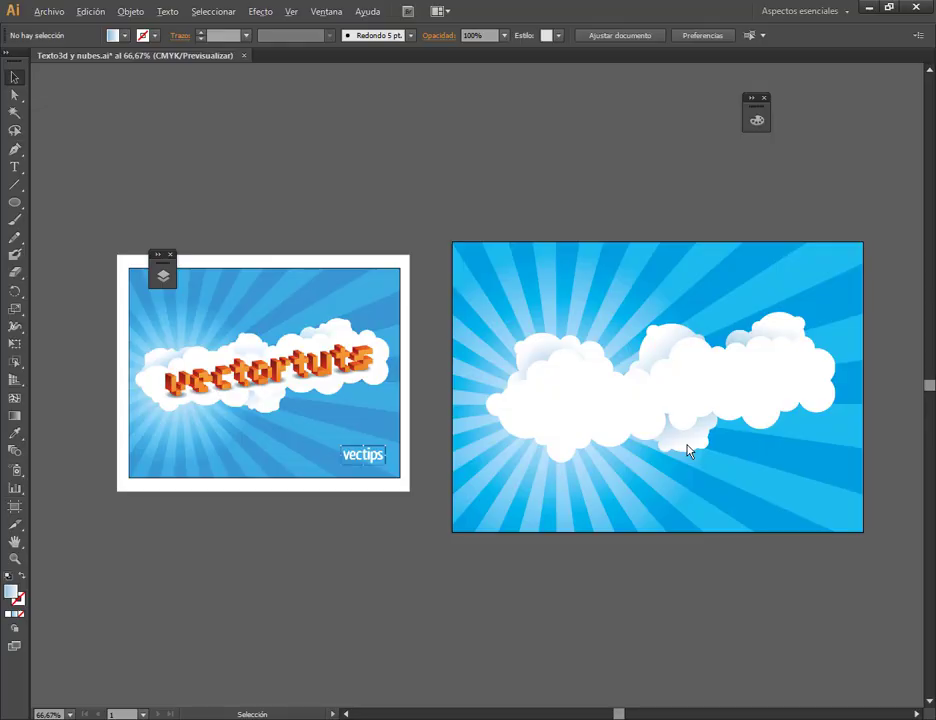
{"action": "key", "text": "alt+Tab"}
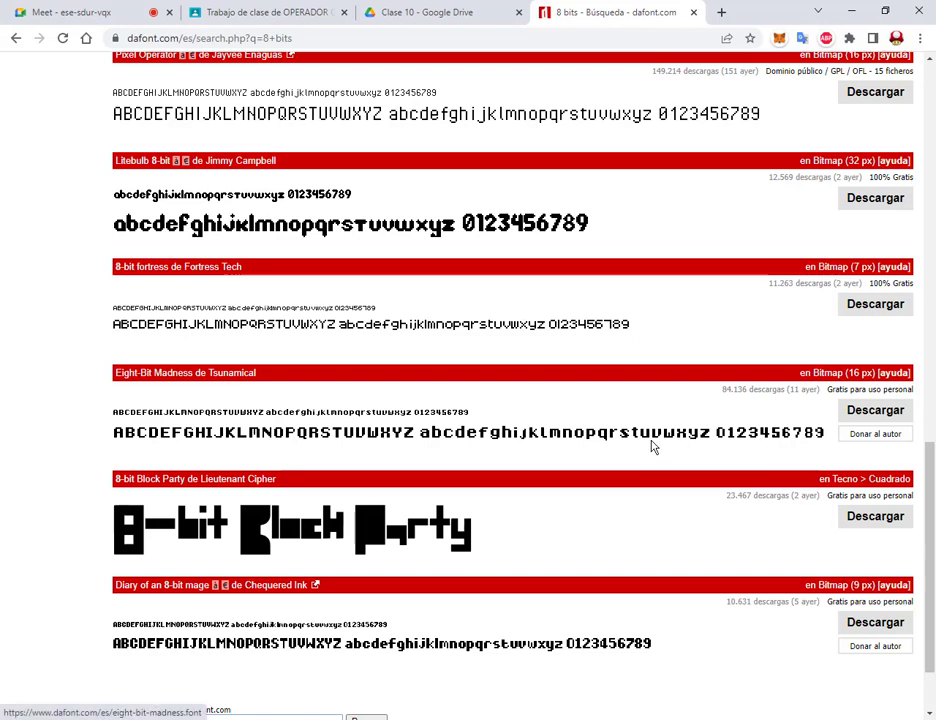
{"action": "scroll", "coordinate": [652, 447], "scroll_direction": "down", "scroll_amount": 2}
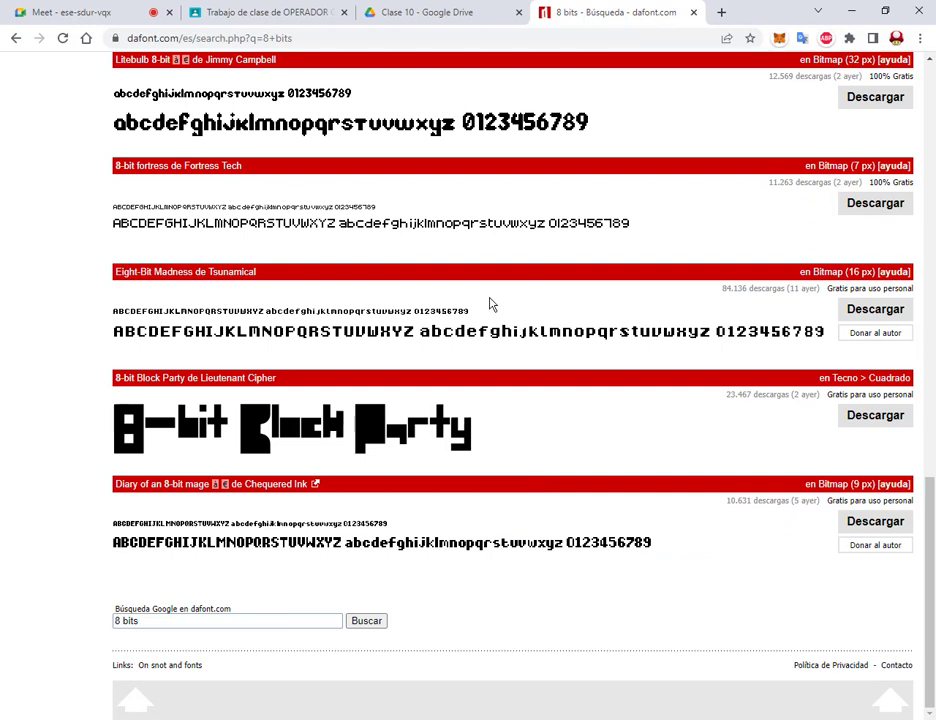
Download the 8-bit fortress and Diary of an 8-bit mage fonts.
{"action": "left_click", "coordinate": [875, 209]}
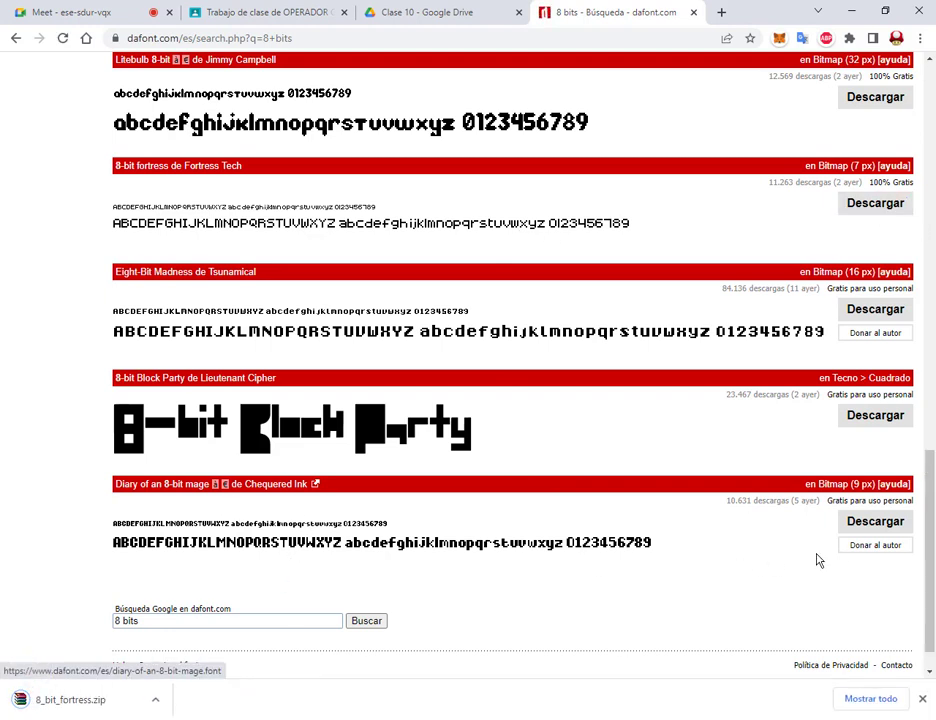
{"action": "left_click", "coordinate": [875, 521]}
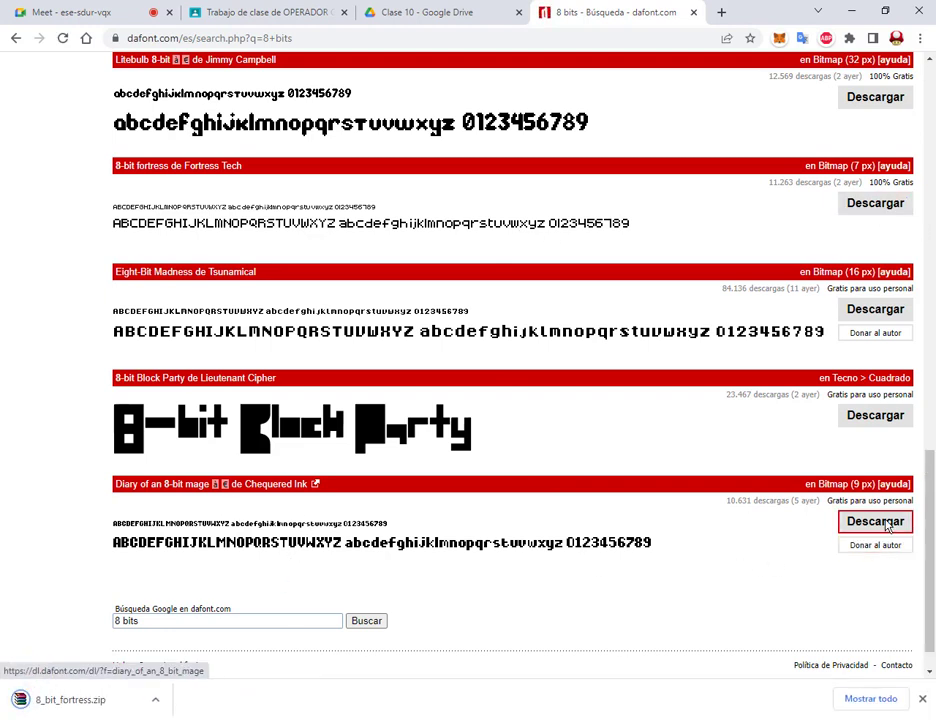
{"action": "left_click", "coordinate": [871, 698]}
{"action": "left_click", "coordinate": [515, 12]}
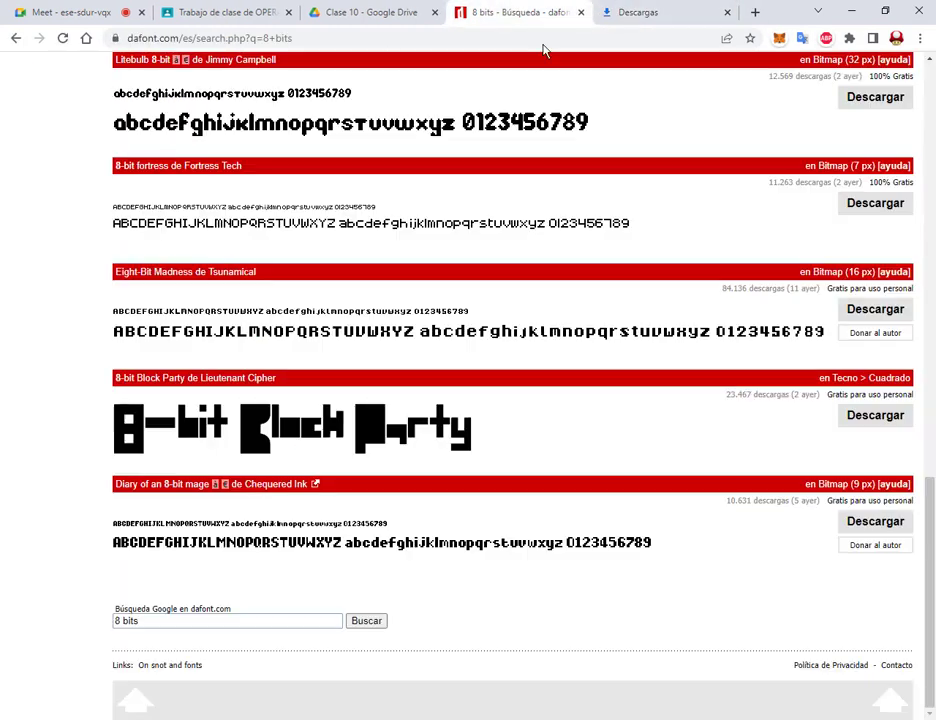
{"action": "scroll", "coordinate": [500, 572], "scroll_direction": "up", "scroll_amount": 4}
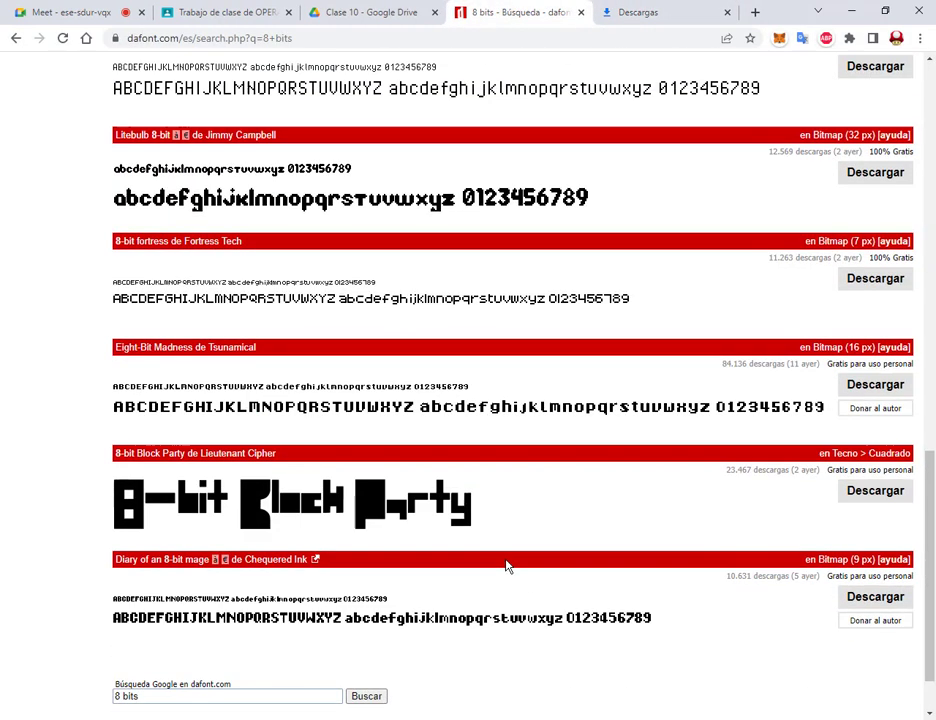
Show the downloaded diary_of_an_8_bit_mage.zip in its folder in File Explorer and maximize that window.
{"action": "left_click", "coordinate": [637, 12]}
{"action": "left_click", "coordinate": [341, 215]}
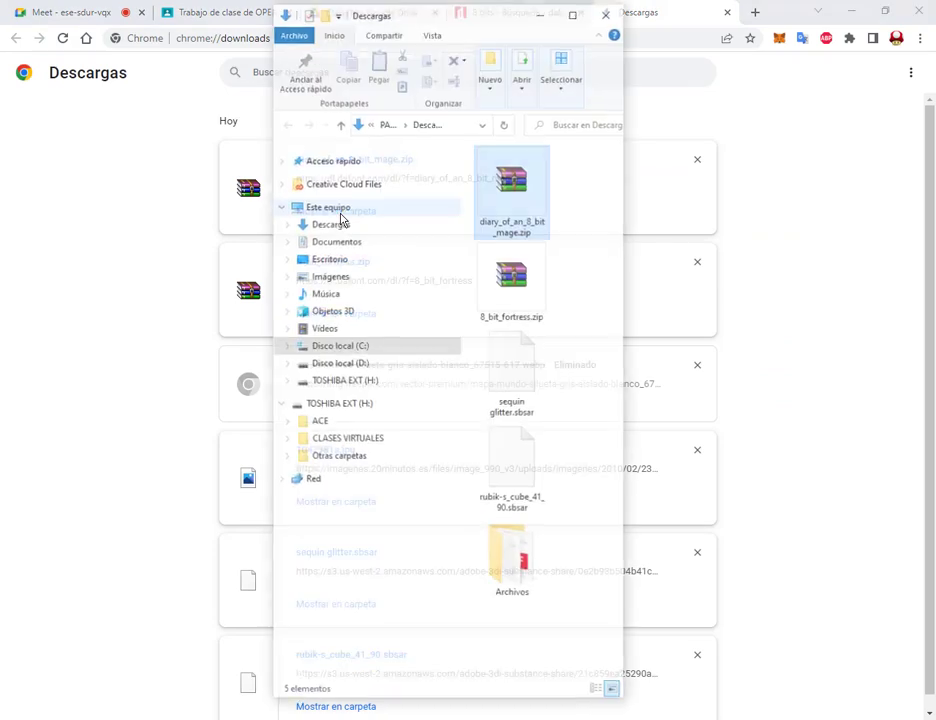
{"action": "left_click", "coordinate": [578, 11]}
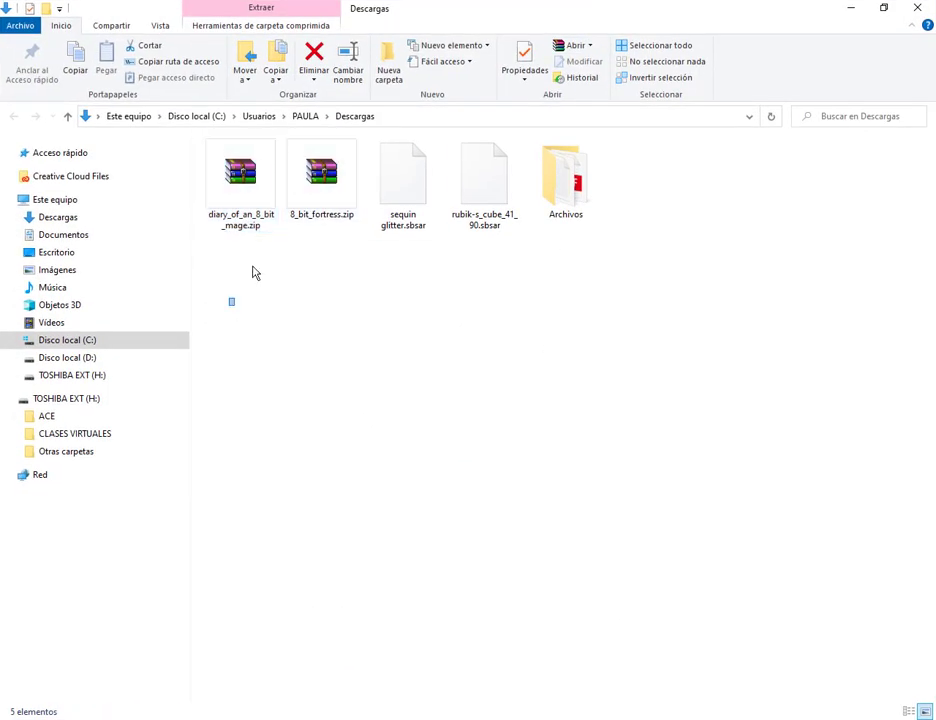
Try to extract diary_of_an_8_bit_mage.zip and 8_bit_fortress.zip, each into a separate folder.
{"action": "left_click_drag", "start_coordinate": [253, 271], "coordinate": [330, 172]}
{"action": "right_click", "coordinate": [330, 172]}
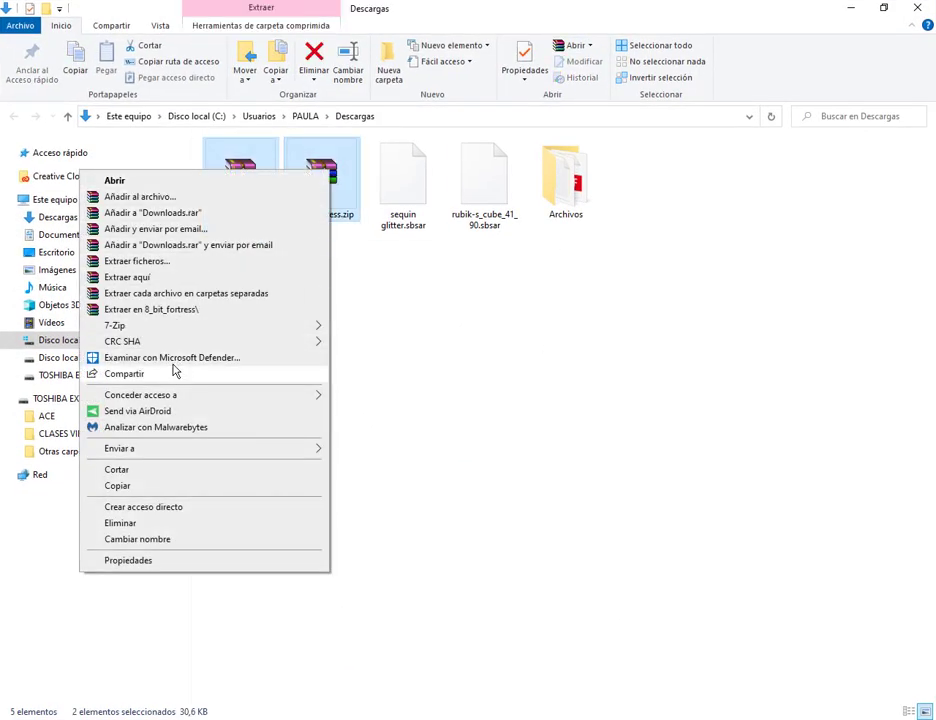
{"action": "left_click", "coordinate": [210, 293]}
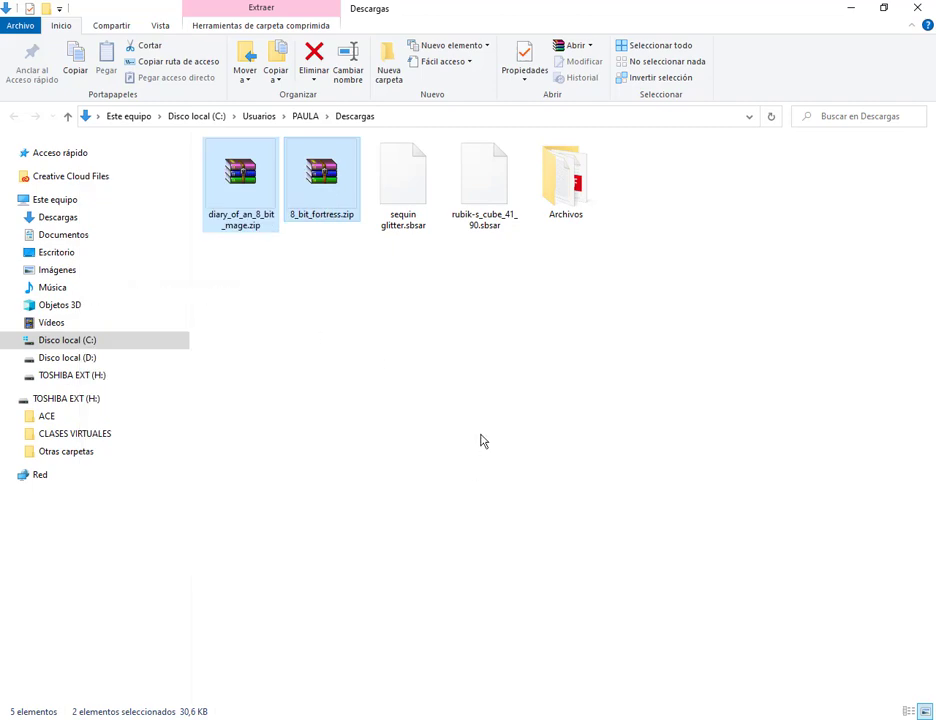
Delete the two font archives, refresh the Descargas folder and undo the deletion.
{"action": "left_click", "coordinate": [313, 54]}
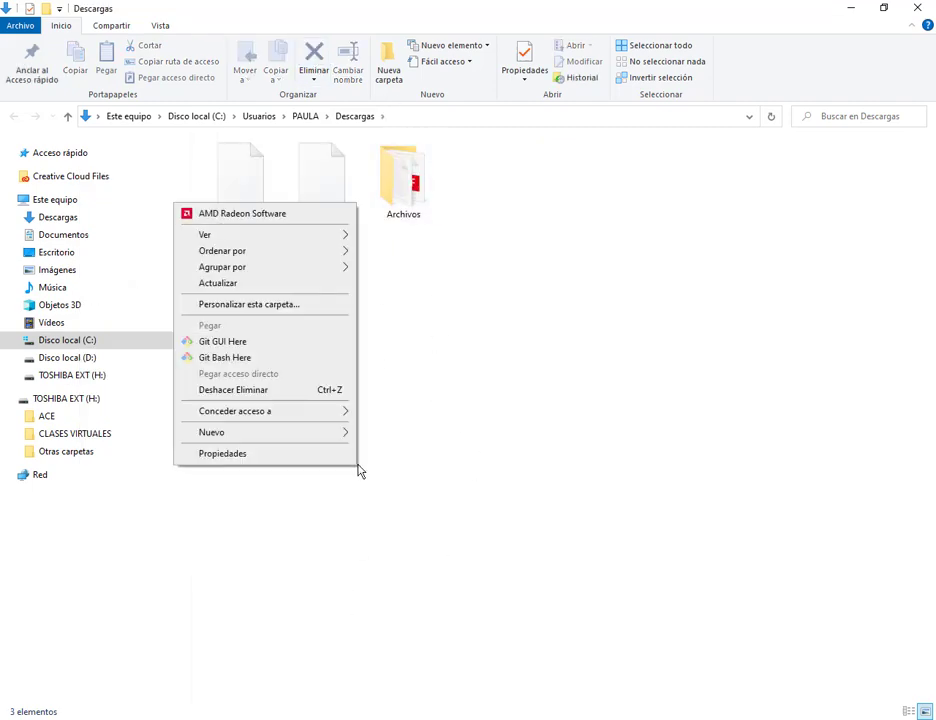
{"action": "right_click", "coordinate": [358, 468]}
{"action": "left_click", "coordinate": [242, 284]}
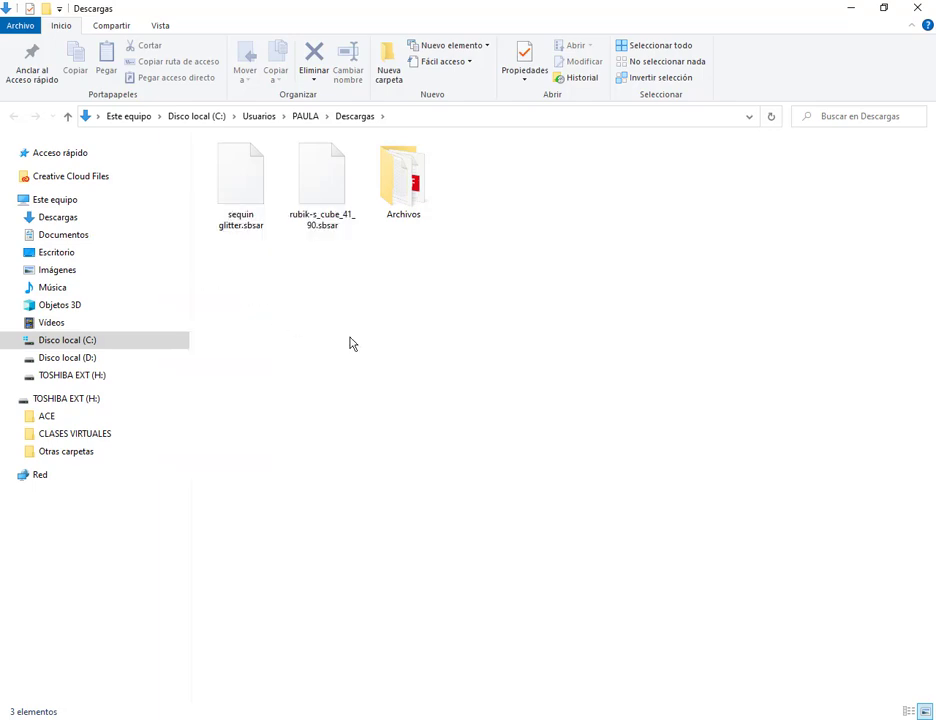
{"action": "key", "text": "ctrl+z"}
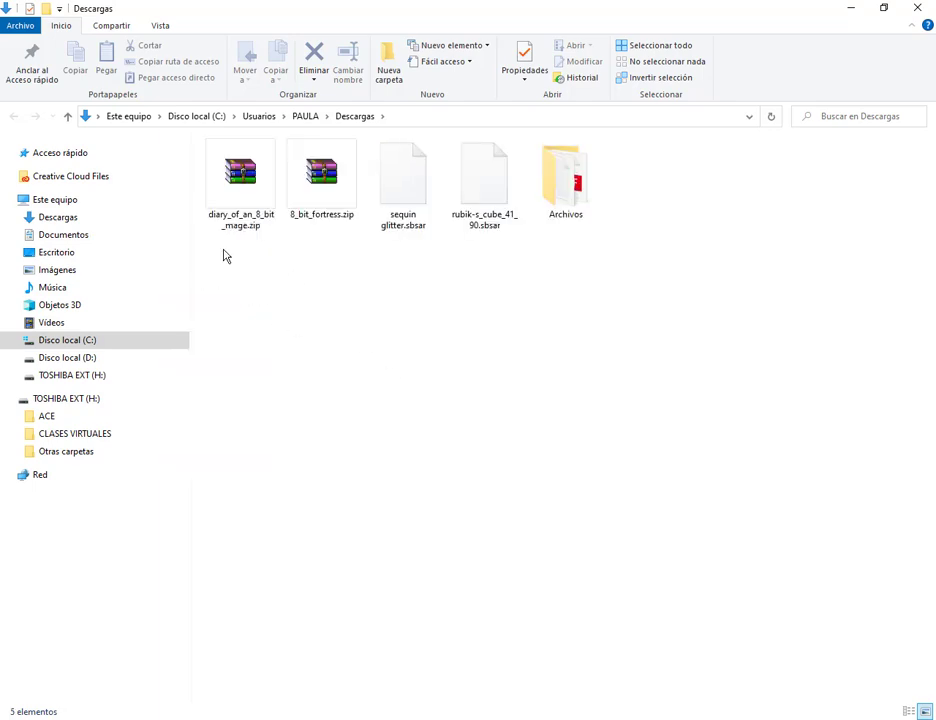
Extract diary_of_an_8_bit_mage.zip and 8_bit_fortress.zip into separate folders and delete both archives.
{"action": "left_click_drag", "start_coordinate": [307, 268], "coordinate": [199, 184]}
{"action": "right_click", "coordinate": [328, 168]}
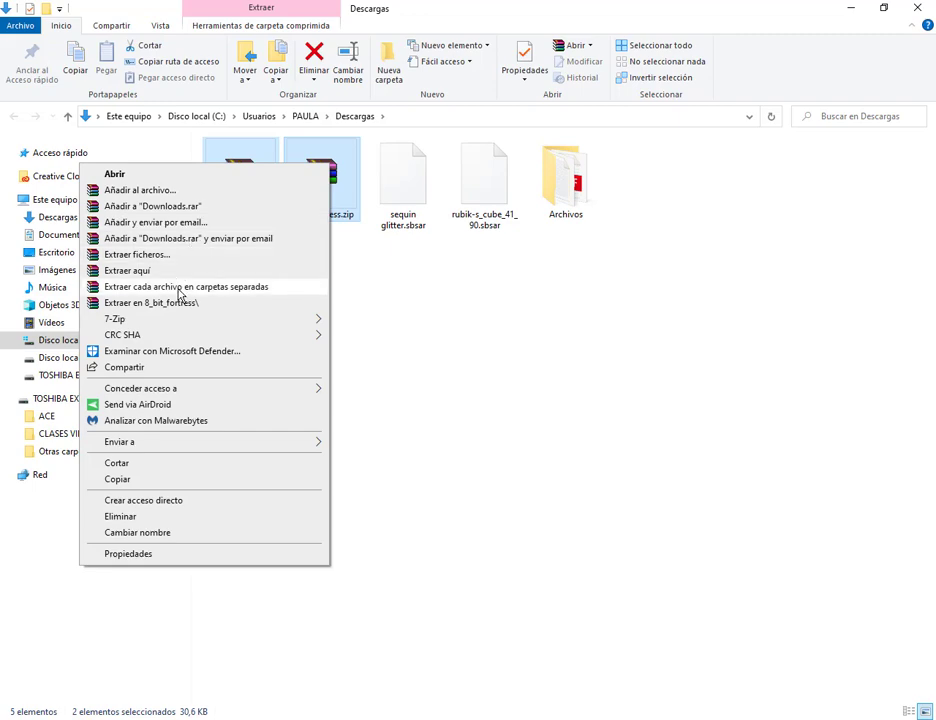
{"action": "left_click", "coordinate": [180, 287]}
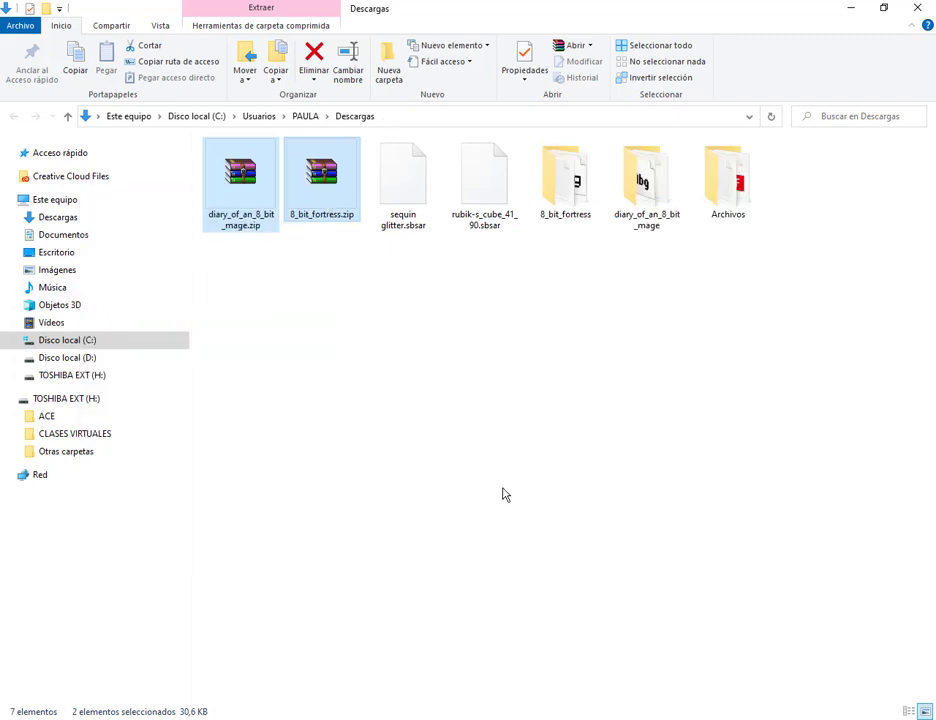
{"action": "key", "text": "Delete"}
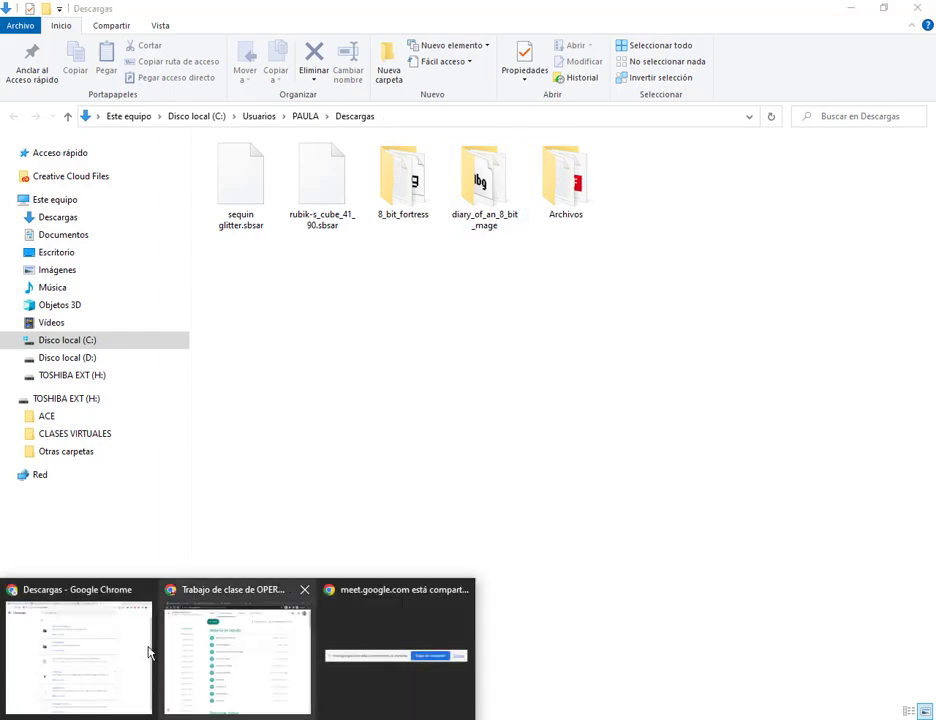
Switch to the DaFont page in Chrome and search the fonts for "bits".
{"action": "left_click", "coordinate": [132, 652]}
{"action": "left_click", "coordinate": [533, 12]}
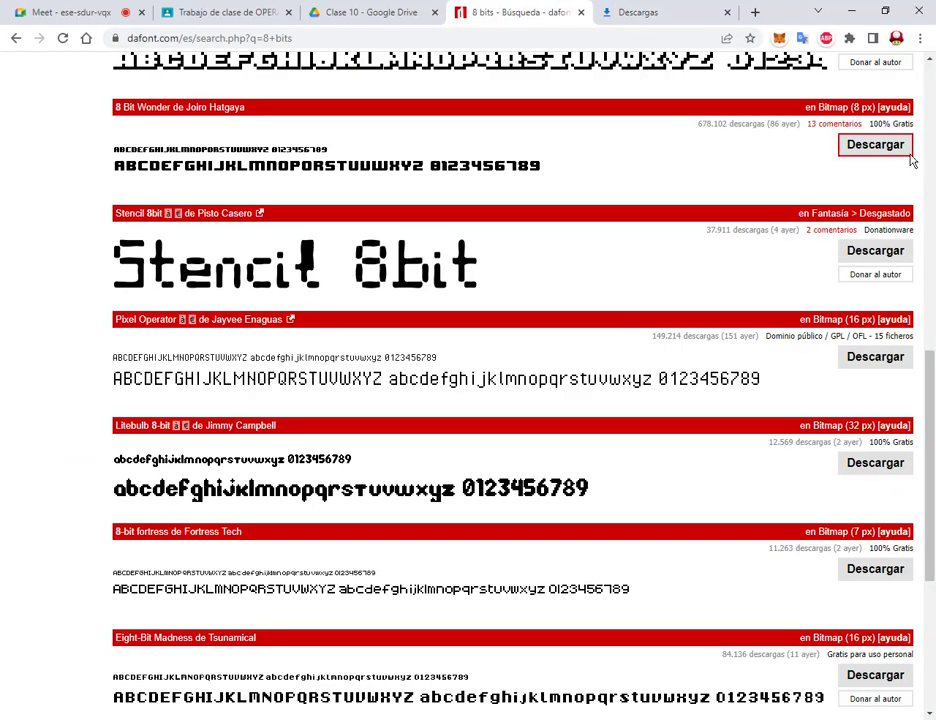
{"action": "scroll", "coordinate": [873, 200], "scroll_direction": "up", "scroll_amount": 10}
{"action": "left_click", "coordinate": [737, 168]}
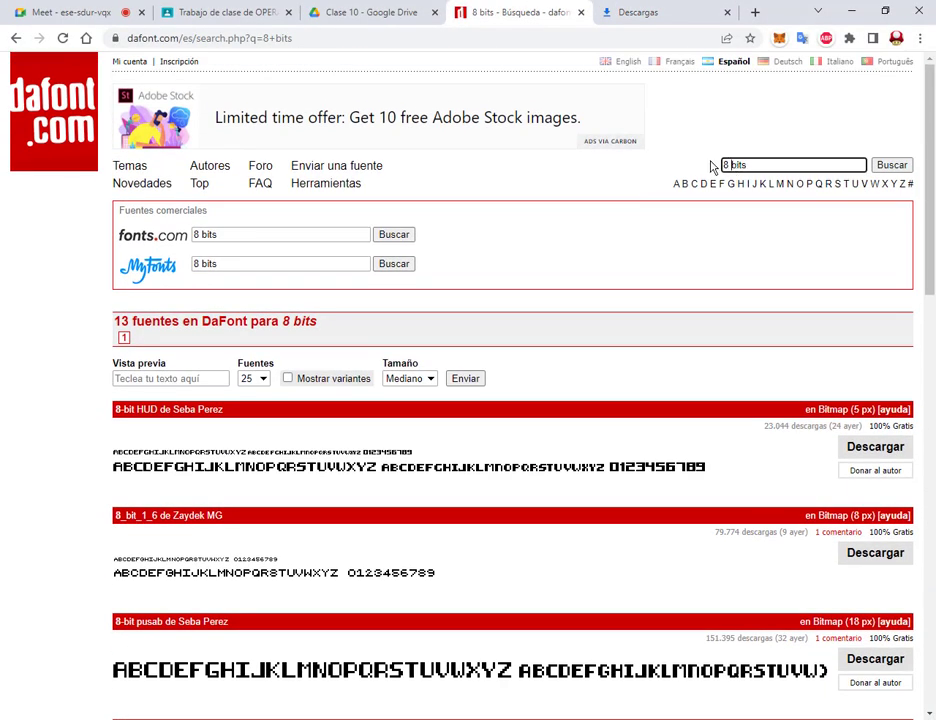
{"action": "key", "text": "BackSpace"}
{"action": "key", "text": "BackSpace"}
{"action": "key", "text": "Return"}
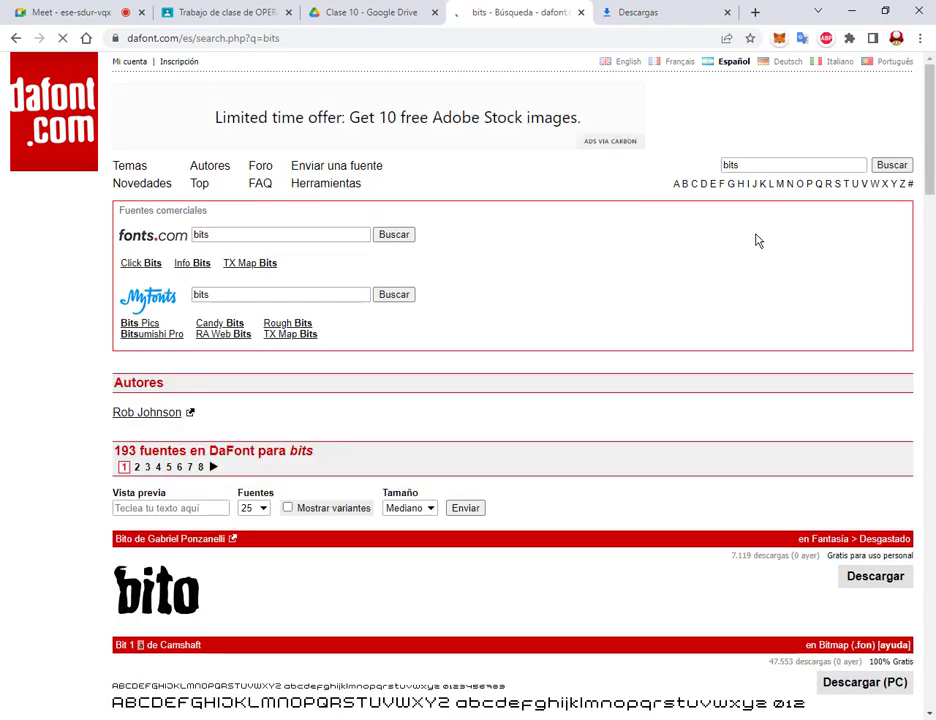
Examine the first page of DaFont results for pixel-style bitmap fonts suited to the lettering.
{"action": "scroll", "coordinate": [608, 407], "scroll_direction": "down", "scroll_amount": 4}
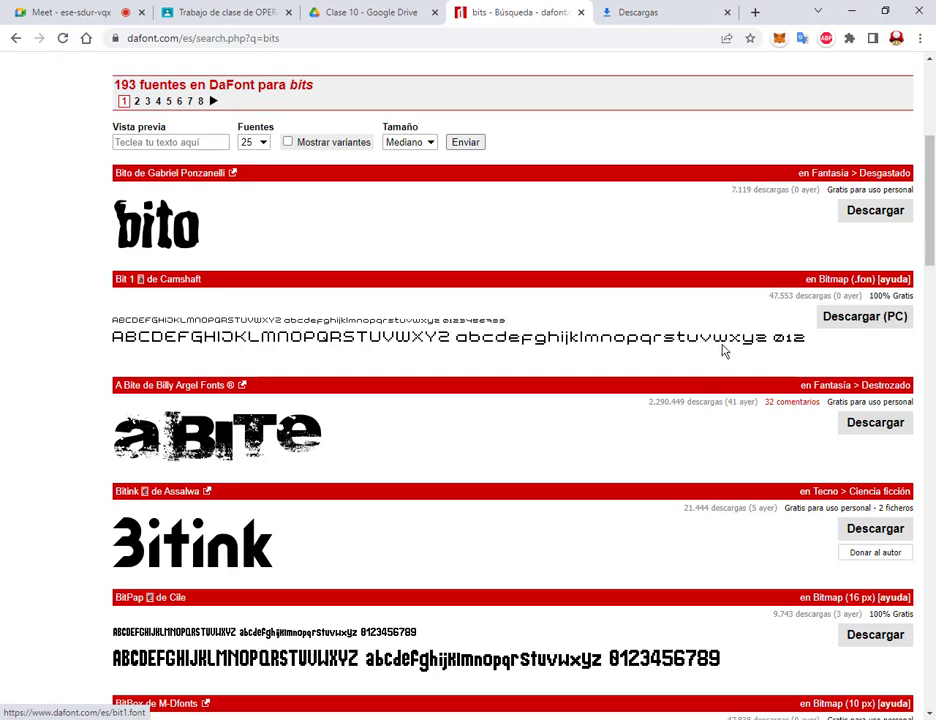
{"action": "scroll", "coordinate": [694, 336], "scroll_direction": "down", "scroll_amount": 3}
{"action": "scroll", "coordinate": [580, 390], "scroll_direction": "down", "scroll_amount": 3}
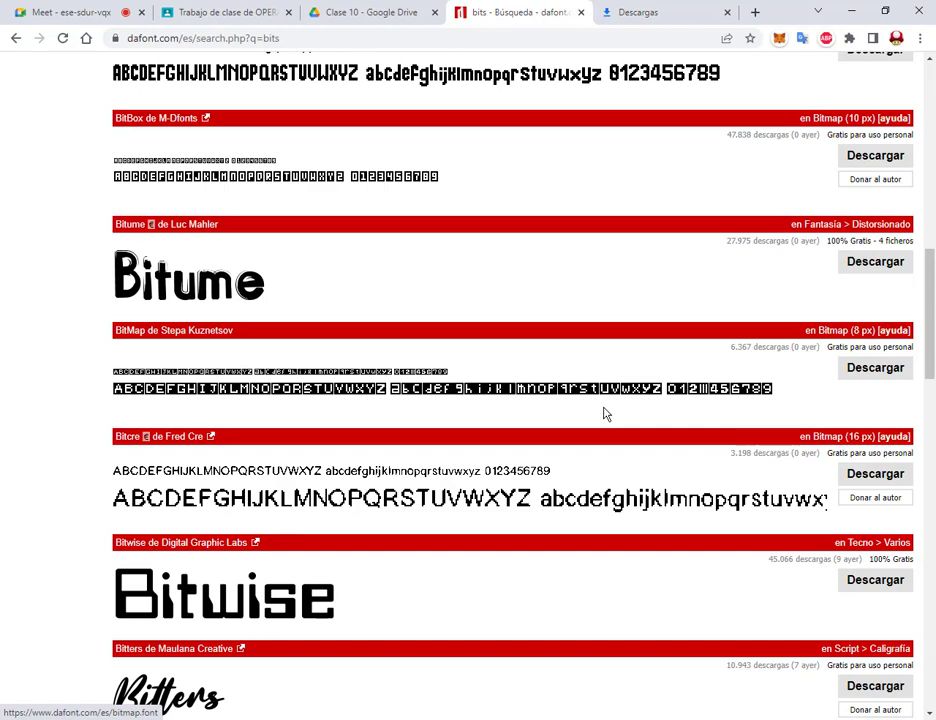
{"action": "scroll", "coordinate": [603, 413], "scroll_direction": "down", "scroll_amount": 3}
{"action": "scroll", "coordinate": [603, 414], "scroll_direction": "down", "scroll_amount": 4}
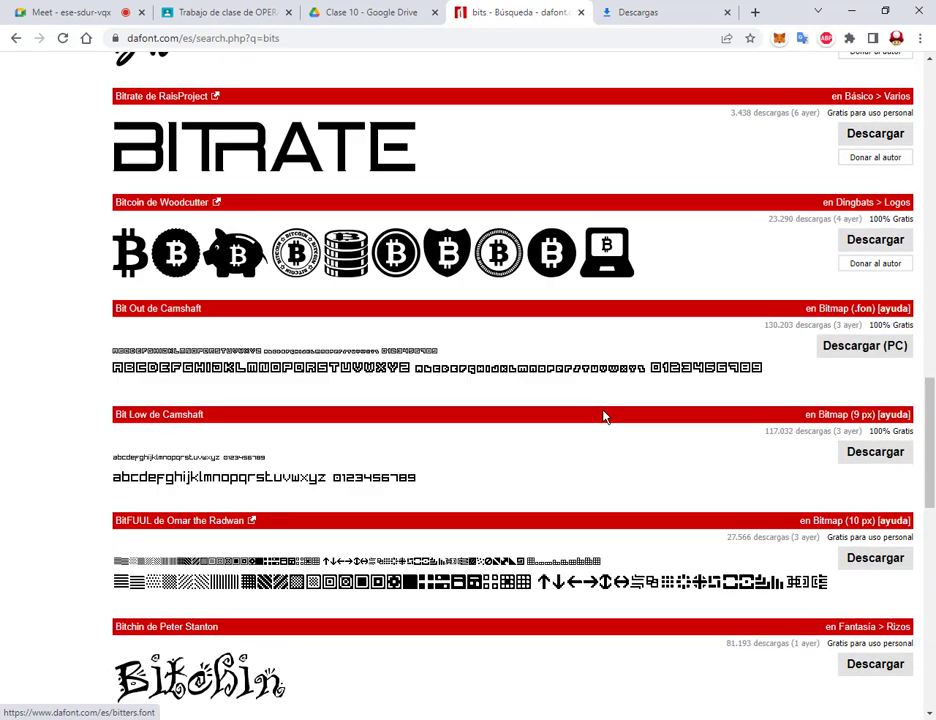
{"action": "scroll", "coordinate": [603, 416], "scroll_direction": "down", "scroll_amount": 2}
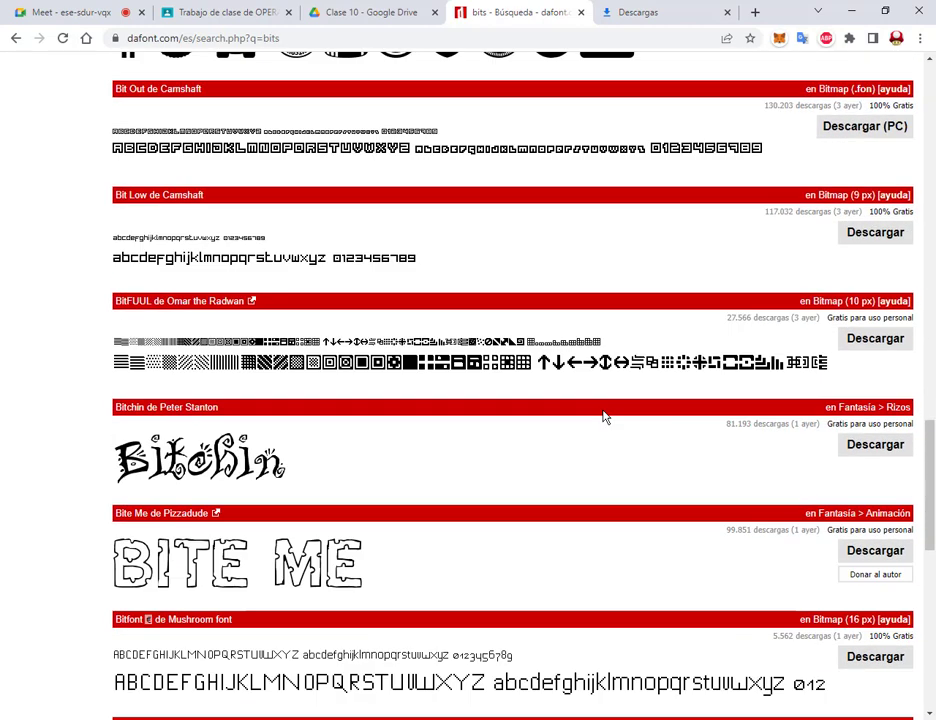
{"action": "scroll", "coordinate": [603, 416], "scroll_direction": "down", "scroll_amount": 2}
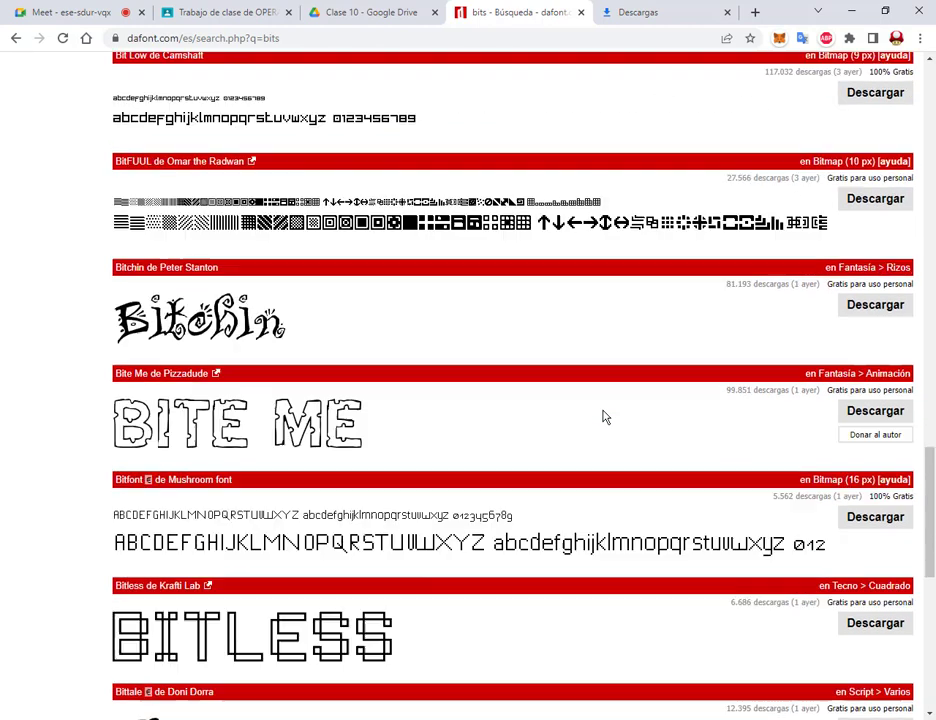
{"action": "scroll", "coordinate": [603, 416], "scroll_direction": "up", "scroll_amount": 1}
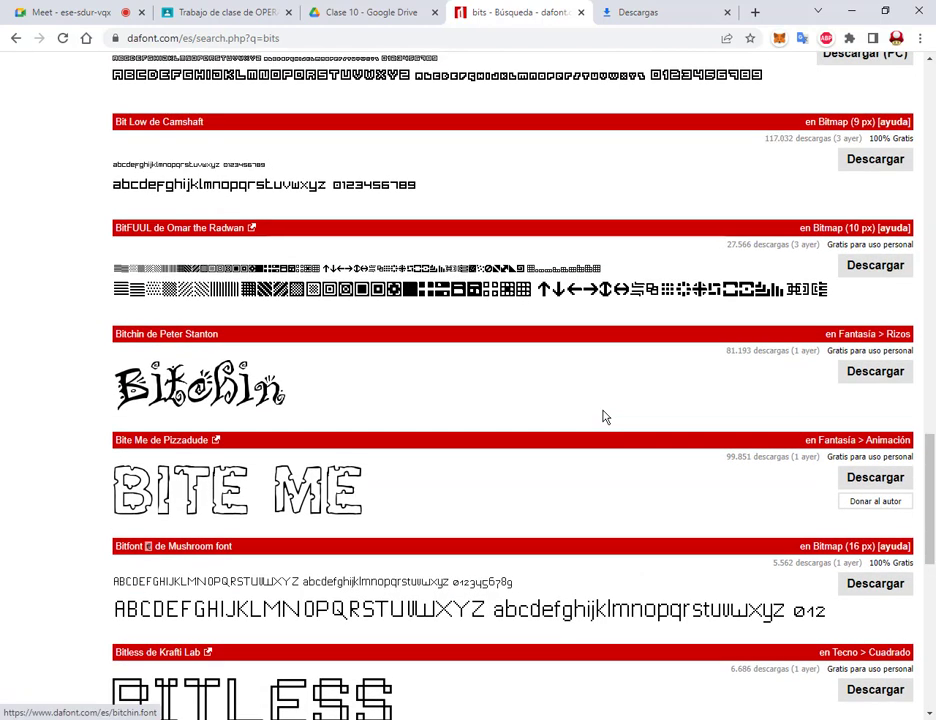
{"action": "scroll", "coordinate": [603, 416], "scroll_direction": "down", "scroll_amount": 3}
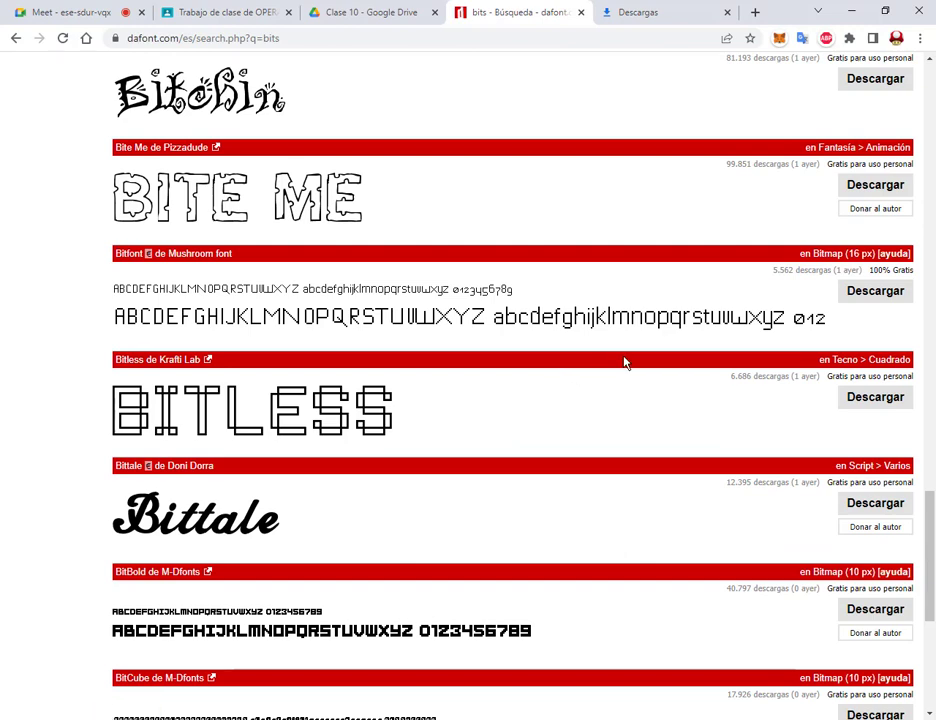
{"action": "scroll", "coordinate": [630, 368], "scroll_direction": "down", "scroll_amount": 4}
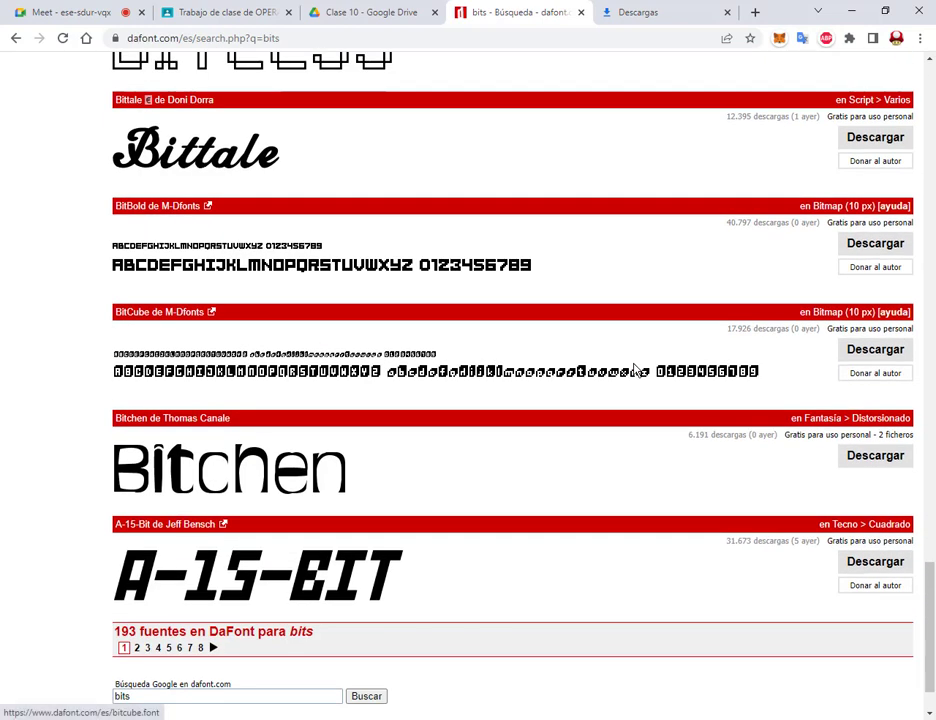
{"action": "scroll", "coordinate": [634, 370], "scroll_direction": "down", "scroll_amount": 1}
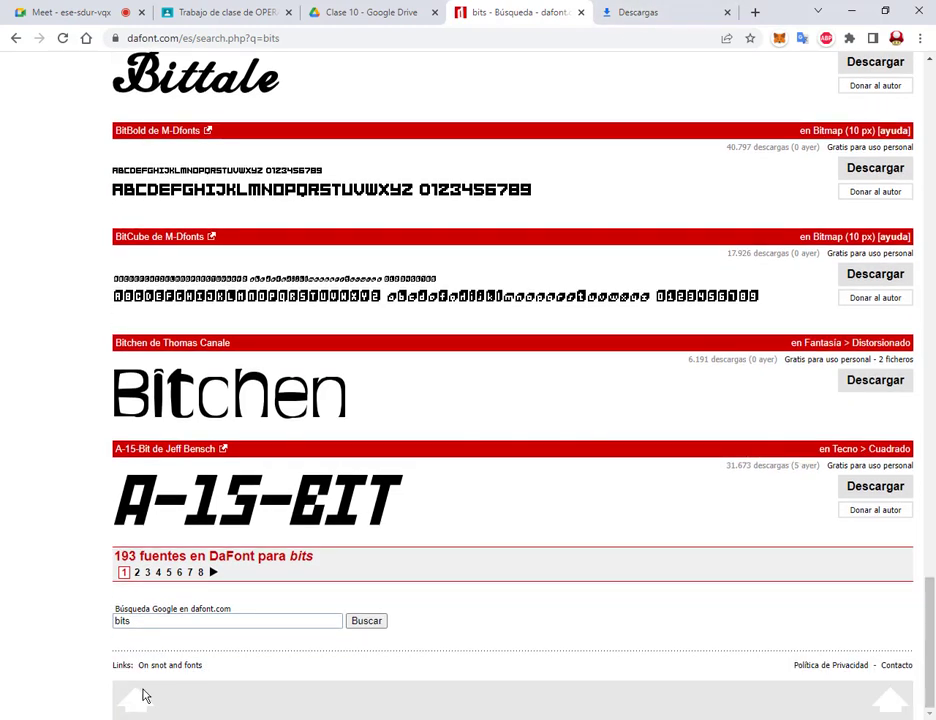
Return to the Descargas folder in File Explorer and preview 8-bit fortress.ttf from the 8_bit_fortress folder.
{"action": "left_click", "coordinate": [198, 654]}
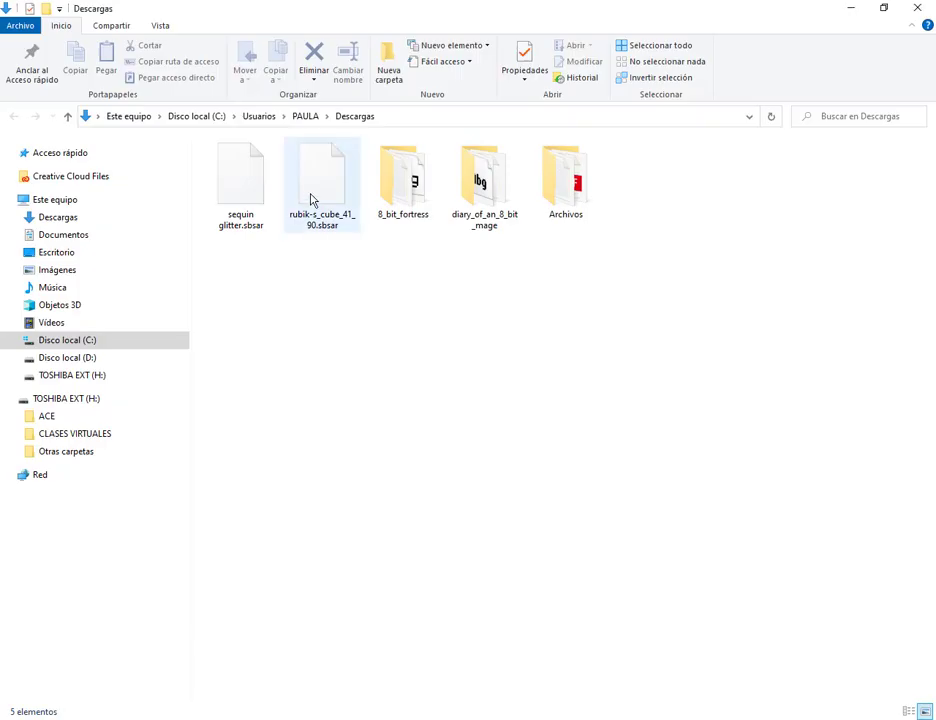
{"action": "double_click", "coordinate": [403, 182]}
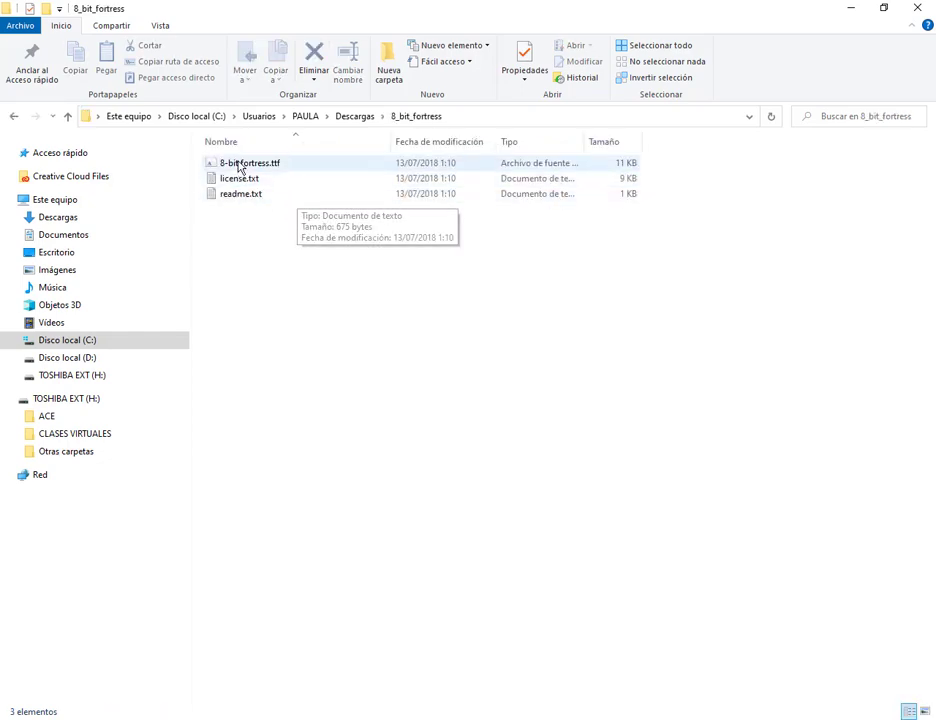
{"action": "double_click", "coordinate": [240, 163]}
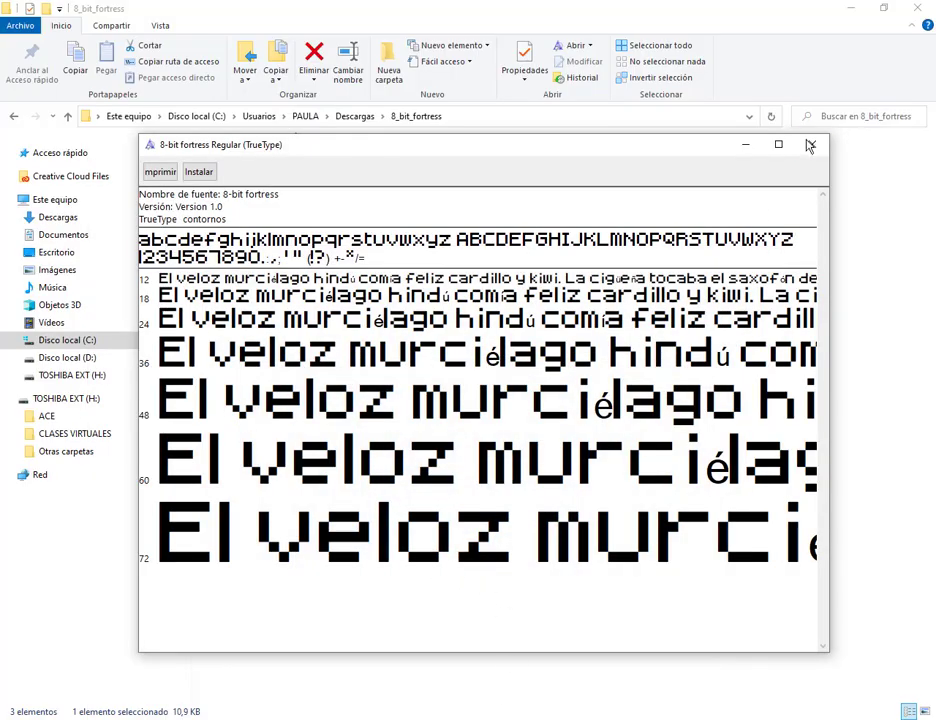
{"action": "left_click", "coordinate": [810, 143]}
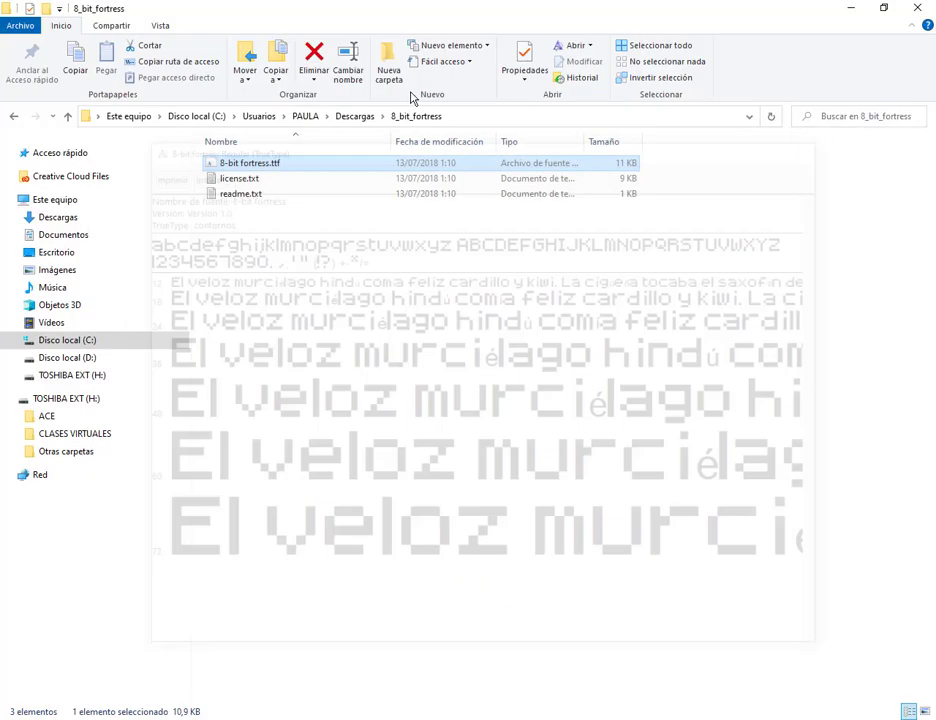
Preview and install Diary of an 8-bit mage.otf from the diary_of_an_8_bit_mage folder.
{"action": "left_click", "coordinate": [368, 116]}
{"action": "double_click", "coordinate": [501, 192]}
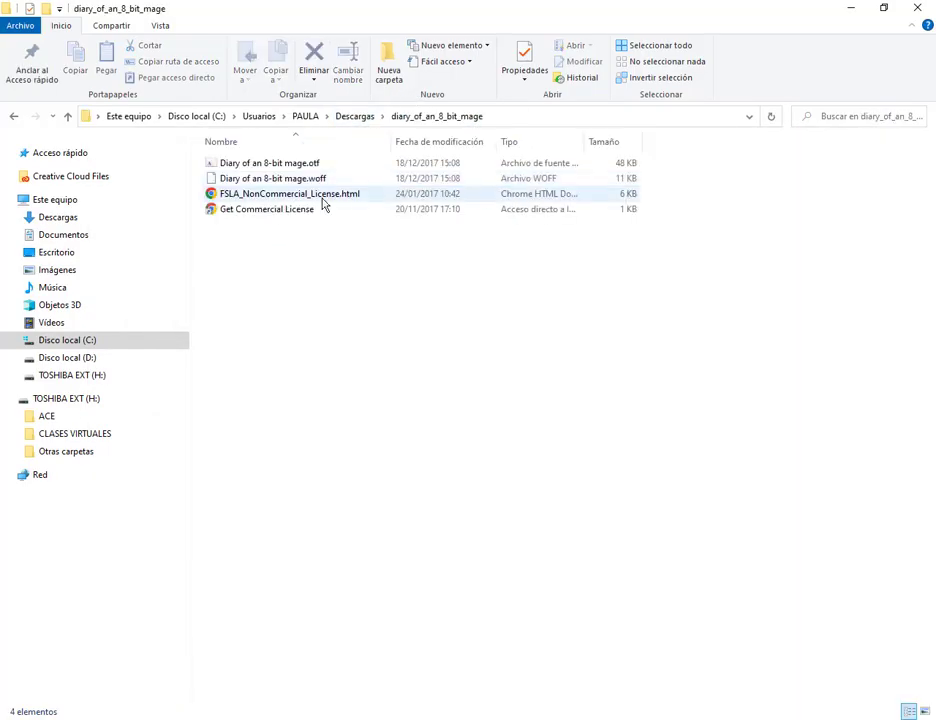
{"action": "double_click", "coordinate": [286, 166]}
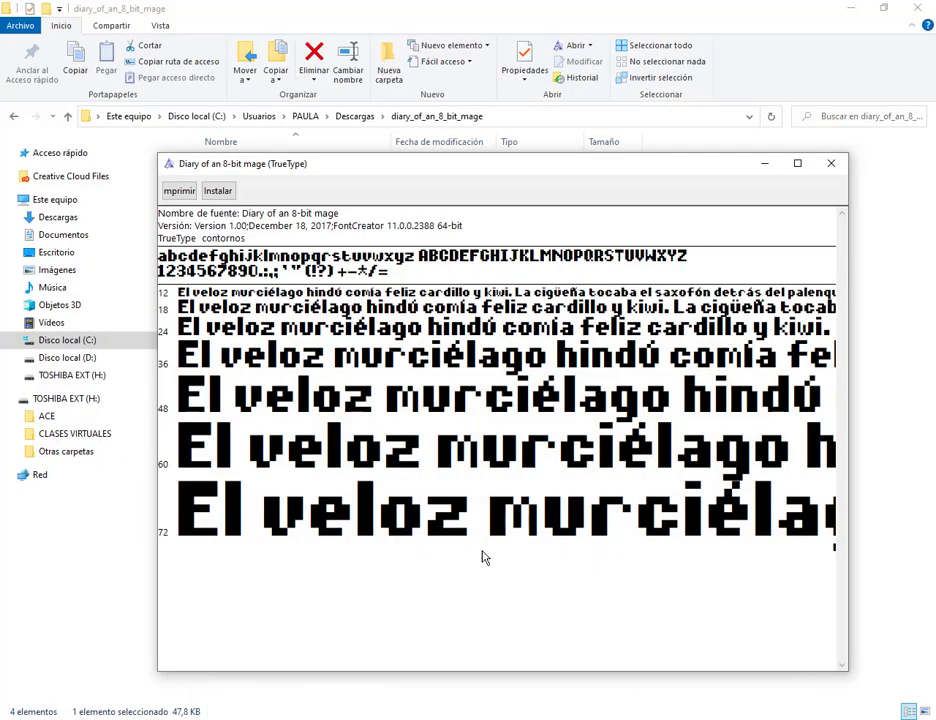
{"action": "left_click", "coordinate": [834, 165]}
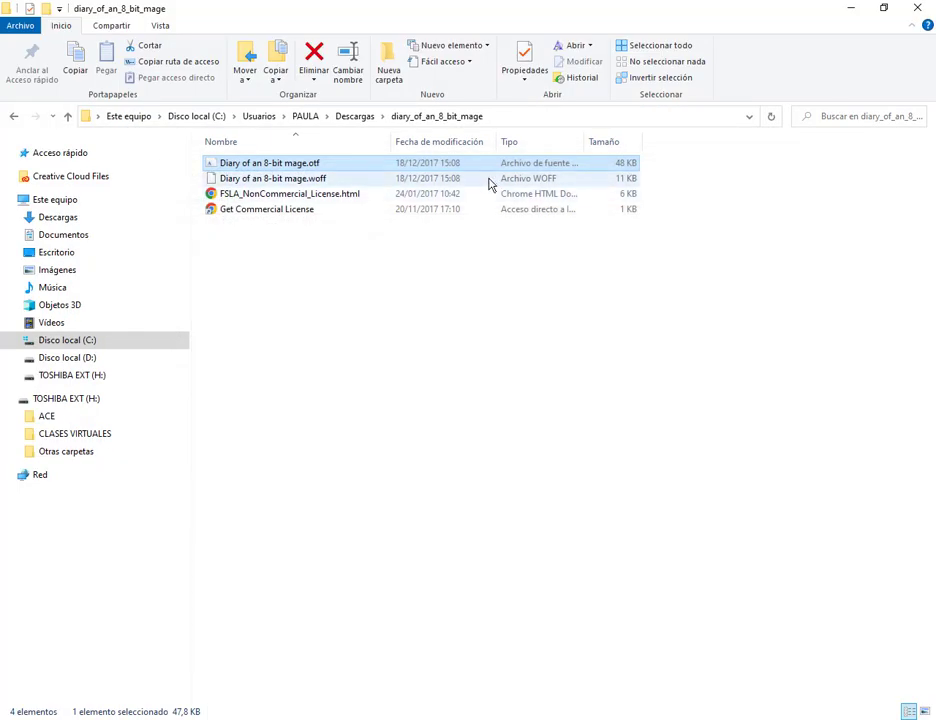
{"action": "double_click", "coordinate": [273, 166]}
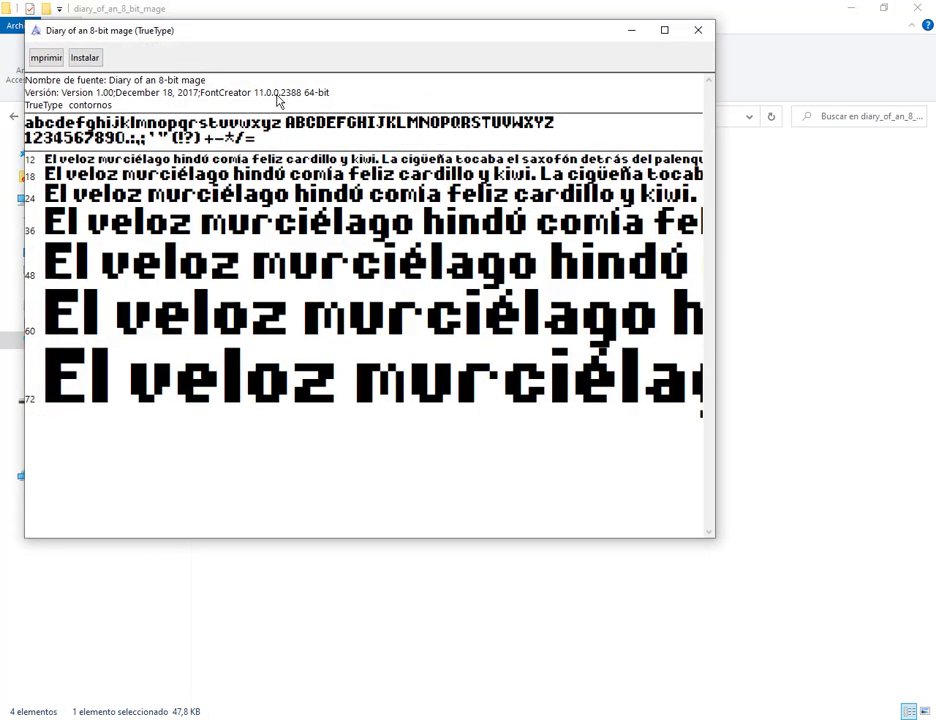
{"action": "left_click", "coordinate": [86, 57]}
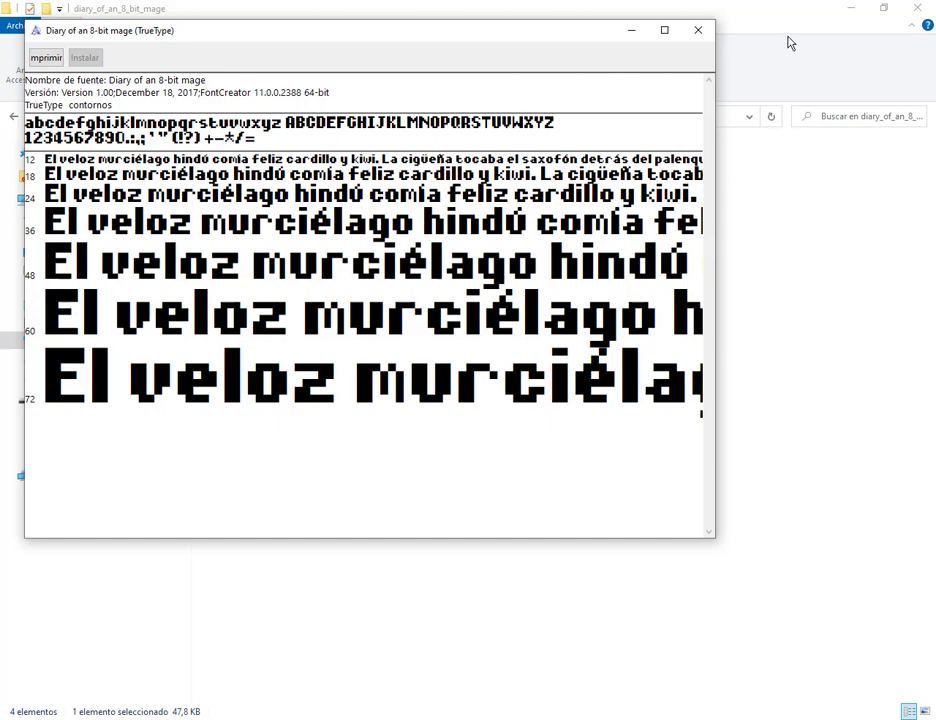
{"action": "left_click", "coordinate": [706, 33]}
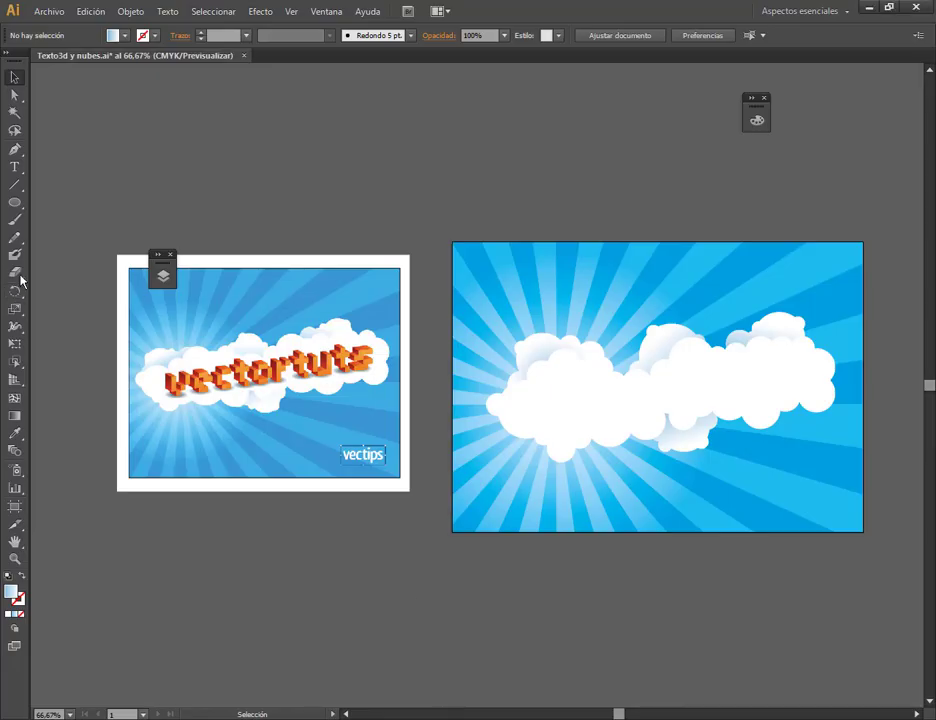
Add the text "vectortuts" in Illustrator below the two illustrations and enlarge it to about 84 pt.
{"action": "left_click", "coordinate": [14, 167]}
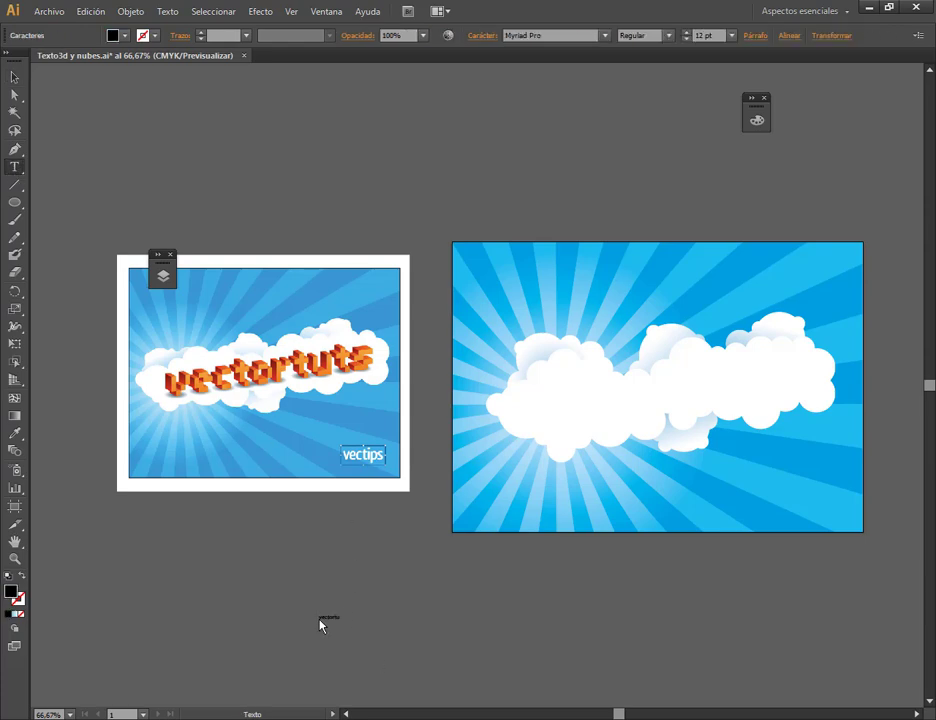
{"action": "key", "text": "Escape"}
{"action": "left_click_drag", "start_coordinate": [345, 617], "coordinate": [645, 545]}
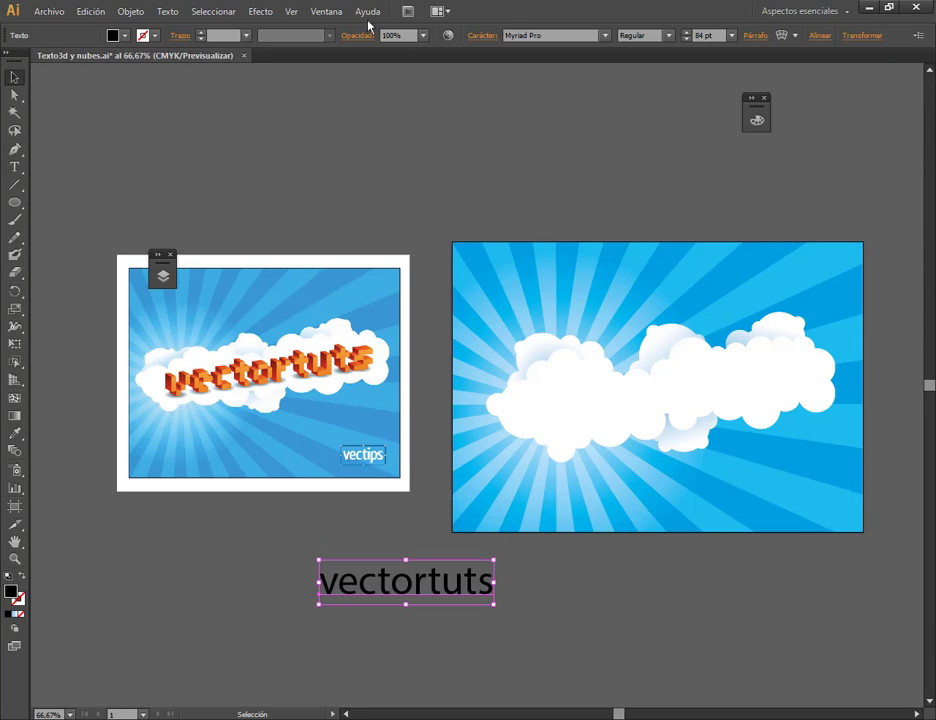
Look for the installed 8-bit font at the start of the font list and check its name in the extracted folder.
{"action": "left_click", "coordinate": [606, 36]}
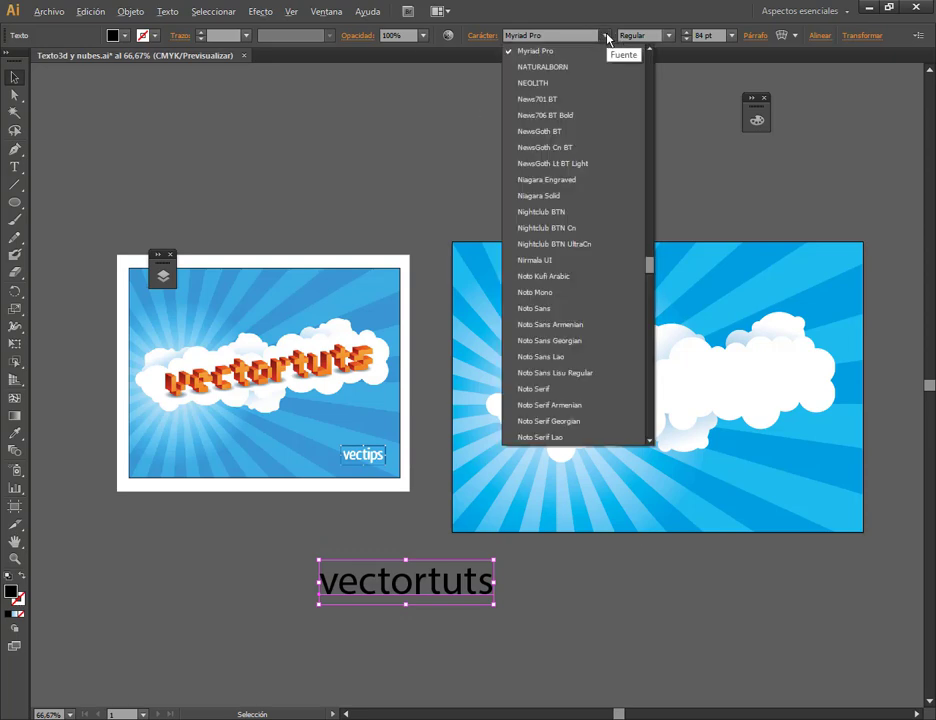
{"action": "left_click", "coordinate": [606, 37]}
{"action": "left_click", "coordinate": [606, 36]}
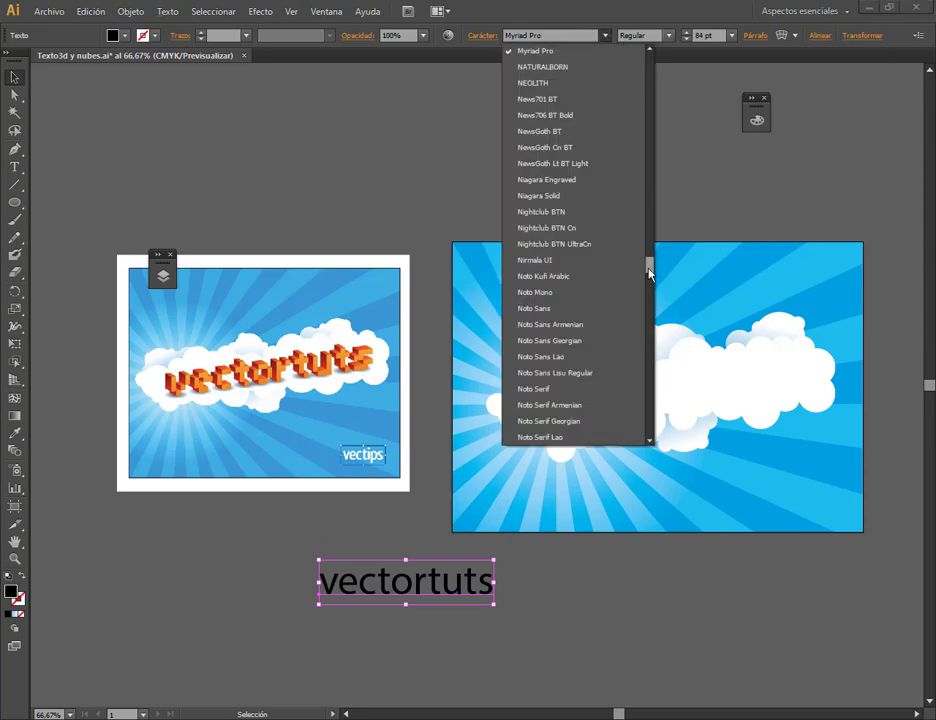
{"action": "left_click_drag", "start_coordinate": [649, 272], "coordinate": [647, 66]}
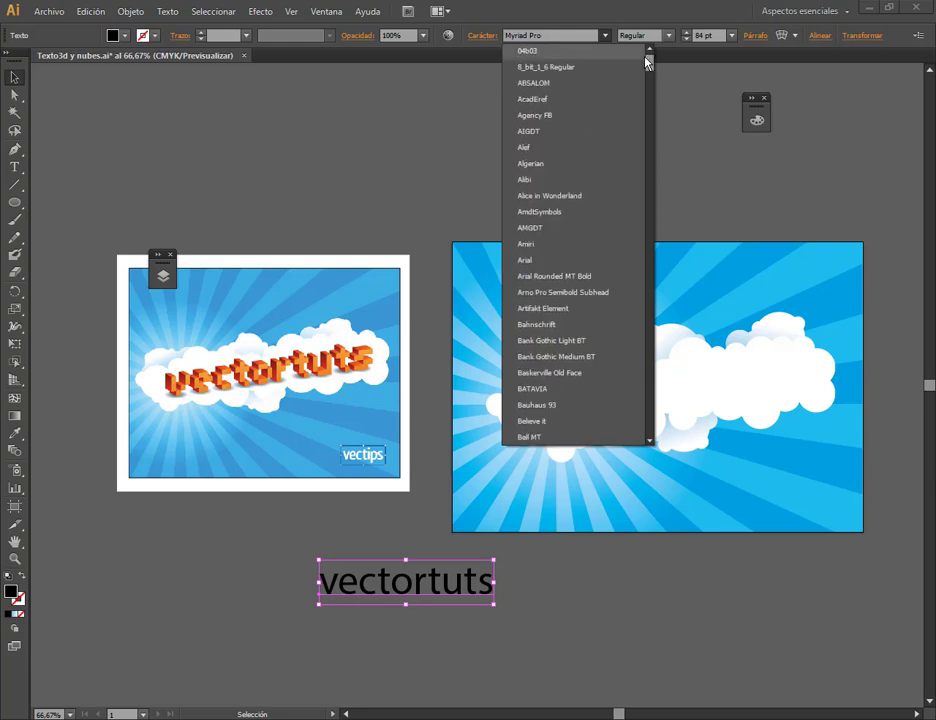
{"action": "key", "text": "super+Tab"}
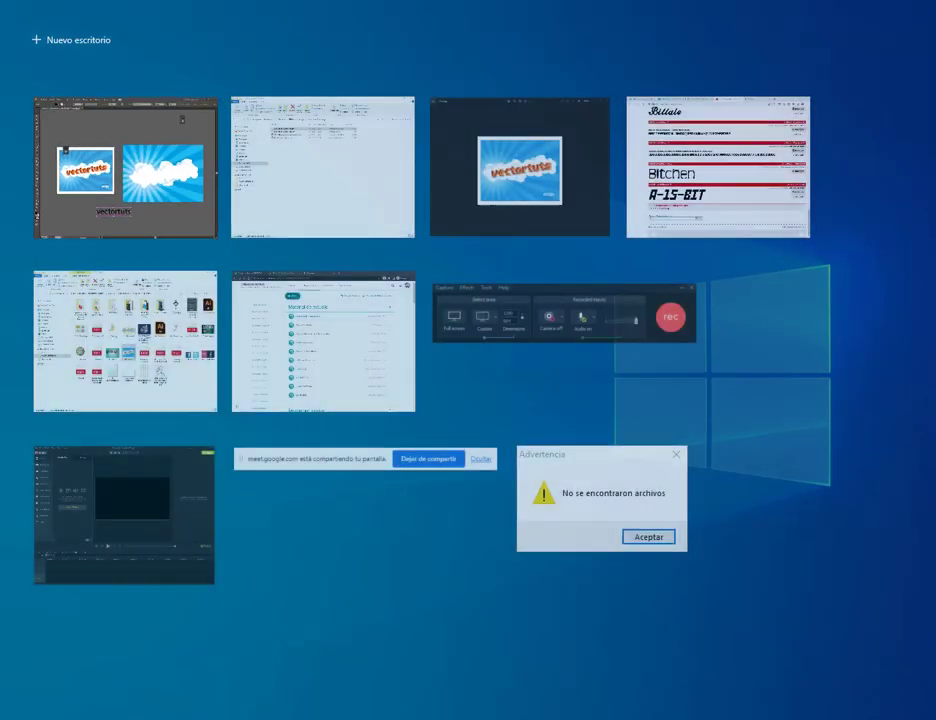
{"action": "left_click", "coordinate": [378, 232]}
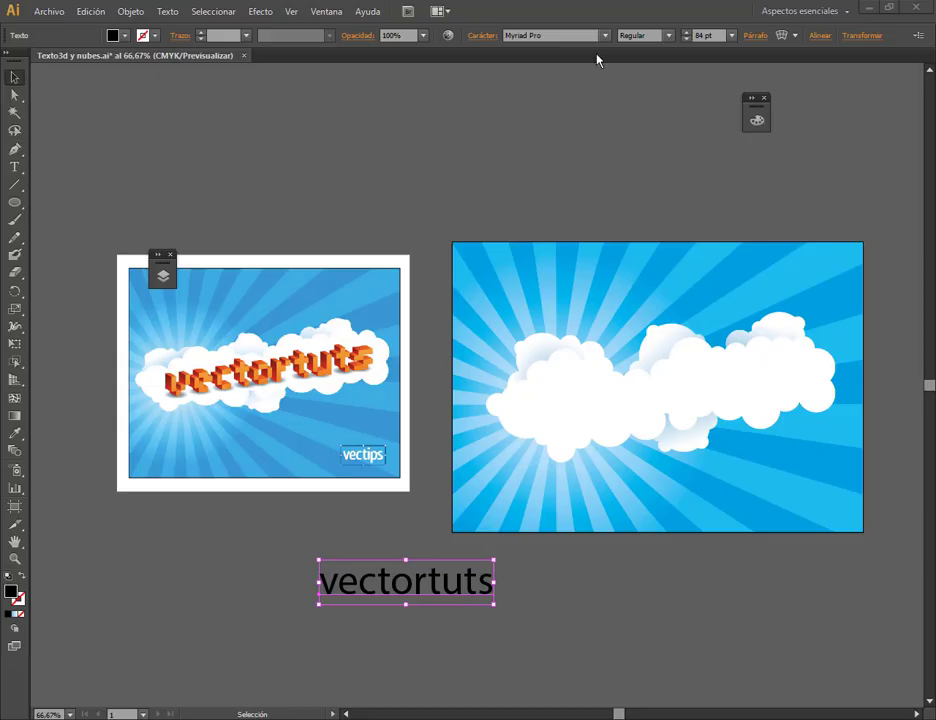
Set the font of the "vectortuts" text to Diary of an 8-bit mage.
{"action": "left_click", "coordinate": [605, 36]}
{"action": "left_click_drag", "start_coordinate": [648, 265], "coordinate": [650, 120]}
{"action": "scroll", "coordinate": [650, 120], "scroll_direction": "down", "scroll_amount": 10}
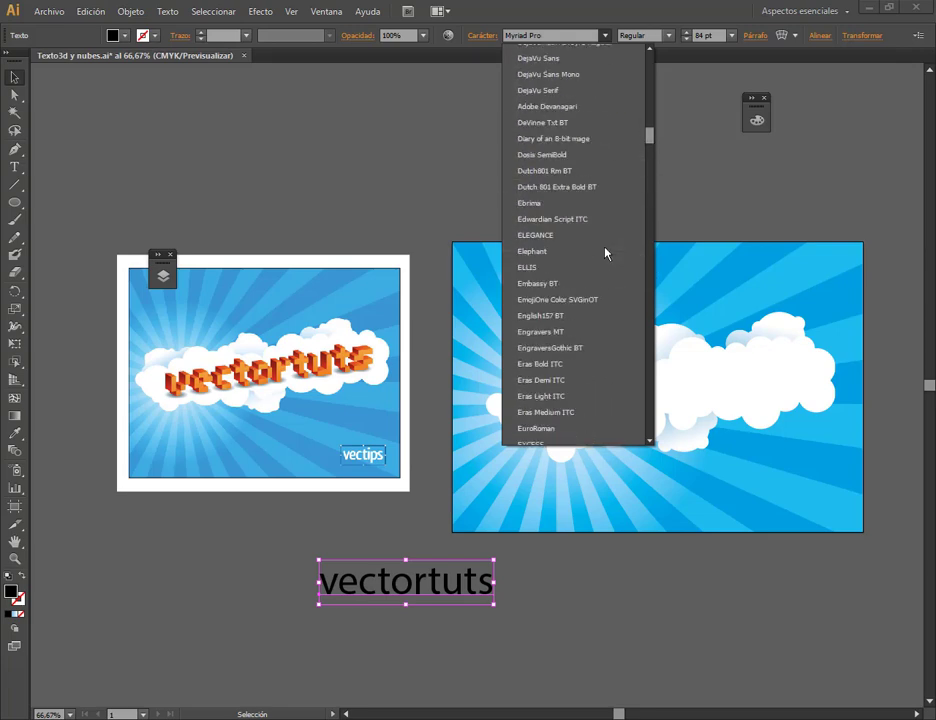
{"action": "scroll", "coordinate": [594, 207], "scroll_direction": "up", "scroll_amount": 3}
{"action": "scroll", "coordinate": [582, 206], "scroll_direction": "up", "scroll_amount": 3}
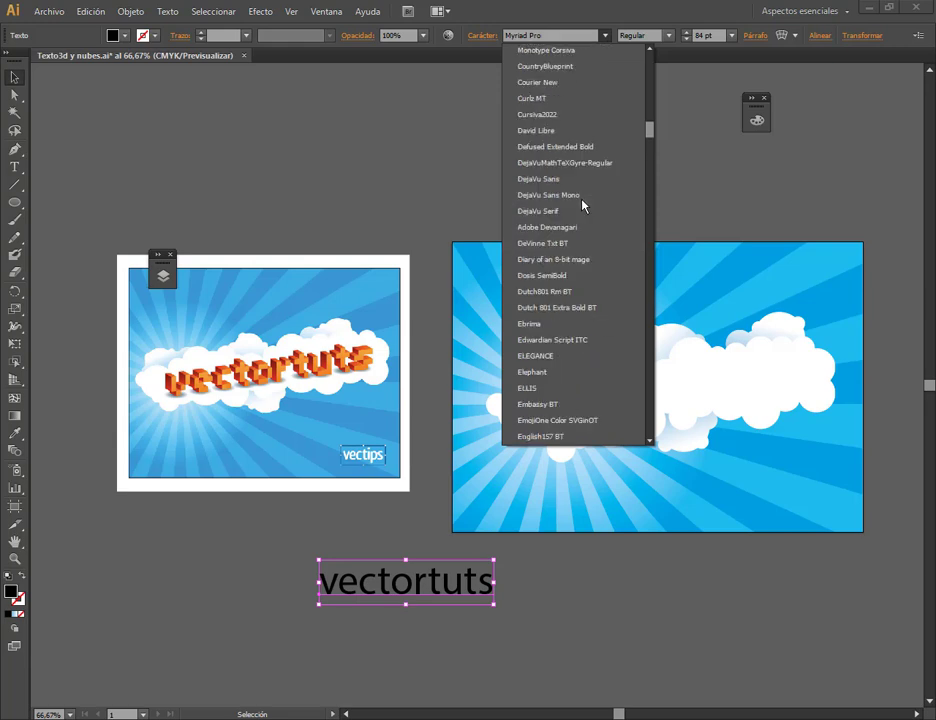
{"action": "left_click", "coordinate": [570, 260]}
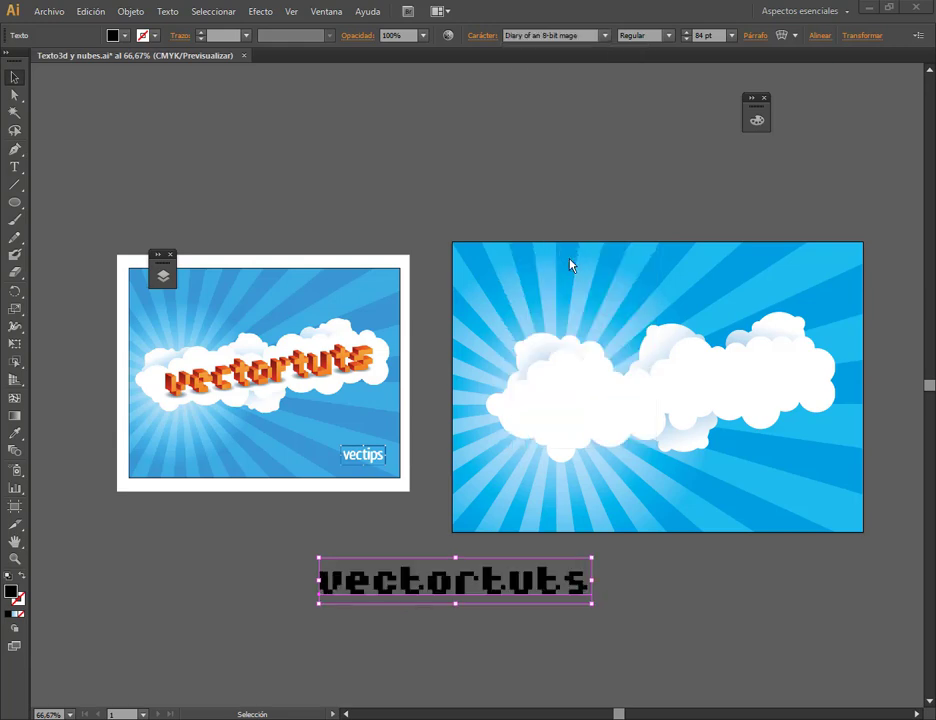
Move the "vectortuts" text onto the cloud and set its fill to golden ochre CC9A1B.
{"action": "left_click_drag", "start_coordinate": [545, 592], "coordinate": [809, 386]}
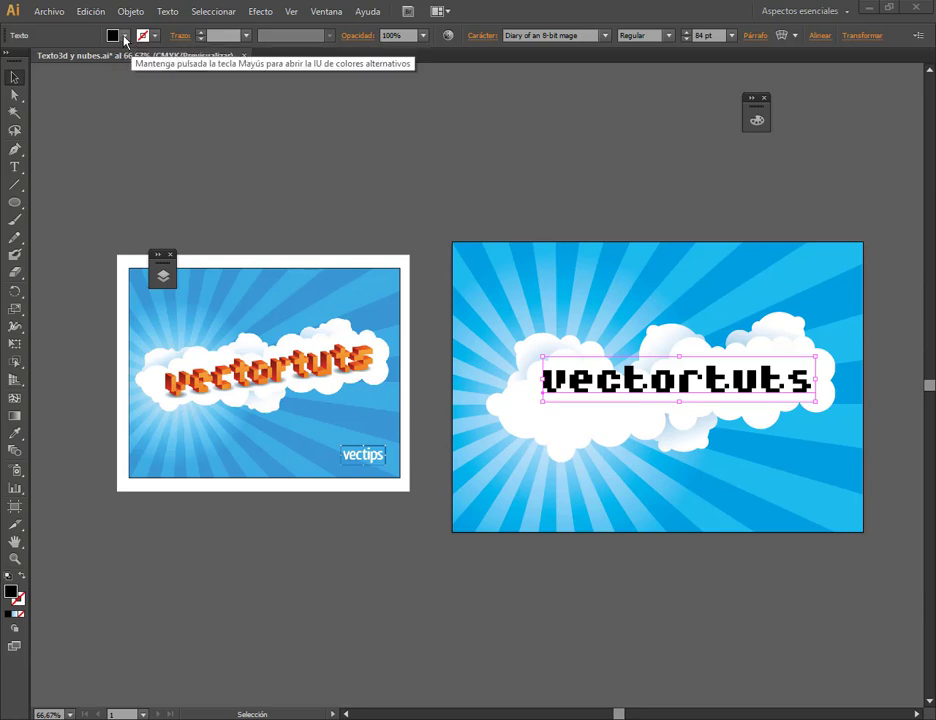
{"action": "double_click", "coordinate": [12, 591]}
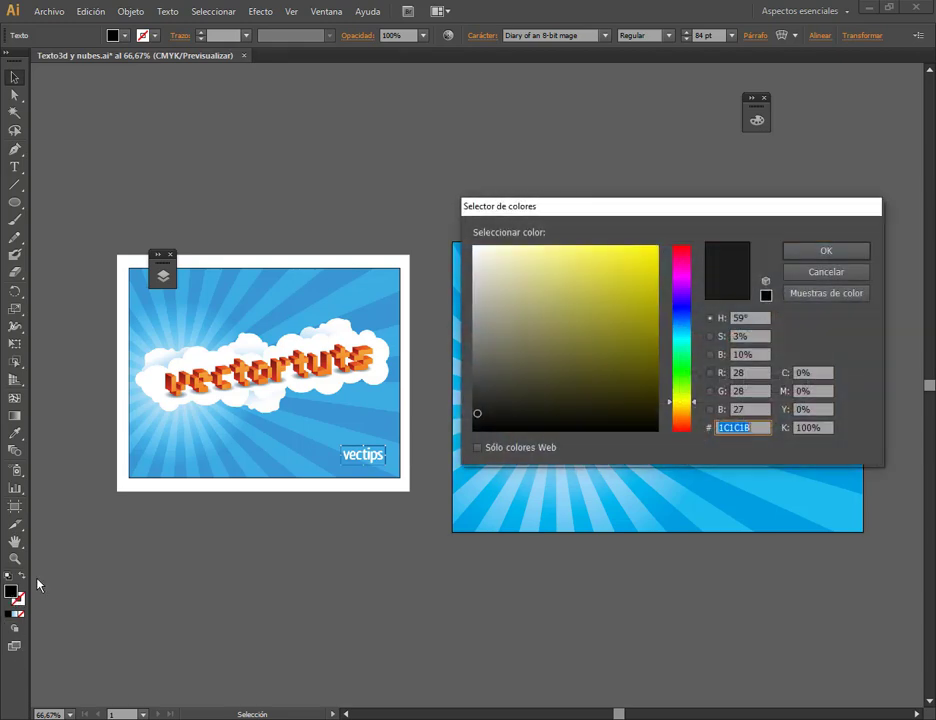
{"action": "left_click", "coordinate": [689, 410]}
{"action": "left_click", "coordinate": [622, 257]}
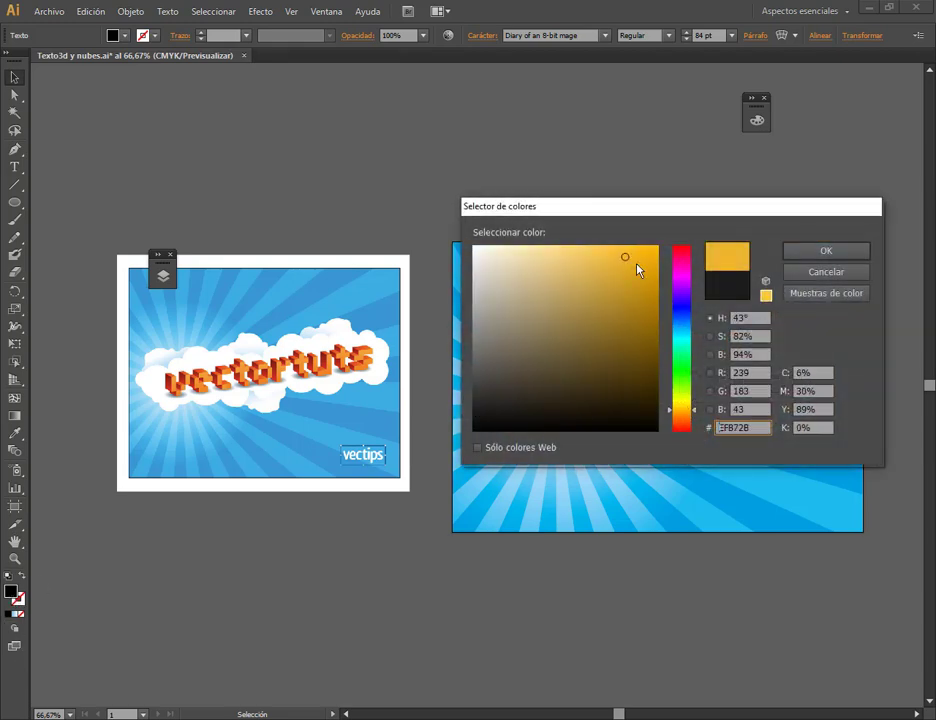
{"action": "left_click", "coordinate": [633, 266]}
{"action": "left_click_drag", "start_coordinate": [633, 267], "coordinate": [634, 282]}
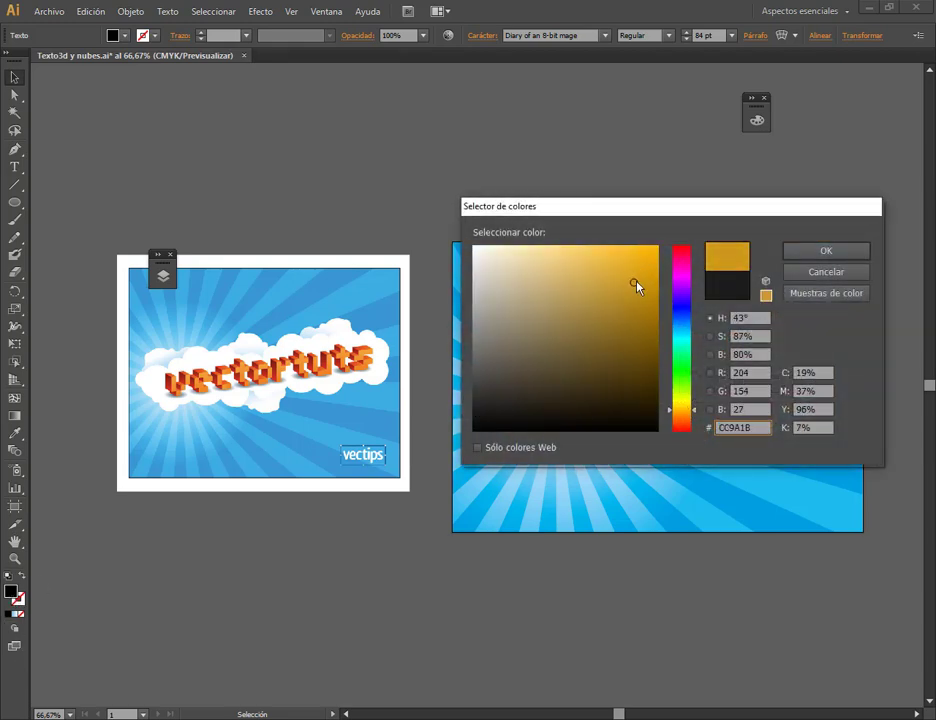
{"action": "left_click", "coordinate": [826, 250]}
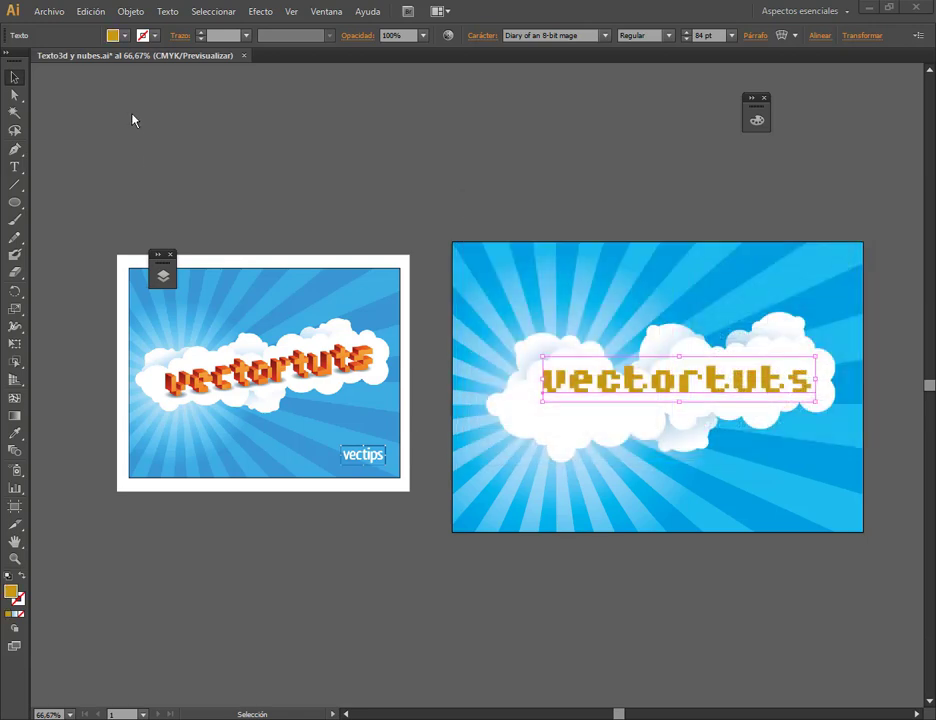
Shift the text's fill to a bright orange, about M 56% Y 95%, and nudge the text slightly down and left on the cloud.
{"action": "double_click", "coordinate": [11, 592]}
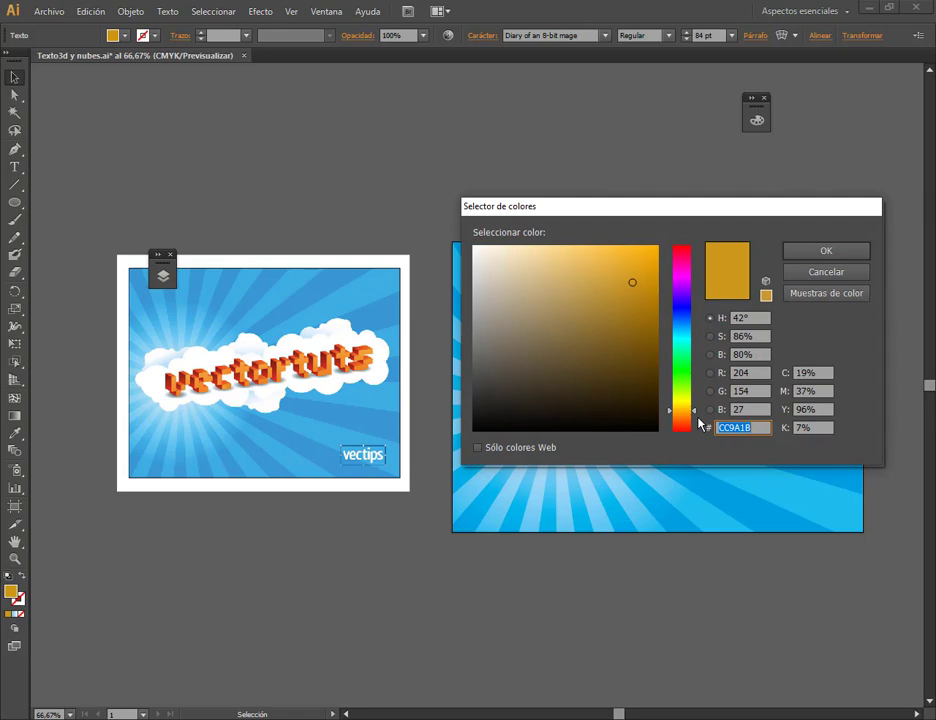
{"action": "left_click_drag", "start_coordinate": [694, 412], "coordinate": [694, 416]}
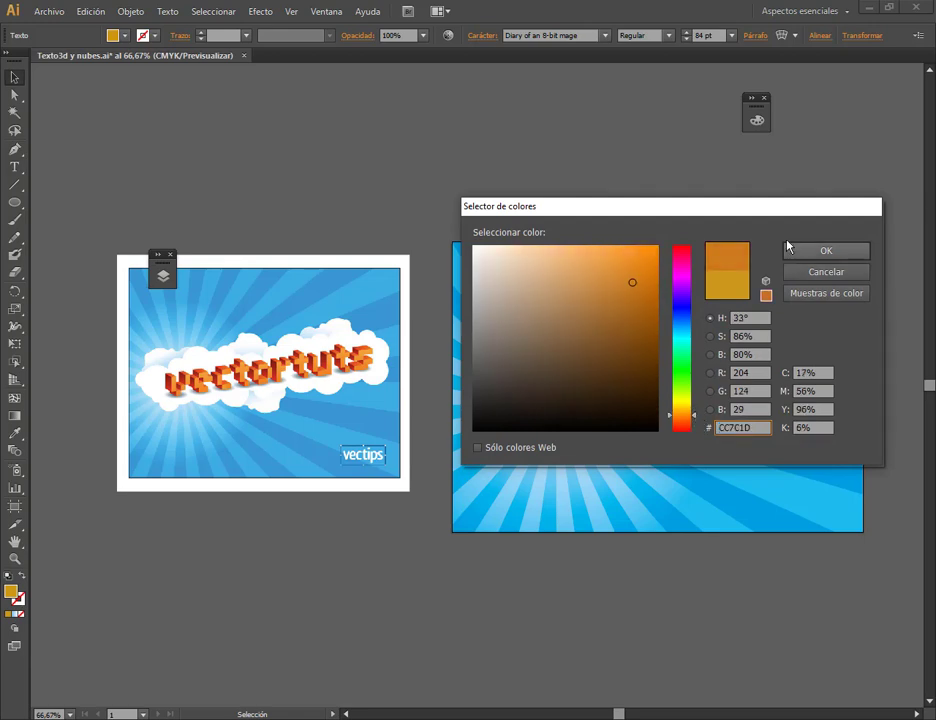
{"action": "left_click", "coordinate": [812, 253]}
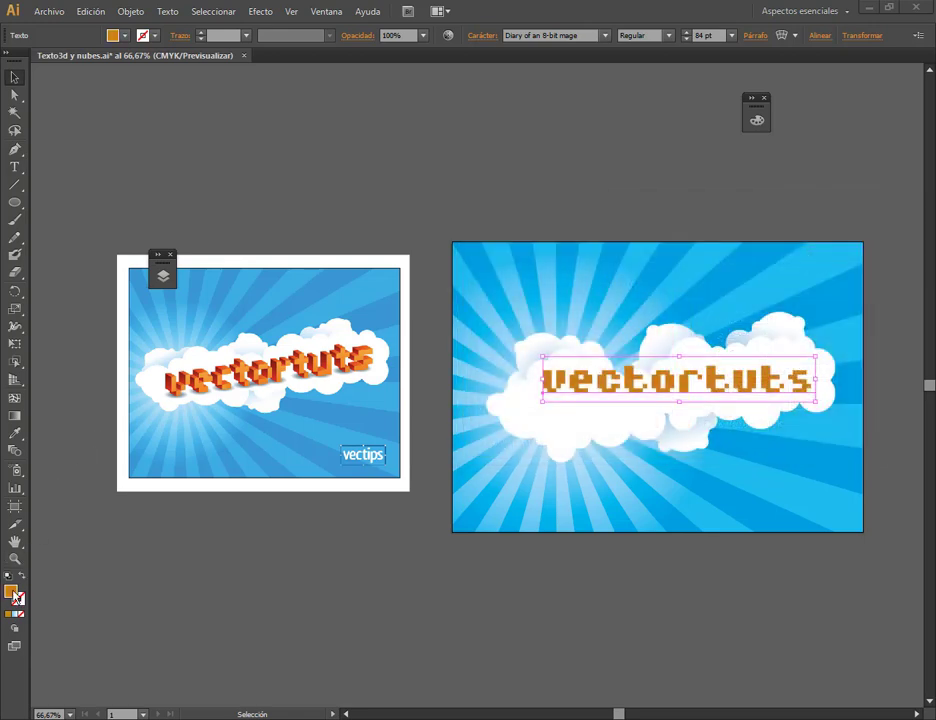
{"action": "double_click", "coordinate": [11, 592]}
{"action": "left_click_drag", "start_coordinate": [641, 267], "coordinate": [669, 245]}
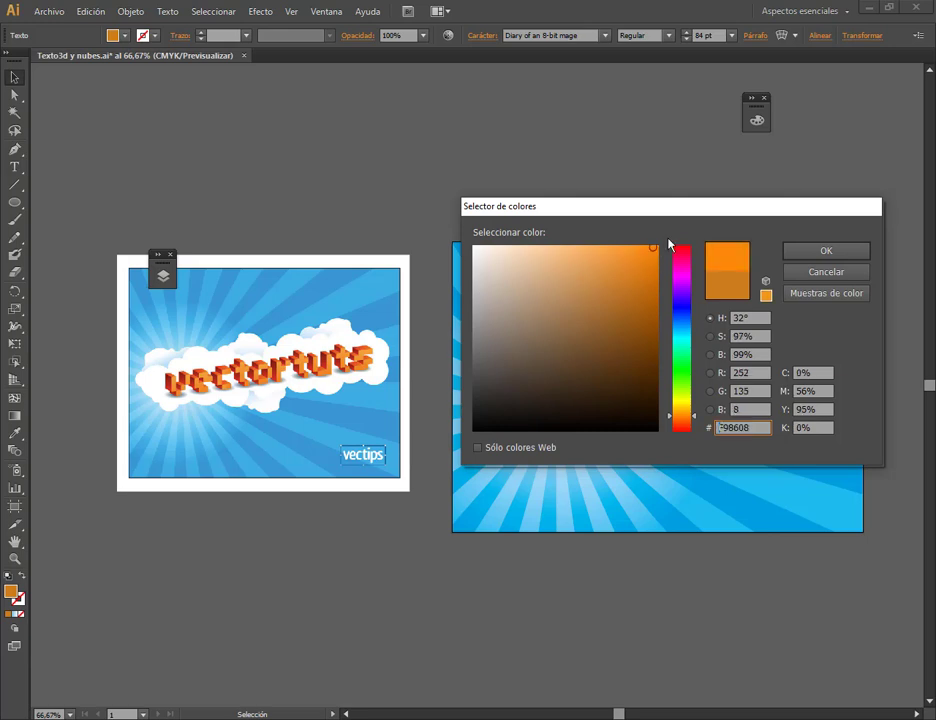
{"action": "left_click", "coordinate": [826, 250]}
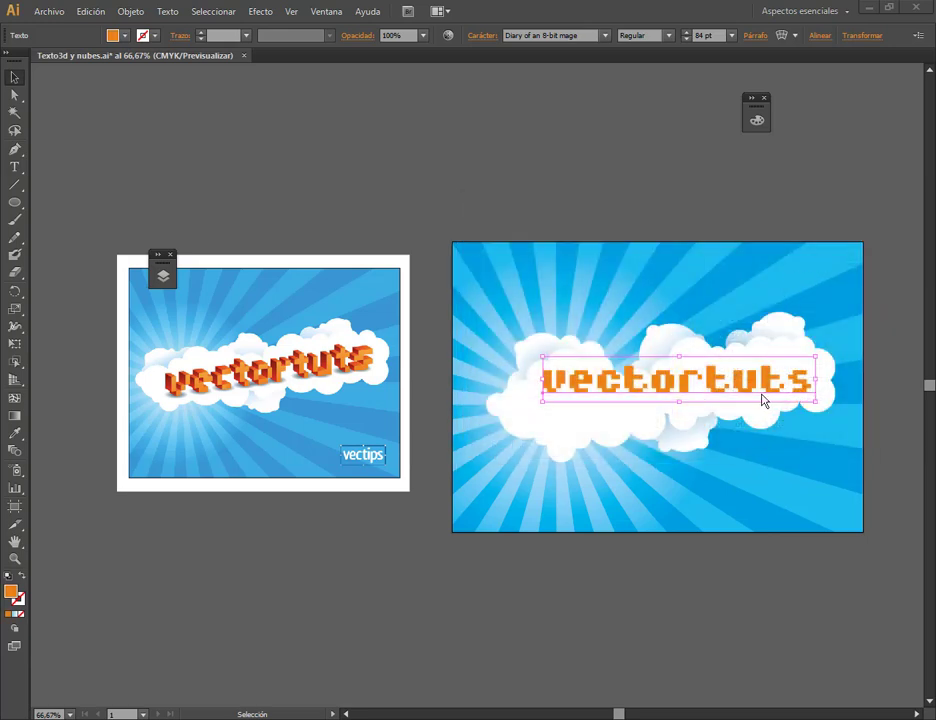
{"action": "left_click_drag", "start_coordinate": [768, 396], "coordinate": [756, 405]}
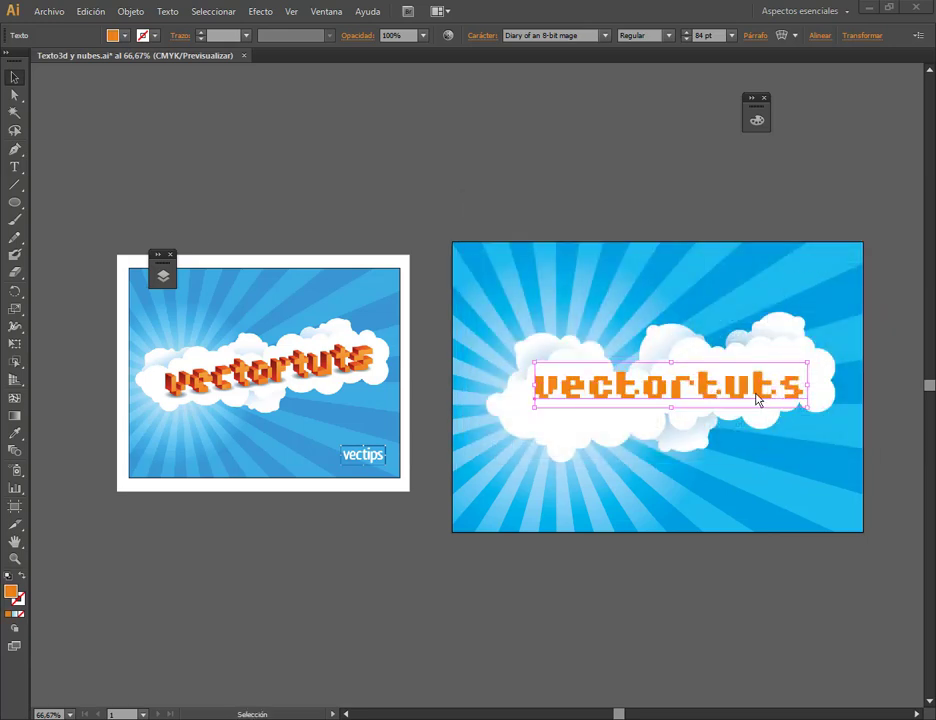
{"action": "left_click", "coordinate": [268, 13]}
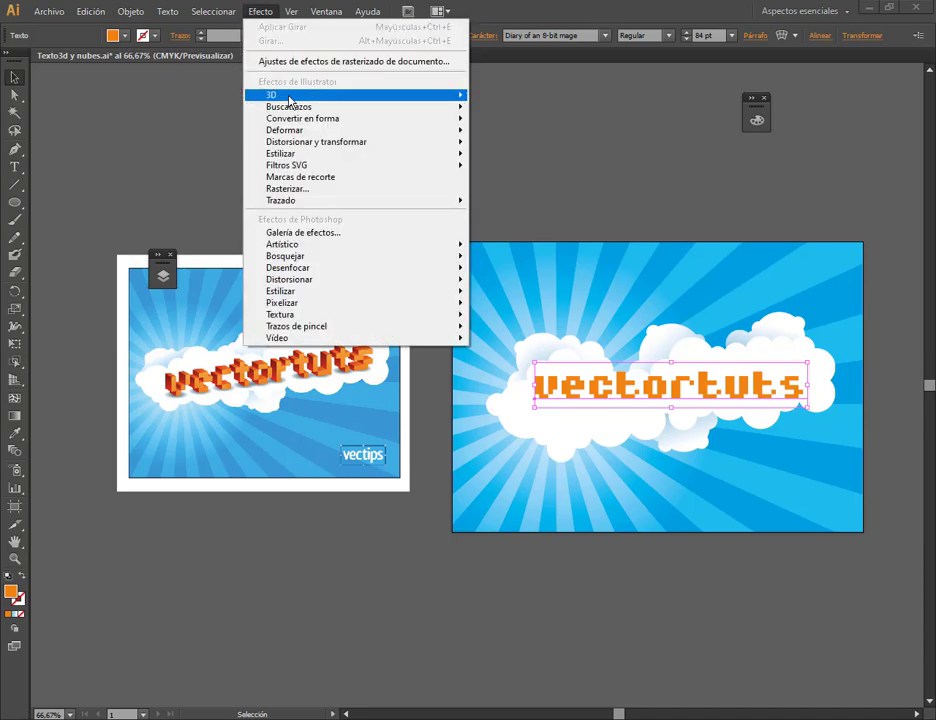
{"action": "mouse_move", "coordinate": [268, 95]}
{"action": "left_click", "coordinate": [569, 98]}
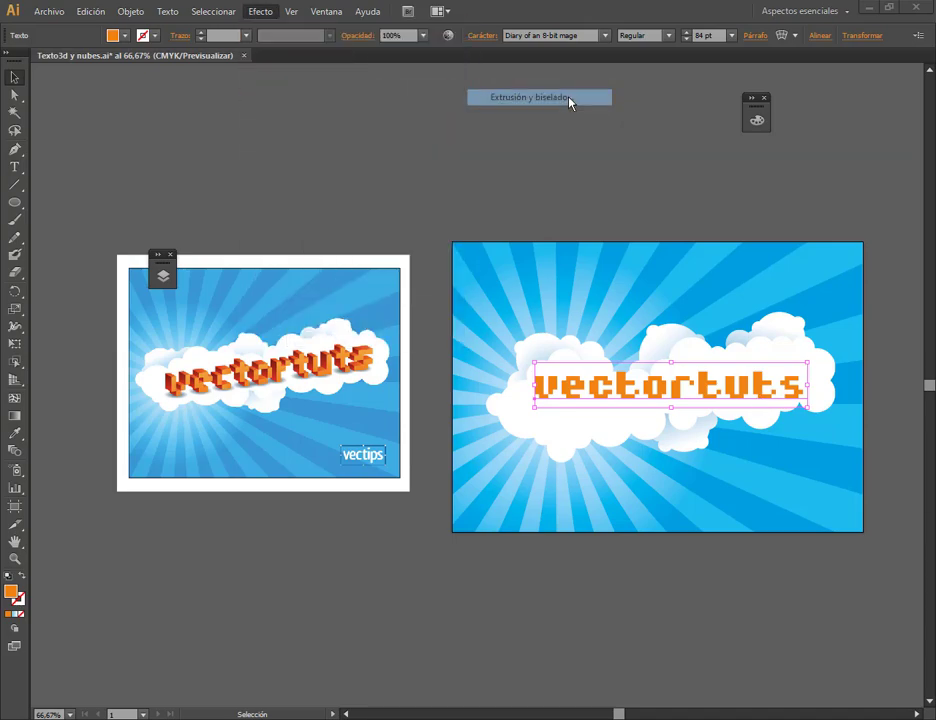
{"action": "left_click_drag", "start_coordinate": [612, 22], "coordinate": [836, 44]}
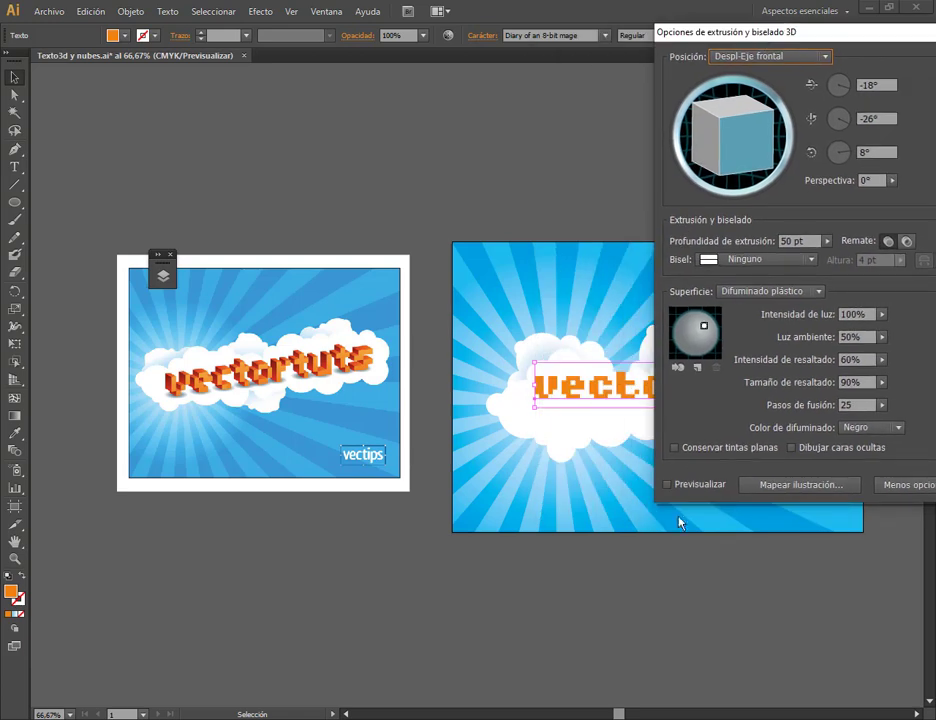
{"action": "left_click", "coordinate": [666, 486]}
{"action": "left_click_drag", "start_coordinate": [763, 32], "coordinate": [237, 394]}
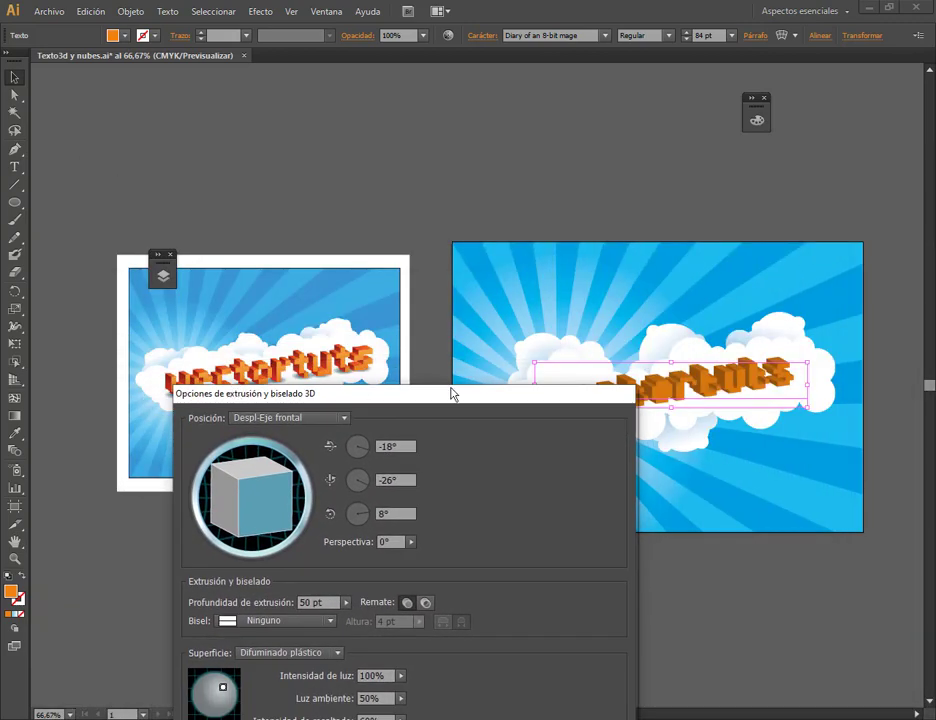
{"action": "left_click_drag", "start_coordinate": [528, 400], "coordinate": [365, 171]}
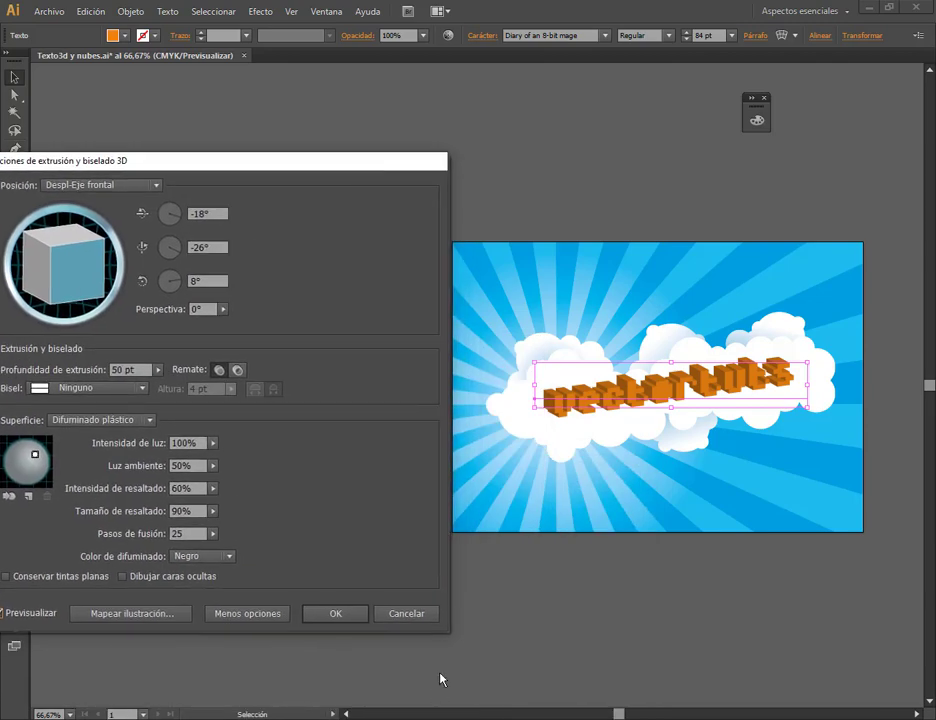
{"action": "left_click", "coordinate": [428, 614]}
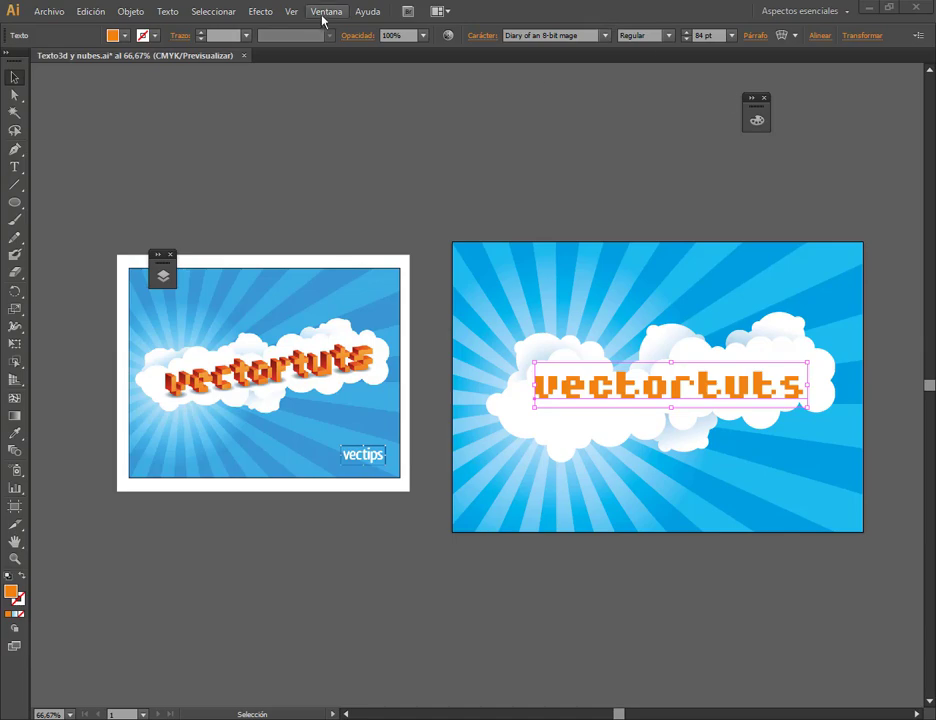
Try a previewed 3D extrusion on the "vectortuts" text with 30 pt depth and a custom rotation of -9°, -23° and 4°.
{"action": "left_click", "coordinate": [290, 12]}
{"action": "mouse_move", "coordinate": [272, 13]}
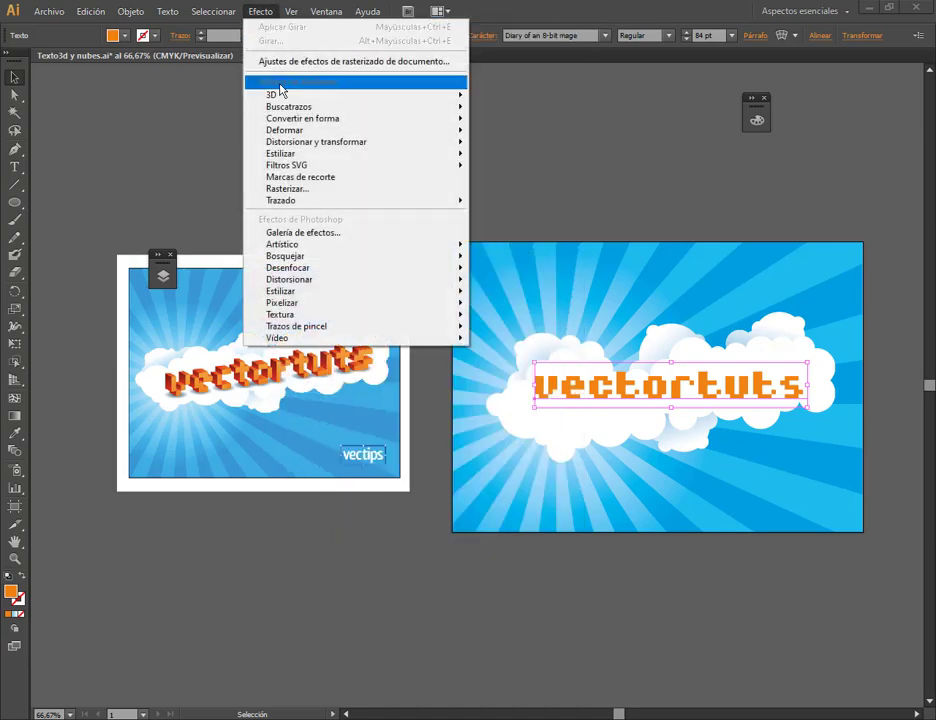
{"action": "mouse_move", "coordinate": [283, 95]}
{"action": "left_click", "coordinate": [568, 98]}
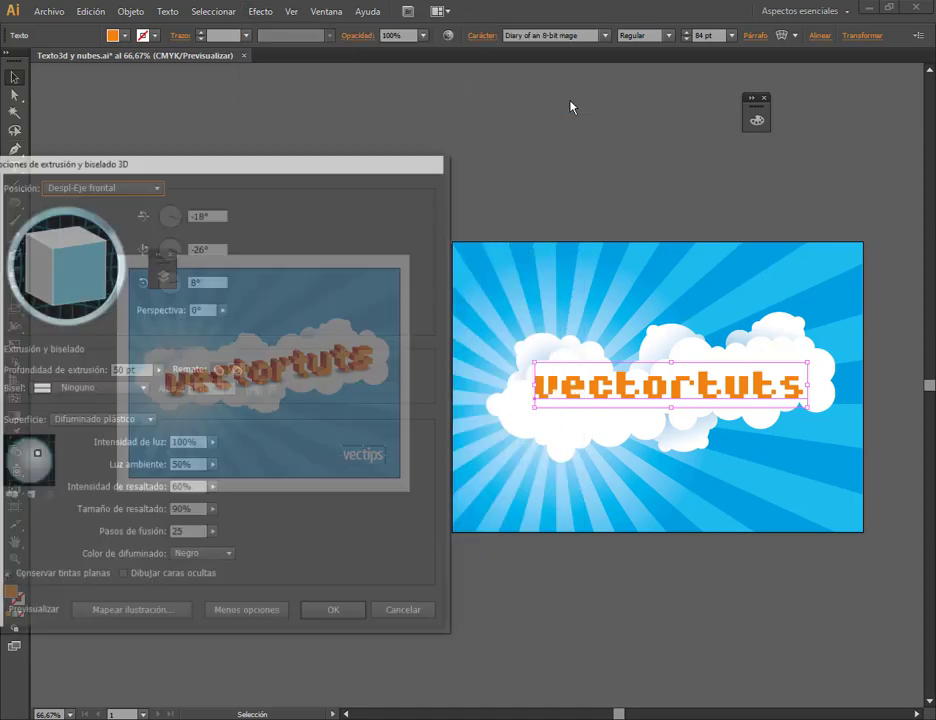
{"action": "left_click", "coordinate": [3, 613]}
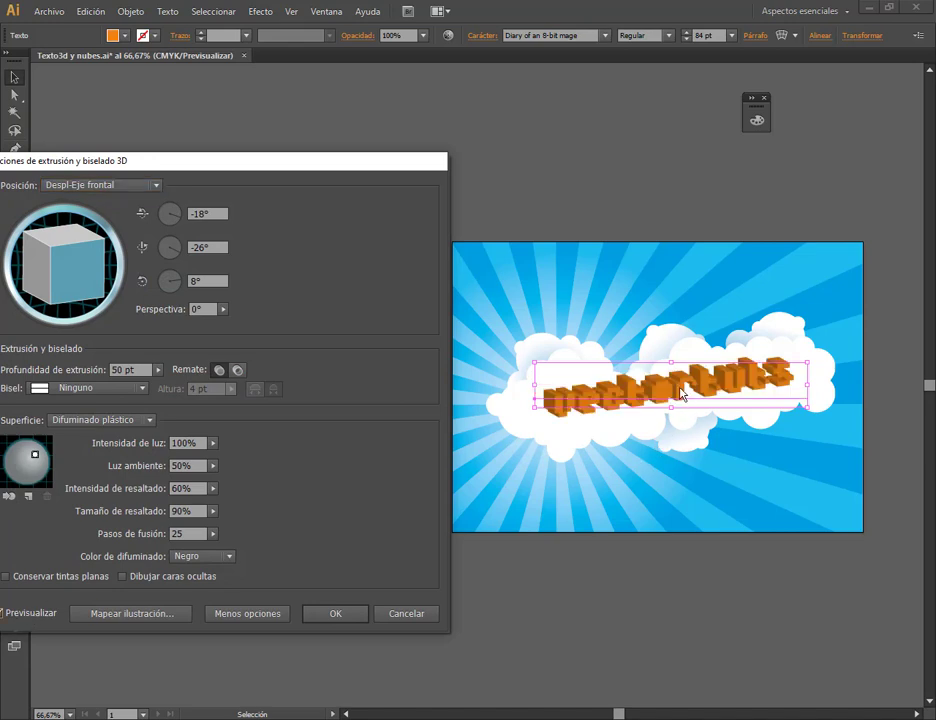
{"action": "left_click_drag", "start_coordinate": [310, 185], "coordinate": [611, 470]}
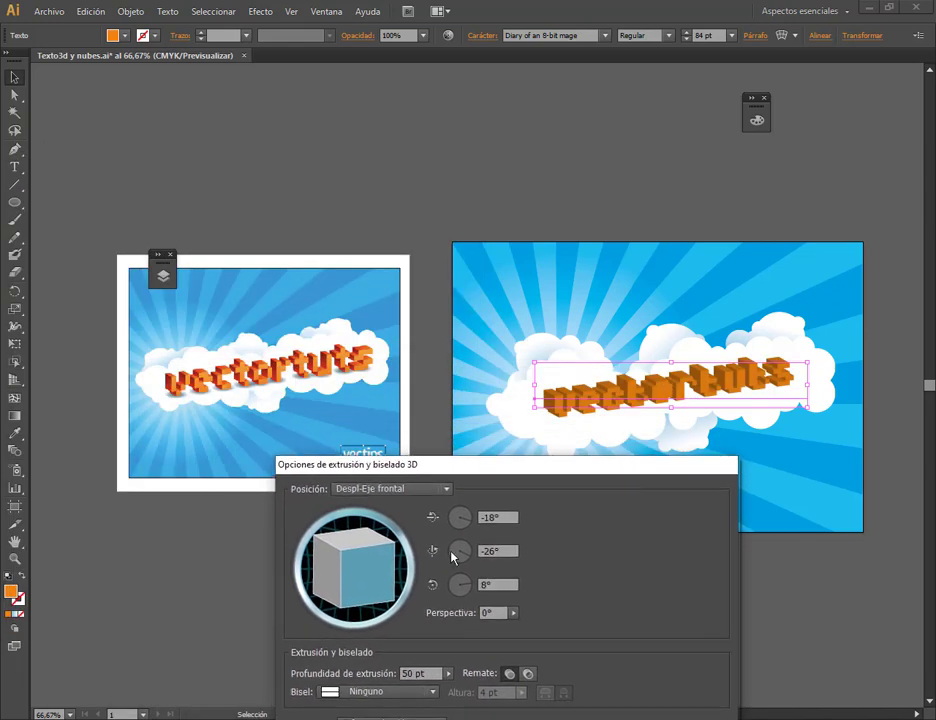
{"action": "left_click", "coordinate": [438, 677]}
{"action": "scroll", "coordinate": [438, 677], "scroll_direction": "down", "scroll_amount": 4}
{"action": "scroll", "coordinate": [437, 678], "scroll_direction": "down", "scroll_amount": 16}
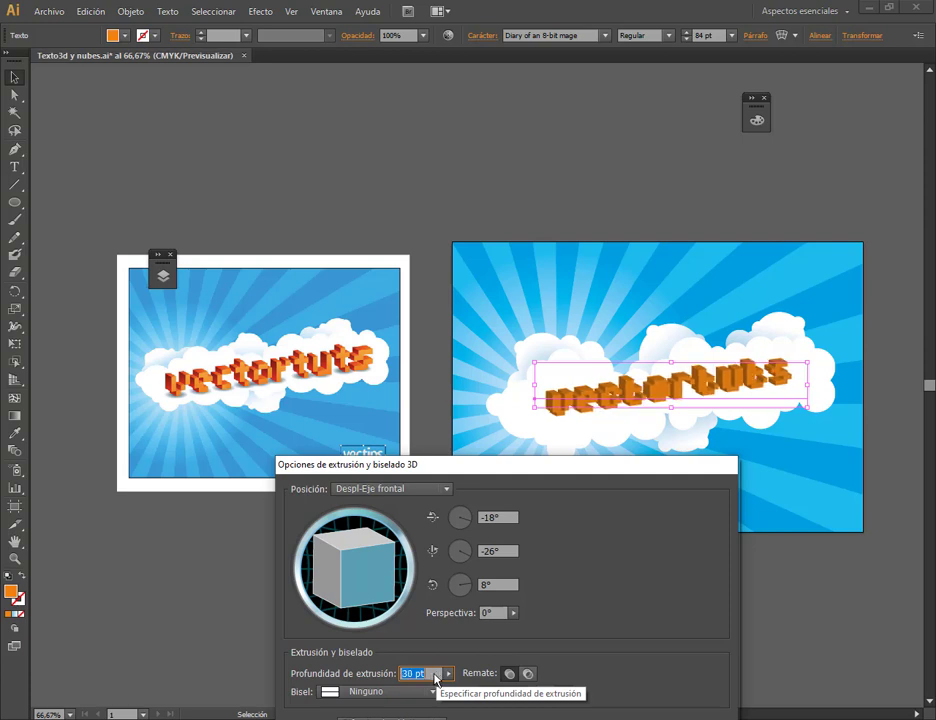
{"action": "left_click_drag", "start_coordinate": [356, 580], "coordinate": [388, 598]}
{"action": "left_click_drag", "start_coordinate": [519, 454], "coordinate": [658, 418]}
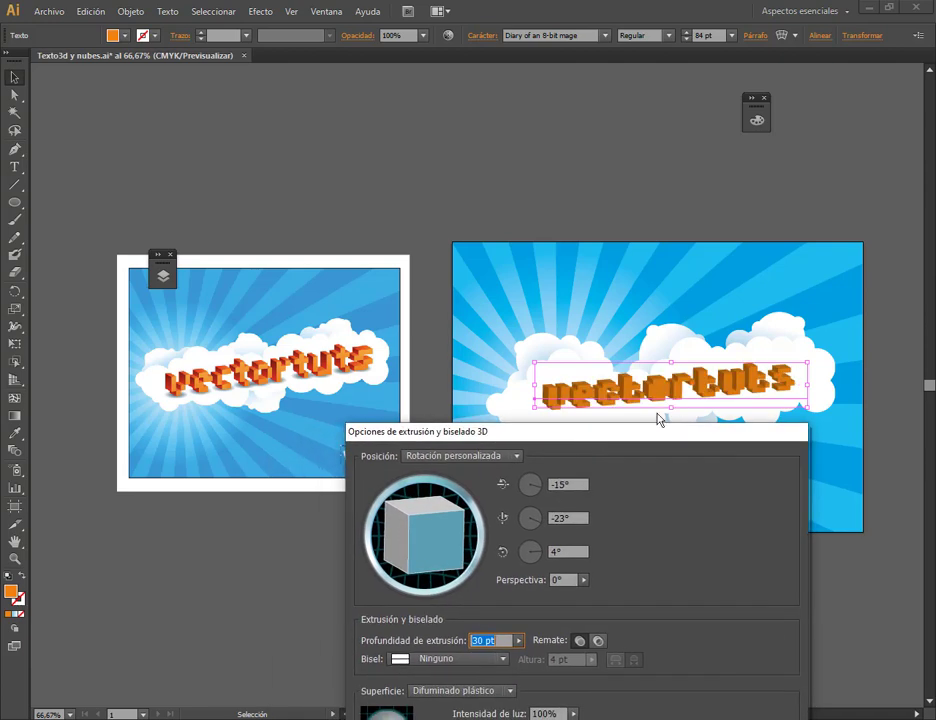
{"action": "left_click_drag", "start_coordinate": [443, 547], "coordinate": [445, 537]}
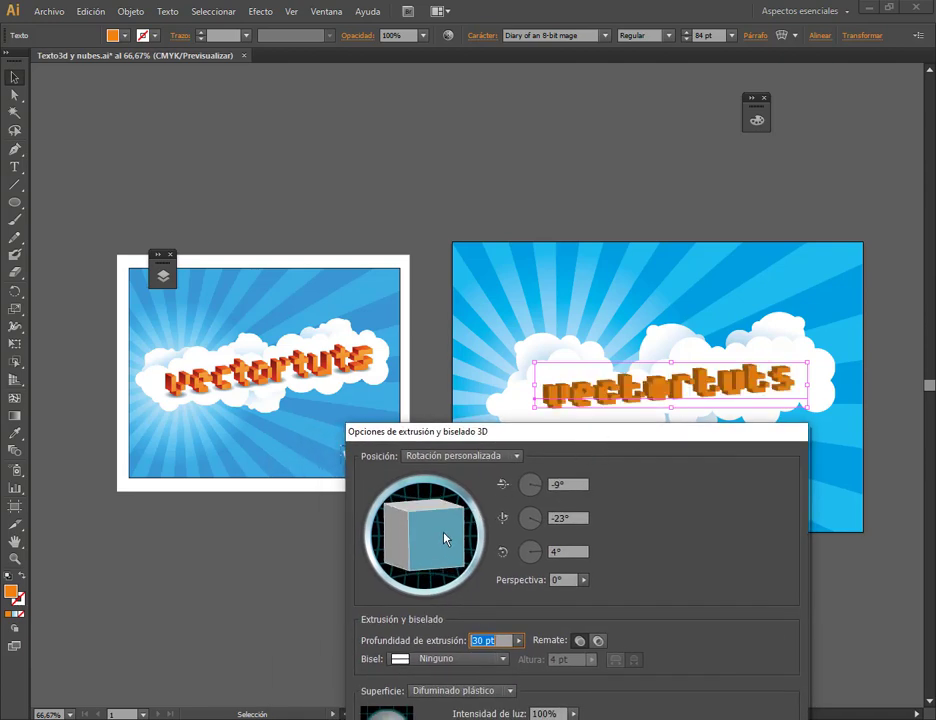
{"action": "left_click_drag", "start_coordinate": [771, 444], "coordinate": [470, 170]}
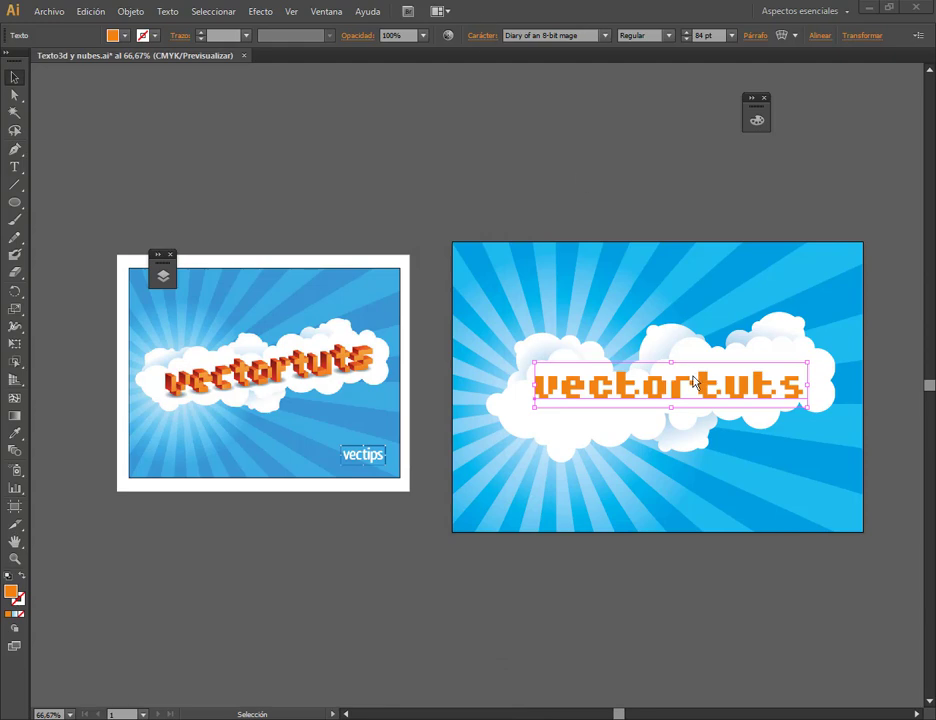
Duplicate the "vectortuts" text above the cloud and install 8-bit fortress.ttf from the 8_bit_fortress folder in Descargas.
{"action": "left_click_drag", "start_coordinate": [679, 398], "coordinate": [671, 316]}
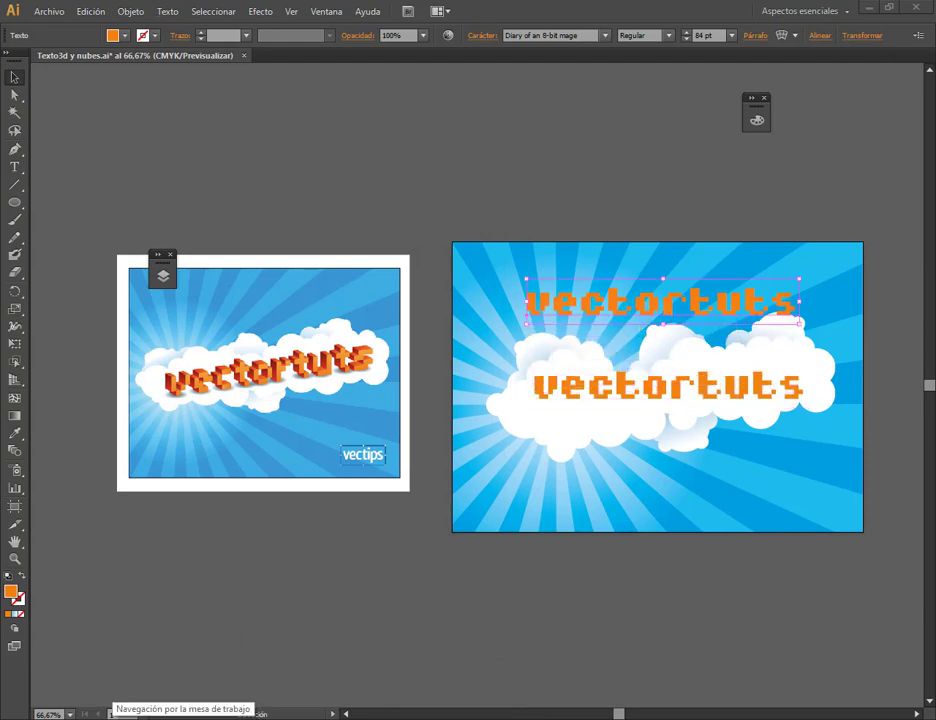
{"action": "left_click", "coordinate": [215, 627]}
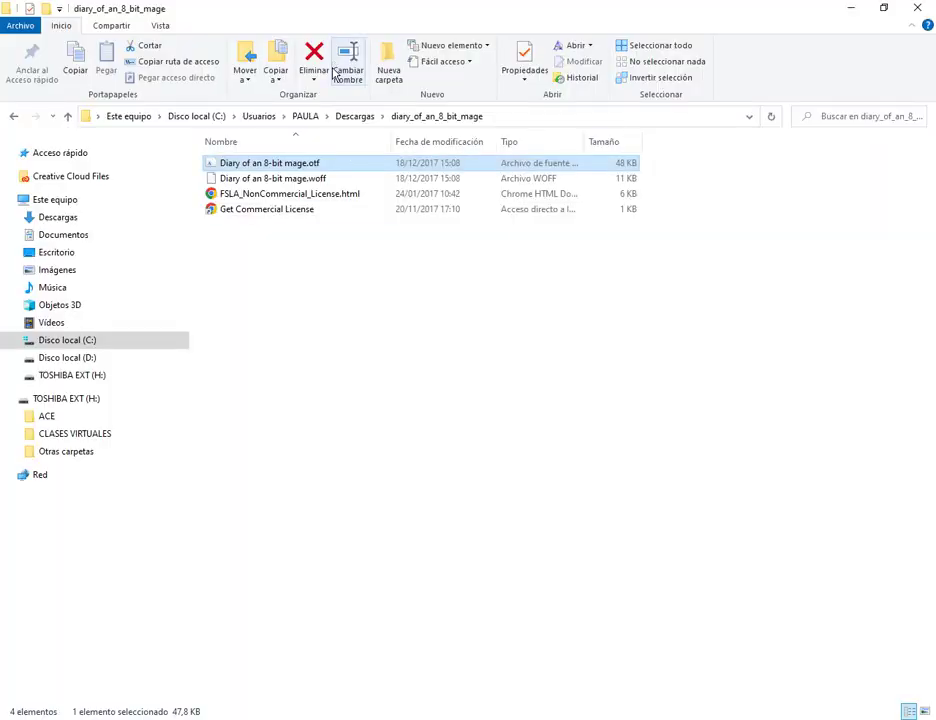
{"action": "left_click", "coordinate": [368, 117]}
{"action": "double_click", "coordinate": [403, 184]}
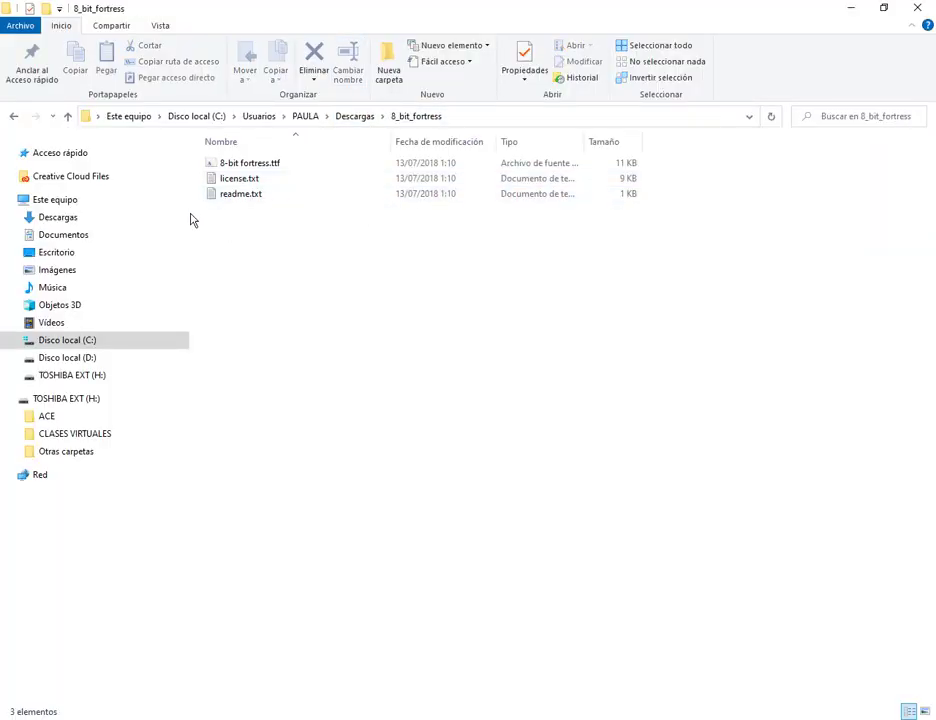
{"action": "double_click", "coordinate": [238, 164]}
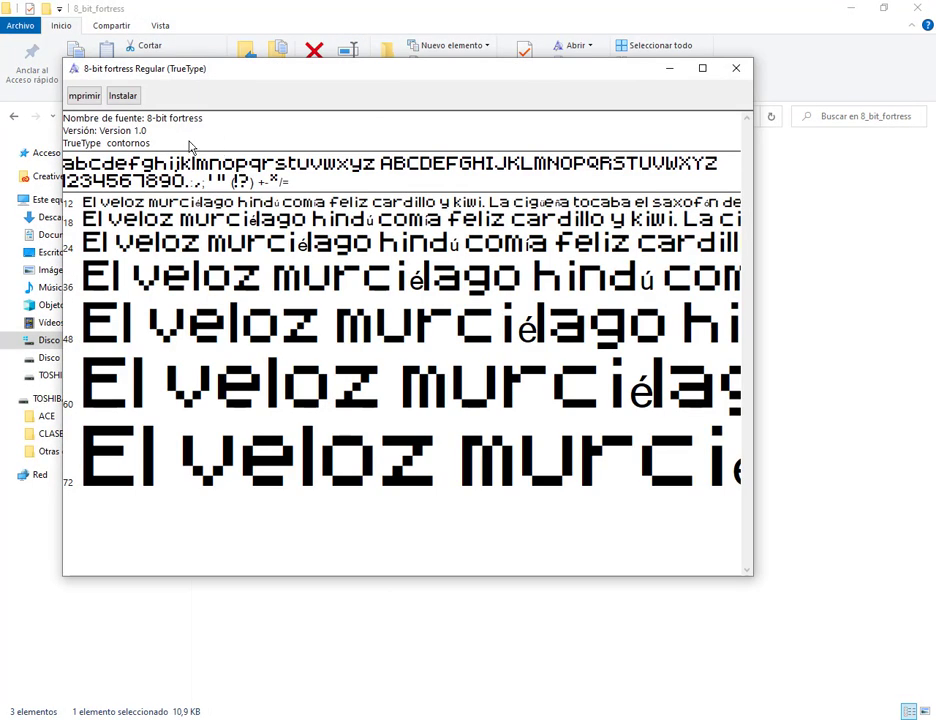
{"action": "left_click", "coordinate": [132, 96]}
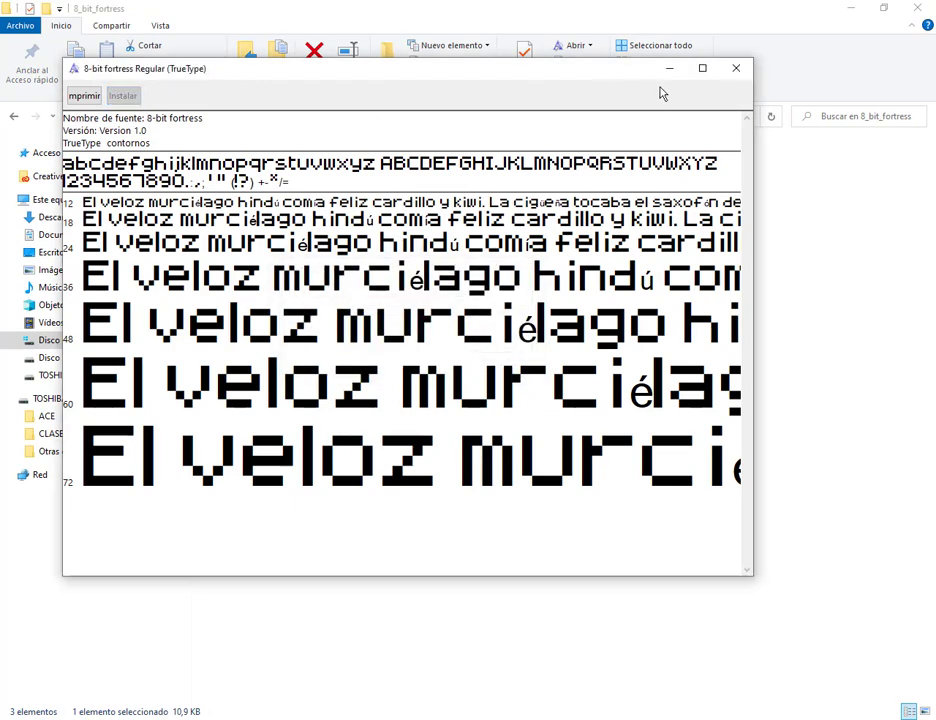
{"action": "left_click", "coordinate": [736, 68]}
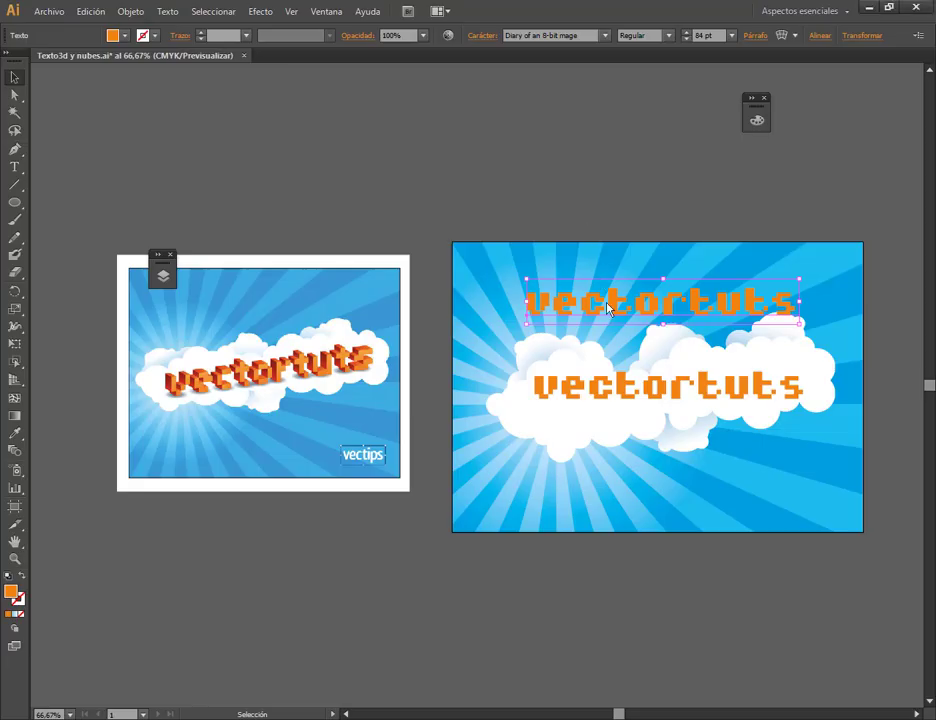
Set the font of the duplicated text to 8-bit fortress Regular and move it down and left, just above the original text.
{"action": "left_click", "coordinate": [605, 36]}
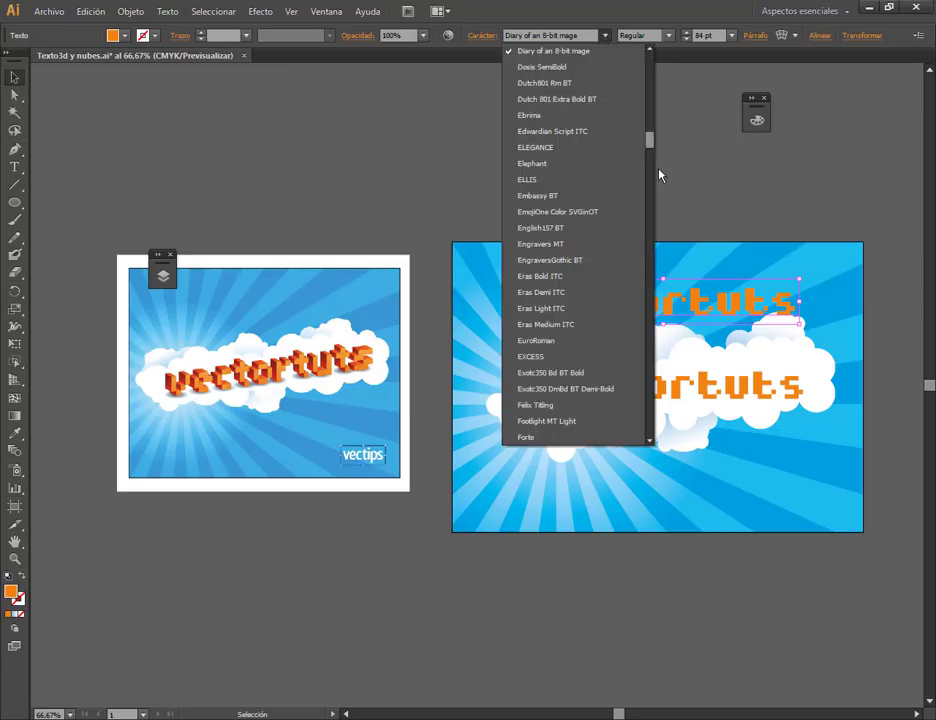
{"action": "left_click_drag", "start_coordinate": [653, 144], "coordinate": [648, 62]}
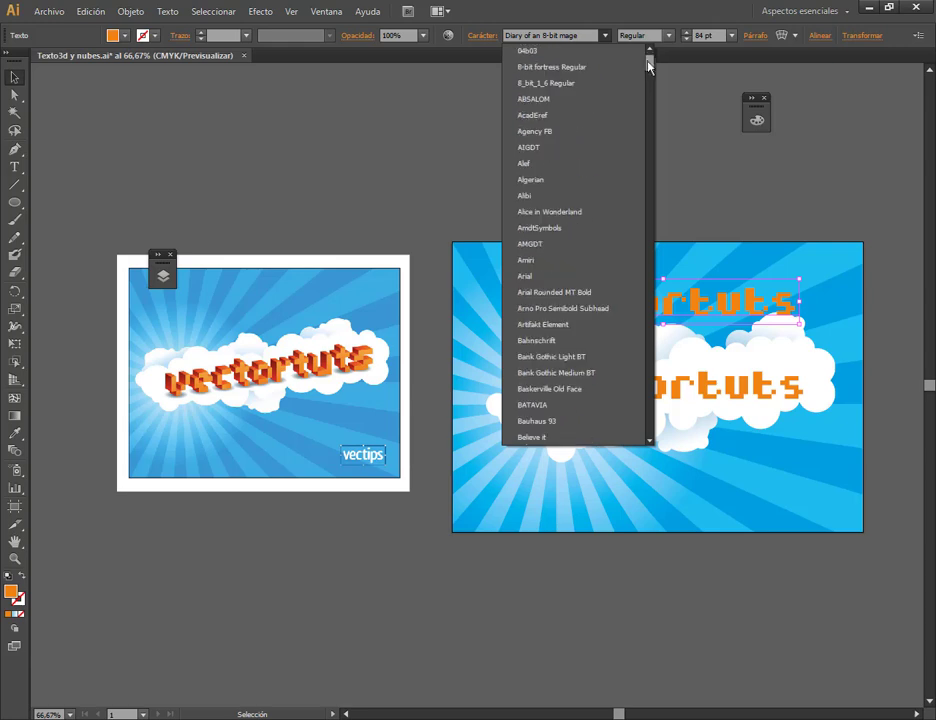
{"action": "left_click", "coordinate": [590, 69]}
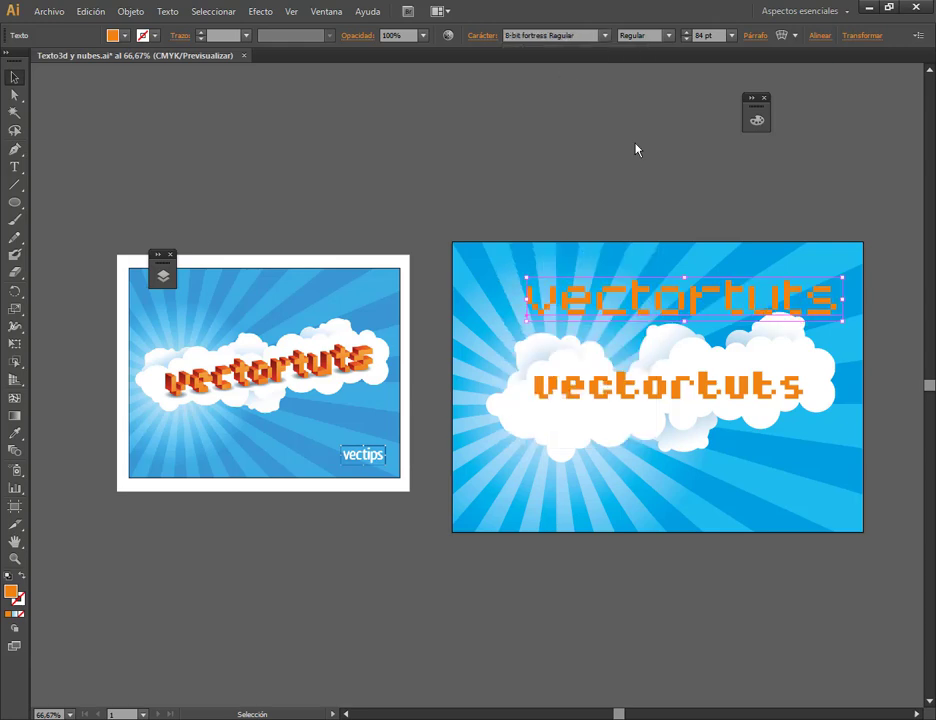
{"action": "left_click_drag", "start_coordinate": [706, 288], "coordinate": [664, 317]}
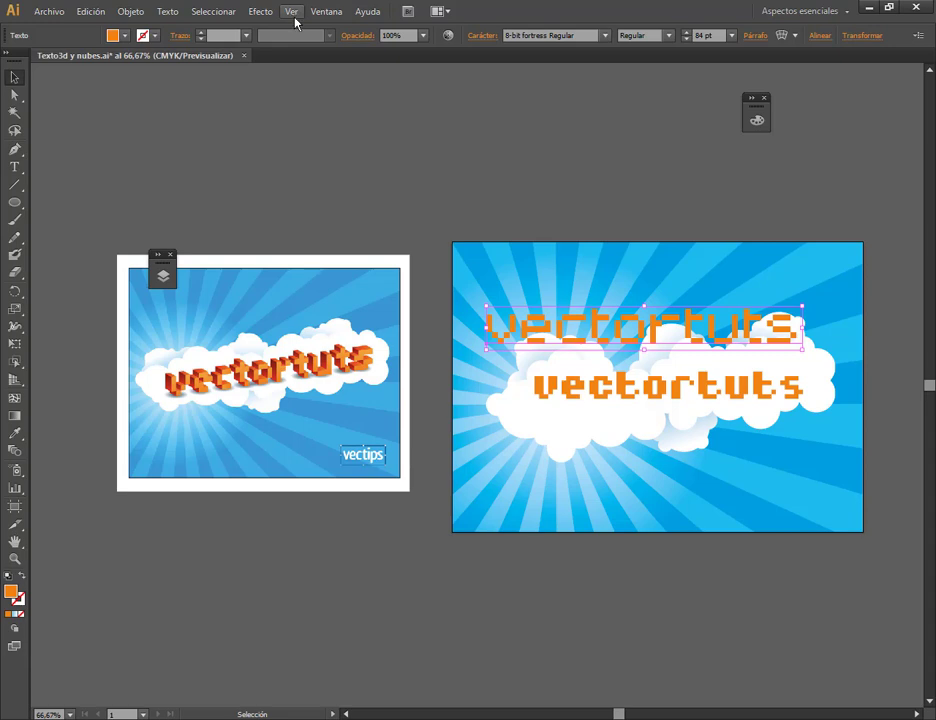
Apply a previewed 3D extrusion to the upper "vectortuts" text with an extrusion depth of 32 pt.
{"action": "left_click", "coordinate": [260, 11]}
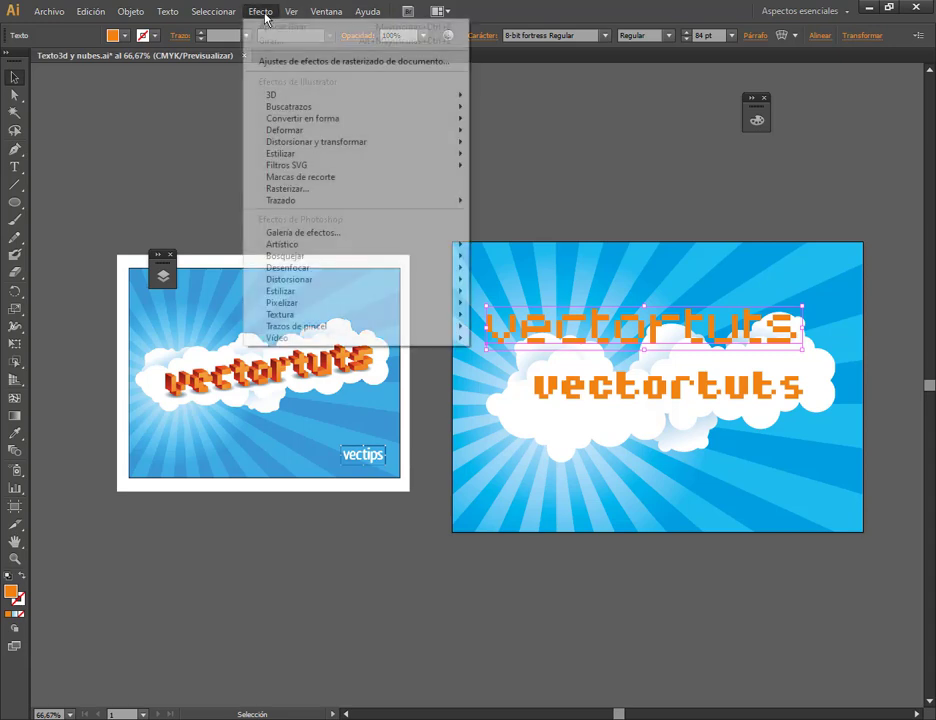
{"action": "mouse_move", "coordinate": [447, 100]}
{"action": "left_click", "coordinate": [509, 98]}
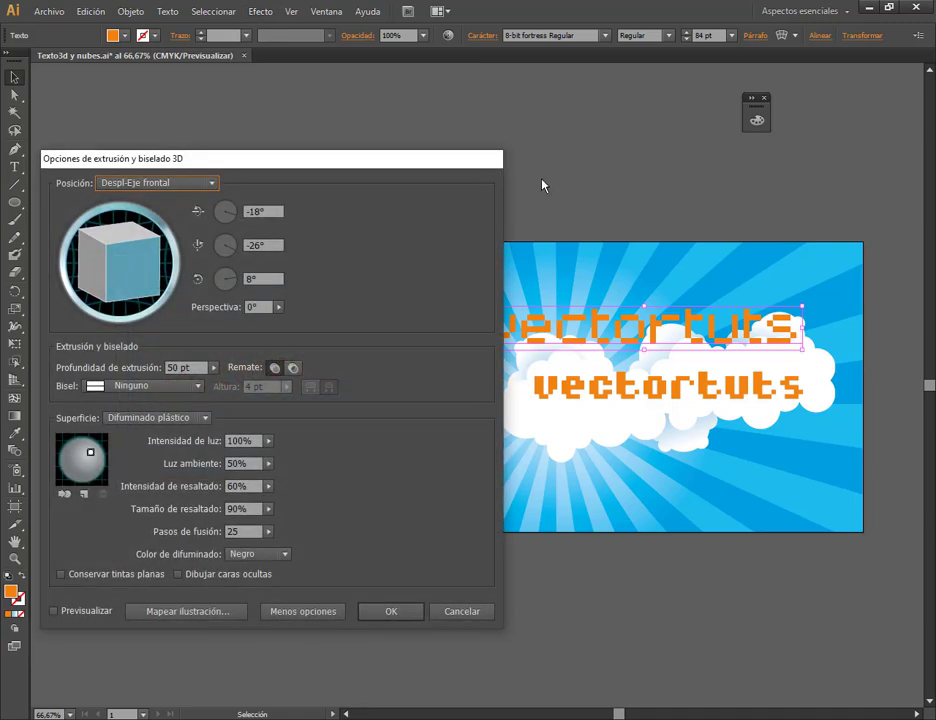
{"action": "left_click", "coordinate": [55, 611]}
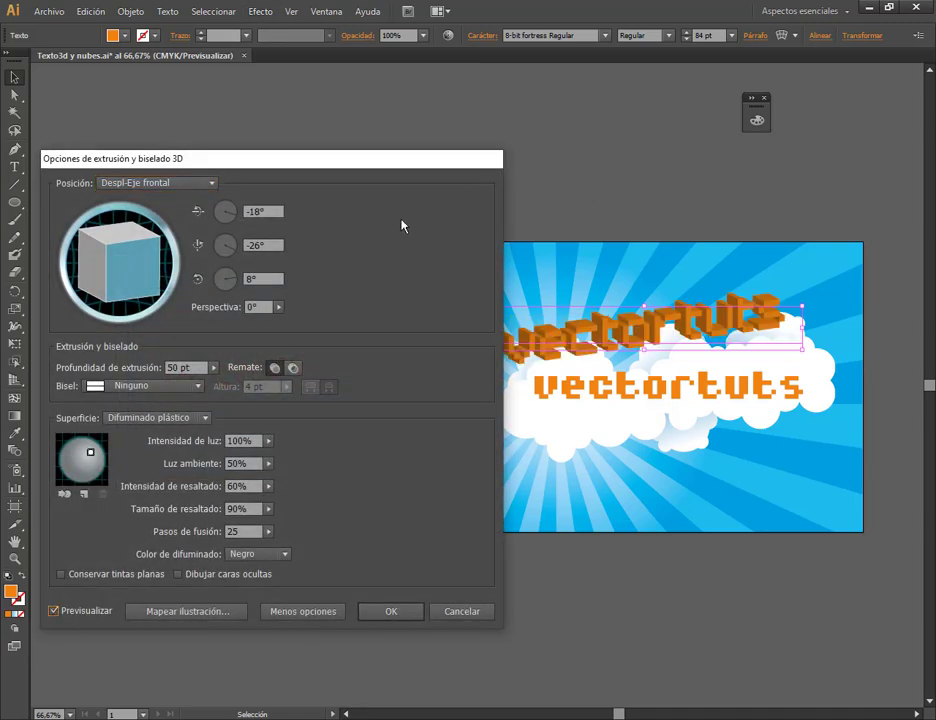
{"action": "left_click_drag", "start_coordinate": [440, 158], "coordinate": [450, 437]}
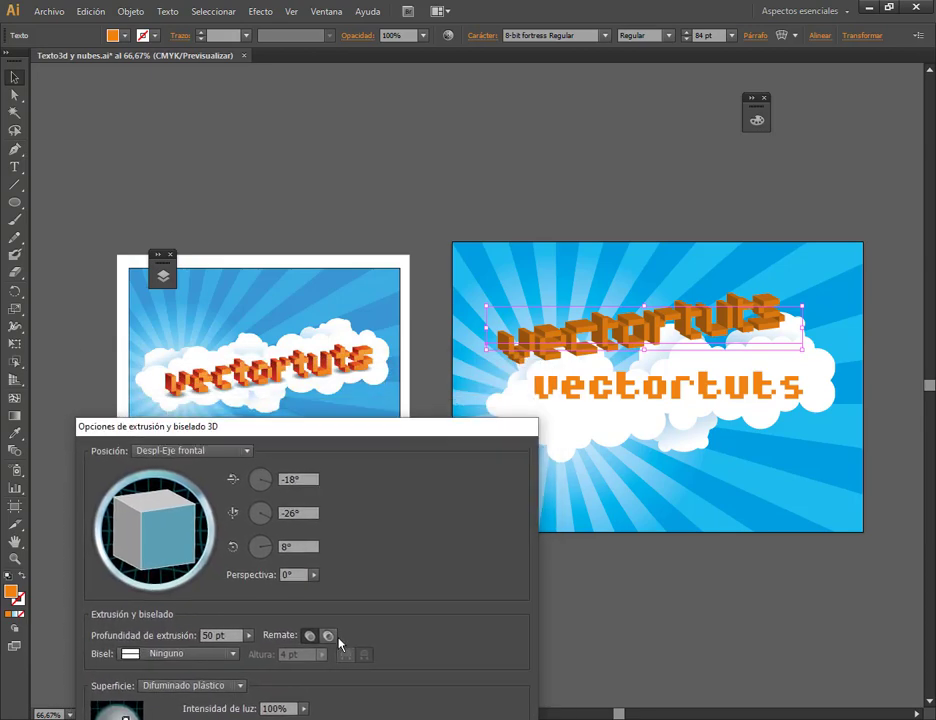
{"action": "left_click", "coordinate": [239, 640]}
{"action": "key", "text": "Down"}
{"action": "key", "text": "Down"}
{"action": "key", "text": "Down"}
{"action": "key", "text": "Down"}
{"action": "key", "text": "Down"}
{"action": "key", "text": "Down"}
{"action": "key", "text": "Down"}
{"action": "key", "text": "Down"}
{"action": "key", "text": "Down"}
{"action": "key", "text": "Down"}
{"action": "key", "text": "Down"}
{"action": "key", "text": "Down"}
{"action": "key", "text": "Down"}
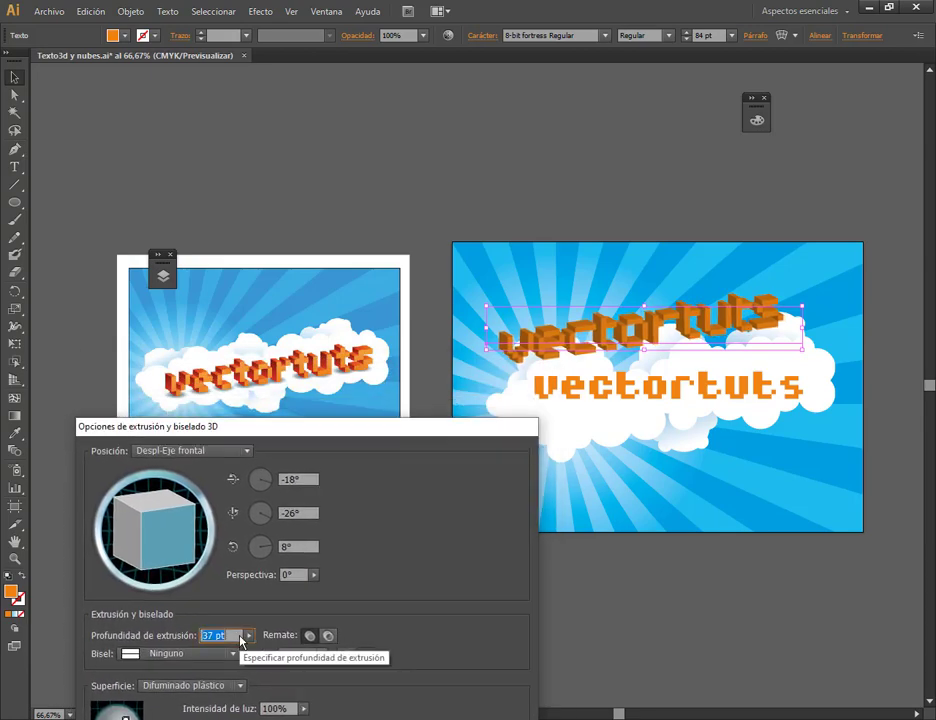
{"action": "key", "text": "Down"}
{"action": "key", "text": "Down"}
{"action": "key", "text": "Down"}
{"action": "key", "text": "Down"}
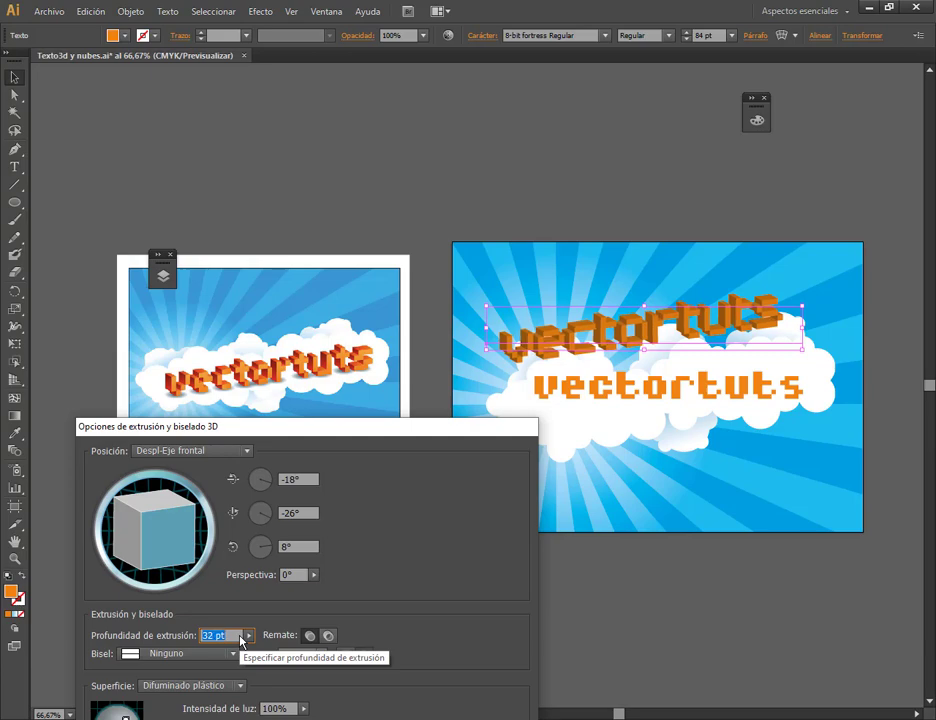
{"action": "left_click_drag", "start_coordinate": [320, 430], "coordinate": [297, 149]}
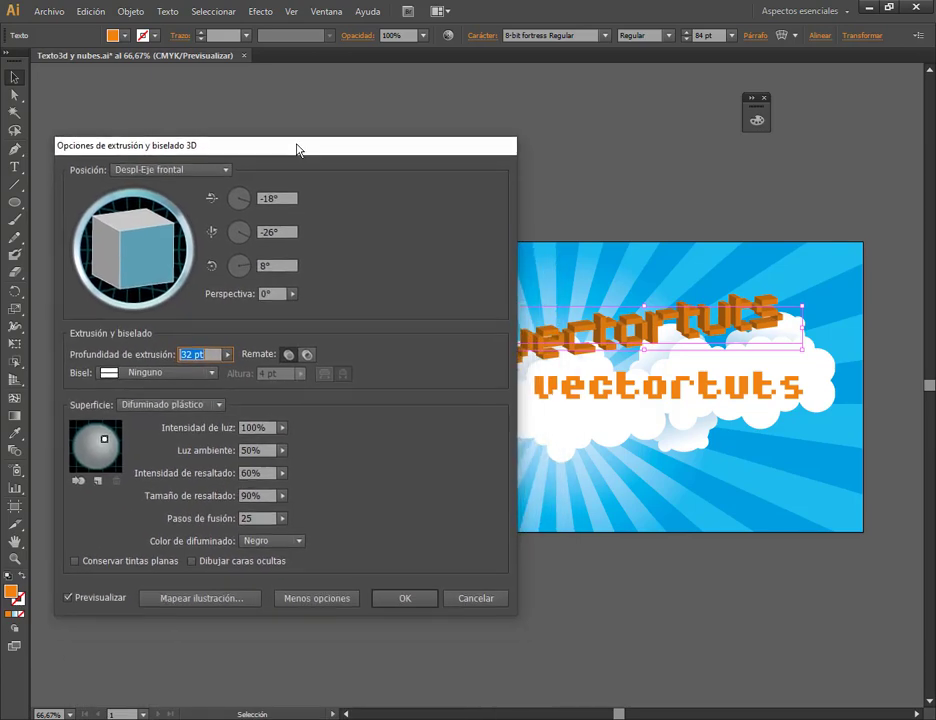
{"action": "left_click", "coordinate": [400, 598]}
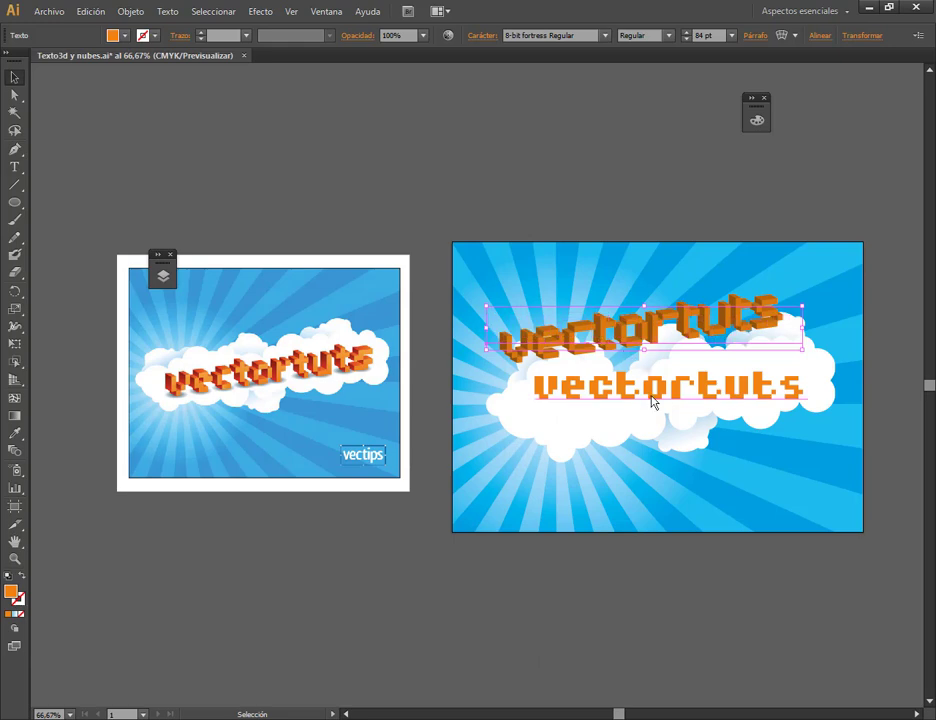
Replace the flat text on the cloud with the 3D copy scaled to 79.8 pt, keeping the flat text above the artboard.
{"action": "left_click_drag", "start_coordinate": [652, 401], "coordinate": [732, 464]}
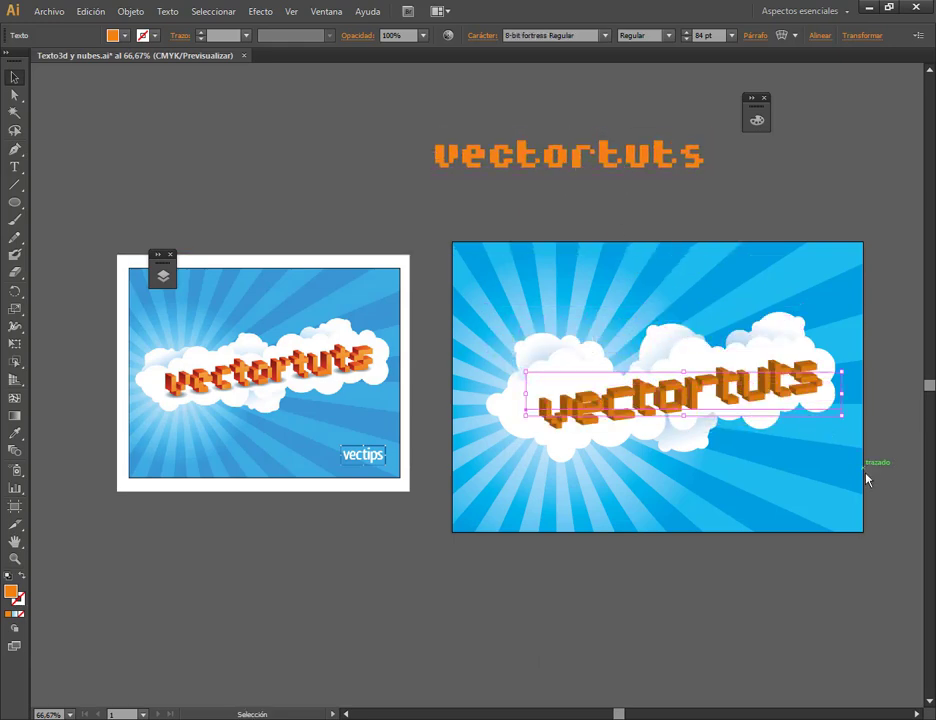
{"action": "left_click_drag", "start_coordinate": [843, 417], "coordinate": [830, 424]}
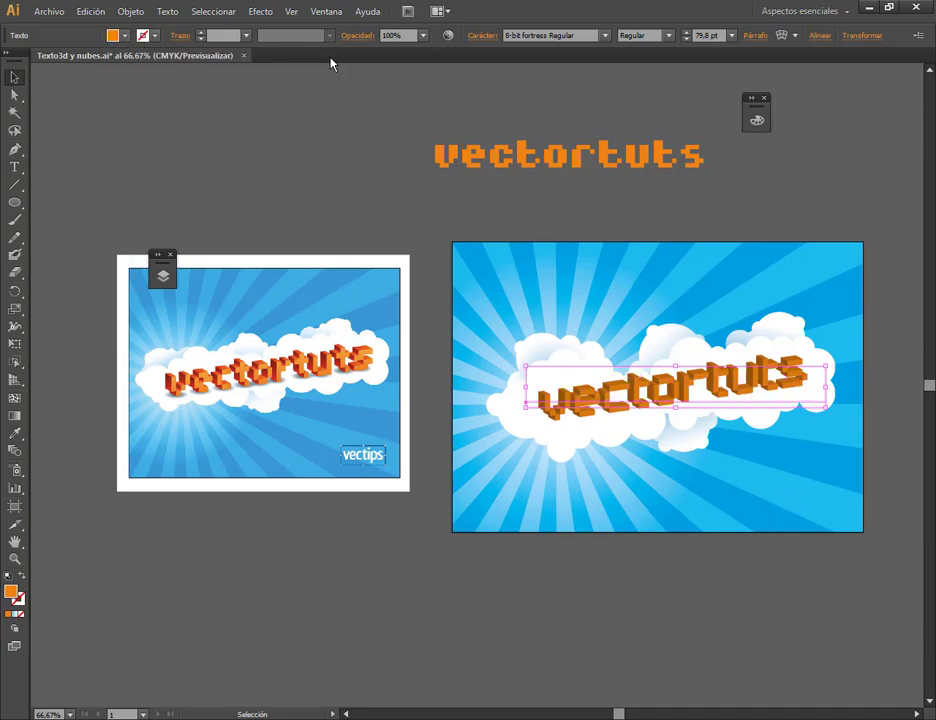
Reopen the Extrusión y biselado 3D effect of the text on the cloud for editing, with preview on.
{"action": "left_click", "coordinate": [324, 12]}
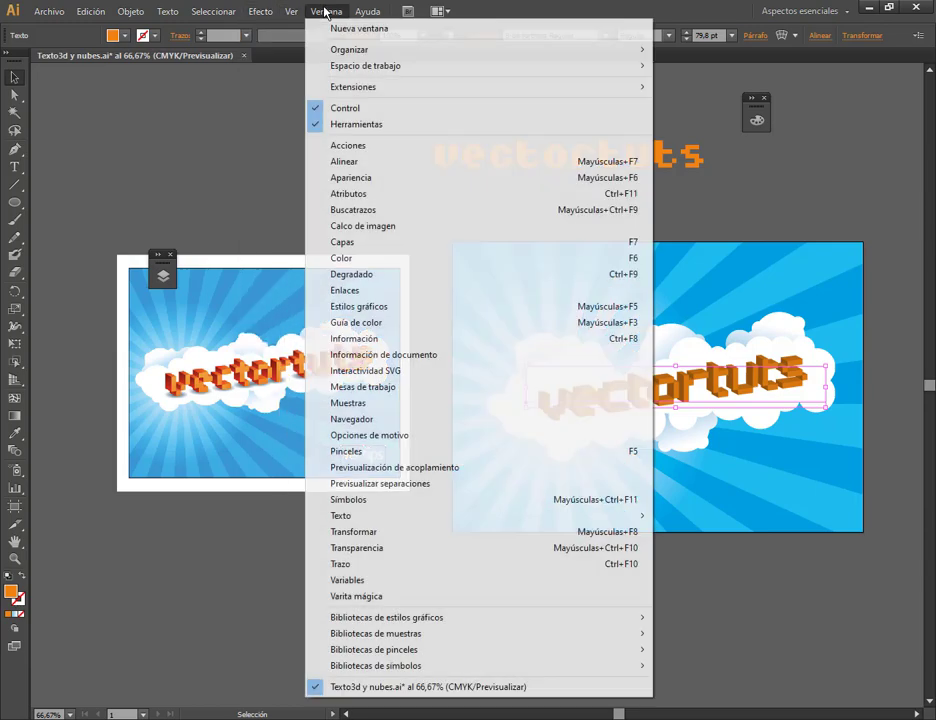
{"action": "left_click", "coordinate": [385, 178]}
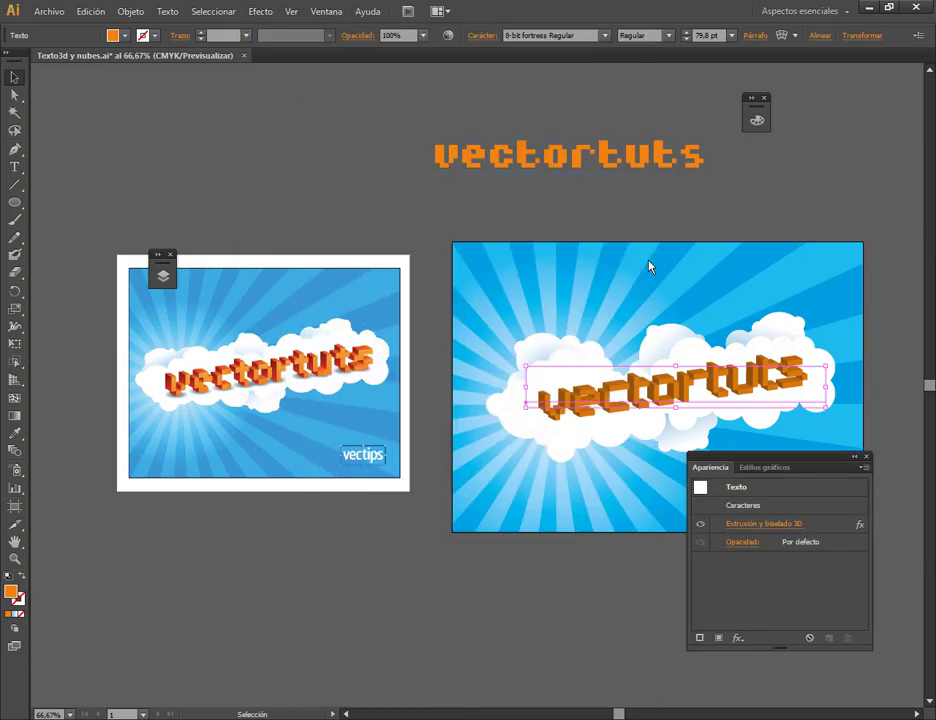
{"action": "left_click", "coordinate": [775, 524]}
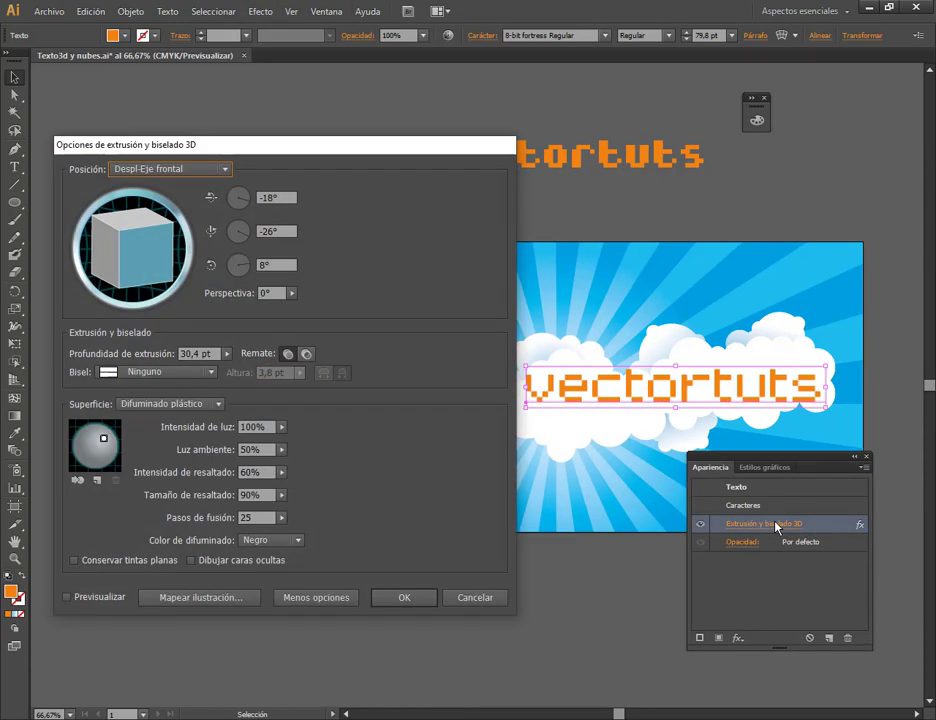
{"action": "left_click", "coordinate": [97, 600]}
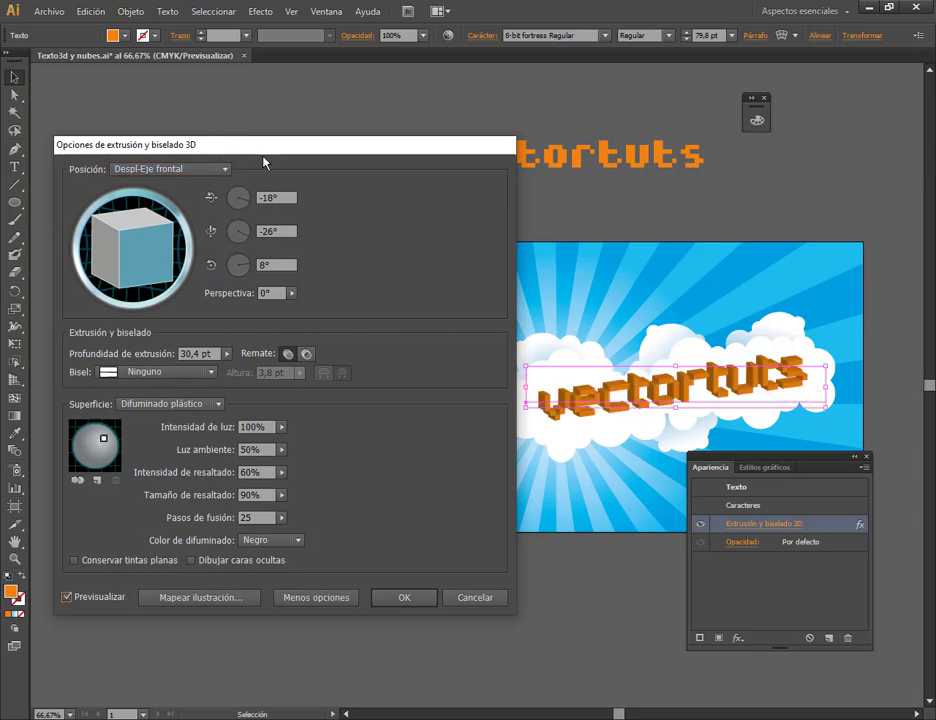
{"action": "left_click_drag", "start_coordinate": [264, 158], "coordinate": [416, 100]}
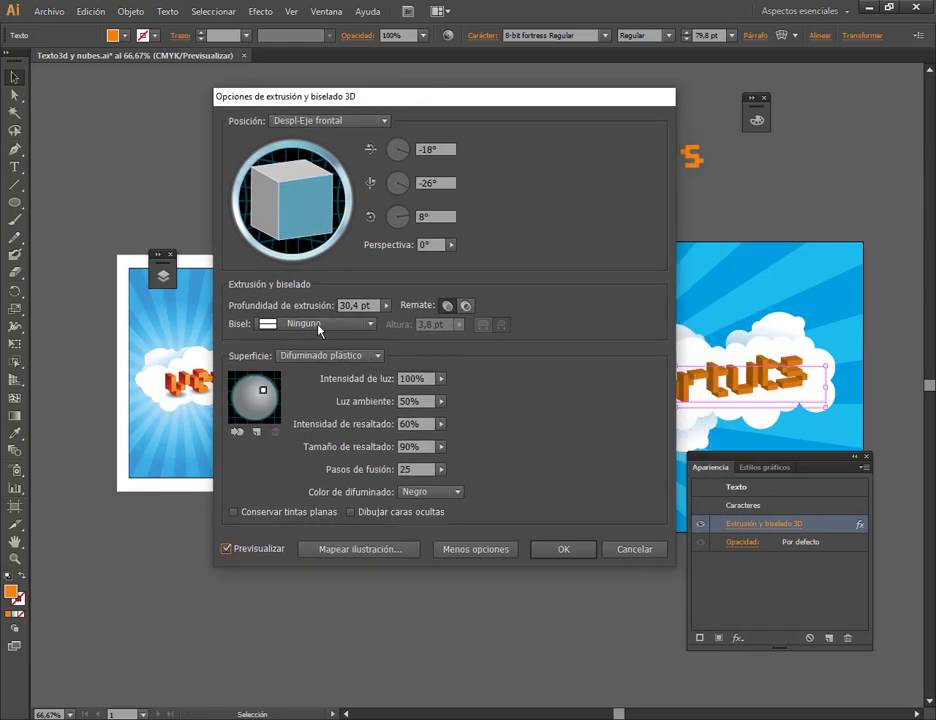
{"action": "left_click_drag", "start_coordinate": [352, 101], "coordinate": [380, 73]}
Try the Difuminado difuso surface on the 3D text and restore Difuminado plástico.
{"action": "left_click", "coordinate": [355, 328]}
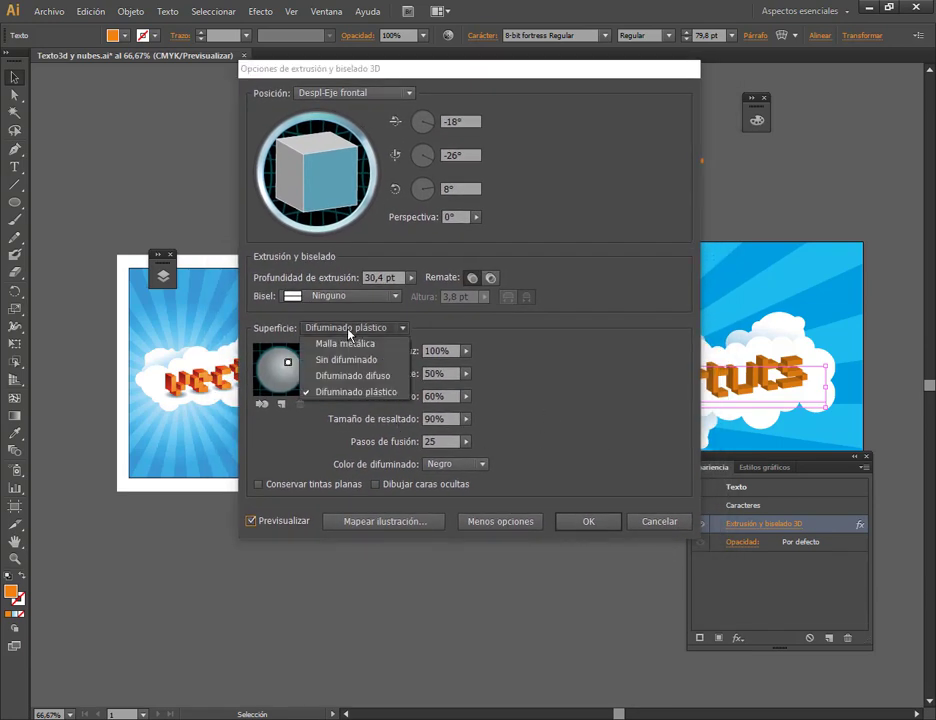
{"action": "left_click", "coordinate": [344, 379]}
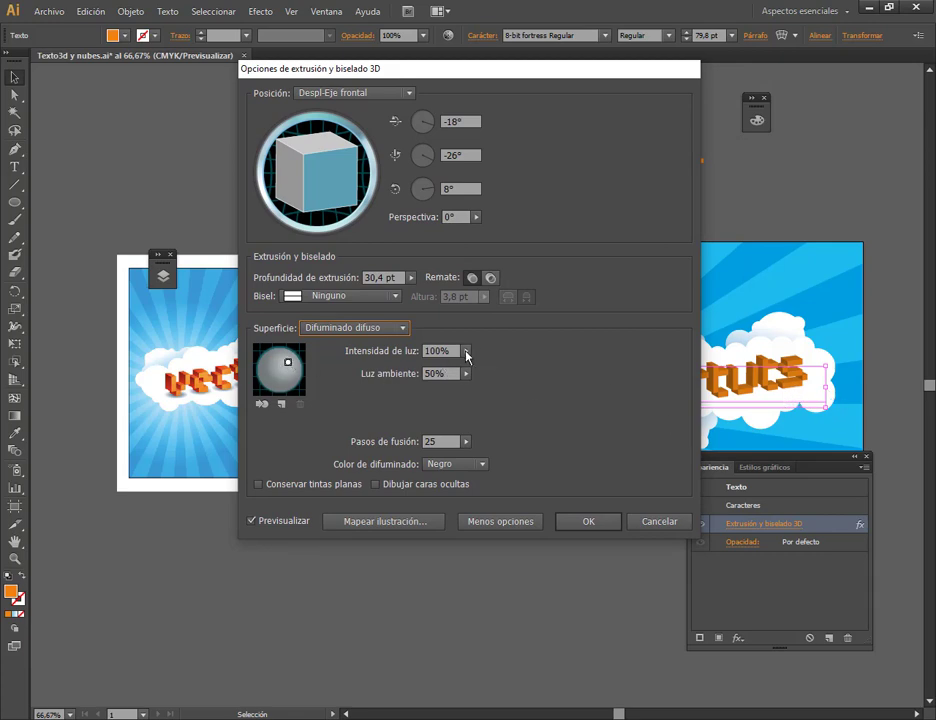
{"action": "left_click", "coordinate": [466, 352]}
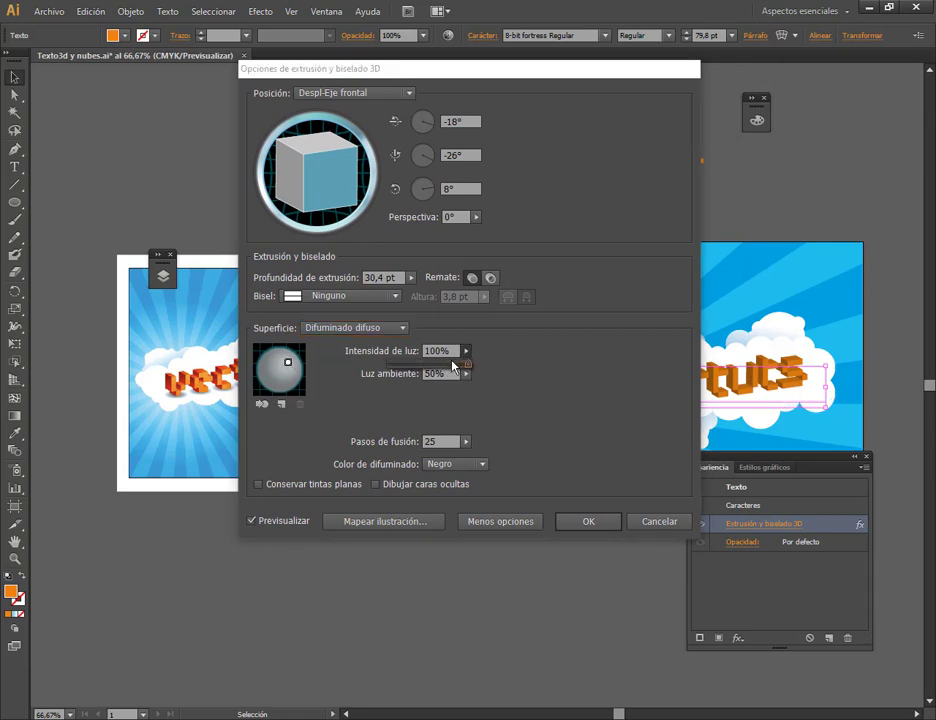
{"action": "left_click", "coordinate": [368, 328]}
{"action": "left_click", "coordinate": [401, 376]}
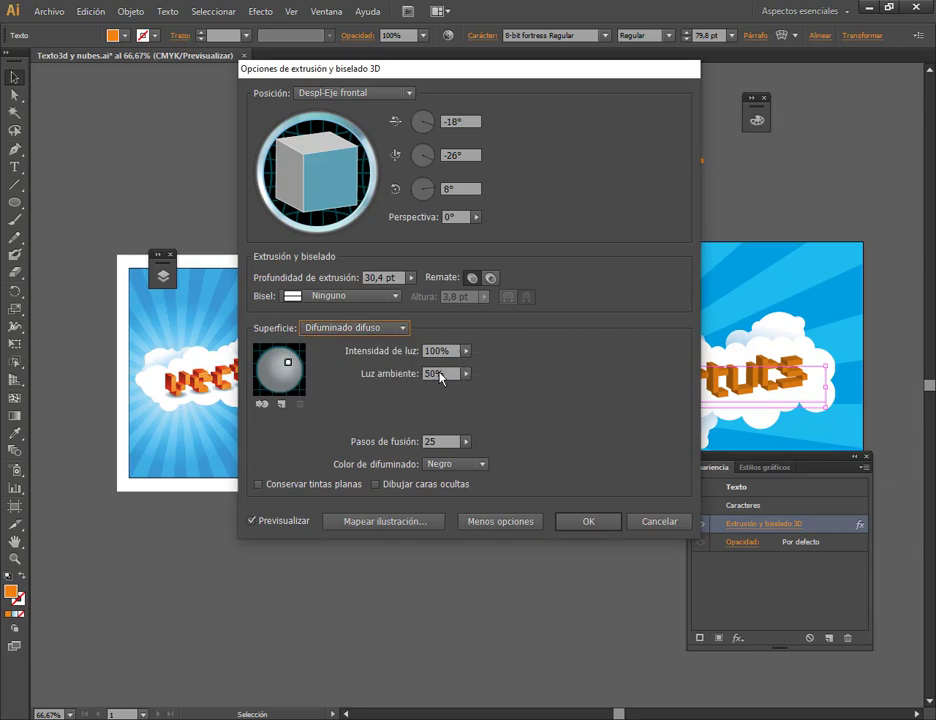
{"action": "left_click", "coordinate": [355, 328]}
{"action": "left_click", "coordinate": [330, 392]}
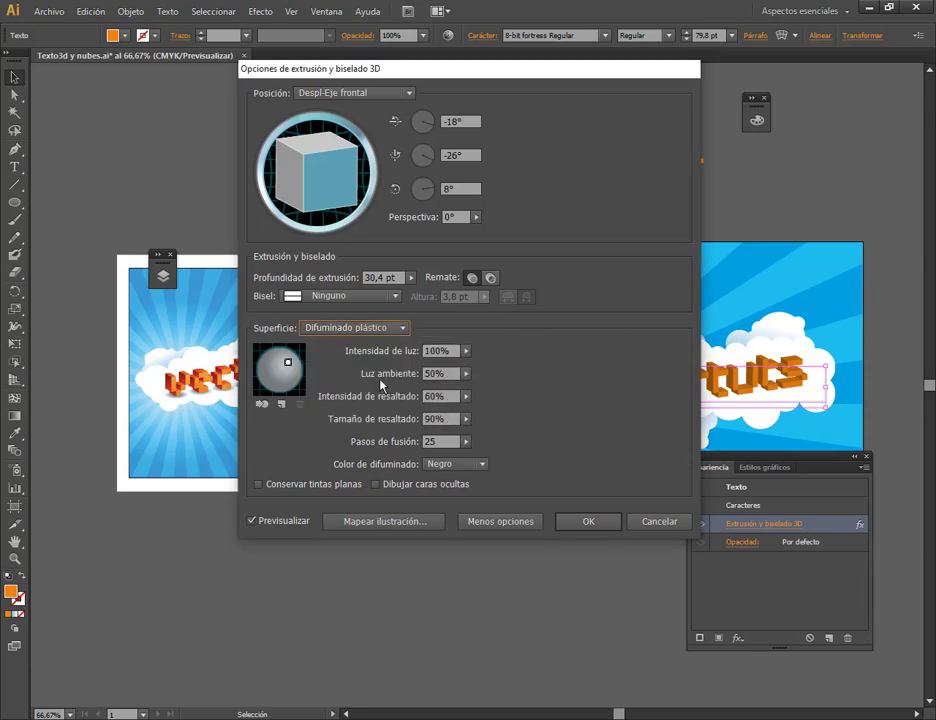
{"action": "left_click", "coordinate": [360, 328]}
{"action": "left_click", "coordinate": [511, 360]}
Raise the ambient light of the 3D effect to 61%, keeping the light intensity at 100%.
{"action": "left_click", "coordinate": [465, 351]}
{"action": "left_click_drag", "start_coordinate": [468, 366], "coordinate": [497, 372]}
{"action": "left_click", "coordinate": [465, 373]}
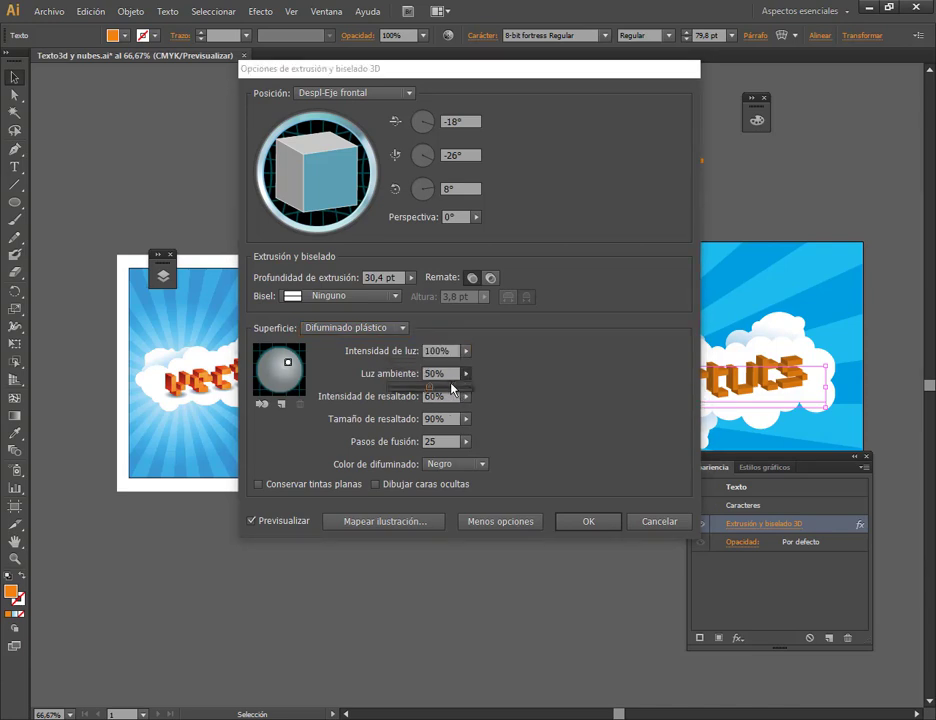
{"action": "left_click", "coordinate": [452, 388]}
{"action": "left_click_drag", "start_coordinate": [452, 390], "coordinate": [437, 392]}
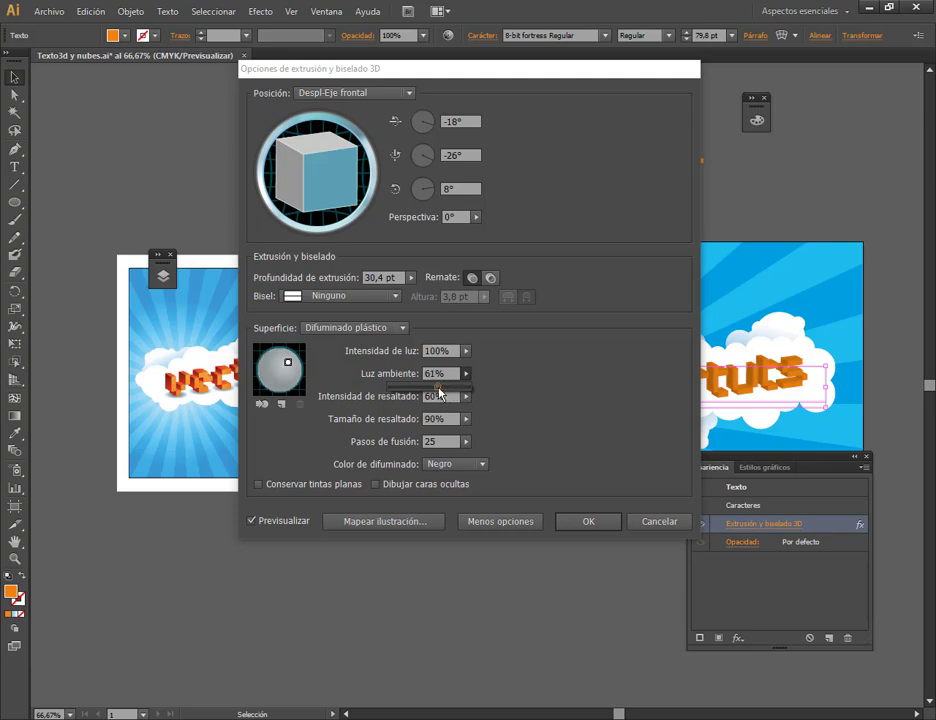
Move the 3D effect's light source just beside the centre of the lighting sphere and apply the changes.
{"action": "mouse_move", "coordinate": [290, 368]}
{"action": "left_mouse_down"}
{"action": "mouse_move", "coordinate": [298, 365]}
{"action": "mouse_move", "coordinate": [288, 376]}
{"action": "left_mouse_up"}
{"action": "left_click_drag", "start_coordinate": [502, 78], "coordinate": [337, 57]}
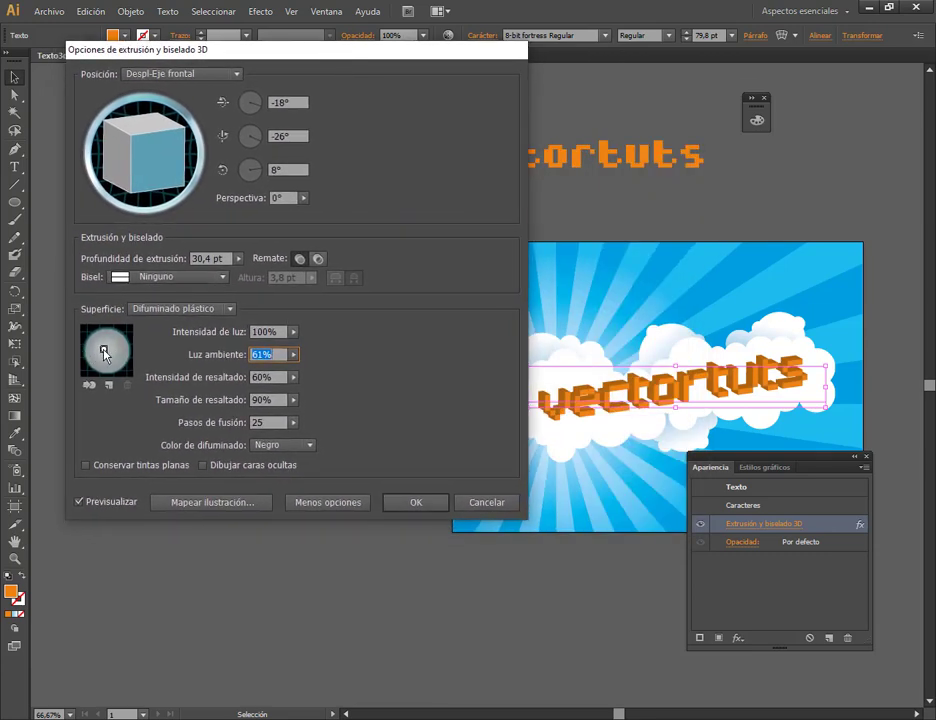
{"action": "left_click_drag", "start_coordinate": [104, 354], "coordinate": [115, 355]}
{"action": "left_click", "coordinate": [413, 502]}
Scale the 3D "vectortuts" text down slightly and adjust its position on the cloud.
{"action": "left_click", "coordinate": [856, 457]}
{"action": "left_click", "coordinate": [650, 476]}
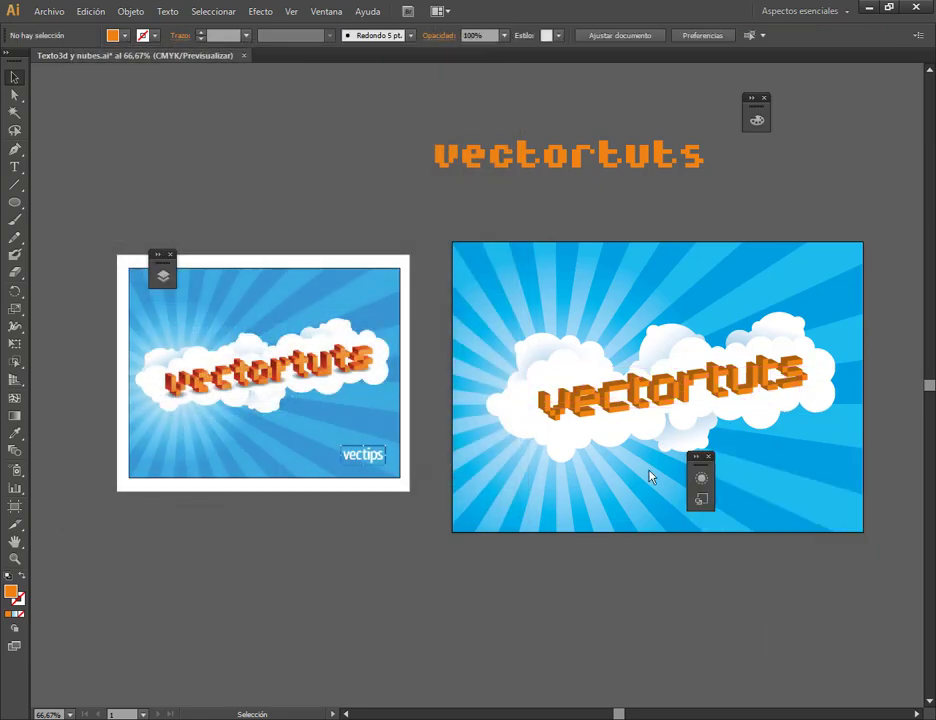
{"action": "left_click", "coordinate": [714, 395]}
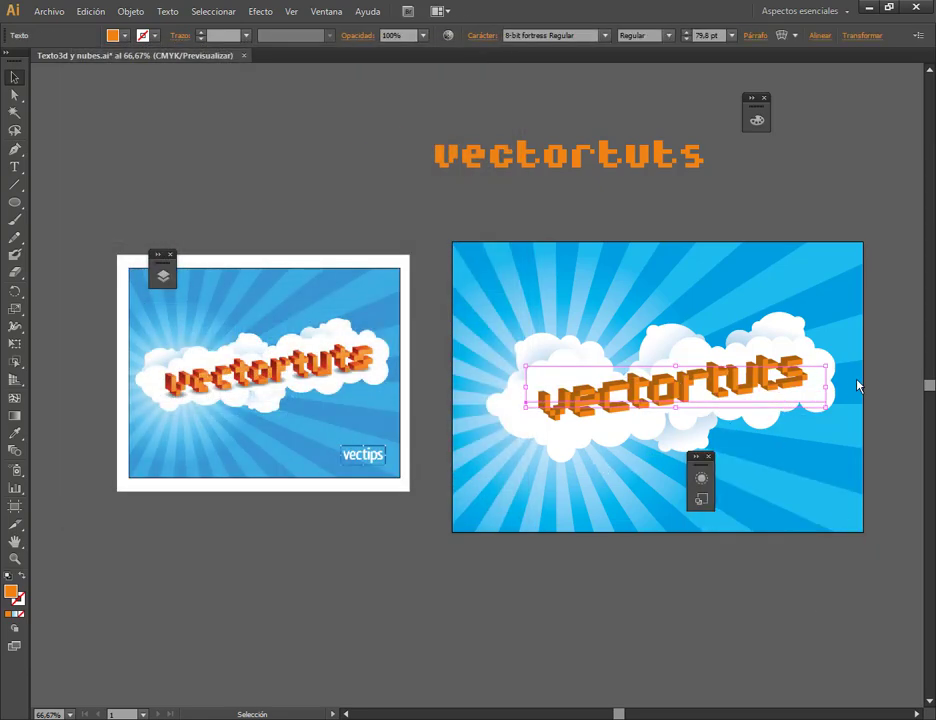
{"action": "left_click_drag", "start_coordinate": [822, 375], "coordinate": [815, 405]}
Draw a flat horizontal ellipse about 25 × 9 mm below the lettering of the reference image.
{"action": "left_click", "coordinate": [318, 428]}
{"action": "scroll", "coordinate": [303, 394], "scroll_direction": "up", "scroll_amount": 4}
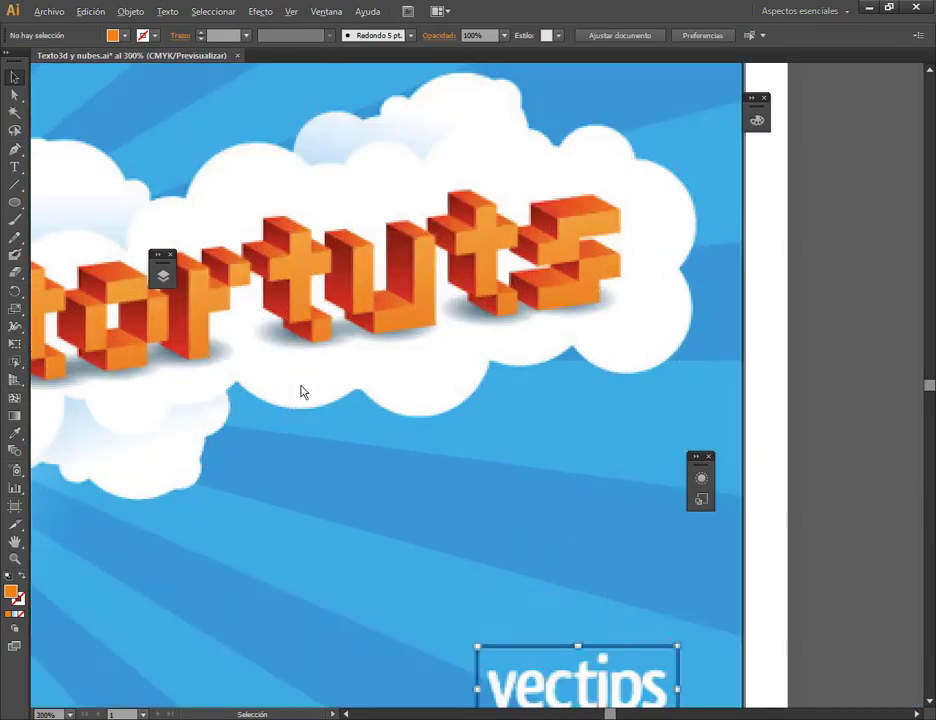
{"action": "left_click", "coordinate": [14, 202]}
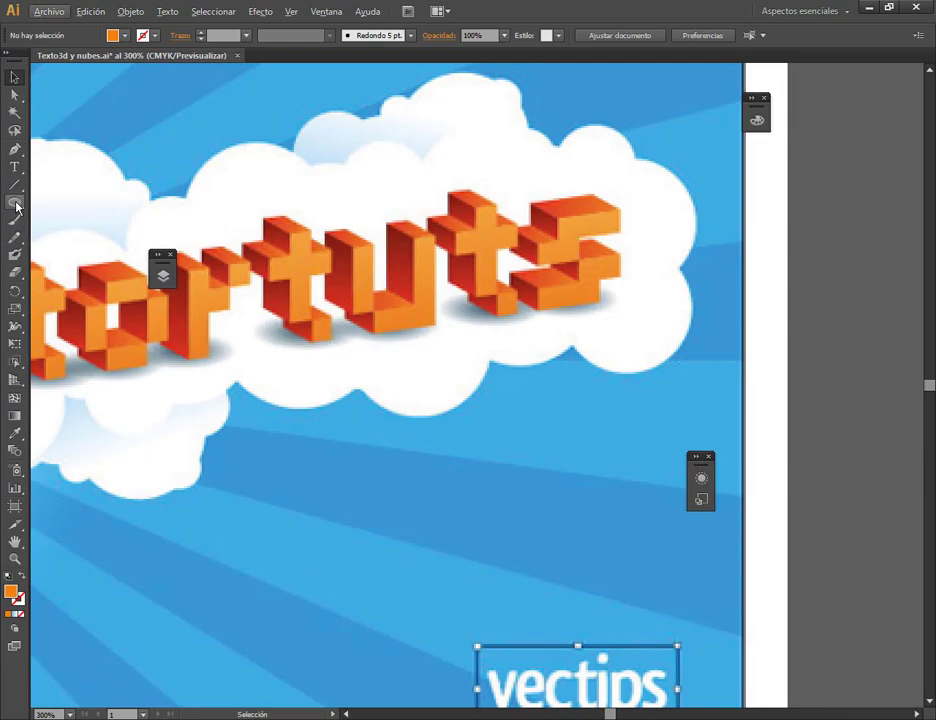
{"action": "left_click_drag", "start_coordinate": [398, 432], "coordinate": [558, 476]}
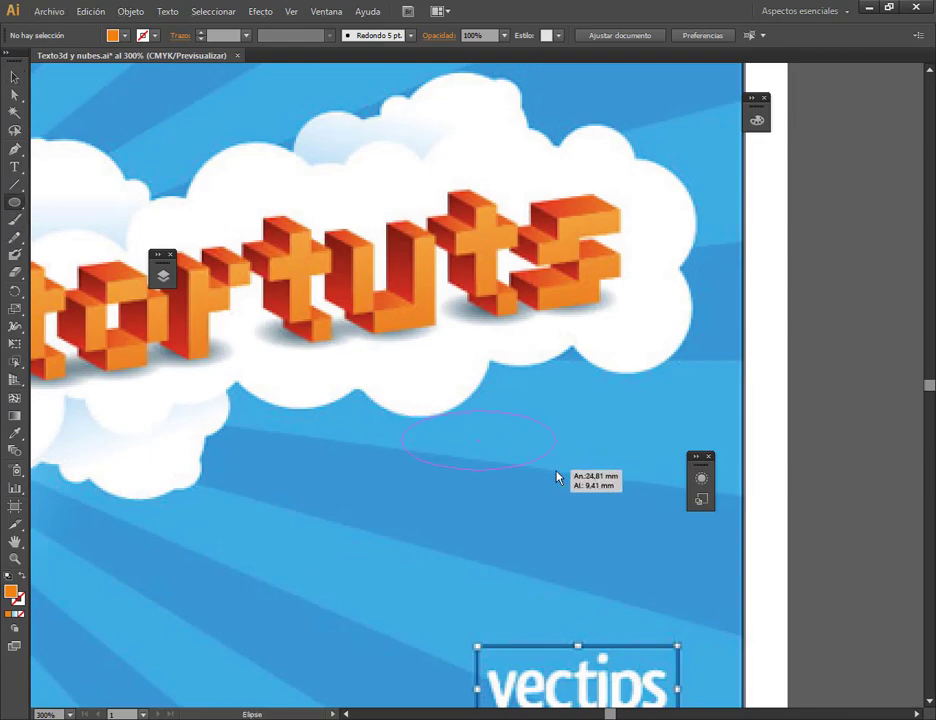
{"action": "left_click", "coordinate": [12, 77]}
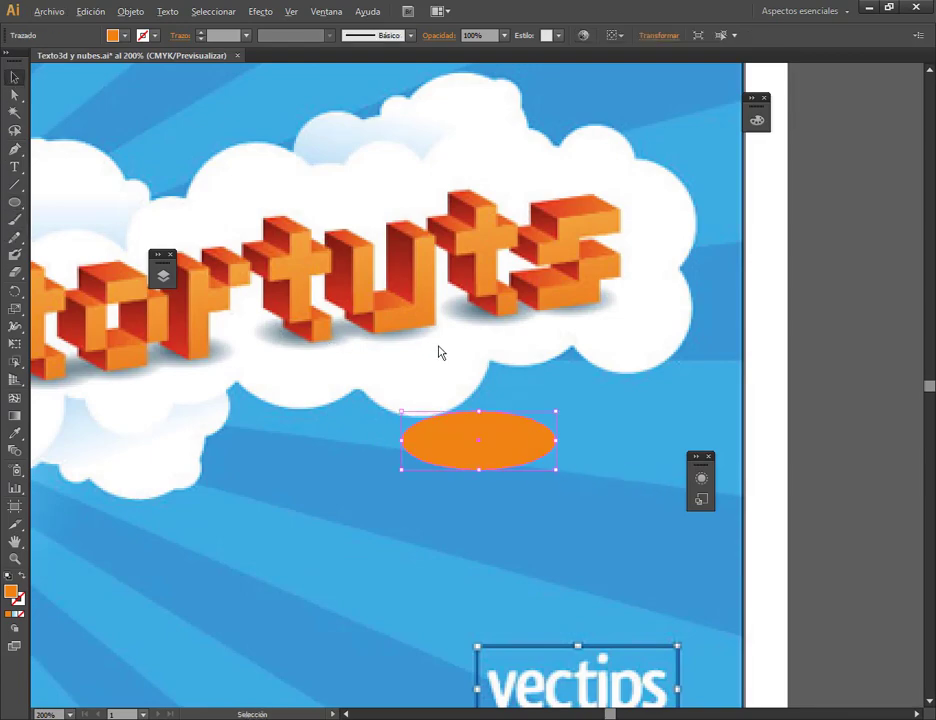
Move the ellipse under the "v" of the 3D text and scale it down slightly.
{"action": "scroll", "coordinate": [439, 351], "scroll_direction": "down", "scroll_amount": 4}
{"action": "scroll", "coordinate": [724, 420], "scroll_direction": "up", "scroll_amount": 2}
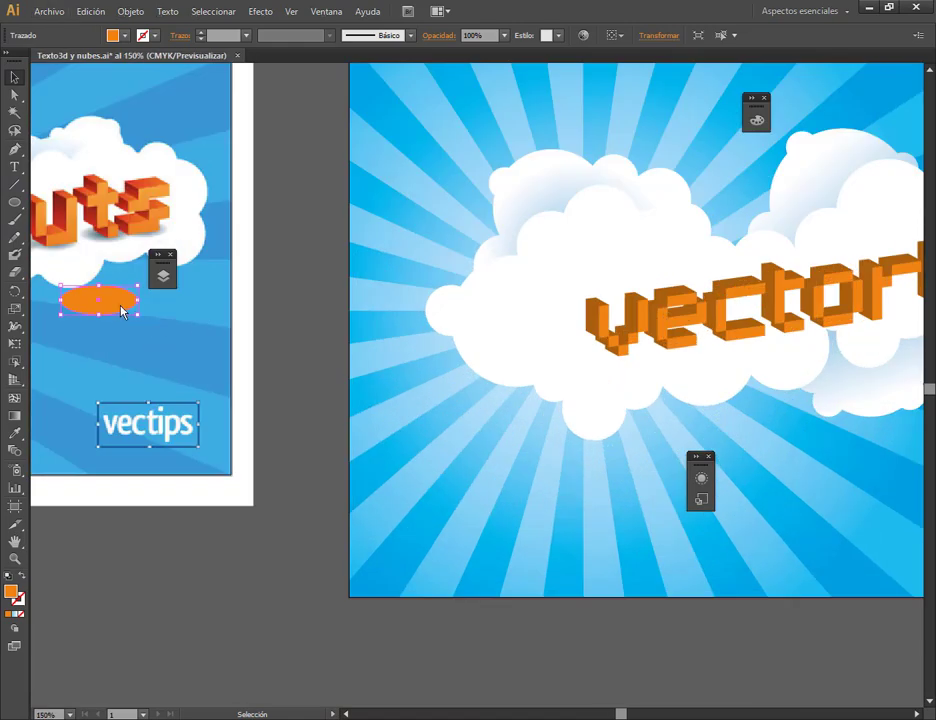
{"action": "left_click_drag", "start_coordinate": [121, 312], "coordinate": [628, 365]}
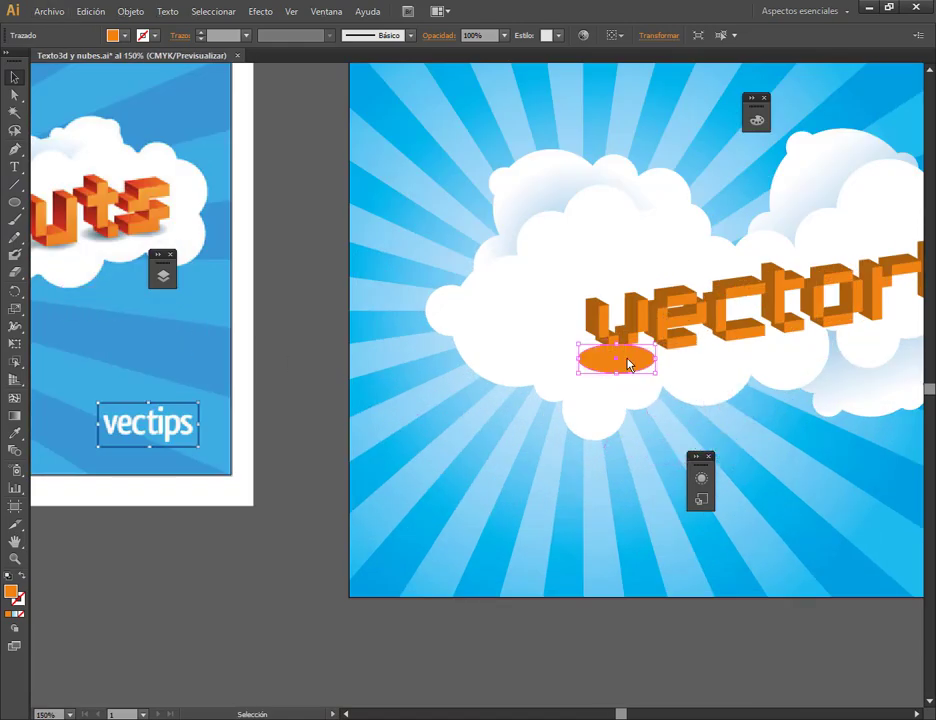
{"action": "scroll", "coordinate": [628, 365], "scroll_direction": "up", "scroll_amount": 4}
{"action": "left_click_drag", "start_coordinate": [742, 422], "coordinate": [702, 404]}
Move the orange ellipse in place onto a new layer stacked directly beneath the 3D lettering's layer.
{"action": "left_click", "coordinate": [163, 264]}
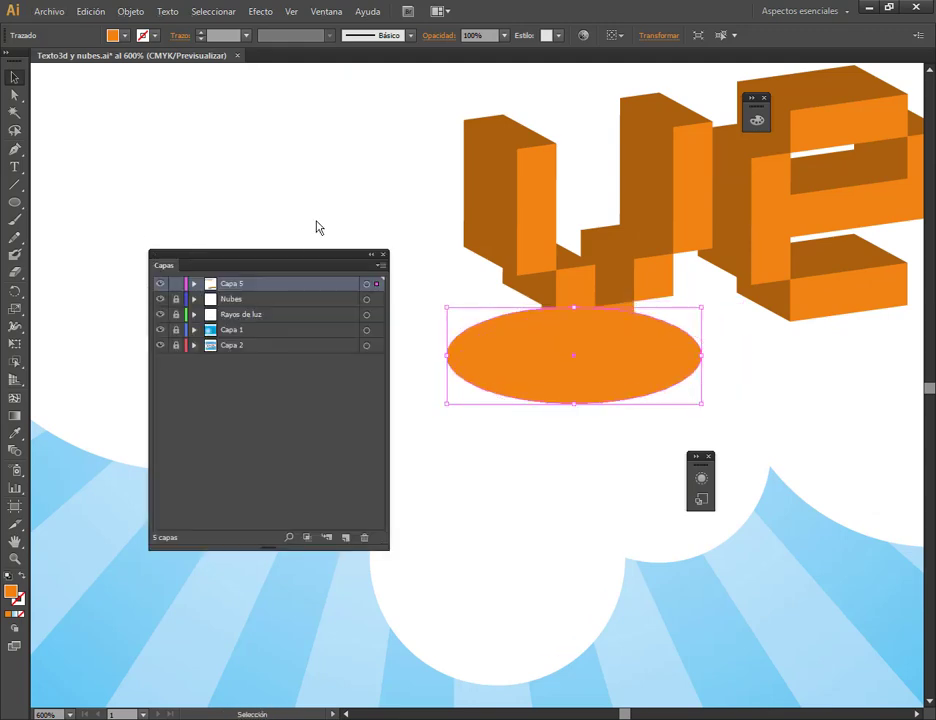
{"action": "left_click", "coordinate": [346, 538]}
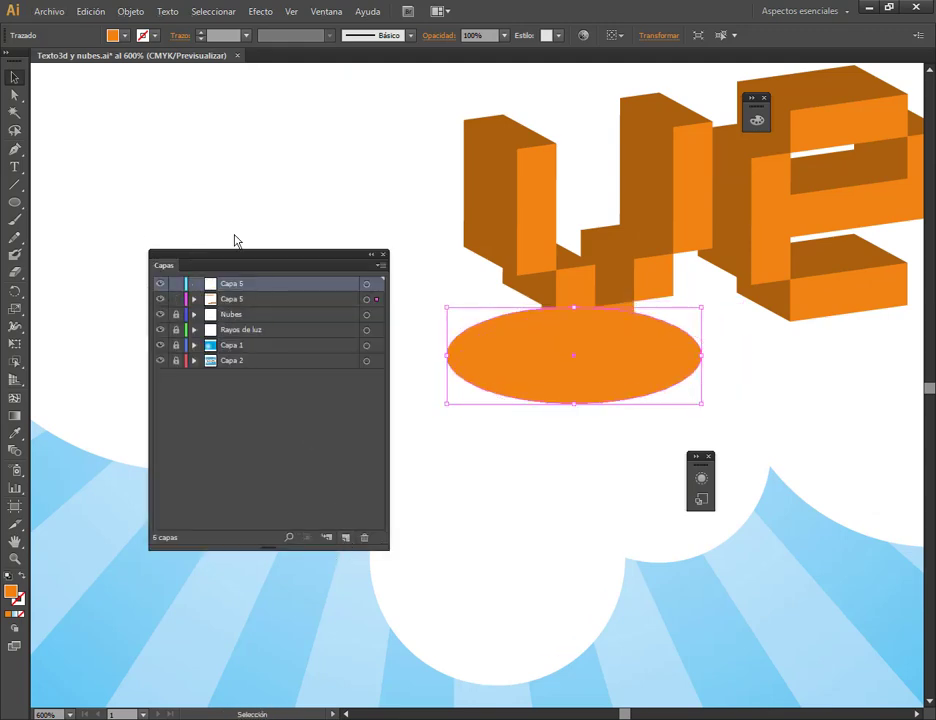
{"action": "left_click", "coordinate": [90, 11]}
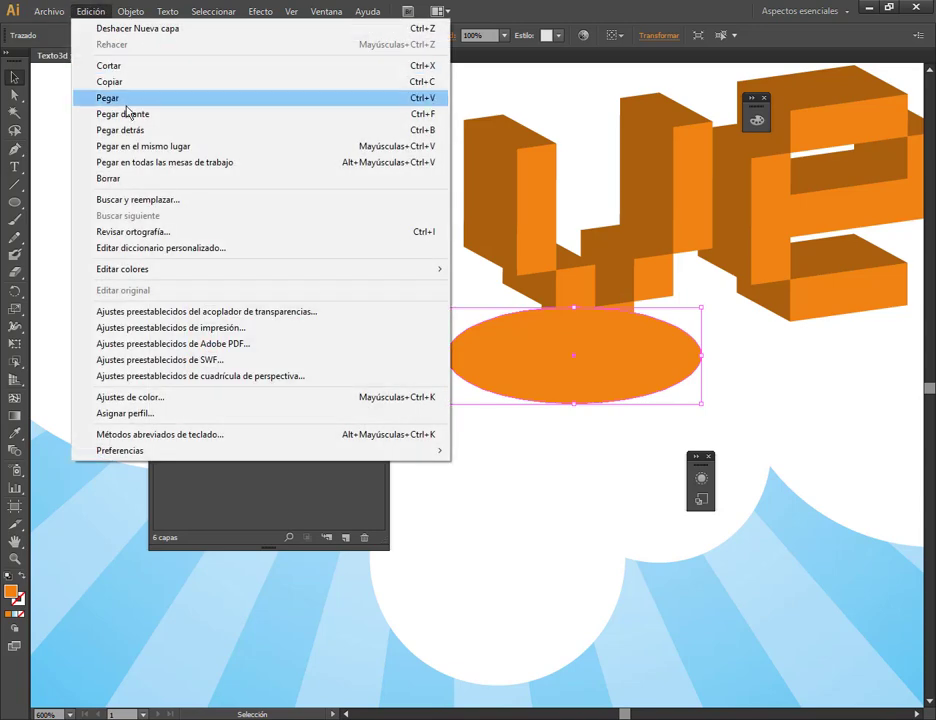
{"action": "left_click", "coordinate": [110, 65]}
{"action": "mouse_move", "coordinate": [236, 298]}
{"action": "left_mouse_down"}
{"action": "mouse_move", "coordinate": [236, 312]}
{"action": "mouse_move", "coordinate": [226, 302]}
{"action": "left_mouse_up"}
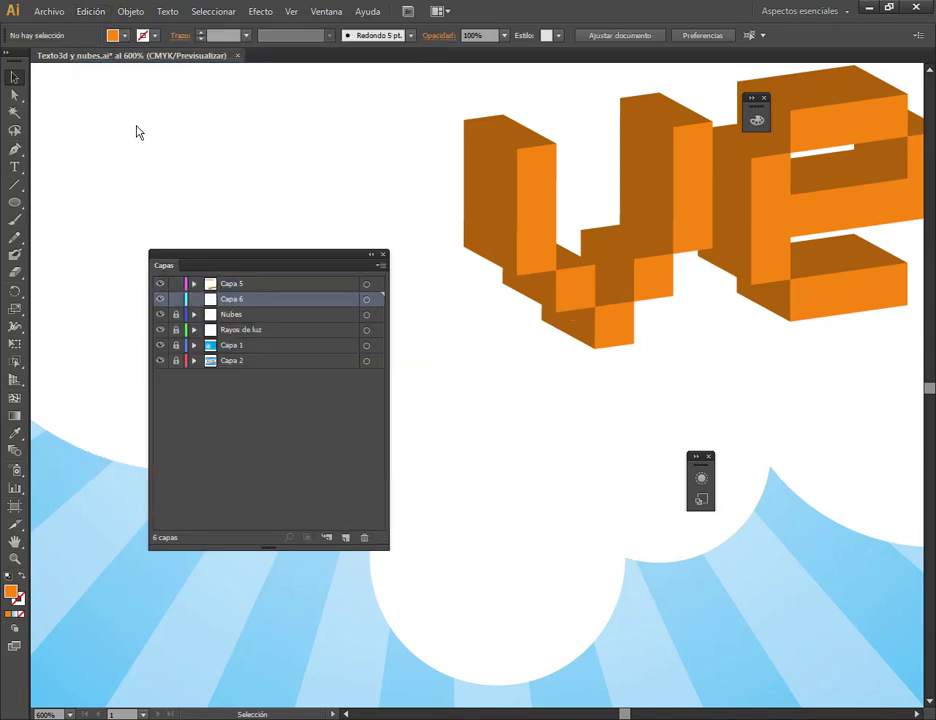
{"action": "left_click", "coordinate": [91, 12]}
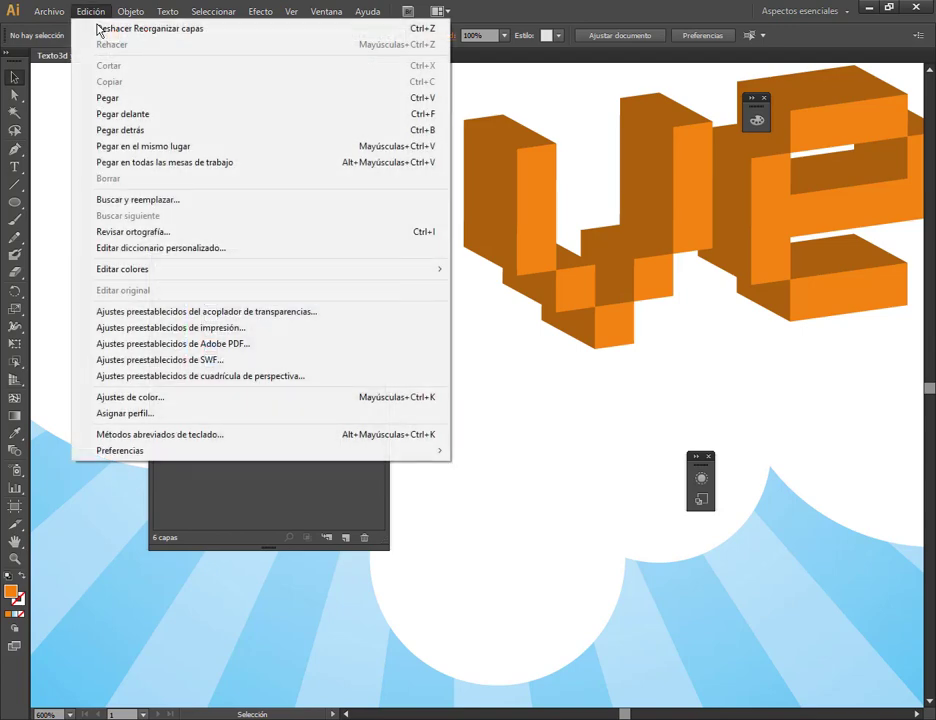
{"action": "left_click", "coordinate": [148, 147]}
{"action": "left_click", "coordinate": [384, 259]}
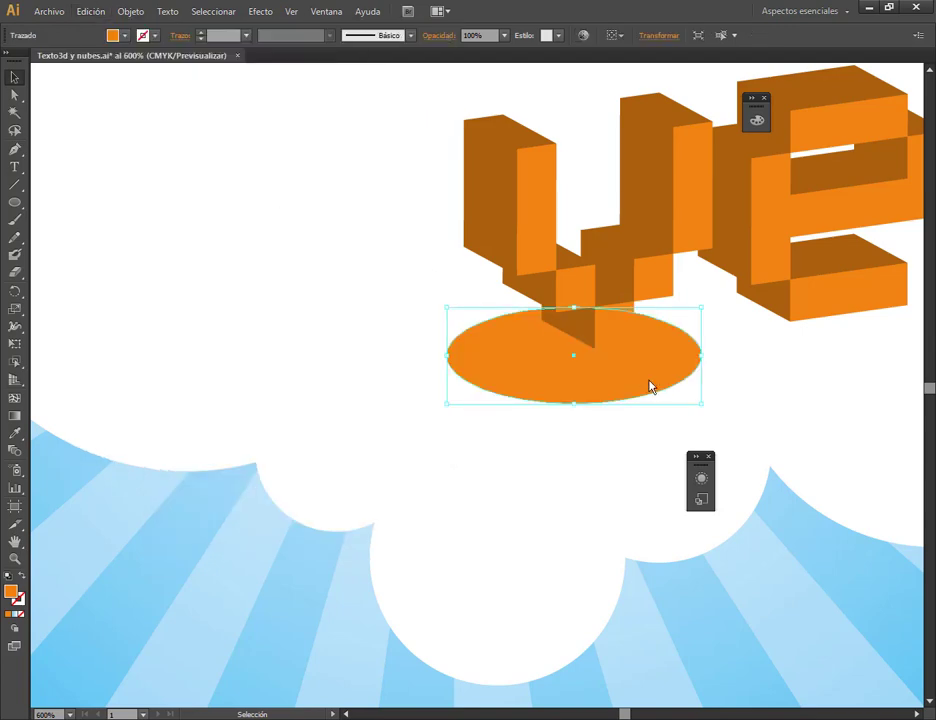
Shift the ellipse slightly to centre it under the foot of the "v" and fill it with black.
{"action": "left_click_drag", "start_coordinate": [650, 384], "coordinate": [669, 376]}
{"action": "left_click", "coordinate": [114, 35]}
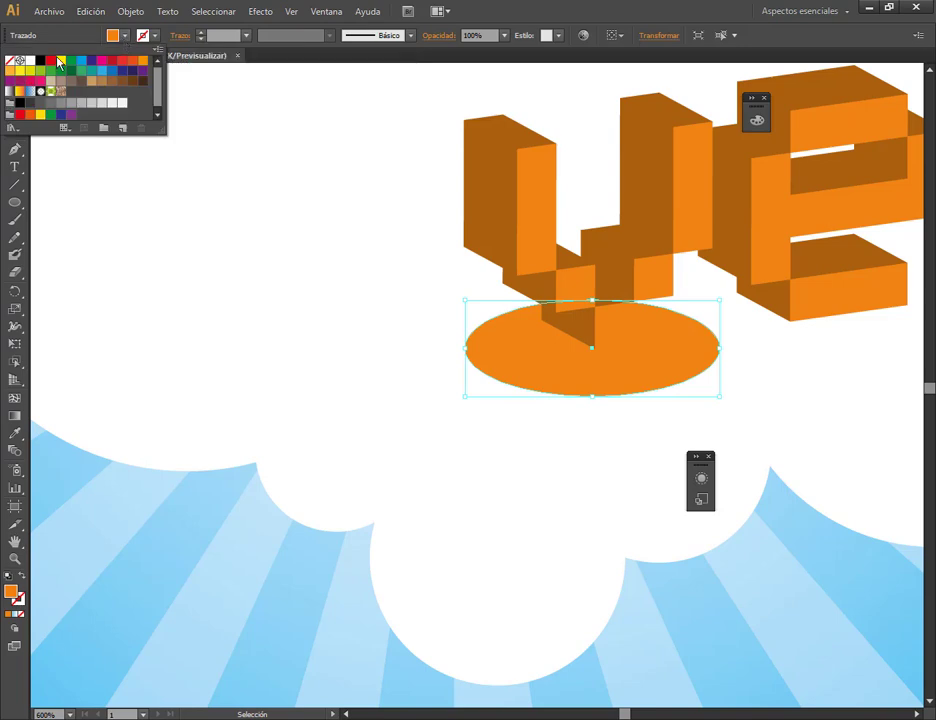
{"action": "left_click", "coordinate": [42, 62]}
Place a spare copy of the black ellipse lower down, at the cloud's bottom edge.
{"action": "scroll", "coordinate": [439, 361], "scroll_direction": "right", "scroll_amount": 5}
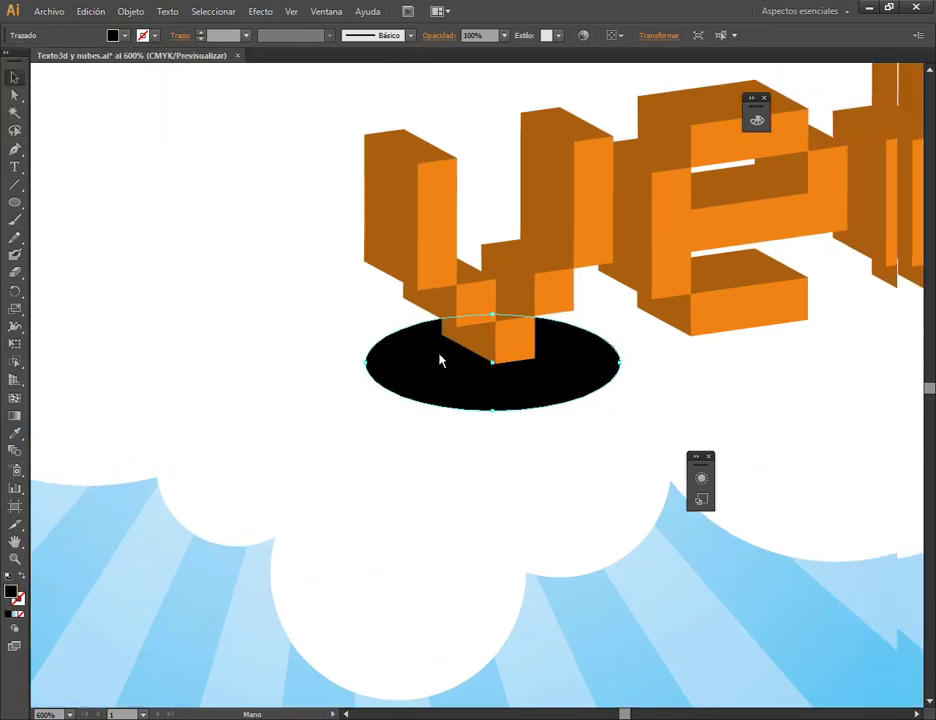
{"action": "left_click", "coordinate": [583, 439]}
{"action": "left_click_drag", "start_coordinate": [418, 377], "coordinate": [702, 590]}
Set the opacity of the ellipse under the "v" to 50%.
{"action": "left_click", "coordinate": [424, 372]}
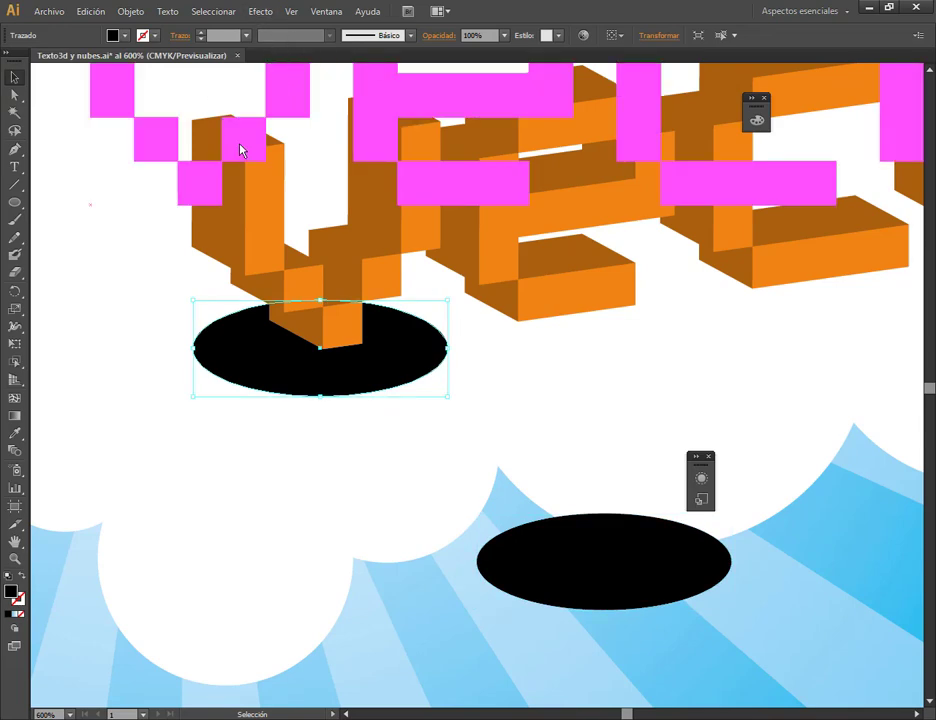
{"action": "left_click", "coordinate": [504, 35]}
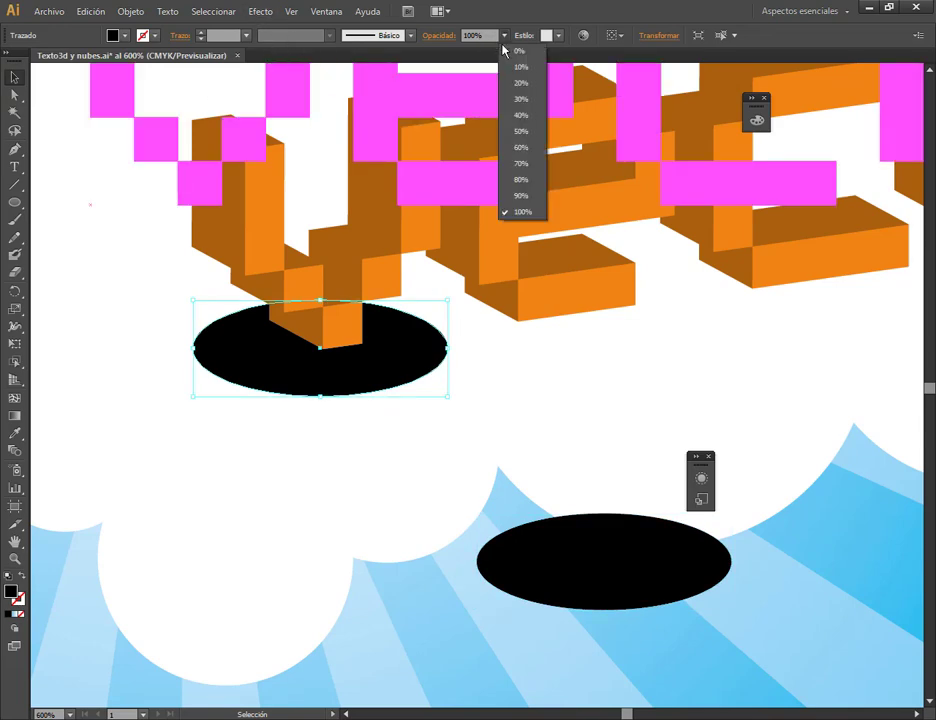
{"action": "left_click", "coordinate": [568, 150]}
{"action": "key", "text": "5"}
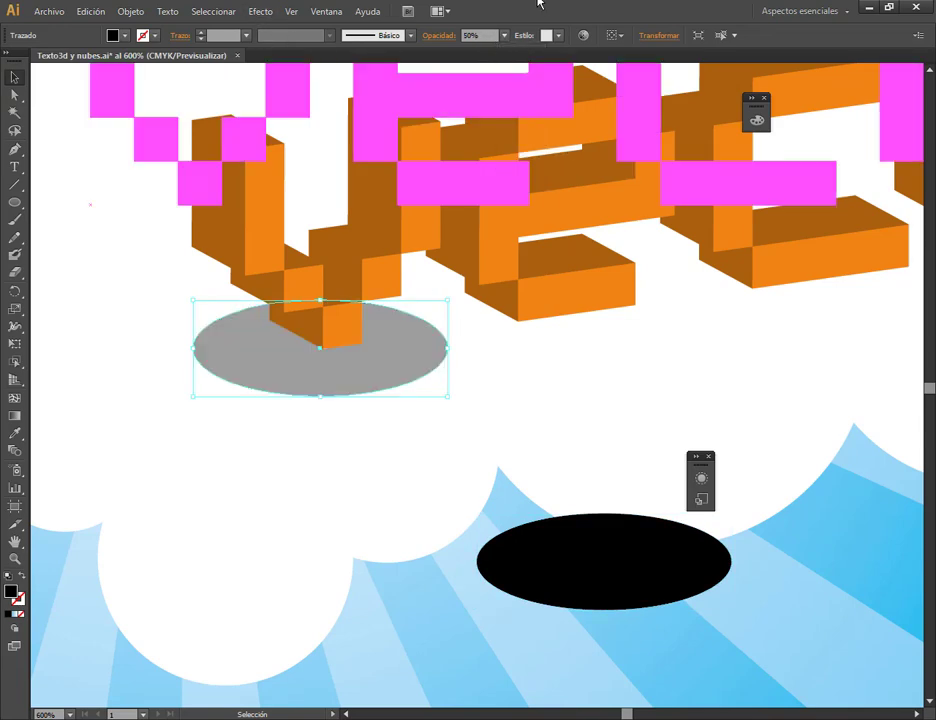
{"action": "left_click", "coordinate": [577, 414]}
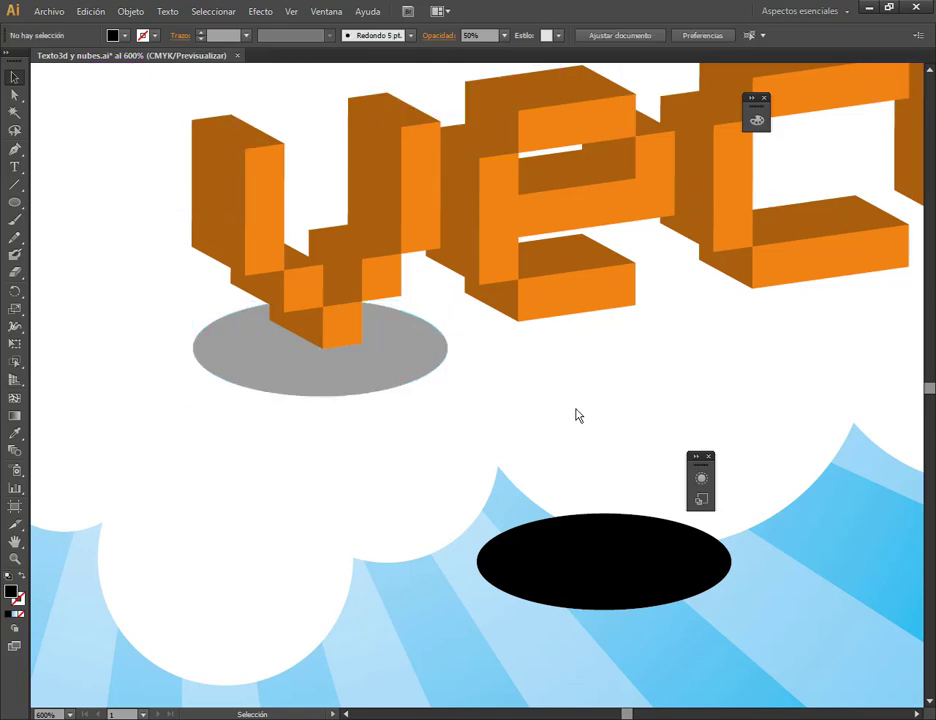
Apply a Gaussian Blur to the semi-transparent ellipse under the "v", with preview on and the radius raised to 42.8 pixels.
{"action": "left_click", "coordinate": [393, 372]}
{"action": "scroll", "coordinate": [787, 422], "scroll_direction": "down", "scroll_amount": 4}
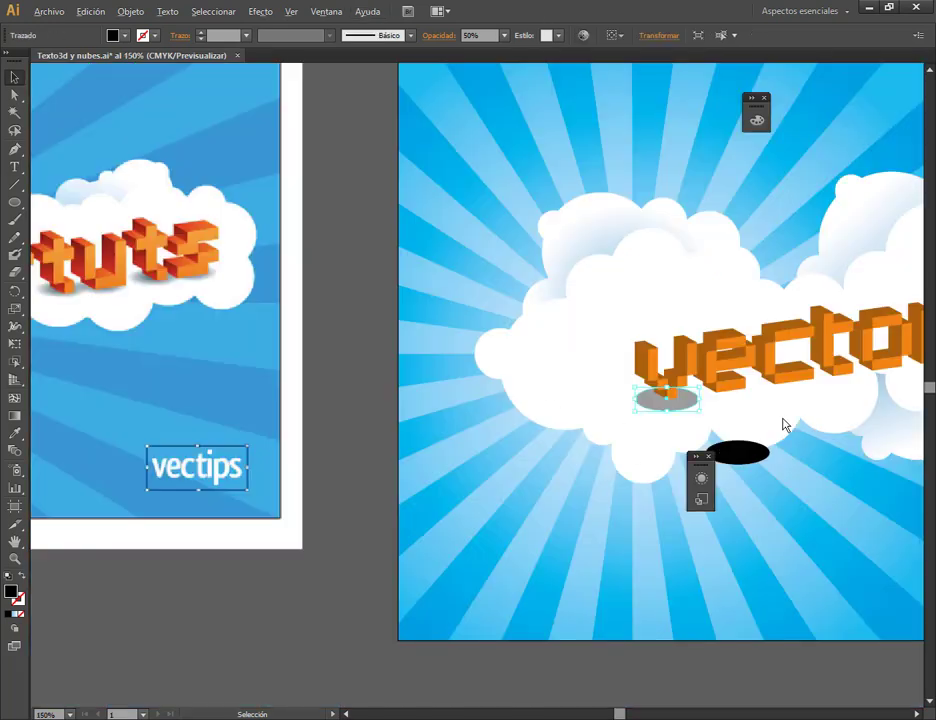
{"action": "scroll", "coordinate": [787, 424], "scroll_direction": "down", "scroll_amount": 1}
{"action": "scroll", "coordinate": [830, 437], "scroll_direction": "up", "scroll_amount": 1}
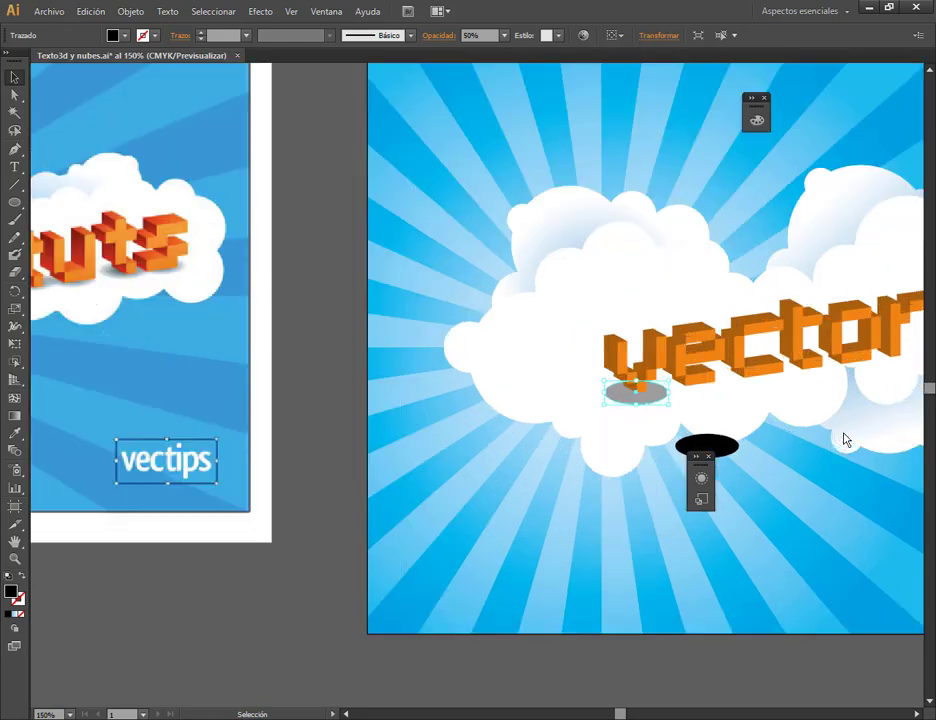
{"action": "left_click_drag", "start_coordinate": [764, 451], "coordinate": [549, 434]}
{"action": "scroll", "coordinate": [543, 418], "scroll_direction": "up", "scroll_amount": 1}
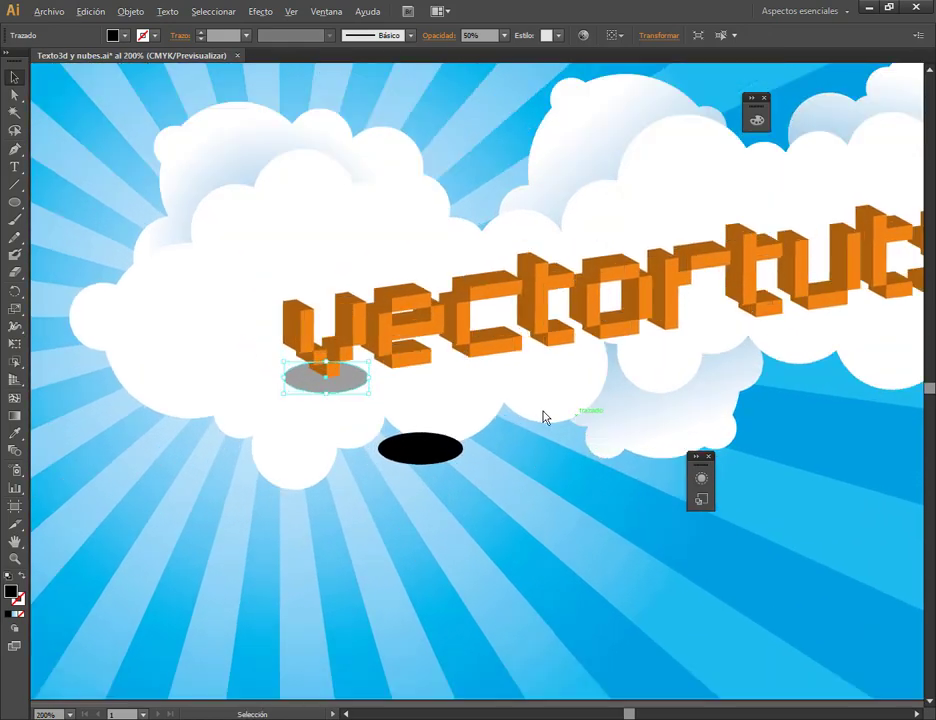
{"action": "left_click", "coordinate": [261, 11]}
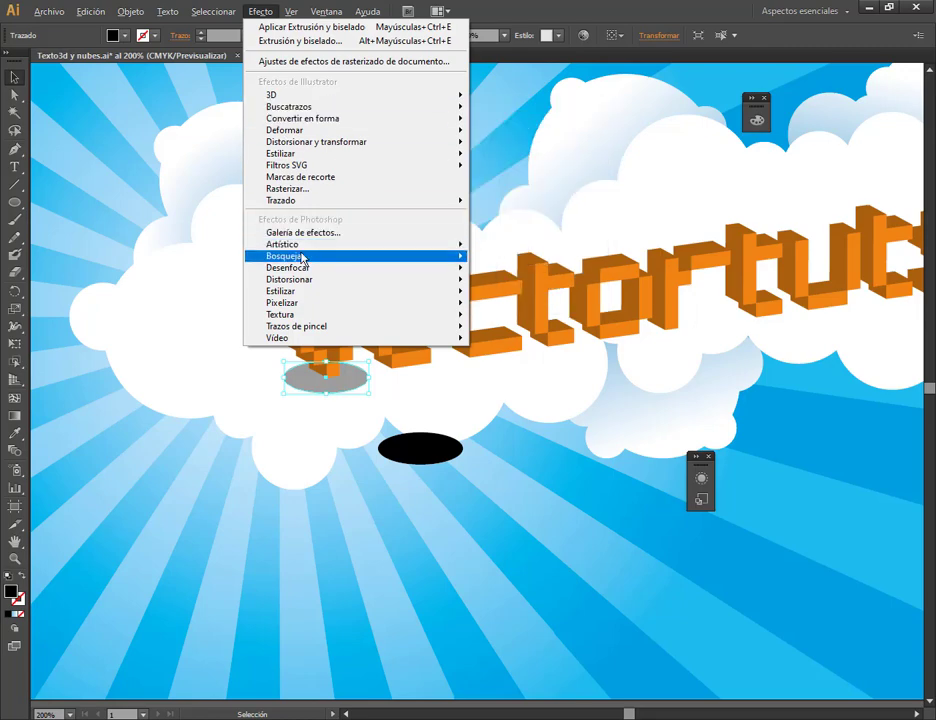
{"action": "mouse_move", "coordinate": [308, 275]}
{"action": "left_click", "coordinate": [582, 268]}
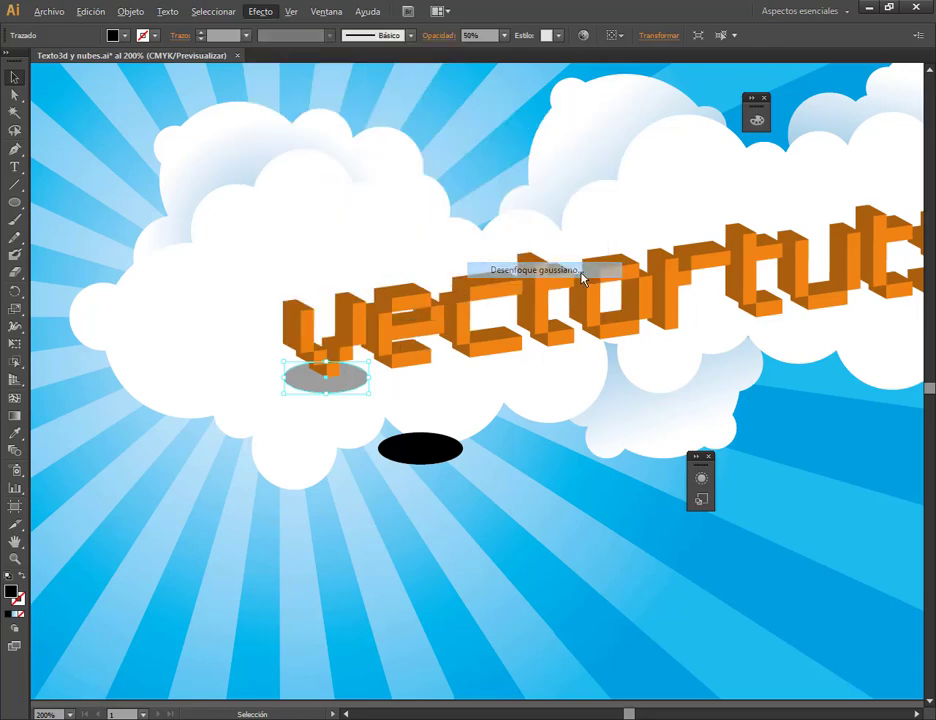
{"action": "left_click", "coordinate": [551, 278]}
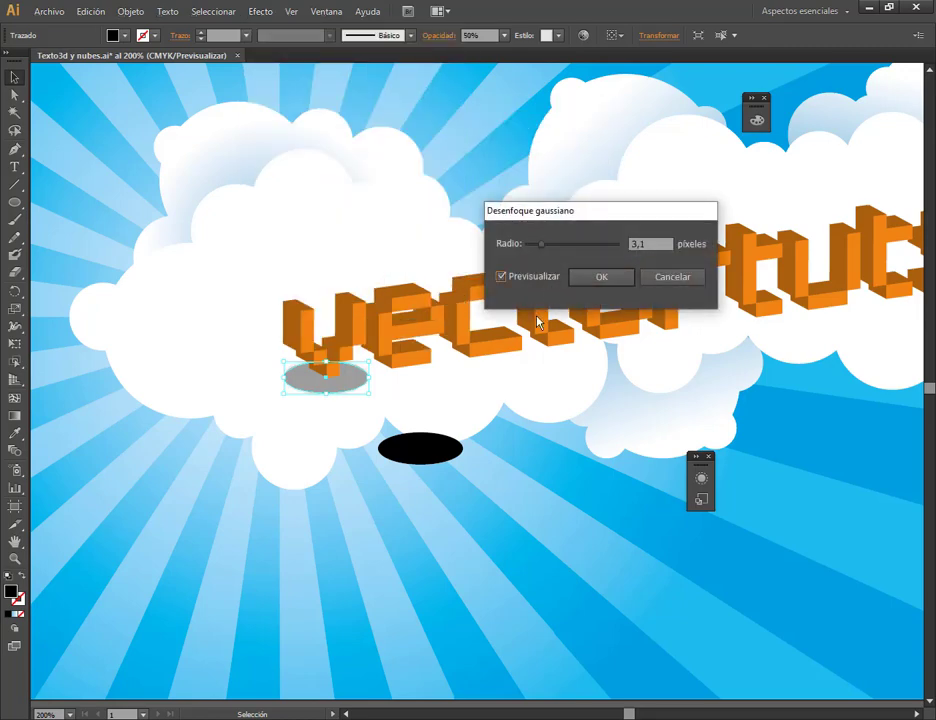
{"action": "left_click", "coordinate": [559, 244]}
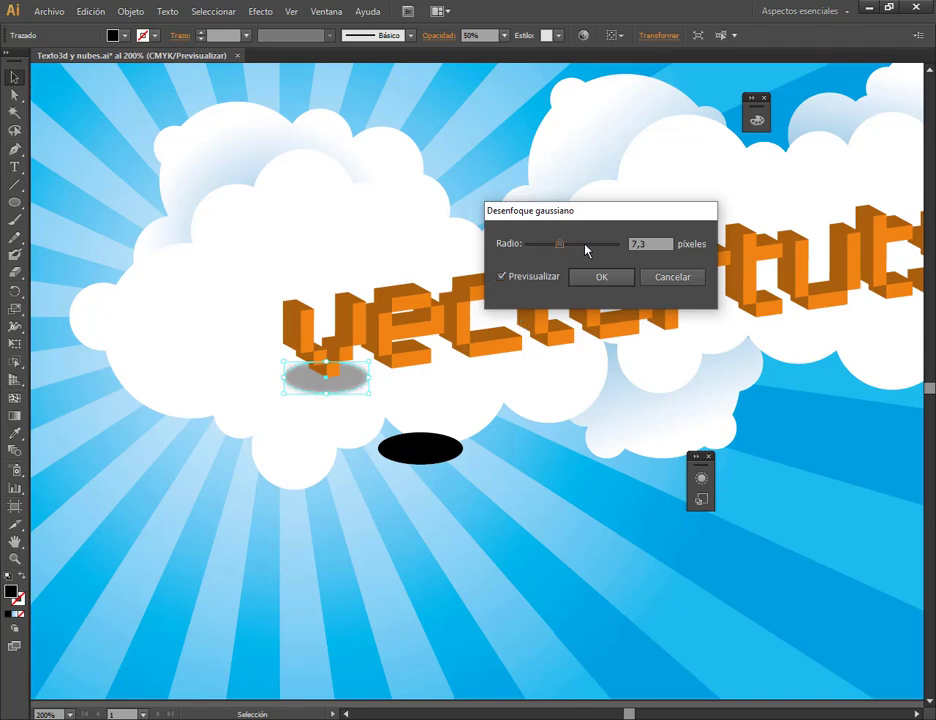
{"action": "left_click", "coordinate": [586, 245]}
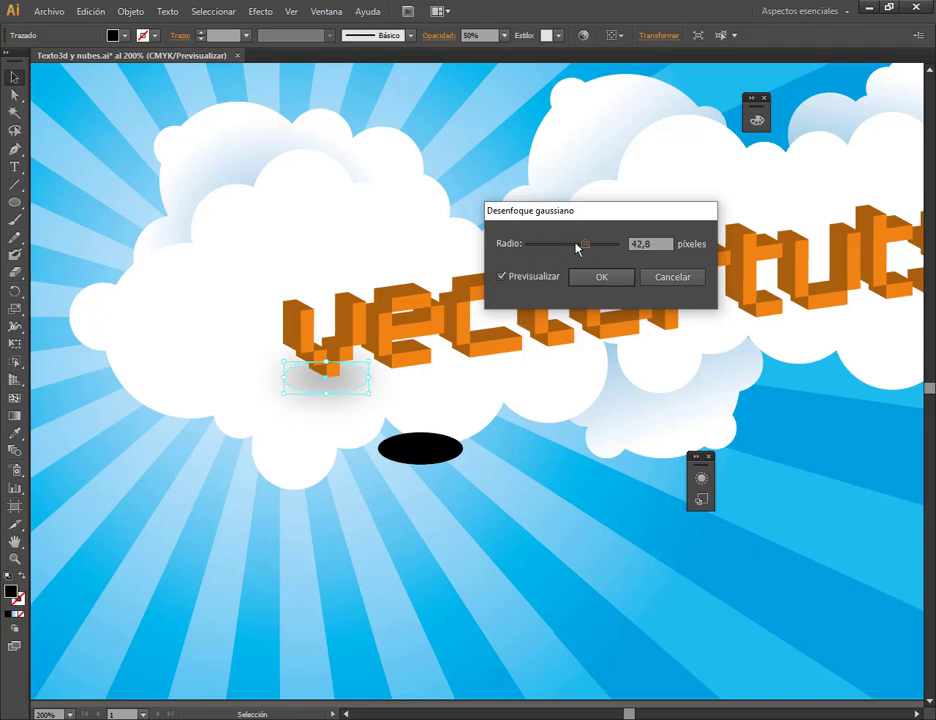
Adjust the Gaussian blur radius with preview on and apply the blur to the shadow ellipse under the letter v.
{"action": "left_click", "coordinate": [577, 246]}
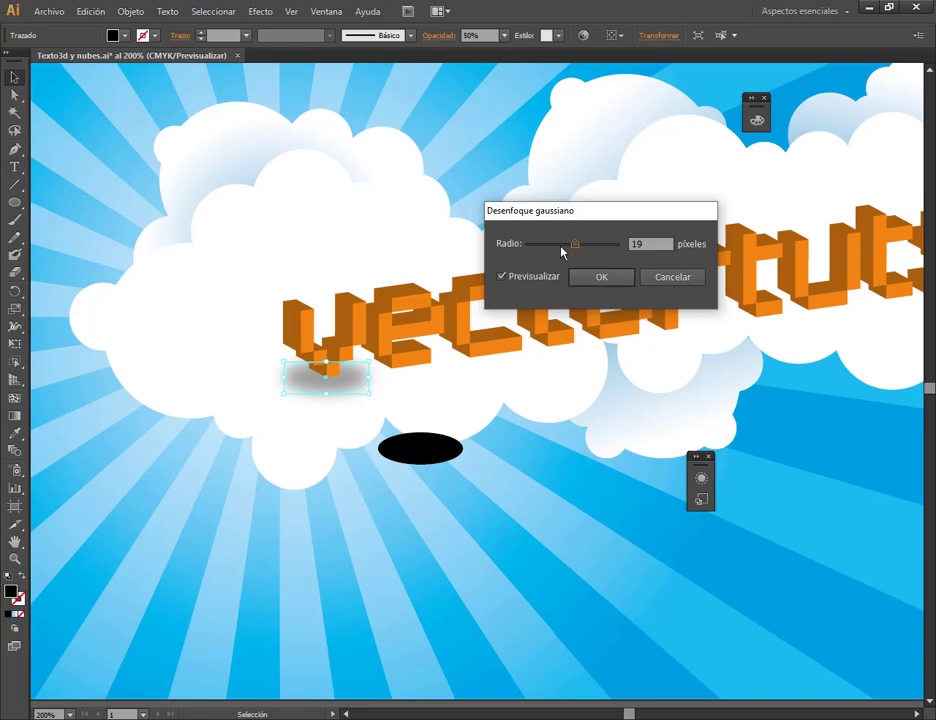
{"action": "left_click", "coordinate": [561, 246]}
{"action": "left_click_drag", "start_coordinate": [560, 244], "coordinate": [580, 248]}
{"action": "left_click", "coordinate": [595, 280]}
{"action": "left_click", "coordinate": [284, 453]}
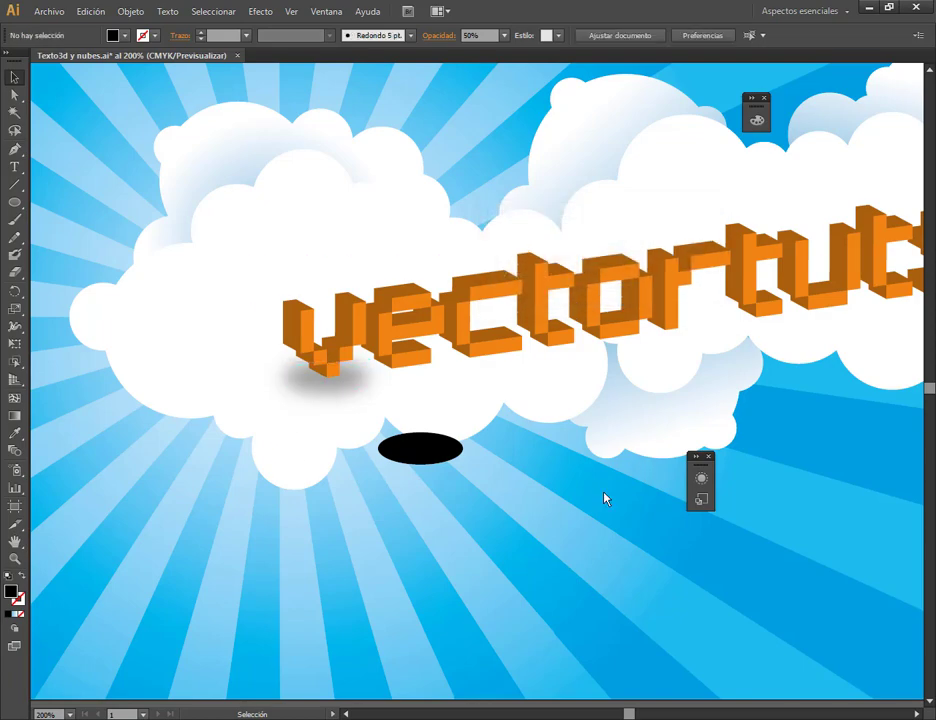
Set the opacity of the blurred shadow ellipse under the letter v to 70%.
{"action": "left_click", "coordinate": [358, 386]}
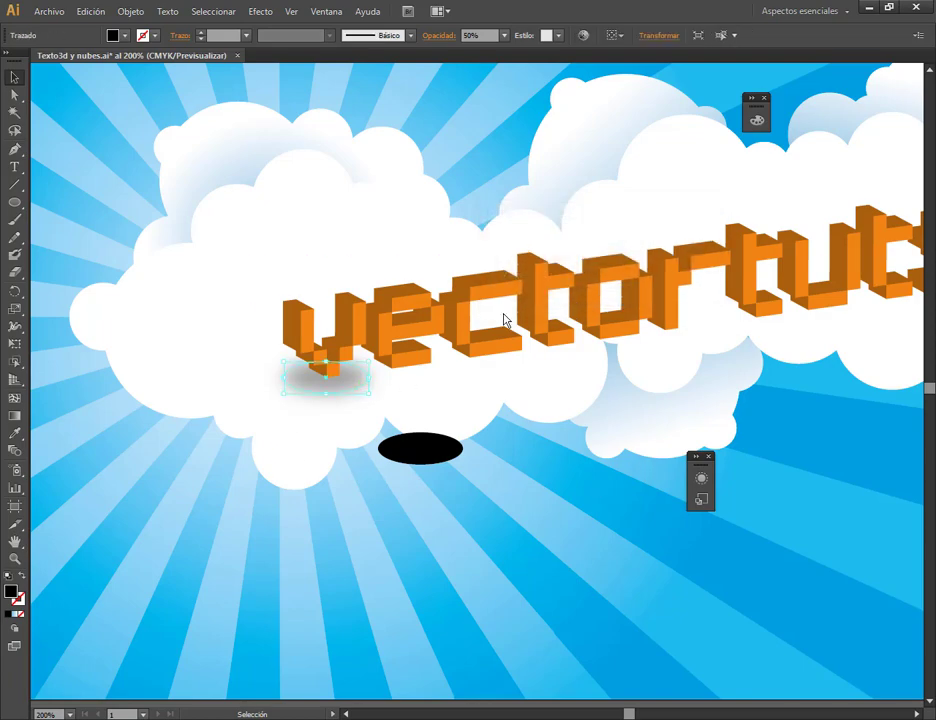
{"action": "left_click", "coordinate": [503, 35]}
{"action": "left_click", "coordinate": [533, 151]}
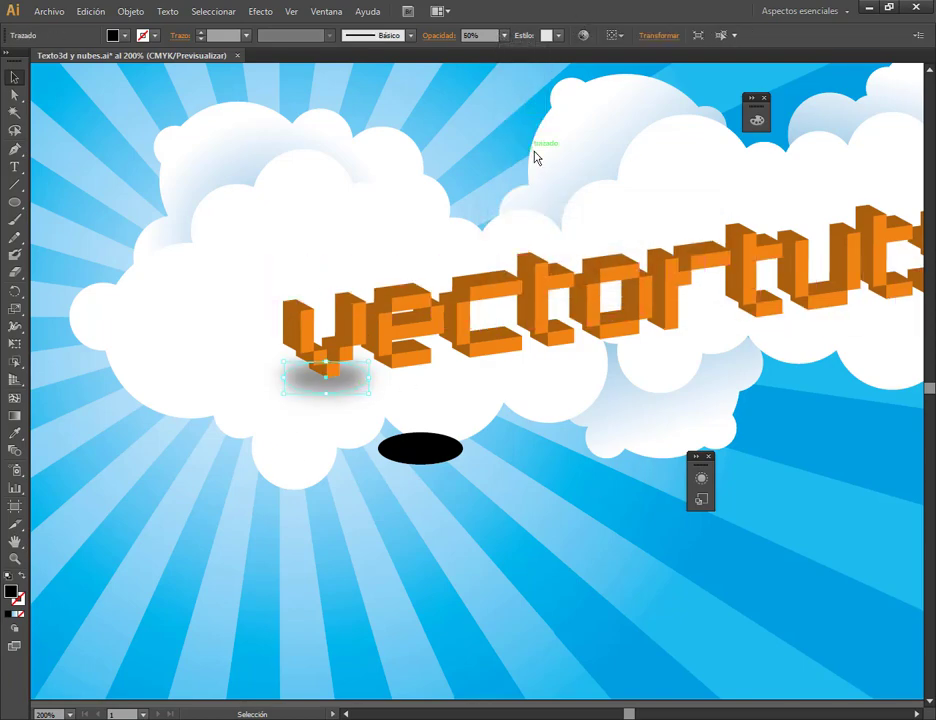
{"action": "left_click", "coordinate": [504, 38]}
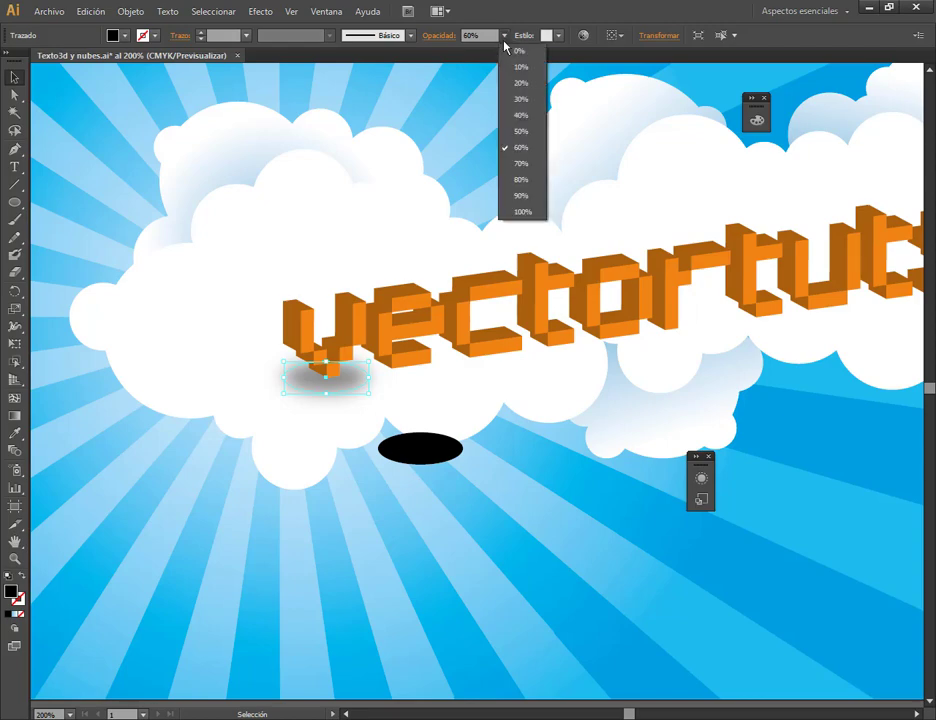
{"action": "left_click", "coordinate": [525, 163]}
{"action": "left_click", "coordinate": [518, 567]}
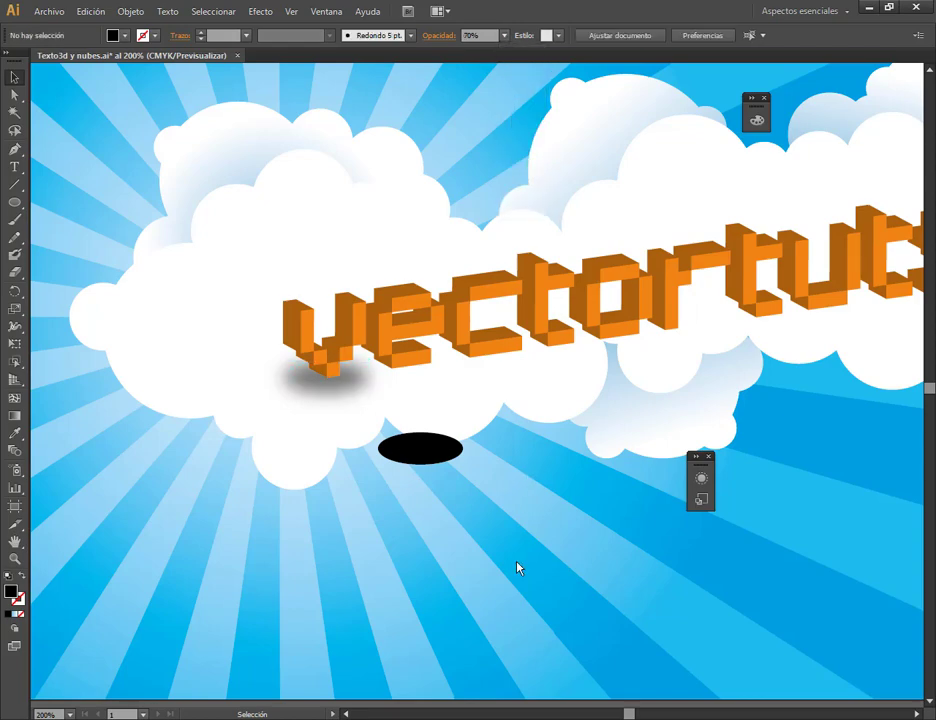
Compare with the reference artwork and shift the blurred shadow slightly up and to the left beneath the letter v.
{"action": "scroll", "coordinate": [477, 512], "scroll_direction": "down", "scroll_amount": 3}
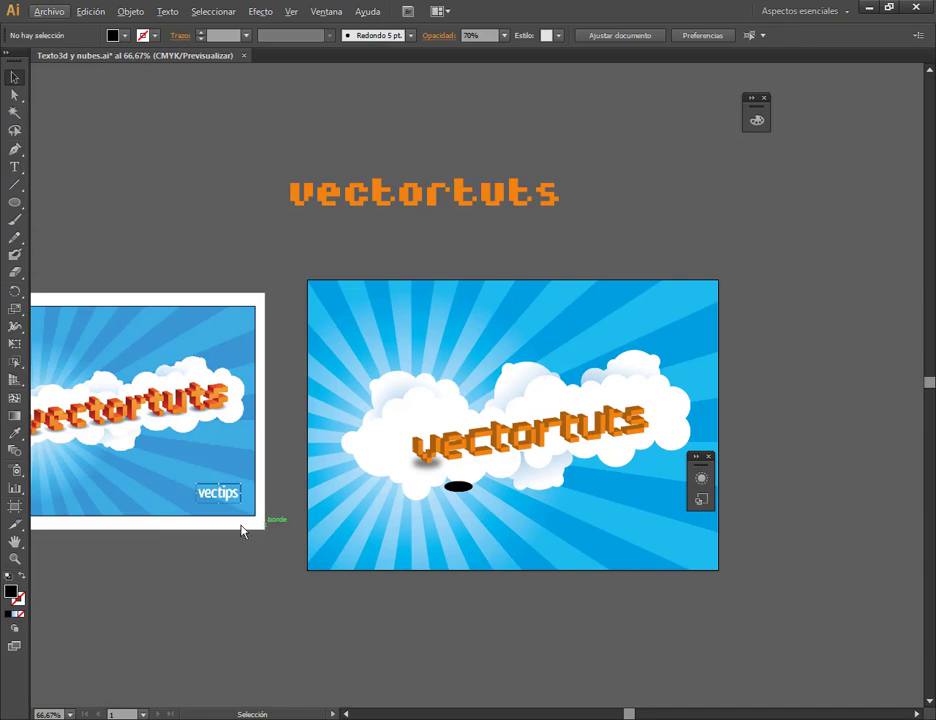
{"action": "left_click_drag", "start_coordinate": [160, 516], "coordinate": [265, 493]}
{"action": "scroll", "coordinate": [148, 434], "scroll_direction": "up", "scroll_amount": 2}
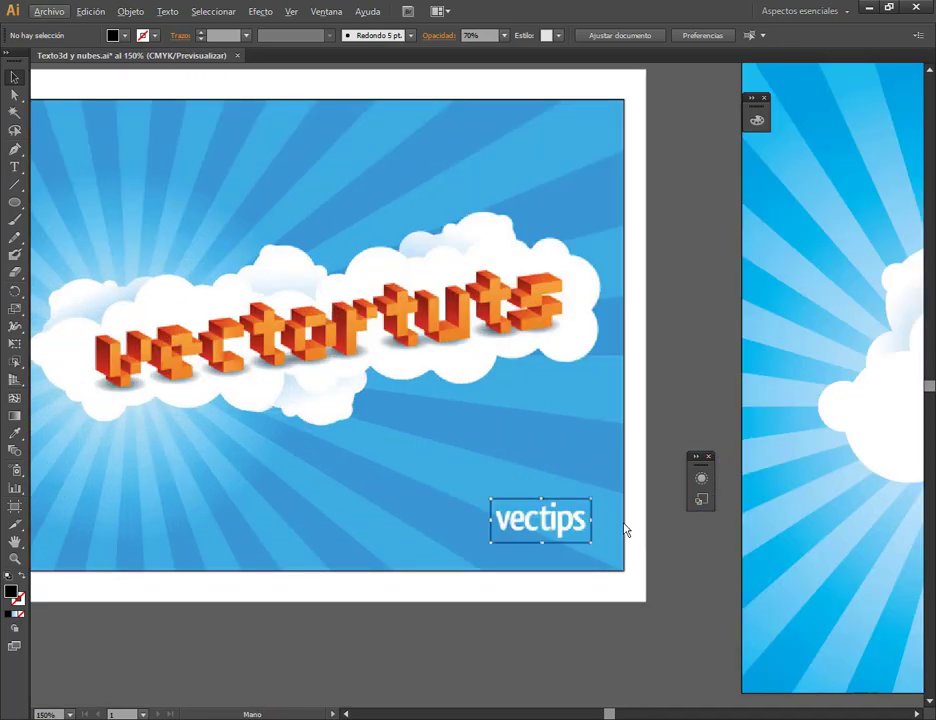
{"action": "left_click_drag", "start_coordinate": [627, 531], "coordinate": [337, 458]}
{"action": "scroll", "coordinate": [770, 385], "scroll_direction": "up", "scroll_amount": 3}
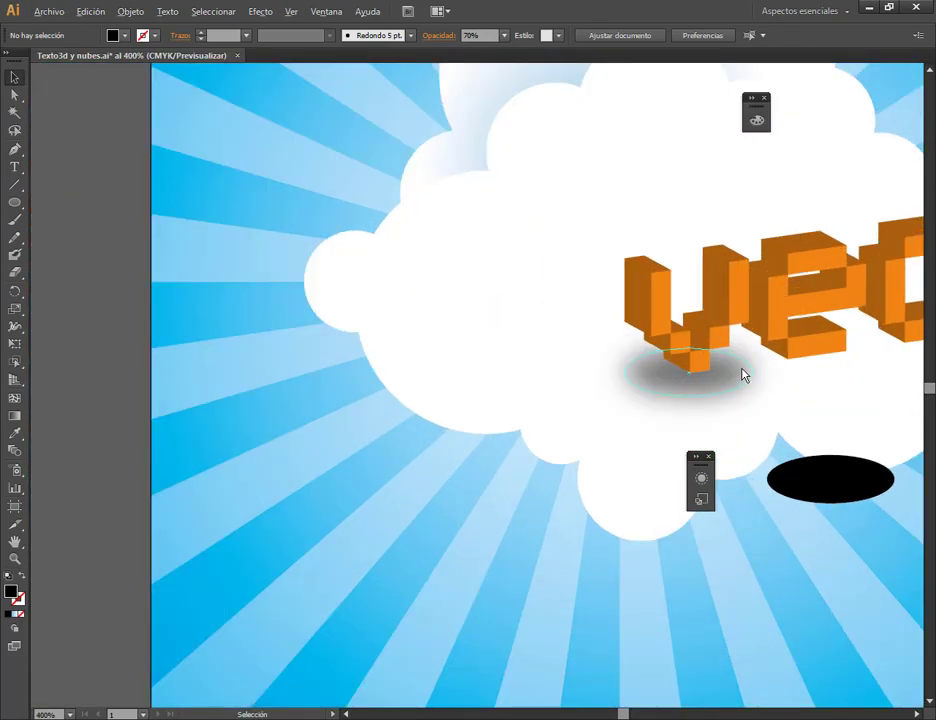
{"action": "left_click_drag", "start_coordinate": [736, 386], "coordinate": [726, 378]}
{"action": "left_click", "coordinate": [809, 420]}
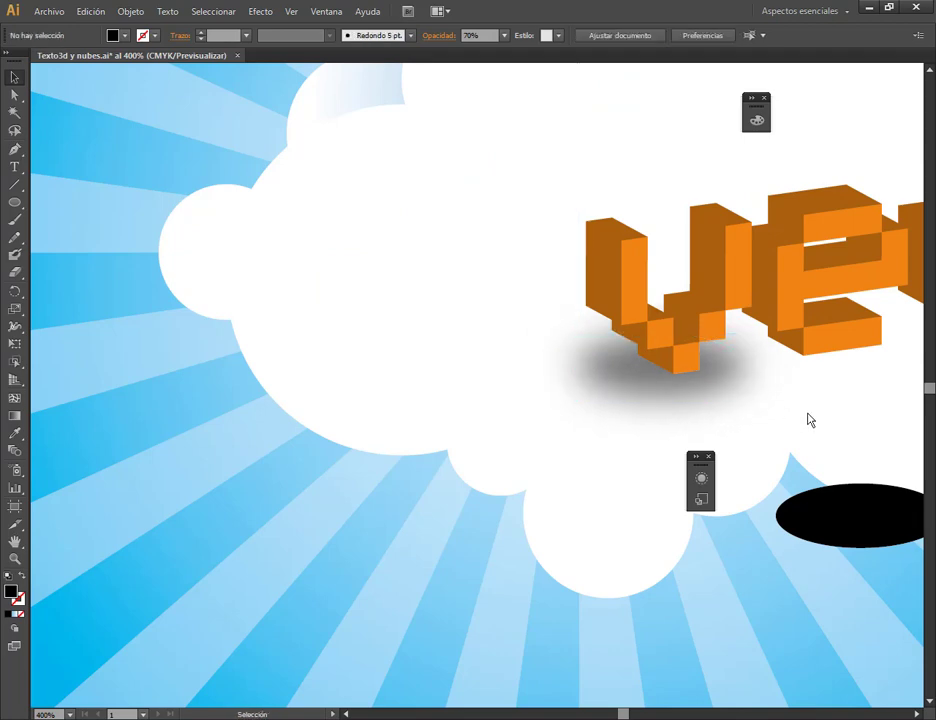
Move the solid black ellipse beneath the letter e and change its fill to a radial gradient.
{"action": "left_click_drag", "start_coordinate": [674, 429], "coordinate": [299, 391]}
{"action": "left_click_drag", "start_coordinate": [420, 526], "coordinate": [385, 347]}
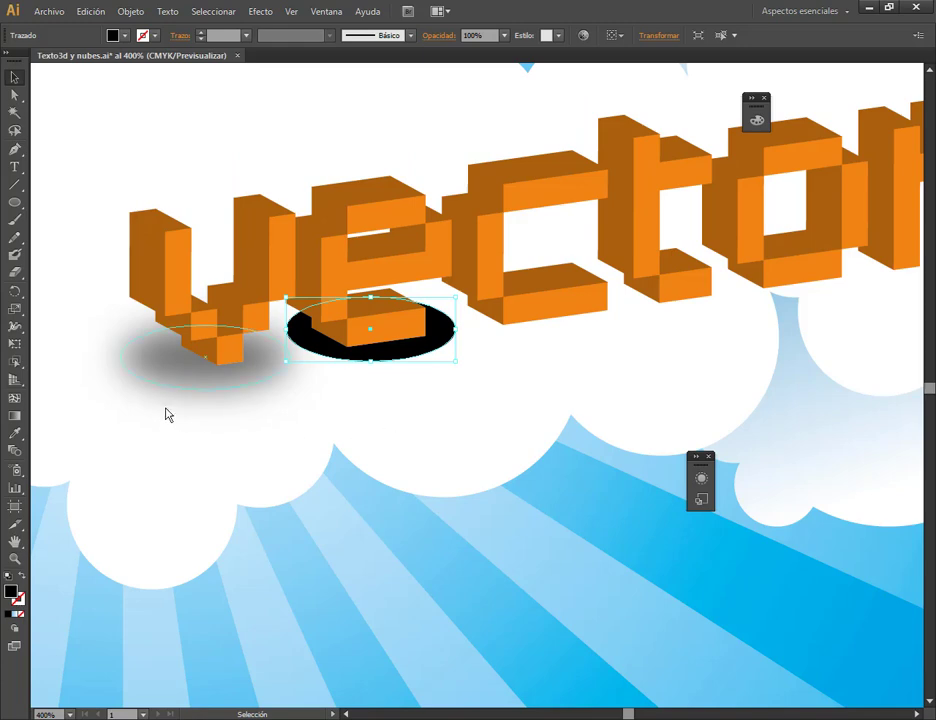
{"action": "key", "text": "g"}
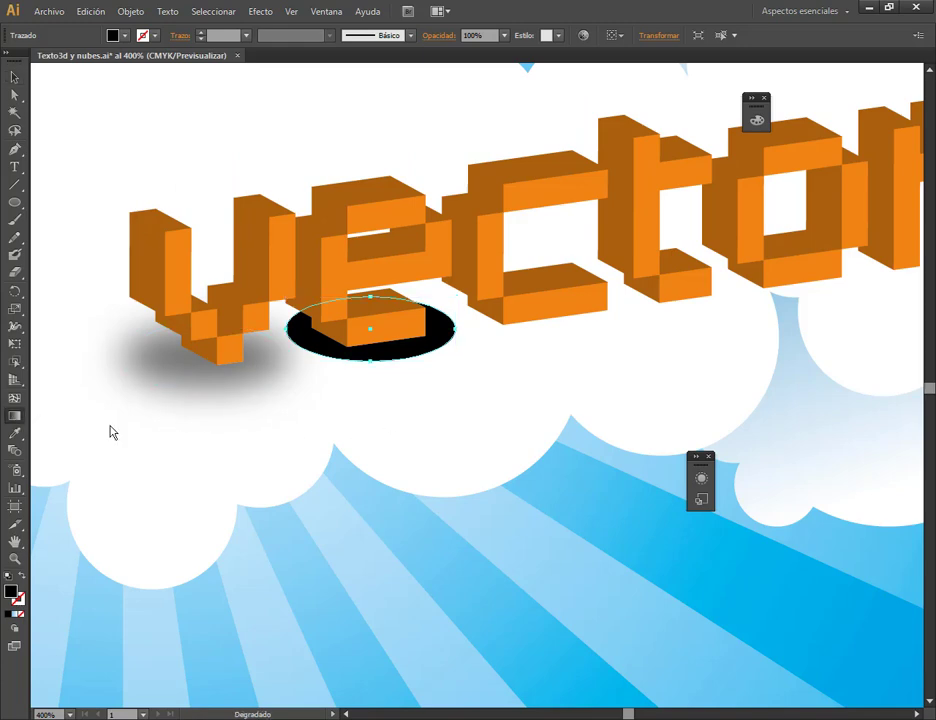
{"action": "left_click", "coordinate": [17, 616]}
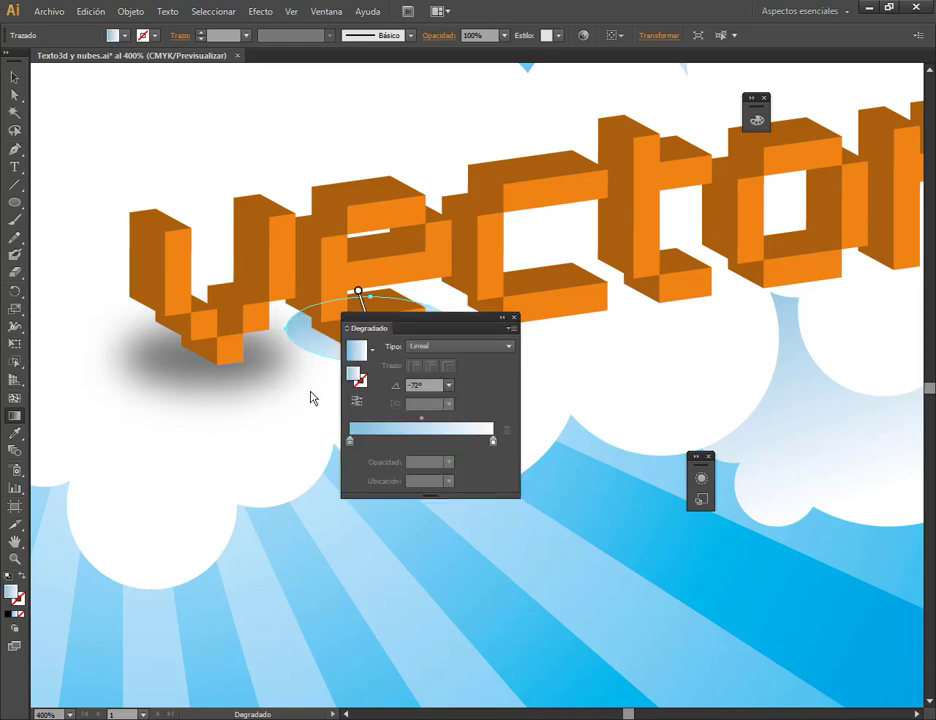
{"action": "left_click_drag", "start_coordinate": [393, 327], "coordinate": [649, 270]}
{"action": "left_click", "coordinate": [678, 288]}
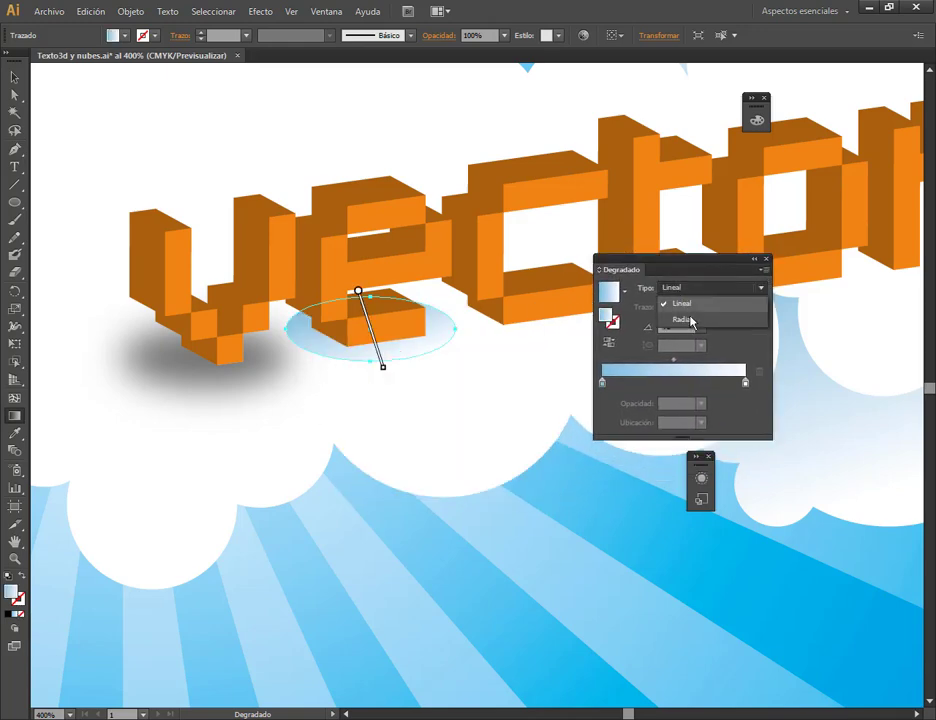
{"action": "left_click", "coordinate": [689, 320]}
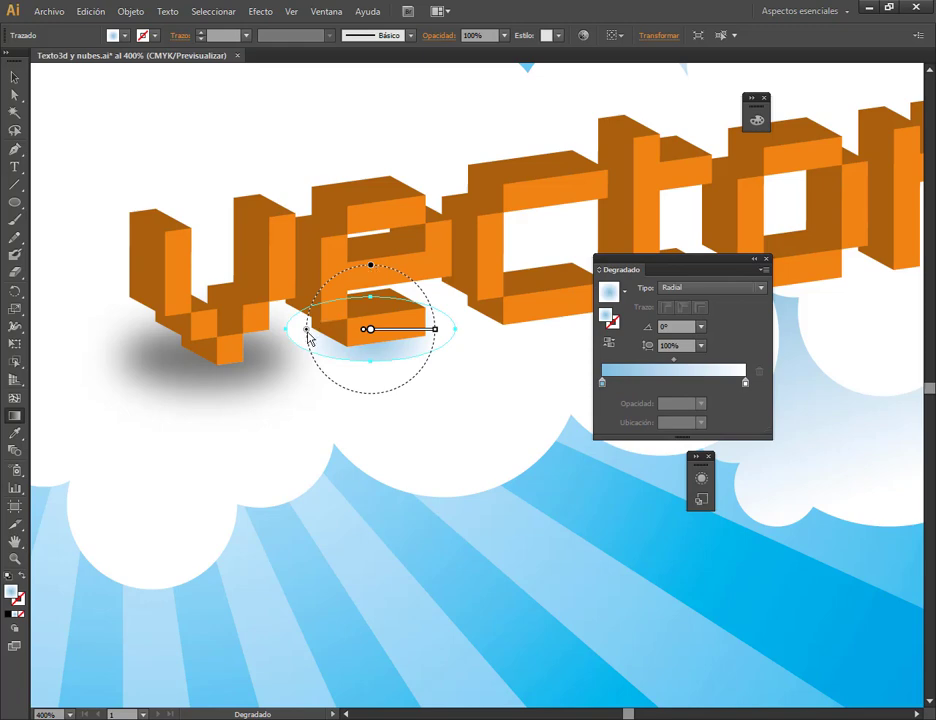
Widen the radial gradient to the ellipse's edges, flatten it to a 34.9% aspect ratio and make its inner stop black.
{"action": "left_click_drag", "start_coordinate": [307, 330], "coordinate": [286, 334]}
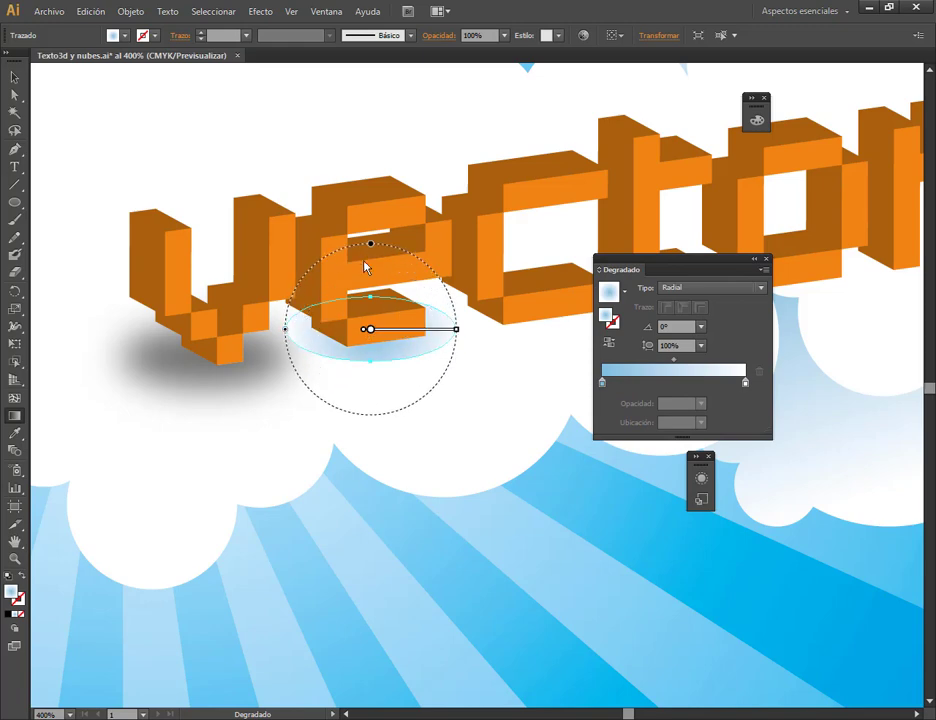
{"action": "left_click_drag", "start_coordinate": [371, 245], "coordinate": [375, 300]}
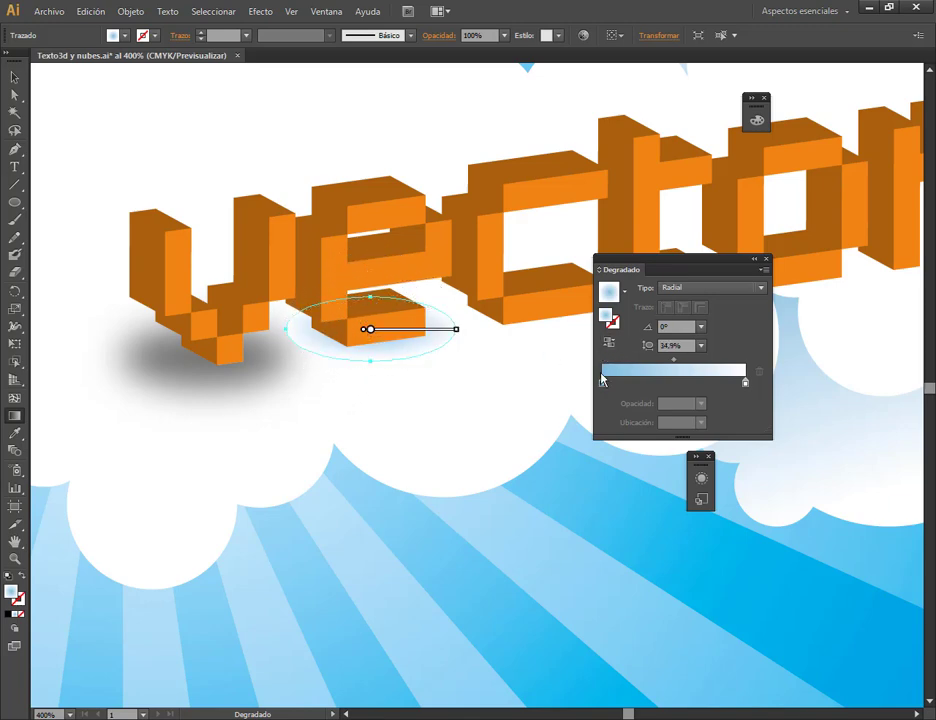
{"action": "left_click", "coordinate": [603, 386]}
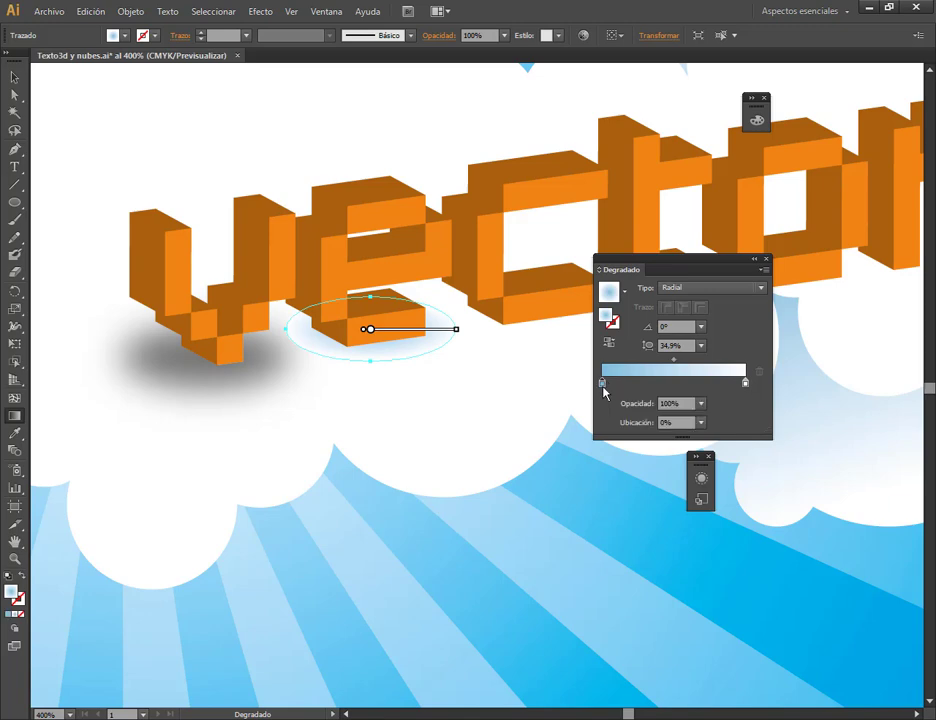
{"action": "double_click", "coordinate": [602, 385]}
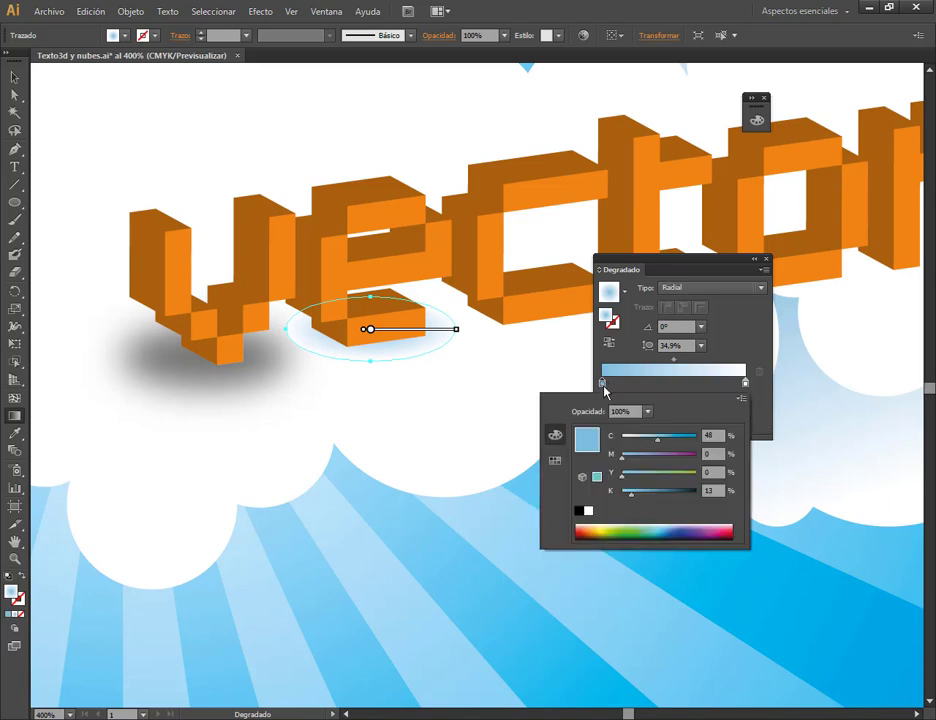
{"action": "left_click", "coordinate": [578, 510]}
{"action": "left_click", "coordinate": [762, 352]}
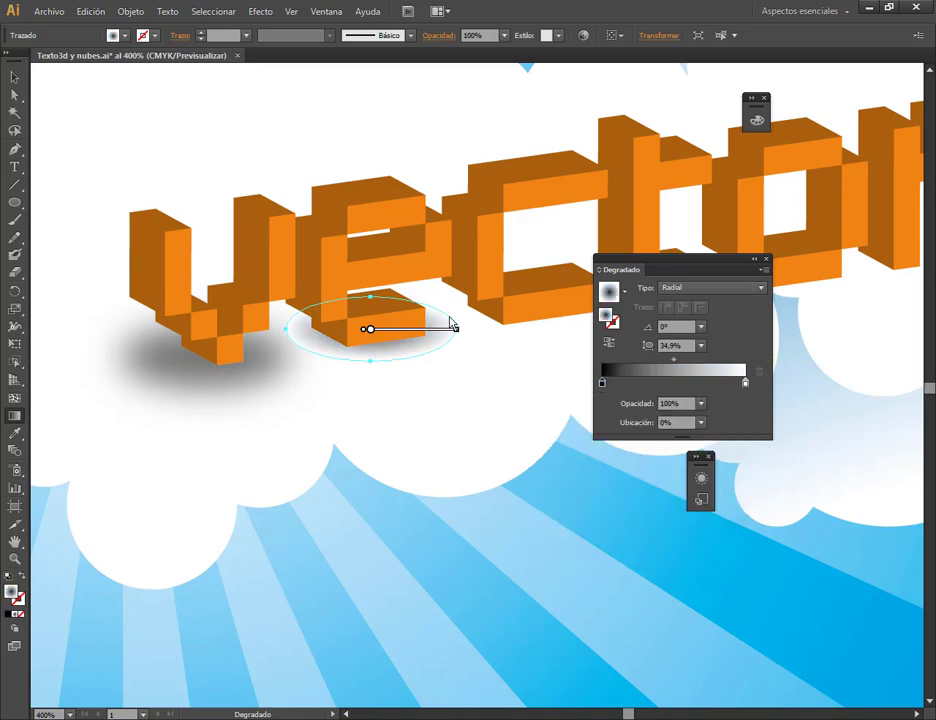
{"action": "left_click", "coordinate": [15, 75]}
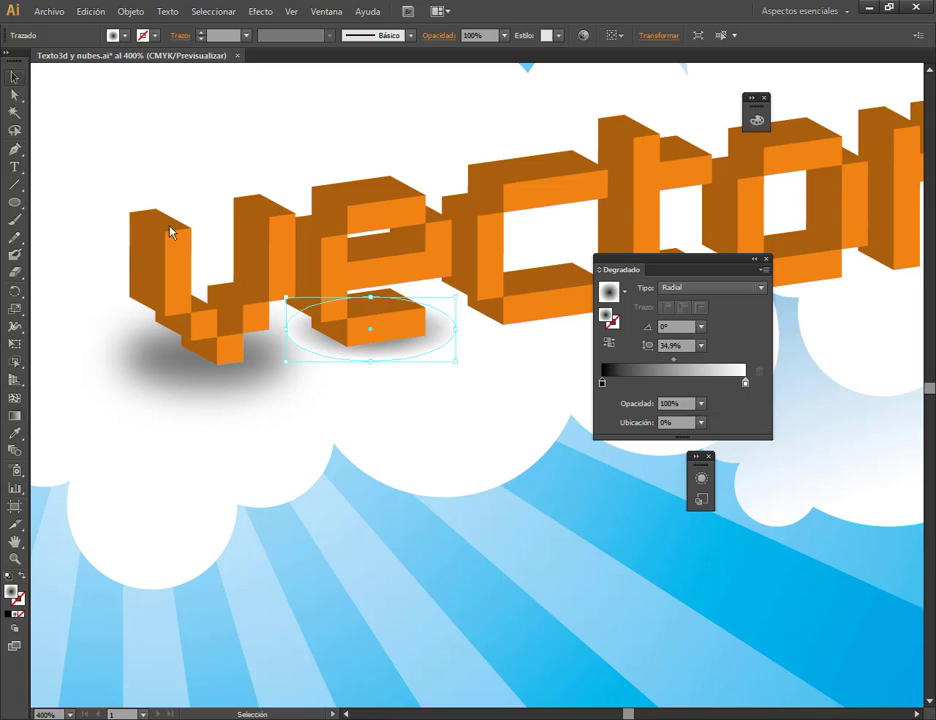
{"action": "left_click", "coordinate": [550, 495]}
Shift the gradient midpoint of the ellipse under the letter e to 37.5%.
{"action": "left_click", "coordinate": [444, 351]}
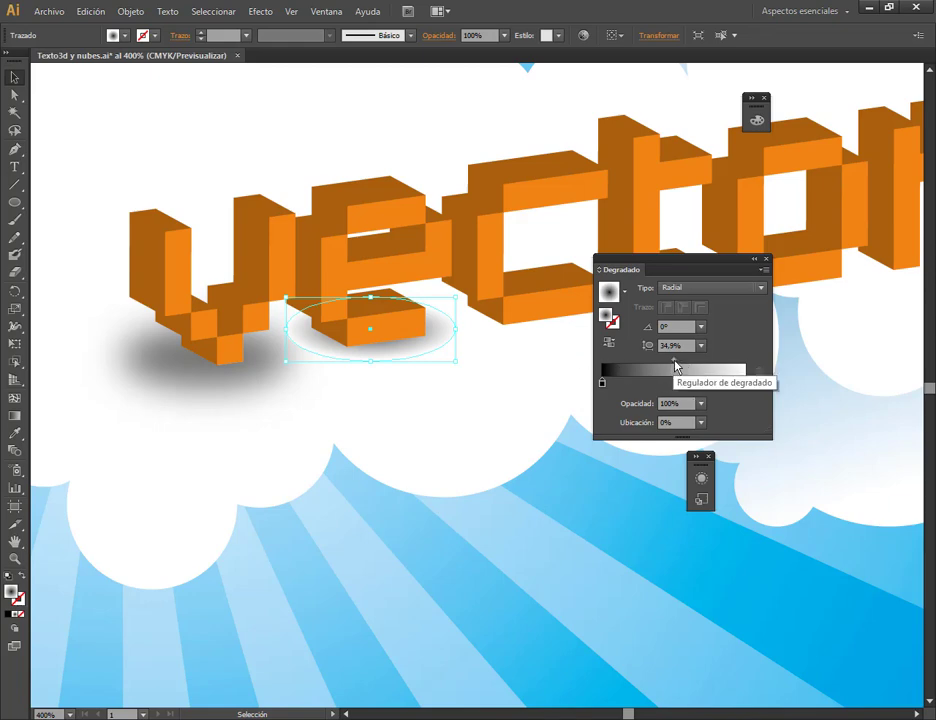
{"action": "left_click_drag", "start_coordinate": [673, 359], "coordinate": [657, 366]}
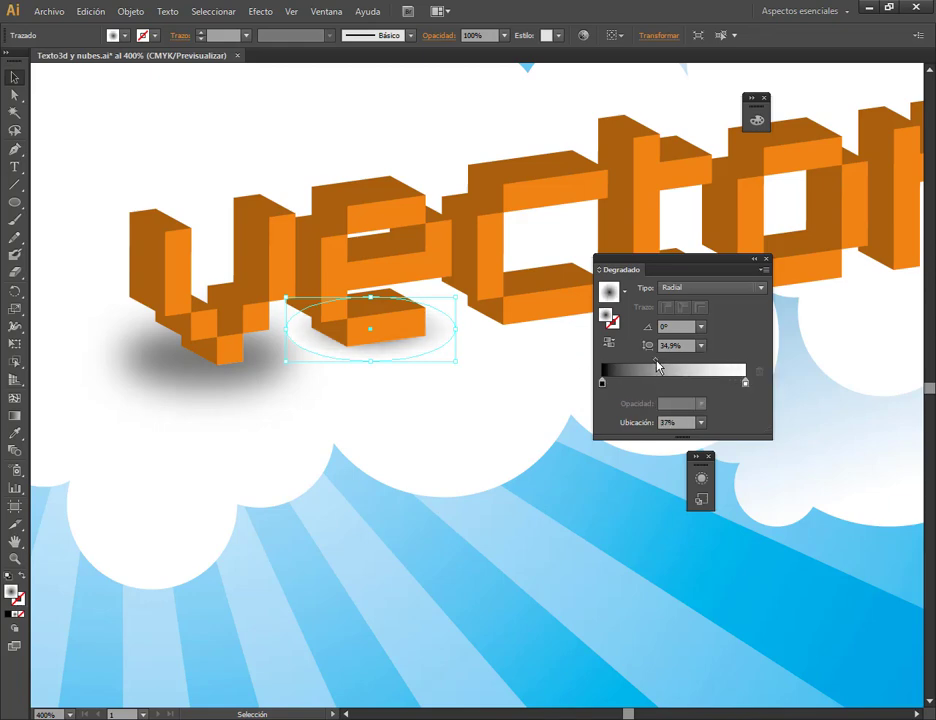
{"action": "left_click", "coordinate": [530, 382]}
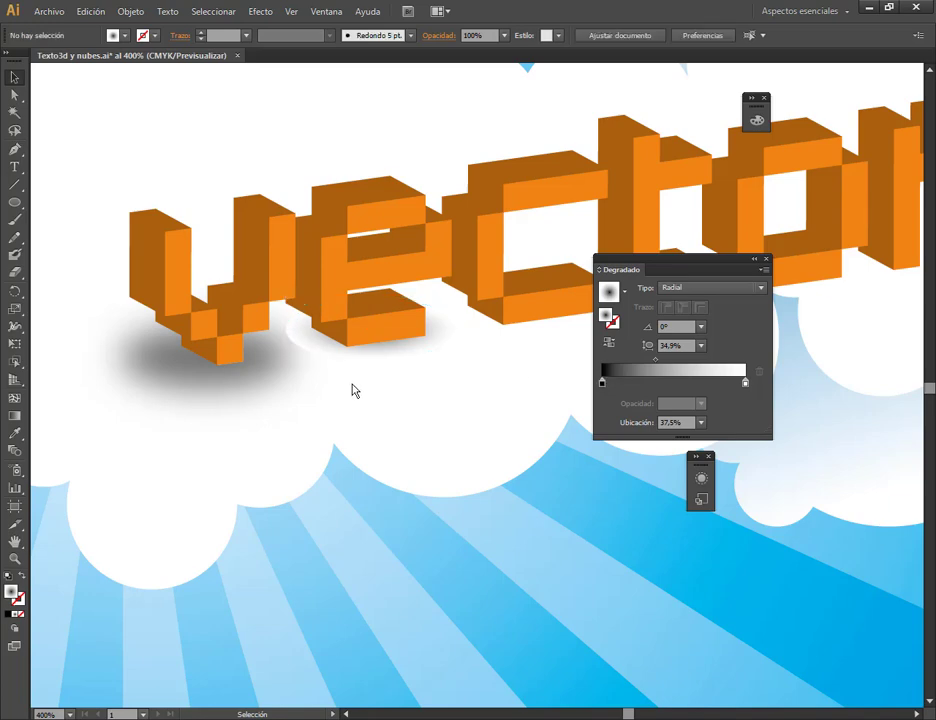
{"action": "left_click", "coordinate": [390, 365]}
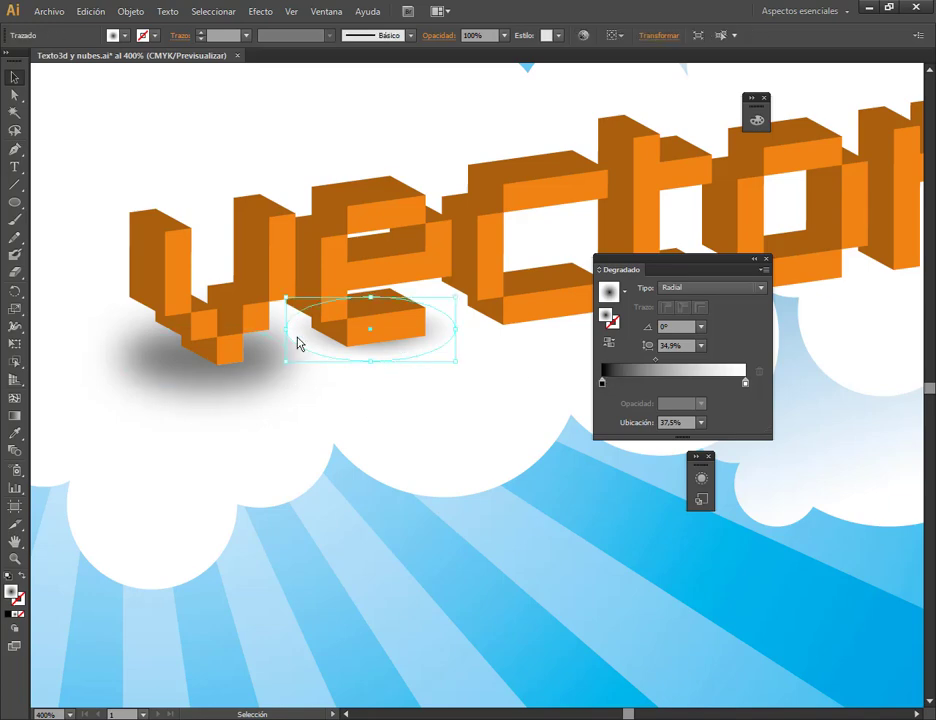
{"action": "left_click", "coordinate": [414, 401]}
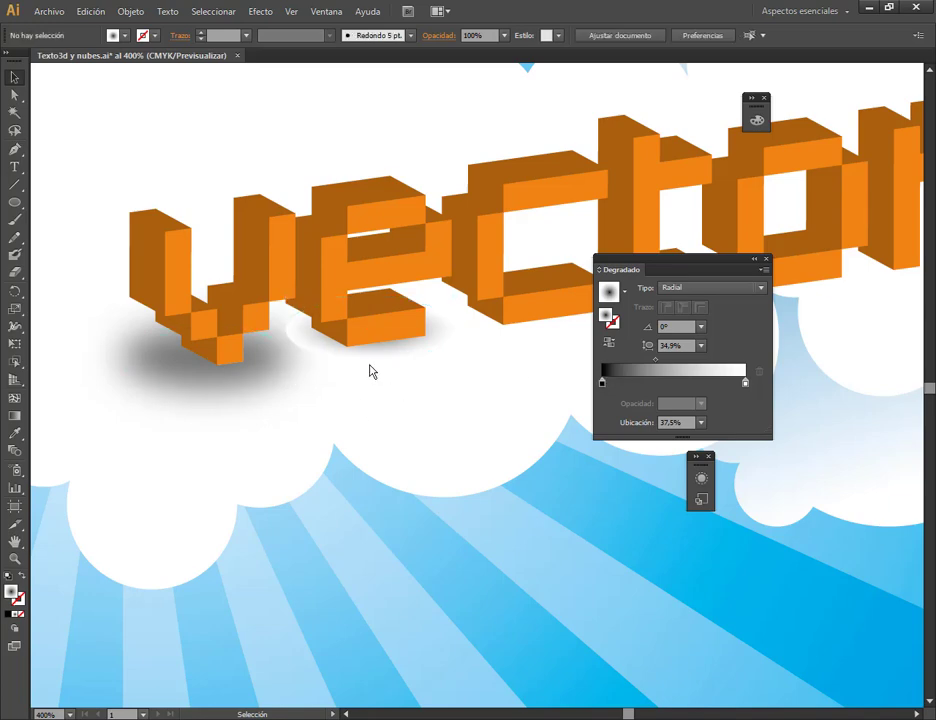
Check the layers and send the gradient ellipse under the letter e to the back of its layer, behind the v's shadow.
{"action": "left_click", "coordinate": [288, 348]}
{"action": "left_click", "coordinate": [294, 11]}
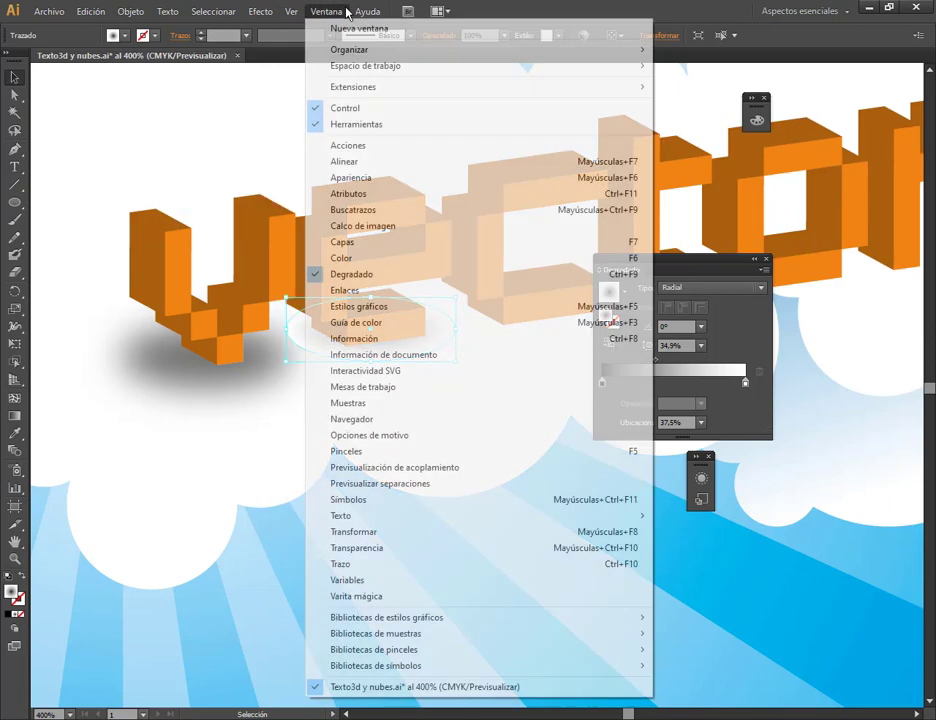
{"action": "left_click", "coordinate": [350, 242]}
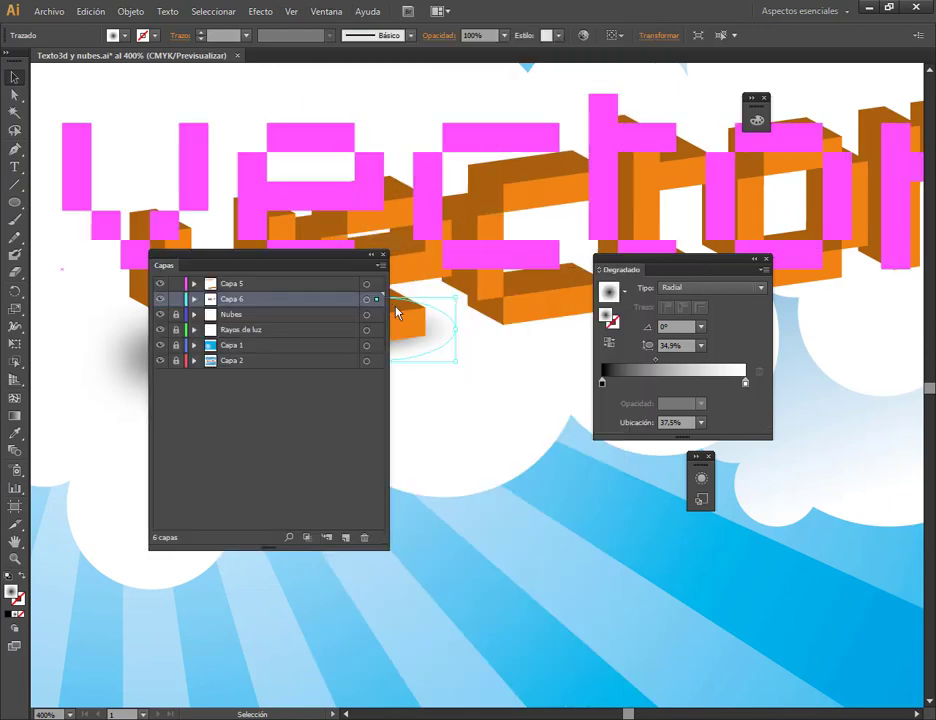
{"action": "left_click_drag", "start_coordinate": [282, 265], "coordinate": [562, 427]}
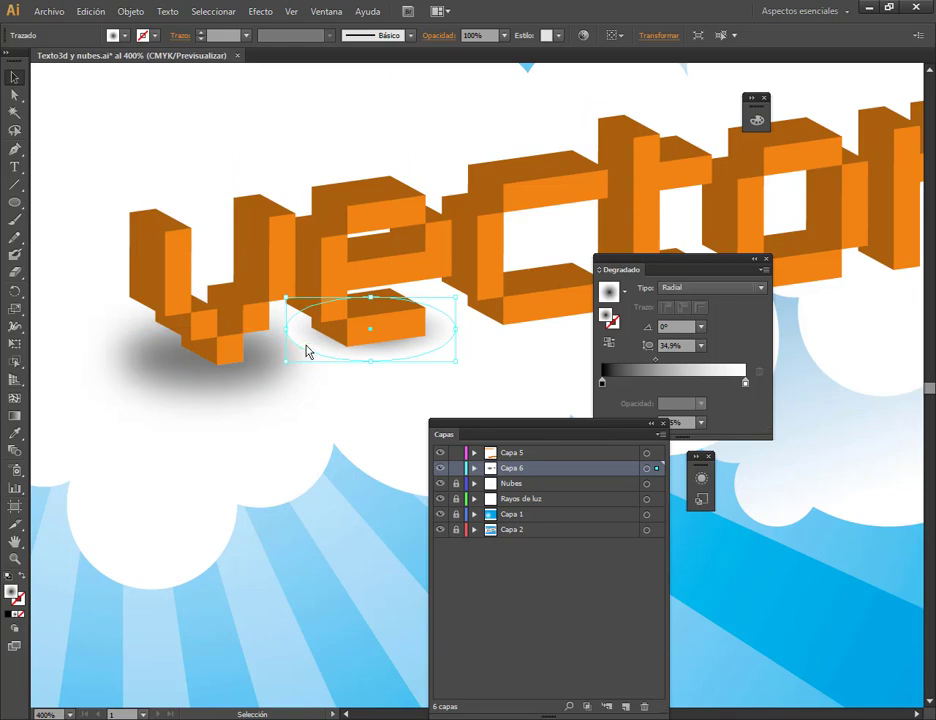
{"action": "left_click", "coordinate": [130, 11]}
{"action": "mouse_move", "coordinate": [145, 44]}
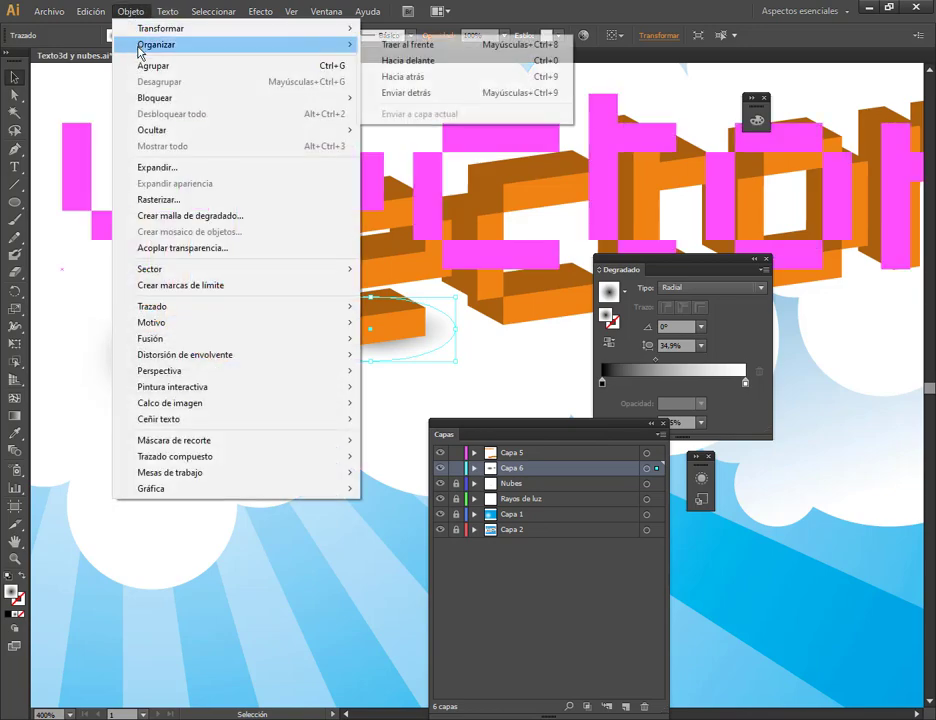
{"action": "left_click", "coordinate": [407, 94]}
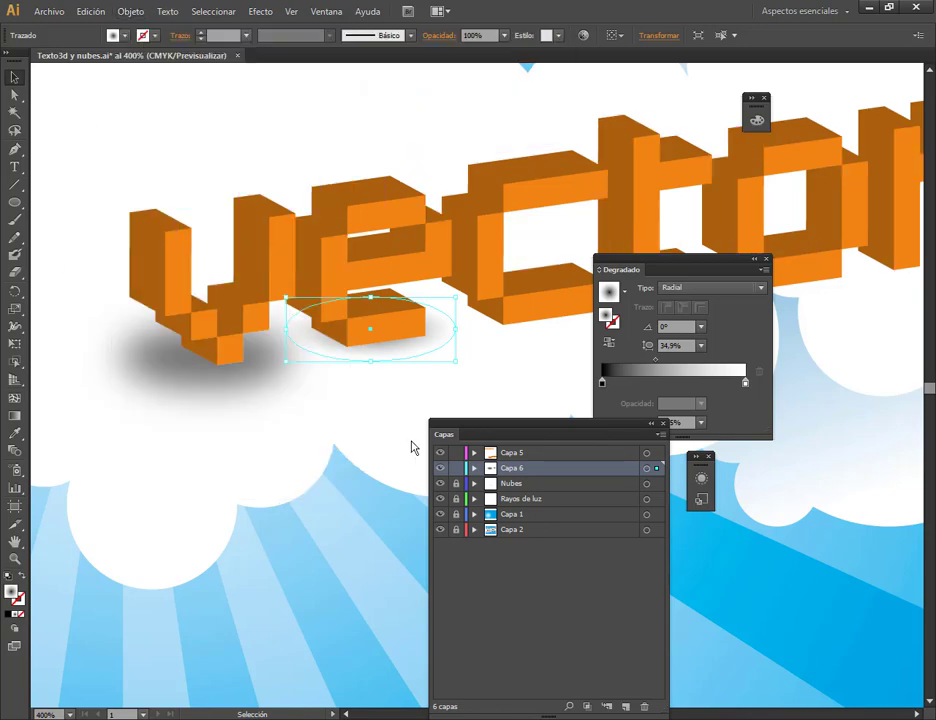
{"action": "left_click", "coordinate": [410, 484]}
{"action": "left_click", "coordinate": [662, 423]}
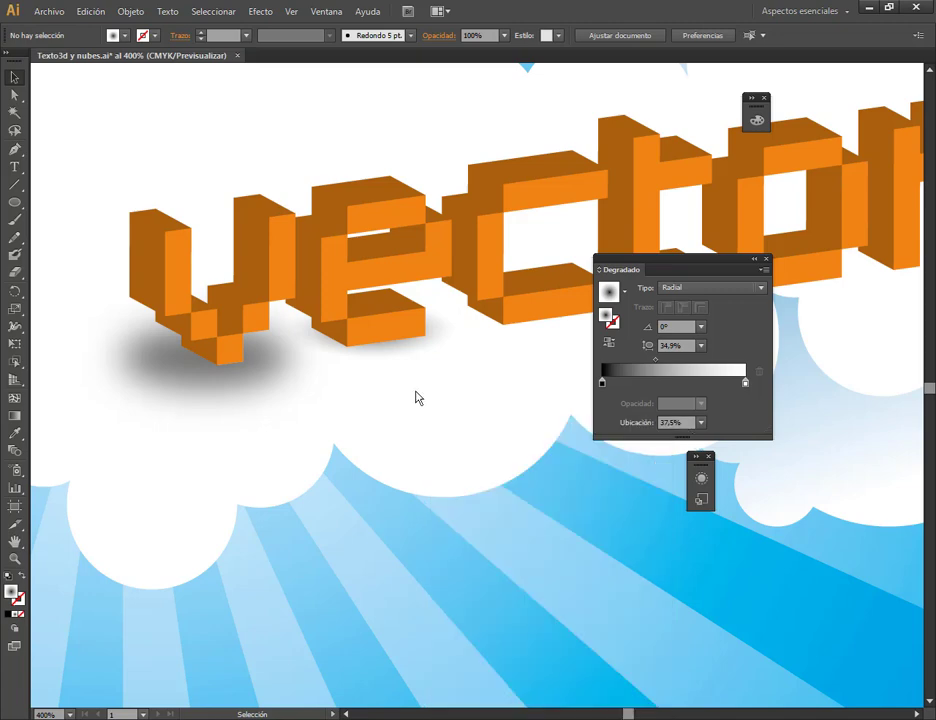
Set the gradient midpoint of the ellipse under the letter e to 46%.
{"action": "left_click", "coordinate": [390, 365]}
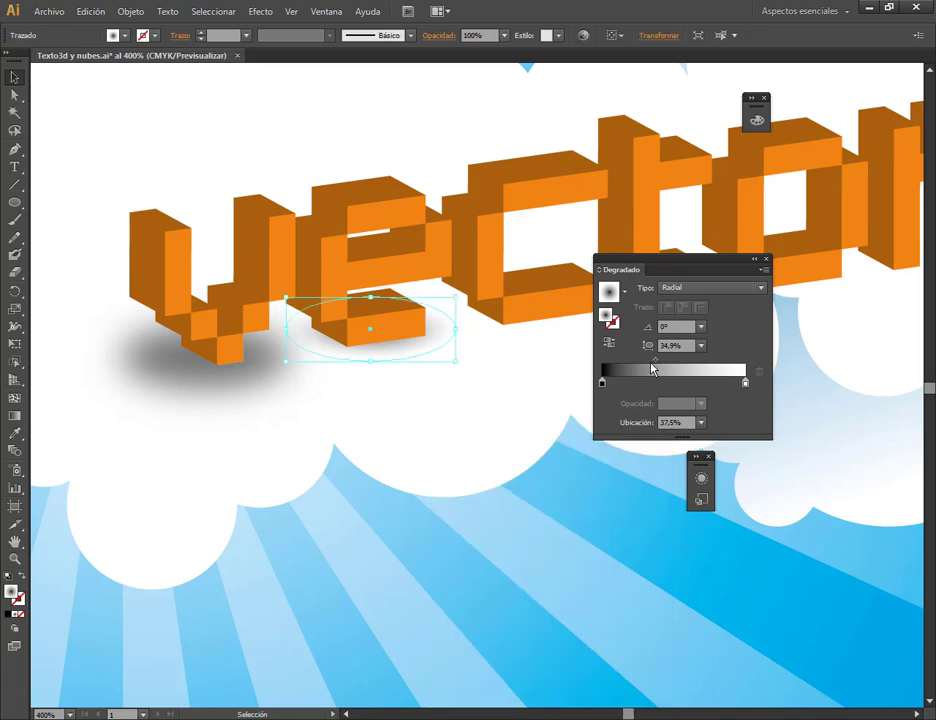
{"action": "left_click_drag", "start_coordinate": [652, 366], "coordinate": [668, 366]}
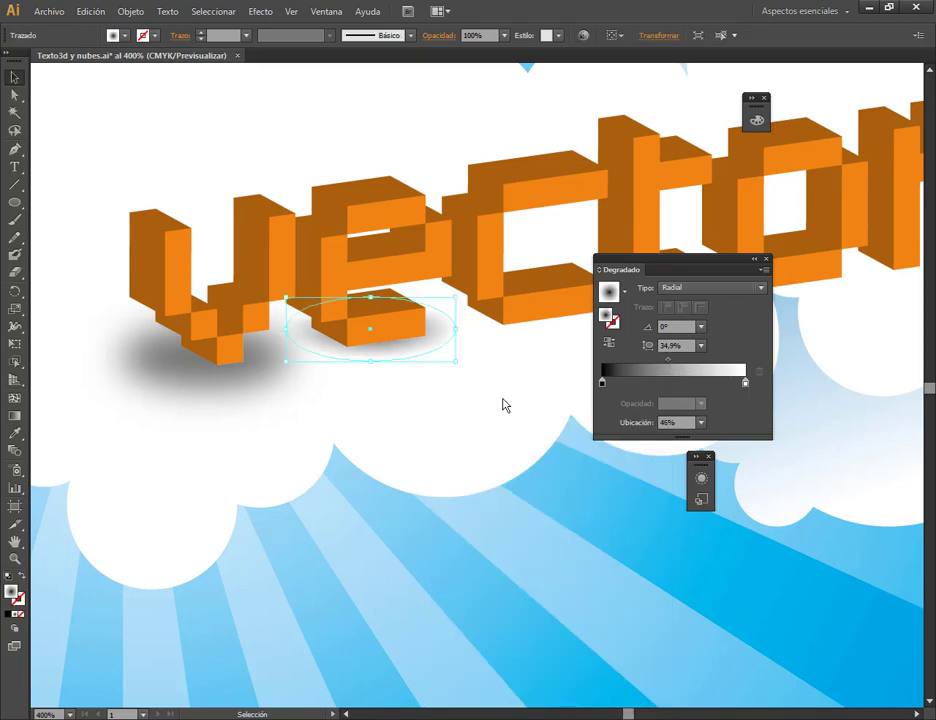
{"action": "left_click", "coordinate": [503, 464]}
{"action": "scroll", "coordinate": [492, 466], "scroll_direction": "down", "scroll_amount": 1}
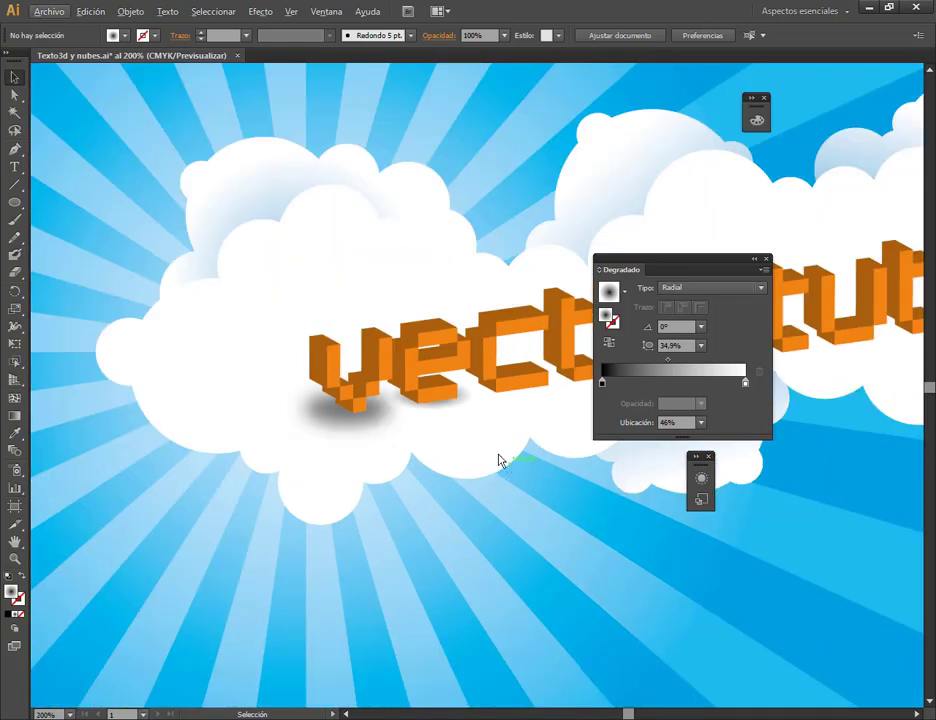
Enlarge the gradient ellipse under the letter e proportionally from its center and fine-tune its placement.
{"action": "scroll", "coordinate": [499, 460], "scroll_direction": "up", "scroll_amount": 3}
{"action": "left_click", "coordinate": [380, 392]}
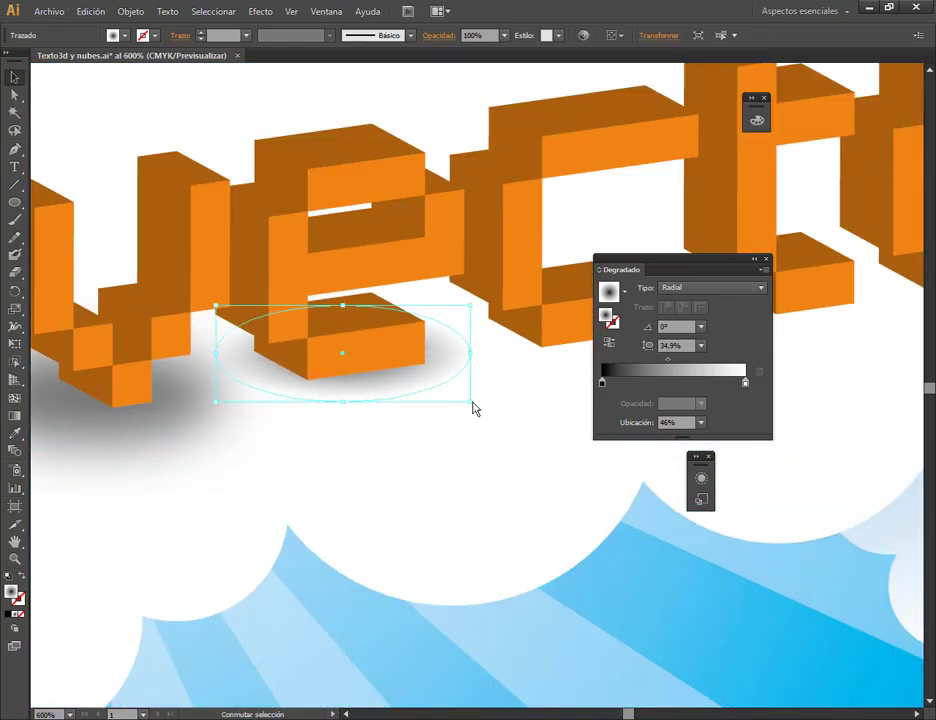
{"action": "left_click_drag", "start_coordinate": [474, 408], "coordinate": [533, 449]}
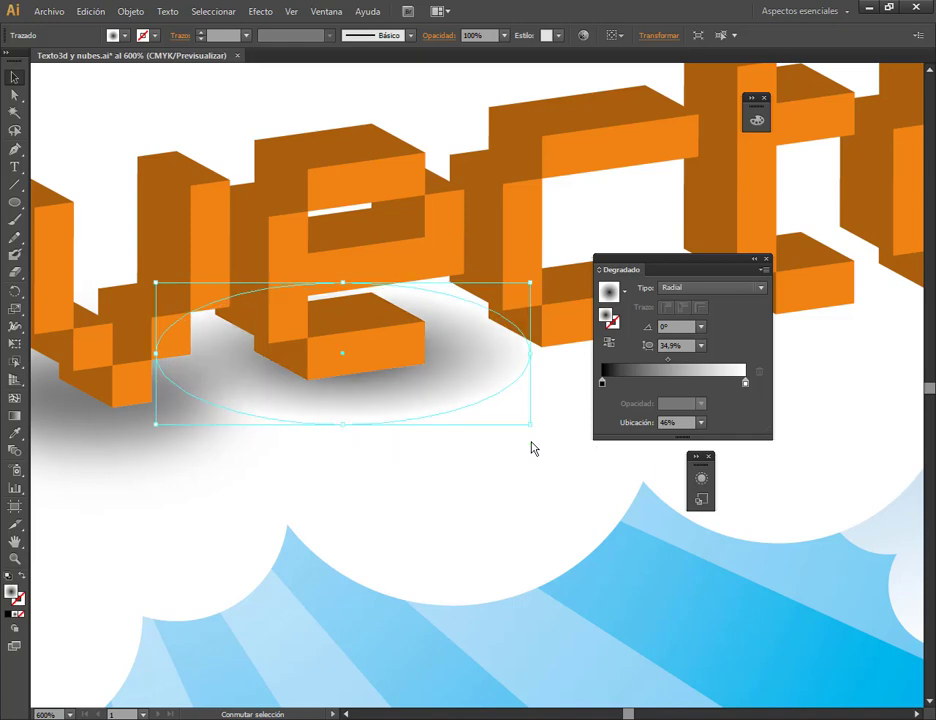
{"action": "left_click", "coordinate": [560, 482]}
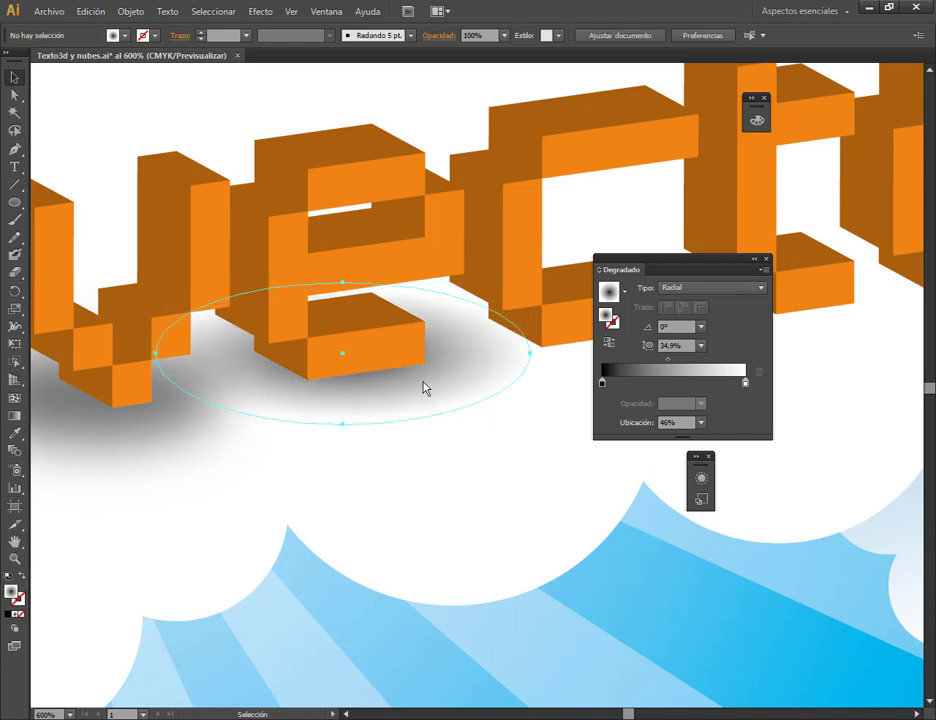
{"action": "left_click_drag", "start_coordinate": [423, 388], "coordinate": [415, 390]}
{"action": "left_click", "coordinate": [549, 469]}
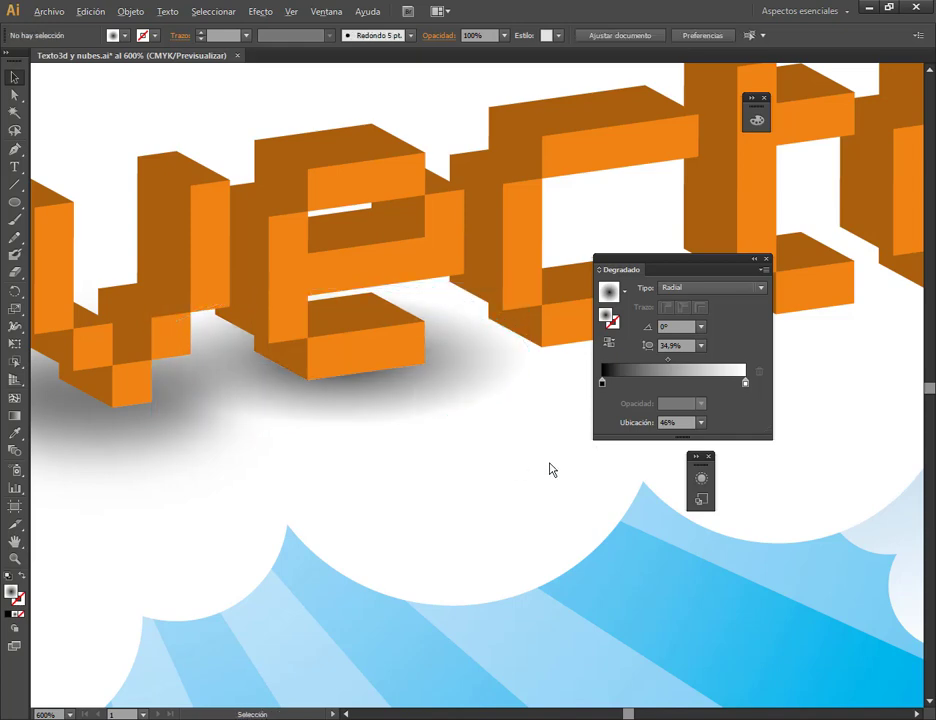
Duplicate the e's gradient shadow ellipse and place the copy beneath the letter c.
{"action": "scroll", "coordinate": [549, 463], "scroll_direction": "down", "scroll_amount": 2}
{"action": "left_click_drag", "start_coordinate": [563, 522], "coordinate": [407, 475]}
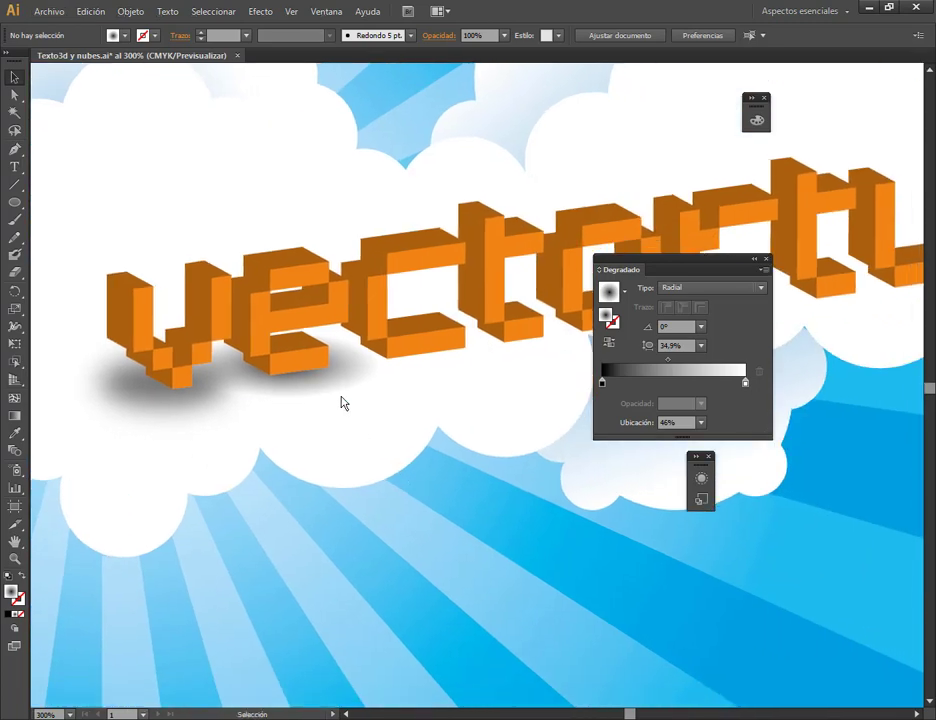
{"action": "left_click_drag", "start_coordinate": [316, 387], "coordinate": [445, 362]}
{"action": "left_click", "coordinate": [500, 450]}
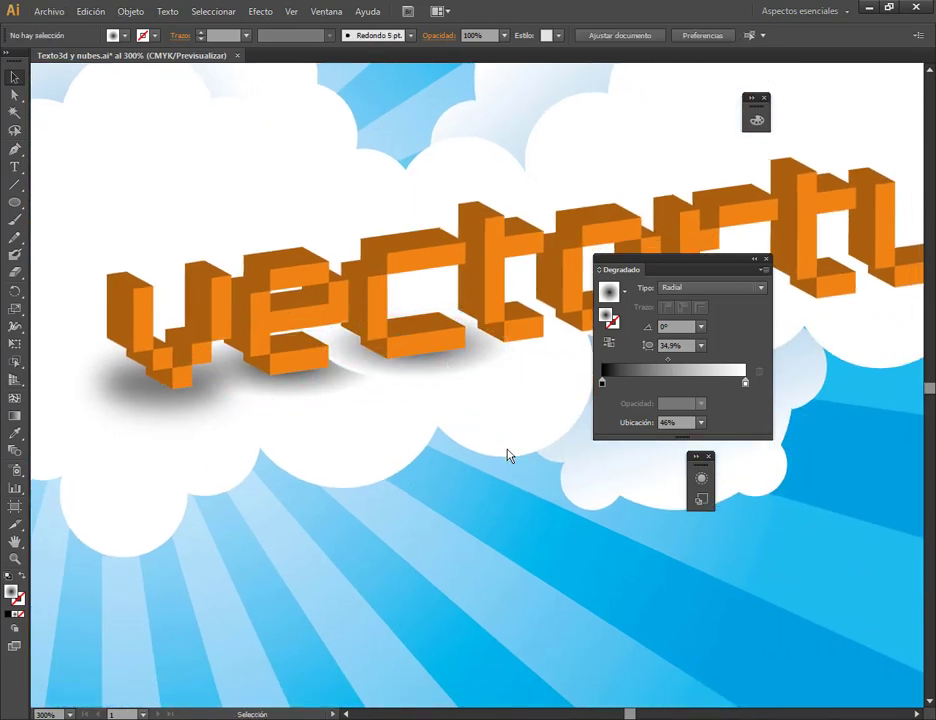
Move the c's shadow ellipse onto the blue background to inspect its opaque white edge, and return it beneath the c.
{"action": "scroll", "coordinate": [380, 434], "scroll_direction": "up", "scroll_amount": 2}
{"action": "key", "text": "ctrl+z"}
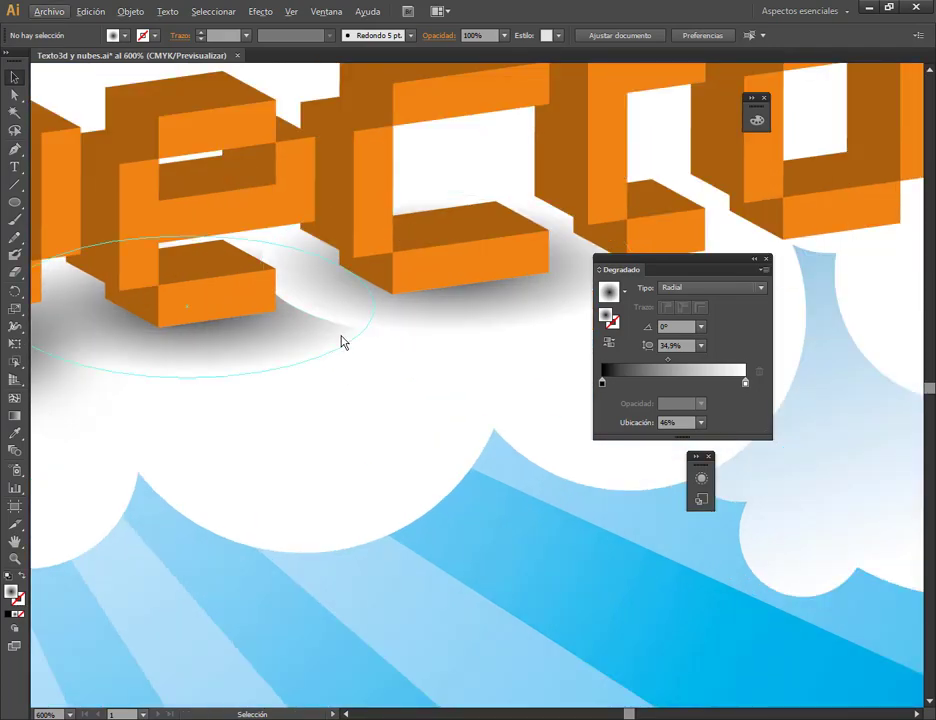
{"action": "key", "text": "ctrl+shift+z"}
{"action": "scroll", "coordinate": [435, 335], "scroll_direction": "down", "scroll_amount": 2}
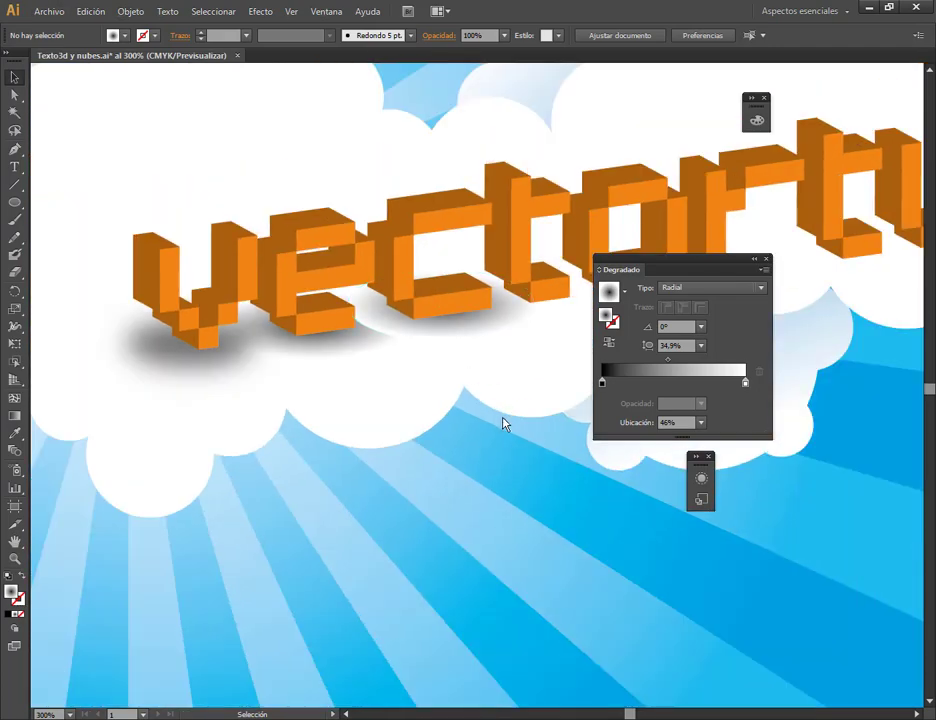
{"action": "left_click_drag", "start_coordinate": [486, 346], "coordinate": [565, 519]}
{"action": "left_click", "coordinate": [685, 540]}
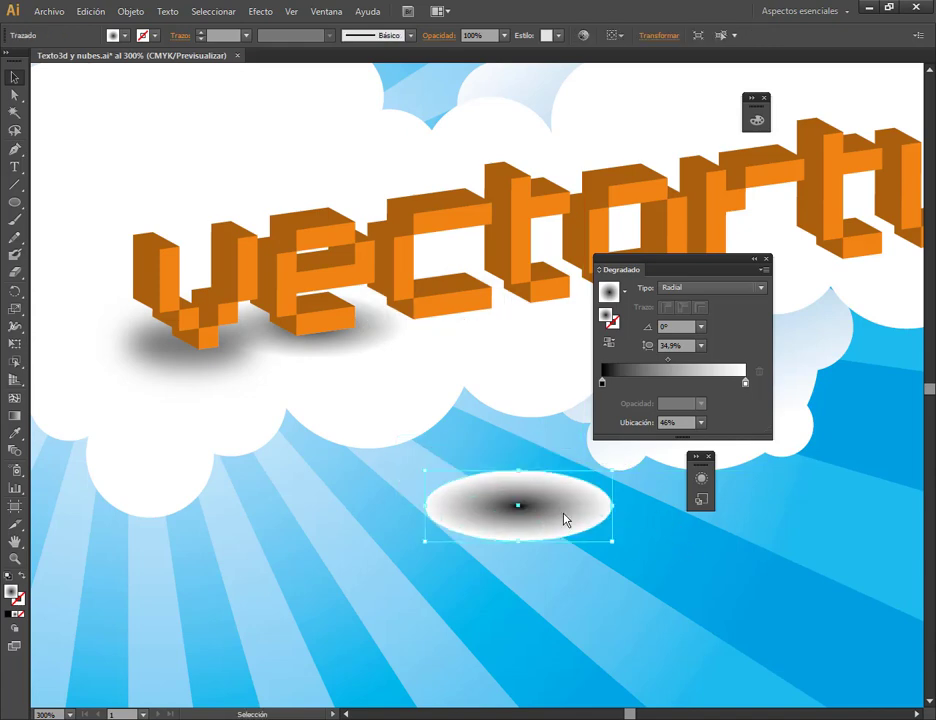
{"action": "left_click_drag", "start_coordinate": [522, 504], "coordinate": [354, 503]}
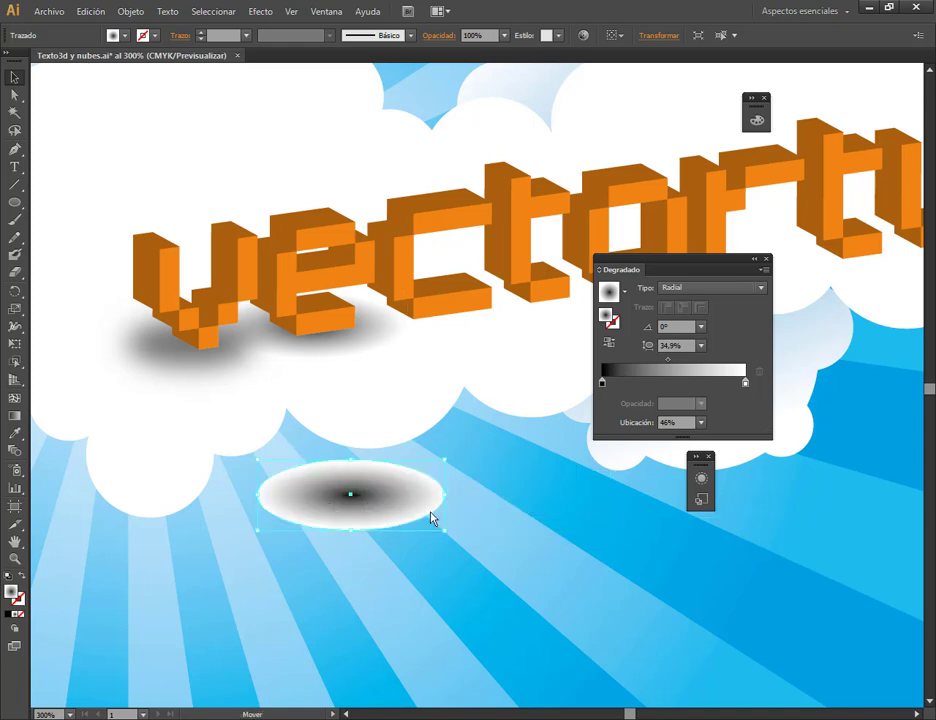
{"action": "left_click_drag", "start_coordinate": [420, 519], "coordinate": [675, 566]}
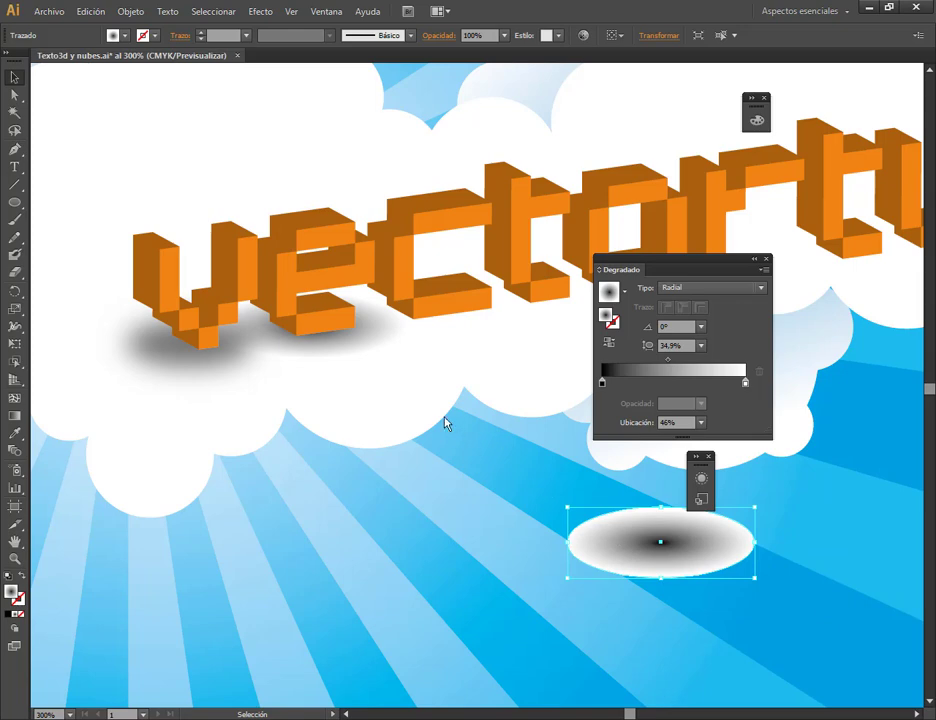
{"action": "left_click_drag", "start_coordinate": [700, 518], "coordinate": [497, 342]}
Set the outer gradient stop of the c's shadow ellipse to 0% opacity and its gradient midpoint to 60.5%.
{"action": "left_click", "coordinate": [745, 383]}
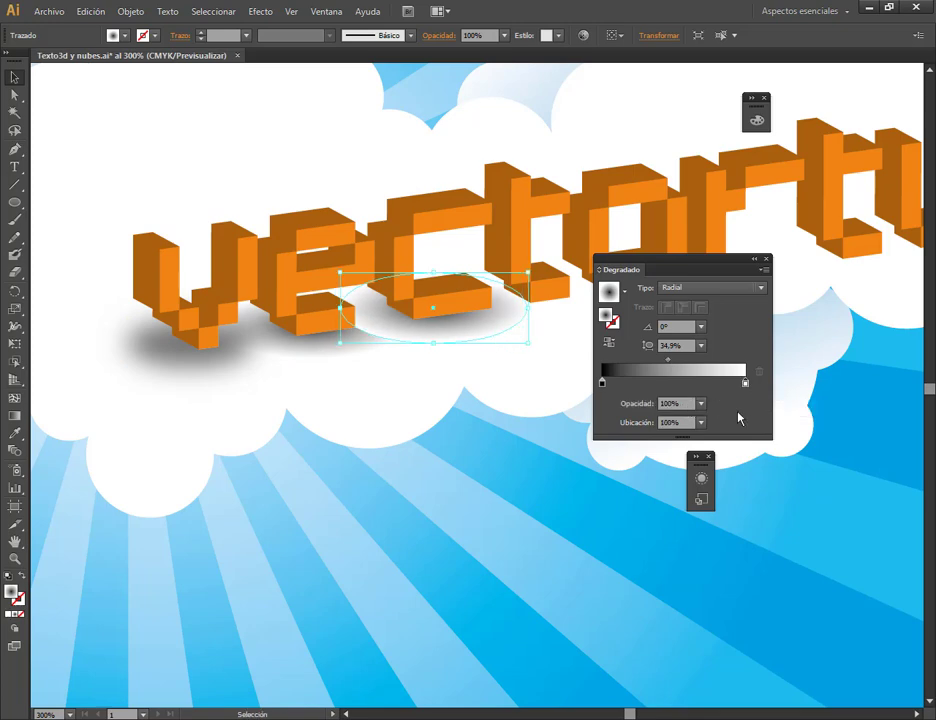
{"action": "left_click", "coordinate": [701, 405]}
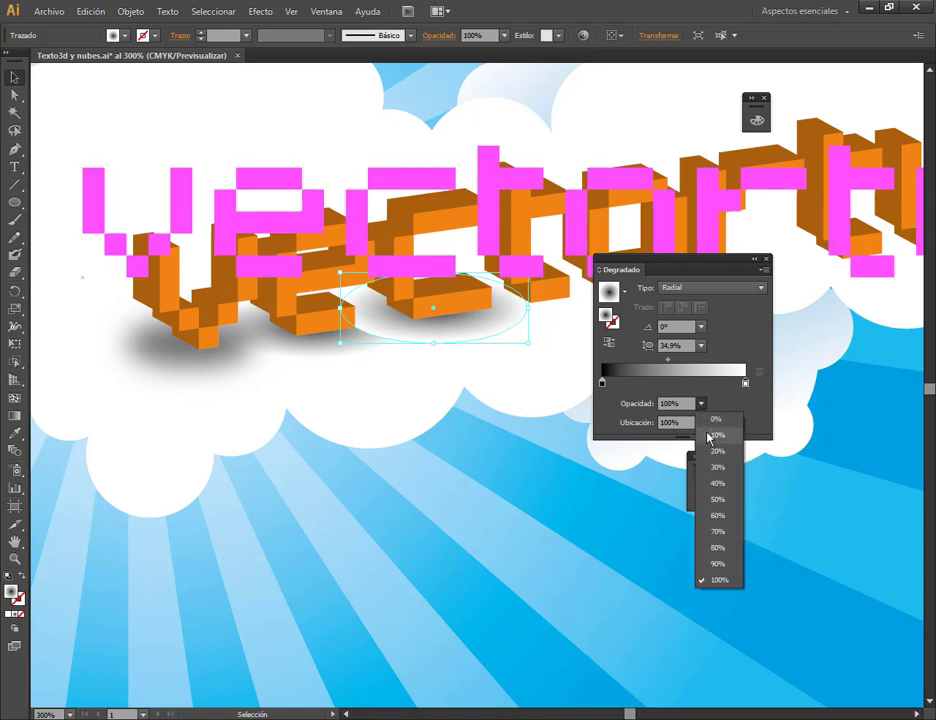
{"action": "left_click", "coordinate": [716, 420]}
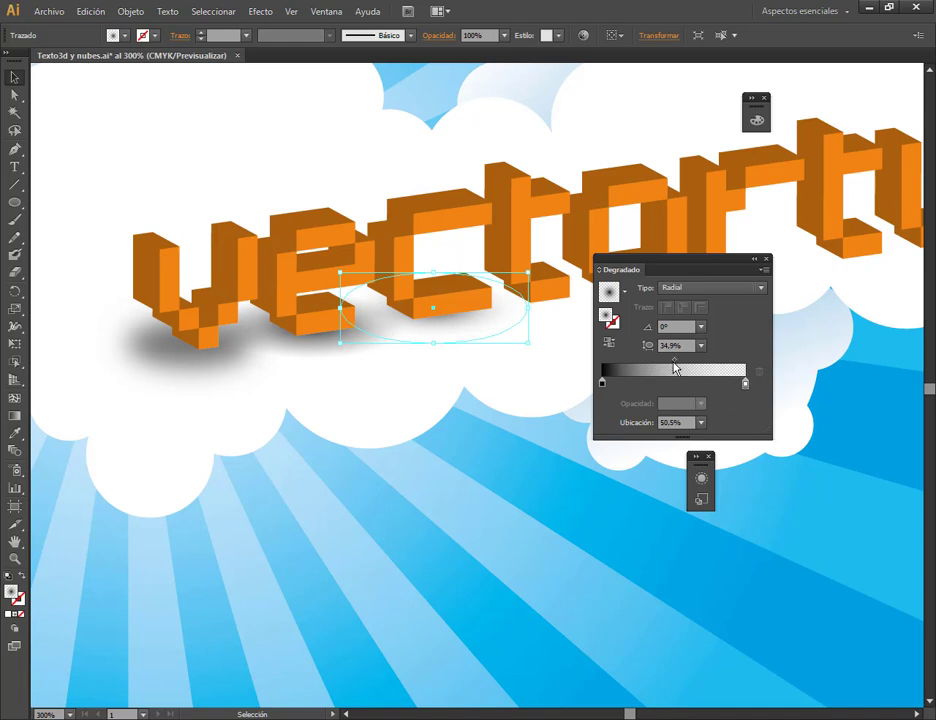
{"action": "left_click_drag", "start_coordinate": [674, 360], "coordinate": [689, 360]}
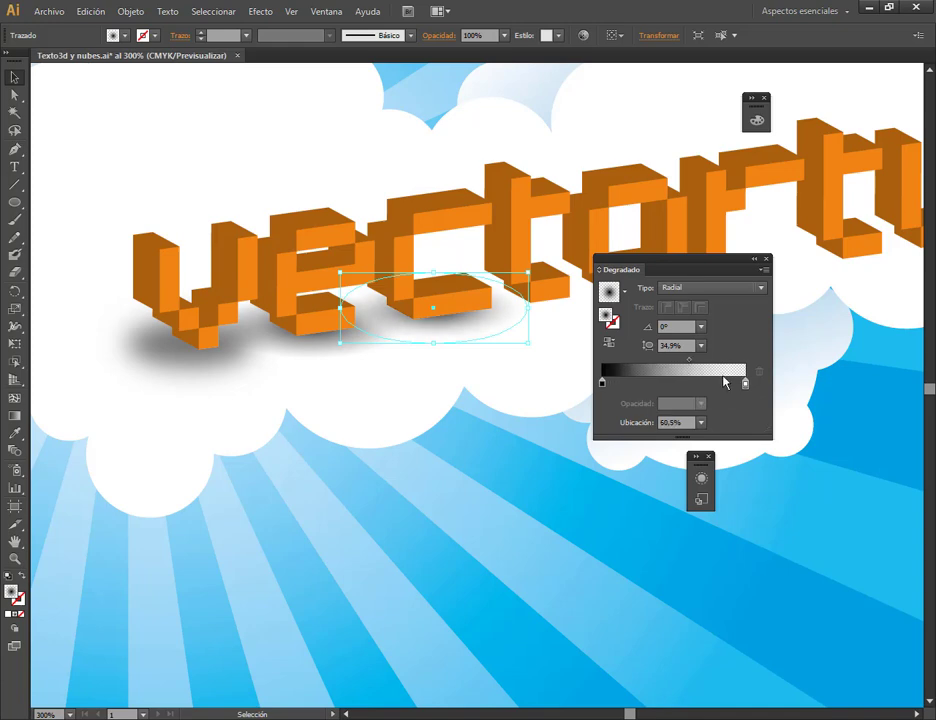
{"action": "left_click", "coordinate": [540, 372]}
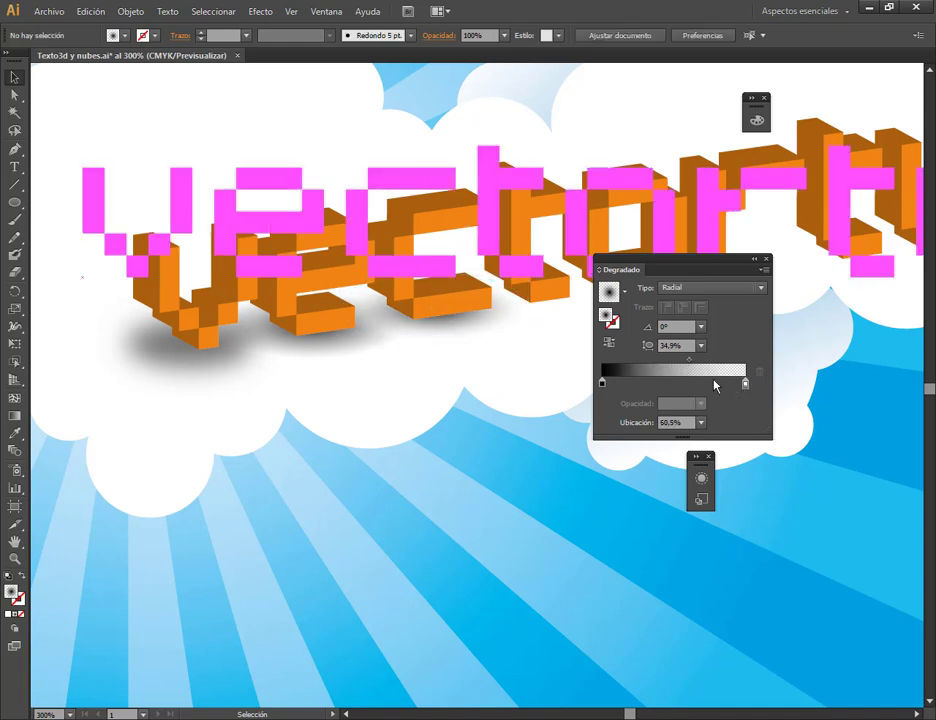
Adjust the vertical position of the shadow ellipse under the letter c in small nudges.
{"action": "left_click_drag", "start_coordinate": [474, 328], "coordinate": [472, 330]}
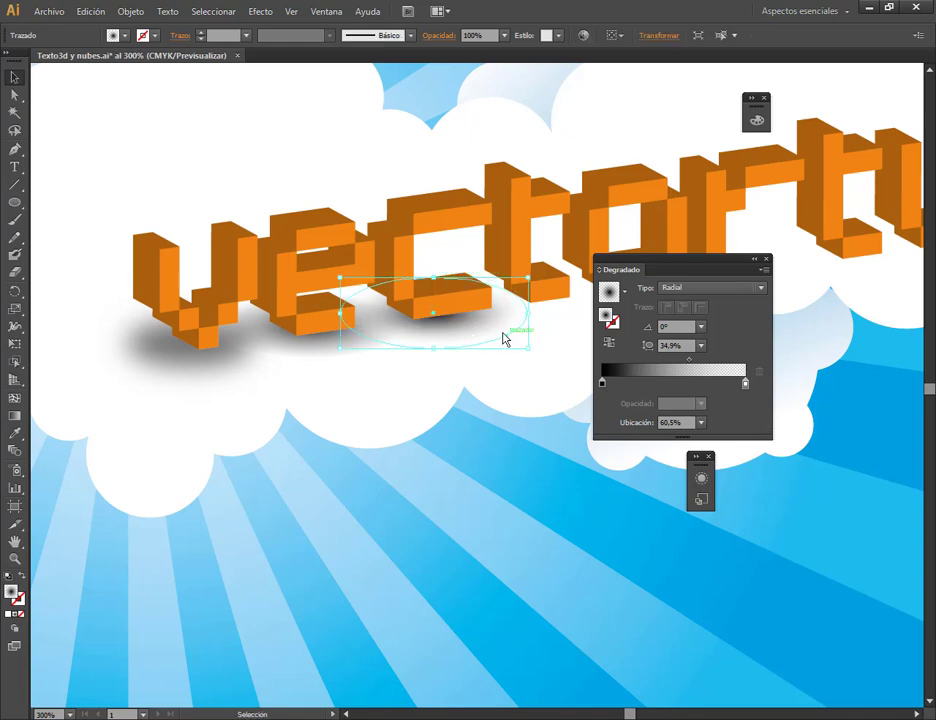
{"action": "key", "text": "Up"}
{"action": "key", "text": "Up"}
{"action": "key", "text": "Up"}
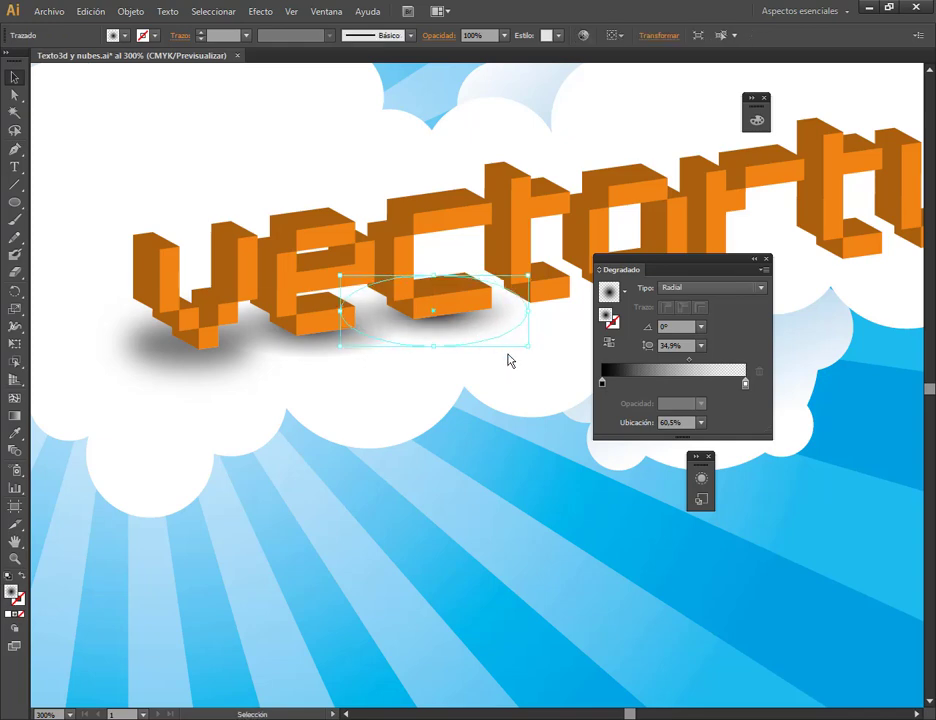
{"action": "key", "text": "Down"}
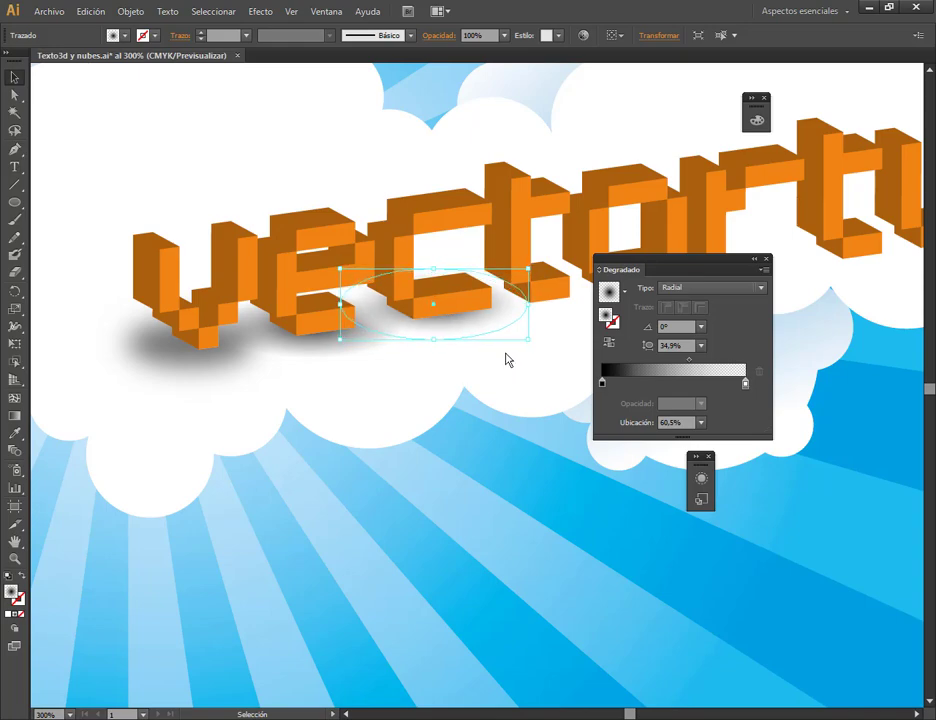
{"action": "left_click", "coordinate": [505, 382]}
Switch to the Google Meet call to check the chat messages, and return to Illustrator.
{"action": "scroll", "coordinate": [530, 411], "scroll_direction": "down", "scroll_amount": 2}
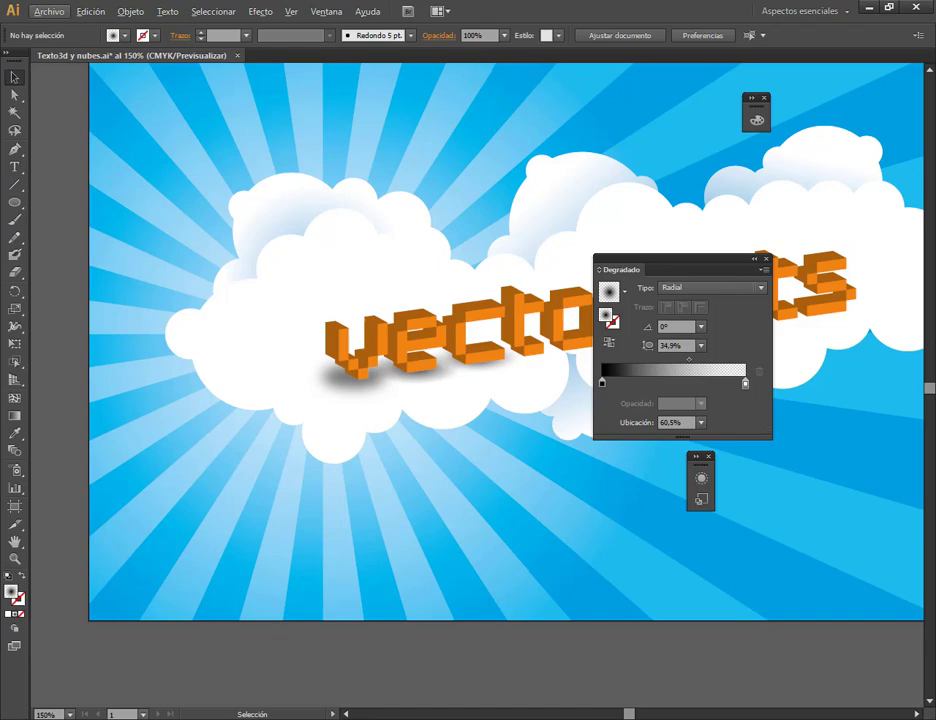
{"action": "mouse_move", "coordinate": [224, 710]}
{"action": "left_click", "coordinate": [128, 650]}
{"action": "left_click", "coordinate": [85, 12]}
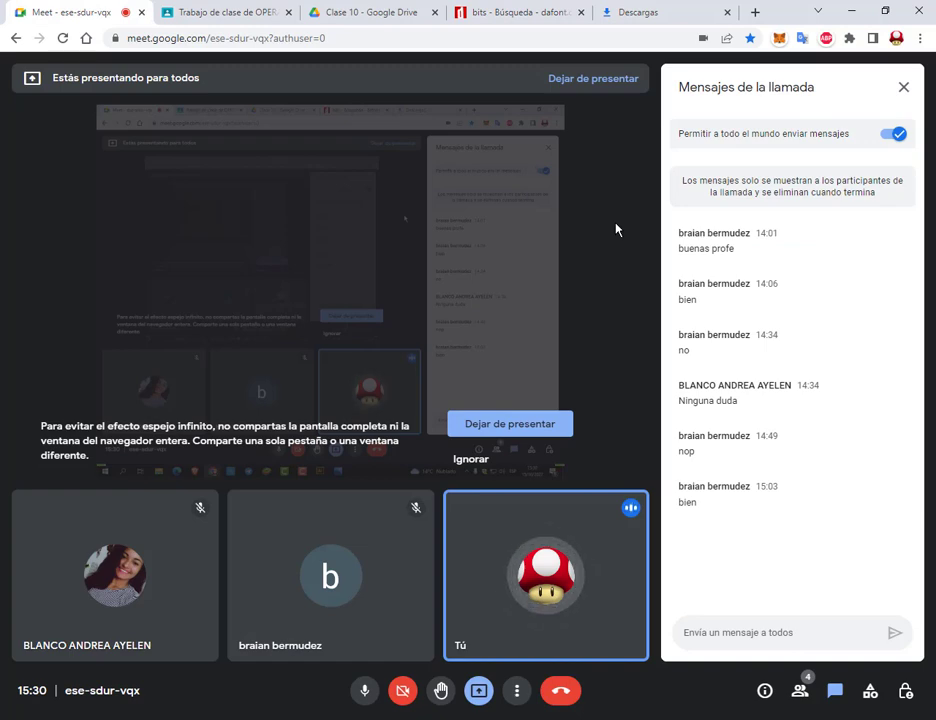
{"action": "key", "text": "alt+Tab"}
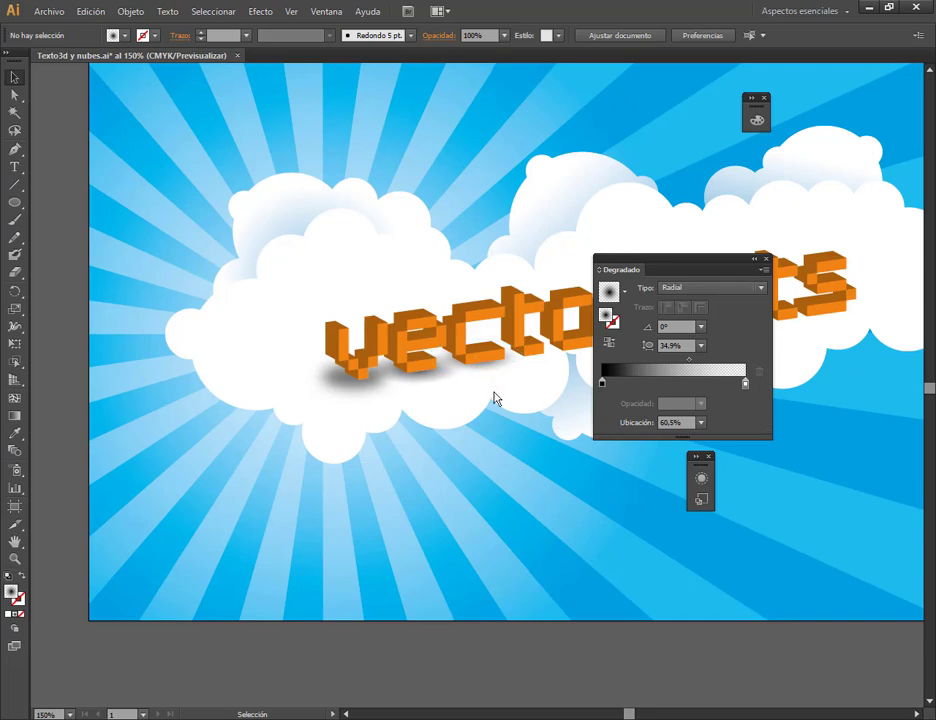
Set the outer gradient stop of the e's shadow ellipse to 0% opacity.
{"action": "left_click", "coordinate": [455, 382]}
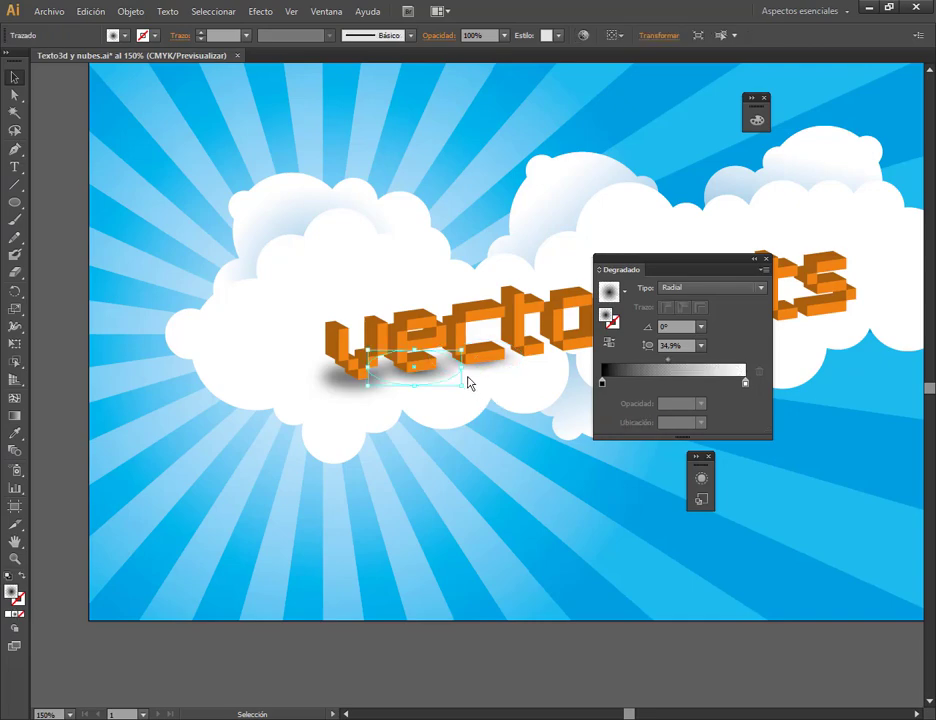
{"action": "scroll", "coordinate": [468, 383], "scroll_direction": "up", "scroll_amount": 2, "text": "alt"}
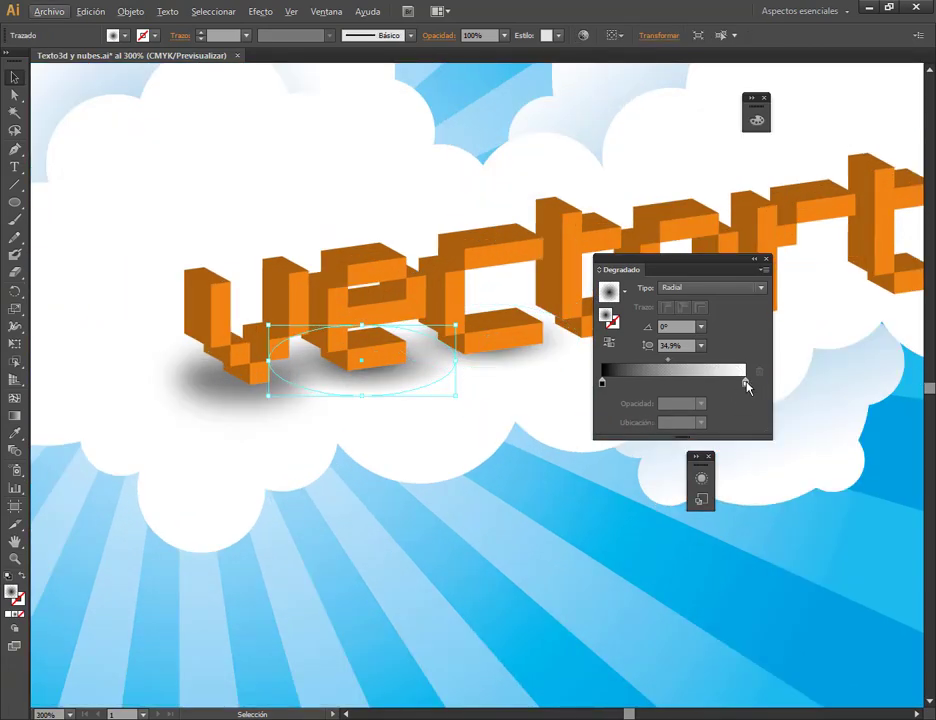
{"action": "left_click", "coordinate": [745, 384]}
{"action": "left_click", "coordinate": [700, 404]}
{"action": "left_click", "coordinate": [714, 423]}
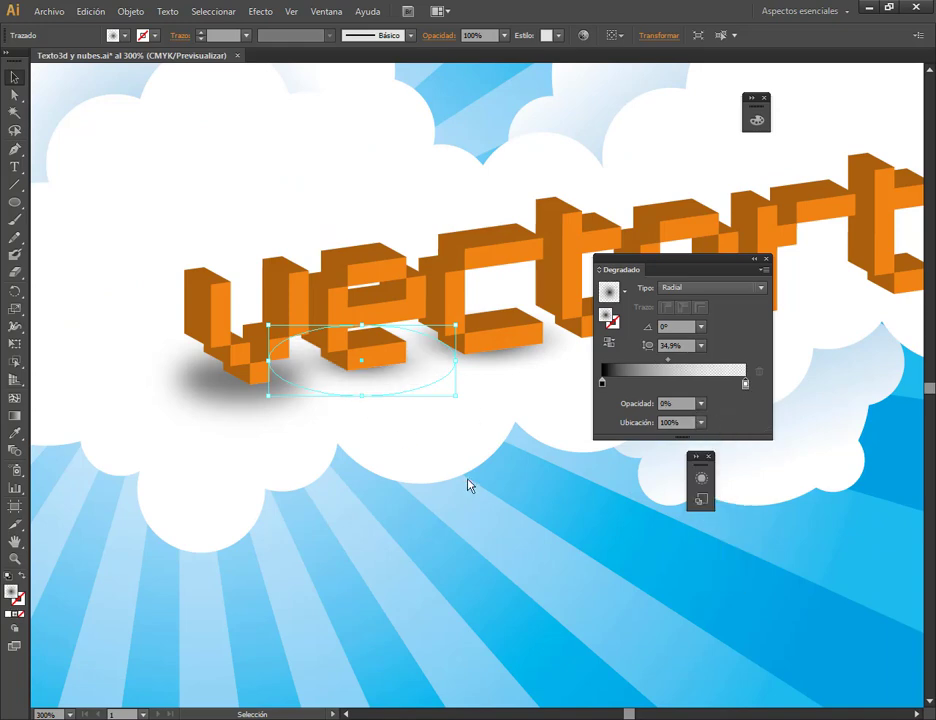
Enlarge the e's shadow ellipse proportionally from its center in two passes so it spreads under the neighbouring letters.
{"action": "left_click", "coordinate": [403, 401]}
{"action": "left_click", "coordinate": [403, 395]}
{"action": "left_click_drag", "start_coordinate": [457, 404], "coordinate": [495, 426]}
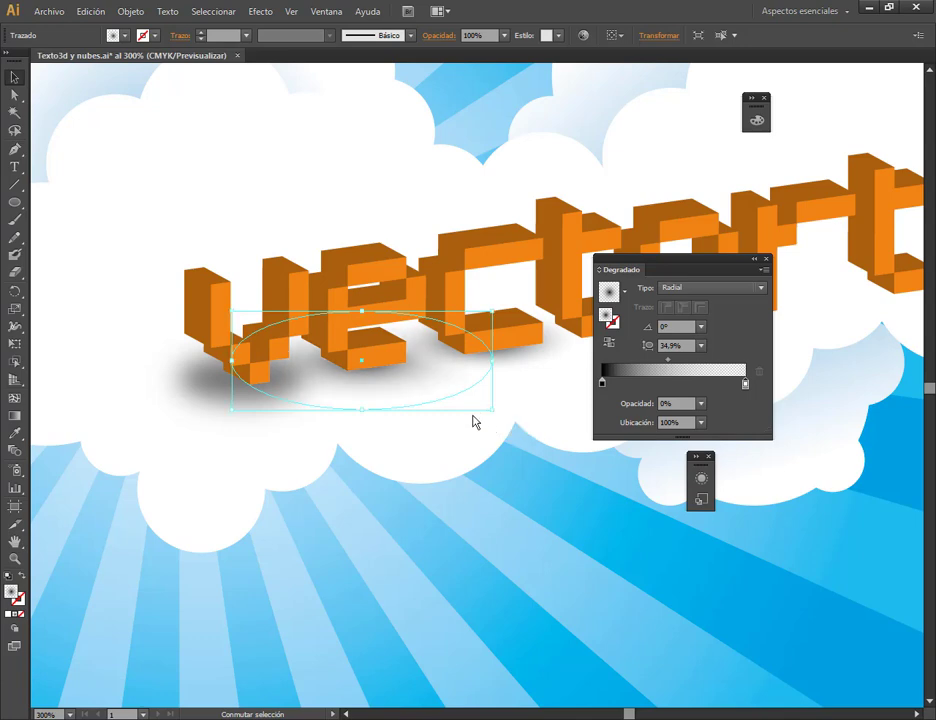
{"action": "left_click", "coordinate": [267, 415]}
{"action": "left_click", "coordinate": [364, 393]}
{"action": "left_click_drag", "start_coordinate": [492, 418], "coordinate": [531, 441]}
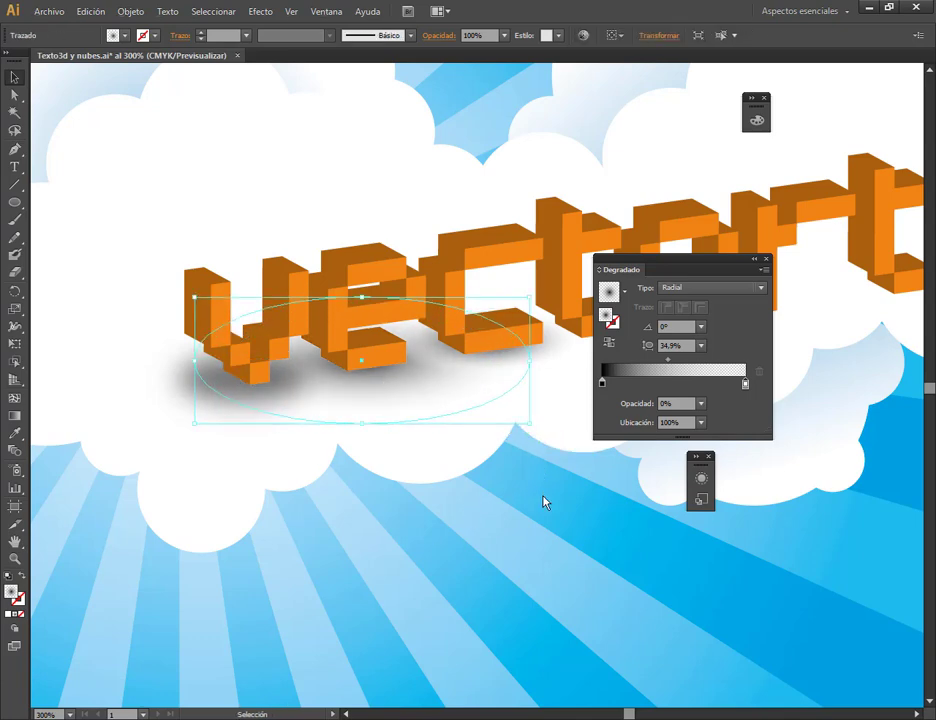
Compare the v's blurred shadow with the e's gradient ellipse by moving both off the letters, and return the ellipse under the e.
{"action": "left_click", "coordinate": [284, 426]}
{"action": "left_click_drag", "start_coordinate": [284, 426], "coordinate": [258, 486]}
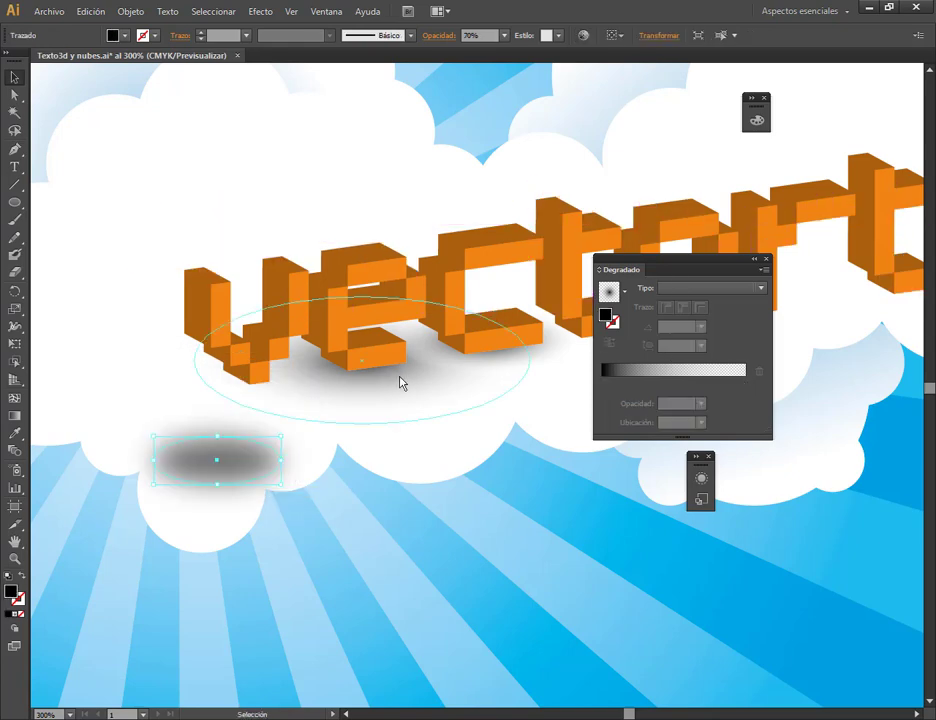
{"action": "left_click_drag", "start_coordinate": [403, 380], "coordinate": [432, 418]}
{"action": "left_click", "coordinate": [656, 614]}
{"action": "left_click", "coordinate": [428, 464]}
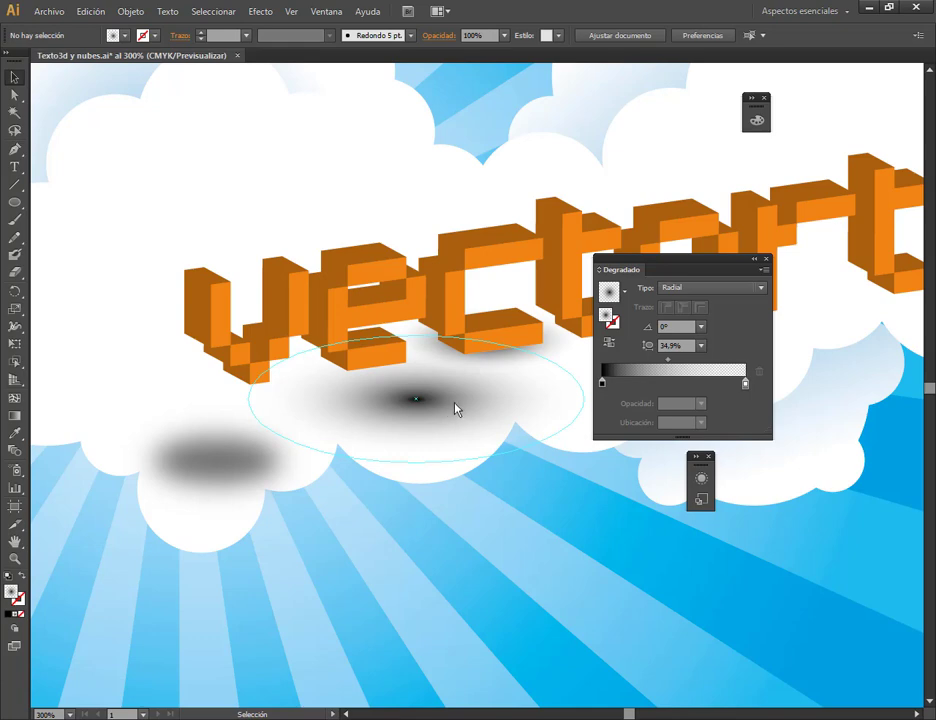
{"action": "left_click_drag", "start_coordinate": [466, 420], "coordinate": [392, 383]}
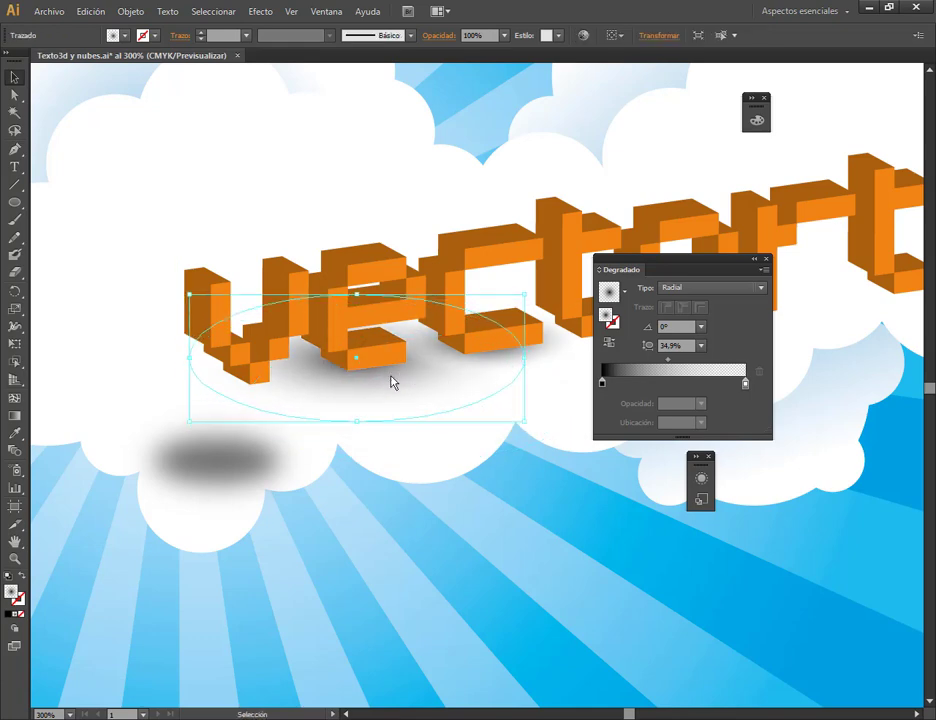
Delete the v's old blurred black shadow from the lower part of the cloud.
{"action": "left_click", "coordinate": [343, 443]}
{"action": "left_click", "coordinate": [236, 493]}
{"action": "key", "text": "Delete"}
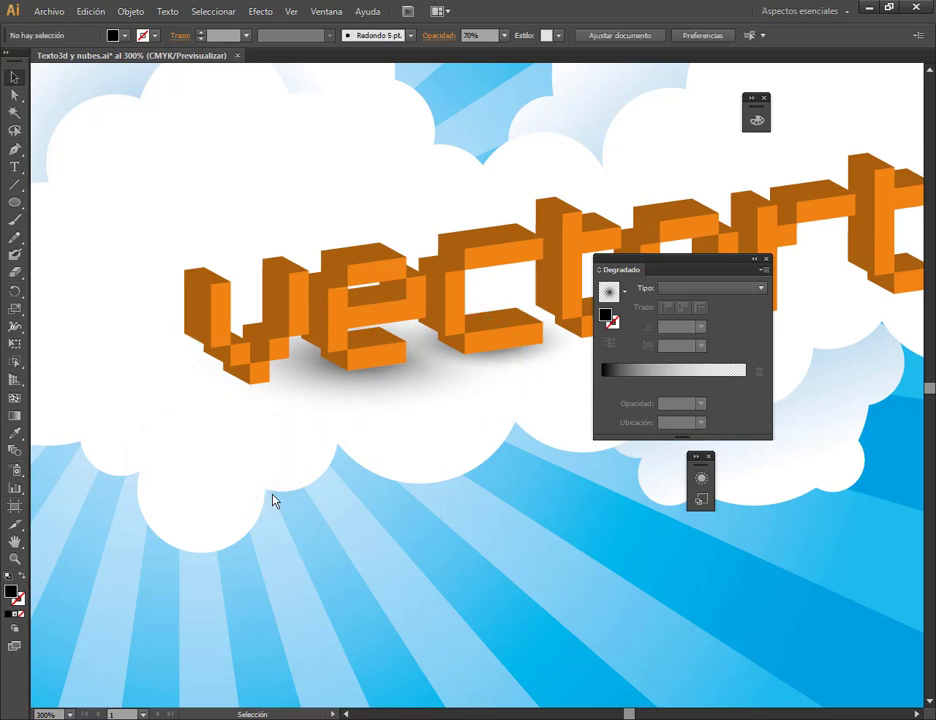
Place a copy of the e's gradient shadow ellipse beneath the letter v and nudge it left and up.
{"action": "left_click_drag", "start_coordinate": [385, 383], "coordinate": [293, 403]}
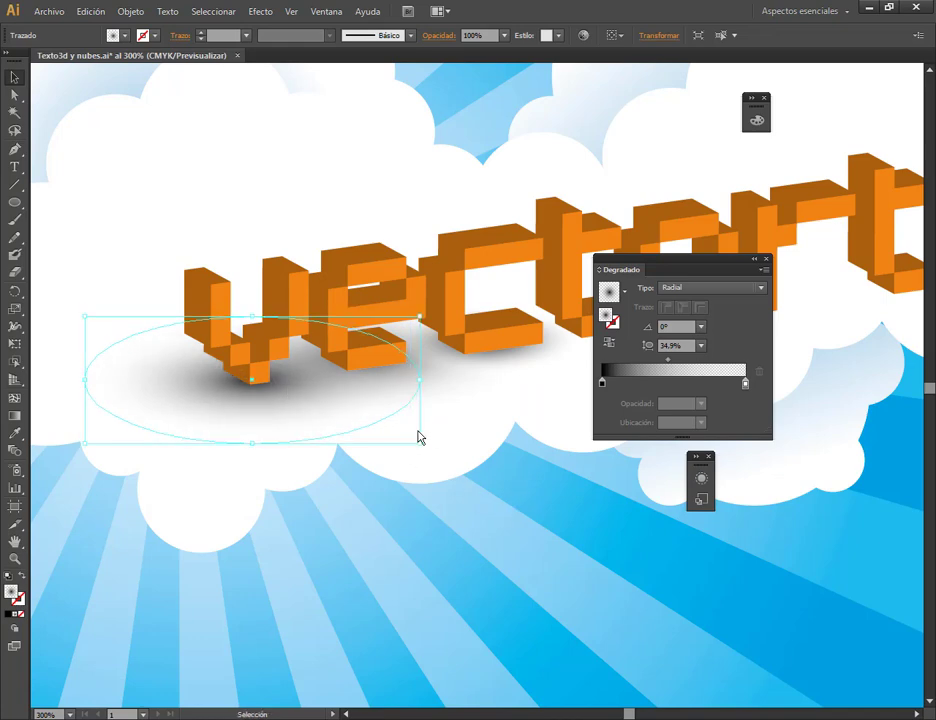
{"action": "key", "text": "Left"}
{"action": "key", "text": "Left"}
{"action": "key", "text": "Left"}
{"action": "key", "text": "Up"}
{"action": "key", "text": "Up"}
{"action": "scroll", "coordinate": [424, 452], "scroll_direction": "right", "scroll_amount": 2}
{"action": "scroll", "coordinate": [424, 452], "scroll_direction": "up", "scroll_amount": 1}
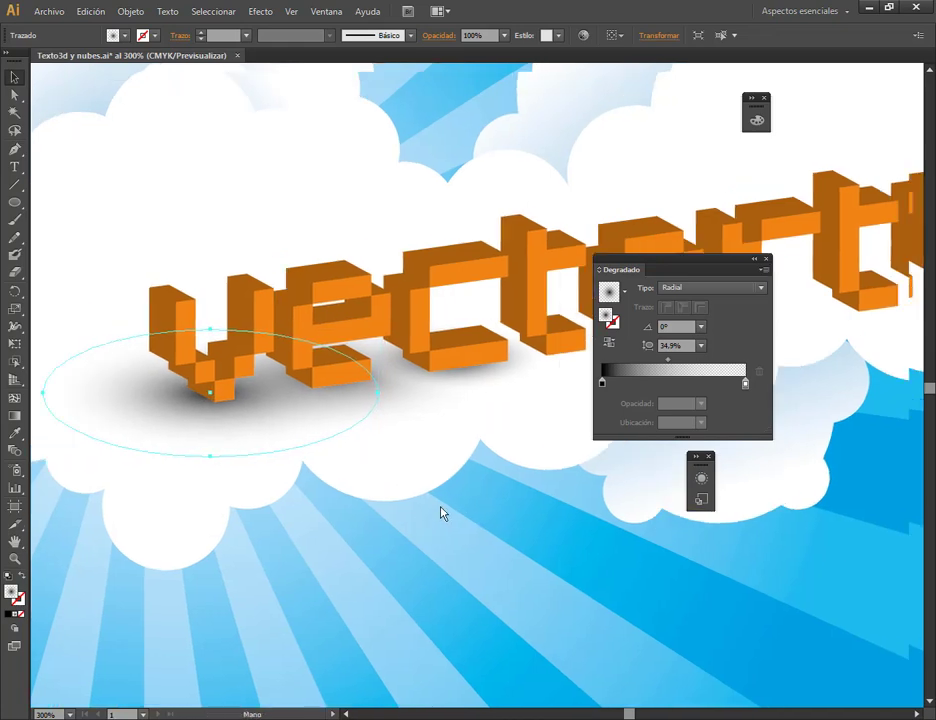
Position the gradient shadow ellipse beneath the letter e and fine-tune its placement with small nudges.
{"action": "left_click_drag", "start_coordinate": [304, 407], "coordinate": [358, 418]}
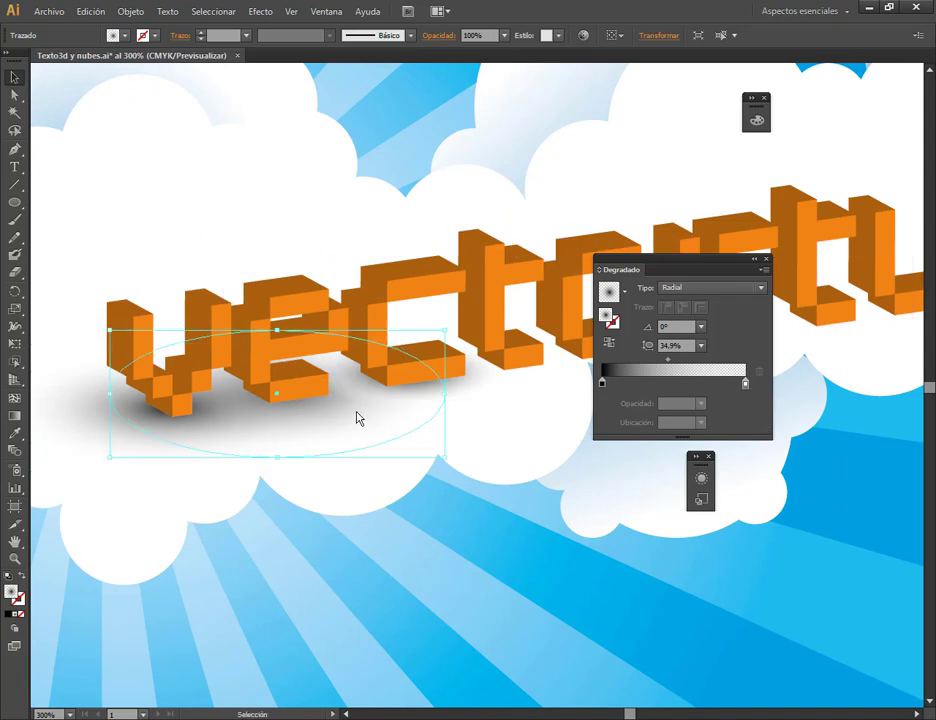
{"action": "key", "text": "Right"}
{"action": "key", "text": "Down"}
{"action": "key", "text": "Left"}
{"action": "key", "text": "Left"}
{"action": "key", "text": "Up"}
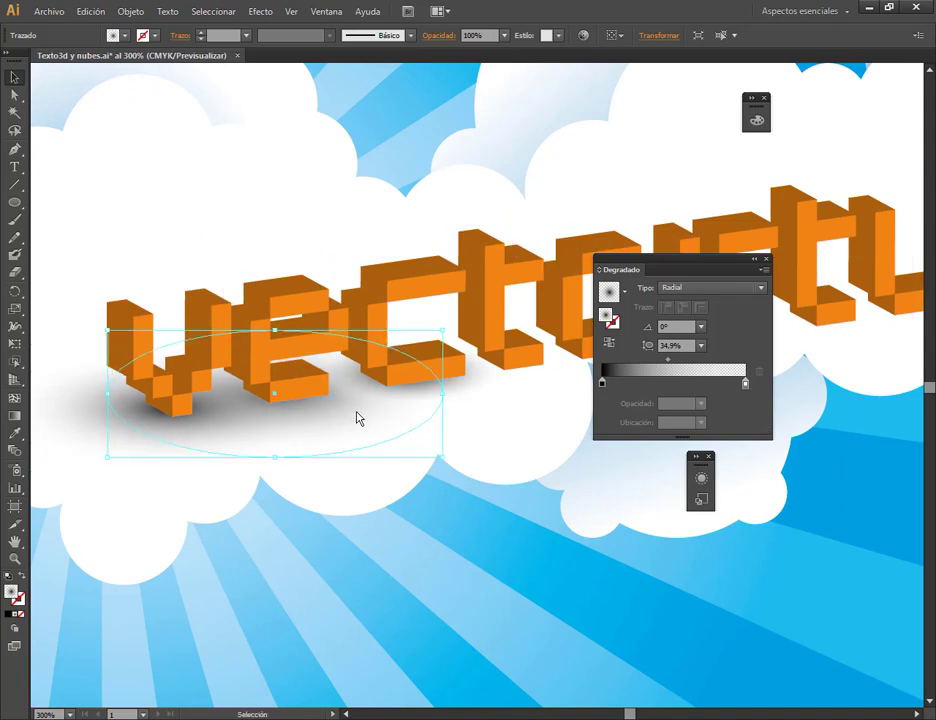
Nudge the v's shadow ellipse slightly left and up, and place a copy of it beneath the first t.
{"action": "left_click", "coordinate": [151, 450]}
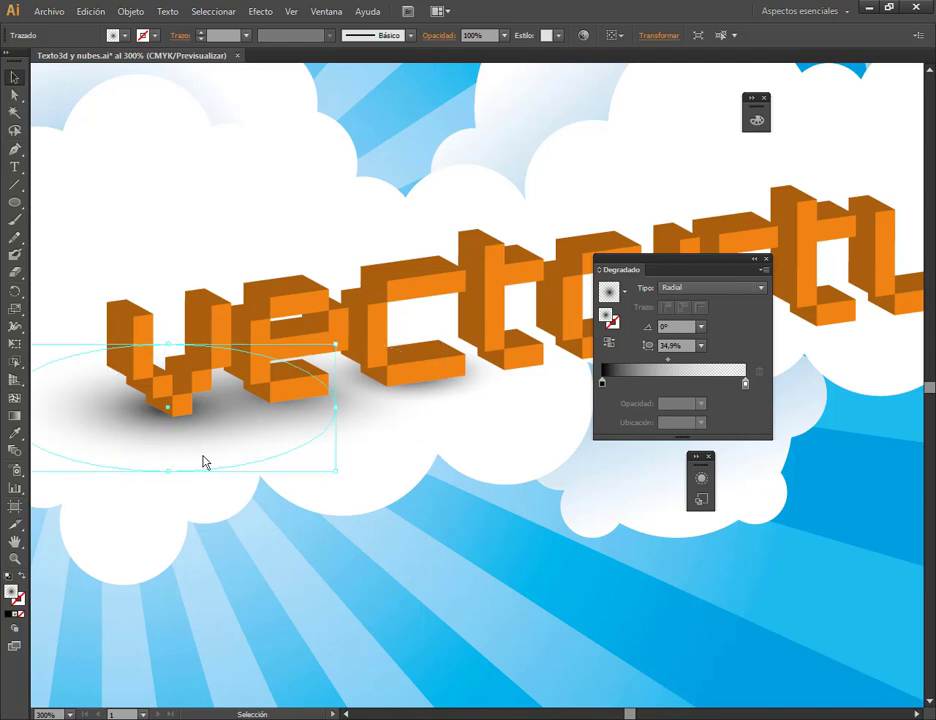
{"action": "key", "text": "Left"}
{"action": "key", "text": "Up"}
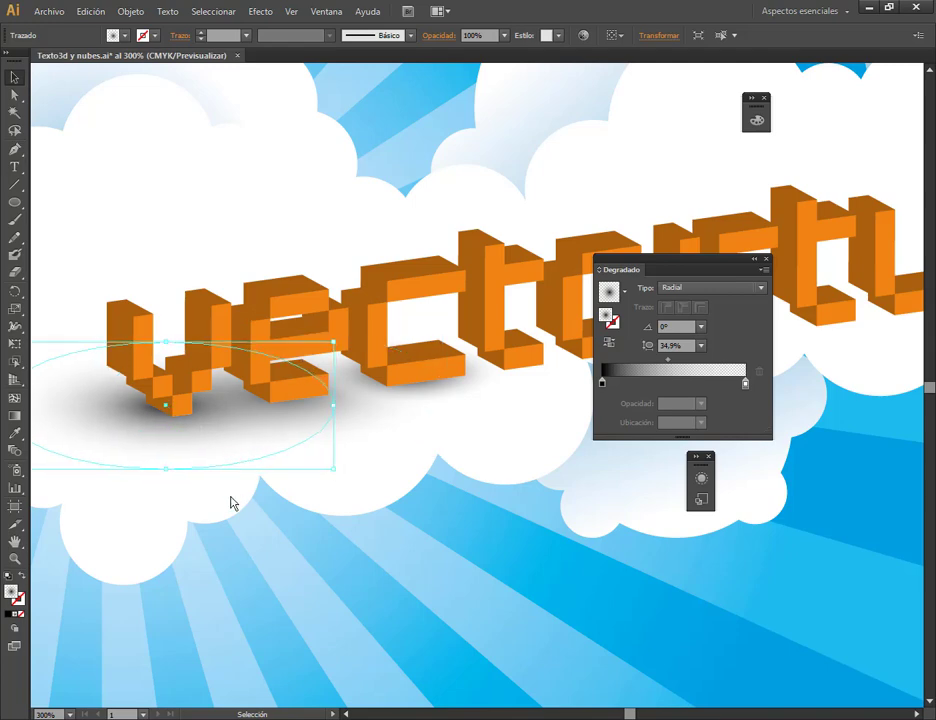
{"action": "key", "text": "Left"}
{"action": "key", "text": "Up"}
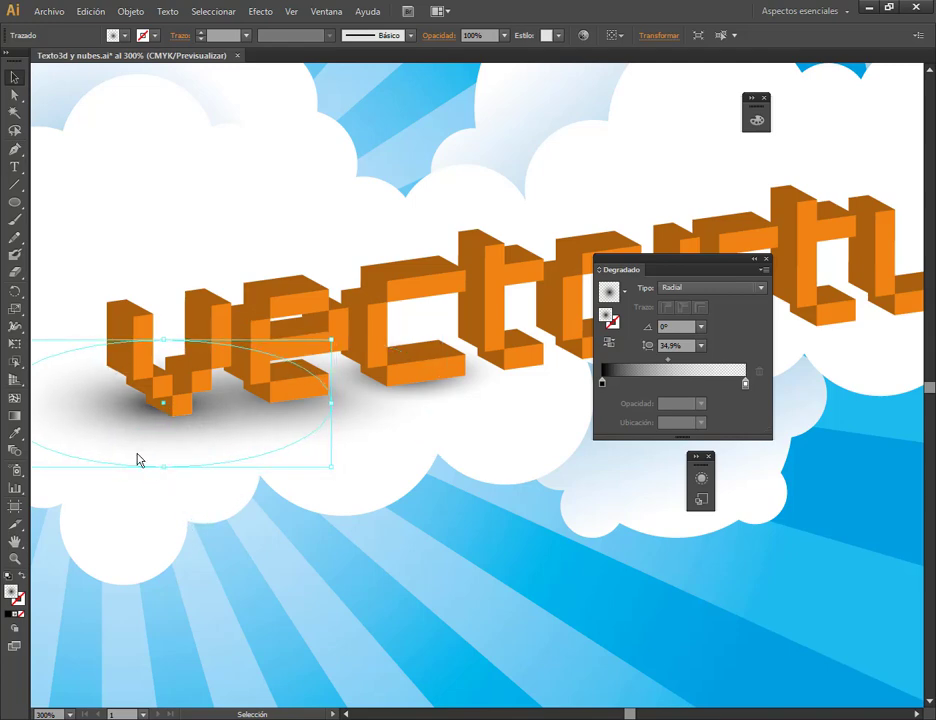
{"action": "left_click_drag", "start_coordinate": [139, 460], "coordinate": [494, 405]}
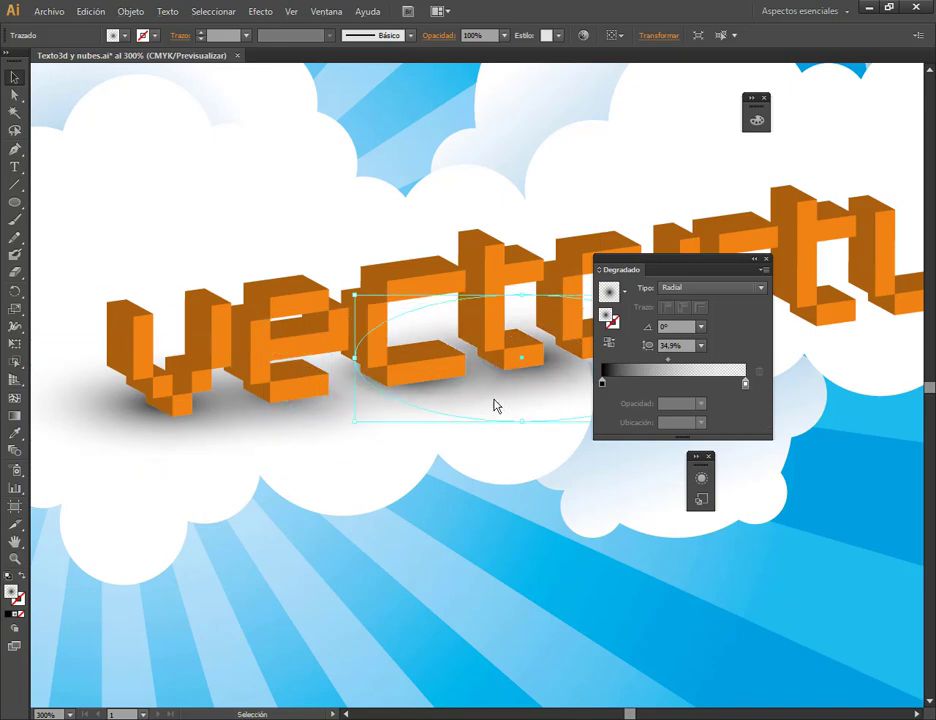
Move the large shadow ellipse under the c aside and back beneath the letter, fine-tuning it with small nudges down and left.
{"action": "scroll", "coordinate": [422, 520], "scroll_direction": "right", "scroll_amount": 5}
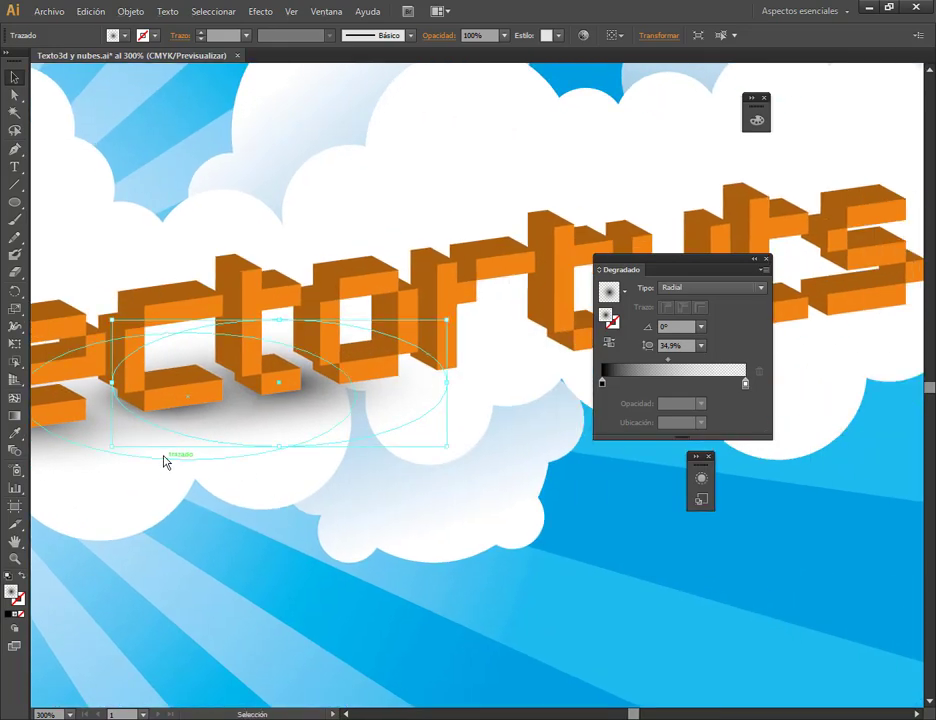
{"action": "left_click_drag", "start_coordinate": [166, 461], "coordinate": [261, 585]}
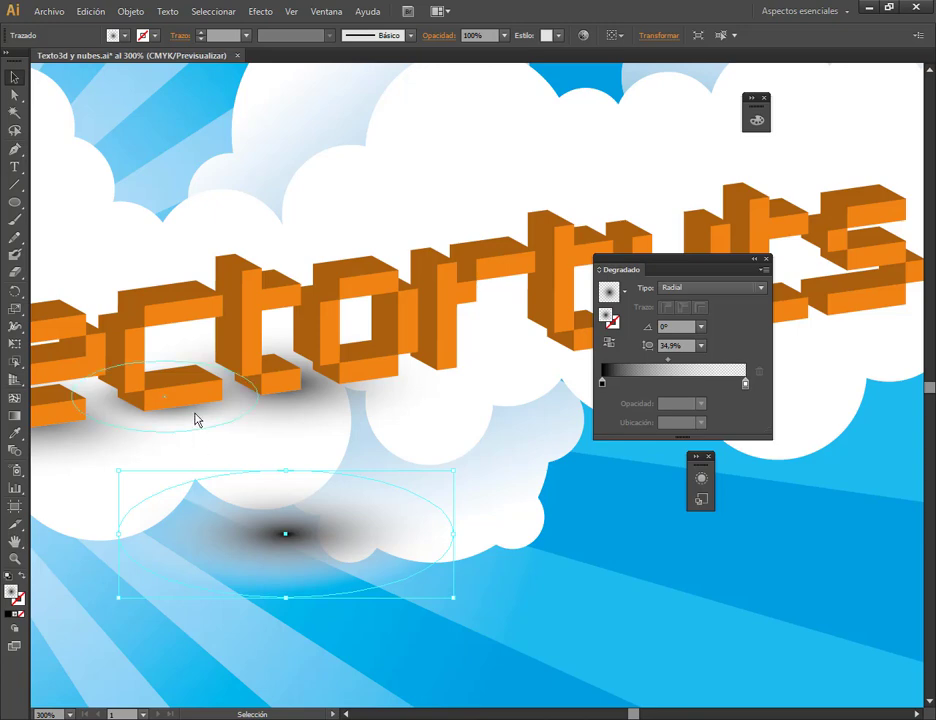
{"action": "left_click_drag", "start_coordinate": [257, 547], "coordinate": [194, 428]}
{"action": "left_click_drag", "start_coordinate": [144, 448], "coordinate": [139, 440]}
{"action": "key", "text": "Down"}
{"action": "key", "text": "Down"}
{"action": "key", "text": "Down"}
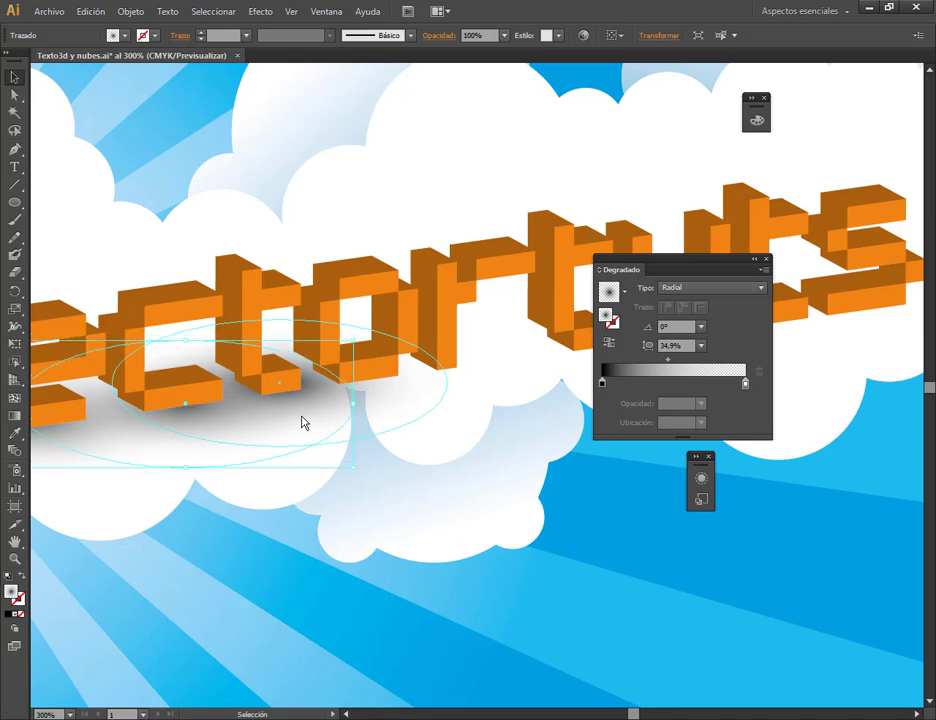
{"action": "key", "text": "Left"}
{"action": "key", "text": "Left"}
{"action": "key", "text": "Left"}
Shift the first t's shadow ellipse left and slightly up so it sits beneath the letter's base.
{"action": "left_click", "coordinate": [410, 398]}
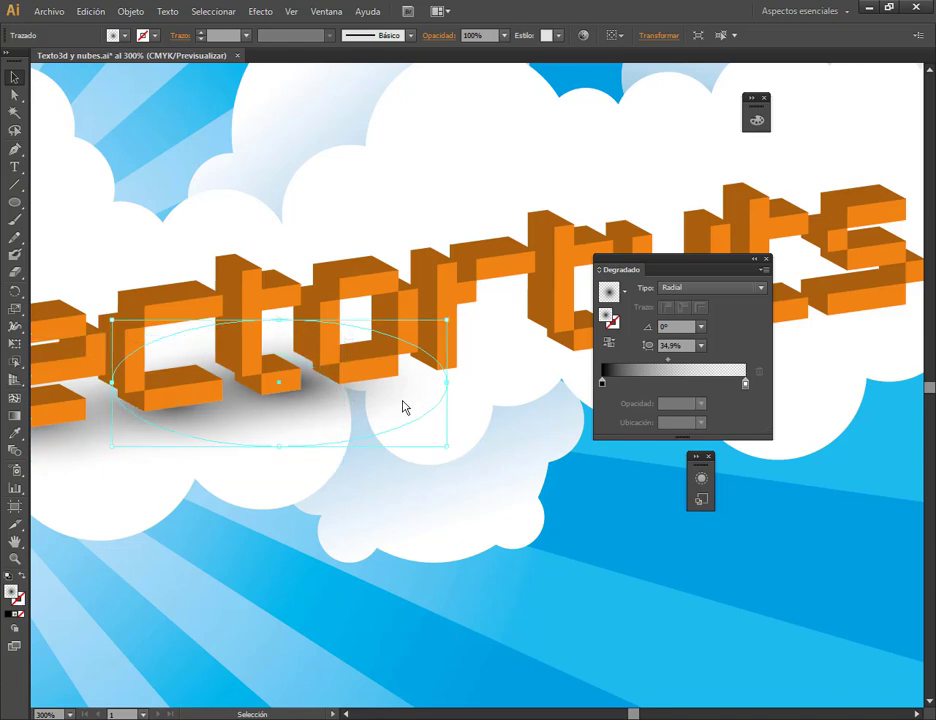
{"action": "key", "text": "Left"}
{"action": "key", "text": "Left"}
{"action": "key", "text": "Left"}
{"action": "key", "text": "Left"}
{"action": "key", "text": "Left"}
{"action": "key", "text": "Left"}
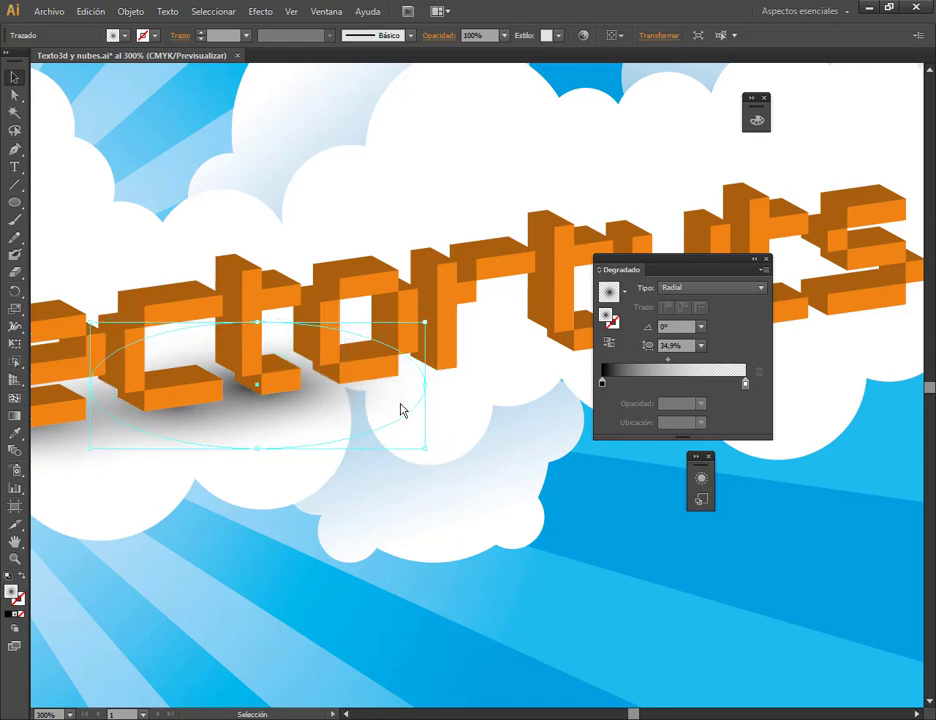
{"action": "key", "text": "Up"}
{"action": "key", "text": "Right"}
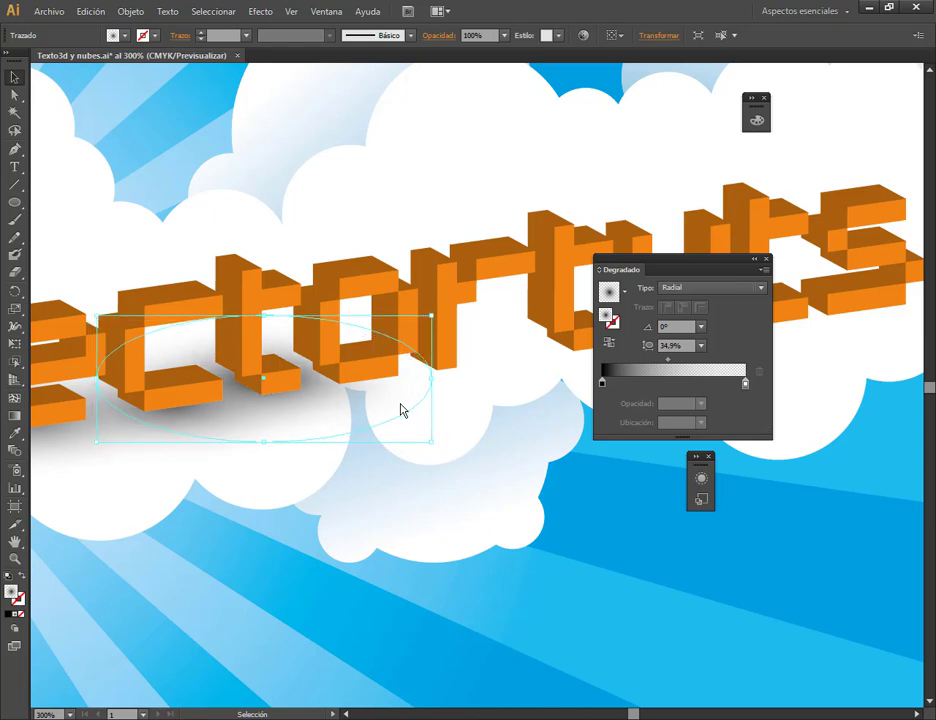
Readjust the placement of the large shadow ellipse beneath the letter c.
{"action": "left_click", "coordinate": [430, 564]}
{"action": "left_click_drag", "start_coordinate": [172, 447], "coordinate": [169, 443]}
{"action": "key", "text": "Down"}
{"action": "key", "text": "Right"}
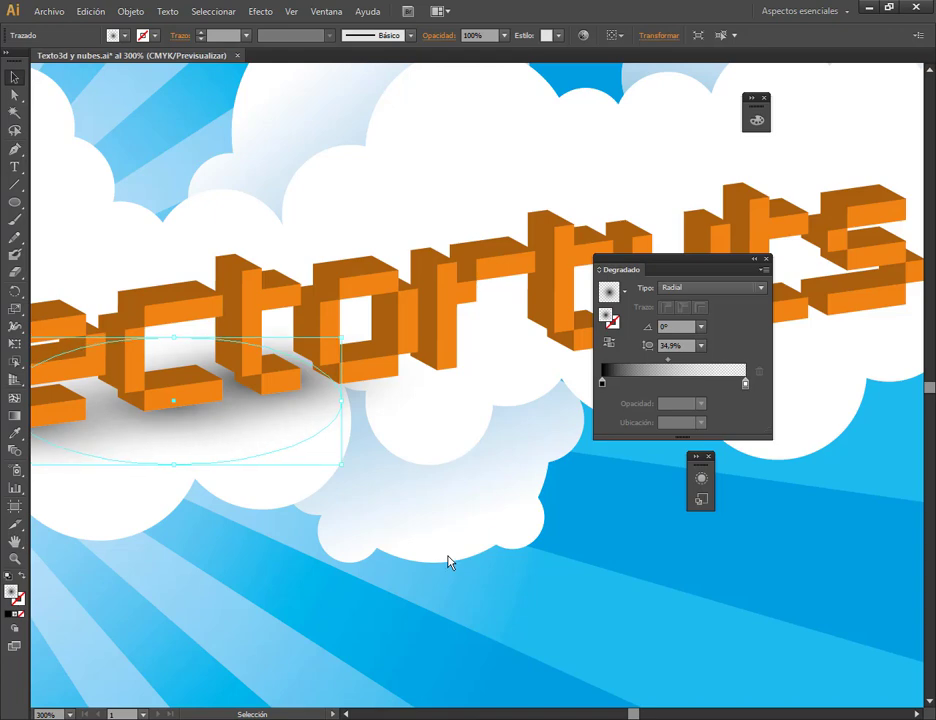
Place a copy of the first t's shadow ellipse beneath the letter o and nudge it right and up.
{"action": "left_click_drag", "start_coordinate": [318, 410], "coordinate": [393, 405]}
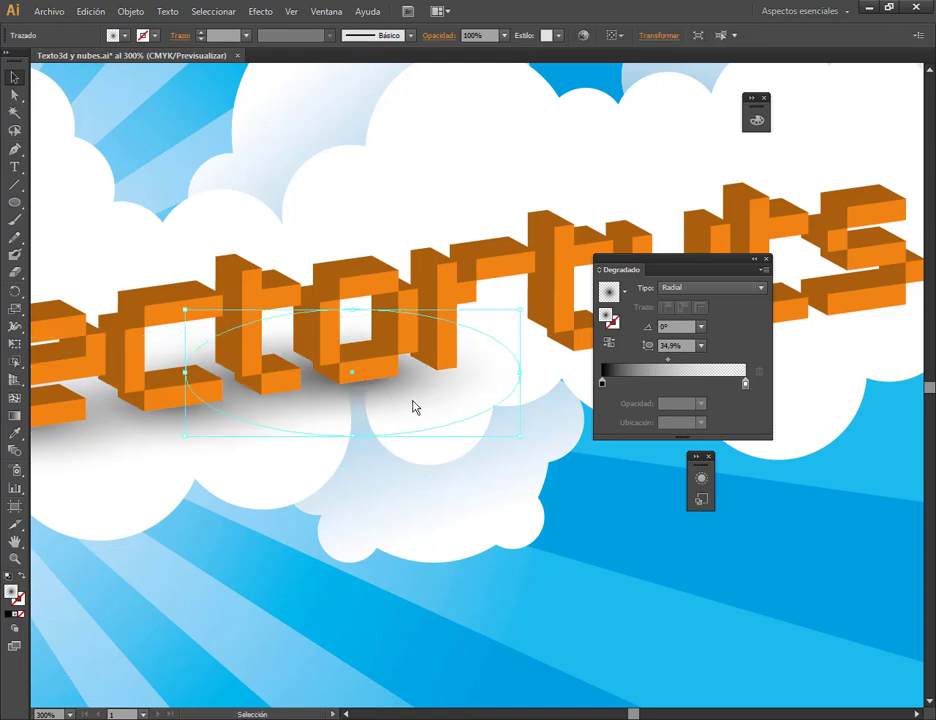
{"action": "key", "text": "Right"}
{"action": "key", "text": "Up"}
{"action": "key", "text": "Up"}
{"action": "key", "text": "Right"}
Place a copy of the o's shadow ellipse beneath the letter r and scale the copy down.
{"action": "left_click_drag", "start_coordinate": [478, 518], "coordinate": [355, 522]}
{"action": "left_click_drag", "start_coordinate": [288, 460], "coordinate": [360, 445]}
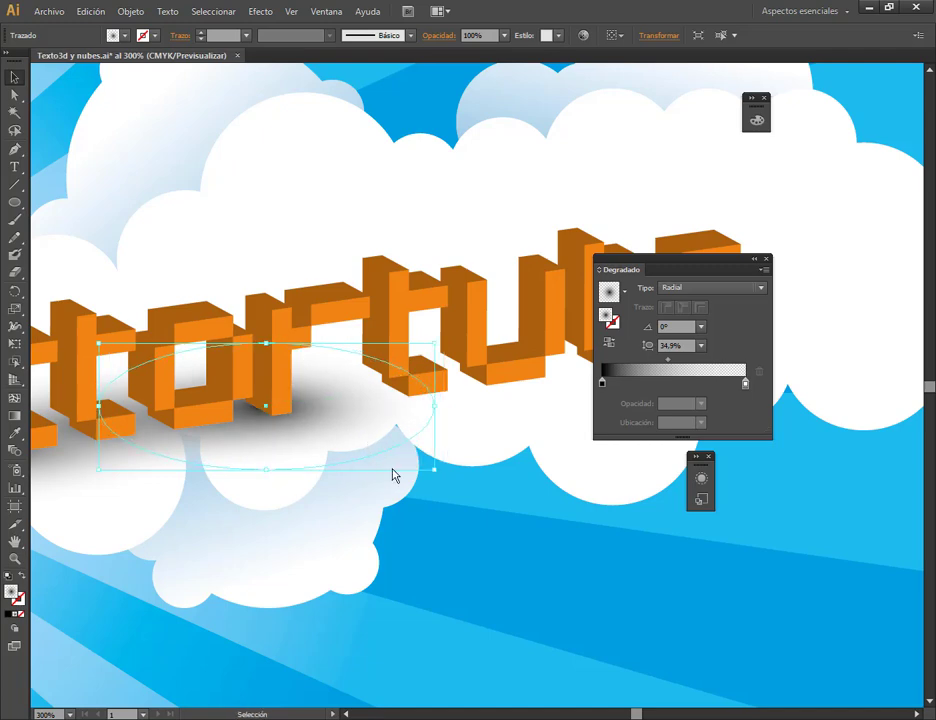
{"action": "left_click_drag", "start_coordinate": [434, 470], "coordinate": [330, 424]}
{"action": "left_click", "coordinate": [330, 426]}
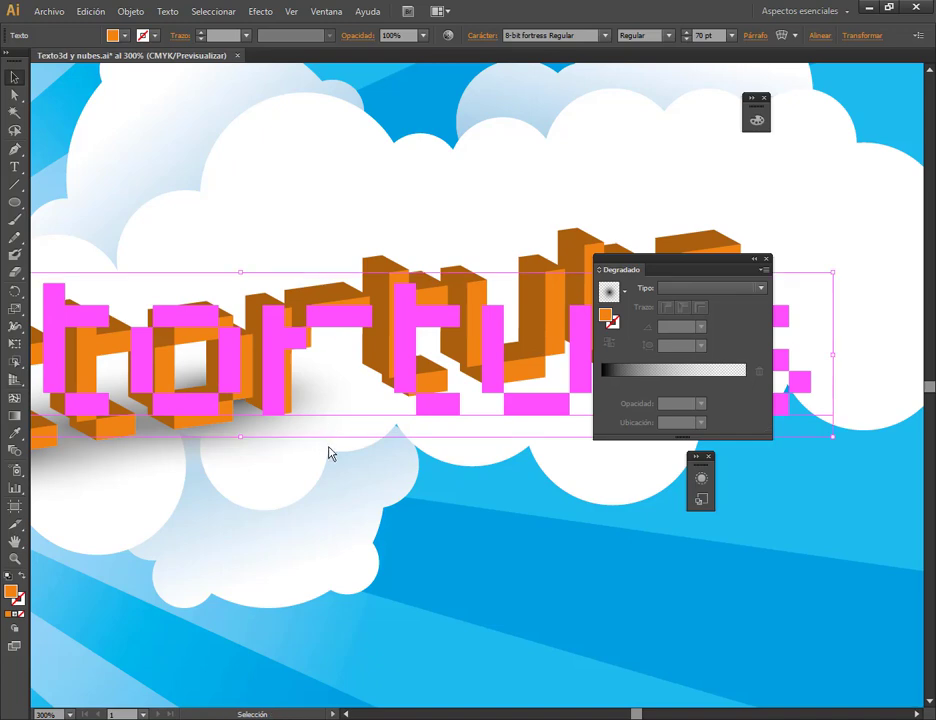
{"action": "left_click", "coordinate": [313, 457]}
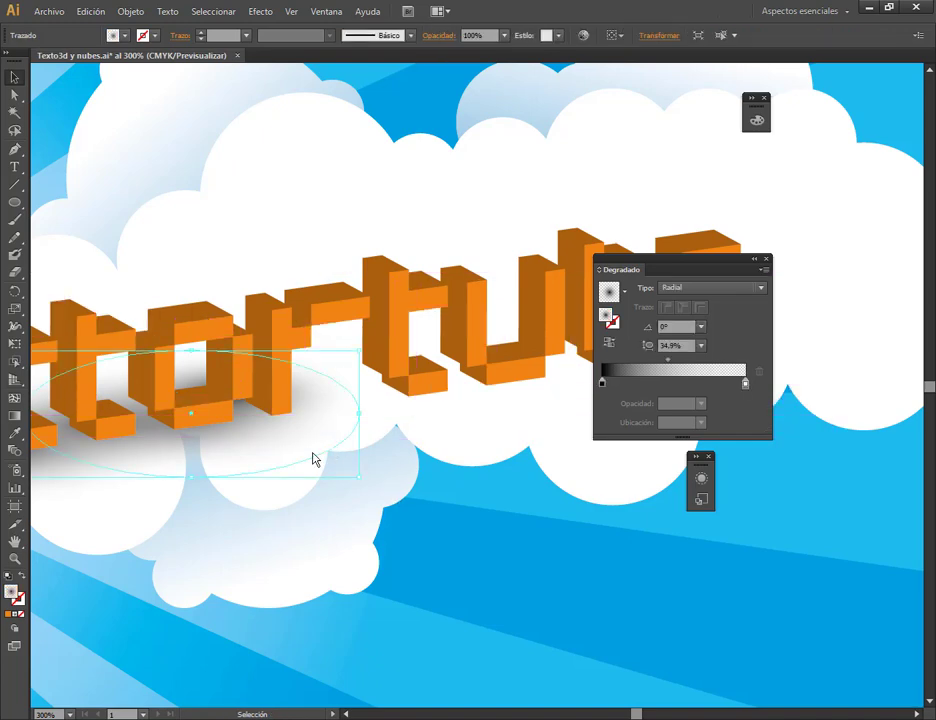
{"action": "left_click", "coordinate": [539, 570]}
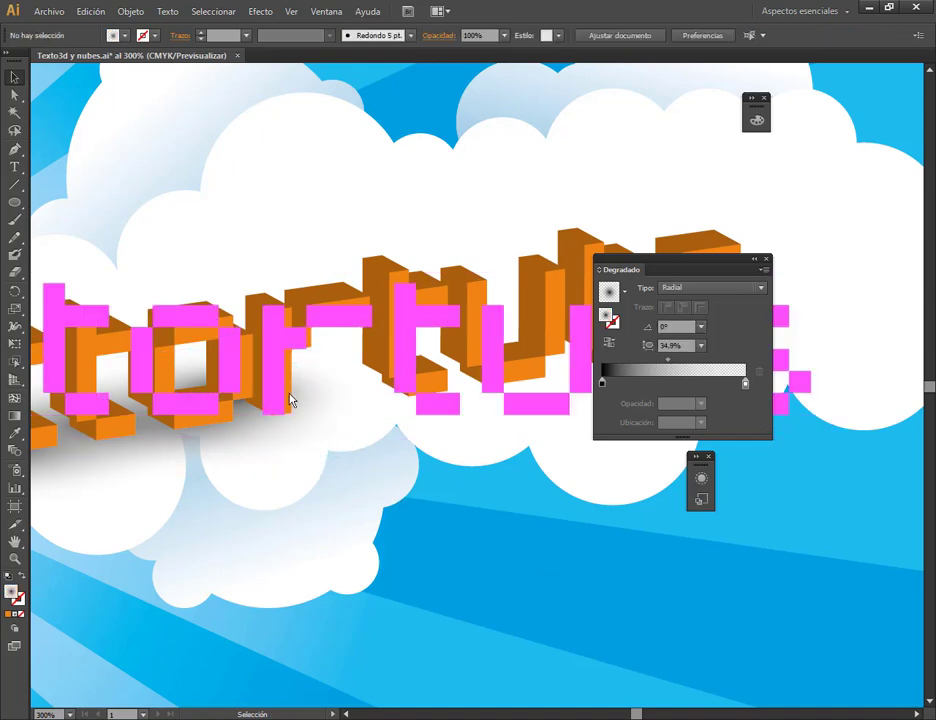
{"action": "left_click", "coordinate": [268, 512]}
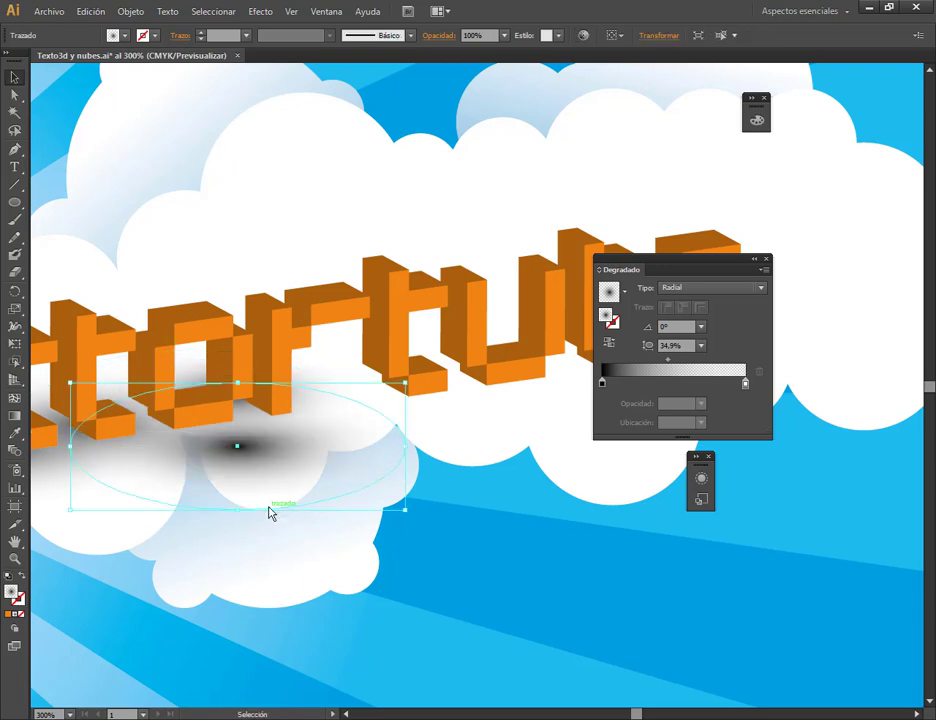
{"action": "left_click_drag", "start_coordinate": [265, 506], "coordinate": [259, 423]}
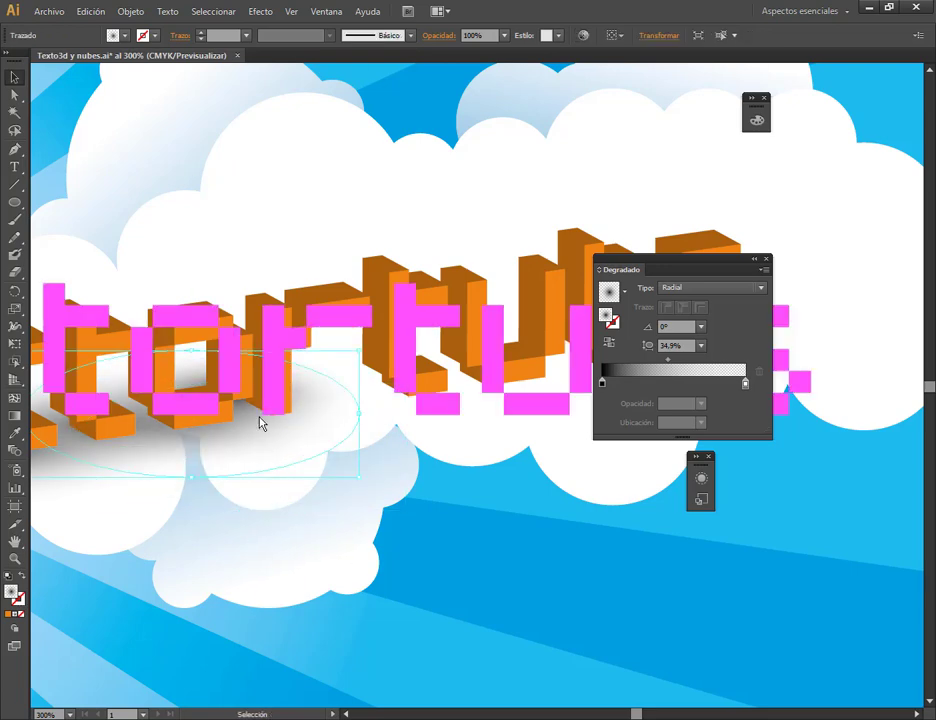
{"action": "left_click", "coordinate": [316, 401]}
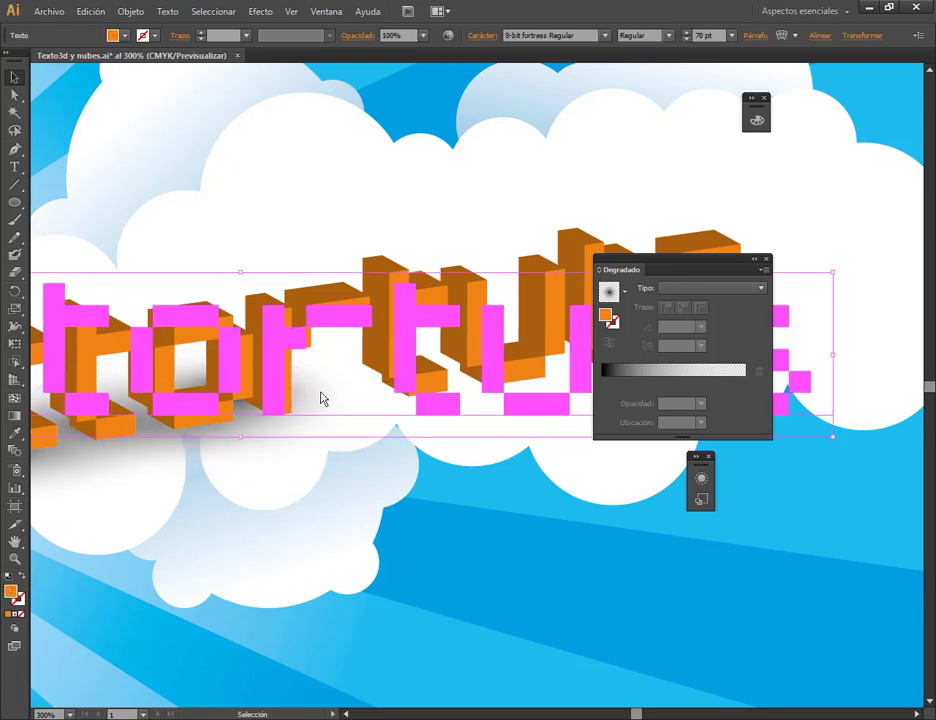
Lock the text layer Capa 5 so that its text cannot be selected while placing shadows.
{"action": "left_click", "coordinate": [756, 261]}
{"action": "left_click", "coordinate": [326, 11]}
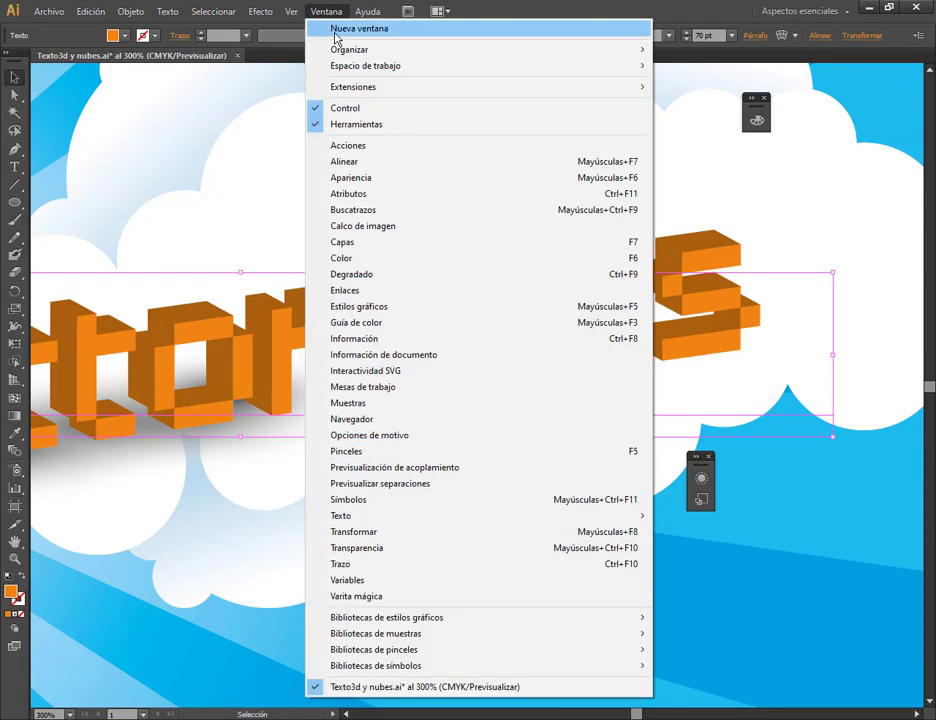
{"action": "left_click", "coordinate": [381, 242]}
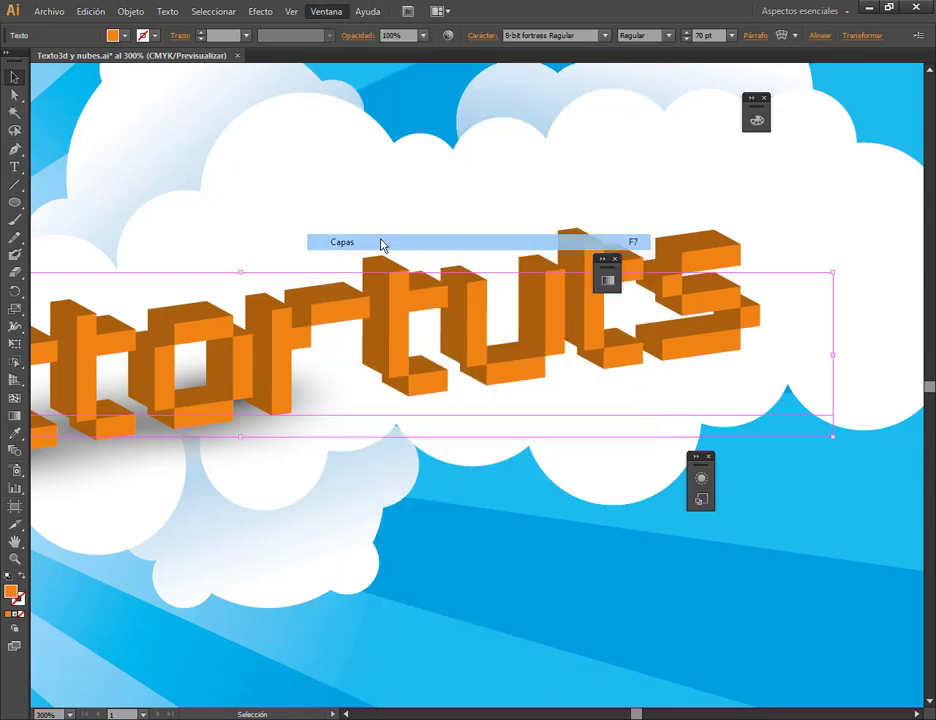
{"action": "left_click", "coordinate": [458, 453]}
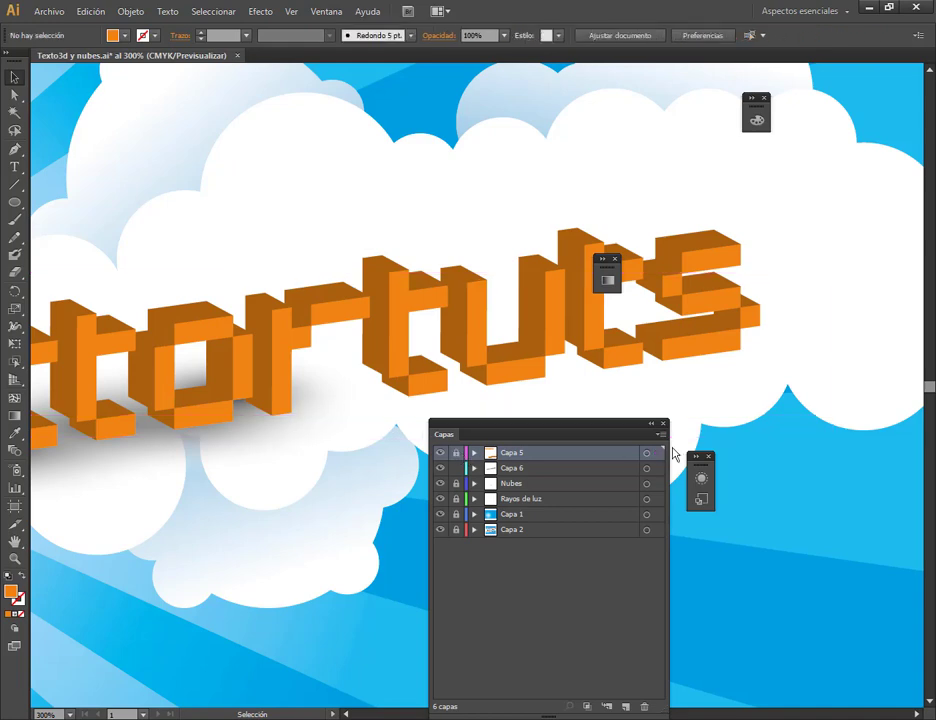
{"action": "left_click", "coordinate": [660, 424]}
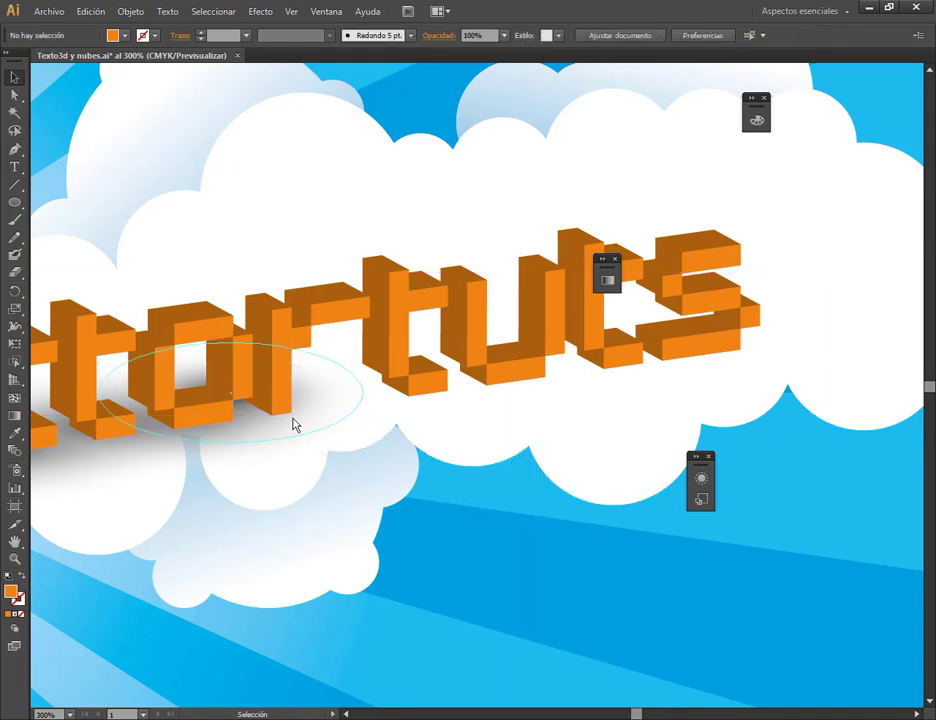
Move the reduced shadow ellipse beneath the base of the letter r and fine-tune its placement.
{"action": "left_click_drag", "start_coordinate": [293, 424], "coordinate": [343, 422]}
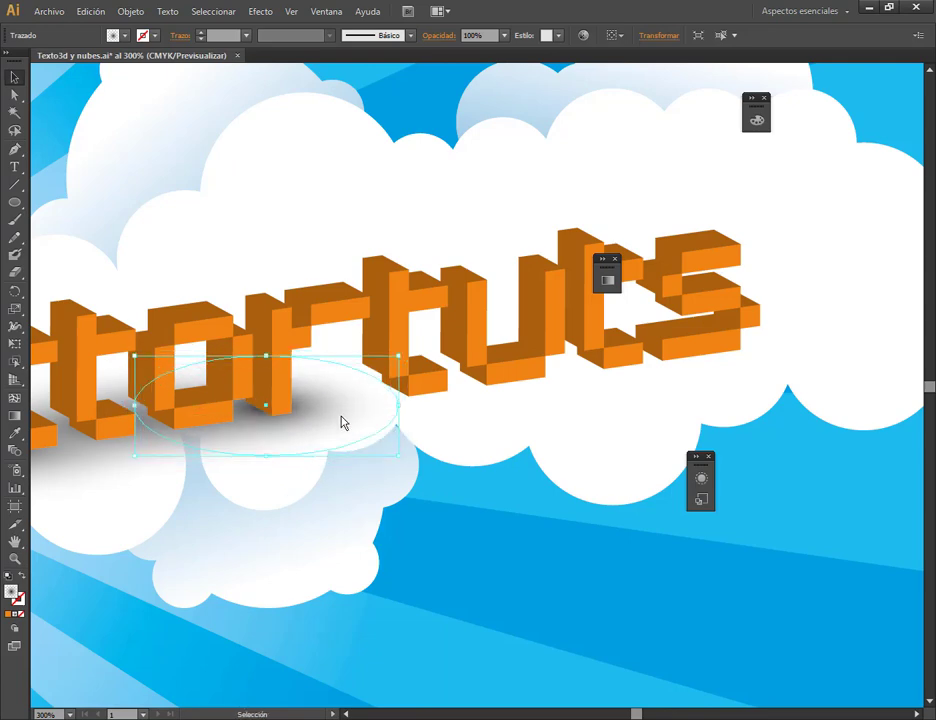
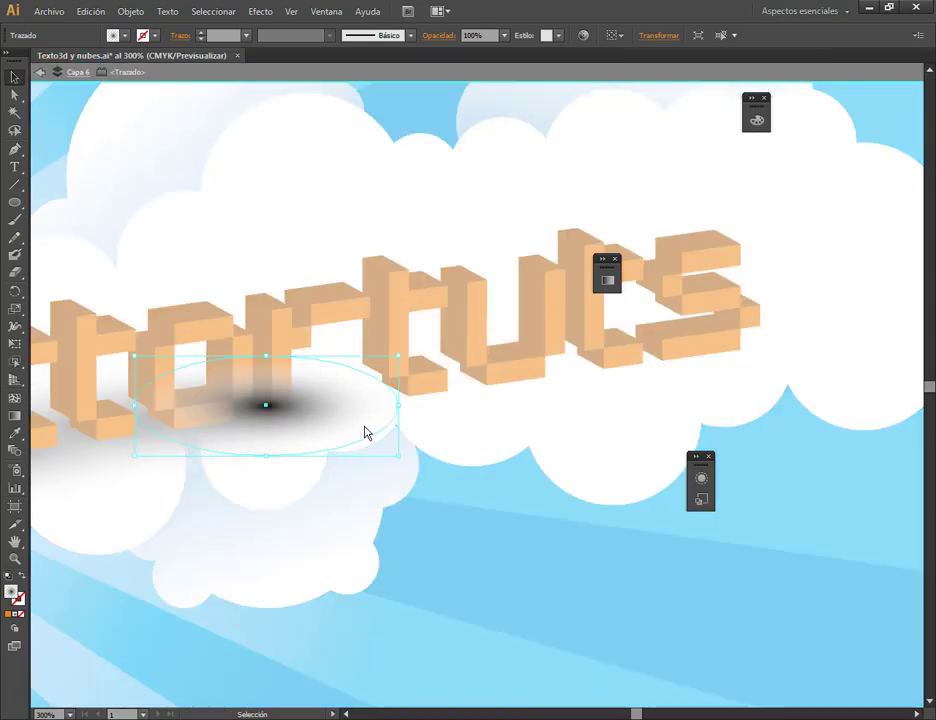
{"action": "left_click", "coordinate": [310, 263]}
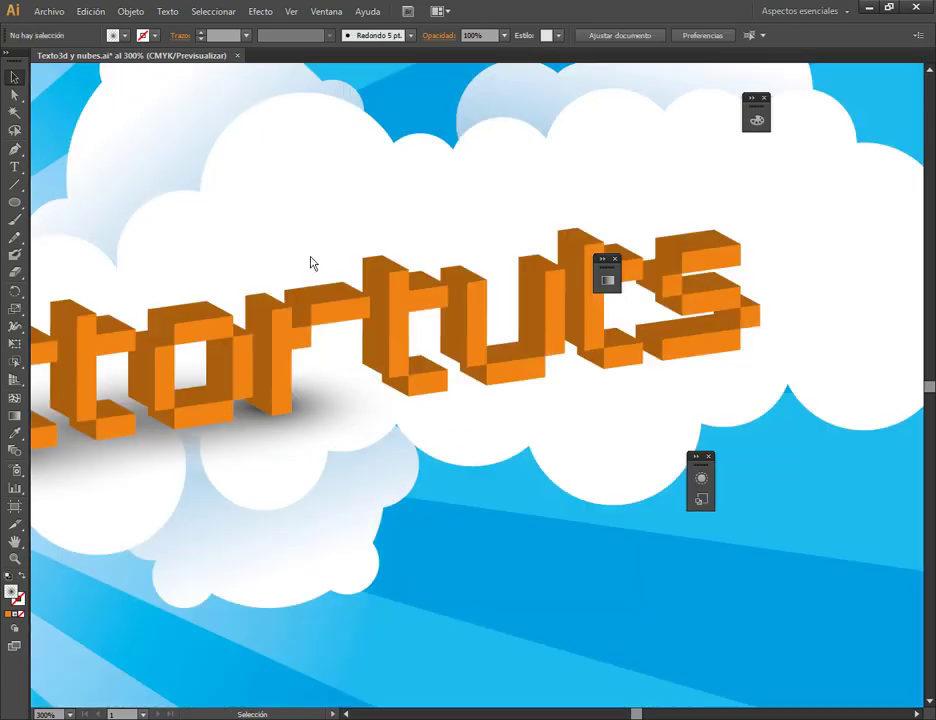
{"action": "left_click", "coordinate": [338, 396]}
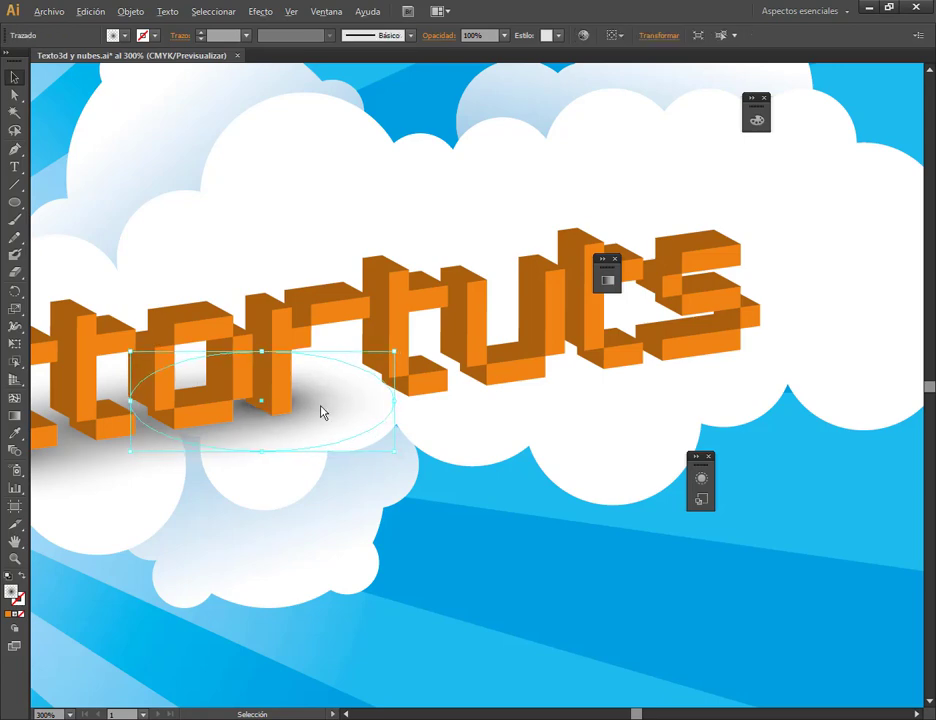
Place copies of the r's reduced shadow ellipse beneath the remaining letters "tuts", nudging the one under the s left and up.
{"action": "left_click_drag", "start_coordinate": [320, 410], "coordinate": [561, 392]}
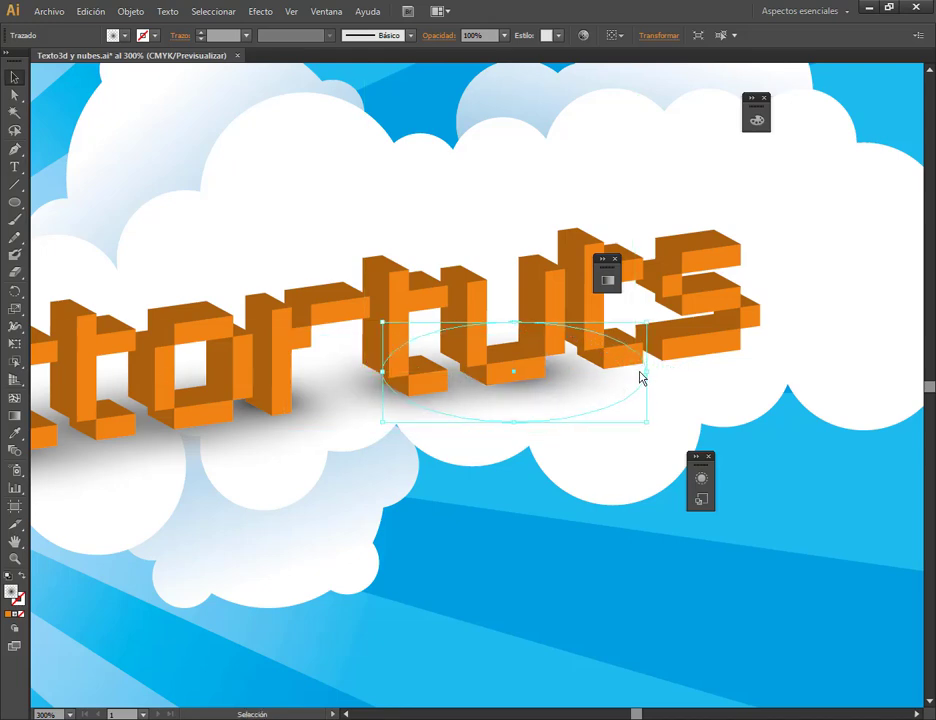
{"action": "left_click_drag", "start_coordinate": [641, 380], "coordinate": [780, 374]}
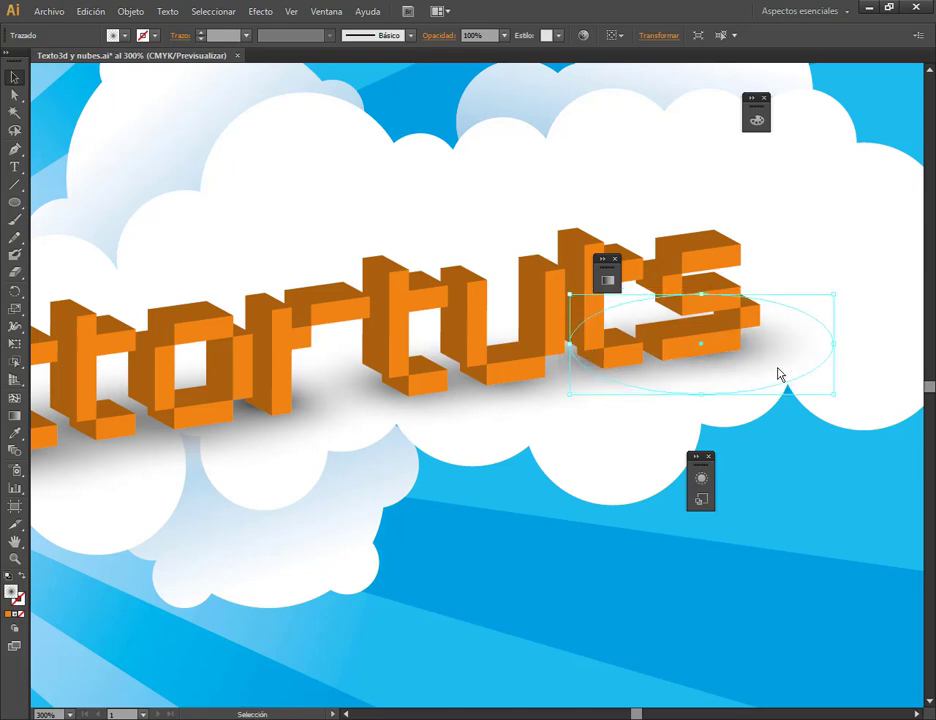
{"action": "key", "text": "Left"}
{"action": "key", "text": "Left"}
{"action": "key", "text": "Up"}
{"action": "key", "text": "Up"}
{"action": "left_click", "coordinate": [786, 598]}
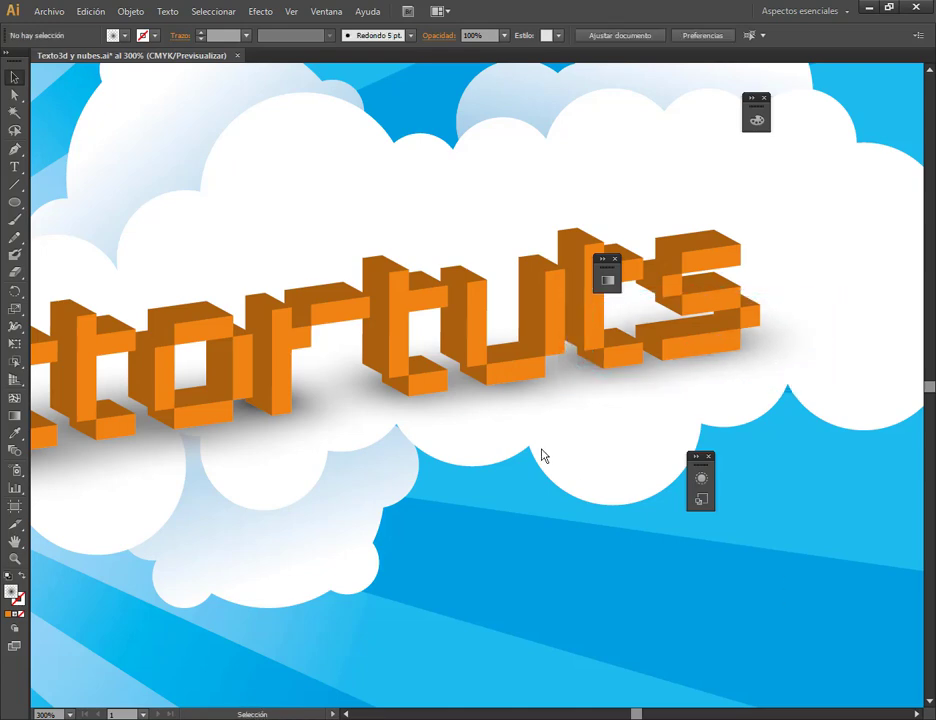
Nudge the shadow ellipse beneath the letter r slightly left and down.
{"action": "left_click_drag", "start_coordinate": [309, 421], "coordinate": [305, 426]}
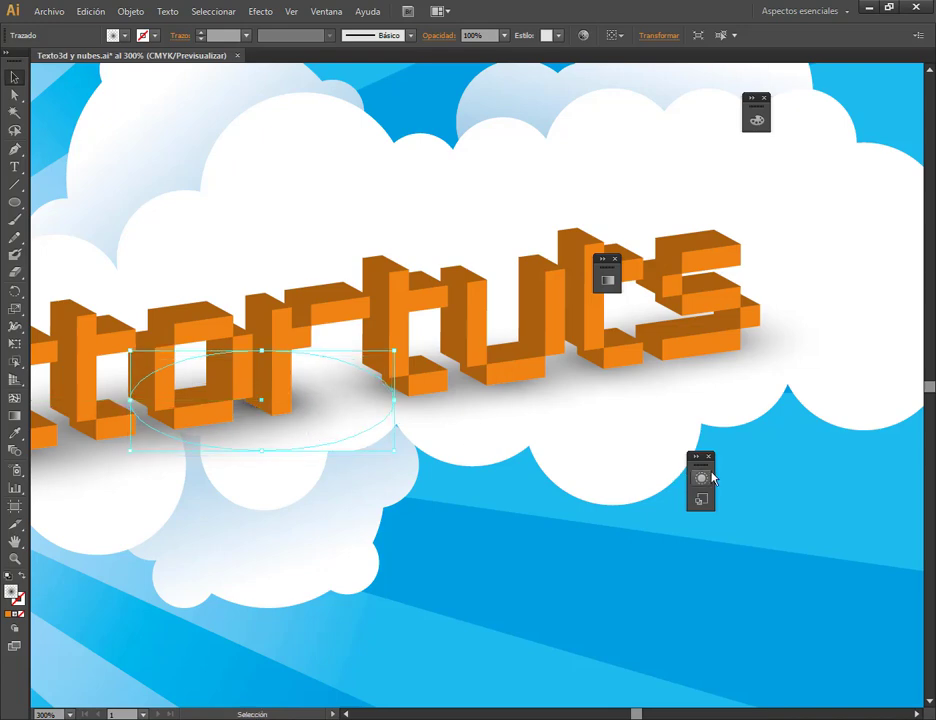
{"action": "key", "text": "Left"}
{"action": "key", "text": "Left"}
{"action": "key", "text": "Down"}
{"action": "key", "text": "Down"}
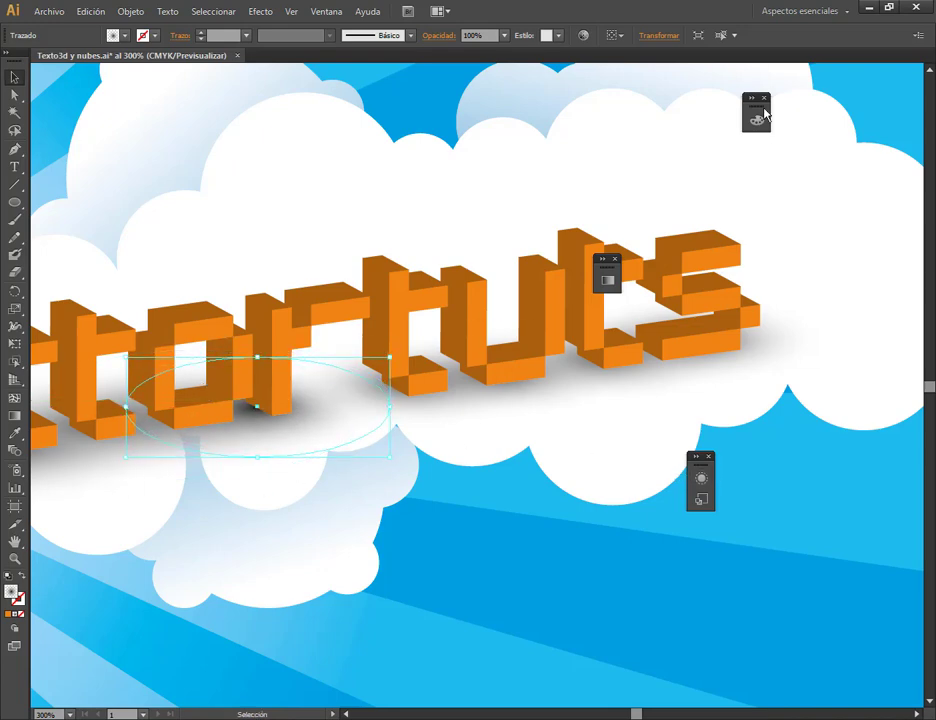
Lighten the dark stop of the radial gradient on the r's shadow ellipse to 78% black (K).
{"action": "left_click", "coordinate": [606, 270]}
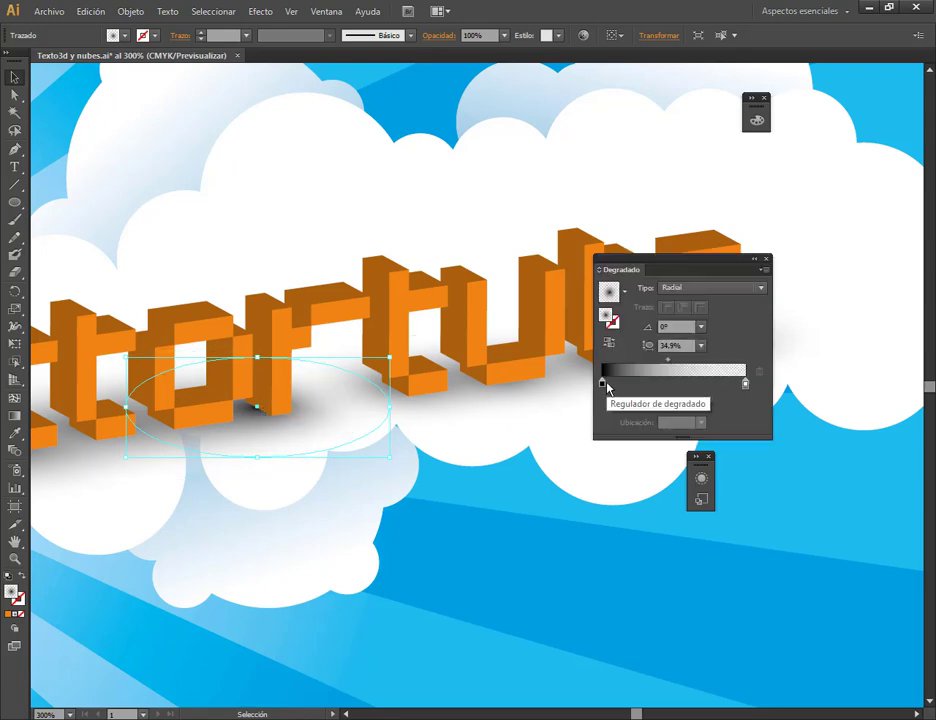
{"action": "left_click_drag", "start_coordinate": [603, 384], "coordinate": [607, 388]}
{"action": "key", "text": "ctrl+z"}
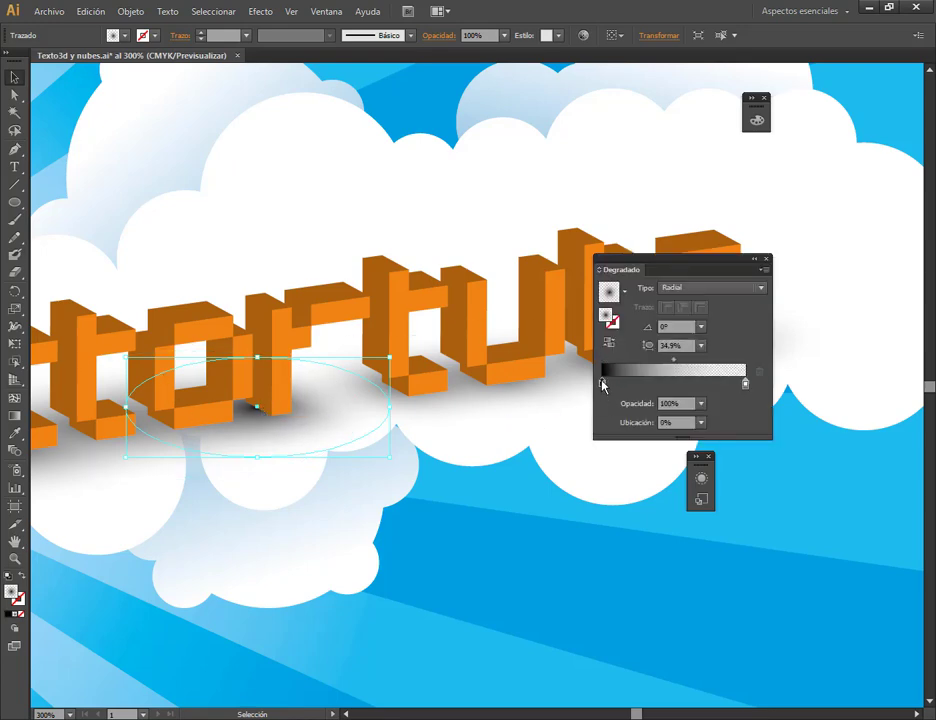
{"action": "double_click", "coordinate": [603, 384]}
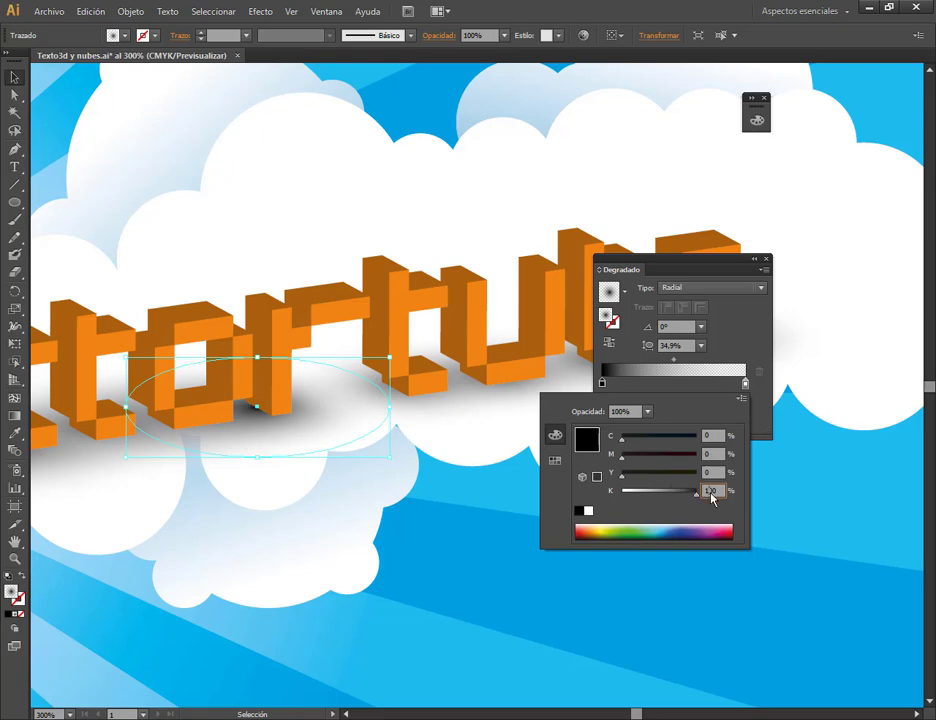
{"action": "type", "text": "70"}
{"action": "key", "text": "Return"}
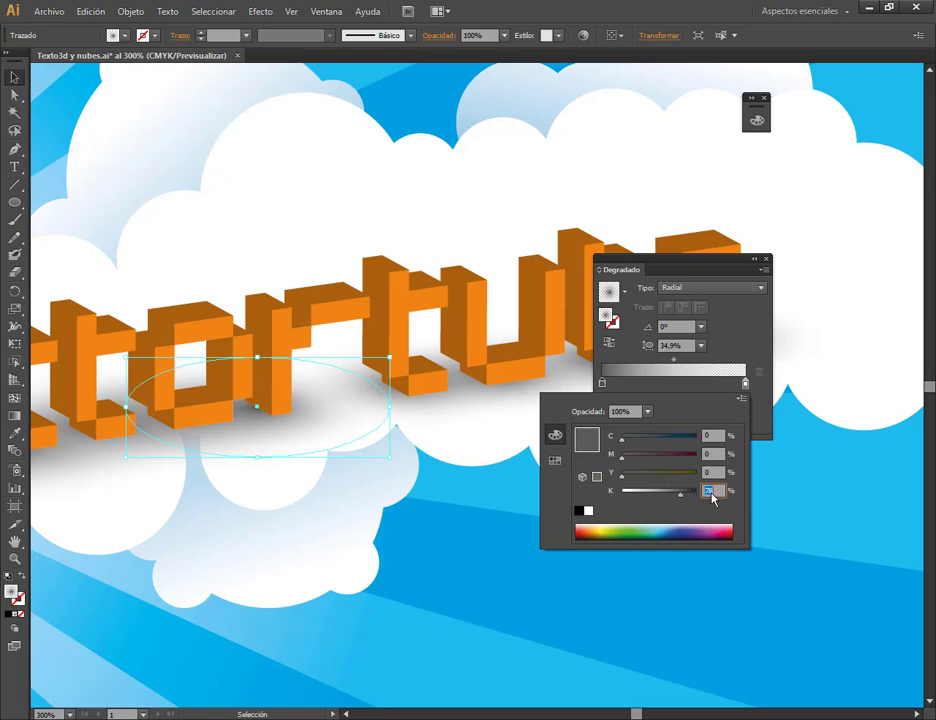
{"action": "left_click", "coordinate": [751, 270]}
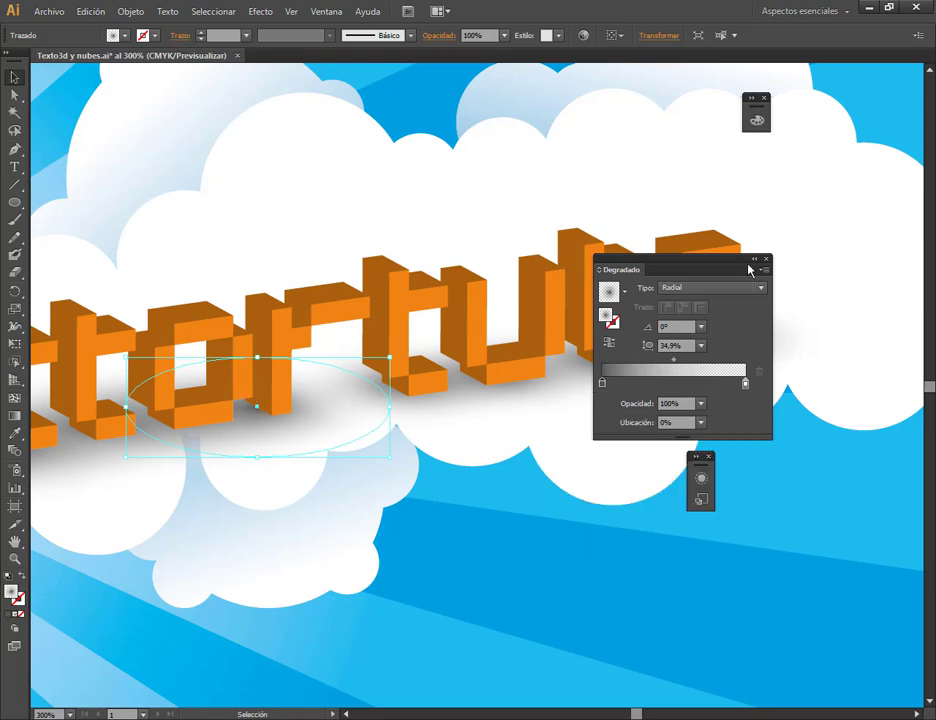
Nudge the shadow ellipse beneath the letter s slightly down and deselect it.
{"action": "left_click", "coordinate": [832, 447]}
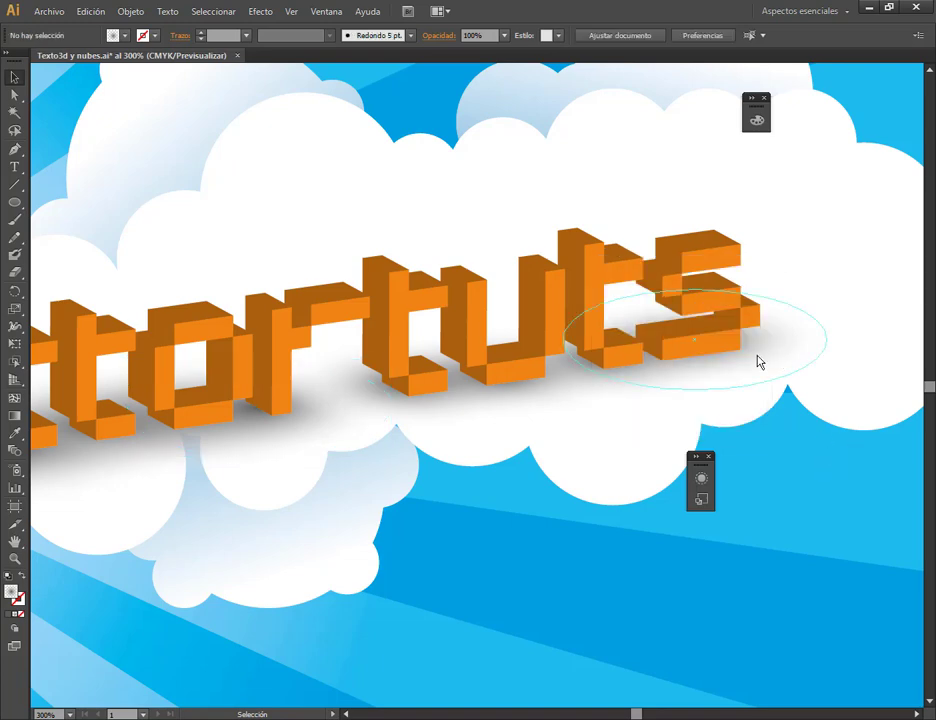
{"action": "mouse_move", "coordinate": [757, 361]}
{"action": "left_mouse_down"}
{"action": "mouse_move", "coordinate": [759, 372]}
{"action": "mouse_move", "coordinate": [760, 364]}
{"action": "left_mouse_up"}
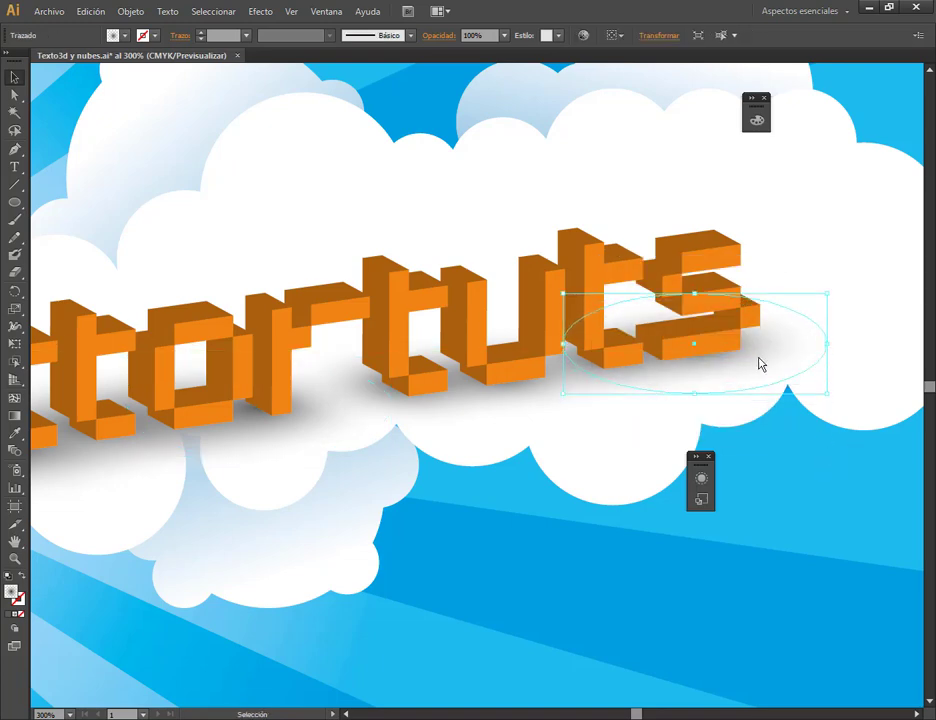
{"action": "left_click", "coordinate": [850, 508]}
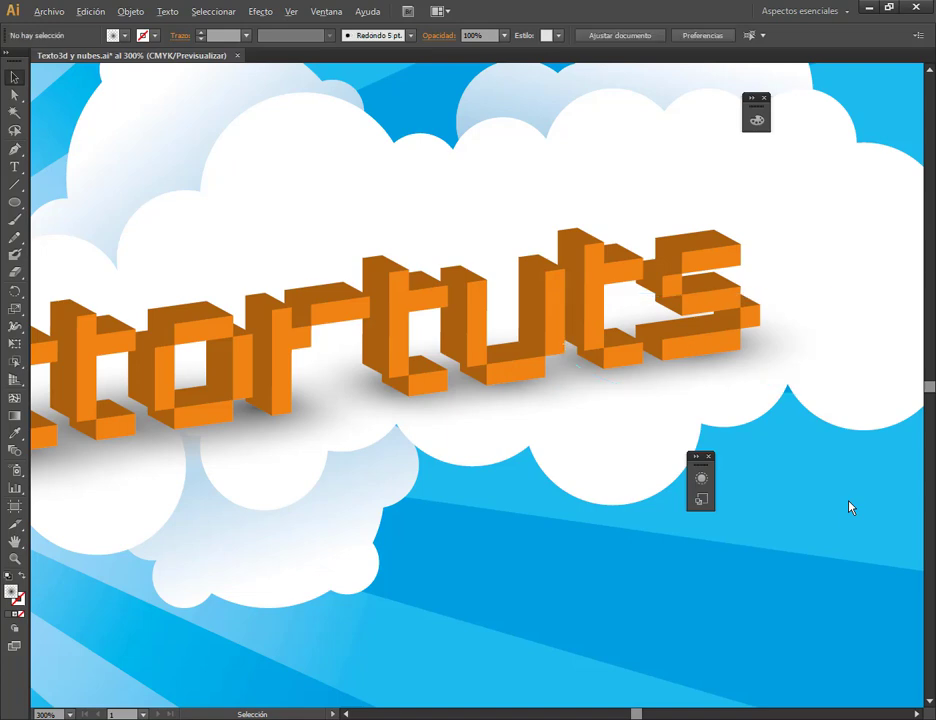
Examine the shadows under the whole "vectortuts" text and compare them with the reference artwork beside it.
{"action": "scroll", "coordinate": [850, 505], "scroll_direction": "down", "scroll_amount": 4}
{"action": "key", "text": "alt"}
{"action": "left_click_drag", "start_coordinate": [740, 512], "coordinate": [650, 391]}
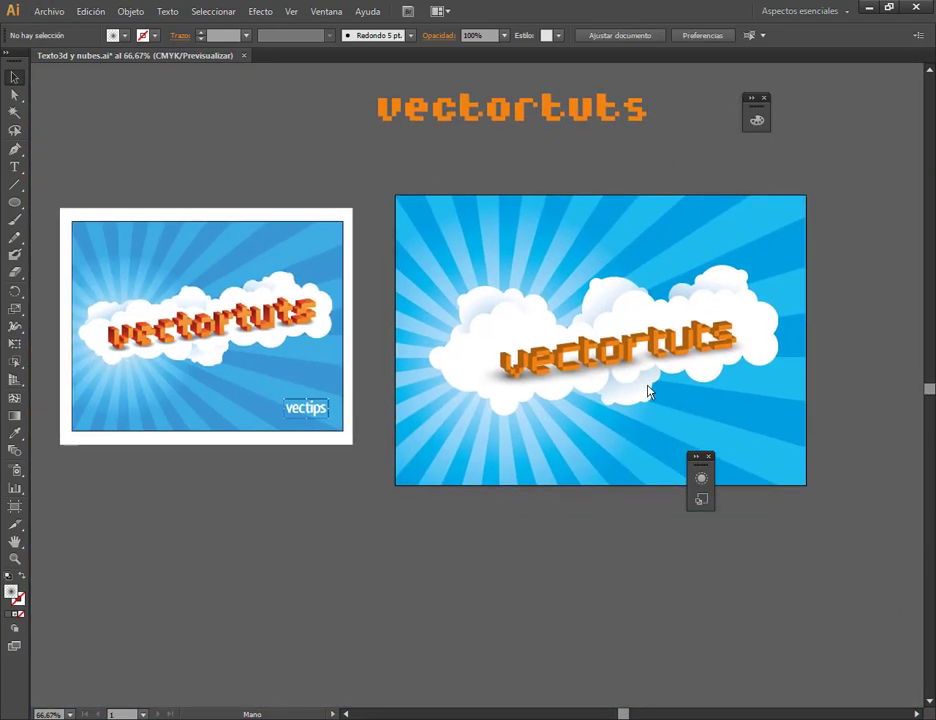
{"action": "left_click", "coordinate": [709, 457]}
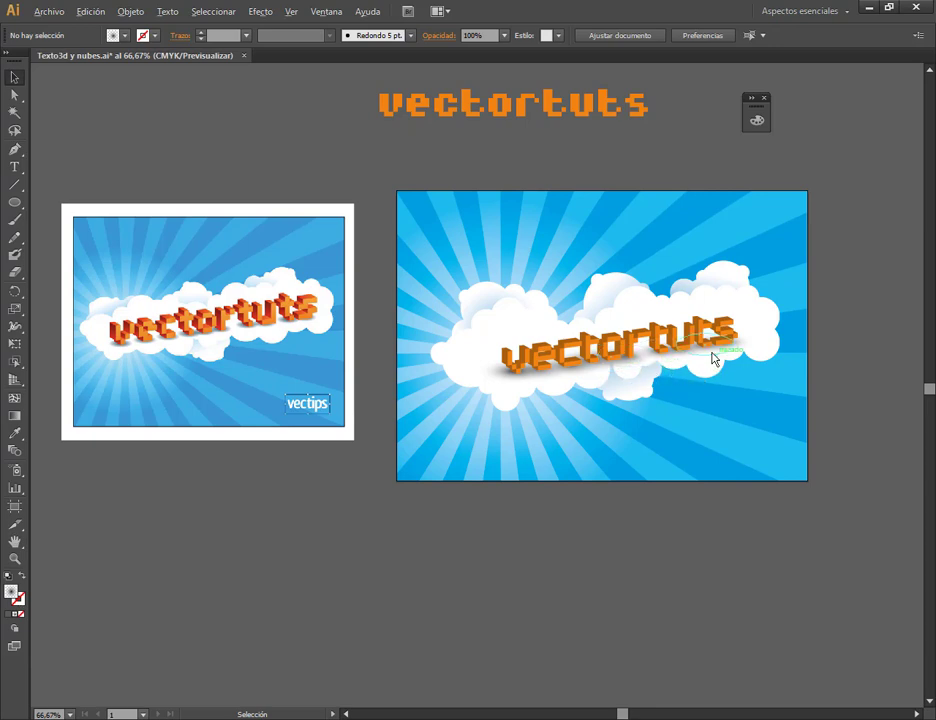
{"action": "key", "text": "alt"}
{"action": "scroll", "coordinate": [681, 363], "scroll_direction": "up", "scroll_amount": 1, "text": "alt"}
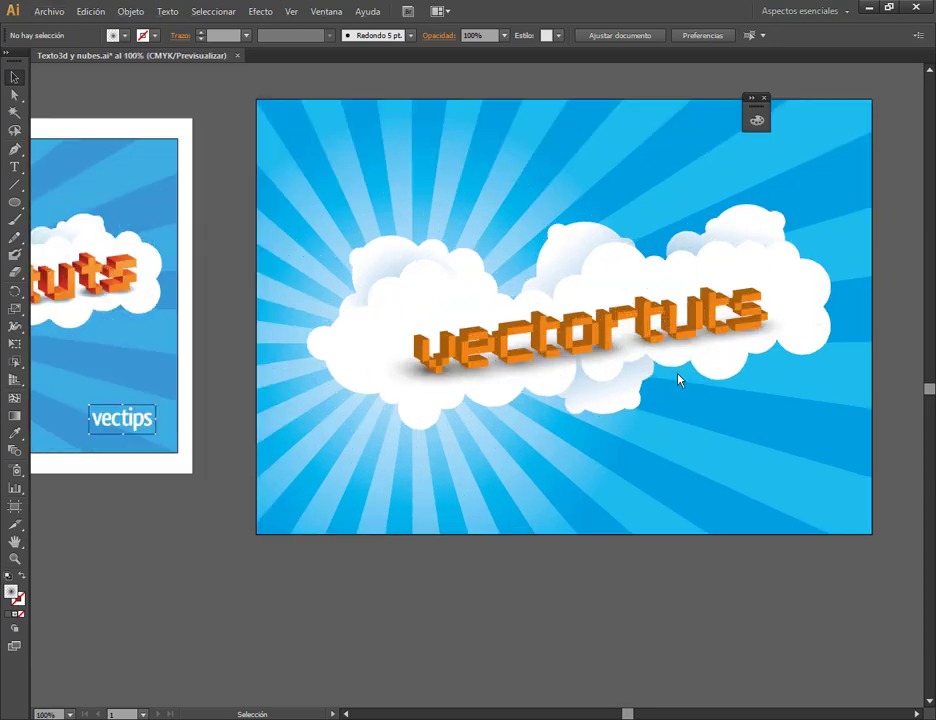
{"action": "key", "text": "alt"}
{"action": "scroll", "coordinate": [548, 356], "scroll_direction": "up", "scroll_amount": 2, "text": "alt"}
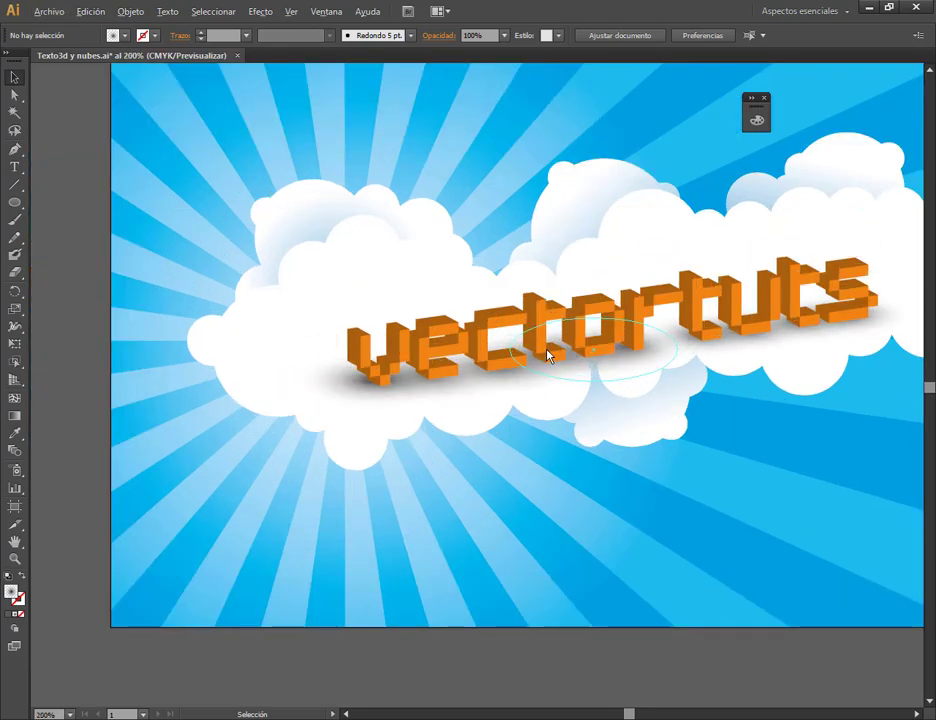
{"action": "left_click_drag", "start_coordinate": [490, 325], "coordinate": [368, 345]}
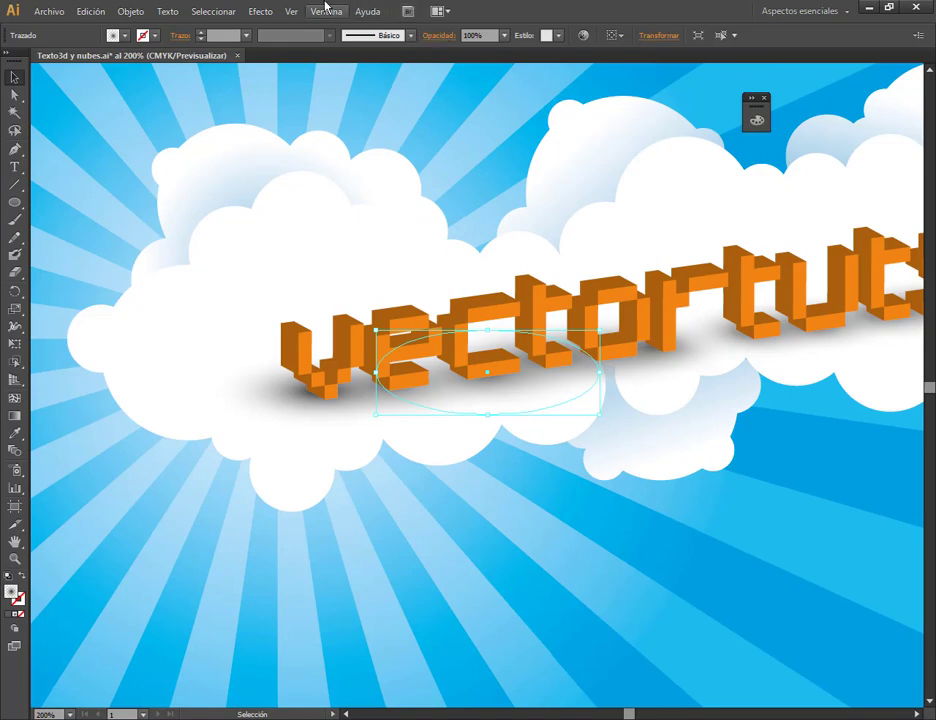
Lock the shadow layer Capa 6, unlock the text layer Capa 5 and select the 3D "vectortuts" text on the clouds.
{"action": "left_click", "coordinate": [326, 11]}
{"action": "left_click", "coordinate": [382, 243]}
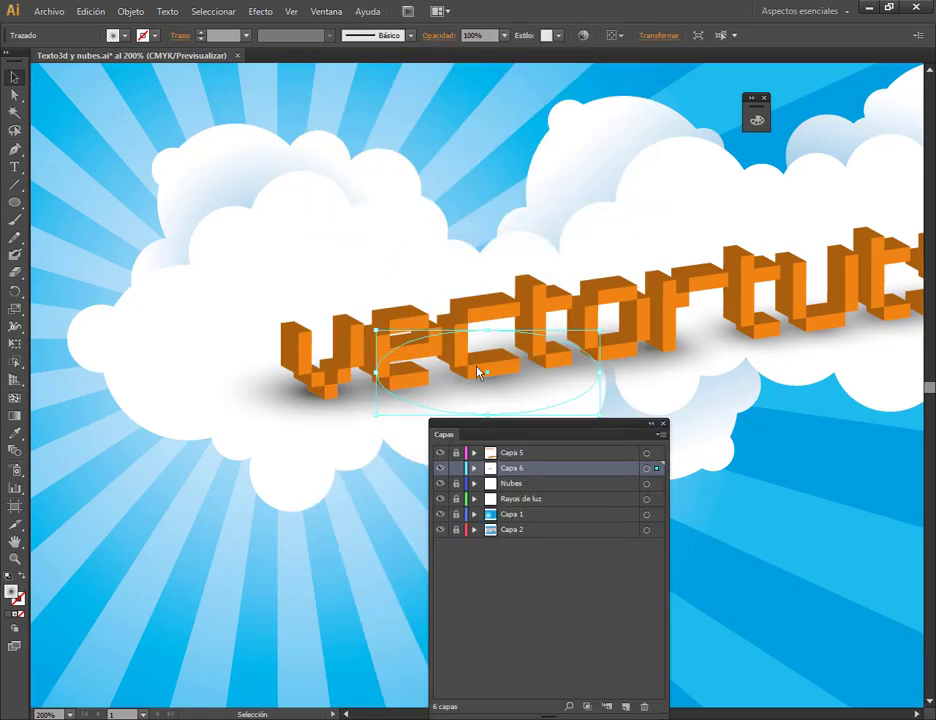
{"action": "left_click", "coordinate": [457, 468]}
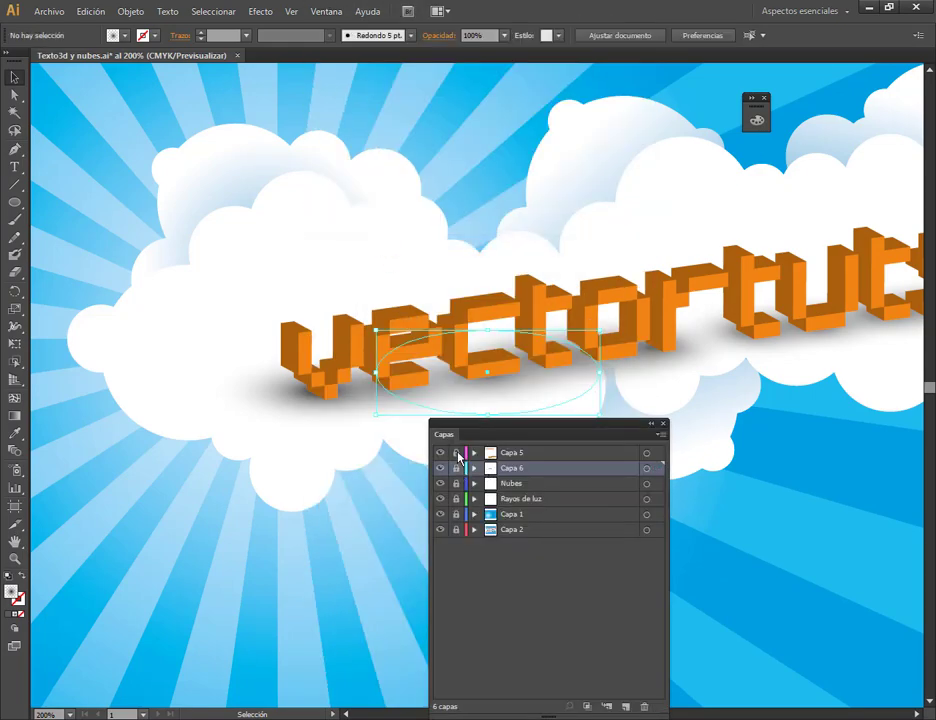
{"action": "left_click", "coordinate": [662, 423]}
{"action": "left_click", "coordinate": [632, 304]}
{"action": "key", "text": "space"}
{"action": "left_click_drag", "start_coordinate": [714, 414], "coordinate": [560, 408]}
{"action": "scroll", "coordinate": [512, 377], "scroll_direction": "up", "scroll_amount": 2}
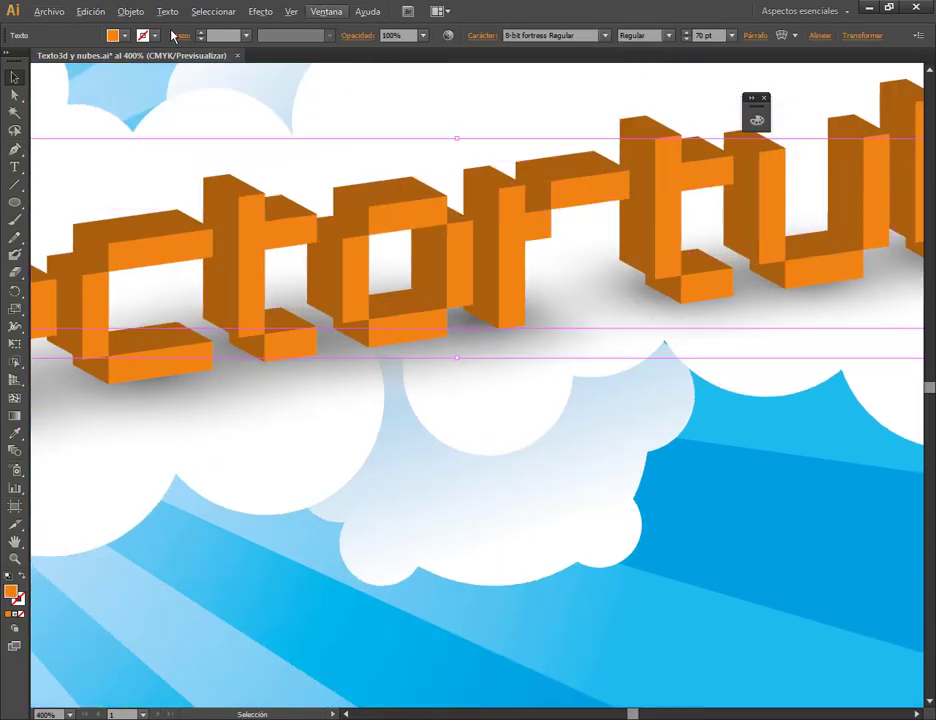
Try an orange-red stroke on the 3D text and set its stroke back to none.
{"action": "left_click", "coordinate": [155, 36]}
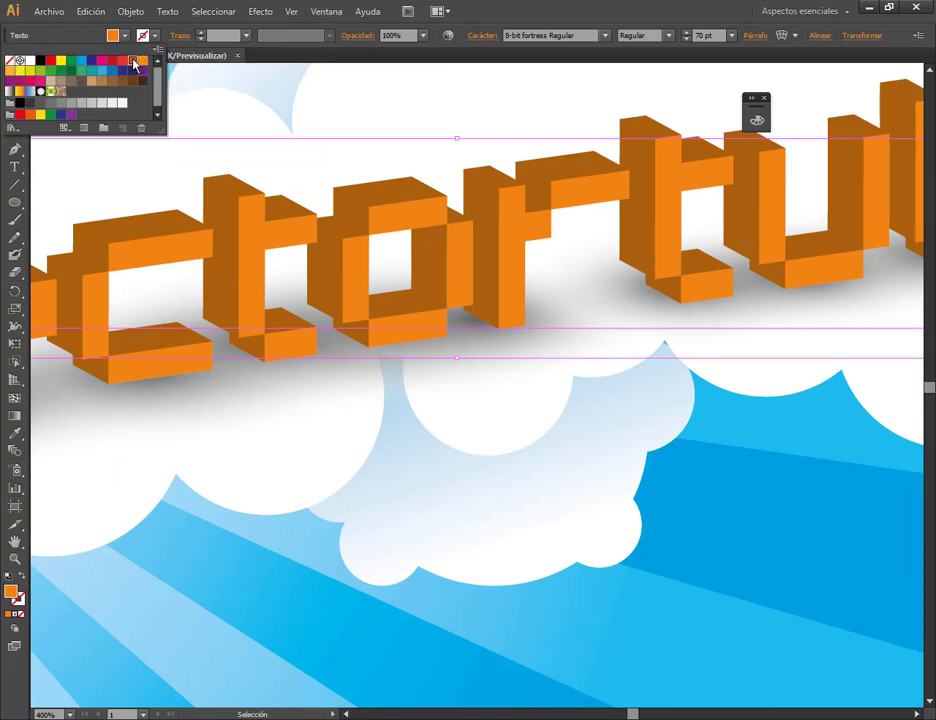
{"action": "left_click", "coordinate": [134, 62]}
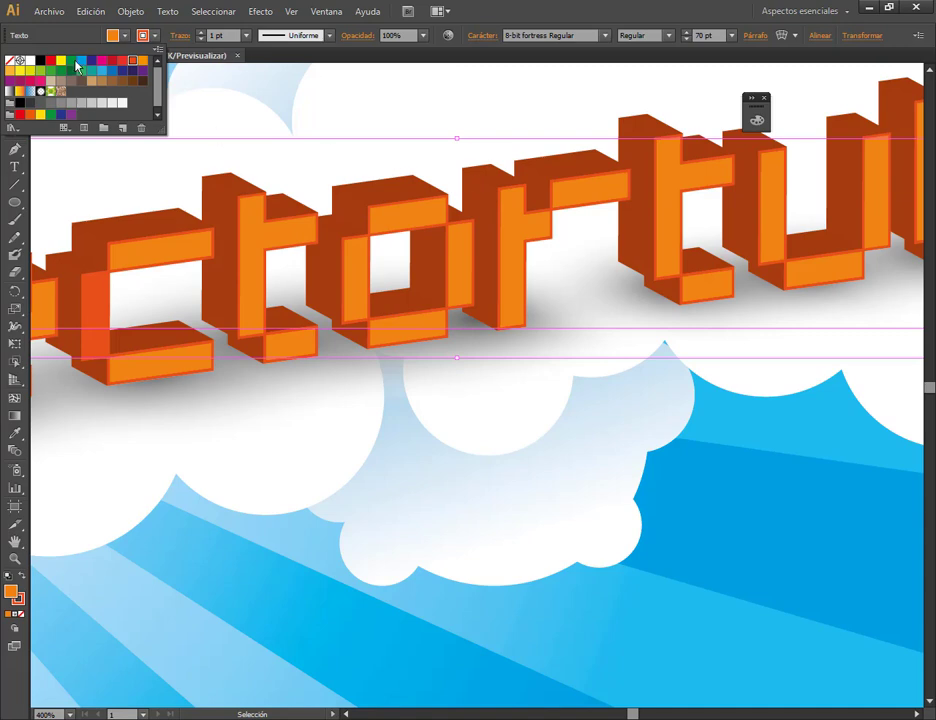
{"action": "left_click", "coordinate": [13, 61]}
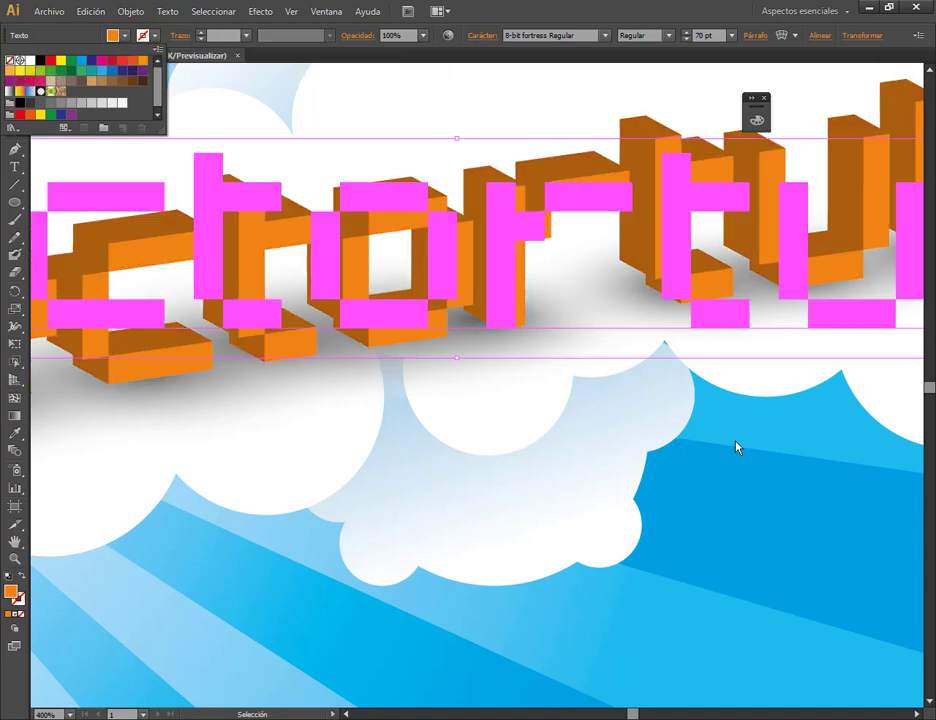
Open the text's existing Extrusión y biselado 3D effect for editing, with preview on and the lettering kept in view.
{"action": "left_click", "coordinate": [330, 11]}
{"action": "left_click", "coordinate": [330, 11]}
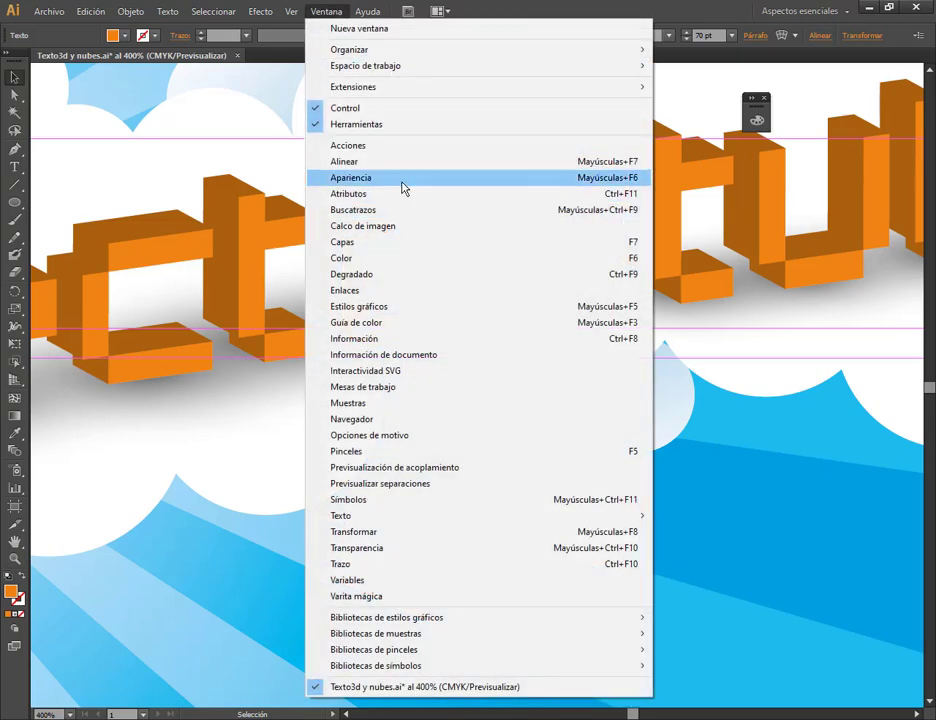
{"action": "left_click", "coordinate": [401, 178]}
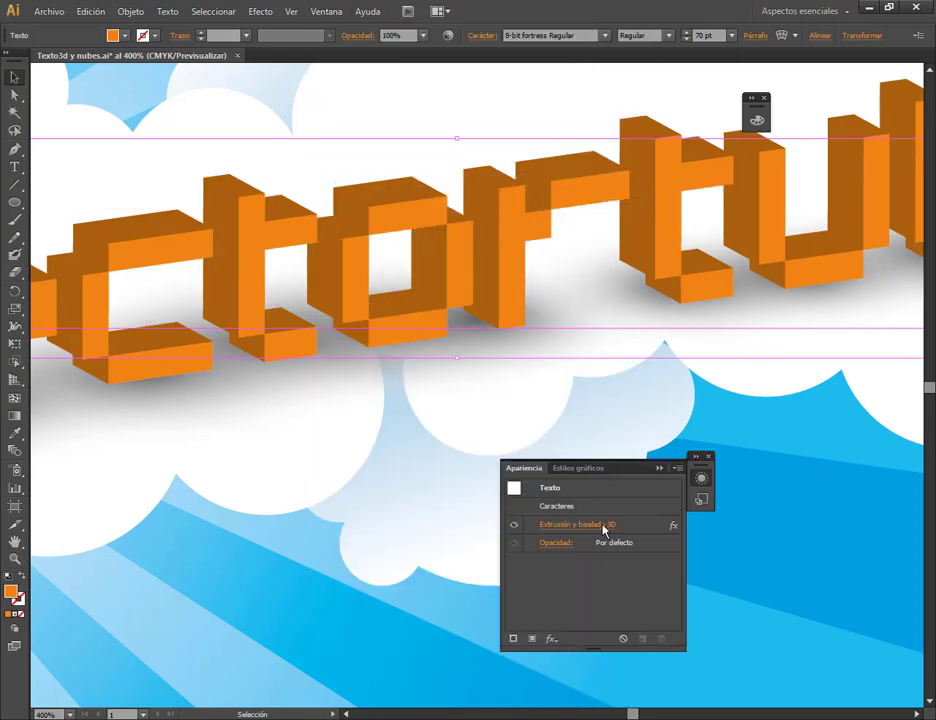
{"action": "left_click", "coordinate": [604, 526]}
{"action": "left_click", "coordinate": [80, 502]}
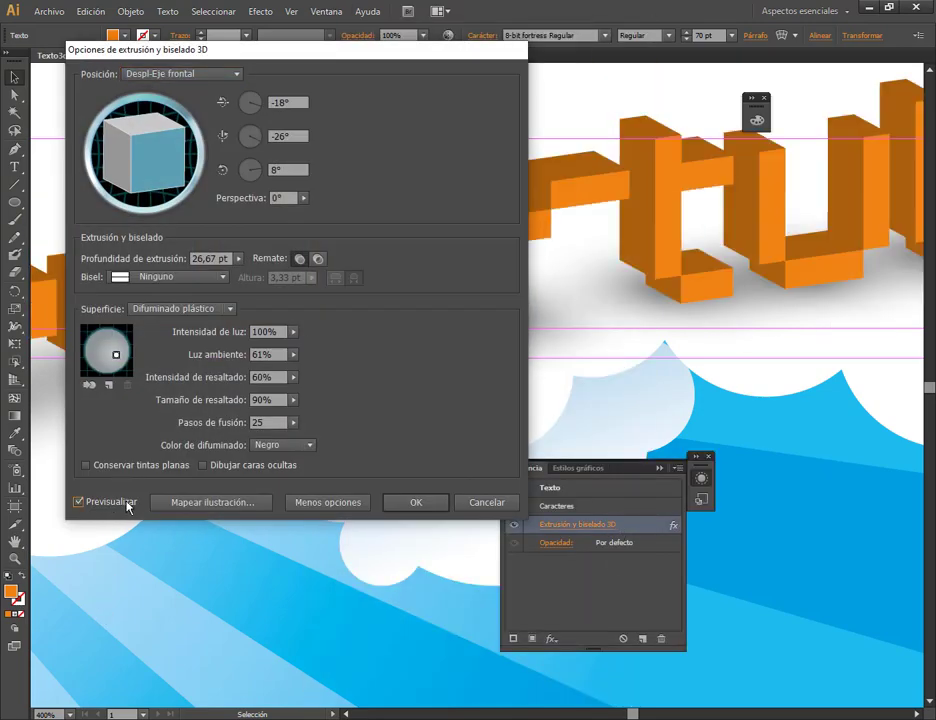
{"action": "left_click_drag", "start_coordinate": [309, 59], "coordinate": [573, 277]}
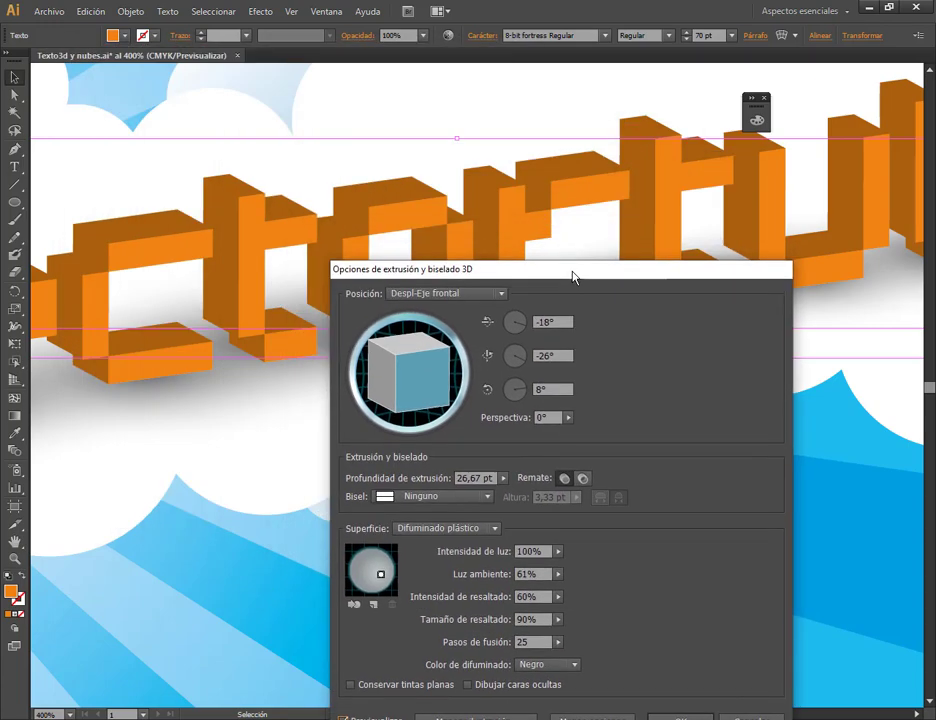
Try the bevel shapes from Clásico through Complejo 1–4 to Alto-redondeado on the 3D text, and return the bevel to Ninguno.
{"action": "left_click", "coordinate": [440, 496]}
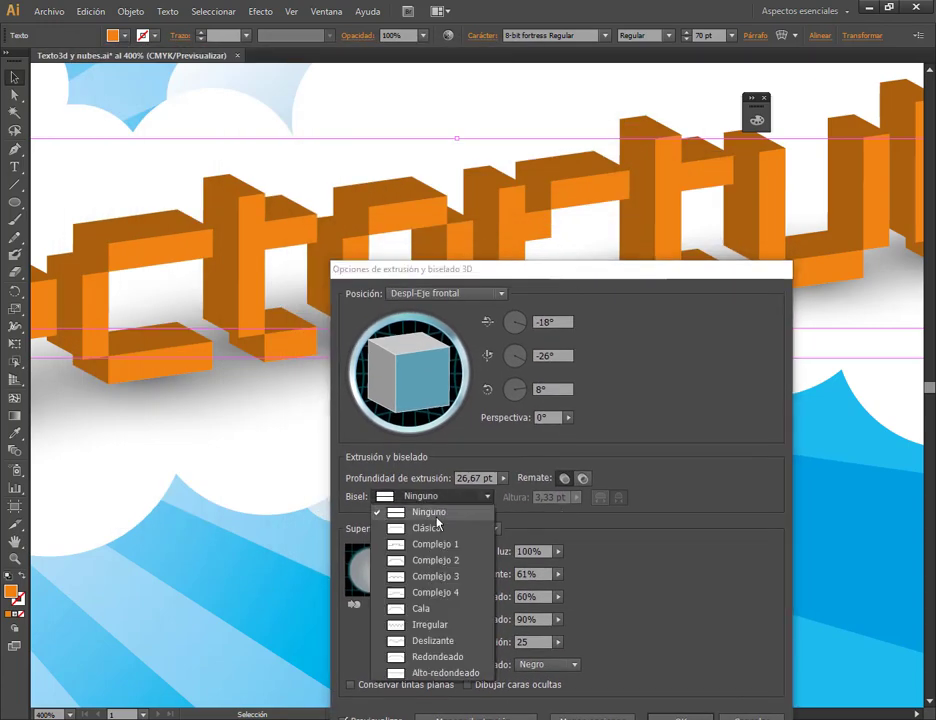
{"action": "left_click", "coordinate": [442, 530]}
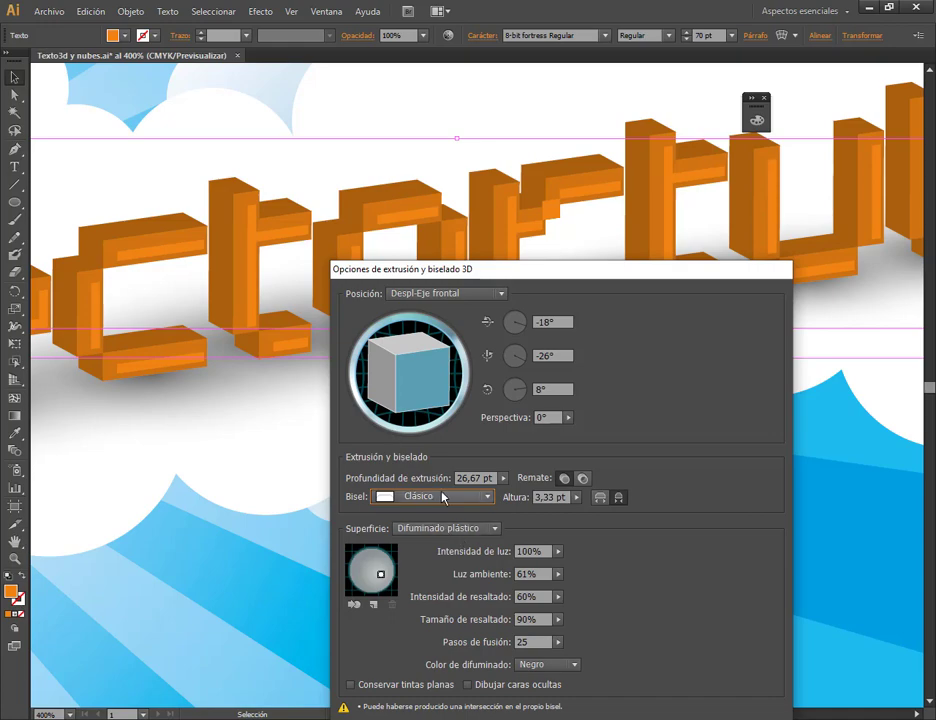
{"action": "left_click", "coordinate": [443, 496]}
{"action": "left_click", "coordinate": [427, 545]}
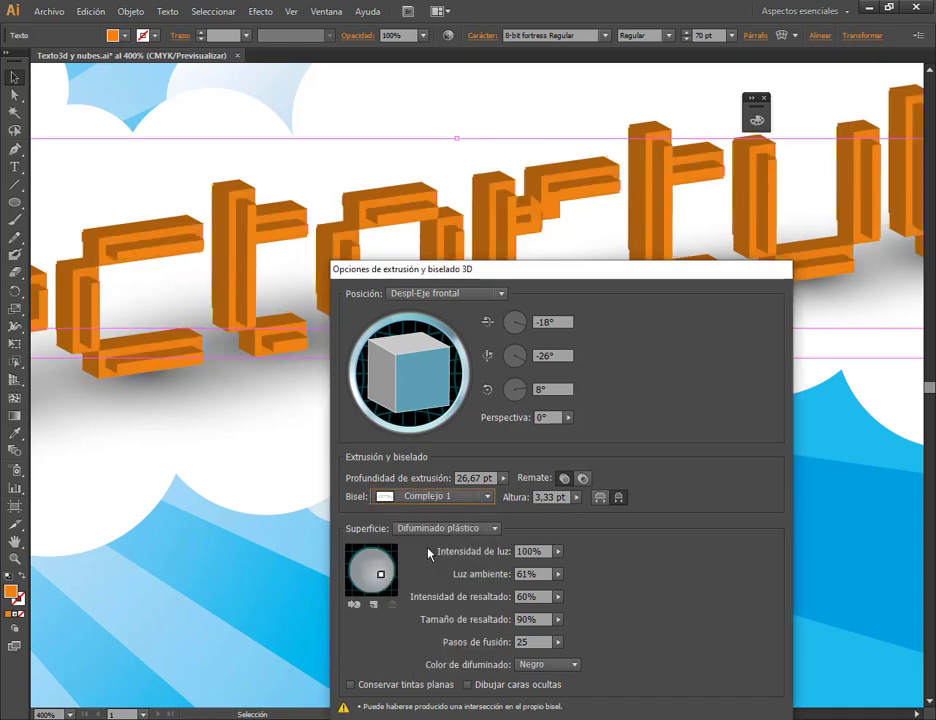
{"action": "left_click", "coordinate": [430, 497]}
{"action": "left_click", "coordinate": [420, 560]}
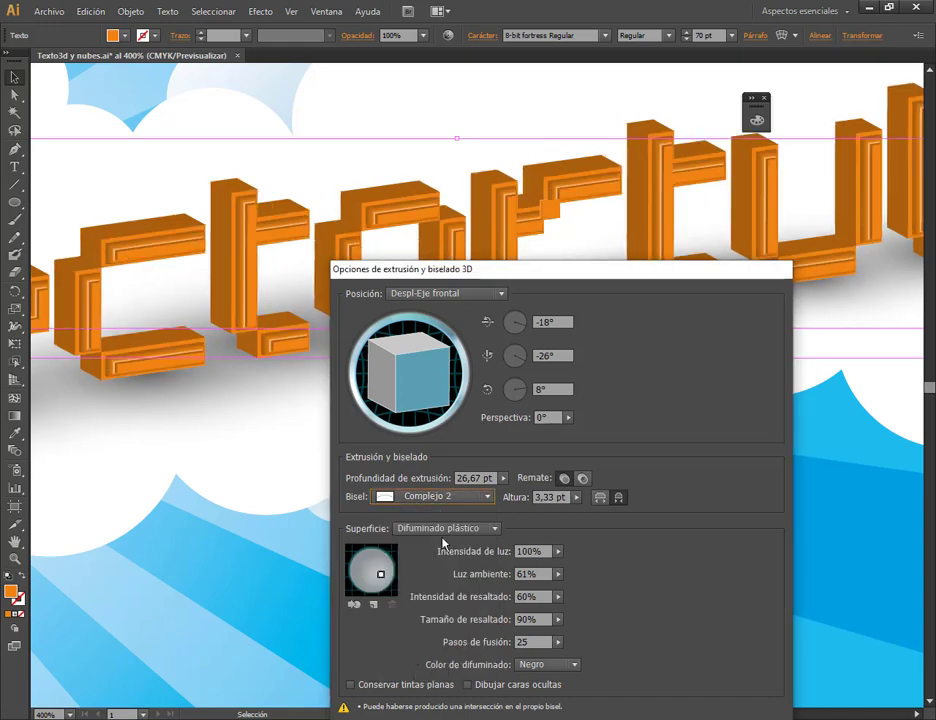
{"action": "left_click", "coordinate": [455, 497]}
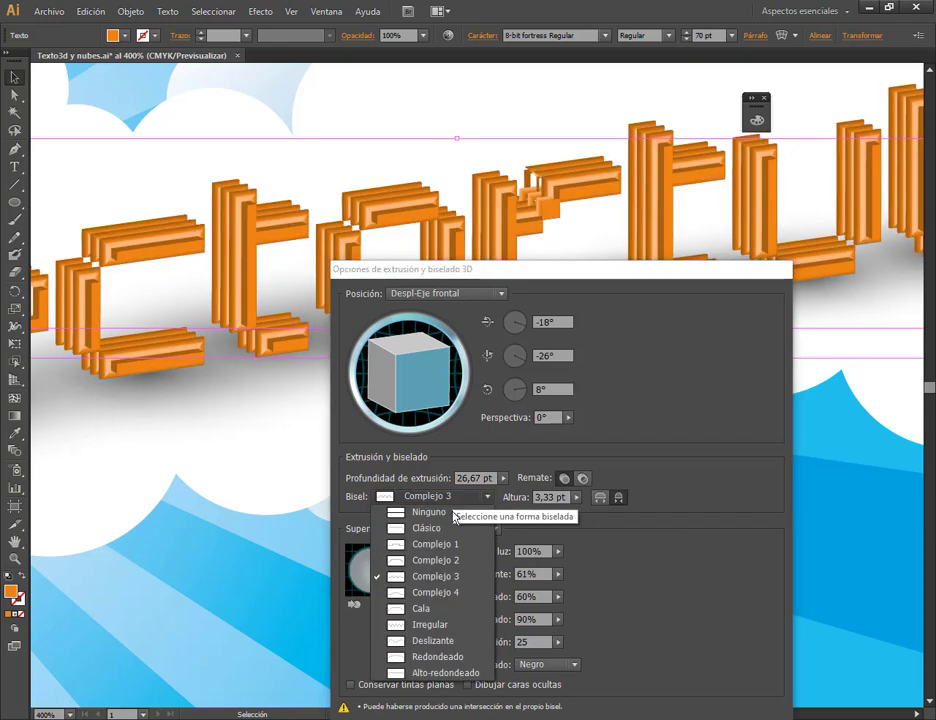
{"action": "left_click", "coordinate": [449, 579]}
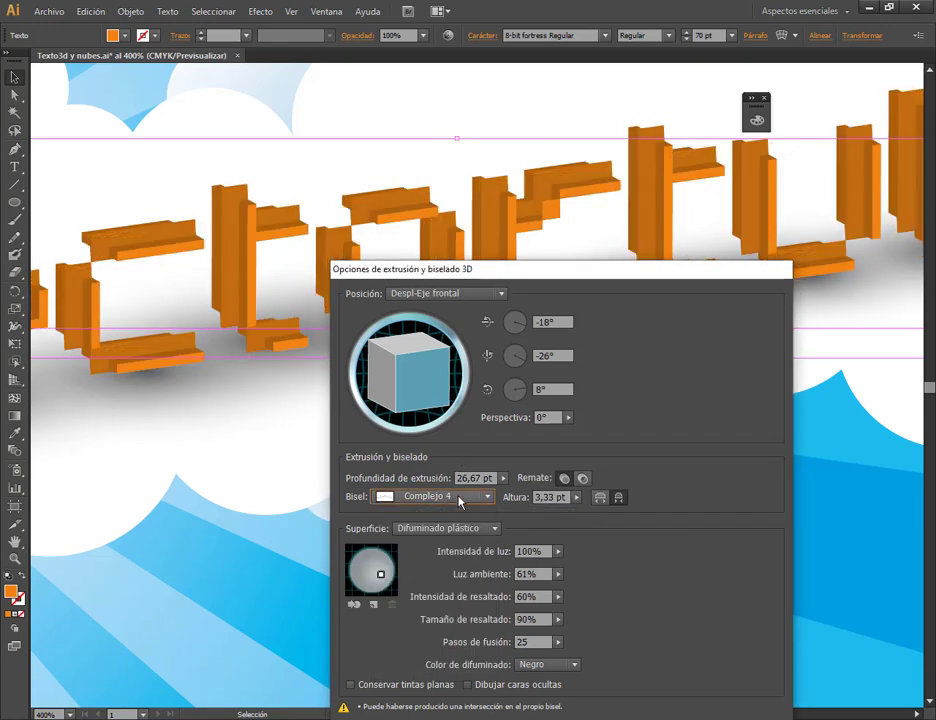
{"action": "scroll", "coordinate": [460, 497], "scroll_direction": "down", "scroll_amount": 2}
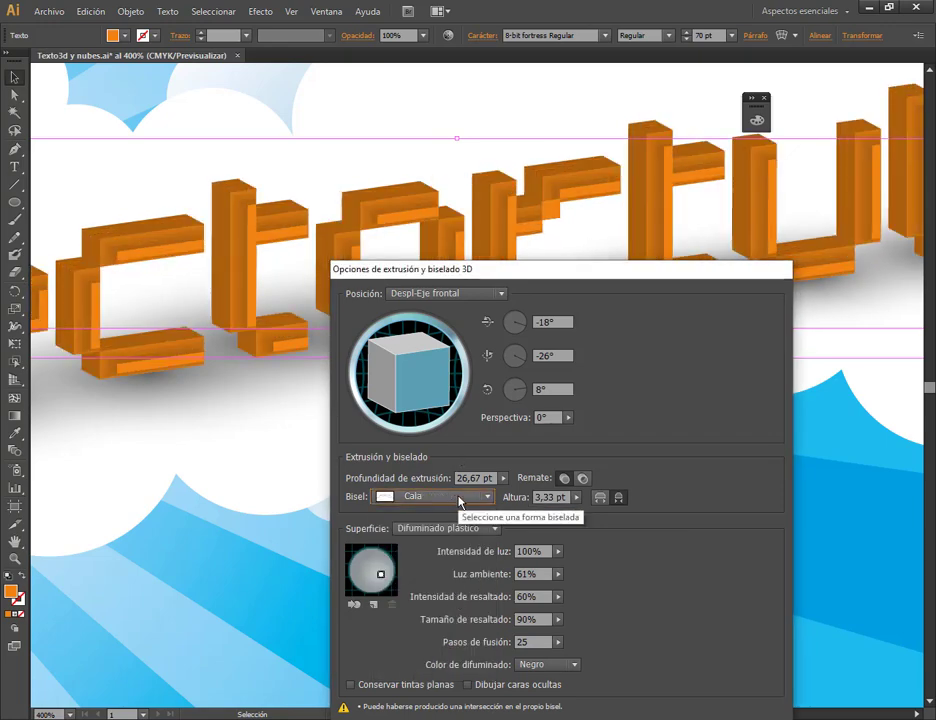
{"action": "scroll", "coordinate": [460, 497], "scroll_direction": "down", "scroll_amount": 1}
{"action": "scroll", "coordinate": [460, 497], "scroll_direction": "down", "scroll_amount": 1}
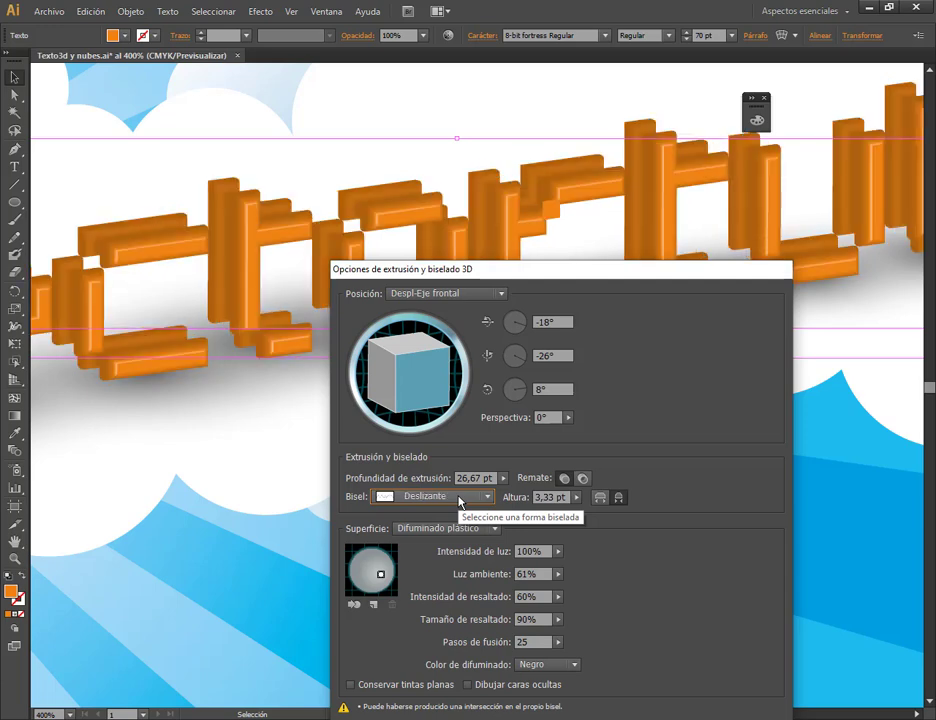
{"action": "scroll", "coordinate": [460, 497], "scroll_direction": "down", "scroll_amount": 1}
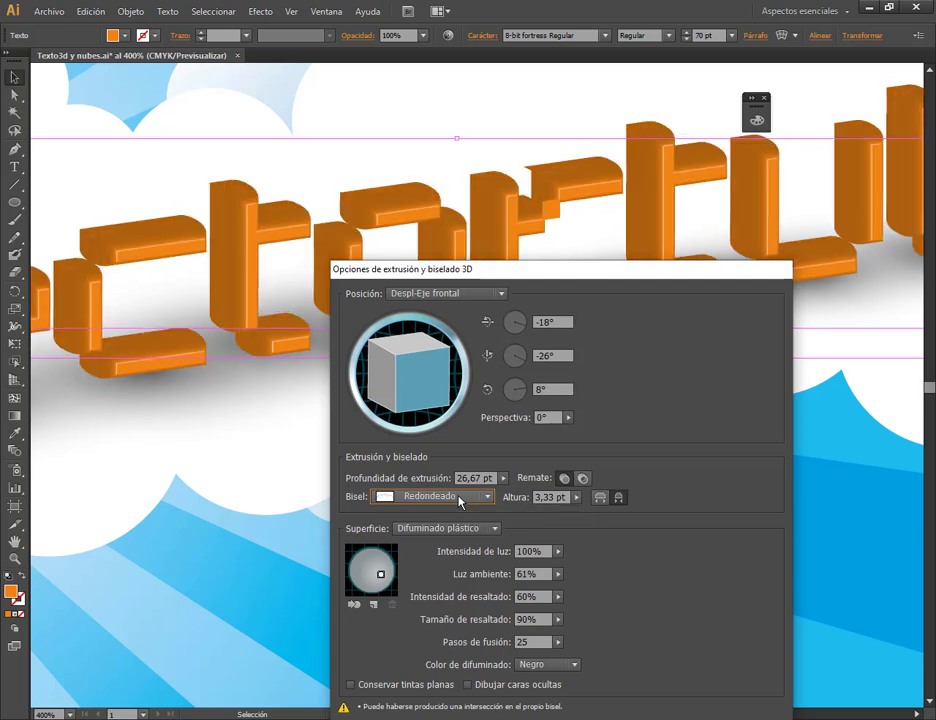
{"action": "scroll", "coordinate": [460, 501], "scroll_direction": "down", "scroll_amount": 1}
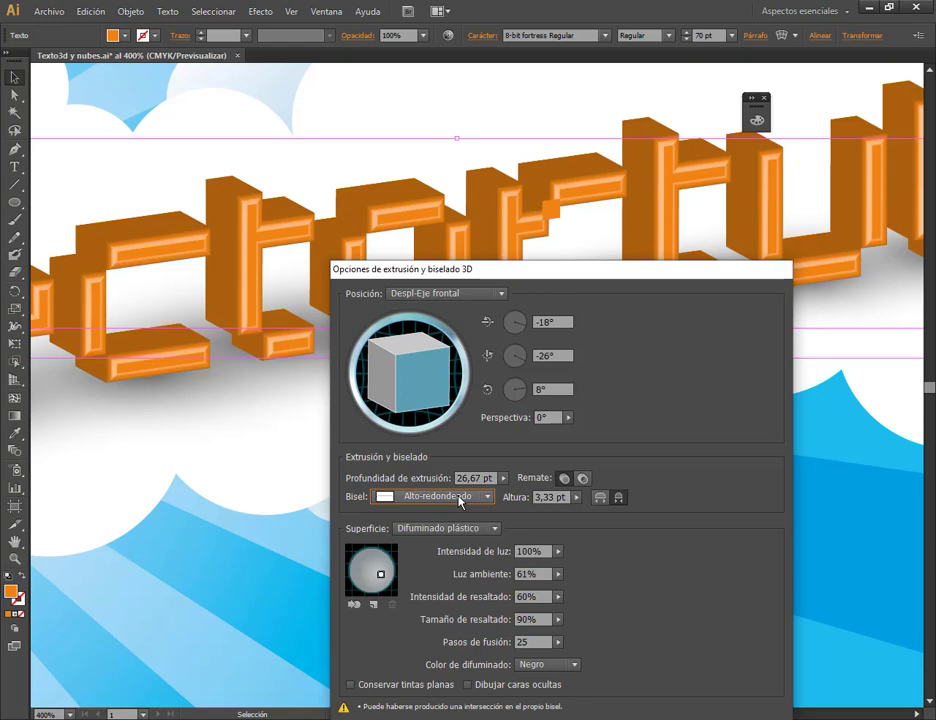
{"action": "left_click", "coordinate": [460, 501]}
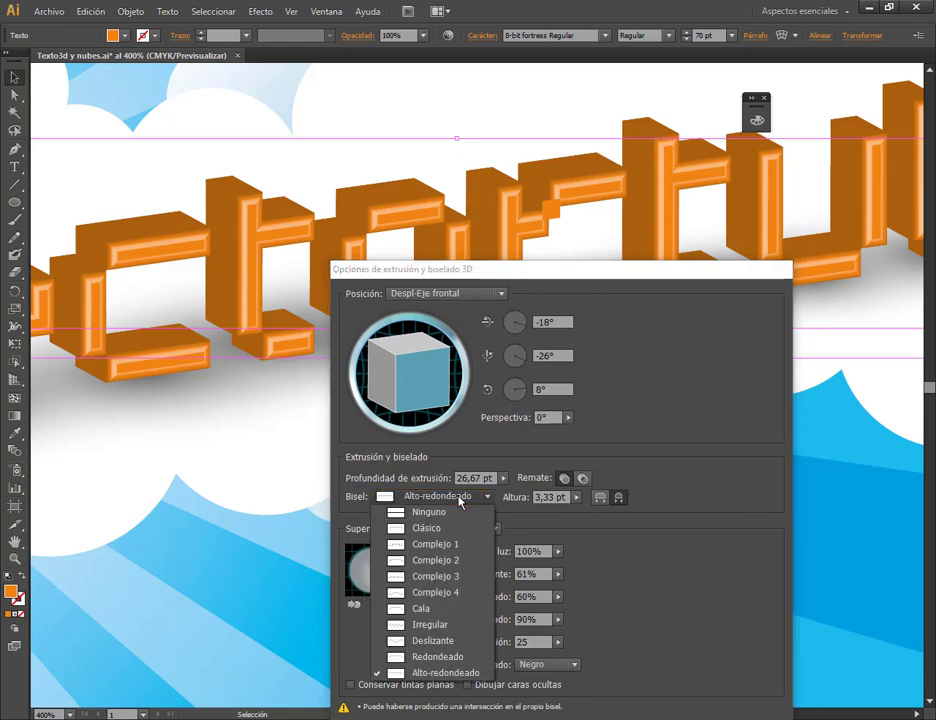
{"action": "left_click", "coordinate": [455, 511]}
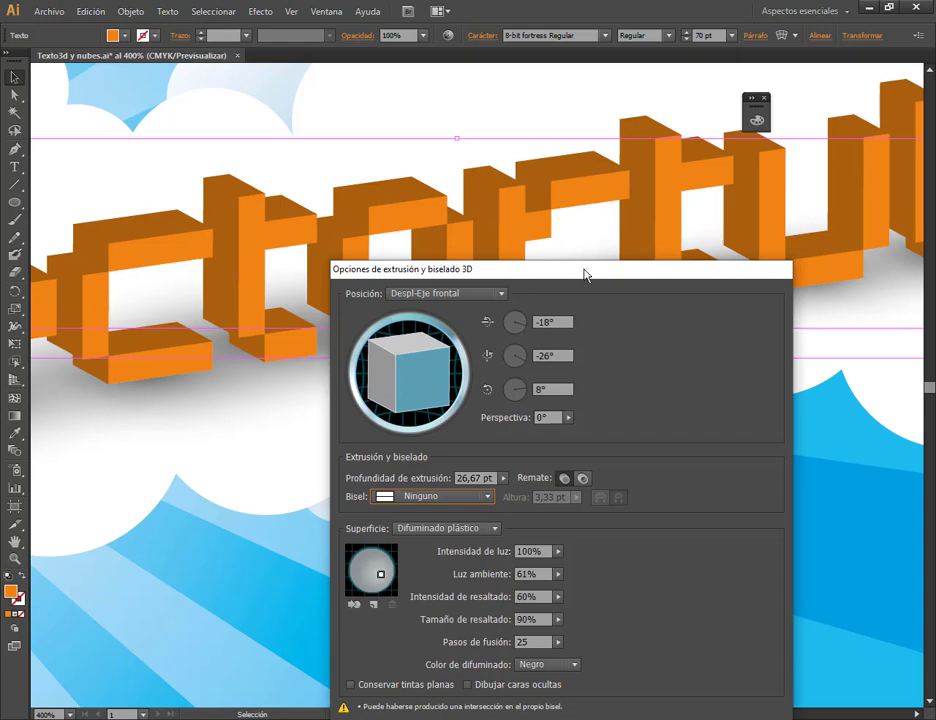
Cancel the open 3D extrusion options, deselect the text and close the Apariencia panel.
{"action": "left_click_drag", "start_coordinate": [585, 274], "coordinate": [600, 140]}
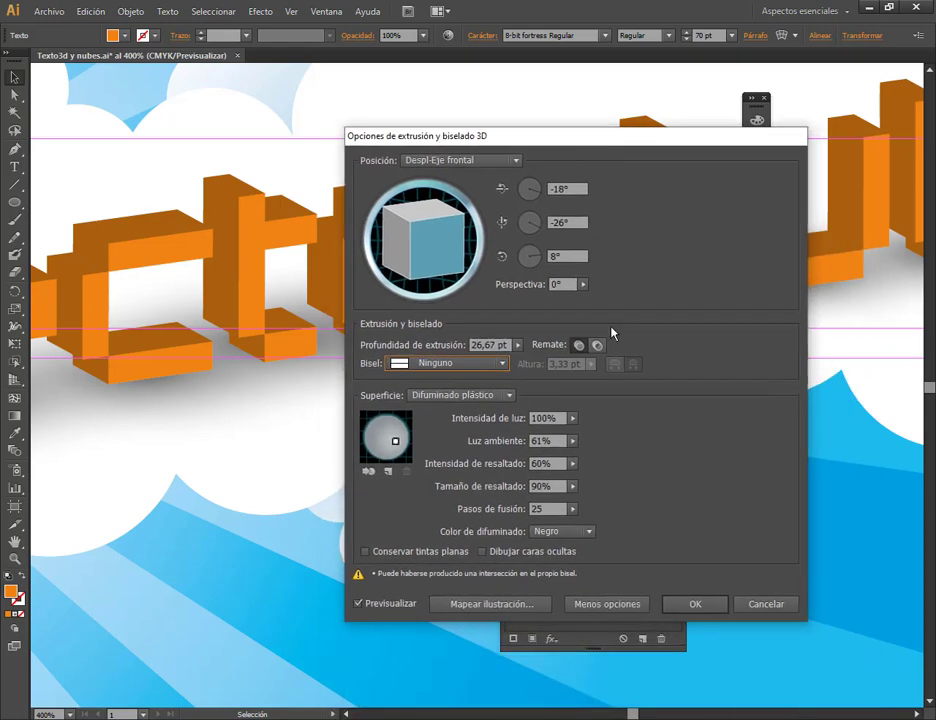
{"action": "left_click", "coordinate": [770, 610]}
{"action": "left_click", "coordinate": [662, 468]}
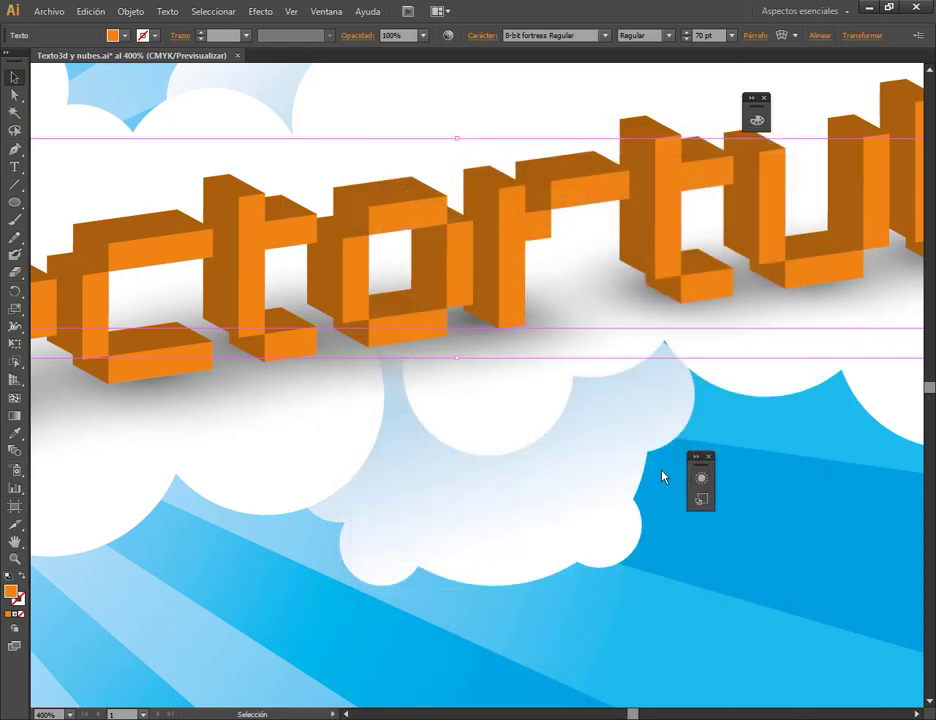
{"action": "left_click", "coordinate": [834, 533]}
{"action": "left_click", "coordinate": [709, 457]}
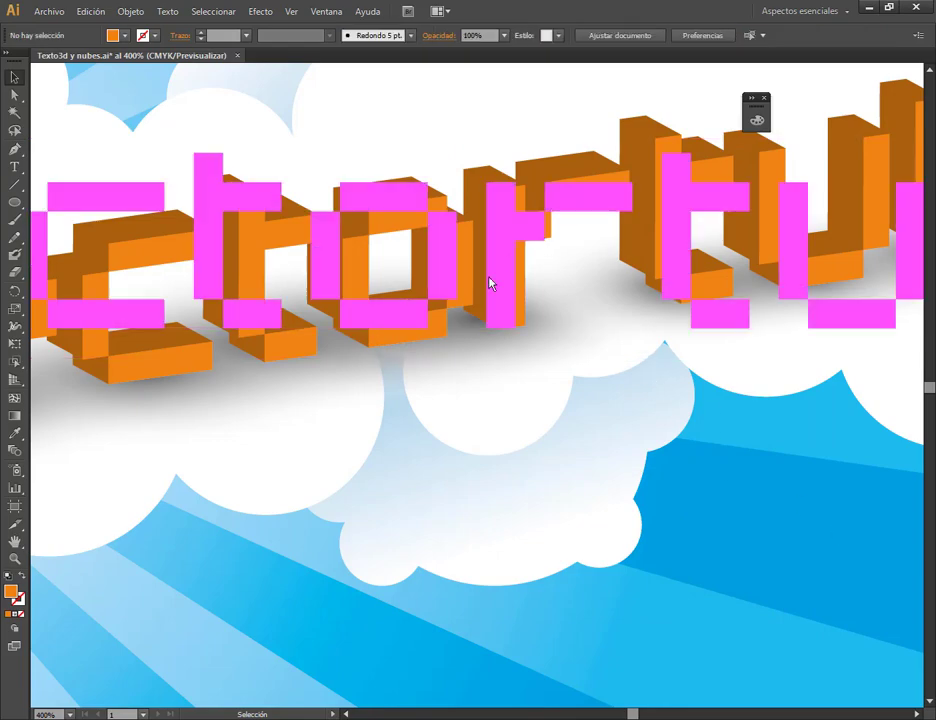
Select the 3D "vectortuts" text and reopen its Extrusión y biselado 3D effect from Apariencia, with preview on.
{"action": "key", "text": "ctrl+alt+0"}
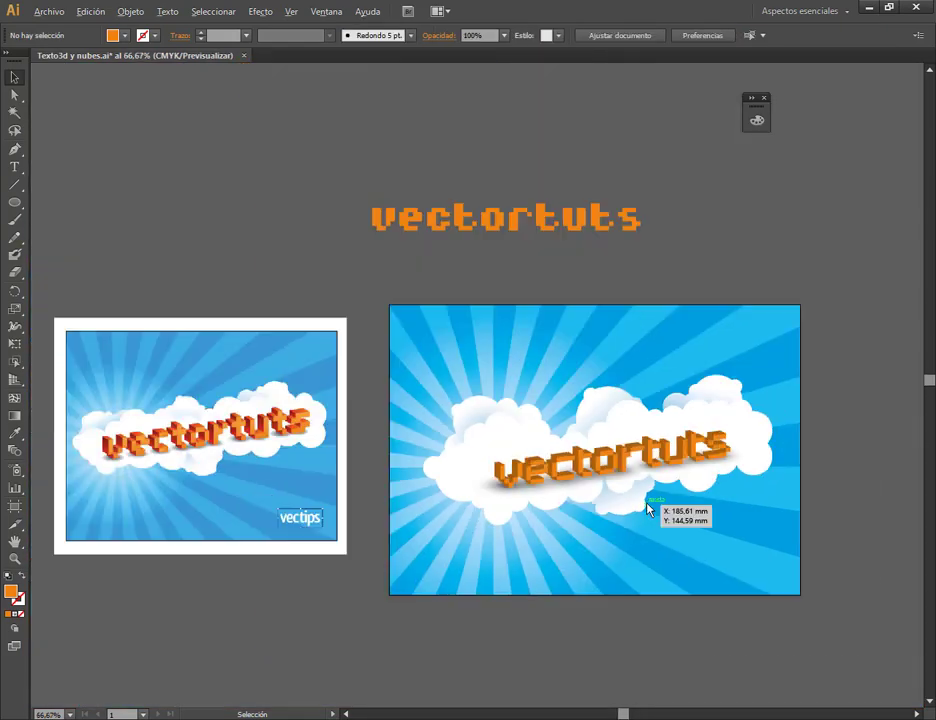
{"action": "key", "text": "ctrl+1"}
{"action": "key", "text": "alt"}
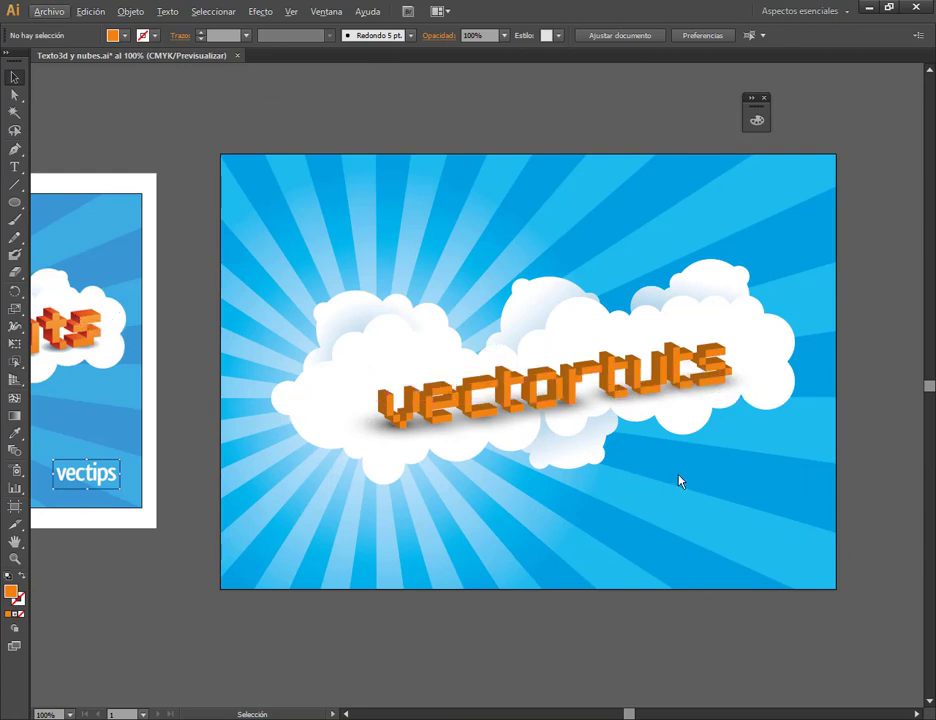
{"action": "scroll", "coordinate": [620, 474], "scroll_direction": "up", "scroll_amount": 4, "text": "alt"}
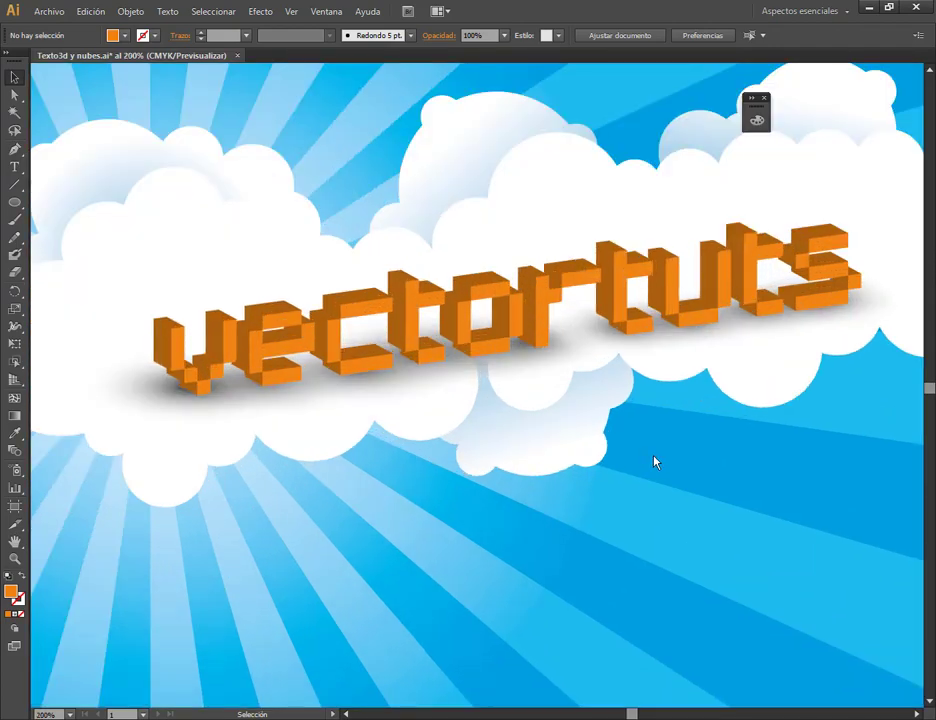
{"action": "left_click", "coordinate": [631, 318]}
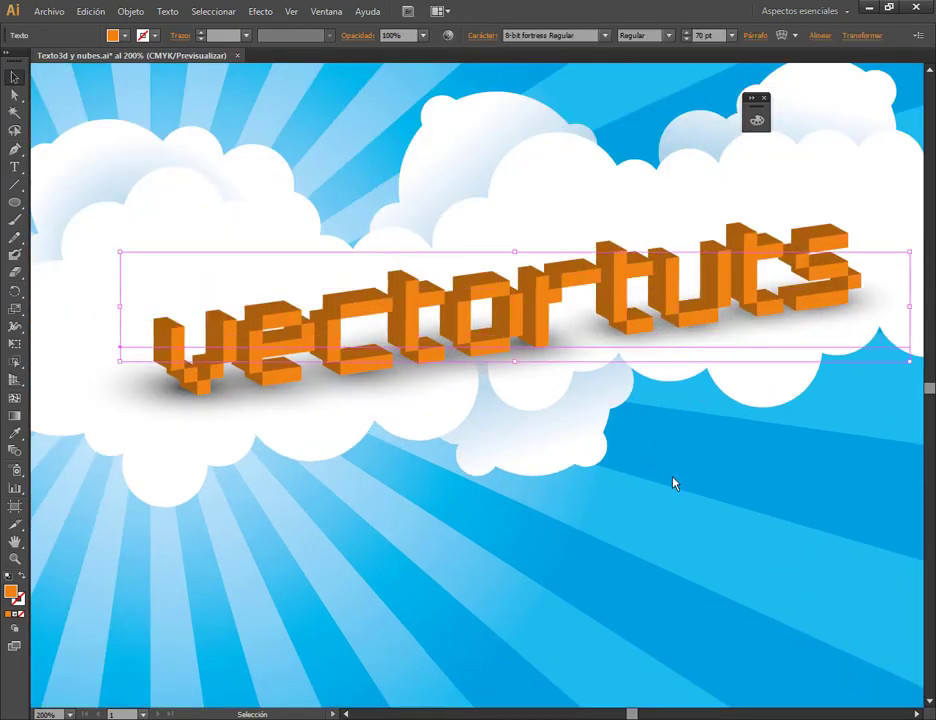
{"action": "left_click", "coordinate": [325, 13]}
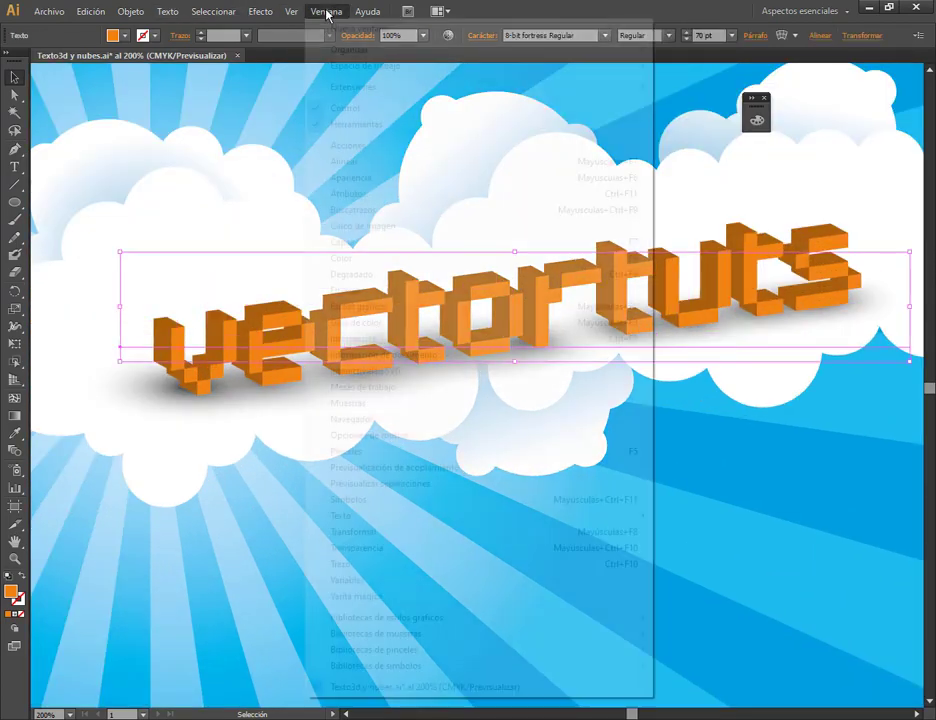
{"action": "left_click", "coordinate": [372, 182]}
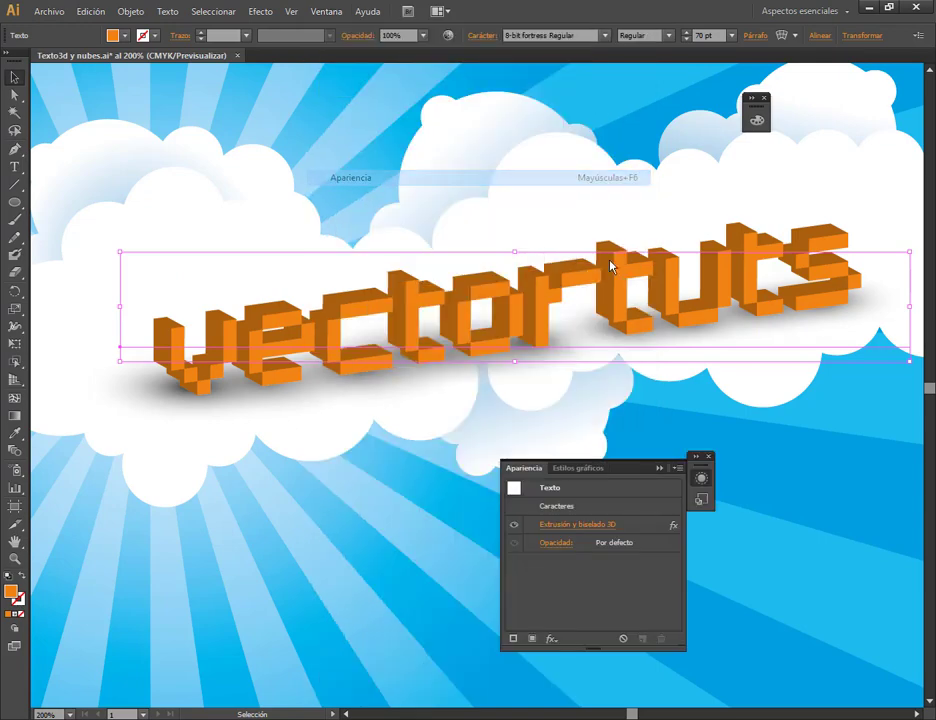
{"action": "left_click", "coordinate": [606, 526]}
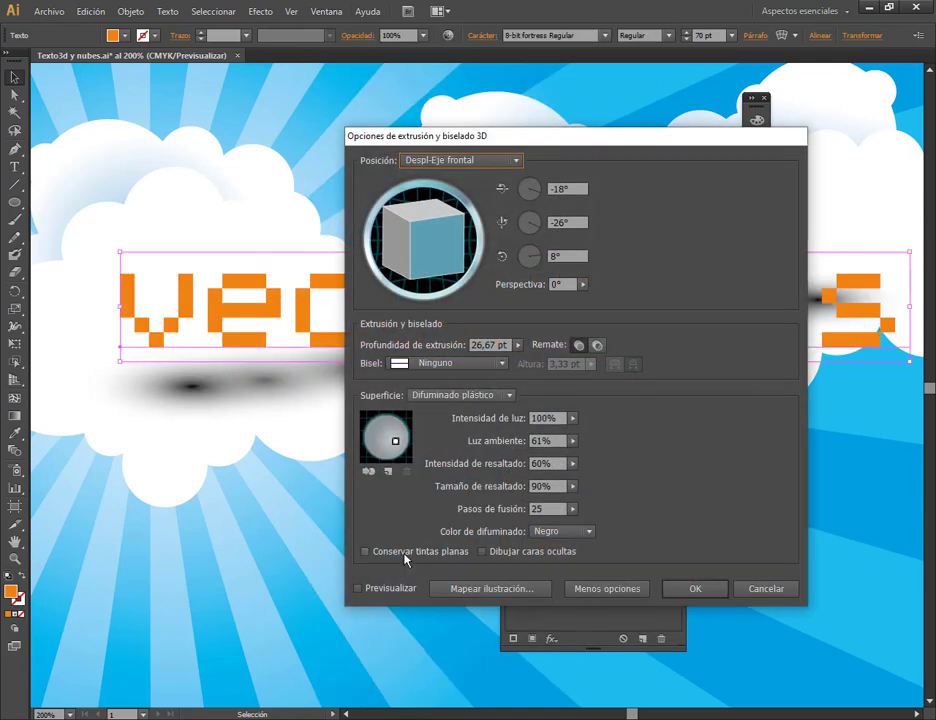
{"action": "left_click", "coordinate": [358, 588]}
{"action": "left_click_drag", "start_coordinate": [483, 142], "coordinate": [515, 392]}
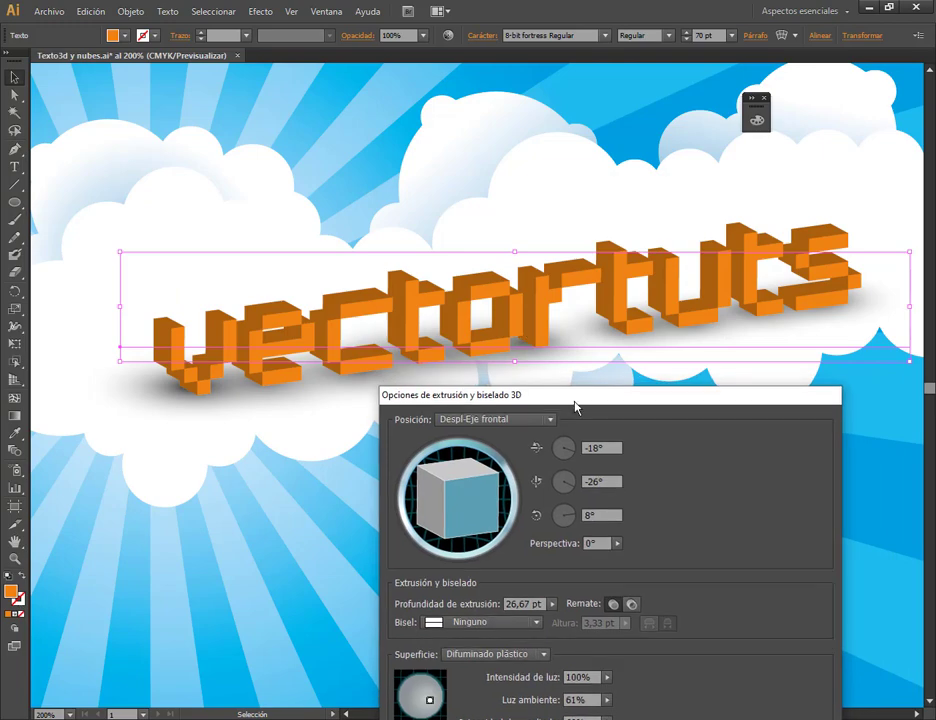
{"action": "left_click_drag", "start_coordinate": [575, 404], "coordinate": [606, 235]}
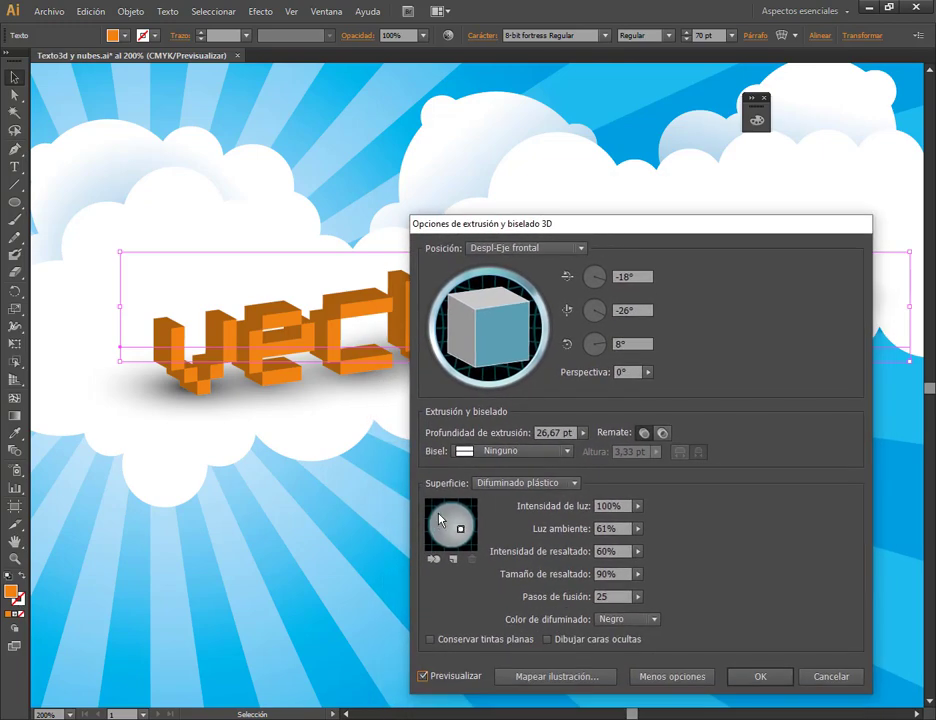
Try a second light near the upper left of the lighting sphere and delete it.
{"action": "left_click", "coordinate": [452, 559]}
{"action": "left_click_drag", "start_coordinate": [451, 527], "coordinate": [445, 516]}
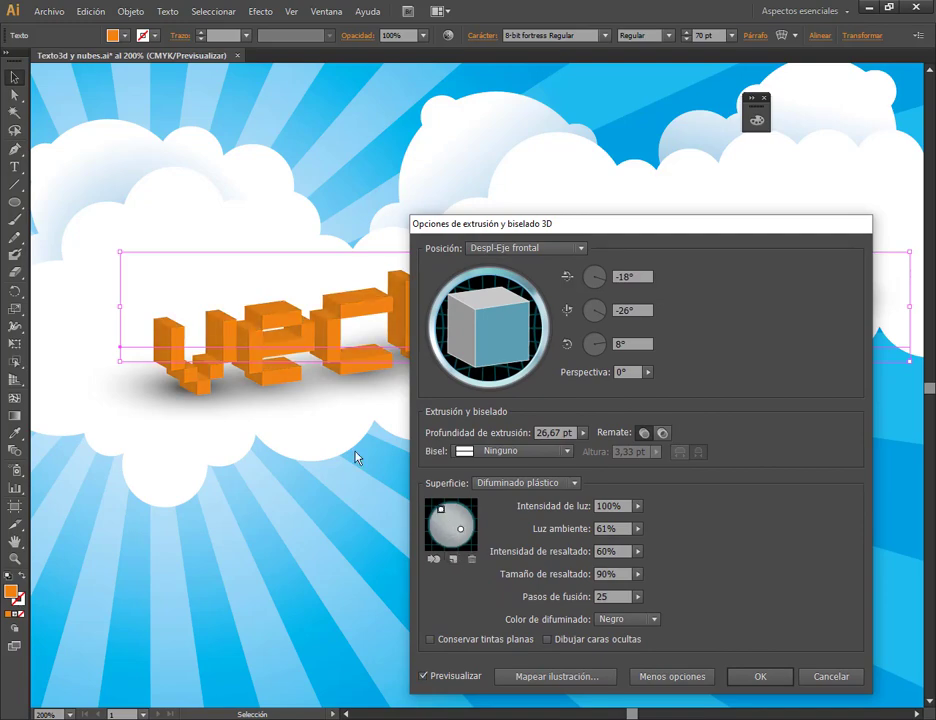
{"action": "left_click_drag", "start_coordinate": [560, 223], "coordinate": [733, 209]}
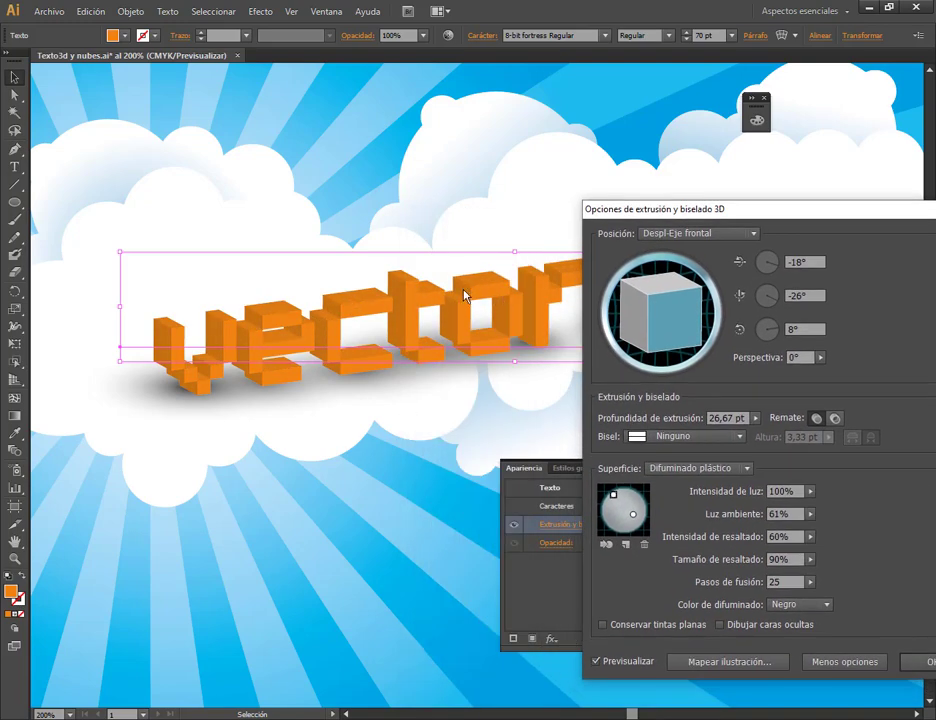
{"action": "left_click", "coordinate": [644, 543]}
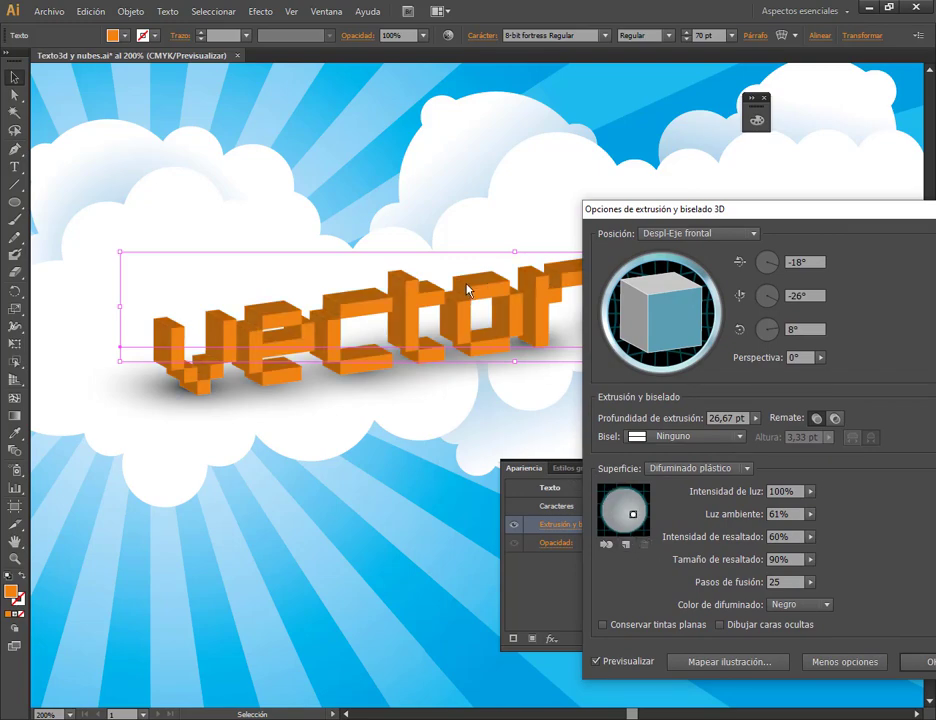
Add a second light on the upper-left part of the lighting sphere, apply the 3D effect and deselect the text.
{"action": "left_click", "coordinate": [626, 544]}
{"action": "mouse_move", "coordinate": [625, 512]}
{"action": "left_mouse_down"}
{"action": "mouse_move", "coordinate": [624, 498]}
{"action": "mouse_move", "coordinate": [612, 516]}
{"action": "mouse_move", "coordinate": [611, 500]}
{"action": "left_mouse_up"}
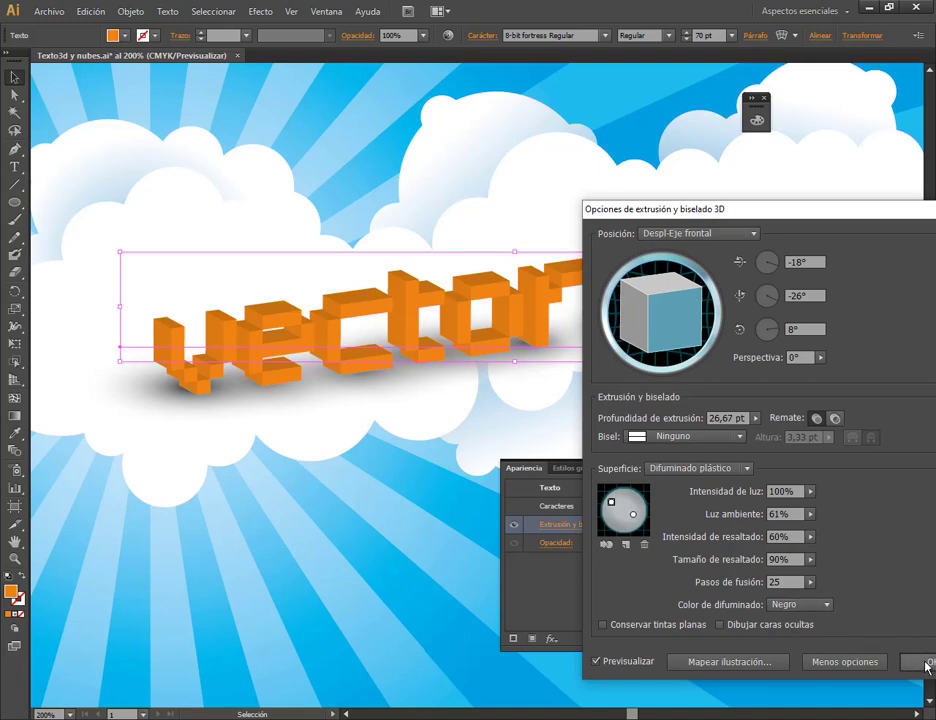
{"action": "left_click", "coordinate": [924, 663]}
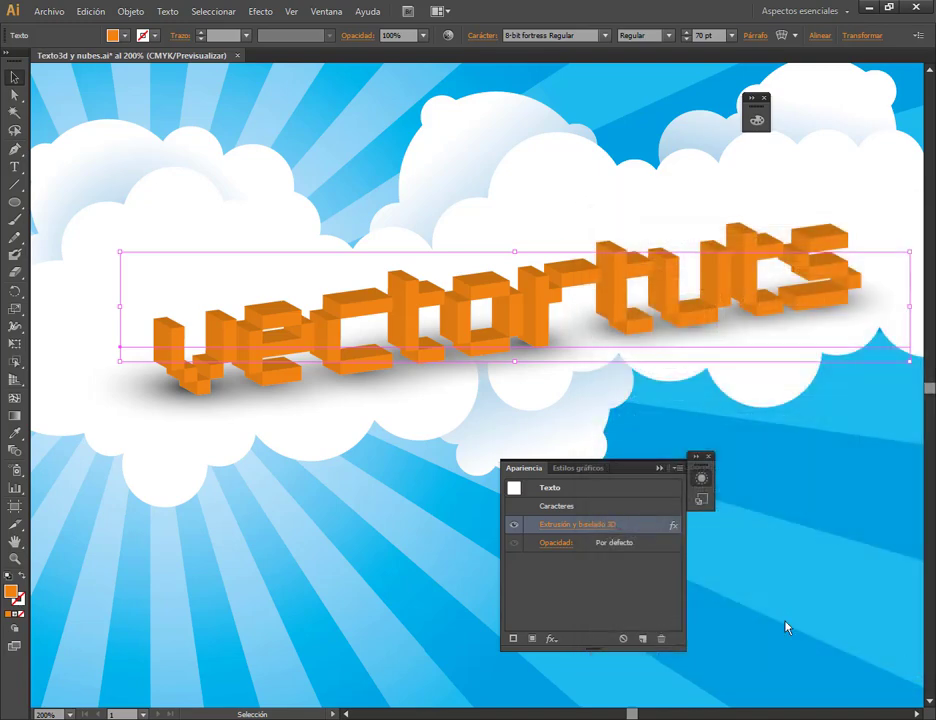
{"action": "left_click", "coordinate": [709, 459]}
{"action": "left_click", "coordinate": [802, 561]}
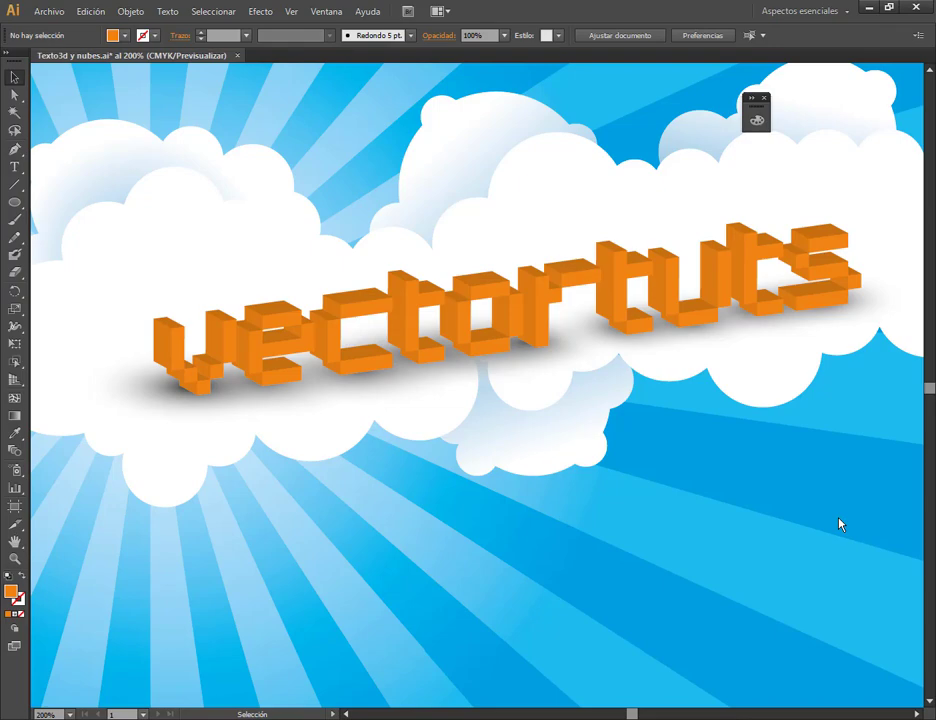
Save the finished artwork in the existing file Texto3d y nubes.ai.
{"action": "scroll", "coordinate": [840, 524], "scroll_direction": "down", "scroll_amount": 3}
{"action": "scroll", "coordinate": [865, 527], "scroll_direction": "up", "scroll_amount": 1}
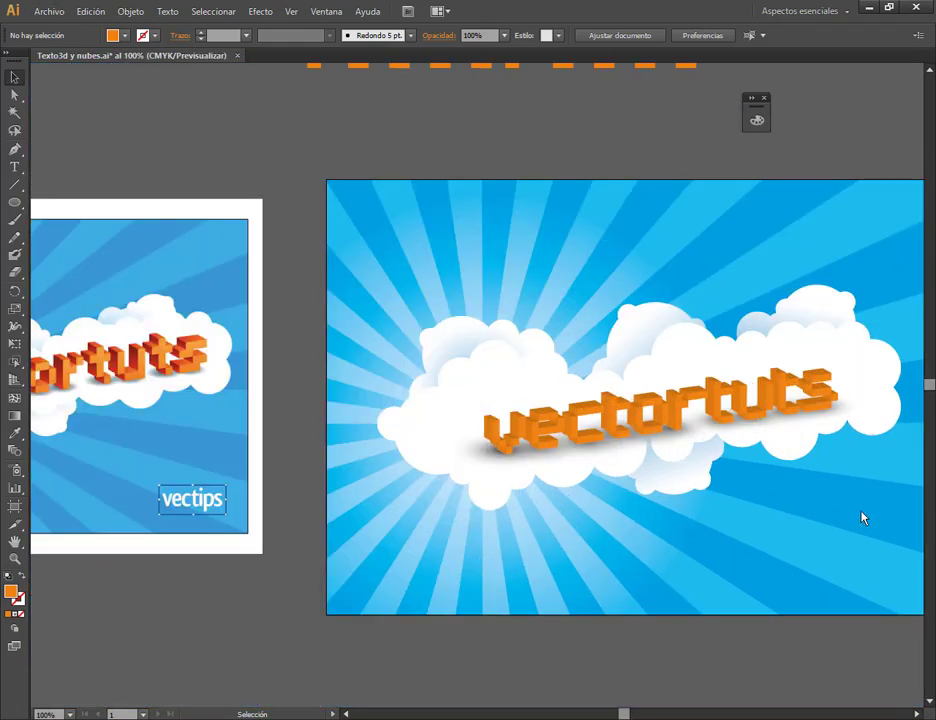
{"action": "scroll", "coordinate": [864, 517], "scroll_direction": "up", "scroll_amount": 1}
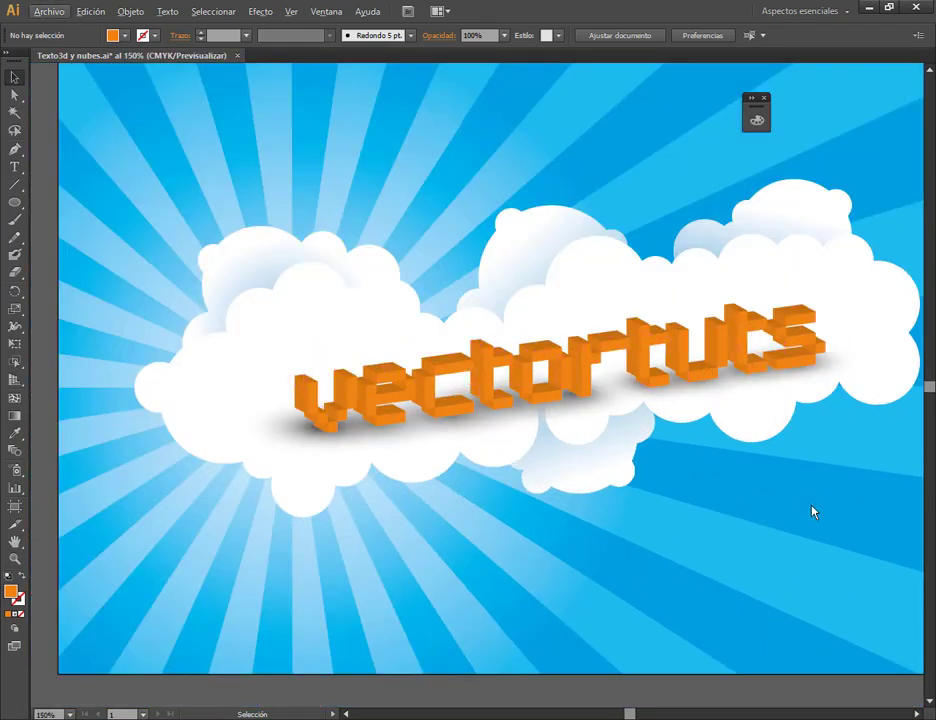
{"action": "scroll", "coordinate": [800, 513], "scroll_direction": "right", "scroll_amount": 1}
{"action": "scroll", "coordinate": [800, 513], "scroll_direction": "down", "scroll_amount": 1}
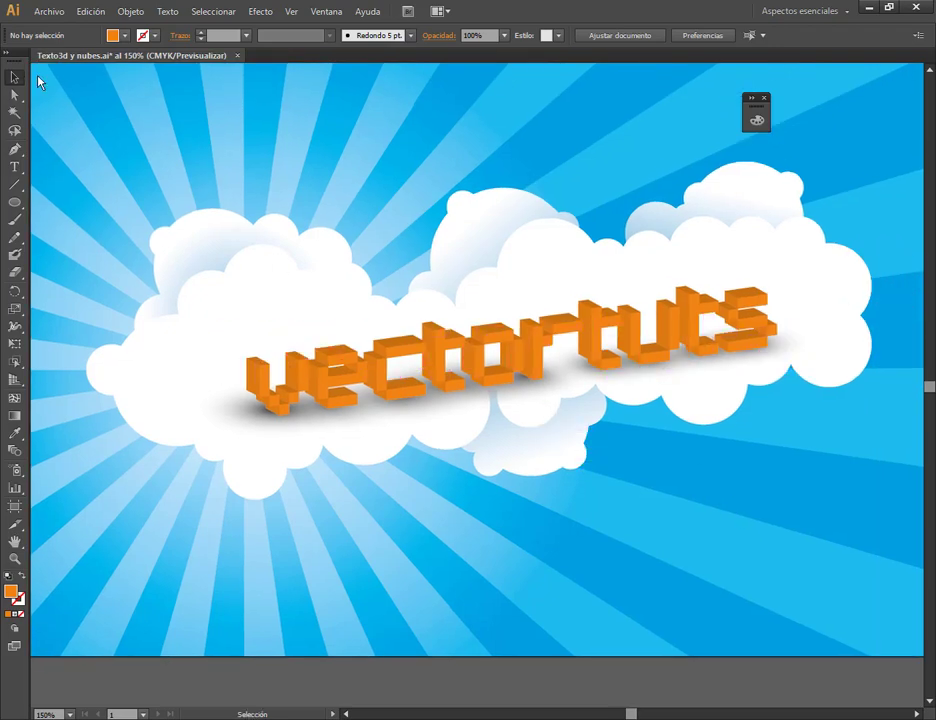
{"action": "left_click", "coordinate": [50, 11]}
{"action": "left_click", "coordinate": [67, 127]}
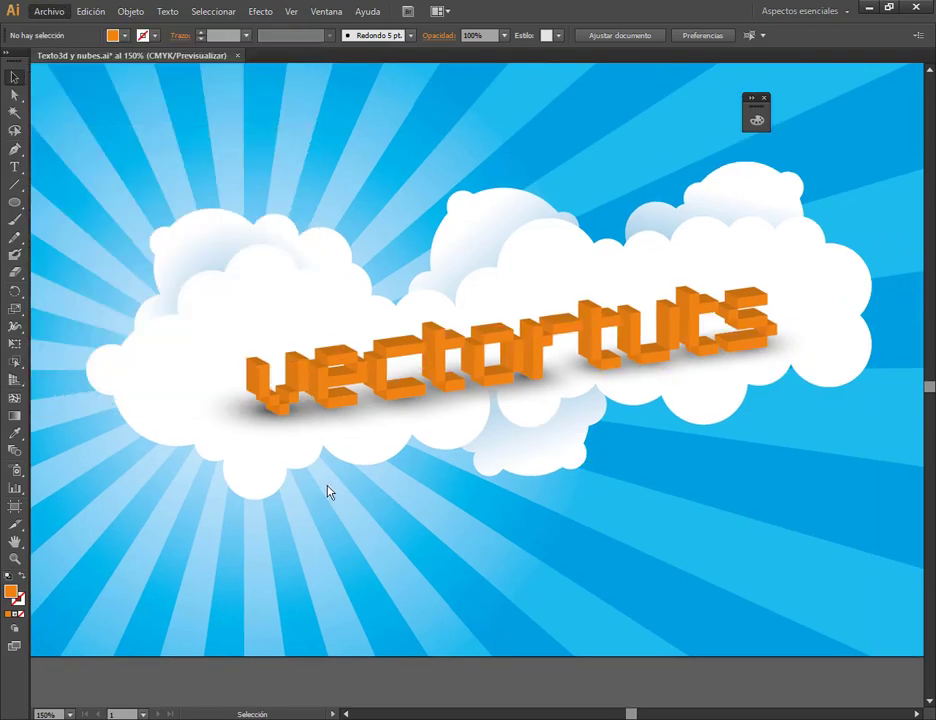
Check the call messages in Google Meet, return to Illustrator and close Texto3d y nubes.ai.
{"action": "left_click", "coordinate": [121, 659]}
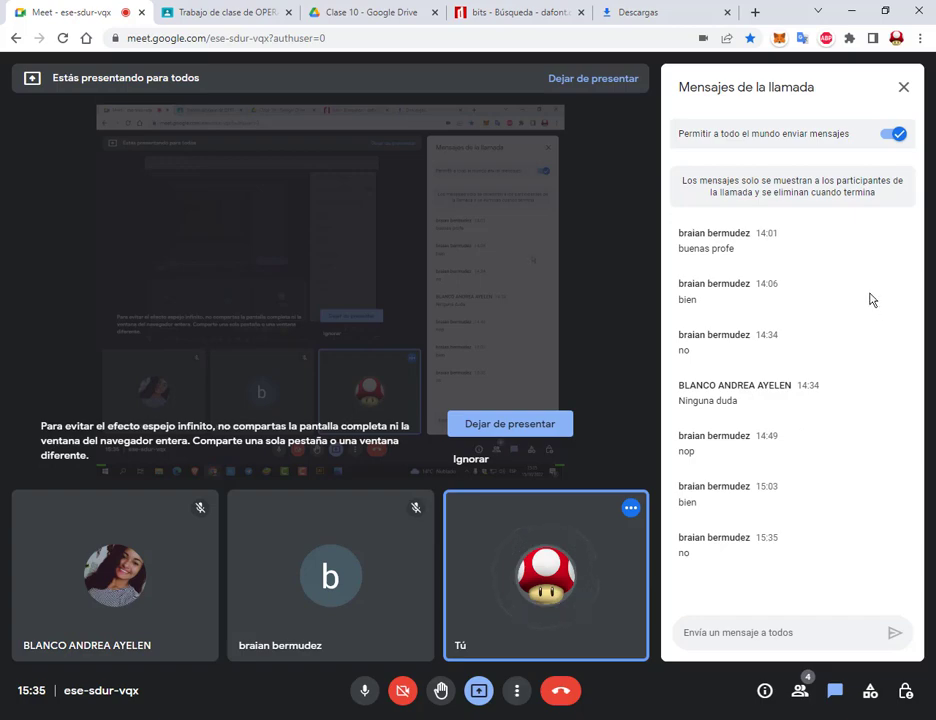
{"action": "mouse_move", "coordinate": [627, 555]}
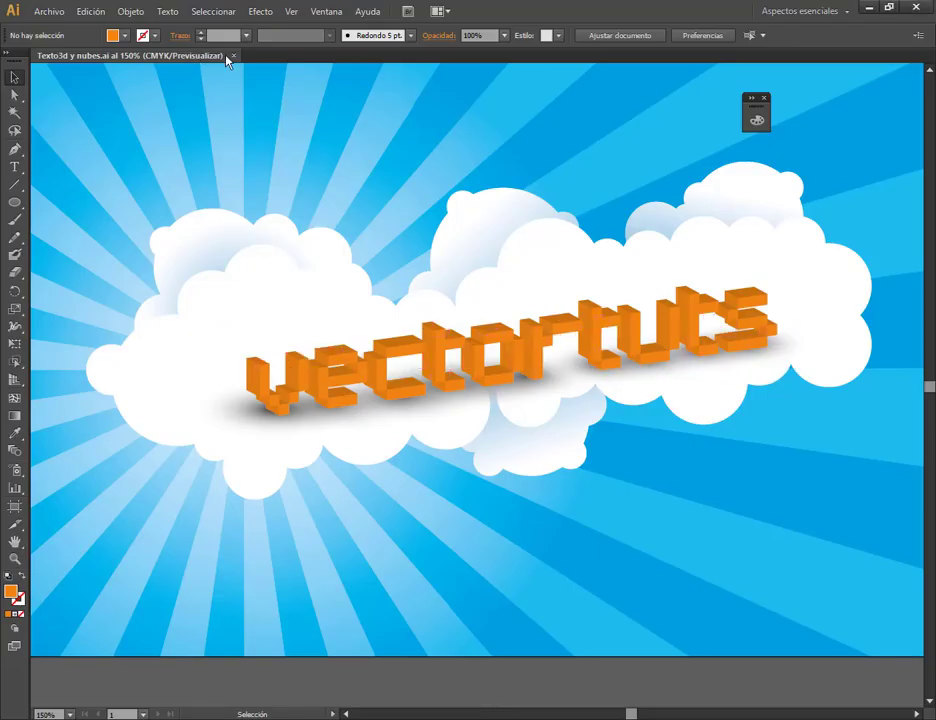
{"action": "left_click", "coordinate": [233, 56]}
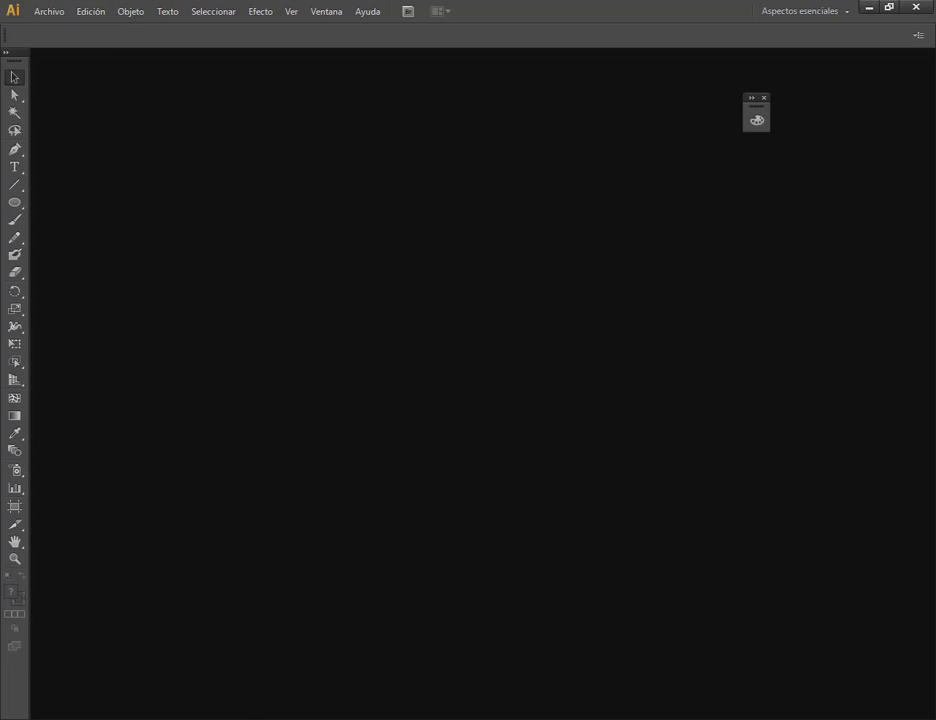
Switch to the incognito Chrome window and open the Clase 10 folder inside Sábado 13.30 in Google Drive.
{"action": "left_click", "coordinate": [240, 719]}
{"action": "left_click", "coordinate": [263, 652]}
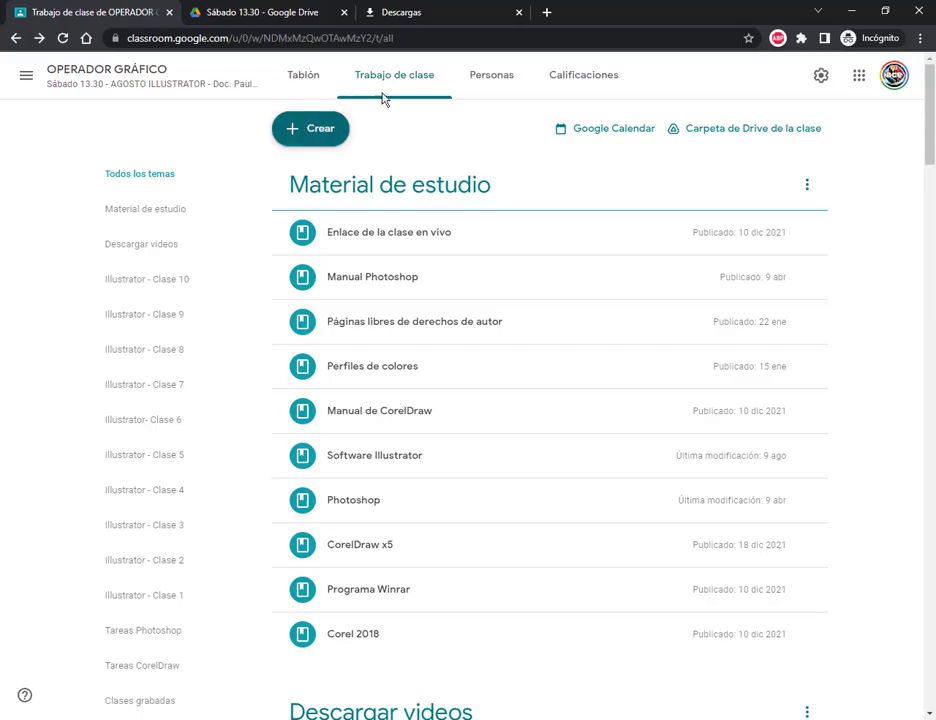
{"action": "left_click", "coordinate": [251, 10]}
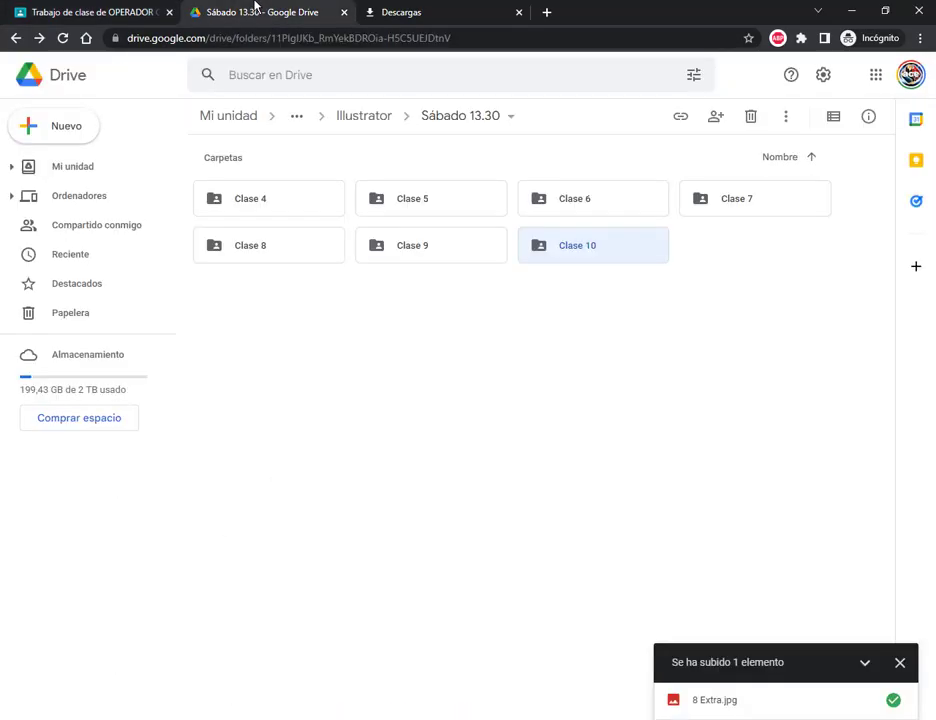
{"action": "double_click", "coordinate": [611, 244]}
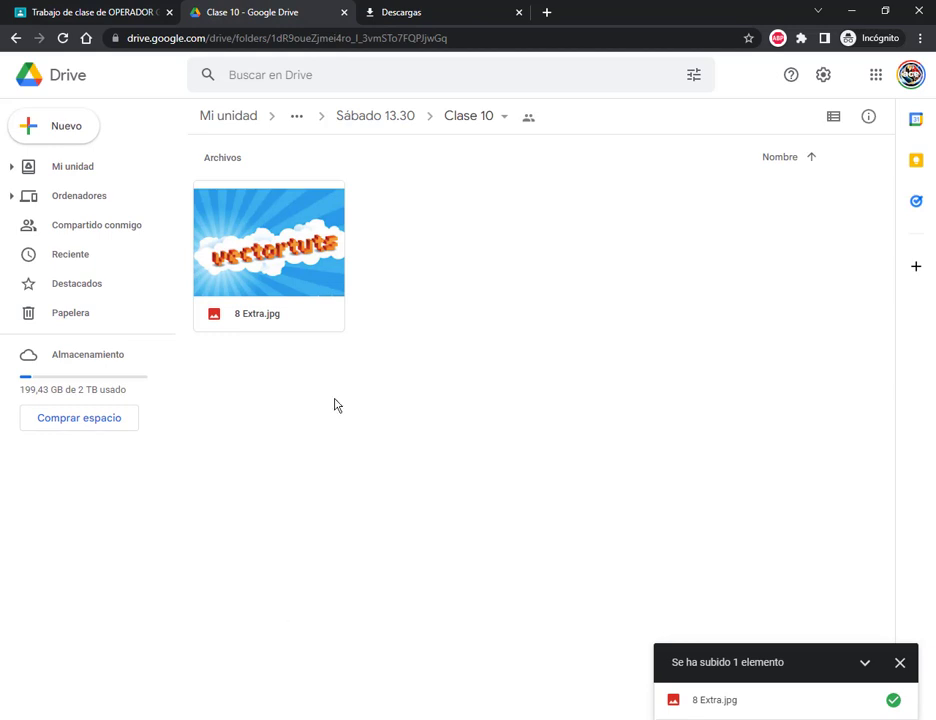
{"action": "left_click", "coordinate": [410, 120]}
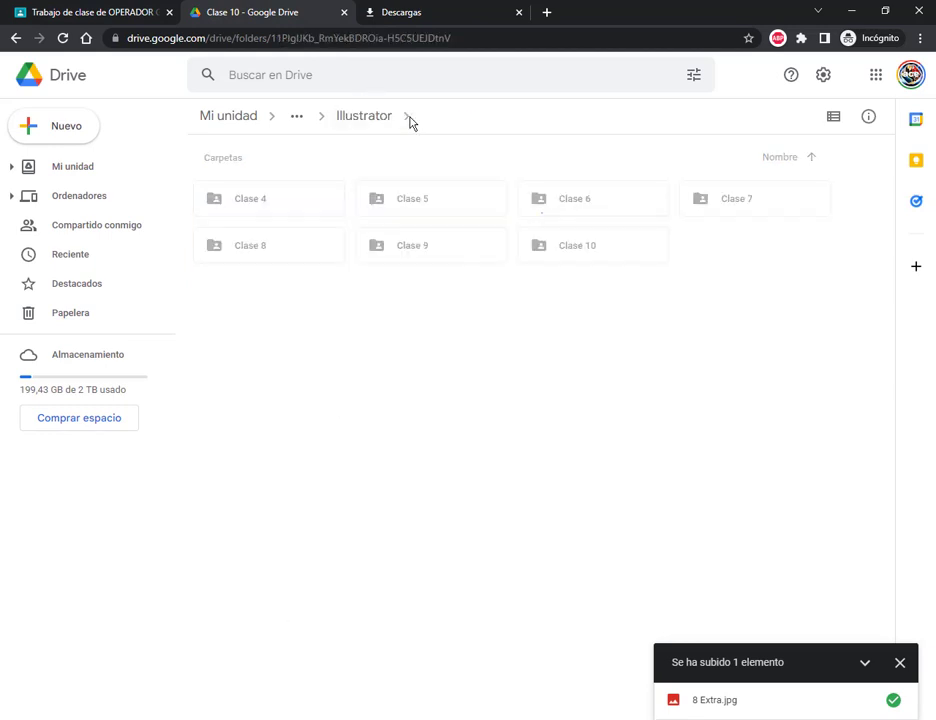
{"action": "double_click", "coordinate": [618, 242]}
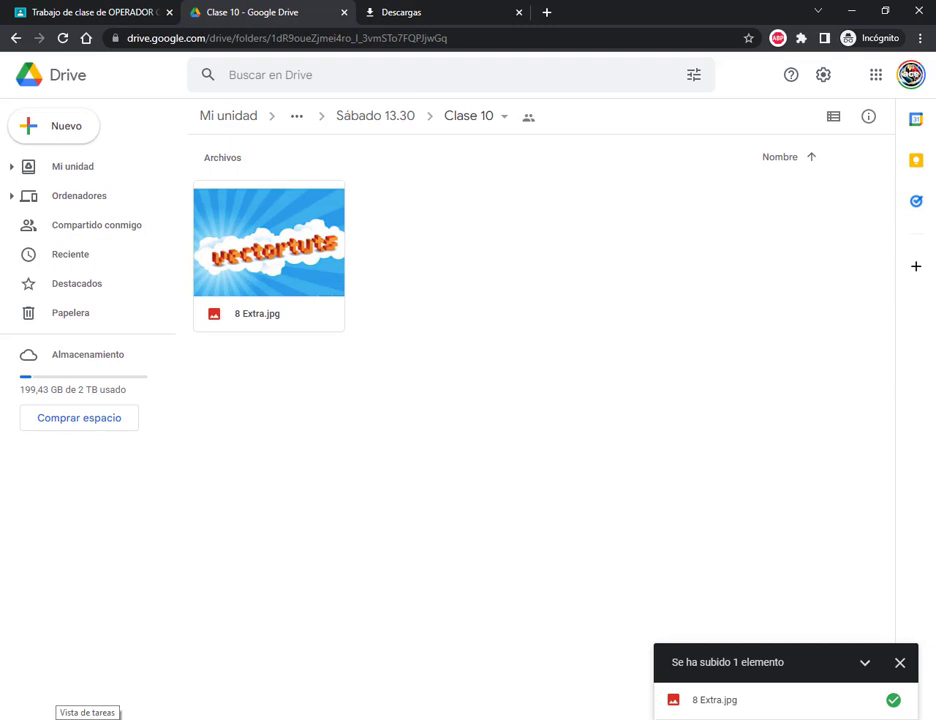
Switch to File Explorer's LECCIONES folder and open the PDF inside "Aplicar texturas a un elemento 3D hecho en illustrator".
{"action": "left_click", "coordinate": [115, 716]}
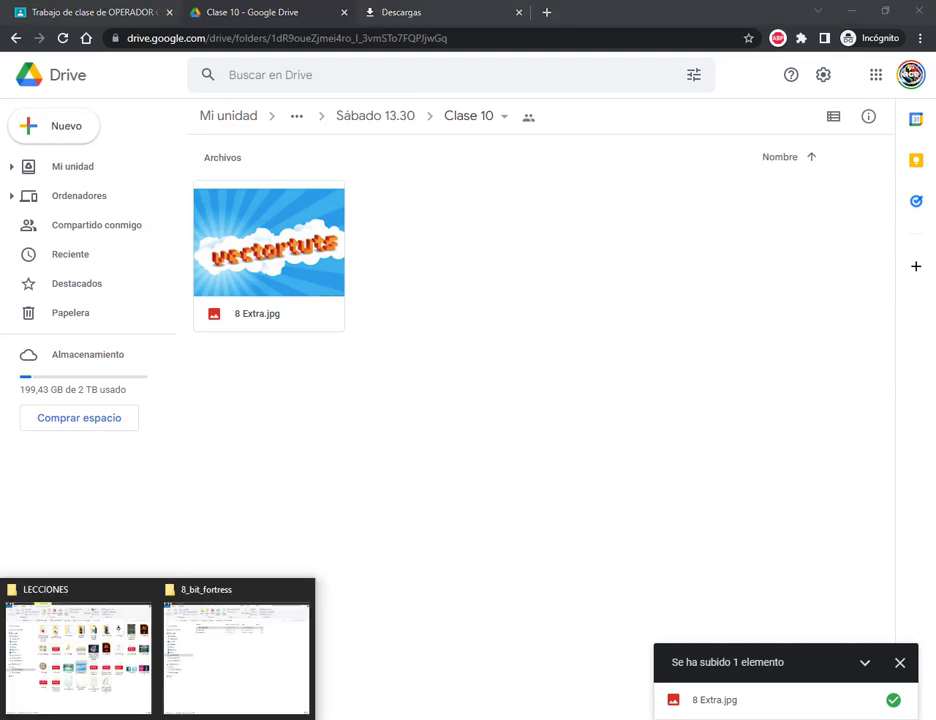
{"action": "left_click", "coordinate": [94, 678]}
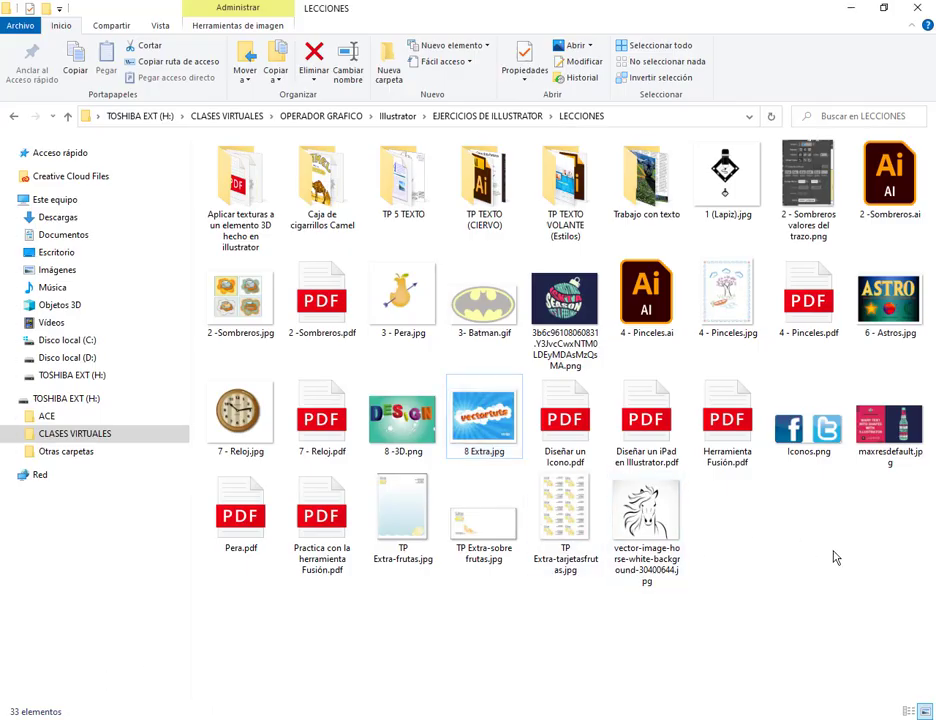
{"action": "left_click", "coordinate": [262, 160]}
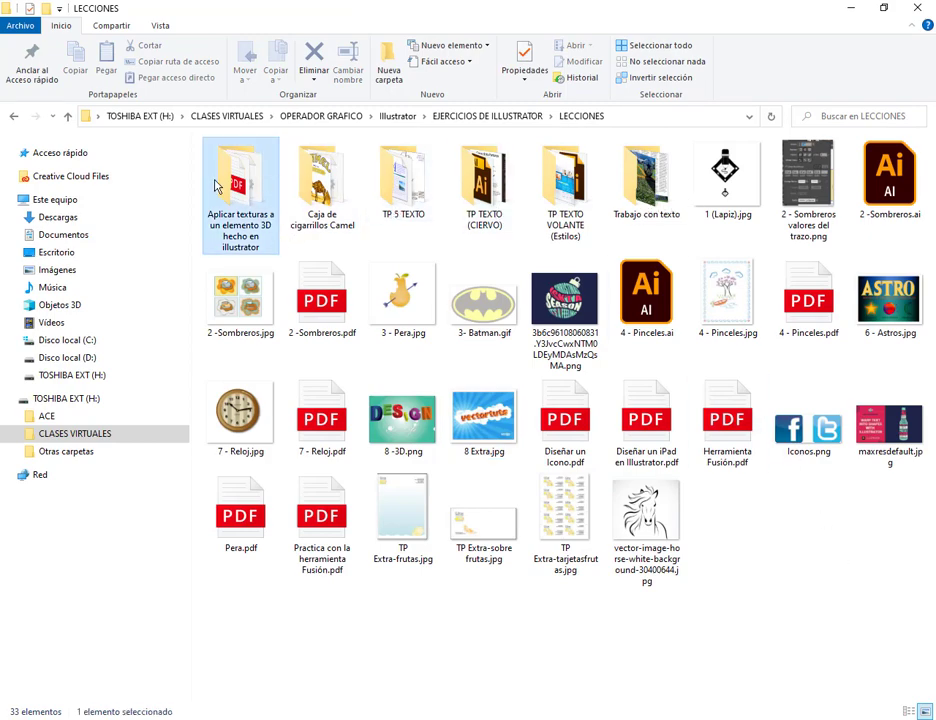
{"action": "double_click", "coordinate": [272, 200]}
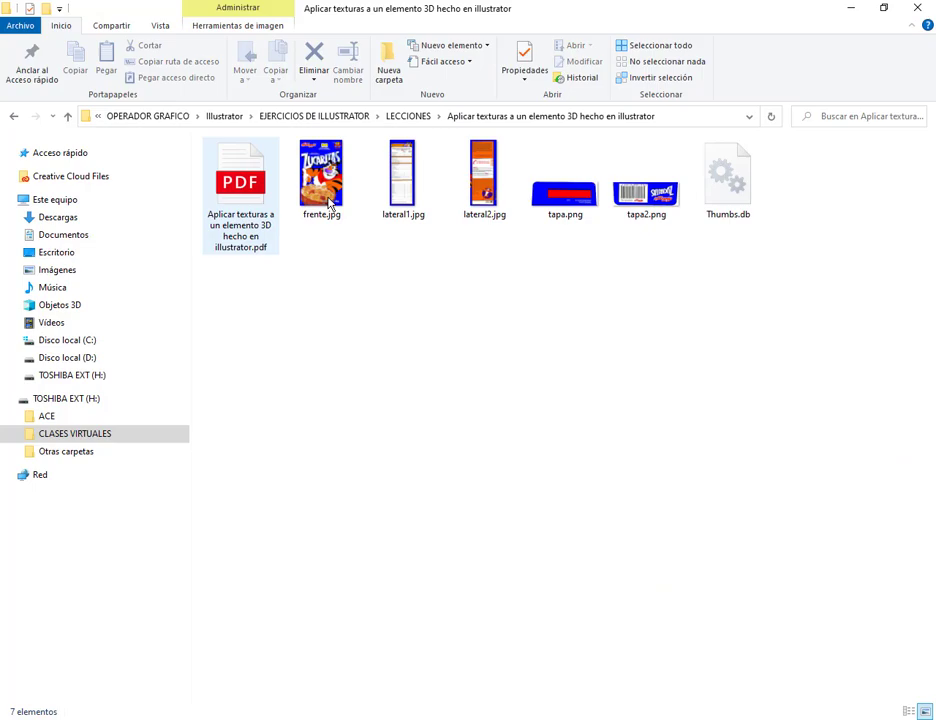
{"action": "double_click", "coordinate": [240, 188]}
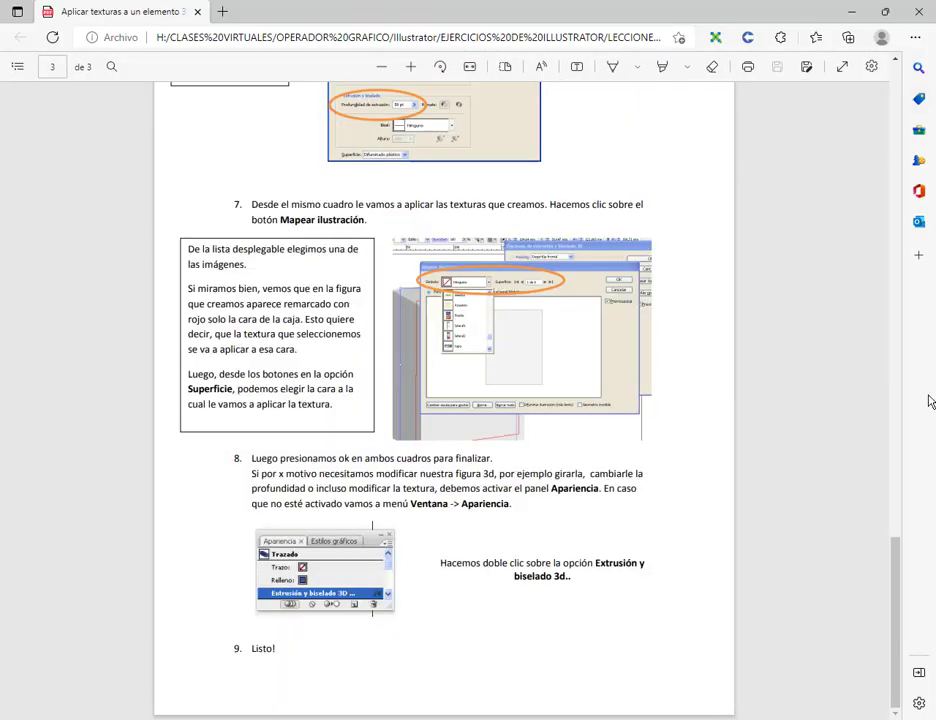
Look over the cereal-box exercise PDF from its first page, then close it.
{"action": "left_click_drag", "start_coordinate": [891, 591], "coordinate": [902, 115]}
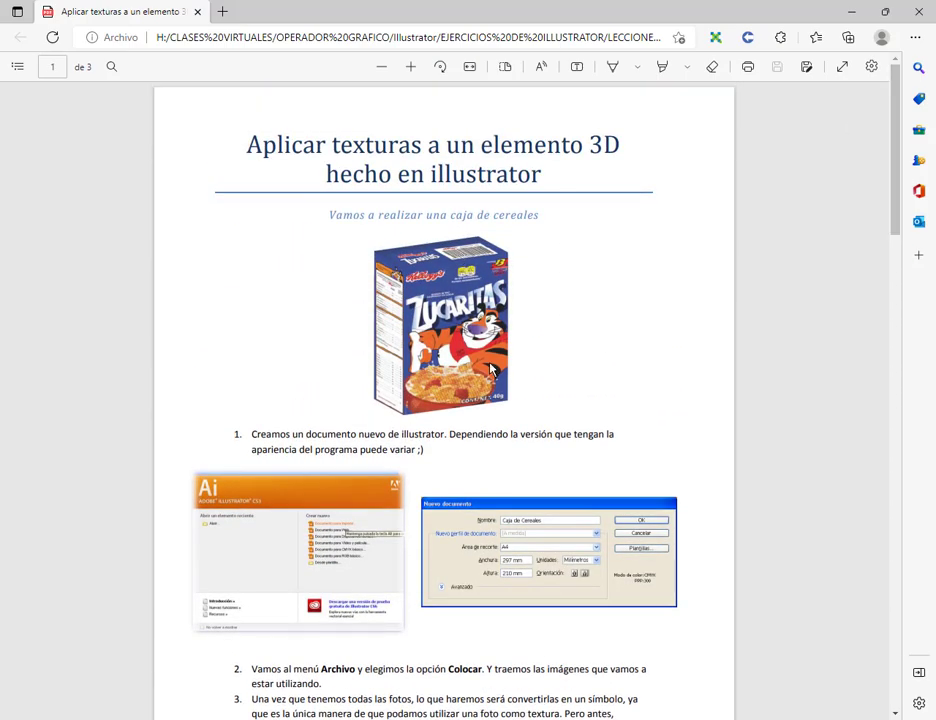
{"action": "scroll", "coordinate": [490, 370], "scroll_direction": "down", "scroll_amount": 4}
{"action": "left_click", "coordinate": [915, 13]}
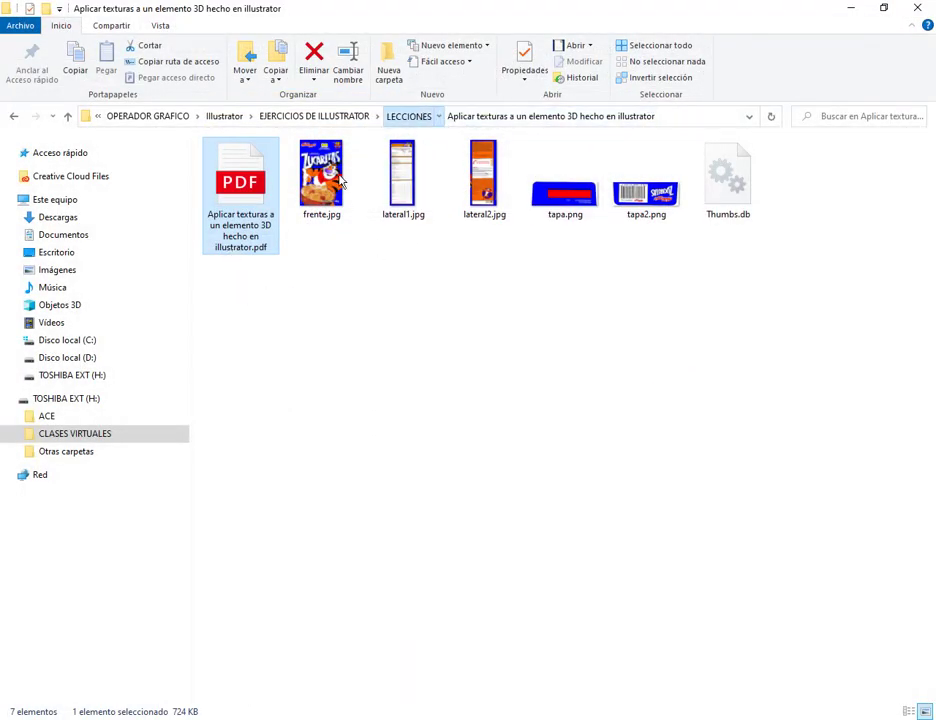
Return to the LECCIONES folder and upload the folder "Aplicar texturas a un elemento 3D hecho en illustrator" to Clase 10 in Google Drive.
{"action": "left_click", "coordinate": [408, 116]}
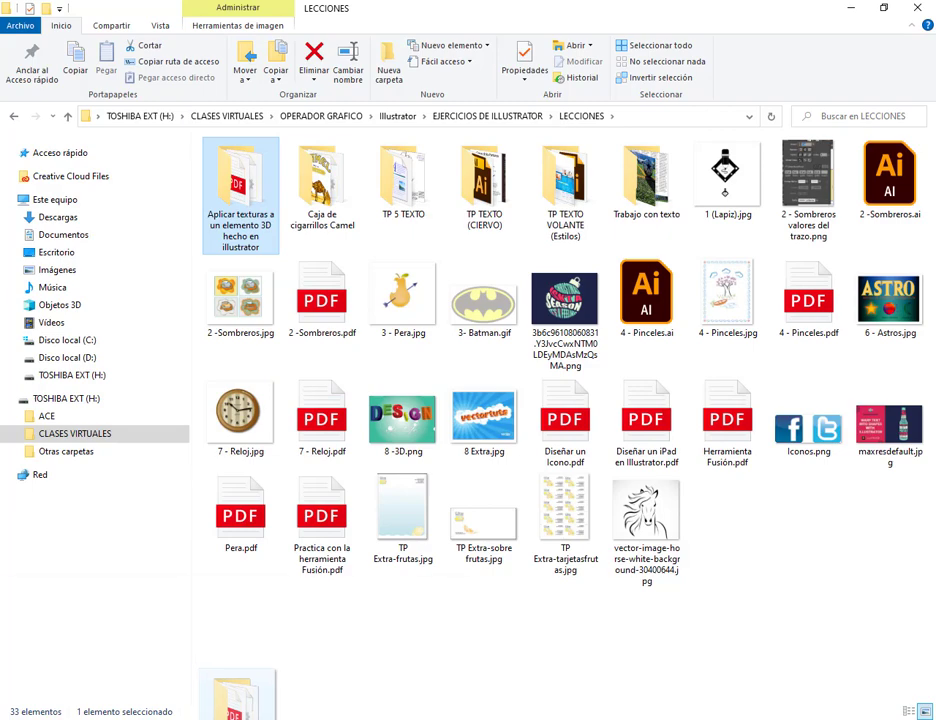
{"action": "mouse_move", "coordinate": [240, 719]}
{"action": "left_click_drag", "start_coordinate": [240, 719], "coordinate": [472, 501]}
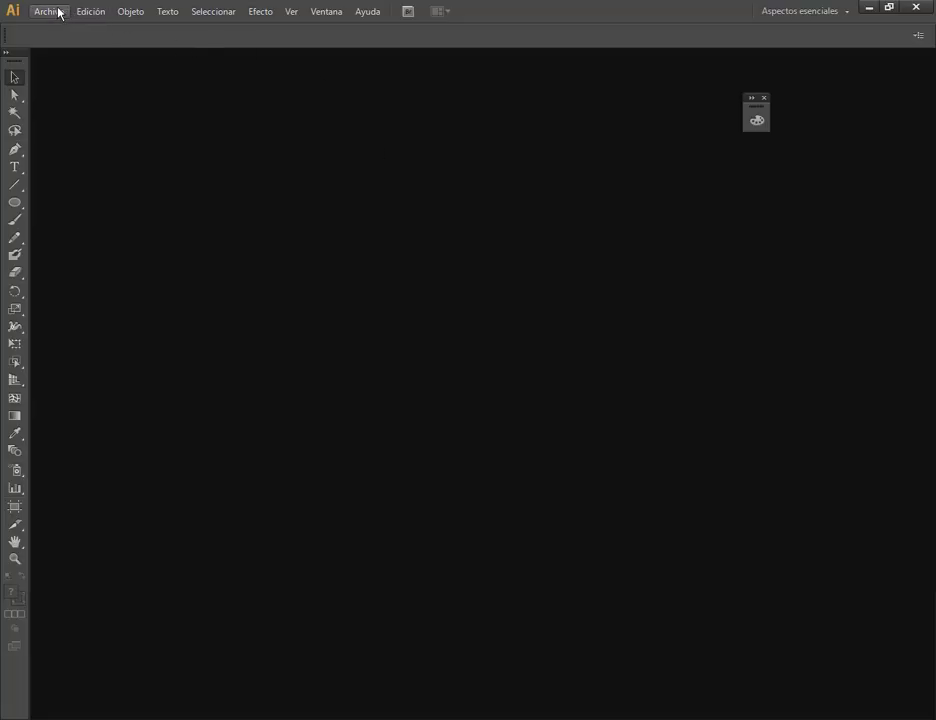
Create a new A4 document in Illustrator with portrait orientation, 210 × 297 mm.
{"action": "left_click", "coordinate": [50, 11]}
{"action": "left_click", "coordinate": [45, 28]}
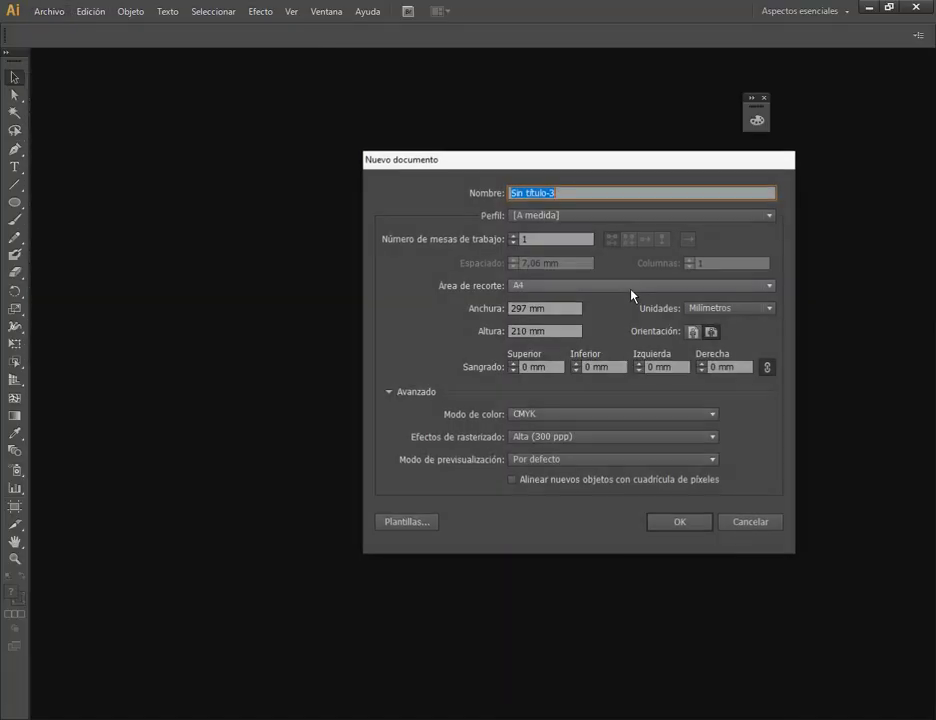
{"action": "left_click", "coordinate": [693, 332]}
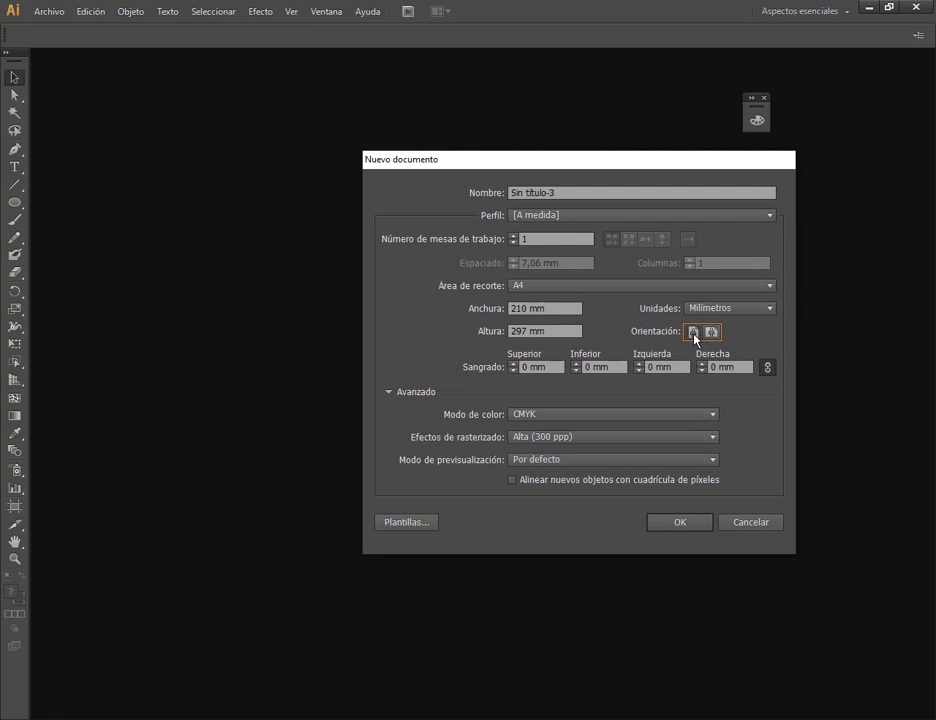
{"action": "left_click", "coordinate": [691, 527]}
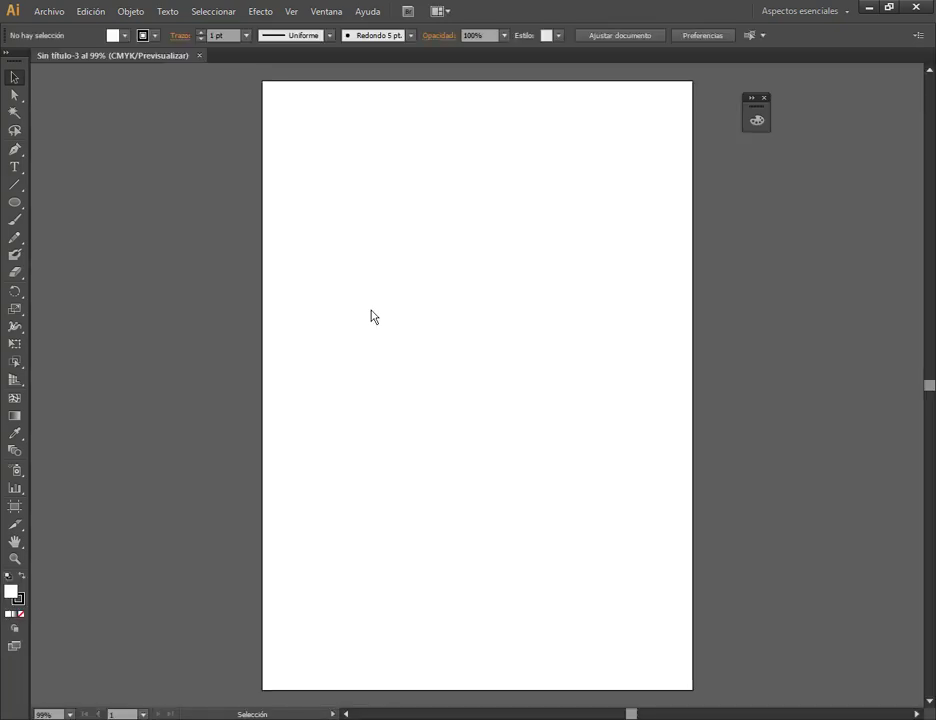
Draw a large upright rectangle on the artboard and move it toward the page's upper right.
{"action": "left_click", "coordinate": [15, 203]}
{"action": "left_click", "coordinate": [48, 201]}
{"action": "mouse_move", "coordinate": [397, 206]}
{"action": "left_mouse_down"}
{"action": "mouse_move", "coordinate": [554, 500]}
{"action": "mouse_move", "coordinate": [616, 500]}
{"action": "left_mouse_up"}
{"action": "key", "text": "v"}
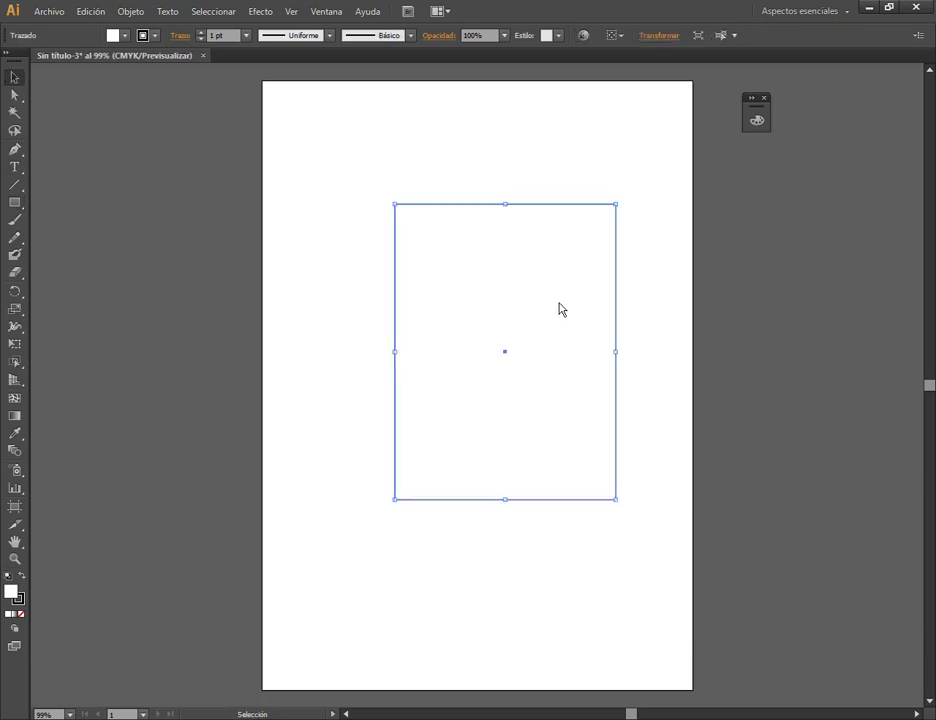
{"action": "left_click_drag", "start_coordinate": [559, 309], "coordinate": [596, 297]}
Fill the rectangle with light gray and remove its stroke.
{"action": "left_click", "coordinate": [124, 35]}
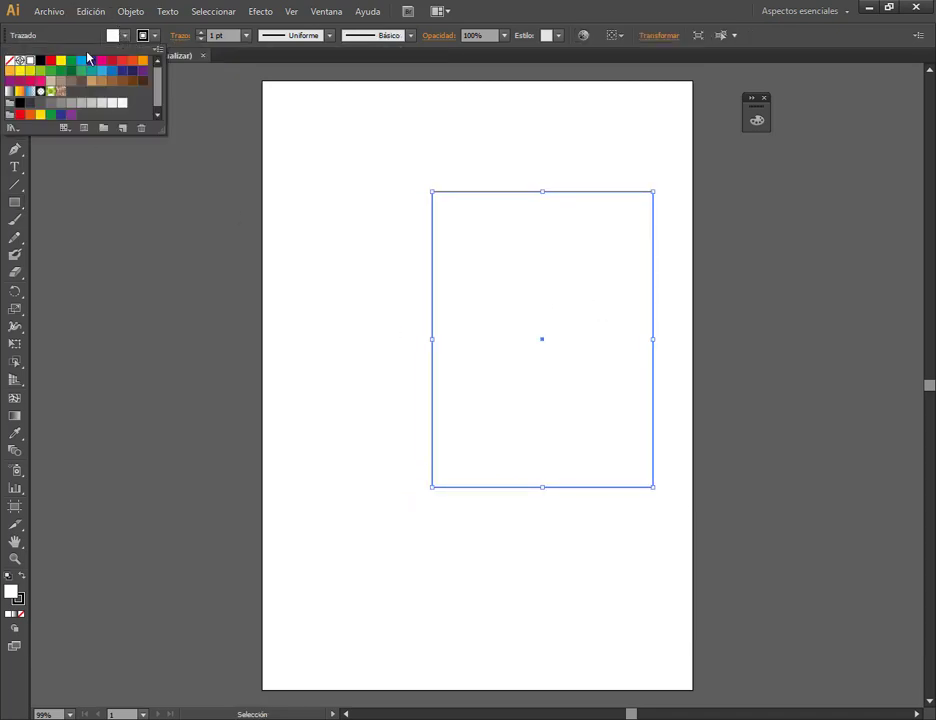
{"action": "left_click", "coordinate": [102, 104]}
{"action": "left_click", "coordinate": [156, 36]}
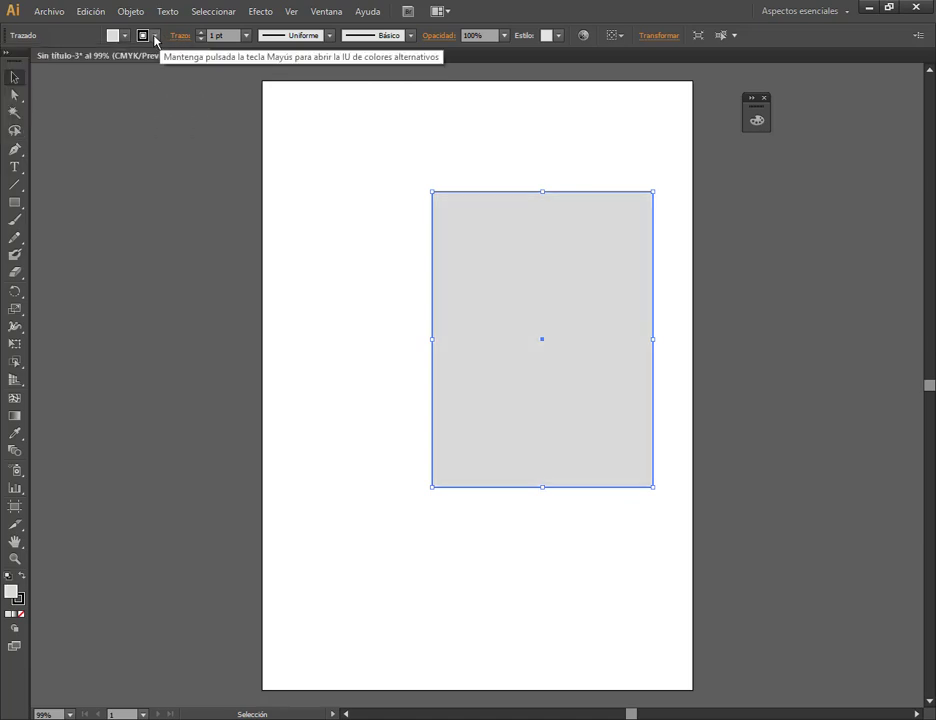
{"action": "left_click", "coordinate": [156, 36]}
{"action": "left_click", "coordinate": [12, 63]}
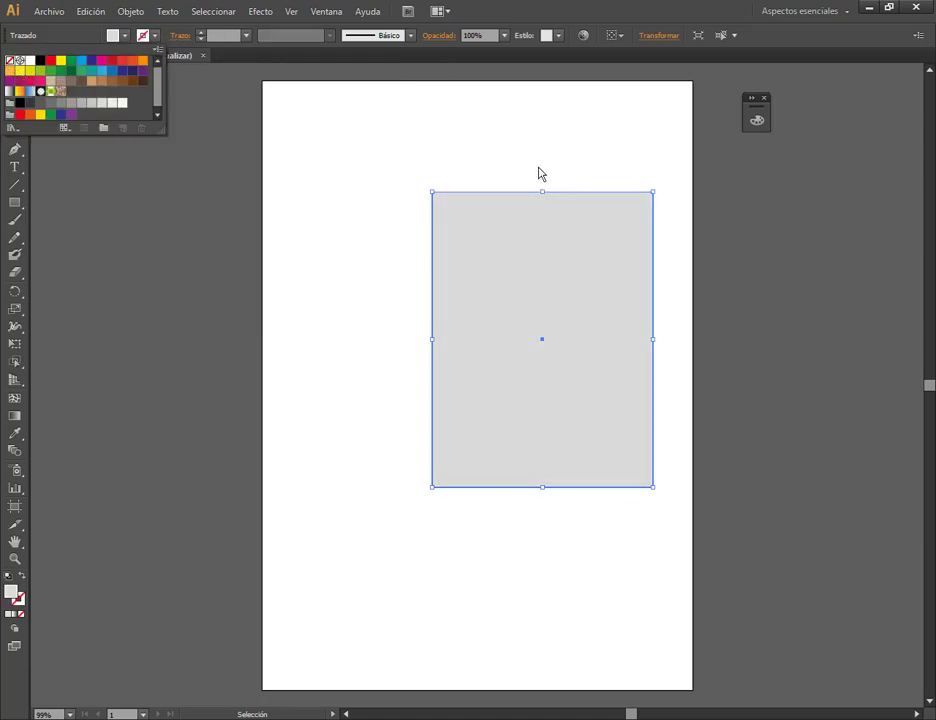
{"action": "left_click", "coordinate": [537, 236]}
Apply the 3D Extrude & Bevel effect to the rectangle with preview on and an extrusion depth of 122 pt, then deselect it.
{"action": "left_click", "coordinate": [262, 11]}
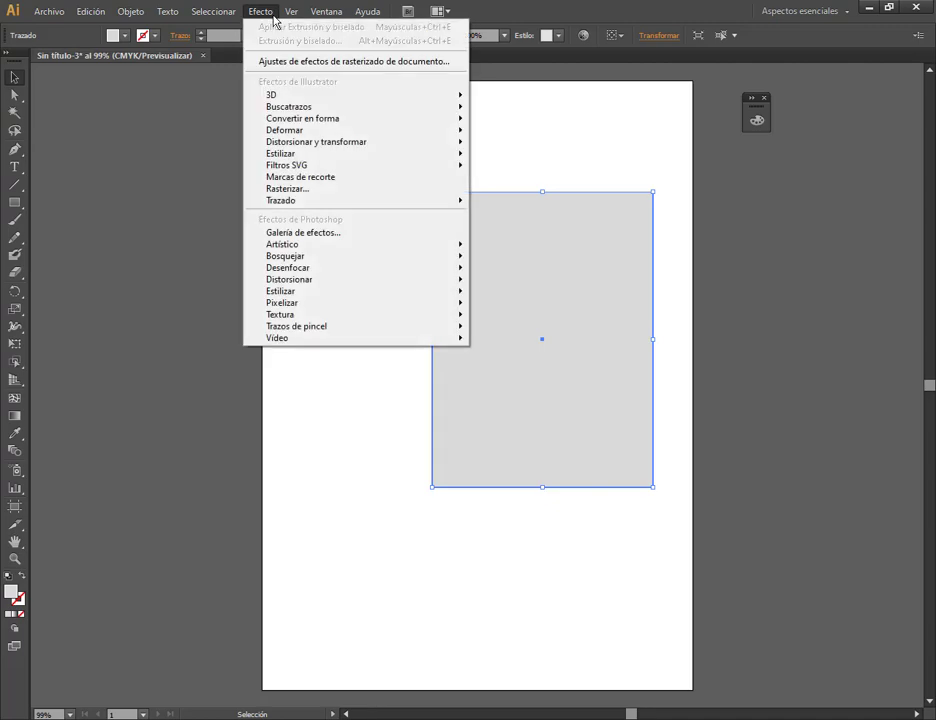
{"action": "mouse_move", "coordinate": [300, 94]}
{"action": "left_click", "coordinate": [562, 97]}
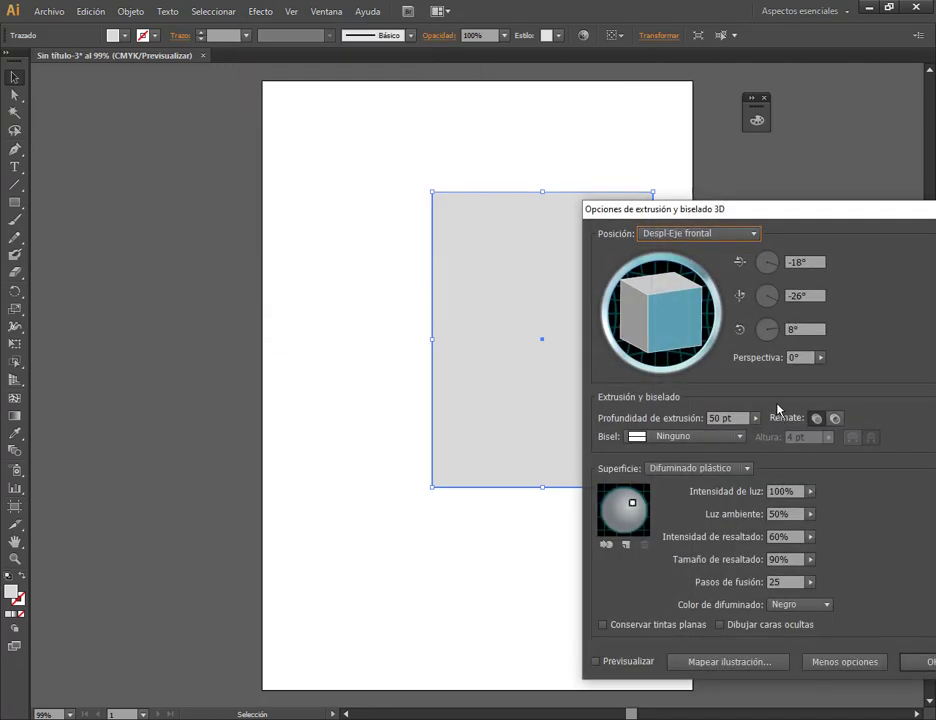
{"action": "left_click", "coordinate": [597, 661]}
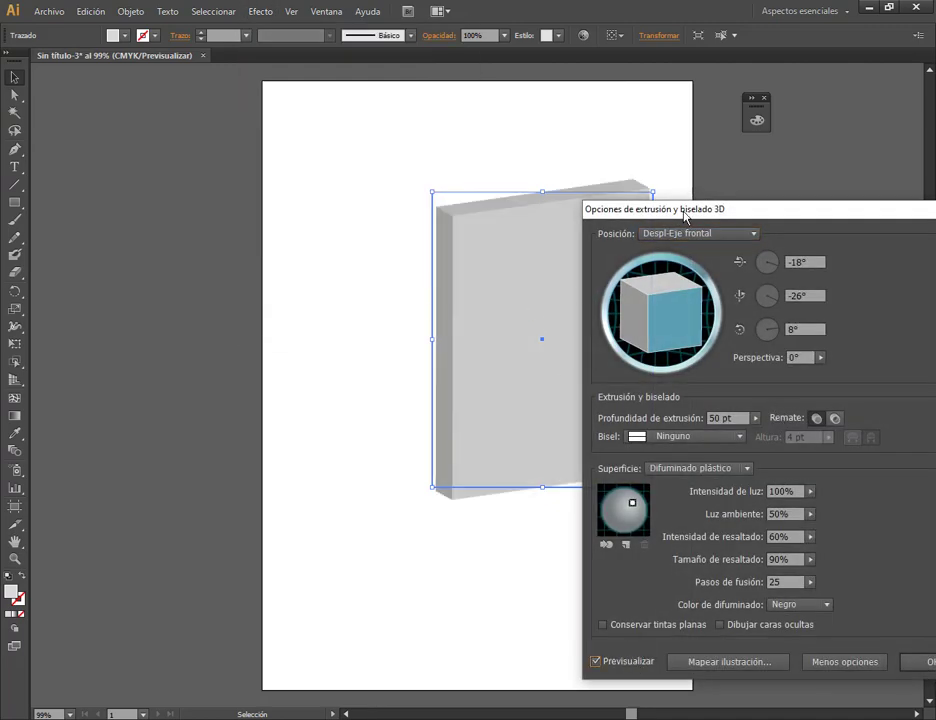
{"action": "left_click_drag", "start_coordinate": [685, 213], "coordinate": [767, 149]}
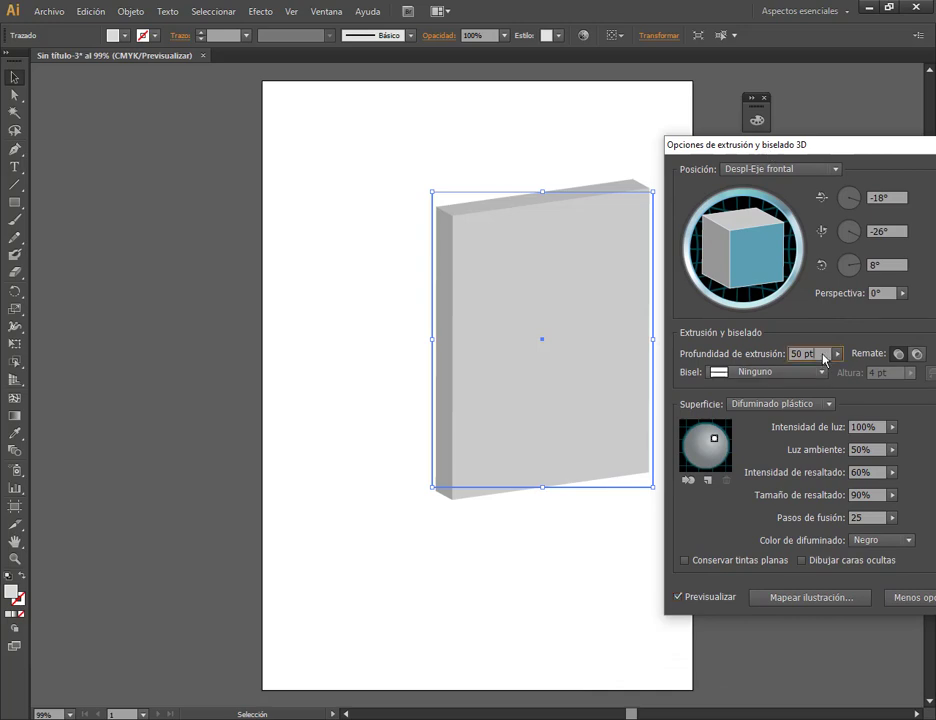
{"action": "scroll", "coordinate": [824, 357], "scroll_direction": "up", "scroll_amount": 20}
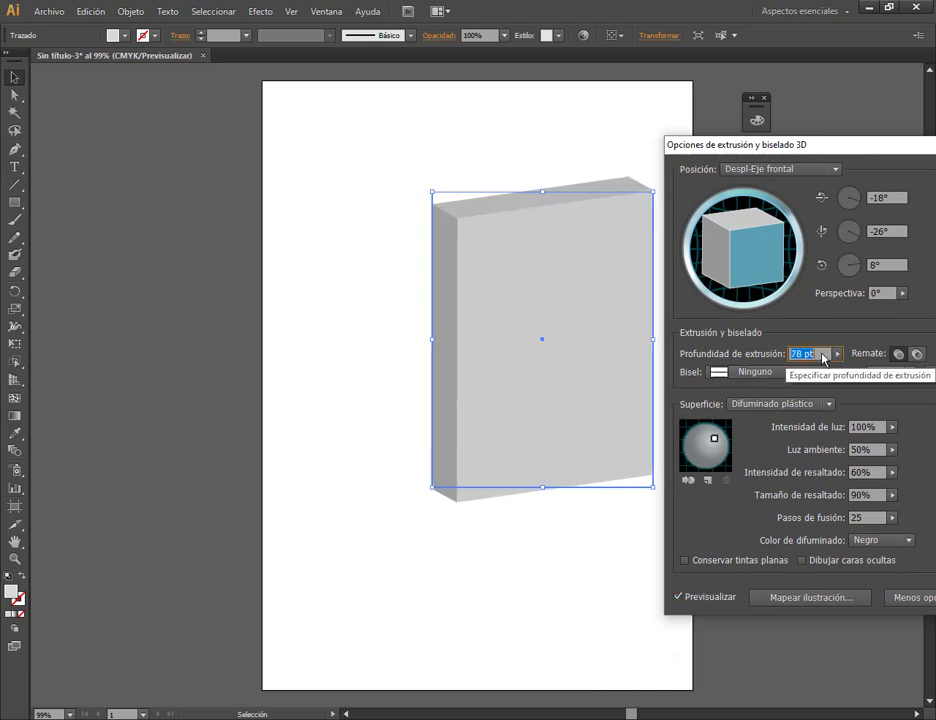
{"action": "scroll", "coordinate": [824, 357], "scroll_direction": "up", "scroll_amount": 20}
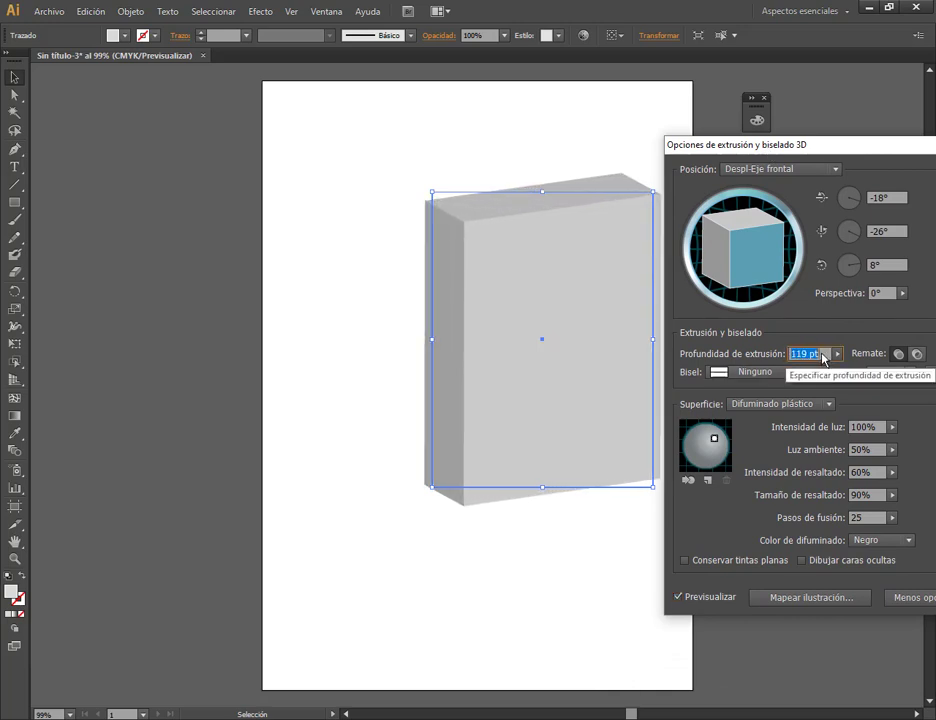
{"action": "scroll", "coordinate": [824, 357], "scroll_direction": "up", "scroll_amount": 3}
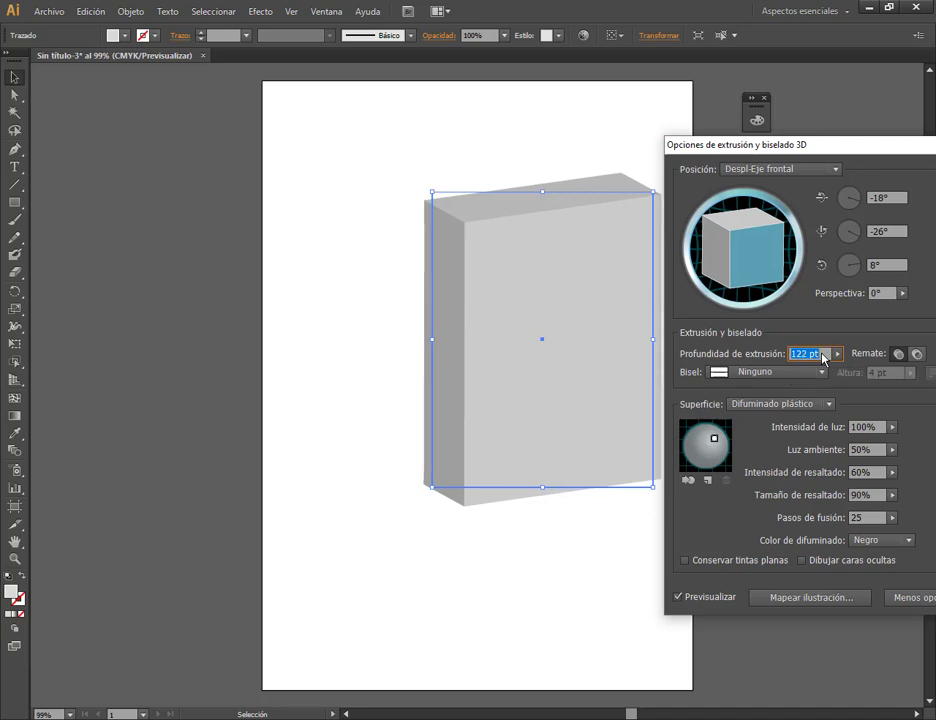
{"action": "left_click_drag", "start_coordinate": [730, 145], "coordinate": [570, 96]}
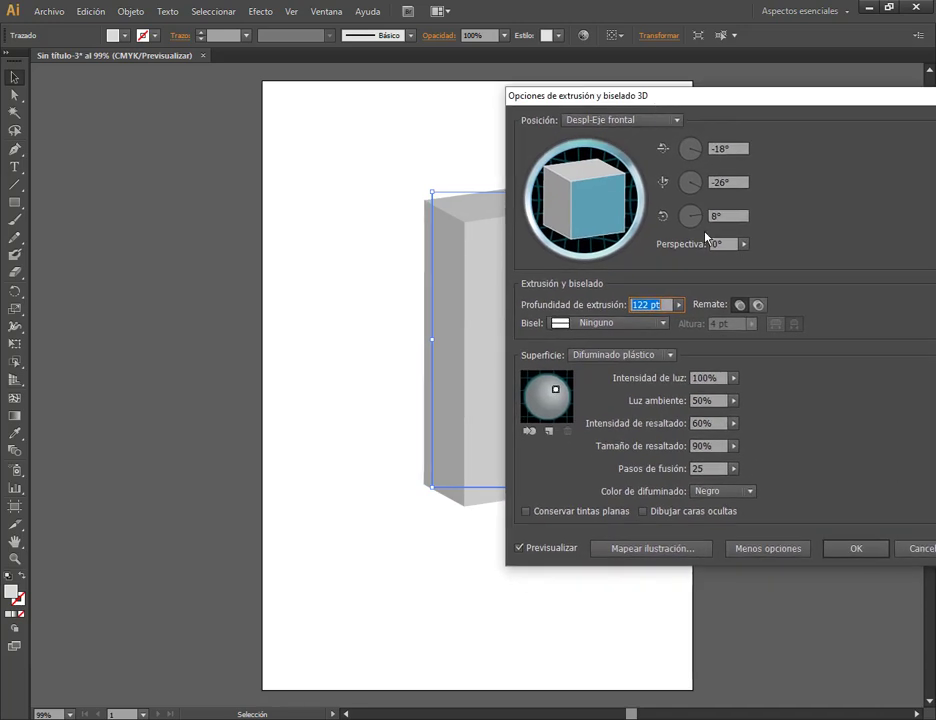
{"action": "left_click", "coordinate": [855, 548]}
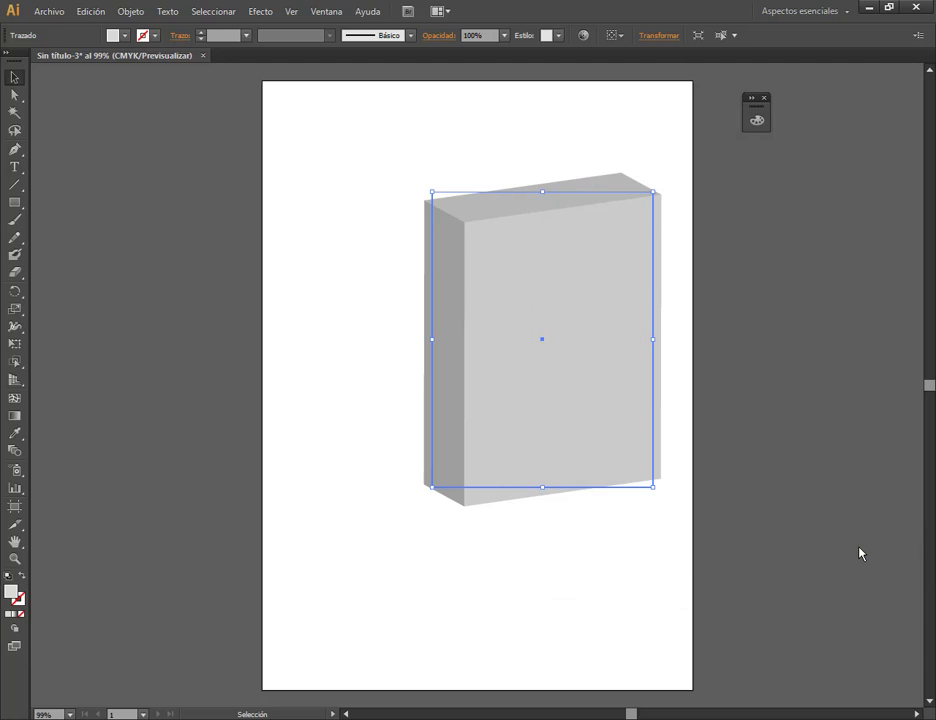
{"action": "left_click", "coordinate": [788, 560]}
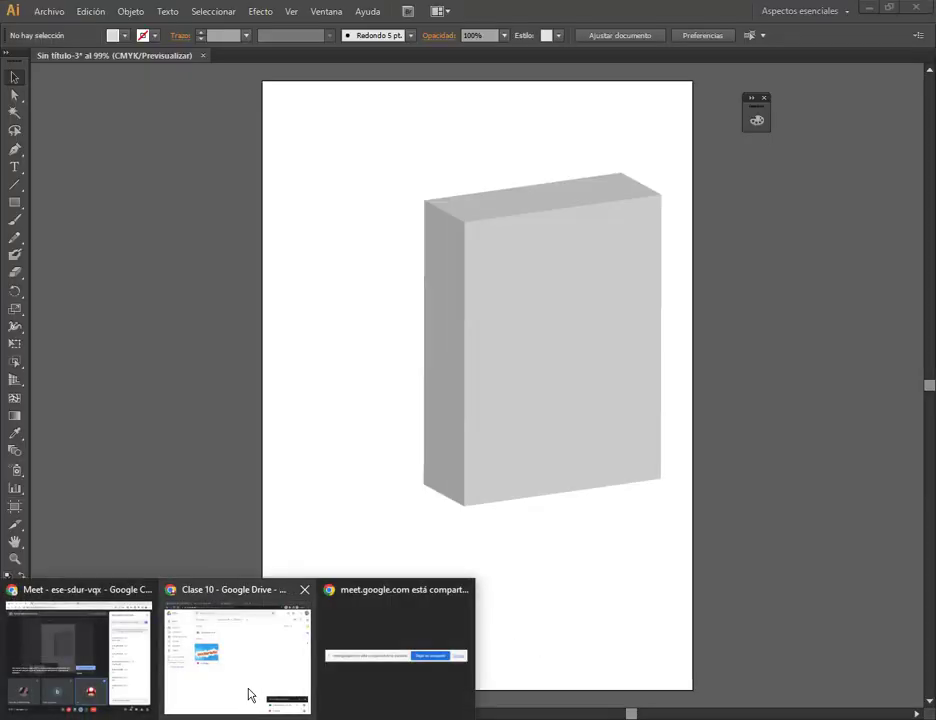
Switch to Google Drive and open the exercise PDF inside the uploaded textures folder in Clase 10.
{"action": "left_click", "coordinate": [249, 694]}
{"action": "double_click", "coordinate": [290, 204]}
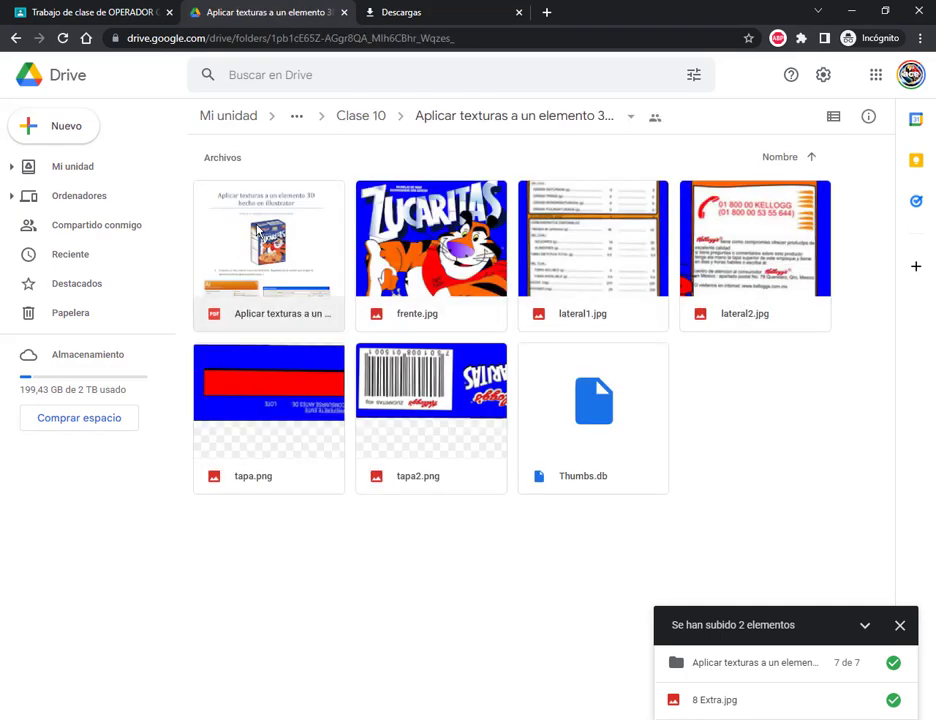
{"action": "left_click", "coordinate": [328, 279]}
{"action": "double_click", "coordinate": [328, 279]}
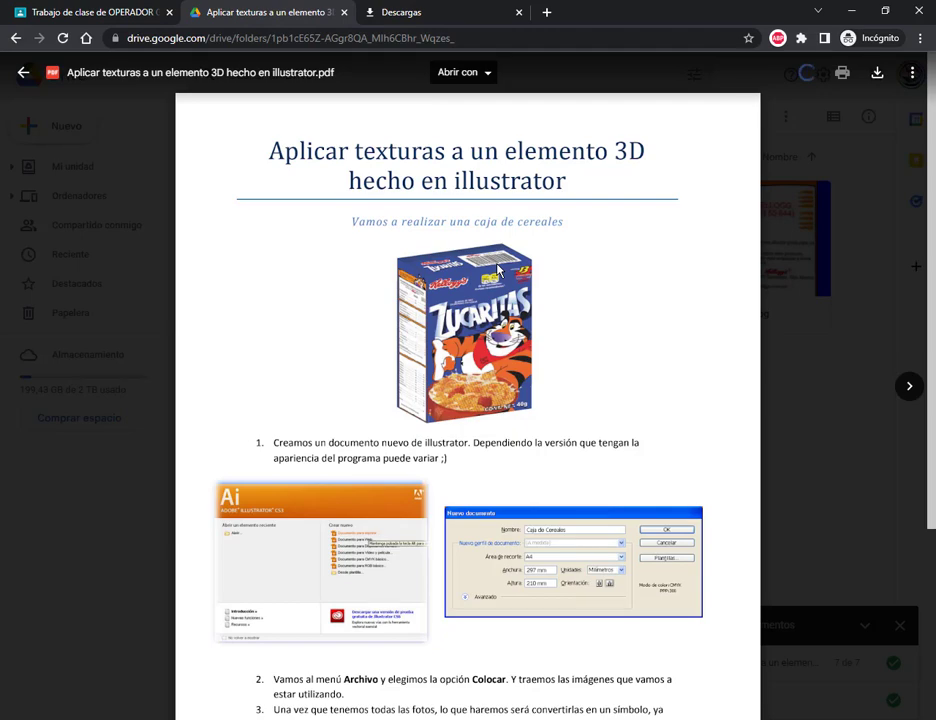
Review the PDF's instructions on embedding images, creating symbols and extruding the box, then return to Illustrator.
{"action": "scroll", "coordinate": [547, 205], "scroll_direction": "down", "scroll_amount": 6}
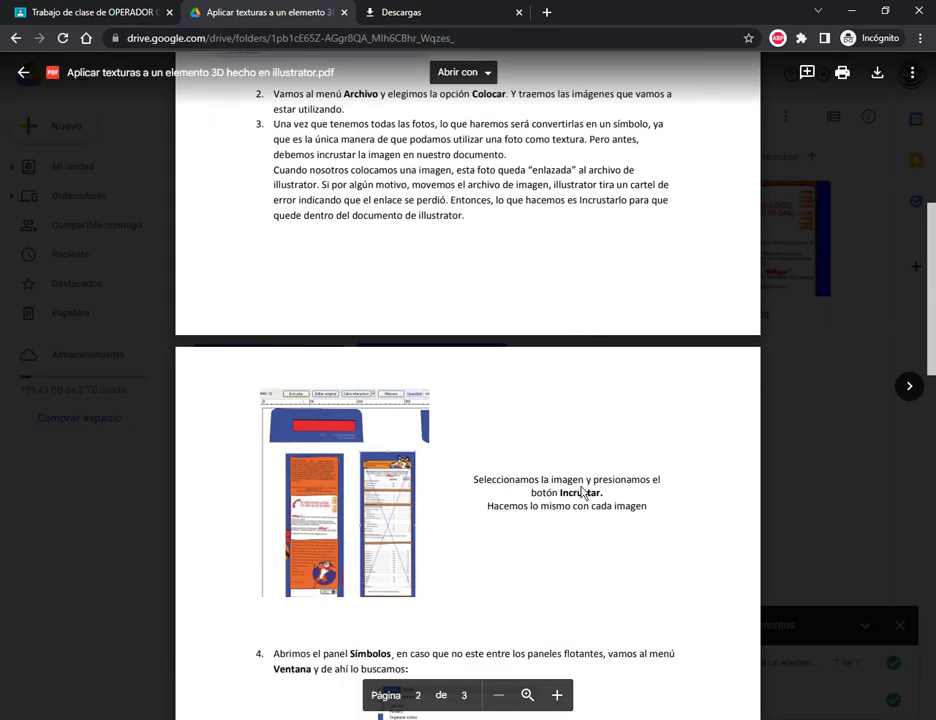
{"action": "left_click_drag", "start_coordinate": [514, 496], "coordinate": [625, 498]}
{"action": "scroll", "coordinate": [447, 399], "scroll_direction": "down", "scroll_amount": 3}
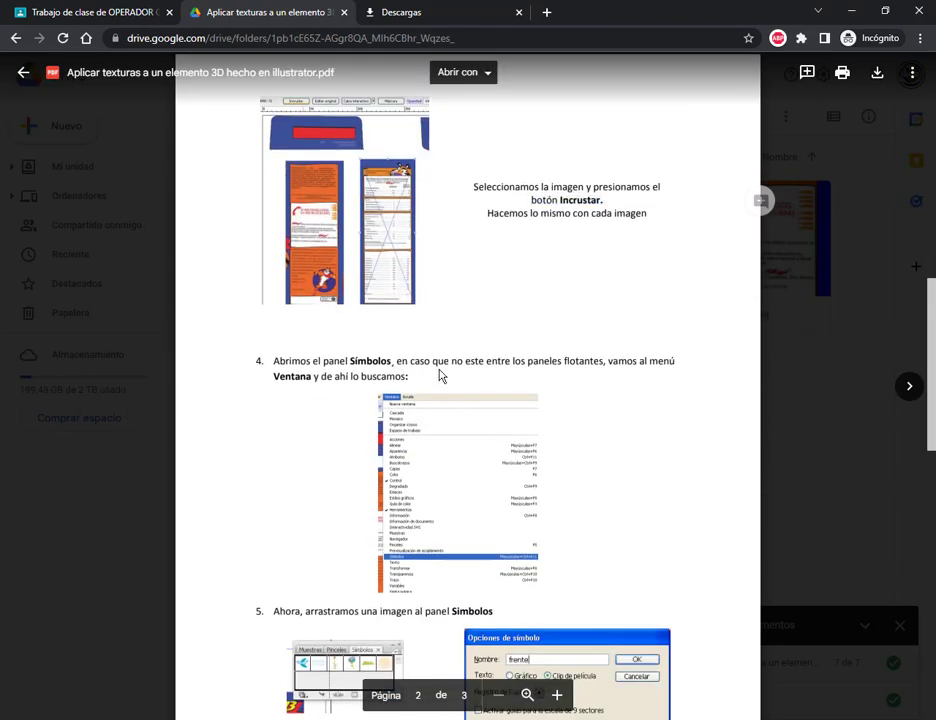
{"action": "left_click_drag", "start_coordinate": [330, 360], "coordinate": [478, 369]}
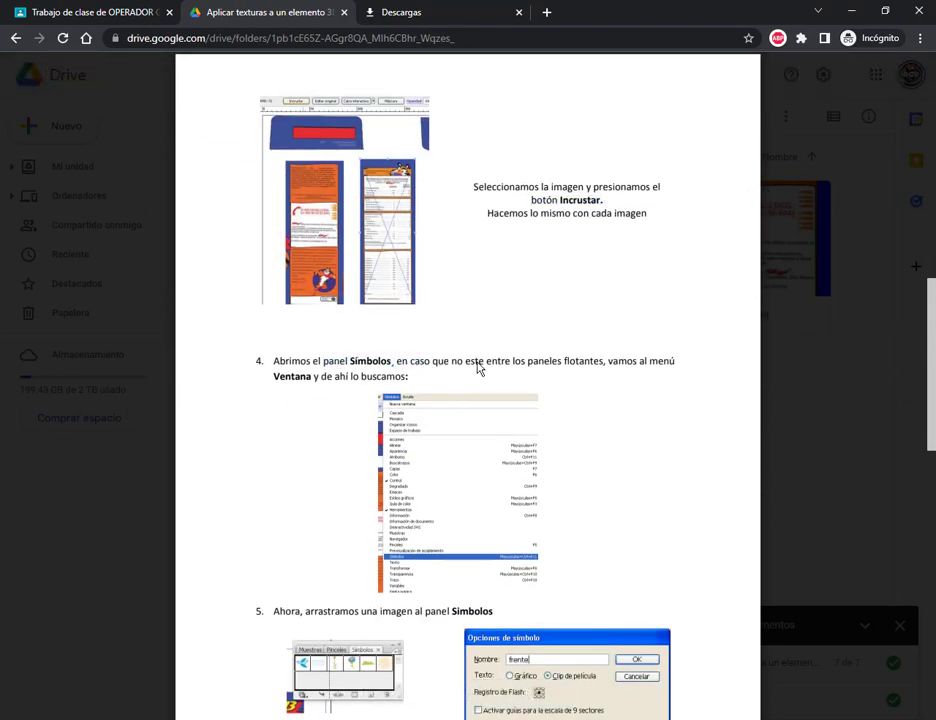
{"action": "scroll", "coordinate": [478, 369], "scroll_direction": "down", "scroll_amount": 2}
{"action": "scroll", "coordinate": [410, 250], "scroll_direction": "down", "scroll_amount": 2}
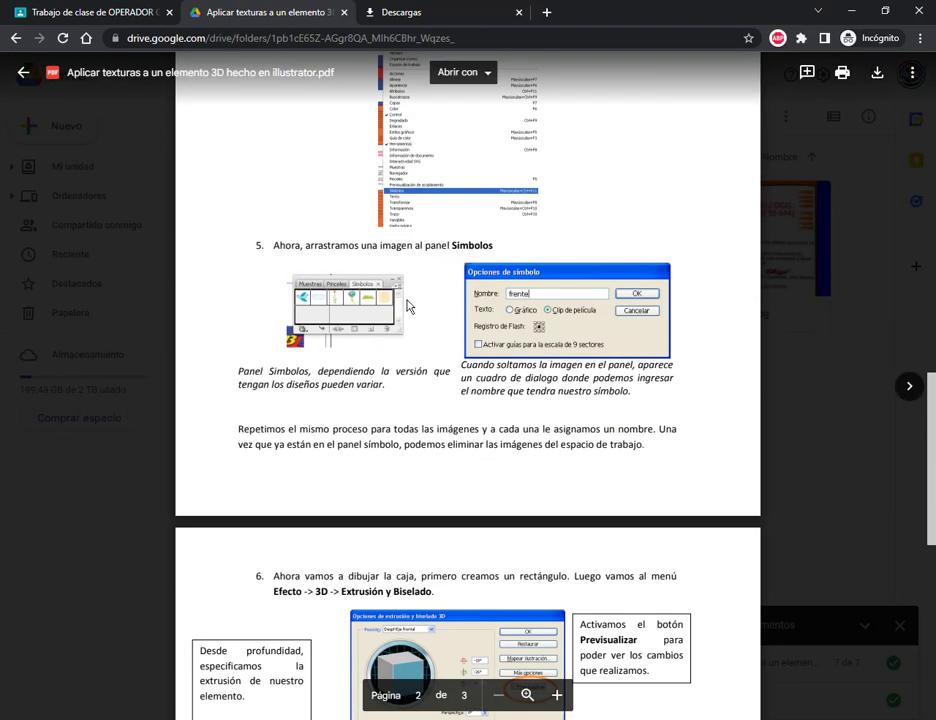
{"action": "scroll", "coordinate": [412, 307], "scroll_direction": "down", "scroll_amount": 2}
{"action": "scroll", "coordinate": [415, 321], "scroll_direction": "up", "scroll_amount": 2}
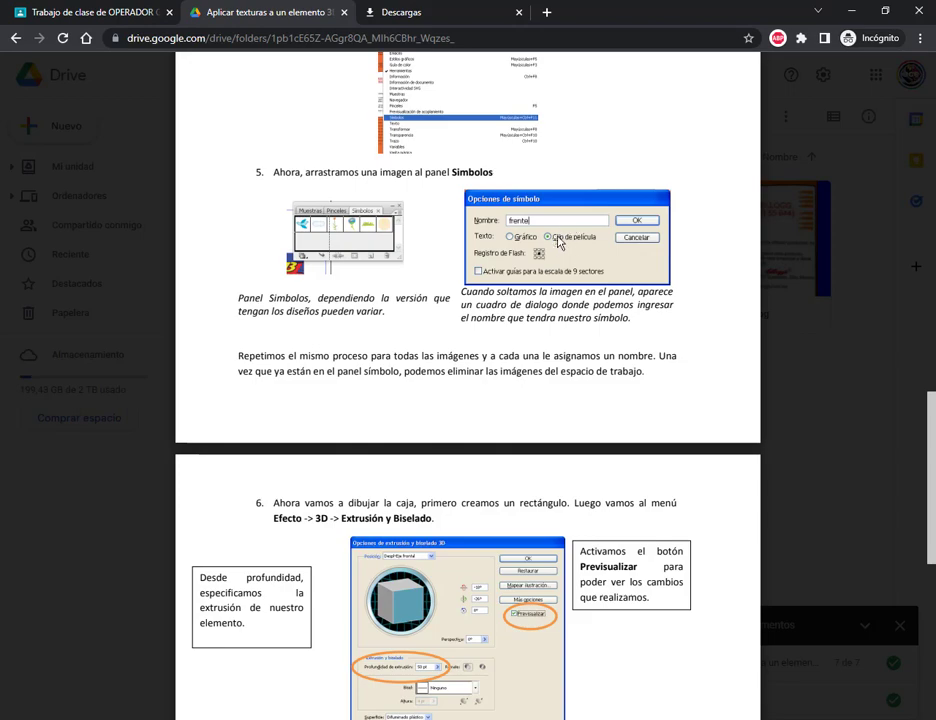
{"action": "left_click", "coordinate": [852, 11]}
Reposition the gray 3D box on the artboard, checking the Drive PDF again in between, and deselect it.
{"action": "left_click_drag", "start_coordinate": [500, 299], "coordinate": [469, 293]}
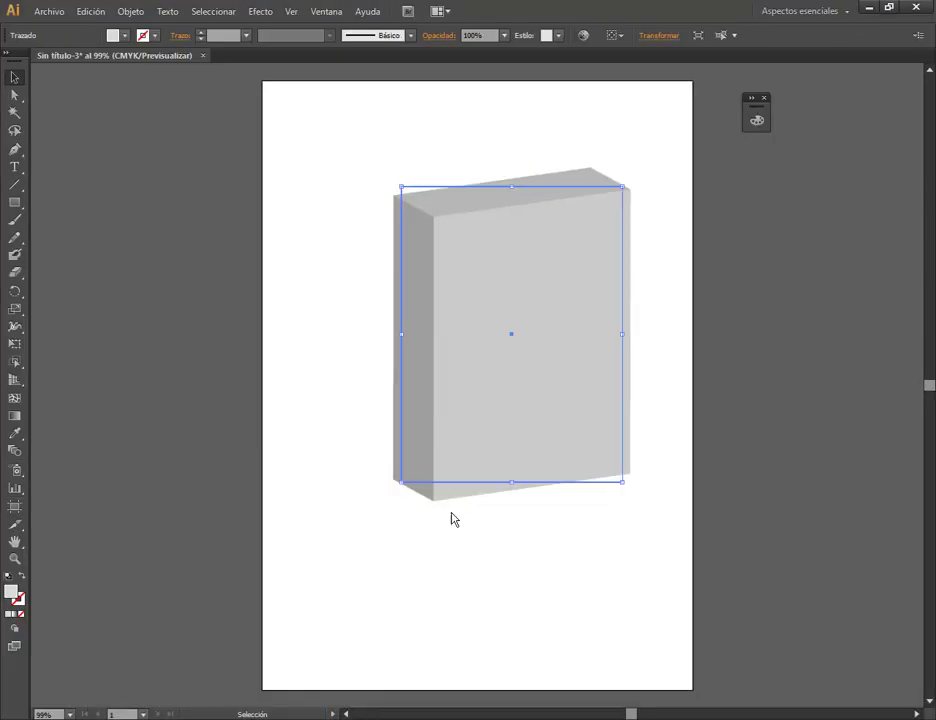
{"action": "mouse_move", "coordinate": [194, 712]}
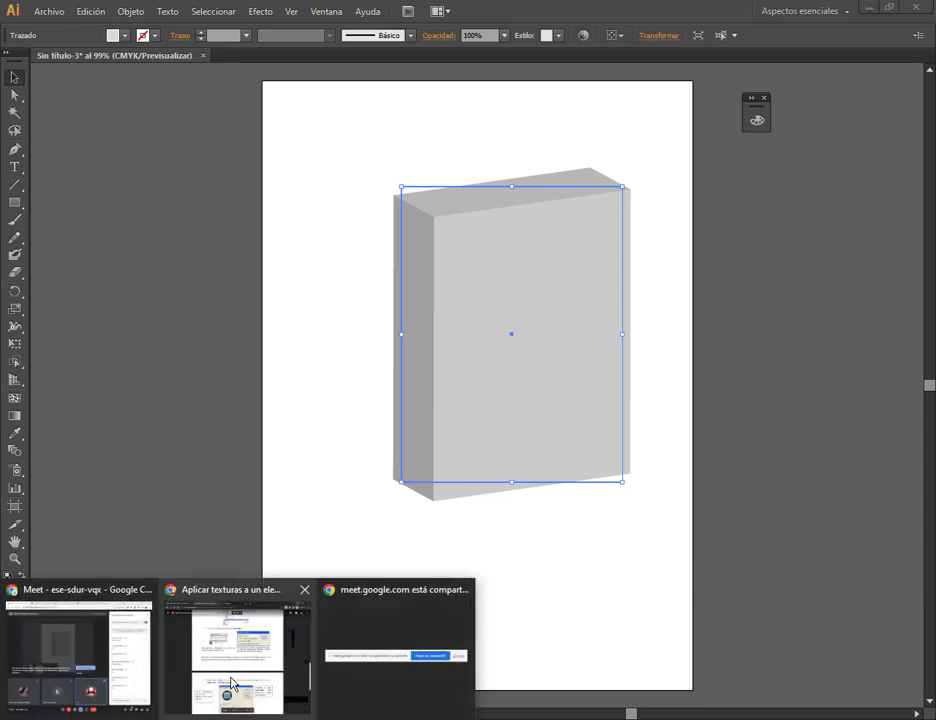
{"action": "left_click", "coordinate": [240, 648]}
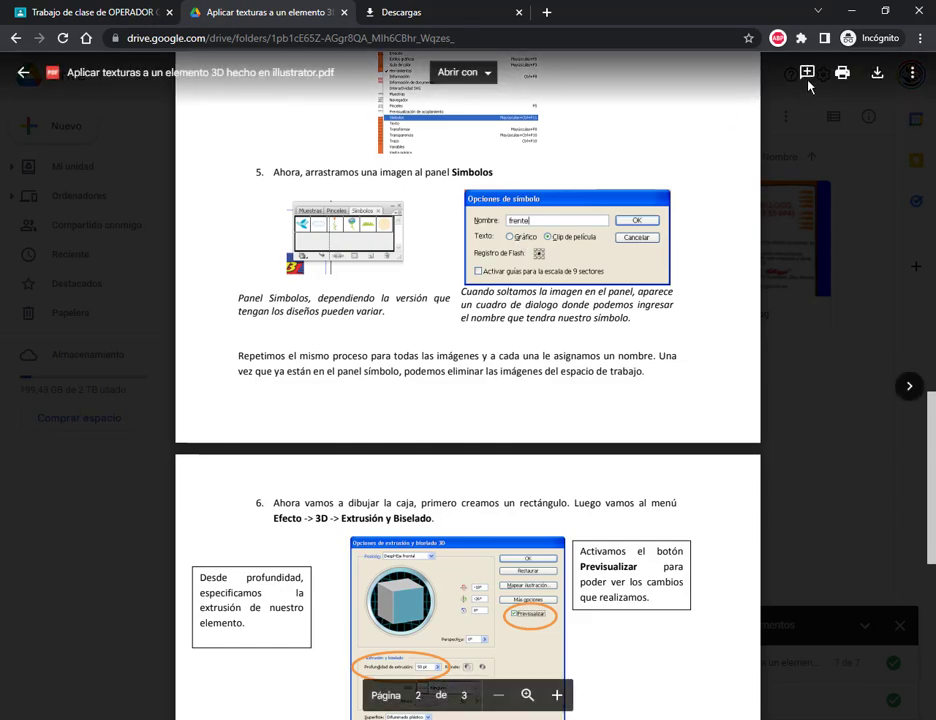
{"action": "left_click", "coordinate": [850, 10]}
{"action": "left_click", "coordinate": [352, 214]}
{"action": "left_click_drag", "start_coordinate": [481, 276], "coordinate": [502, 281]}
{"action": "left_click", "coordinate": [198, 234]}
{"action": "left_click", "coordinate": [38, 12]}
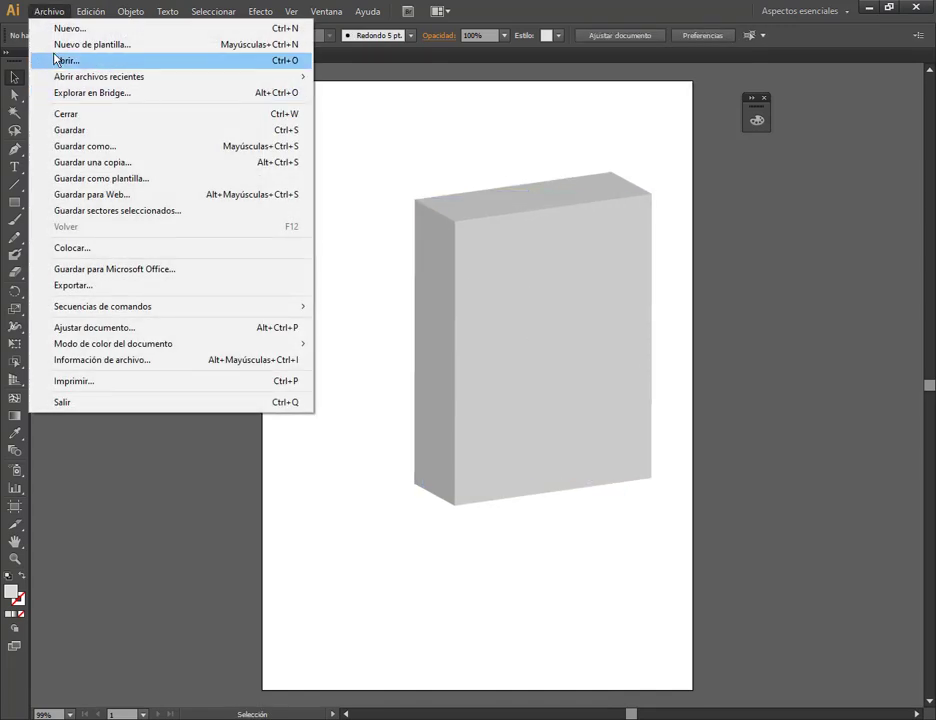
{"action": "left_click", "coordinate": [92, 247]}
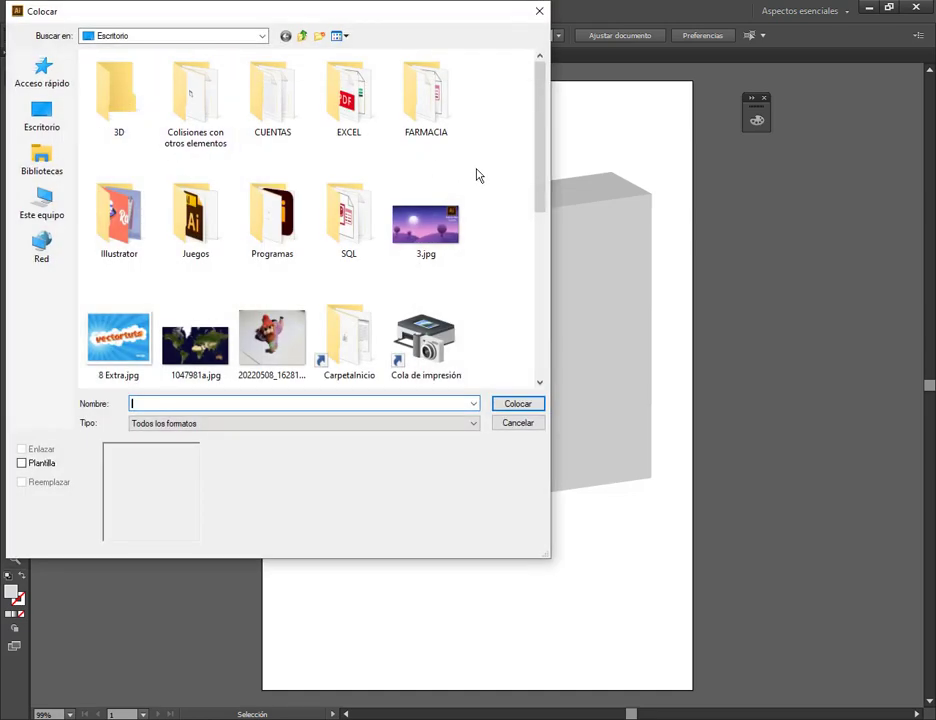
{"action": "scroll", "coordinate": [478, 175], "scroll_direction": "down", "scroll_amount": 5}
{"action": "scroll", "coordinate": [460, 200], "scroll_direction": "up", "scroll_amount": 3}
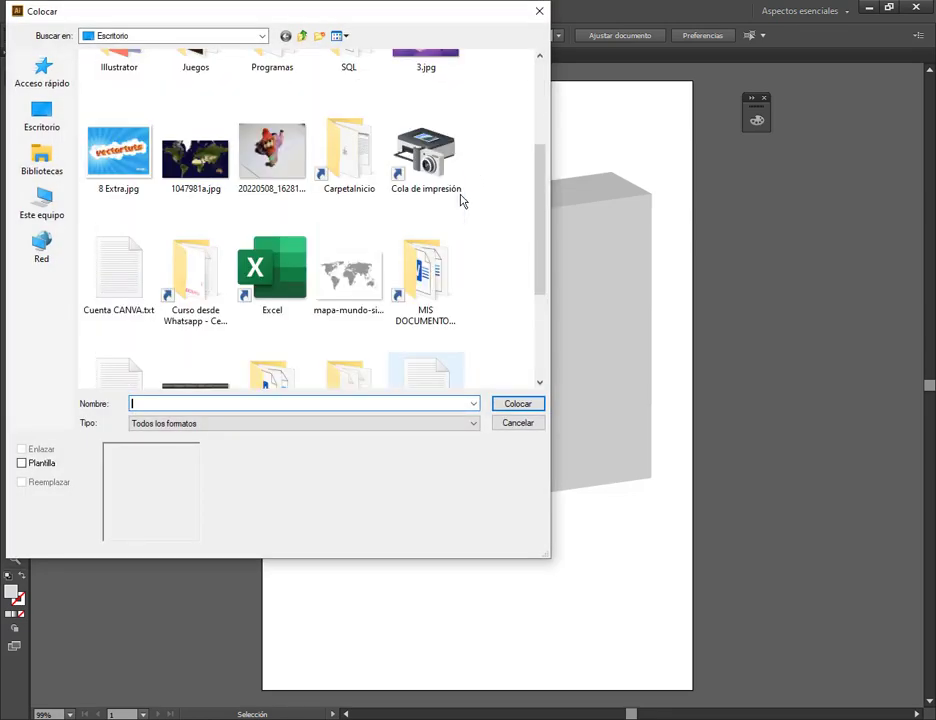
{"action": "scroll", "coordinate": [477, 200], "scroll_direction": "up", "scroll_amount": 3}
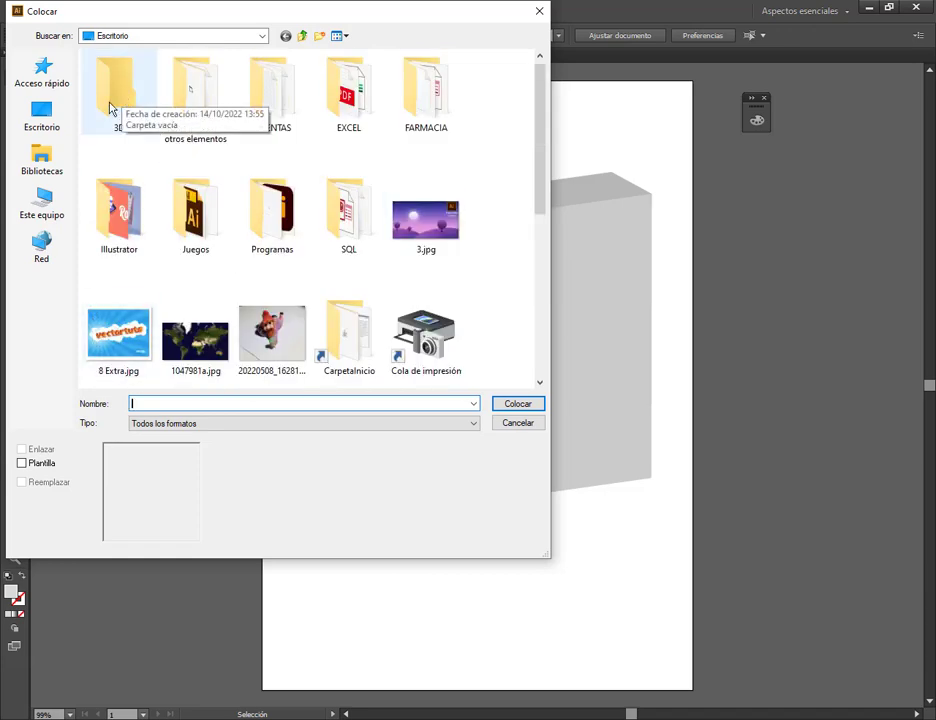
{"action": "left_click", "coordinate": [518, 424]}
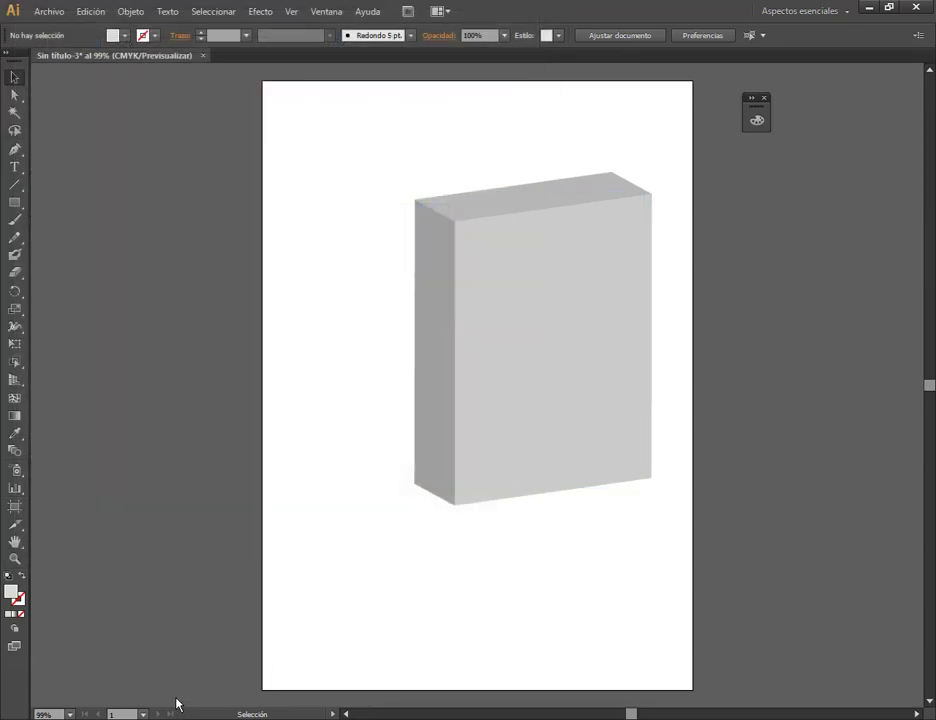
Switch to File Explorer and locate the texture exercise images in the desktop's Illustrator folder, checking the 3D folder first.
{"action": "mouse_move", "coordinate": [178, 712]}
{"action": "left_click", "coordinate": [212, 607]}
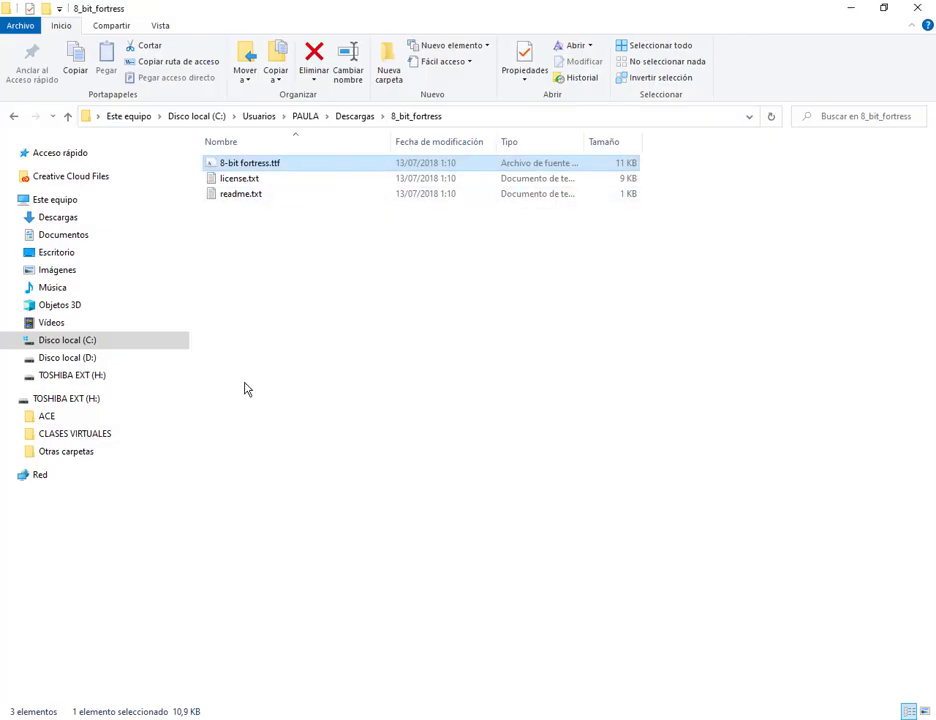
{"action": "left_click", "coordinate": [97, 660]}
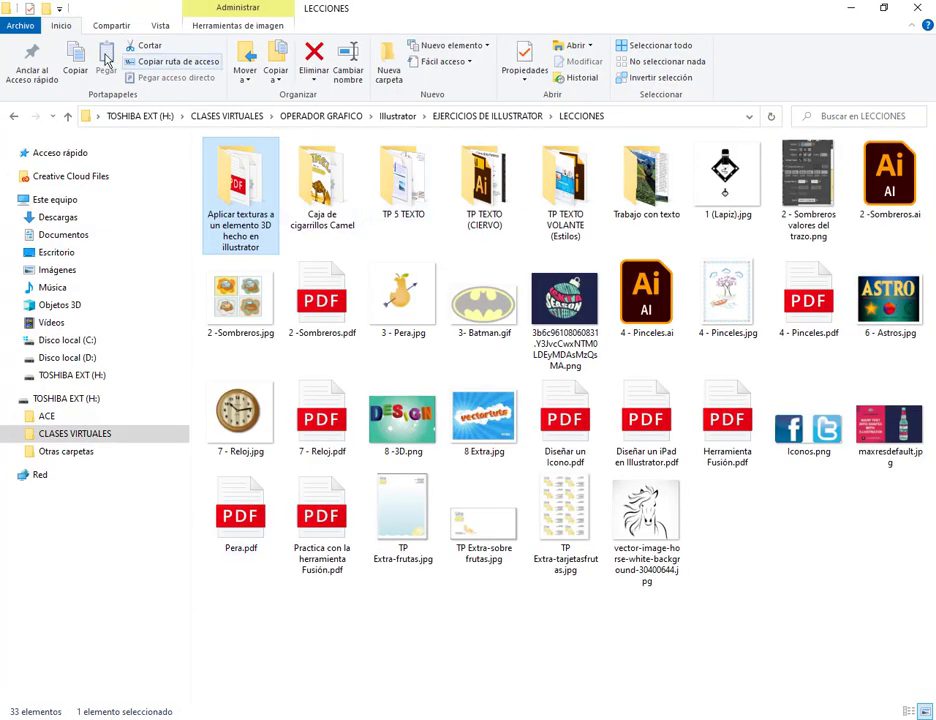
{"action": "key", "text": "alt+Tab"}
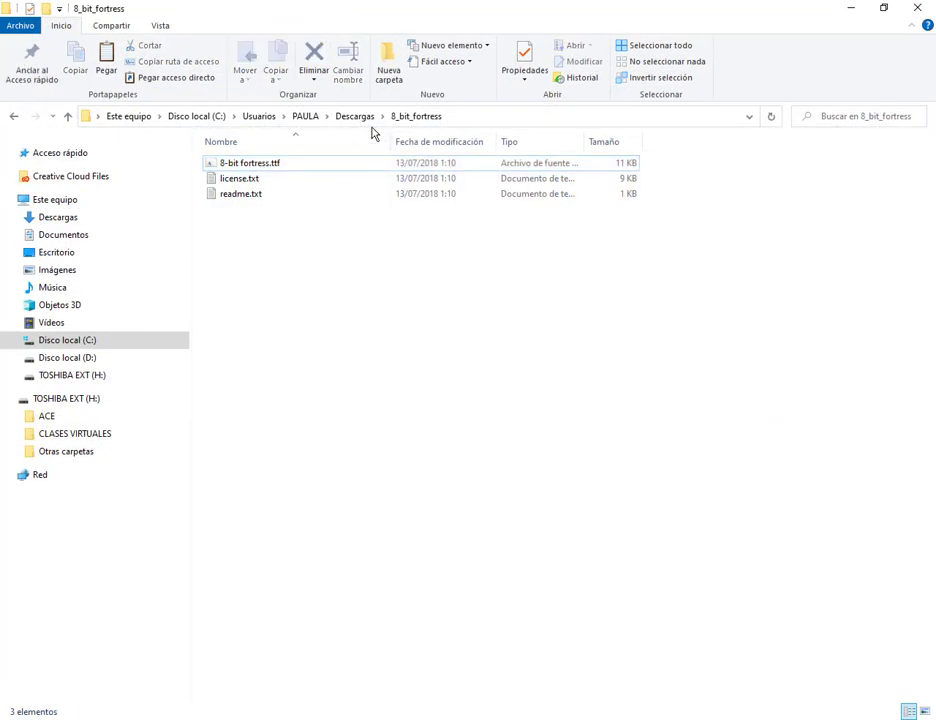
{"action": "left_click", "coordinate": [66, 253]}
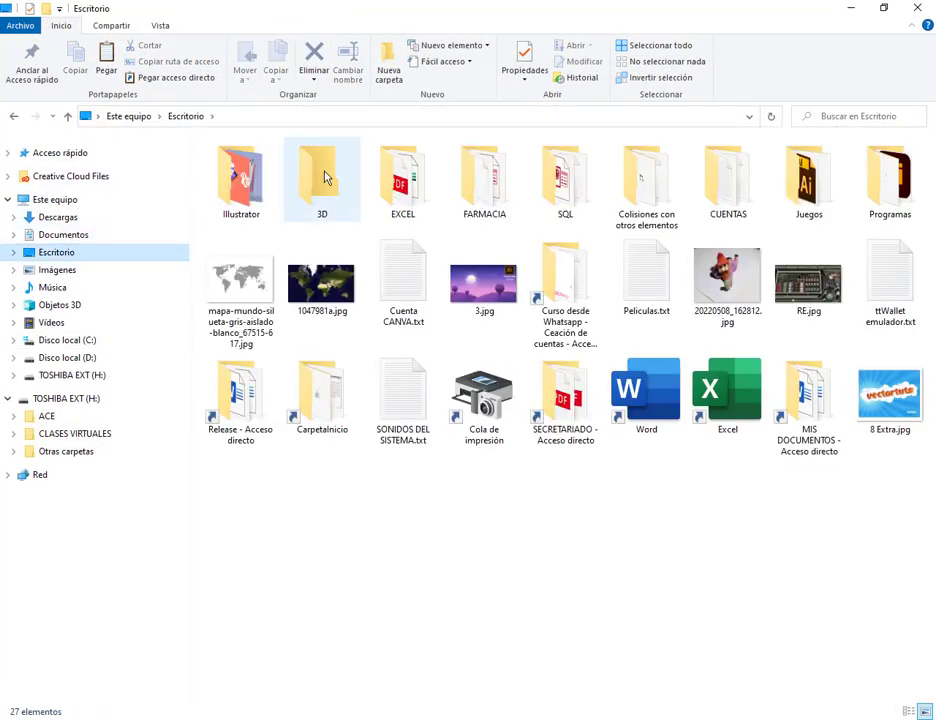
{"action": "double_click", "coordinate": [305, 168]}
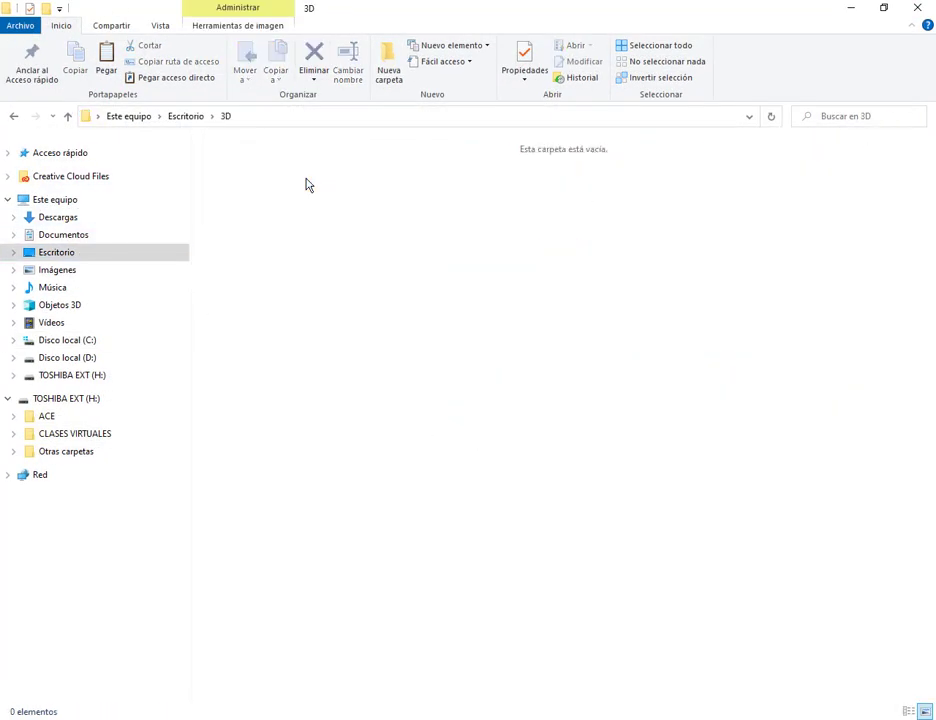
{"action": "left_click", "coordinate": [183, 117]}
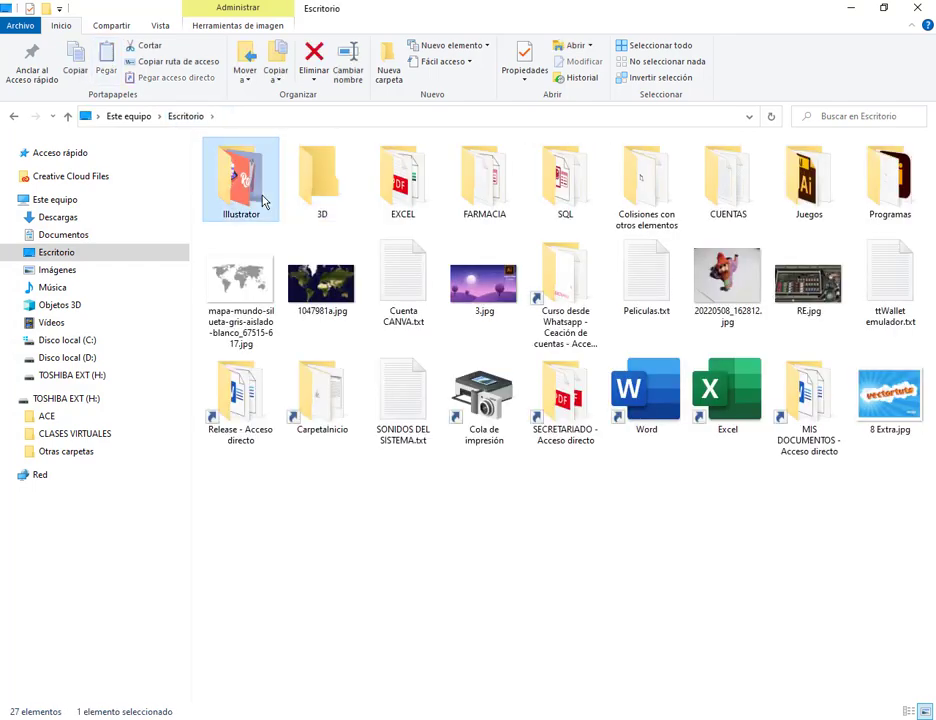
{"action": "double_click", "coordinate": [228, 176]}
{"action": "double_click", "coordinate": [263, 201]}
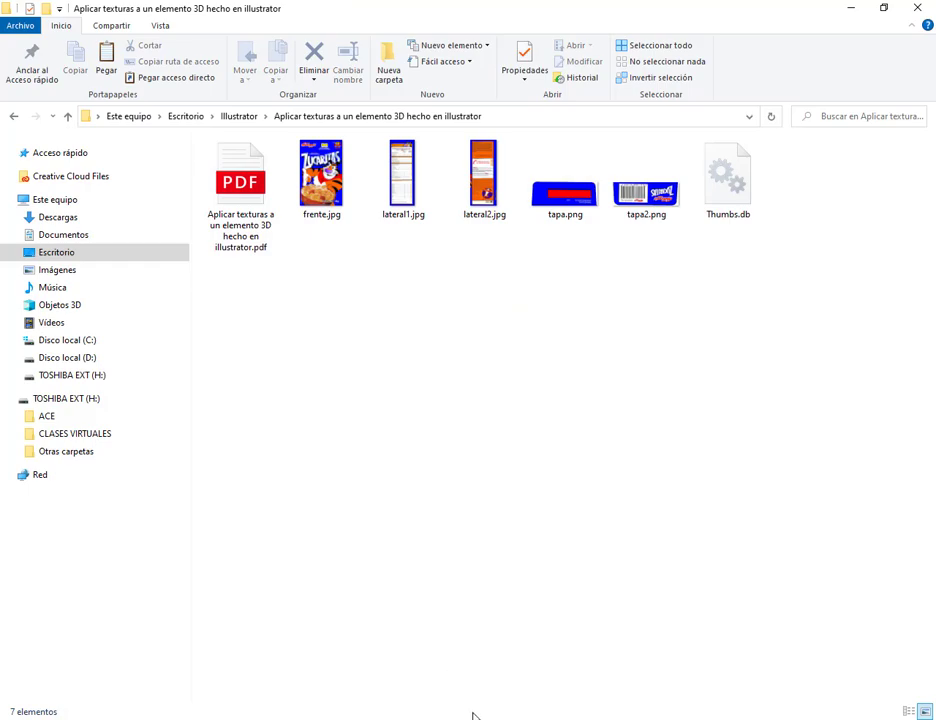
Back in Illustrator, place frente.jpg from the desktop's texture exercise folder and move it off the artboard, left of the gray box.
{"action": "key", "text": "alt+Tab"}
{"action": "left_click", "coordinate": [49, 11]}
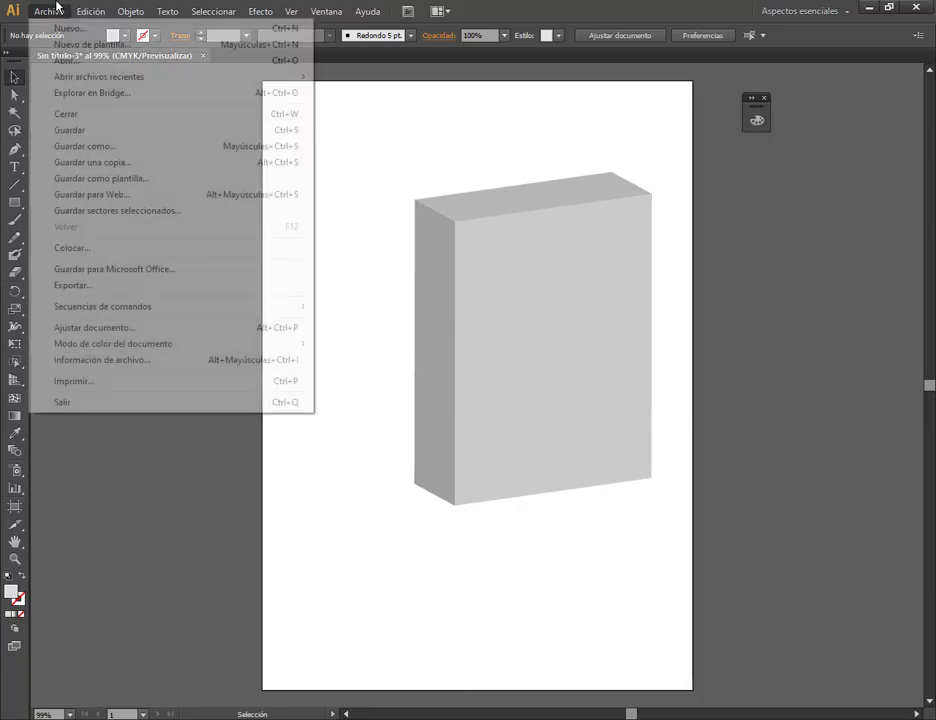
{"action": "left_click", "coordinate": [70, 246]}
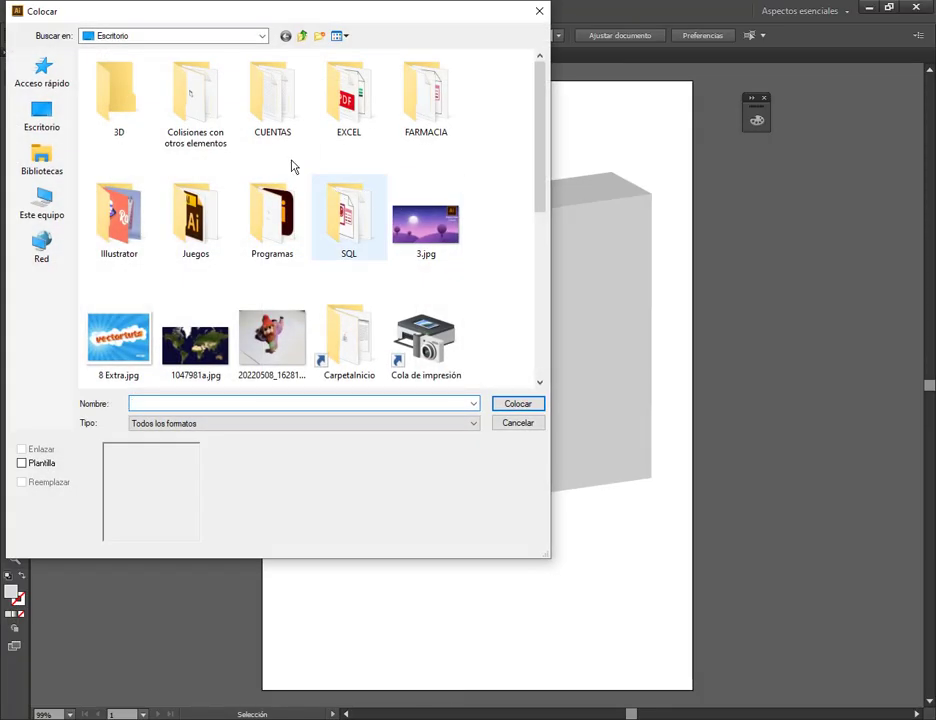
{"action": "double_click", "coordinate": [146, 238]}
{"action": "double_click", "coordinate": [146, 172]}
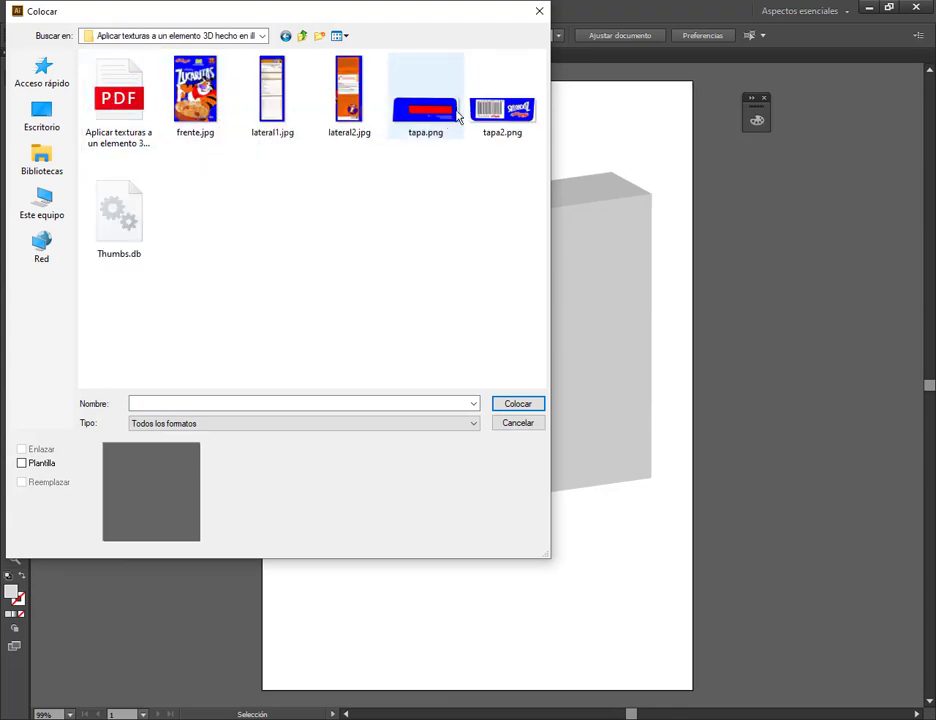
{"action": "double_click", "coordinate": [195, 92]}
{"action": "left_click_drag", "start_coordinate": [418, 240], "coordinate": [88, 124]}
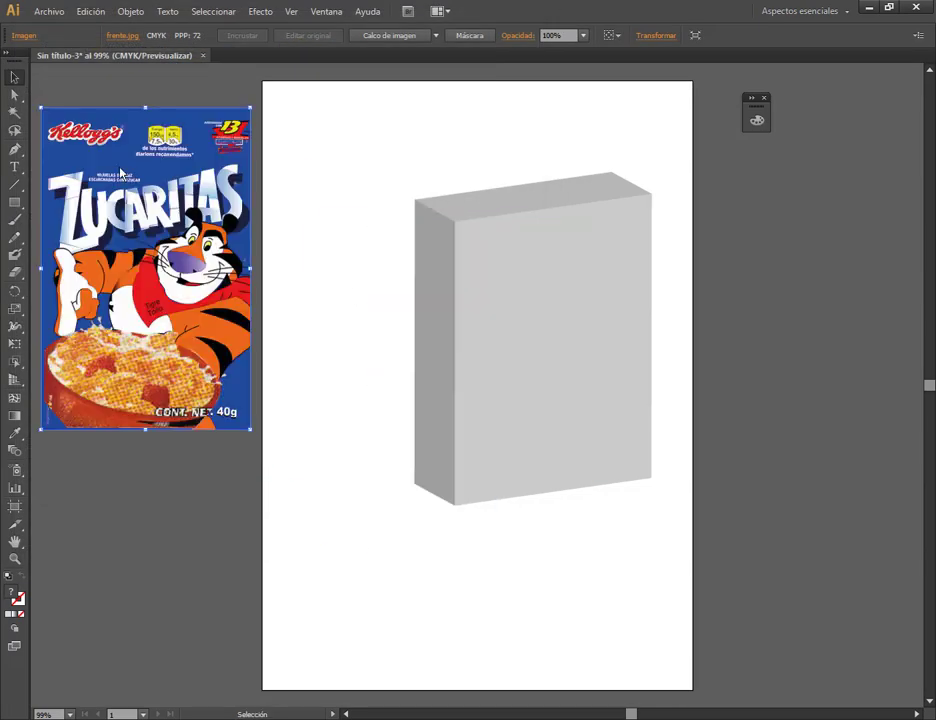
Place the two side images, lateral1.jpg and lateral2.jpg, in the document.
{"action": "left_click", "coordinate": [48, 11]}
{"action": "left_click", "coordinate": [309, 163]}
{"action": "left_click", "coordinate": [227, 158]}
{"action": "left_click", "coordinate": [35, 10]}
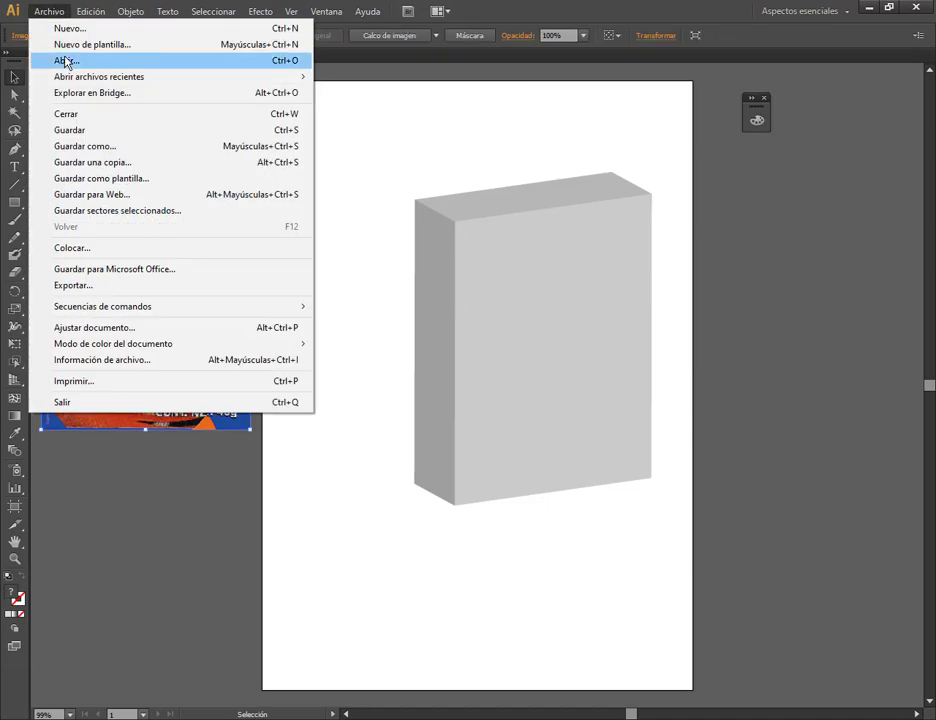
{"action": "left_click", "coordinate": [95, 248]}
{"action": "double_click", "coordinate": [259, 94]}
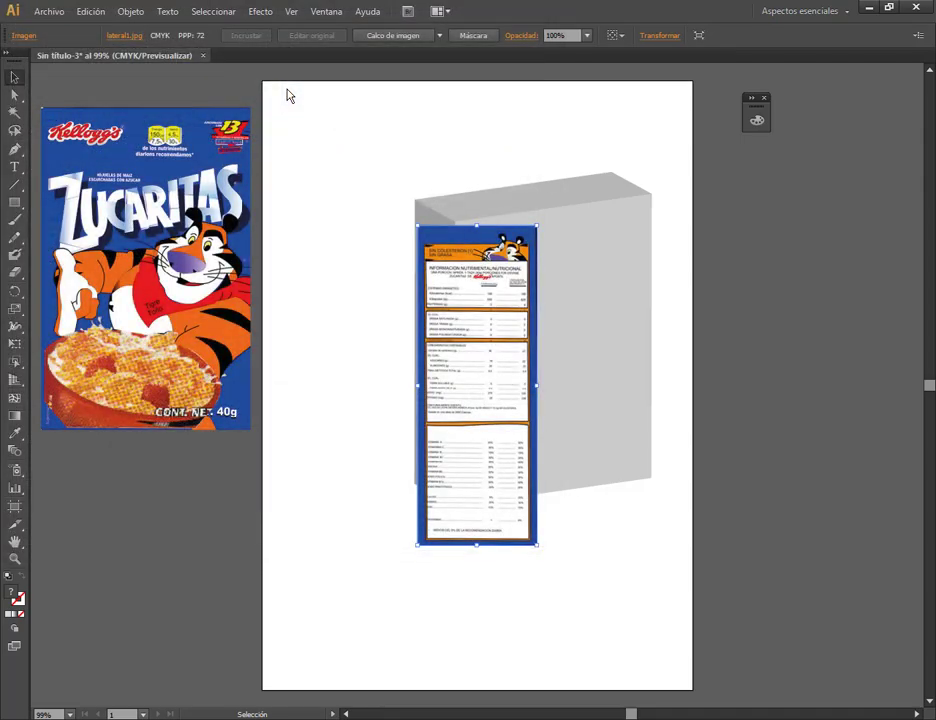
{"action": "left_click", "coordinate": [50, 11]}
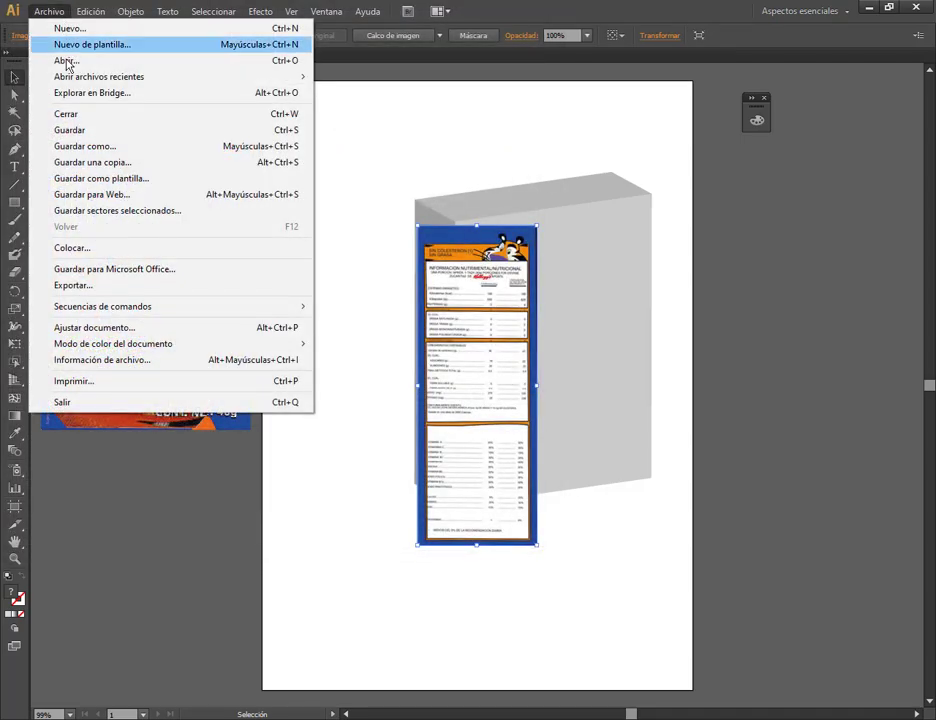
{"action": "left_click", "coordinate": [115, 252]}
{"action": "double_click", "coordinate": [349, 92]}
Place the two lid images, tapa.png and tapa2.png, in the document.
{"action": "left_click", "coordinate": [48, 11]}
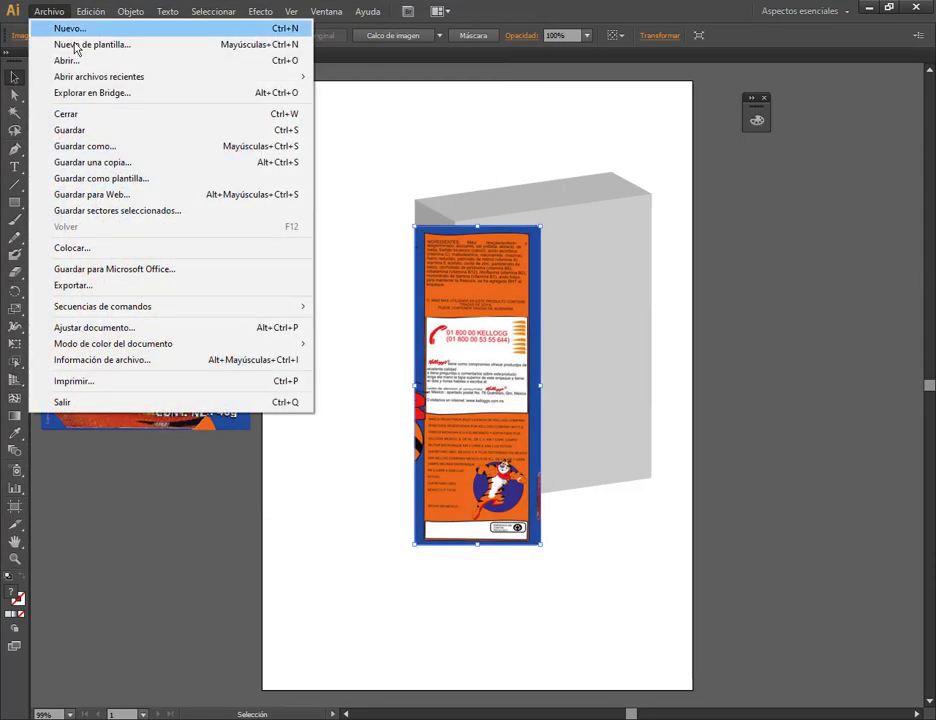
{"action": "left_click", "coordinate": [72, 247]}
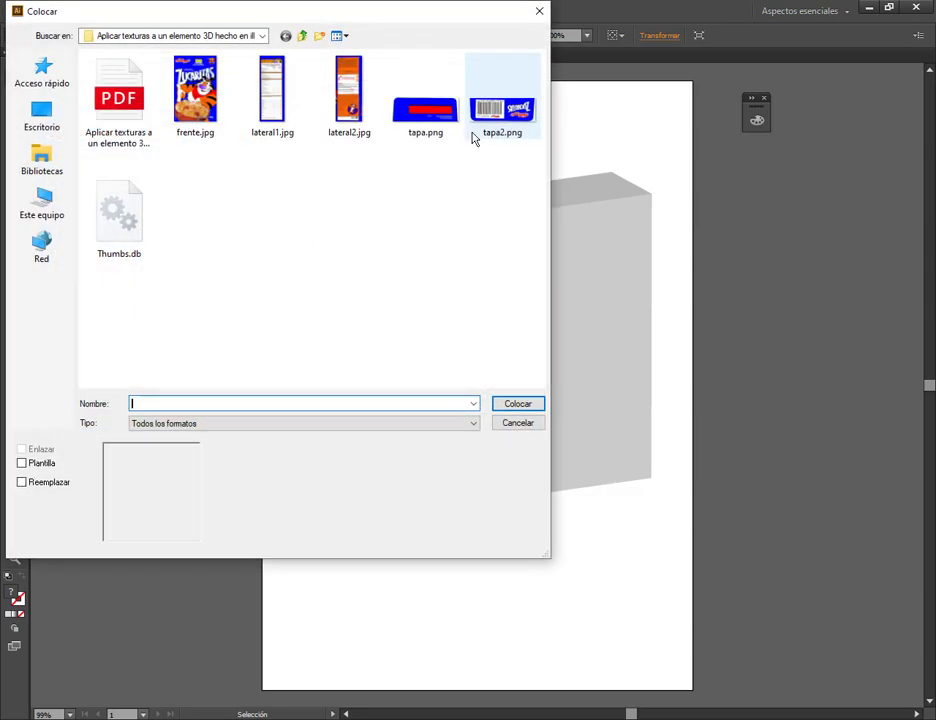
{"action": "double_click", "coordinate": [435, 109]}
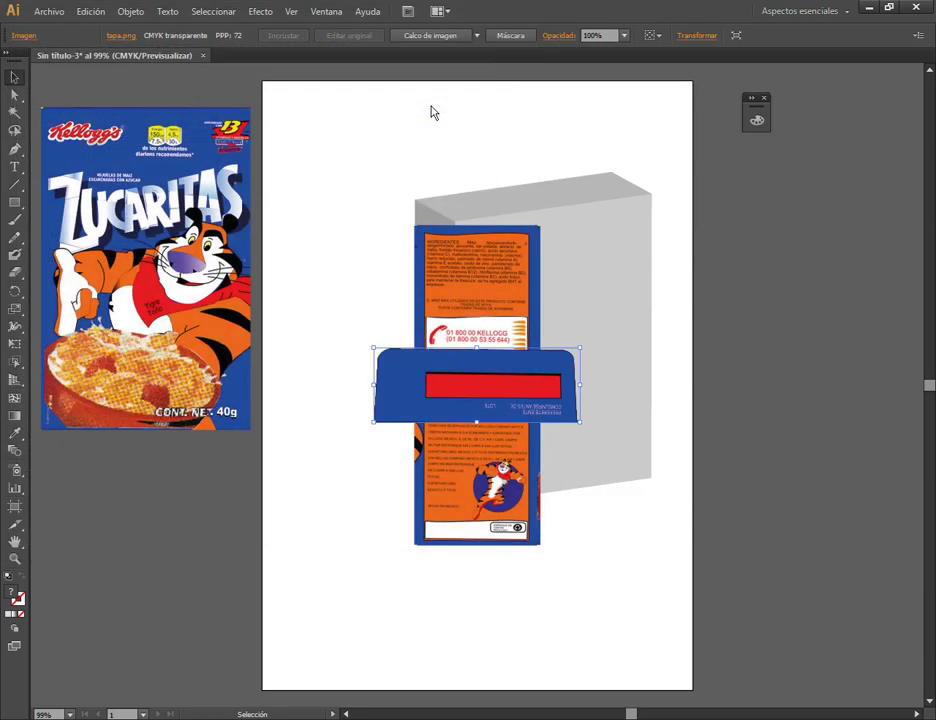
{"action": "left_click", "coordinate": [48, 19]}
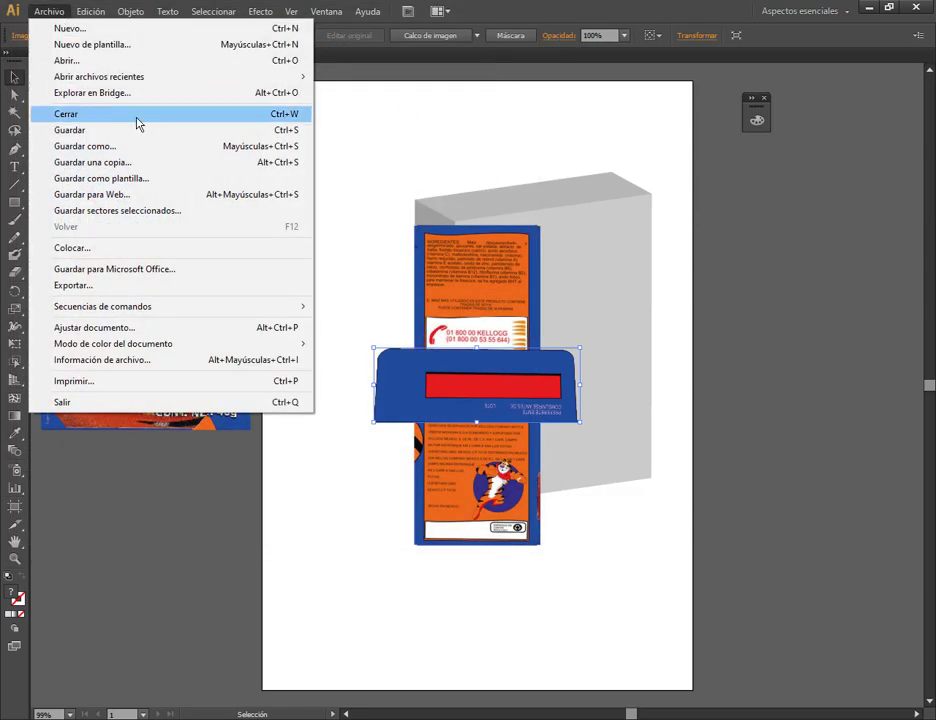
{"action": "left_click", "coordinate": [112, 248]}
{"action": "double_click", "coordinate": [505, 112]}
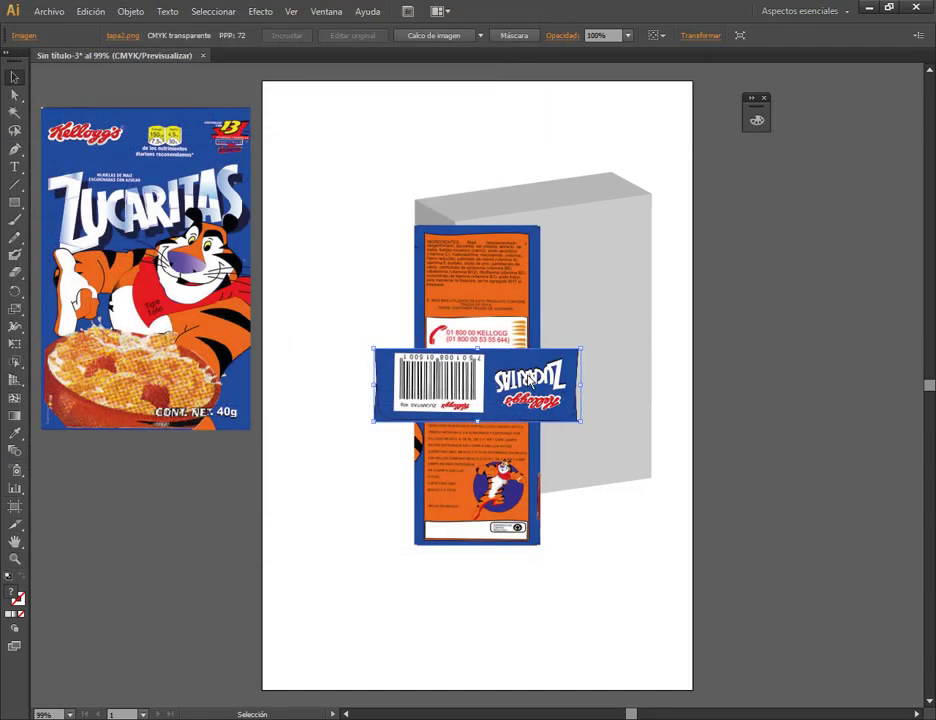
Spread the stacked lid and side images around the gray 3D box so that none of them overlap.
{"action": "left_click_drag", "start_coordinate": [522, 396], "coordinate": [247, 510]}
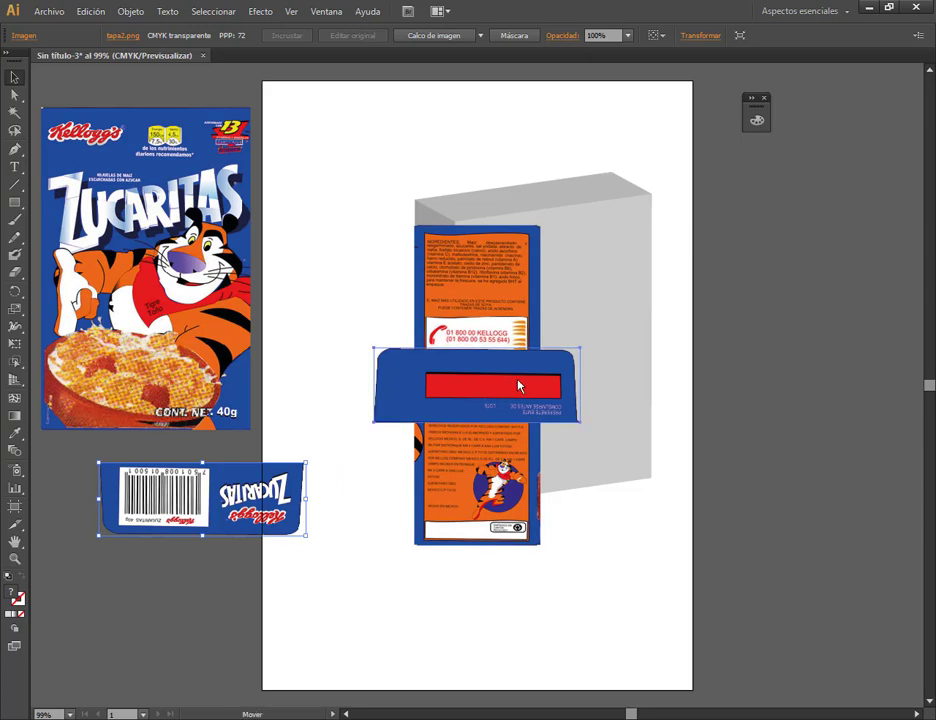
{"action": "left_click_drag", "start_coordinate": [520, 372], "coordinate": [390, 243]}
{"action": "left_click_drag", "start_coordinate": [478, 292], "coordinate": [808, 403]}
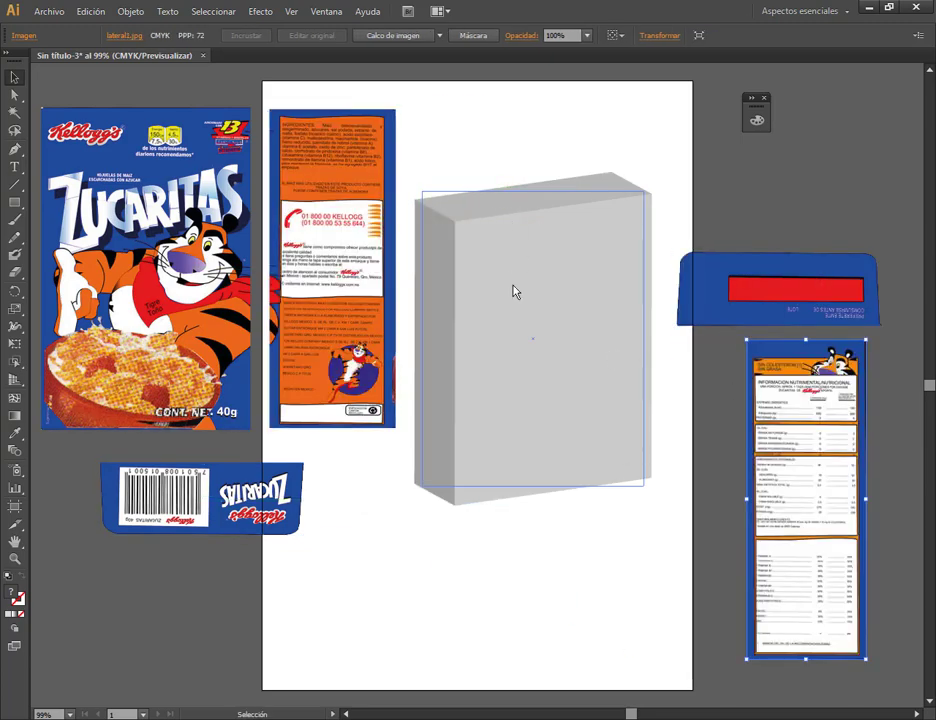
Show the symbols library and create a movie clip symbol named portada from the cereal box front image.
{"action": "left_click", "coordinate": [190, 230]}
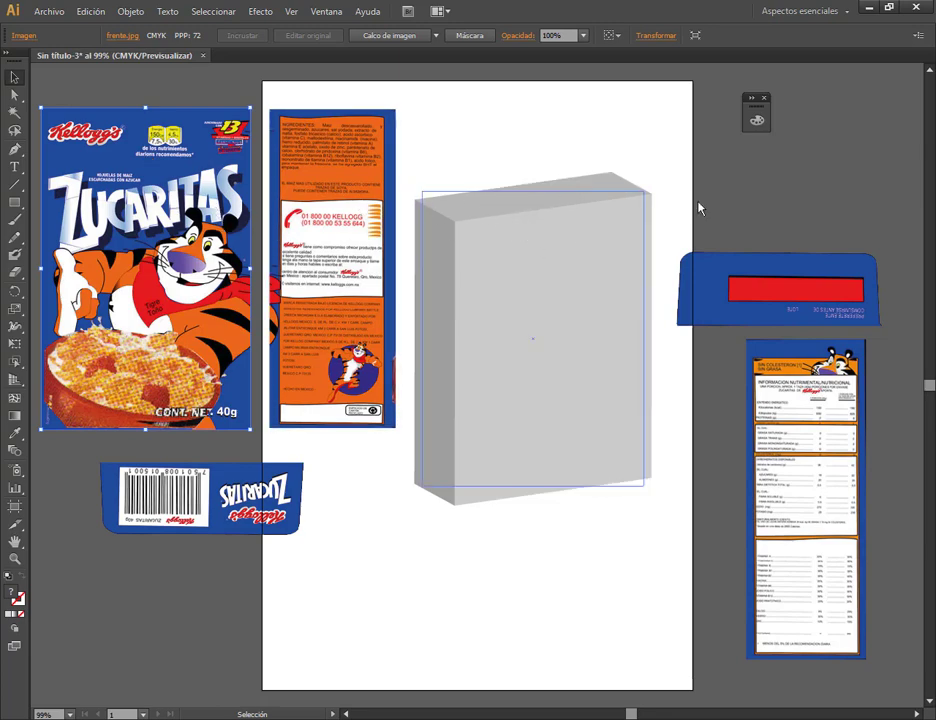
{"action": "left_click", "coordinate": [326, 11]}
{"action": "left_click", "coordinate": [372, 510]}
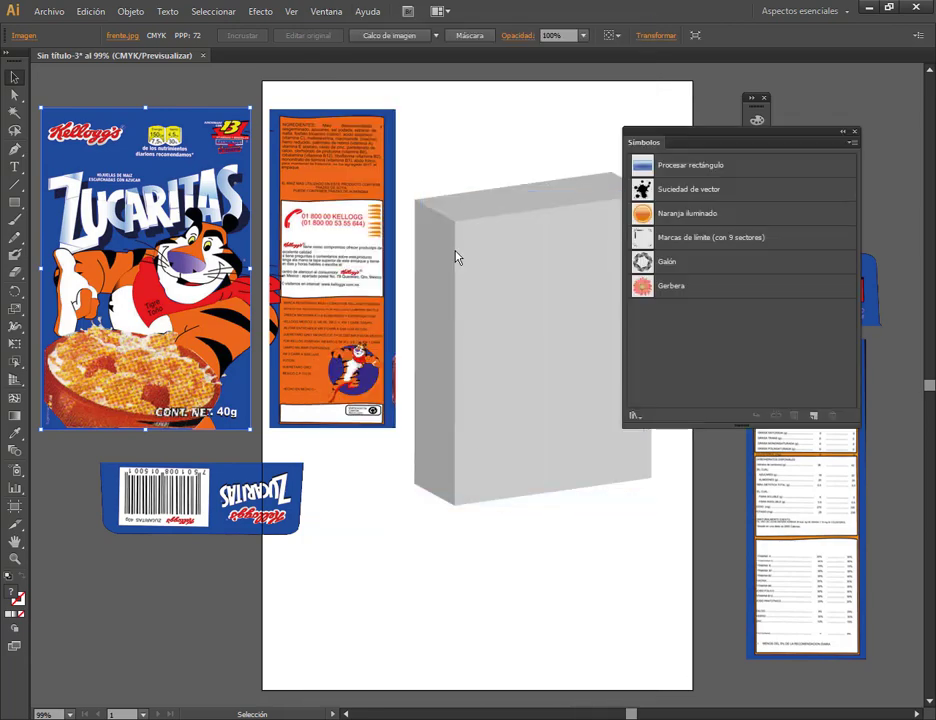
{"action": "left_click_drag", "start_coordinate": [245, 285], "coordinate": [731, 351]}
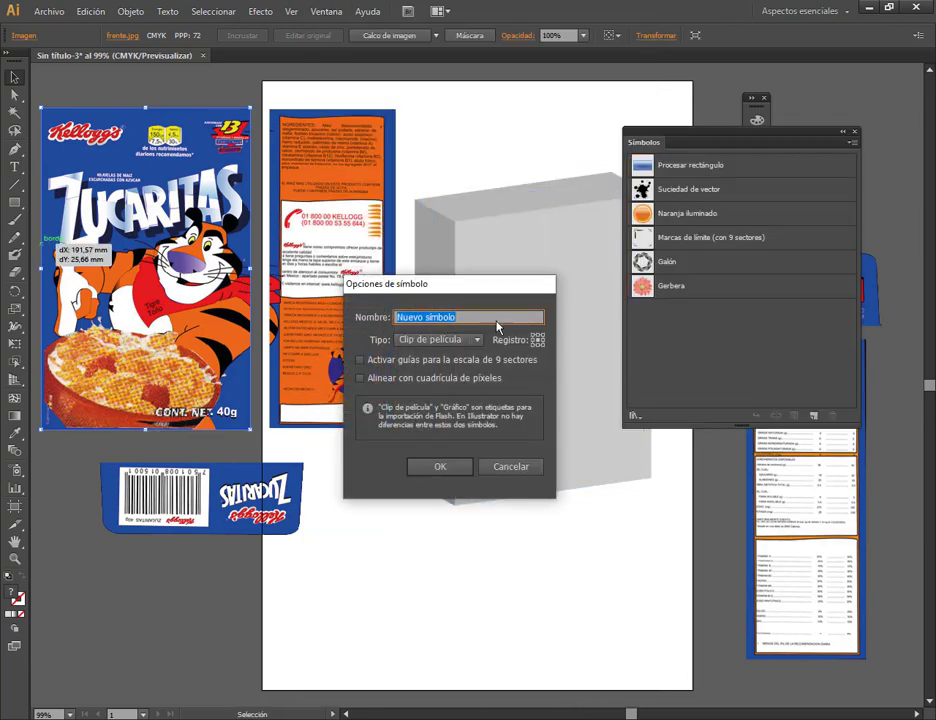
{"action": "type", "text": "por"}
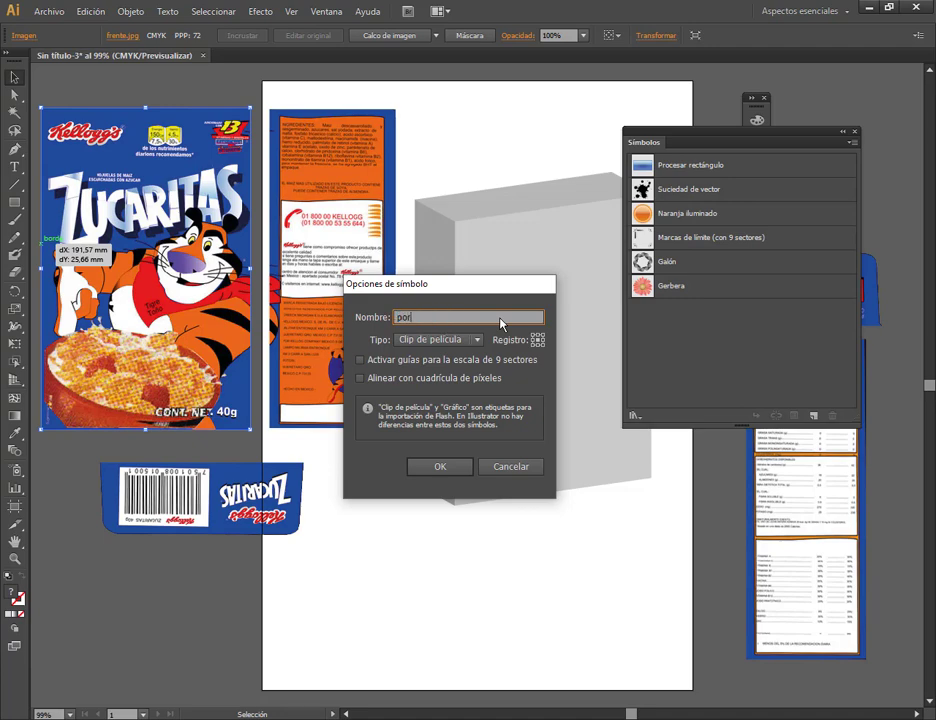
{"action": "type", "text": "tada"}
{"action": "left_click", "coordinate": [436, 463]}
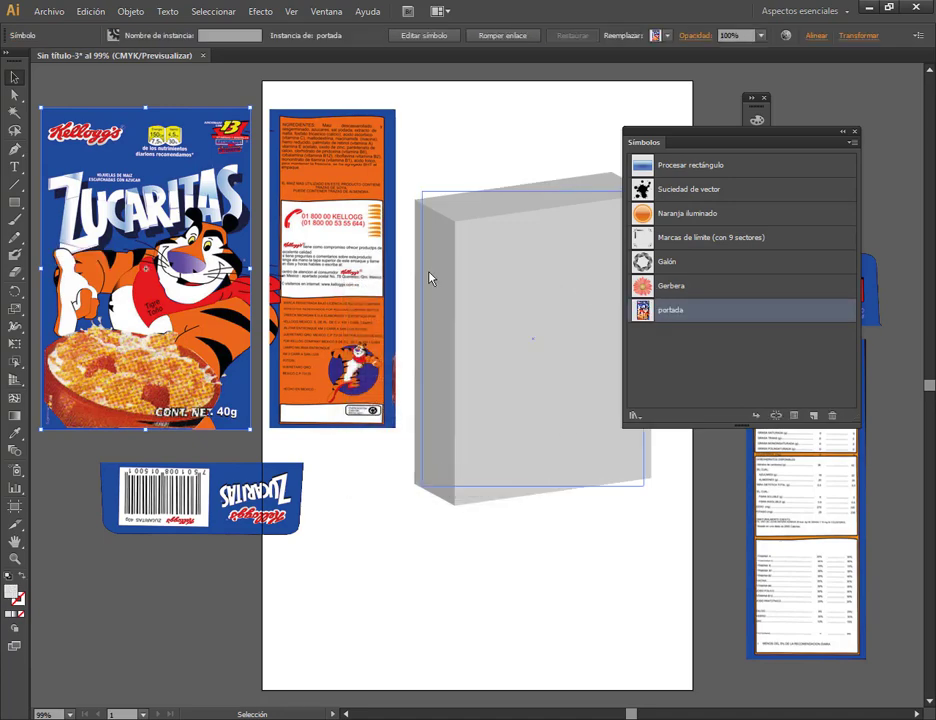
Create symbols from the side images, naming the nutrition table lateral1 and the orange ingredients side lateral2.
{"action": "left_click_drag", "start_coordinate": [804, 533], "coordinate": [740, 370]}
{"action": "type", "text": "lateral1"}
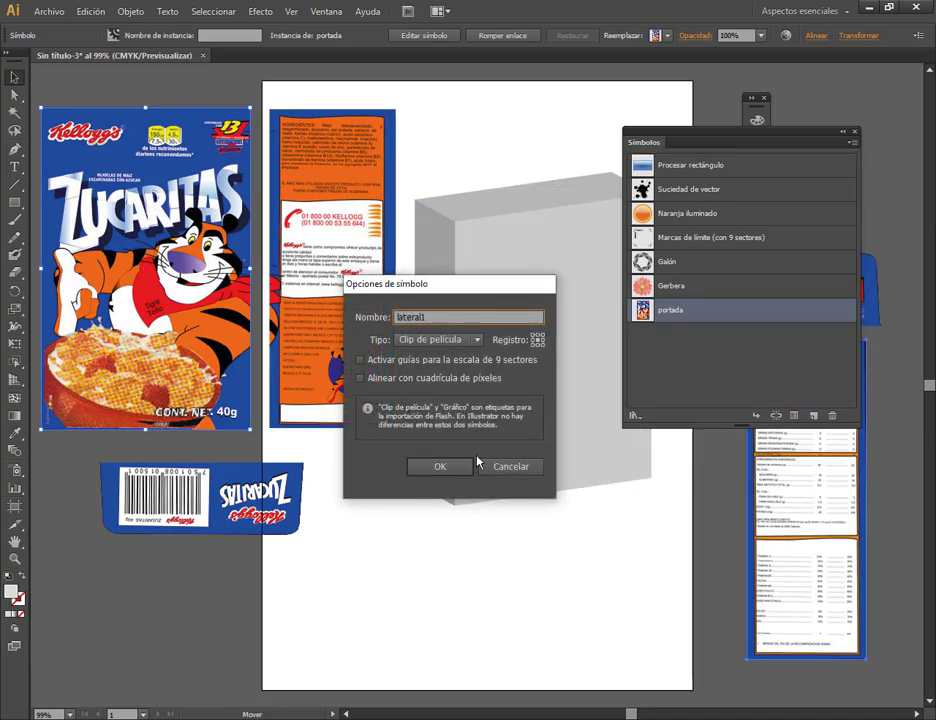
{"action": "left_click", "coordinate": [438, 467]}
{"action": "left_click_drag", "start_coordinate": [389, 271], "coordinate": [716, 348]}
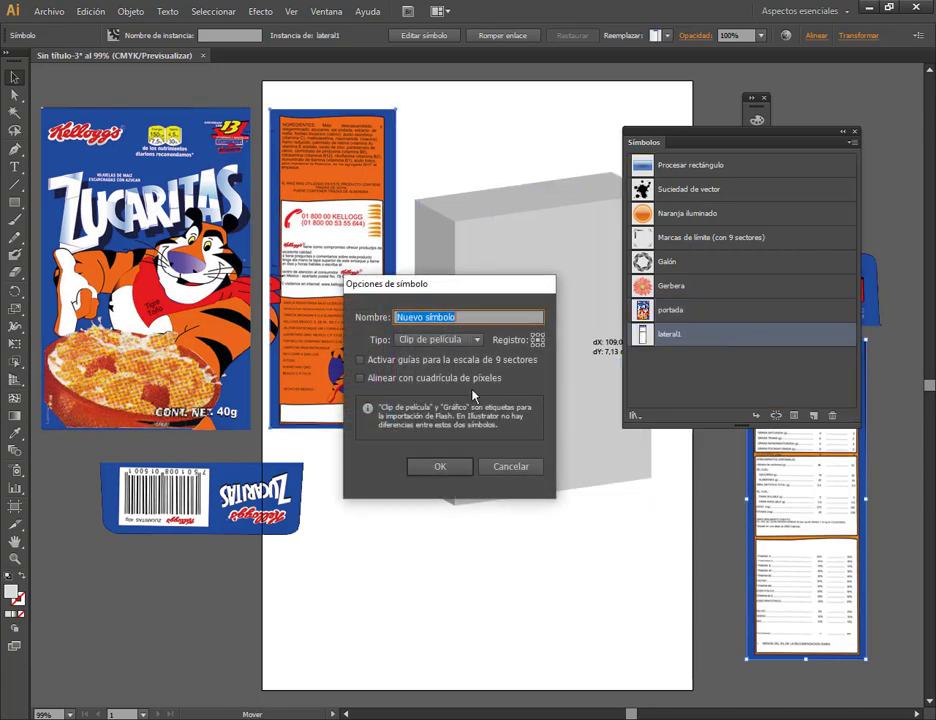
{"action": "type", "text": "la"}
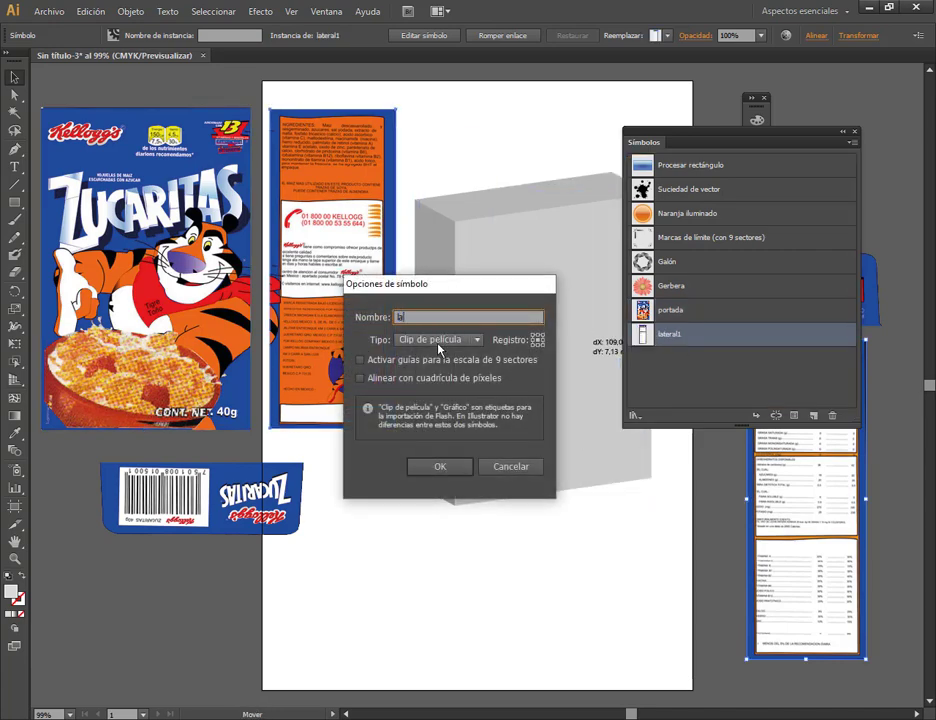
{"action": "type", "text": "teral2"}
{"action": "left_click", "coordinate": [449, 467]}
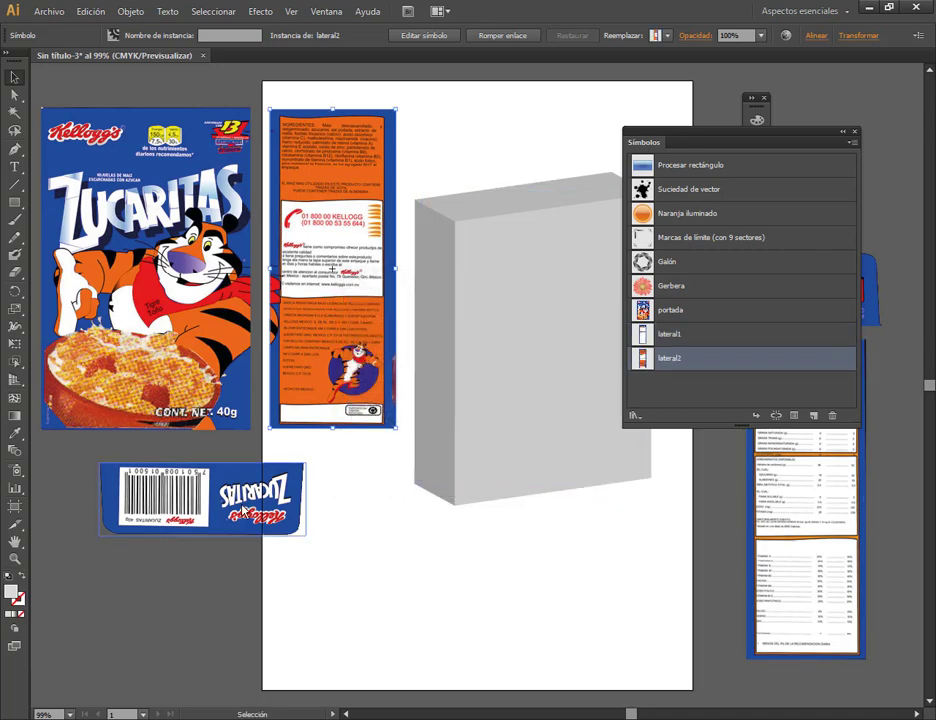
Create movie clip symbols from the lid images, naming the barcode lid tapa and the lid with the red strip base.
{"action": "left_click_drag", "start_coordinate": [230, 480], "coordinate": [746, 407]}
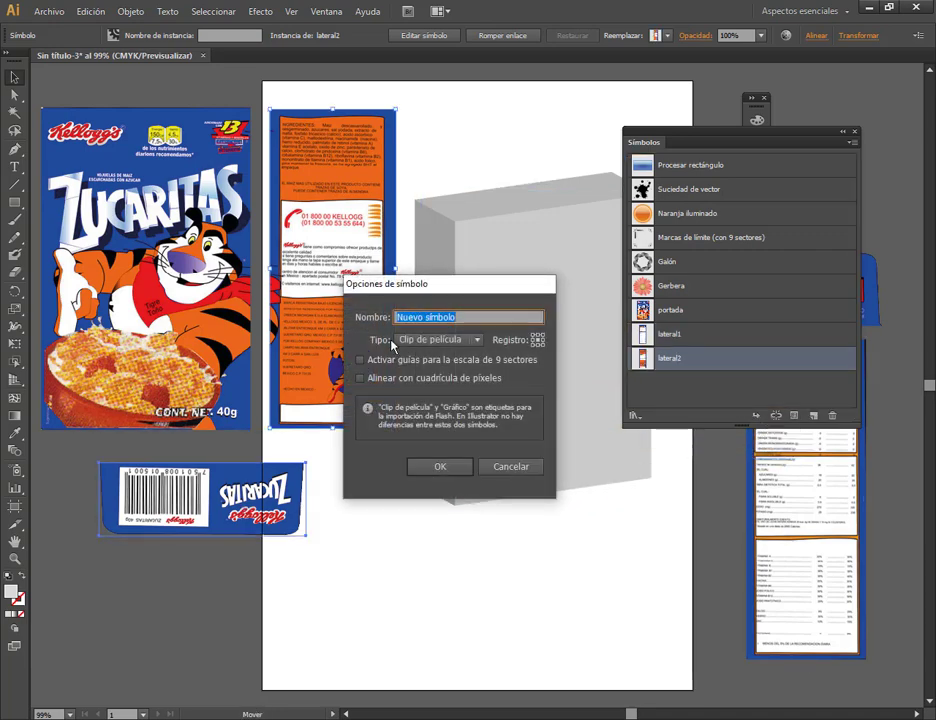
{"action": "type", "text": "tapa"}
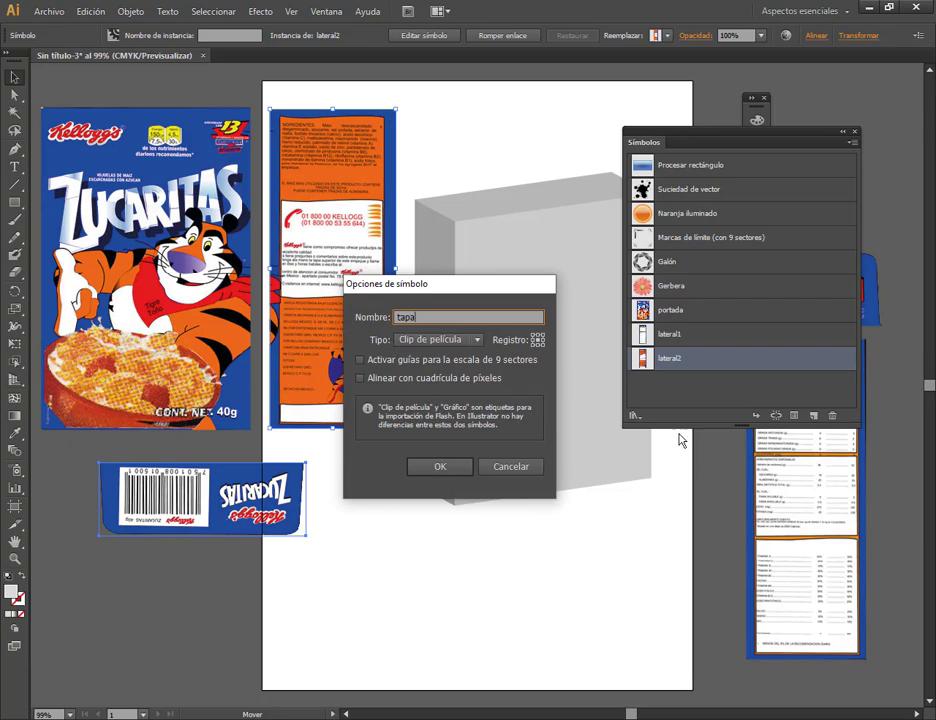
{"action": "left_click", "coordinate": [440, 467]}
{"action": "left_click_drag", "start_coordinate": [739, 141], "coordinate": [655, 131]}
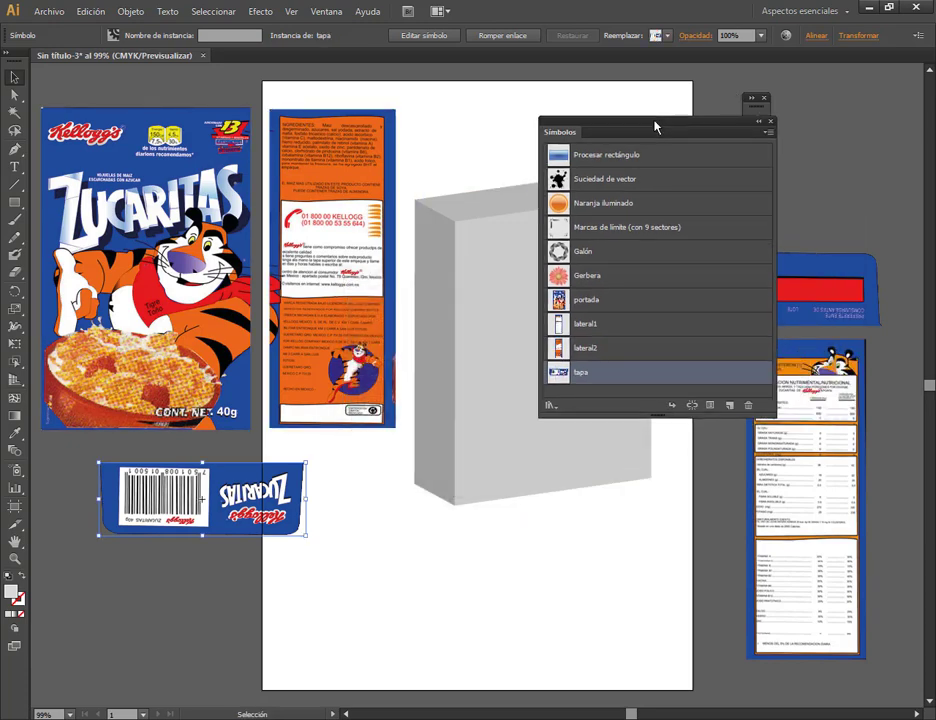
{"action": "left_click_drag", "start_coordinate": [846, 289], "coordinate": [697, 388]}
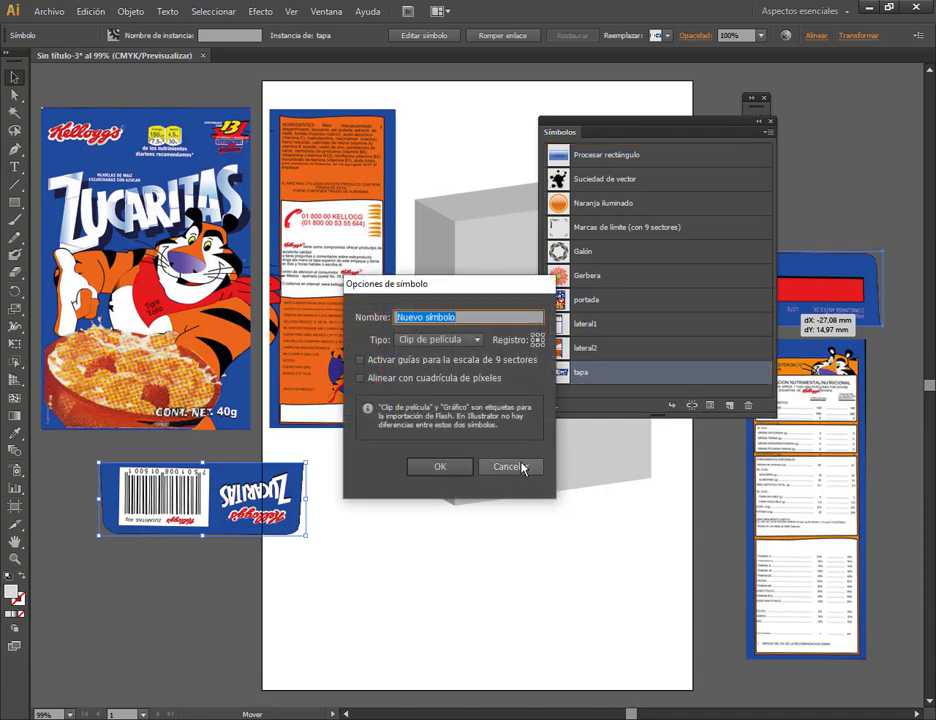
{"action": "type", "text": "base"}
{"action": "left_click", "coordinate": [440, 466]}
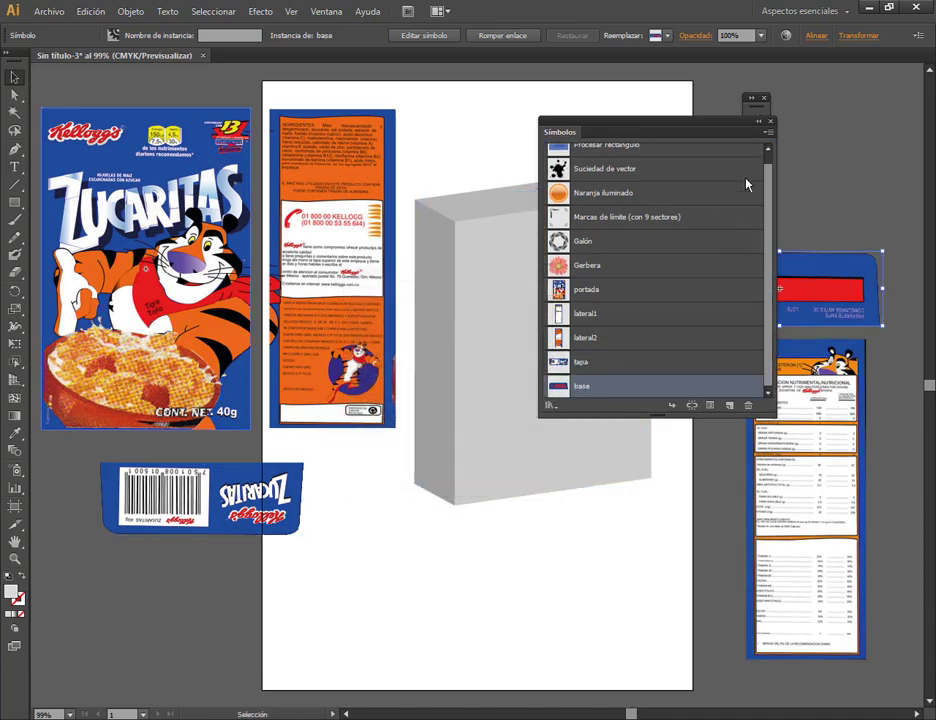
{"action": "left_click", "coordinate": [758, 123]}
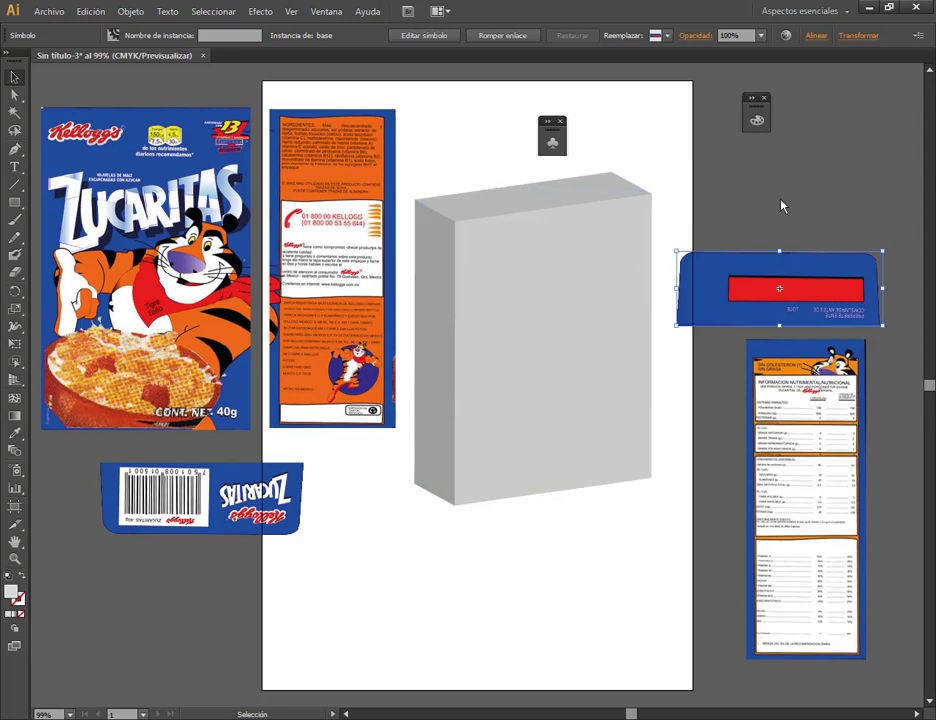
Reopen the gray box's 3D Extrude & Bevel effect with preview on and set the extrusion depth to 142 pt.
{"action": "left_click", "coordinate": [587, 255]}
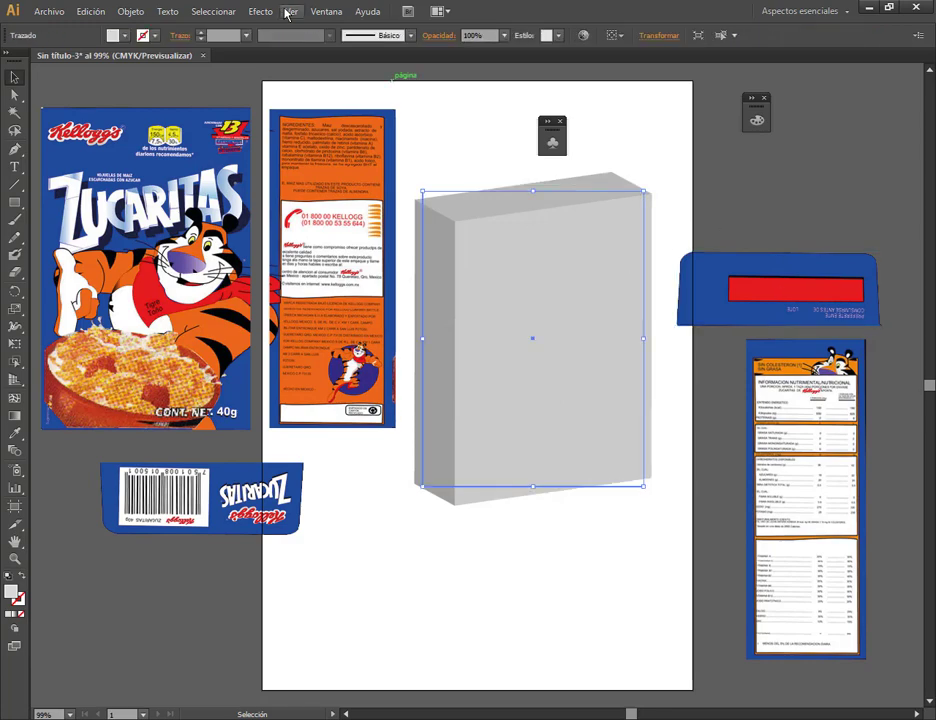
{"action": "left_click", "coordinate": [324, 14]}
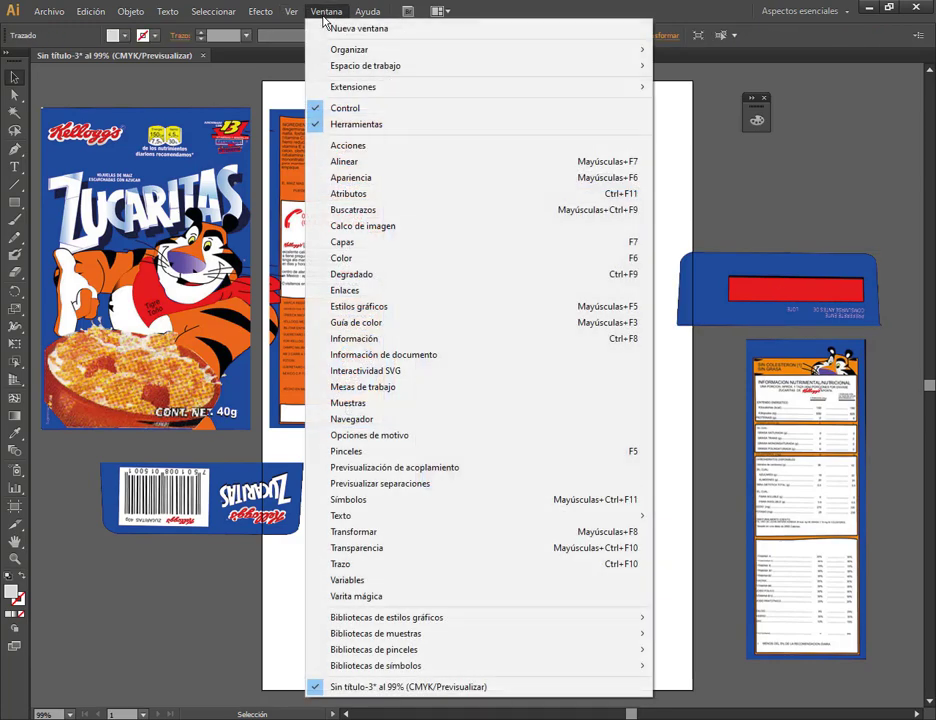
{"action": "left_click", "coordinate": [366, 177]}
{"action": "left_click", "coordinate": [584, 581]}
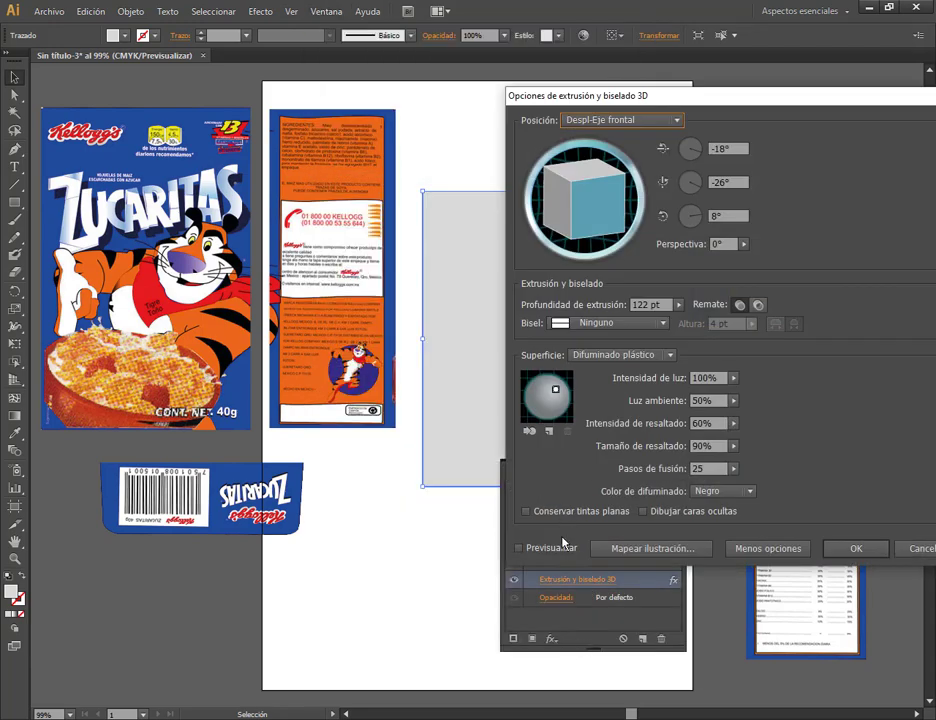
{"action": "left_click", "coordinate": [560, 547]}
{"action": "left_click_drag", "start_coordinate": [632, 100], "coordinate": [769, 36]}
{"action": "left_click", "coordinate": [786, 246]}
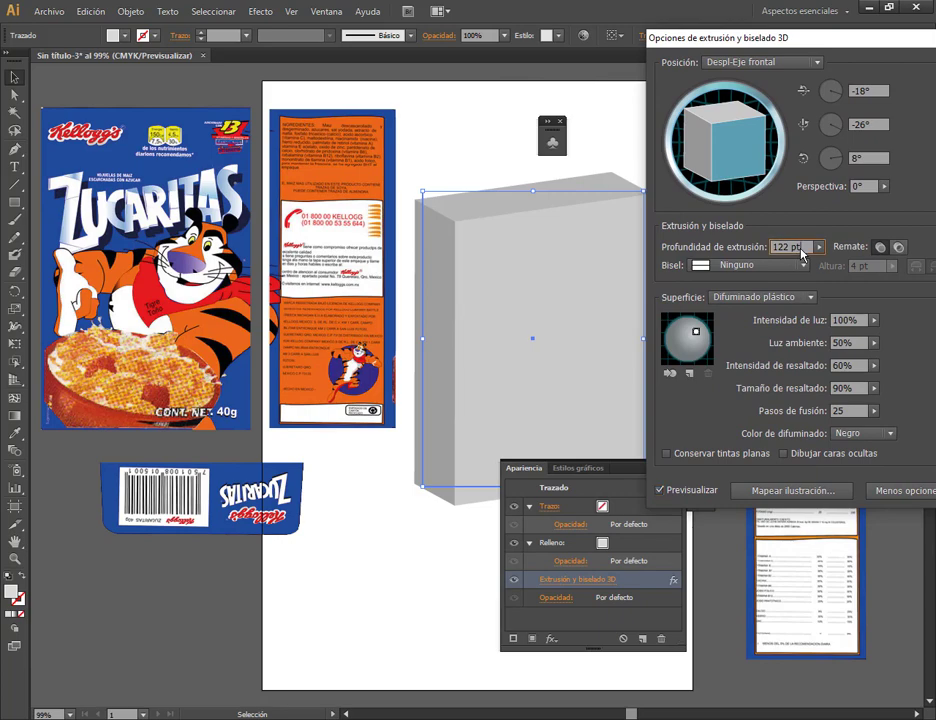
{"action": "scroll", "coordinate": [786, 246], "scroll_direction": "up", "scroll_amount": 17}
{"action": "scroll", "coordinate": [802, 254], "scroll_direction": "up", "scroll_amount": 3}
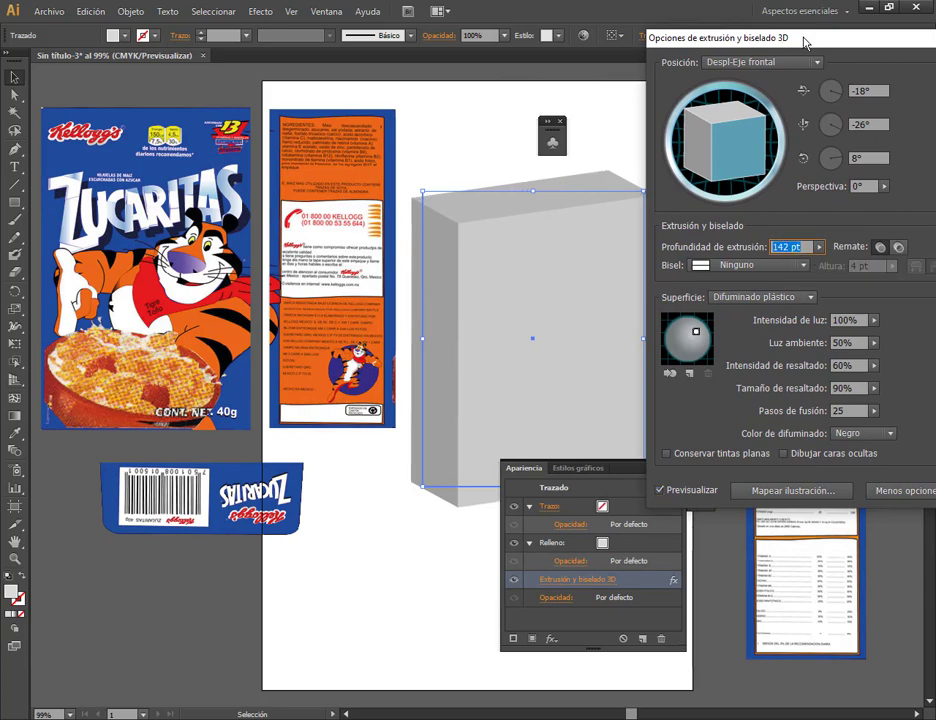
{"action": "left_click_drag", "start_coordinate": [808, 40], "coordinate": [897, 40]}
Open the box's art mapping and step through its surfaces to see which face each number outlines.
{"action": "left_click", "coordinate": [878, 492]}
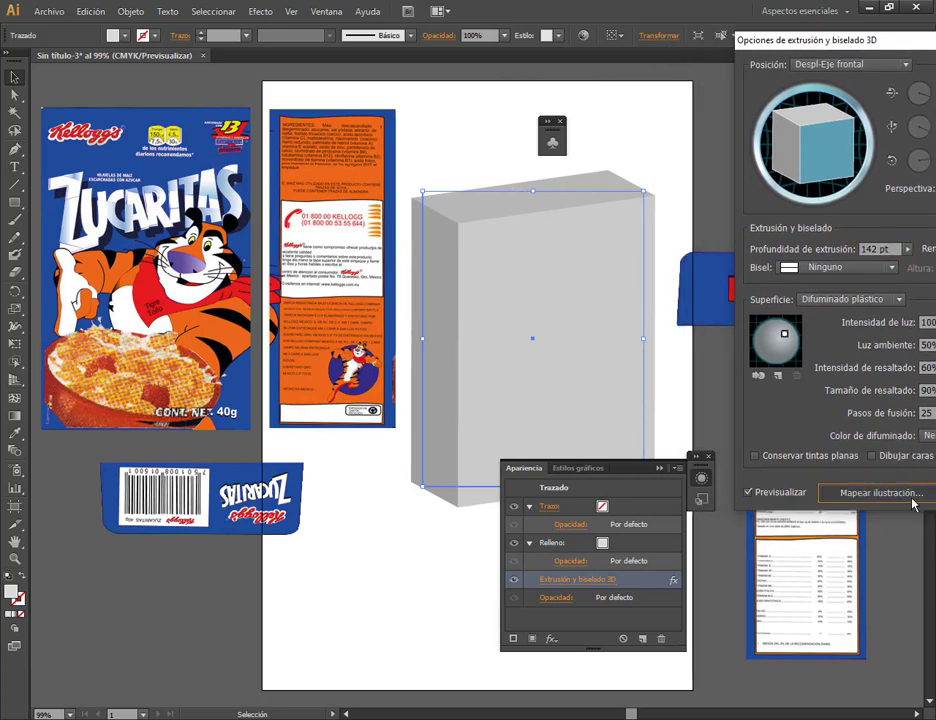
{"action": "left_click_drag", "start_coordinate": [686, 104], "coordinate": [428, 378]}
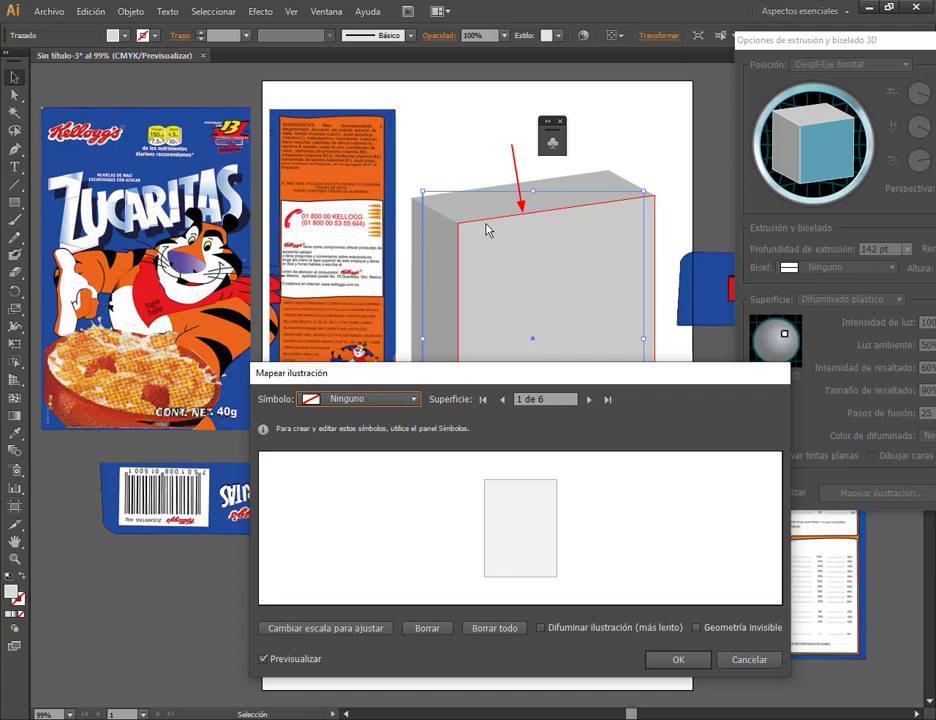
{"action": "left_click_drag", "start_coordinate": [649, 380], "coordinate": [889, 272]}
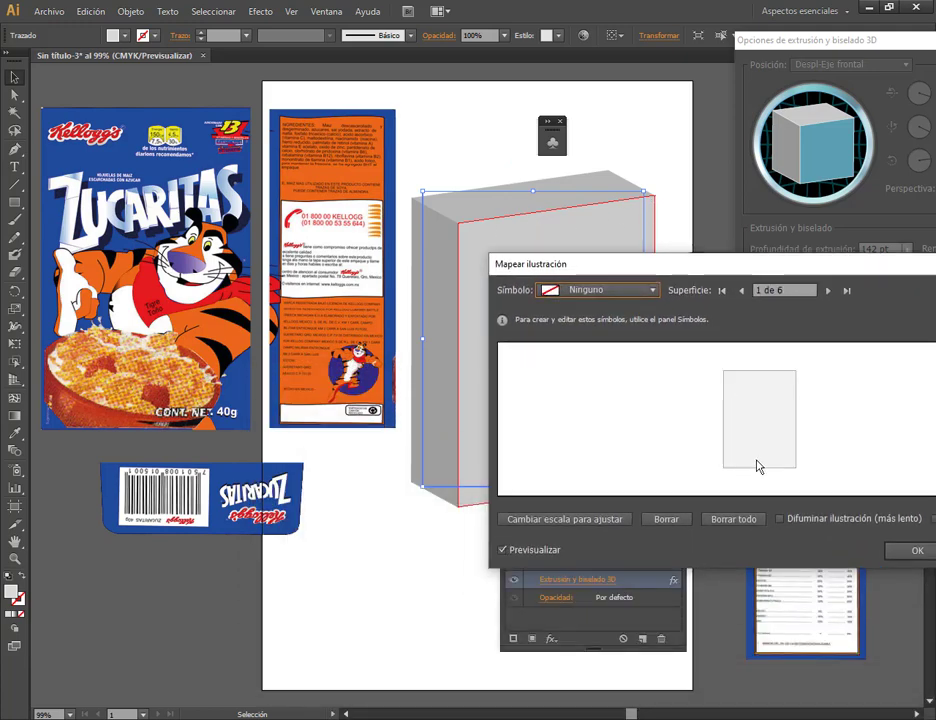
{"action": "left_click_drag", "start_coordinate": [798, 264], "coordinate": [877, 214]}
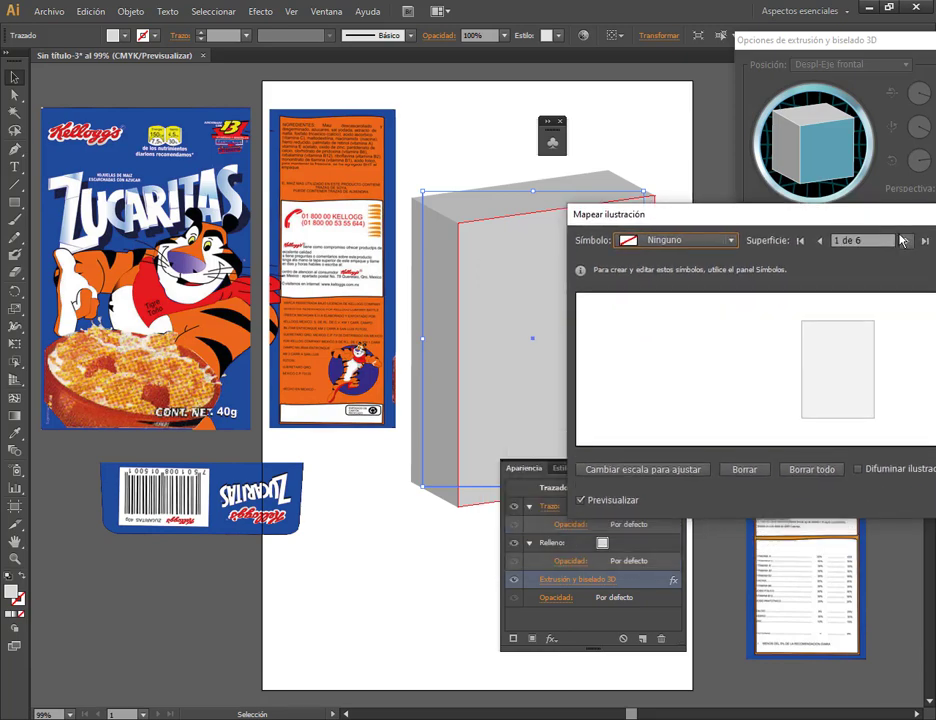
{"action": "left_click", "coordinate": [906, 241]}
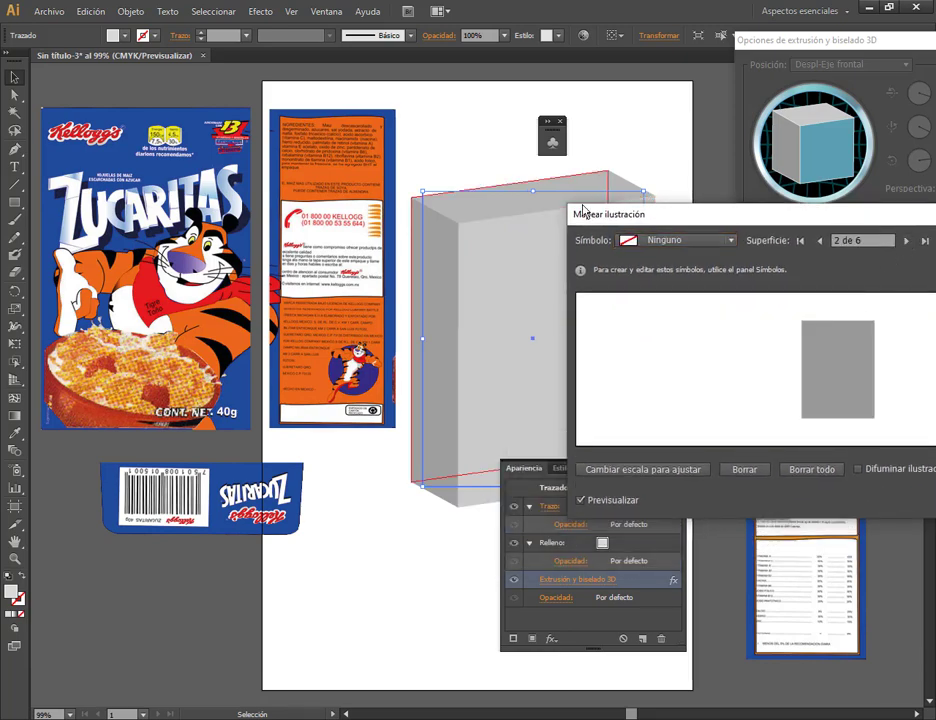
{"action": "left_click", "coordinate": [906, 241]}
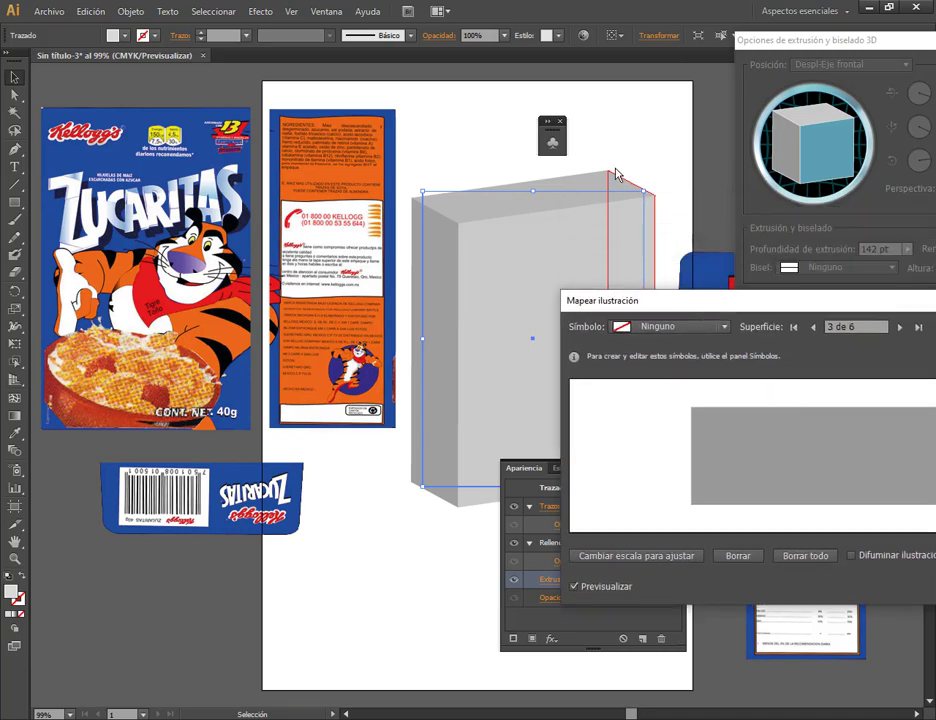
{"action": "left_click_drag", "start_coordinate": [720, 303], "coordinate": [650, 218]}
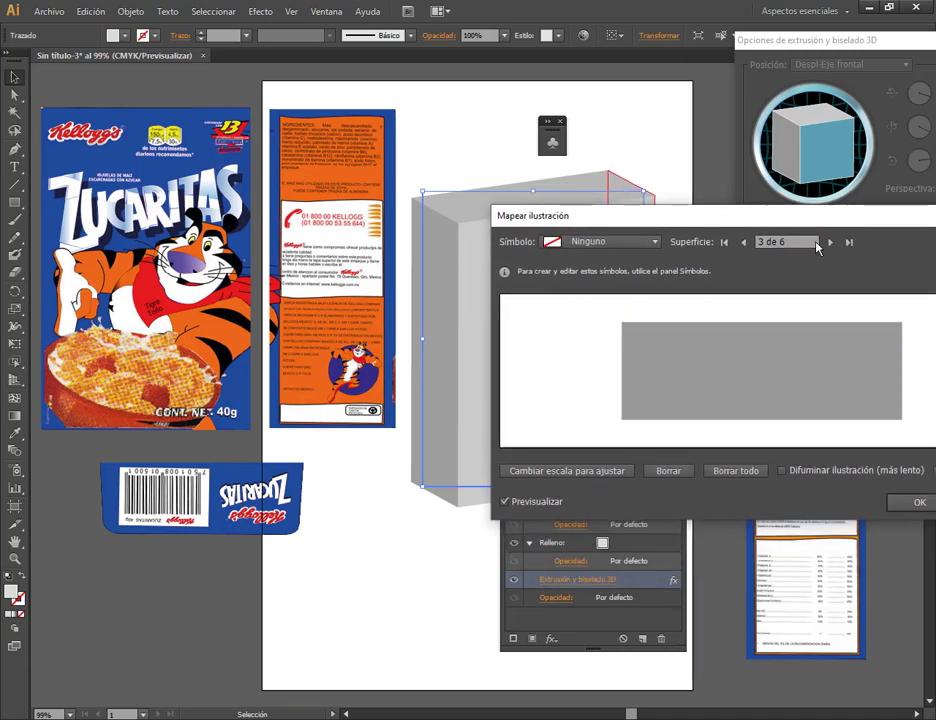
{"action": "left_click", "coordinate": [830, 241]}
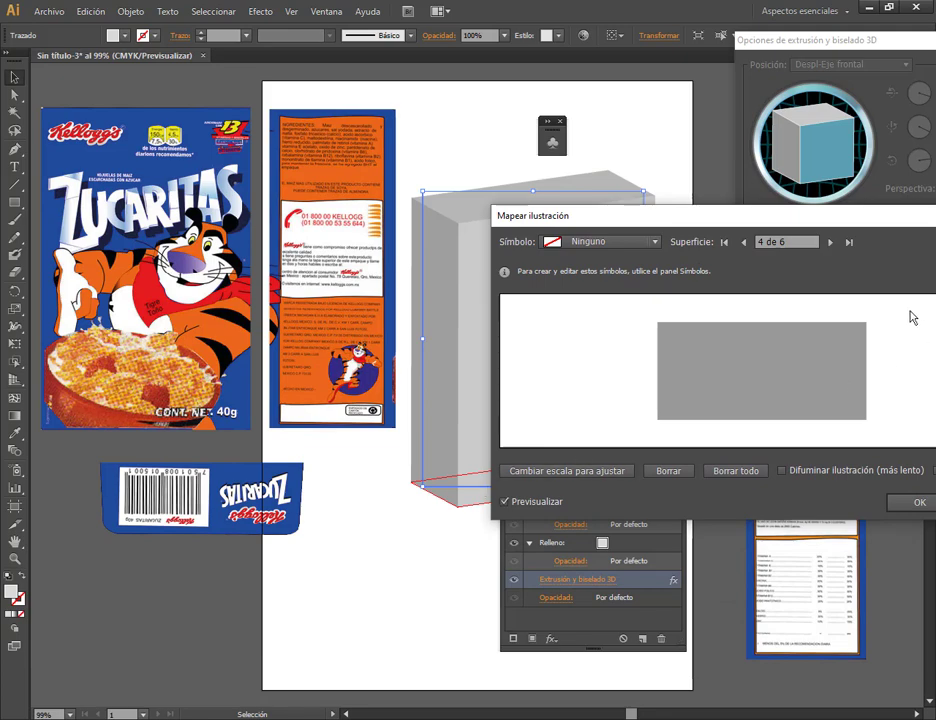
{"action": "left_click", "coordinate": [830, 241]}
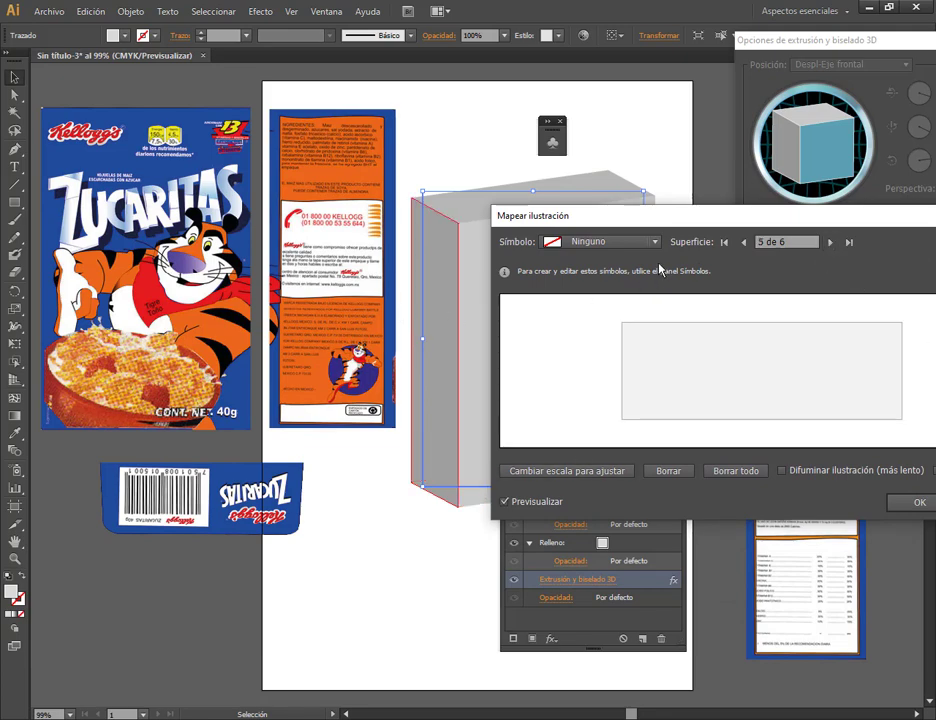
{"action": "left_click", "coordinate": [833, 242]}
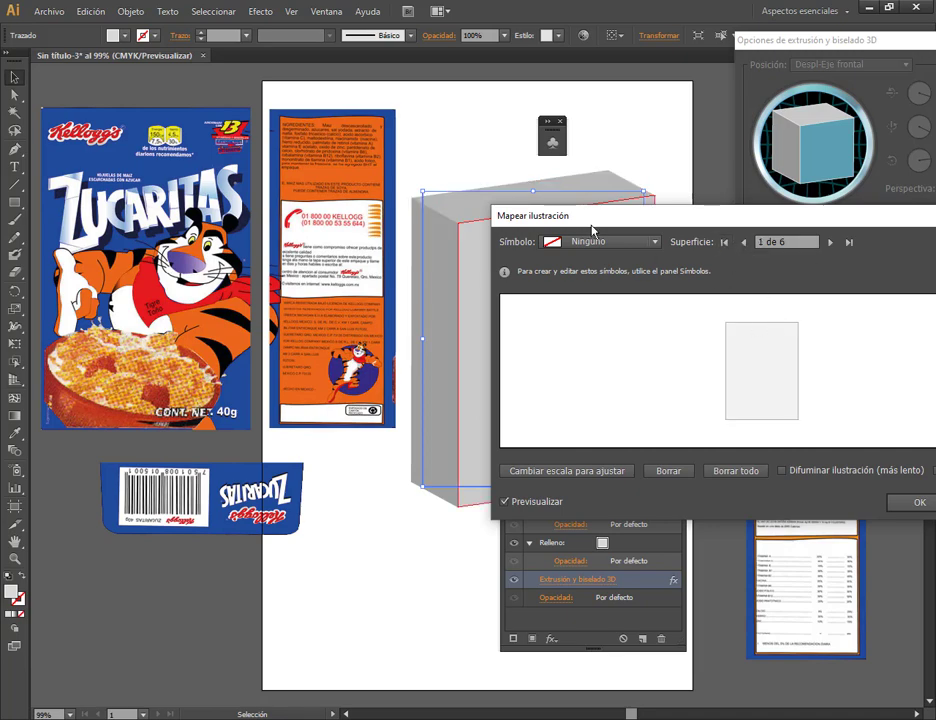
{"action": "left_click_drag", "start_coordinate": [640, 216], "coordinate": [797, 200]}
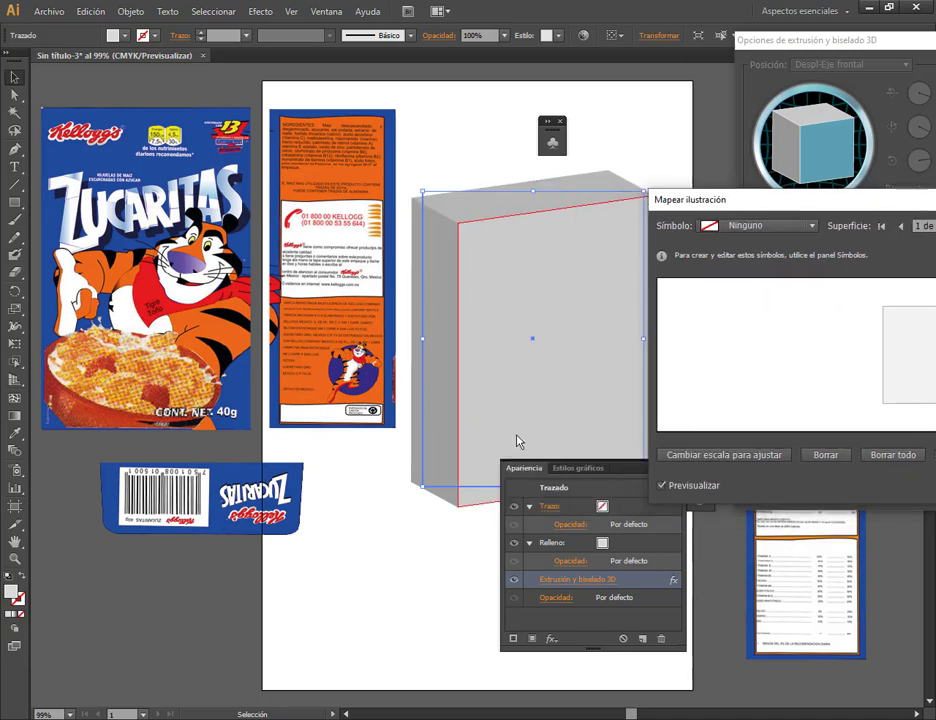
Map the portada symbol onto surface 1 of the box and scale it to fit the face.
{"action": "left_click_drag", "start_coordinate": [746, 203], "coordinate": [563, 128]}
{"action": "left_click", "coordinate": [560, 152]}
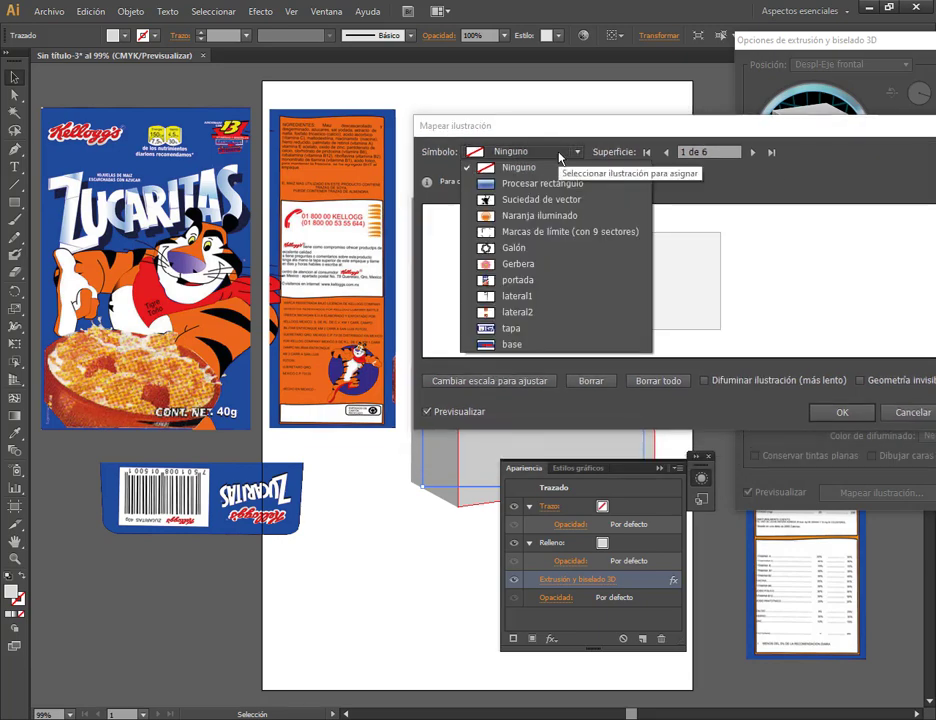
{"action": "left_click", "coordinate": [548, 281]}
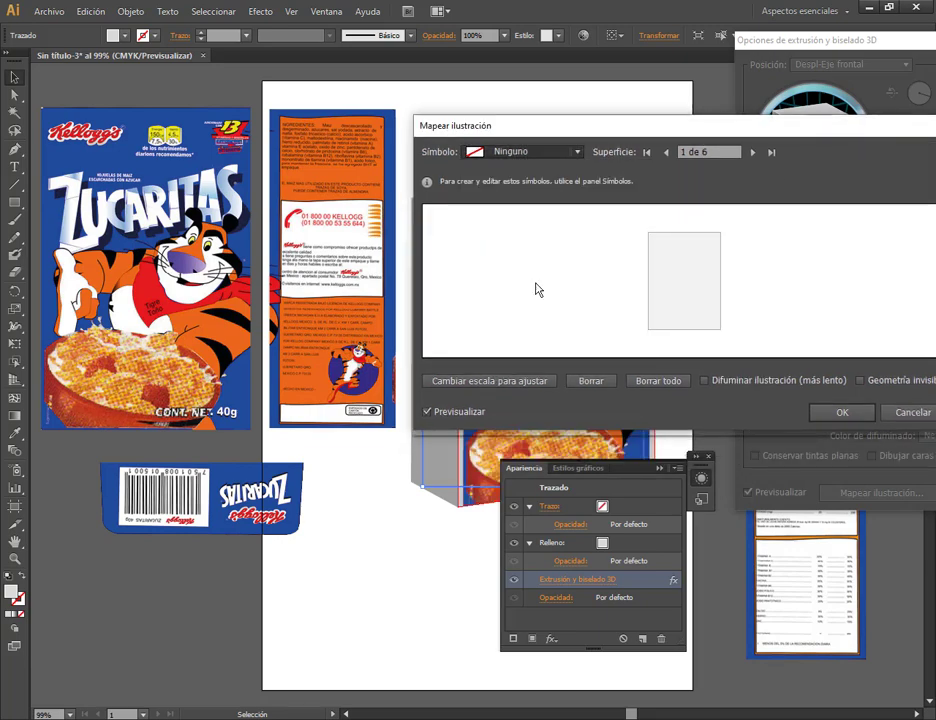
{"action": "left_click_drag", "start_coordinate": [590, 135], "coordinate": [866, 109]}
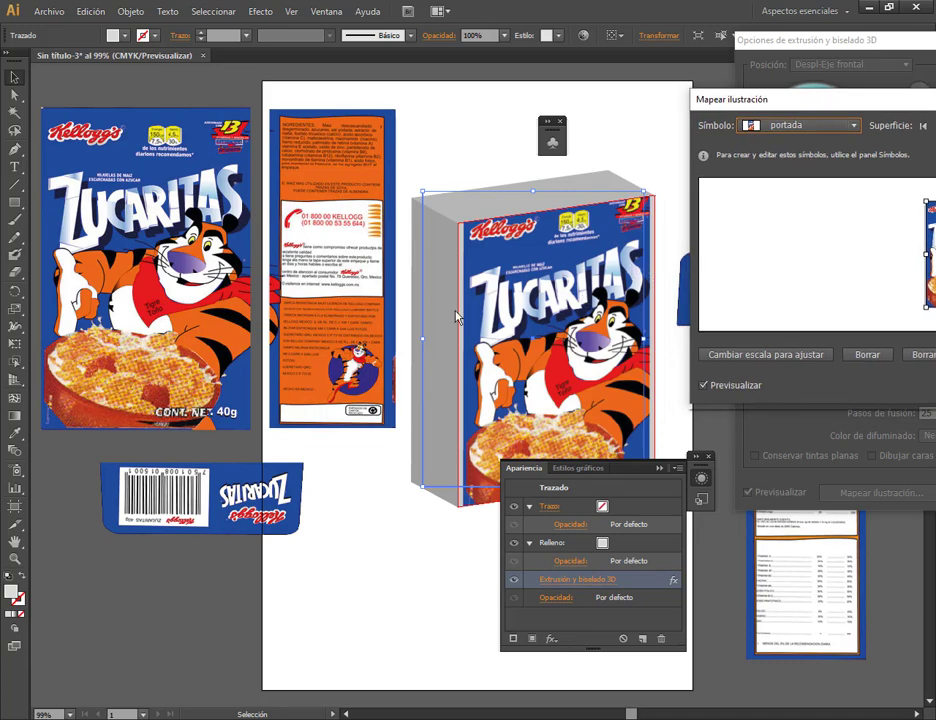
{"action": "left_click_drag", "start_coordinate": [775, 110], "coordinate": [686, 105]}
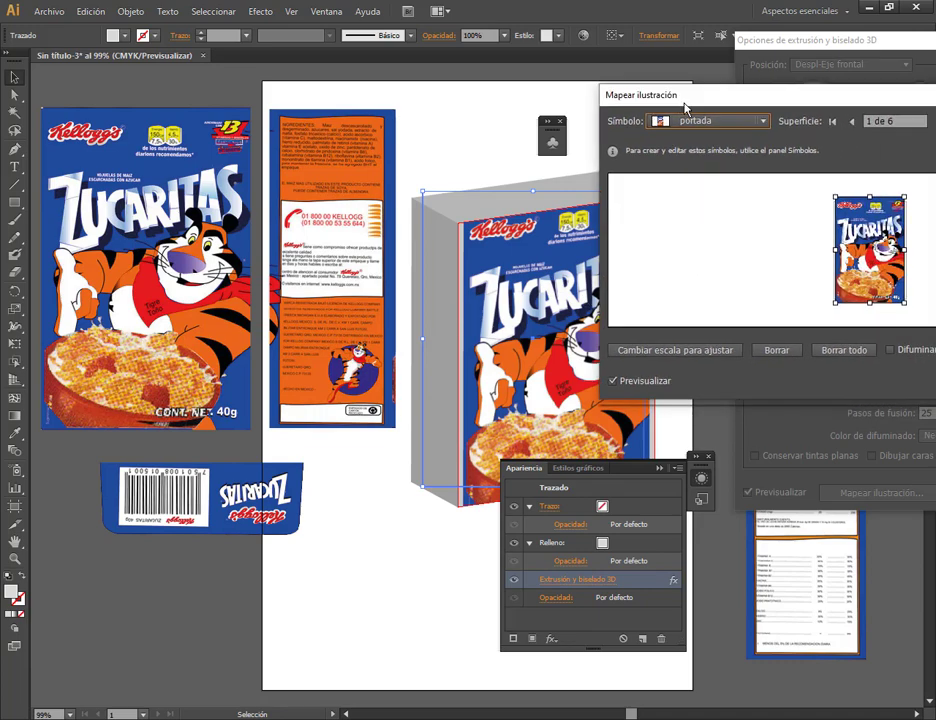
{"action": "left_click", "coordinate": [675, 354]}
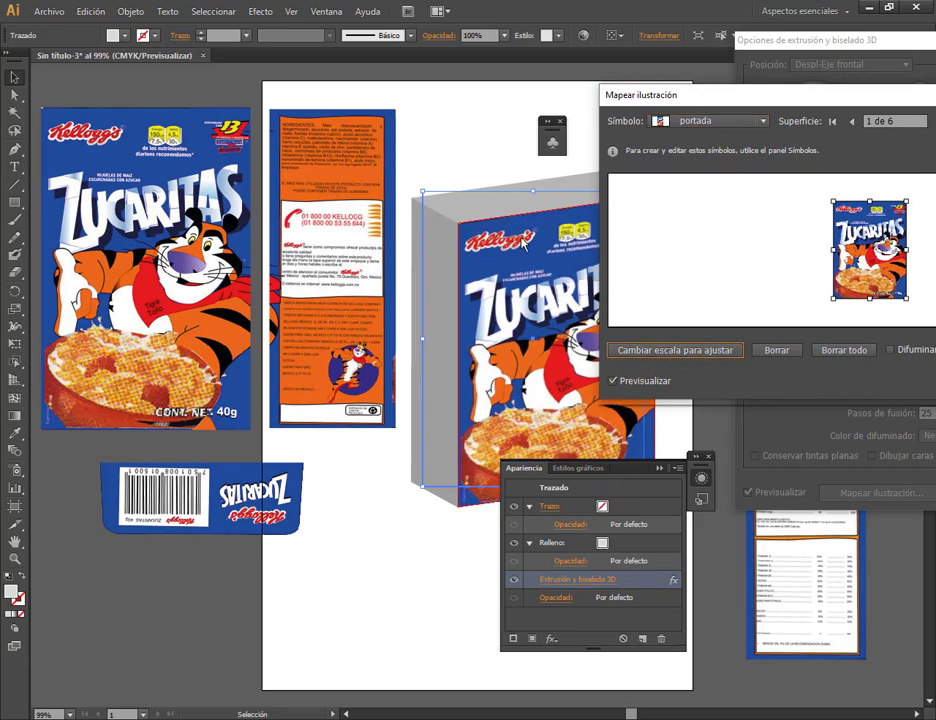
{"action": "left_click_drag", "start_coordinate": [756, 98], "coordinate": [791, 100]}
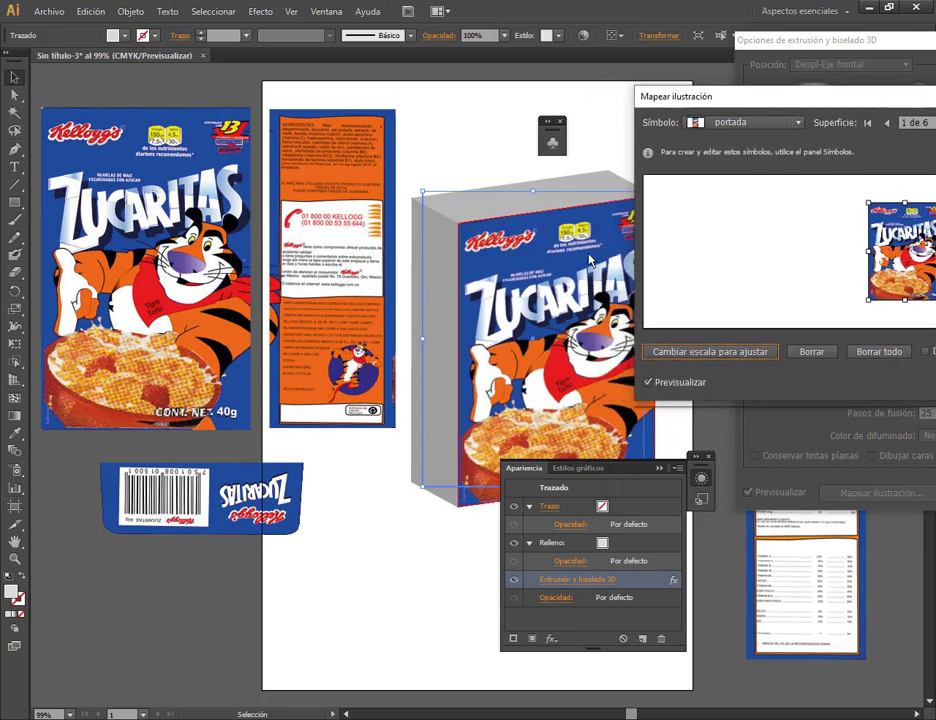
{"action": "left_click_drag", "start_coordinate": [677, 107], "coordinate": [742, 105]}
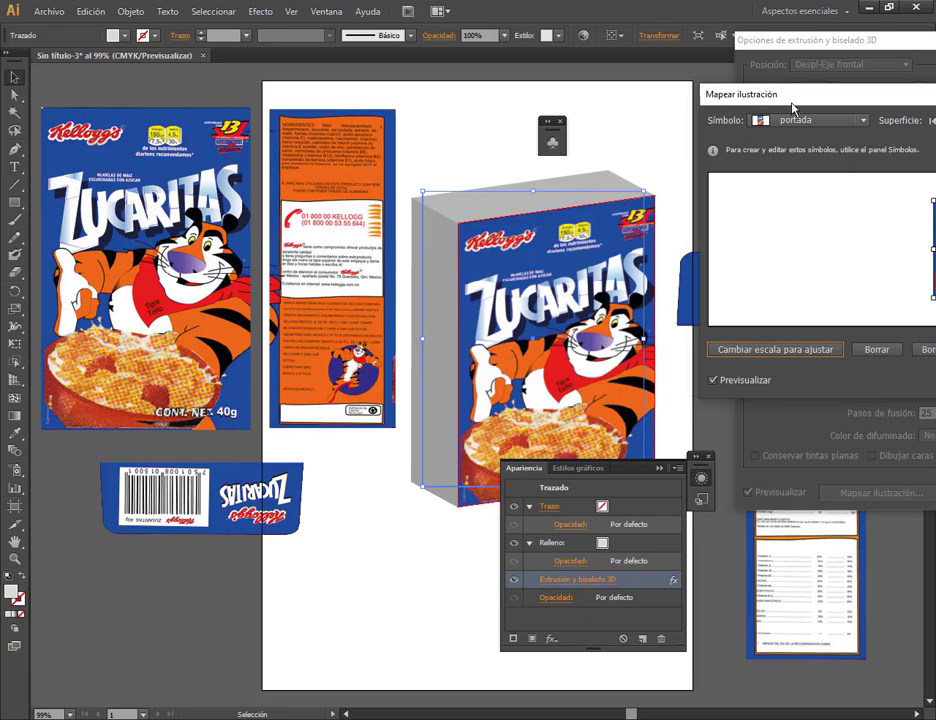
{"action": "left_click_drag", "start_coordinate": [793, 107], "coordinate": [161, 87]}
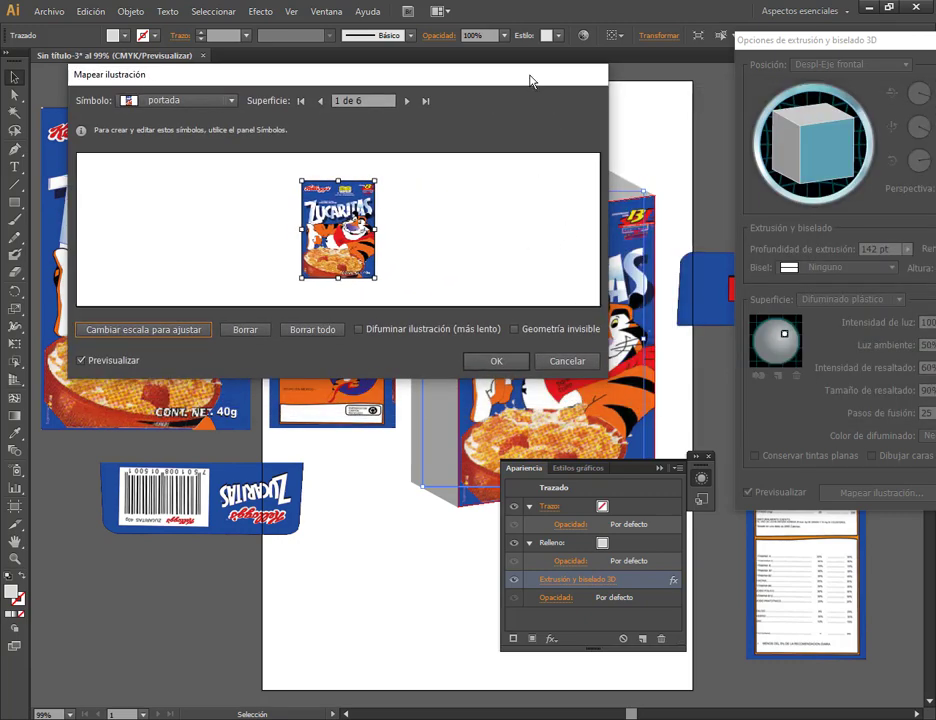
{"action": "left_click_drag", "start_coordinate": [531, 81], "coordinate": [299, 72]}
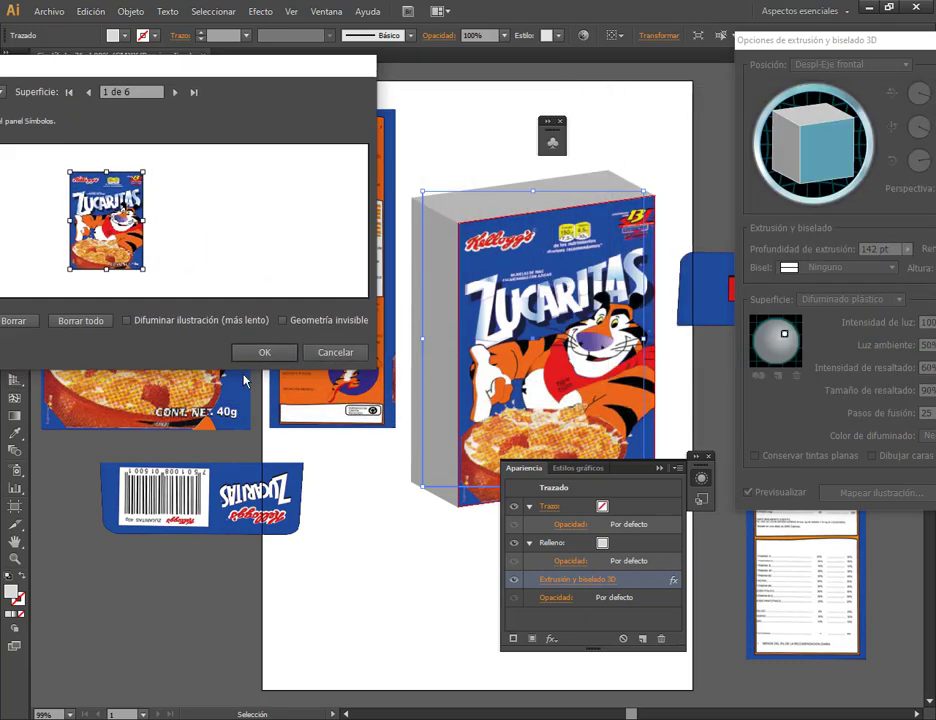
Discard the art mapping and extrusion changes, and delete the gray 3D box.
{"action": "left_click", "coordinate": [326, 352]}
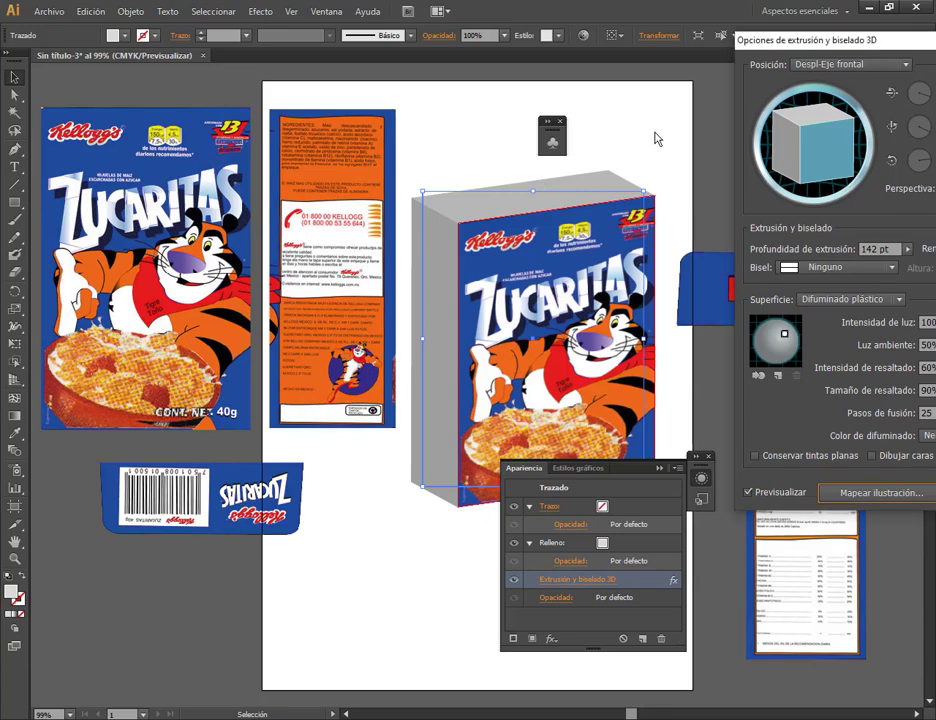
{"action": "left_click_drag", "start_coordinate": [864, 47], "coordinate": [536, 72]}
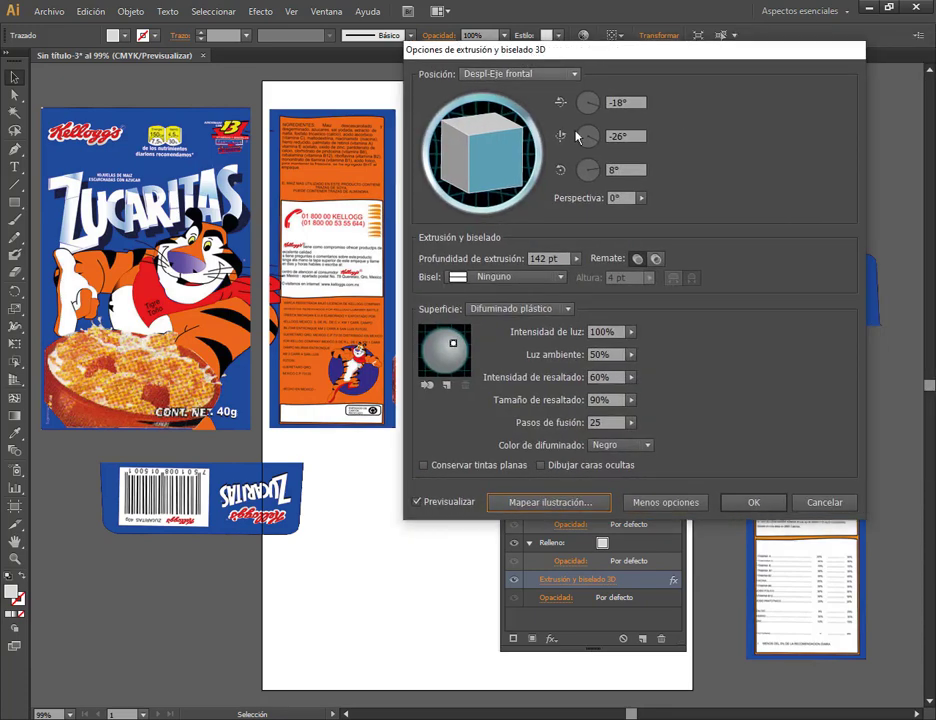
{"action": "left_click", "coordinate": [825, 502]}
{"action": "key", "text": "Delete"}
Draw a gray rectangle over the front cover, matching its size, and move it onto the empty area of the artboard.
{"action": "left_click", "coordinate": [203, 185]}
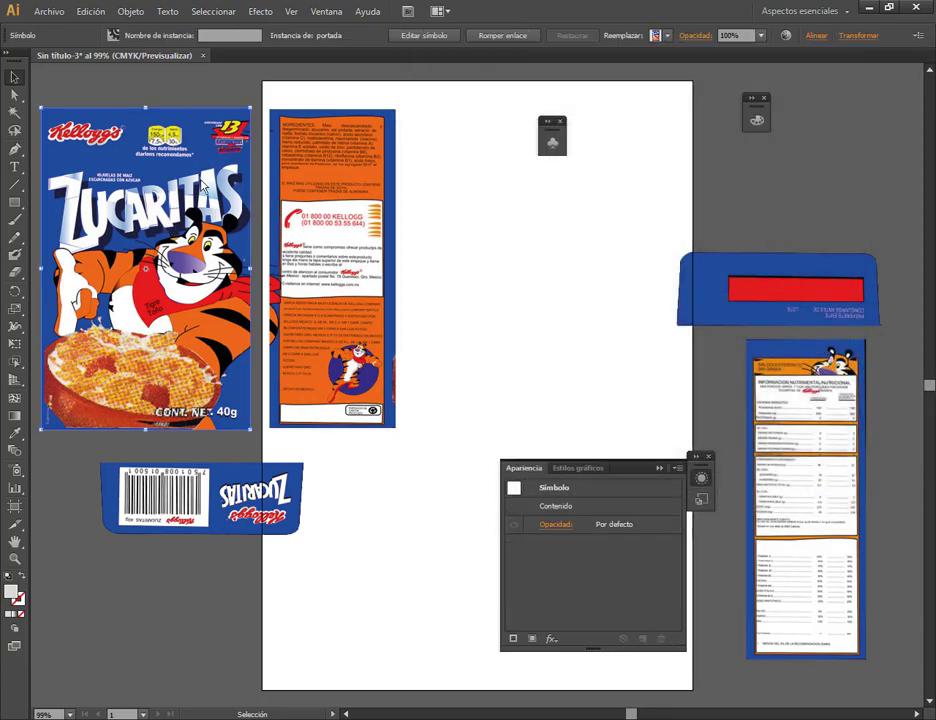
{"action": "left_click", "coordinate": [15, 201]}
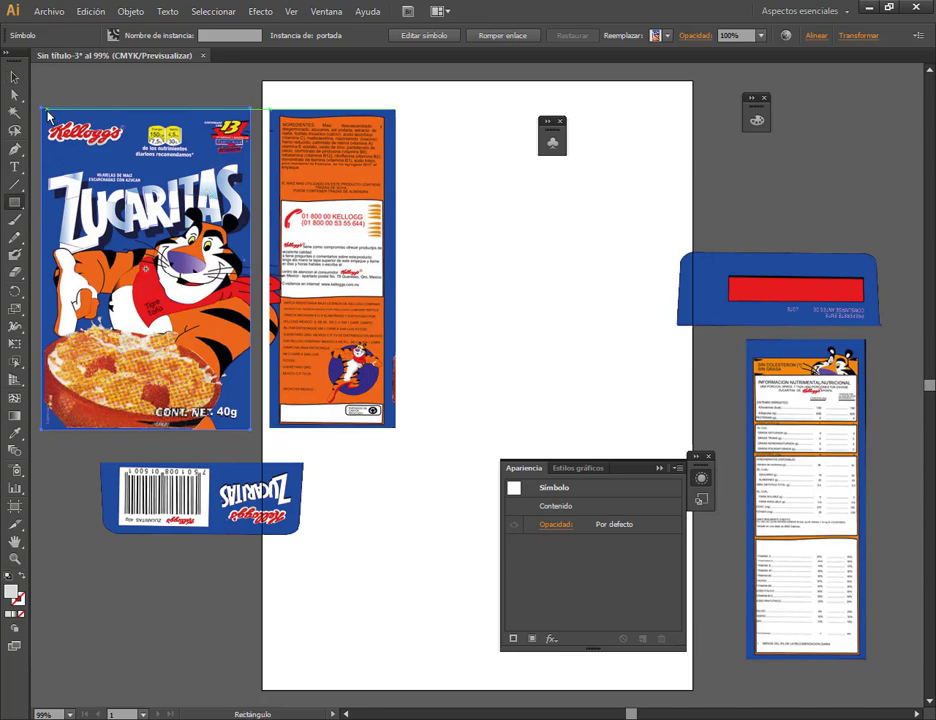
{"action": "left_click_drag", "start_coordinate": [42, 108], "coordinate": [250, 431]}
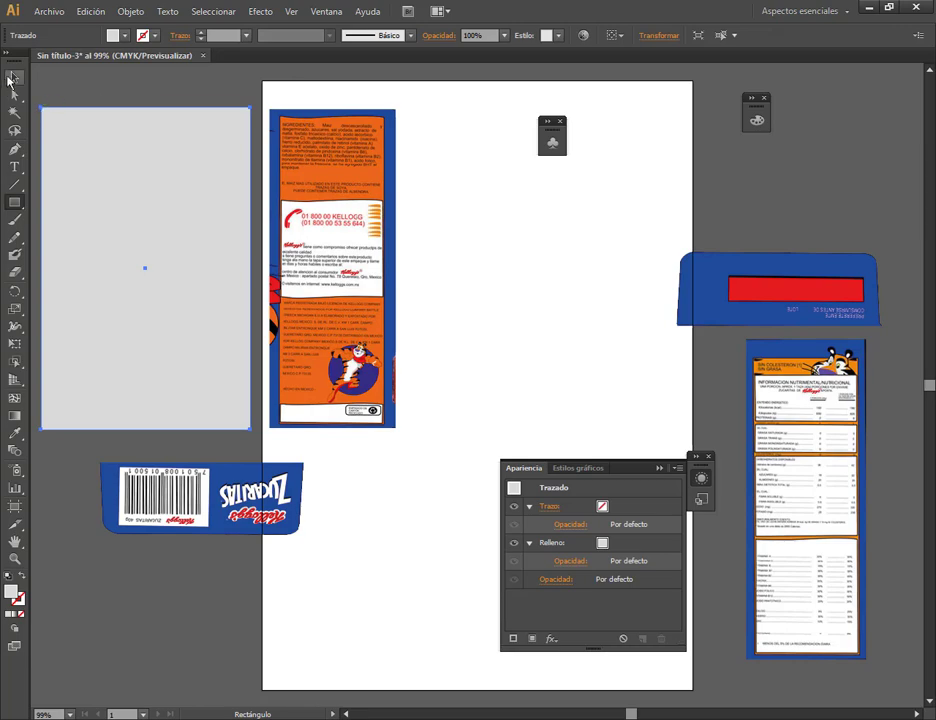
{"action": "key", "text": "v"}
{"action": "left_click_drag", "start_coordinate": [116, 268], "coordinate": [492, 339]}
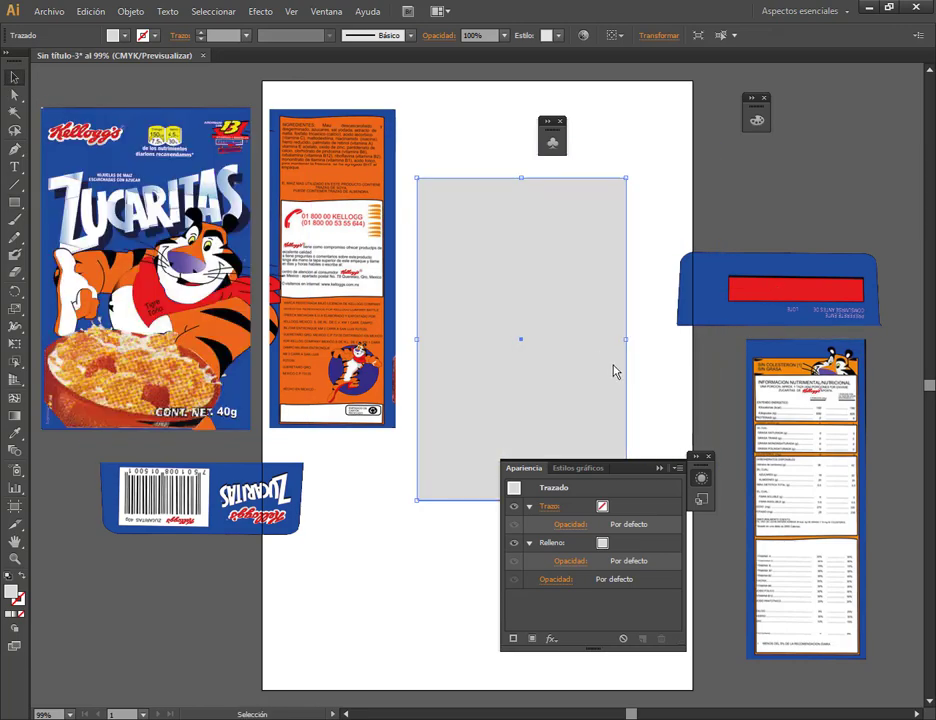
{"action": "left_click", "coordinate": [262, 11]}
{"action": "left_click", "coordinate": [786, 238]}
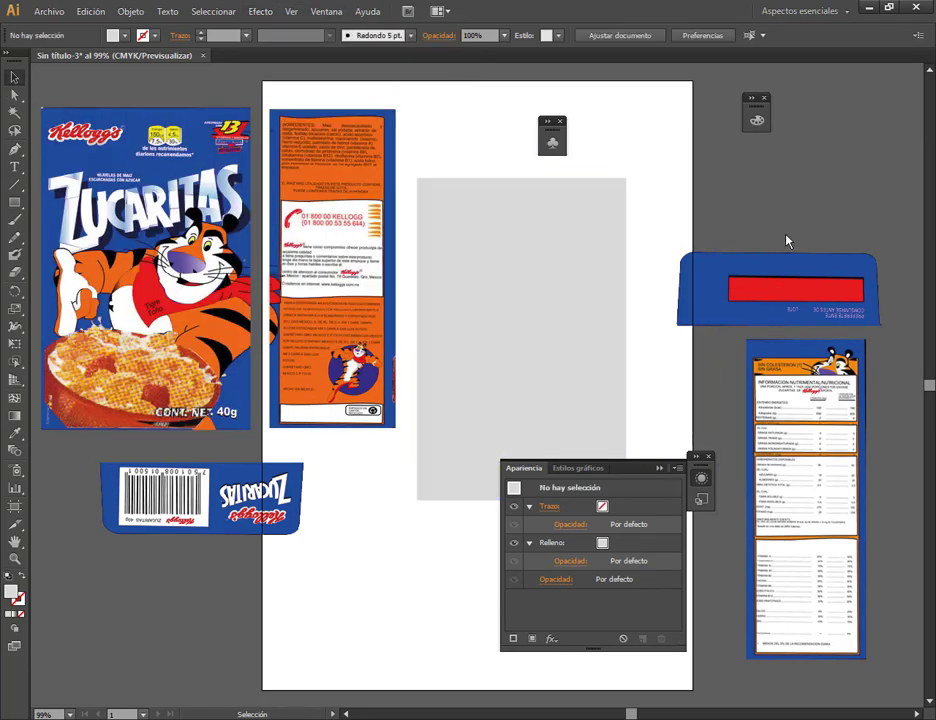
Place the two side panels next to each other right of the artboard, and stack both flaps below the front cover.
{"action": "left_click_drag", "start_coordinate": [668, 298], "coordinate": [768, 169]}
{"action": "left_click_drag", "start_coordinate": [781, 357], "coordinate": [837, 247]}
{"action": "left_click_drag", "start_coordinate": [364, 157], "coordinate": [820, 288]}
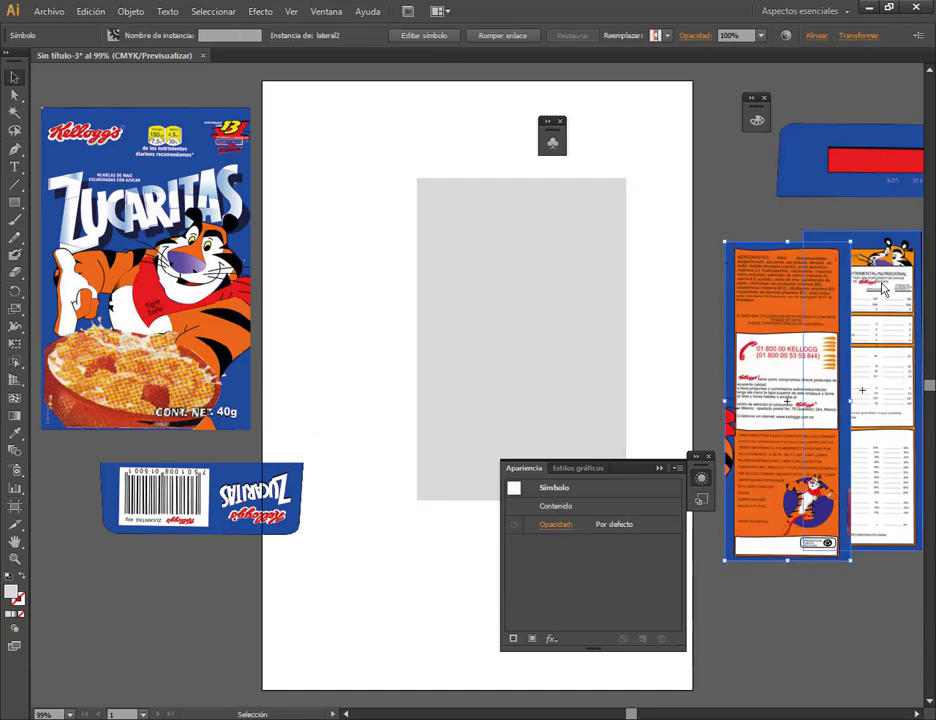
{"action": "left_click_drag", "start_coordinate": [921, 305], "coordinate": [780, 300]}
{"action": "scroll", "coordinate": [566, 282], "scroll_direction": "left", "scroll_amount": 5}
{"action": "left_click_drag", "start_coordinate": [237, 456], "coordinate": [170, 562]}
{"action": "left_click_drag", "start_coordinate": [909, 108], "coordinate": [151, 471]}
Apply a 3D Extrude & Bevel effect to the gray rectangle with preview on.
{"action": "left_click", "coordinate": [669, 282]}
{"action": "left_click", "coordinate": [570, 303]}
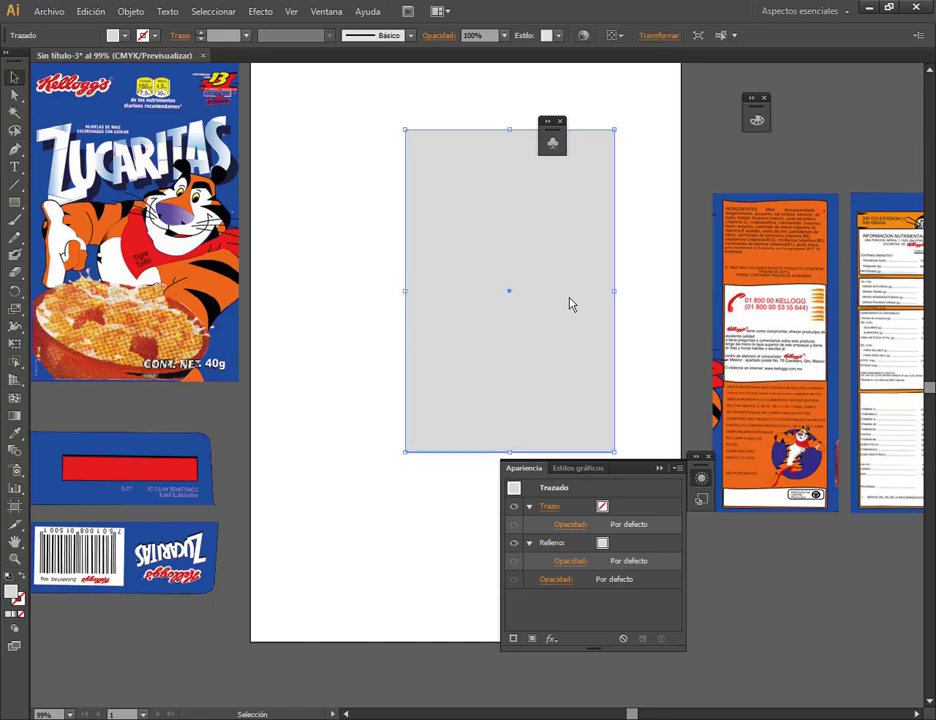
{"action": "left_click_drag", "start_coordinate": [476, 253], "coordinate": [503, 290]}
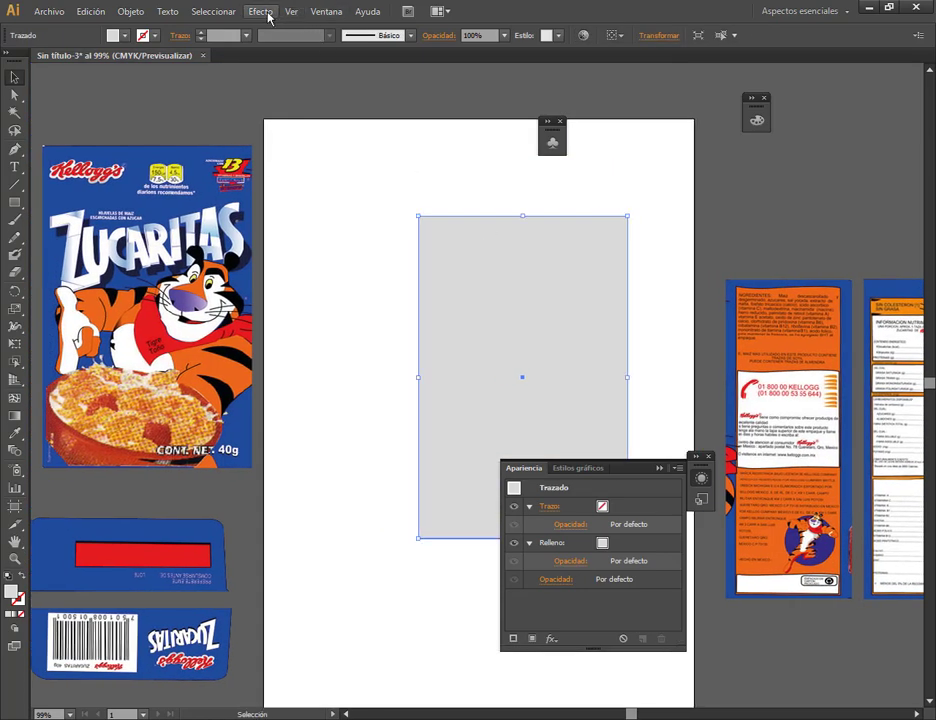
{"action": "left_click", "coordinate": [260, 11]}
{"action": "mouse_move", "coordinate": [400, 94]}
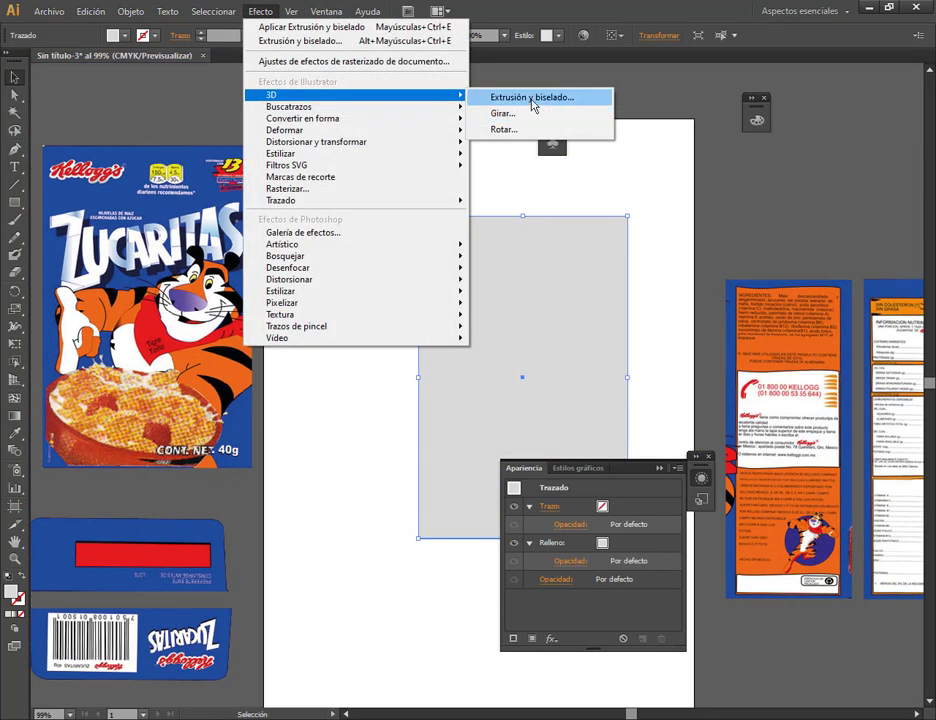
{"action": "left_click", "coordinate": [533, 100]}
{"action": "left_click", "coordinate": [452, 505]}
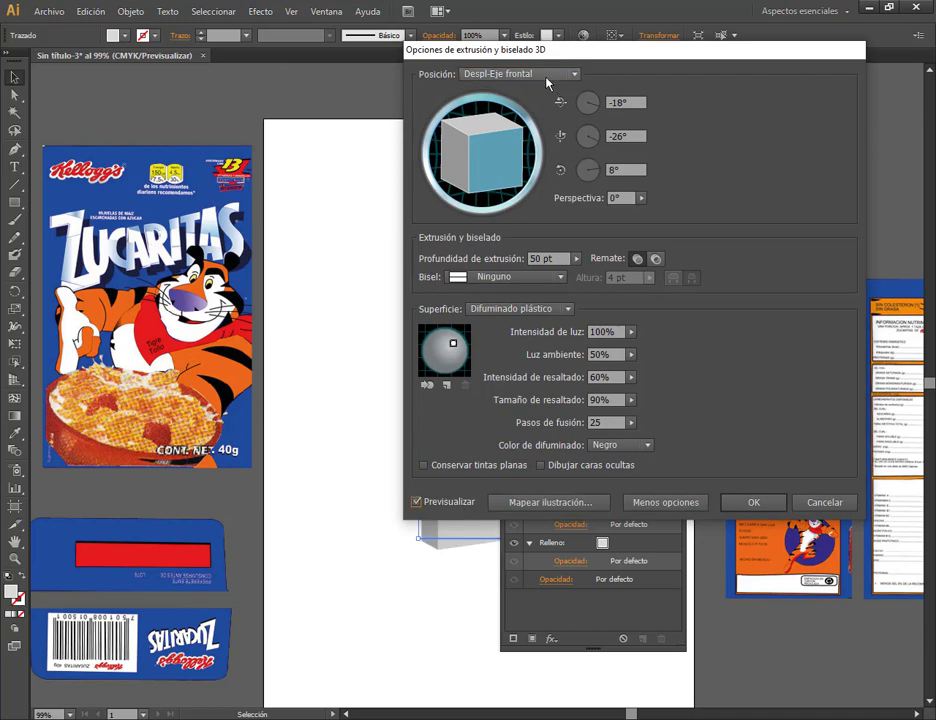
Set the box's extrusion depth to 140 pt.
{"action": "left_click_drag", "start_coordinate": [565, 58], "coordinate": [792, 75]}
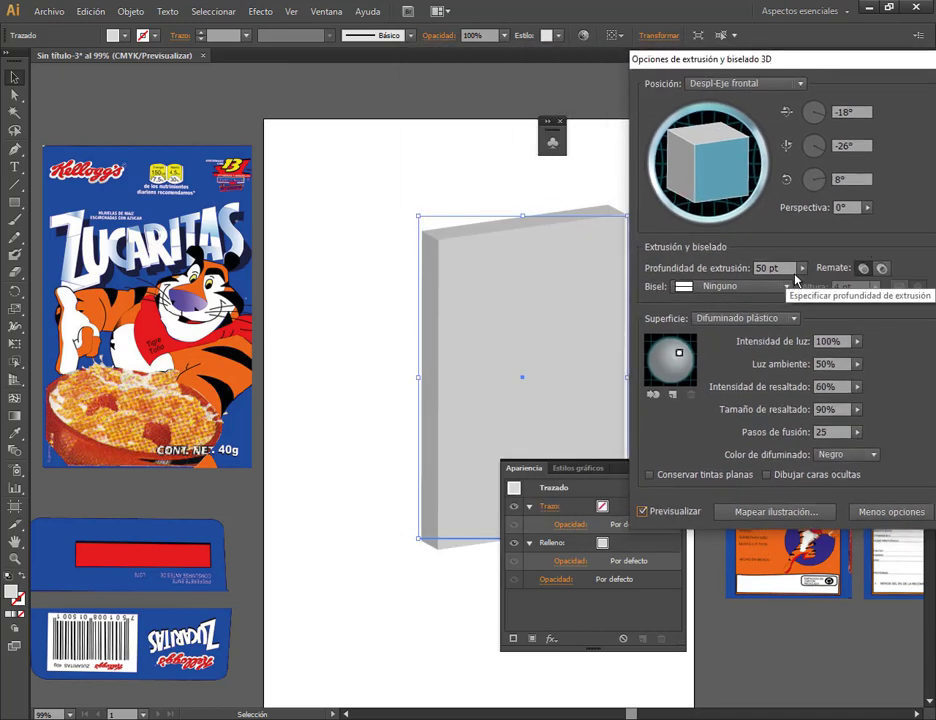
{"action": "left_click", "coordinate": [790, 267]}
{"action": "left_click", "coordinate": [790, 267]}
{"action": "left_click", "coordinate": [790, 267]}
{"action": "key", "text": "Up"}
{"action": "key", "text": "Up"}
{"action": "key", "text": "Up"}
{"action": "key", "text": "Up"}
{"action": "key", "text": "Up"}
{"action": "key", "text": "Up"}
{"action": "key", "text": "Up"}
{"action": "key", "text": "Up"}
{"action": "key", "text": "Up"}
{"action": "key", "text": "Up"}
{"action": "key", "text": "Up"}
{"action": "key", "text": "Up"}
{"action": "key", "text": "Up"}
{"action": "key", "text": "Up"}
{"action": "key", "text": "Up"}
{"action": "key", "text": "Up"}
{"action": "key", "text": "Up"}
{"action": "key", "text": "Up"}
{"action": "key", "text": "Up"}
{"action": "key", "text": "Up"}
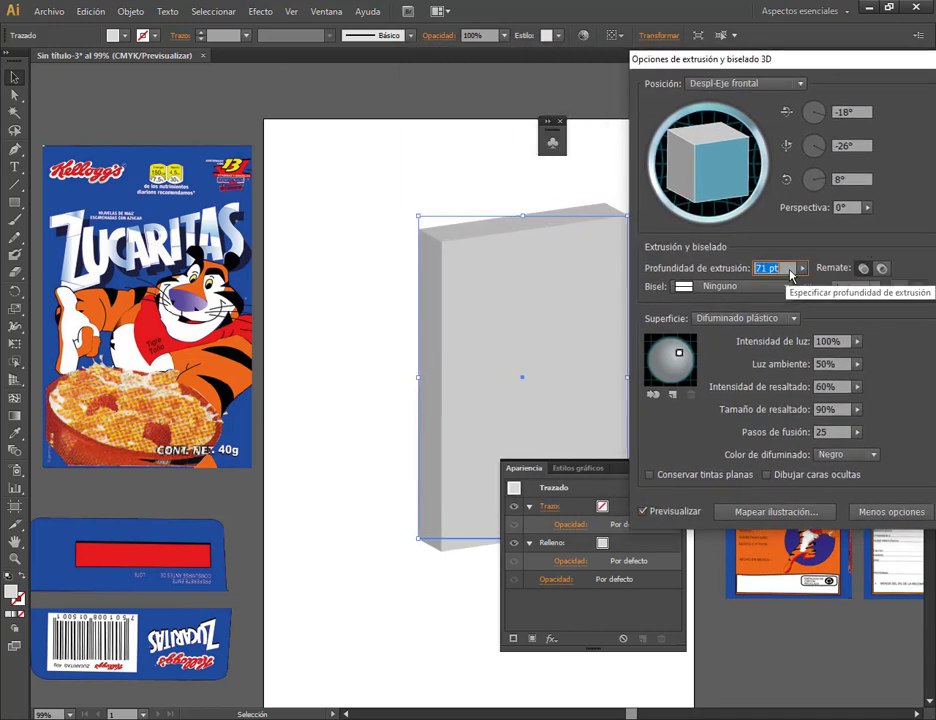
{"action": "key", "text": "Up"}
{"action": "key", "text": "Up"}
{"action": "key", "text": "Up"}
{"action": "key", "text": "Up"}
{"action": "key", "text": "Up"}
{"action": "key", "text": "Up"}
{"action": "key", "text": "Up"}
{"action": "key", "text": "Up"}
{"action": "key", "text": "Up"}
{"action": "key", "text": "Up"}
{"action": "key", "text": "Up"}
{"action": "key", "text": "Up"}
{"action": "key", "text": "Up"}
{"action": "key", "text": "Up"}
{"action": "key", "text": "Up"}
{"action": "key", "text": "Up"}
{"action": "key", "text": "Up"}
{"action": "key", "text": "Up"}
{"action": "key", "text": "Up"}
{"action": "key", "text": "Up"}
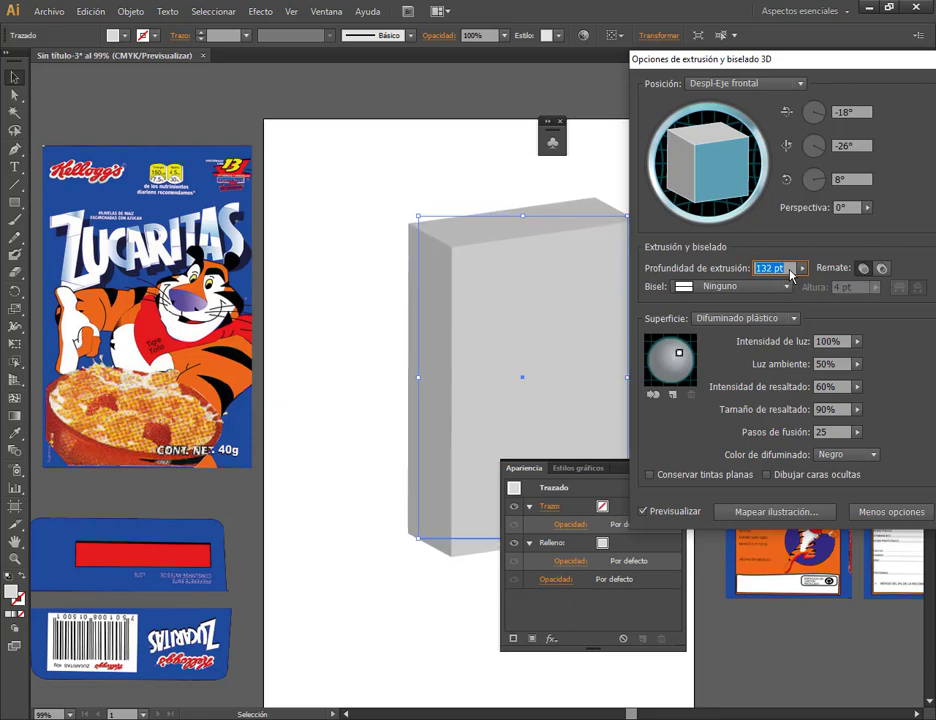
{"action": "key", "text": "Up"}
{"action": "key", "text": "Up"}
{"action": "key", "text": "Up"}
{"action": "key", "text": "Up"}
{"action": "key", "text": "Up"}
{"action": "key", "text": "Up"}
{"action": "key", "text": "Up"}
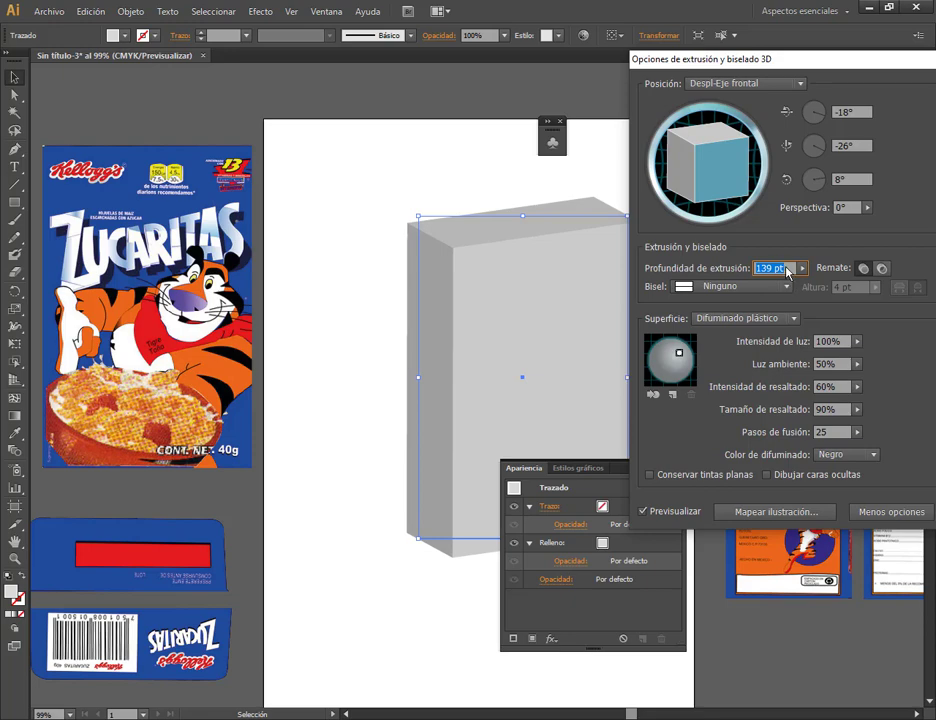
{"action": "key", "text": "Up"}
Open the box's art mapping and map the portada symbol onto surface 1.
{"action": "left_click_drag", "start_coordinate": [748, 62], "coordinate": [866, 62]}
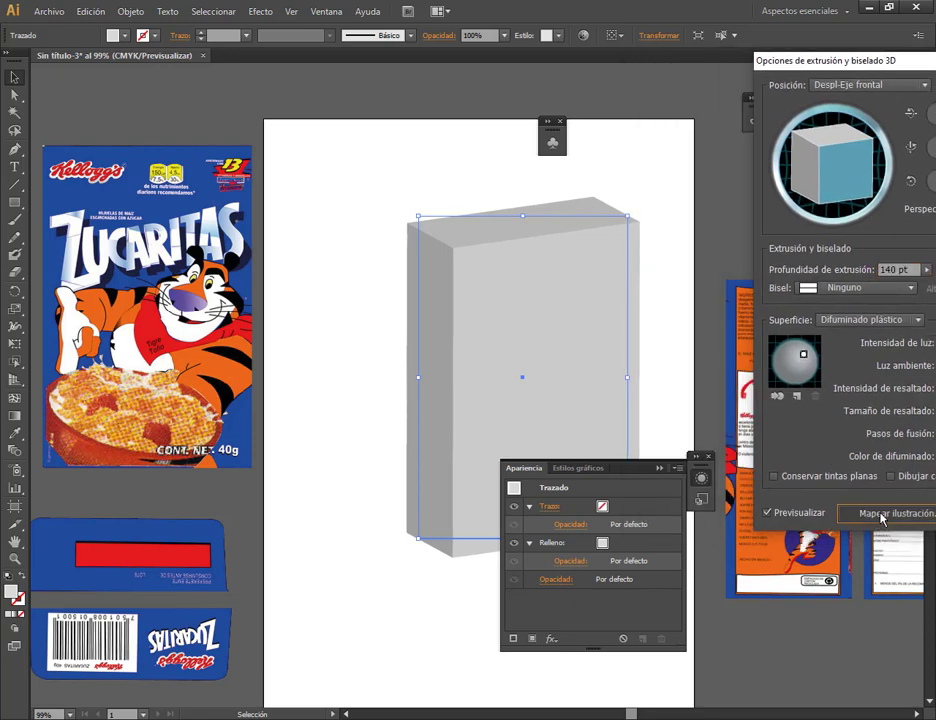
{"action": "left_click", "coordinate": [855, 513]}
{"action": "left_click_drag", "start_coordinate": [540, 55], "coordinate": [708, 55]}
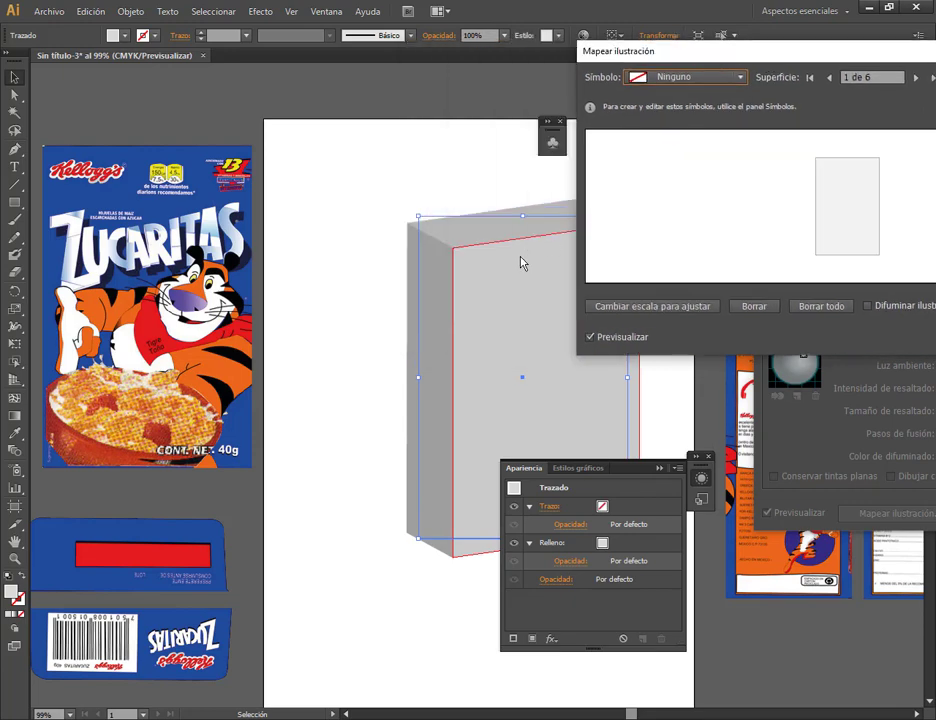
{"action": "left_click", "coordinate": [700, 80]}
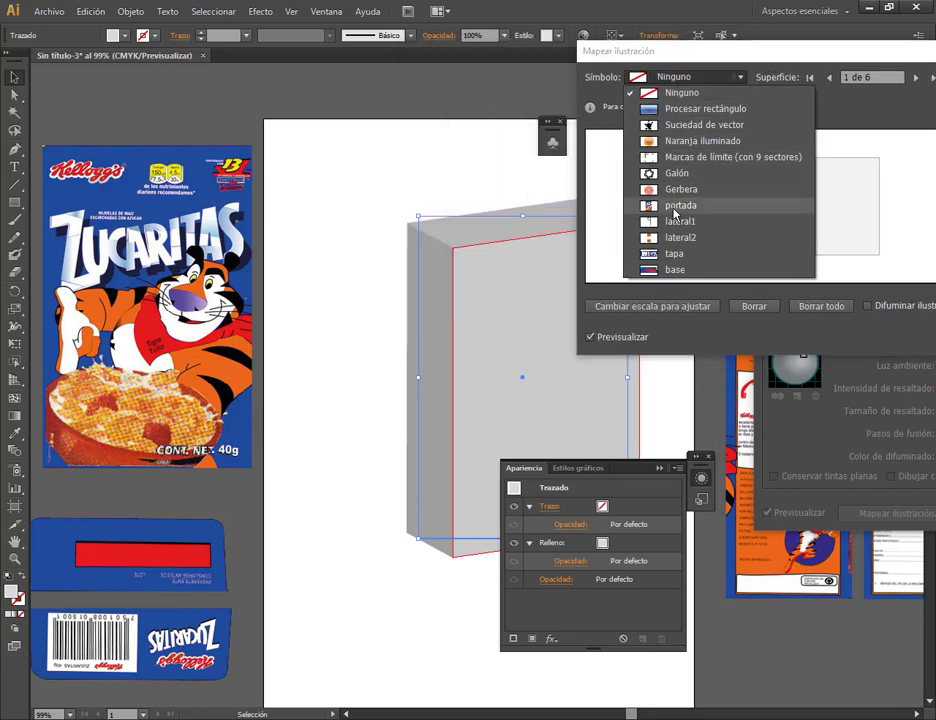
{"action": "left_click", "coordinate": [675, 210]}
{"action": "left_click_drag", "start_coordinate": [733, 55], "coordinate": [847, 55]}
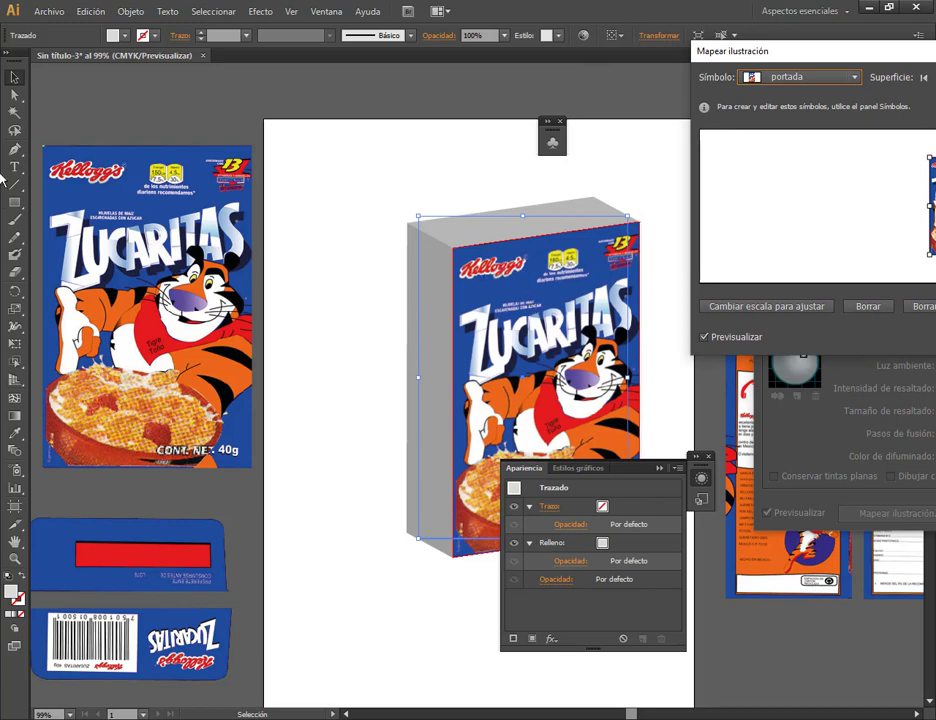
{"action": "left_click_drag", "start_coordinate": [755, 65], "coordinate": [652, 170]}
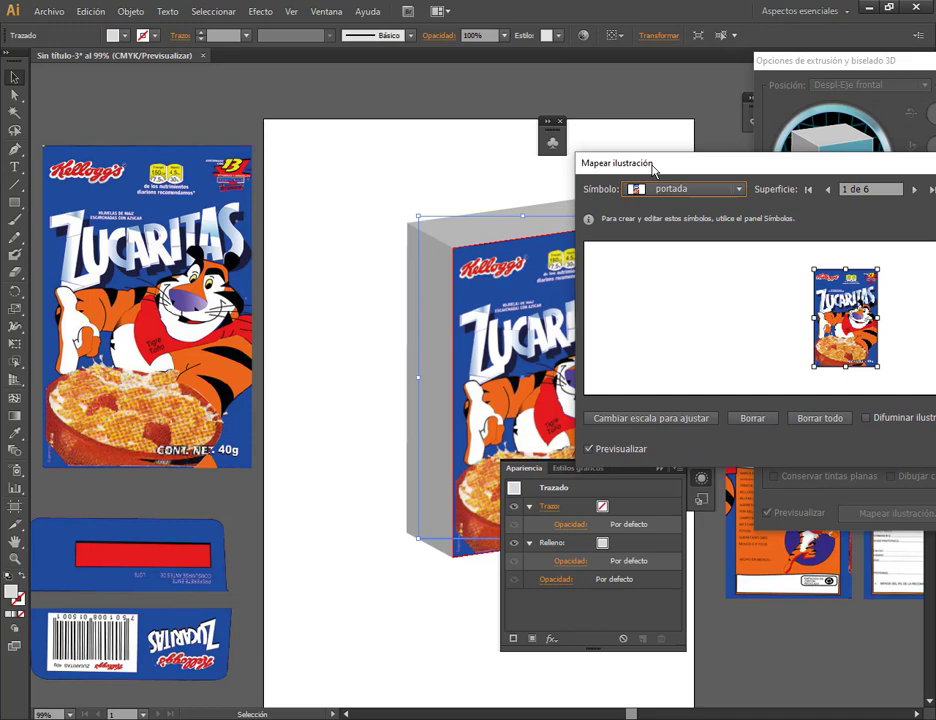
Map the portada symbol onto surface 2 of the box and advance to surface 3.
{"action": "left_click", "coordinate": [914, 190]}
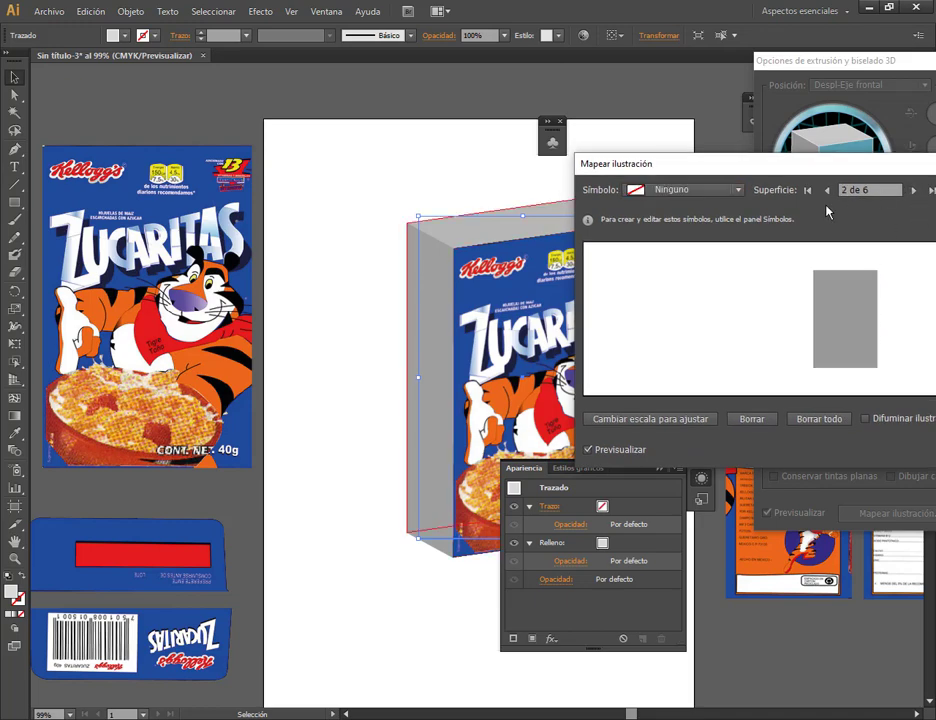
{"action": "left_click", "coordinate": [697, 191]}
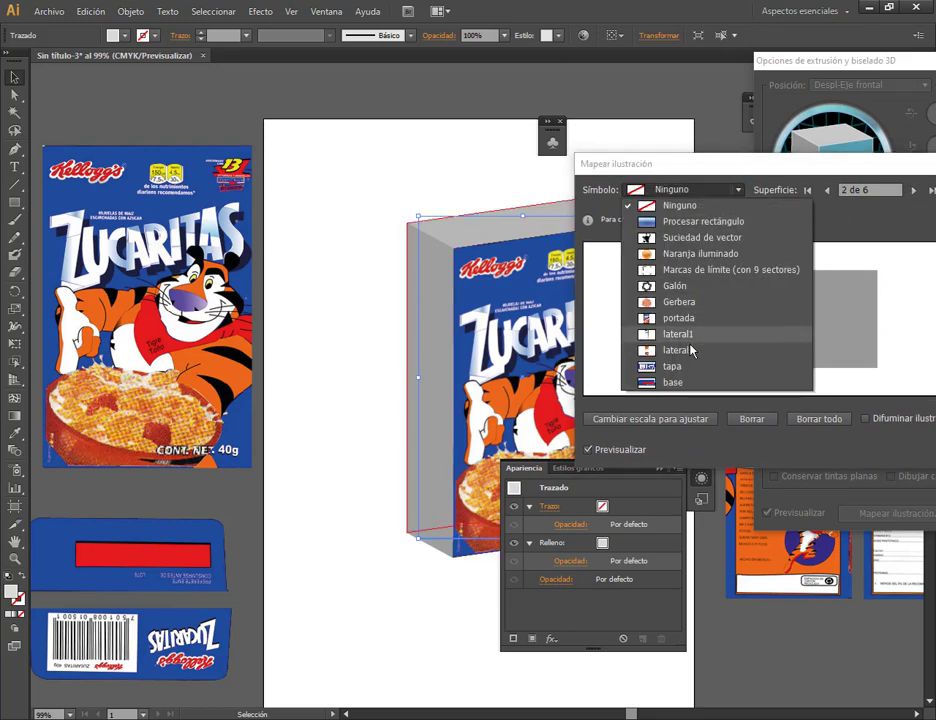
{"action": "left_click", "coordinate": [679, 318]}
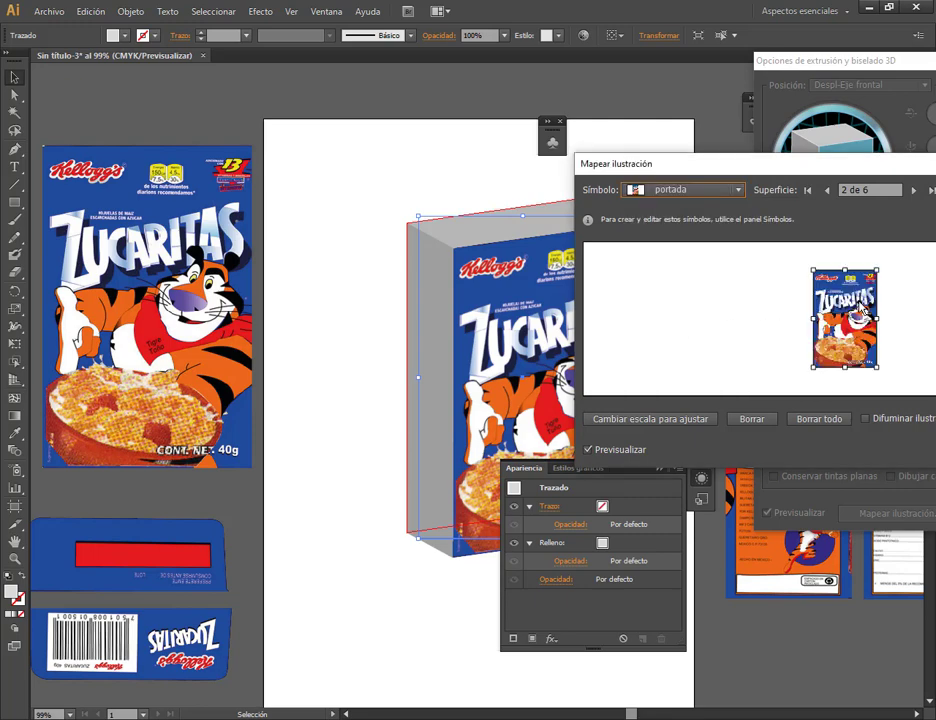
{"action": "left_click", "coordinate": [911, 191]}
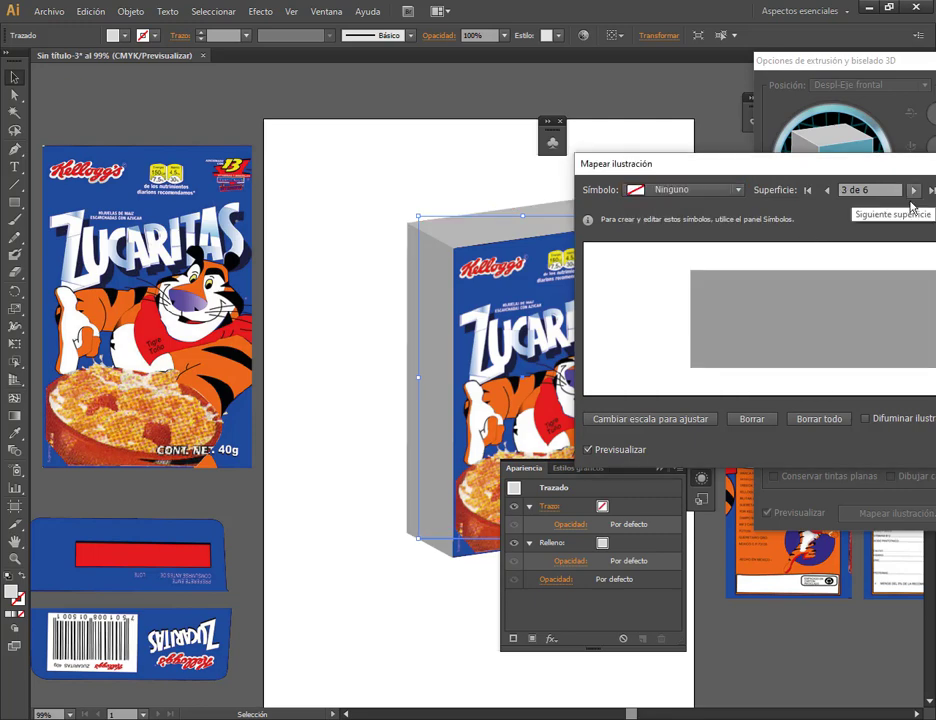
{"action": "left_click_drag", "start_coordinate": [806, 155], "coordinate": [885, 126]}
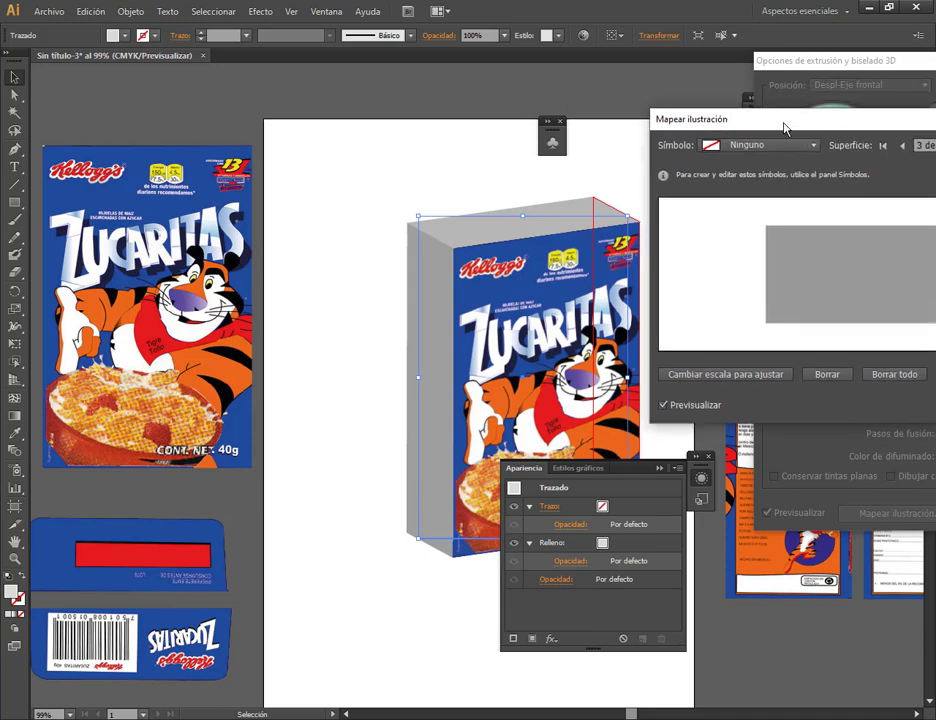
{"action": "left_click_drag", "start_coordinate": [785, 128], "coordinate": [568, 117]}
Try mapping the lateral1 symbol onto surface 3 with scale to fit, and clear the mapping.
{"action": "left_click", "coordinate": [558, 134]}
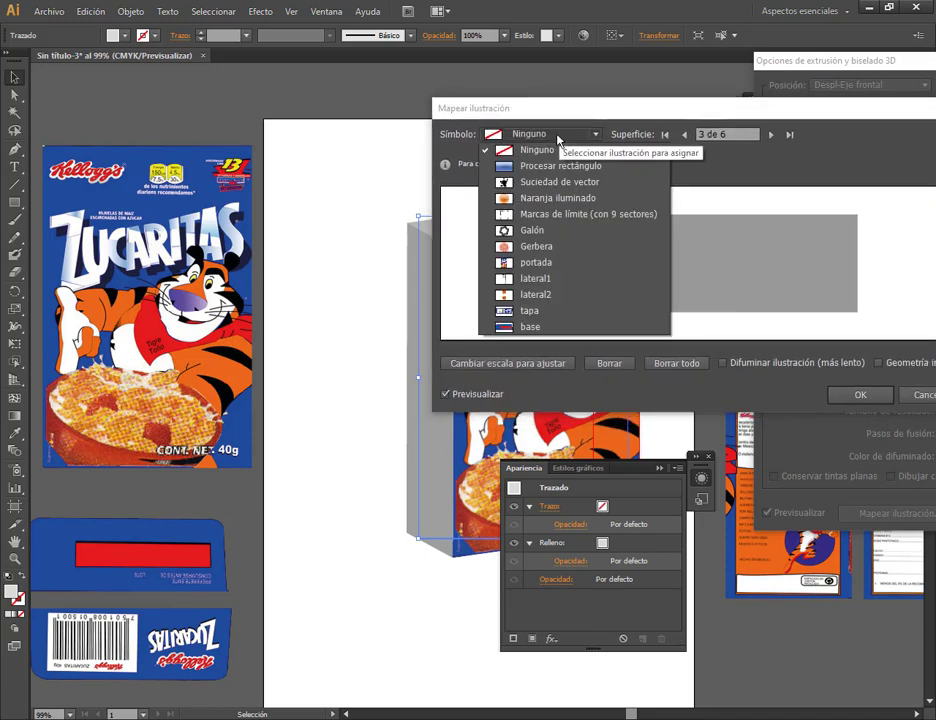
{"action": "left_click", "coordinate": [556, 280]}
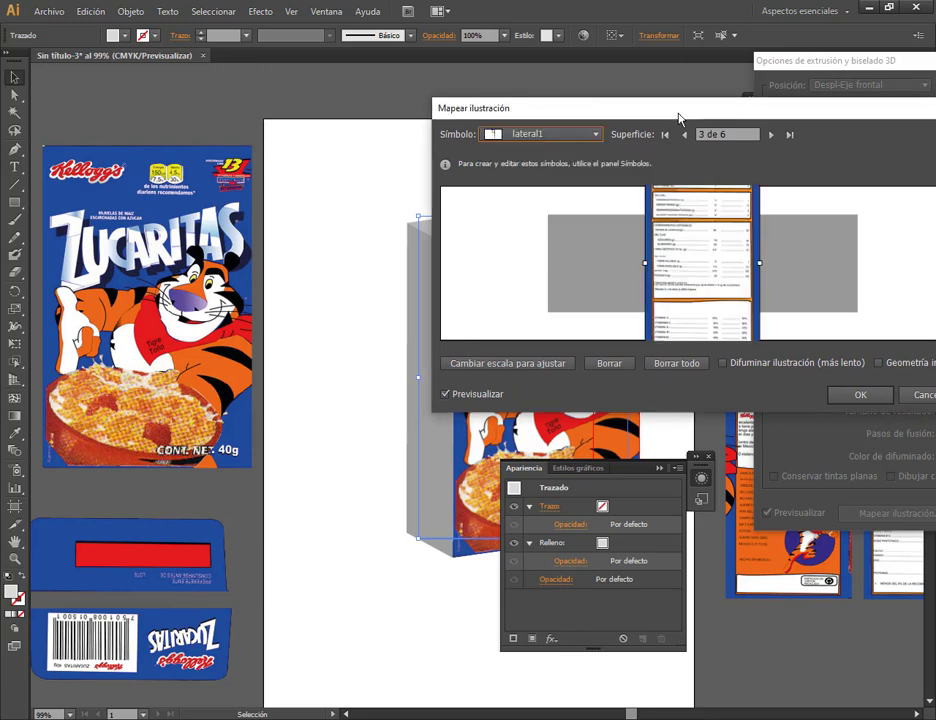
{"action": "left_click_drag", "start_coordinate": [679, 112], "coordinate": [663, 71]}
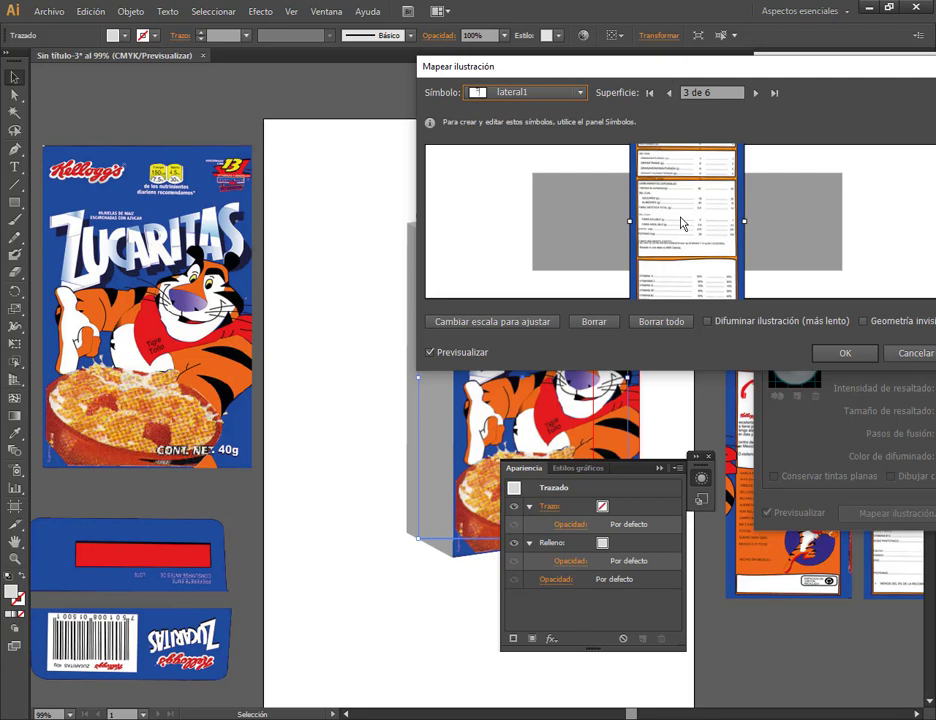
{"action": "left_click", "coordinate": [491, 330]}
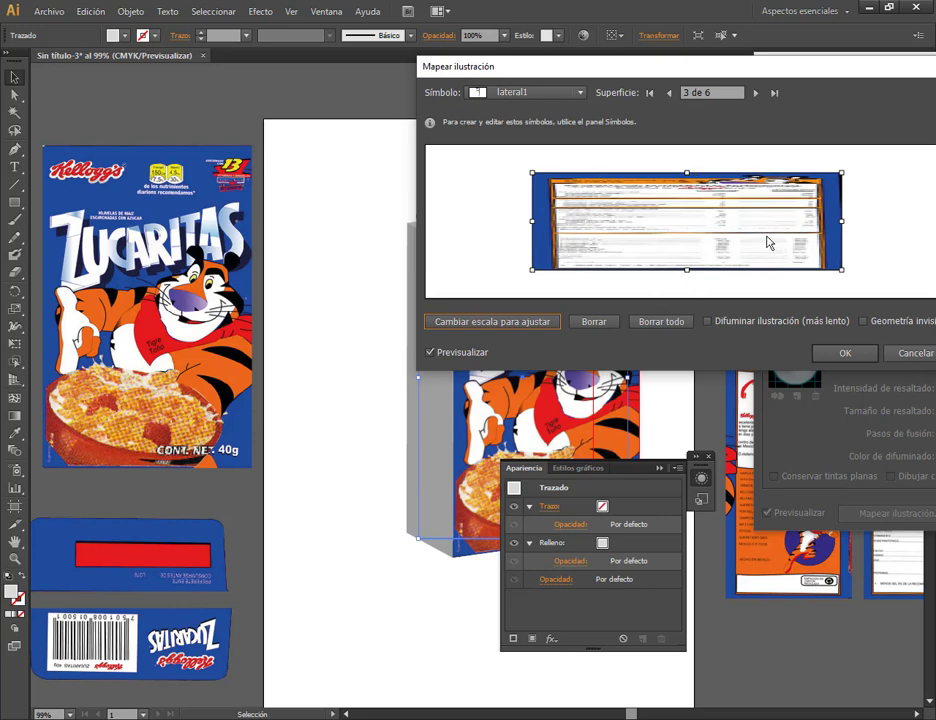
{"action": "left_click_drag", "start_coordinate": [768, 242], "coordinate": [761, 229]}
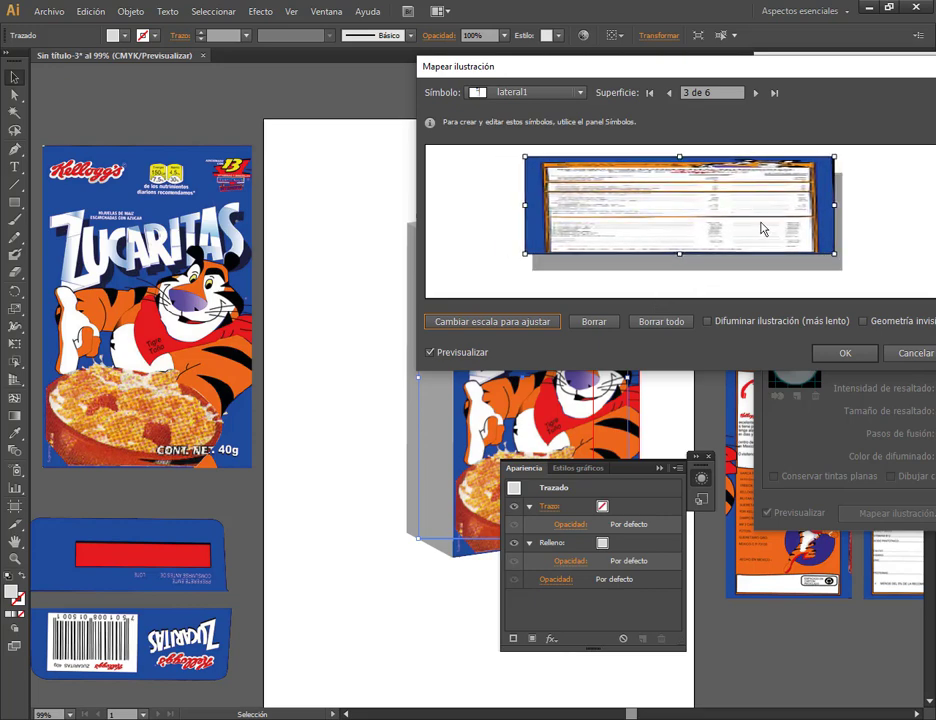
{"action": "left_click", "coordinate": [594, 321]}
Map the lateral1 symbol onto surface 3, rotate it 90° counterclockwise, and resize it to cover the whole face.
{"action": "left_click", "coordinate": [581, 93]}
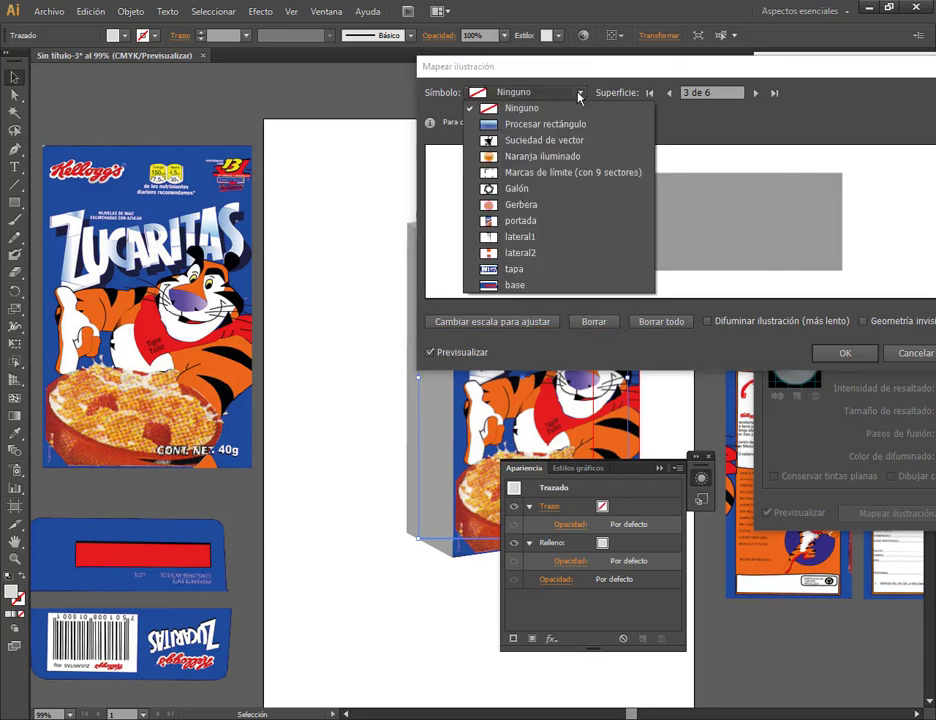
{"action": "left_click", "coordinate": [538, 244]}
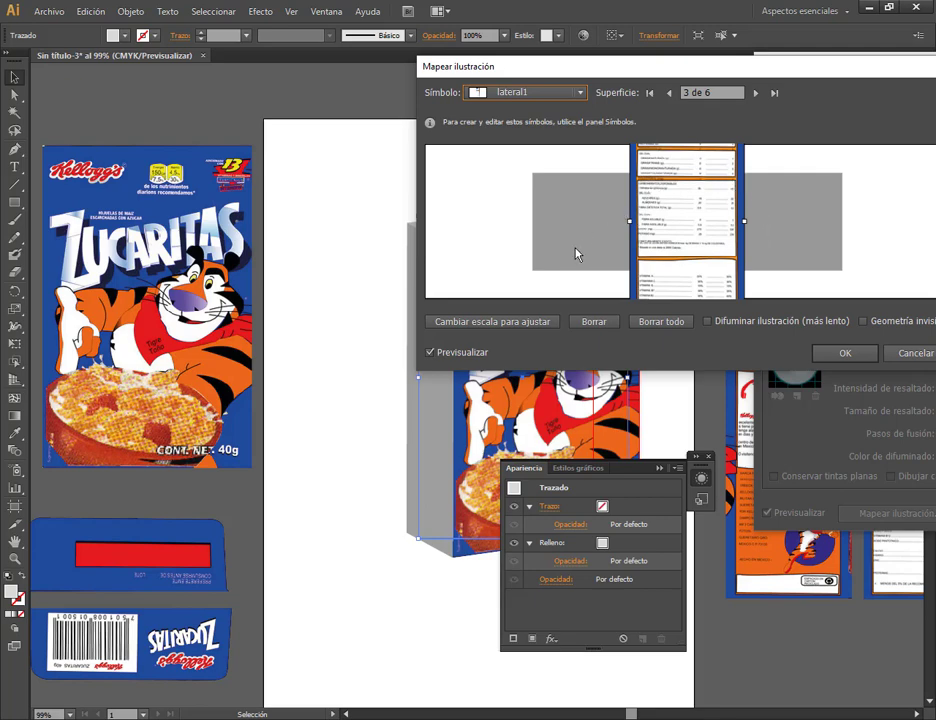
{"action": "left_click_drag", "start_coordinate": [712, 236], "coordinate": [656, 287]}
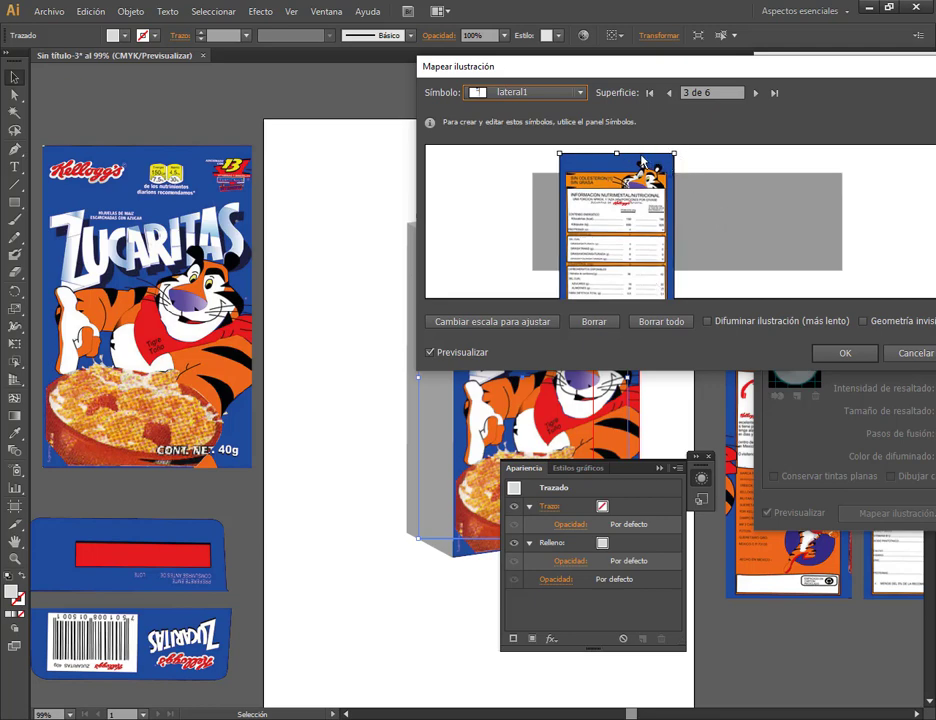
{"action": "left_click_drag", "start_coordinate": [676, 160], "coordinate": [490, 230]}
{"action": "left_click_drag", "start_coordinate": [546, 288], "coordinate": [594, 183]}
{"action": "left_click_drag", "start_coordinate": [787, 236], "coordinate": [792, 188]}
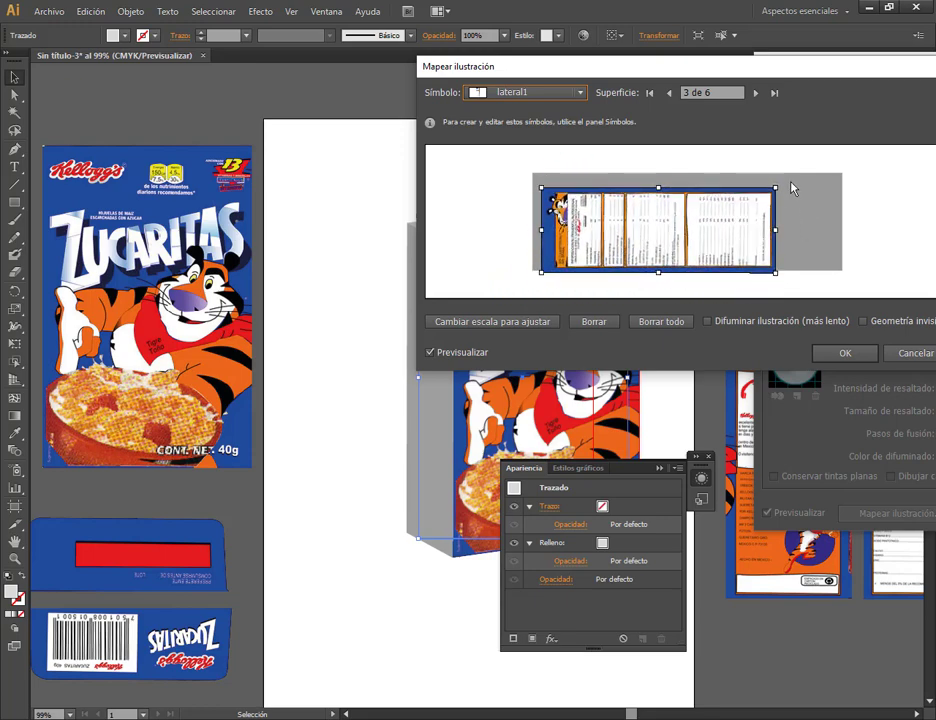
{"action": "left_click_drag", "start_coordinate": [678, 243], "coordinate": [670, 228]}
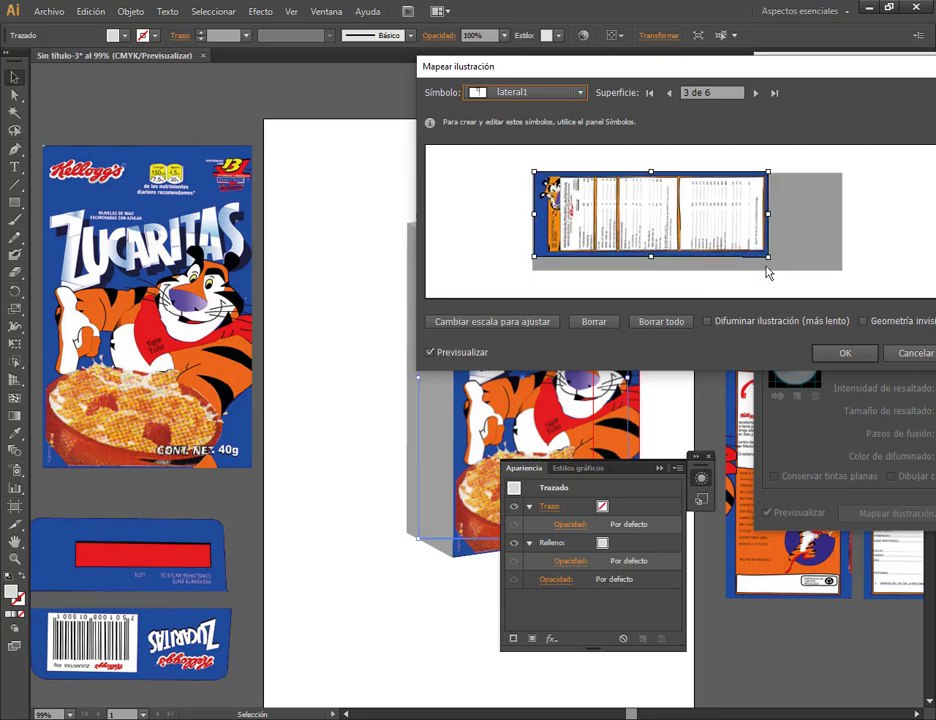
{"action": "left_click_drag", "start_coordinate": [772, 264], "coordinate": [846, 280]}
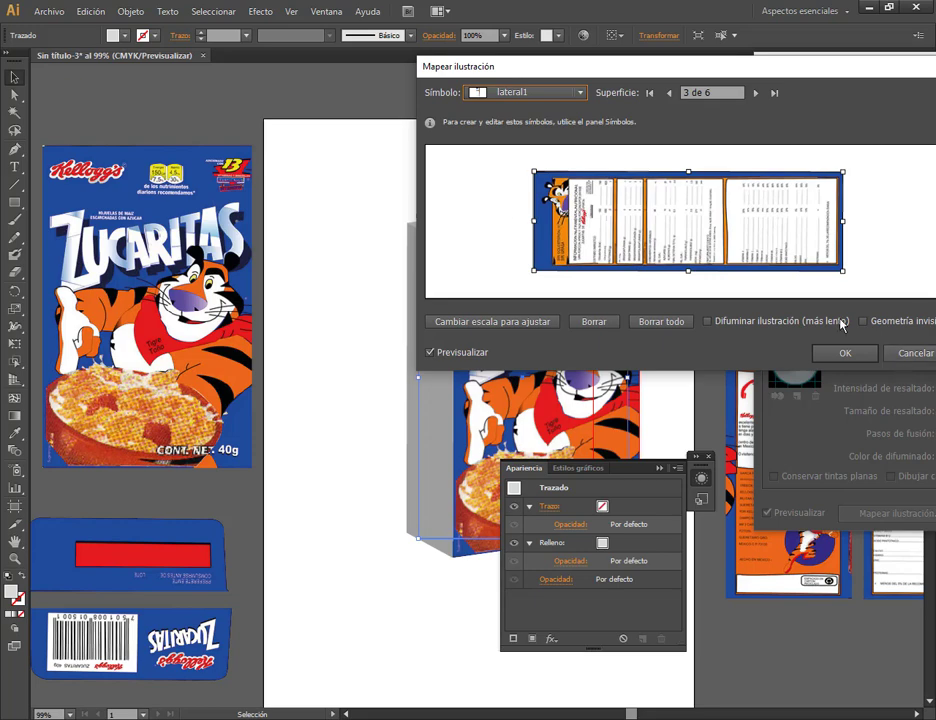
Clear the artwork mapped onto surface 3 and apply the art mapping and 3D extrusion settings.
{"action": "left_click", "coordinate": [594, 321]}
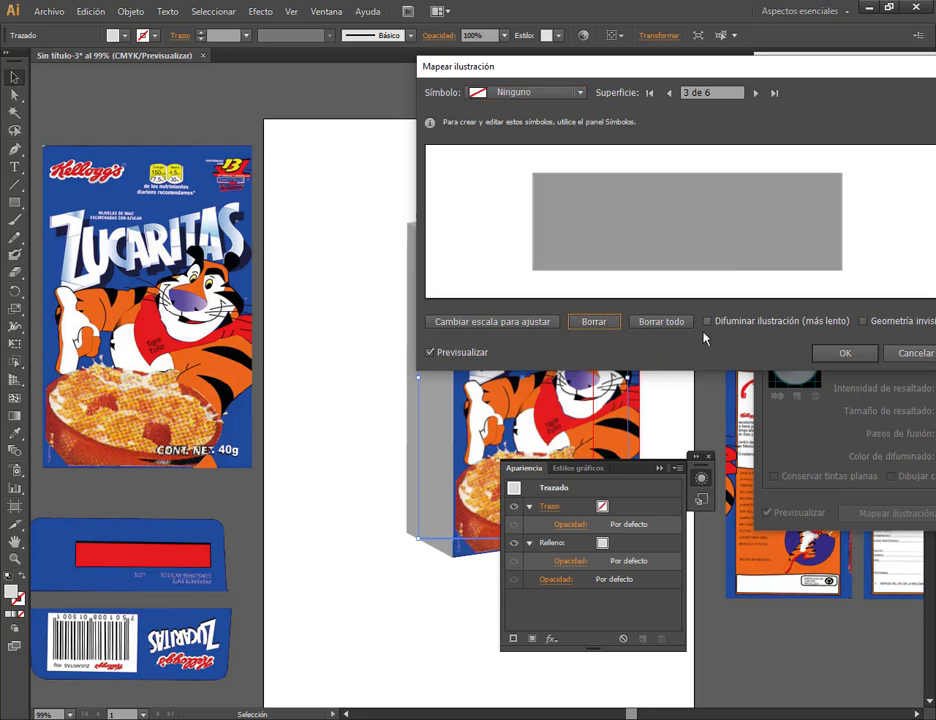
{"action": "left_click", "coordinate": [864, 358]}
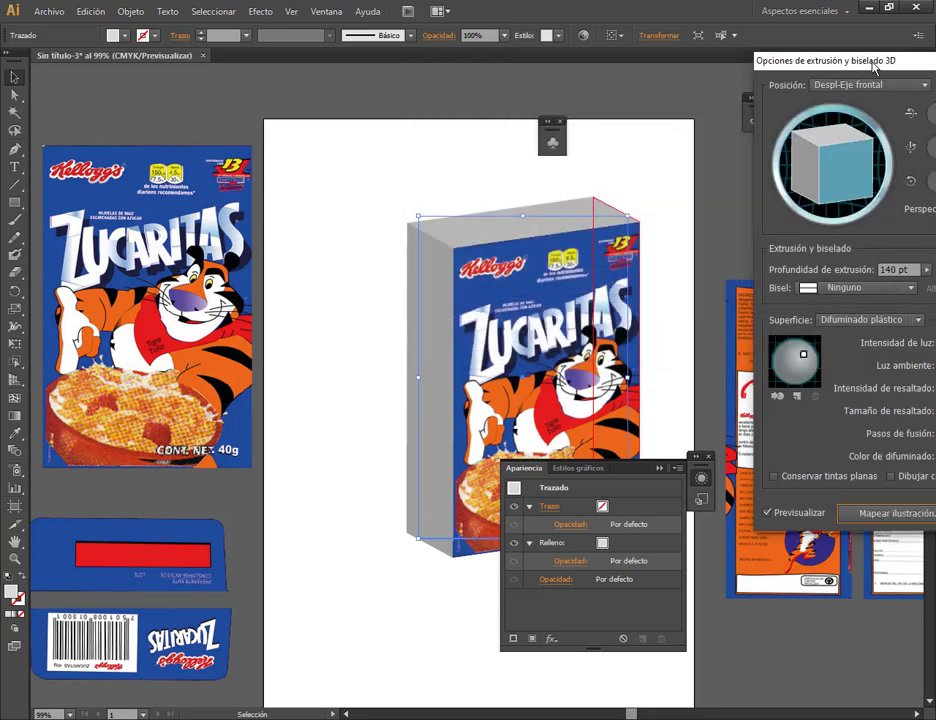
{"action": "left_click_drag", "start_coordinate": [873, 59], "coordinate": [510, 44]}
{"action": "left_click", "coordinate": [730, 494]}
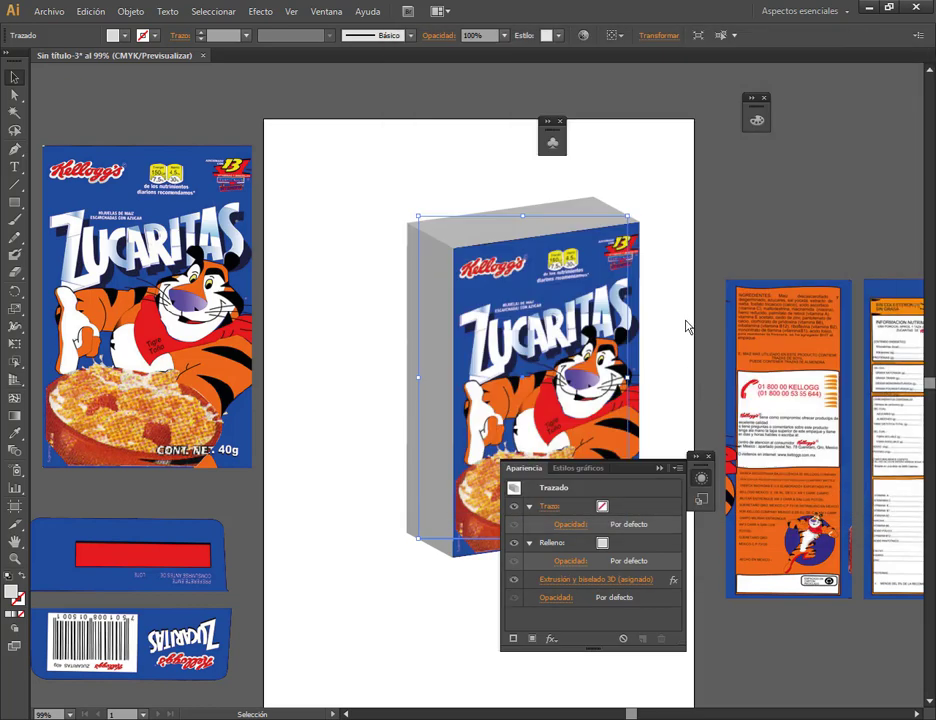
Open the lateral1 symbol for editing, rotate its image 90° clockwise, and return to the box artwork.
{"action": "left_click", "coordinate": [659, 469]}
{"action": "left_click", "coordinate": [325, 11]}
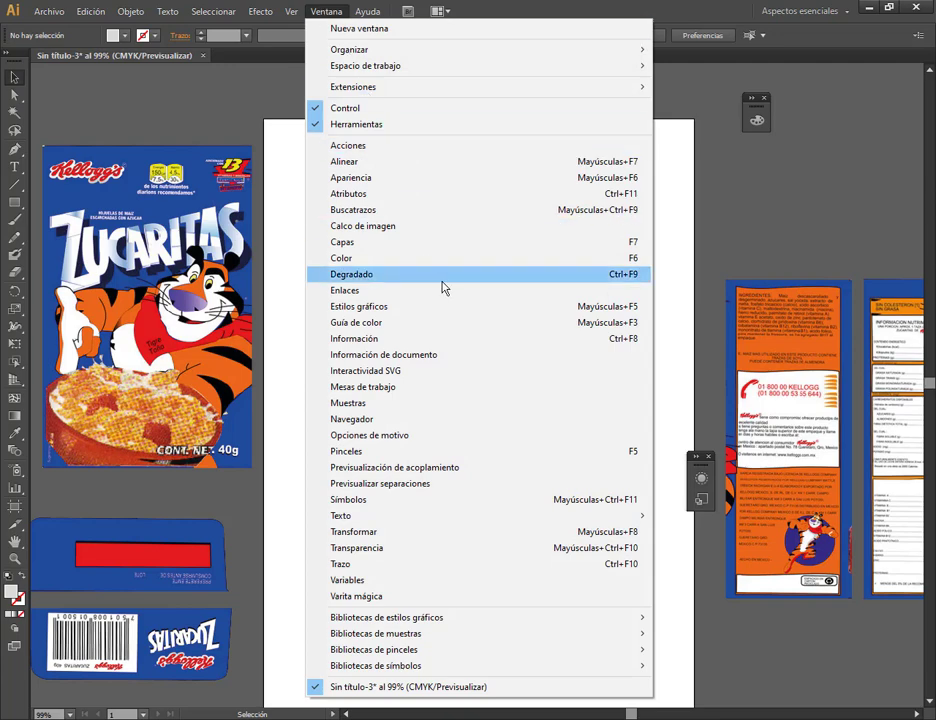
{"action": "left_click", "coordinate": [382, 500]}
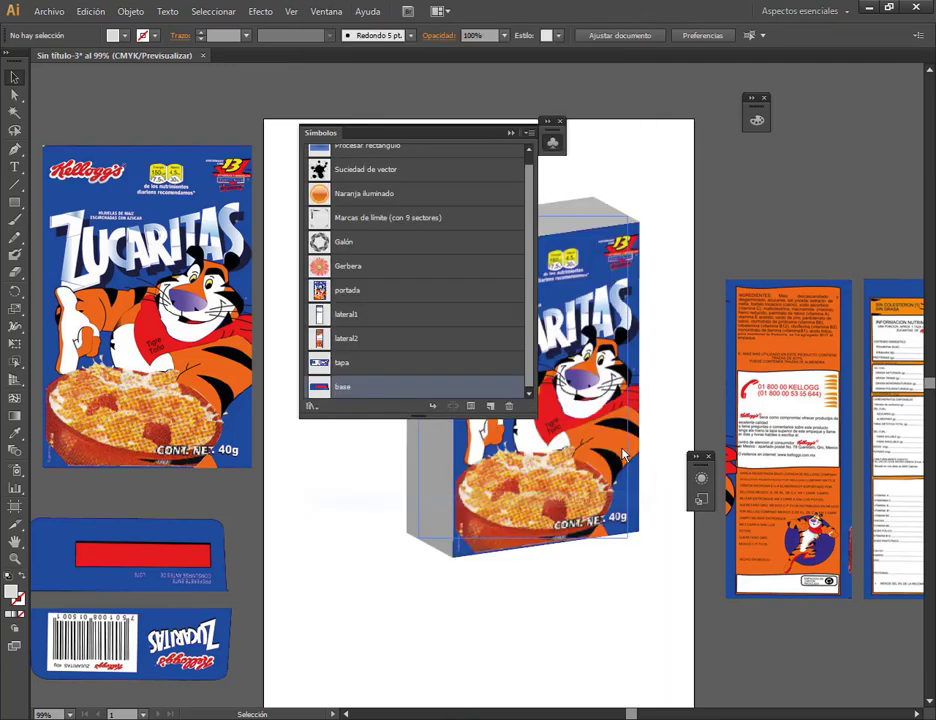
{"action": "double_click", "coordinate": [348, 316]}
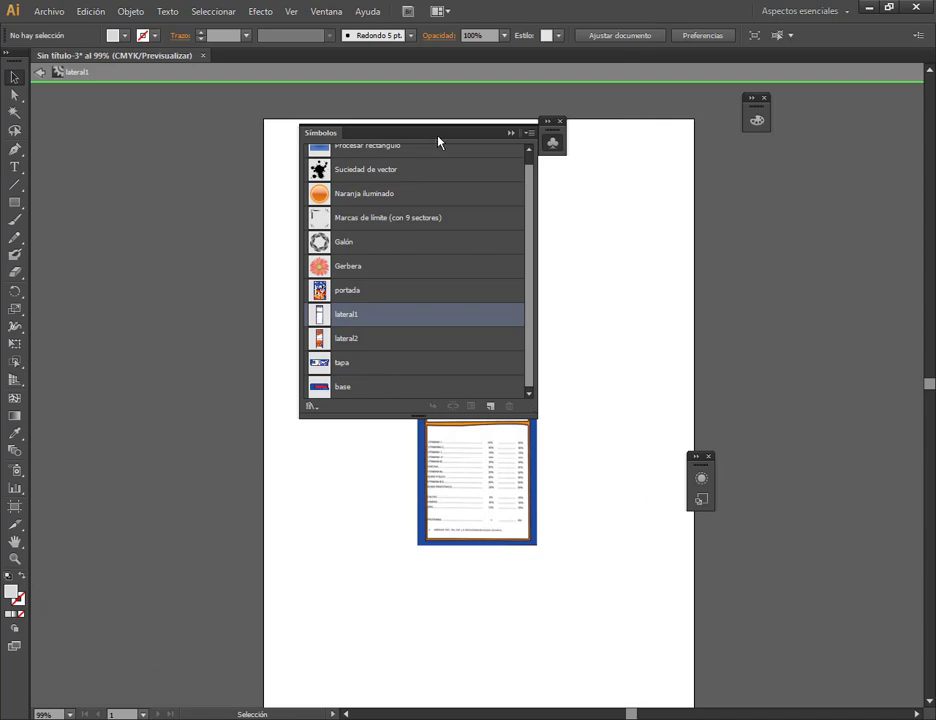
{"action": "left_click_drag", "start_coordinate": [438, 136], "coordinate": [820, 152]}
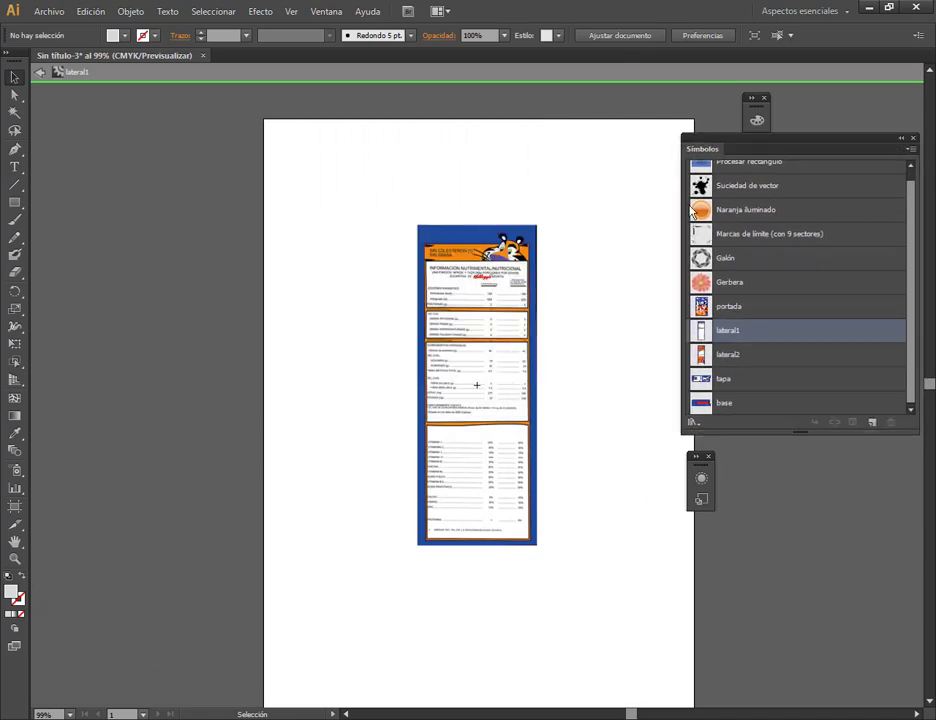
{"action": "left_click", "coordinate": [505, 272]}
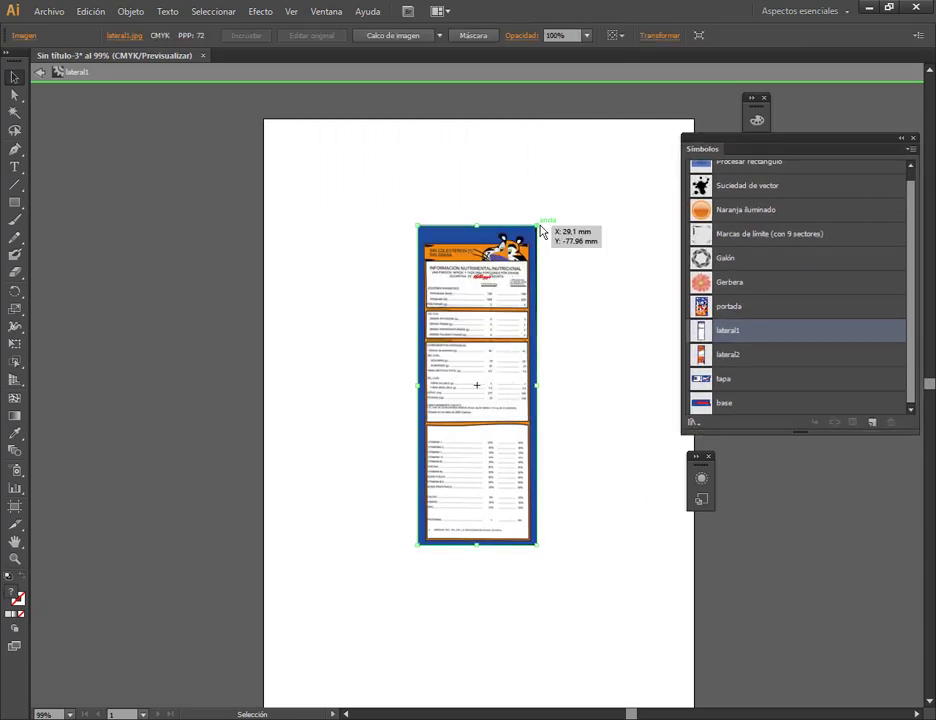
{"action": "left_click_drag", "start_coordinate": [547, 232], "coordinate": [656, 524]}
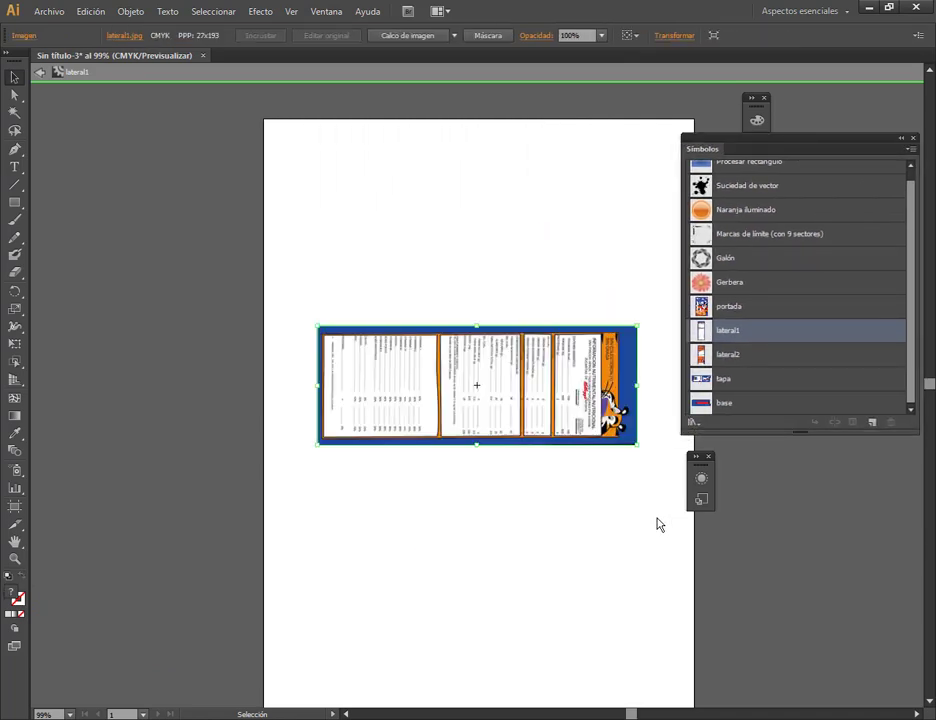
{"action": "left_click", "coordinate": [650, 532]}
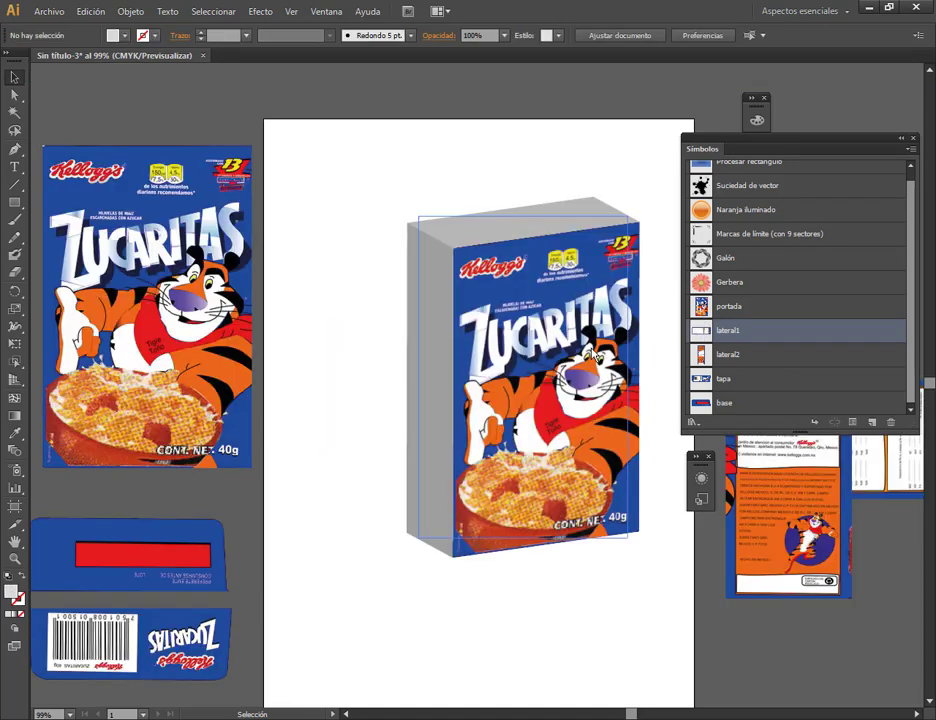
Edit the lateral2 symbol so its image is rotated 90° clockwise, and exit symbol editing.
{"action": "double_click", "coordinate": [706, 354]}
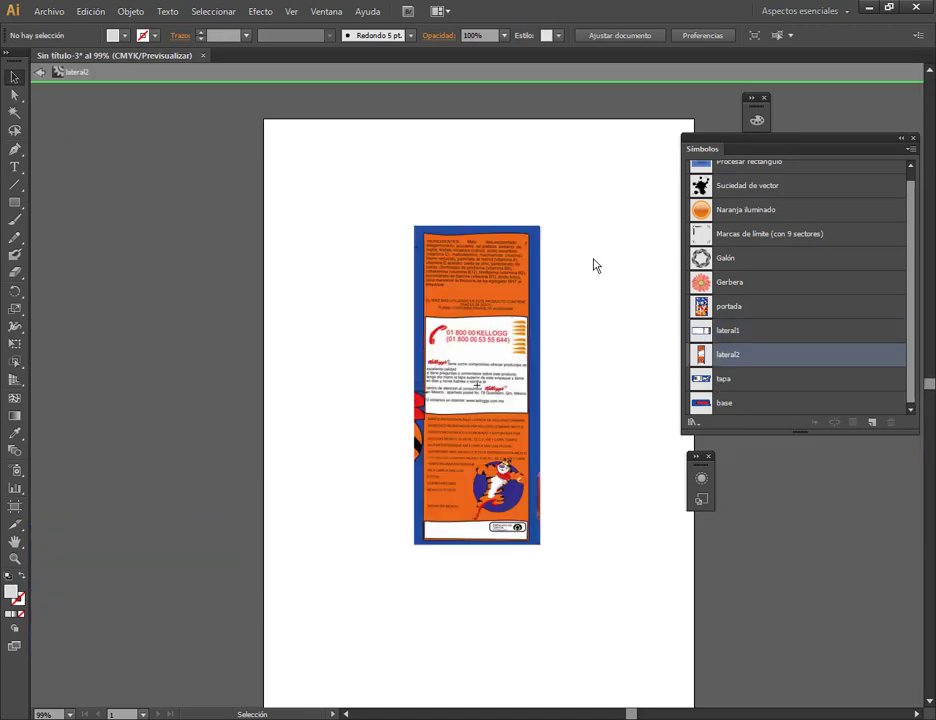
{"action": "left_click", "coordinate": [534, 265]}
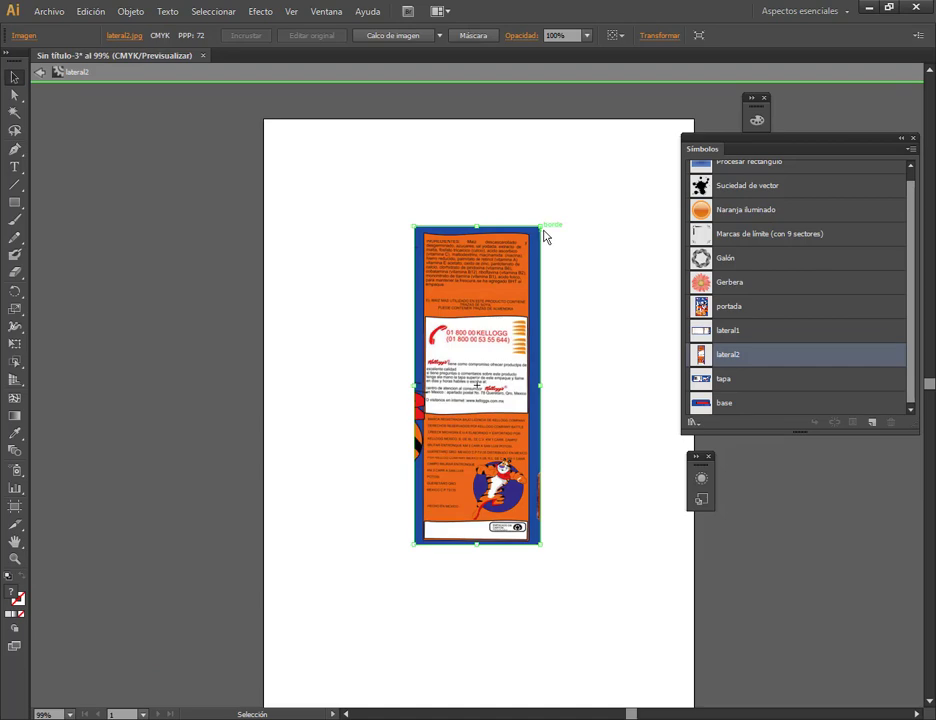
{"action": "left_click_drag", "start_coordinate": [549, 236], "coordinate": [664, 495]}
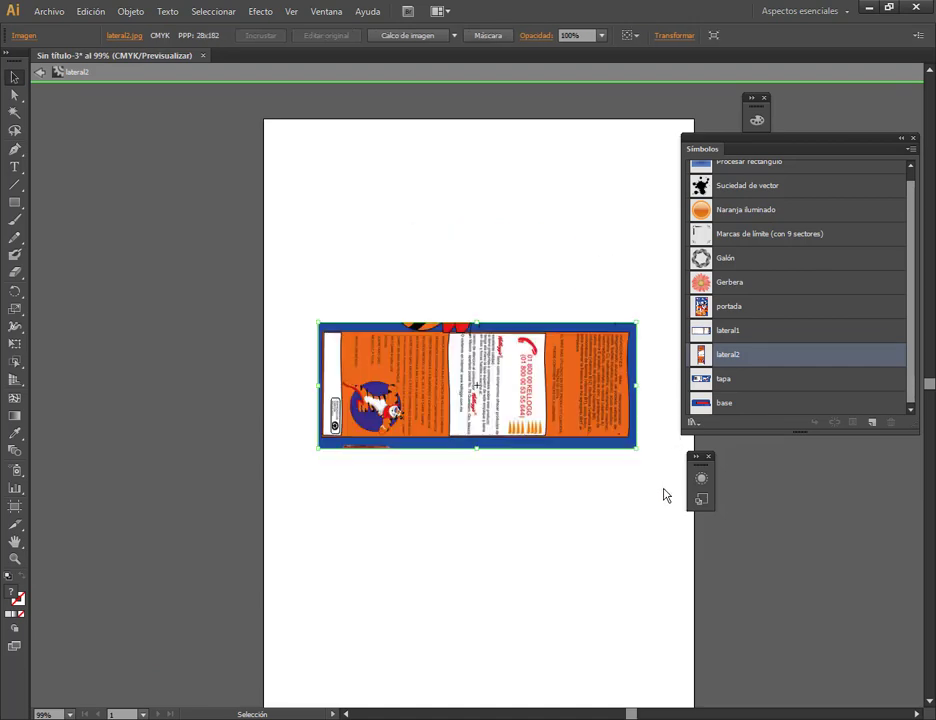
{"action": "left_click", "coordinate": [178, 111]}
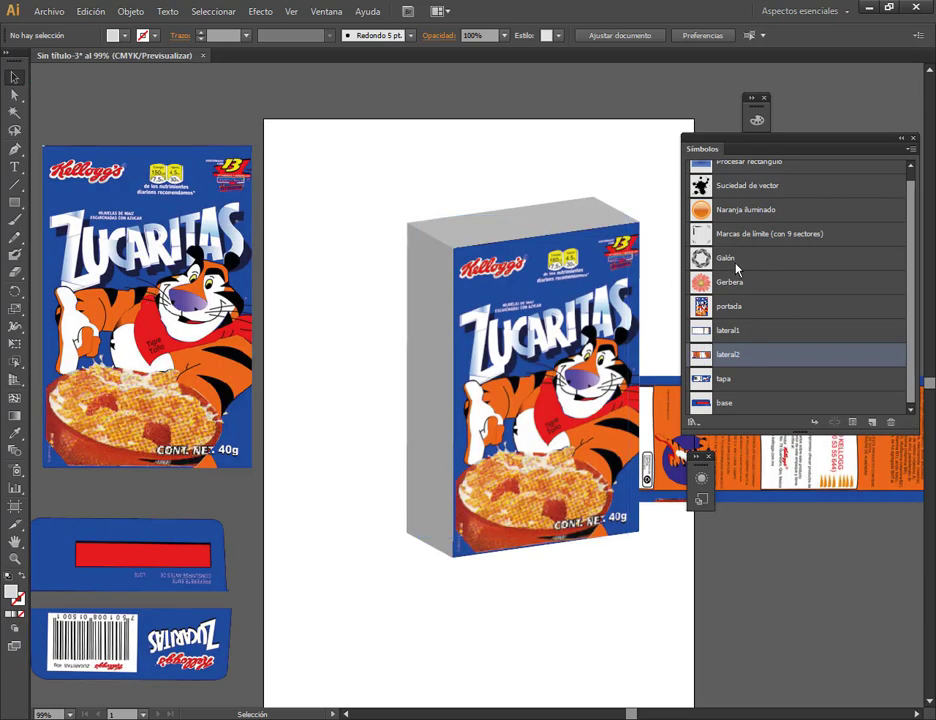
Reopen the box's 3D extrude and bevel effect for editing with preview enabled, and open its art mapping.
{"action": "left_click", "coordinate": [326, 11]}
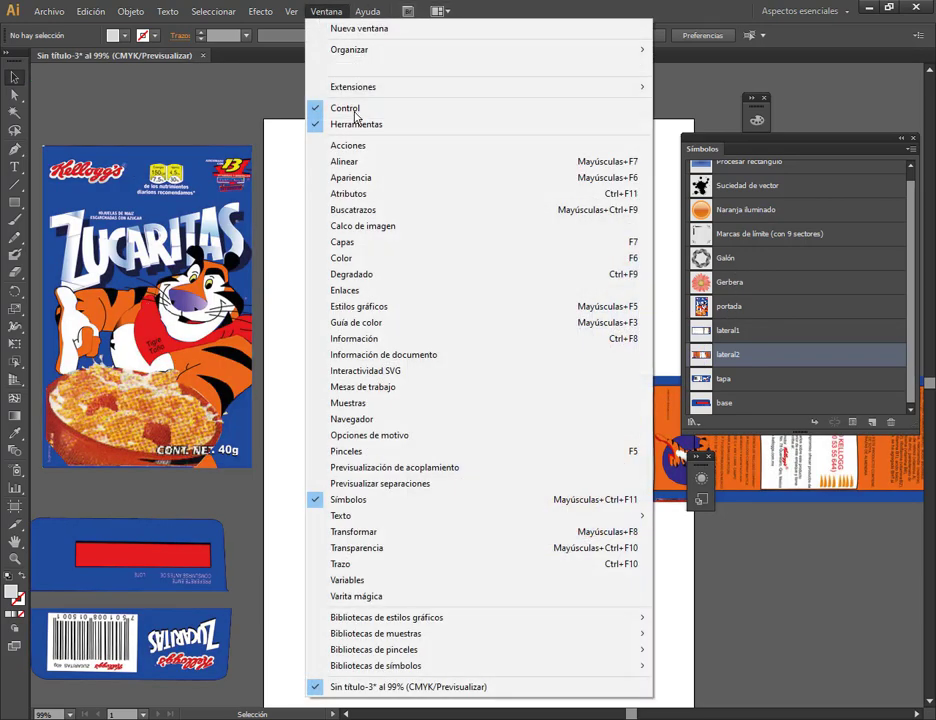
{"action": "left_click", "coordinate": [387, 178]}
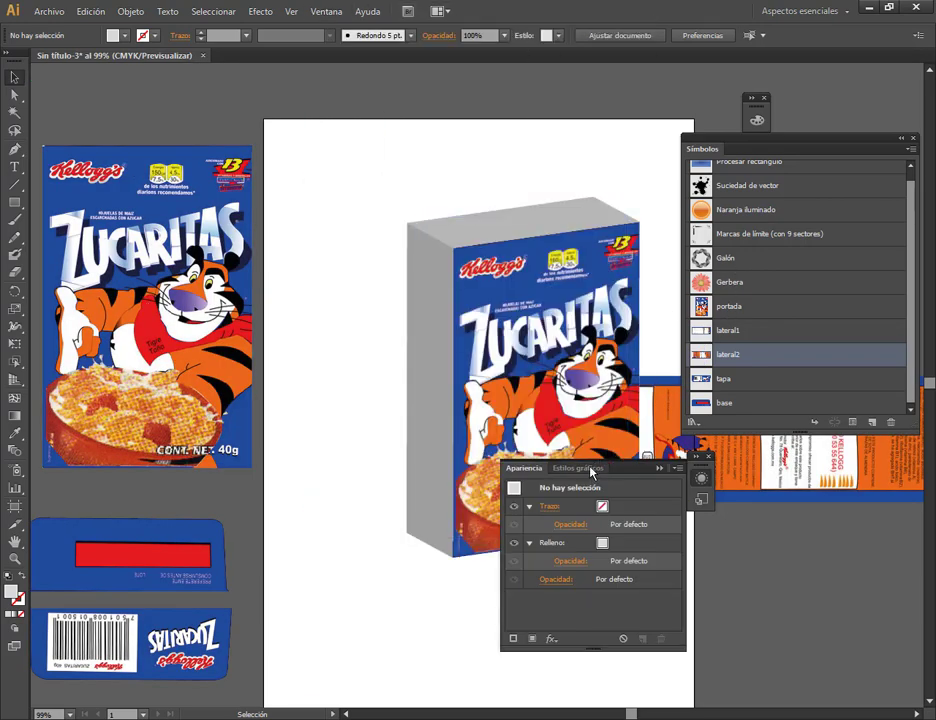
{"action": "left_click_drag", "start_coordinate": [610, 472], "coordinate": [830, 480]}
{"action": "left_click", "coordinate": [537, 290]}
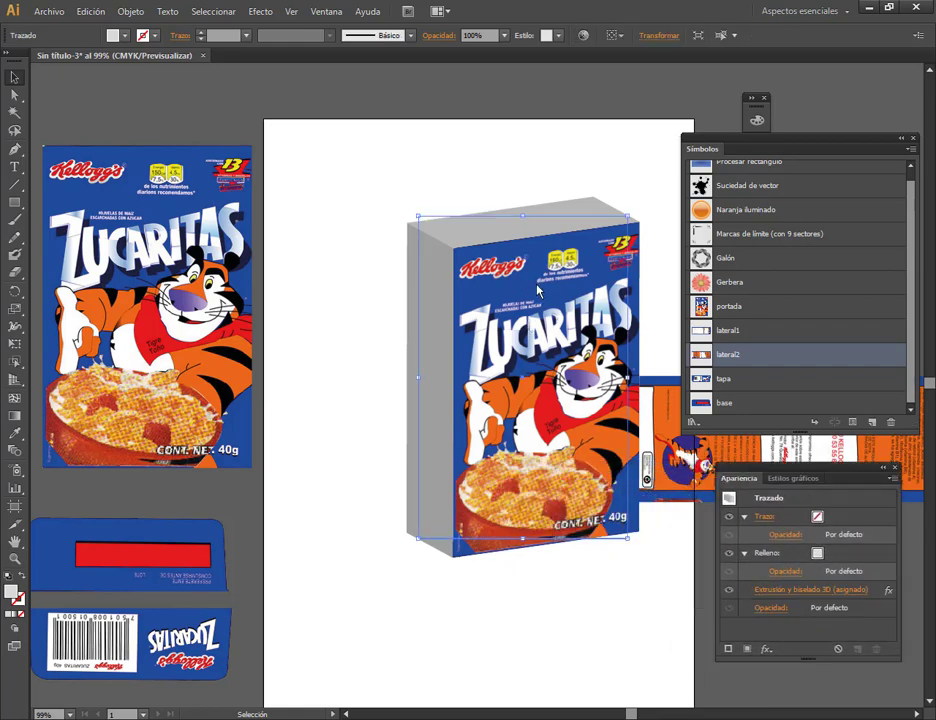
{"action": "left_click", "coordinate": [833, 593]}
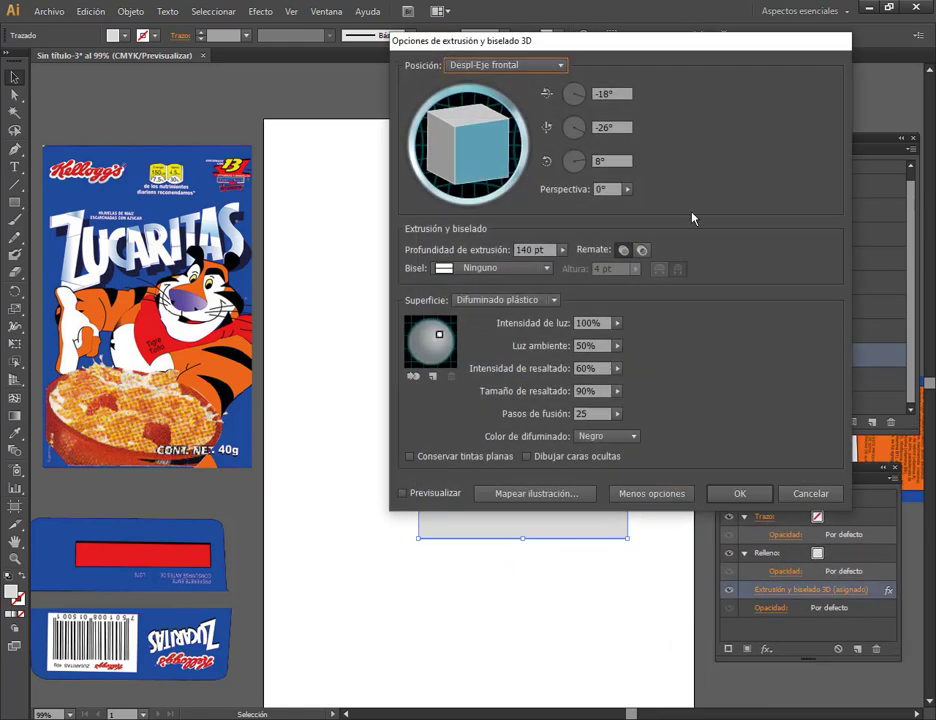
{"action": "left_click", "coordinate": [401, 493]}
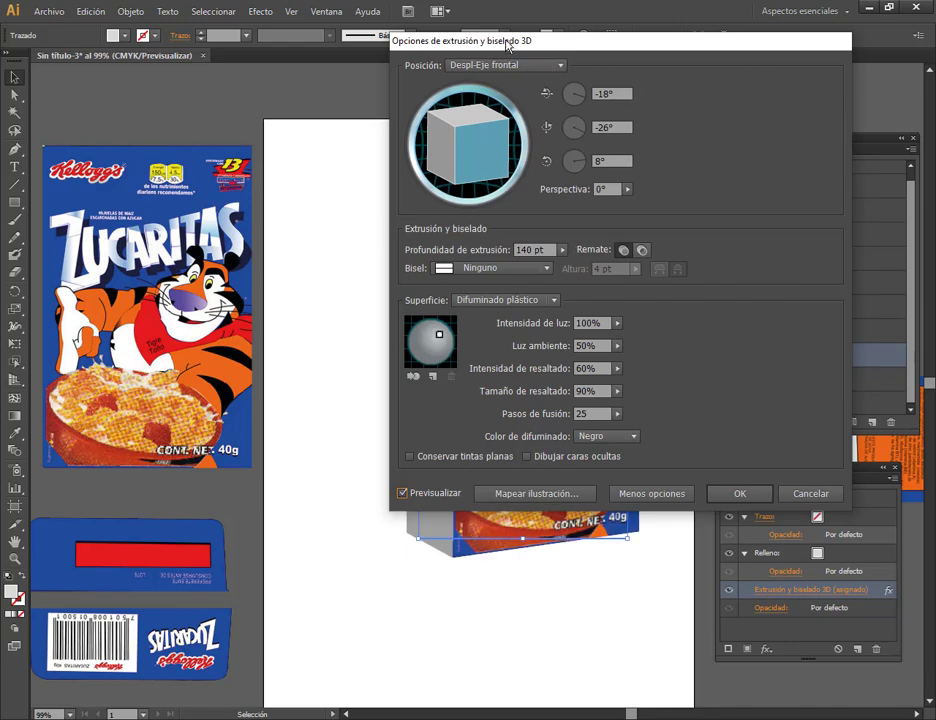
{"action": "left_click_drag", "start_coordinate": [508, 35], "coordinate": [747, 31]}
{"action": "left_click", "coordinate": [807, 487]}
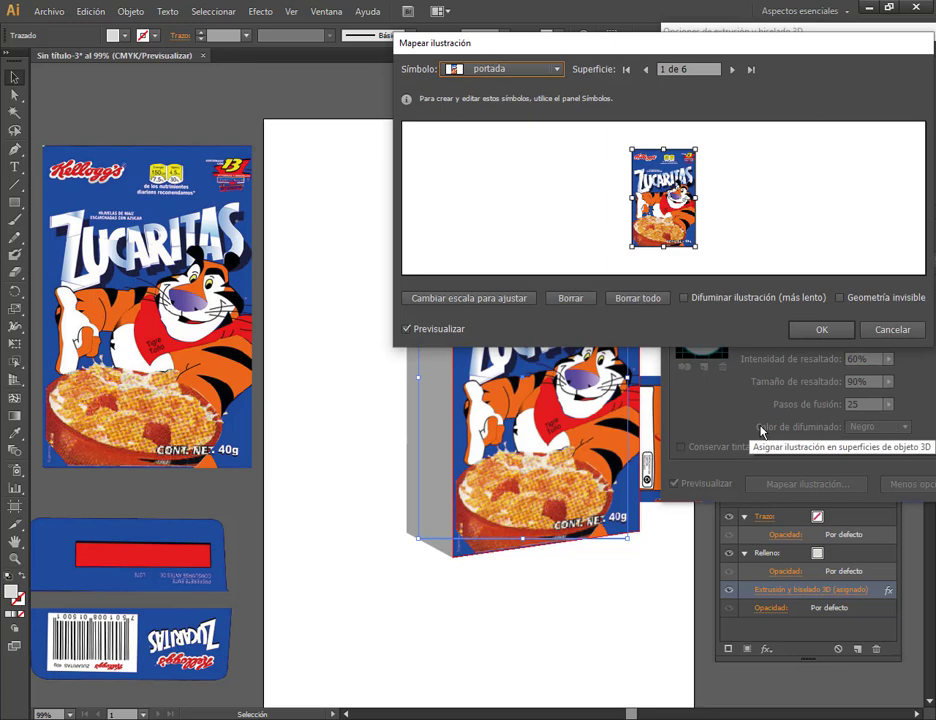
Advance to surface 5 of the box and map the lateral1 symbol onto it, scaled to fit.
{"action": "left_click", "coordinate": [731, 70]}
{"action": "left_click", "coordinate": [731, 70]}
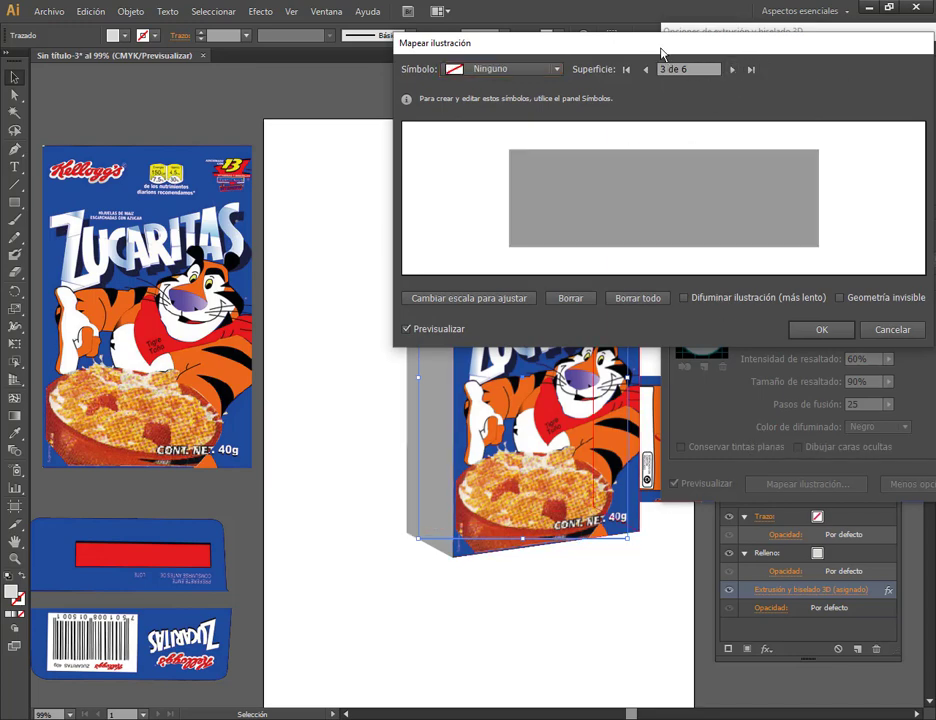
{"action": "left_click_drag", "start_coordinate": [660, 50], "coordinate": [737, 64]}
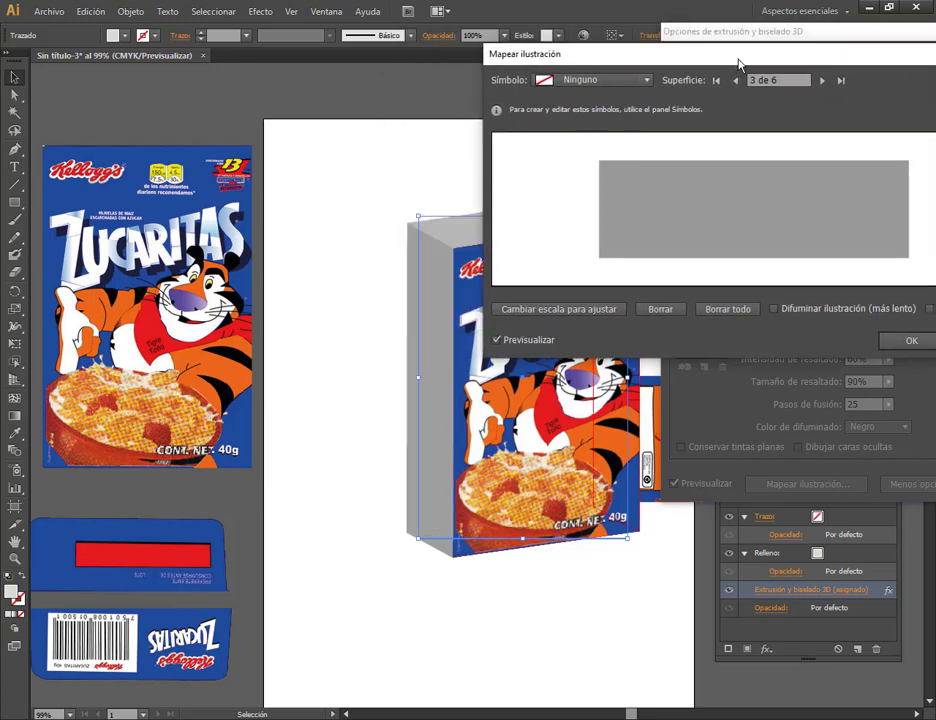
{"action": "left_click", "coordinate": [821, 80]}
{"action": "left_click", "coordinate": [821, 80]}
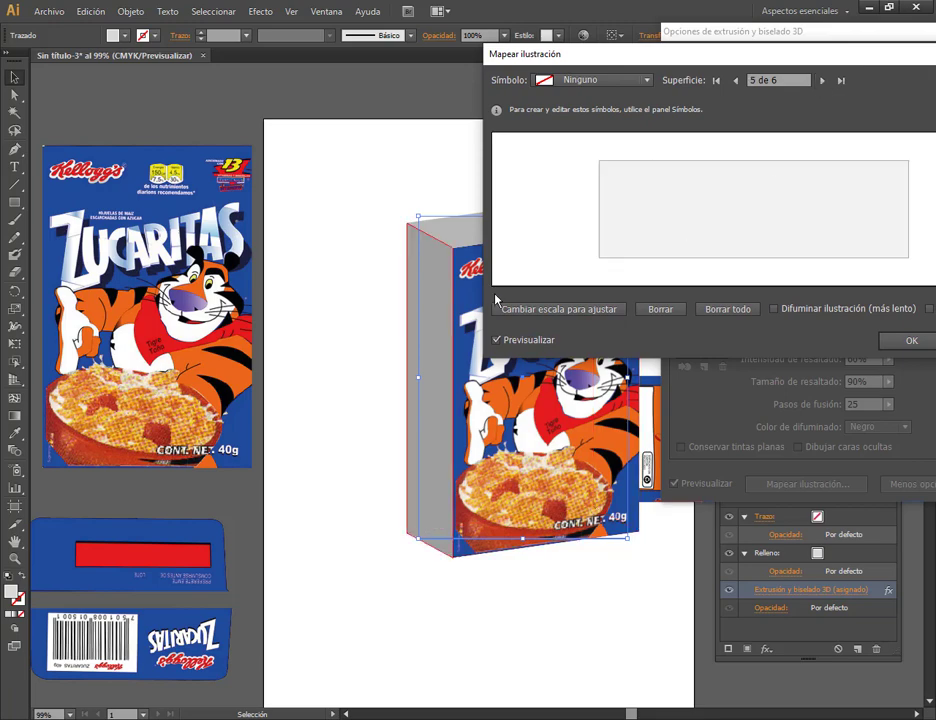
{"action": "left_click", "coordinate": [620, 80]}
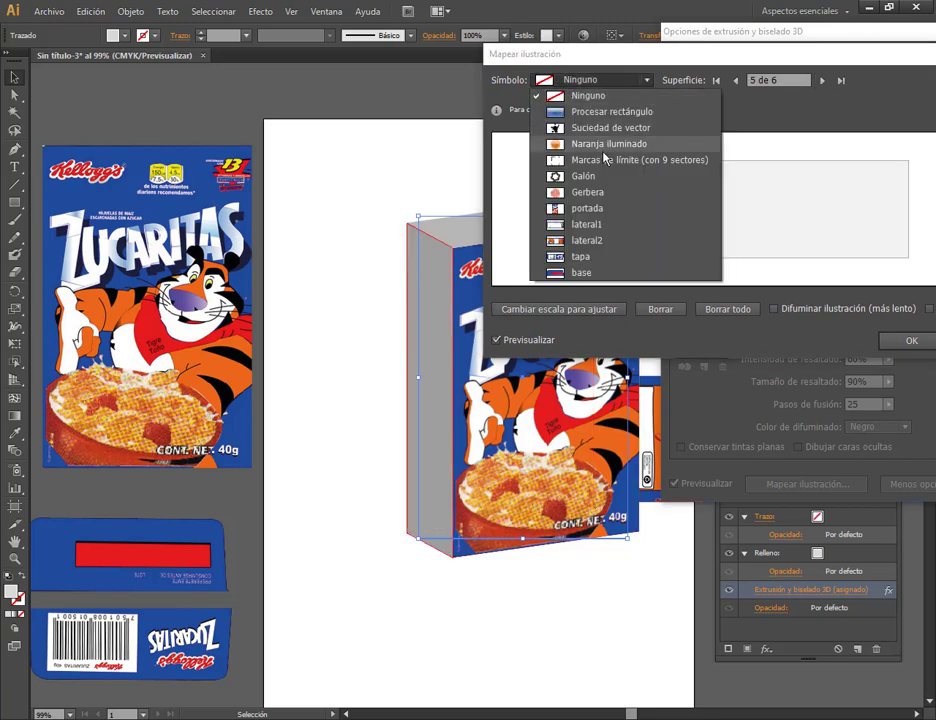
{"action": "left_click", "coordinate": [596, 226]}
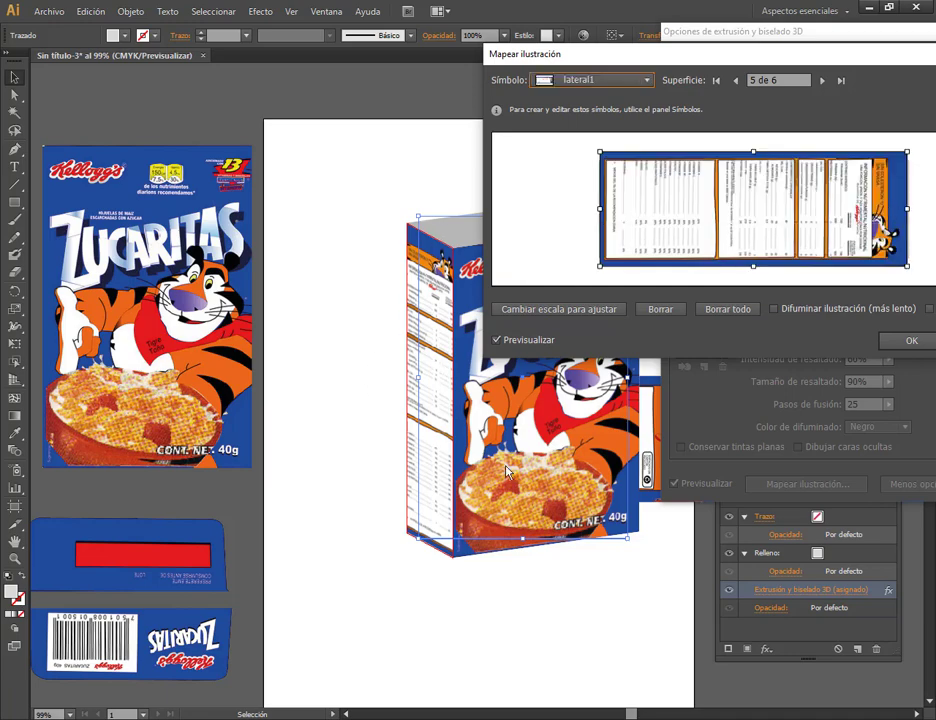
{"action": "left_click", "coordinate": [561, 311]}
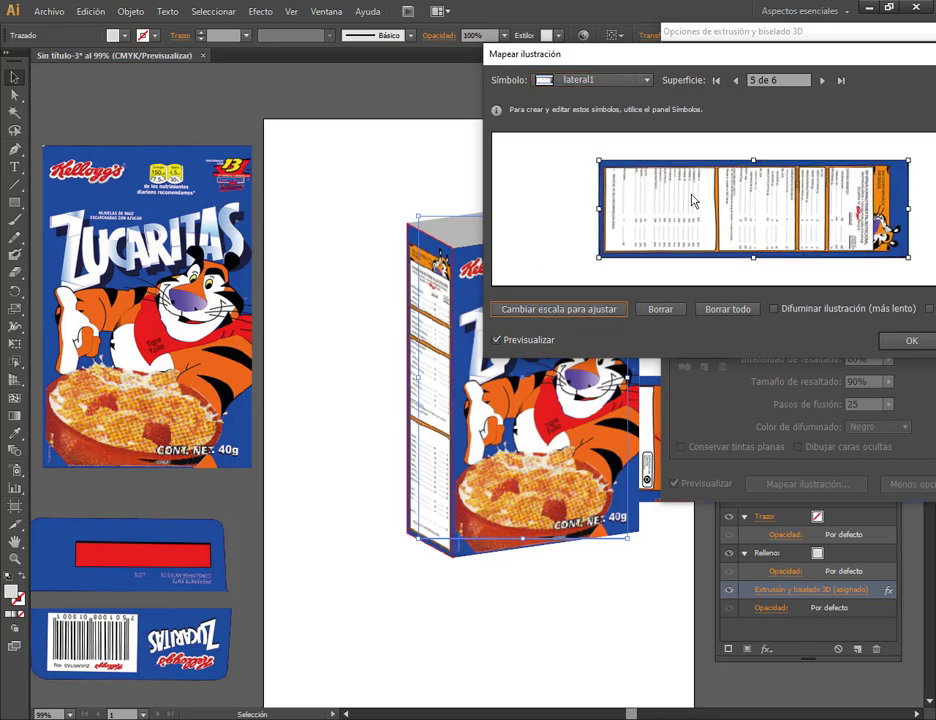
Try the lateral2 symbol on surface 5, and switch the face back to lateral1.
{"action": "left_click", "coordinate": [647, 79]}
{"action": "left_click", "coordinate": [577, 243]}
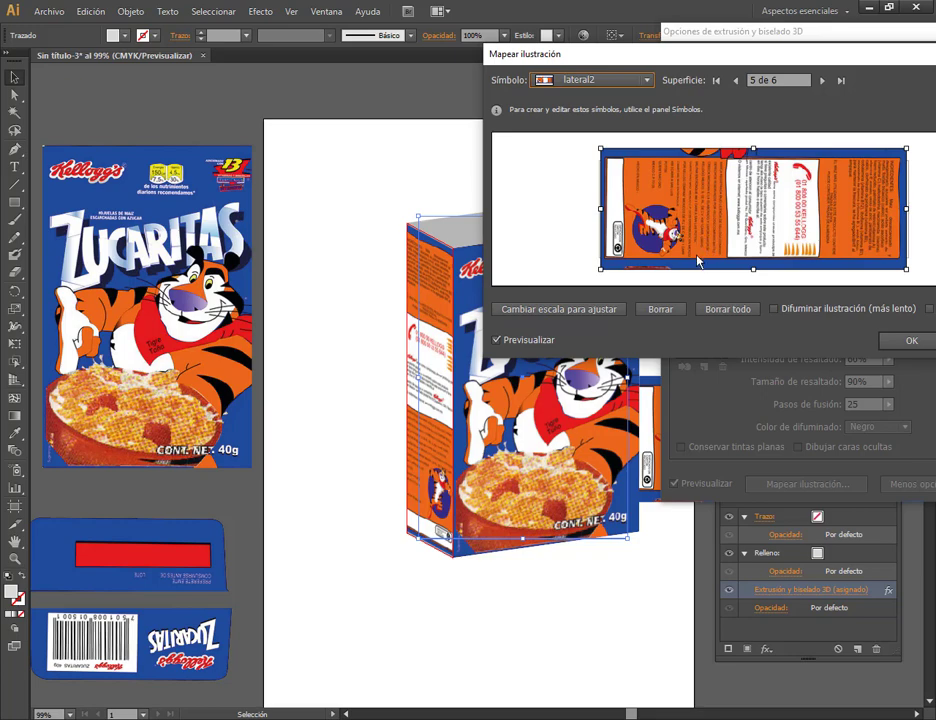
{"action": "left_click", "coordinate": [600, 80]}
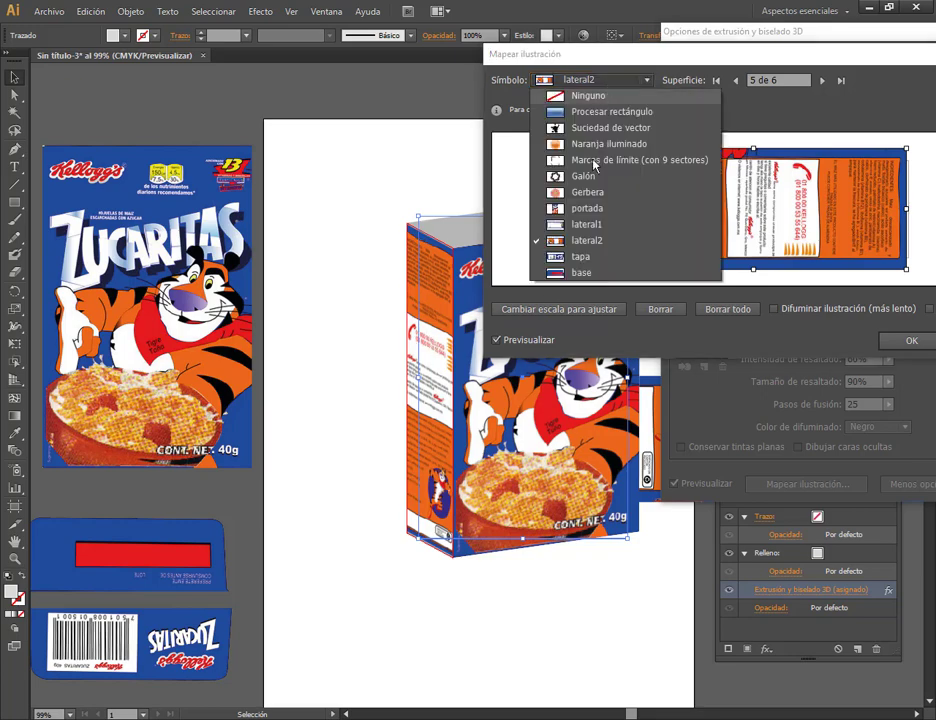
{"action": "left_click", "coordinate": [598, 320]}
Go back to surface 3, try the lateral2 symbol there, and map lateral1 onto it instead.
{"action": "left_click", "coordinate": [736, 80]}
{"action": "left_click", "coordinate": [736, 80]}
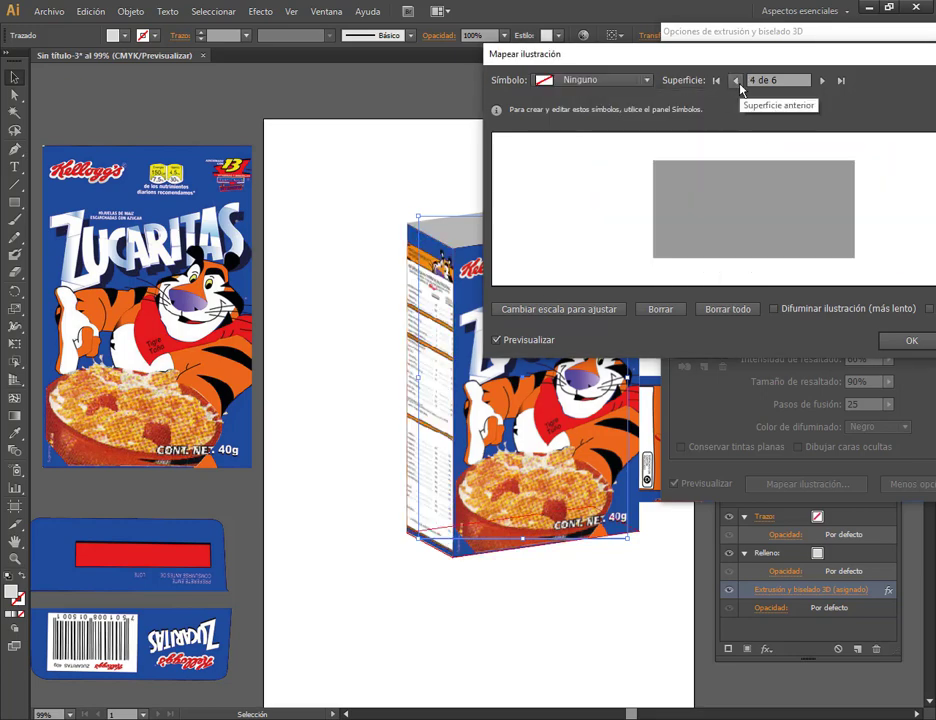
{"action": "left_click_drag", "start_coordinate": [741, 56], "coordinate": [780, 77]}
{"action": "left_click", "coordinate": [630, 100]}
{"action": "left_click", "coordinate": [638, 262]}
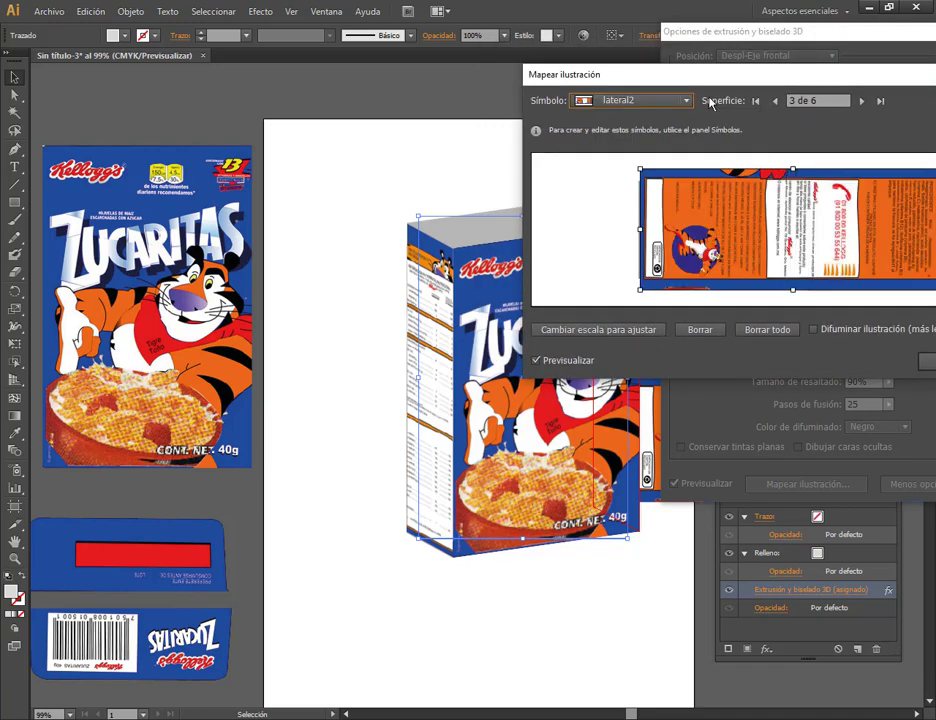
{"action": "left_click", "coordinate": [676, 102]}
{"action": "left_click", "coordinate": [627, 246]}
Replace the artwork on surface 5 with the lateral2 symbol and advance to surface 6.
{"action": "left_click", "coordinate": [860, 100]}
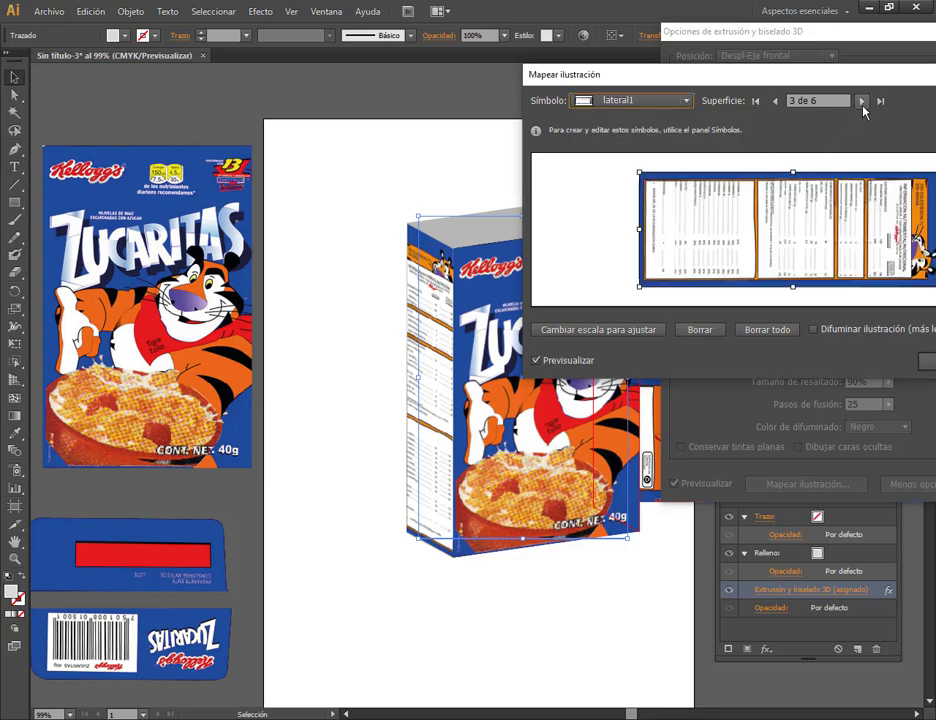
{"action": "left_click", "coordinate": [860, 100]}
{"action": "left_click", "coordinate": [679, 105]}
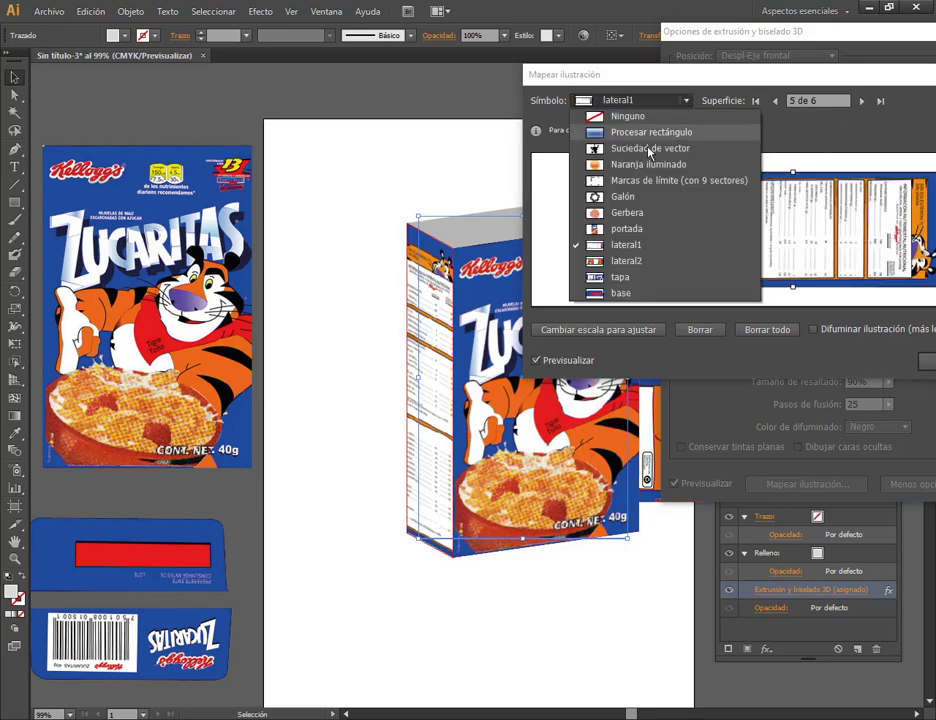
{"action": "left_click", "coordinate": [637, 262]}
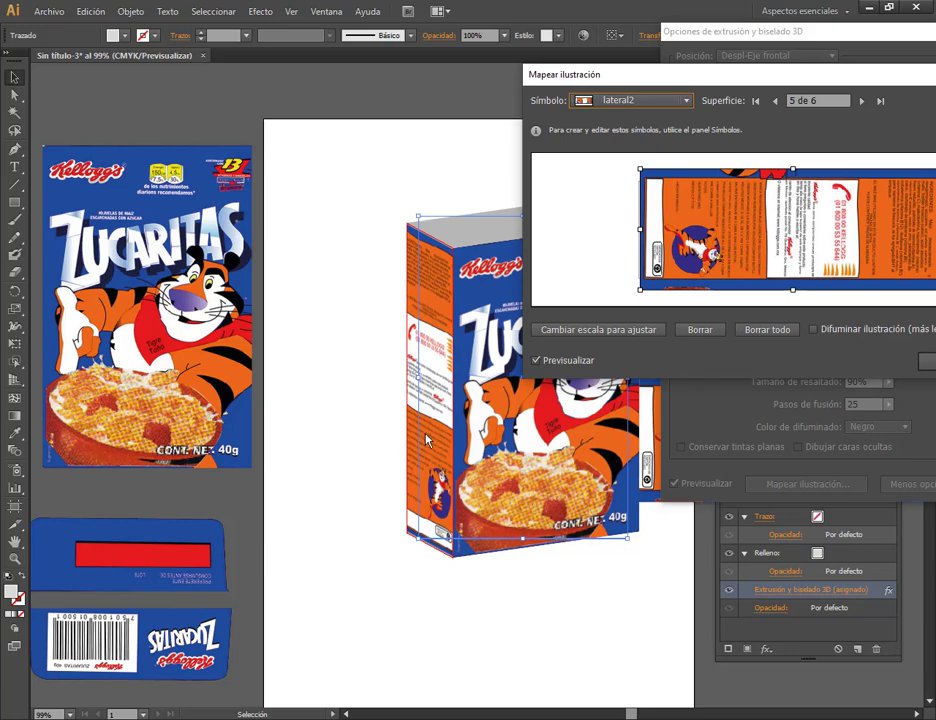
{"action": "left_click", "coordinate": [676, 101]}
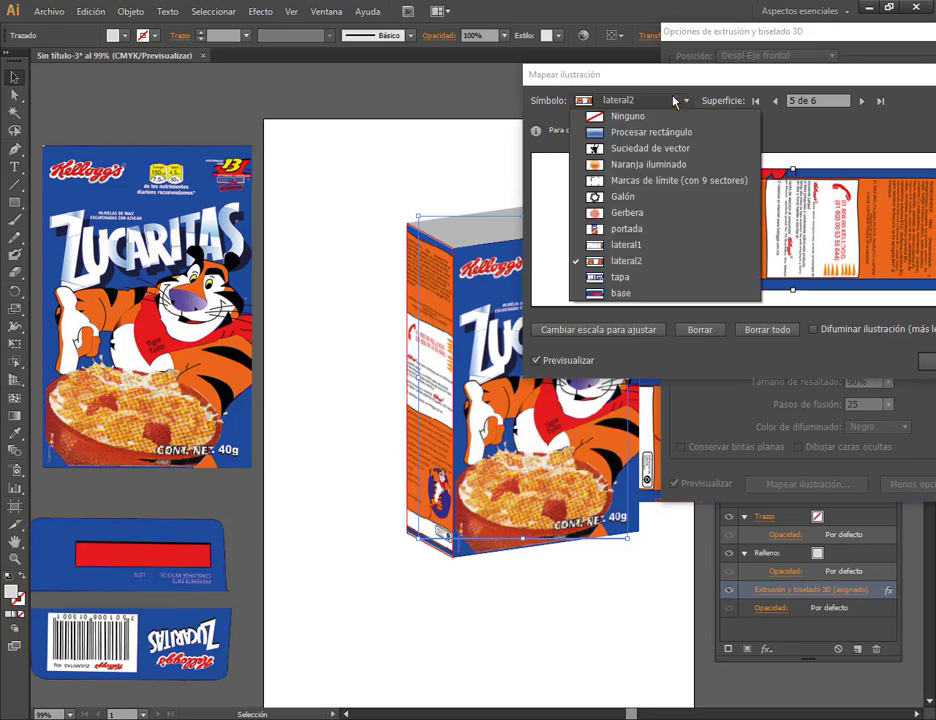
{"action": "left_click", "coordinate": [674, 101]}
{"action": "left_click", "coordinate": [861, 100]}
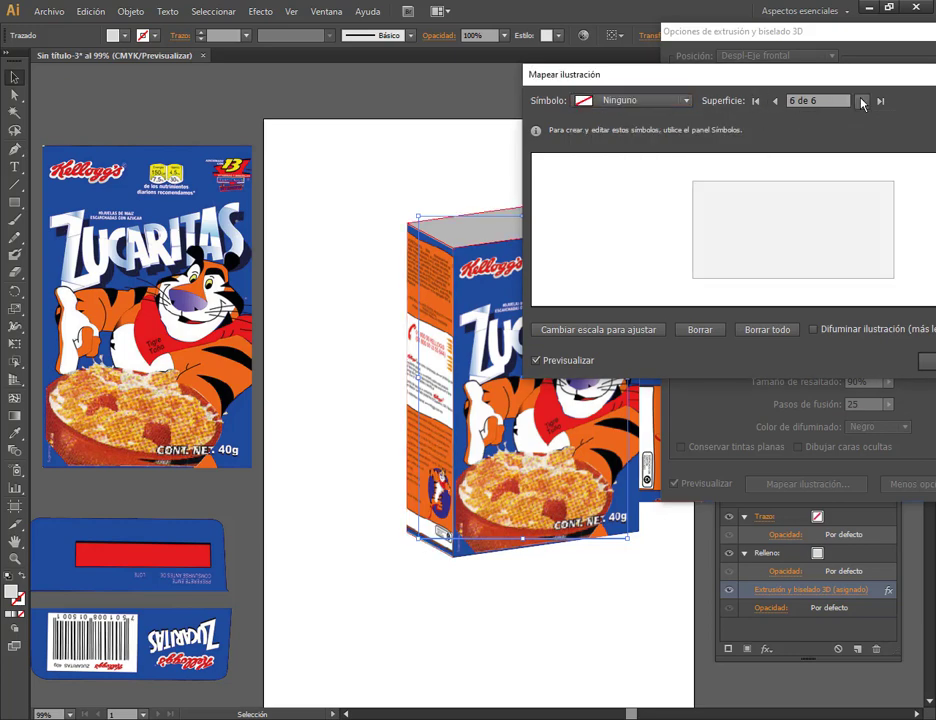
Map the tapa symbol onto surface 6 of the box and scale it to fit the face.
{"action": "left_click", "coordinate": [686, 100]}
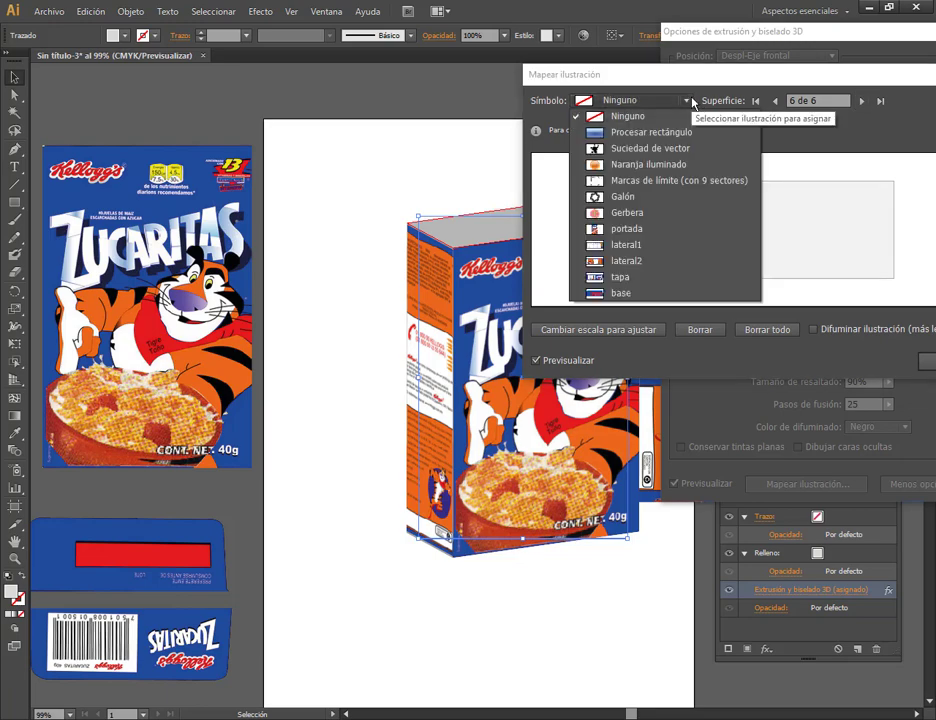
{"action": "left_click", "coordinate": [632, 278]}
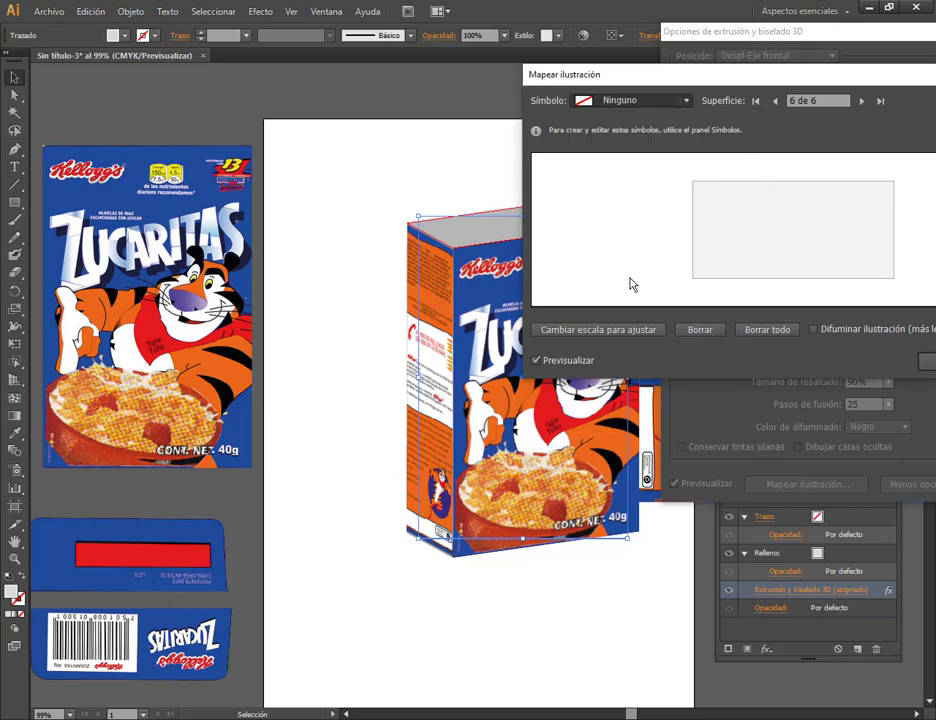
{"action": "left_click_drag", "start_coordinate": [733, 80], "coordinate": [627, 101]}
{"action": "left_click", "coordinate": [523, 346]}
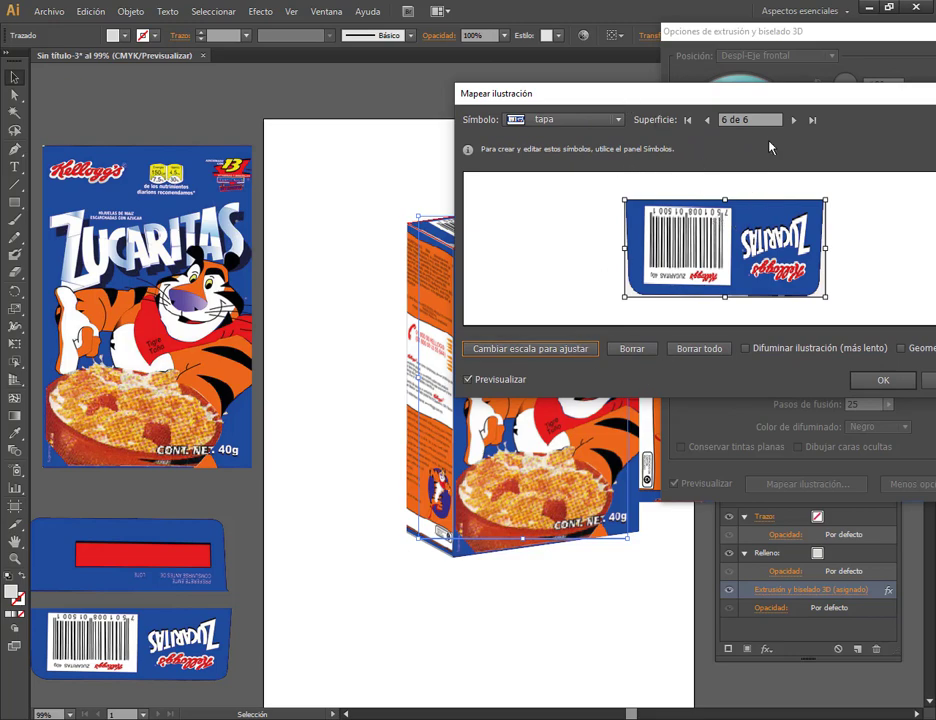
Go back to surface 4 of the box and map the base symbol onto it, scaled to fit.
{"action": "left_click", "coordinate": [707, 123]}
{"action": "left_click", "coordinate": [707, 125]}
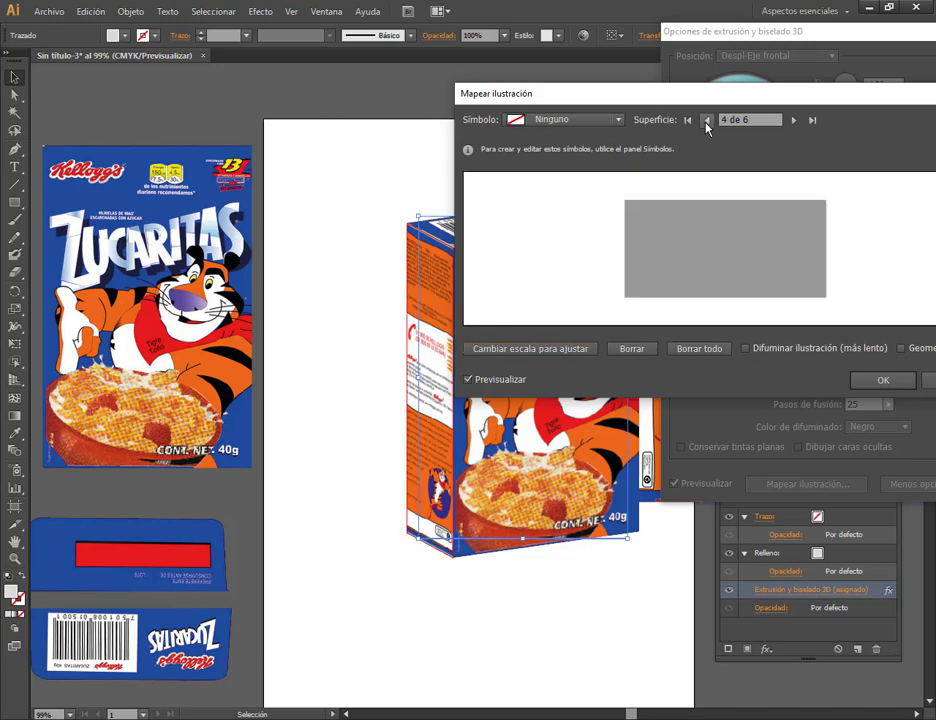
{"action": "left_click", "coordinate": [707, 125]}
{"action": "left_click", "coordinate": [794, 121]}
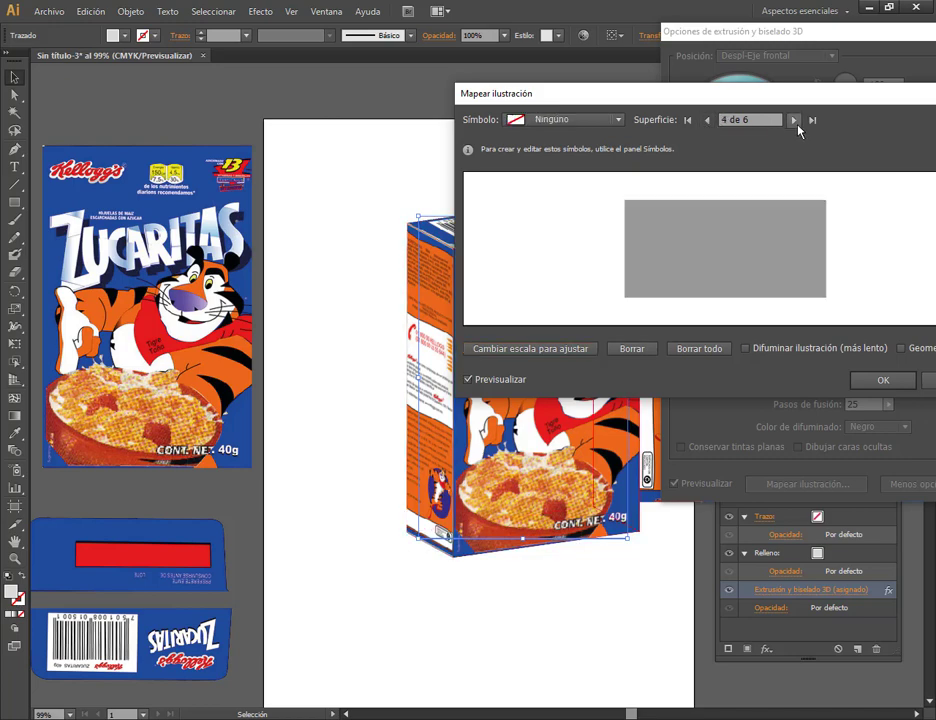
{"action": "left_click", "coordinate": [560, 122]}
{"action": "left_click", "coordinate": [581, 313]}
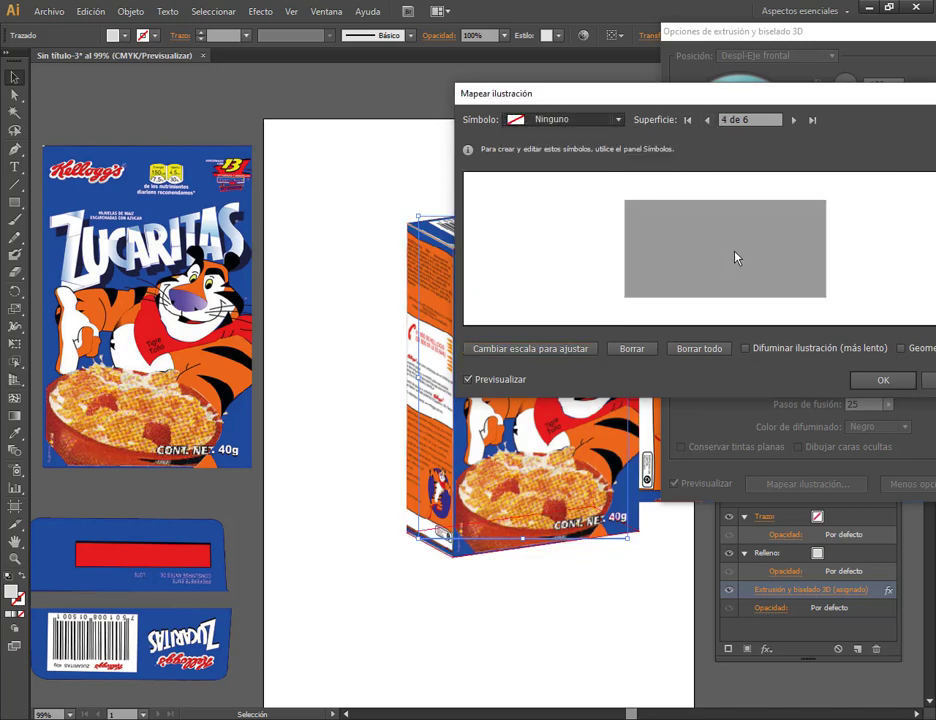
{"action": "left_click", "coordinate": [533, 348]}
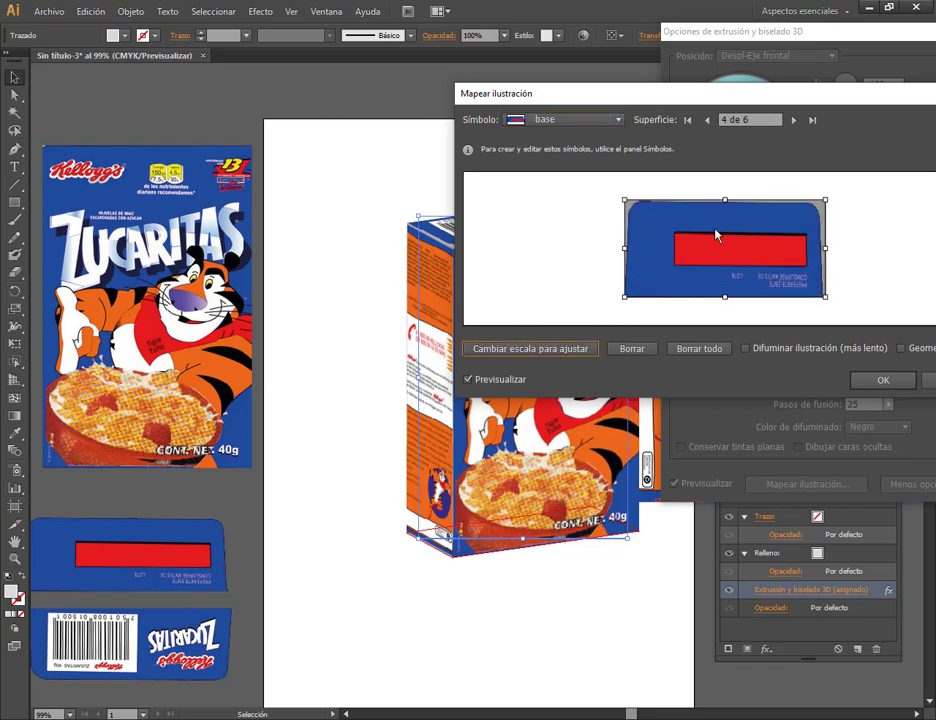
Accept the artwork mapping, apply the 3D extrusion settings to the box and deselect it.
{"action": "left_click", "coordinate": [883, 381]}
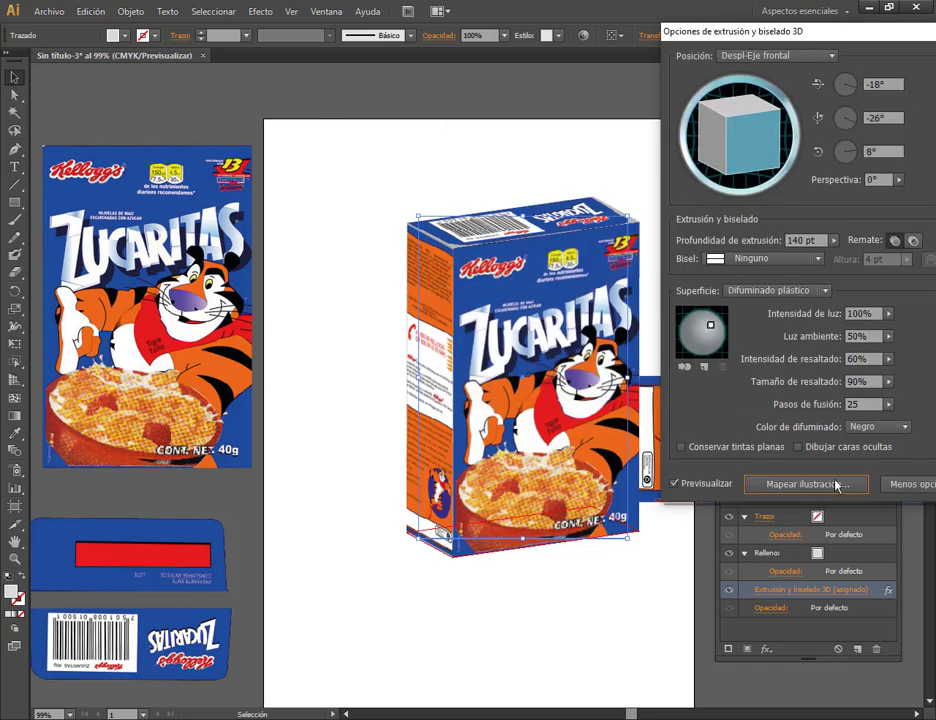
{"action": "left_click_drag", "start_coordinate": [700, 31], "coordinate": [393, 42]}
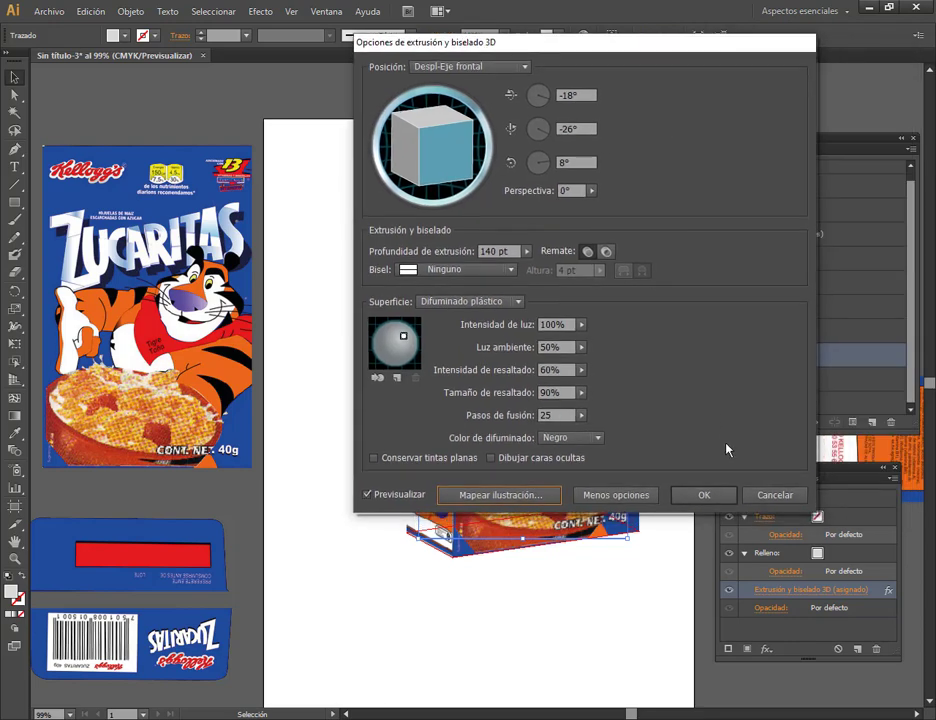
{"action": "left_click", "coordinate": [704, 495]}
{"action": "left_click", "coordinate": [689, 533]}
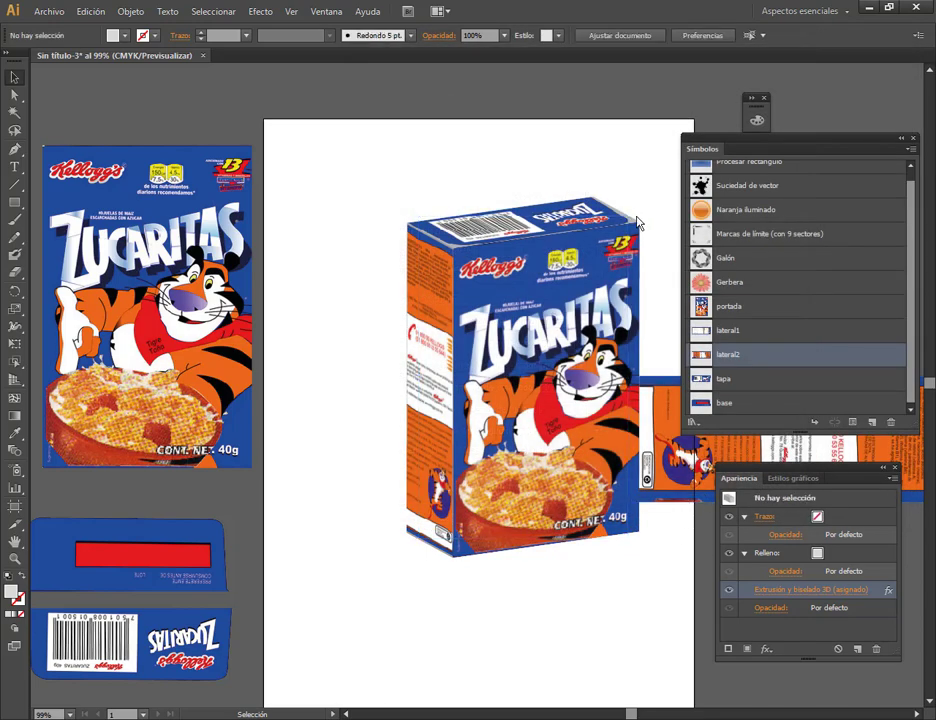
Select the box and try a dark blue and a lighter blue swatch as its fill colour.
{"action": "left_click", "coordinate": [639, 222]}
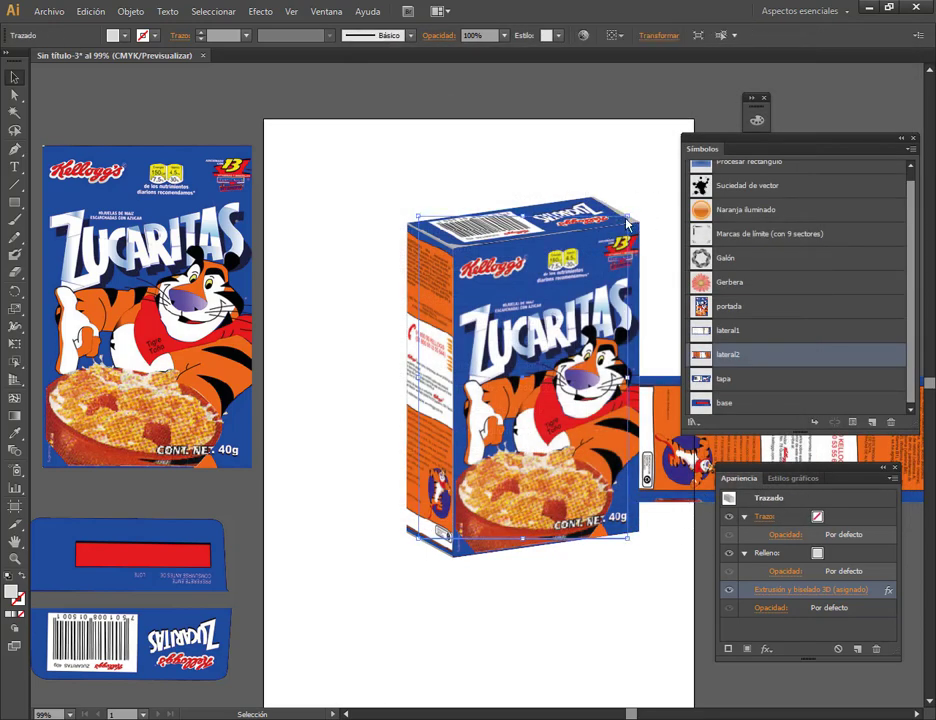
{"action": "left_click", "coordinate": [126, 36]}
{"action": "left_click", "coordinate": [92, 62]}
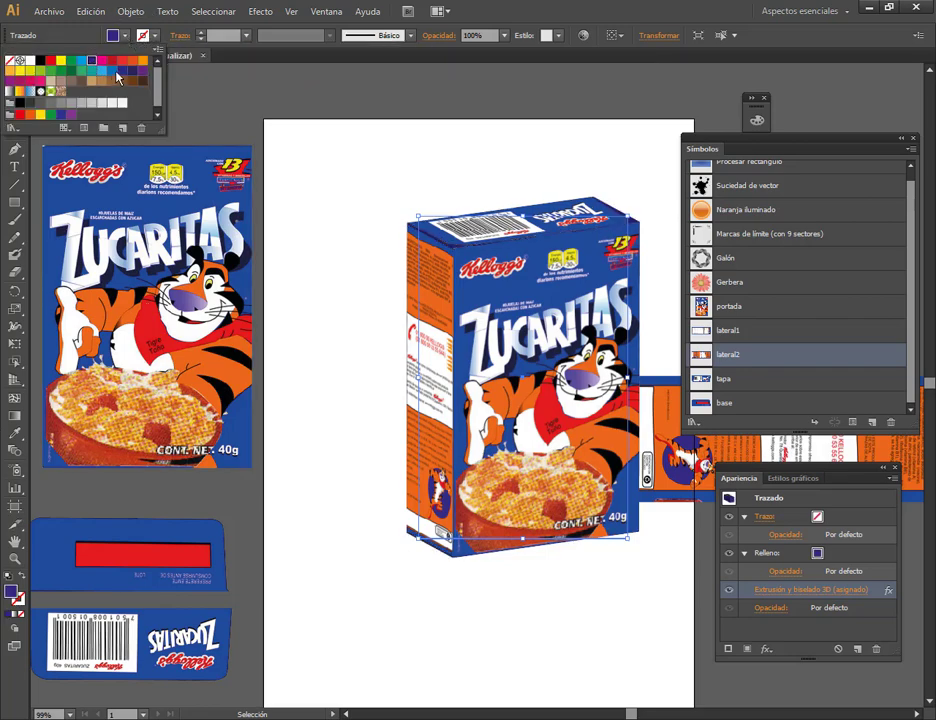
{"action": "left_click", "coordinate": [112, 70]}
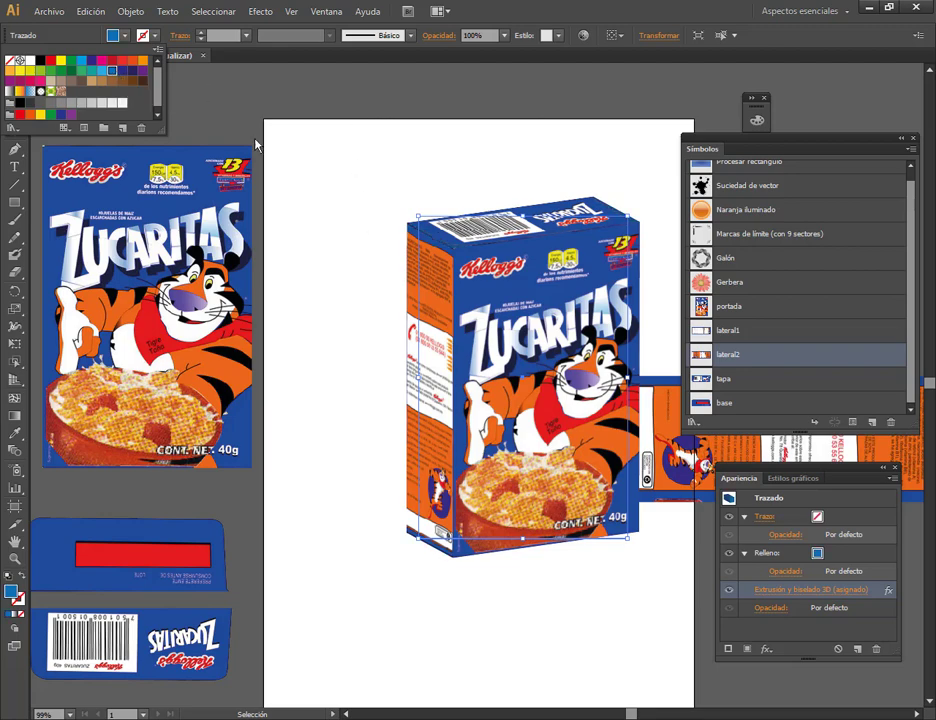
{"action": "double_click", "coordinate": [10, 592]}
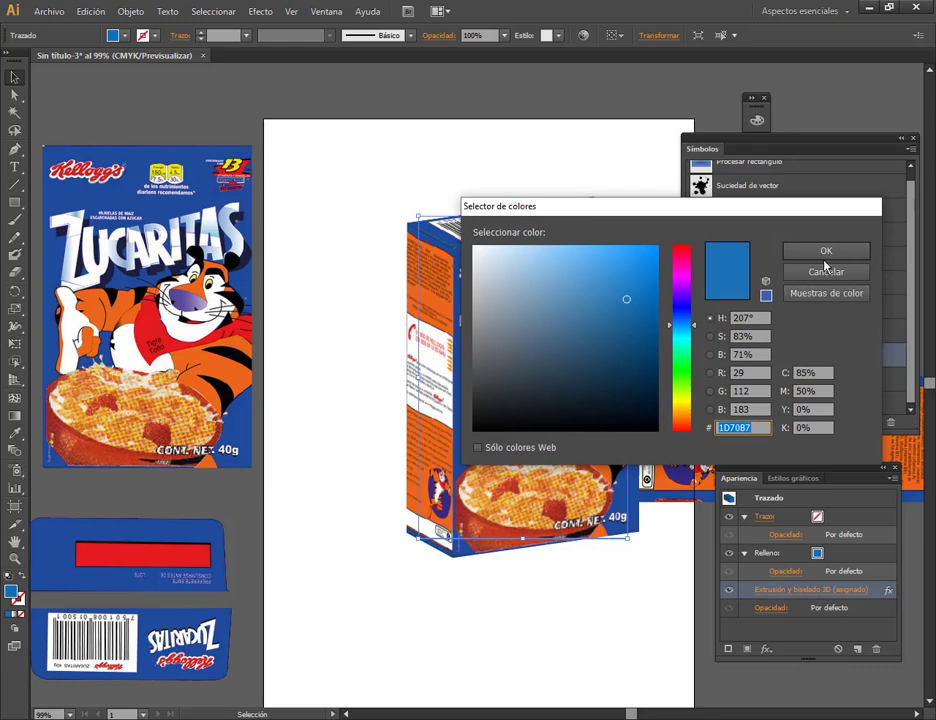
{"action": "left_click", "coordinate": [826, 268]}
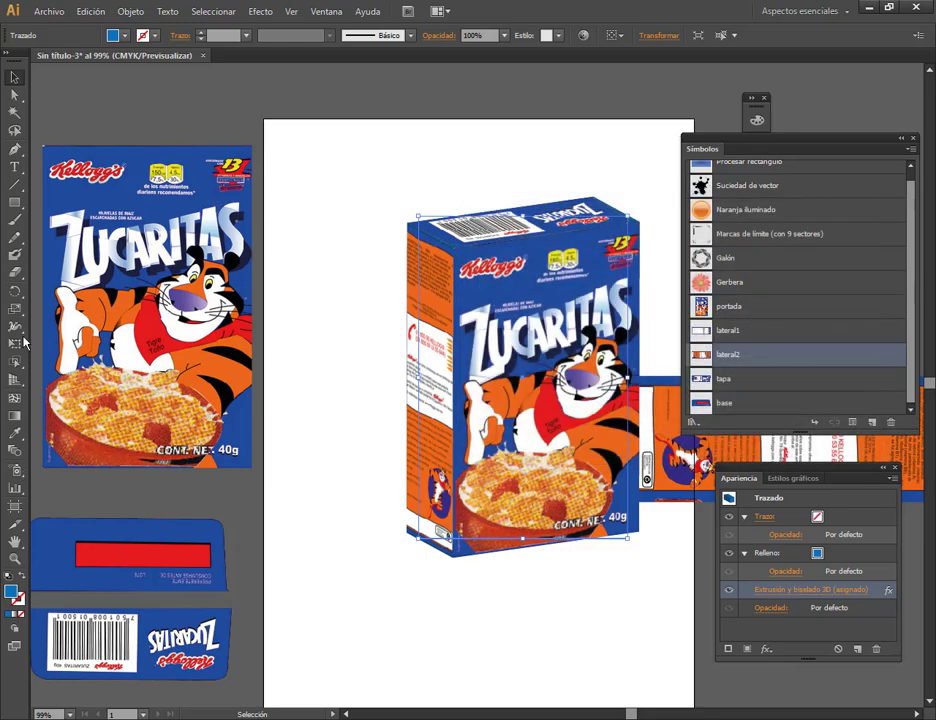
Sample the flat cover's blue background with the Eyedropper as the box's fill, and deselect the box.
{"action": "key", "text": "i"}
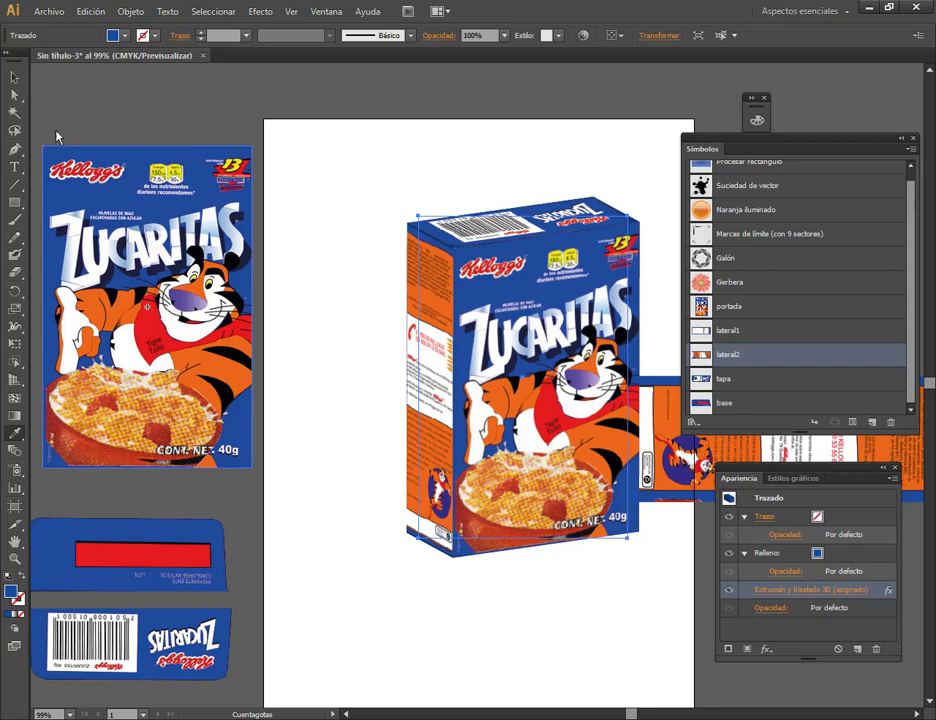
{"action": "left_click", "coordinate": [14, 77]}
{"action": "left_click", "coordinate": [262, 121]}
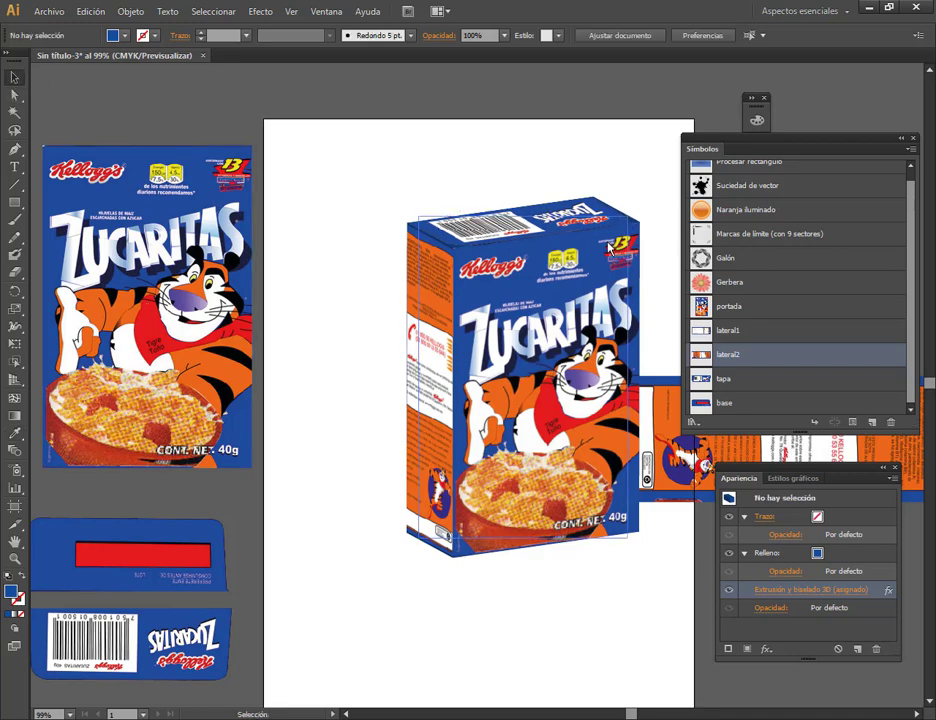
Move the box slightly up and left on the artboard, and shift the lateral2 artwork clear of the artboard's right edge.
{"action": "left_click_drag", "start_coordinate": [612, 217], "coordinate": [568, 209]}
{"action": "left_click", "coordinate": [643, 234]}
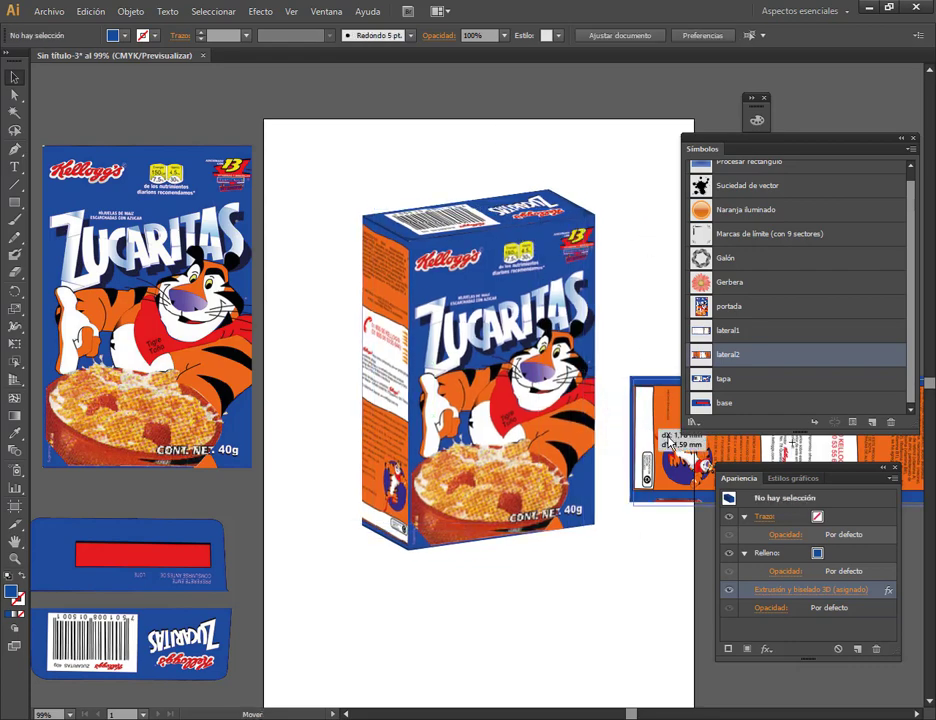
{"action": "left_click_drag", "start_coordinate": [650, 392], "coordinate": [772, 447]}
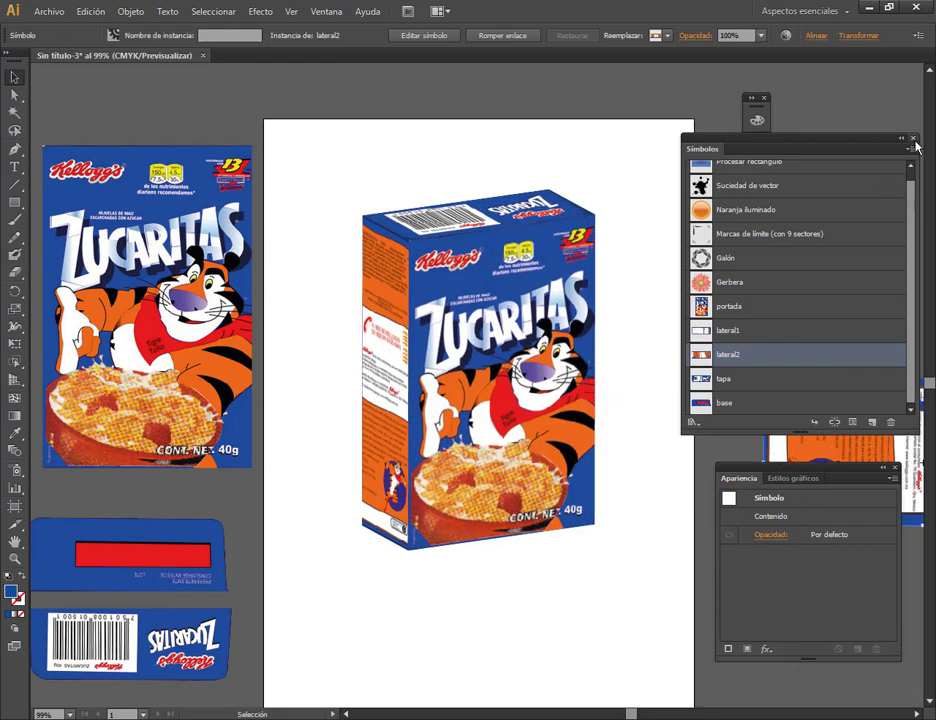
Close the Symbols and Appearance panels, separate the two side artworks beside the artboard, and nudge the box slightly lower.
{"action": "left_click", "coordinate": [912, 138]}
{"action": "left_click", "coordinate": [897, 468]}
{"action": "left_click_drag", "start_coordinate": [888, 528], "coordinate": [878, 360]}
{"action": "left_click_drag", "start_coordinate": [606, 293], "coordinate": [612, 309]}
{"action": "left_click", "coordinate": [743, 327]}
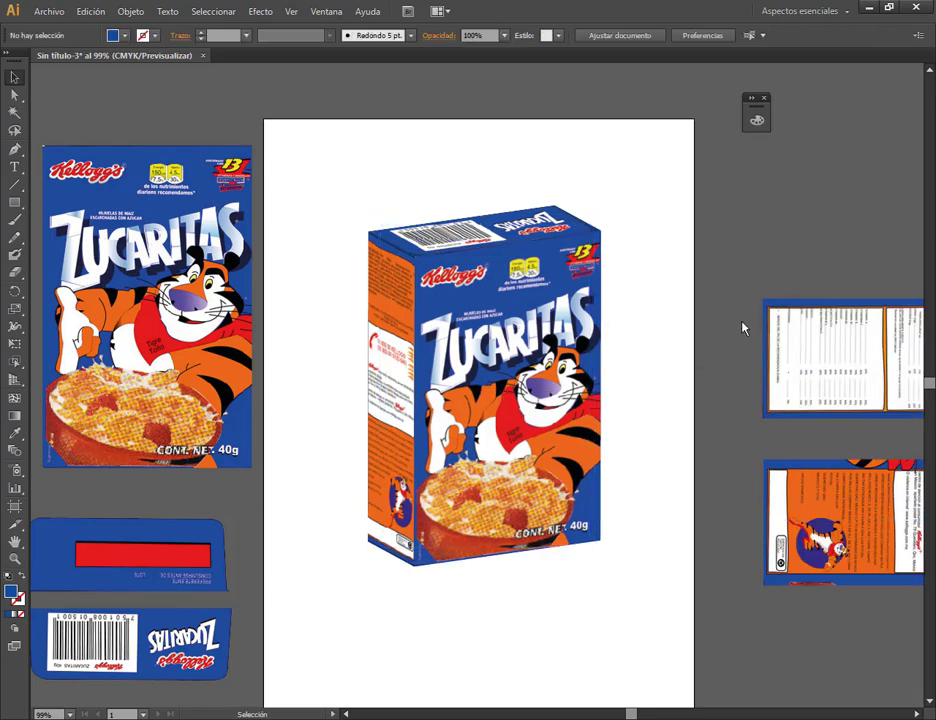
{"action": "left_click", "coordinate": [48, 11]}
{"action": "left_click", "coordinate": [600, 180]}
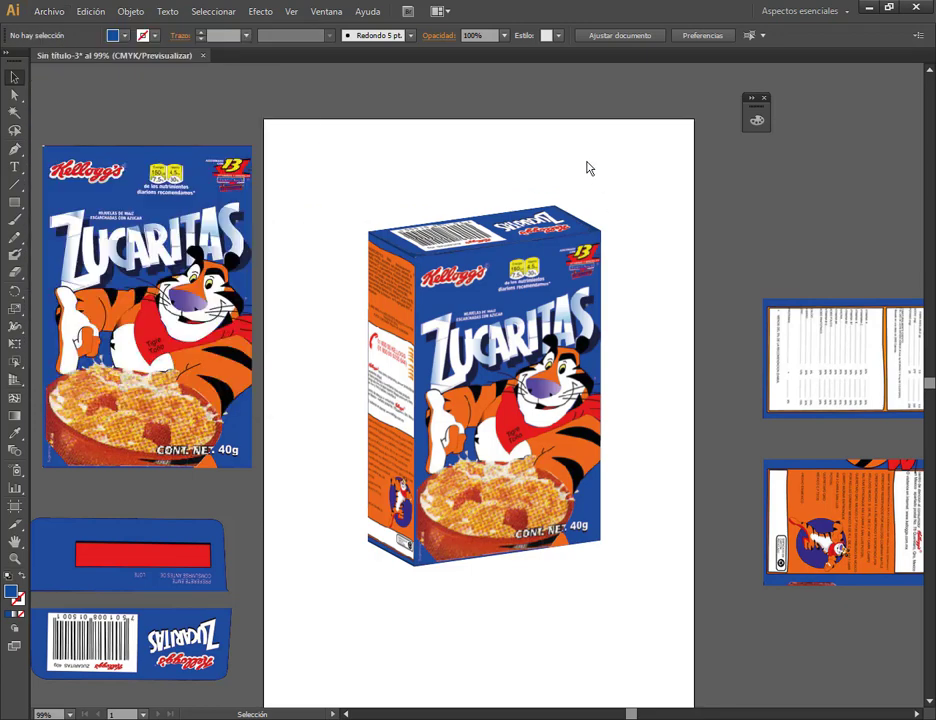